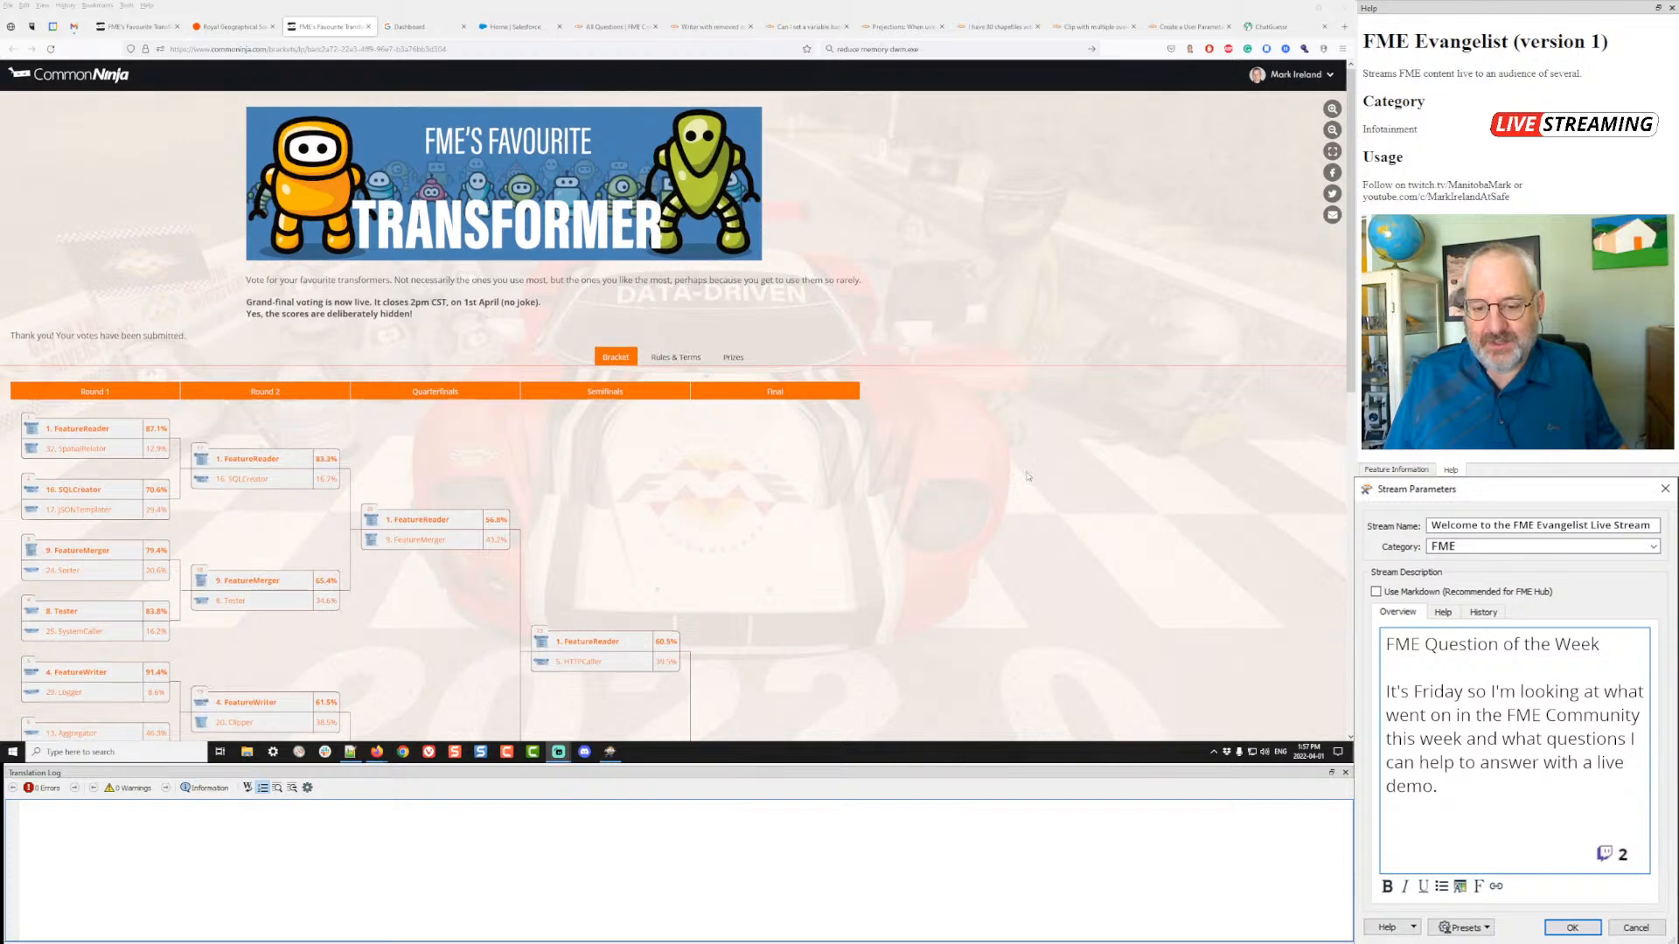
# - Review the FME's Favourite Transformer bracket from the first round through to the final and champion
pyautogui.scroll(-2, 1027, 477)
pyautogui.scroll(-2, 1027, 476)
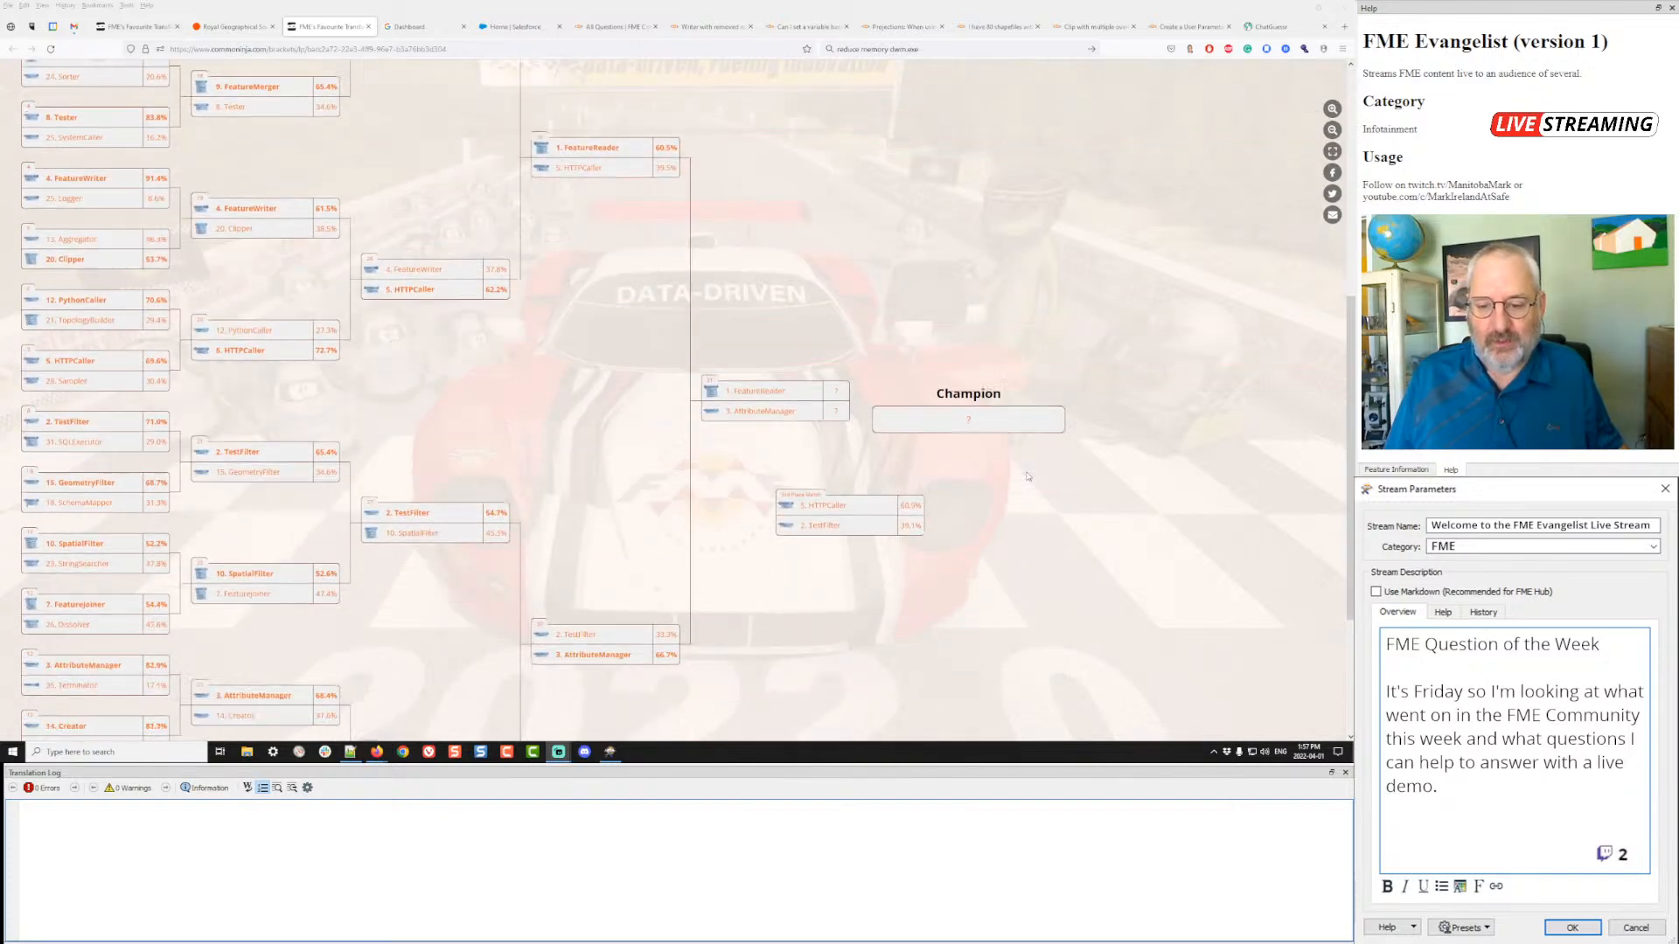
pyautogui.scroll(-1, 1027, 476)
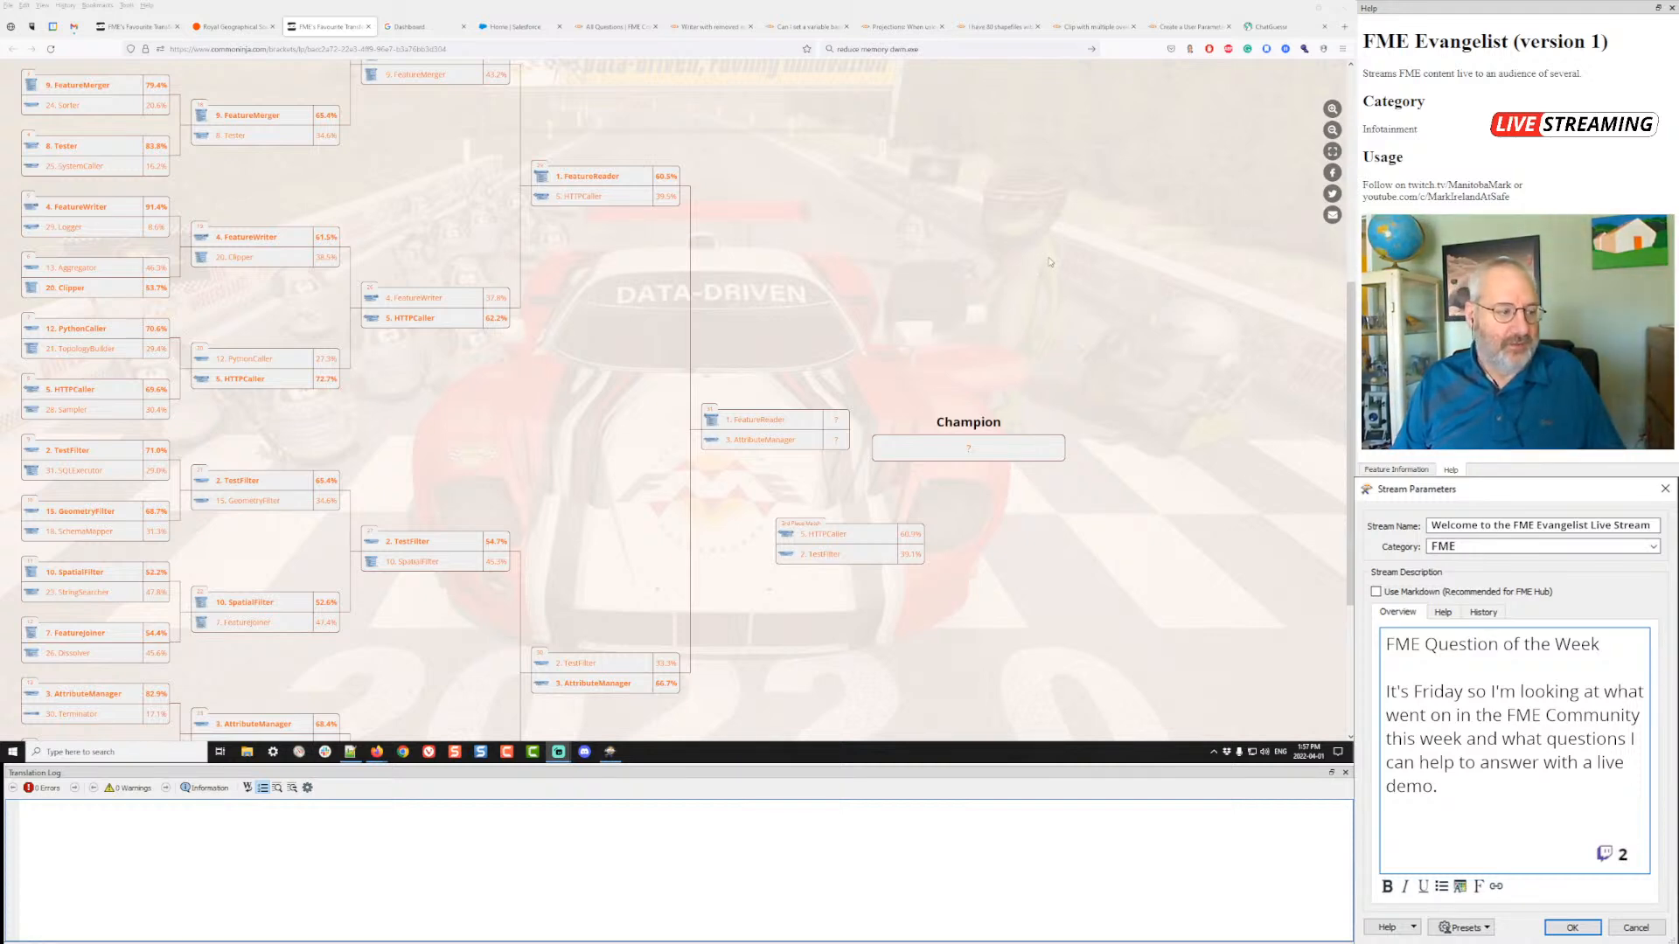
pyautogui.scroll(5, 1049, 262)
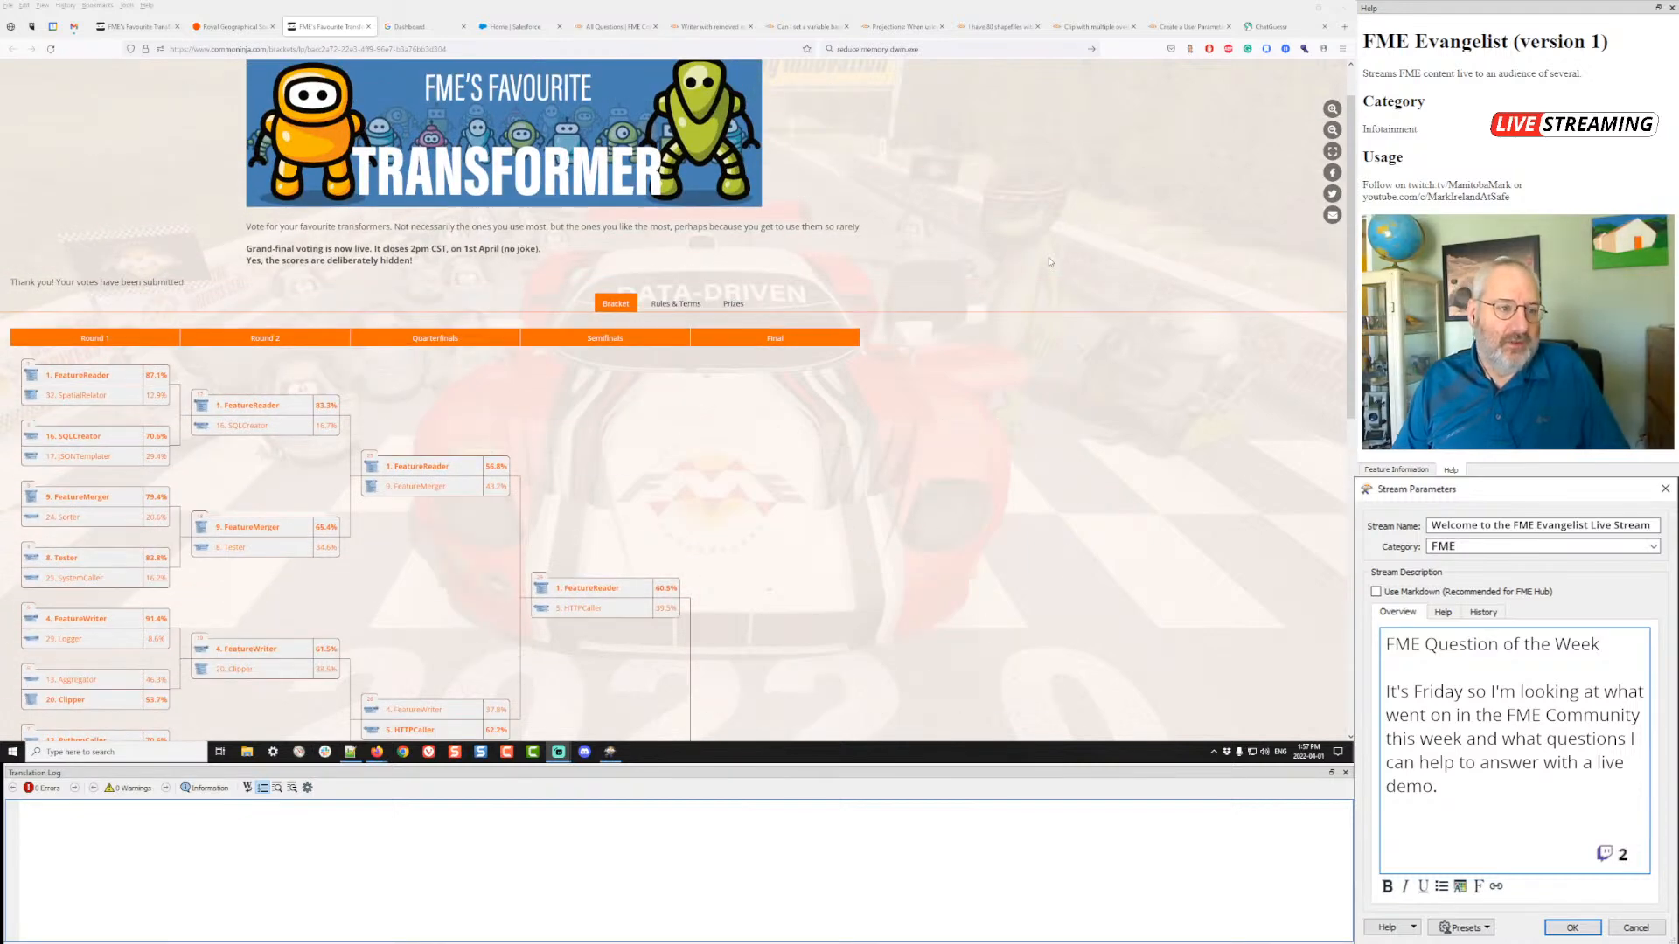
pyautogui.scroll(-5, 1049, 262)
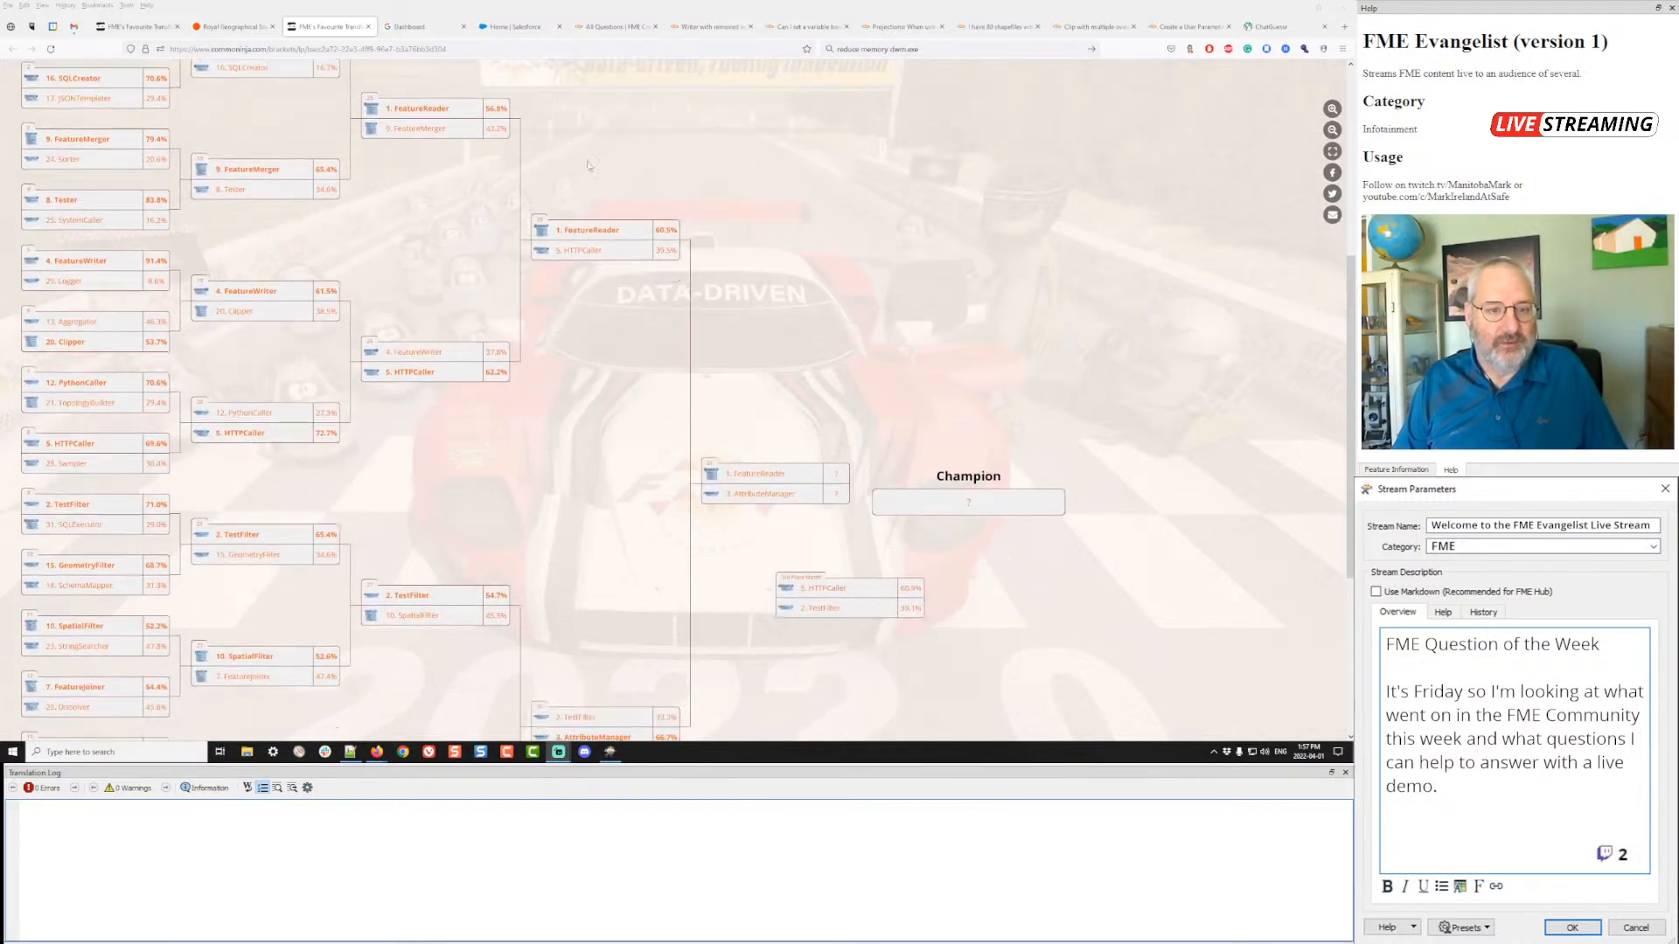
# - View the round 2 FeatureWriter versus Clipper game, read the FeatureWriter description, and close both detail windows
pyautogui.click(256, 313)
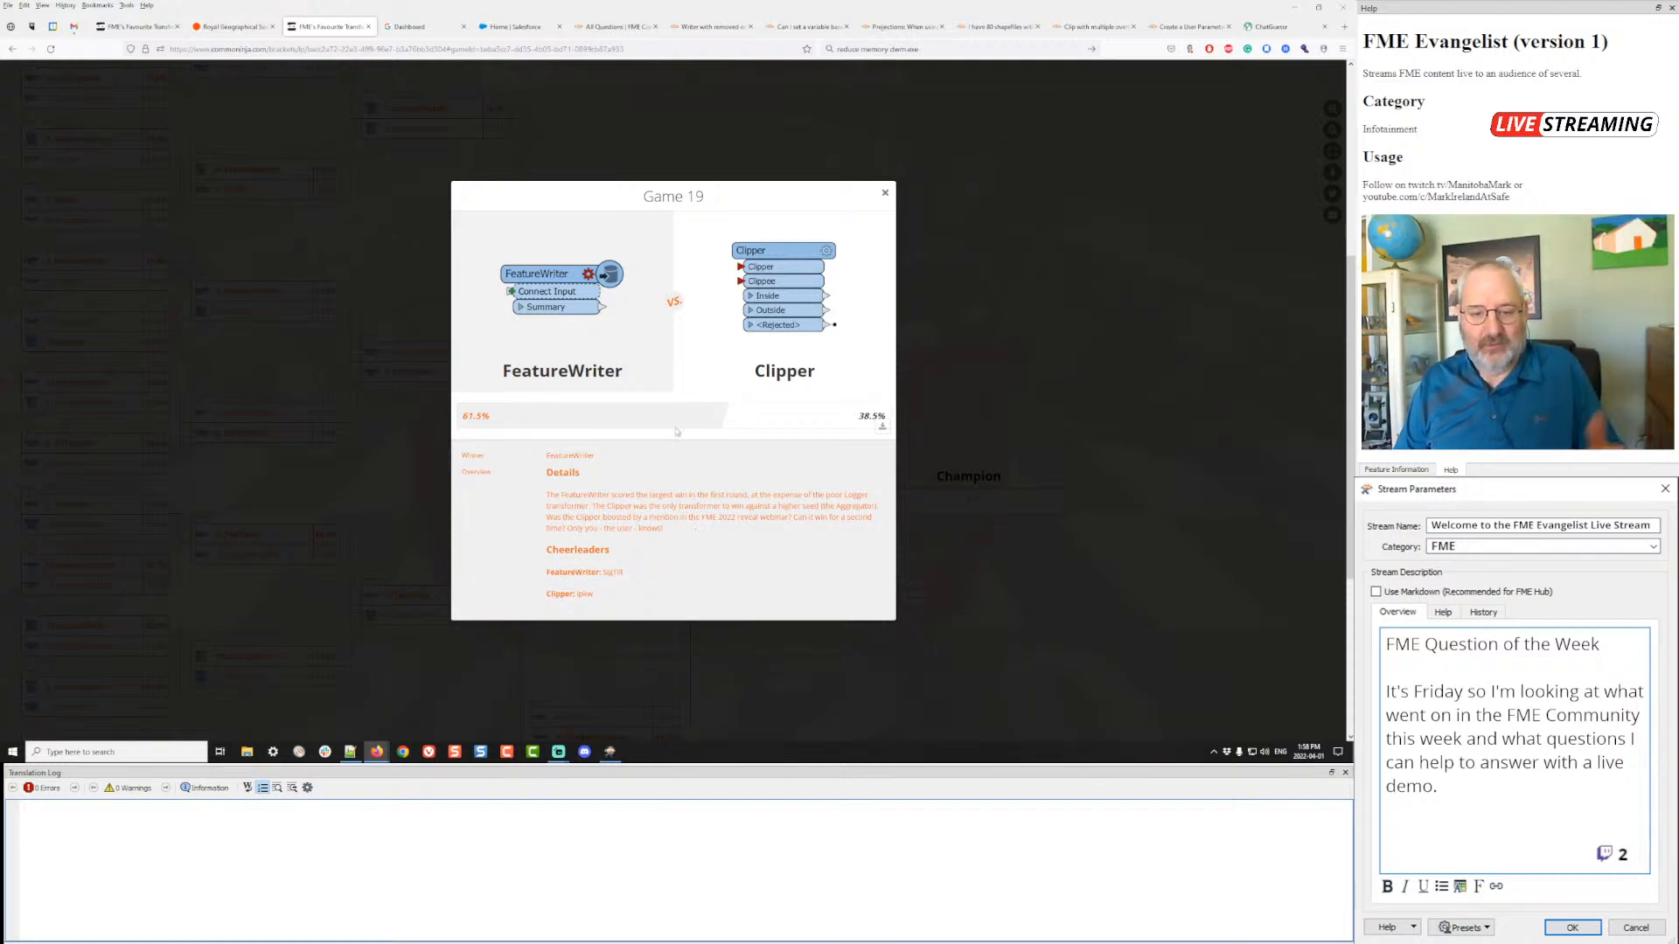
pyautogui.click(562, 291)
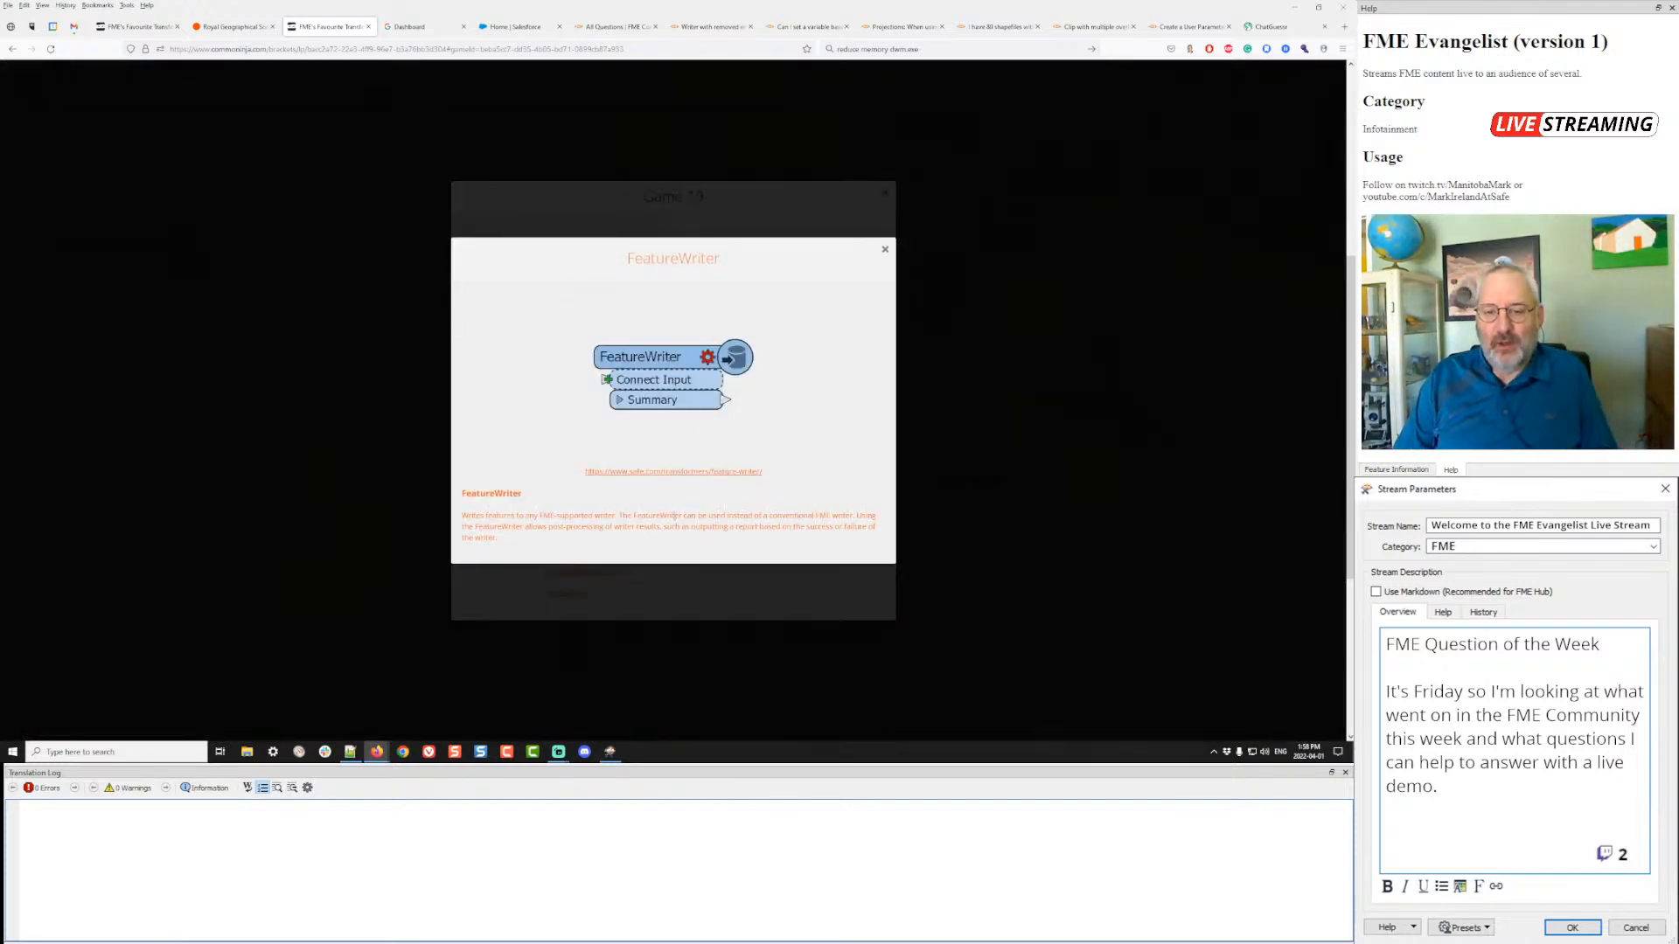
pyautogui.click(885, 250)
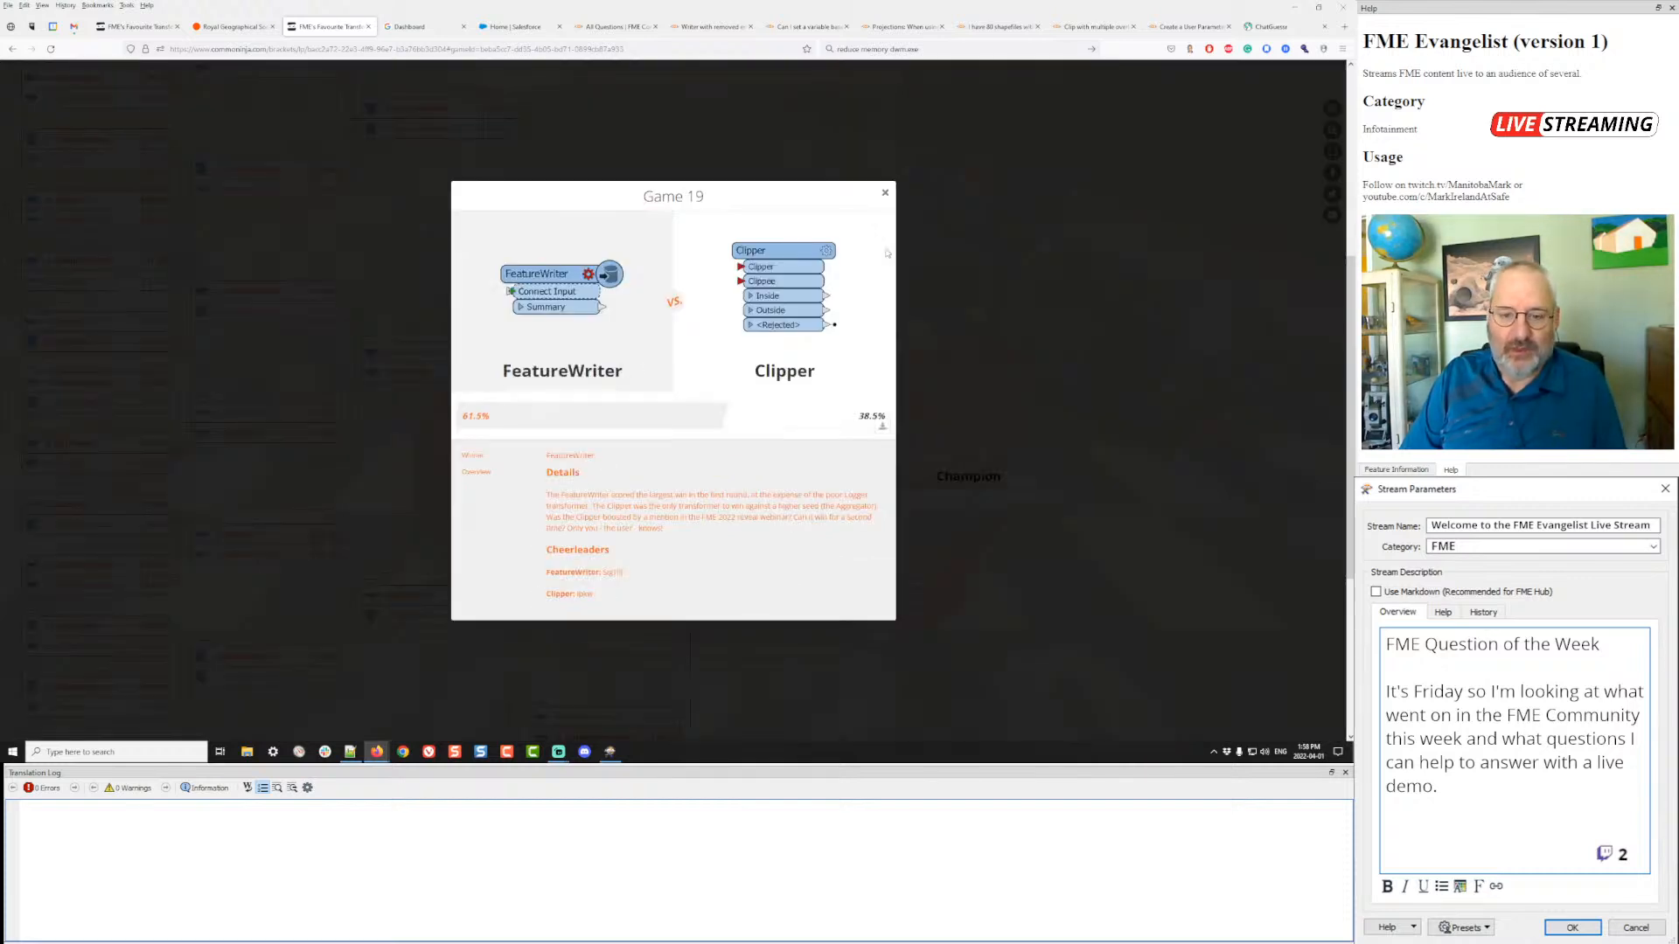
pyautogui.click(886, 193)
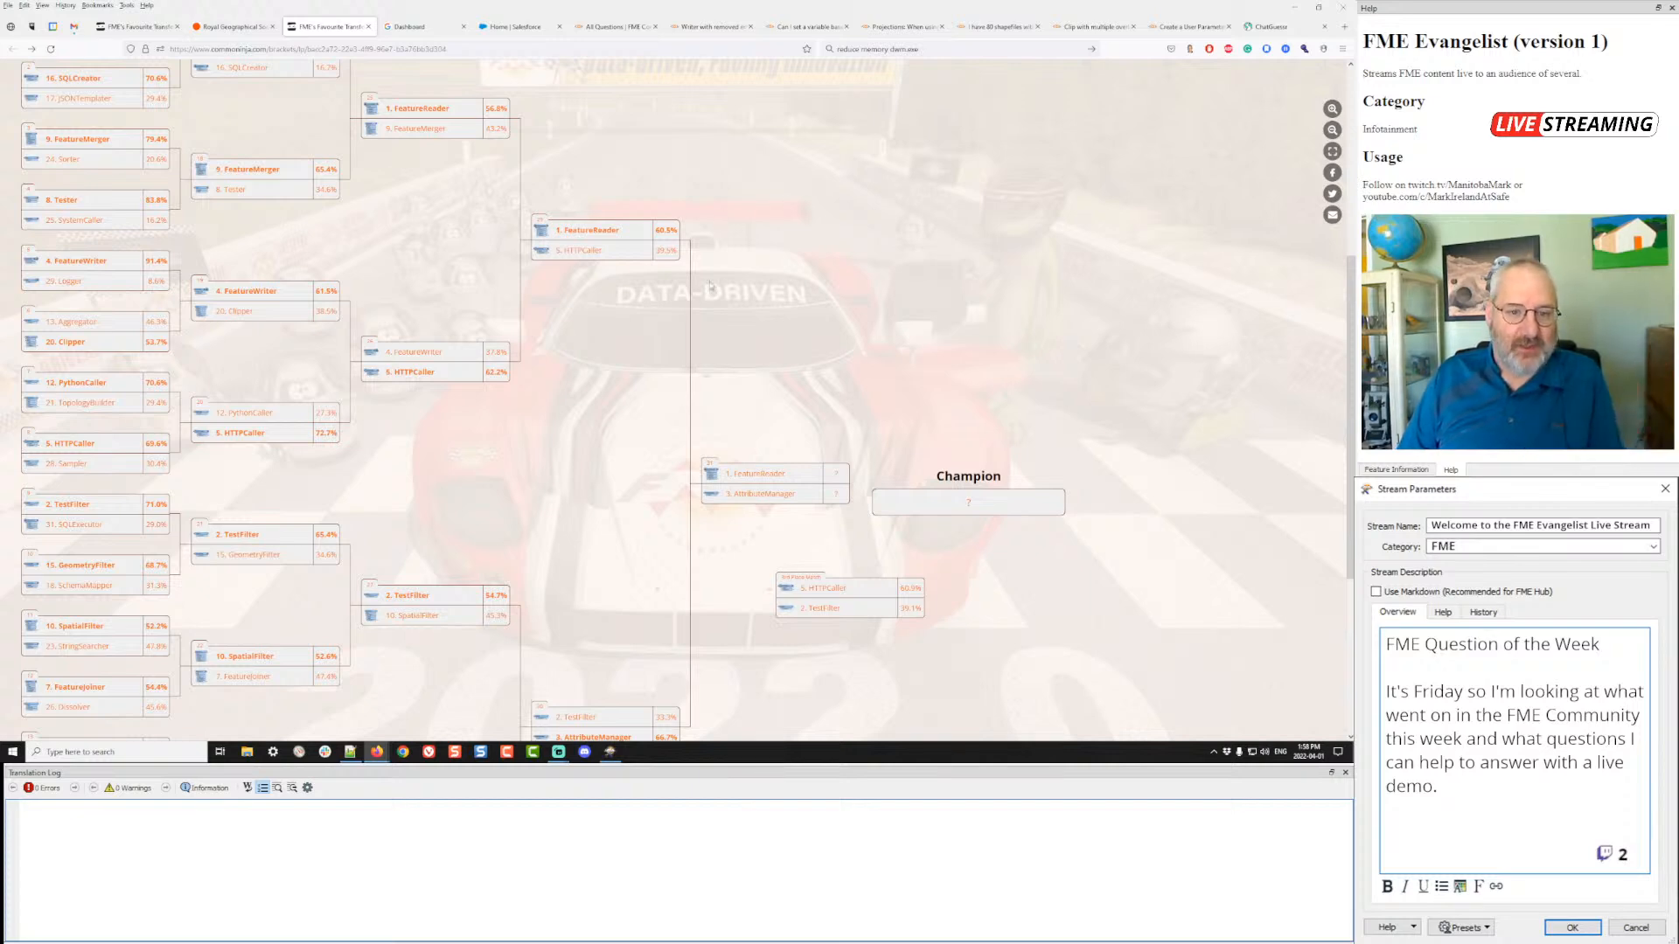
# - Go to the account's CommonNinja dashboard and open the FME Fun Bracket plugin for editing
pyautogui.scroll(5, 658, 440)
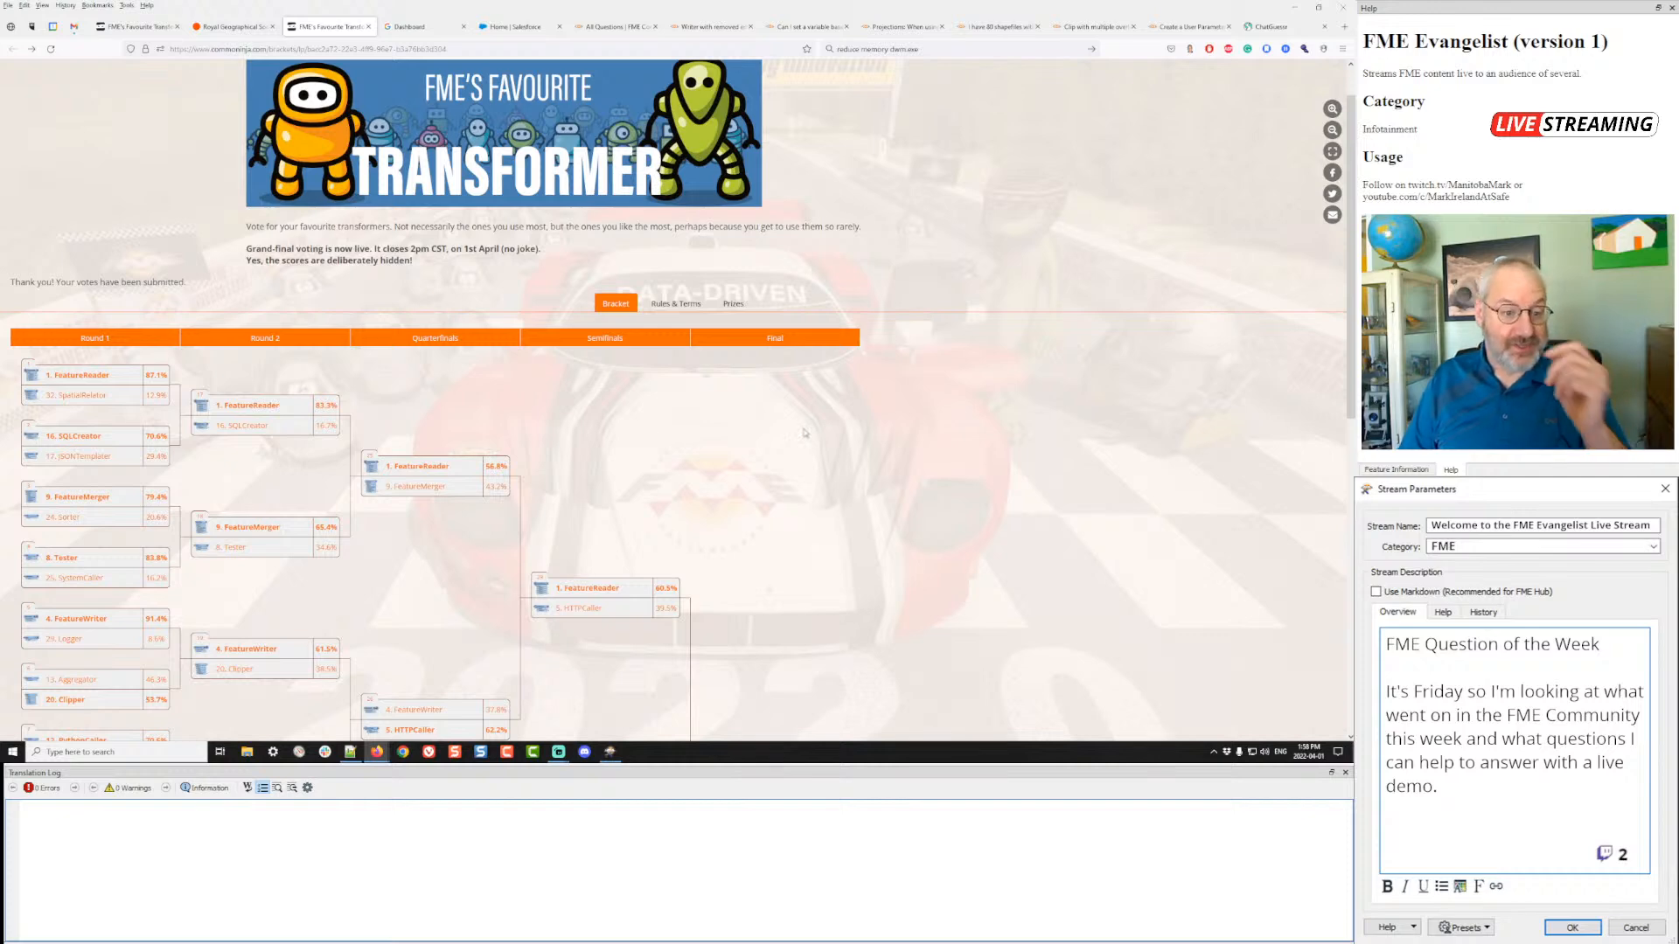
pyautogui.scroll(-3, 804, 432)
pyautogui.scroll(-2, 804, 432)
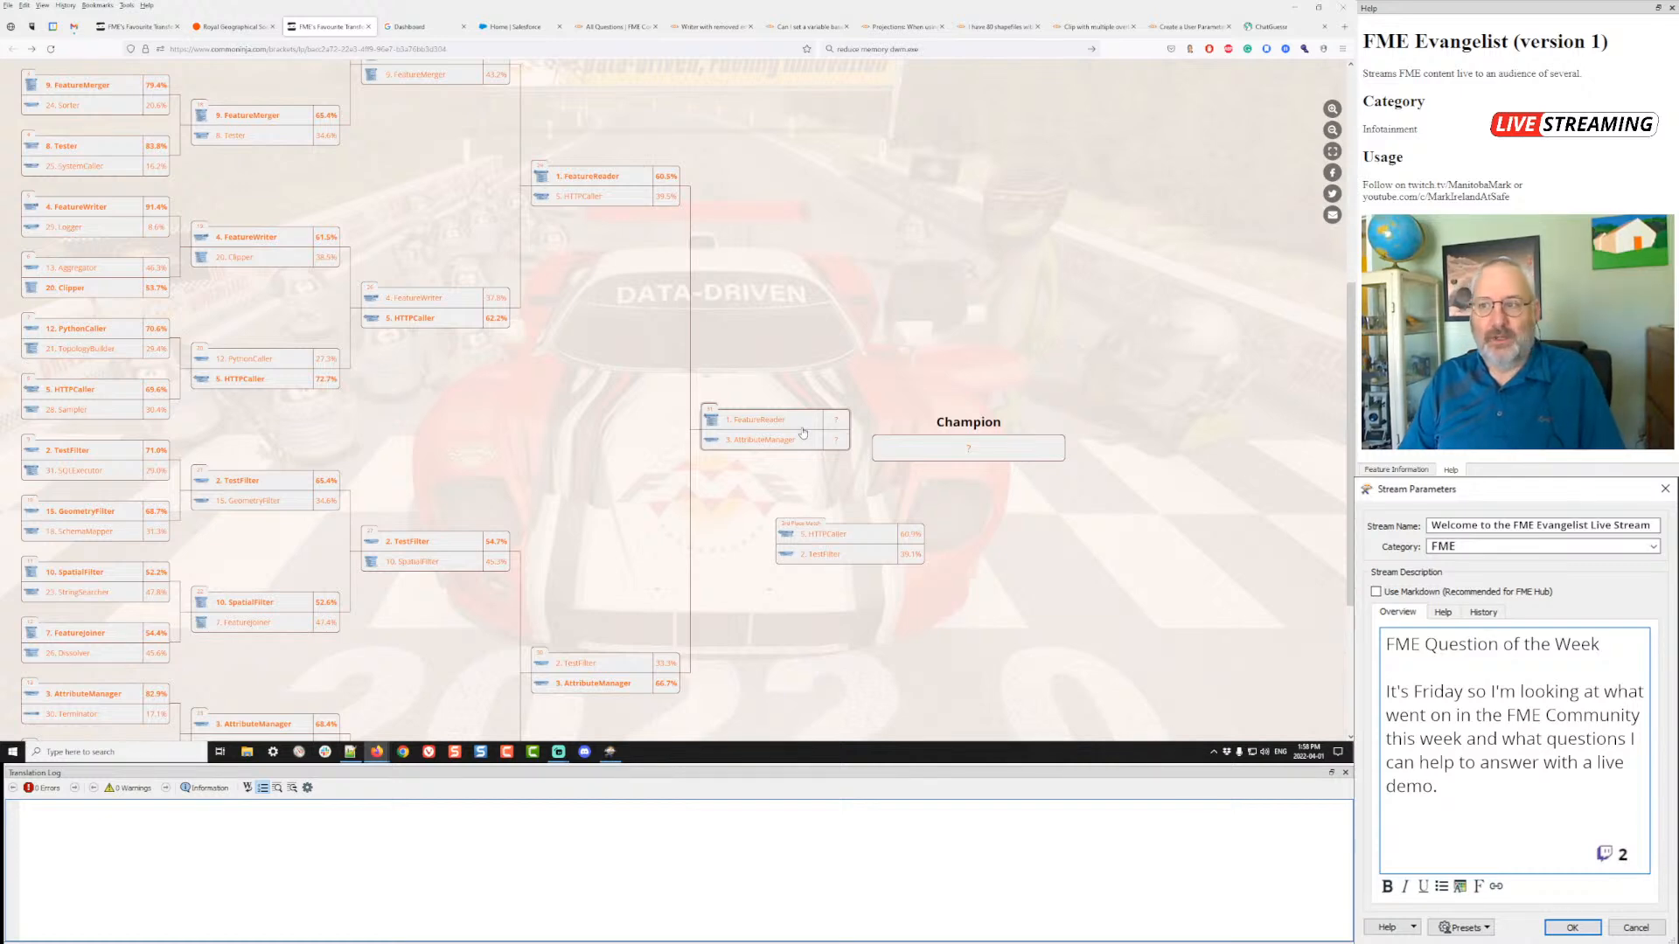
pyautogui.scroll(6, 803, 431)
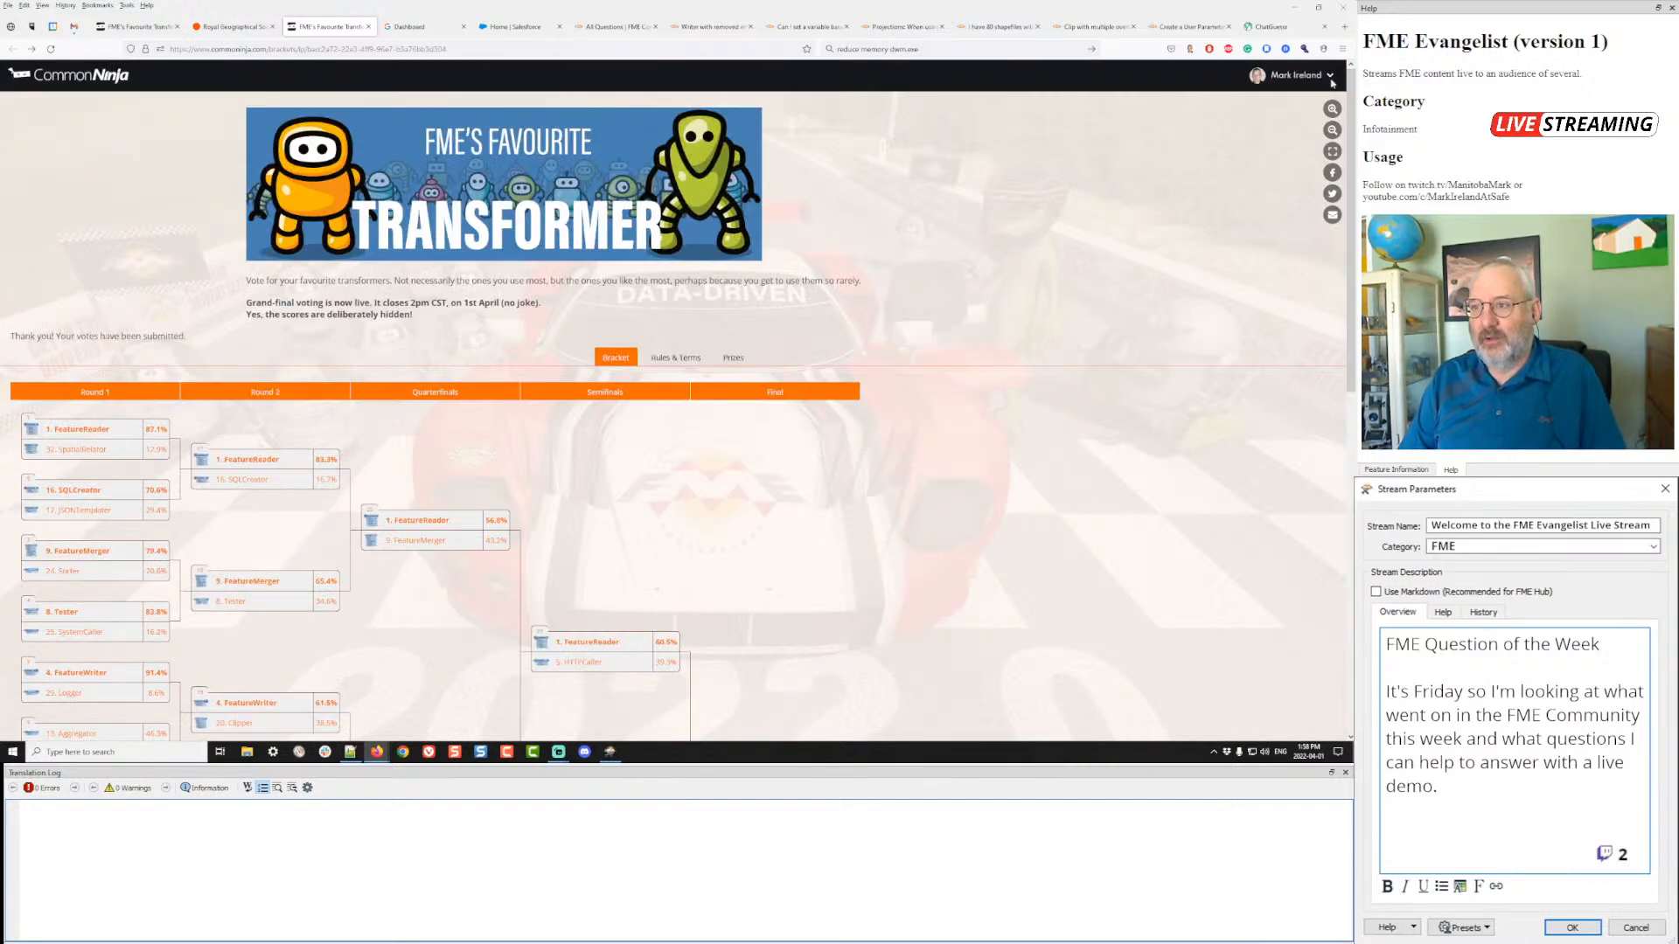
pyautogui.click(1329, 77)
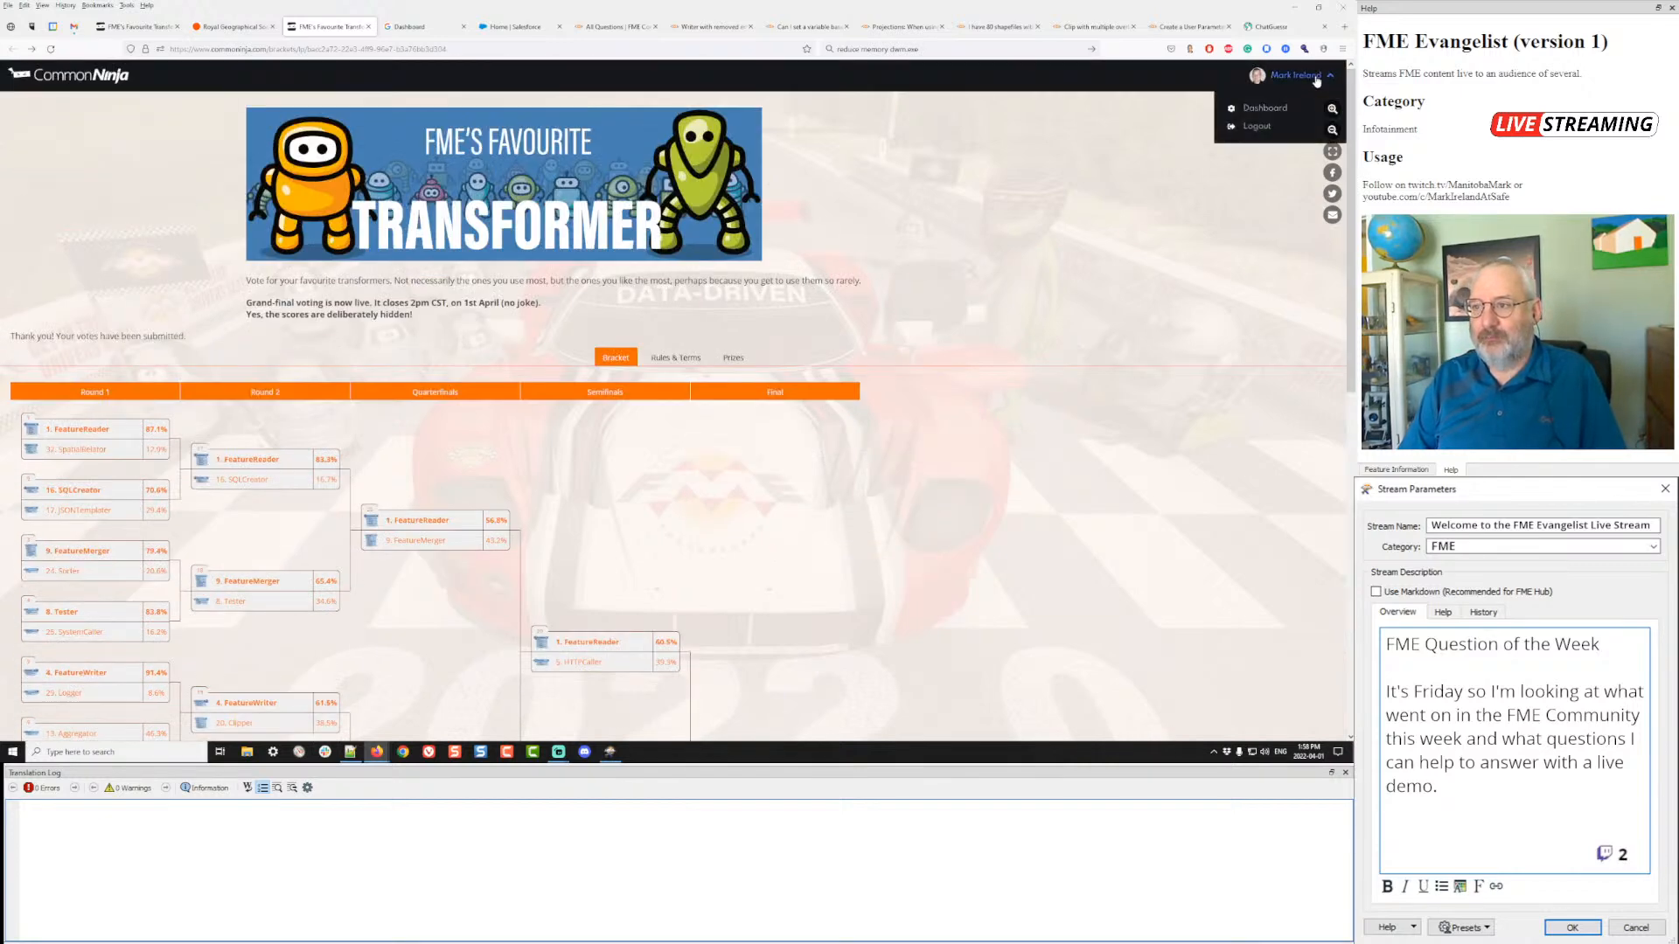
pyautogui.click(1258, 110)
pyautogui.click(372, 28)
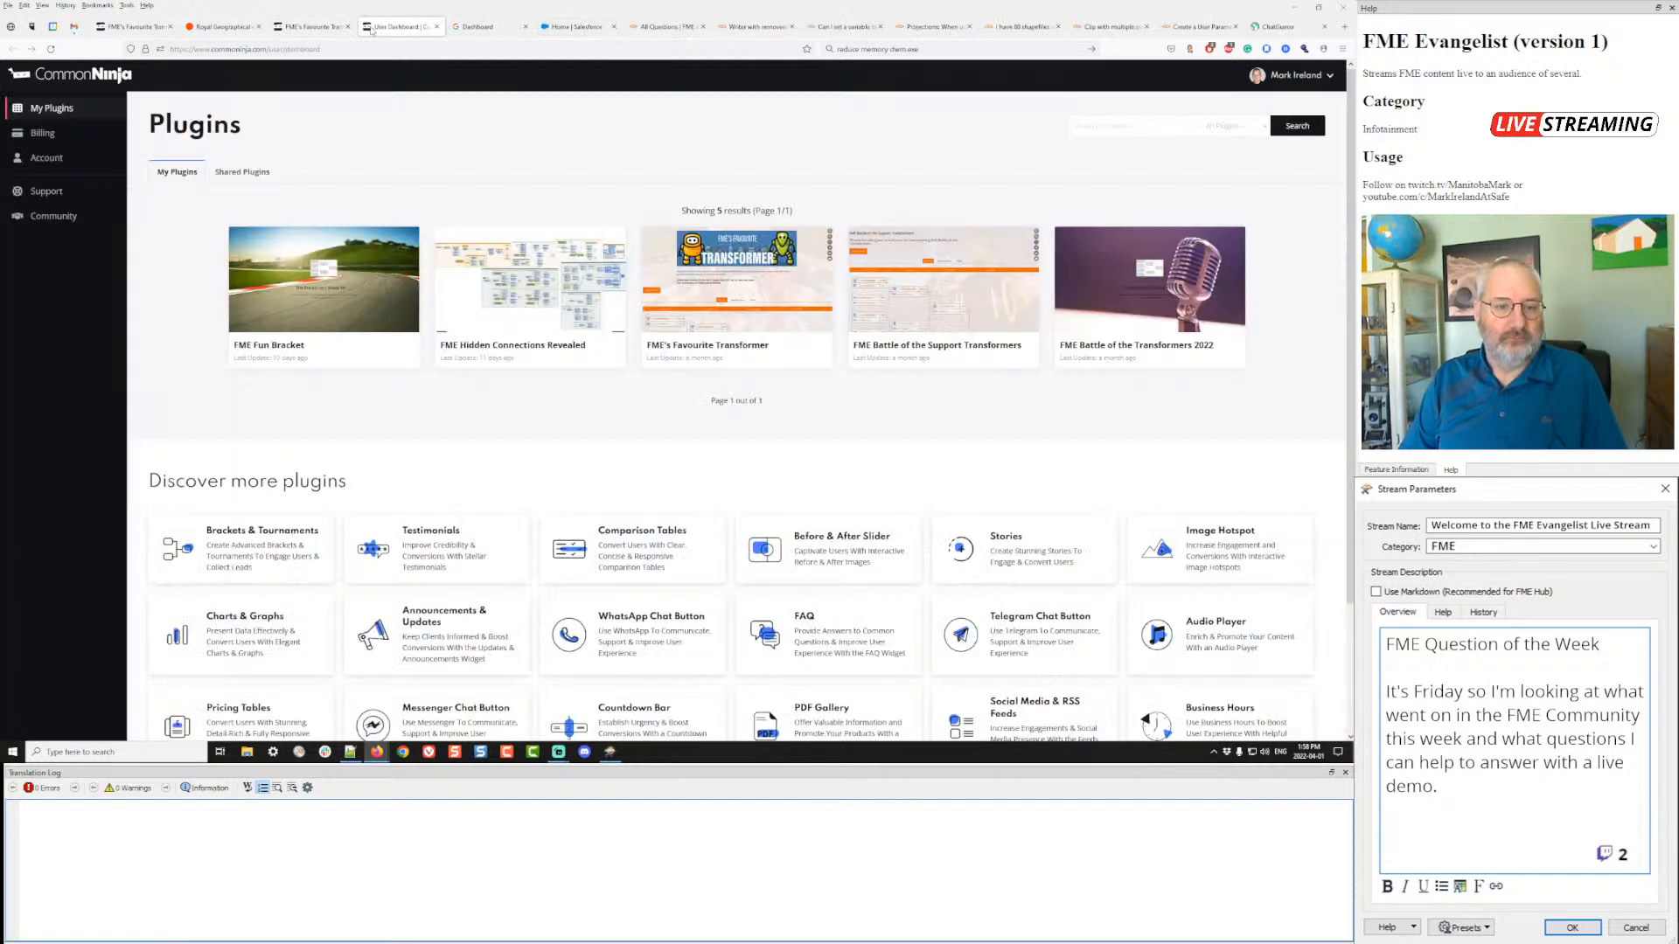
pyautogui.moveTo(329, 289)
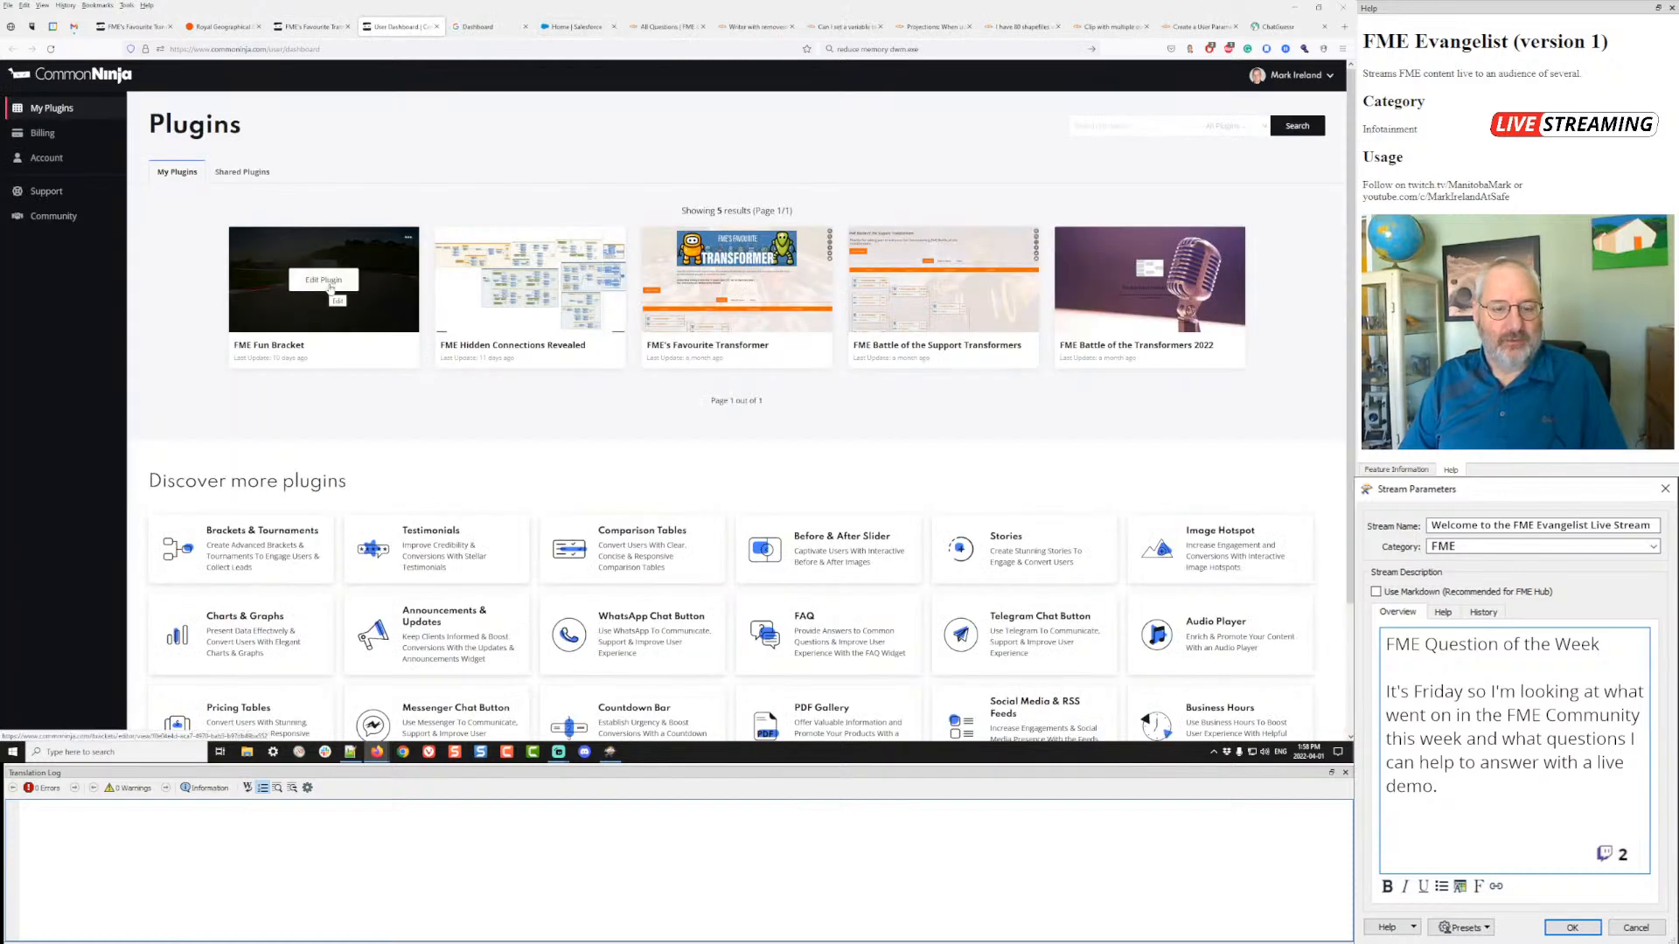
pyautogui.click(330, 286)
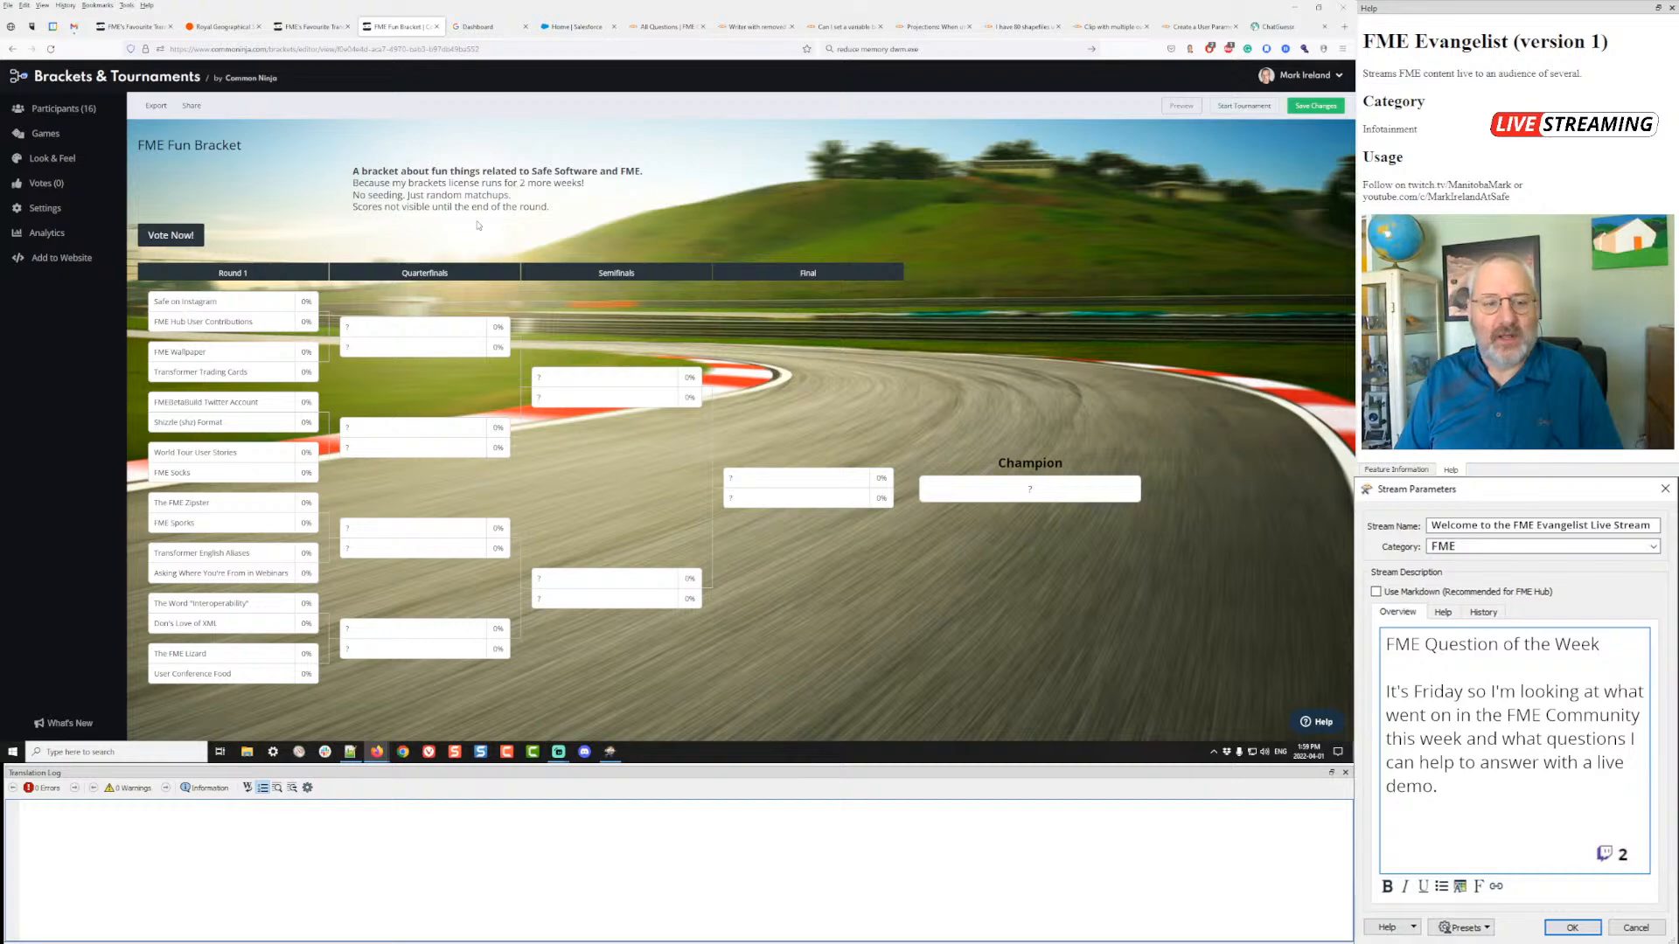
# - View the Safe on Instagram versus FME Hub User Contributions game, read the Safe on Instagram description and close that description
pyautogui.click(211, 322)
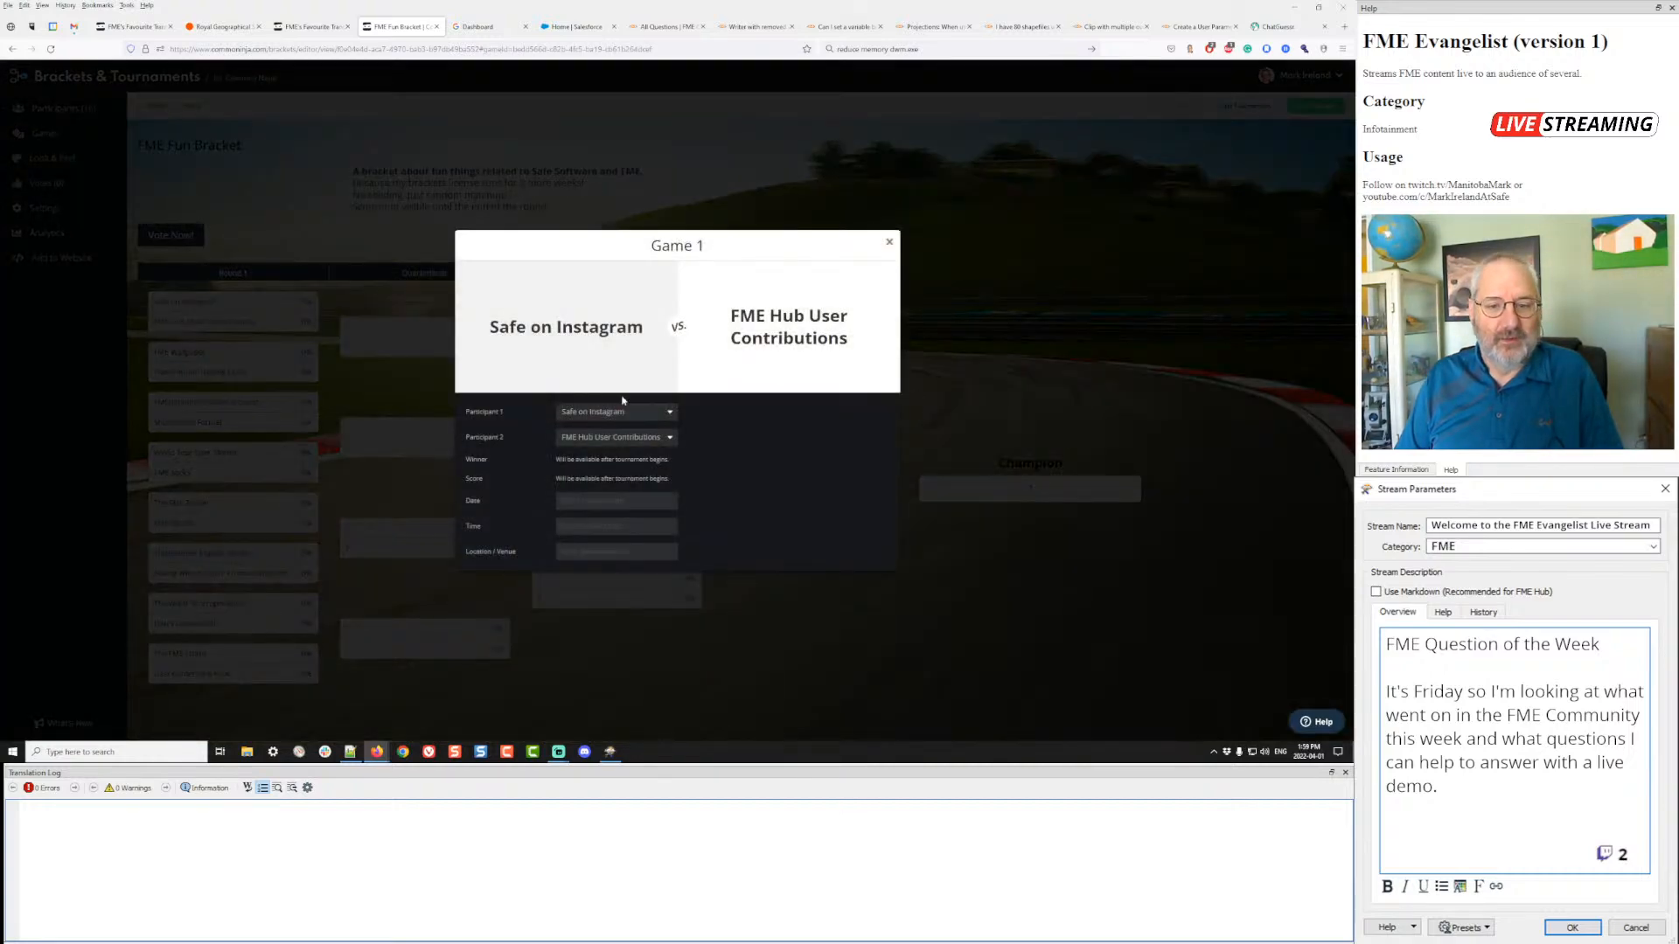
pyautogui.click(583, 329)
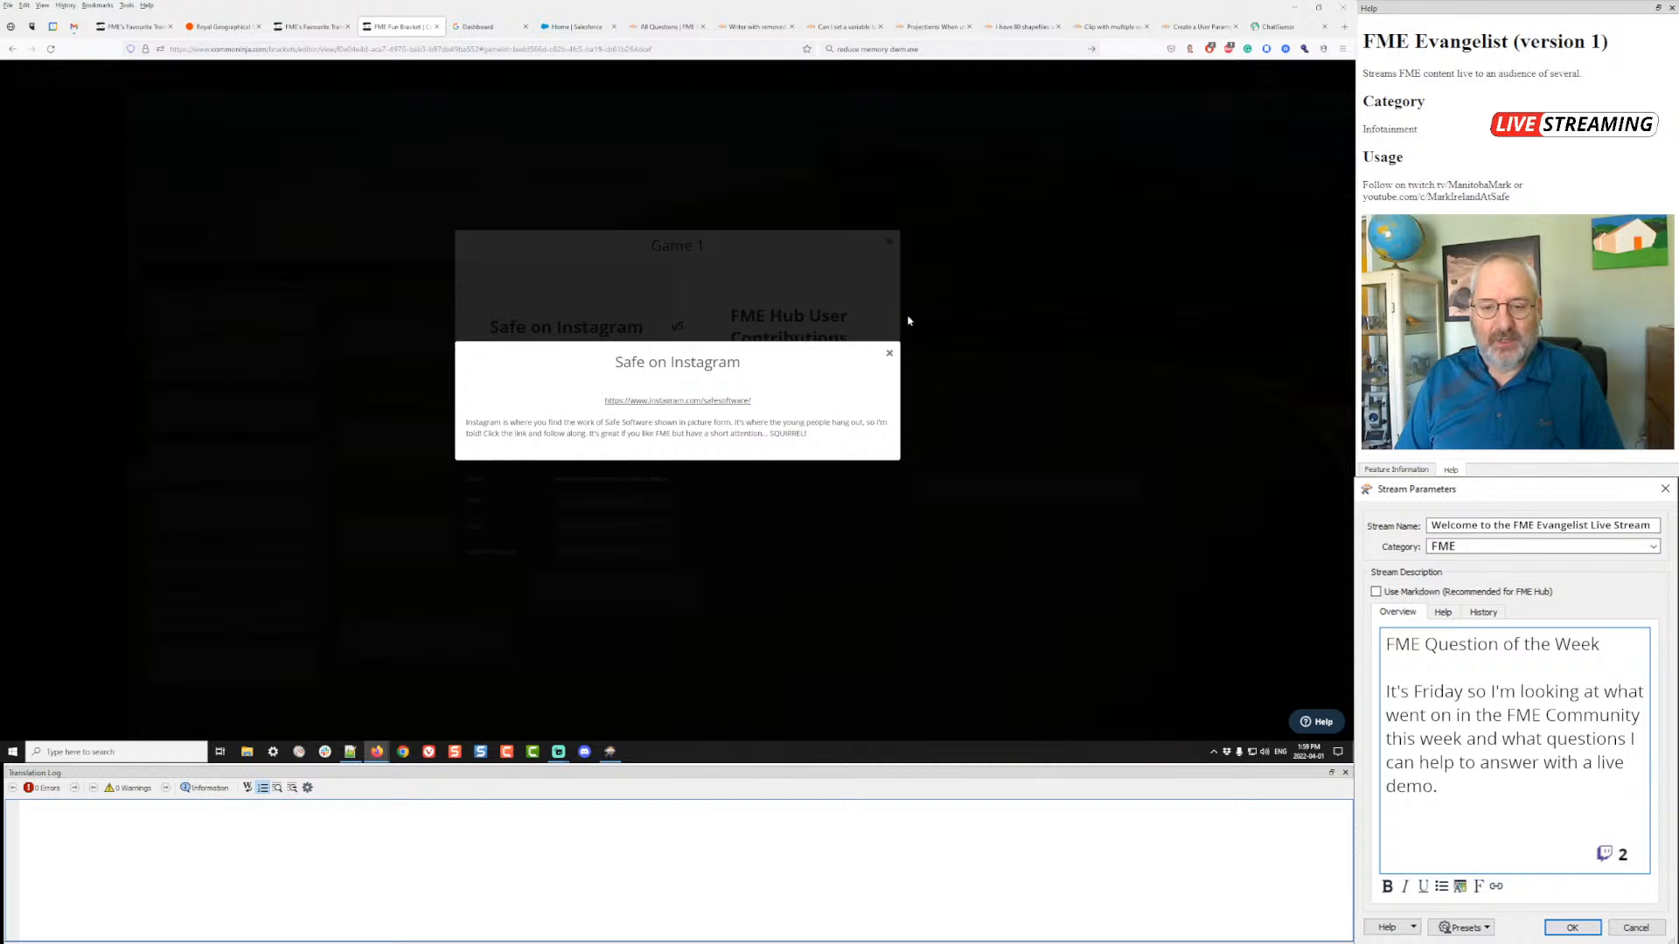
pyautogui.click(890, 354)
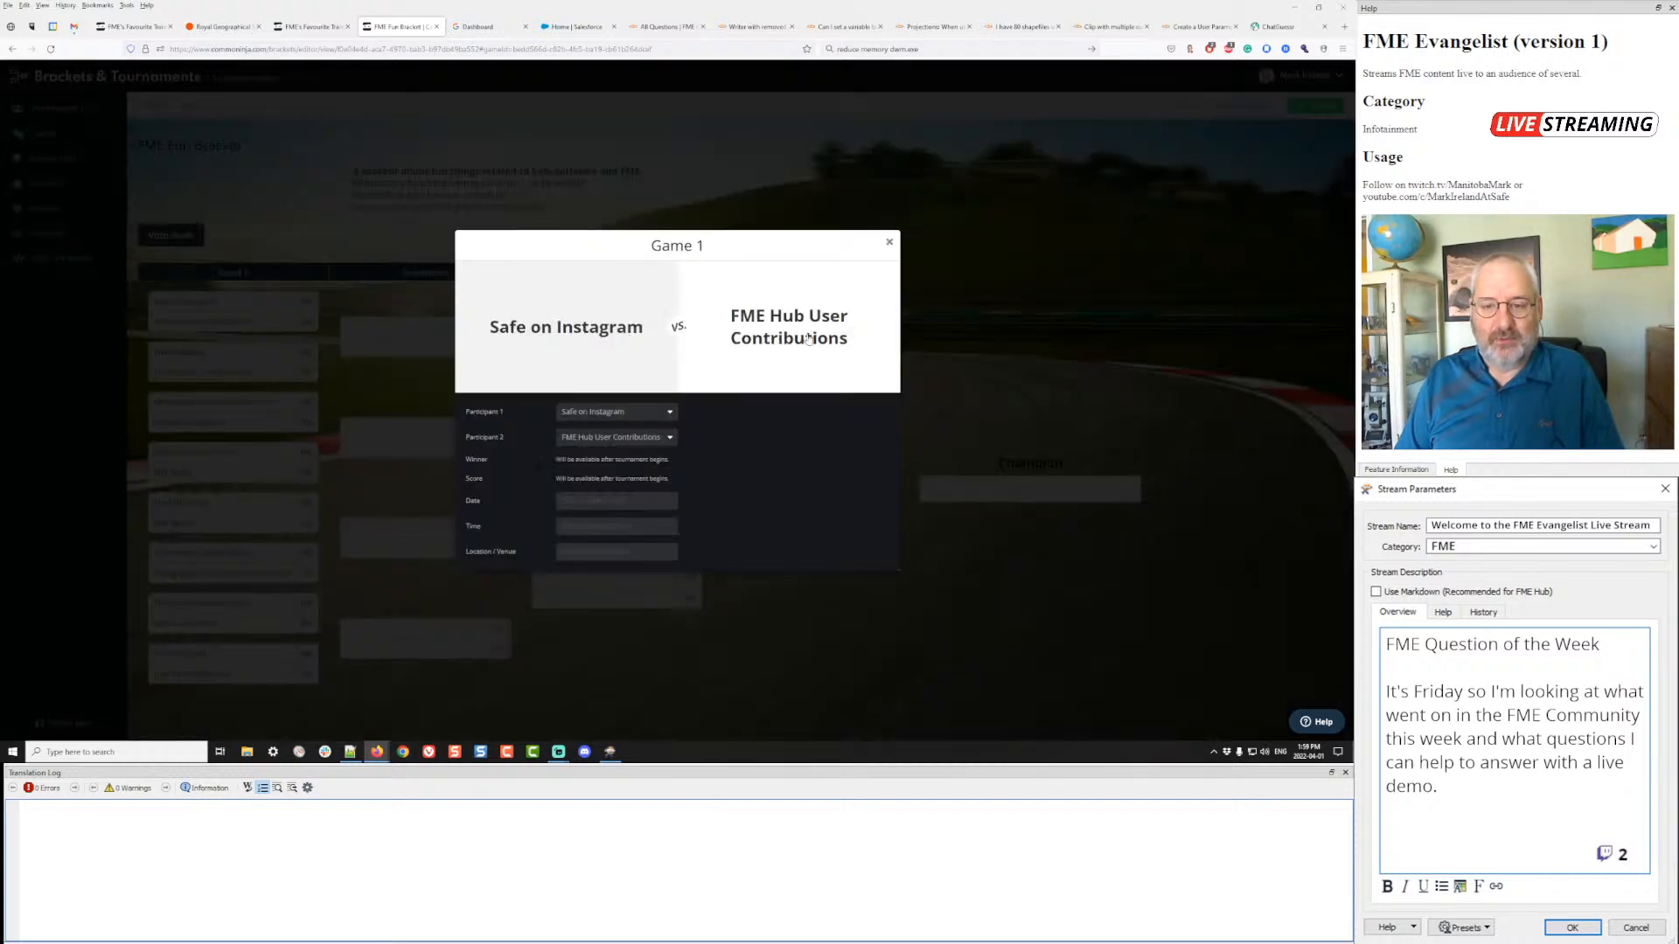
pyautogui.click(891, 355)
pyautogui.click(889, 347)
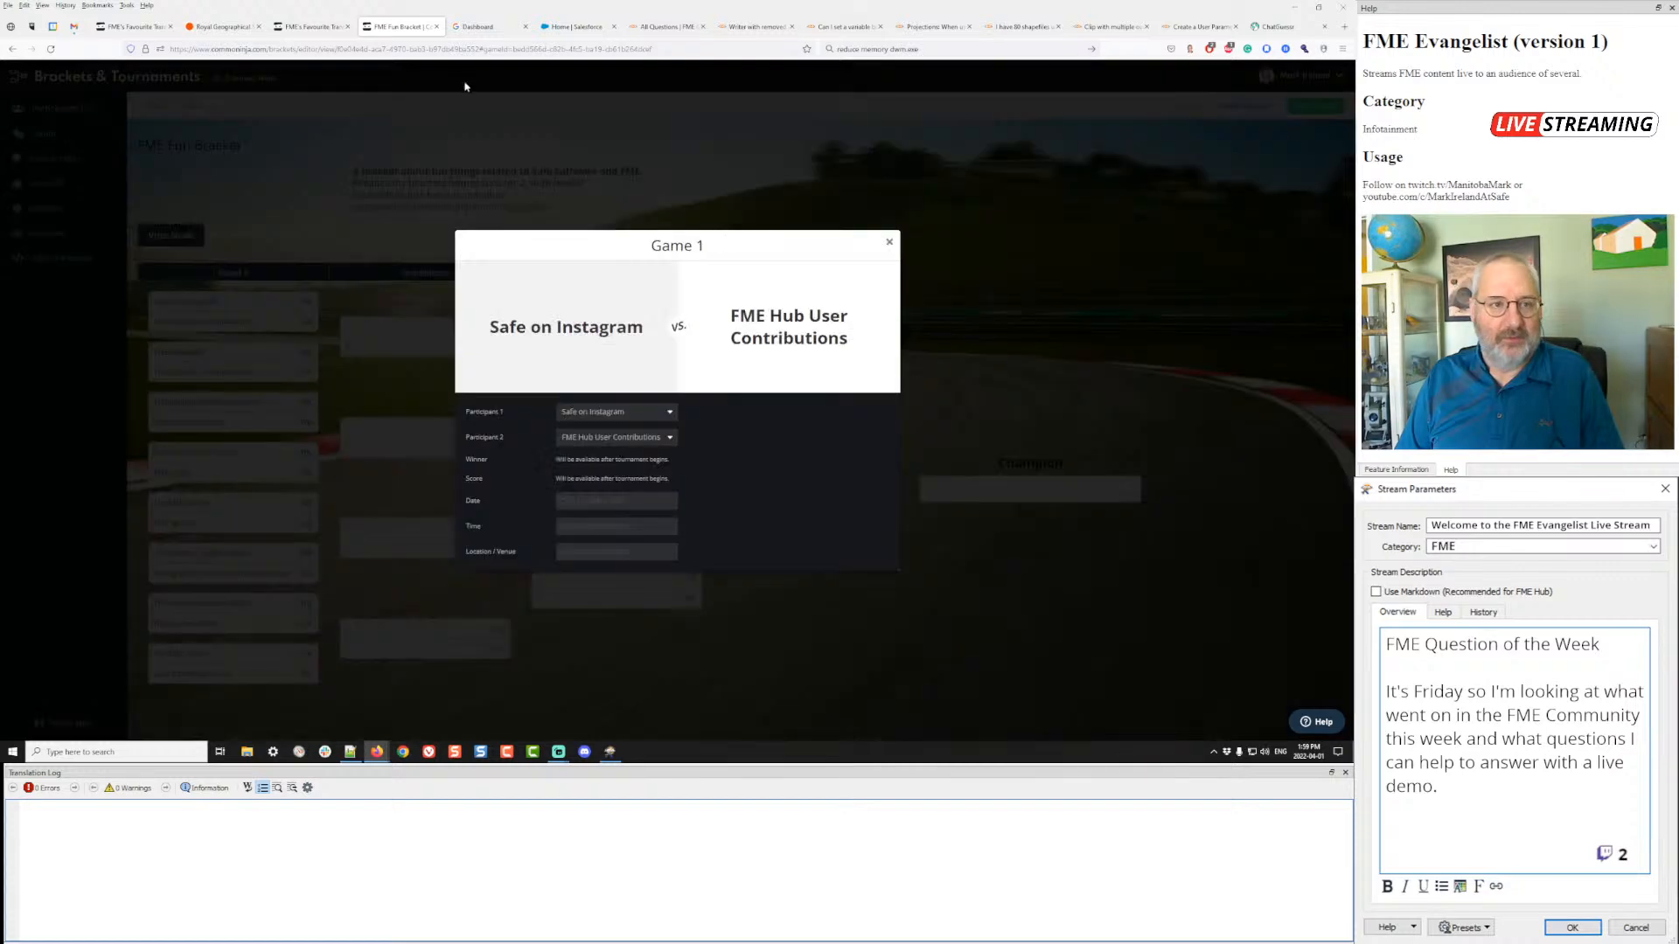
# - Return to the FME's Favourite Transformer bracket and reload the page repeatedly to check for the grand-final result
pyautogui.click(298, 30)
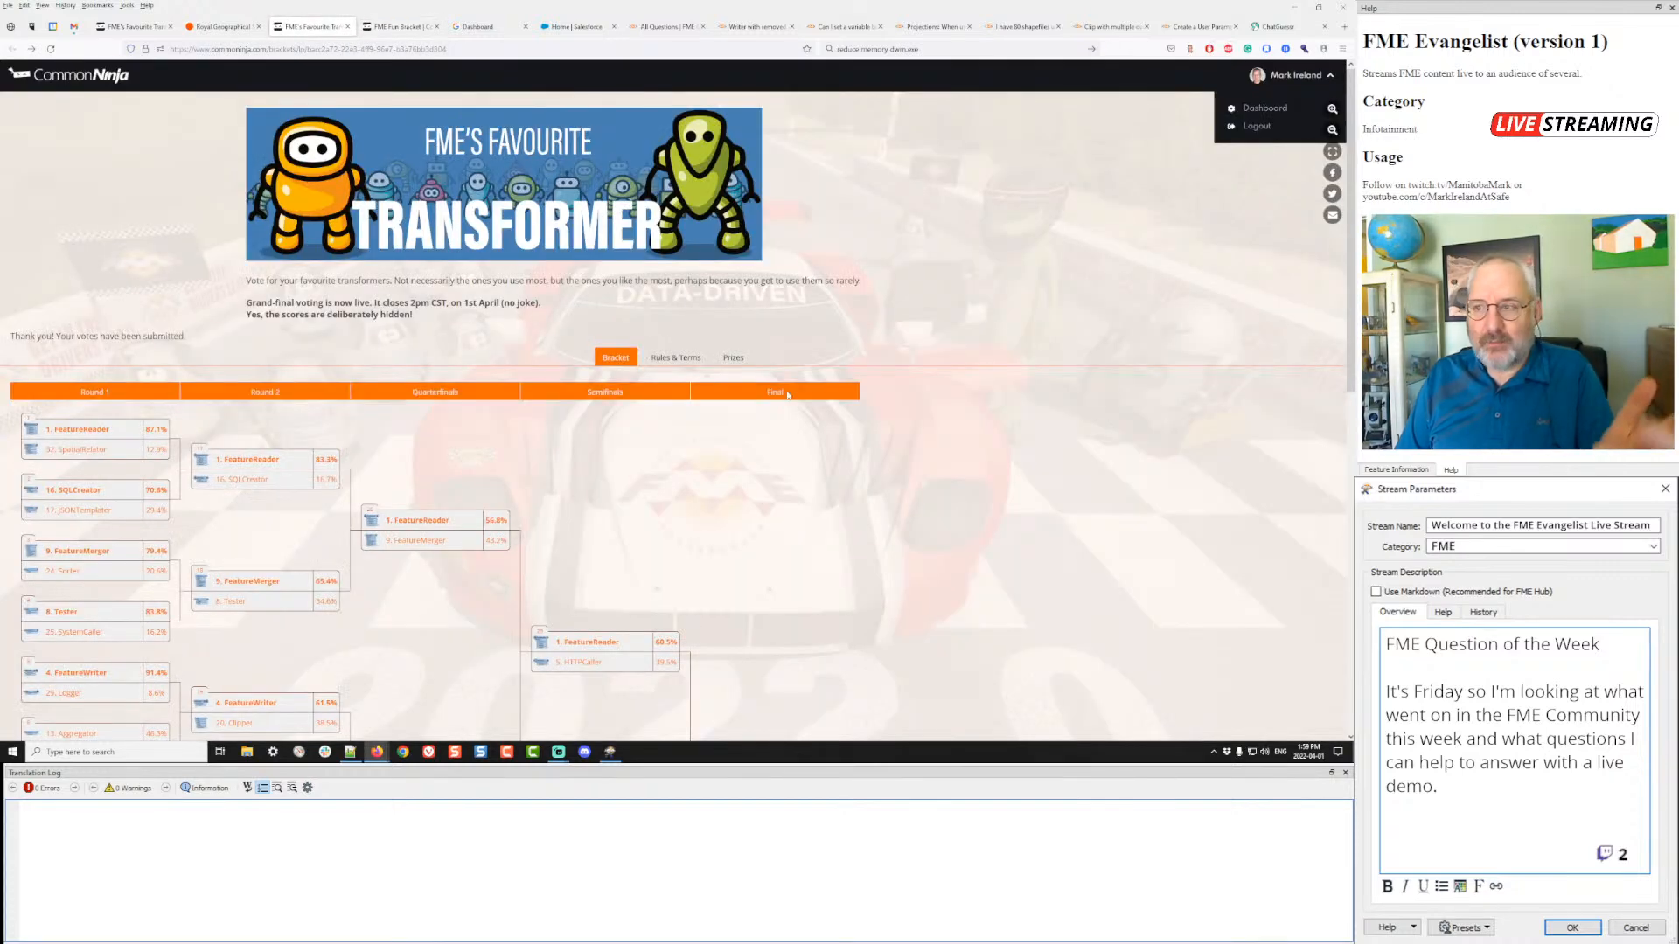
pyautogui.scroll(-5, 290, 107)
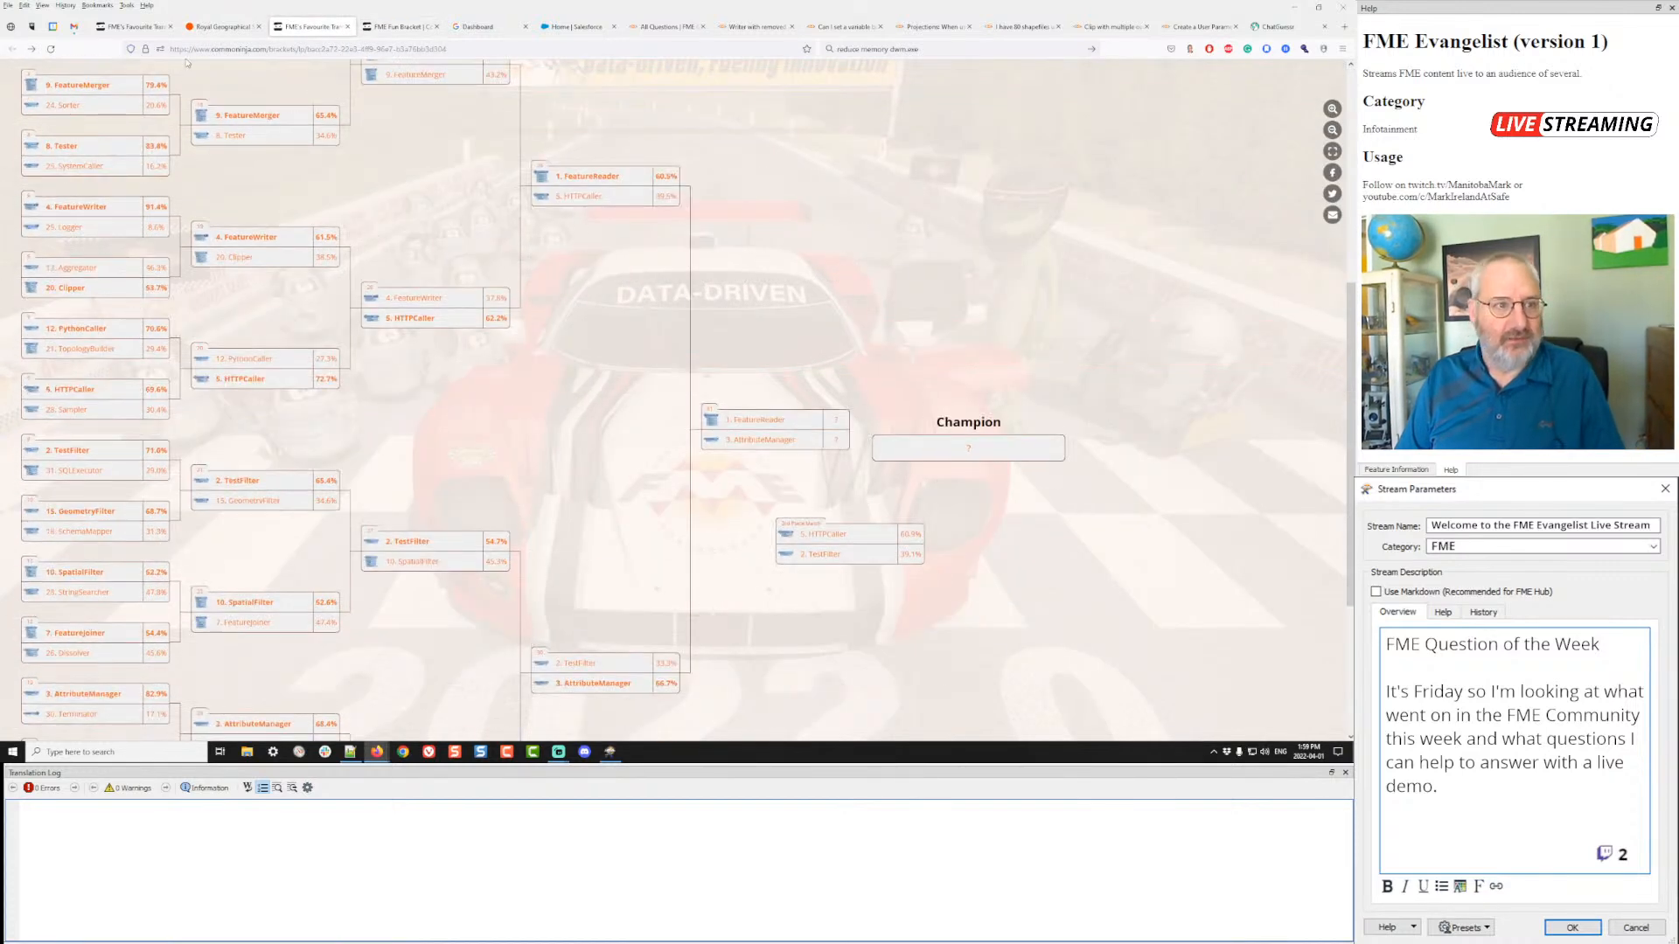
pyautogui.click(50, 49)
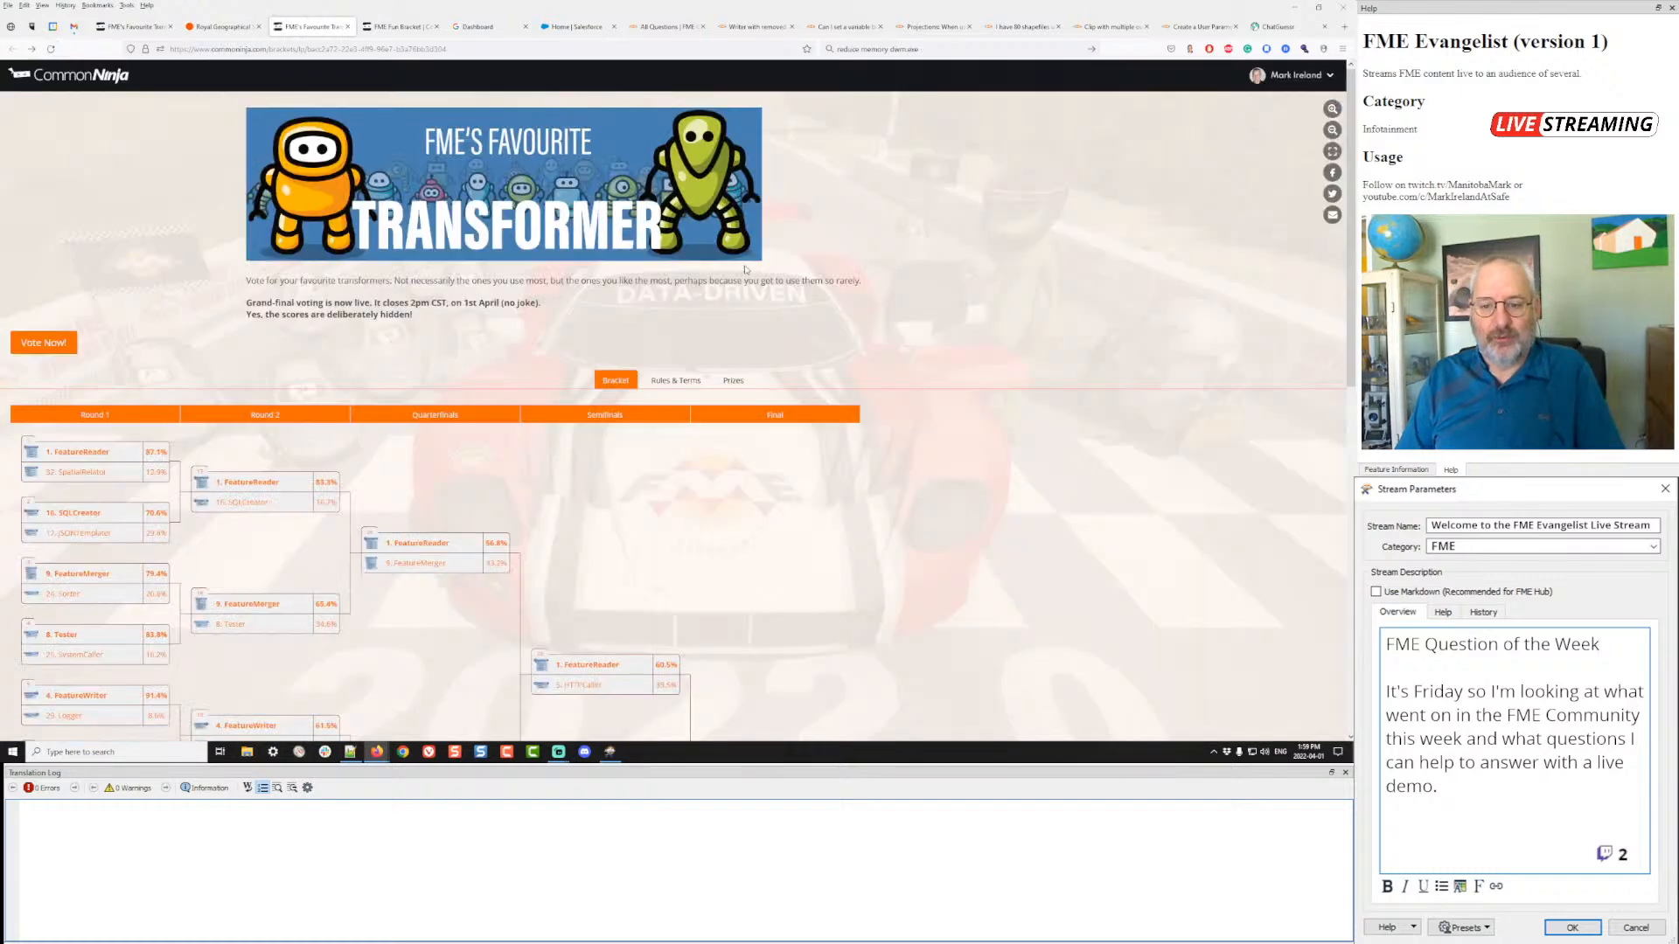
pyautogui.scroll(-5, 1058, 426)
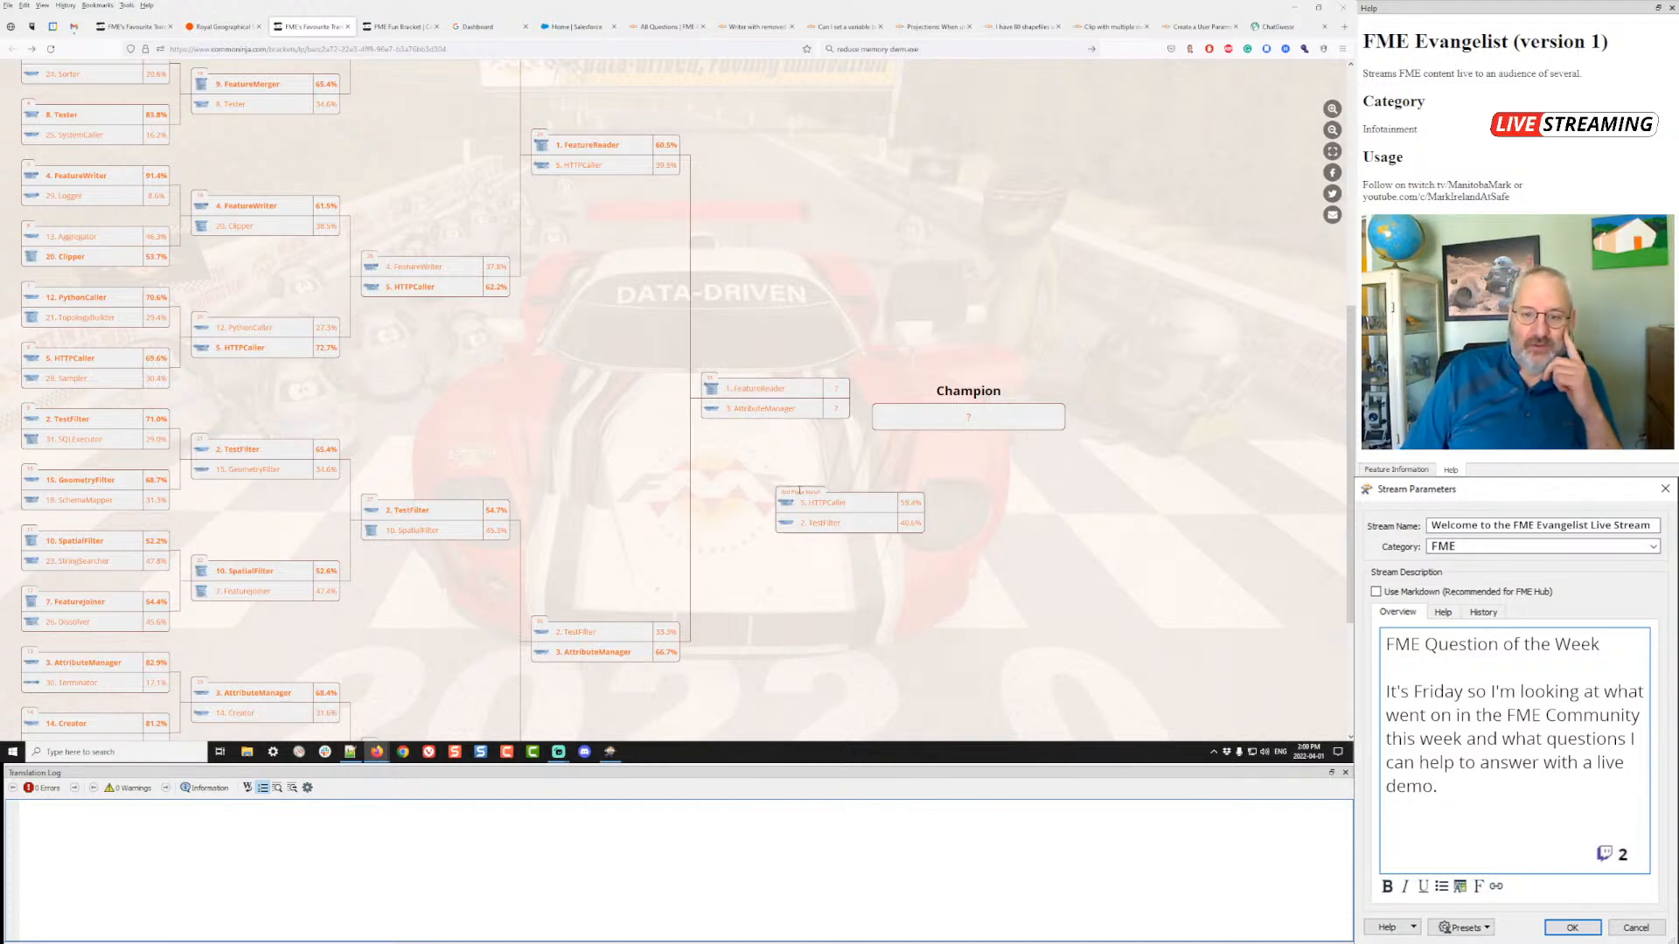
pyautogui.click(53, 50)
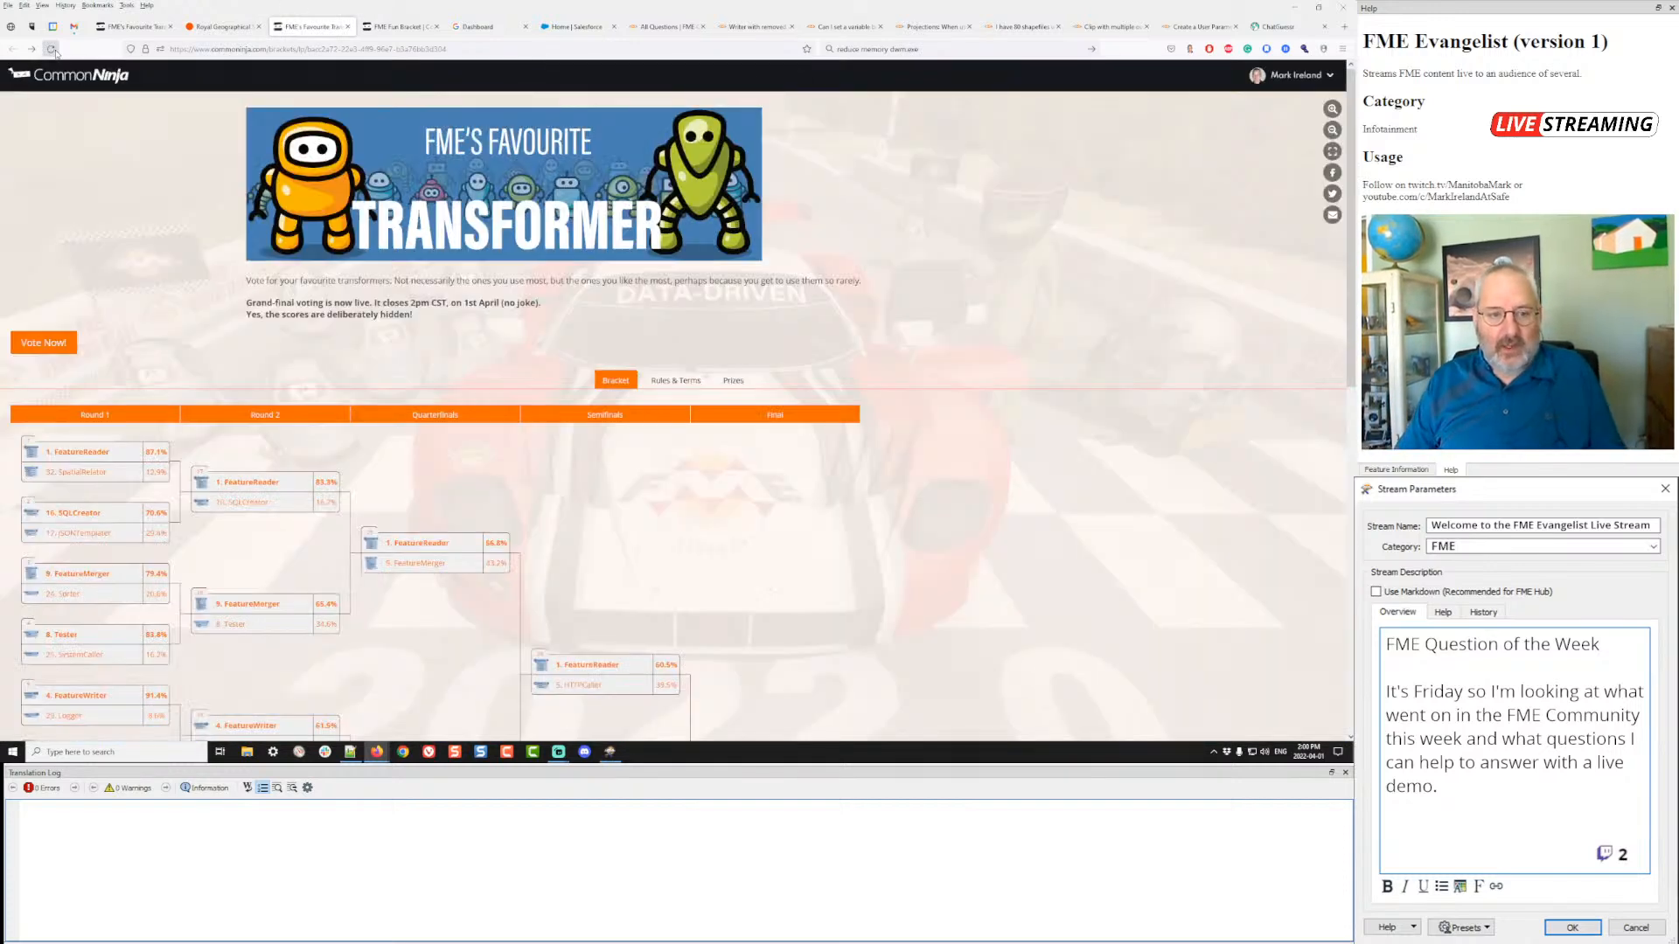
pyautogui.scroll(-5, 1104, 329)
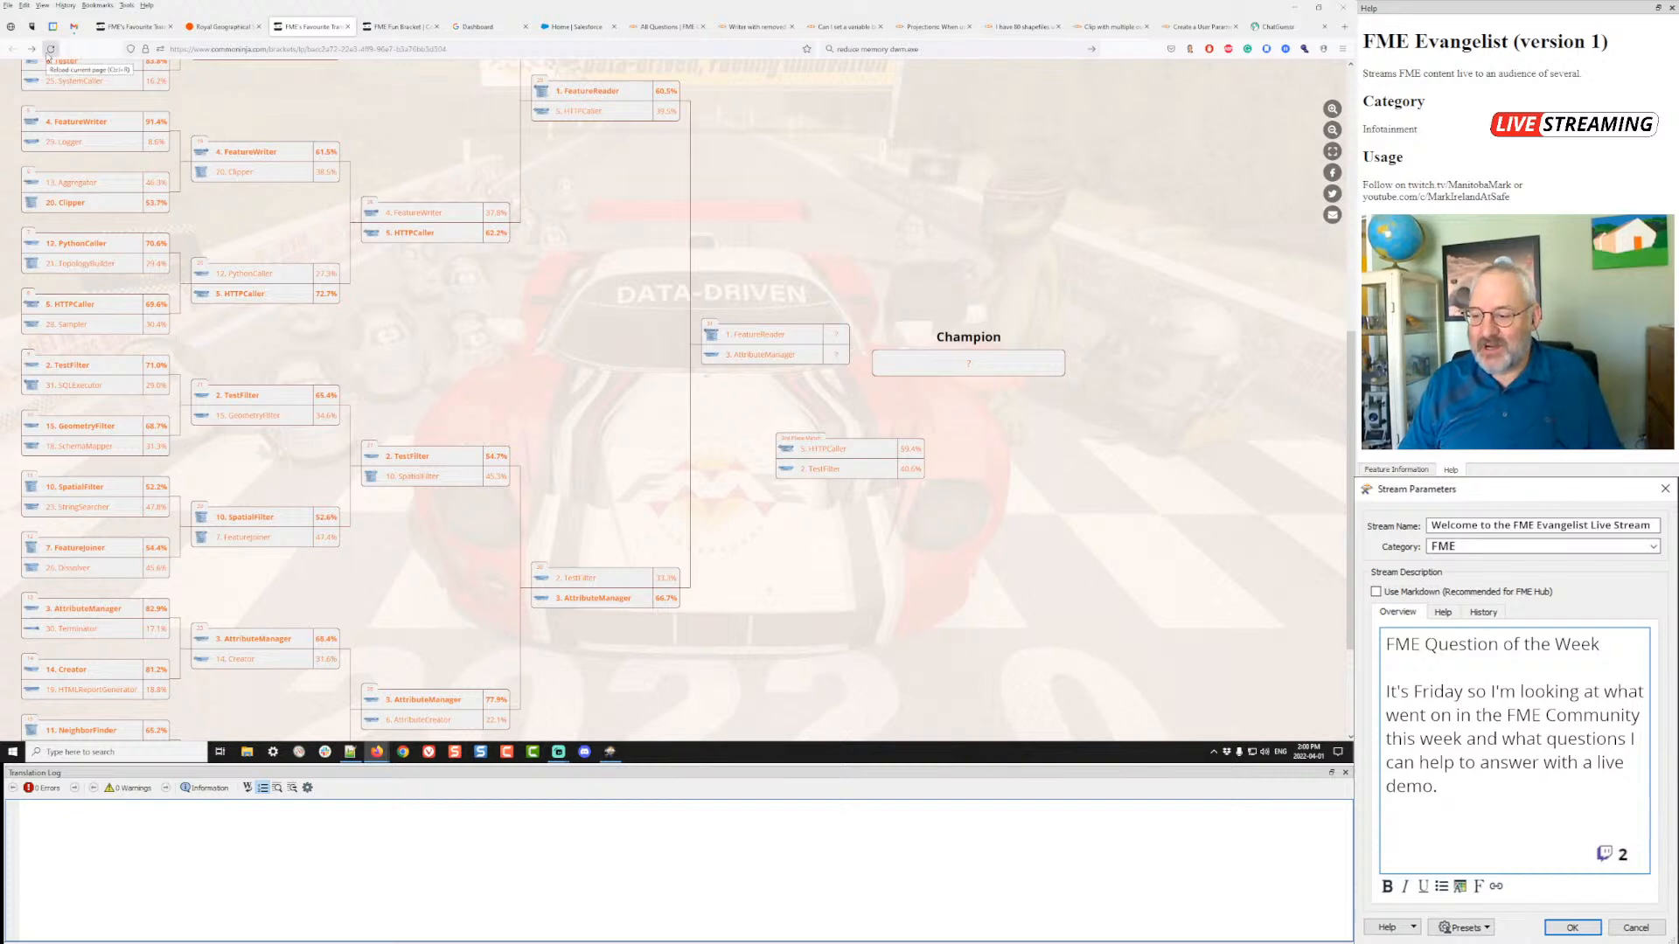
pyautogui.click(49, 53)
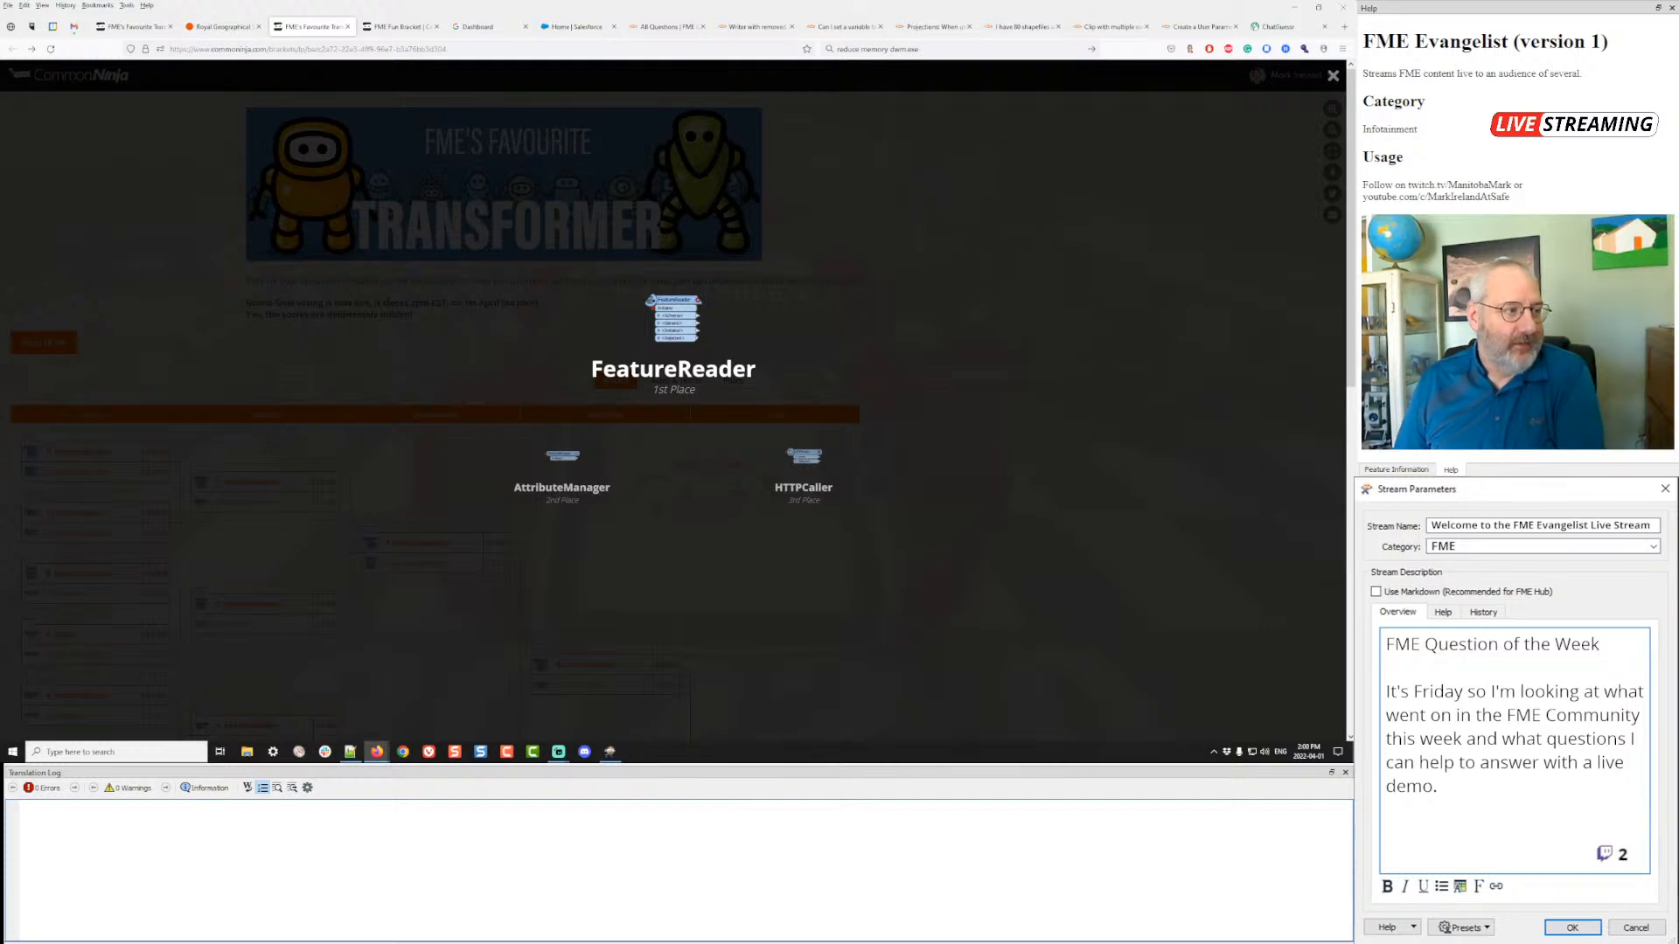
# - Dismiss the winners announcement and examine the final match and champion in the bracket
pyautogui.hotkey('alt', 'Tab')
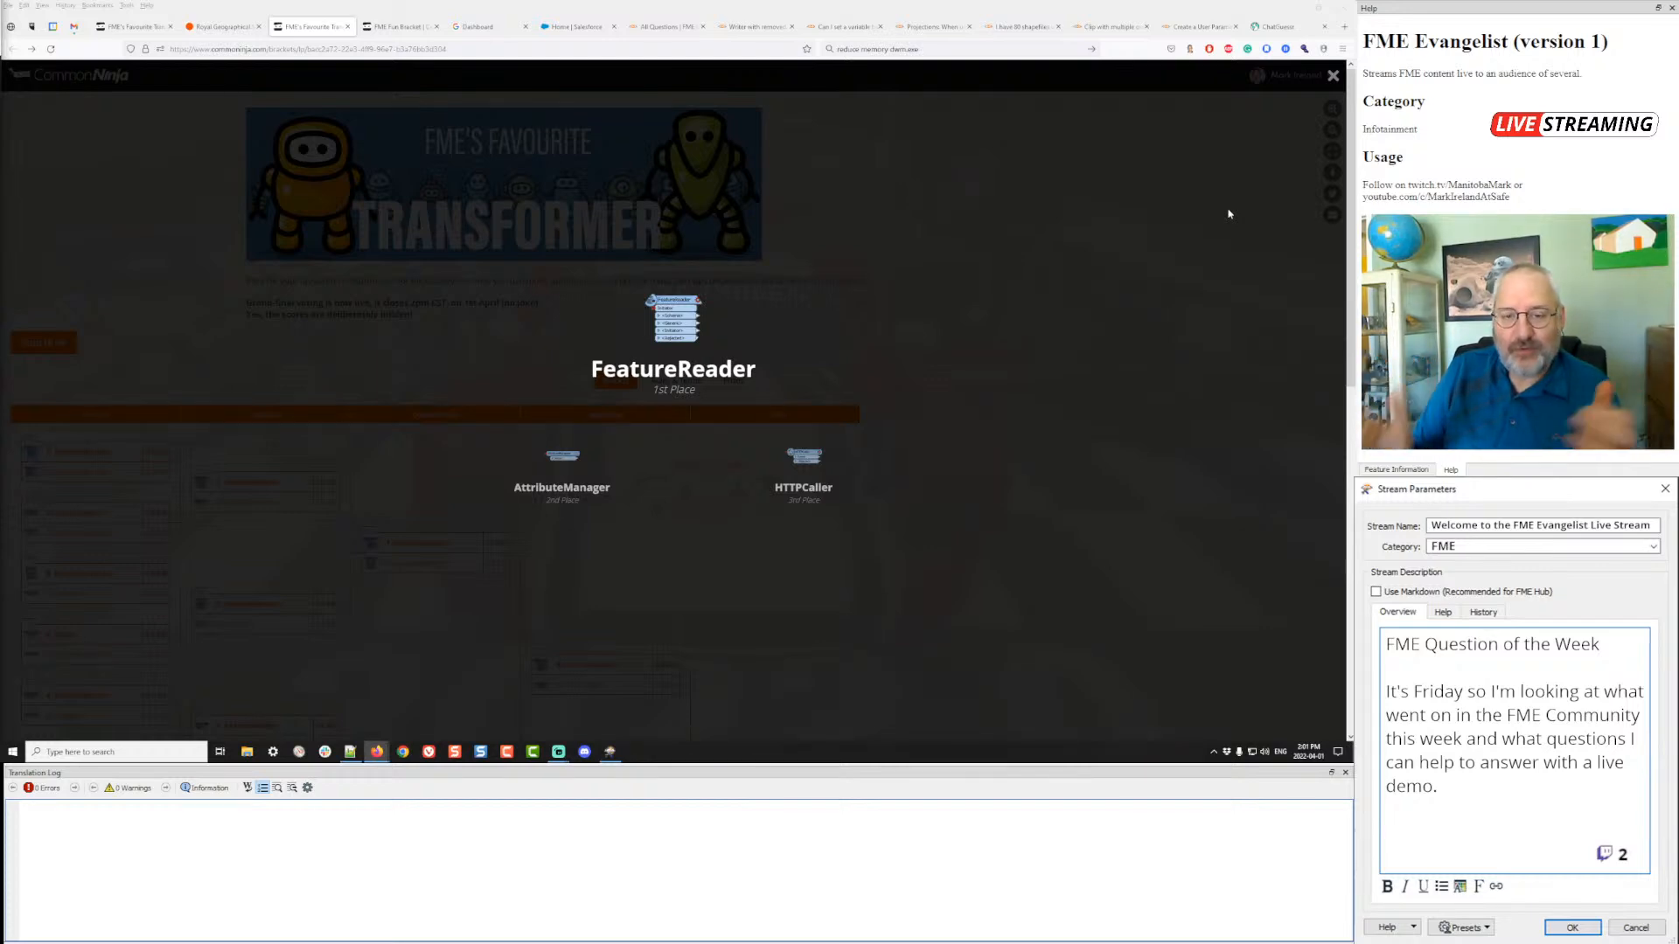
pyautogui.click(1332, 77)
pyautogui.rightClick(1329, 79)
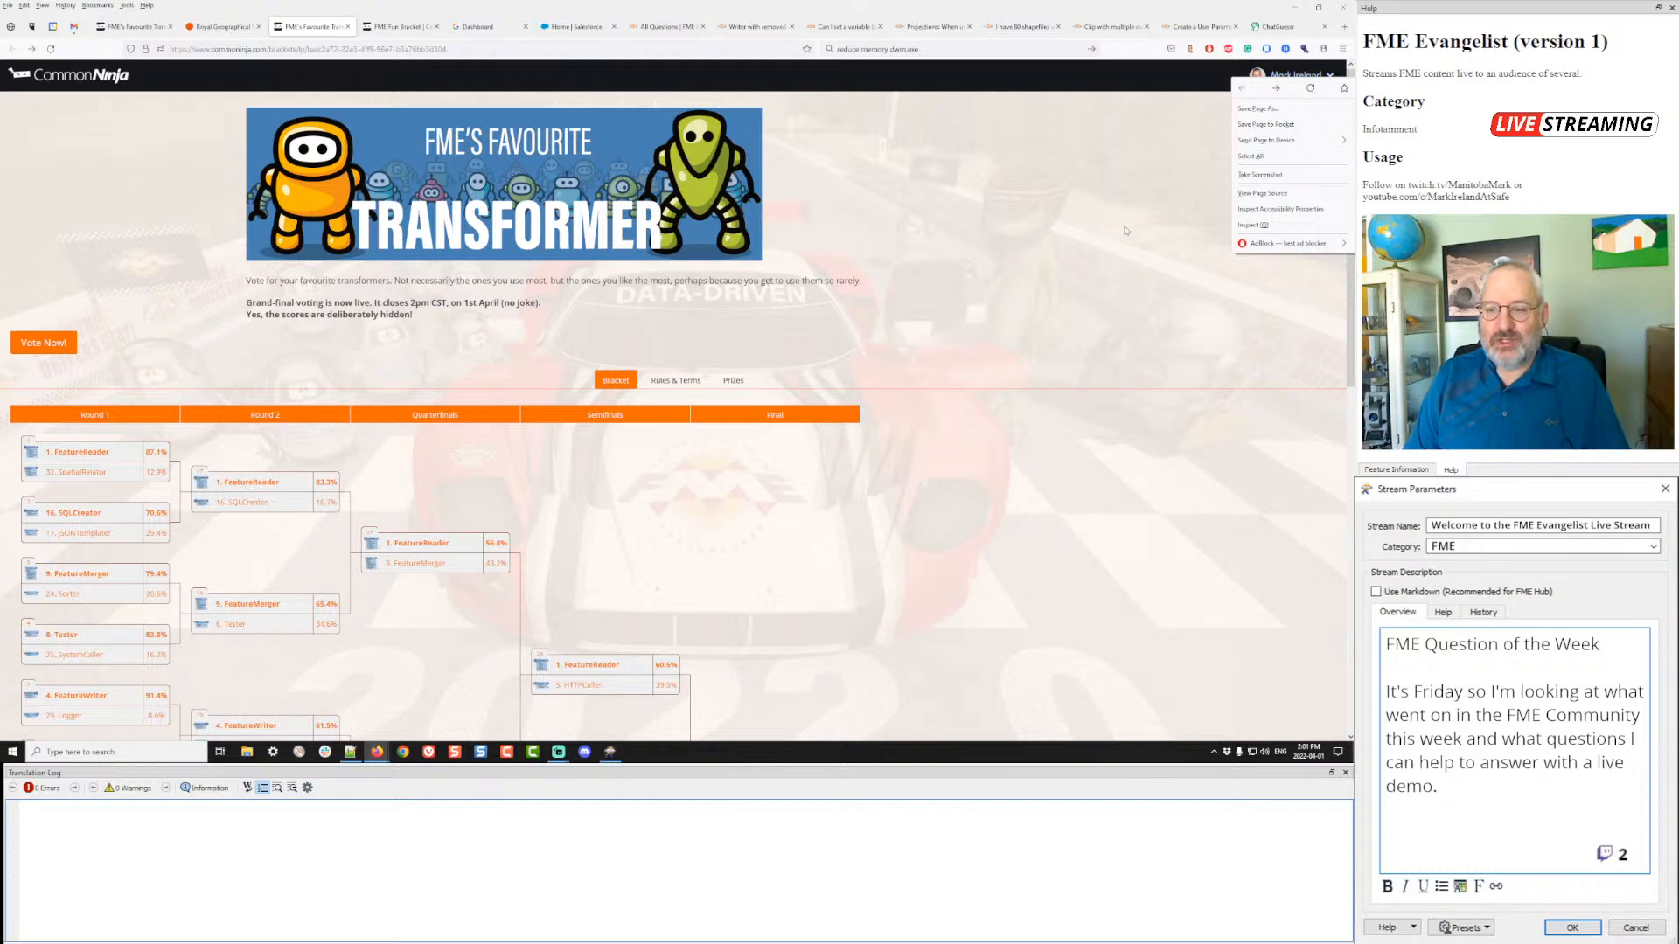
pyautogui.press('Escape')
pyautogui.scroll(-5, 965, 281)
pyautogui.scroll(-2, 965, 281)
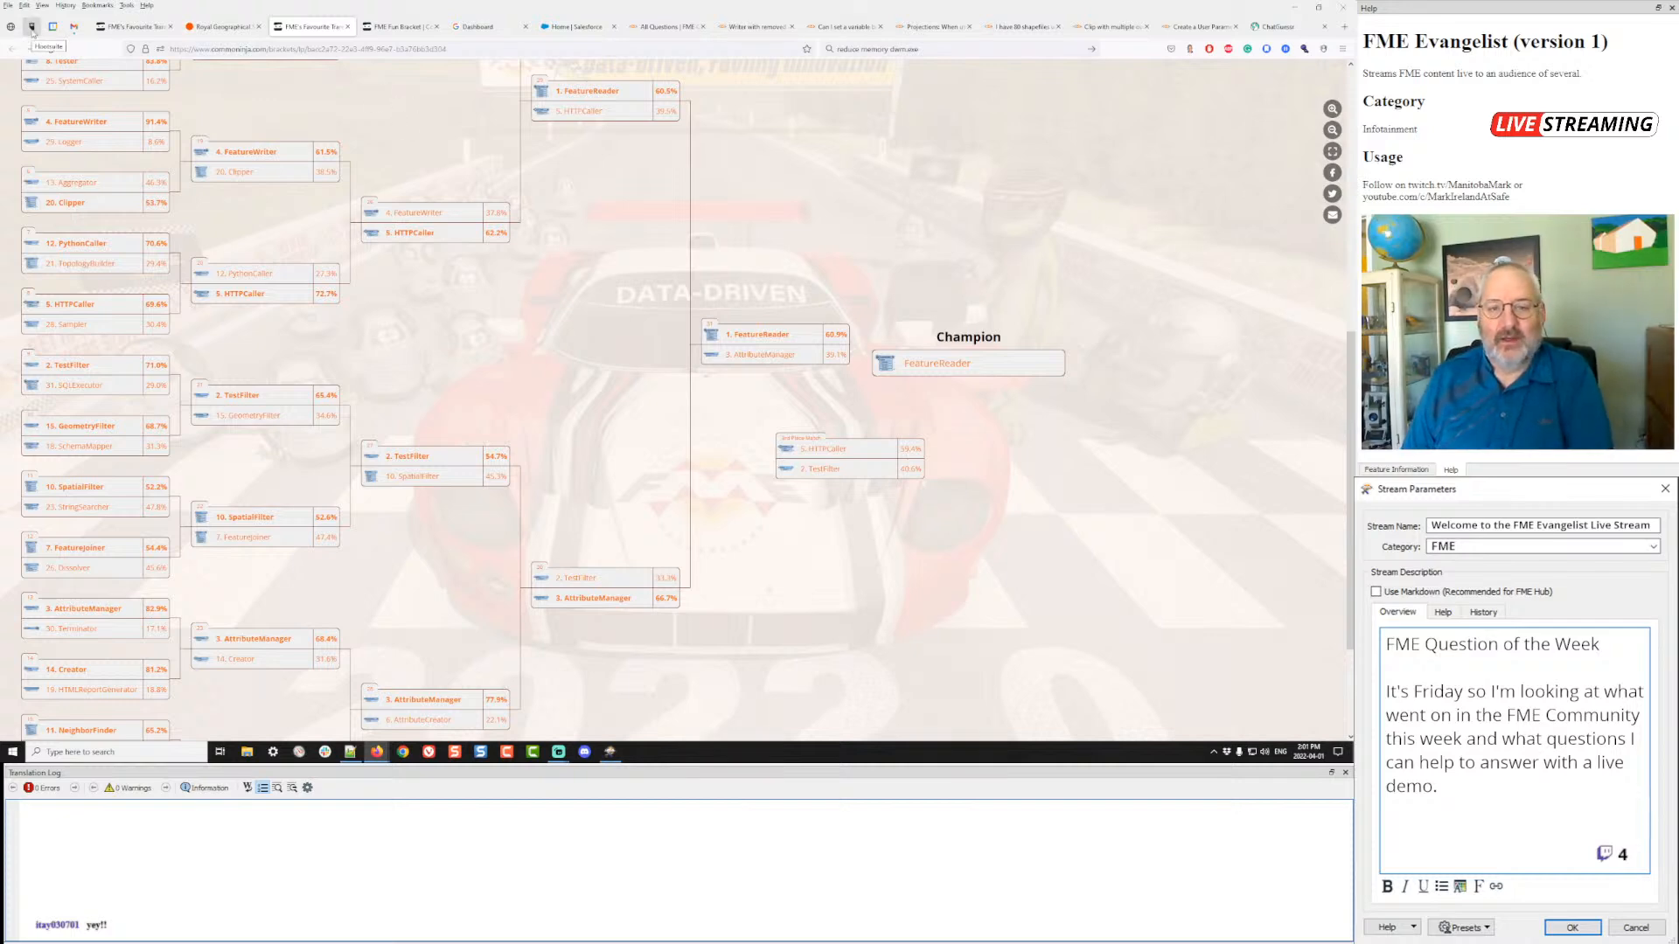
# - View the tournament's prizes and go back to the final in the bracket
pyautogui.scroll(7, 620, 391)
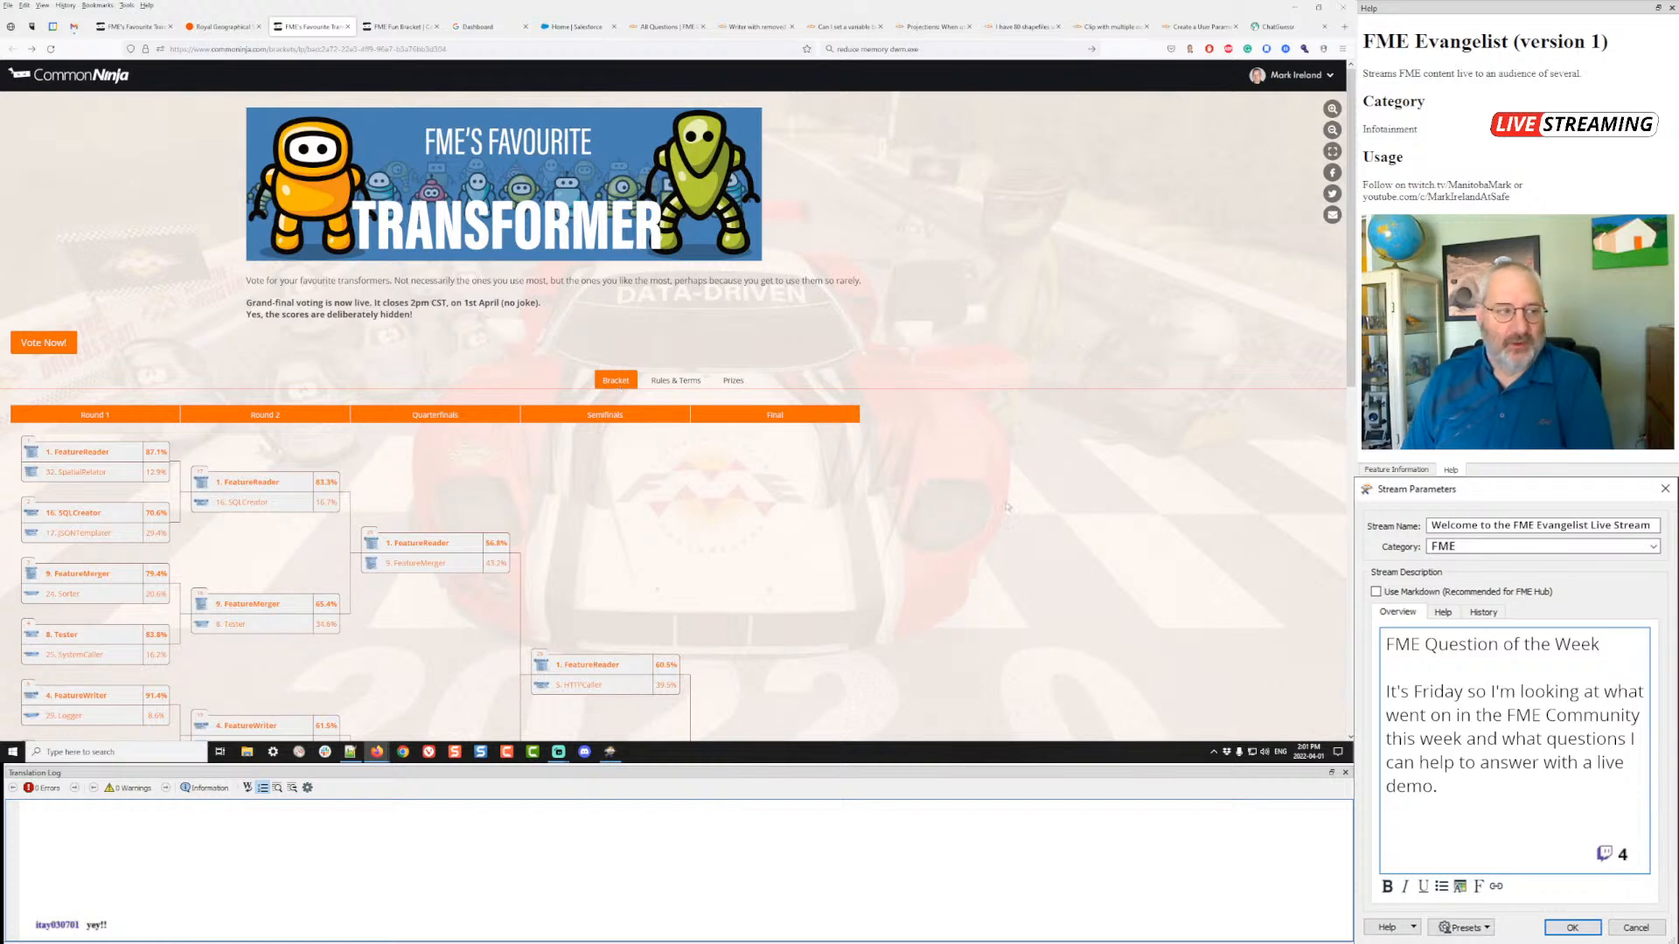
pyautogui.click(733, 382)
pyautogui.scroll(-1, 733, 385)
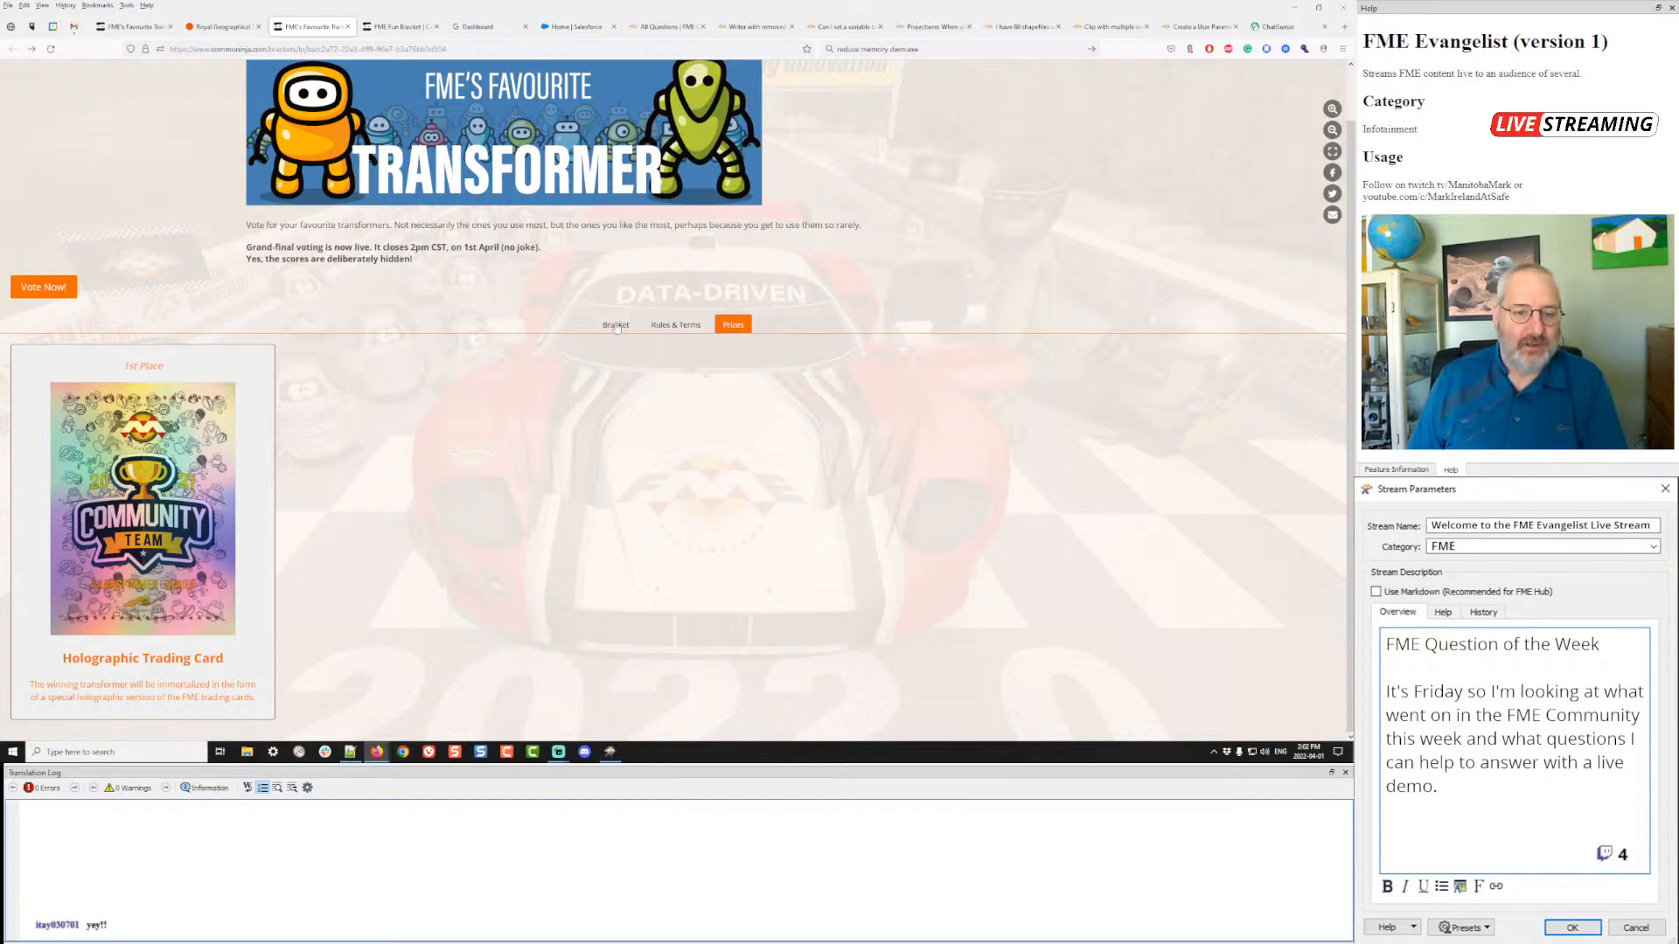
pyautogui.click(615, 325)
pyautogui.scroll(-5, 946, 335)
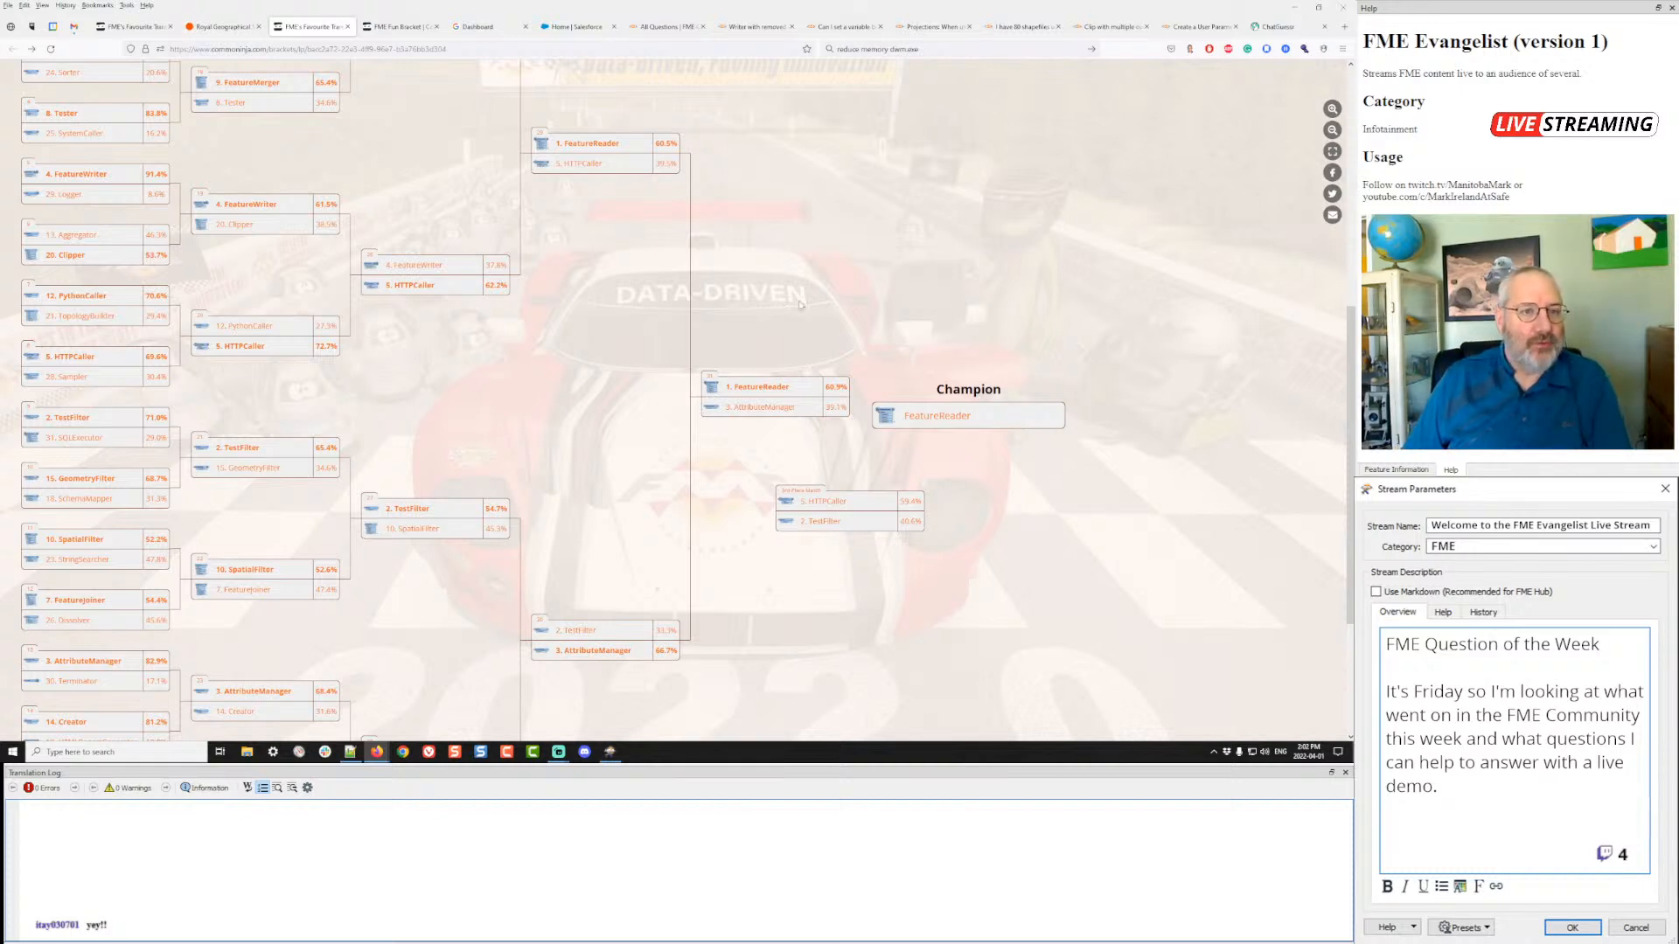
# - Close the Game 1 details in the FME Fun Bracket and switch to the community question "Writer with removed empty columns, based on feature"
pyautogui.click(395, 27)
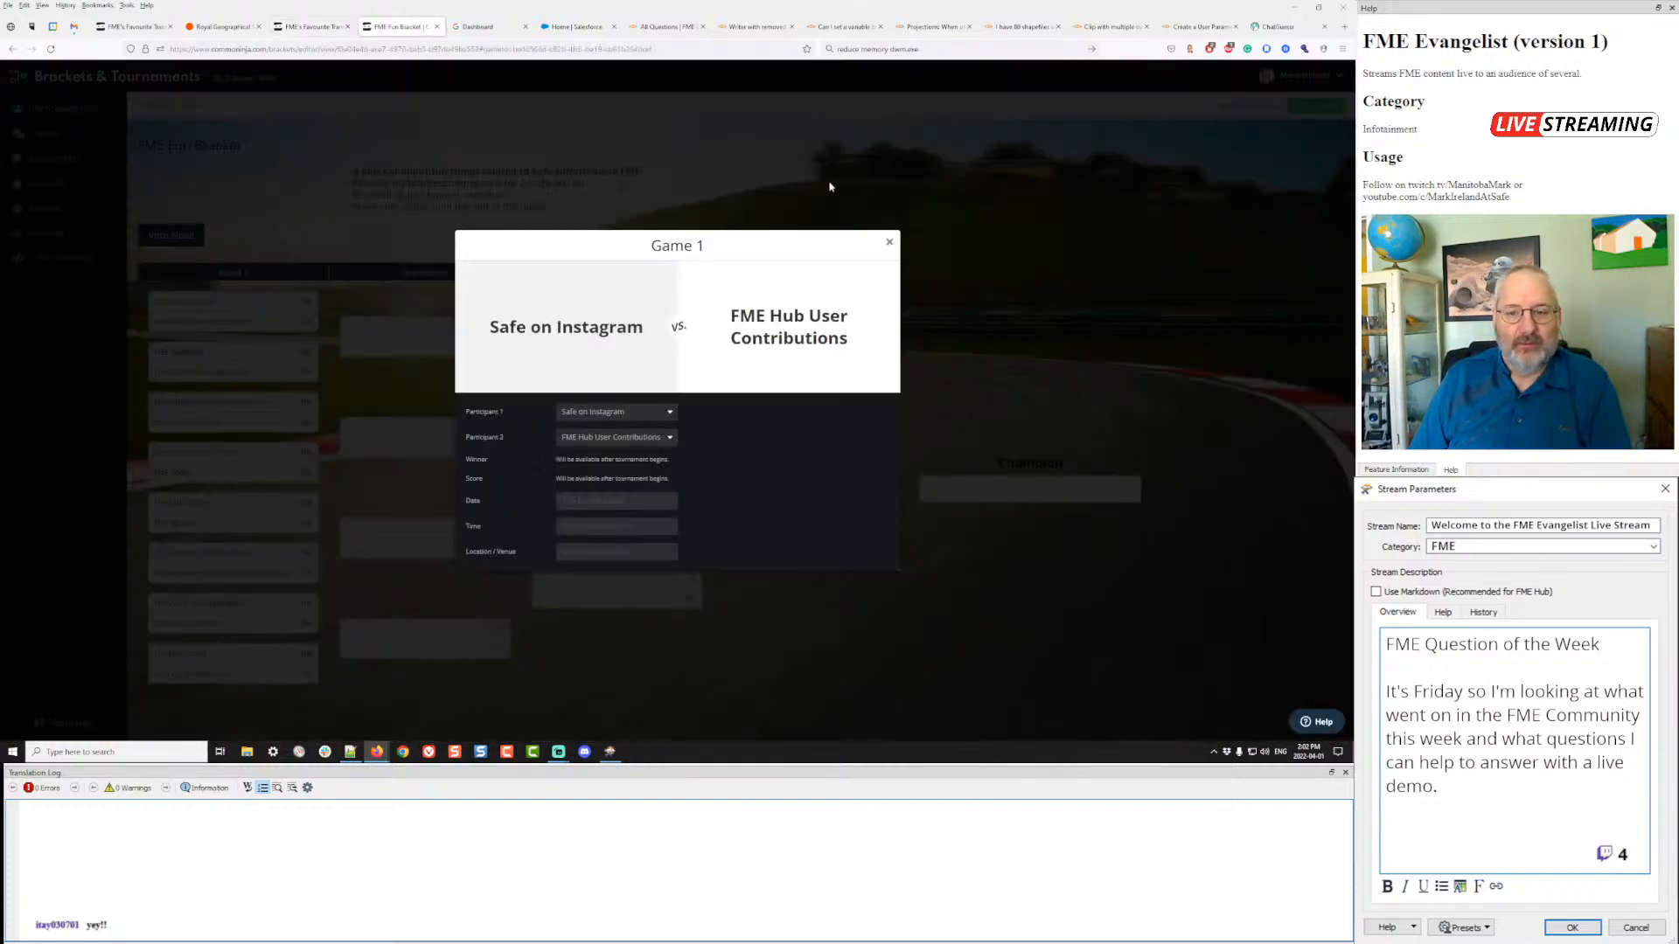
pyautogui.click(887, 245)
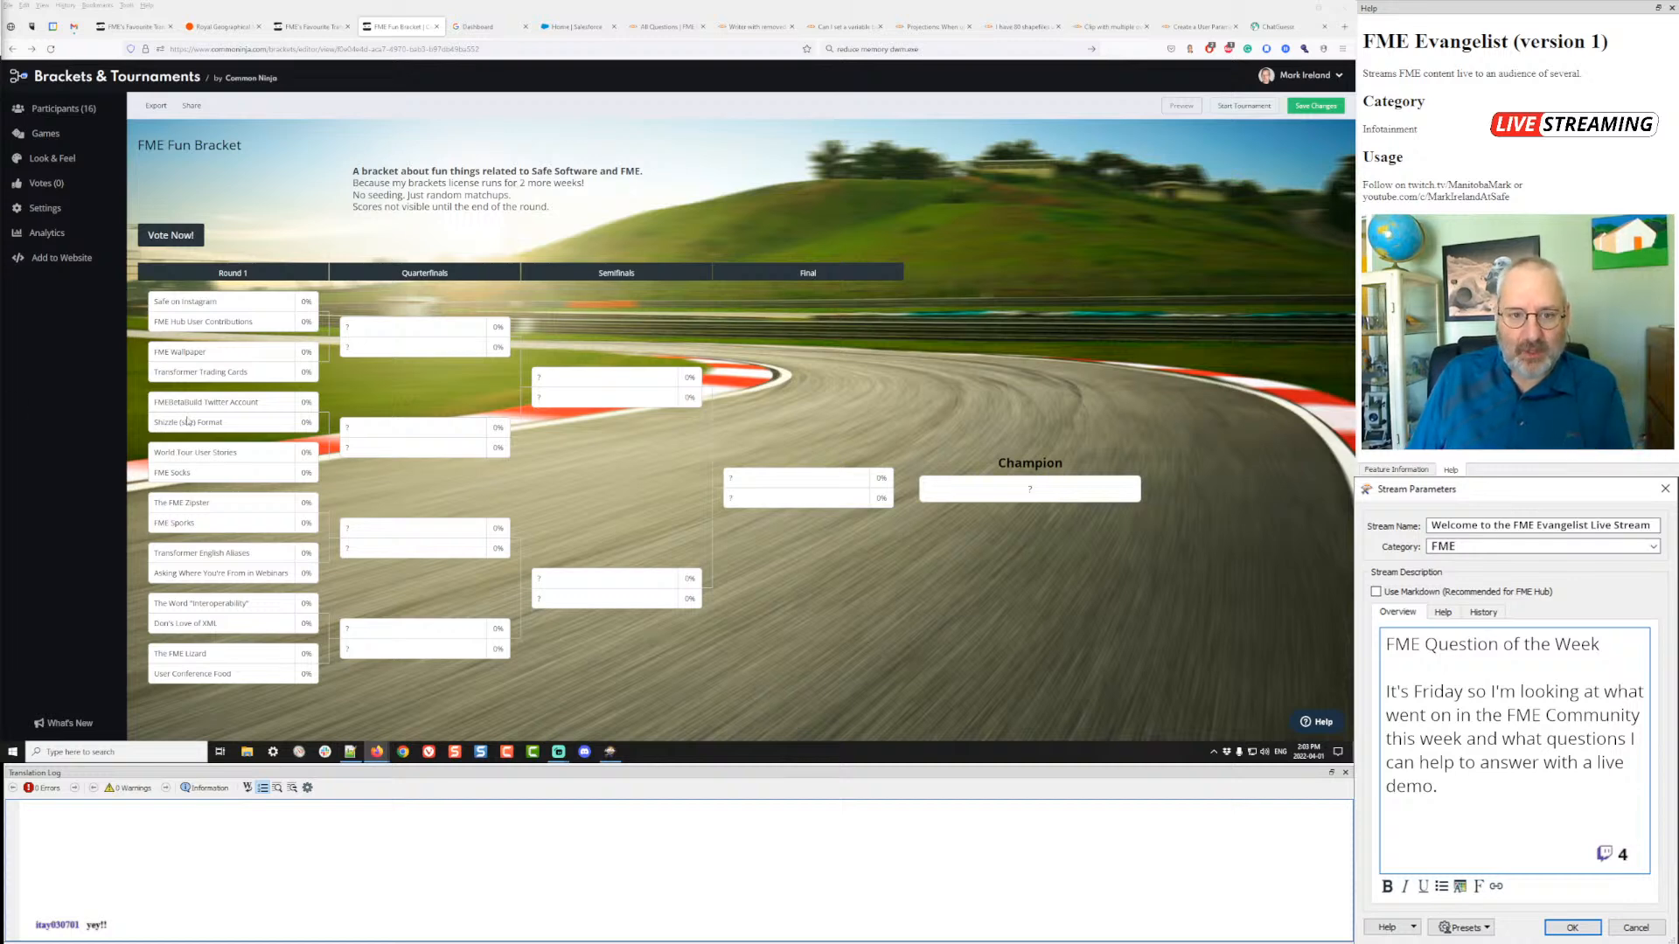
pyautogui.click(753, 27)
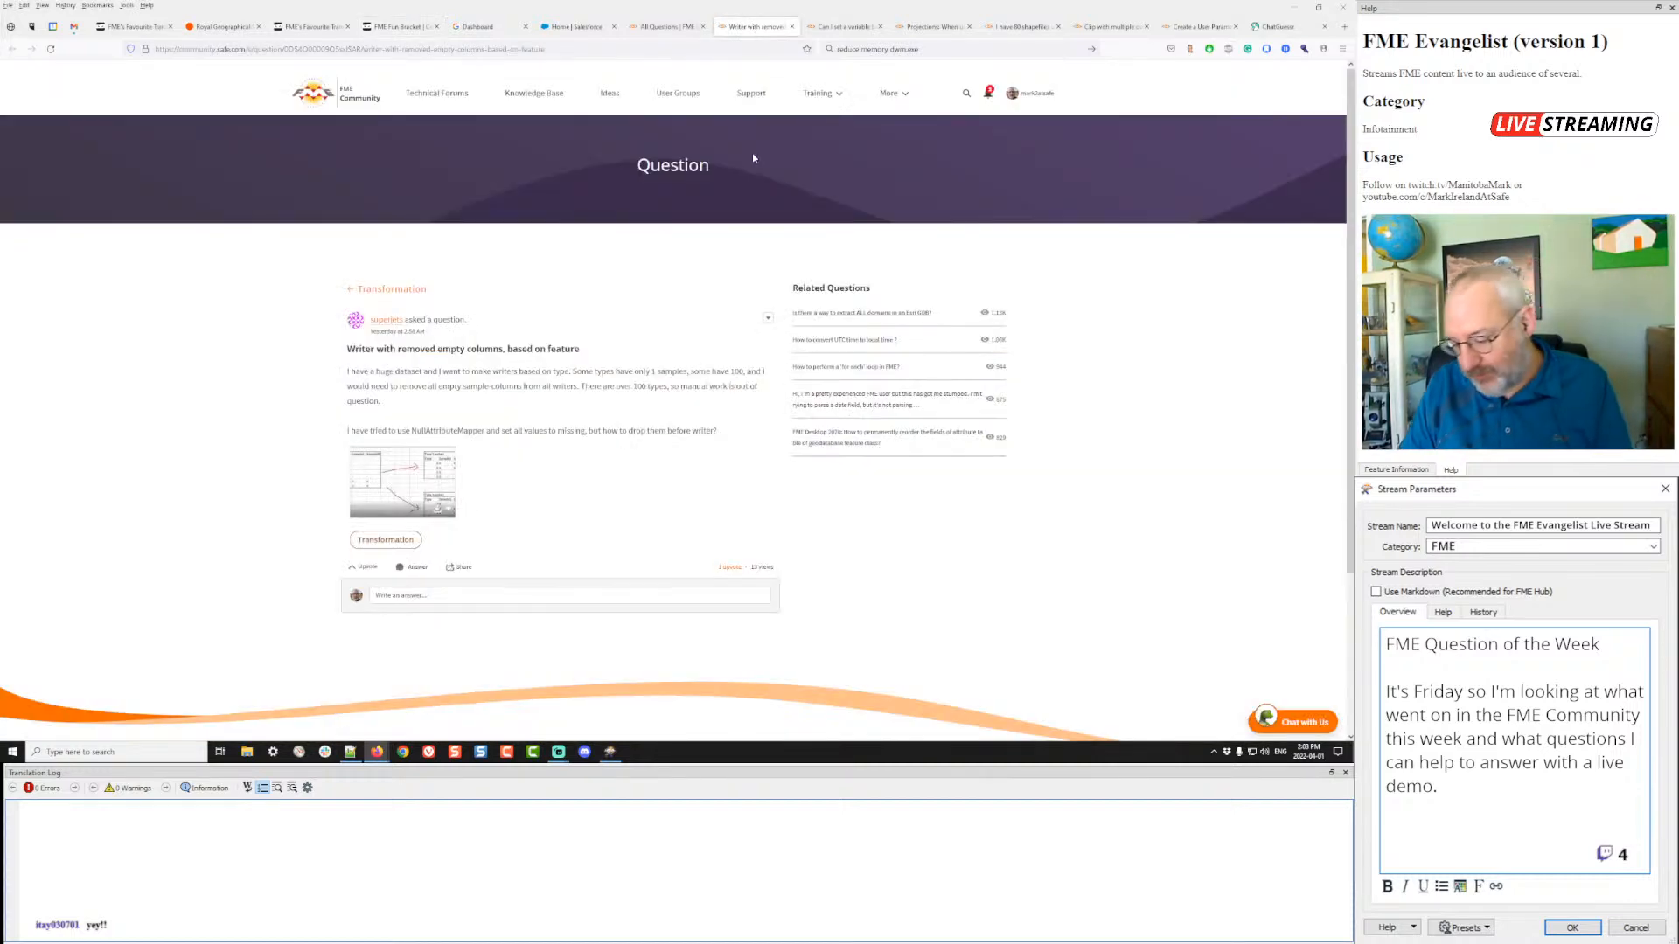
# - Read the question about removing empty columns per writer and examine its attached empty_columns image at full size
pyautogui.hotkey('ctrl', '+')
pyautogui.hotkey('ctrl', '+')
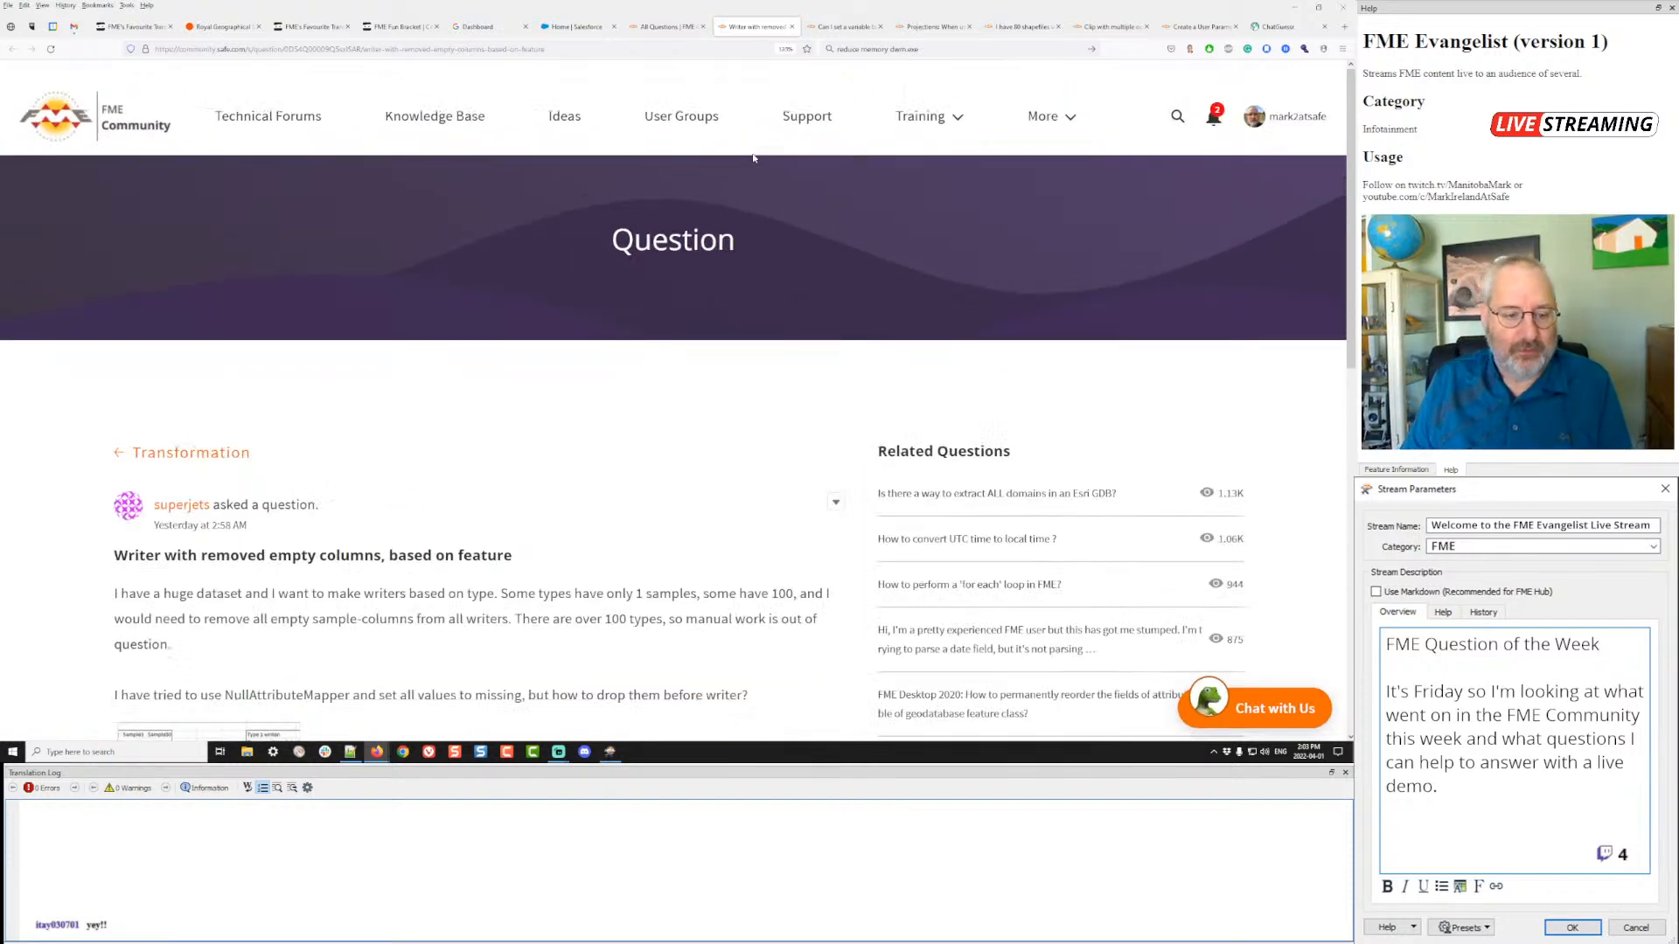
pyautogui.scroll(-6, 753, 158)
pyautogui.scroll(4, 754, 158)
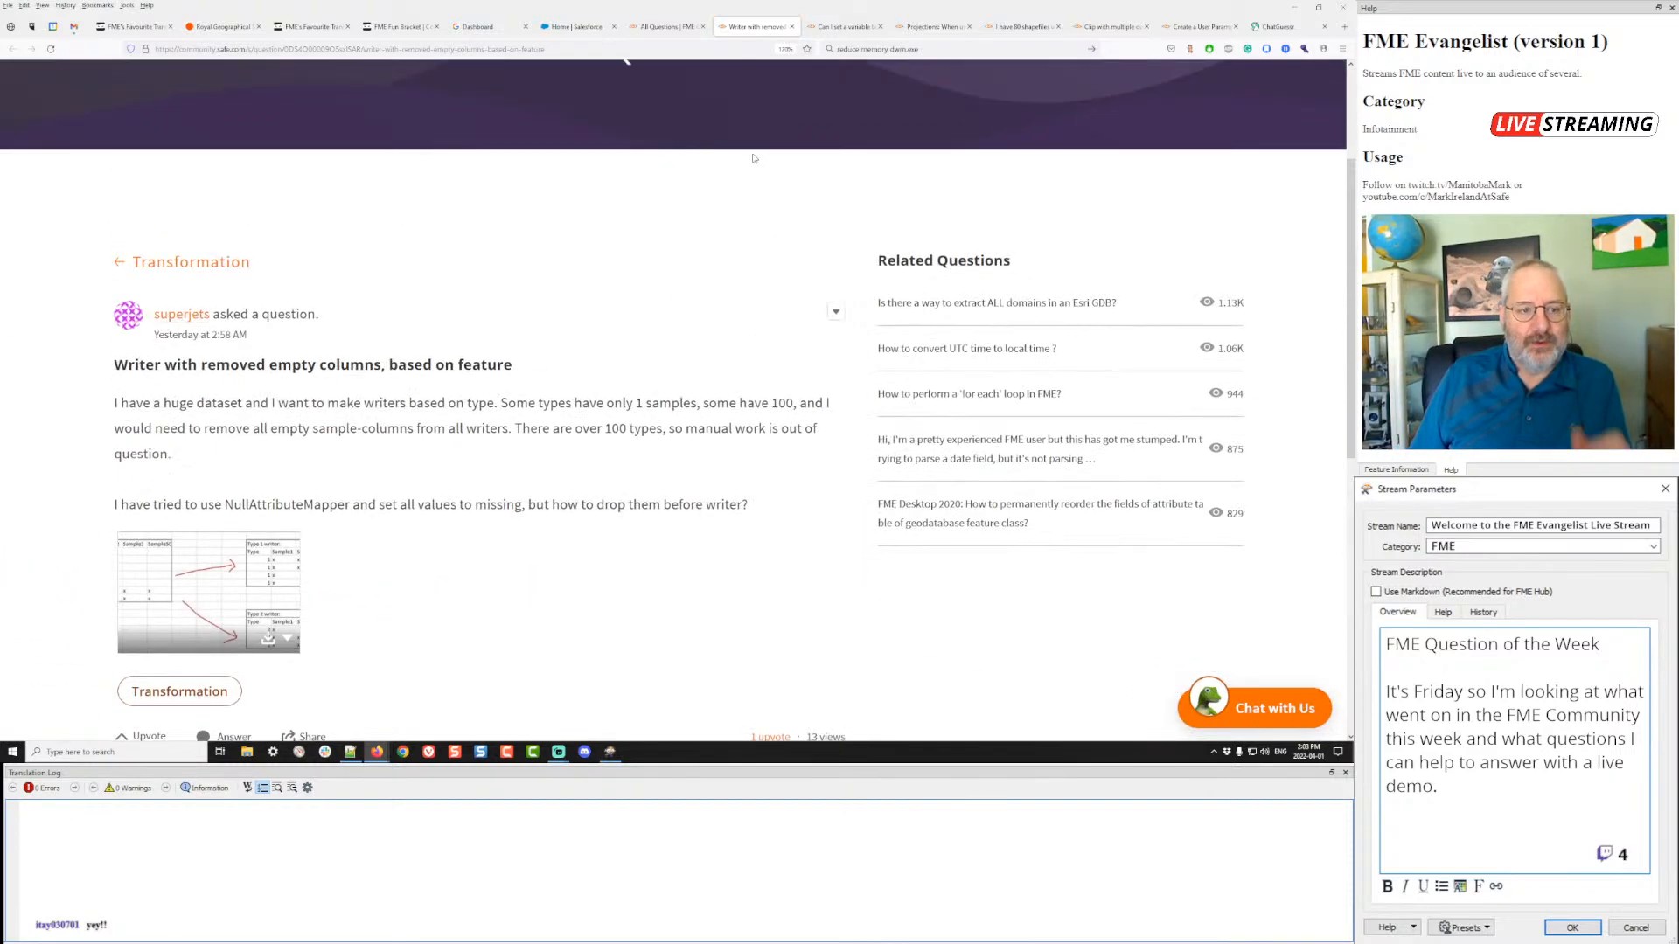
pyautogui.scroll(-1, 754, 158)
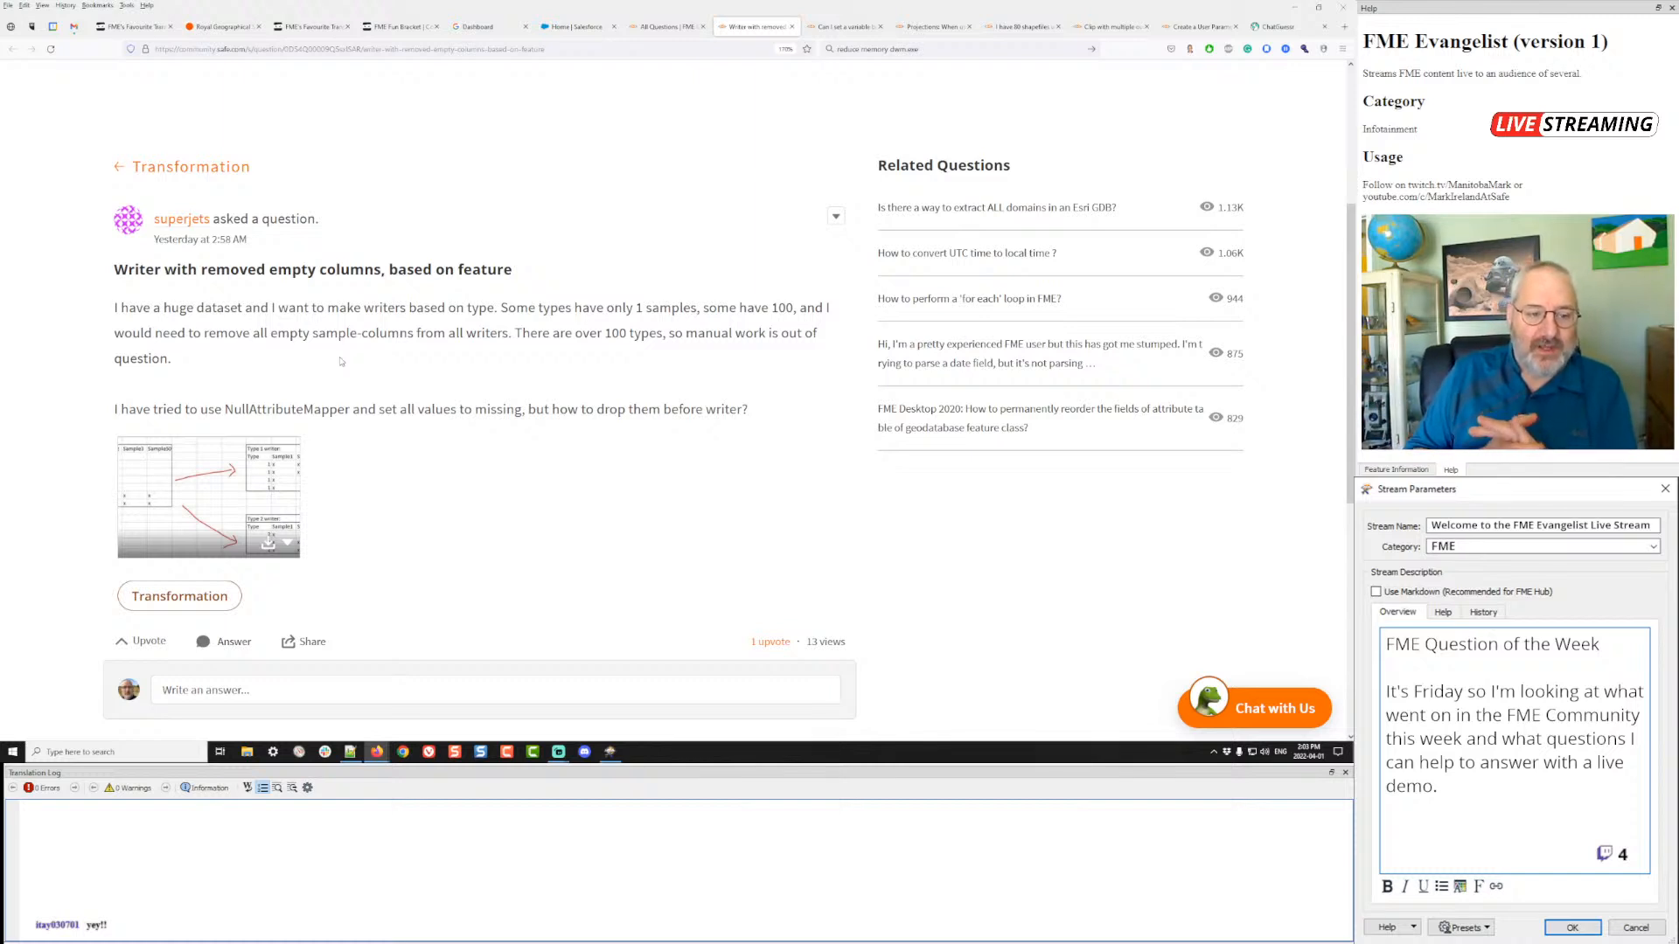
pyautogui.click(210, 495)
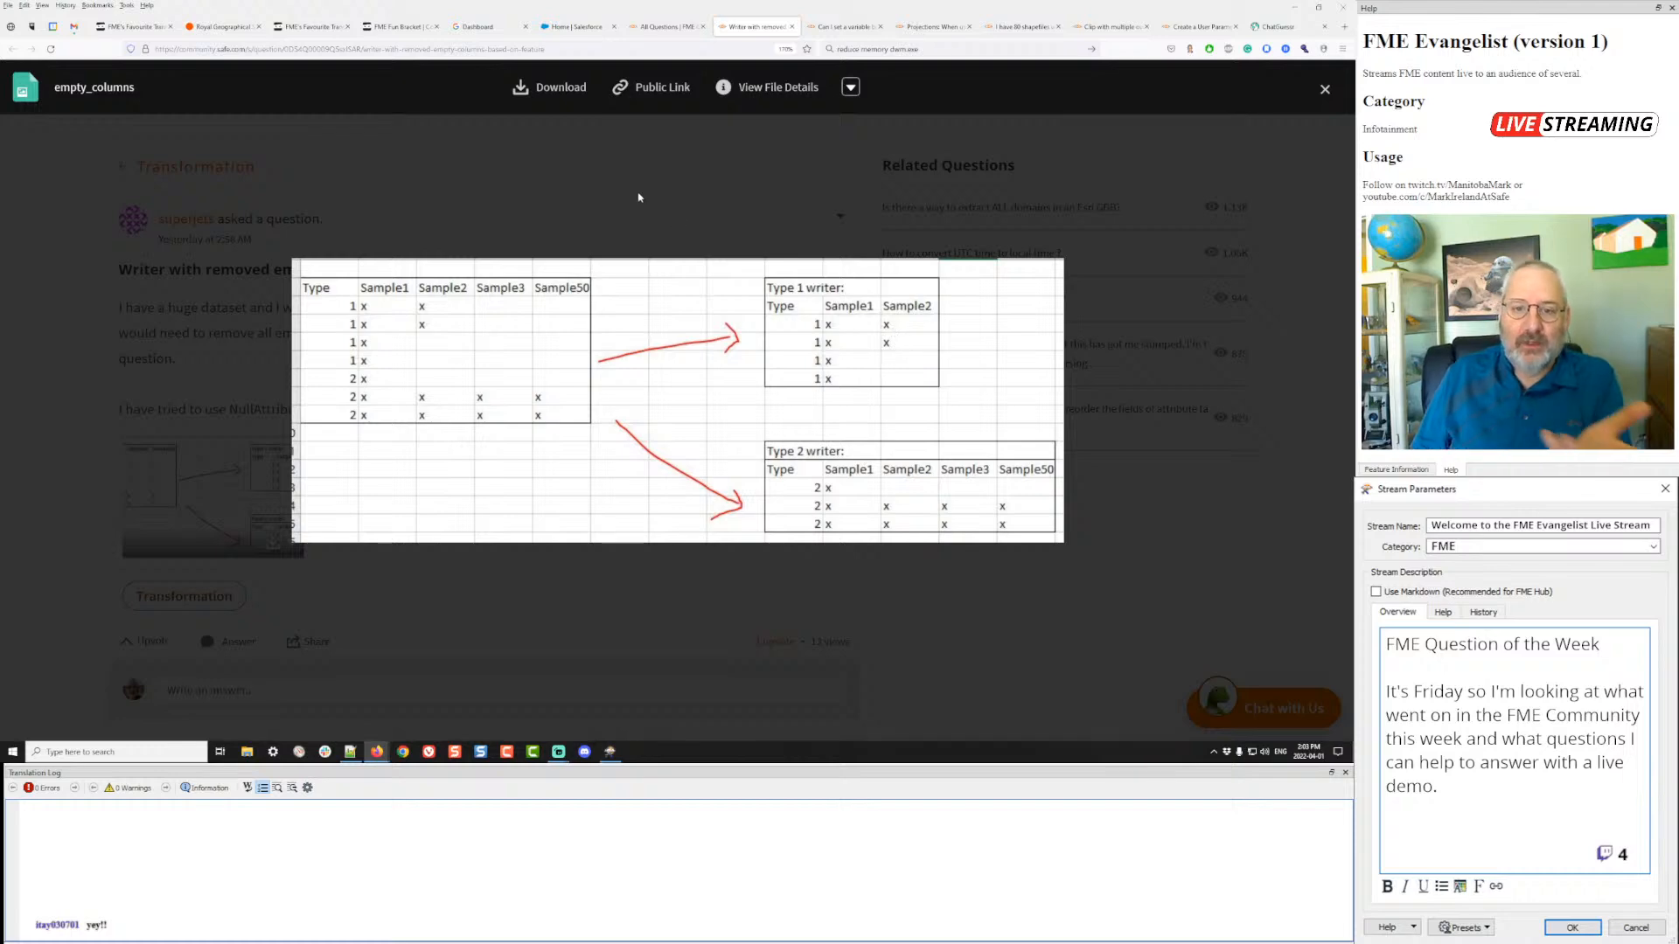
pyautogui.click(1324, 91)
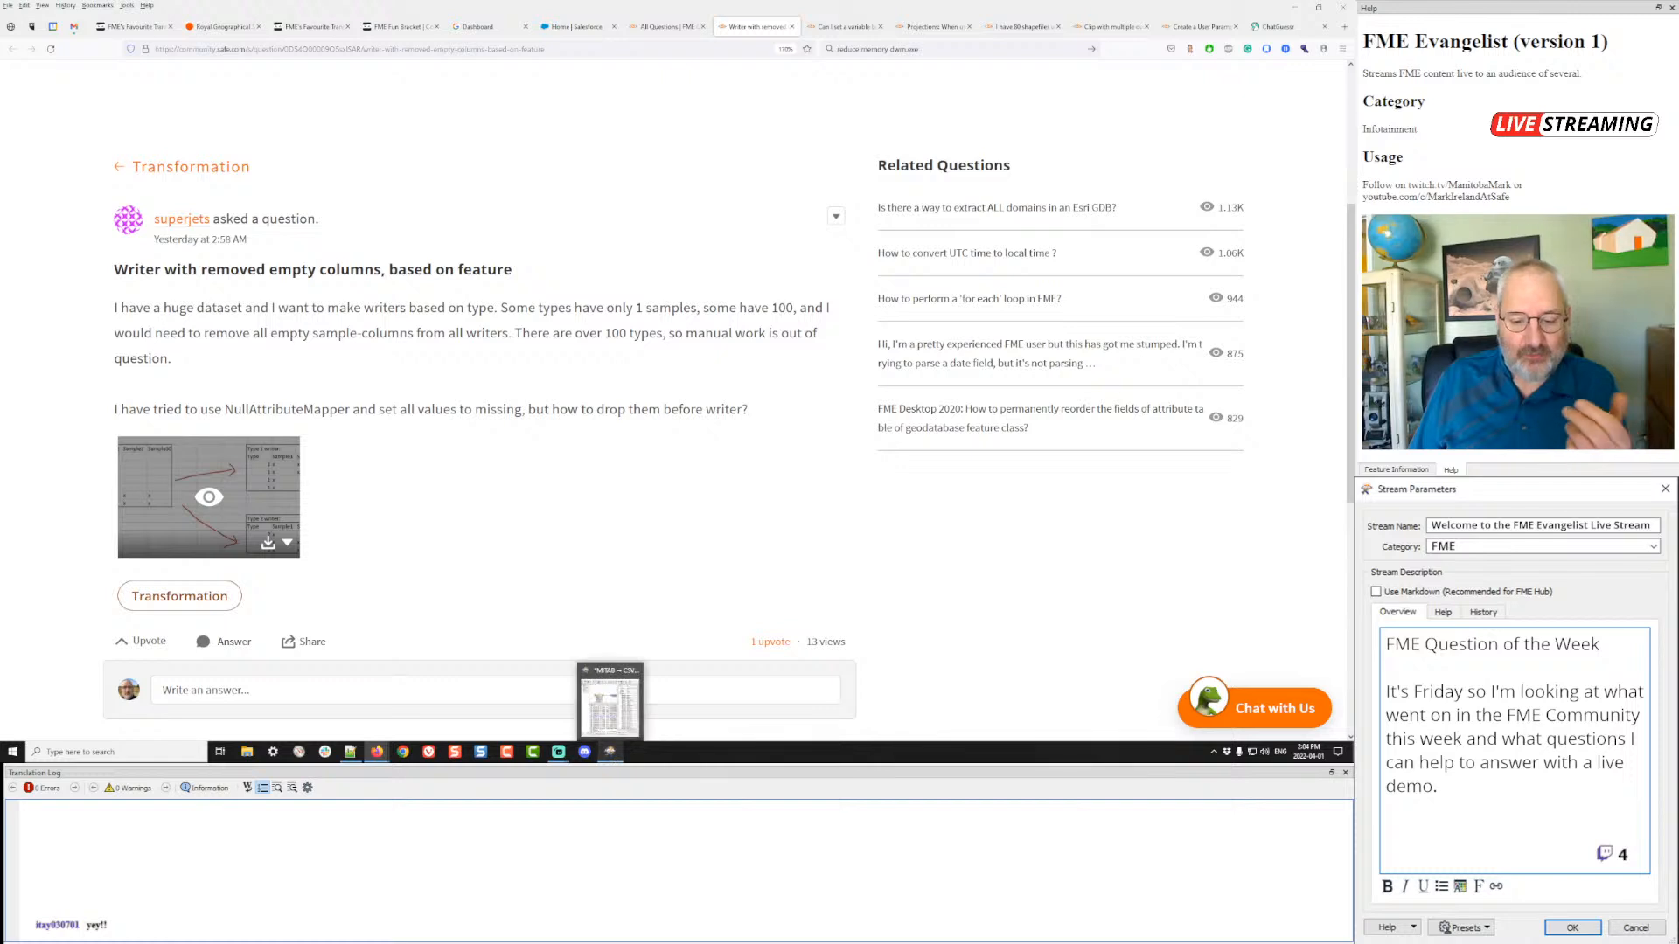
# - Launch a new FME Workbench 2021.2 session and show its empty Main workspace canvas
pyautogui.rightClick(609, 755)
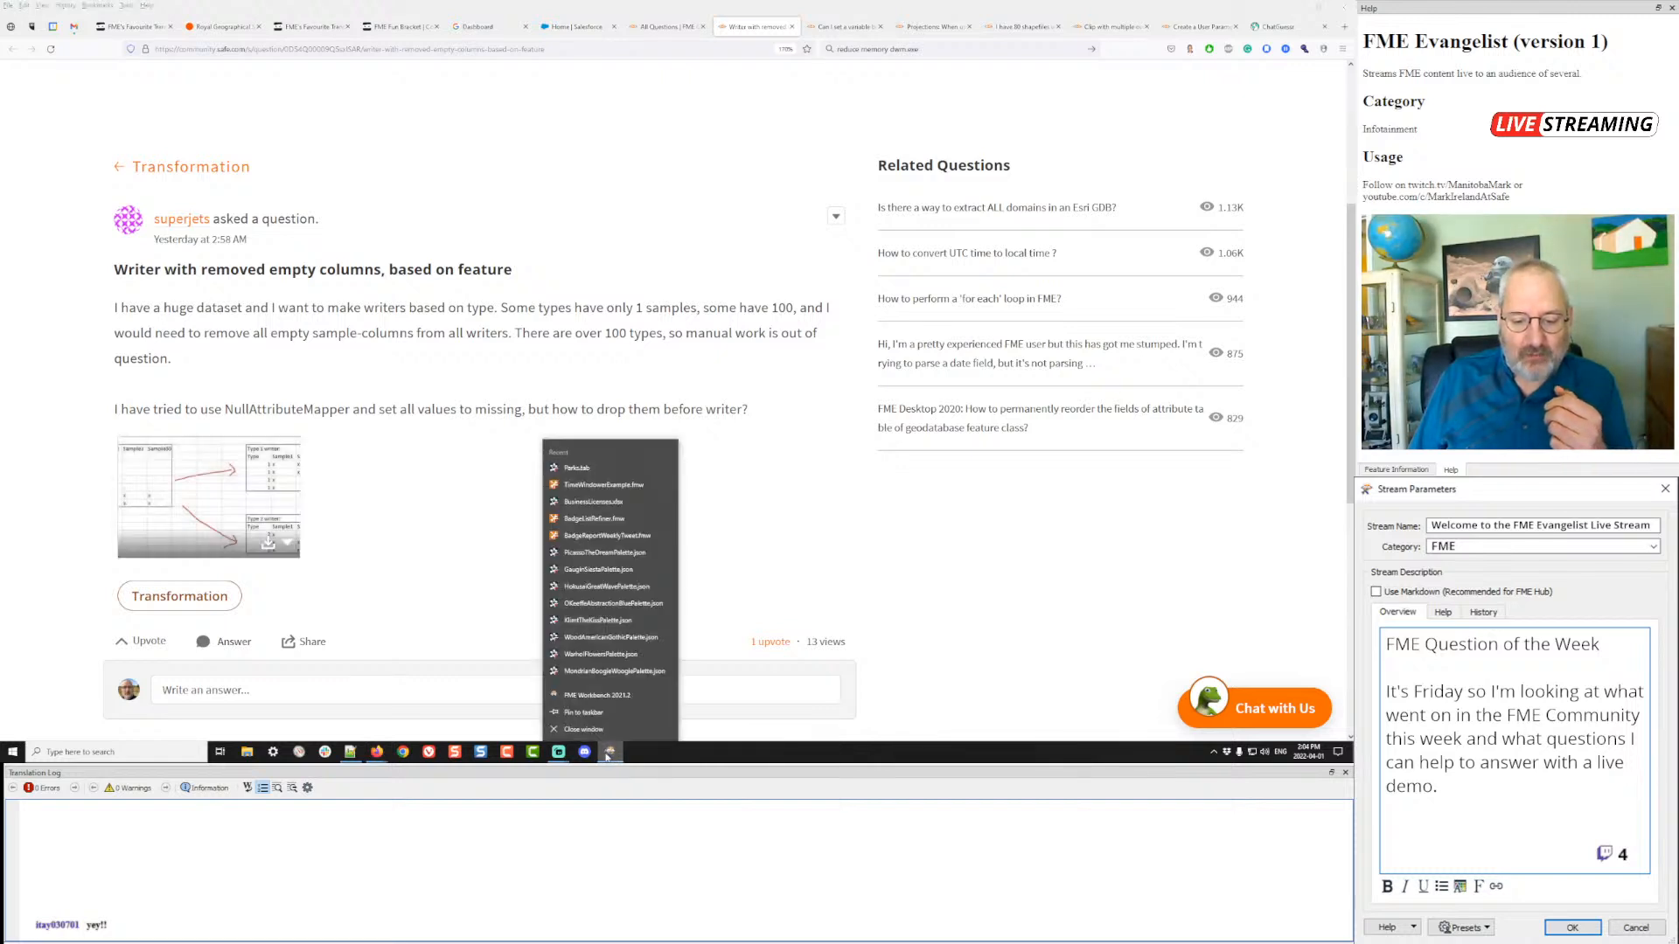
pyautogui.click(604, 697)
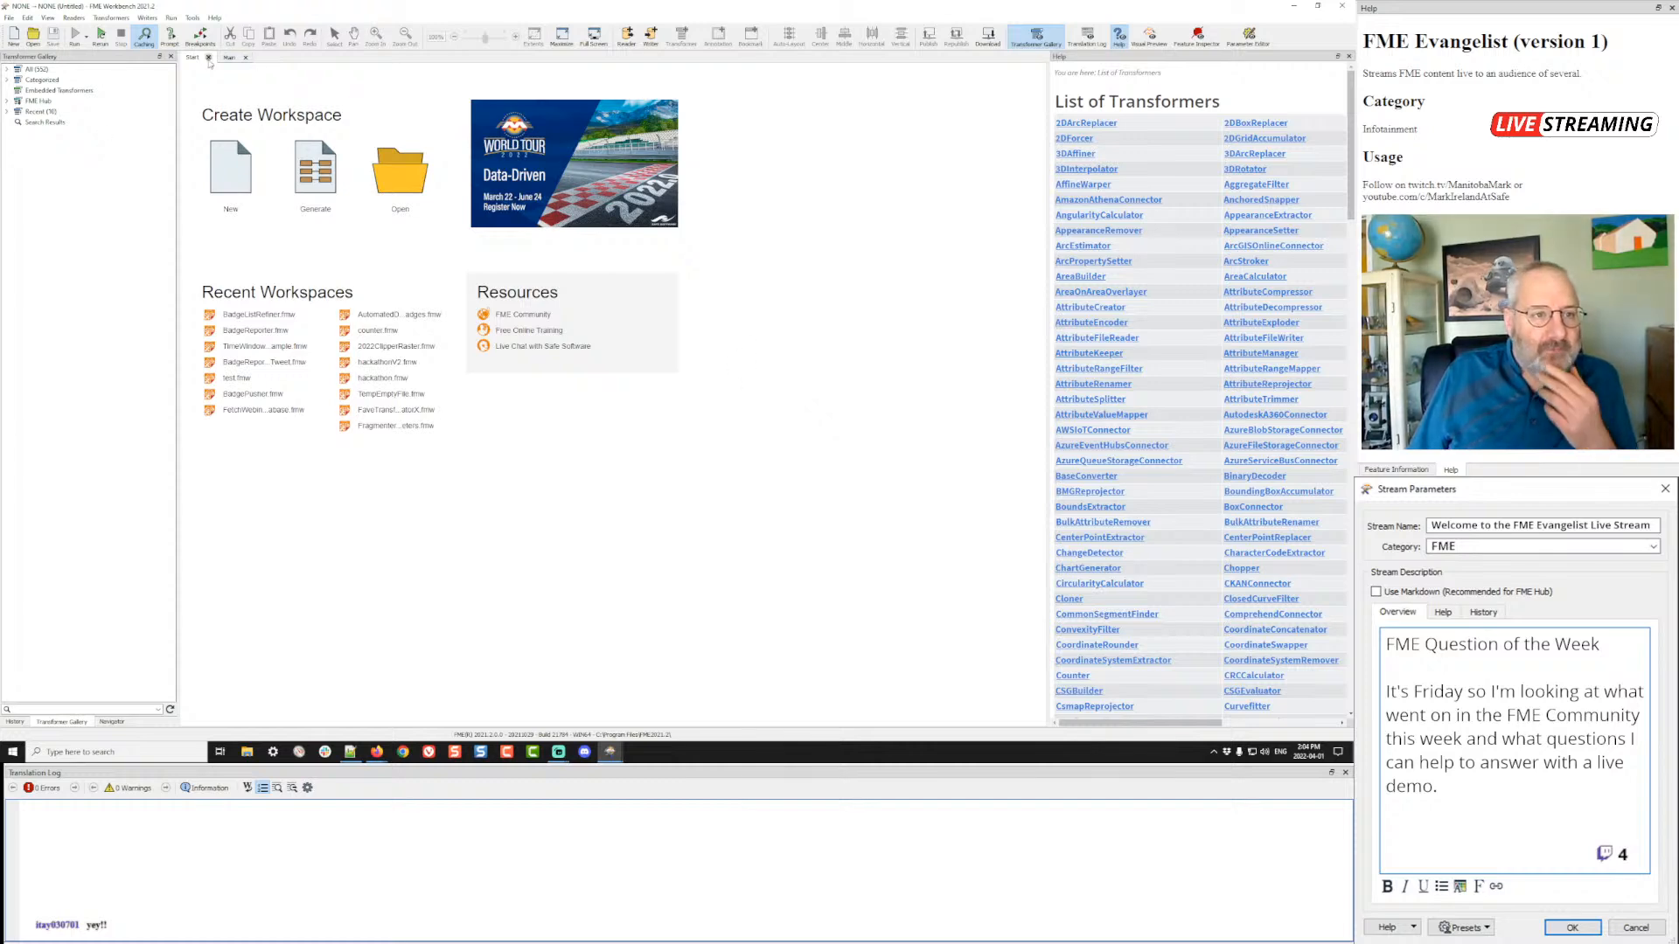
pyautogui.click(229, 57)
# - Add a MapInfo TAB (MITAB) reader for the Parks.tab file in the Parks folder of the FME sample data
pyautogui.click(73, 17)
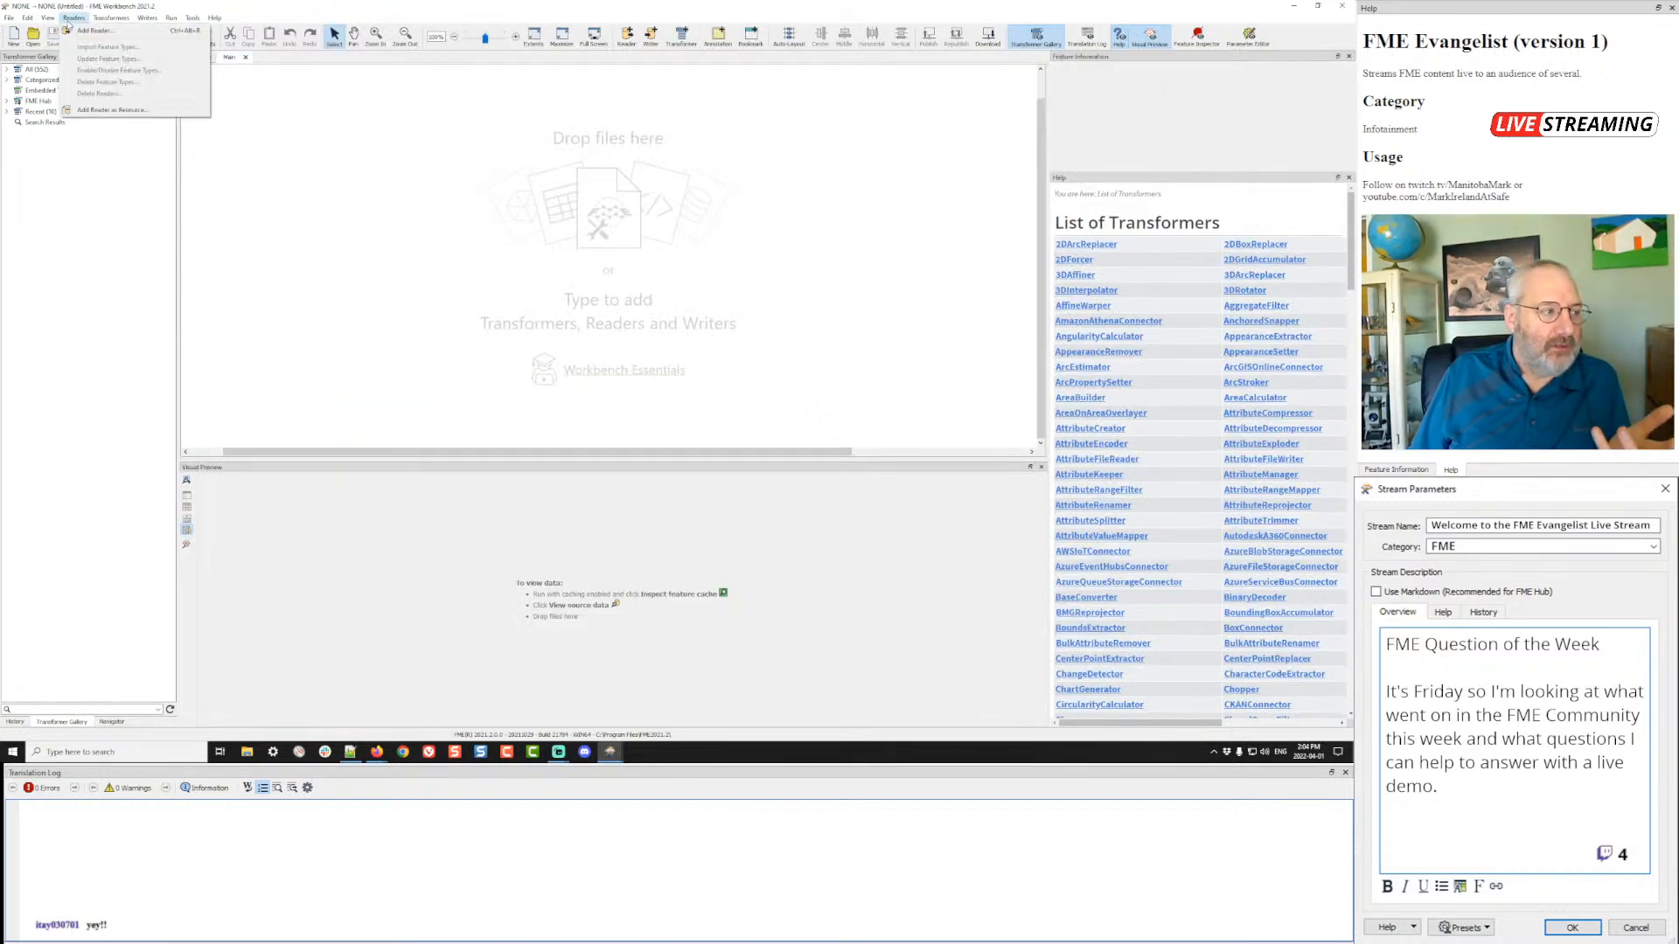
pyautogui.click(95, 31)
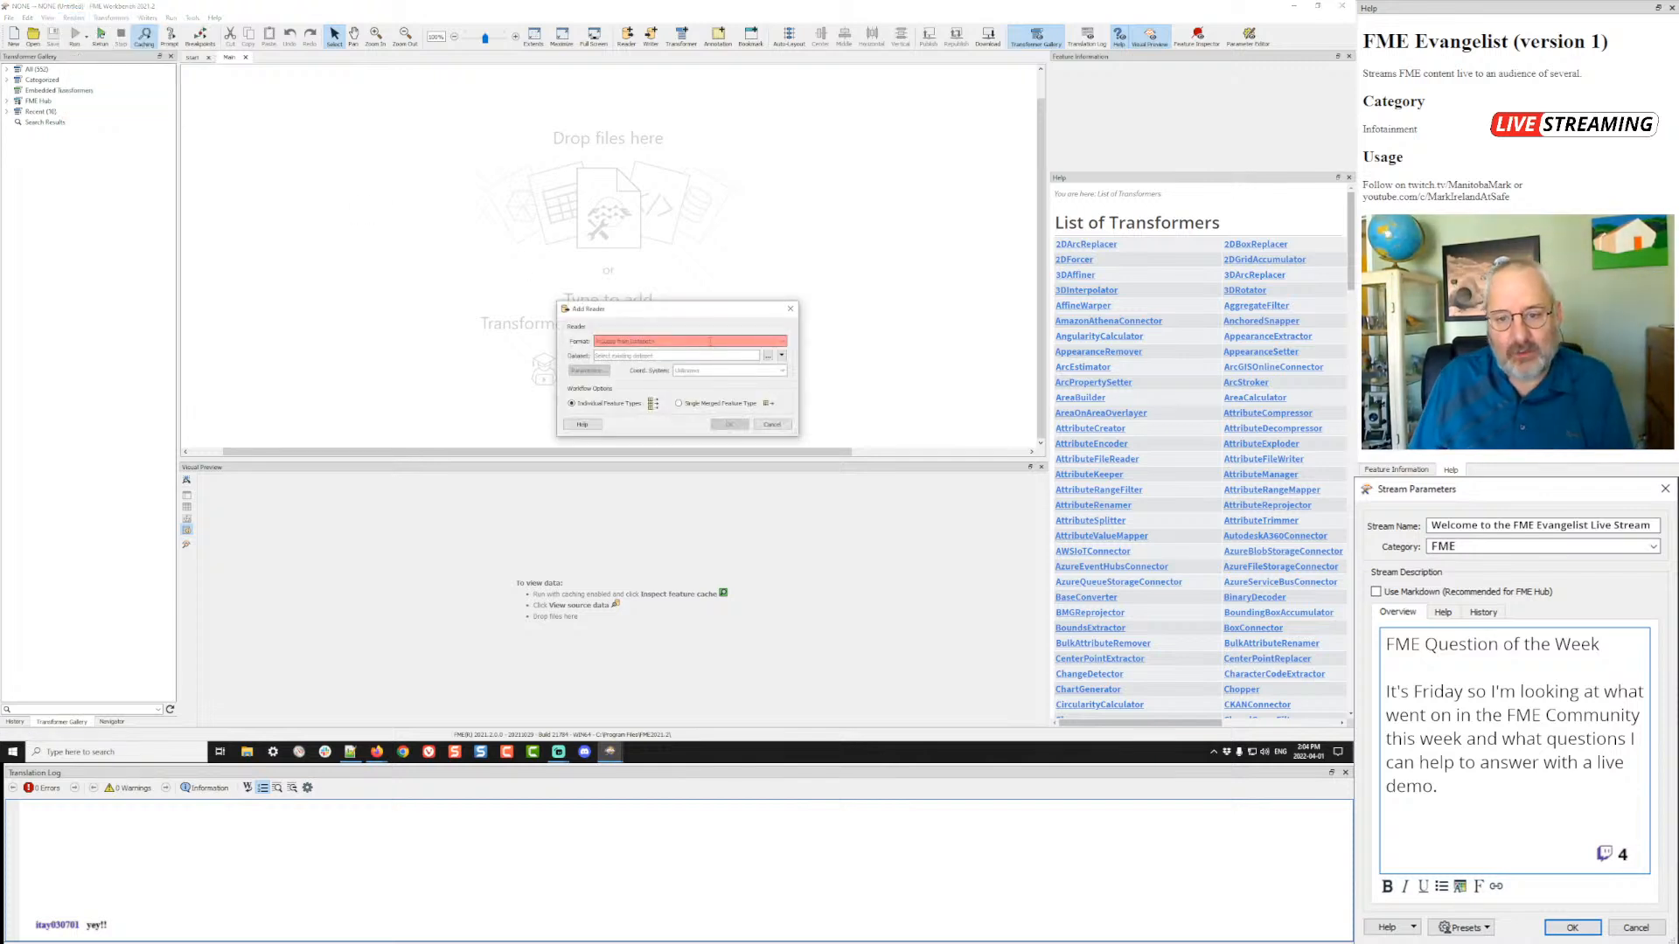
pyautogui.write('mita')
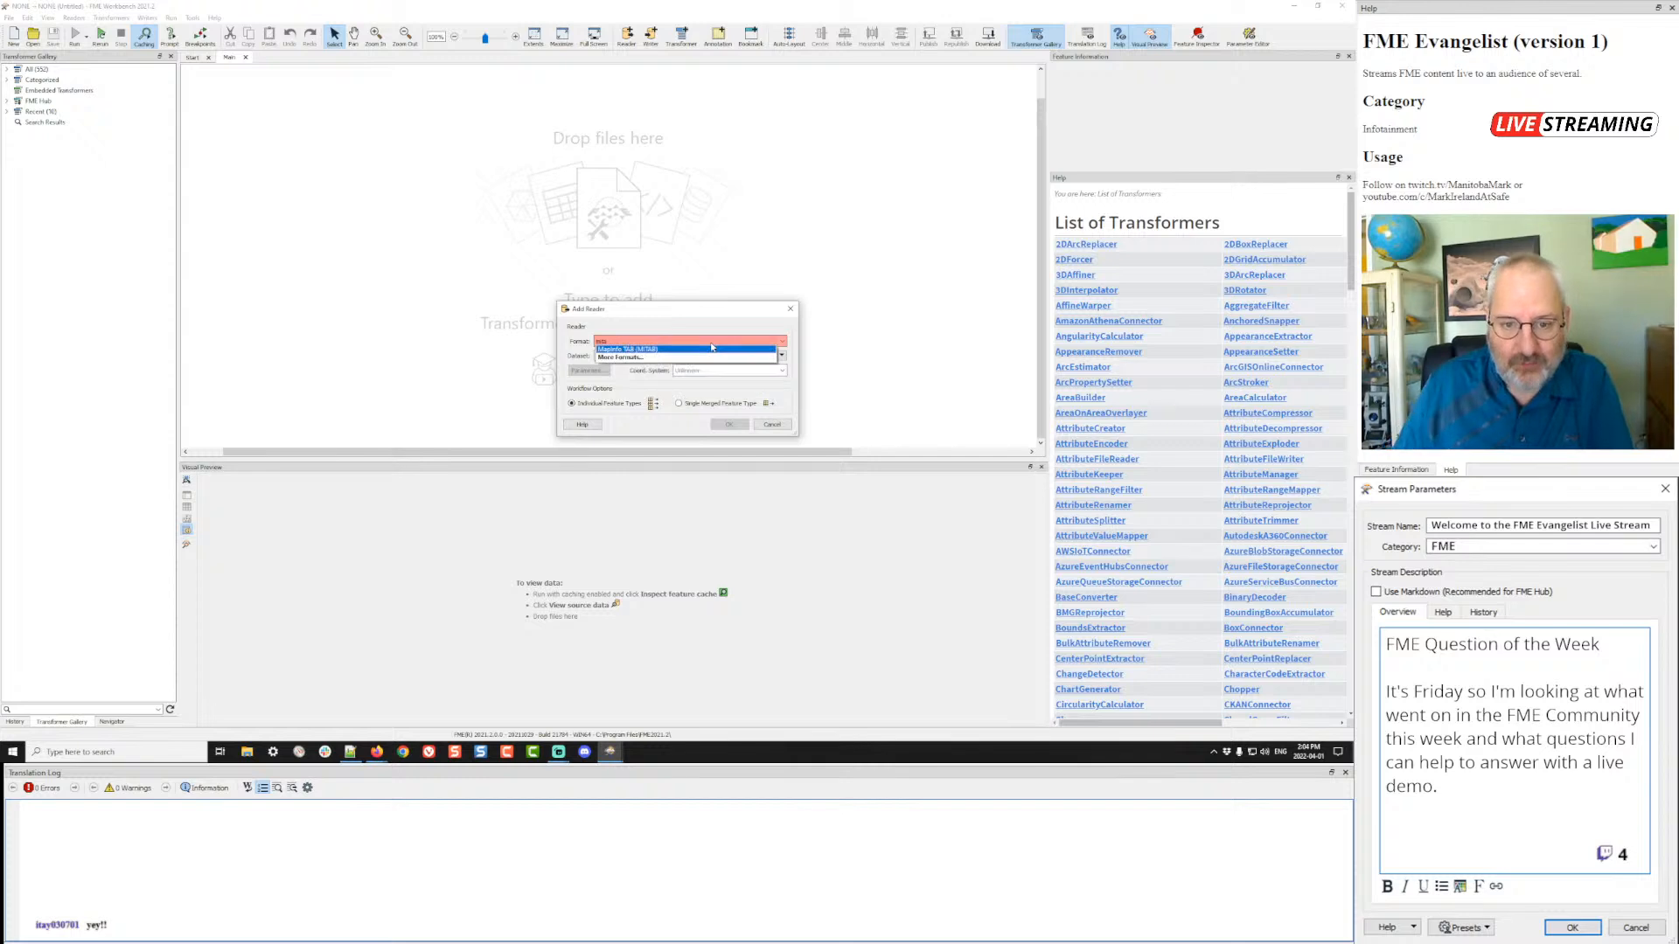
pyautogui.click(655, 350)
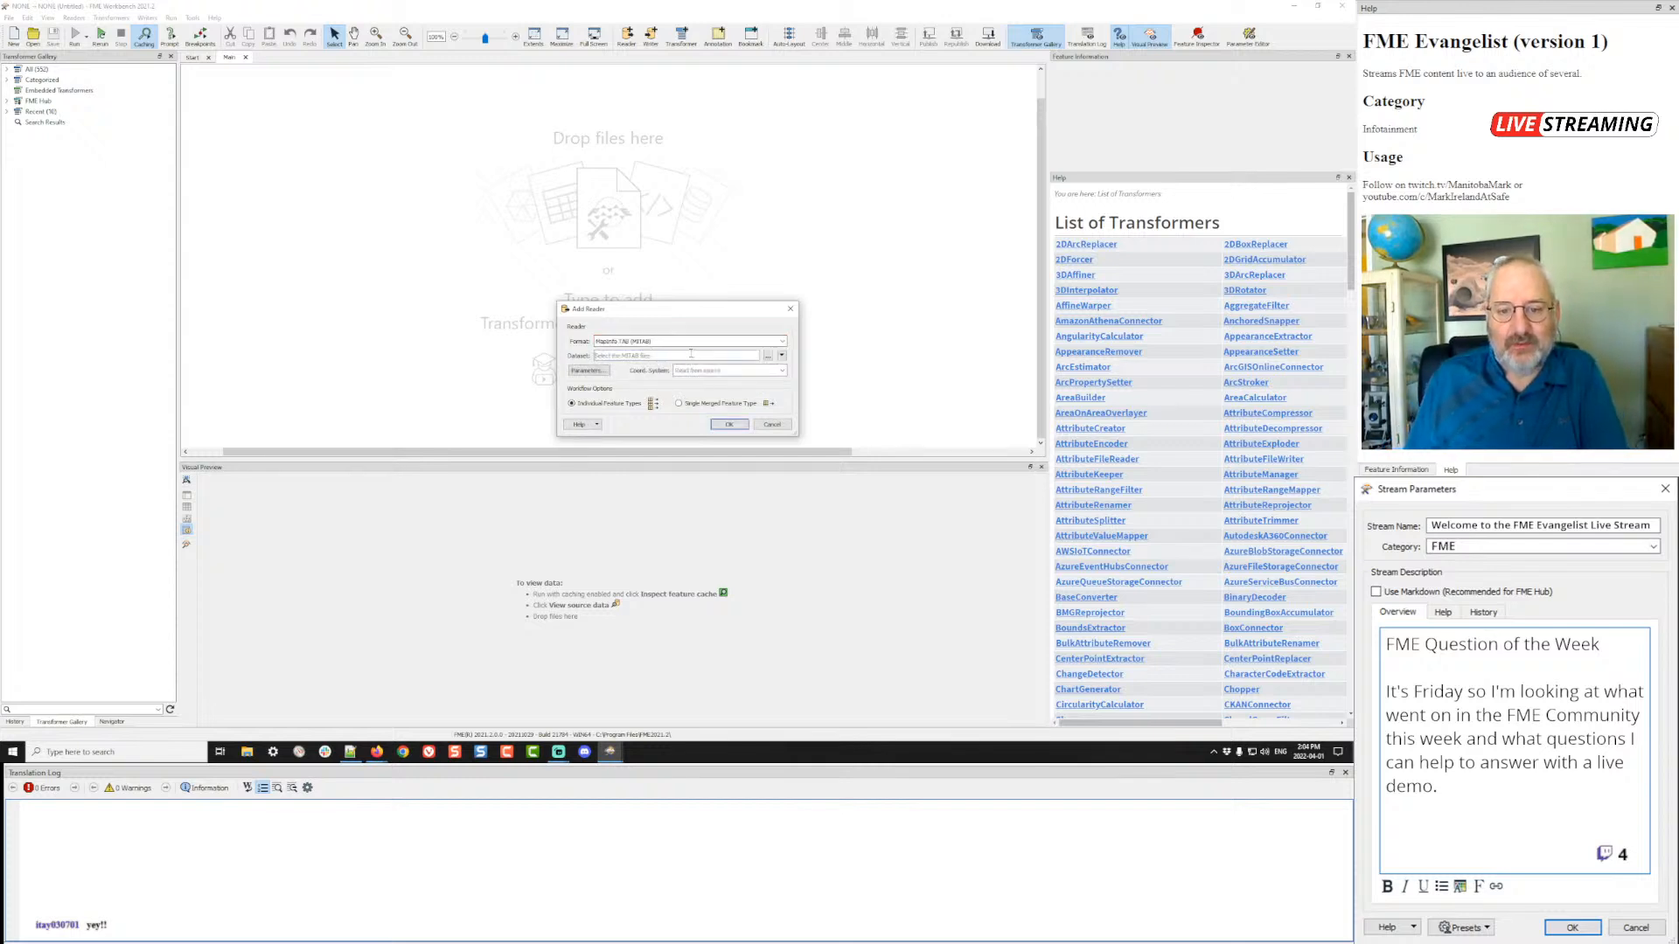
pyautogui.click(767, 357)
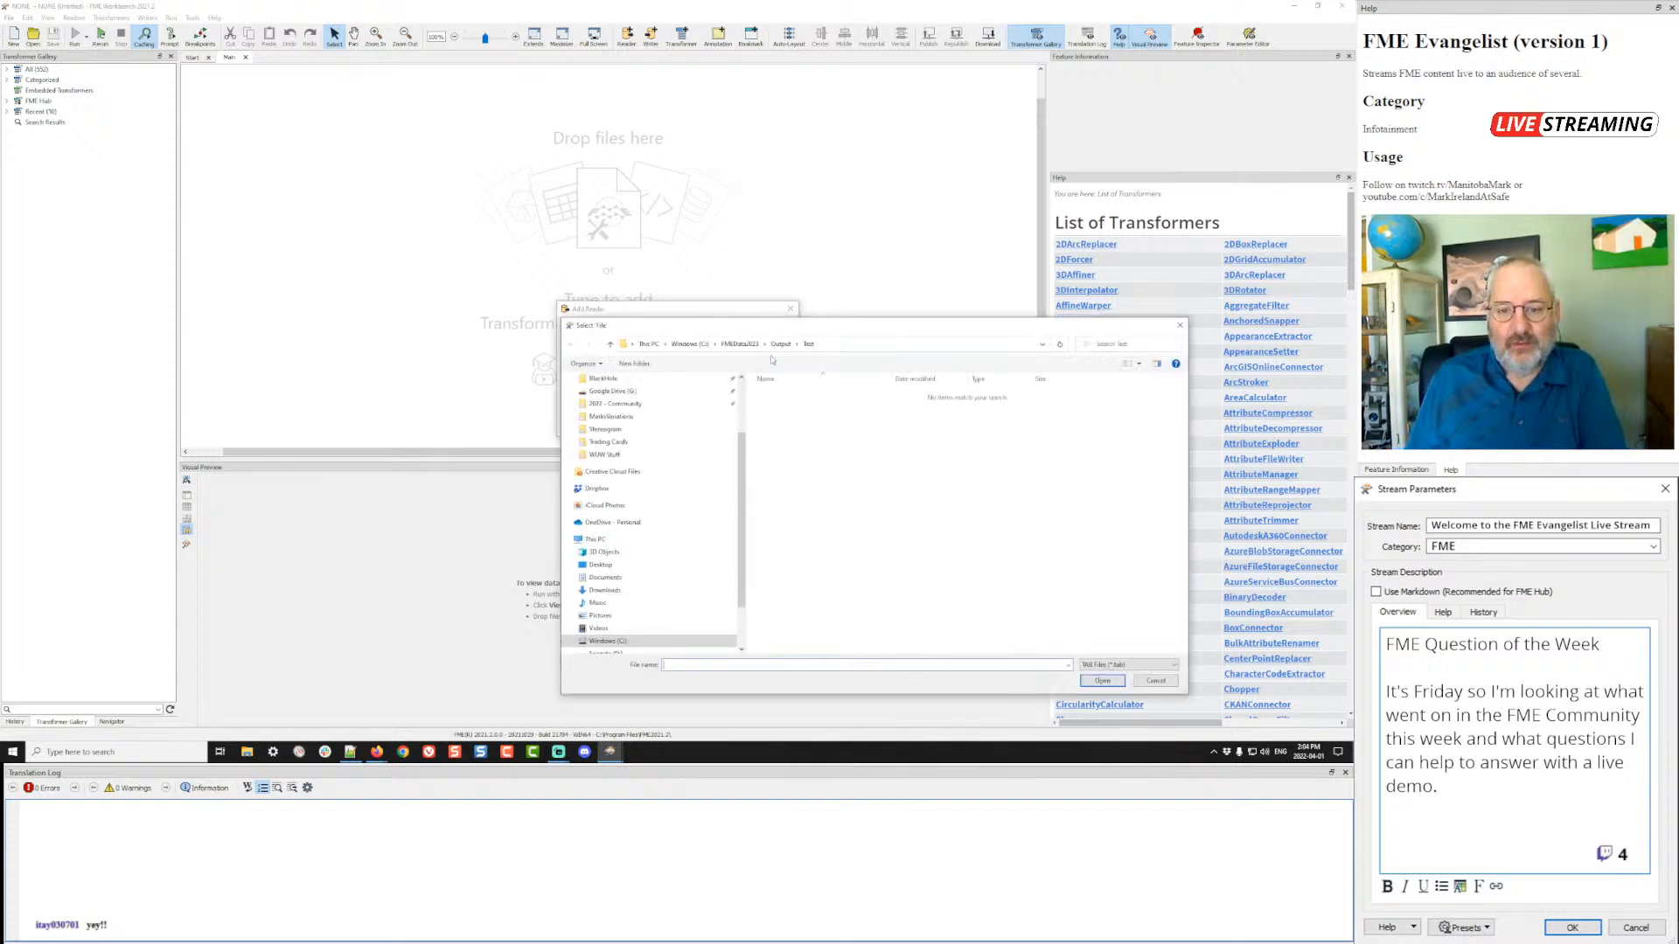
pyautogui.click(740, 343)
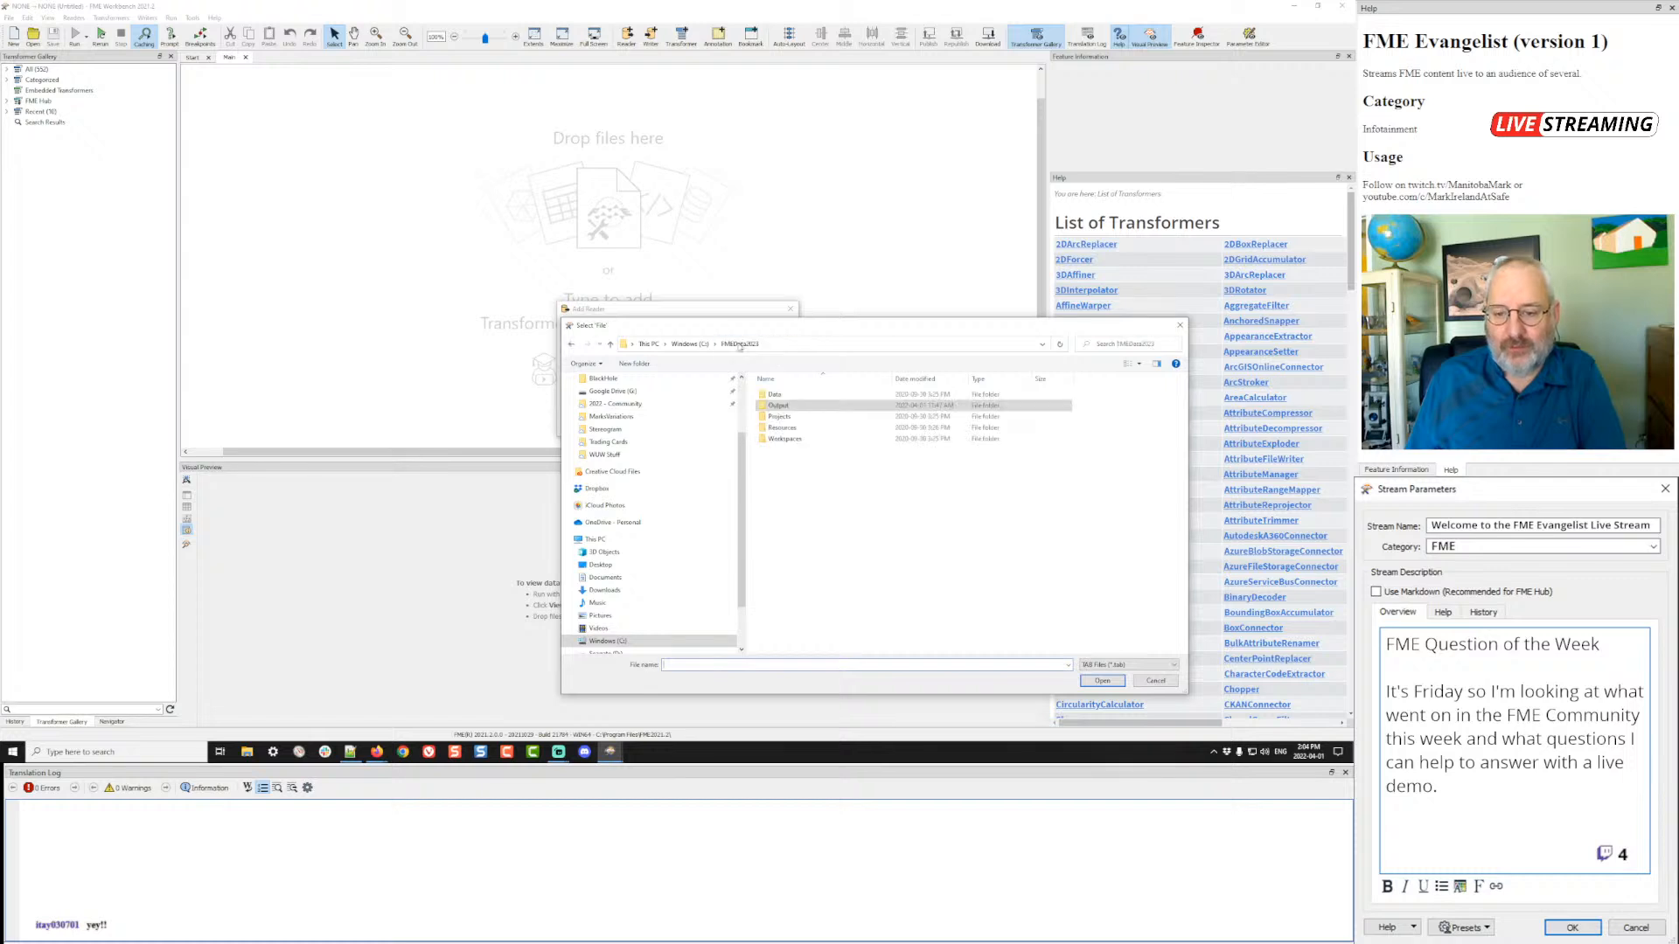
pyautogui.doubleClick(773, 394)
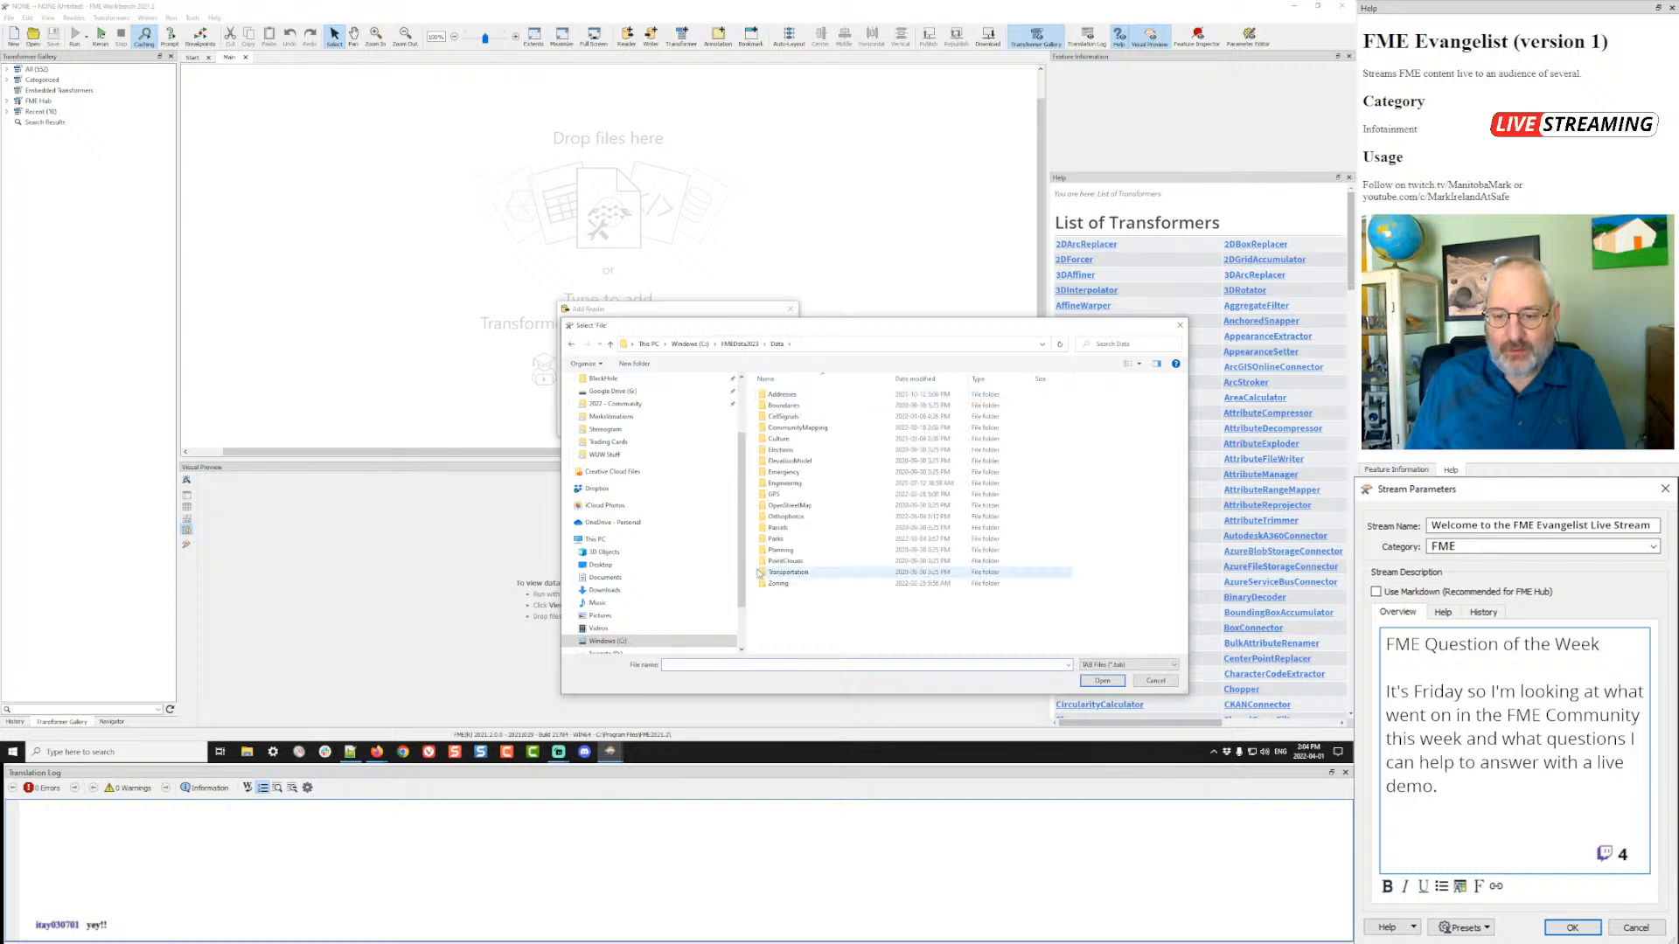
pyautogui.doubleClick(776, 539)
pyautogui.doubleClick(781, 427)
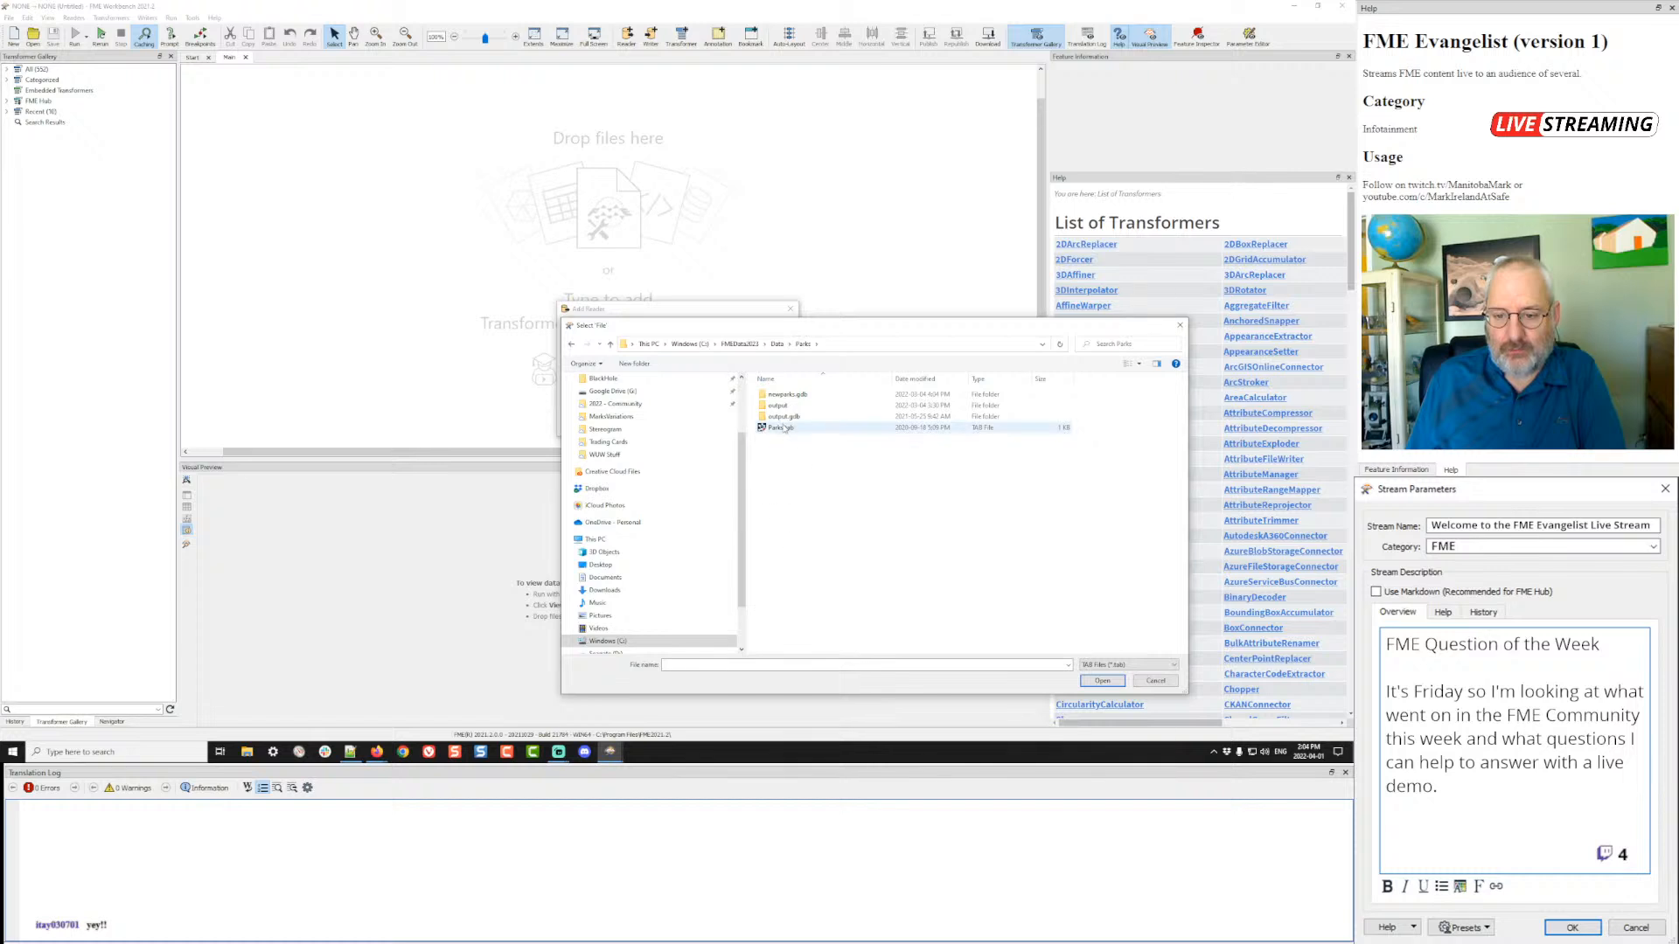
pyautogui.click(725, 425)
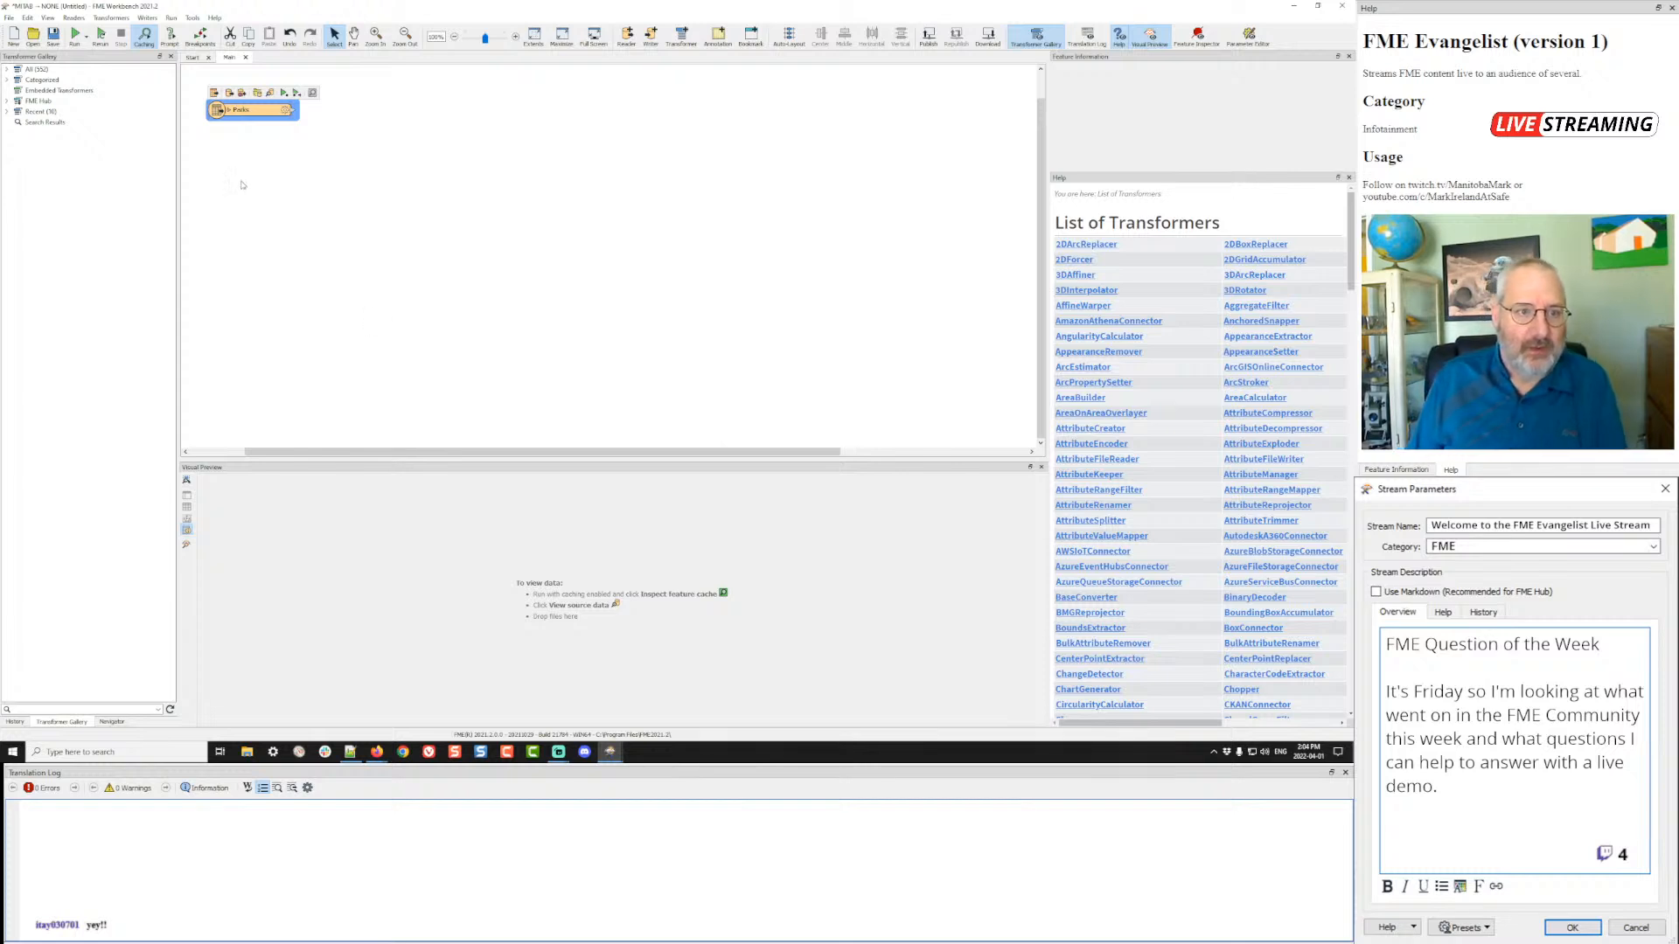
# - Run the Parks reader to cache its features, display the cached data, and enlarge the reader on the canvas
pyautogui.click(283, 93)
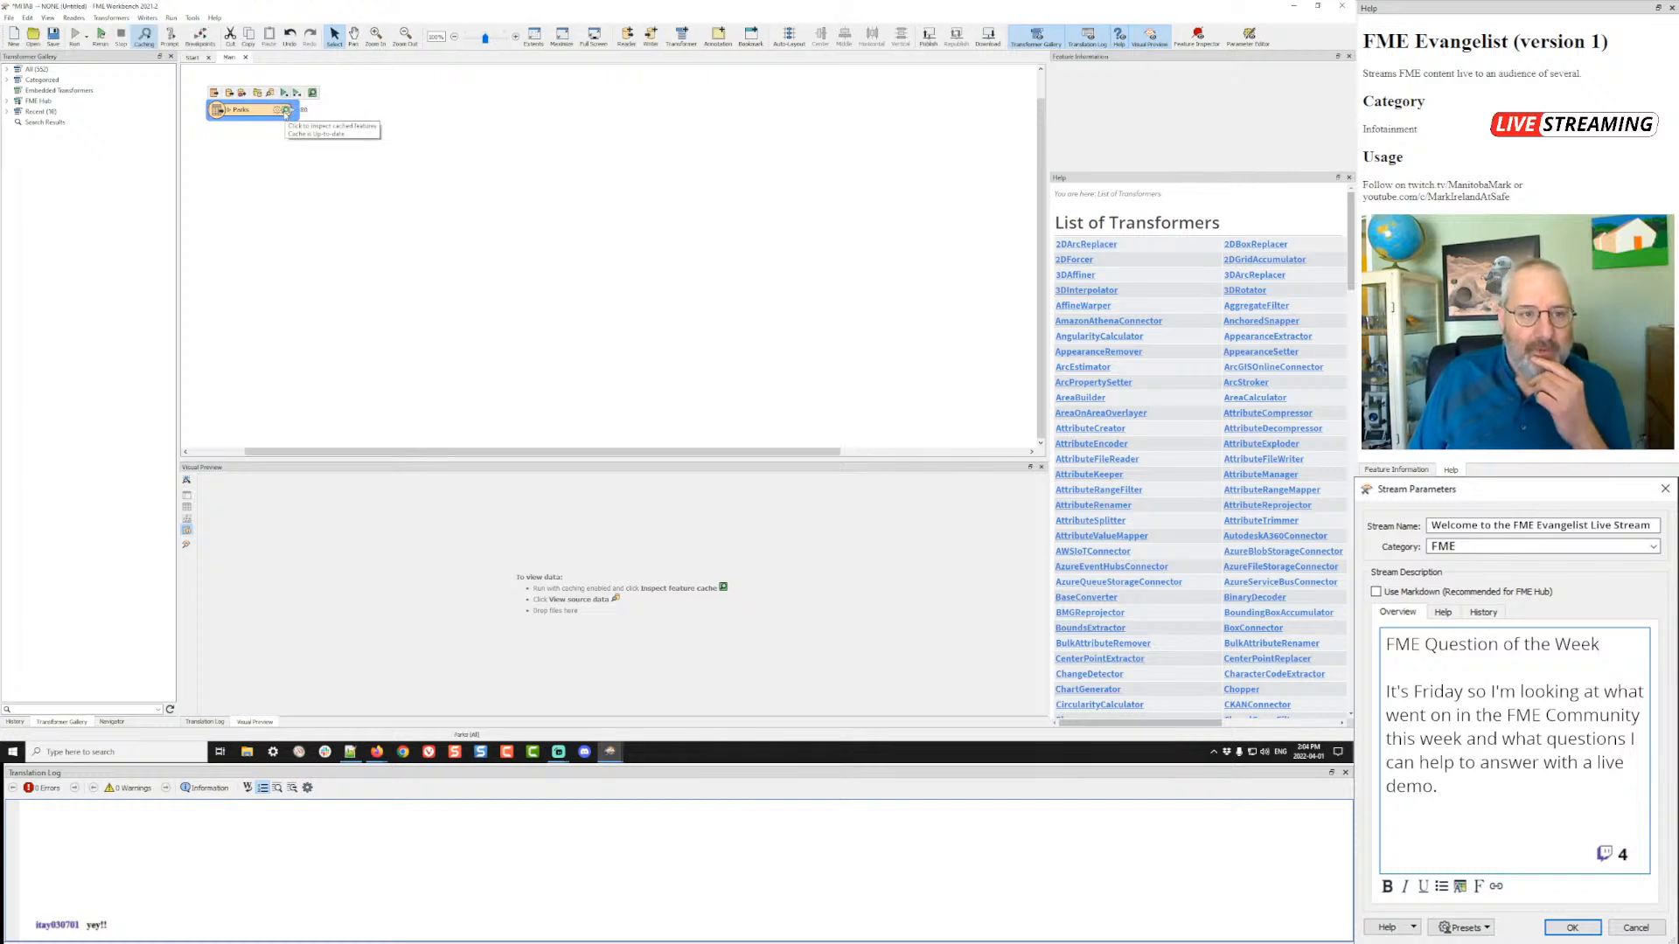
pyautogui.click(285, 110)
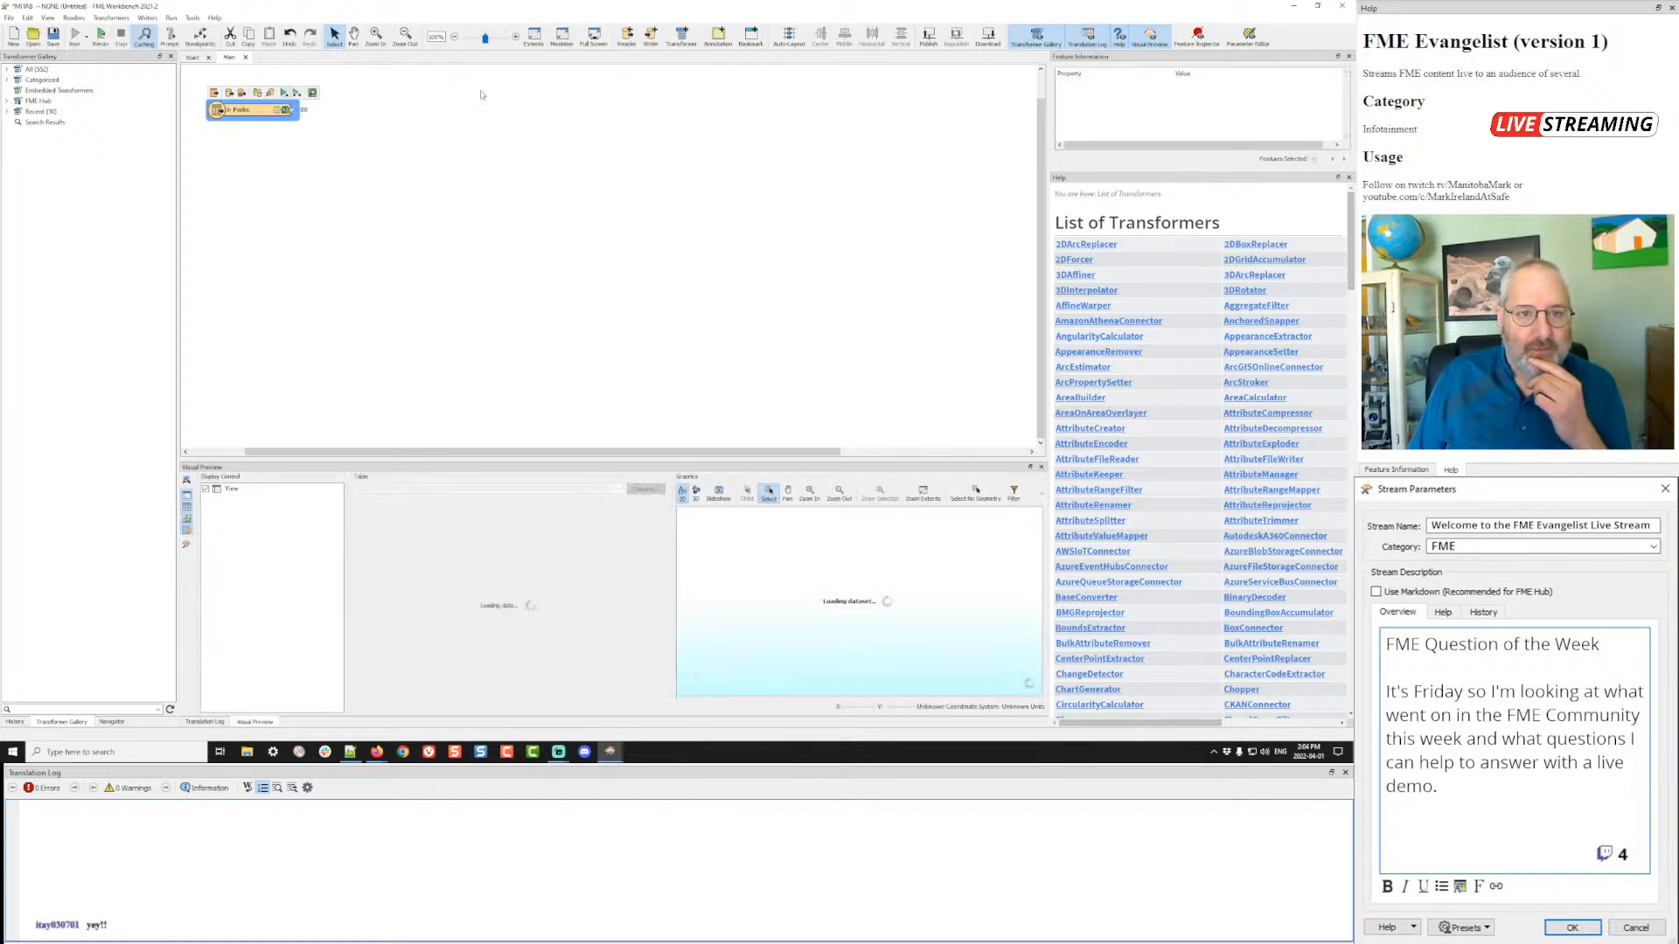
pyautogui.click(495, 42)
pyautogui.click(496, 42)
pyautogui.click(498, 41)
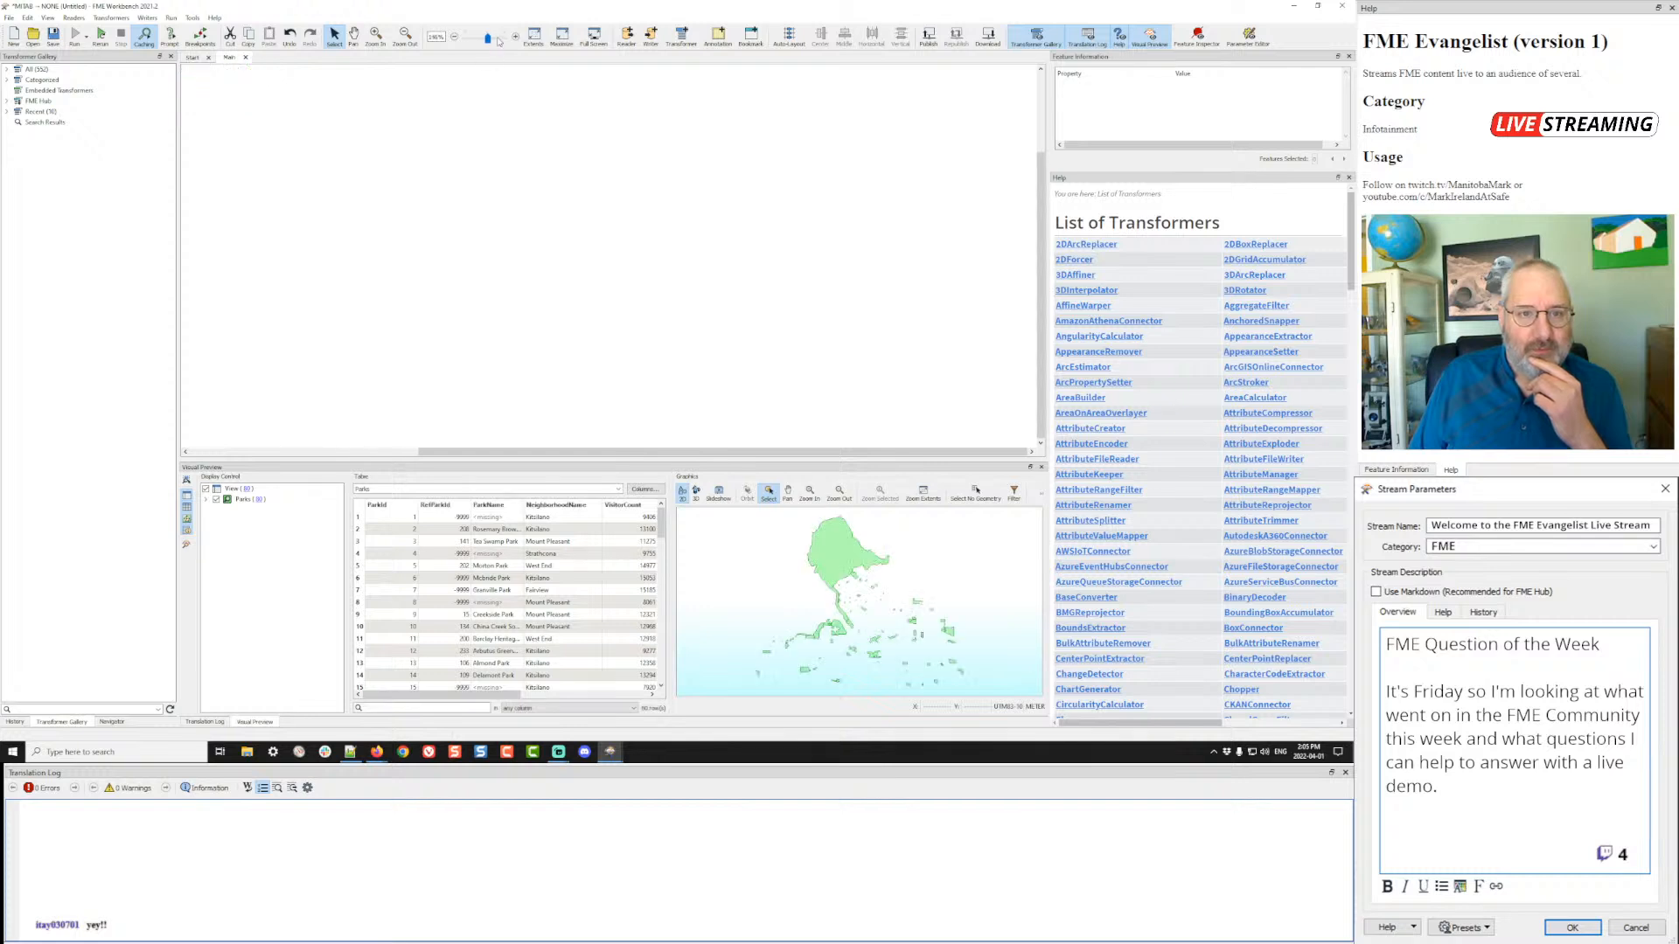
pyautogui.moveTo(371, 114); pyautogui.dragTo(623, 289)
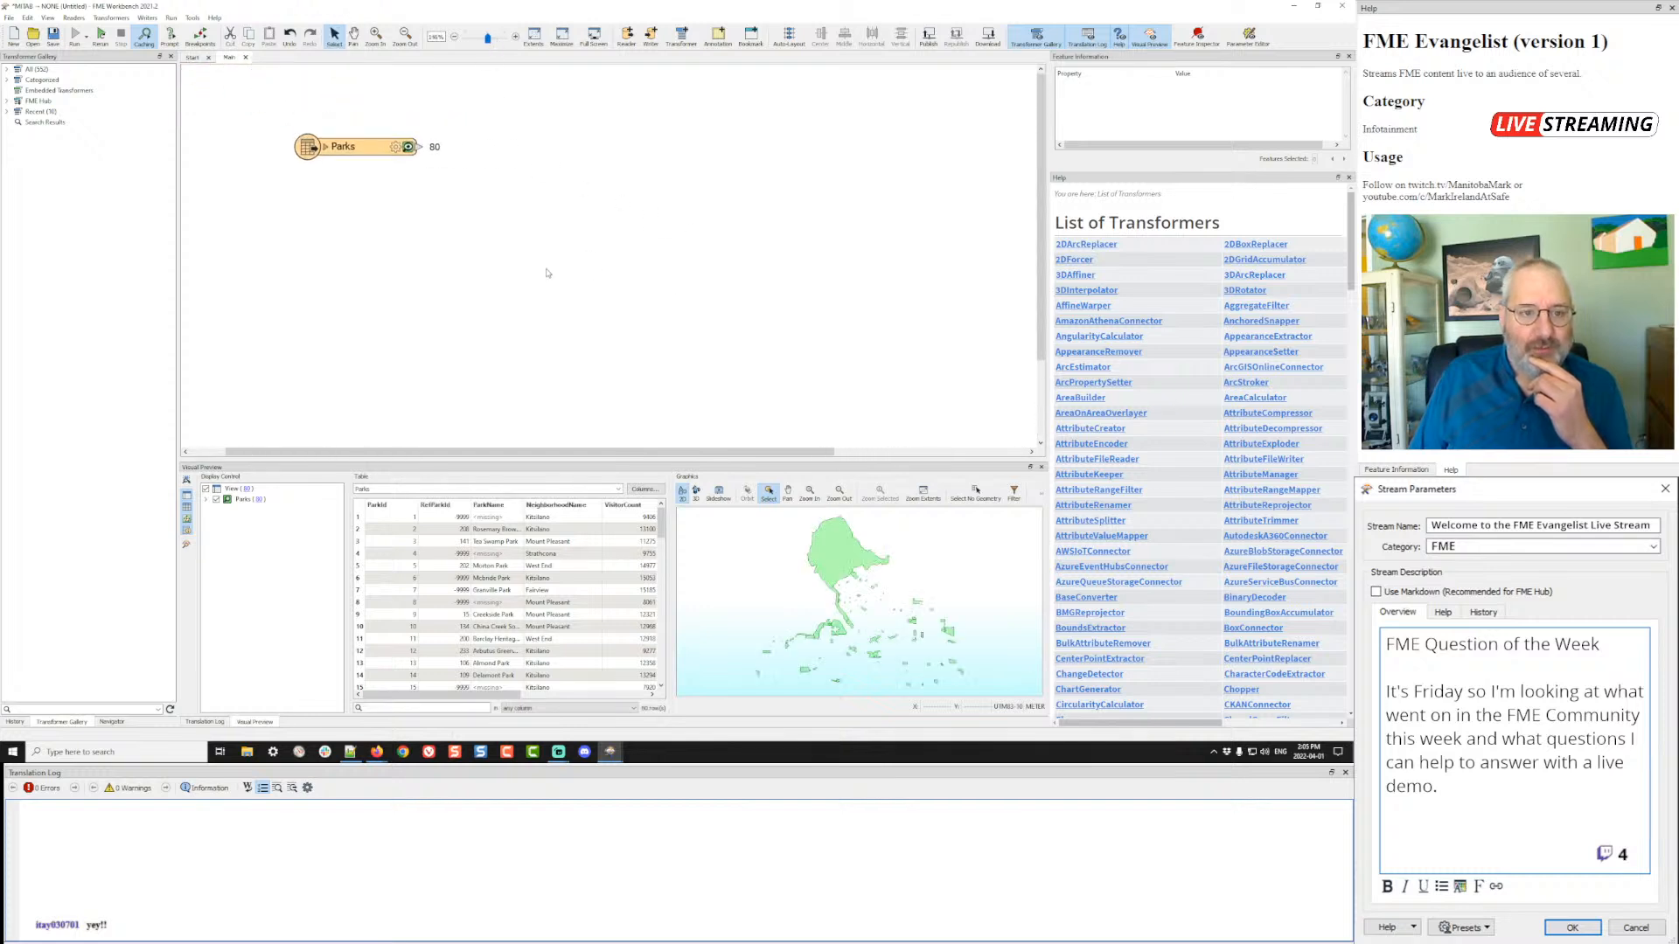
# - Show the Parks data as an enlarged table without the map and examine the attribute values across all records
pyautogui.click(186, 547)
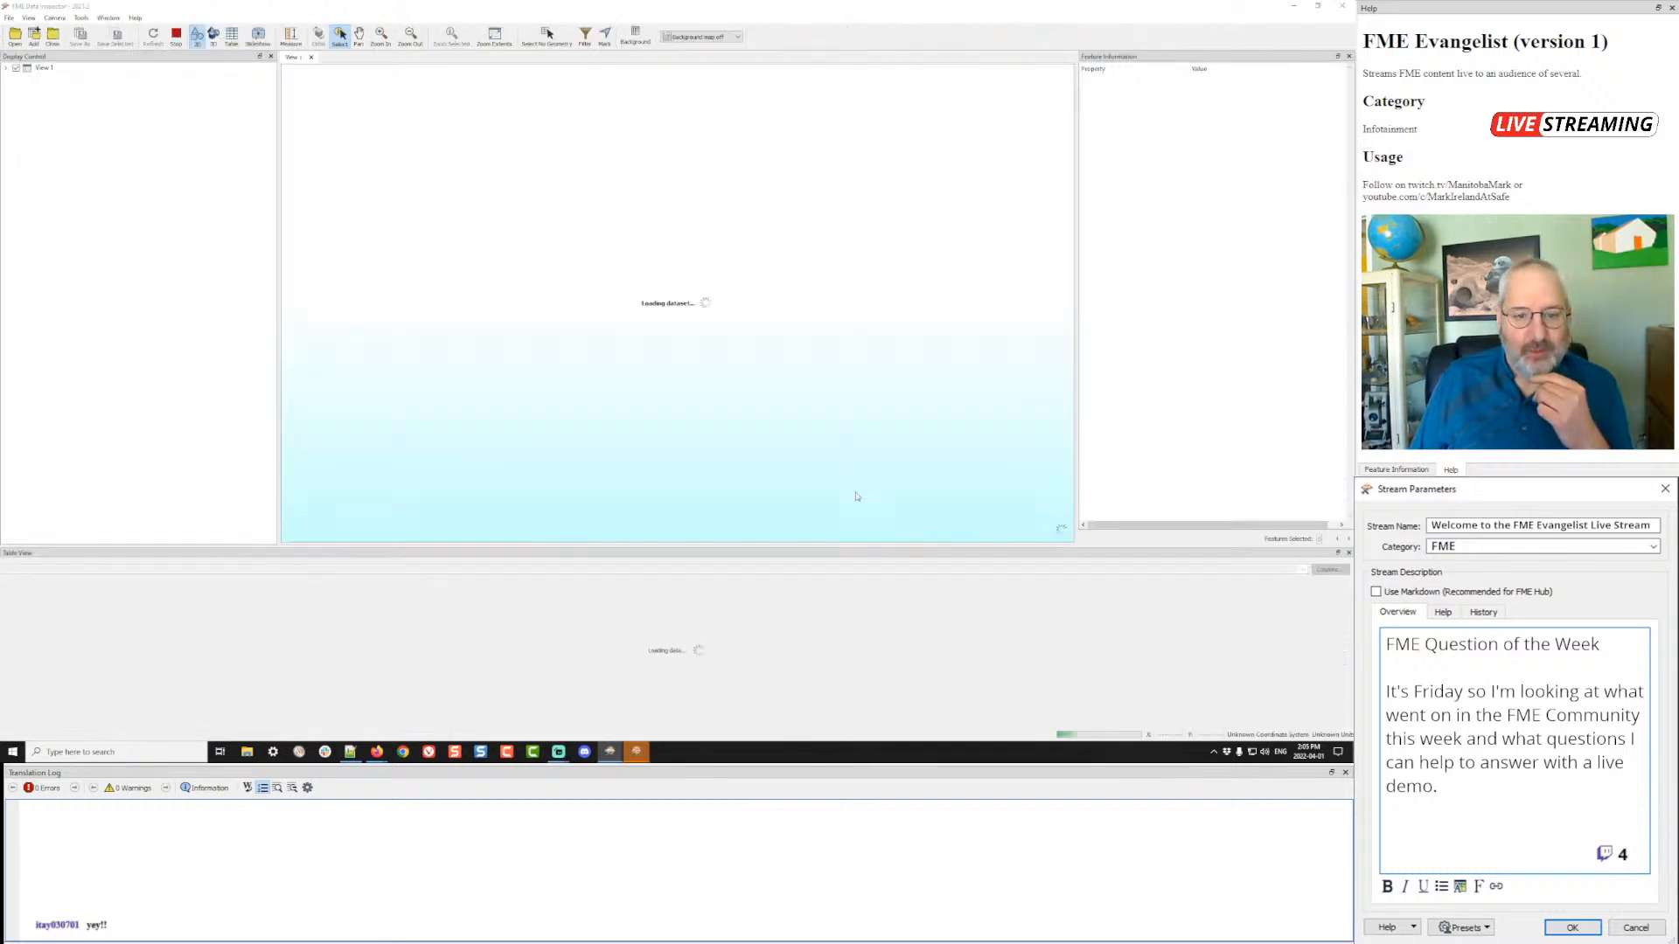
pyautogui.click(1294, 7)
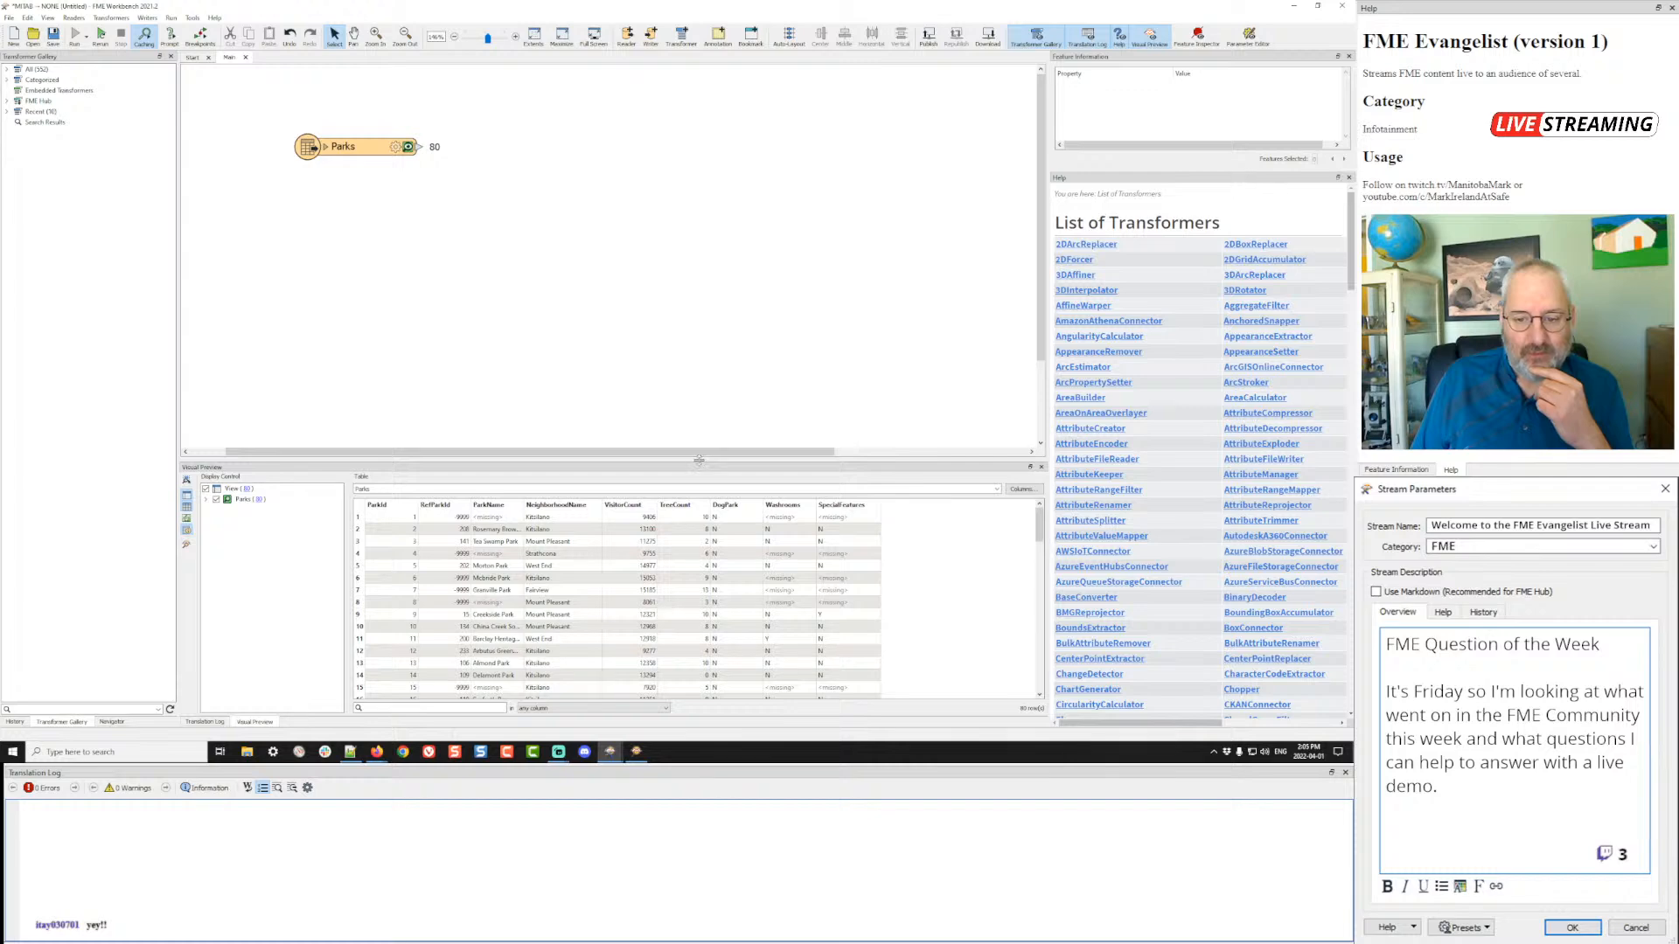
pyautogui.moveTo(698, 459); pyautogui.dragTo(656, 346)
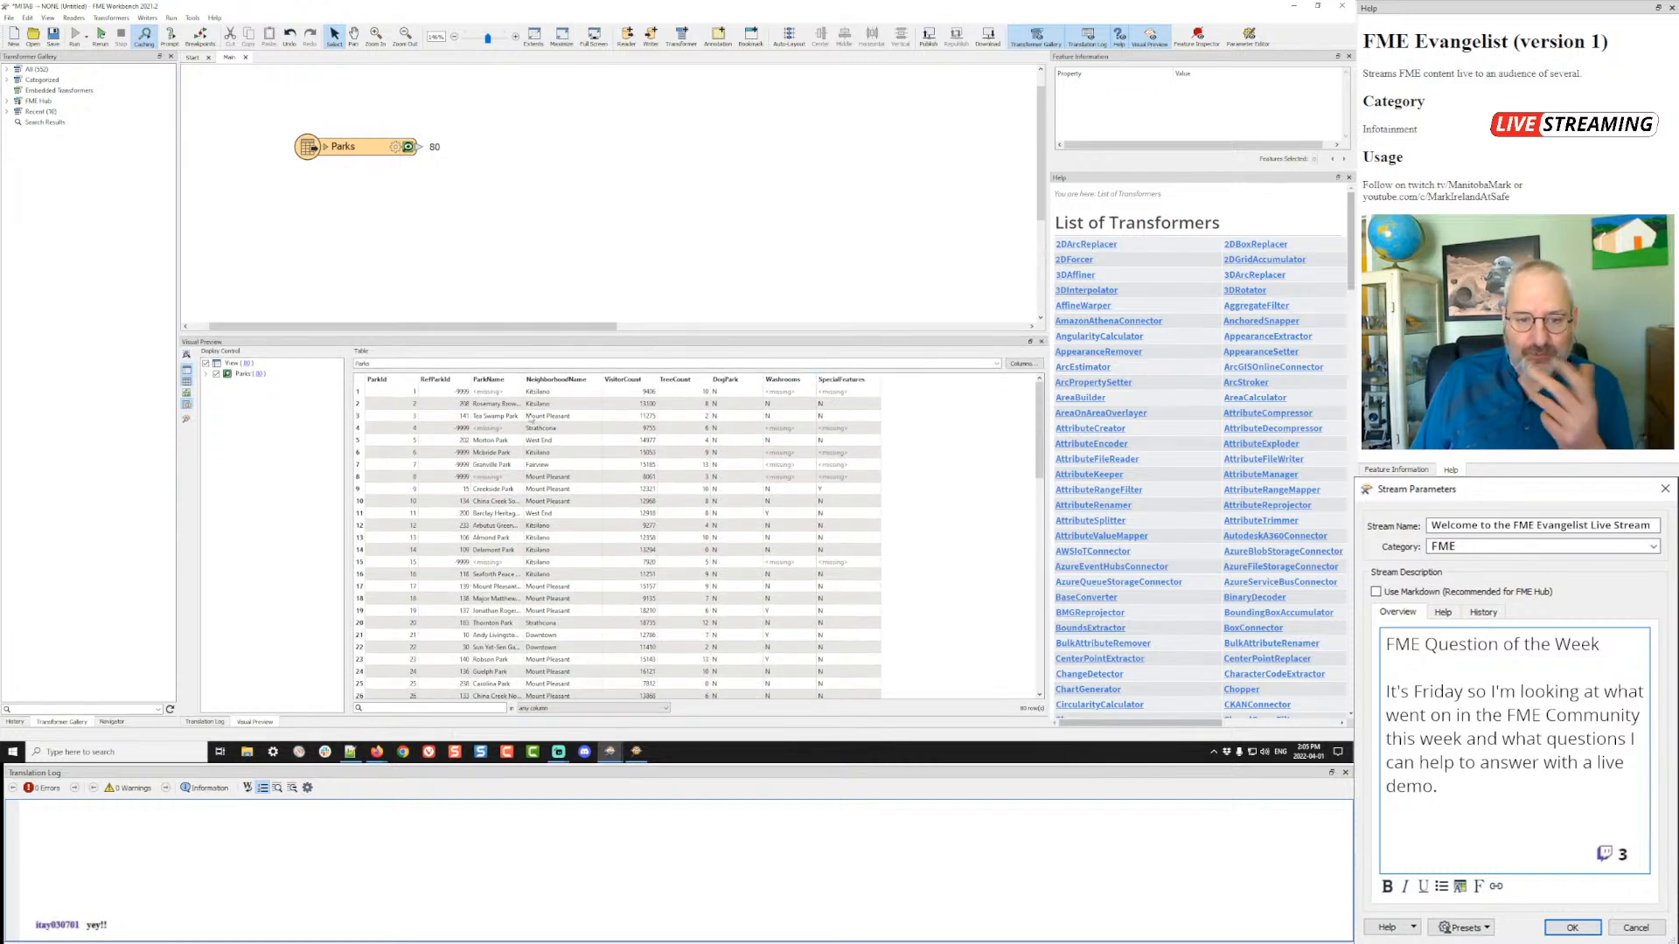
pyautogui.scroll(-5, 535, 521)
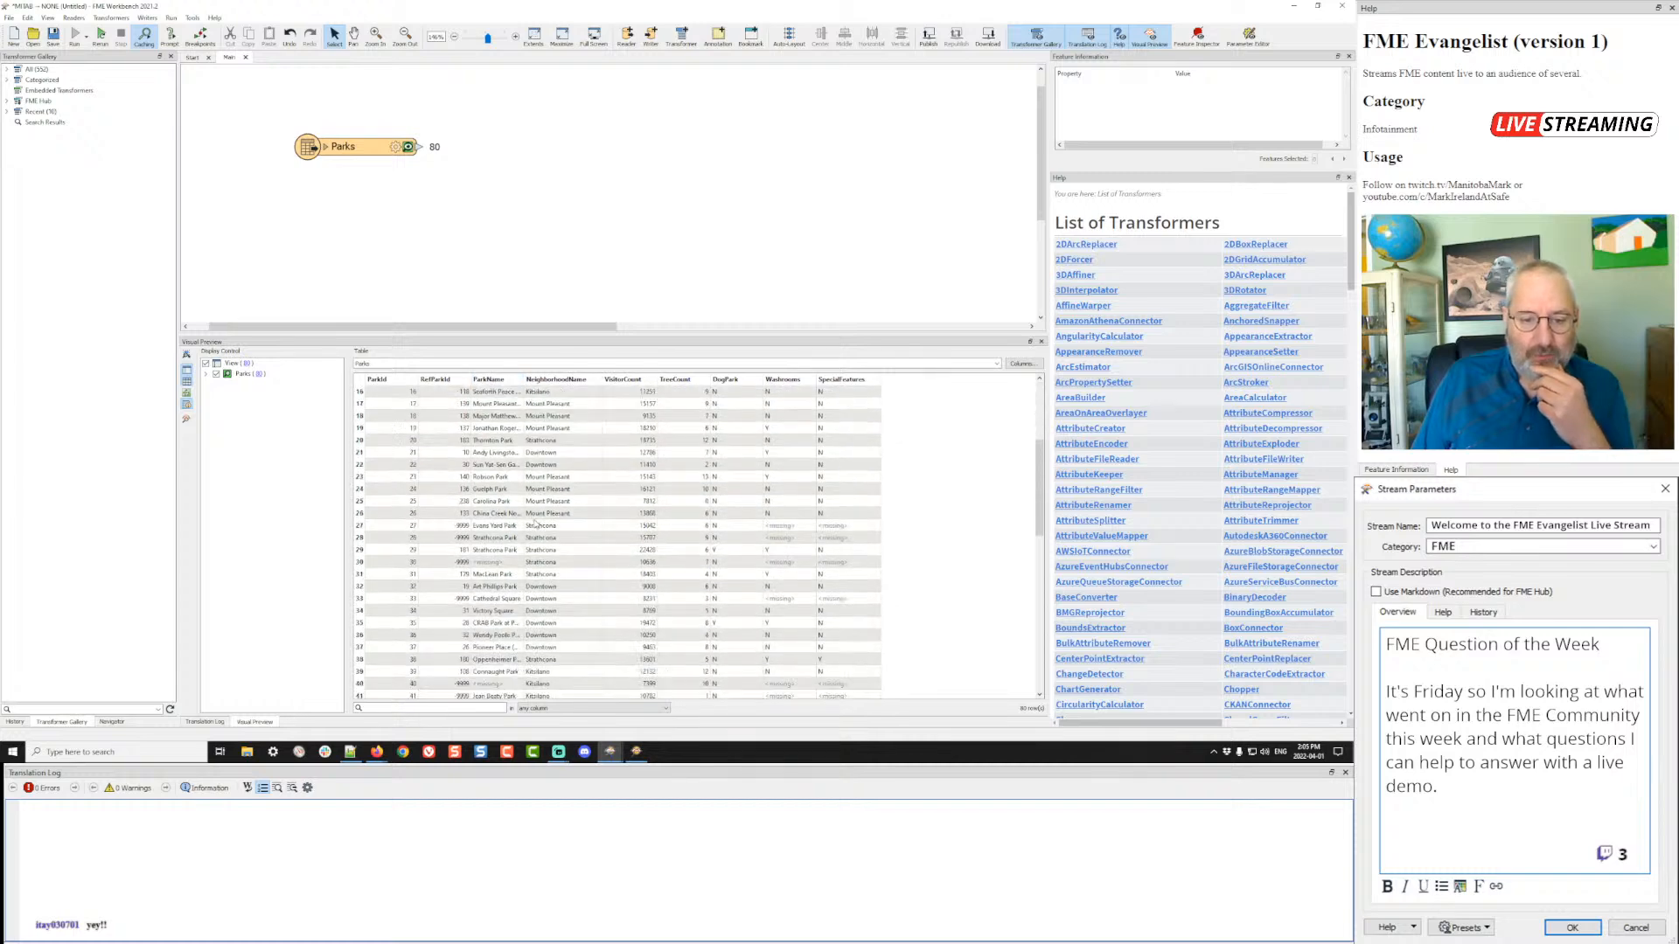
pyautogui.scroll(-13, 535, 523)
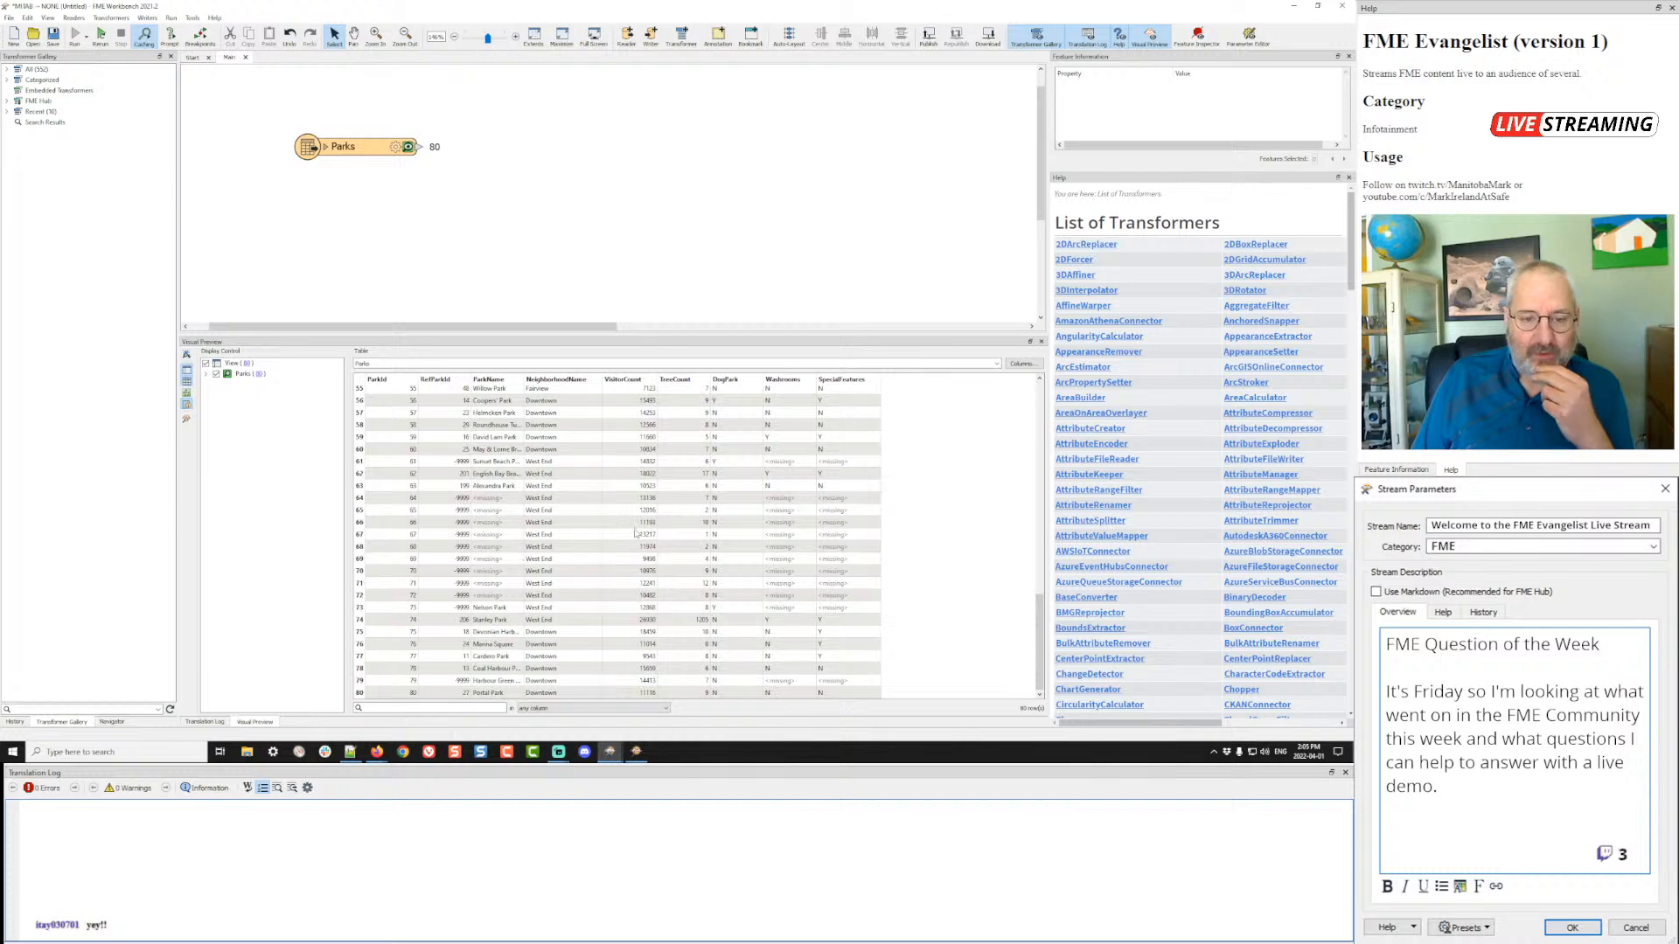
pyautogui.scroll(18, 636, 533)
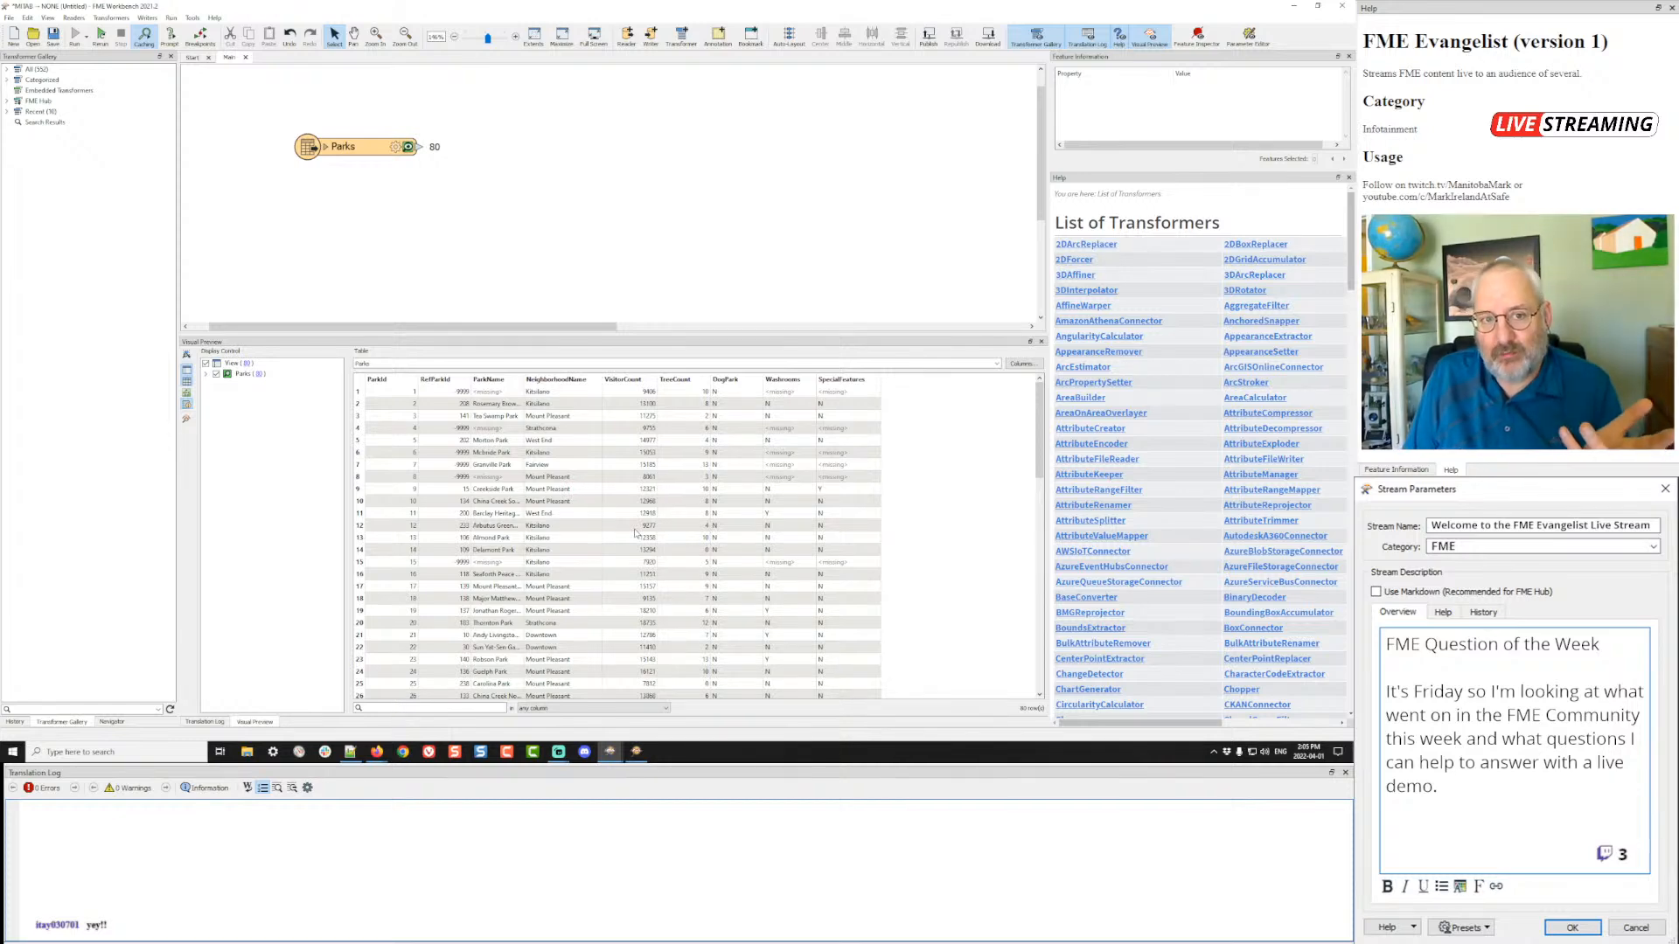
pyautogui.moveTo(677, 335); pyautogui.dragTo(667, 423)
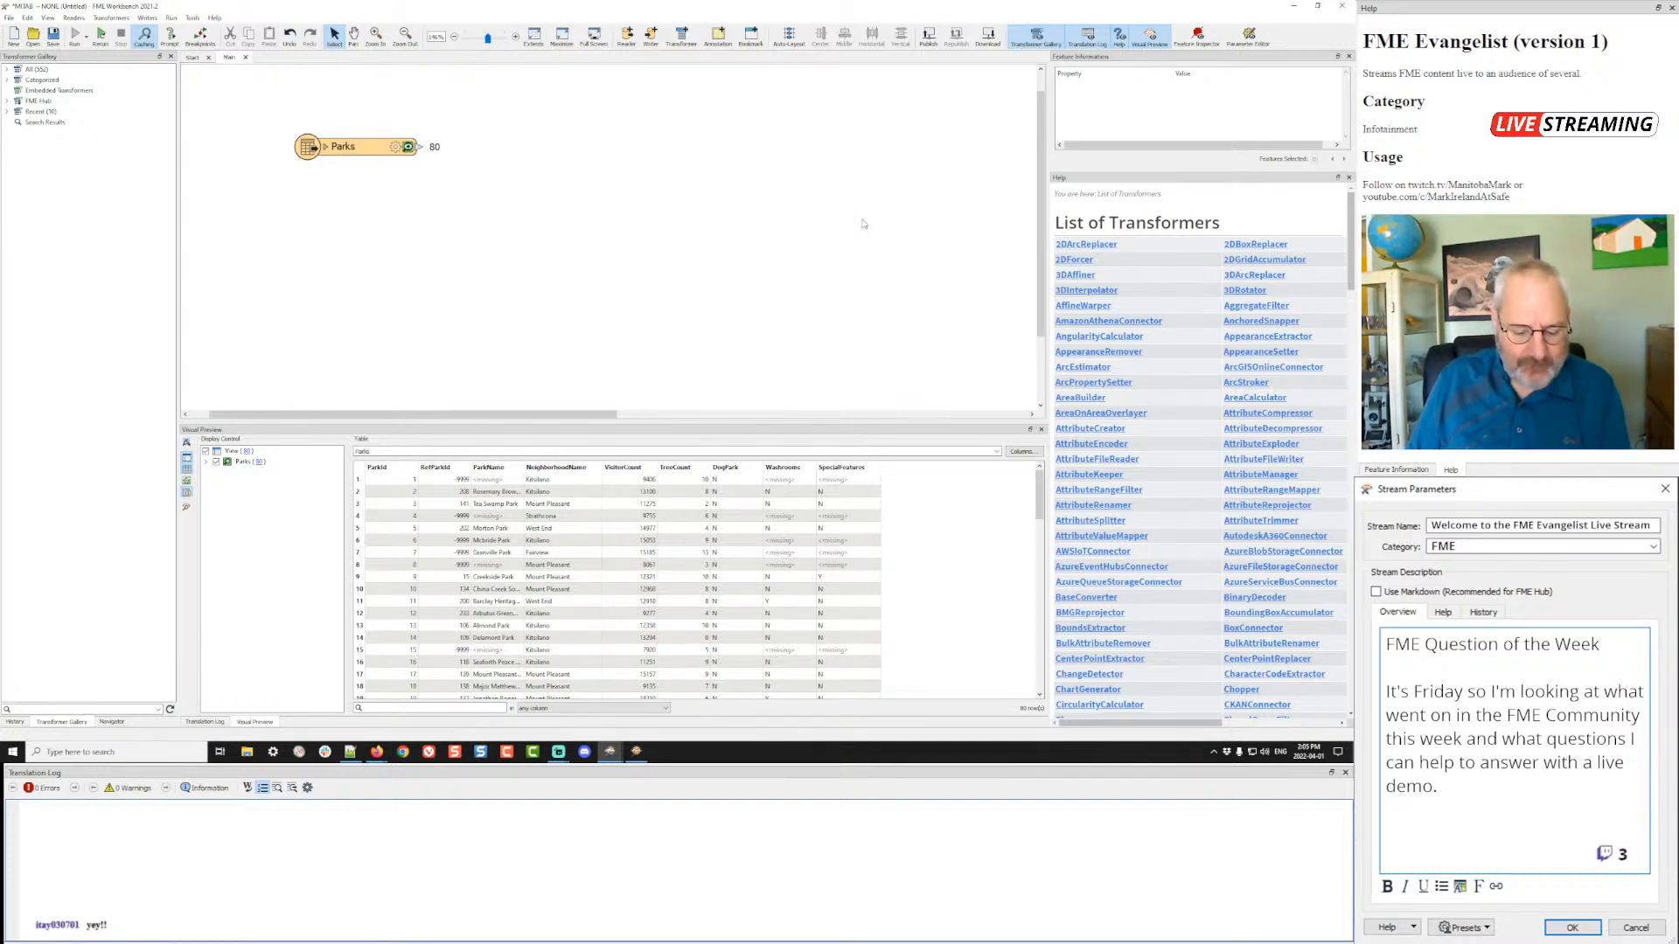
# - Find the CSV (Comma Separated Value) writer and start adding it to the workspace
pyautogui.write('CSV')
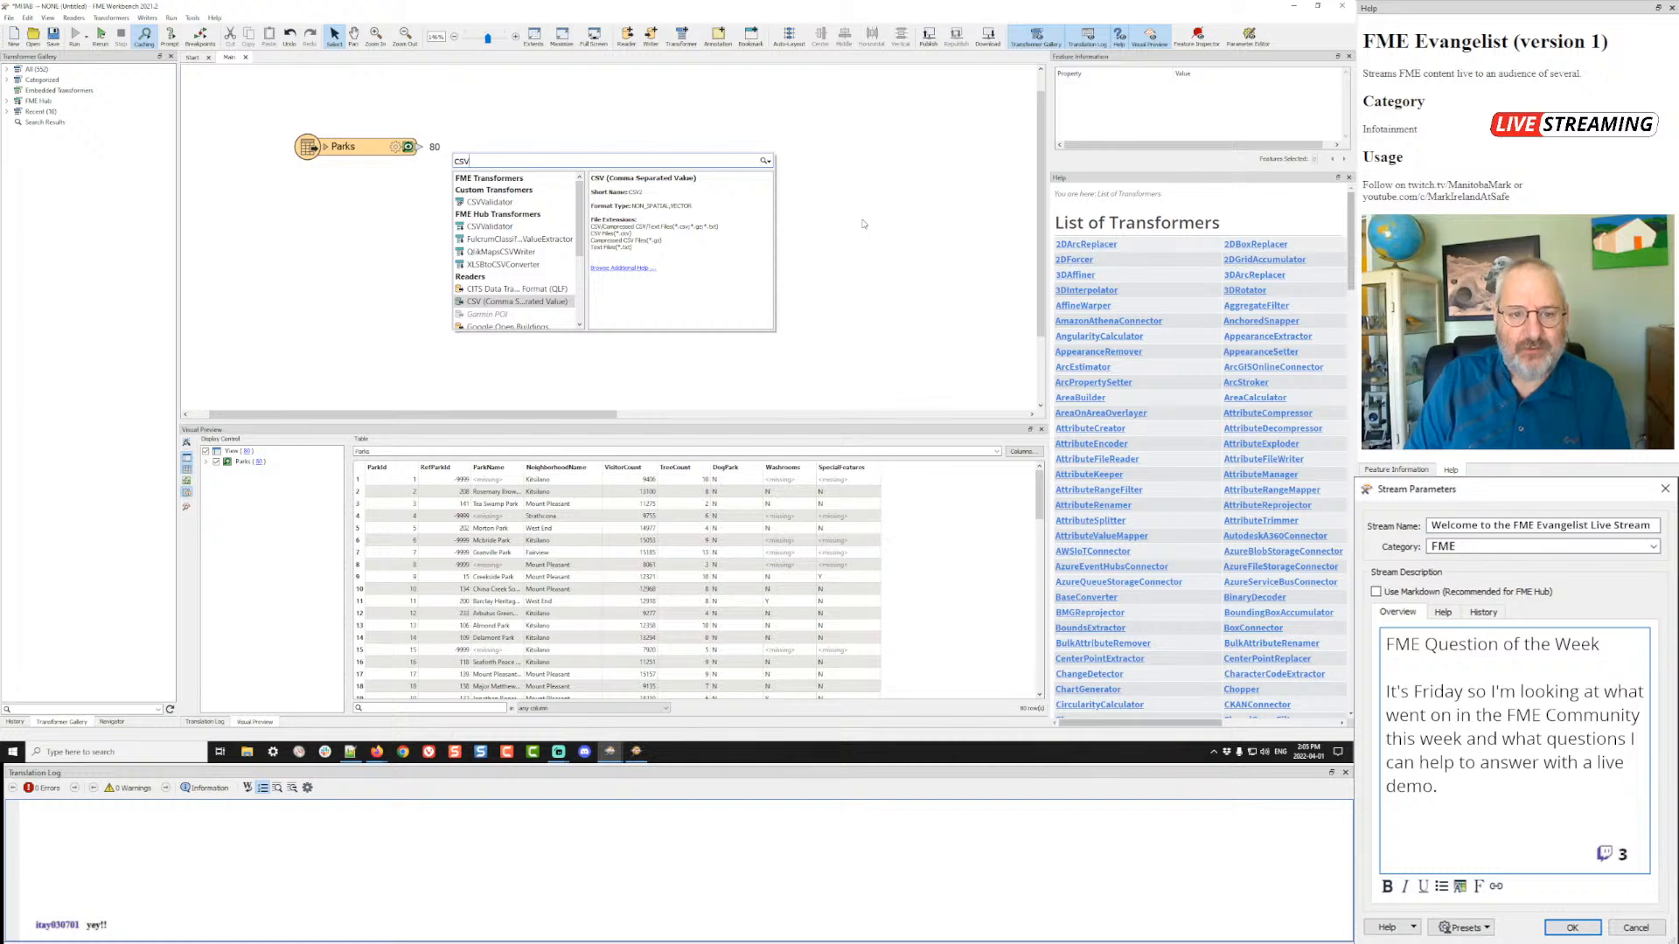
pyautogui.press('Down')
pyautogui.press('Down')
pyautogui.press('Down')
pyautogui.press('Down')
pyautogui.press('Down')
pyautogui.press('Down')
pyautogui.press('Down')
pyautogui.press('Down')
pyautogui.press('Down')
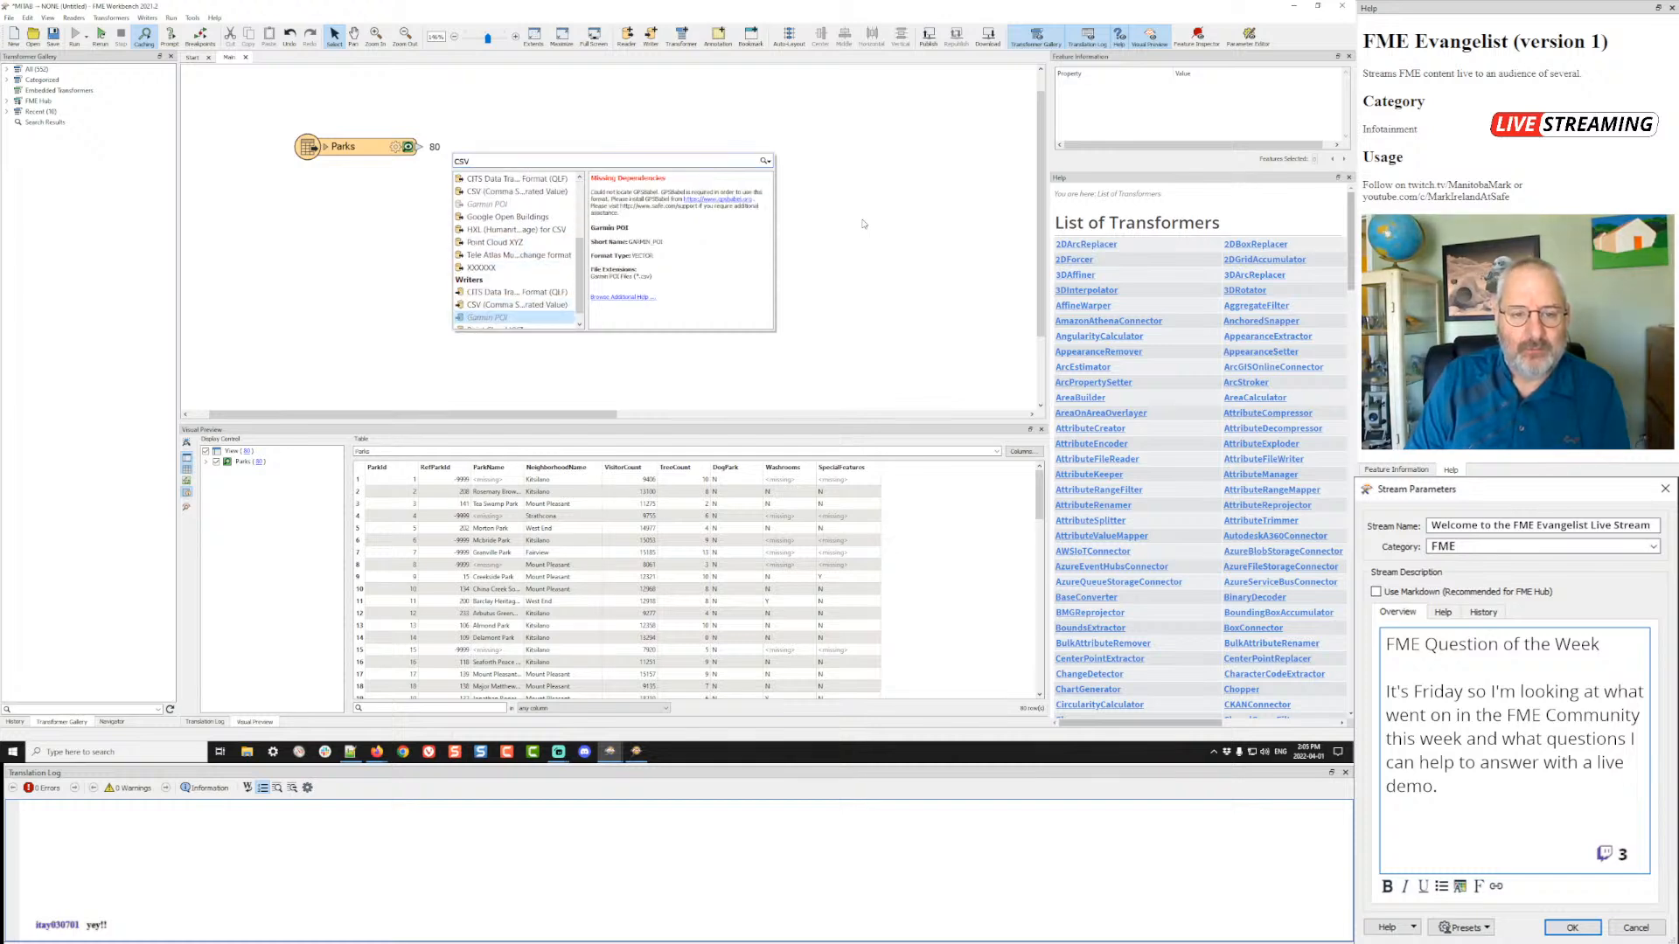
pyautogui.press('Up')
pyautogui.press('Return')
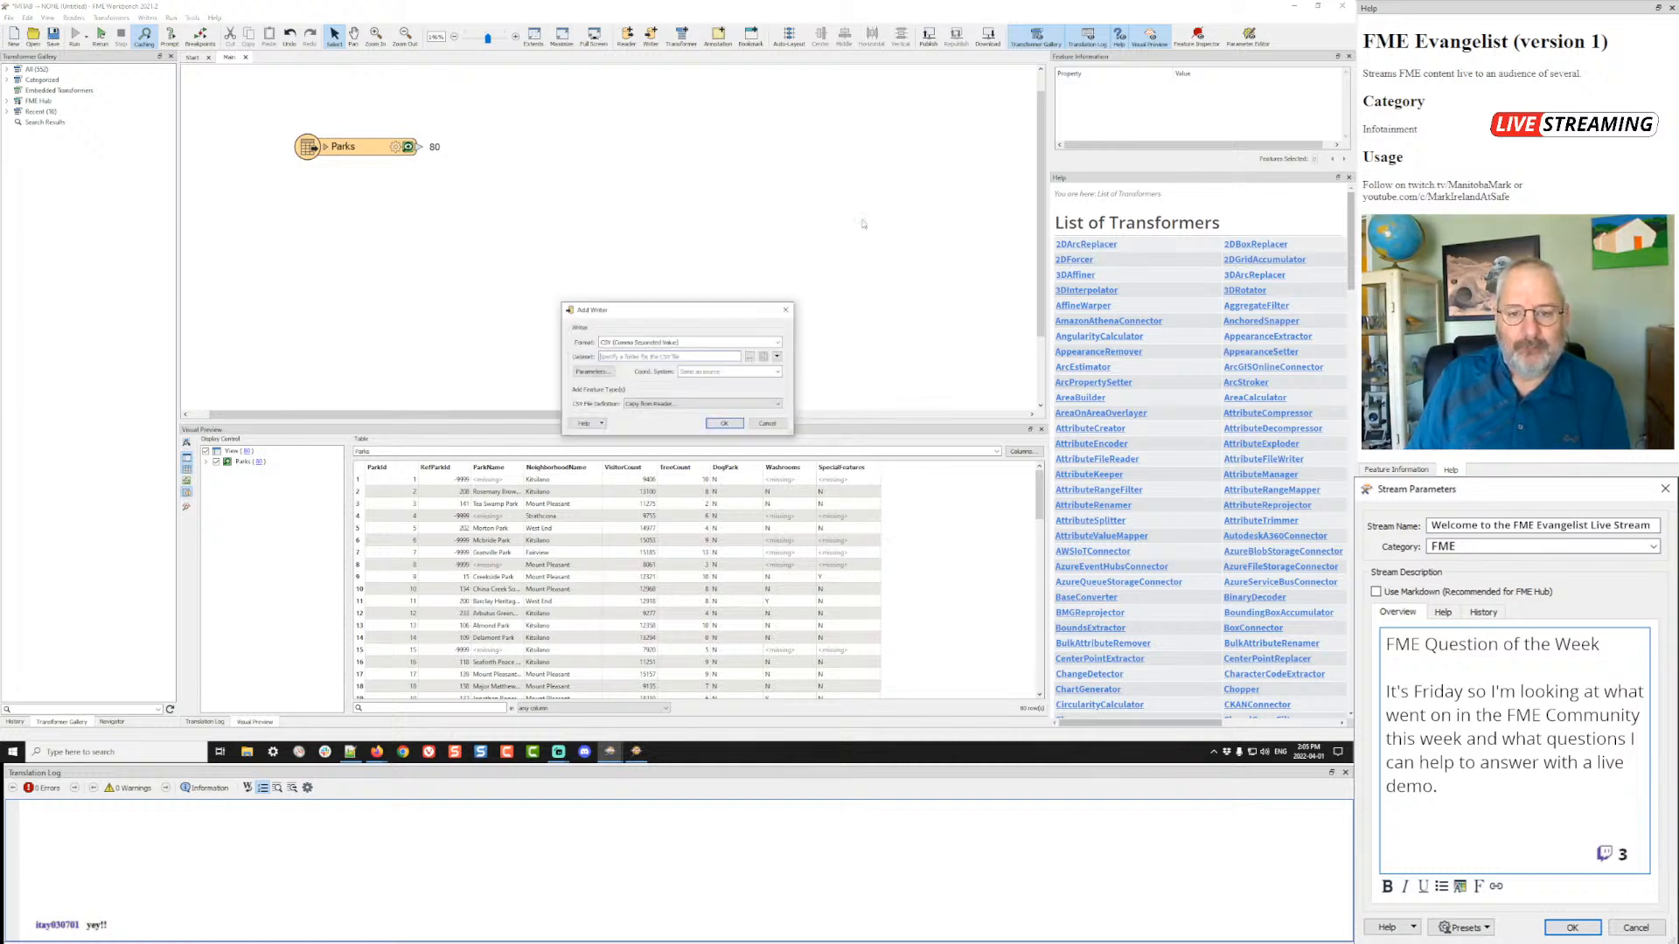
# - Add the CSV writer with a newly created folder named Demo inside the Parks output folder as its destination
pyautogui.click(750, 357)
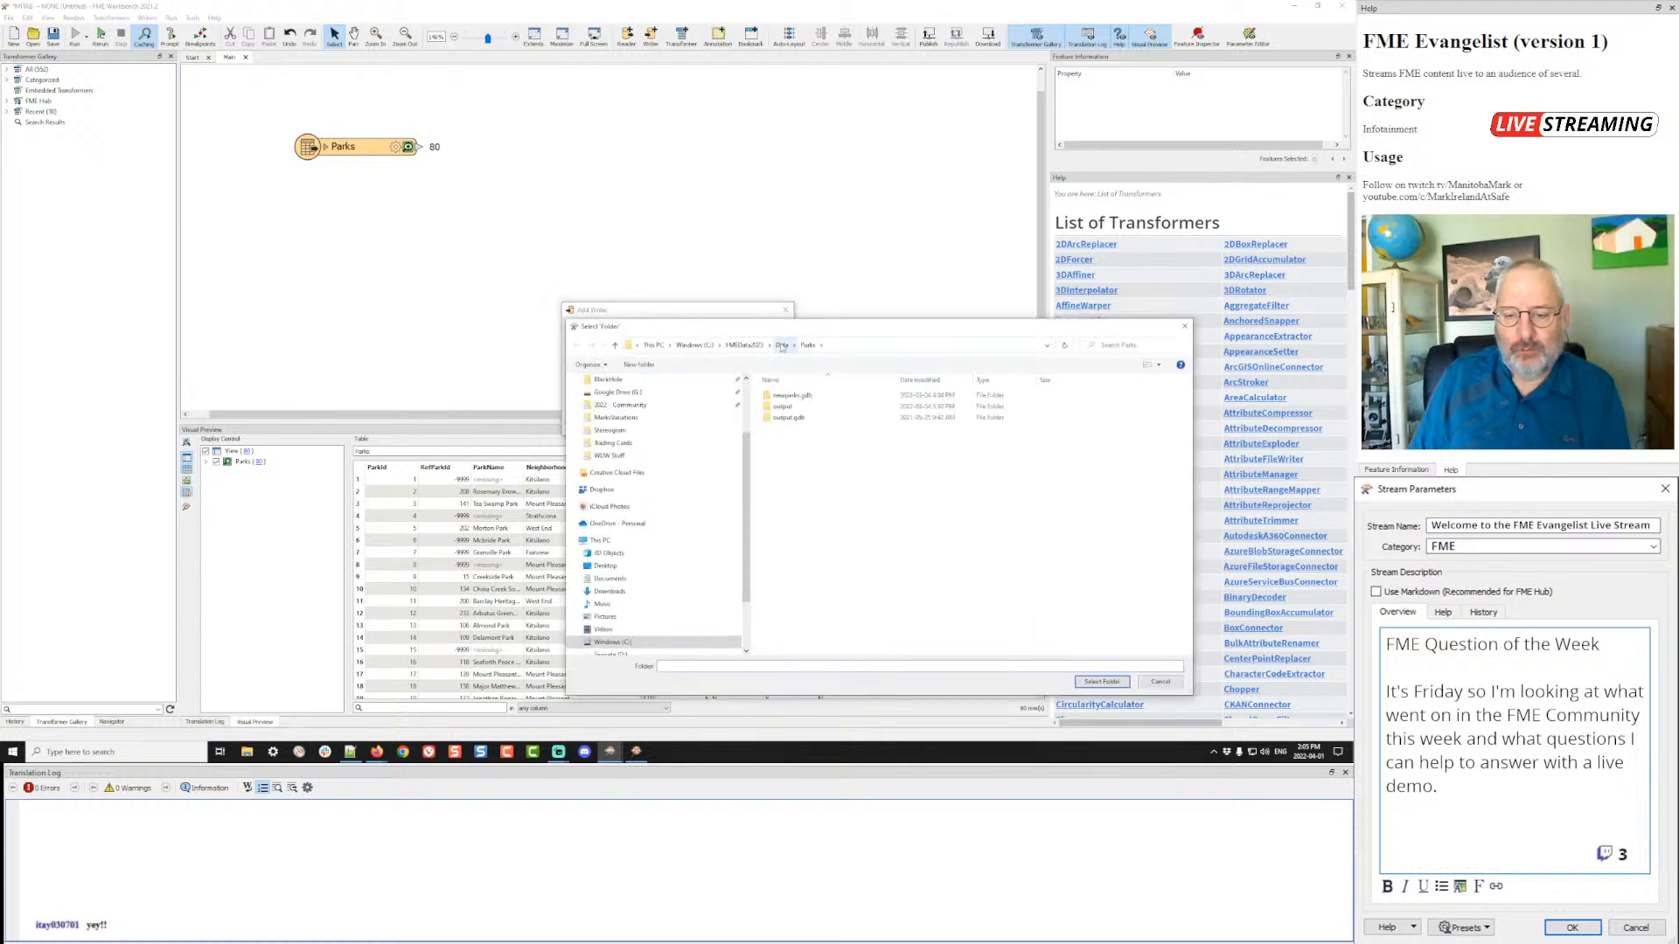
pyautogui.doubleClick(781, 408)
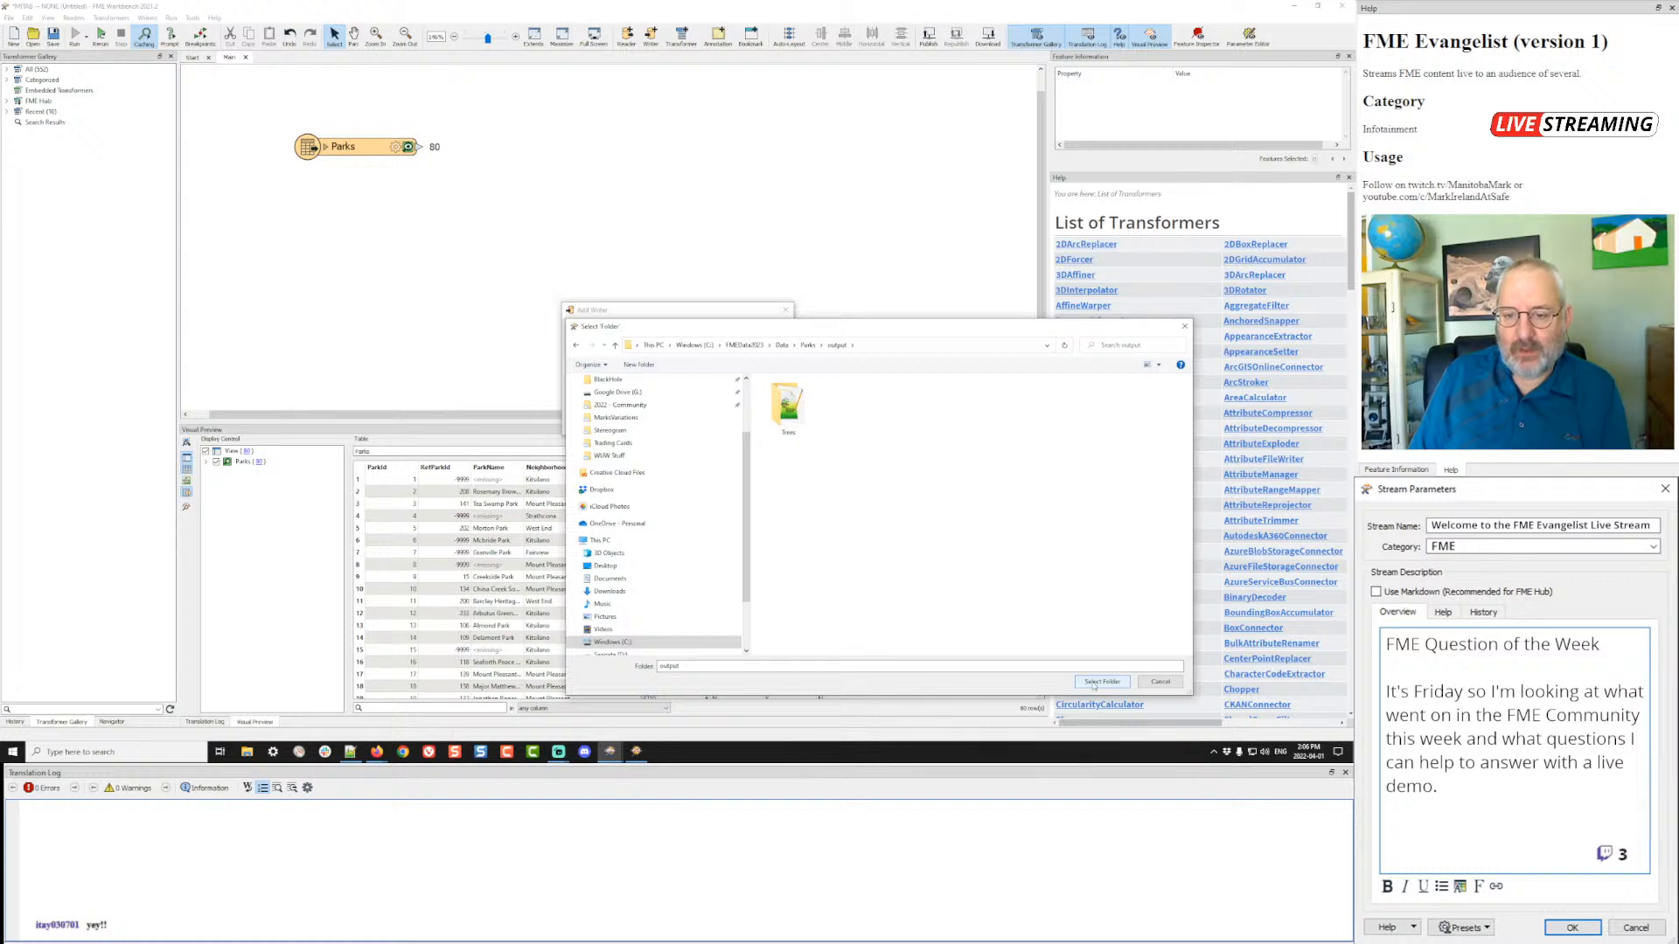
pyautogui.rightClick(938, 507)
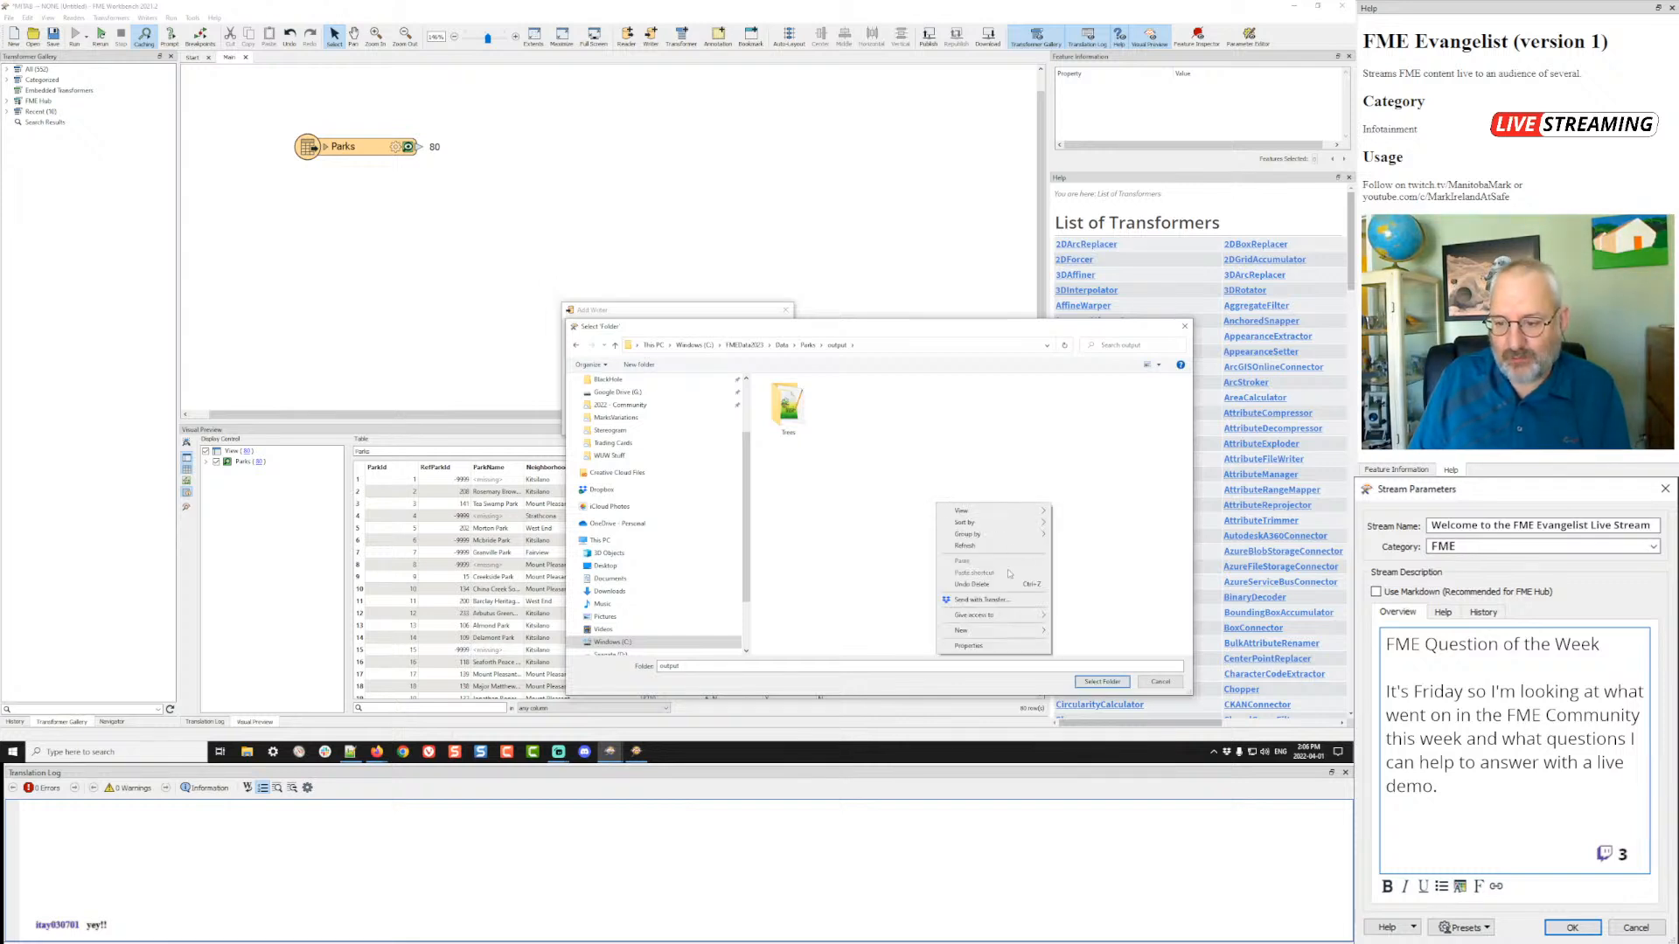
pyautogui.moveTo(1006, 633)
pyautogui.click(1076, 632)
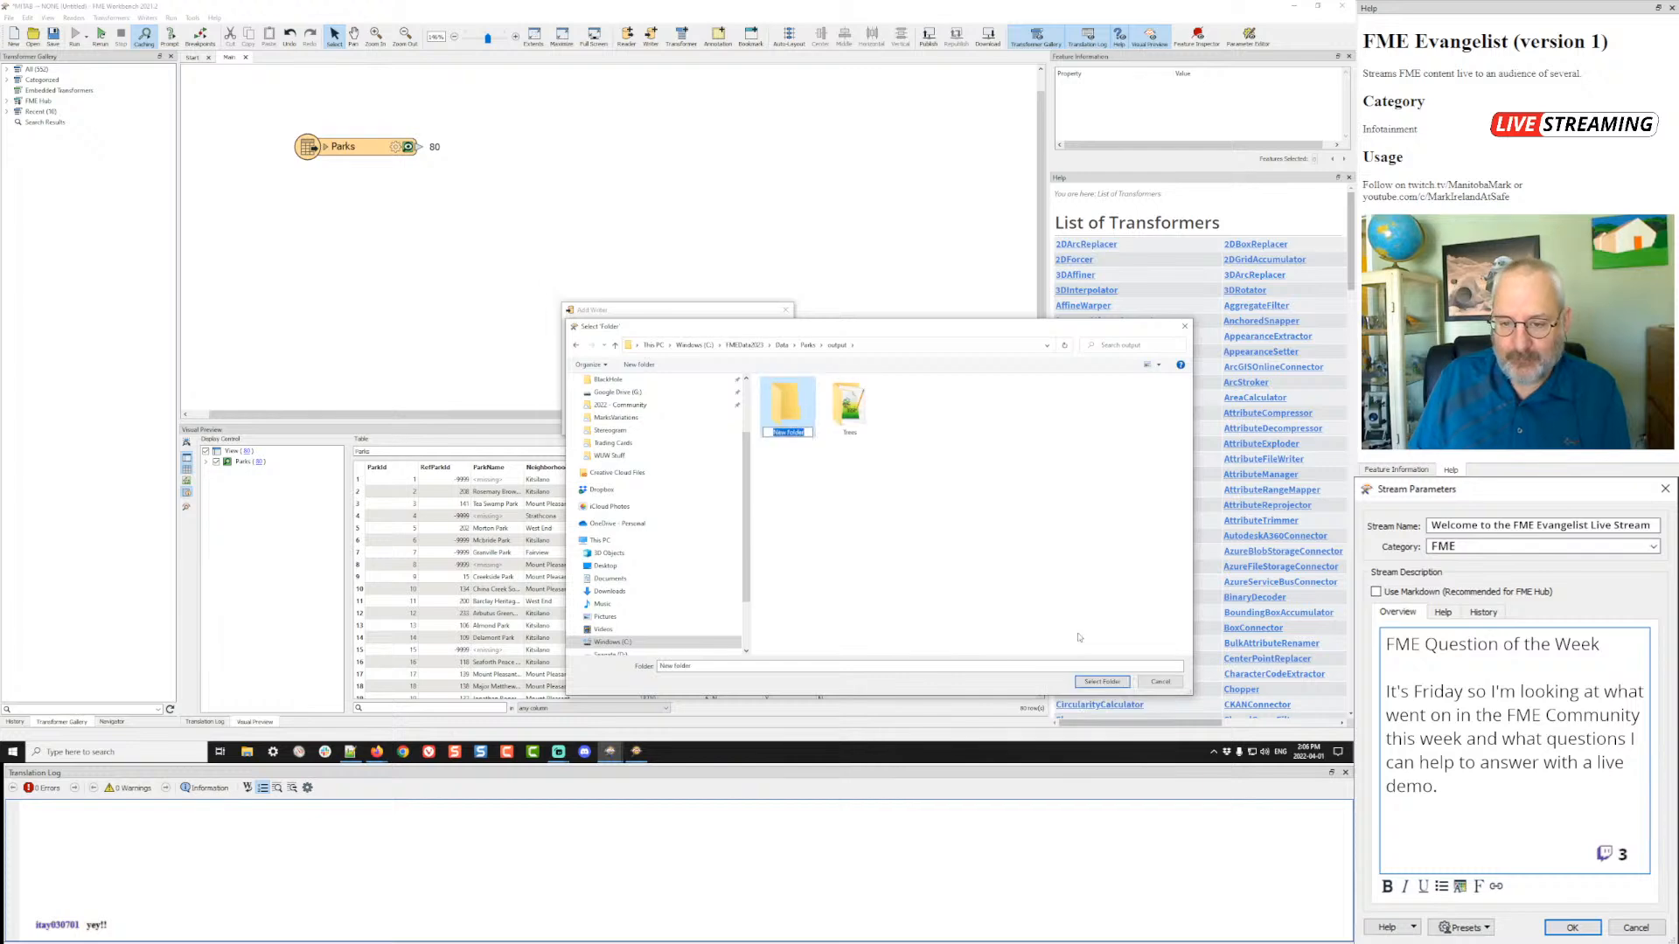
pyautogui.write('Demo')
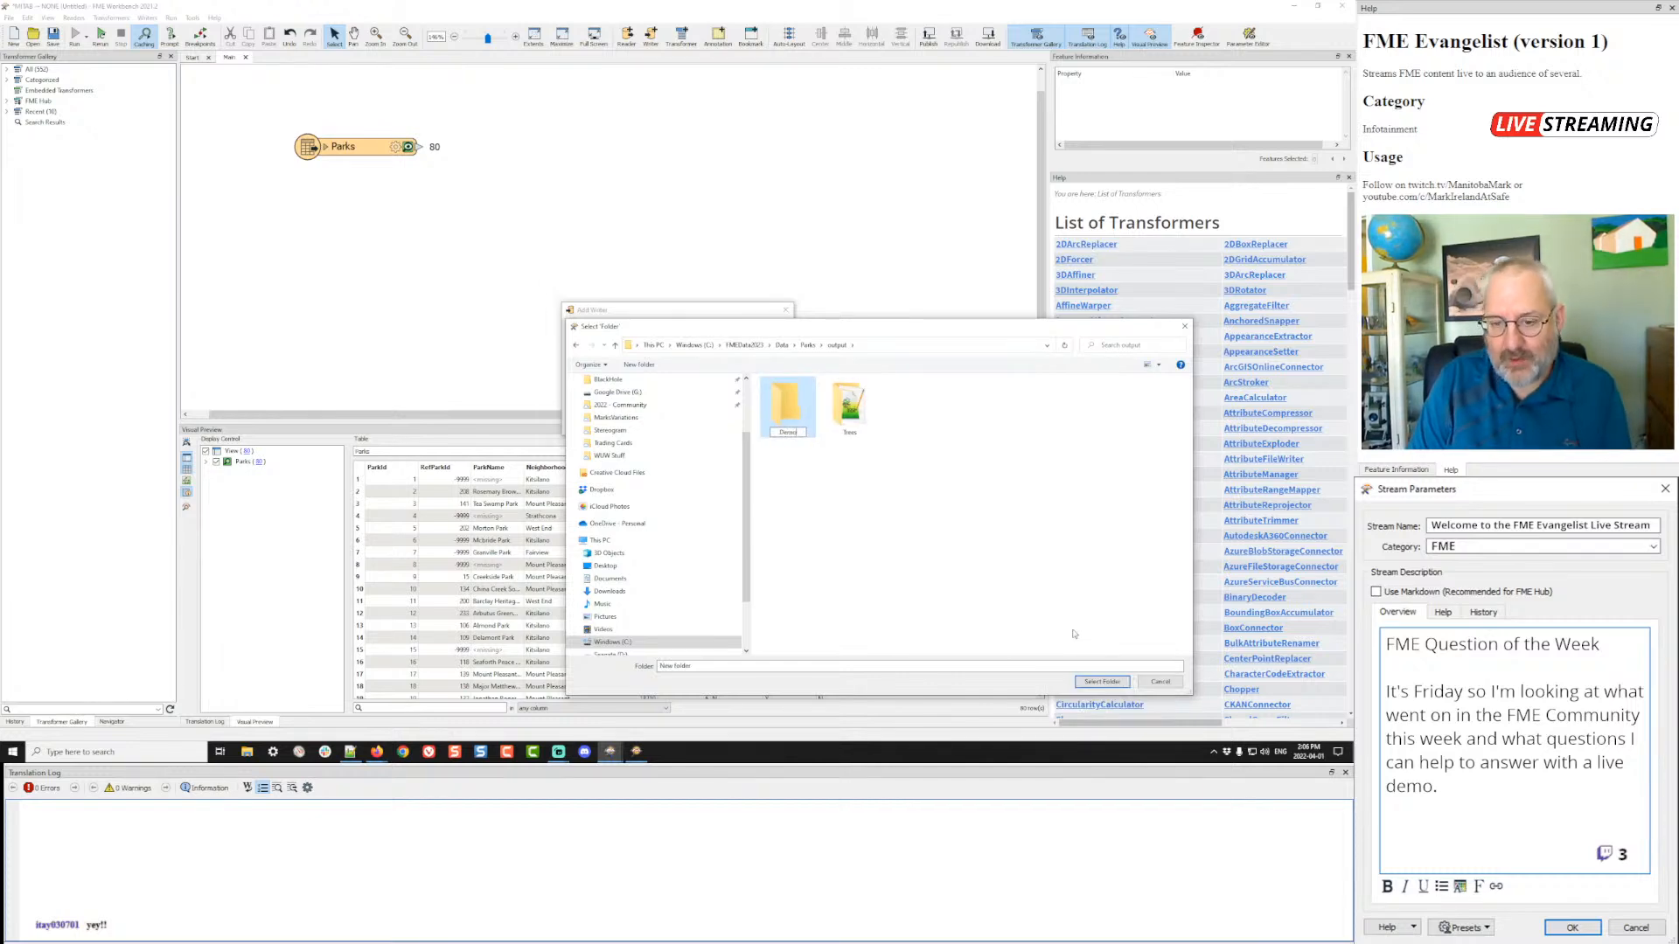
pyautogui.press('Return')
pyautogui.press('Return')
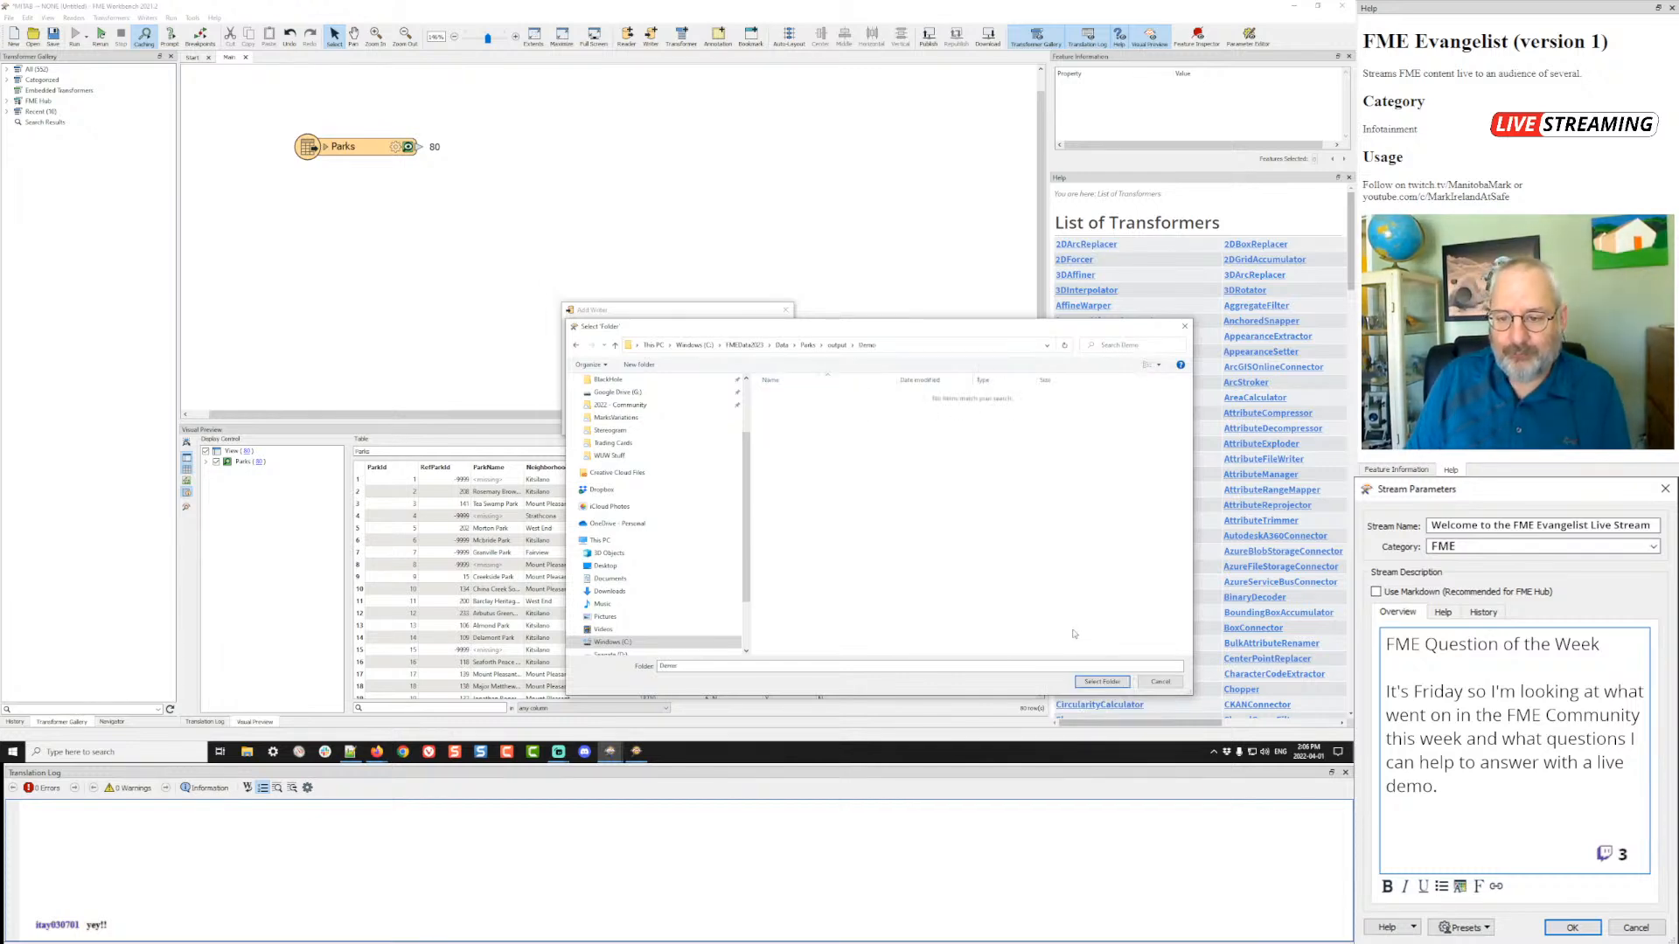
pyautogui.click(1102, 682)
pyautogui.click(724, 423)
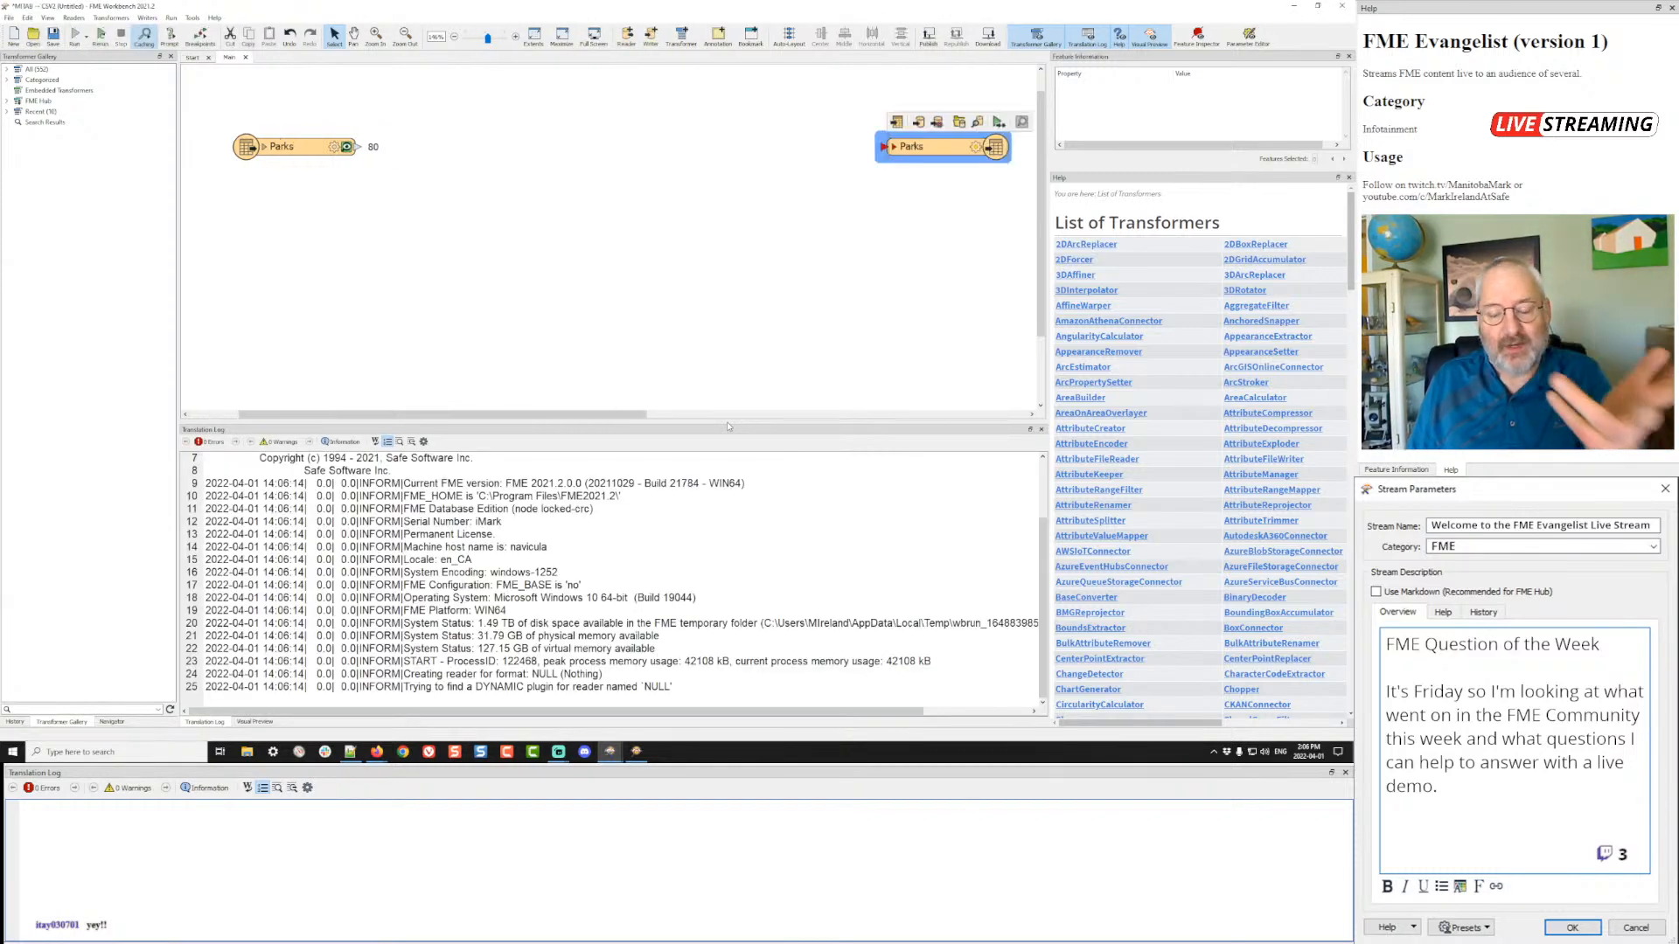
# - Set the Parks writer feature type's attribute definition to Dynamic and remove all of its listed user attributes
pyautogui.click(975, 146)
pyautogui.click(621, 261)
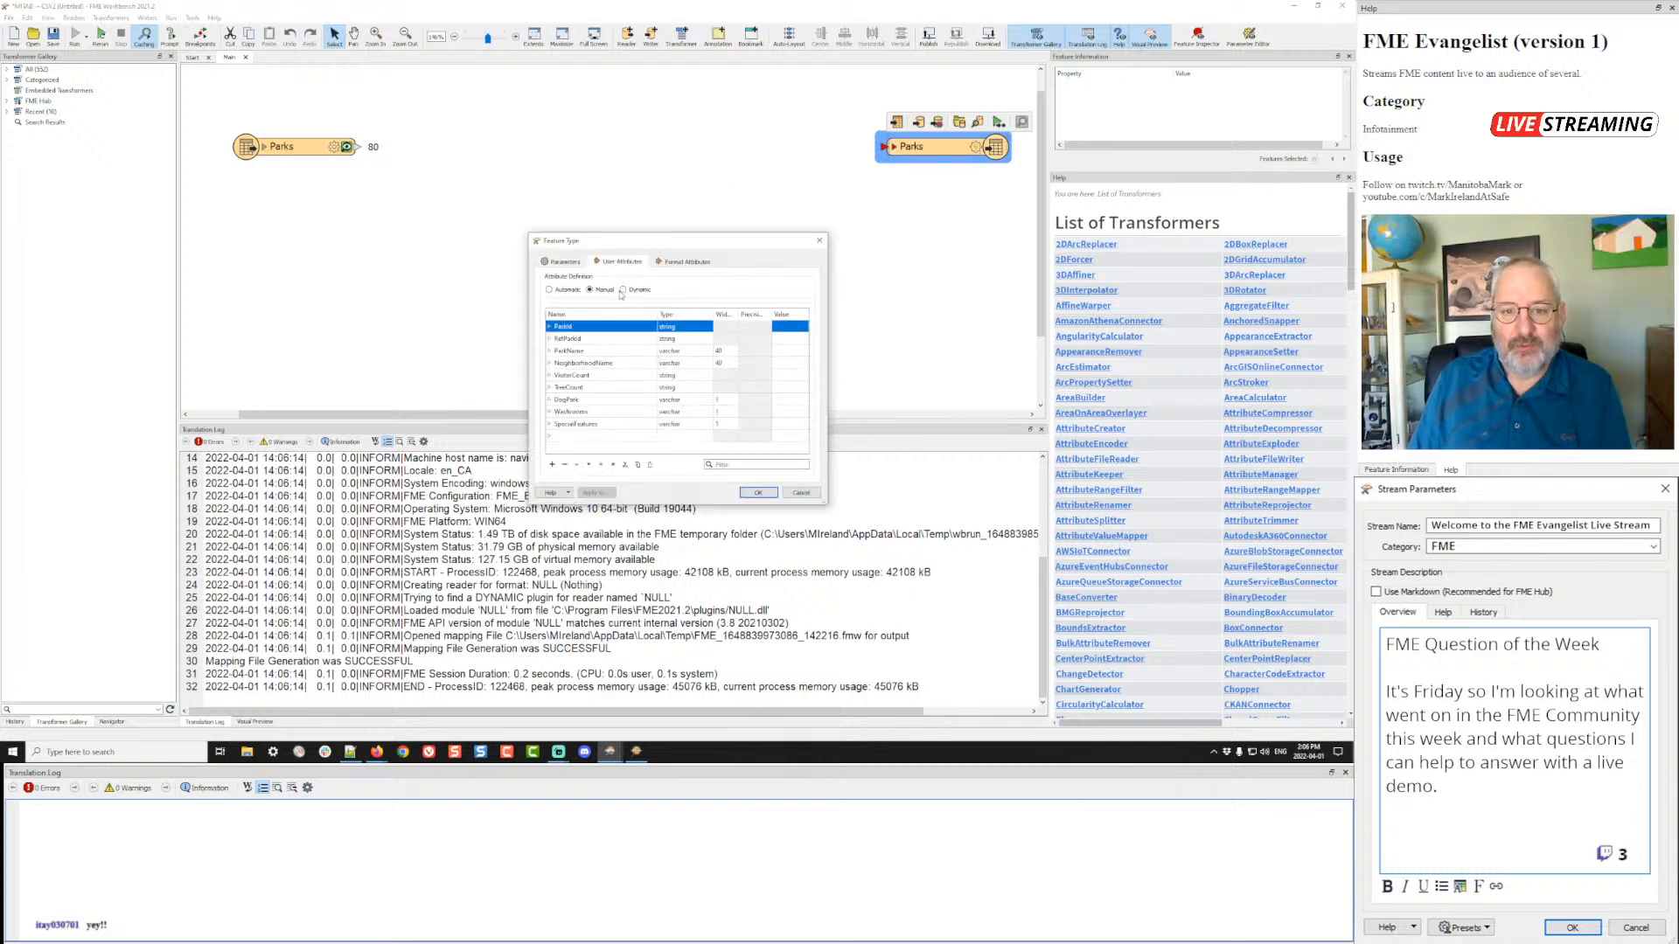
pyautogui.click(624, 290)
pyautogui.click(585, 328)
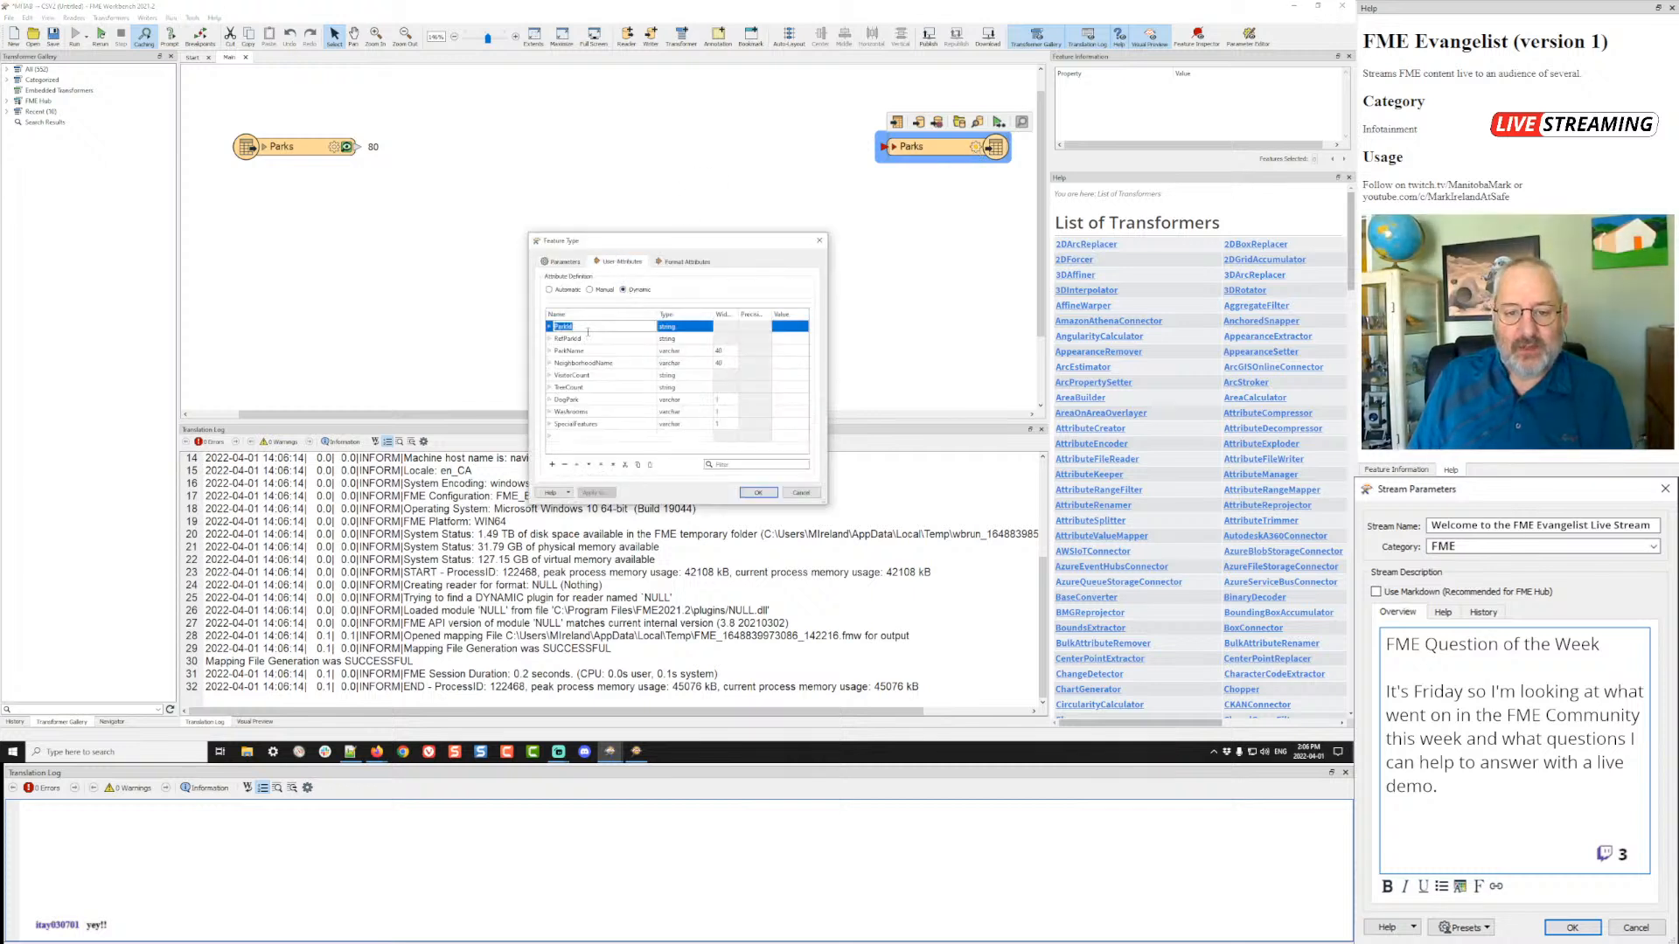
pyautogui.keyDown('shift'); pyautogui.click(574, 424); pyautogui.keyUp('shift')
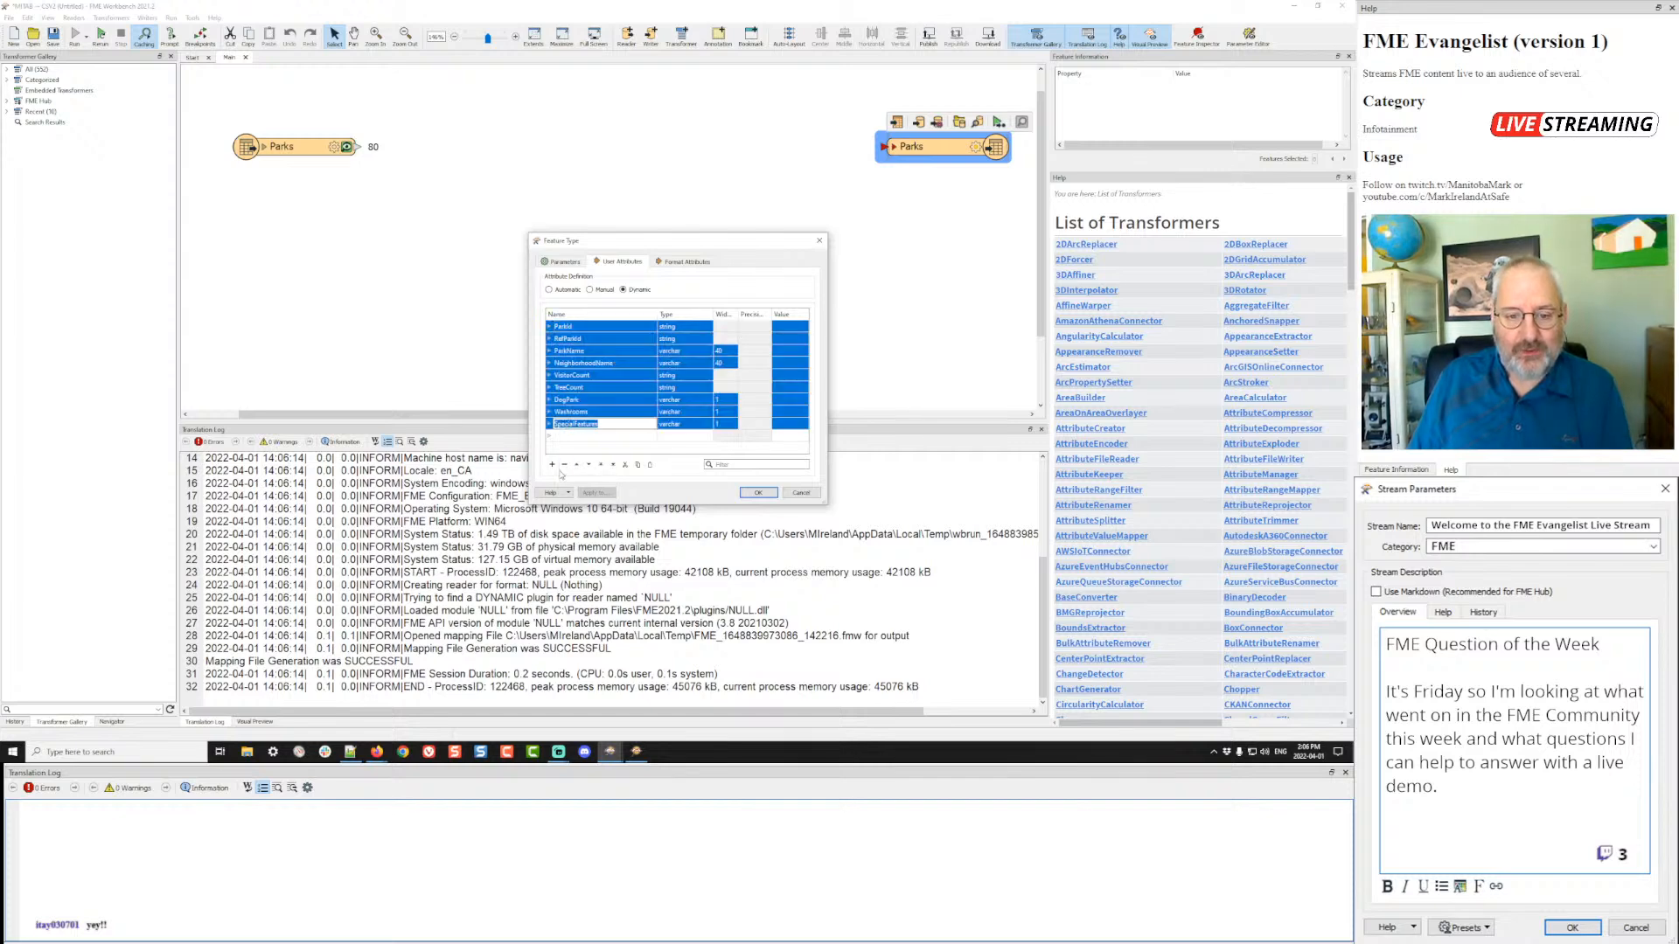
pyautogui.click(564, 465)
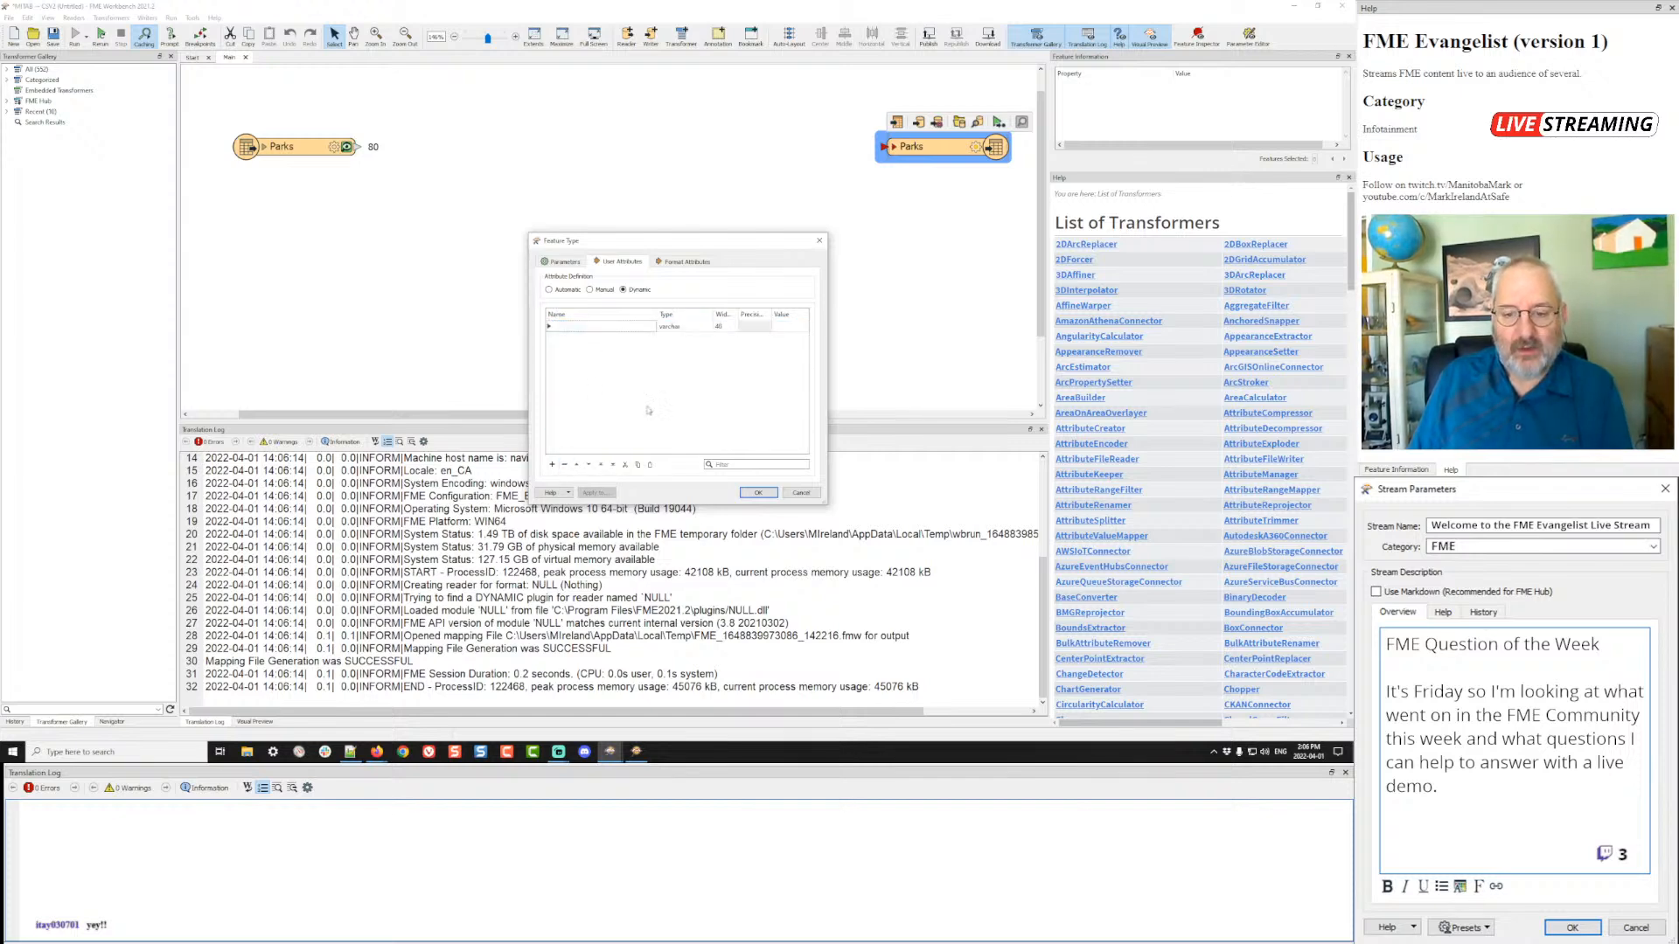
pyautogui.click(757, 492)
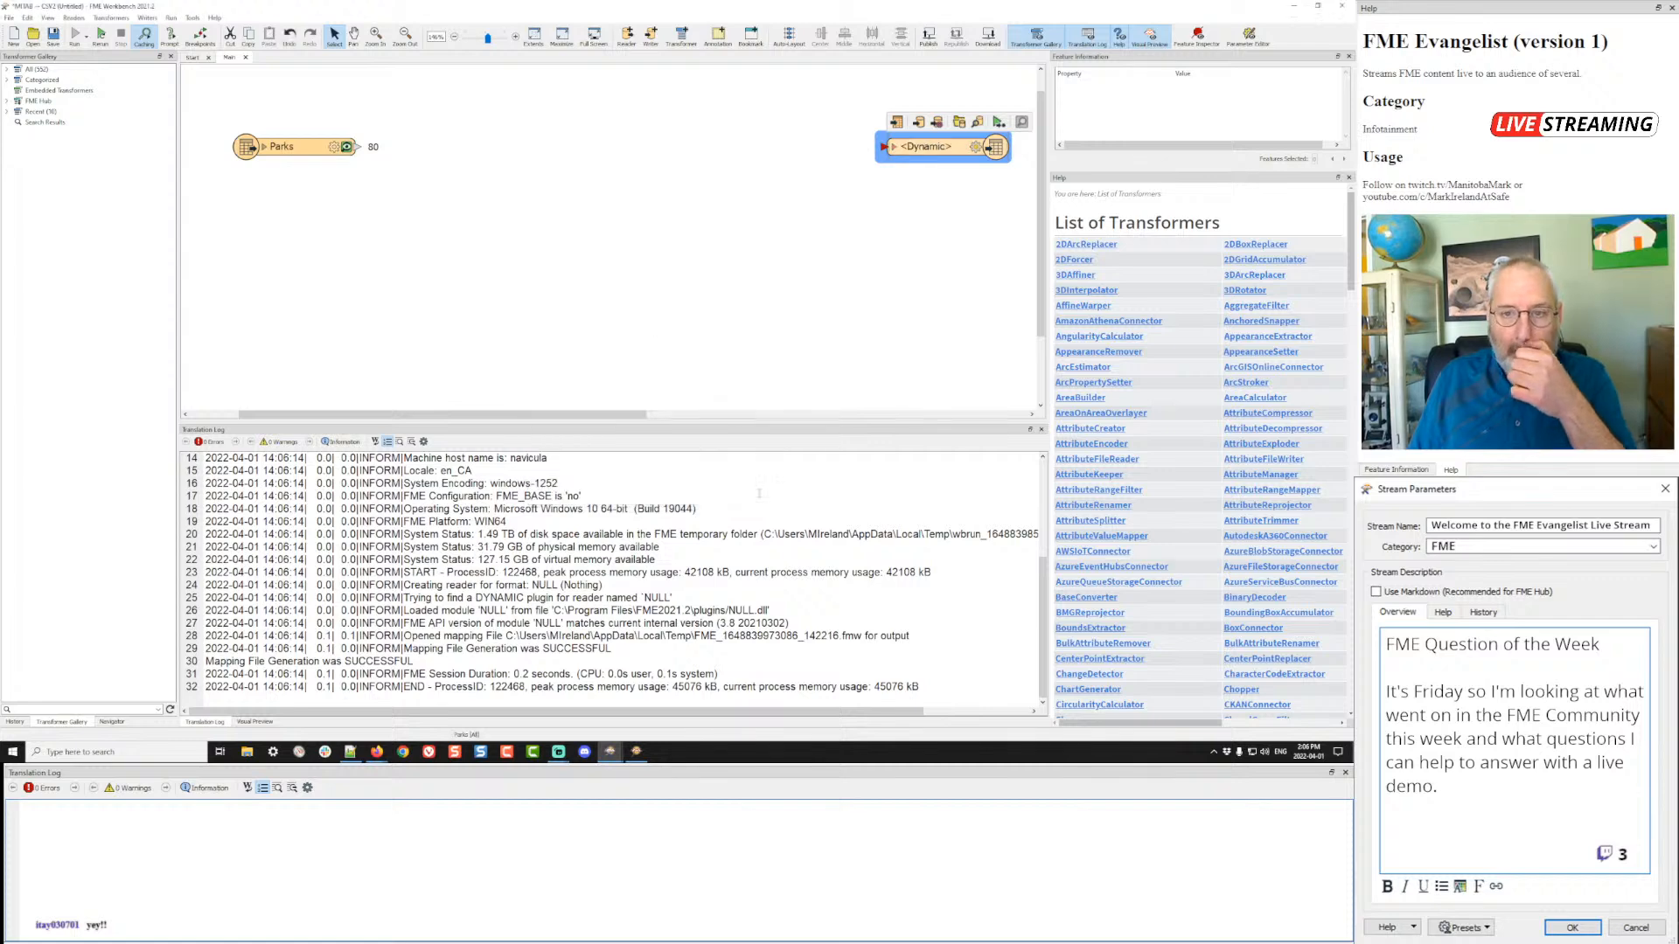
# - Add a RandomNumberGenerator connected to the Parks reader, with a maximum value of 25, and line it up with the reader
pyautogui.click(358, 147)
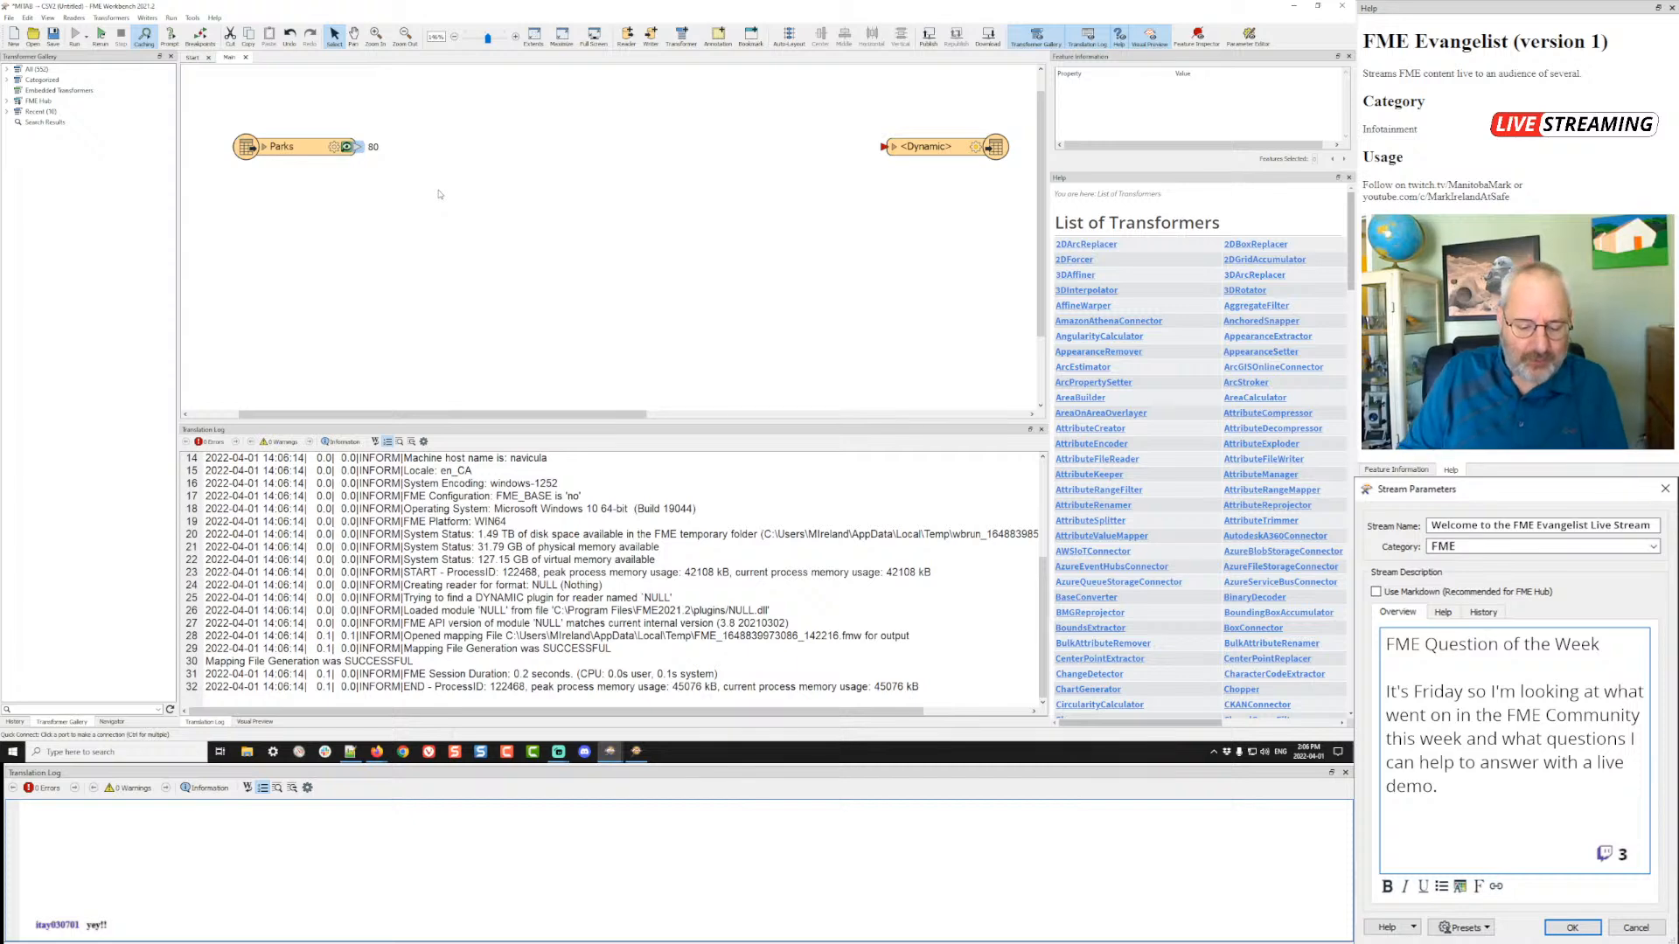
pyautogui.write('r')
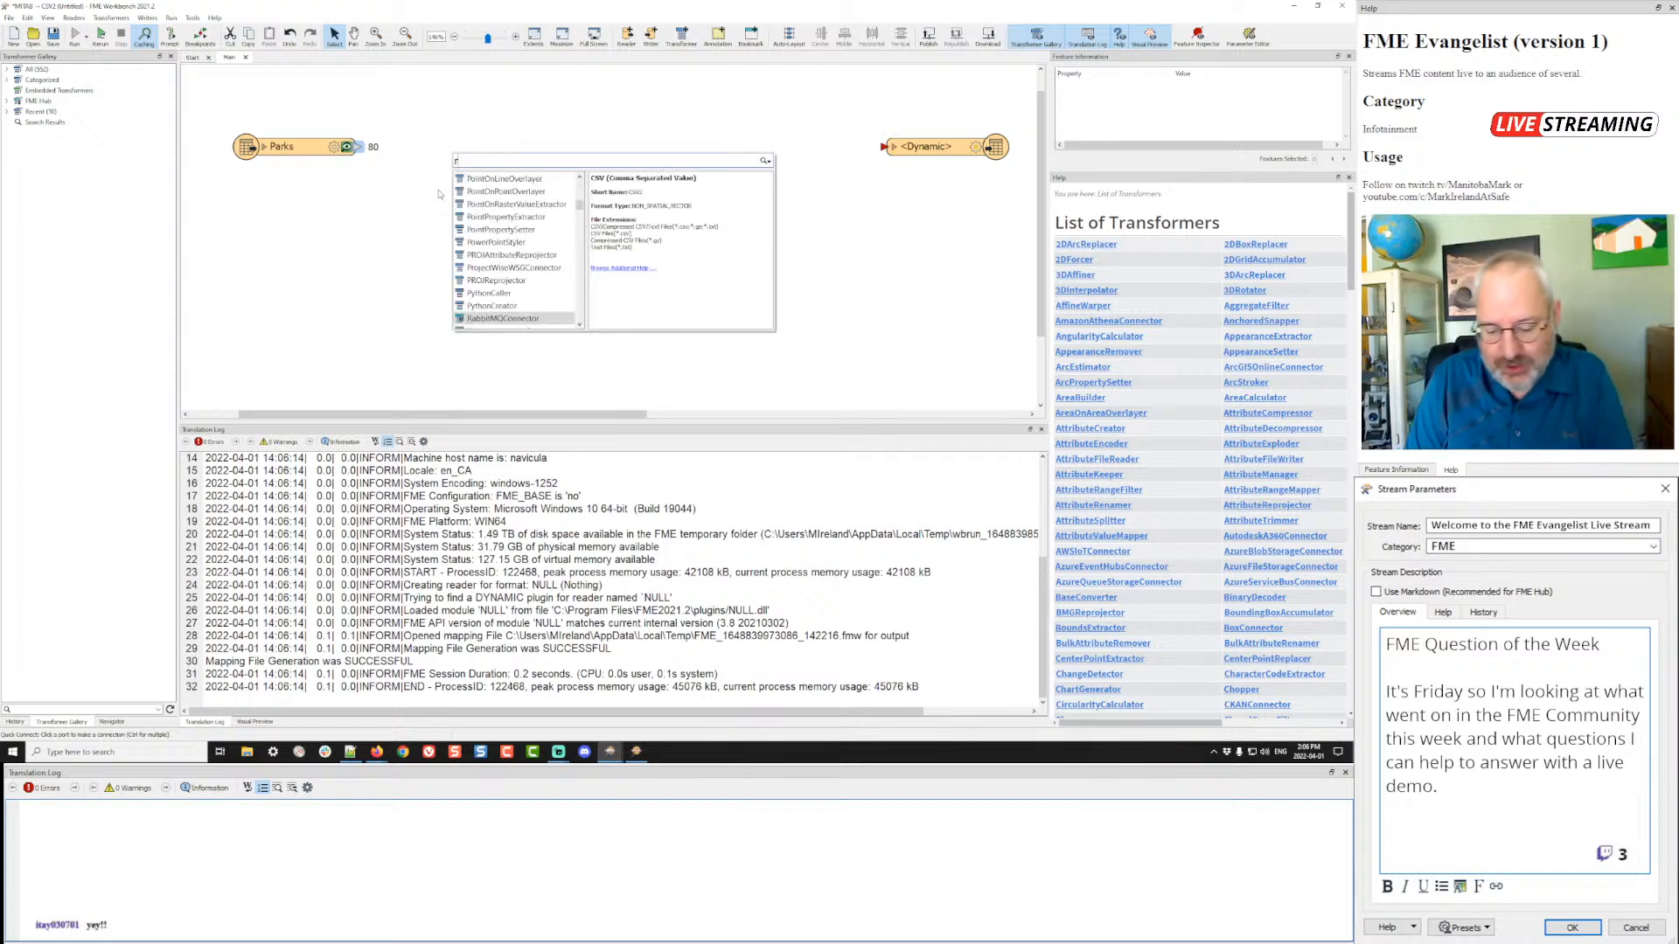
pyautogui.write('ng')
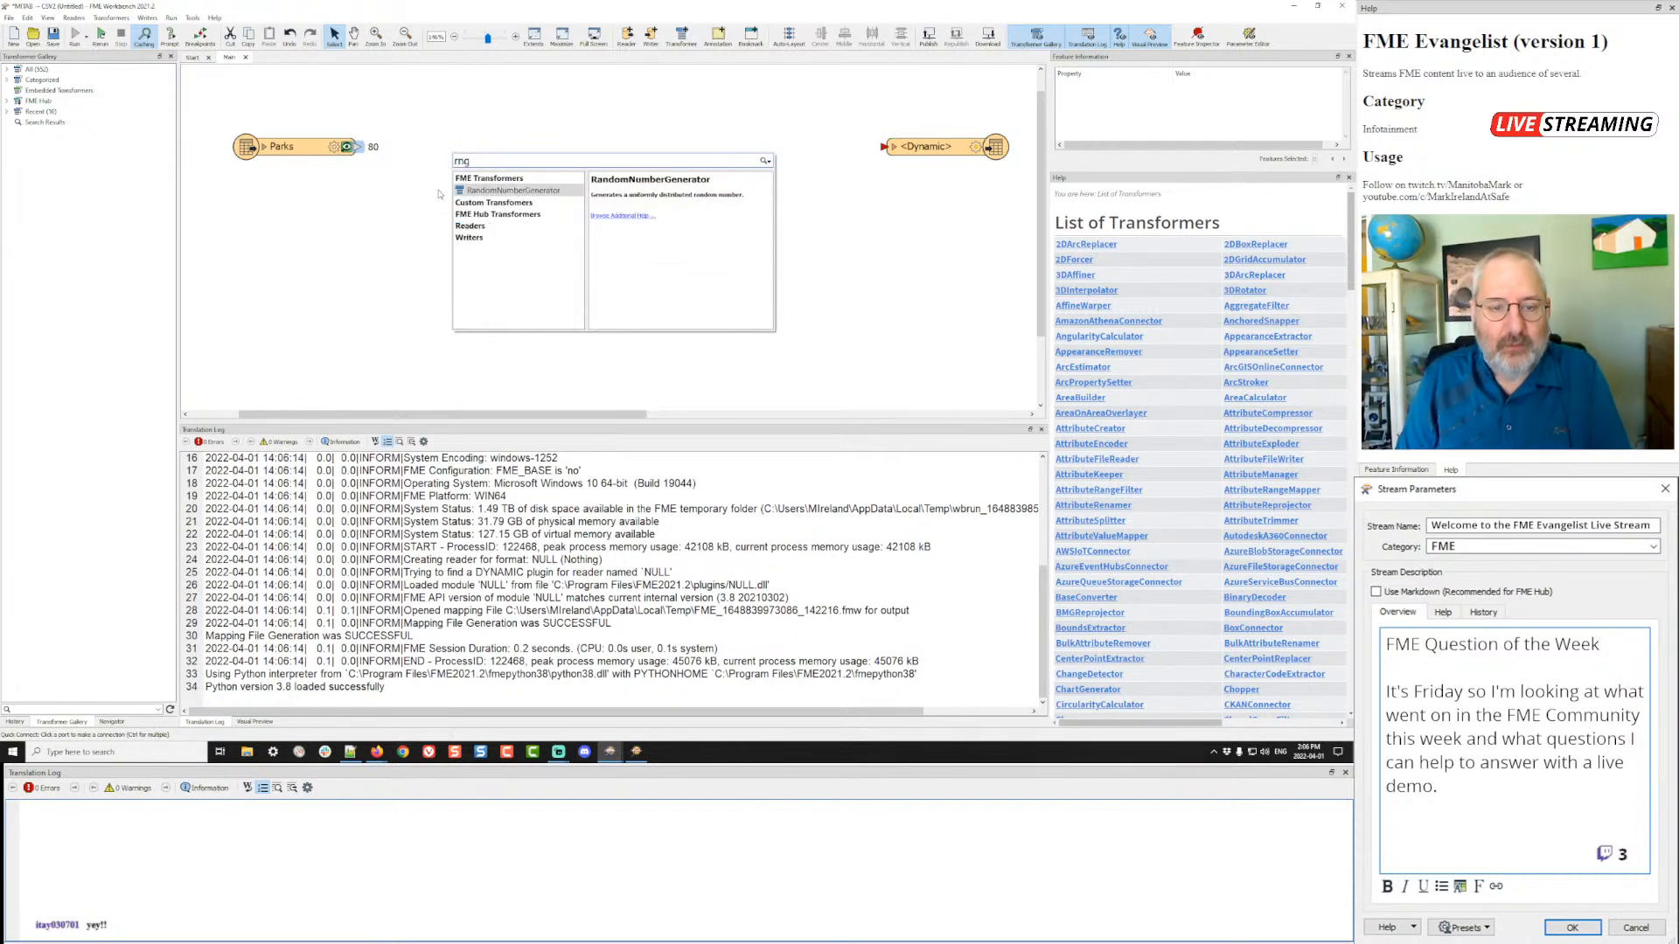
pyautogui.press('Return')
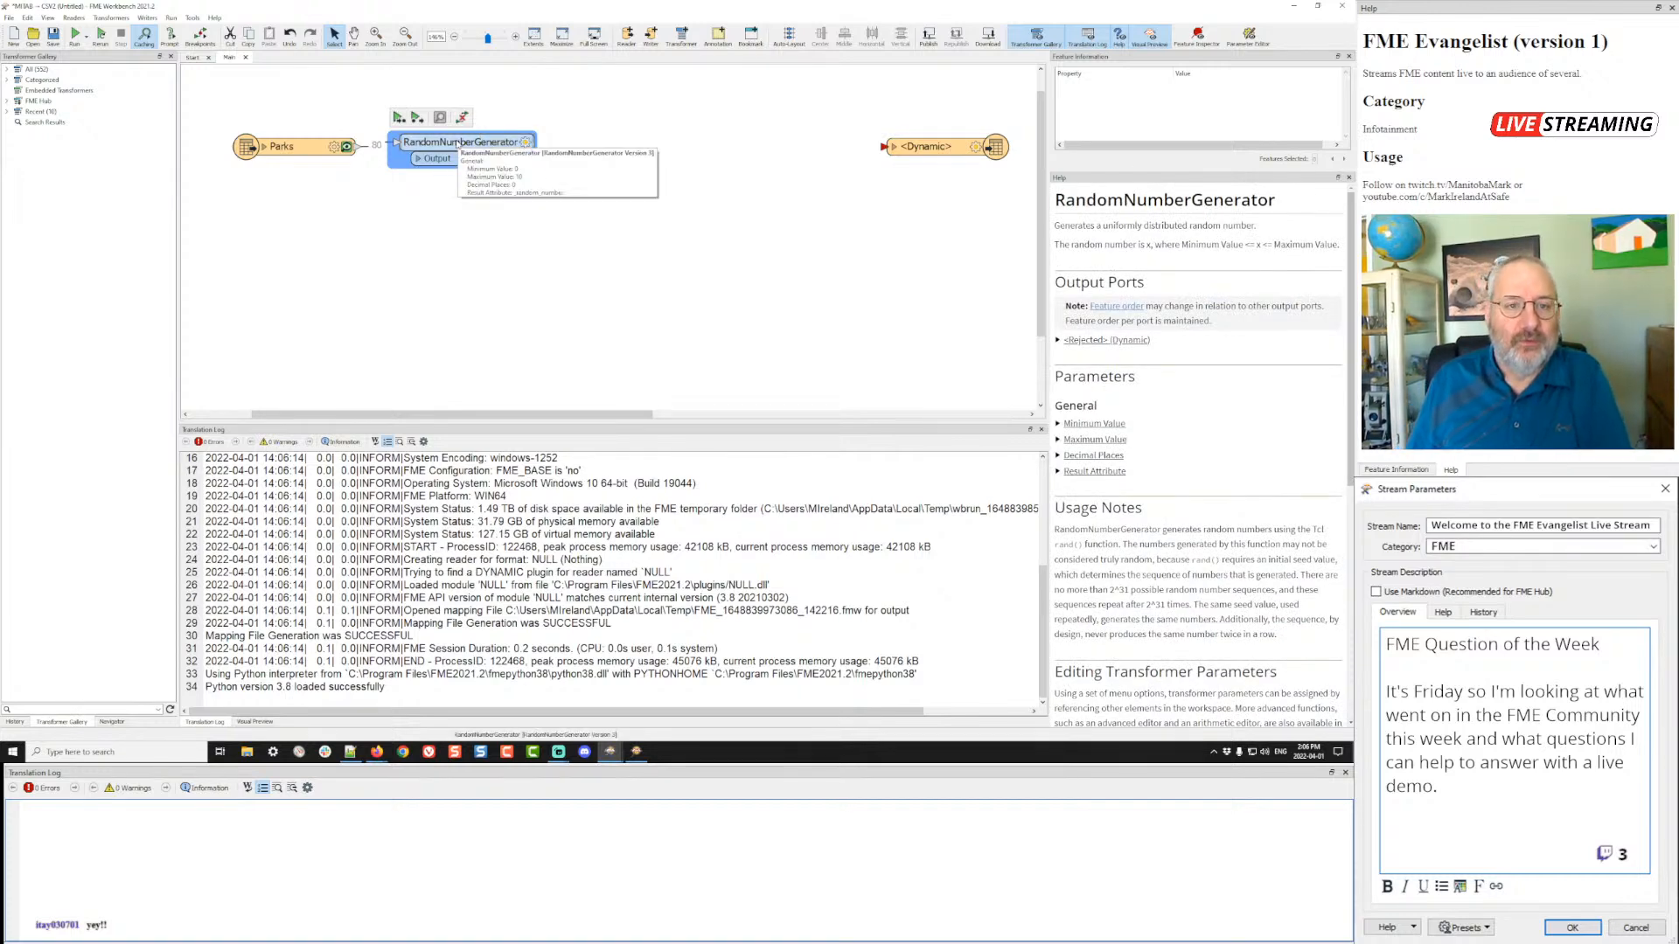
pyautogui.doubleClick(457, 143)
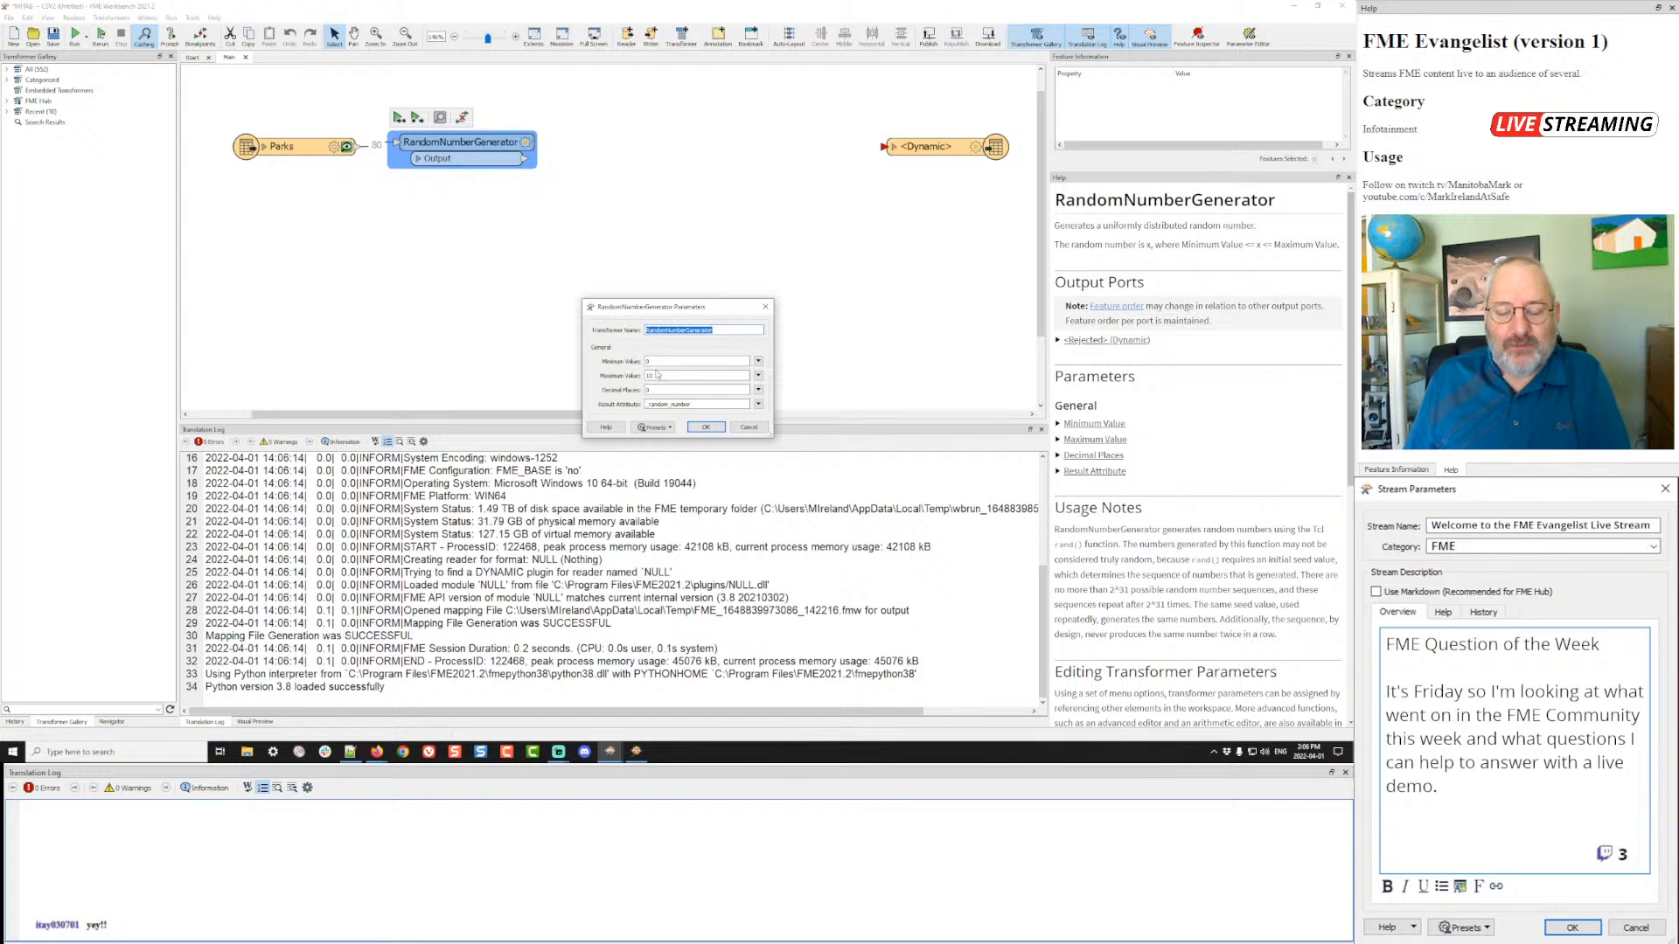
pyautogui.doubleClick(659, 375)
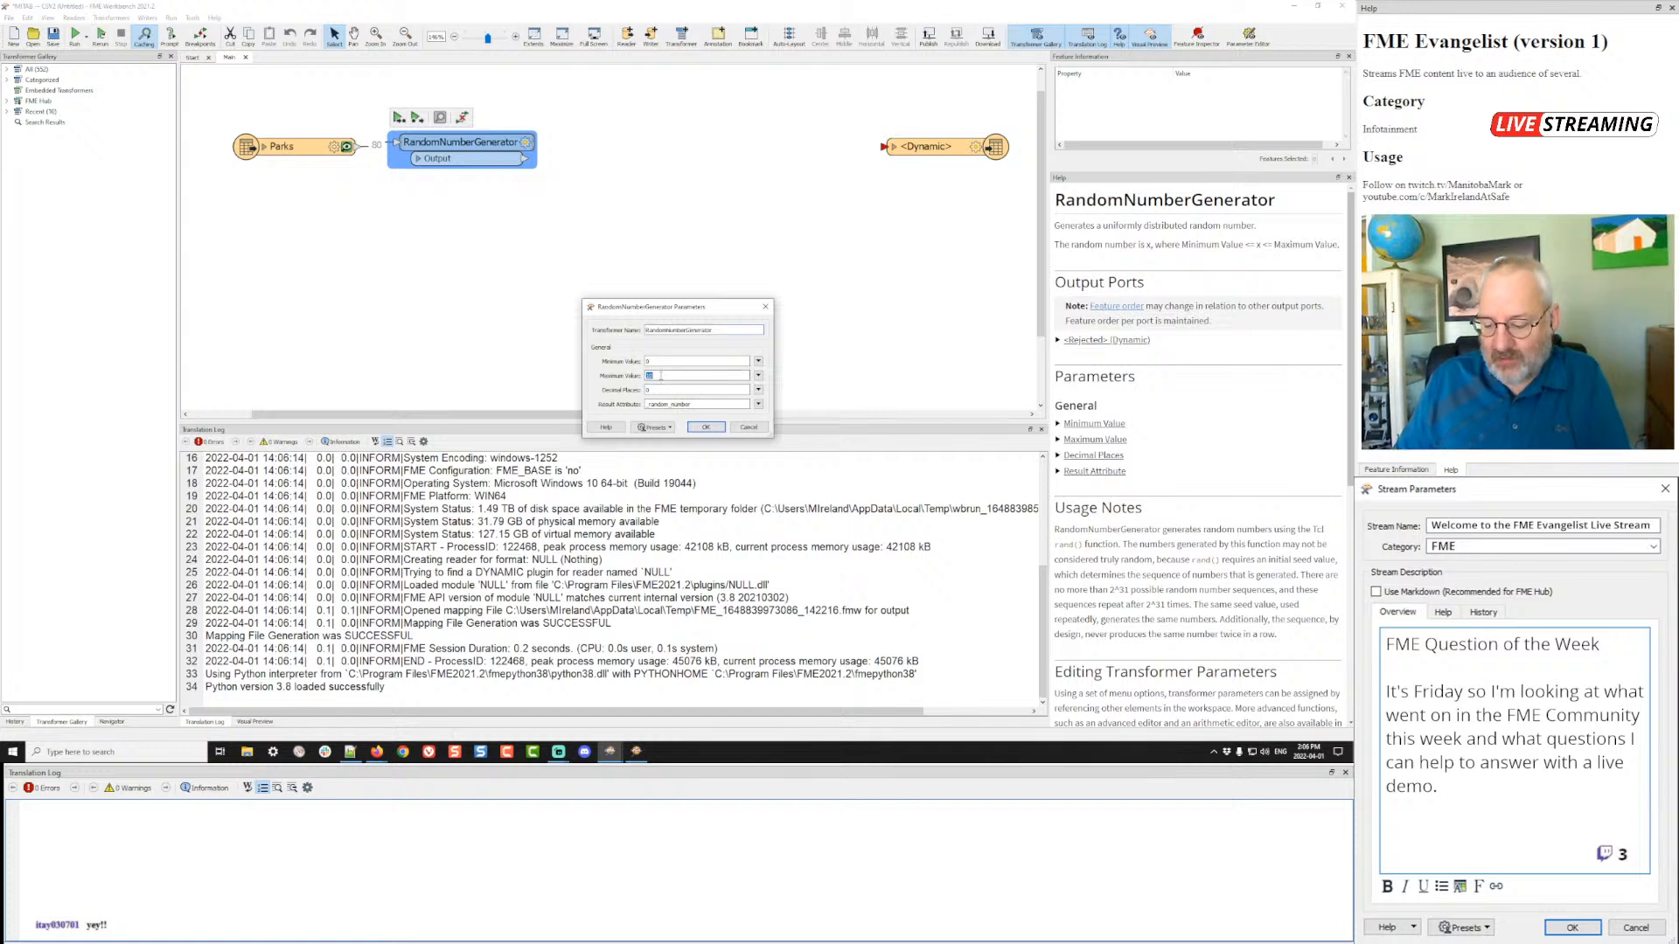
pyautogui.write('25')
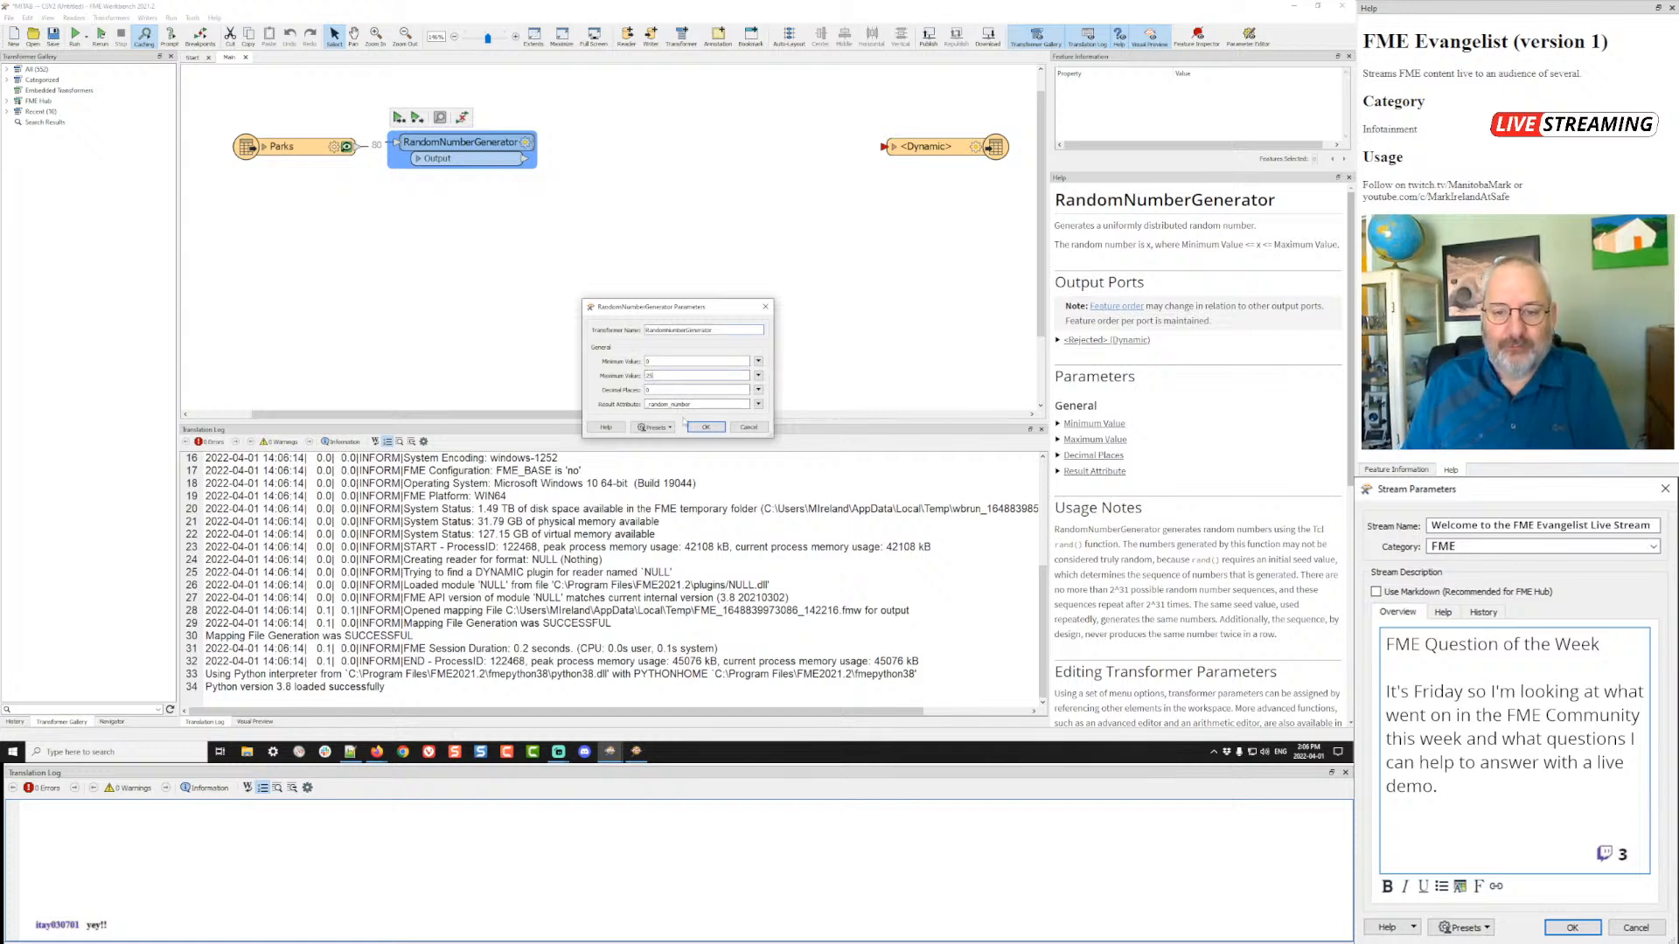
pyautogui.click(704, 427)
pyautogui.moveTo(472, 144); pyautogui.dragTo(481, 149)
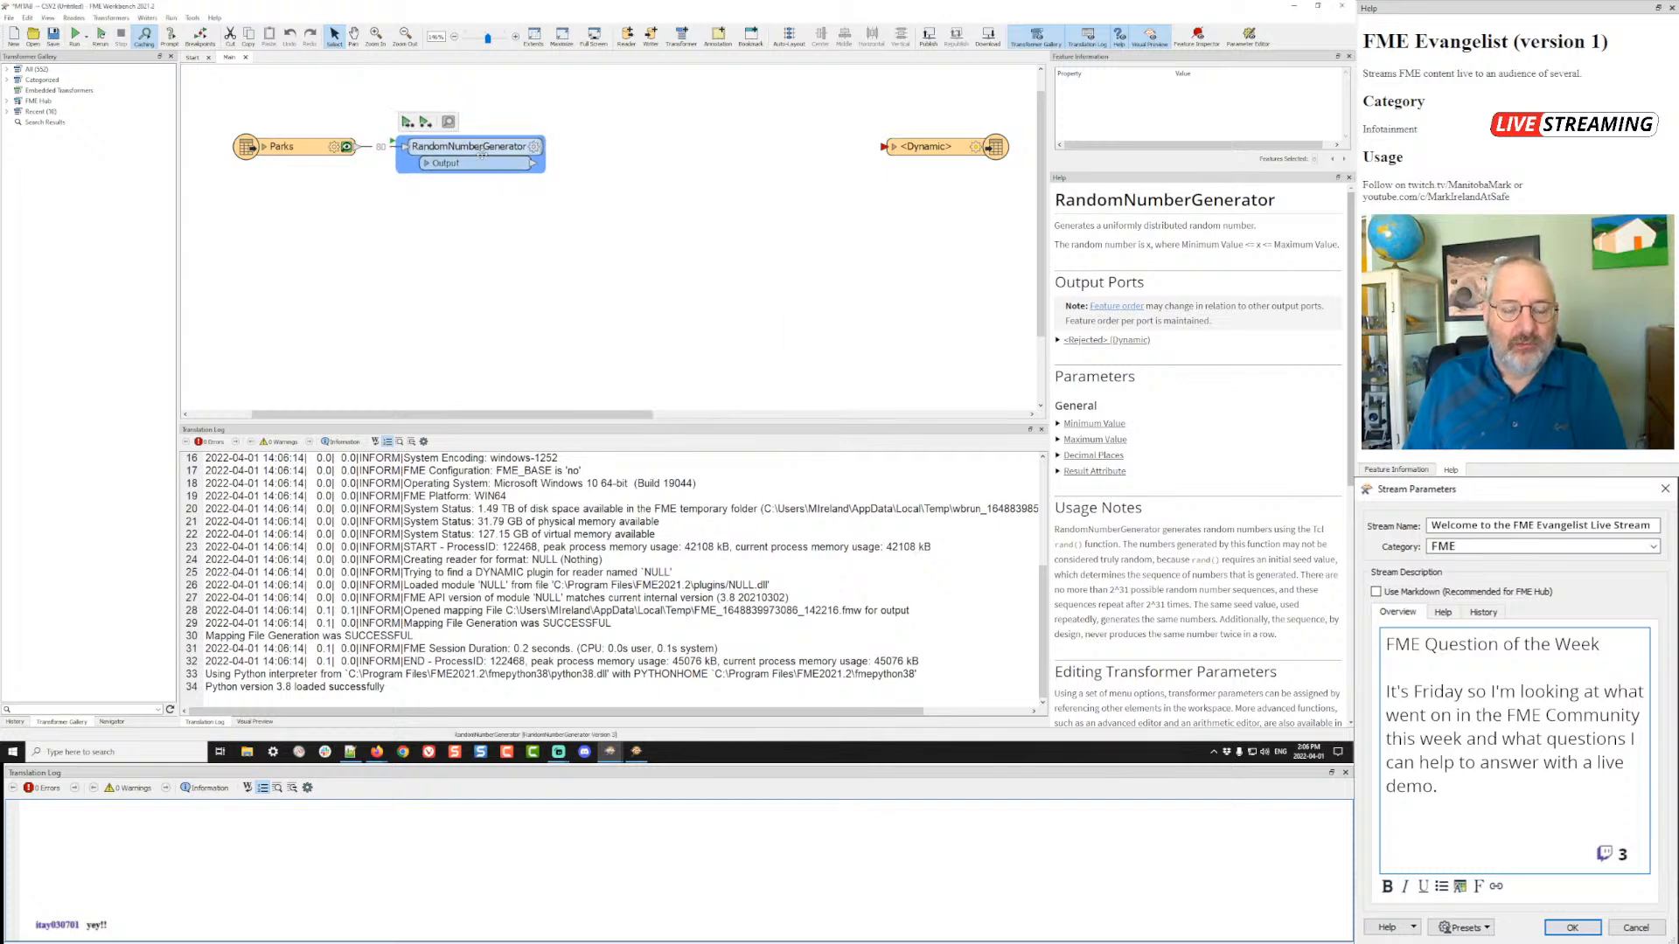
# - Connect a SchemaScanner to the RandomNumberGenerator's output and space it further along the canvas
pyautogui.click(534, 164)
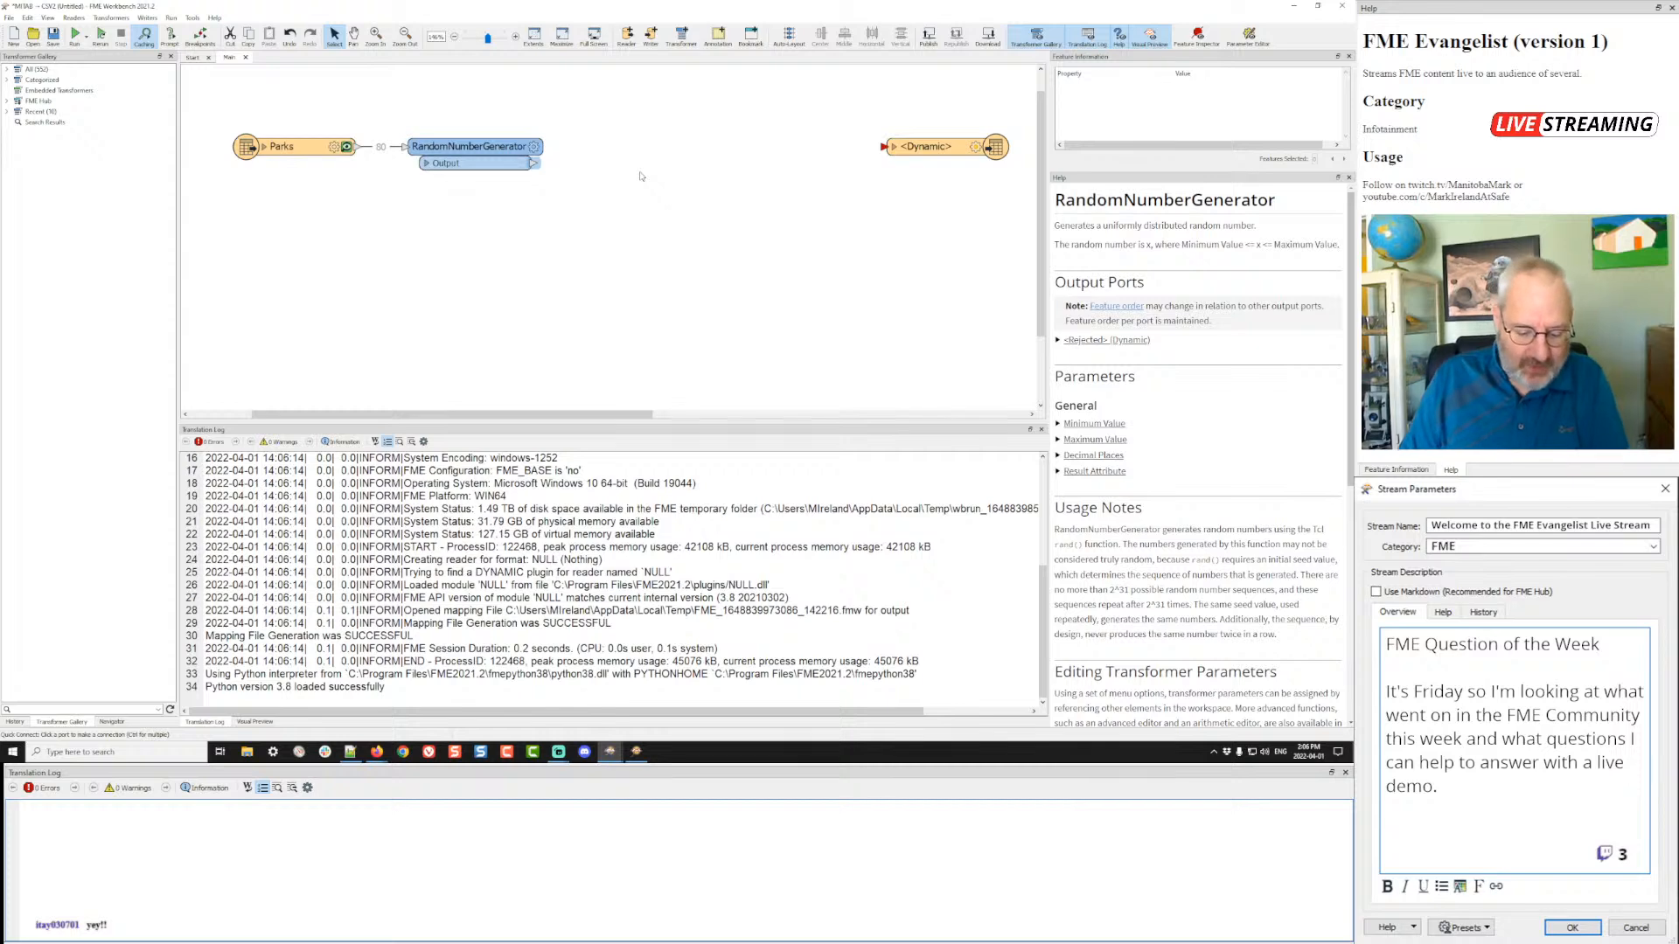
pyautogui.write('sch')
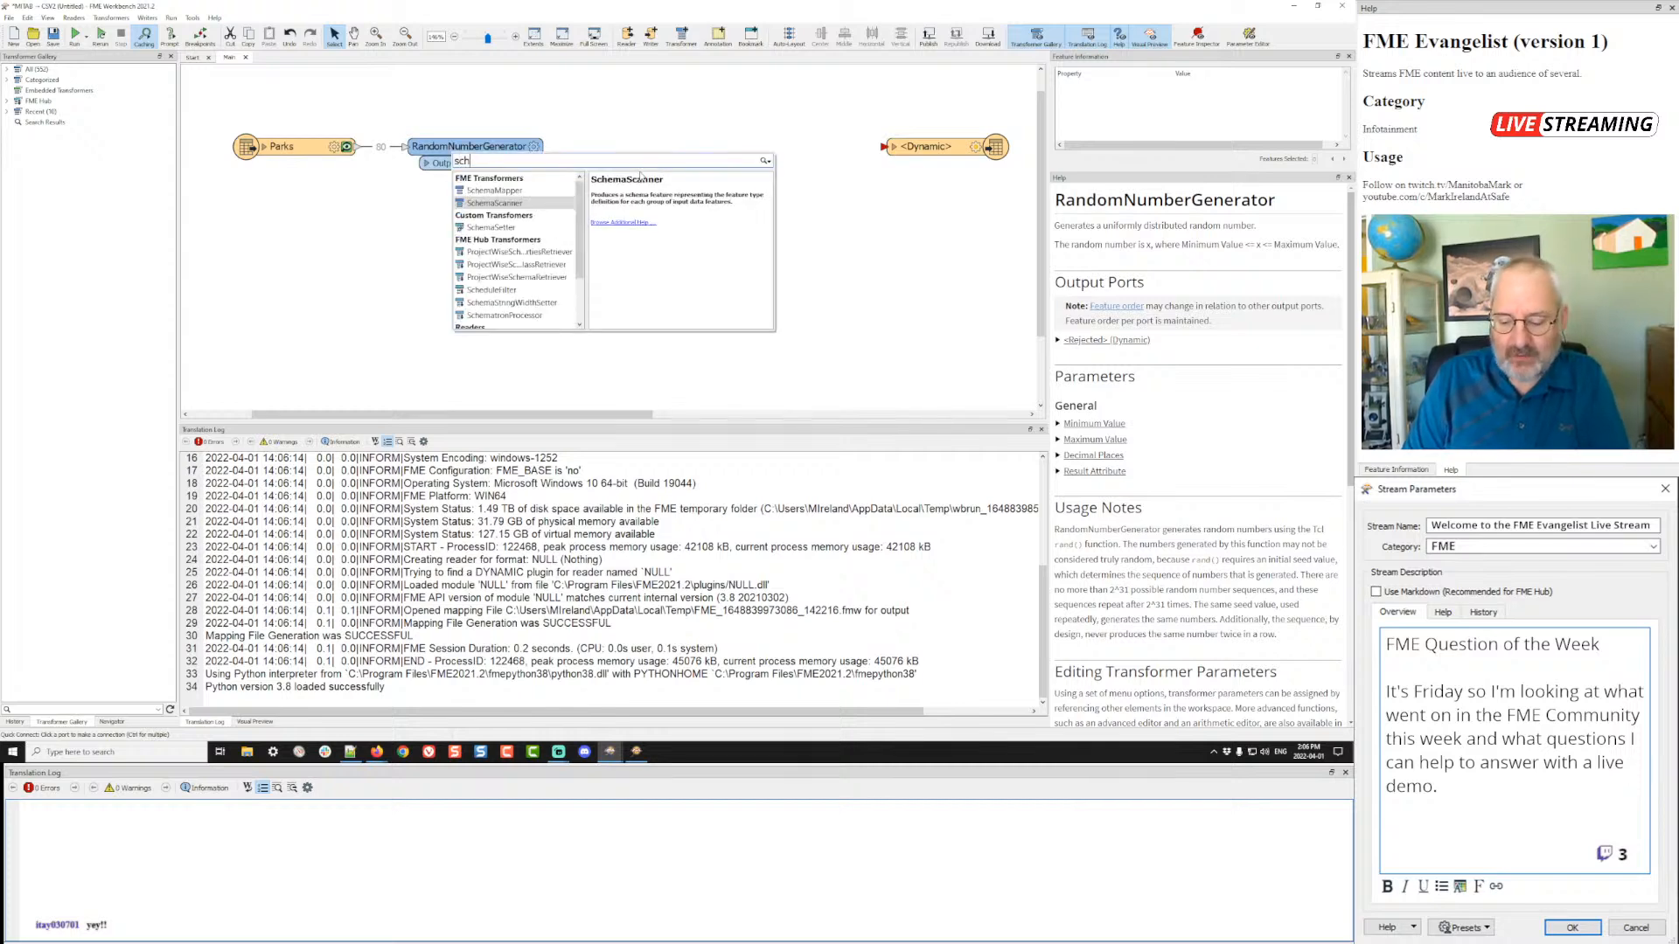
pyautogui.press('Return')
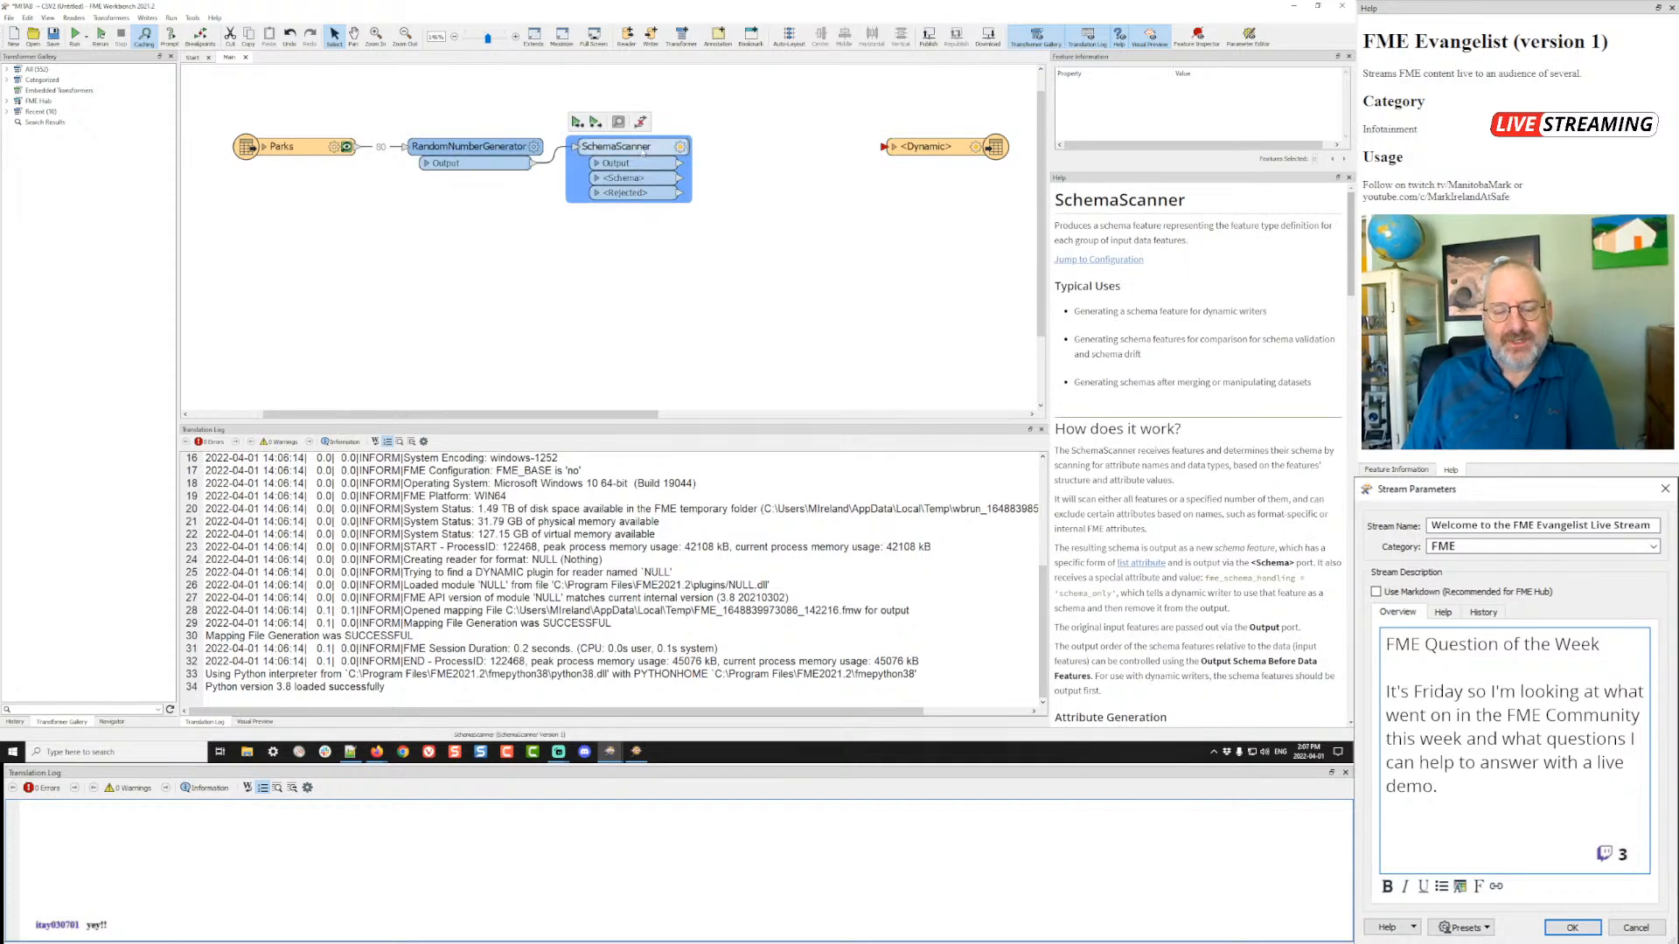
pyautogui.moveTo(643, 150); pyautogui.dragTo(701, 150)
# - Enable group processing by _random_number in the SchemaScanner and run the workspace up to that transformer
pyautogui.click(738, 147)
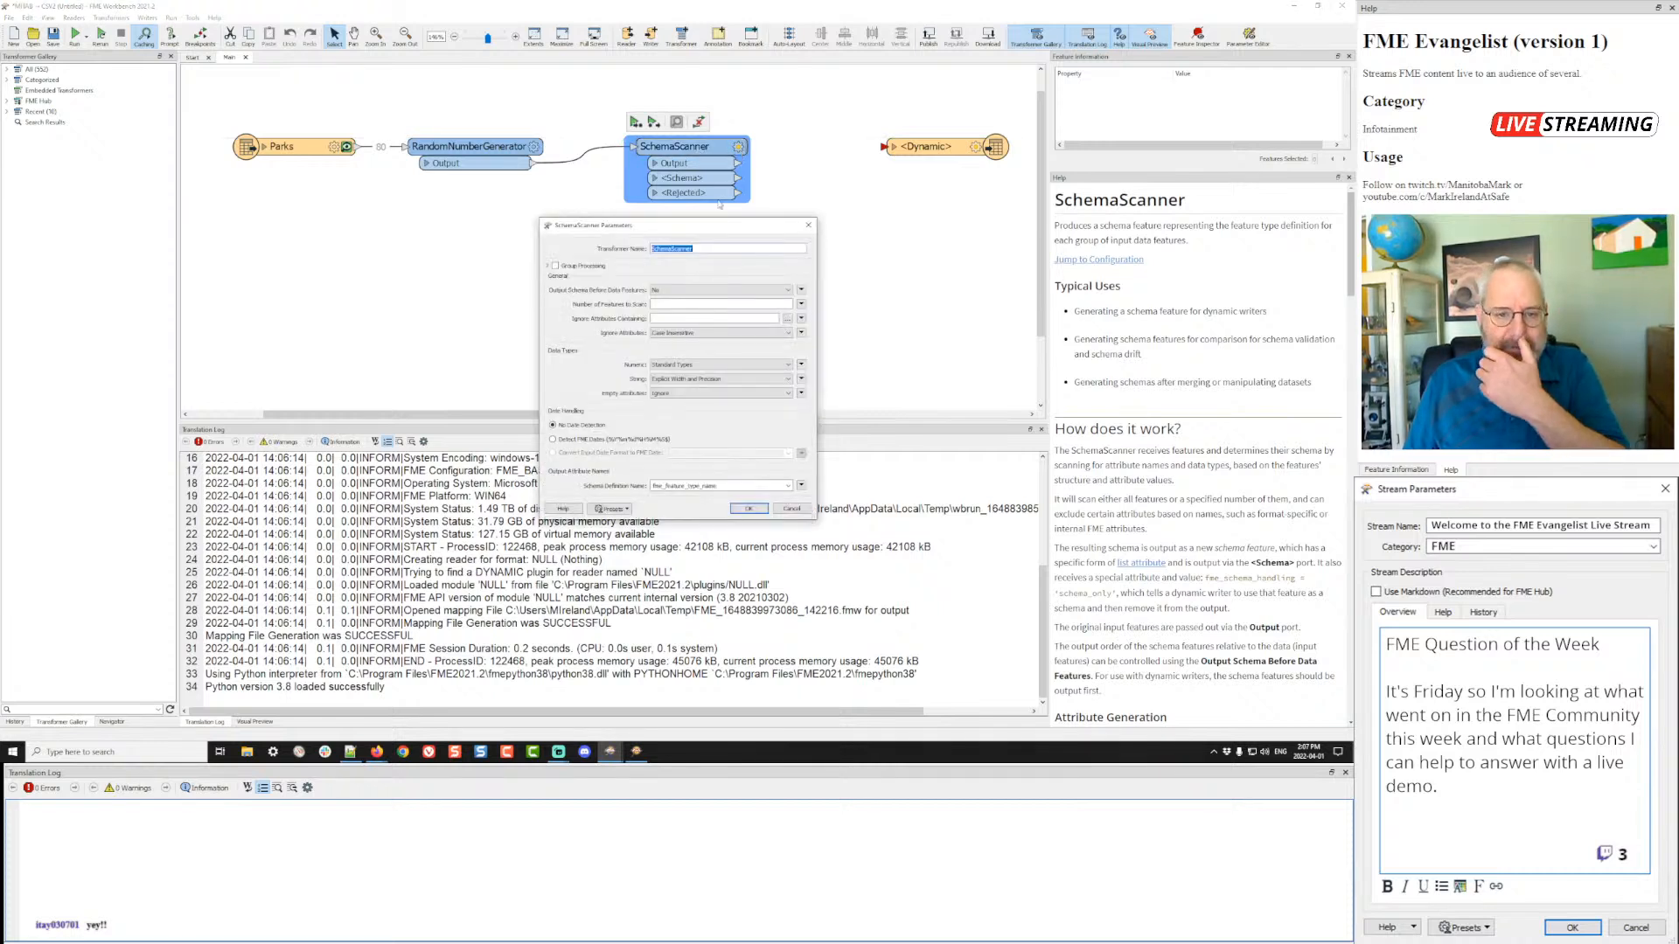
pyautogui.click(555, 266)
pyautogui.click(787, 280)
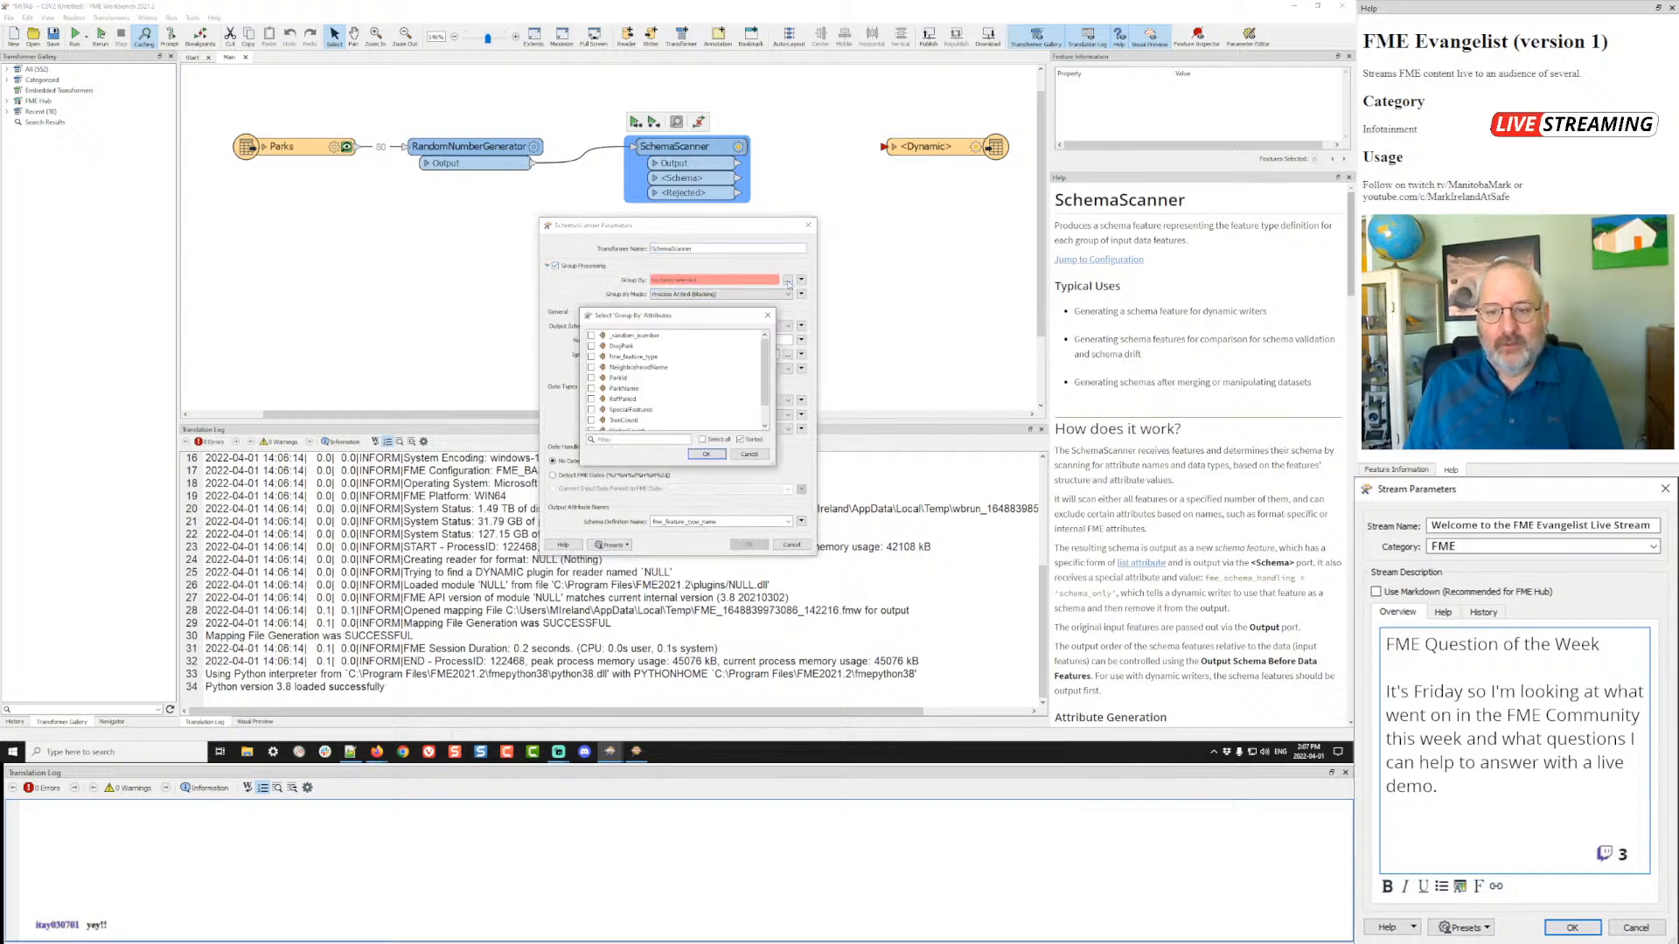
pyautogui.click(707, 454)
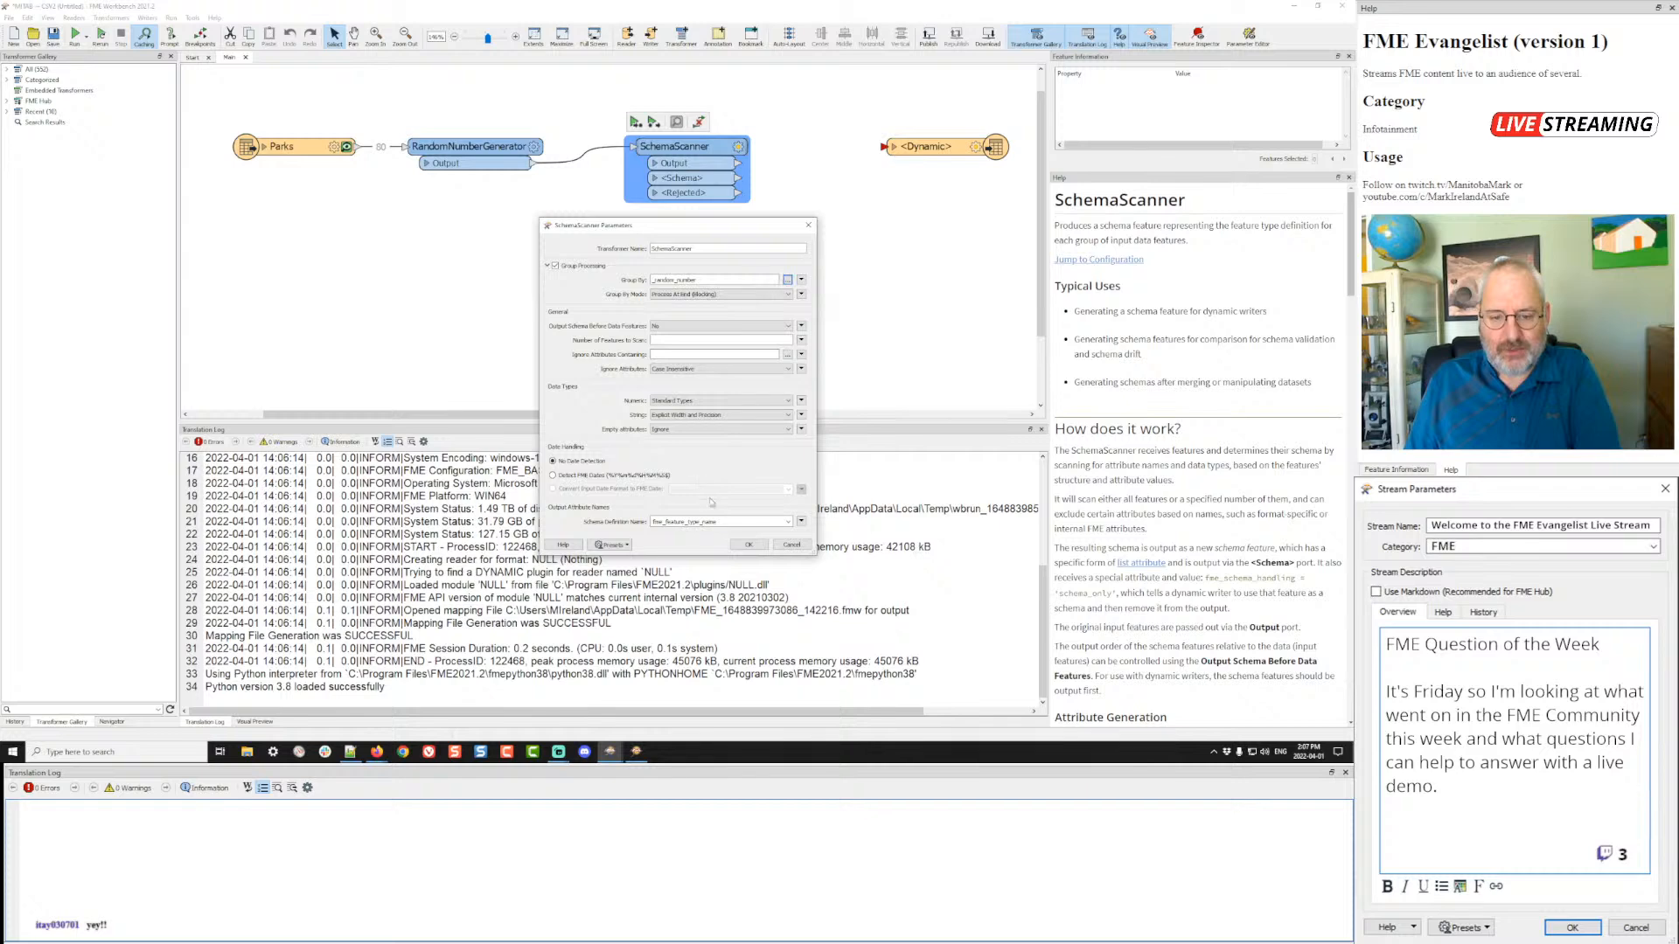
pyautogui.click(745, 545)
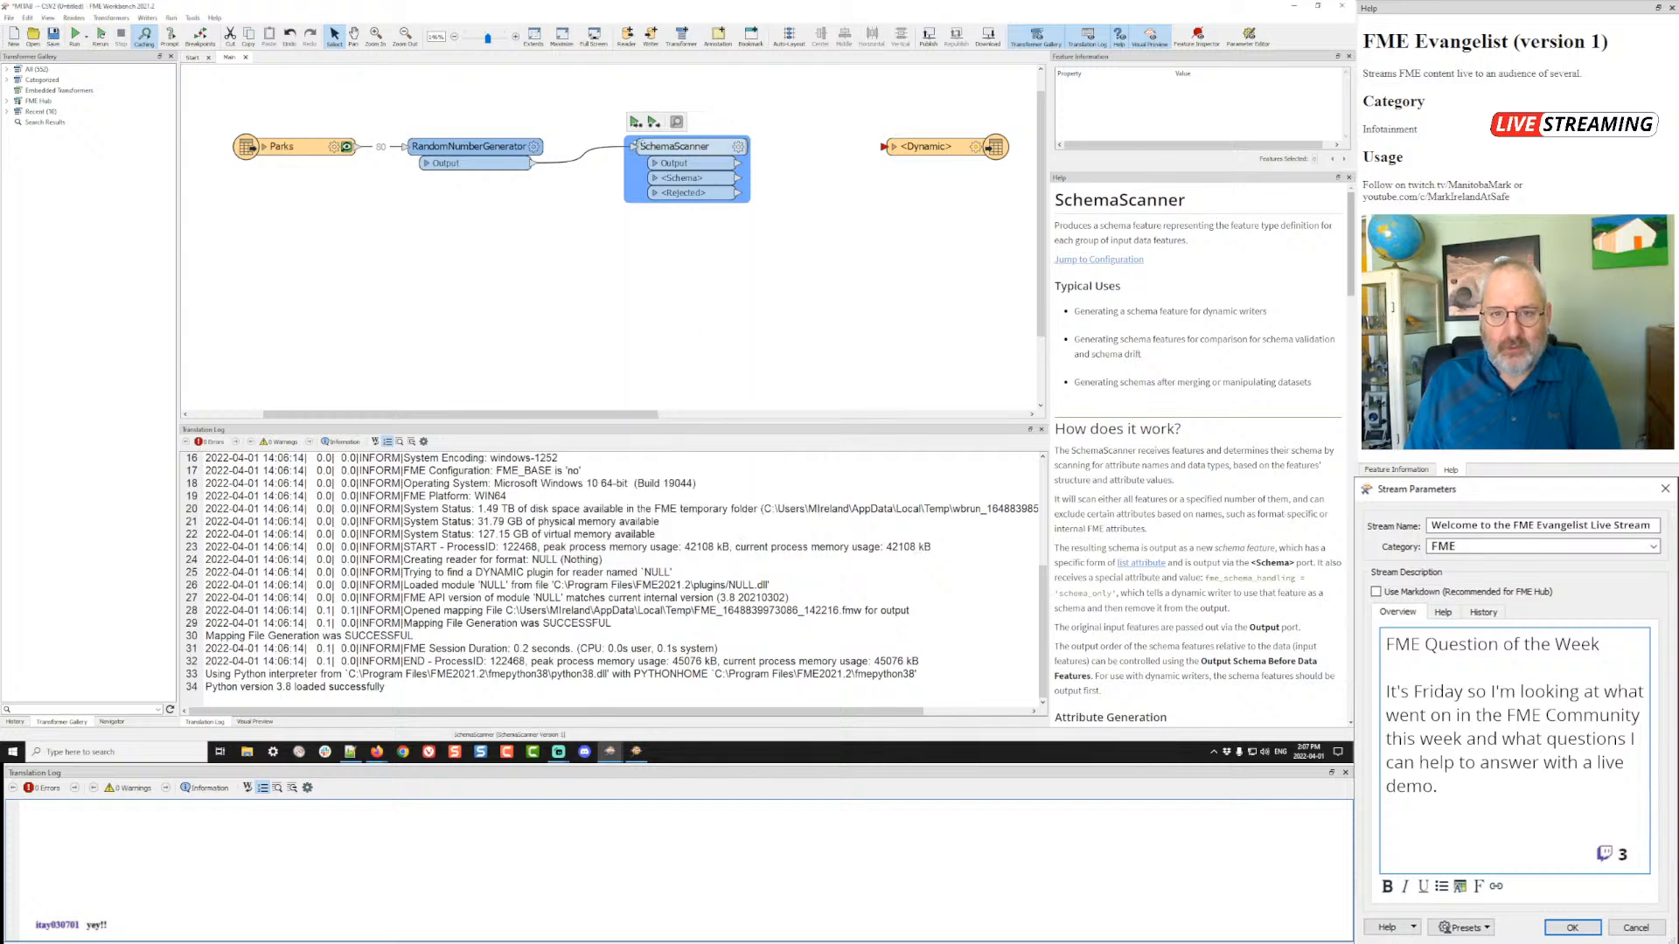
pyautogui.click(637, 122)
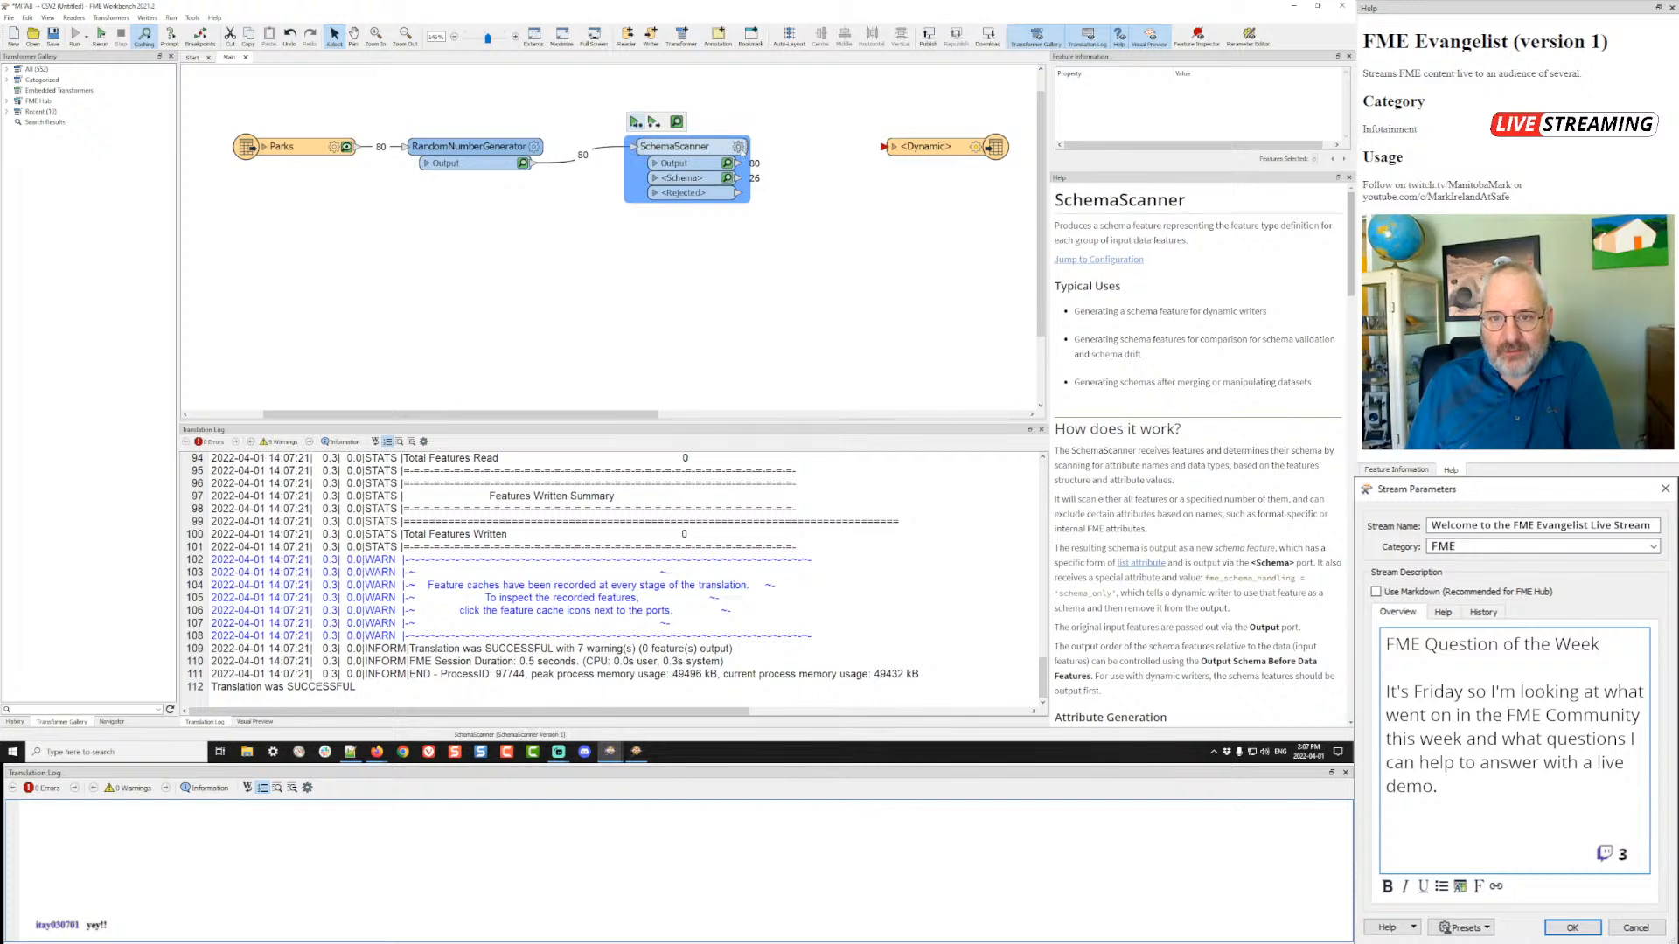
# - Review how the SchemaScanner parameters handle ignored attributes and empty attributes
pyautogui.doubleClick(691, 147)
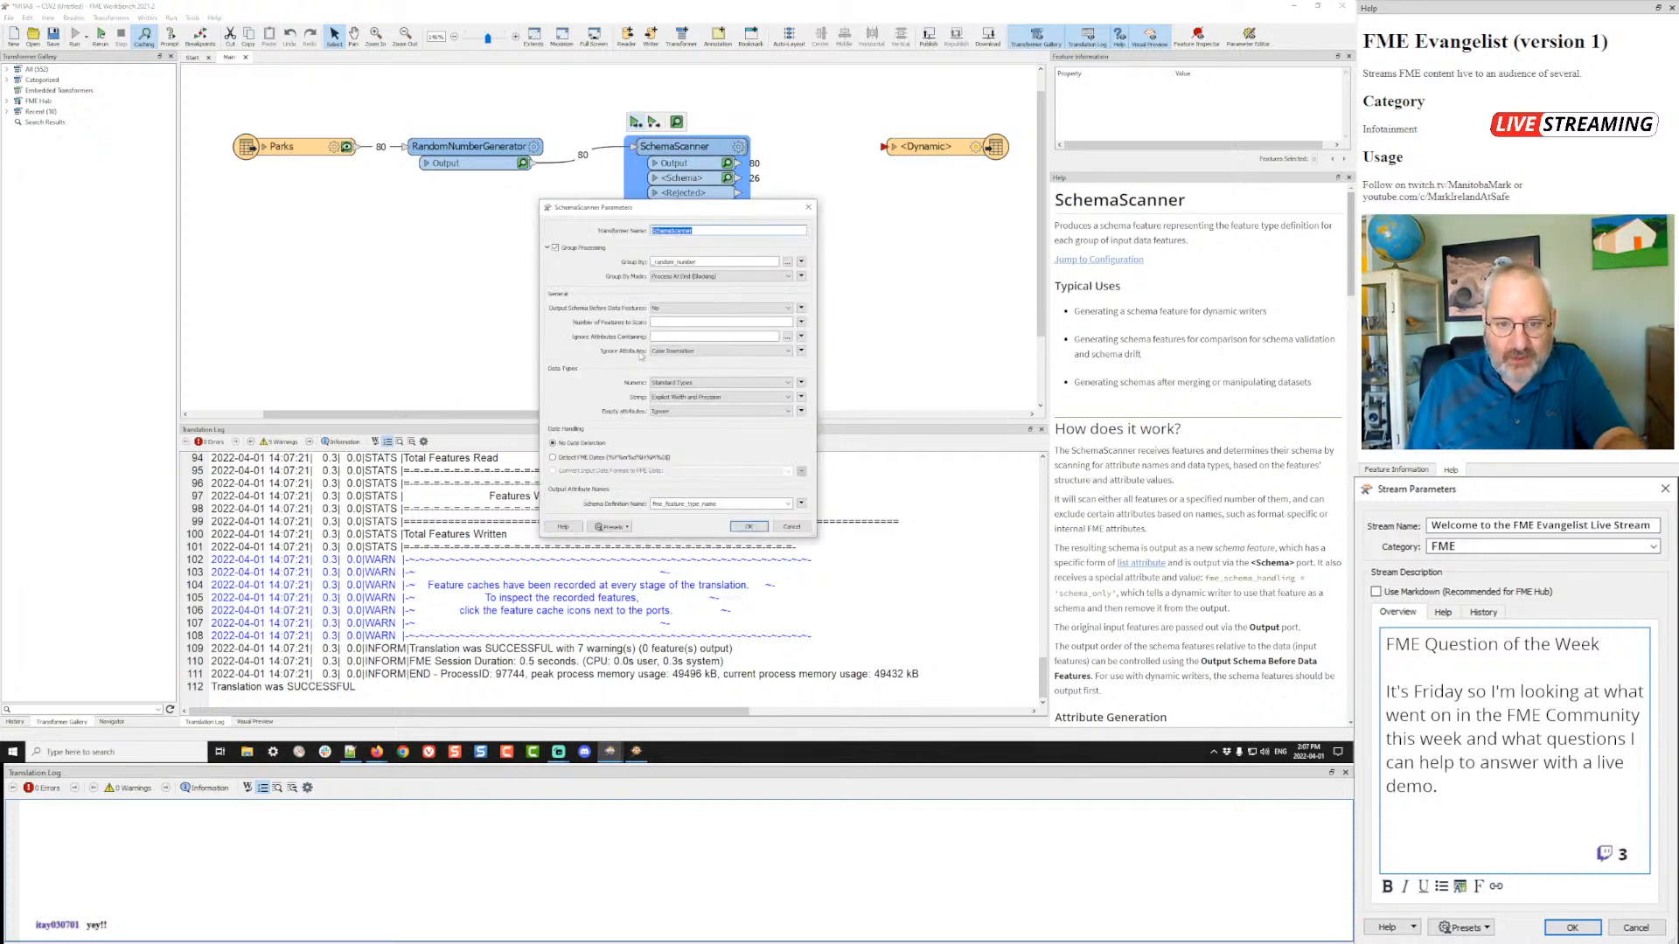
pyautogui.click(689, 352)
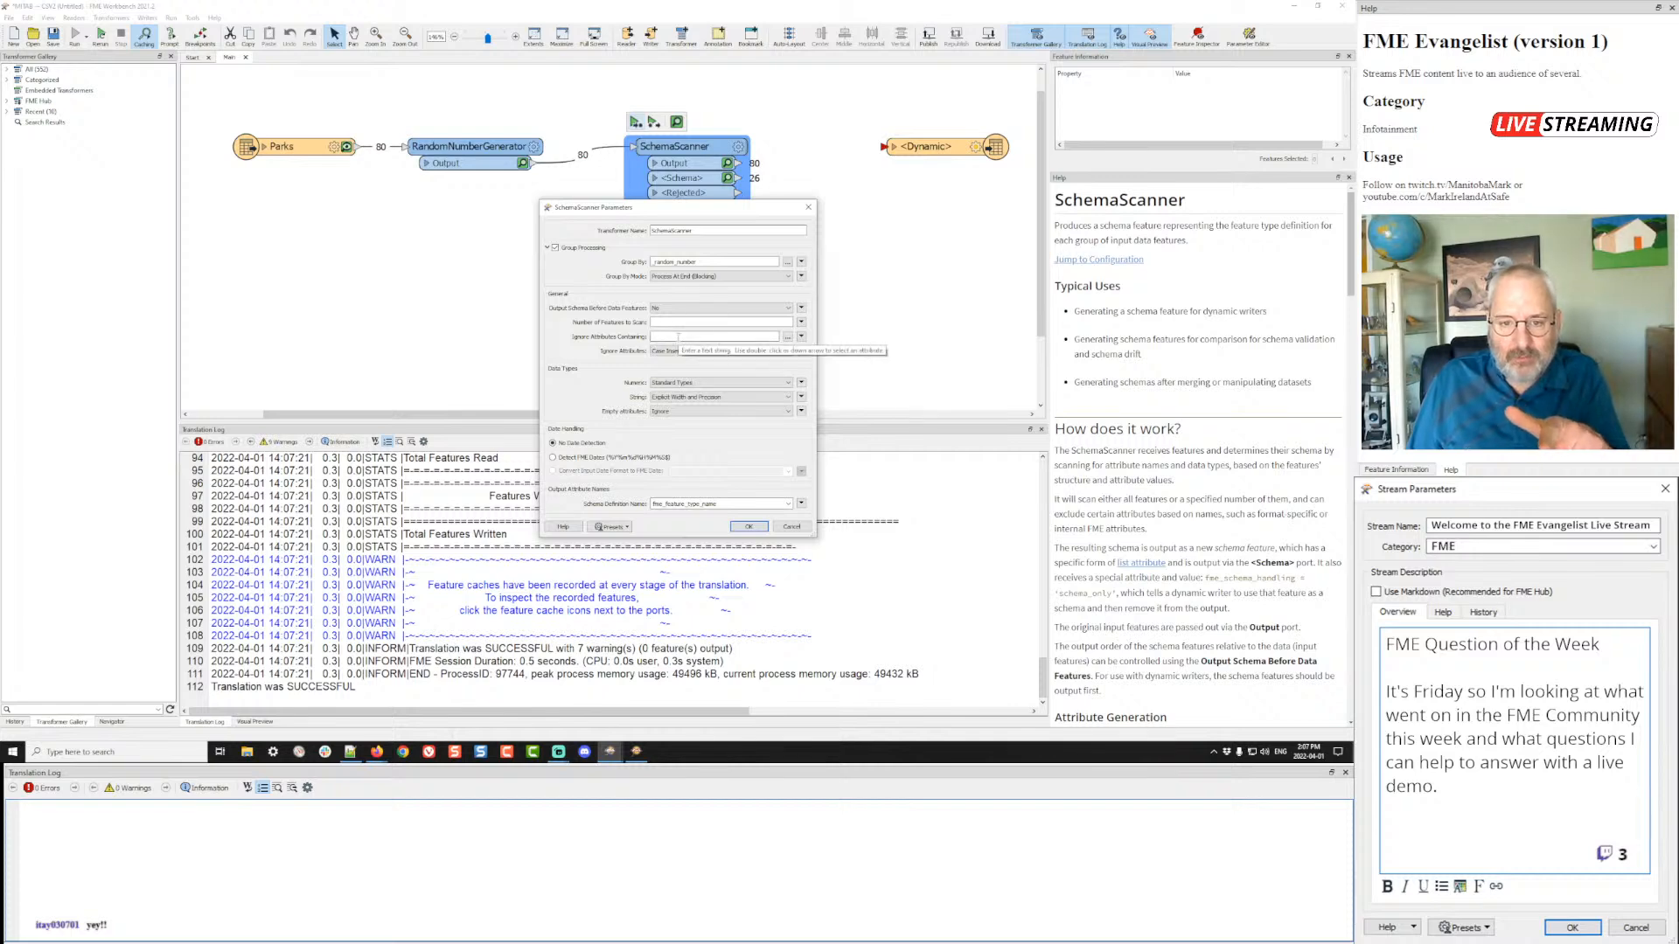
pyautogui.click(713, 414)
pyautogui.click(710, 421)
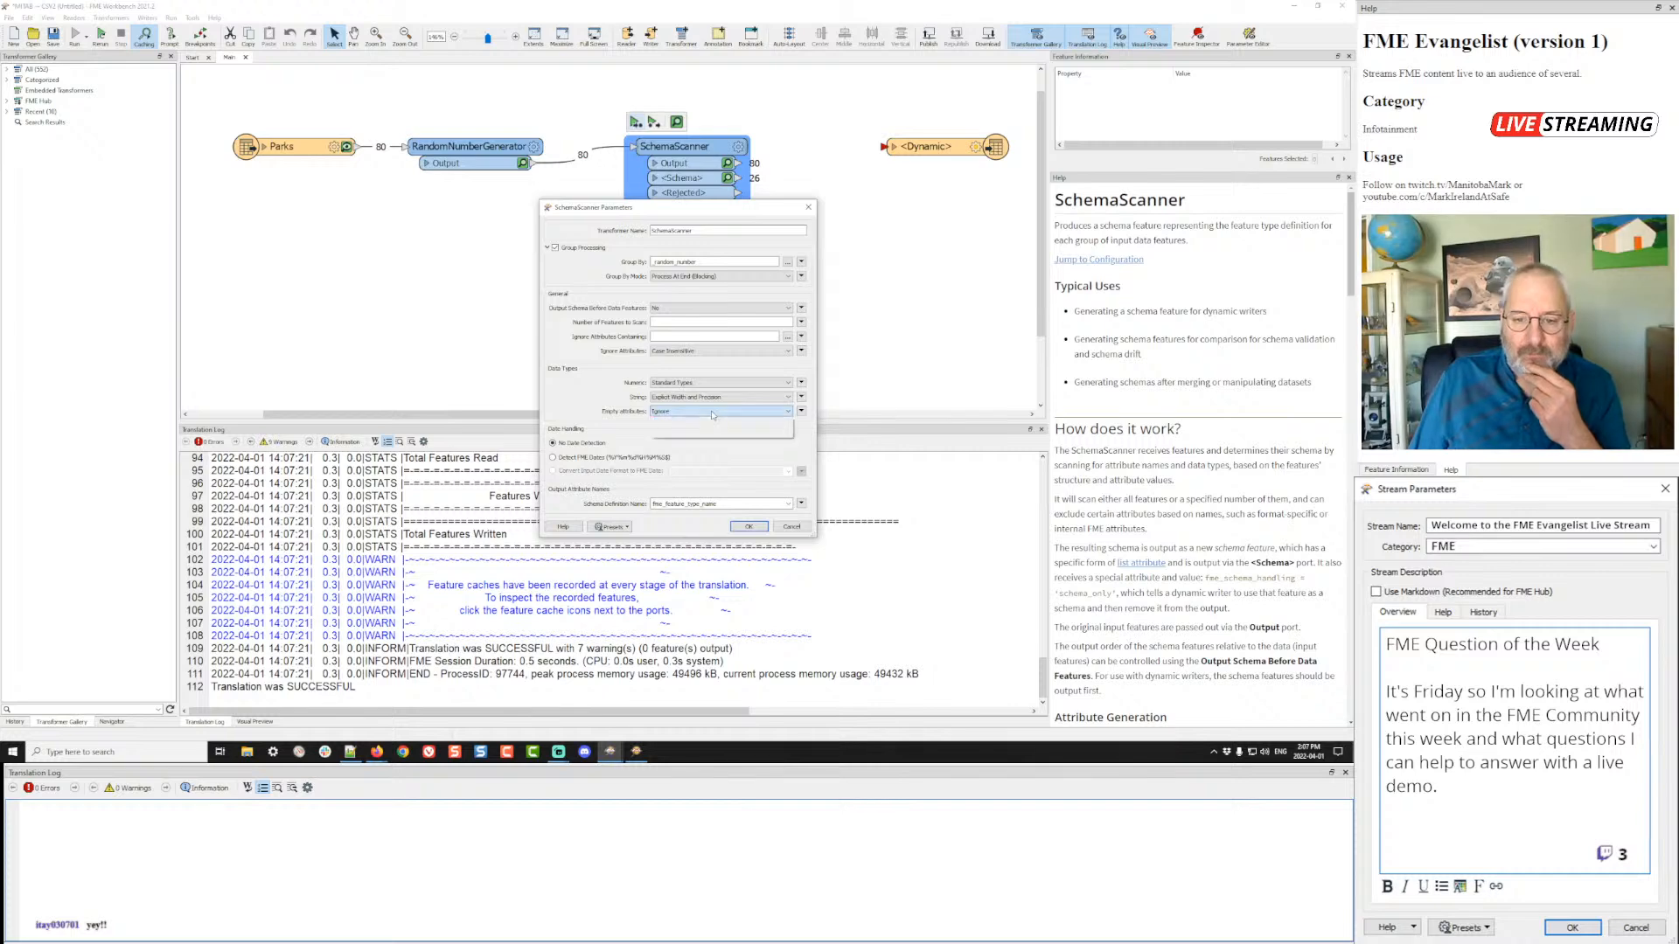
pyautogui.click(757, 528)
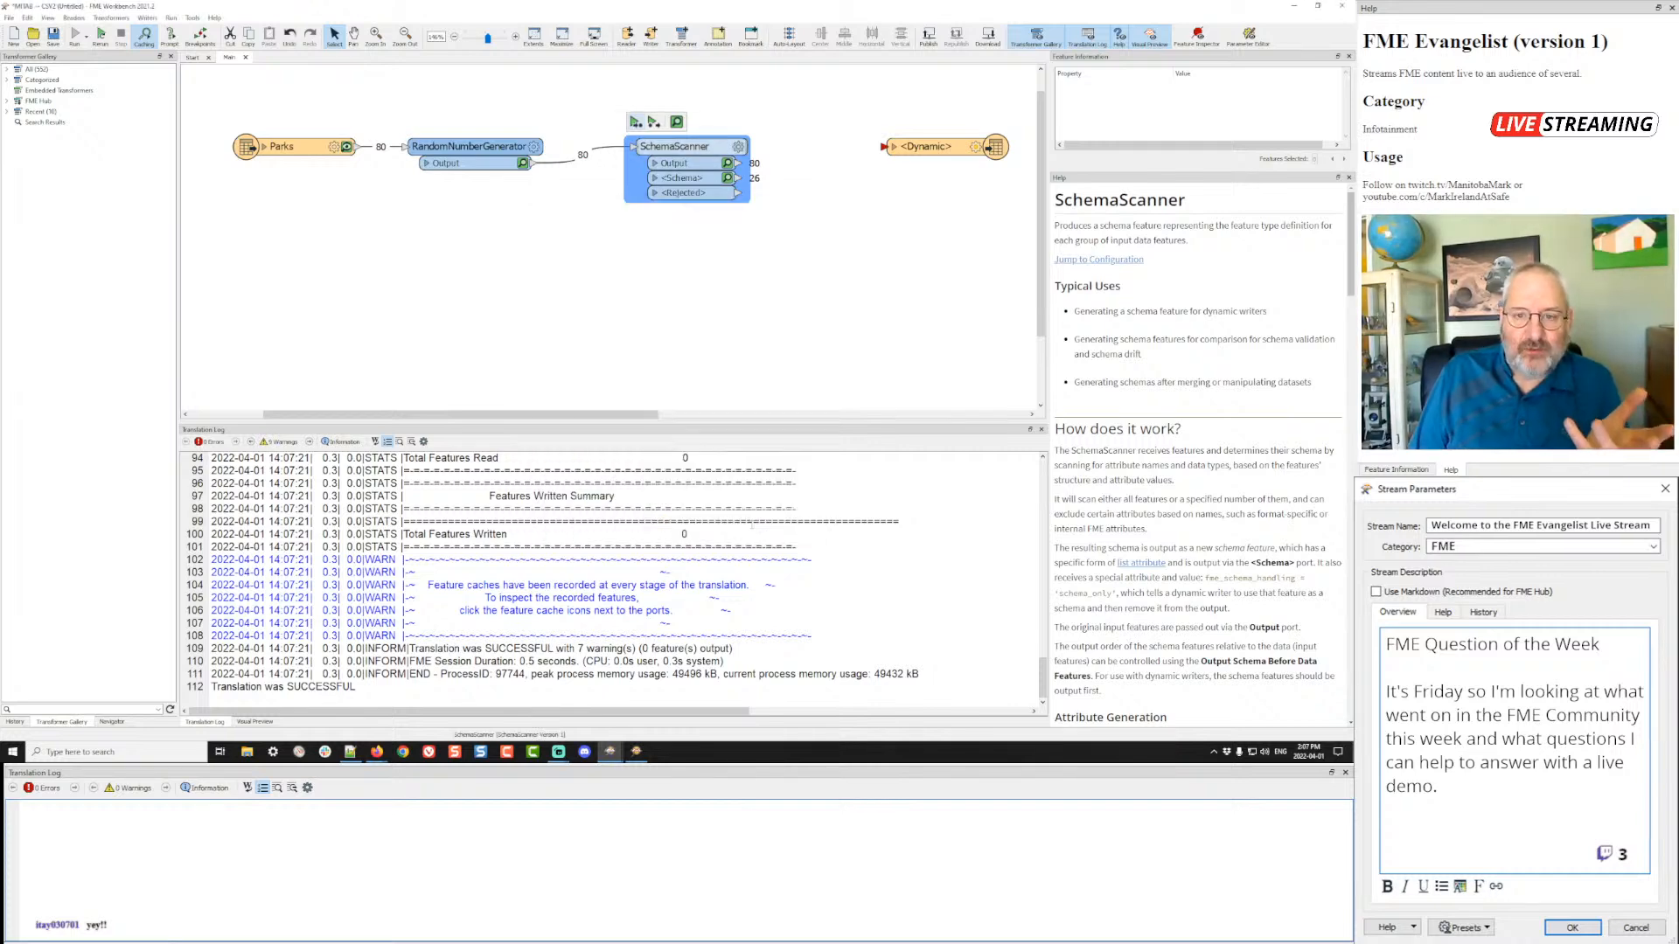
# - Display the SchemaScanner's cached schema features and examine the first record's attribute list in an enlarged Feature Information view
pyautogui.click(727, 177)
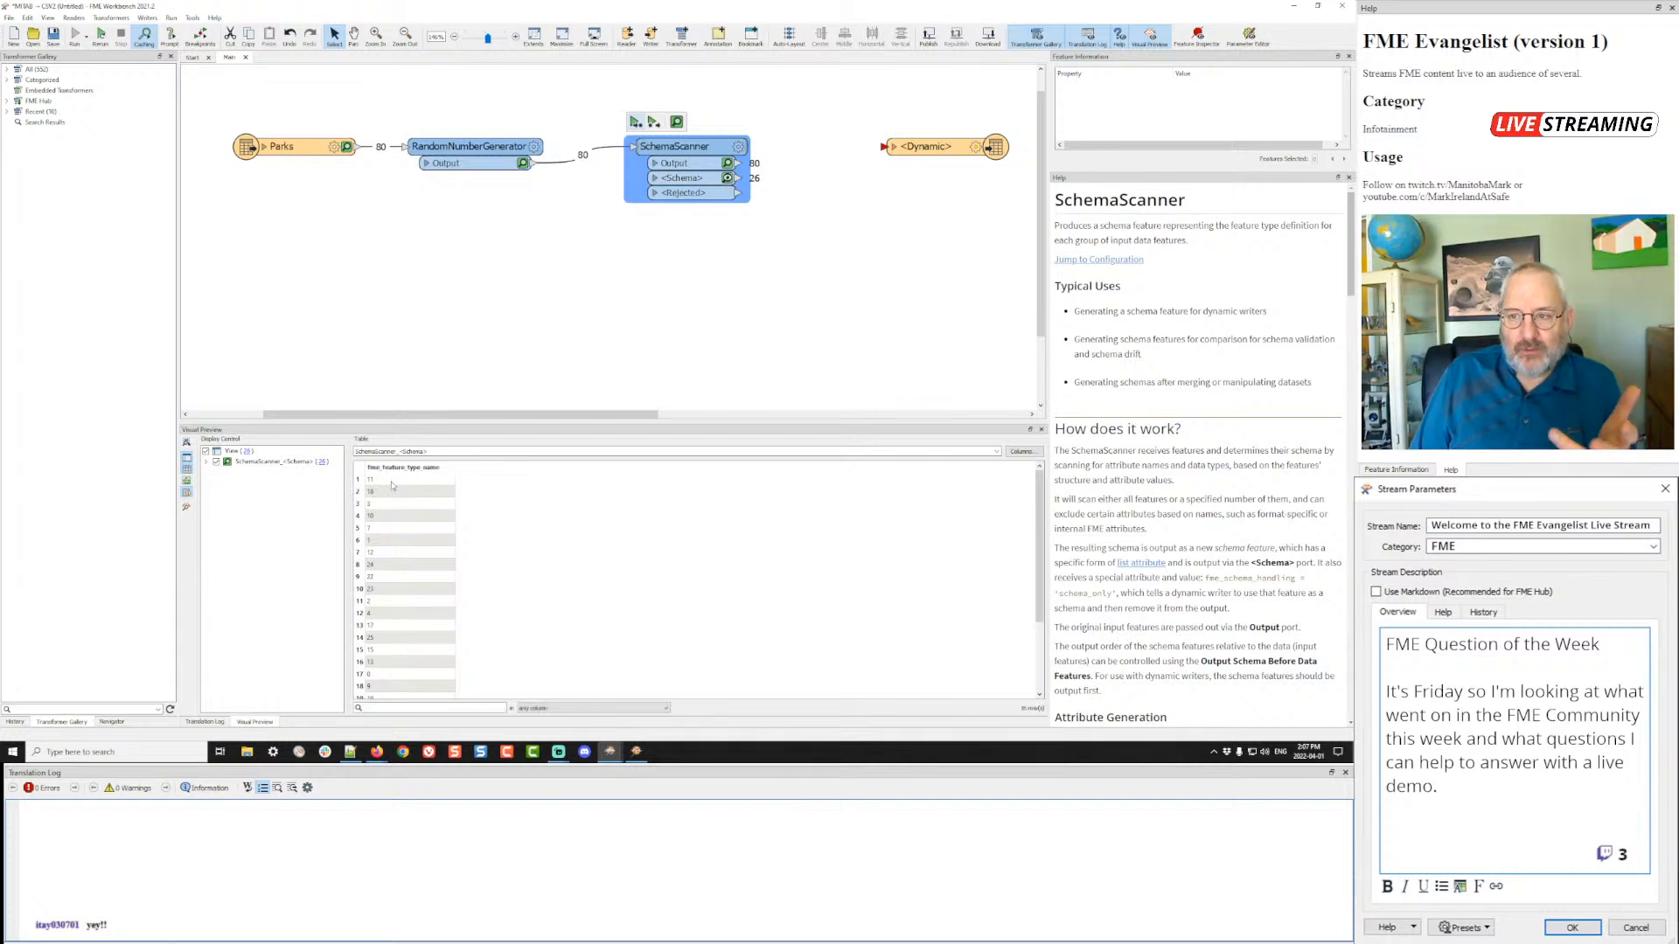
pyautogui.click(392, 482)
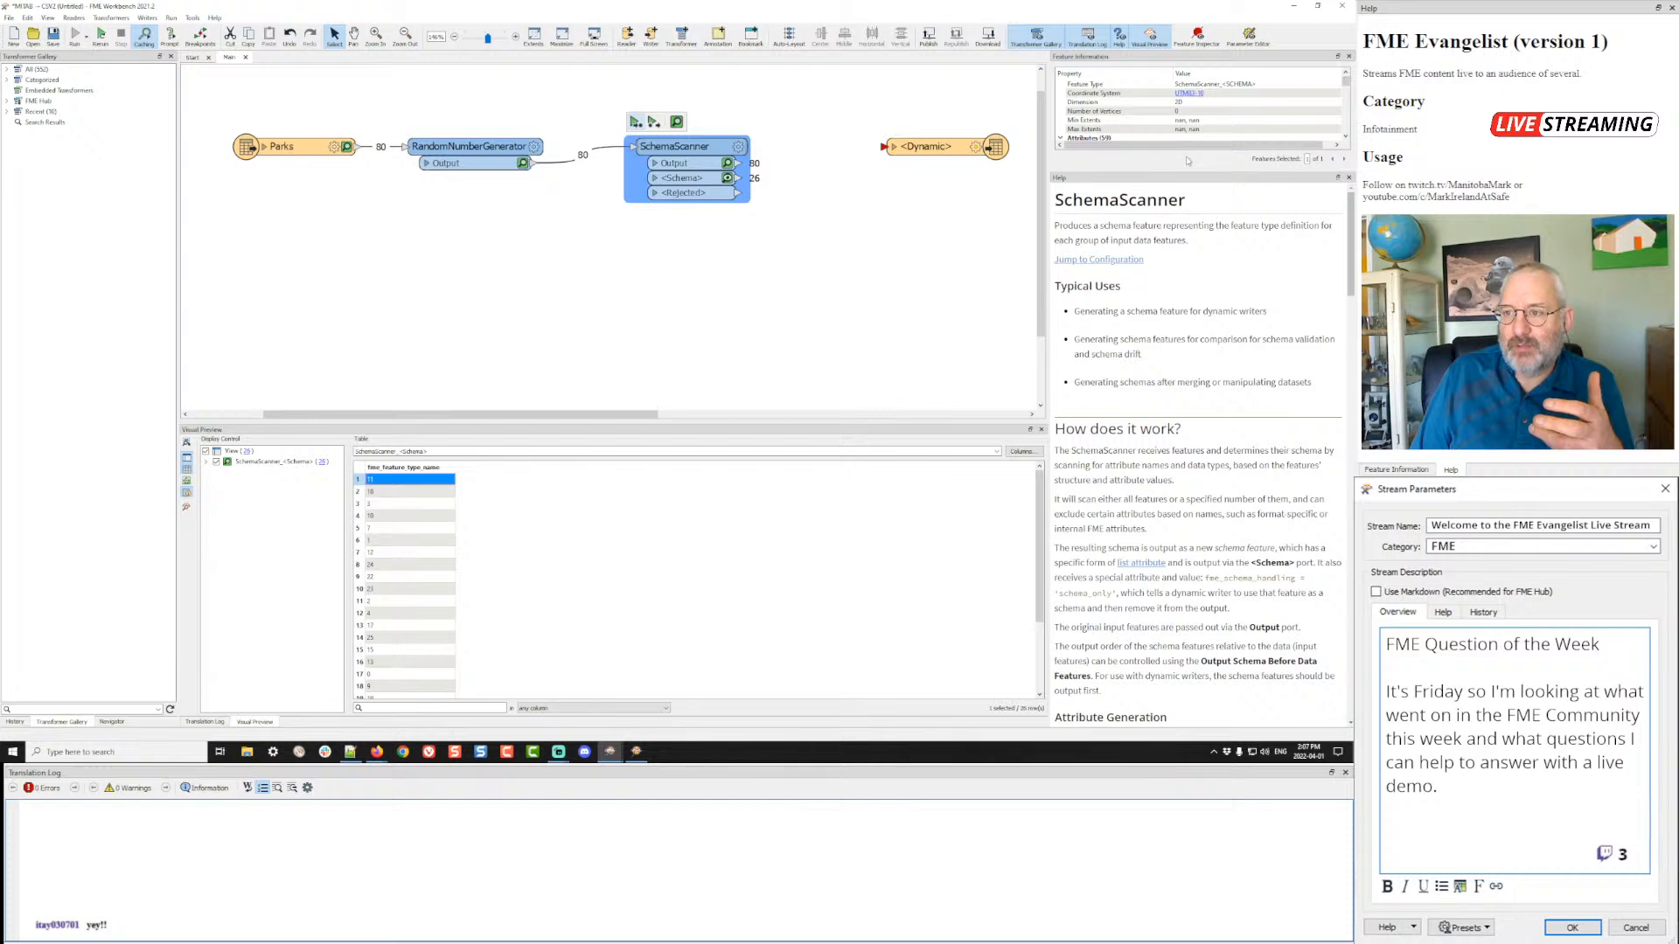
pyautogui.moveTo(1183, 170); pyautogui.dragTo(1183, 573)
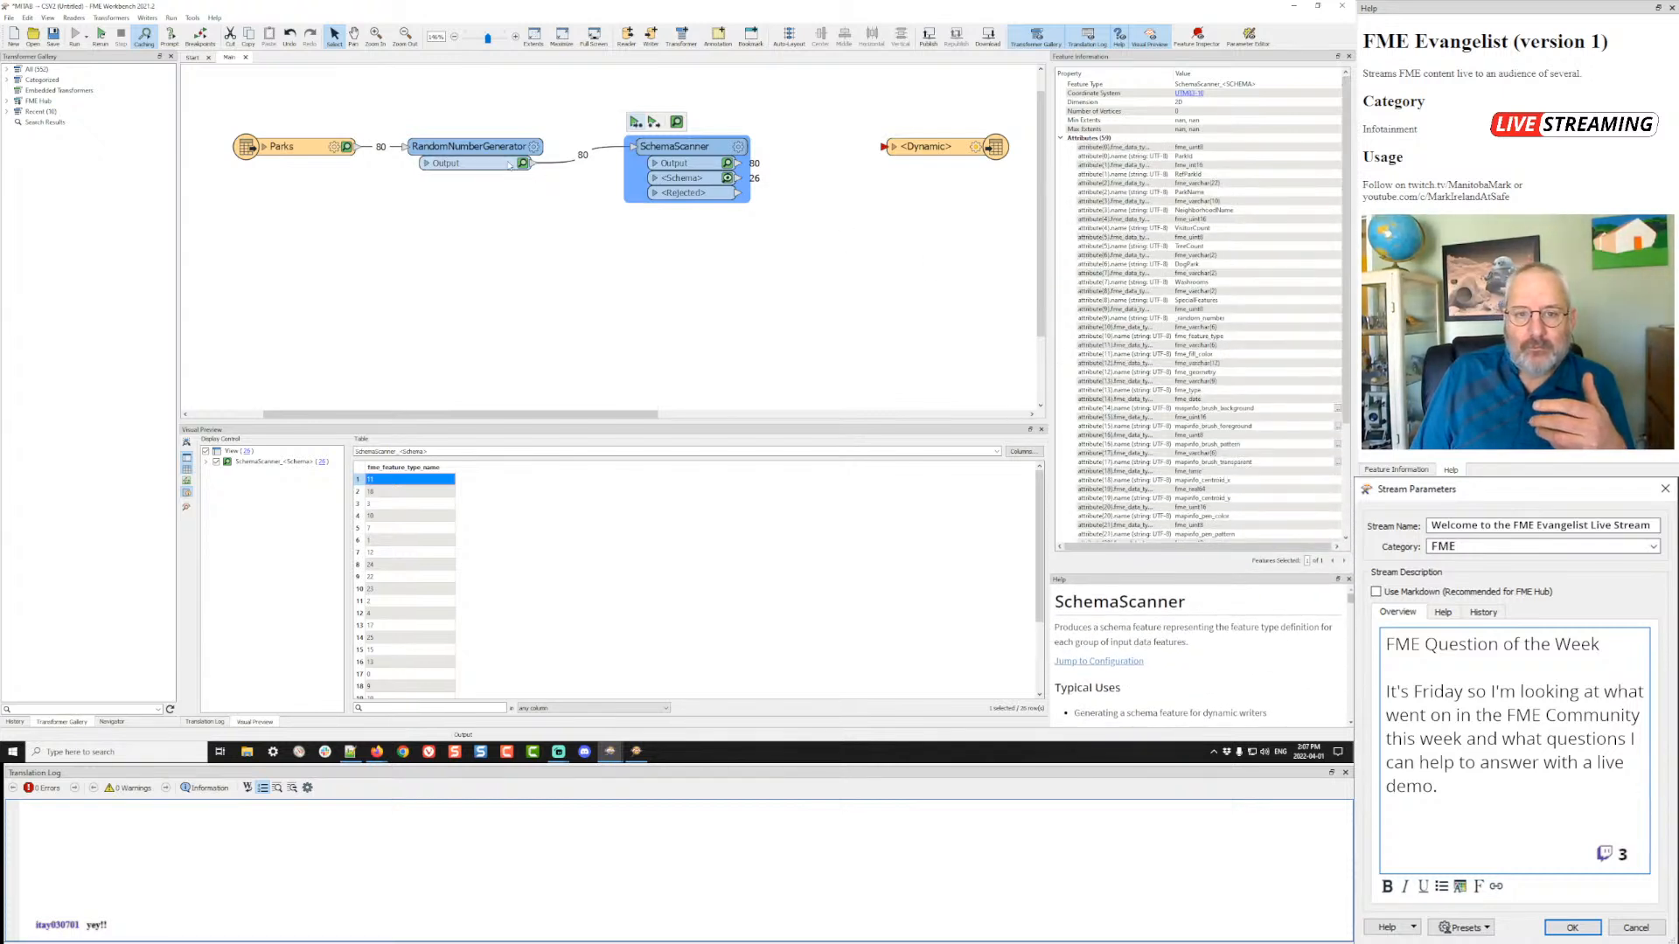
# - Add an Inspector below the existing transformers and connect the RandomNumberGenerator's output to it
pyautogui.click(518, 274)
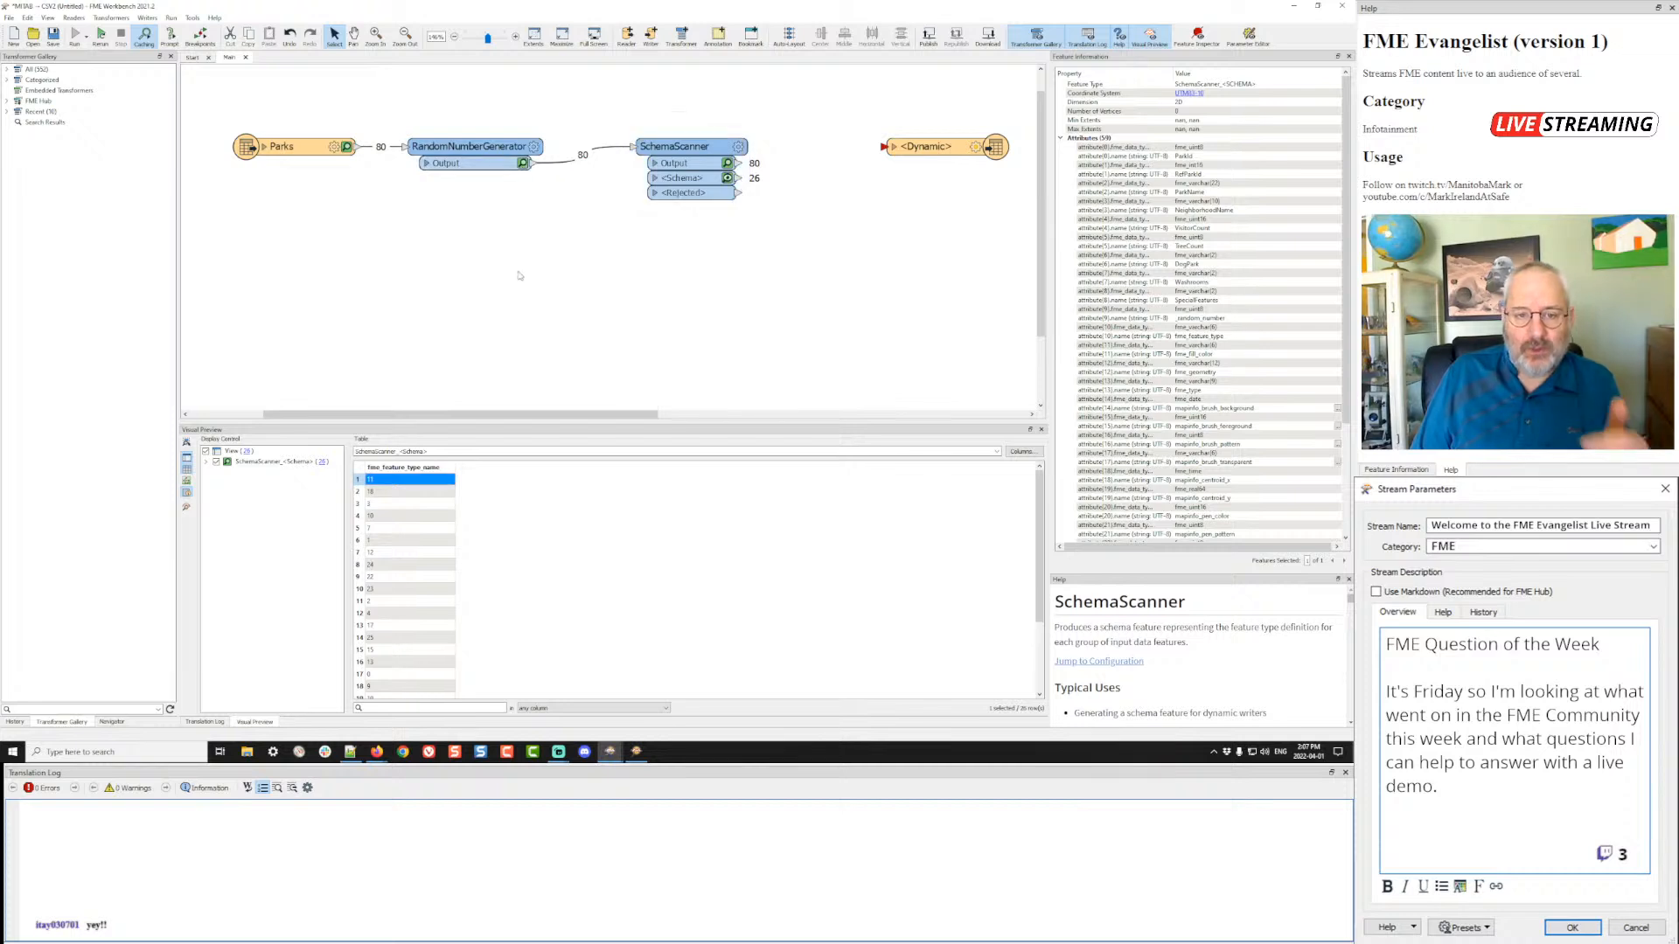
pyautogui.write('insp')
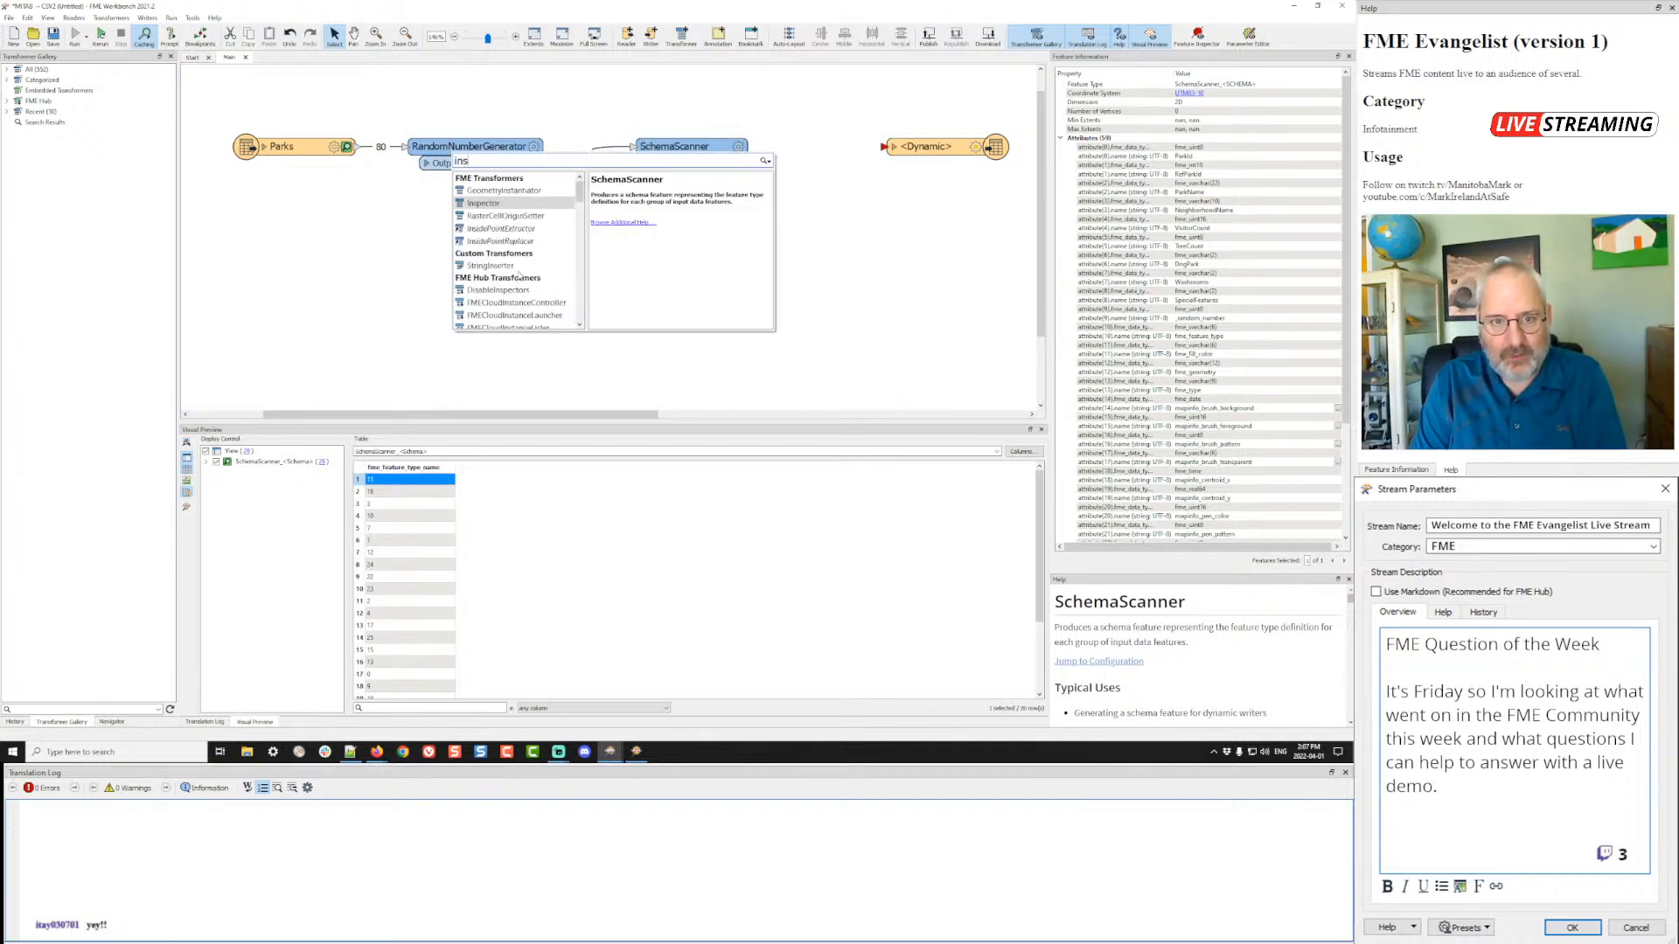
pyautogui.press('Return')
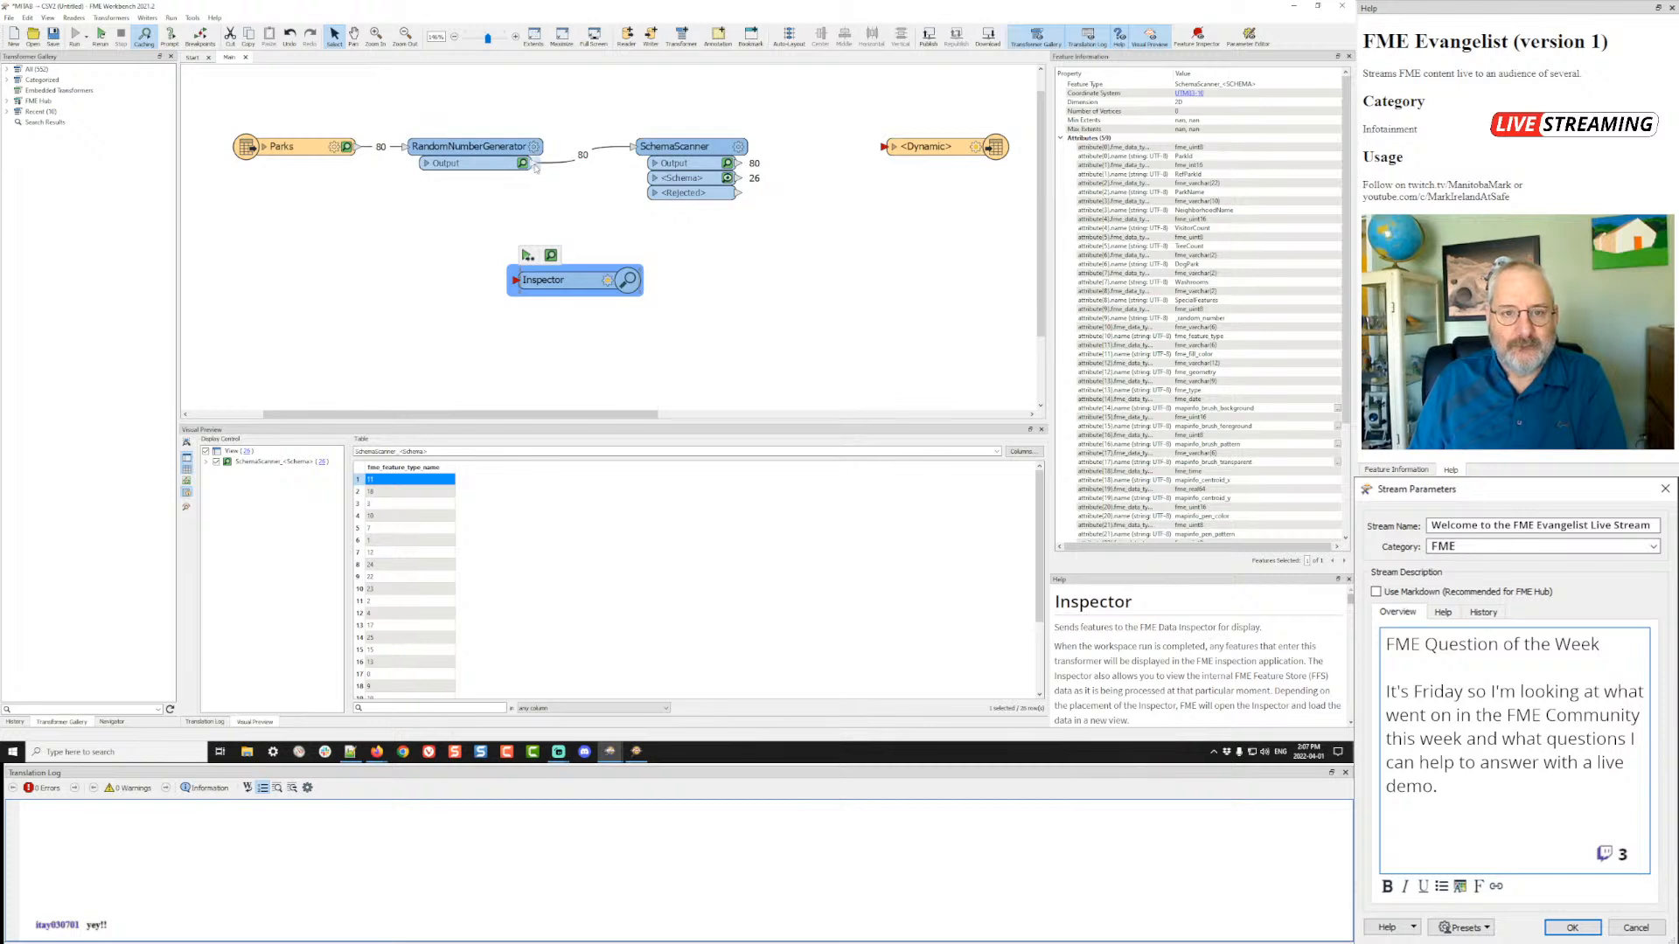
pyautogui.moveTo(534, 161); pyautogui.dragTo(517, 281)
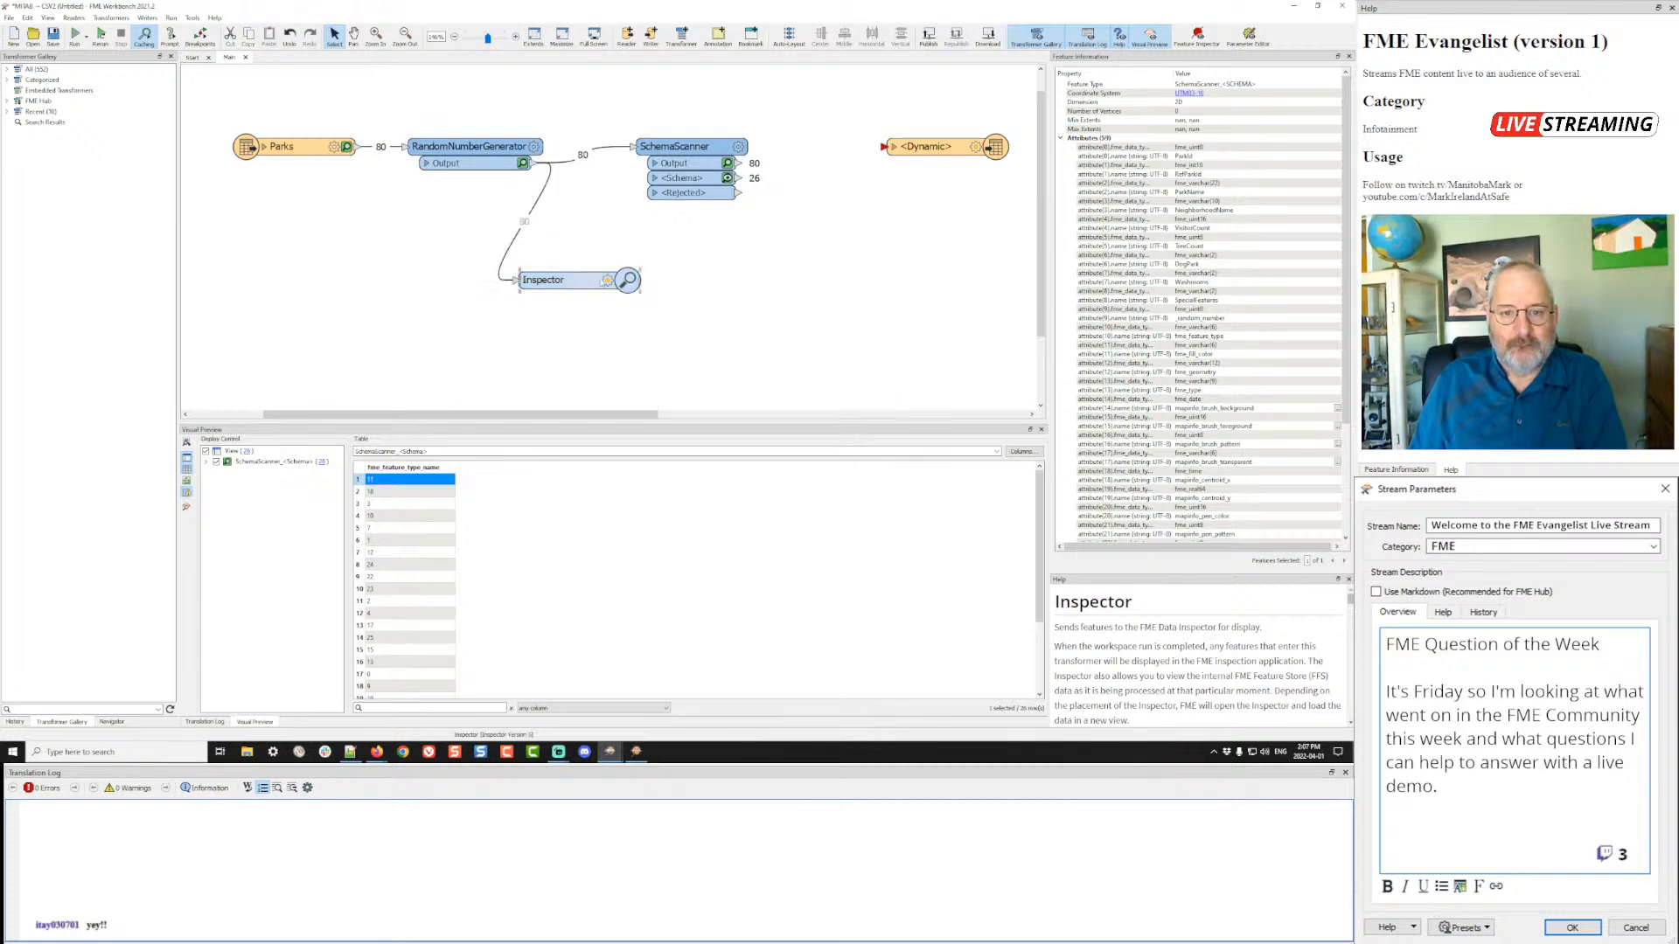
# - Enable group processing by _random_number in the Inspector and run the workspace up to it
pyautogui.click(605, 281)
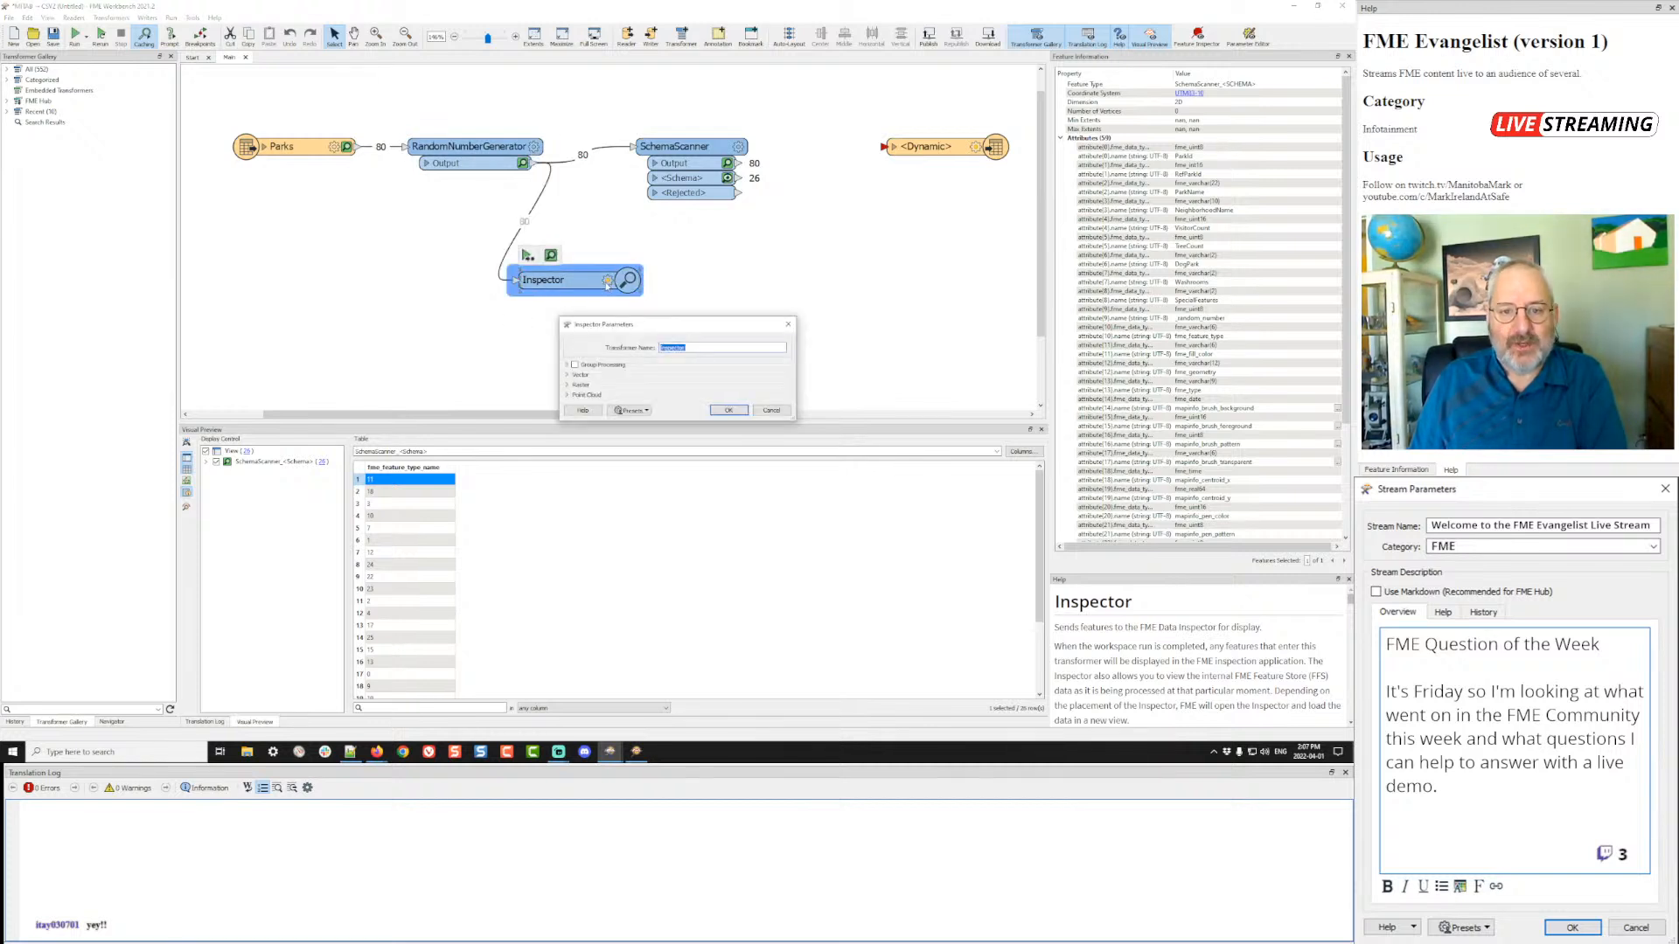
pyautogui.click(575, 365)
pyautogui.click(767, 379)
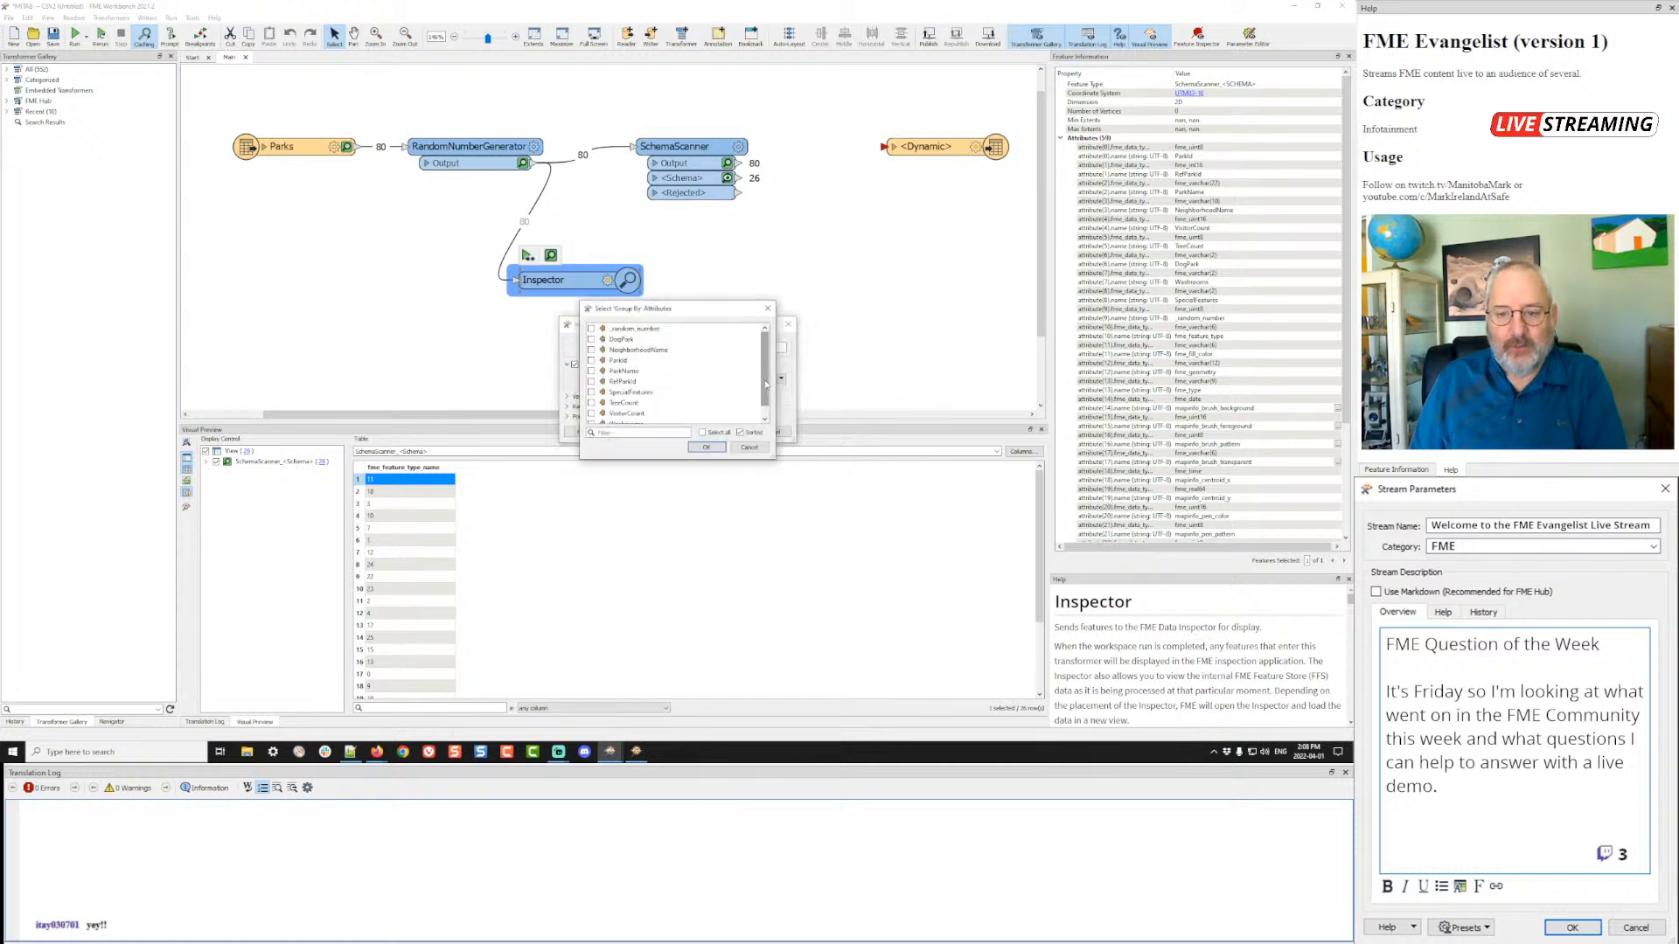
pyautogui.click(706, 446)
pyautogui.click(734, 432)
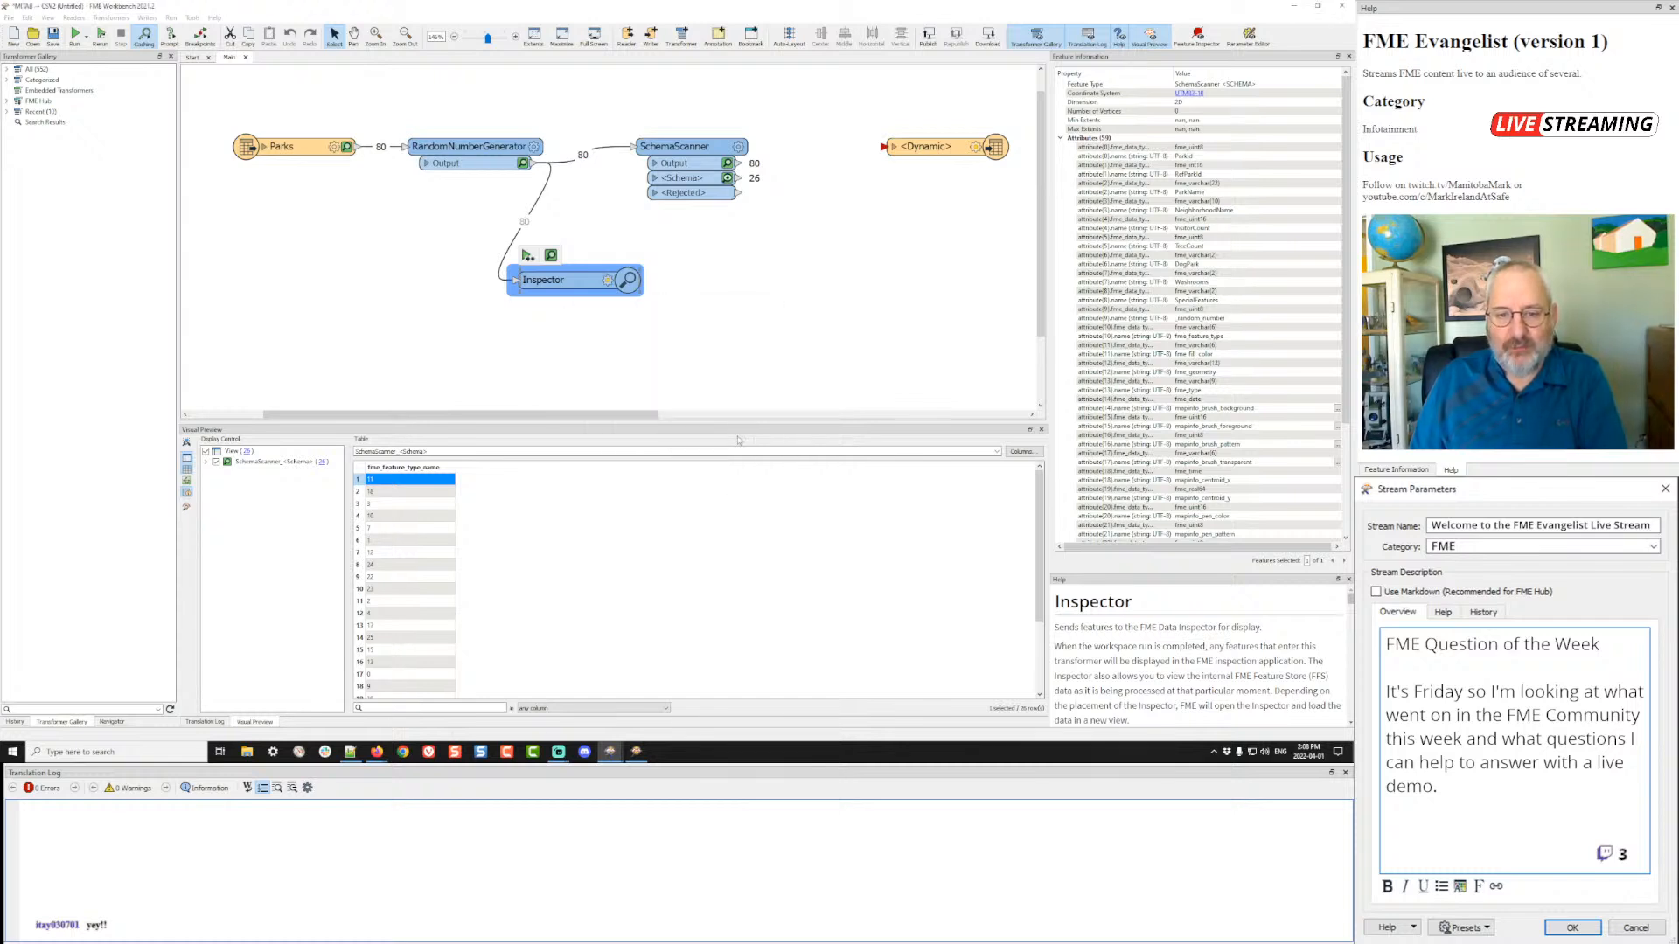
pyautogui.click(527, 254)
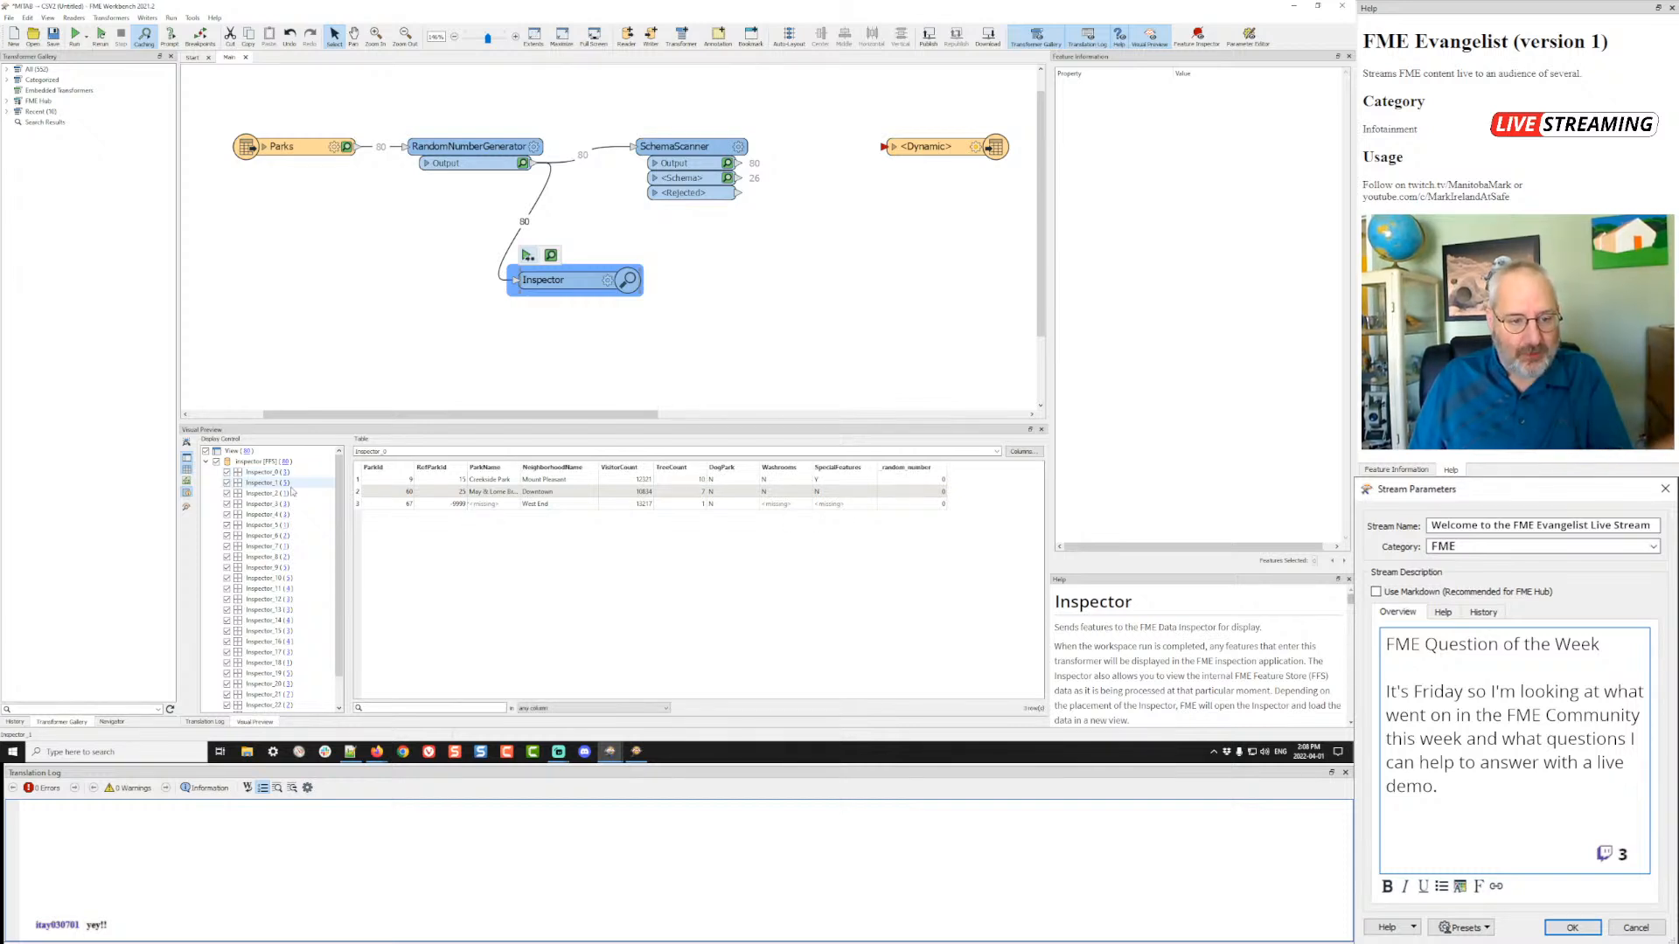
# - Examine the records of Inspector groups 1, 2 and 3 for columns with missing values
pyautogui.click(263, 483)
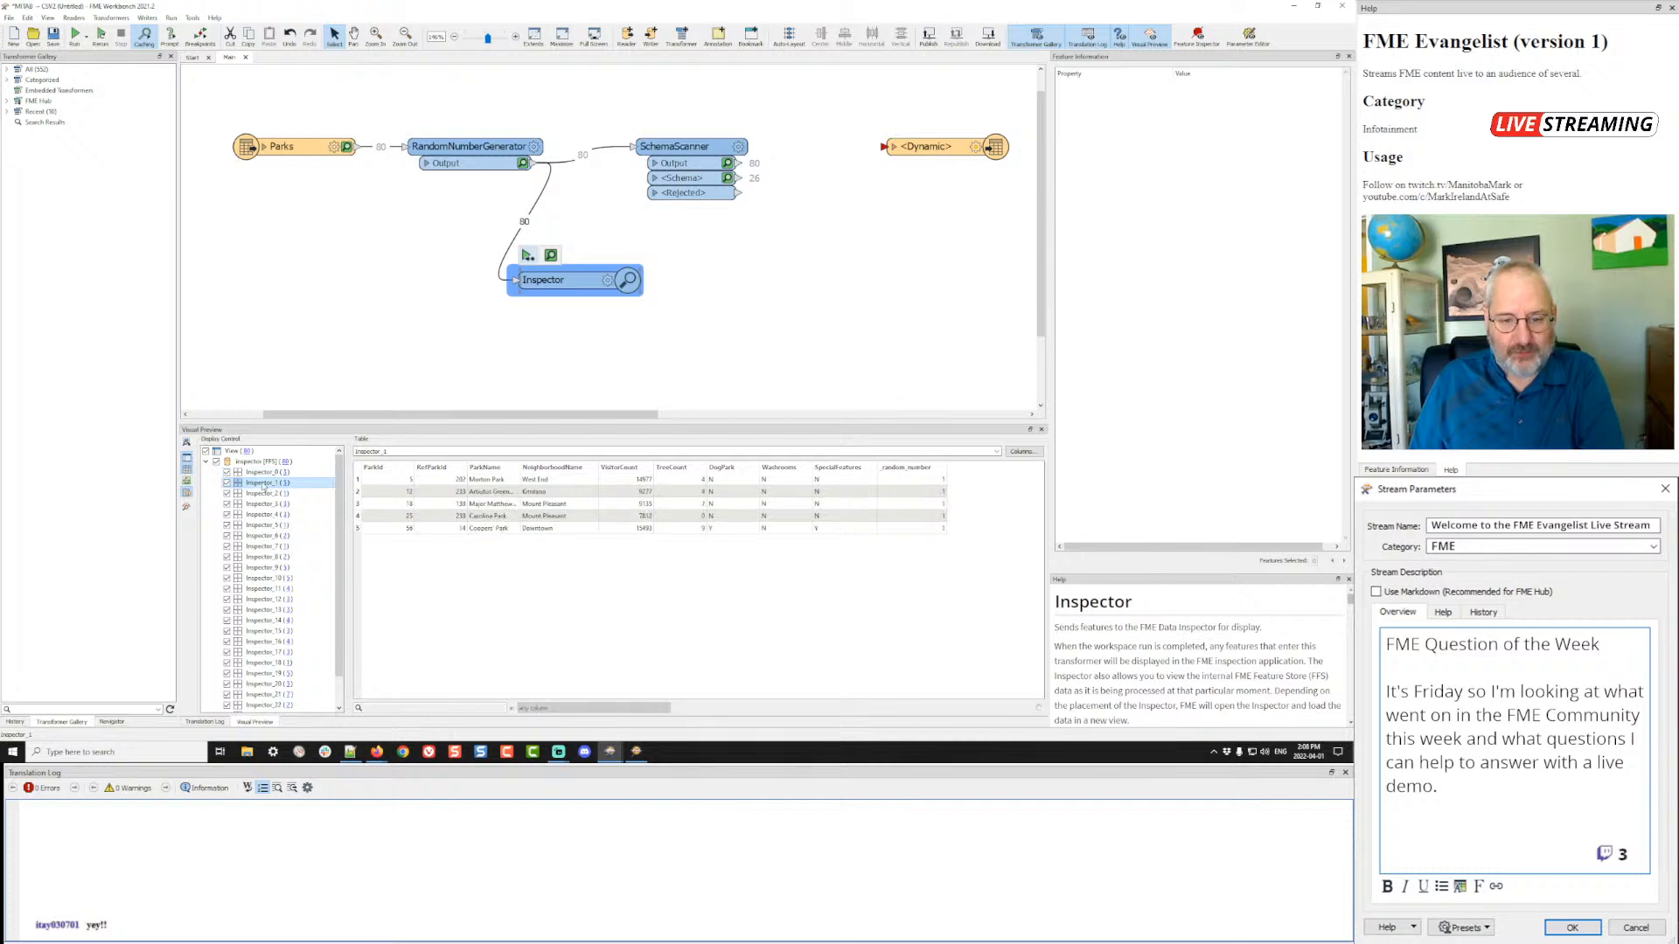
pyautogui.click(264, 494)
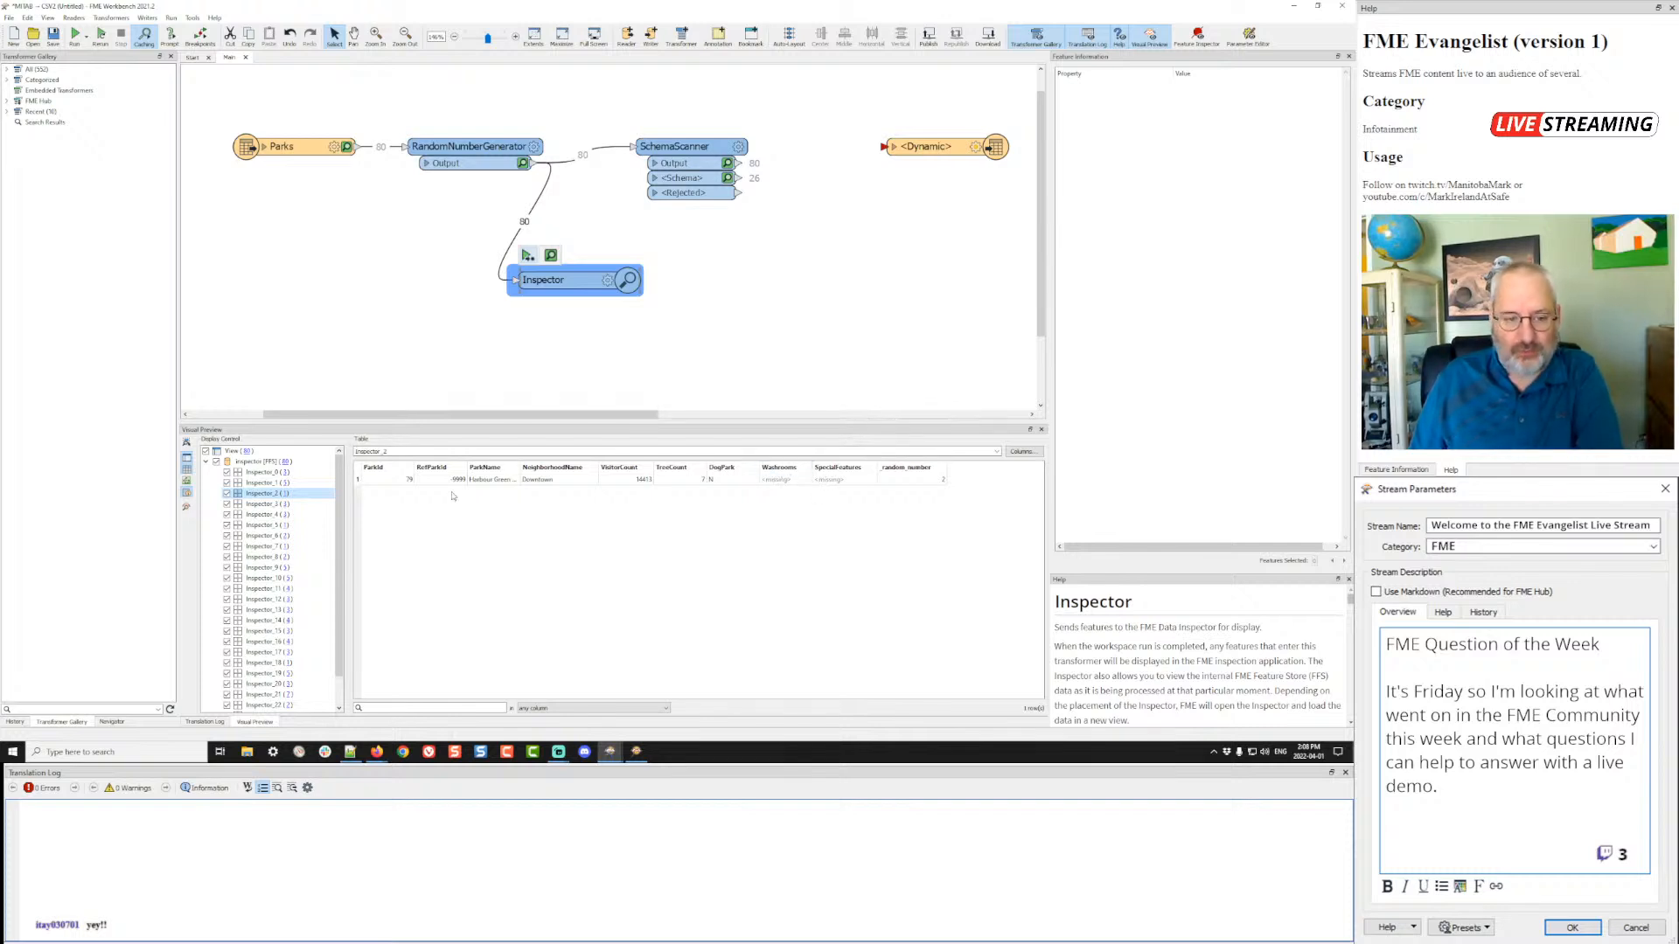
pyautogui.click(267, 504)
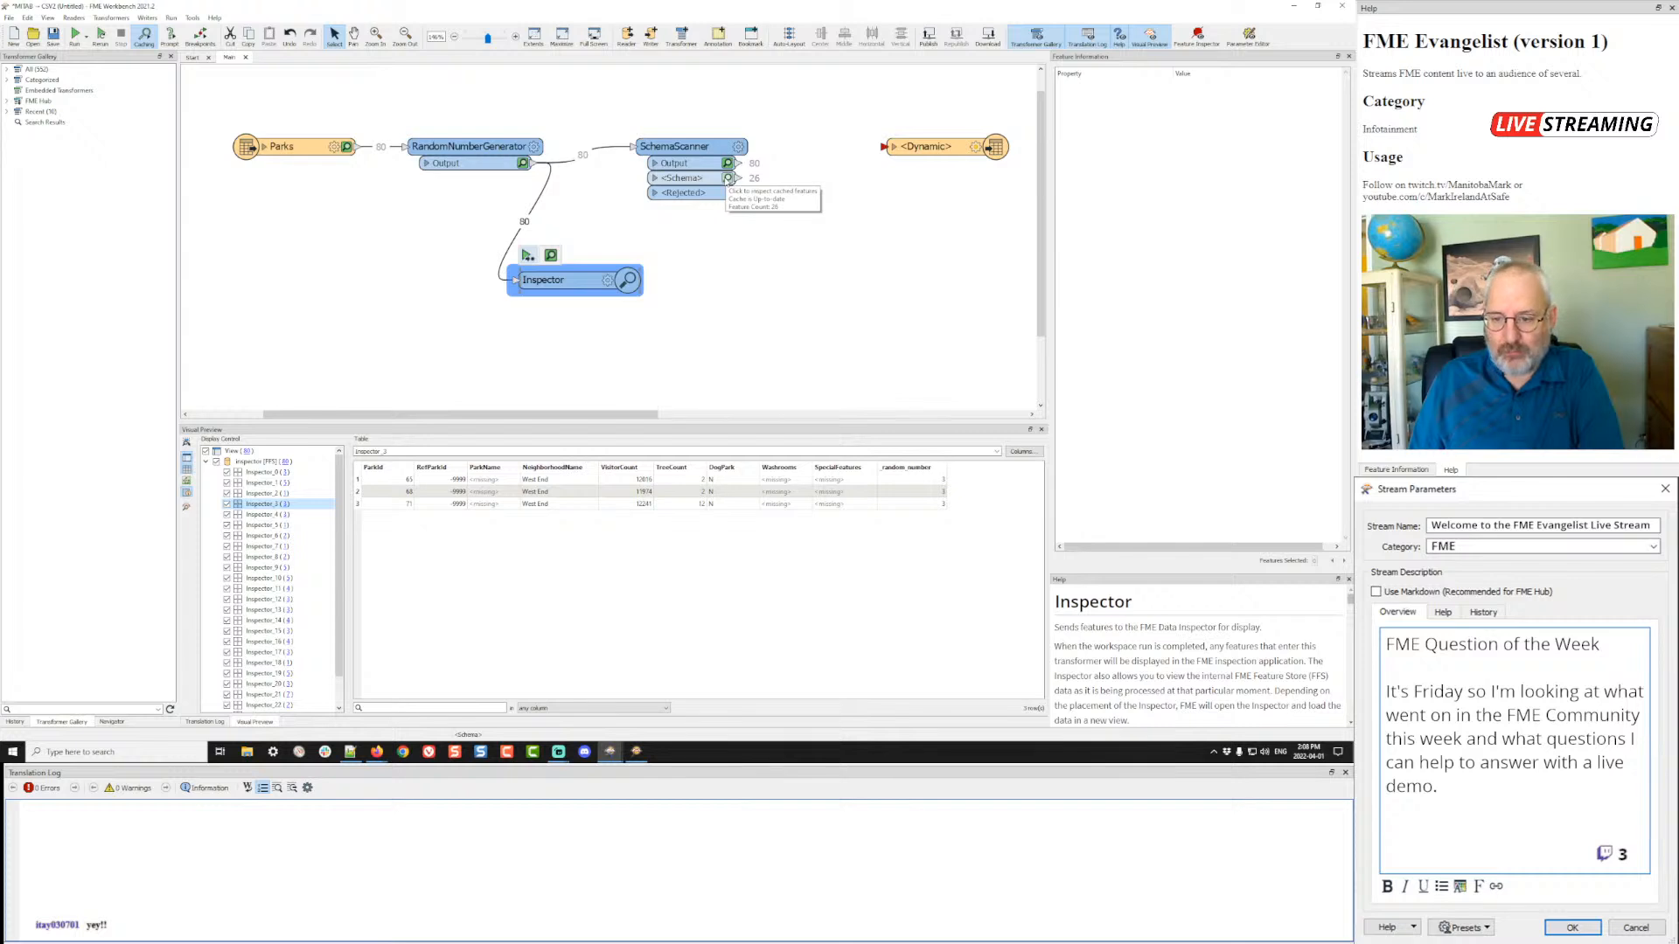
# - Display the SchemaScanner's cached schema features and examine the third record's attributes with the Property column widened
pyautogui.click(727, 178)
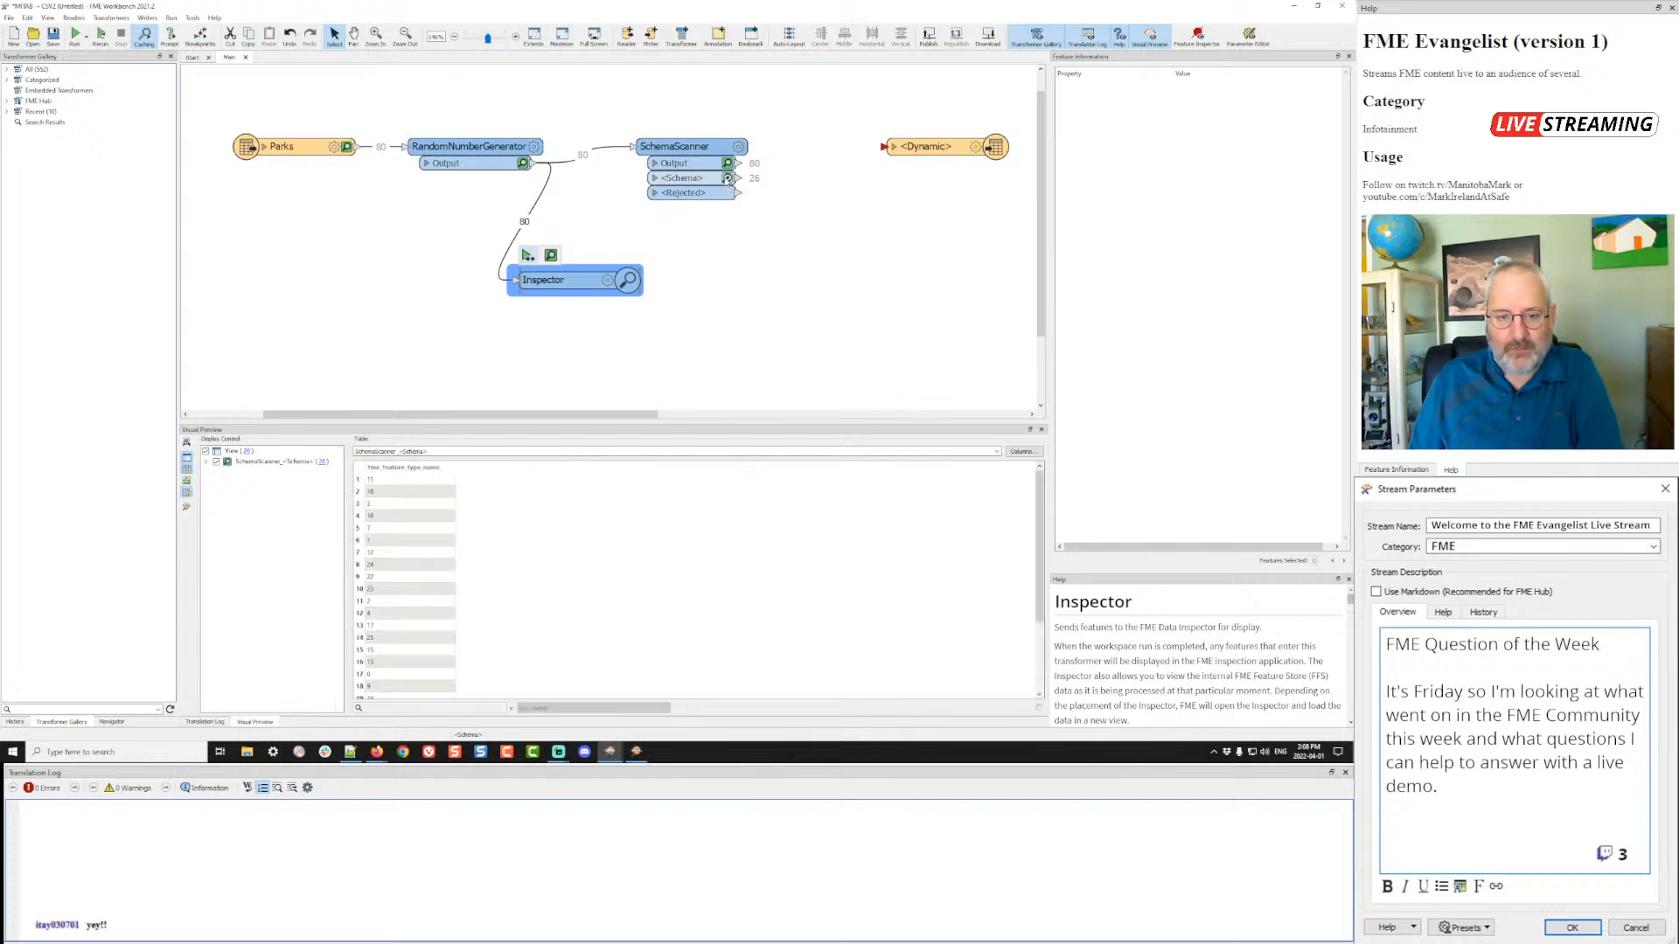
pyautogui.click(414, 505)
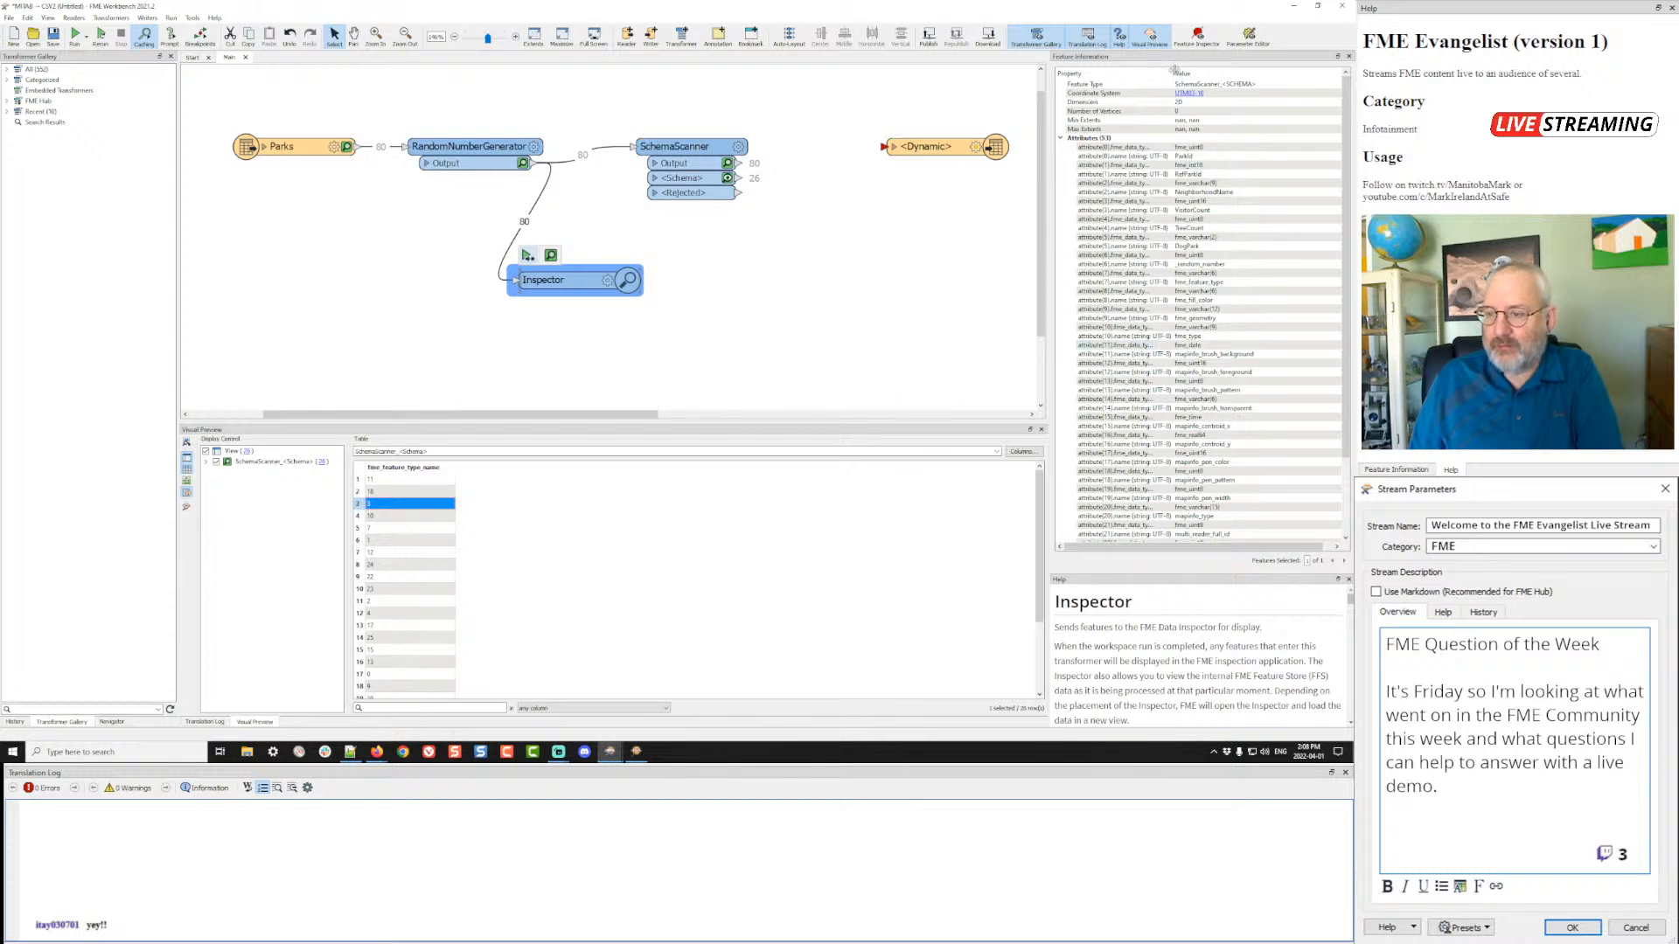
pyautogui.moveTo(1173, 70); pyautogui.dragTo(1226, 70)
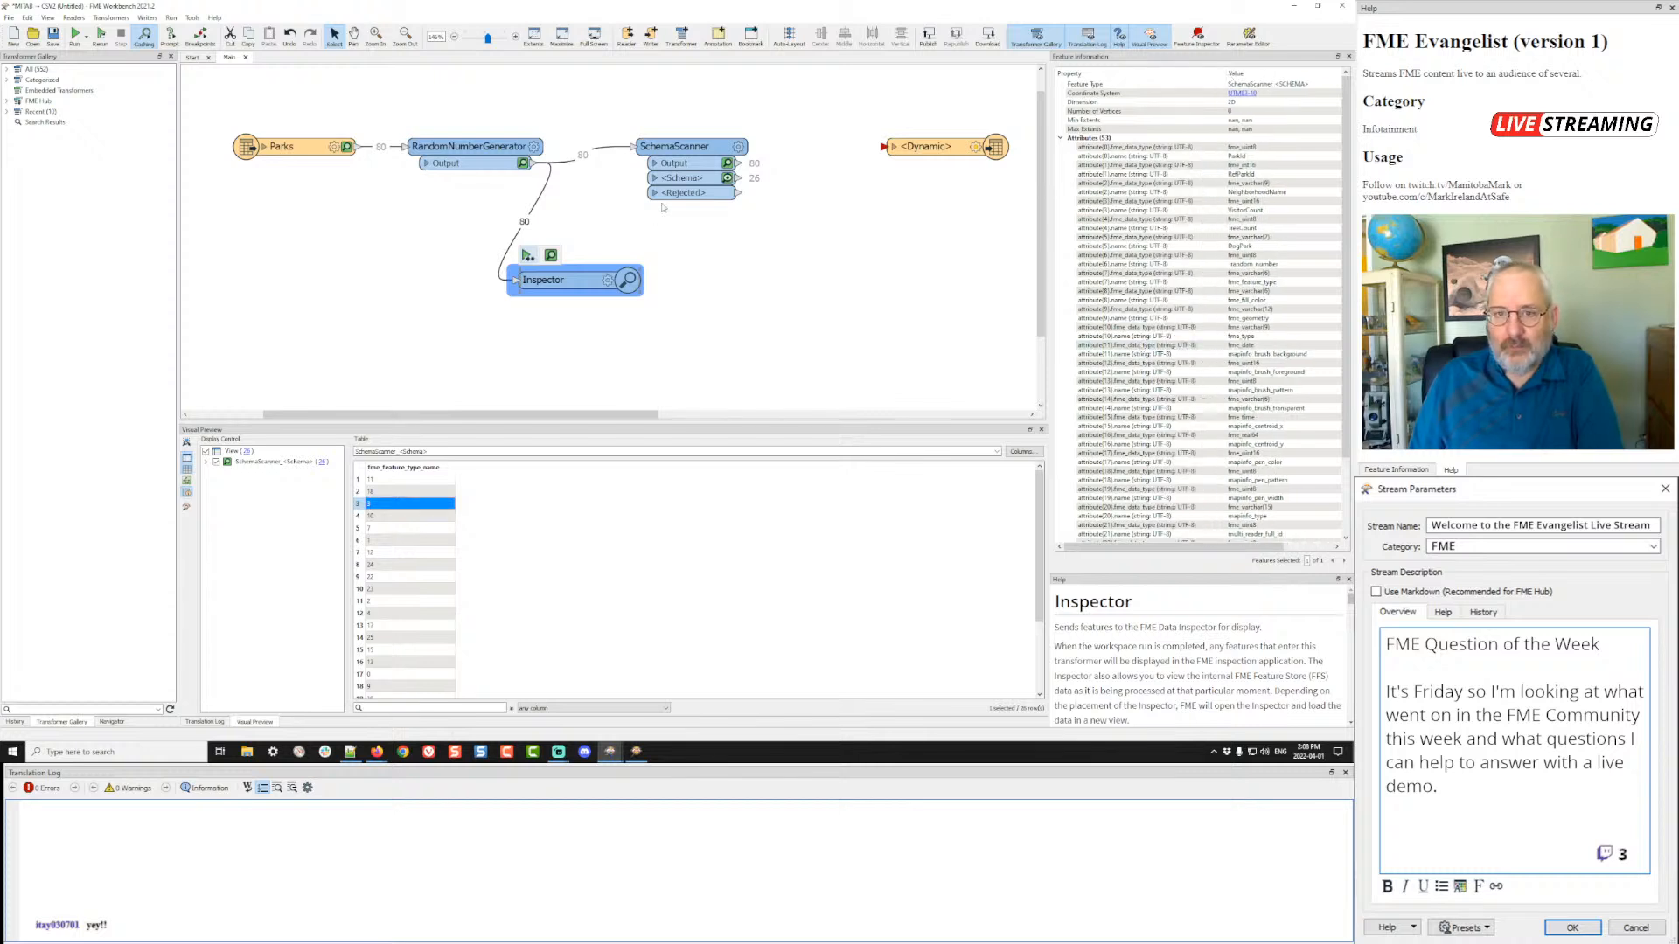
# - Set the SchemaScanner to ignore attributes containing mapinfo and rerun the workspace to that transformer
pyautogui.click(739, 146)
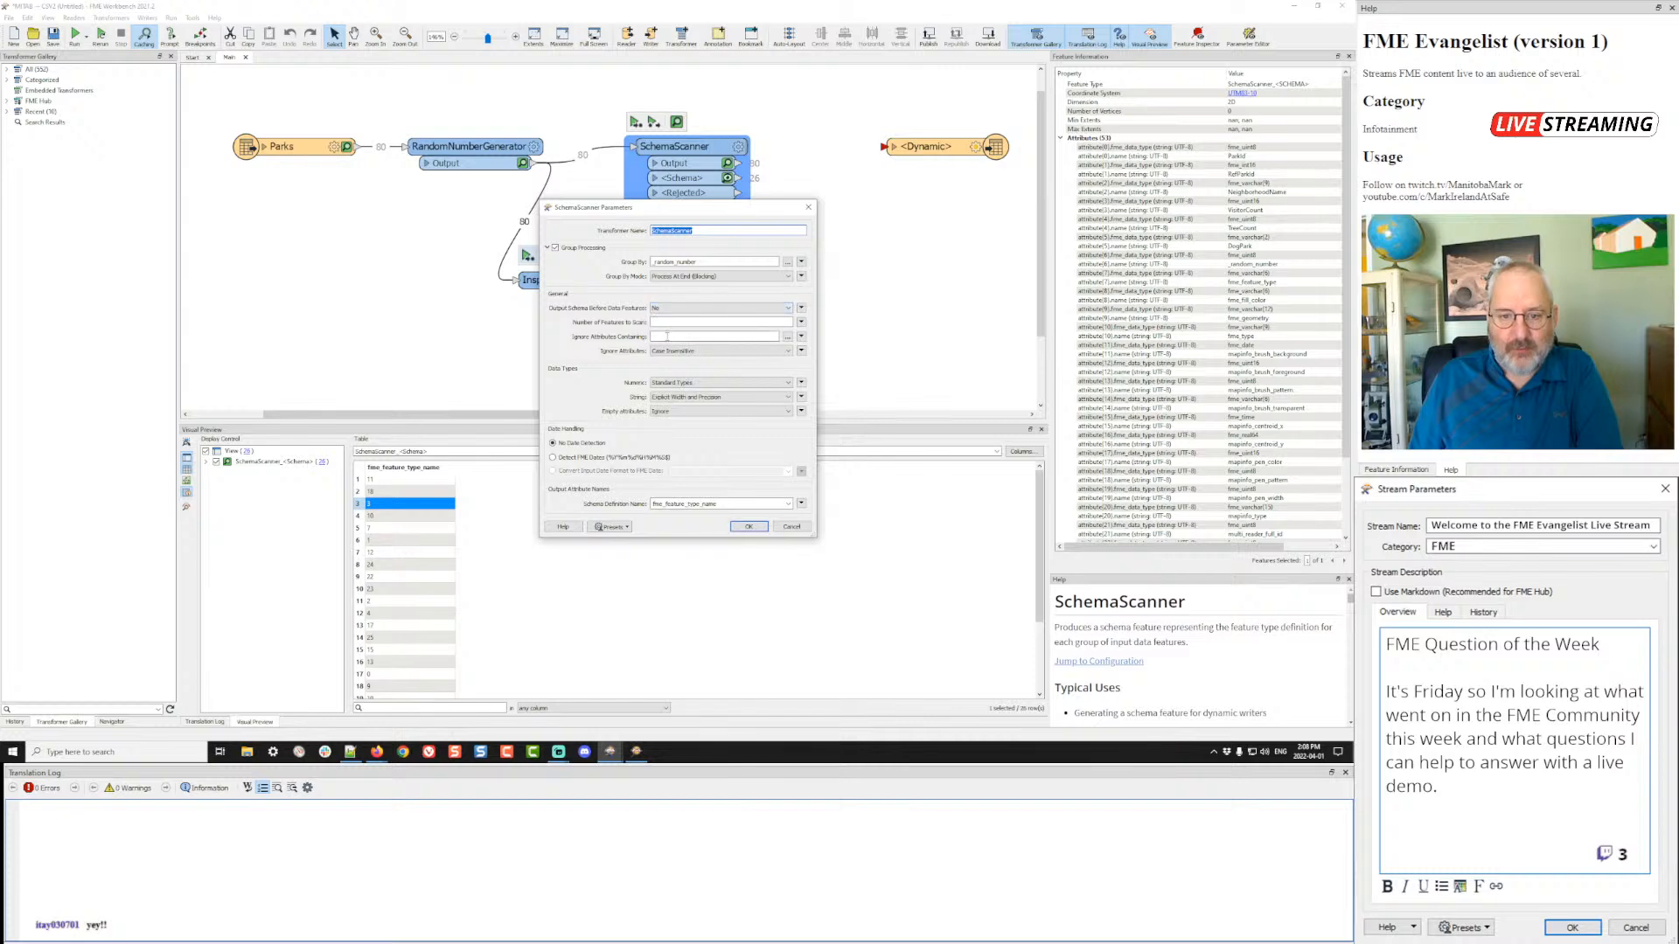
pyautogui.click(664, 336)
pyautogui.write('mapinfo')
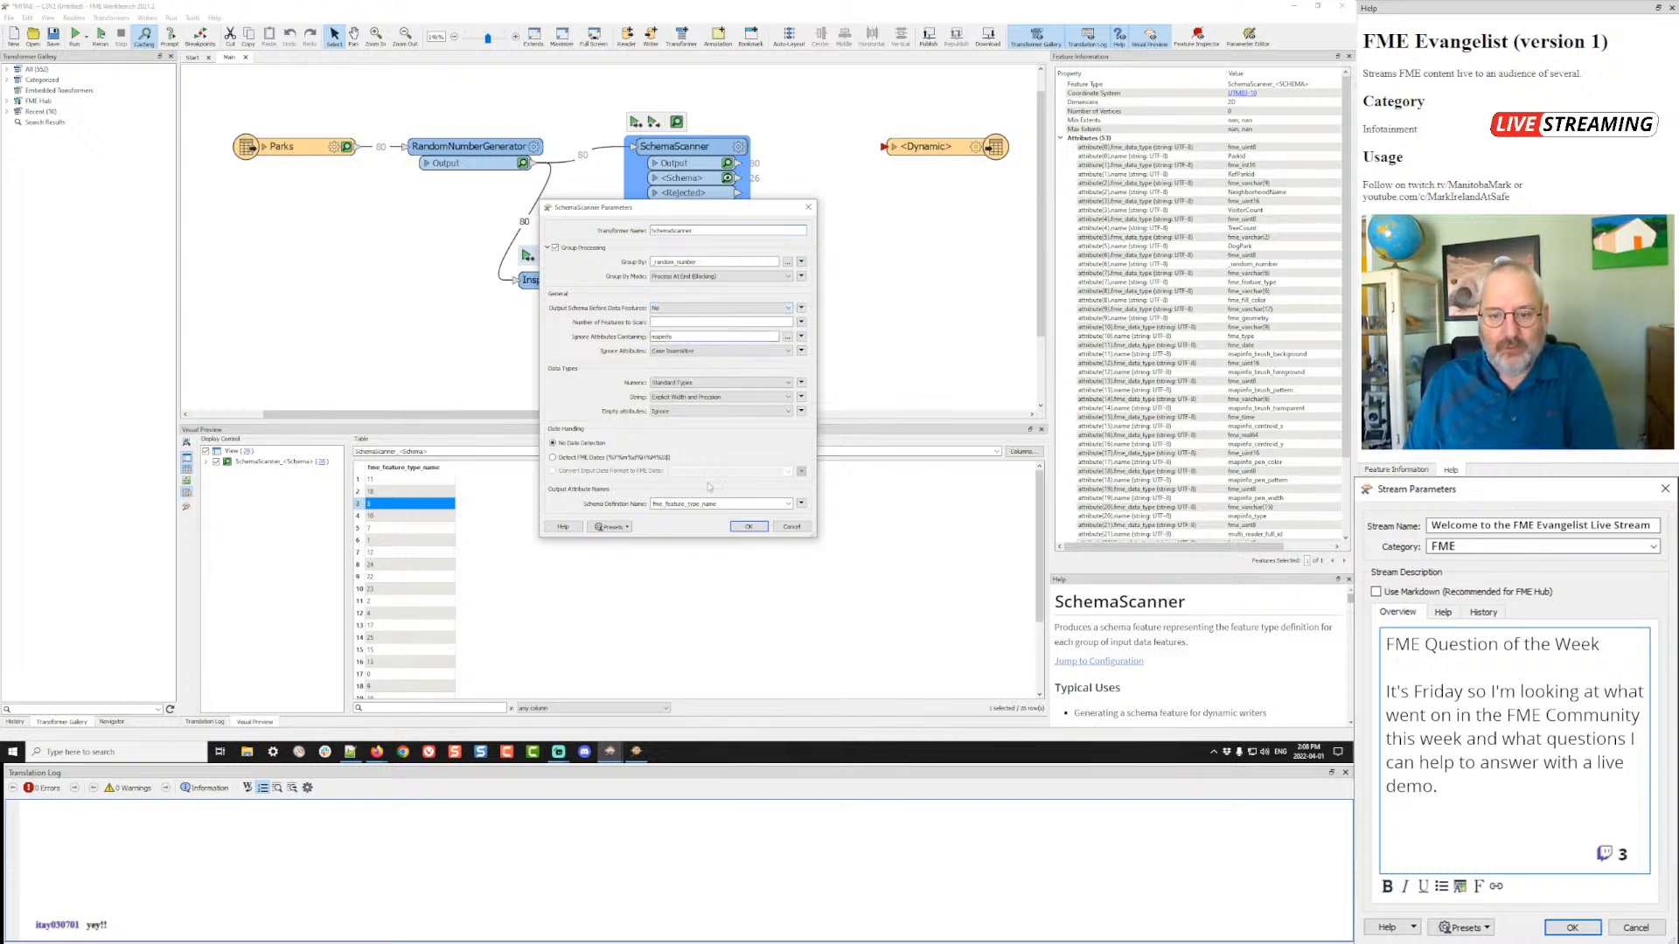
pyautogui.click(749, 526)
pyautogui.click(634, 122)
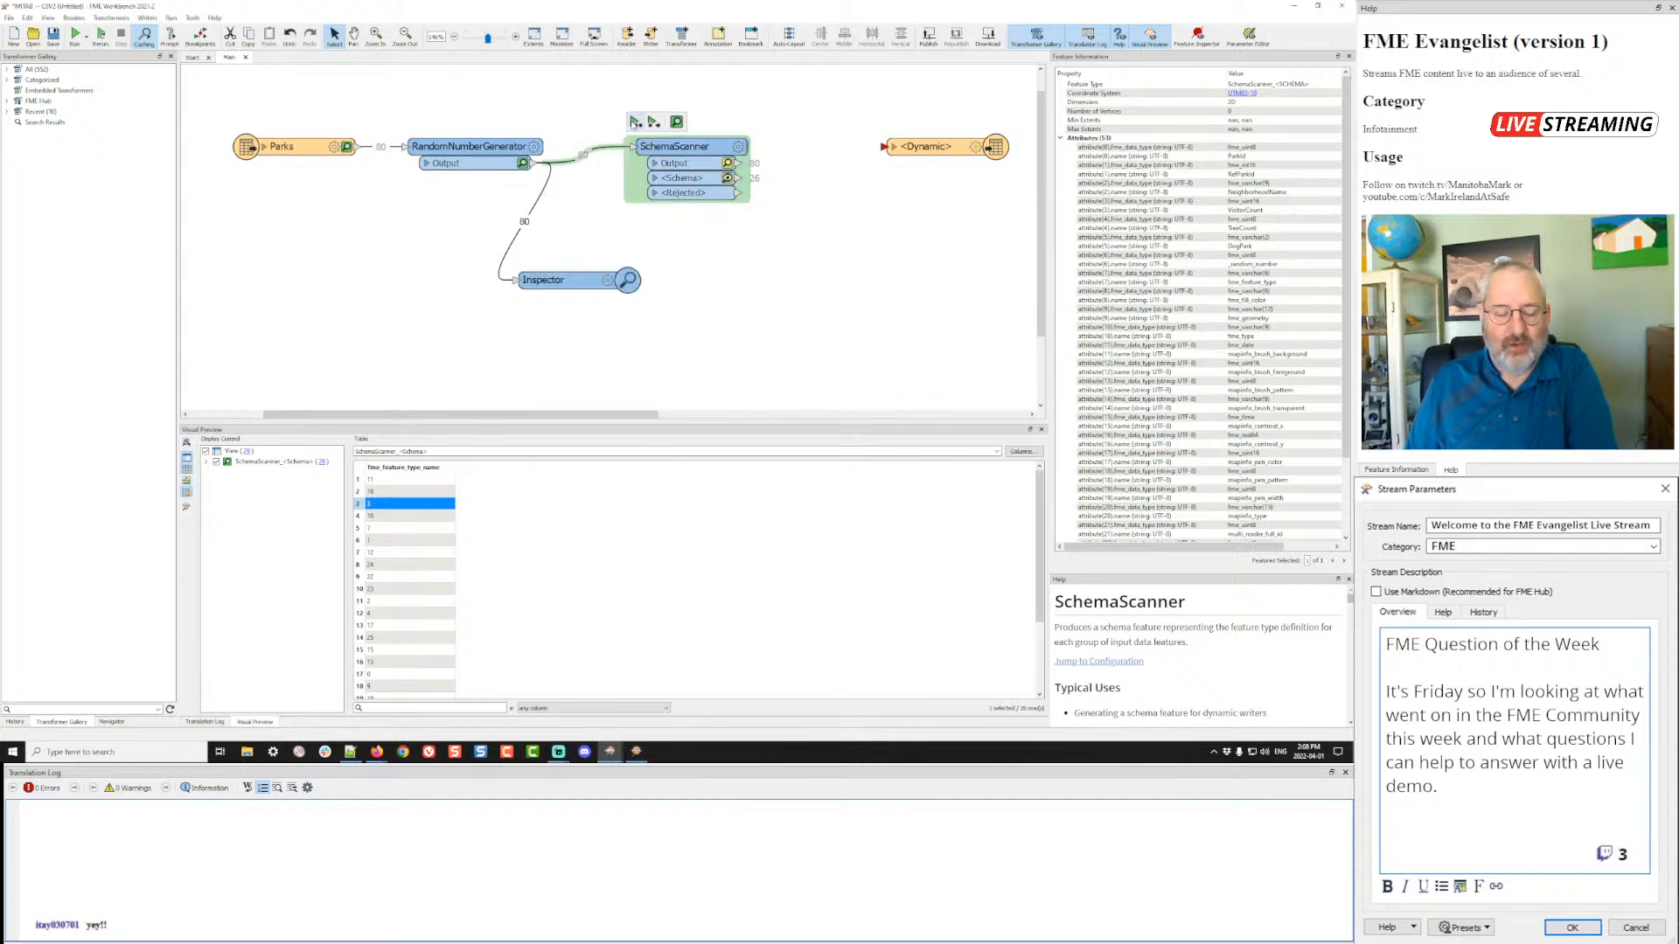
pyautogui.click(635, 122)
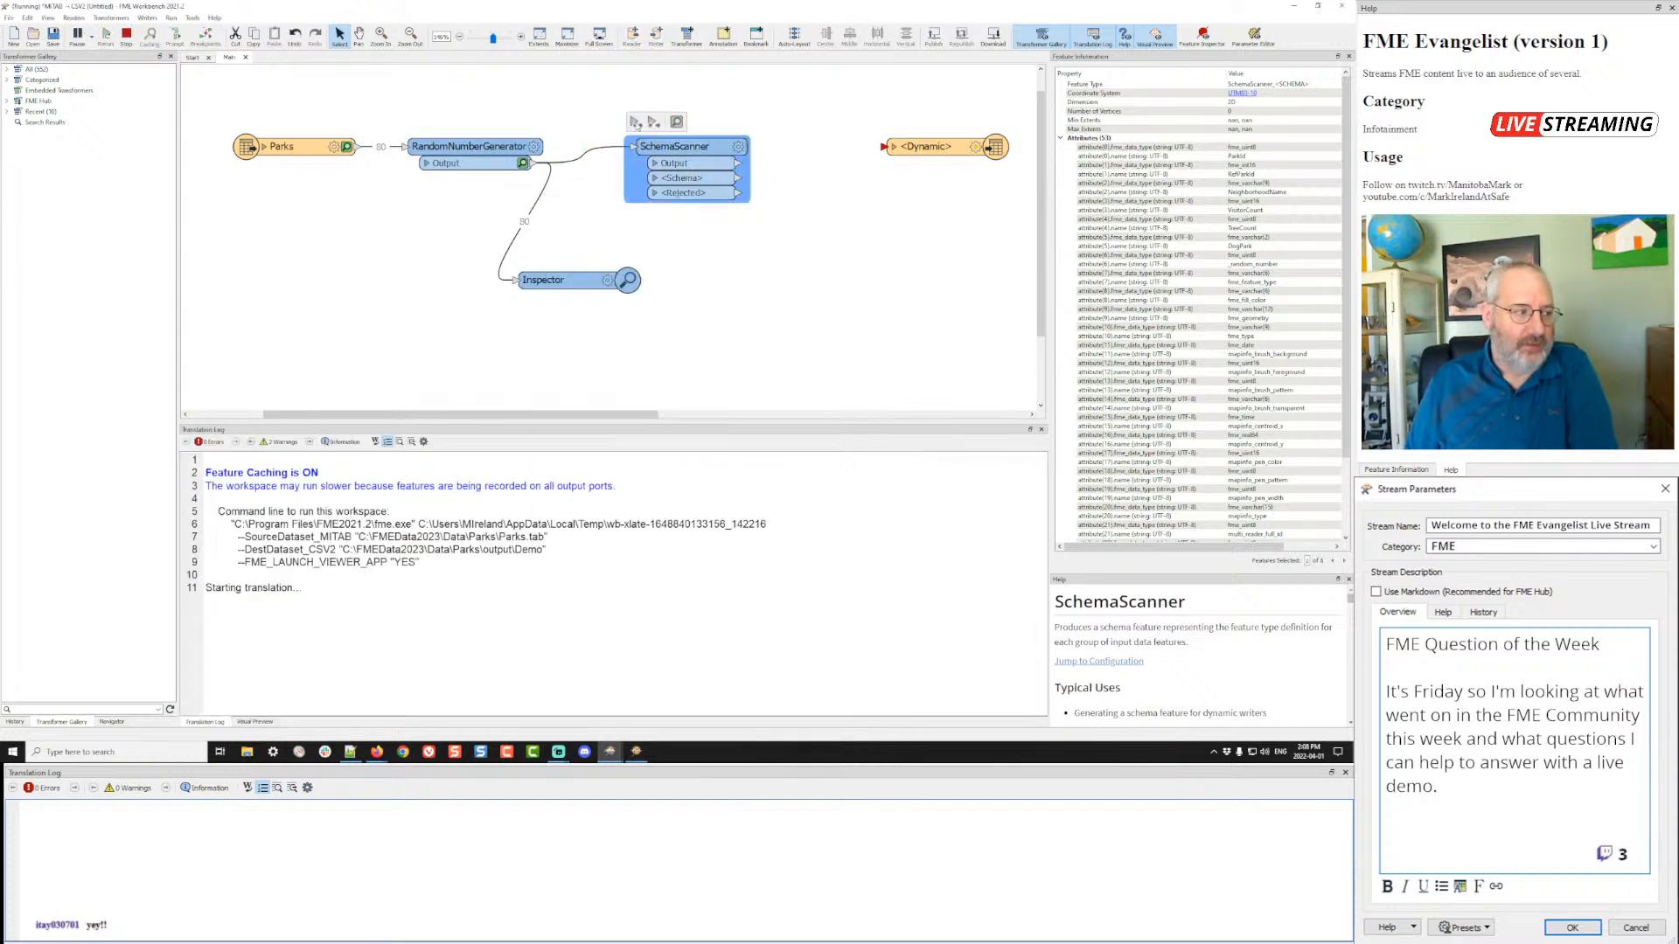
# - Review the rescanned schema attributes of the fourth and third records, then display the RandomNumberGenerator's cached output for comparison
pyautogui.click(726, 178)
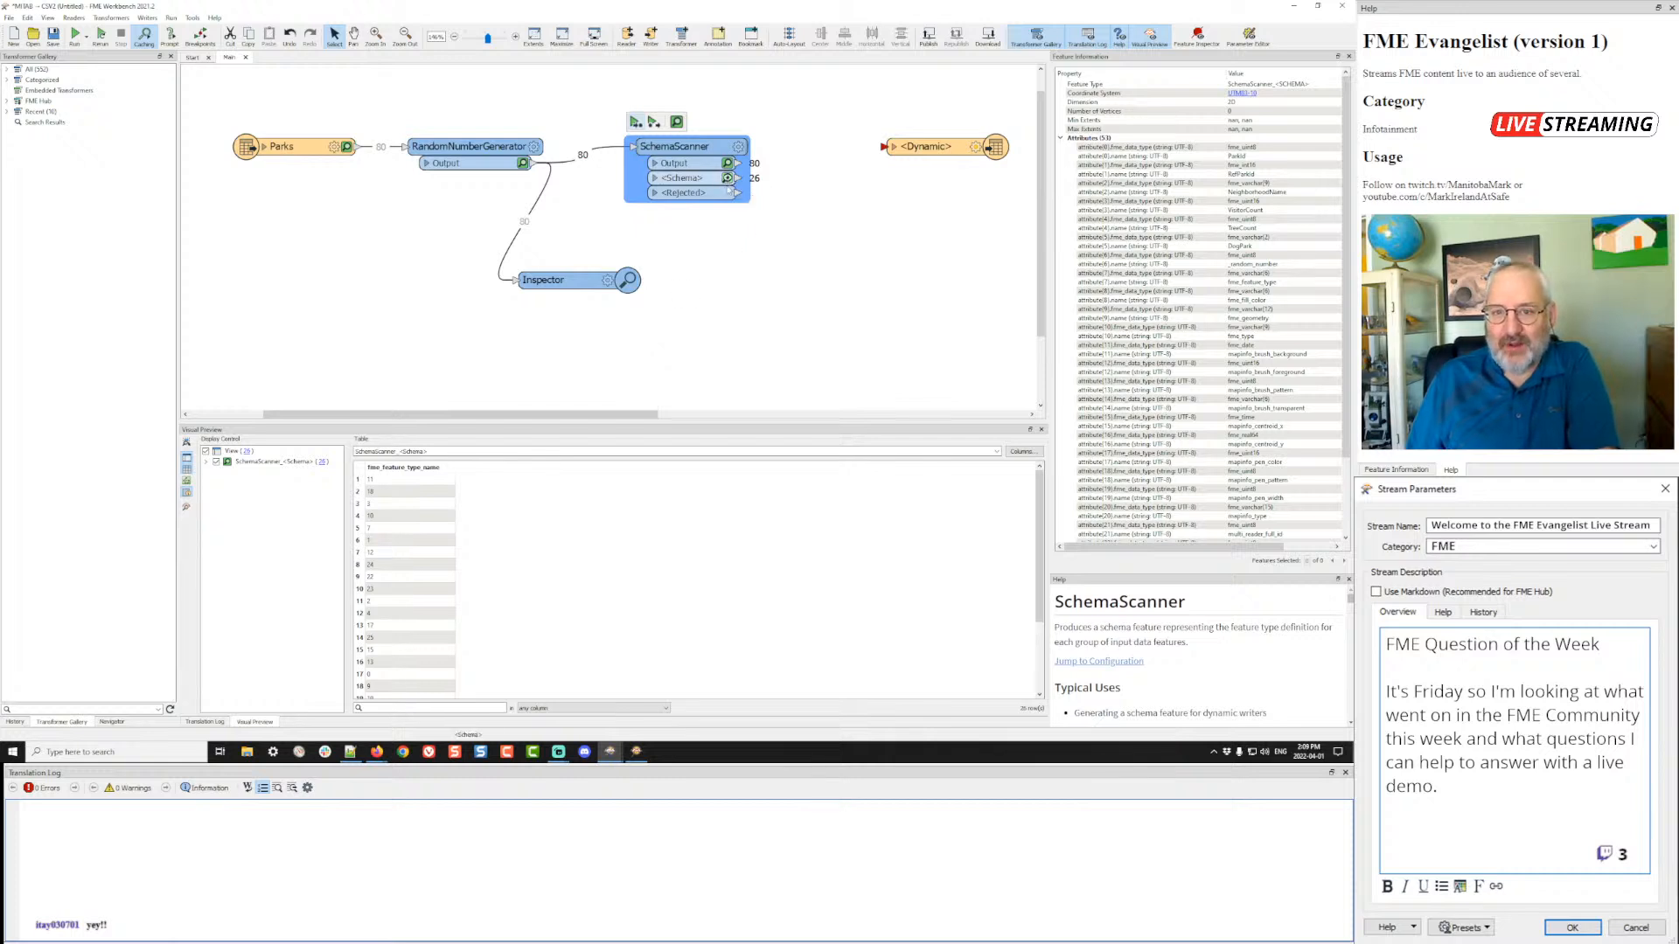
pyautogui.click(406, 516)
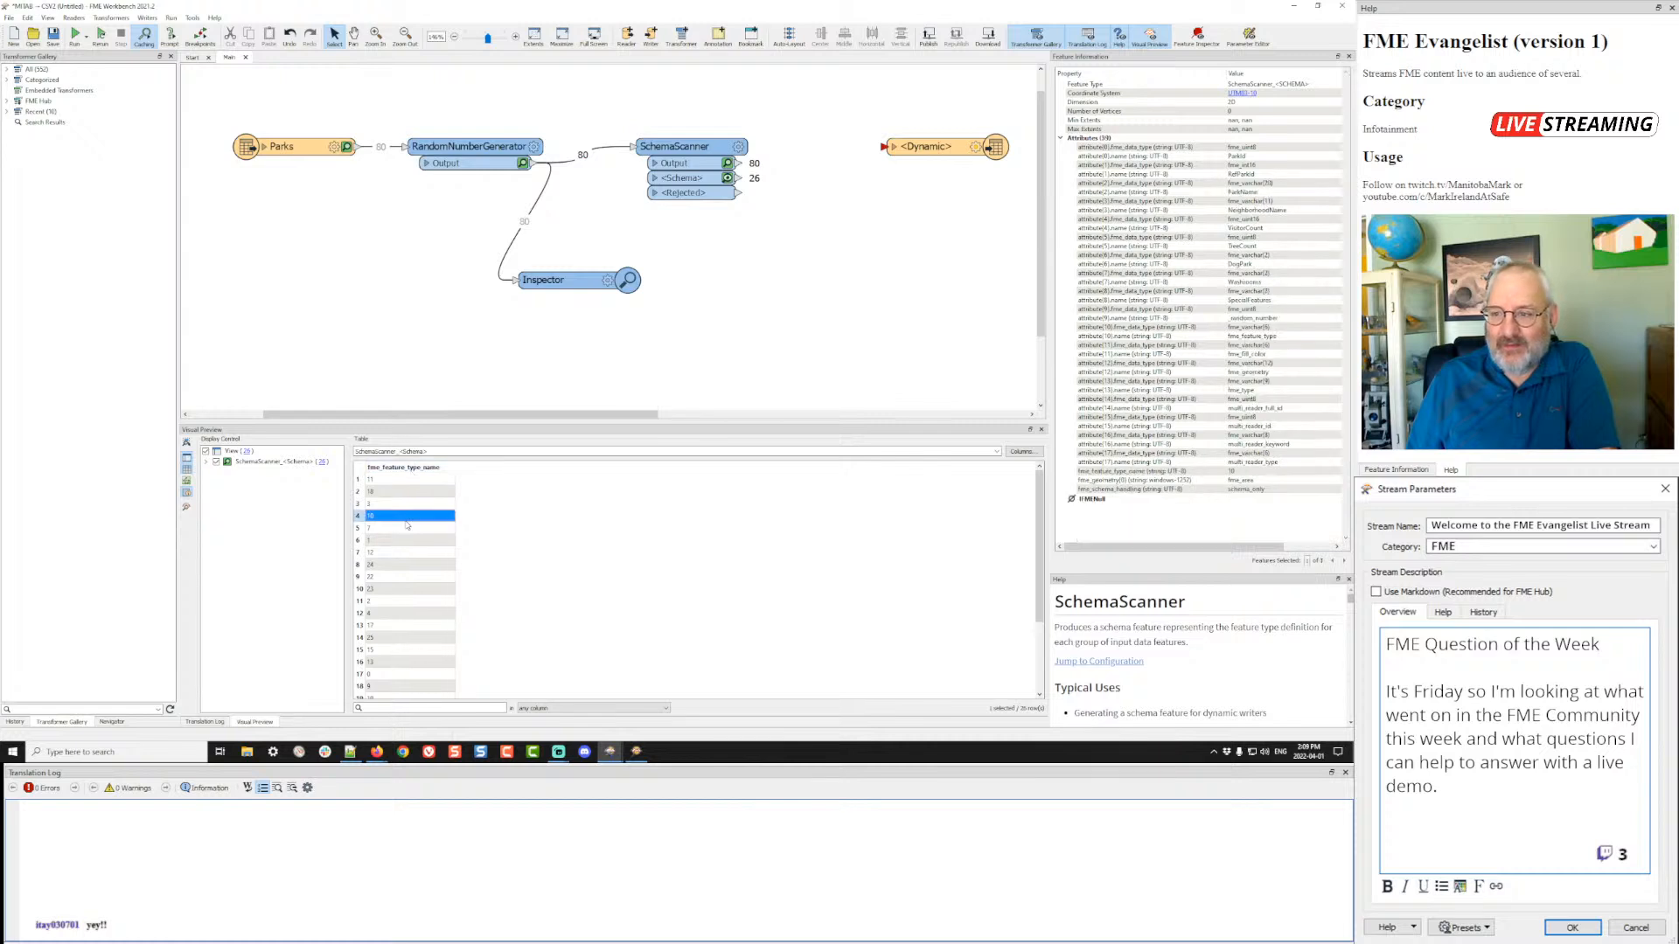
pyautogui.click(407, 506)
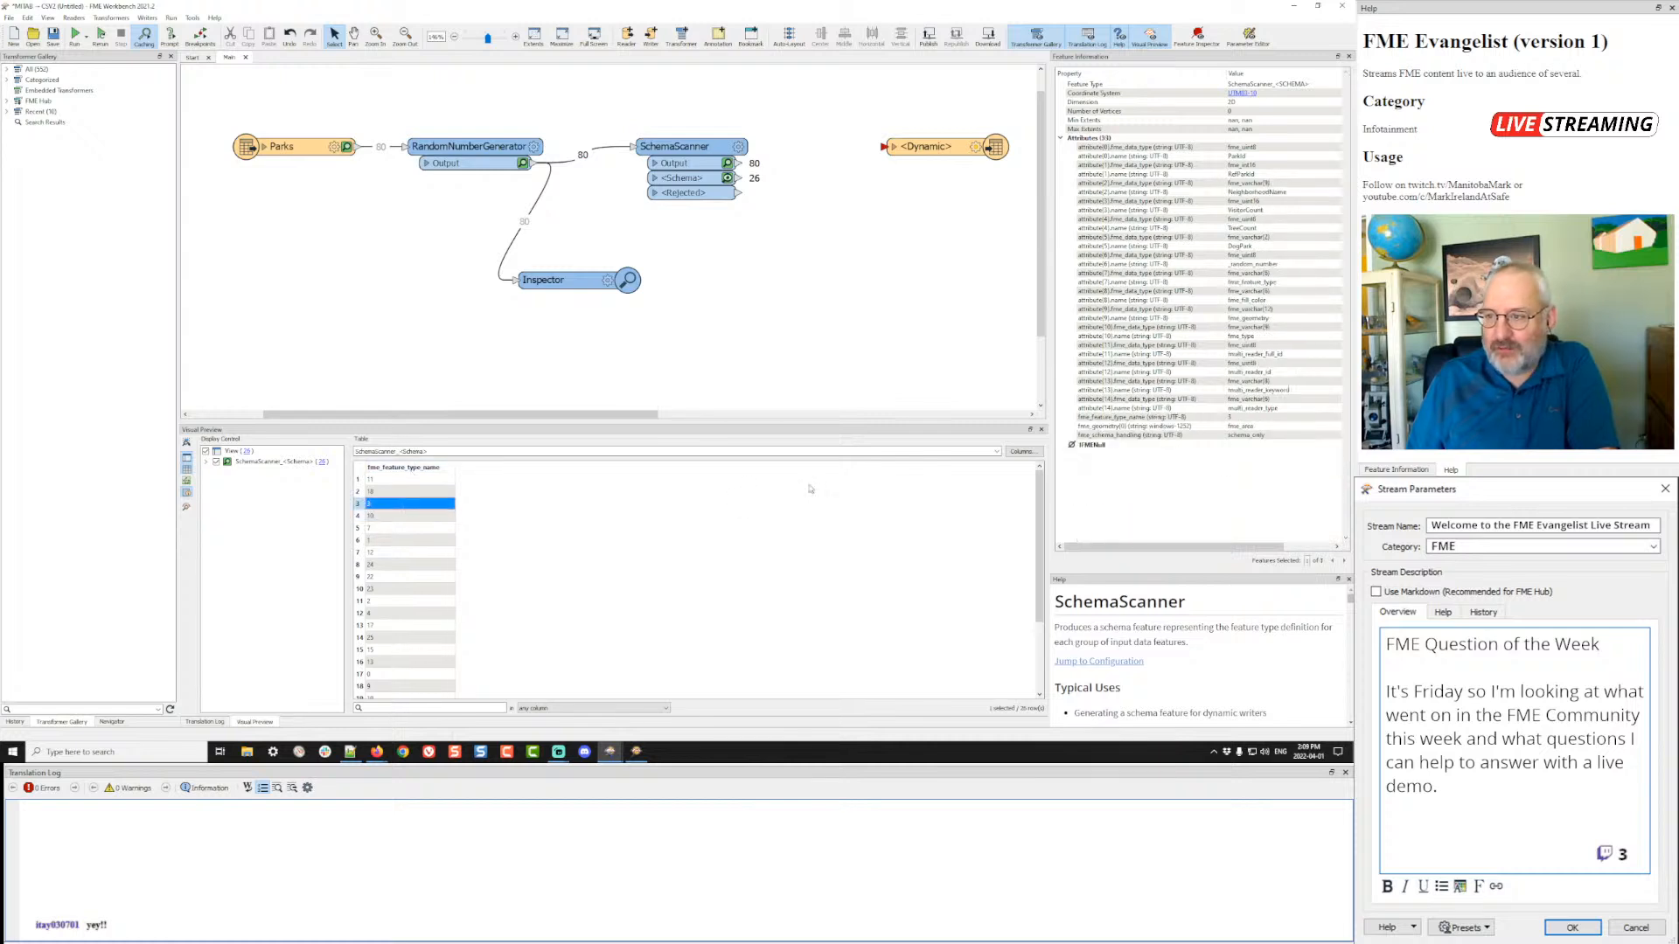
pyautogui.click(1243, 174)
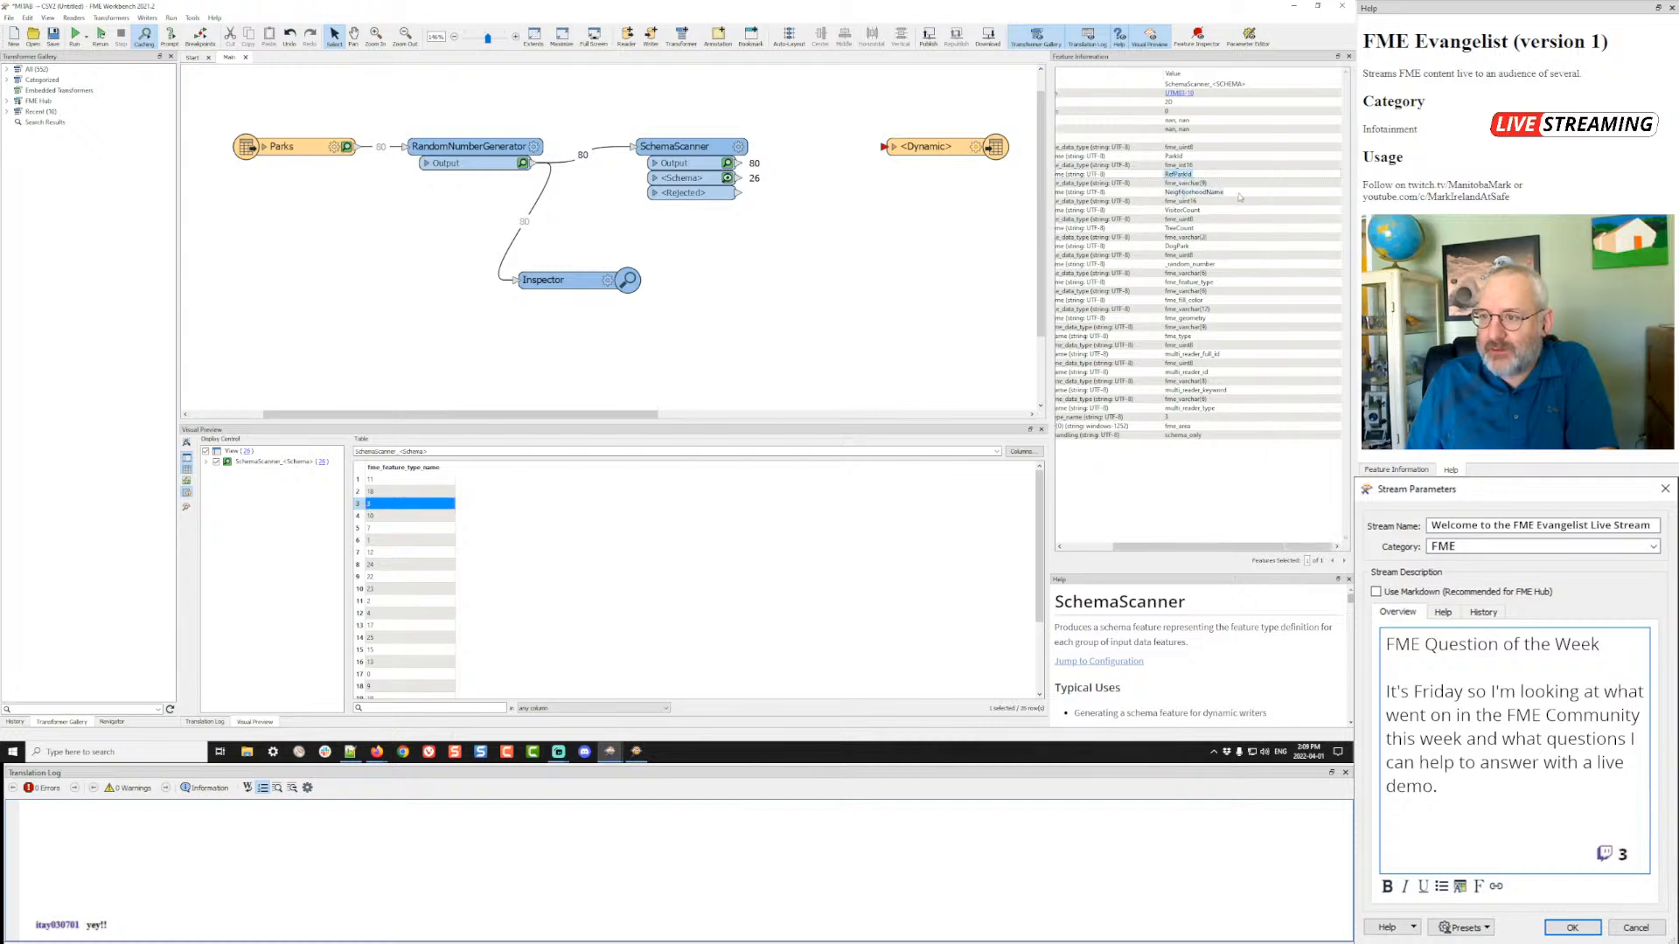
pyautogui.click(1182, 210)
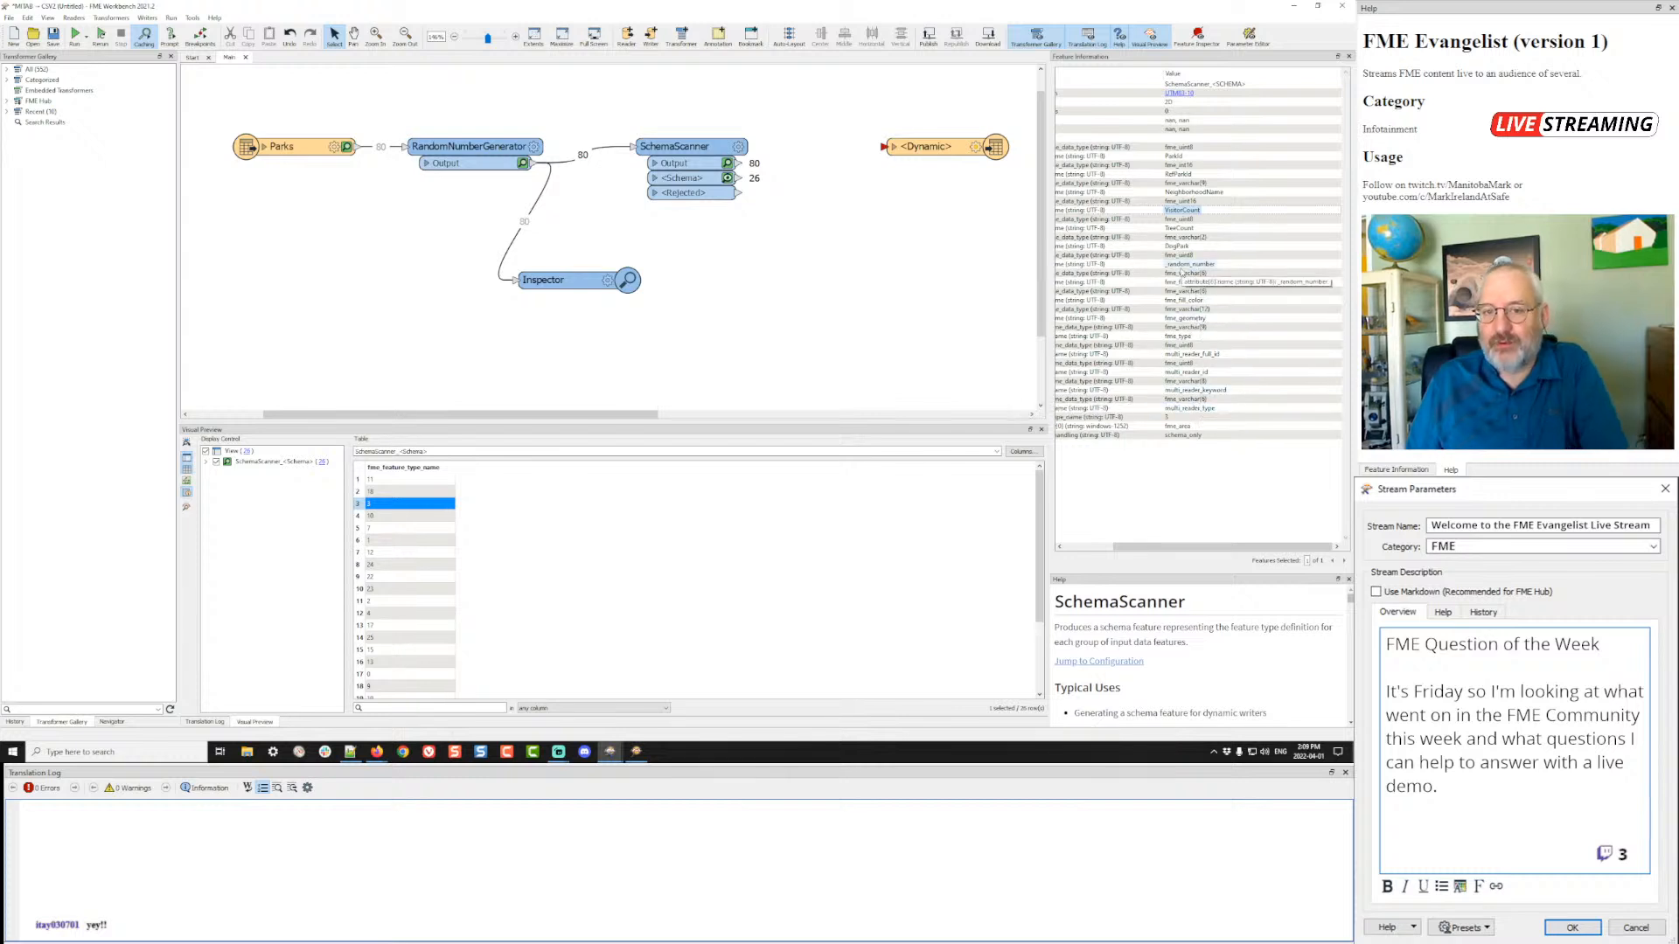
pyautogui.click(1081, 549)
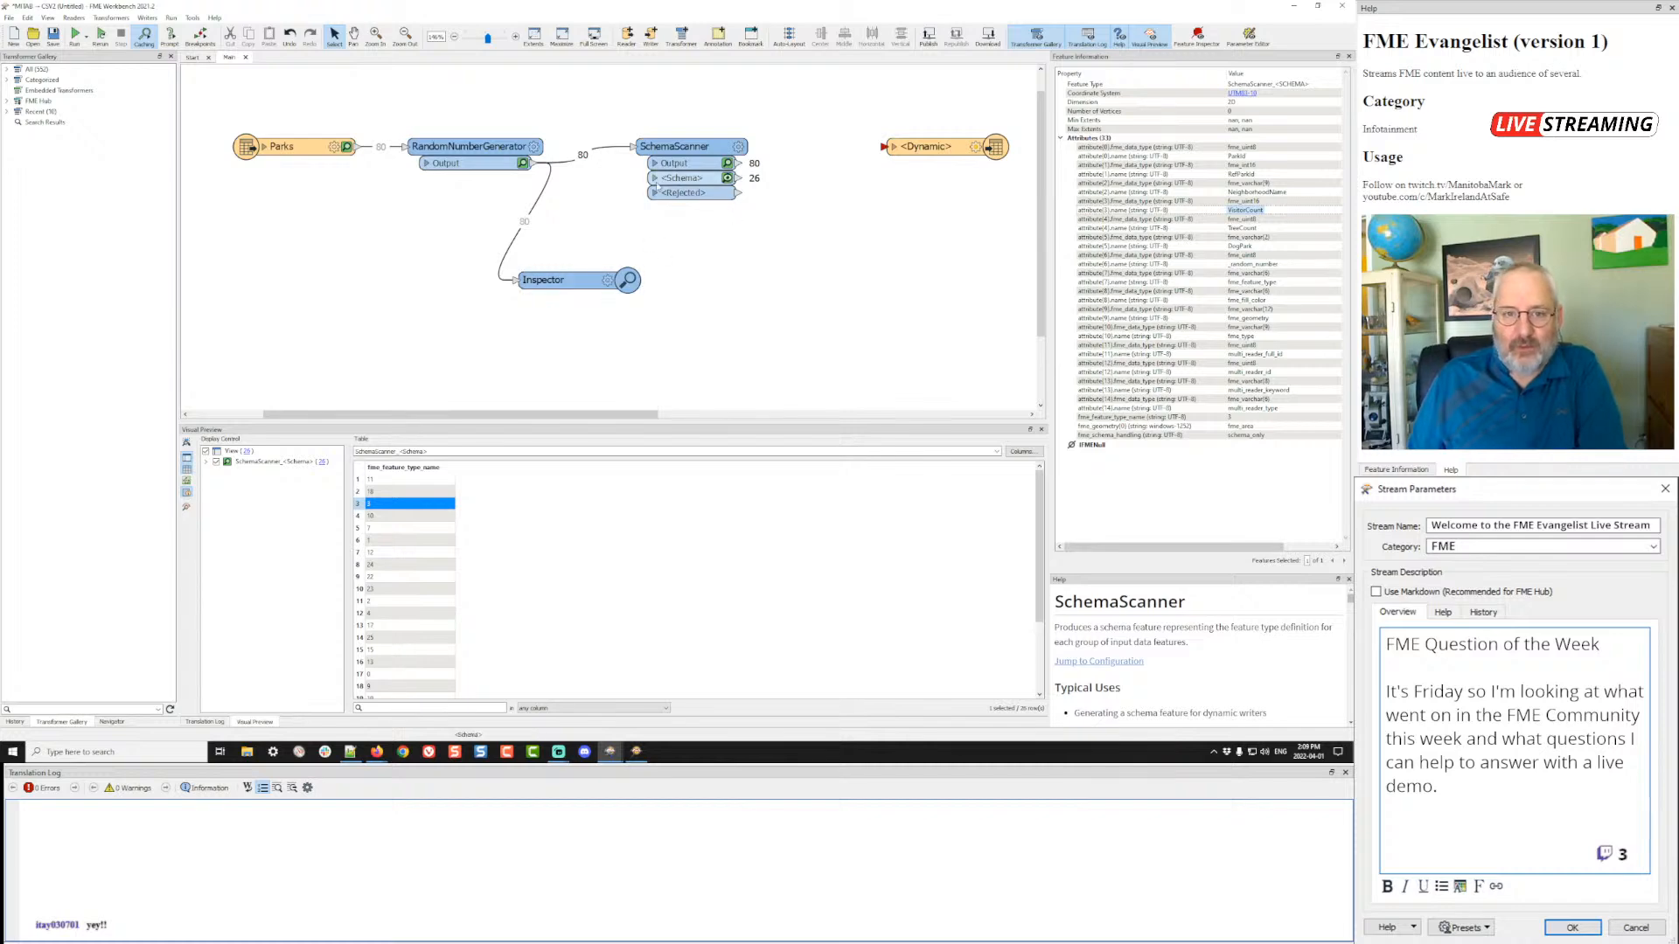
pyautogui.click(523, 164)
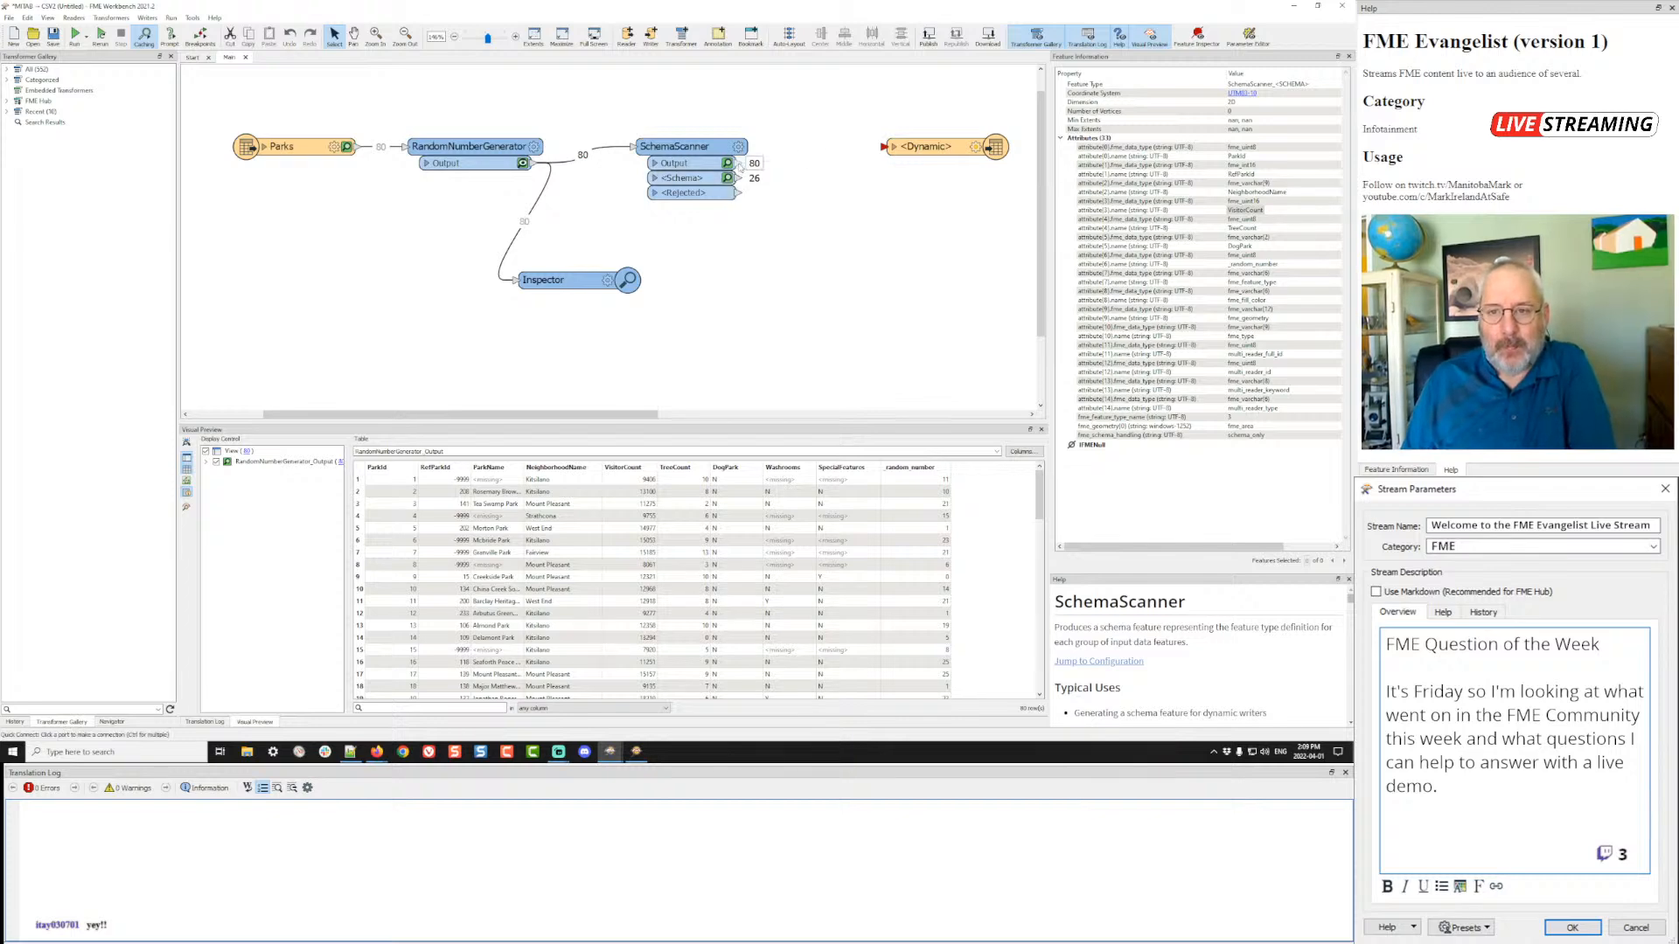
# - Connect the SchemaScanner's Output and <Schema> ports to the <Dynamic> writer feature type
pyautogui.moveTo(740, 164); pyautogui.dragTo(887, 147)
pyautogui.moveTo(737, 179); pyautogui.dragTo(850, 162)
# - Set the <Dynamic> writer's CSV file name to parks- followed by the value of fme_feature_type_name
pyautogui.doubleClick(850, 163)
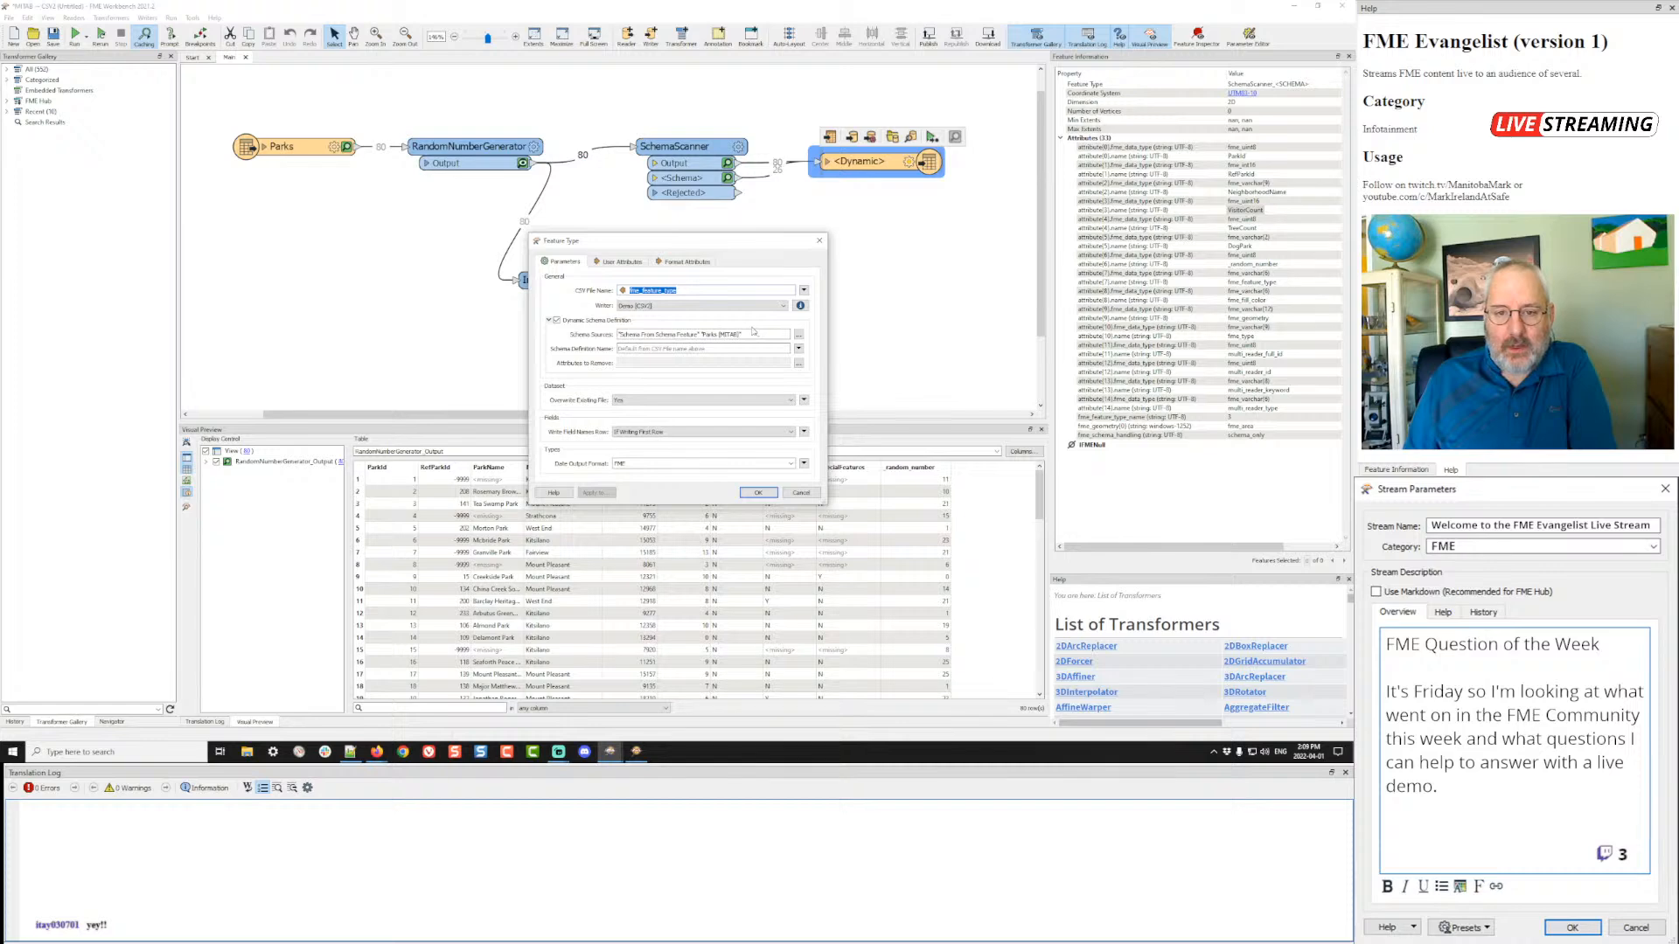
pyautogui.click(806, 294)
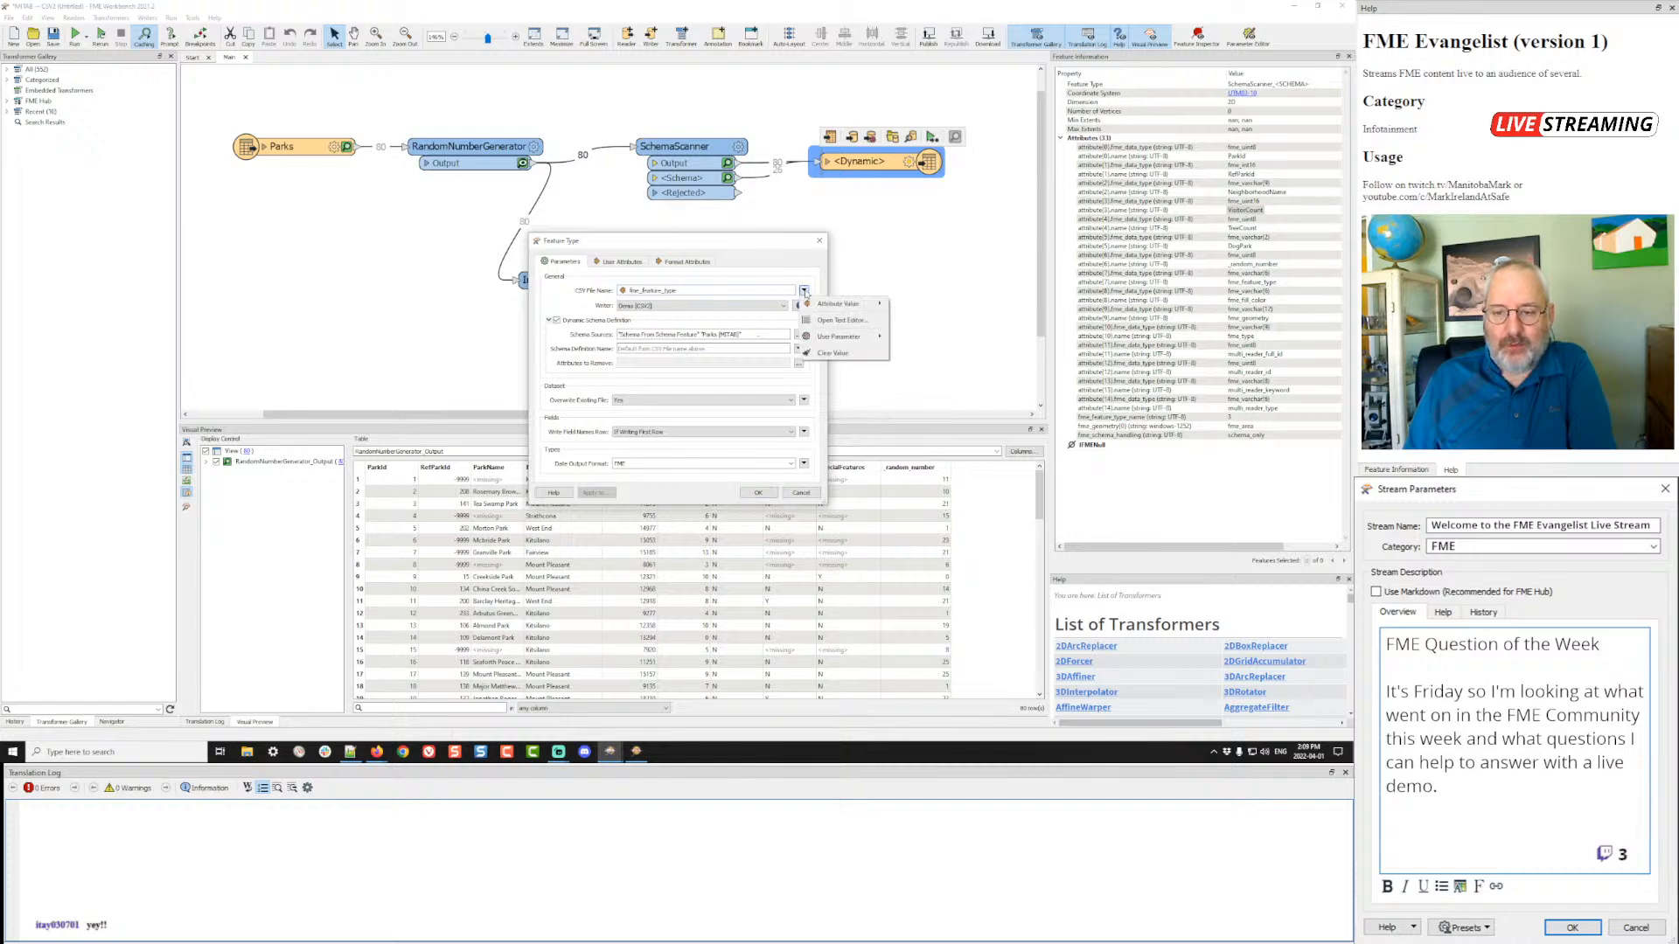
pyautogui.click(829, 321)
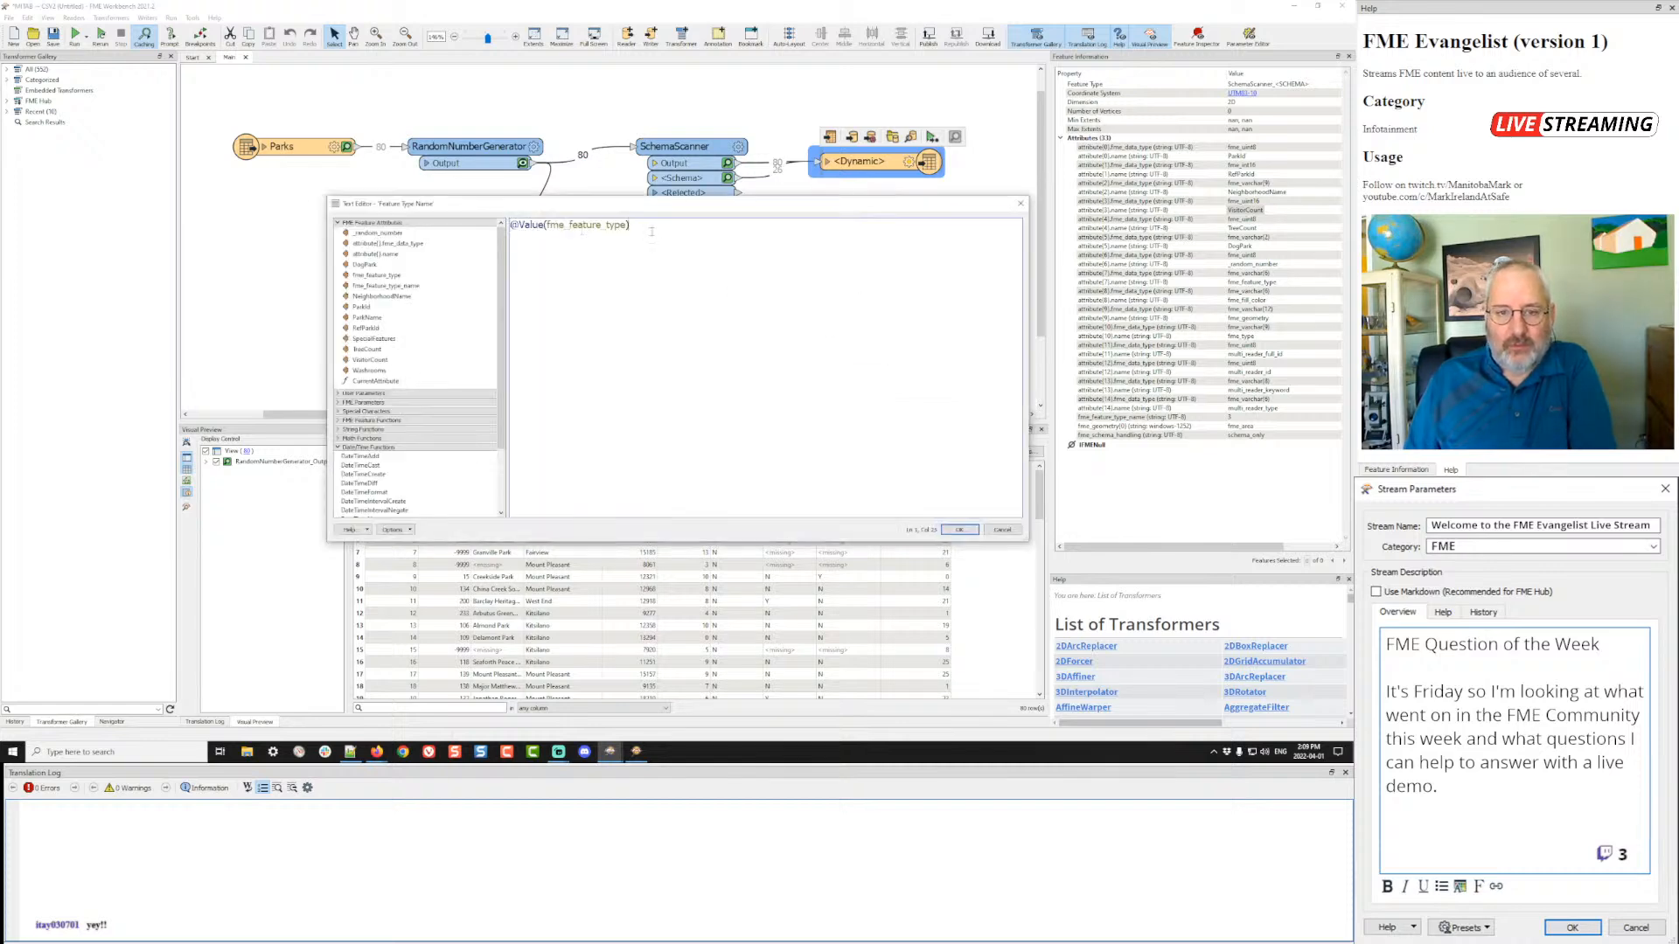
pyautogui.moveTo(652, 231); pyautogui.dragTo(494, 232)
pyautogui.write('parks-')
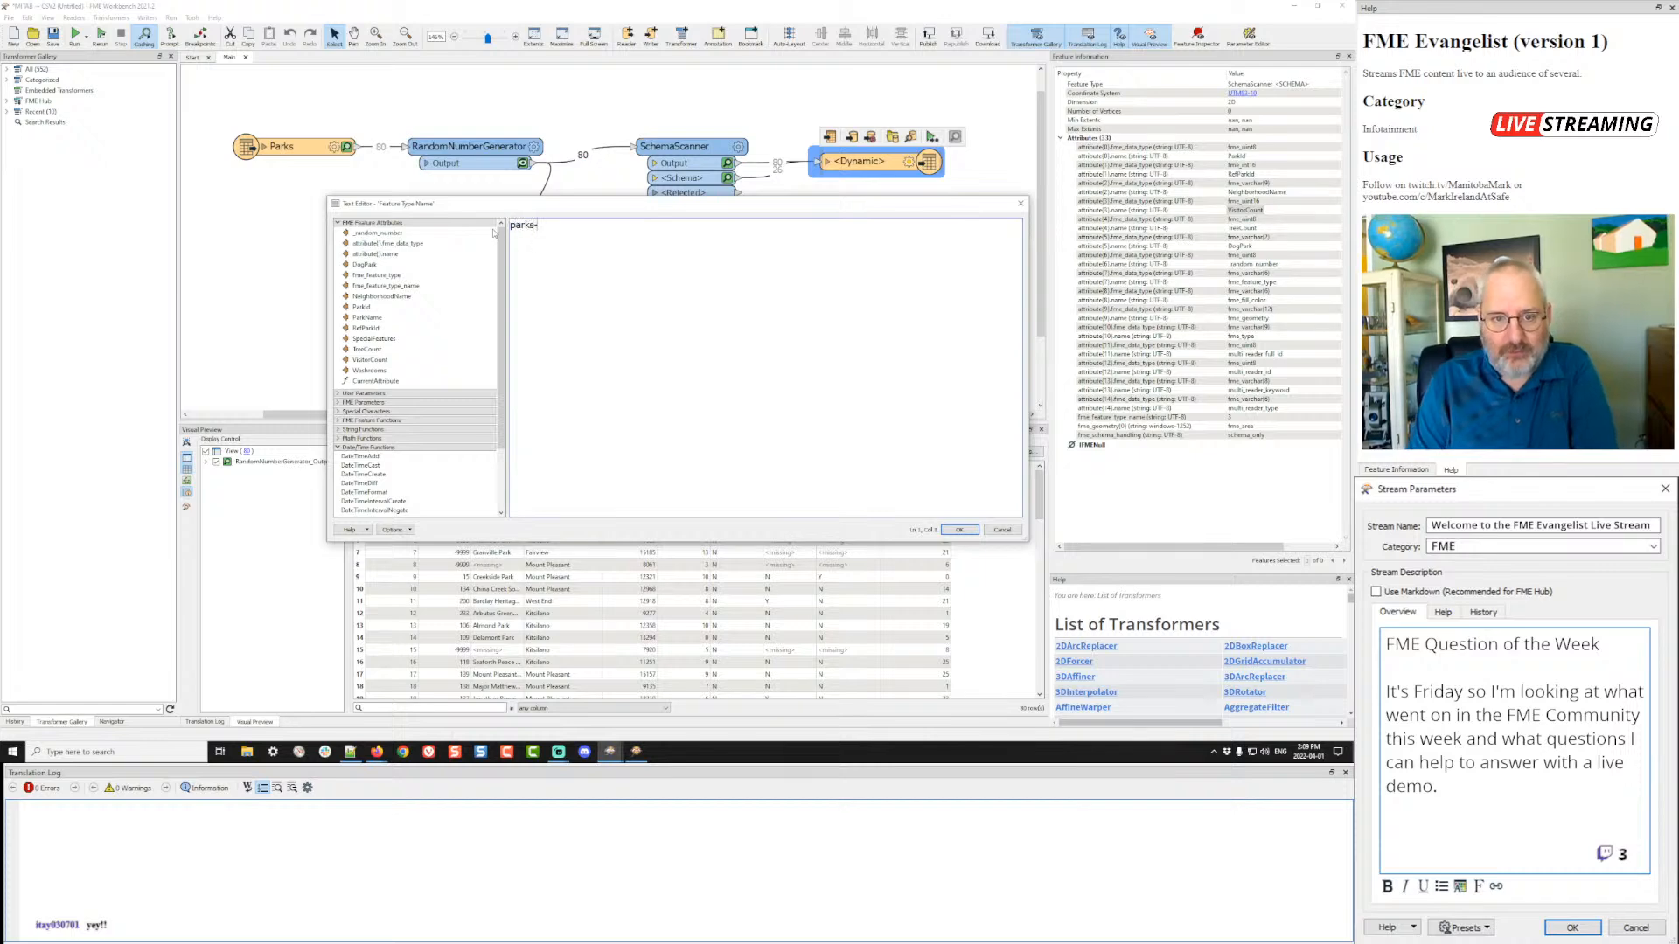
pyautogui.doubleClick(388, 286)
pyautogui.click(959, 530)
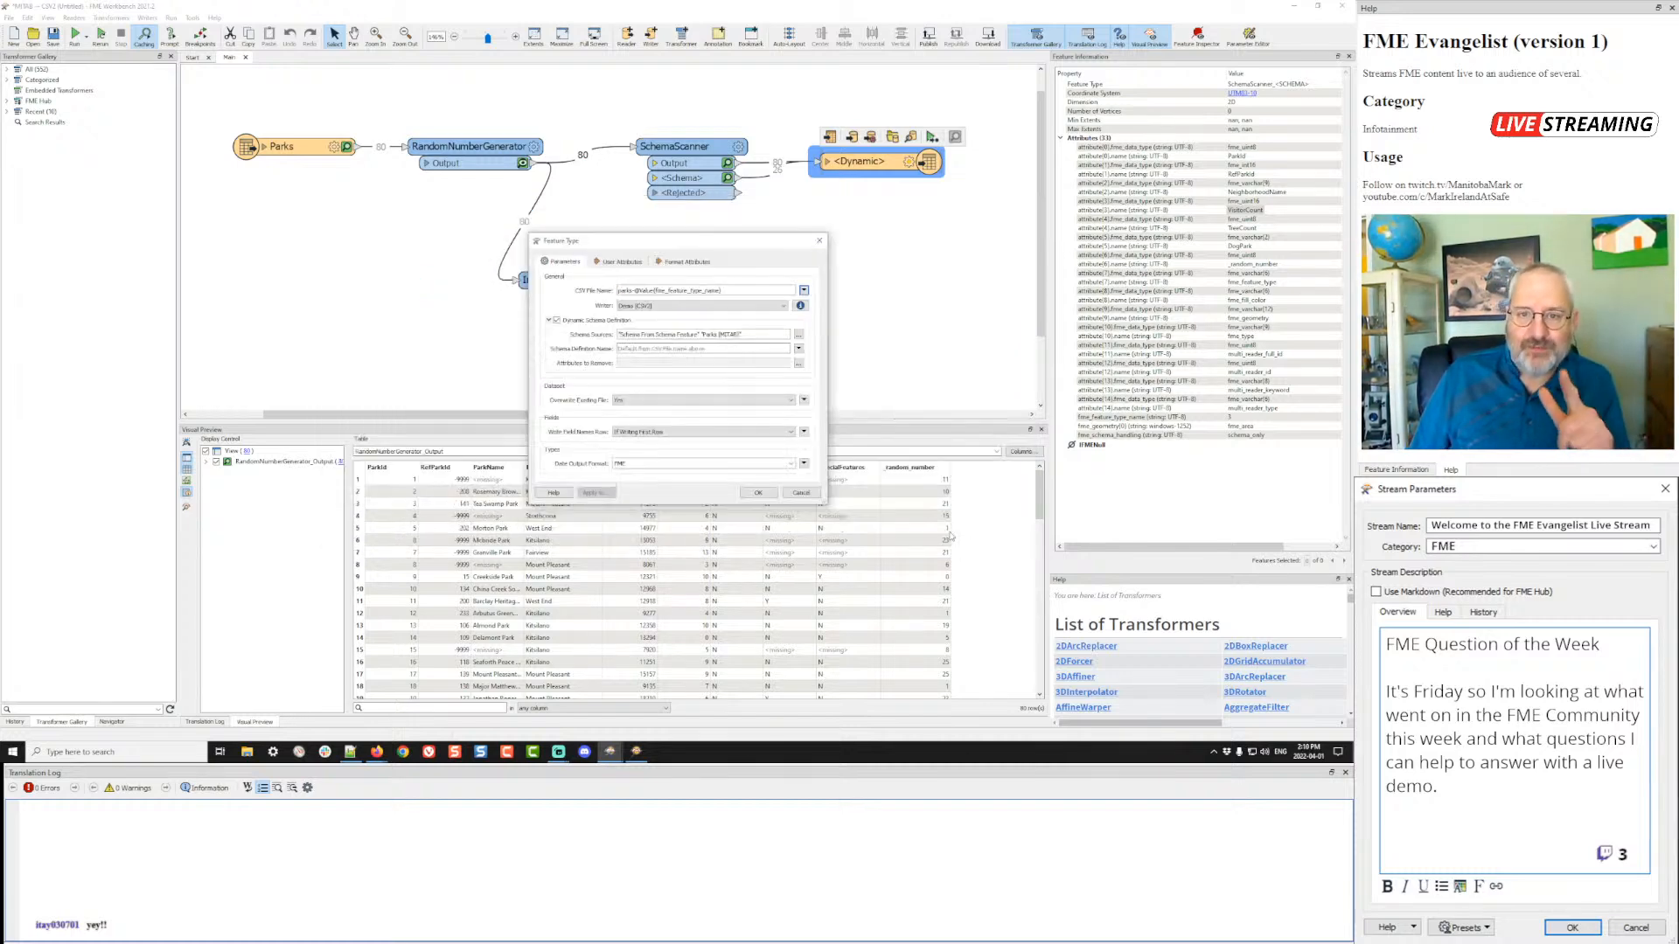
pyautogui.click(757, 486)
# - Review the SchemaScanner's parameters, including its schema definition name attribute, and check its links to the writer
pyautogui.doubleClick(686, 146)
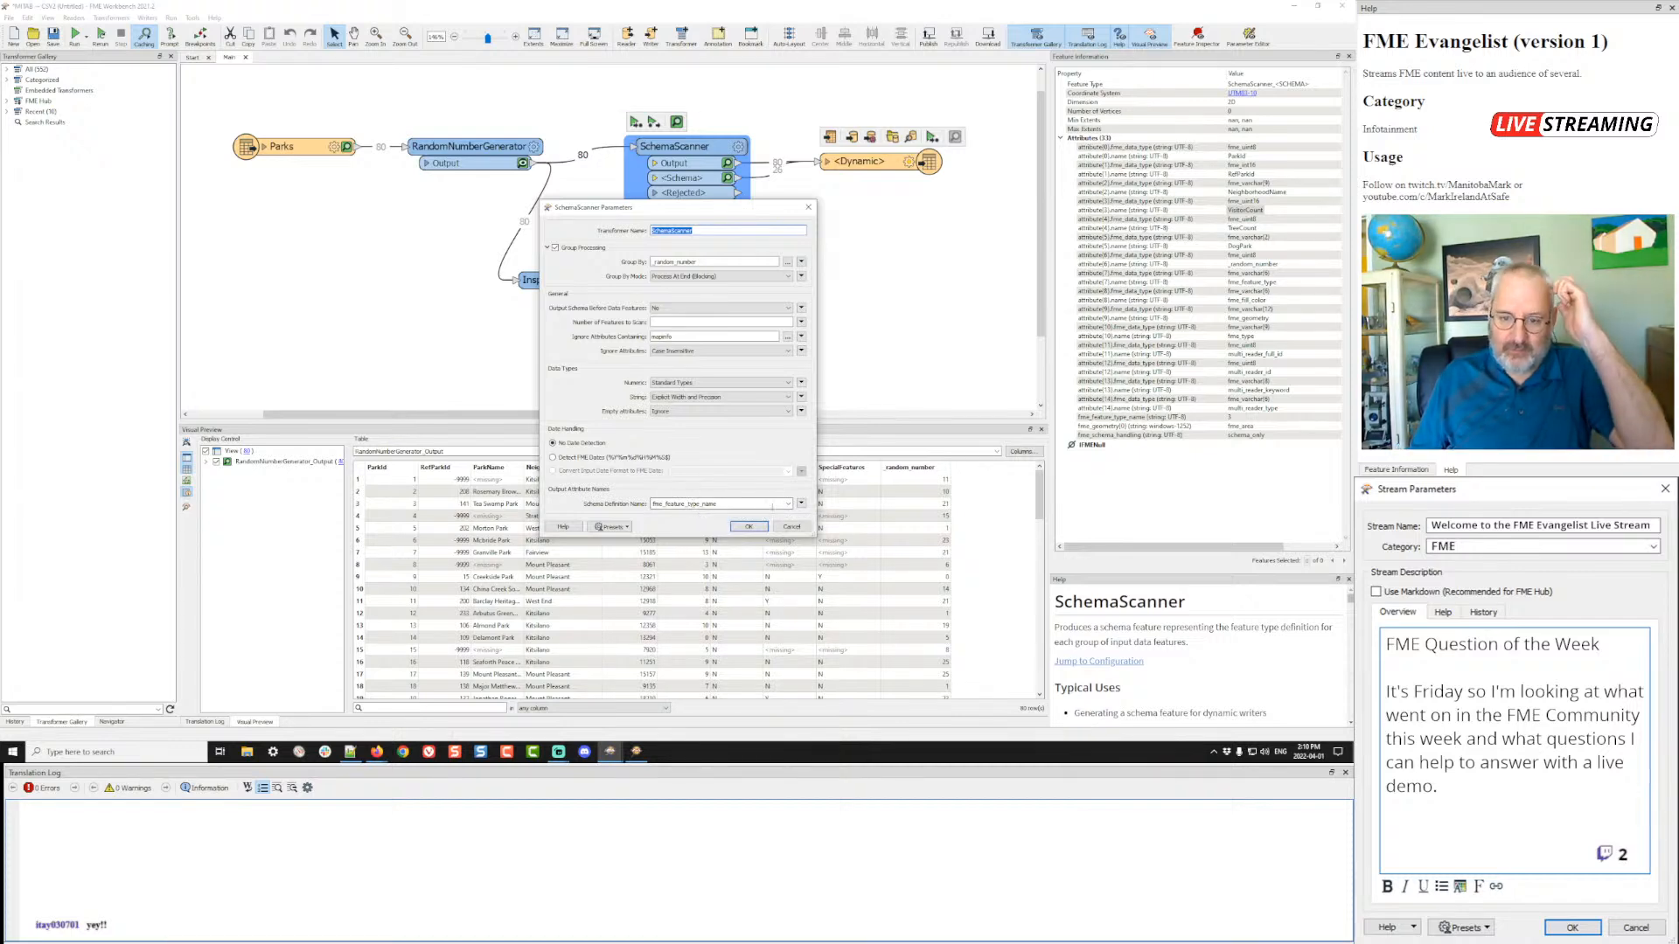
pyautogui.click(749, 526)
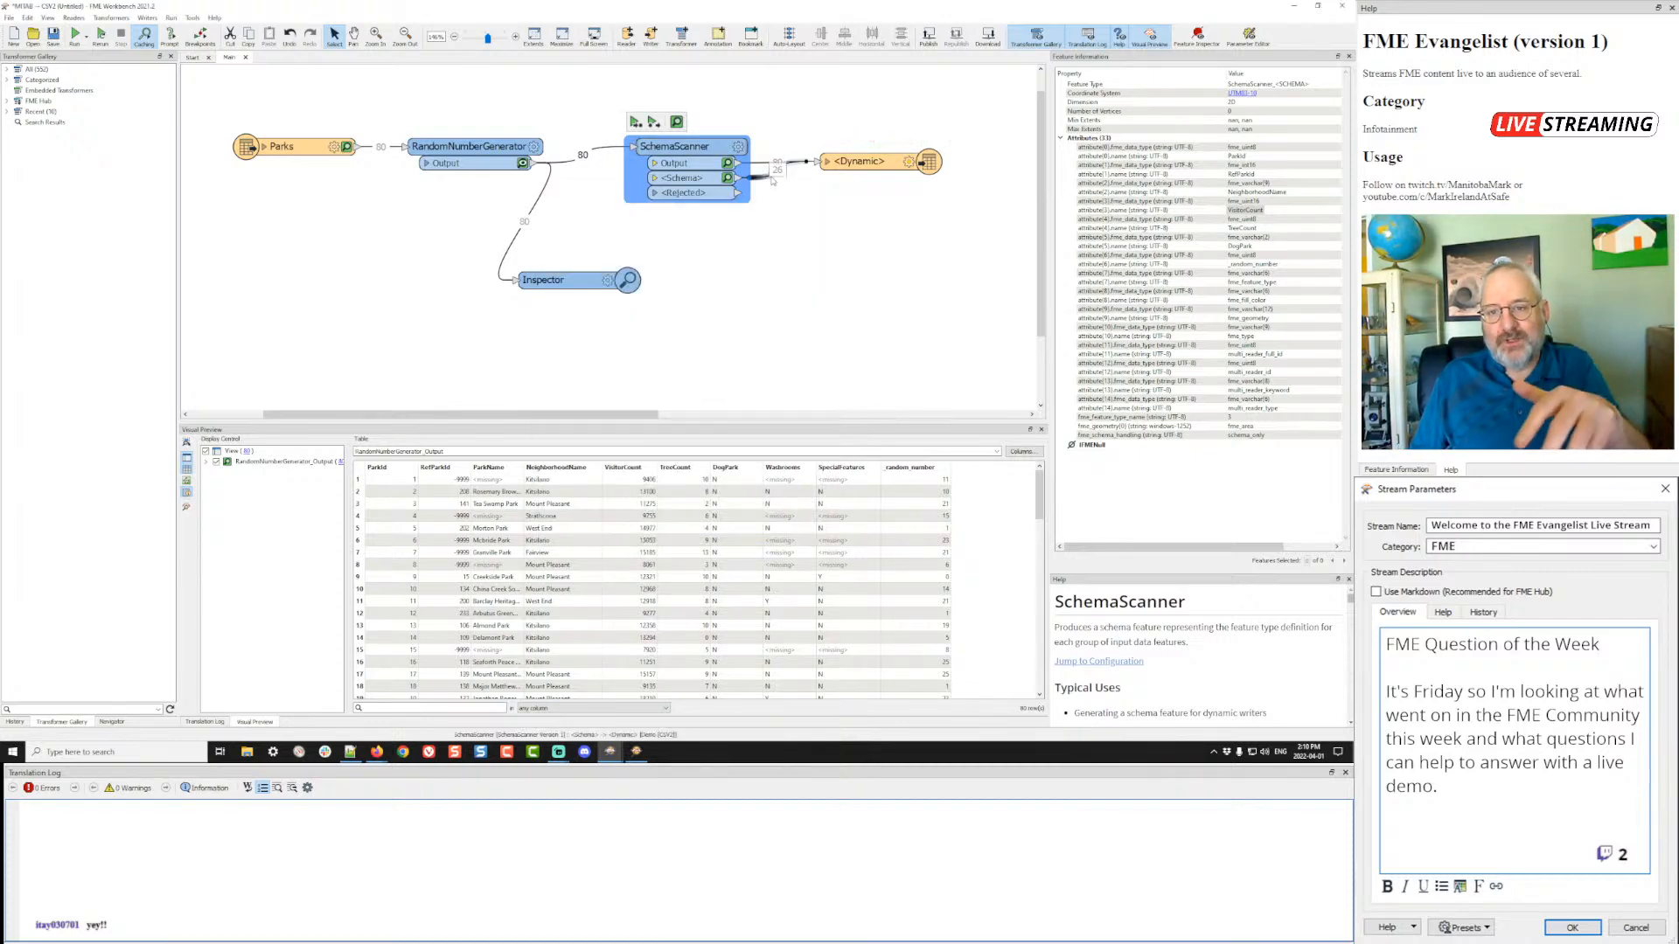
pyautogui.moveTo(791, 164)
pyautogui.mouseDown()
pyautogui.moveTo(792, 200)
pyautogui.moveTo(750, 178)
pyautogui.moveTo(818, 163)
pyautogui.mouseUp()
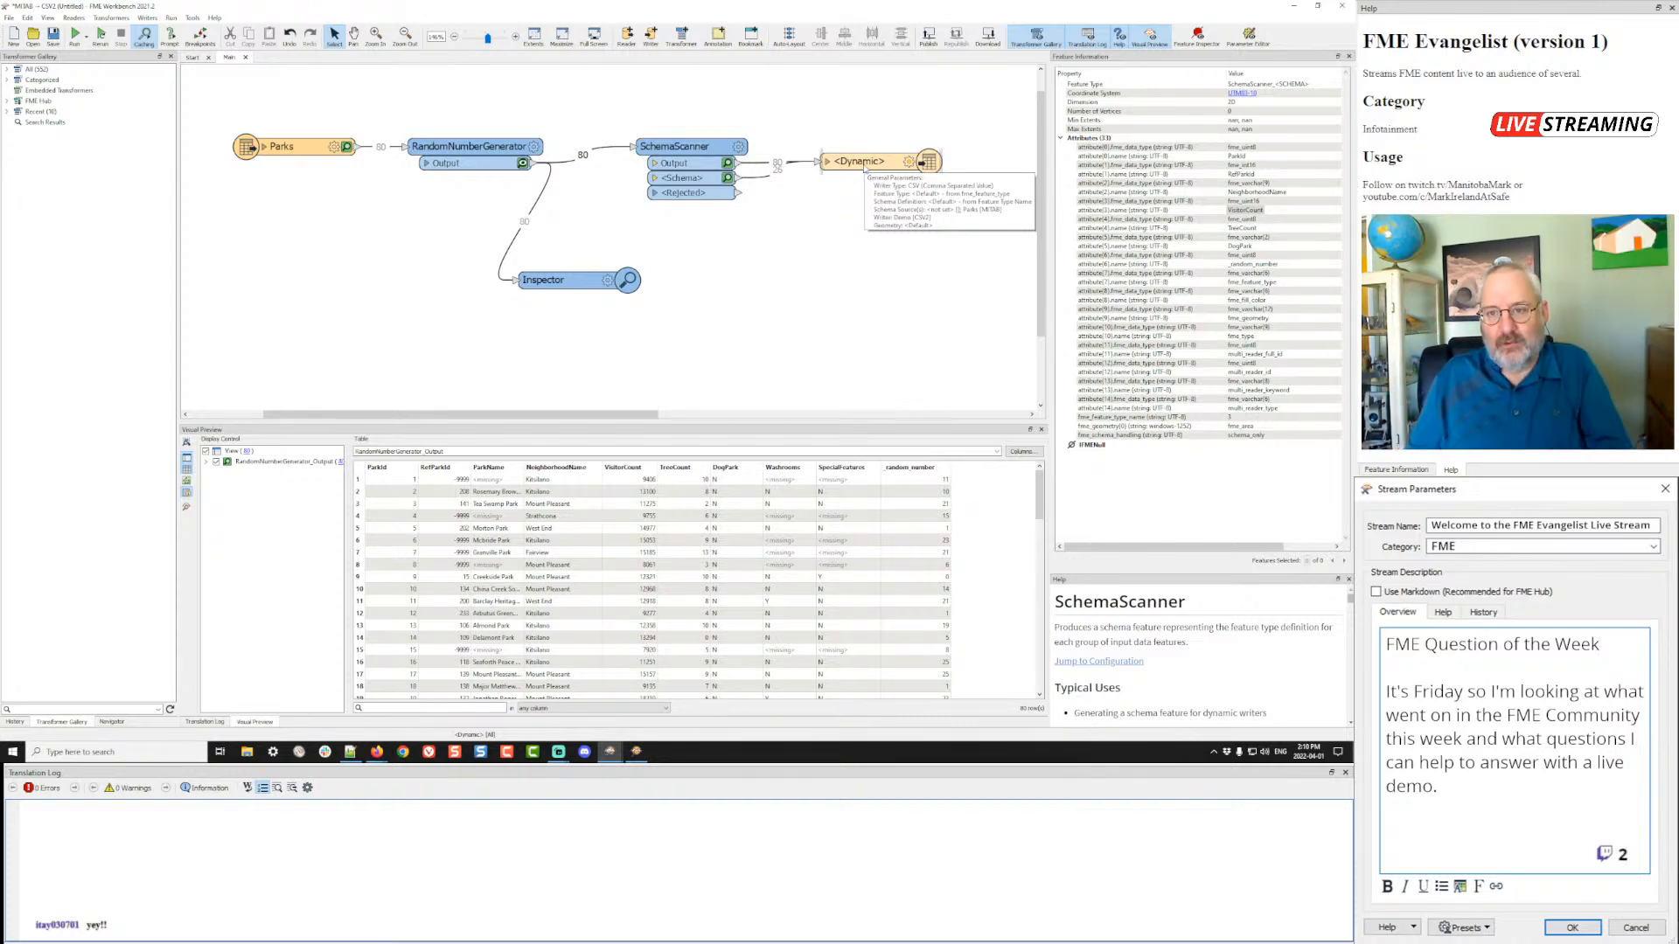
# - Remove Parks [MITAB] from the <Dynamic> writer's schema sources, keeping only Schema From Schema Feature
pyautogui.doubleClick(920, 163)
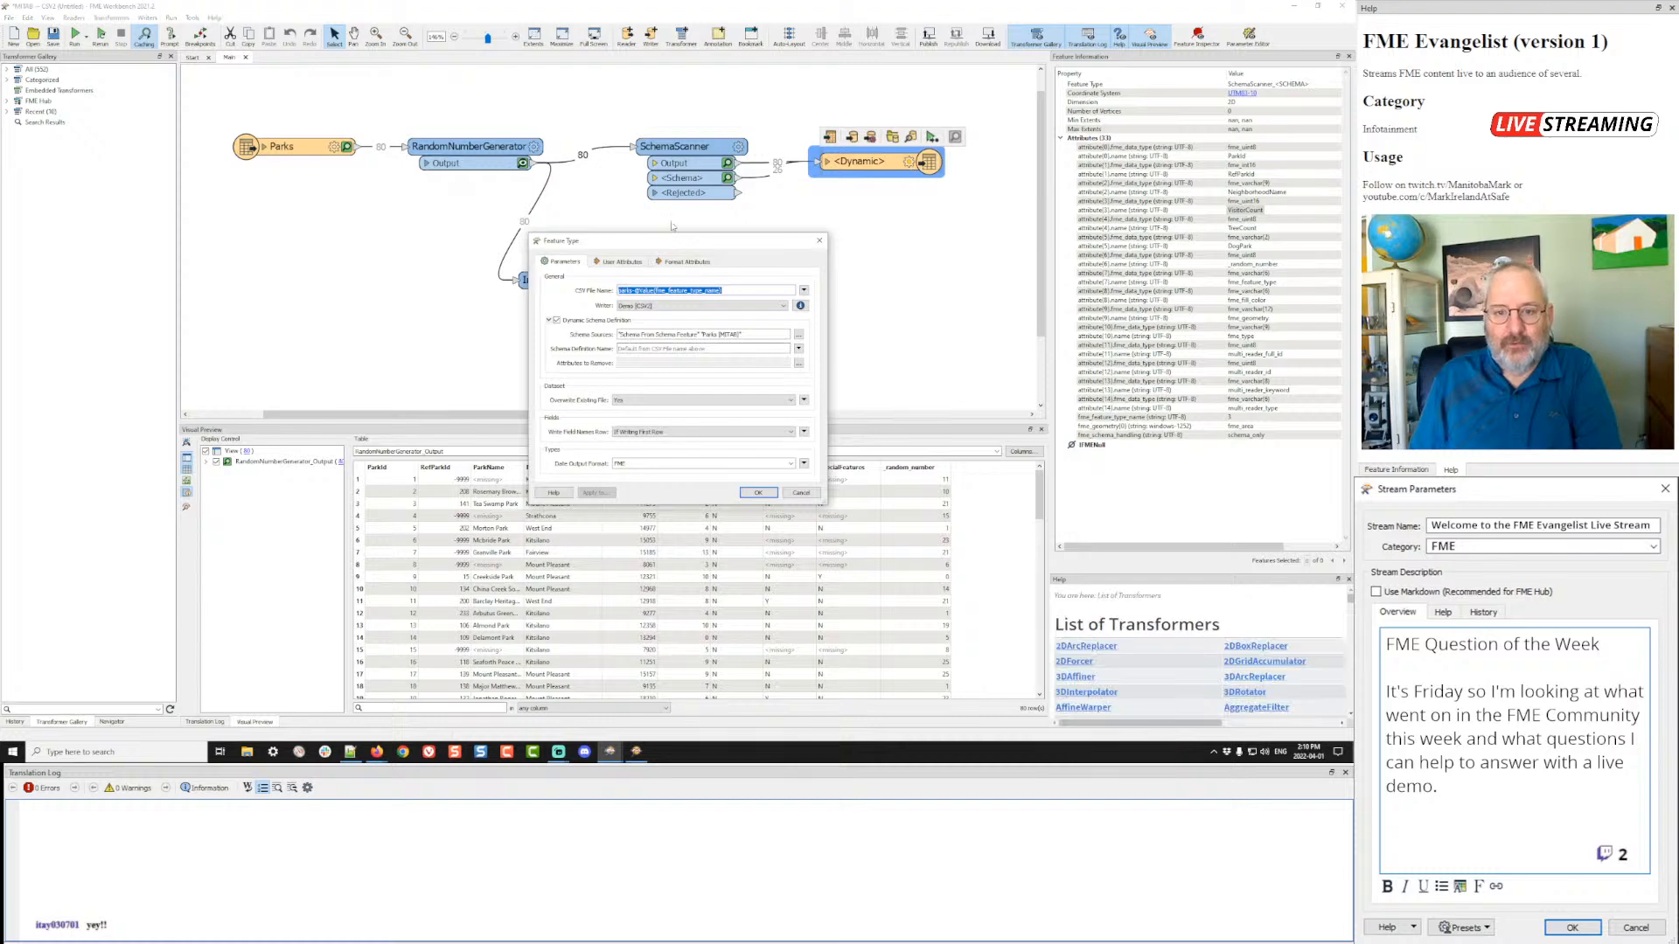
pyautogui.click(798, 335)
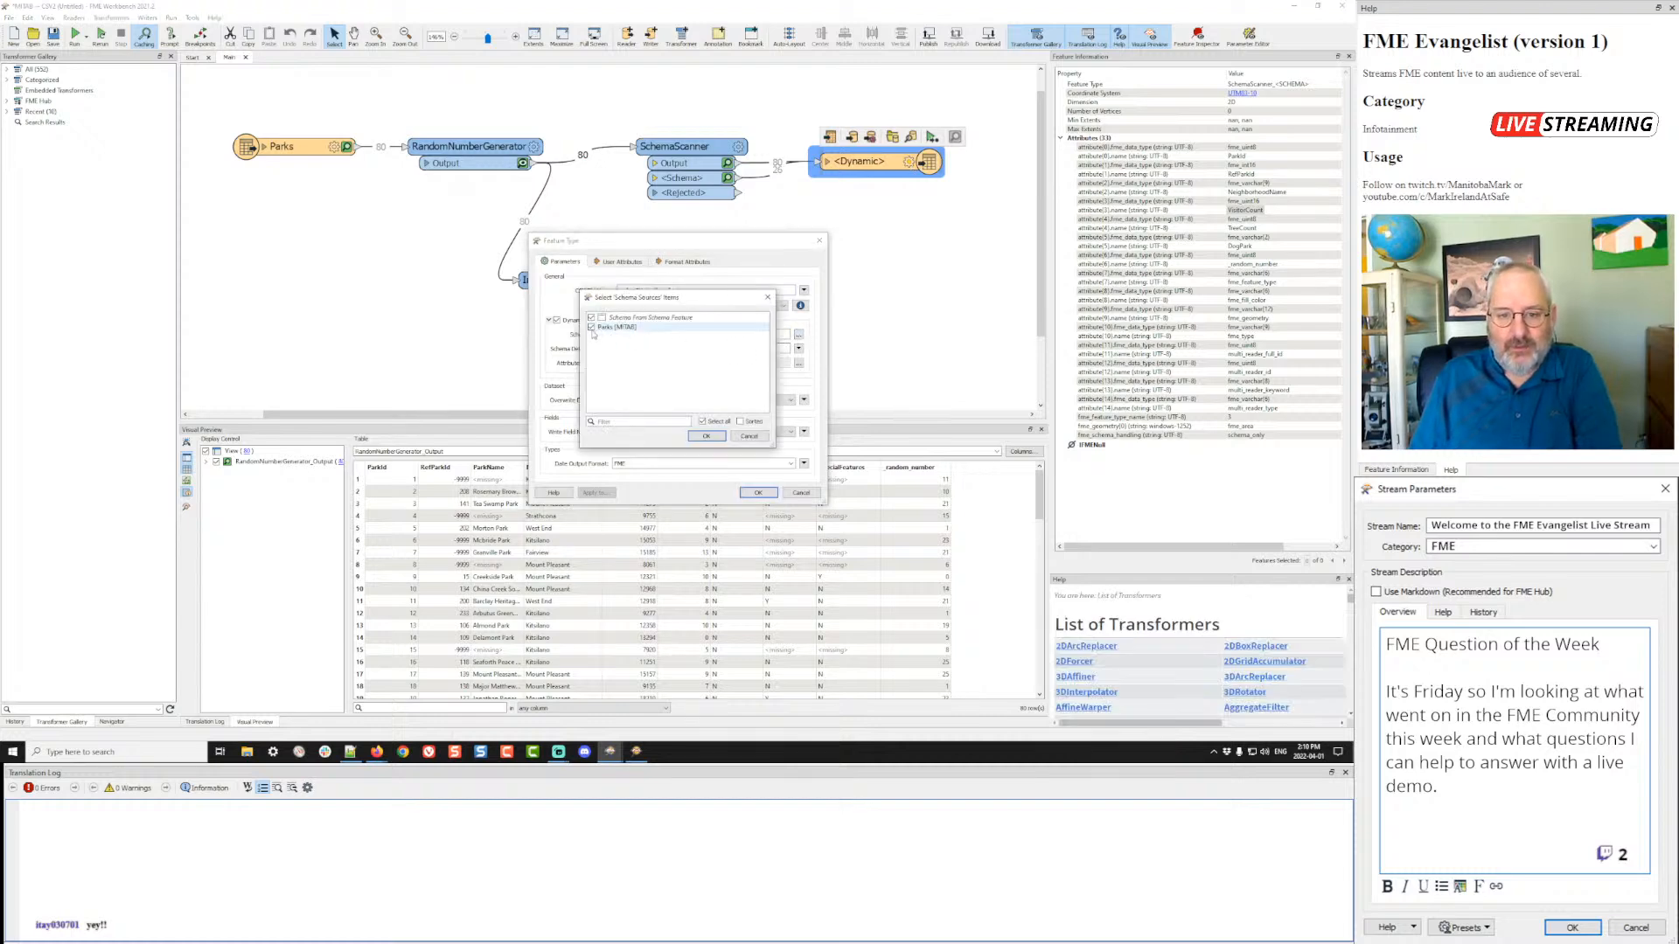
pyautogui.click(592, 328)
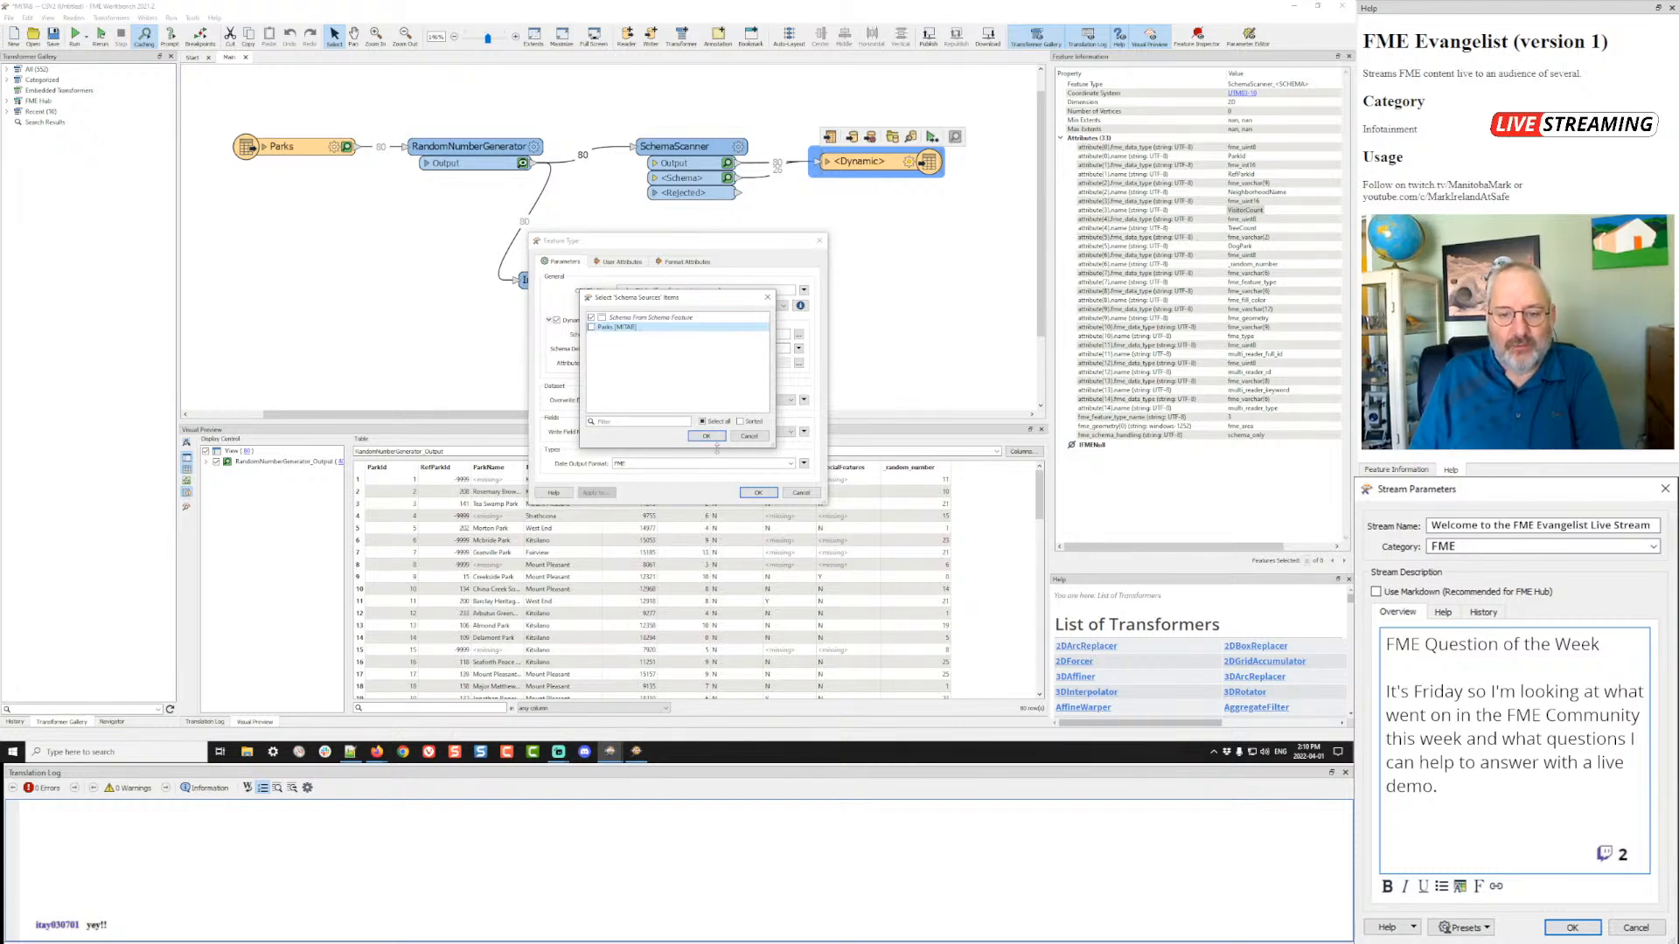
pyautogui.click(707, 436)
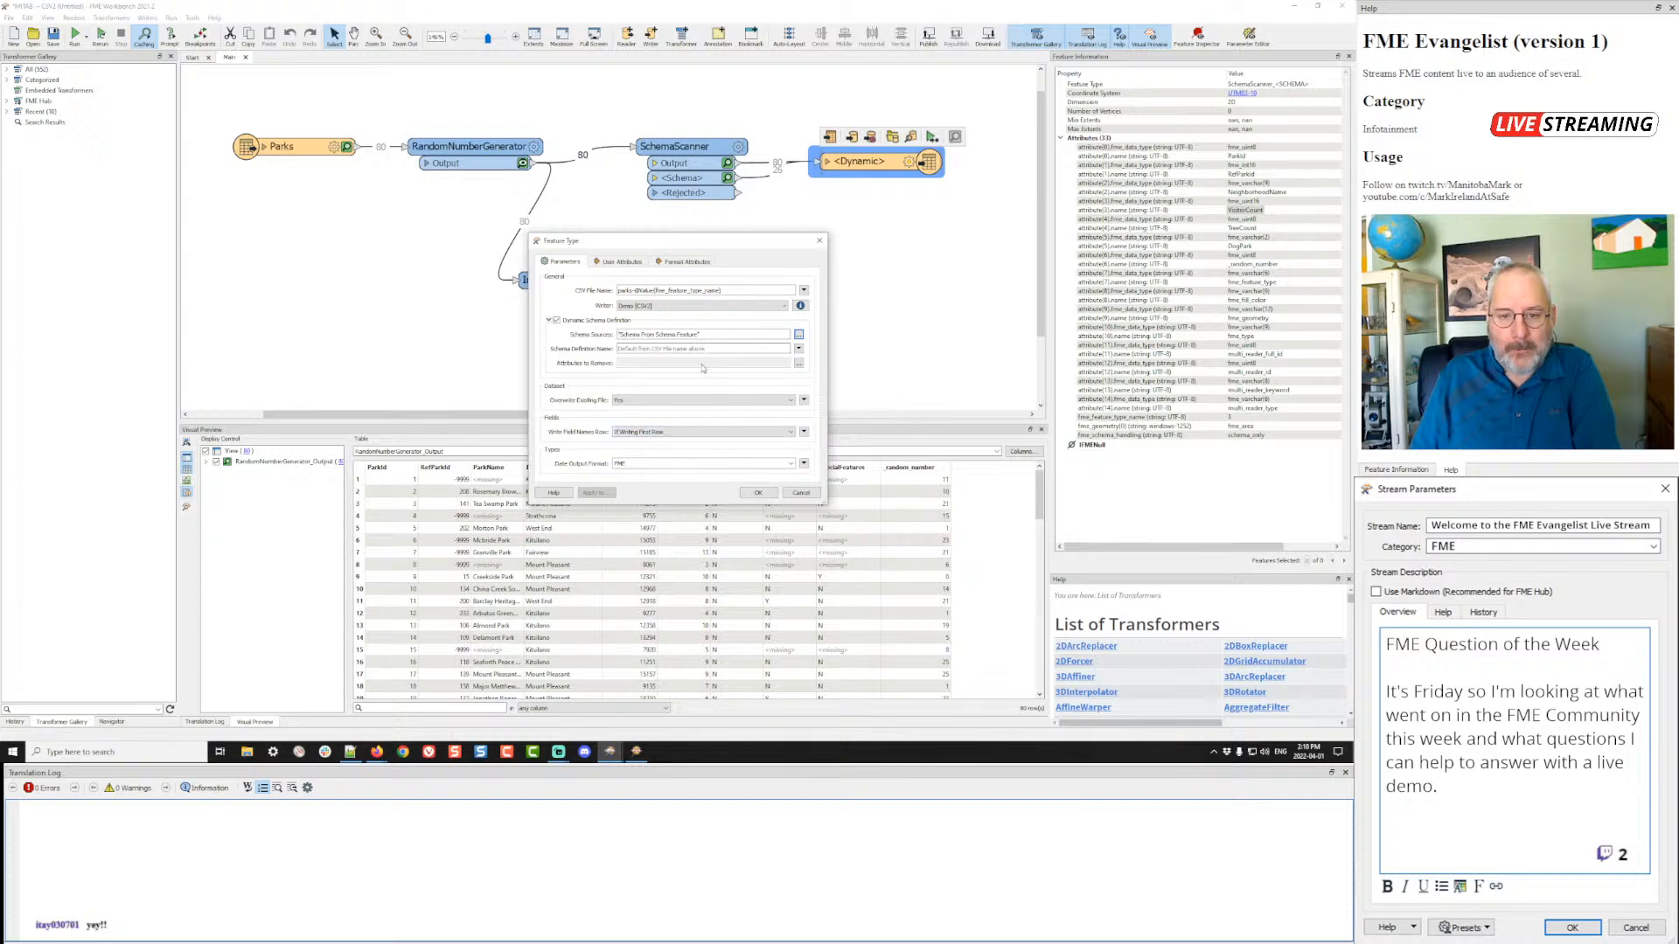
# - Set the <Dynamic> writer's schema definition name to the fme_feature_type_name attribute value and apply the feature type changes
pyautogui.click(799, 348)
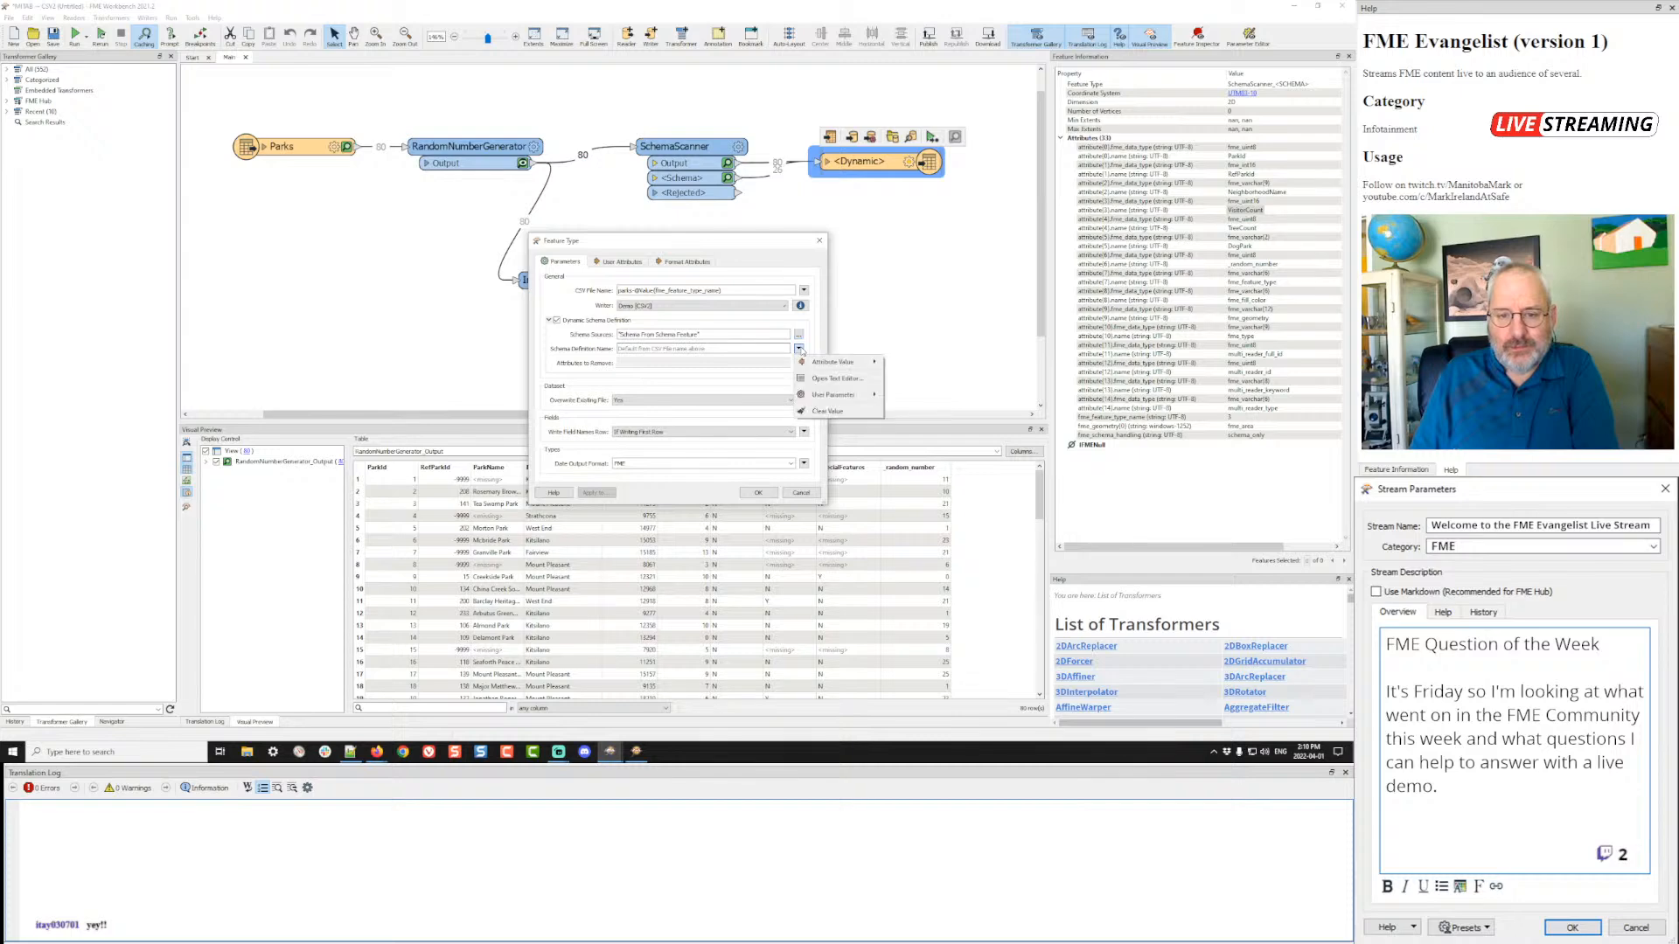
pyautogui.moveTo(840, 362)
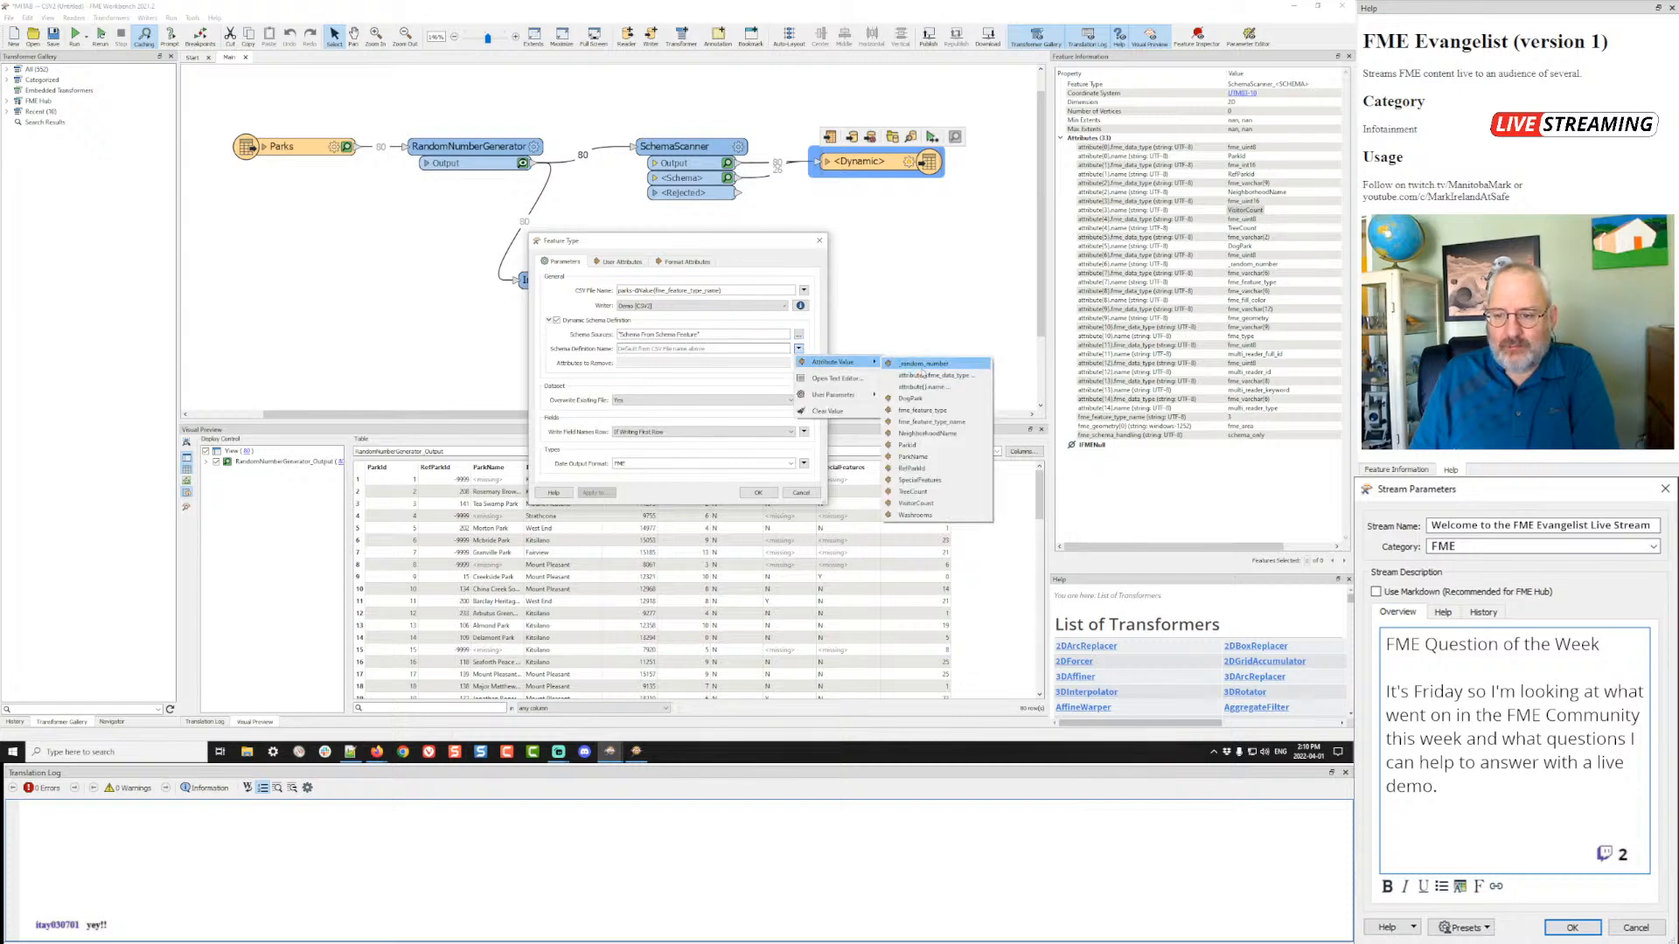
pyautogui.click(931, 423)
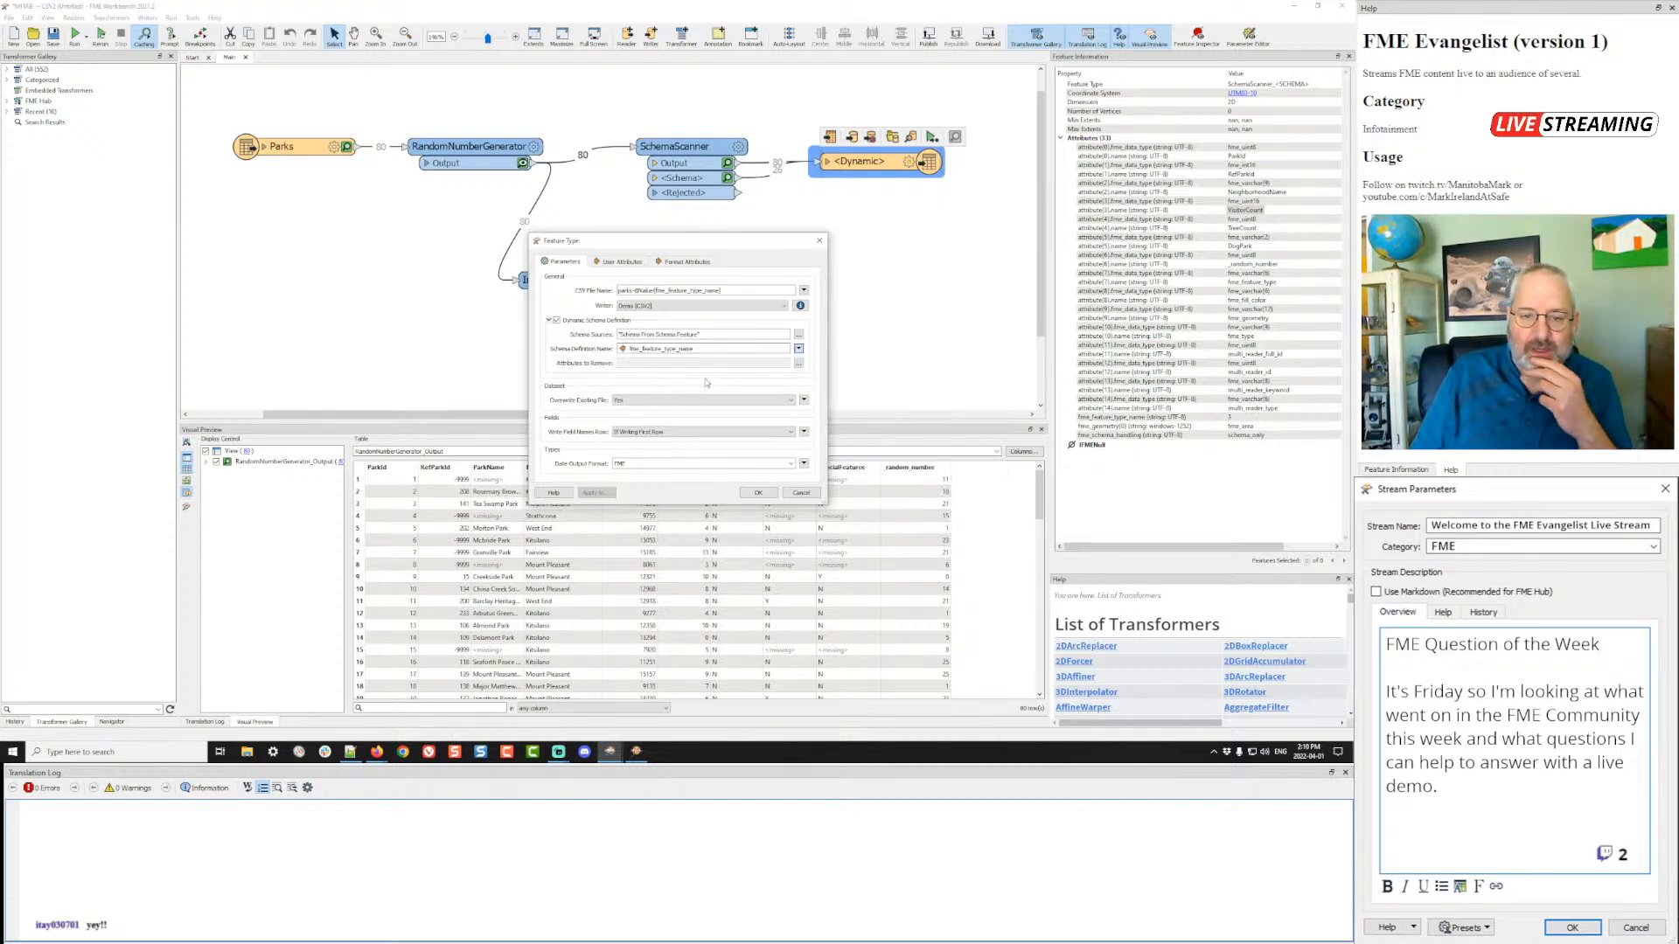
pyautogui.click(756, 493)
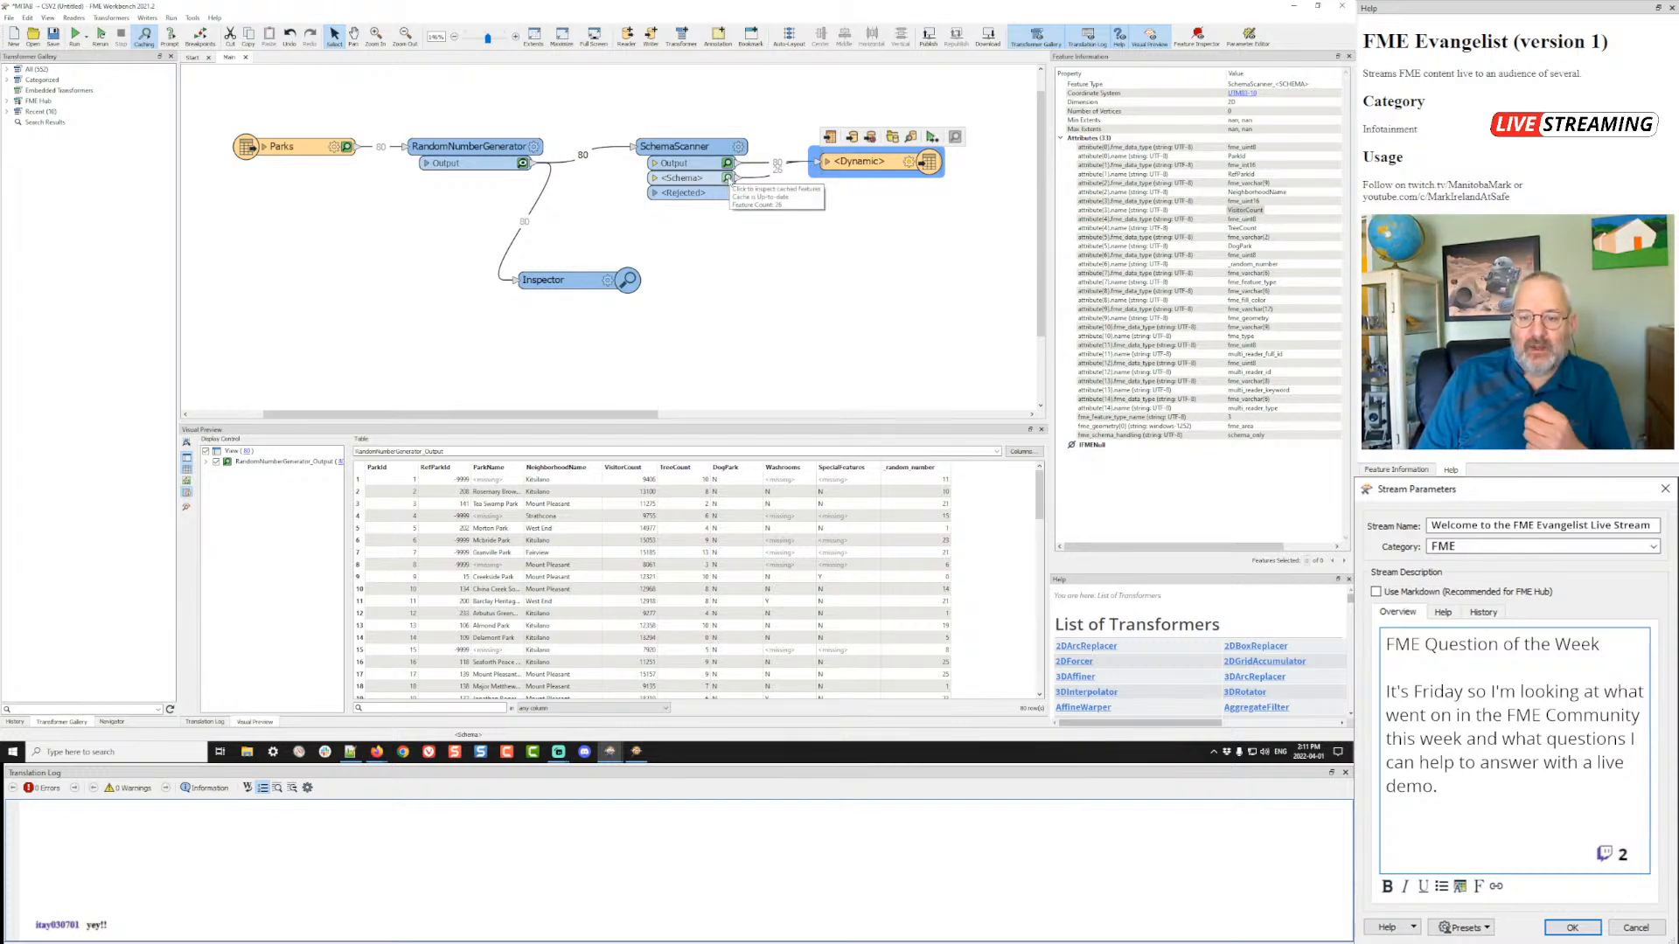
# - Check the third record of the SchemaScanner's cached <Schema> output, then run the workspace up to the <Dynamic> writer
pyautogui.click(727, 177)
pyautogui.click(399, 506)
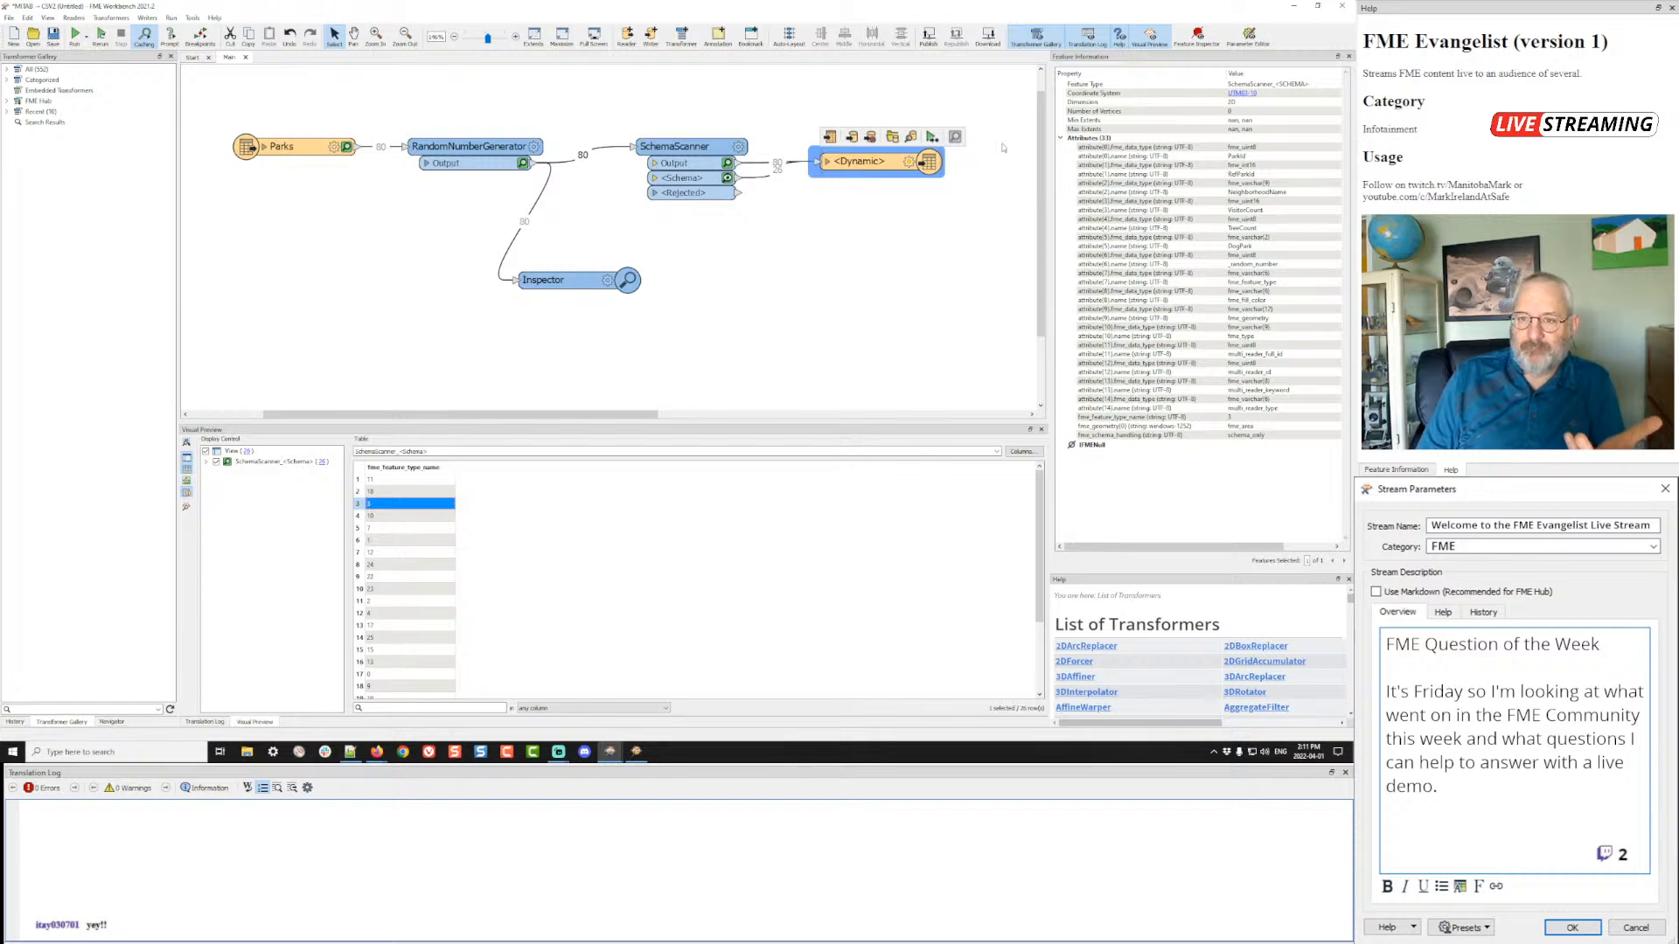
pyautogui.click(932, 138)
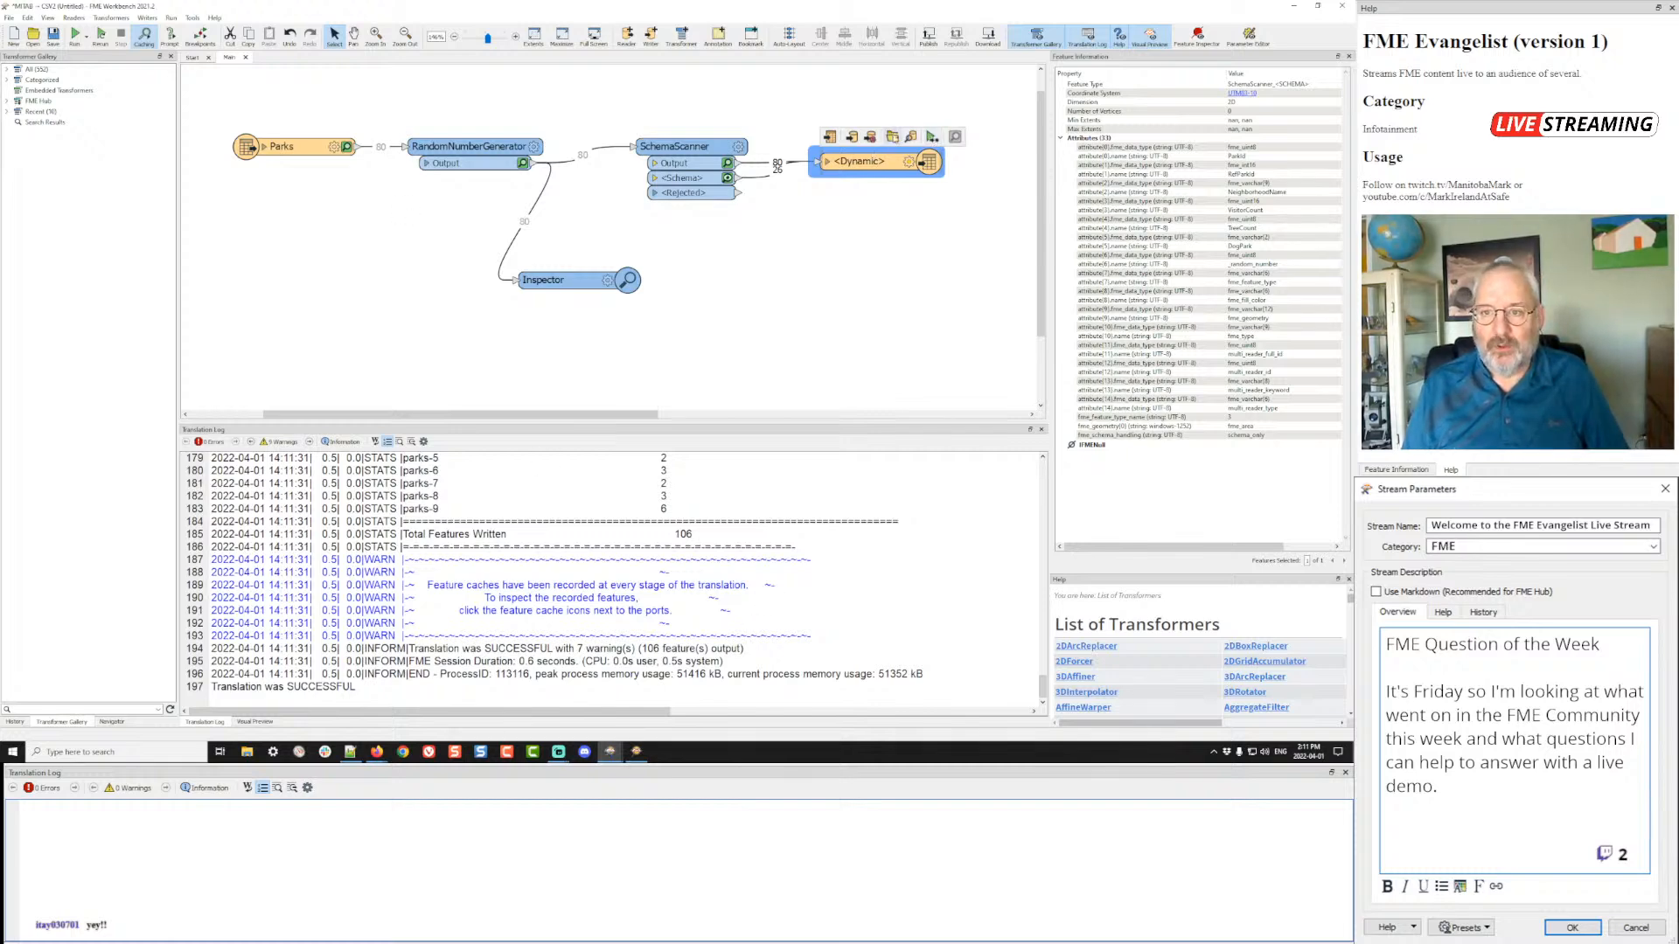
# - Open the writer's output folder and examine the column header row of parks-3.csv in Notepad++, then return to the workspace
pyautogui.click(892, 137)
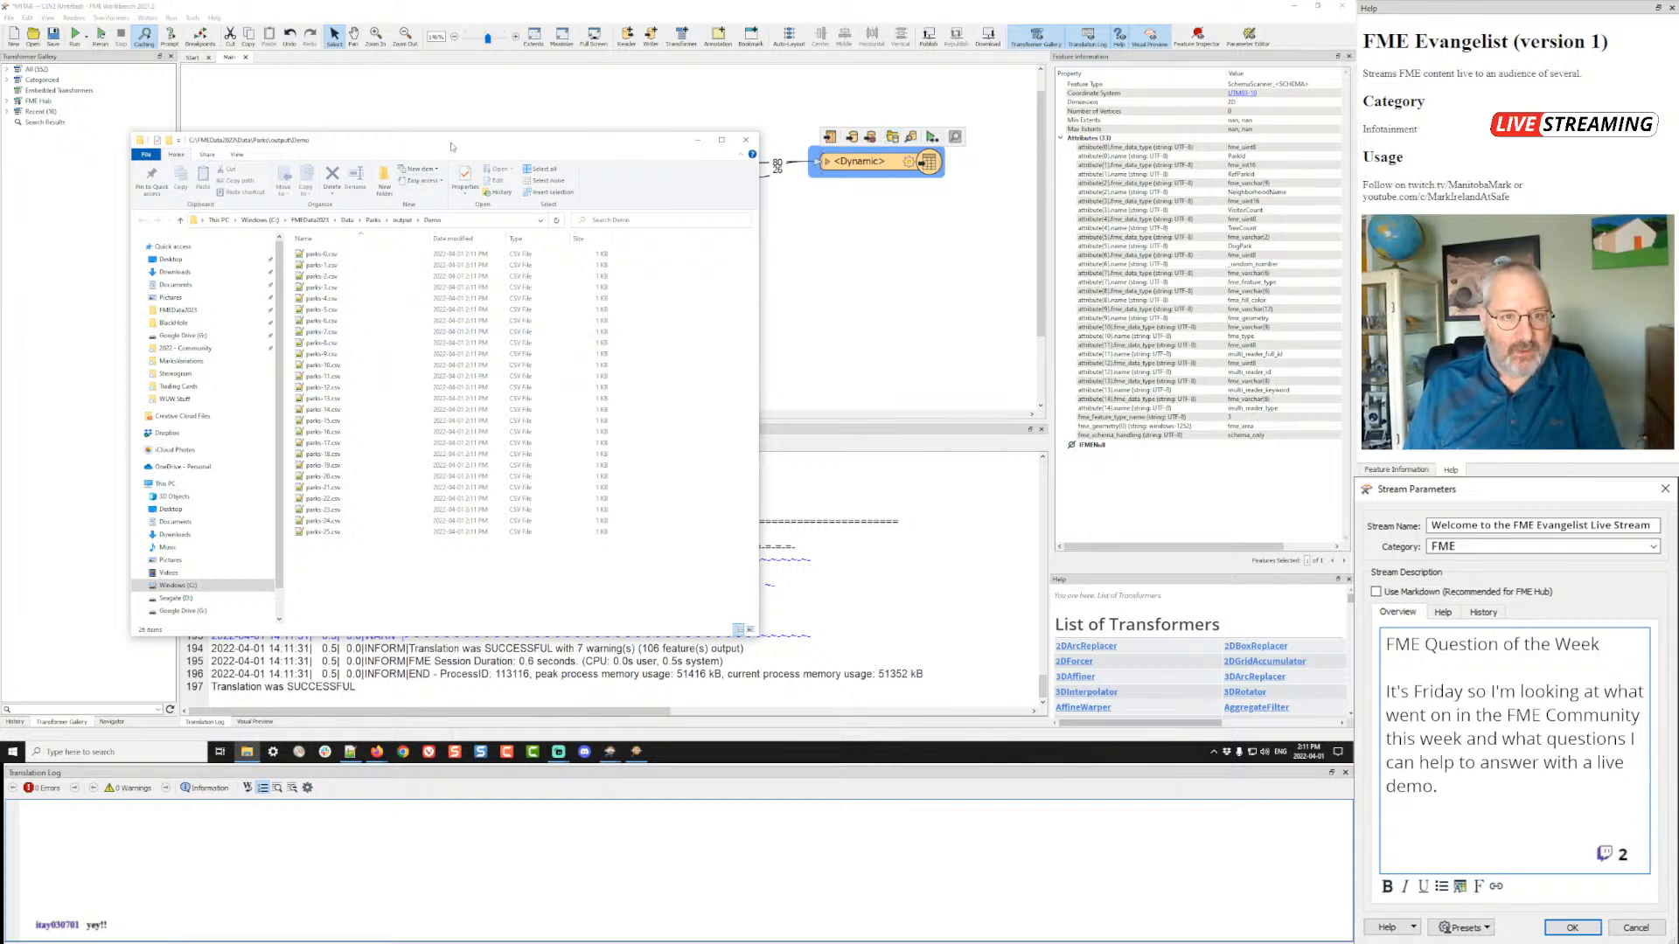
pyautogui.moveTo(453, 142); pyautogui.dragTo(898, 116)
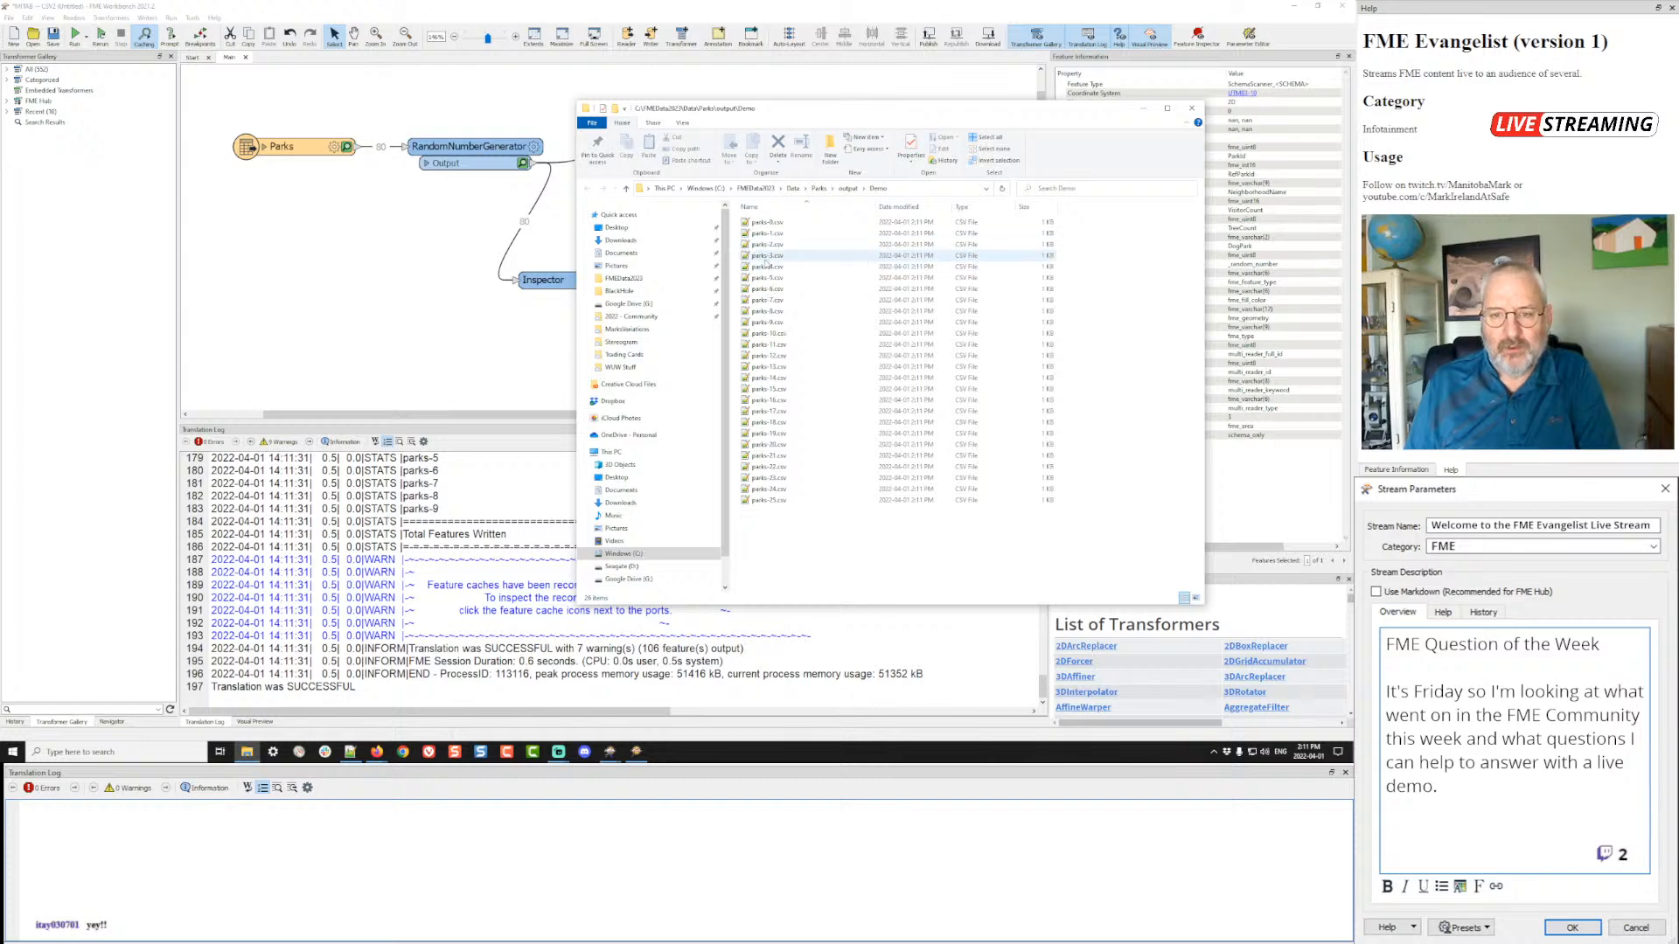
pyautogui.click(766, 255)
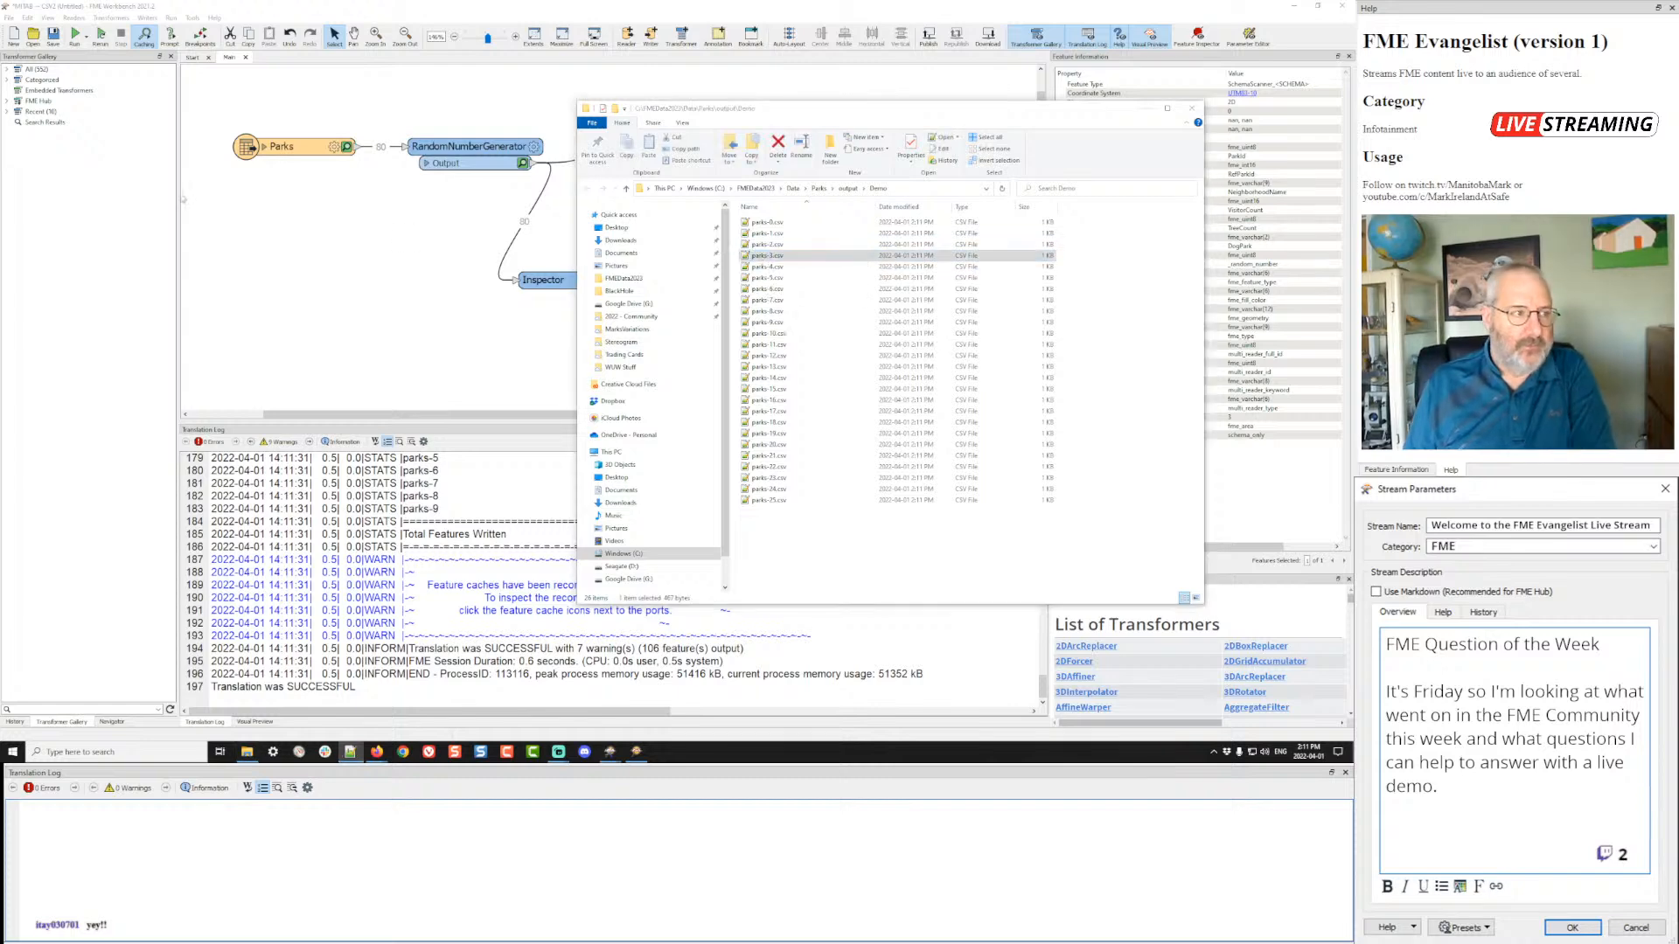
pyautogui.moveTo(0, 207); pyautogui.dragTo(801, 138)
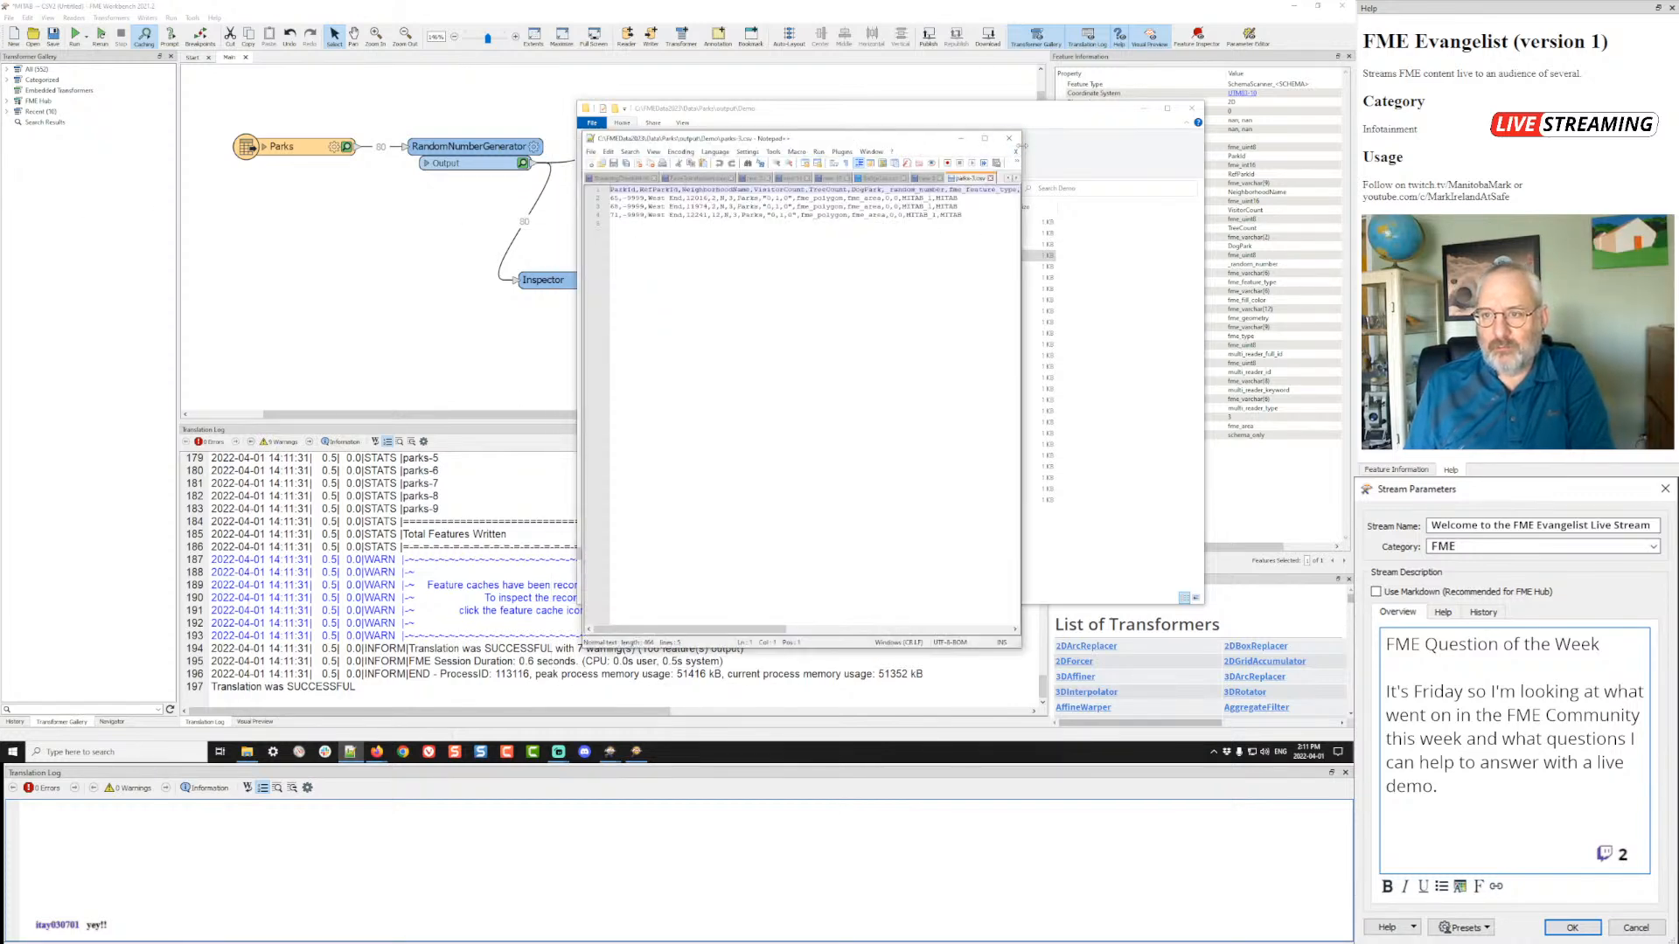
pyautogui.moveTo(1021, 149); pyautogui.dragTo(1177, 137)
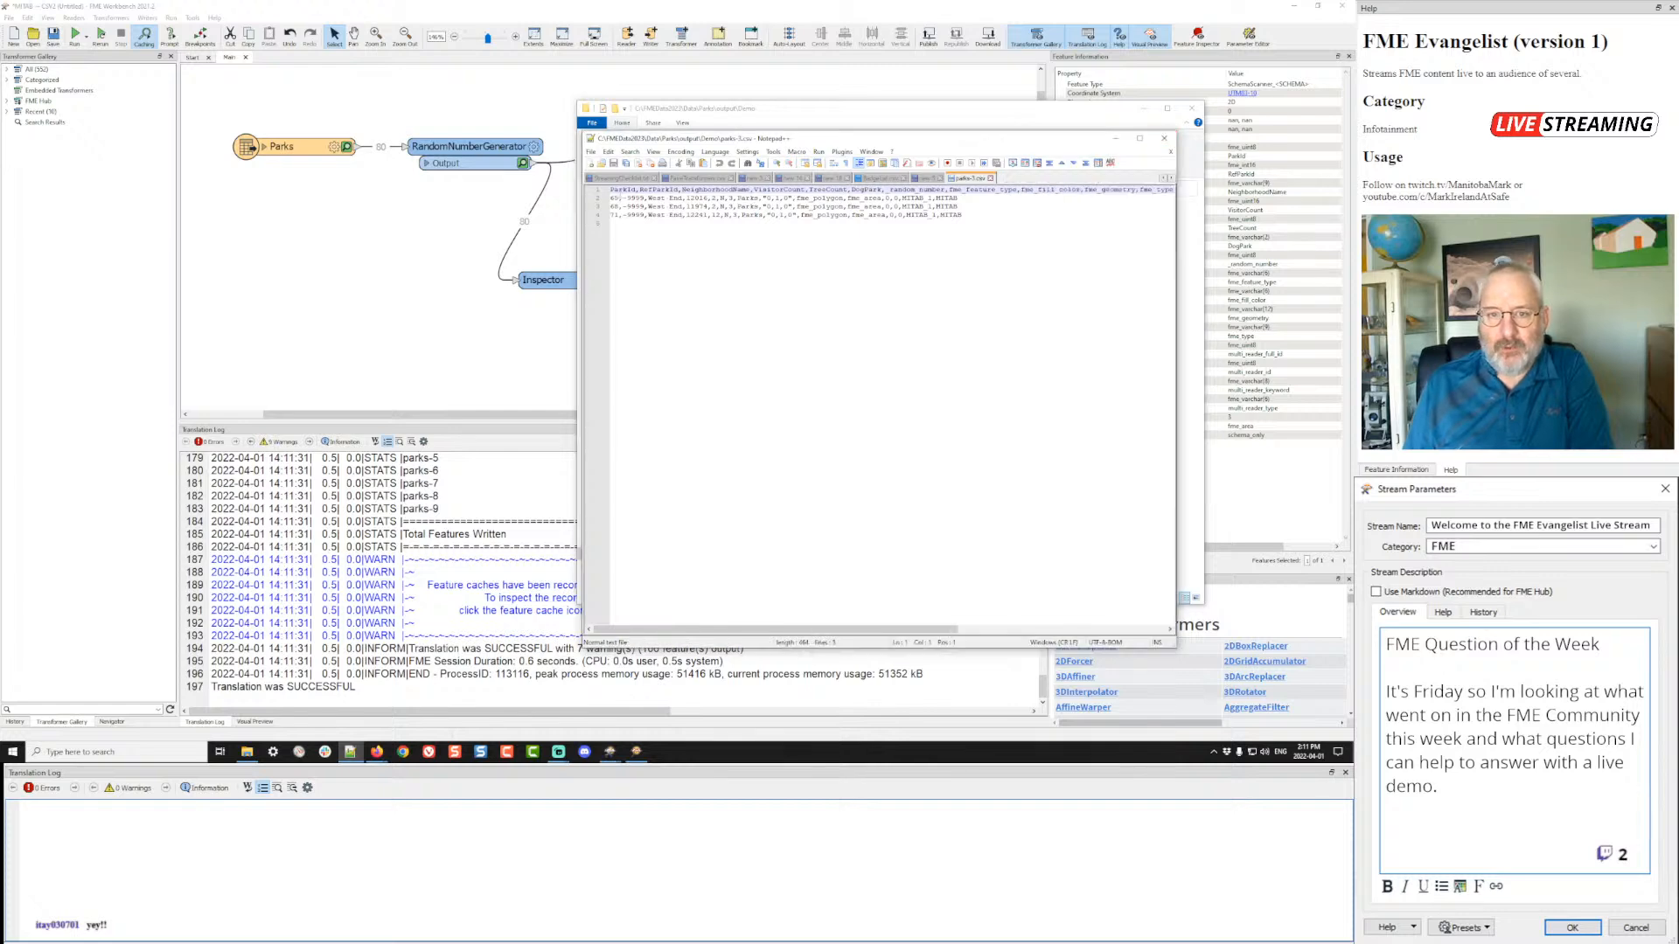
pyautogui.moveTo(610, 190); pyautogui.dragTo(1206, 191)
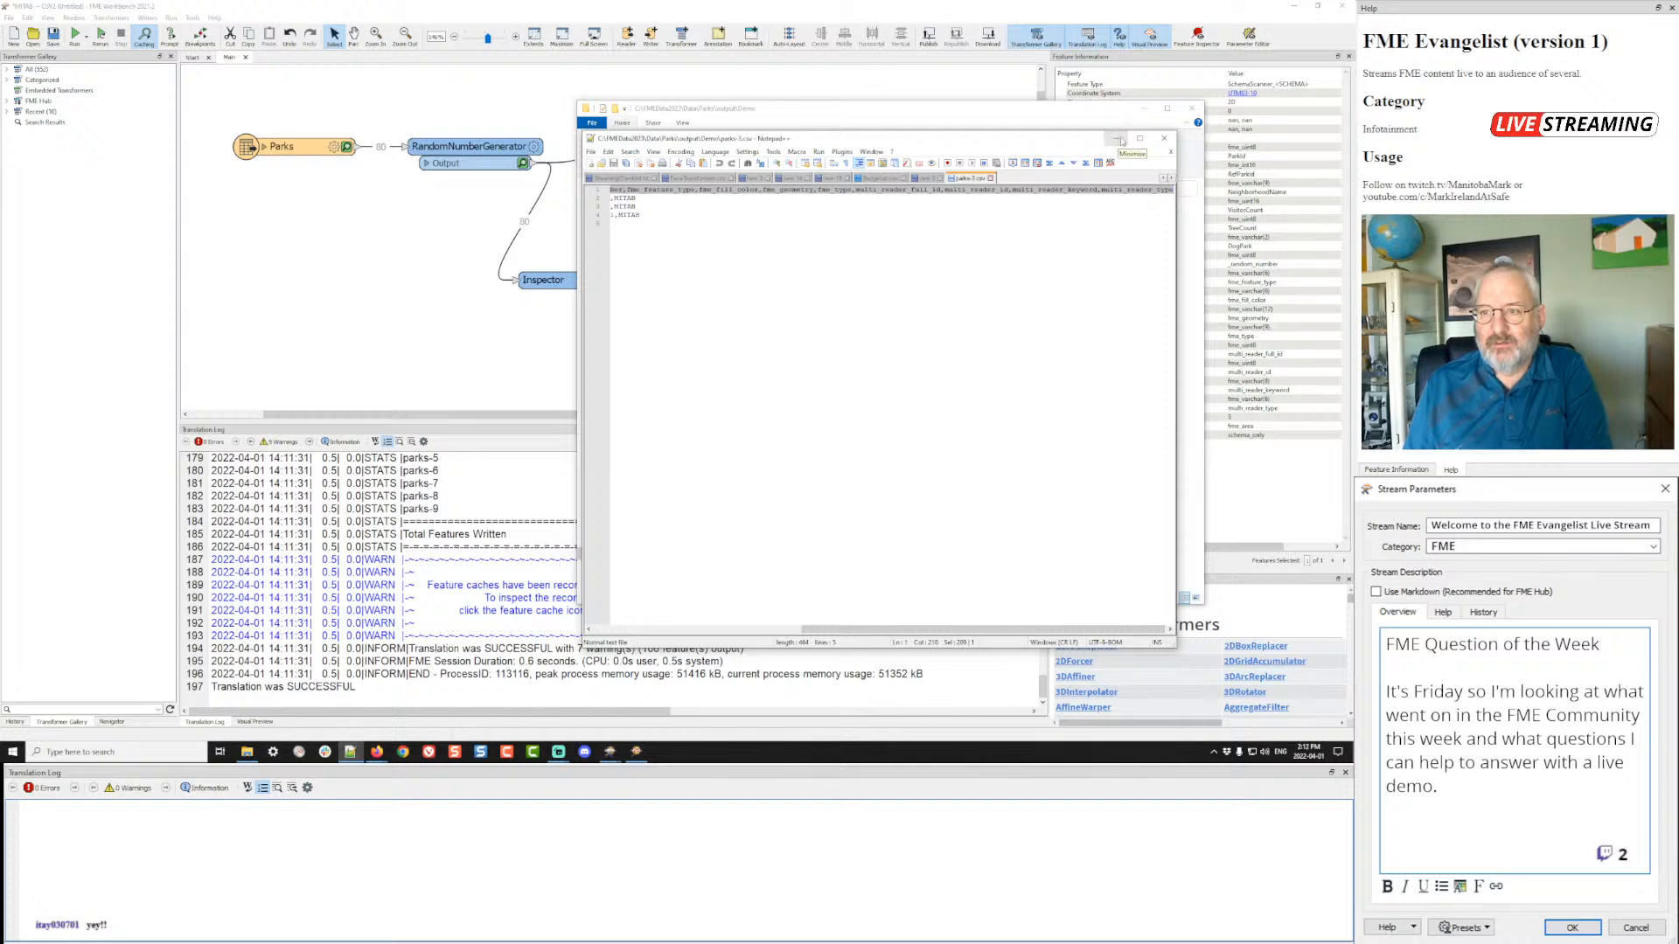
pyautogui.click(808, 76)
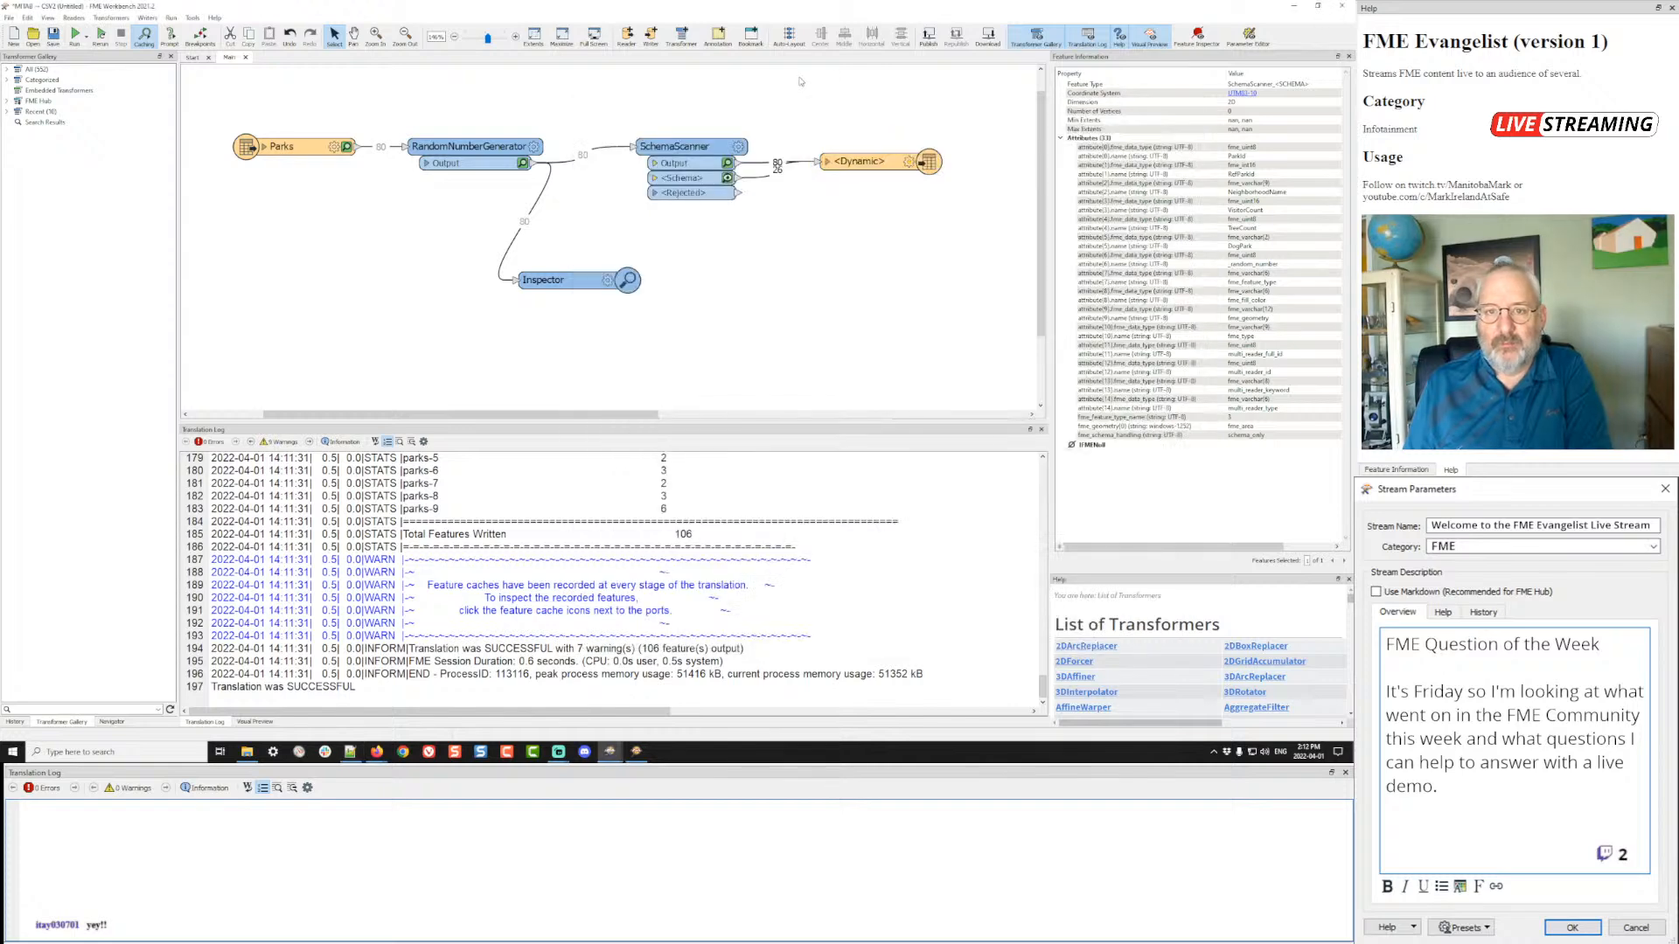
# - Append |fme to the SchemaScanner's regular expression for ignored attributes and set the ignore matching to Case Insensitive
pyautogui.click(739, 146)
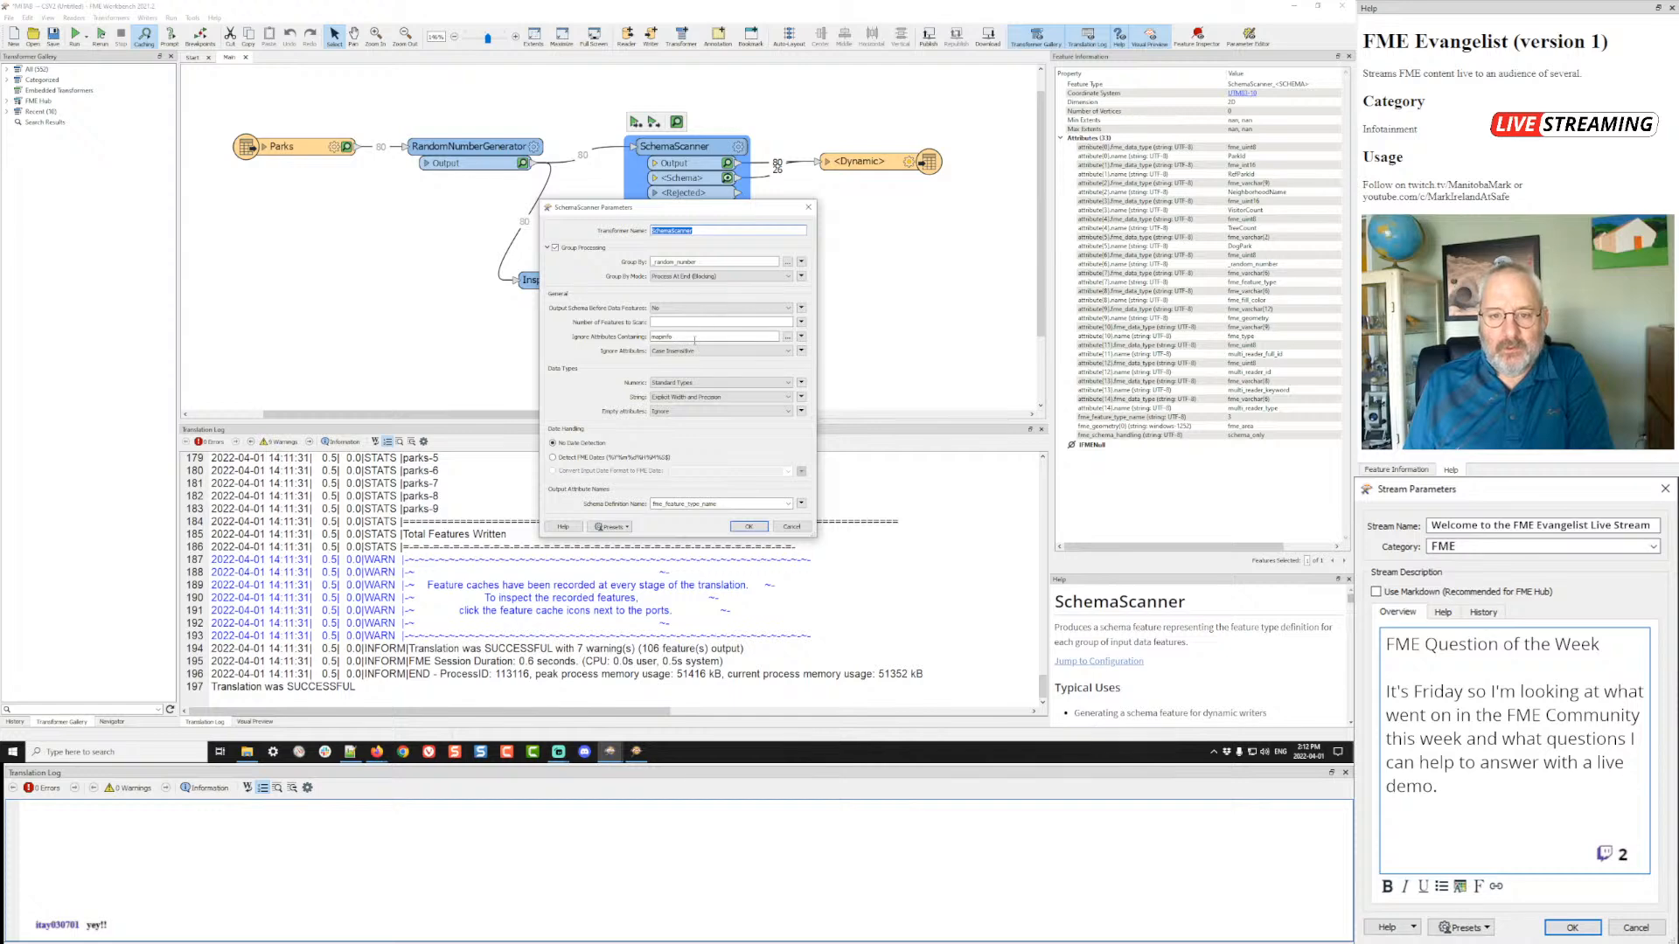
pyautogui.click(786, 336)
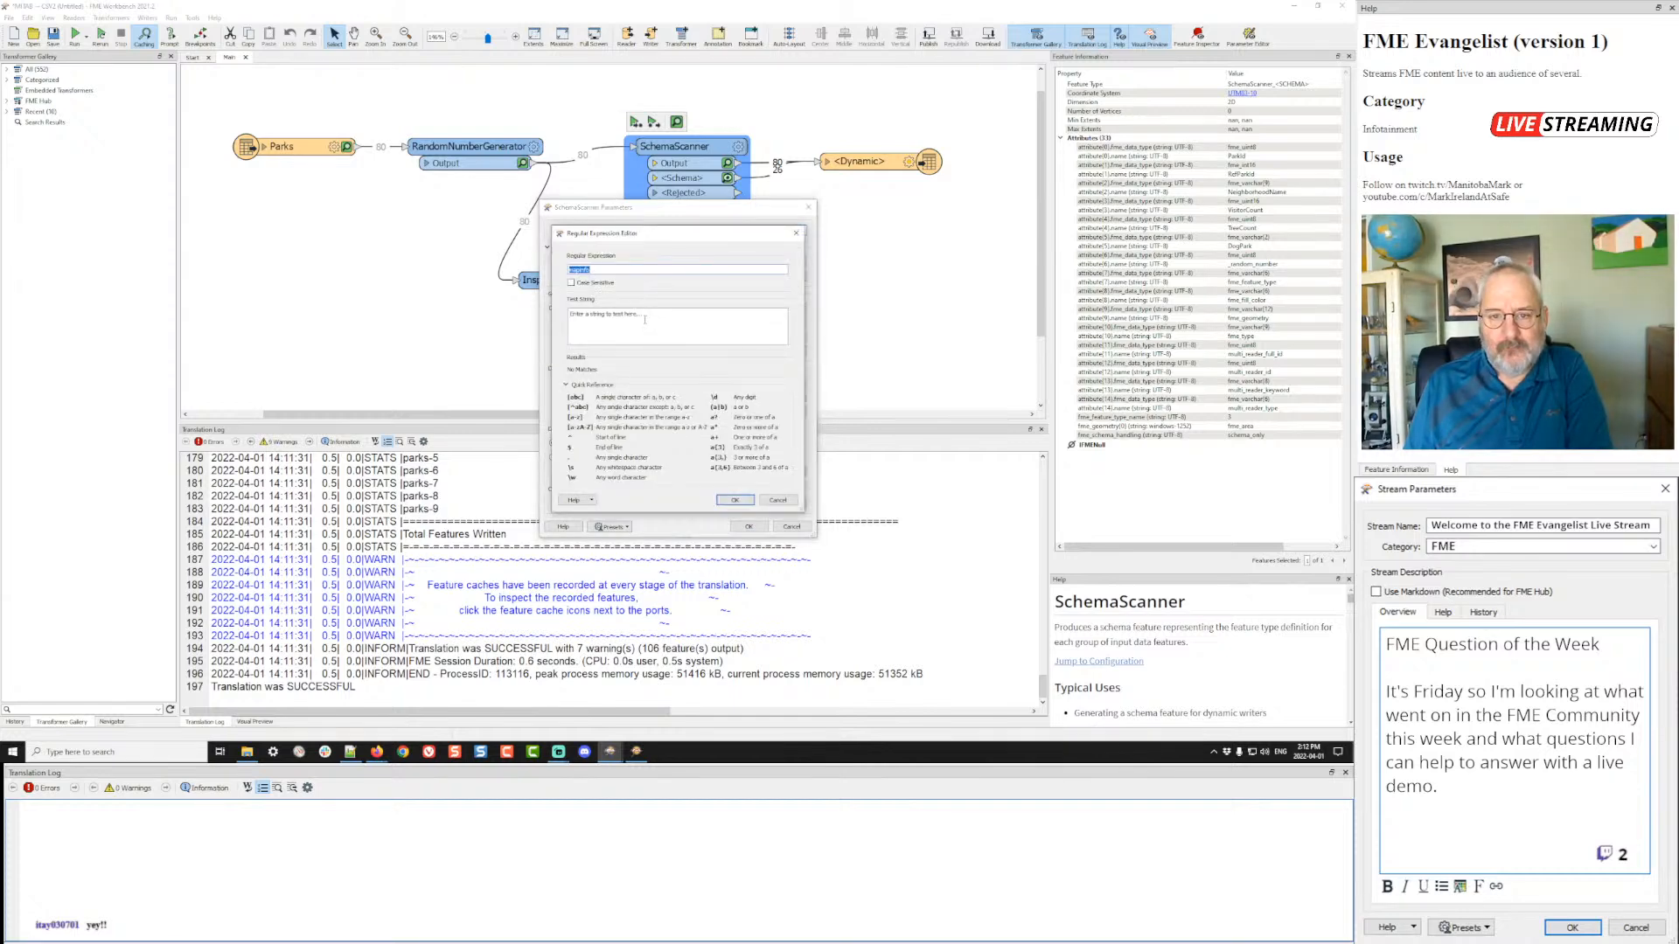
pyautogui.click(634, 269)
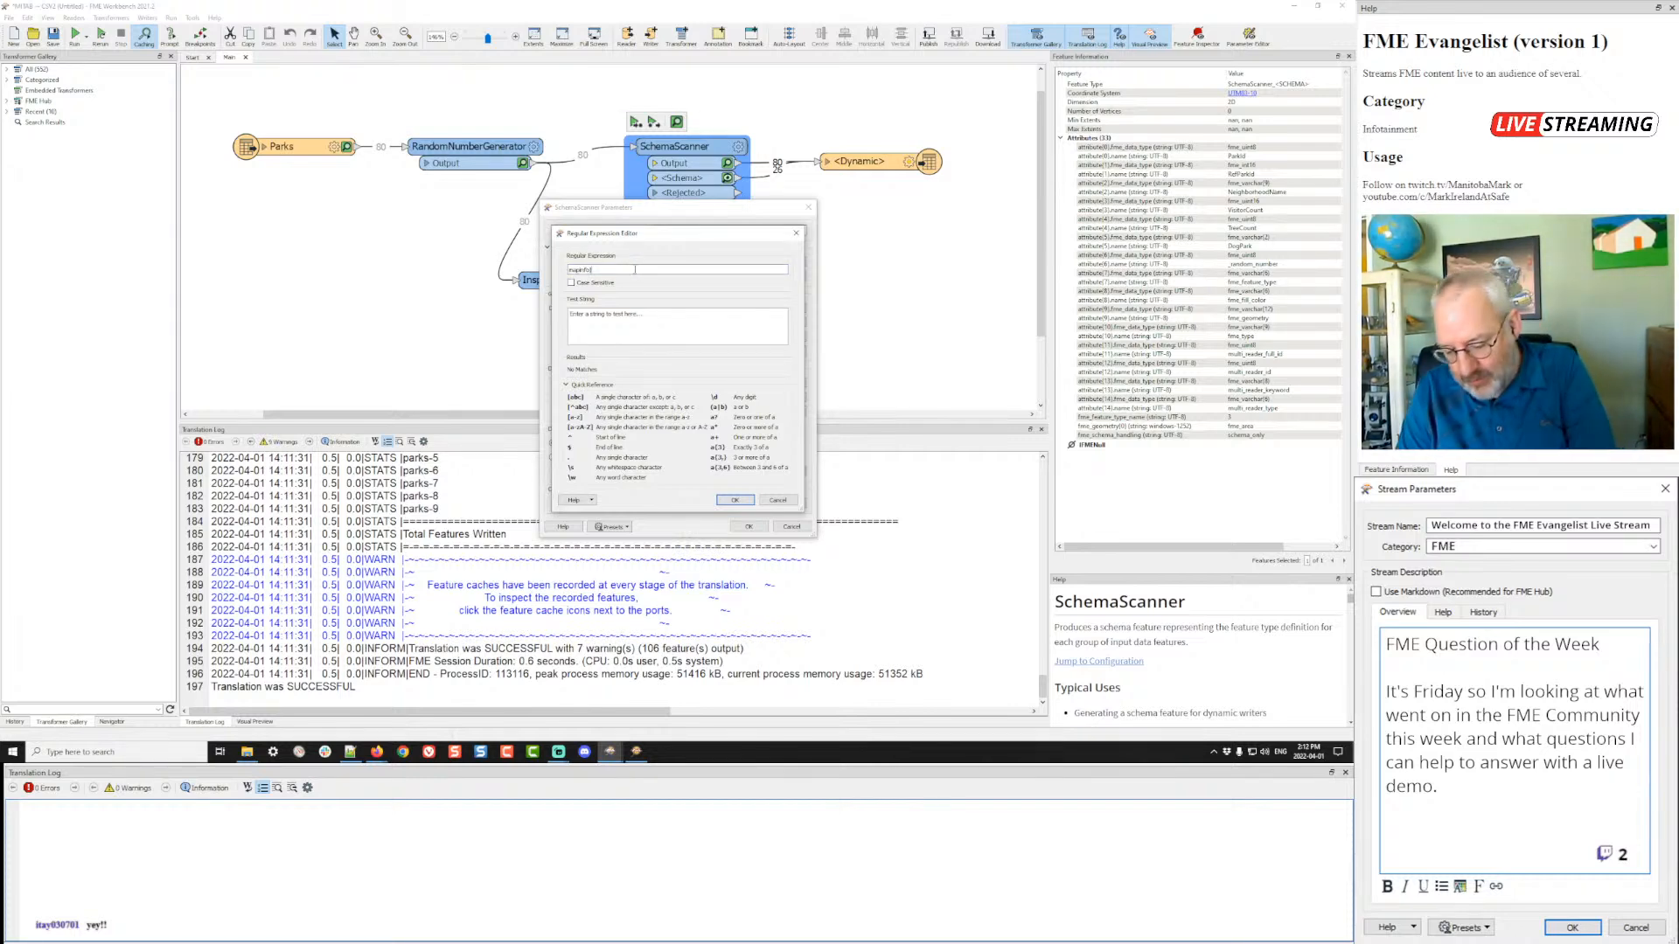
pyautogui.write('|fme')
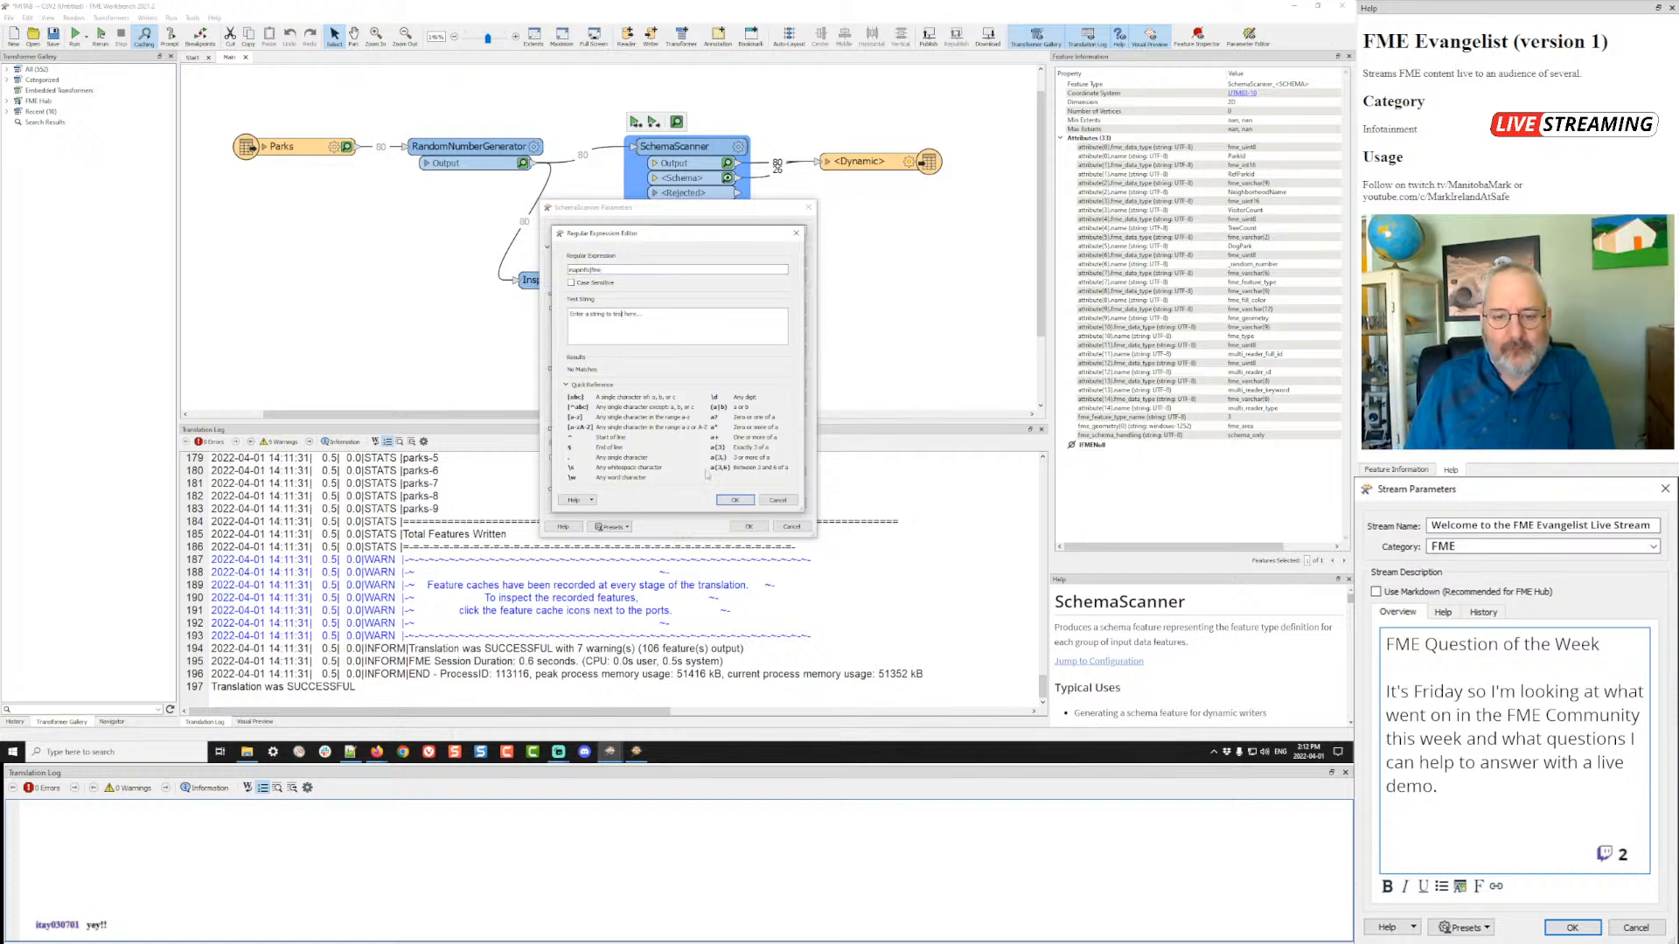
pyautogui.click(733, 501)
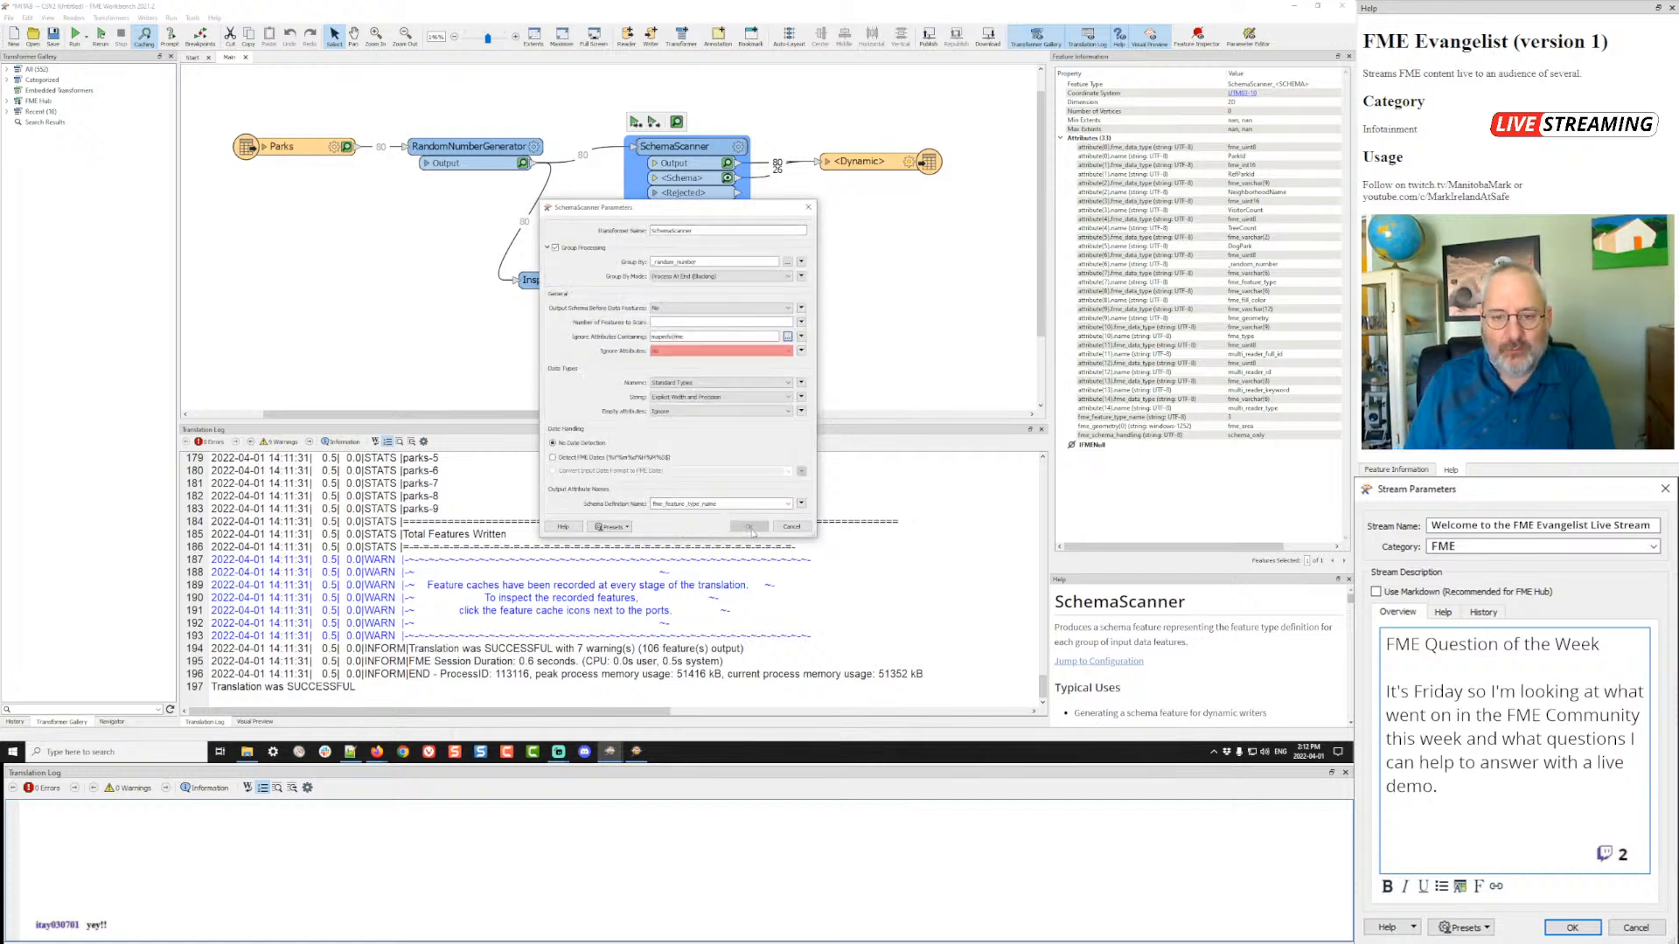
pyautogui.click(723, 351)
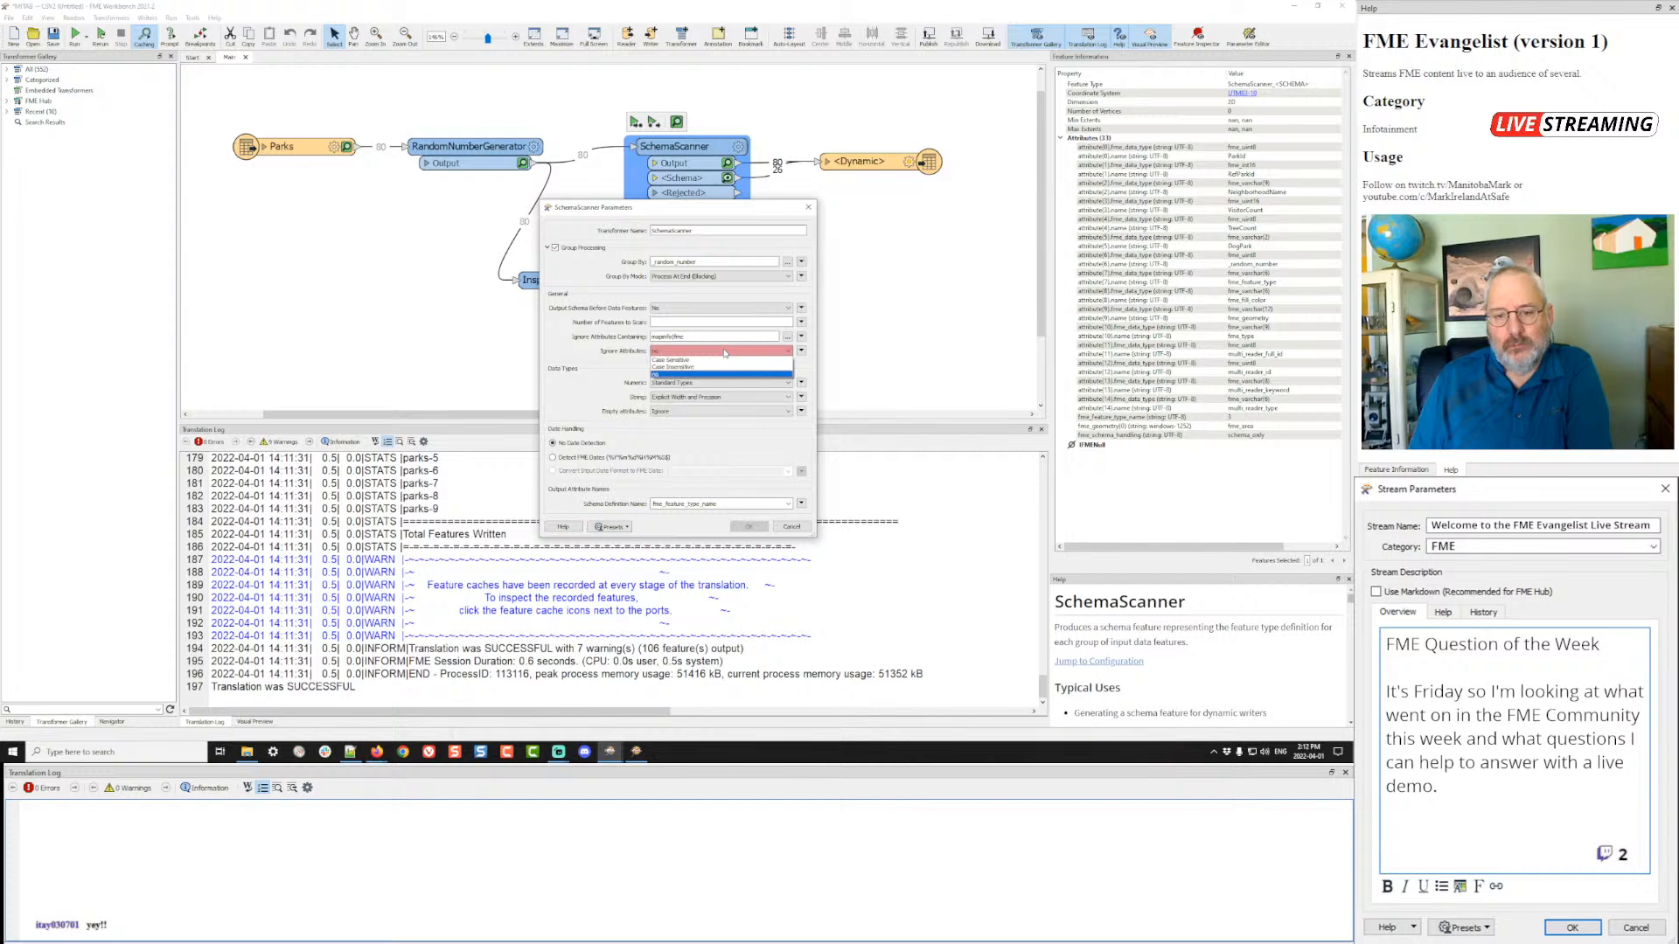
pyautogui.click(723, 352)
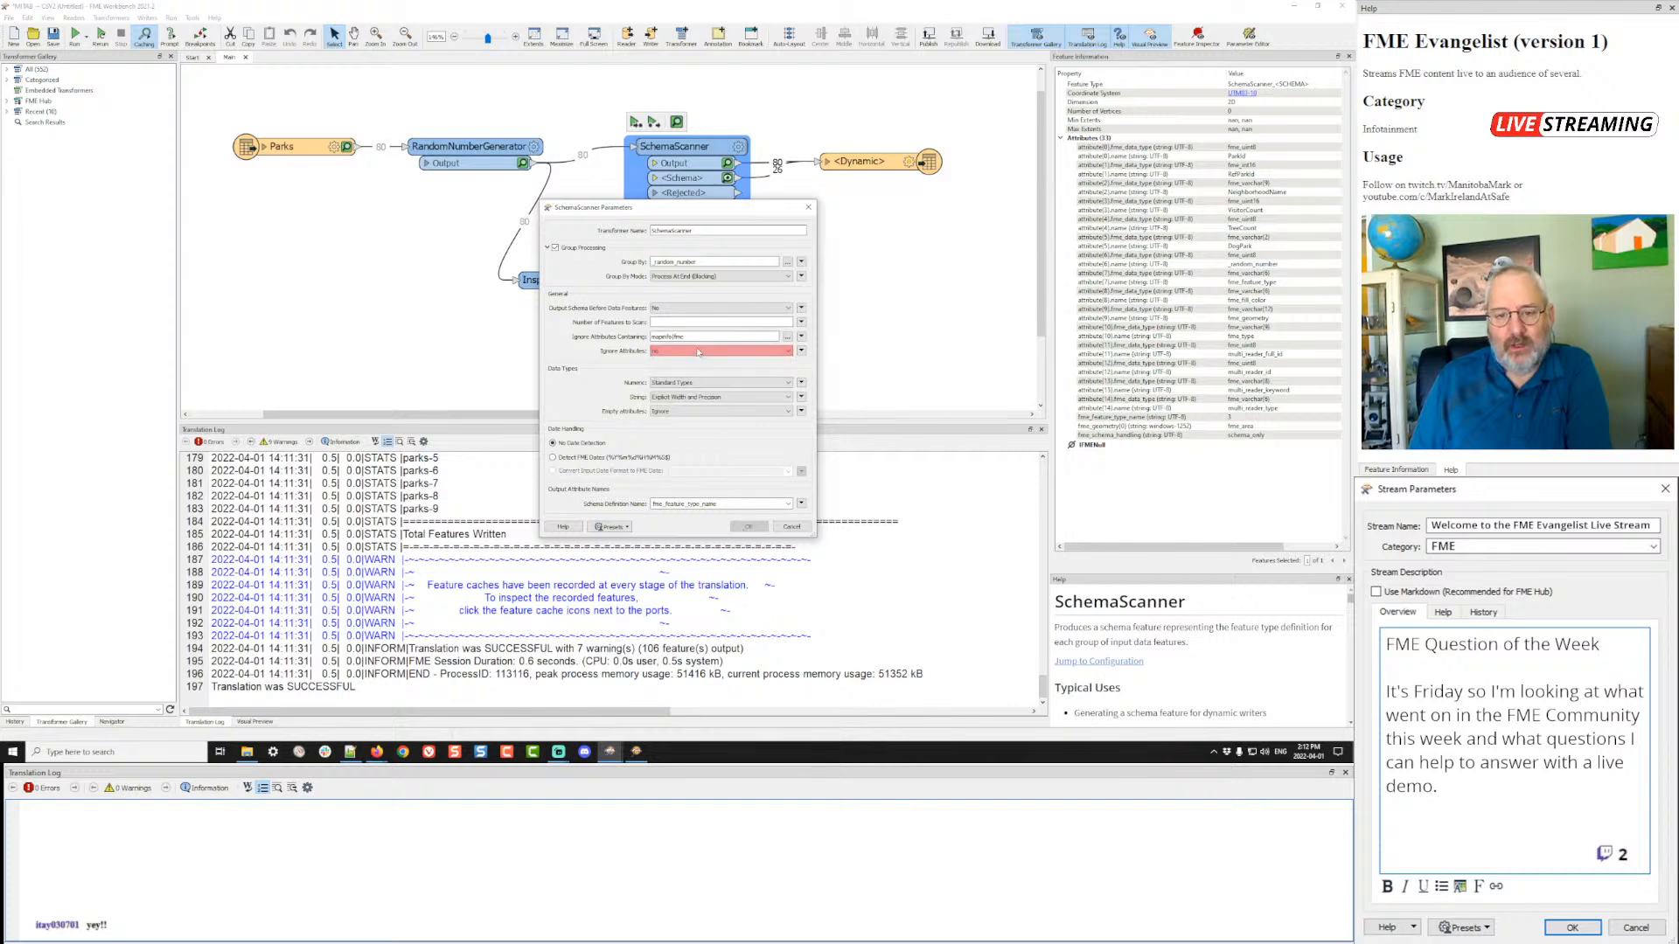
pyautogui.click(691, 351)
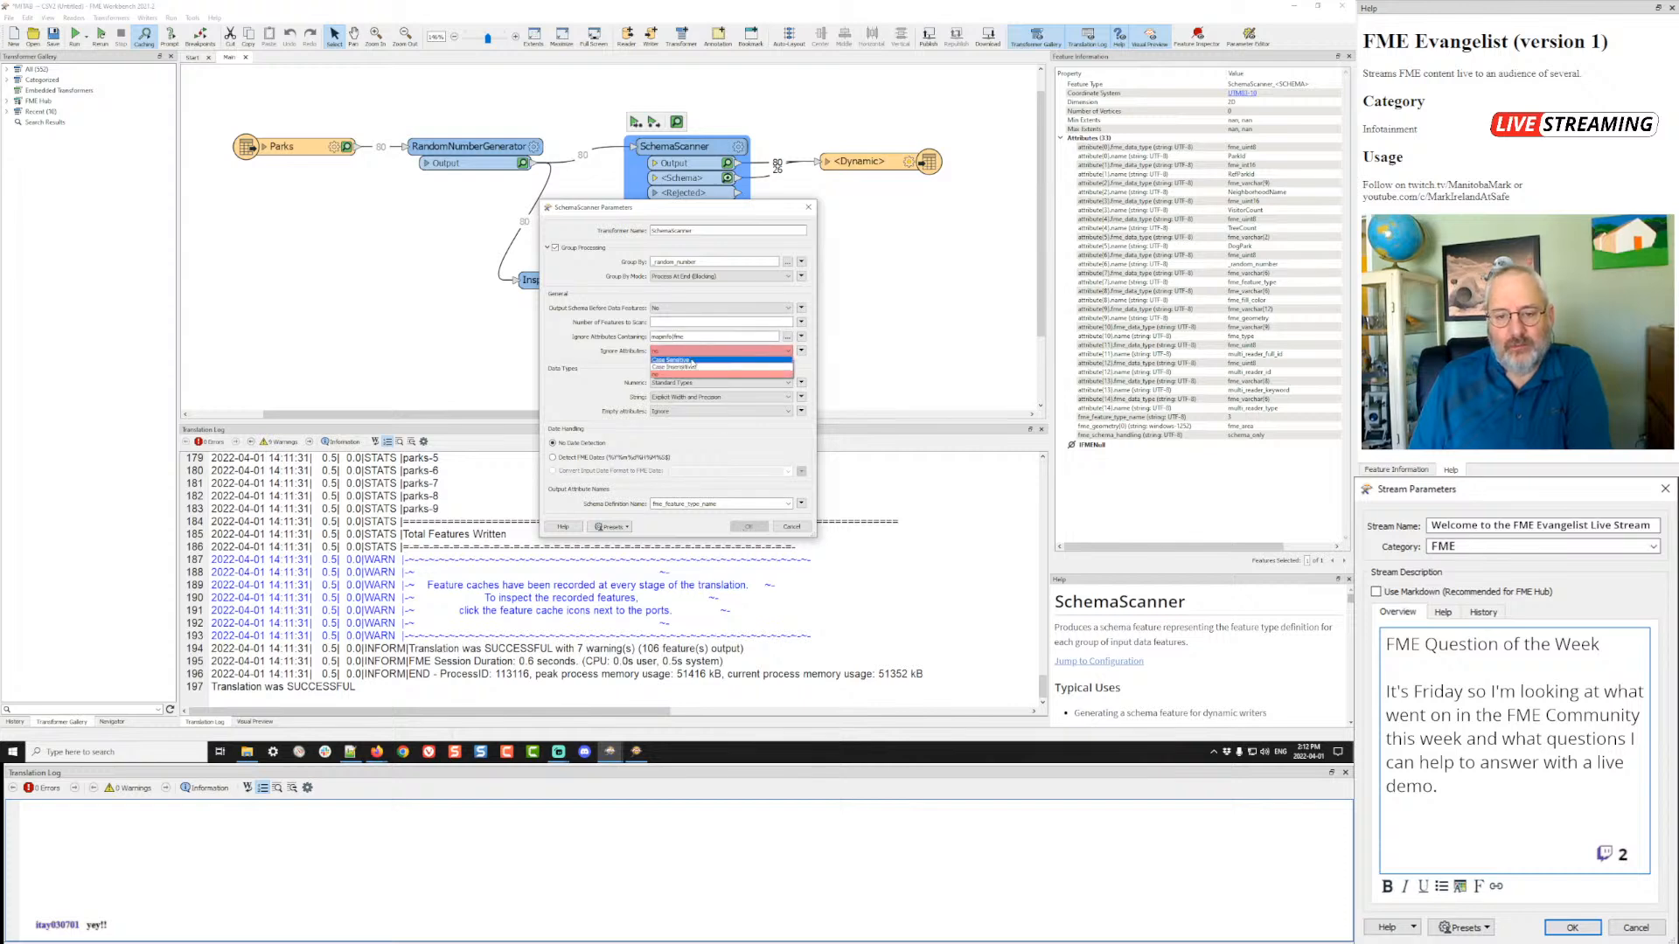
pyautogui.click(687, 367)
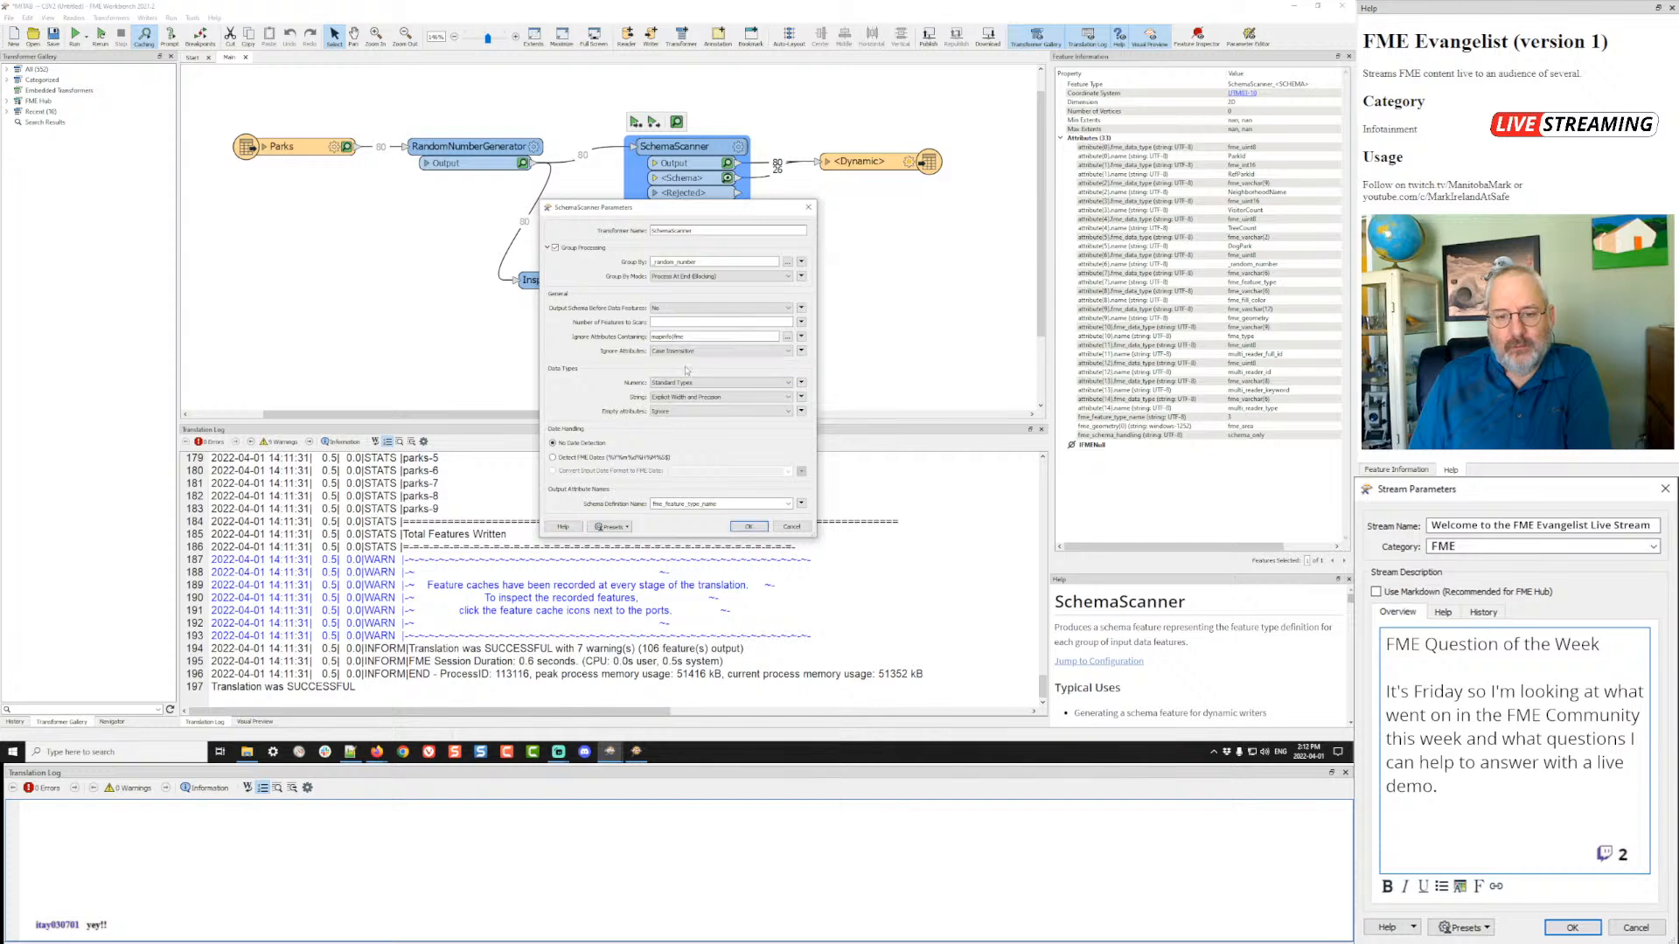
pyautogui.click(748, 526)
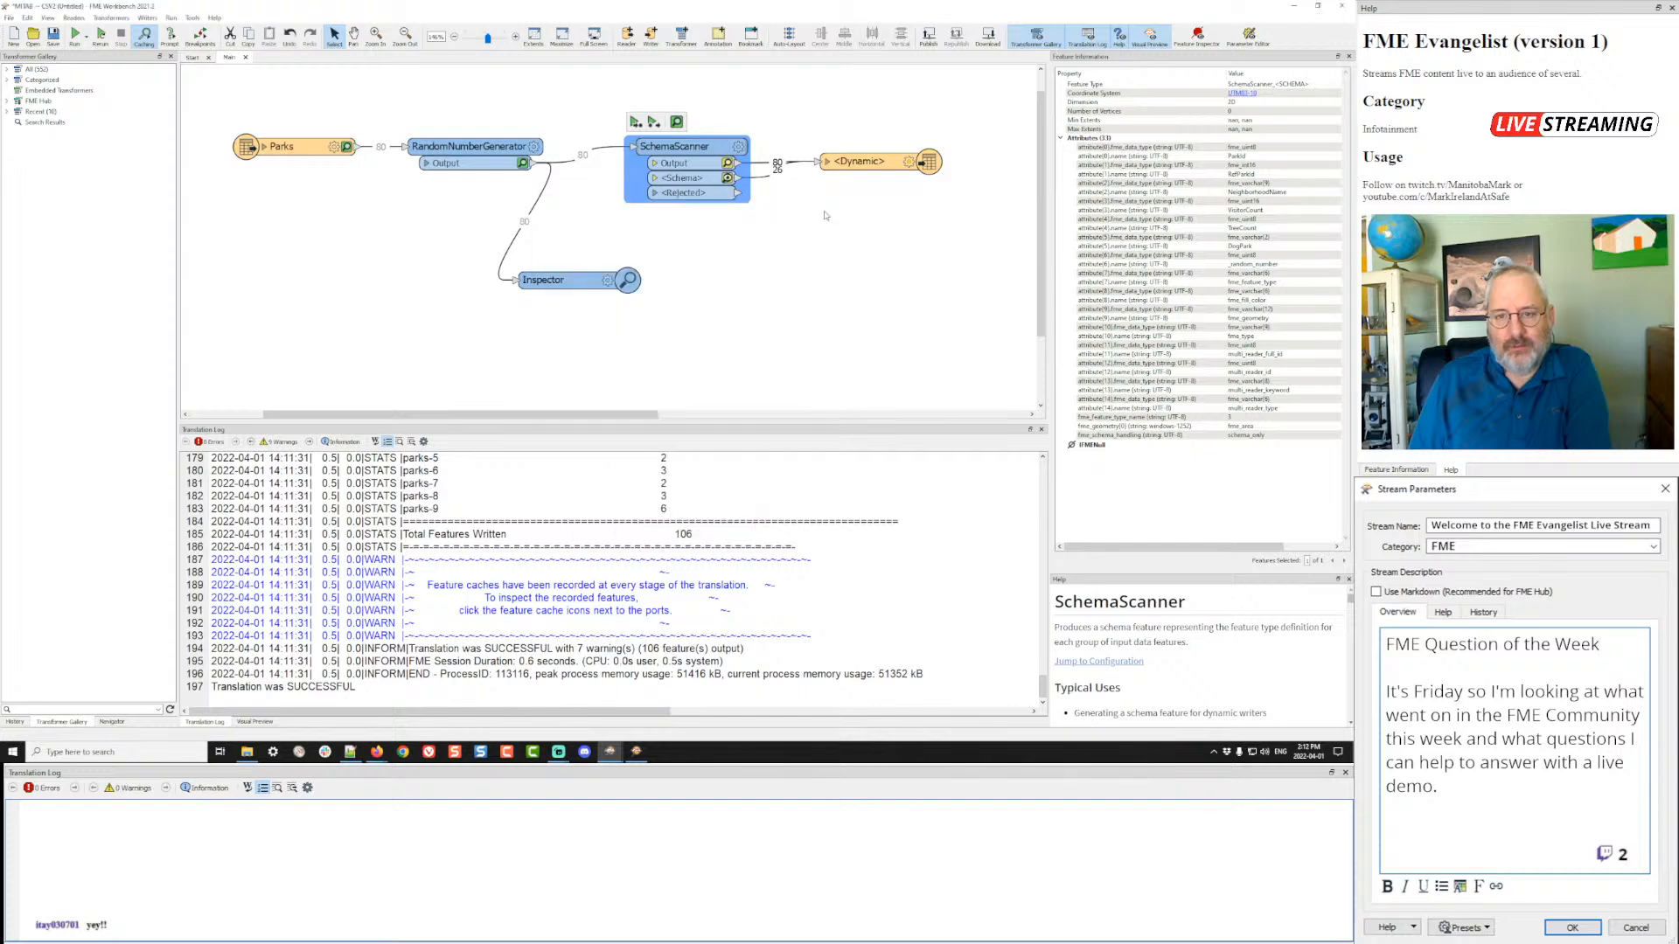
# - Rerun the workspace up to the SchemaScanner and examine the attributes listed for the fourth and third schema records
pyautogui.click(637, 122)
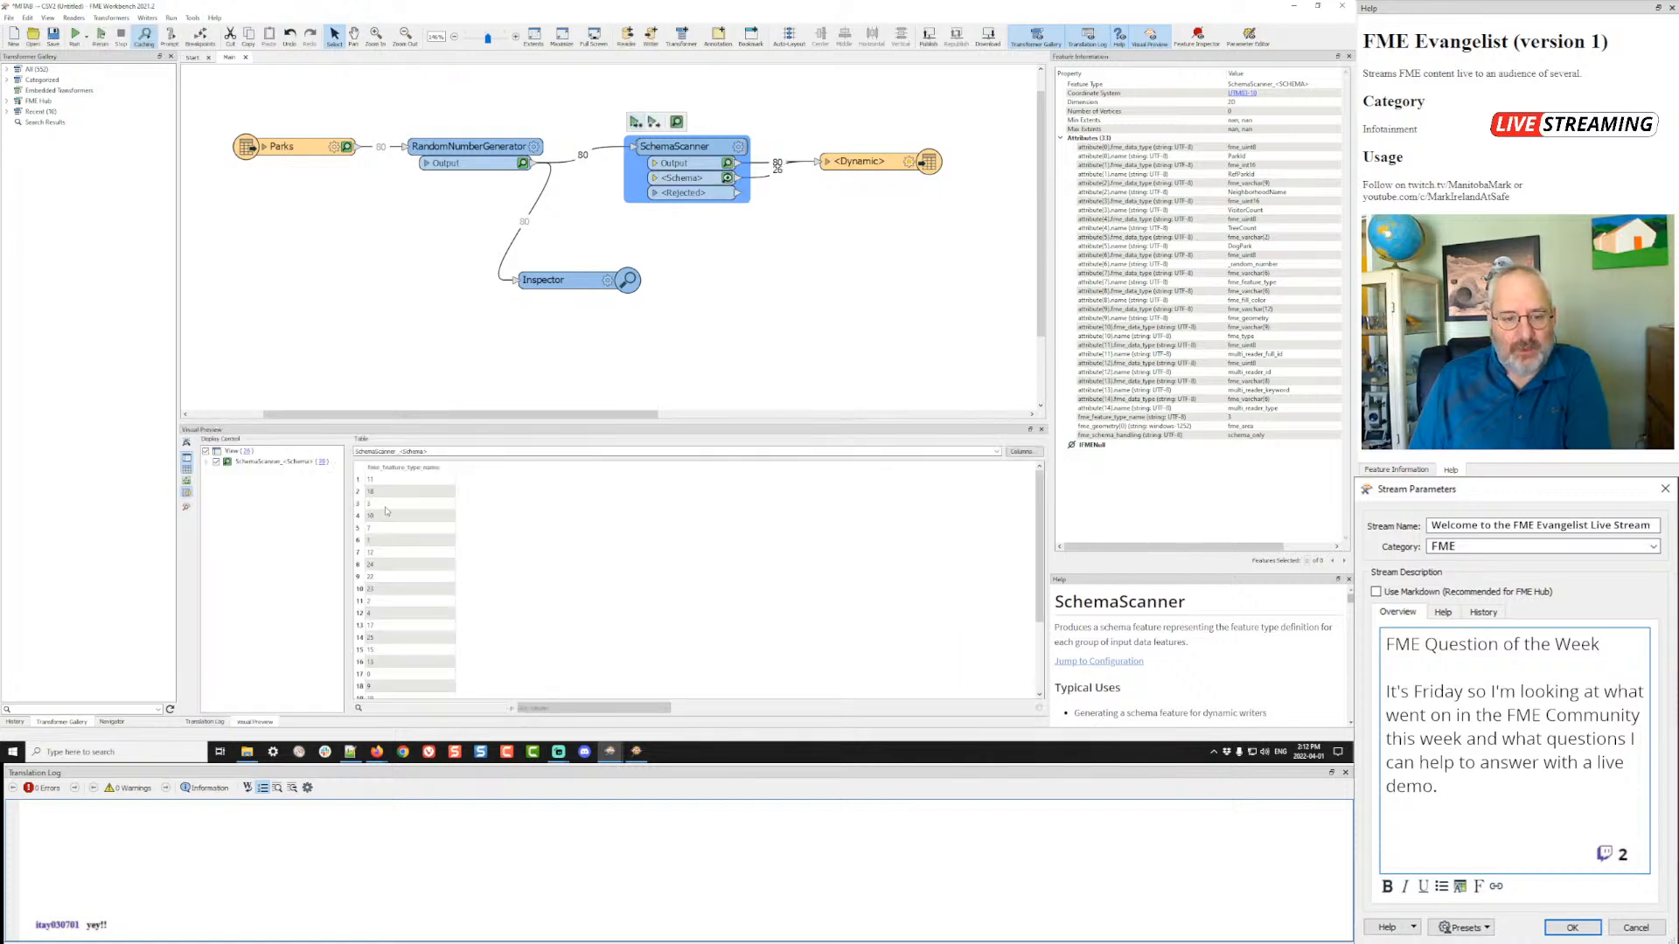
pyautogui.click(387, 519)
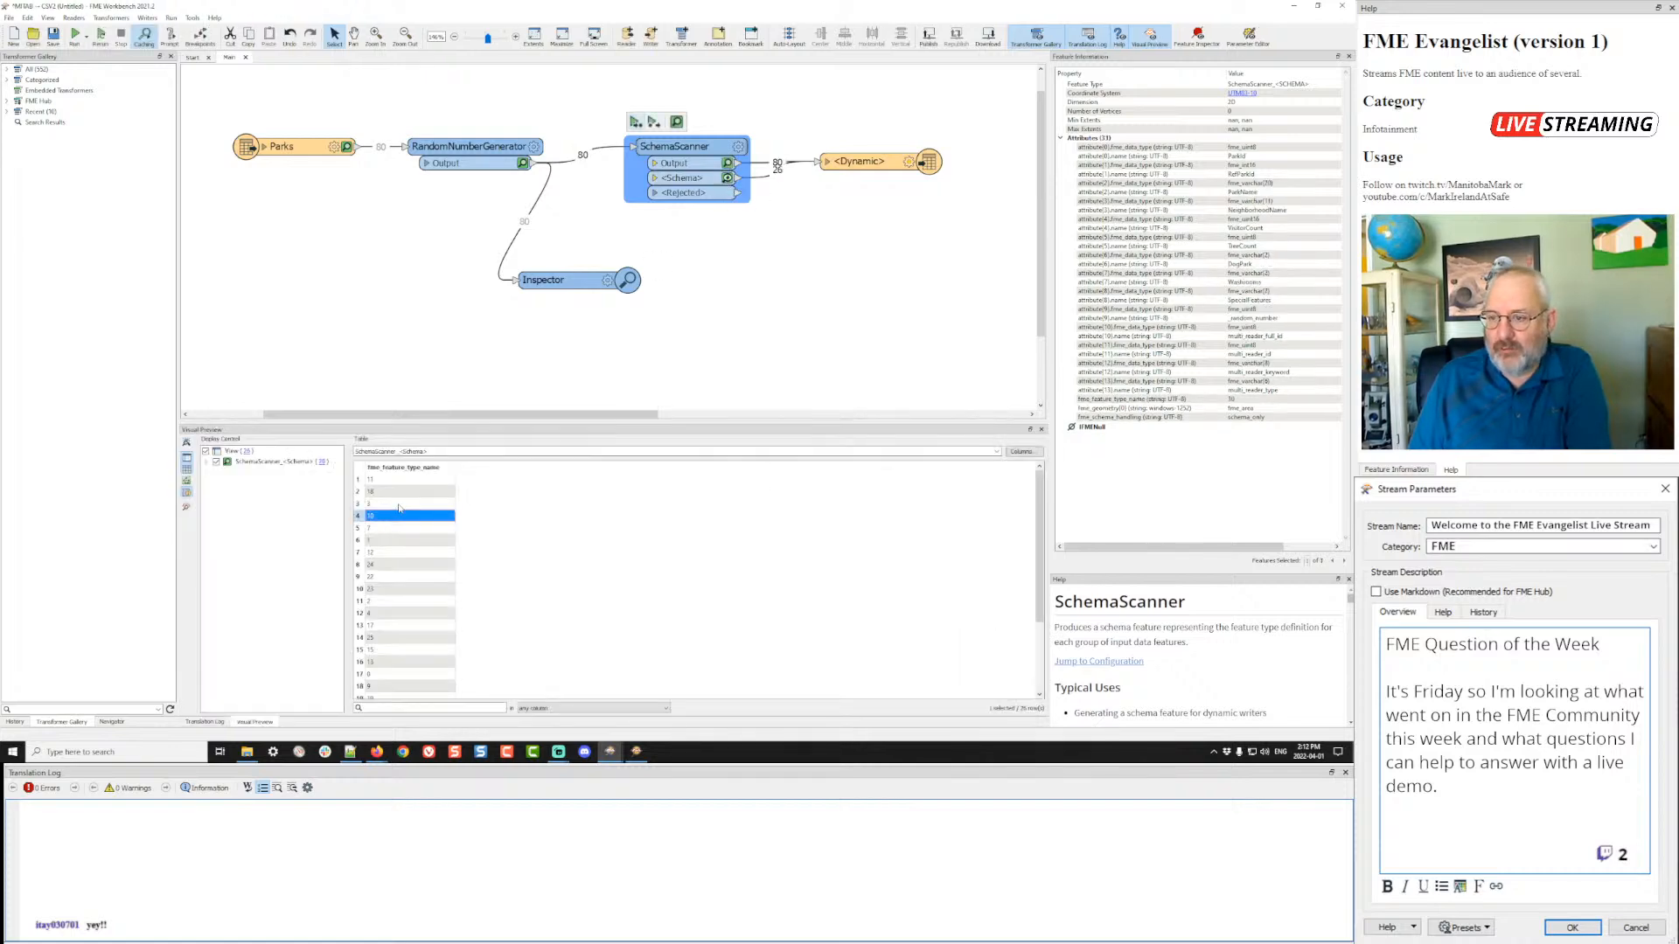
pyautogui.click(399, 505)
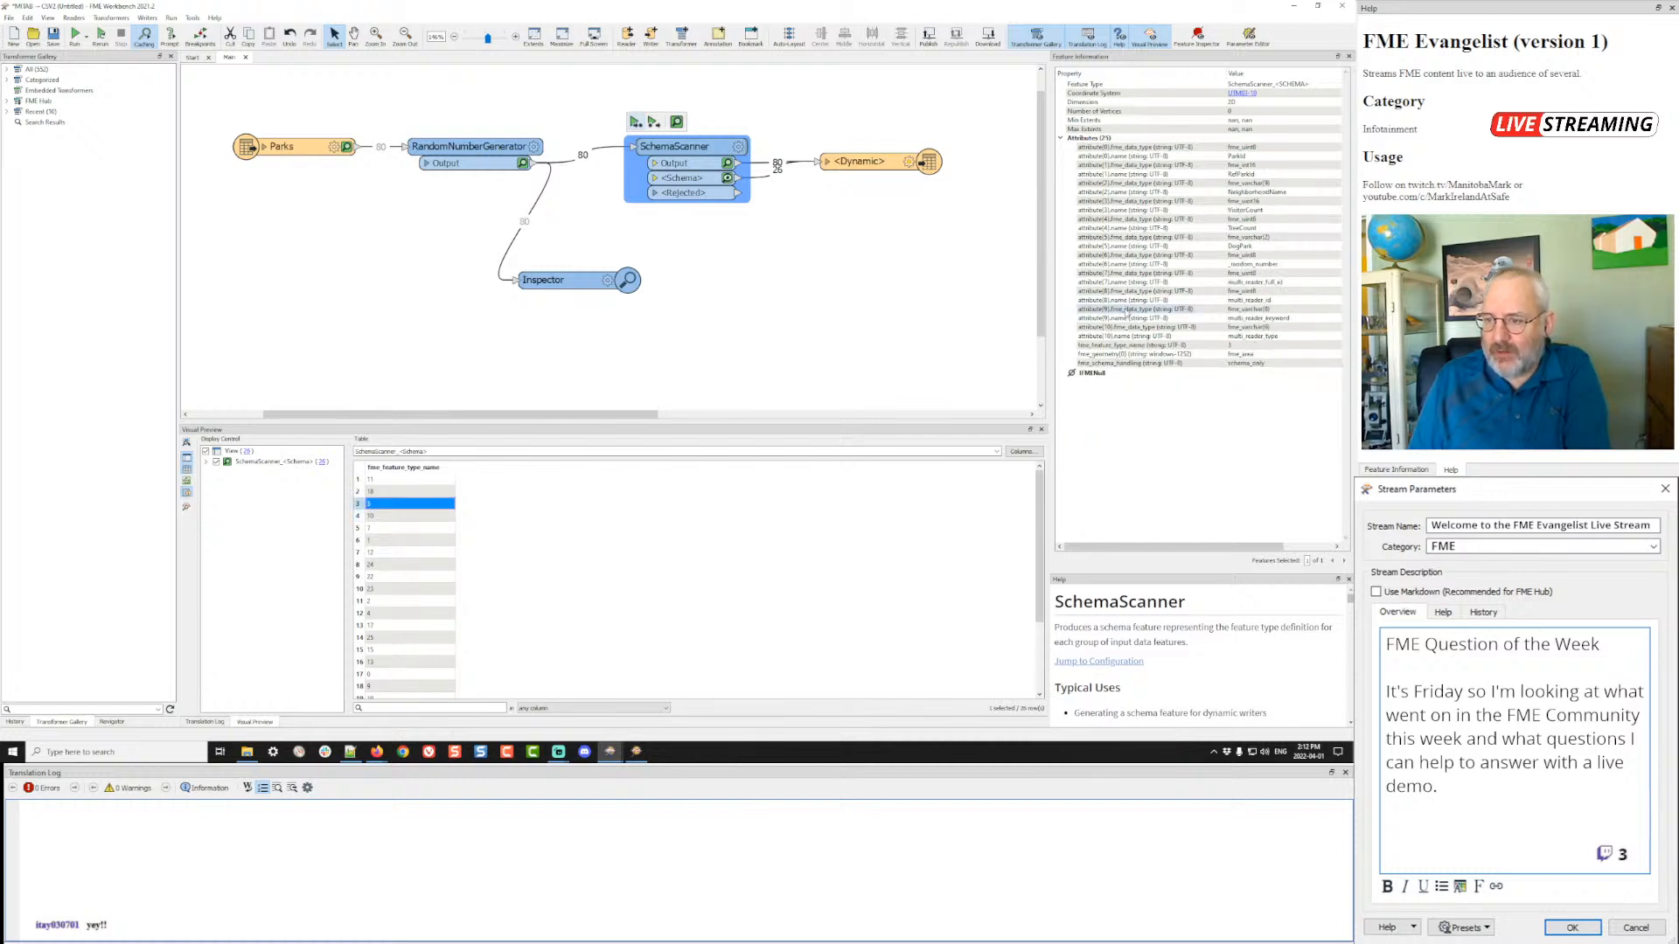
pyautogui.click(1126, 311)
pyautogui.click(1127, 329)
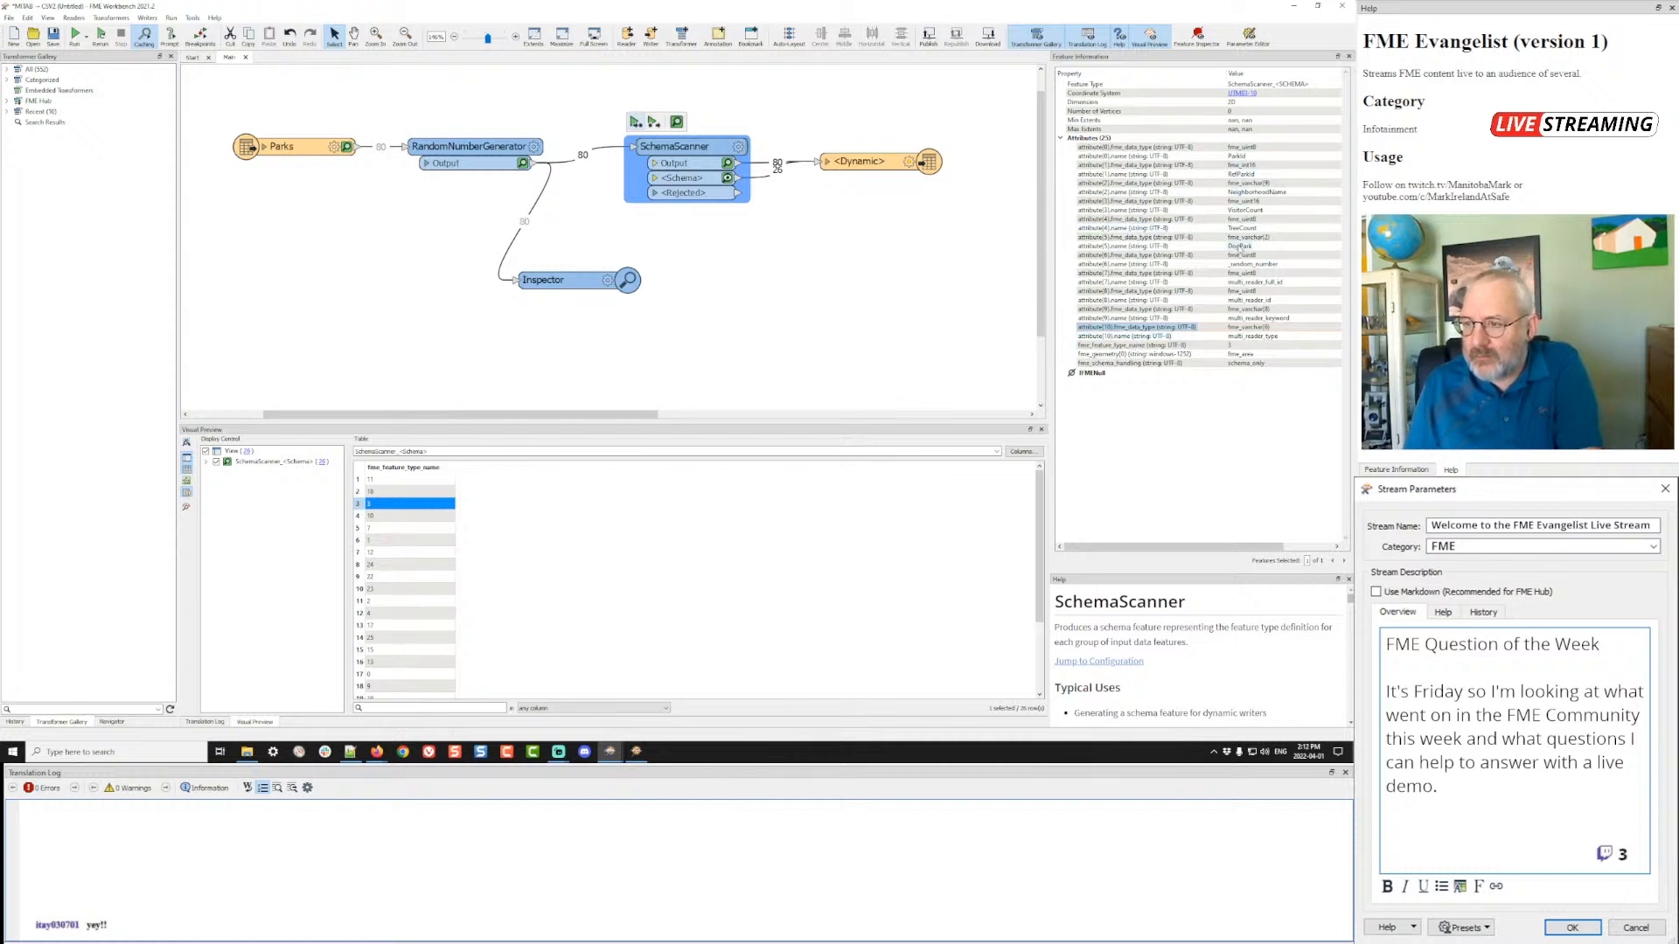
pyautogui.click(1242, 285)
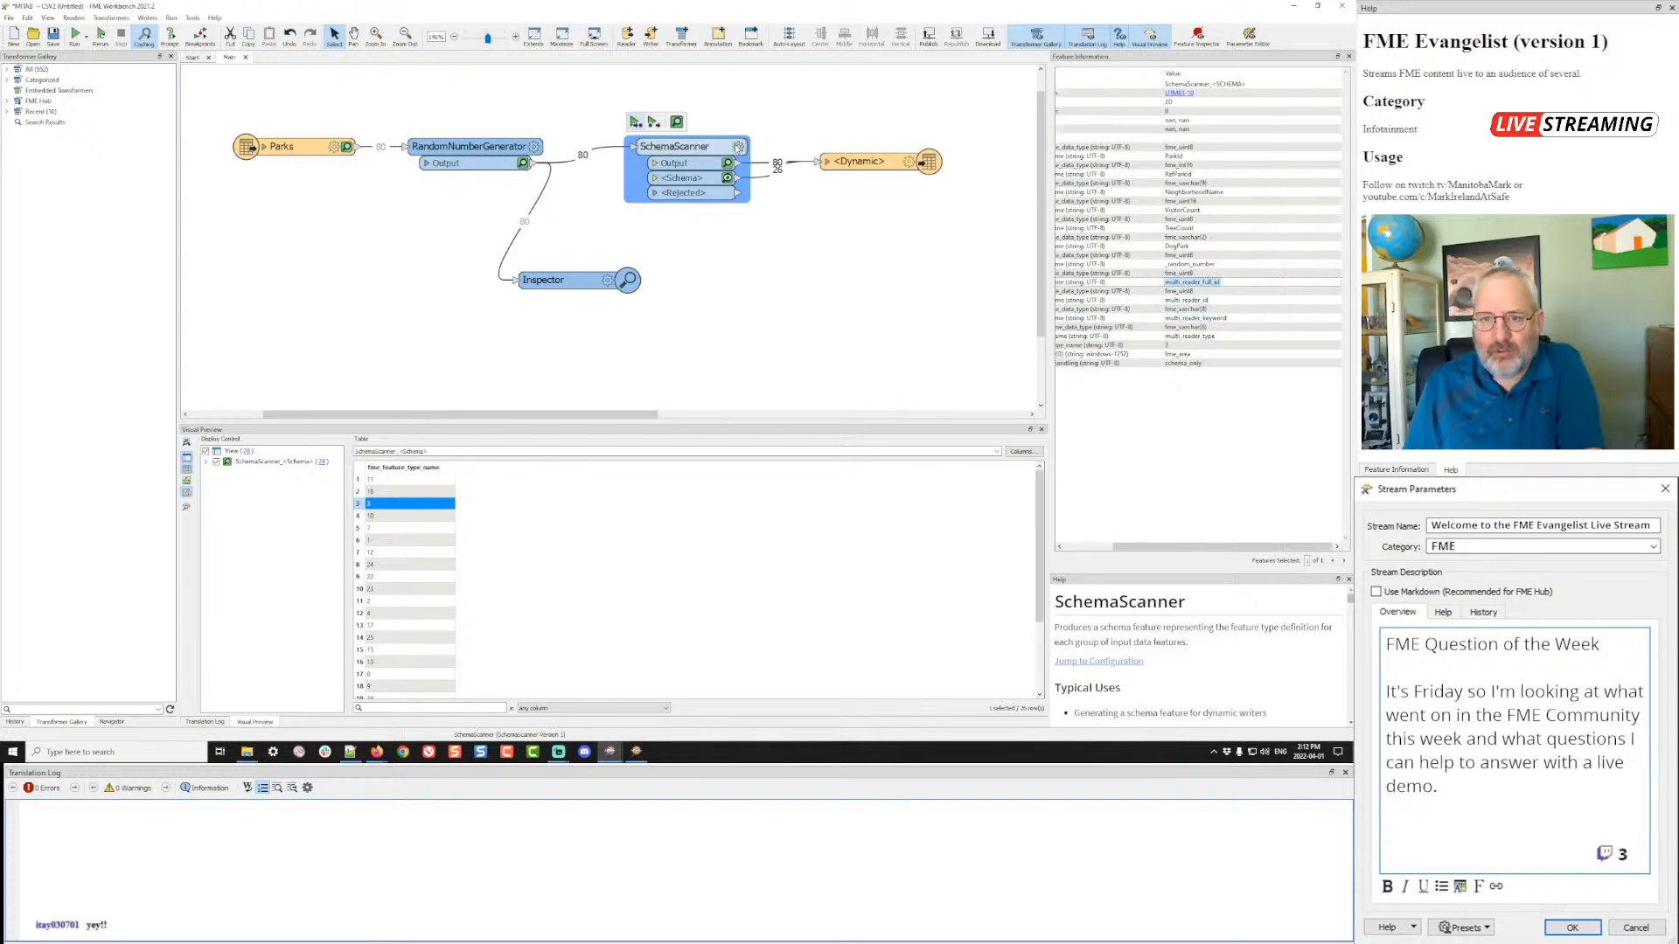
# - Append |multi to the SchemaScanner's regular expression for ignored attributes and accept the parameters
pyautogui.click(738, 146)
pyautogui.doubleClick(717, 338)
pyautogui.doubleClick(717, 339)
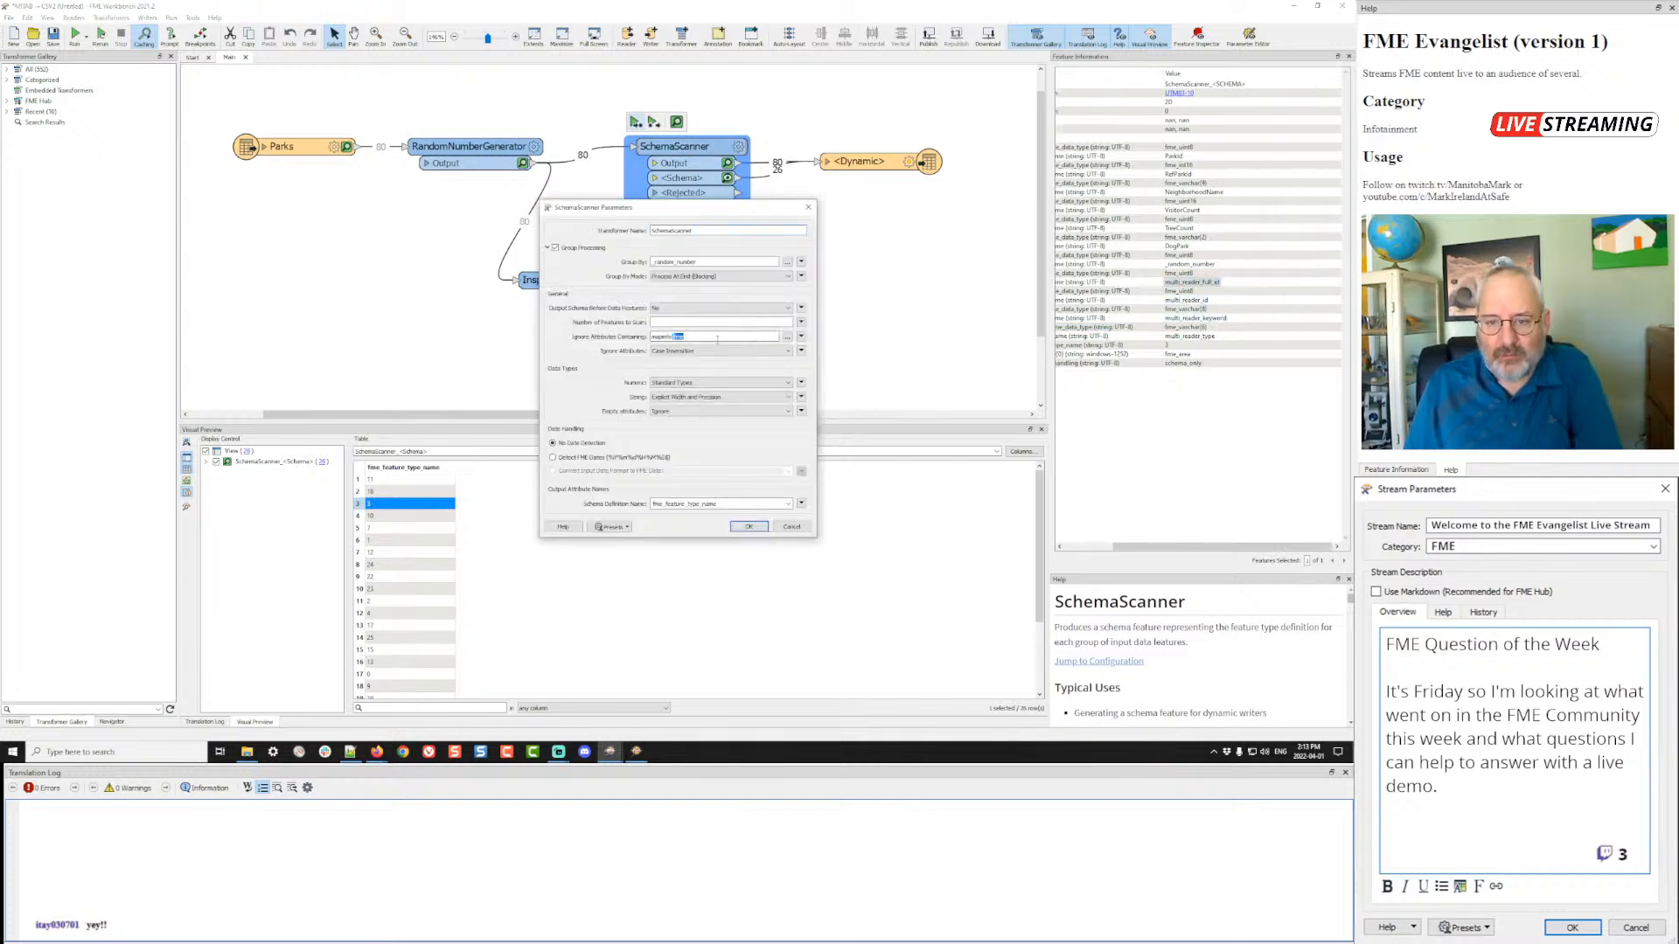
pyautogui.press('End')
pyautogui.write('|')
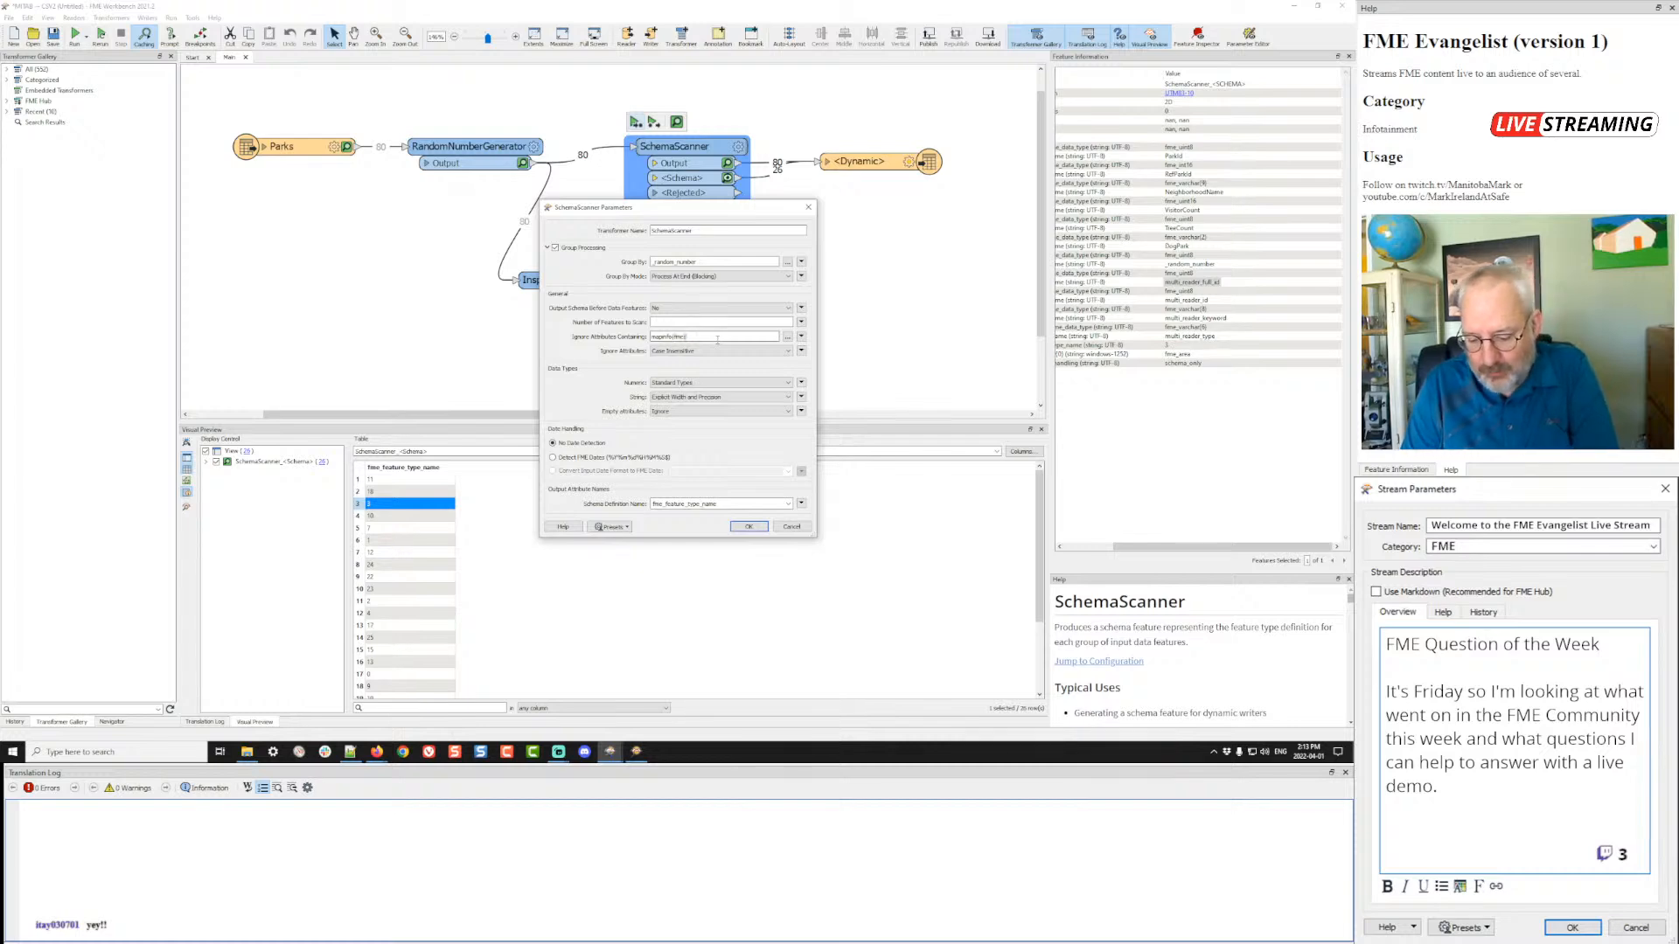
pyautogui.write('multi')
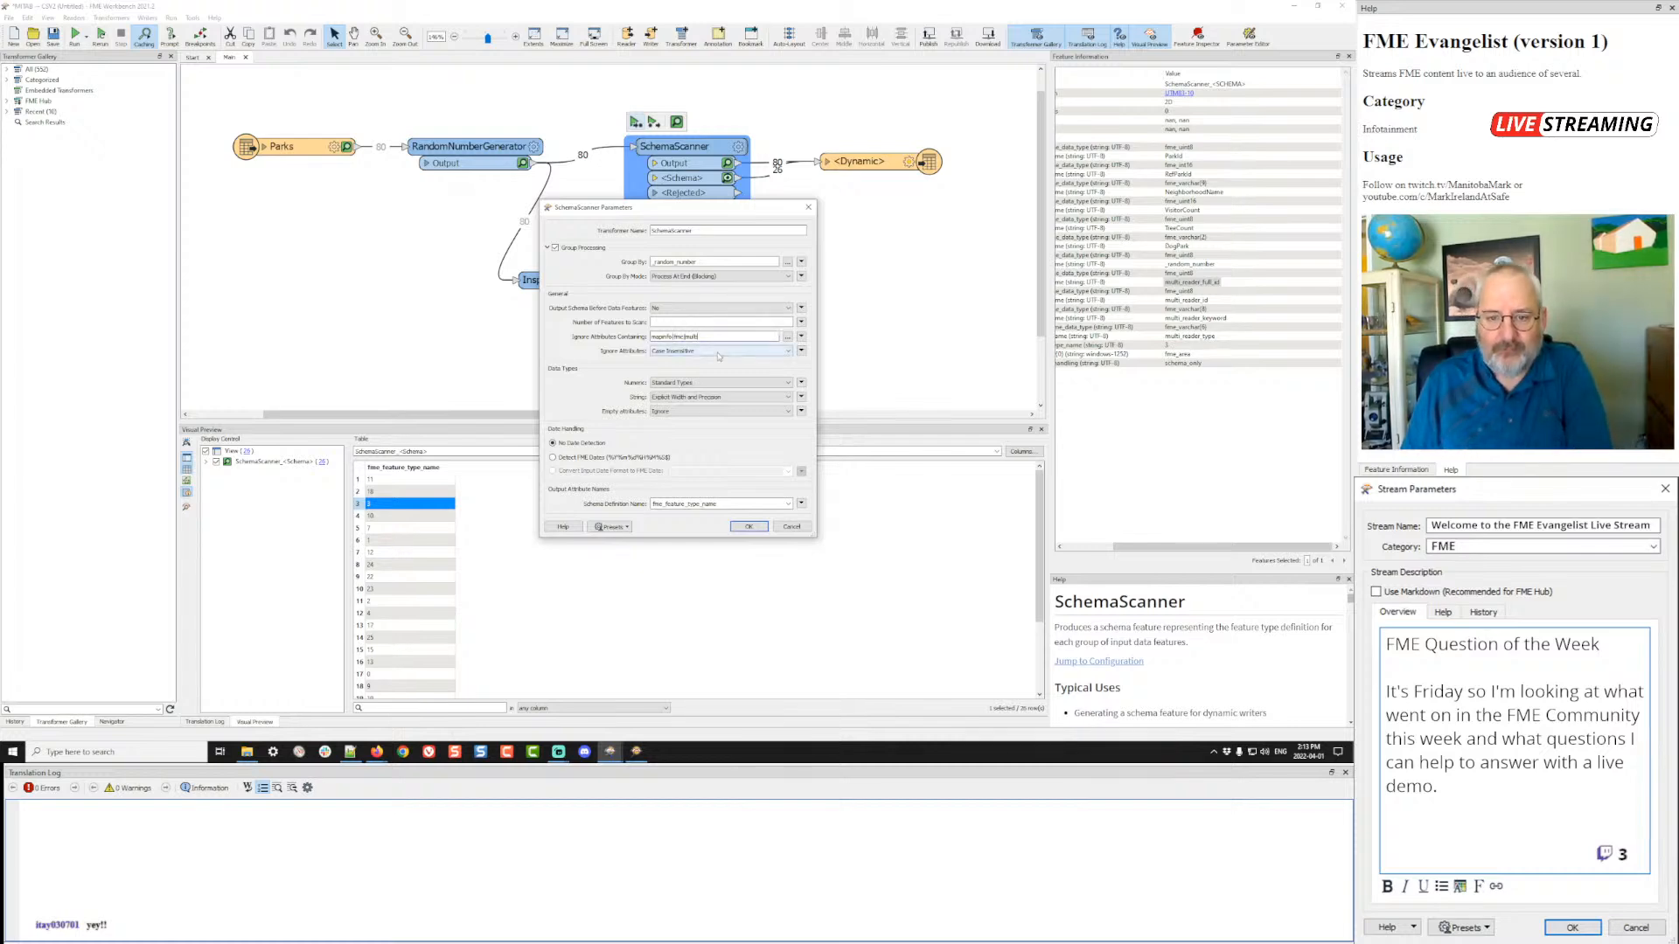
pyautogui.click(748, 527)
# - Rerun the workspace up to the SchemaScanner and examine the attributes of the third cached <Schema> record
pyautogui.hotkey('ctrl', 'r')
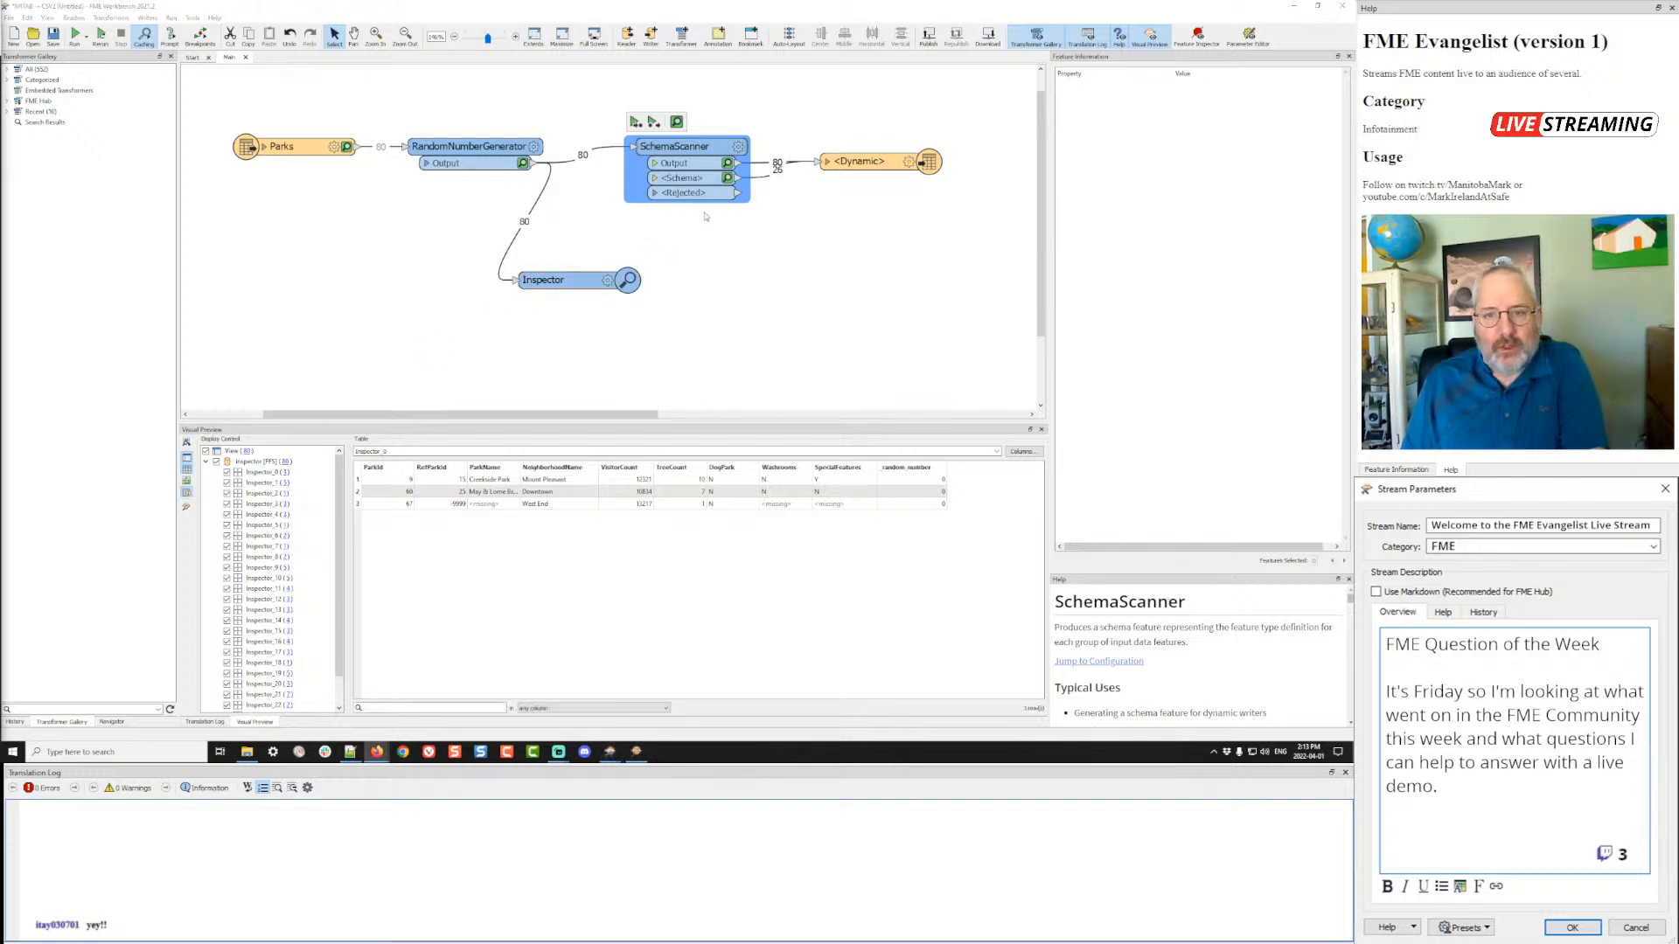
pyautogui.click(728, 177)
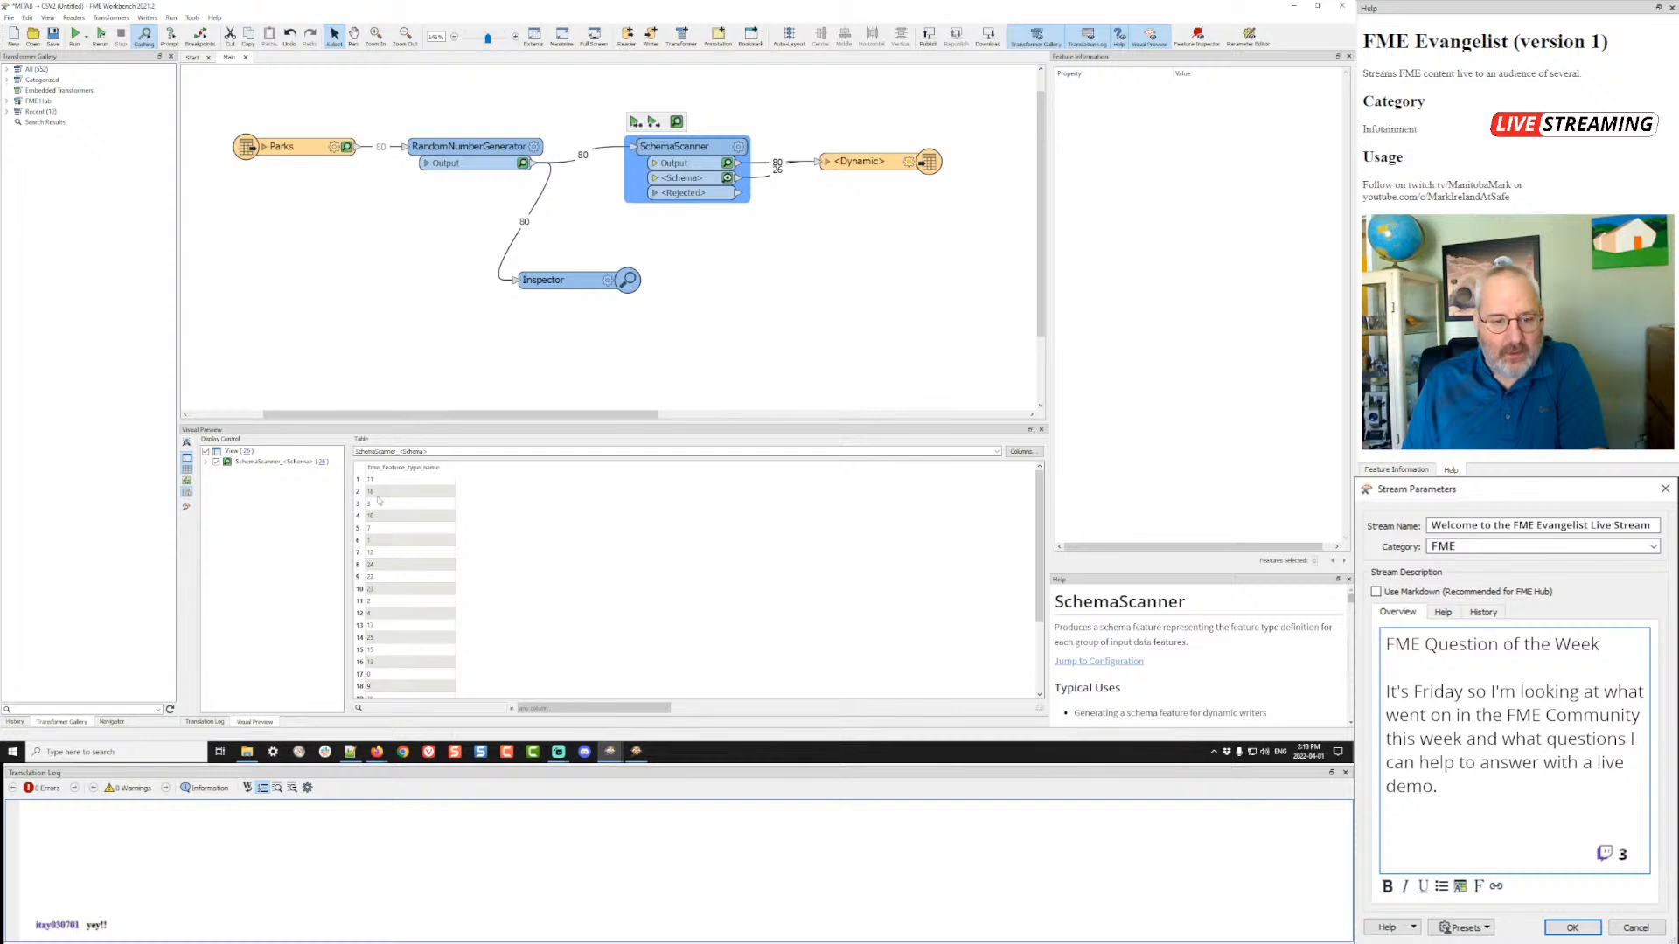
pyautogui.click(414, 504)
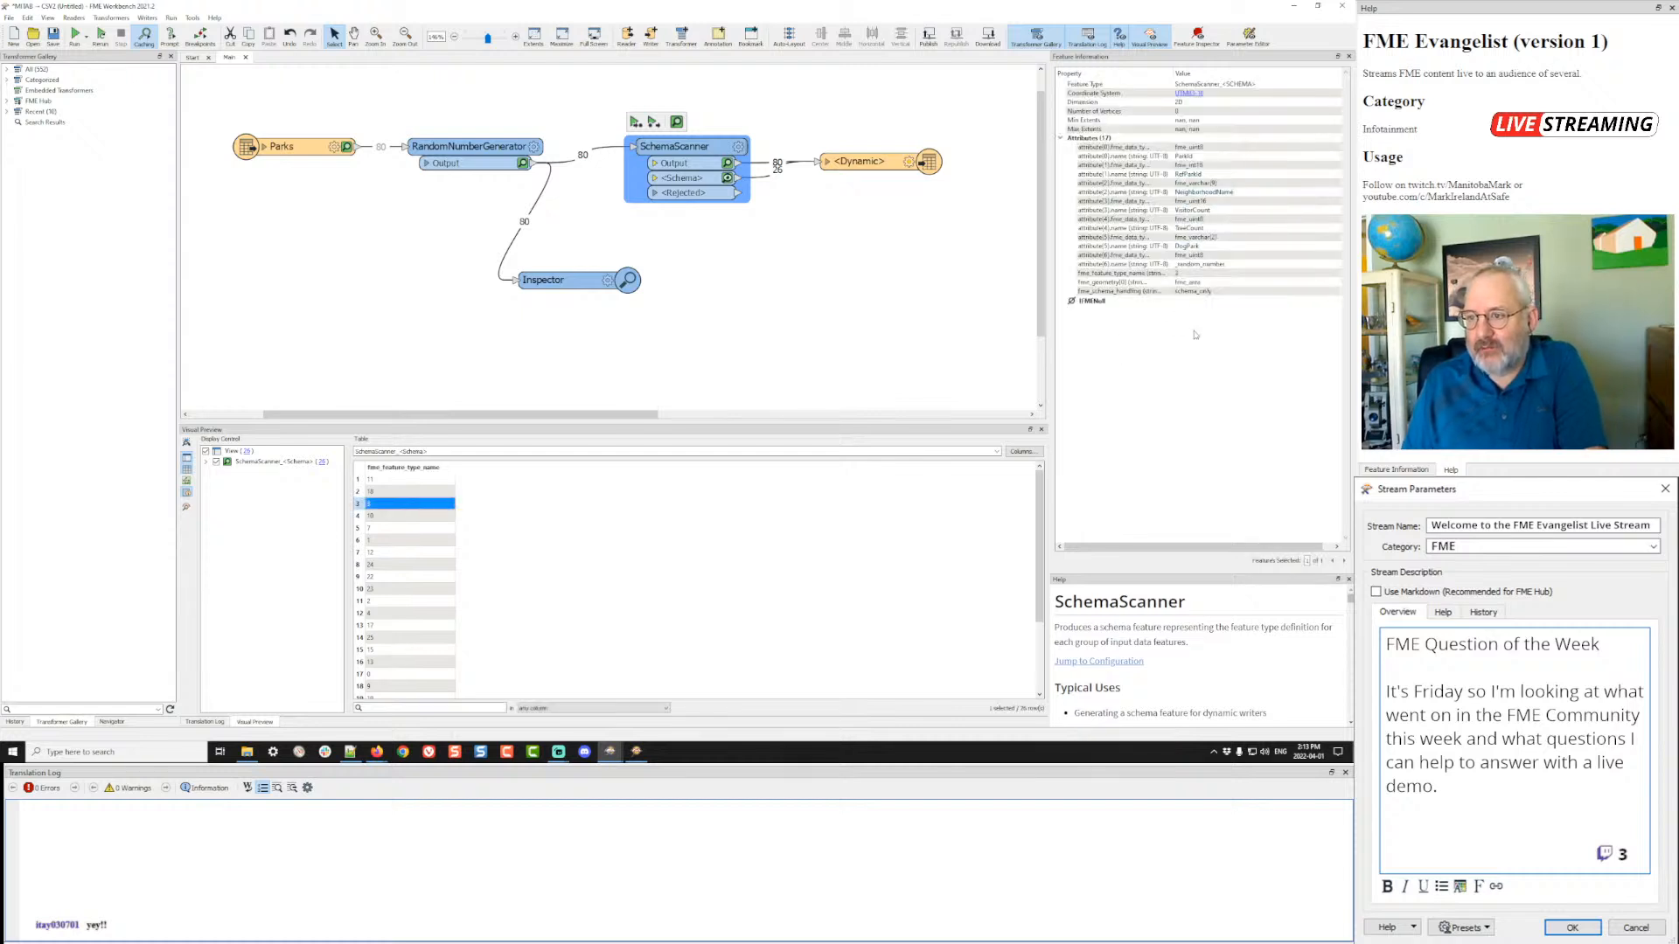
# - Run the workspace up to the <Dynamic> writer and reload the rewritten parks-3.csv from the output folder in Notepad++
pyautogui.click(865, 162)
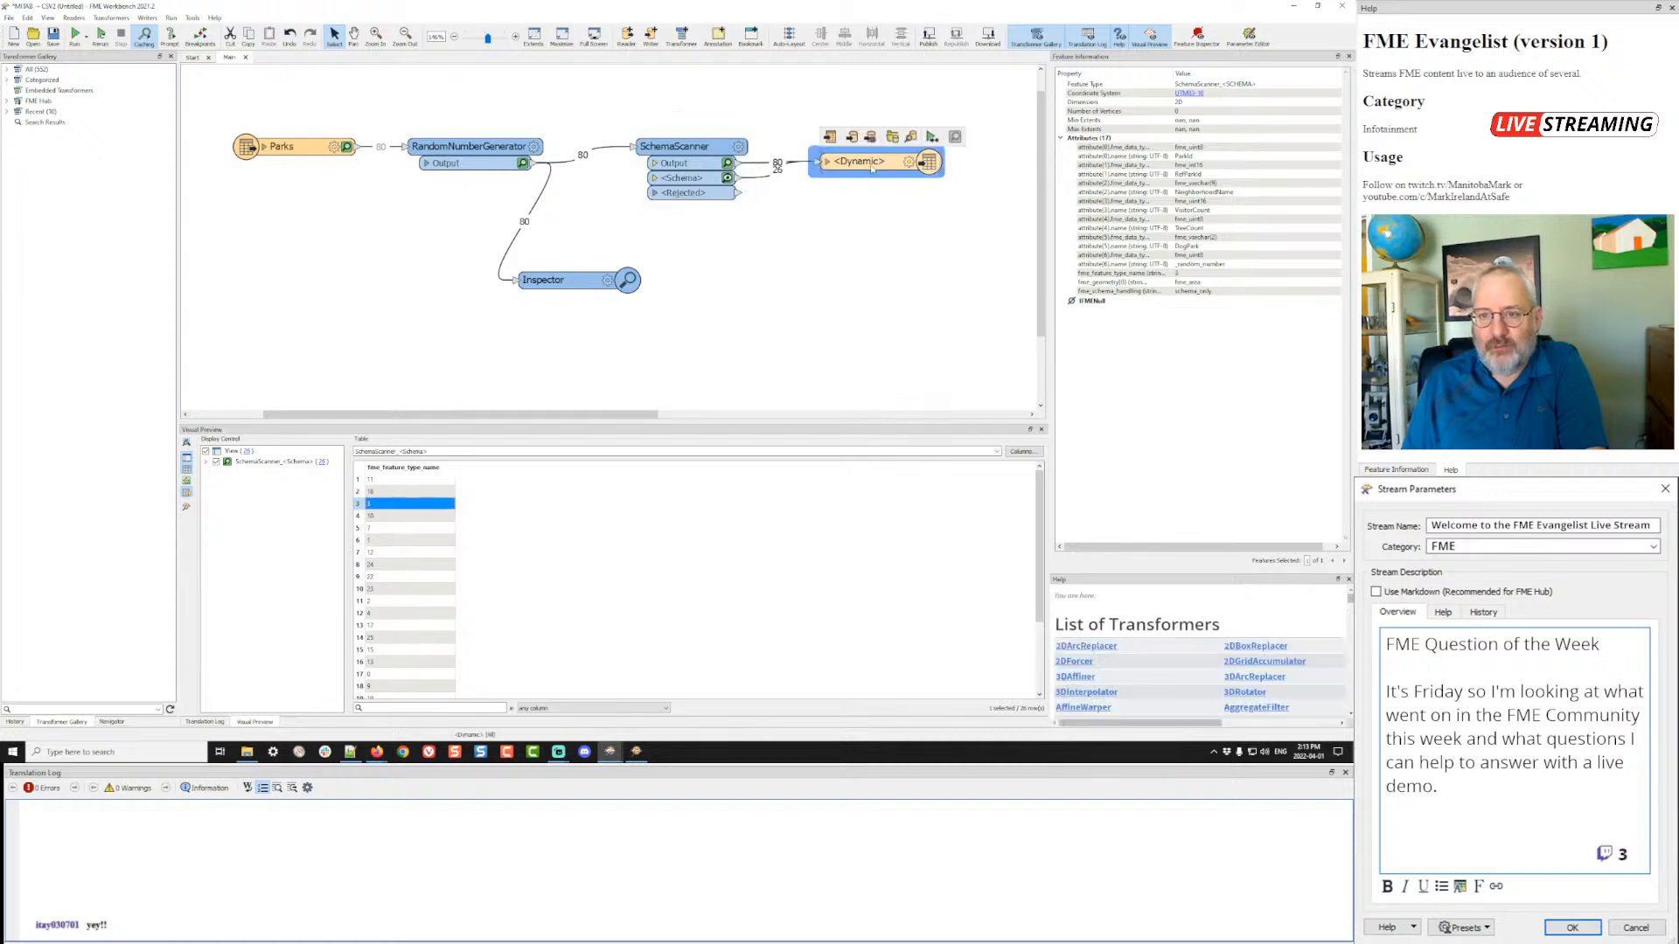
pyautogui.click(932, 136)
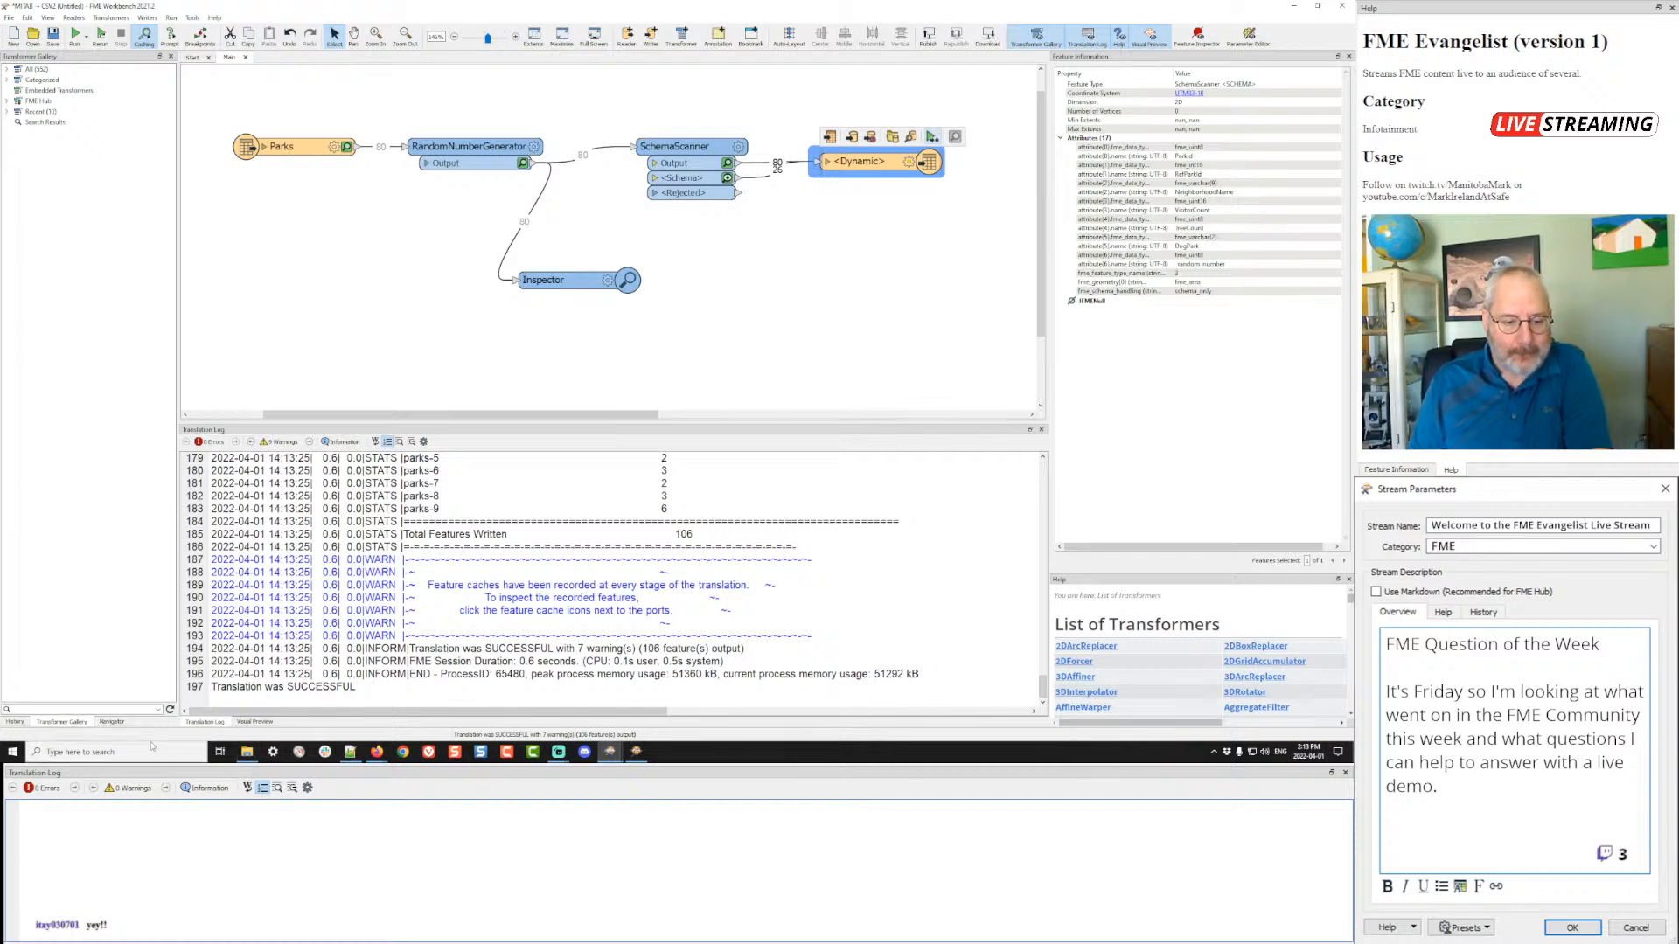
pyautogui.click(246, 752)
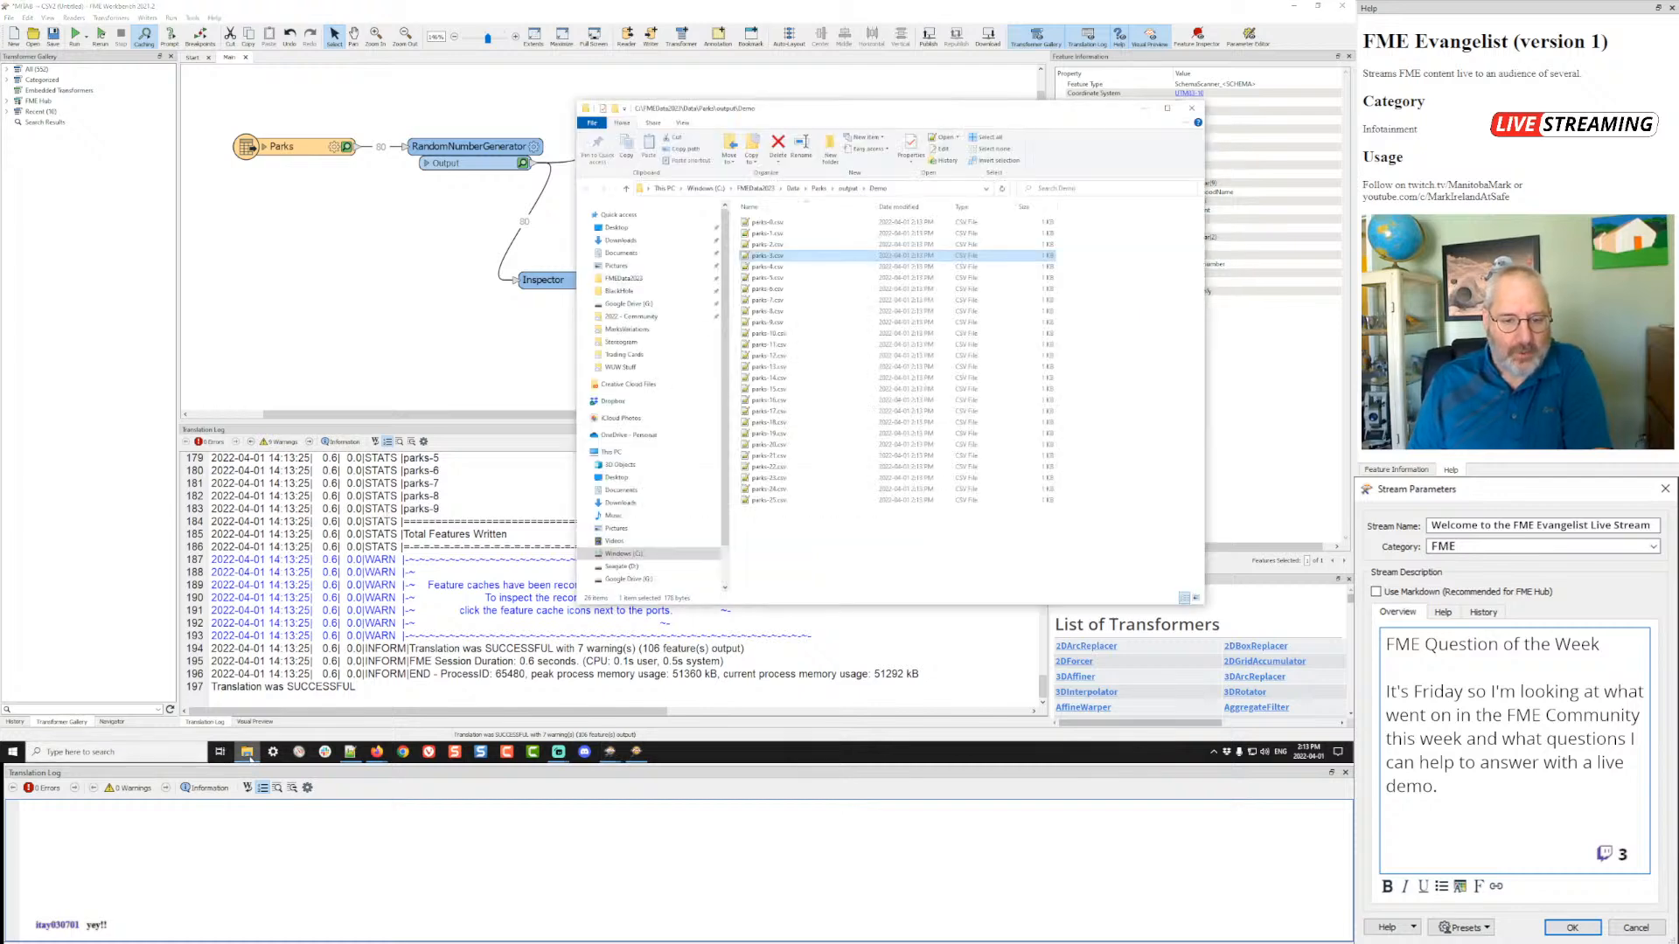
pyautogui.doubleClick(763, 256)
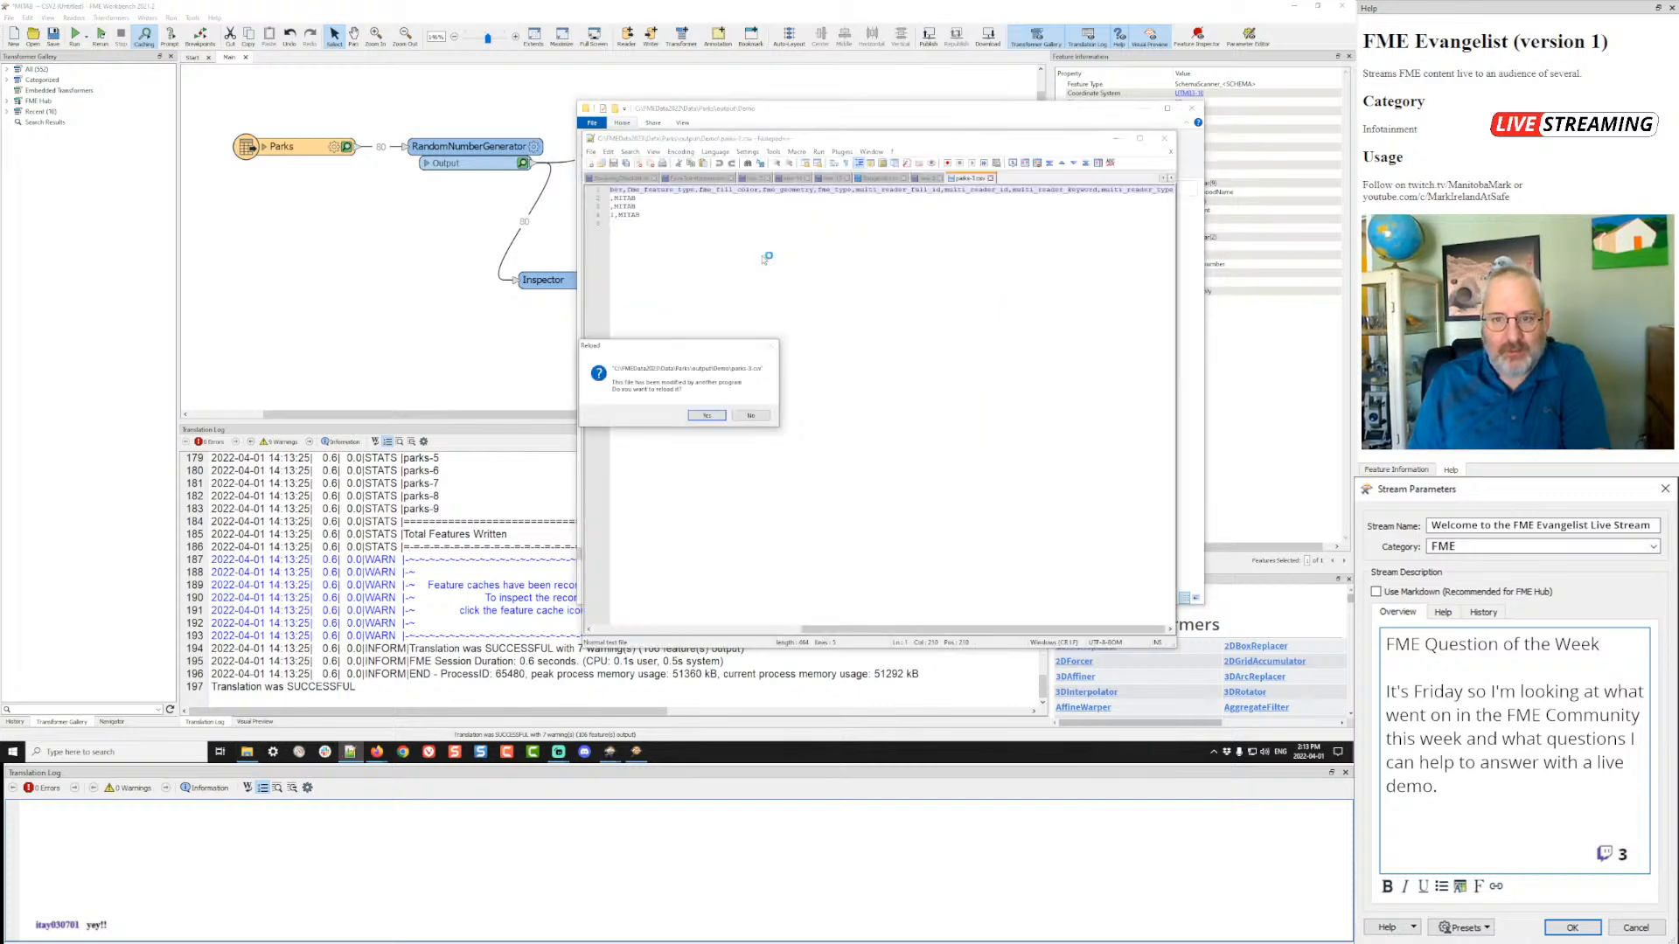
pyautogui.click(701, 418)
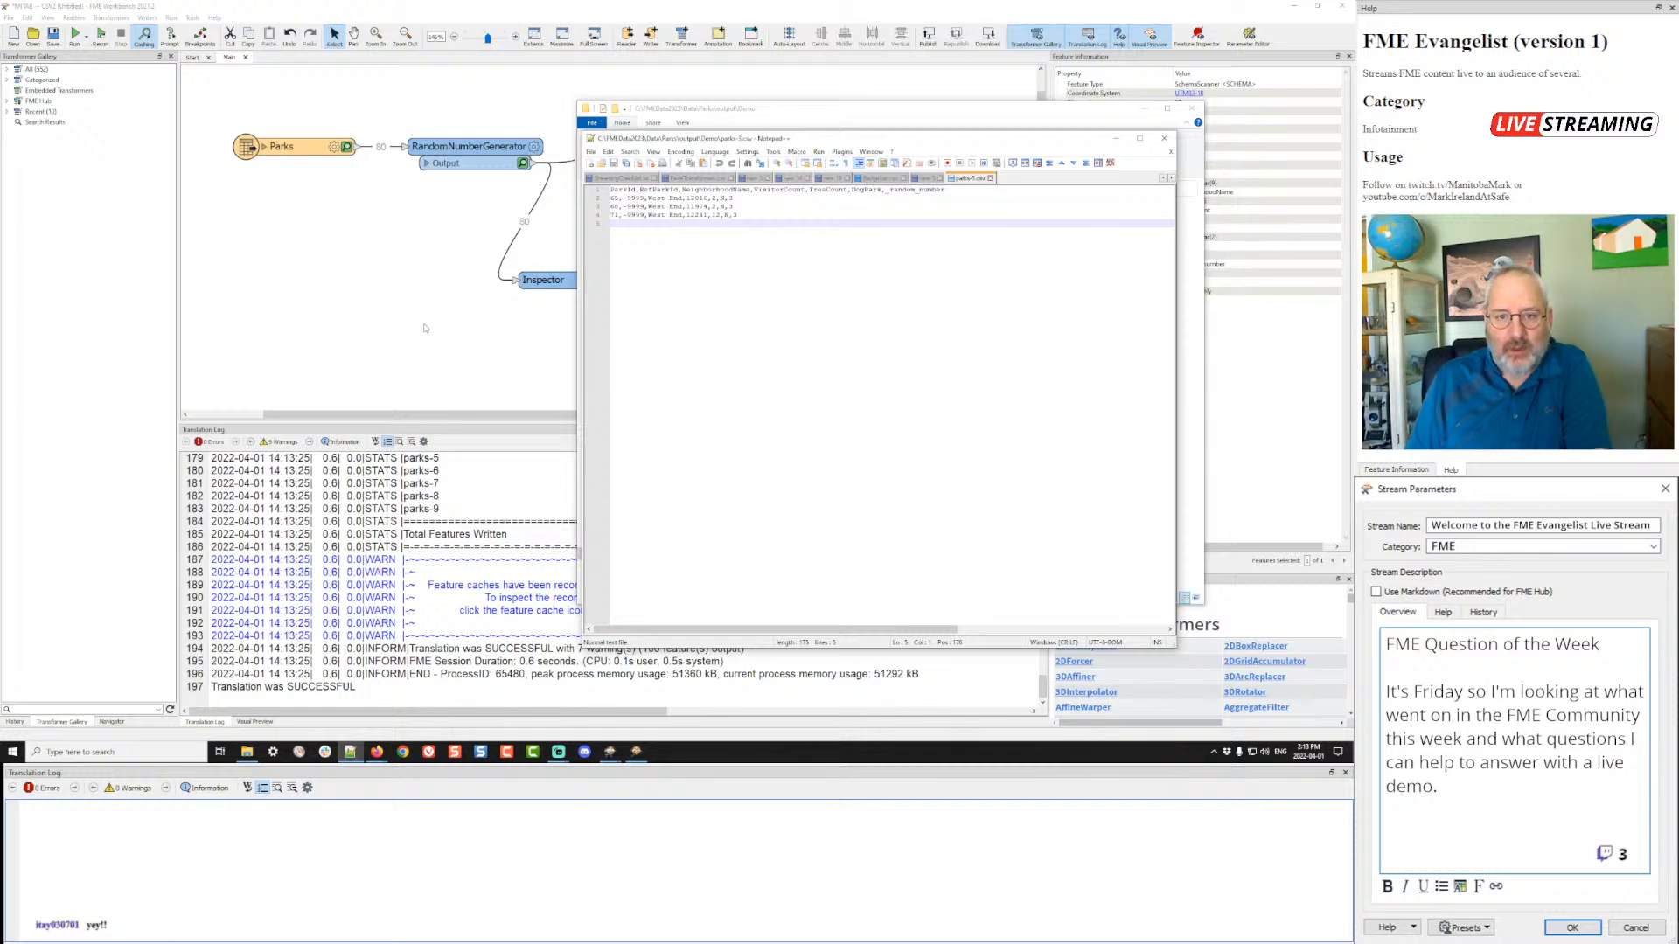
# - Place the output folder and Notepad++ side by side, open parks-1.csv, and compare its column headers with those of parks-3.csv
pyautogui.moveTo(825, 142); pyautogui.dragTo(981, 207)
pyautogui.moveTo(455, 103); pyautogui.dragTo(251, 182)
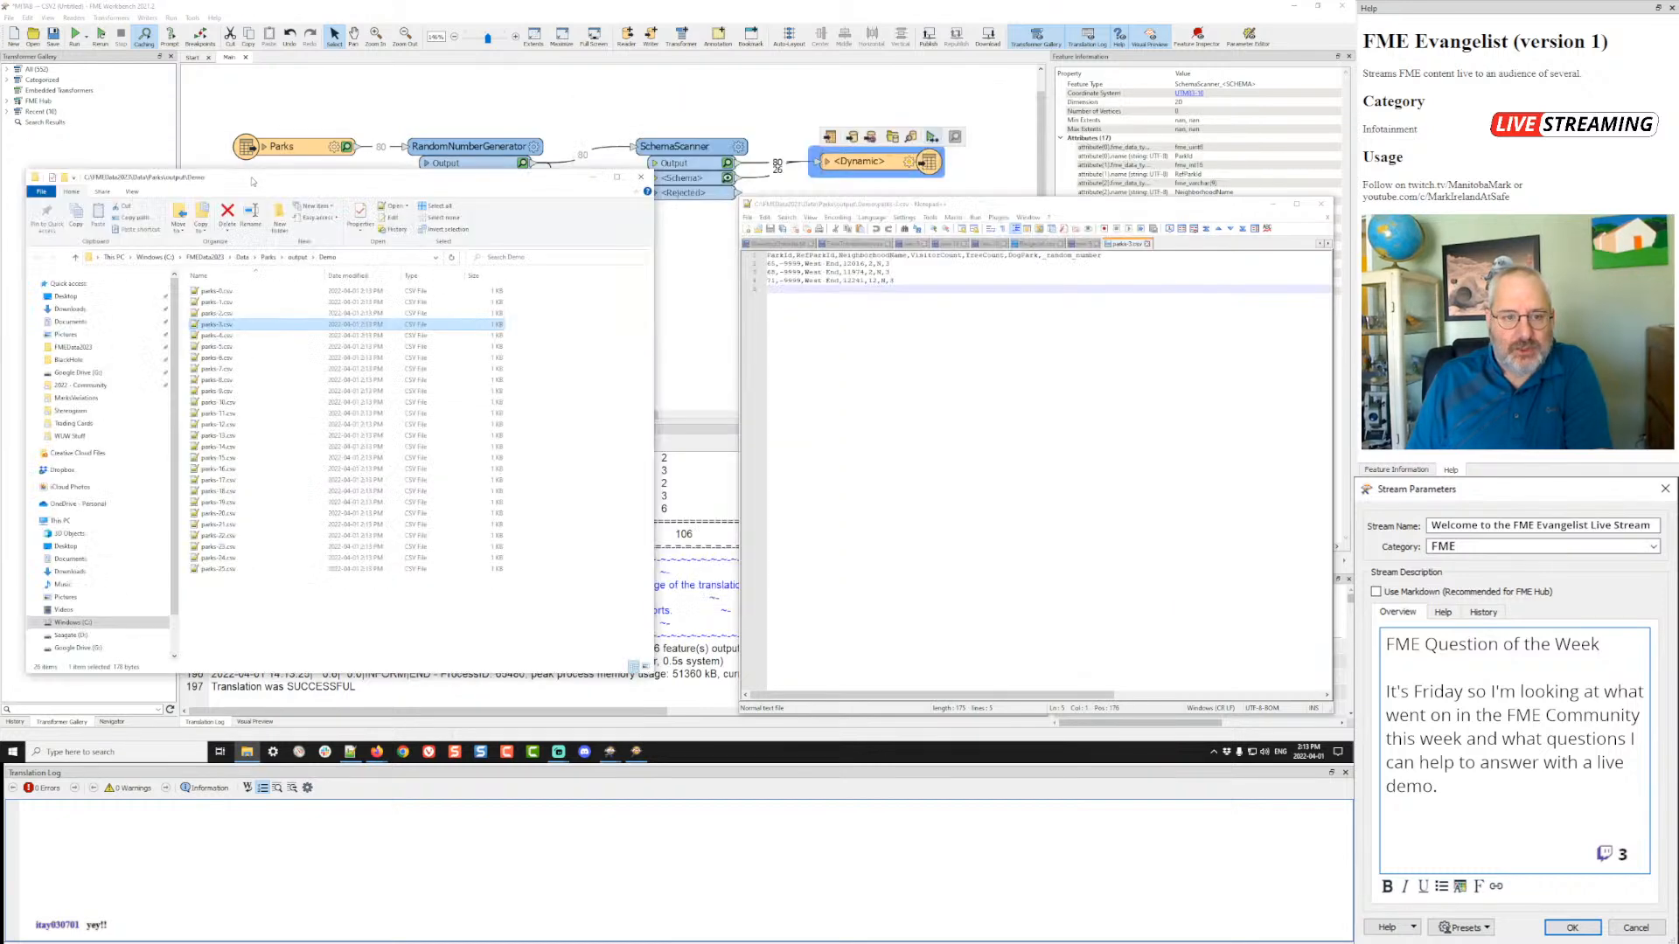
pyautogui.doubleClick(217, 303)
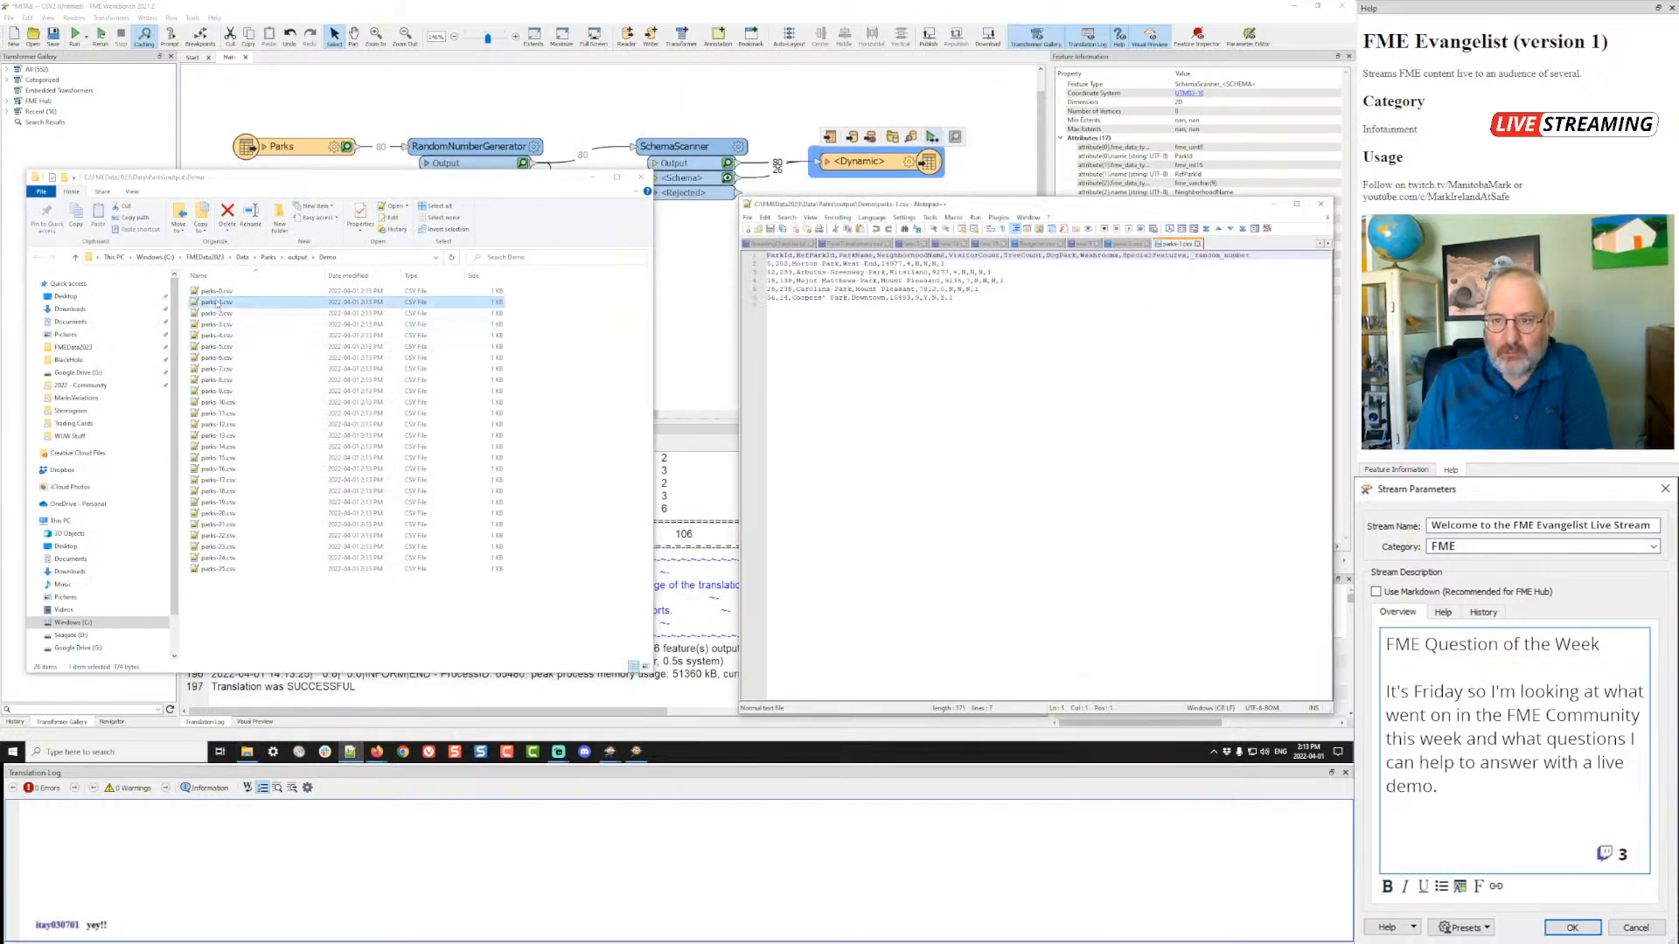
pyautogui.doubleClick(857, 256)
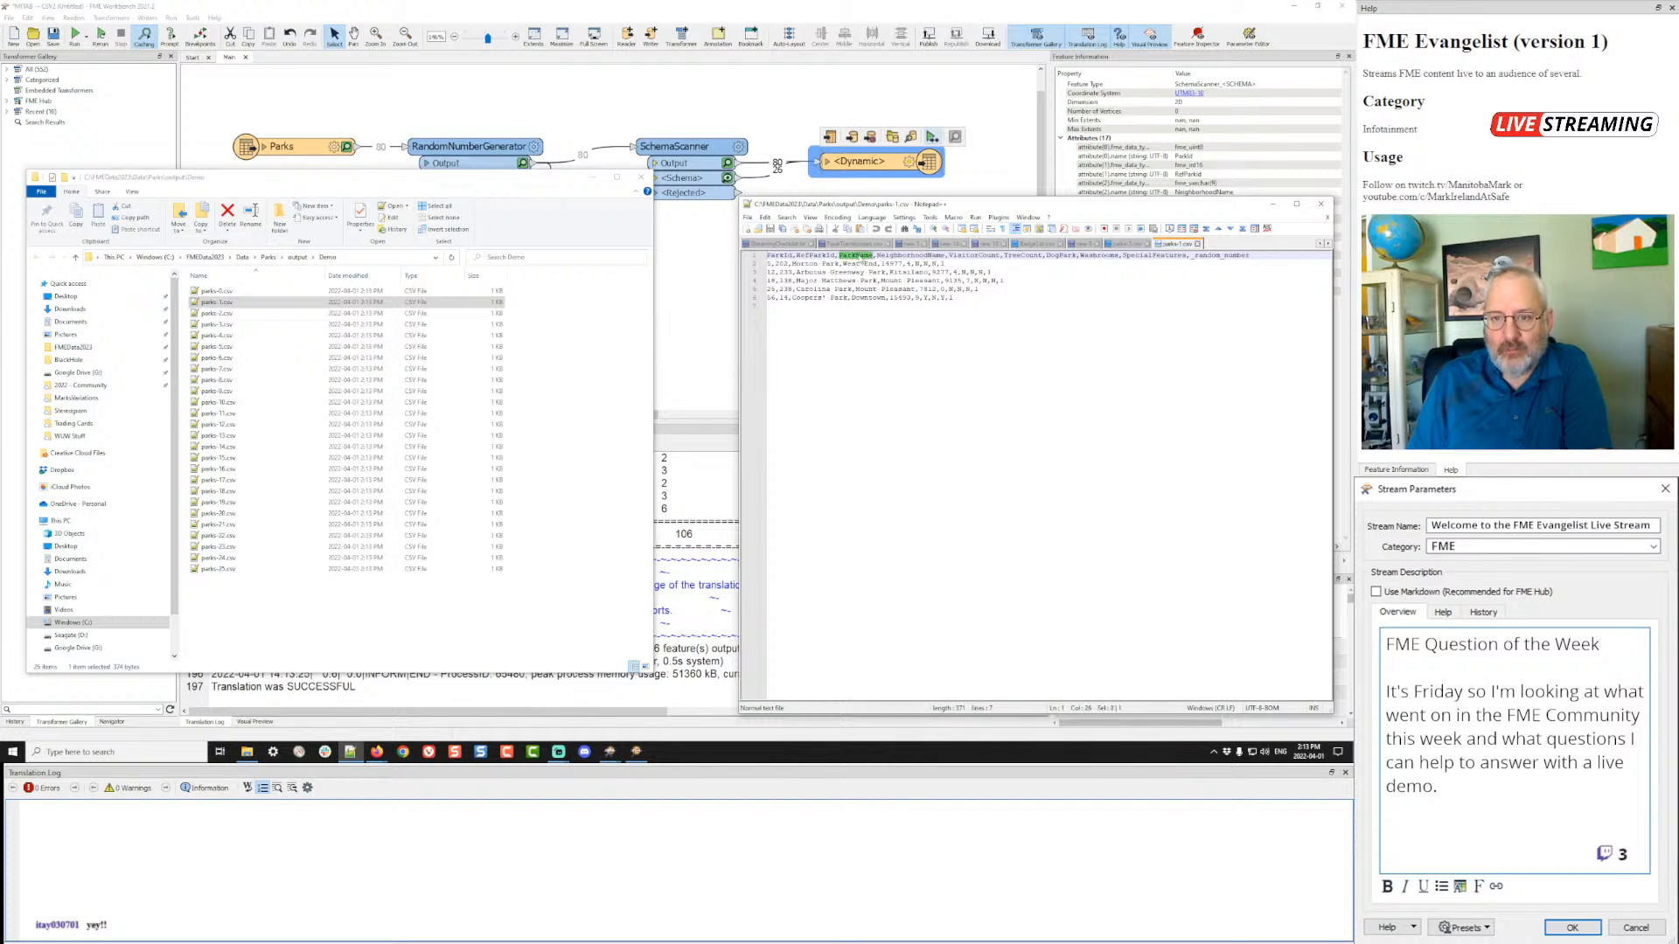
pyautogui.click(1118, 245)
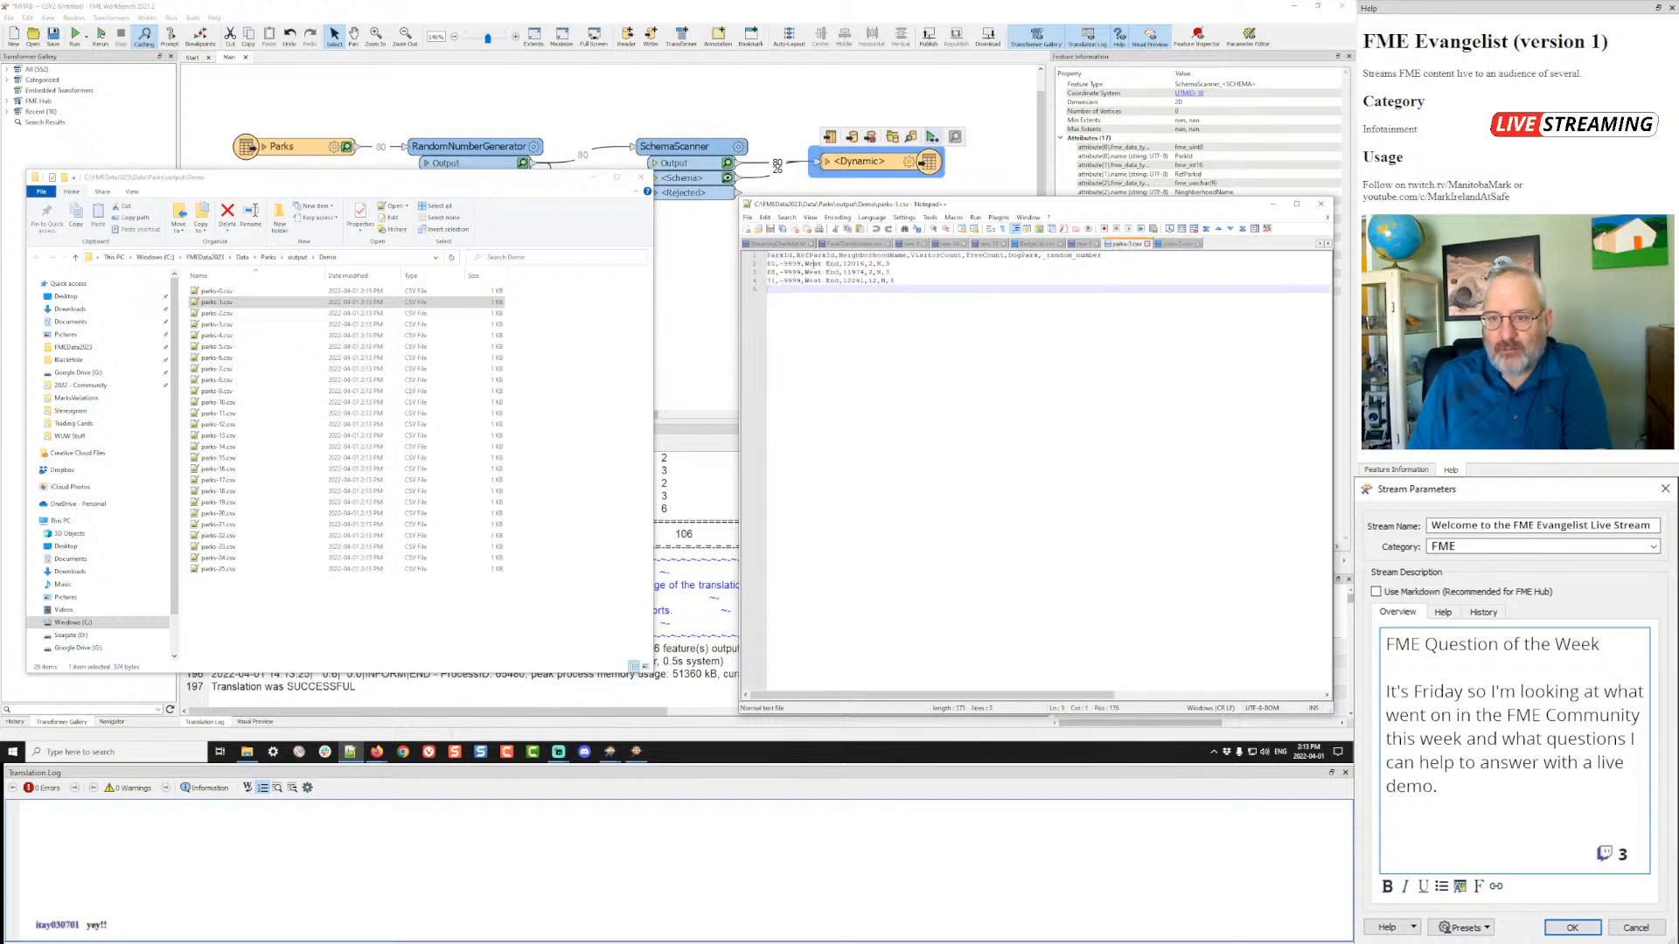
pyautogui.click(1177, 245)
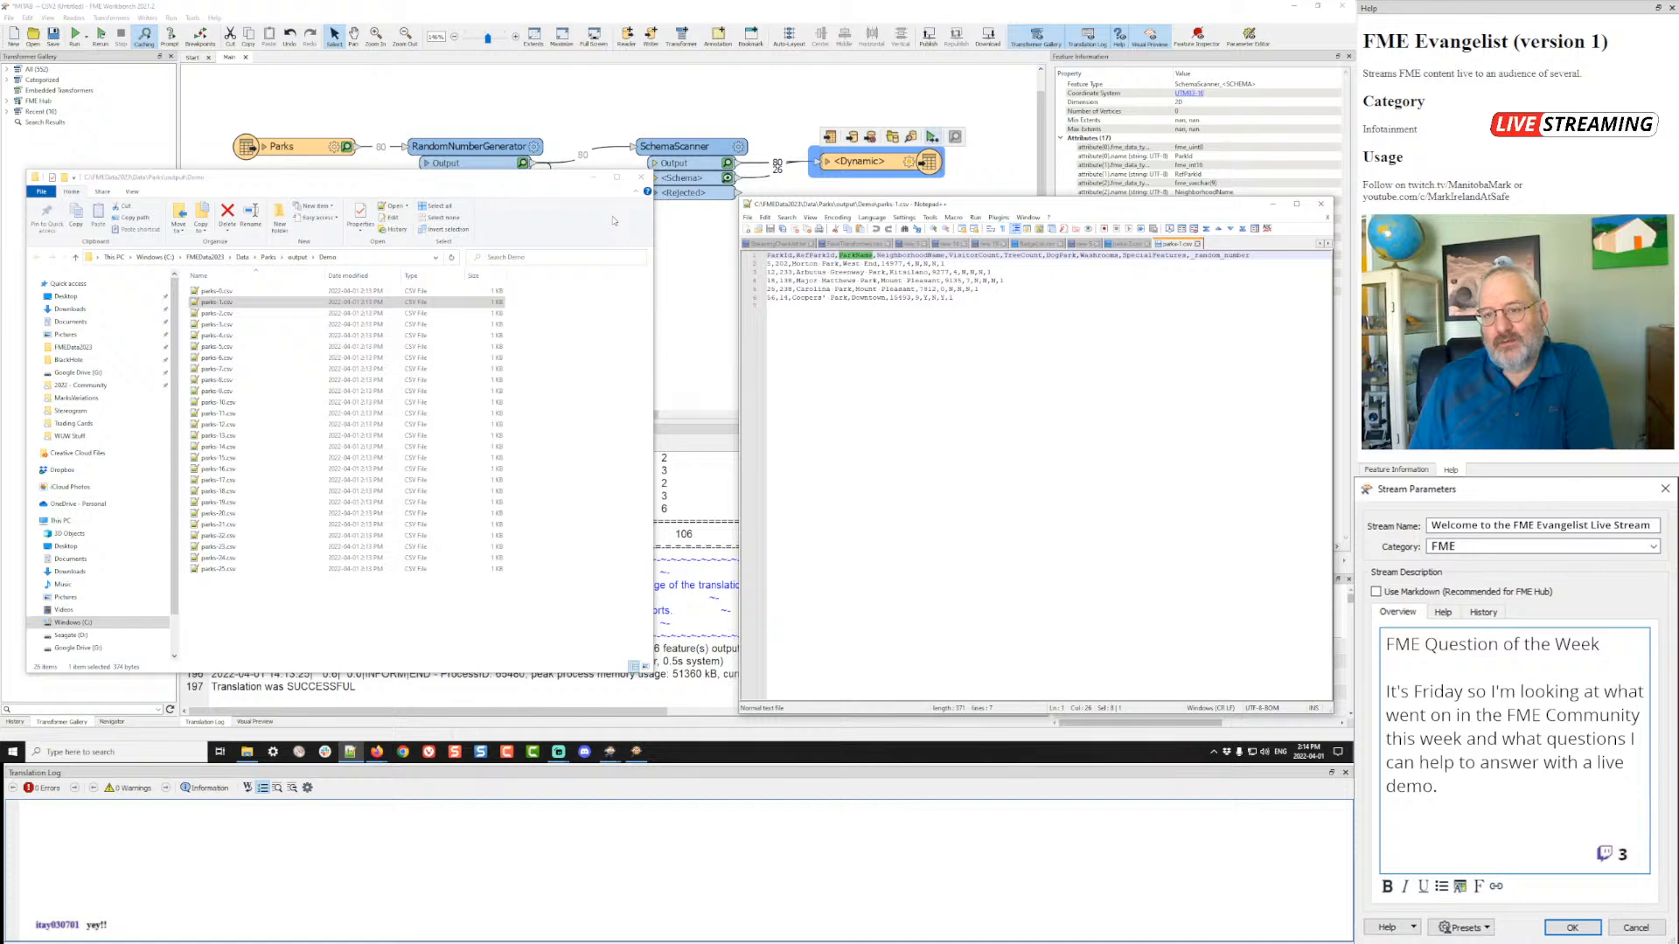
# - Try adding |_random to the SchemaScanner's regular expression for ignored attributes, then rerun the workspace
pyautogui.click(716, 142)
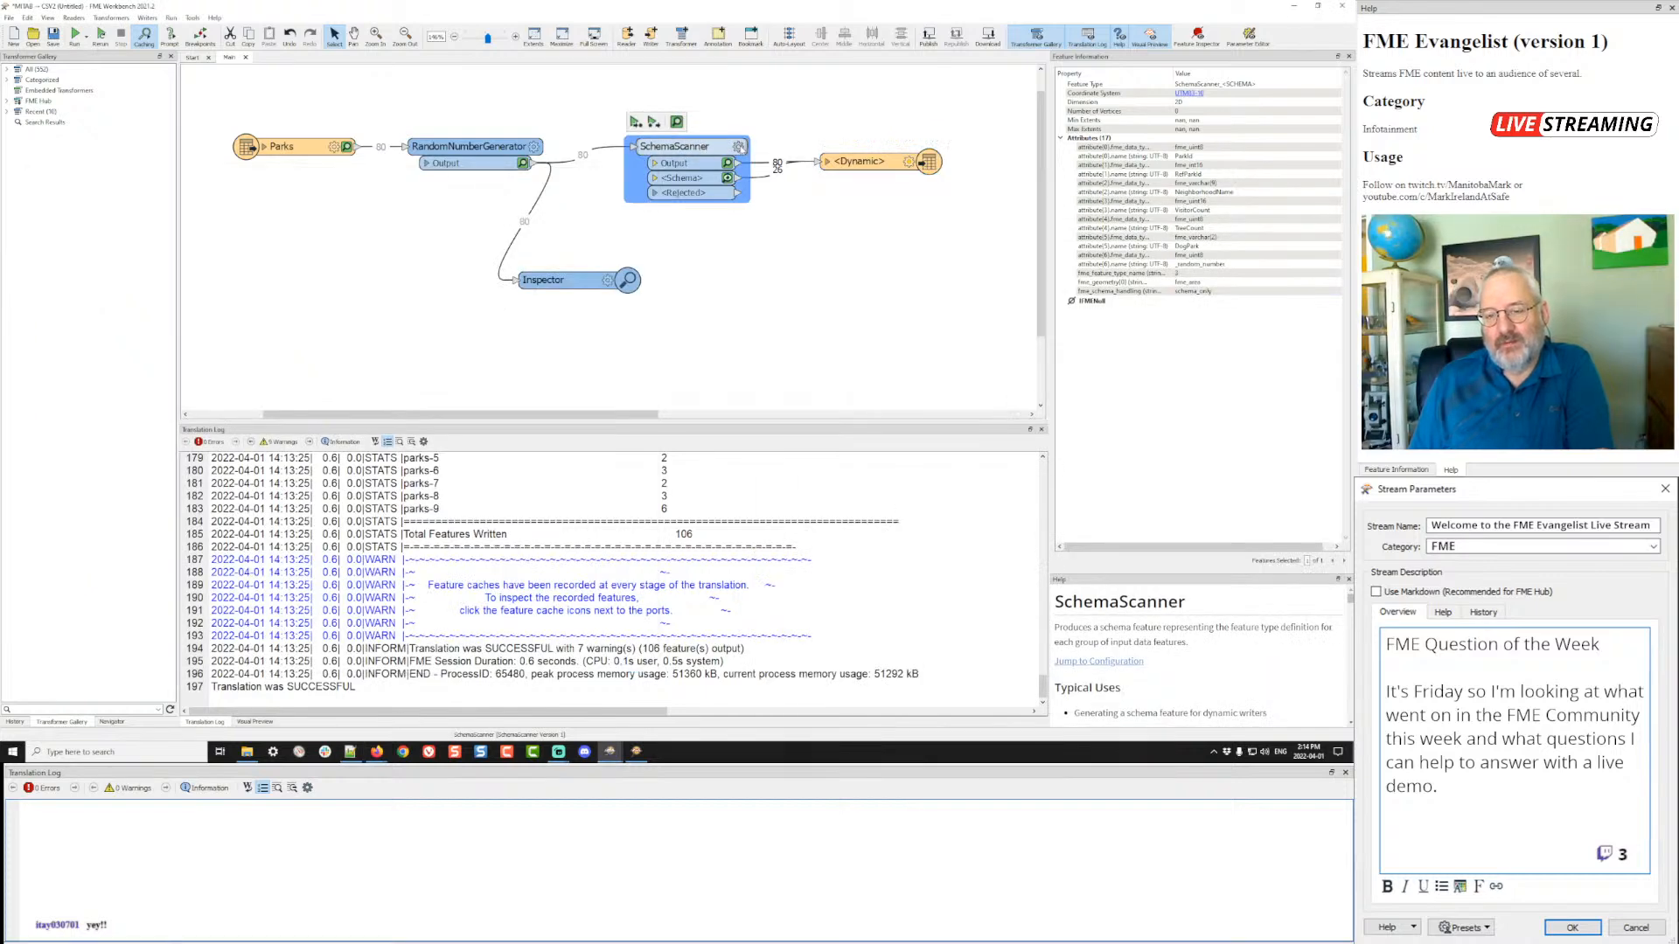
pyautogui.click(738, 147)
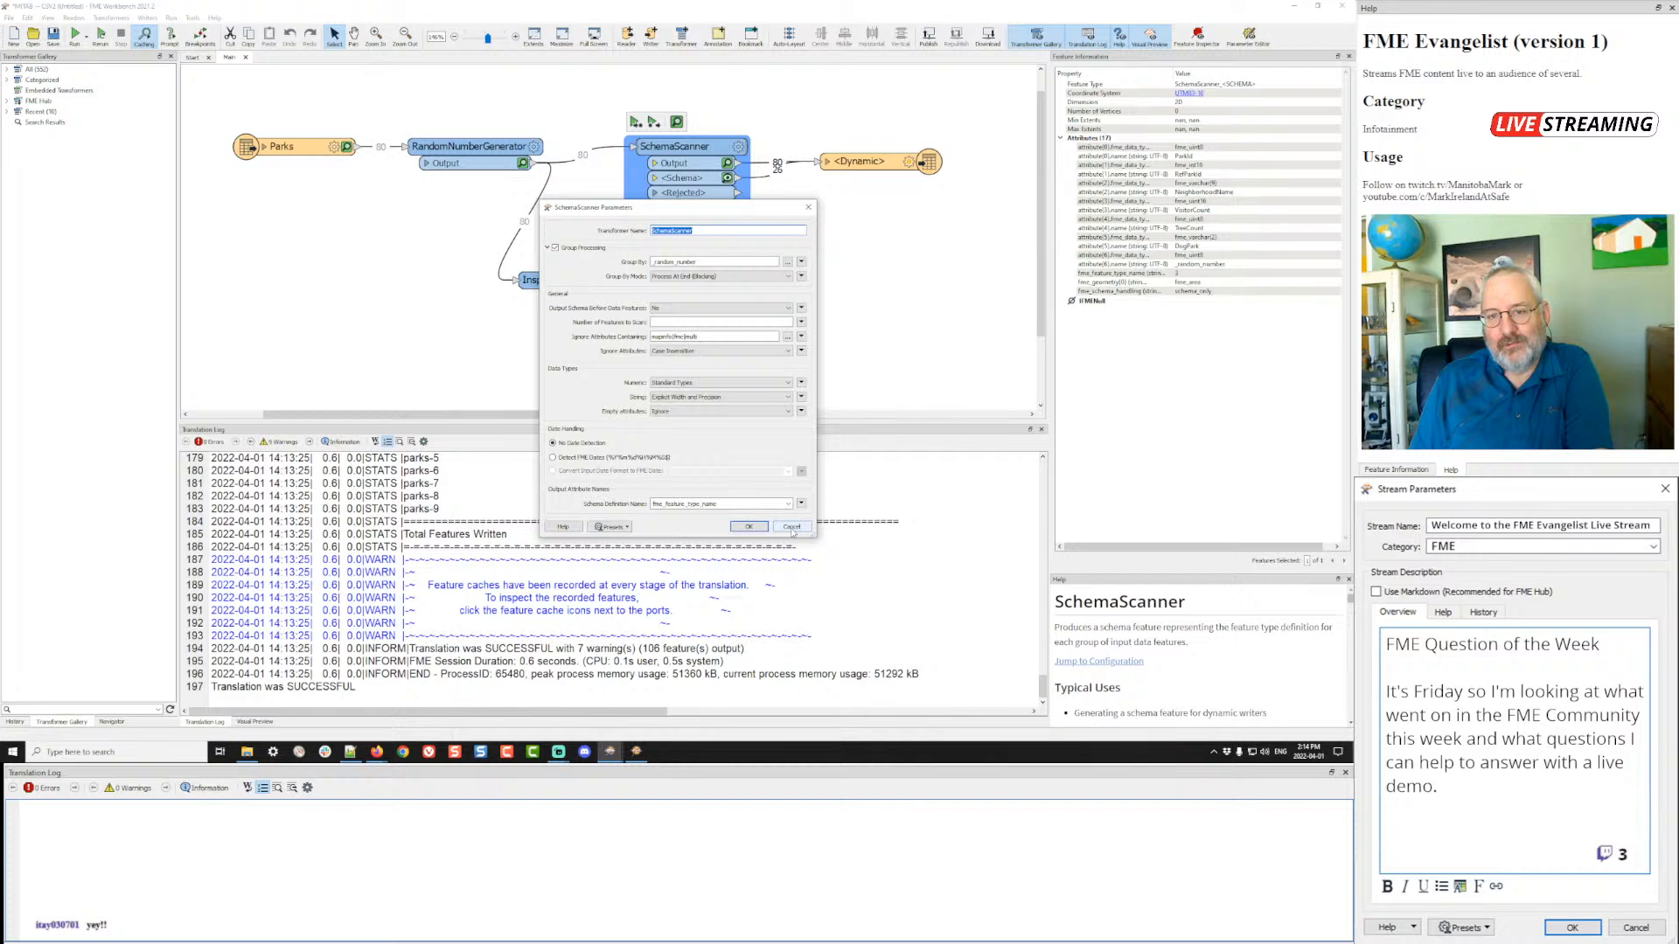
pyautogui.click(730, 335)
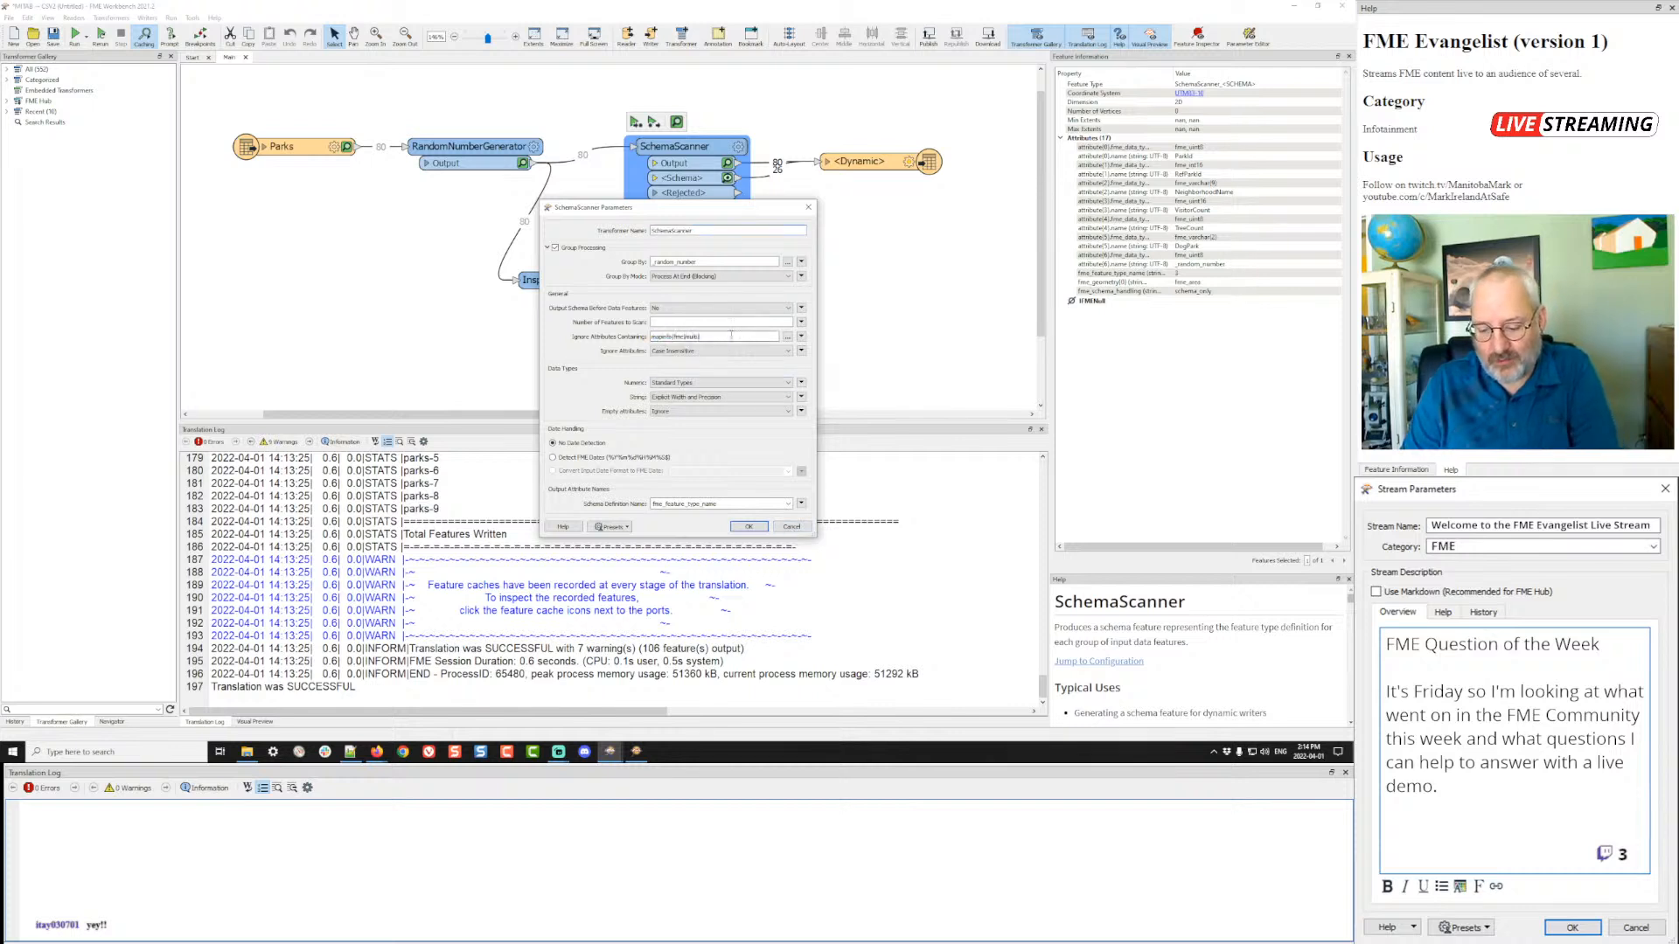
pyautogui.write('|_r')
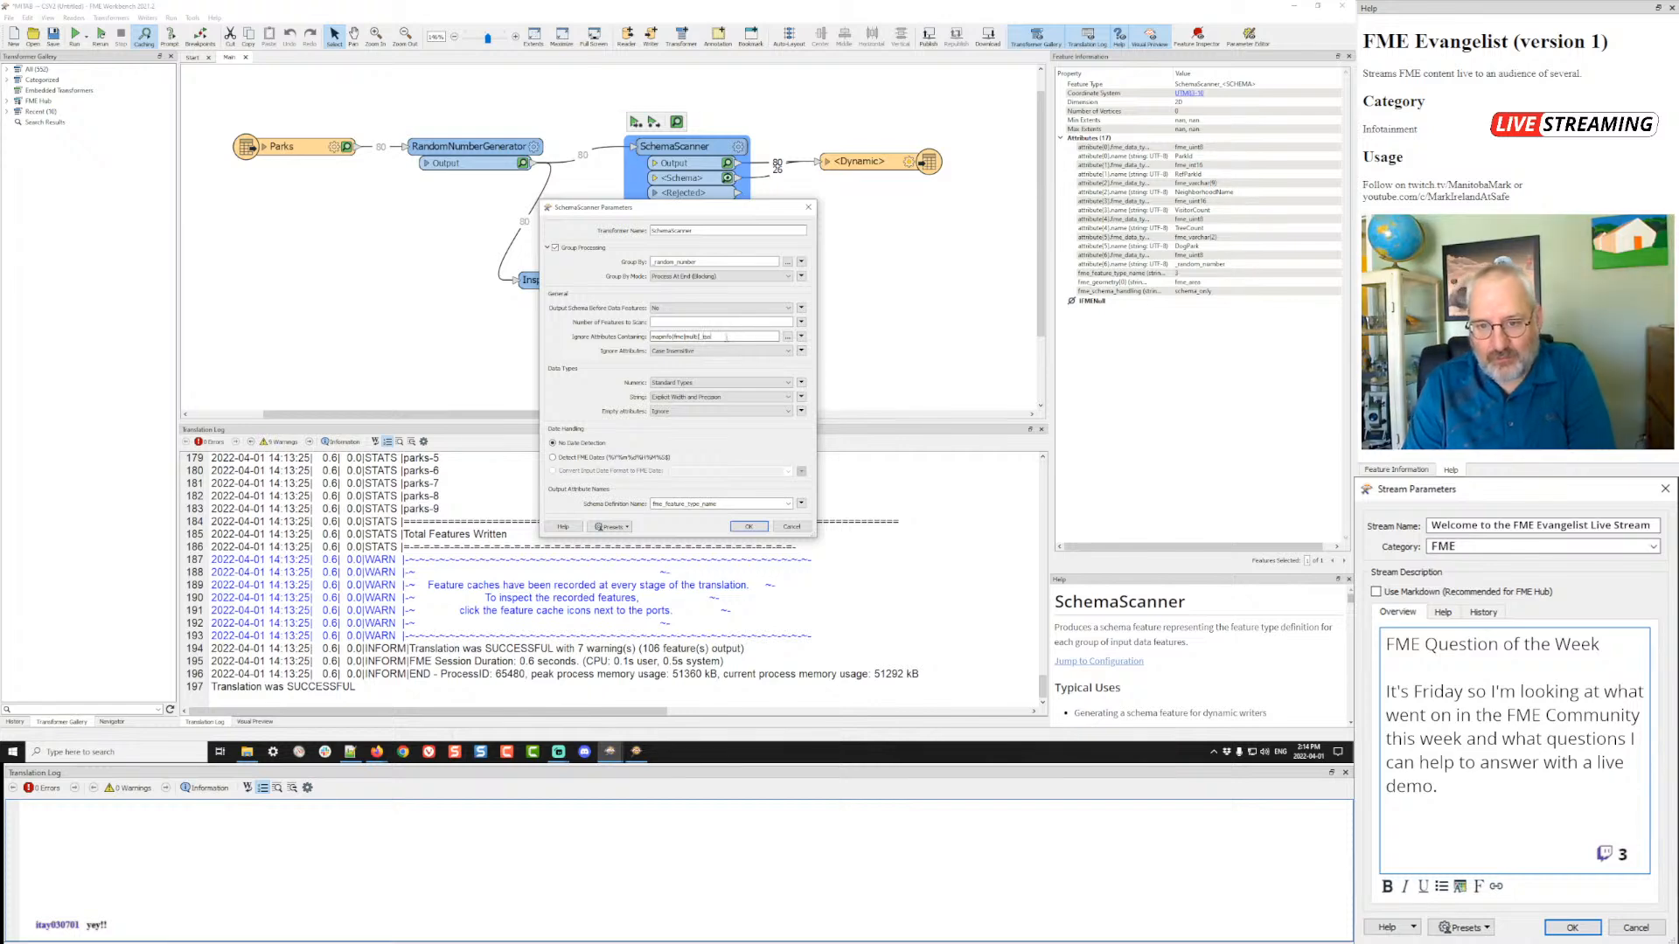
pyautogui.write('as')
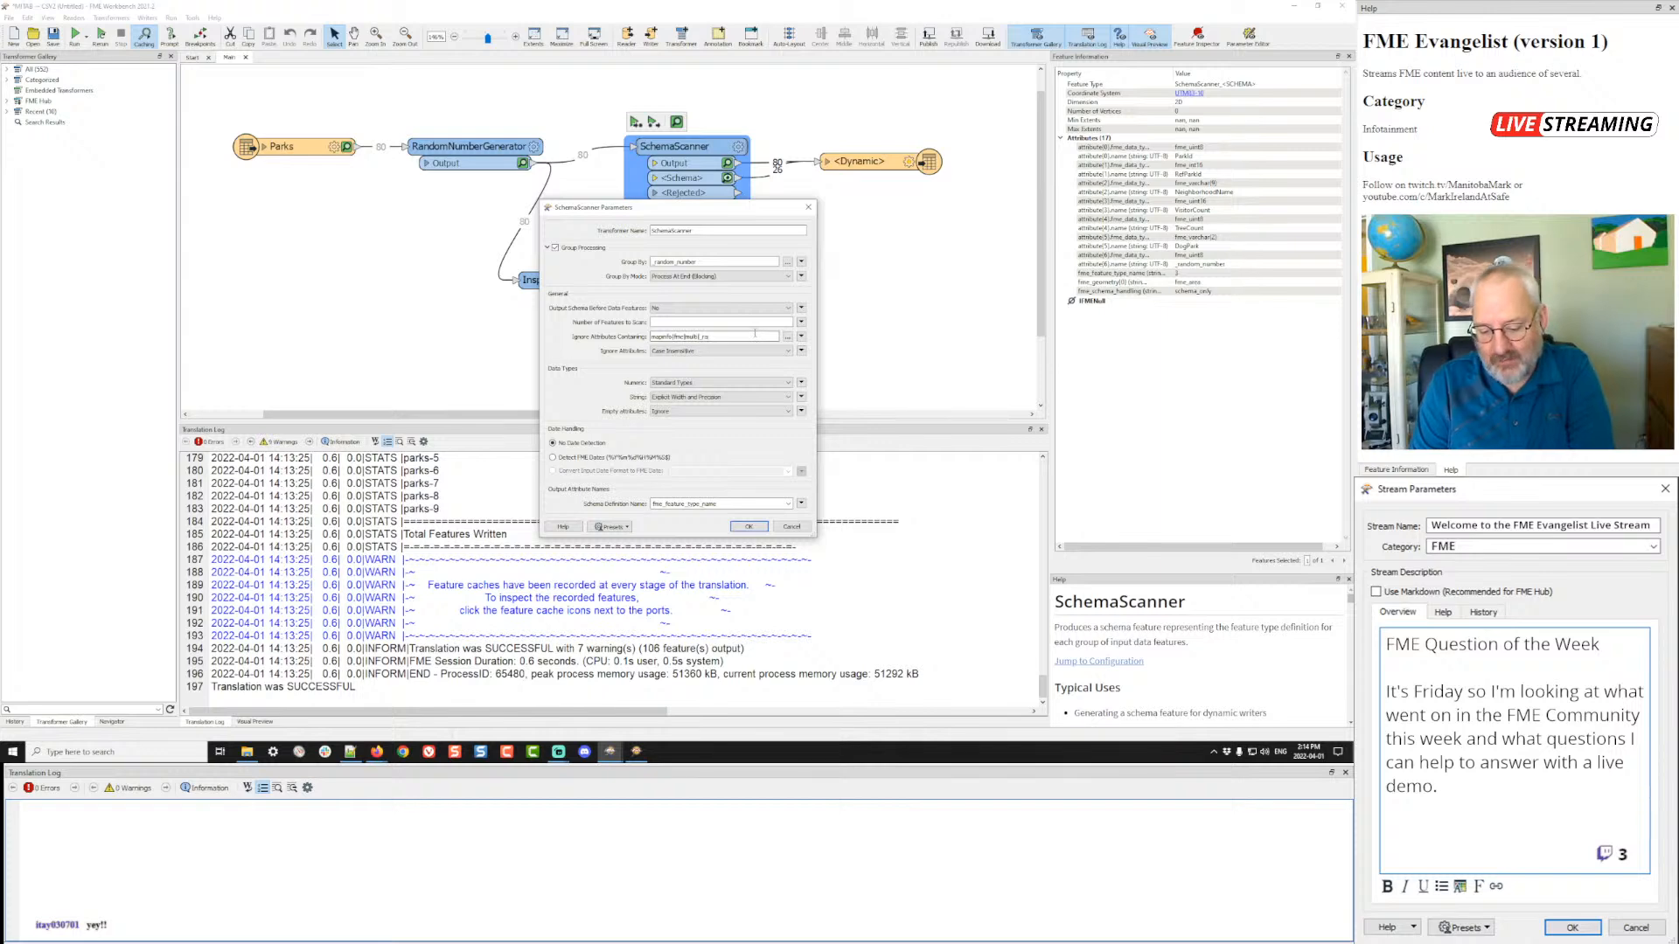
pyautogui.press('Return')
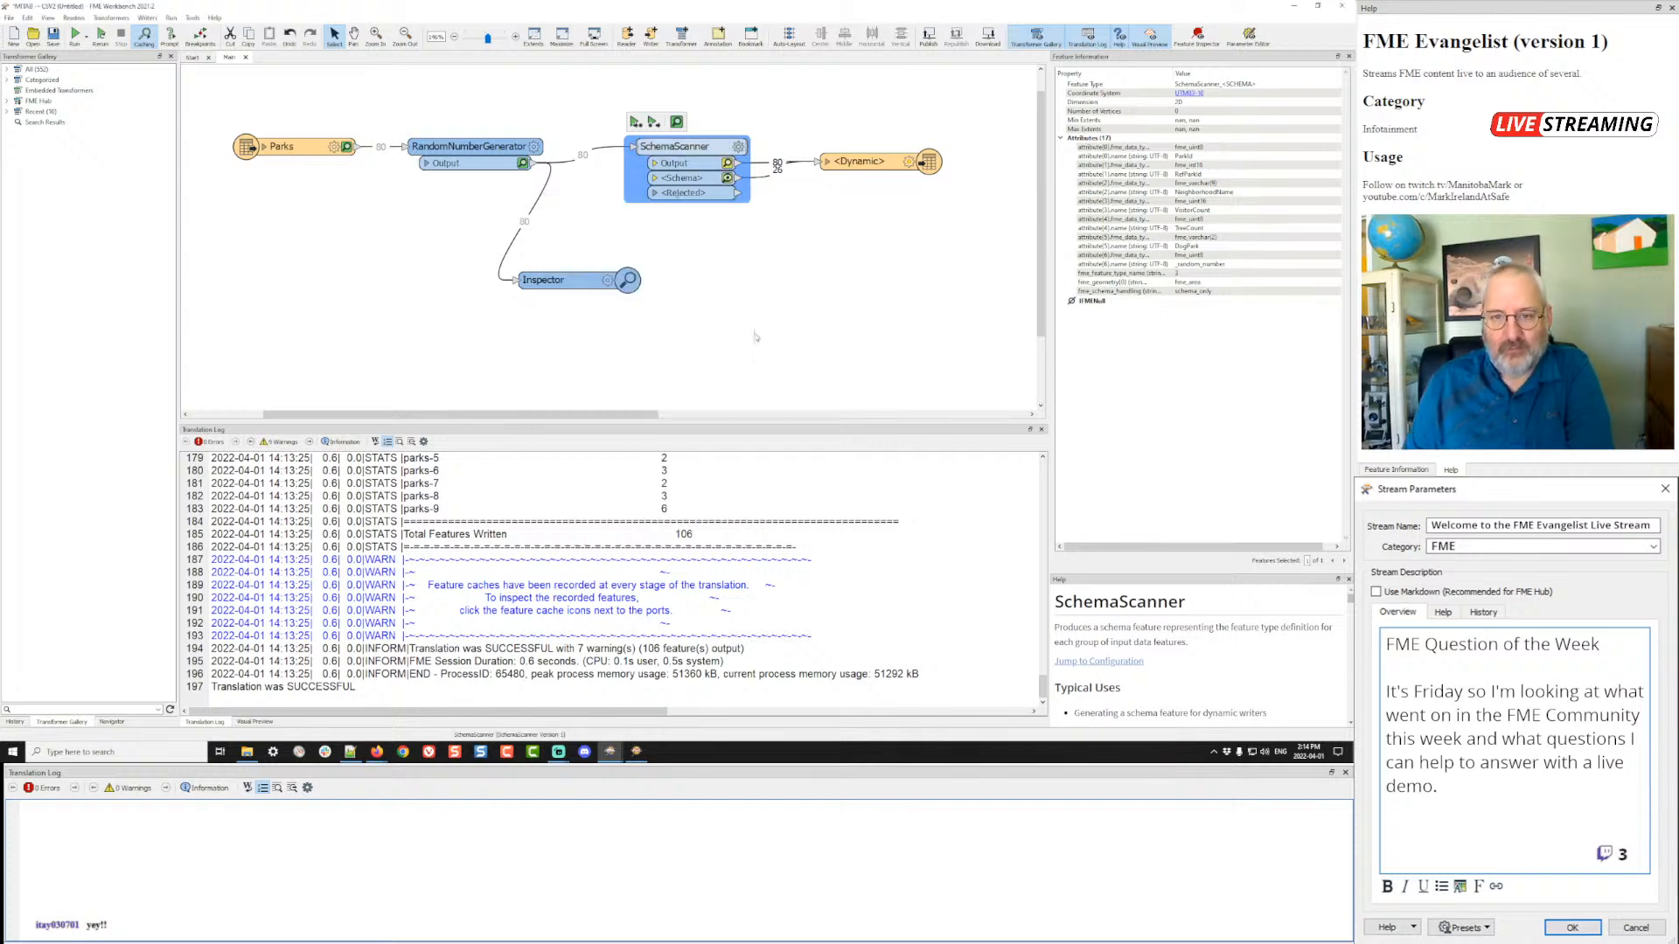
pyautogui.hotkey('ctrl', 'r')
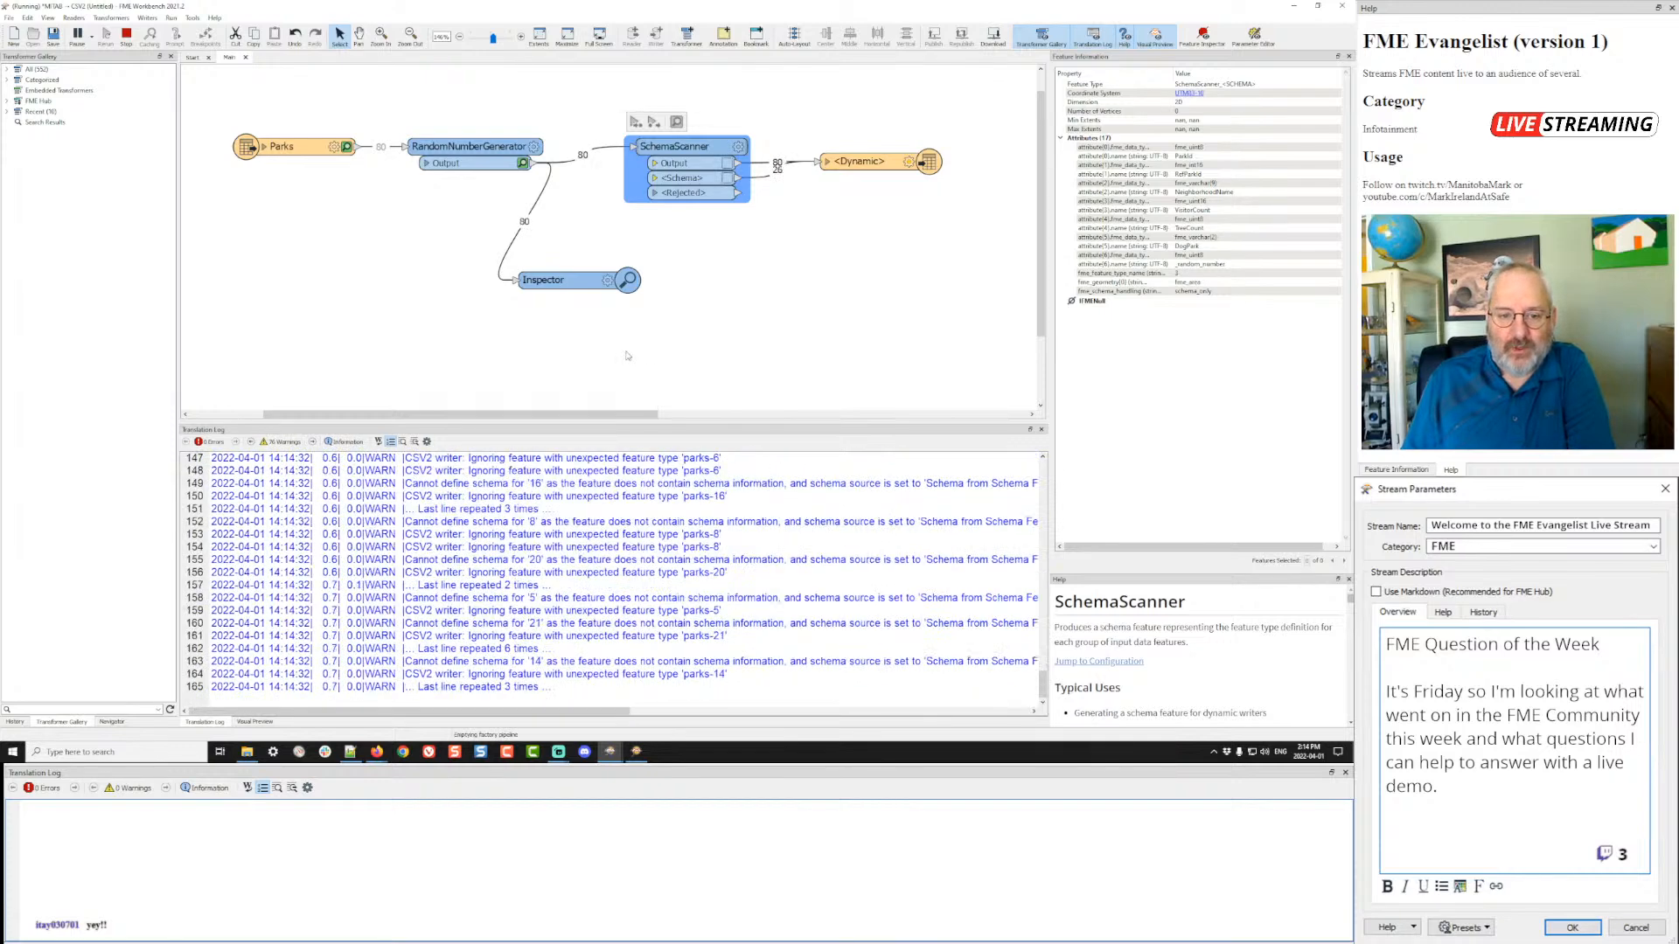
# - Glance at parks-1.csv in Notepad++, then review the writer warnings in the workspace's translation log
pyautogui.hotkey('alt', 'Tab')
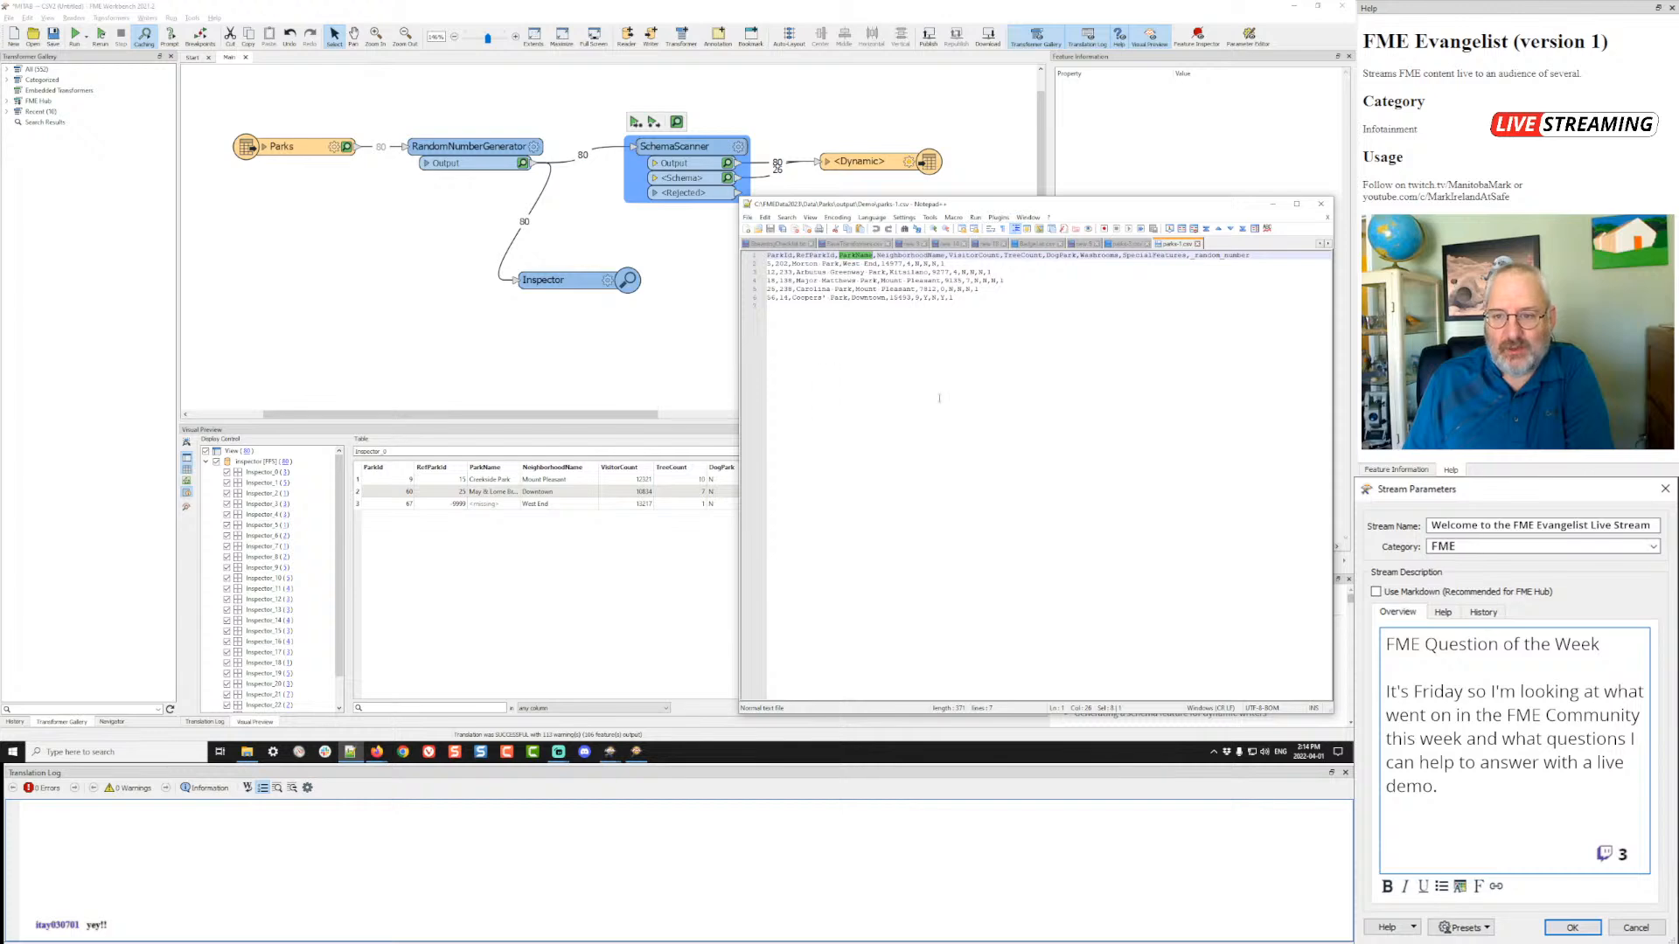
pyautogui.click(939, 398)
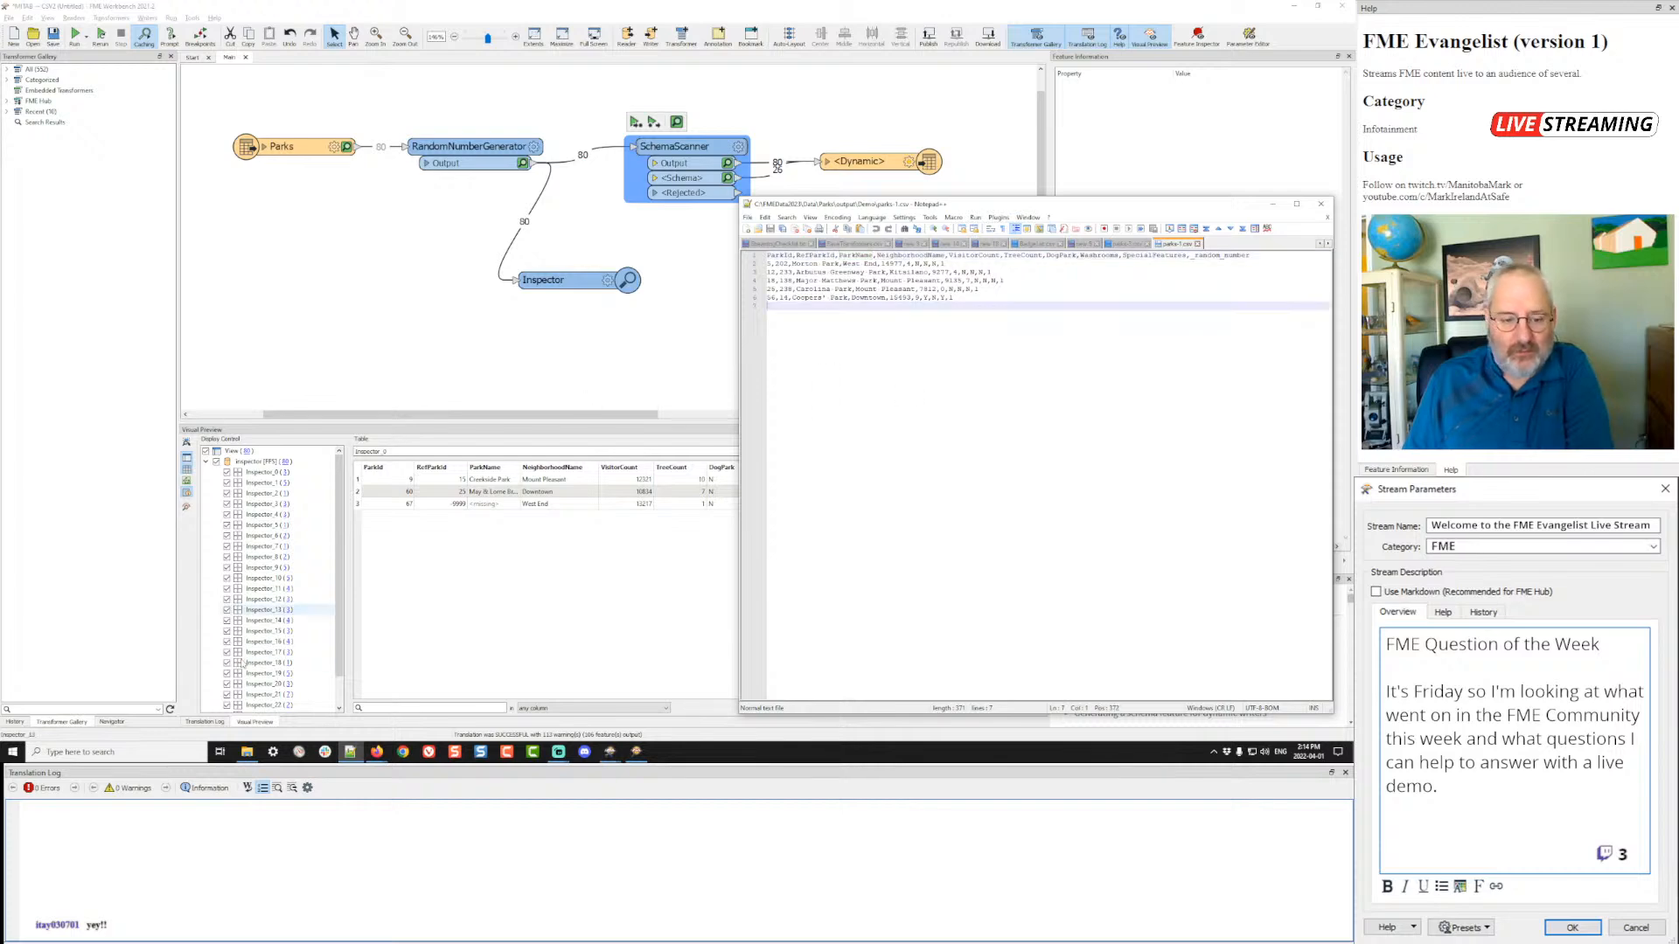
pyautogui.click(201, 722)
pyautogui.scroll(20, 437, 641)
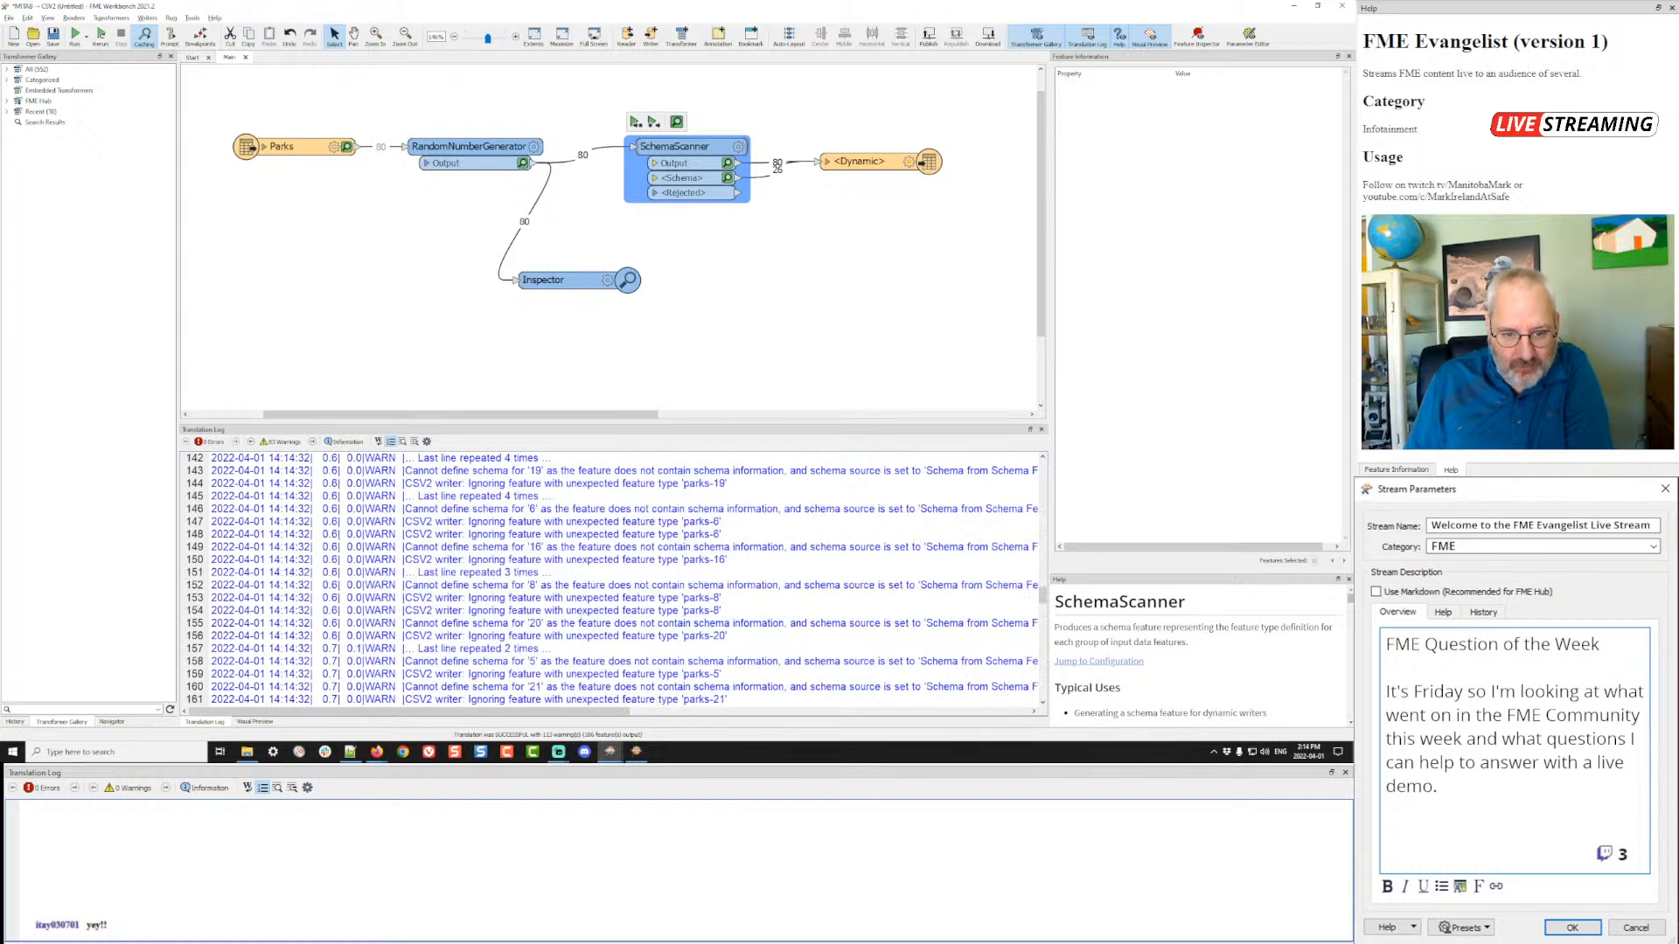
pyautogui.scroll(10, 580, 616)
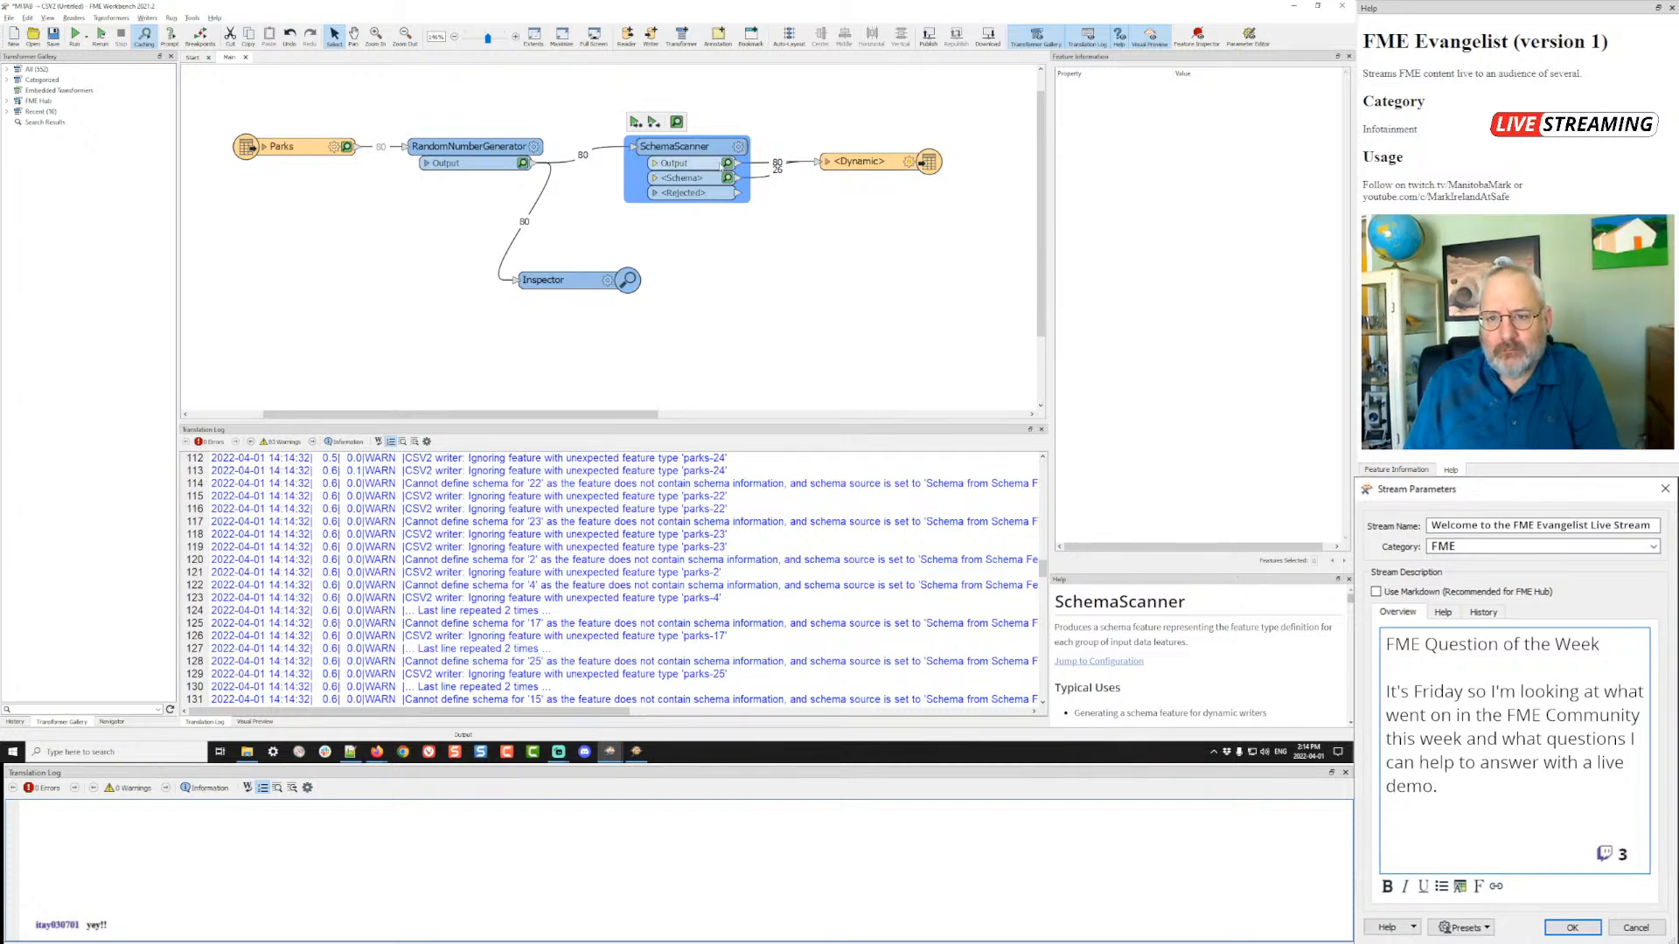
# - Remove the |_random pattern from the SchemaScanner's ignored attributes expression and rerun the workspace
pyautogui.click(739, 147)
pyautogui.tripleClick(731, 336)
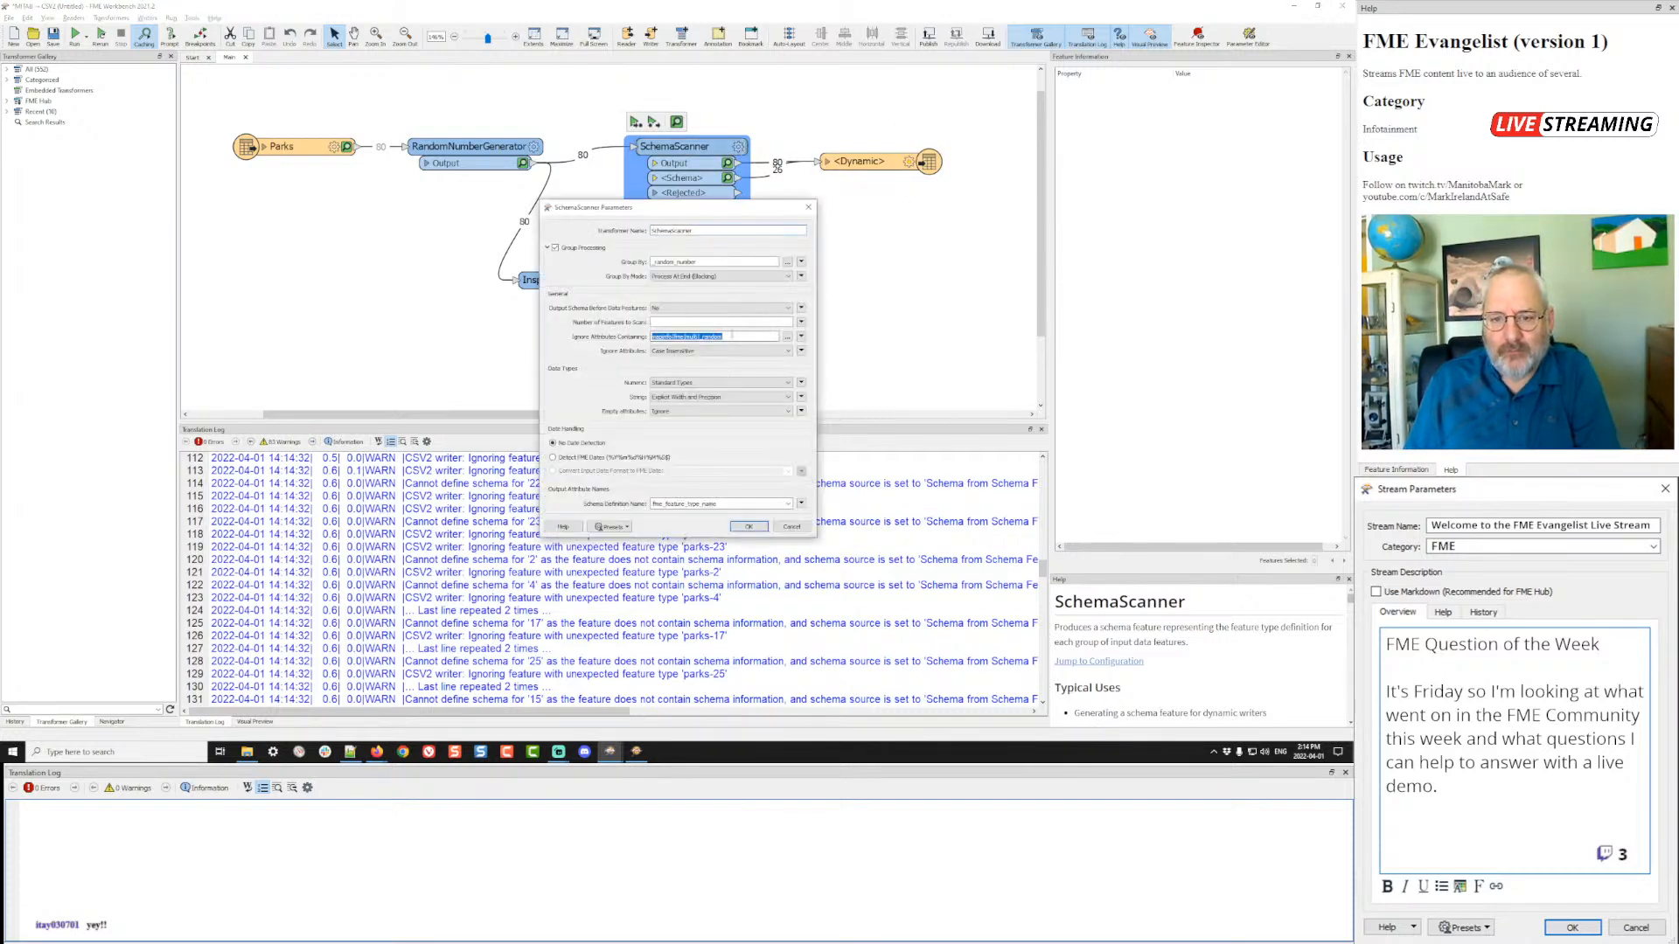
pyautogui.moveTo(731, 335); pyautogui.dragTo(711, 337)
pyautogui.doubleClick(708, 337)
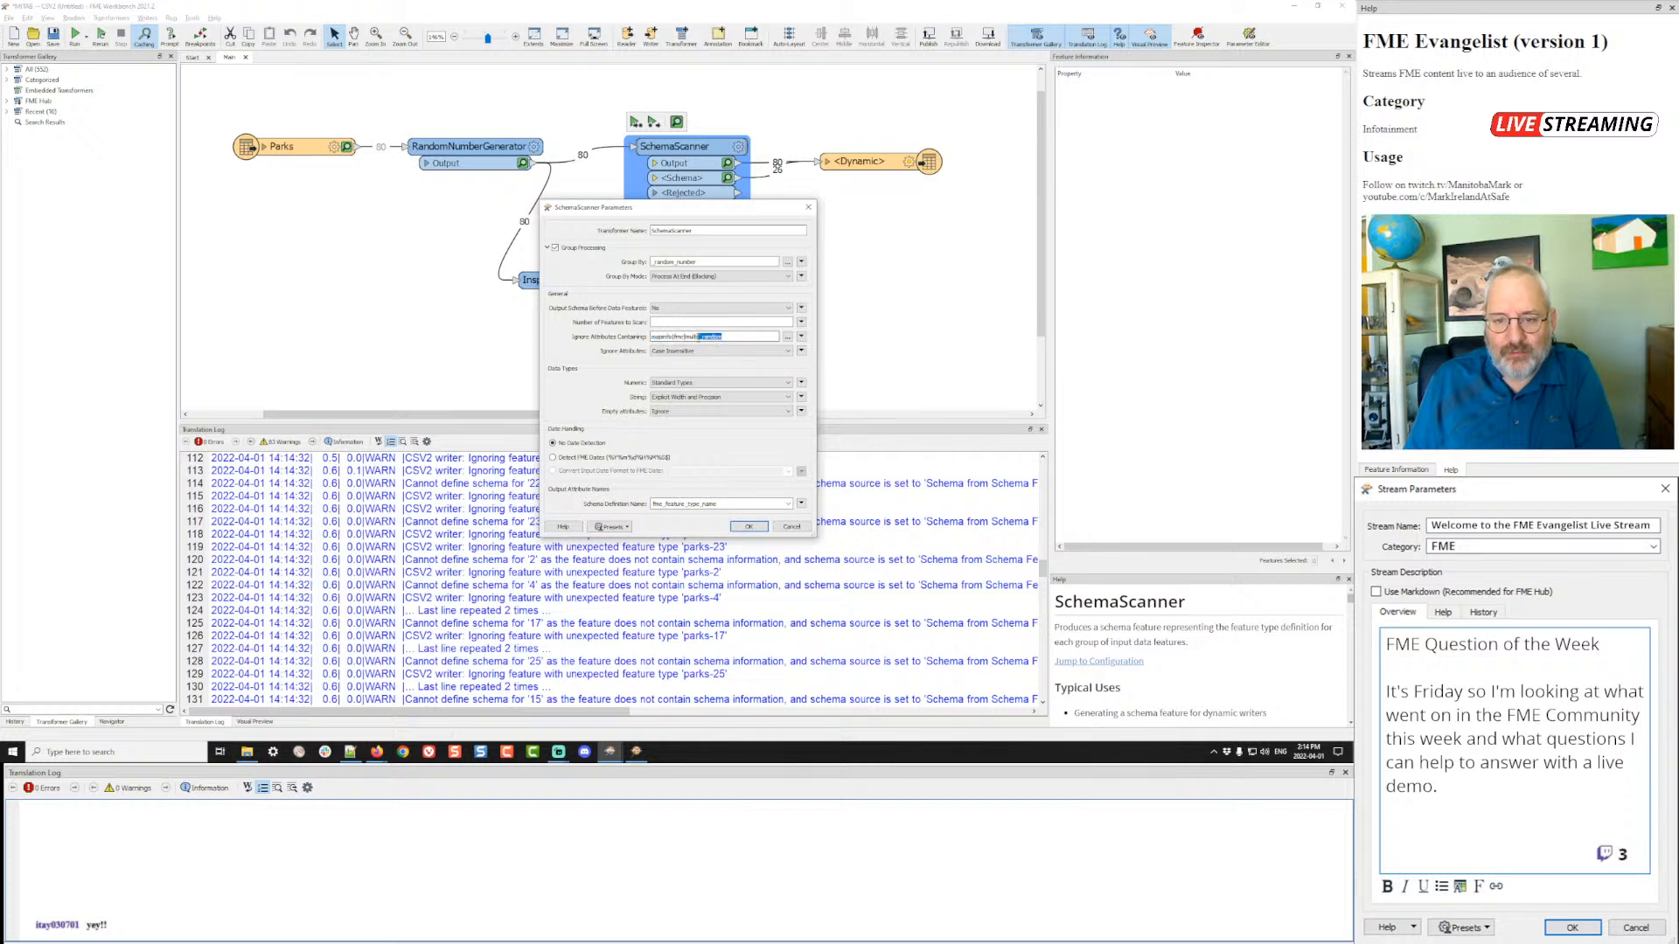
pyautogui.press('Delete')
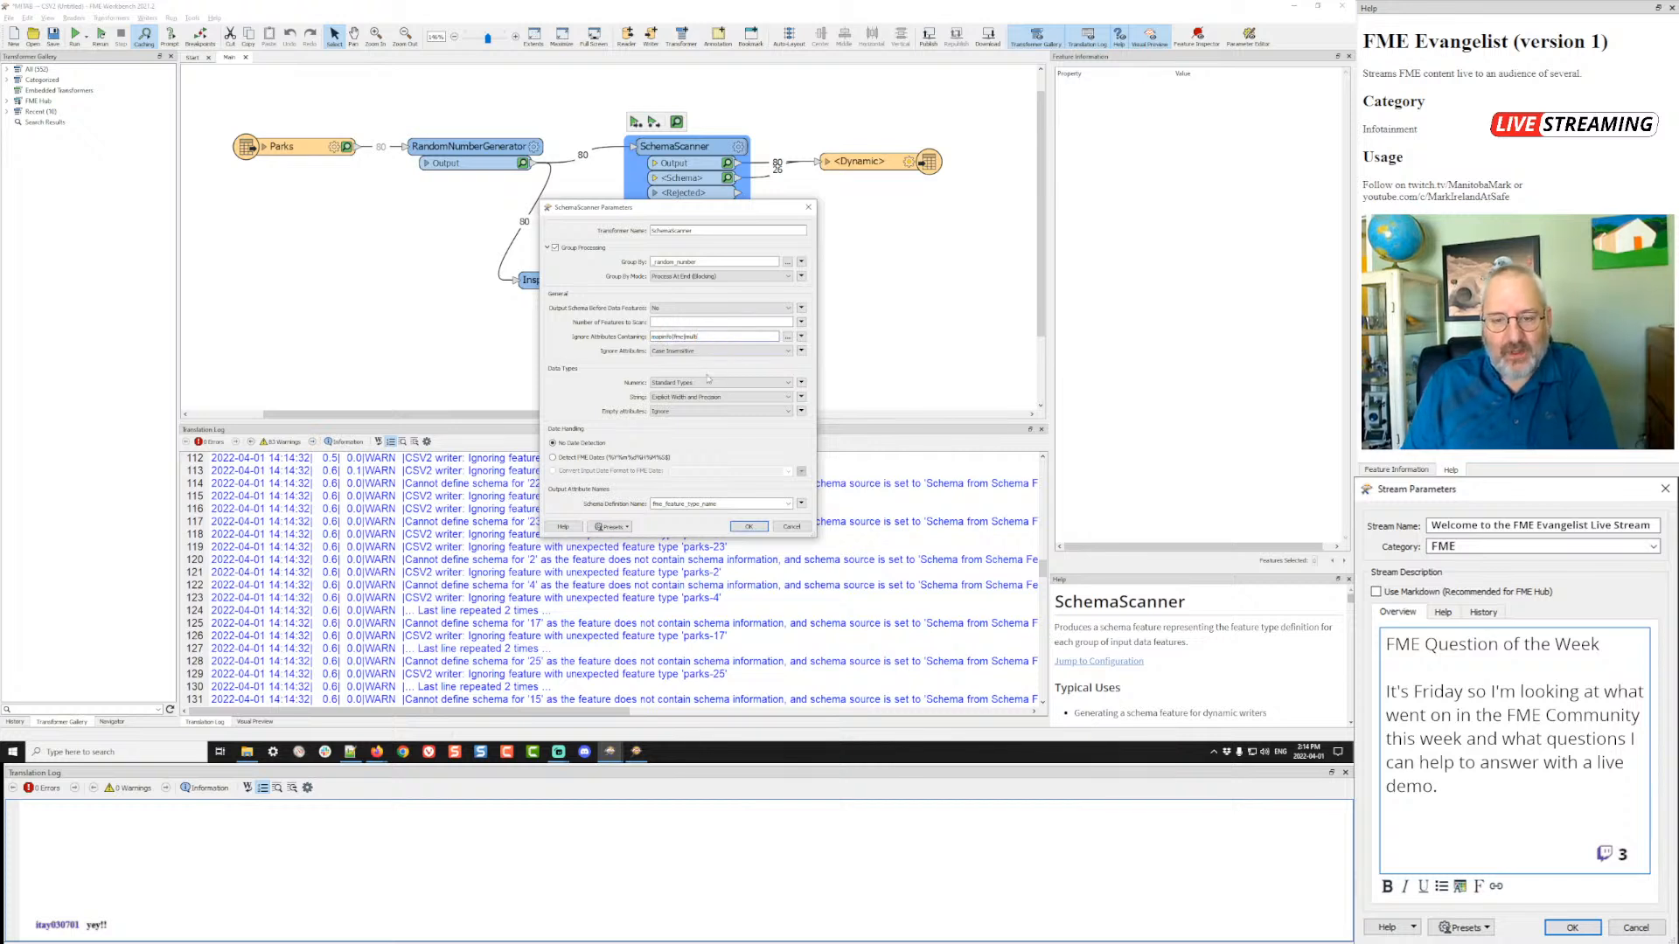
pyautogui.click(746, 527)
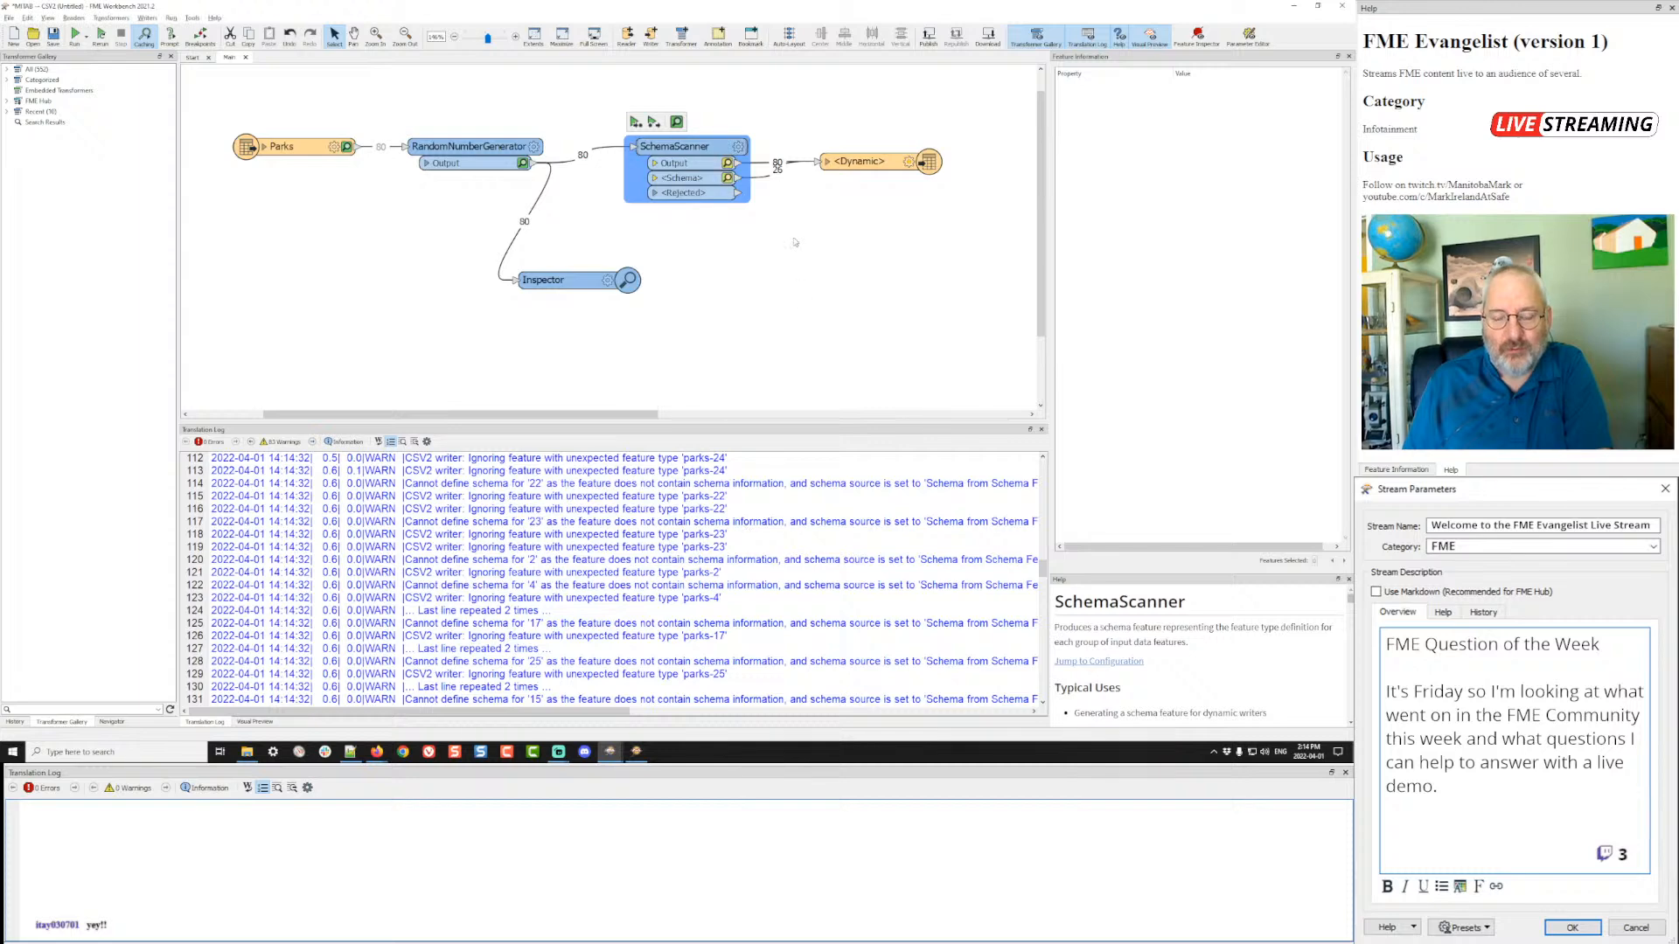
pyautogui.hotkey('ctrl', 'r')
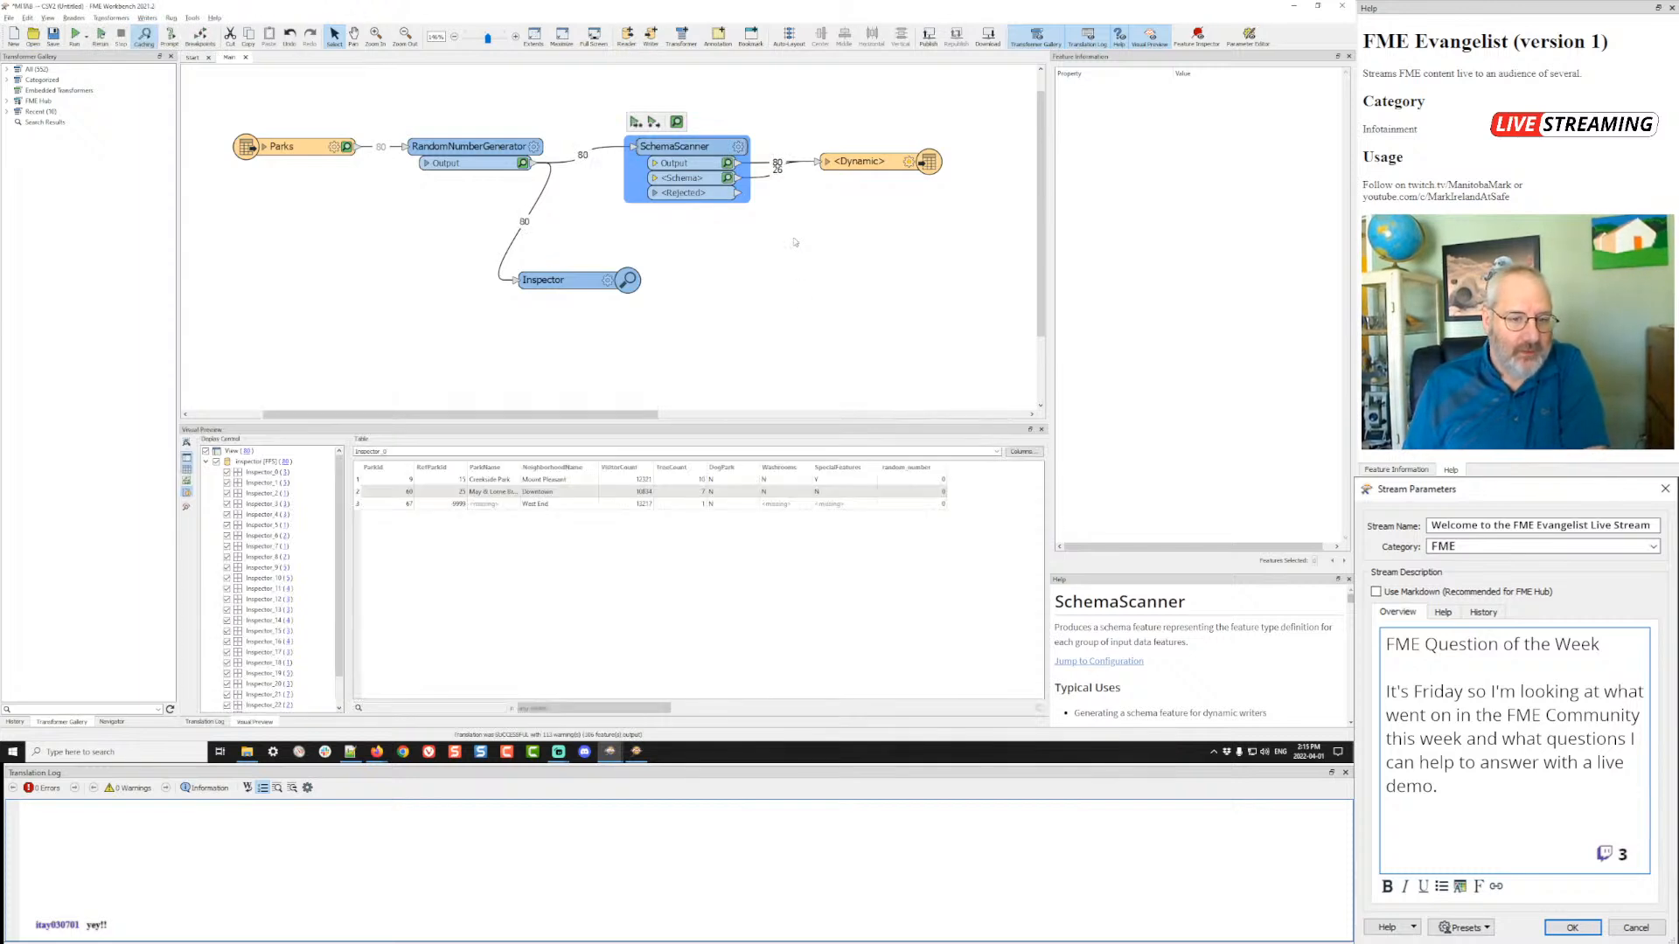
# - Check the translation log, the Inspector preview and the CSV files in the output folder, then return to the workspace
pyautogui.click(209, 722)
pyautogui.click(254, 722)
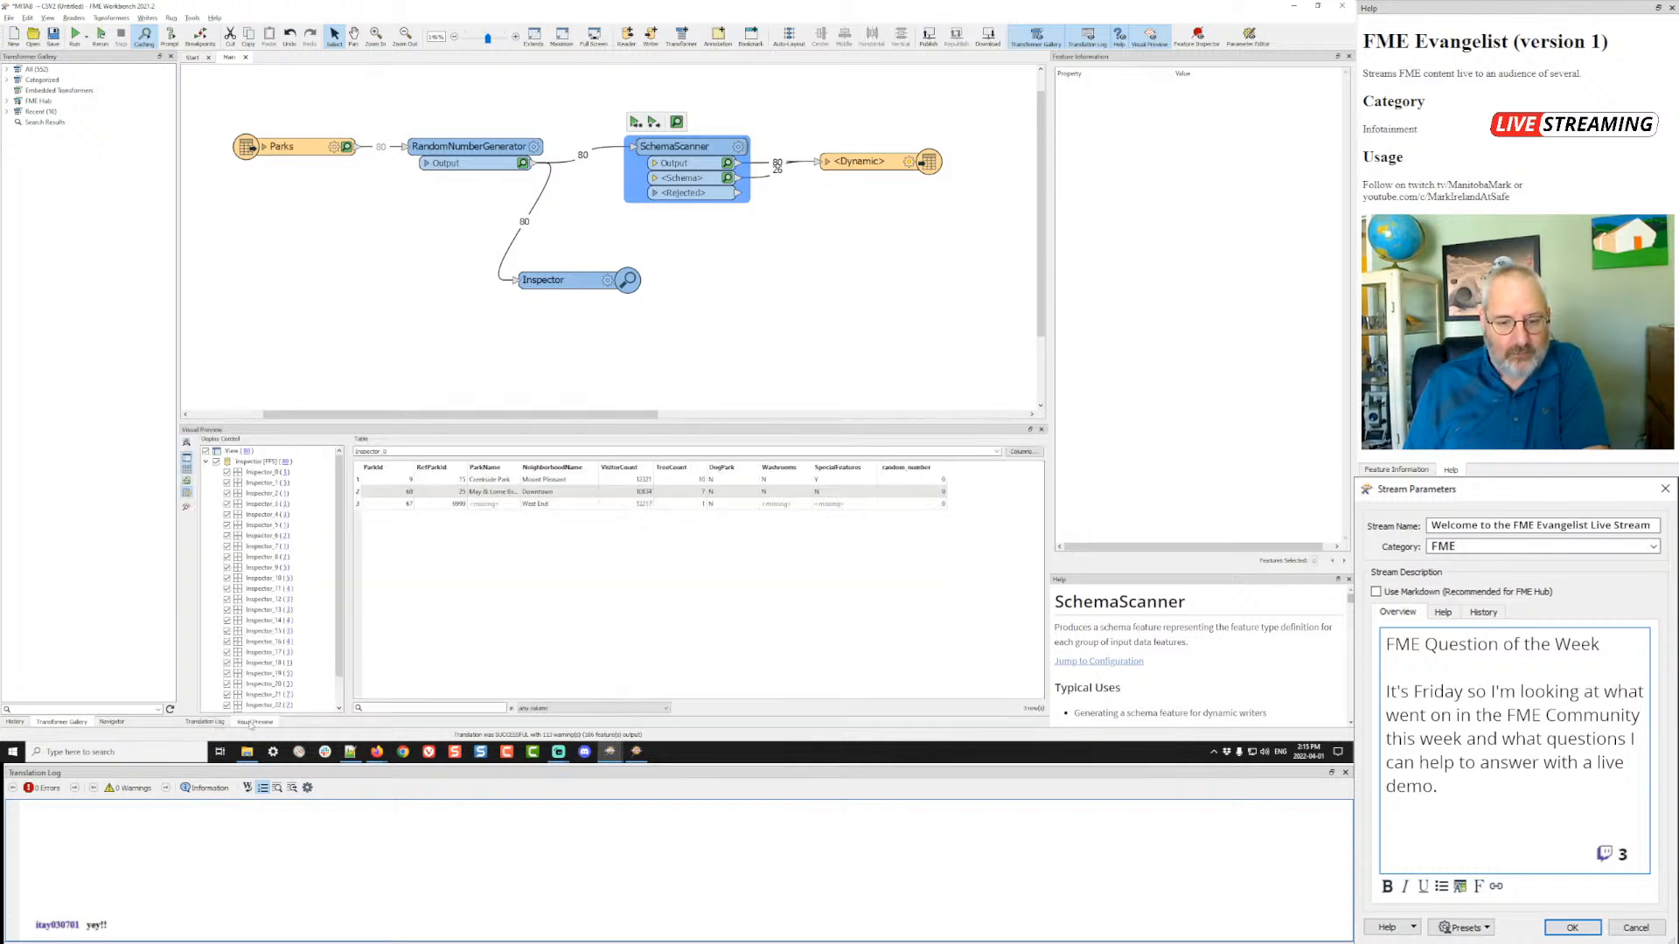
pyautogui.hotkey('alt', 'Tab')
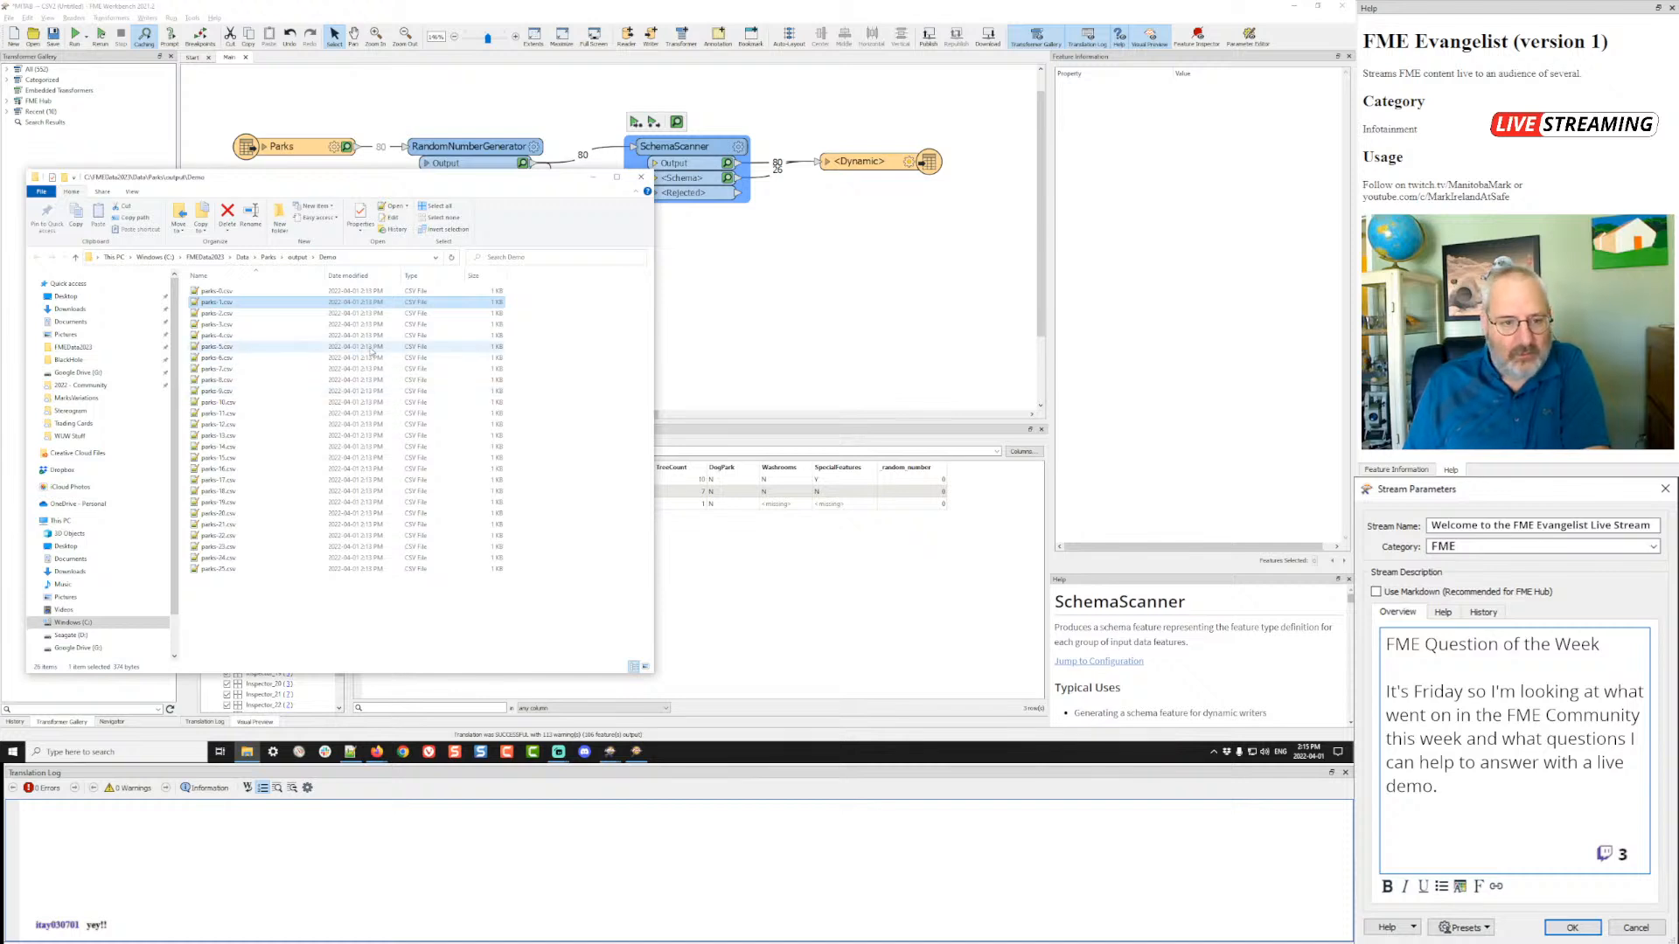
pyautogui.click(722, 582)
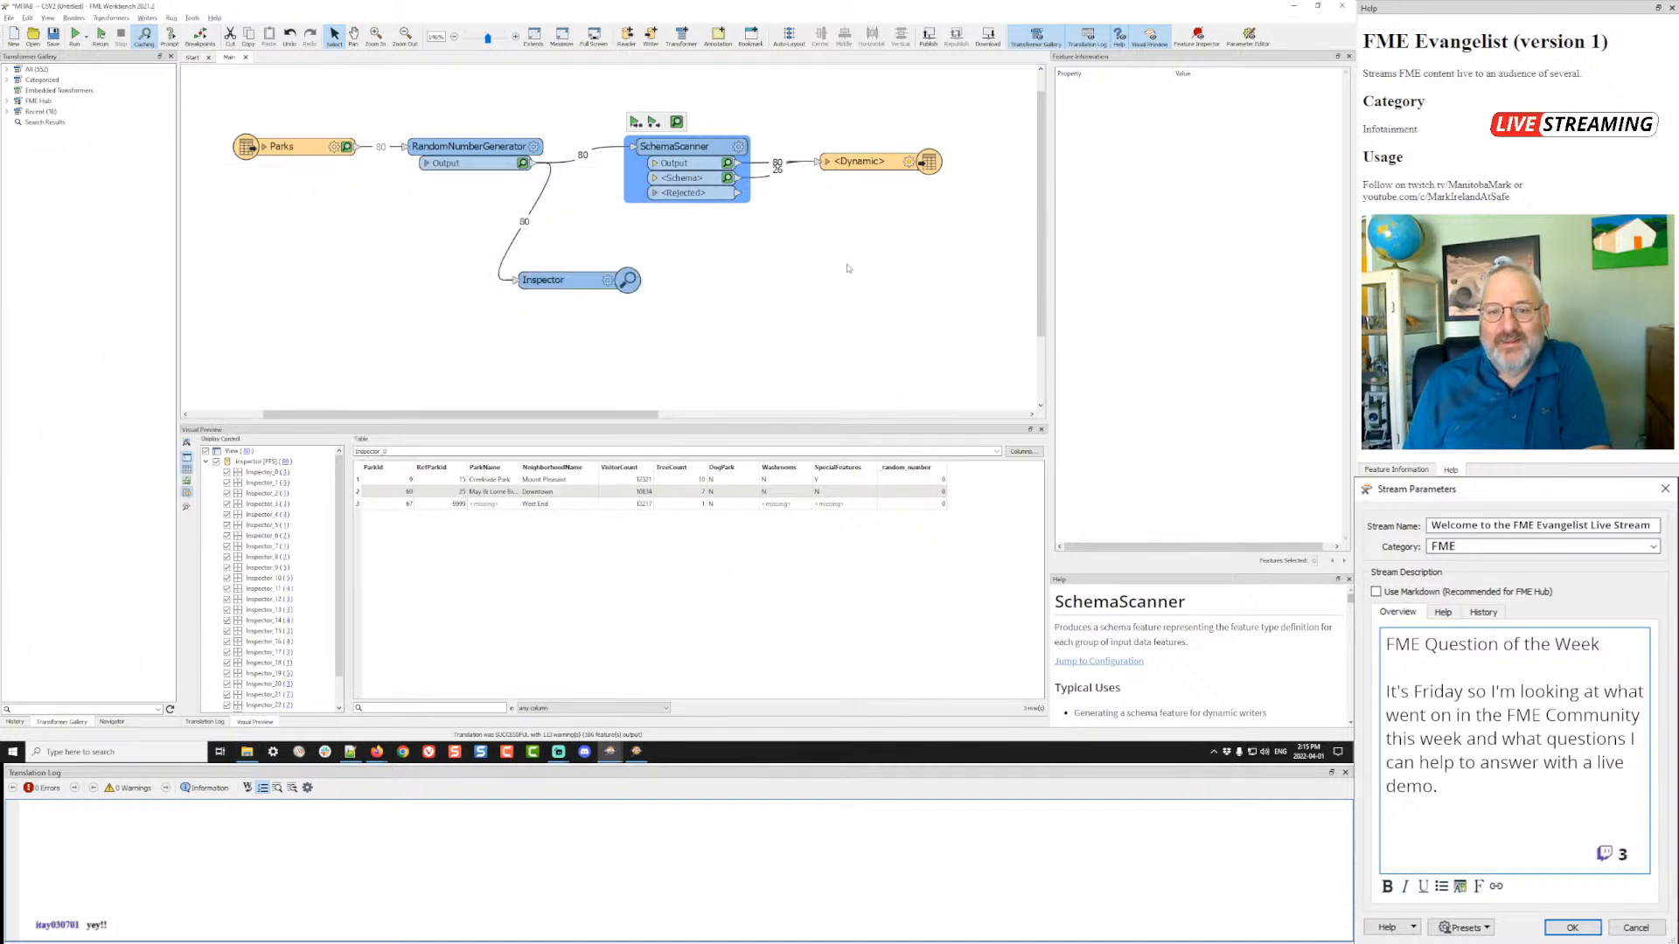
# - Review the dynamic CSV writer's parameters and user attributes, then rerun the workspace up to that writer
pyautogui.doubleClick(861, 161)
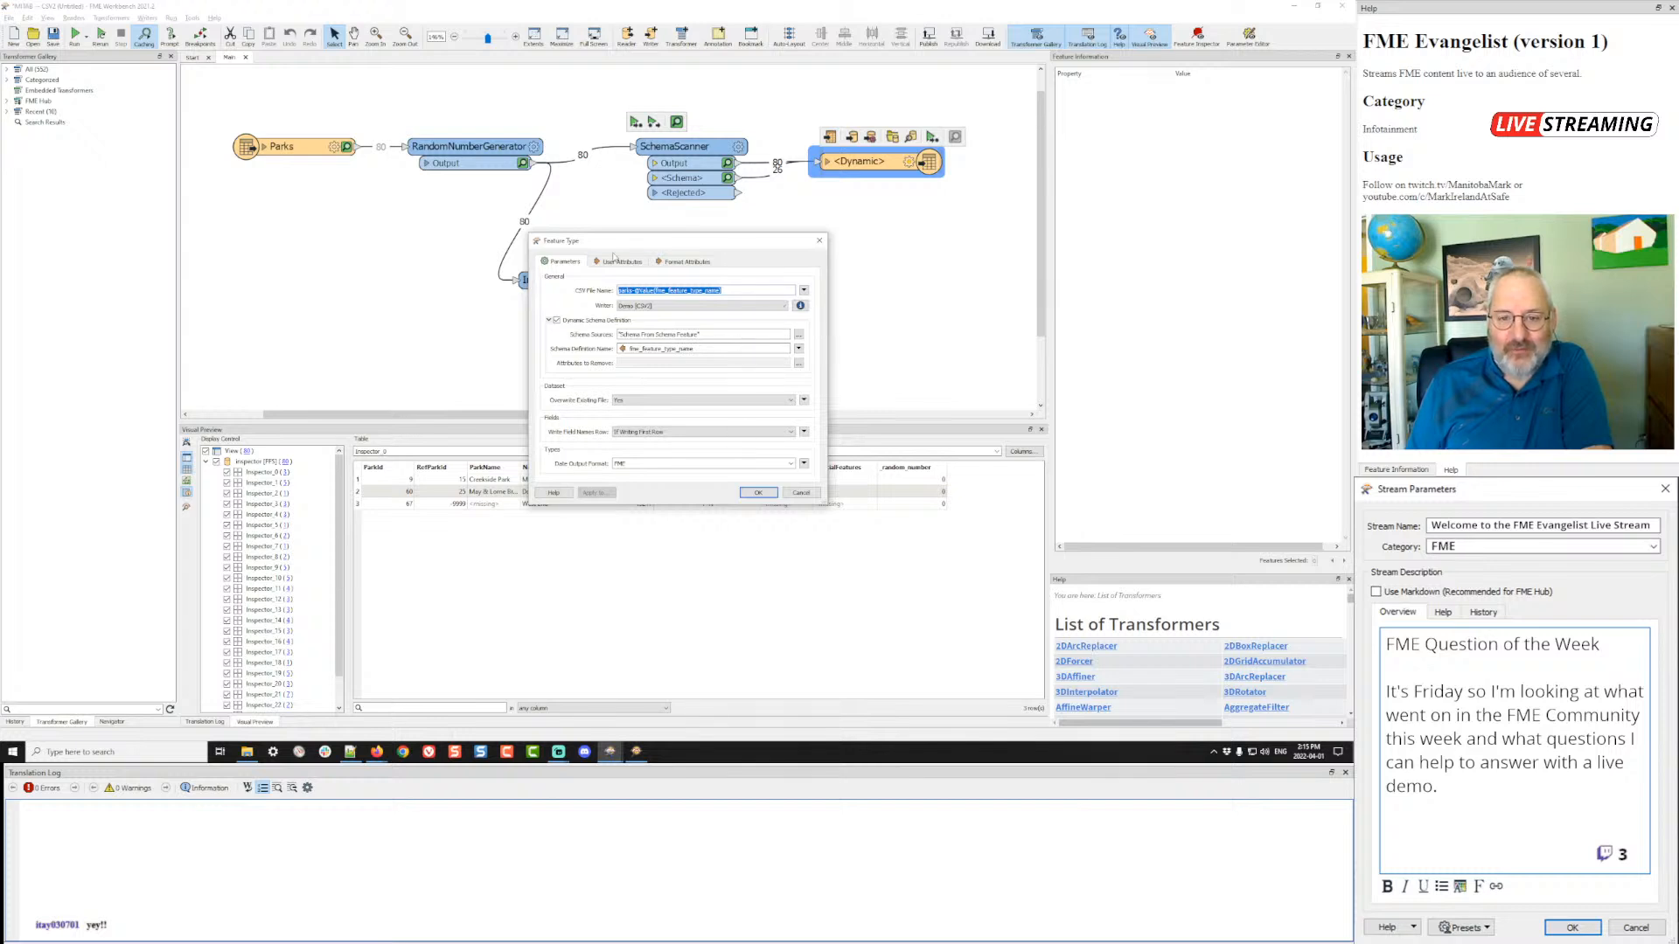
pyautogui.click(618, 260)
pyautogui.click(548, 264)
pyautogui.click(758, 492)
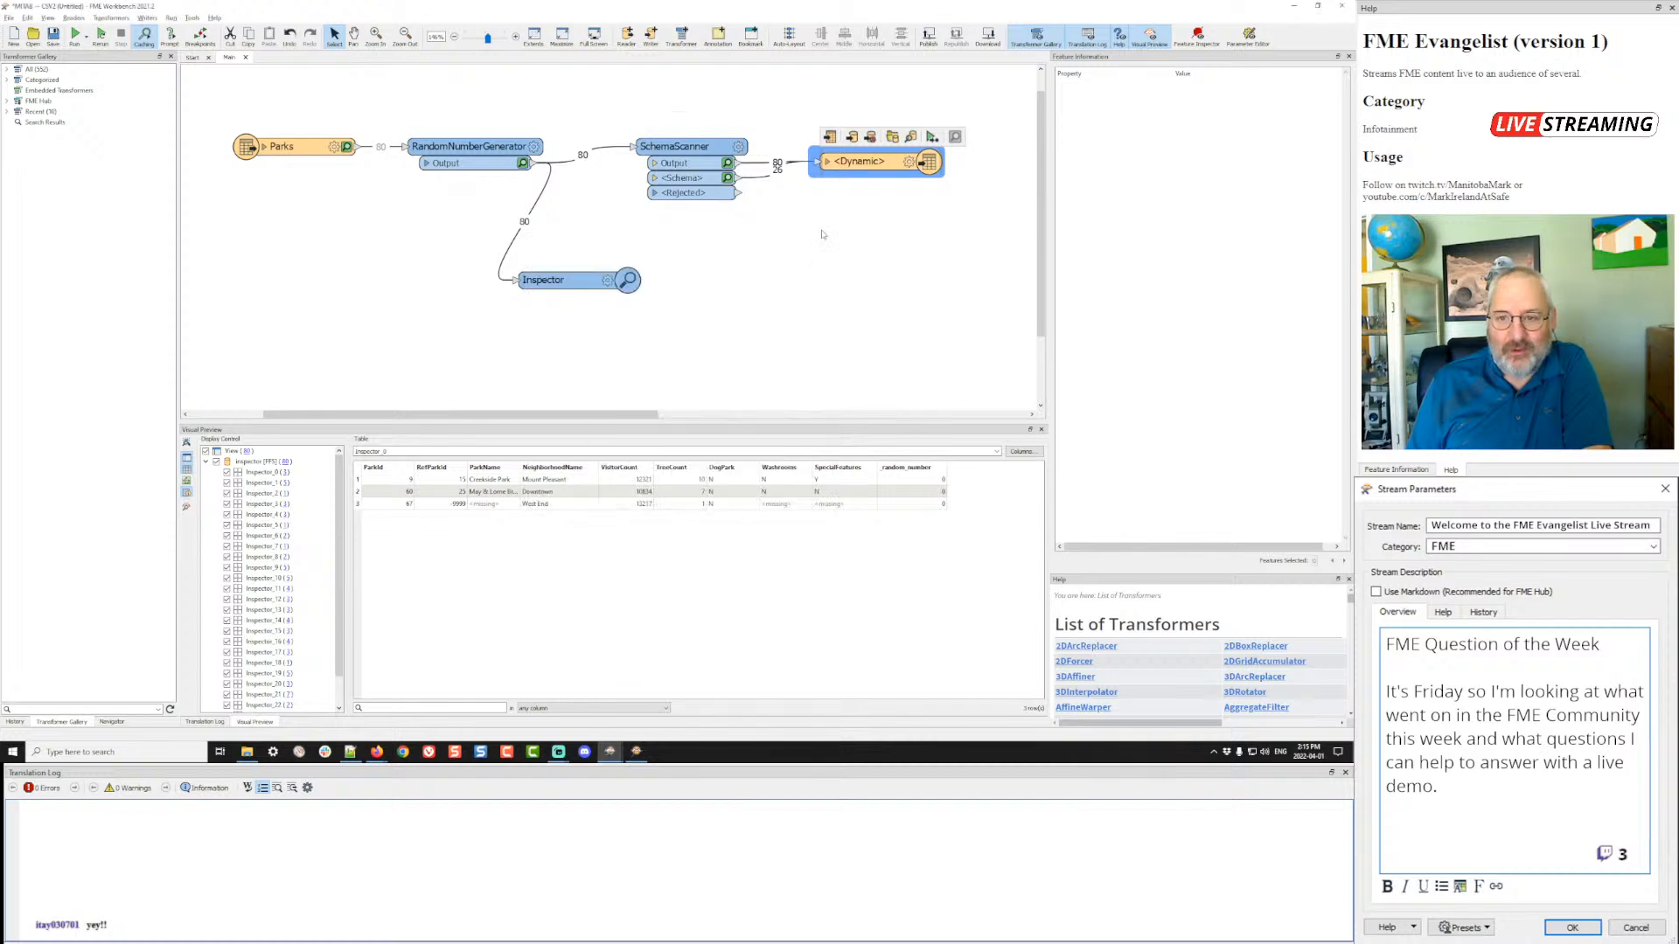
pyautogui.click(932, 138)
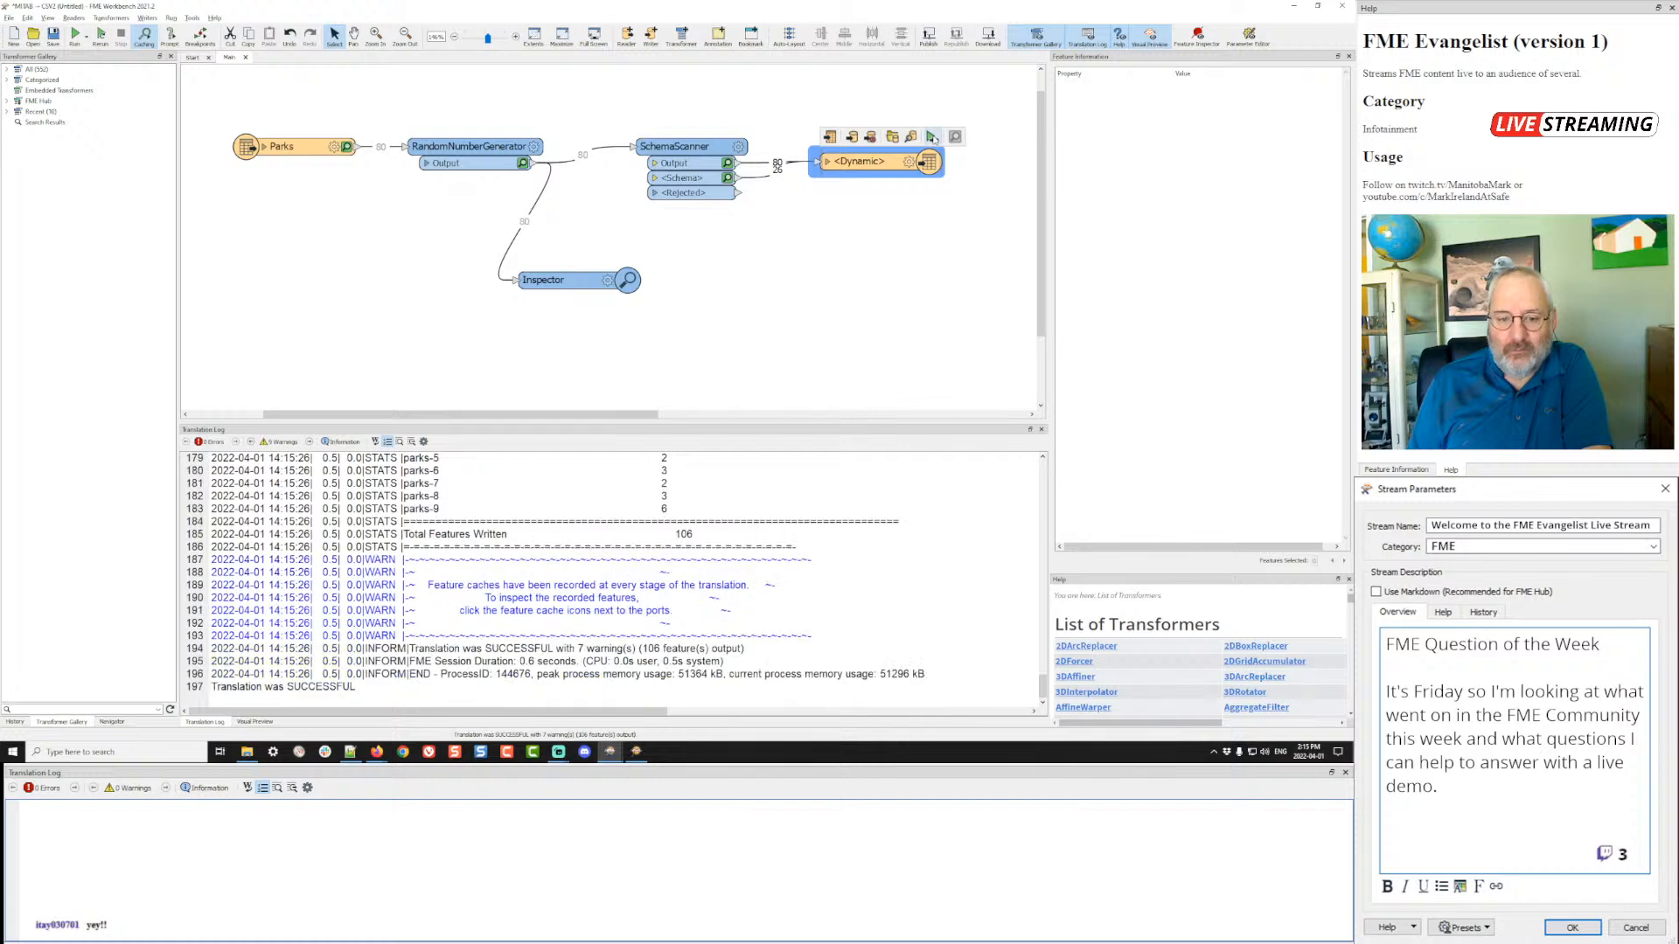
# - Reload the regenerated CSV files in Notepad++ and compare the columns of parks-3.csv and parks-1.csv
pyautogui.hotkey('alt', 'Tab')
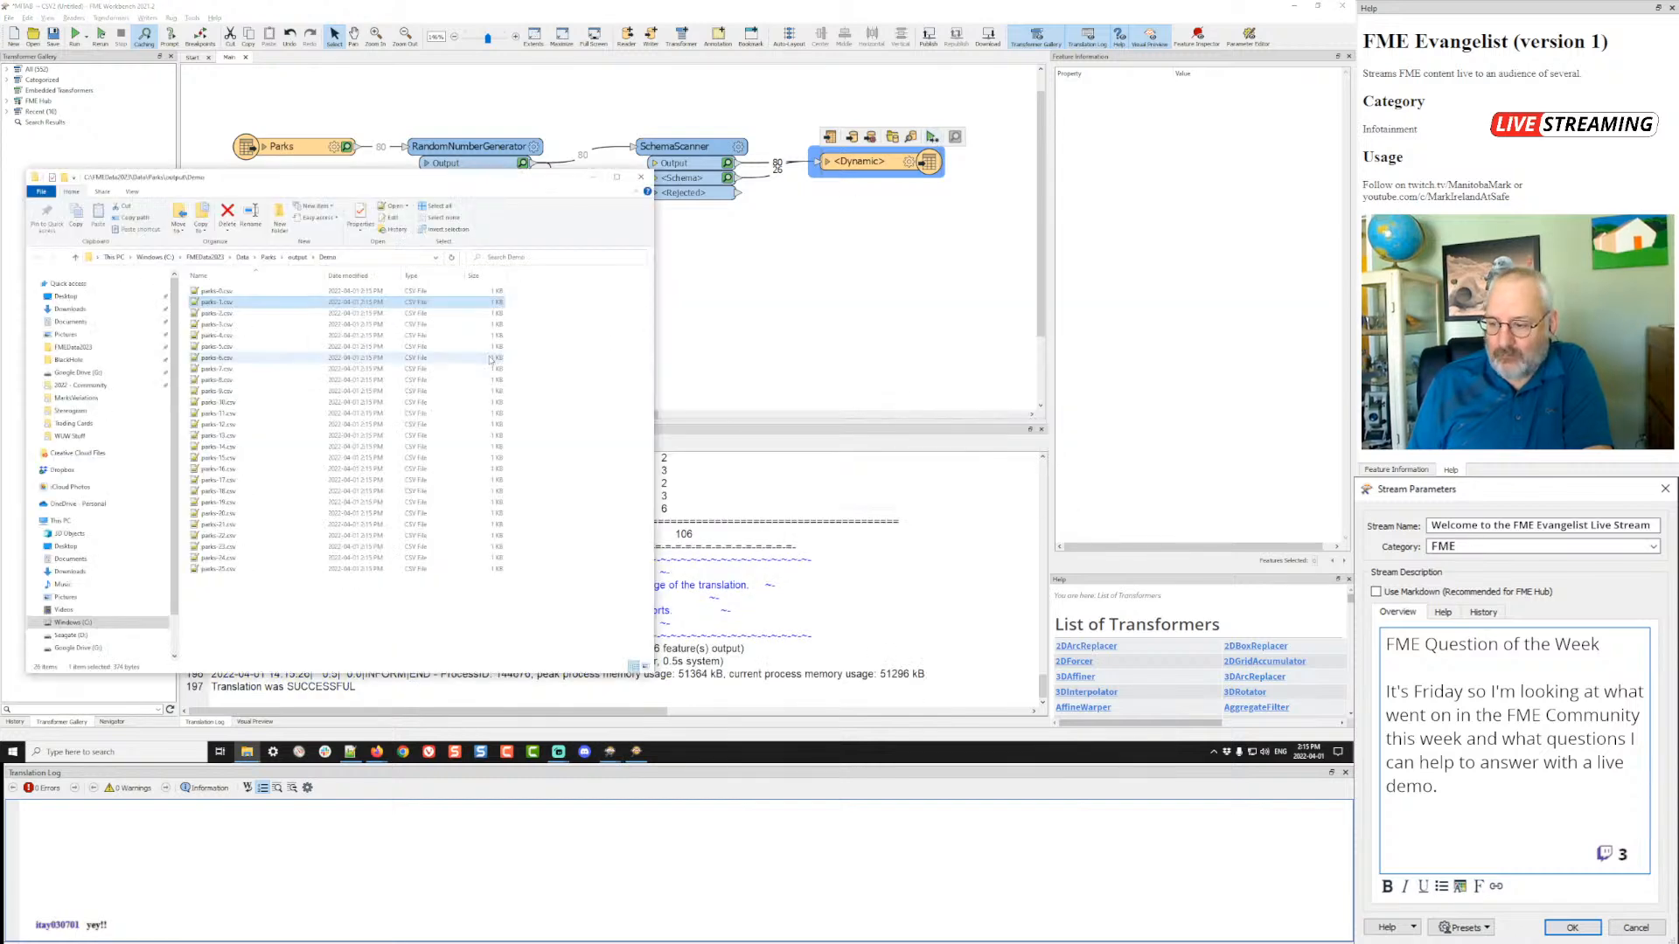
pyautogui.hotkey('alt', 'Tab')
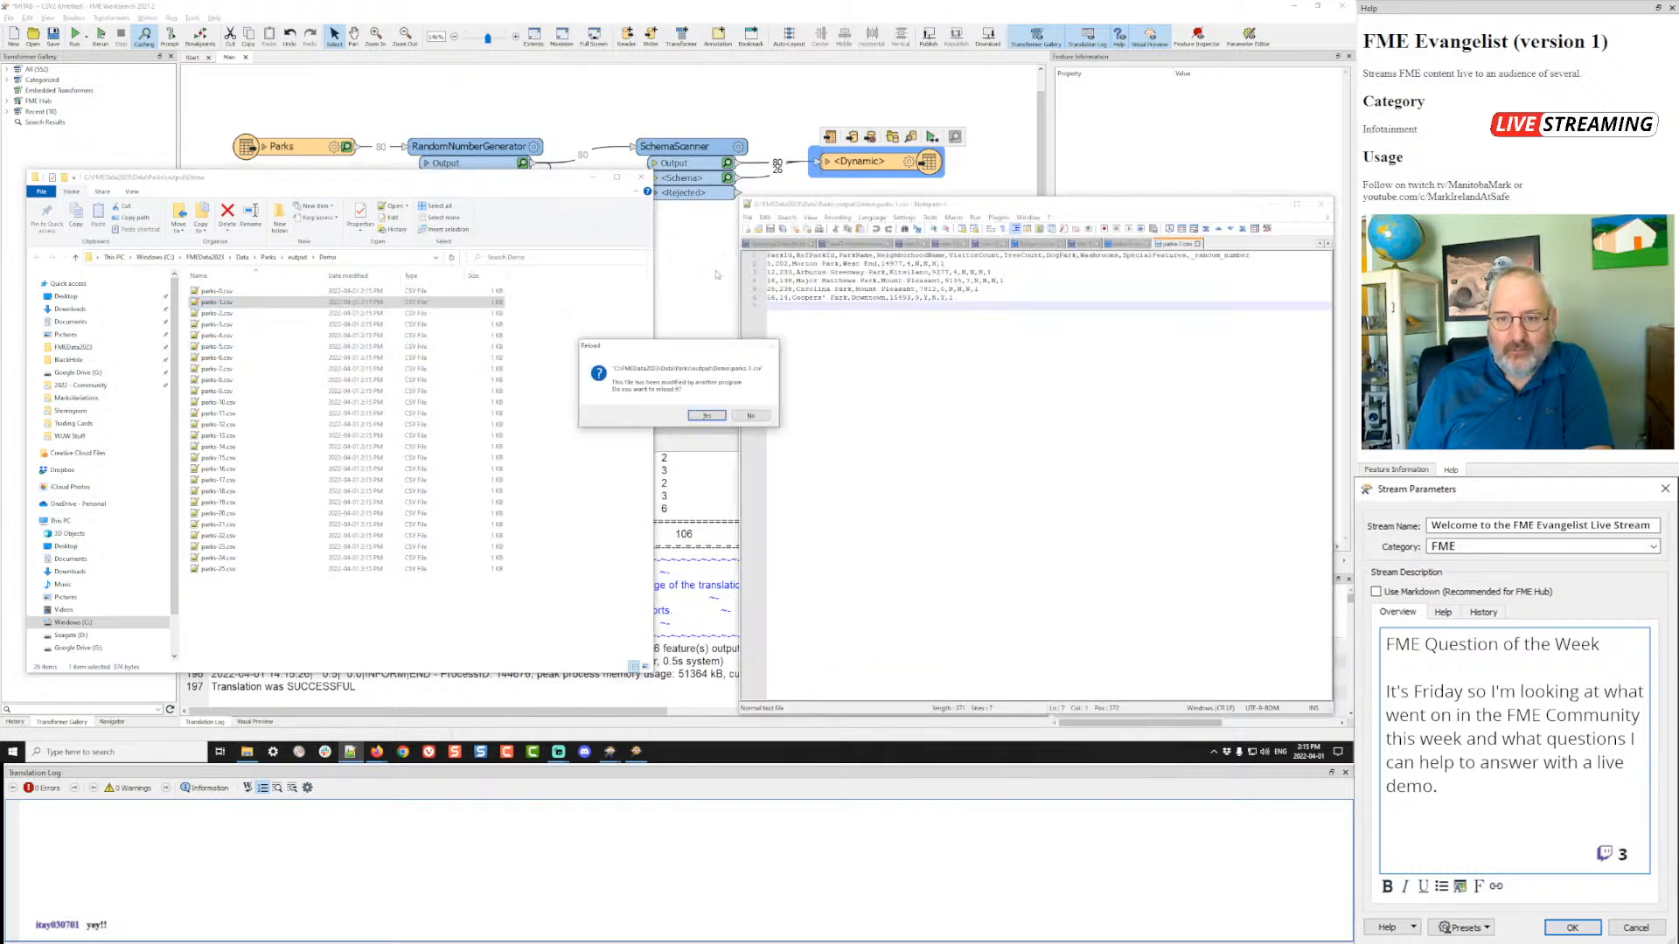
pyautogui.click(708, 415)
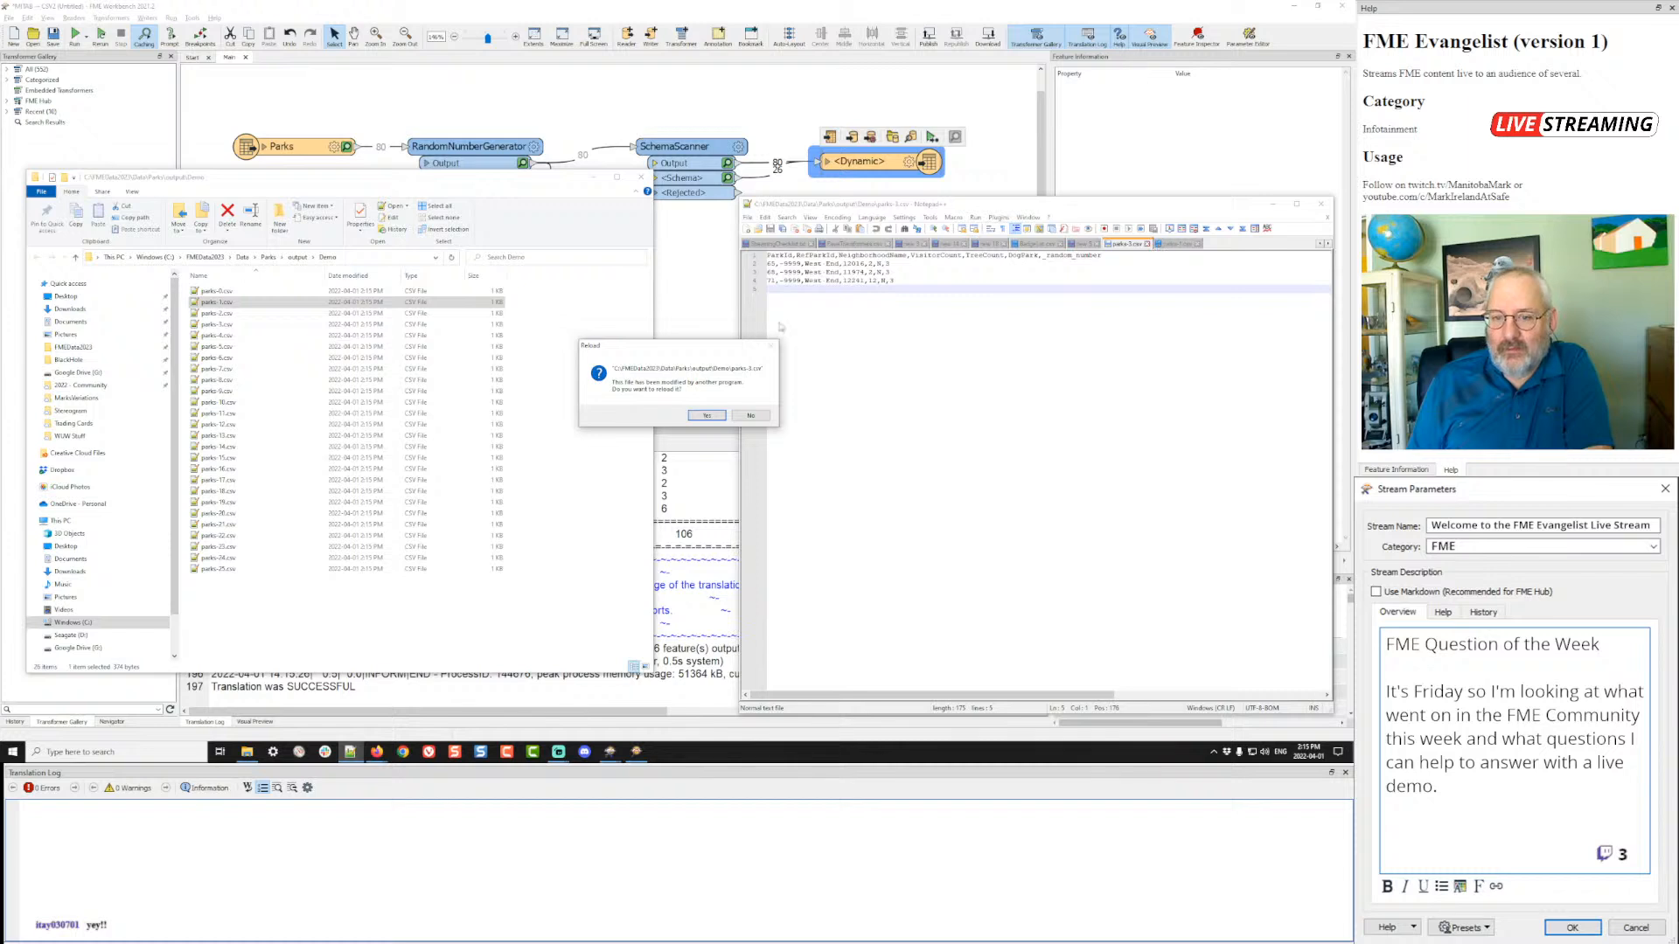
pyautogui.click(698, 415)
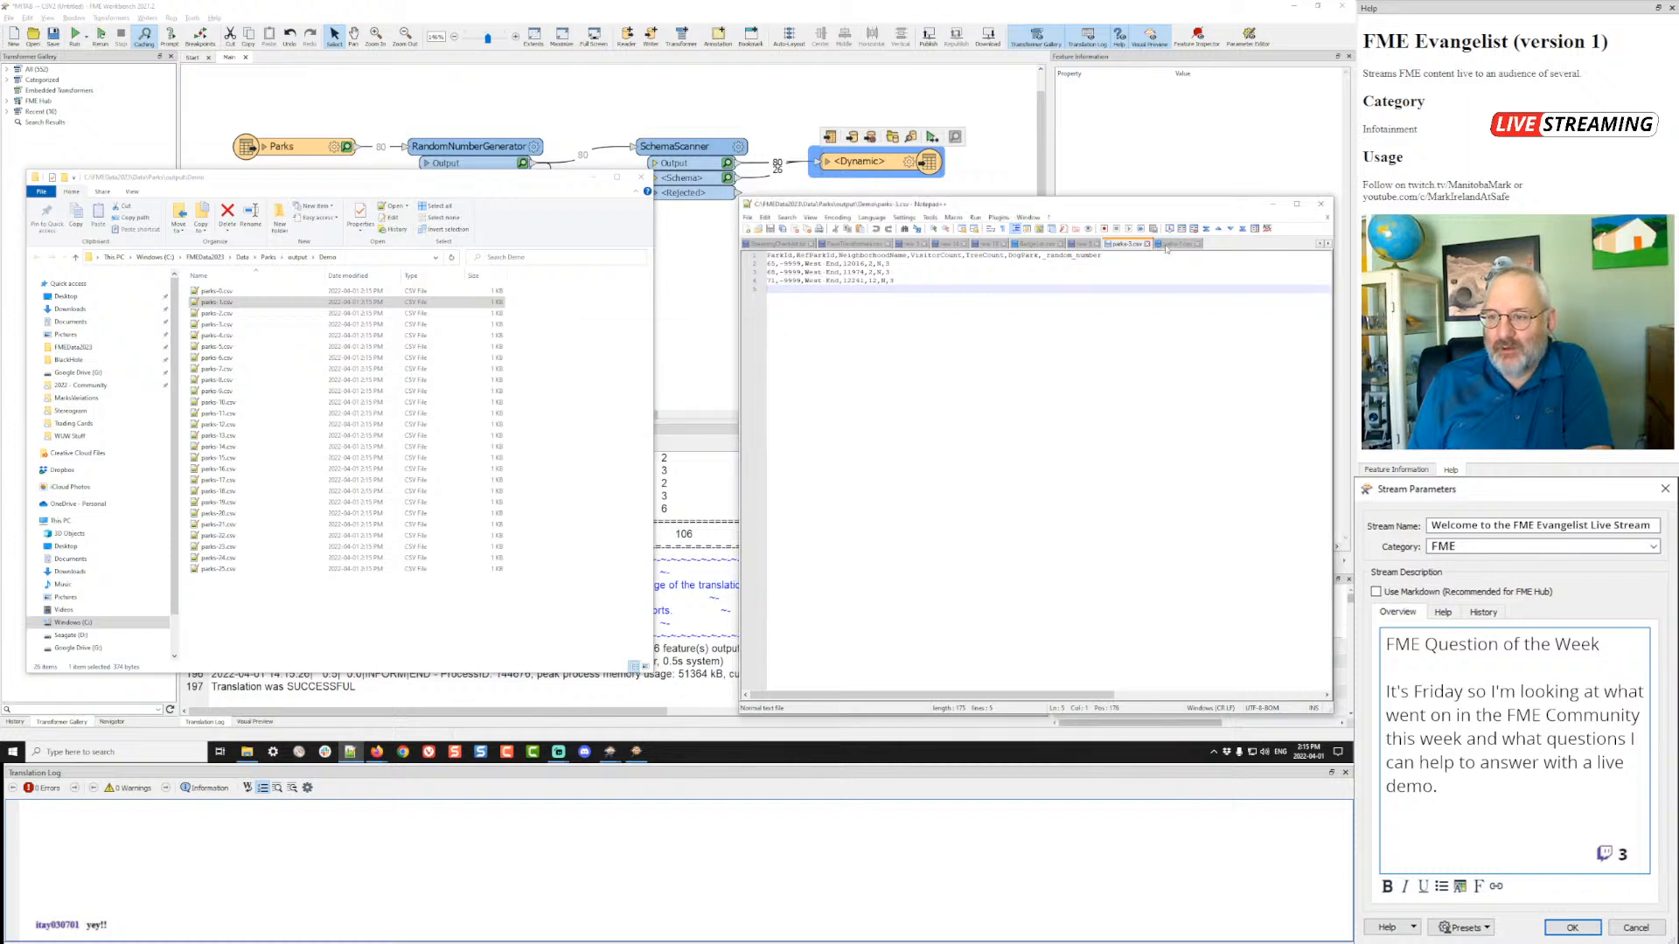
pyautogui.click(1176, 244)
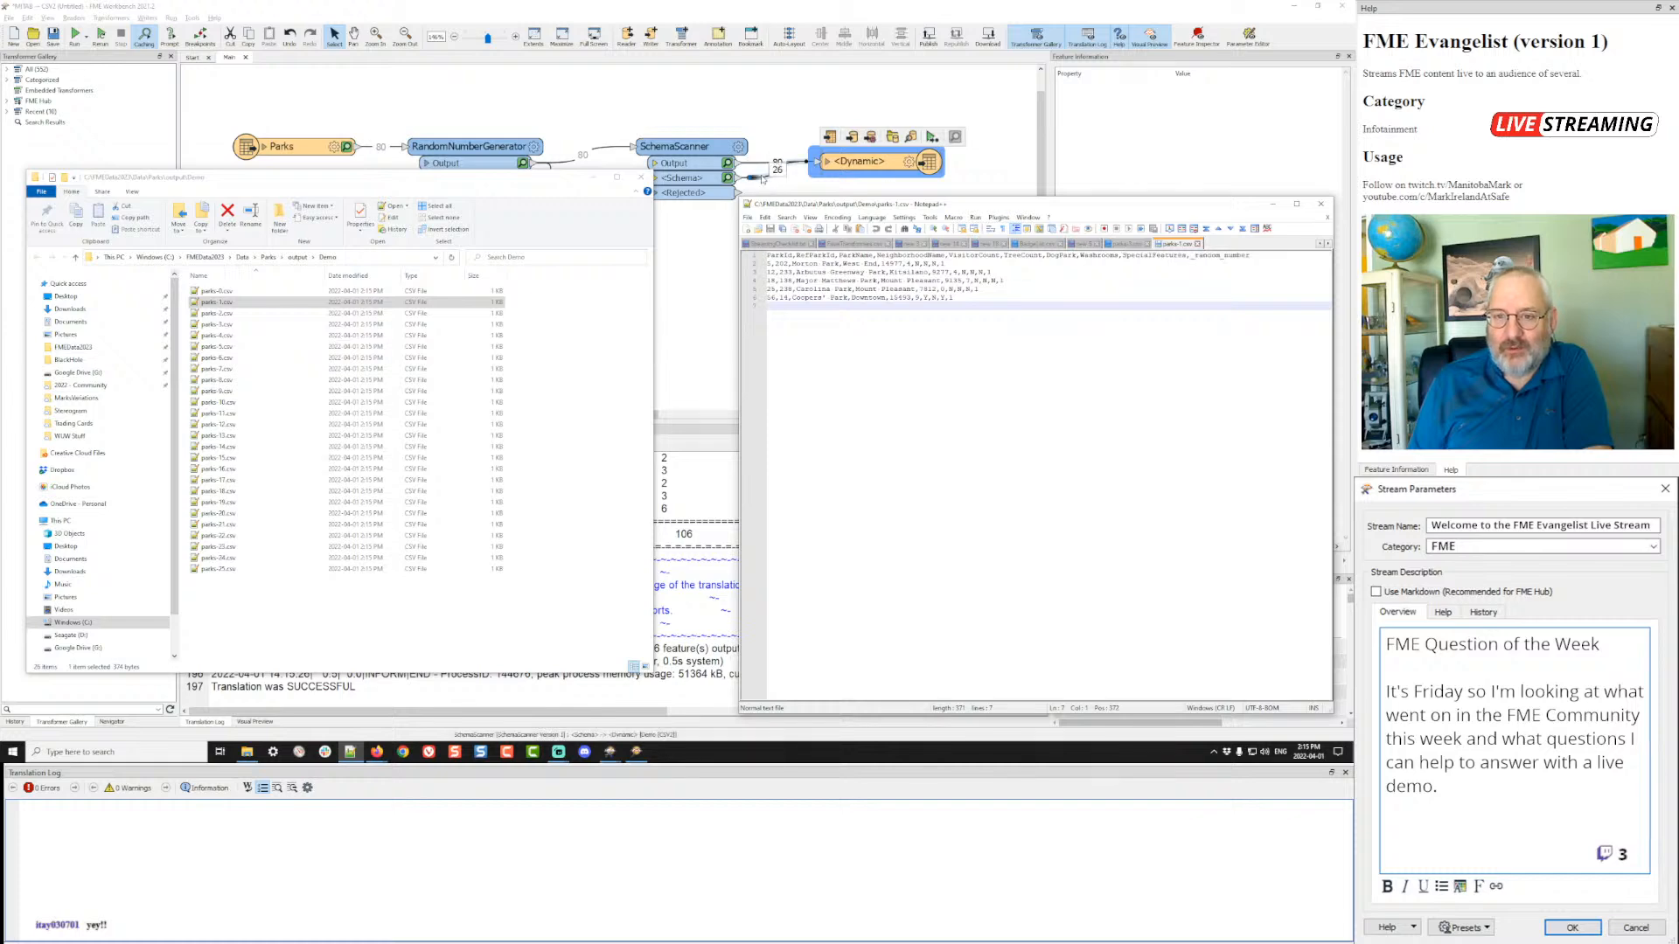
# - Inspect the cached features from the SchemaScanner's <Schema> port, comparing the attribute lists of several feature types
pyautogui.click(760, 172)
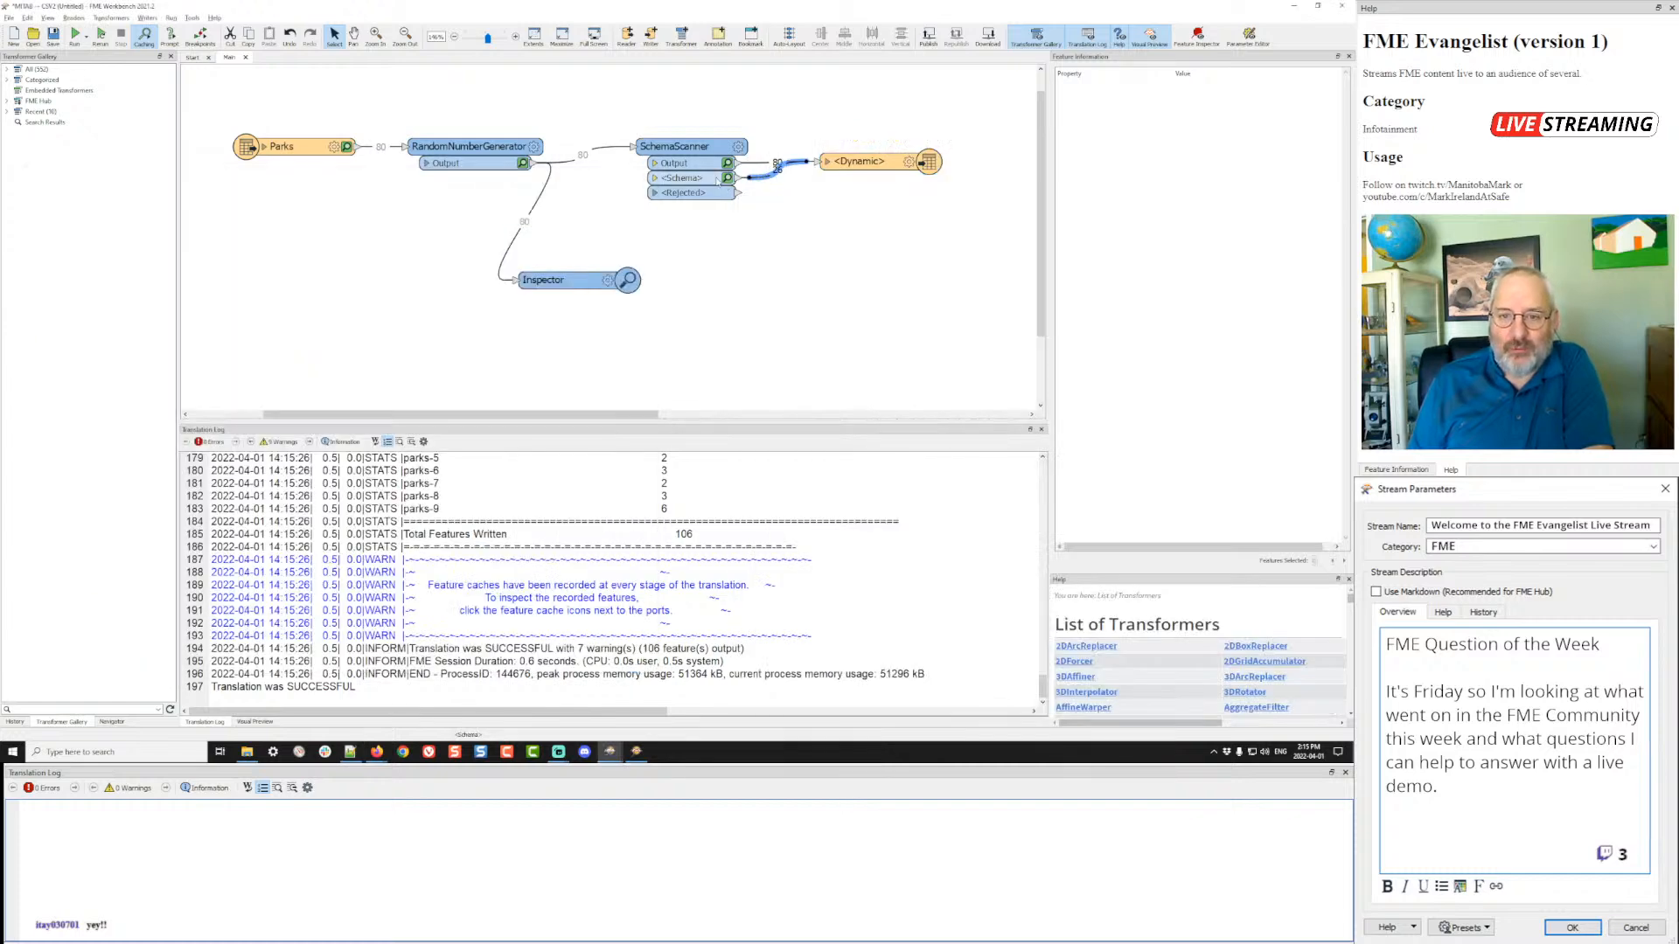
pyautogui.click(727, 178)
pyautogui.click(416, 505)
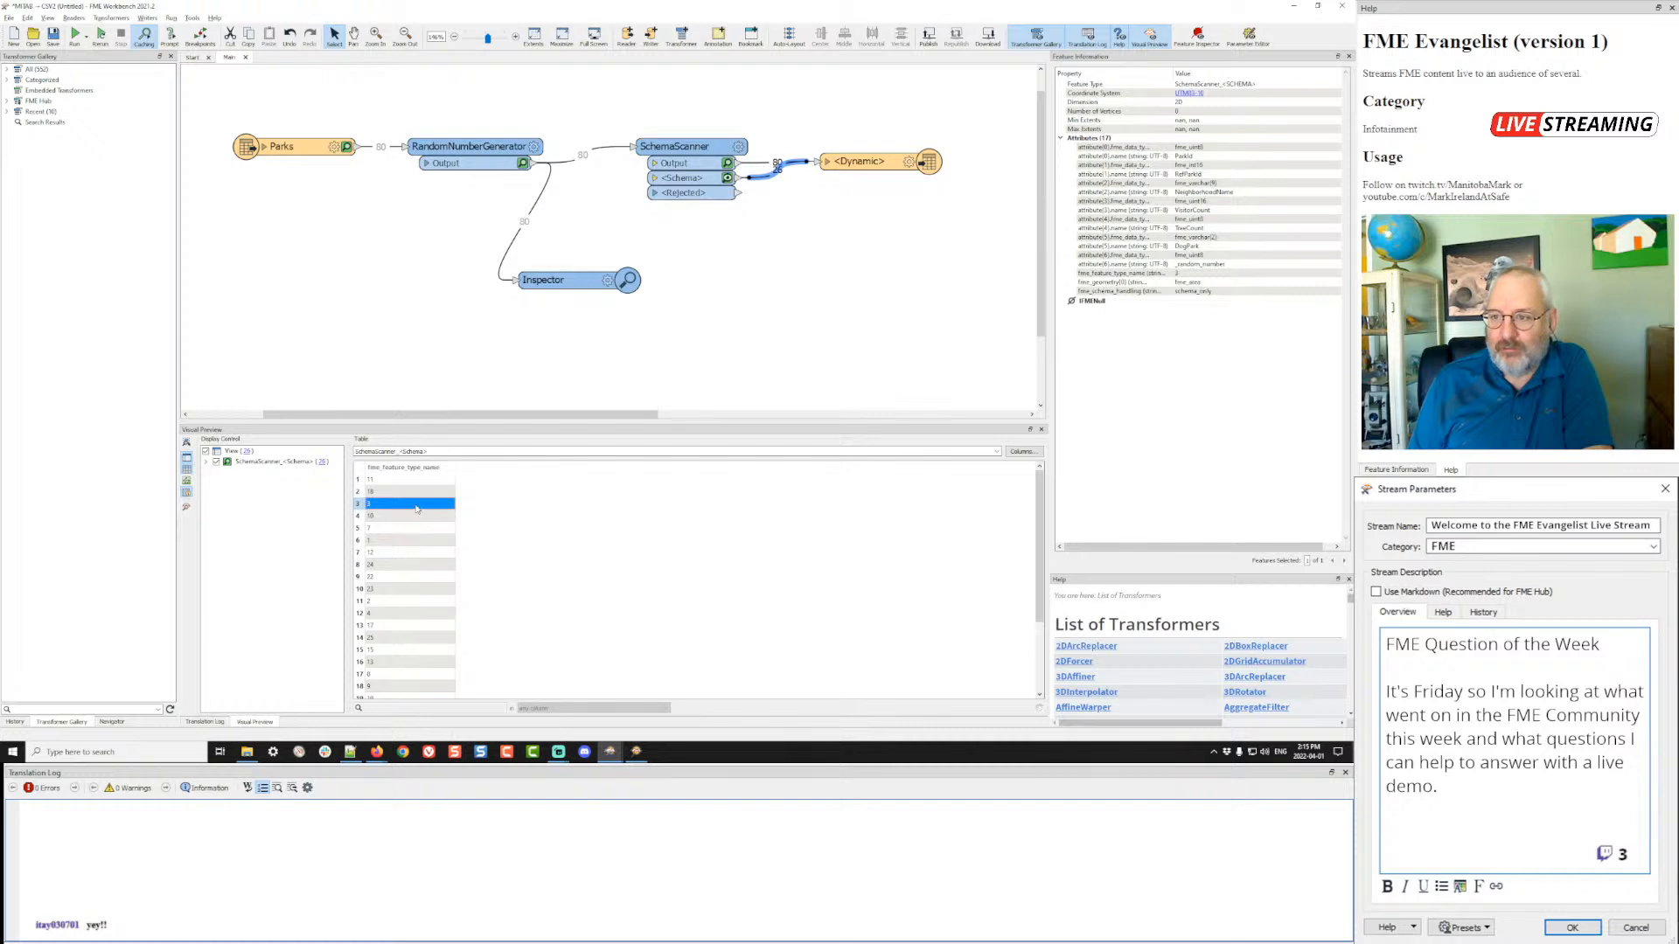
pyautogui.click(413, 553)
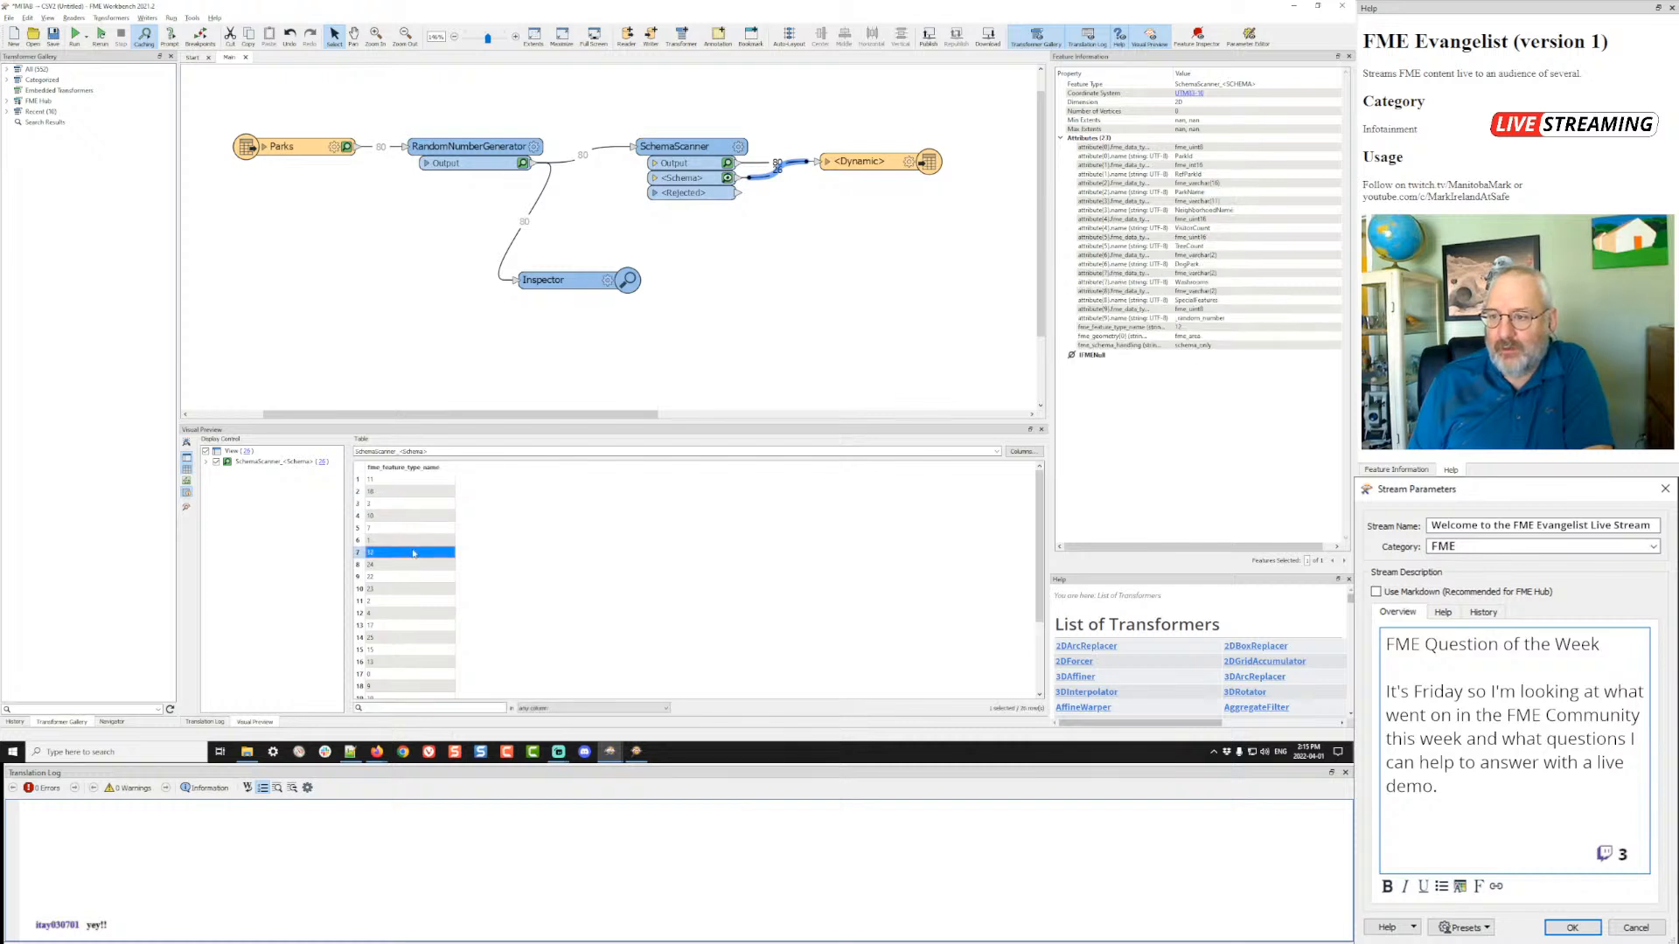
pyautogui.click(414, 605)
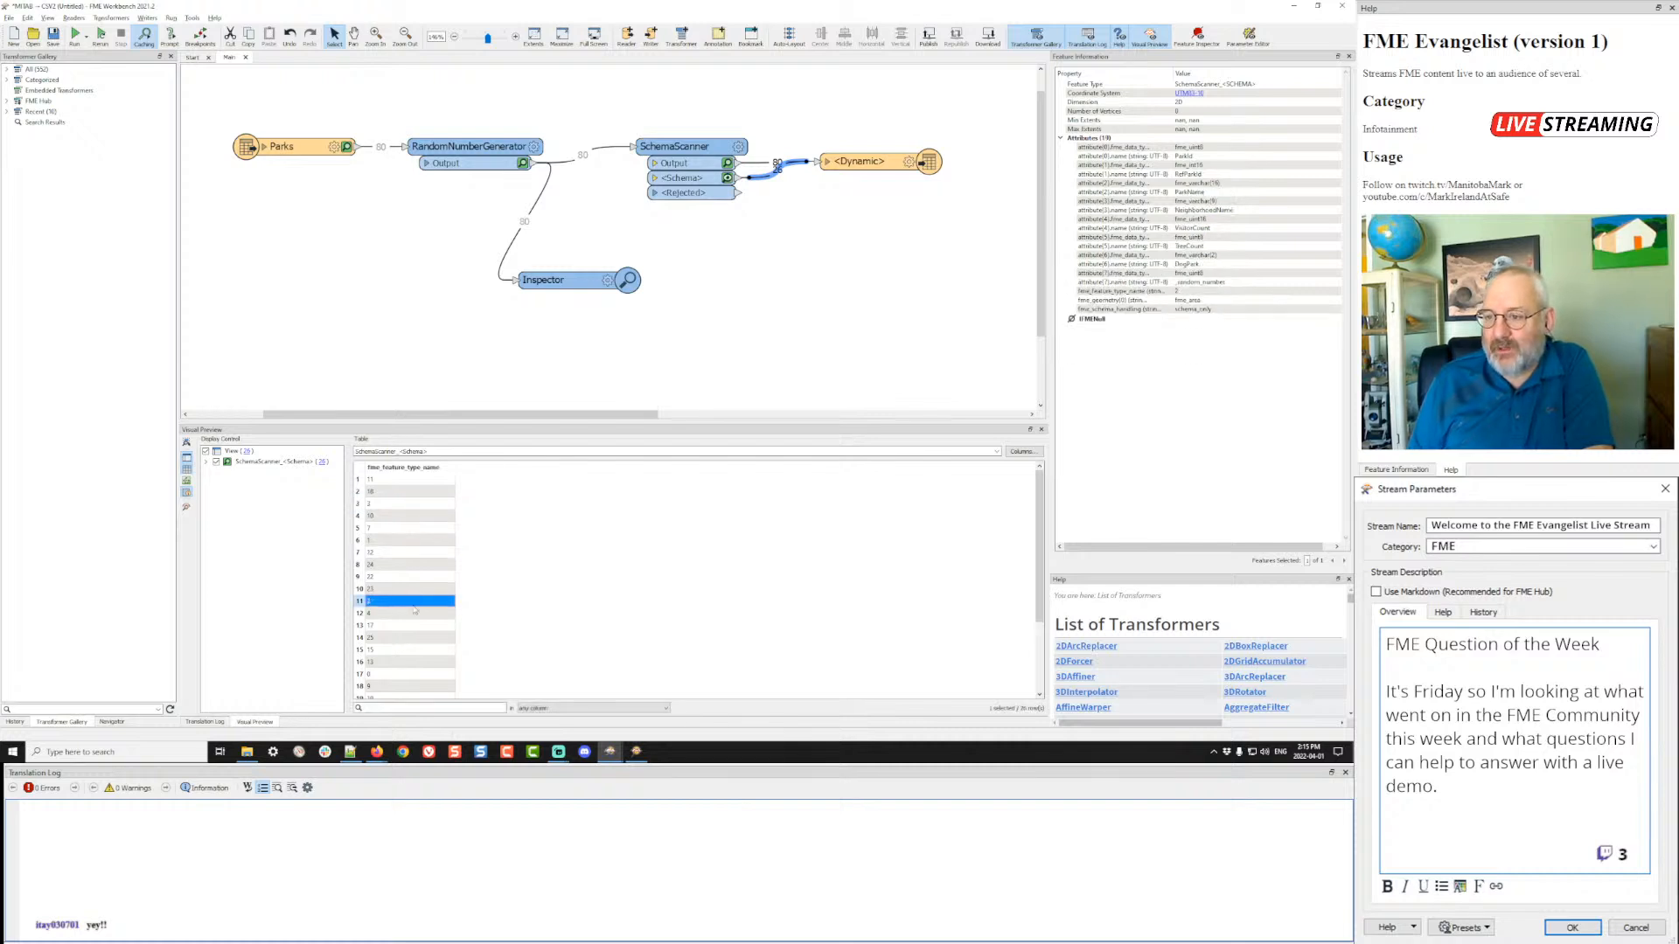
pyautogui.click(424, 686)
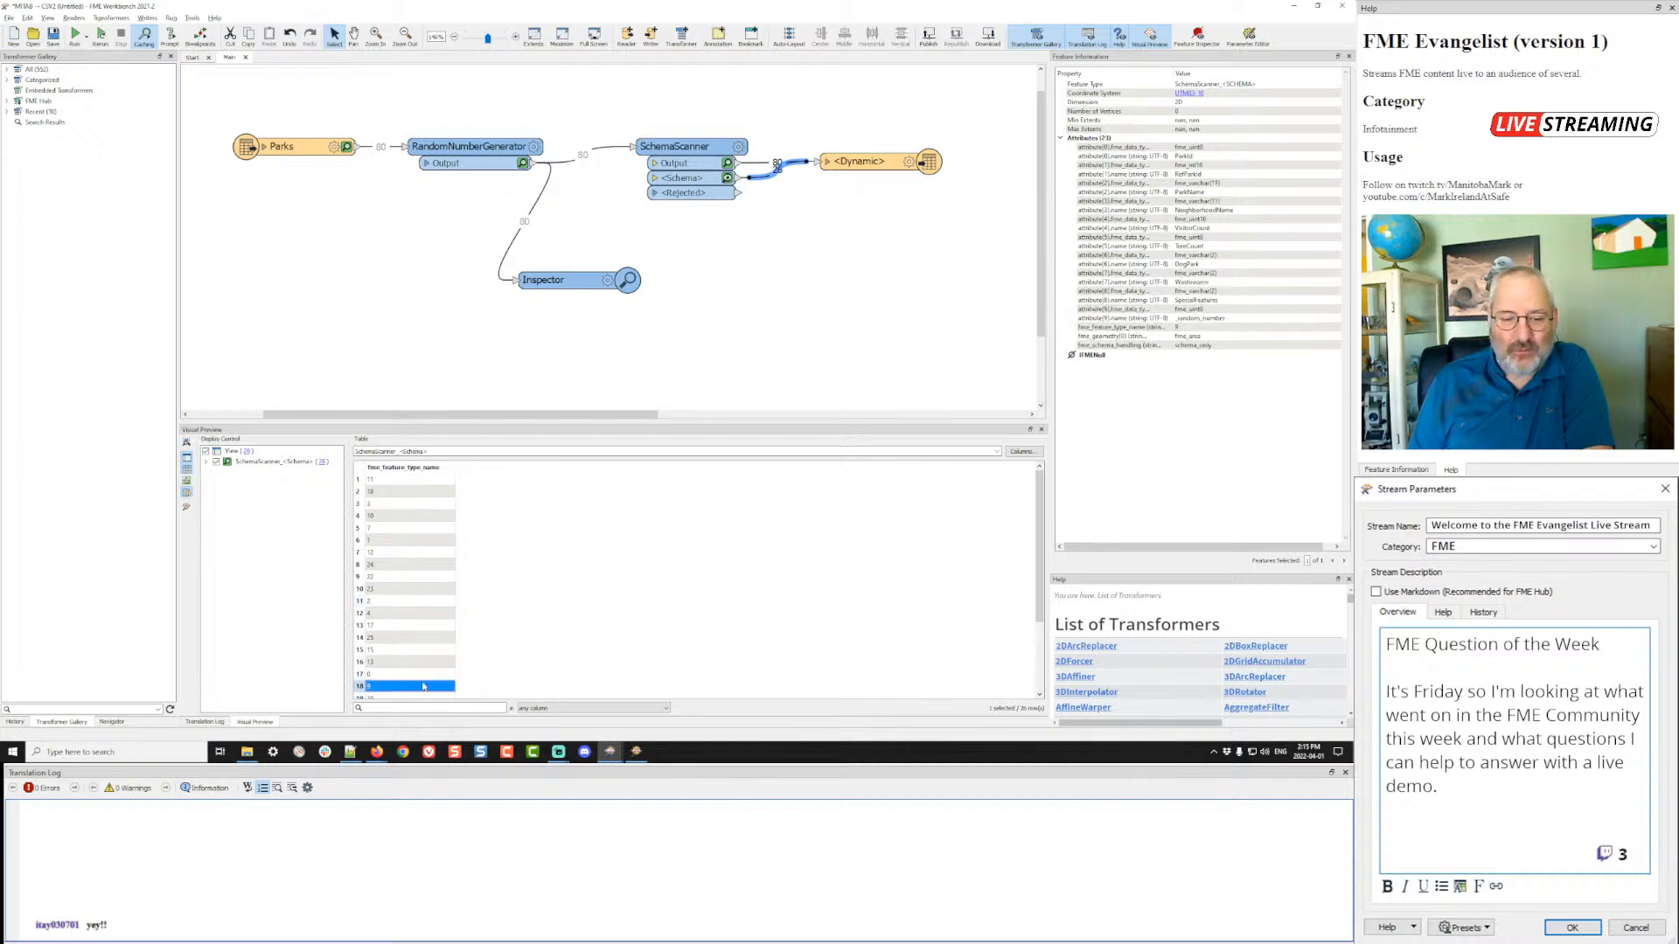
pyautogui.click(416, 516)
# - Open parks-18.csv from the output folder and compare its columns with parks-3.csv, then put both windows away
pyautogui.hotkey('alt', 'Tab')
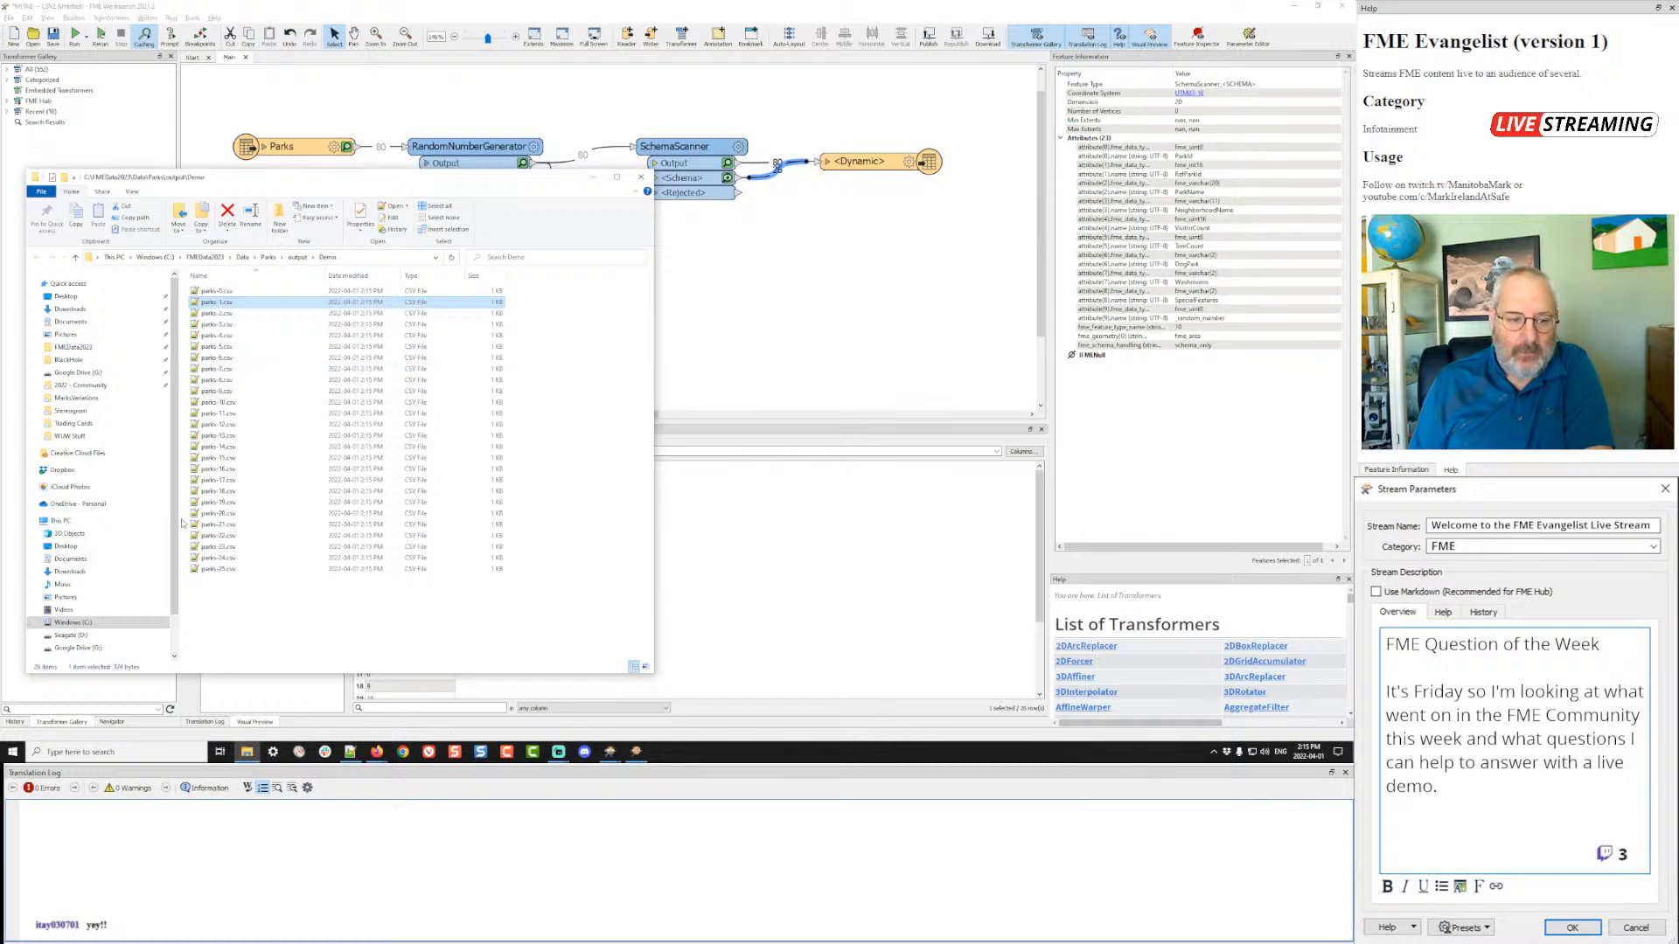
pyautogui.doubleClick(219, 491)
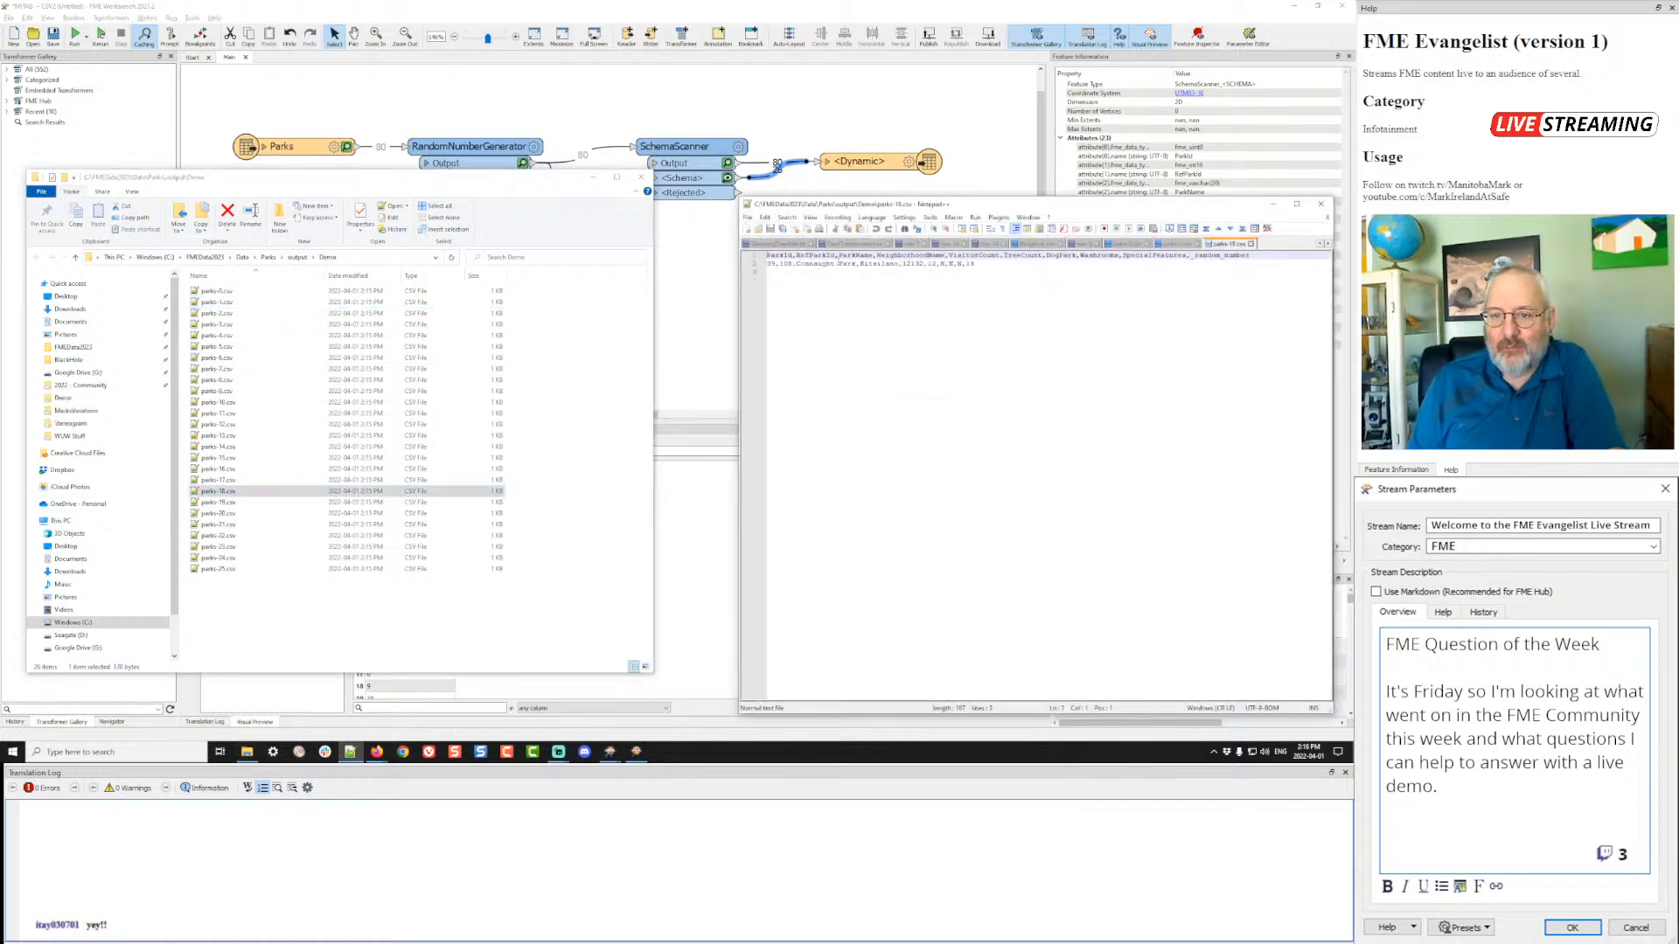
pyautogui.doubleClick(855, 256)
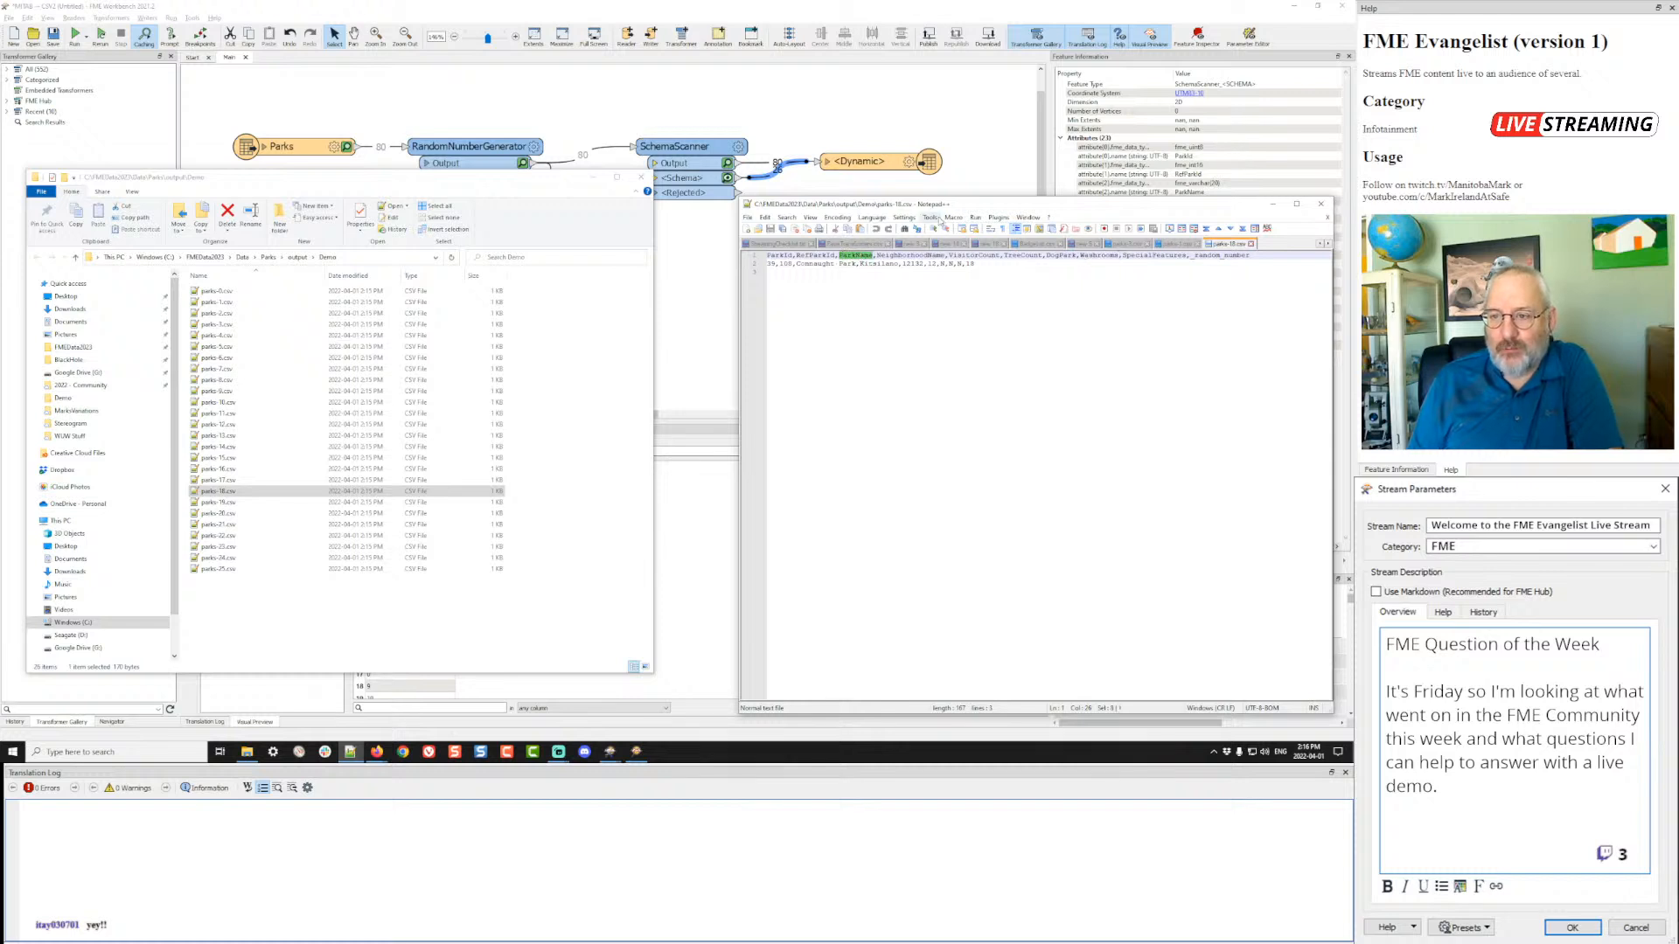
pyautogui.click(1122, 244)
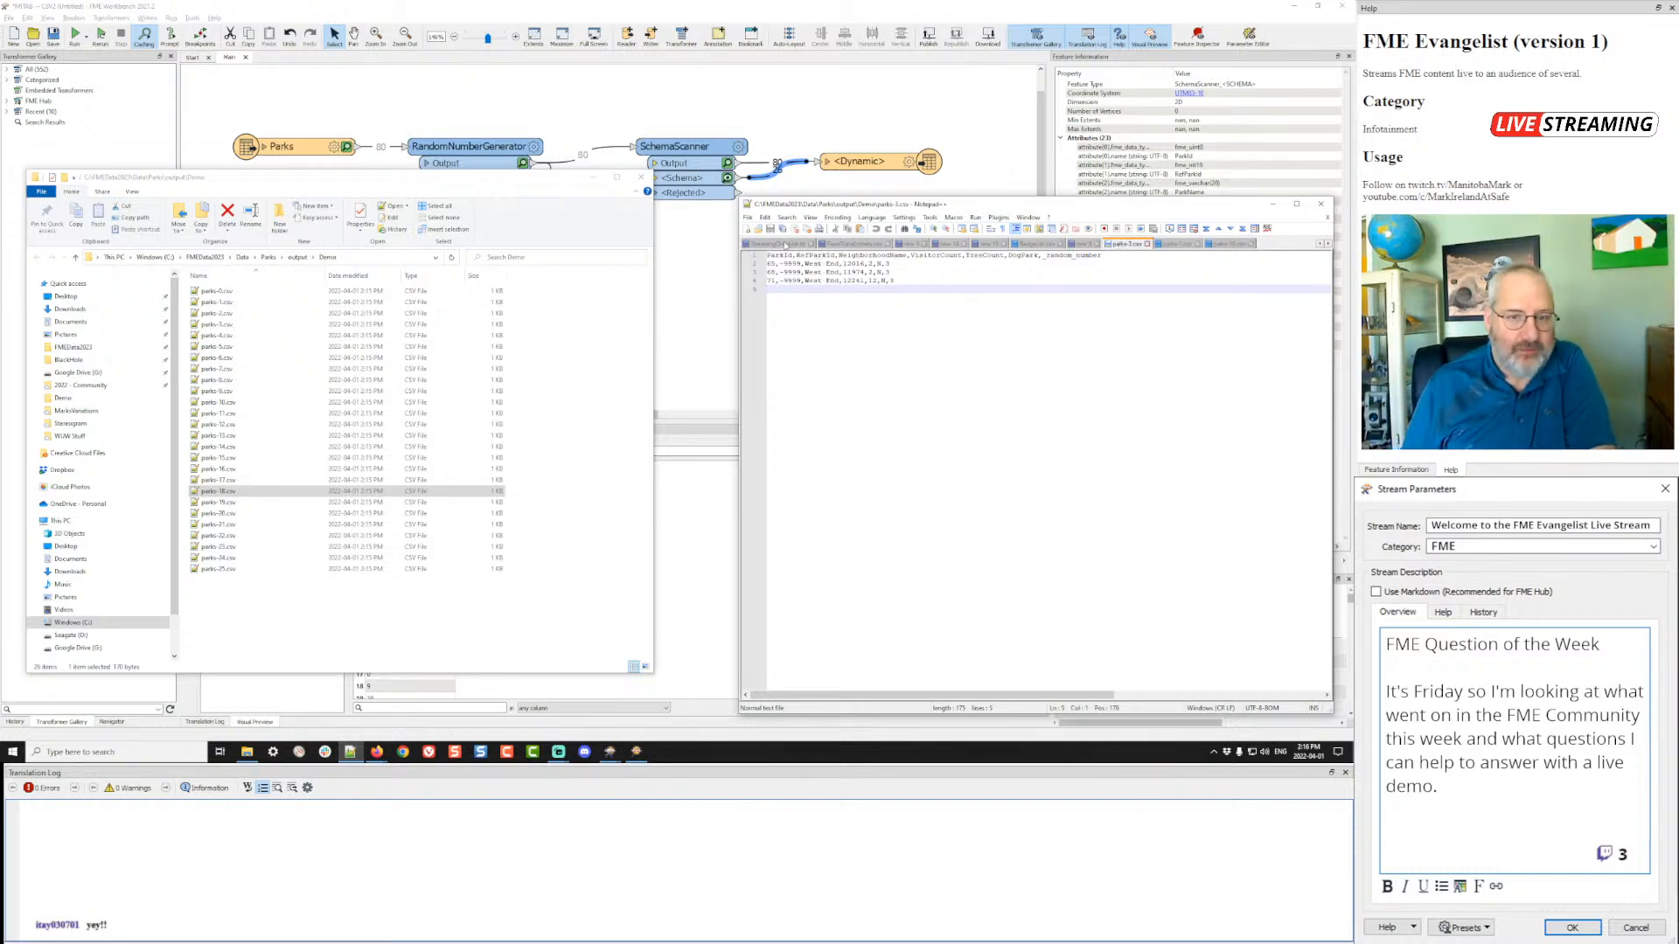
pyautogui.click(592, 180)
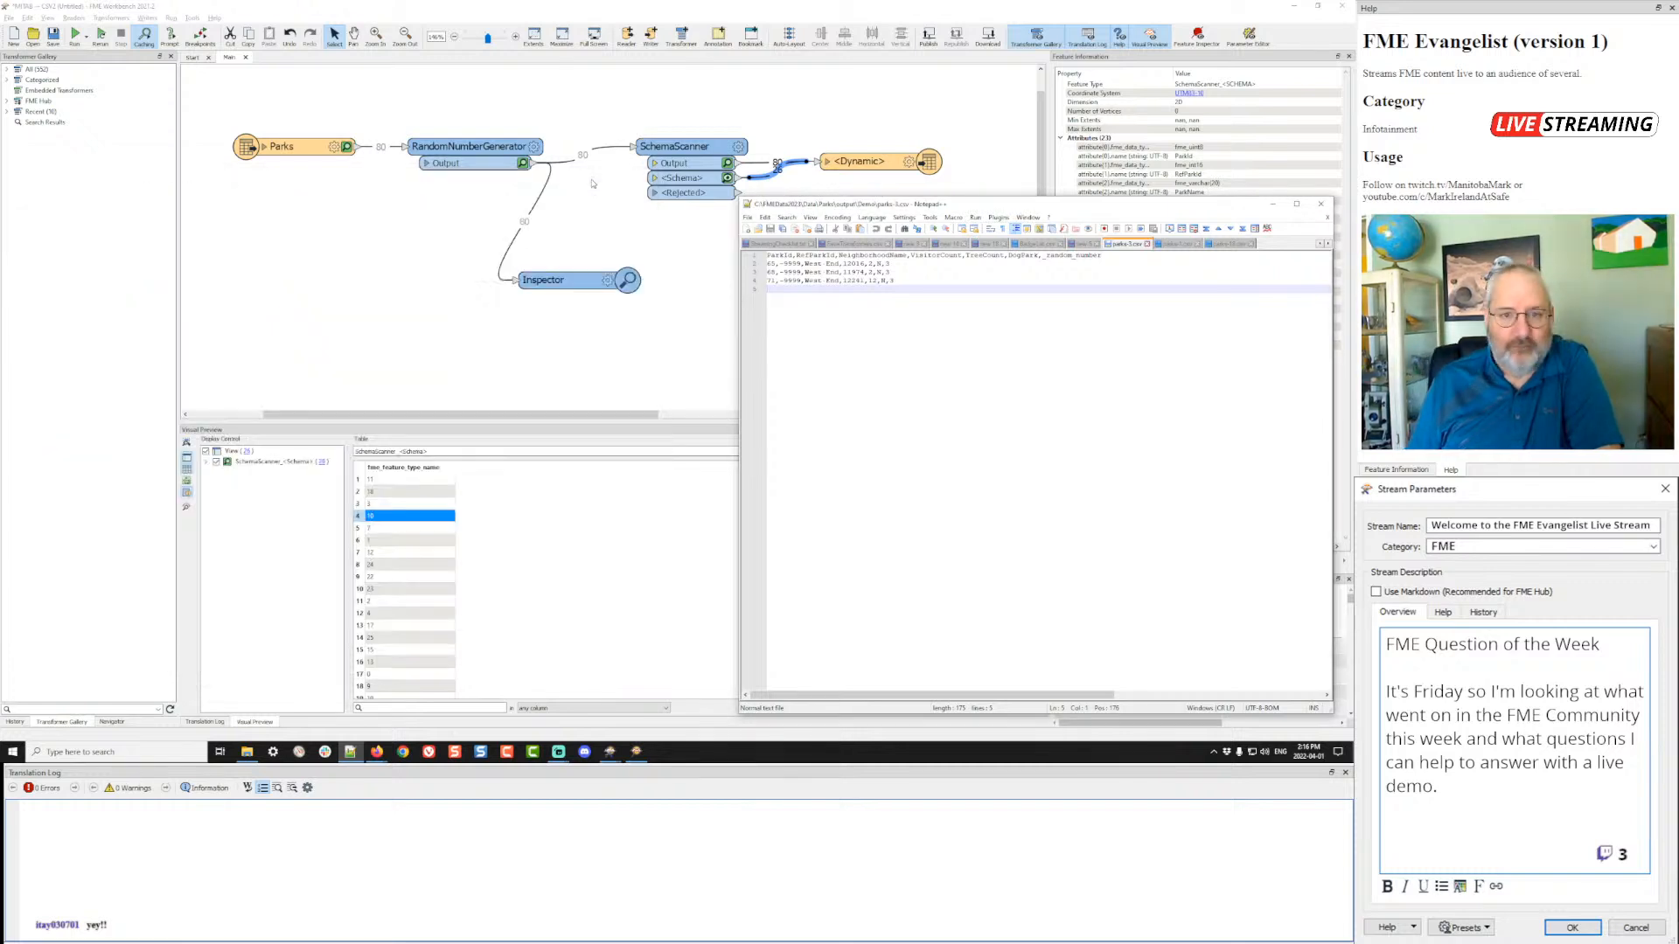
pyautogui.click(1272, 204)
# - Recheck the empty-columns question and its attached example image in the browser, then view the question about setting a variable from an attribute
pyautogui.hotkey('alt', 'Tab')
pyautogui.hotkey('alt', 'Tab')
pyautogui.hotkey('alt', 'Tab')
pyautogui.hotkey('alt', 'Tab')
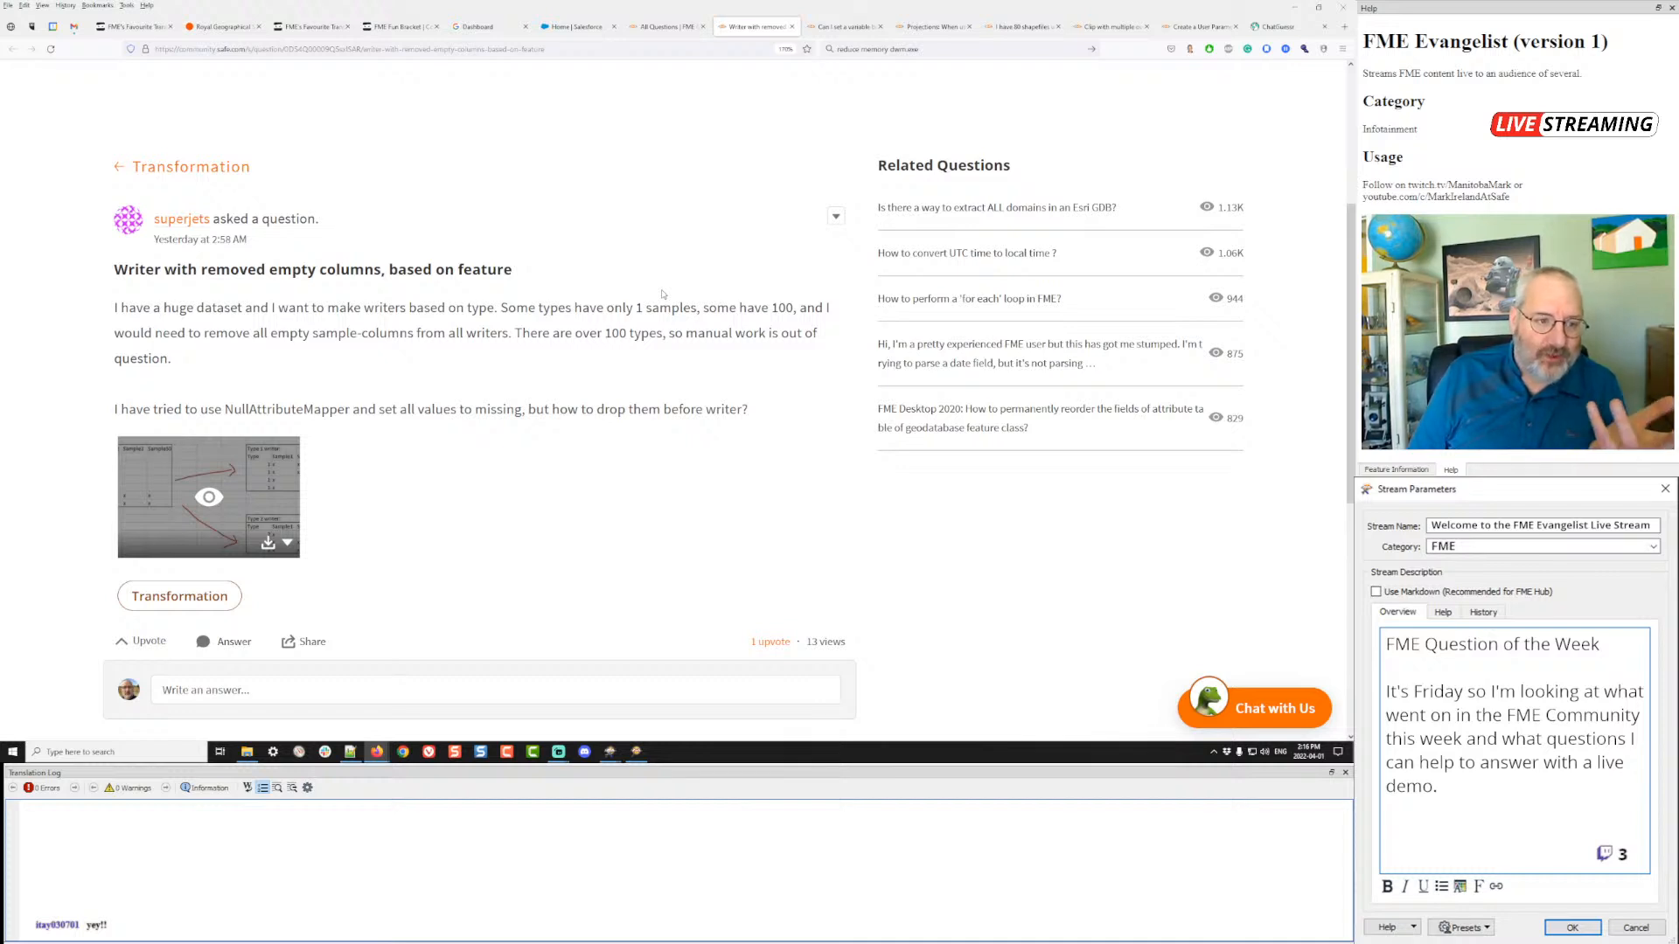
pyautogui.scroll(-1, 662, 294)
pyautogui.scroll(1, 662, 294)
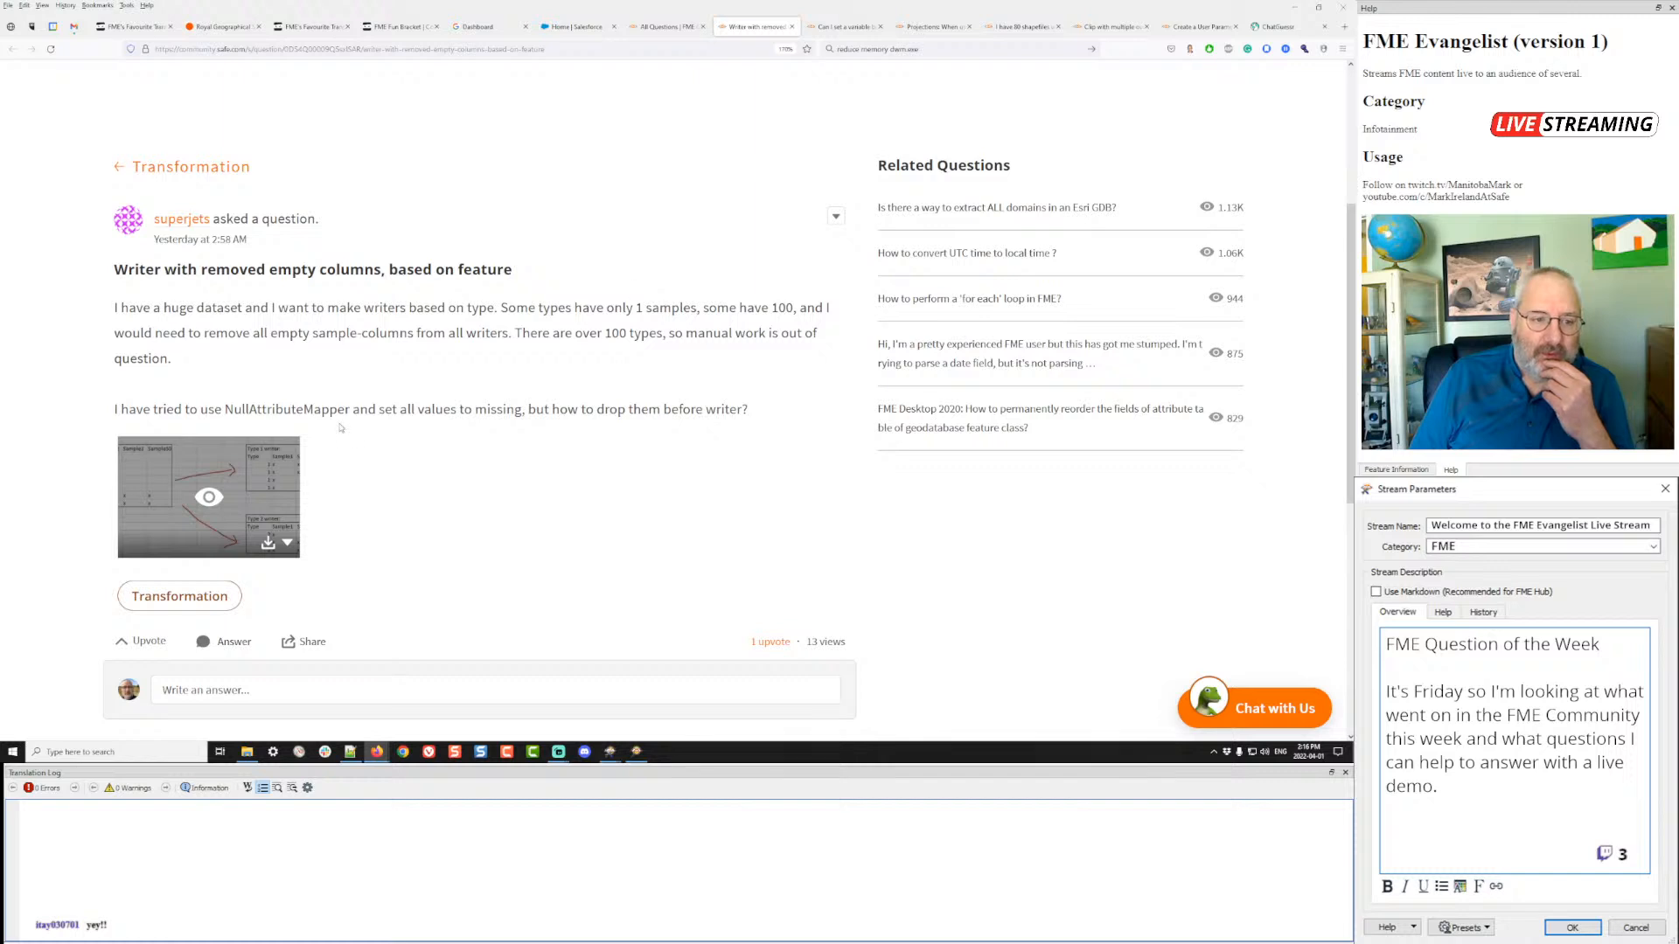
pyautogui.click(209, 498)
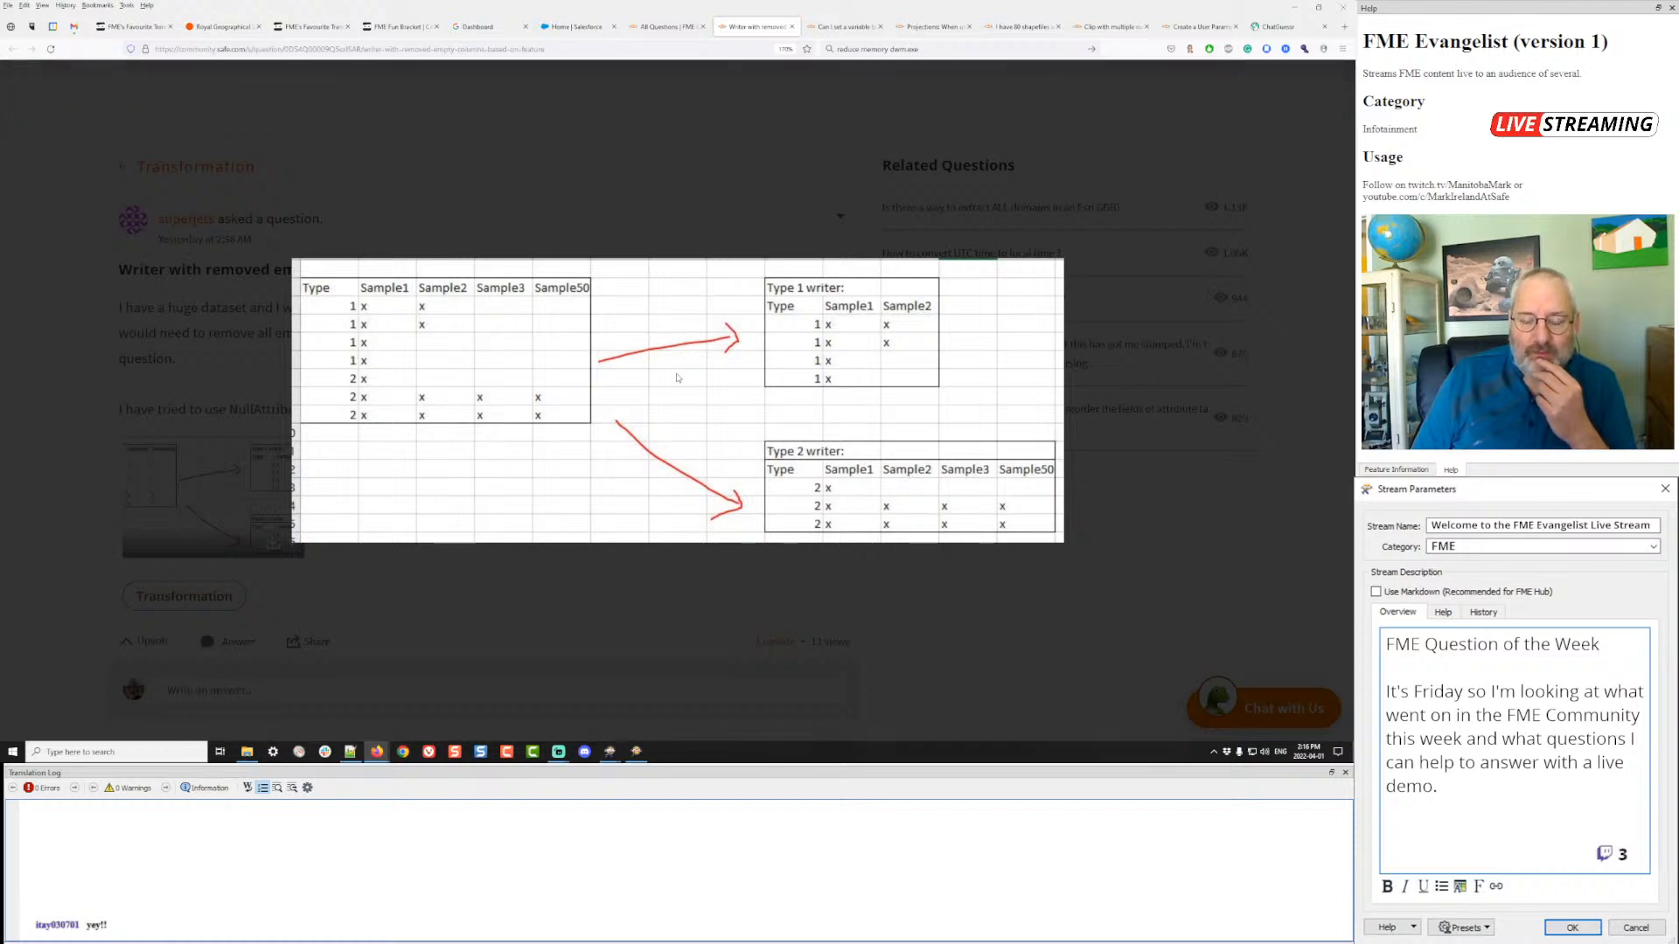
pyautogui.click(696, 190)
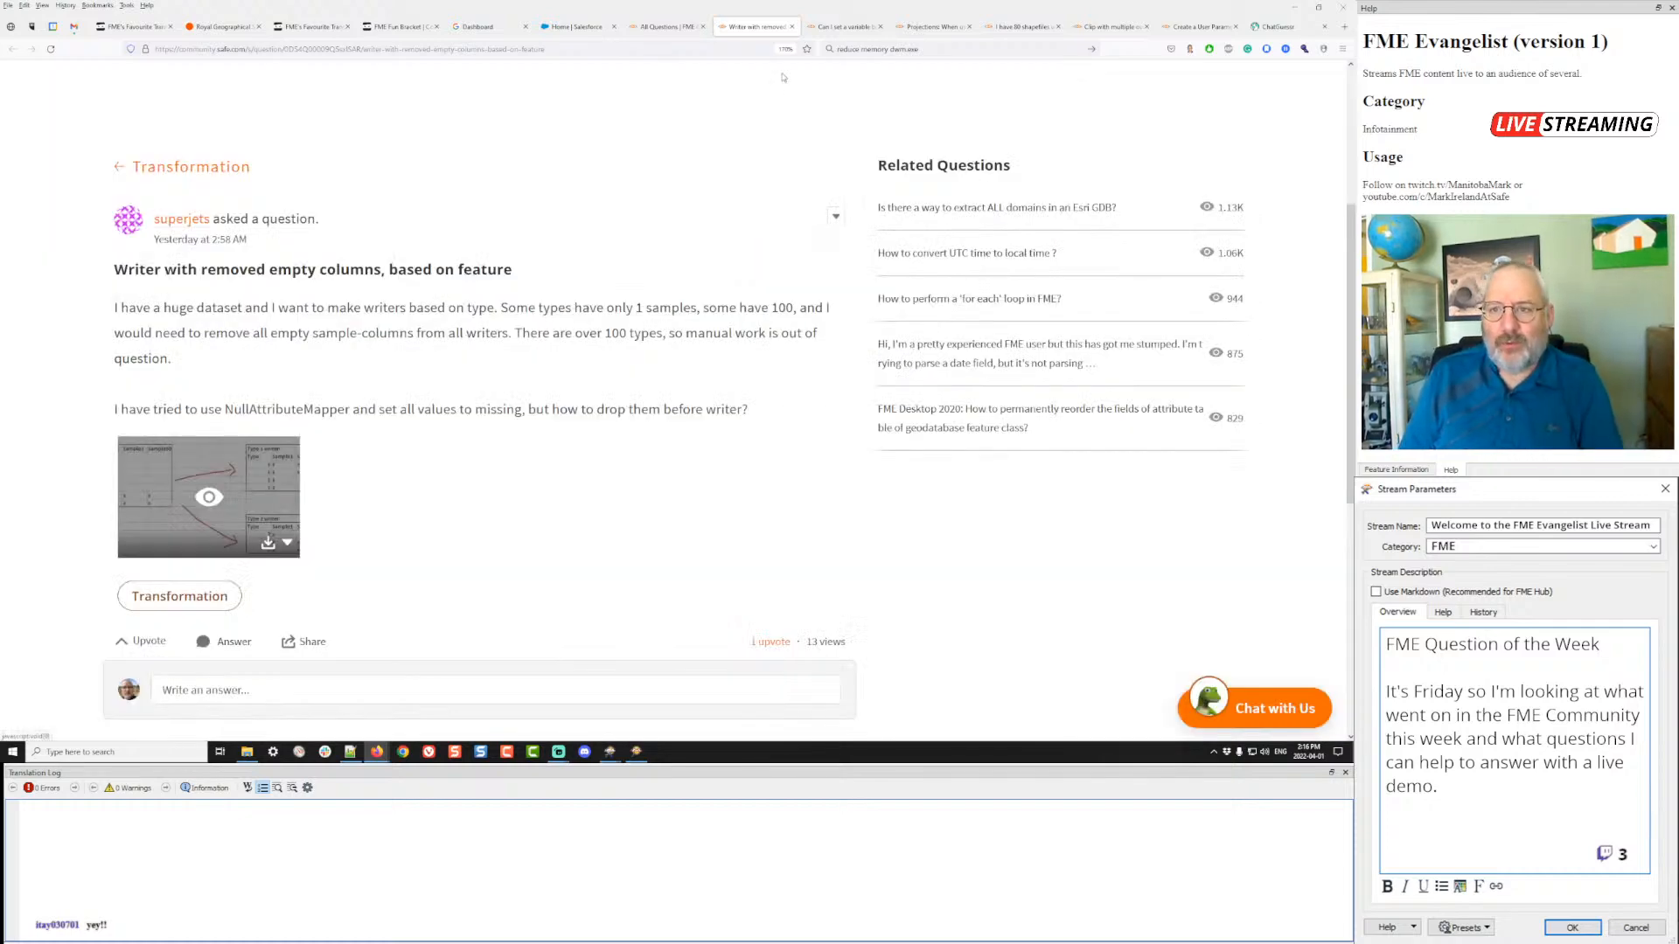
pyautogui.click(845, 28)
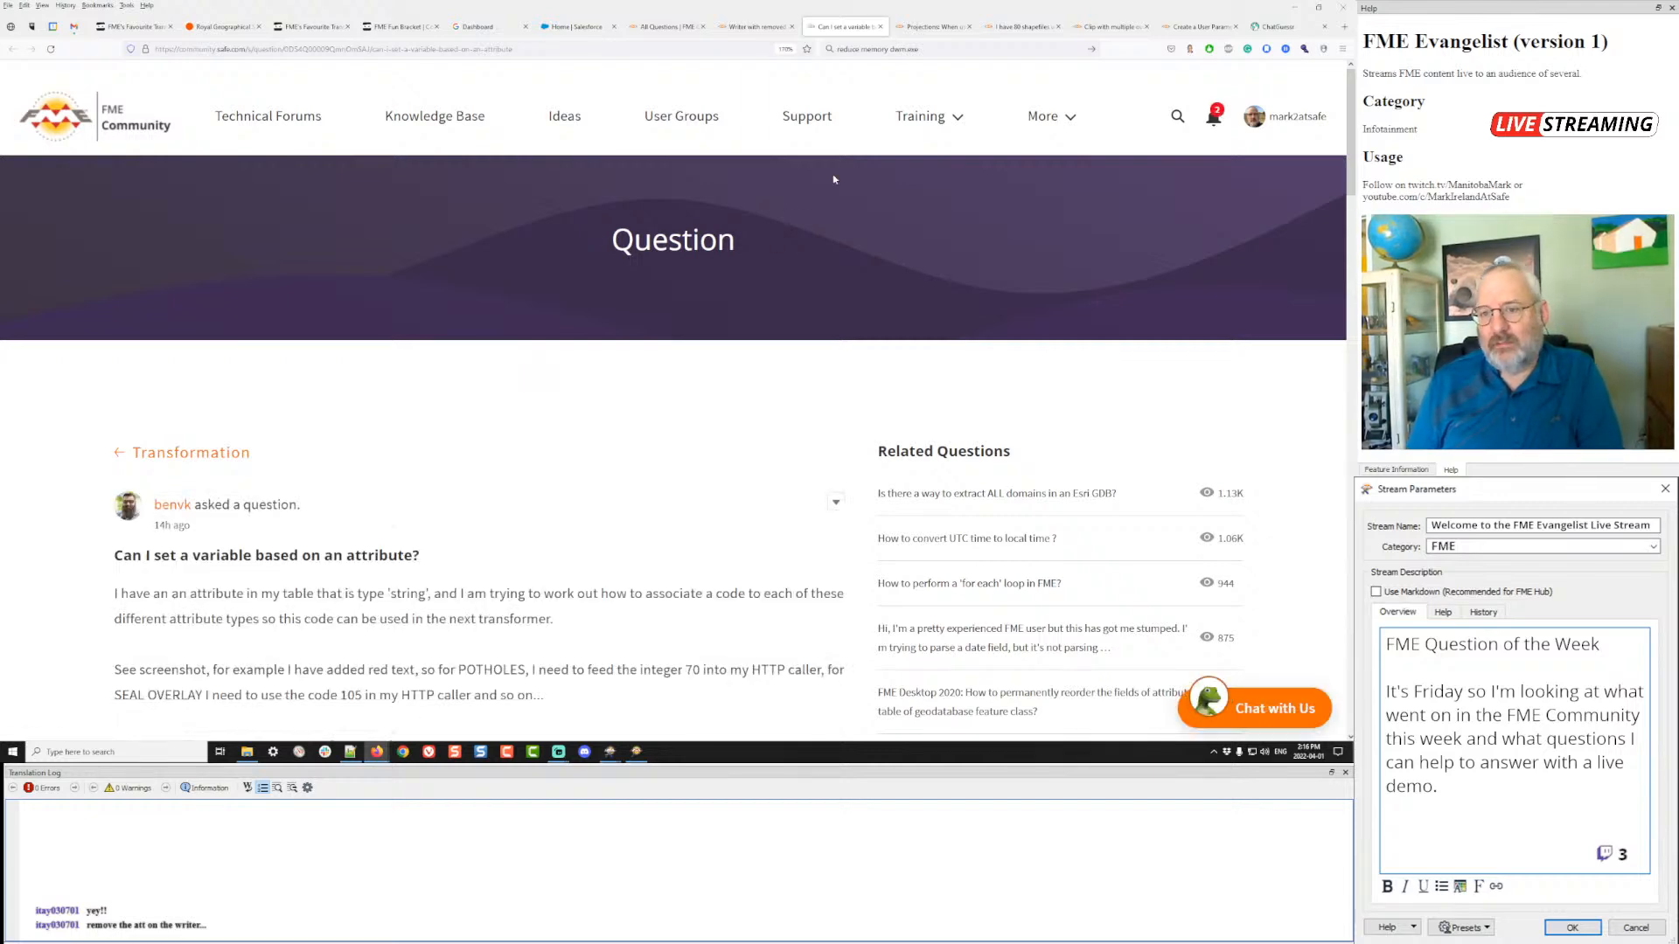
# - Back in FME Workbench, add _random_number to the dynamic CSV writer's attributes to remove and rerun the workspace
pyautogui.hotkey('alt', 'Tab')
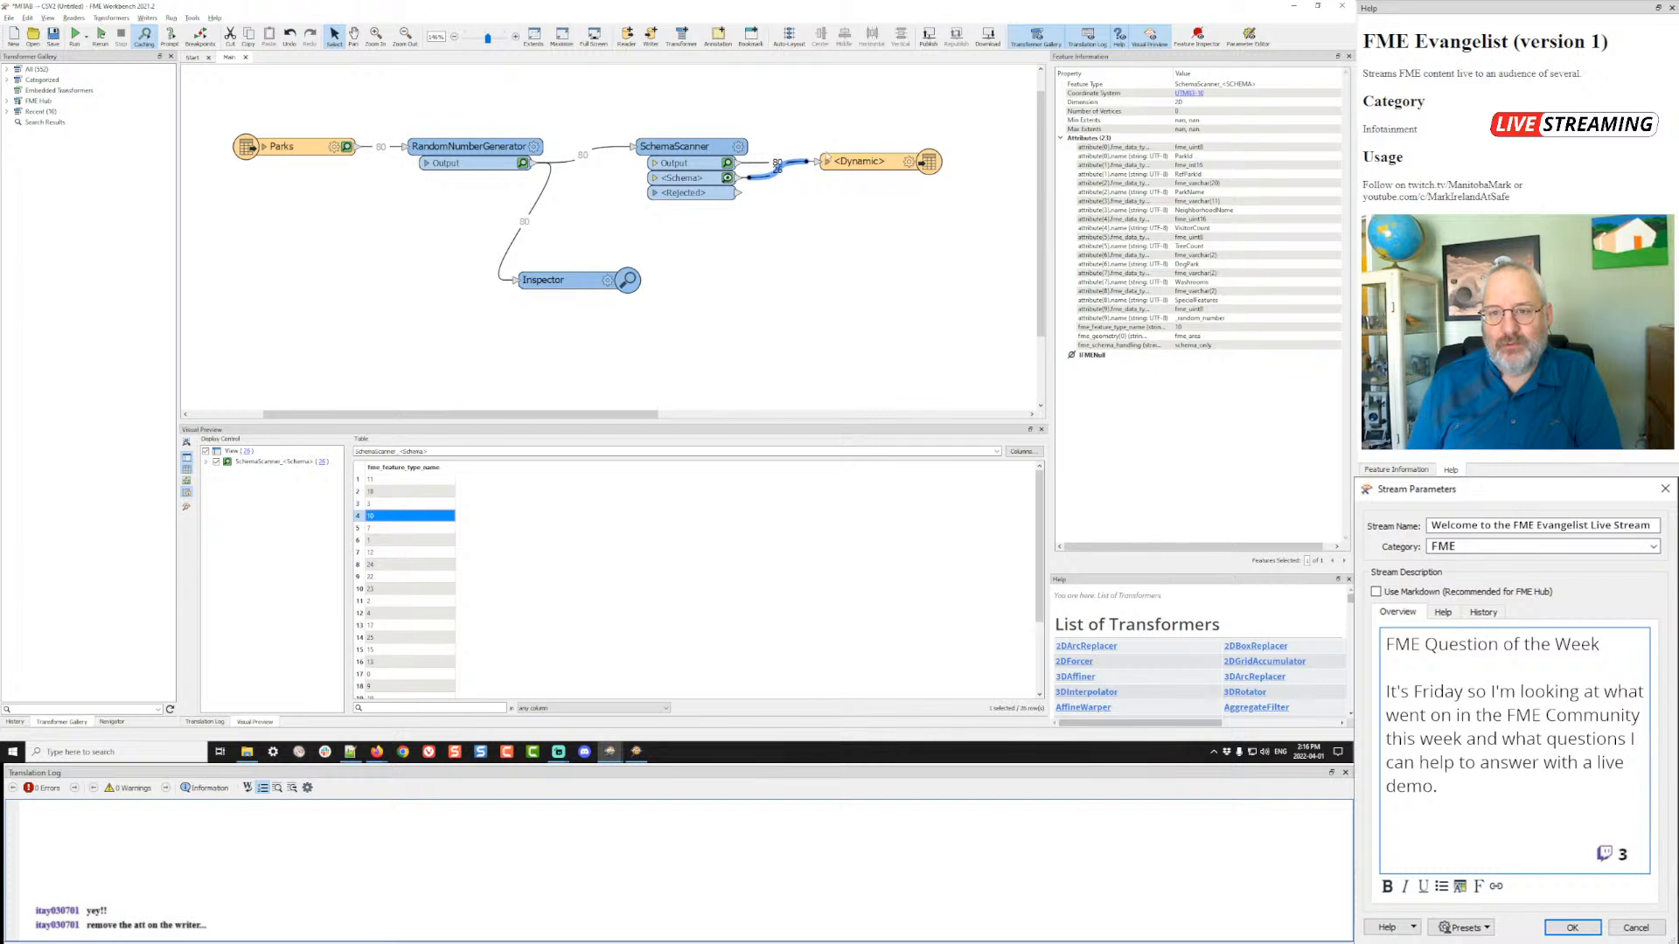
pyautogui.doubleClick(861, 161)
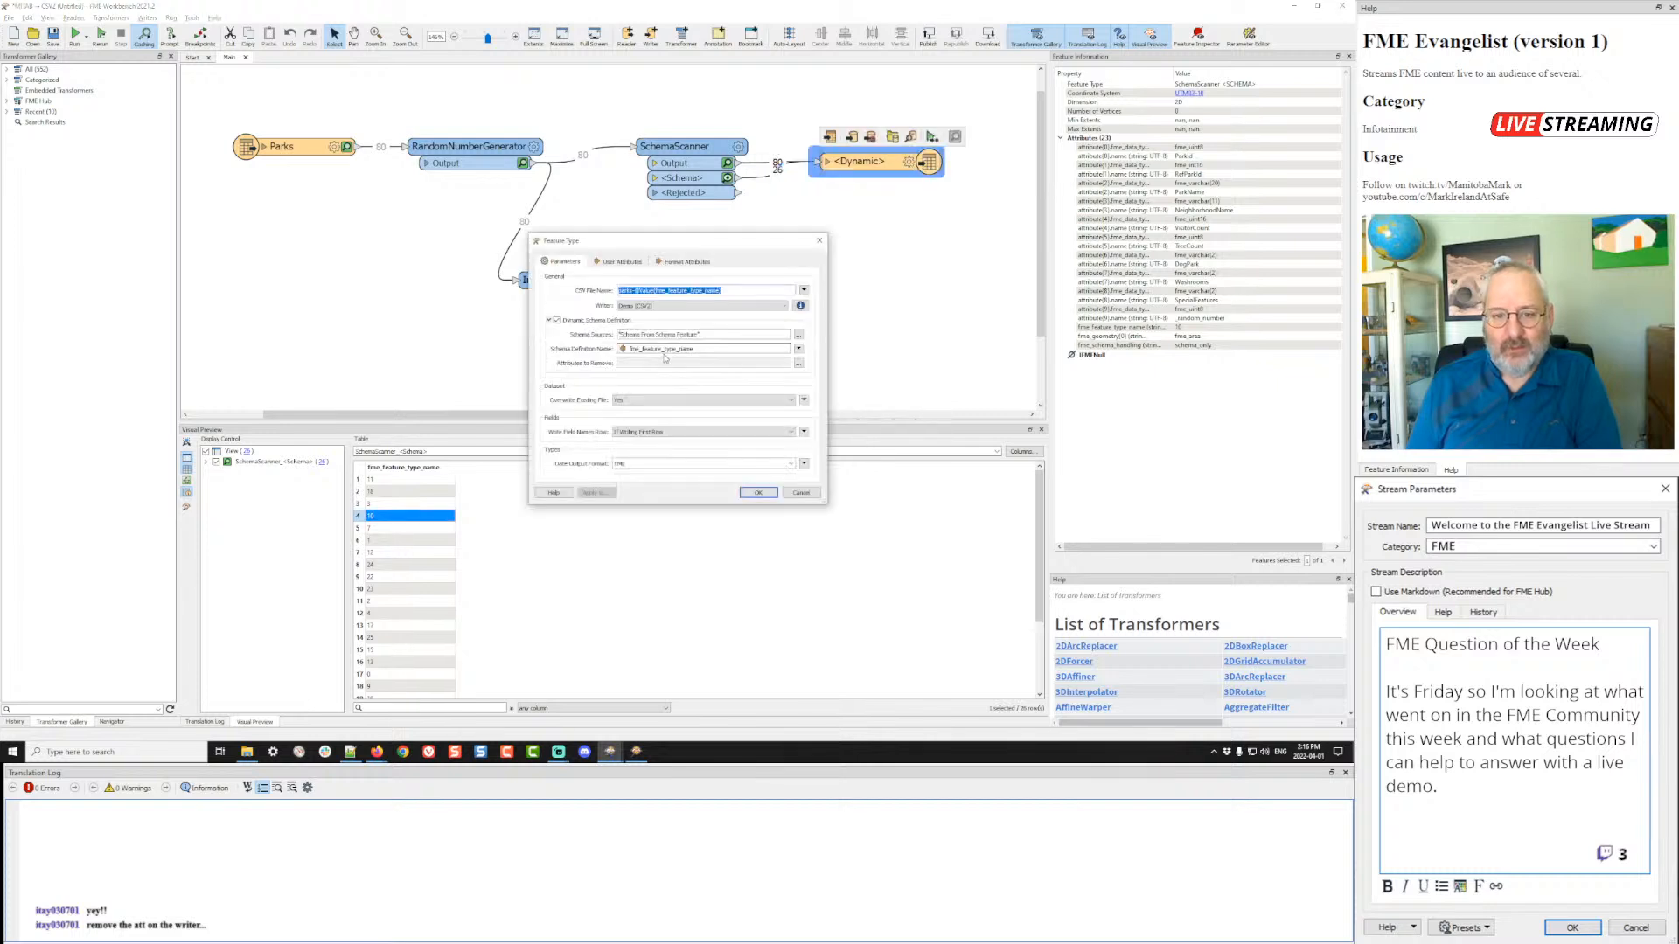
pyautogui.click(661, 364)
pyautogui.click(799, 364)
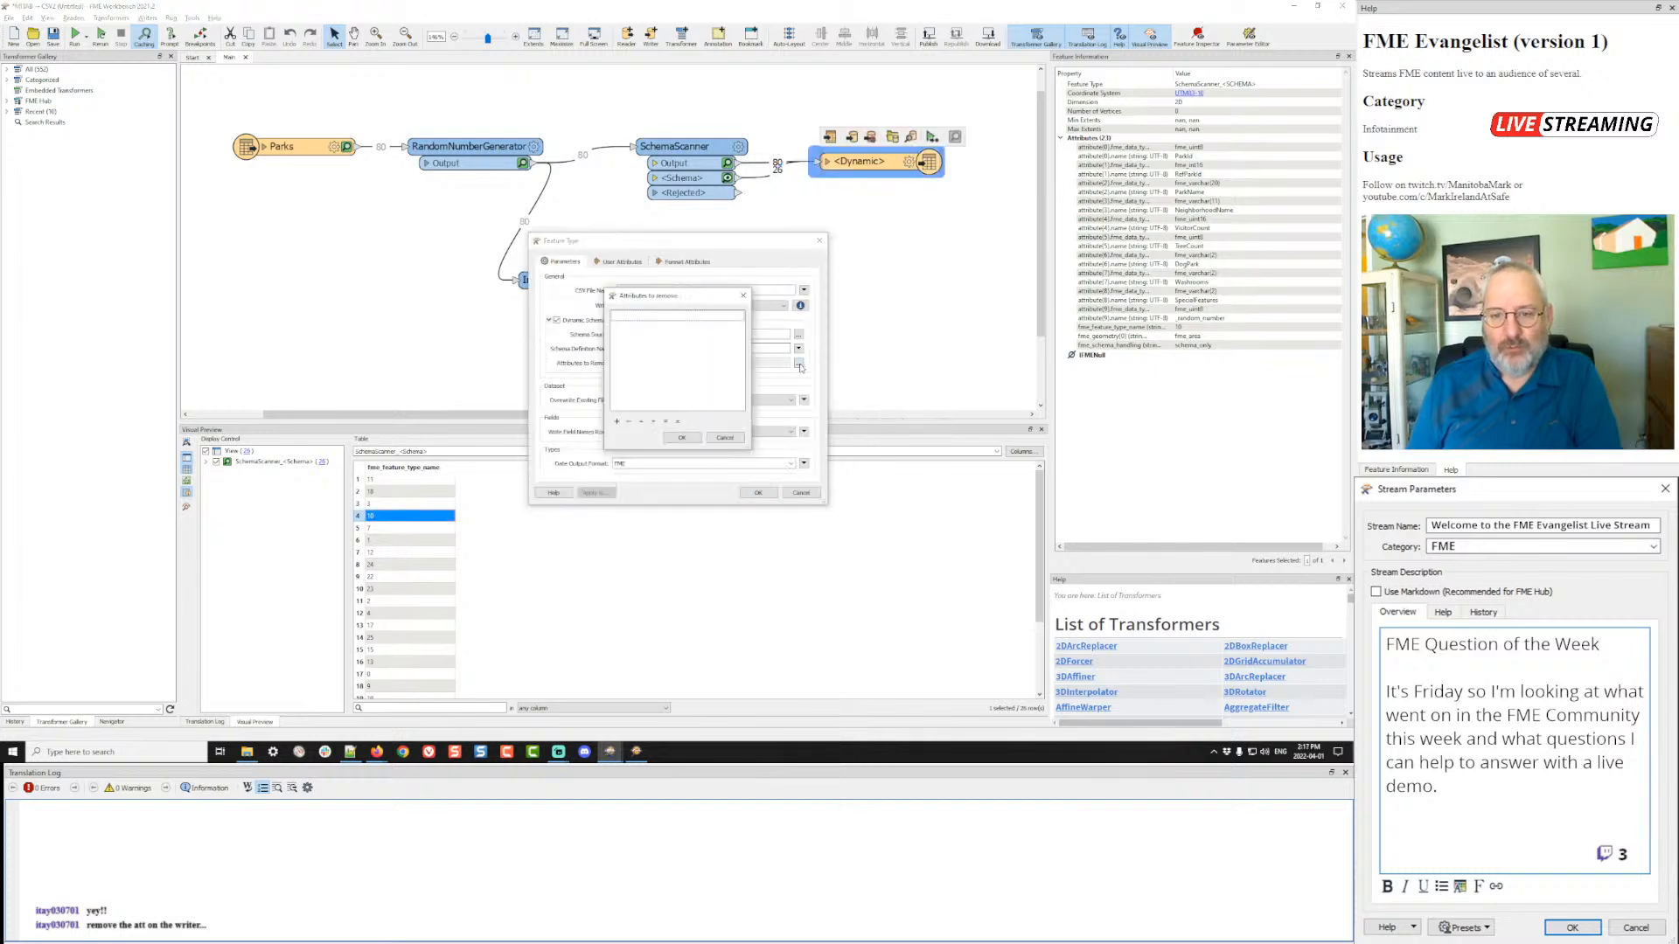
pyautogui.click(670, 326)
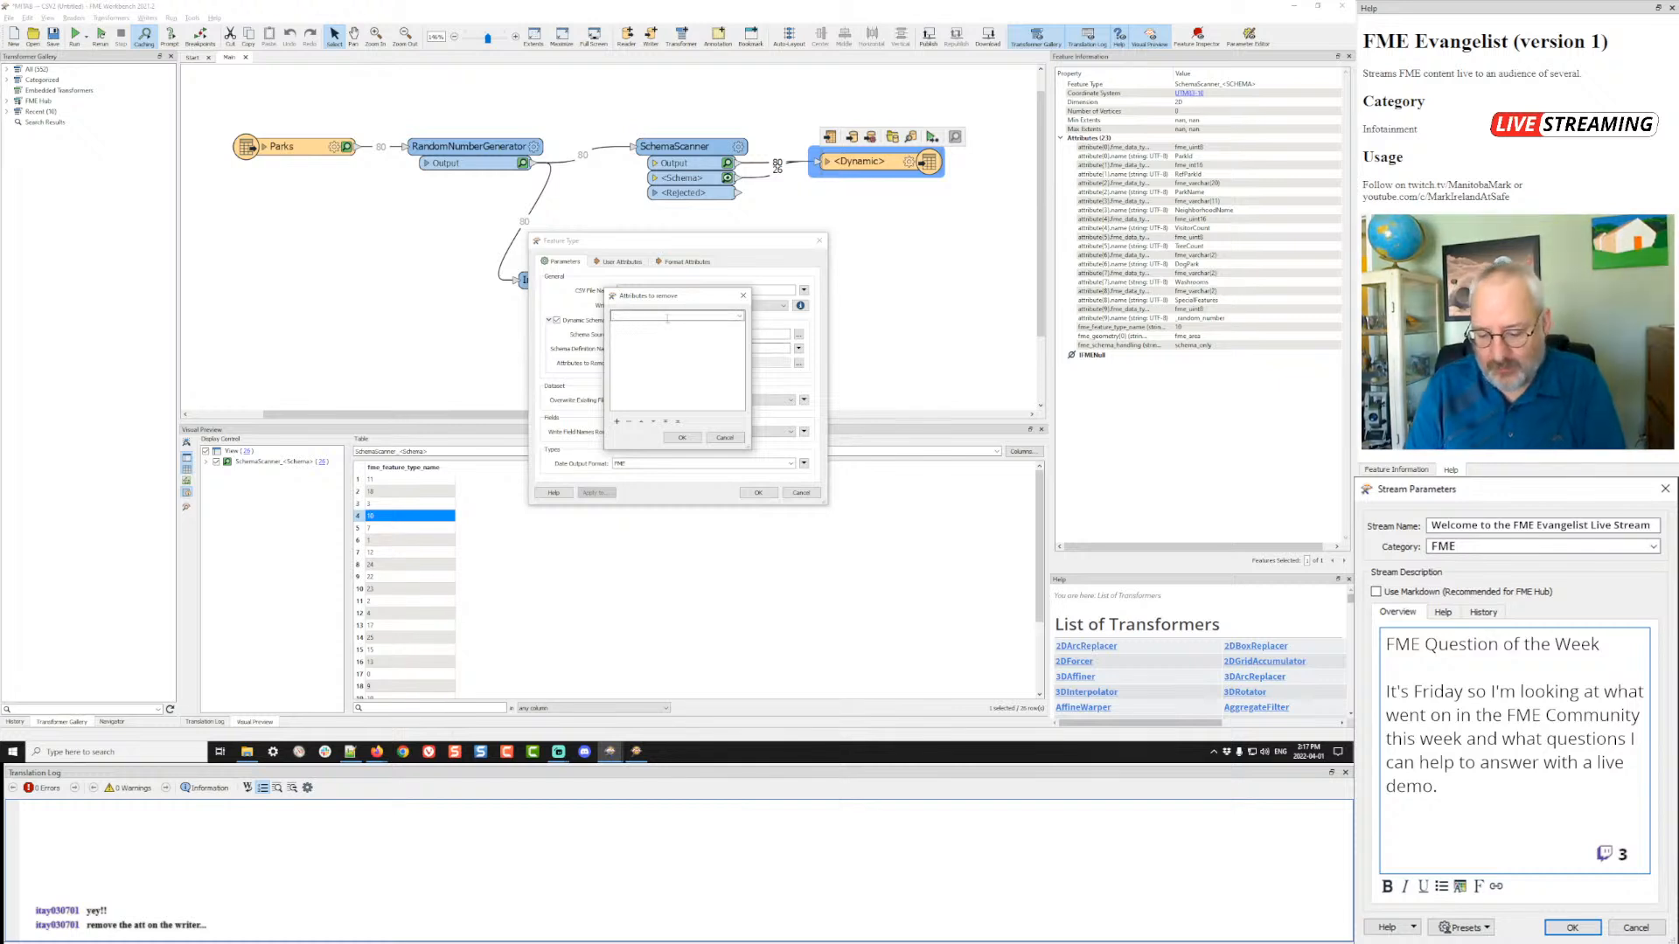
pyautogui.click(669, 323)
pyautogui.write('rand')
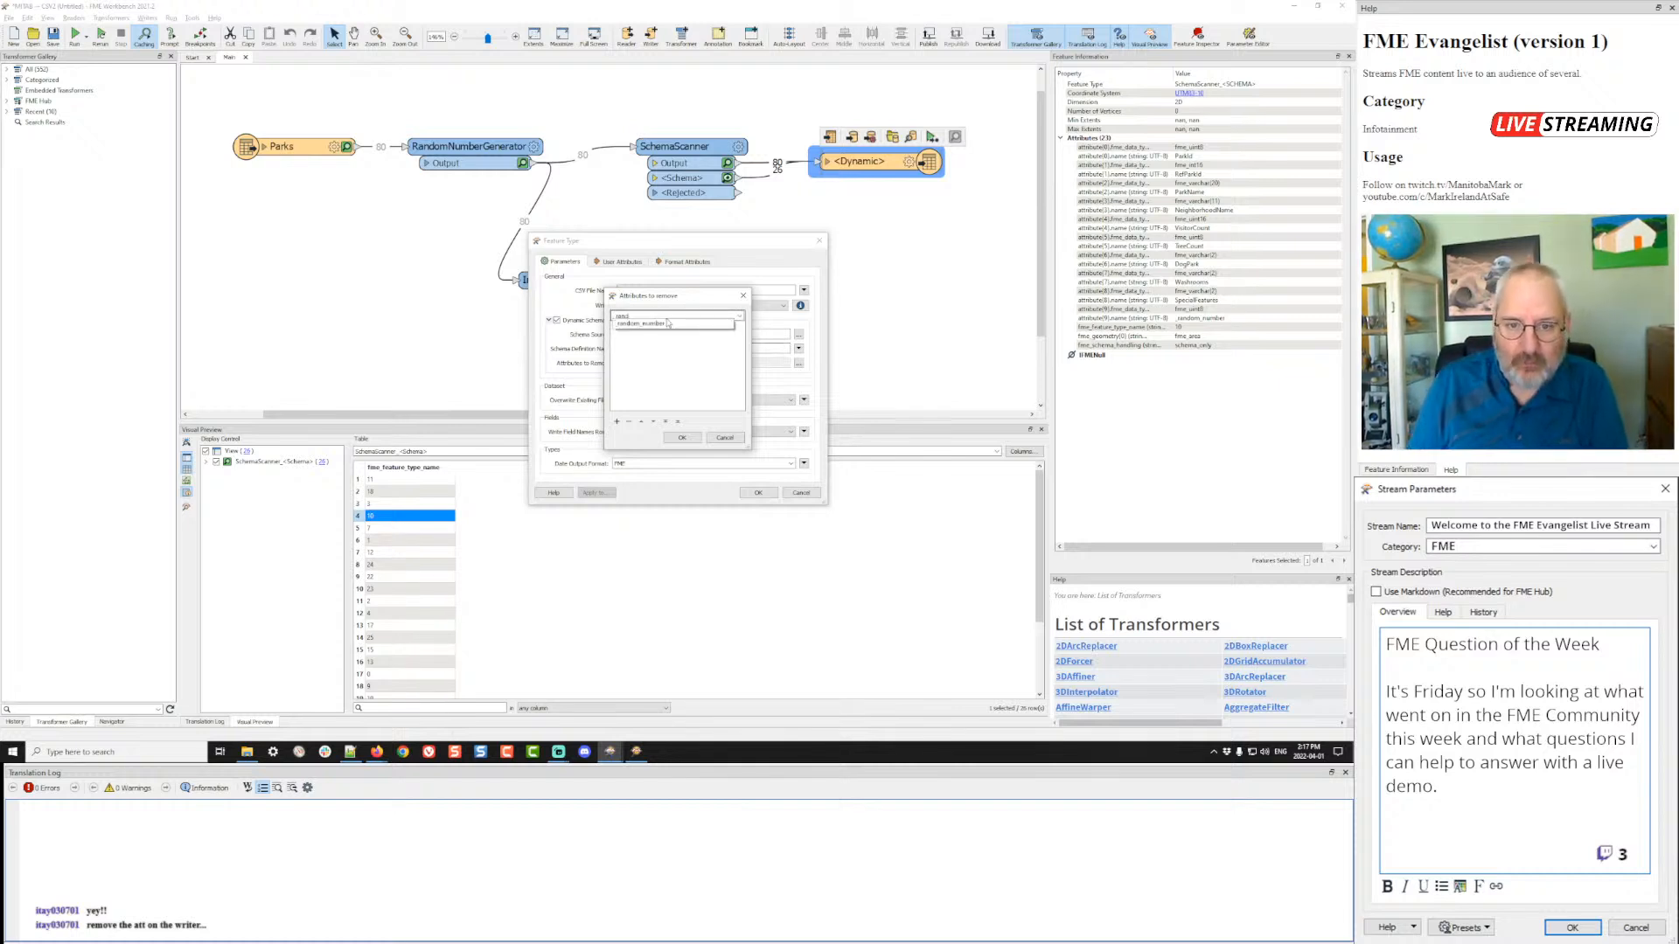
pyautogui.click(650, 324)
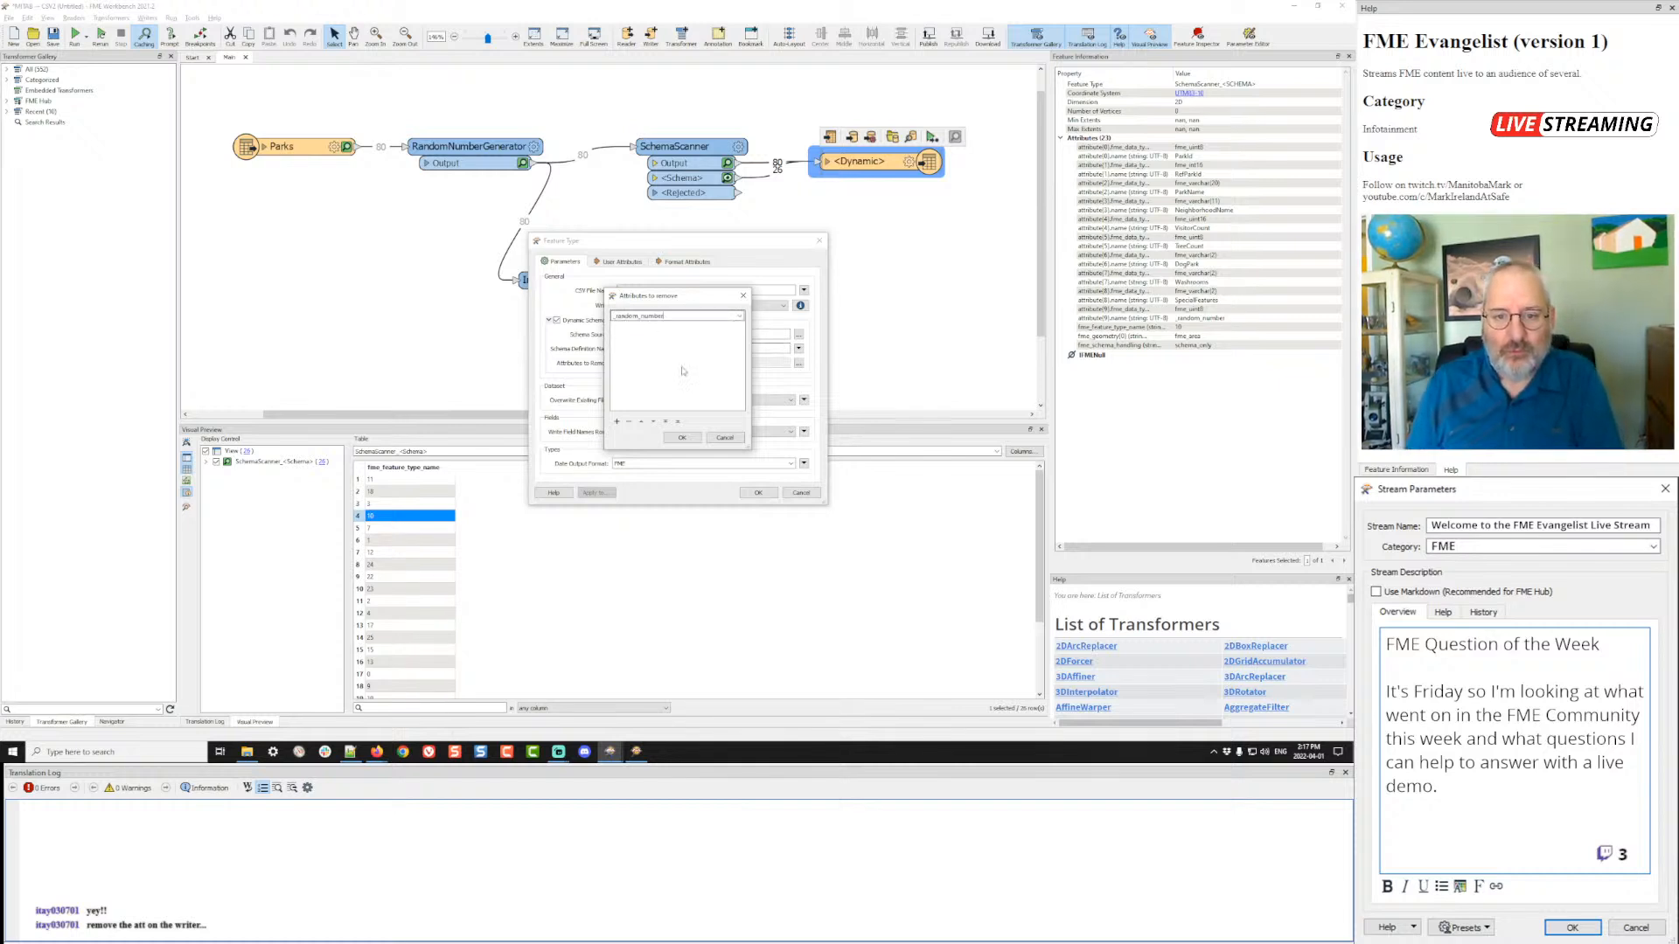
pyautogui.click(682, 437)
pyautogui.click(758, 492)
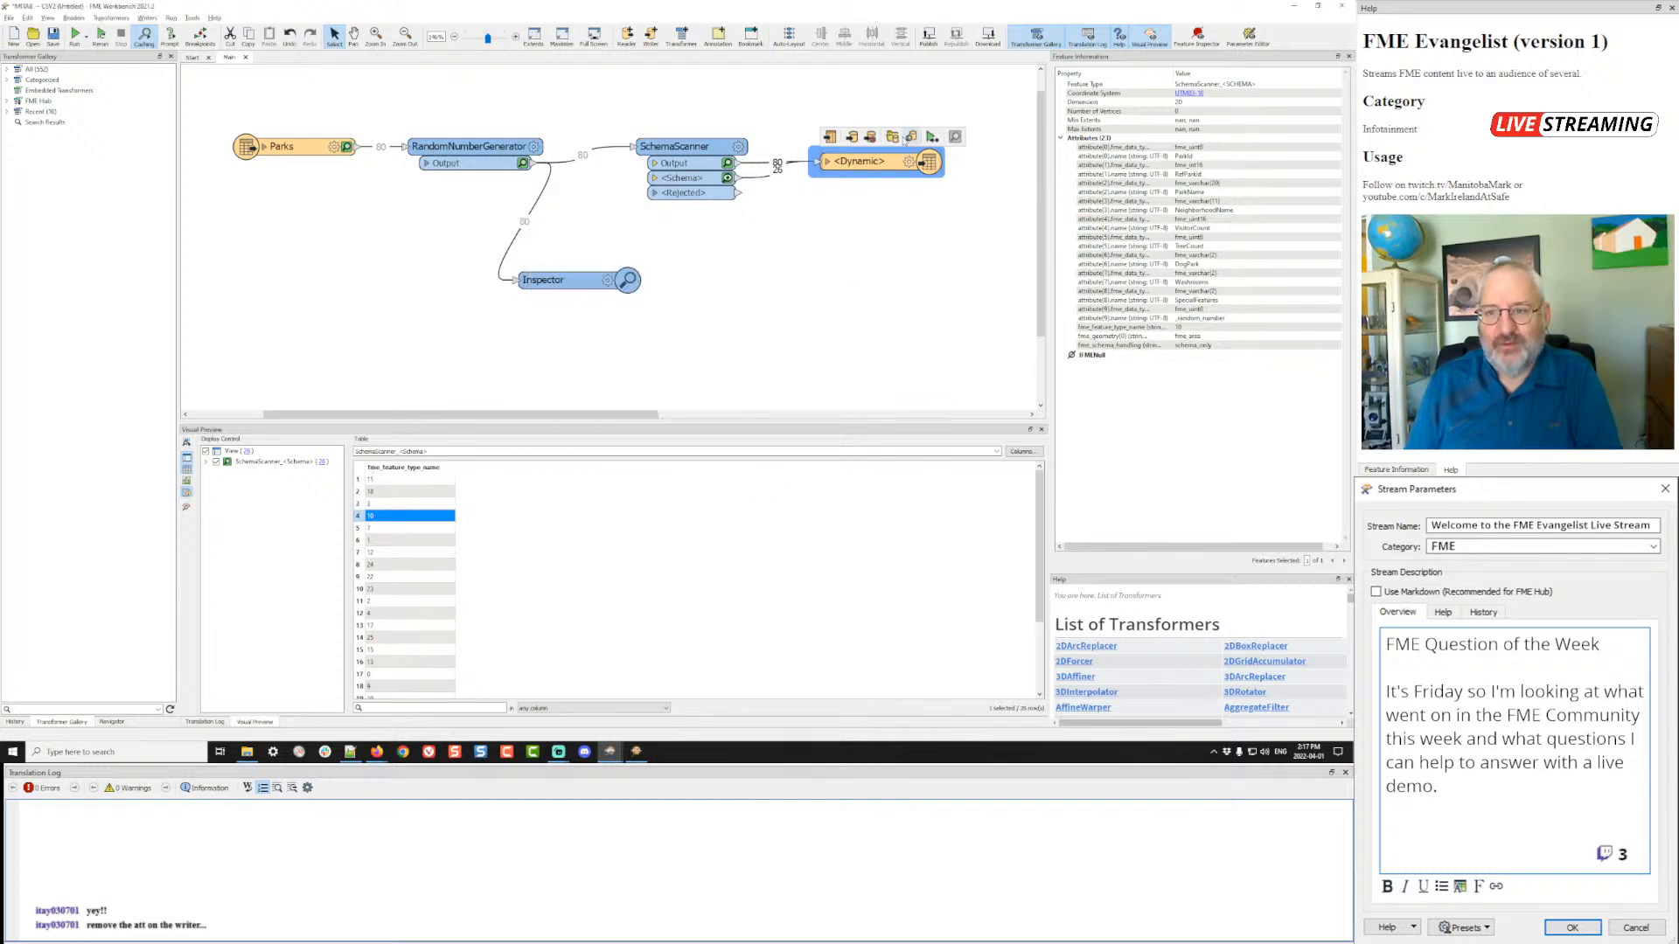
pyautogui.click(932, 137)
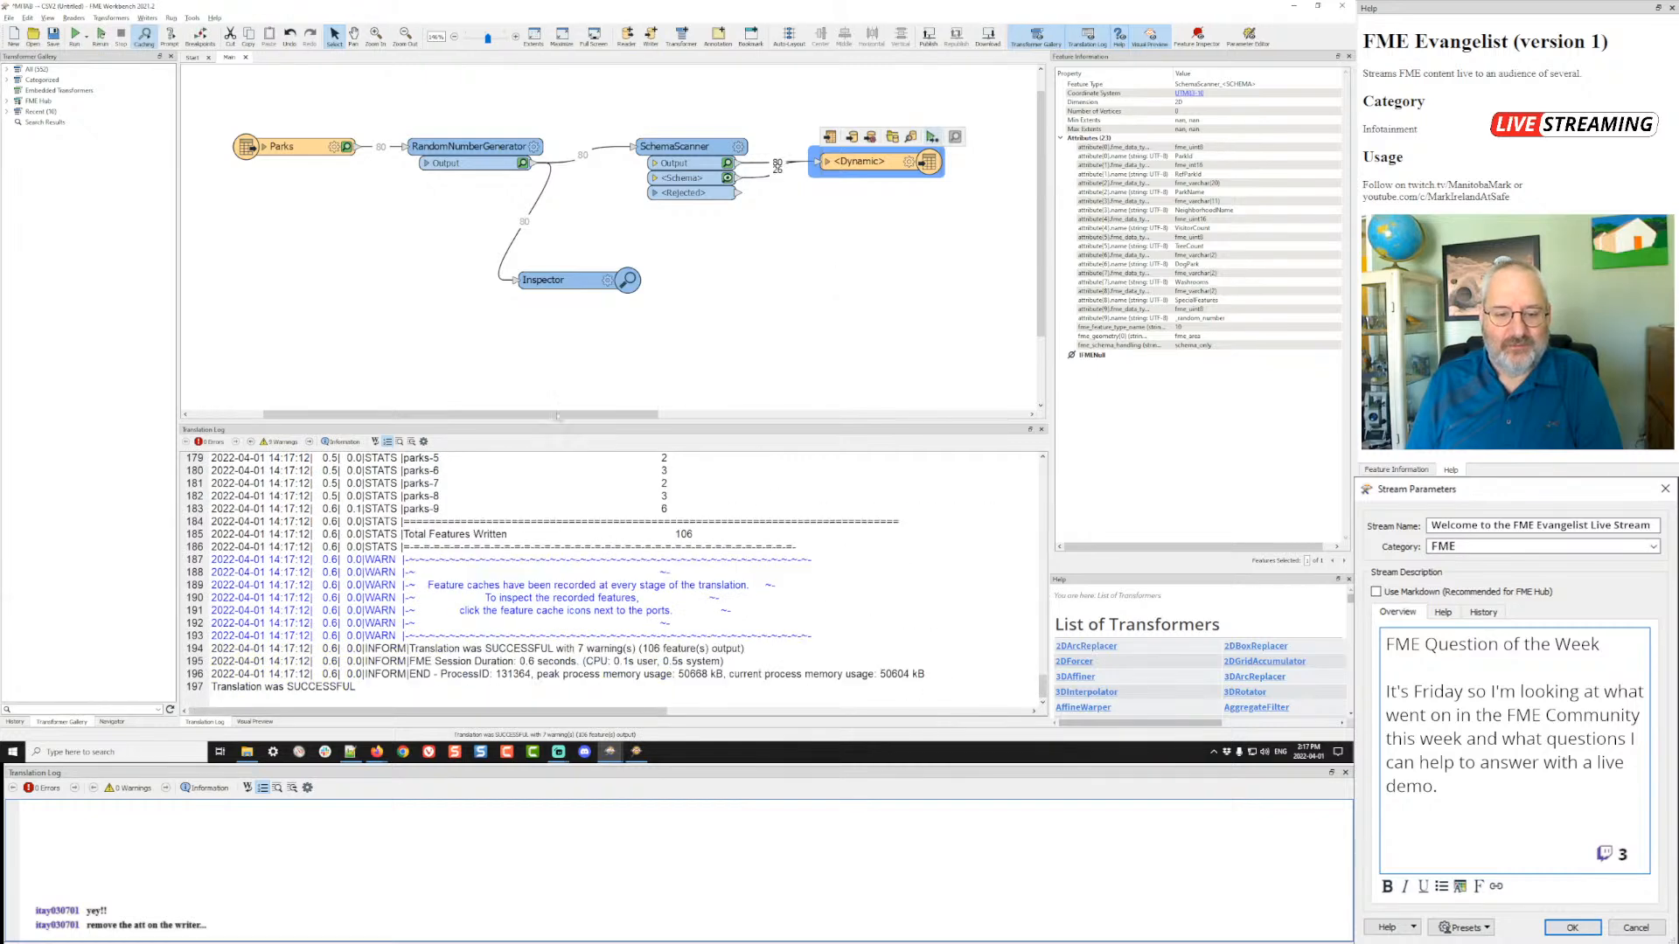
# - Open parks-9.csv from the output folder and reload parks-1.csv in Notepad++ to check their column headers
pyautogui.click(246, 752)
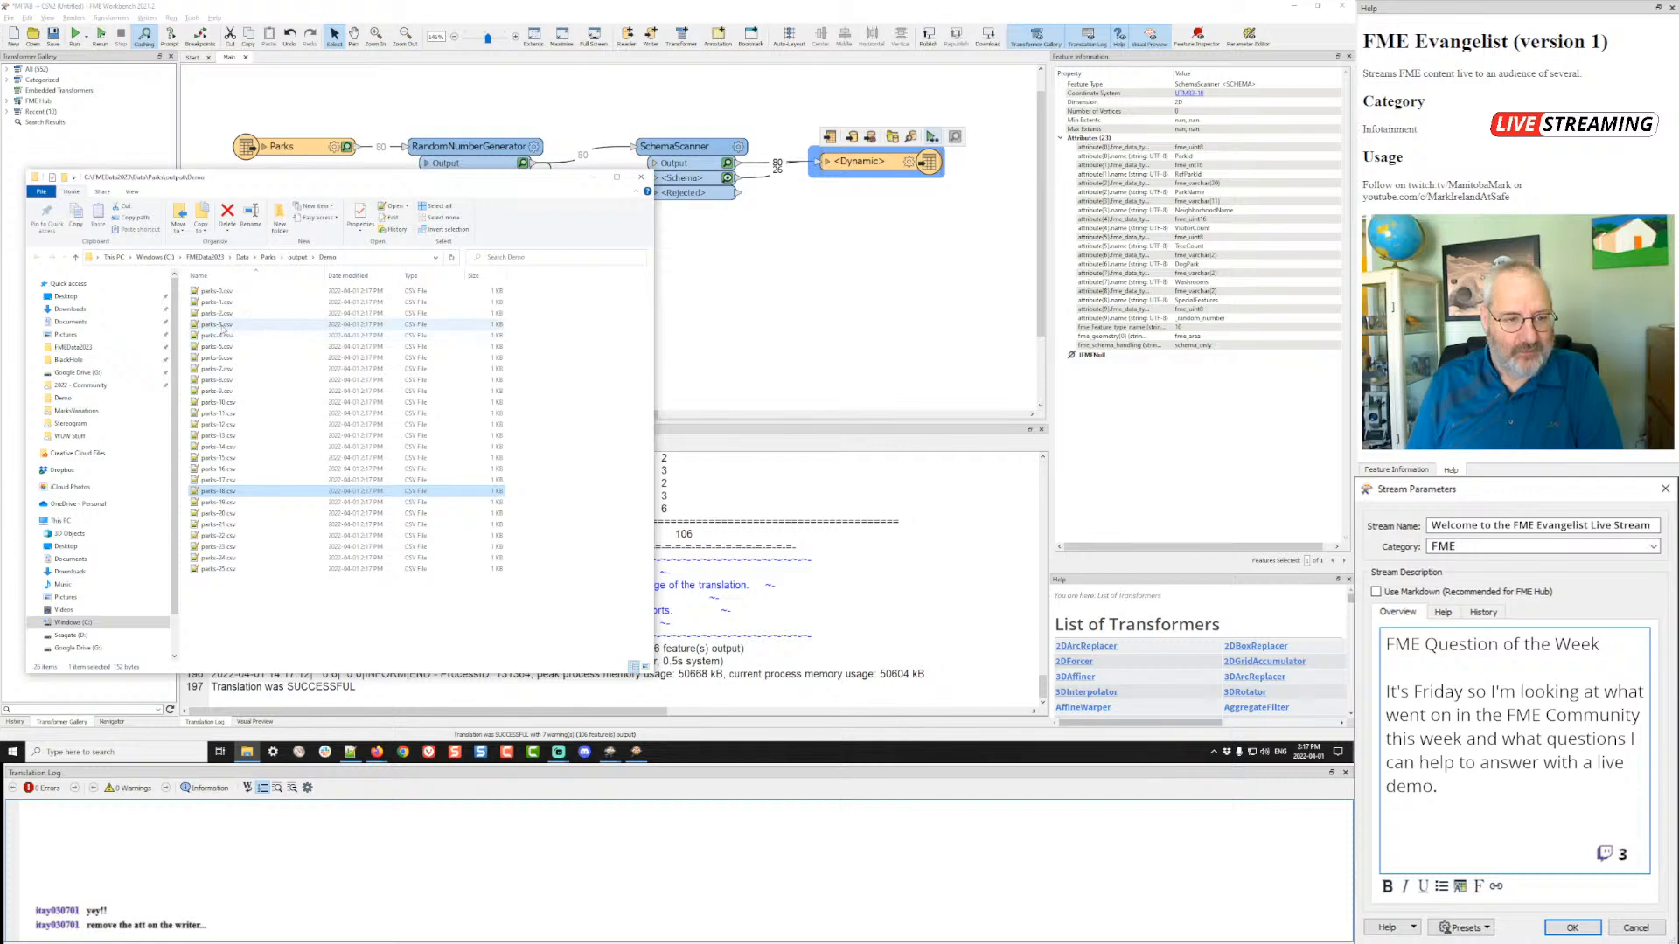
pyautogui.doubleClick(214, 391)
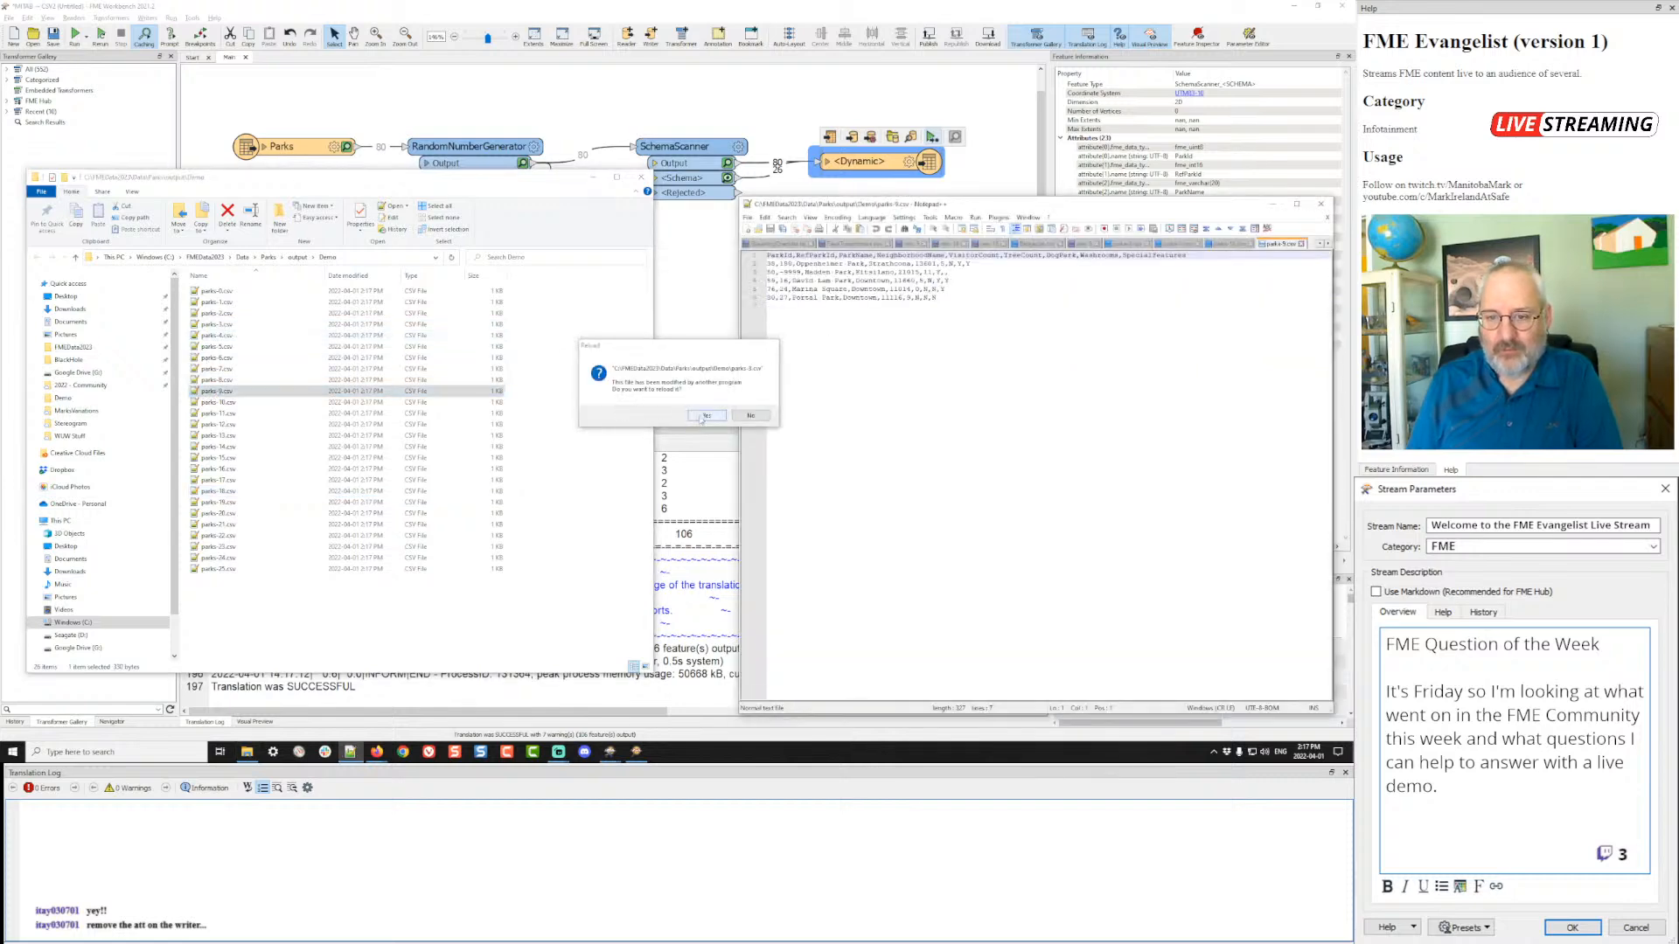
pyautogui.click(706, 415)
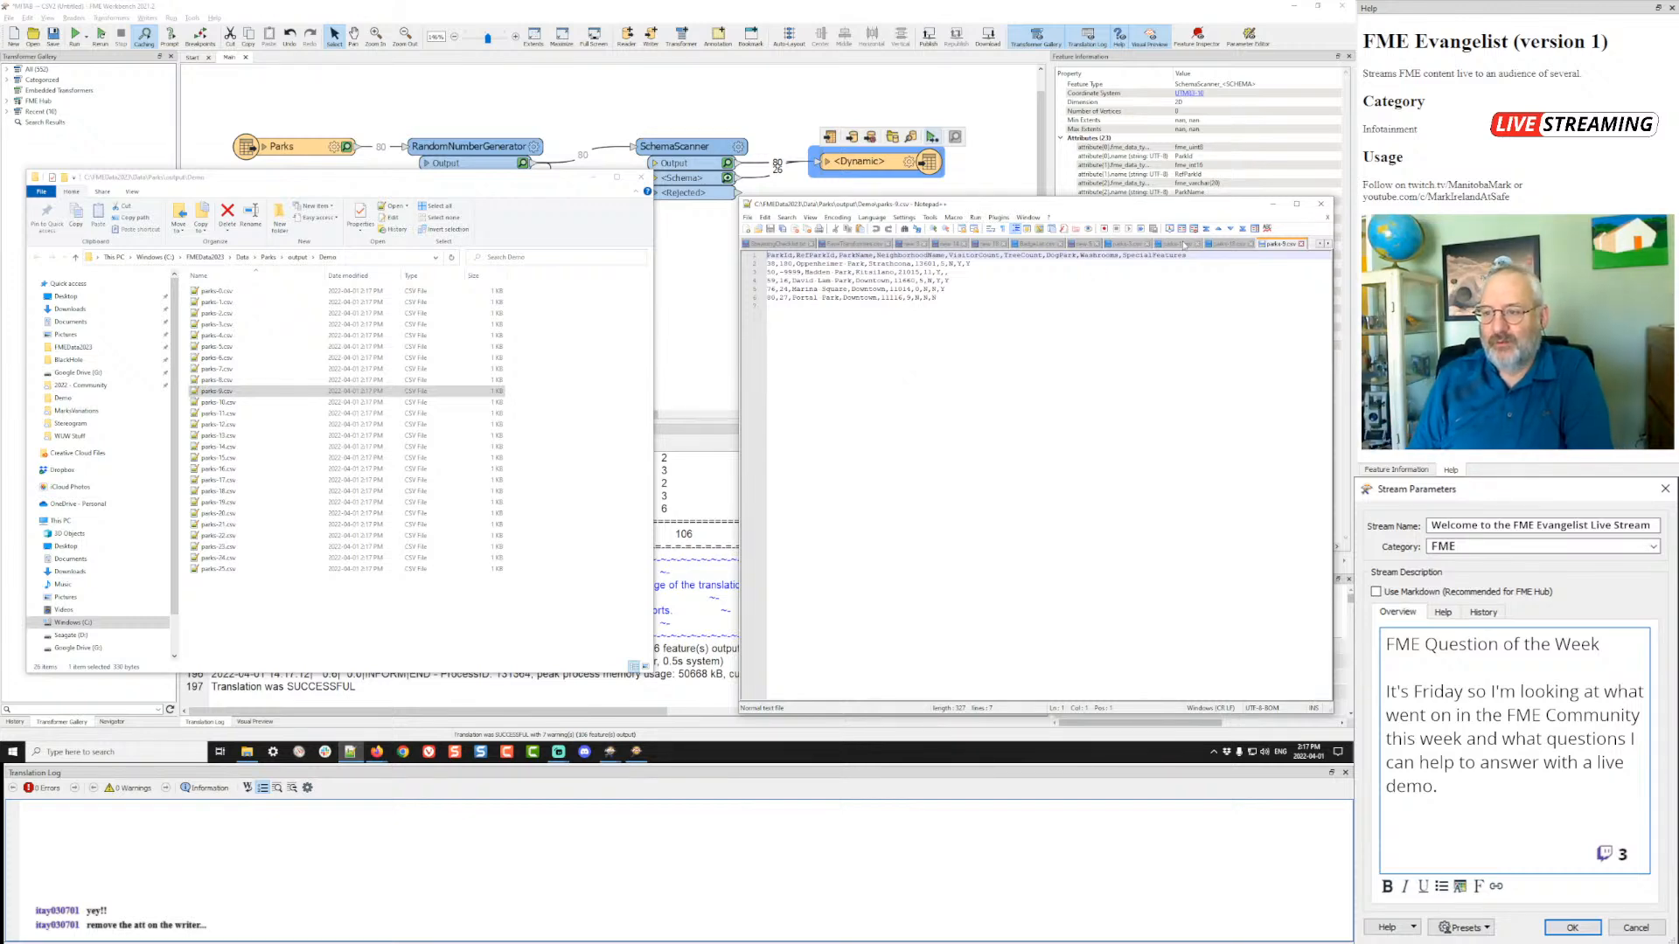
pyautogui.click(1183, 245)
pyautogui.press('Return')
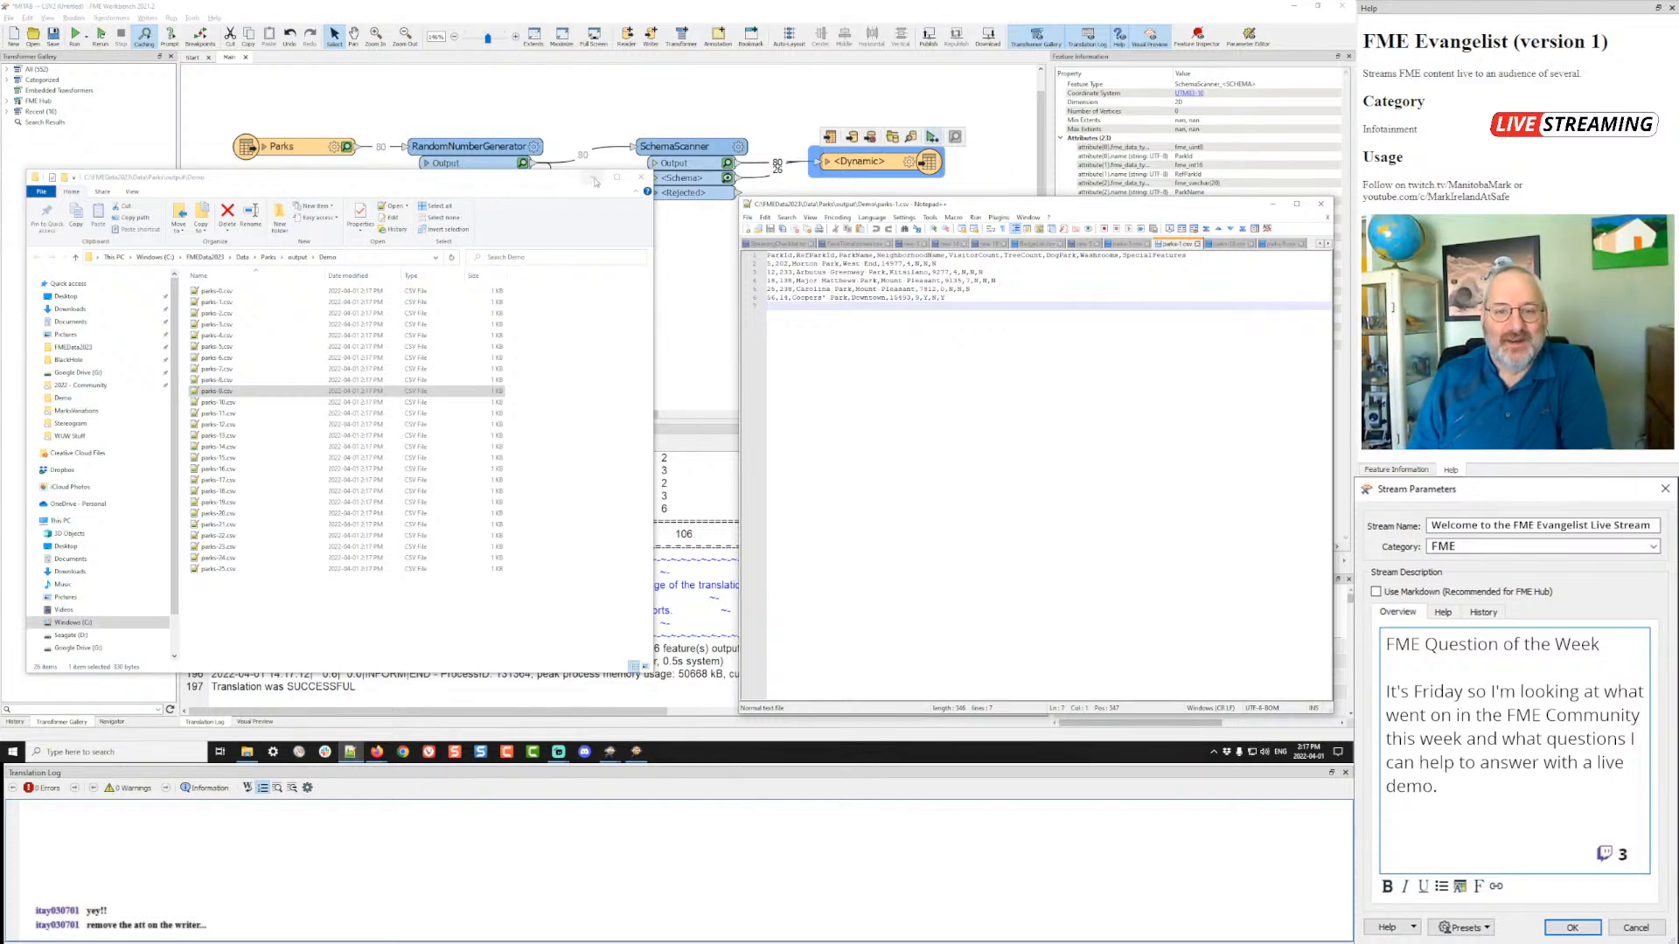
# - Put away the output folder and Notepad++ windows, and review the dynamic CSV writer's schema and attribute-removal settings
pyautogui.click(594, 178)
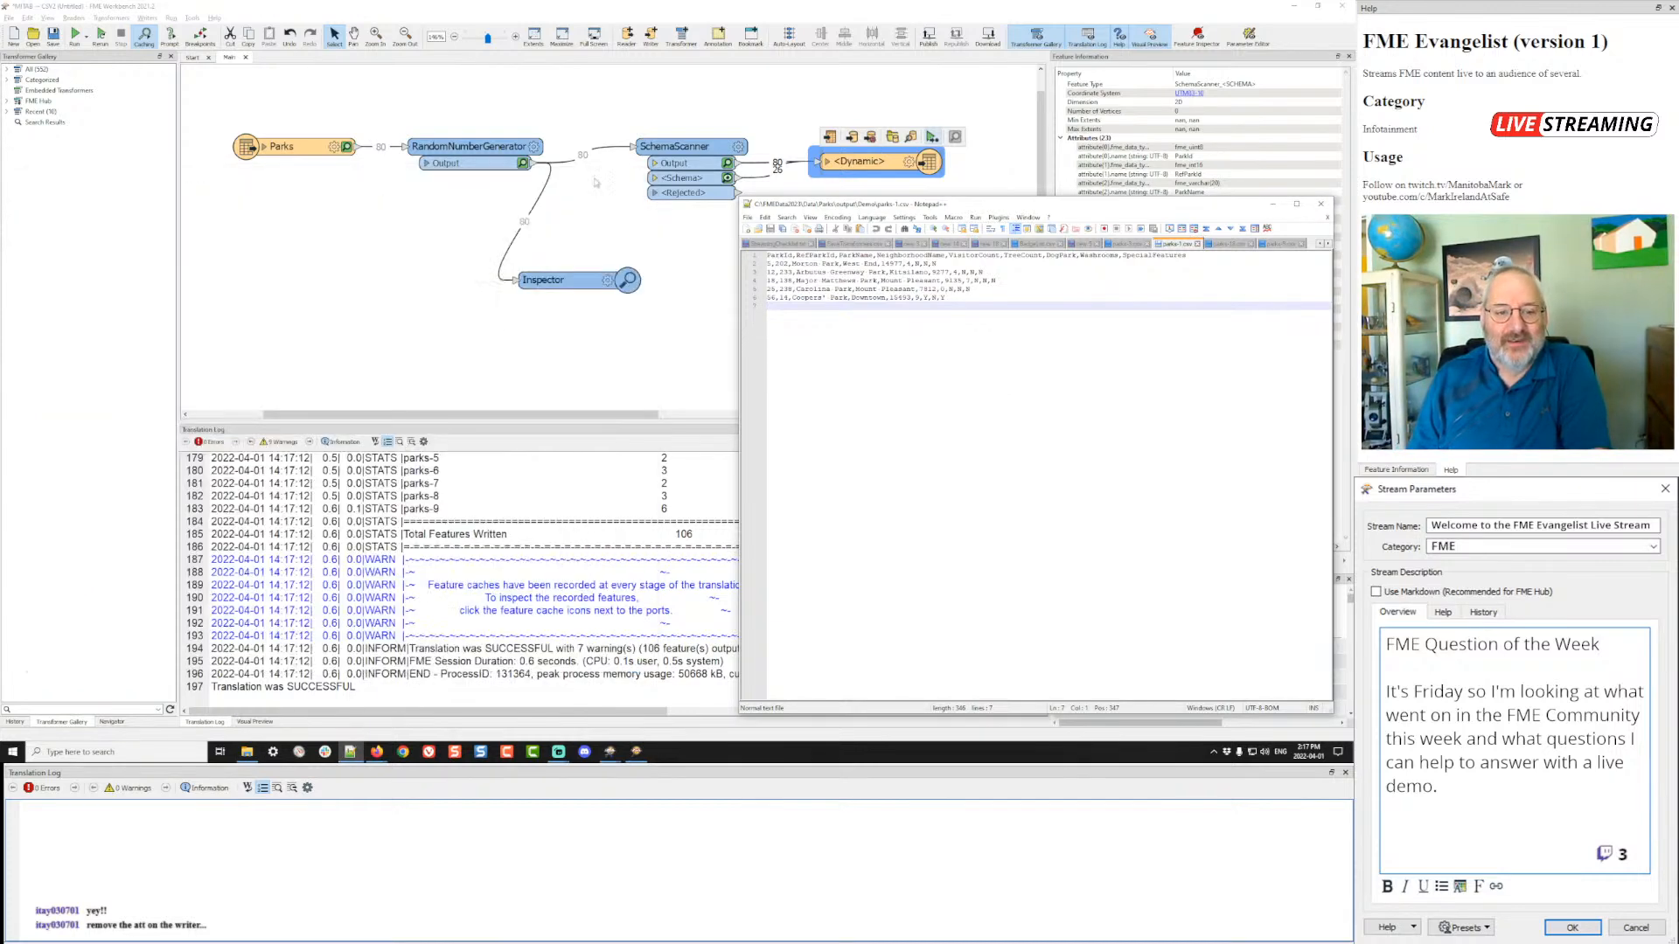
pyautogui.click(1272, 204)
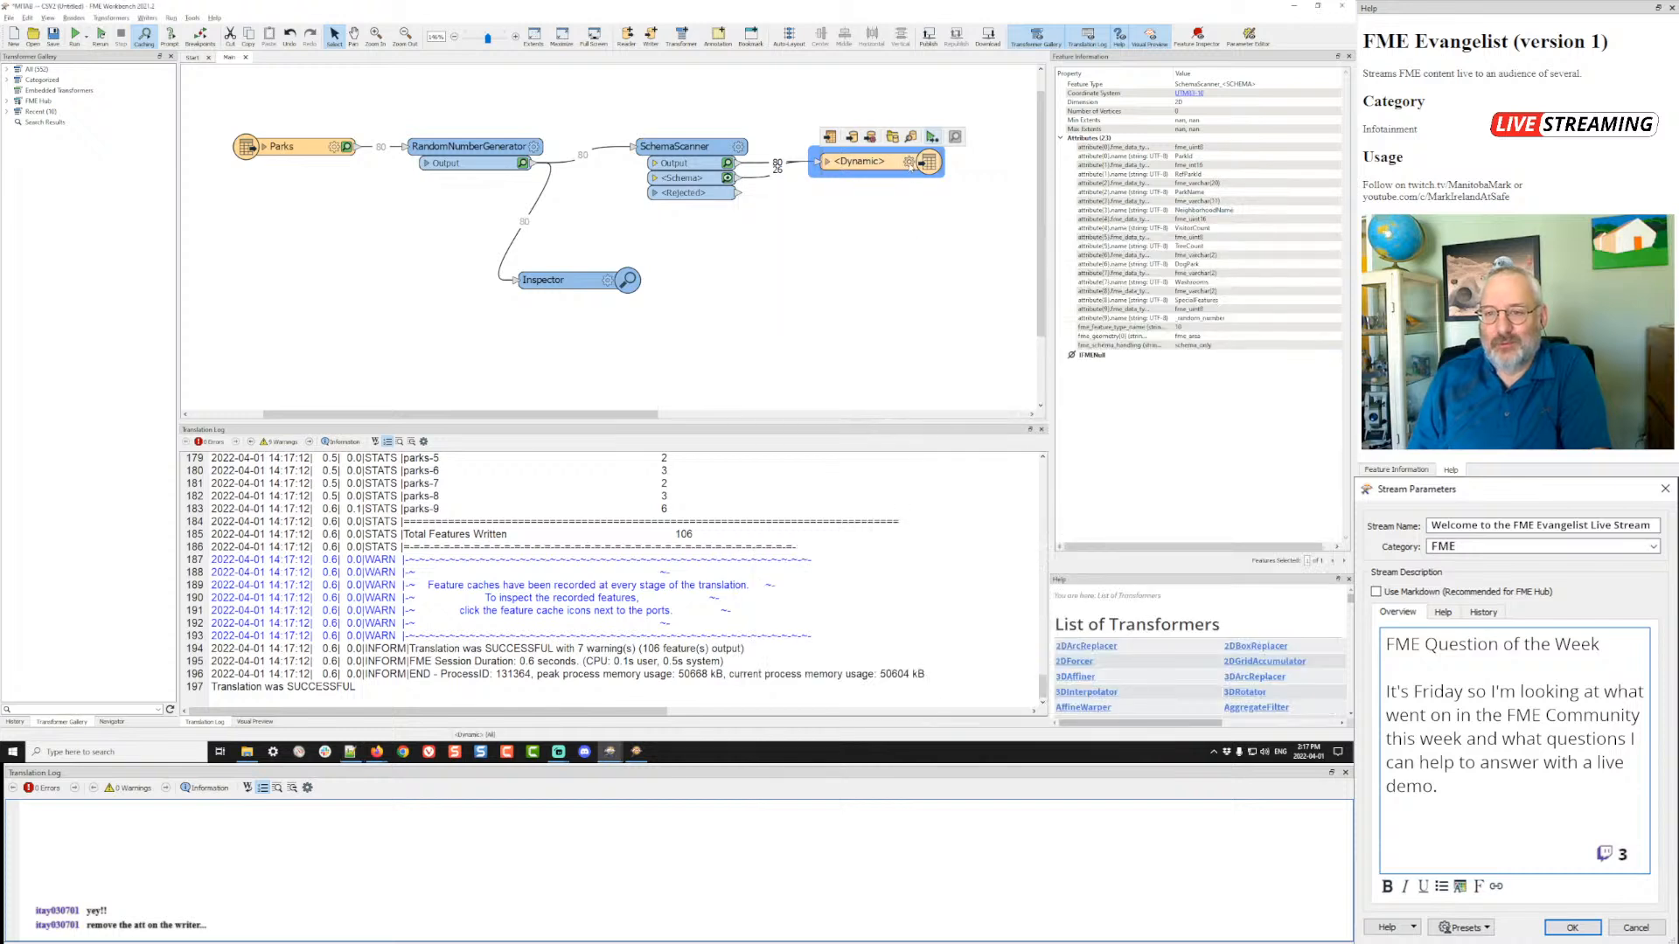
pyautogui.moveTo(915, 165)
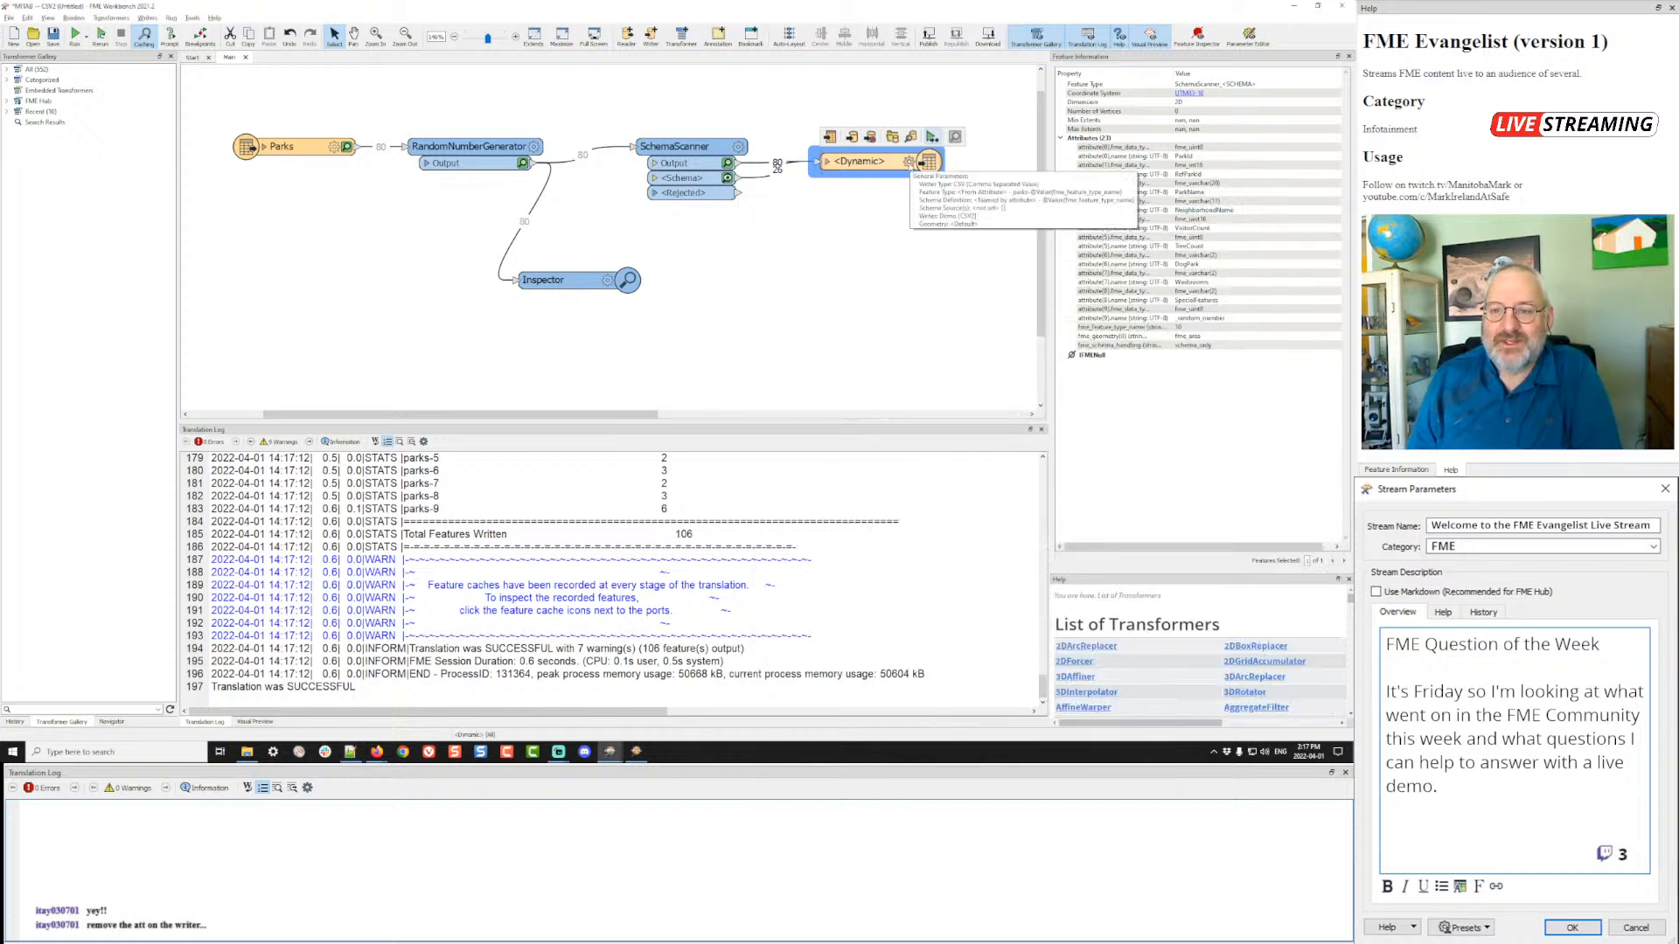
pyautogui.click(912, 164)
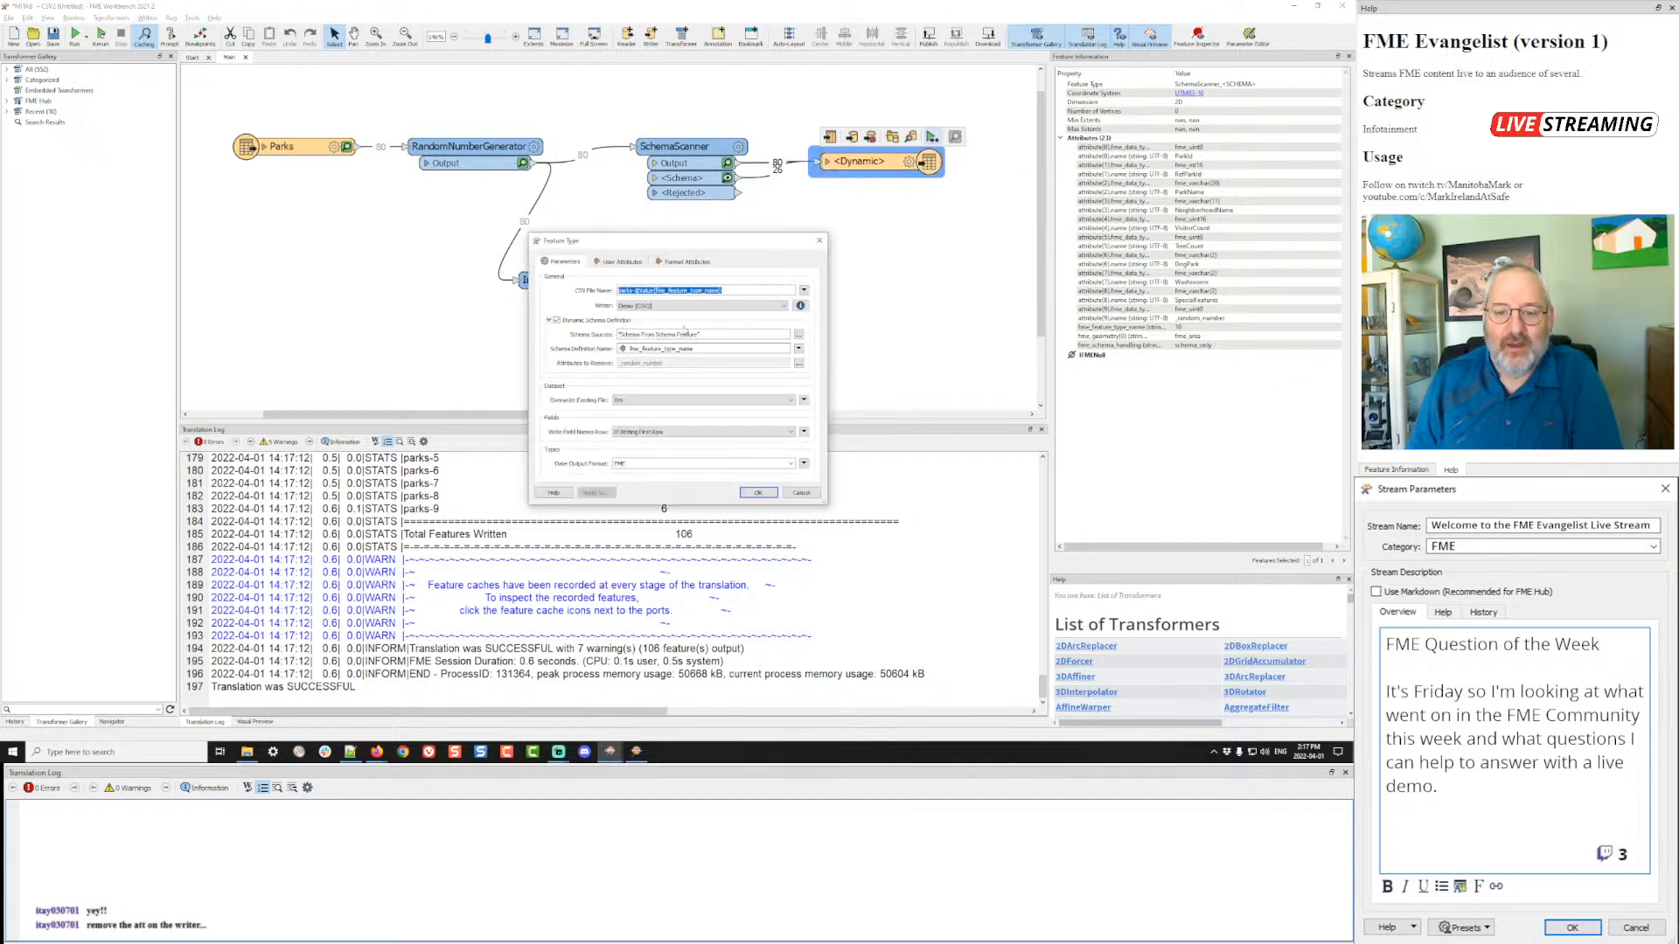
pyautogui.click(563, 376)
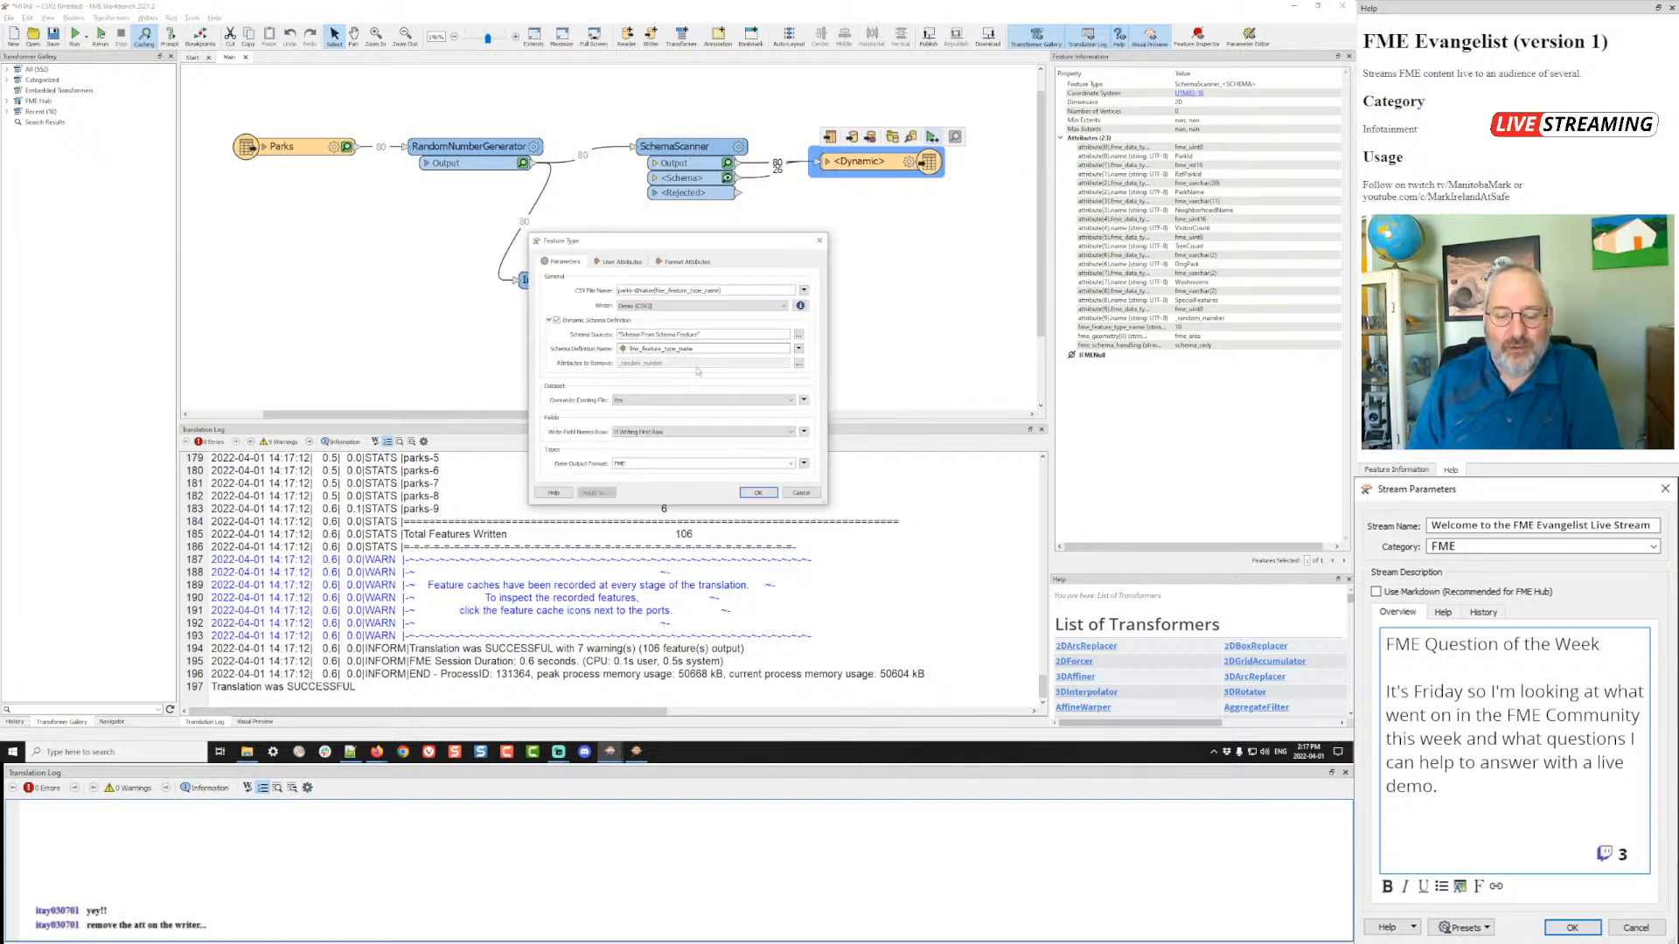
pyautogui.click(757, 494)
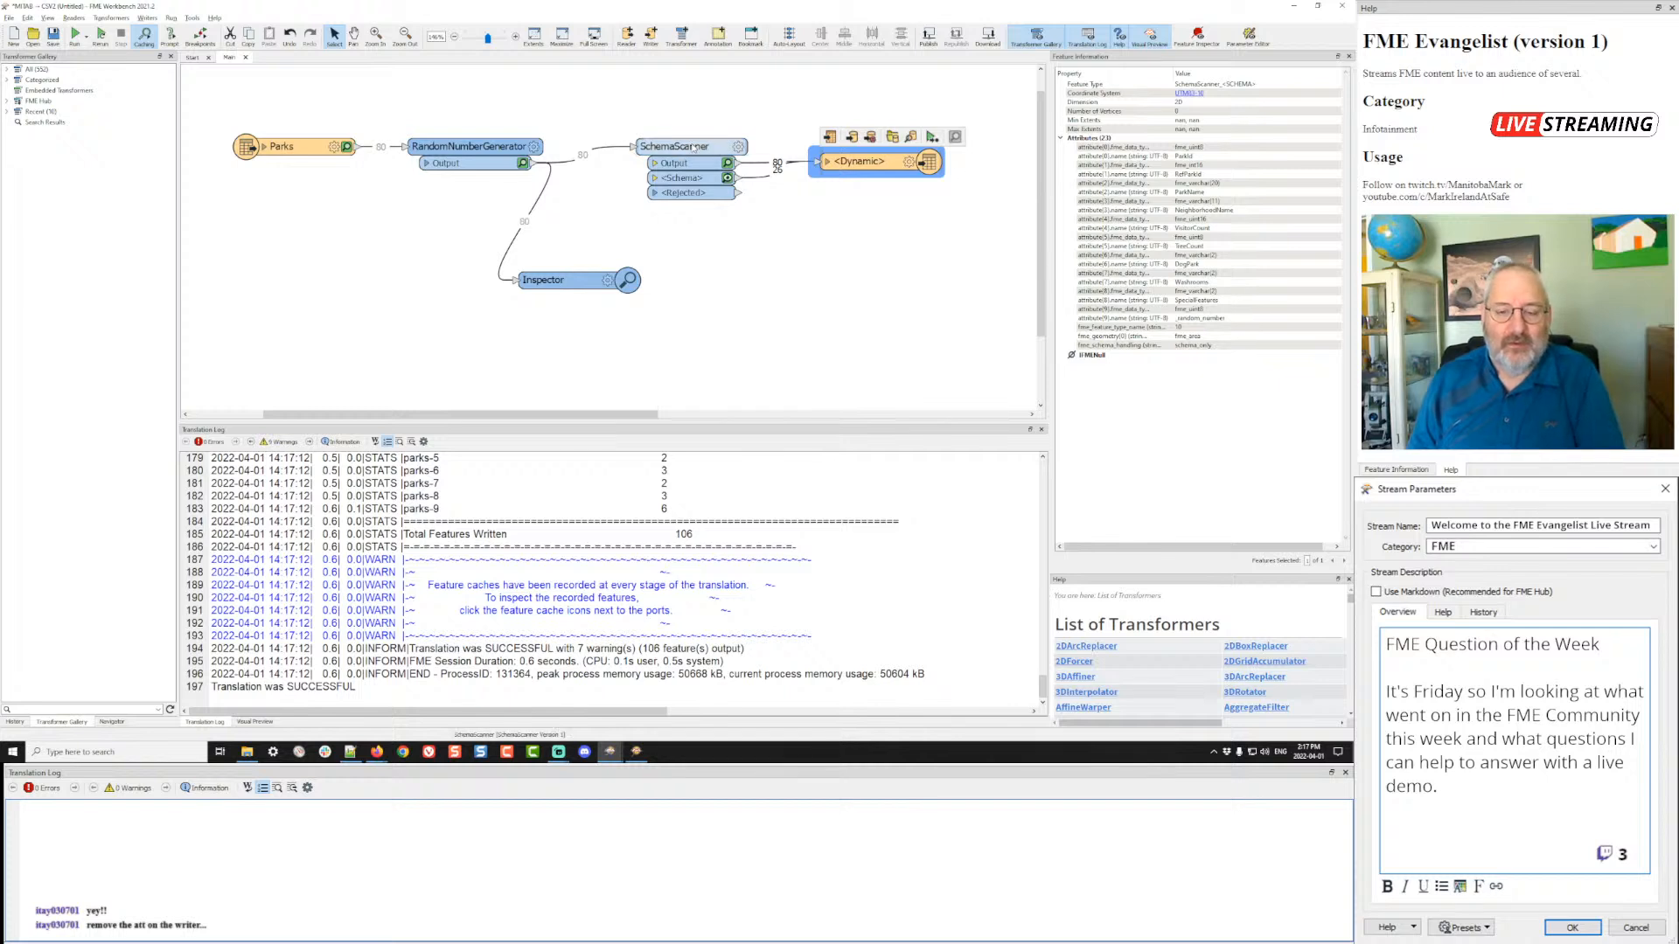
# - Line up the SchemaScanner and the dynamic writer on the canvas, and review the SchemaScanner's options for empty attributes
pyautogui.moveTo(693, 149); pyautogui.dragTo(689, 153)
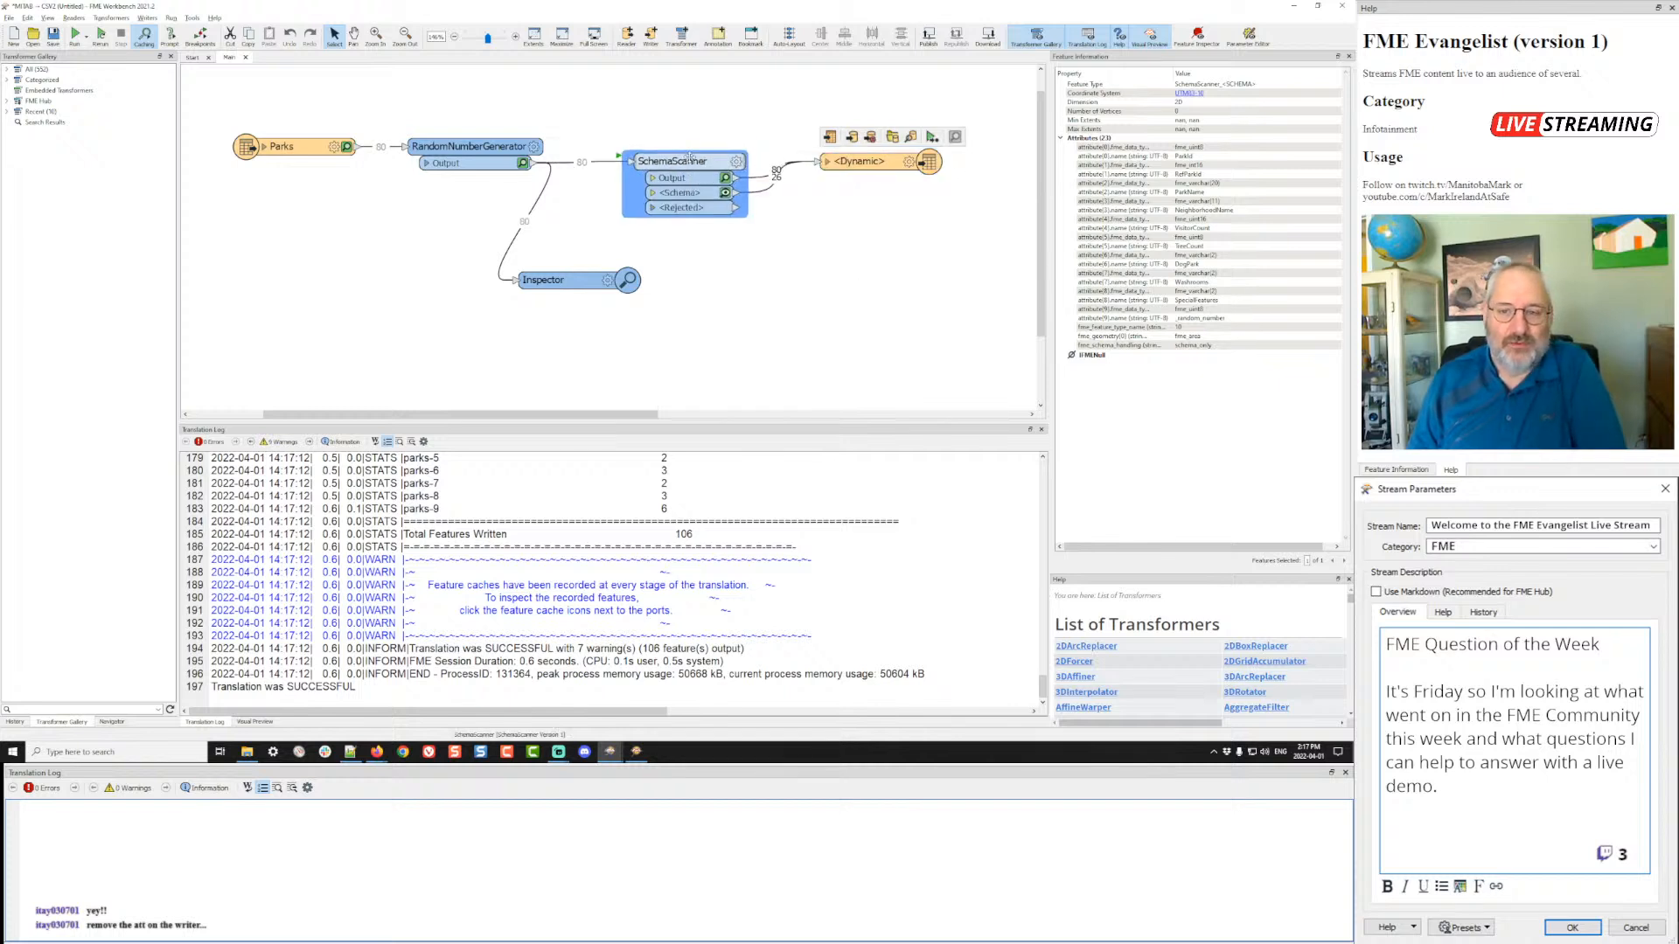
pyautogui.moveTo(883, 162); pyautogui.dragTo(885, 177)
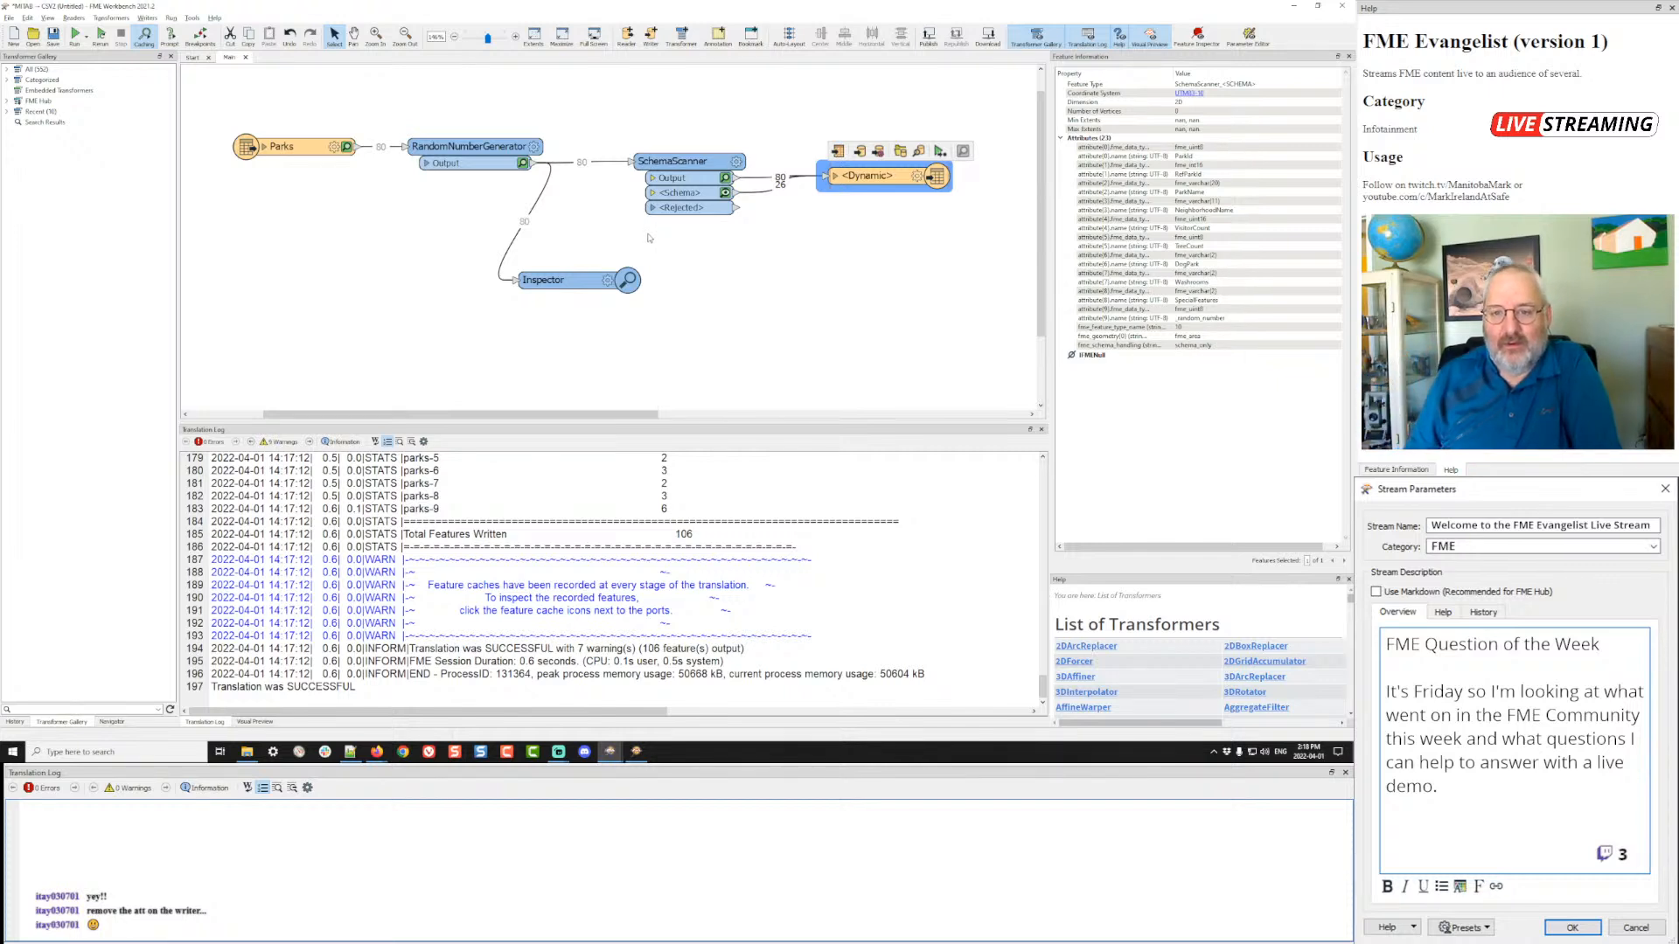
pyautogui.doubleClick(690, 163)
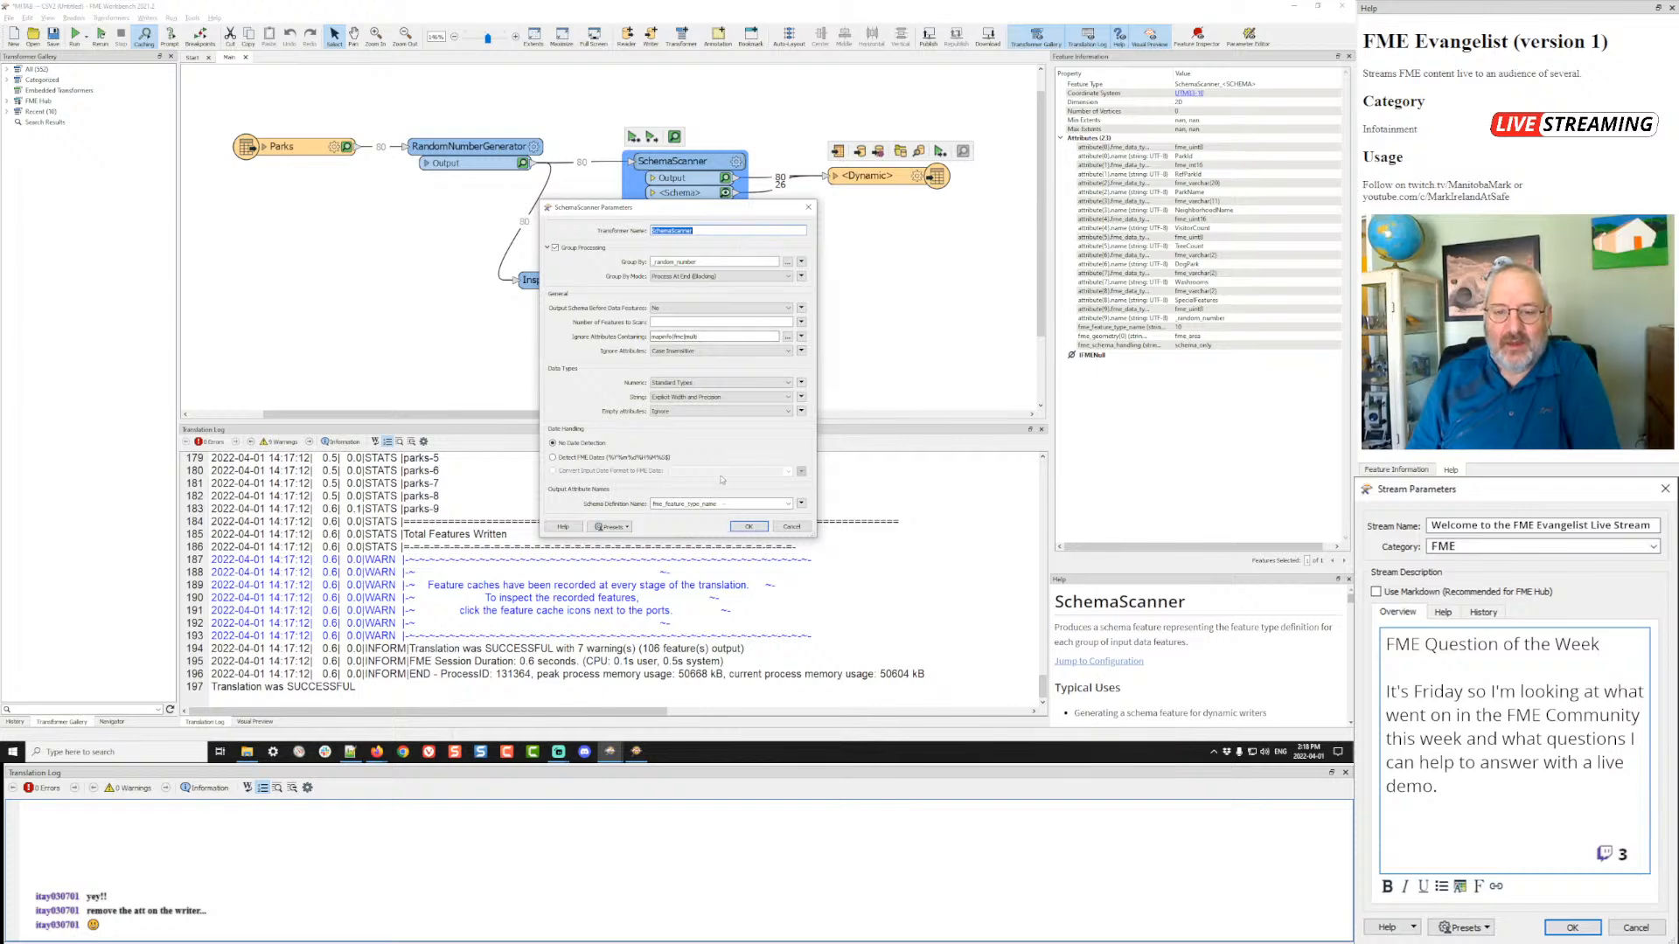
pyautogui.click(679, 412)
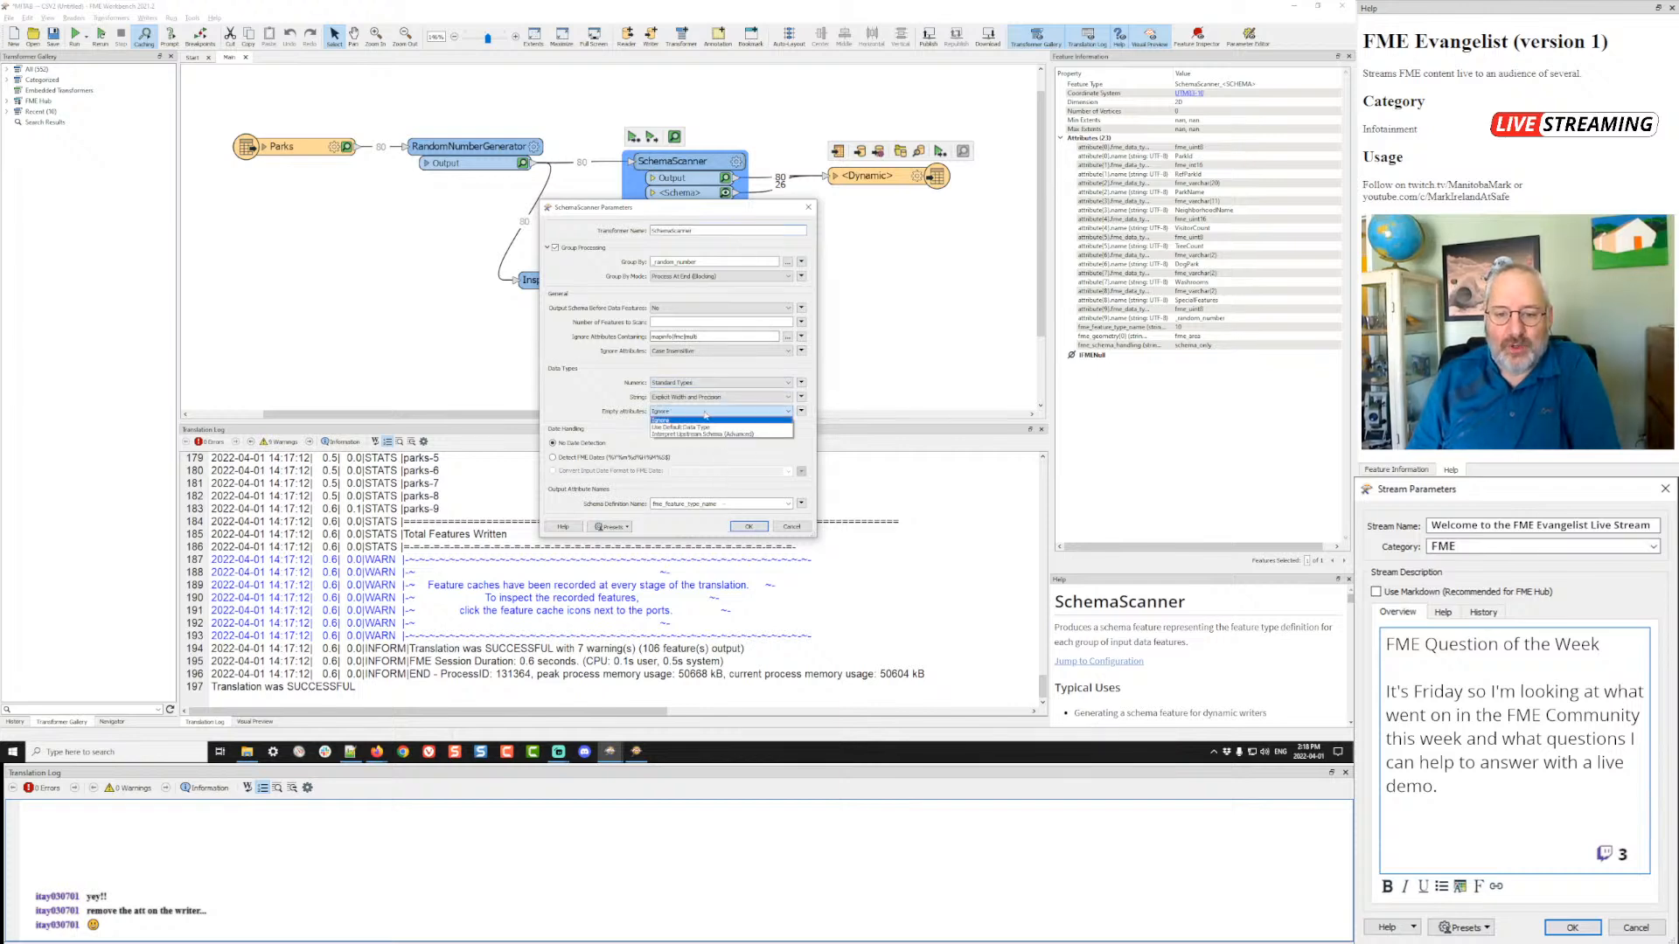
pyautogui.click(617, 422)
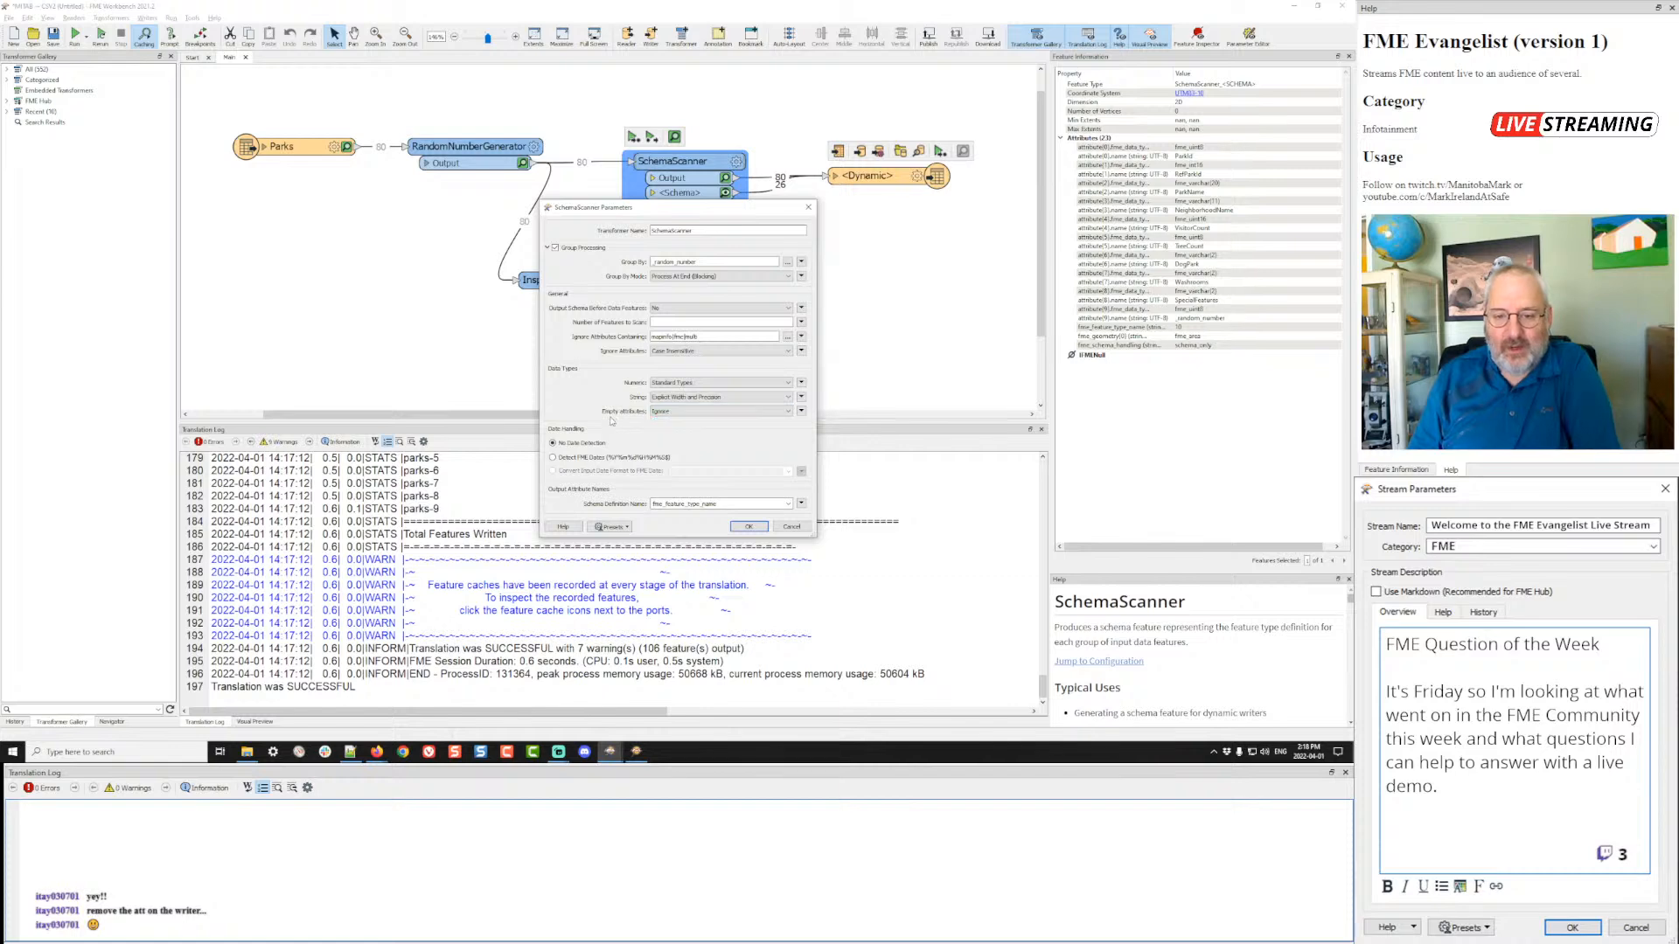
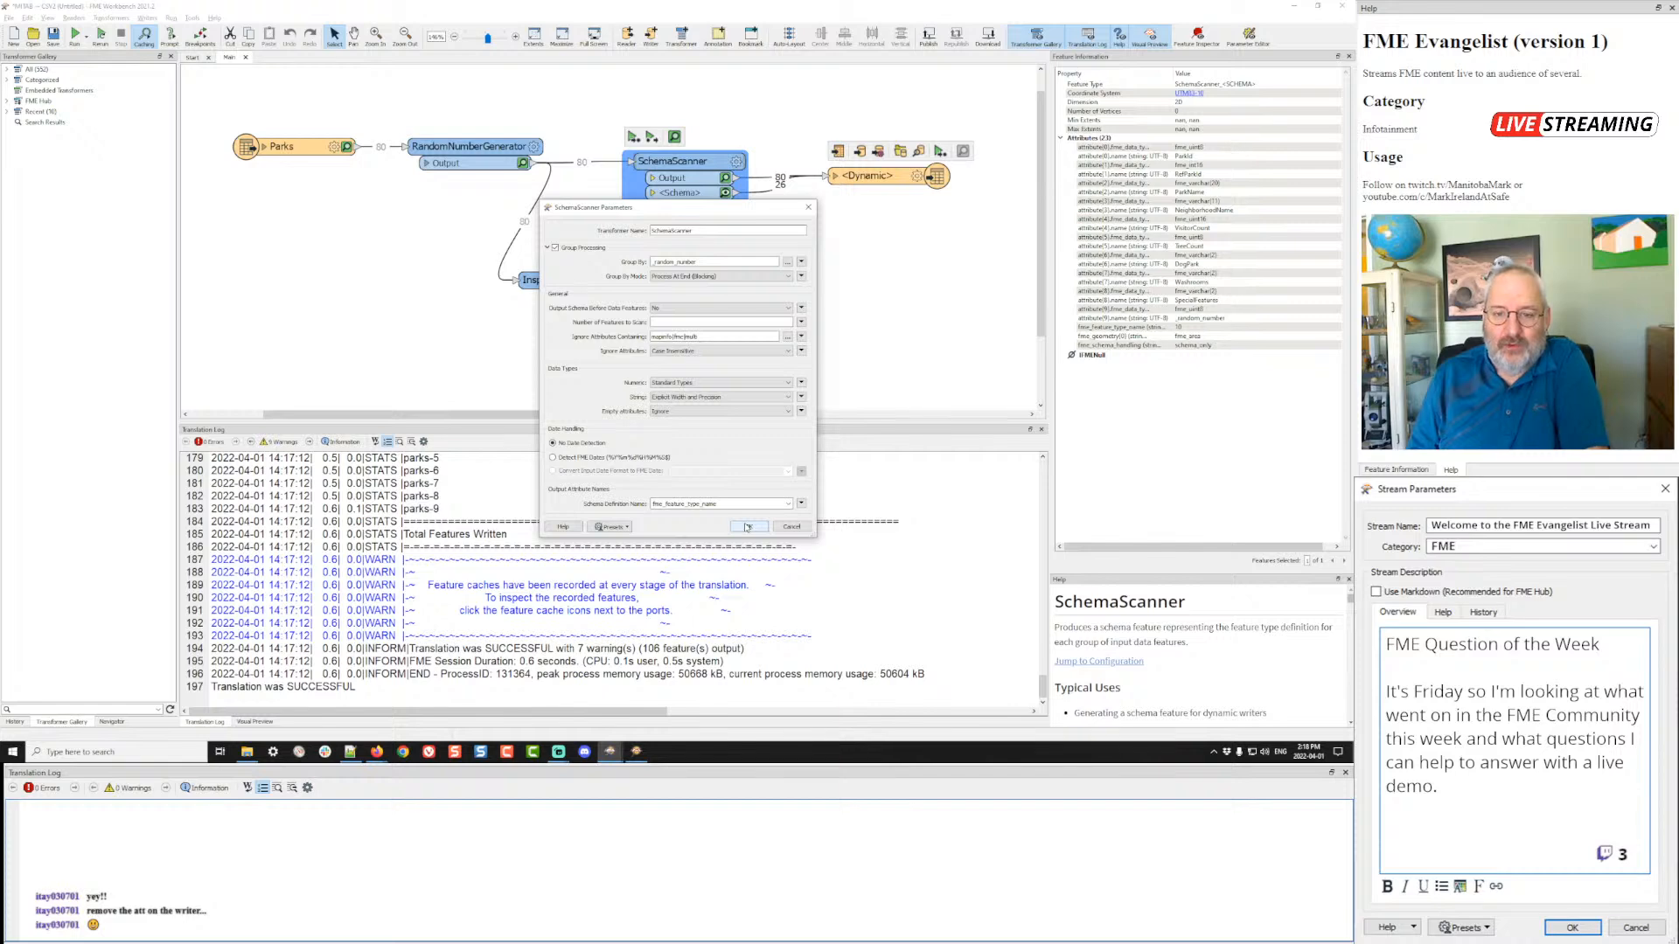
pyautogui.click(747, 527)
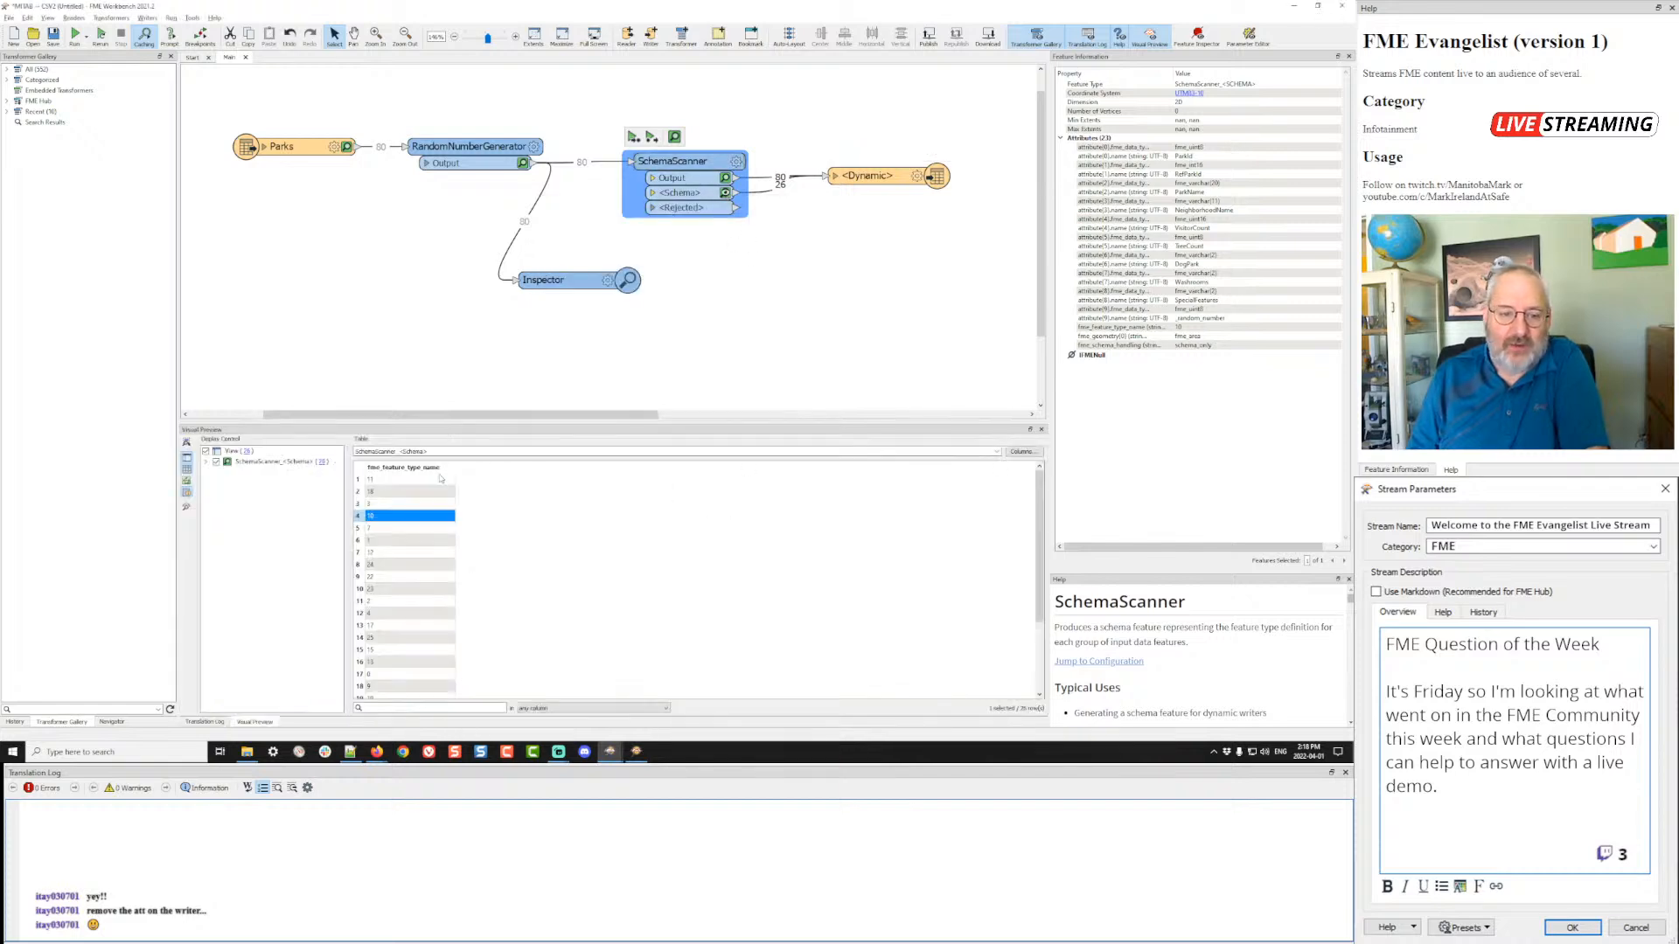
# - Inspect the attribute list of the third schema feature in the SchemaScanner's cached schema output
pyautogui.click(421, 504)
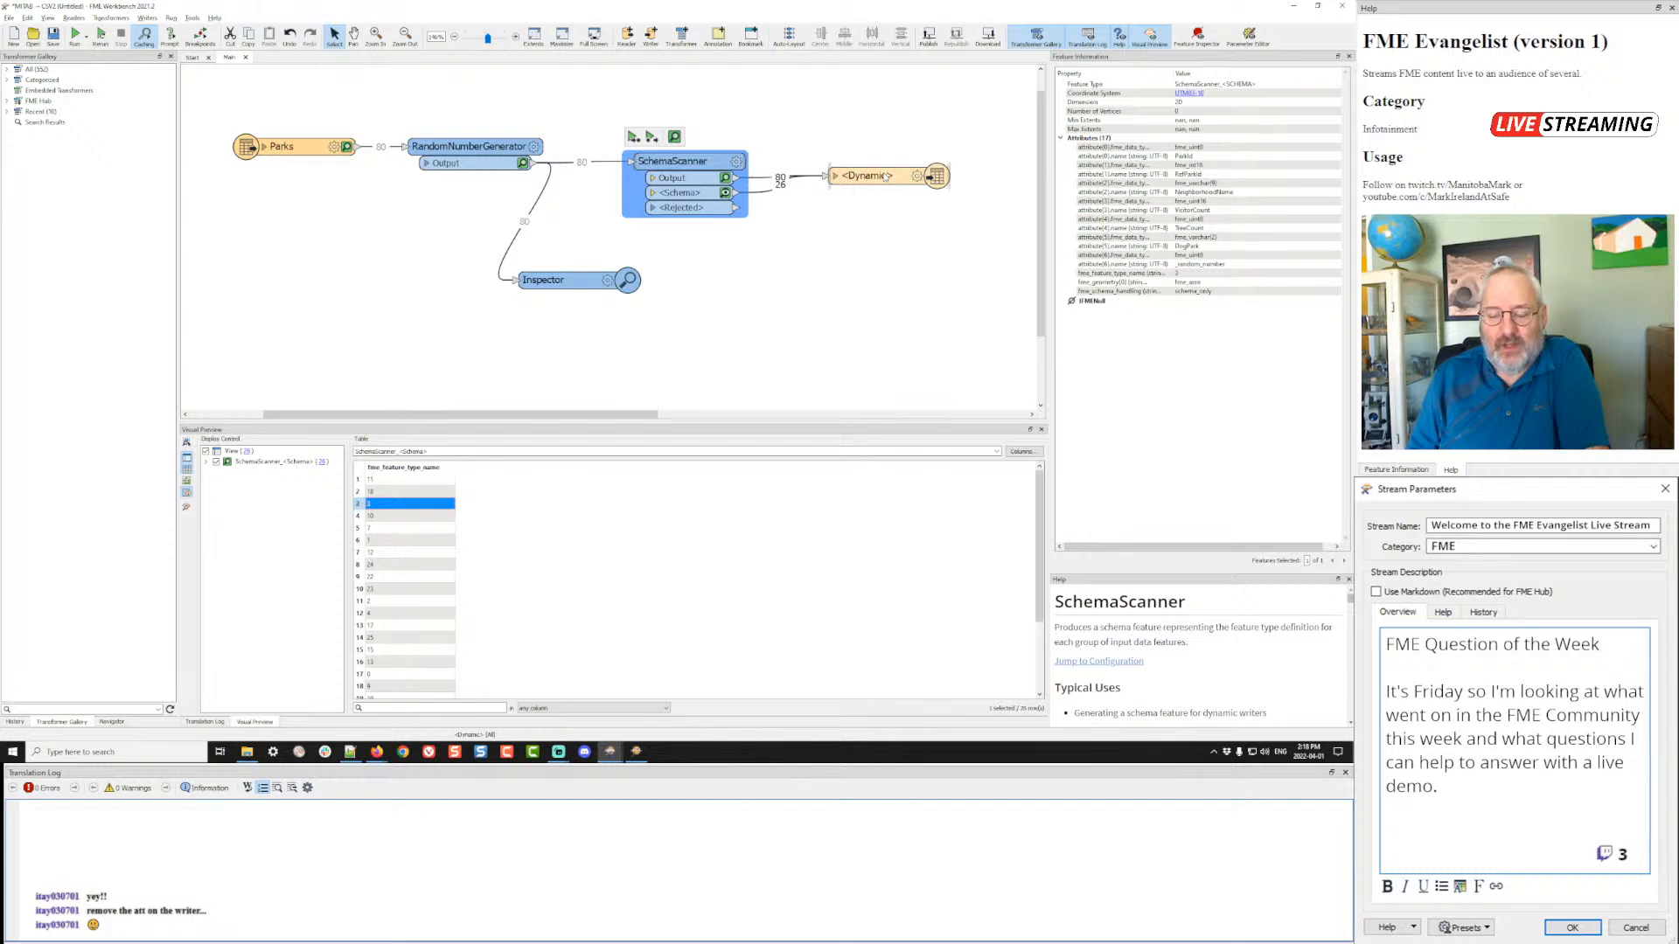
pyautogui.moveTo(885, 176)
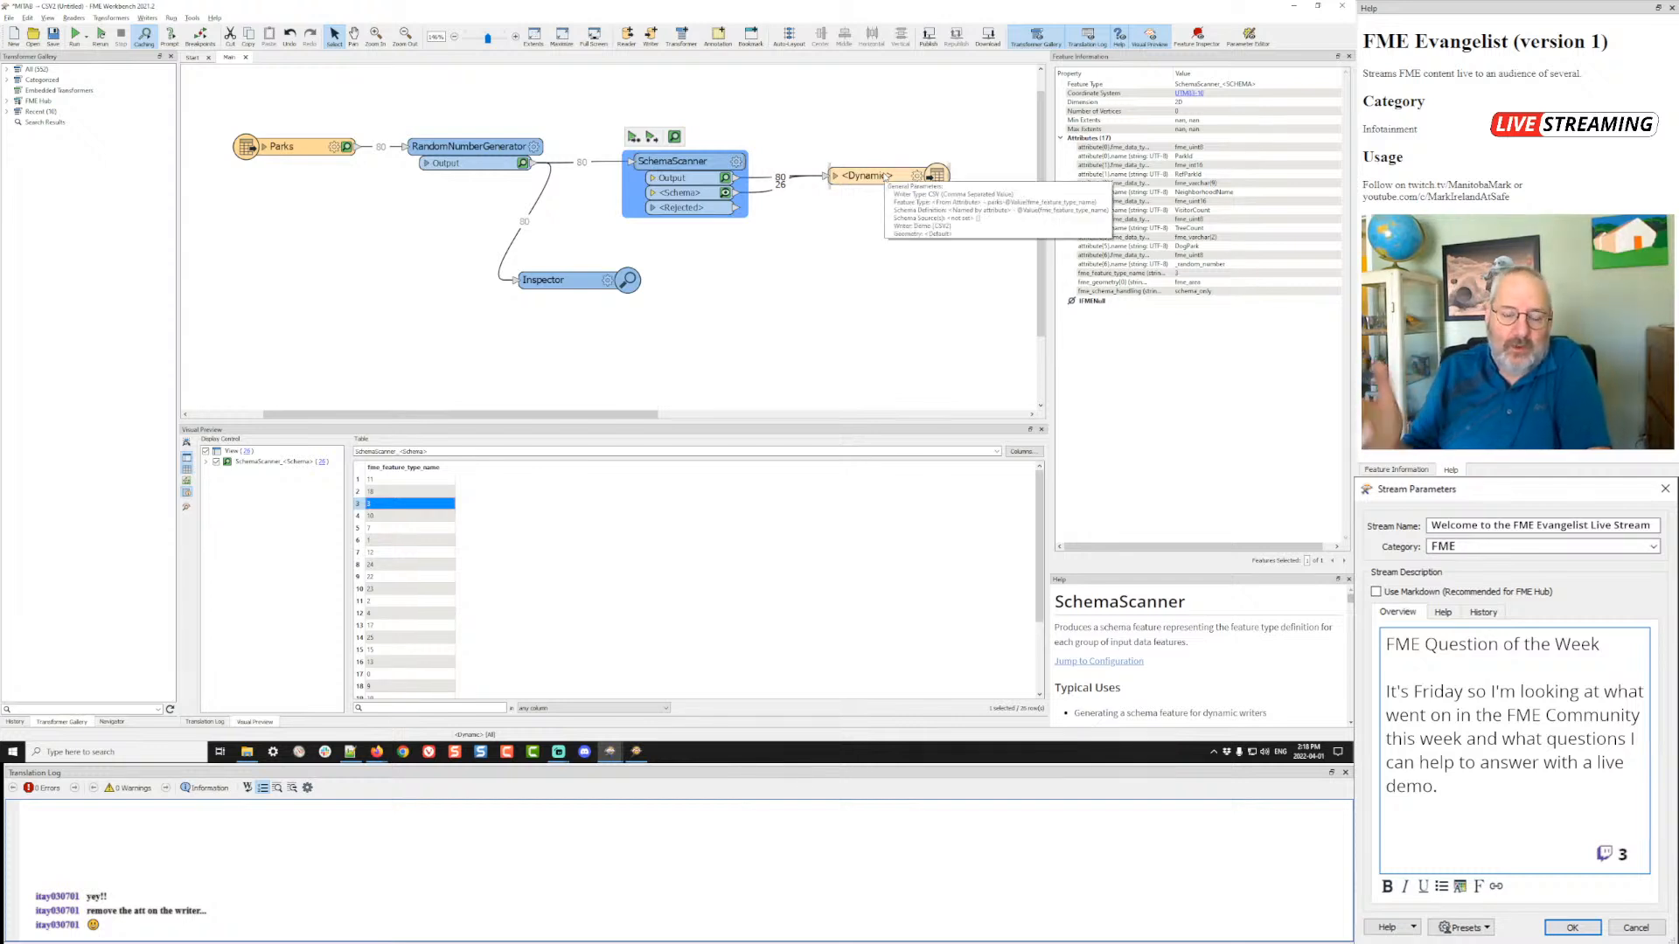
pyautogui.click(697, 271)
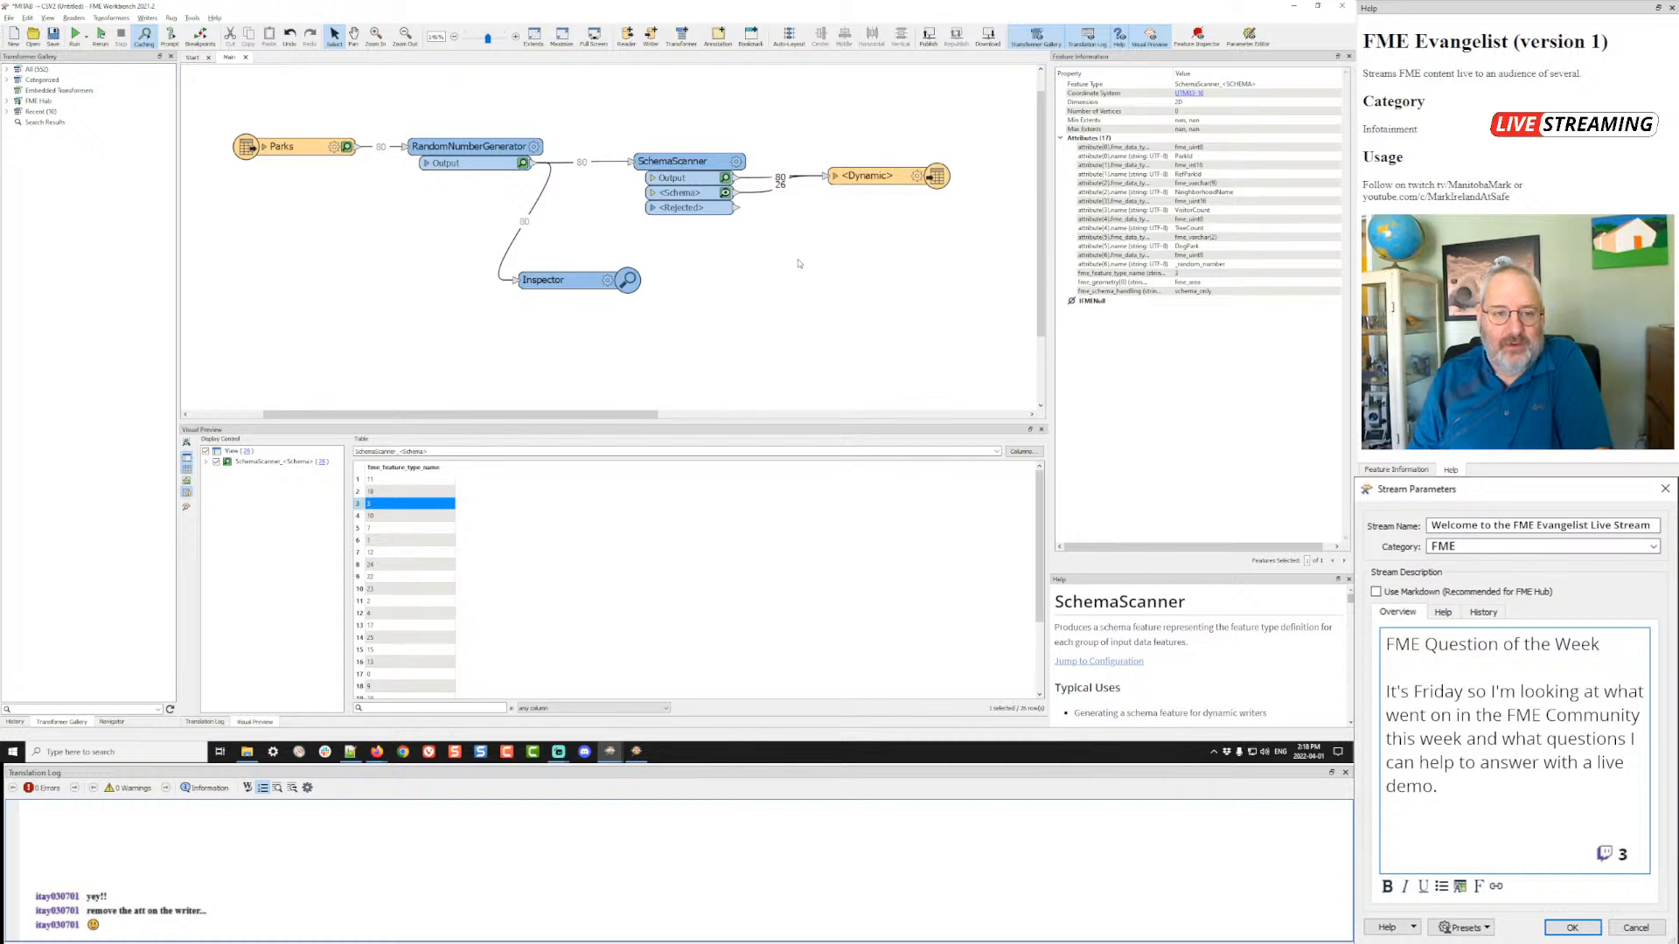
# - Switch to the browser and read the question about setting a variable based on an attribute, including its screenshot
pyautogui.hotkey('alt', 'Tab')
pyautogui.hotkey('alt', 'Tab')
pyautogui.hotkey('alt', 'Tab')
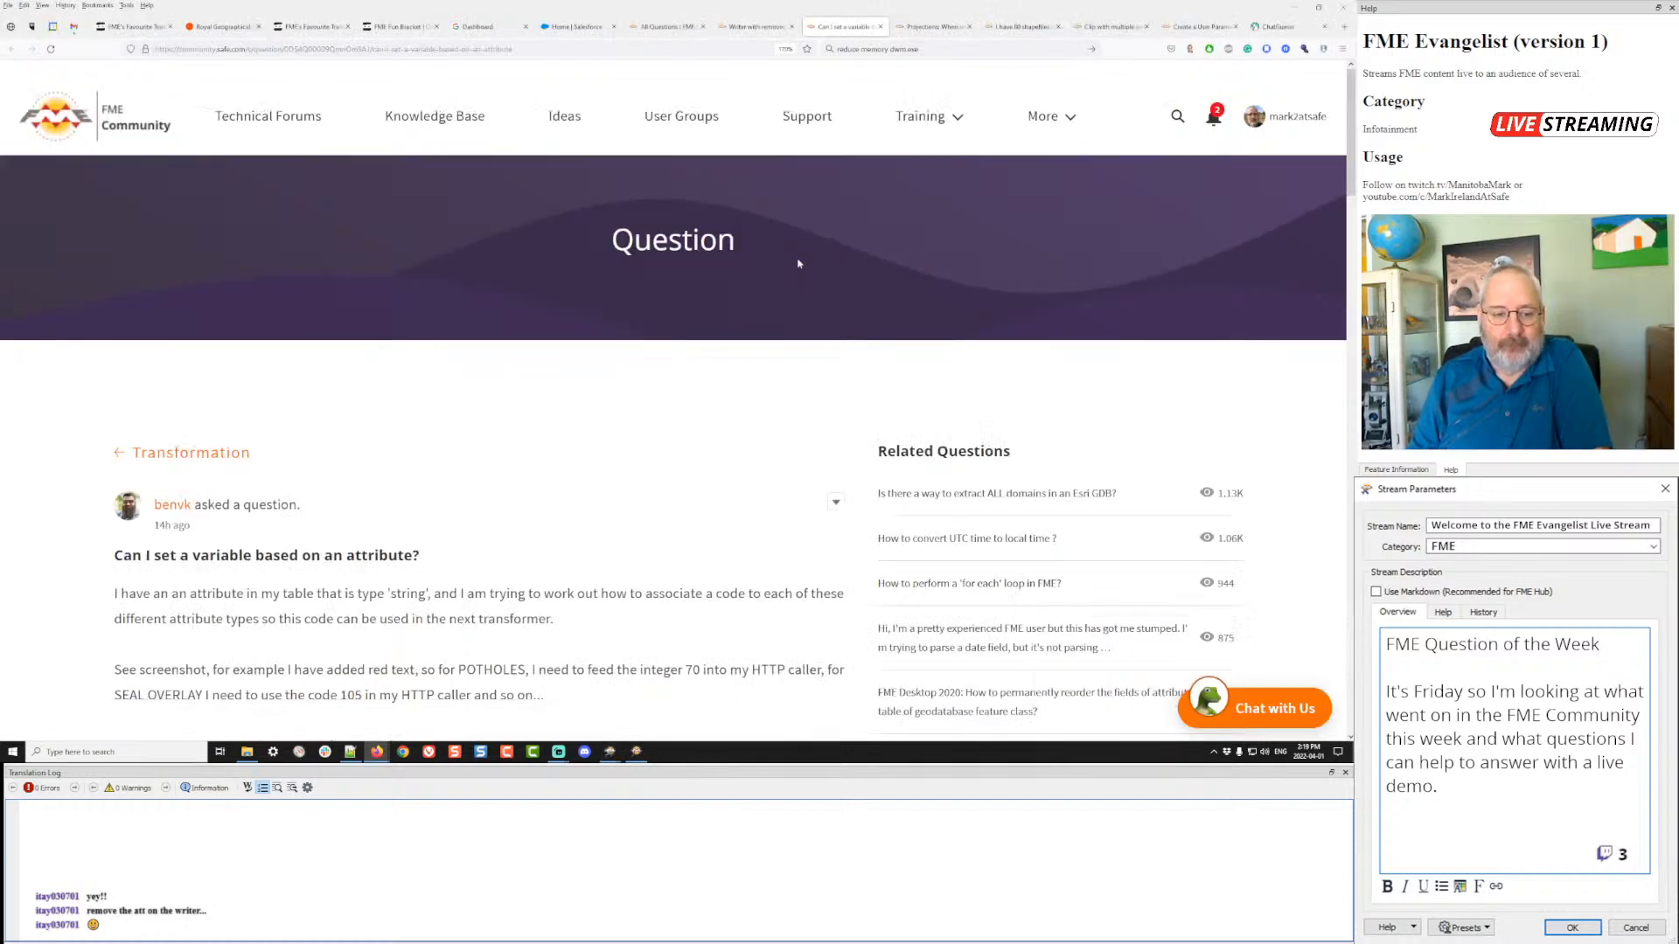
pyautogui.scroll(-4, 797, 264)
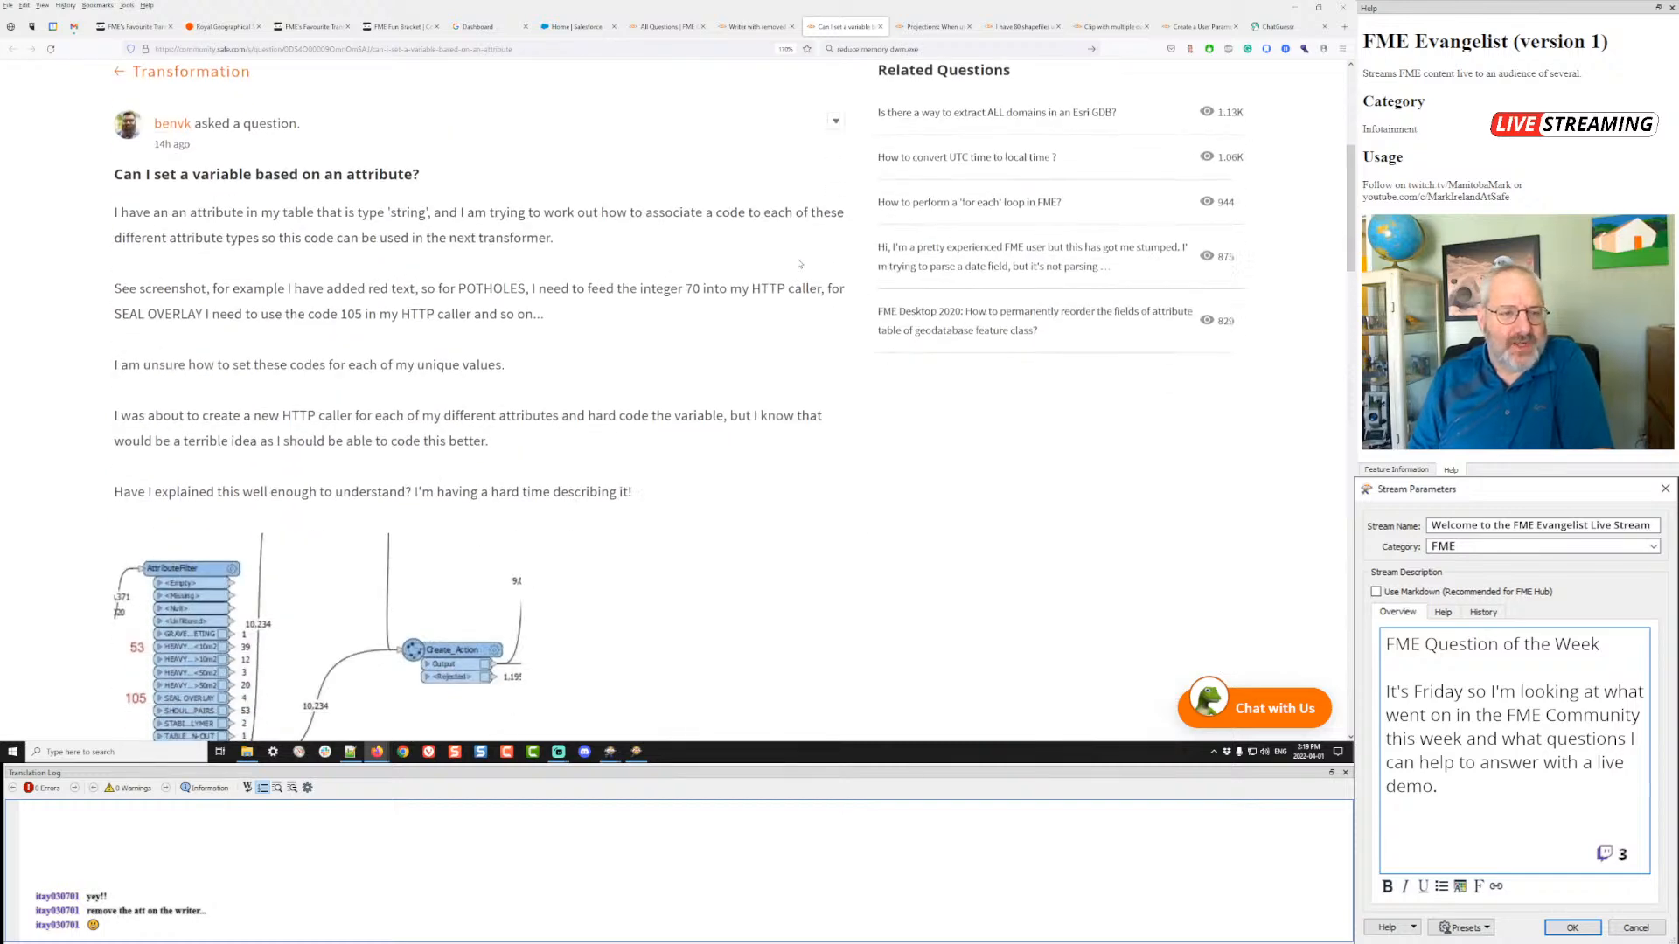
pyautogui.scroll(-1, 797, 263)
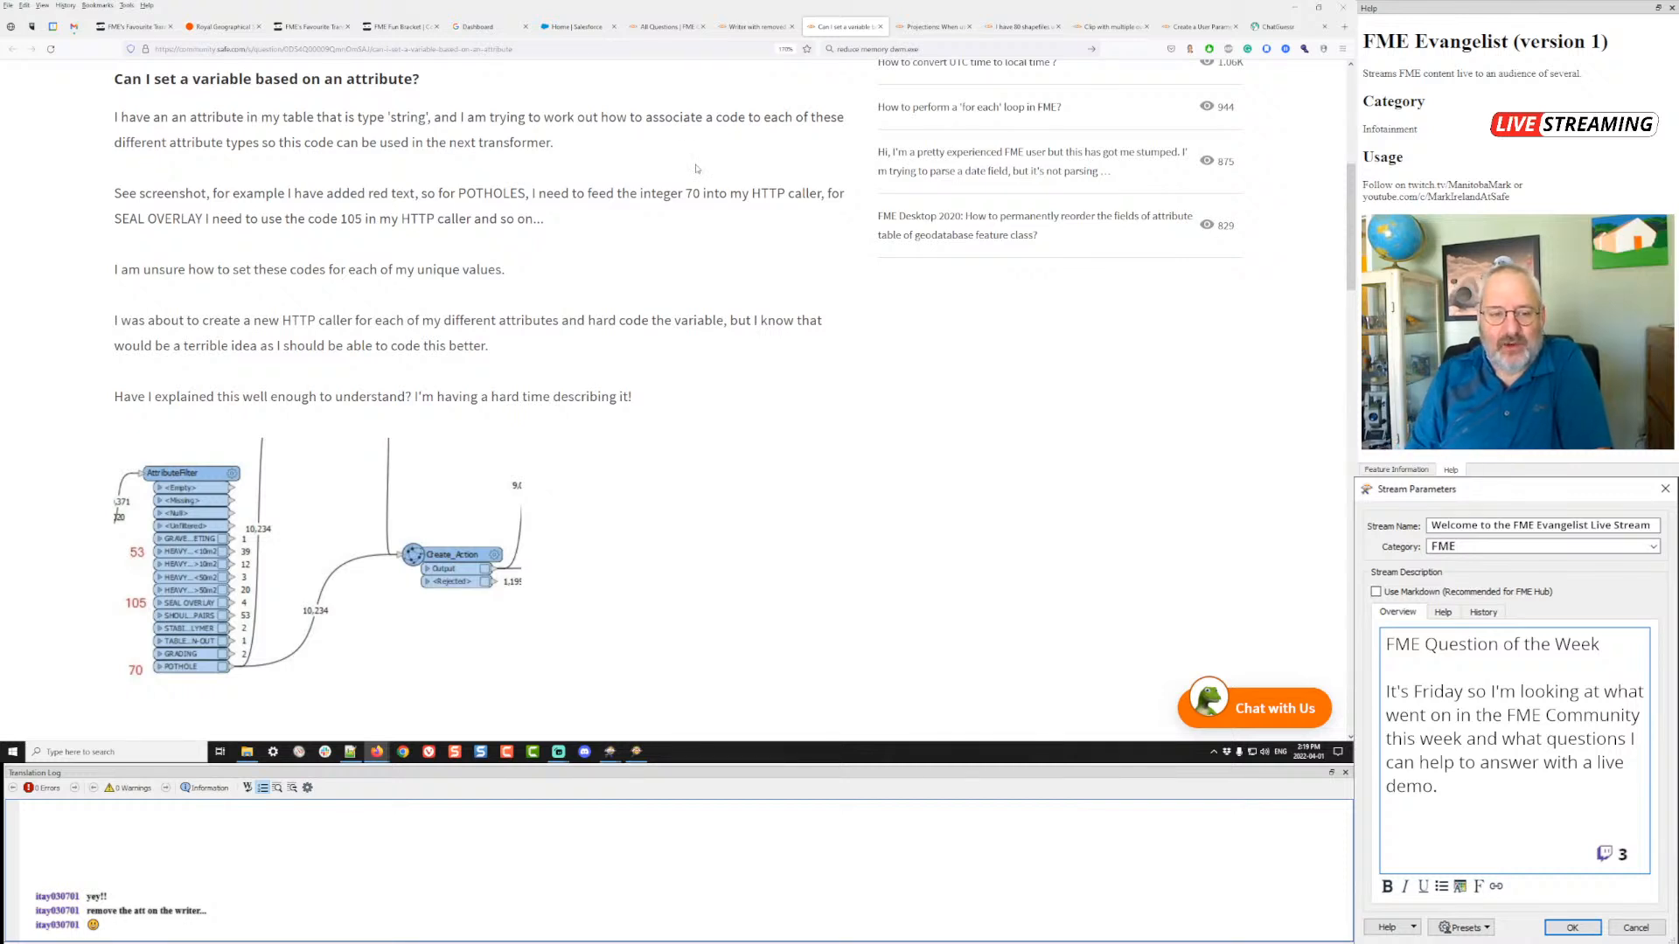
# - Back in FME Workbench, delete the Inspector and examine a park record in the RandomNumberGenerator's cached output
pyautogui.hotkey('alt', 'Tab')
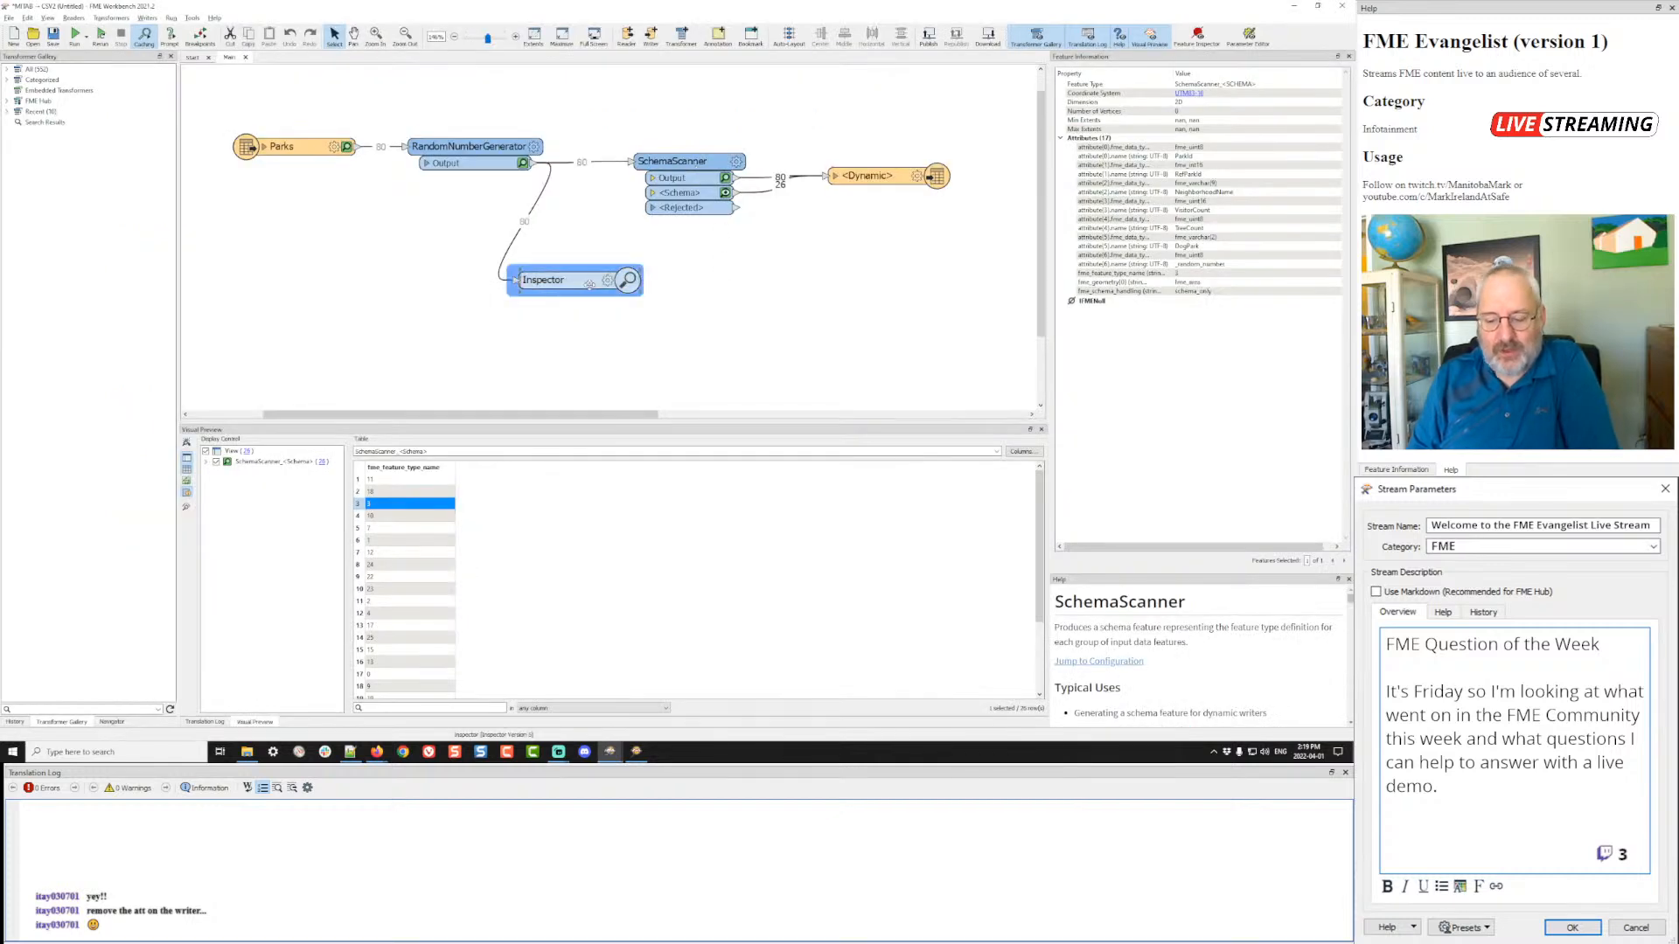
pyautogui.press('Delete')
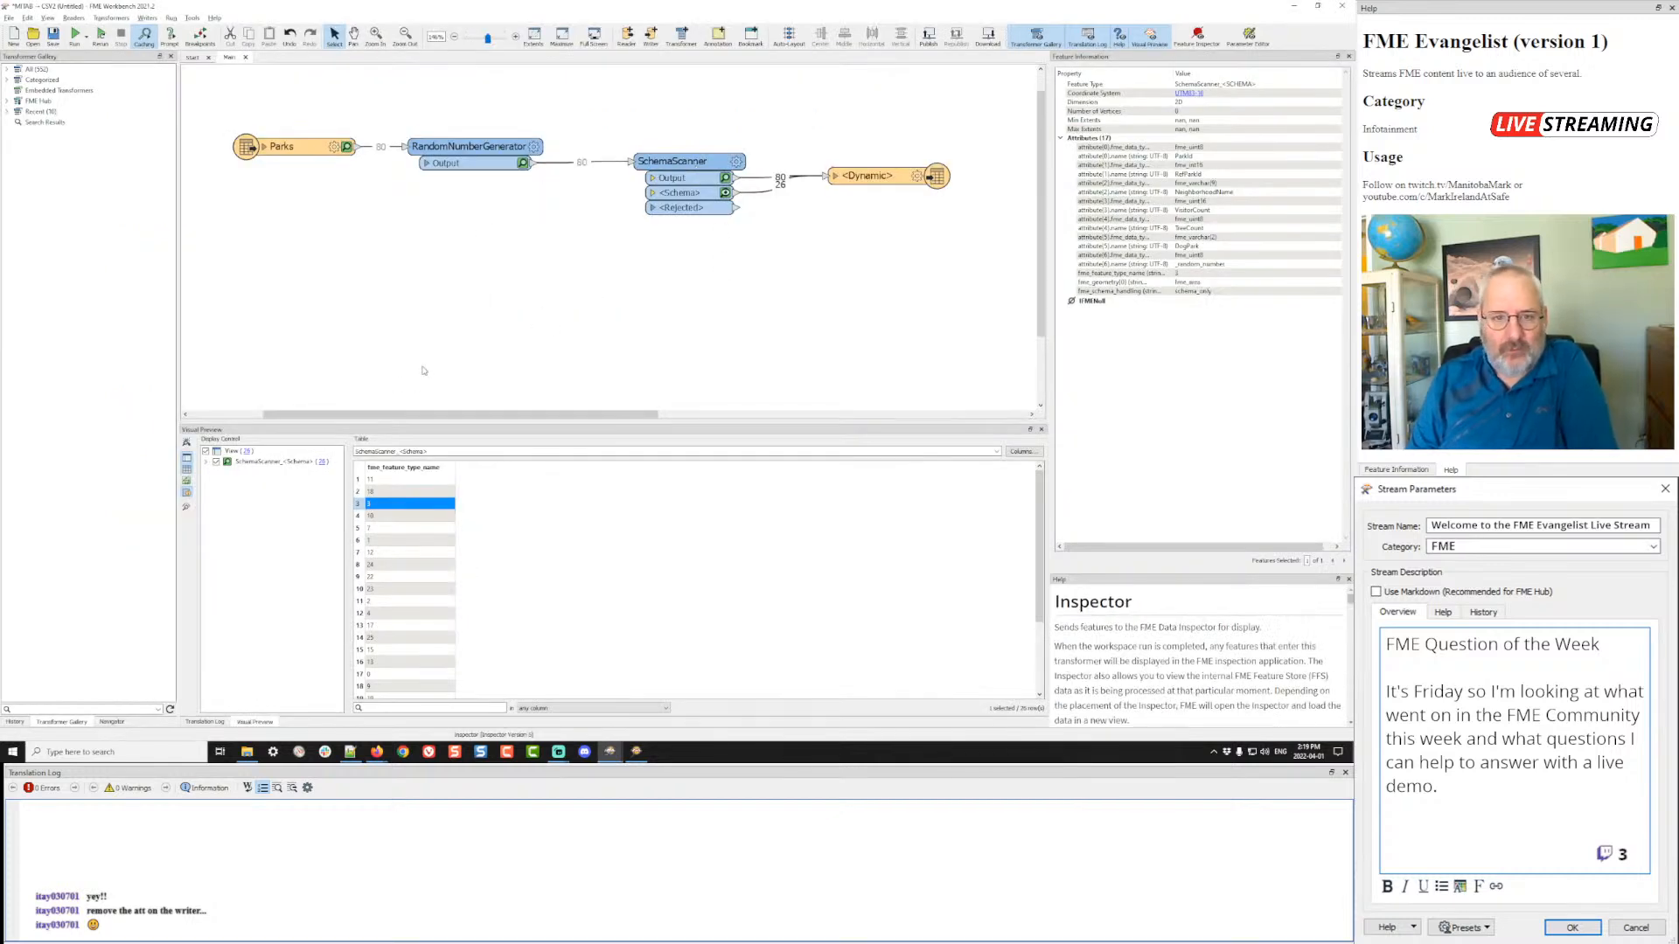
pyautogui.click(522, 164)
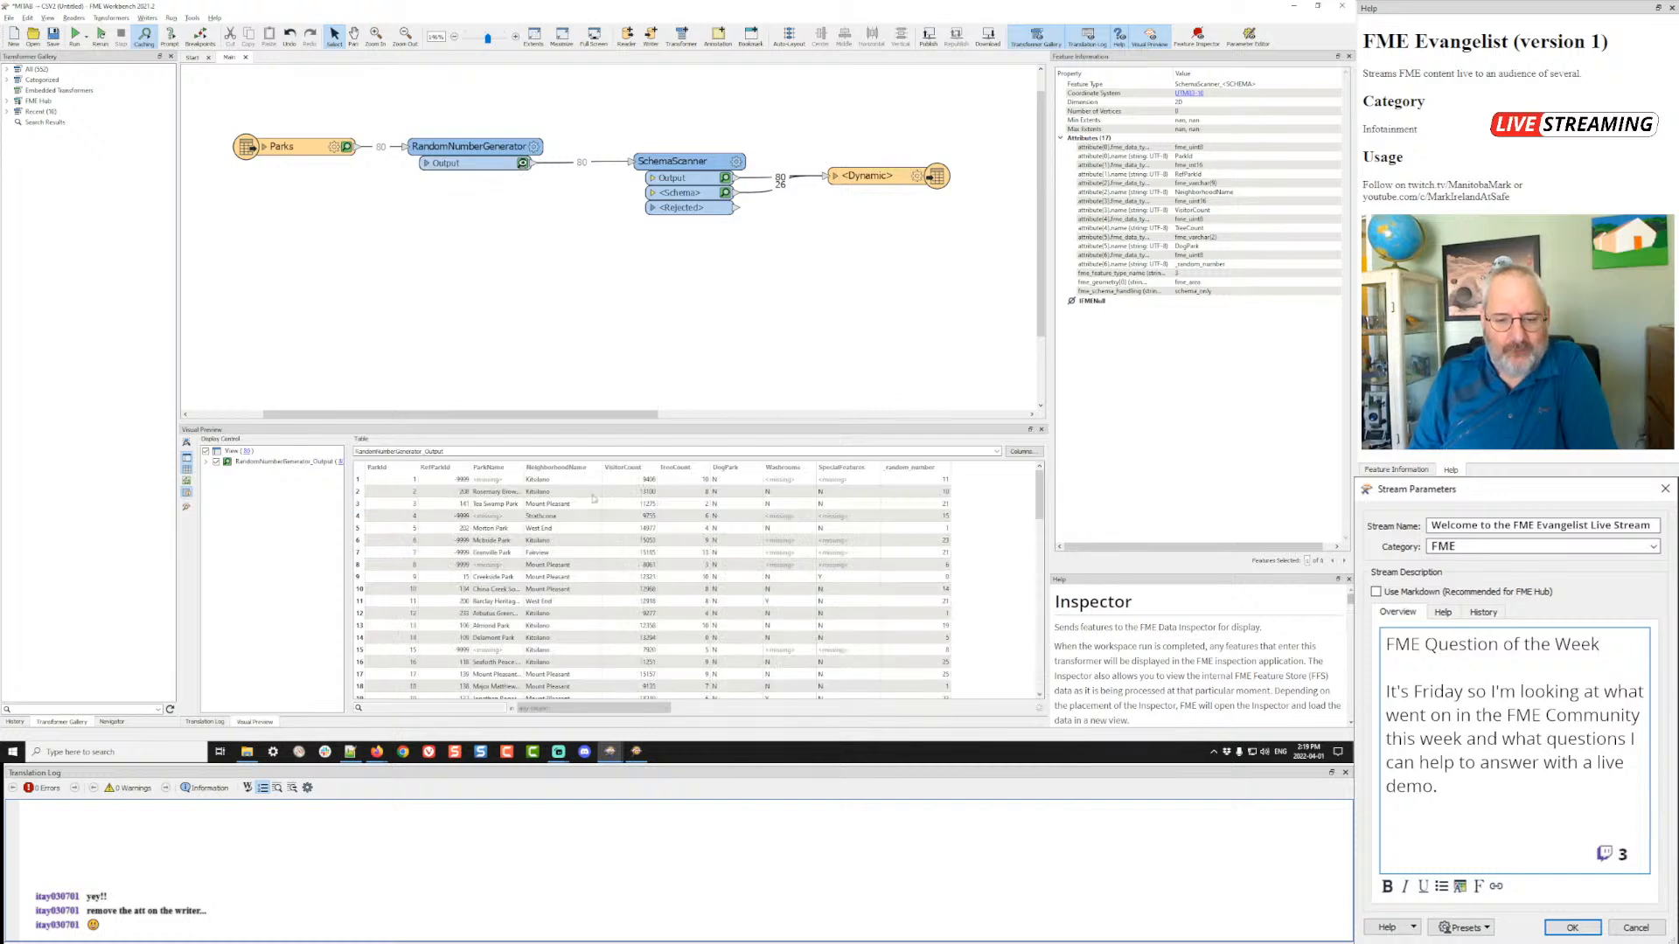
pyautogui.click(689, 530)
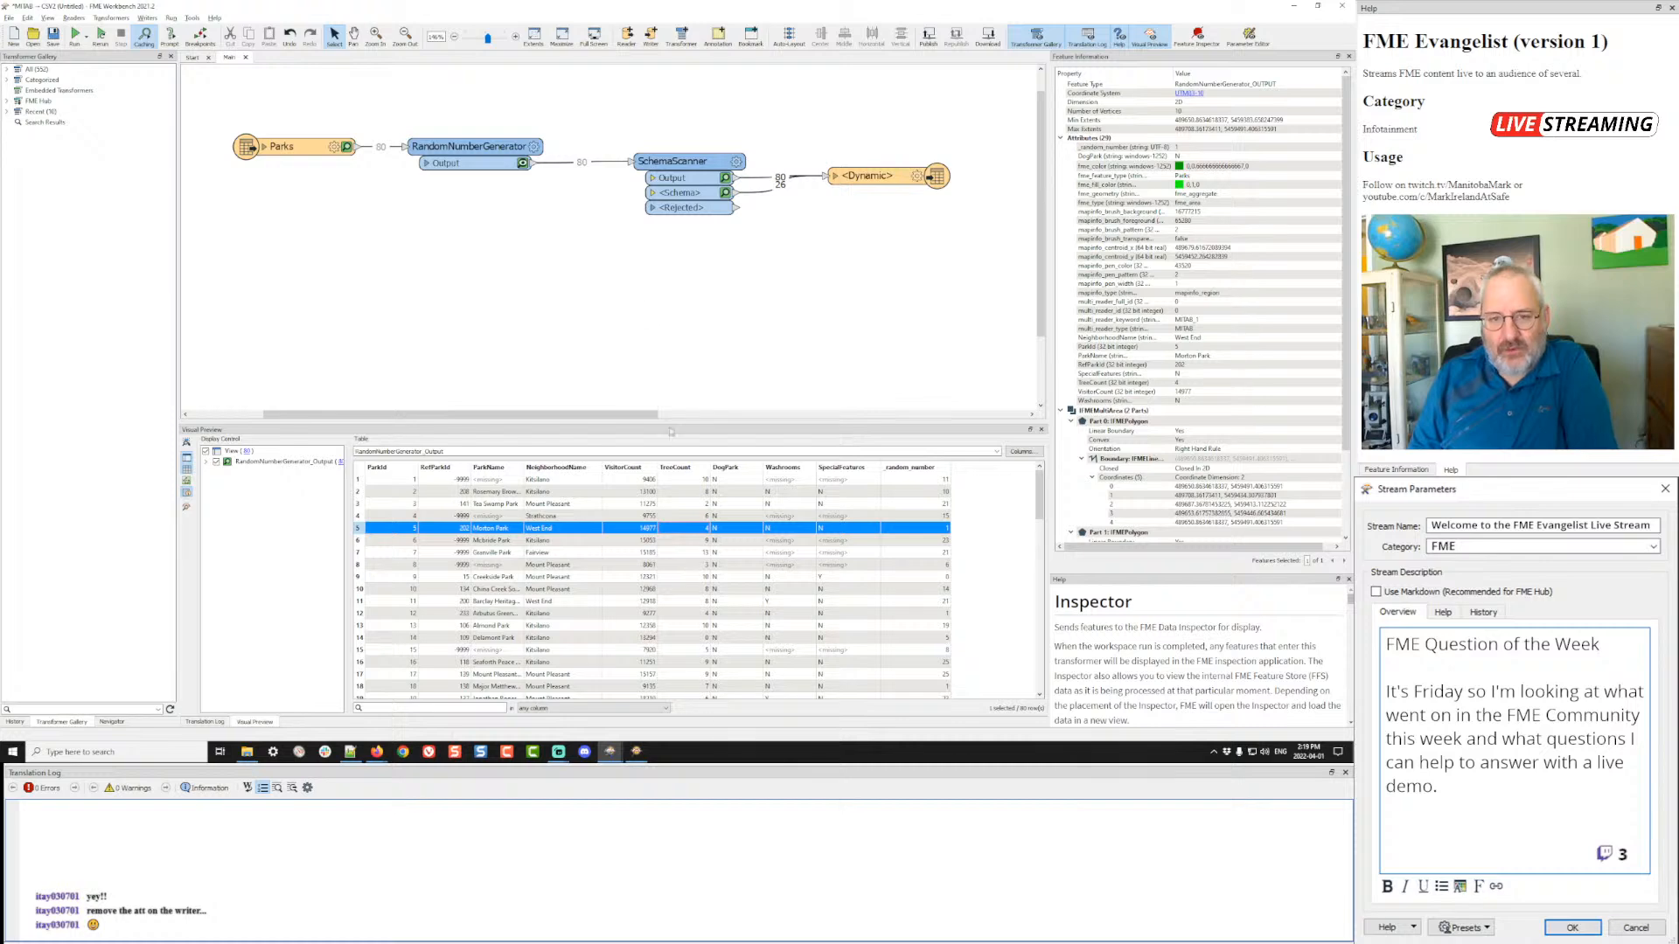
# - Insert an AttributeValueMapper between the RandomNumberGenerator and the SchemaScanner, placing it below the RandomNumberGenerator
pyautogui.write('avc')
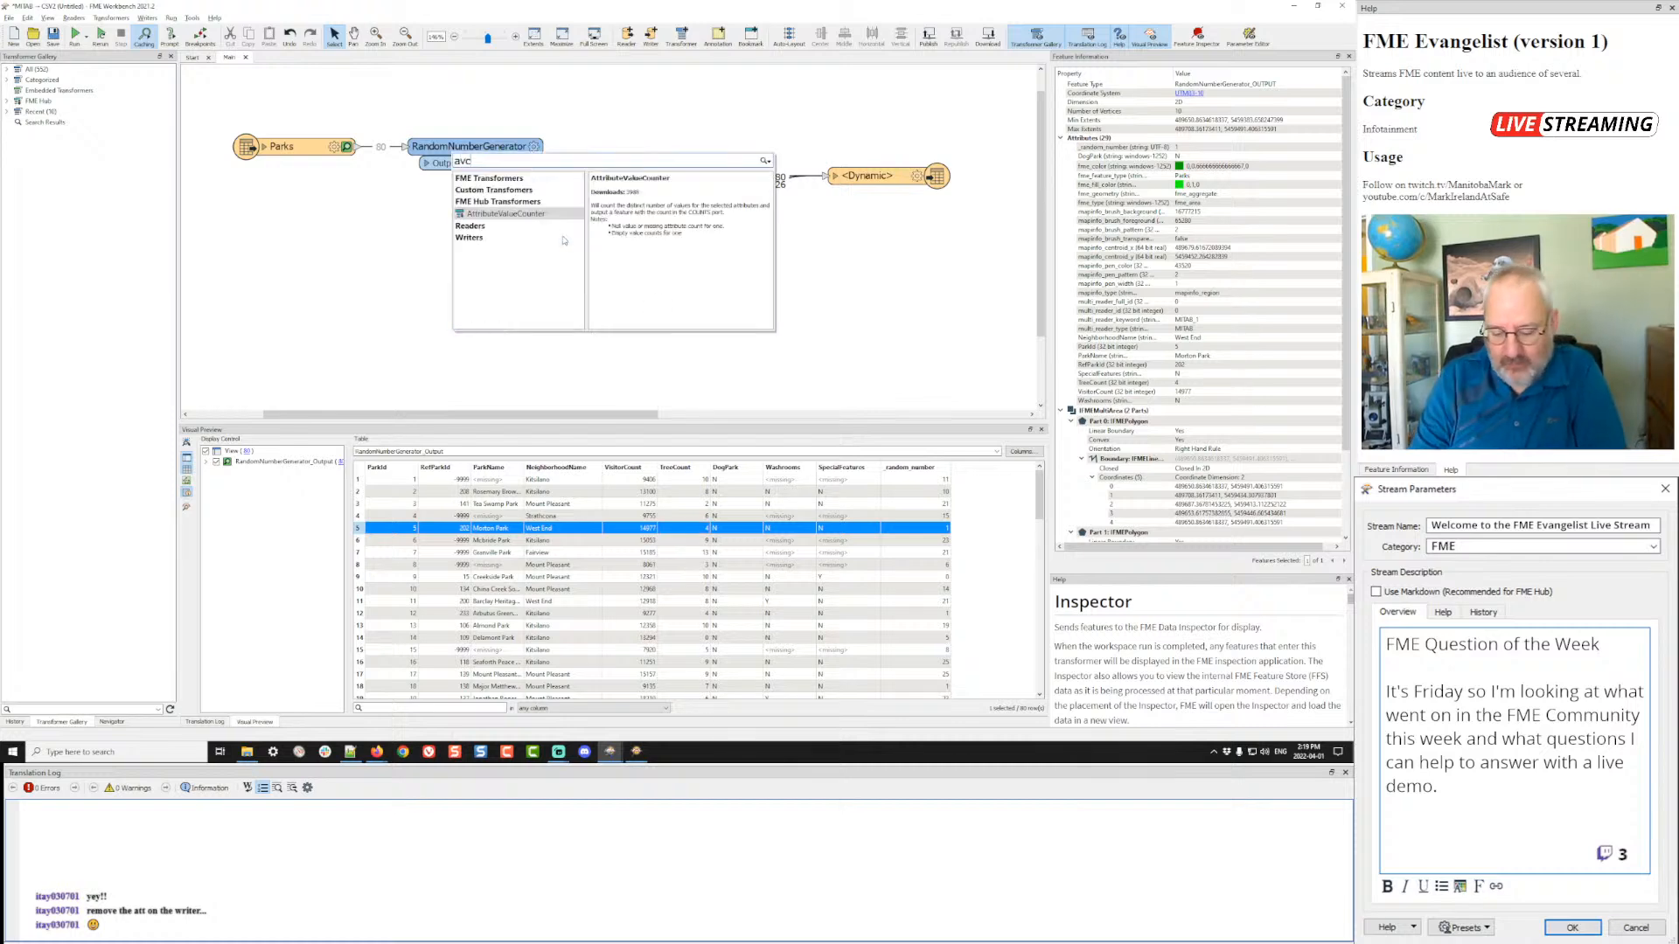
pyautogui.press('BackSpace')
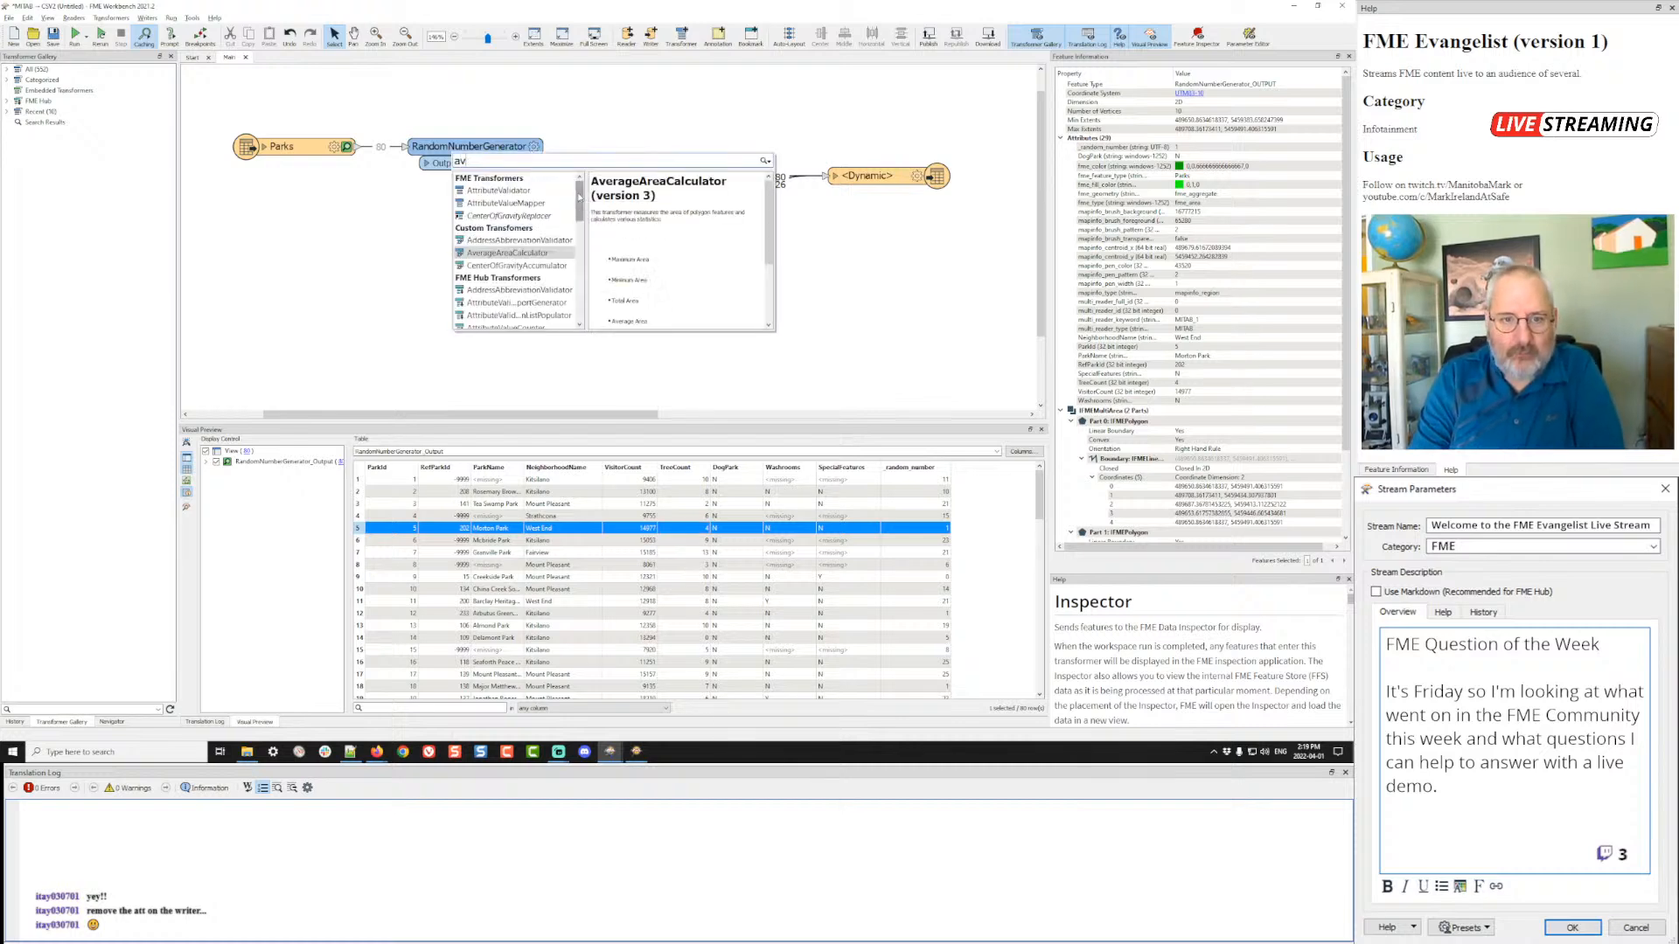
pyautogui.doubleClick(510, 203)
pyautogui.moveTo(543, 220); pyautogui.dragTo(605, 178)
pyautogui.moveTo(605, 178); pyautogui.dragTo(464, 219)
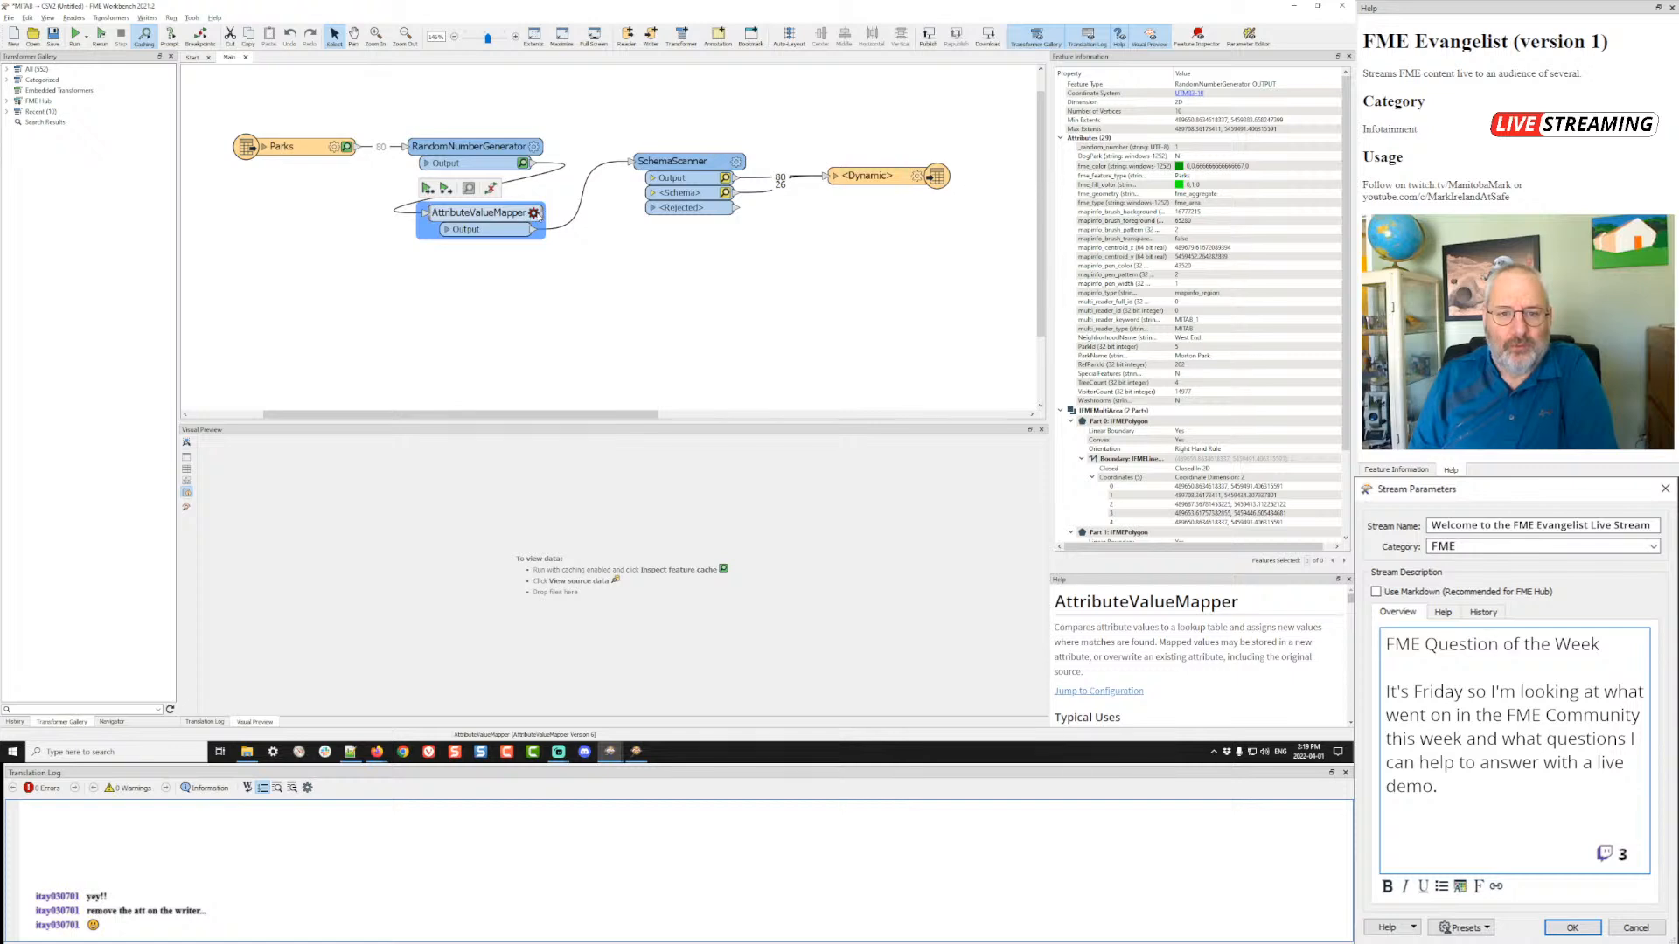
# - Configure the AttributeValueMapper with NeighborhoodName as source attribute and NeighborhoodCode as destination attribute
pyautogui.click(530, 218)
pyautogui.click(611, 185)
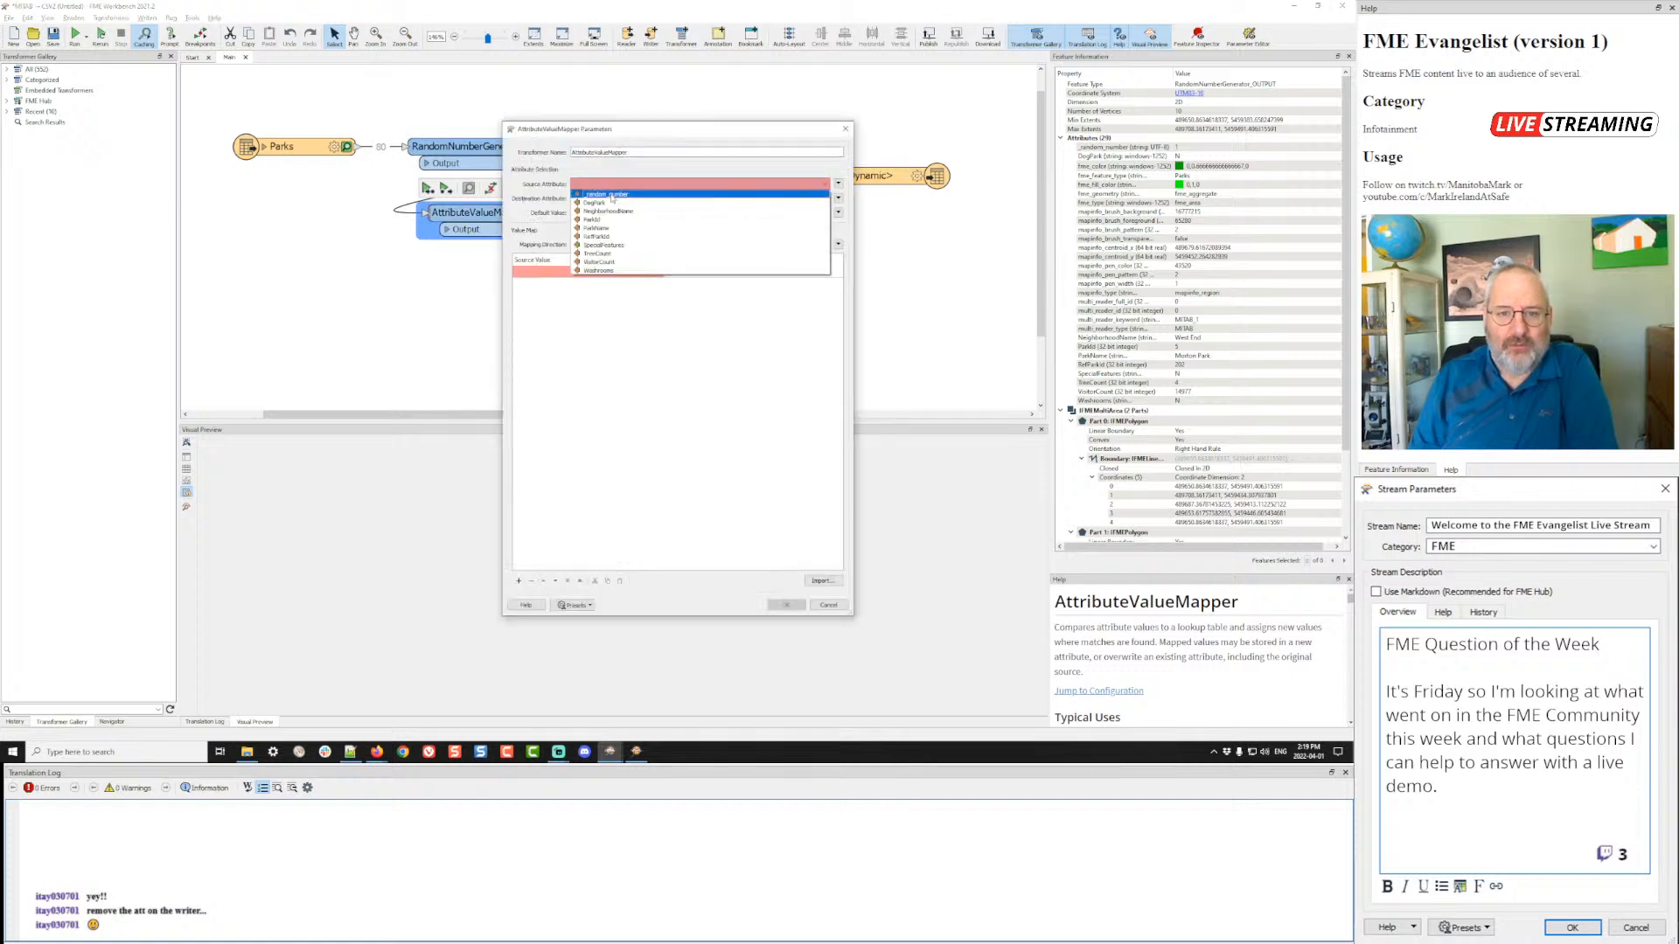
pyautogui.click(609, 211)
pyautogui.doubleClick(613, 198)
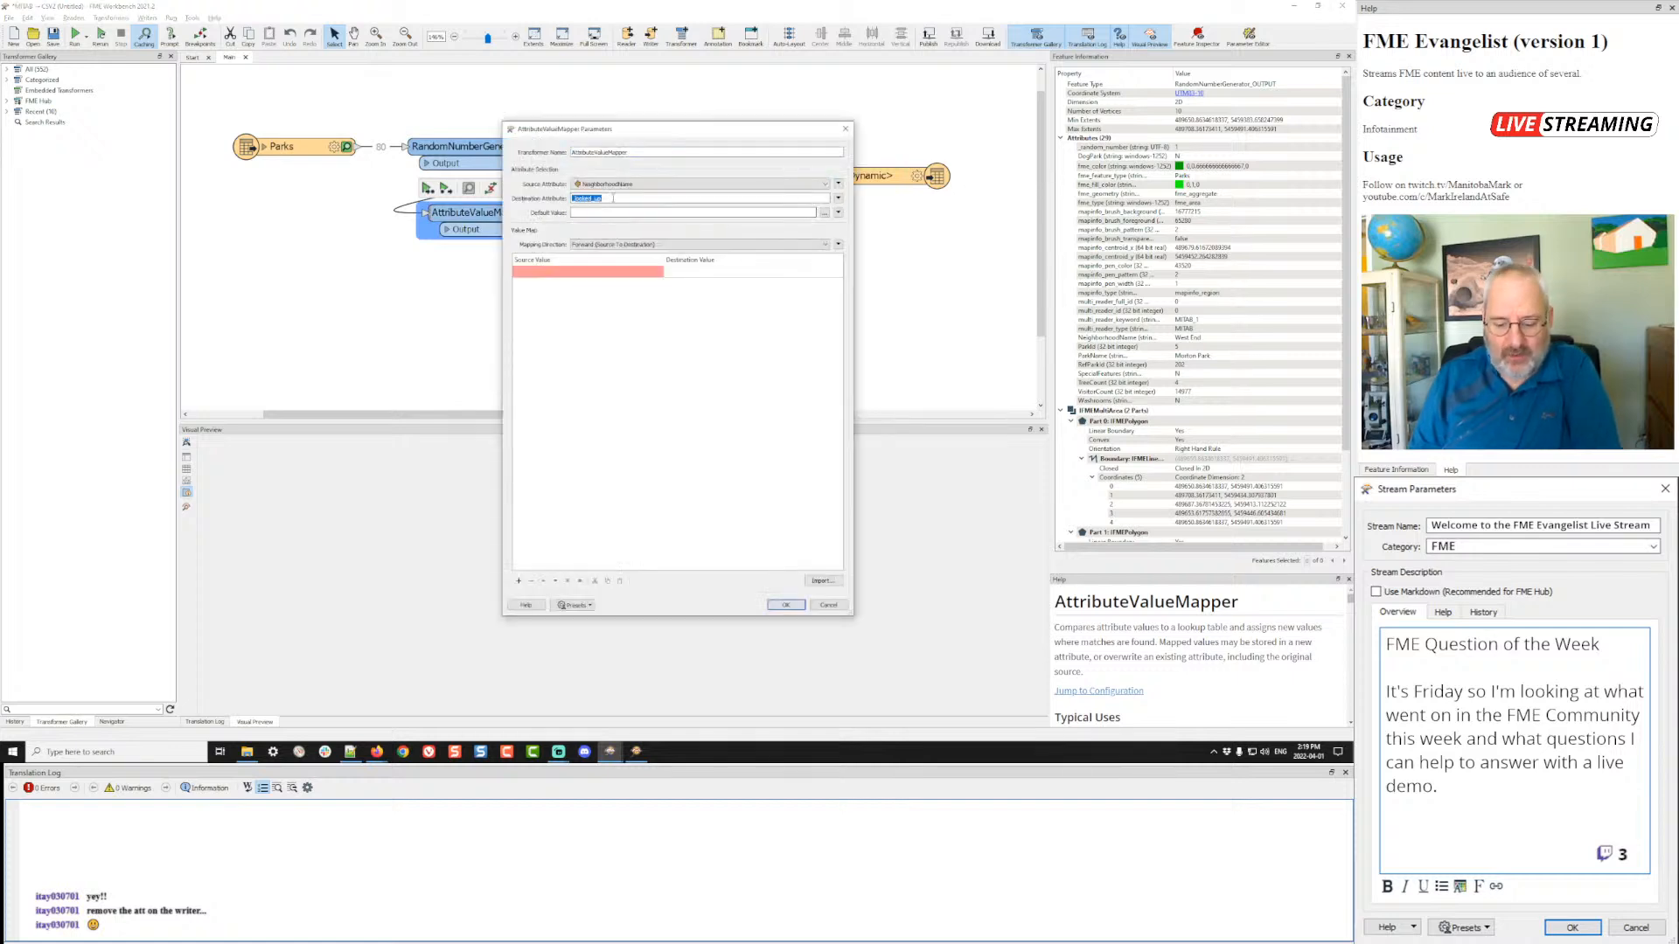
pyautogui.write('Neighborhood')
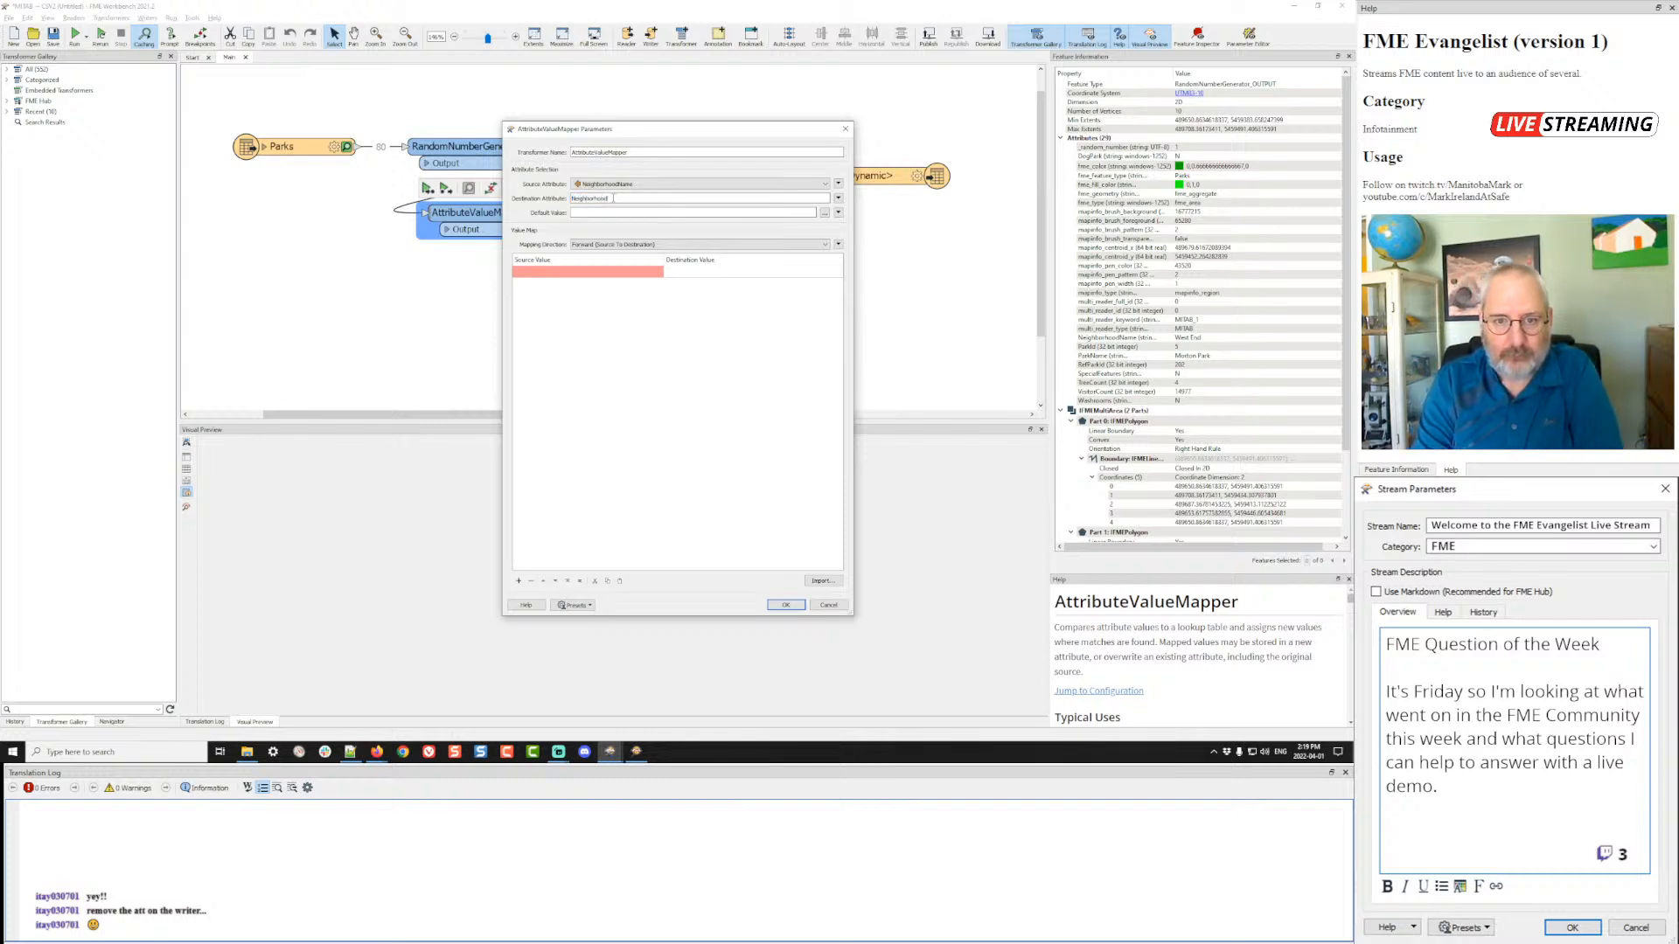
pyautogui.write('Code')
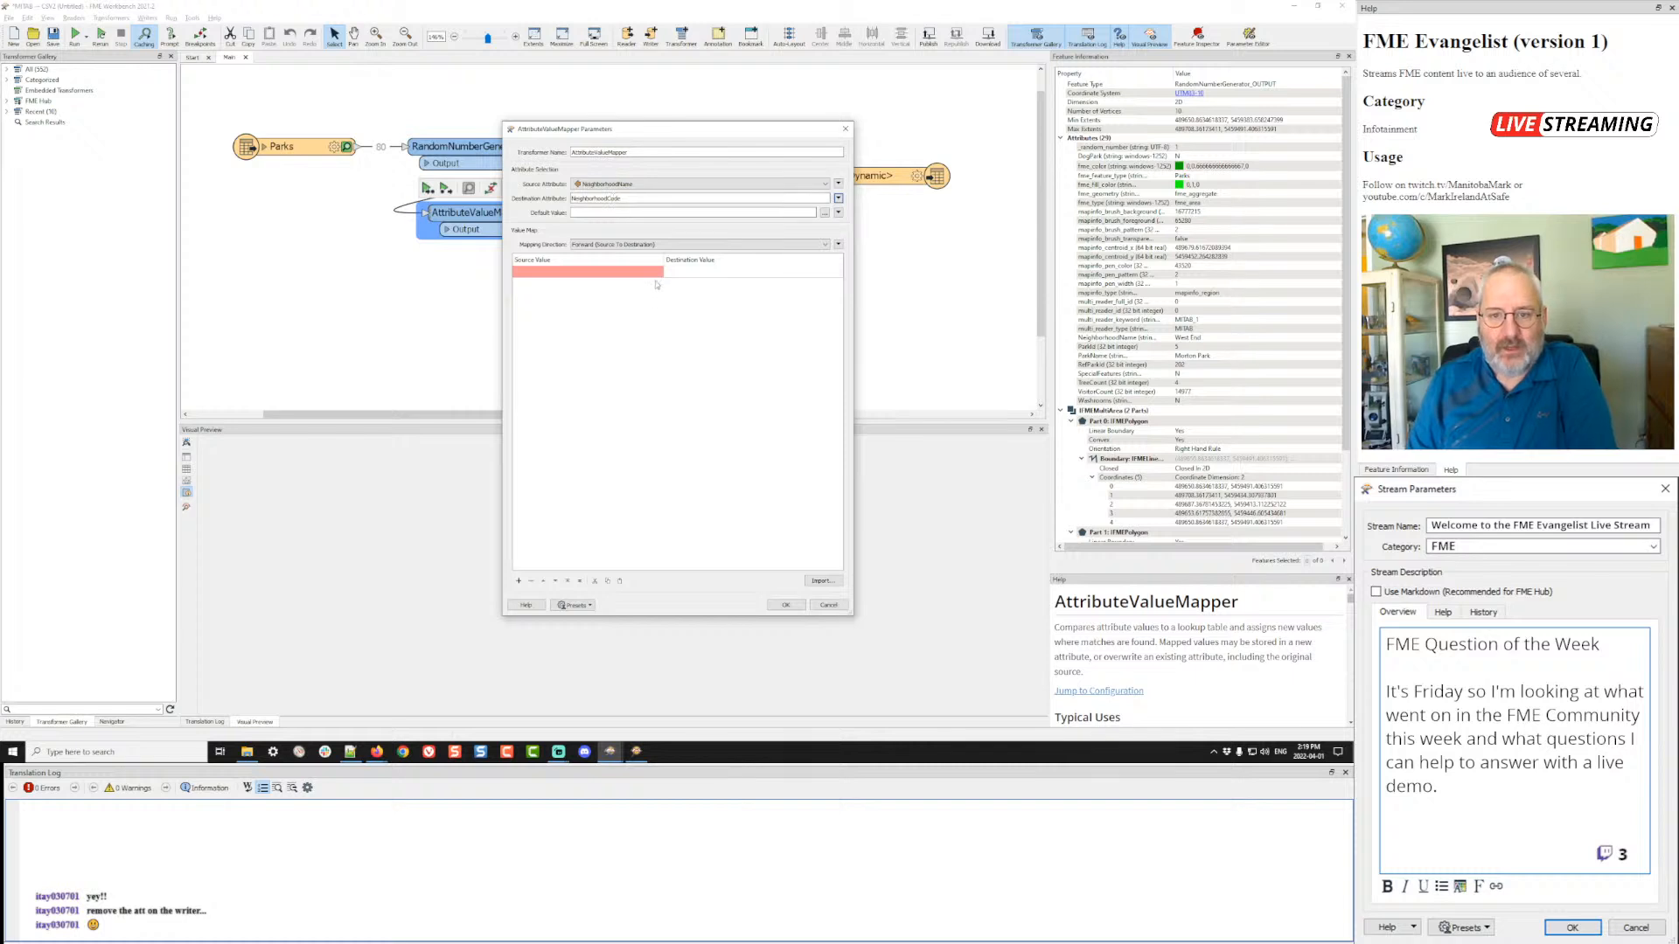
# - Start importing the value map from the Parks.tab dataset in the Parks data folder, using the MapInfo TAB (MITAB) format
pyautogui.click(656, 273)
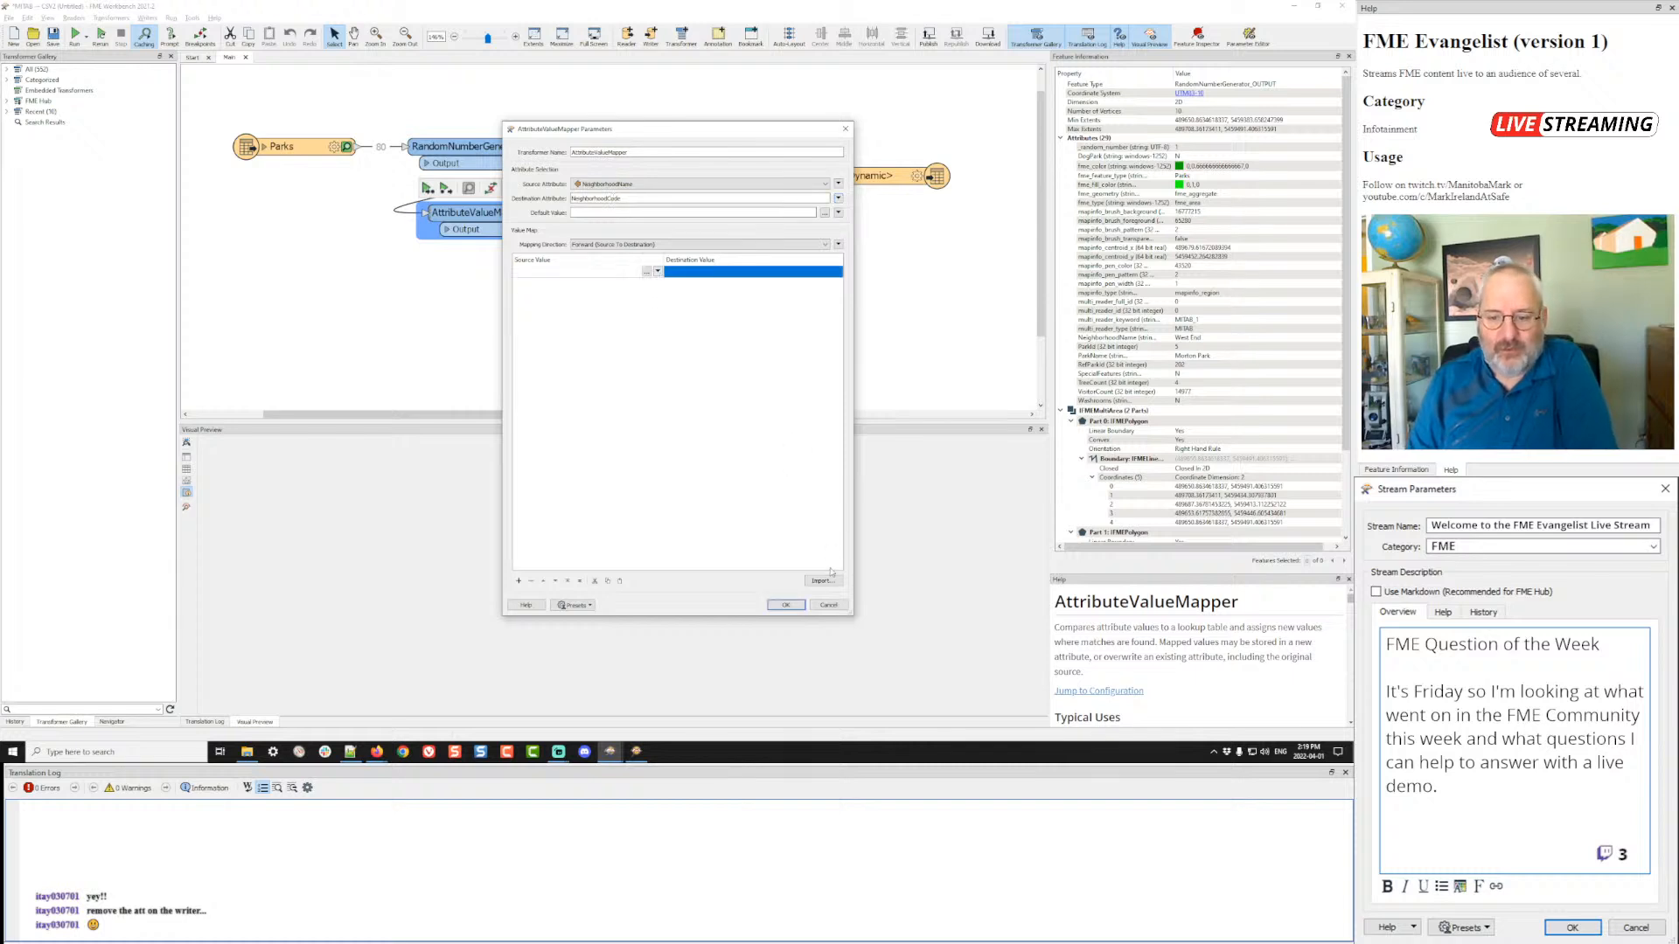
pyautogui.click(657, 271)
pyautogui.moveTo(695, 286)
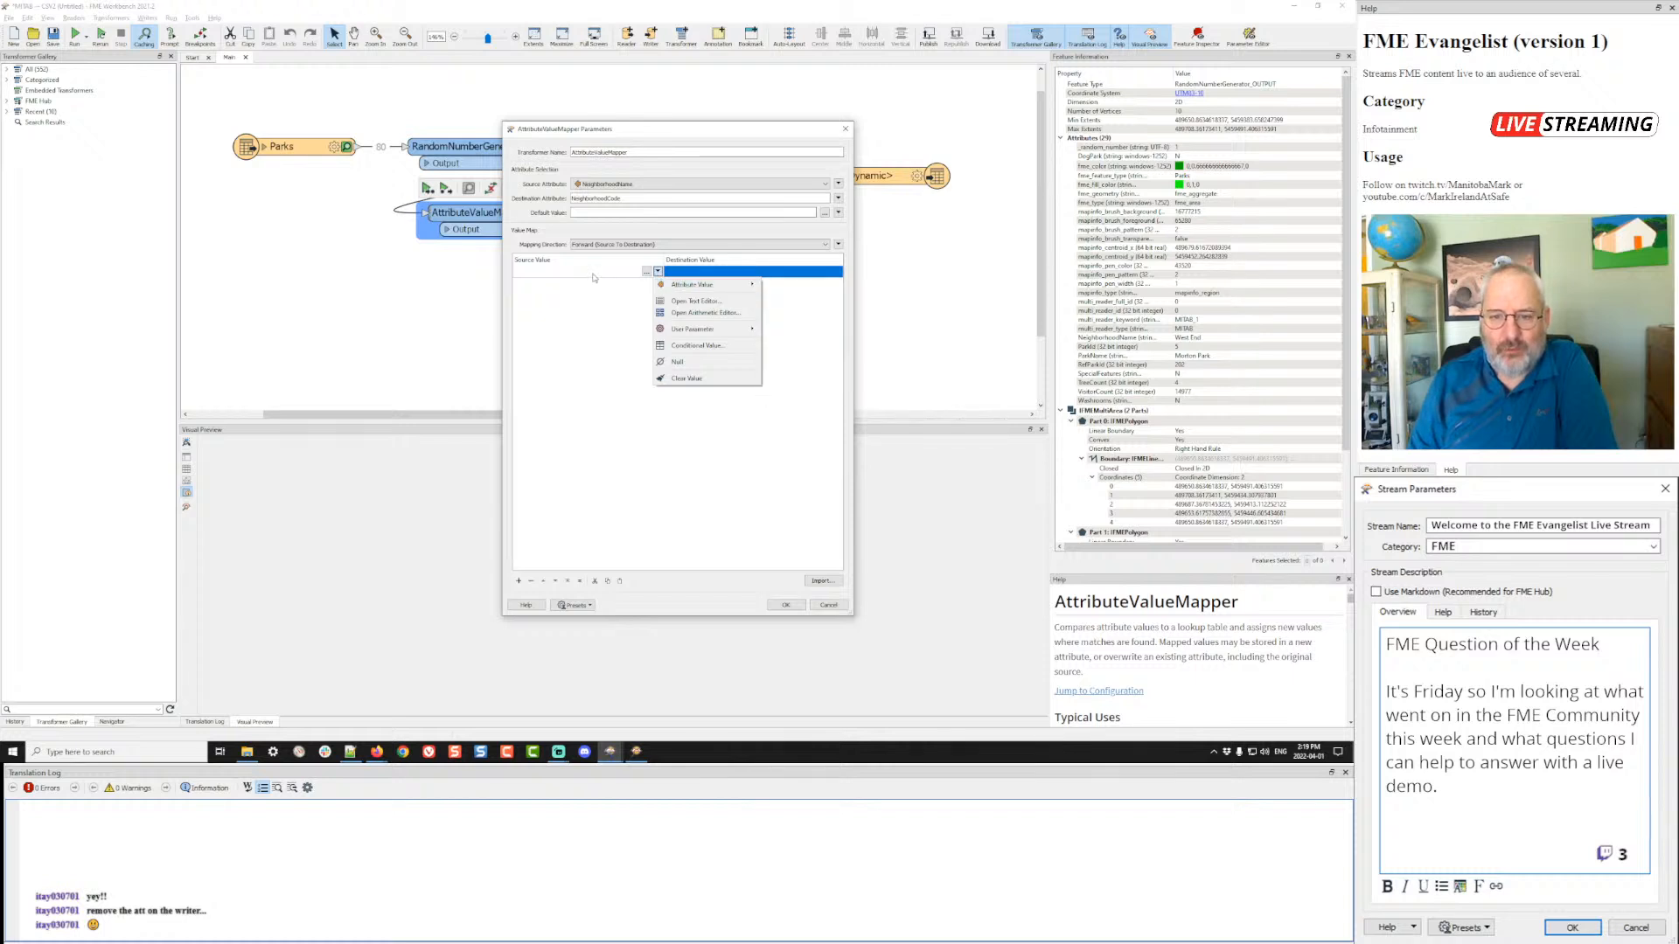
pyautogui.click(826, 580)
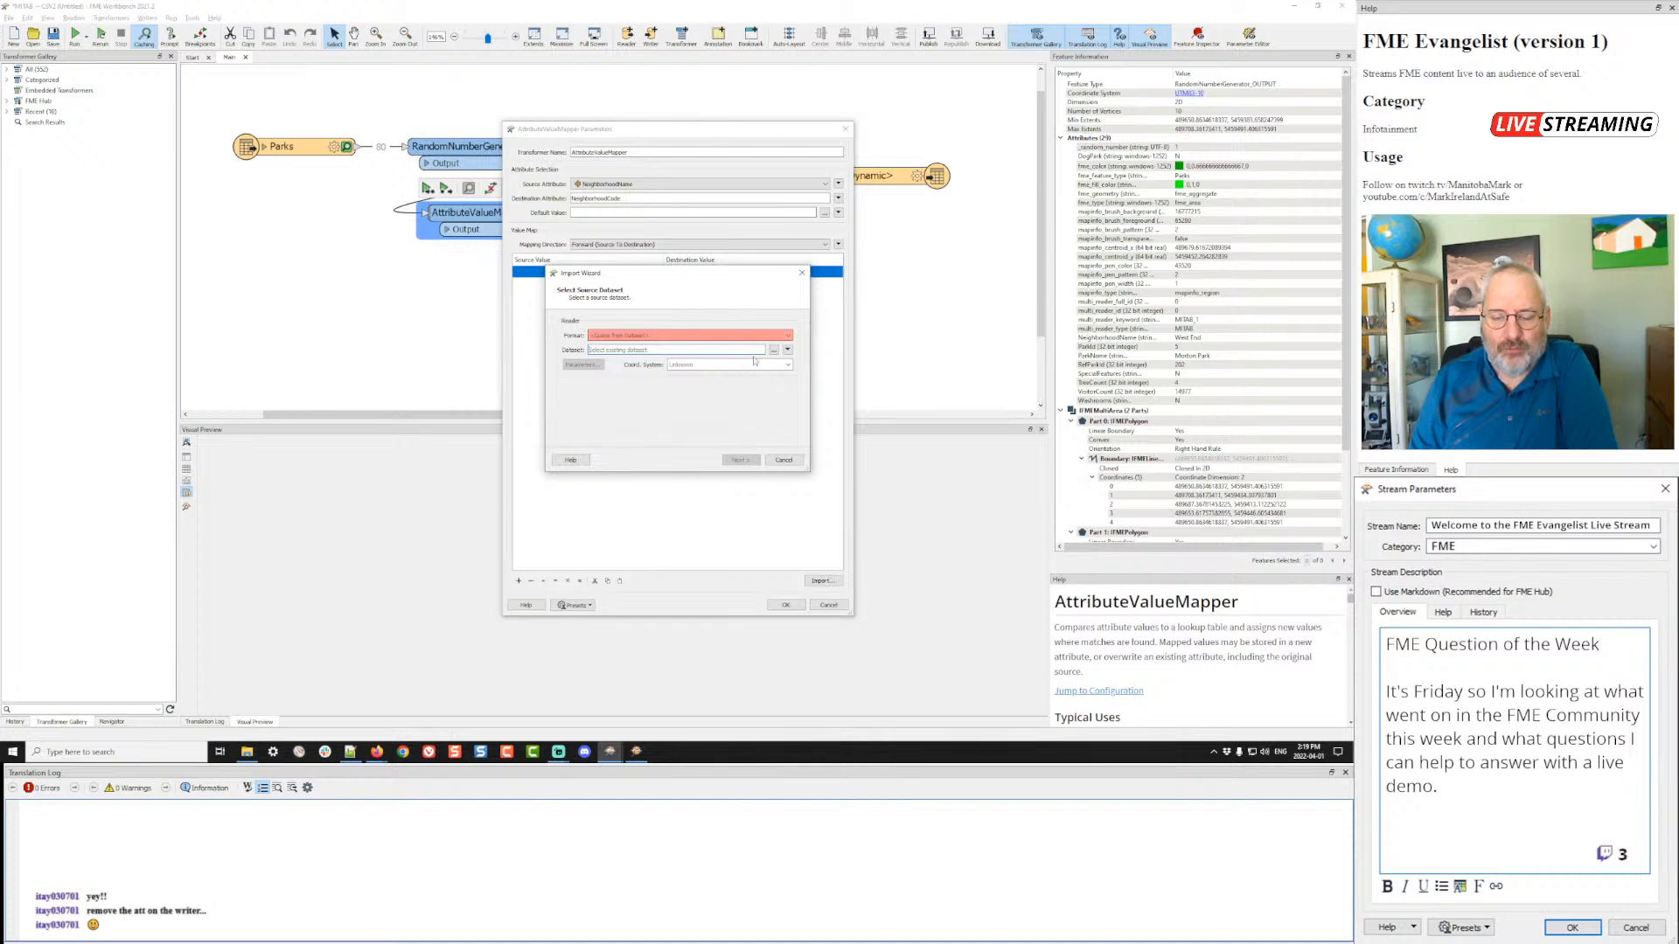
pyautogui.write('mit')
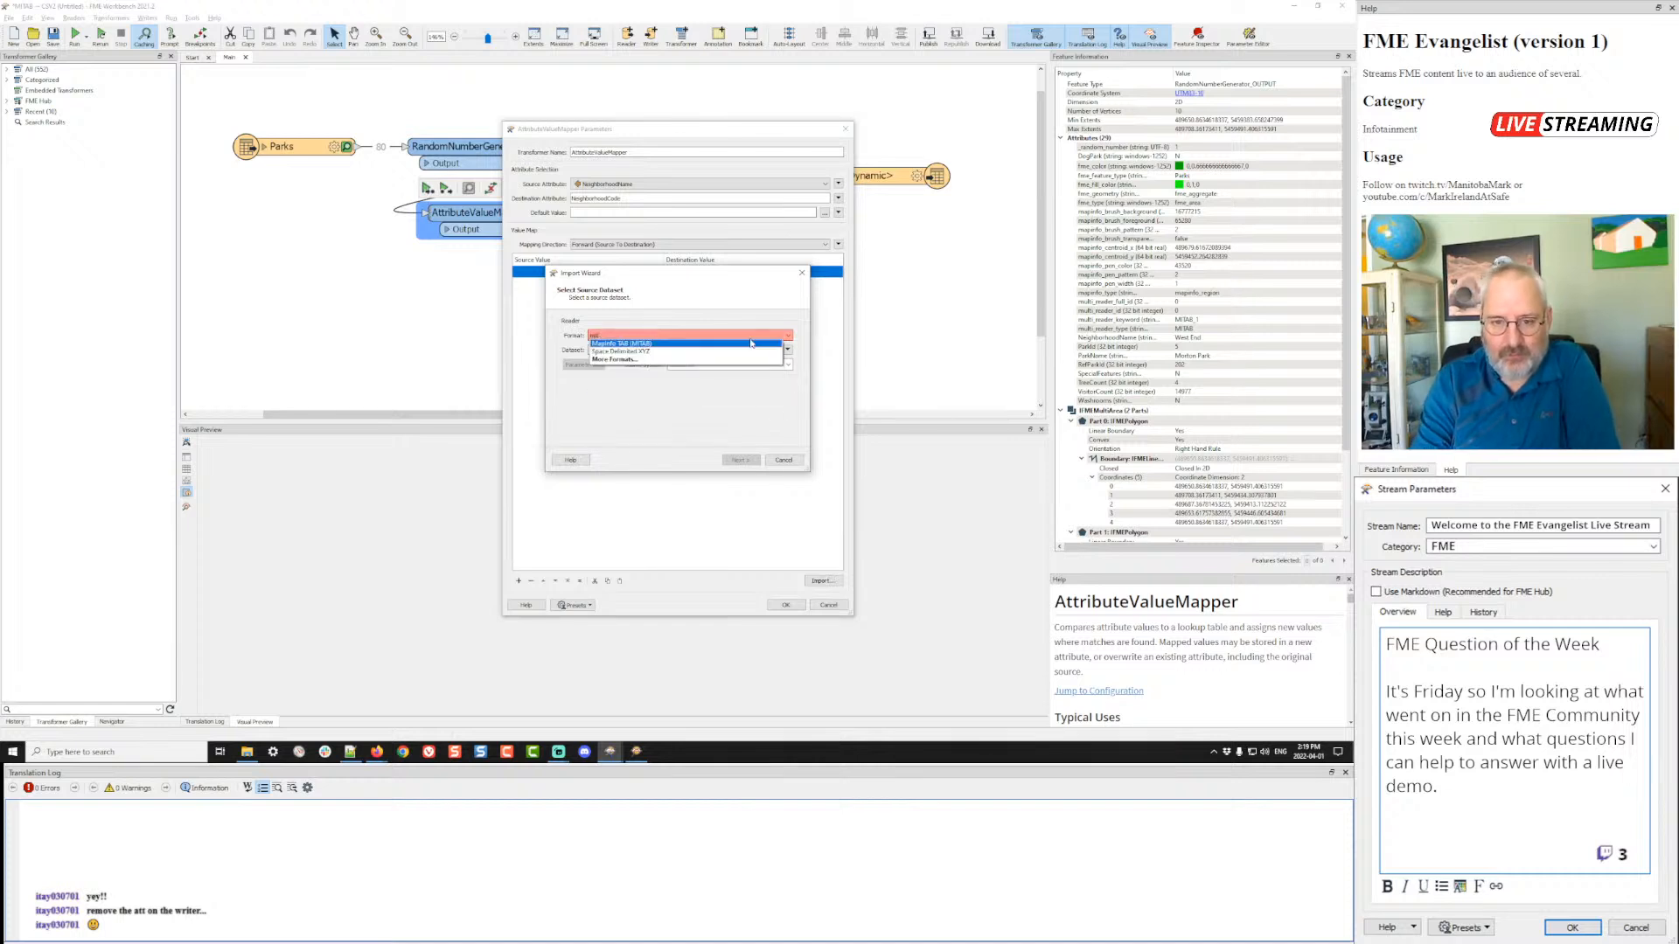
pyautogui.click(751, 343)
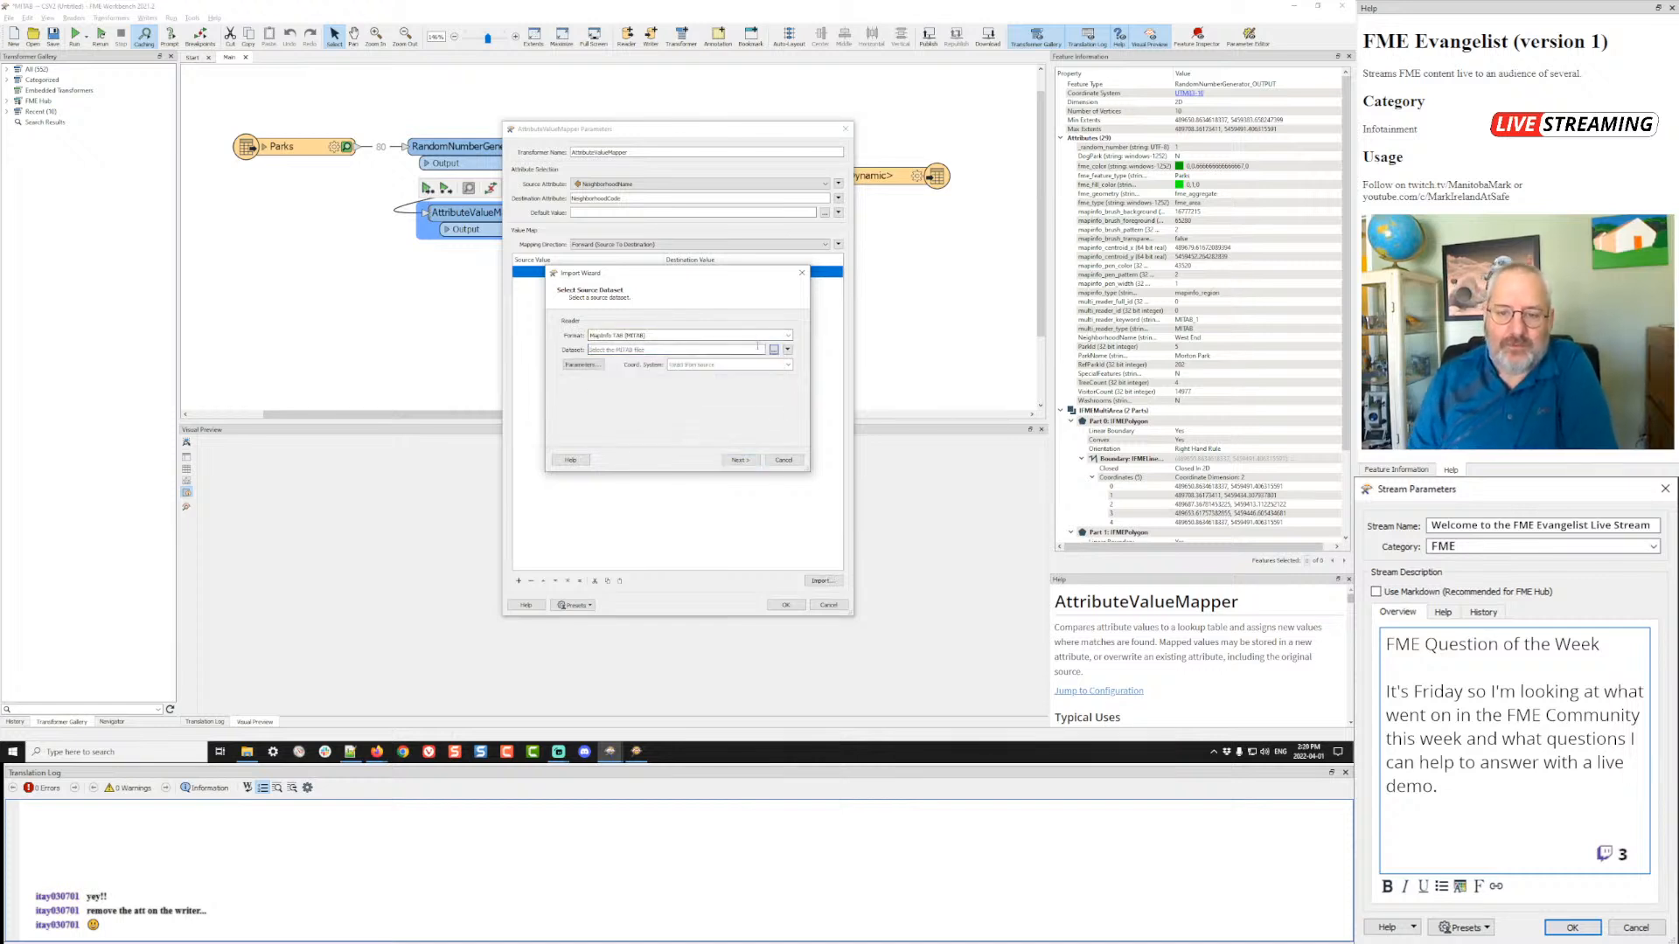
pyautogui.click(773, 349)
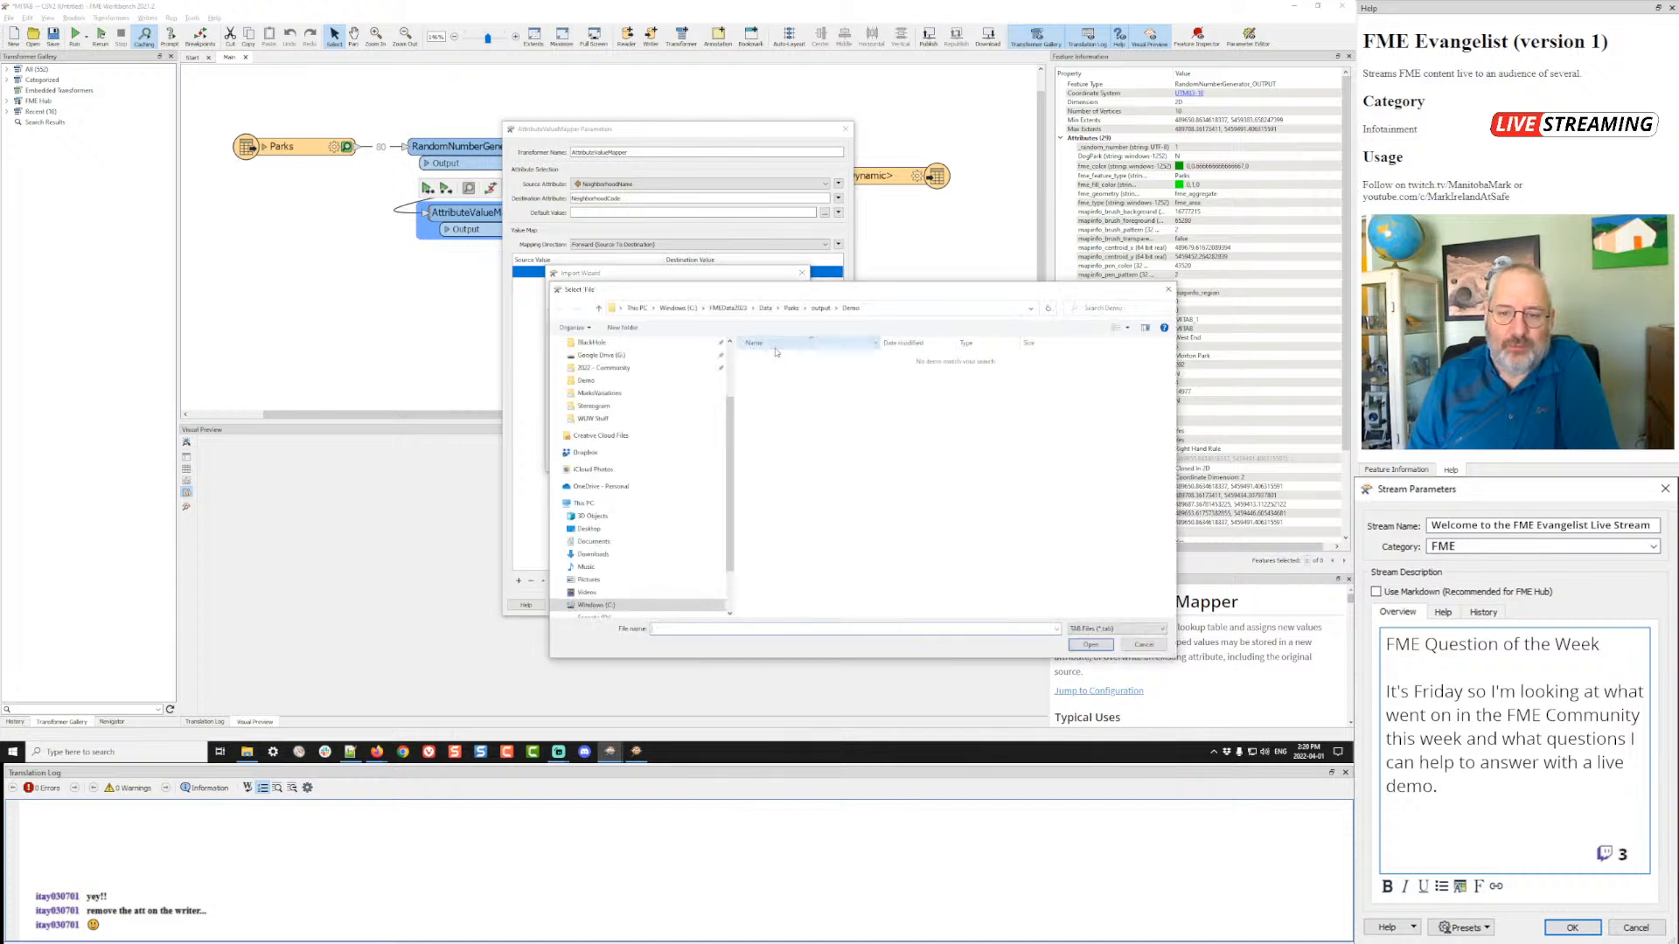
pyautogui.click(792, 309)
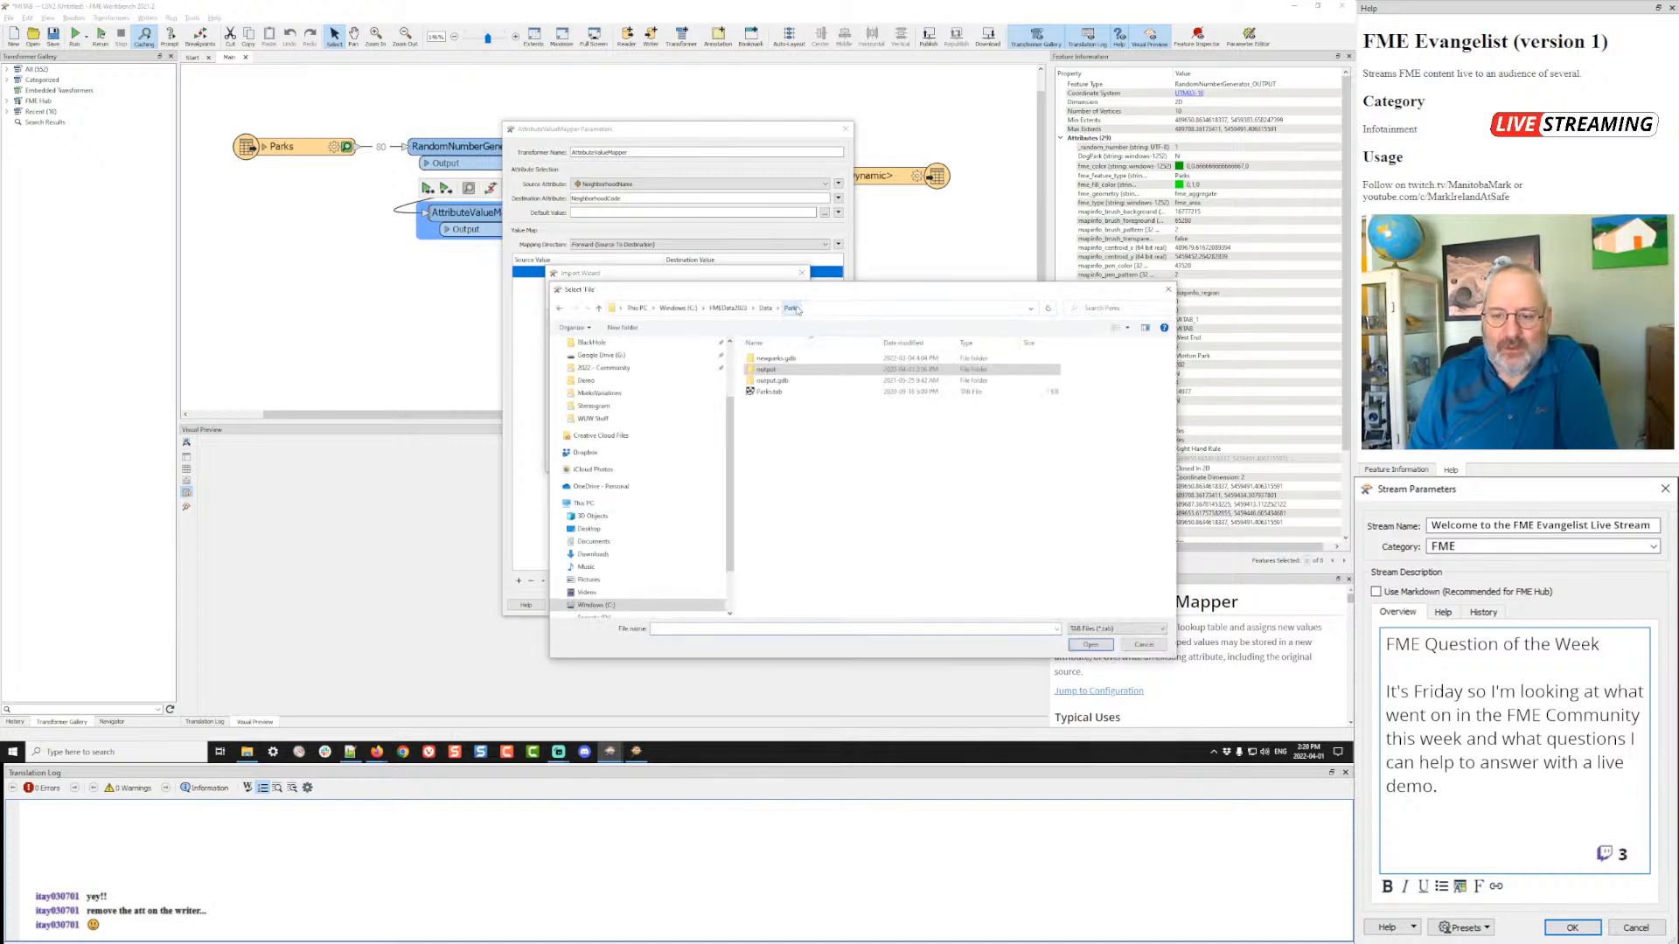
pyautogui.doubleClick(767, 395)
pyautogui.click(737, 458)
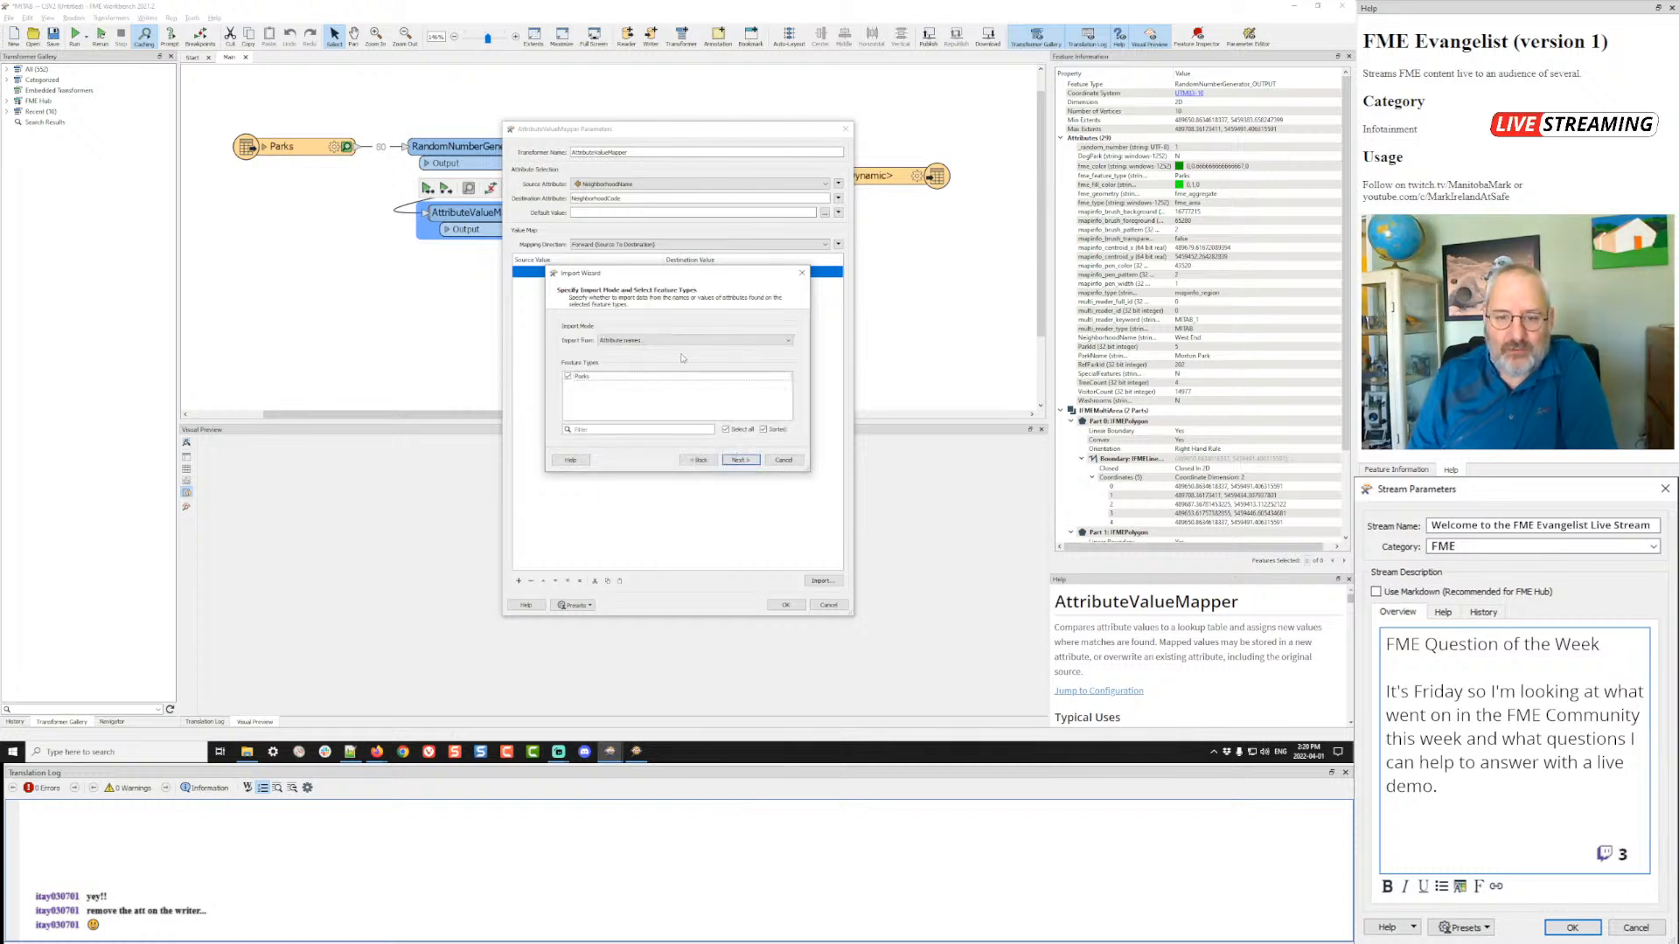
# - Set the import to read attribute values from the Parks feature type and proceed to the attribute selection
pyautogui.click(682, 340)
pyautogui.click(674, 353)
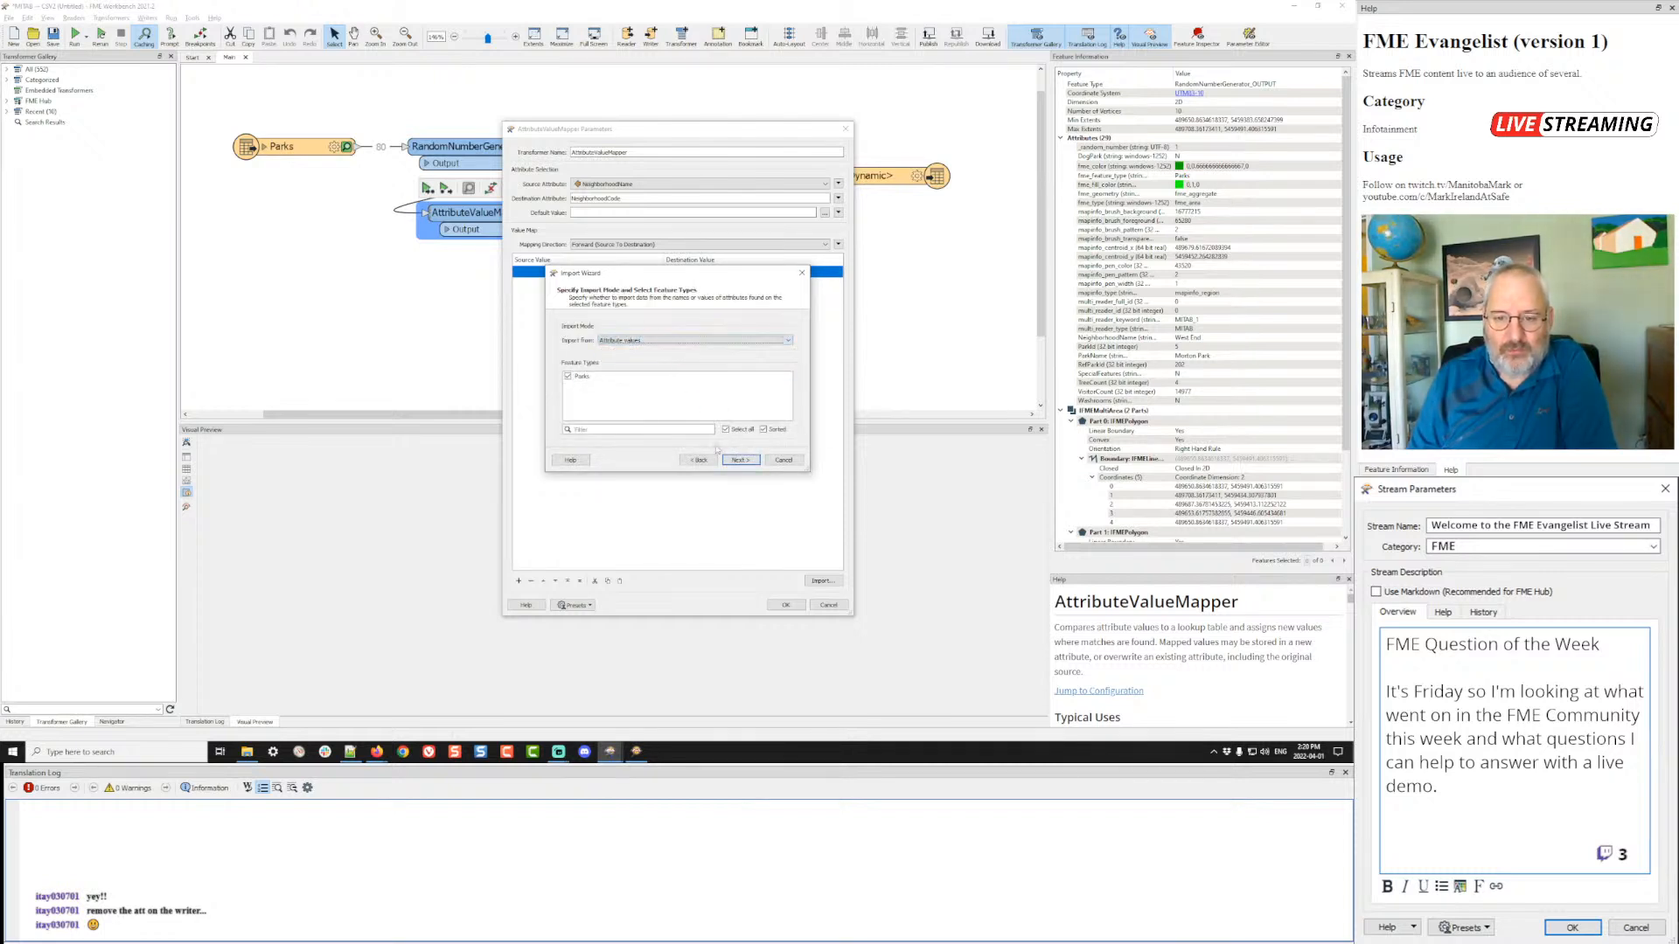
pyautogui.click(739, 460)
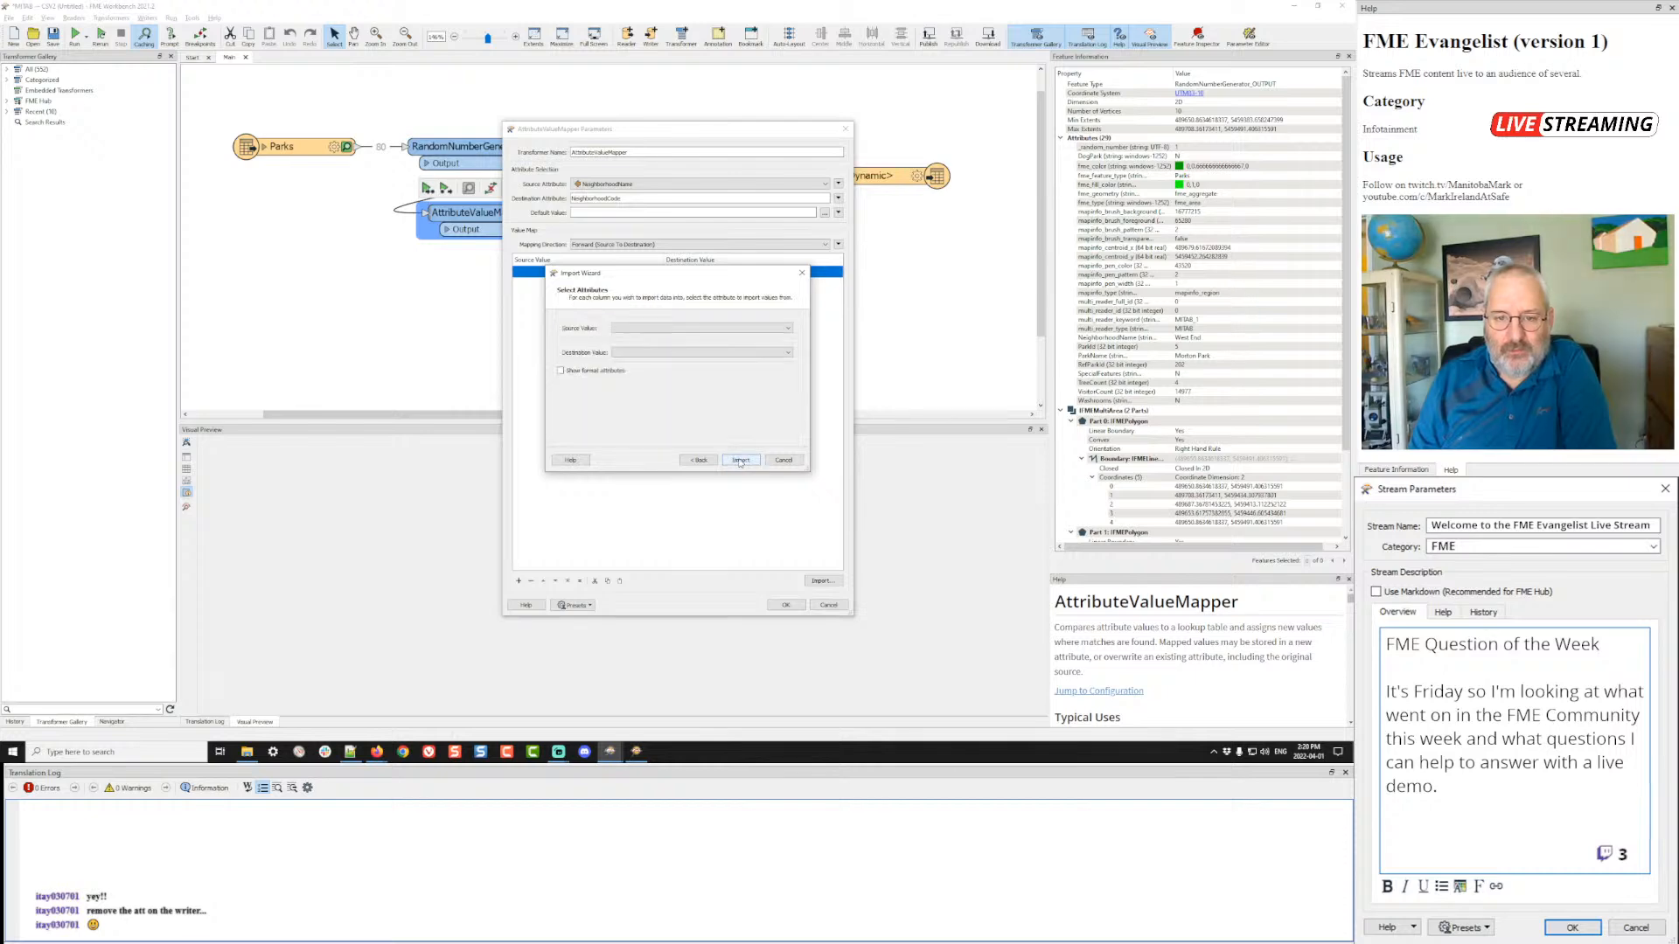
# - Import the source values for the AttributeValueMapper's value map from the NeighborhoodName attribute
pyautogui.click(663, 328)
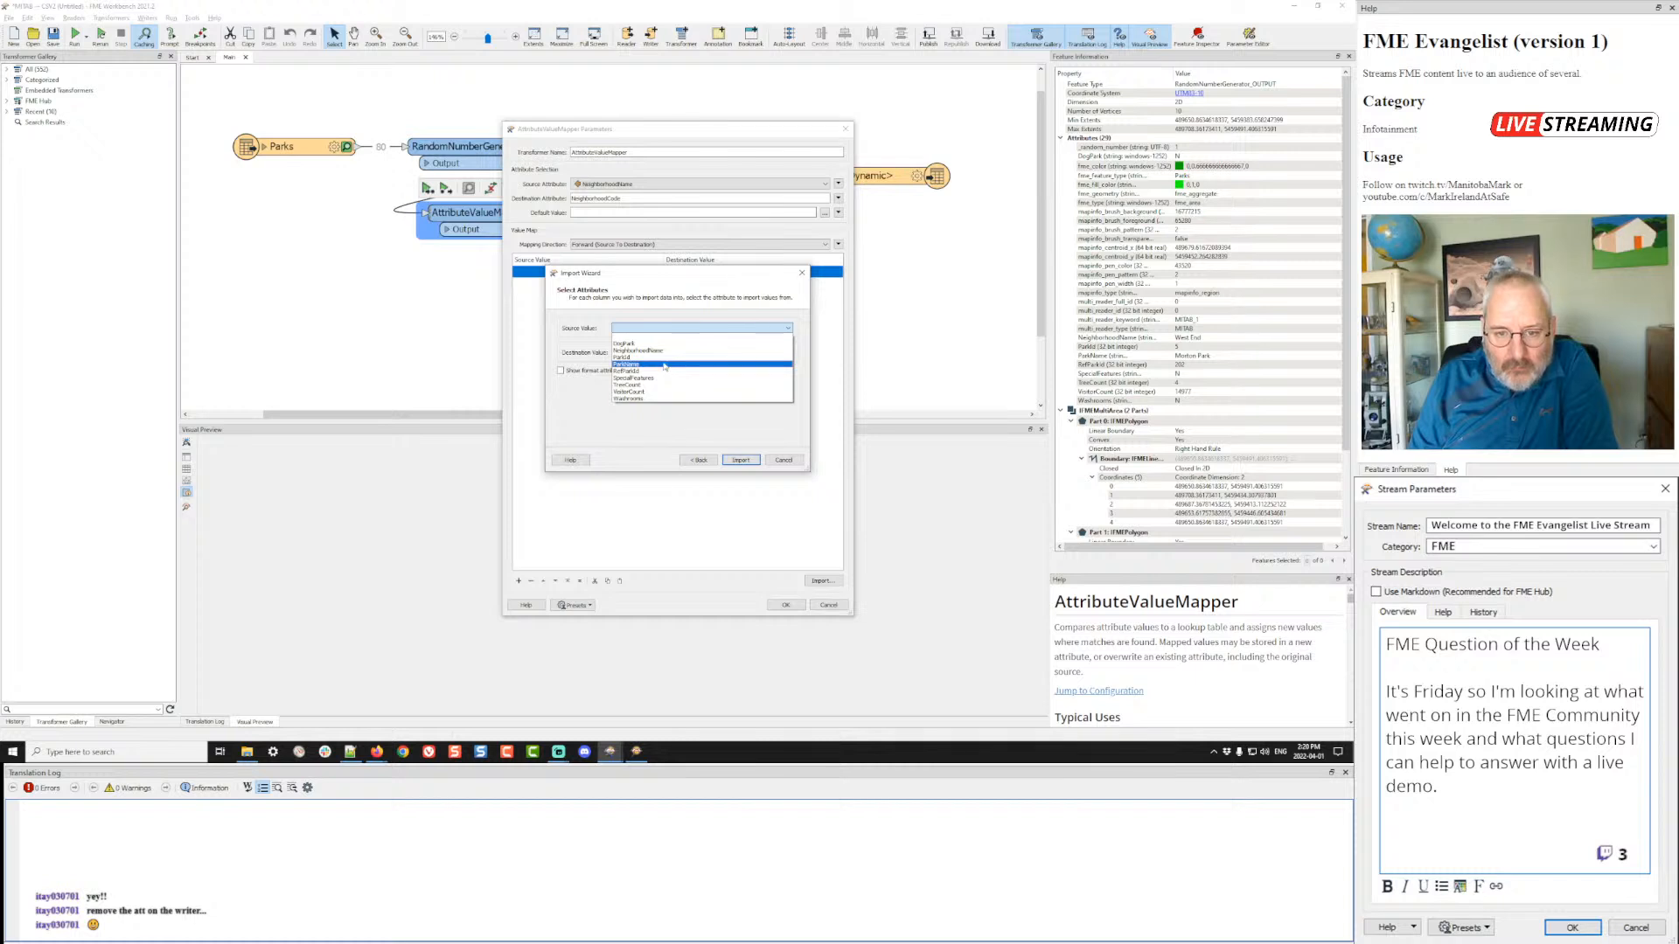
pyautogui.click(656, 351)
pyautogui.click(660, 352)
pyautogui.click(660, 354)
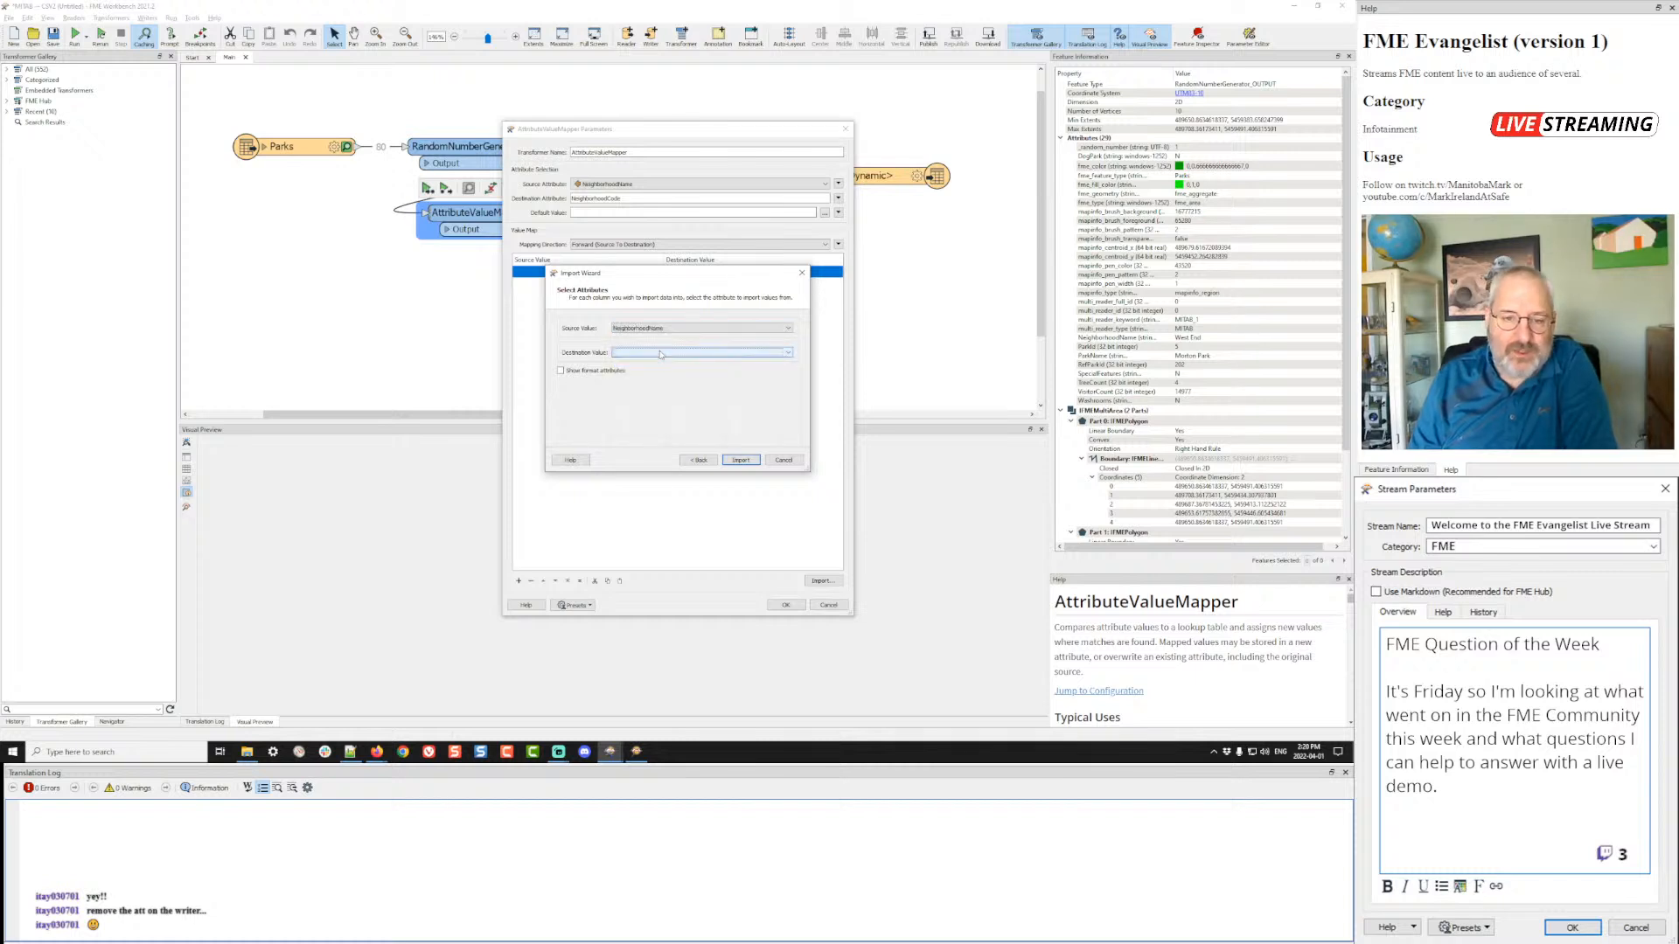
pyautogui.click(753, 466)
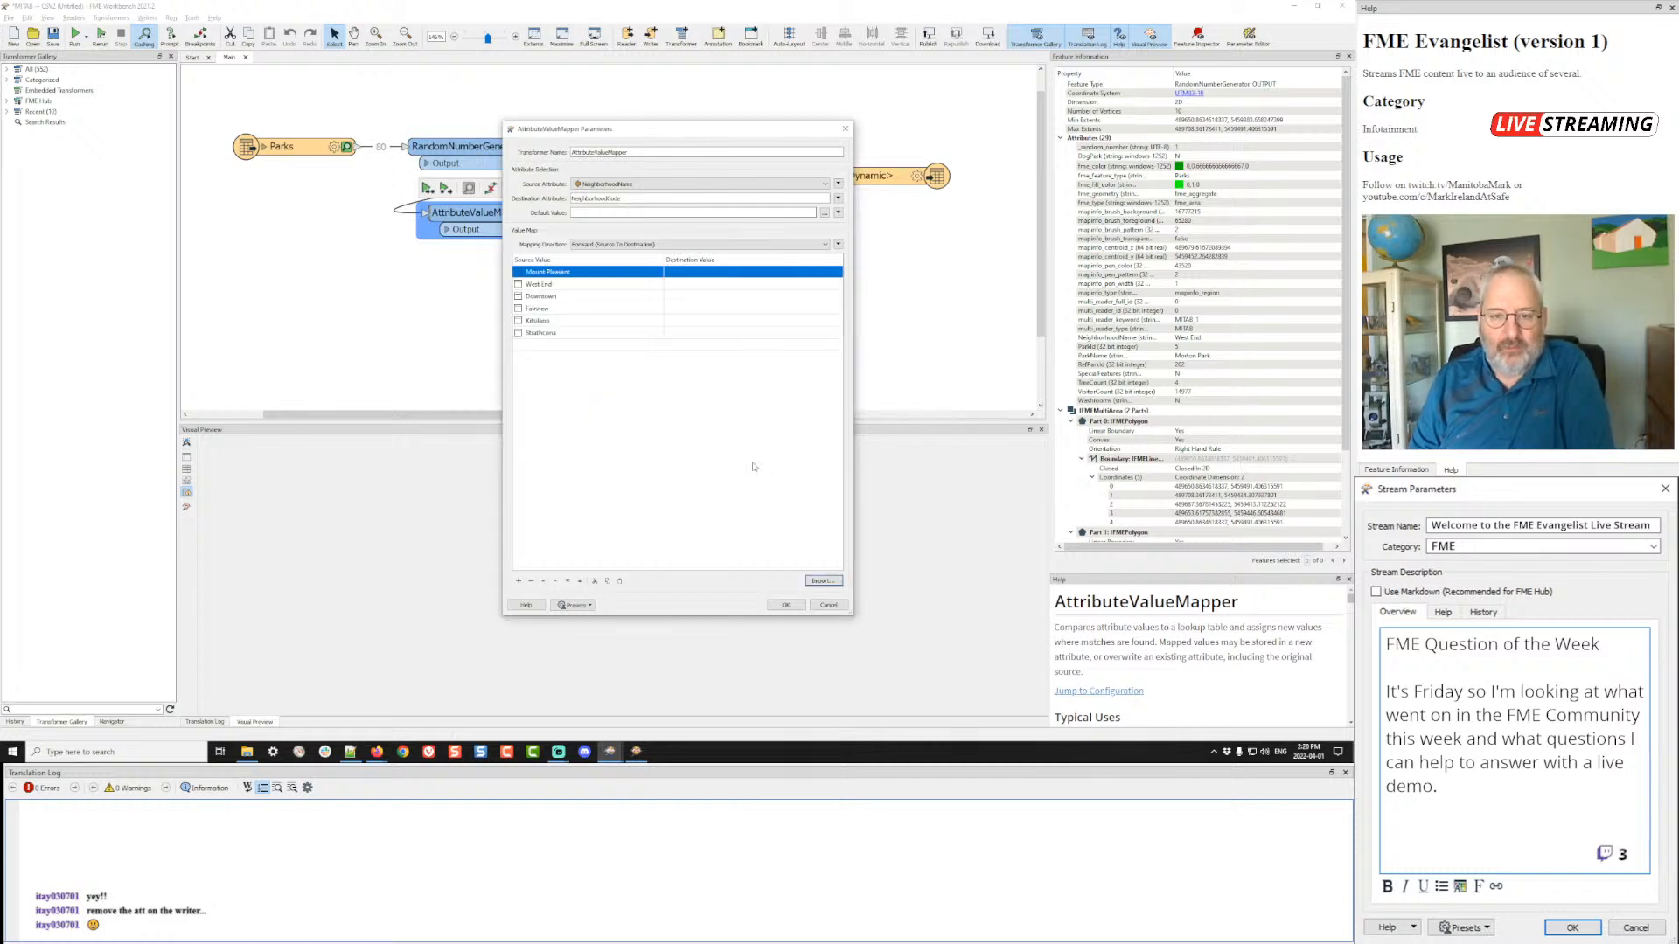
# - Map Mount Pleasant, West End, Downtown, Fairview, Kitsilano and Strathcona to destination codes 001 through 006 and accept the parameters
pyautogui.click(725, 273)
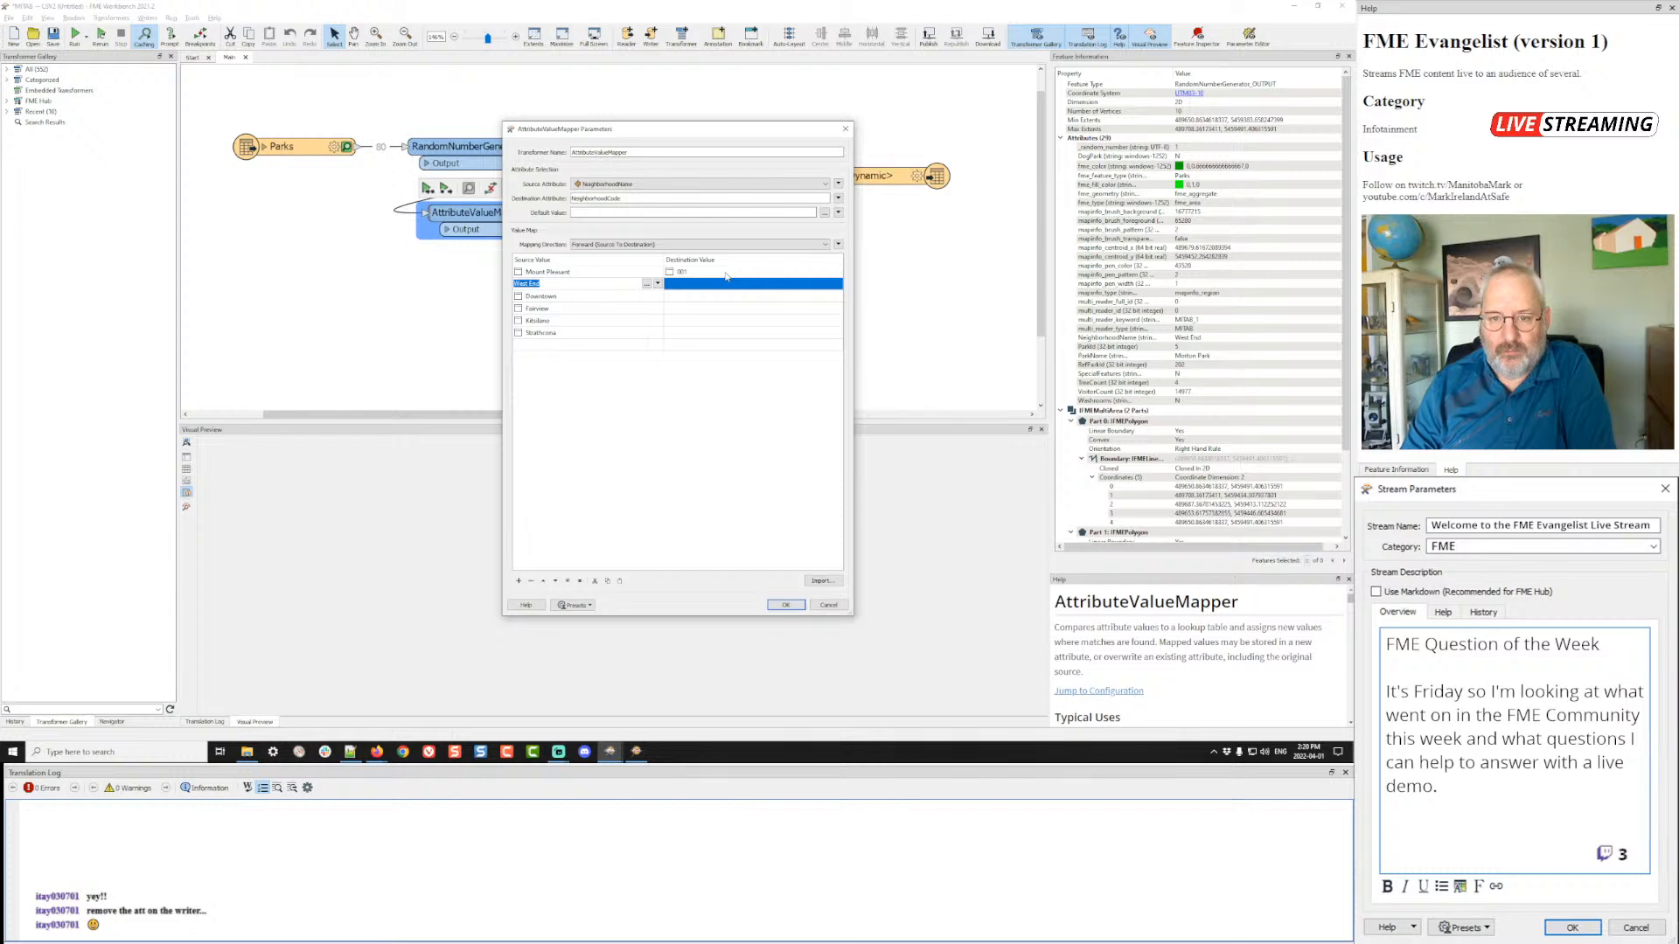
pyautogui.press('Tab')
pyautogui.press('Tab')
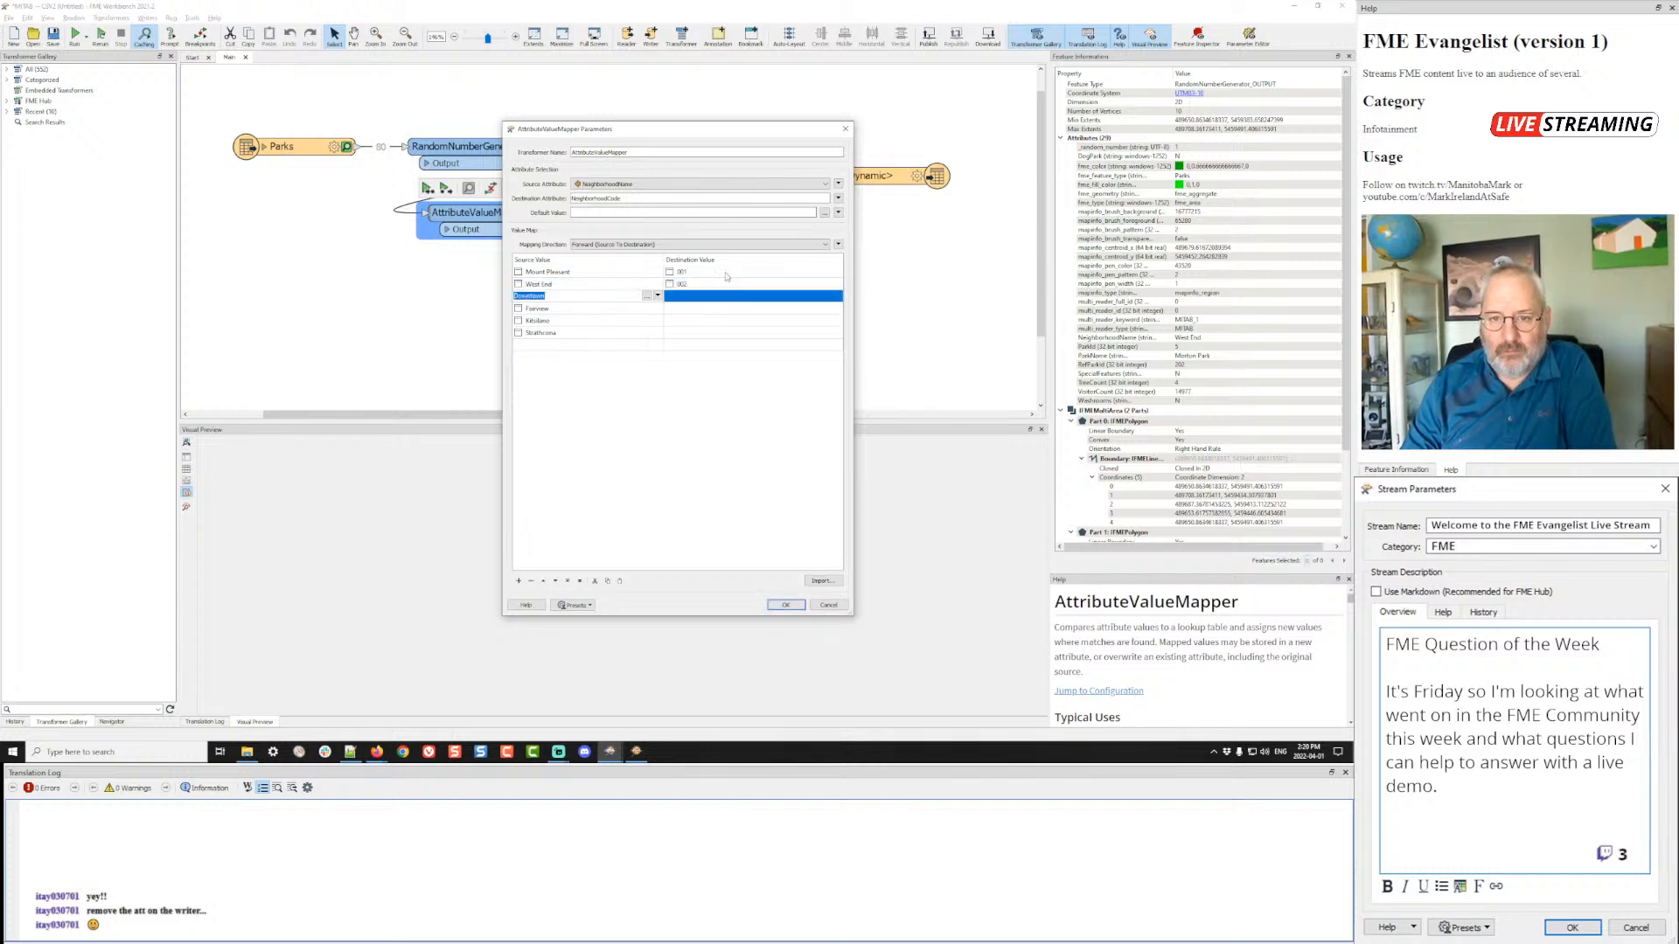
pyautogui.write('003')
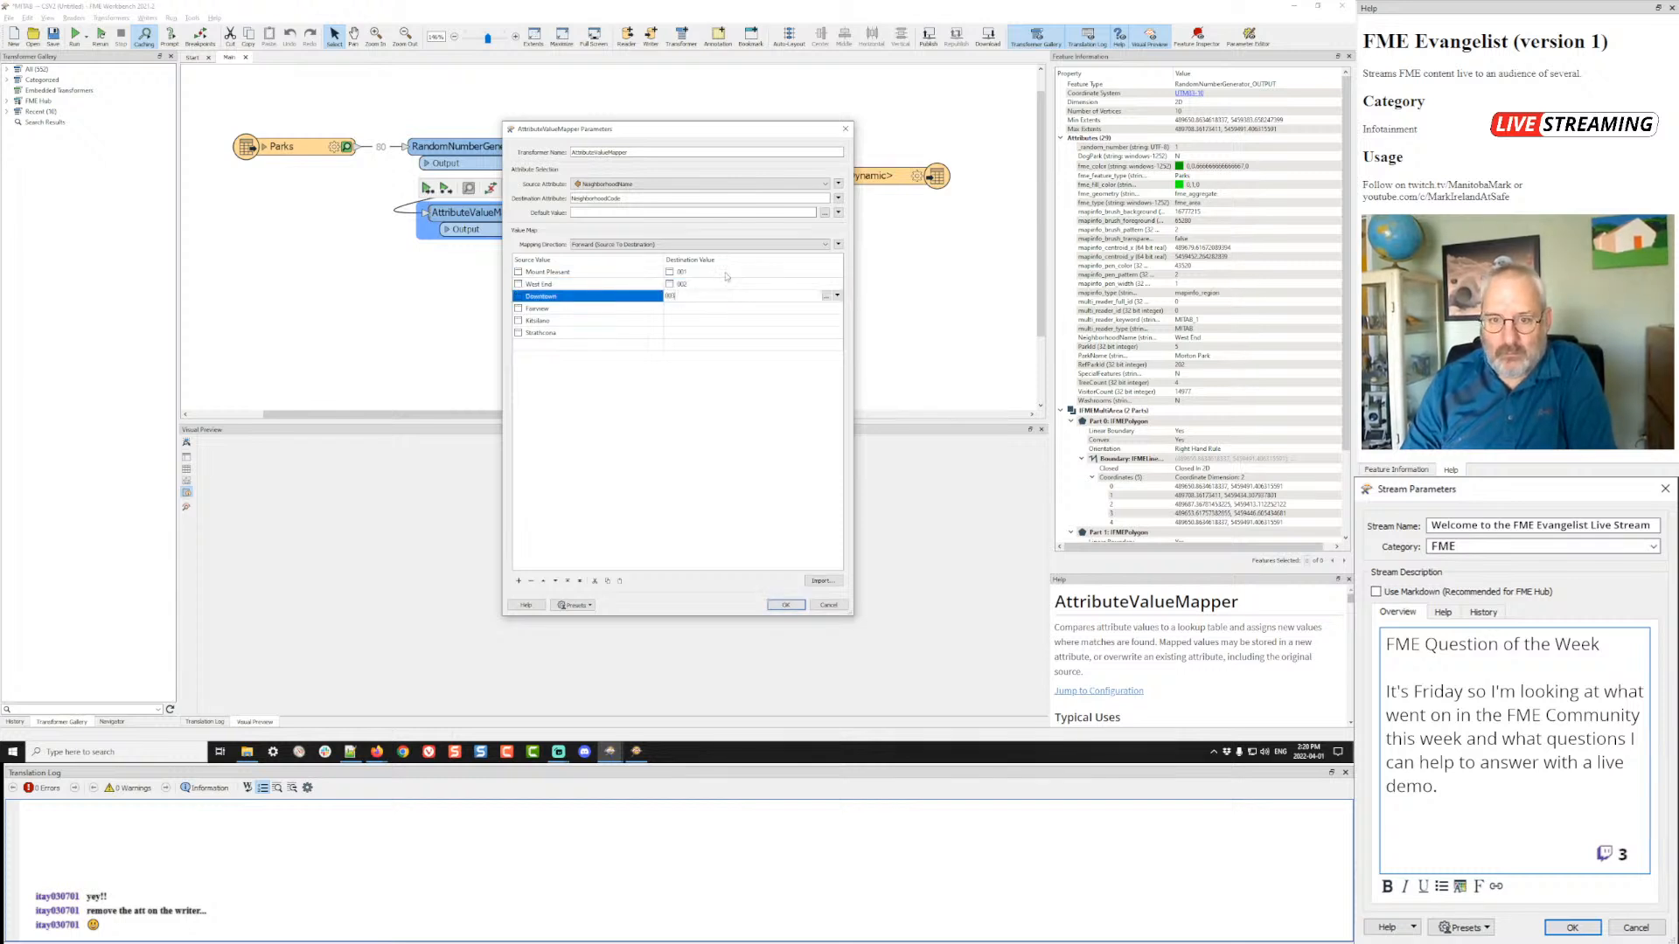
pyautogui.press('Tab')
pyautogui.write('004')
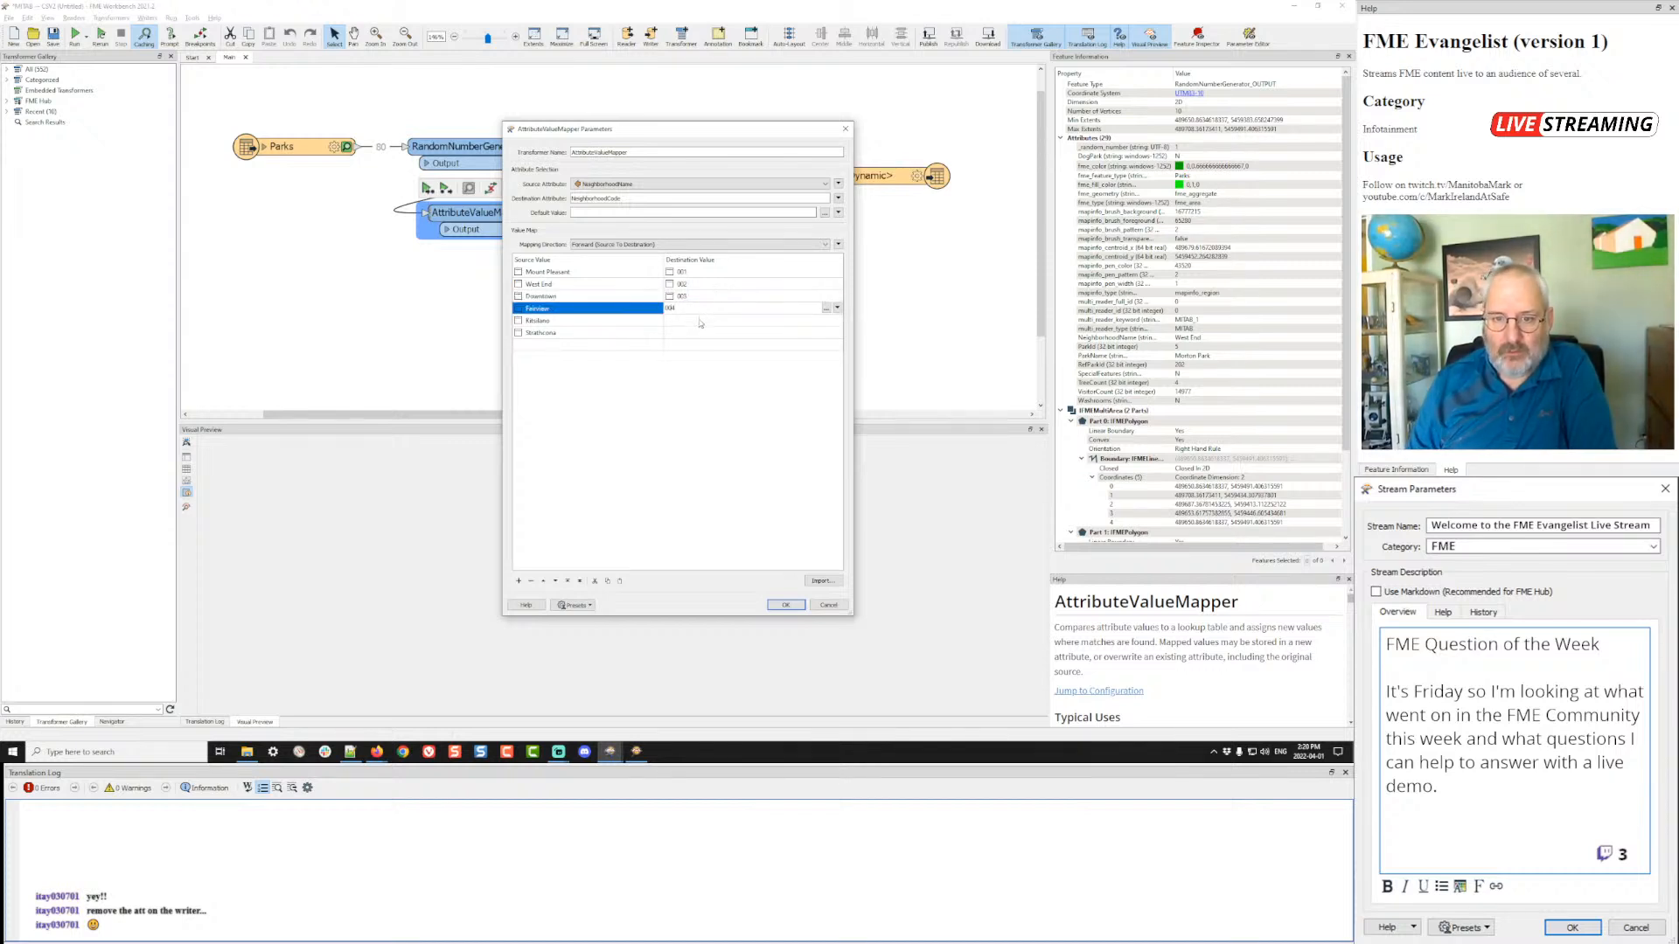
pyautogui.click(700, 320)
pyautogui.write('005')
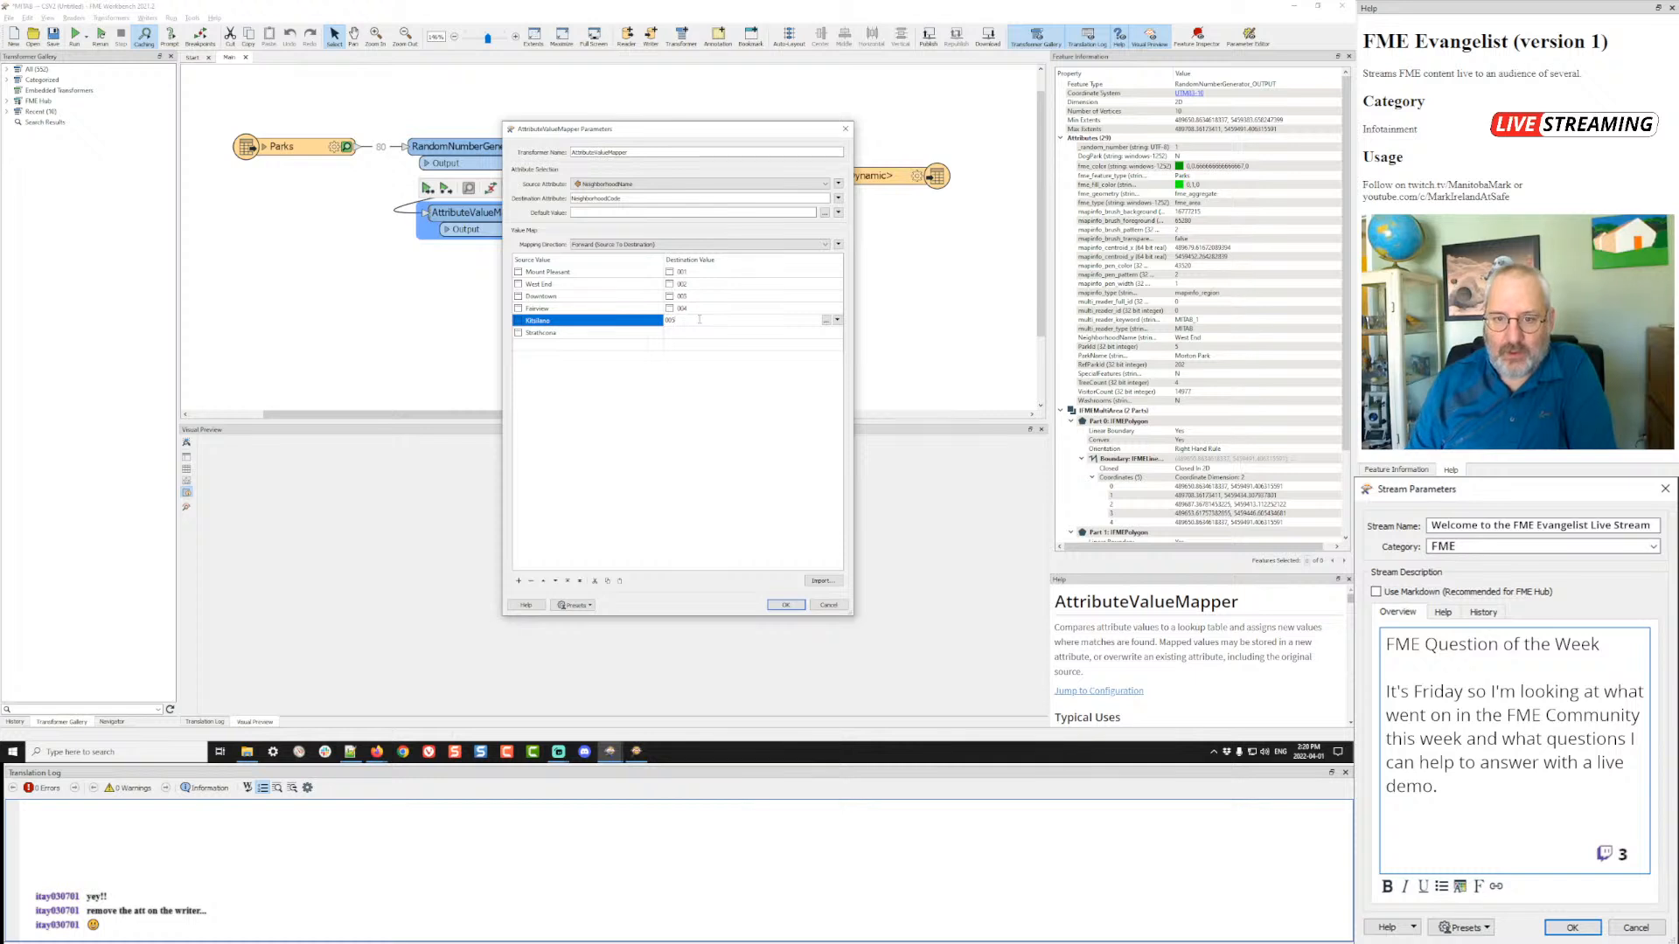
pyautogui.click(692, 332)
pyautogui.write('006')
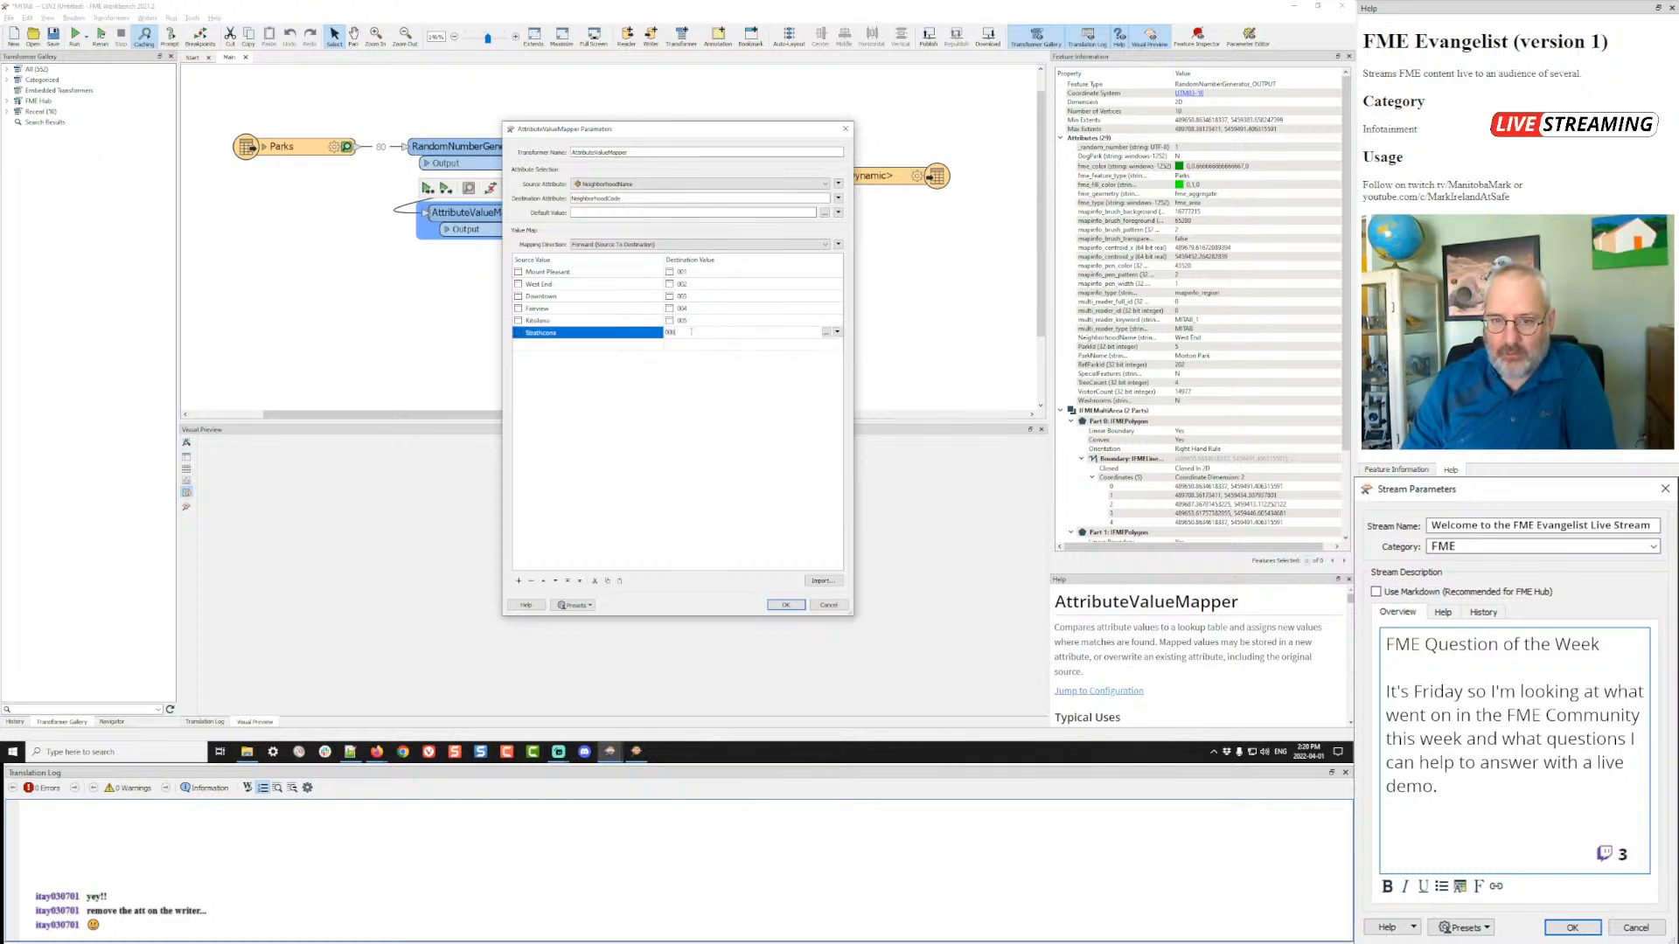
pyautogui.click(674, 438)
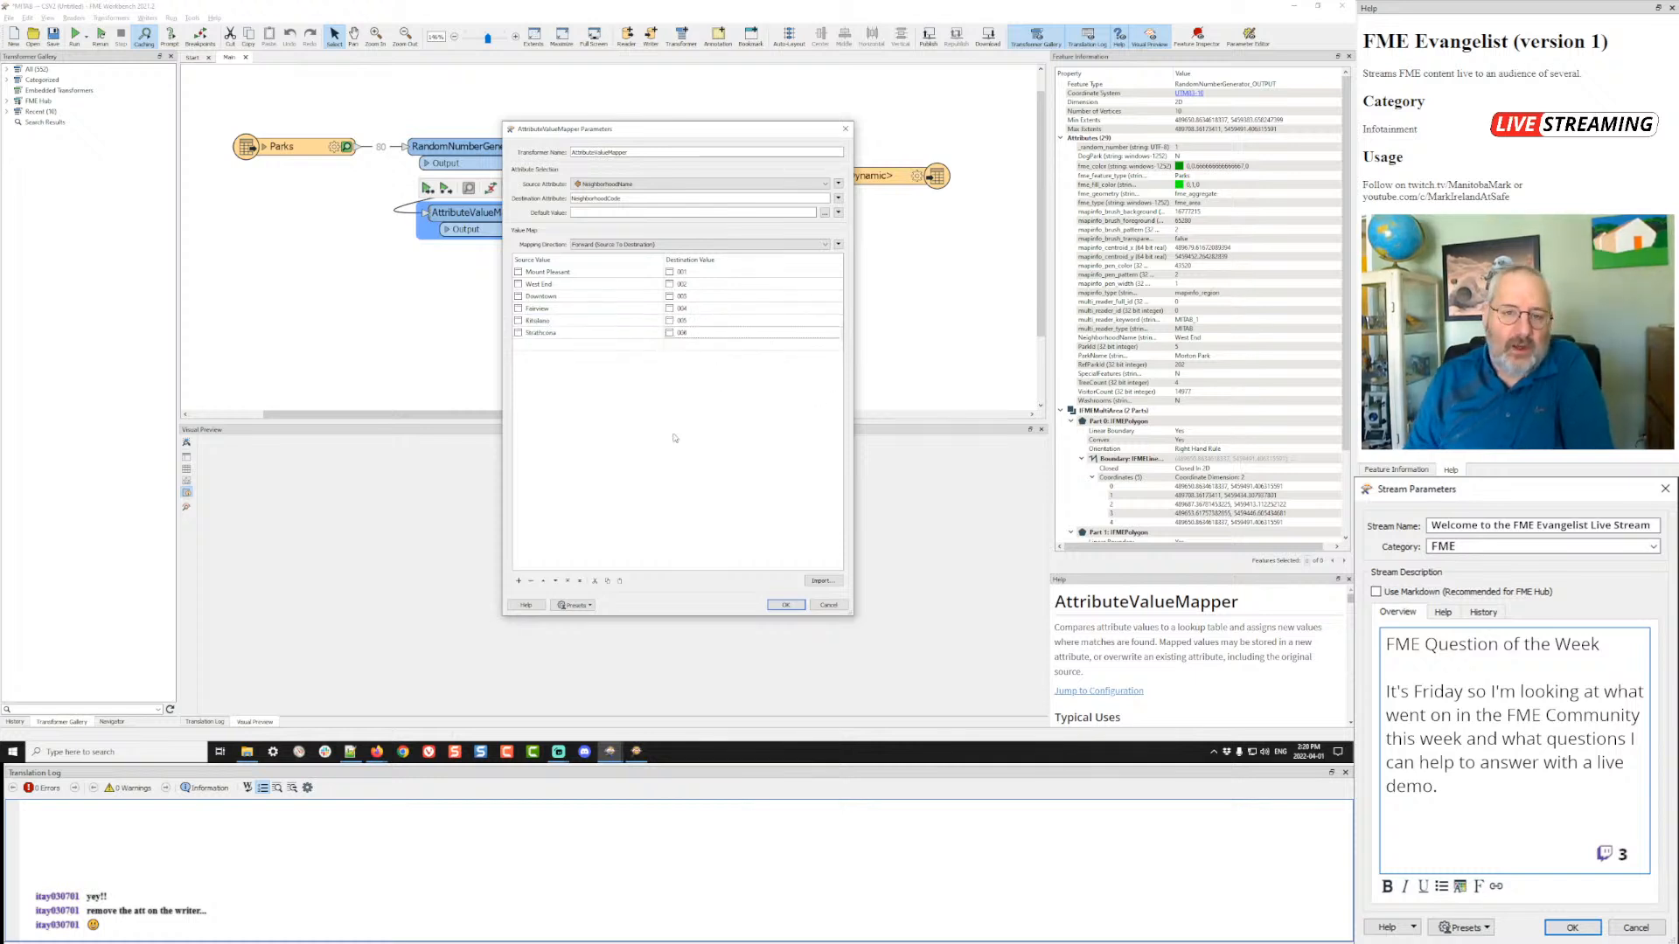
pyautogui.click(785, 605)
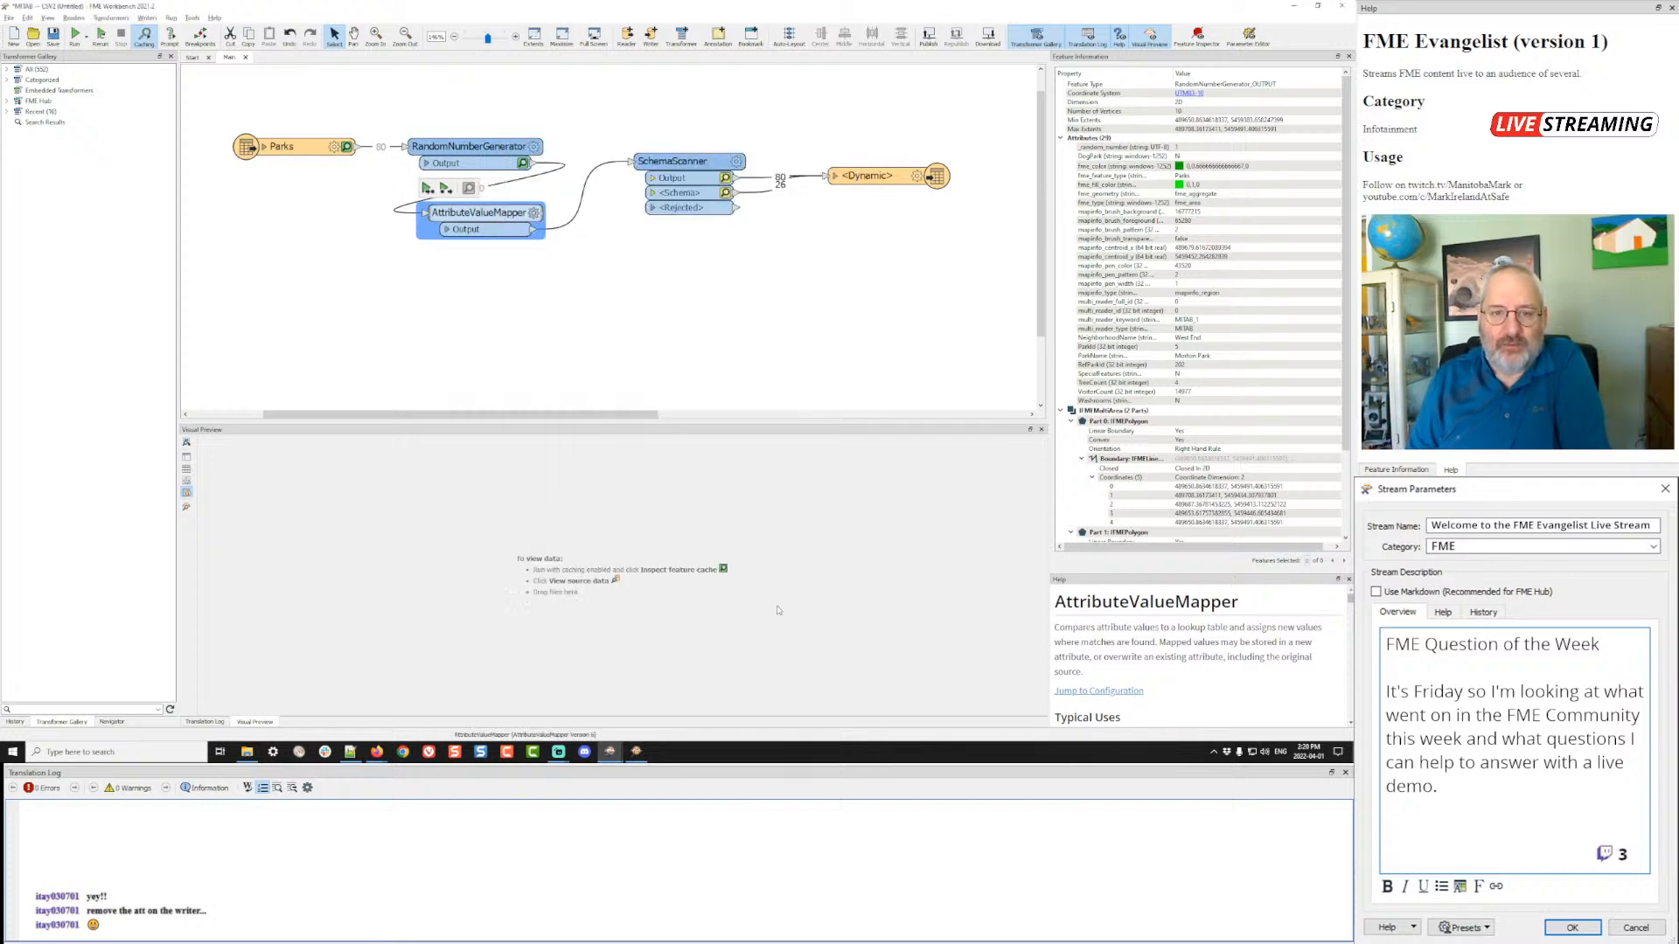
# - Run the workspace up to the AttributeValueMapper and inspect NeighborhoodCode against NeighborhoodName in its output table
pyautogui.click(428, 188)
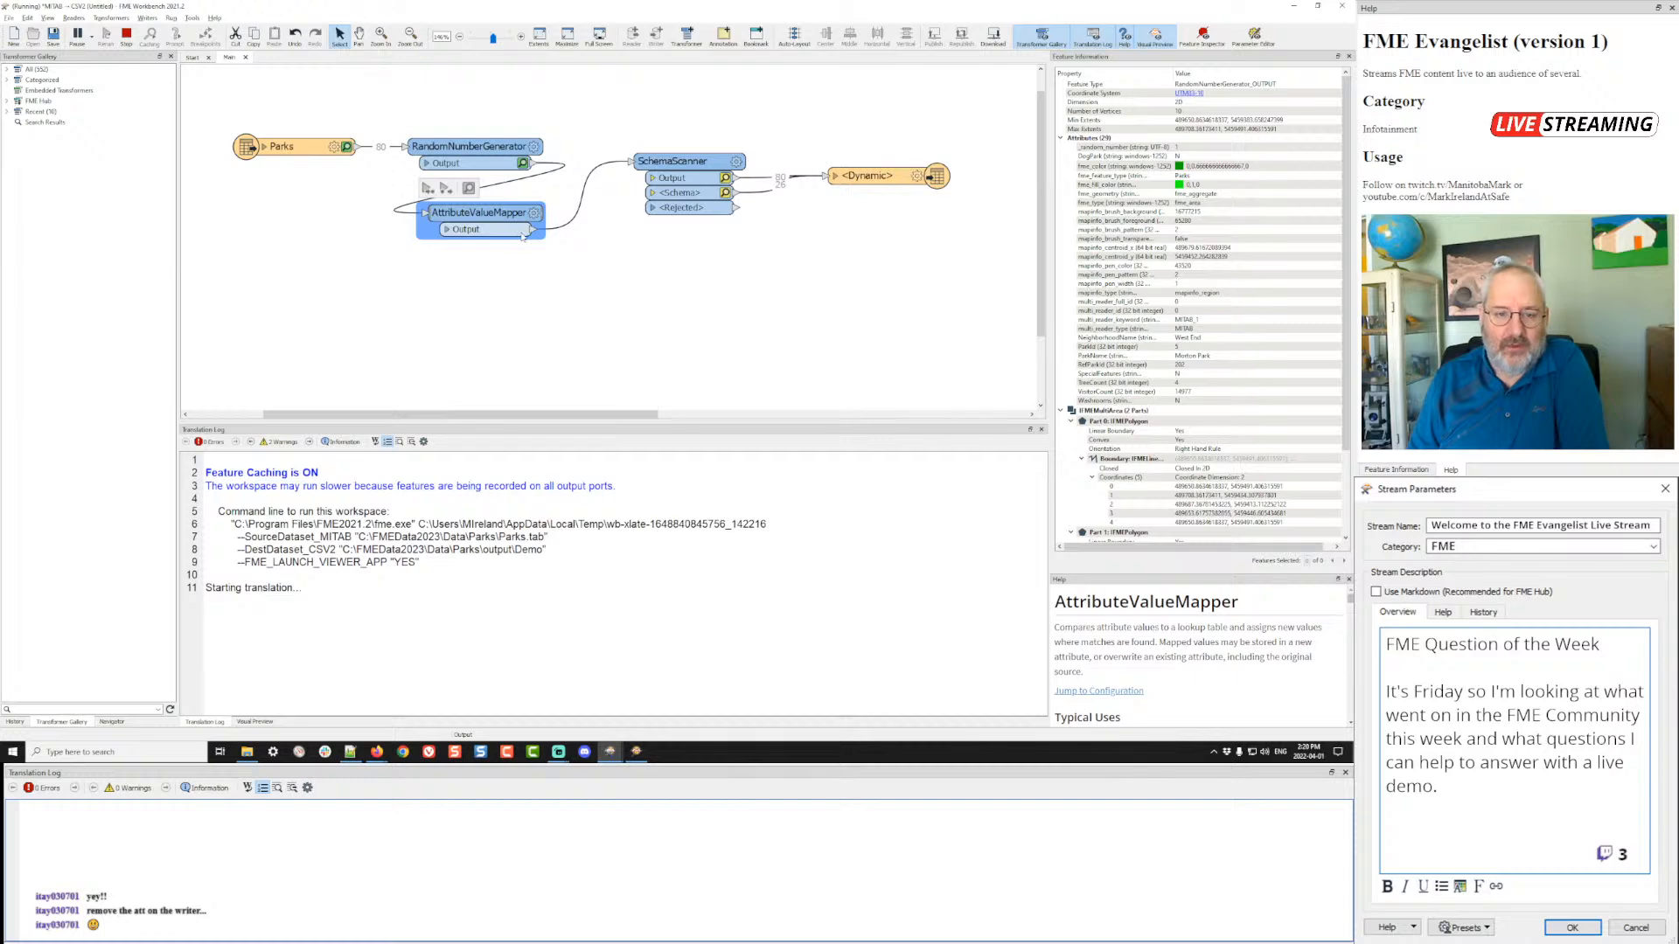
pyautogui.click(523, 230)
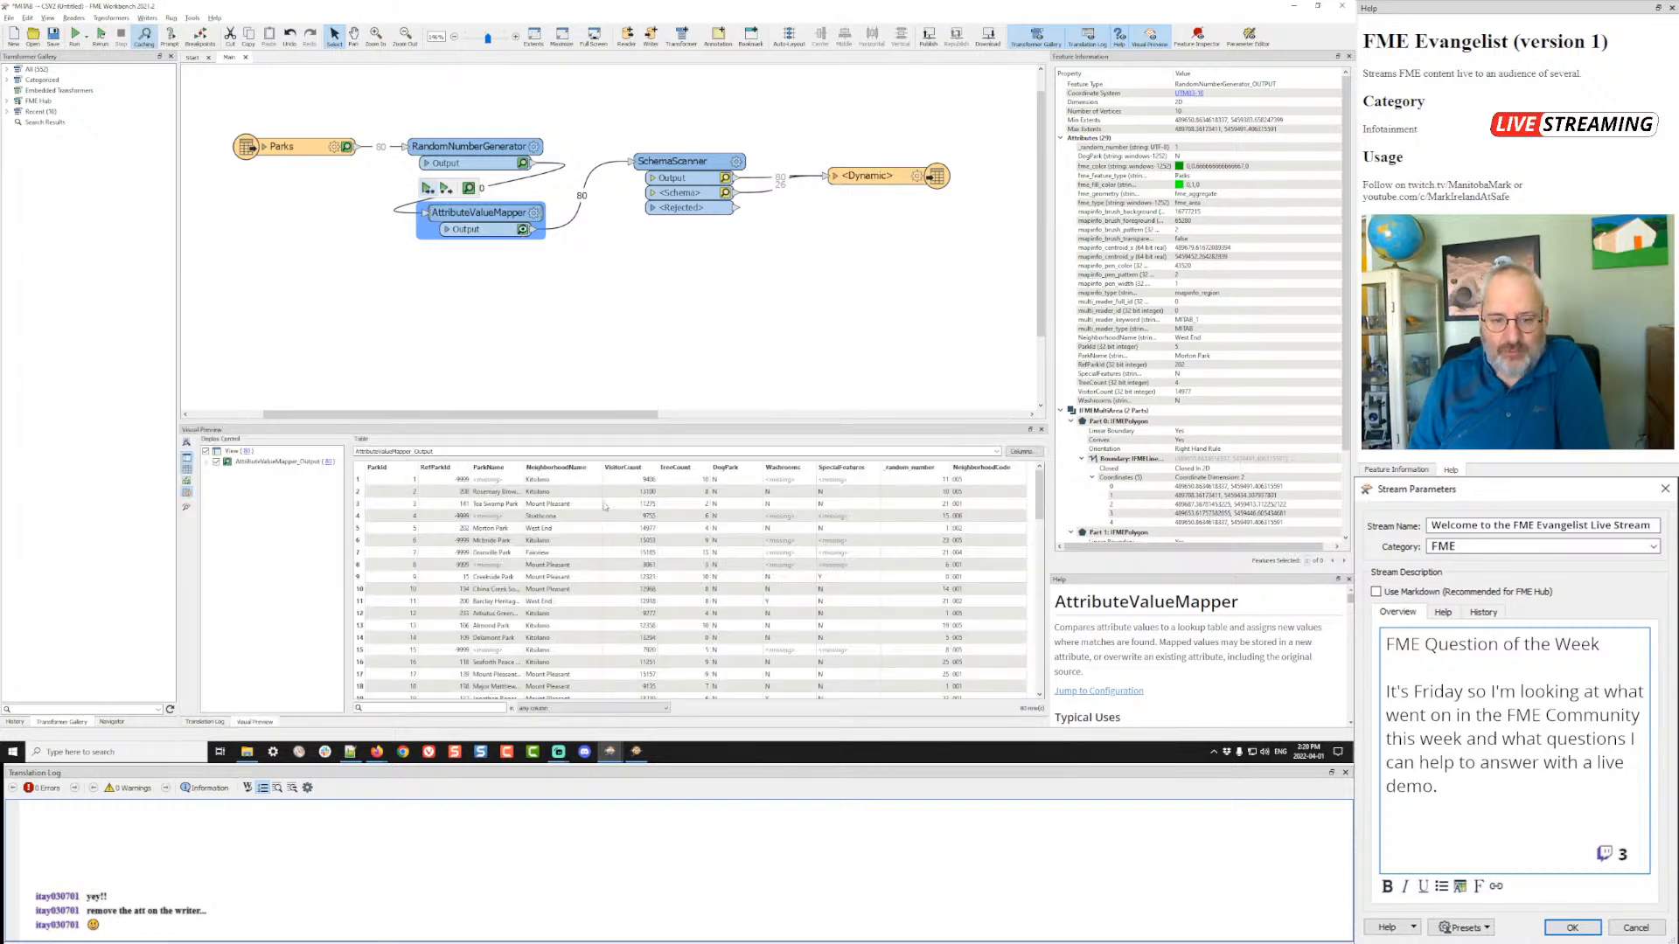
pyautogui.click(564, 480)
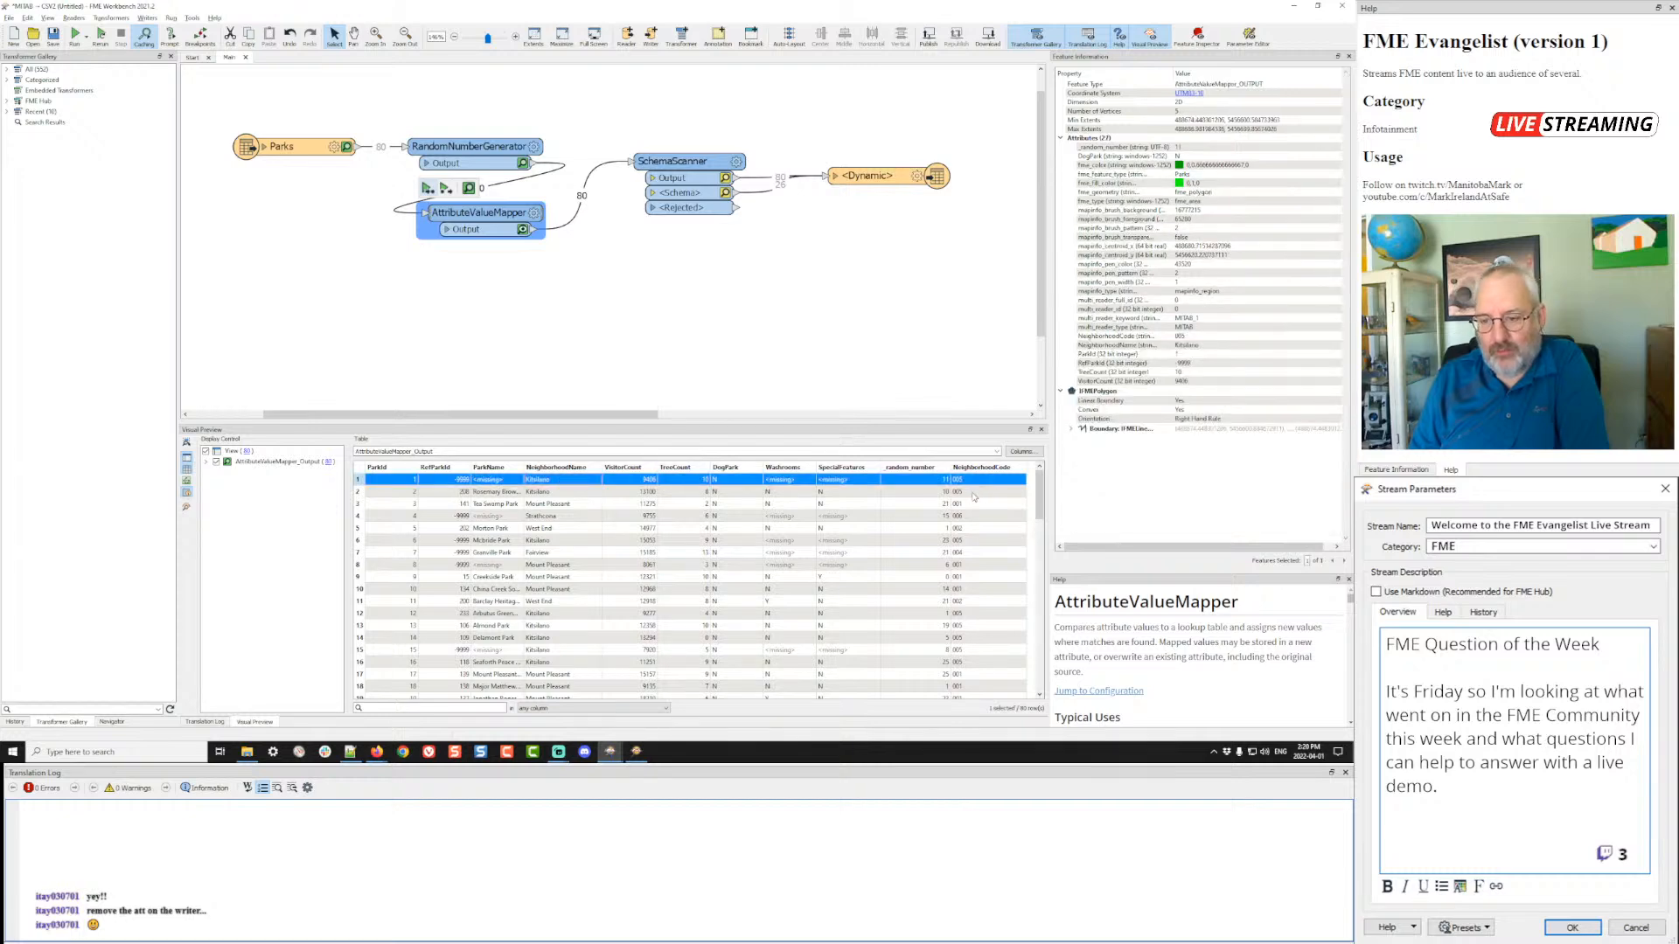
pyautogui.click(970, 492)
pyautogui.click(968, 505)
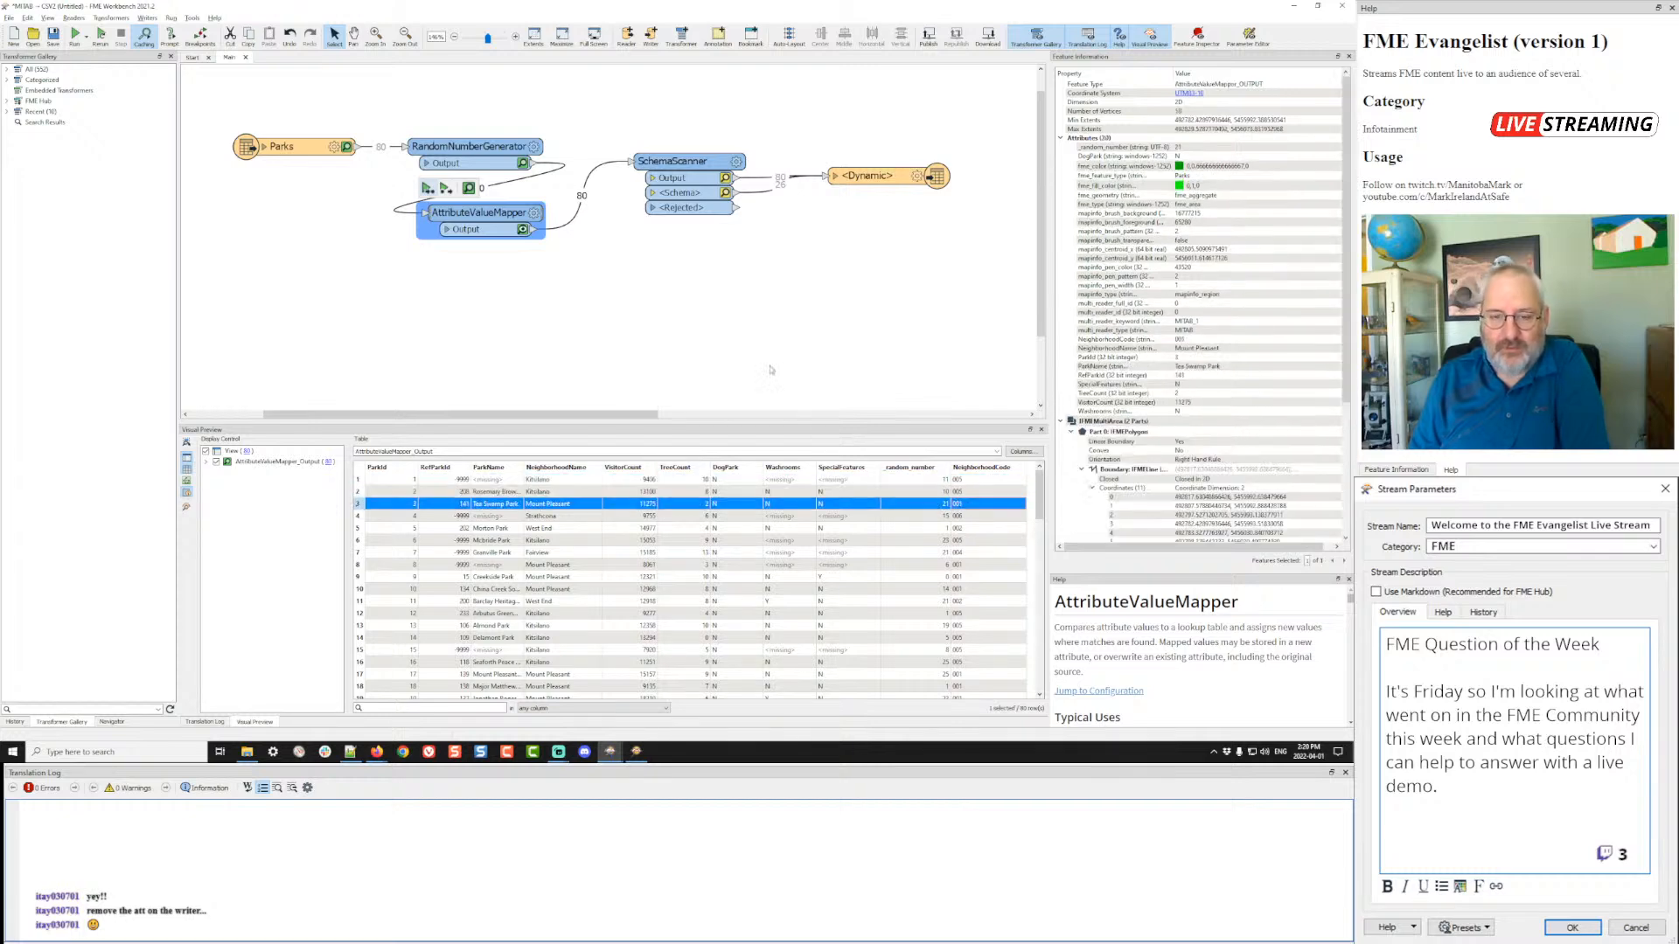
# - Switch to the browser and read the forum question's answers, expanding the post about using a wildcard in the mapper
pyautogui.hotkey('alt', 'Tab')
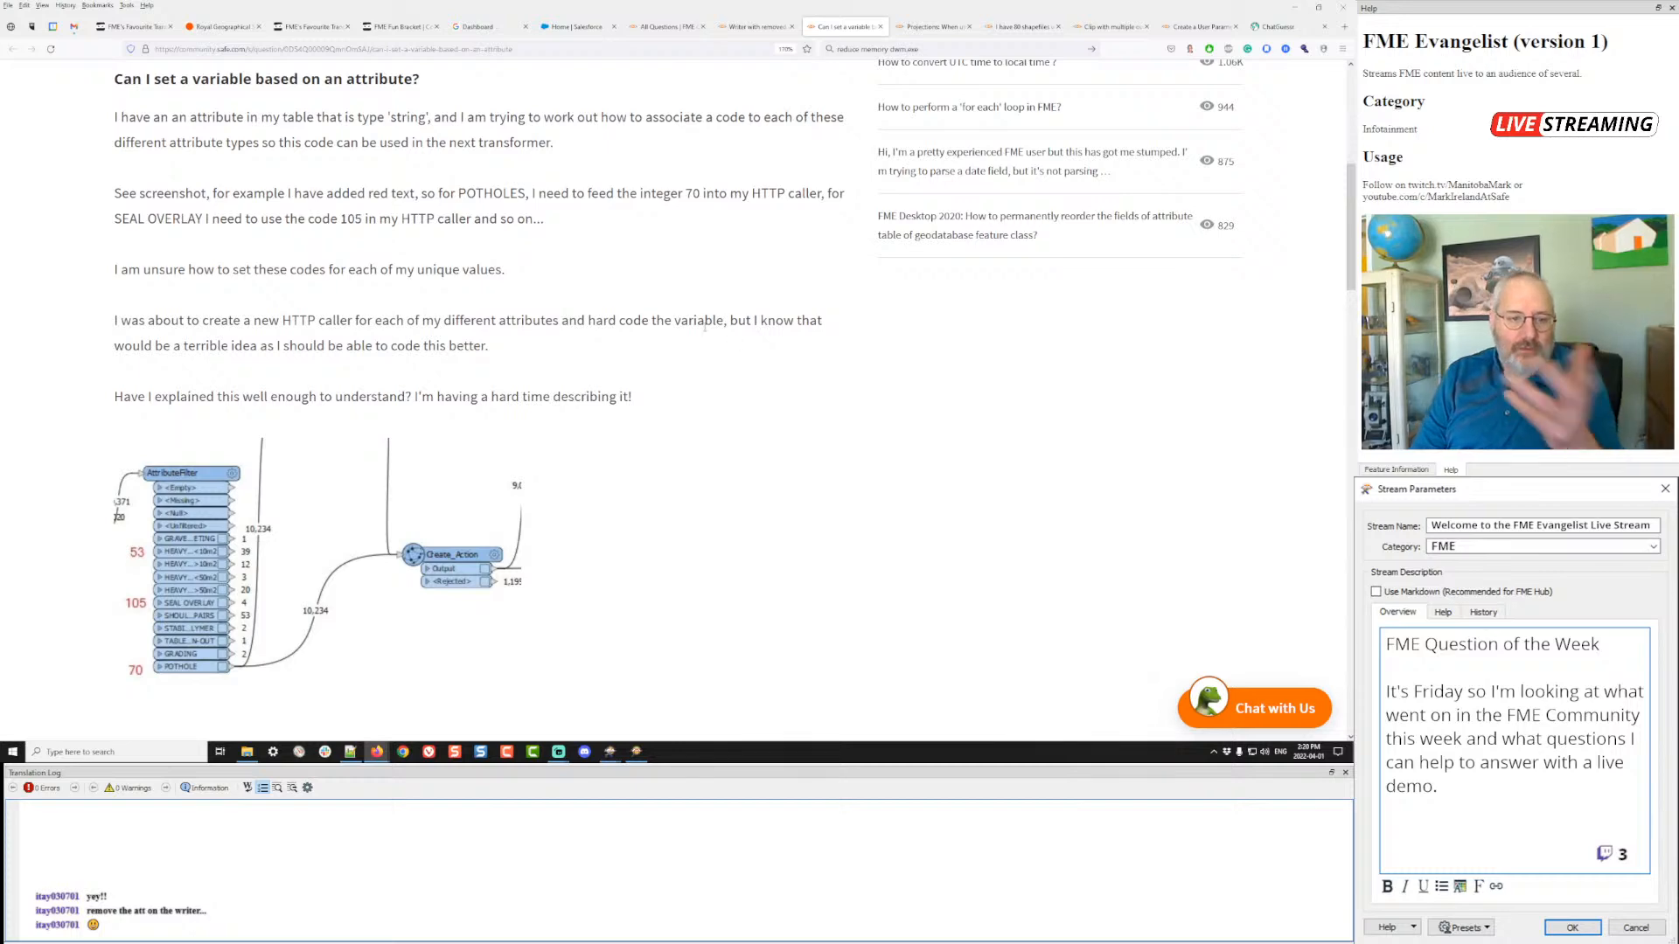
pyautogui.scroll(-10, 704, 327)
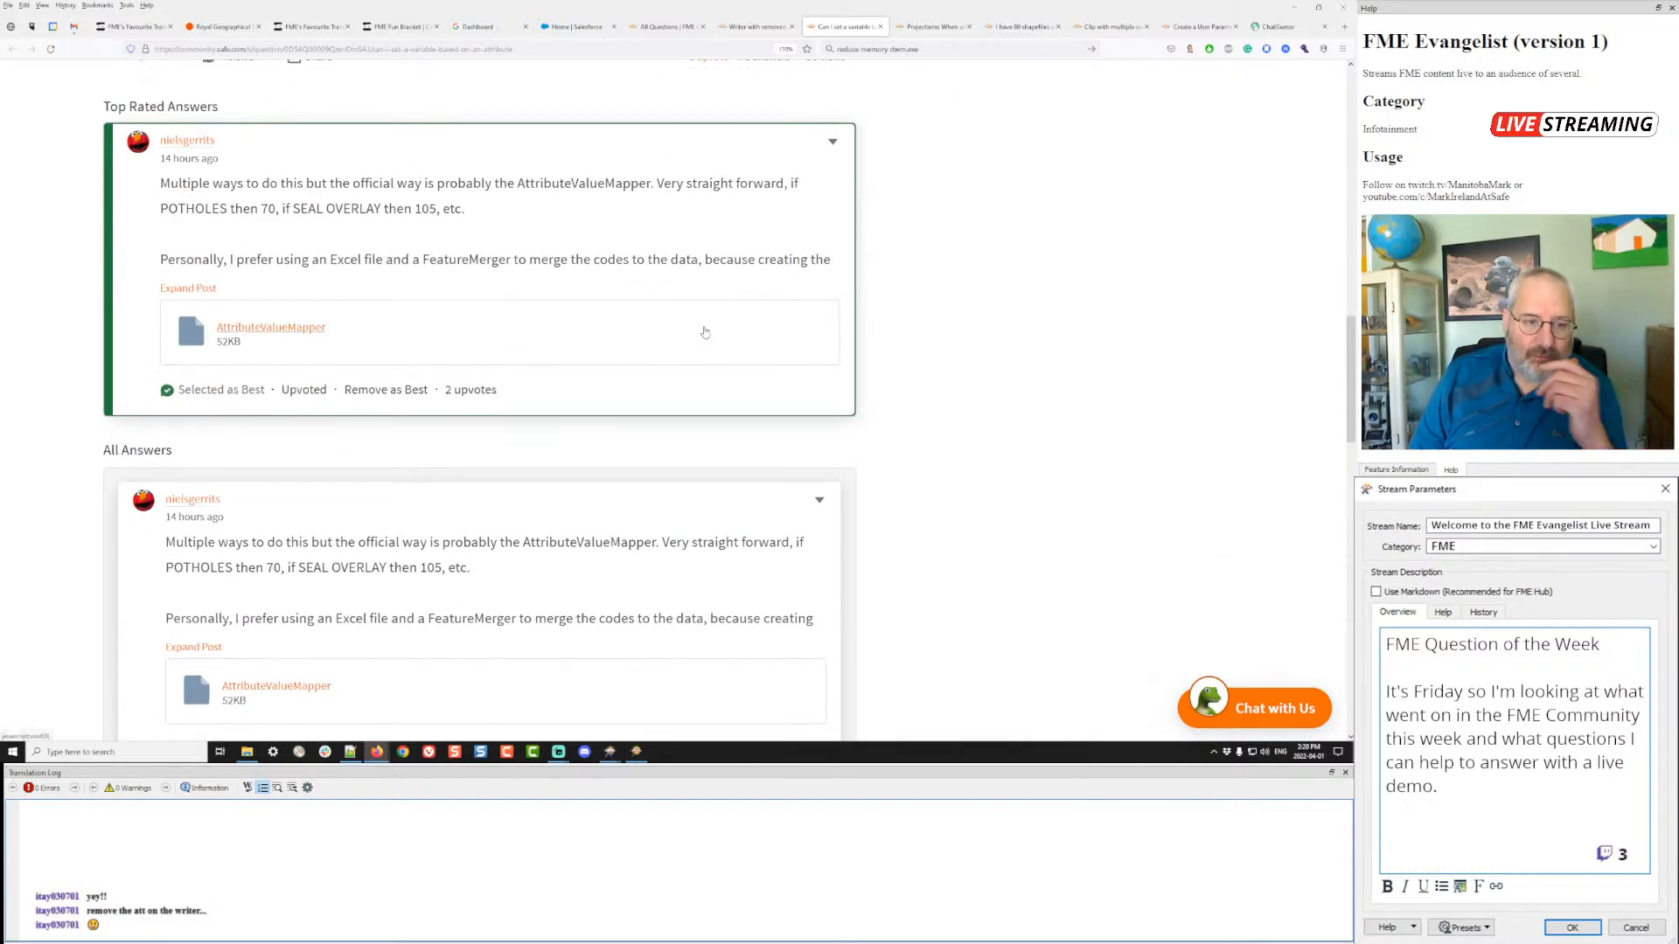
pyautogui.scroll(-3, 704, 332)
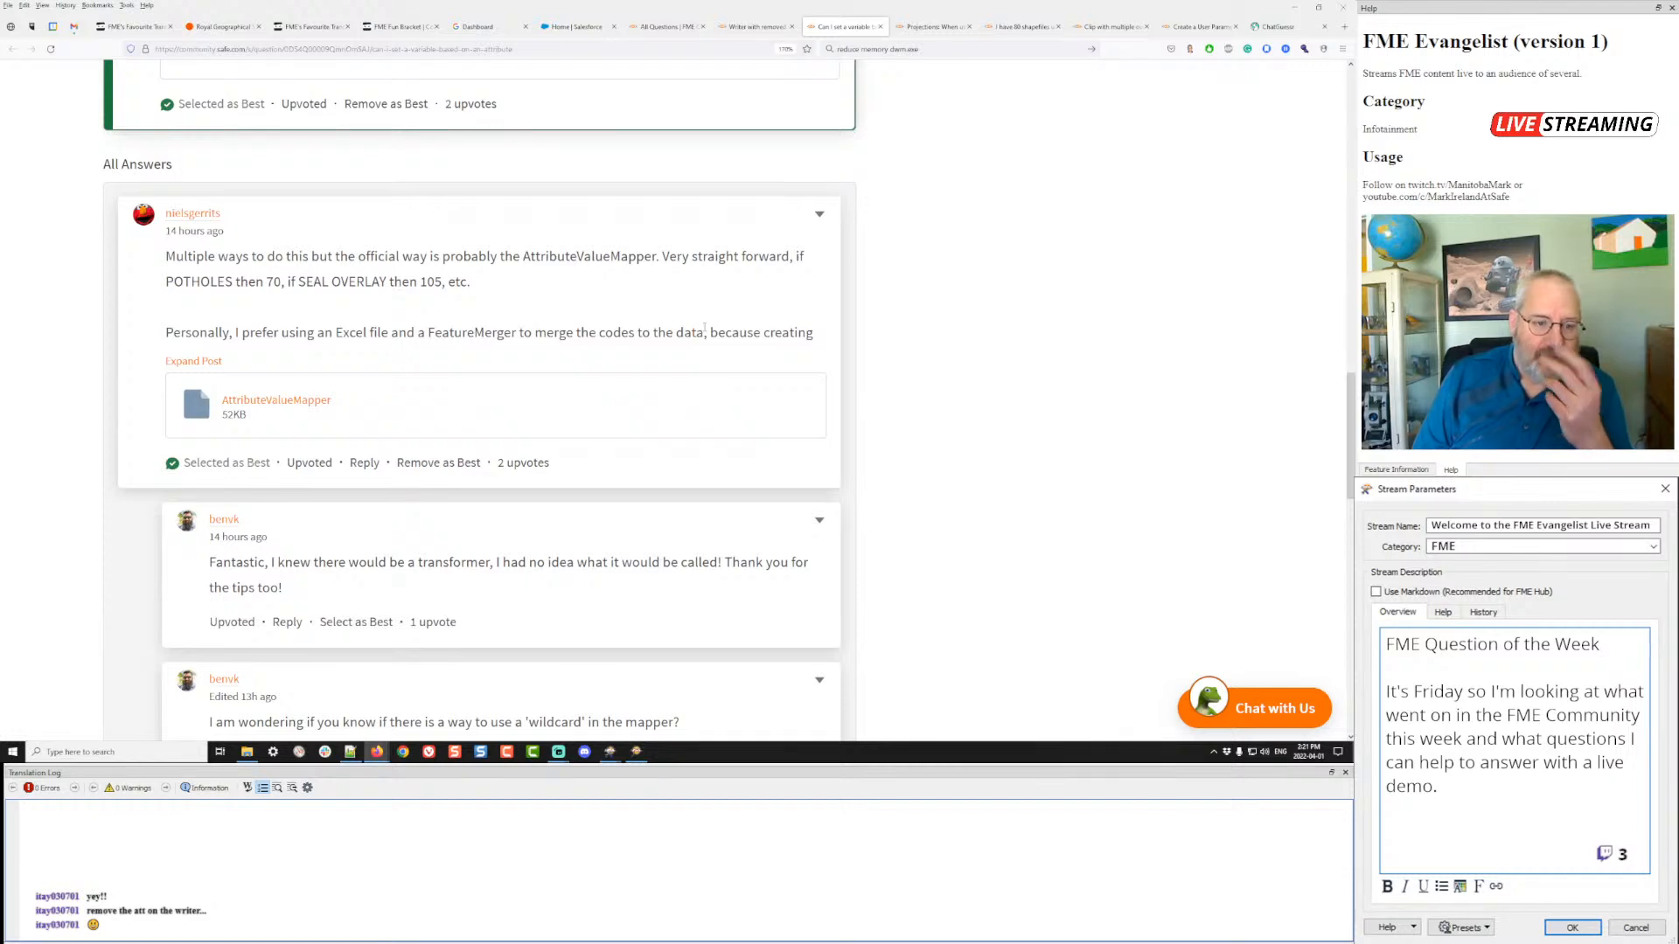
pyautogui.scroll(-4, 705, 328)
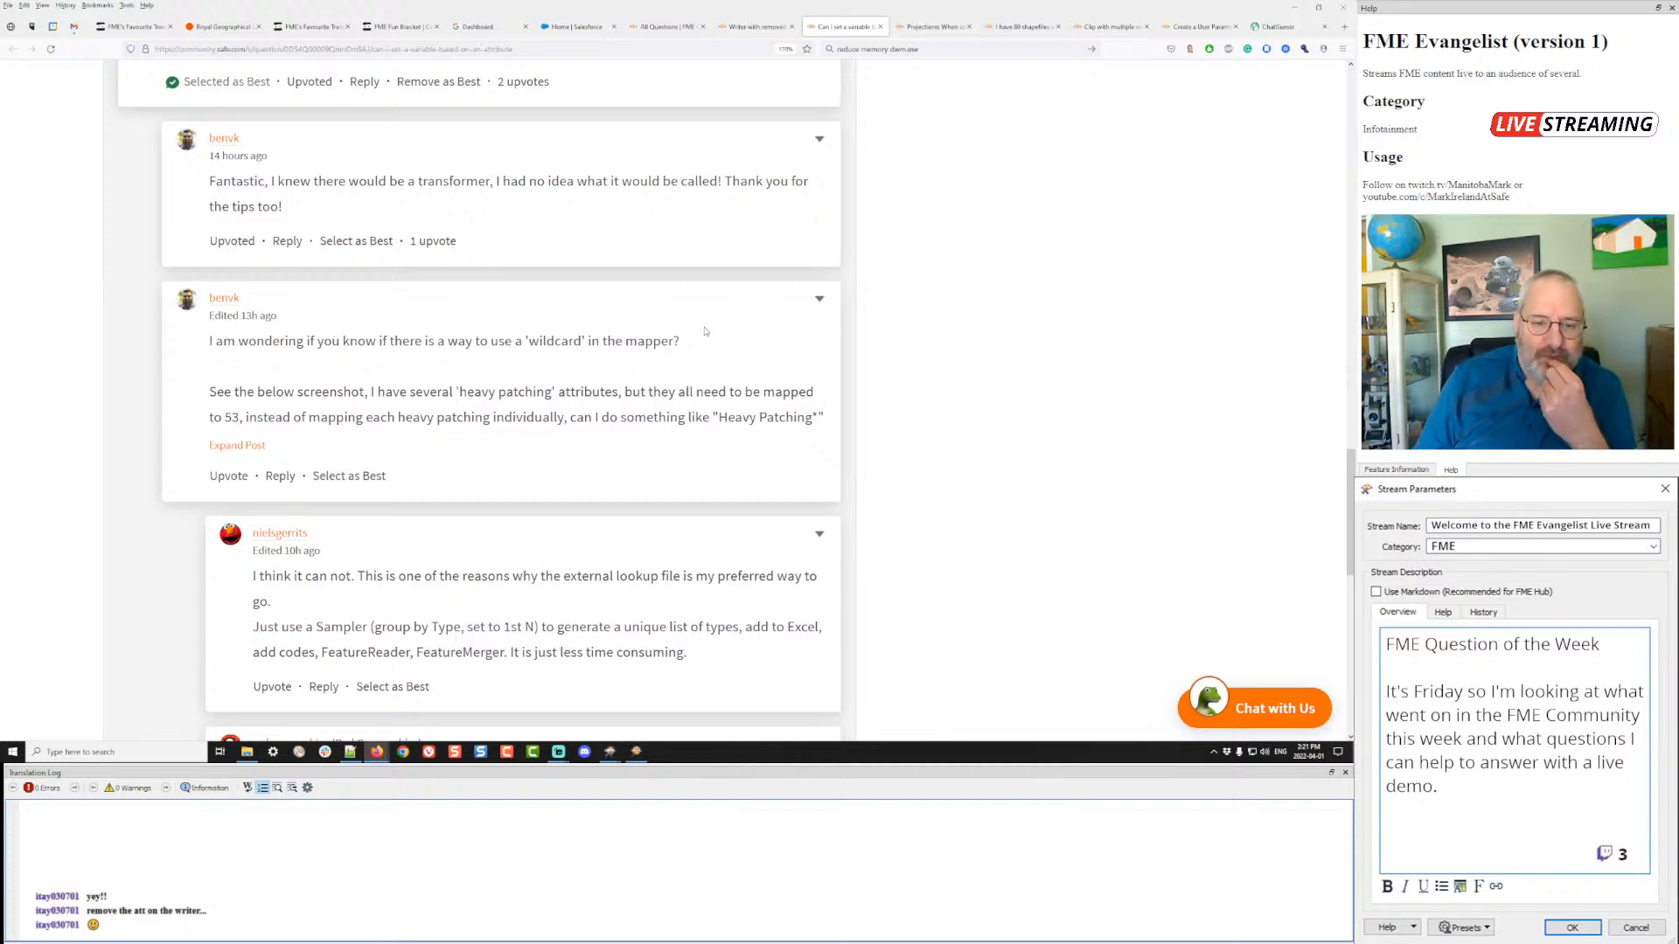
pyautogui.click(234, 445)
pyautogui.scroll(-2, 623, 382)
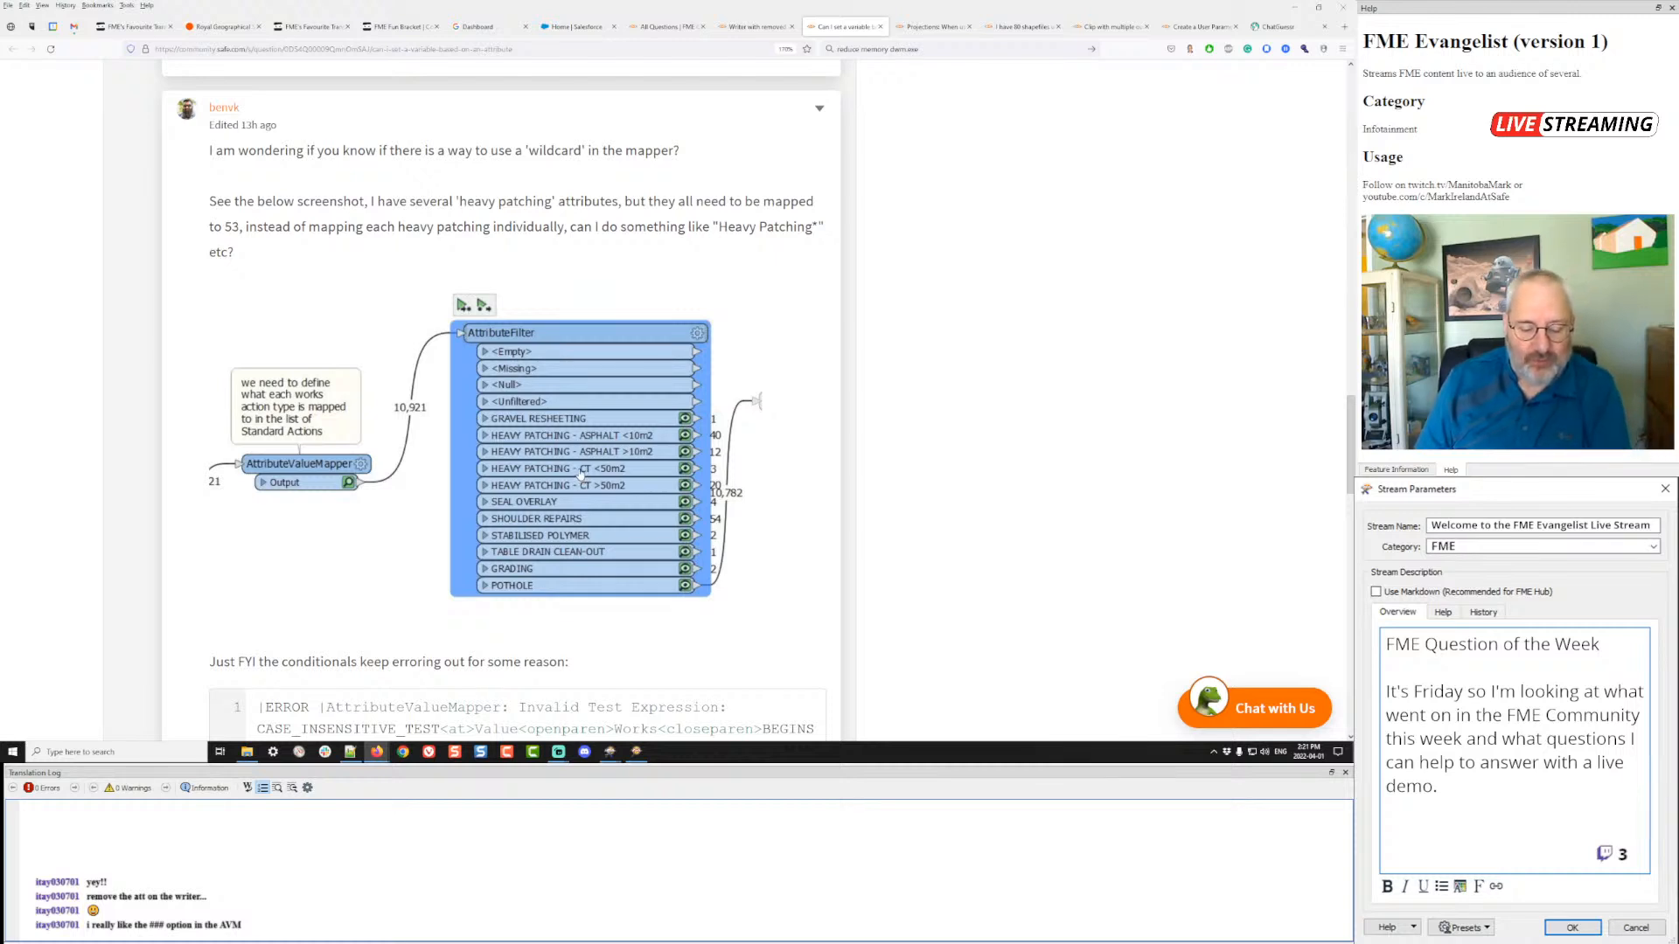
# - Review the AttributeValueMapper's value map in FME Workbench and compare it with the forum post's heavy patching example
pyautogui.hotkey('alt', 'Tab')
pyautogui.doubleClick(494, 212)
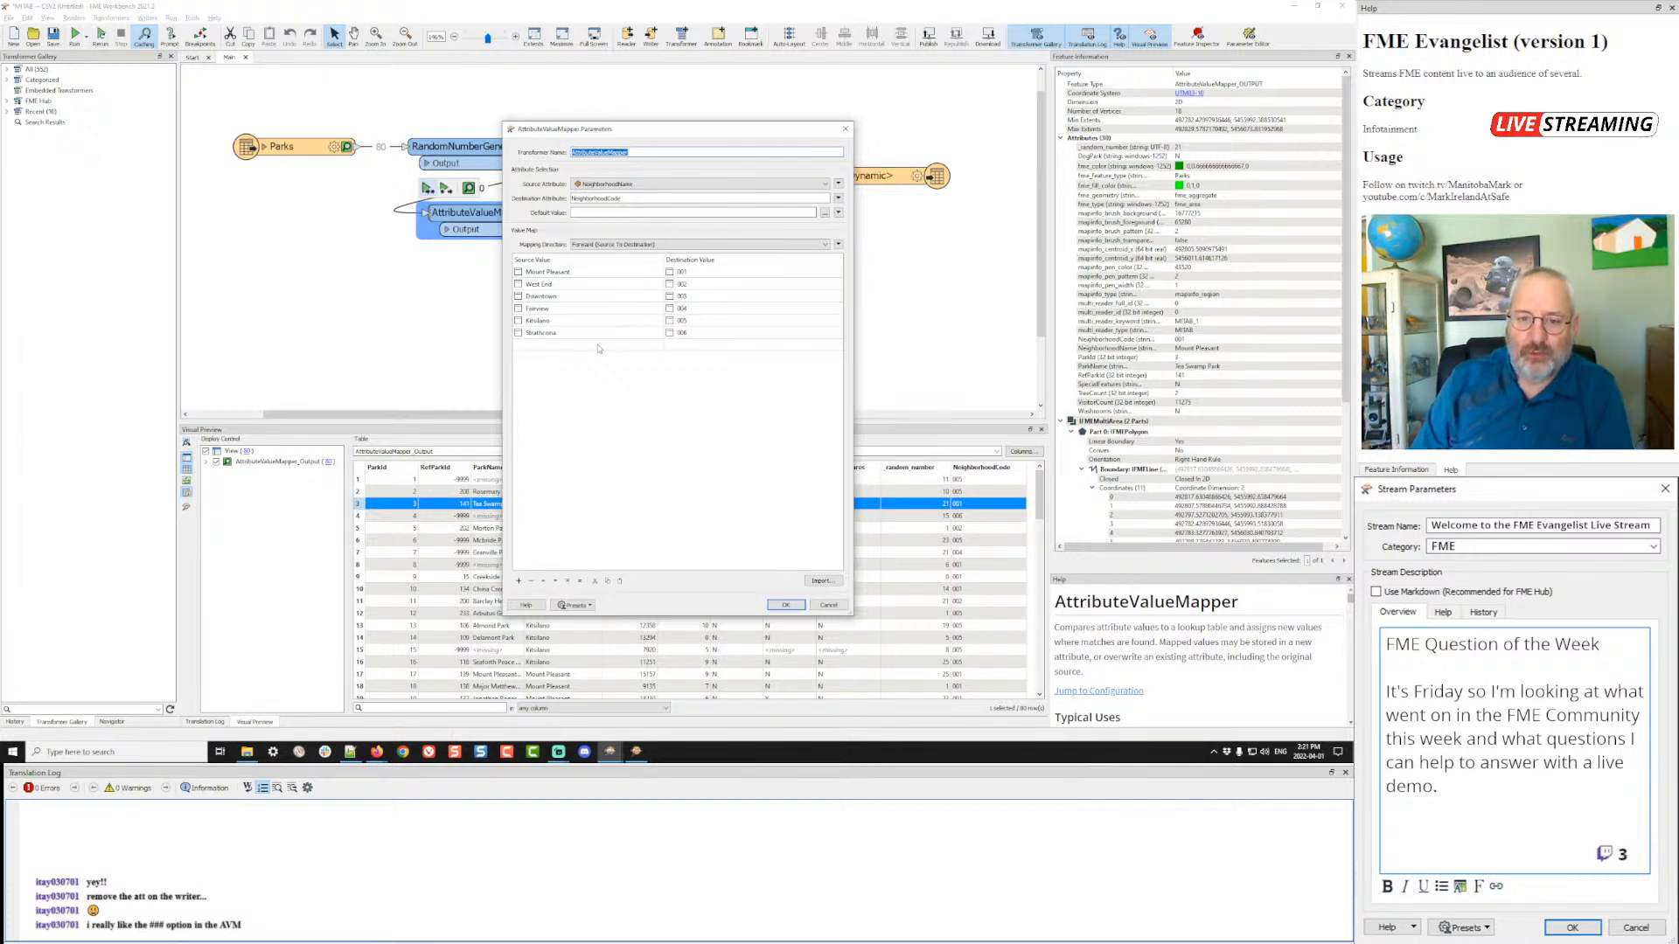
pyautogui.click(828, 604)
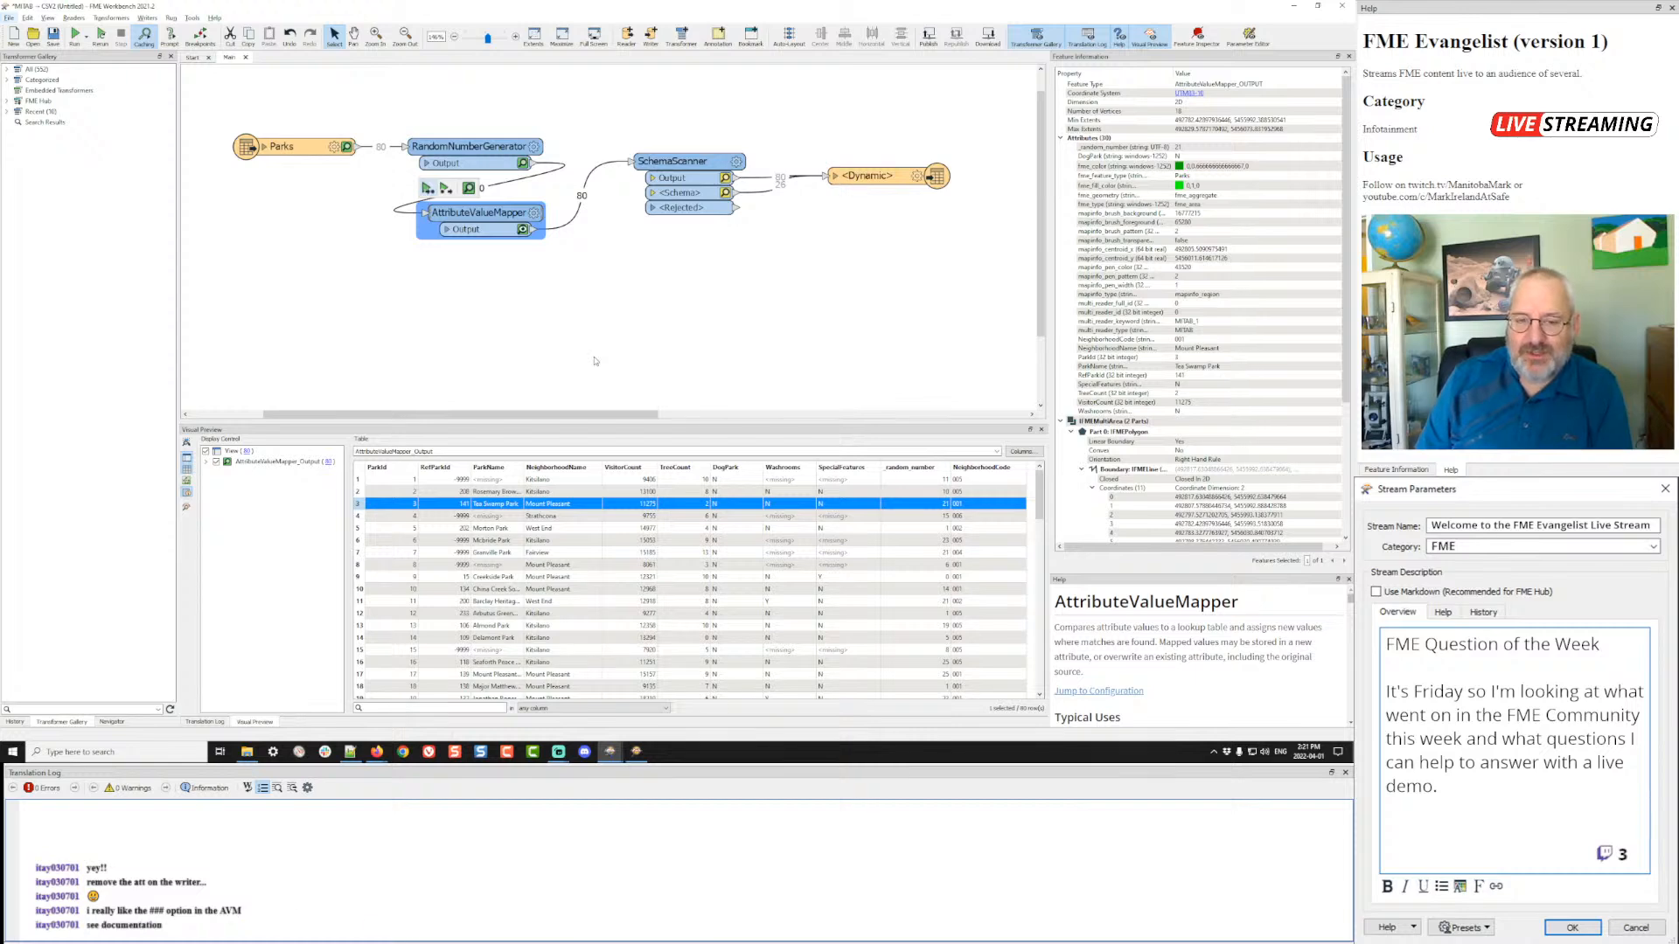
pyautogui.hotkey('alt', 'Tab')
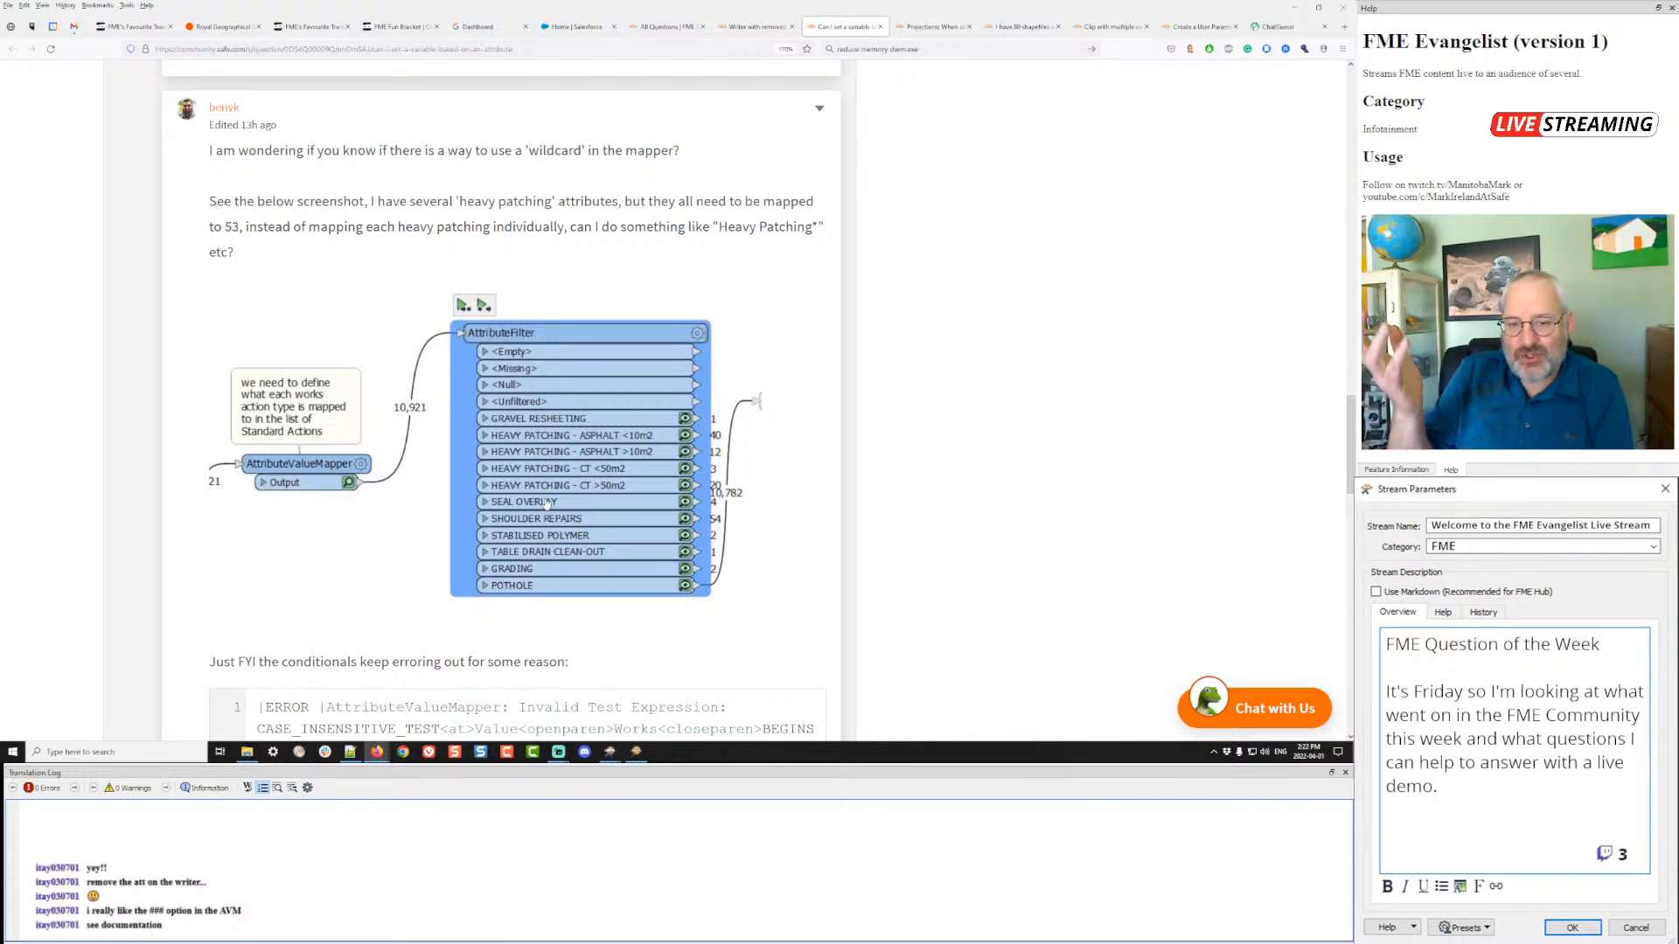
pyautogui.hotkey('alt', 'Tab')
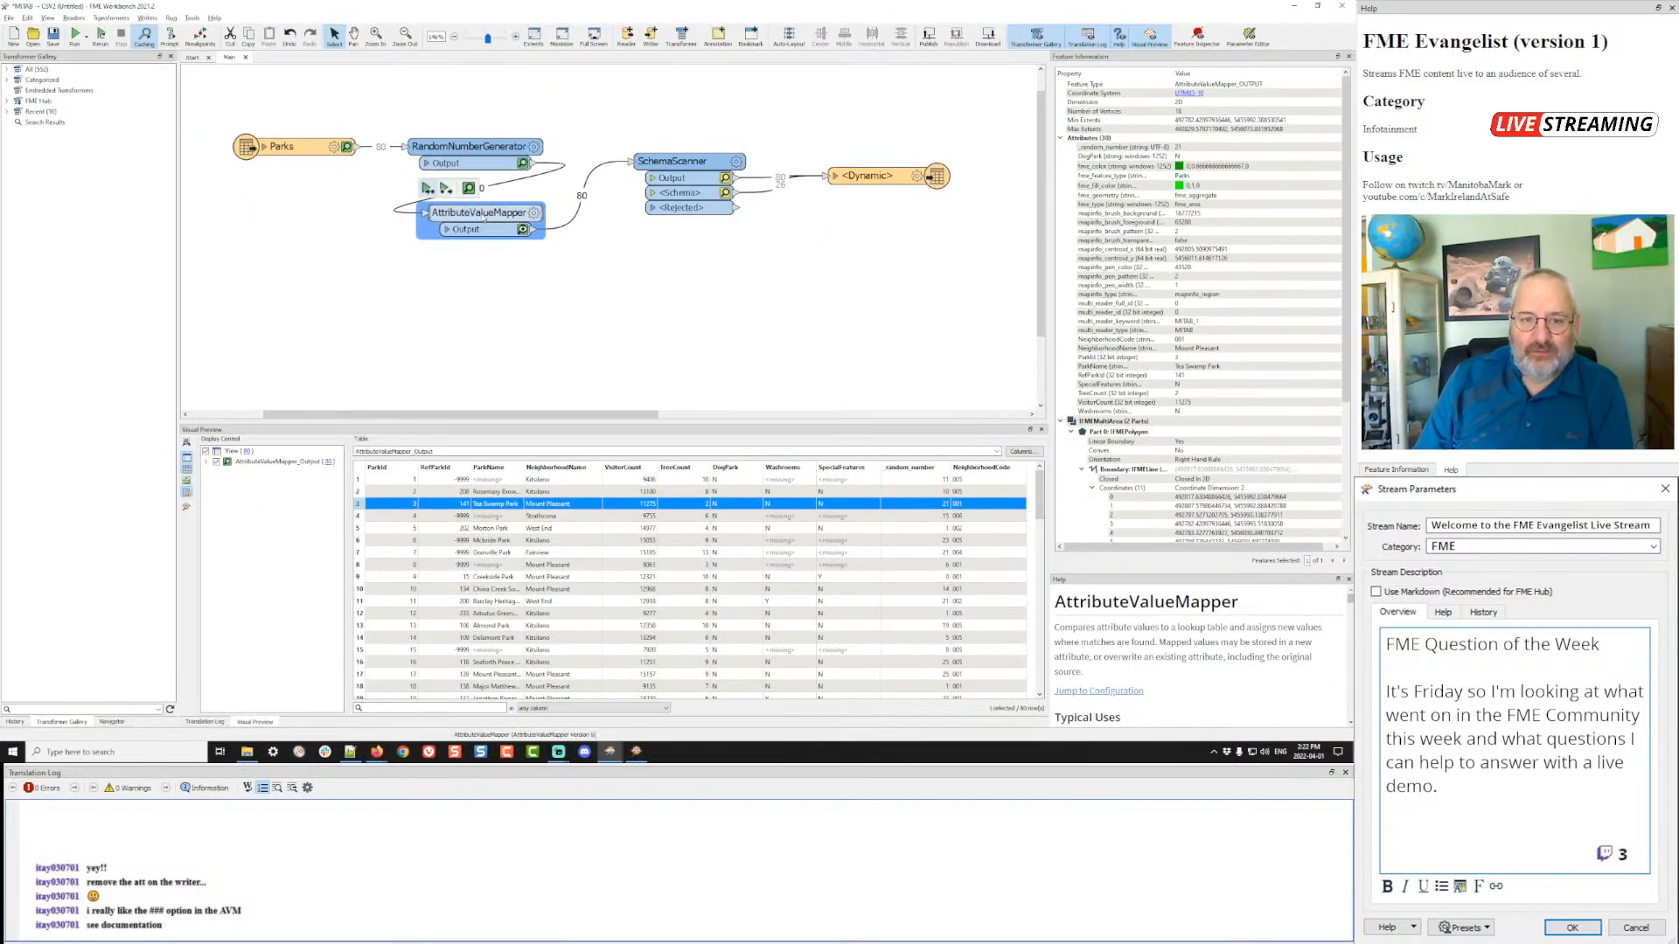
# - Move the AttributeValueMapper lower on the canvas and insert a SubstringExtractor on the connection from the RandomNumberGenerator
pyautogui.moveTo(486, 216); pyautogui.dragTo(486, 293)
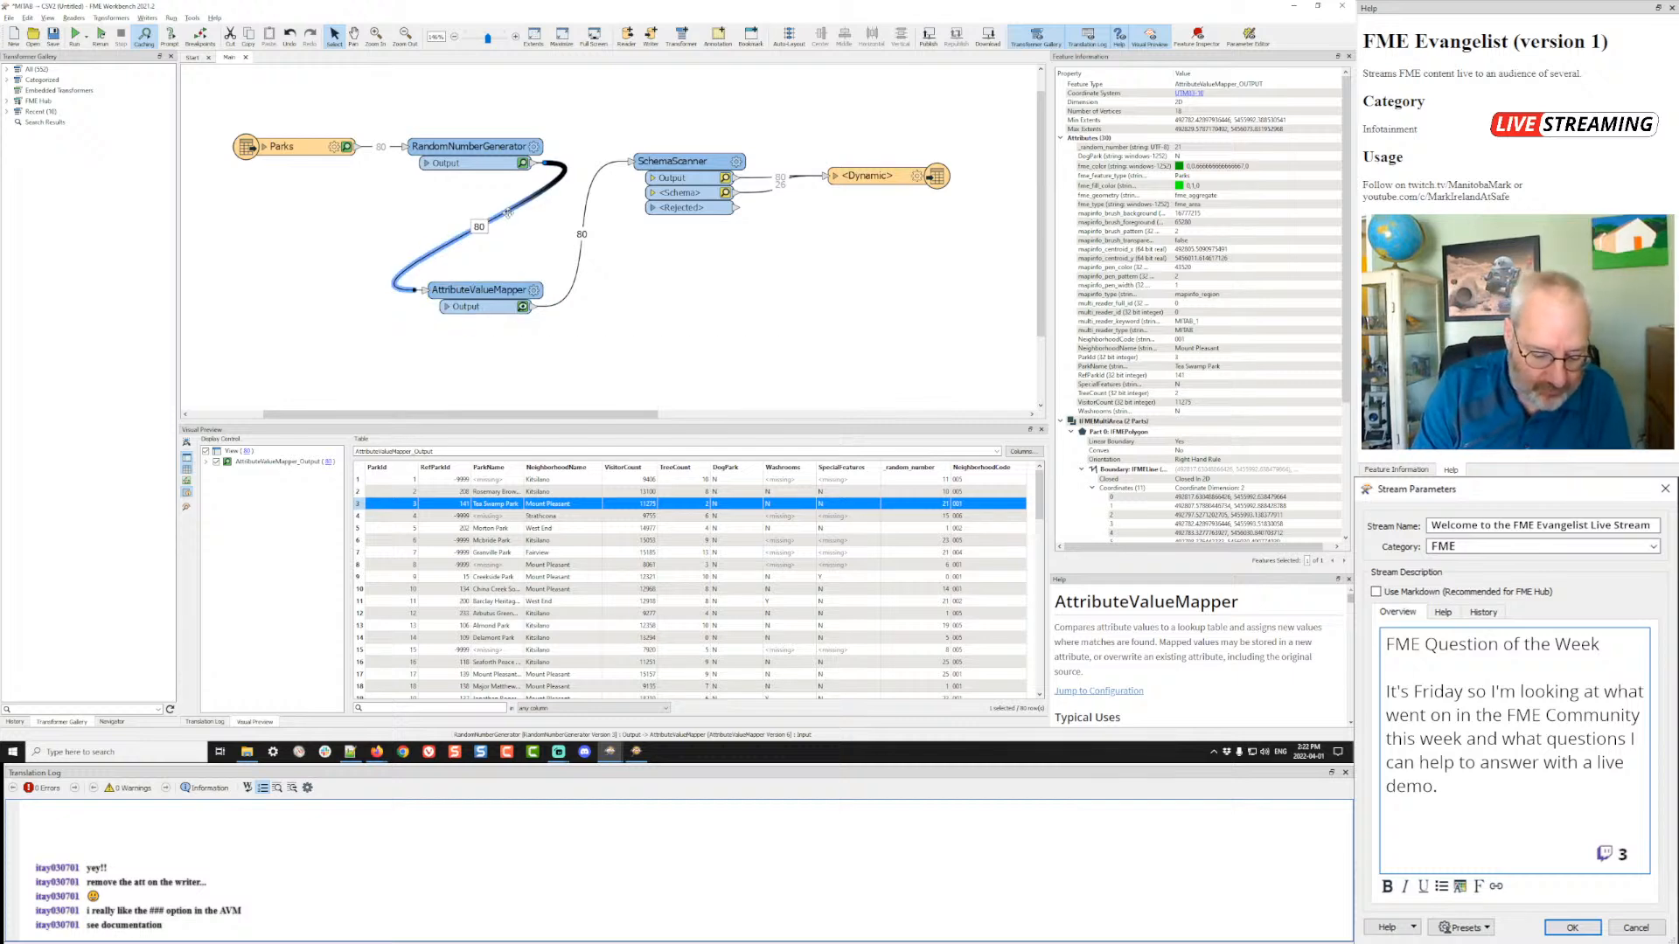
pyautogui.write('sub')
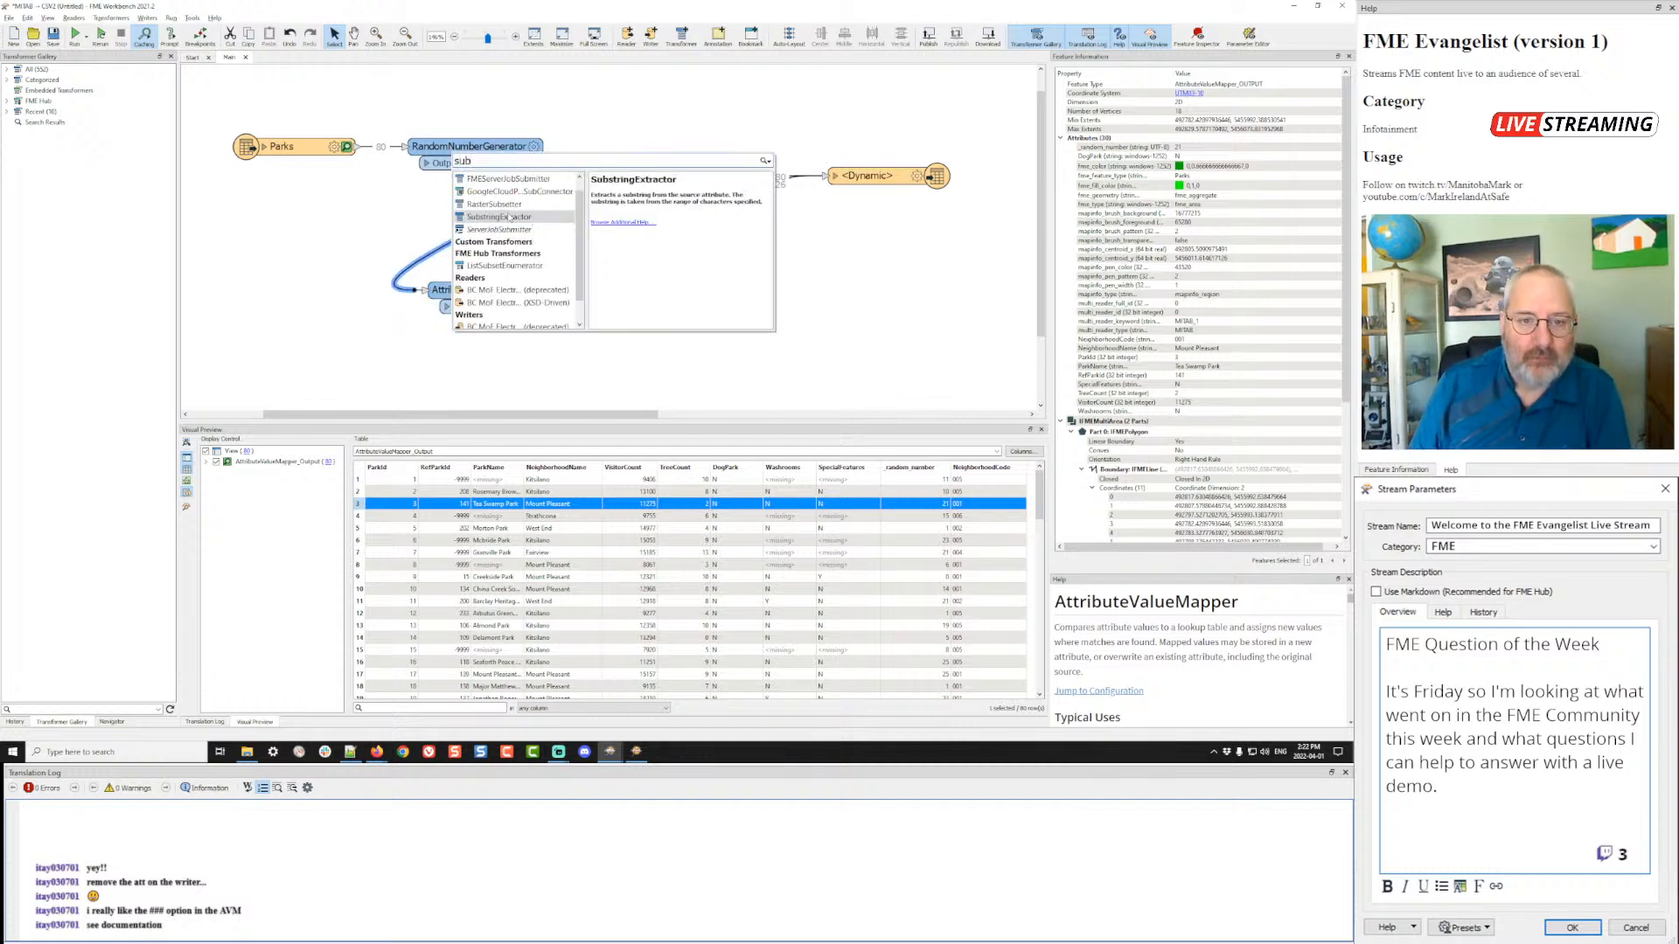
pyautogui.doubleClick(510, 218)
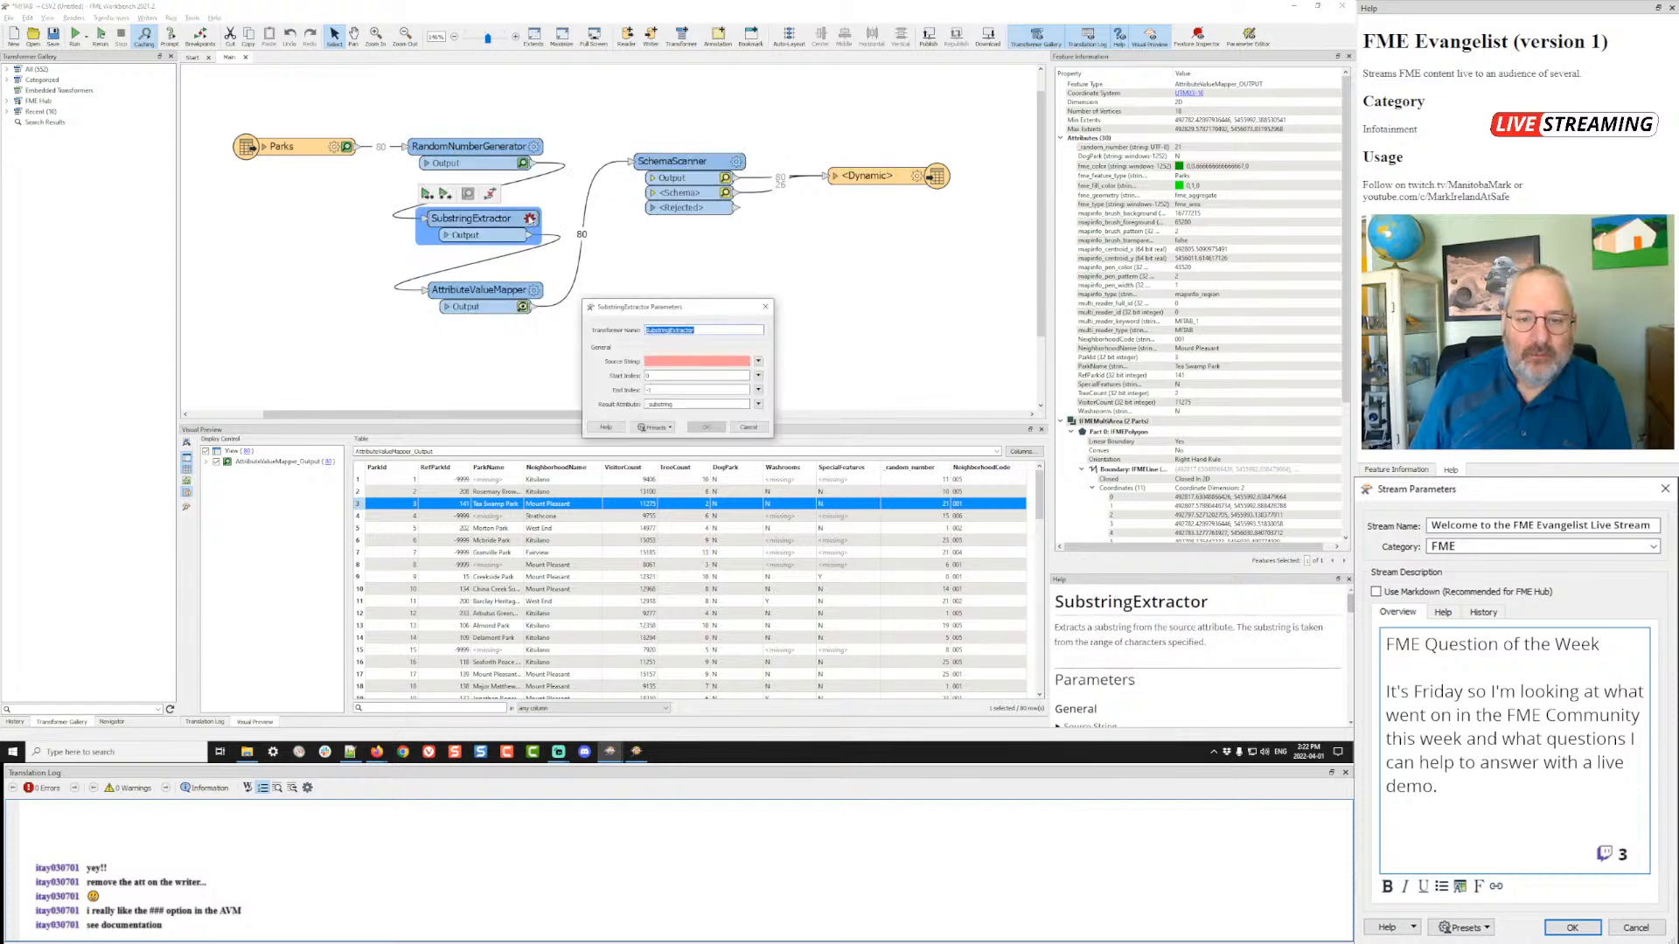
# - Configure the SubstringExtractor with ParkName as the source string and an end index of 2
pyautogui.click(758, 361)
pyautogui.moveTo(770, 374)
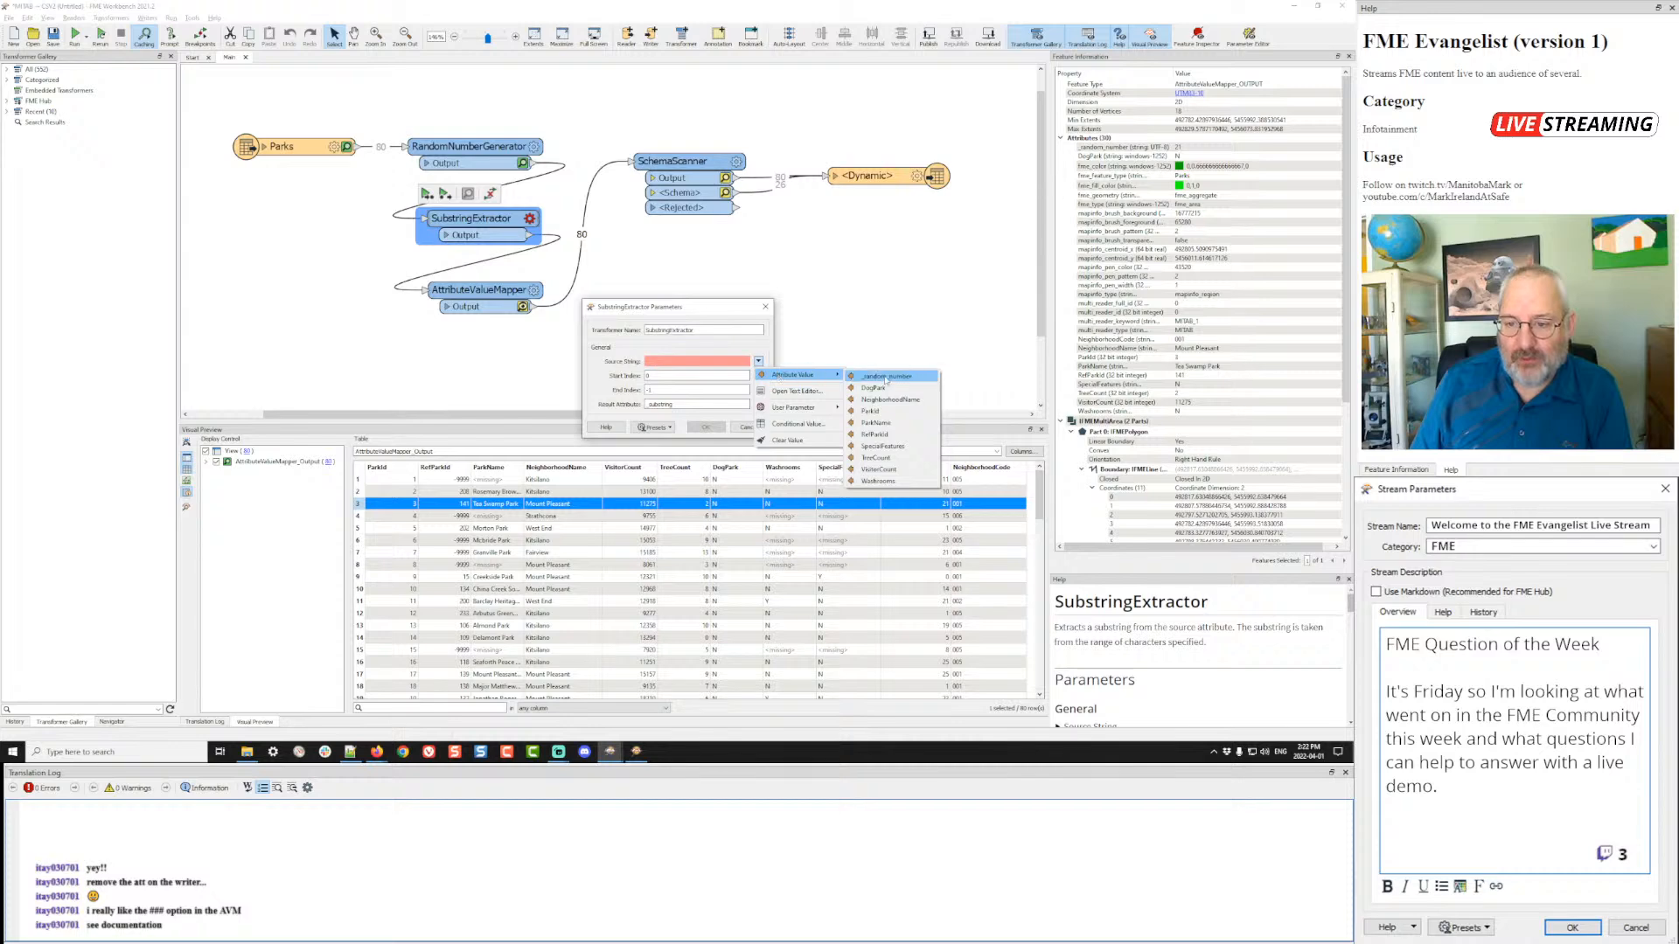
pyautogui.click(870, 422)
pyautogui.doubleClick(670, 389)
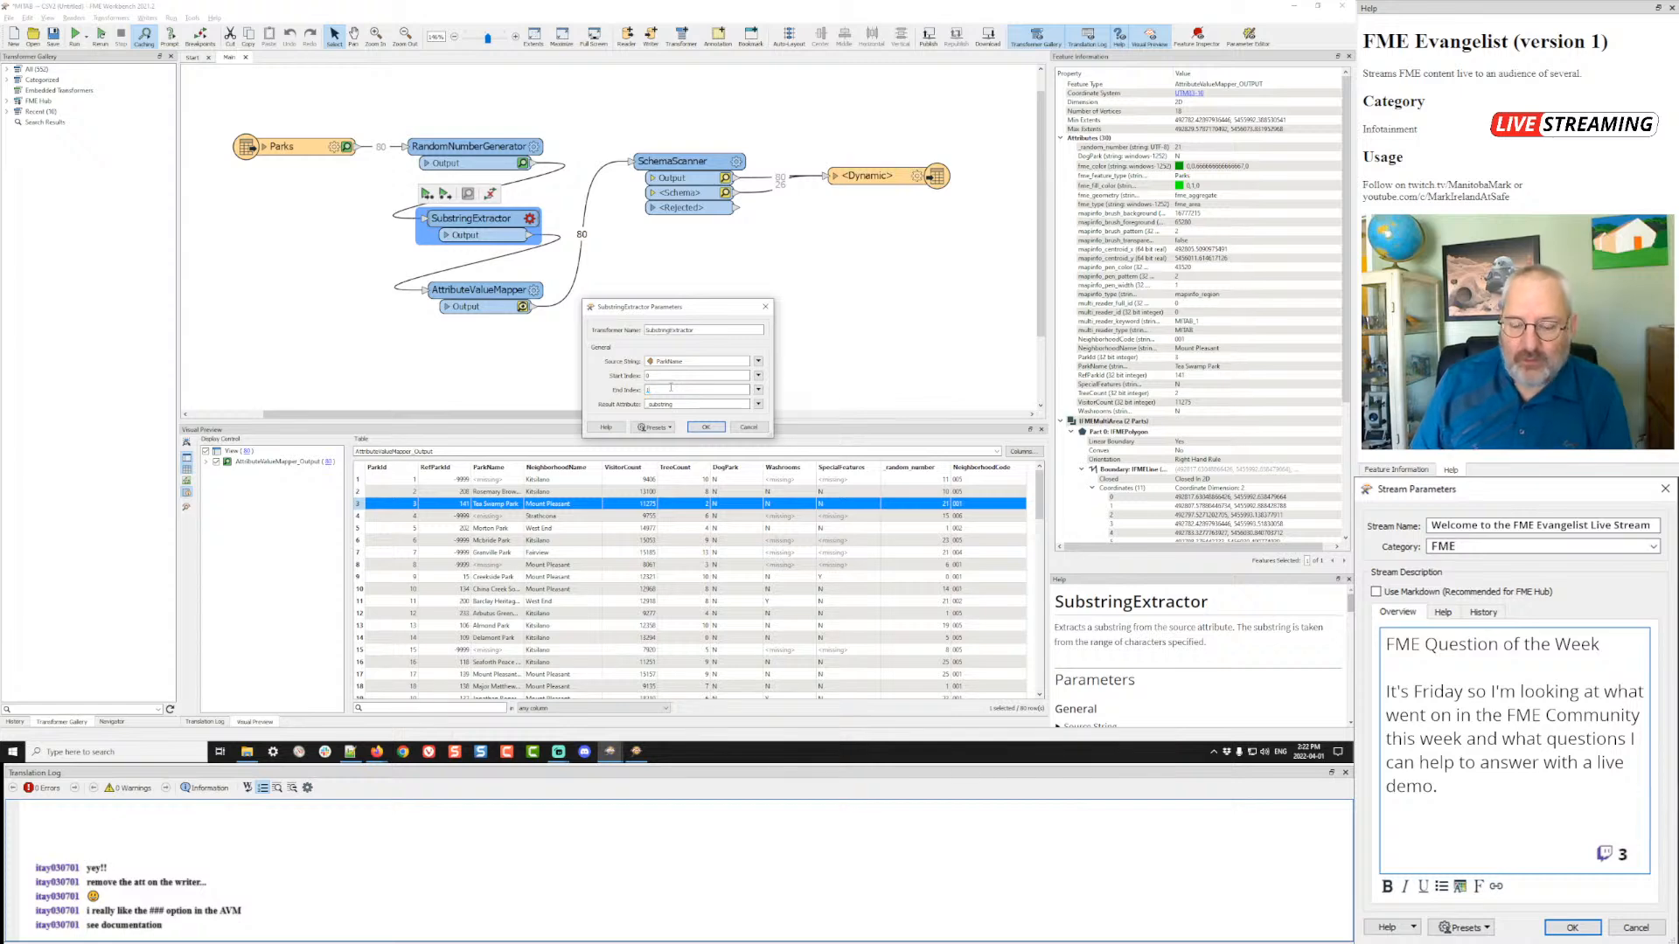
pyautogui.write('2')
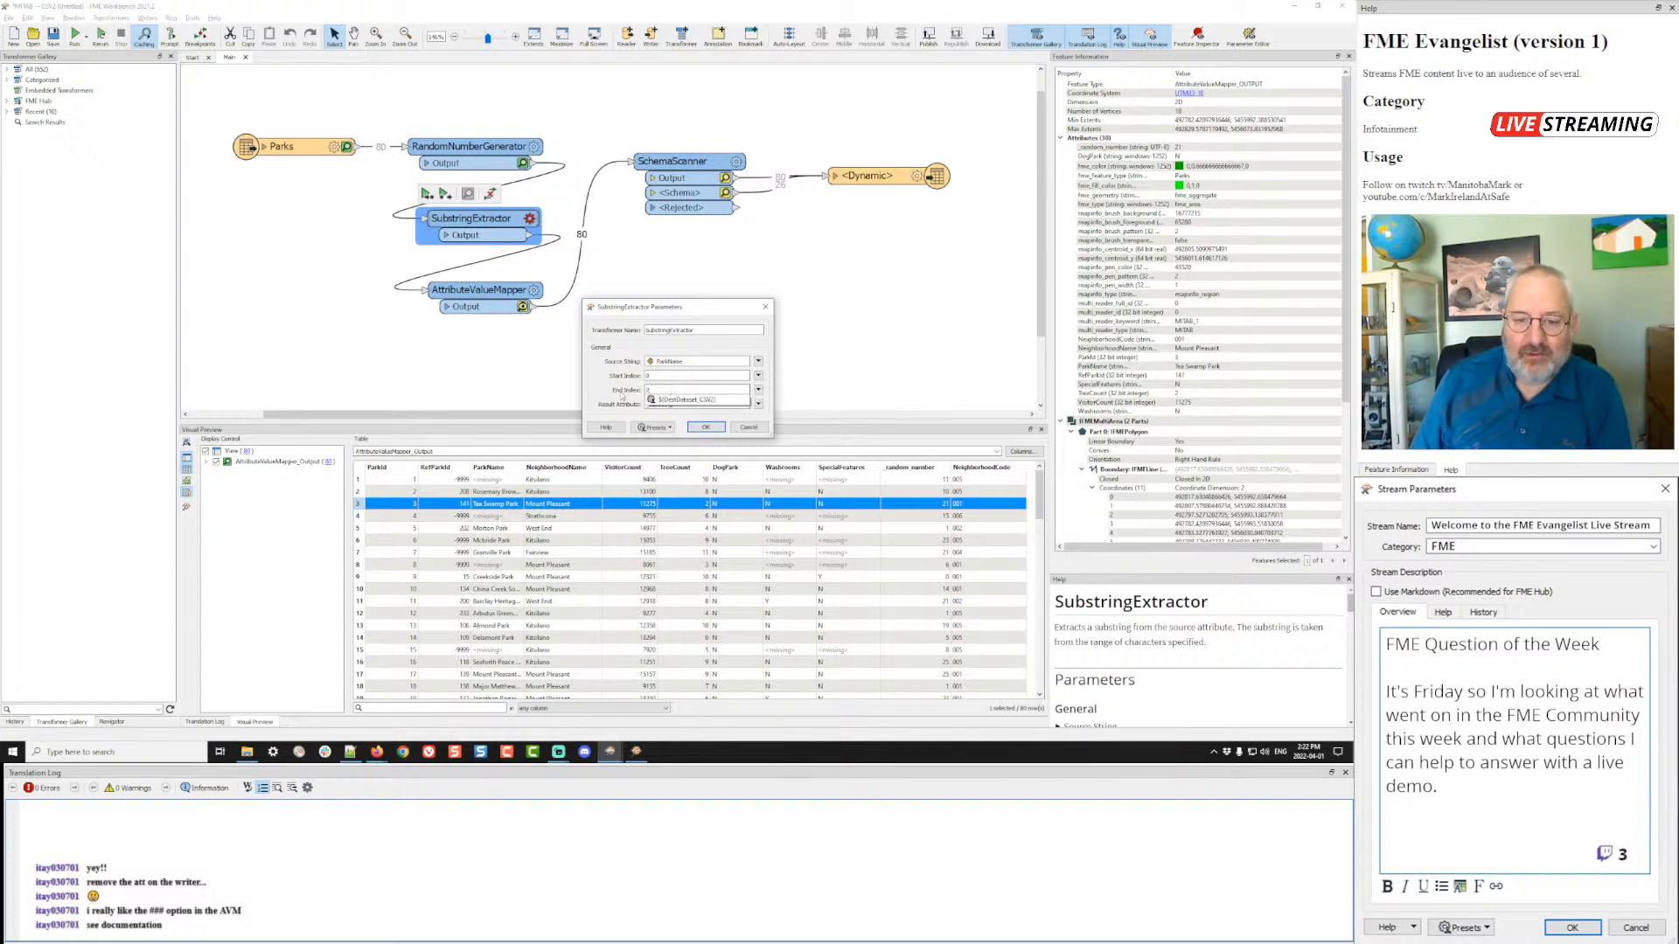
pyautogui.click(580, 380)
pyautogui.click(705, 427)
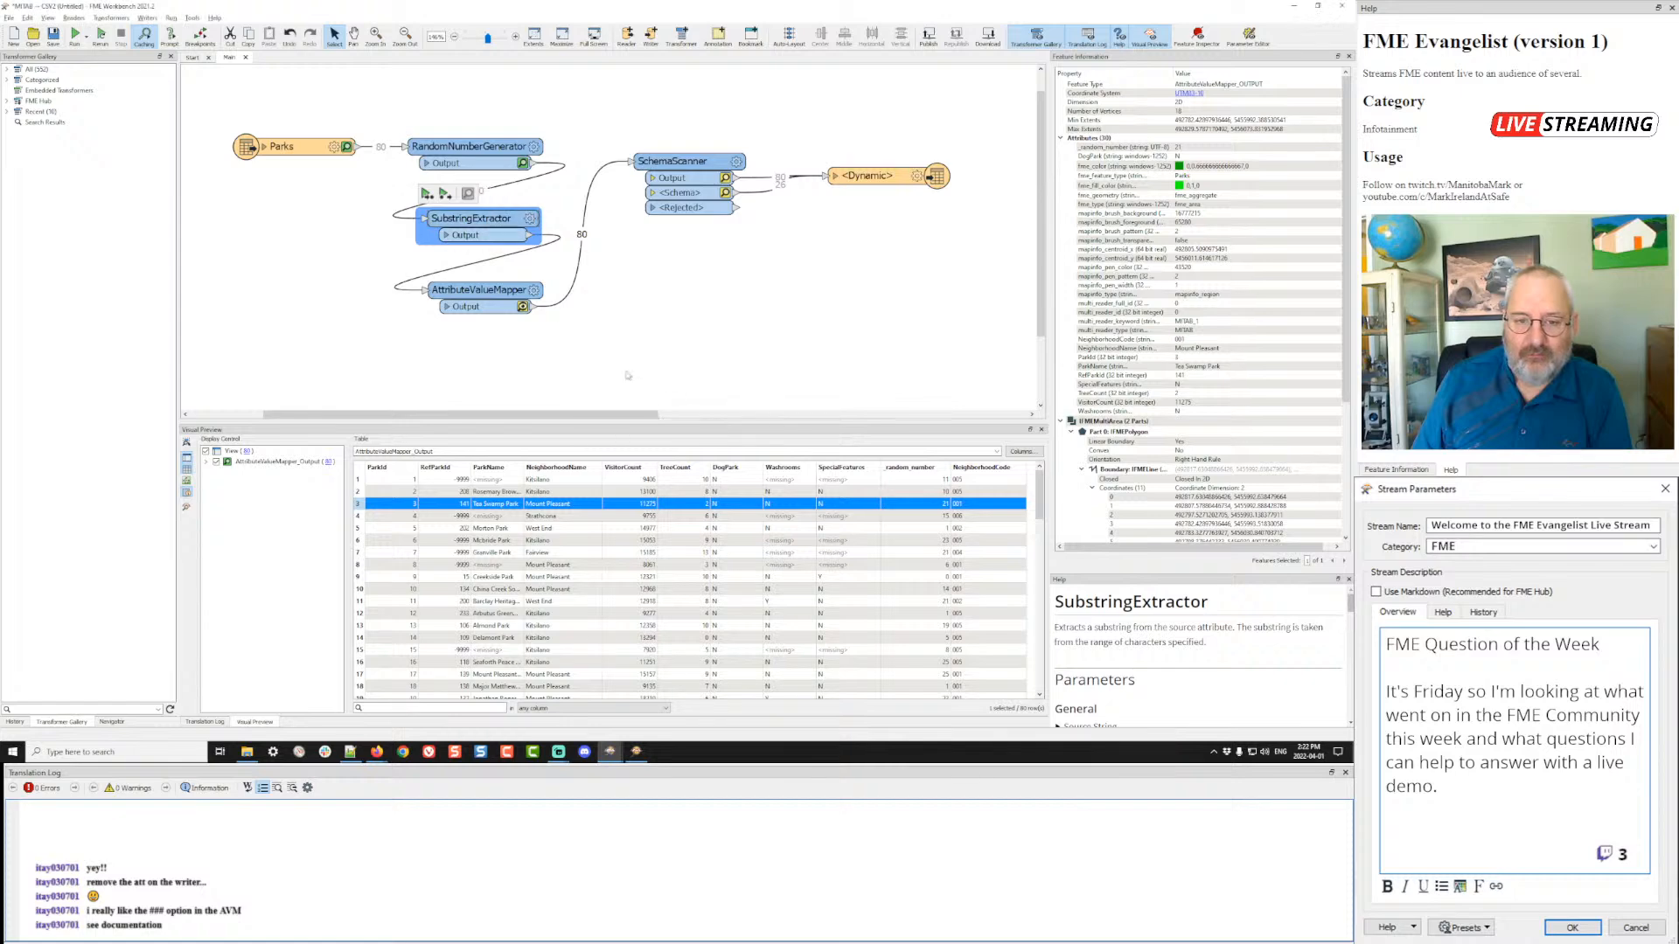
# - Try adding HEAVY PATCH as a source value in the AttributeValueMapper's value map, and discard the changes
pyautogui.click(534, 292)
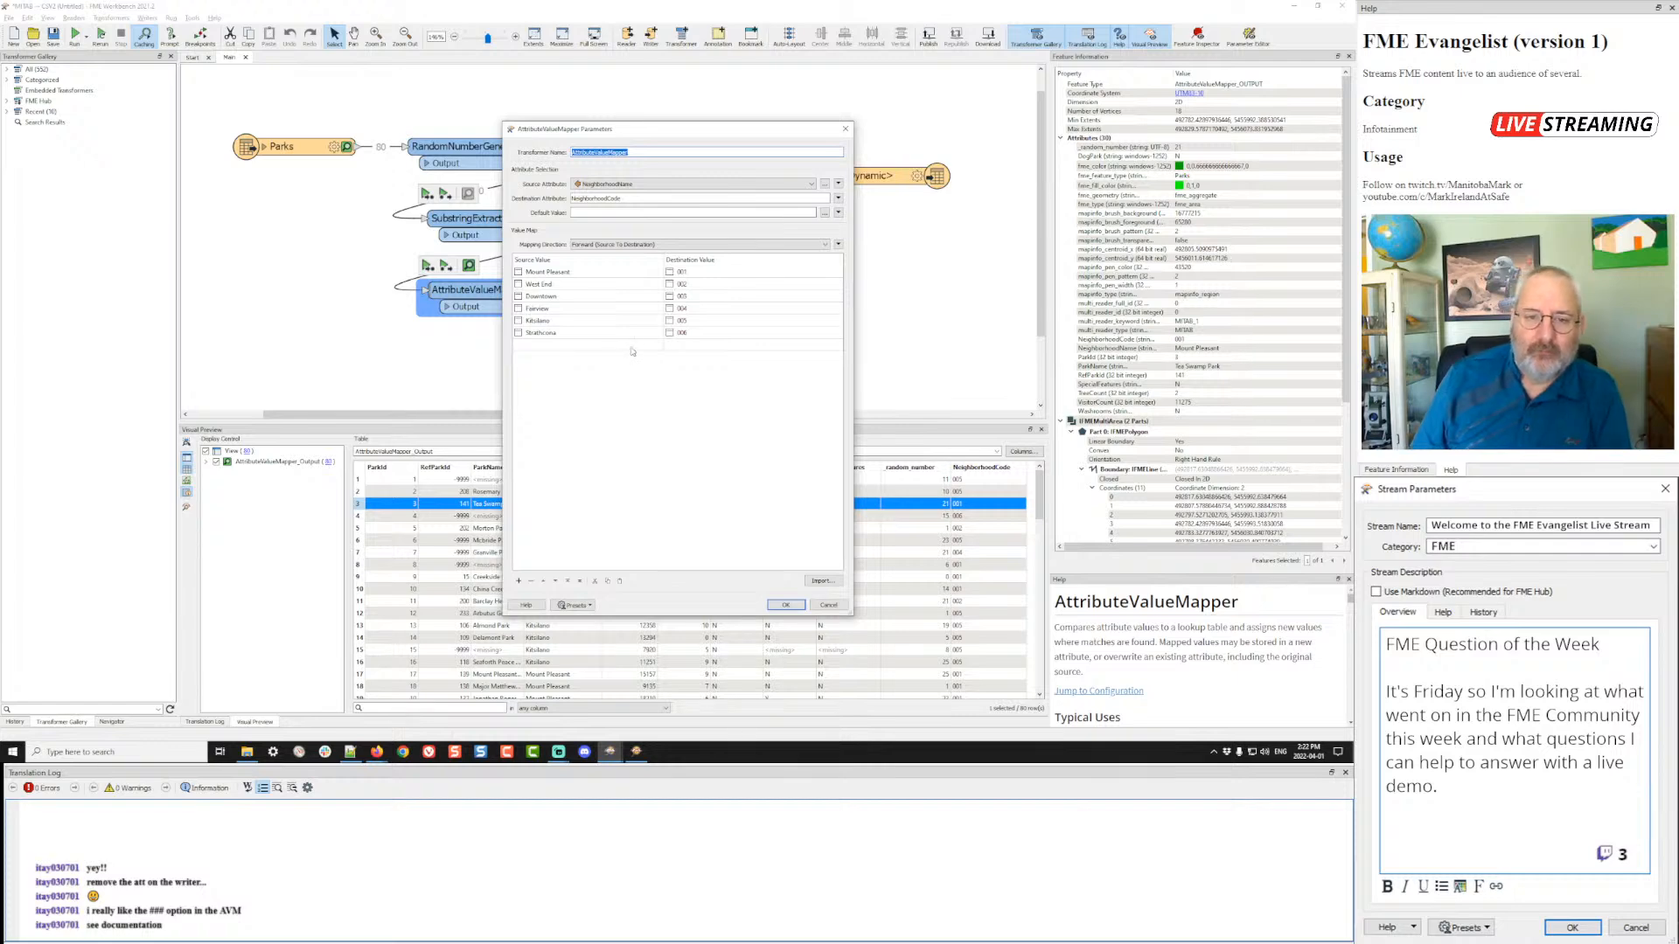
pyautogui.click(695, 185)
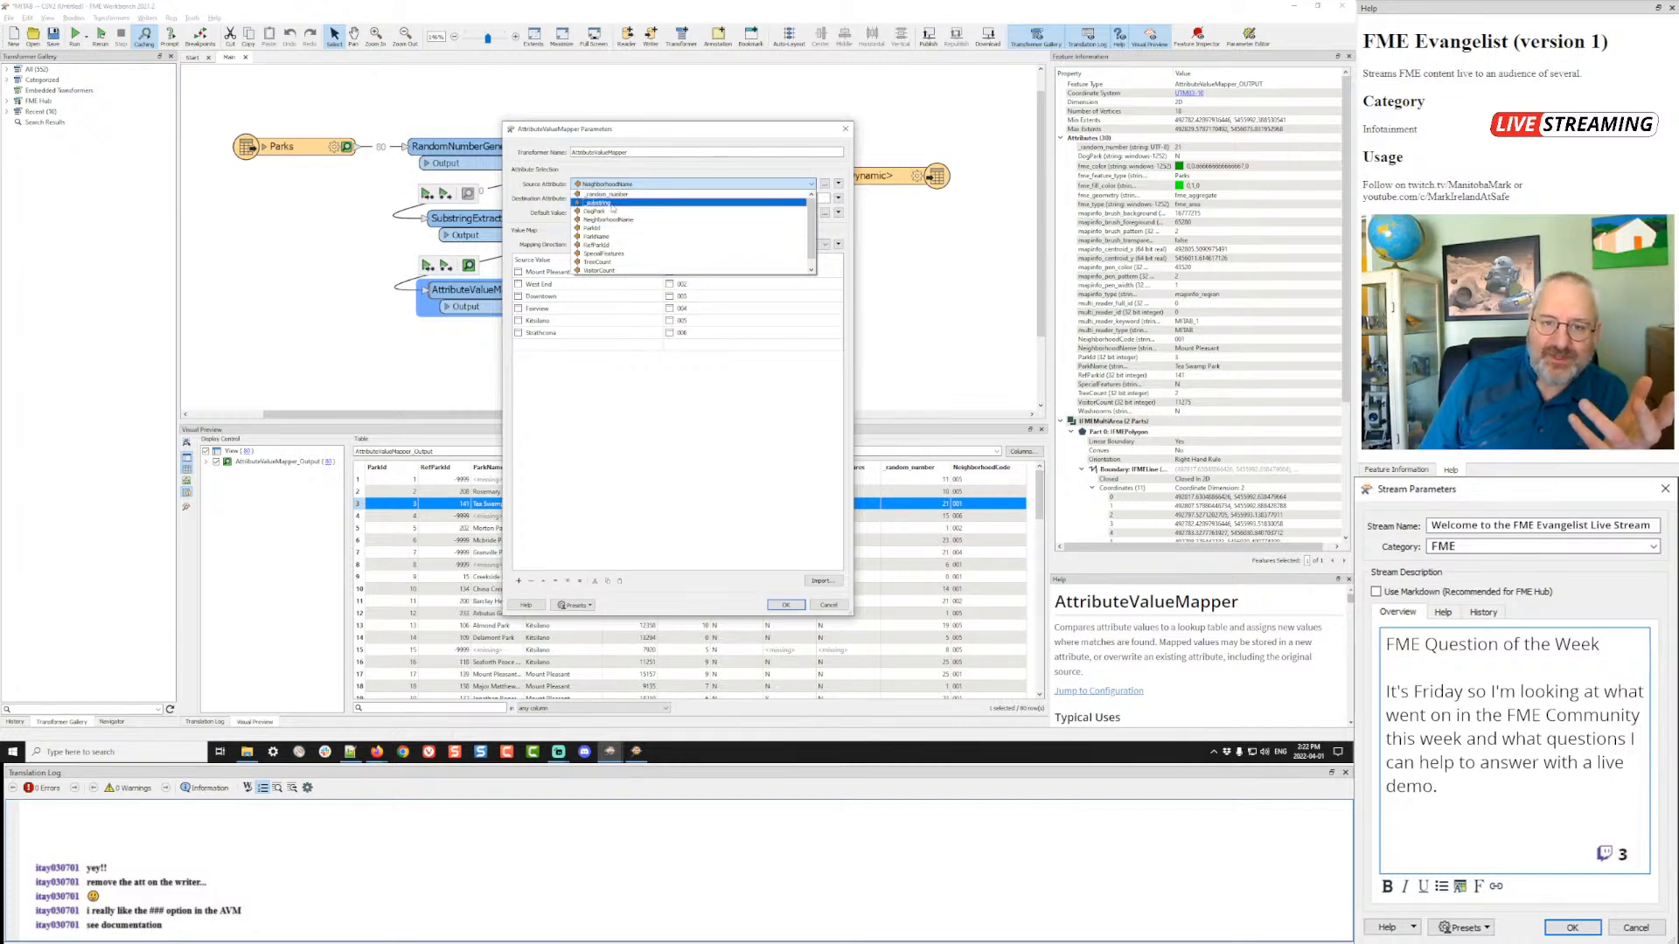
pyautogui.click(562, 348)
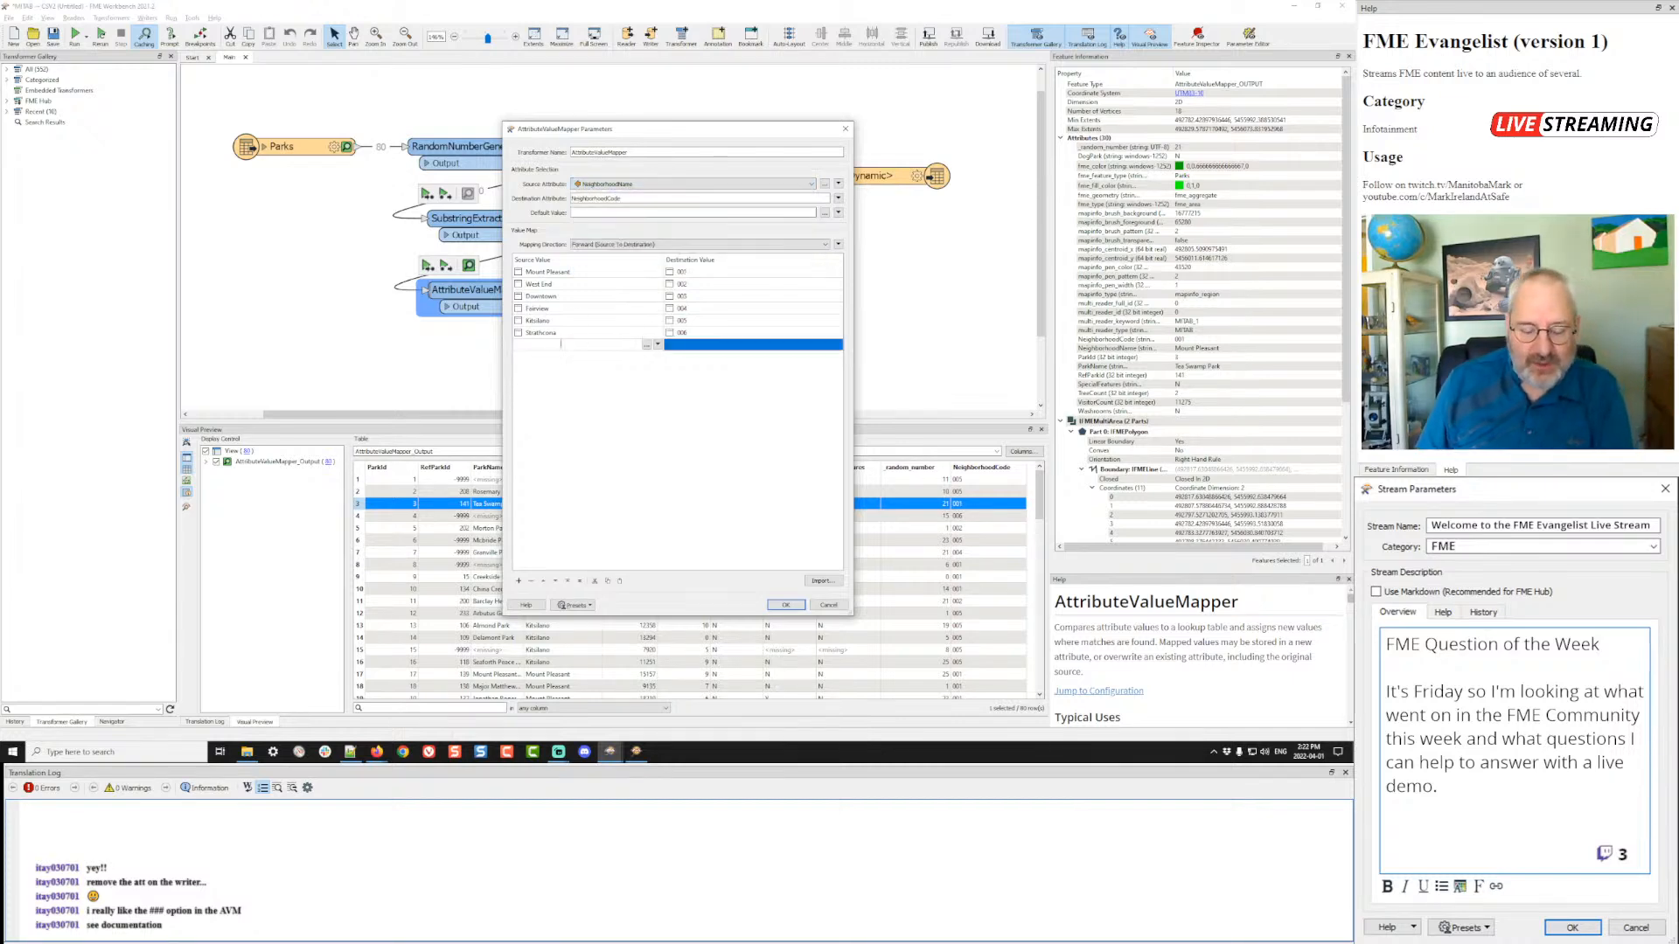
pyautogui.hotkey('alt', 'Tab')
pyautogui.hotkey('alt', 'Tab')
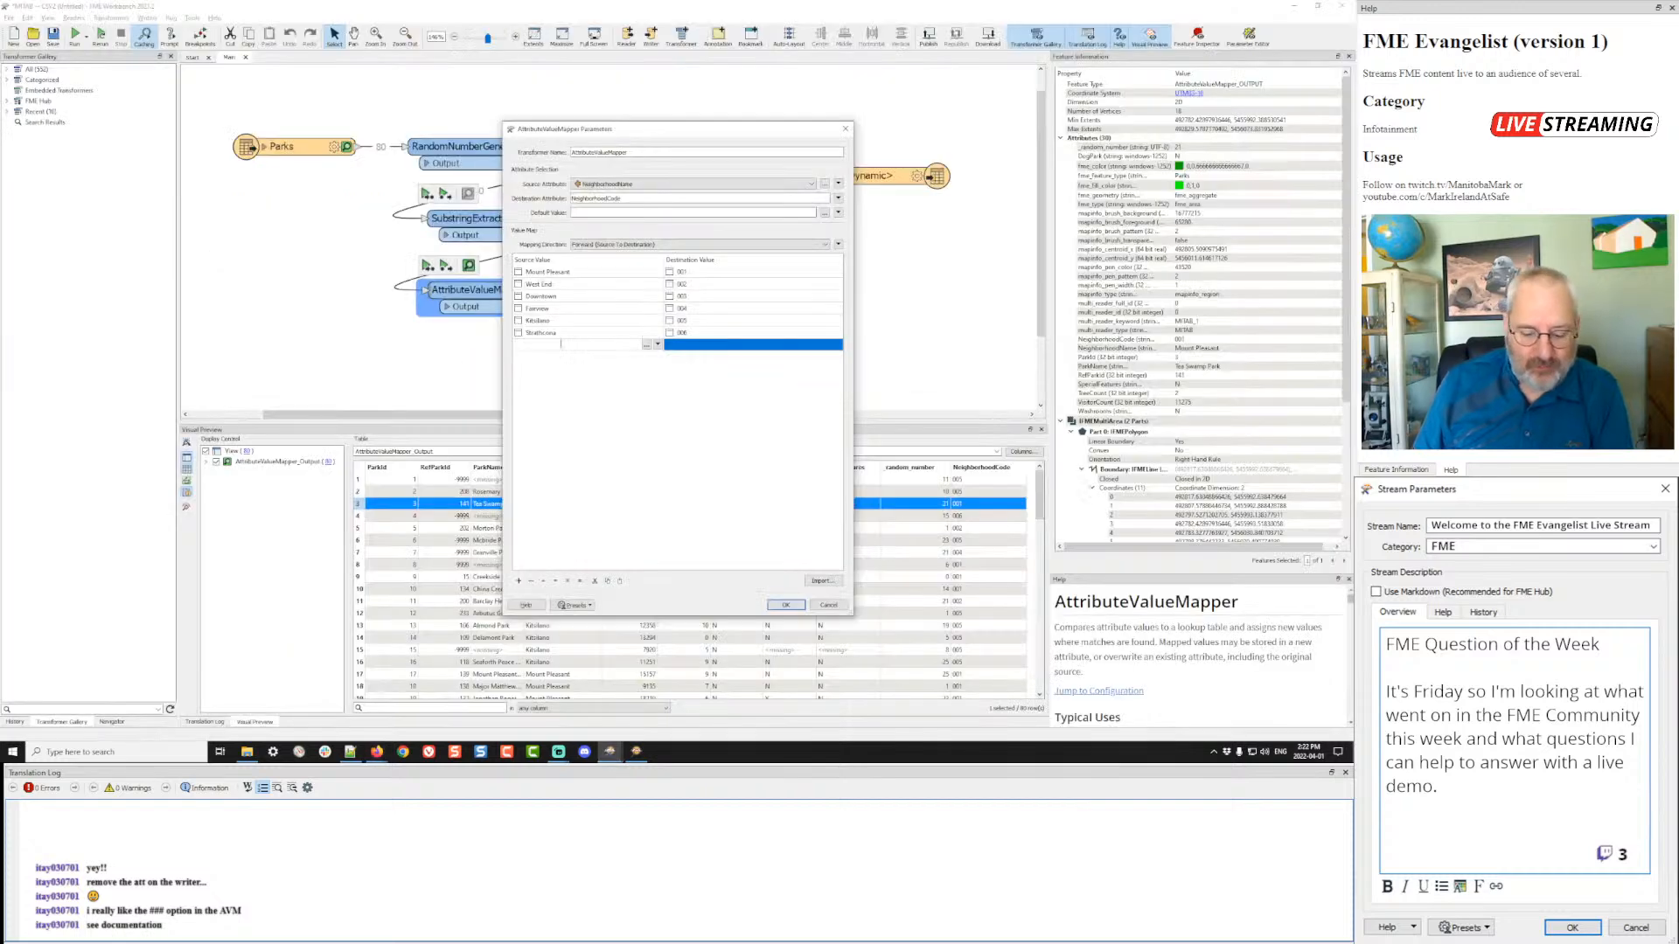
pyautogui.write('HEAVY')
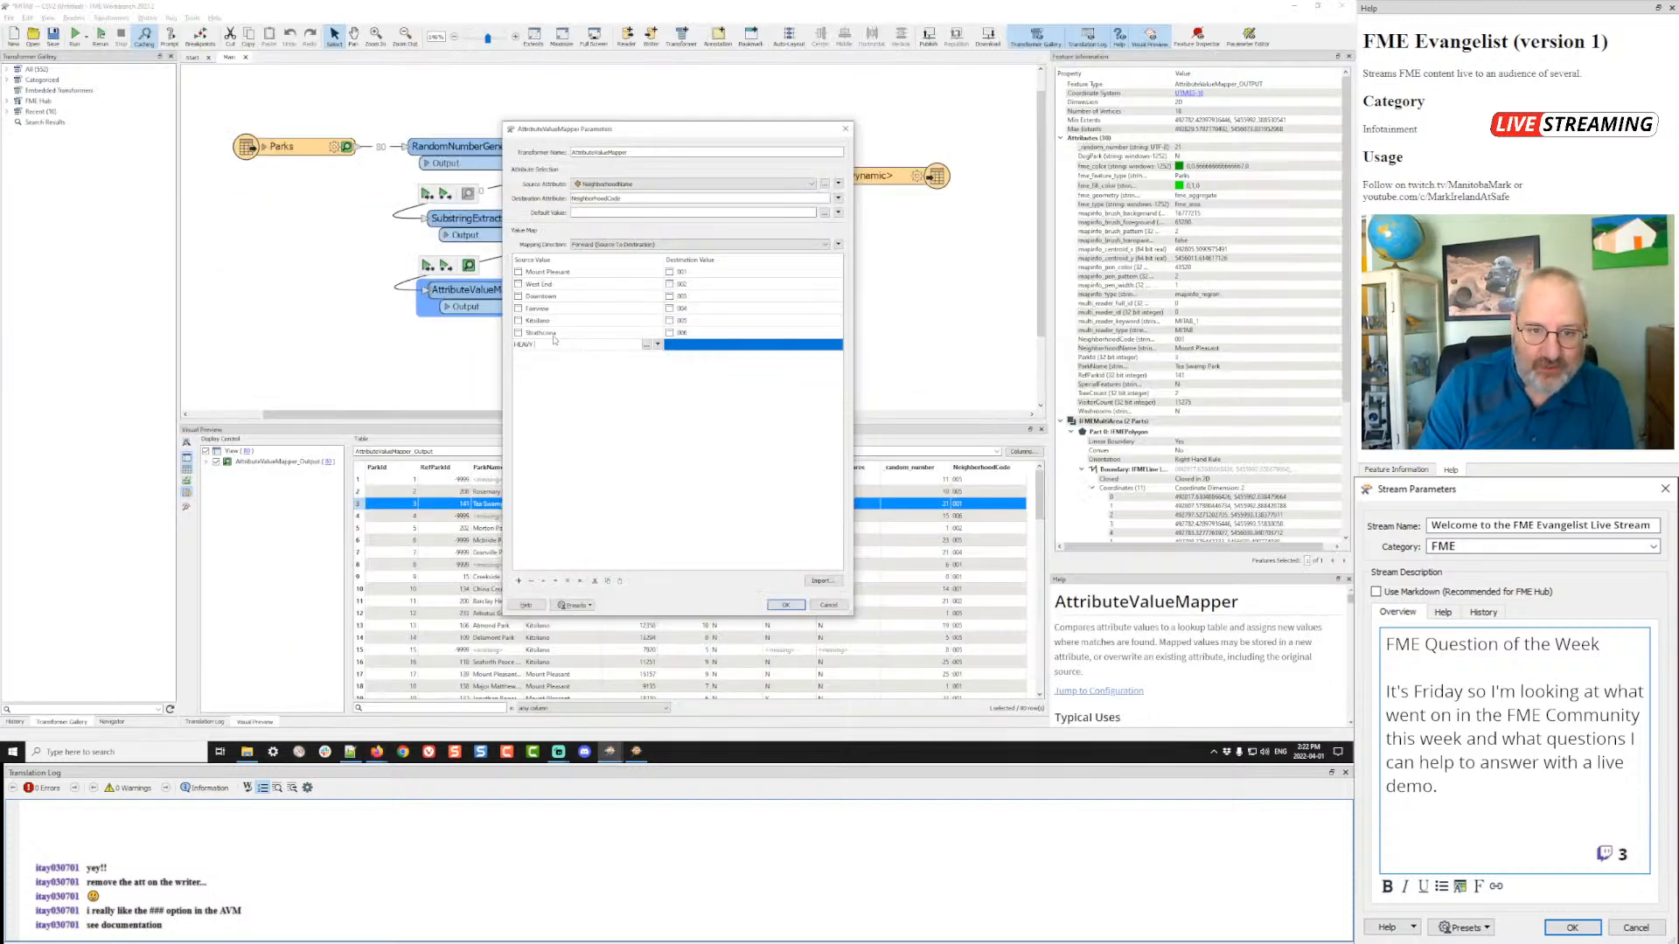
pyautogui.write(' PATH')
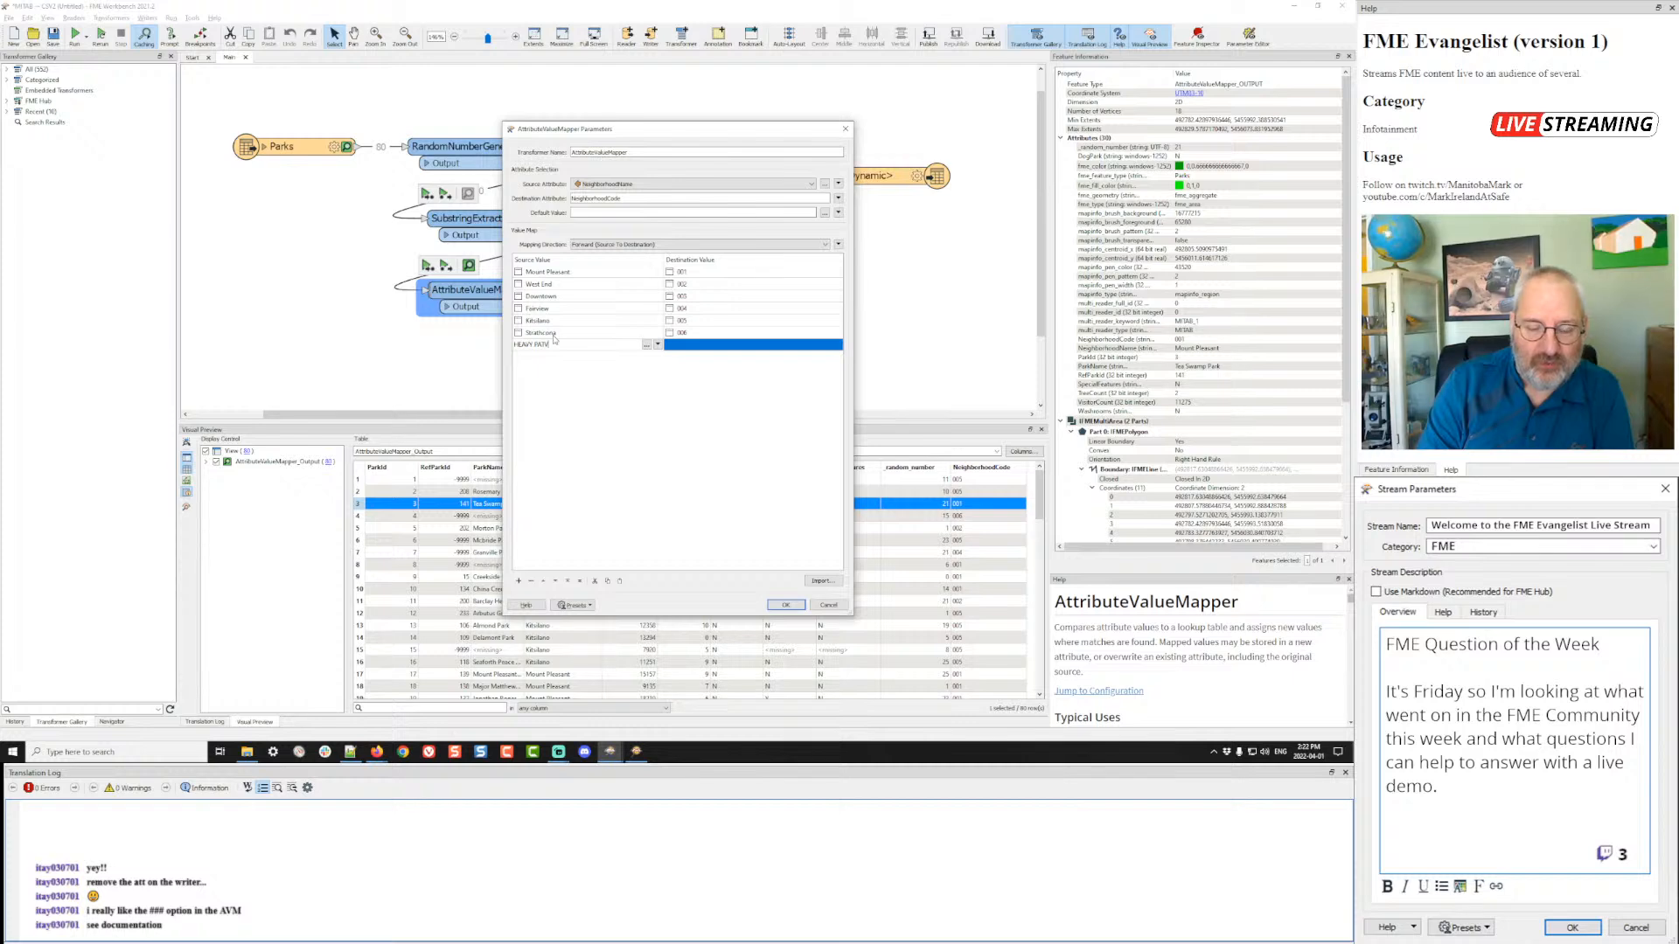
pyautogui.press('BackSpace')
pyautogui.write('CH')
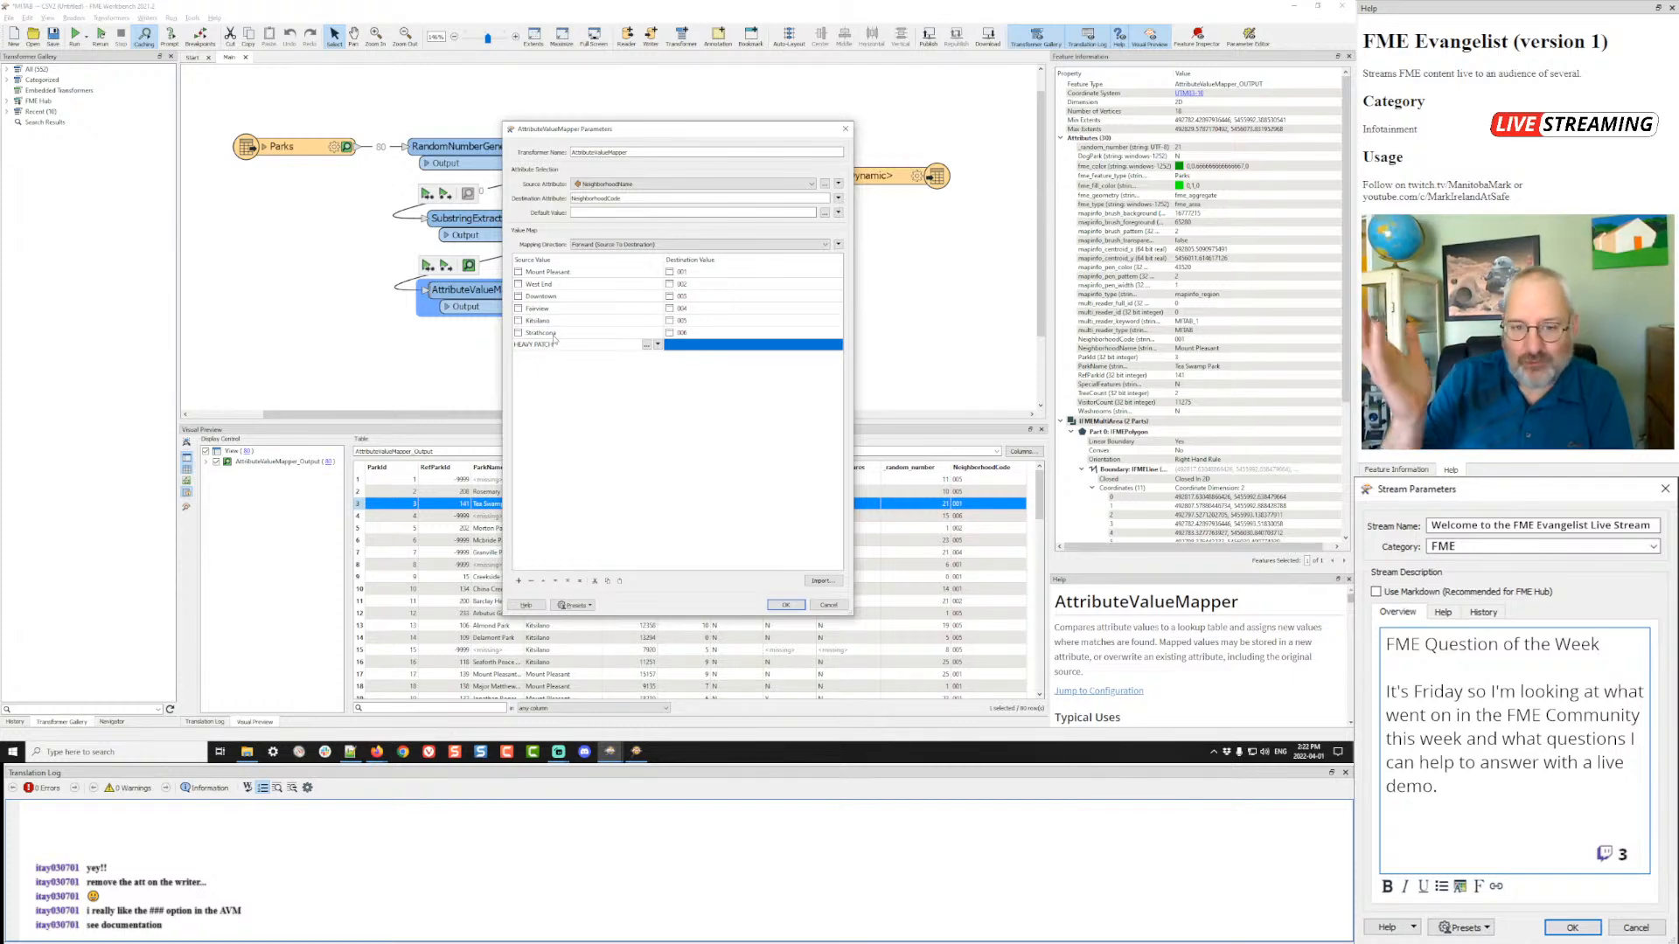
pyautogui.click(728, 344)
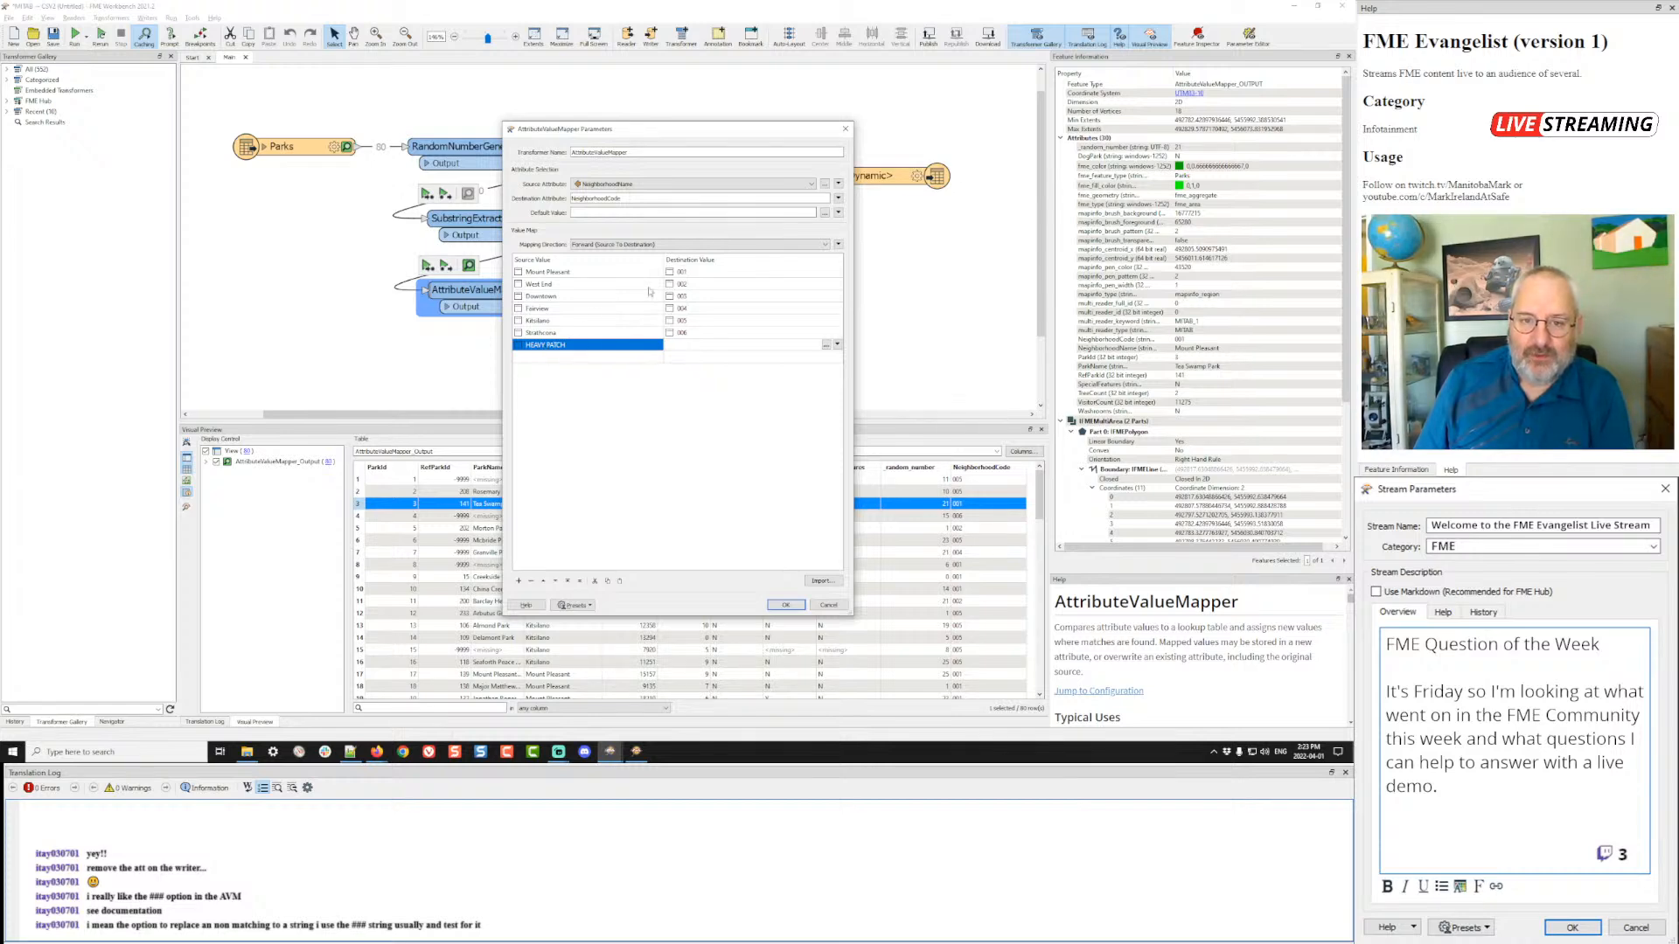
pyautogui.click(828, 605)
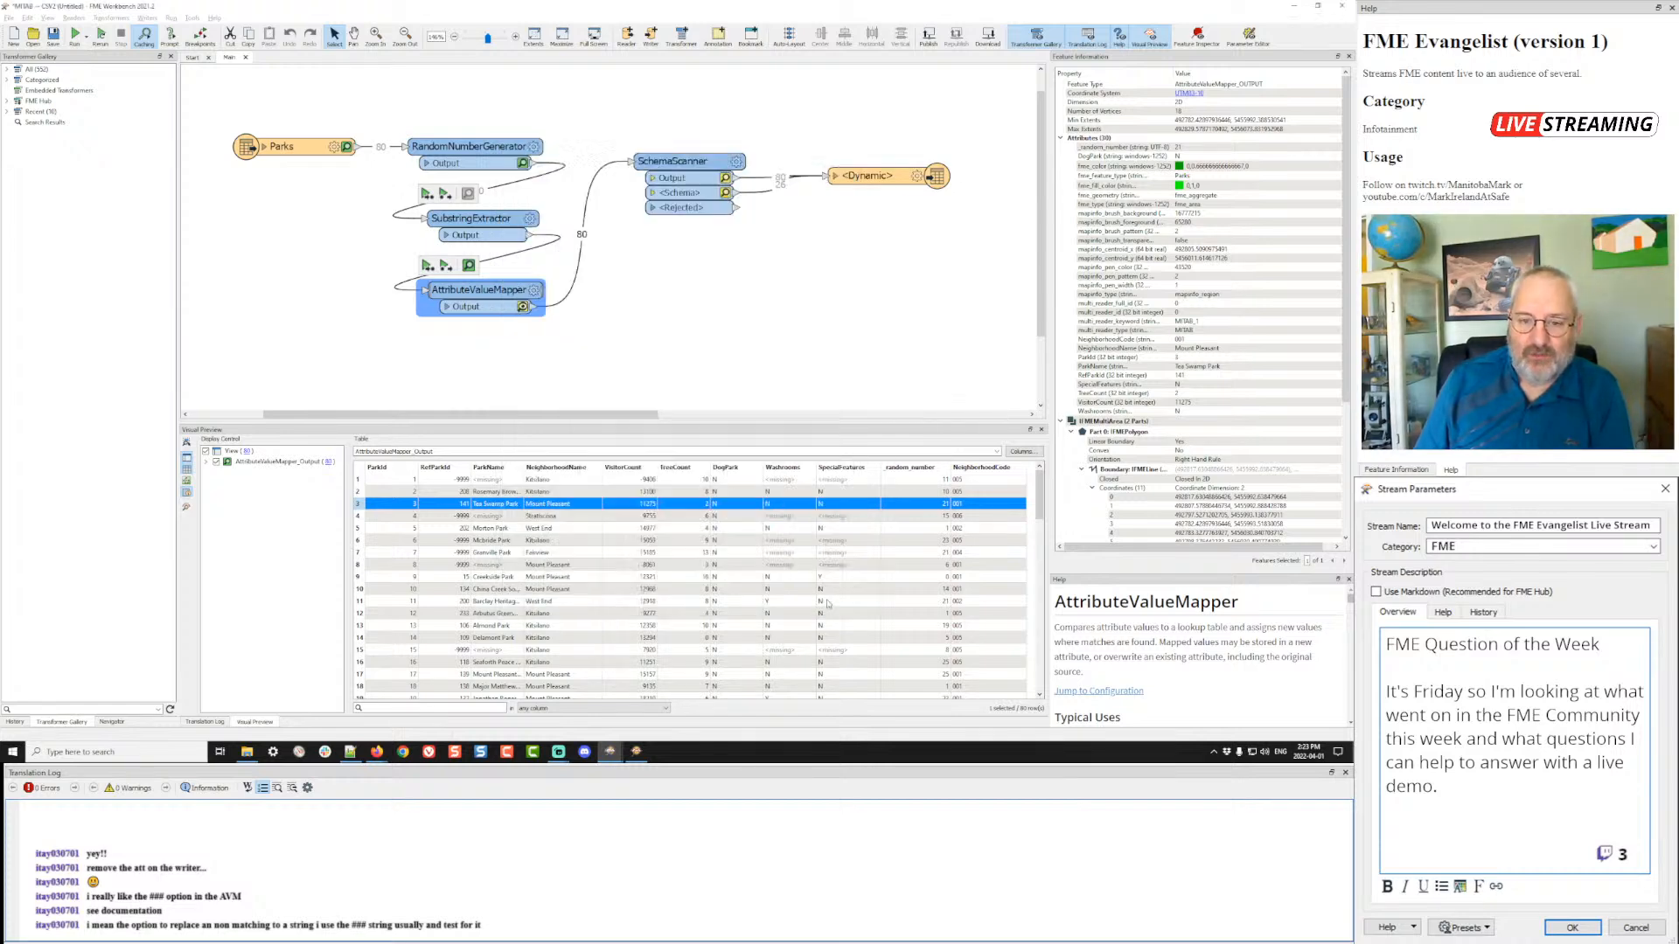
# - Switch to the browser and reread the forum post's heavy patching example and the conditional error below it
pyautogui.hotkey('alt', 'Tab')
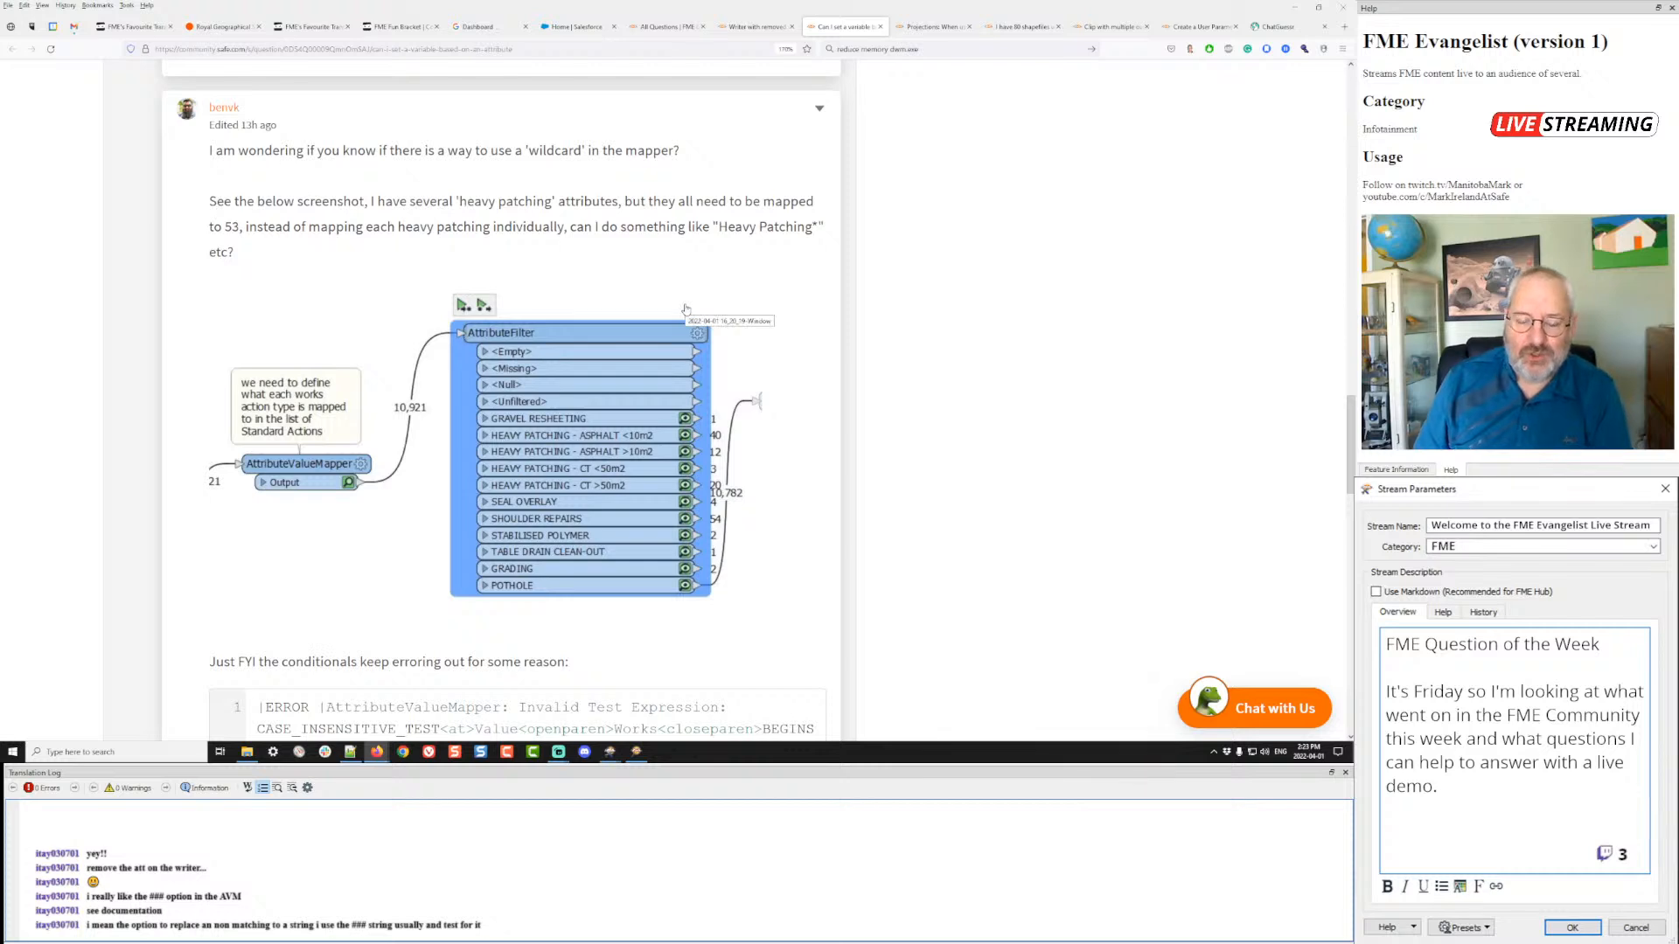
pyautogui.scroll(-1, 686, 309)
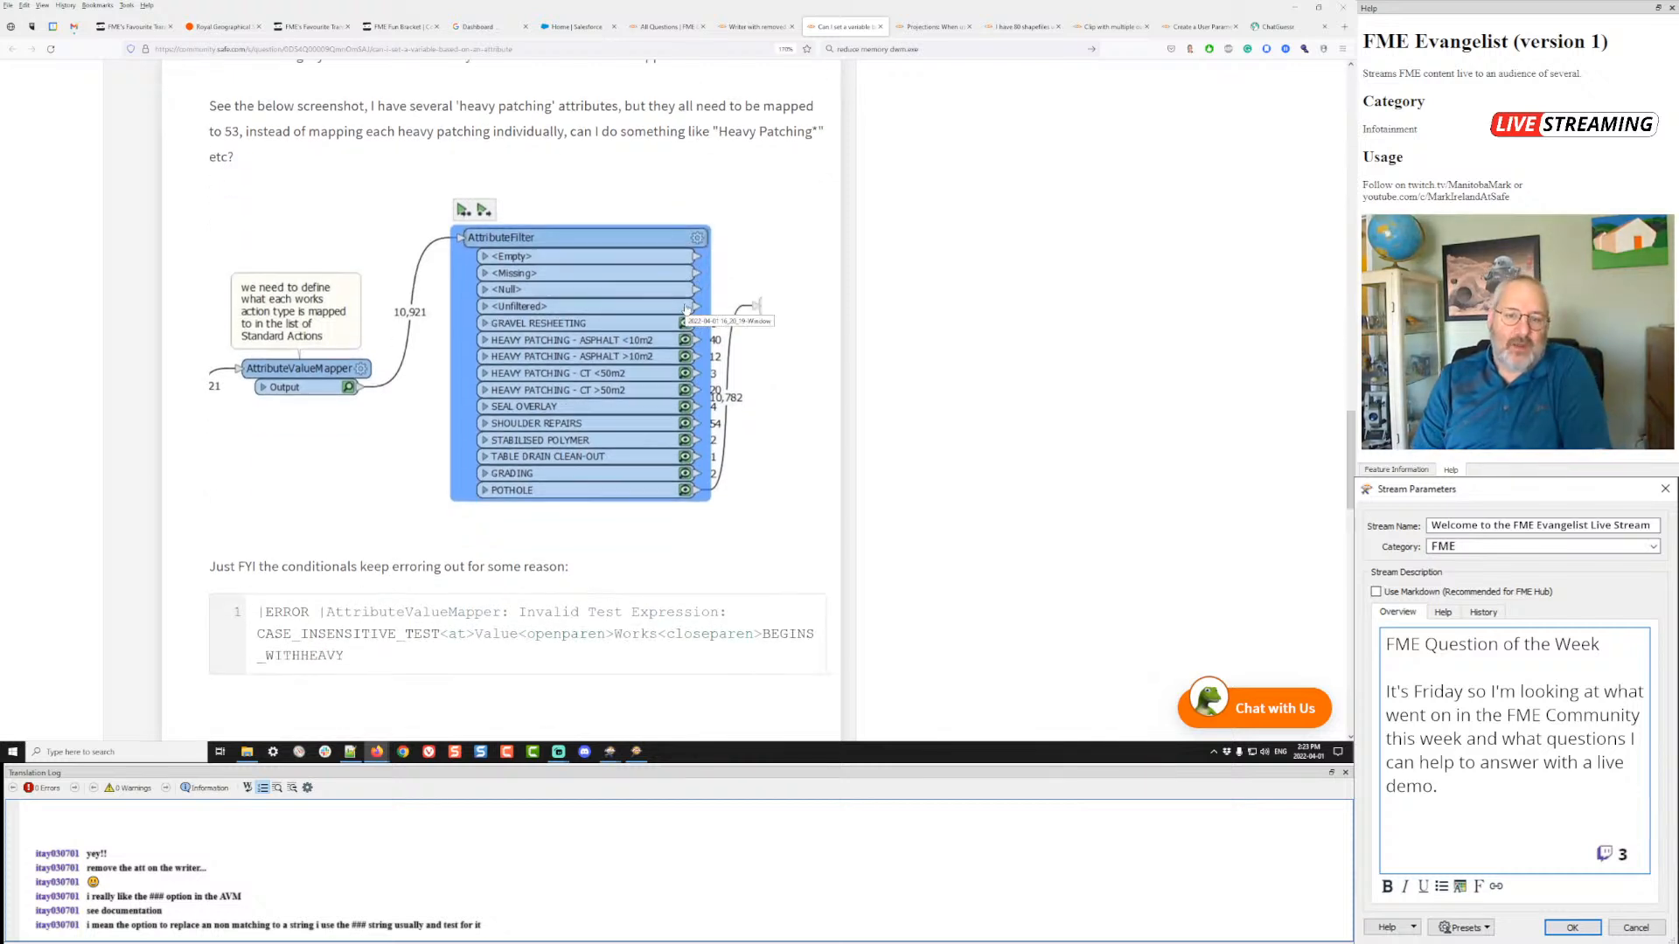
pyautogui.scroll(2, 750, 387)
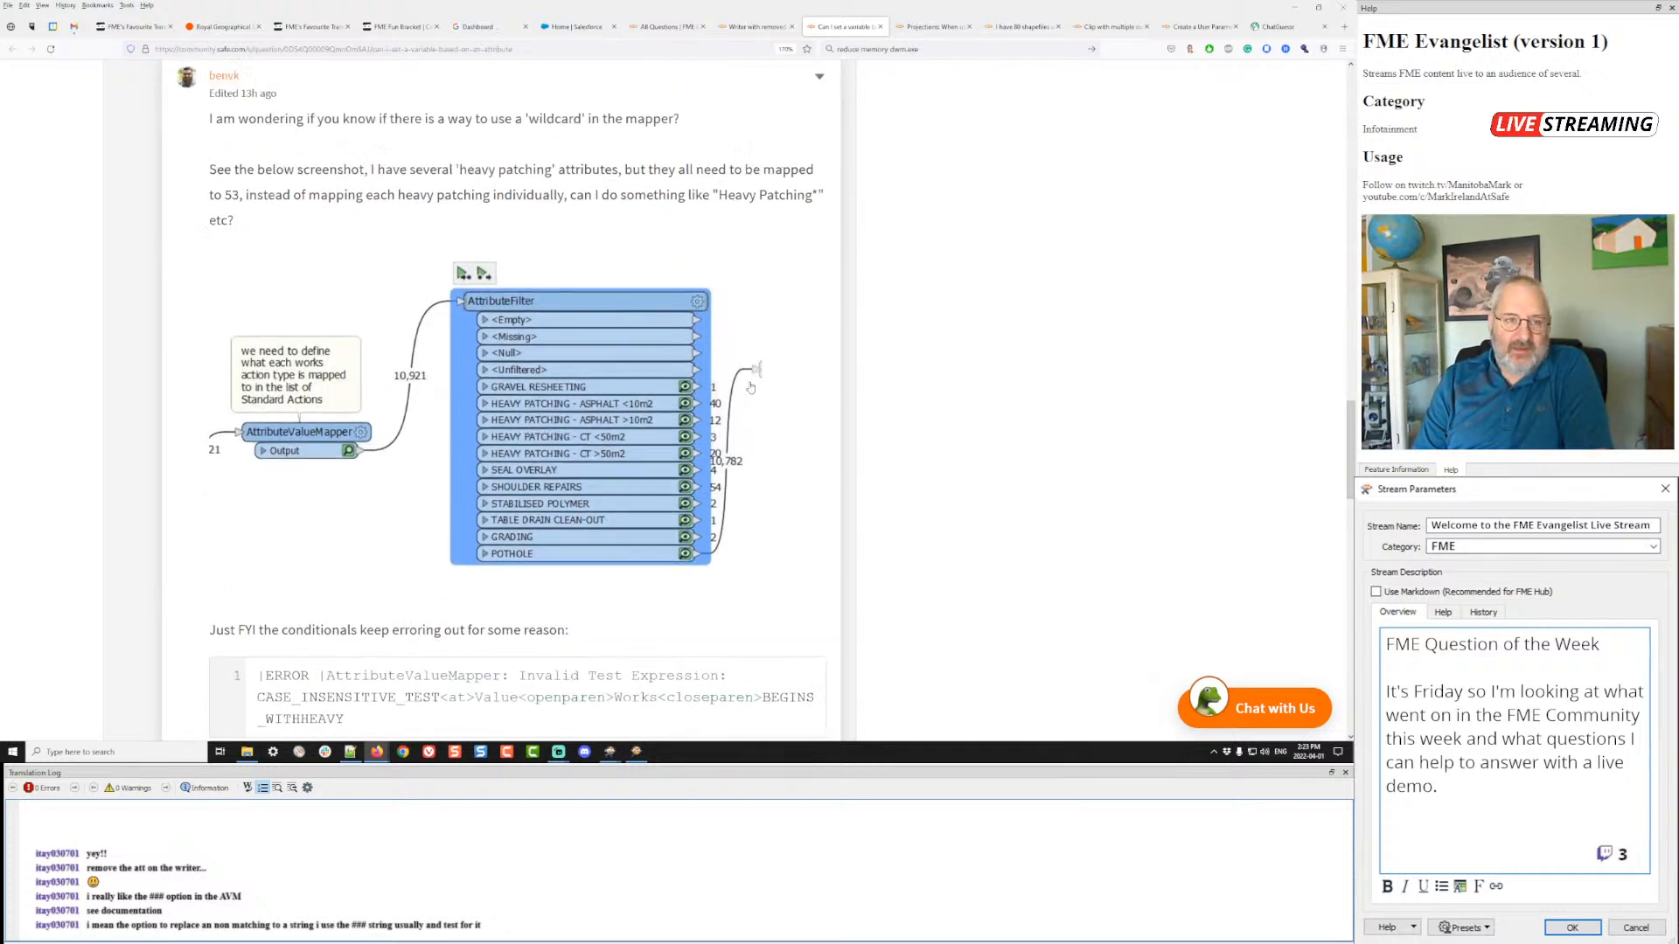
pyautogui.scroll(-1, 751, 387)
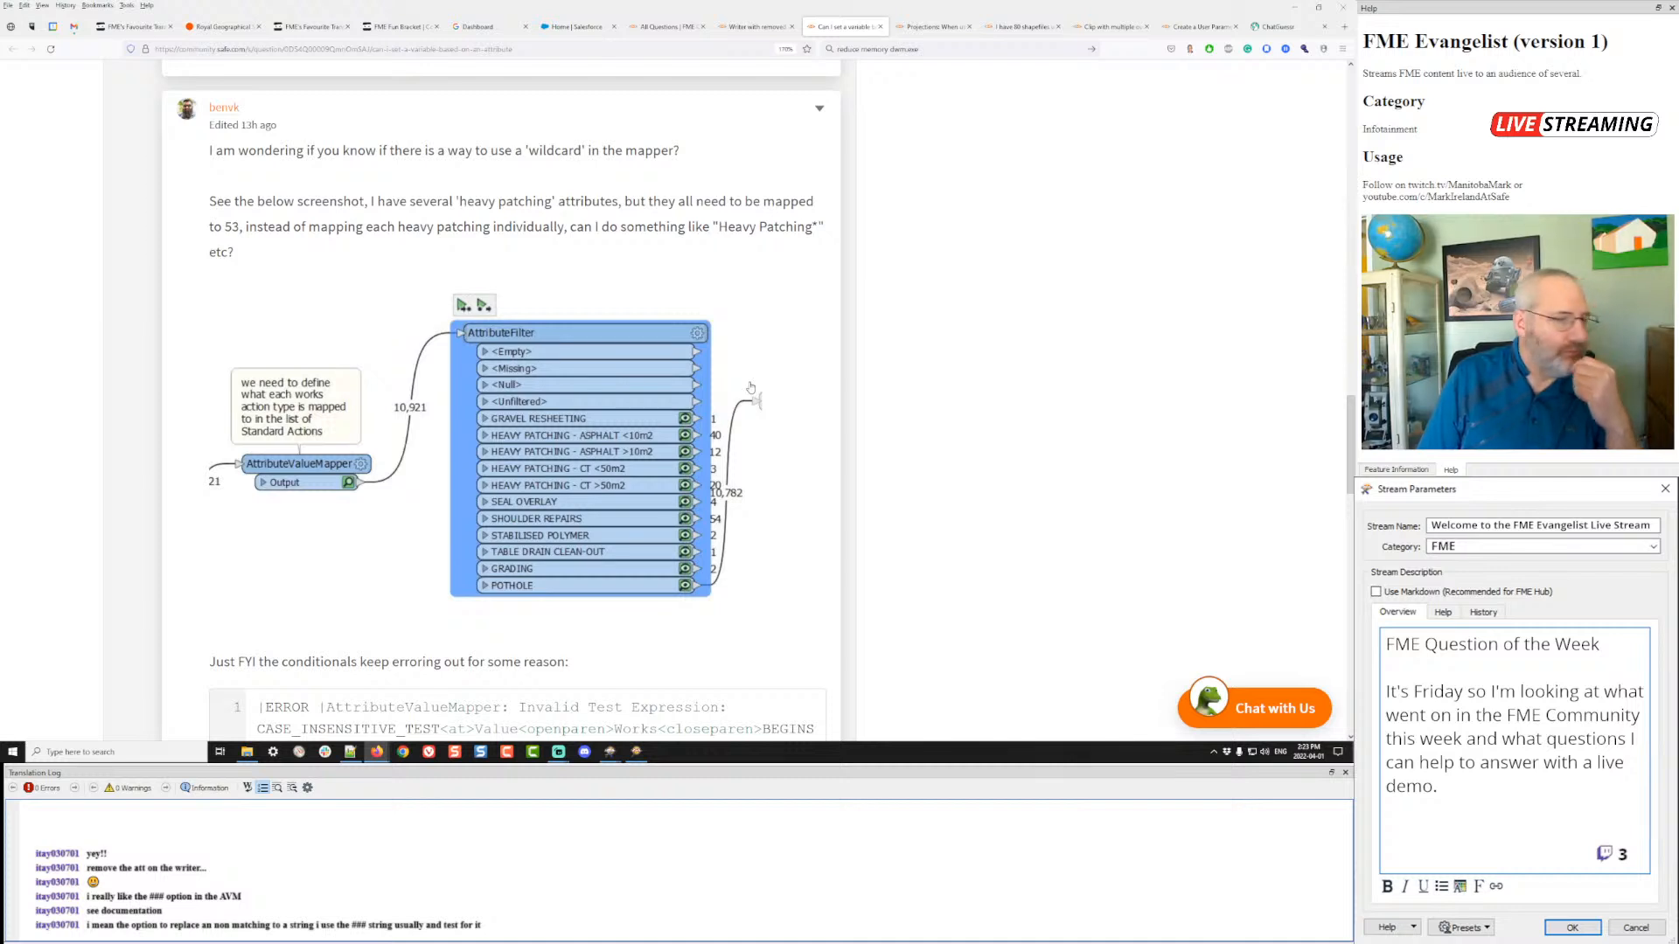
pyautogui.scroll(-2, 750, 387)
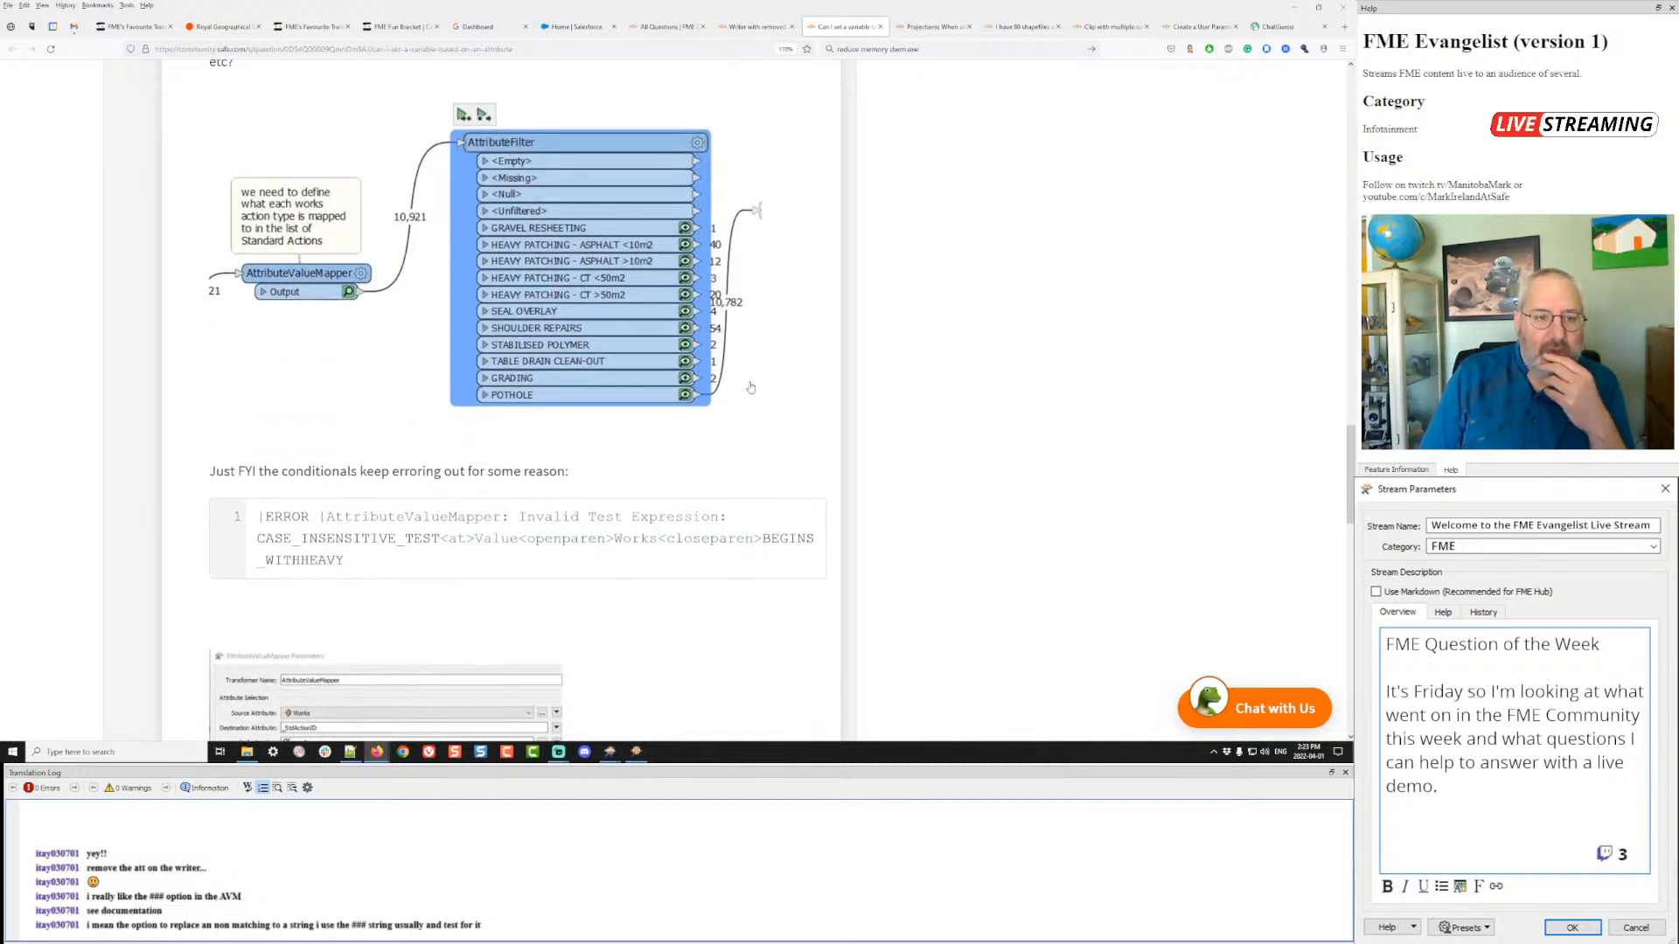
# - Switch back to FME Workbench and open the AttributeValueMapper's help page from its parameters
pyautogui.click(612, 756)
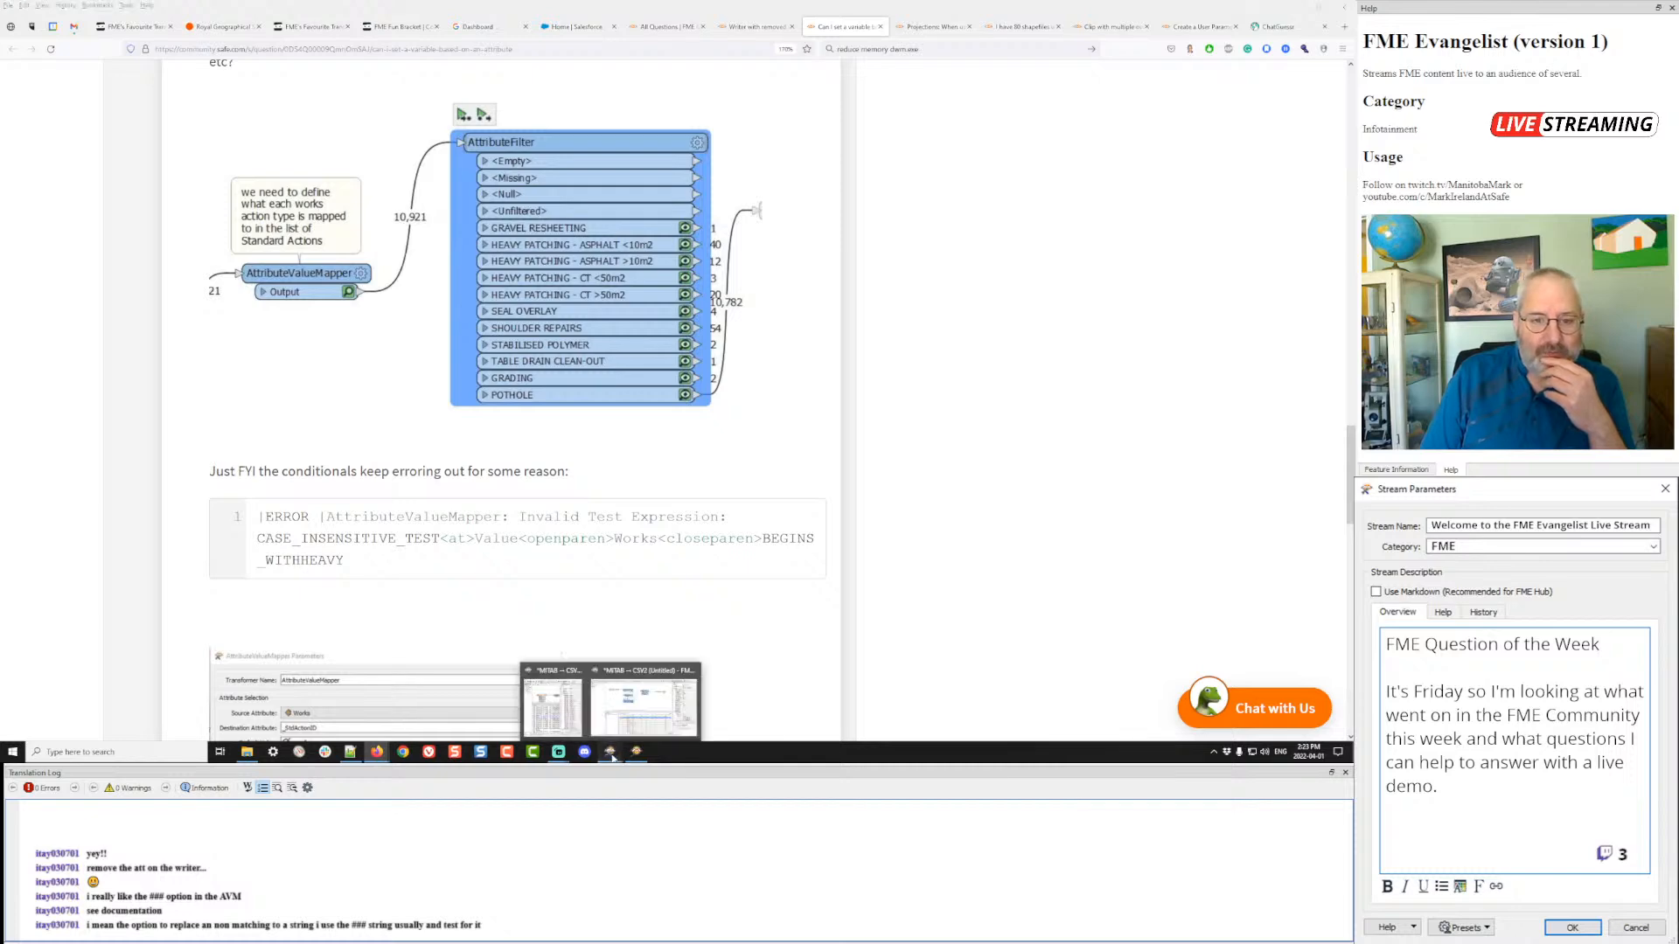
pyautogui.click(627, 710)
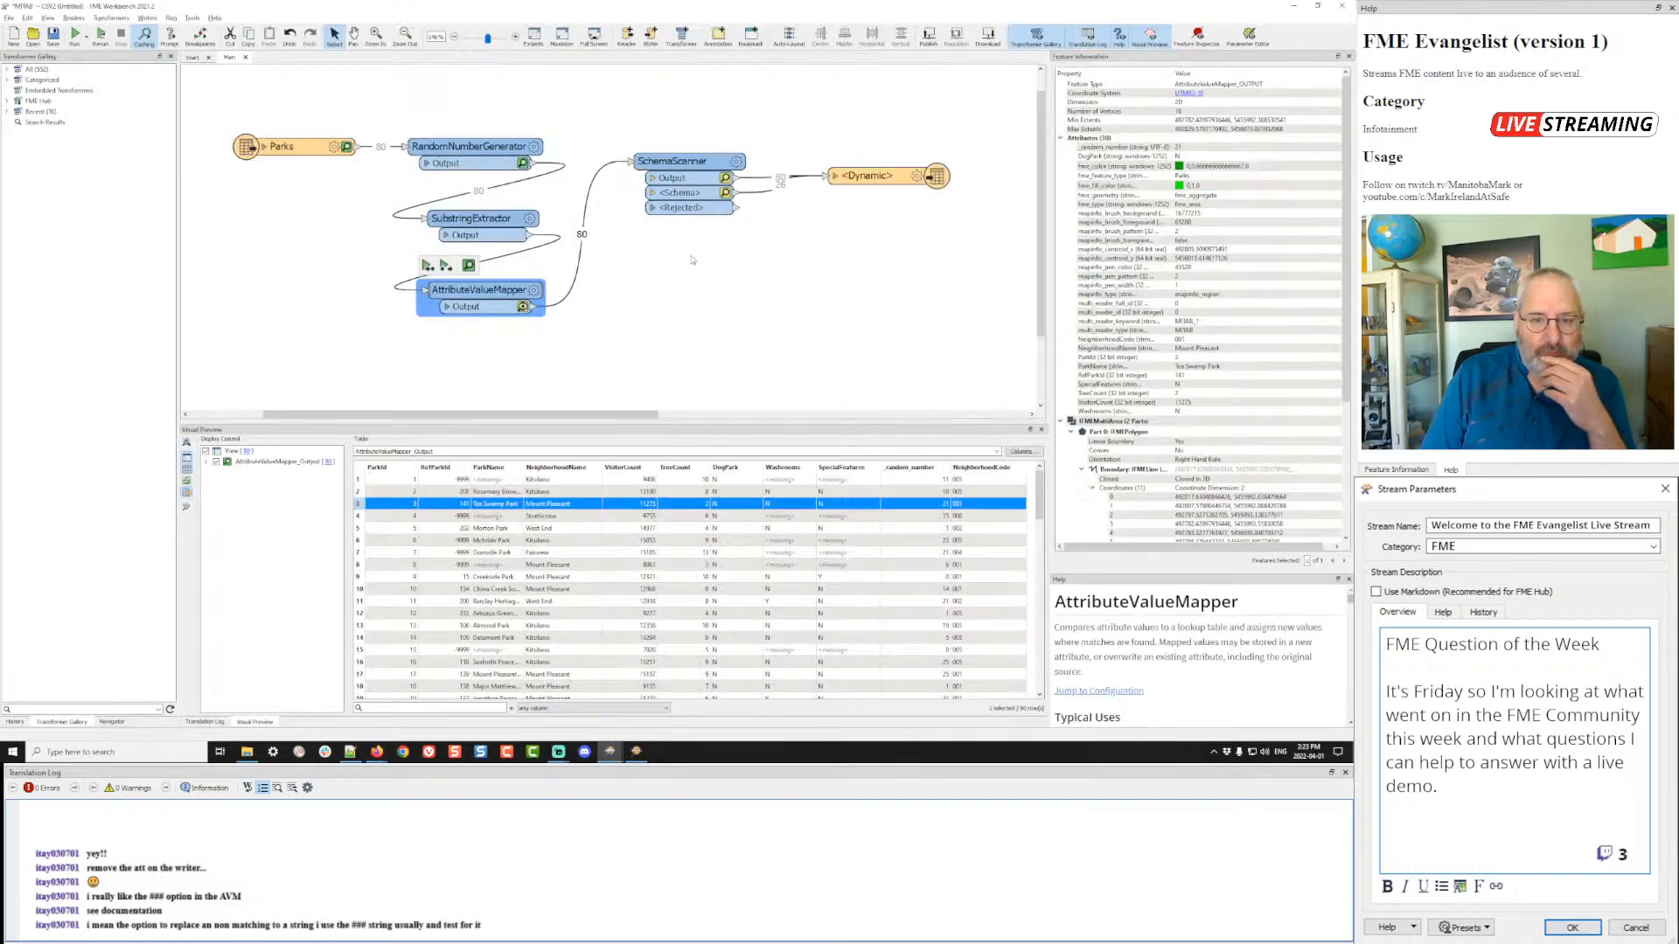
pyautogui.click(534, 289)
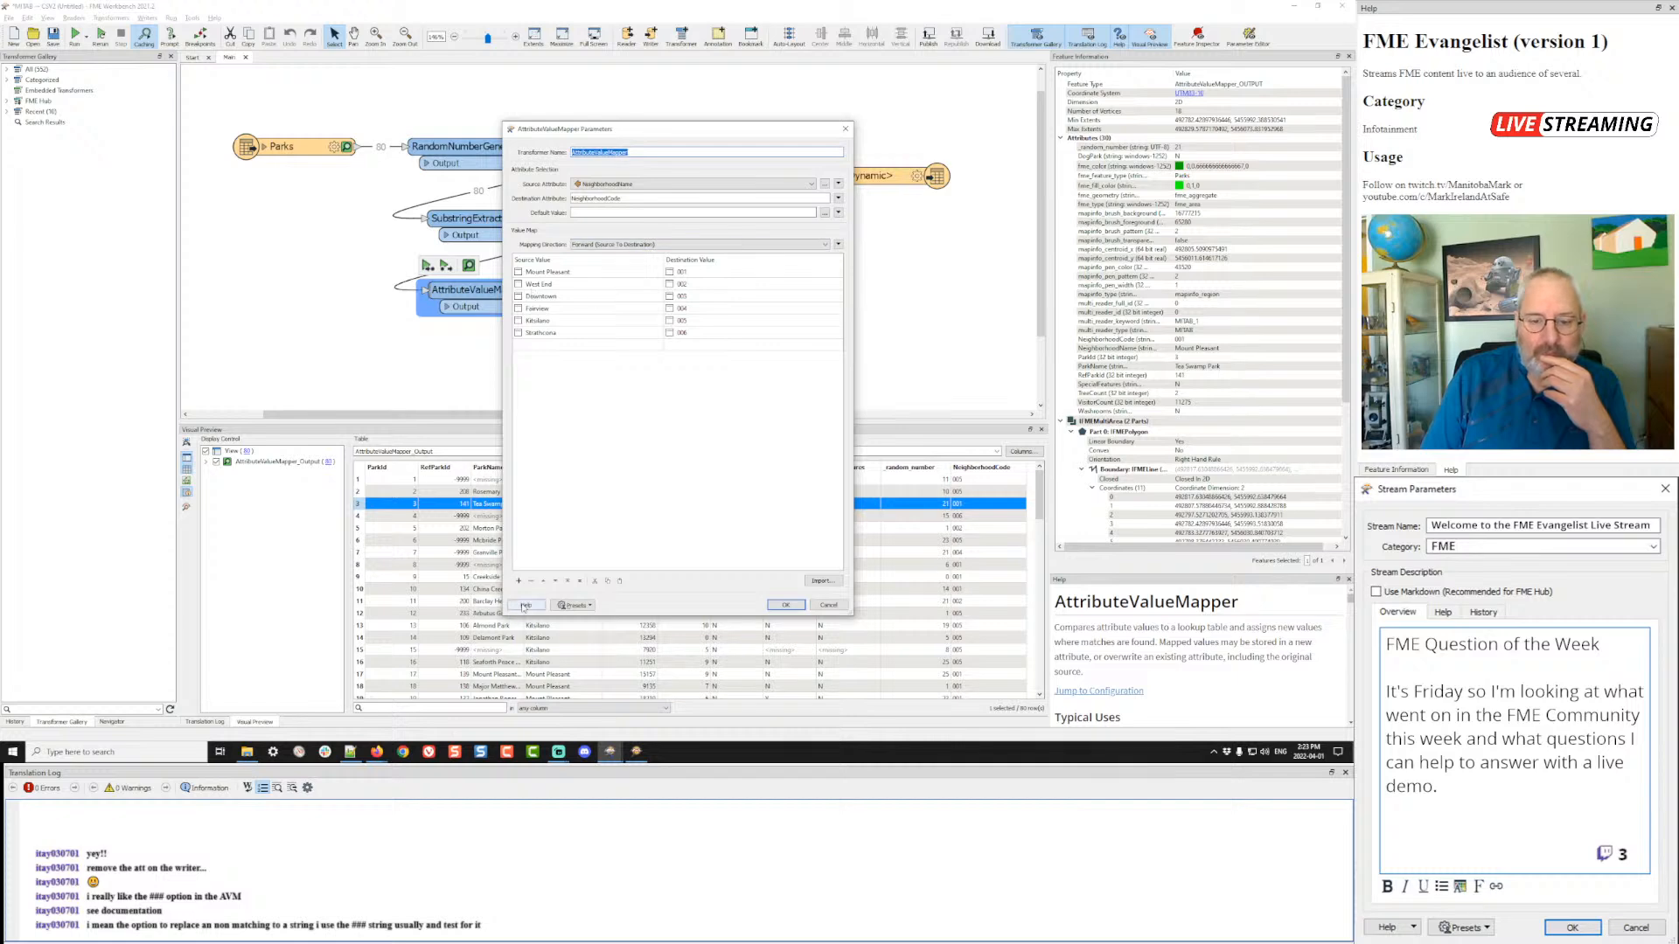
pyautogui.click(525, 605)
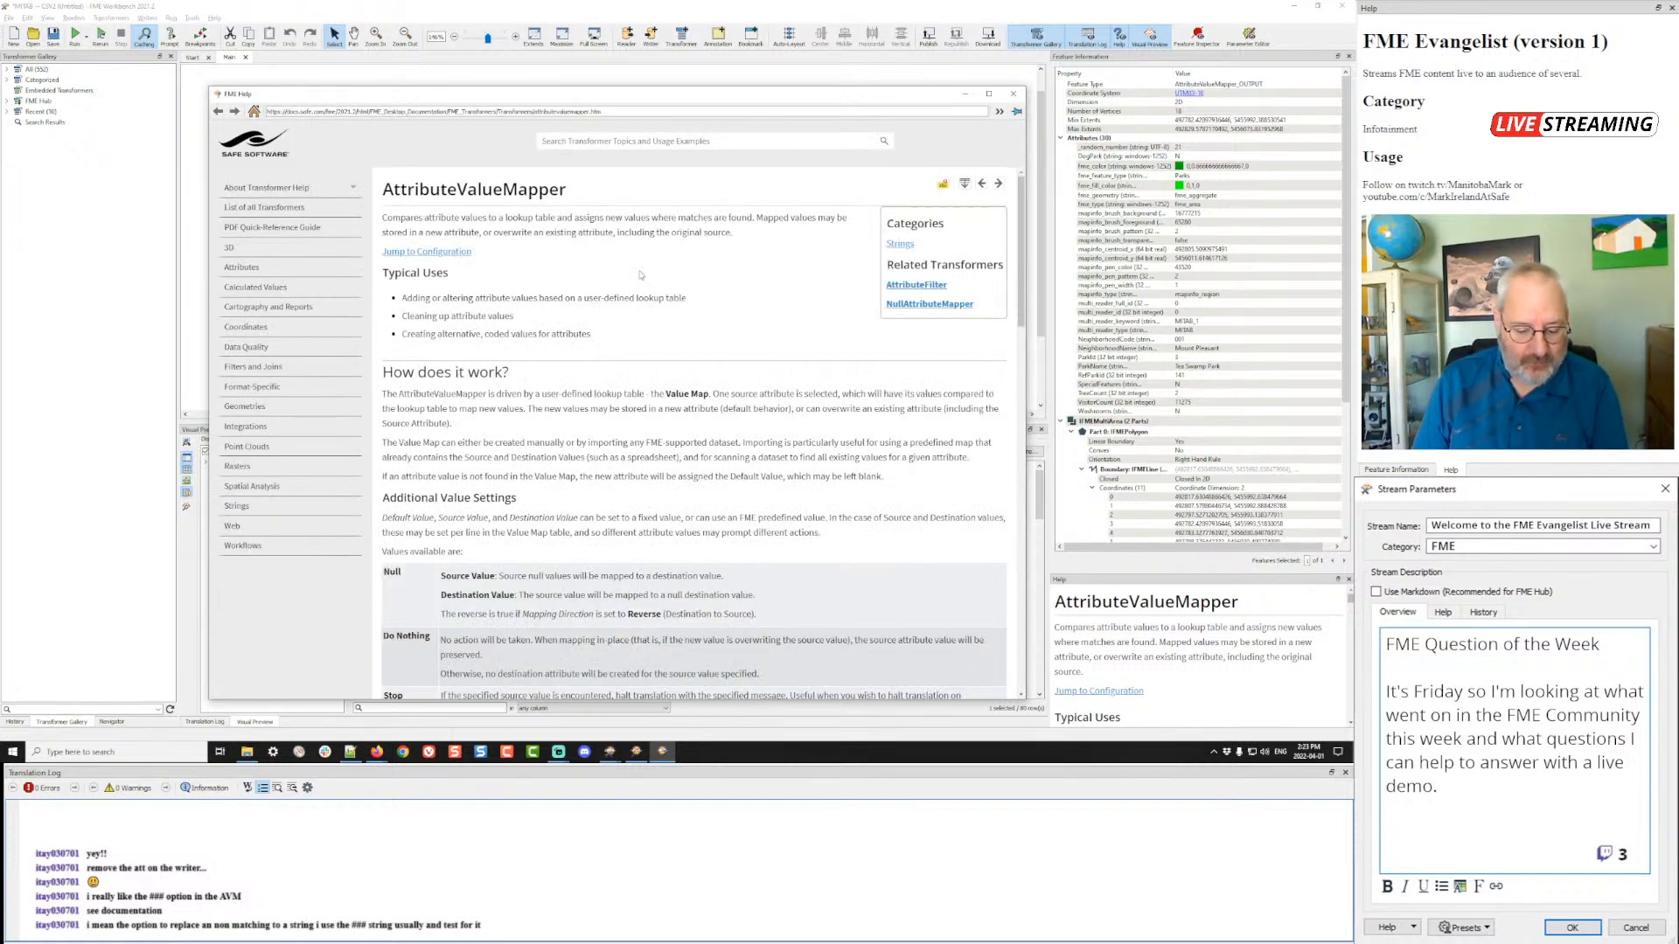
# - Search the AttributeValueMapper help page for the ### option, read down to its configuration section, and put the help window away
pyautogui.hotkey('ctrl', 'f')
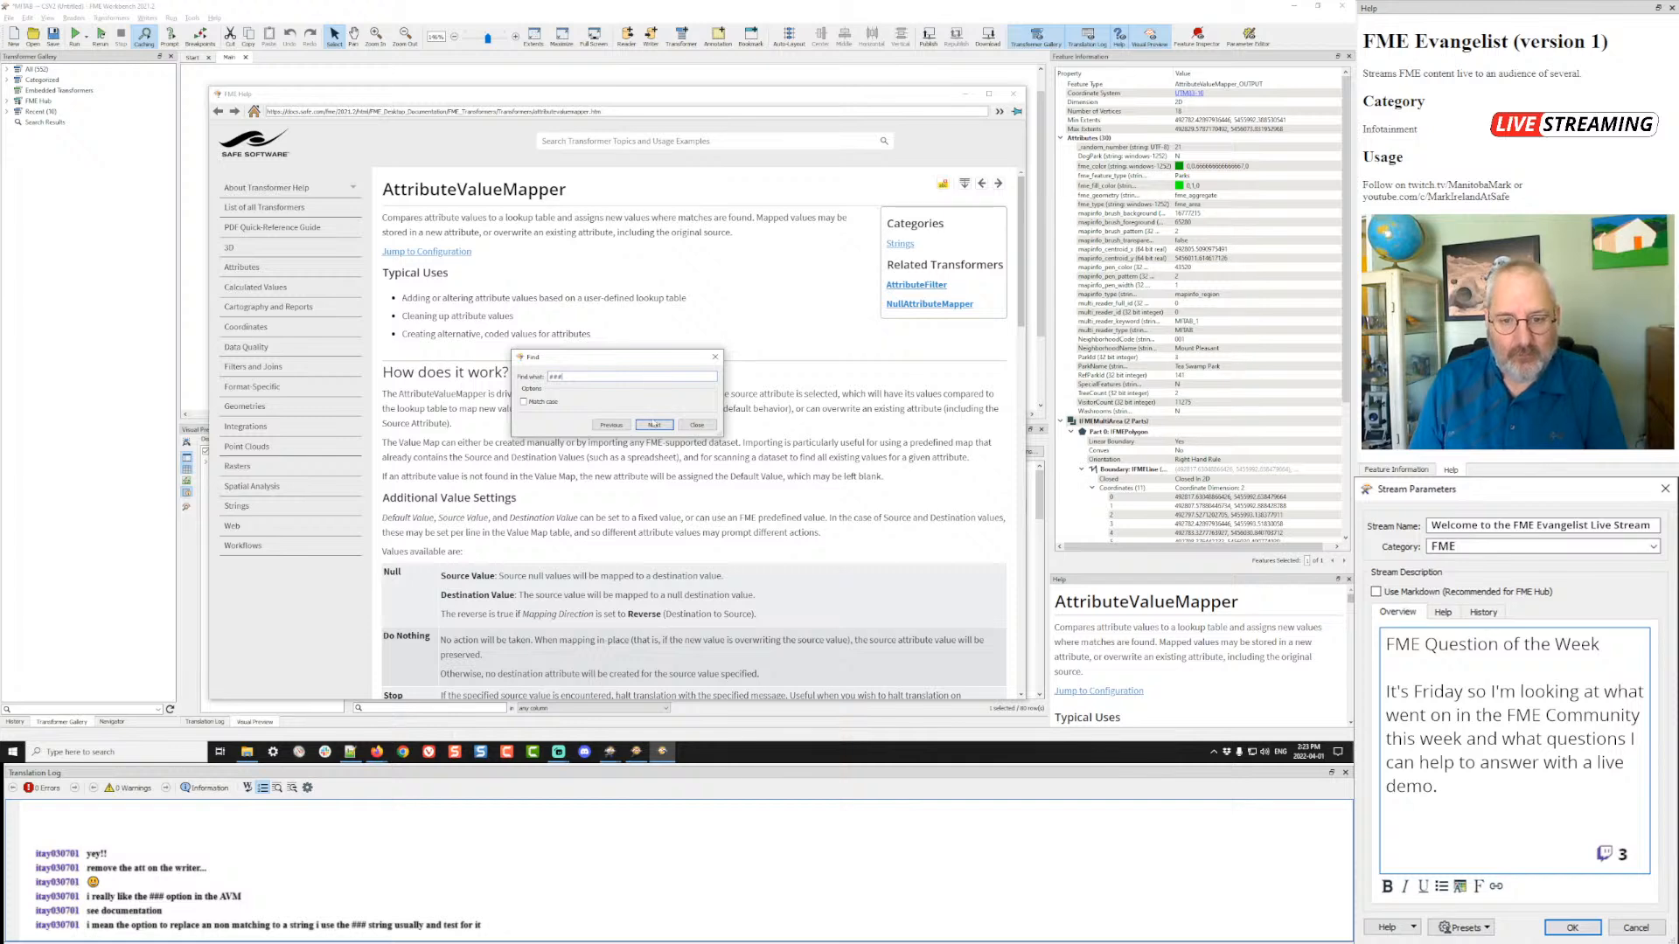
pyautogui.click(649, 424)
pyautogui.click(644, 415)
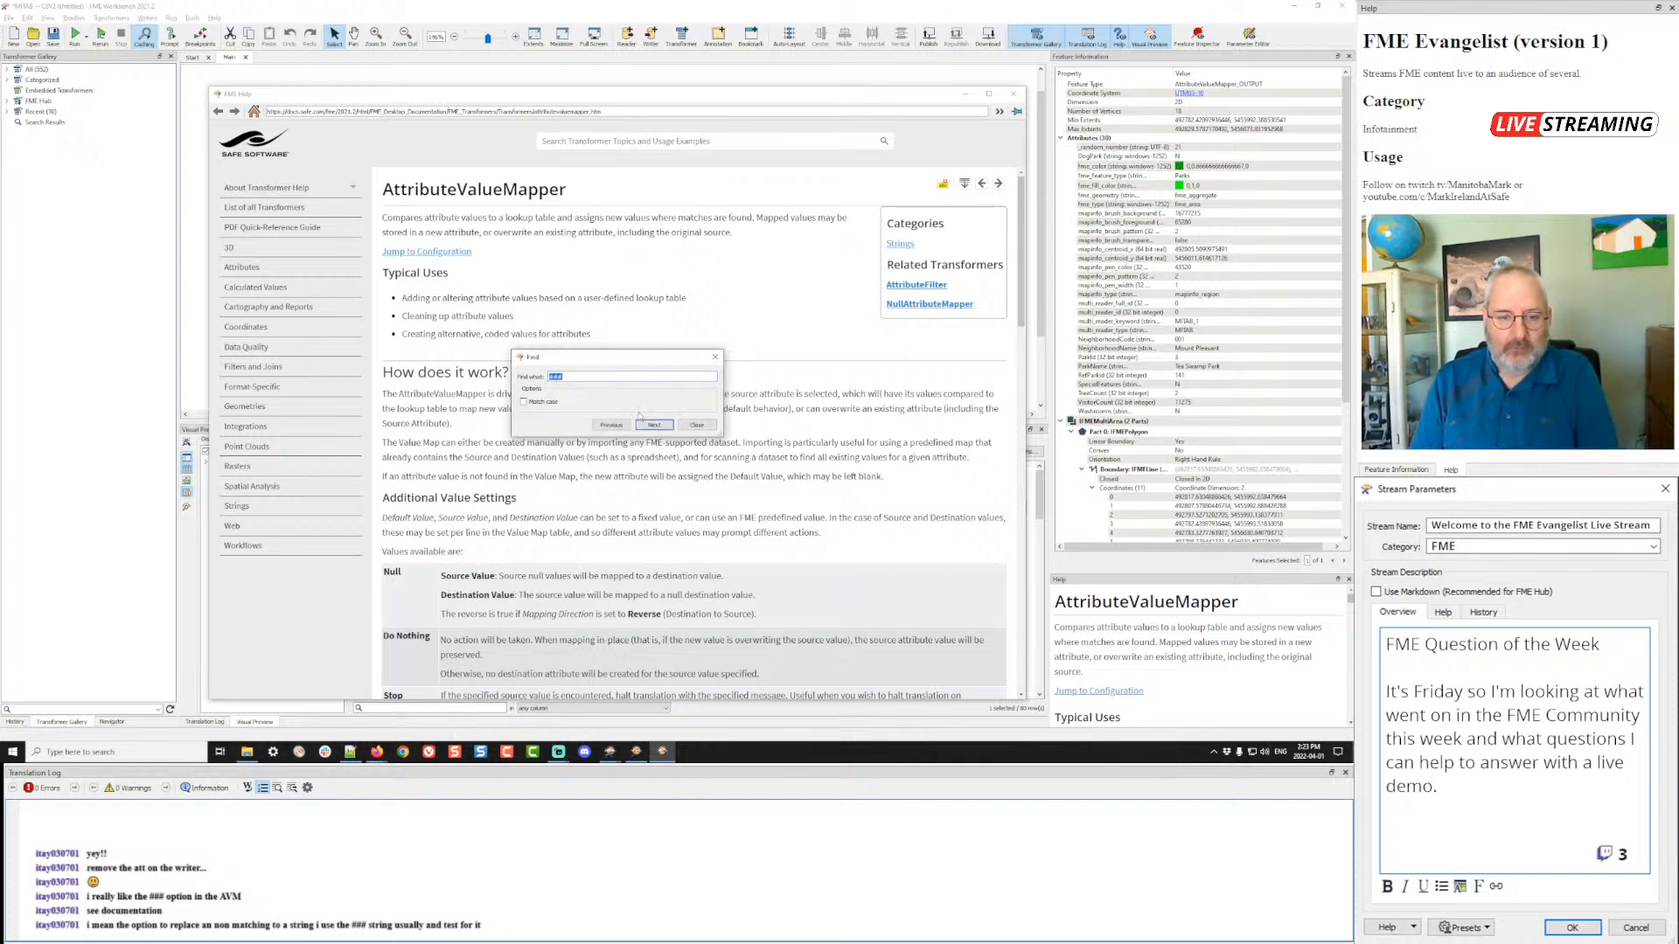
pyautogui.click(697, 424)
pyautogui.scroll(-3, 691, 446)
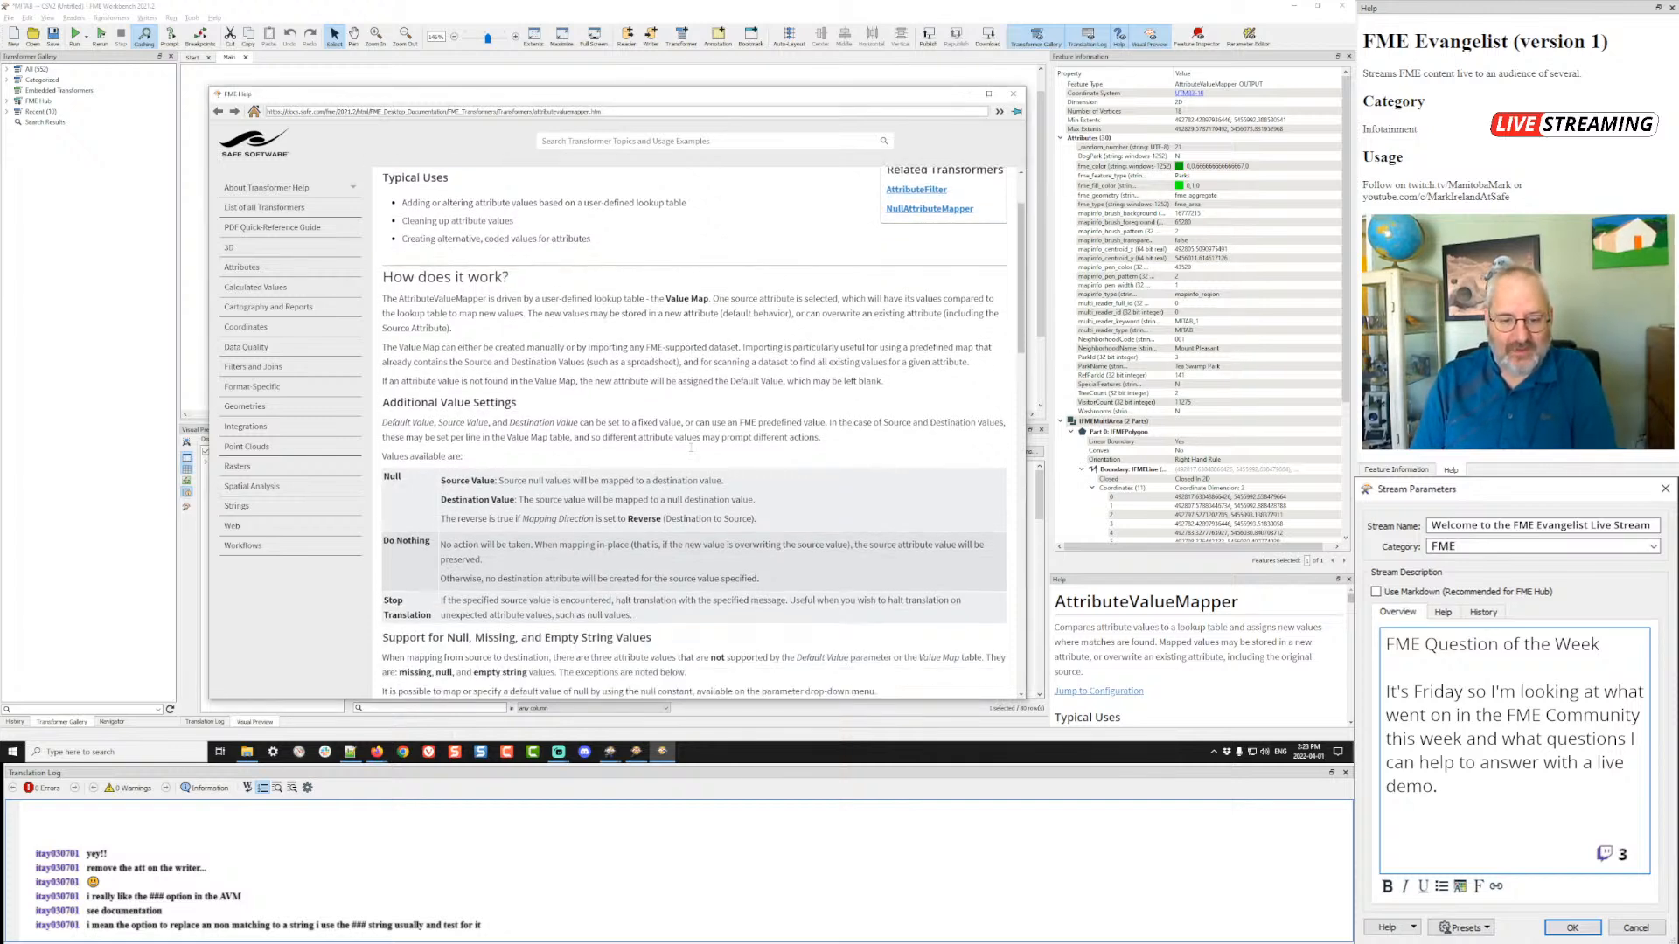
pyautogui.scroll(-10, 692, 450)
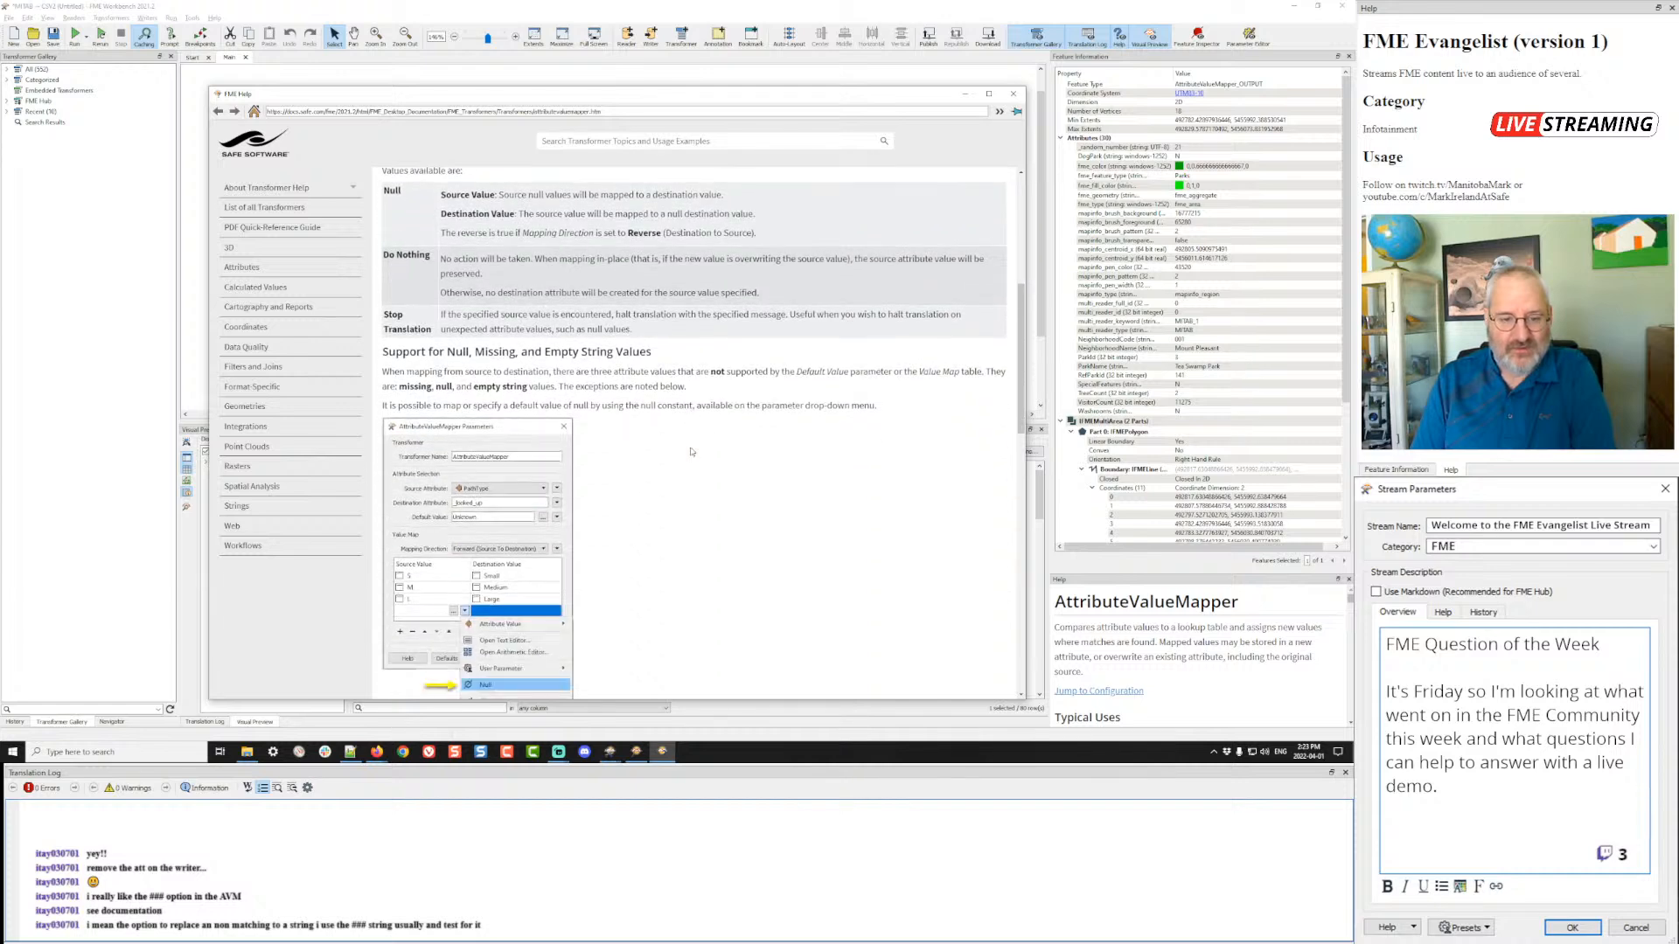
pyautogui.scroll(-5, 691, 451)
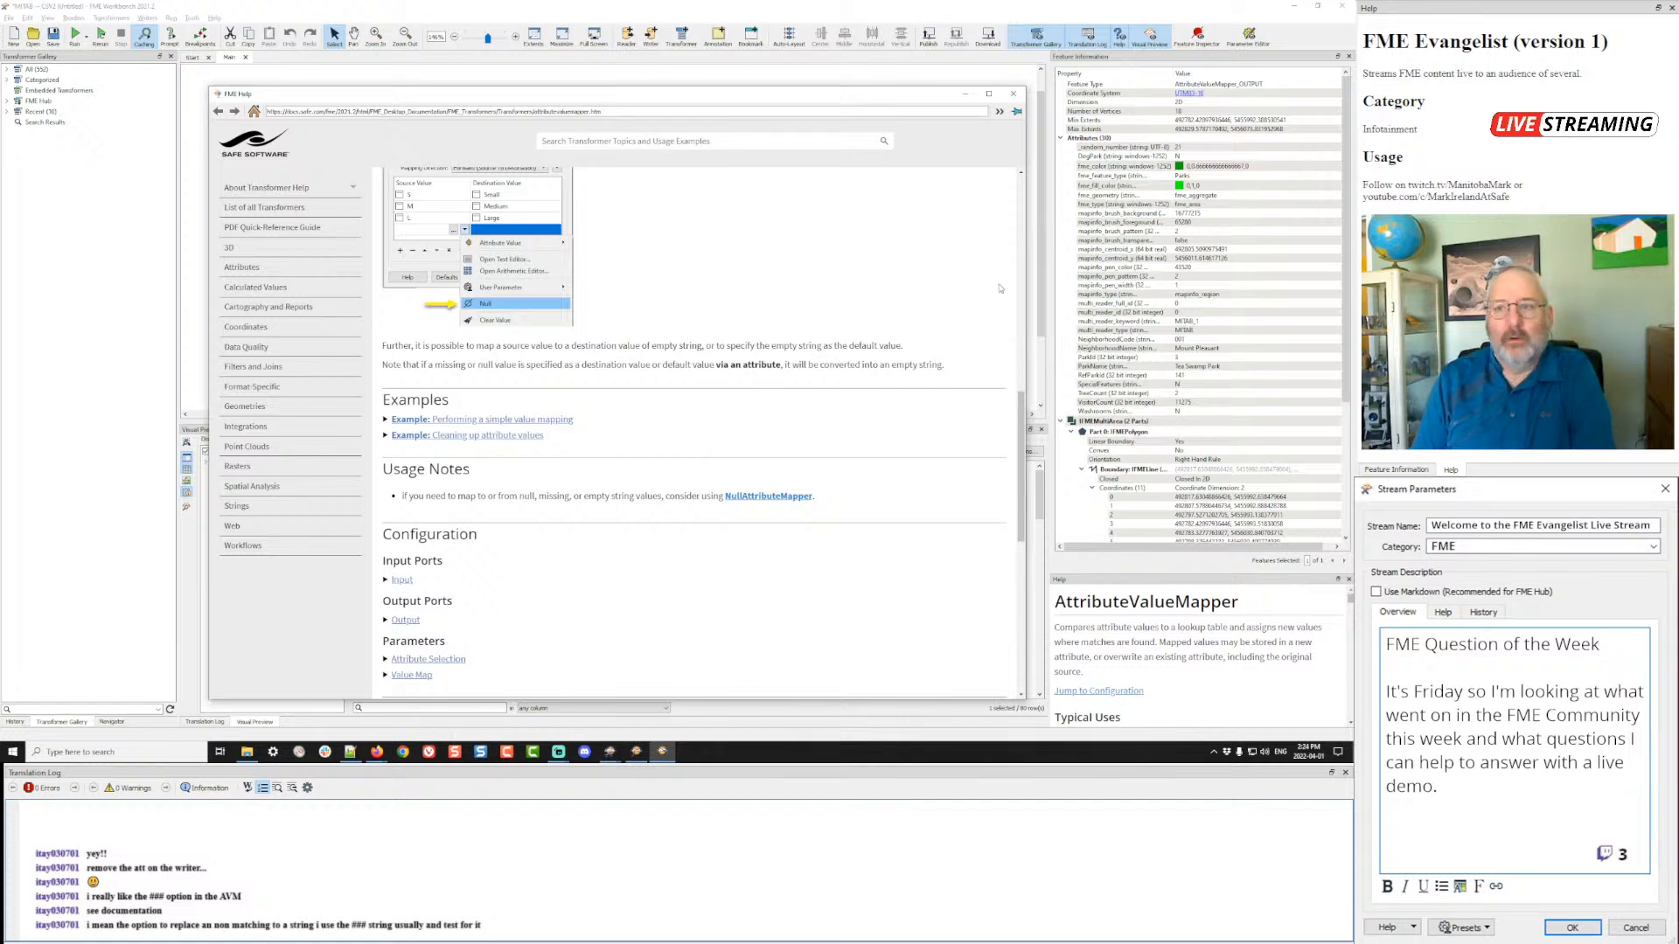
pyautogui.click(964, 94)
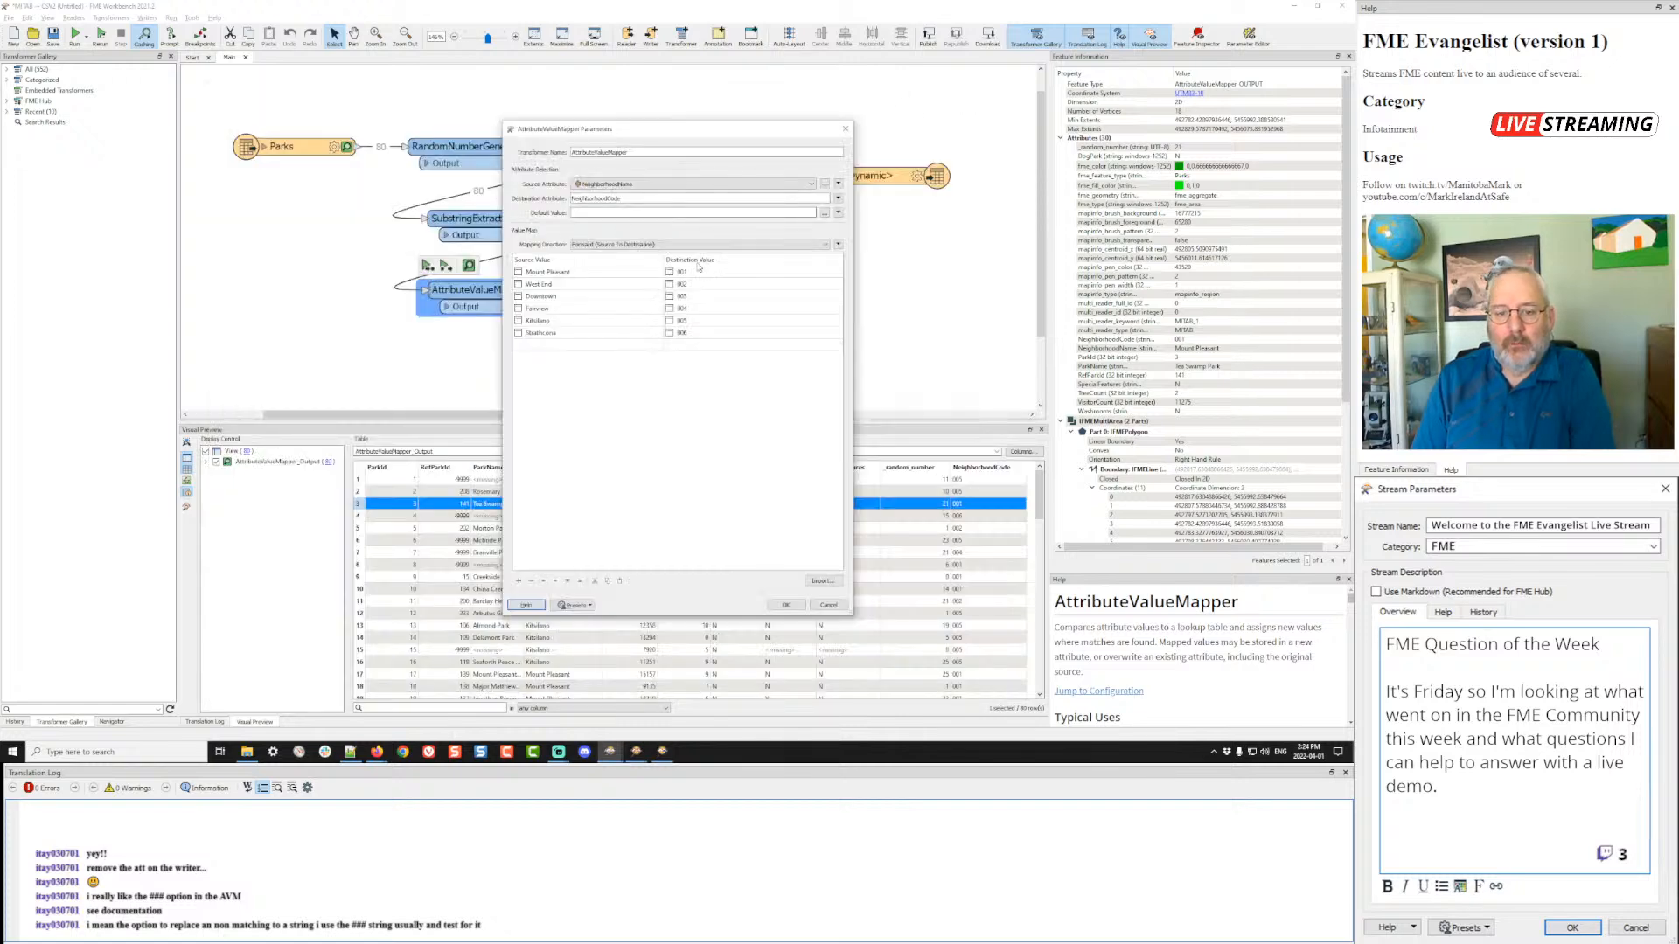
# - Examine the mapping direction and source attribute options in the AttributeValueMapper's parameters without changing them, and close the dialog
pyautogui.click(727, 248)
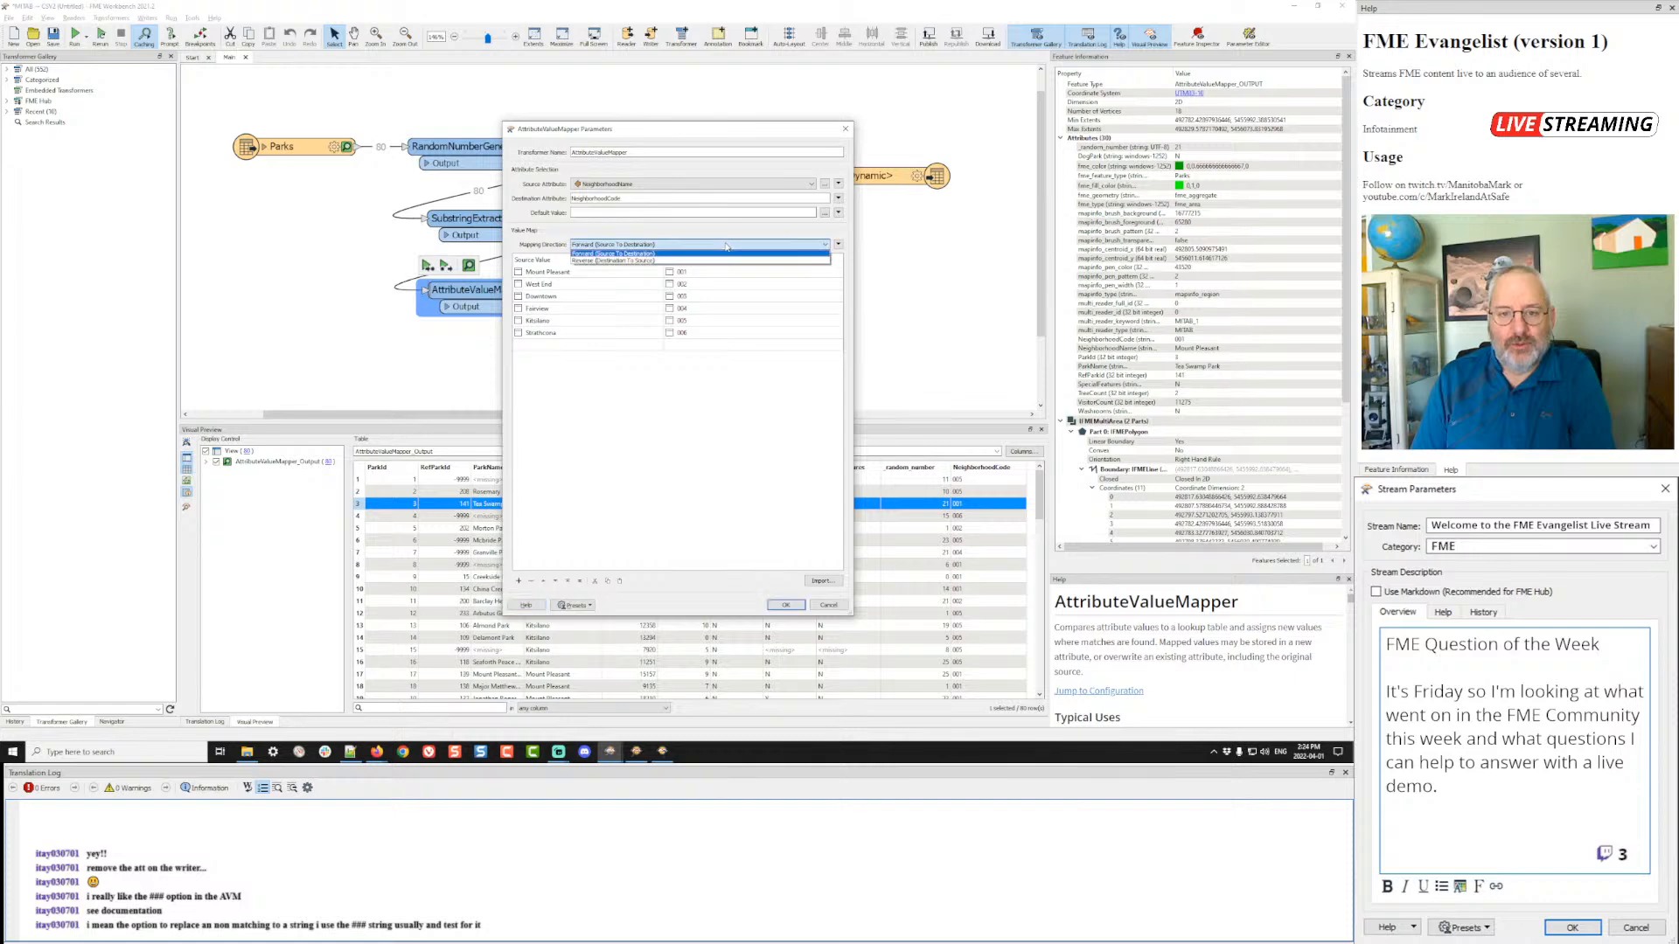
pyautogui.click(726, 232)
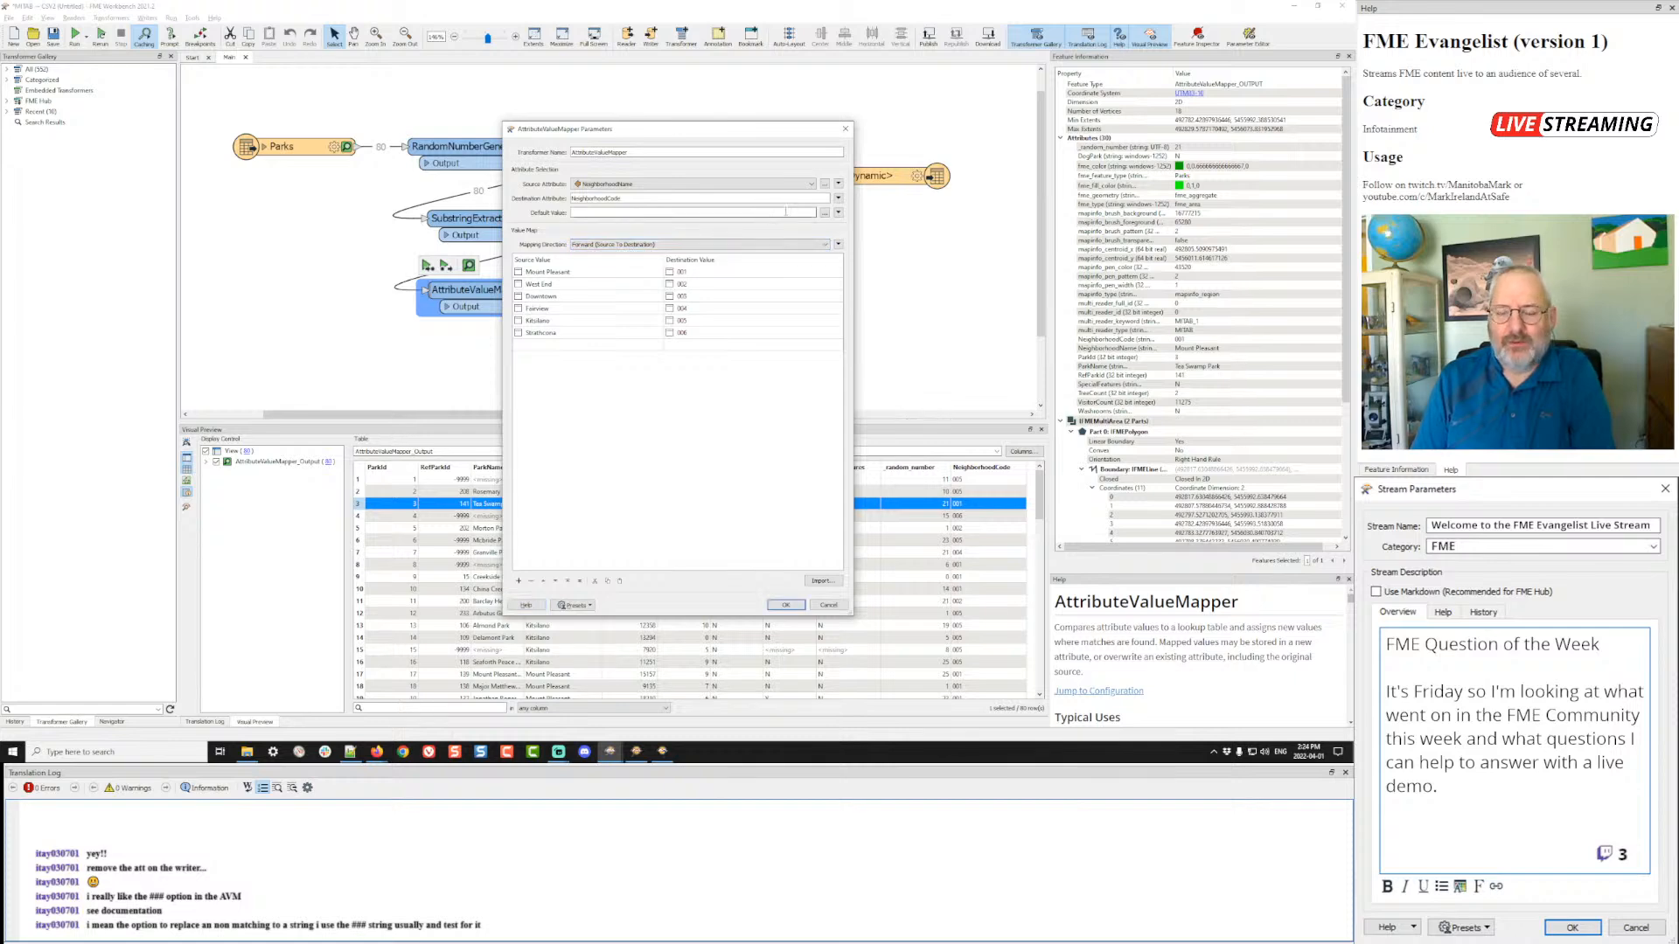
pyautogui.click(773, 185)
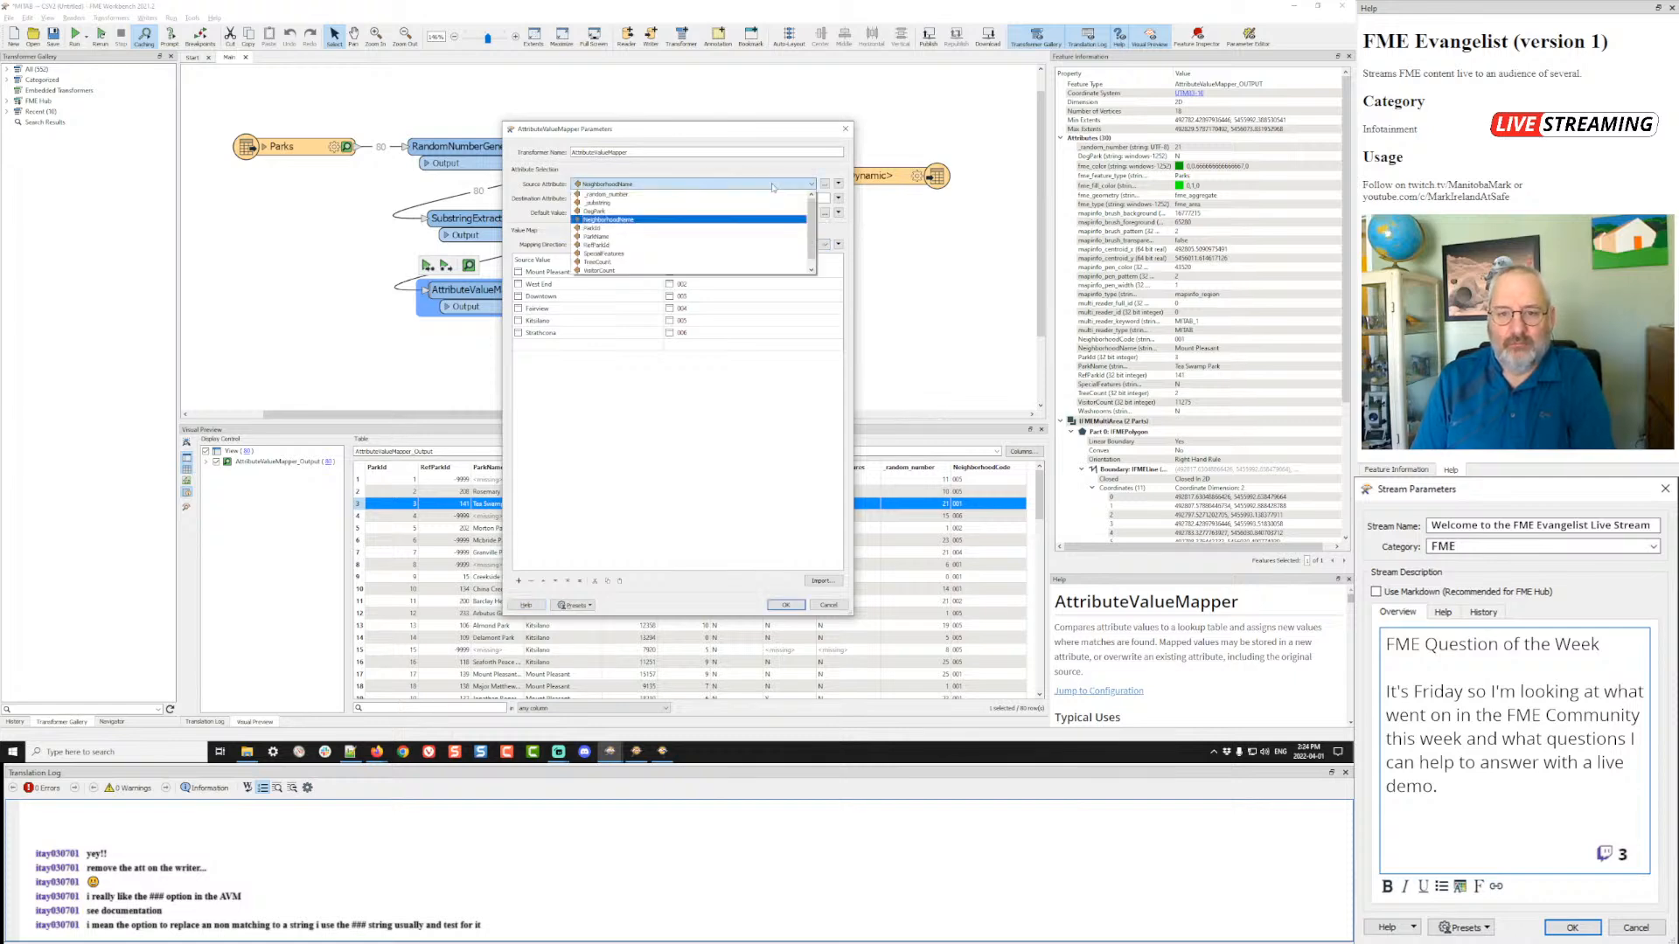
pyautogui.click(773, 185)
pyautogui.click(837, 184)
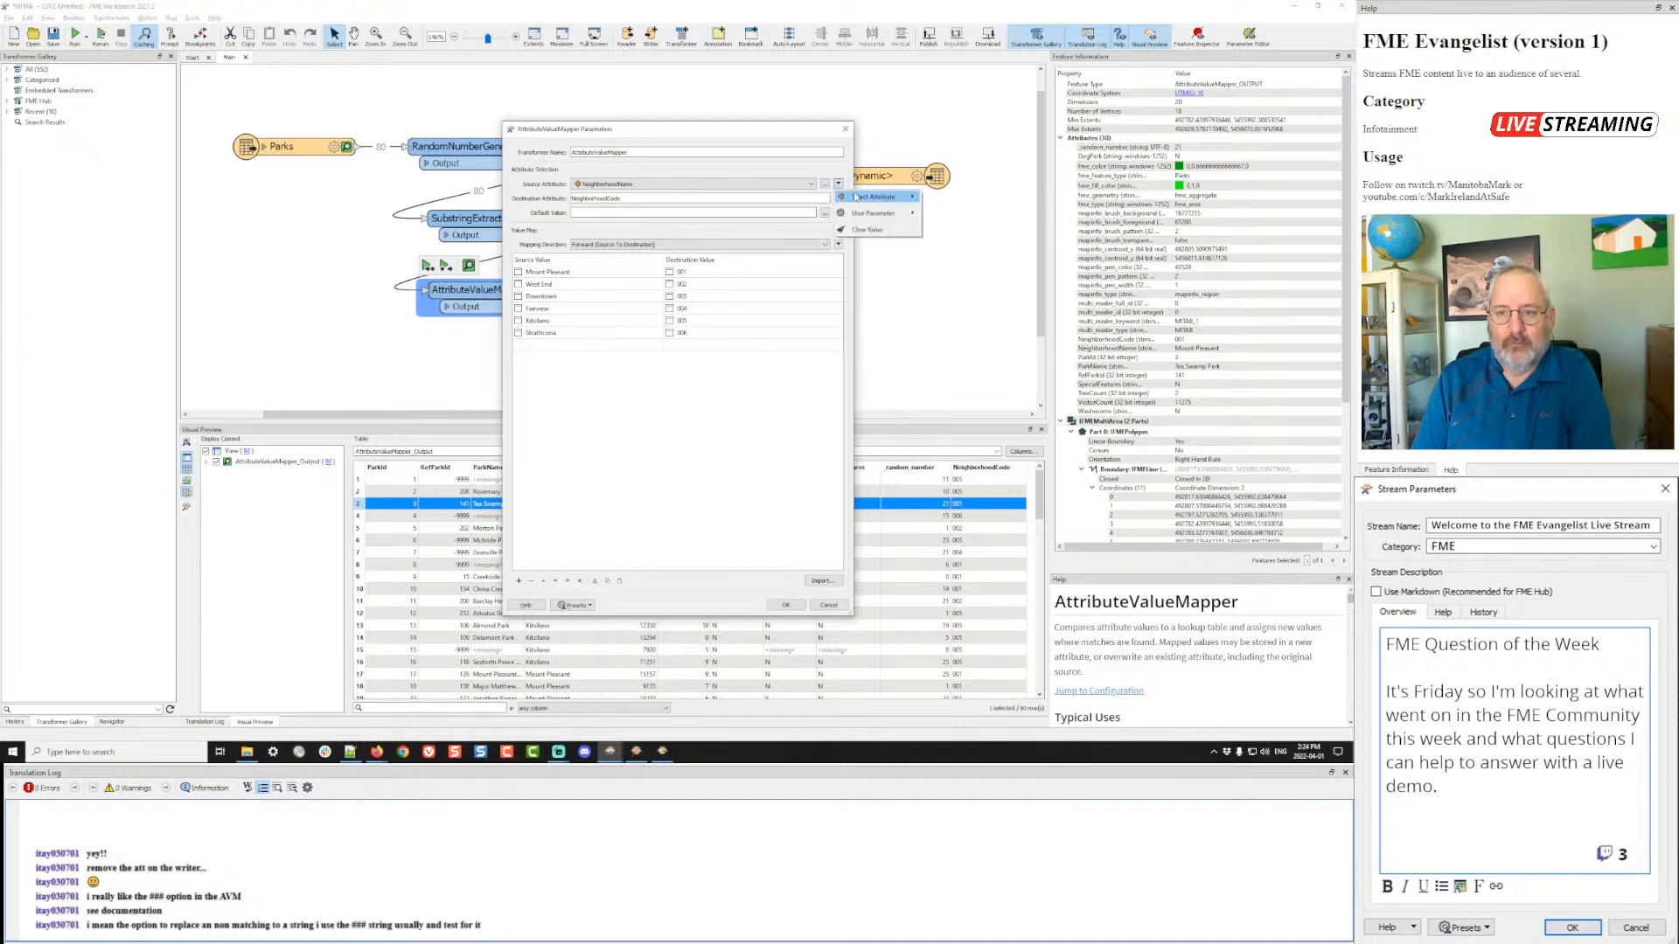
pyautogui.click(784, 183)
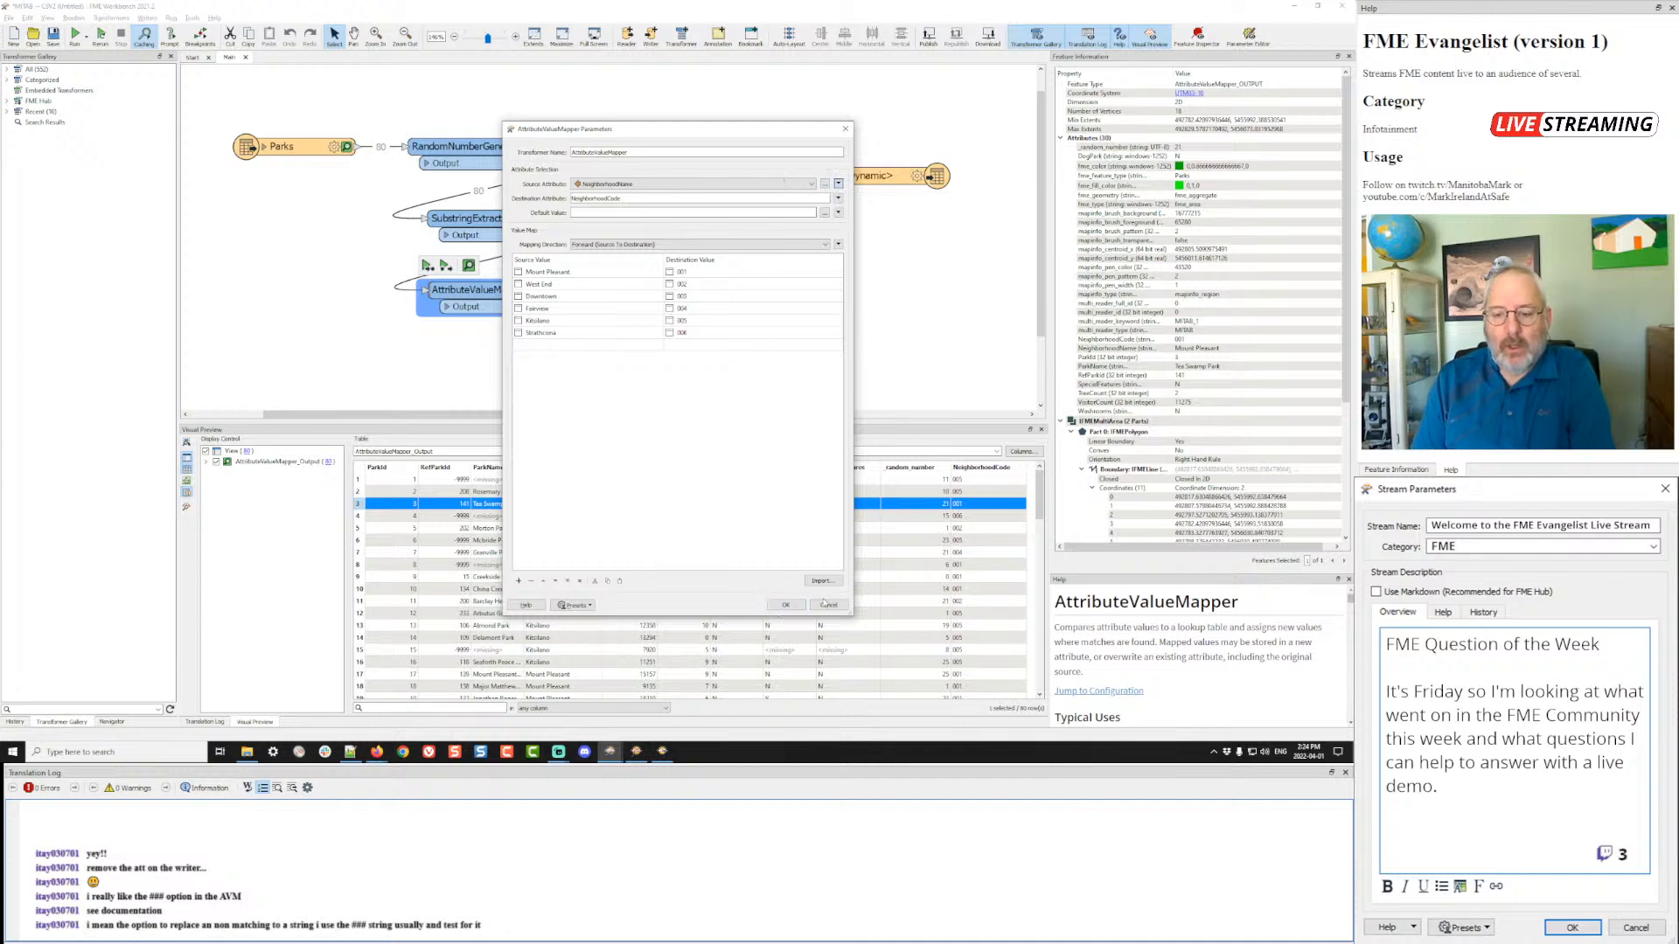
pyautogui.click(782, 607)
# - Read the forum post's conditional-value example and its replies in the browser, and return to the AttributeValueMapper's parameters in FME Workbench
pyautogui.hotkey('alt', 'Tab')
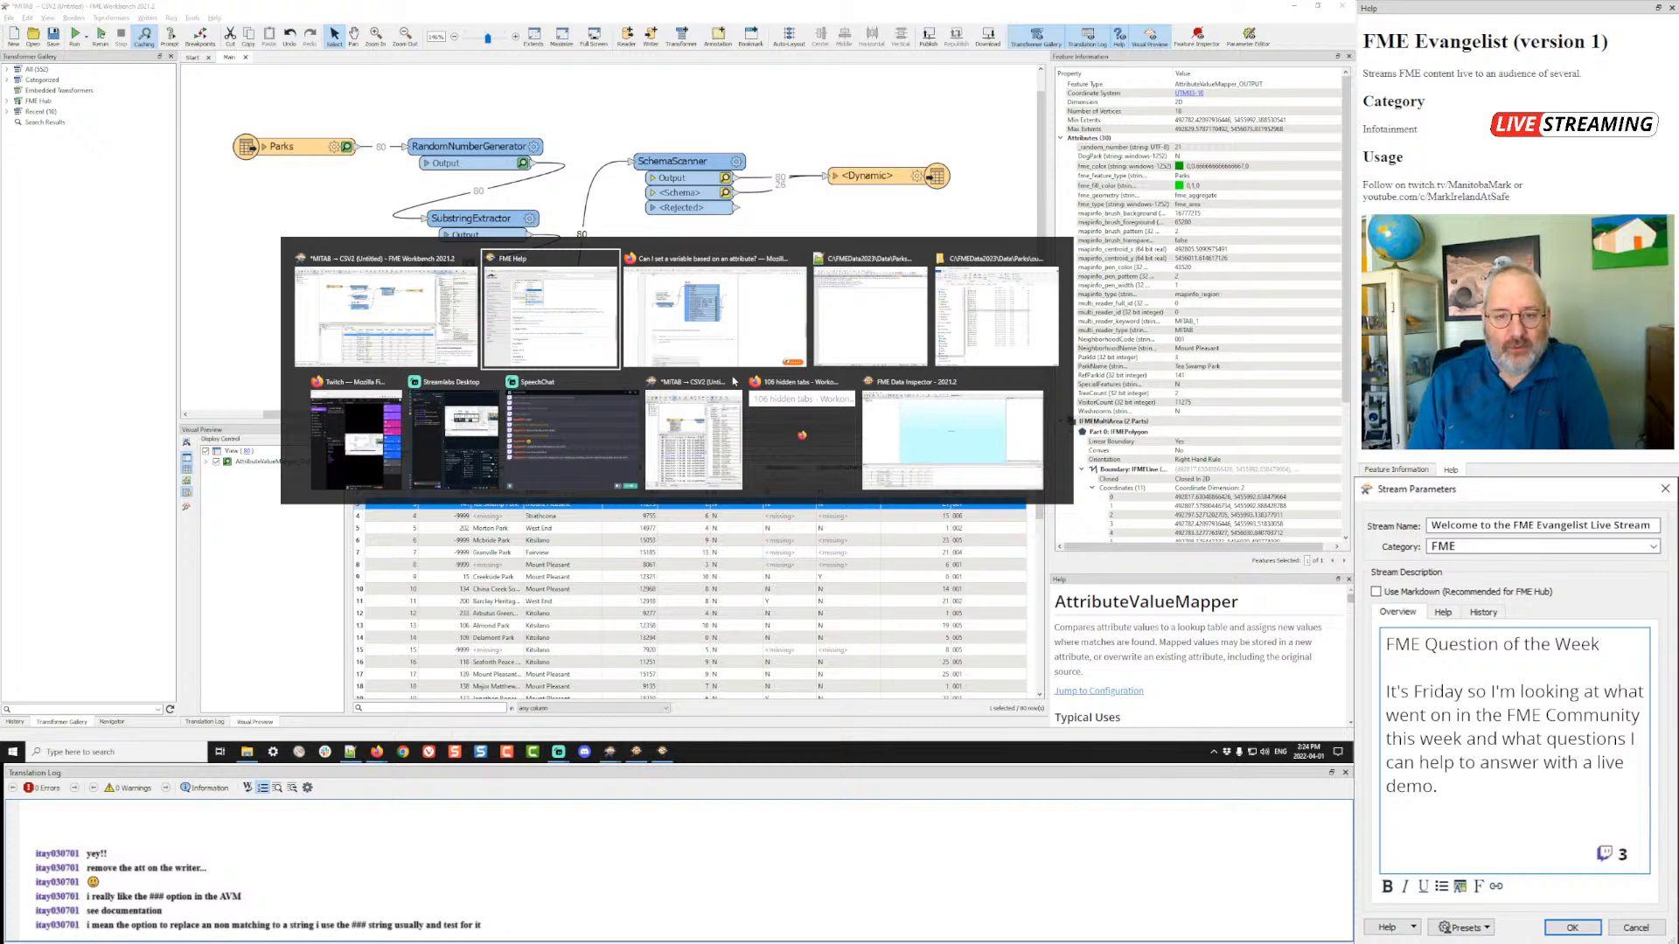
pyautogui.press('Tab')
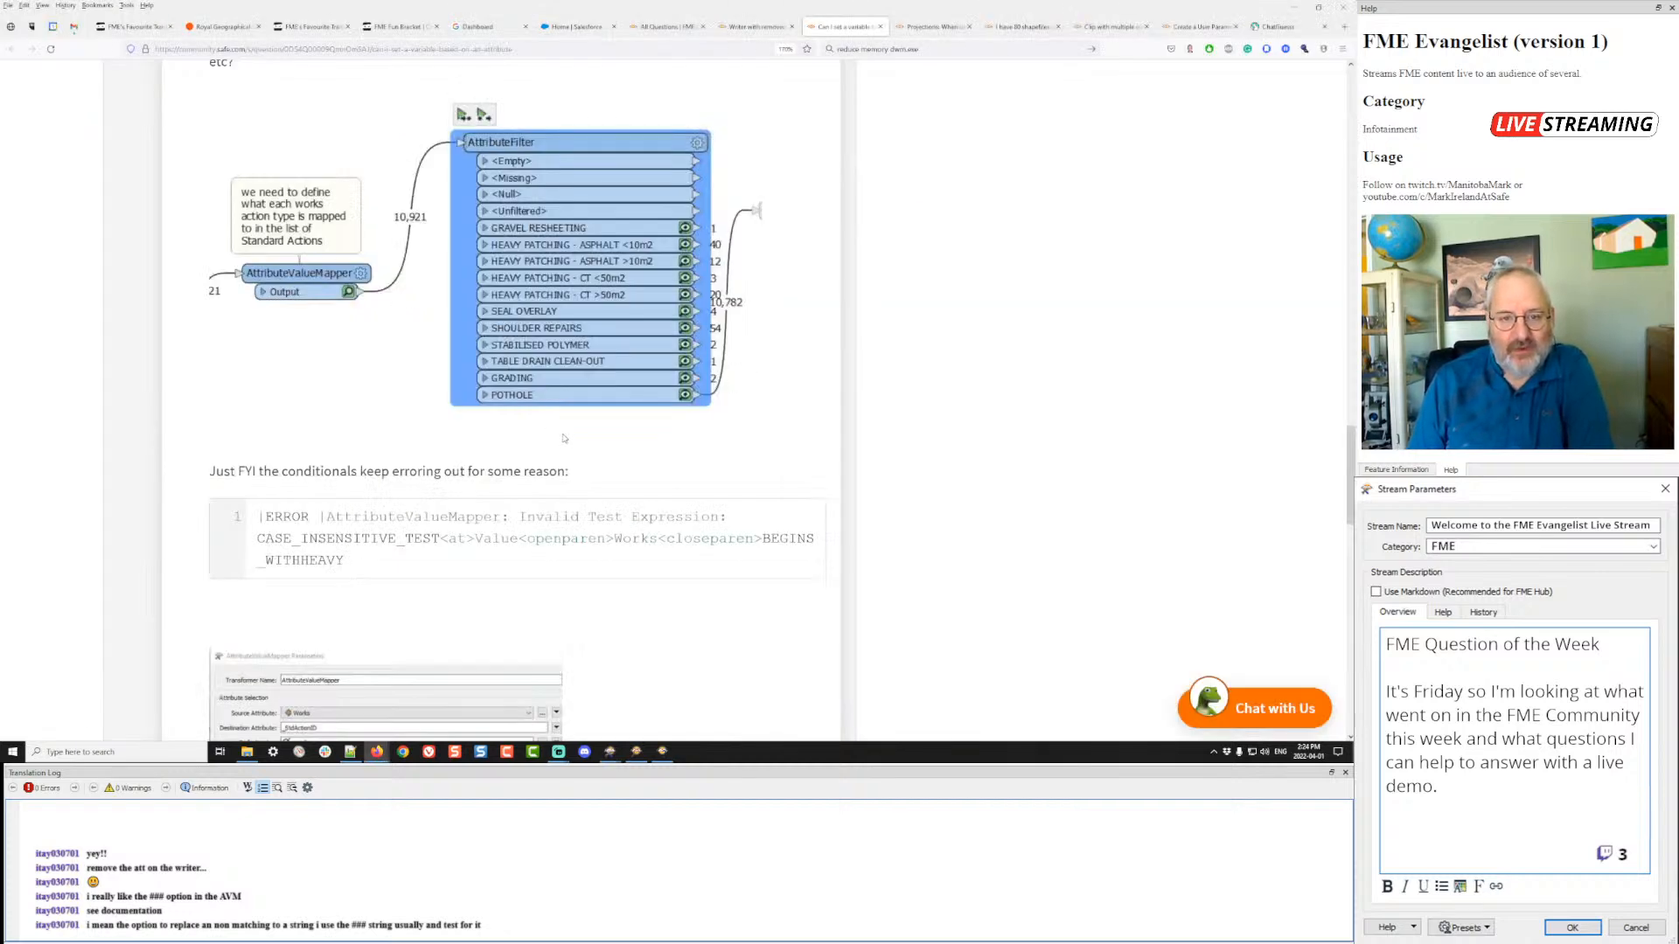
pyautogui.scroll(-1, 564, 439)
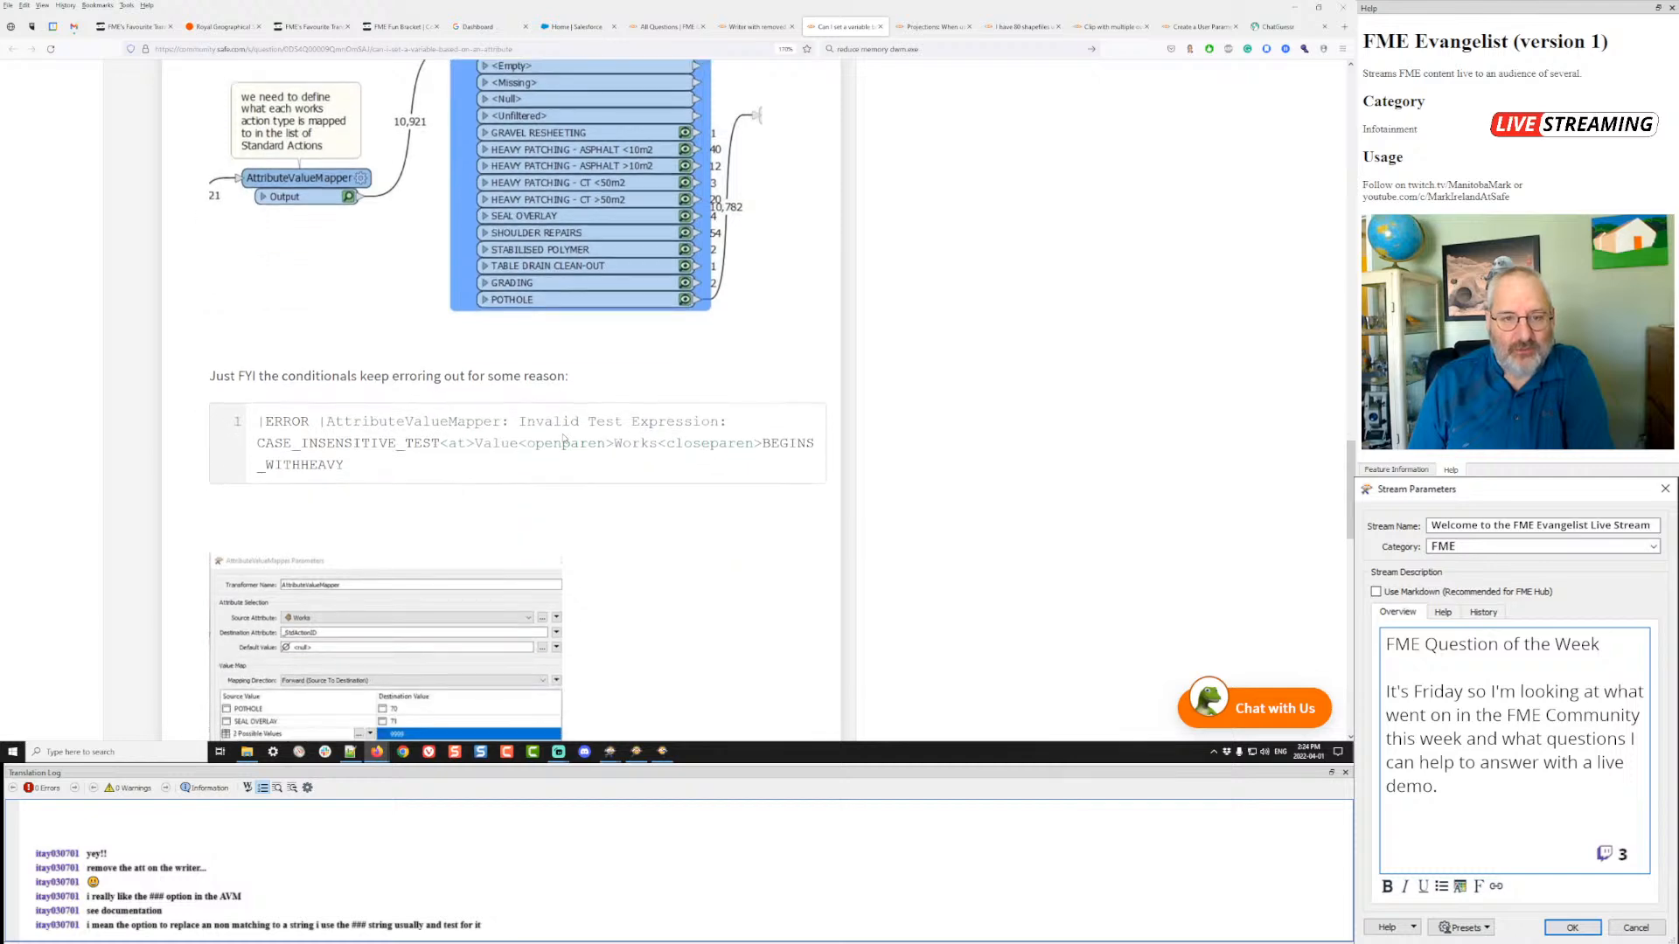
pyautogui.scroll(3, 564, 439)
pyautogui.scroll(-8, 564, 439)
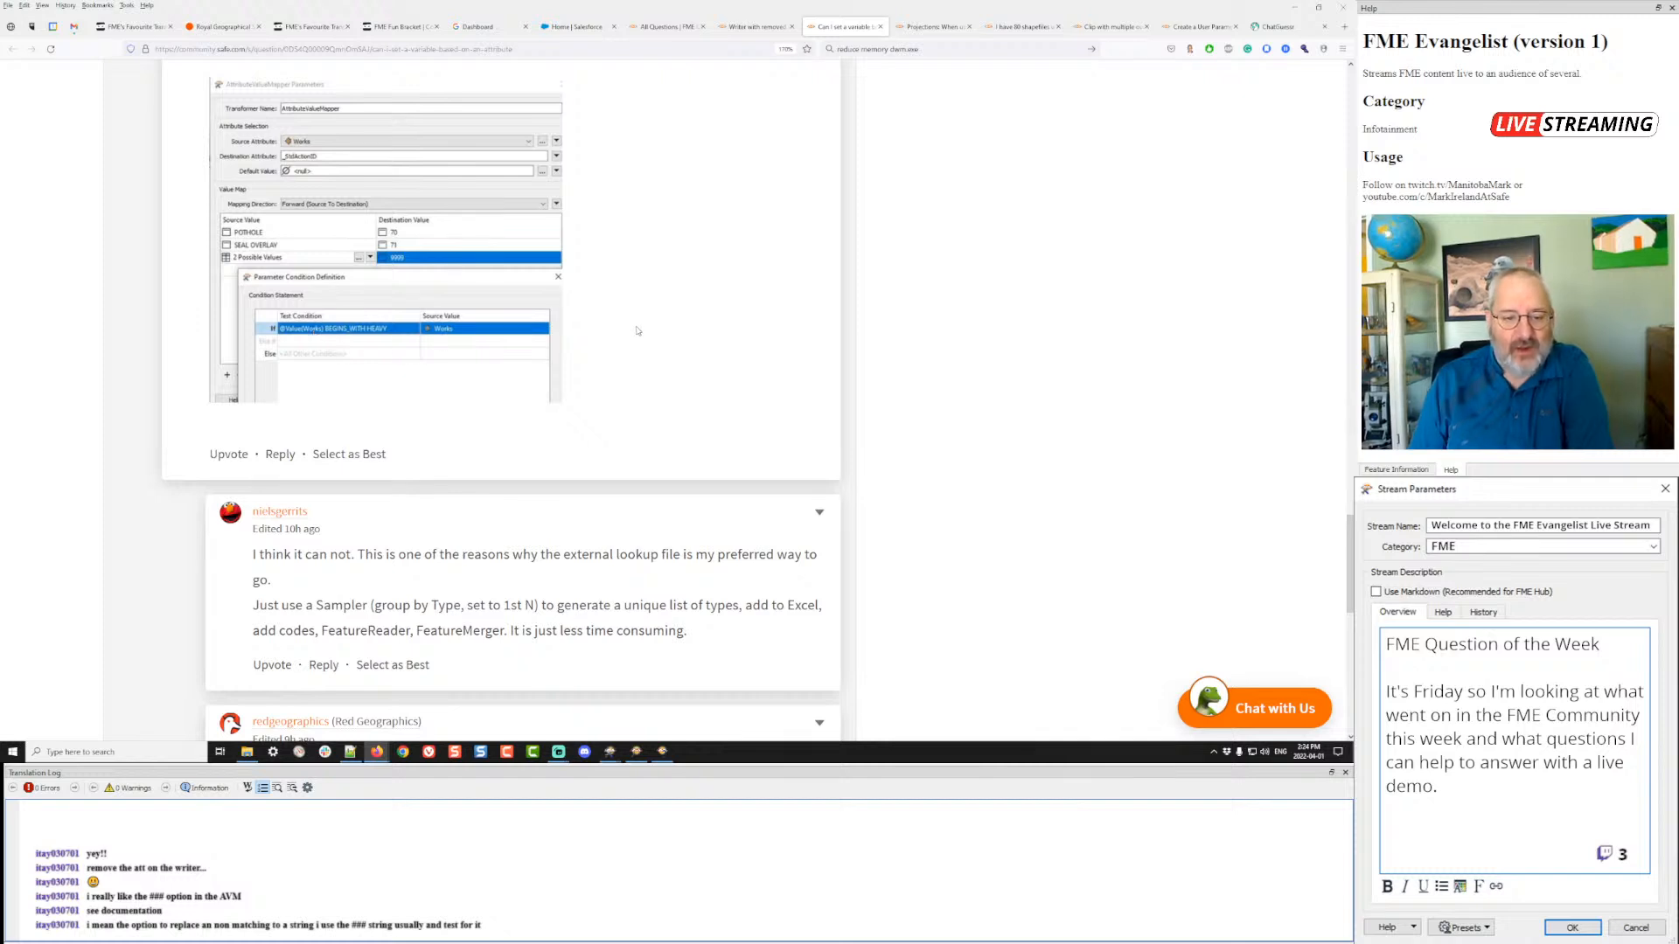
pyautogui.scroll(-4, 637, 330)
pyautogui.scroll(2, 638, 330)
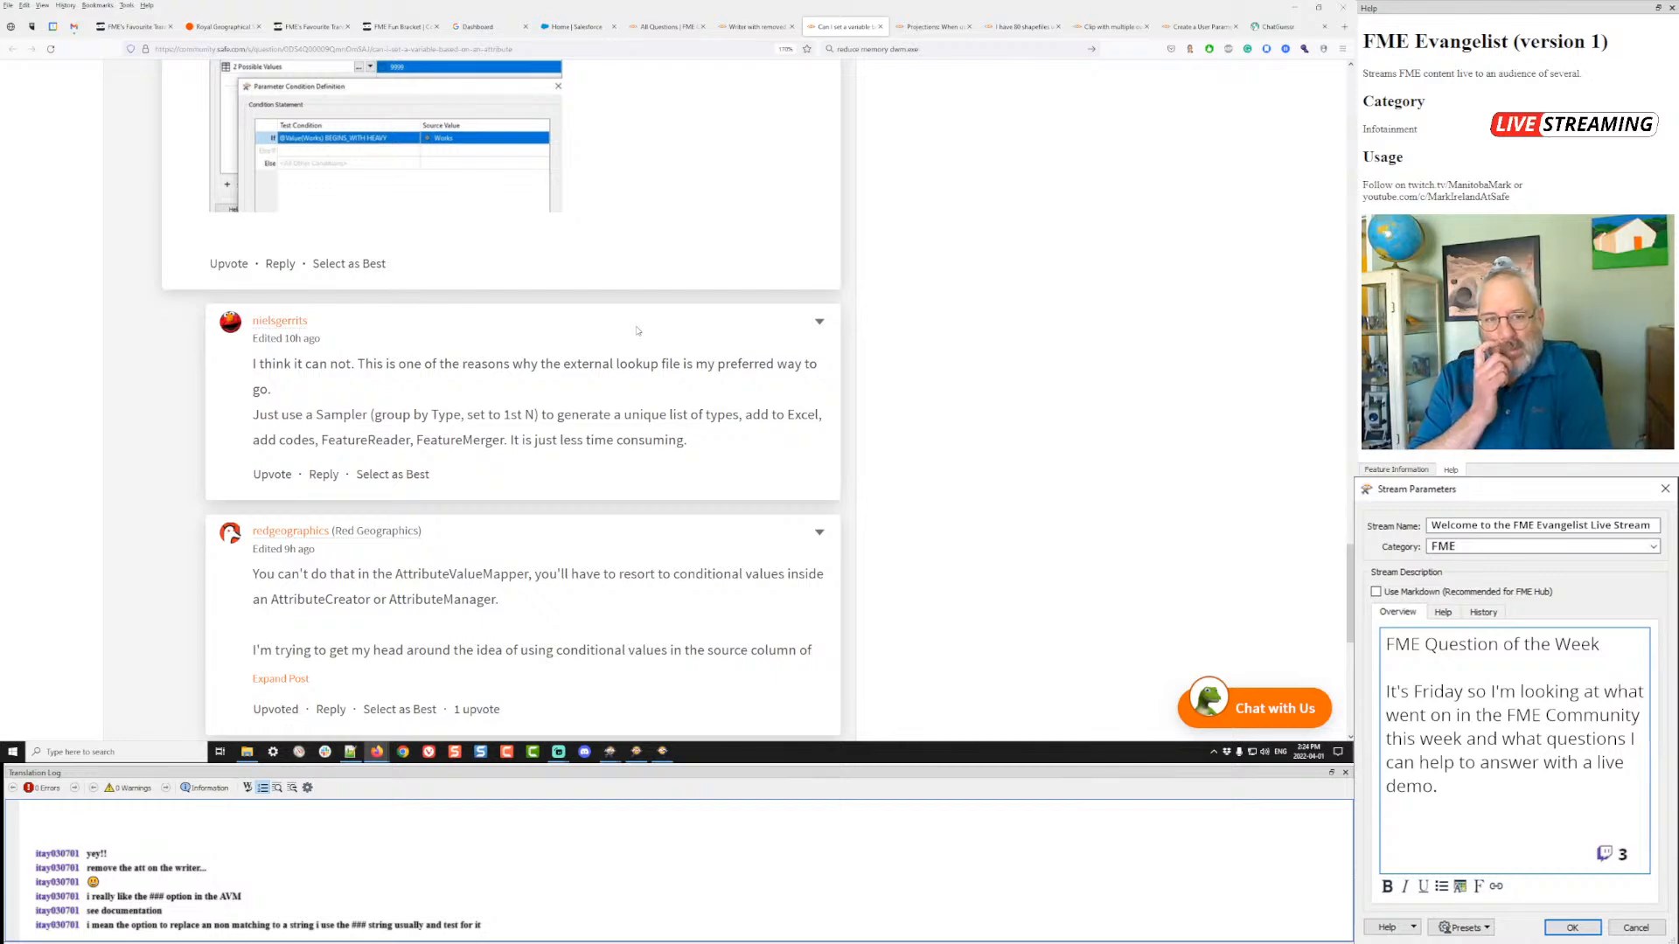
pyautogui.hotkey('alt', 'Tab')
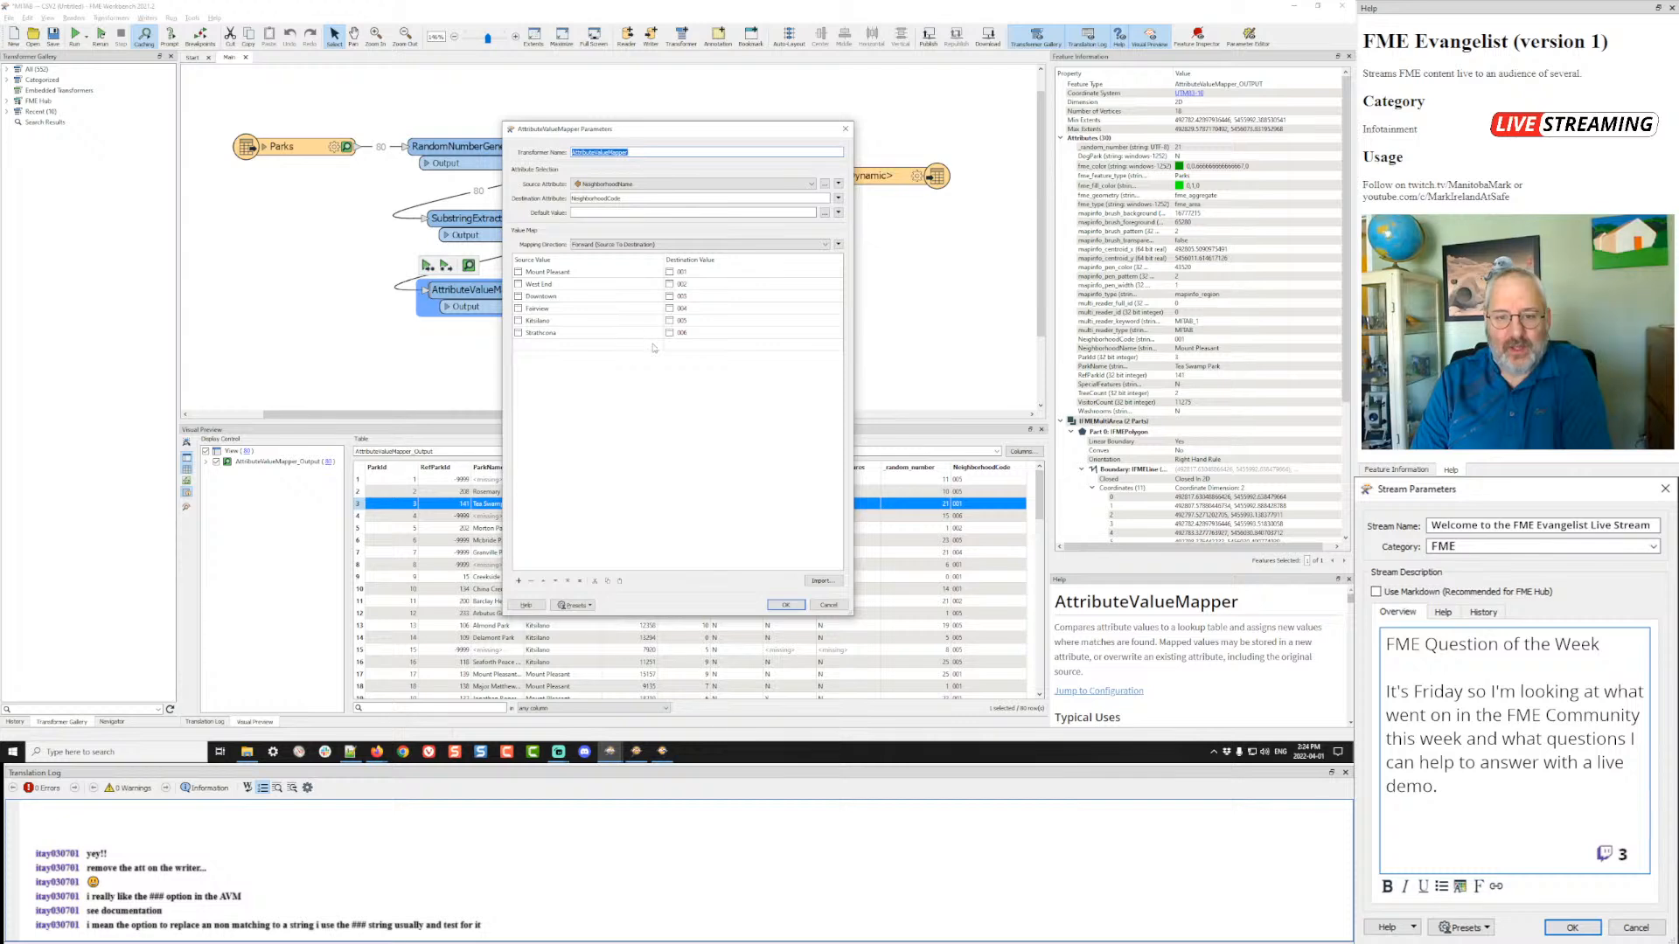
# - Open a conditional definition for a new source value in the AttributeValueMapper, and compare it with the forum post's example and fully expanded last reply
pyautogui.click(657, 346)
pyautogui.click(657, 344)
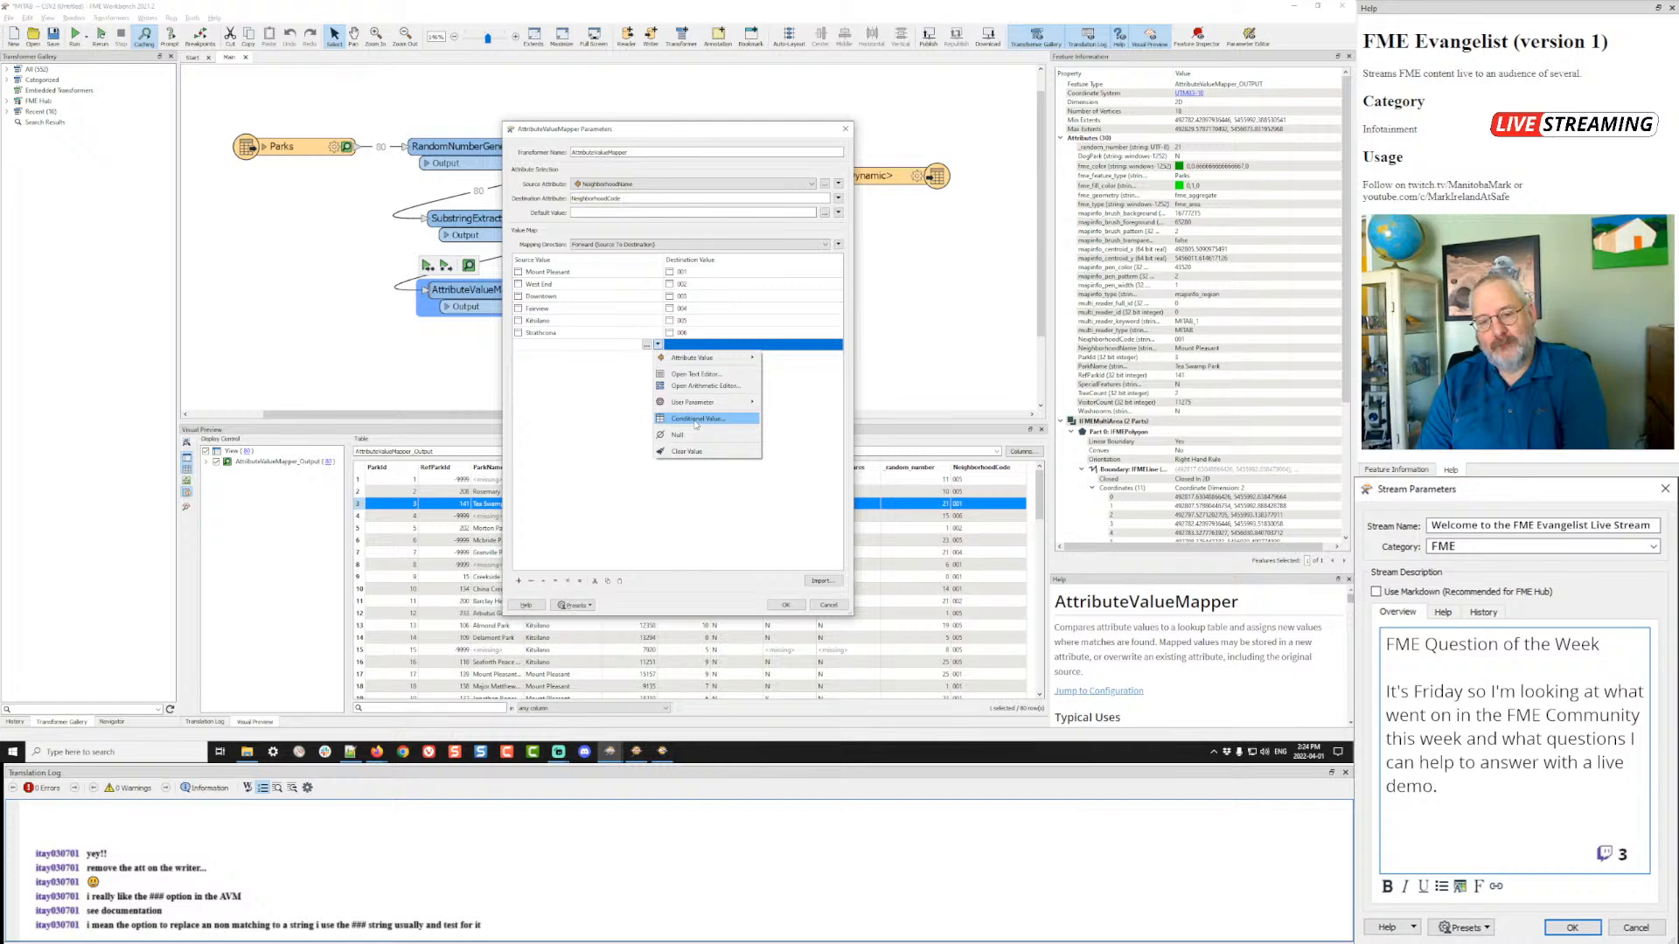
pyautogui.hotkey('alt', 'Tab')
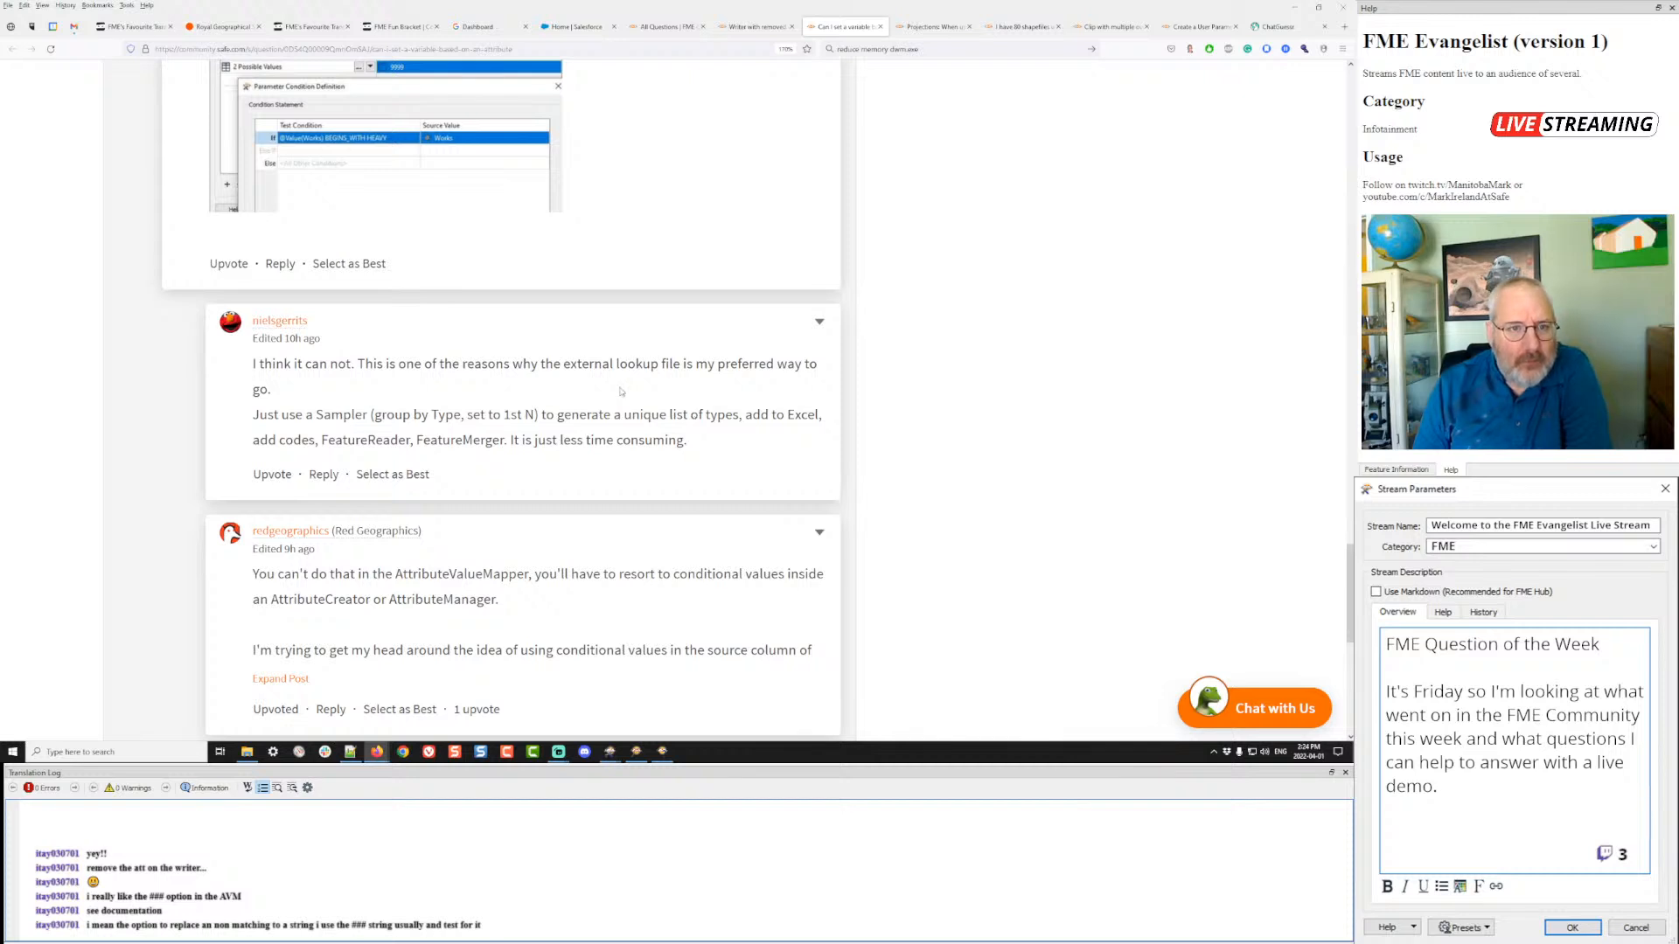
pyautogui.scroll(3, 621, 391)
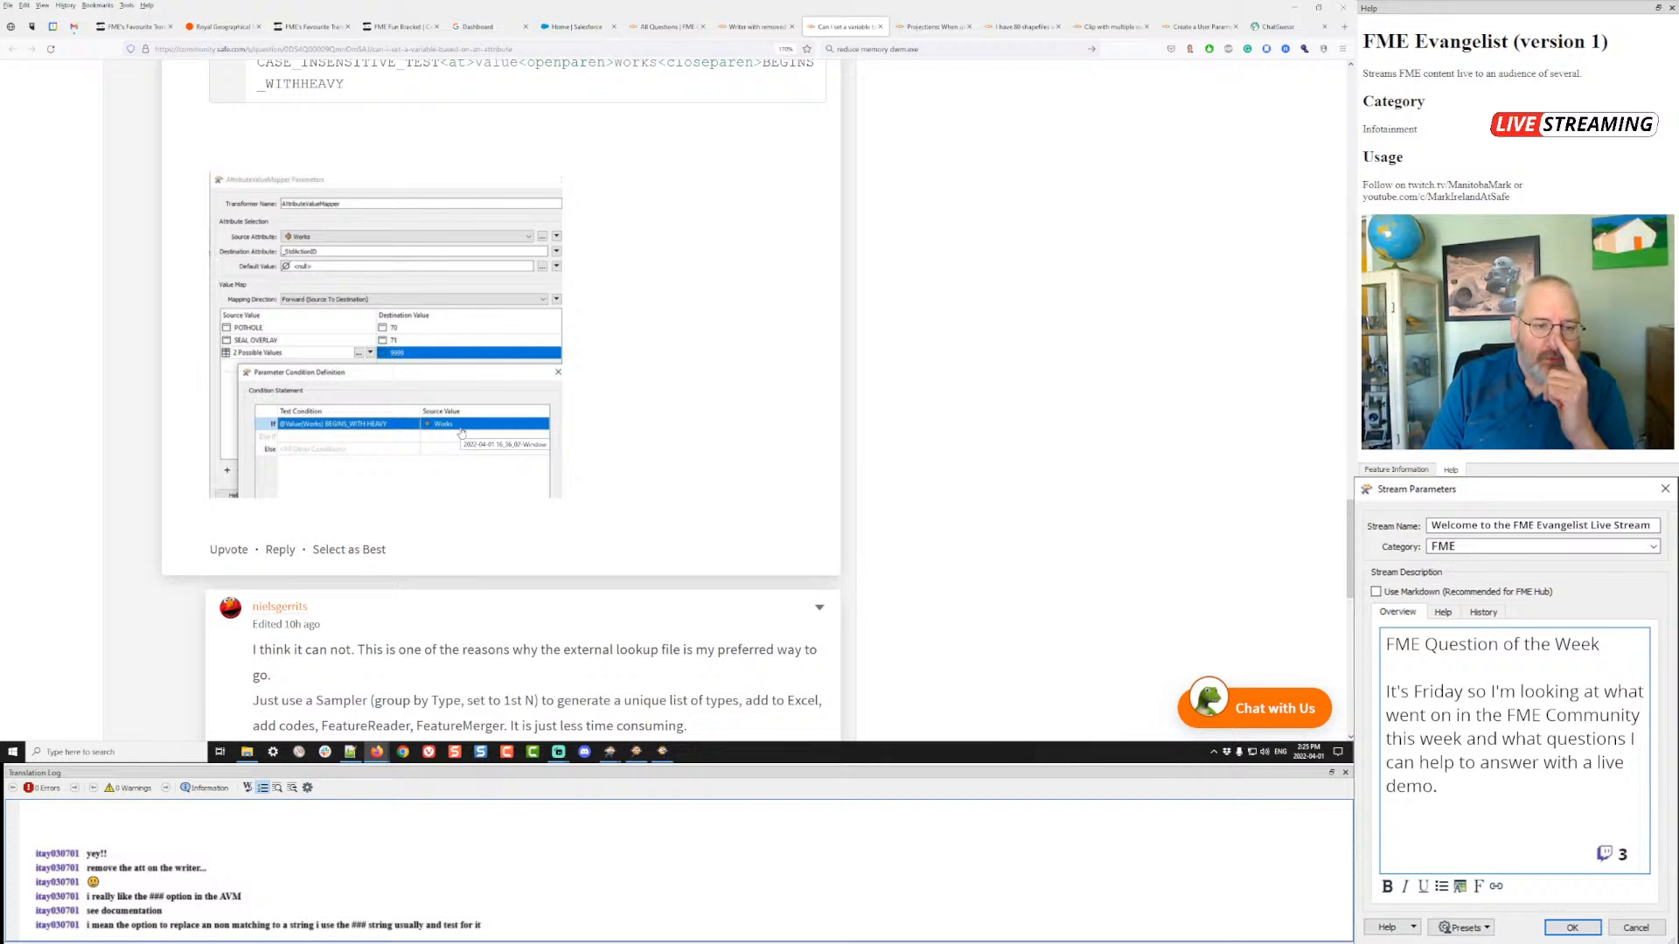
pyautogui.scroll(-5, 461, 433)
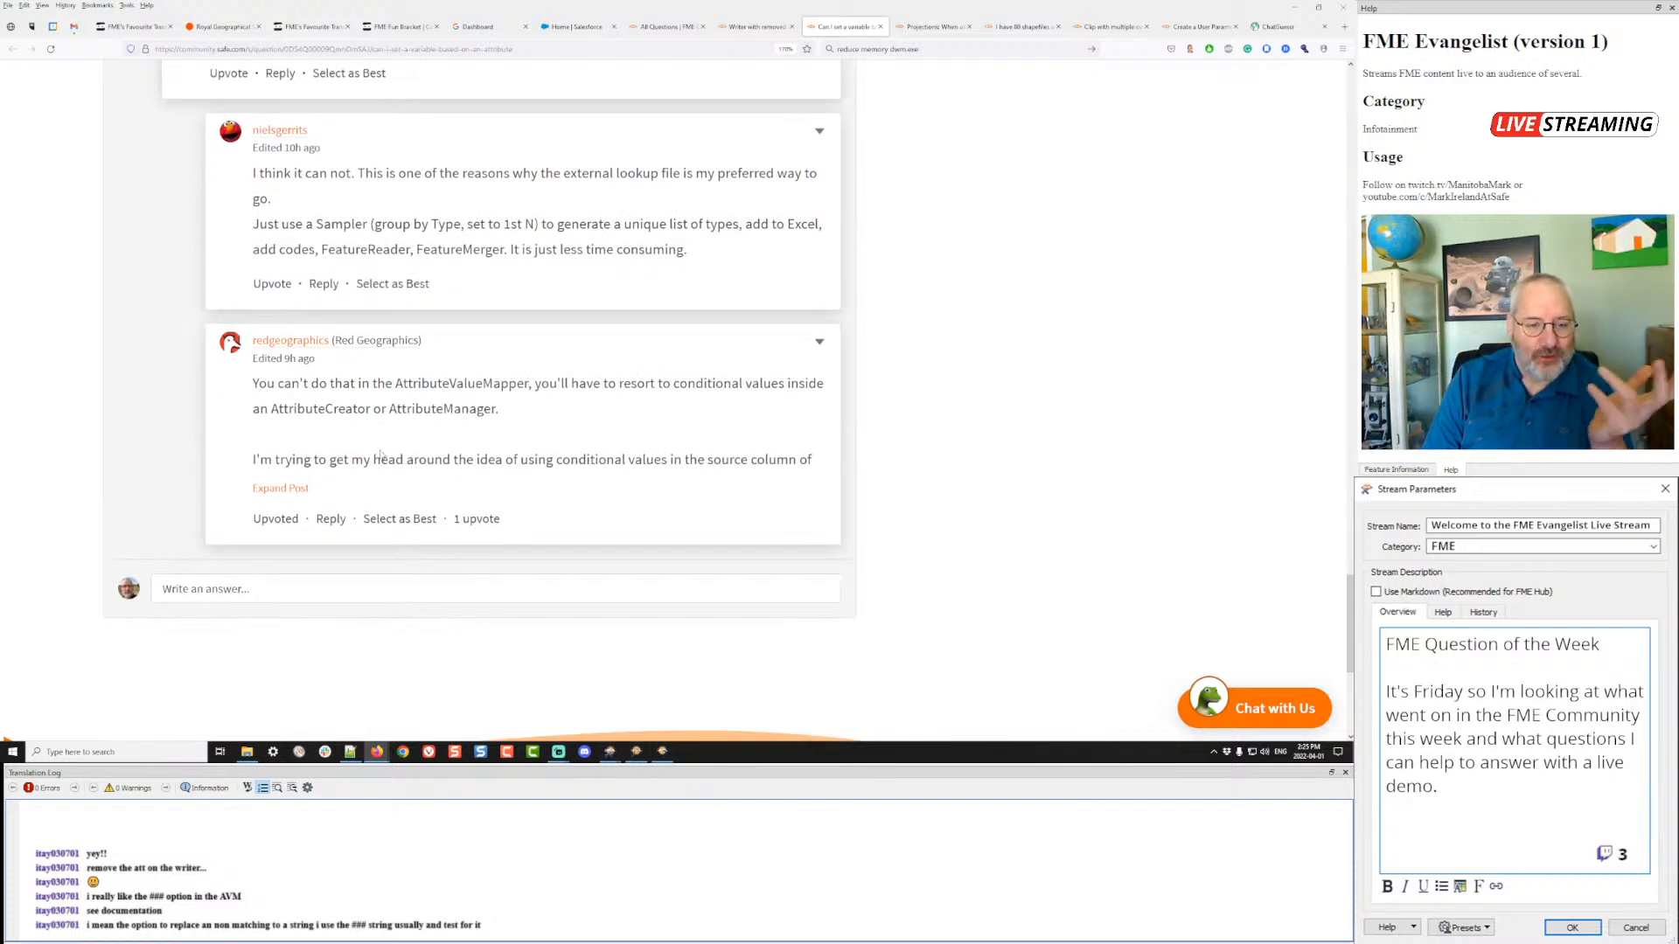
pyautogui.click(292, 490)
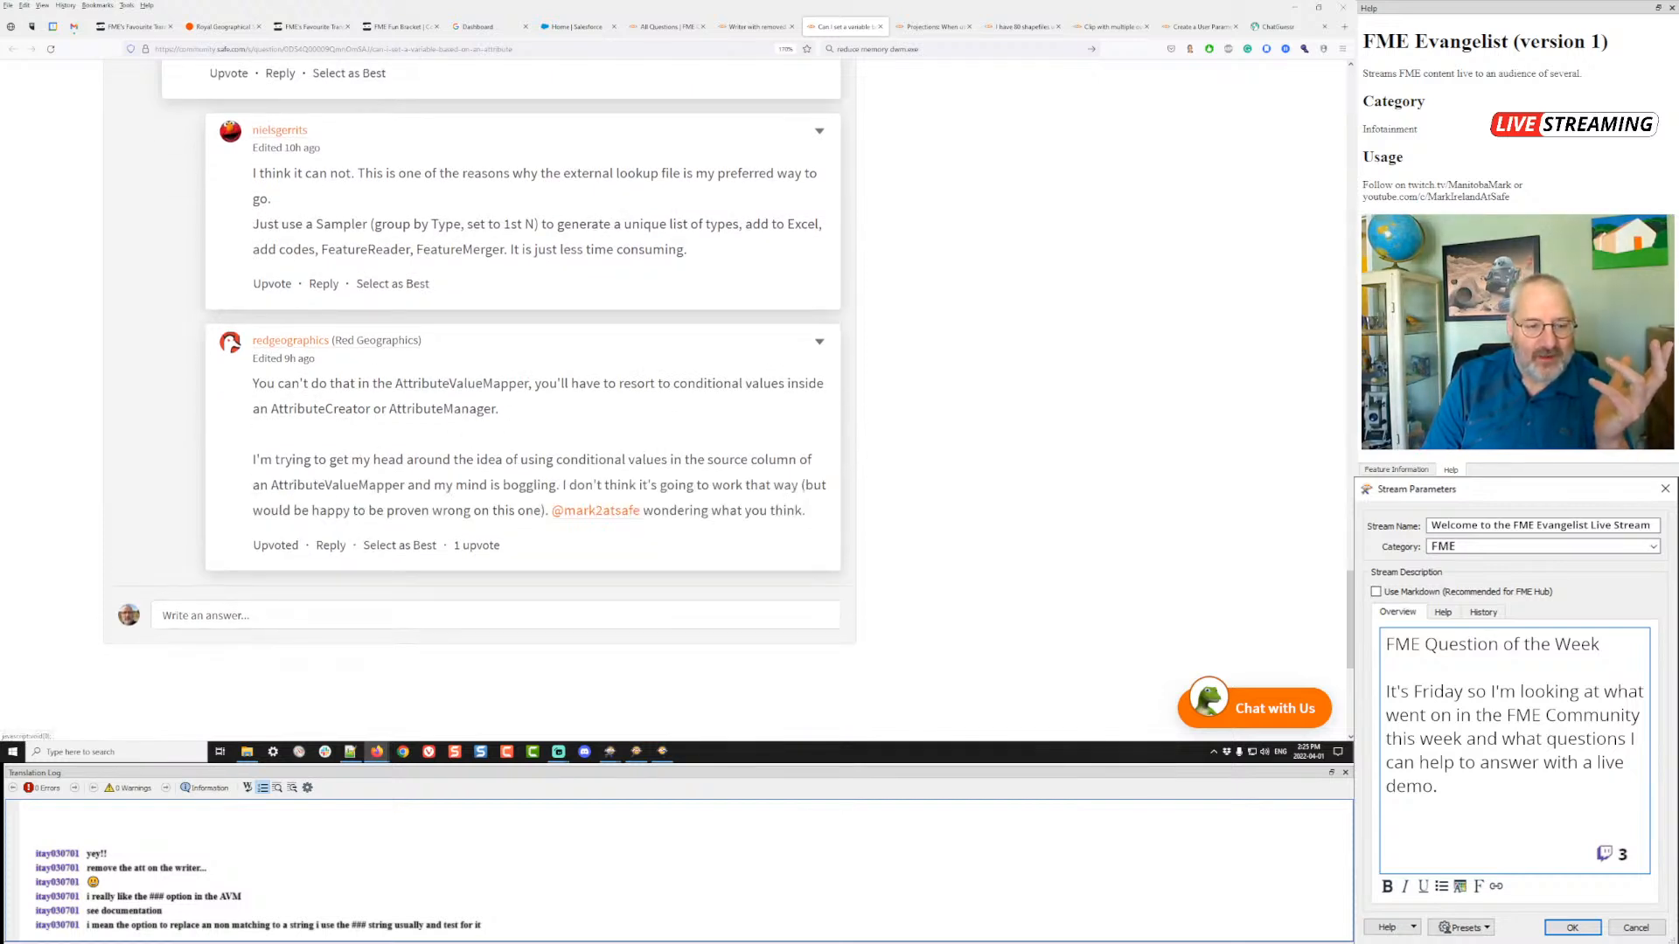
# - Review the forum thread again, covering the conditional-value example, the replies, the wildcard question and the original question
pyautogui.scroll(4, 628, 480)
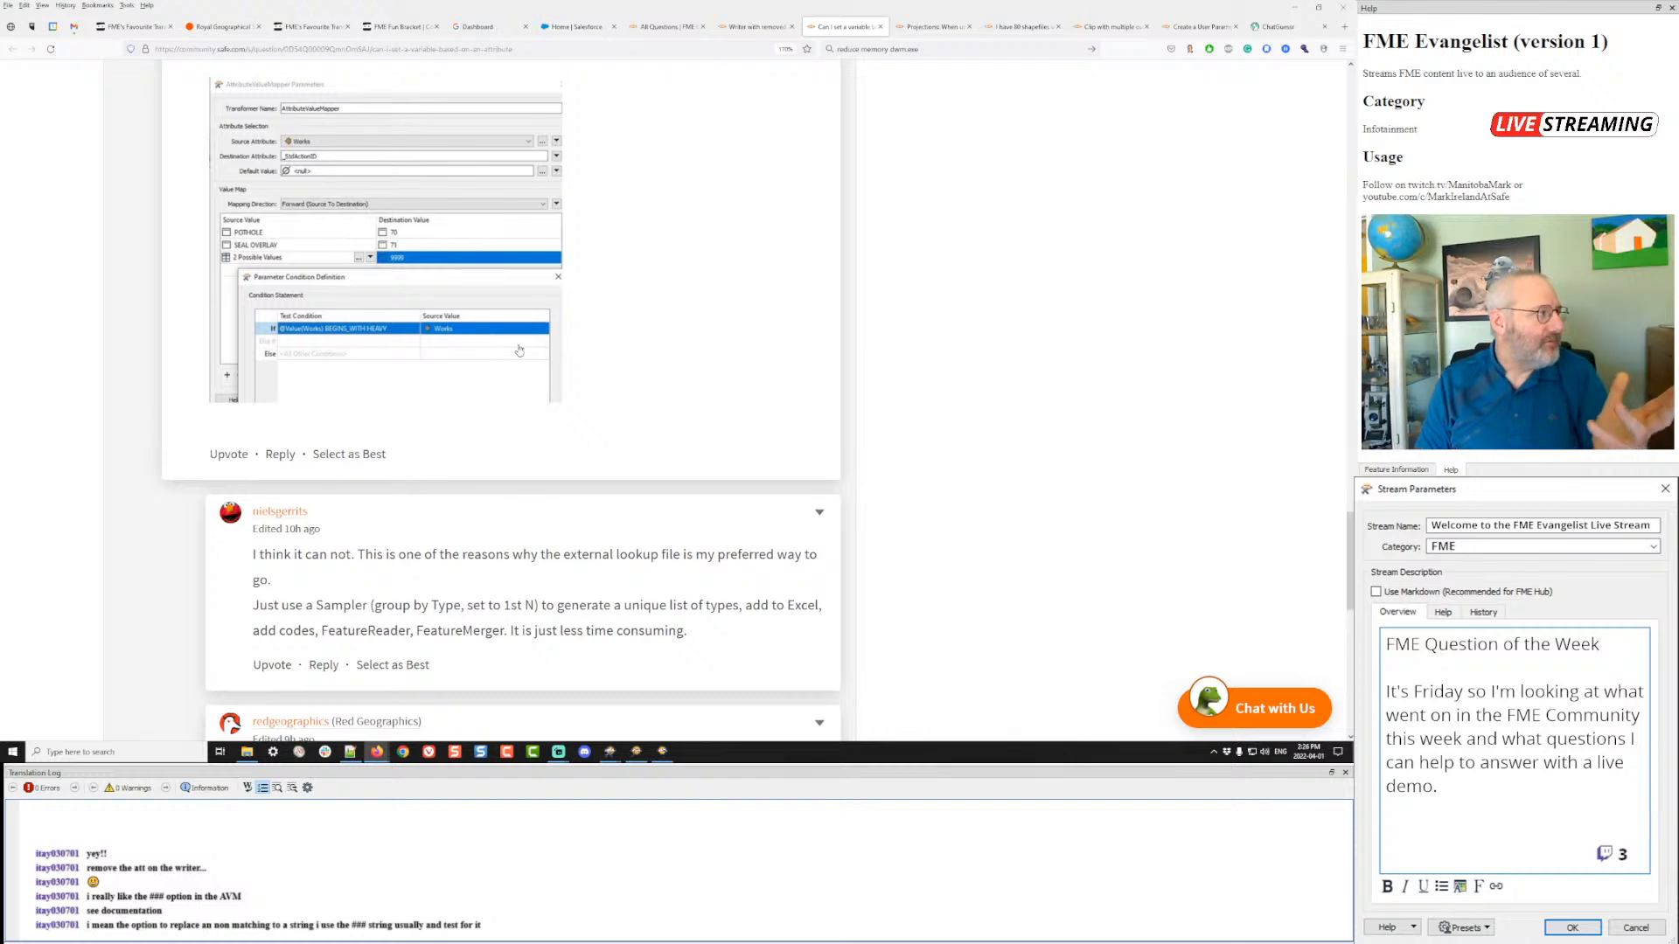
pyautogui.scroll(-1, 602, 345)
pyautogui.scroll(-3, 602, 344)
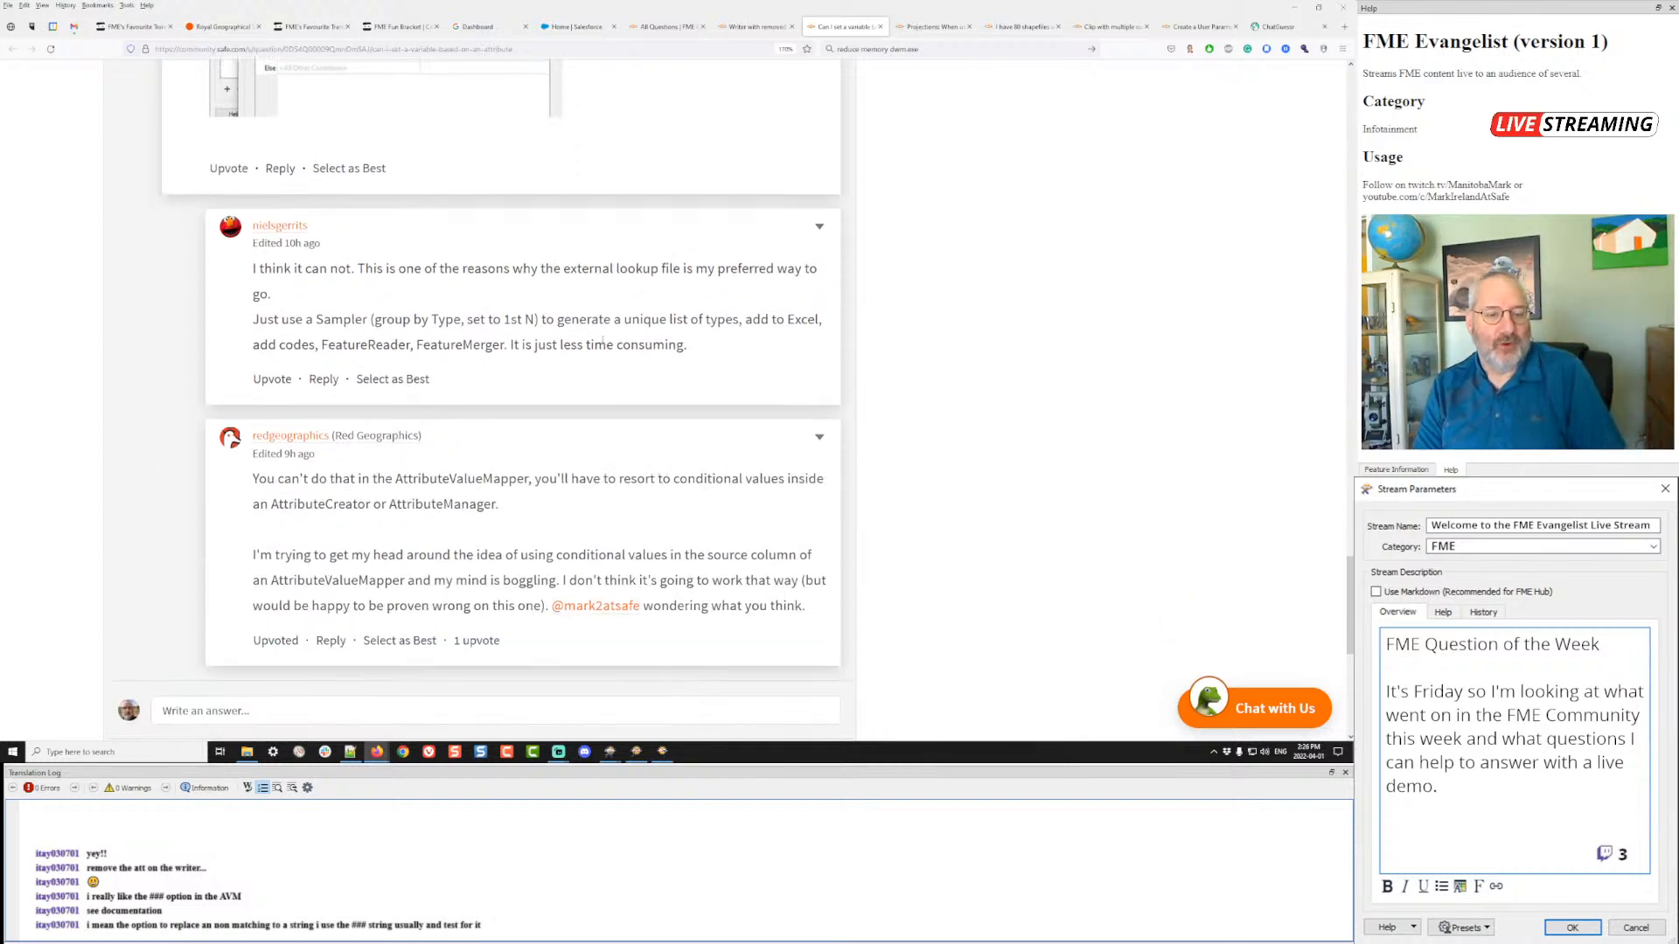
pyautogui.scroll(3, 602, 342)
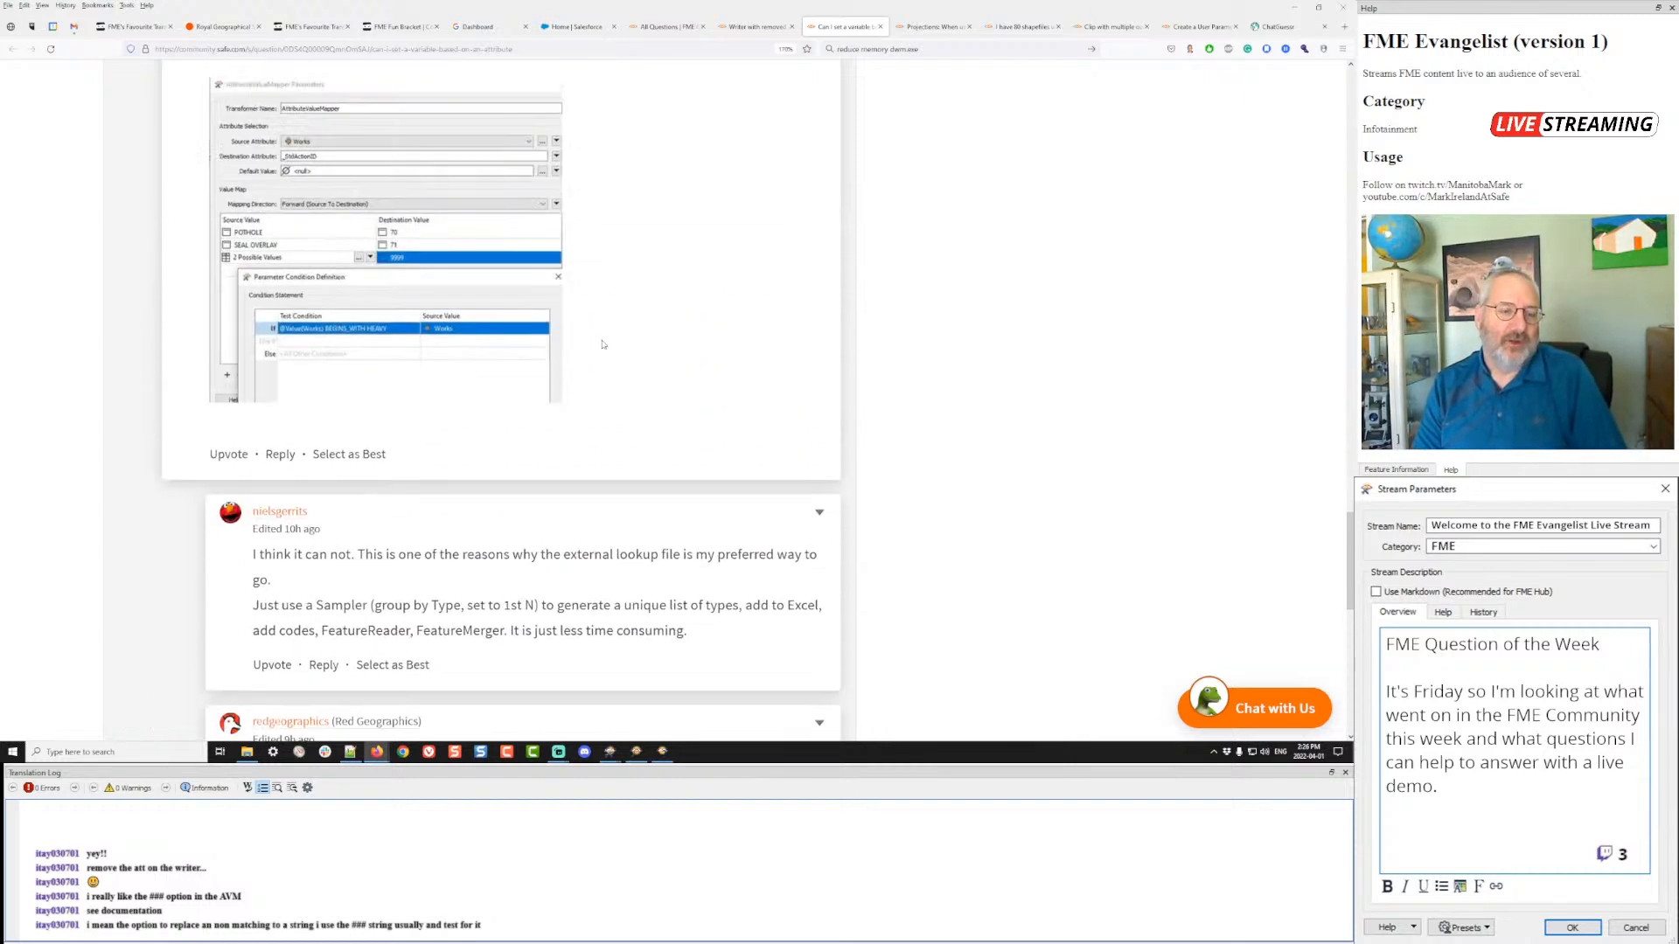
pyautogui.scroll(1, 603, 344)
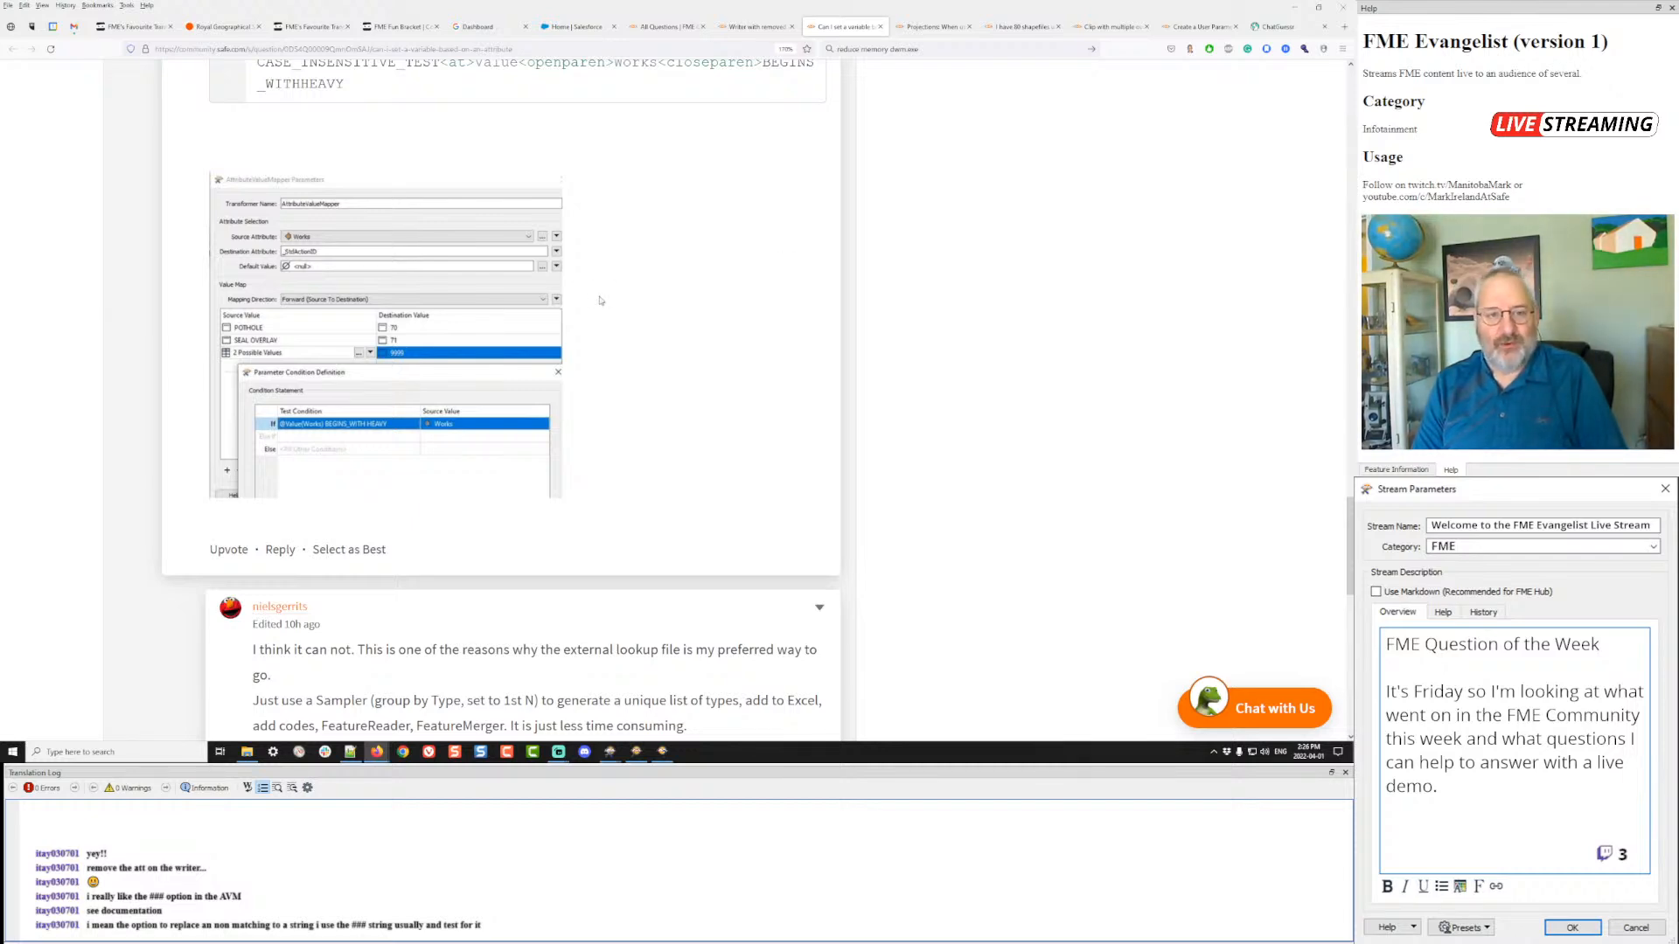
pyautogui.scroll(20, 600, 300)
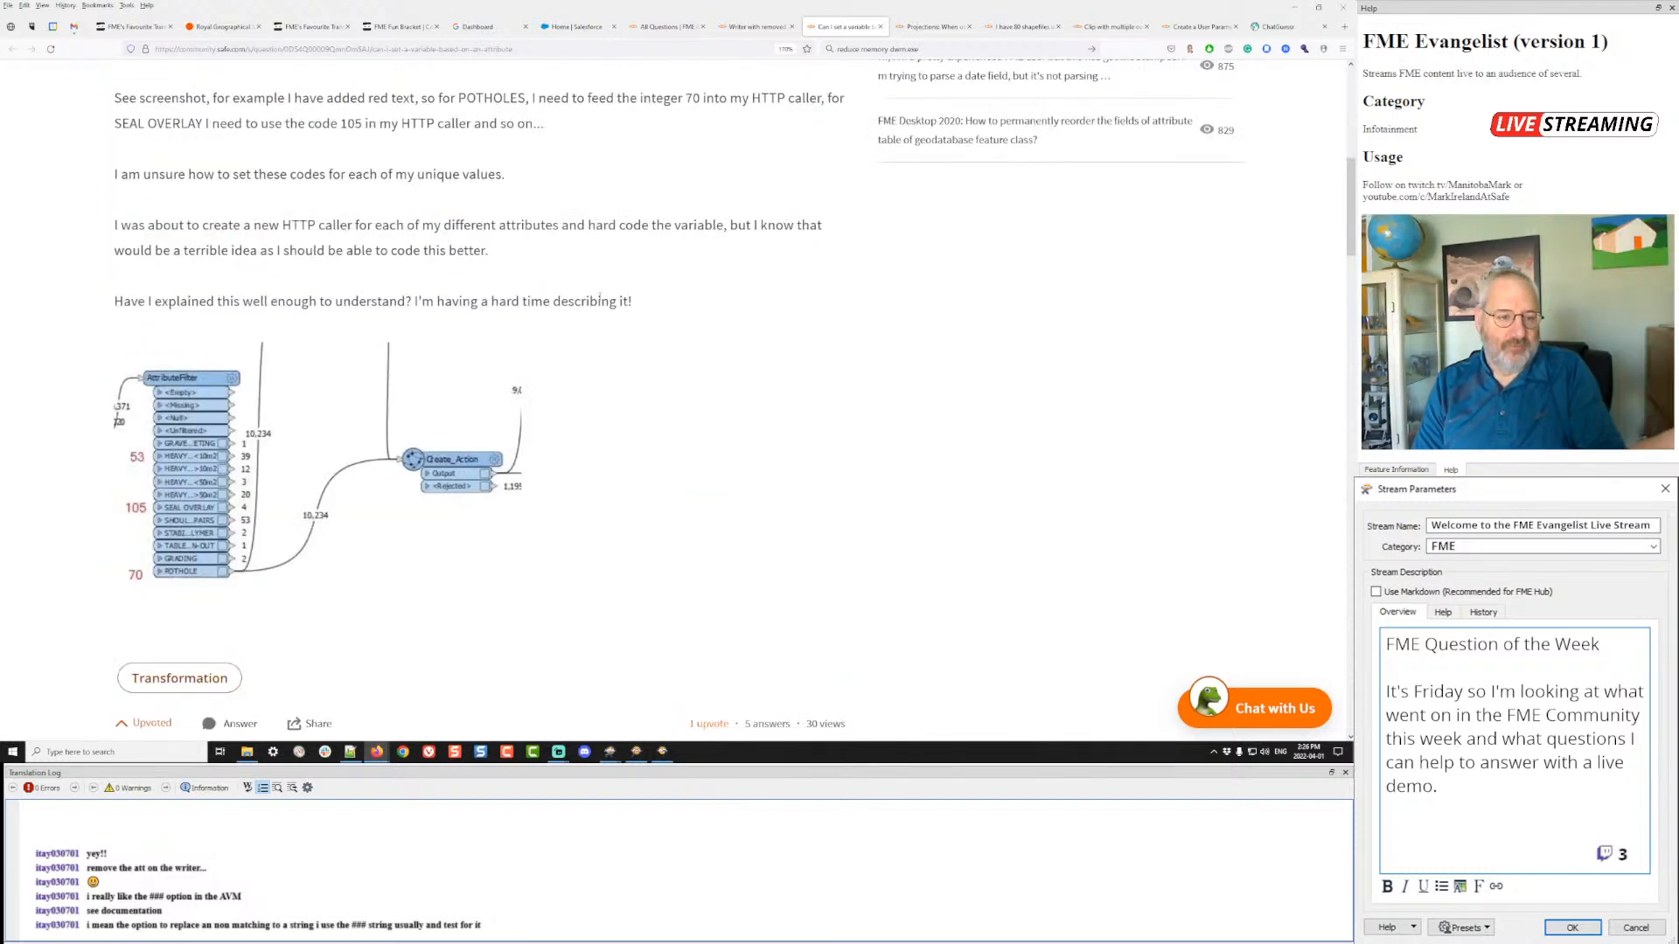
pyautogui.scroll(-10, 599, 300)
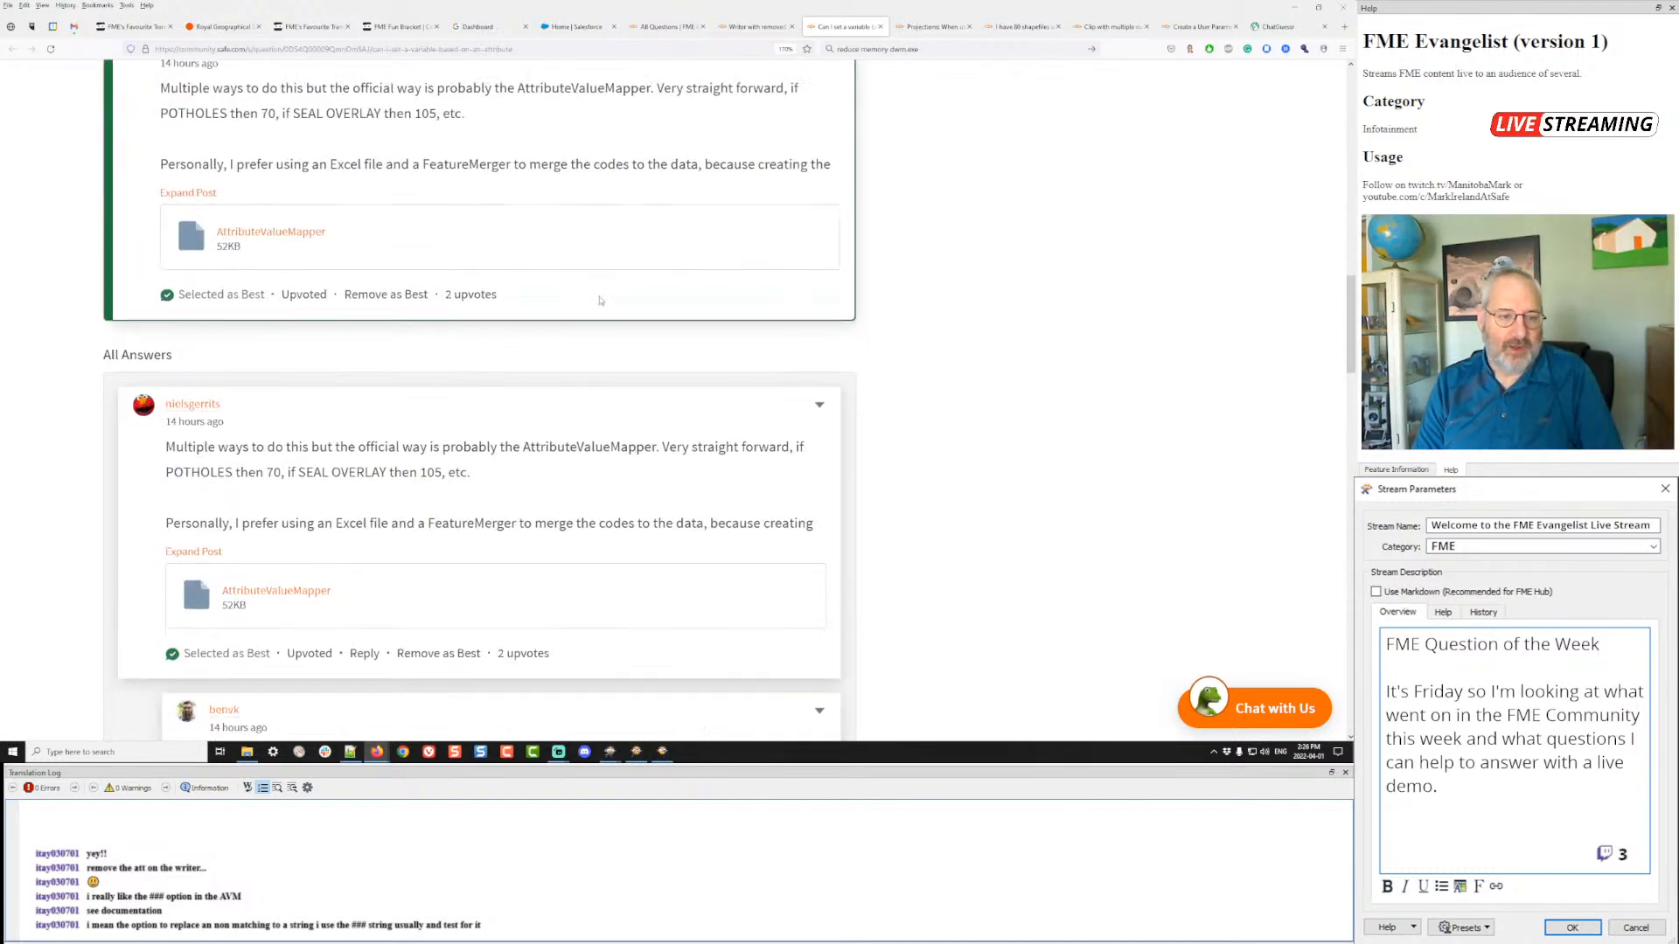
pyautogui.scroll(-7, 600, 300)
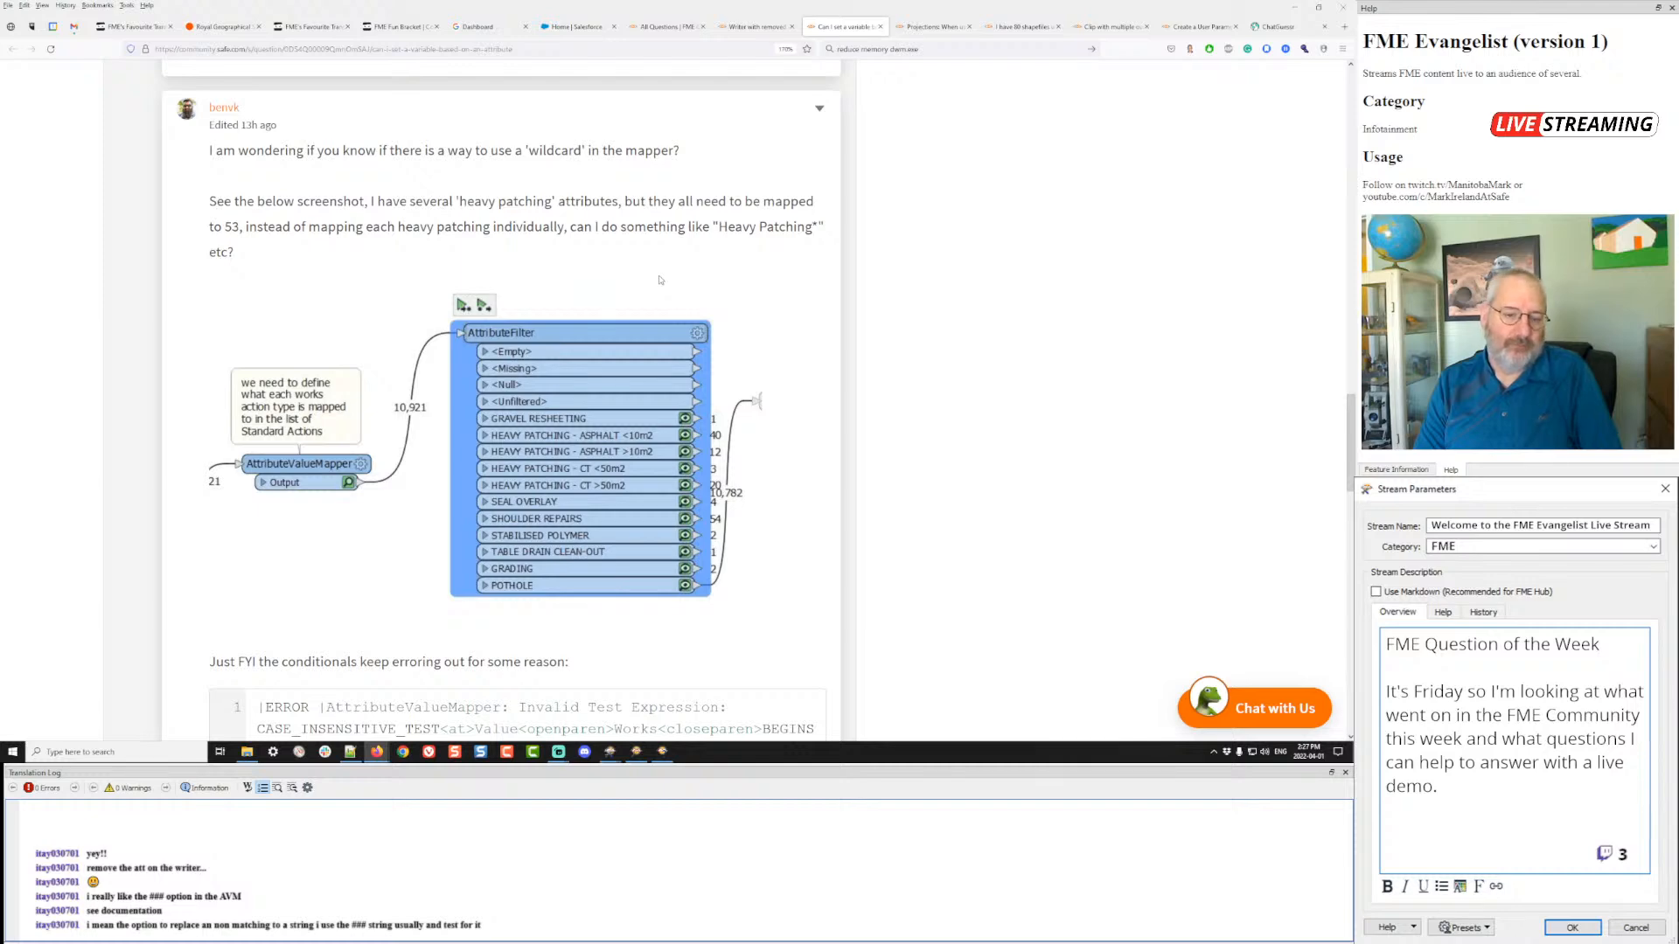
pyautogui.scroll(10, 659, 279)
pyautogui.scroll(4, 660, 280)
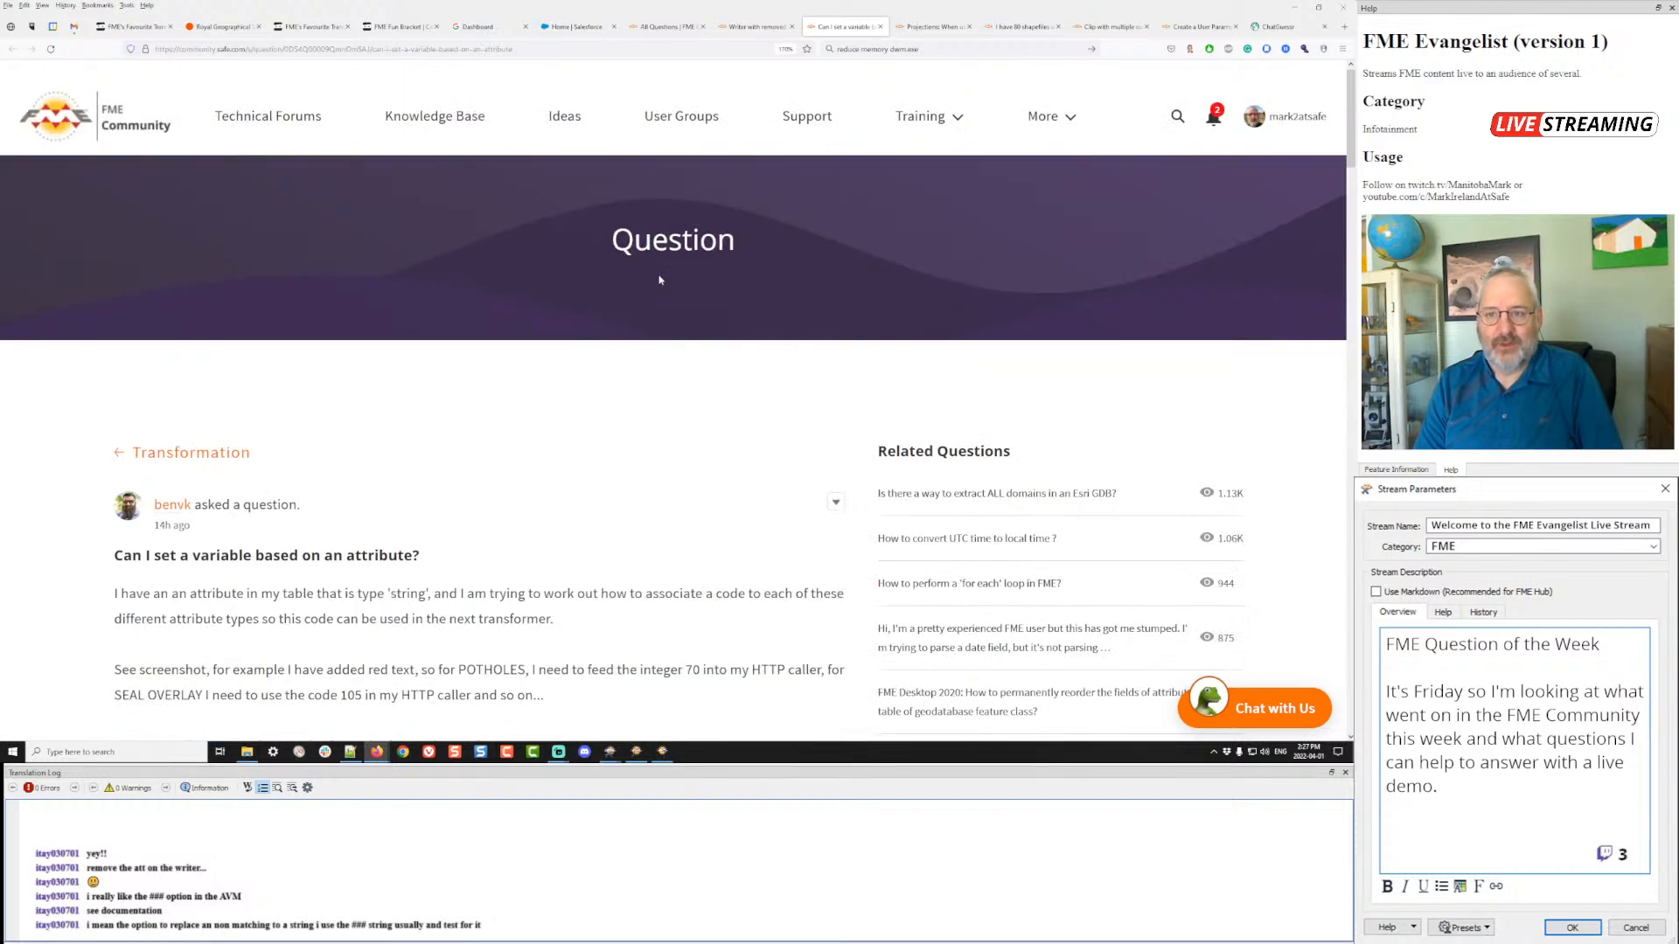
# - Open the forum question on the best coordinate system for distances in meters and read its text and replies
pyautogui.click(935, 28)
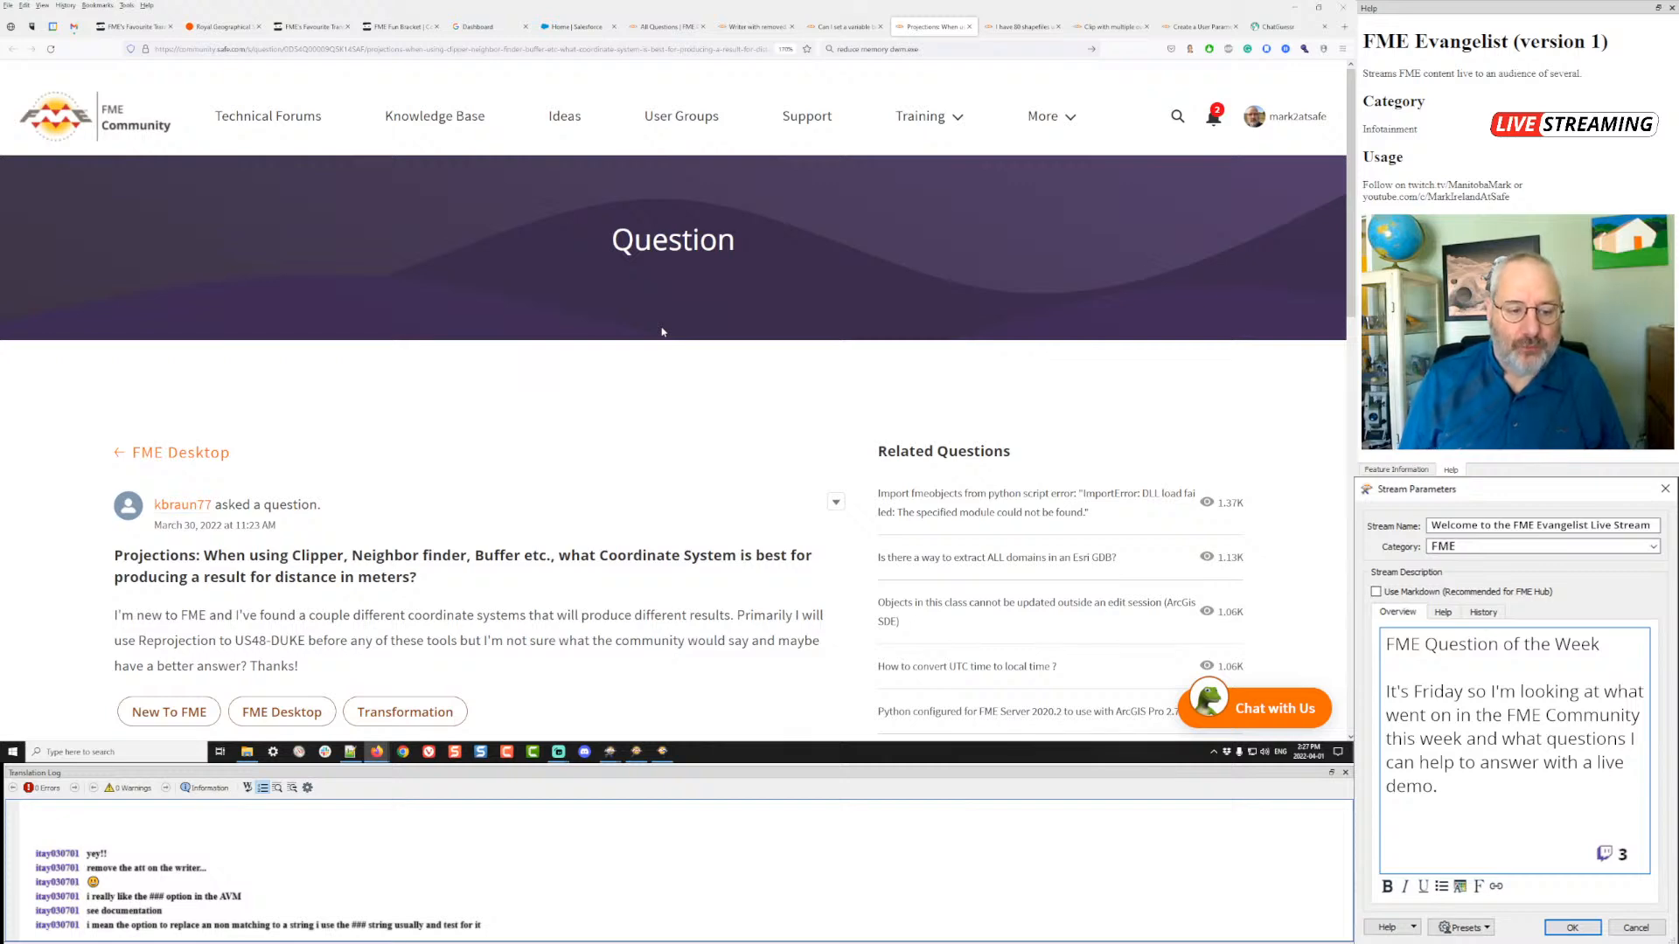
pyautogui.scroll(-3, 632, 424)
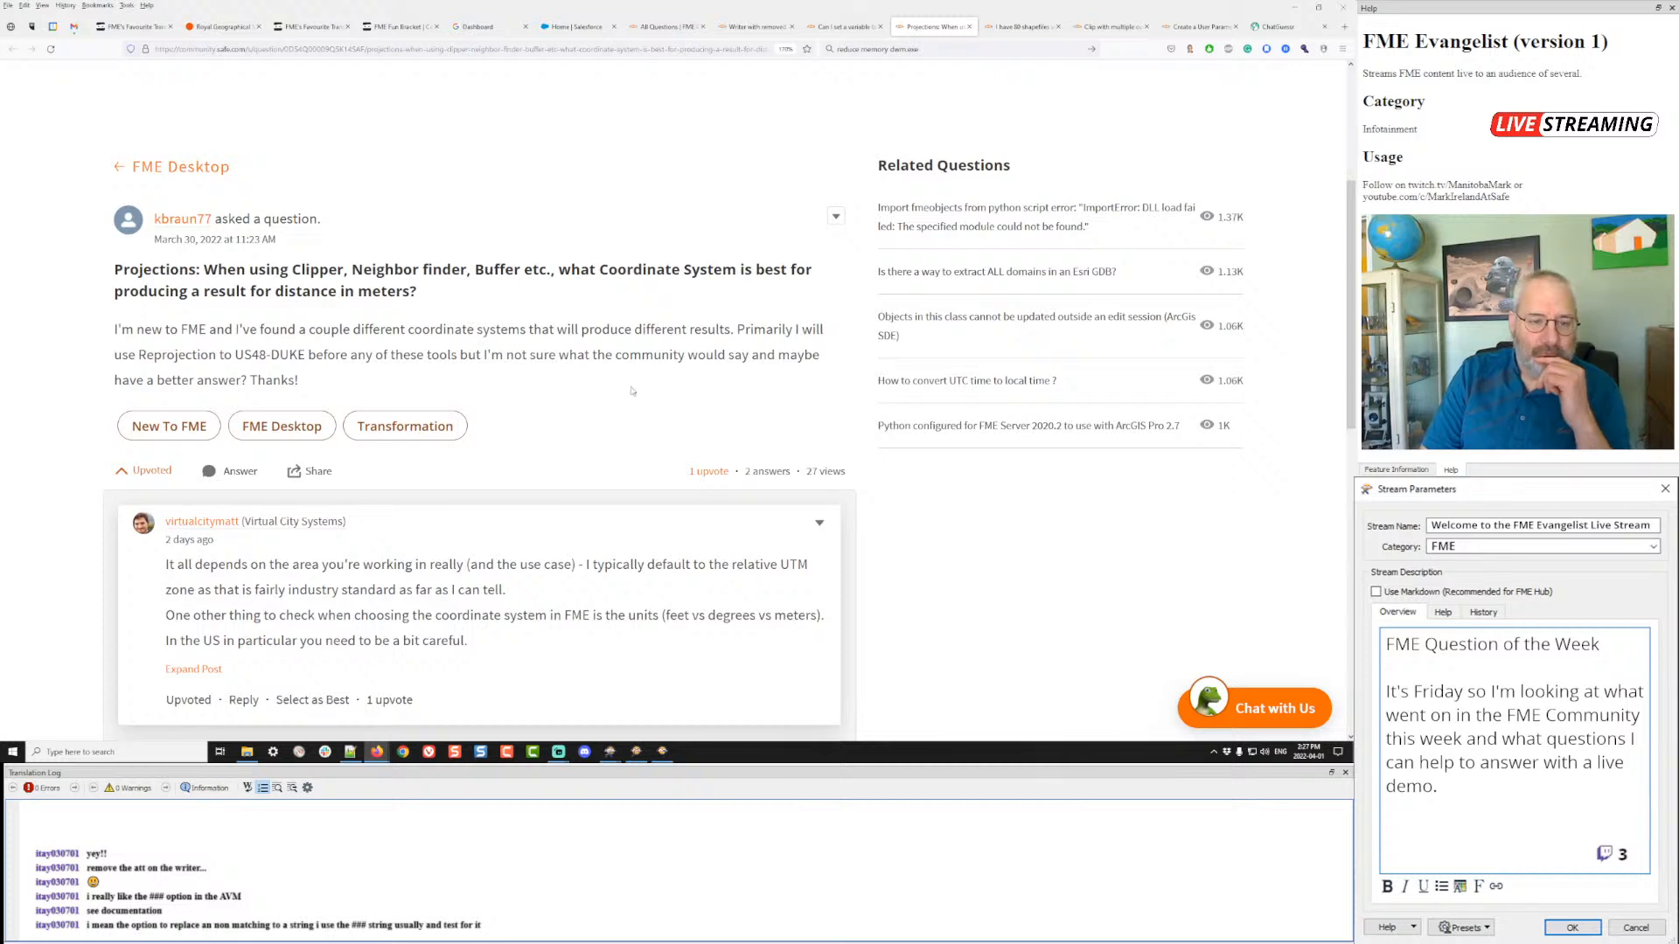
pyautogui.scroll(-1, 577, 383)
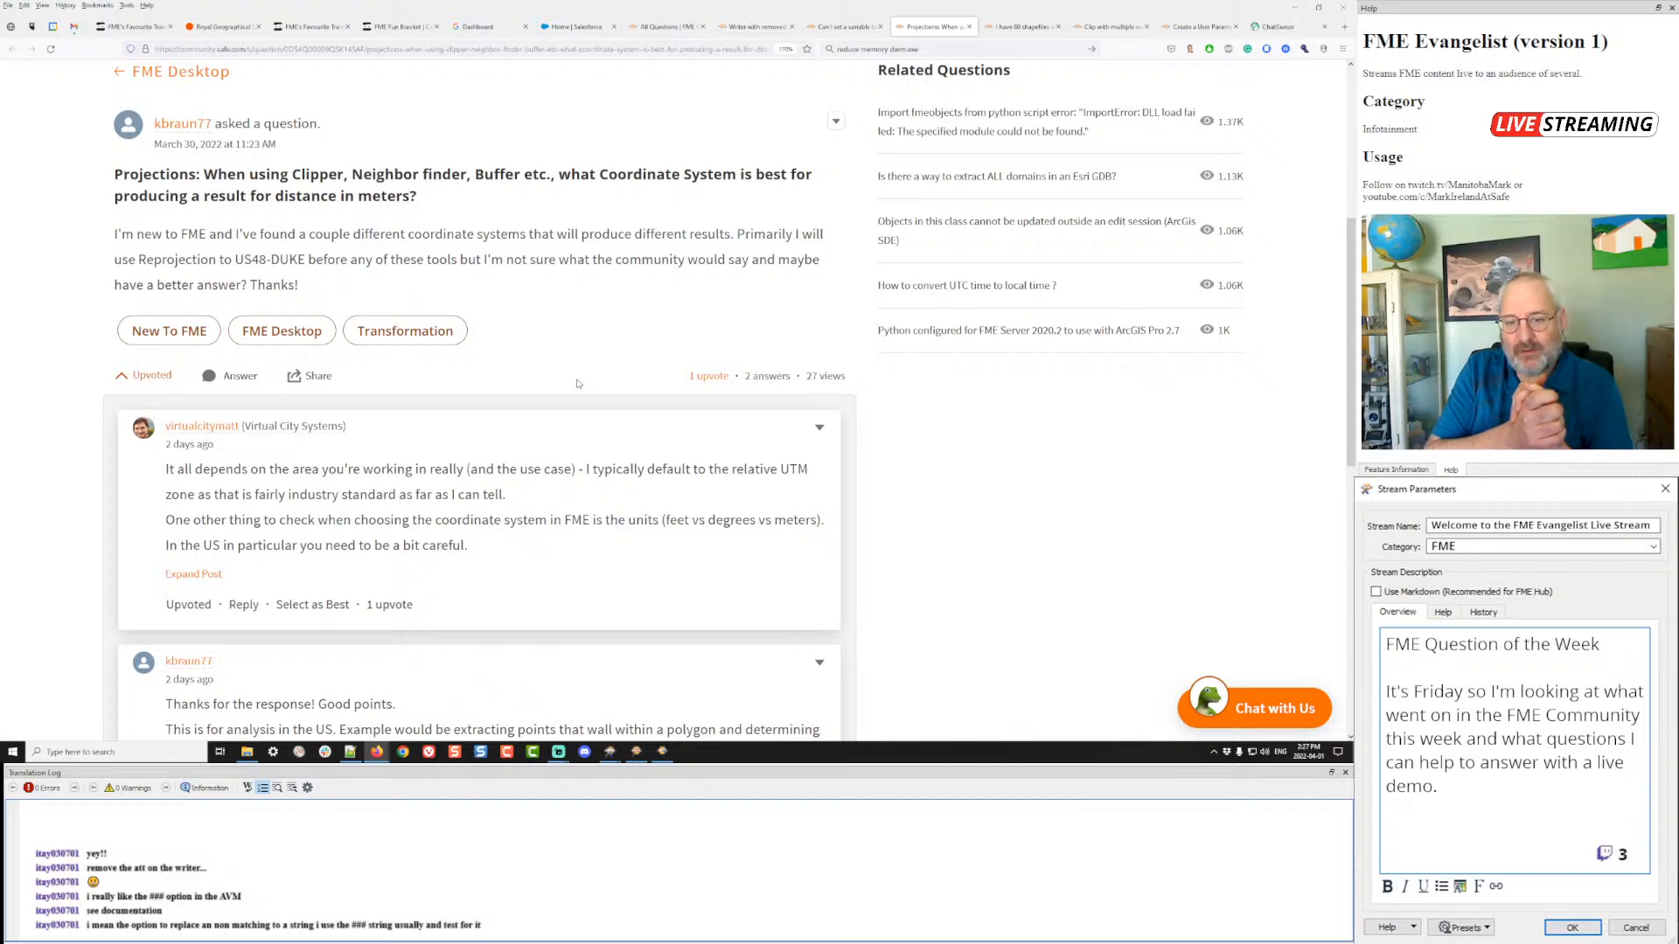
pyautogui.scroll(-1, 577, 383)
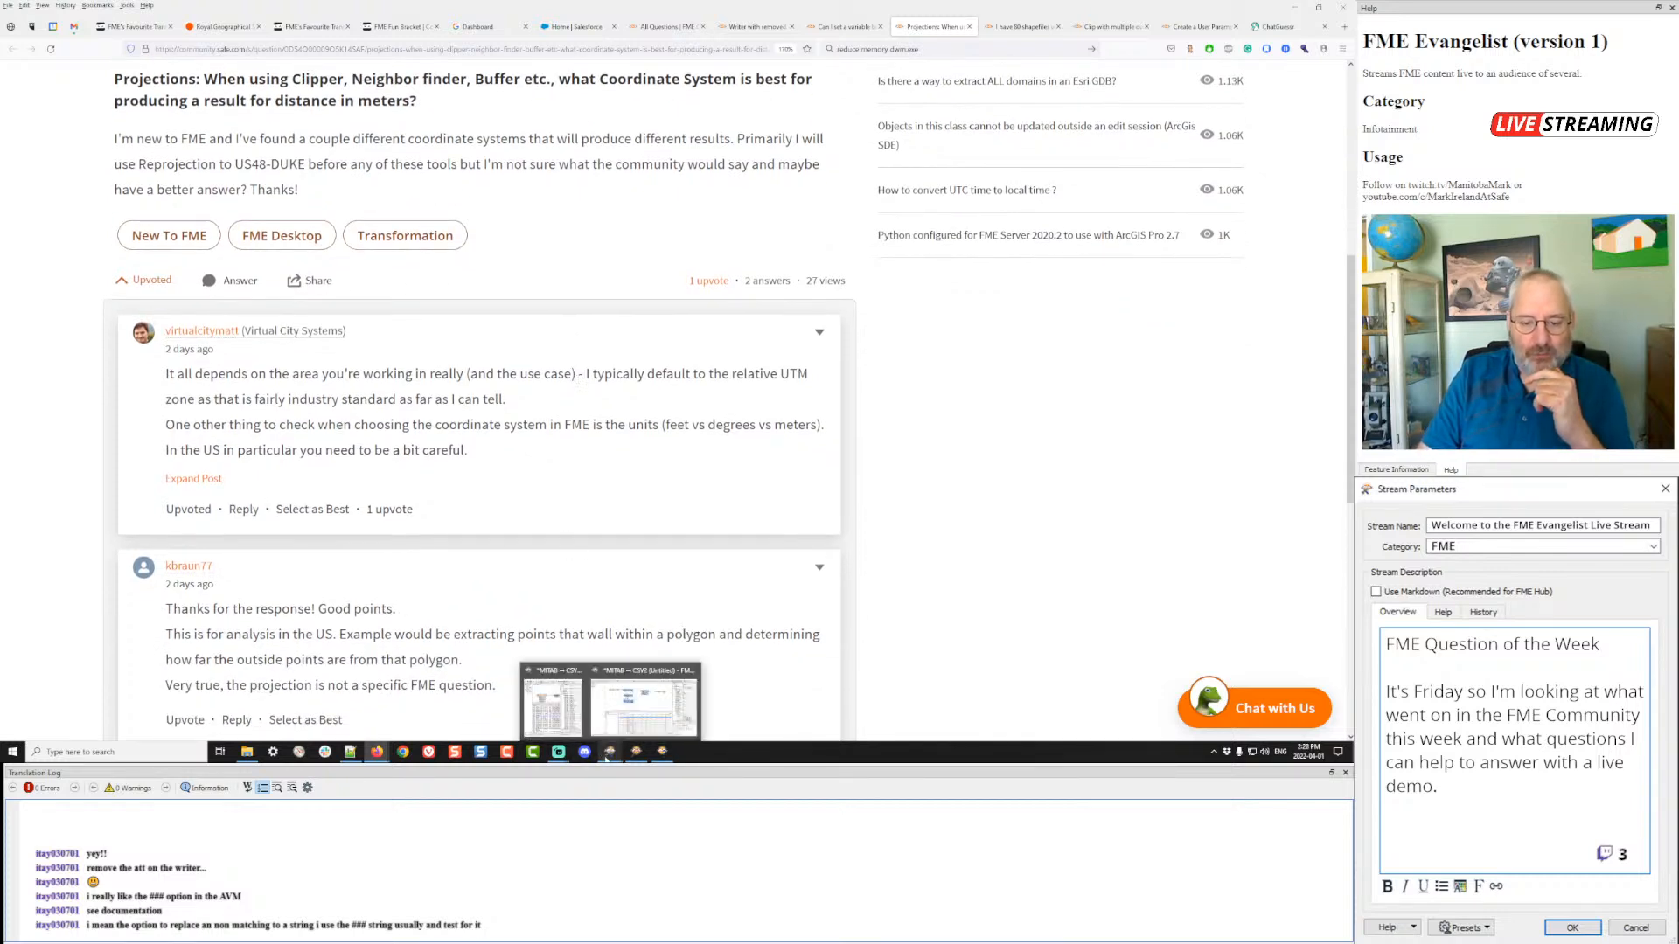
# - Return to FME Workbench and cancel both the condition definition and the AttributeValueMapper parameters without saving
pyautogui.click(643, 703)
pyautogui.click(838, 464)
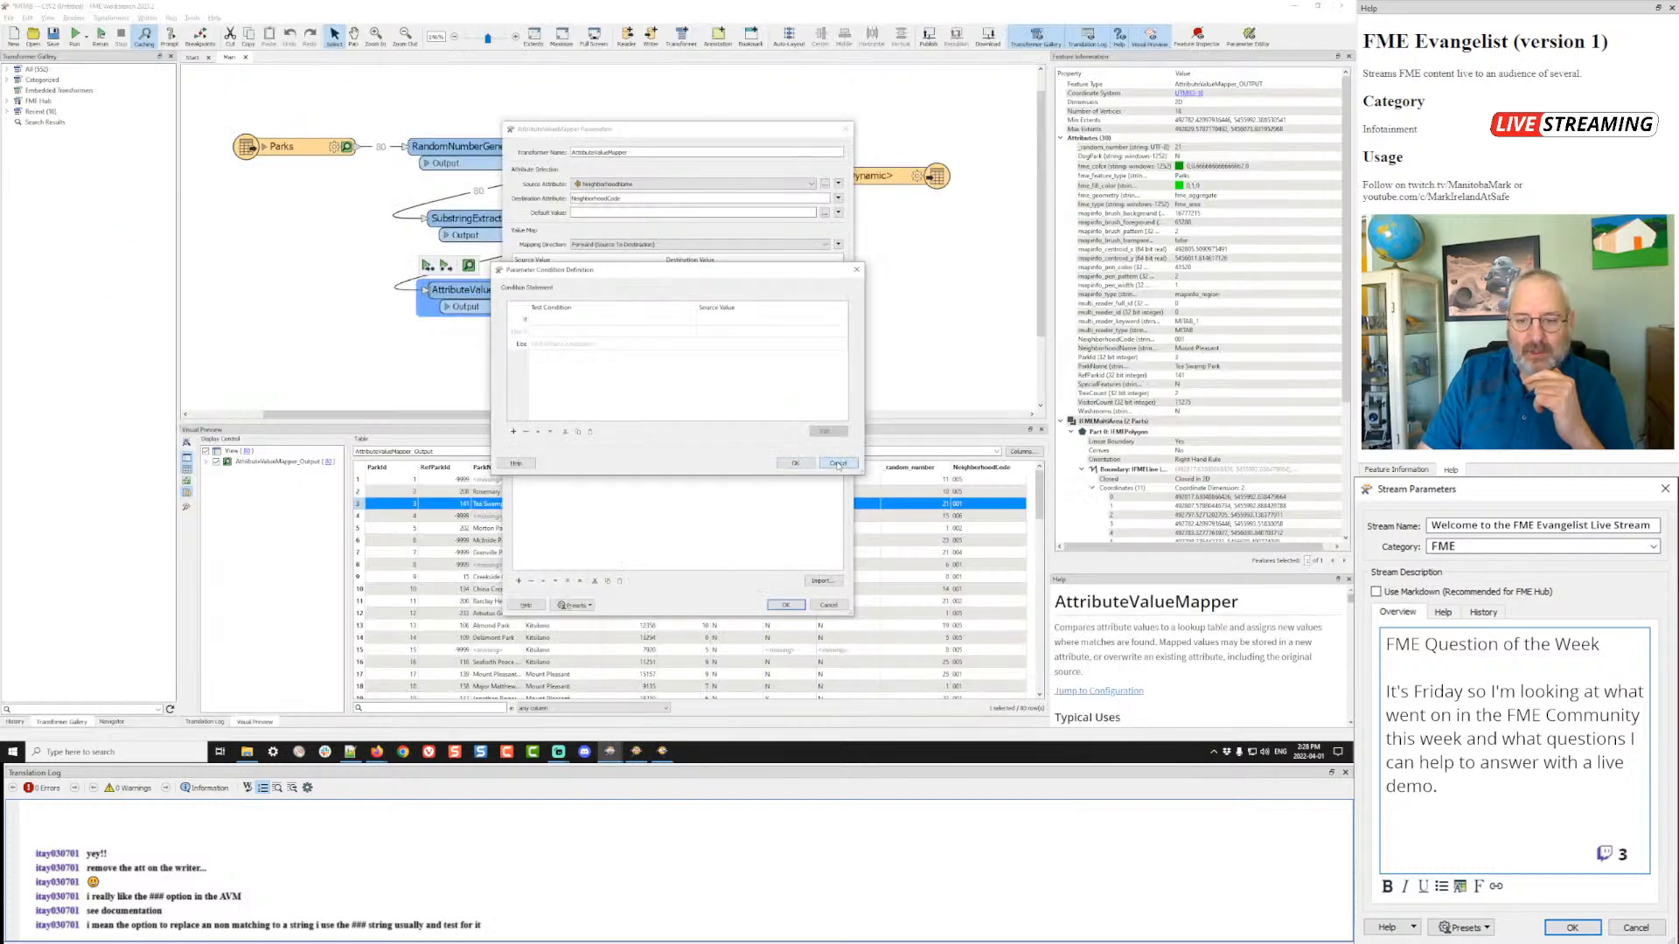
pyautogui.click(827, 605)
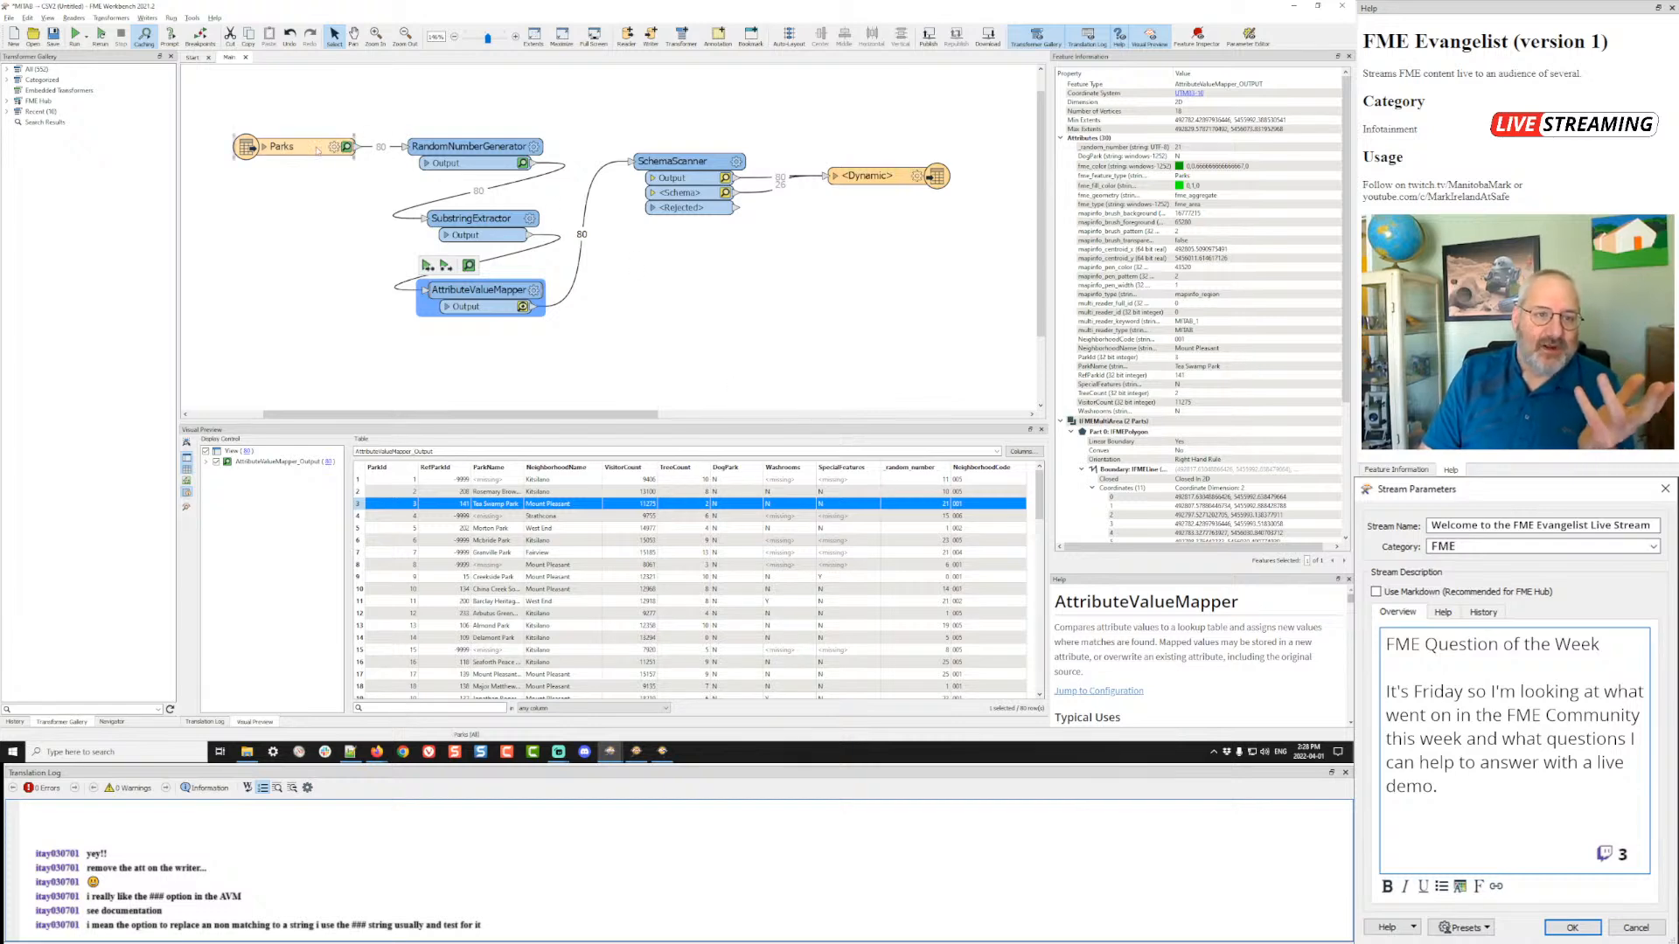
# - Disconnect the Parks reader from the RandomNumberGenerator, moving Parks up and the remaining transformers and writer down to free up canvas space
pyautogui.moveTo(301, 147); pyautogui.dragTo(301, 99)
pyautogui.moveTo(386, 147); pyautogui.dragTo(459, 103)
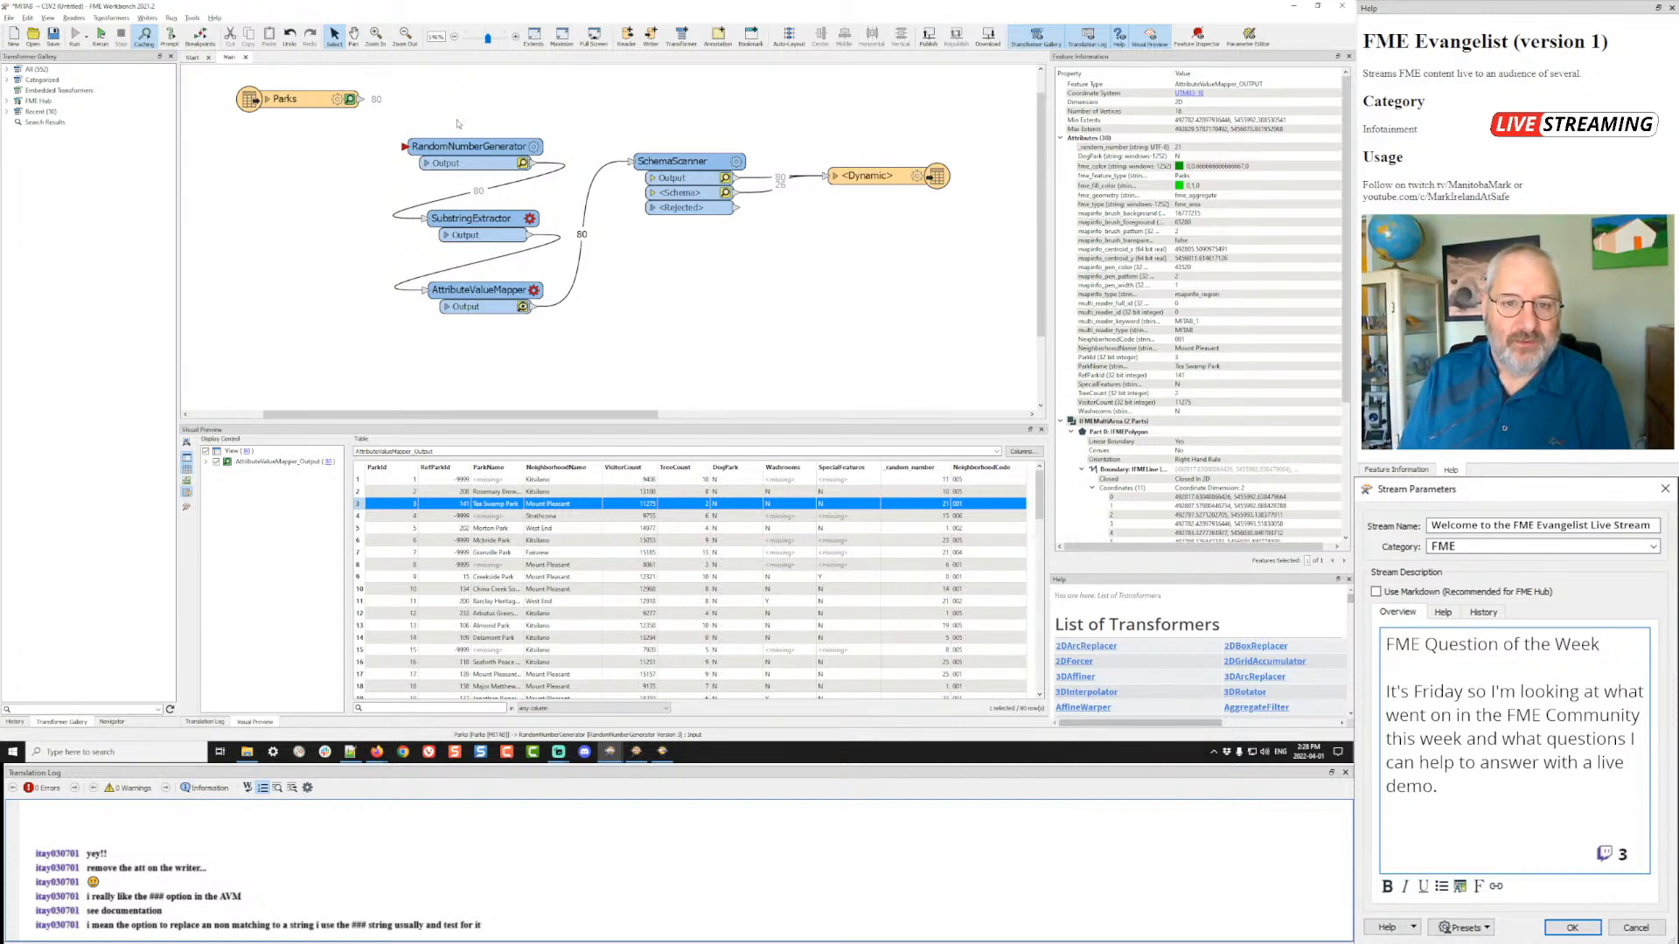
pyautogui.moveTo(459, 123); pyautogui.dragTo(953, 354)
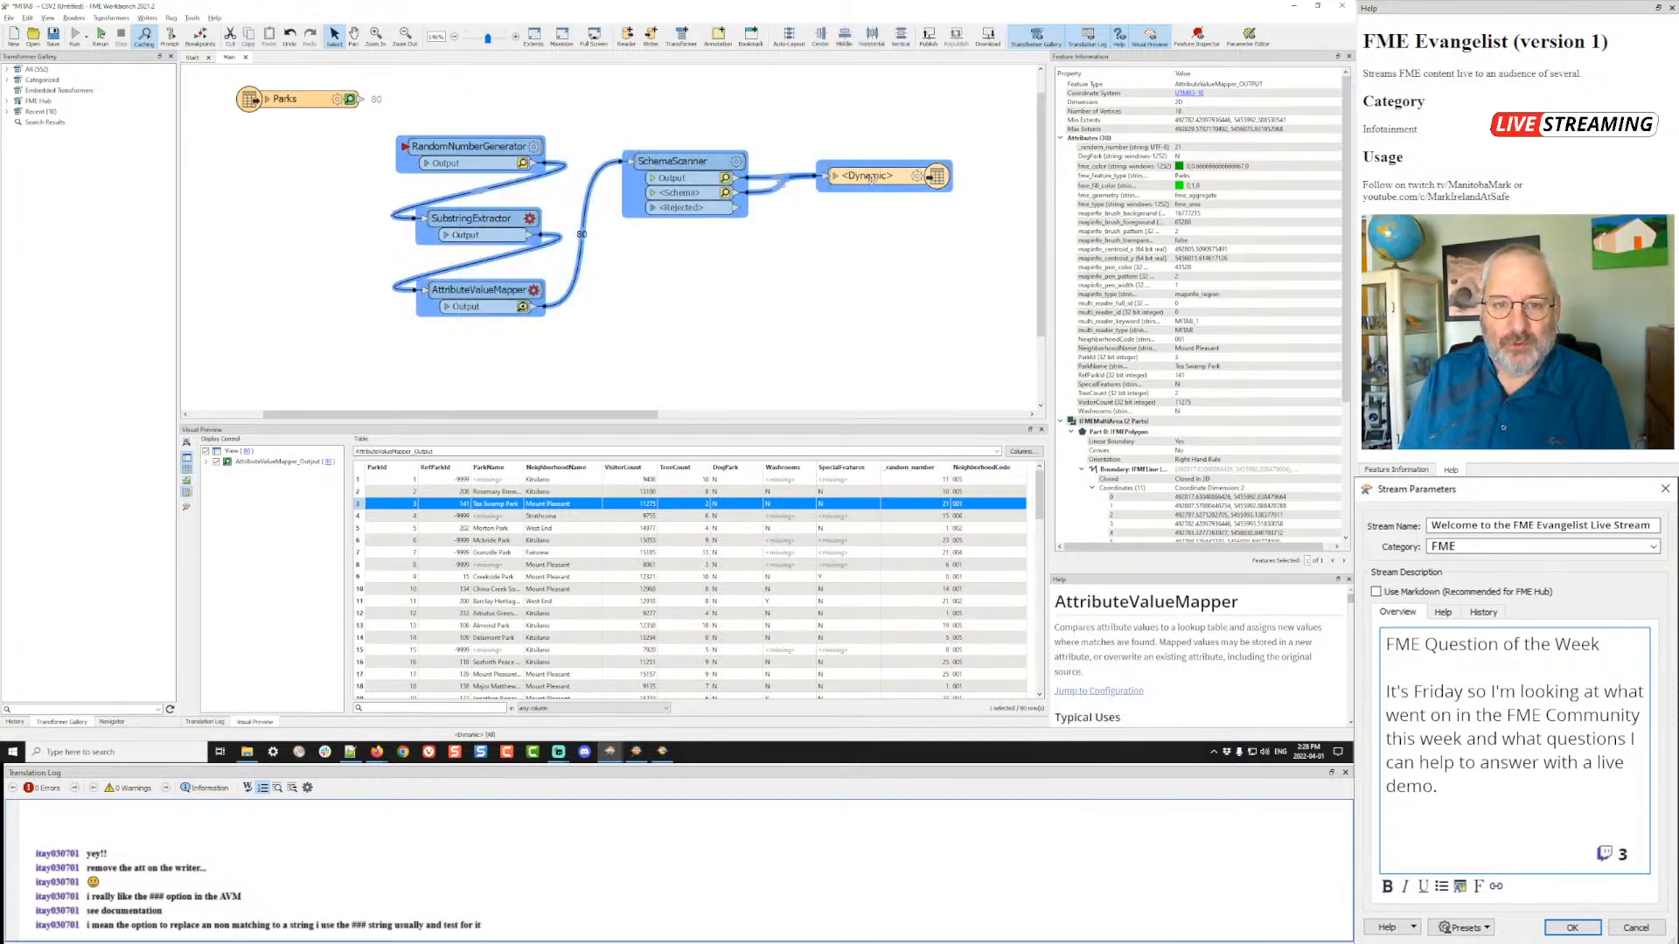
pyautogui.moveTo(870, 179); pyautogui.dragTo(875, 300)
# - Add a Reprojector connected to the Parks reader and set its destination coordinate system to LL83
pyautogui.click(536, 175)
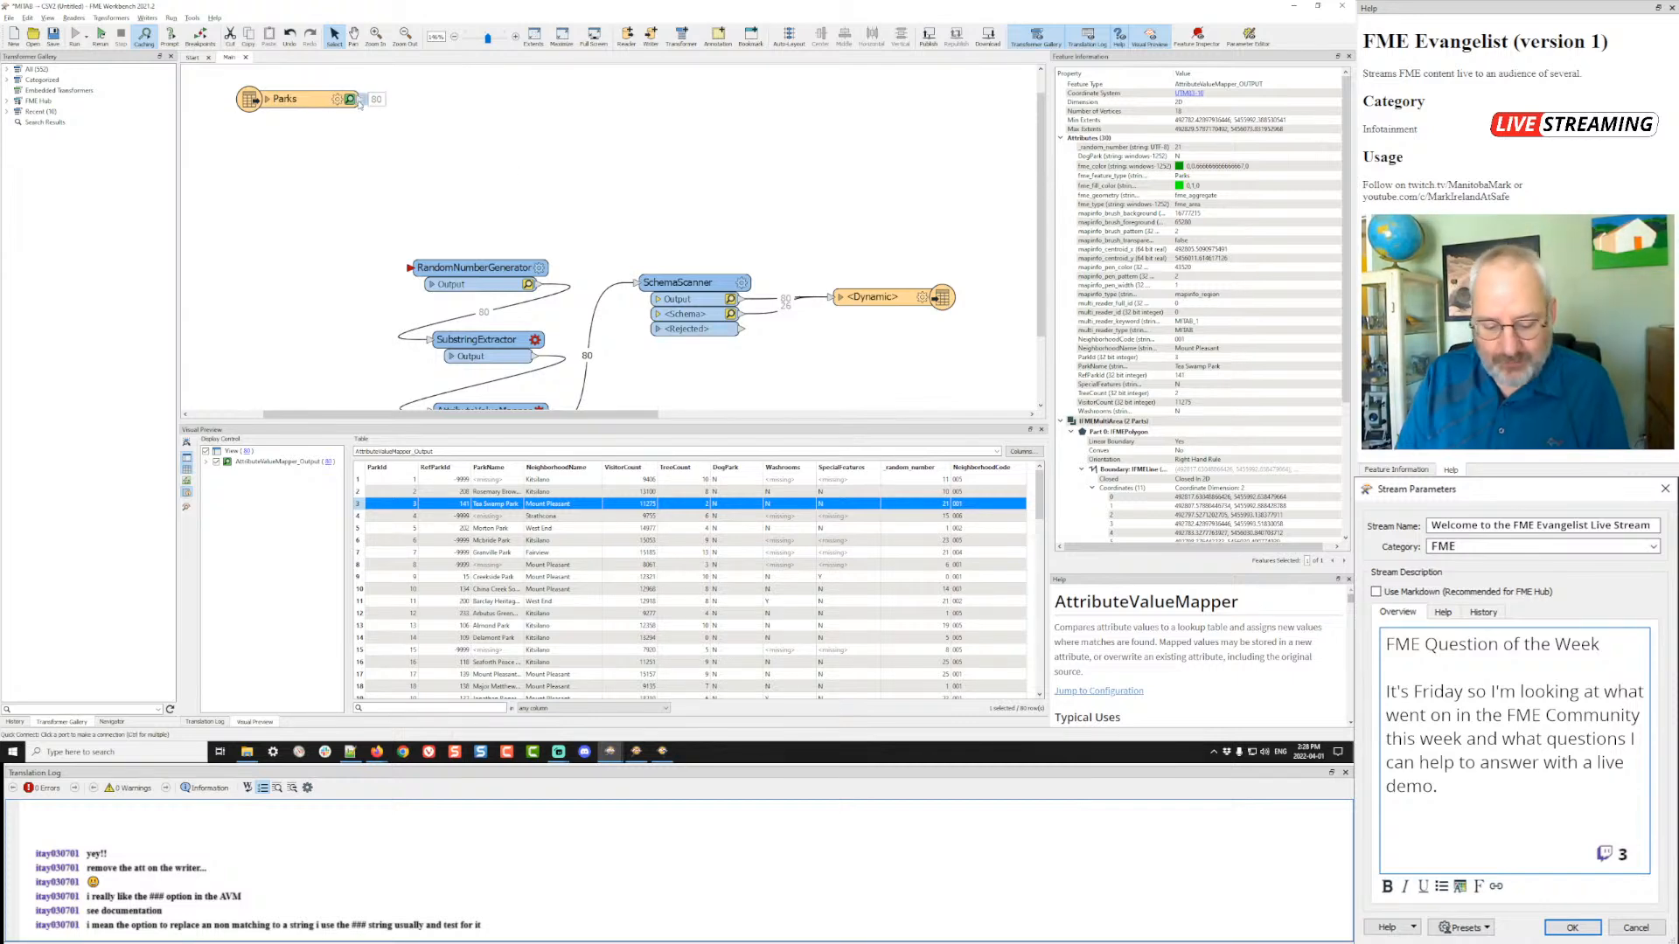
pyautogui.write('reproj')
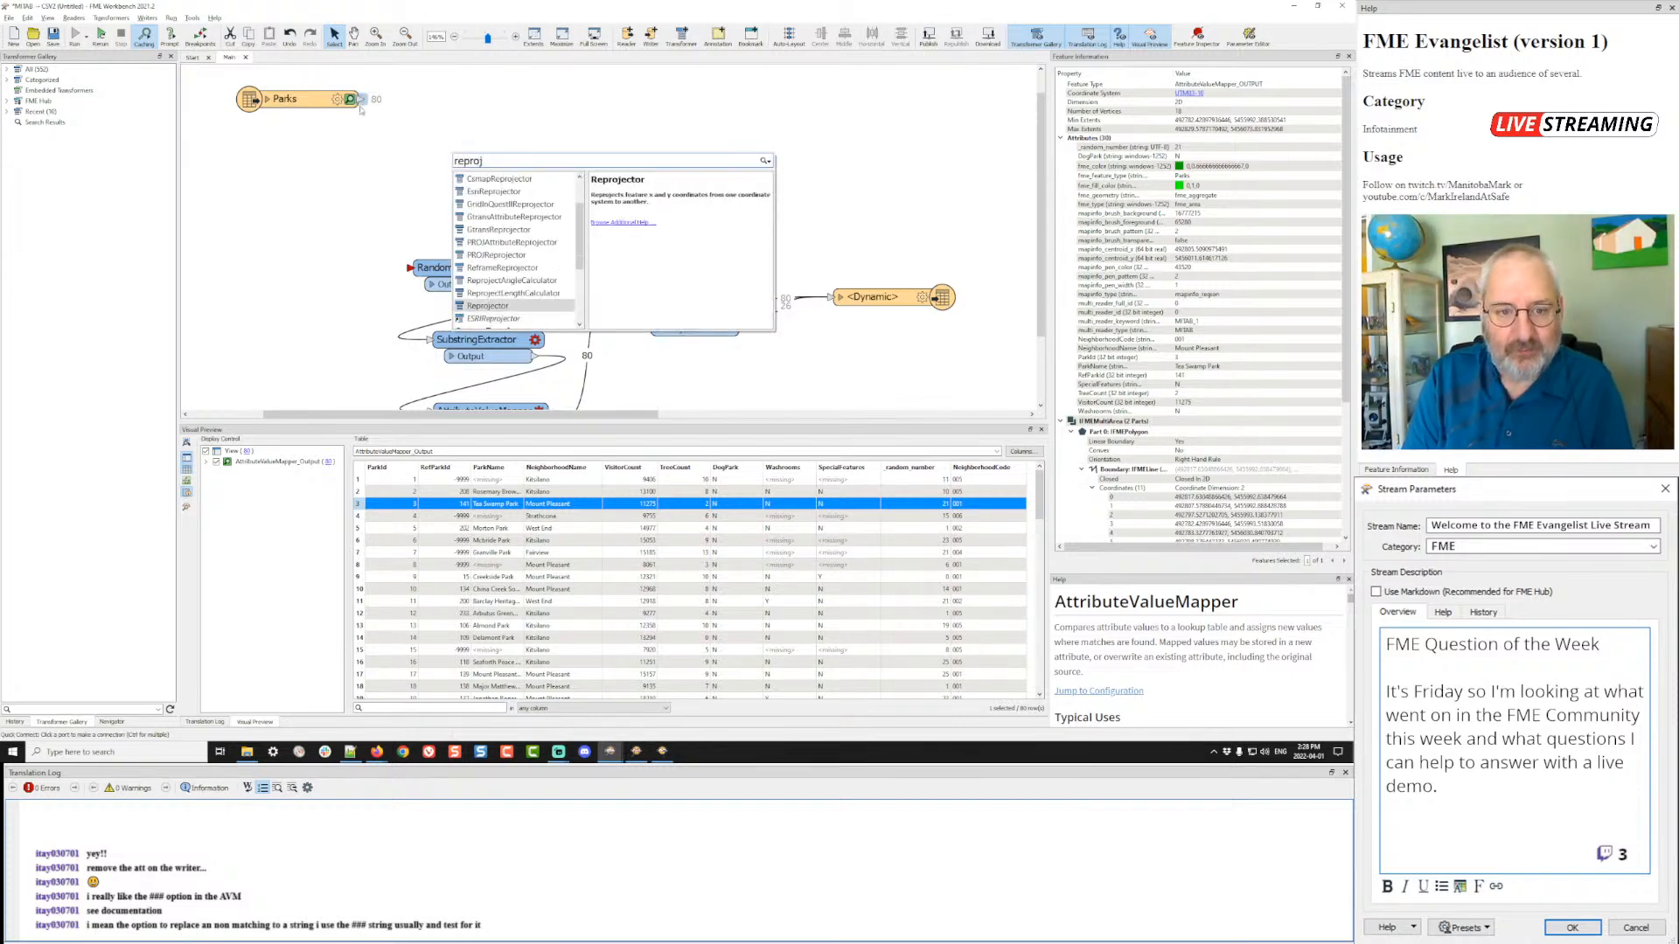
pyautogui.press('Return')
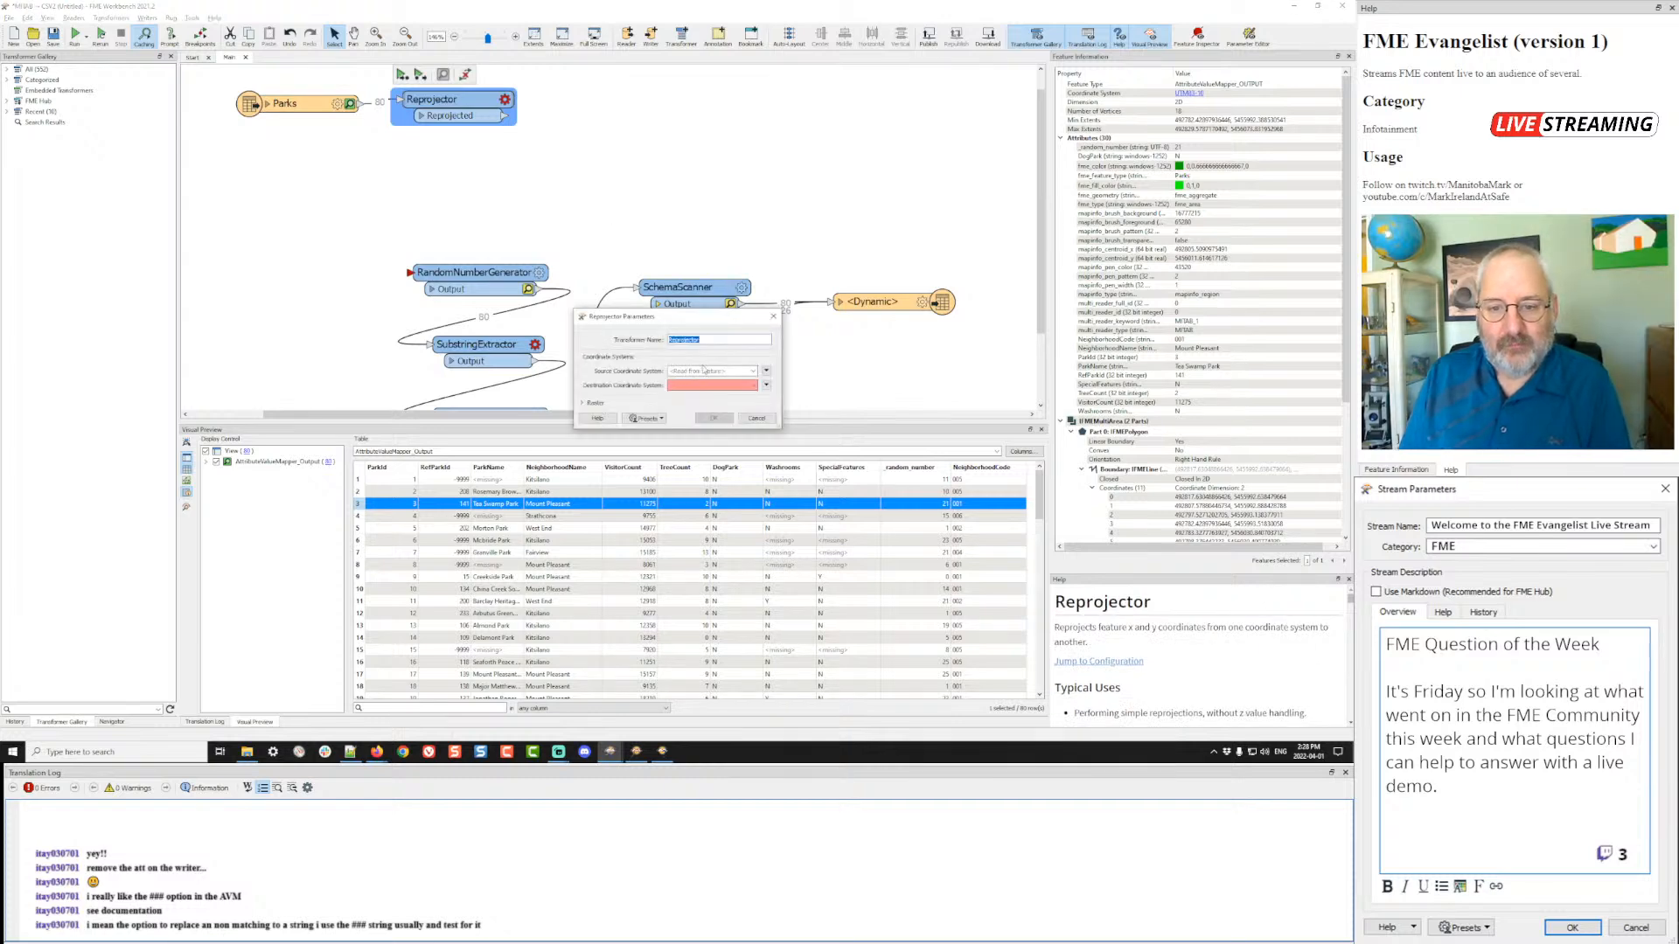
pyautogui.click(701, 385)
pyautogui.write('ll84')
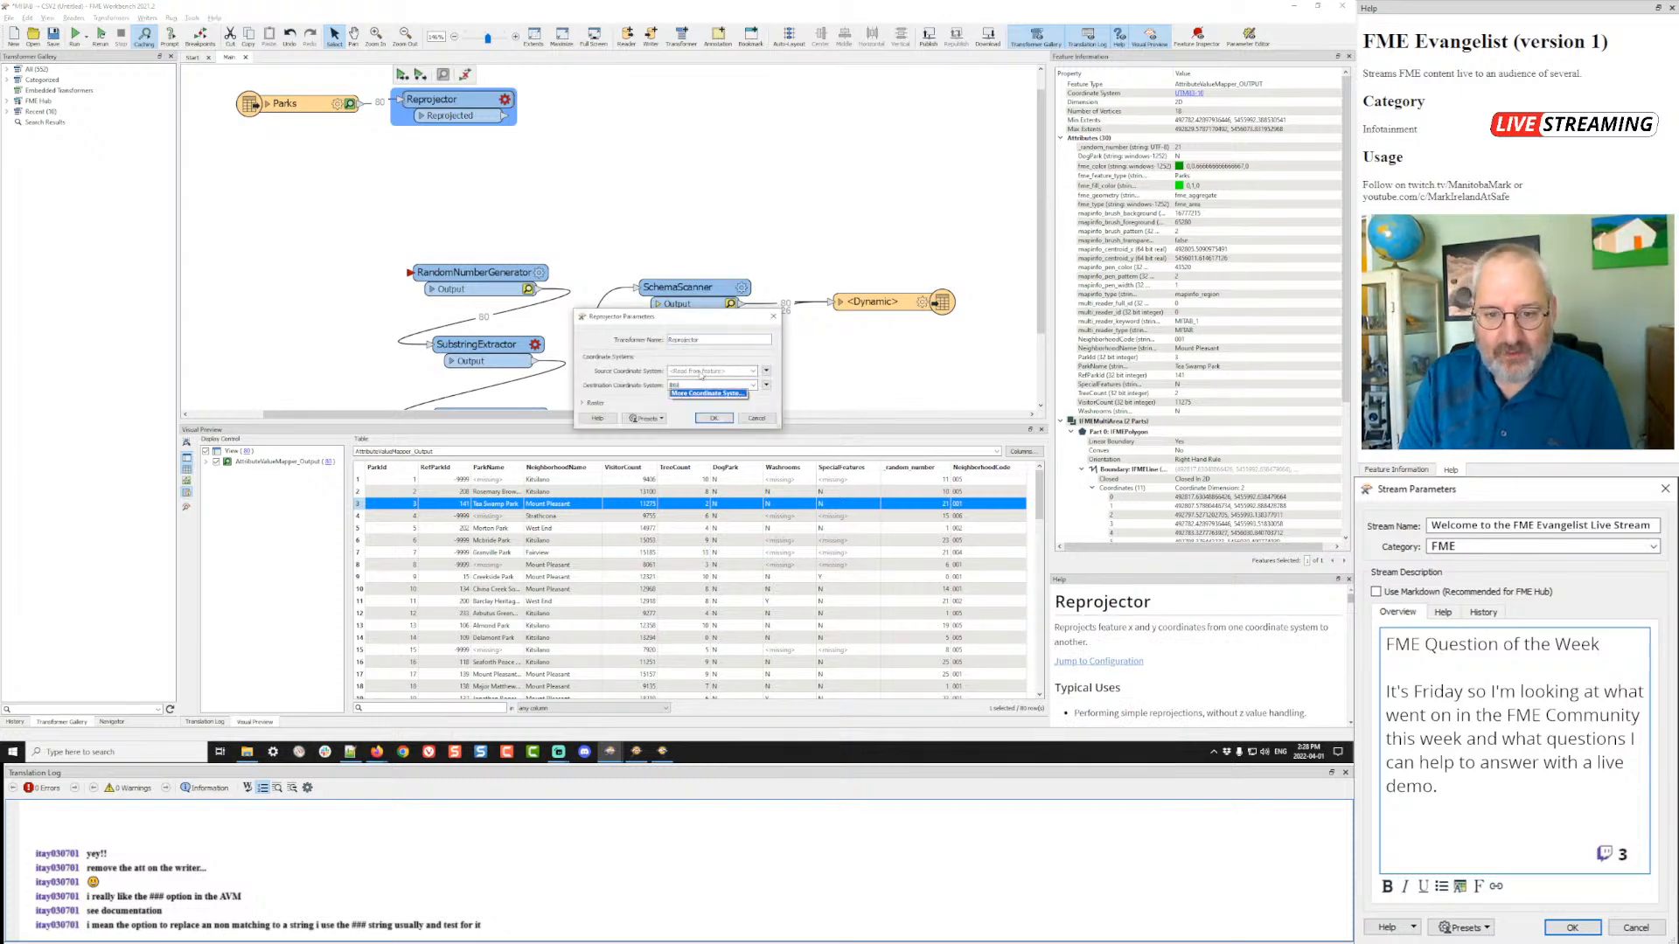
pyautogui.press('BackSpace')
pyautogui.write('3')
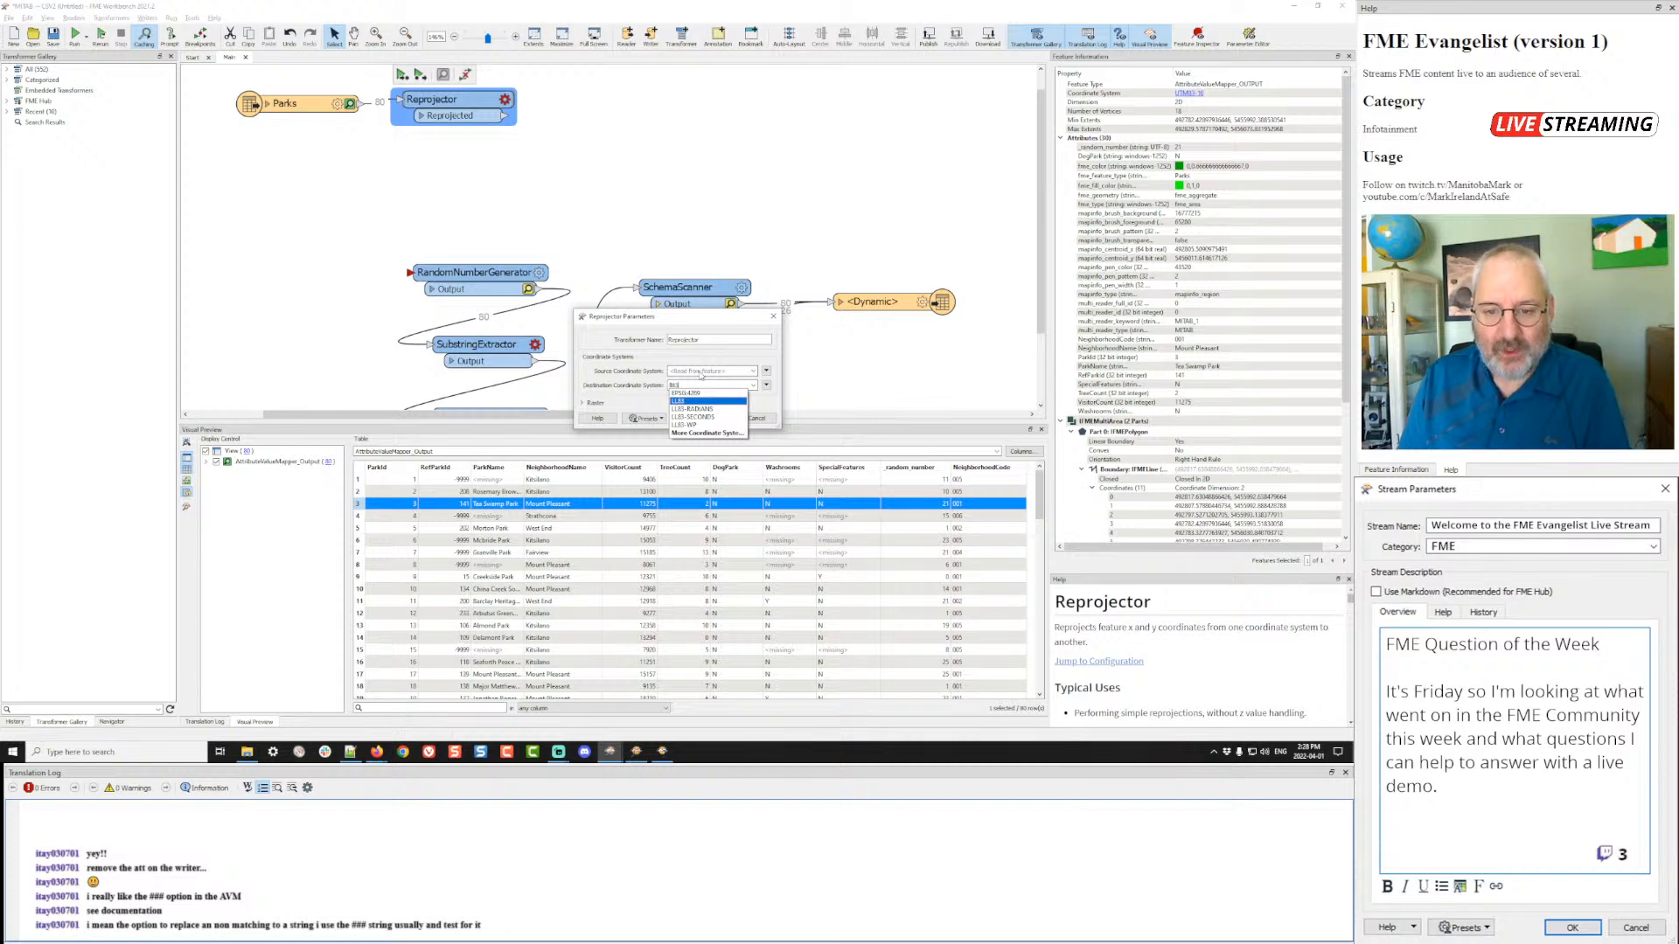
pyautogui.click(680, 401)
pyautogui.click(725, 418)
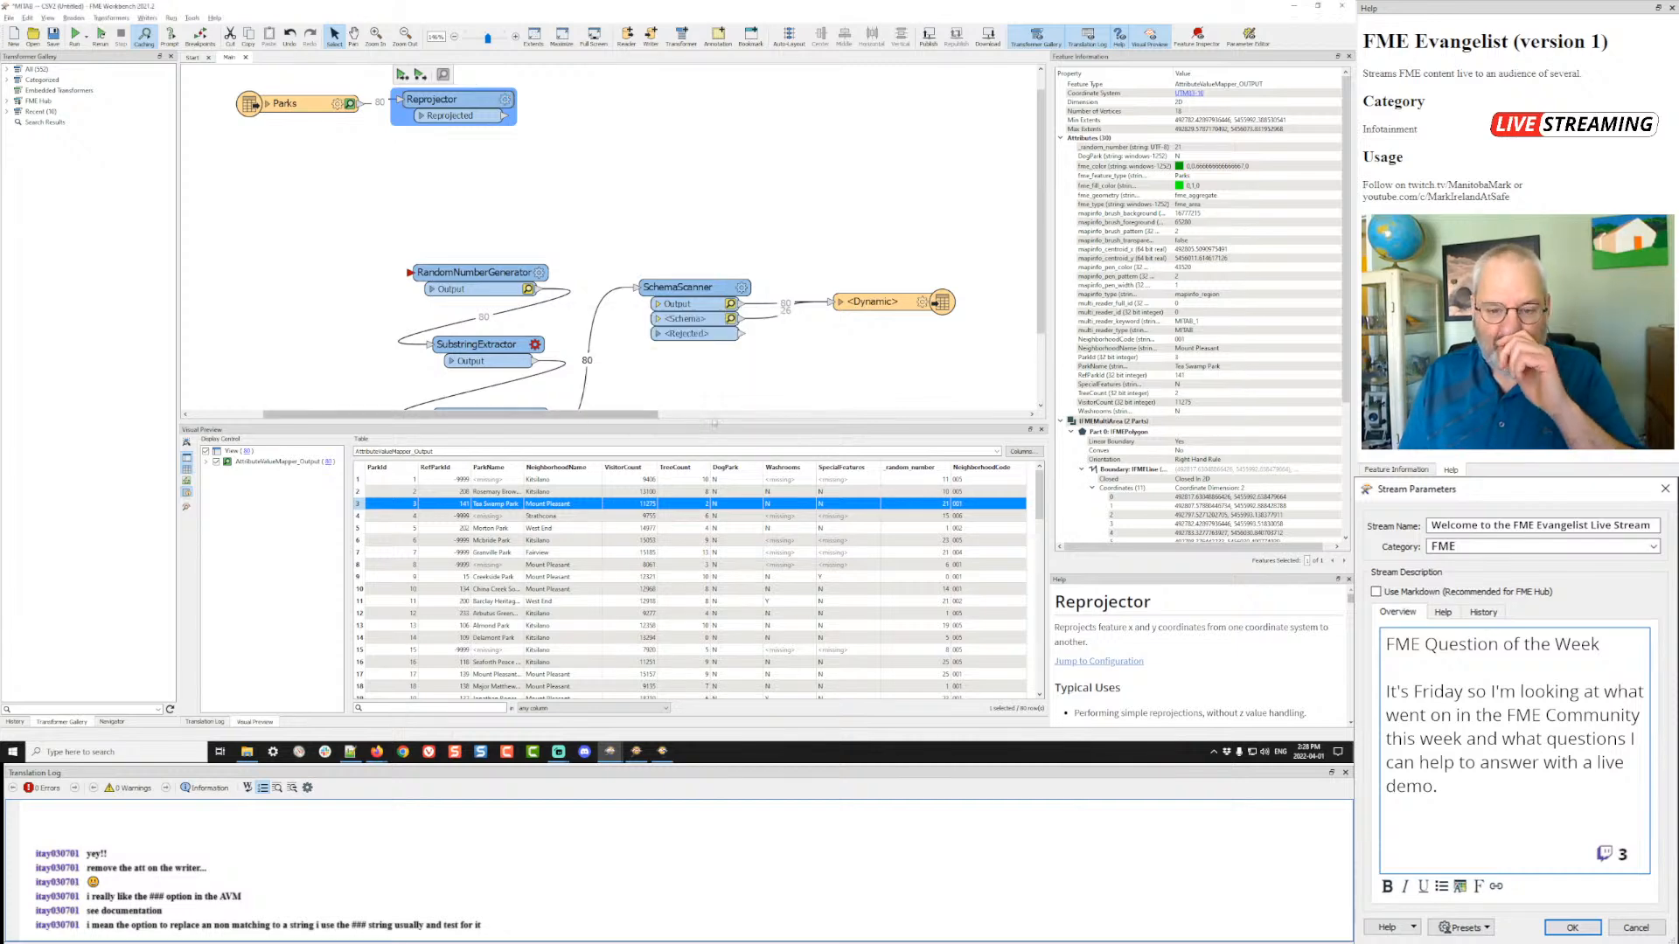
# - Run the workspace up to the Reprojector and place that transformer directly beneath the Parks reader
pyautogui.click(402, 75)
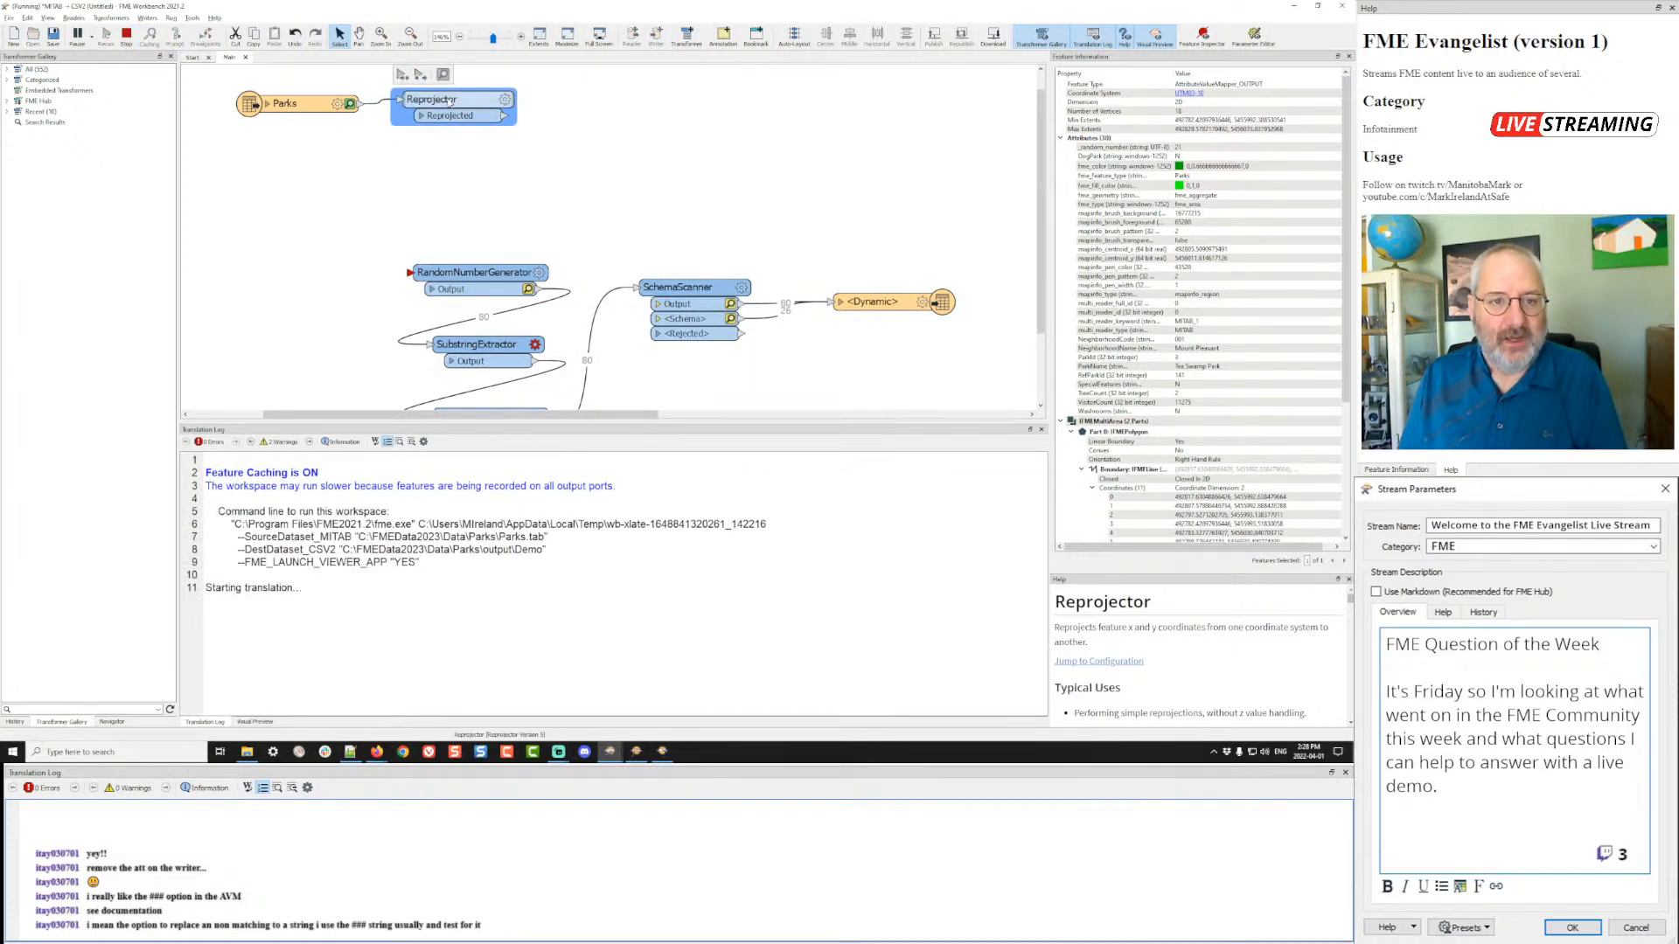
pyautogui.moveTo(447, 99); pyautogui.dragTo(292, 137)
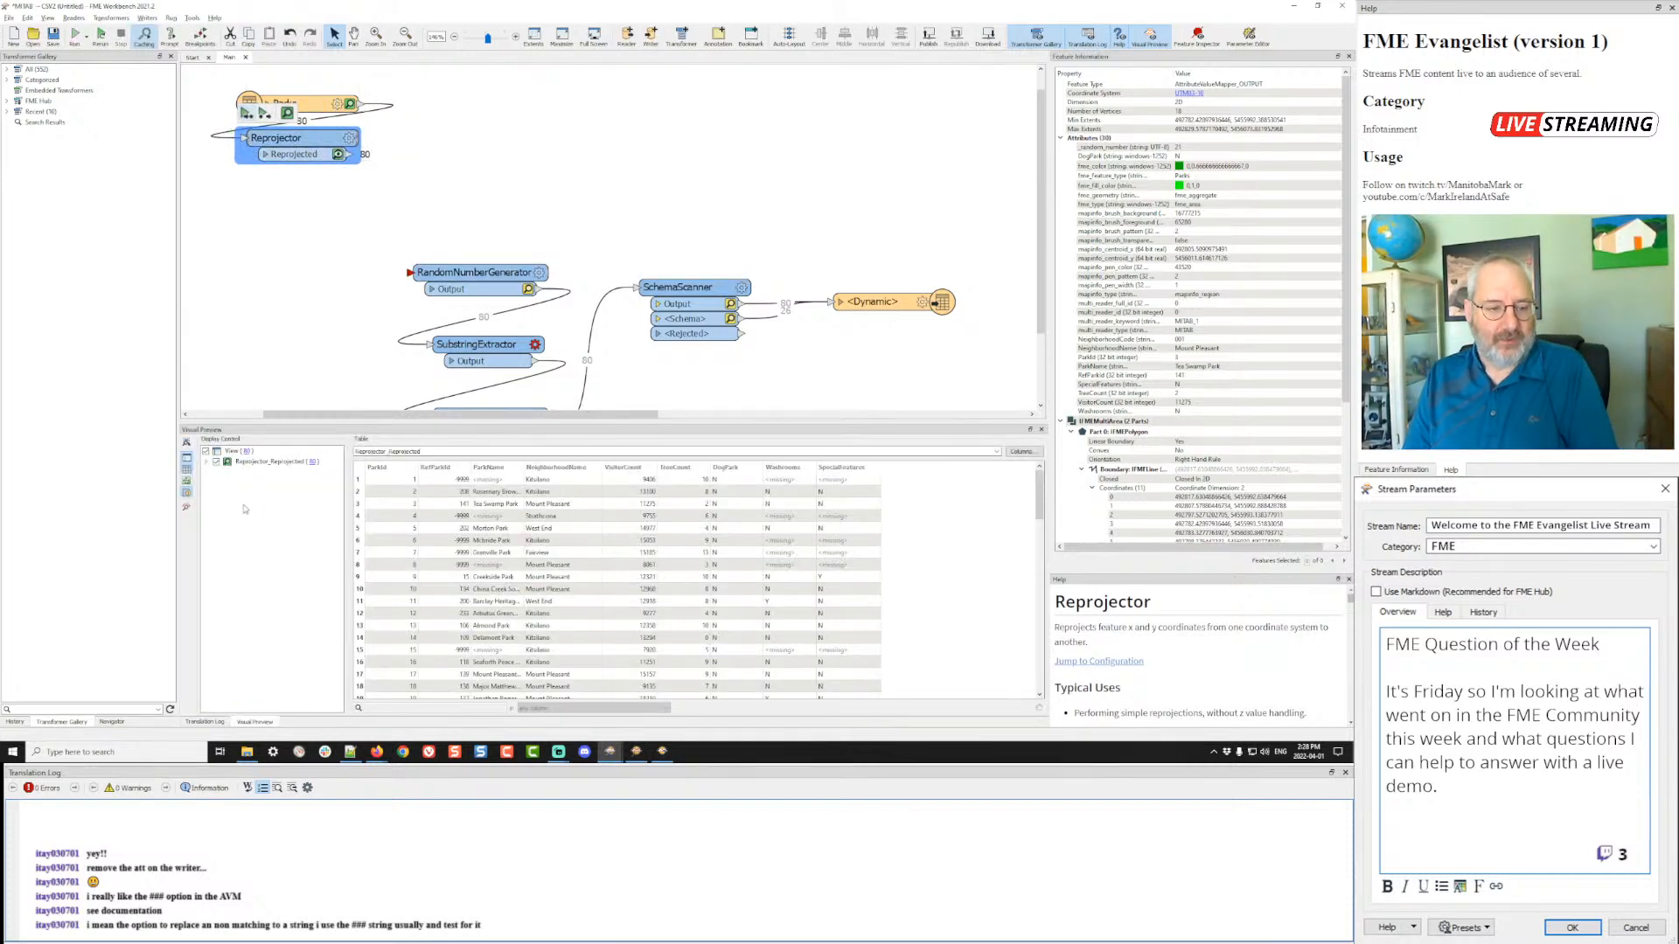
# - Show the reprojected parks in a widened graphics-only preview and select the largest park polygon to inspect its feature information
pyautogui.click(186, 484)
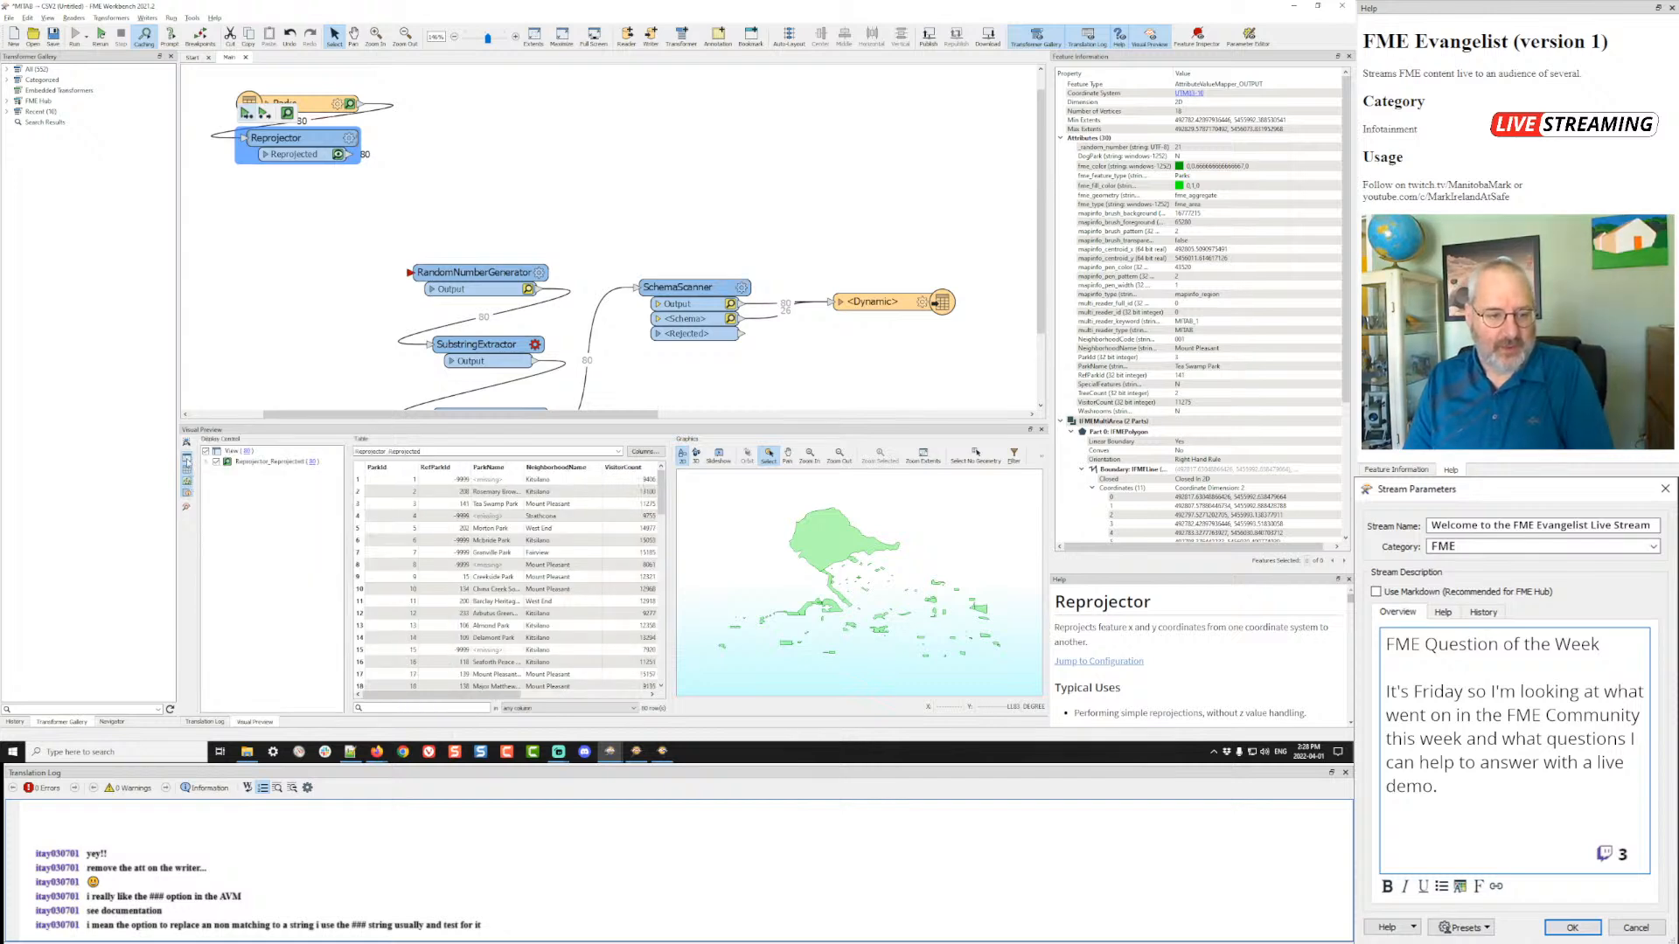
pyautogui.click(186, 475)
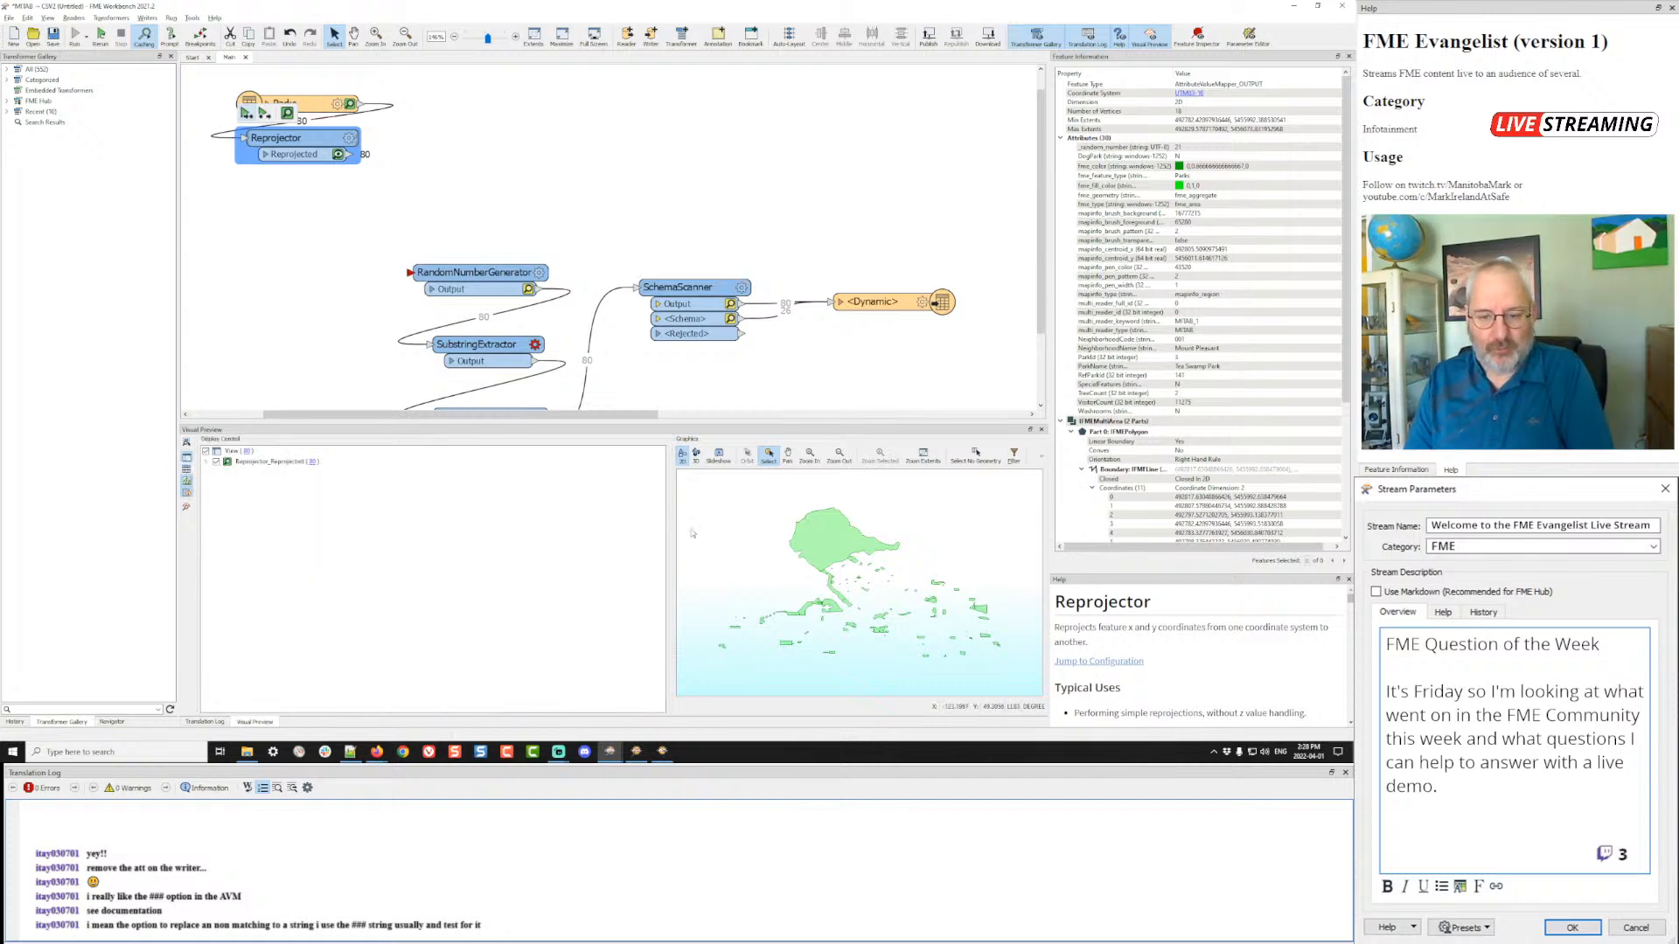
pyautogui.moveTo(671, 515); pyautogui.dragTo(340, 505)
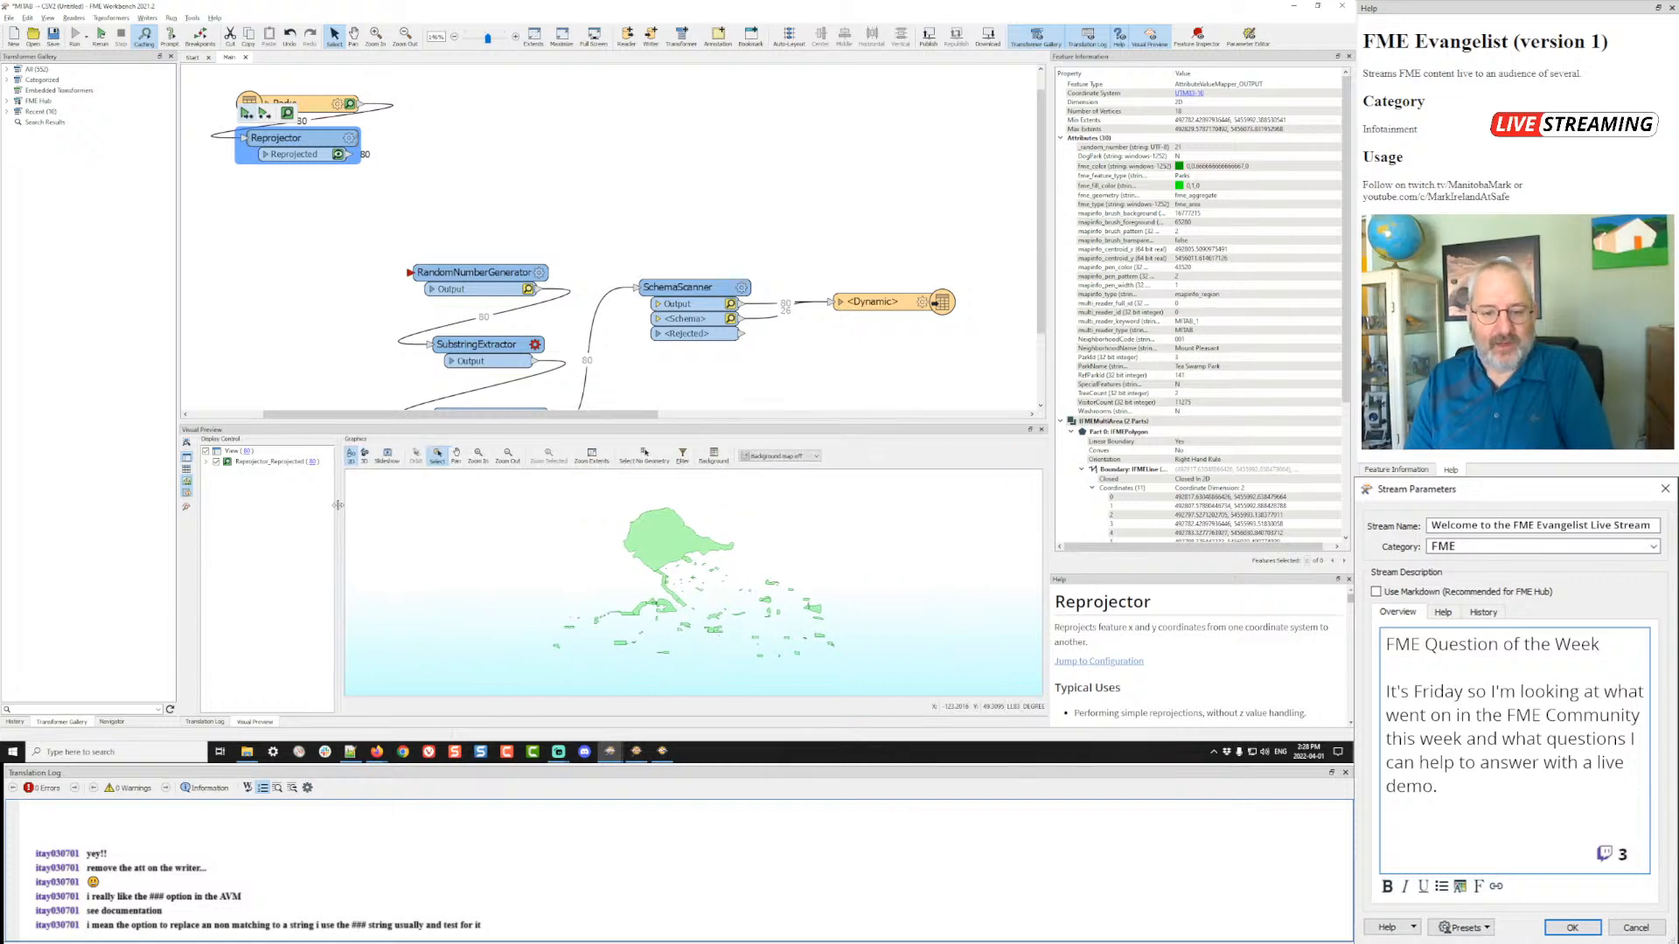
pyautogui.click(674, 553)
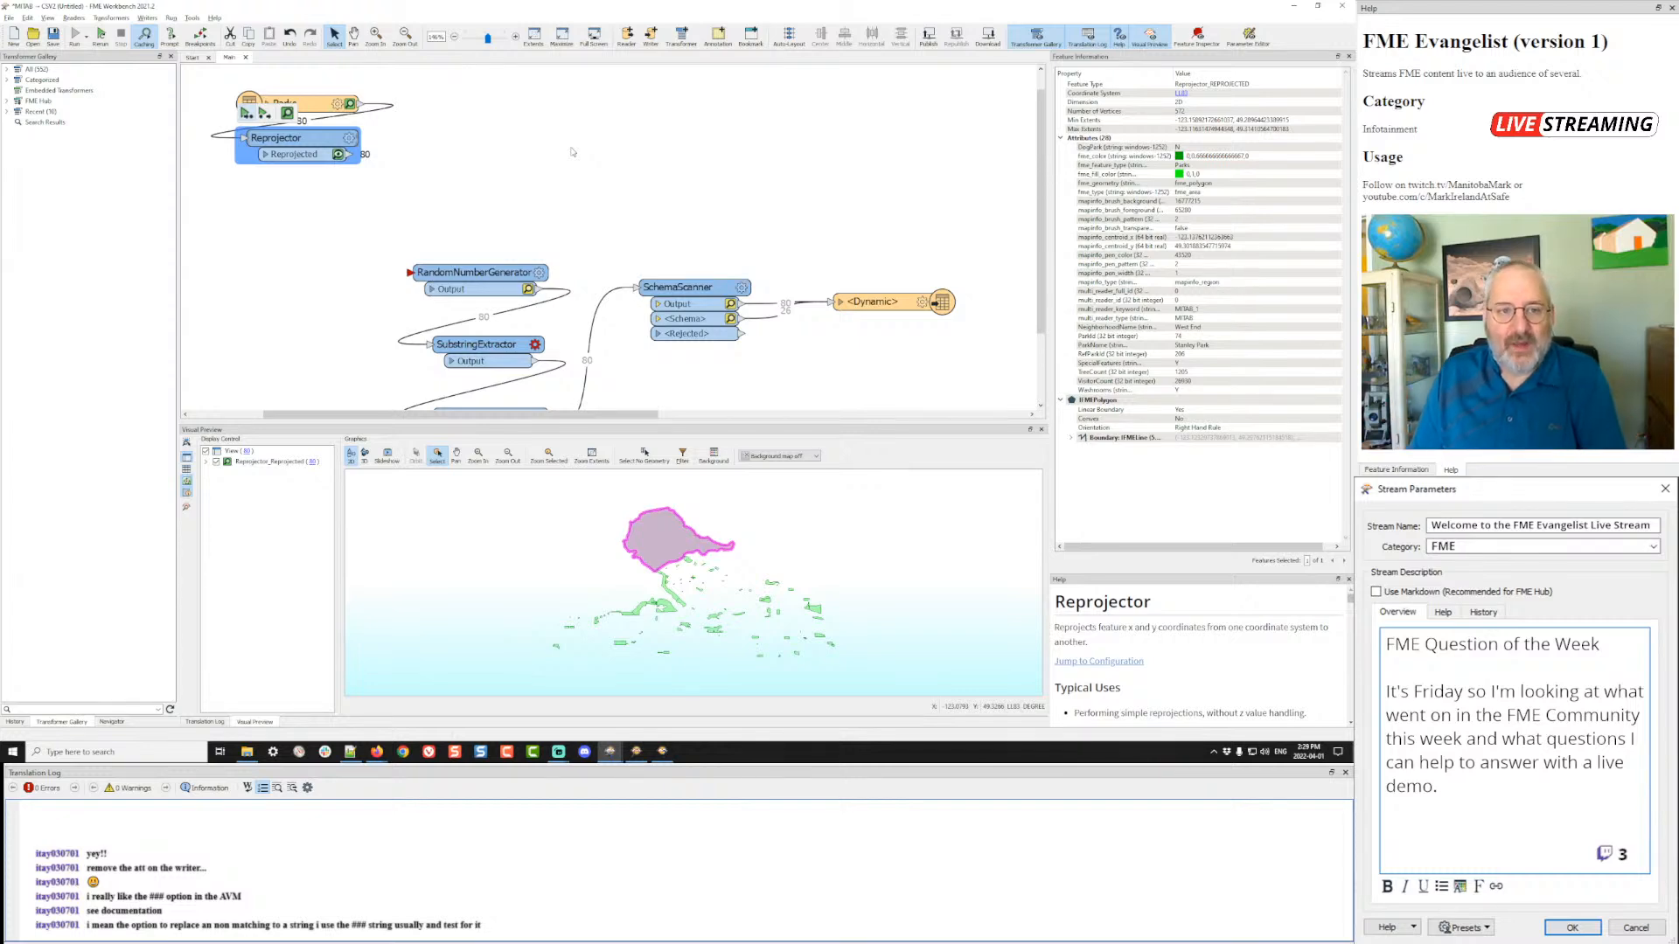
# - Add a second Reprojector to the empty canvas beside the Parks reader, aligned level with it
pyautogui.click(525, 140)
pyautogui.write('rep')
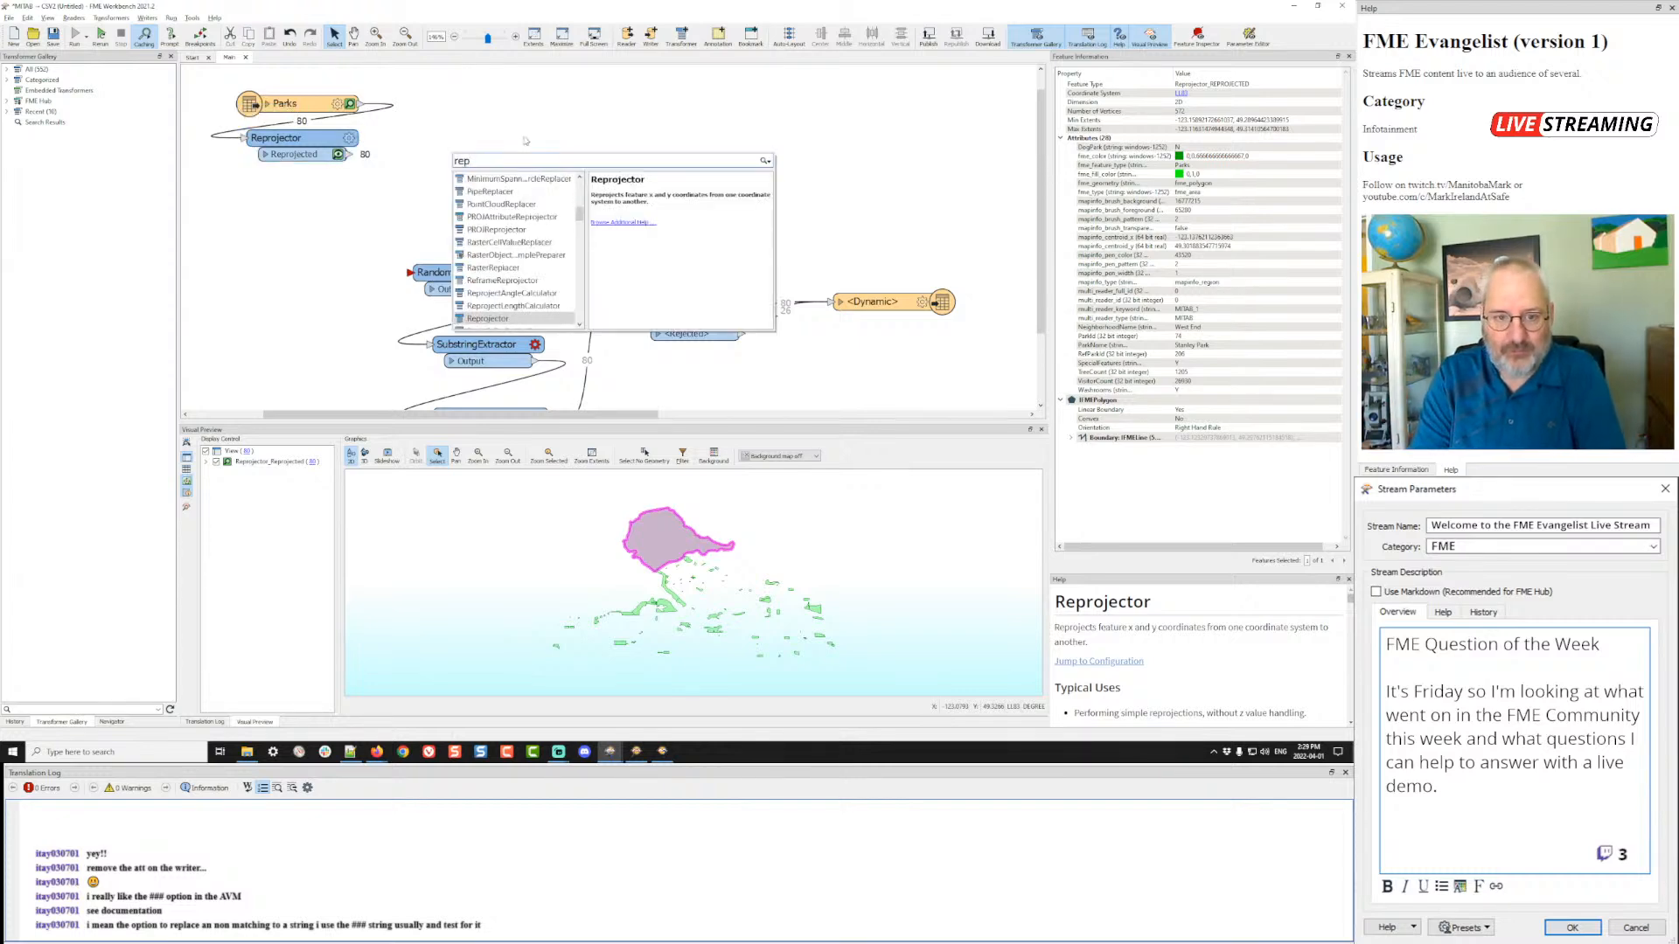
pyautogui.press('Return')
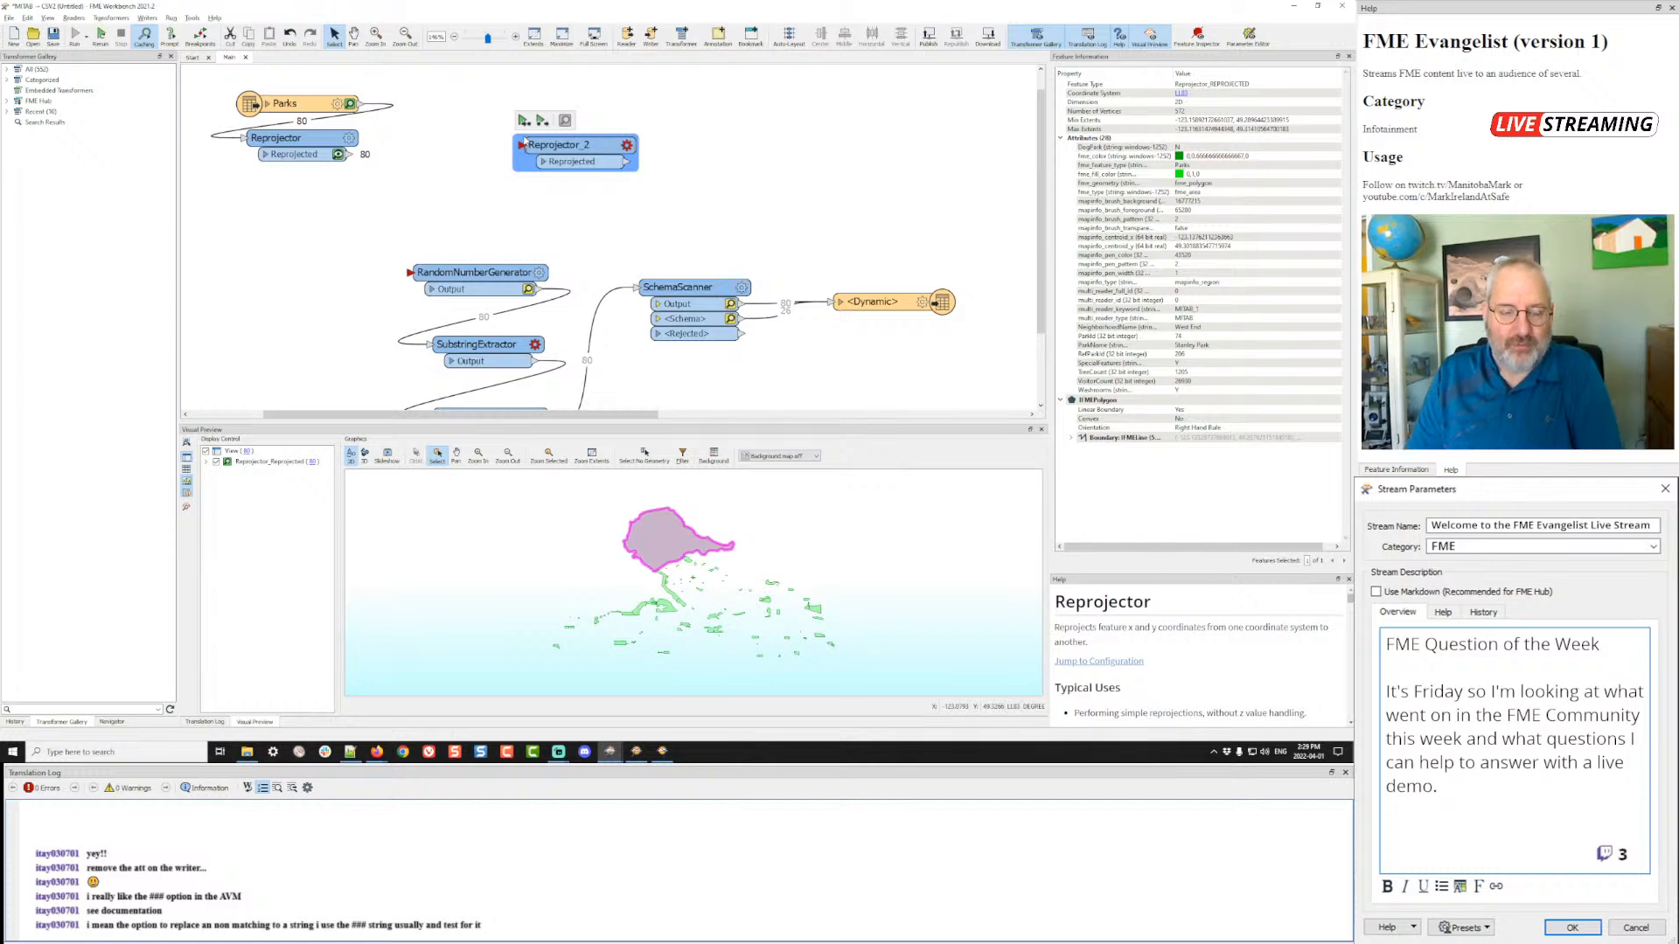
pyautogui.moveTo(547, 140); pyautogui.dragTo(547, 105)
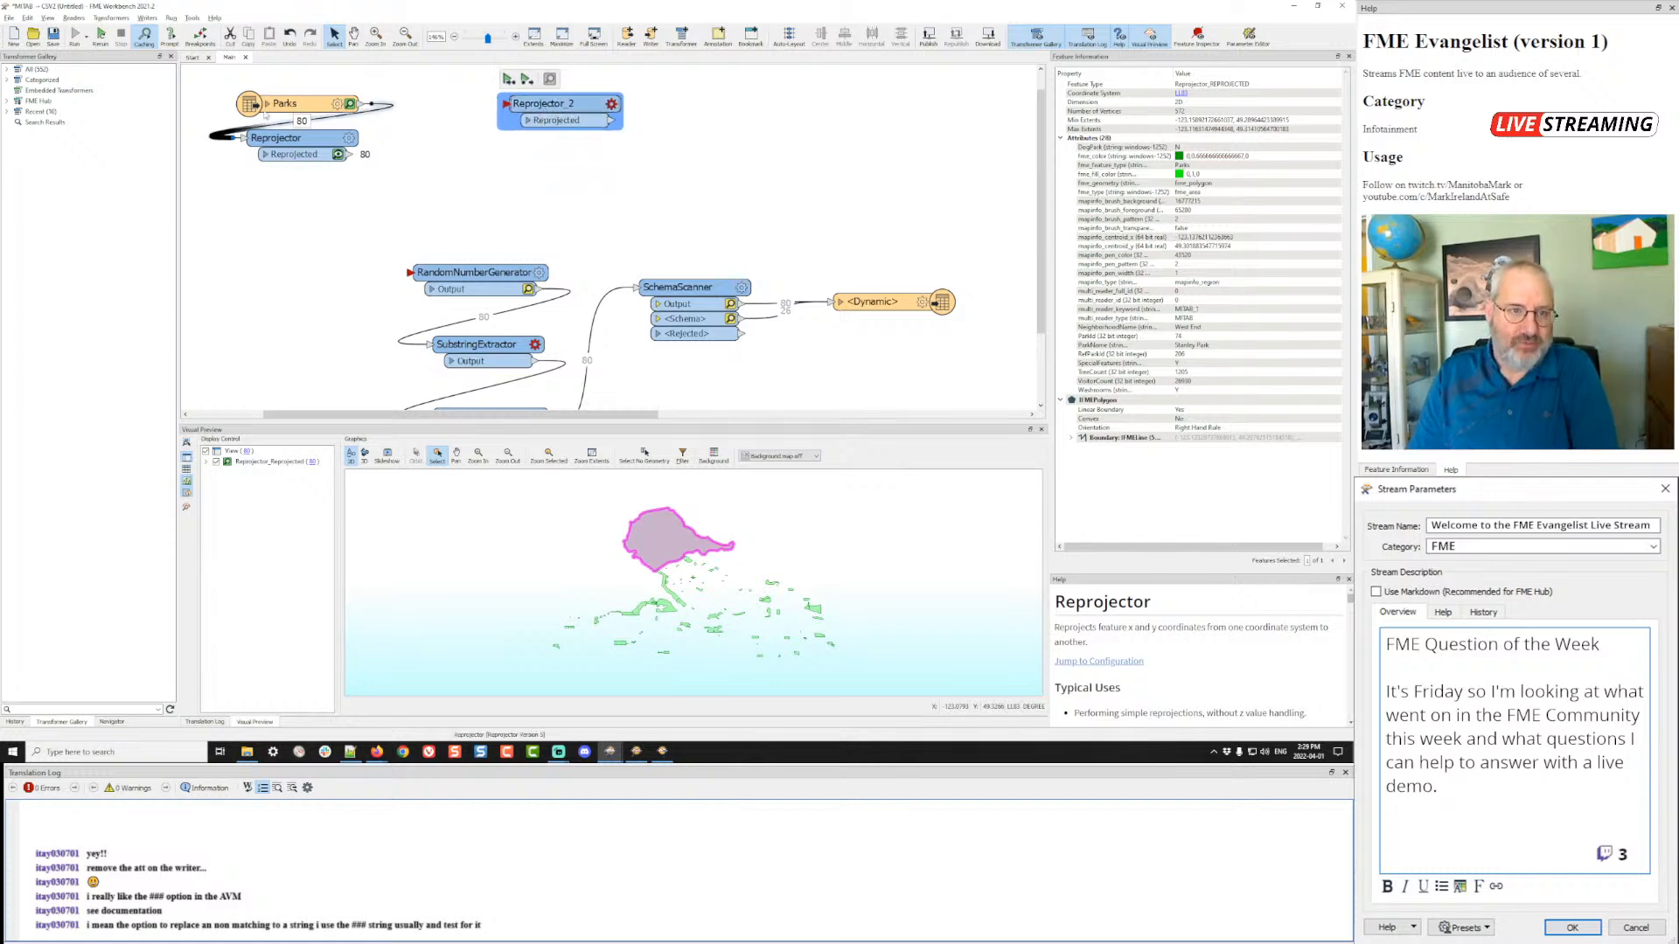
# - Enclose the Parks reader and its Reprojector in a bookmark named Source Data
pyautogui.moveTo(273, 81); pyautogui.dragTo(296, 182)
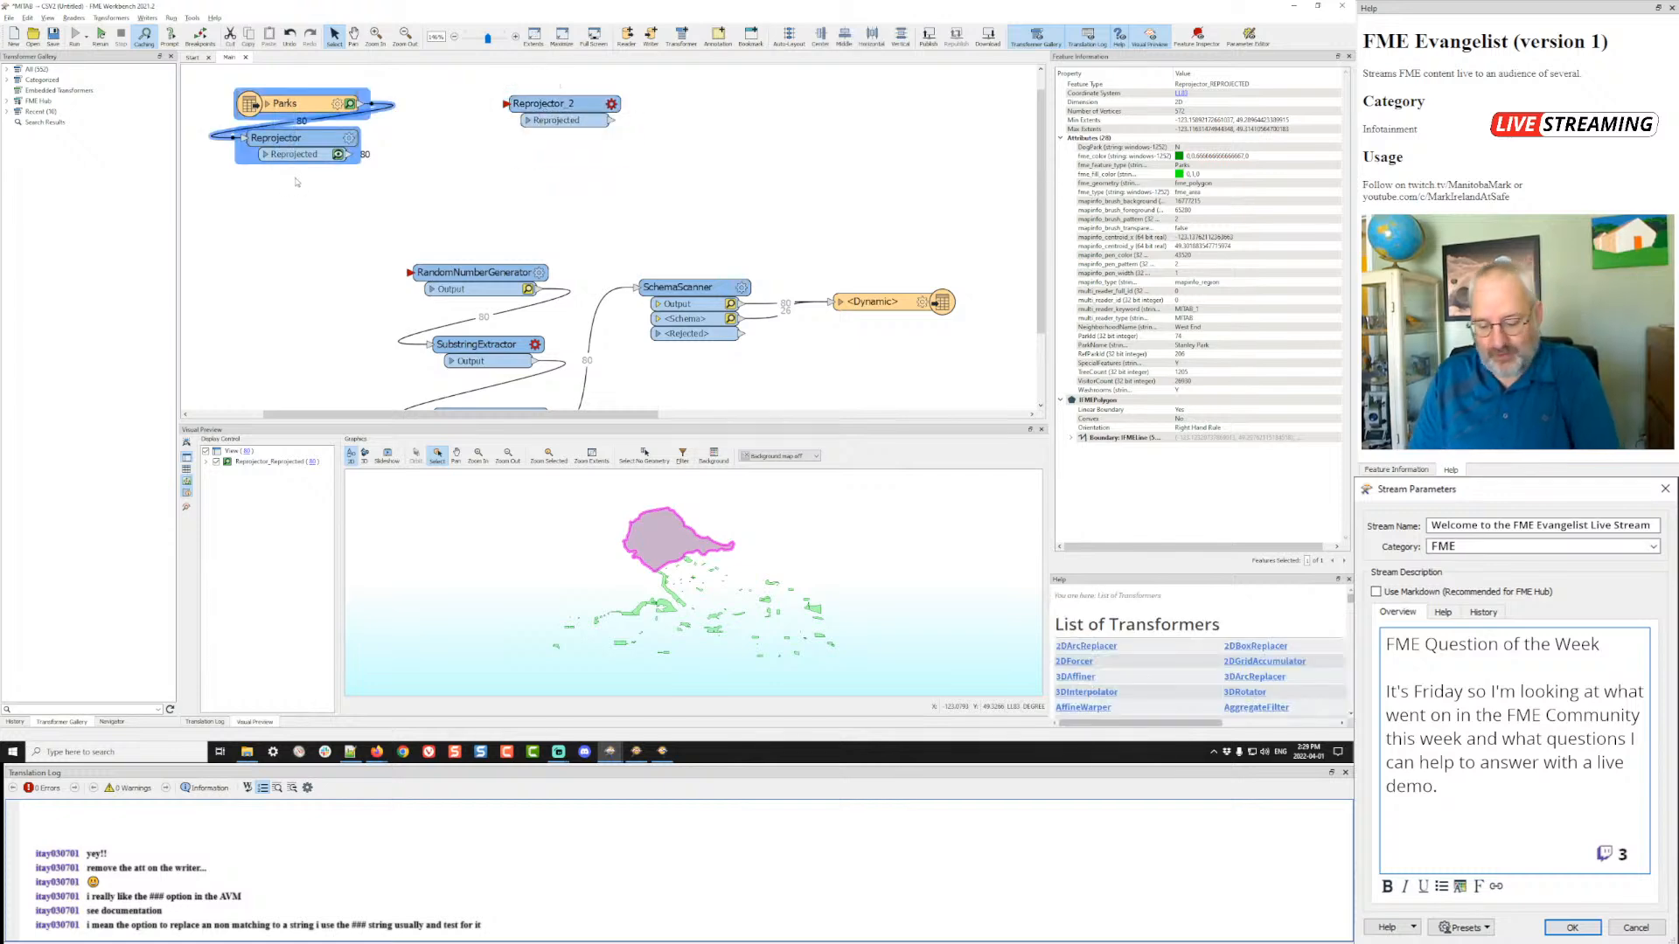
pyautogui.hotkey('ctrl', 'b')
pyautogui.write('S')
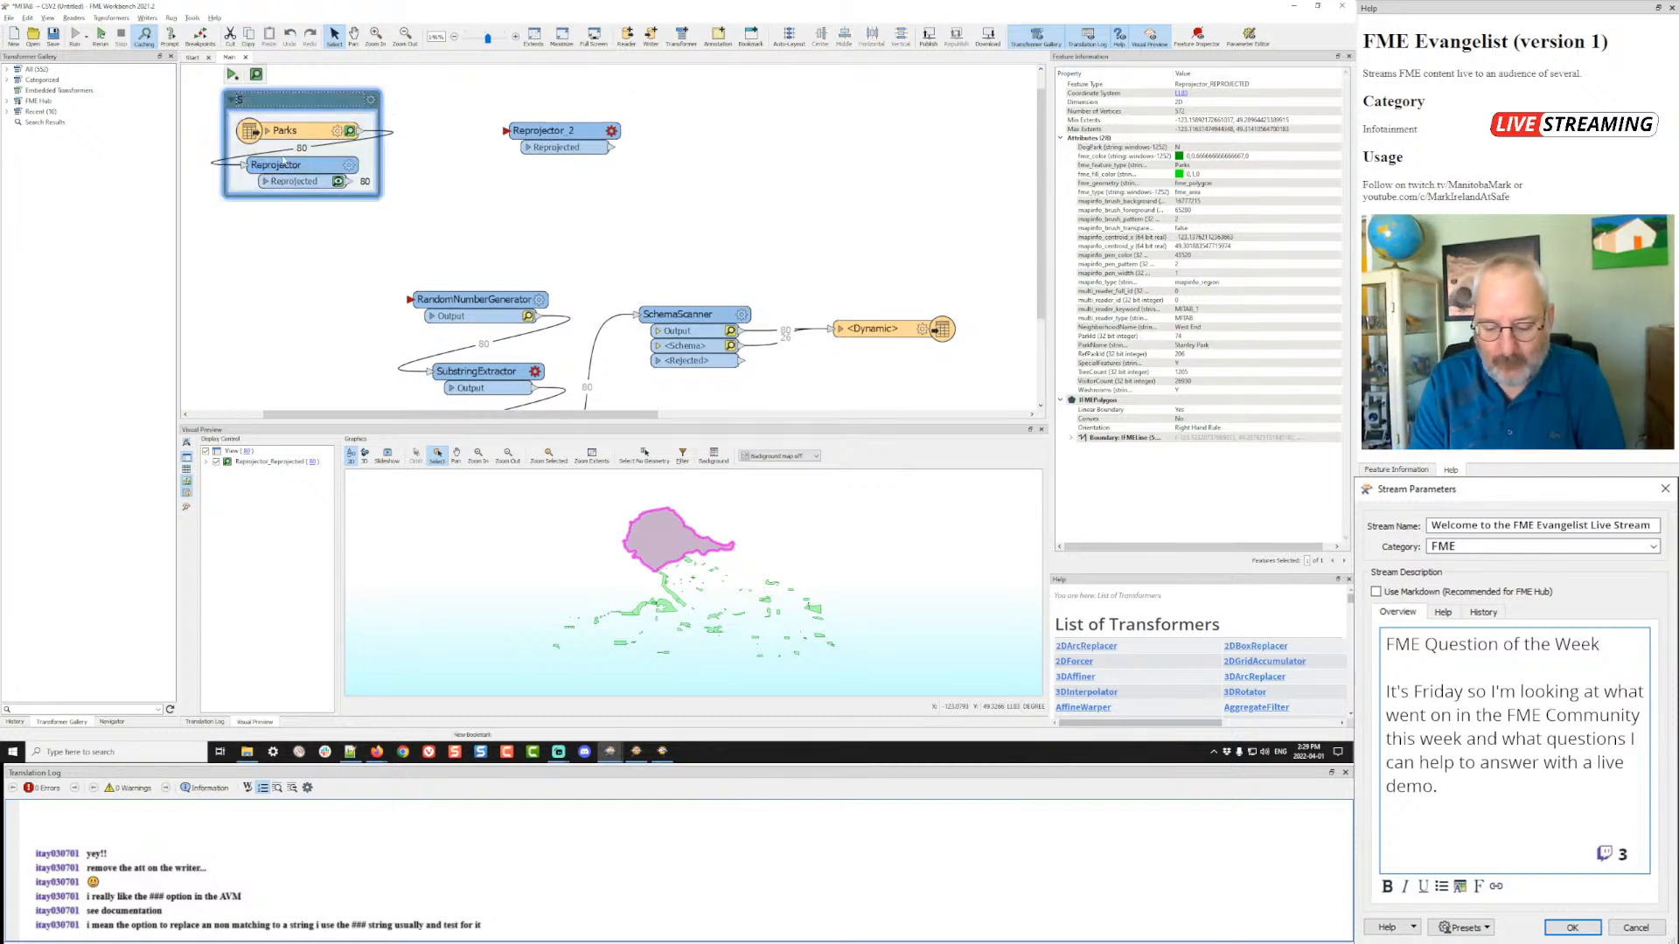
pyautogui.write('ource Data')
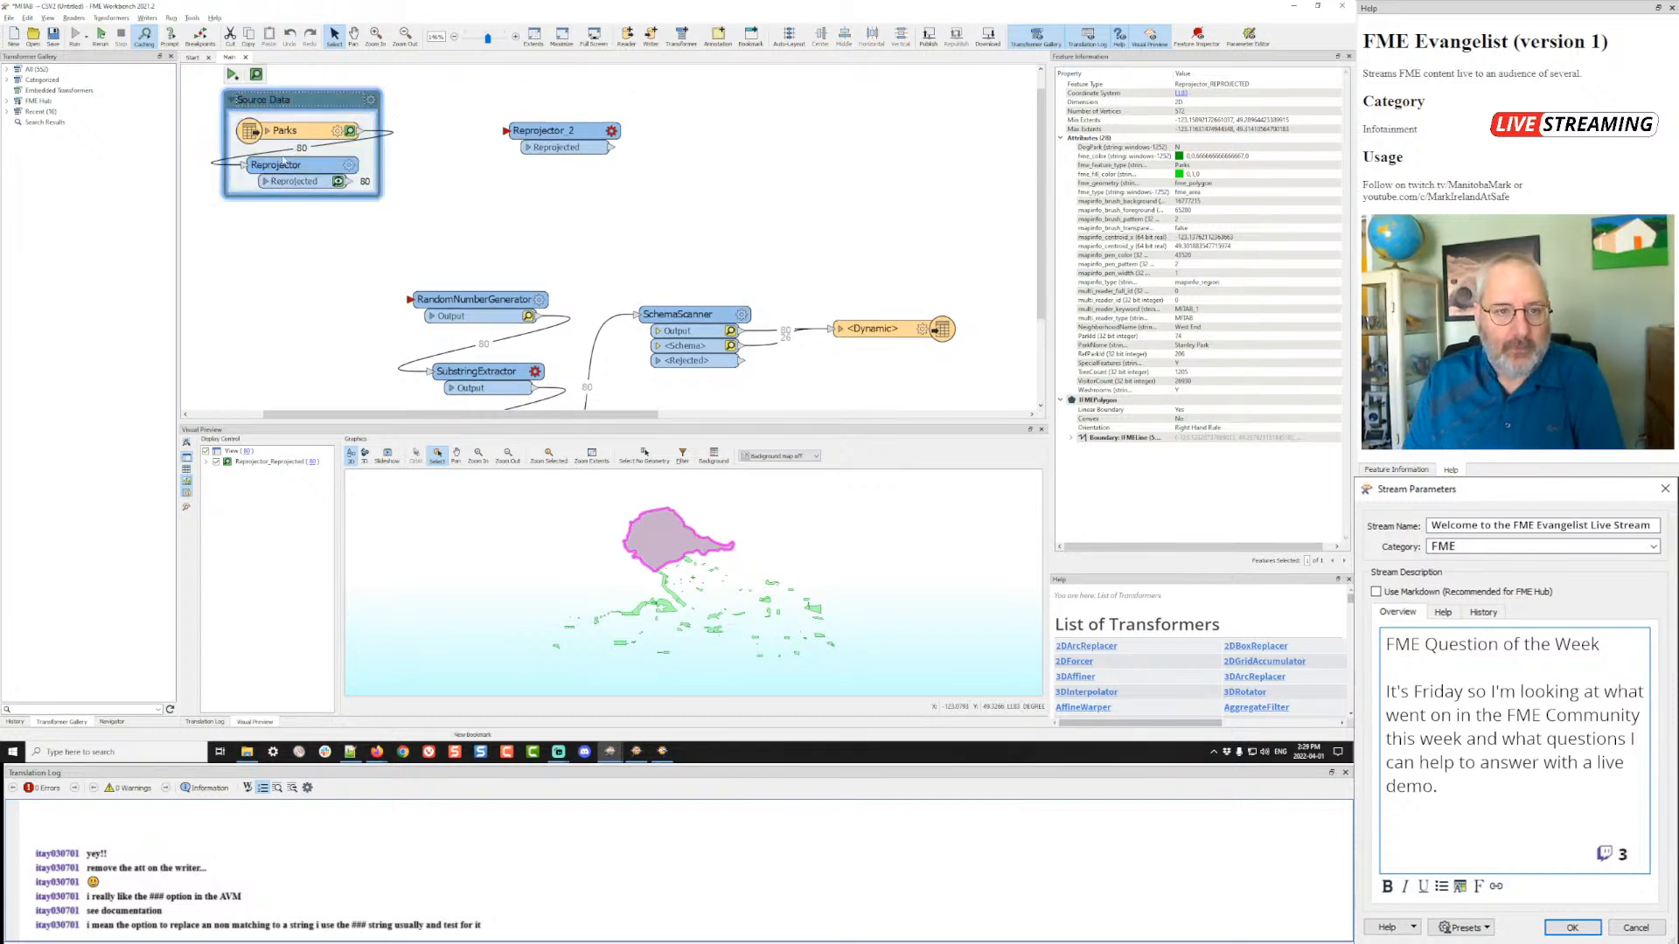
pyautogui.click(398, 218)
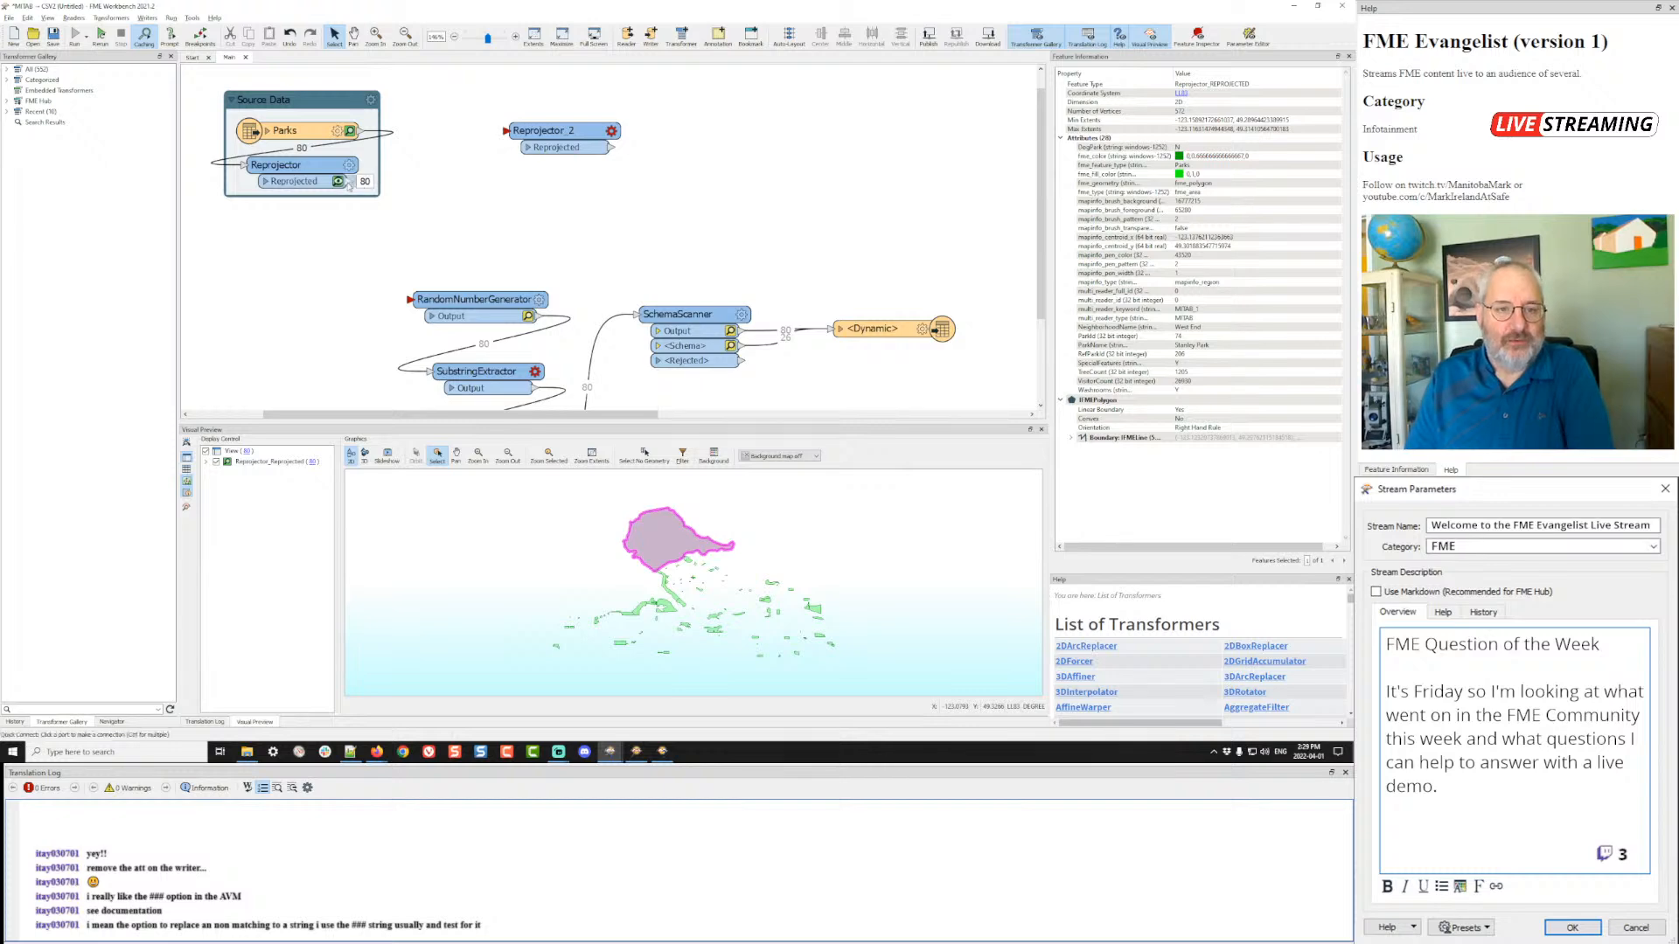
# - Connect the first Reprojector's output to Reprojector_2 and set its destination coordinate system to _AZMEA_
pyautogui.moveTo(350, 182); pyautogui.dragTo(507, 132)
pyautogui.click(611, 130)
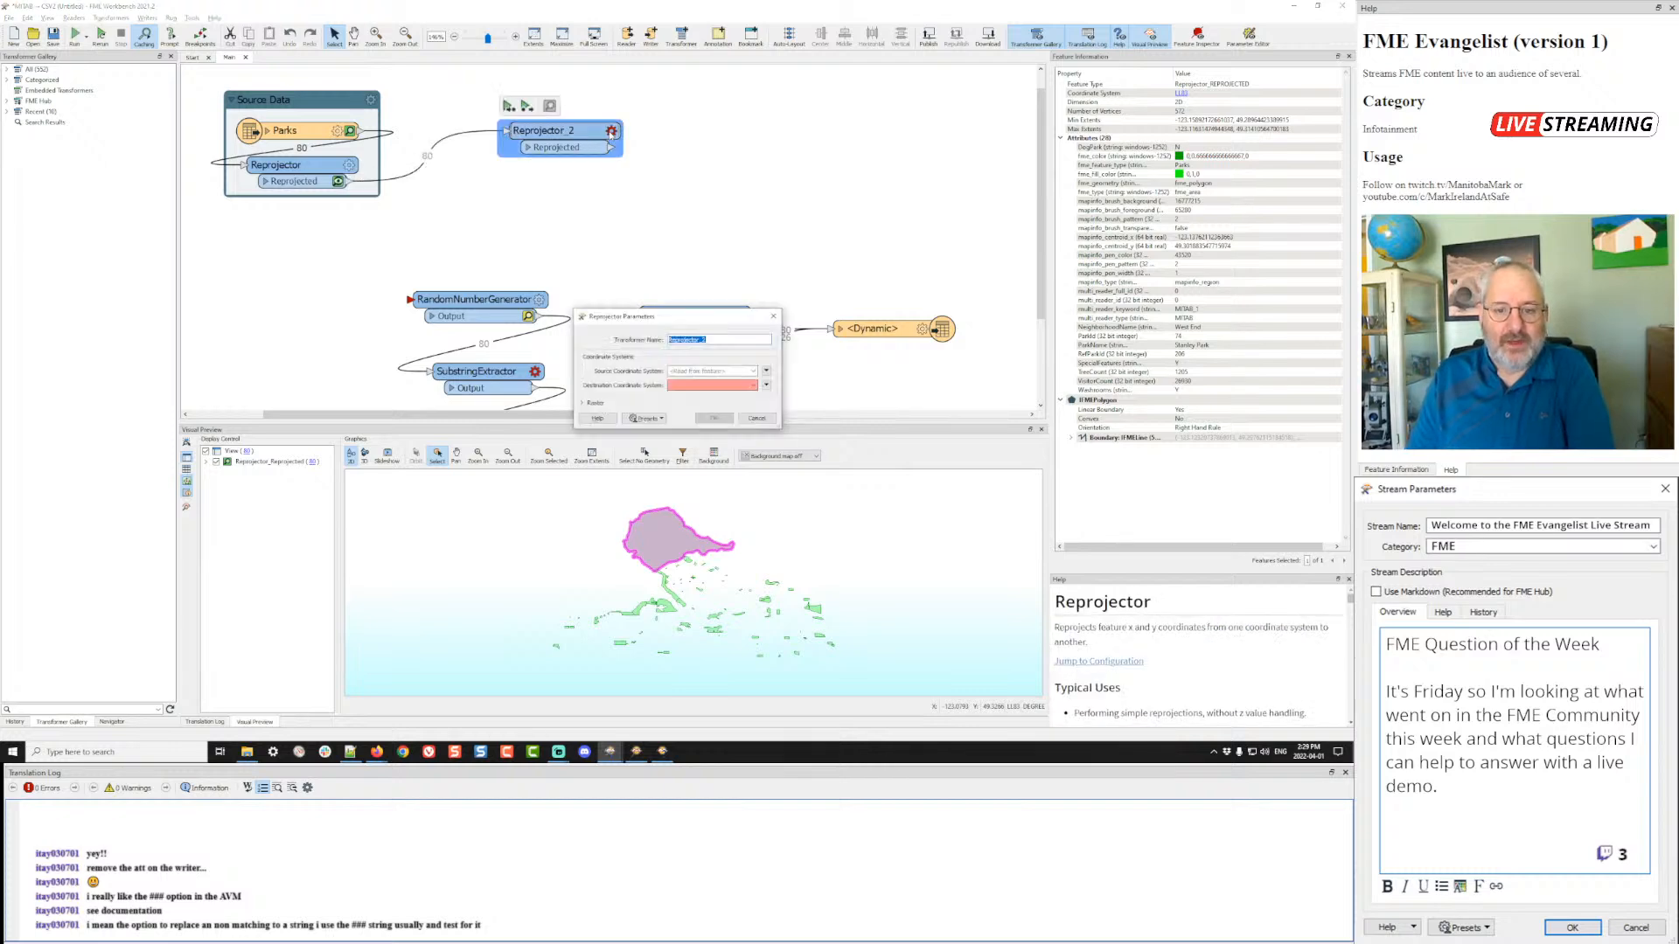
pyautogui.click(733, 385)
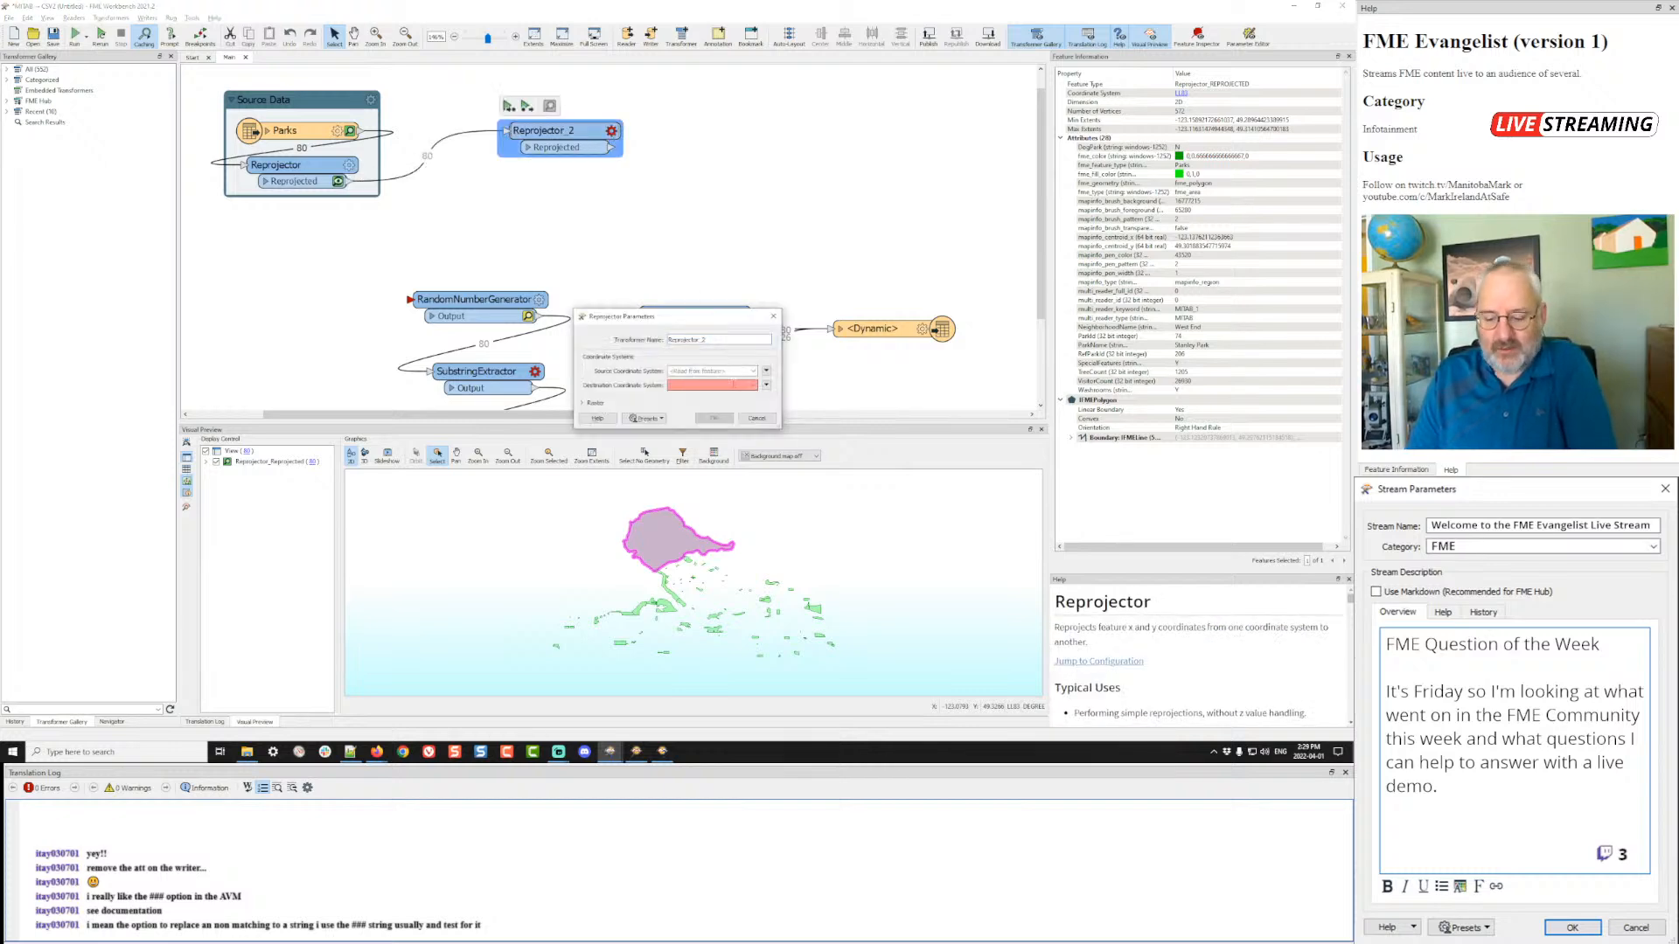
pyautogui.write('az')
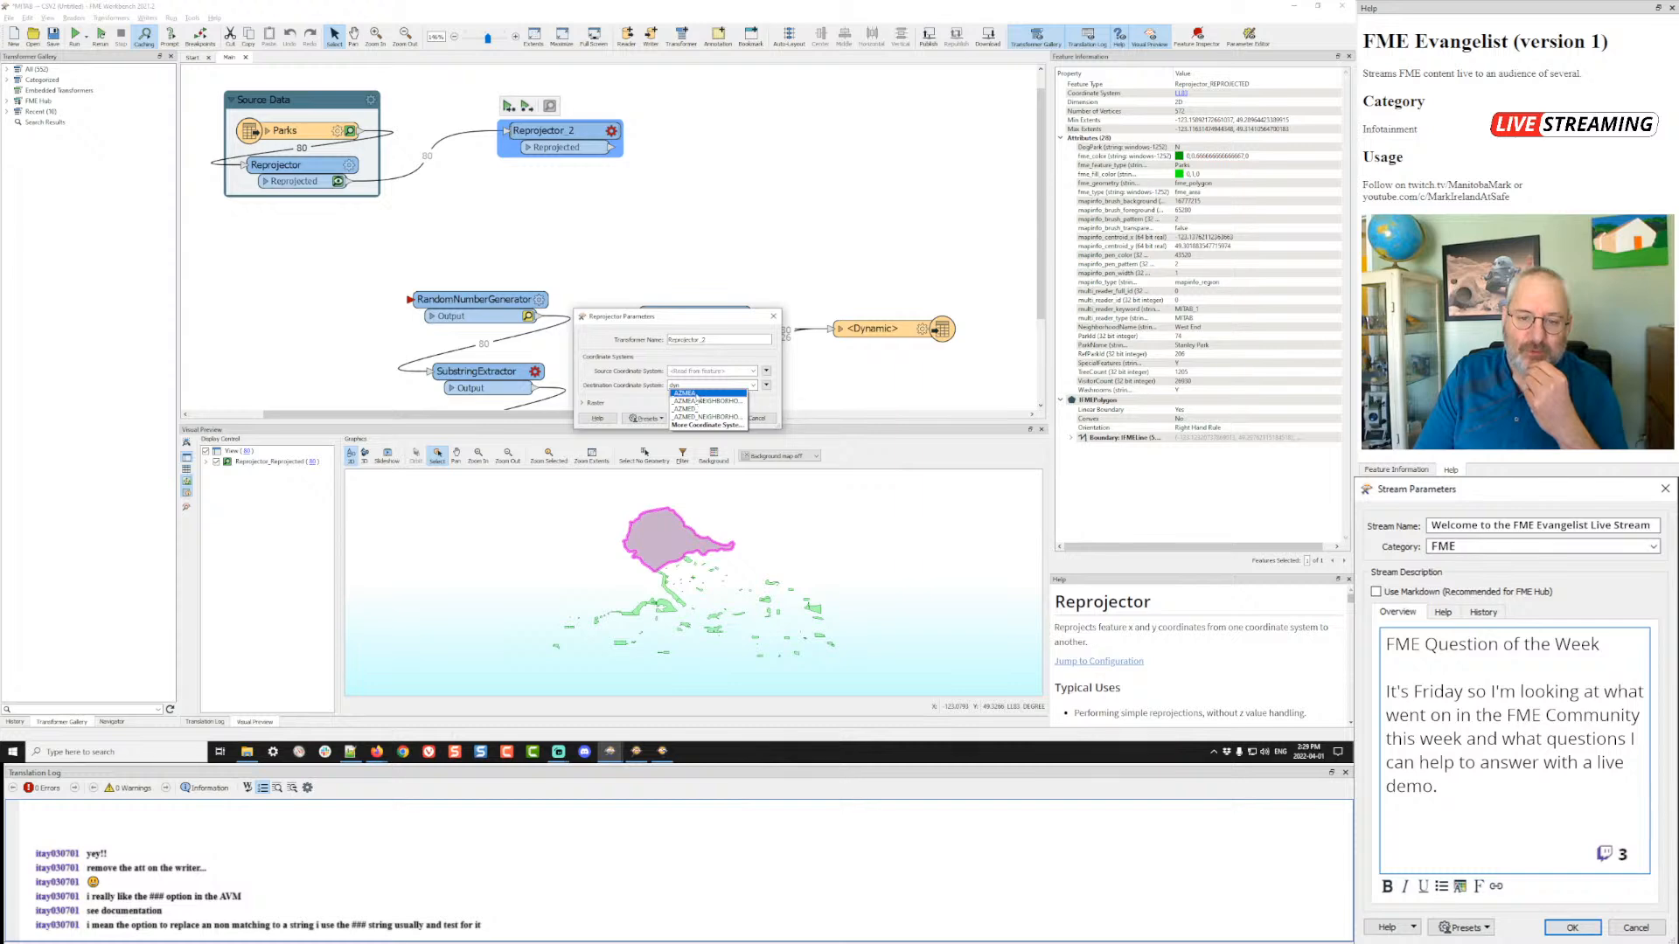
pyautogui.click(697, 394)
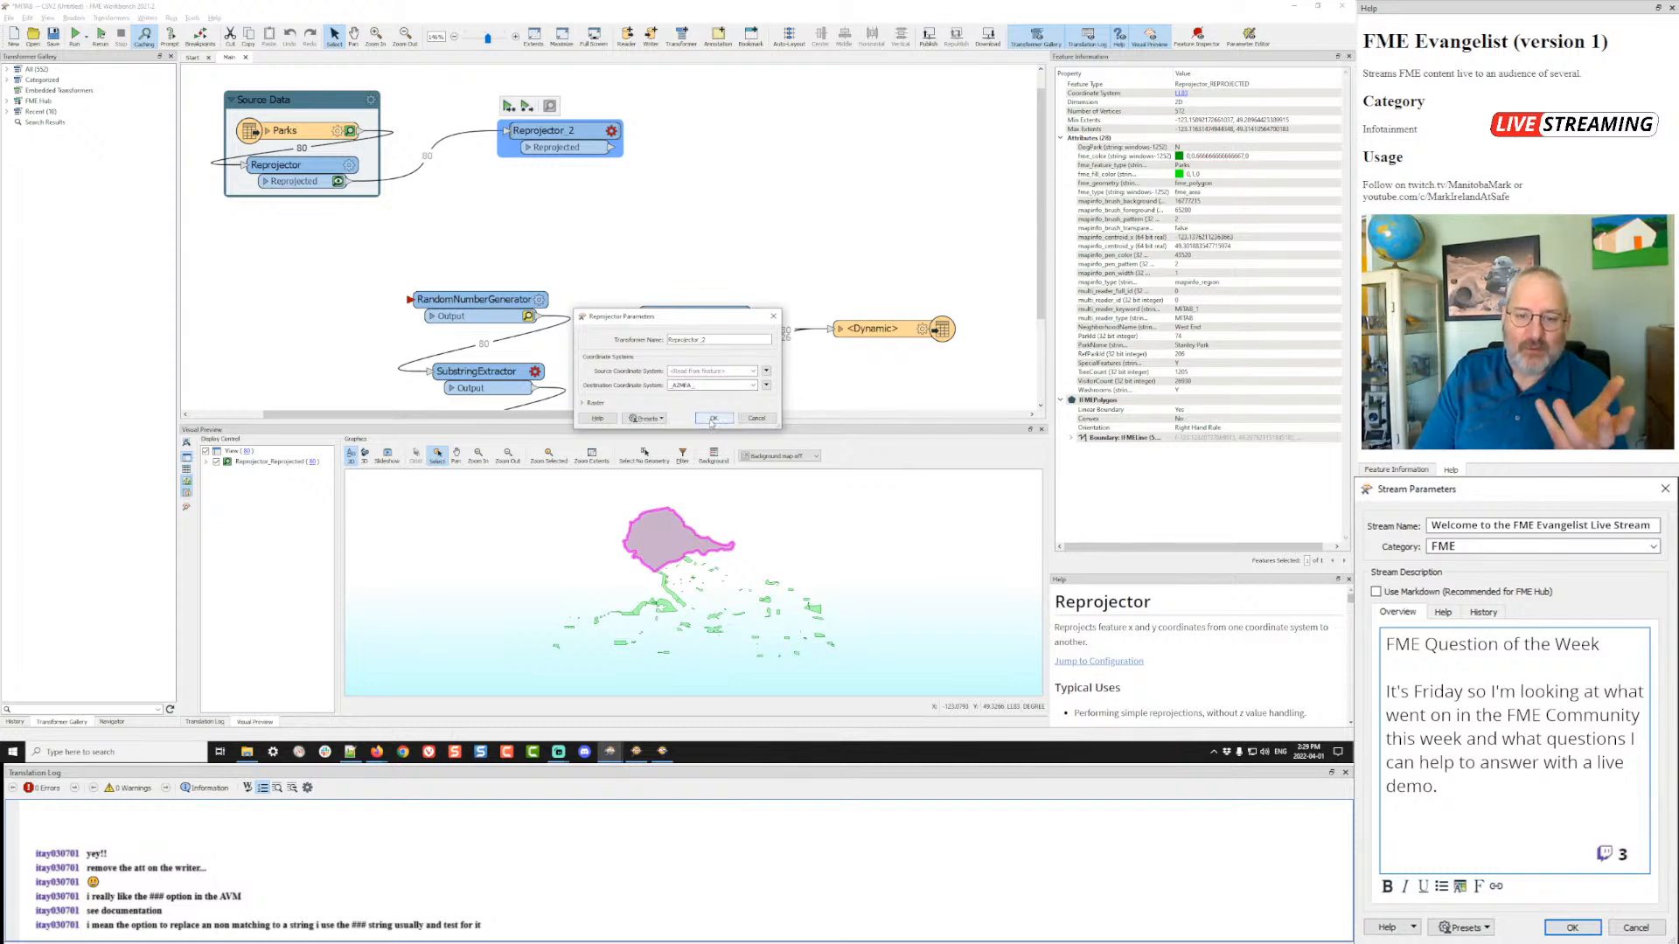
pyautogui.click(712, 419)
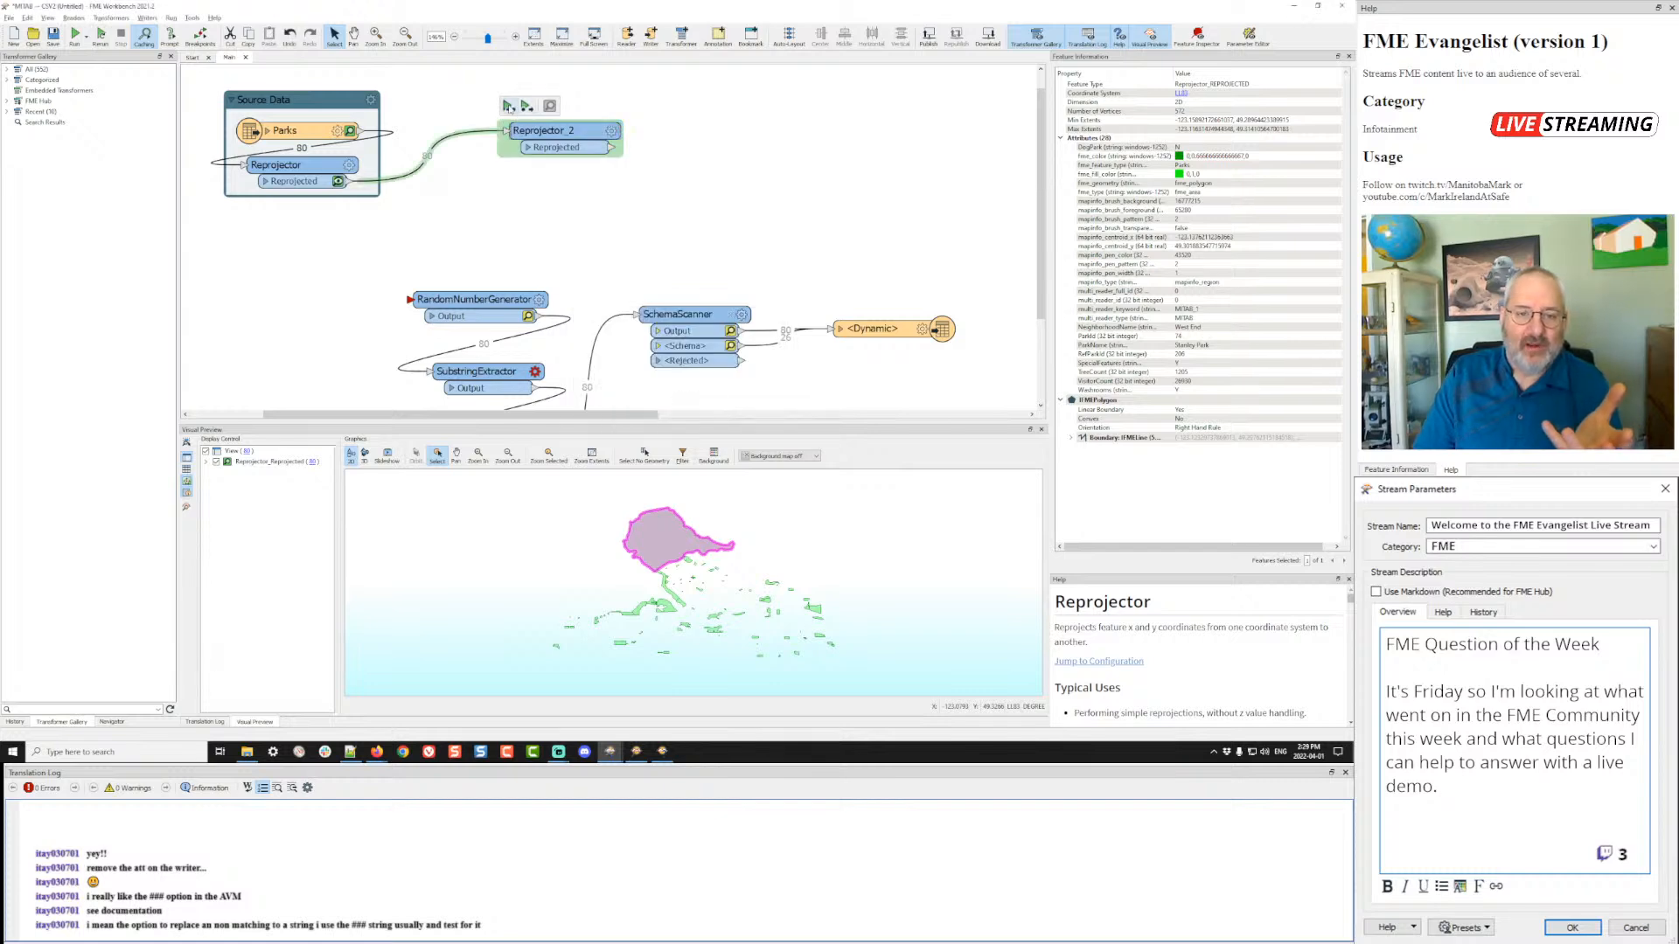
# - Run the workspace up to Reprojector_2 and preview its cached output, examining the cluster of overlapping parks
pyautogui.click(508, 107)
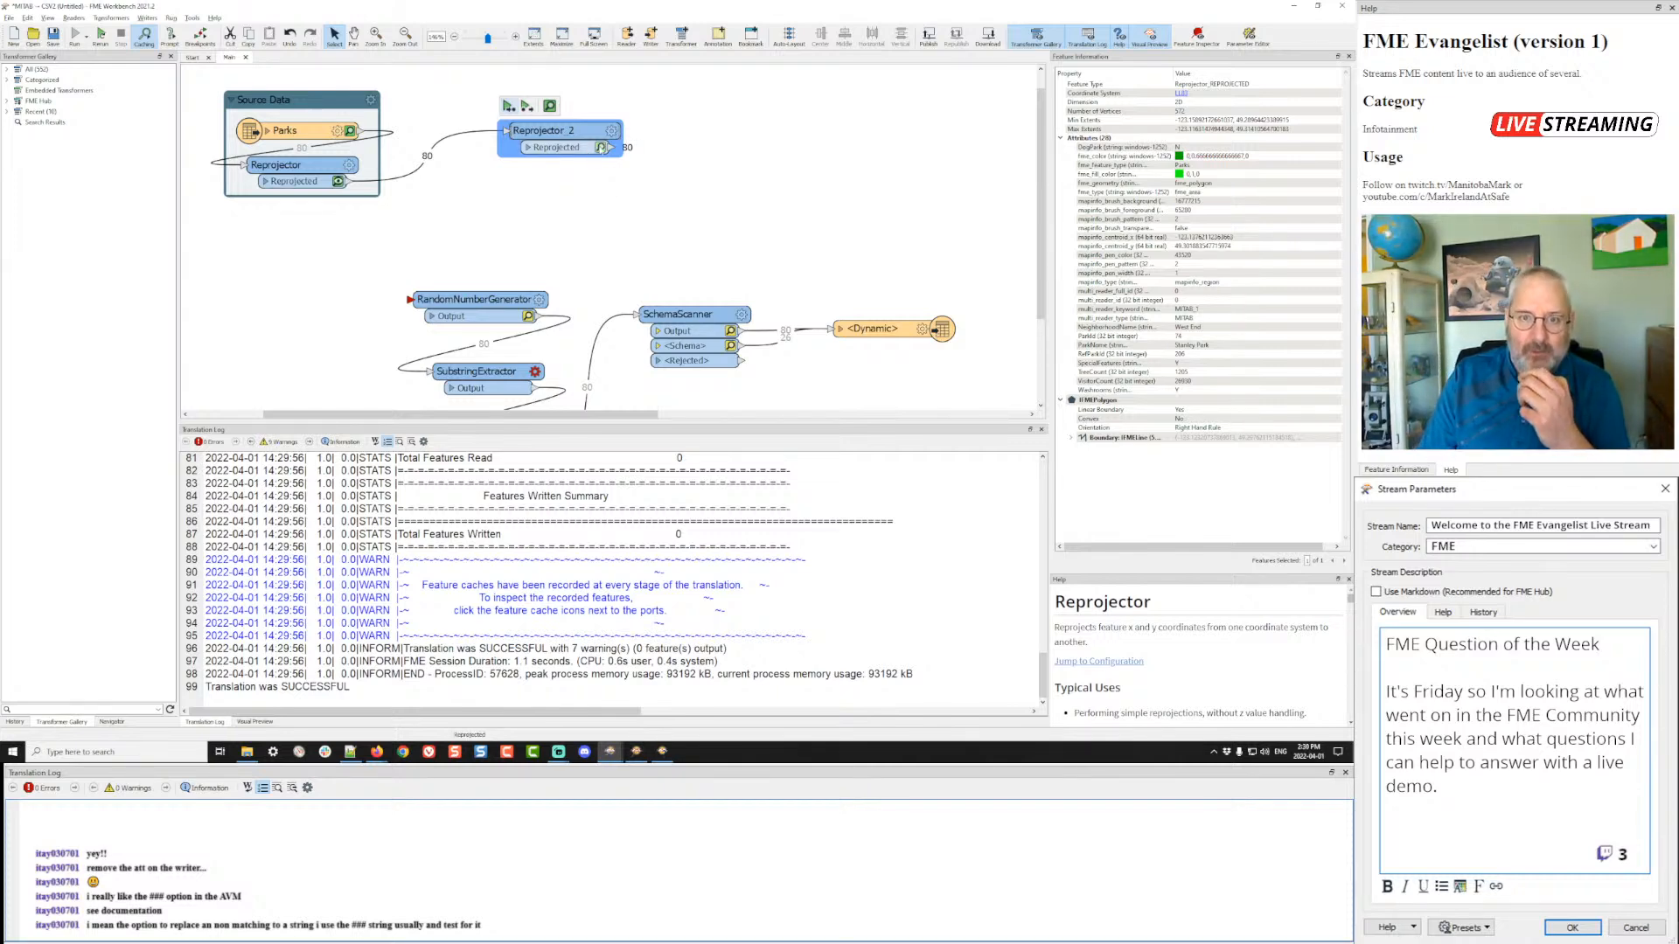
pyautogui.click(601, 147)
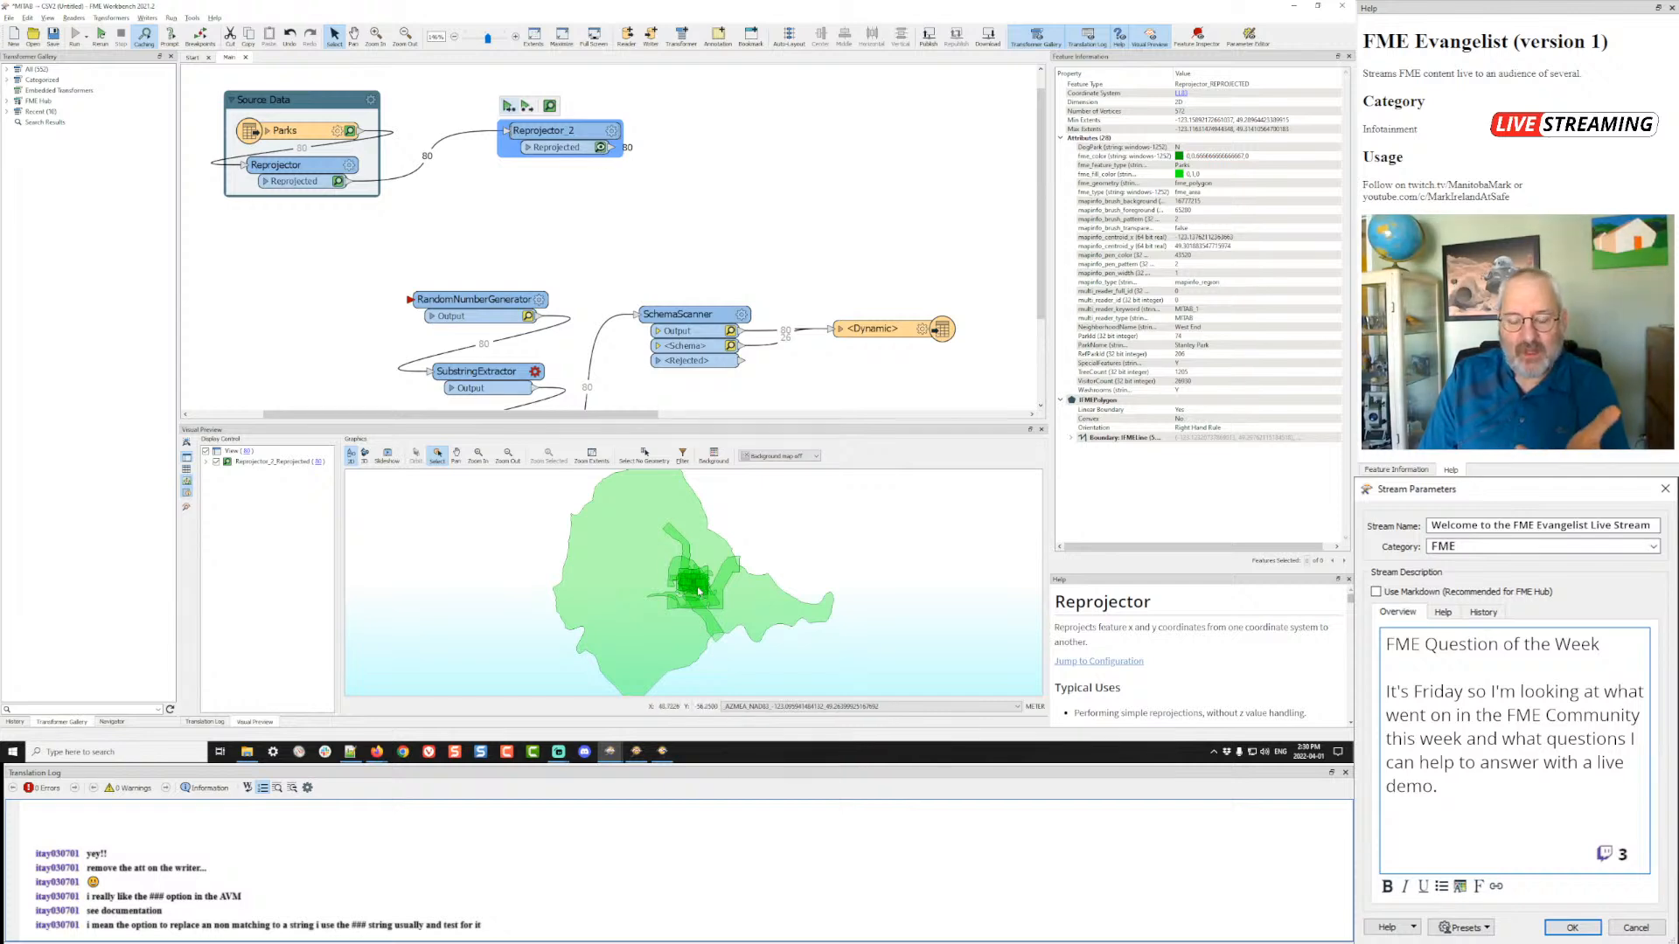
pyautogui.scroll(-1, 699, 592)
pyautogui.scroll(3, 699, 592)
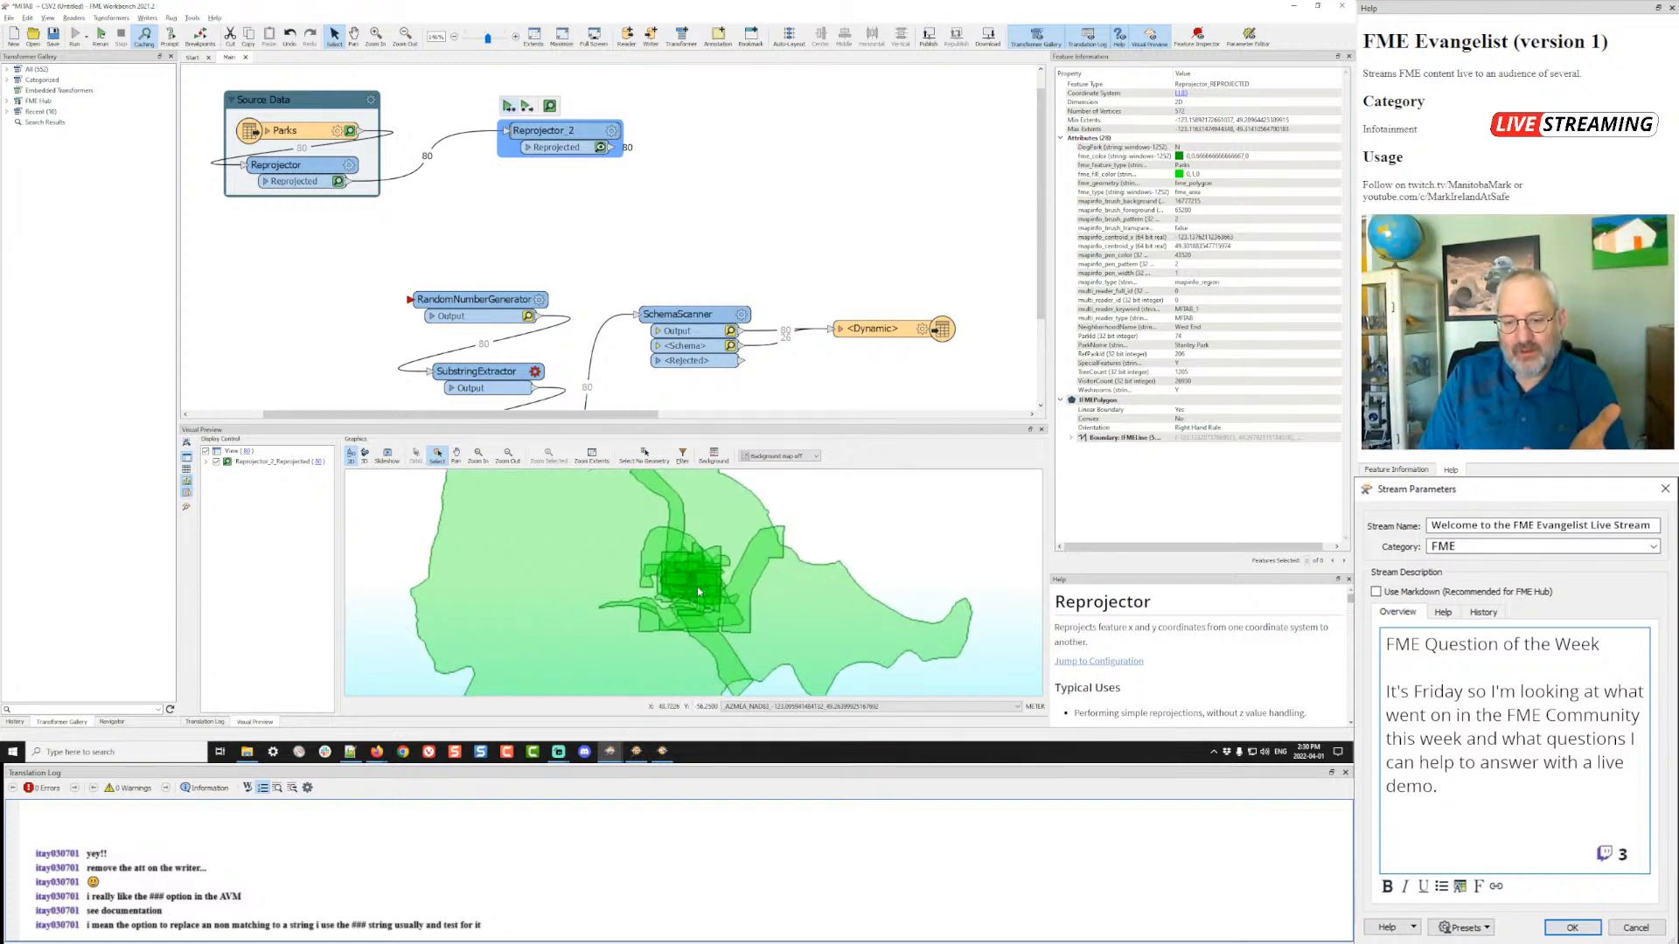
pyautogui.scroll(5, 698, 592)
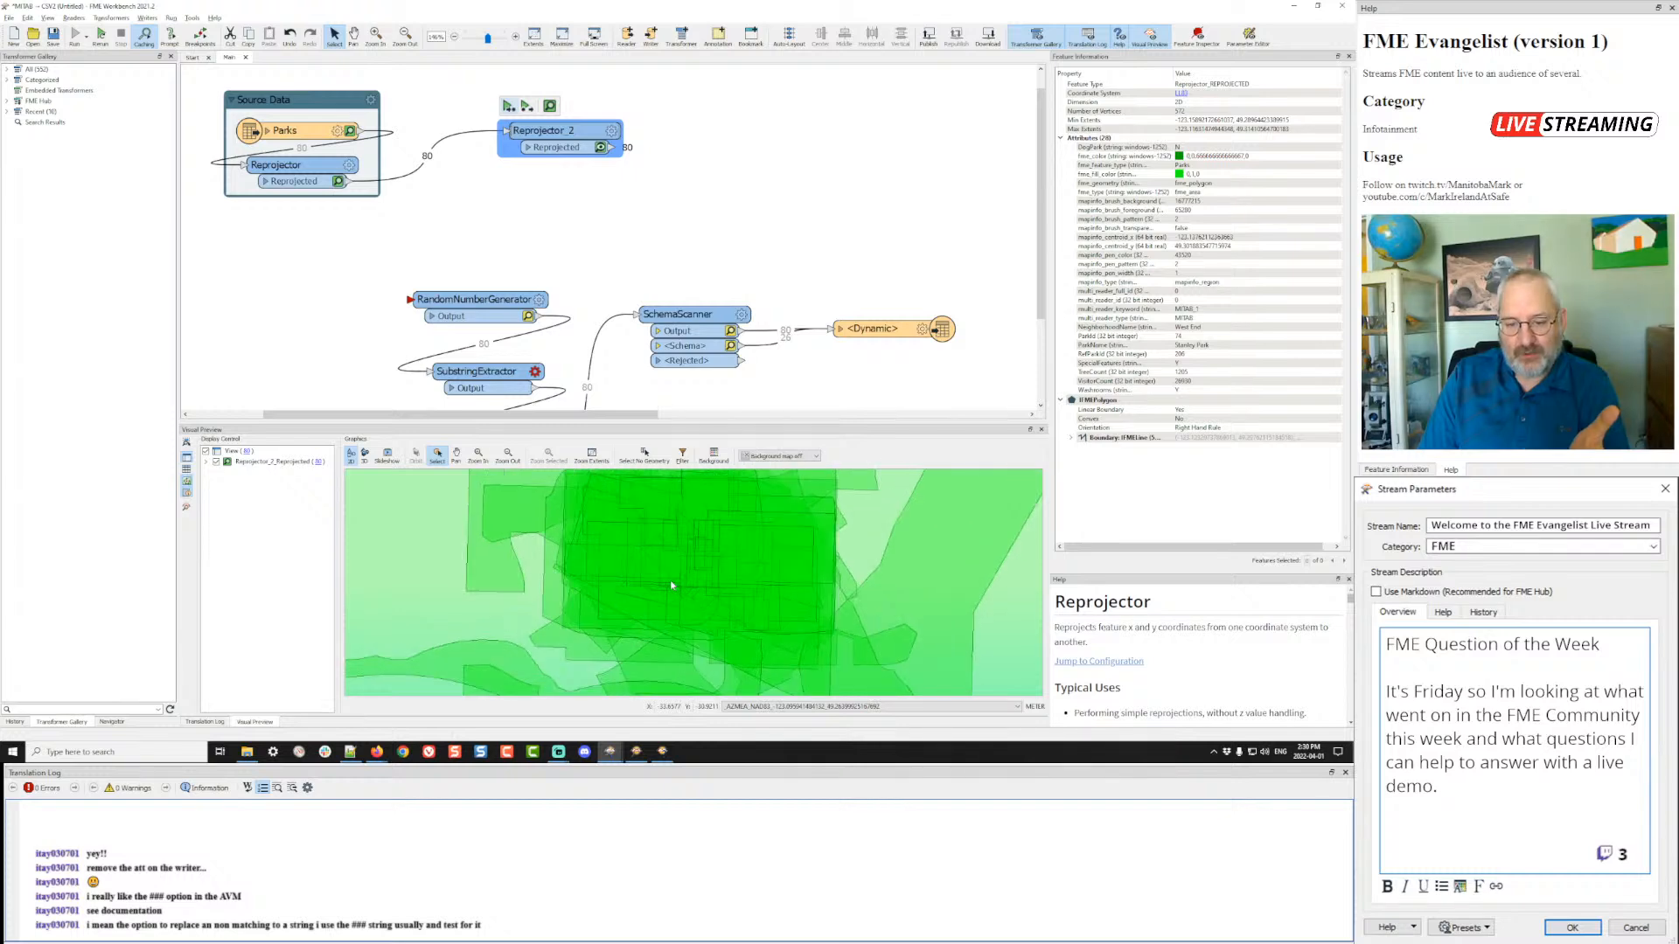
pyautogui.scroll(-2, 670, 580)
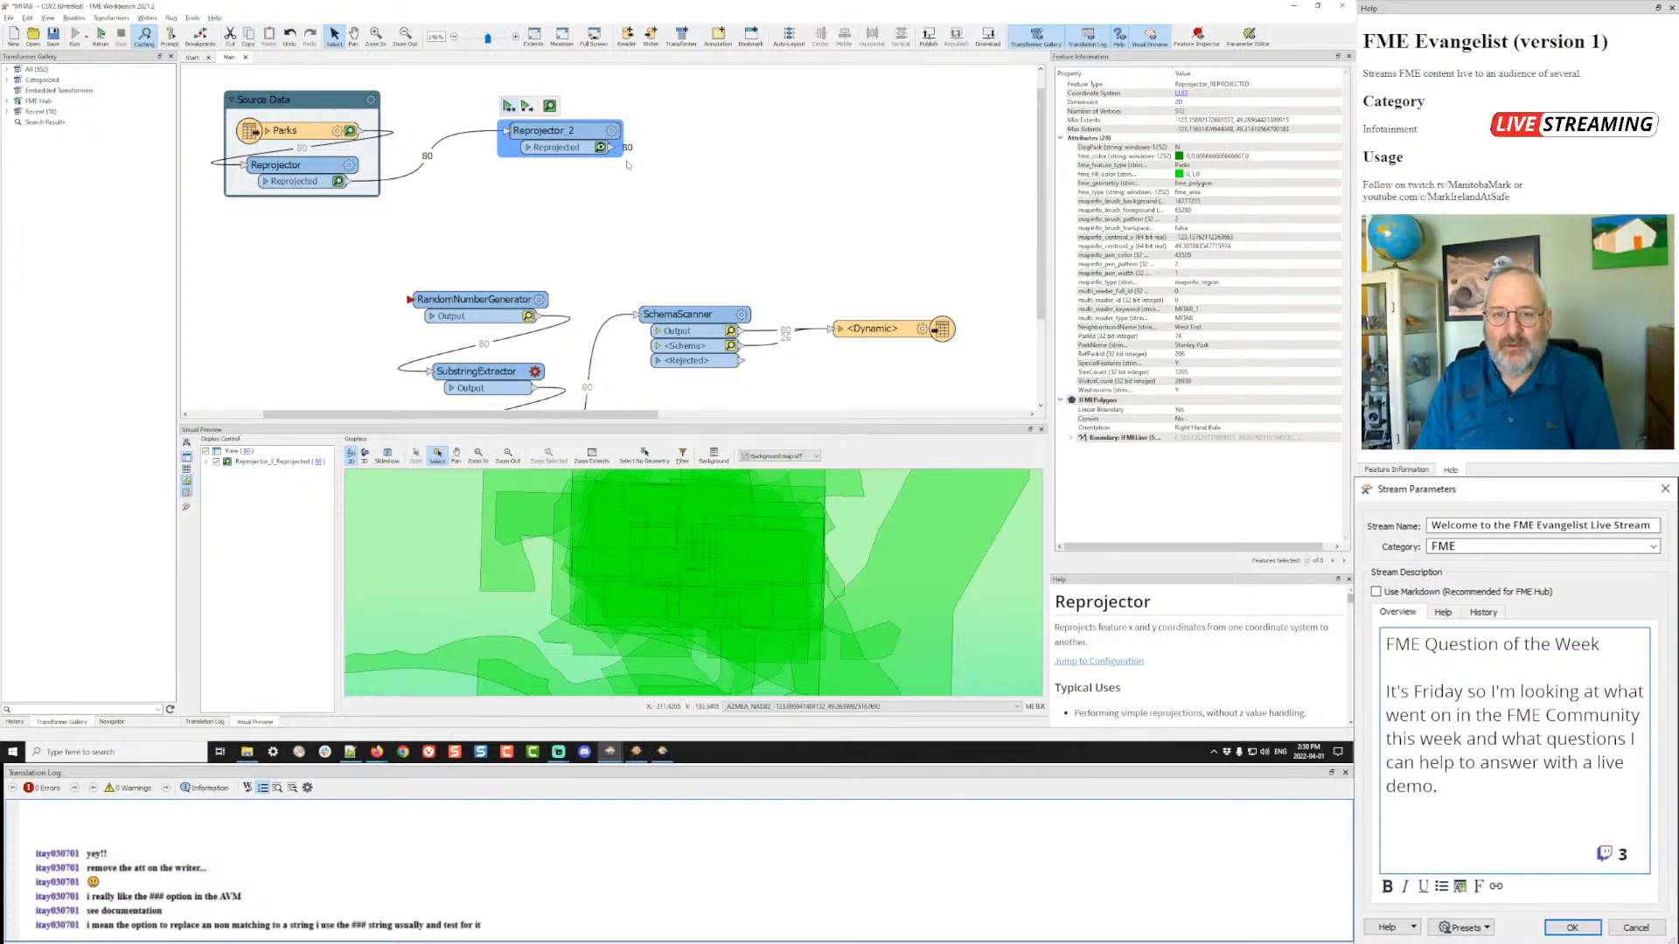
# - Inspect a selected park's coordinate system properties in widened feature information, and compare the coordinate systems of other overlapping parks
pyautogui.click(611, 512)
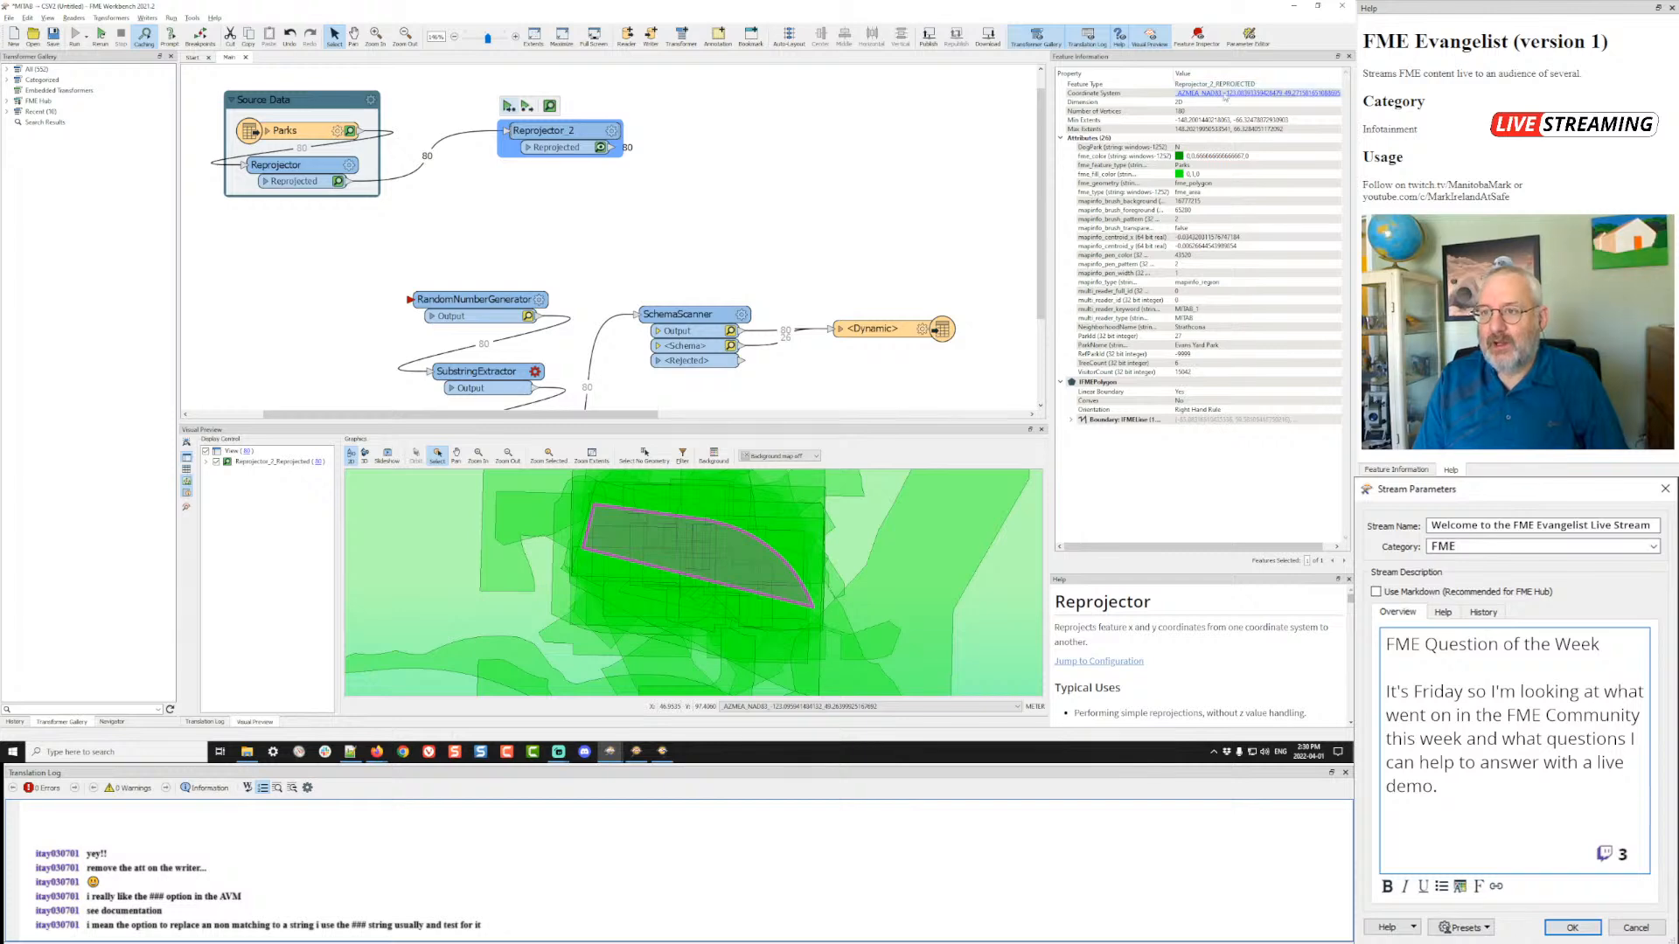
pyautogui.moveTo(1047, 97); pyautogui.dragTo(932, 97)
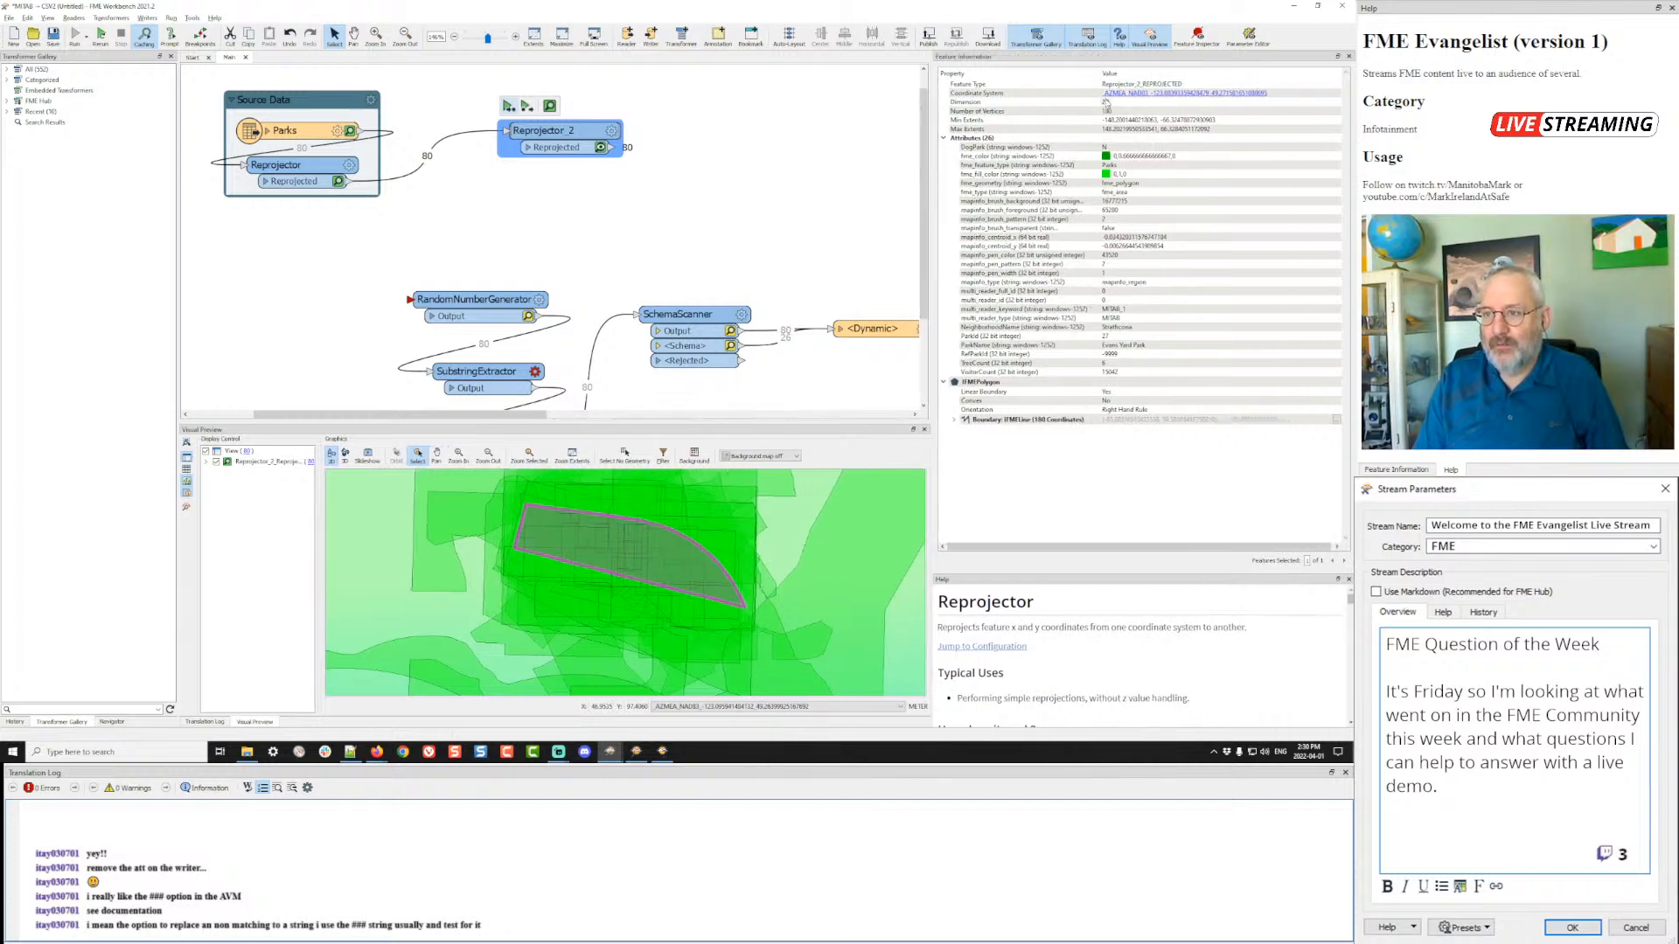
pyautogui.click(1205, 93)
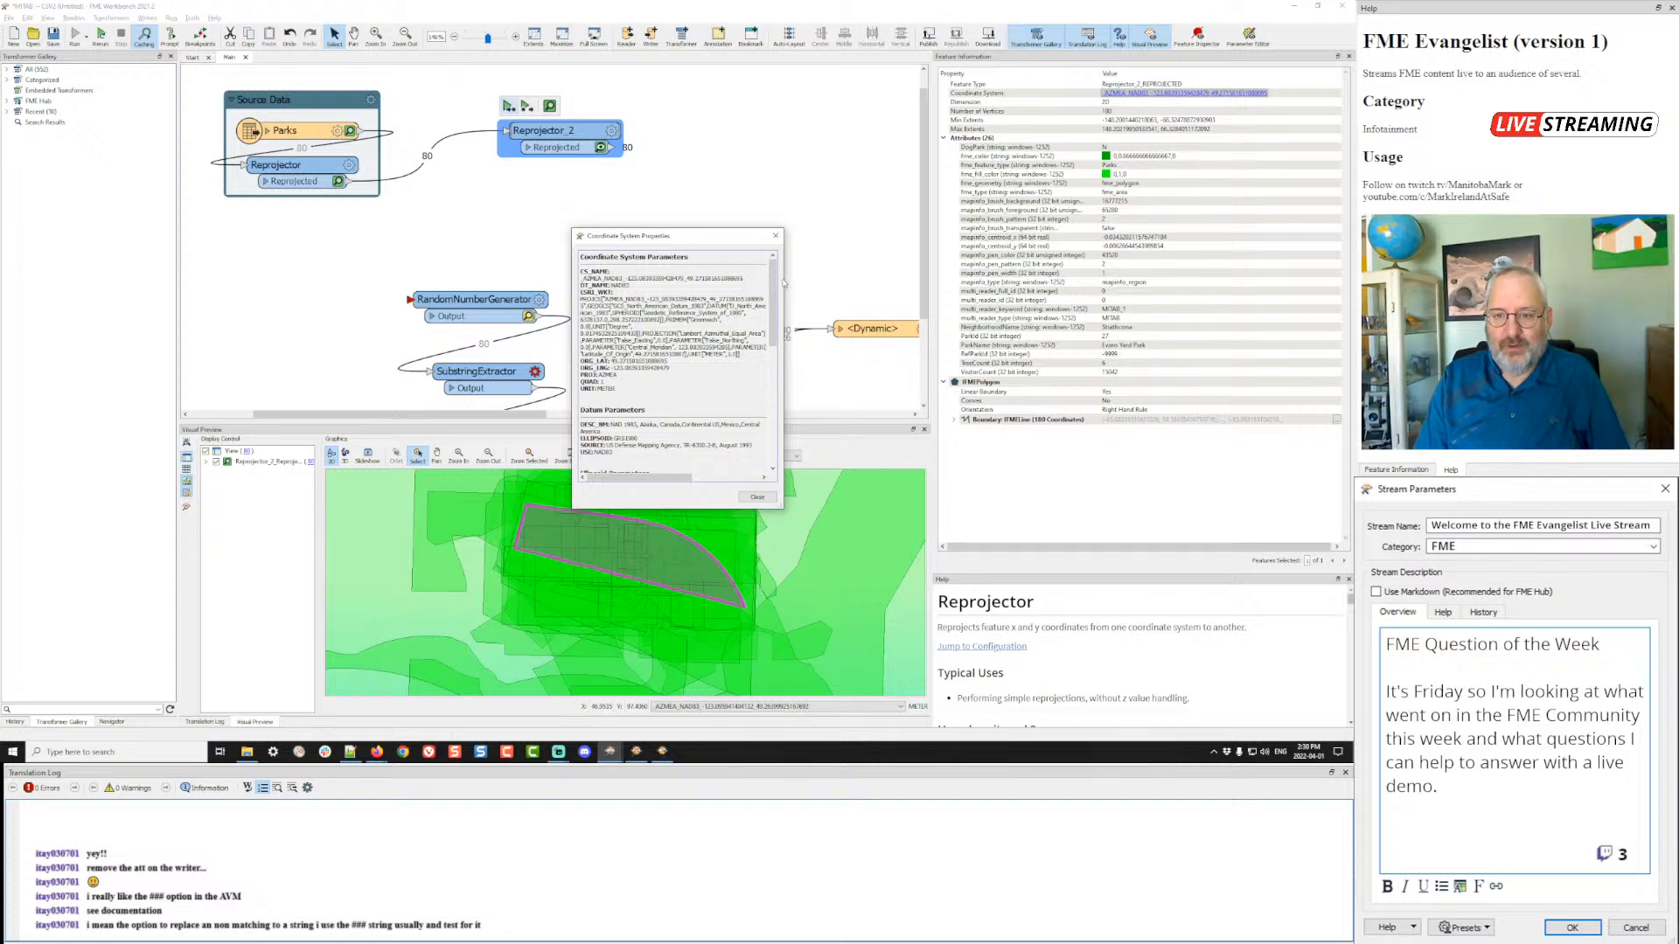
pyautogui.moveTo(784, 277); pyautogui.dragTo(945, 277)
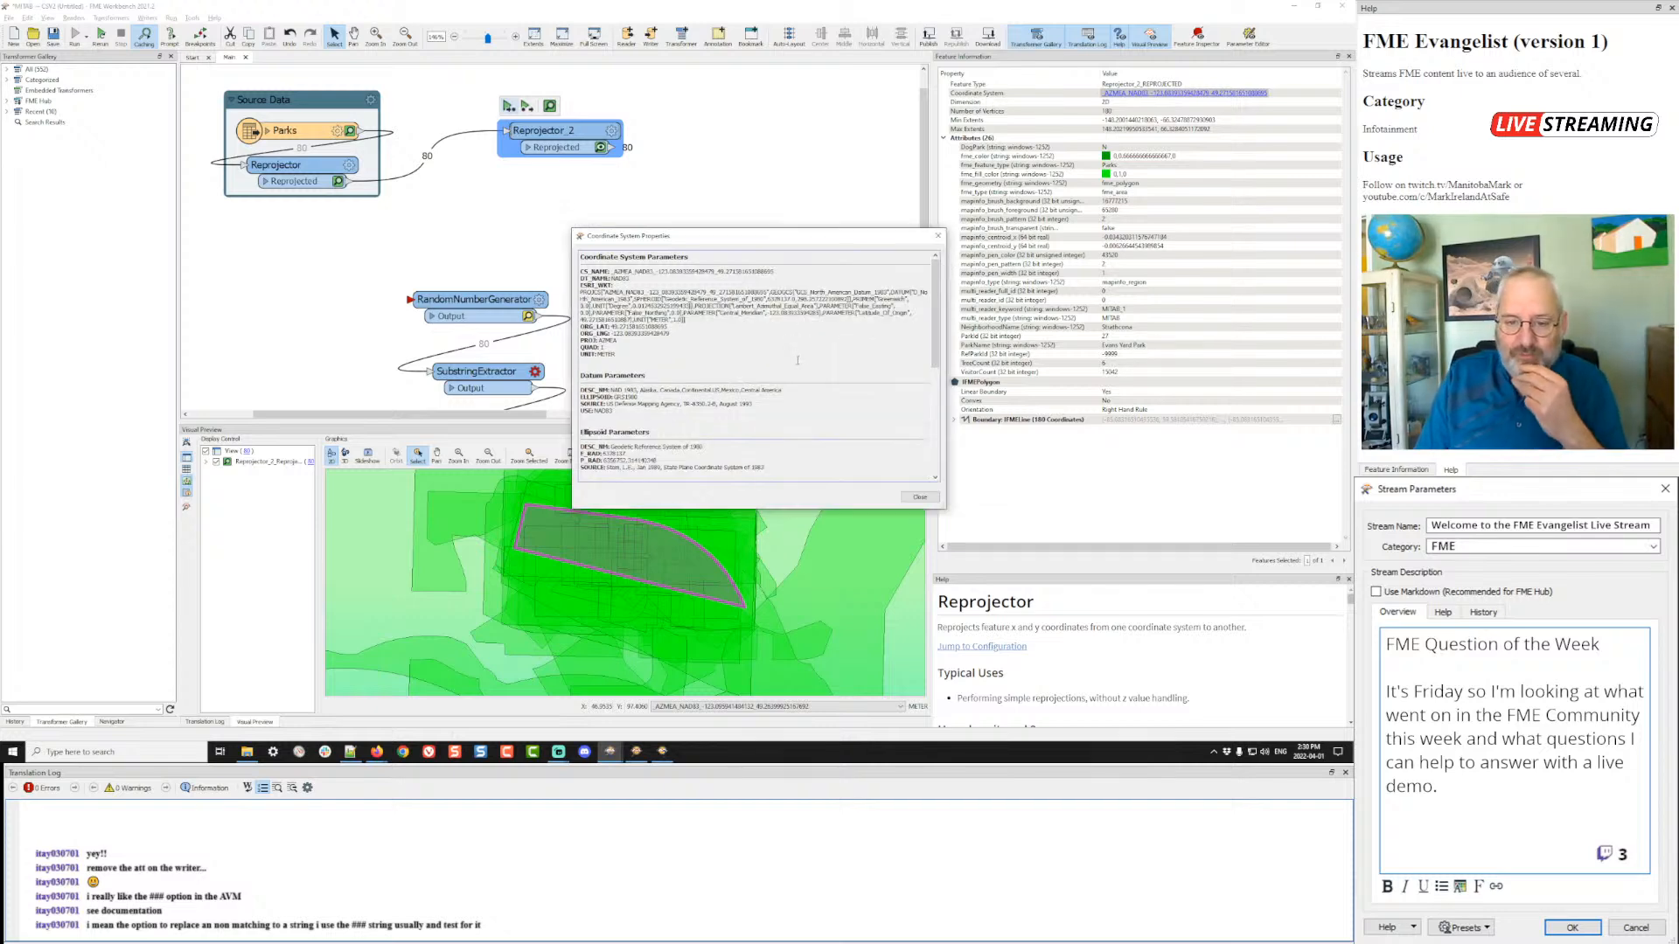
pyautogui.scroll(-8, 797, 387)
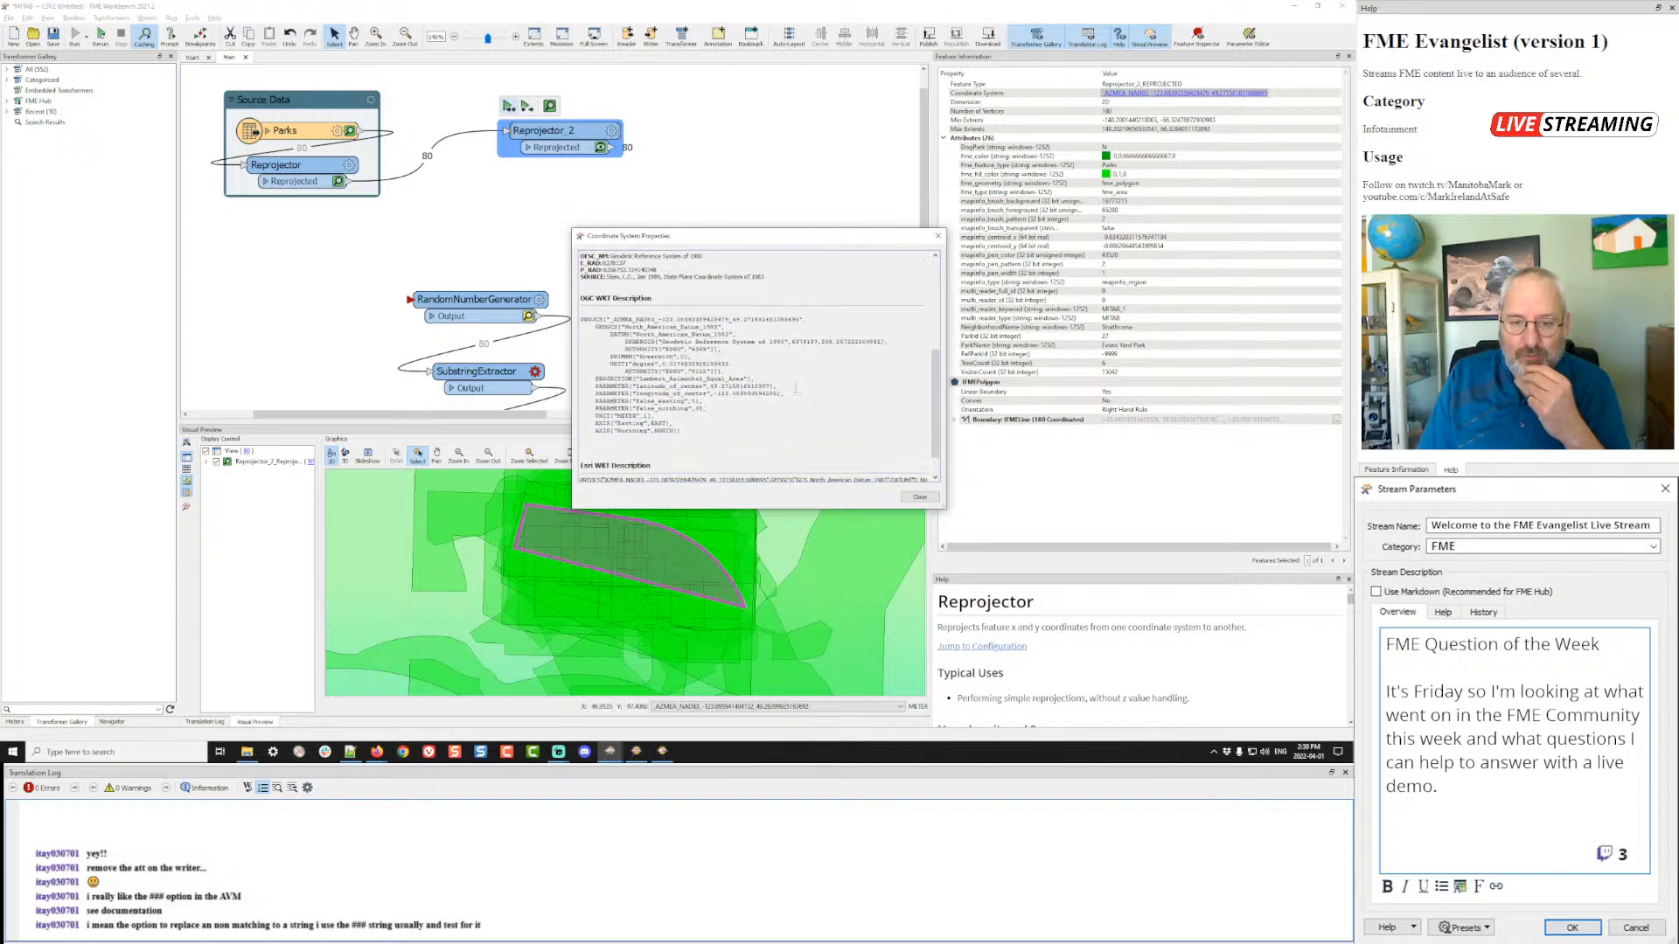
pyautogui.scroll(8, 767, 374)
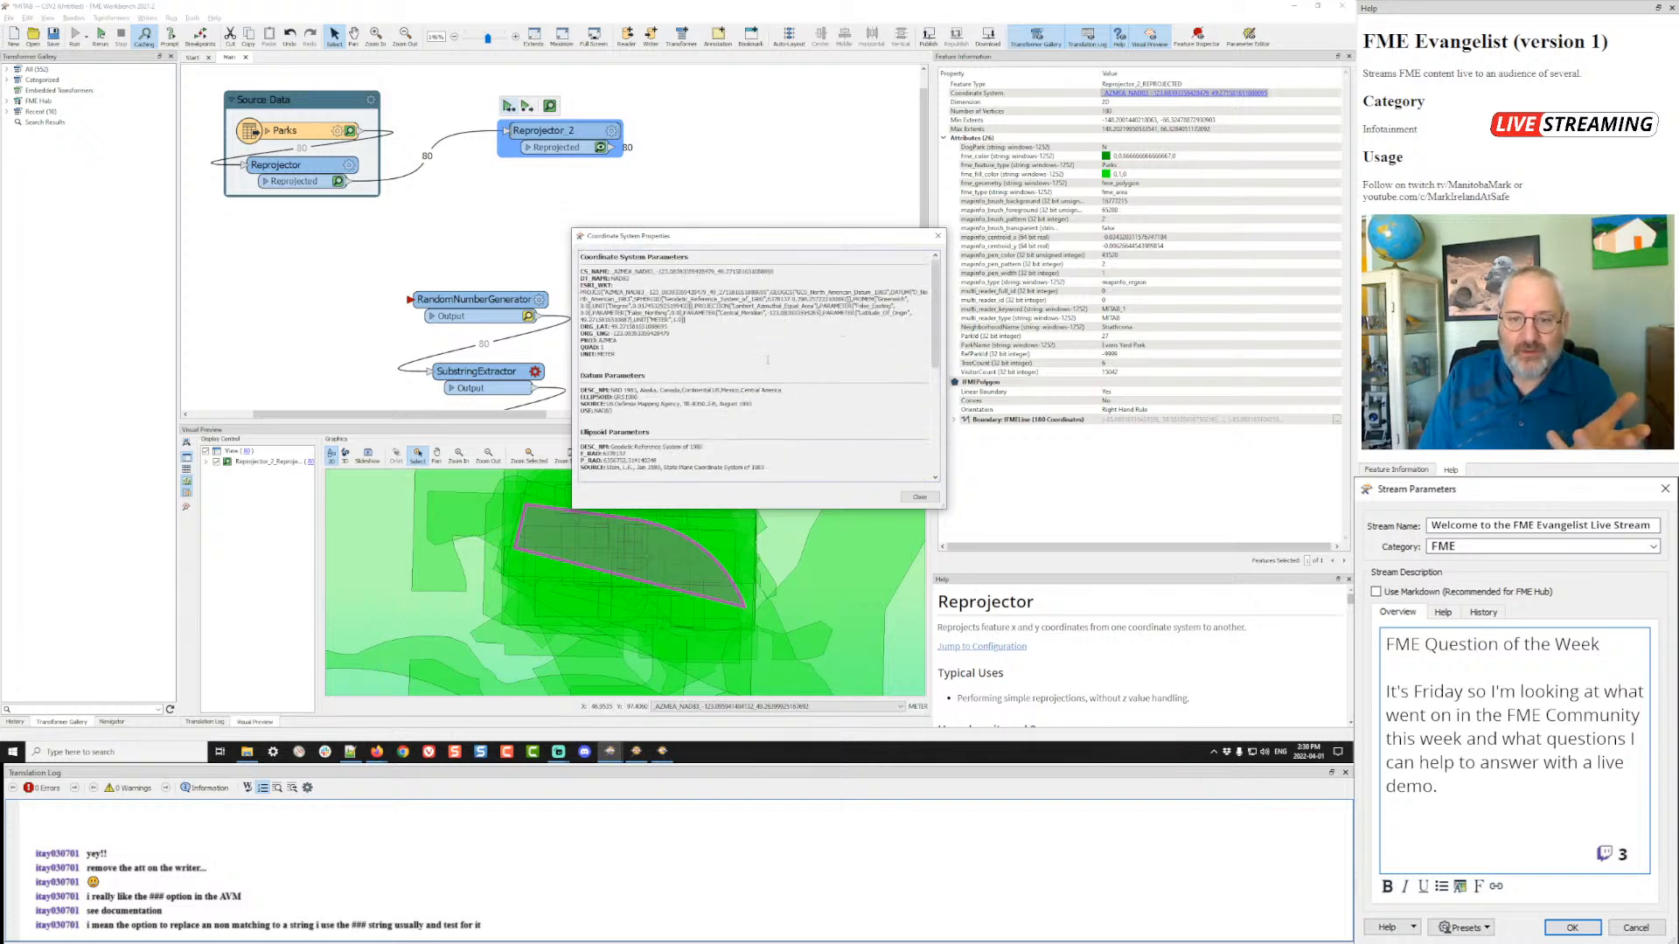
pyautogui.click(919, 497)
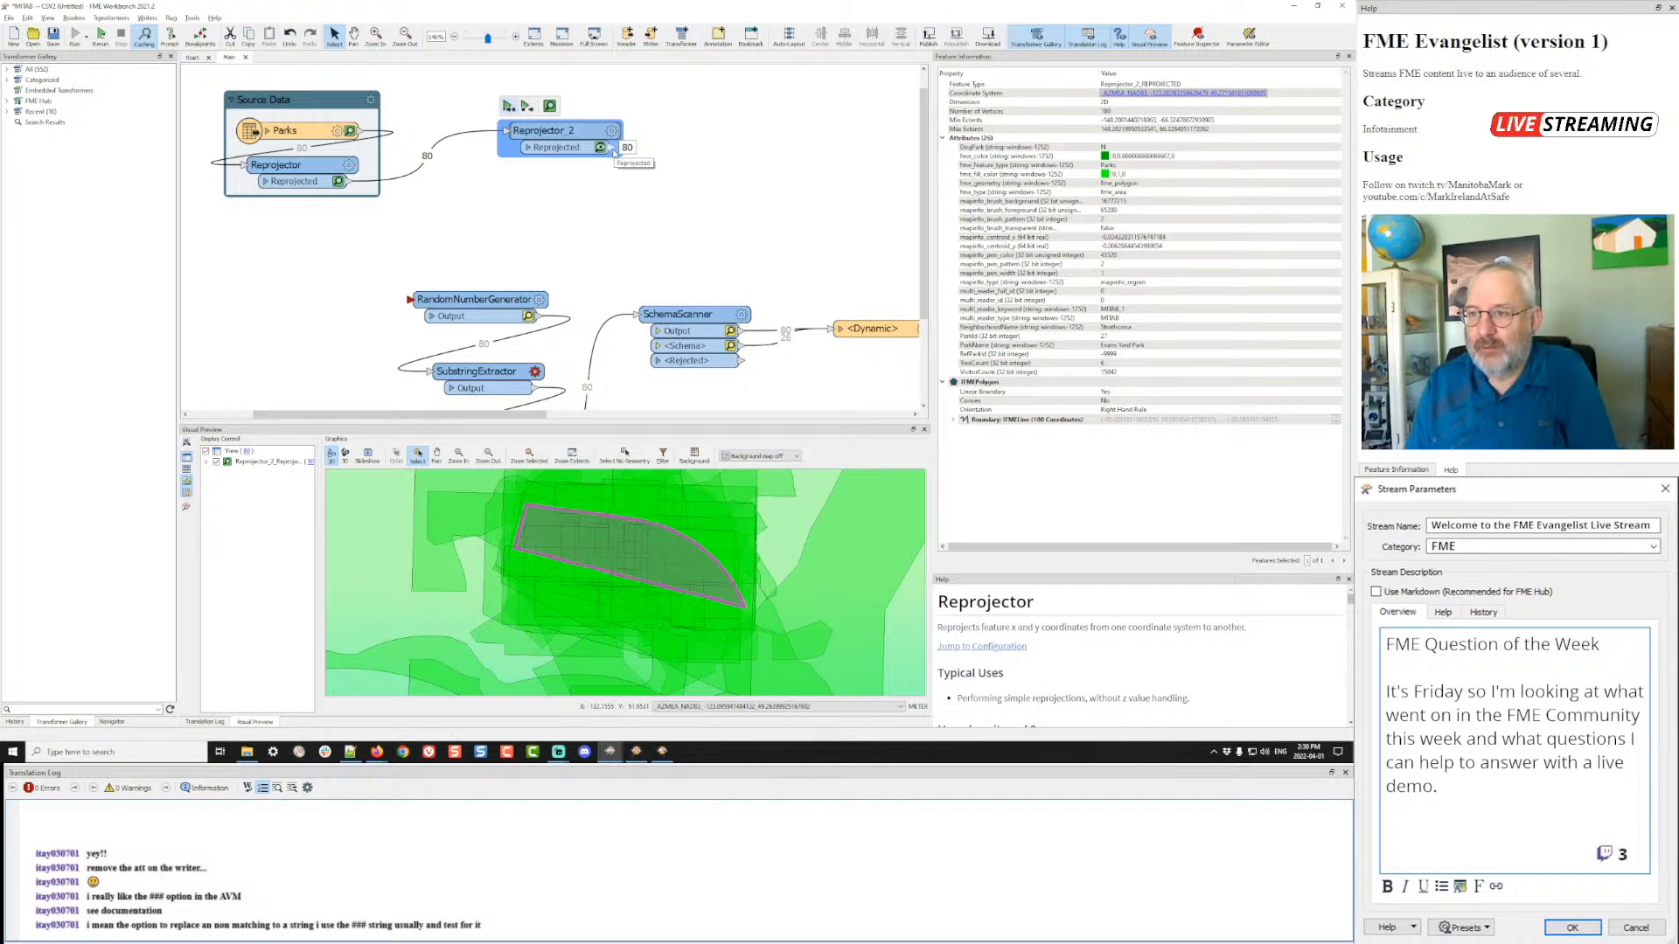
pyautogui.click(643, 492)
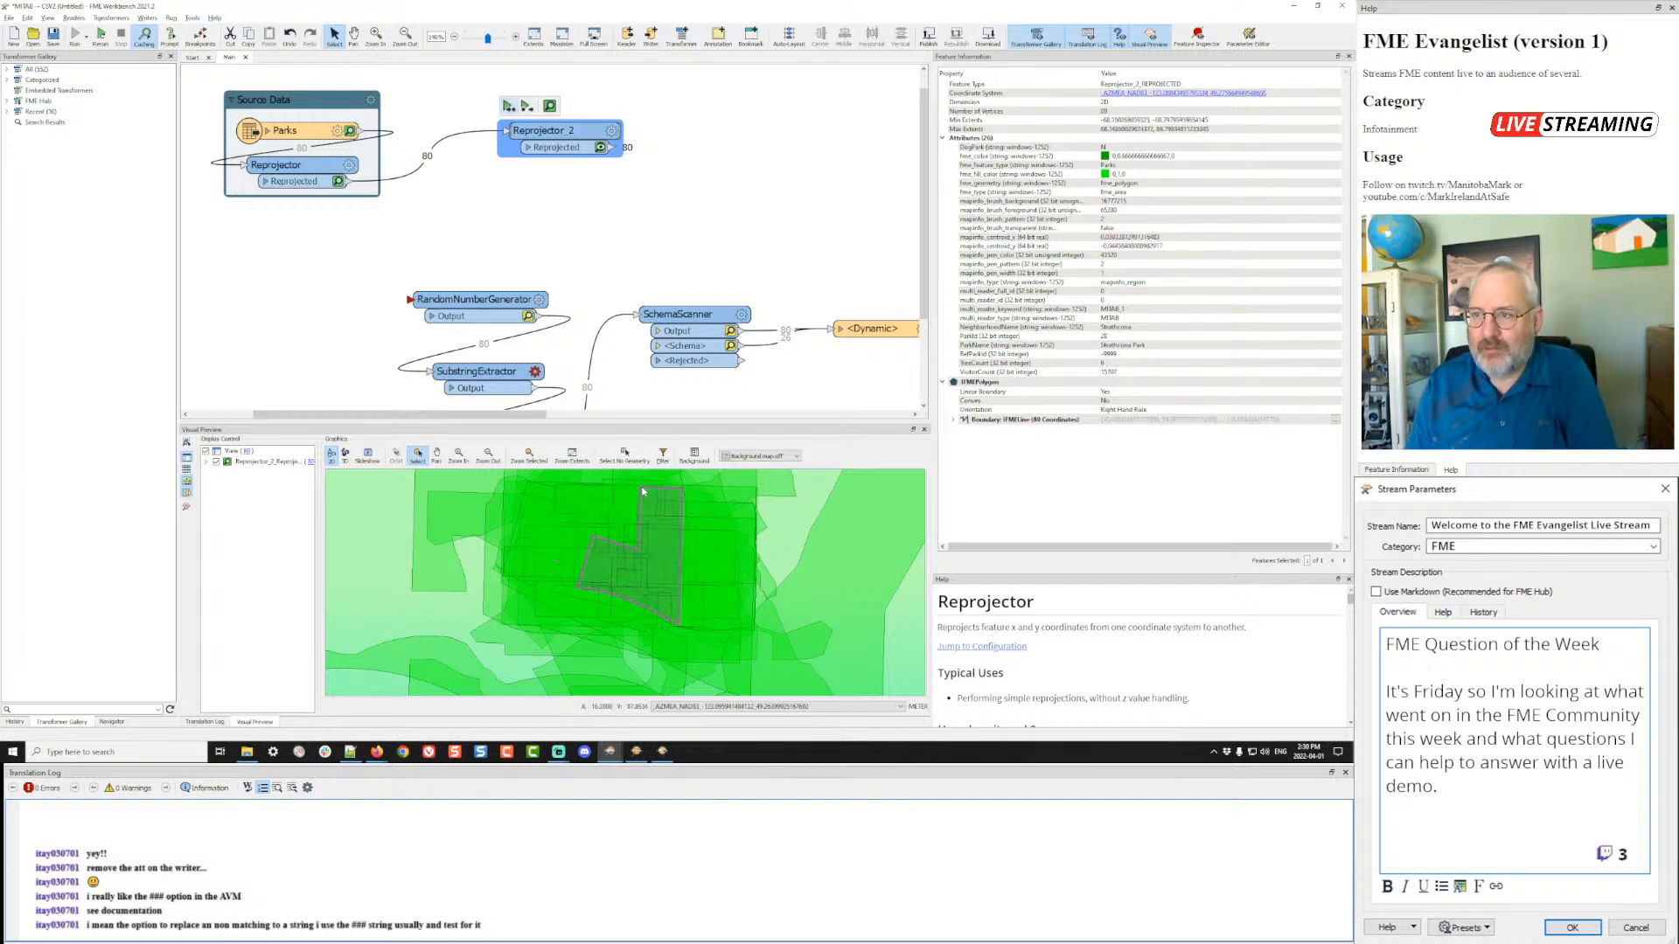
pyautogui.click(635, 594)
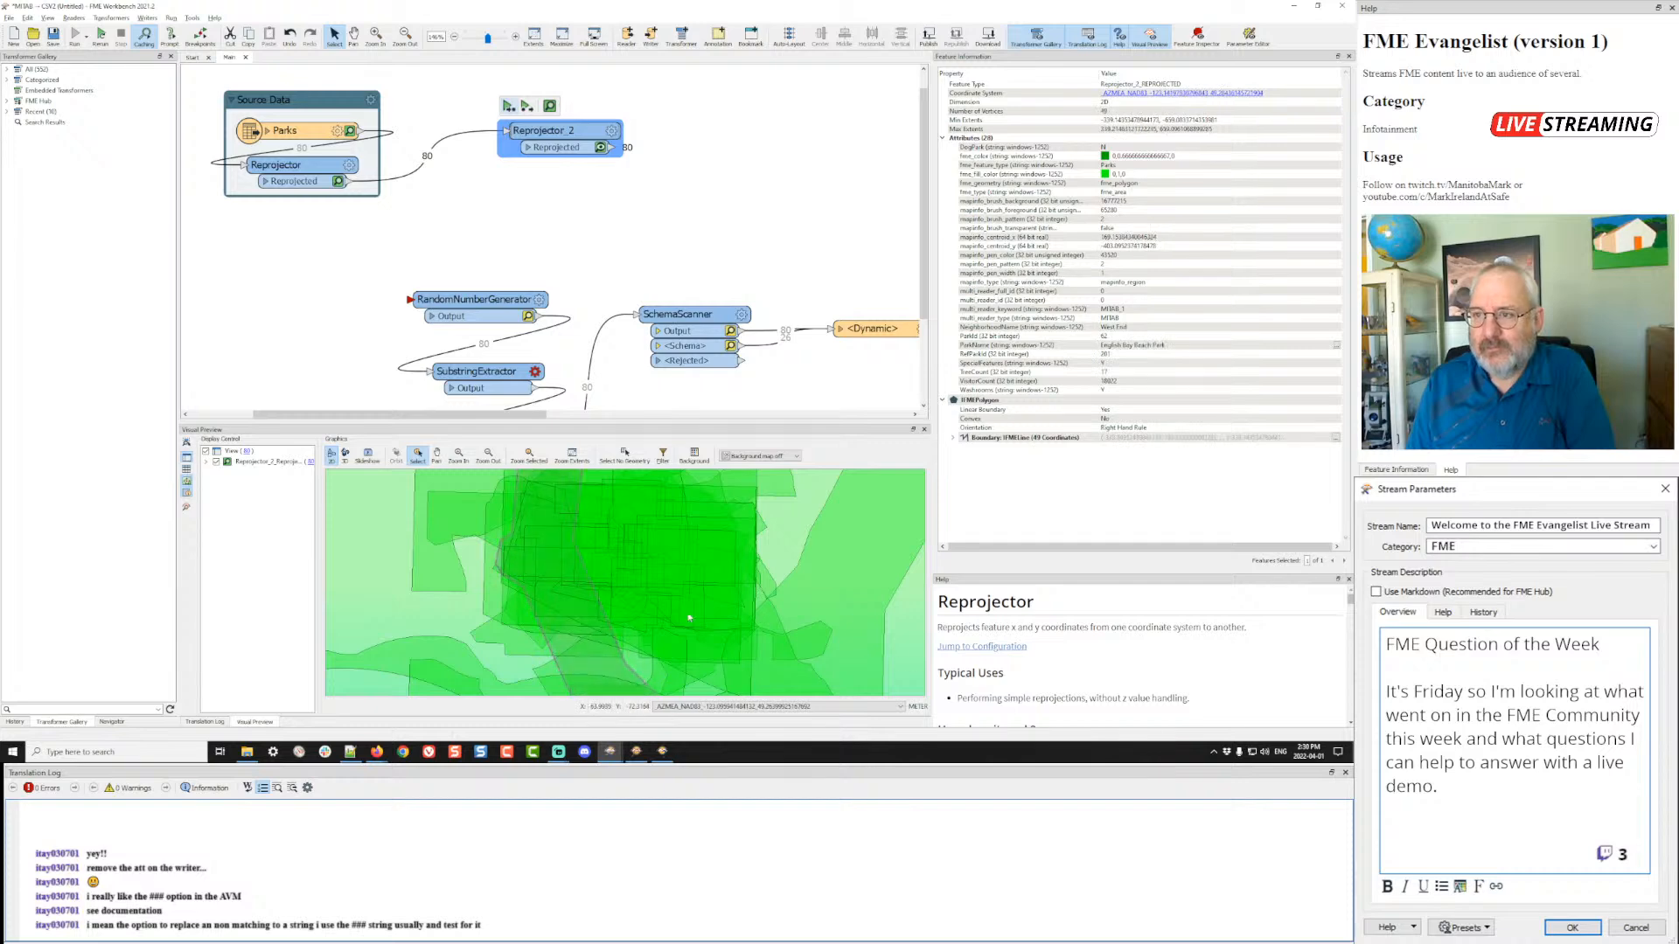
# - Examine the dynamic reprojection entries in the Coordinate System Gallery from Reprojector_2's destination setting, then cancel the parameters
pyautogui.click(611, 130)
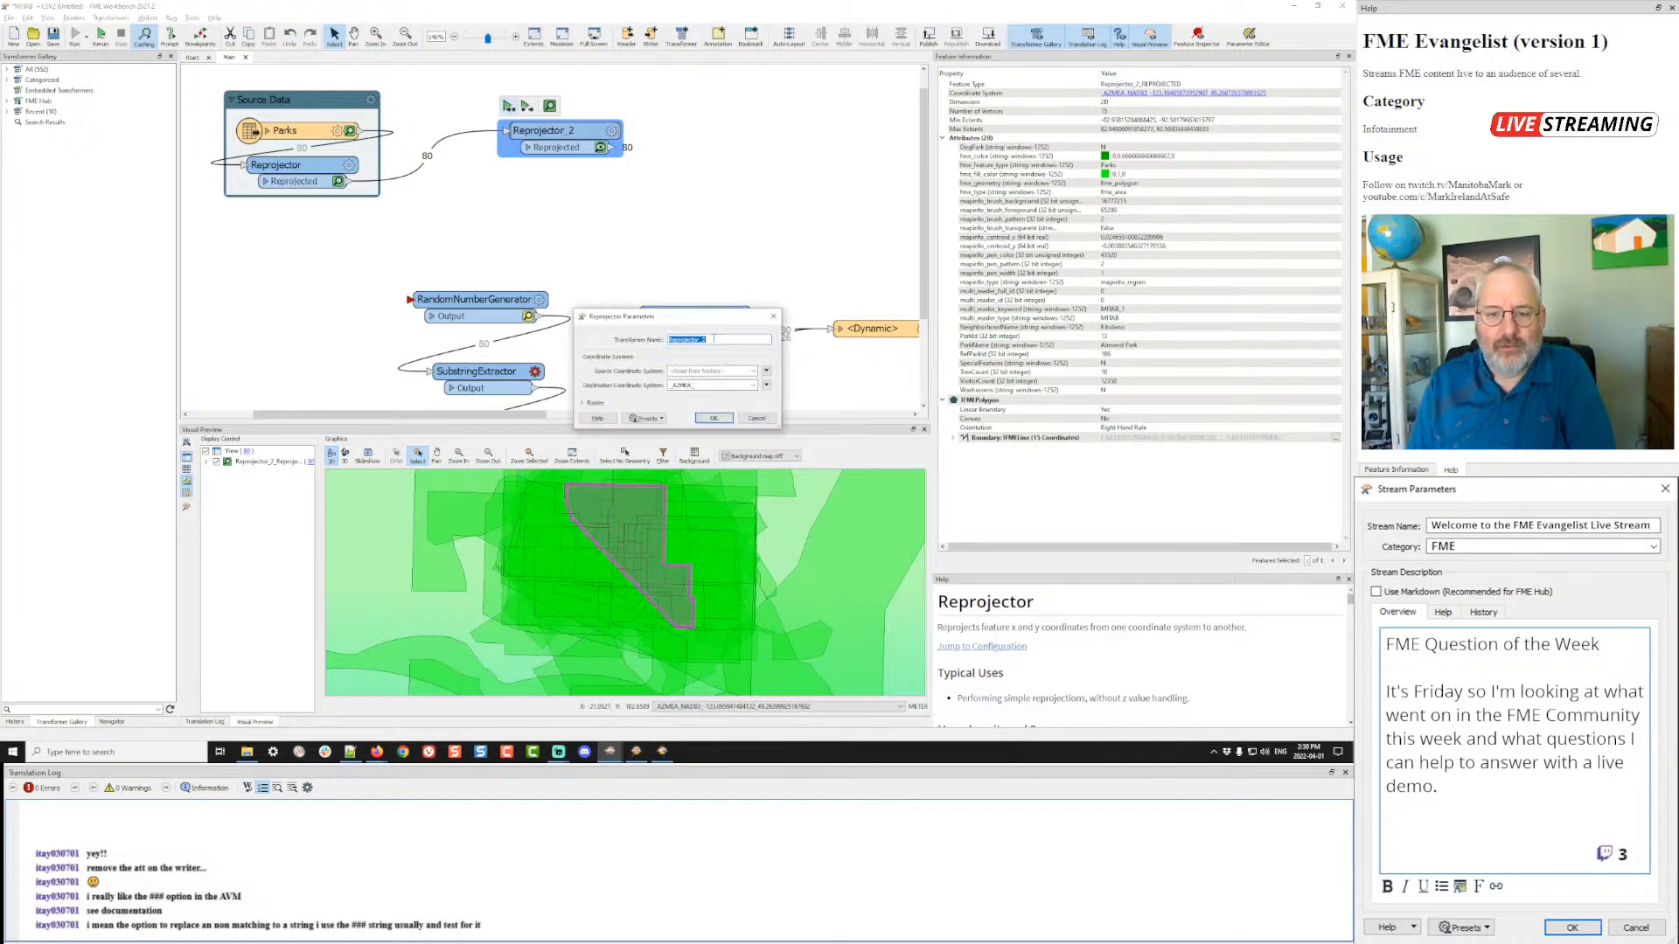
pyautogui.click(753, 386)
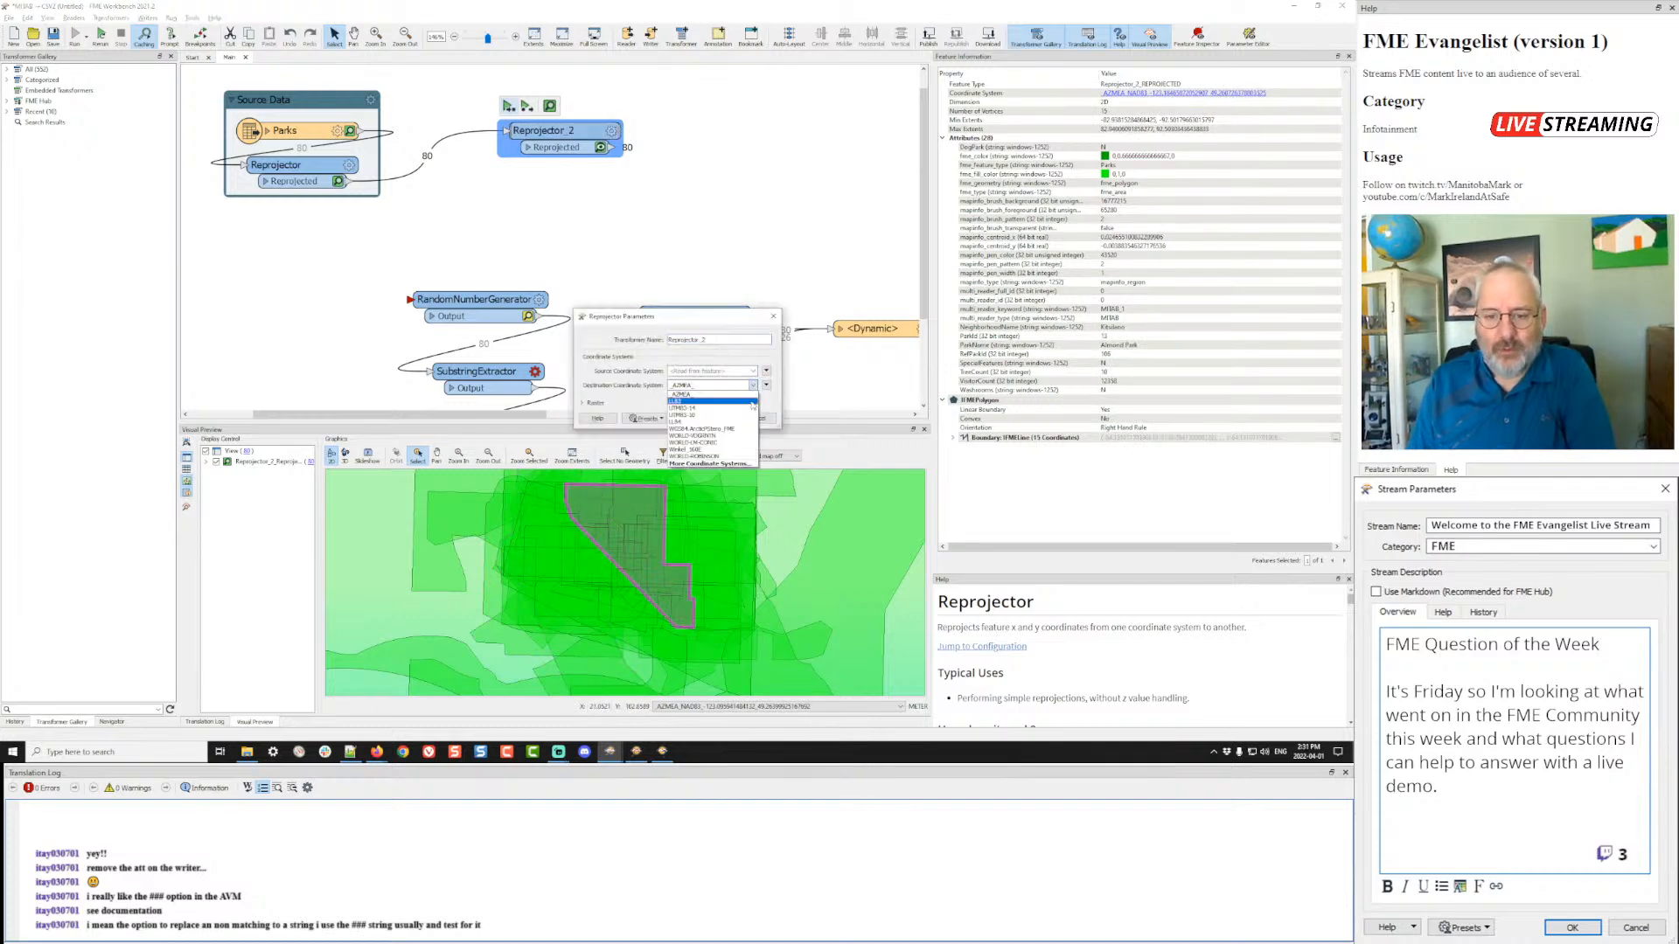
pyautogui.click(766, 387)
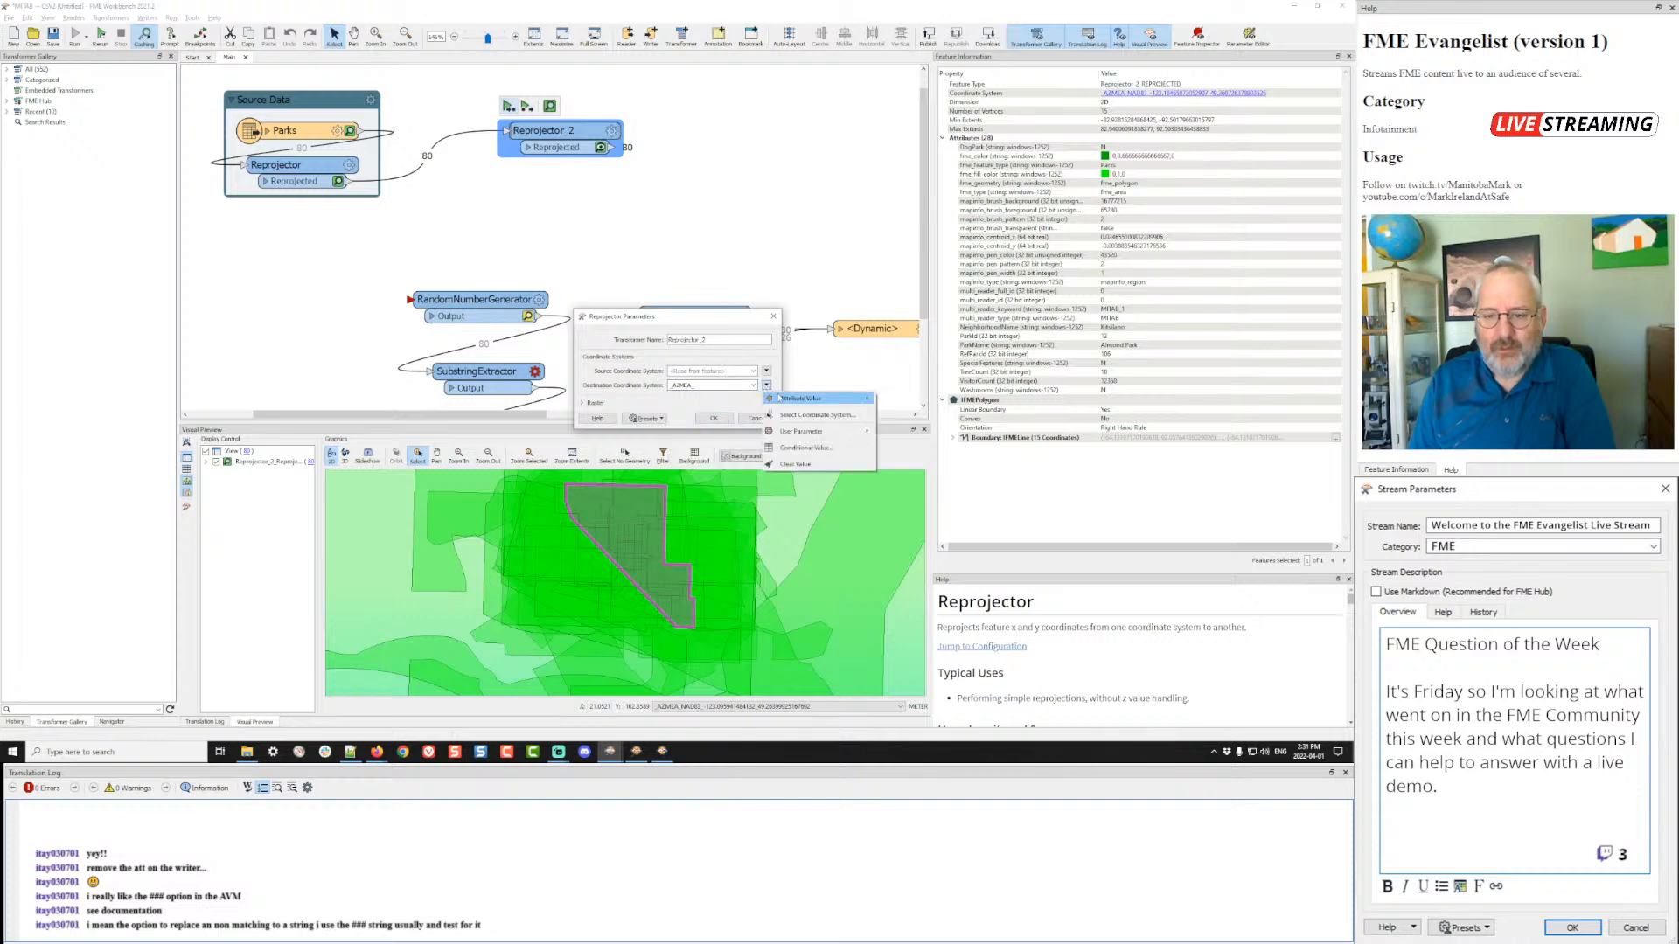
pyautogui.click(791, 414)
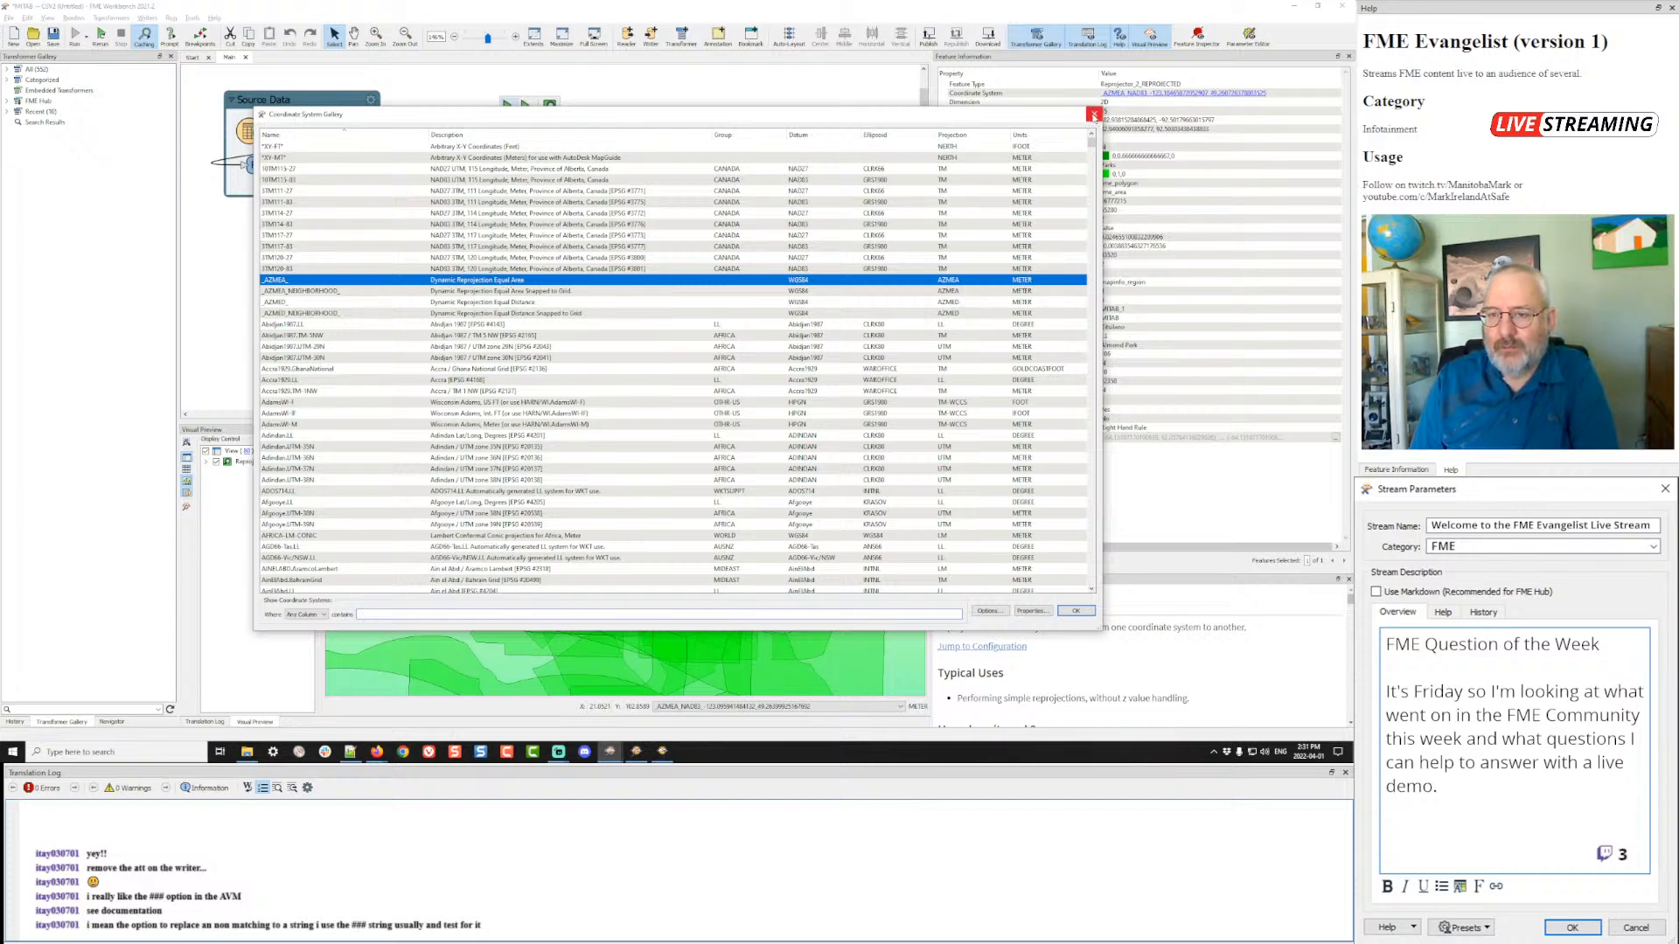
pyautogui.click(1094, 115)
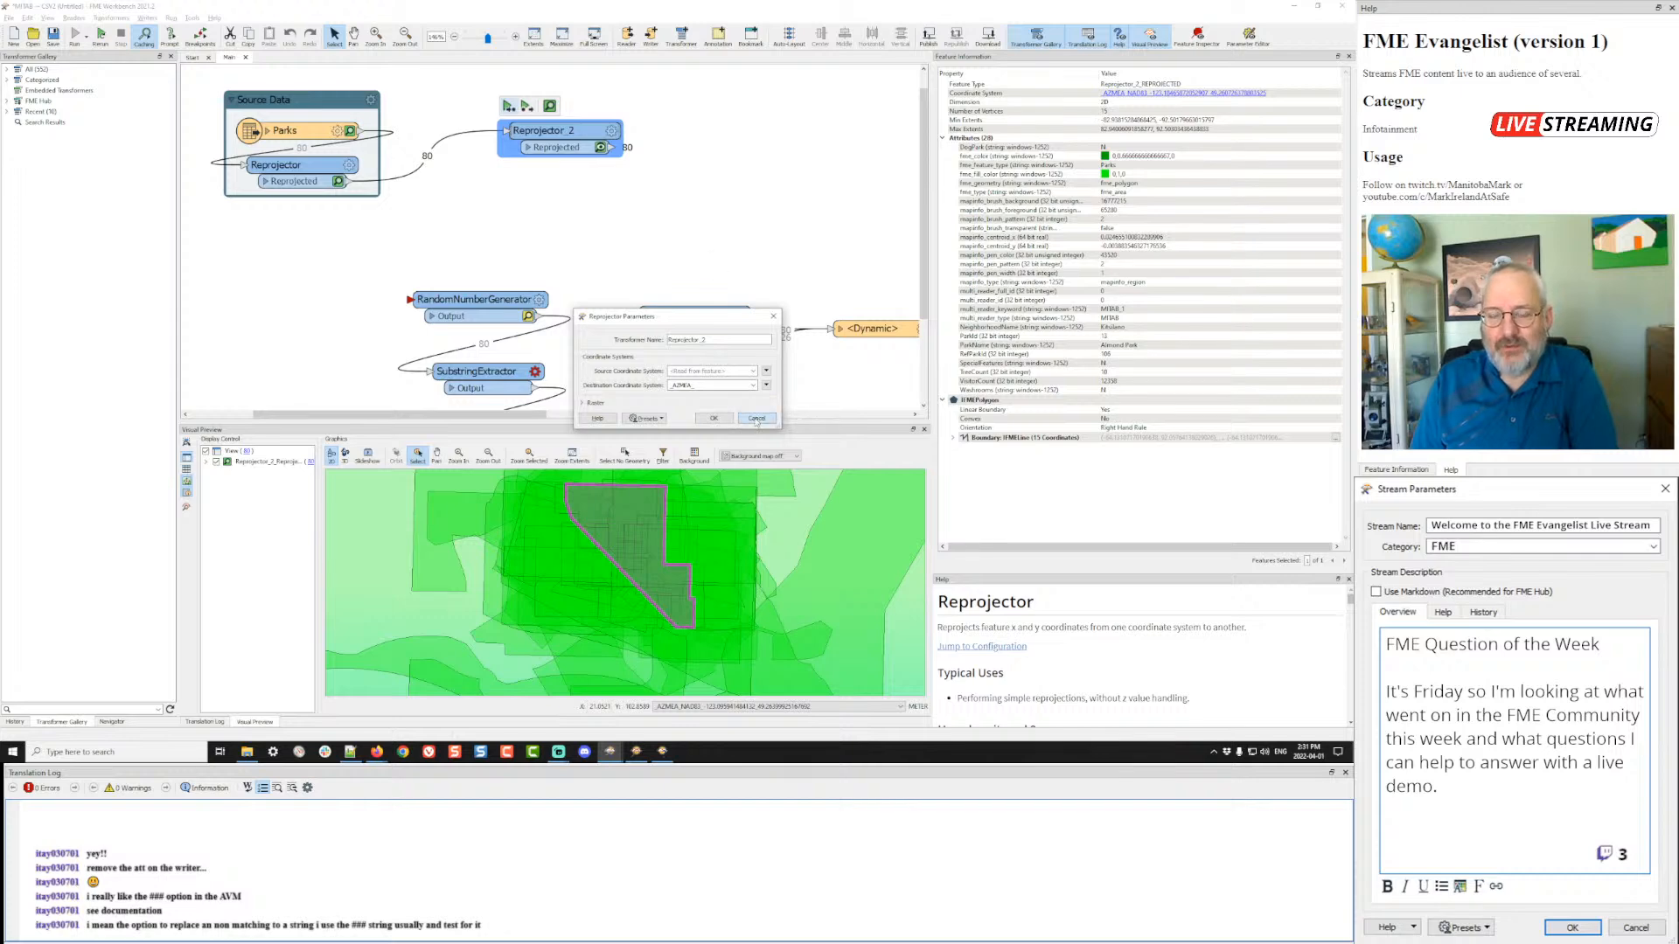
pyautogui.click(755, 419)
# - Move Reprojector_2 next to the Source Data bookmark and select the largest park polygon to examine it around the smaller parks
pyautogui.moveTo(569, 138); pyautogui.dragTo(488, 190)
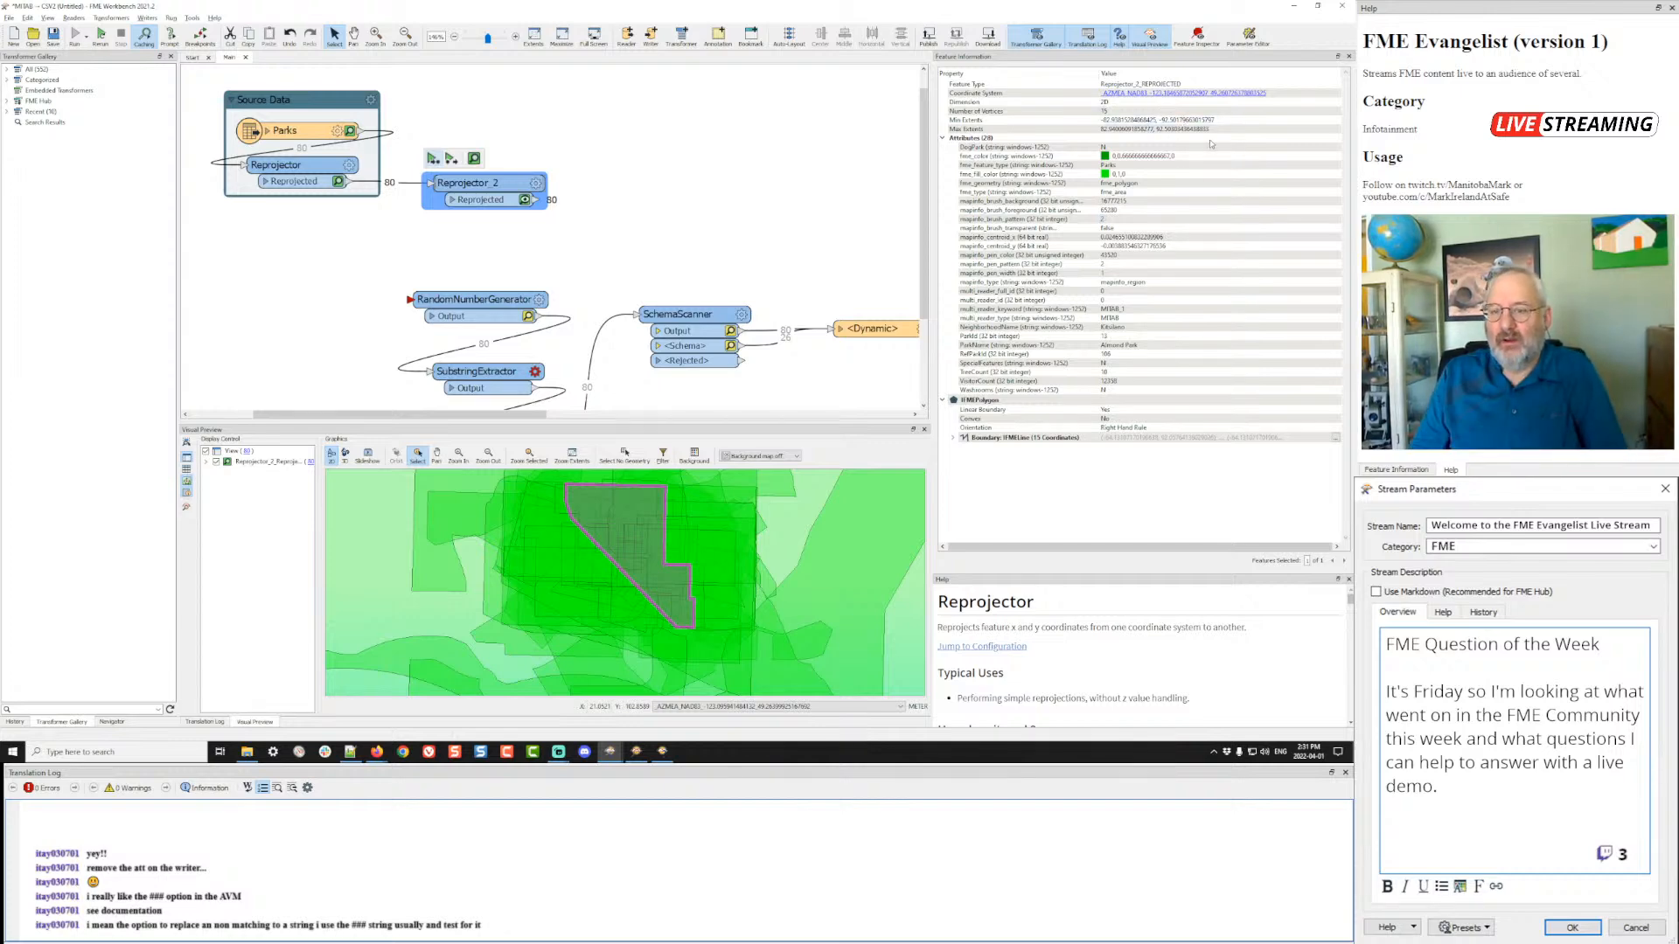
pyautogui.click(350, 508)
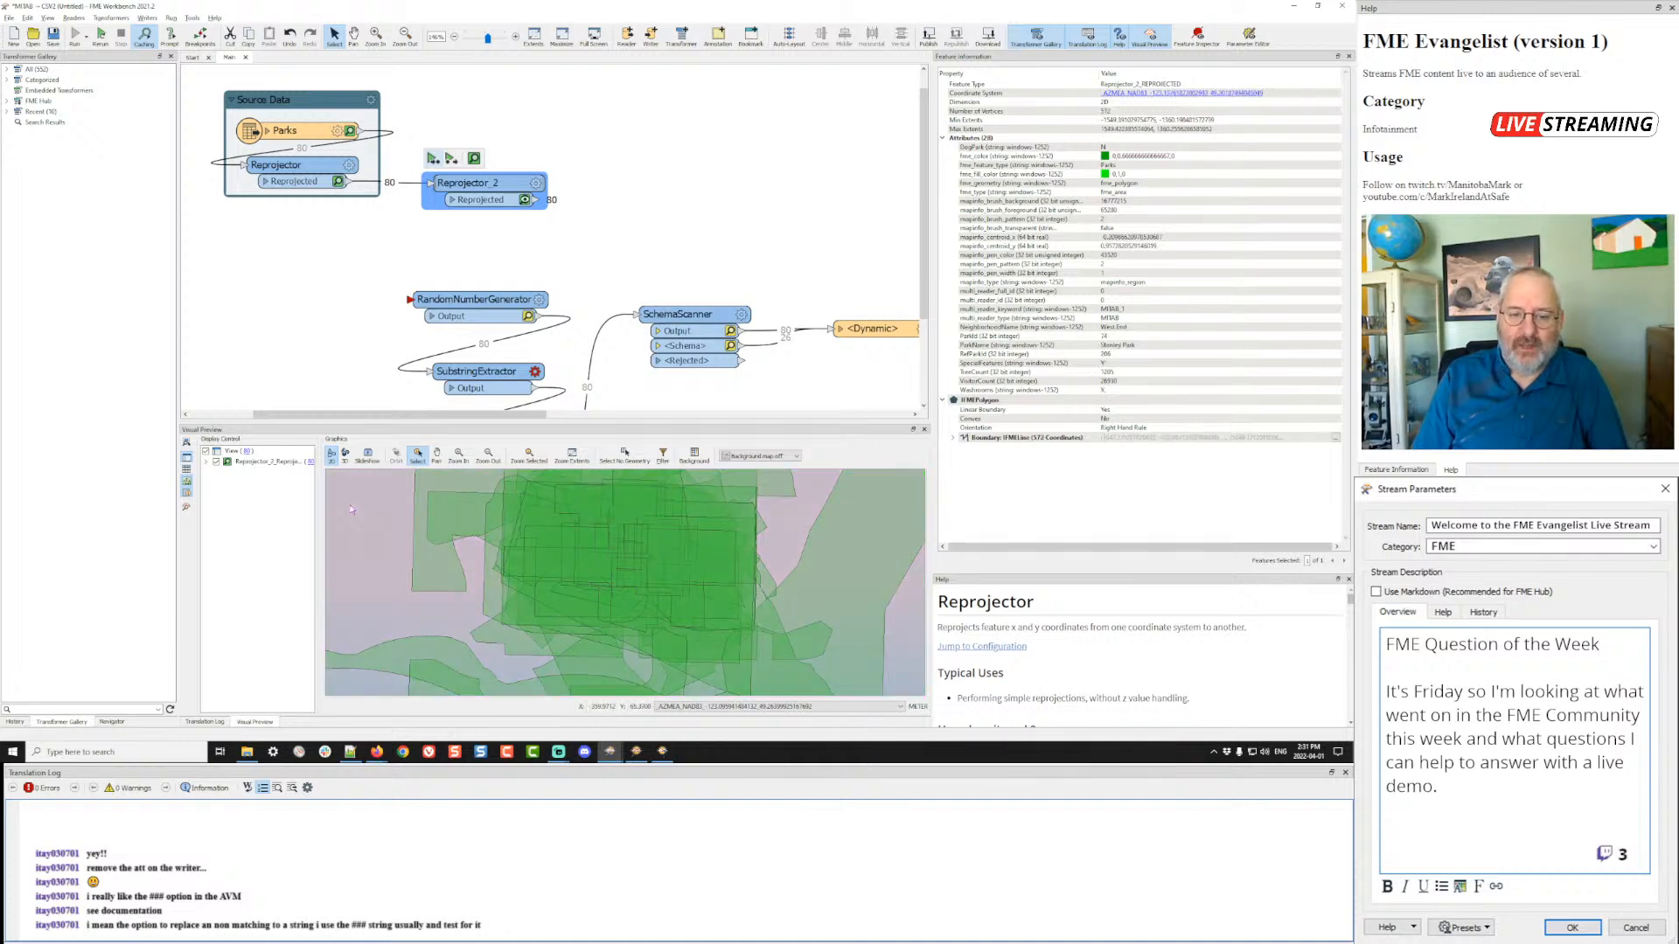
pyautogui.scroll(-5, 437, 544)
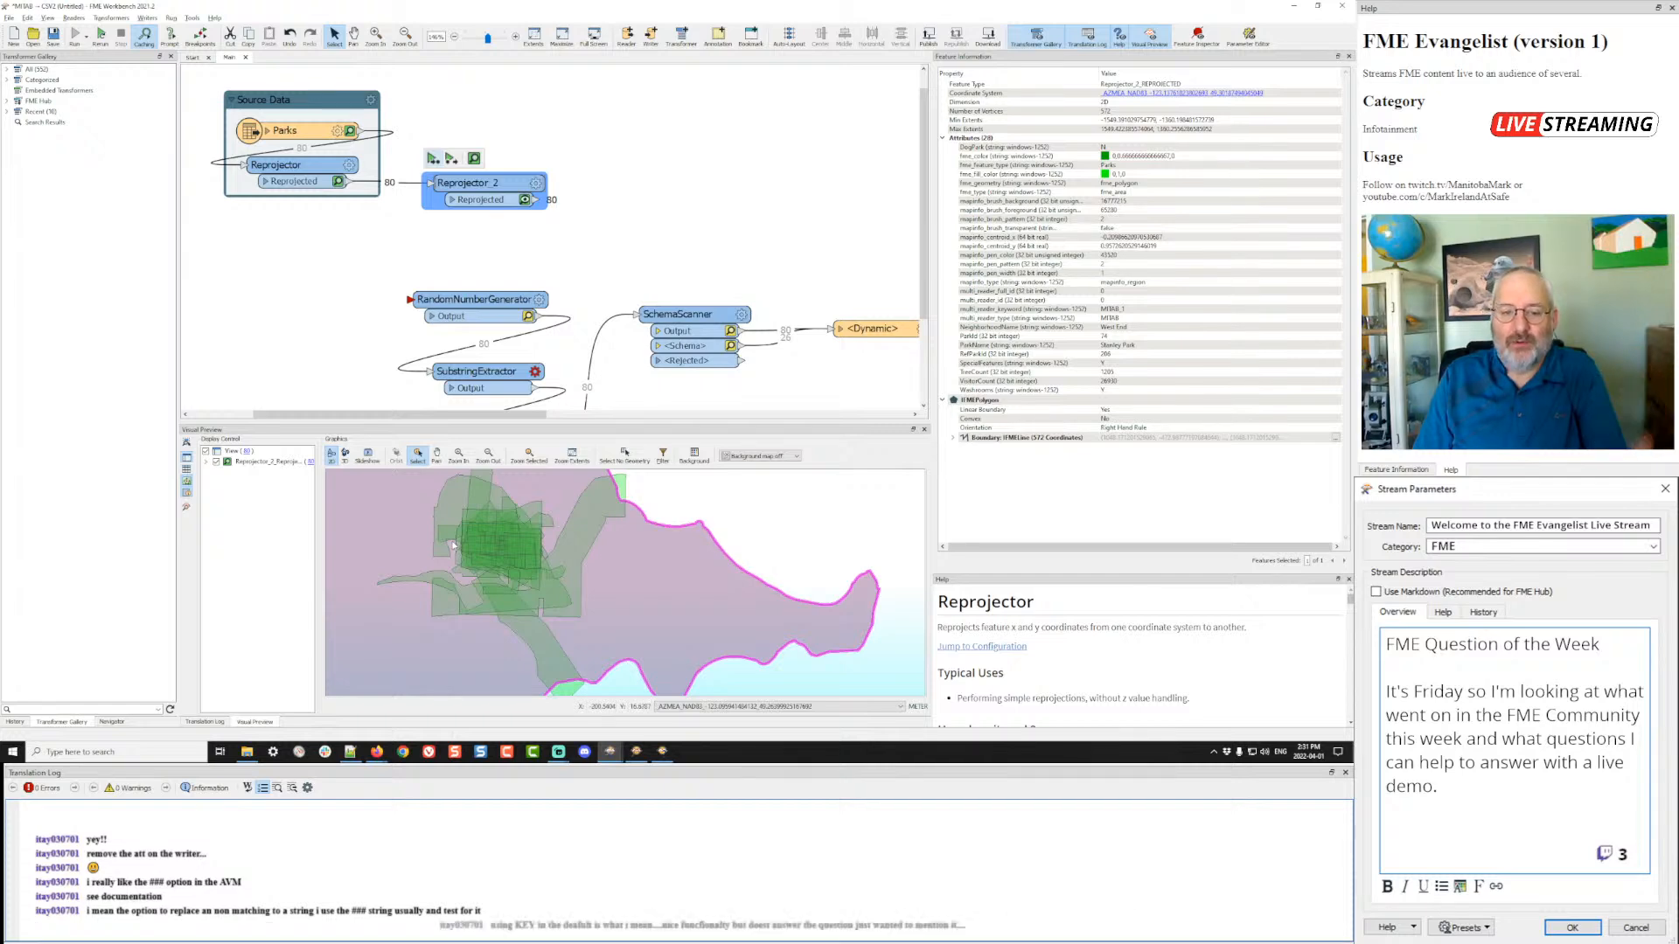
pyautogui.moveTo(453, 546); pyautogui.dragTo(607, 580)
pyautogui.scroll(-2, 604, 573)
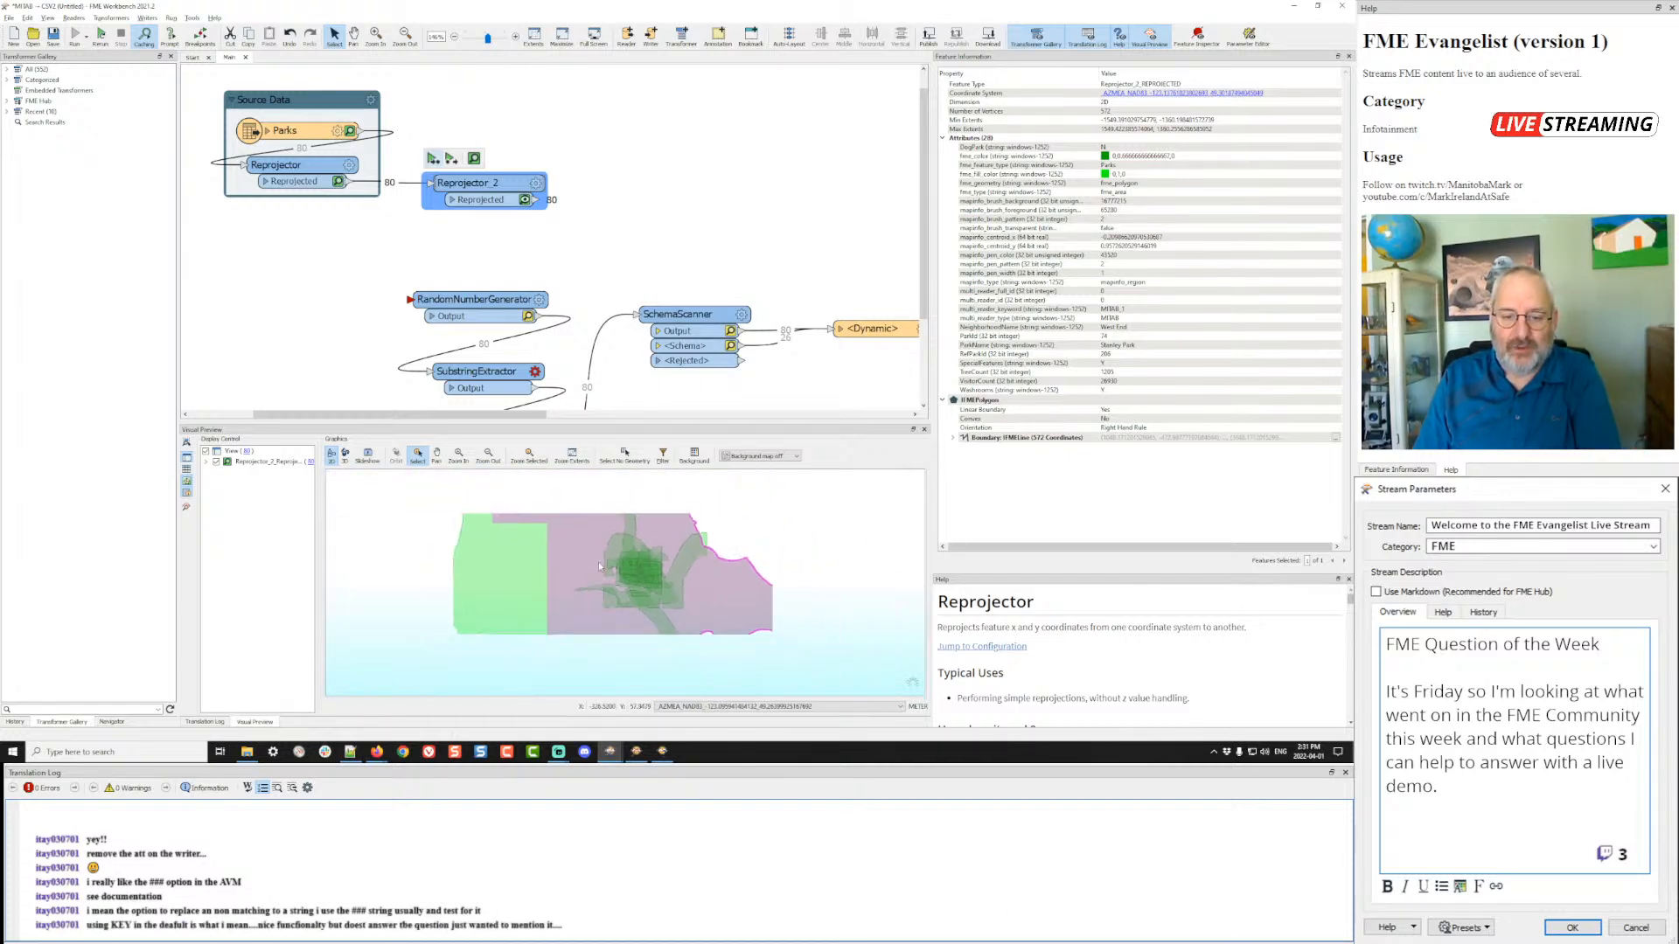
# - Add an AreaCalculator connected to the Reprojected output of Reprojector_2
pyautogui.scroll(2, 598, 562)
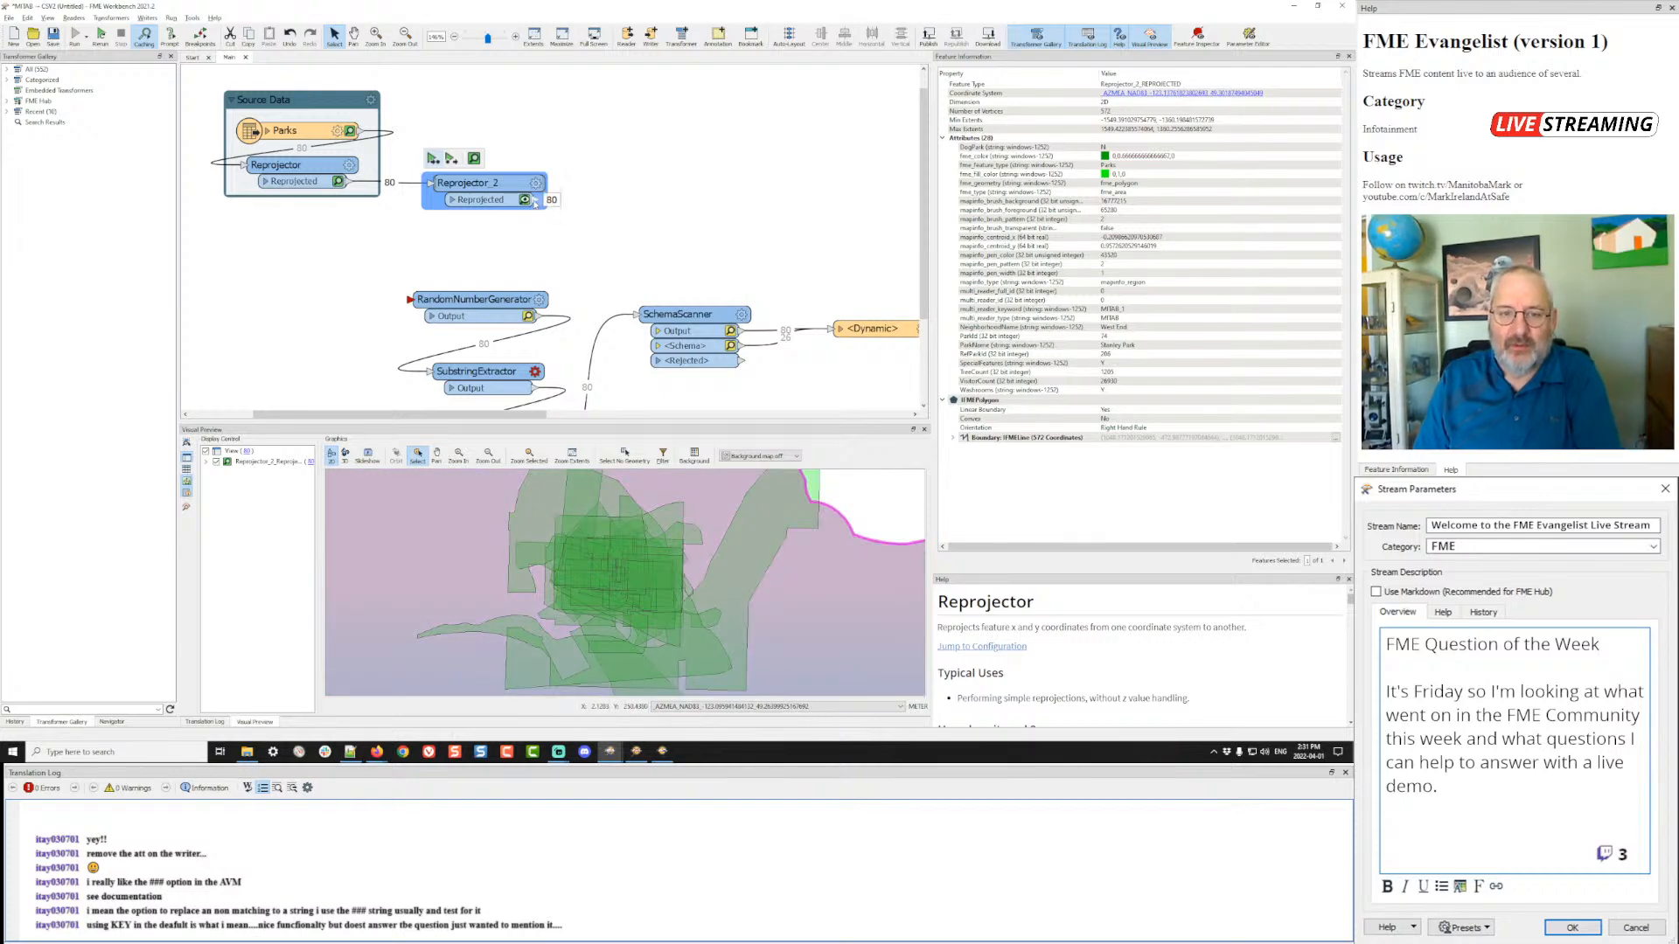
pyautogui.write('rea')
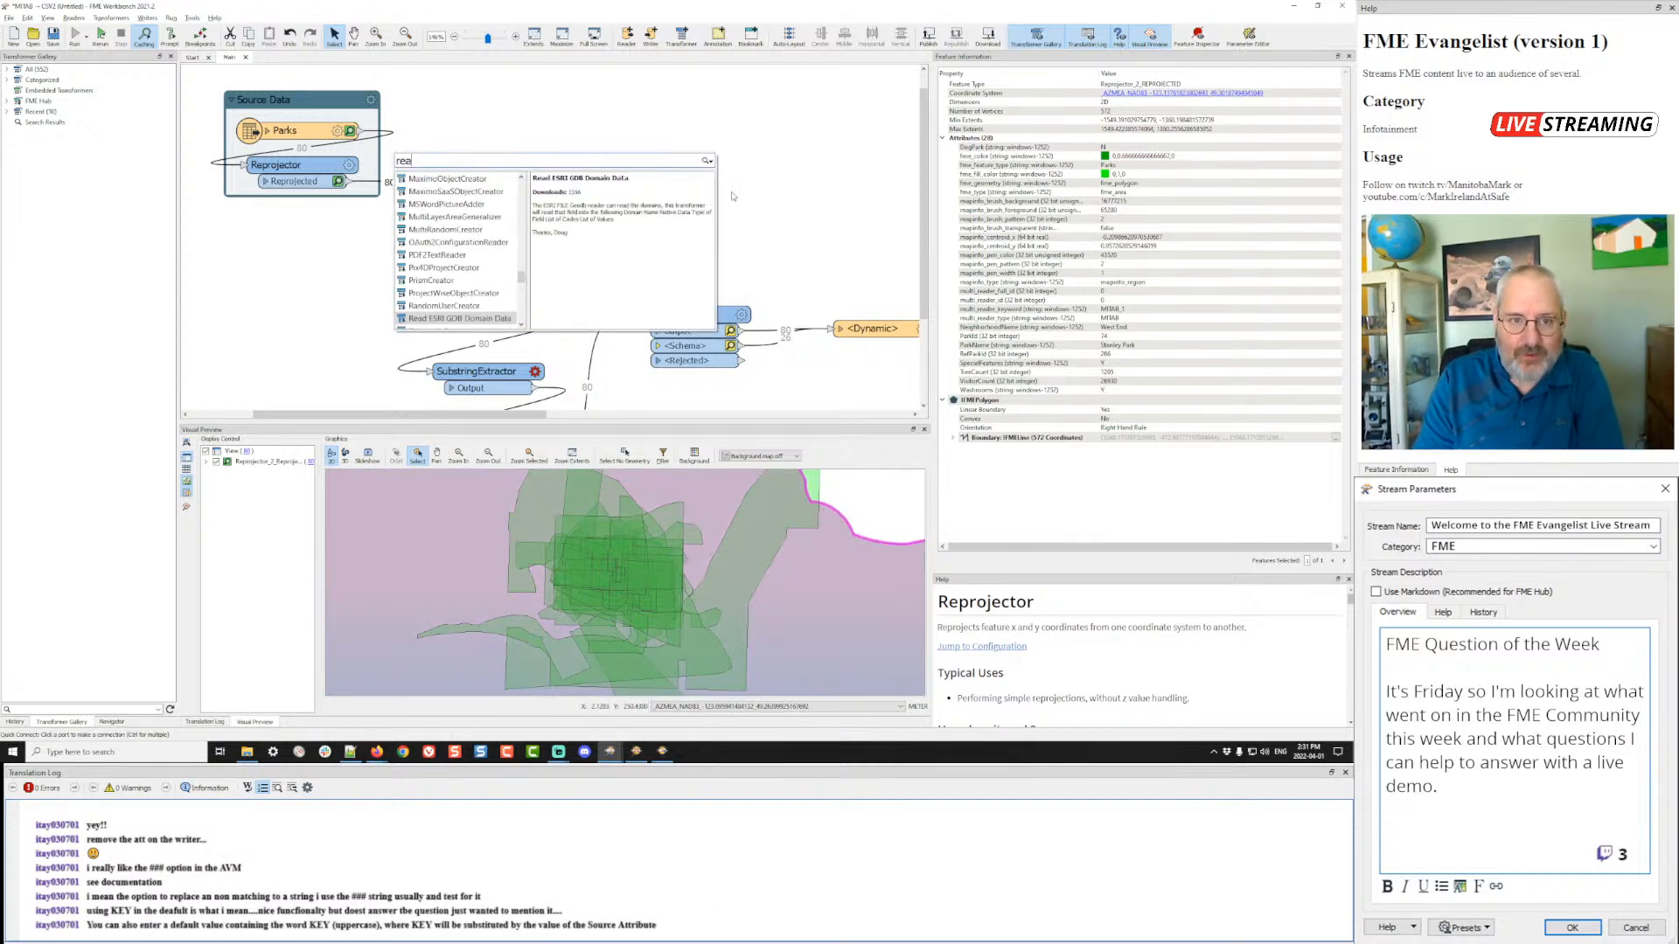
pyautogui.press('BackSpace')
pyautogui.press('BackSpace')
pyautogui.press('BackSpace')
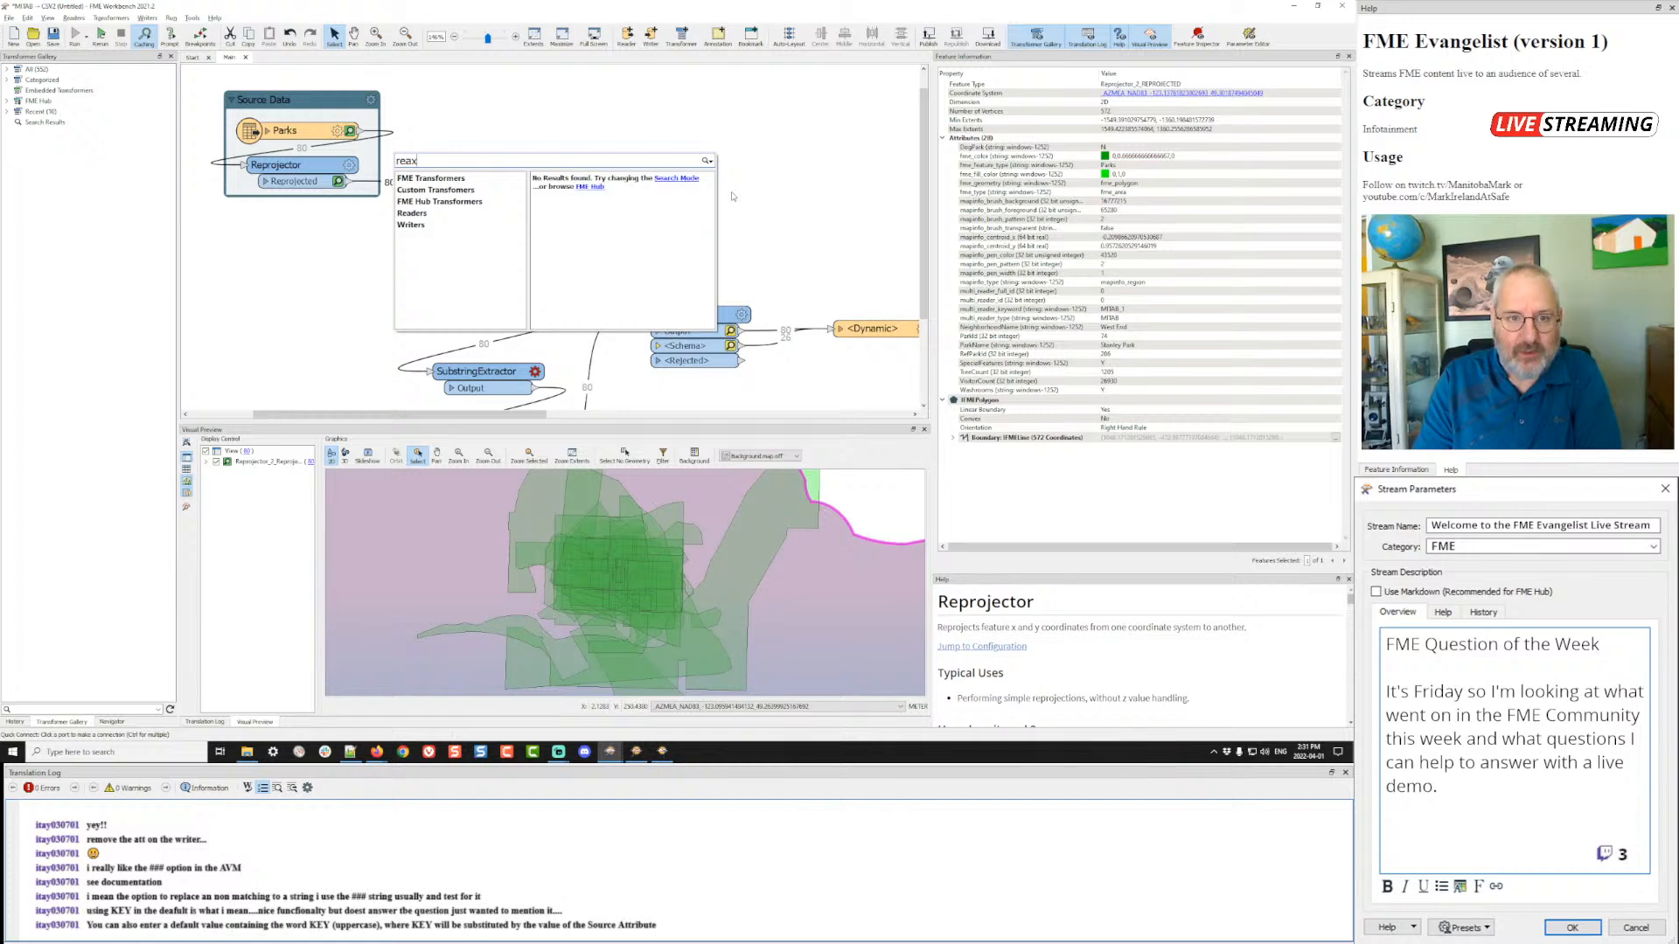
pyautogui.write('aoa')
pyautogui.press('Return')
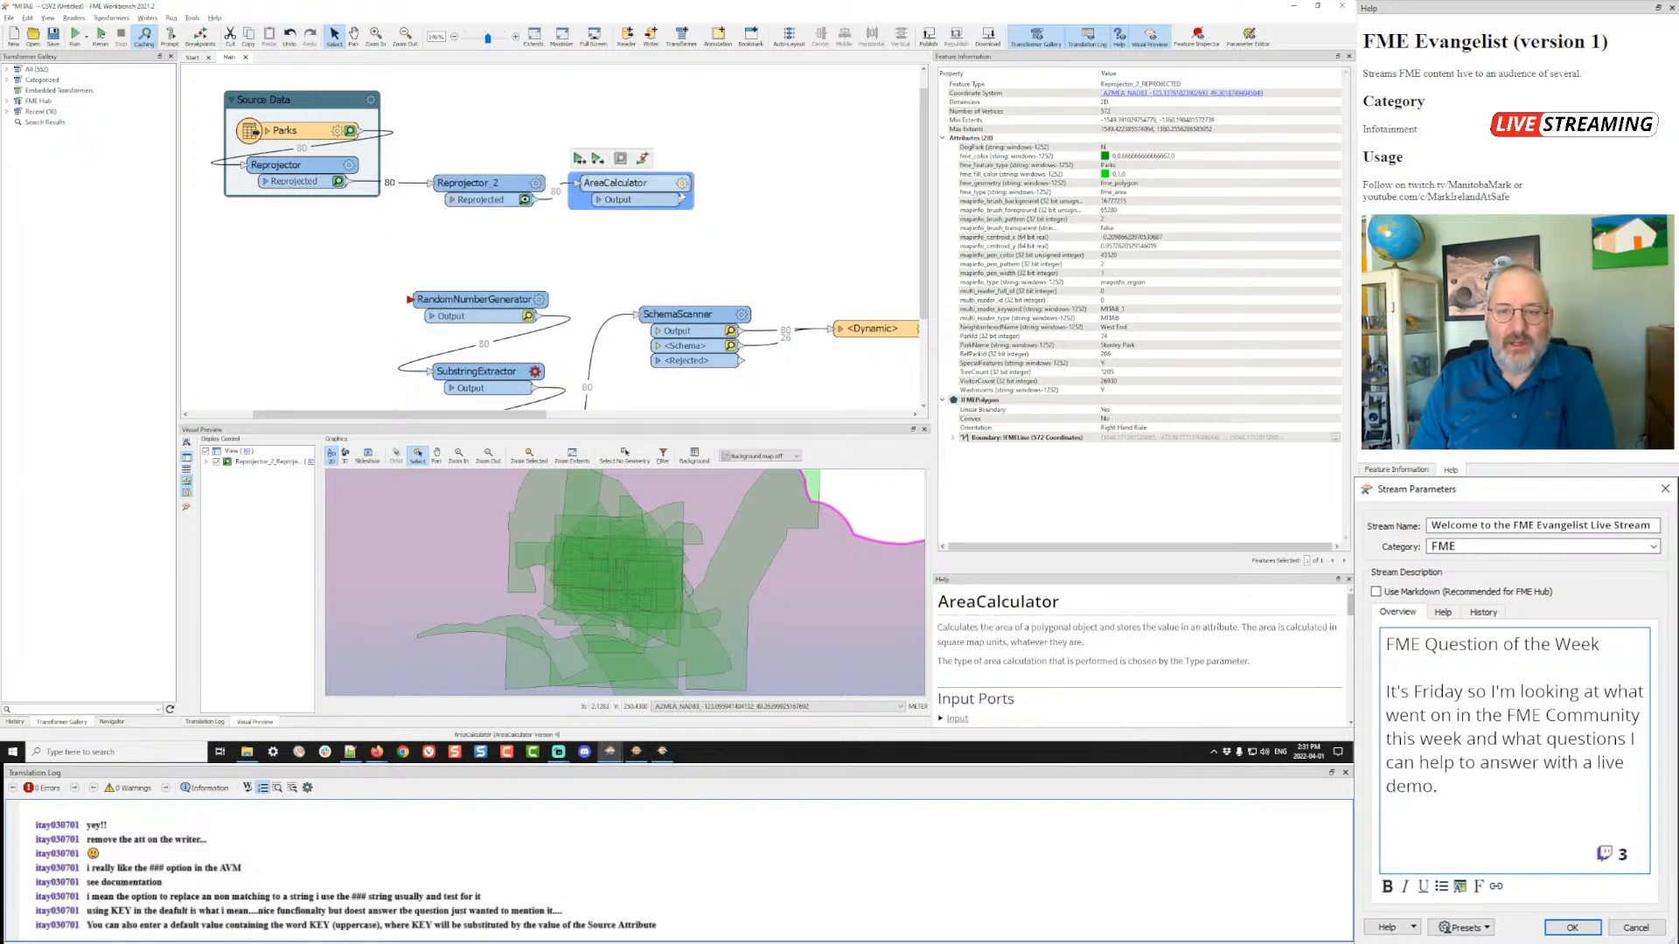
# - Set the AreaCalculator's area attribute to ParkArea and accept its parameters
pyautogui.click(684, 184)
pyautogui.doubleClick(682, 383)
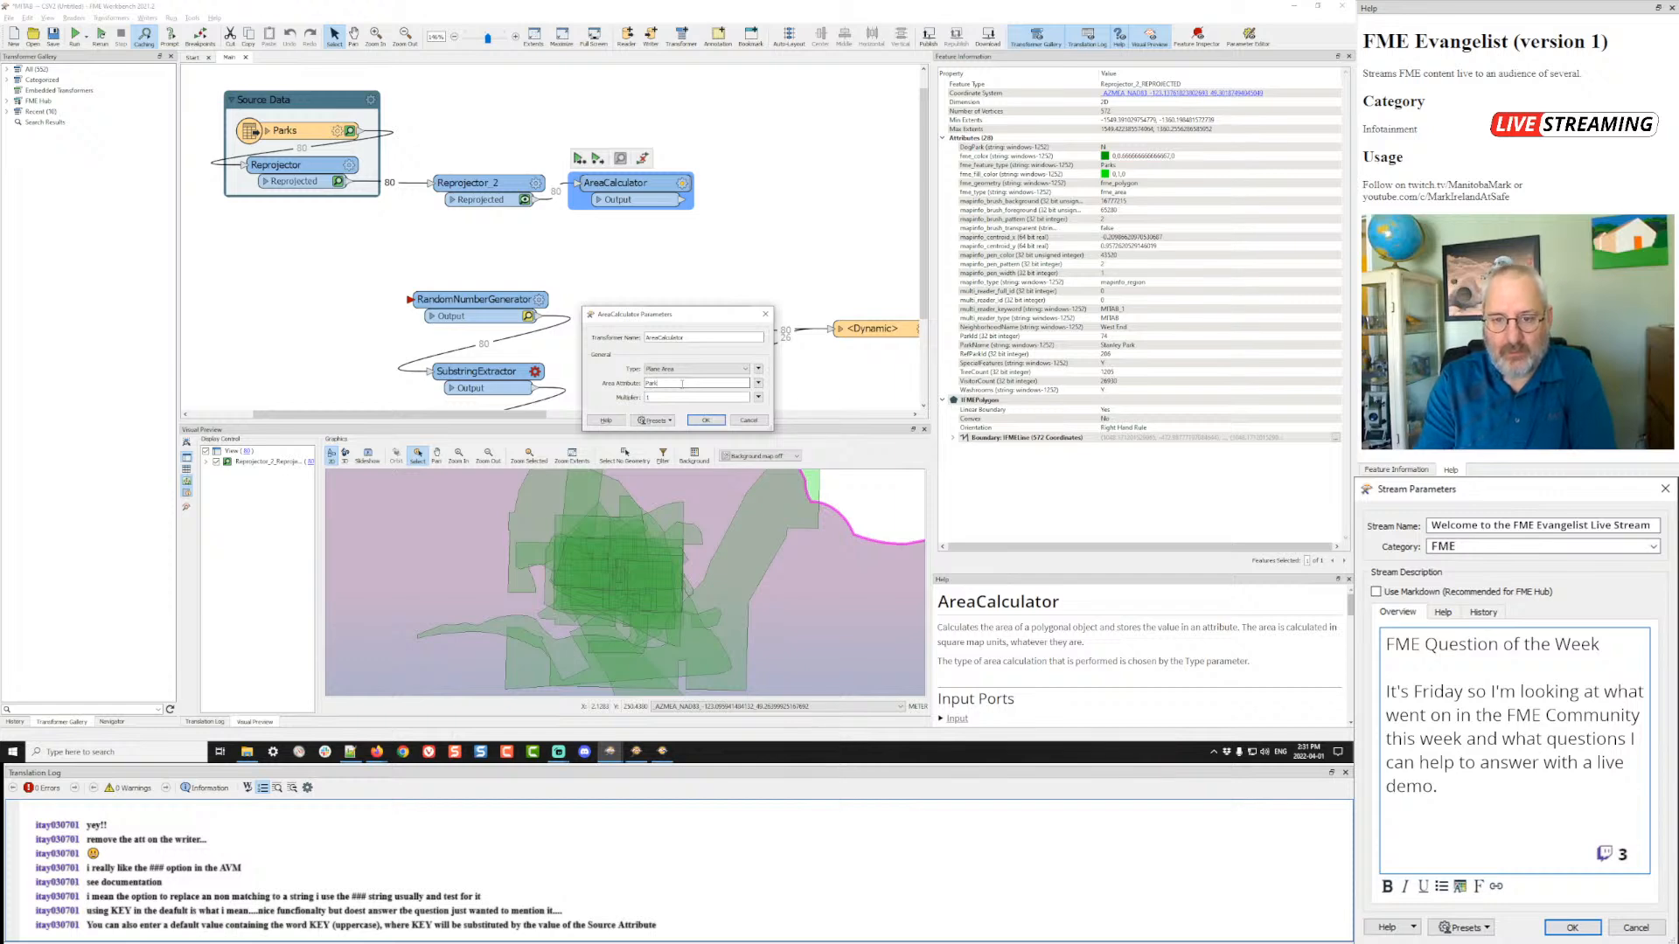
pyautogui.click(706, 419)
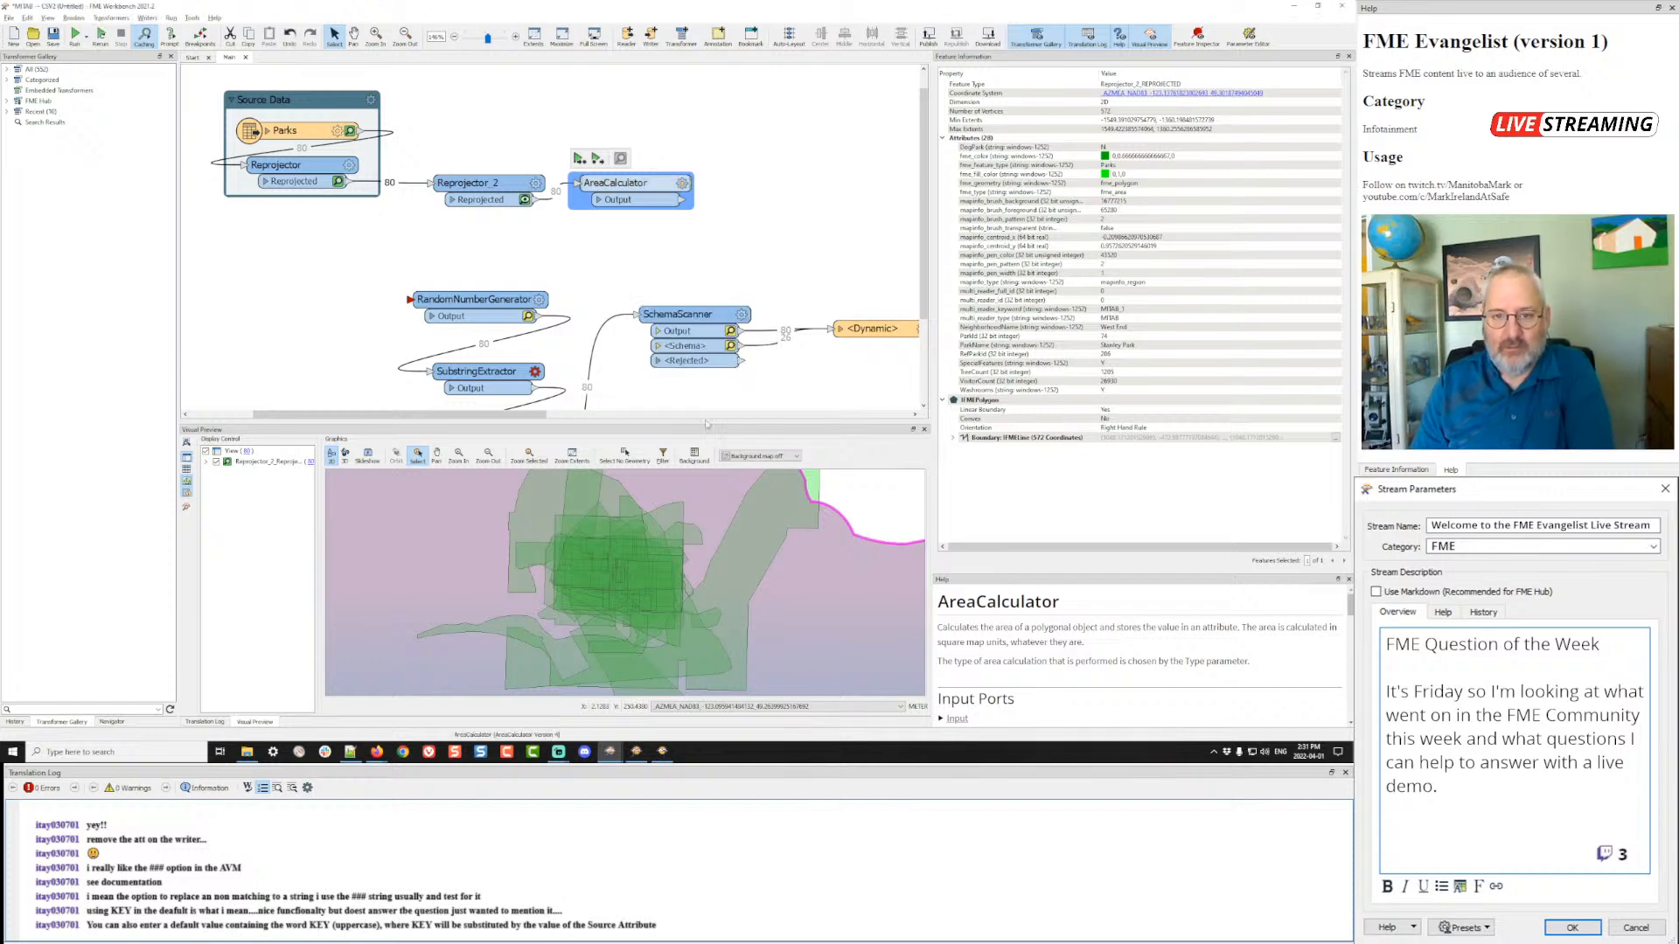
# - Run the workspace through the AreaCalculator, preview its cached output, and inspect the ParkArea value of a park outlining the cluster
pyautogui.press('F6')
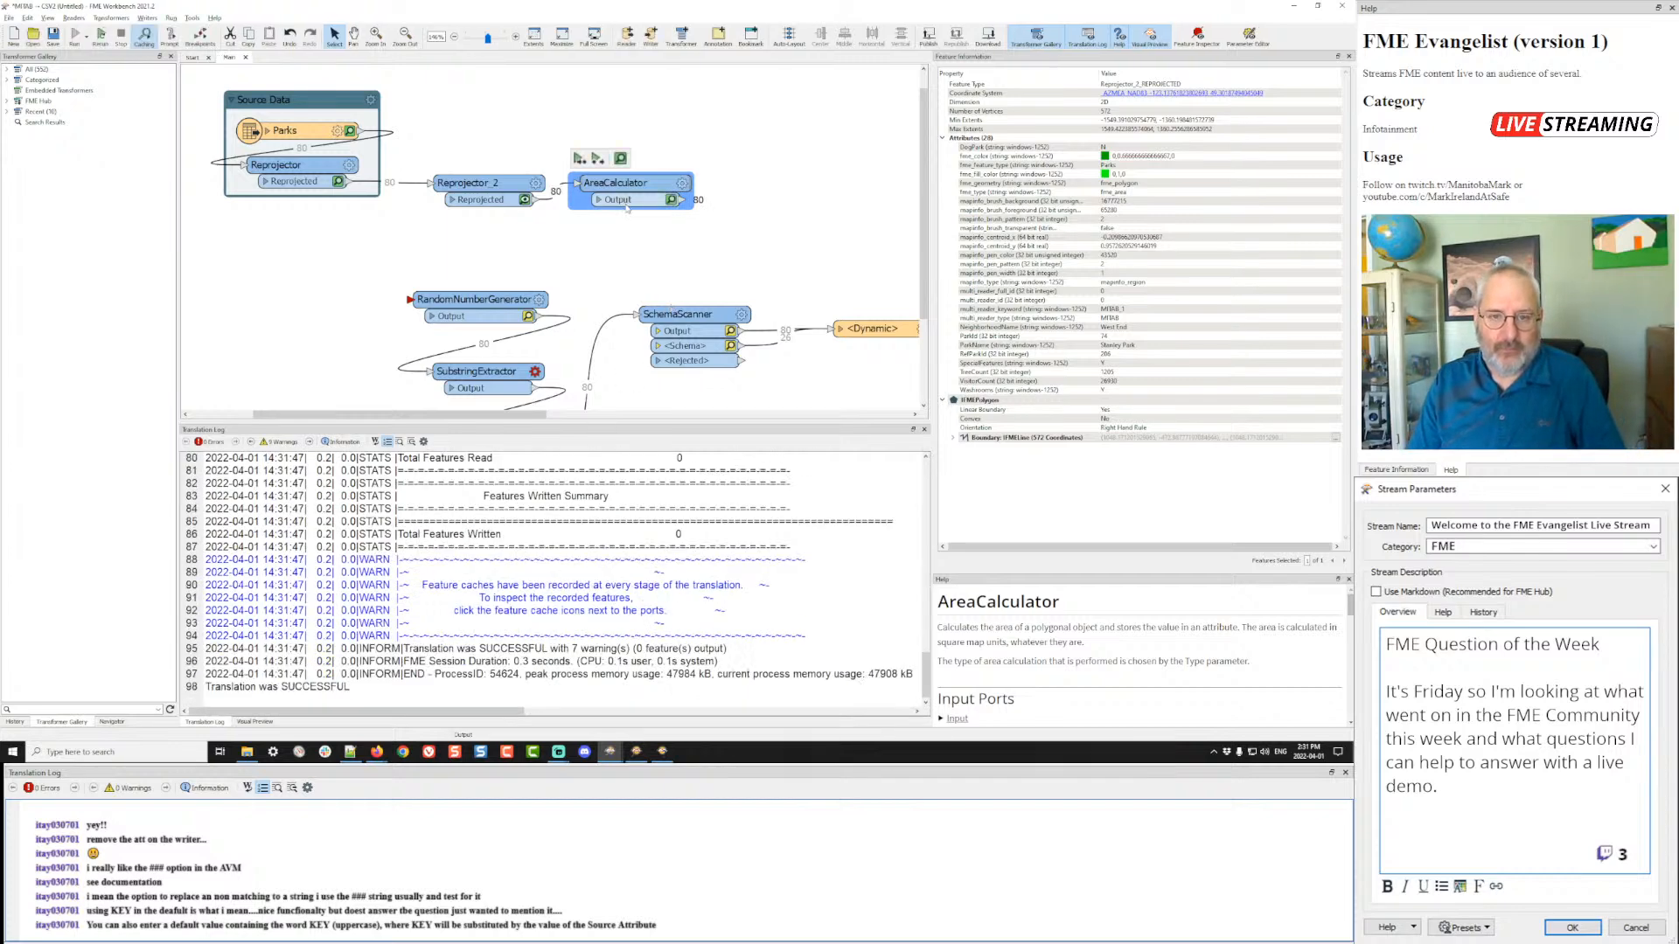
pyautogui.click(672, 200)
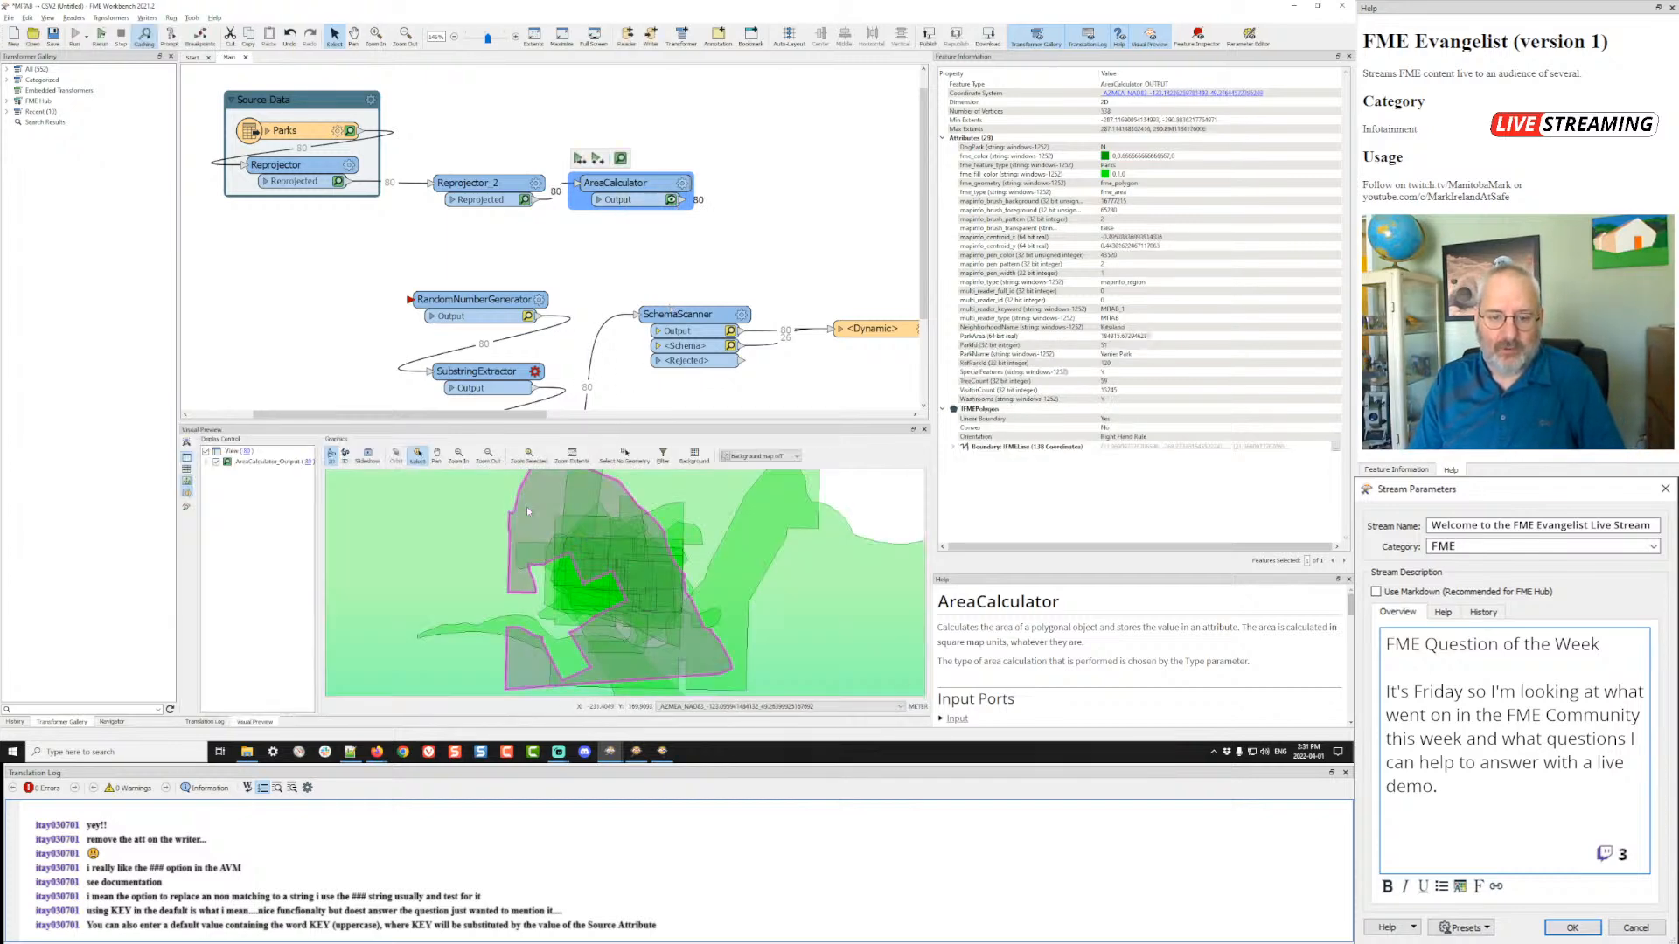
pyautogui.click(527, 506)
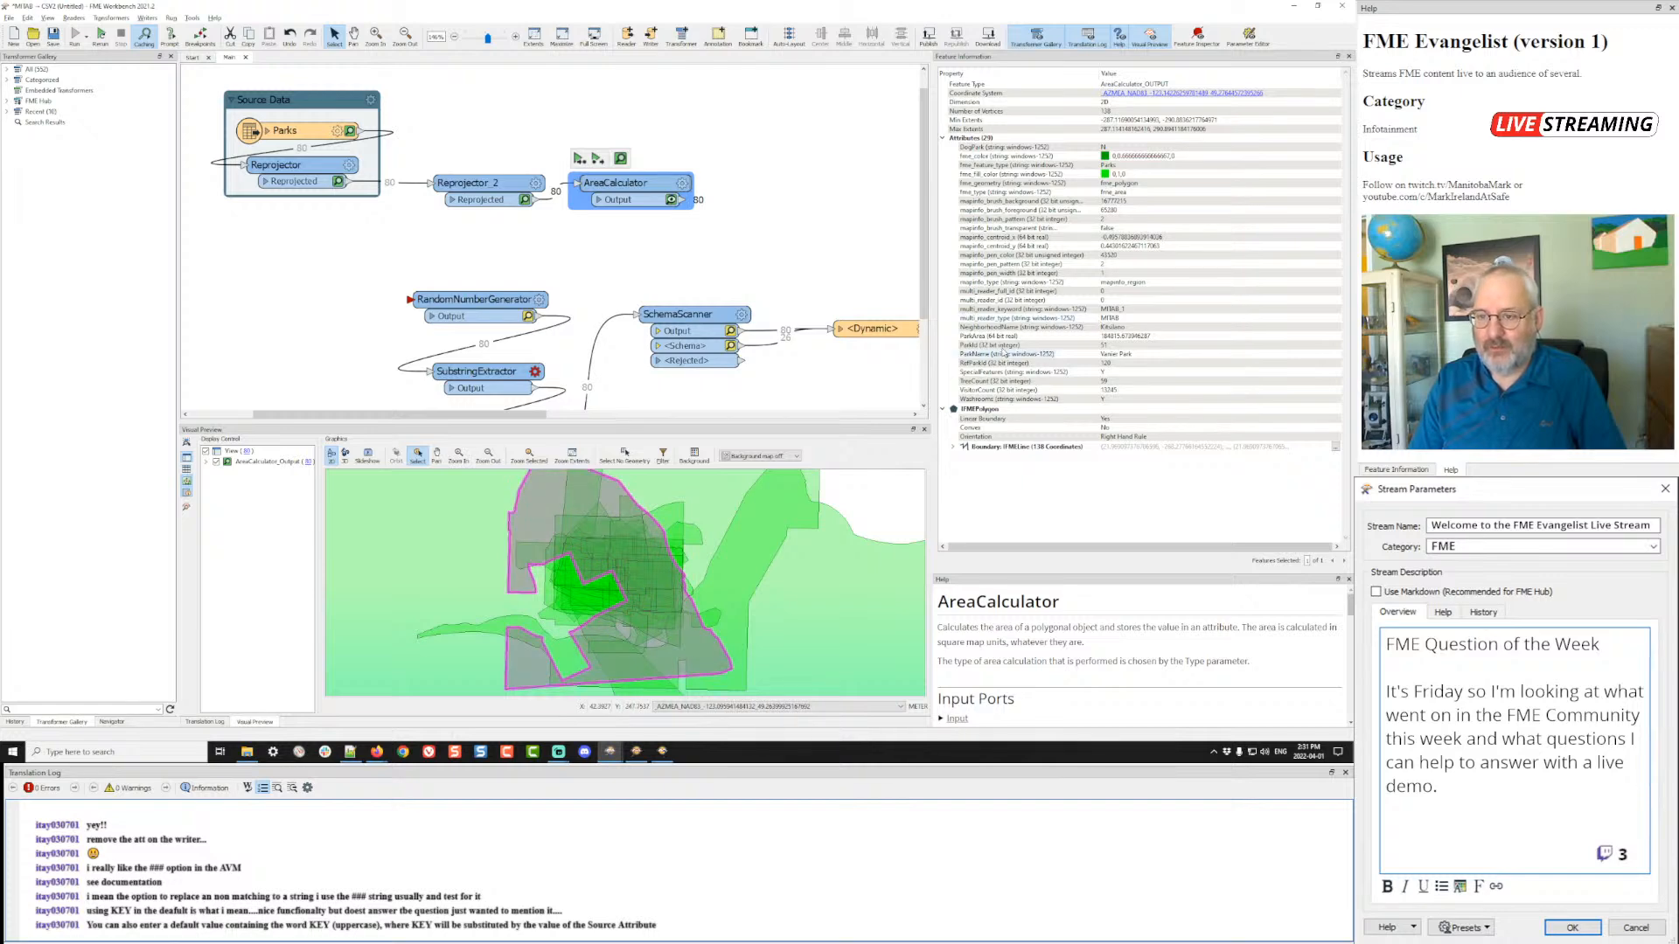
pyautogui.click(1125, 337)
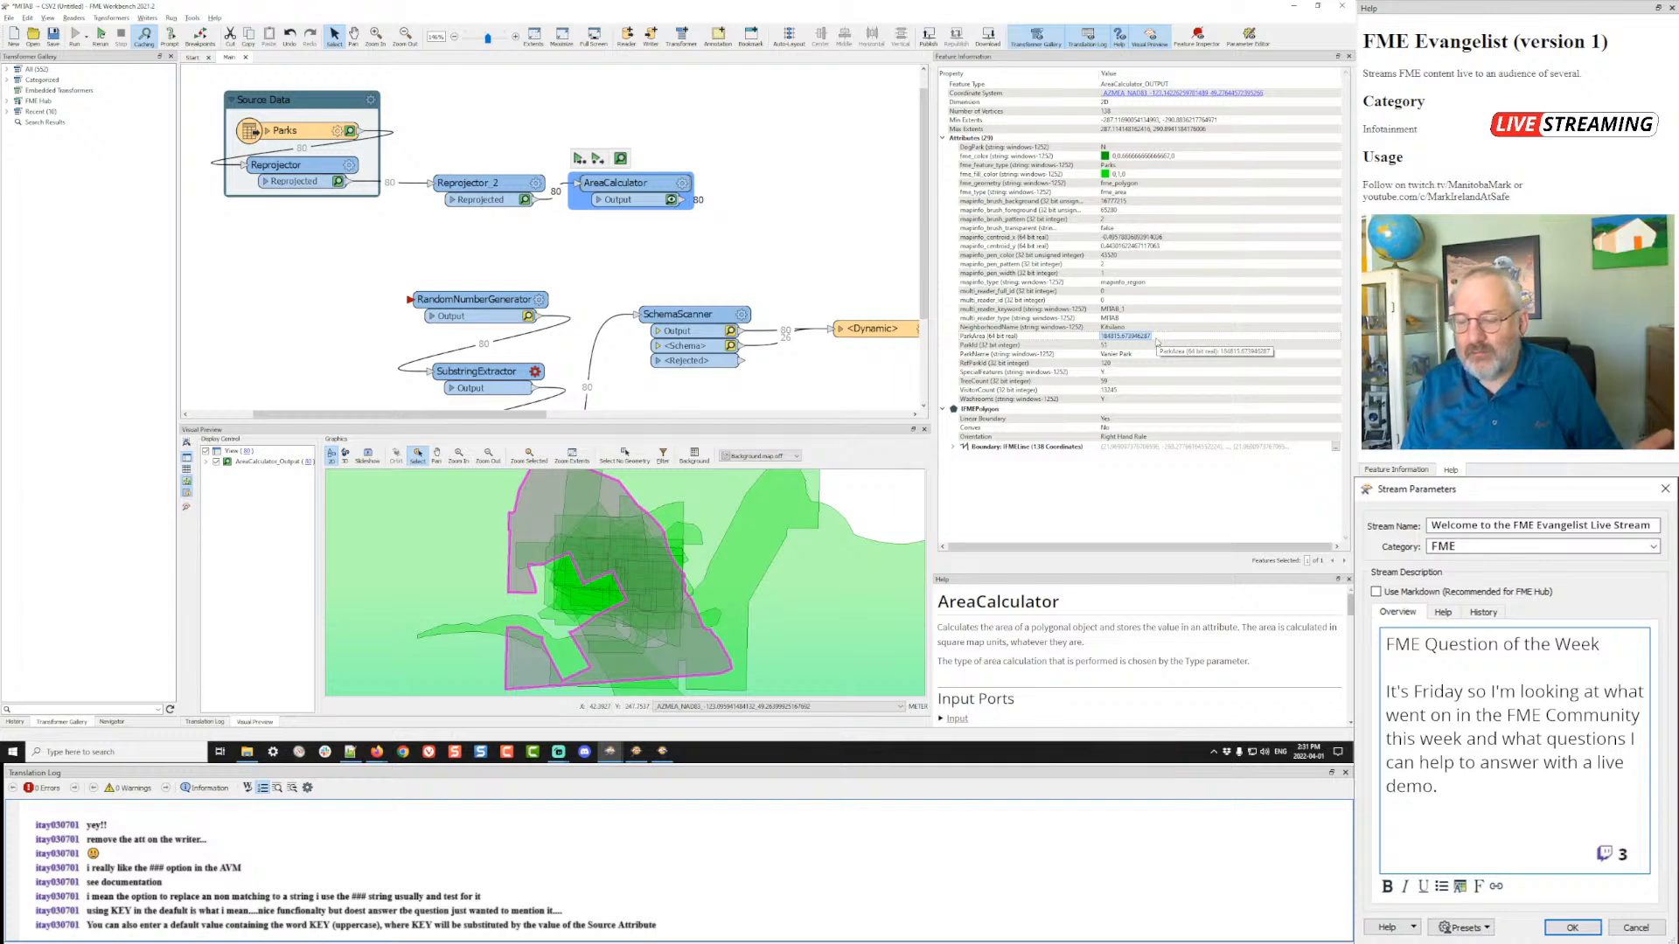
# - Compare the ParkArea values of small parks within the overlapping cluster and of the largest park polygon
pyautogui.click(617, 600)
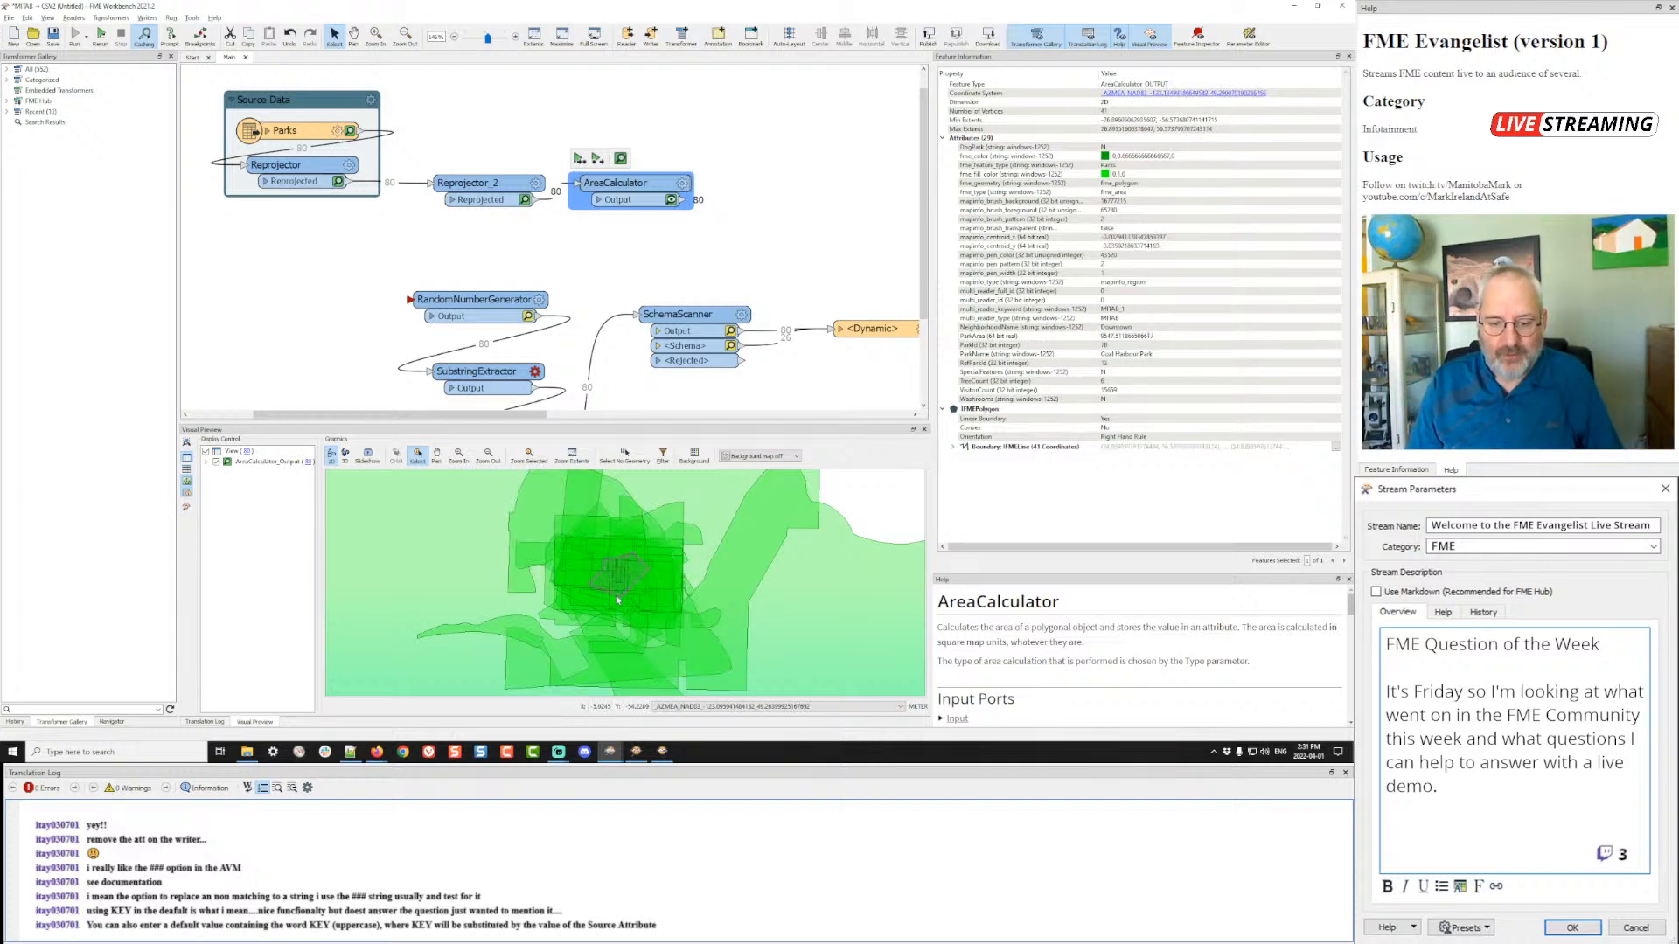
pyautogui.scroll(5, 620, 599)
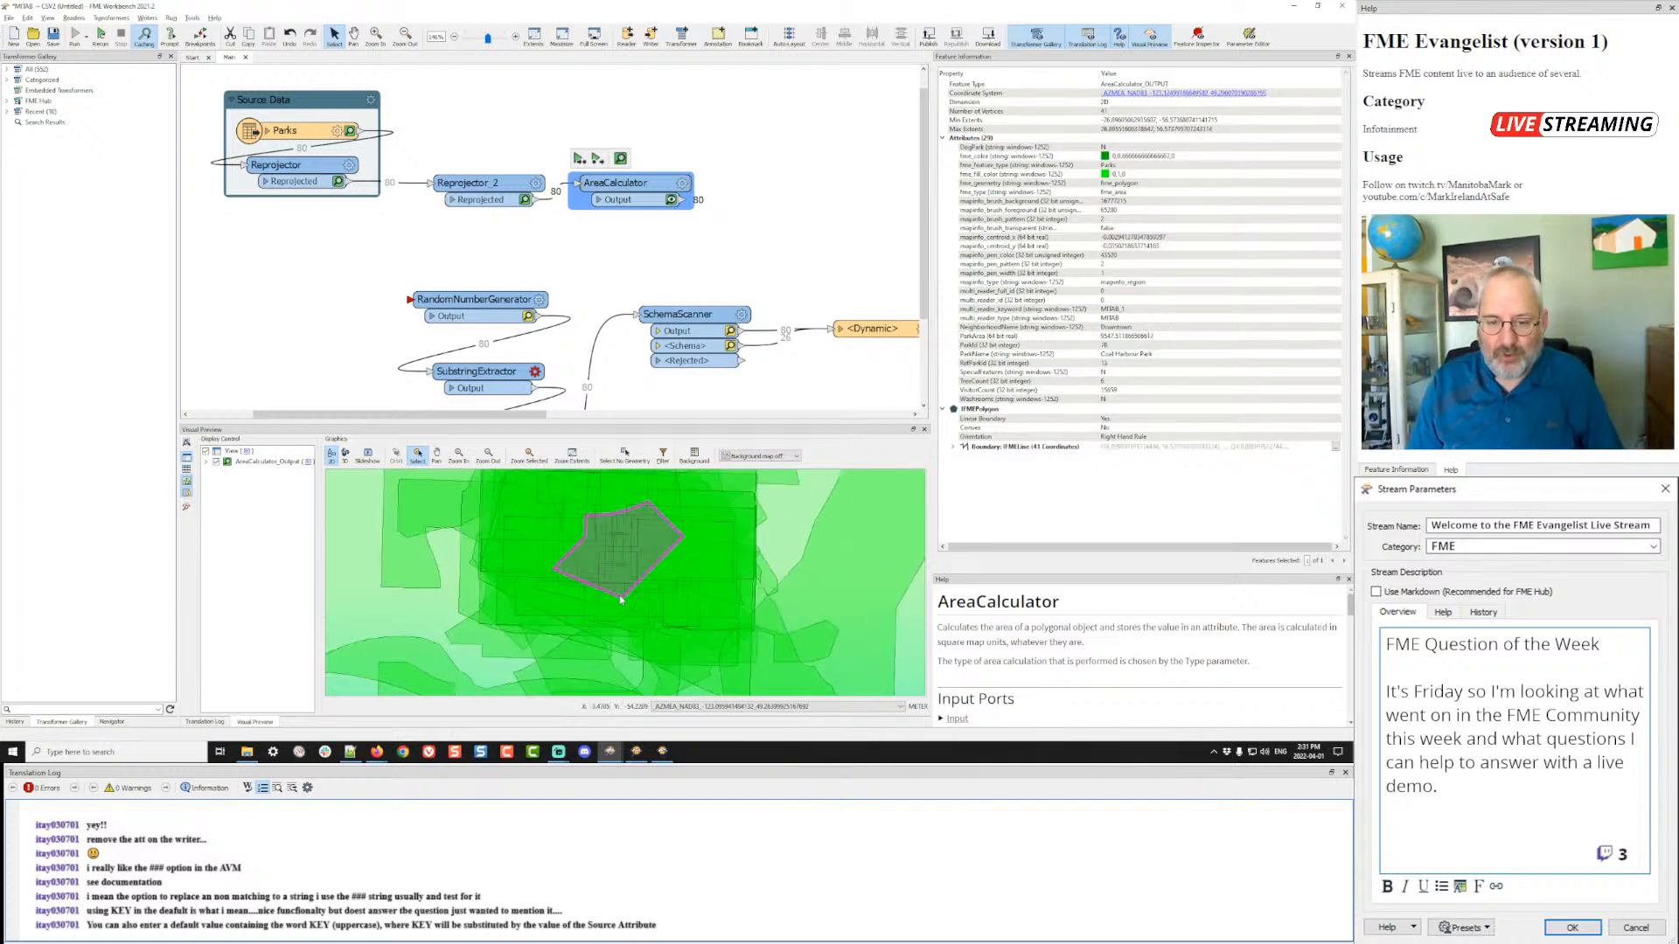
pyautogui.click(624, 515)
pyautogui.click(625, 524)
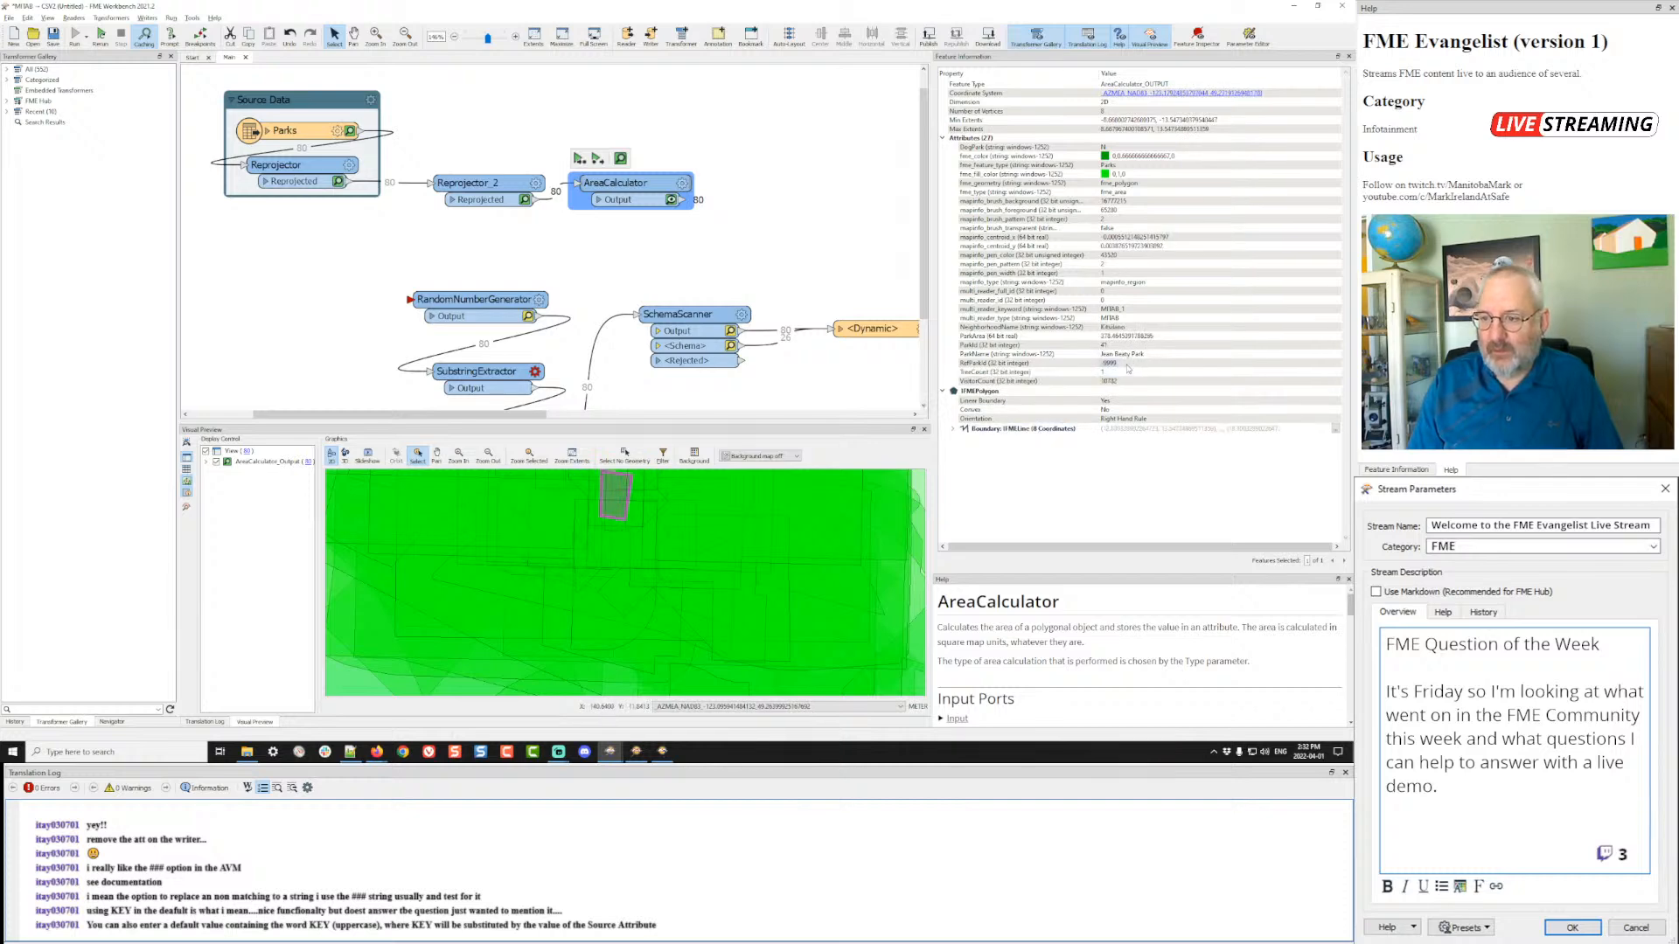
pyautogui.click(1124, 339)
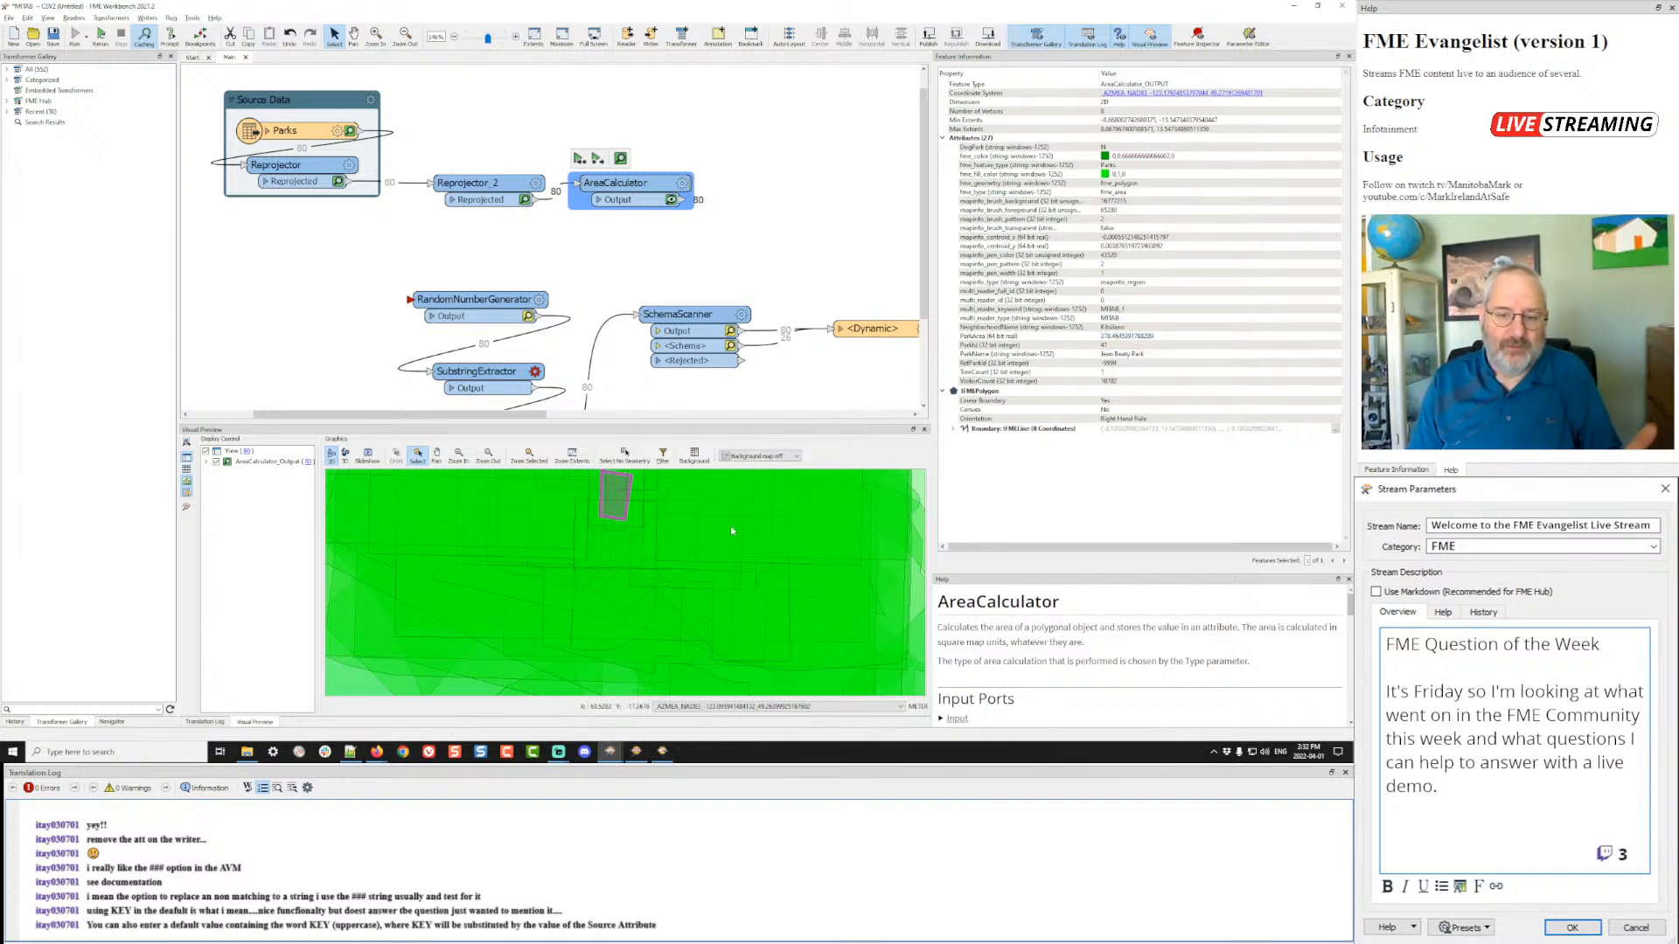
pyautogui.scroll(-3, 662, 533)
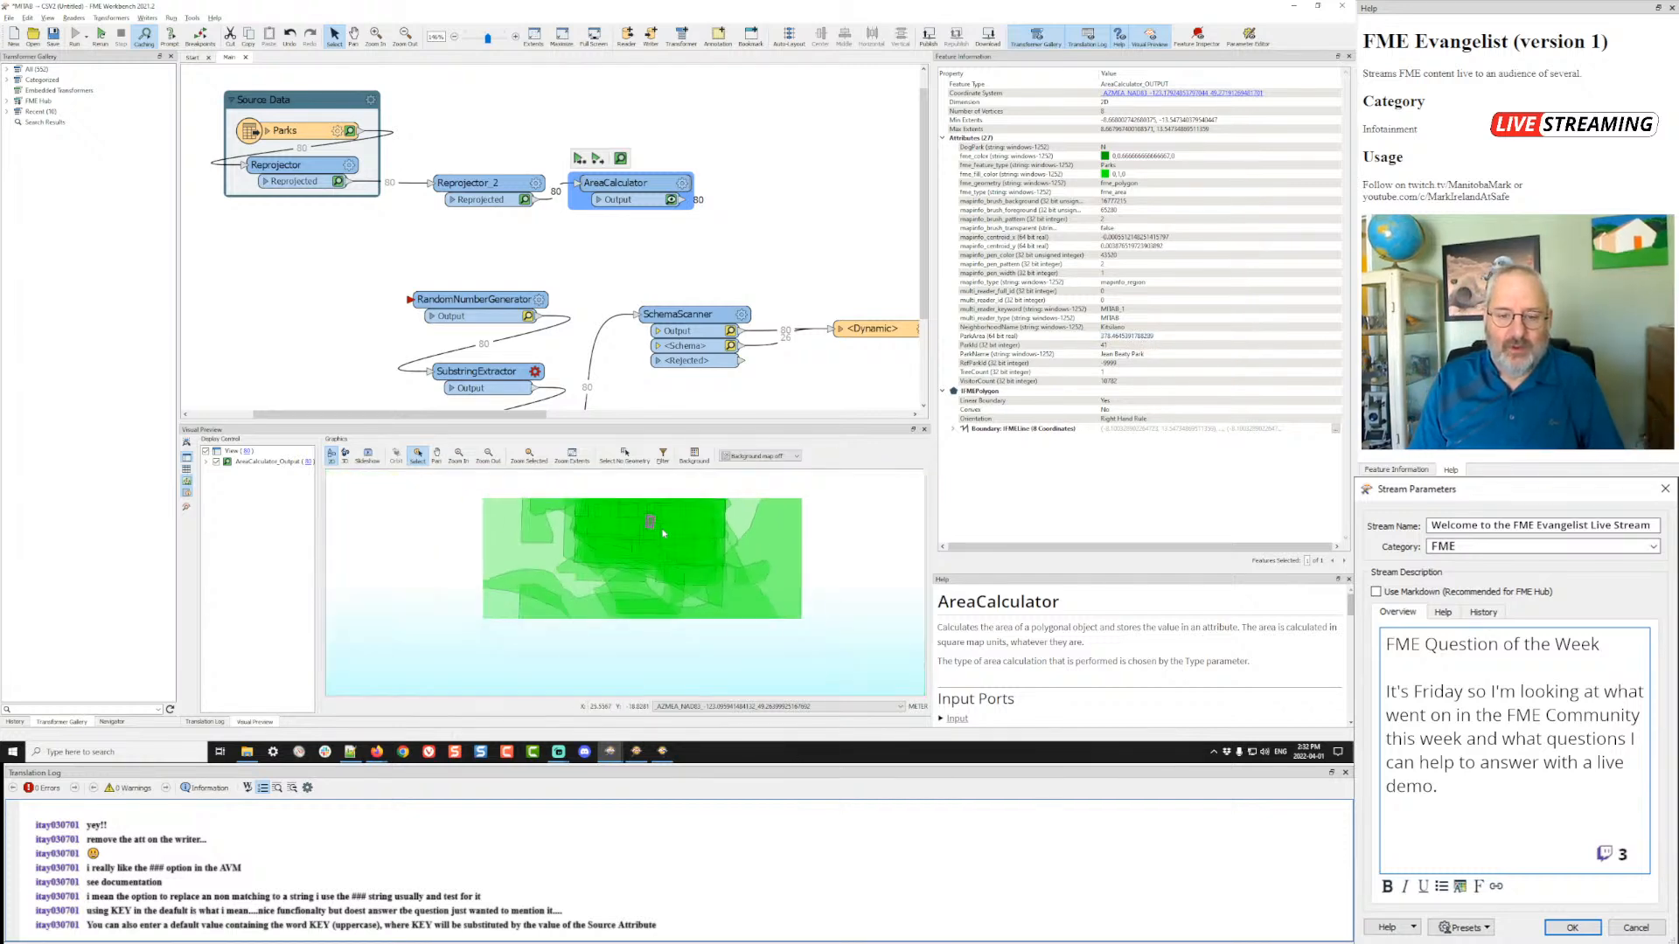
pyautogui.click(722, 548)
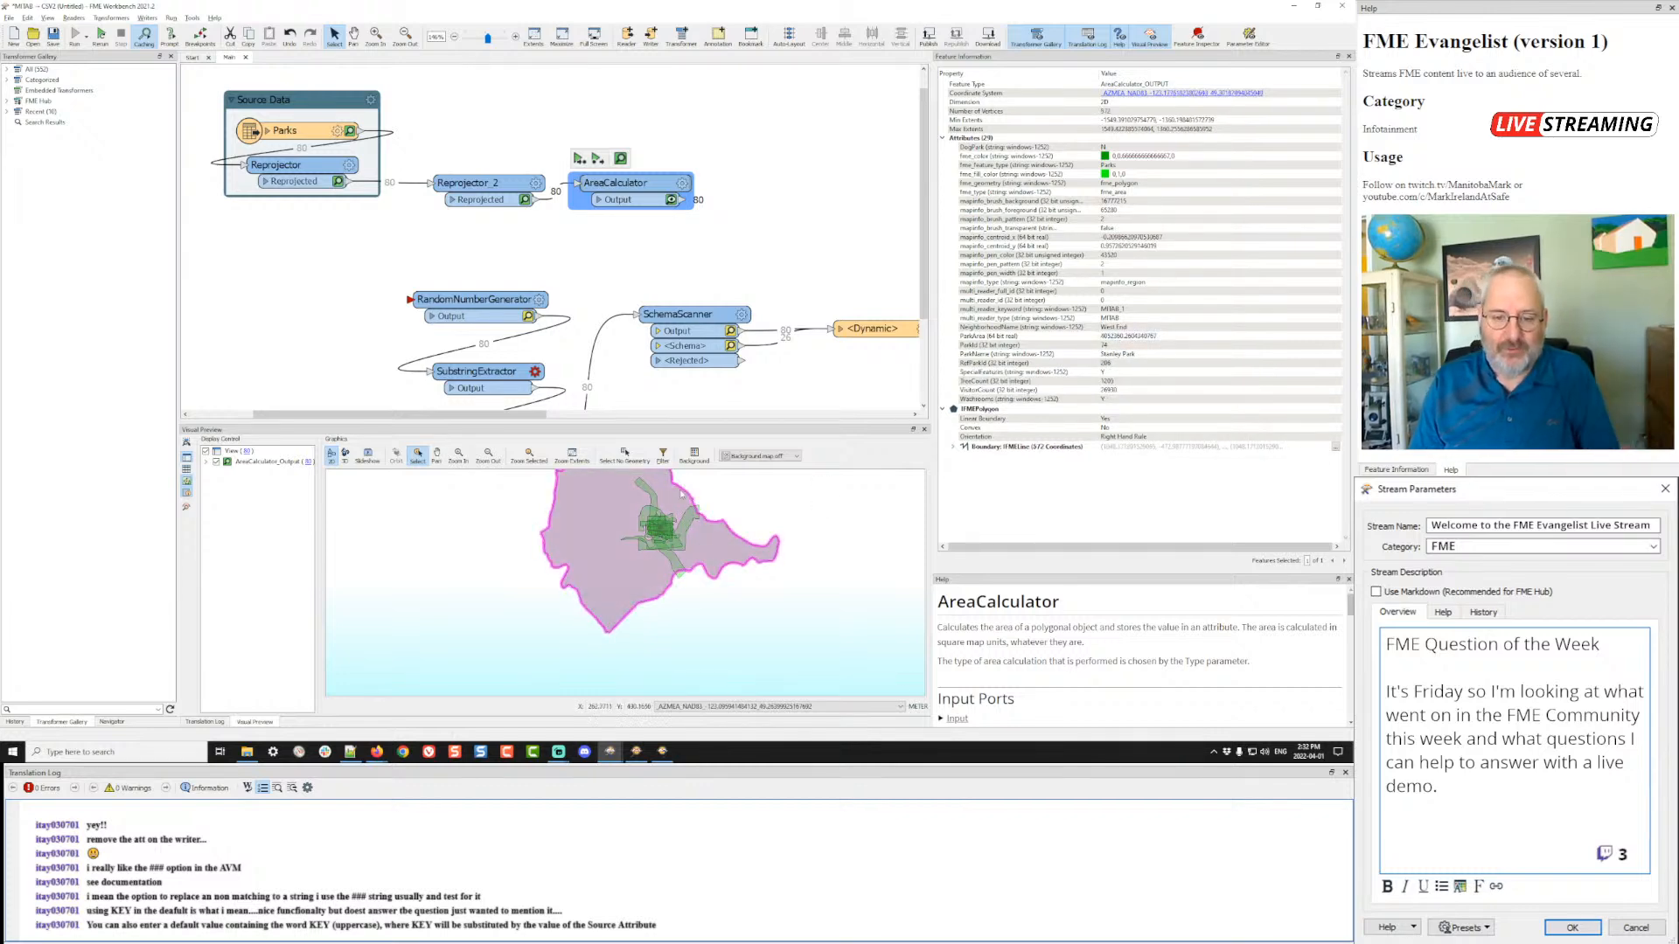
pyautogui.moveTo(741, 500); pyautogui.dragTo(676, 537)
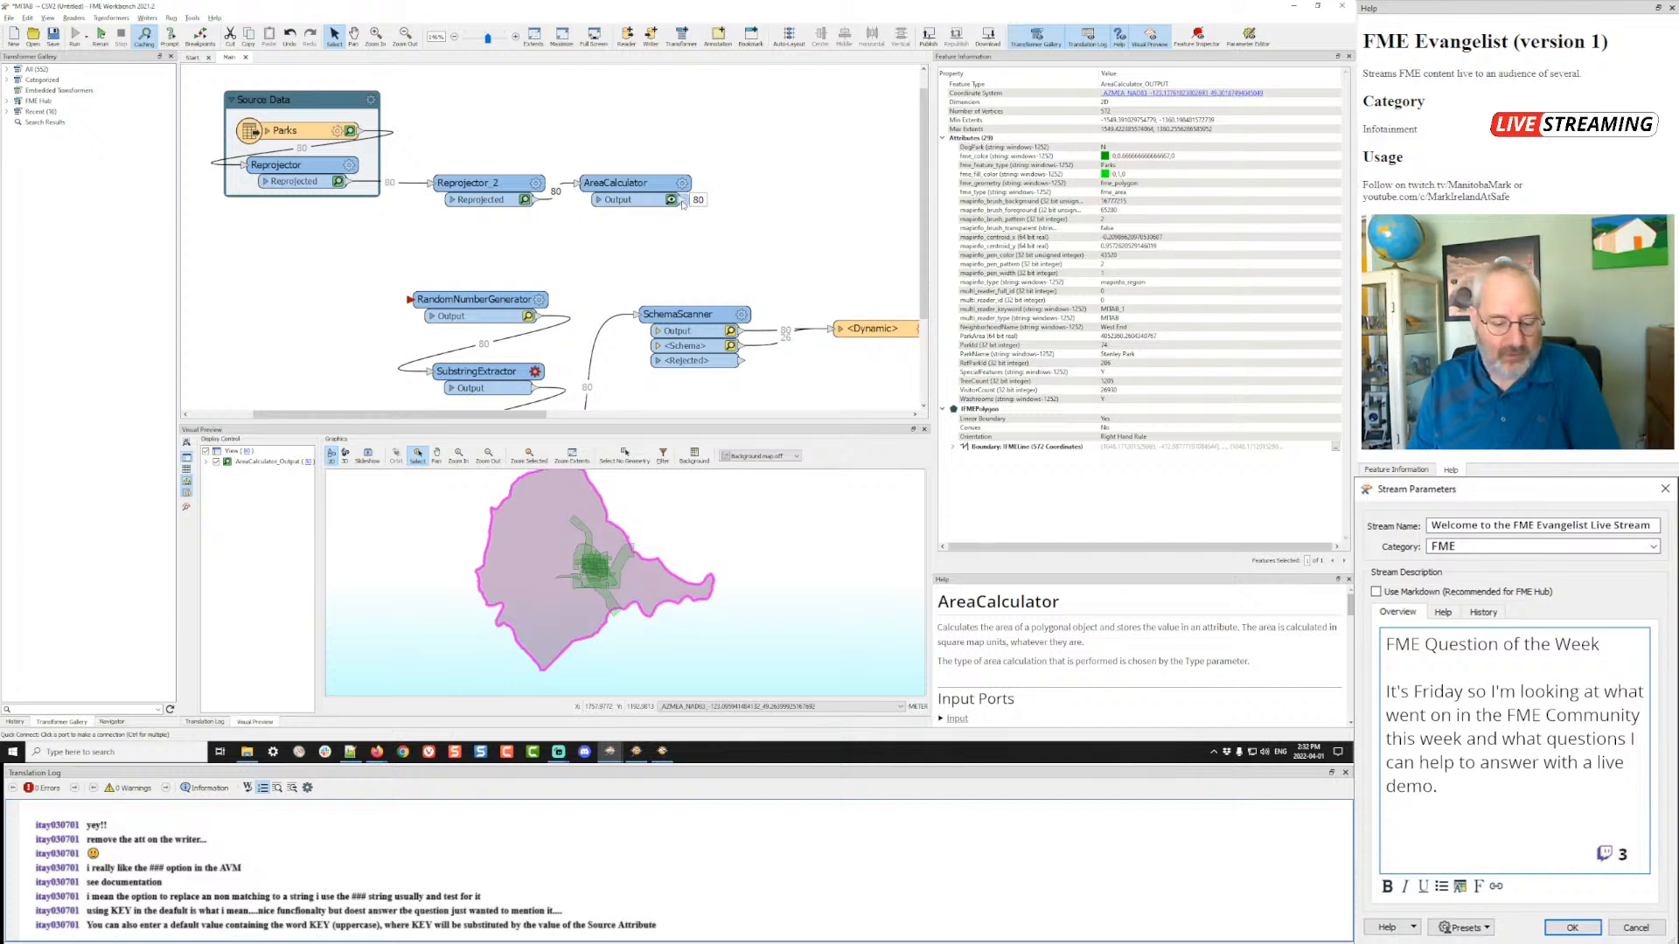
# - Add Reprojector_3 after the AreaCalculator and set its destination to a latitude/longitude coordinate system
pyautogui.write('reproj')
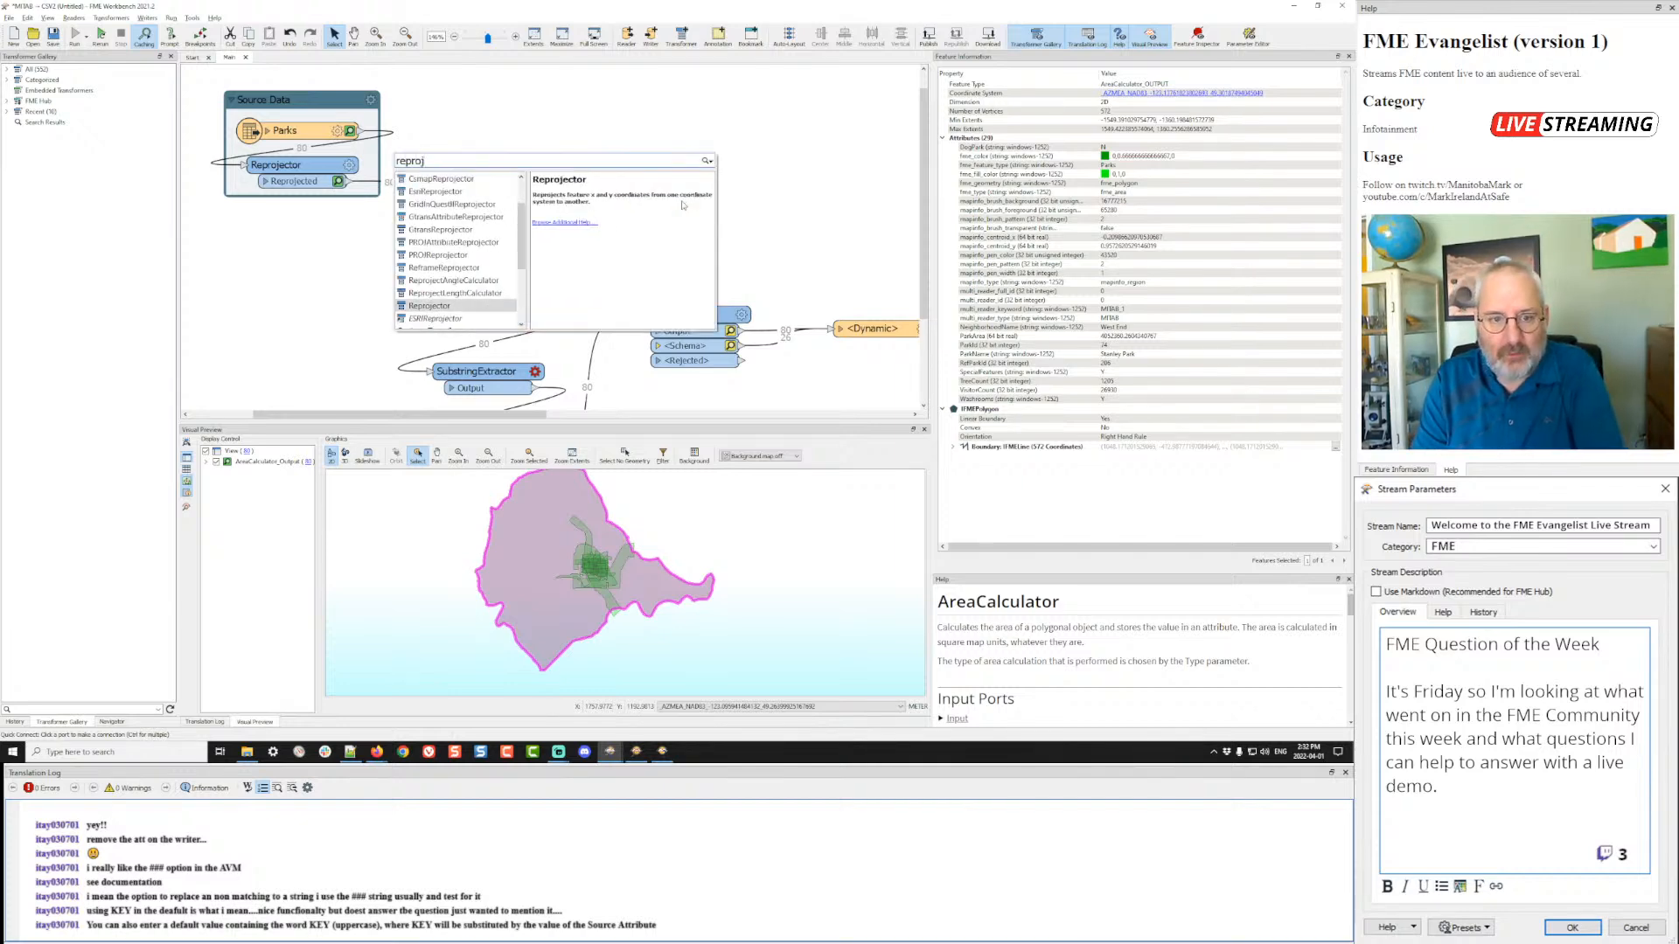
pyautogui.press('Return')
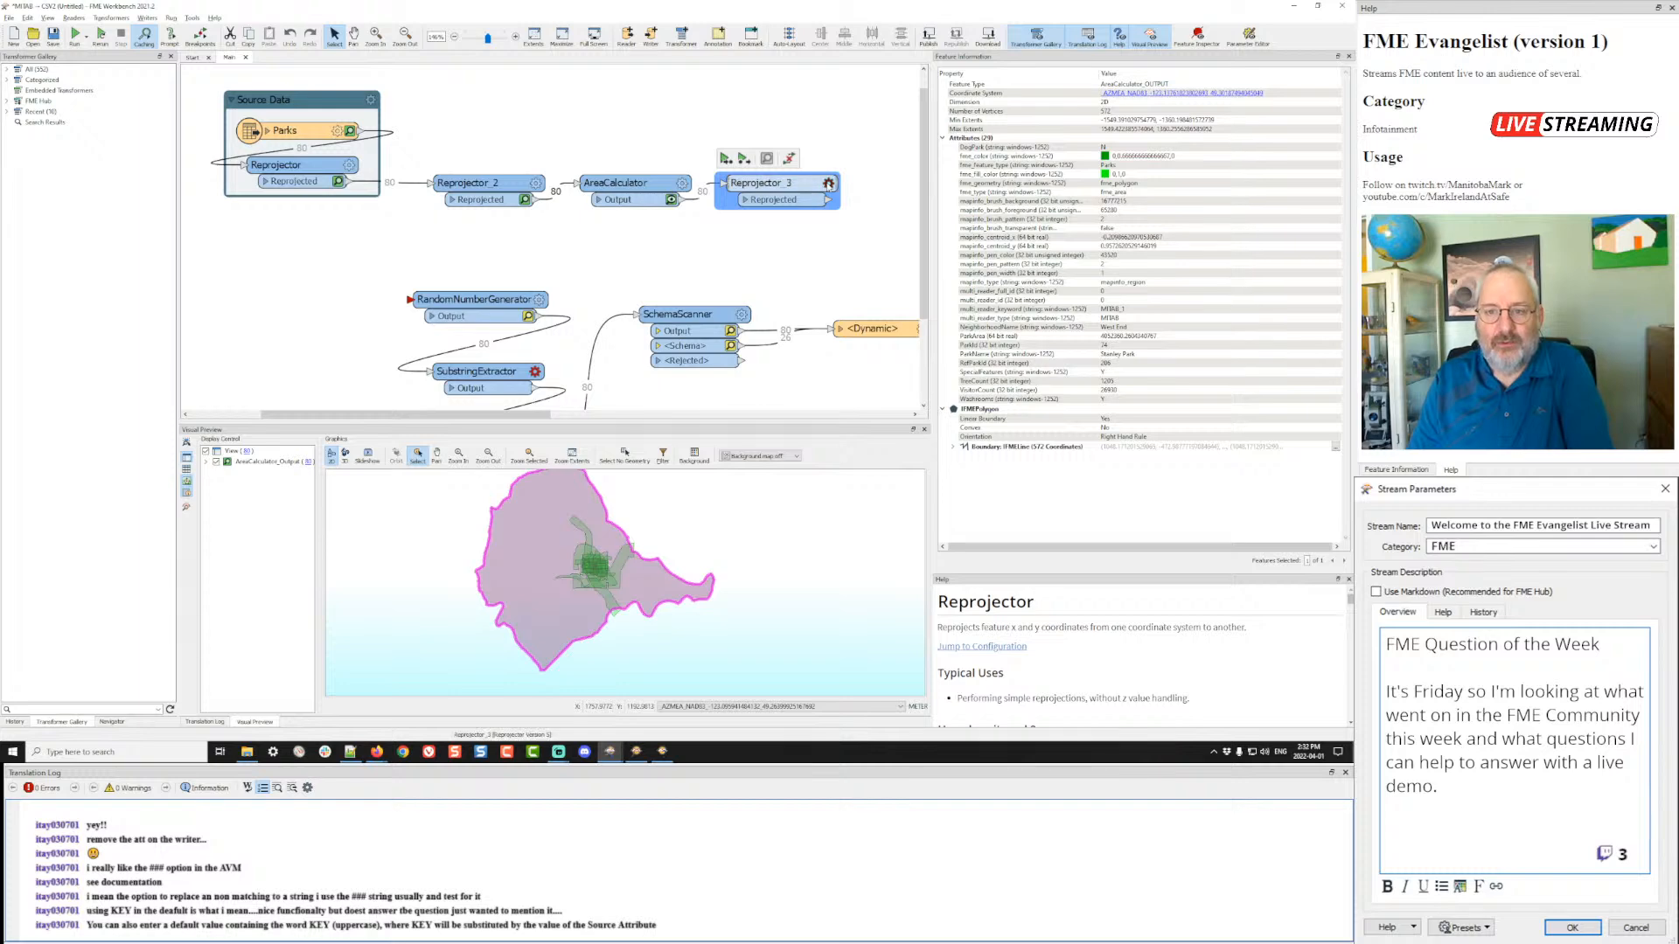
pyautogui.click(754, 386)
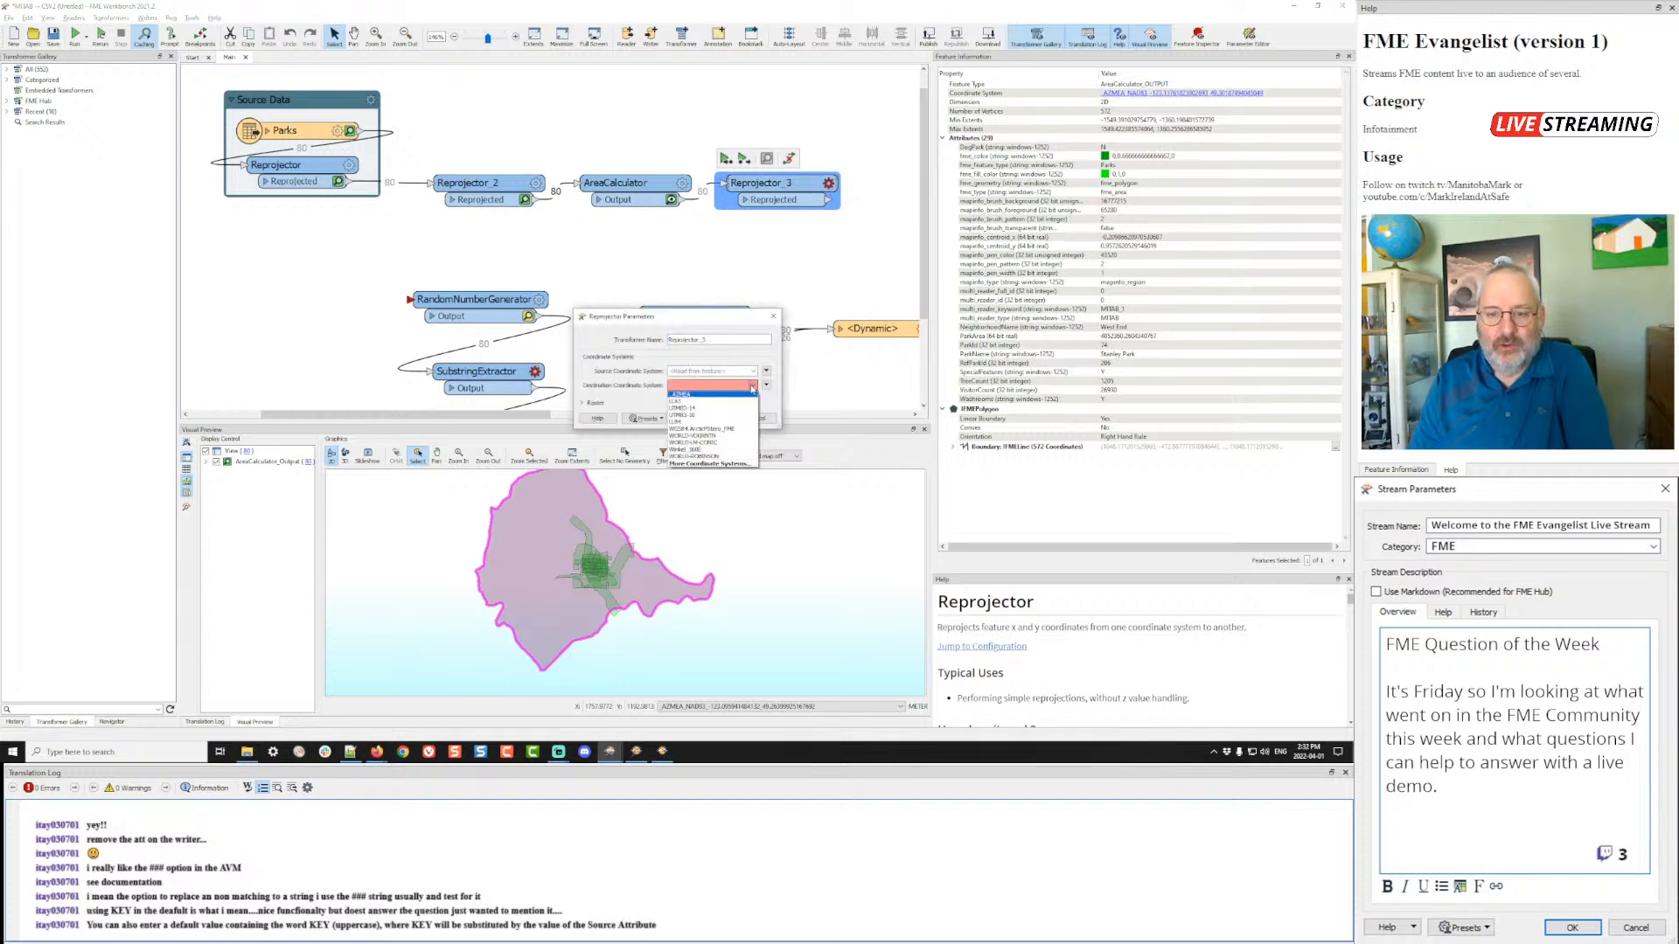
pyautogui.click(716, 401)
pyautogui.click(715, 418)
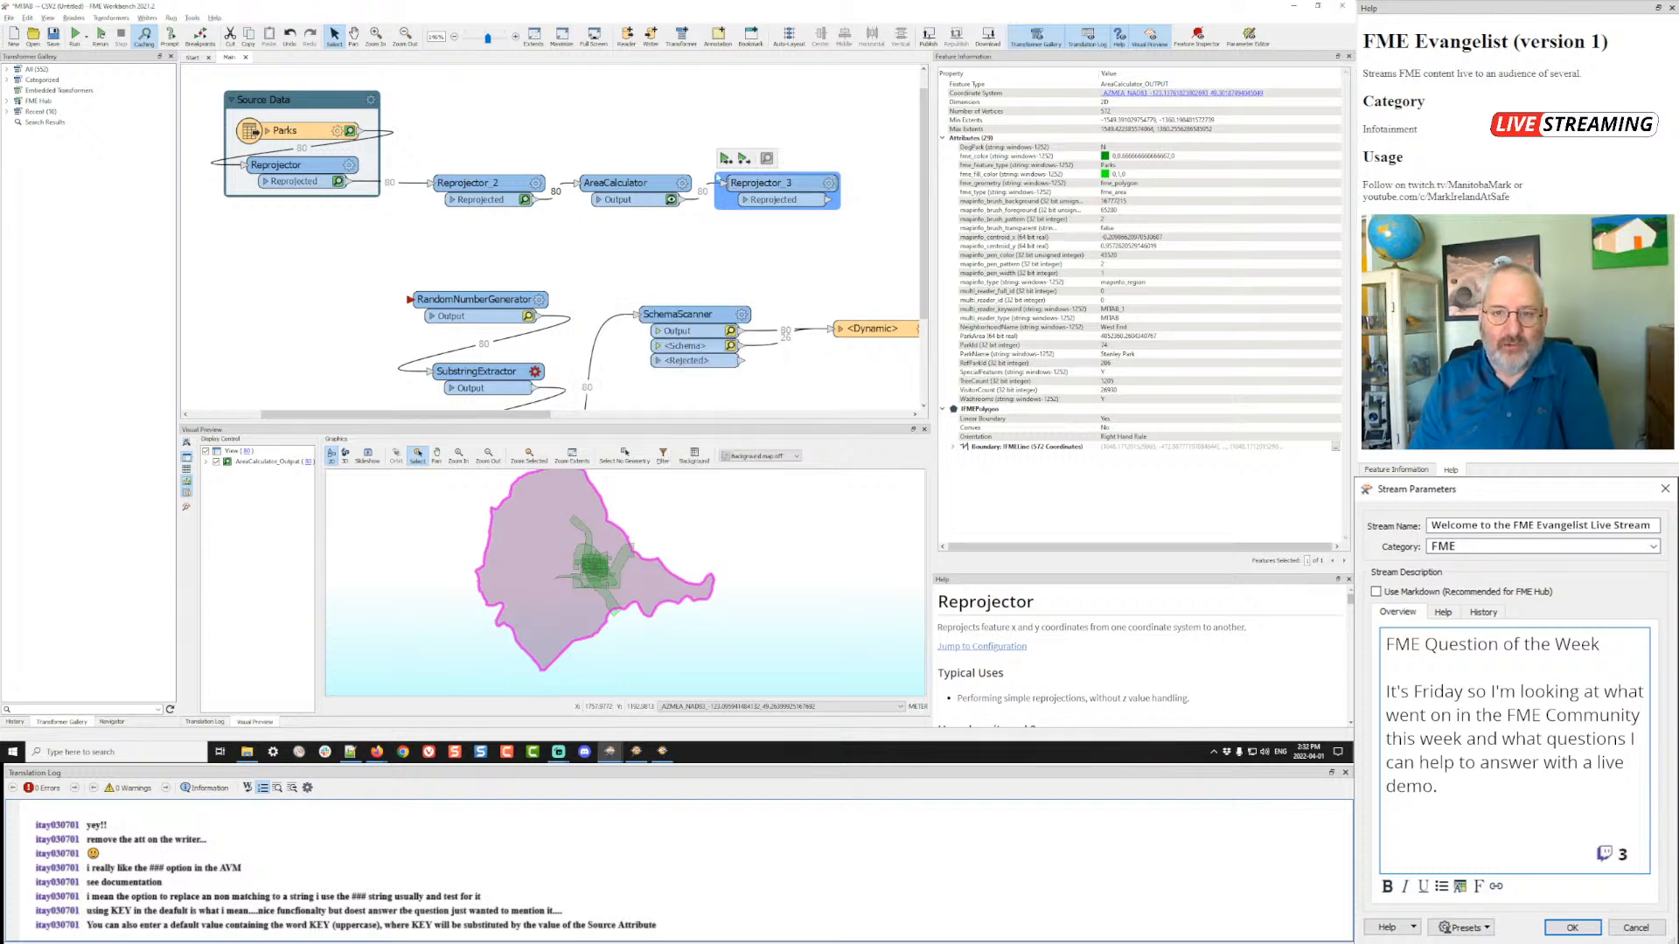
# - Run the workspace to Reprojector_3 and align Reprojector_2, AreaCalculator and Reprojector_3 in one row level with the Parks reader
pyautogui.click(724, 159)
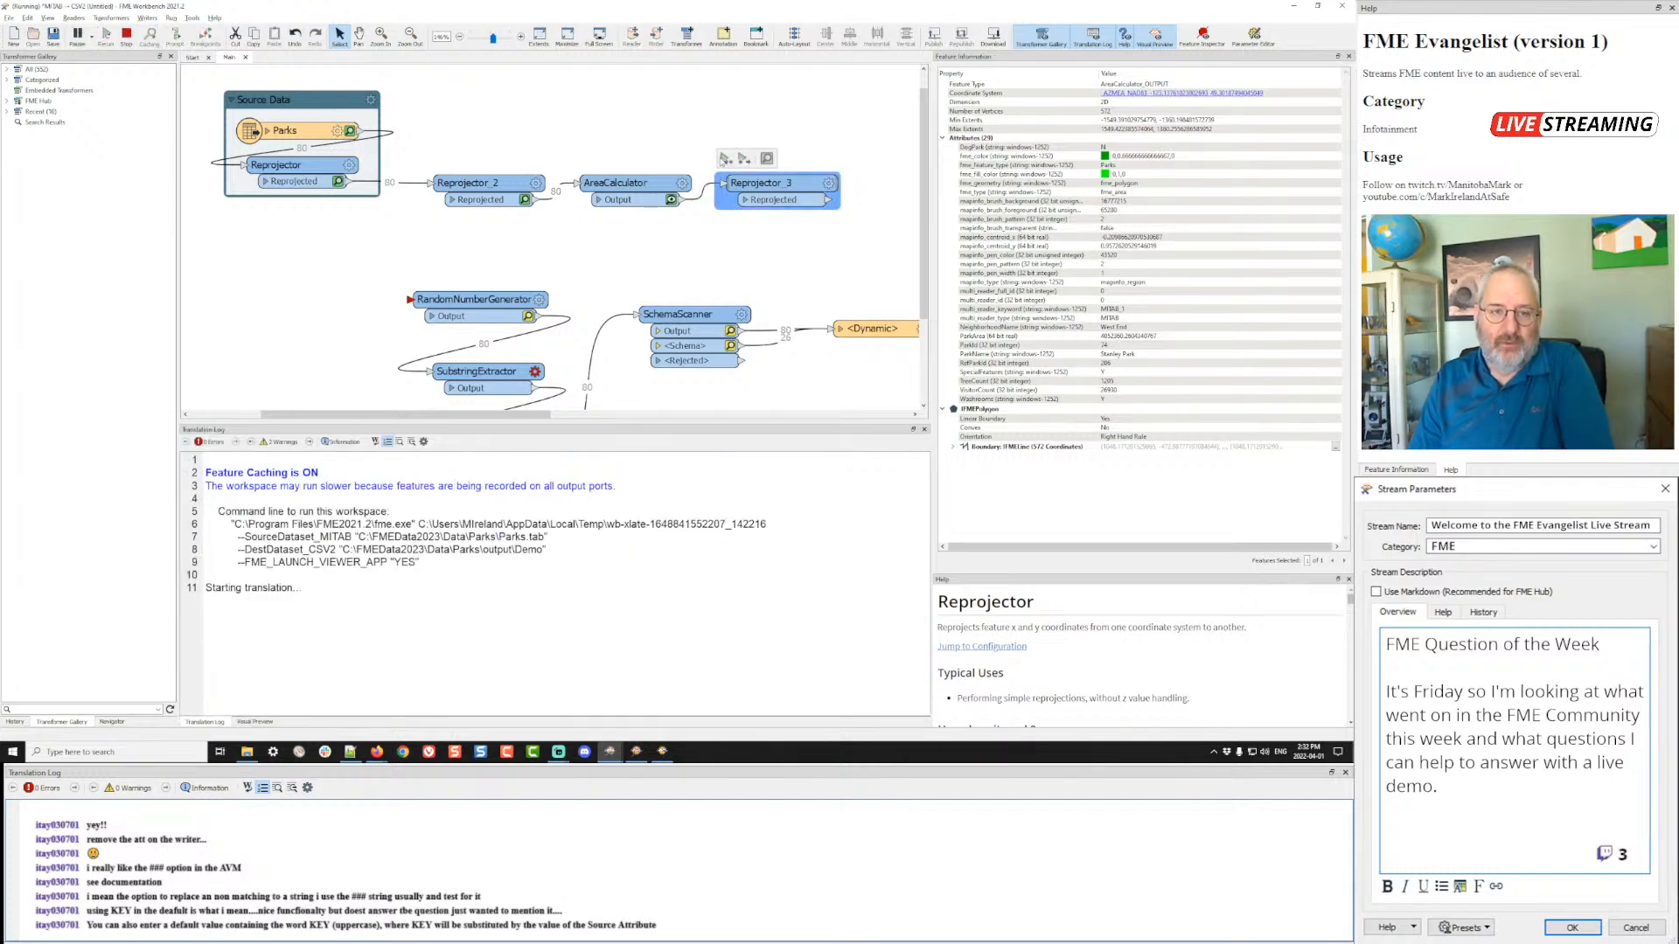
pyautogui.moveTo(475, 183); pyautogui.dragTo(452, 131)
pyautogui.moveTo(614, 185); pyautogui.dragTo(602, 132)
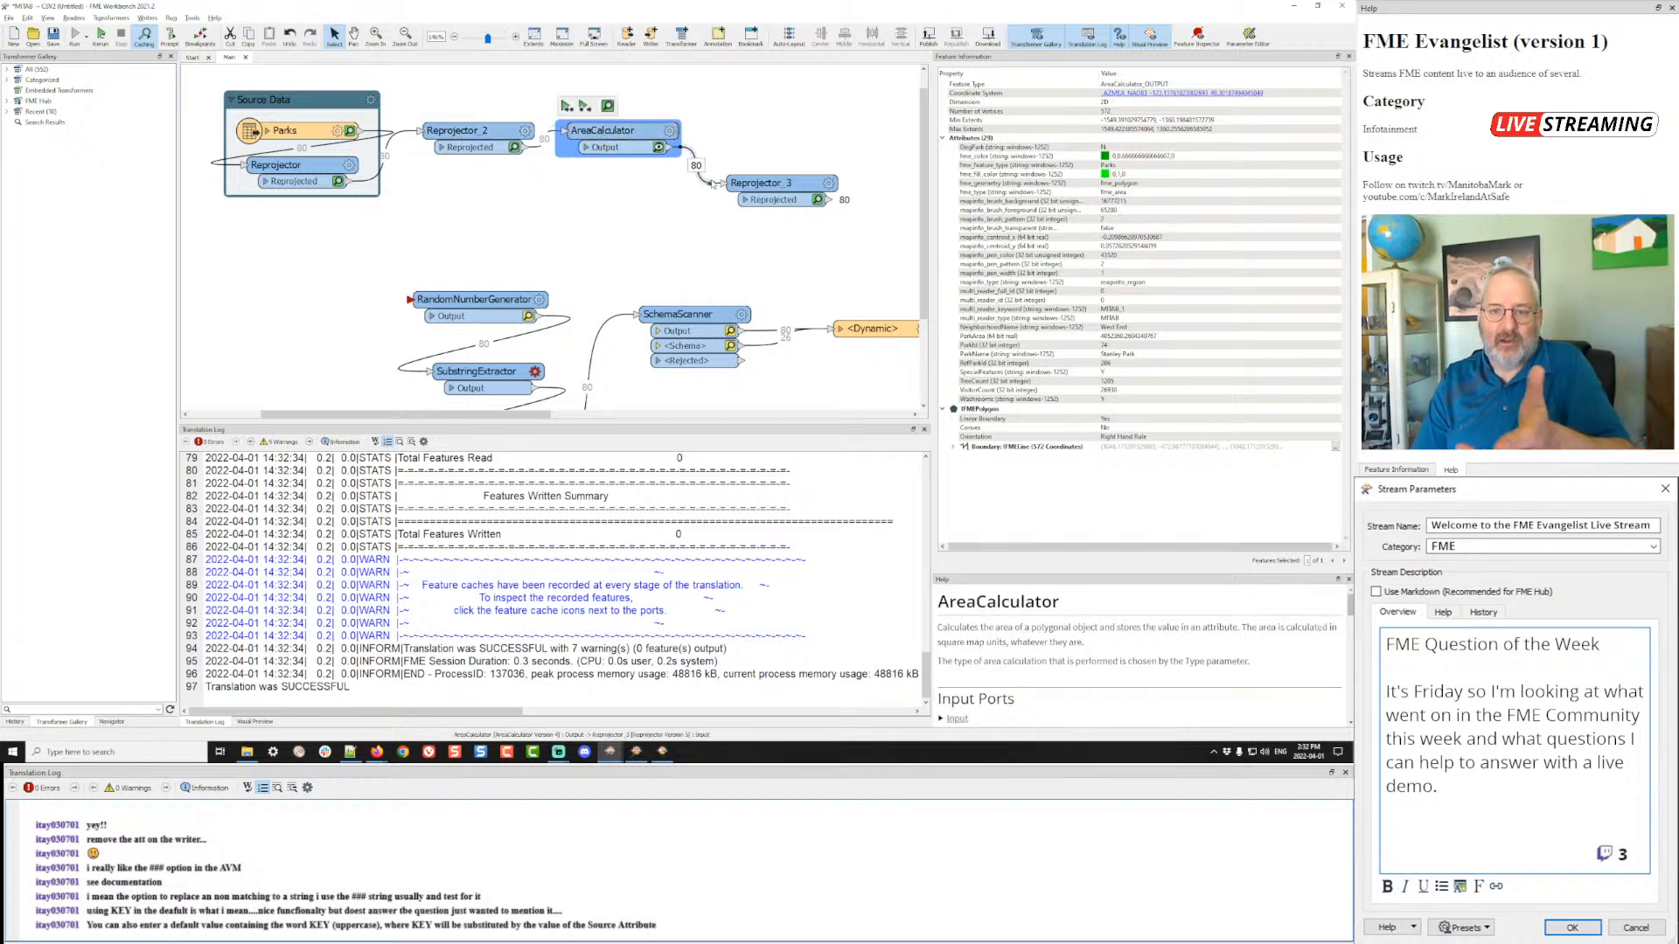
pyautogui.moveTo(769, 182); pyautogui.dragTo(752, 129)
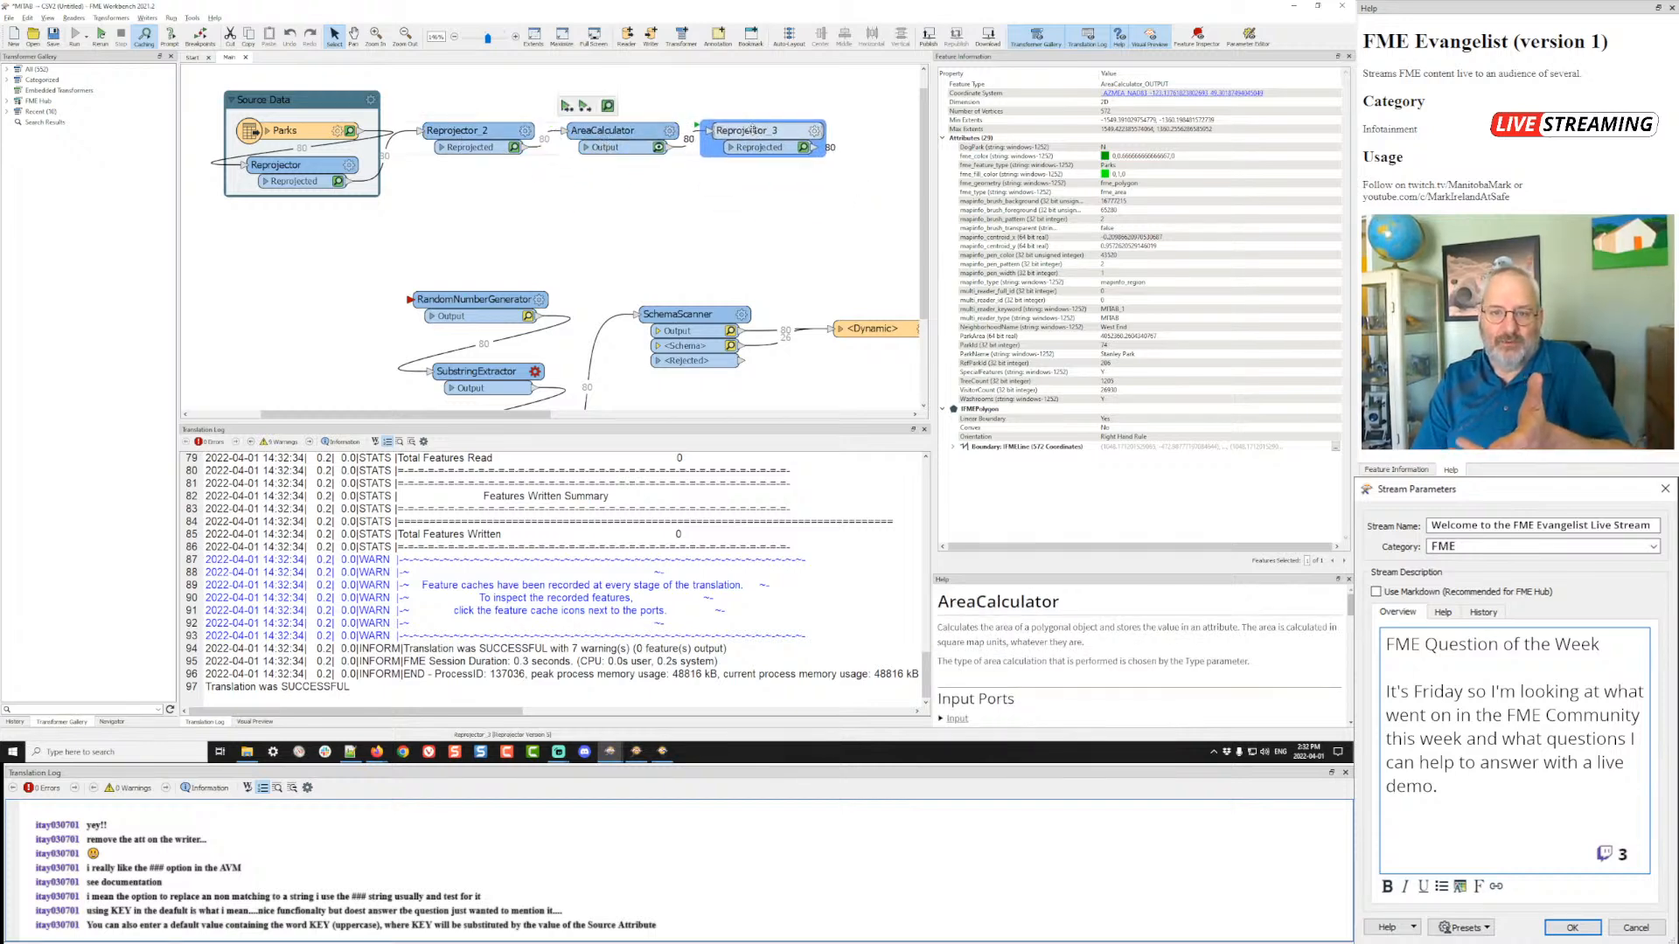
# - Preview Reprojector_3's output, inspect the large park and a small eastern one, and check the AreaCalculator parameters without changing them
pyautogui.click(802, 147)
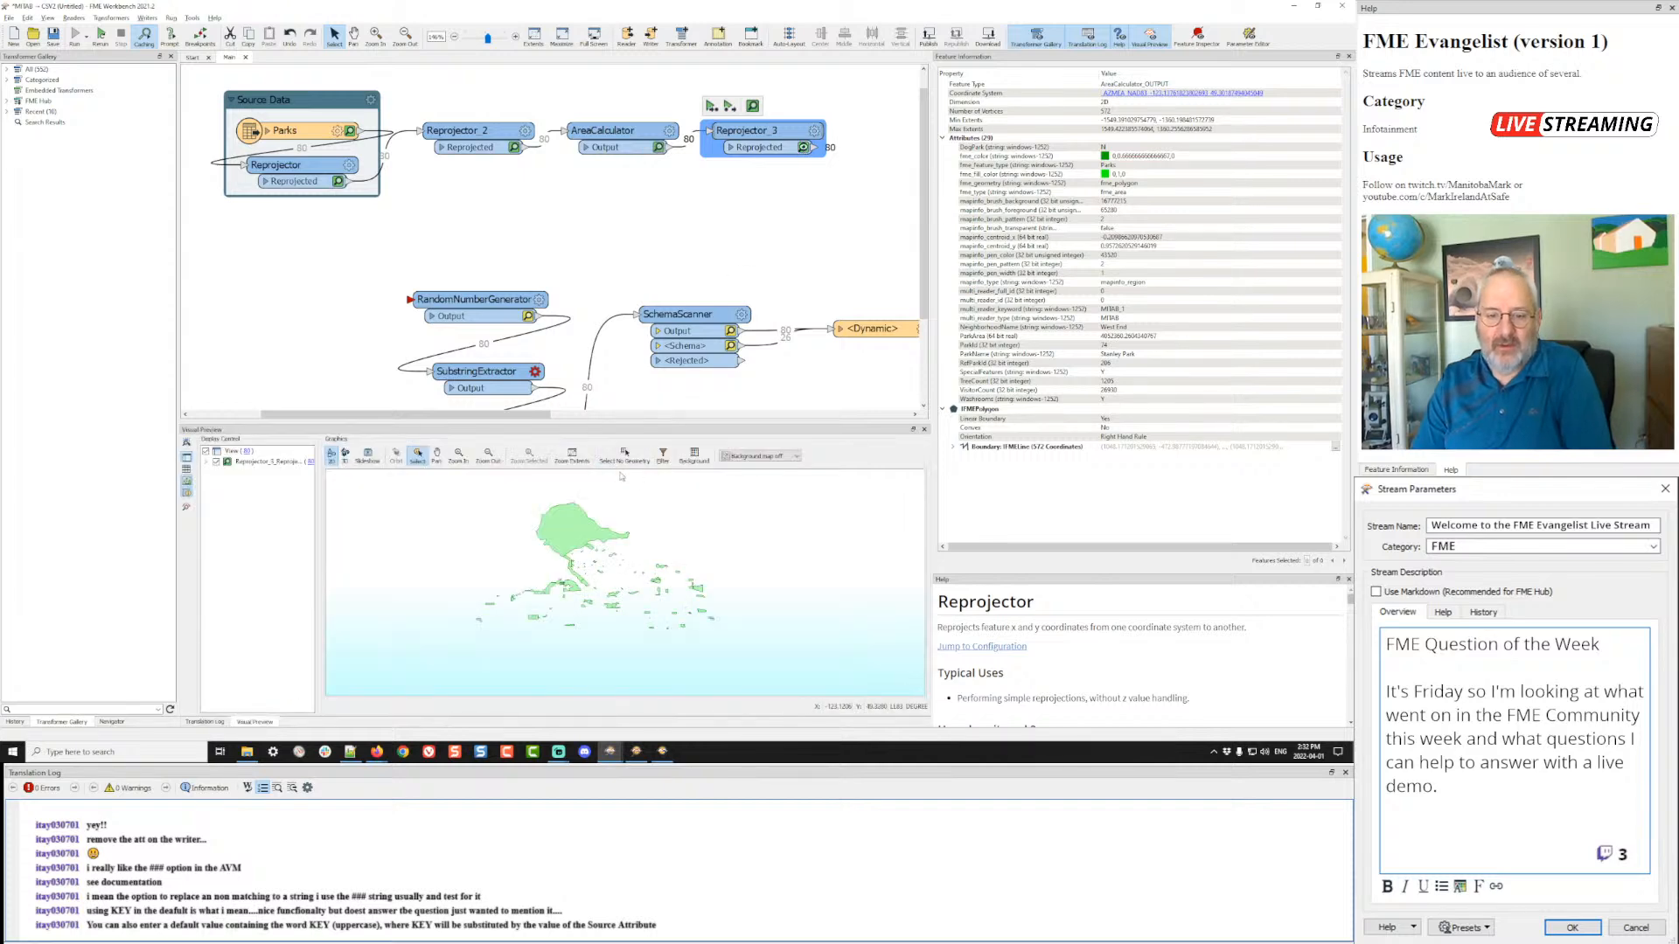
pyautogui.click(602, 528)
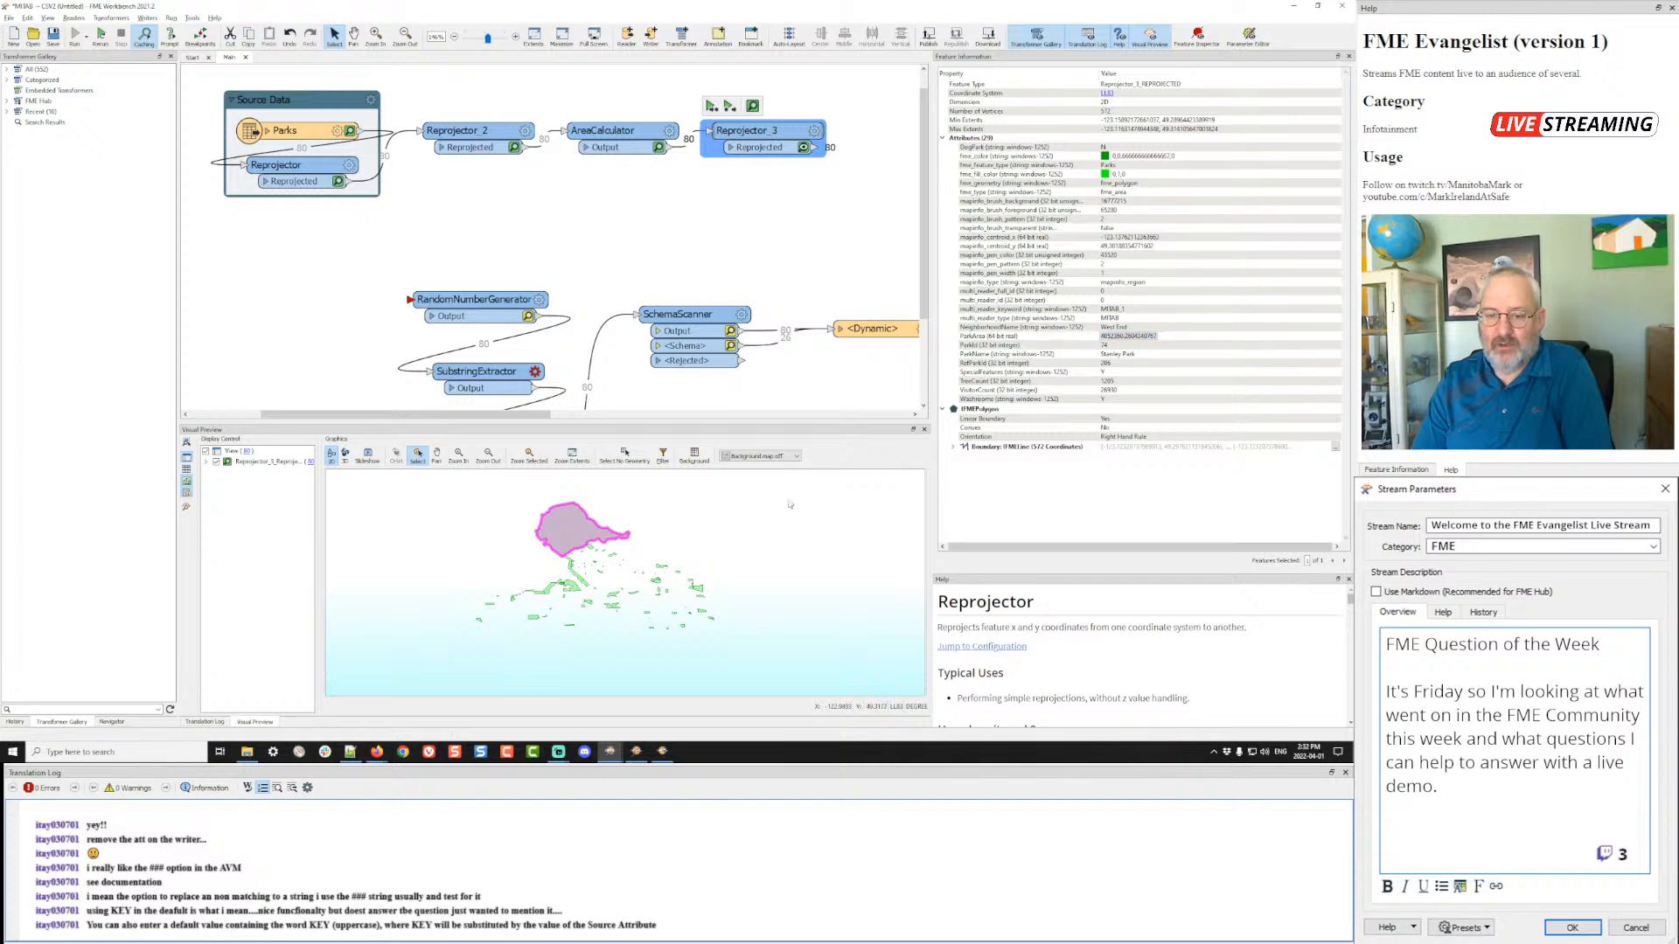
pyautogui.click(696, 588)
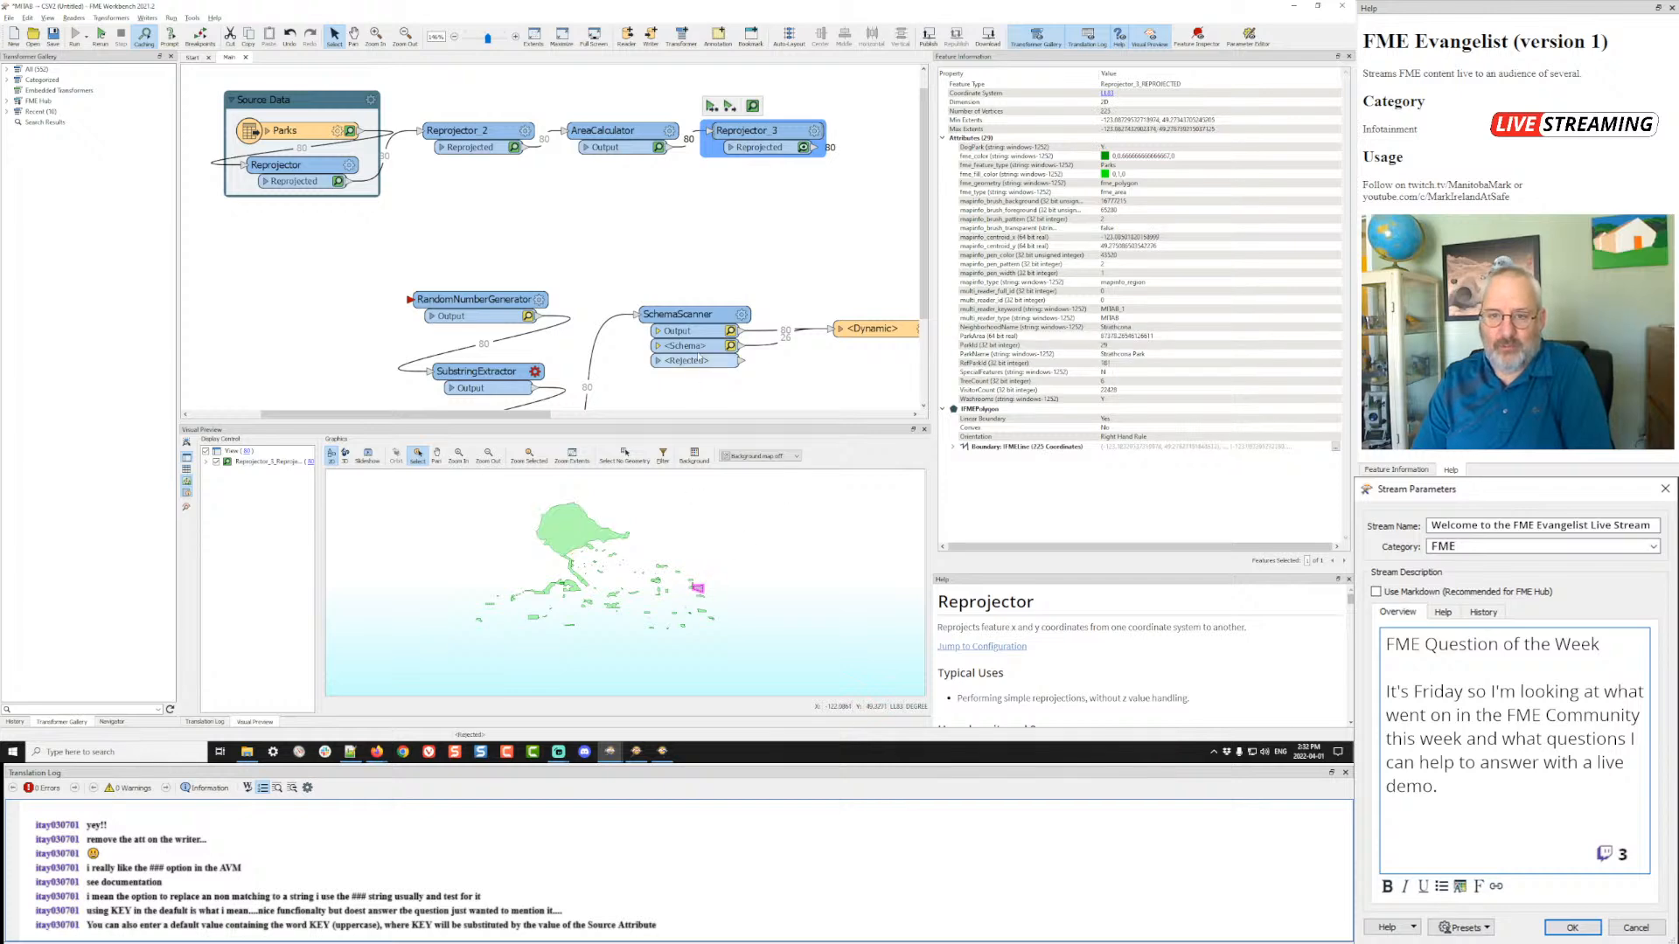
pyautogui.click(670, 131)
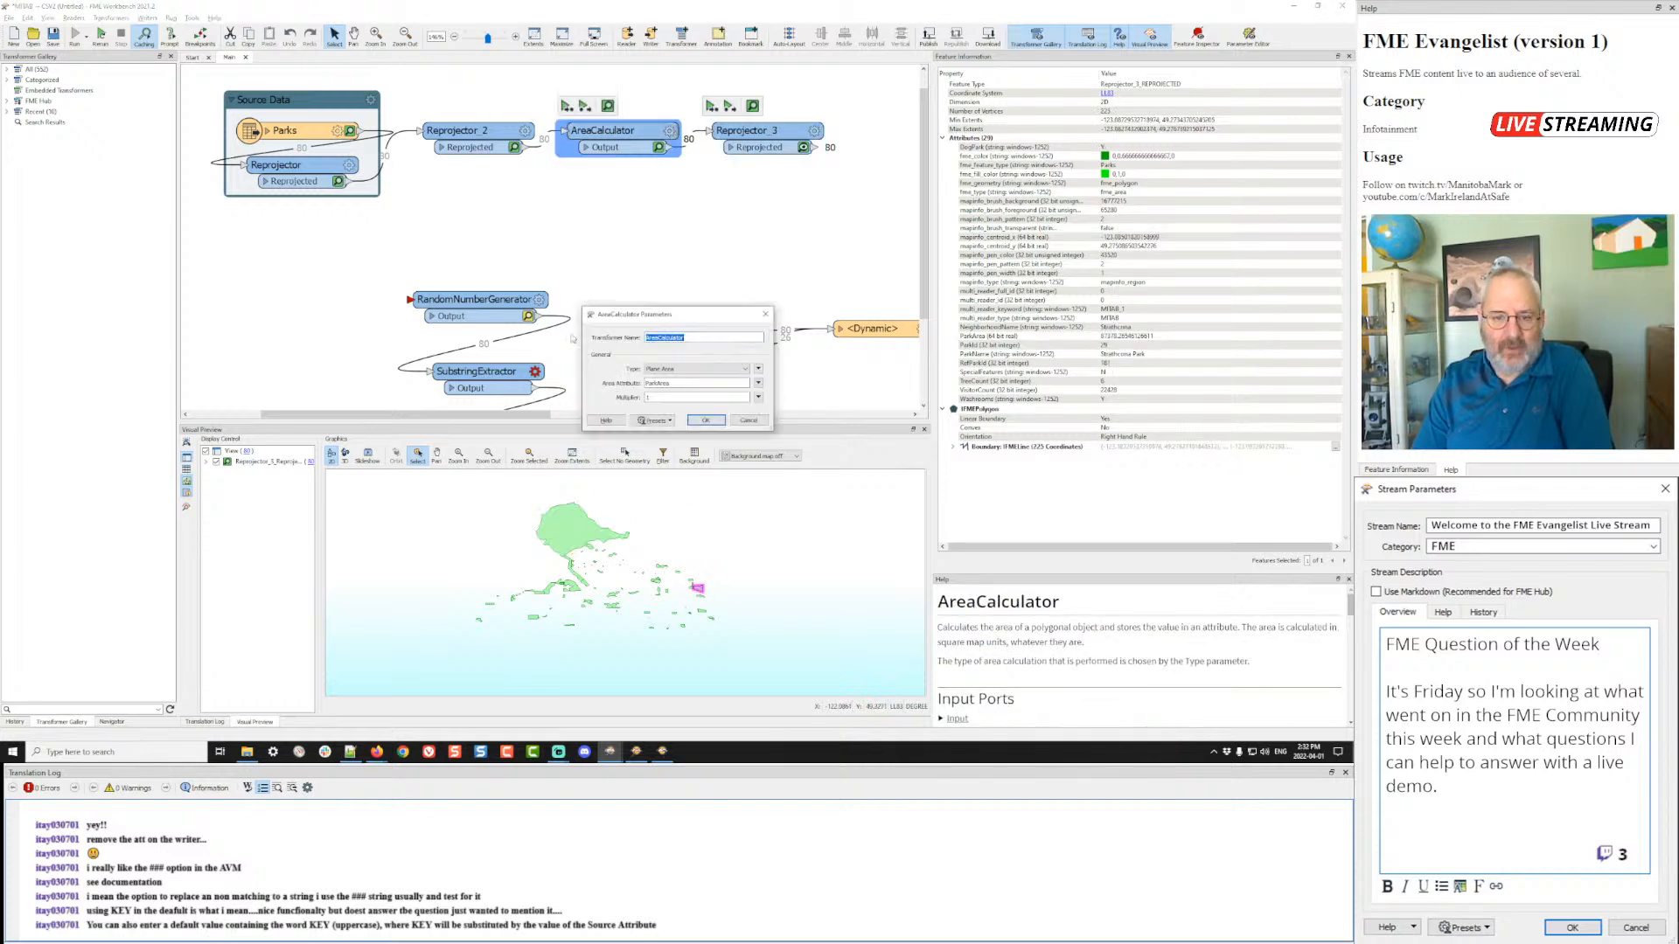
pyautogui.click(748, 420)
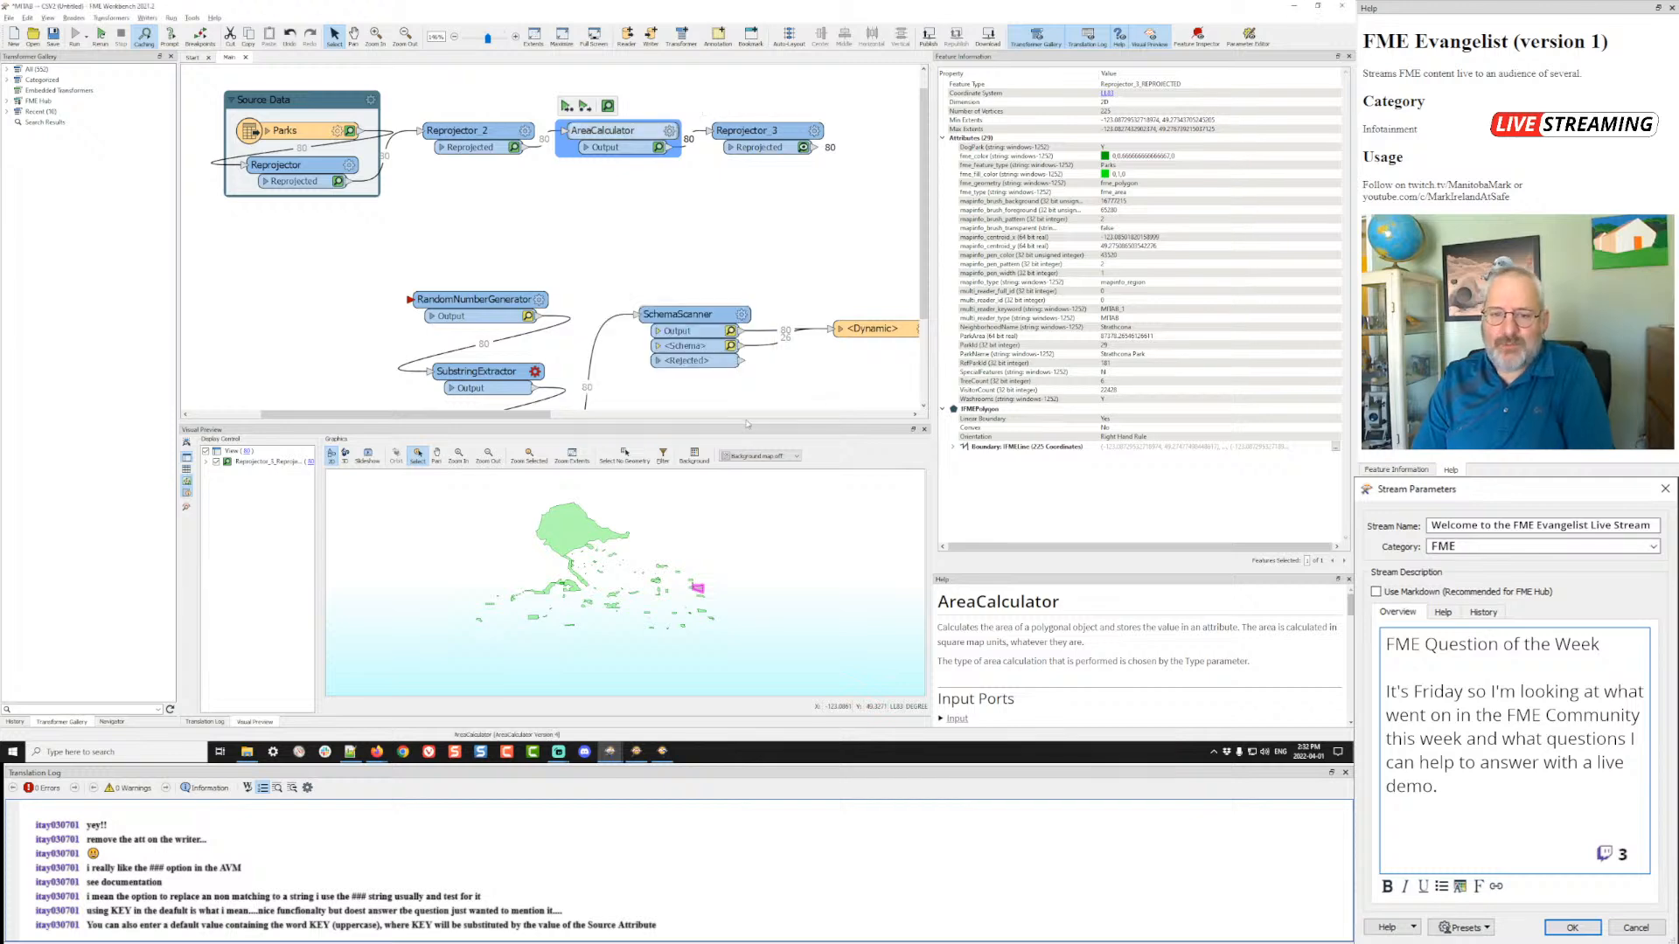
# - Add an unconnected LengthCalculator below the AreaCalculator and dismiss its parameters without changes
pyautogui.click(616, 251)
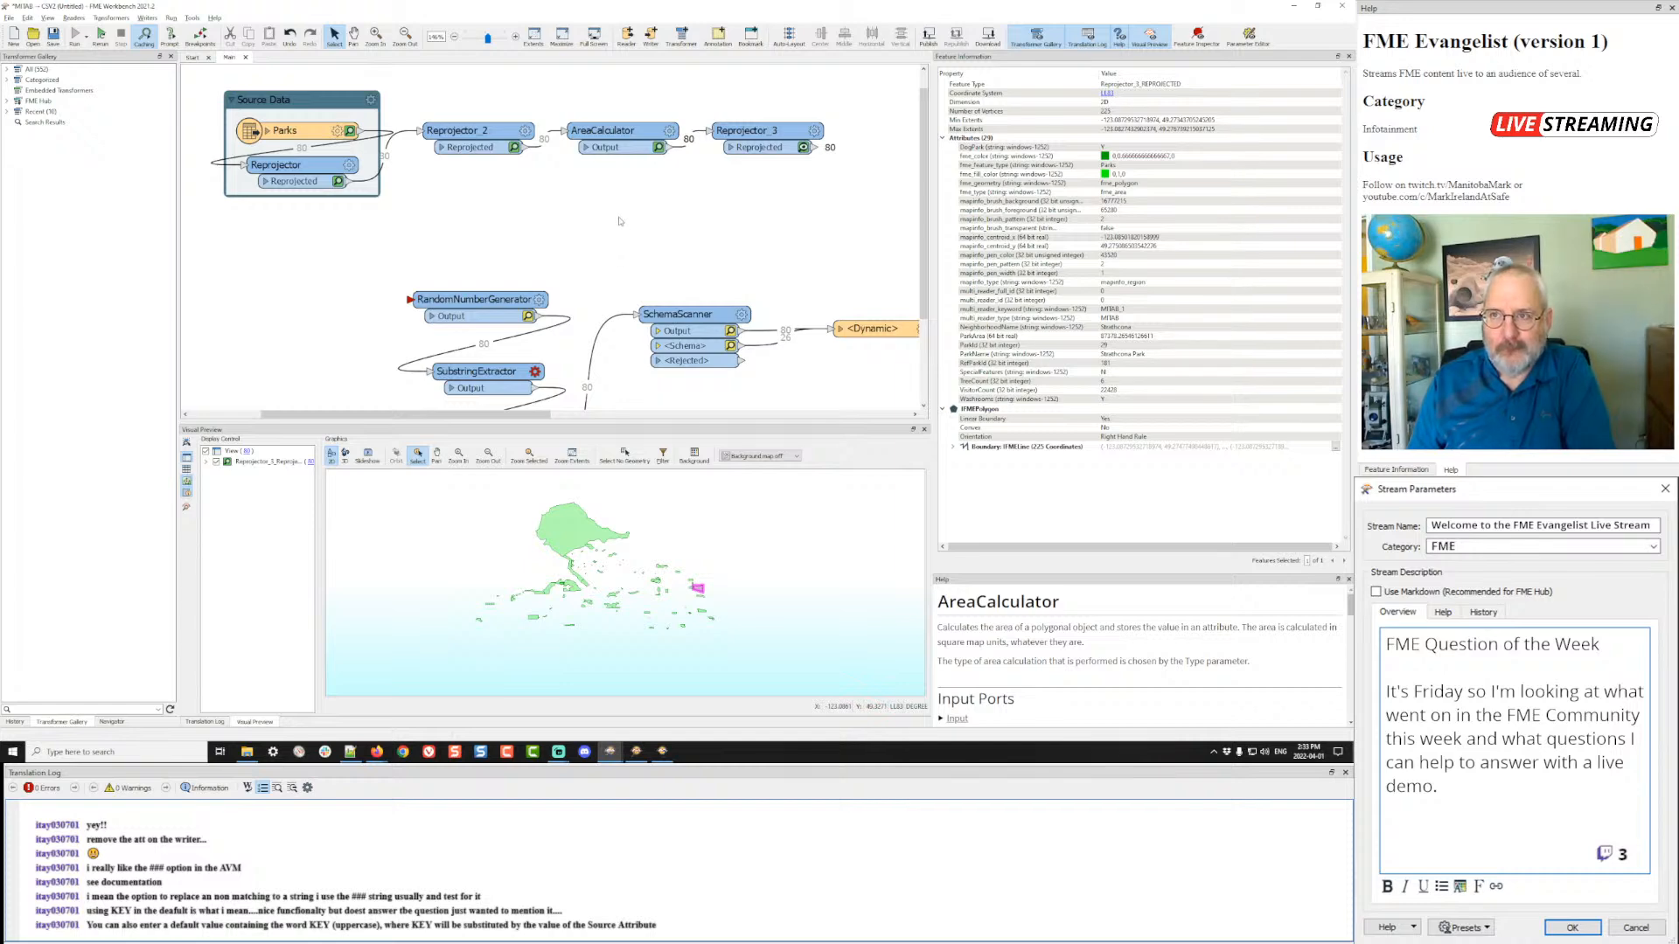
pyautogui.write('len')
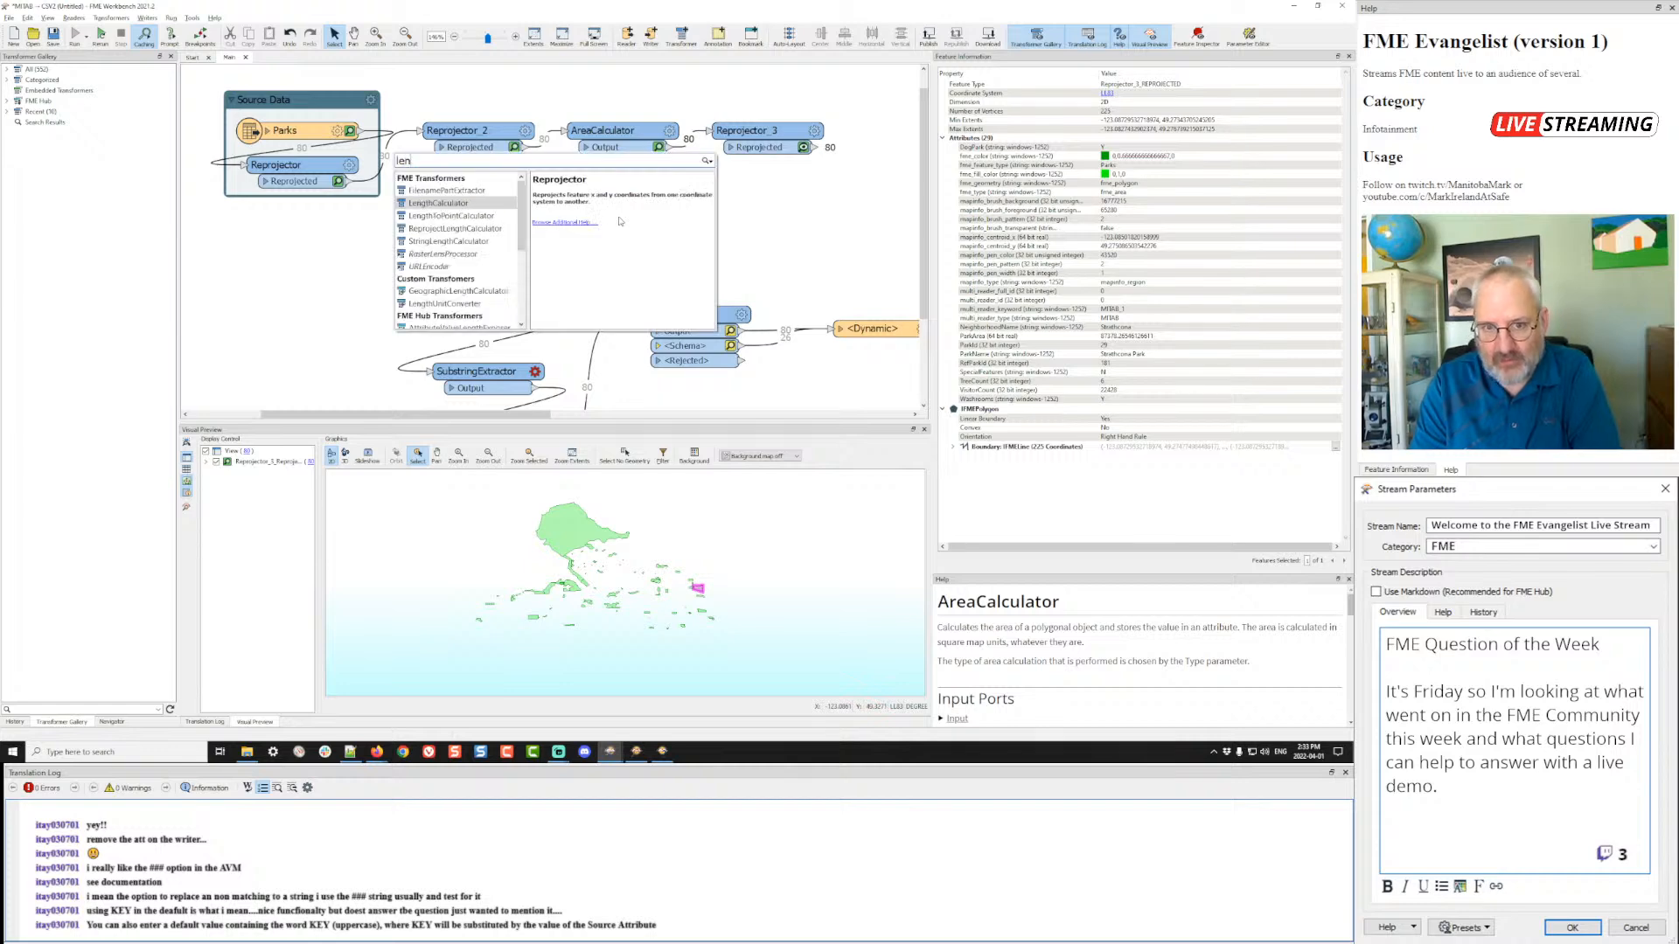
pyautogui.press('Return')
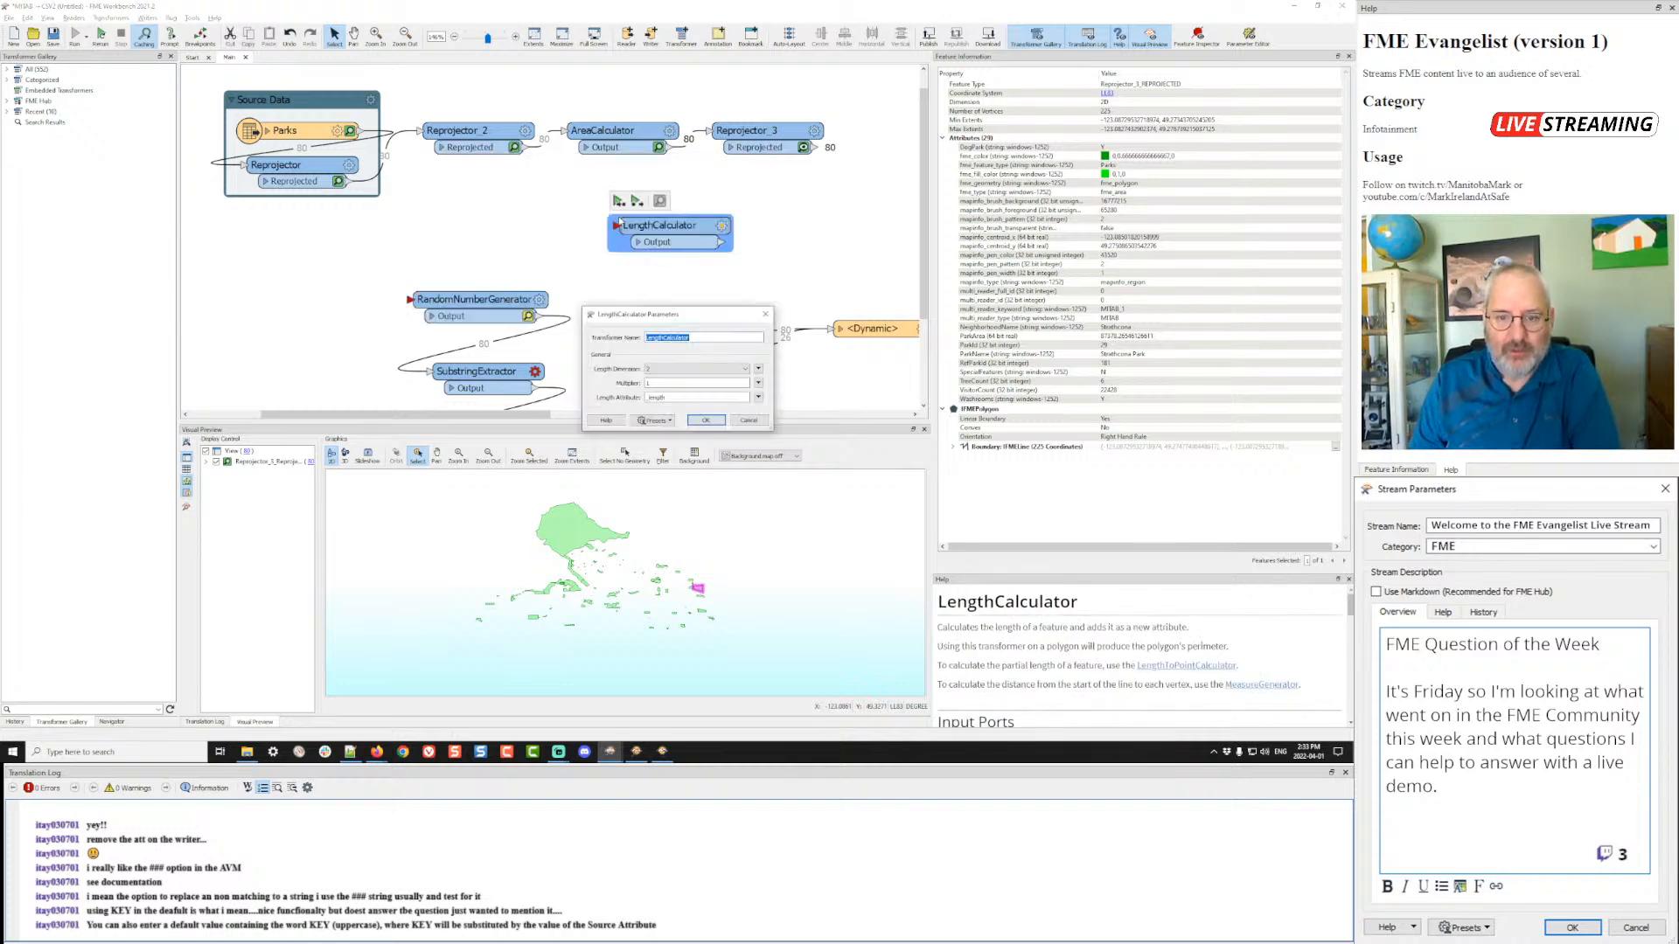
pyautogui.click(749, 422)
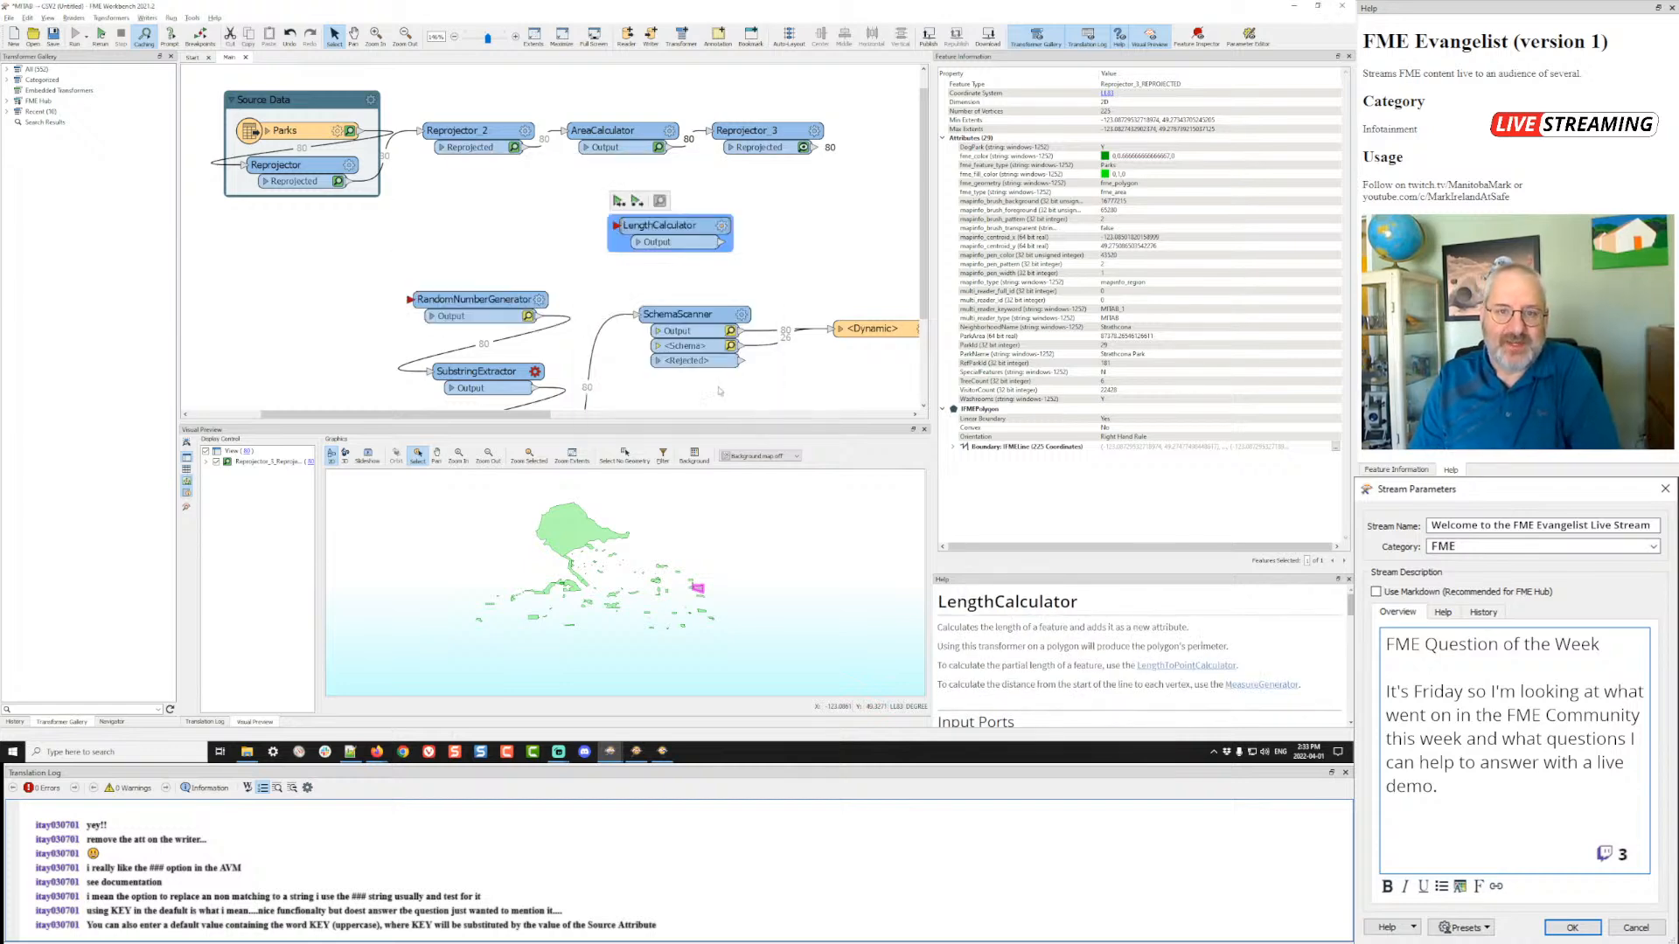
# - Review the destination coordinate system choices in Reprojector_2's parameters and cancel
pyautogui.click(525, 131)
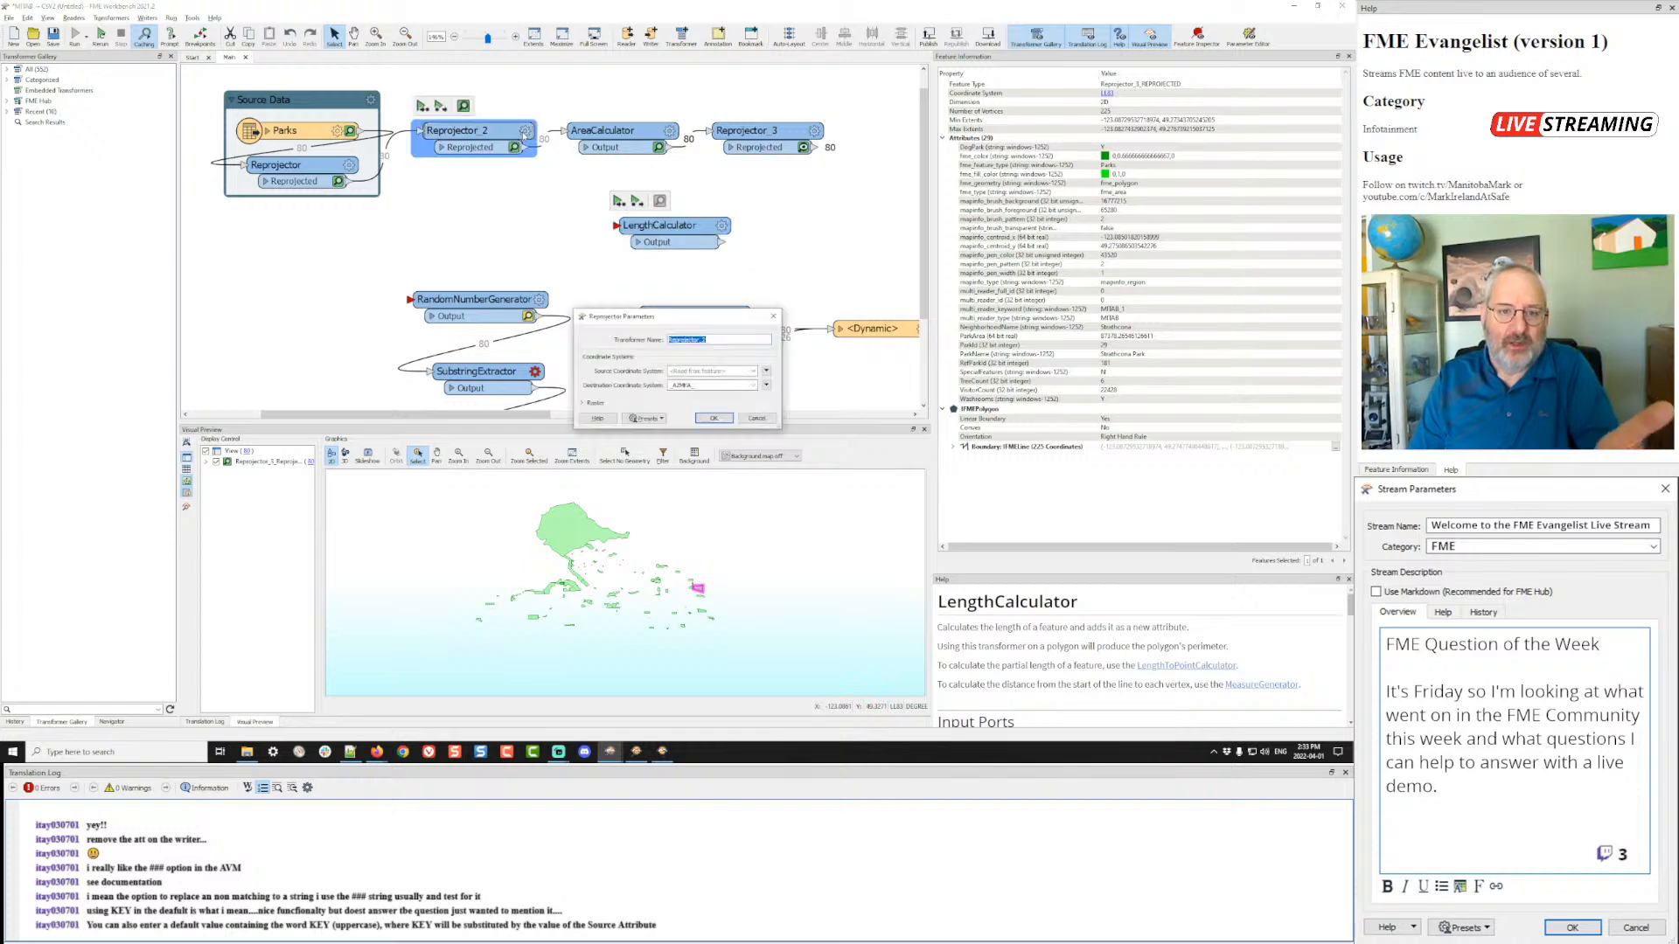
pyautogui.click(752, 386)
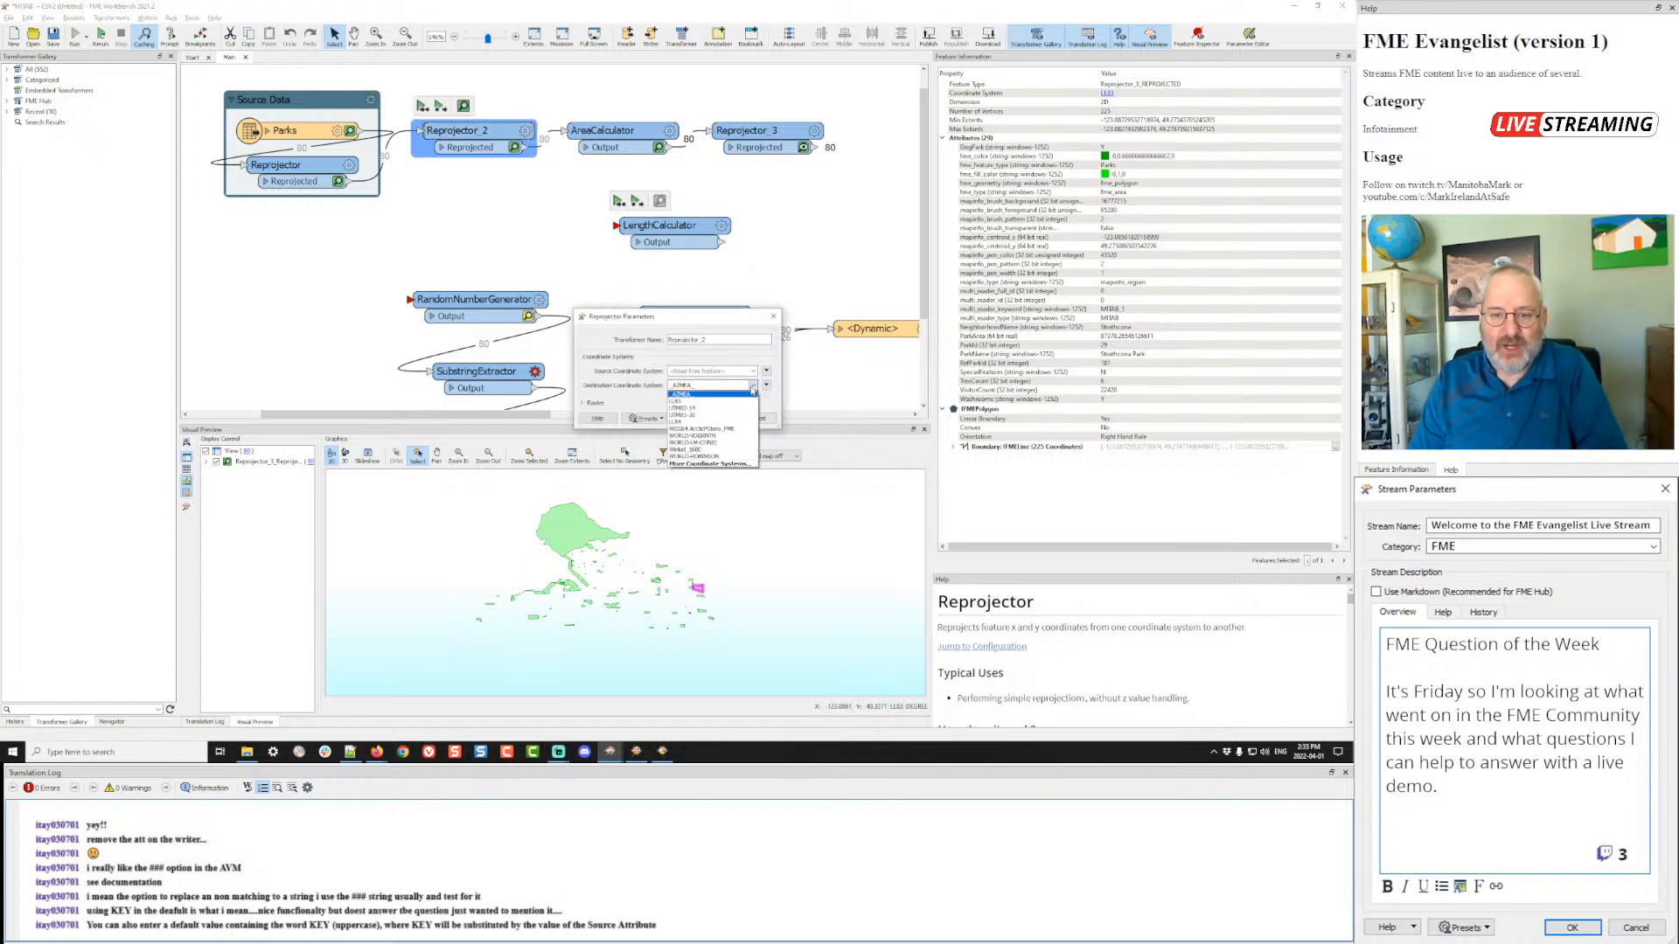
pyautogui.click(726, 327)
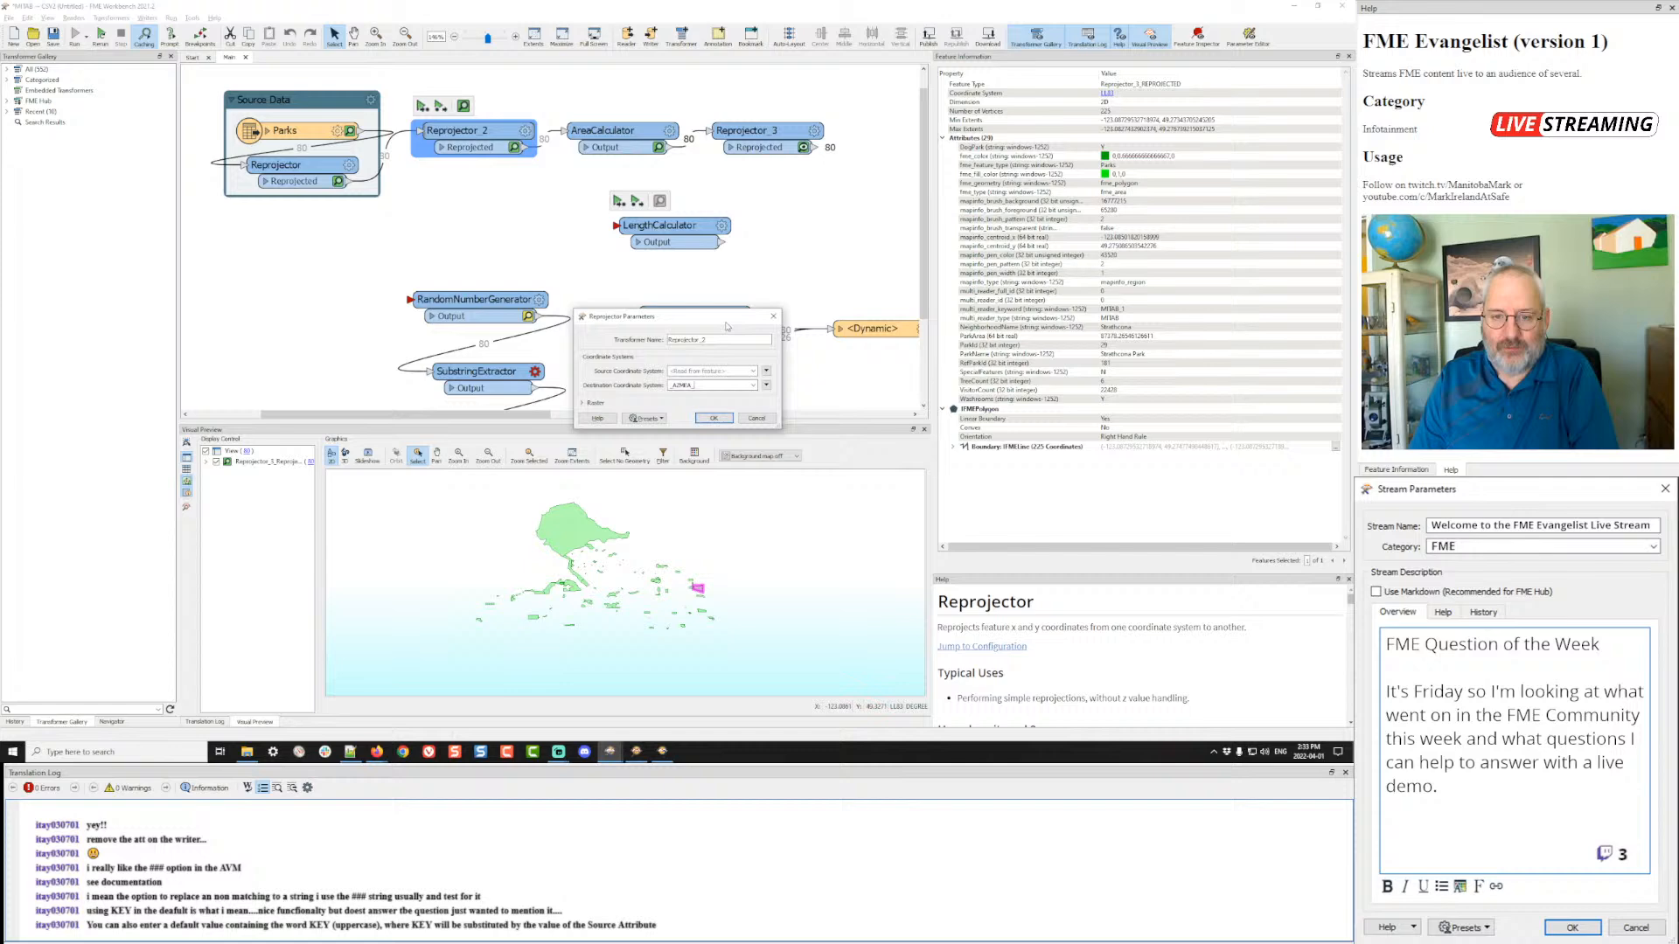
pyautogui.click(756, 418)
# - Move the LengthCalculator to sit directly beneath the AreaCalculator and search the available transformers for "geogra"
pyautogui.moveTo(669, 225); pyautogui.dragTo(620, 234)
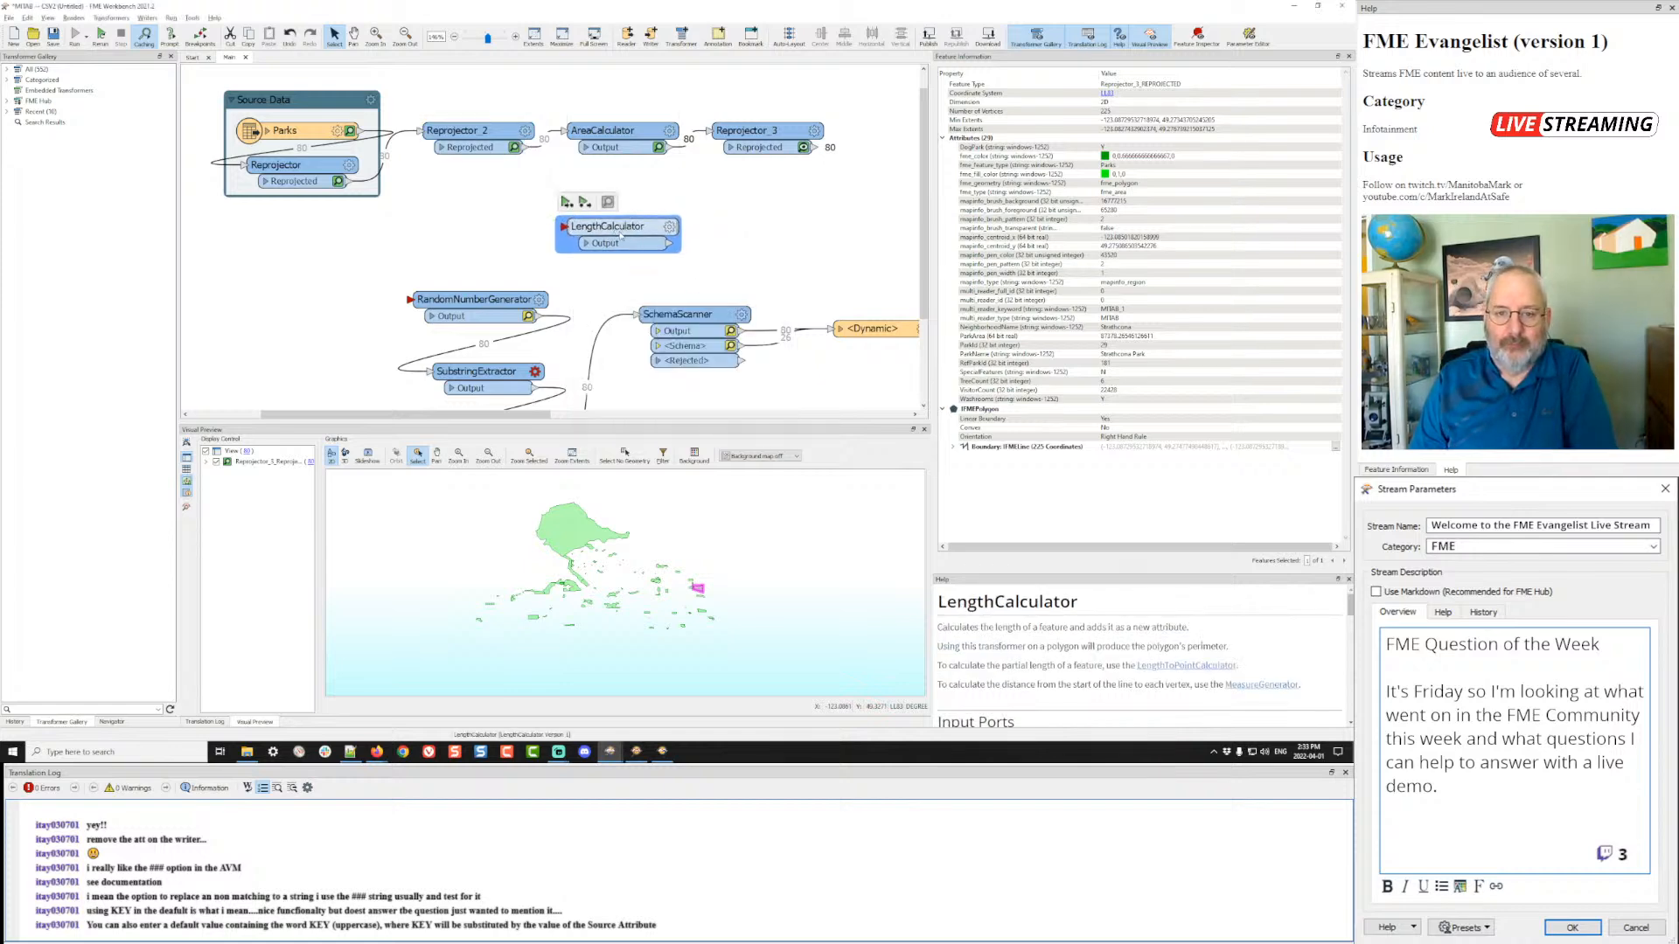
pyautogui.click(755, 230)
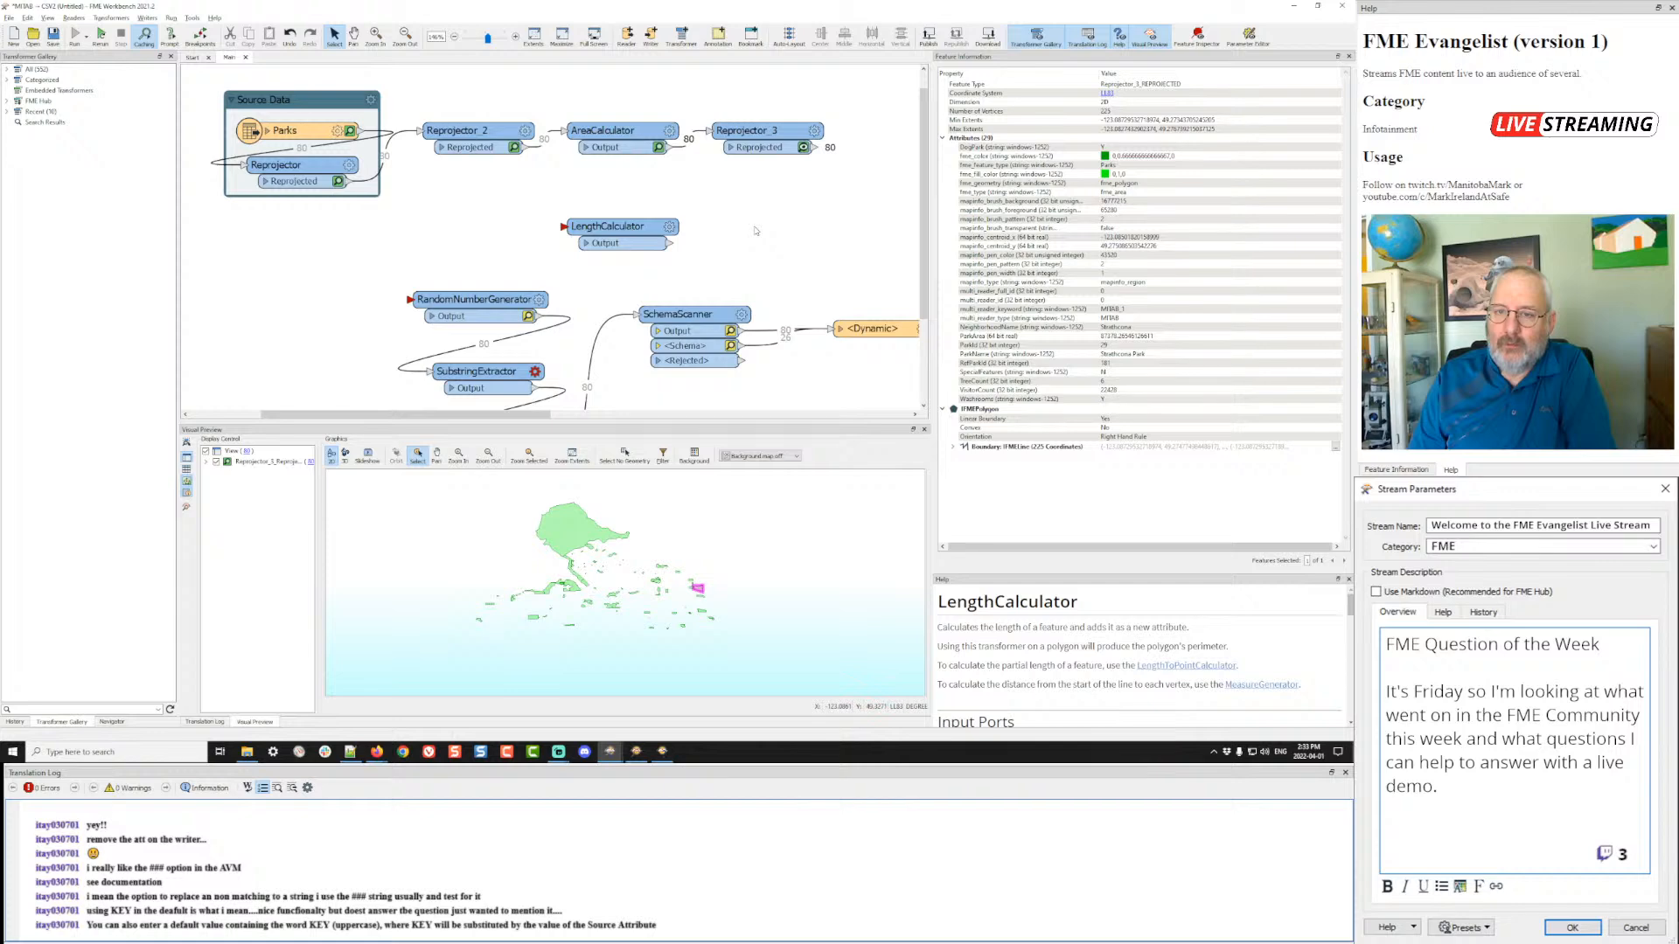
pyautogui.write('ge')
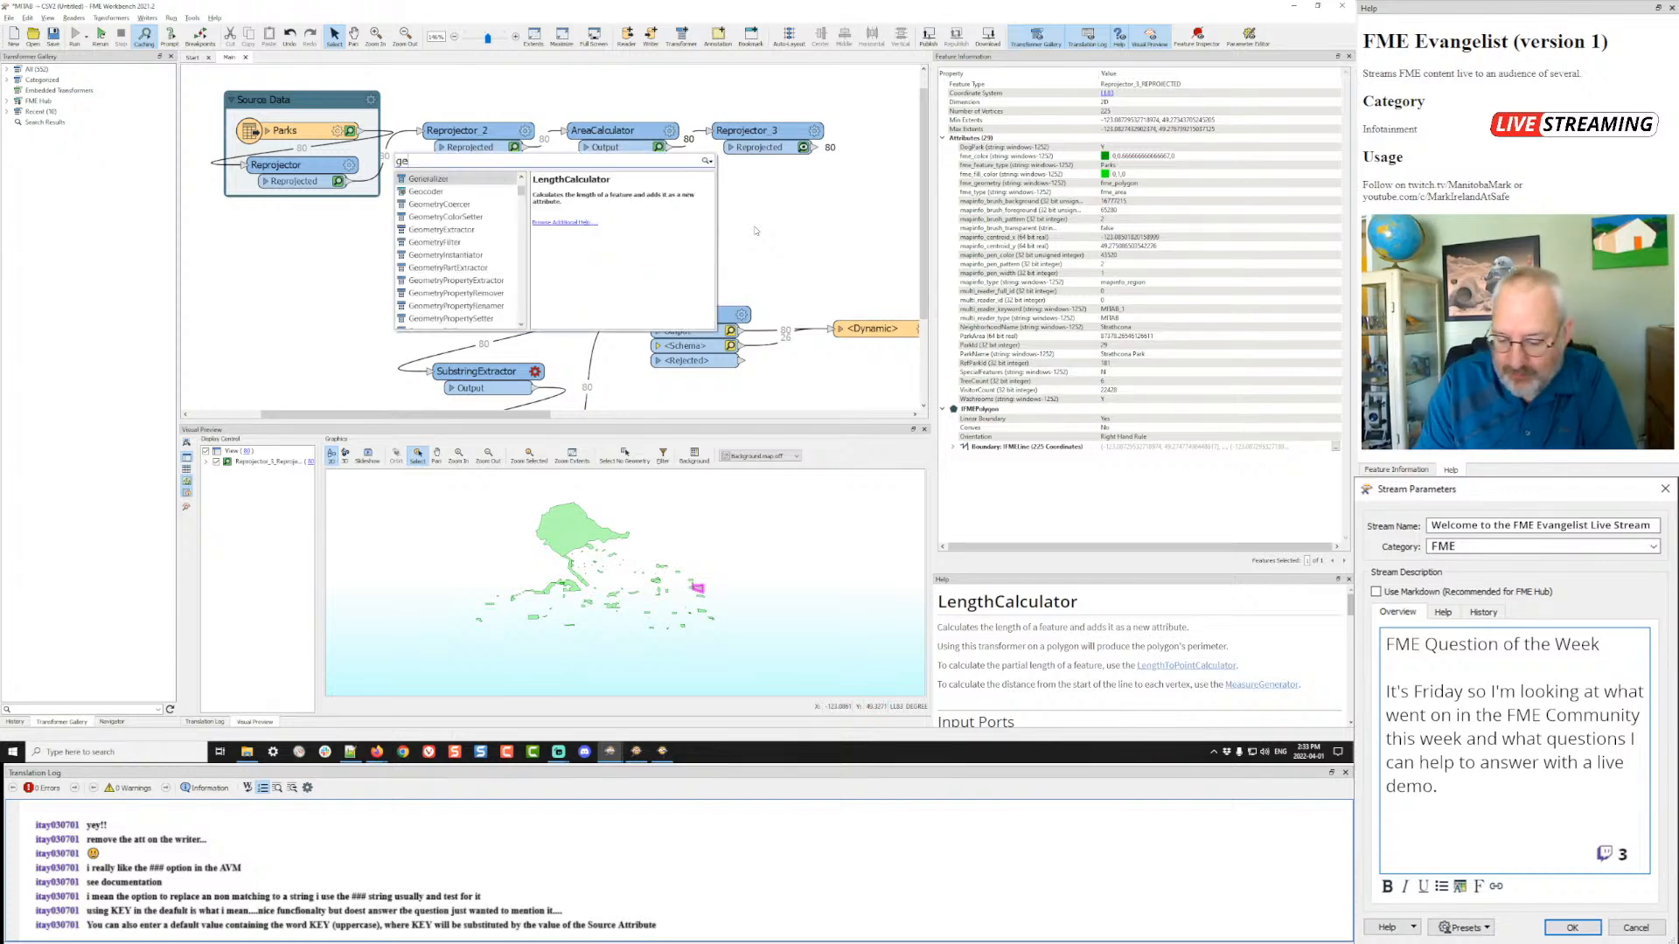
pyautogui.write('ogra')
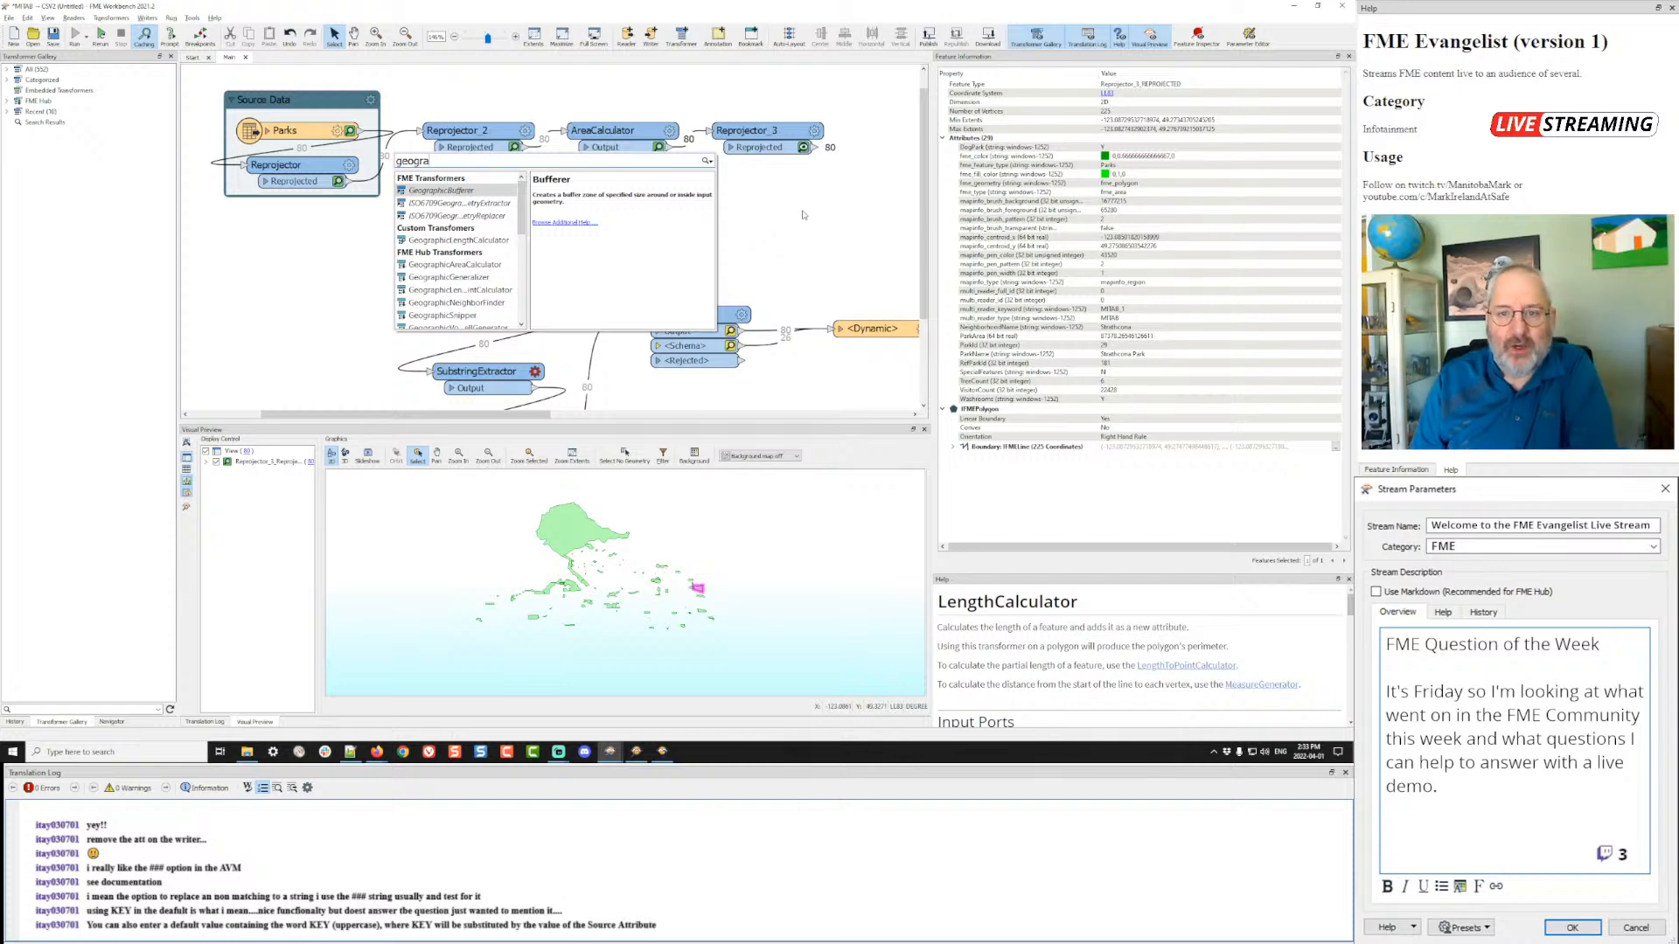
pyautogui.press('Escape')
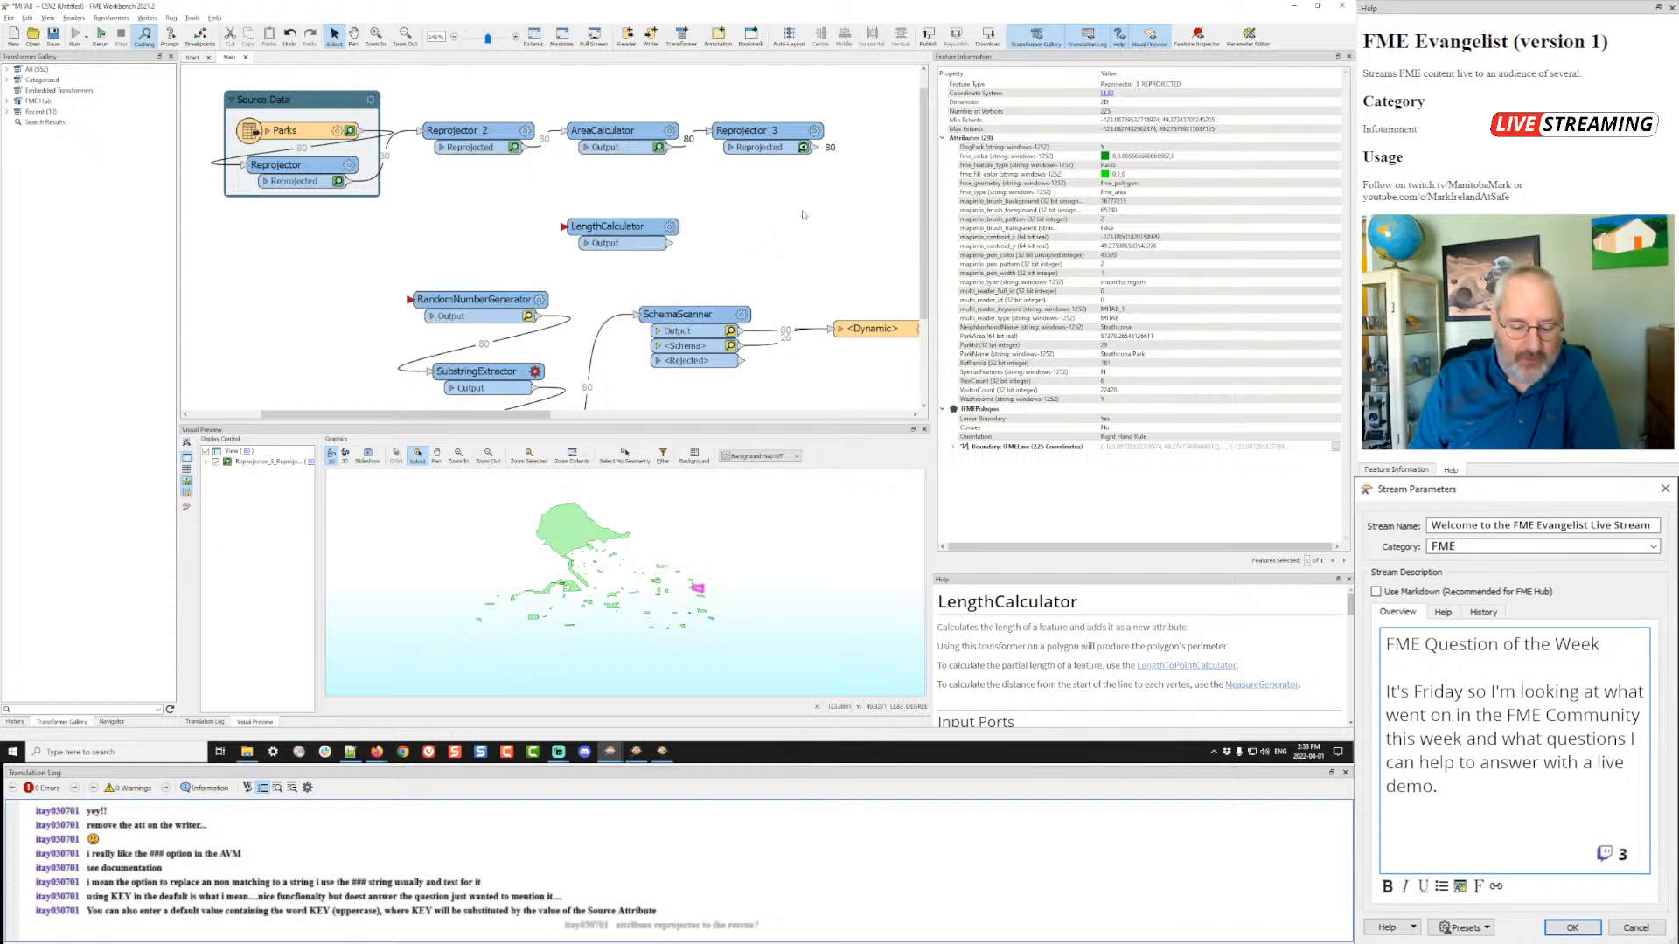
# - Add a Bufferer below Reprojector_2 and connect it to the Reprojected output of the first Reprojector
pyautogui.write('buff')
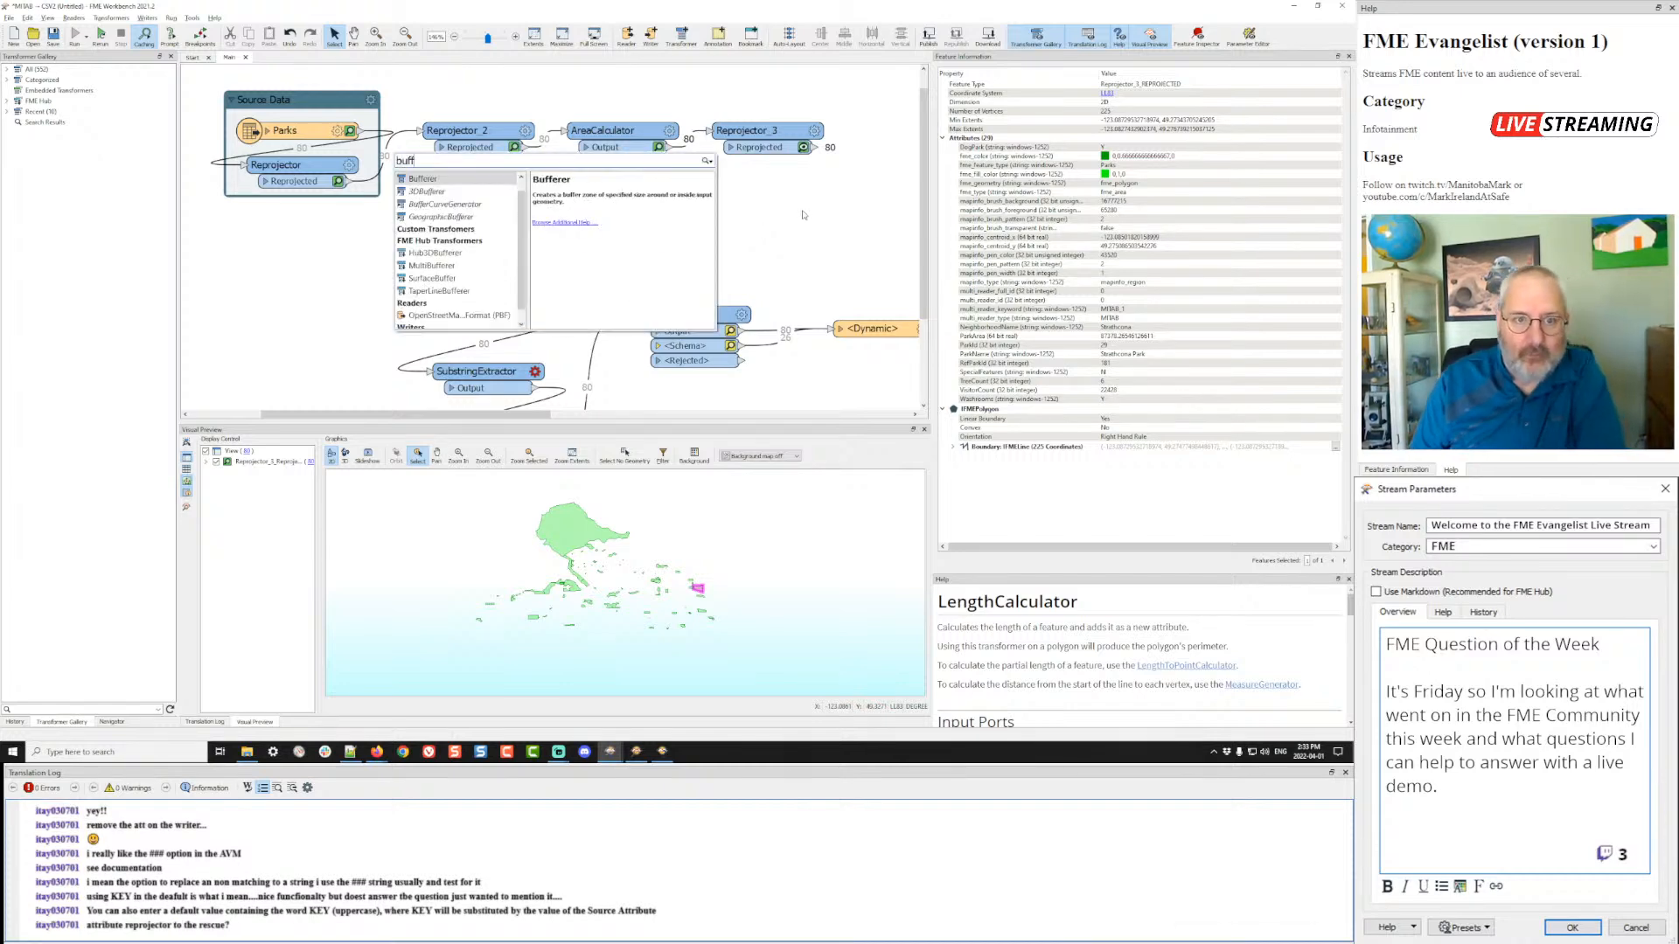
pyautogui.doubleClick(464, 178)
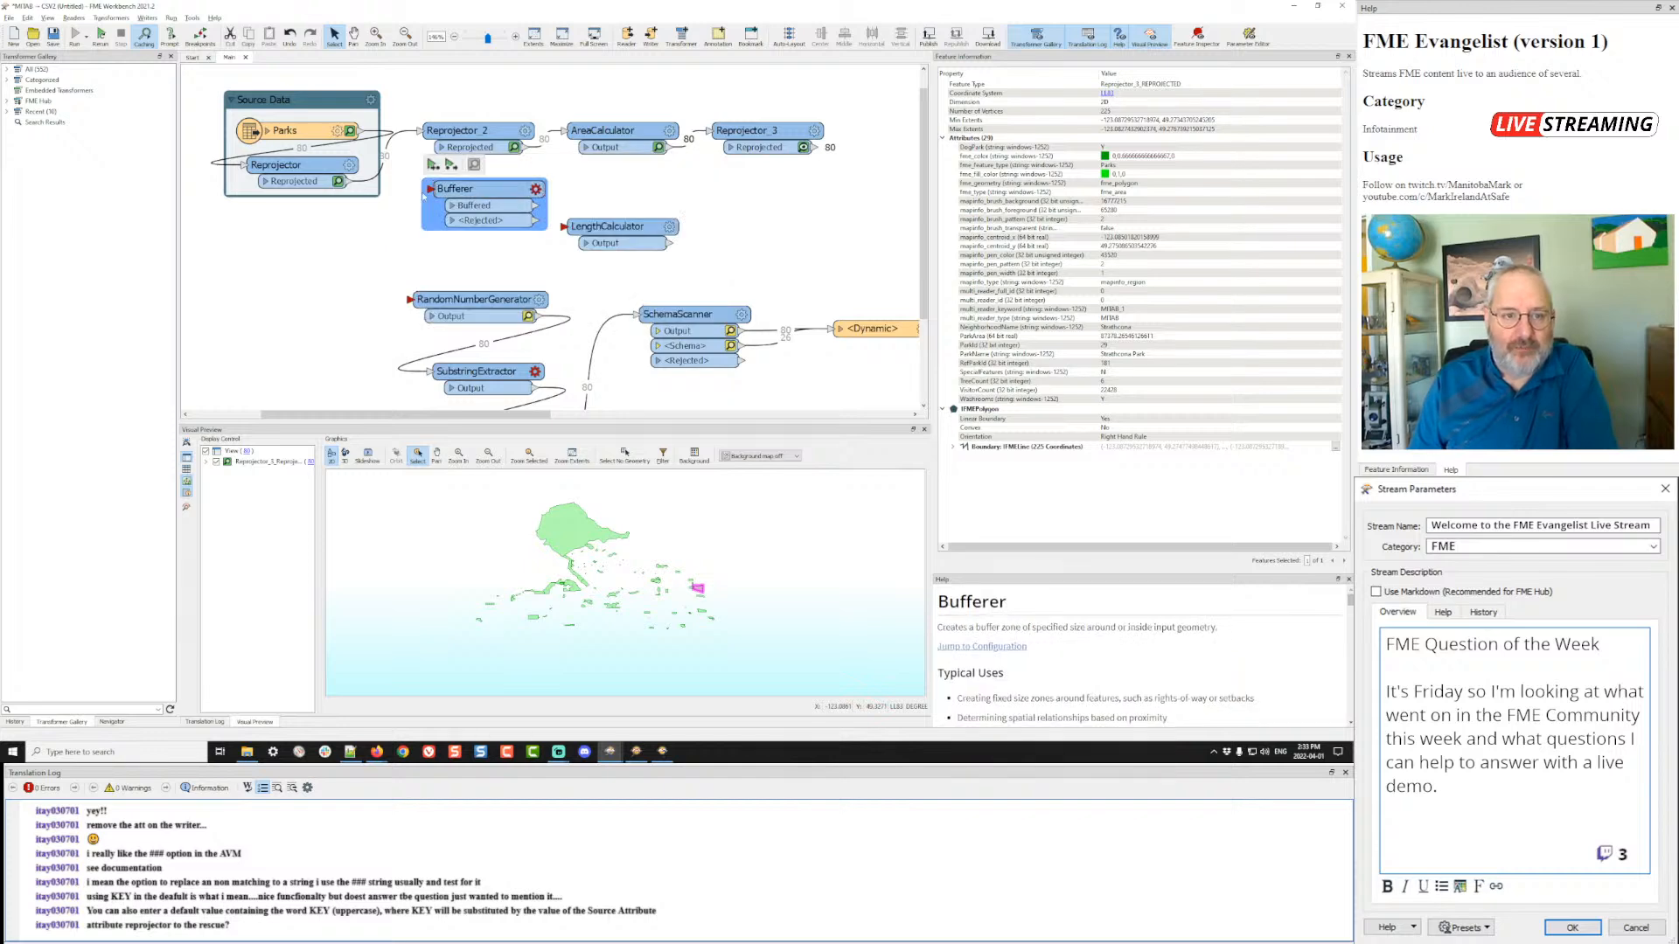
pyautogui.moveTo(348, 184); pyautogui.dragTo(510, 189)
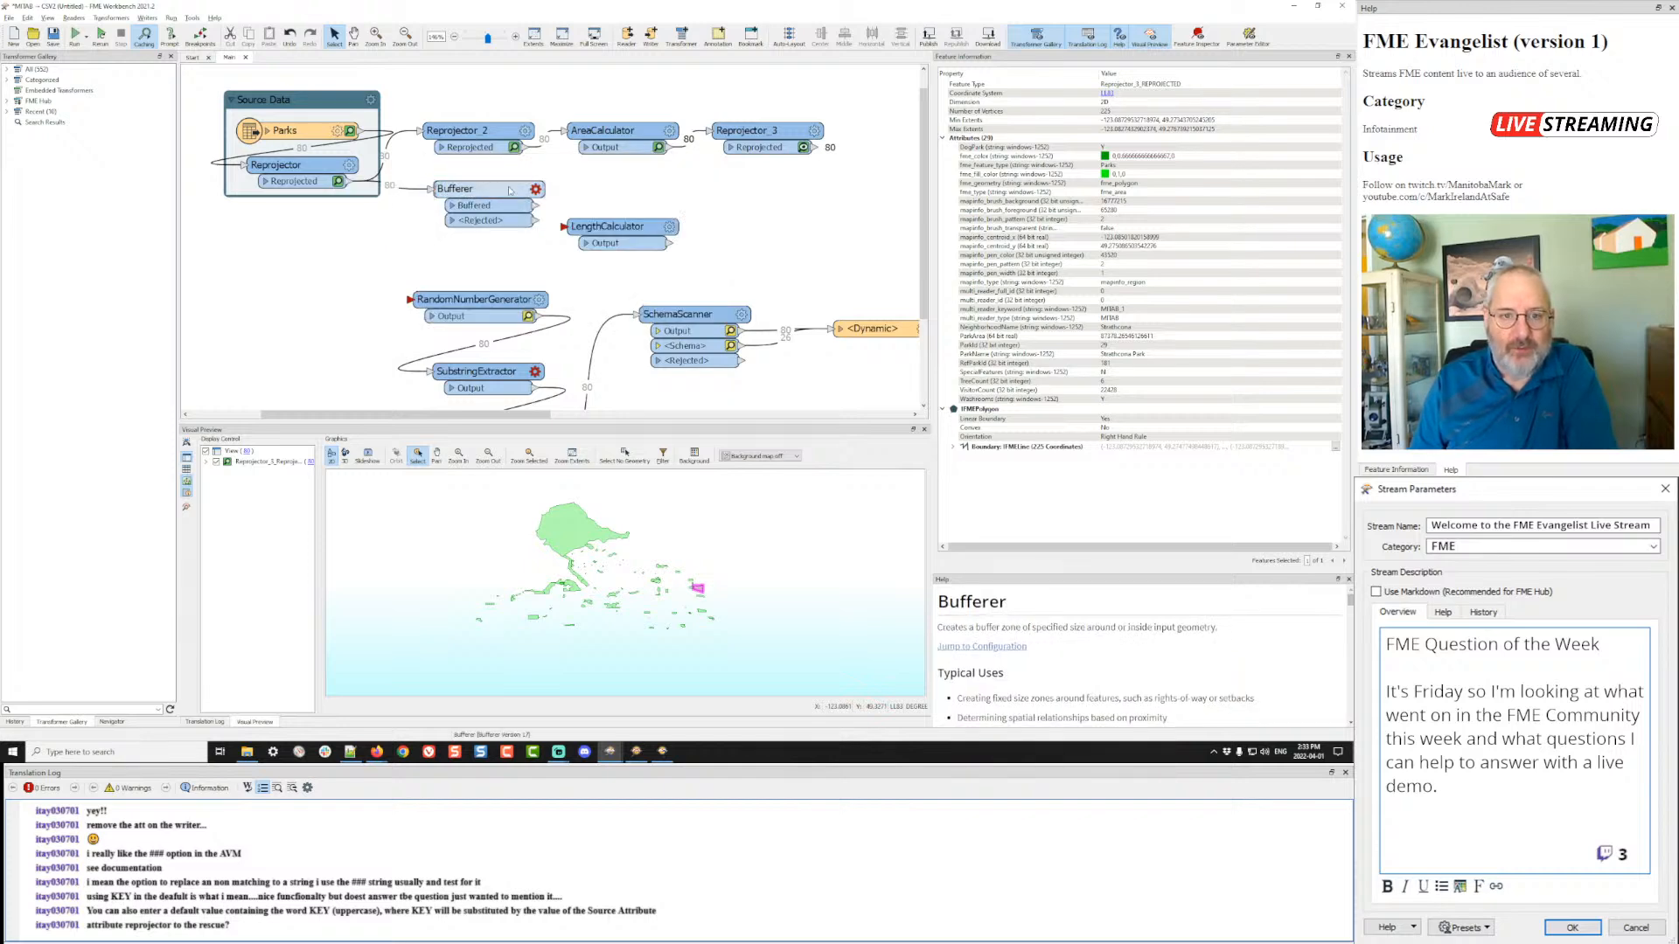
# - Set the Bufferer's buffer distance to 100 with units of Meters and run the workspace to it
pyautogui.click(535, 189)
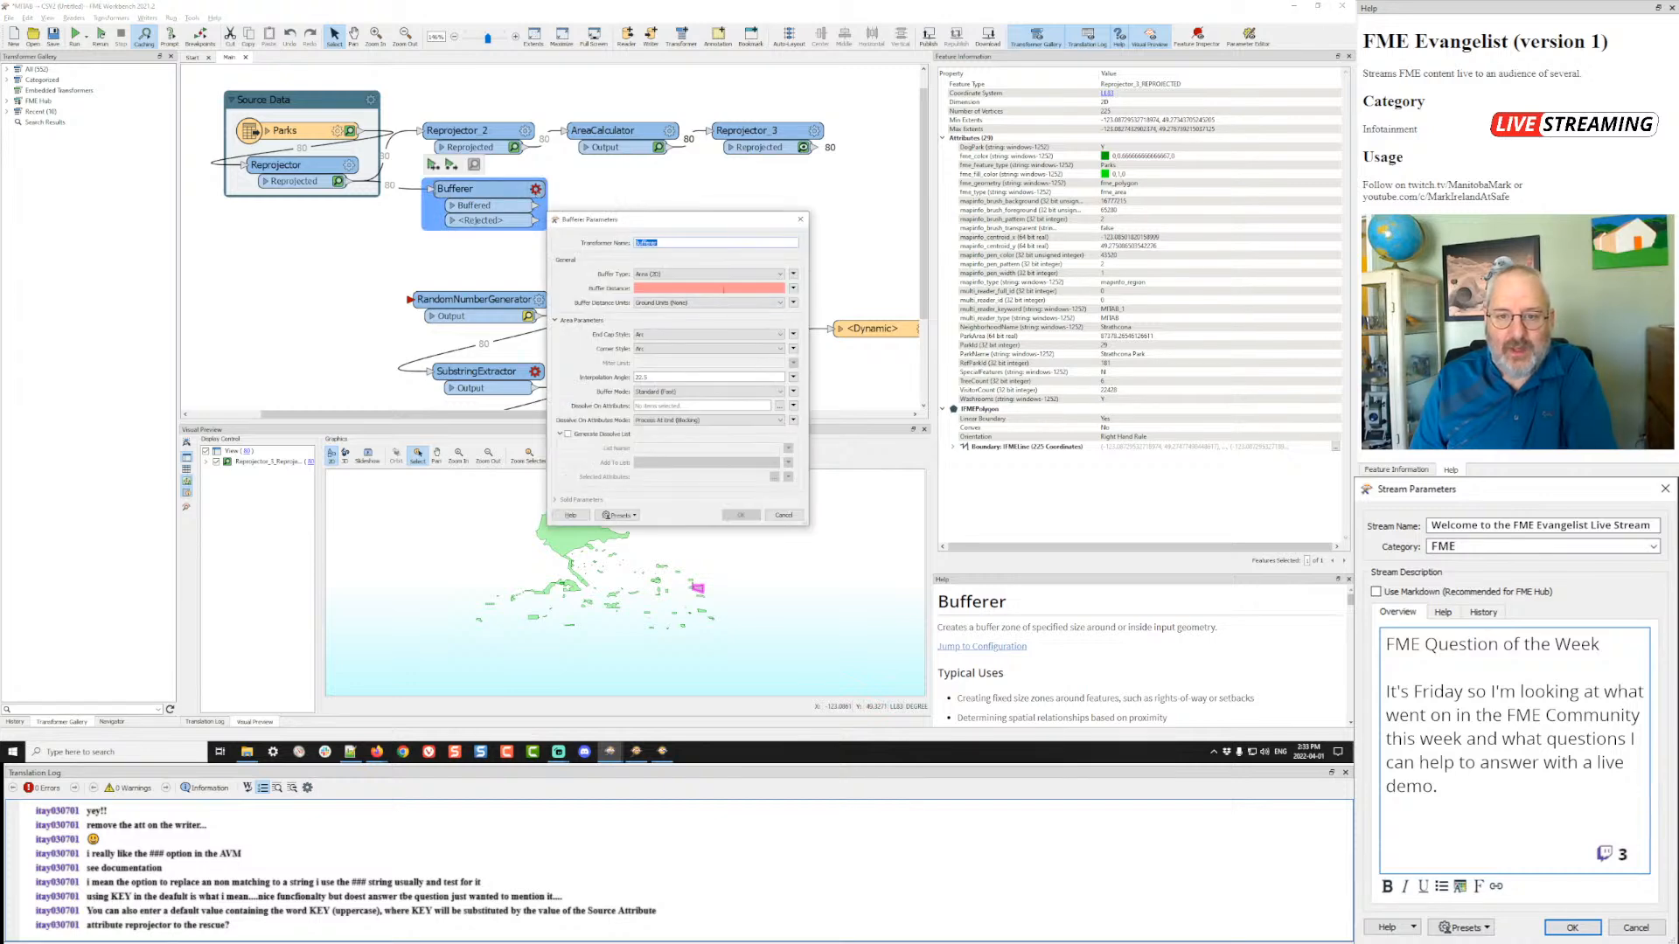
pyautogui.click(722, 303)
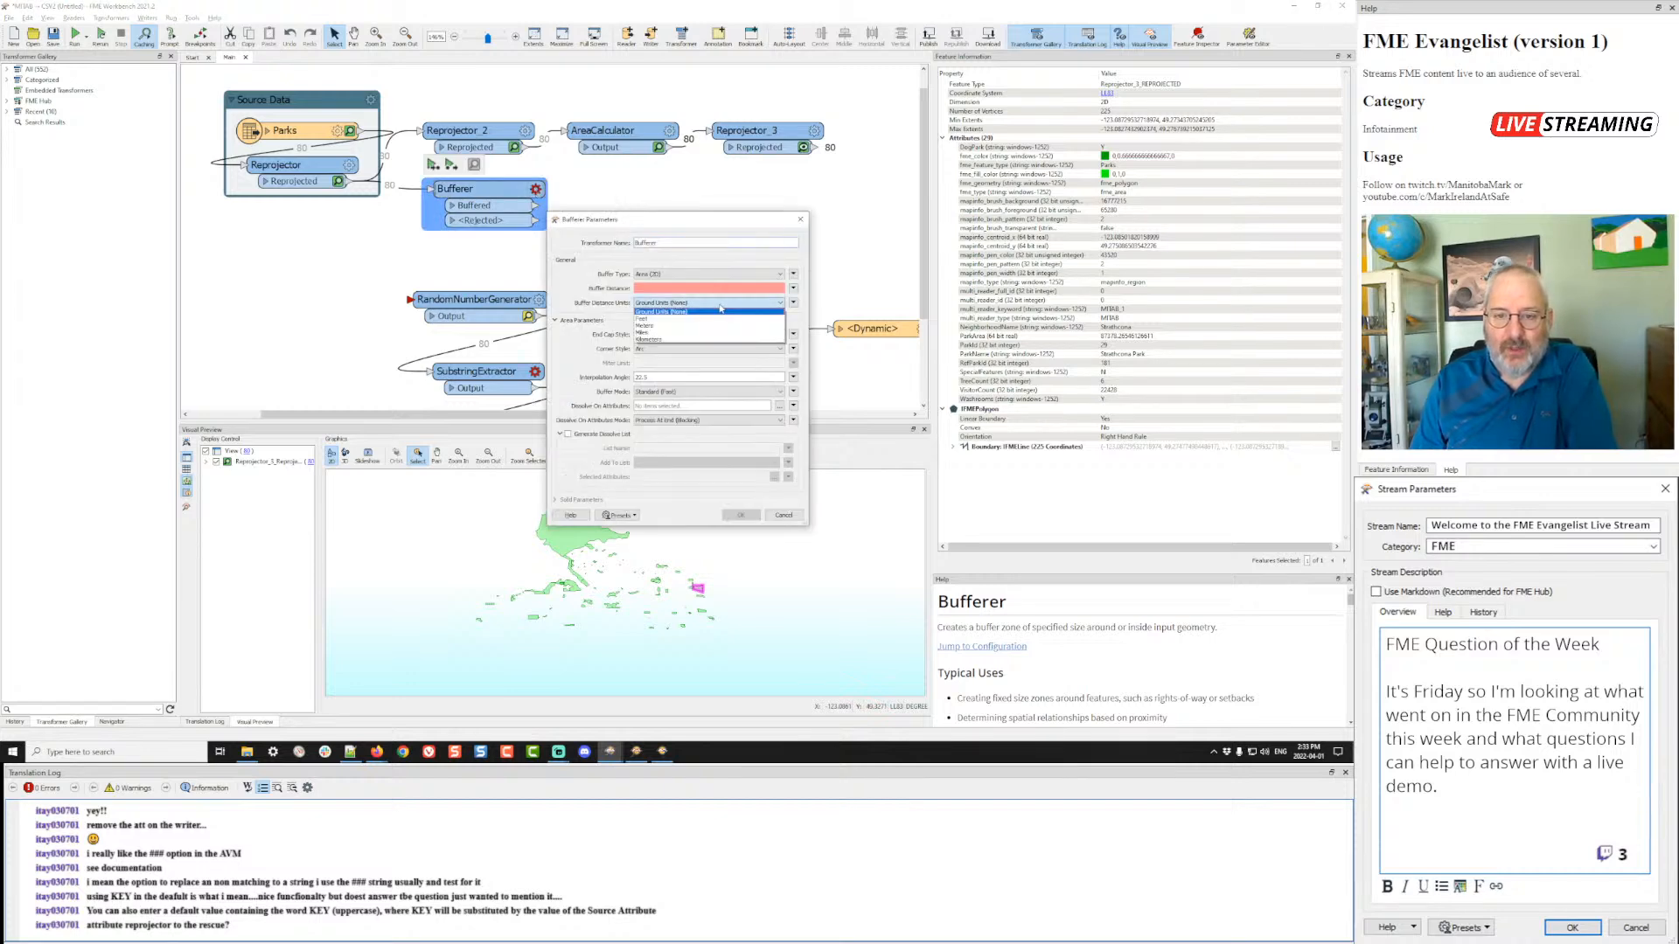
pyautogui.click(663, 326)
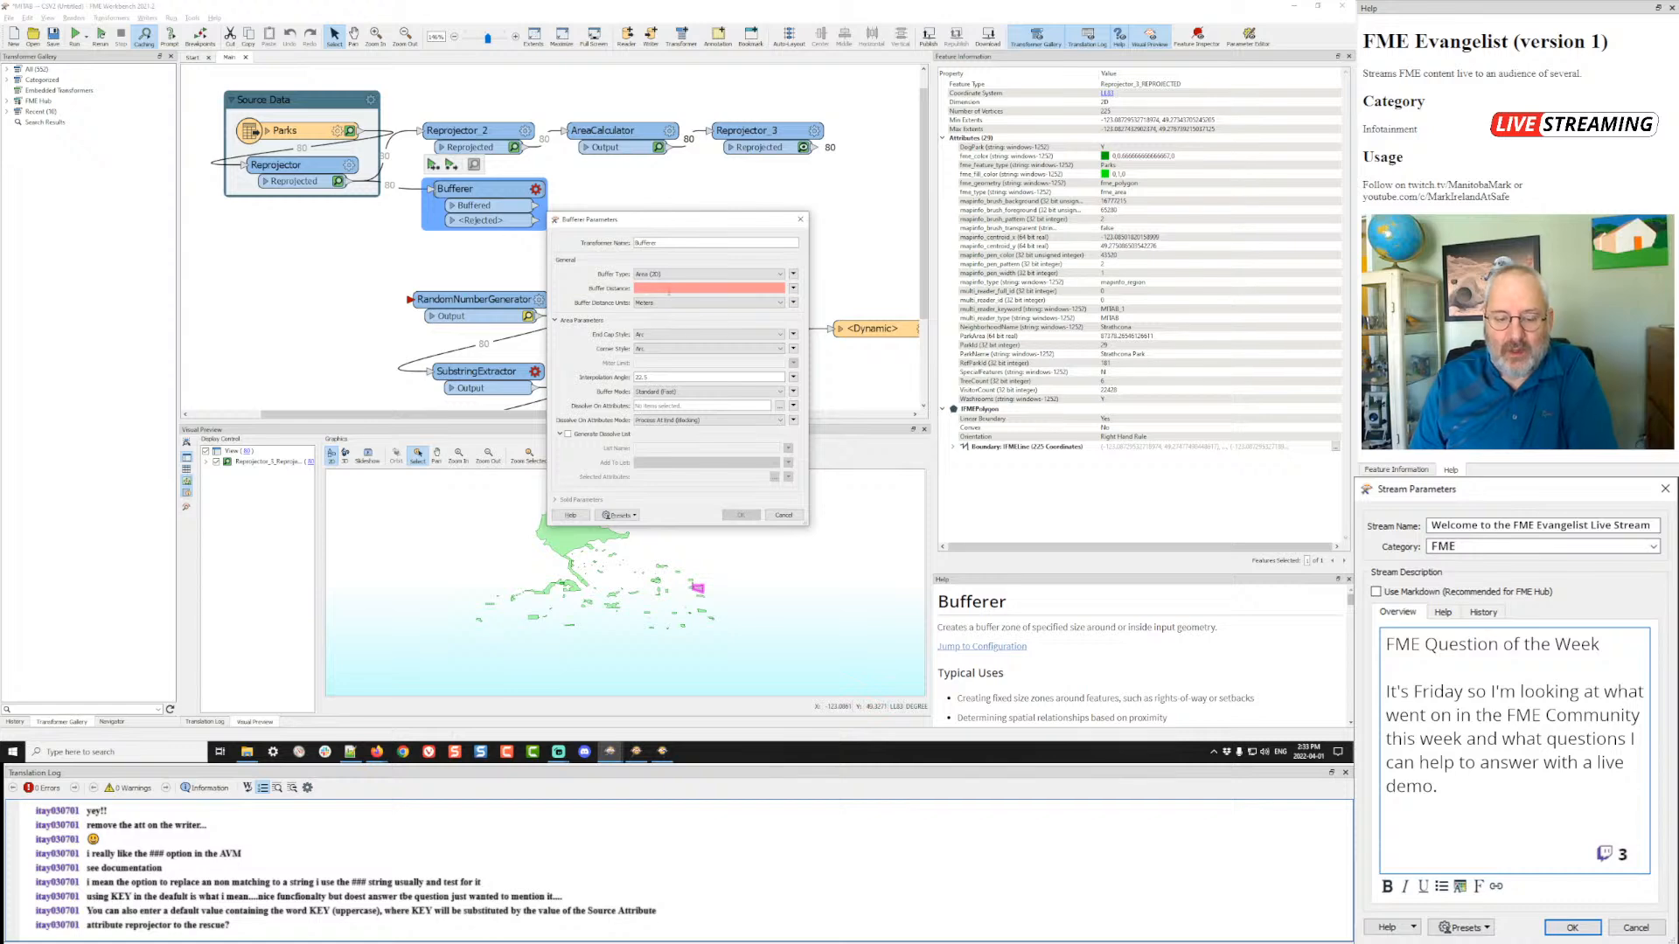
pyautogui.write('6')
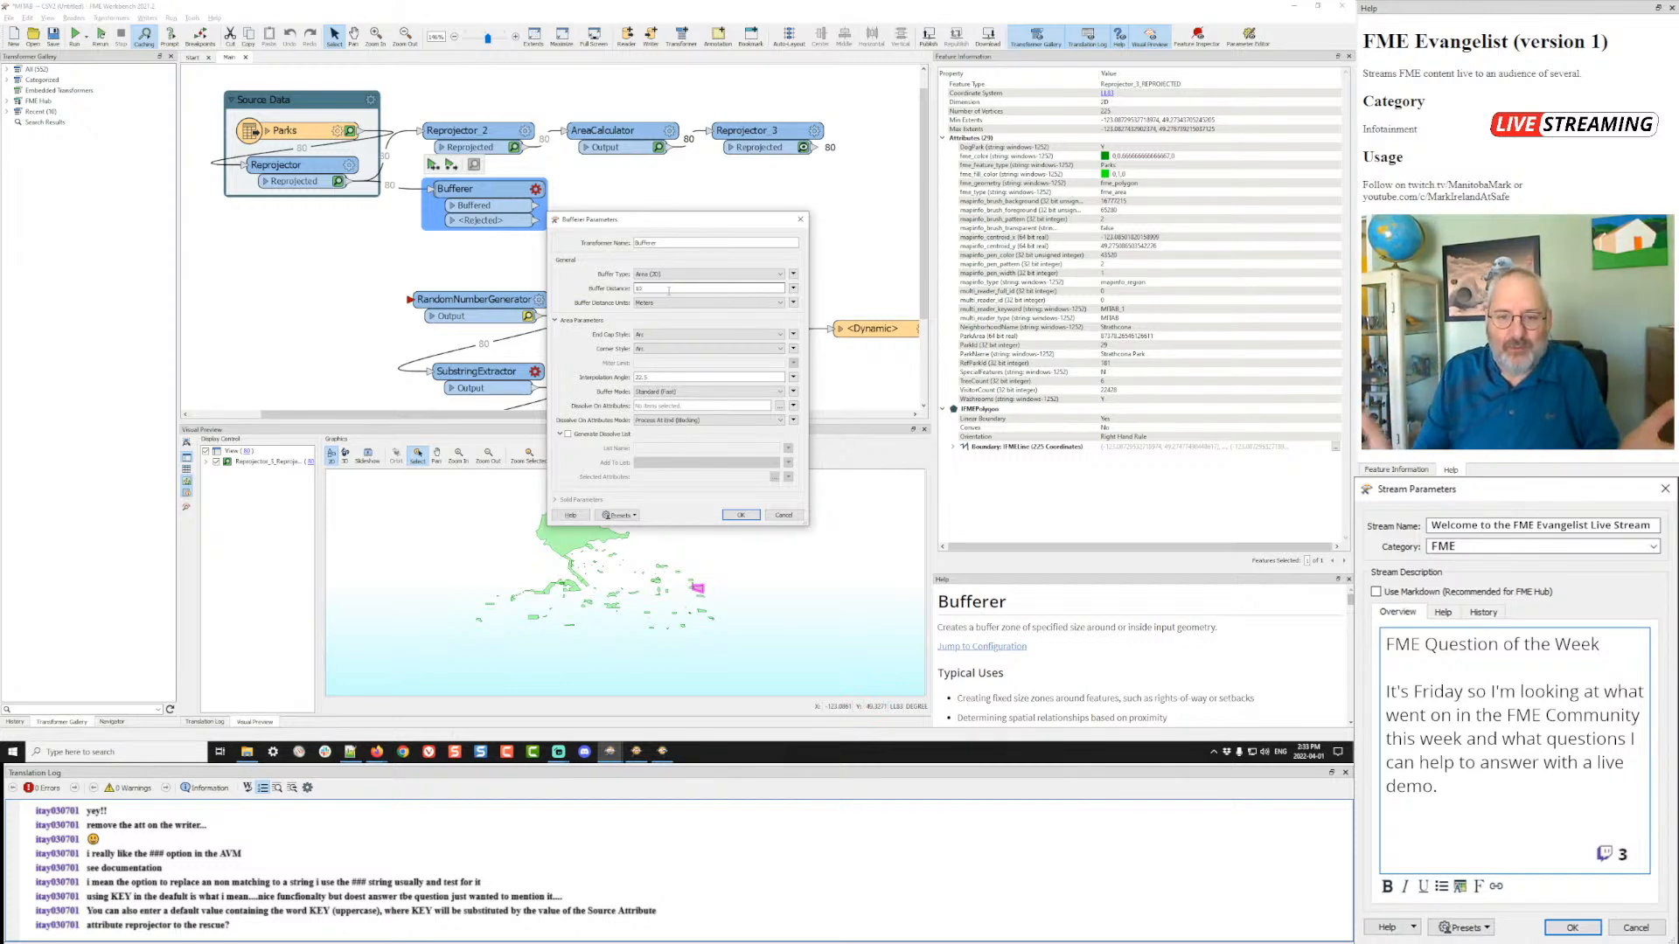
pyautogui.click(705, 304)
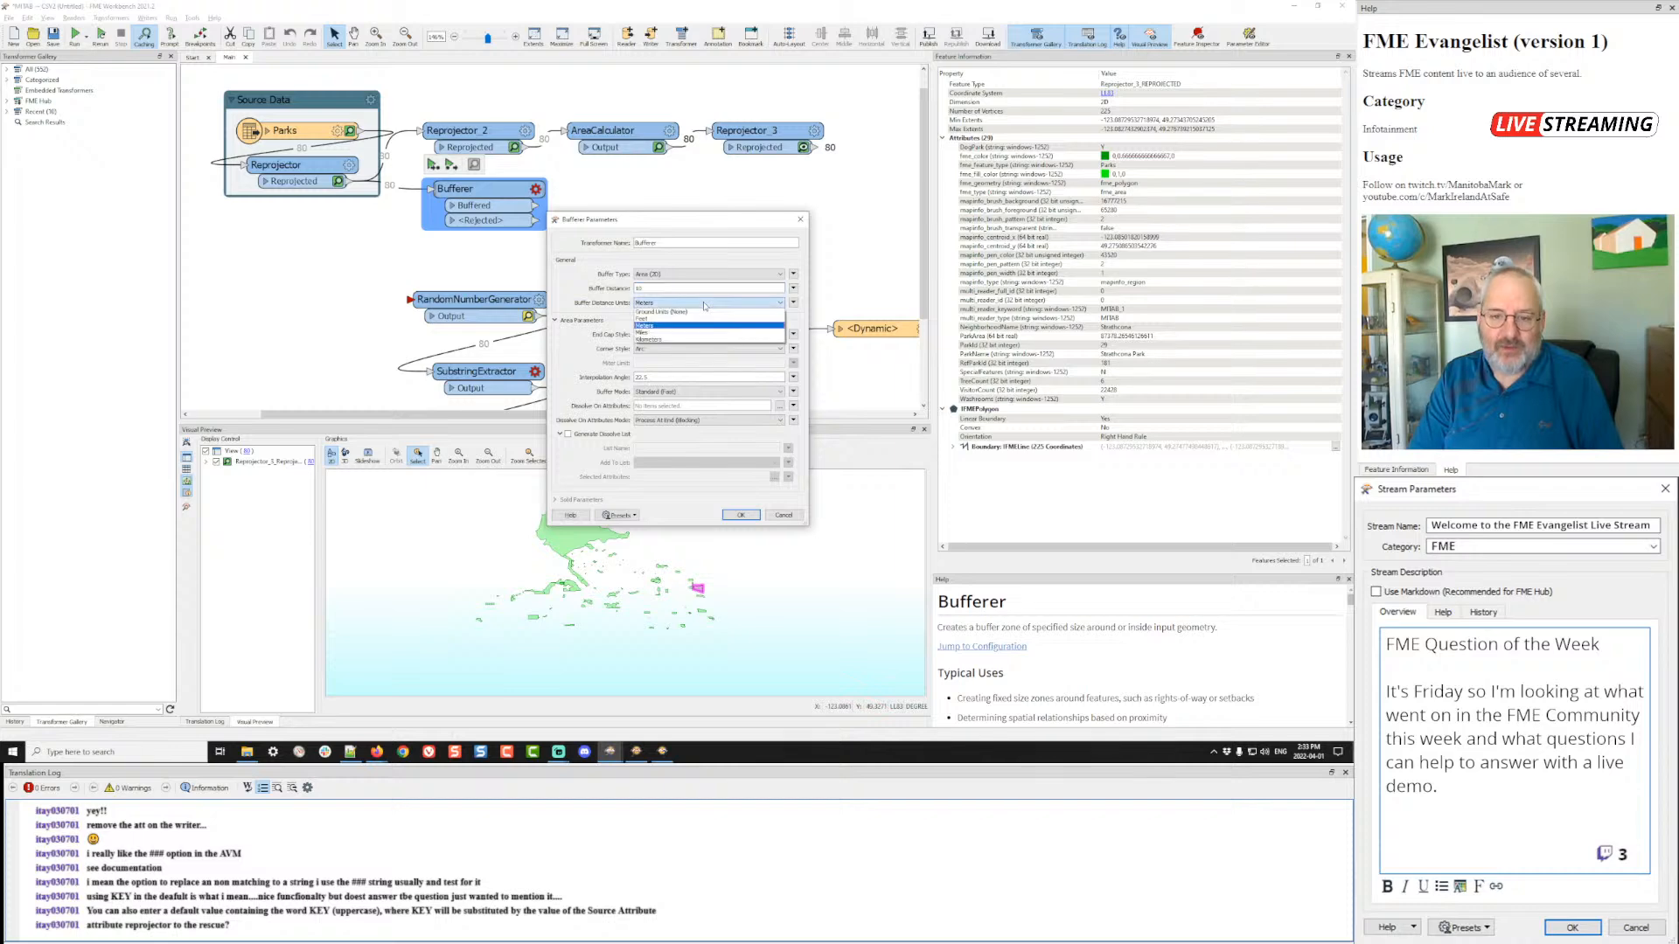
pyautogui.click(652, 325)
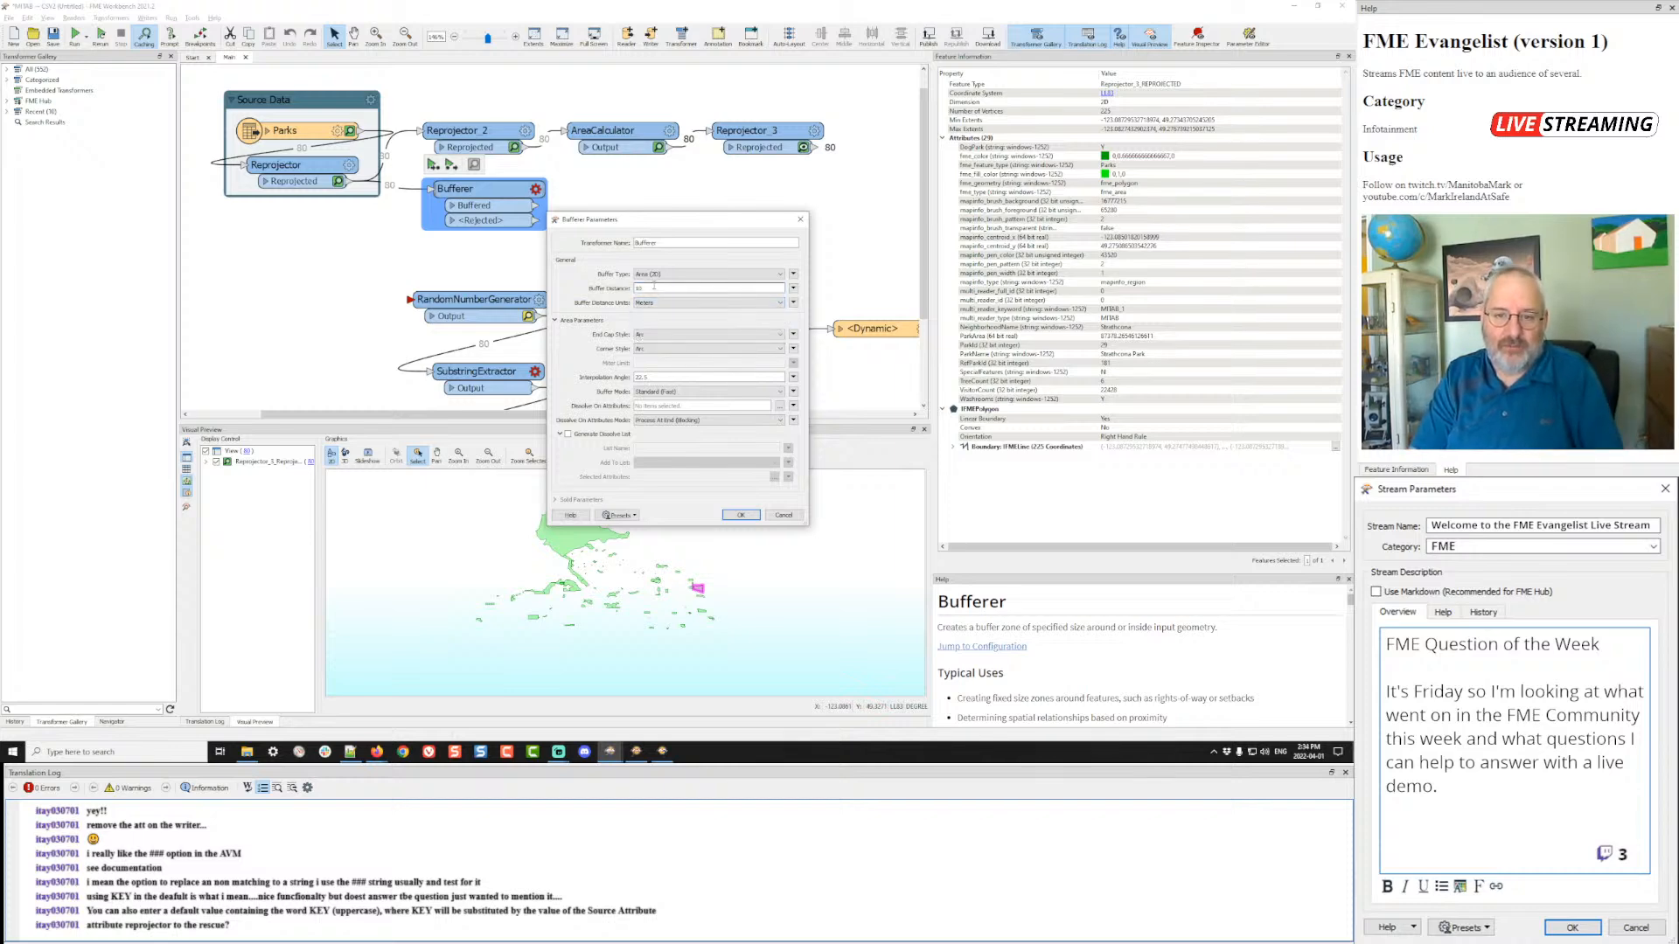
pyautogui.write('1')
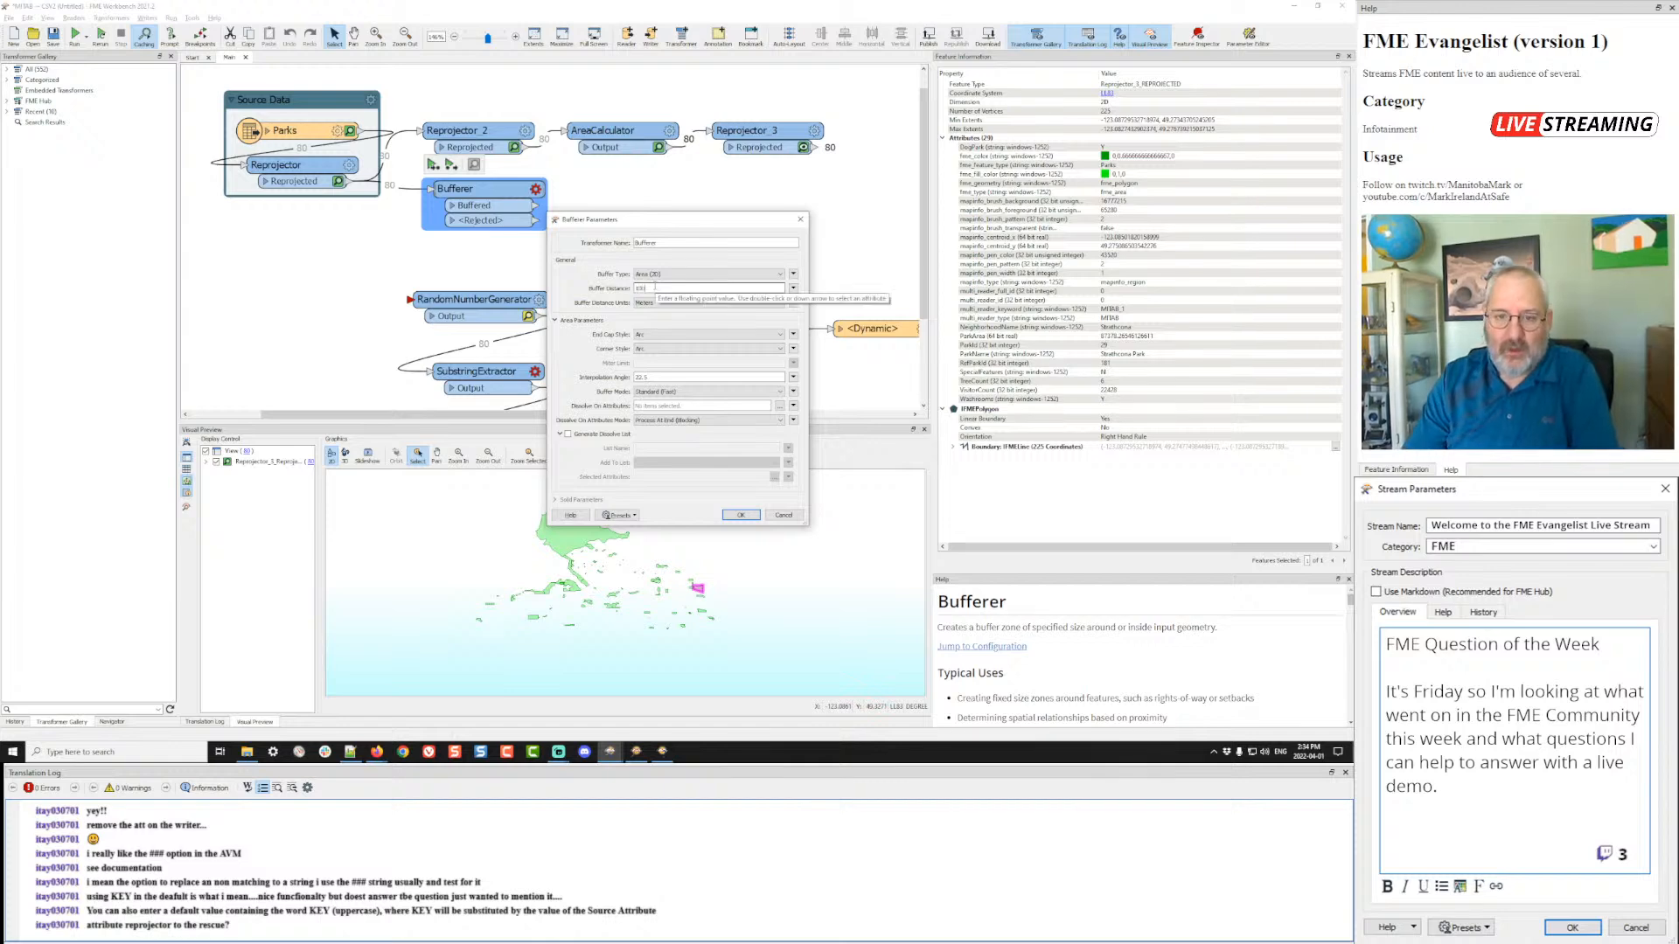
pyautogui.write('00')
pyautogui.click(741, 515)
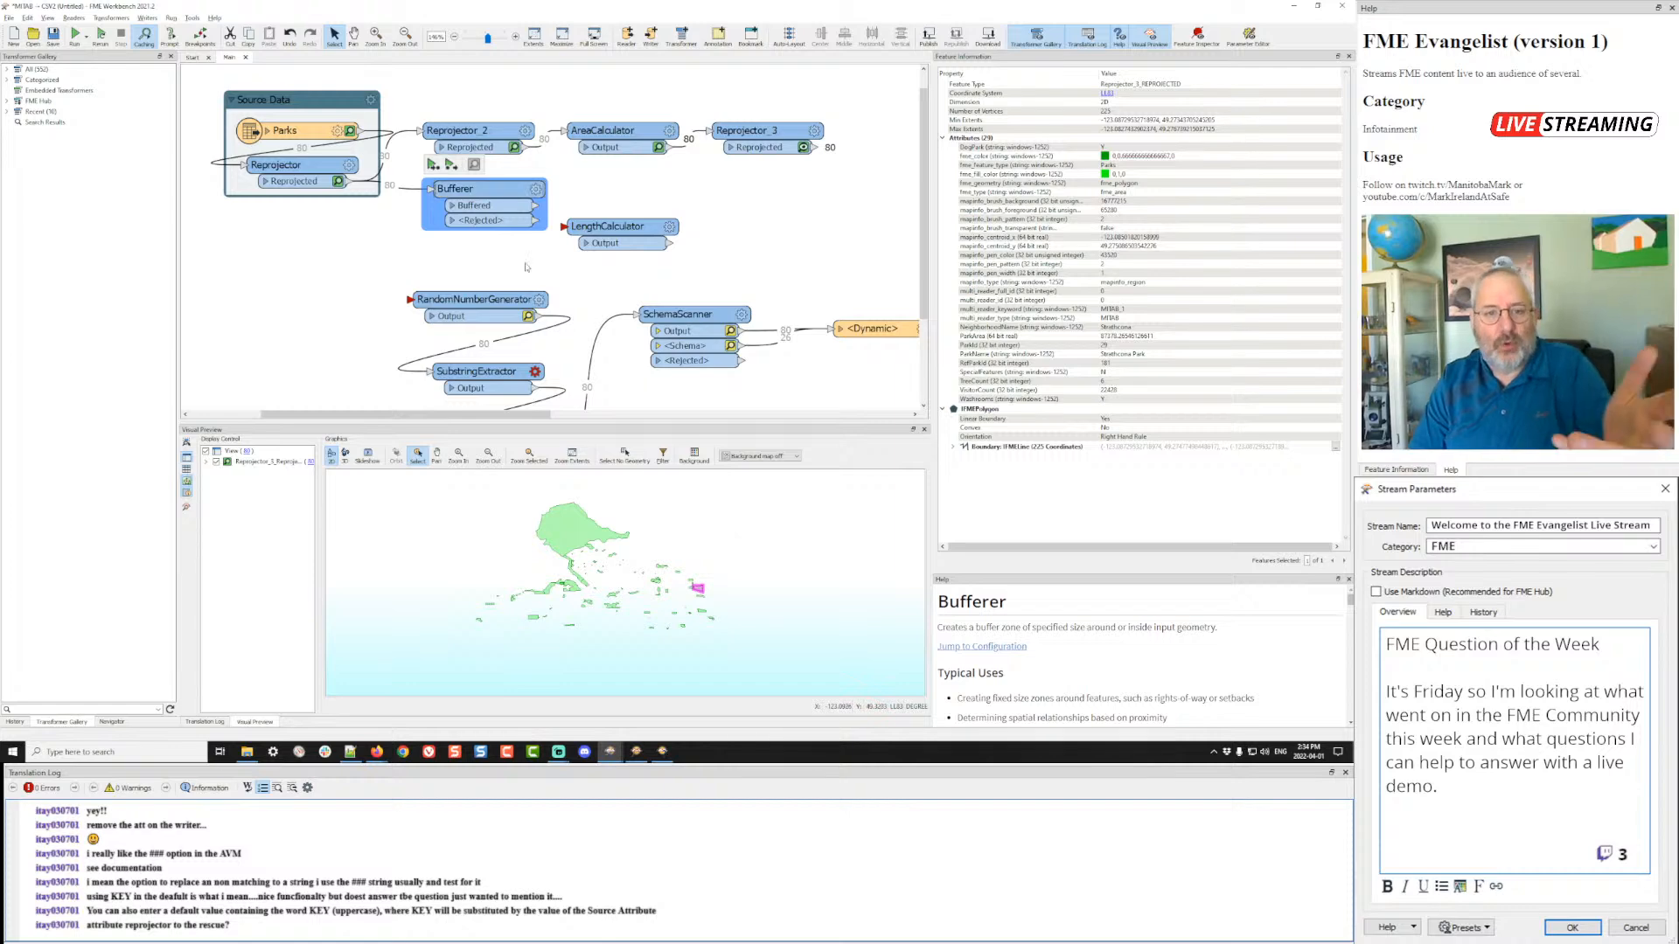
pyautogui.click(433, 165)
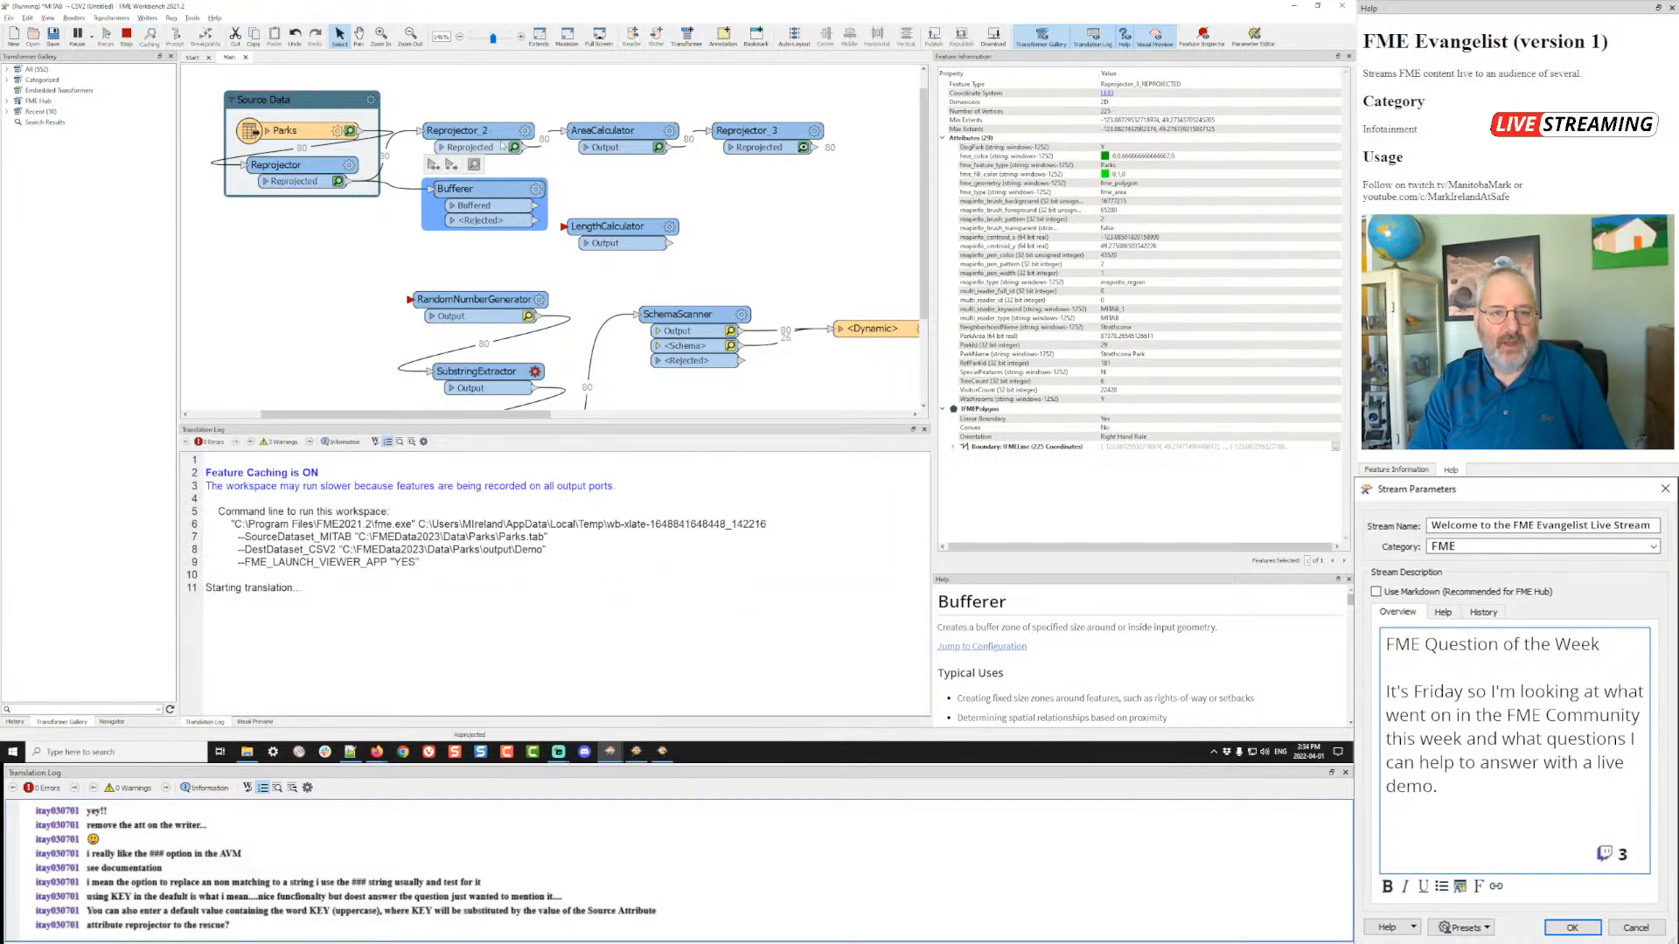
# - Move Reprojector_2, AreaCalculator and Reprojector_3 up into one level row with more space above the Bufferer
pyautogui.moveTo(496, 130); pyautogui.dragTo(491, 100)
pyautogui.moveTo(609, 130); pyautogui.dragTo(627, 99)
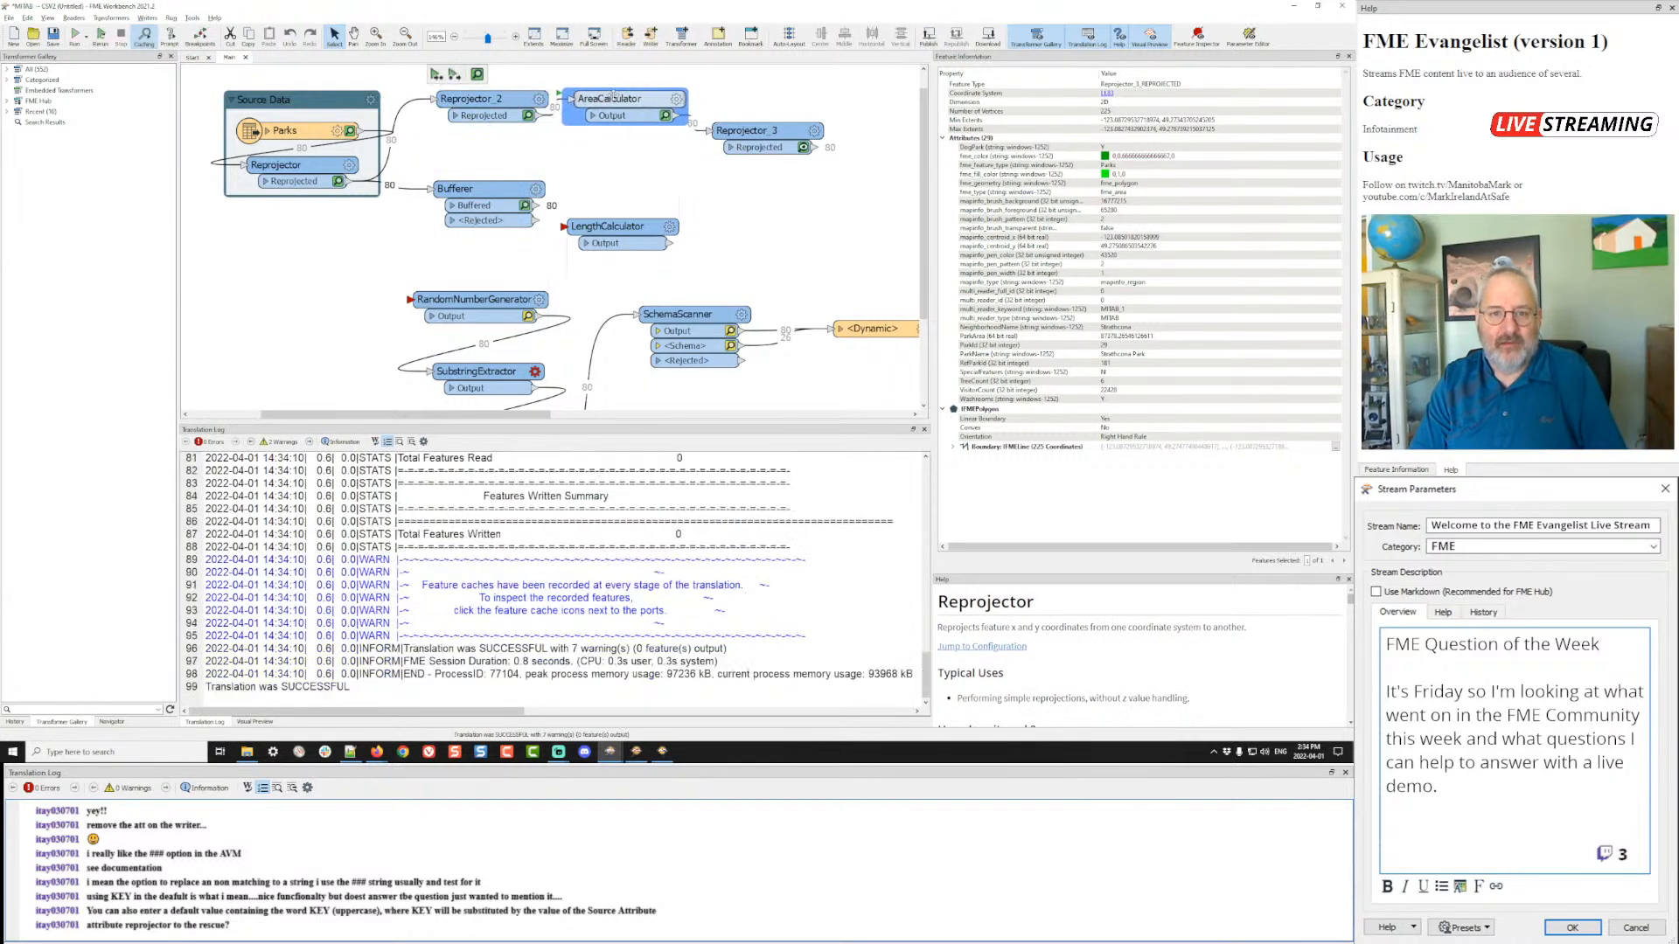
pyautogui.click(489, 91)
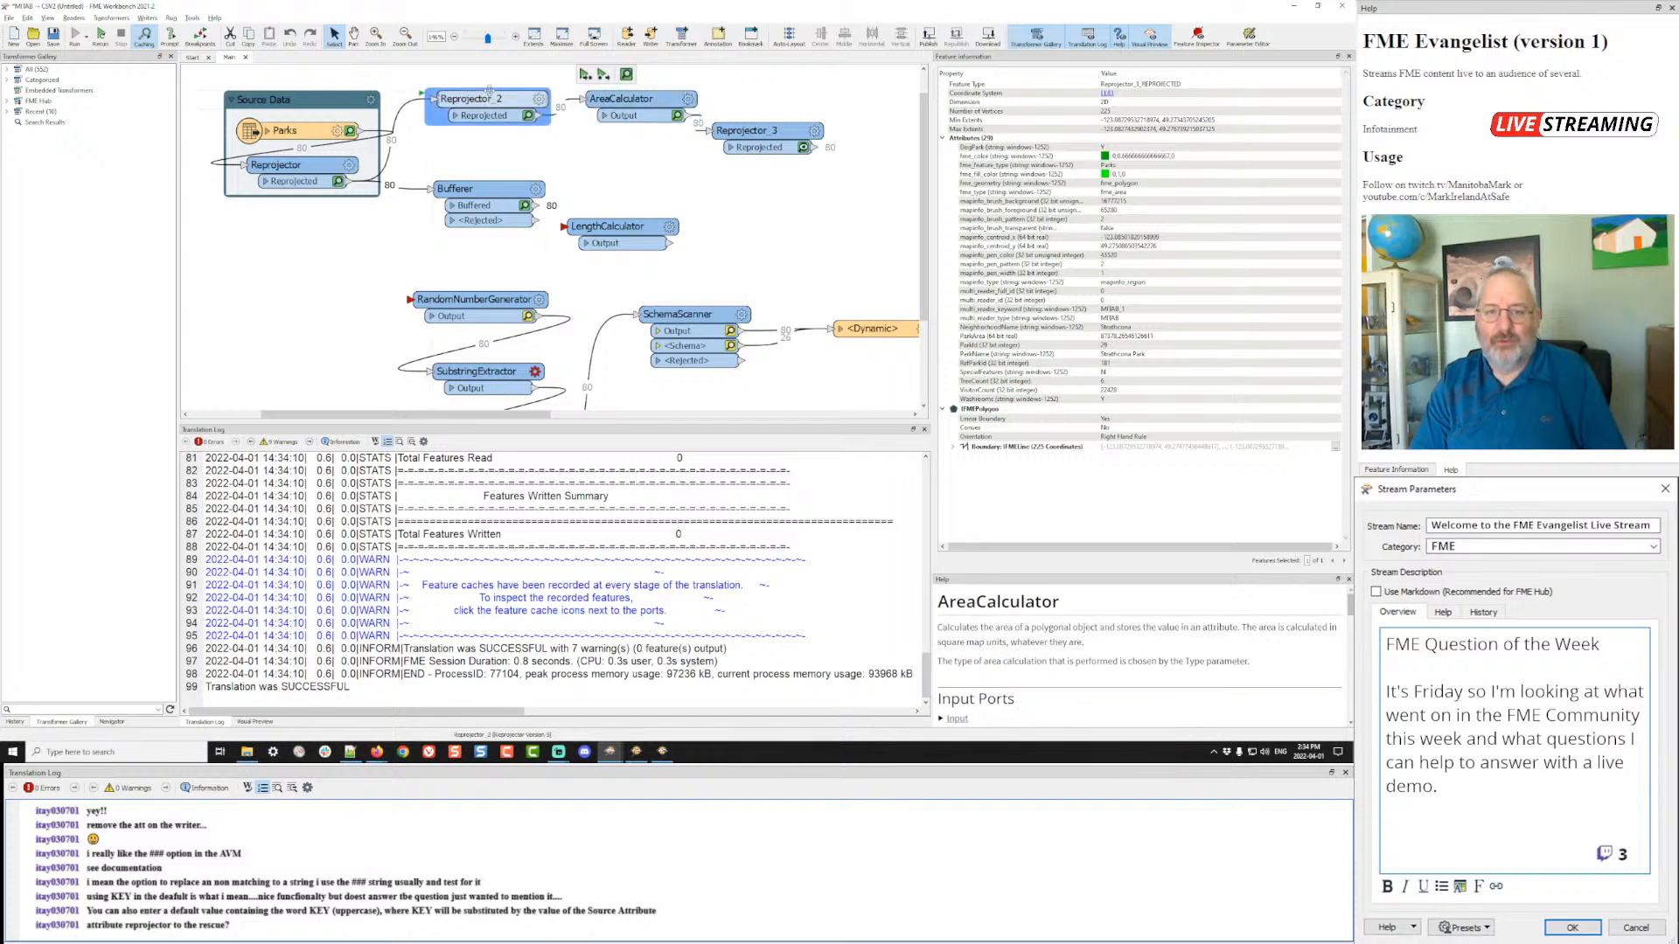
pyautogui.moveTo(750, 130); pyautogui.dragTo(774, 98)
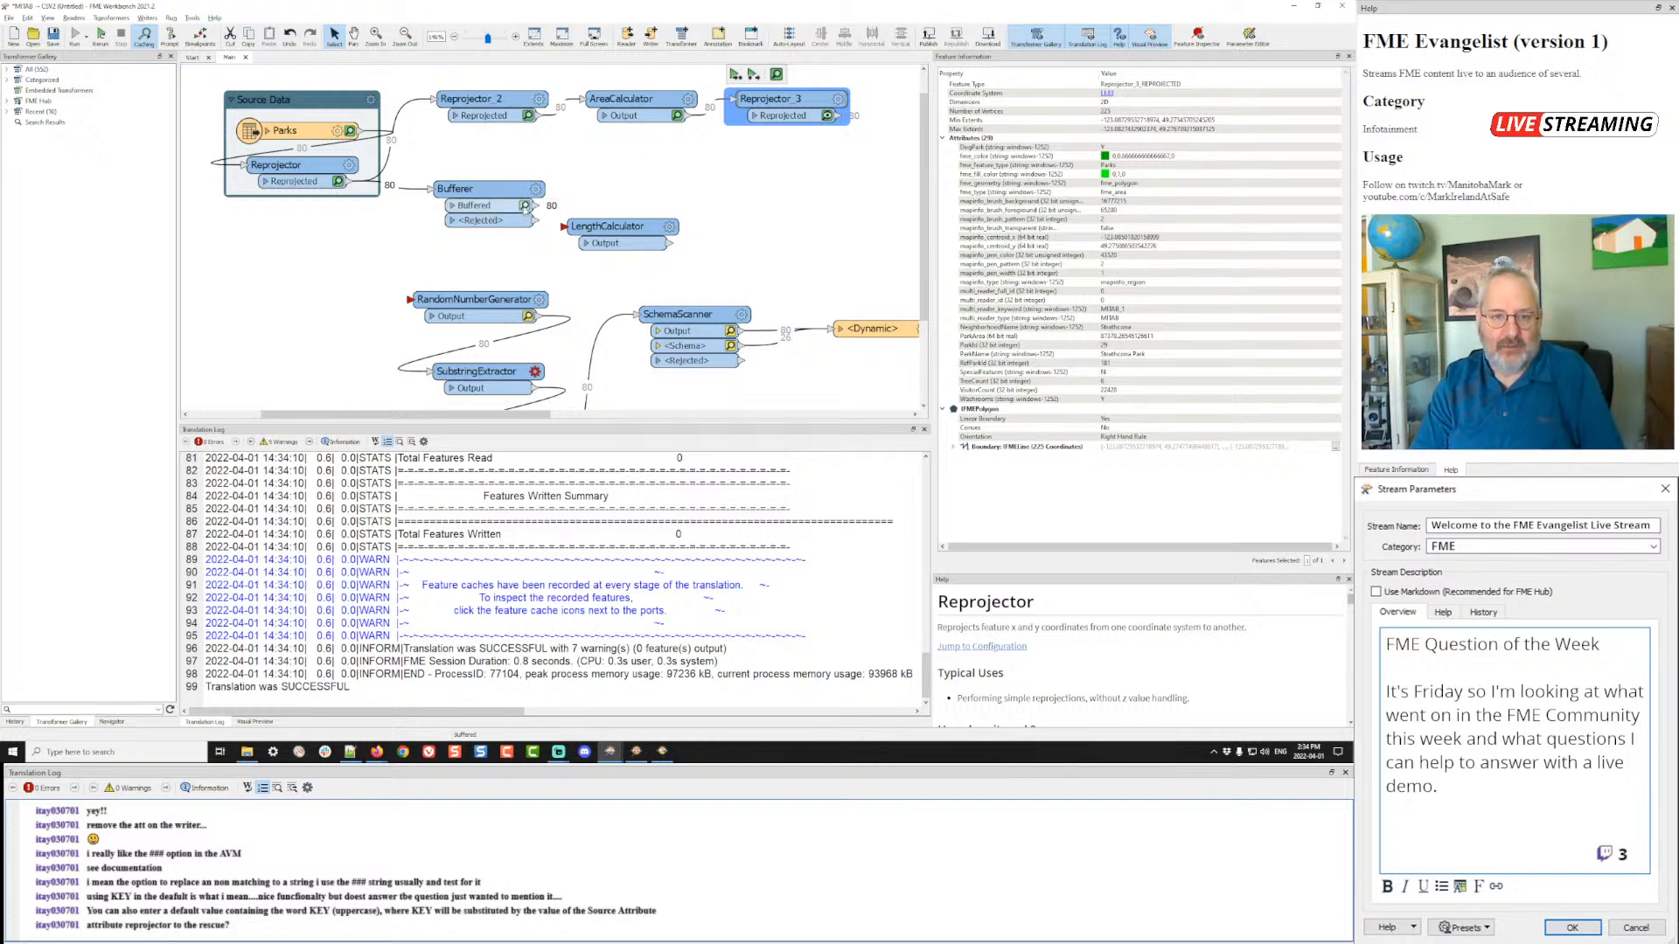
# - Preview the Bufferer's Buffered output and inspect one small buffered park southeast of the large park
pyautogui.click(525, 207)
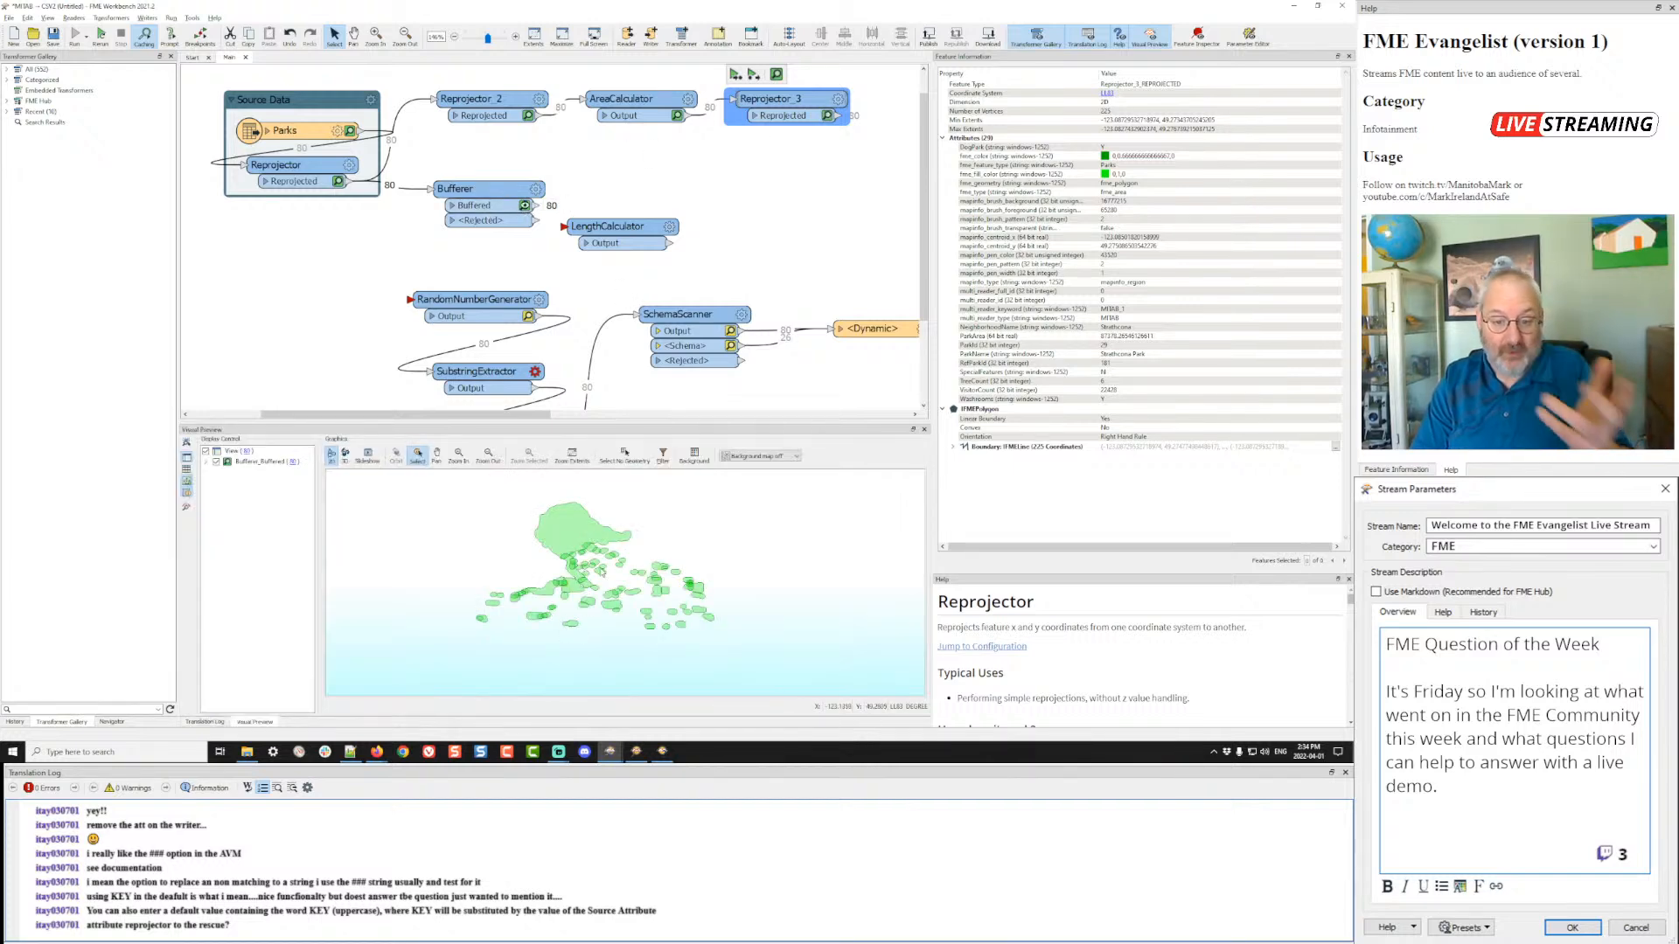
pyautogui.scroll(5, 623, 577)
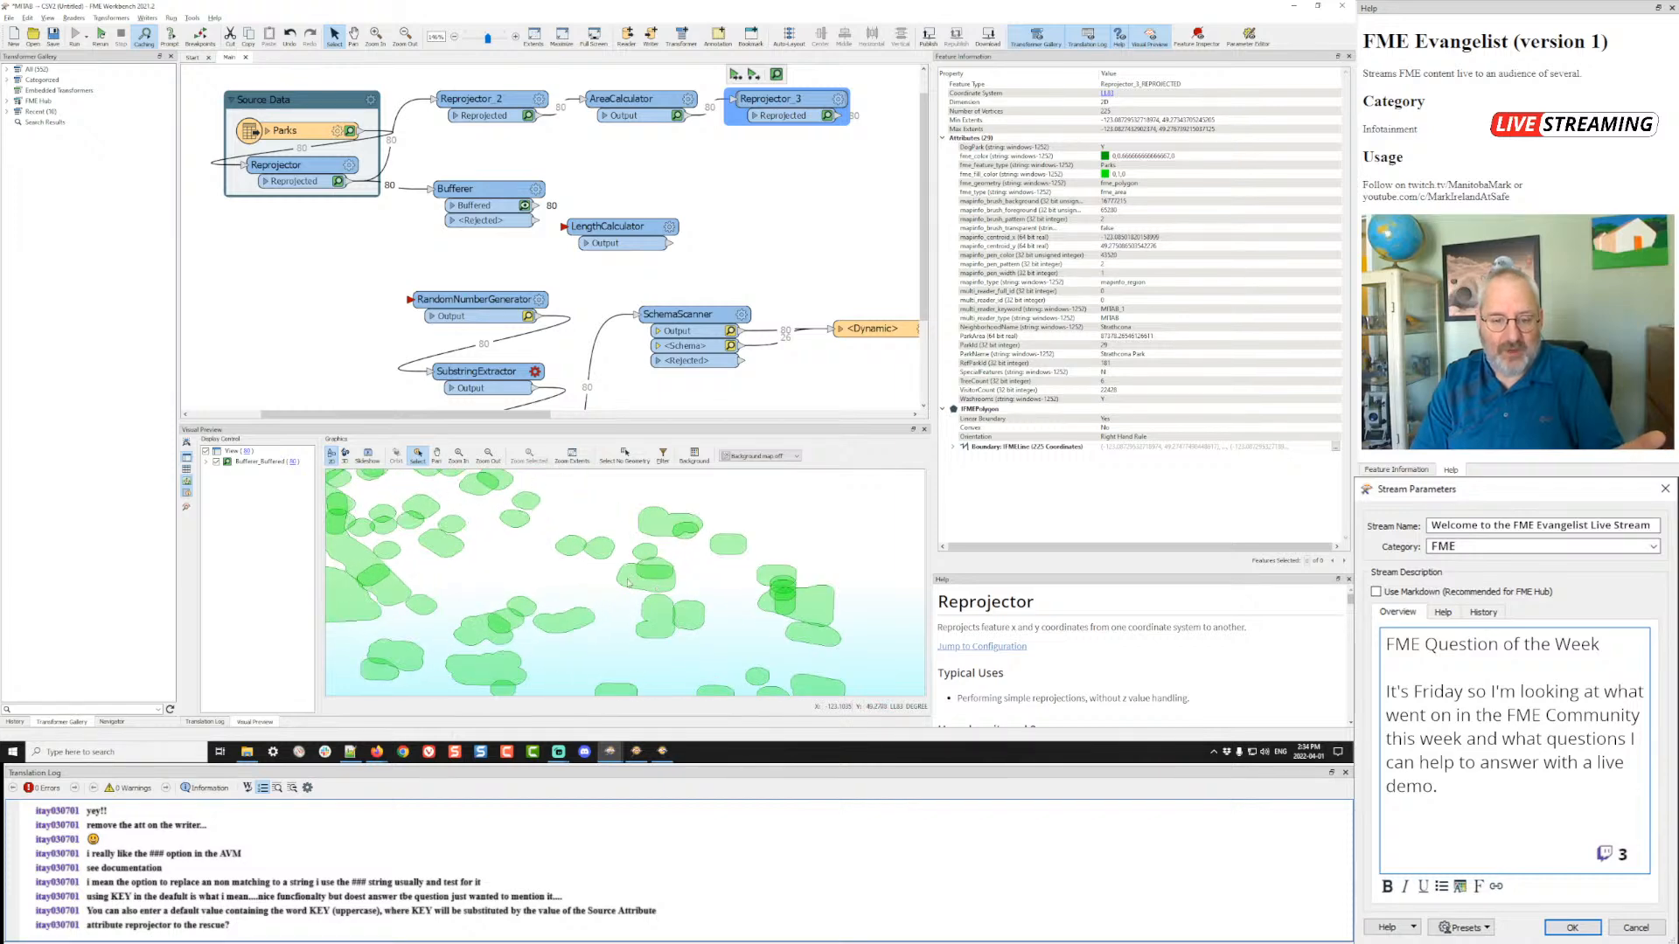
pyautogui.scroll(-3, 627, 583)
pyautogui.scroll(-1, 451, 549)
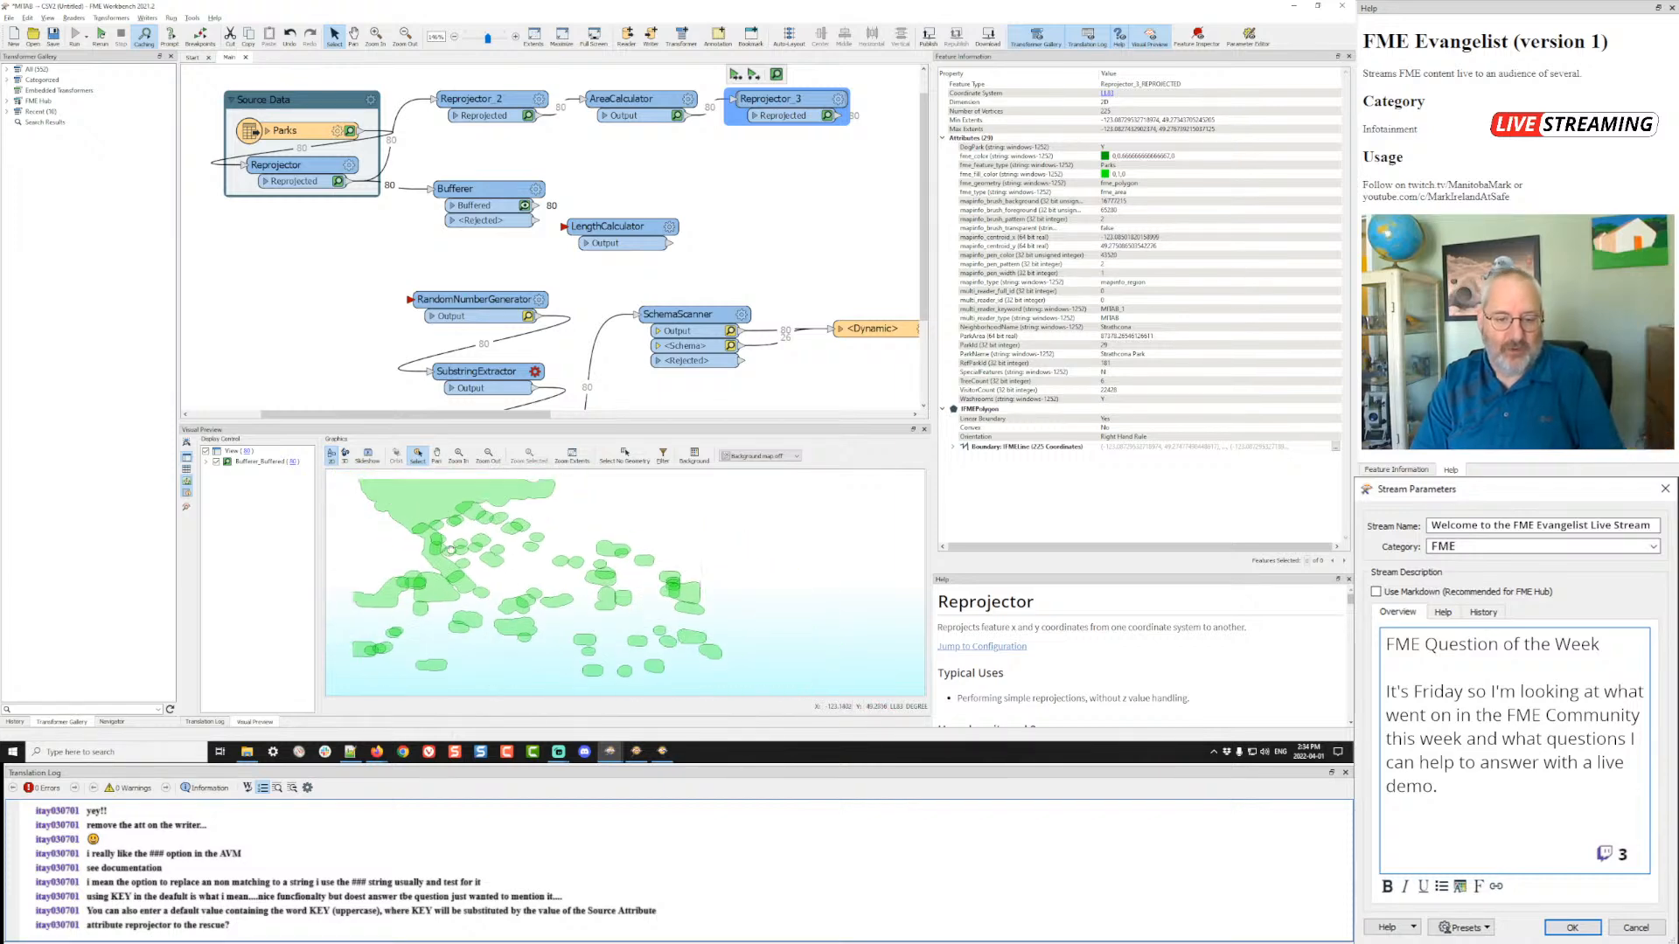
pyautogui.scroll(2, 568, 555)
pyautogui.click(577, 556)
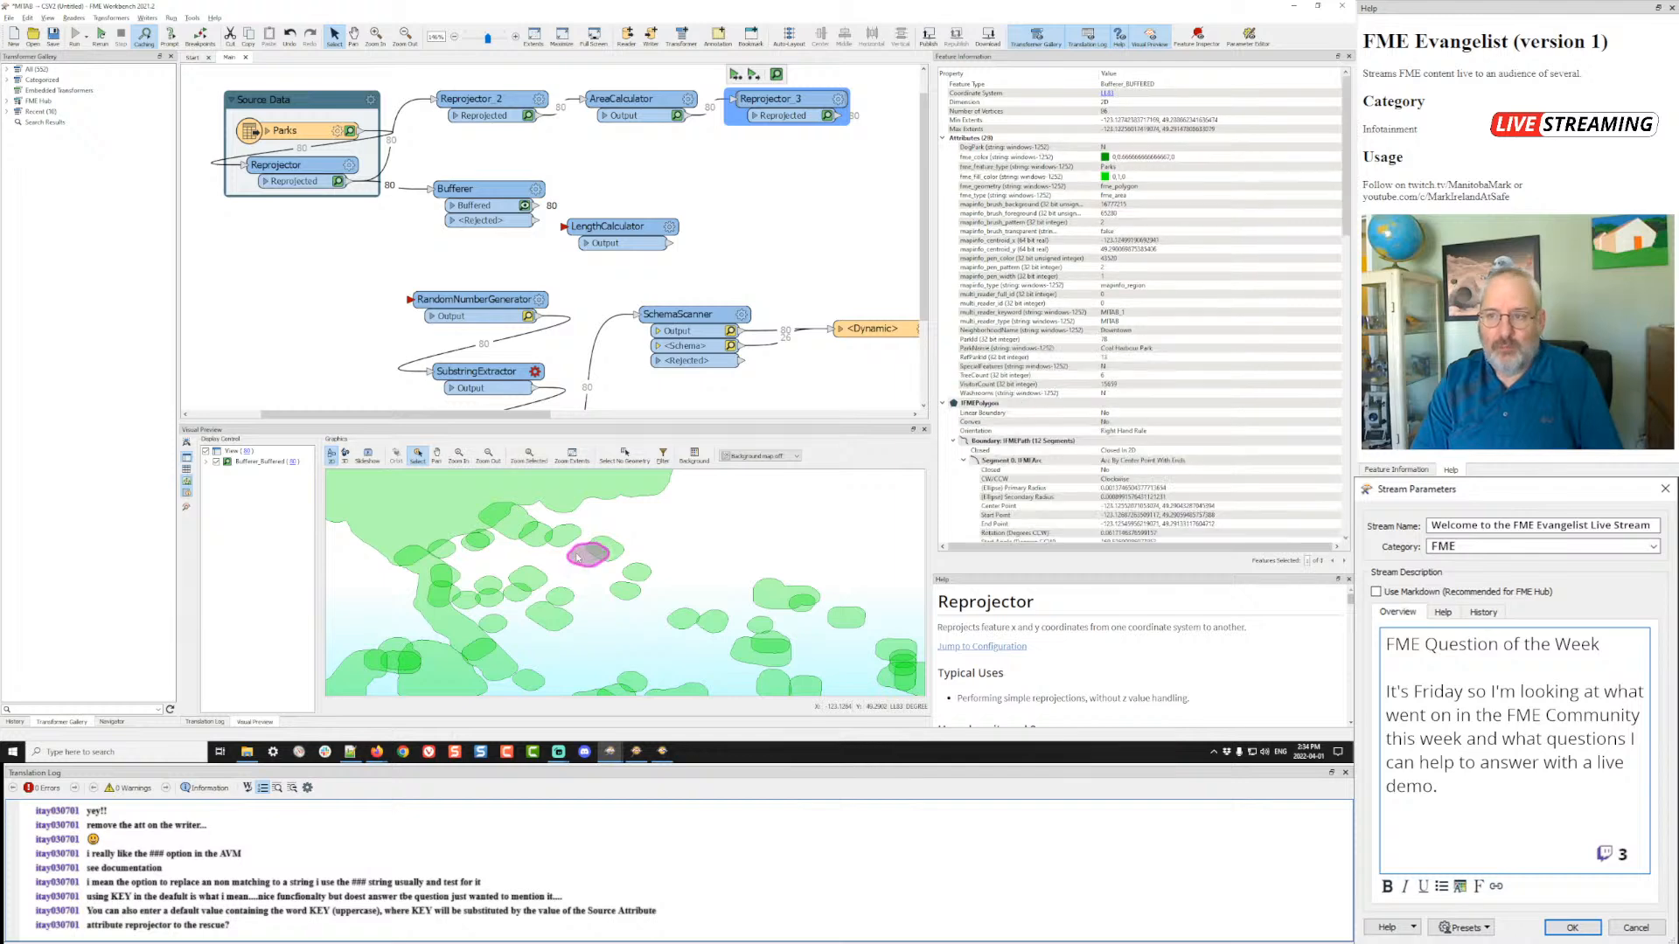
pyautogui.scroll(-3, 581, 552)
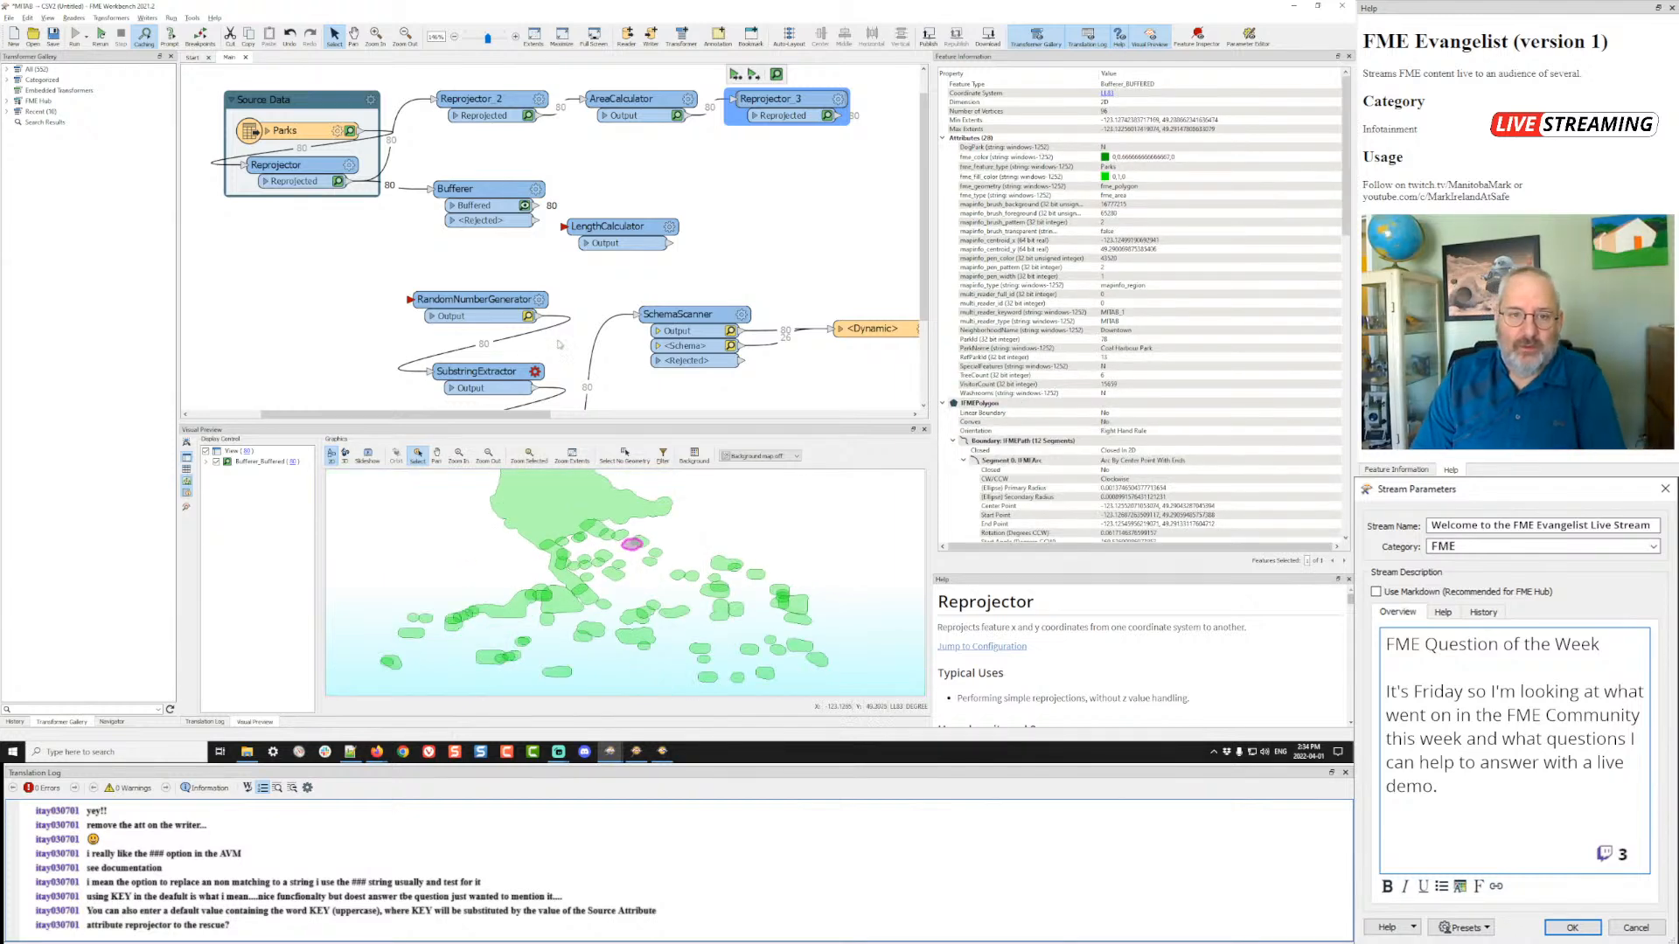
# - Check the Bufferer's parameters and examine the translation log for the reprojection used during buffering
pyautogui.doubleClick(476, 189)
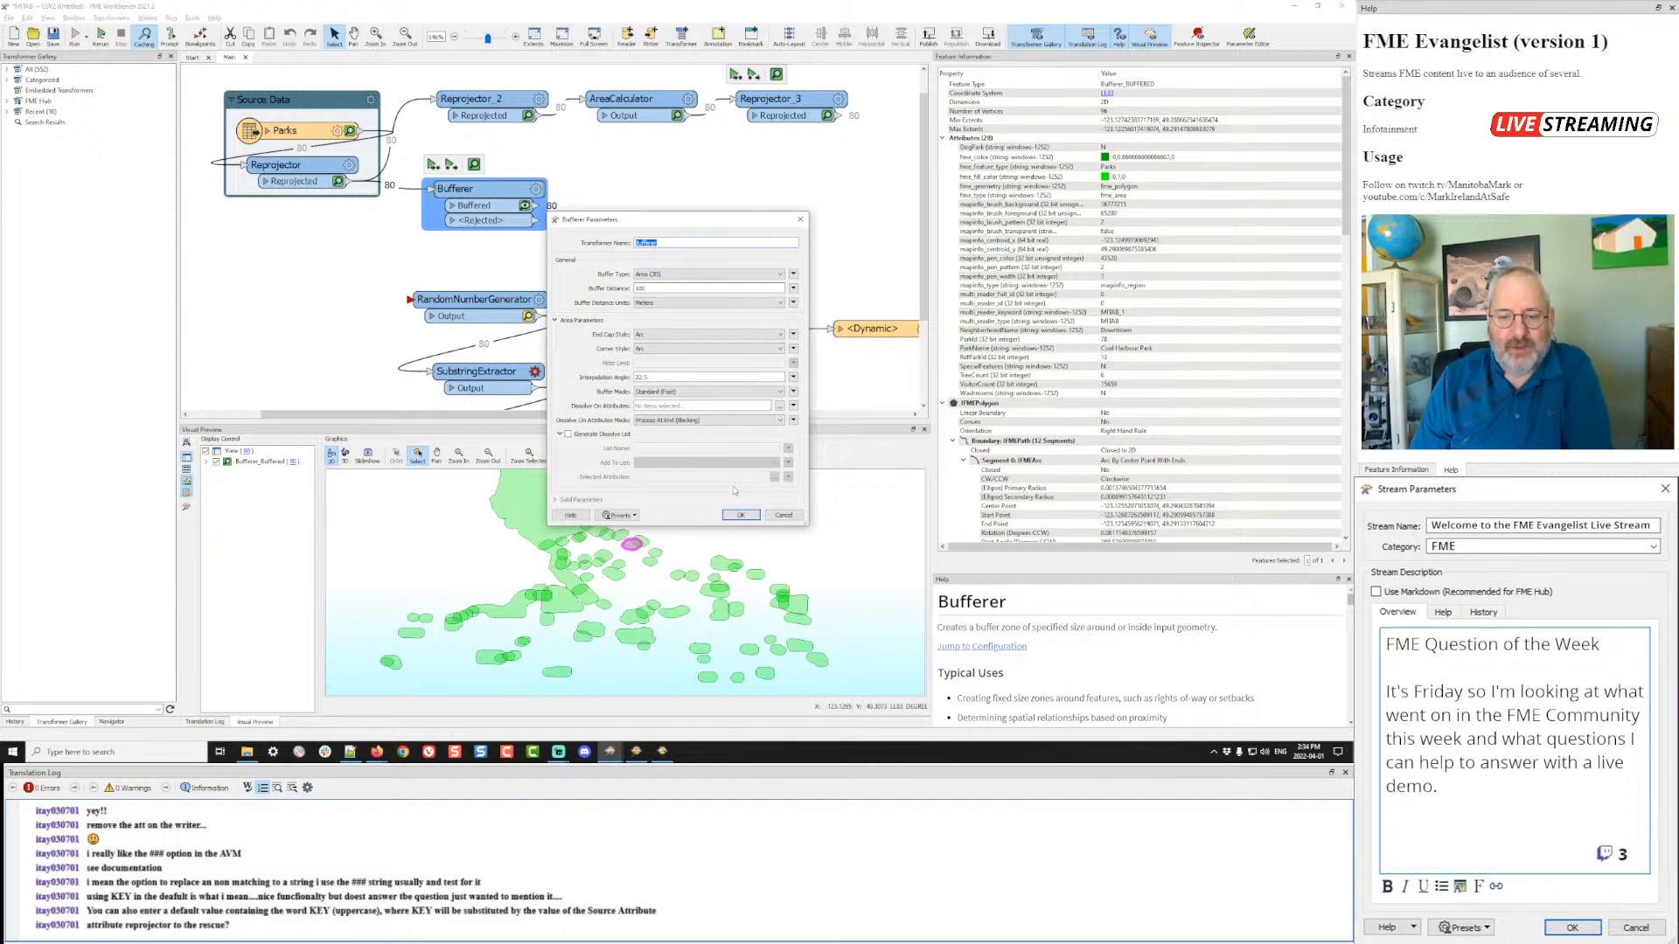
pyautogui.click(784, 515)
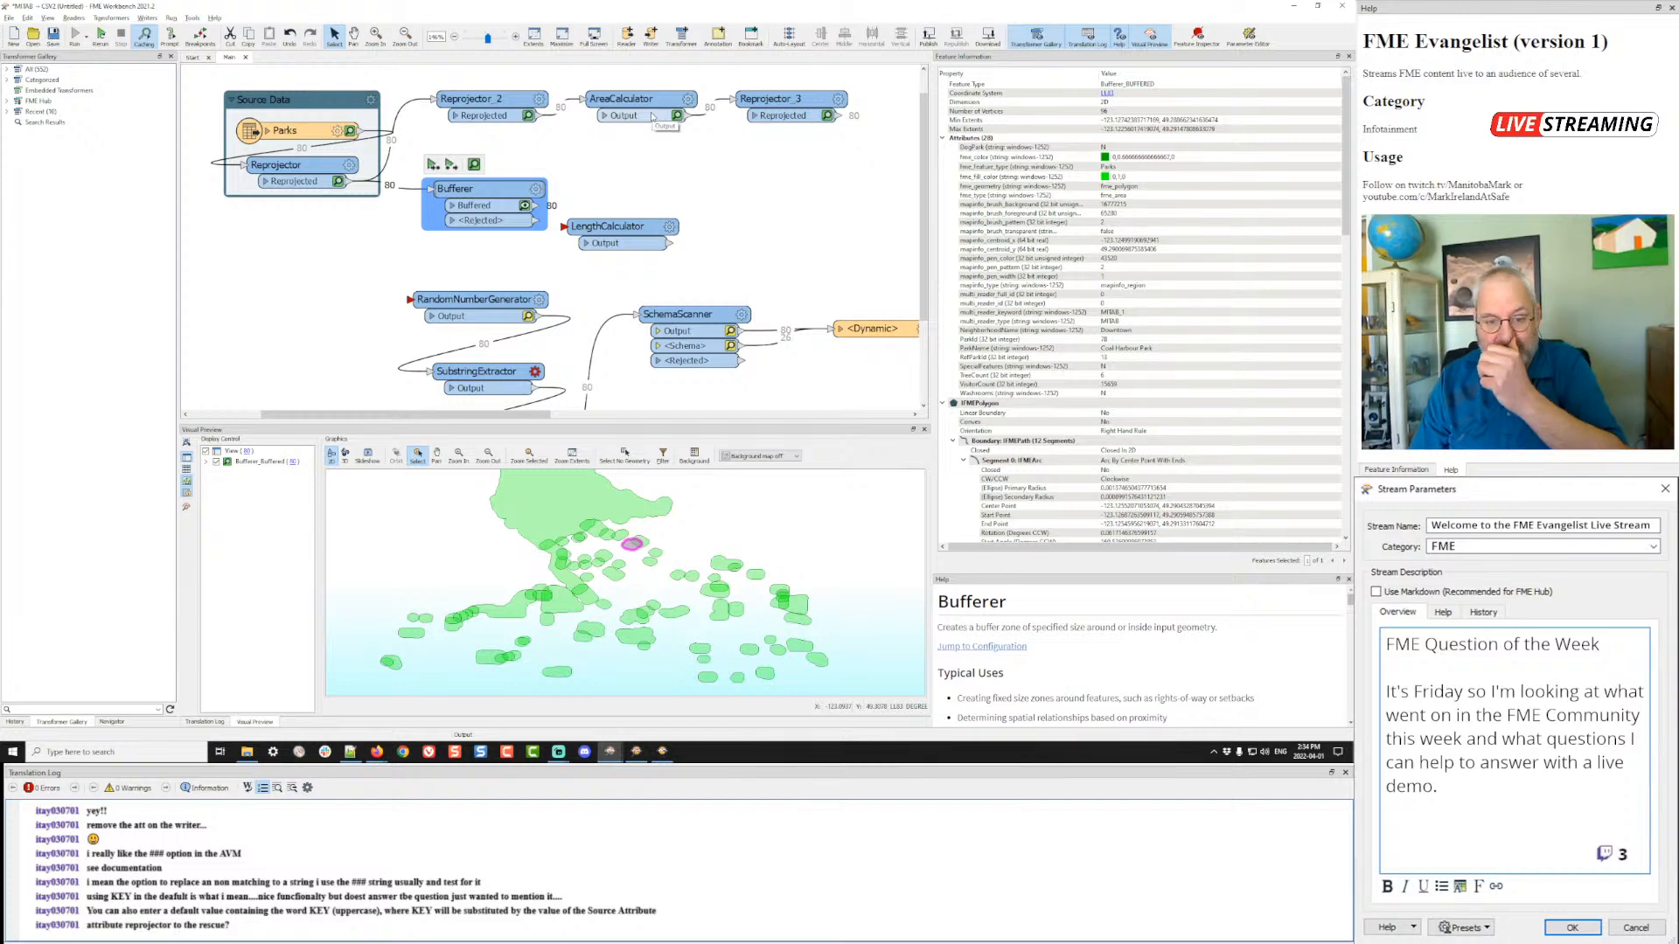
pyautogui.click(205, 722)
pyautogui.scroll(6, 533, 525)
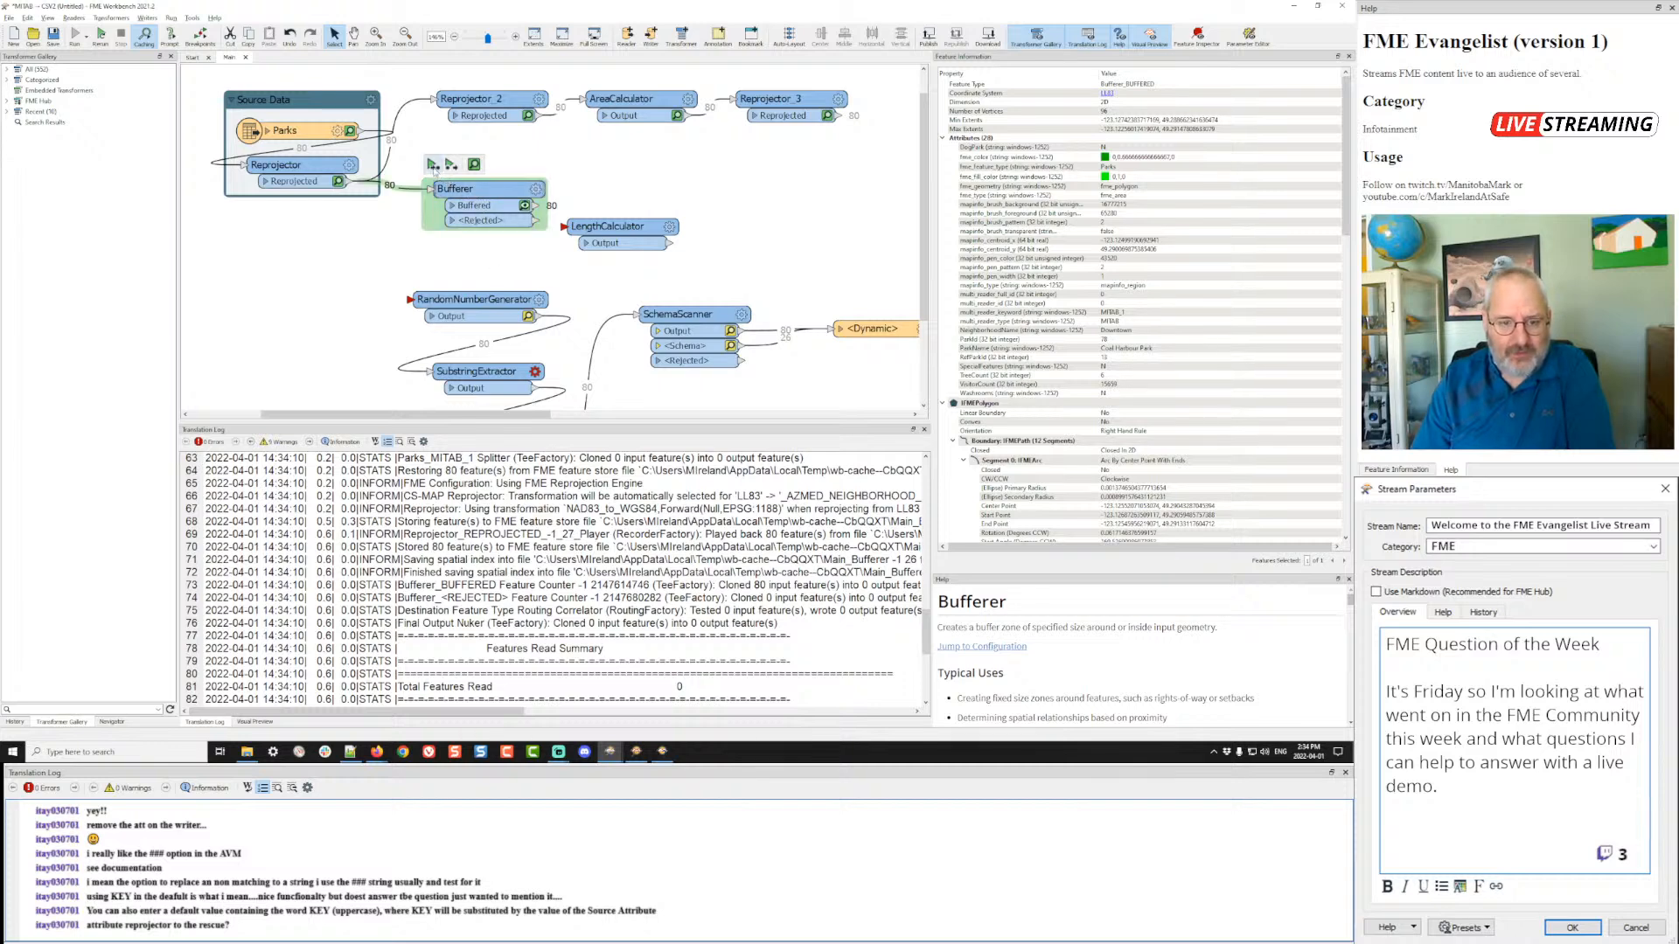
# - Rerun the workspace to the Bufferer and examine the new translation log's coordinate system and reprojection entries
pyautogui.click(433, 166)
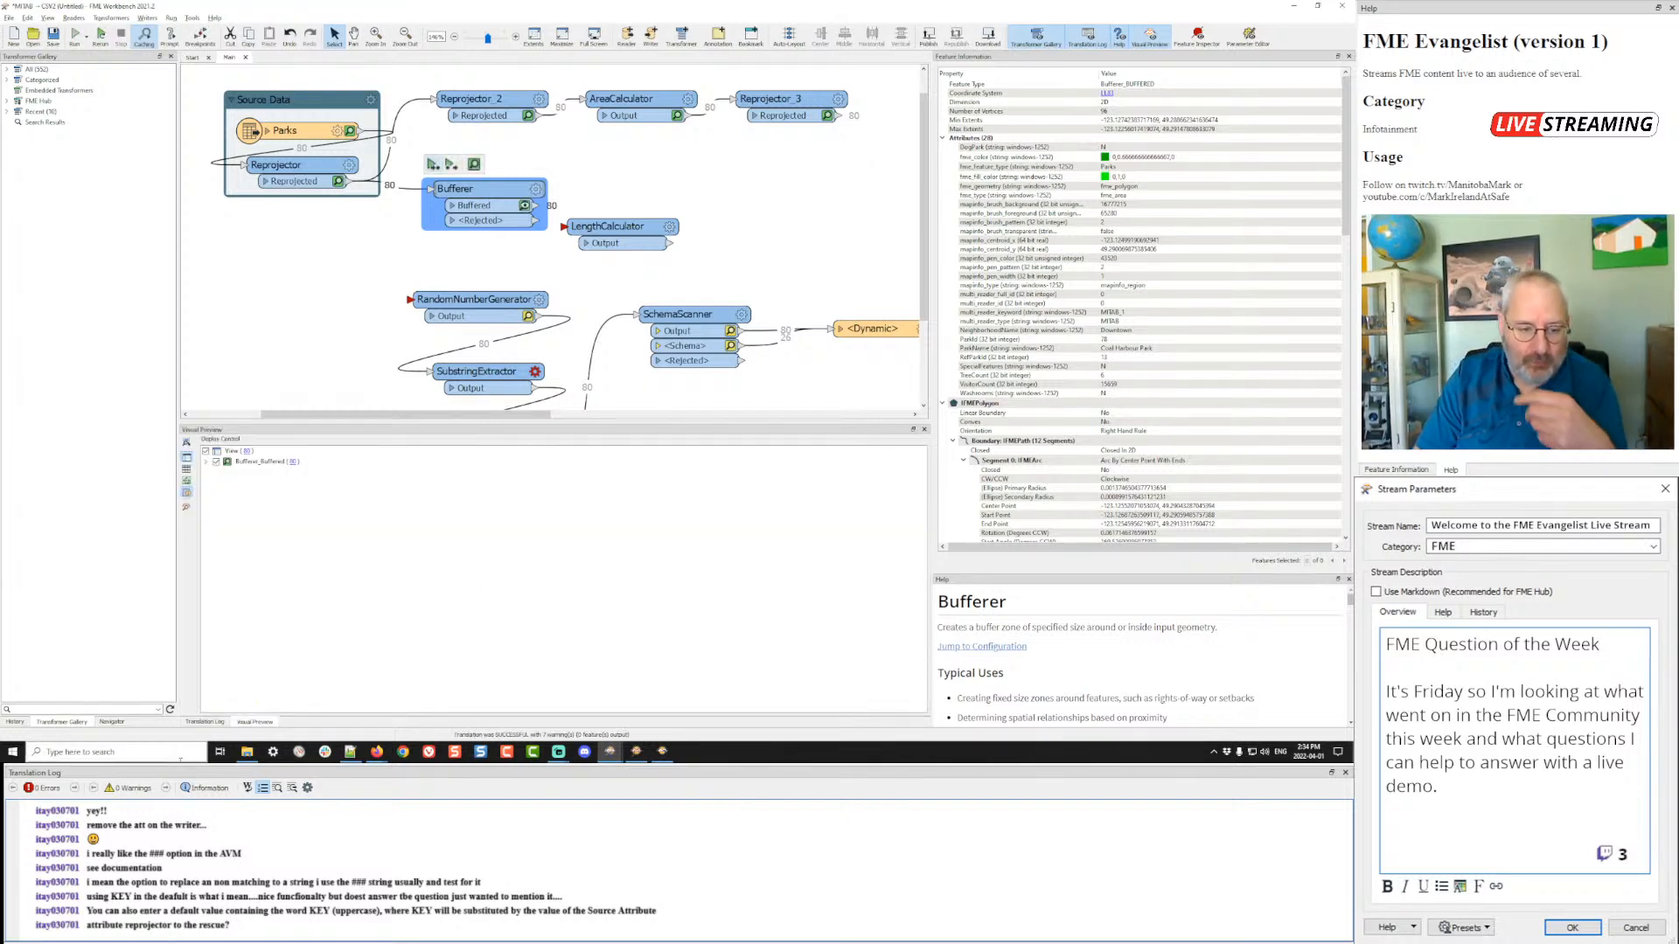
pyautogui.click(205, 722)
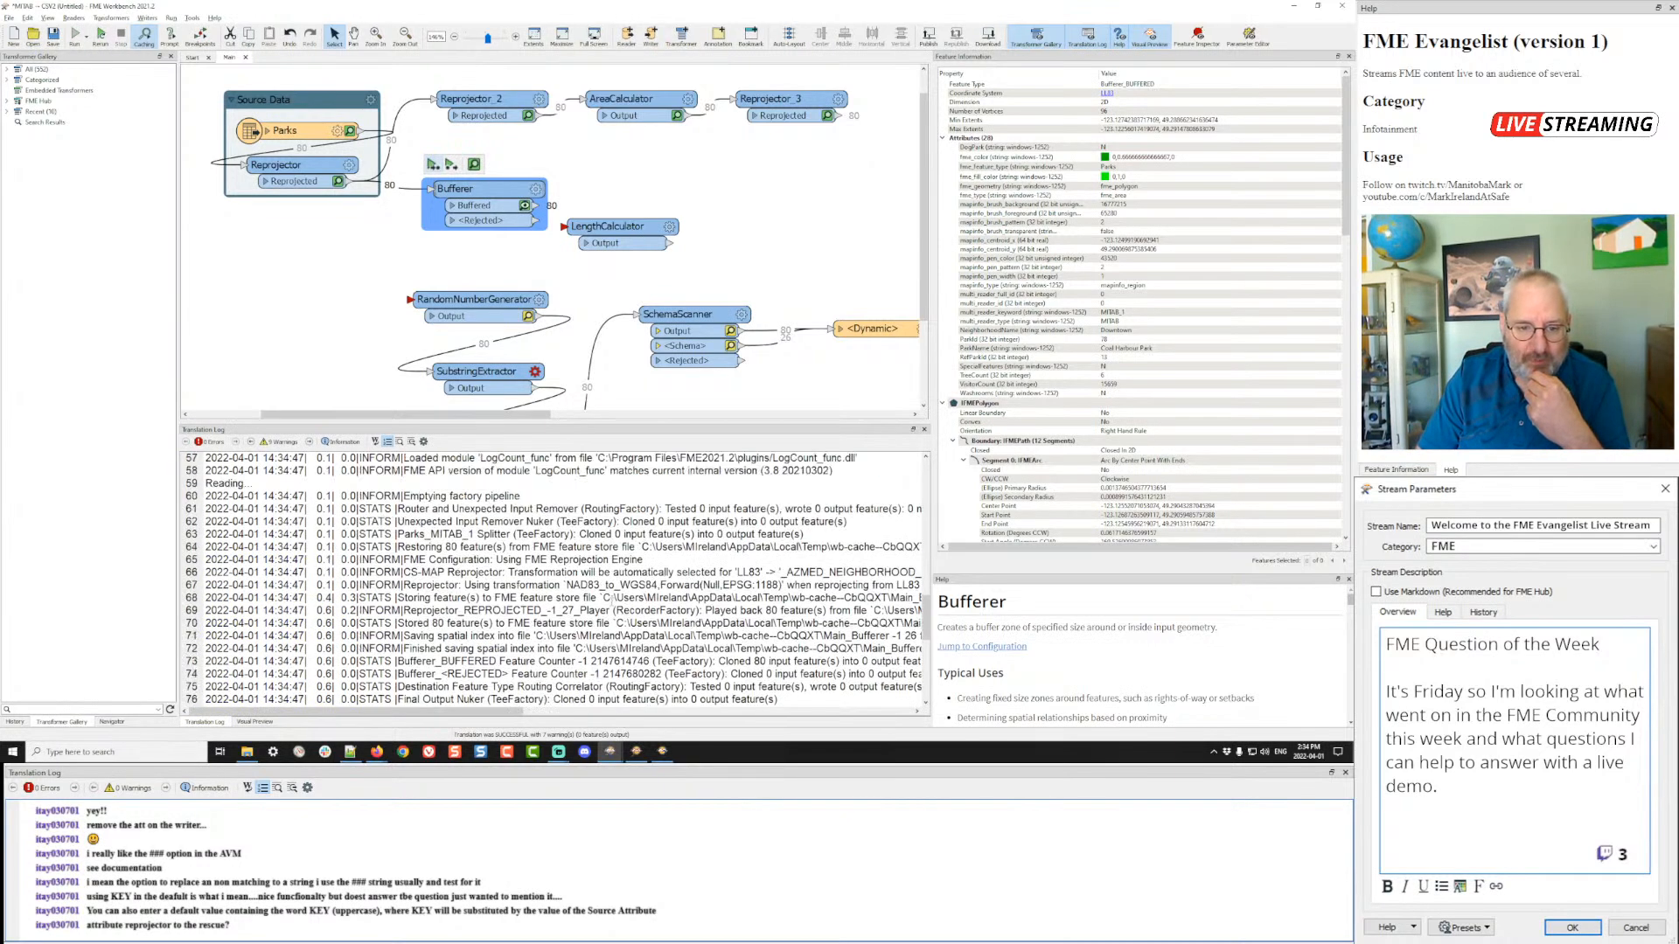
pyautogui.scroll(-1, 612, 600)
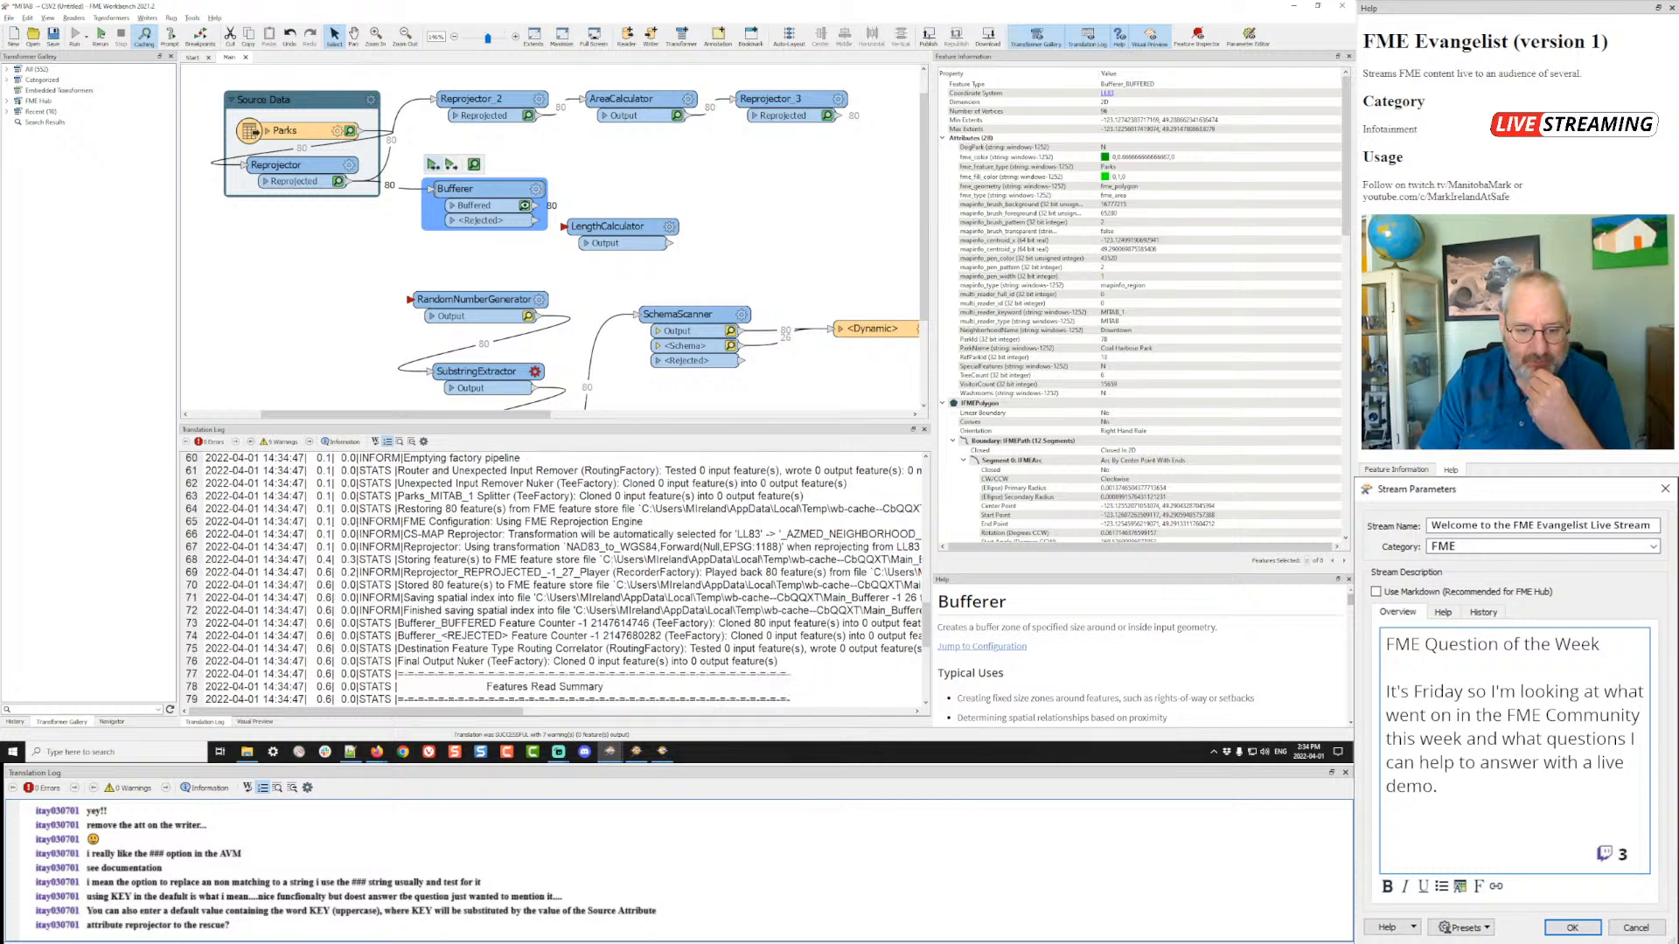
pyautogui.scroll(2, 550, 577)
pyautogui.scroll(9, 557, 580)
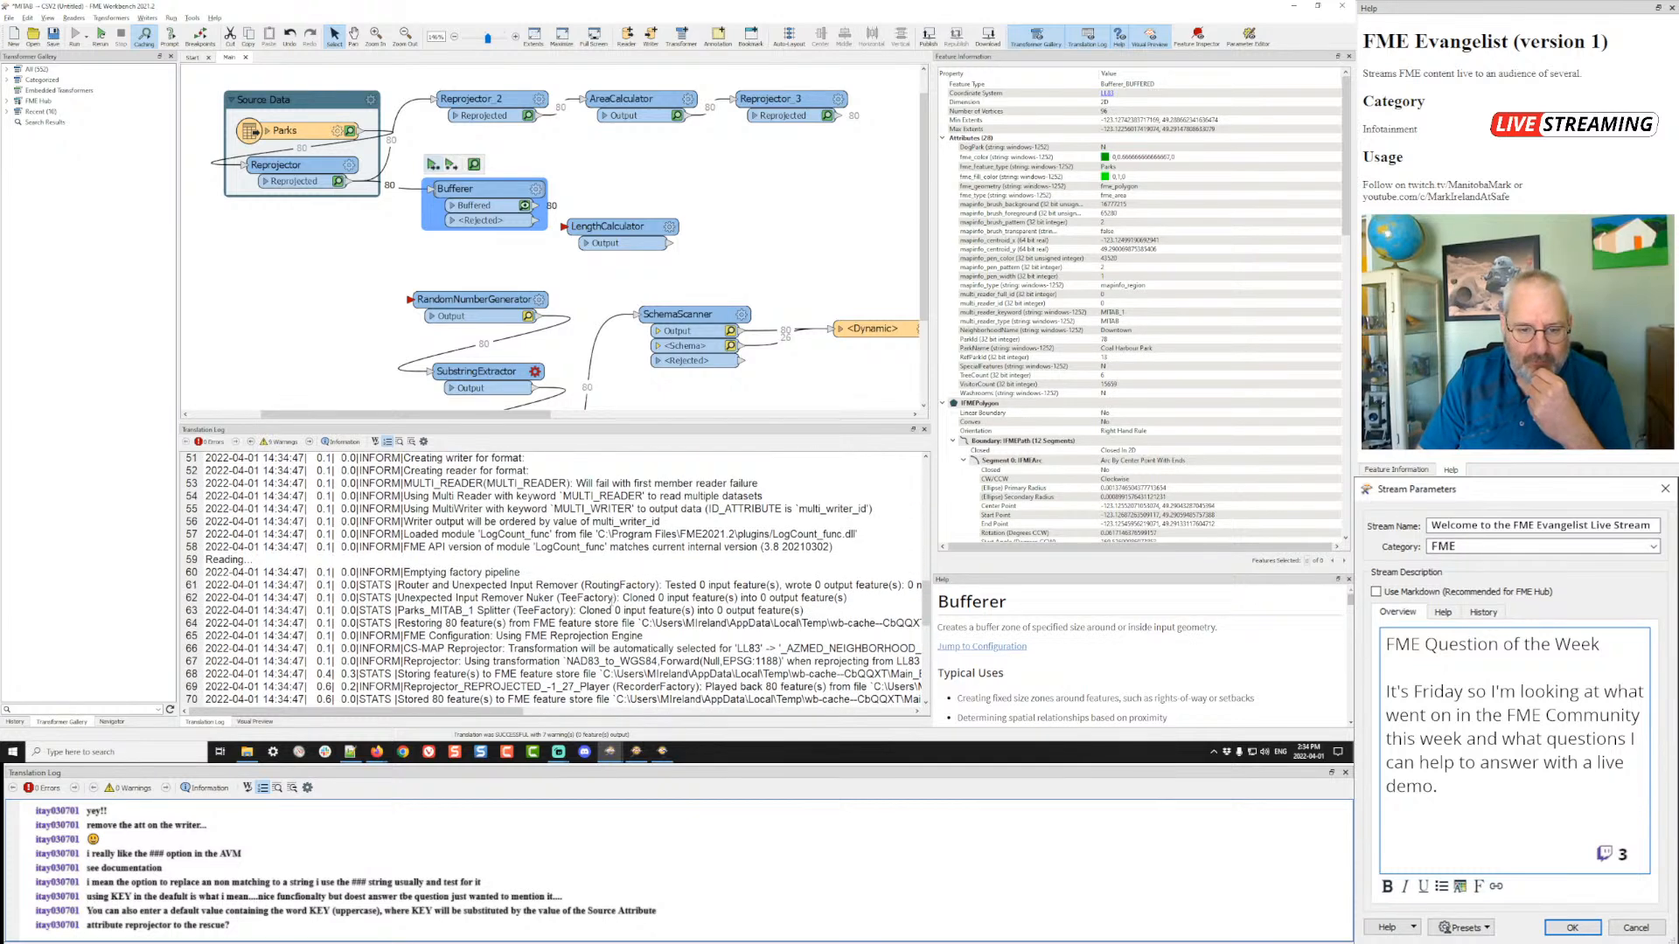
# - Examine the Bufferer run's log entry about the automatically selected reprojection from LL83 to _AZMED_NEIGHBORHOOD_ and the entries following it
pyautogui.scroll(-6, 551, 577)
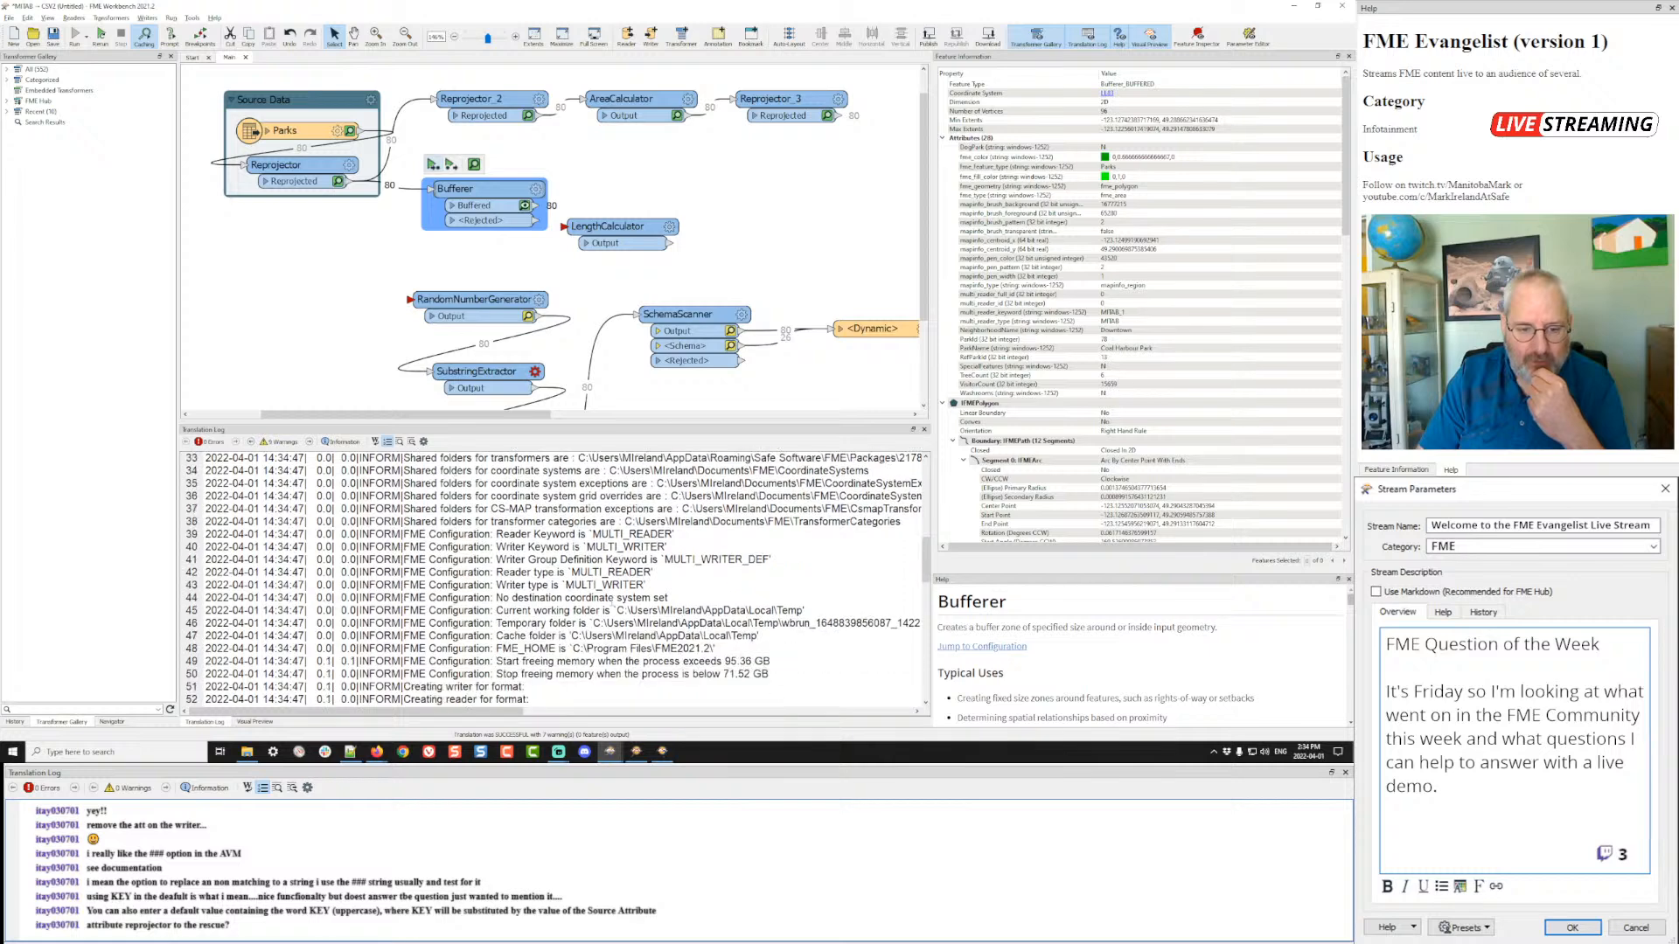
pyautogui.scroll(-4, 551, 577)
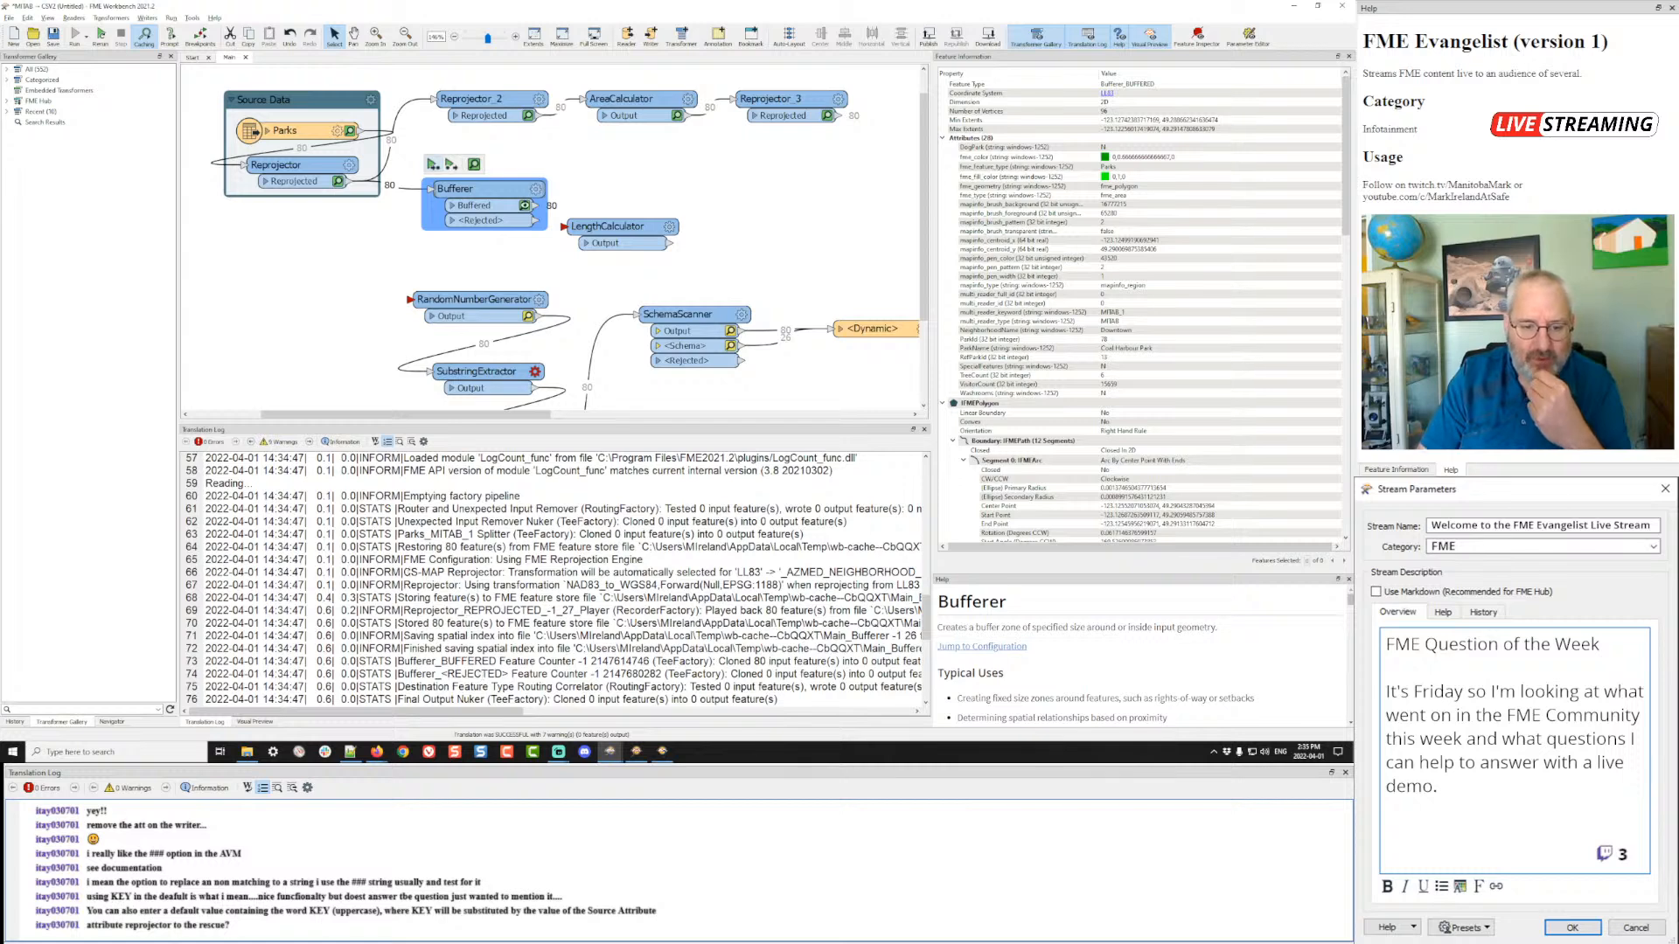
pyautogui.moveTo(404, 572); pyautogui.dragTo(921, 573)
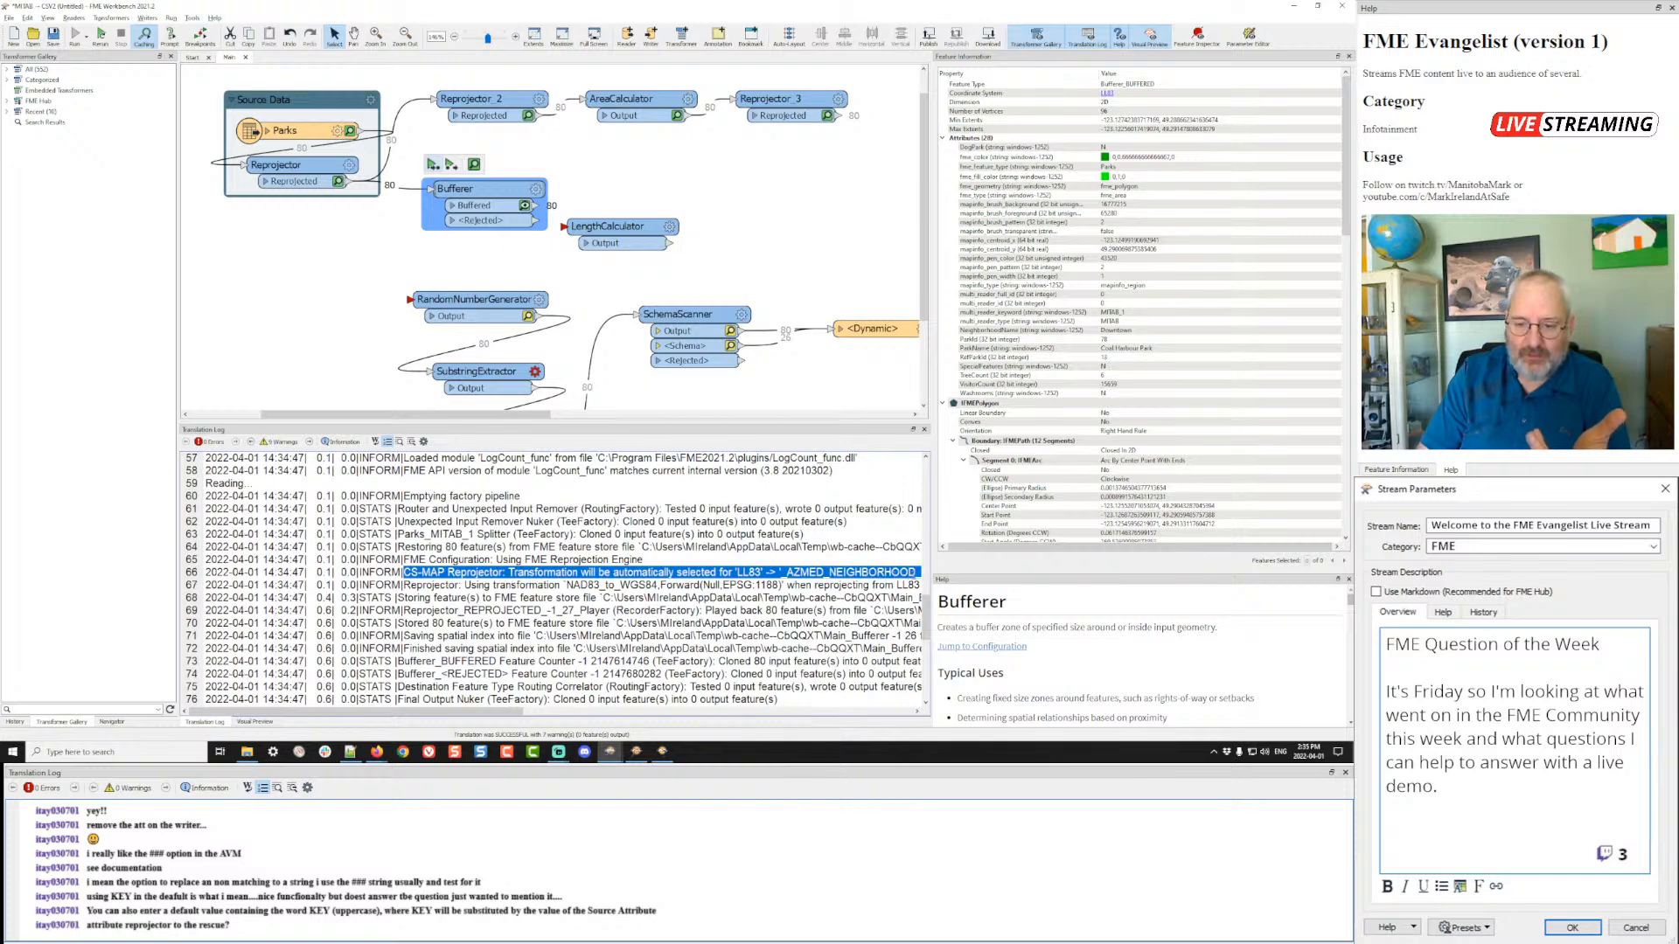
pyautogui.moveTo(894, 573); pyautogui.dragTo(919, 574)
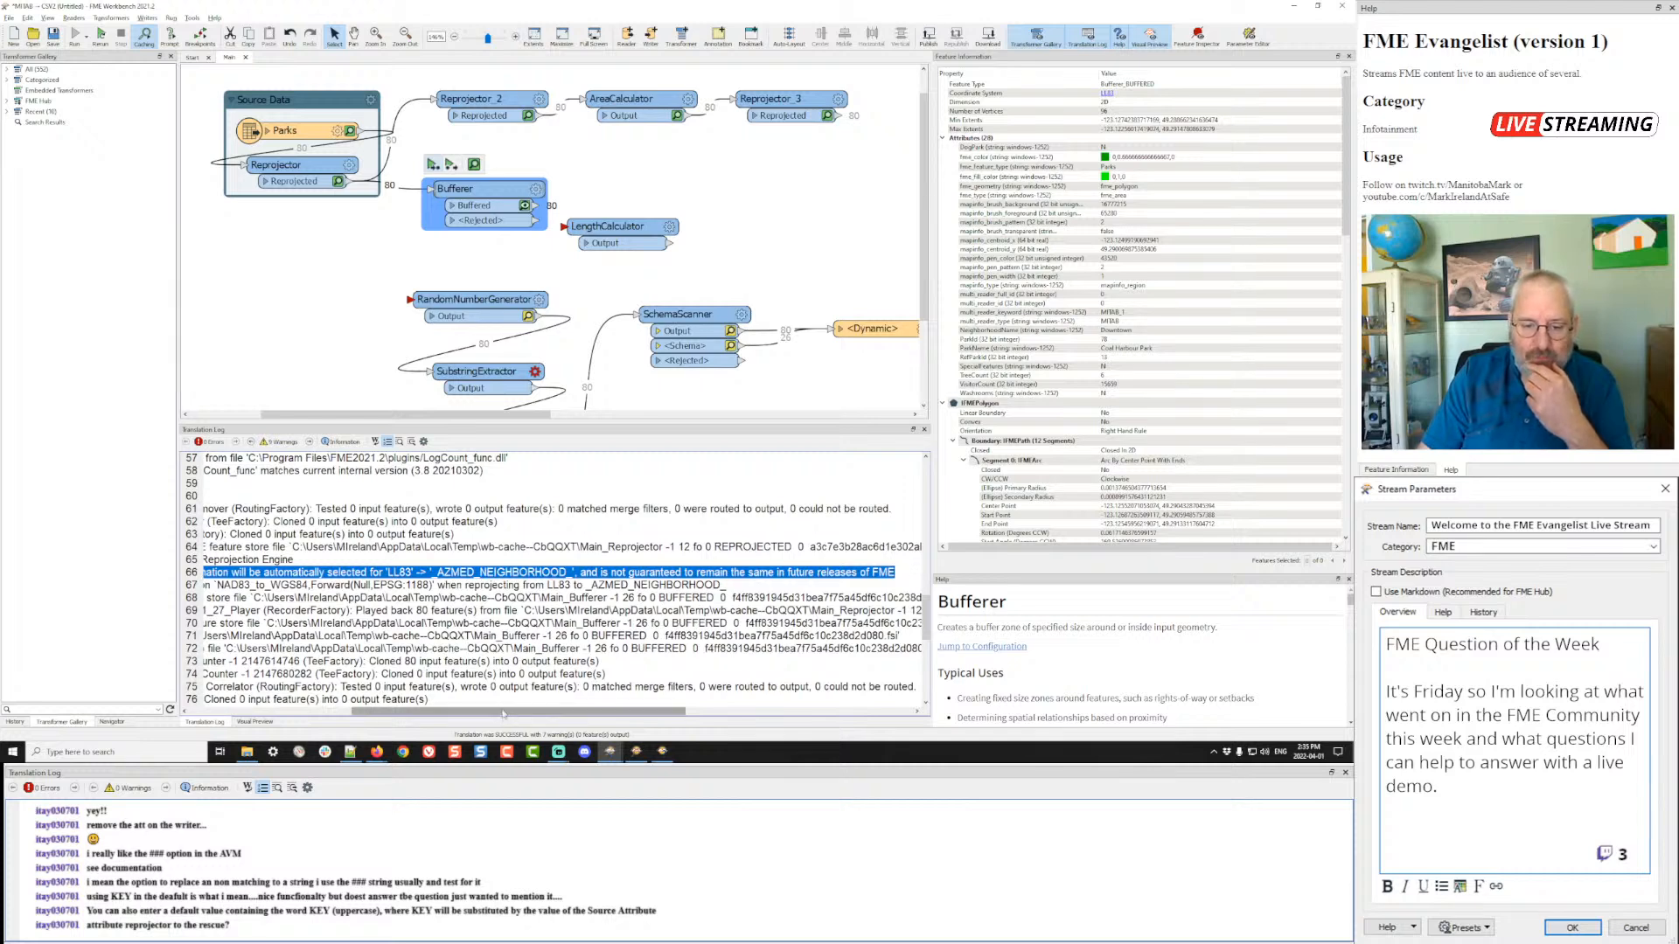
pyautogui.moveTo(505, 711); pyautogui.dragTo(405, 710)
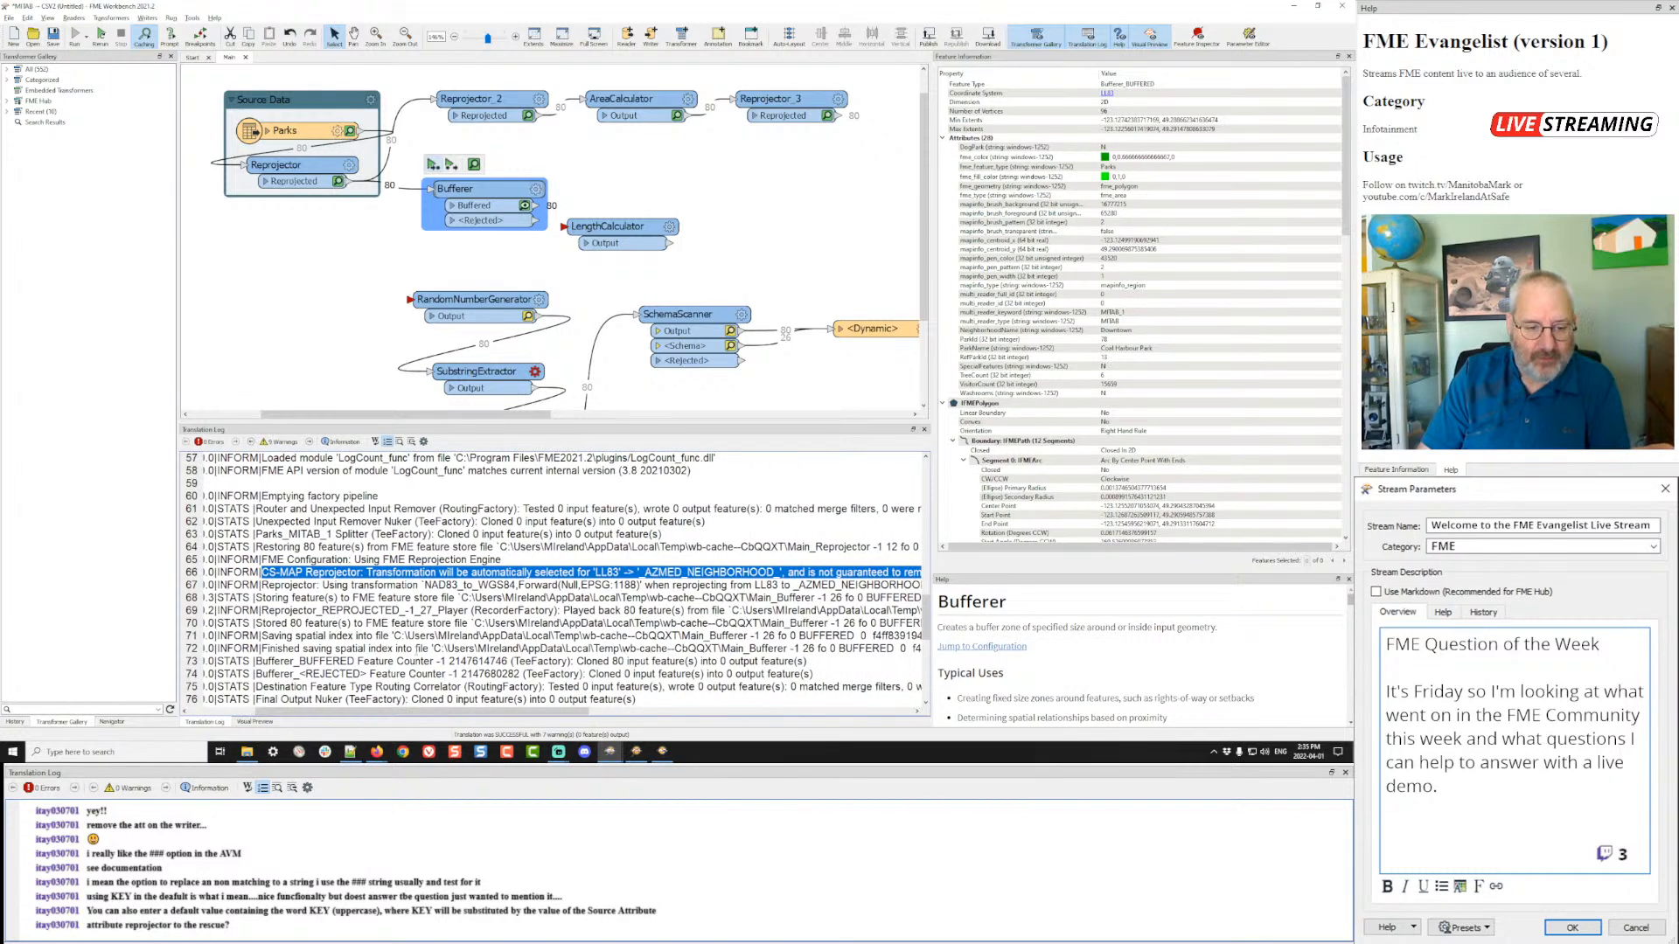
pyautogui.scroll(-2, 551, 577)
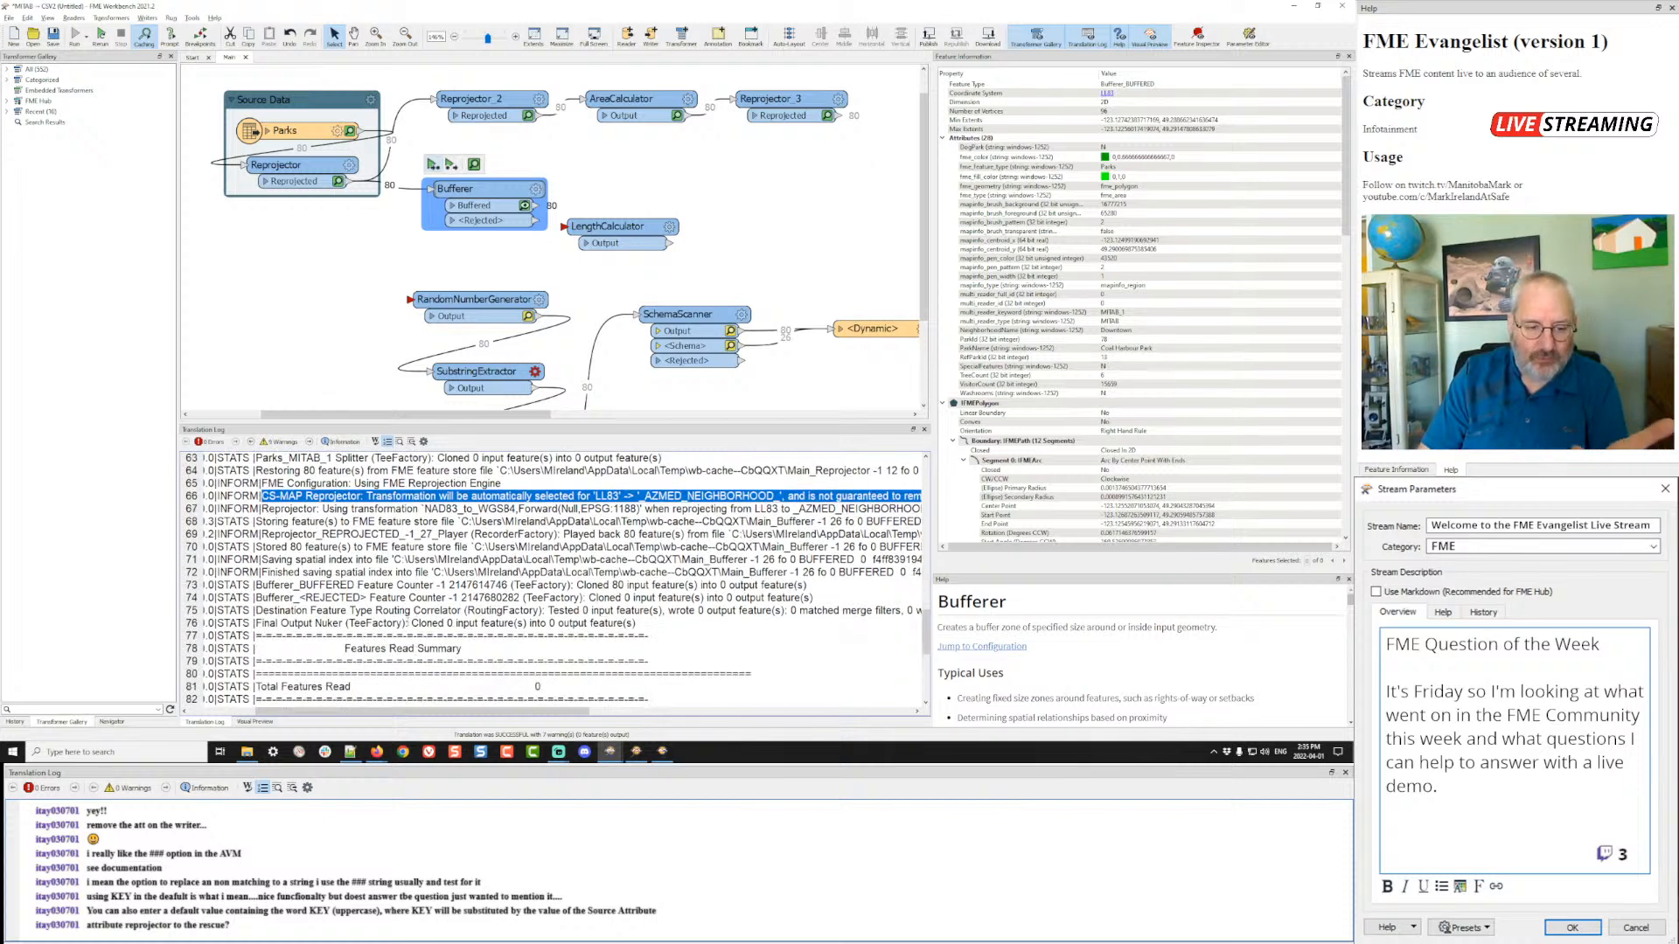
pyautogui.scroll(-2, 409, 624)
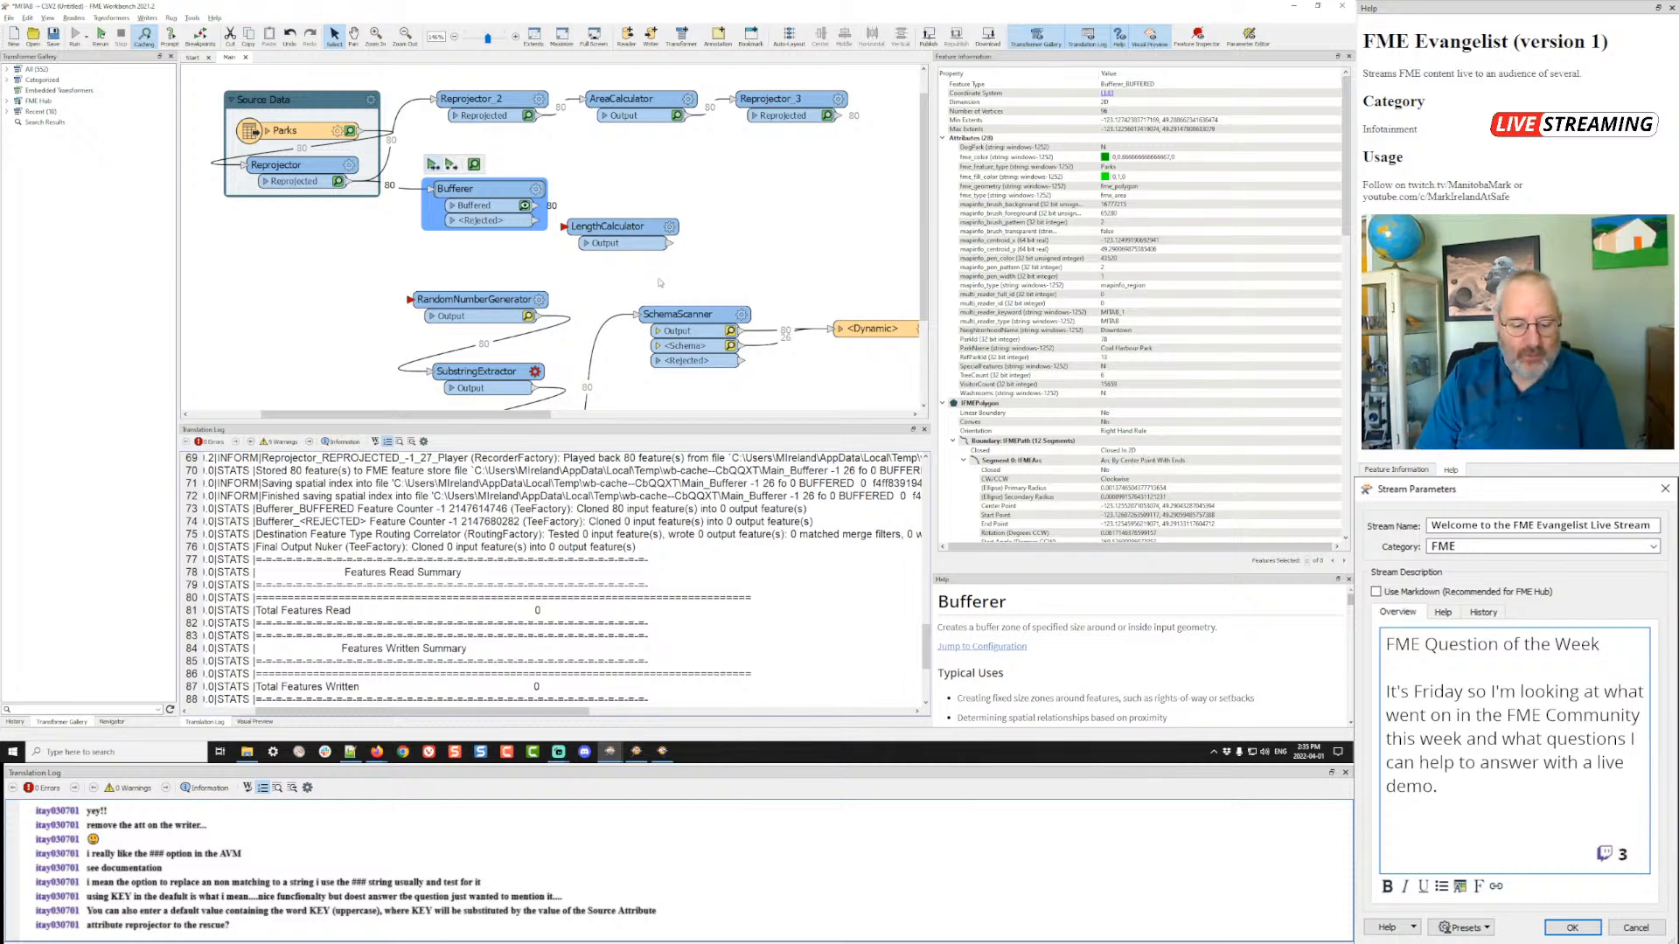
# - Switch to Firefox and reread the community question about the best coordinate system for distances in meters
pyautogui.hotkey('alt', 'Tab')
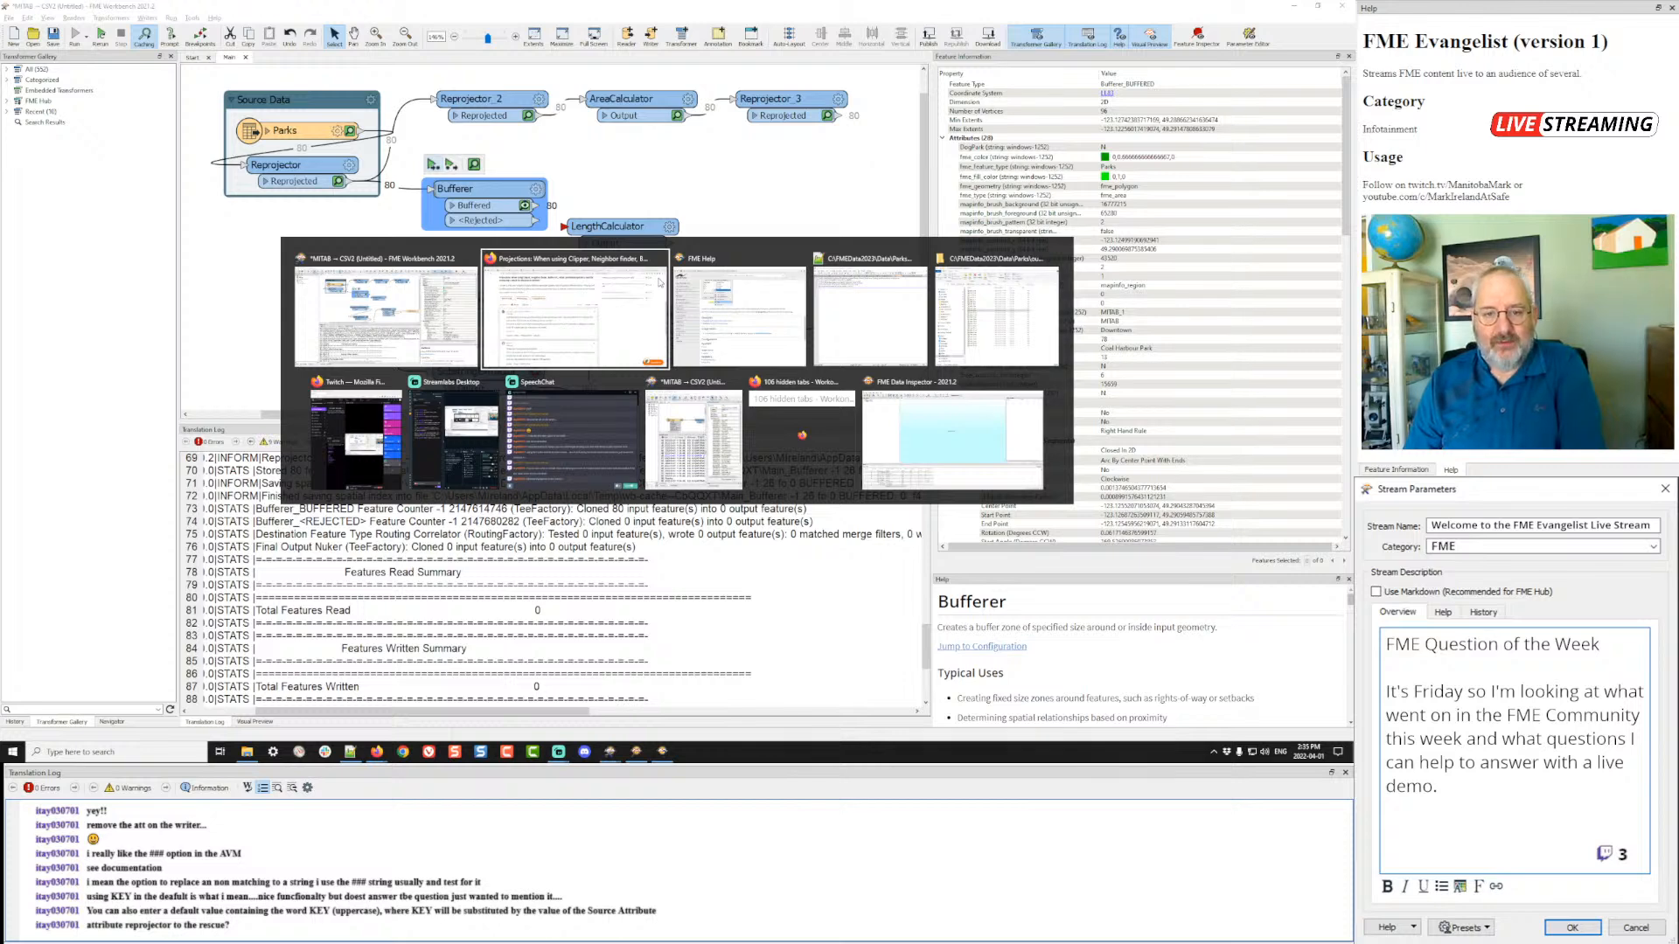
pyautogui.click(659, 283)
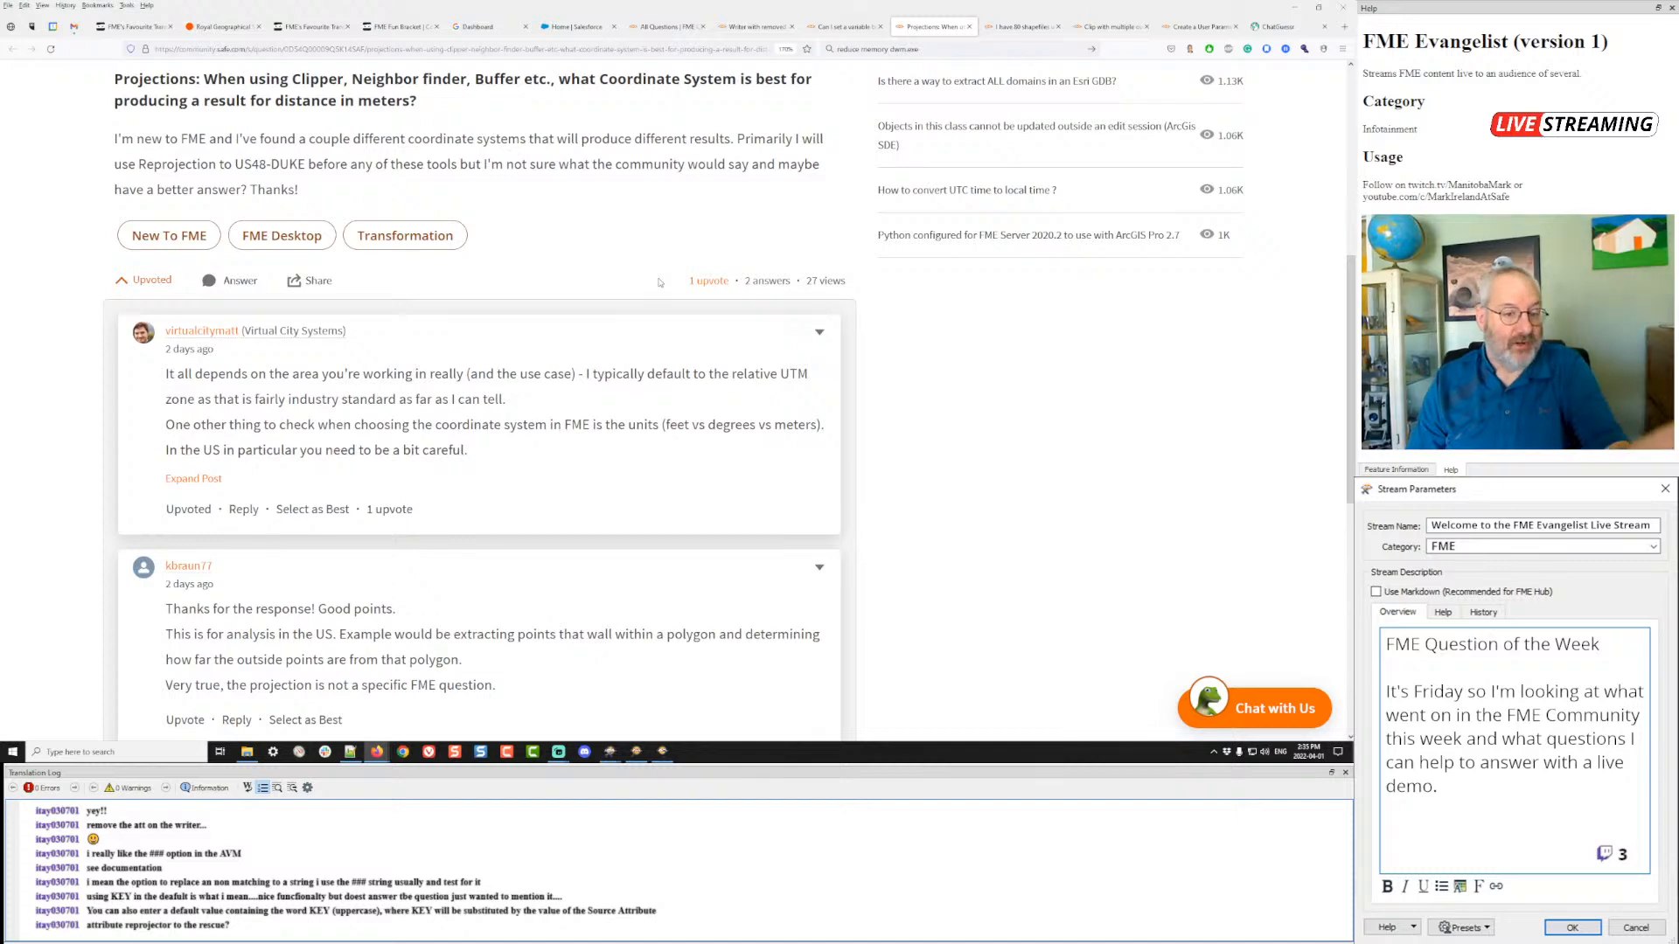
pyautogui.scroll(5, 659, 282)
pyautogui.scroll(-5, 659, 281)
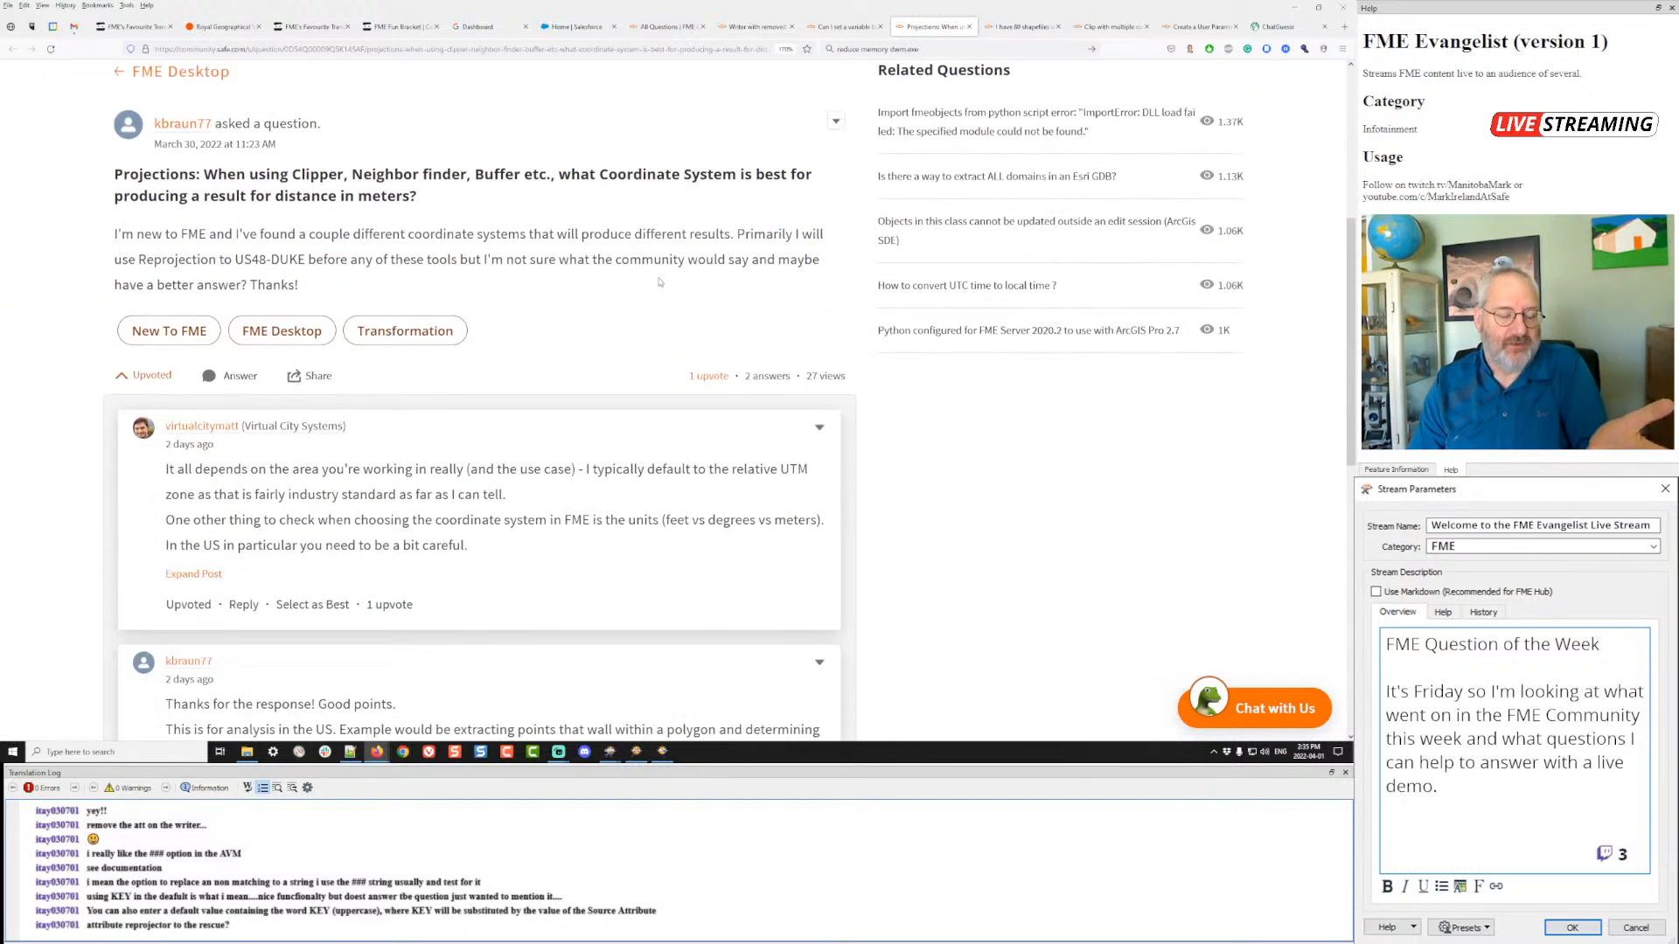
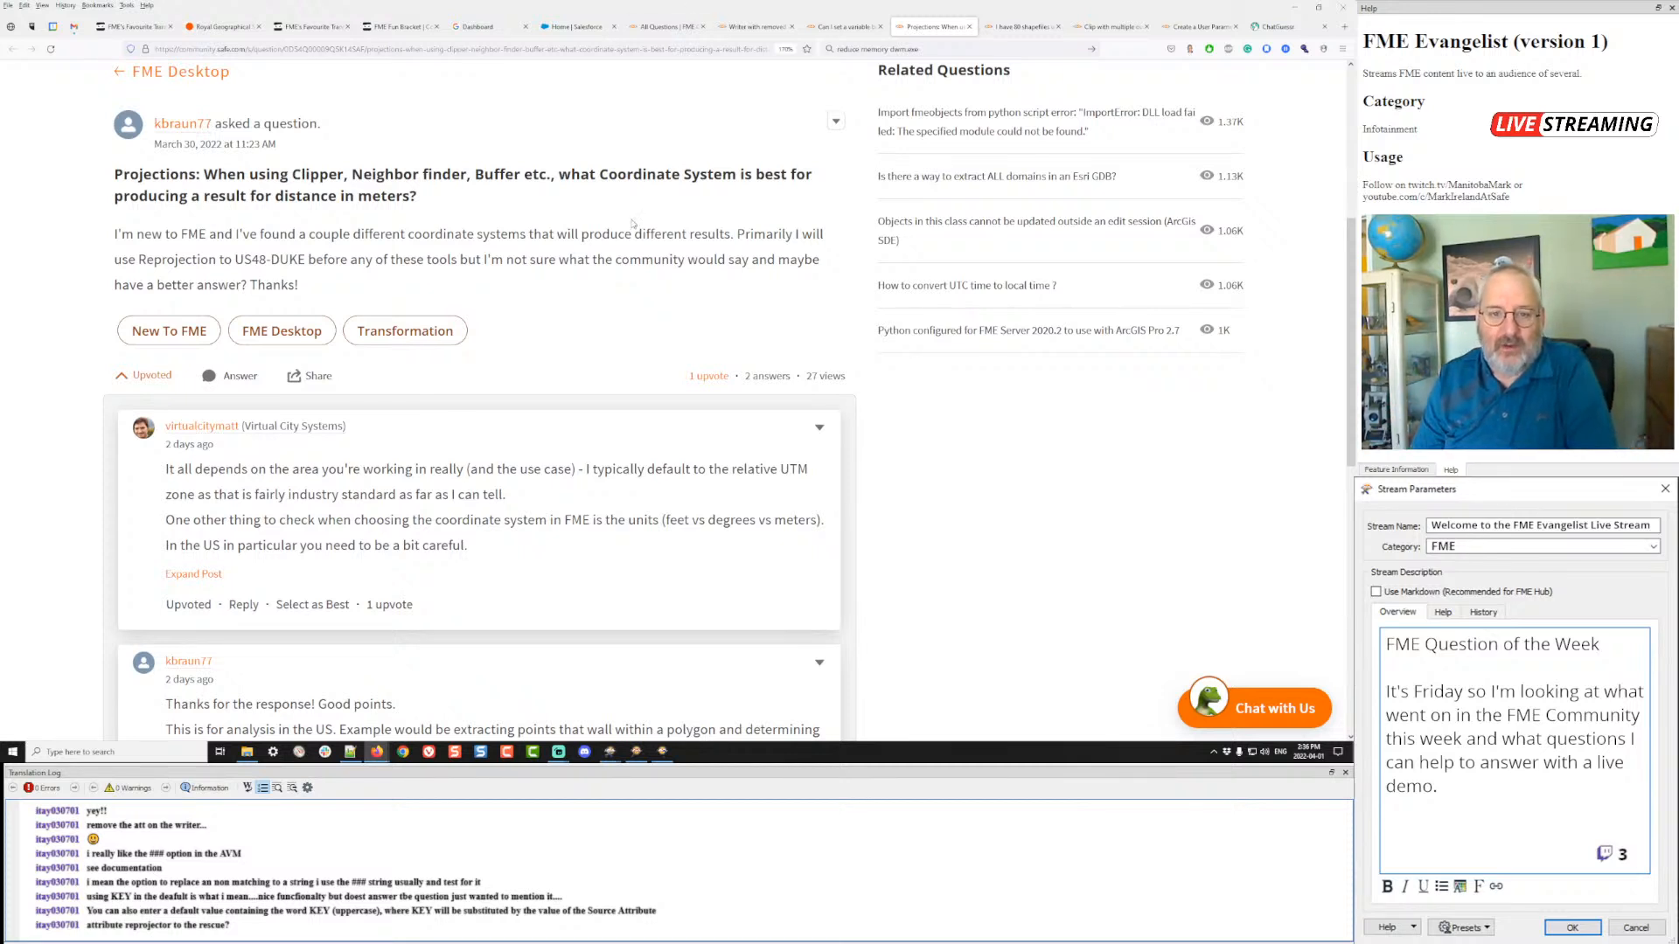
# - Return to FME Workbench and check Reprojector_2's destination coordinate system without changing it
pyautogui.hotkey('alt', 'Tab')
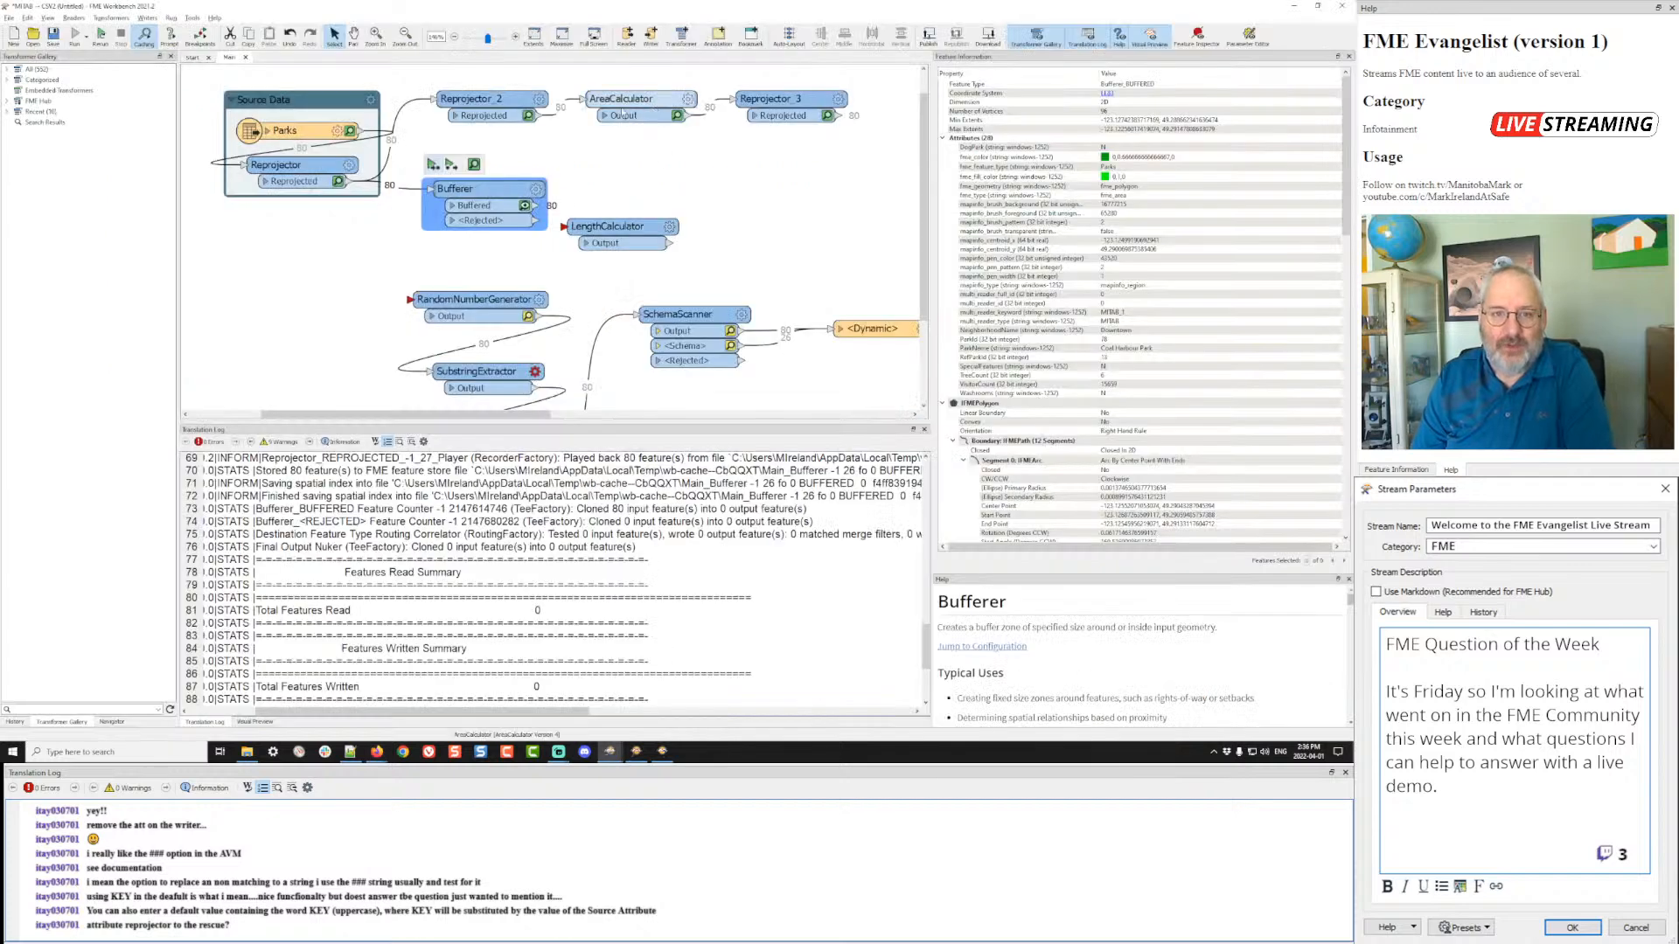
pyautogui.doubleClick(525, 106)
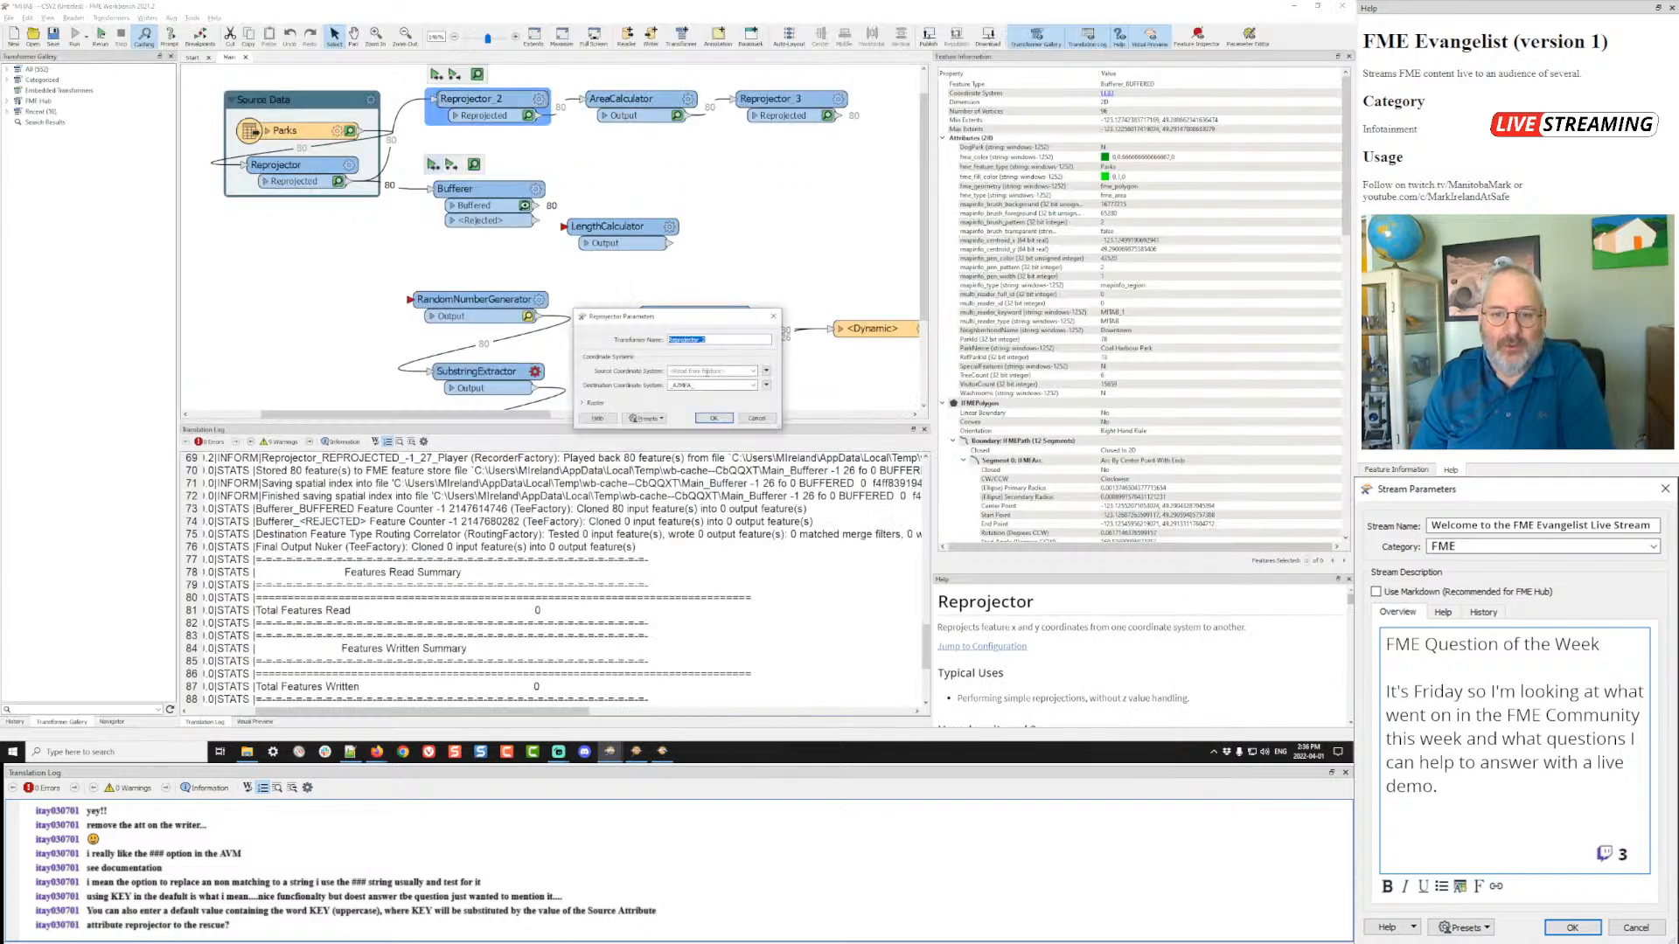
pyautogui.doubleClick(704, 385)
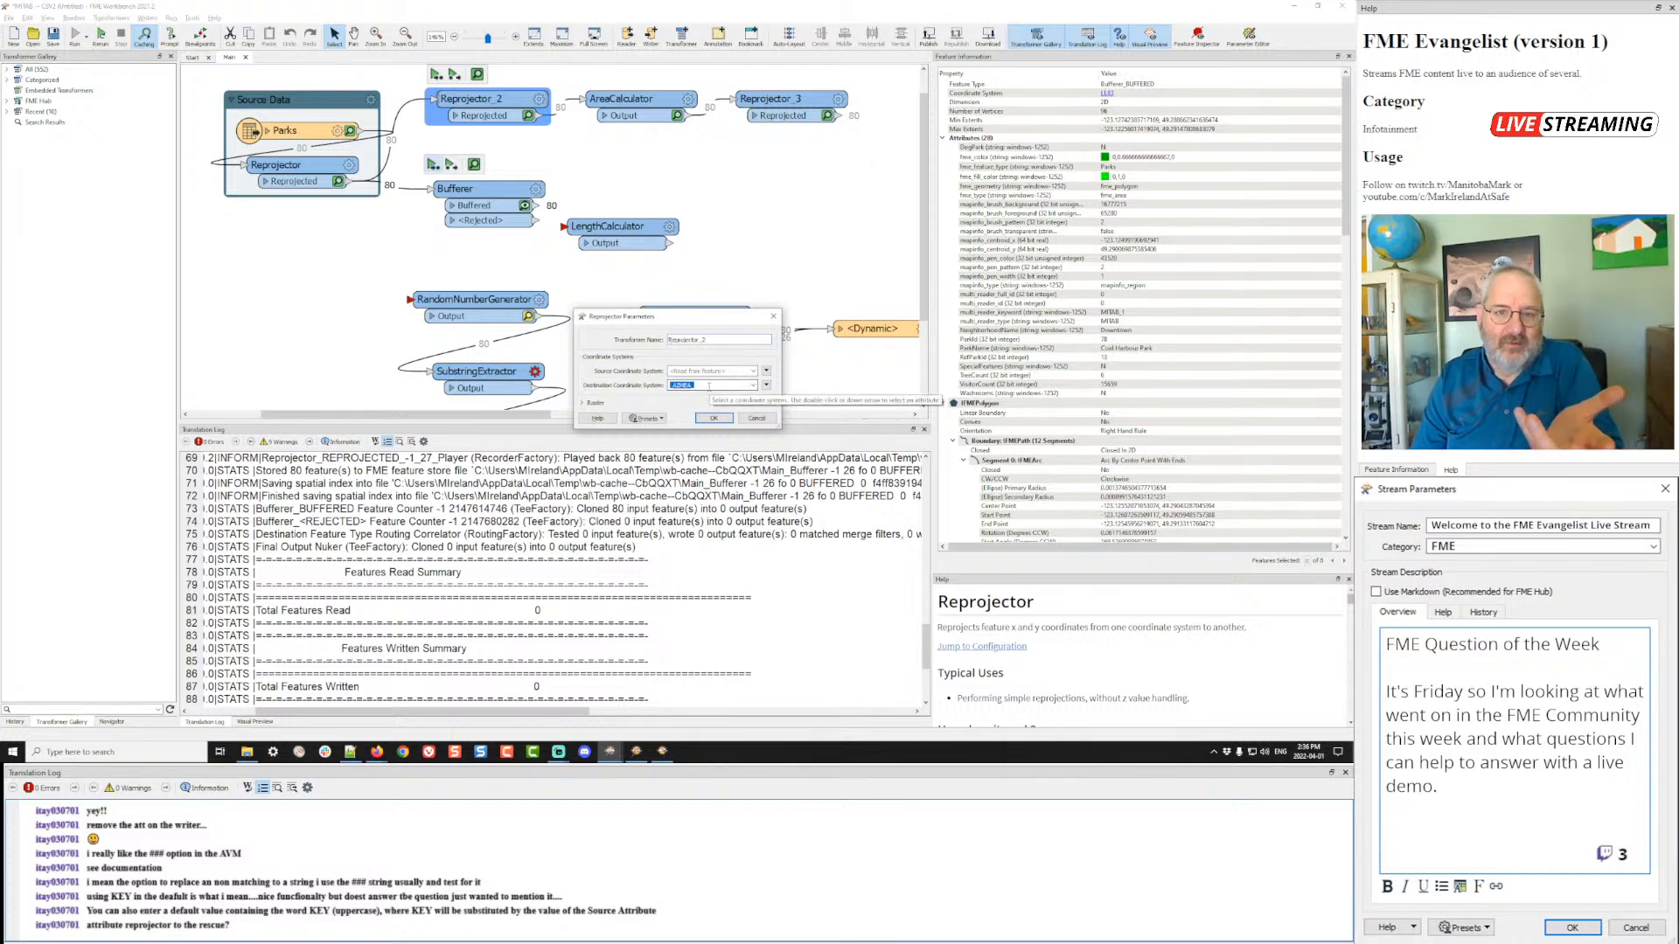
pyautogui.click(756, 418)
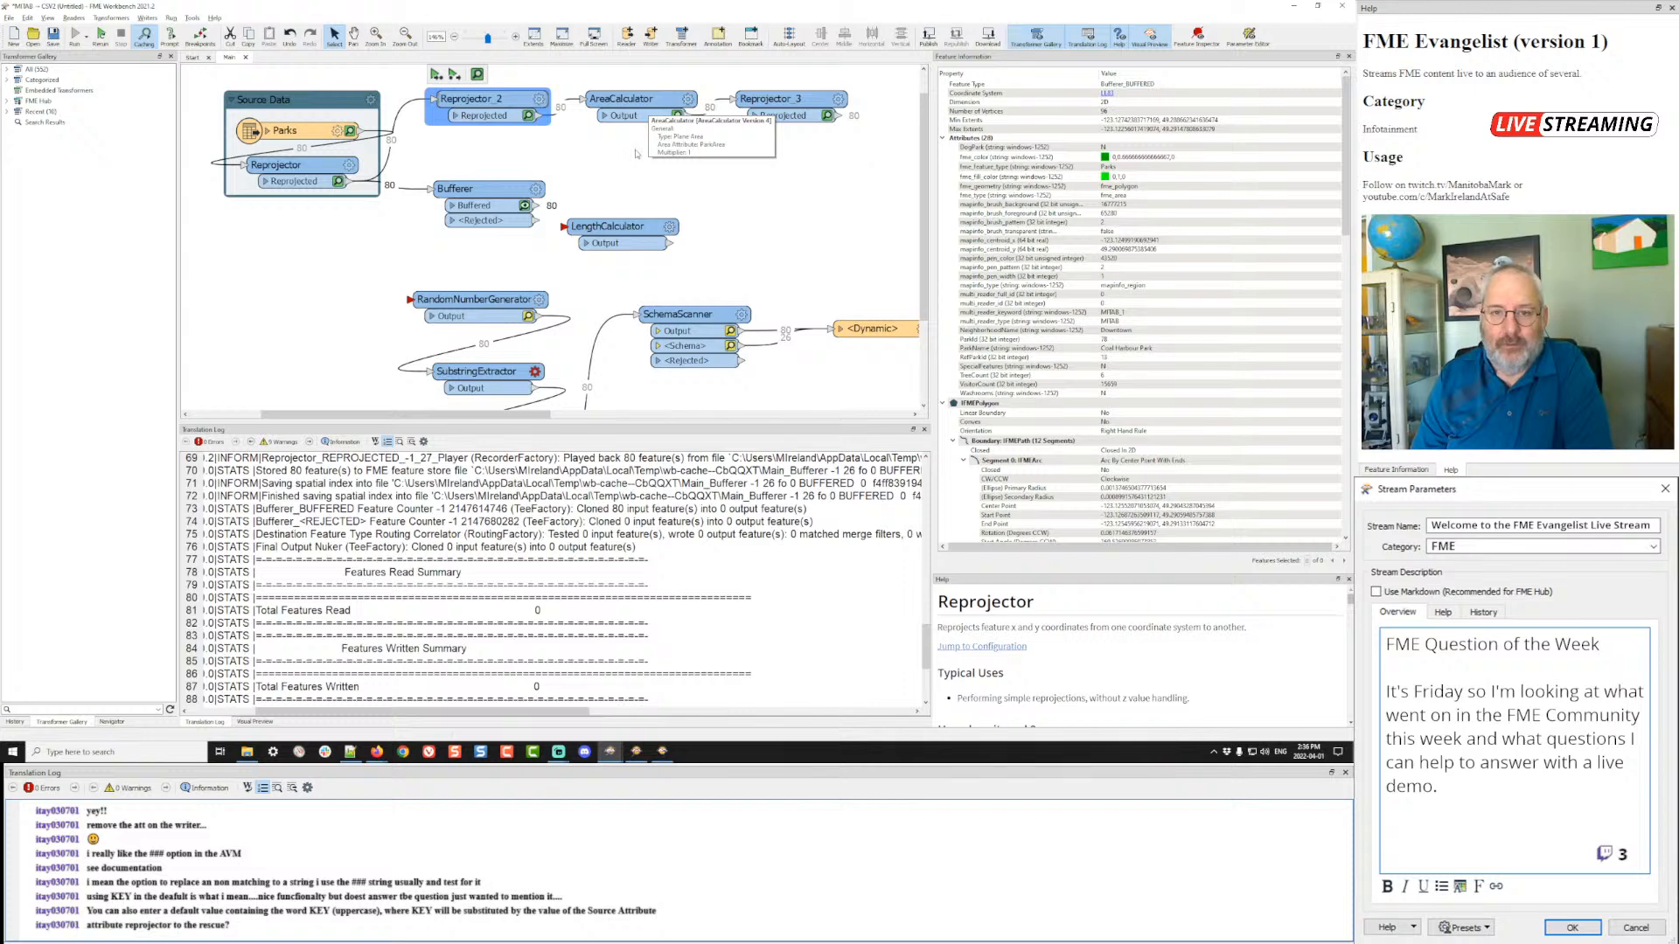
pyautogui.hotkey('alt', 'Tab')
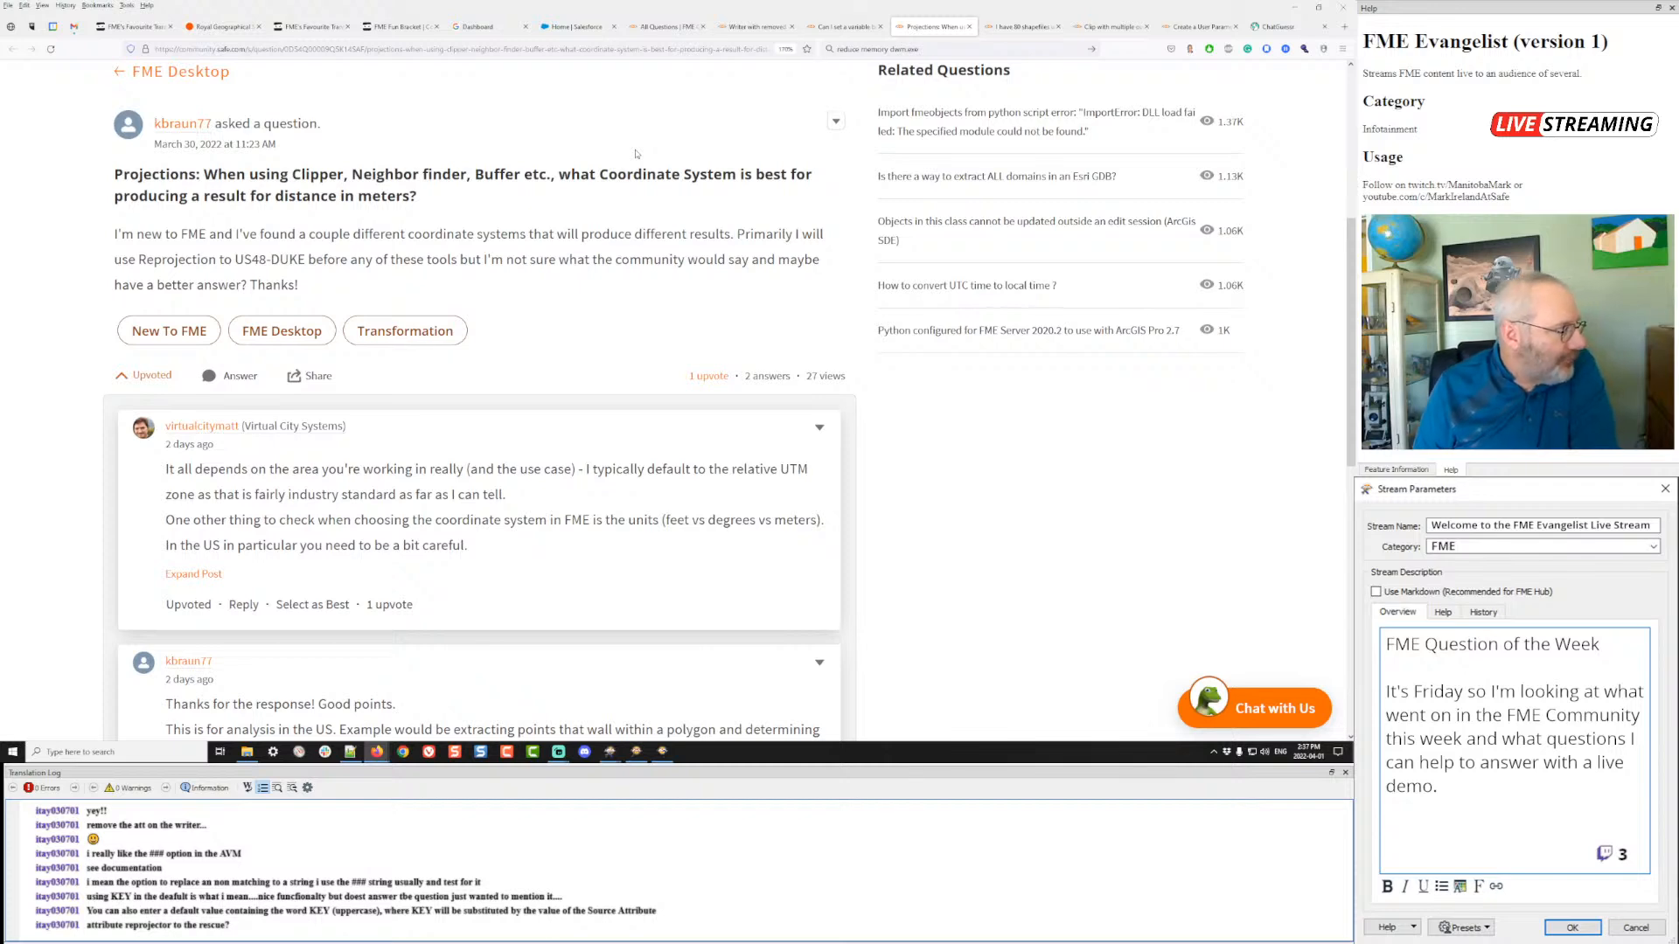
pyautogui.hotkey('alt', 'Tab')
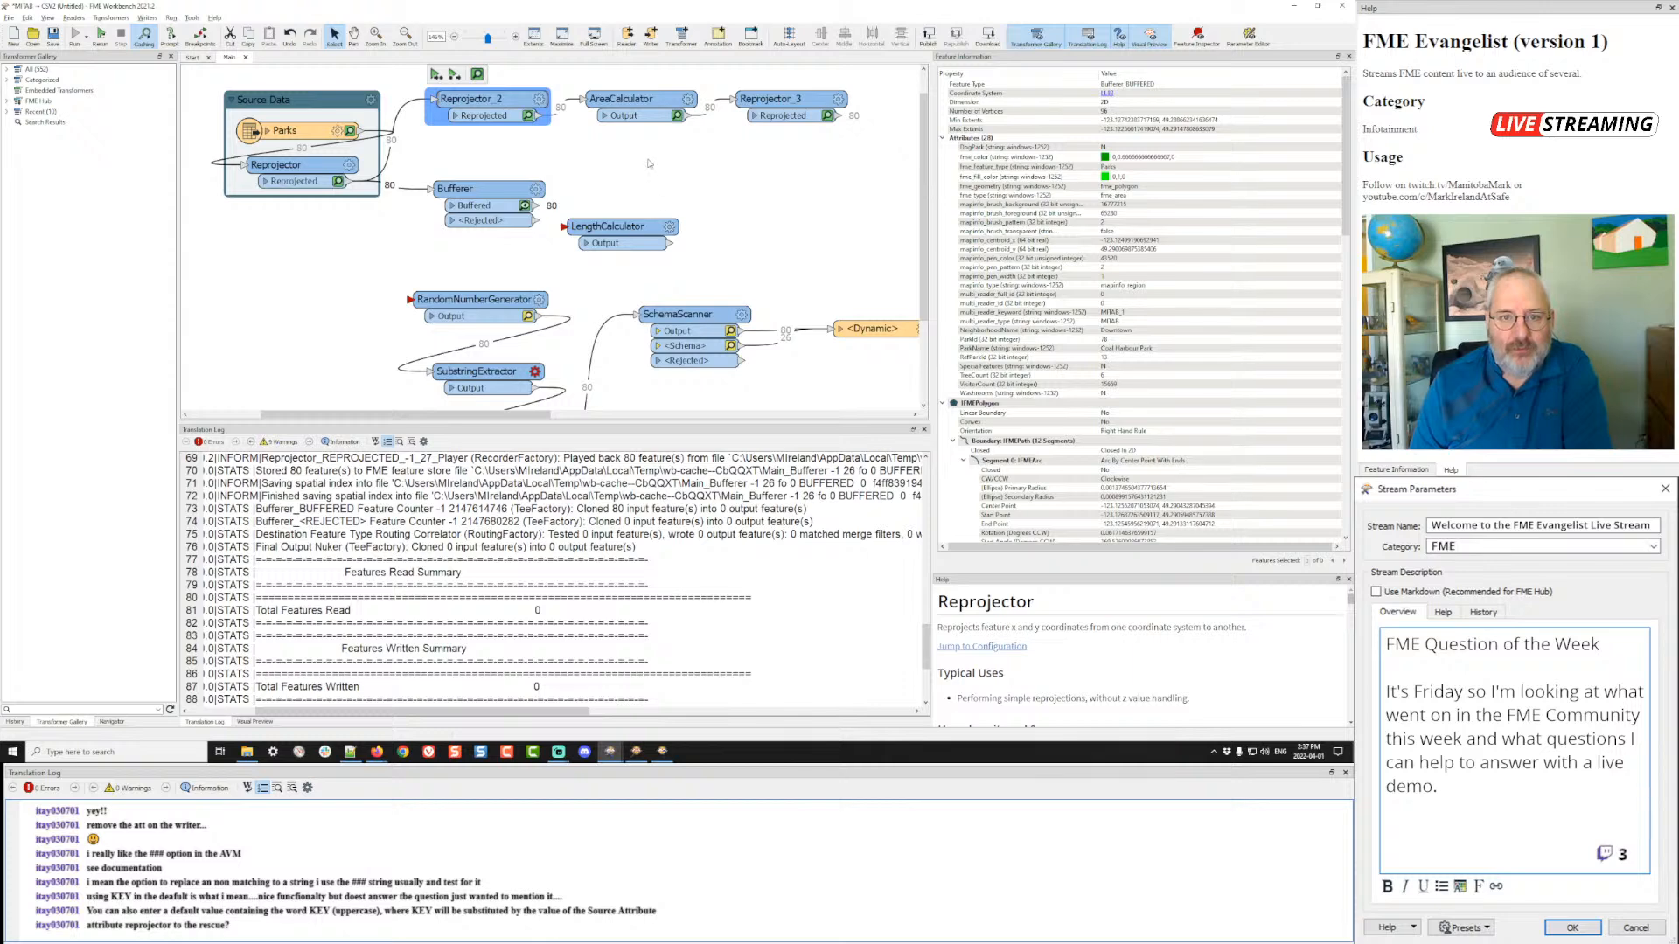
# - Check the AttributeValueMapper's default value parameter, leaving its settings as they are
pyautogui.scroll(-2, 583, 305)
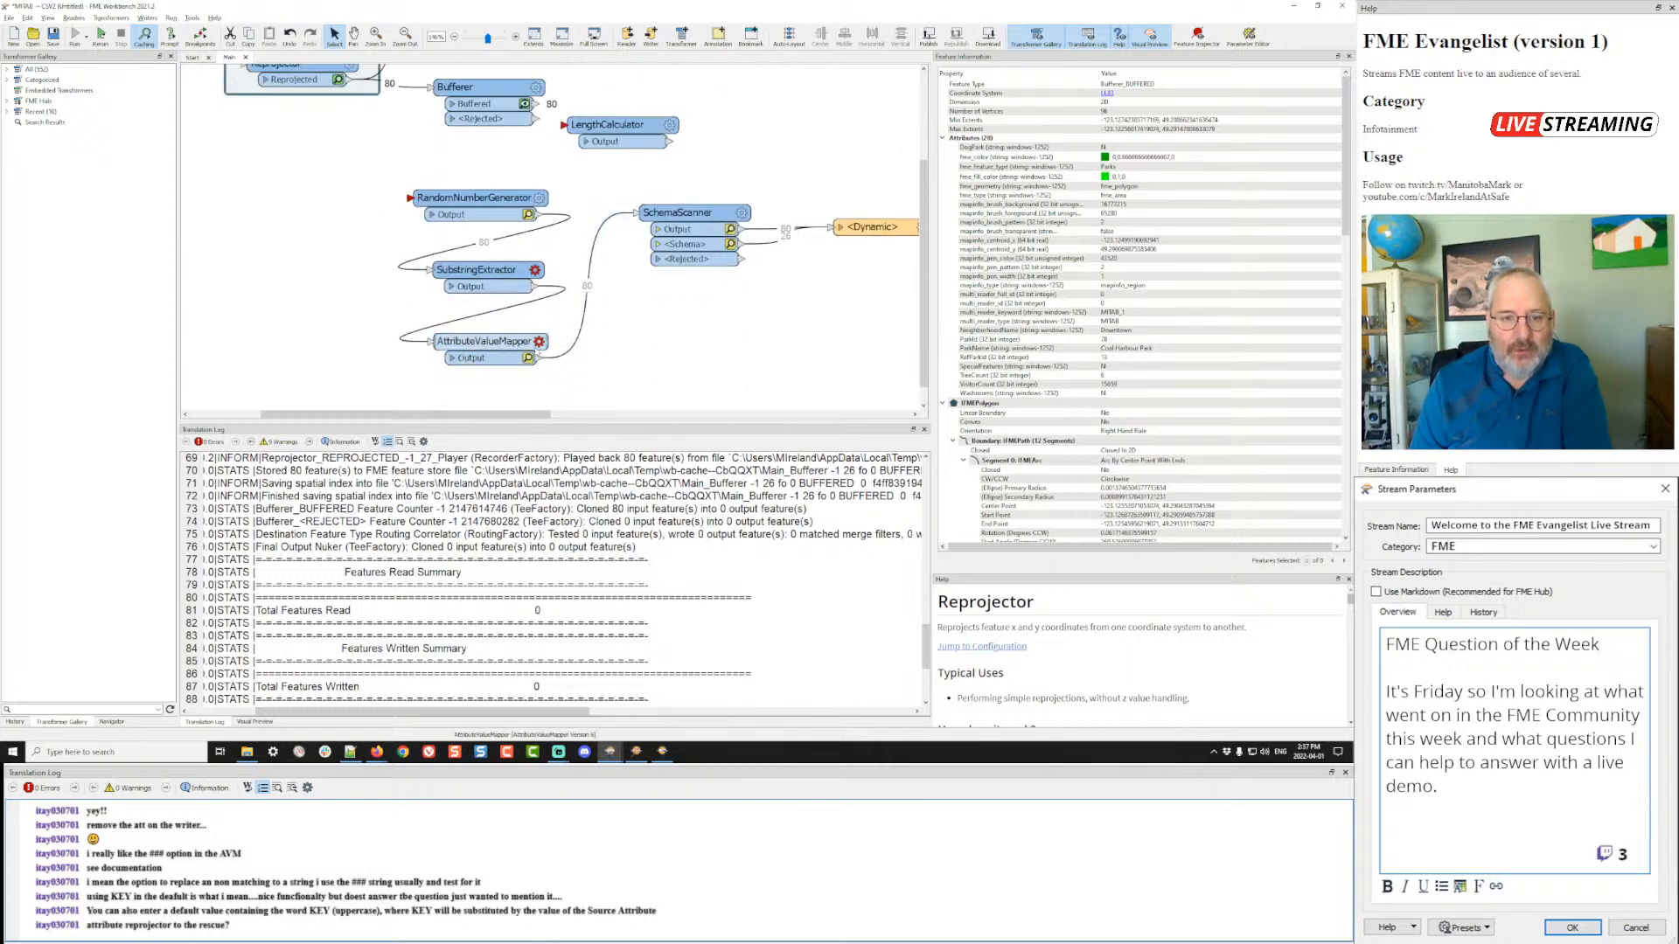
pyautogui.click(540, 342)
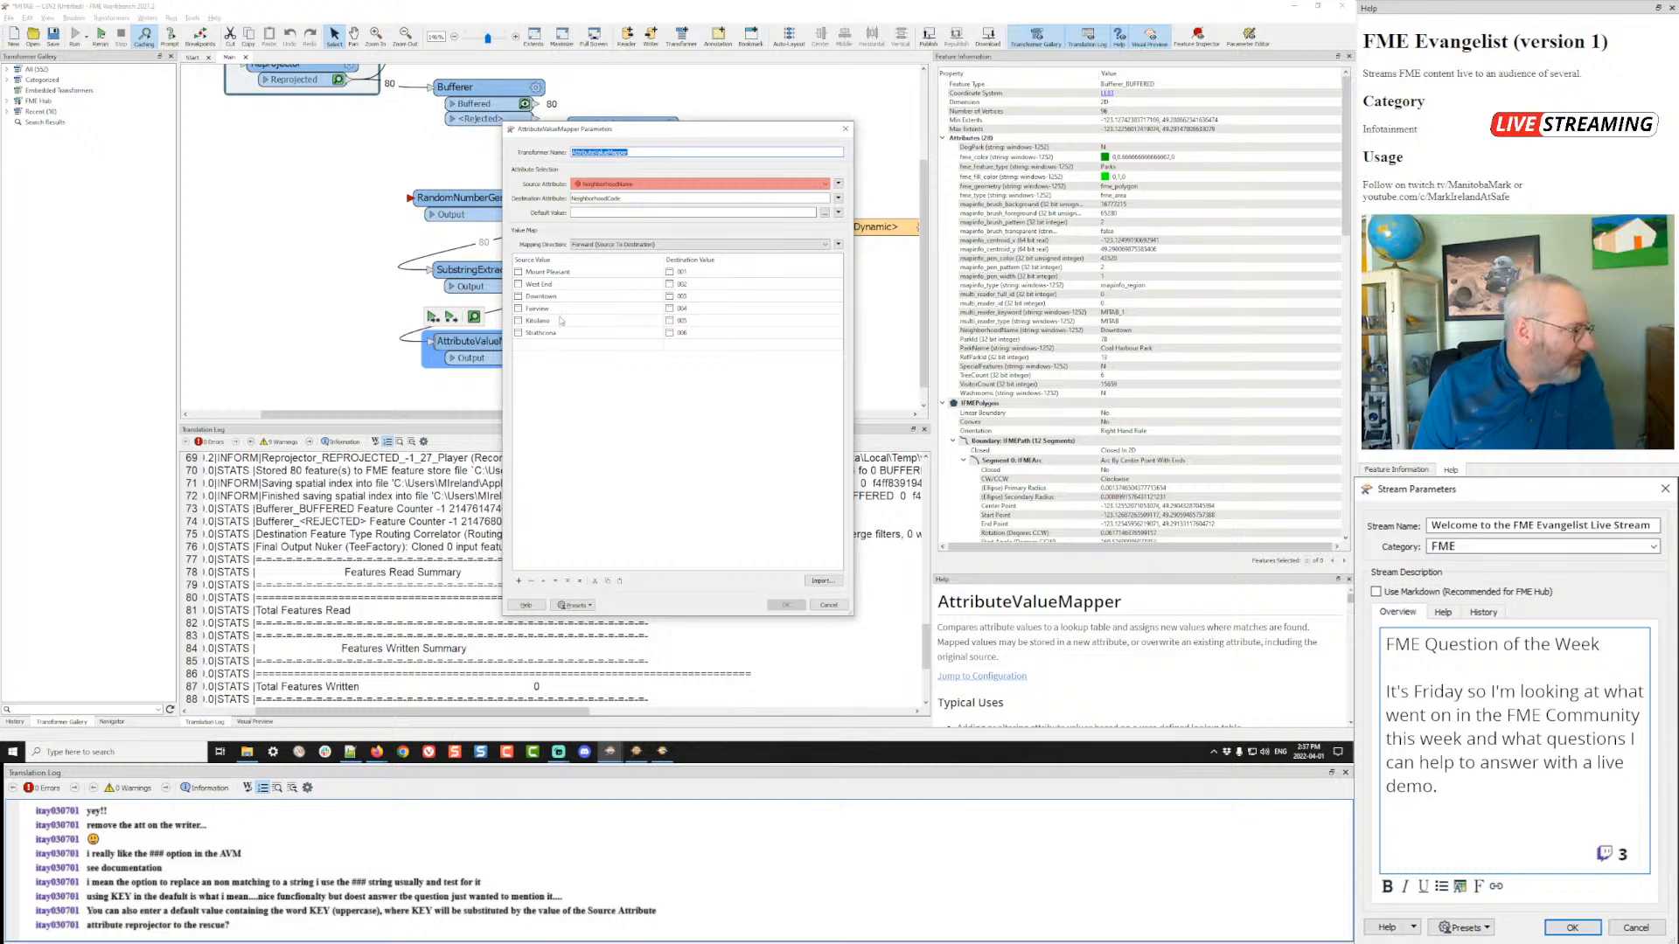
pyautogui.click(598, 213)
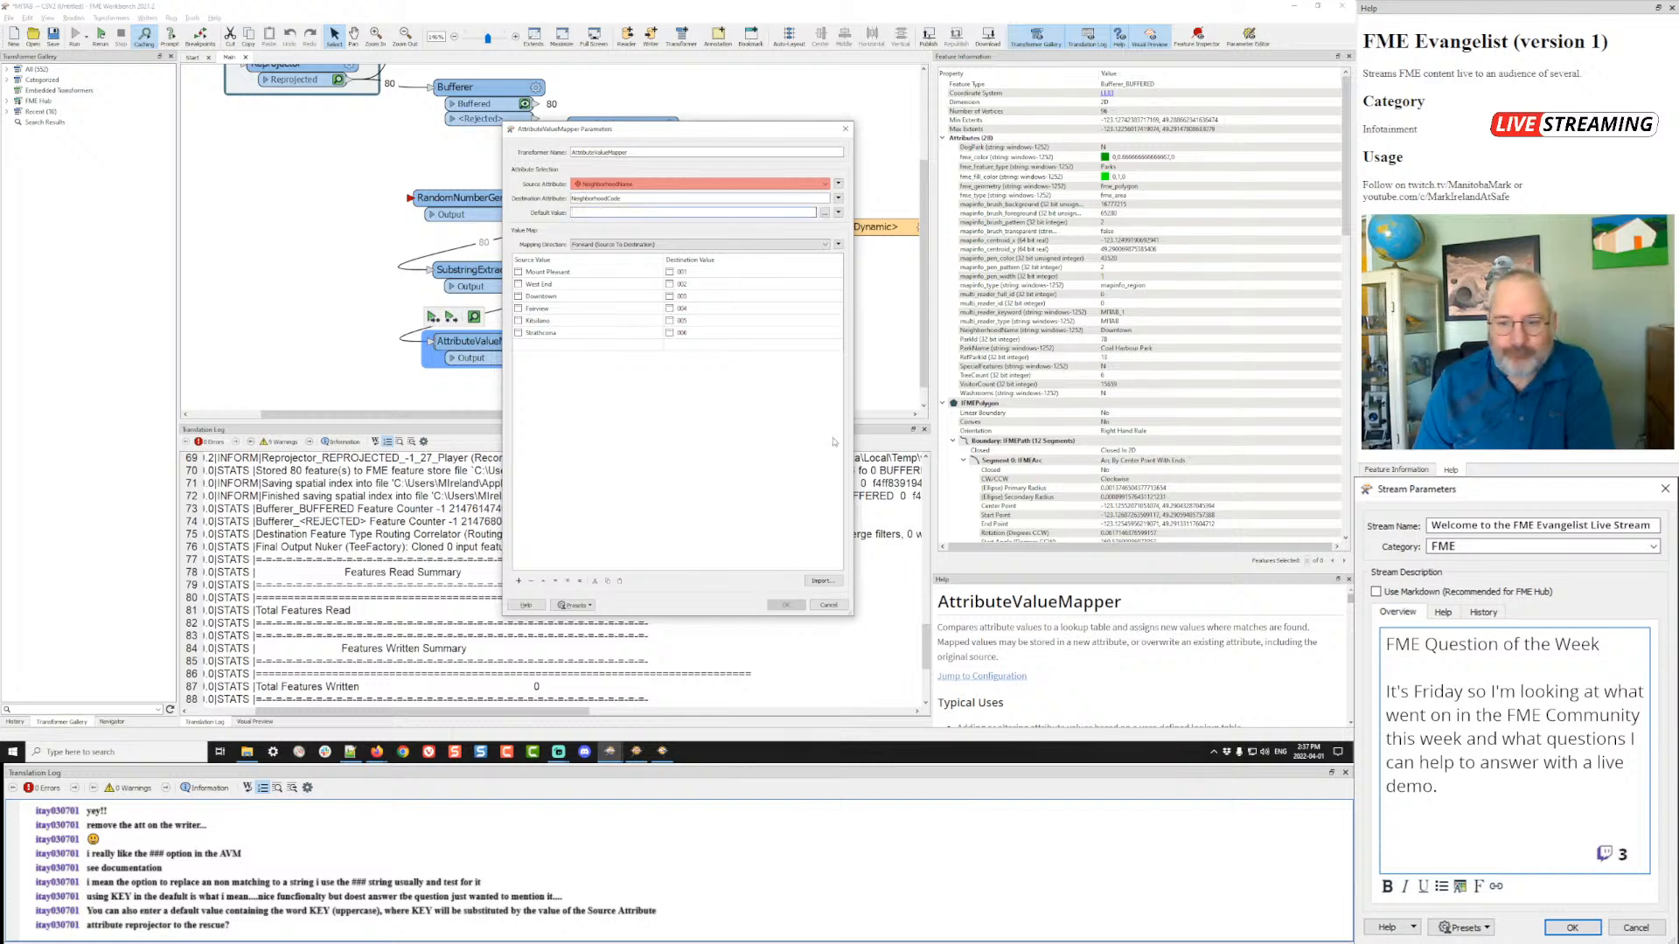
pyautogui.click(828, 605)
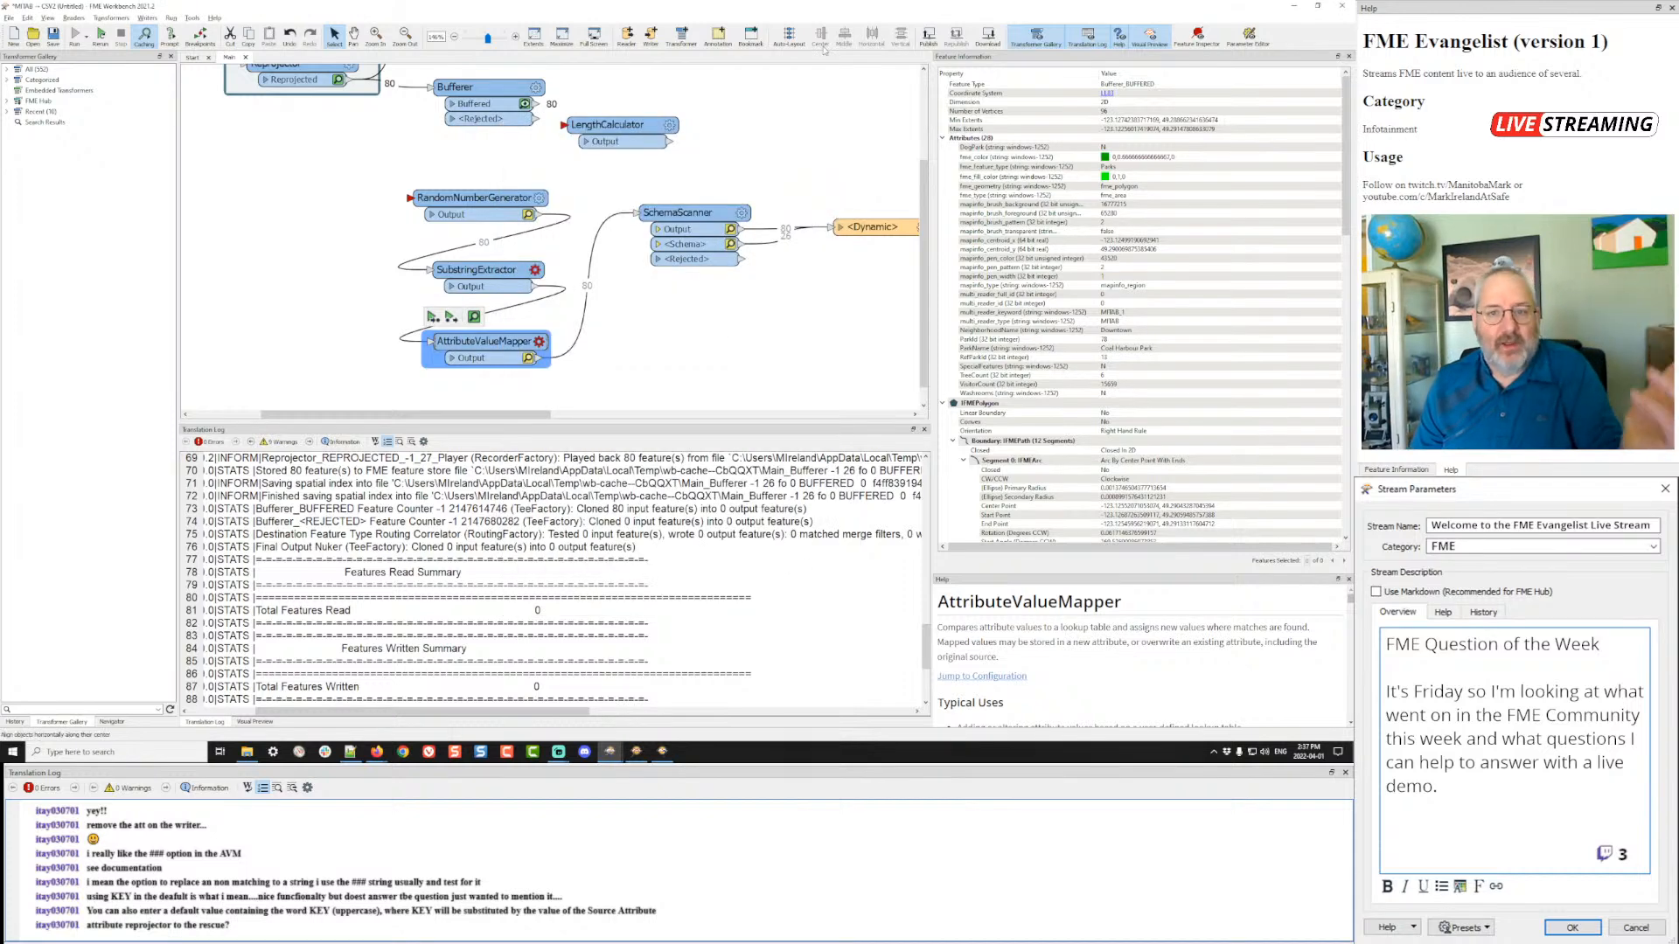
# - Add an AttributeReprojector below the AreaCalculator to check its parameters, and delete it
pyautogui.scroll(3, 636, 146)
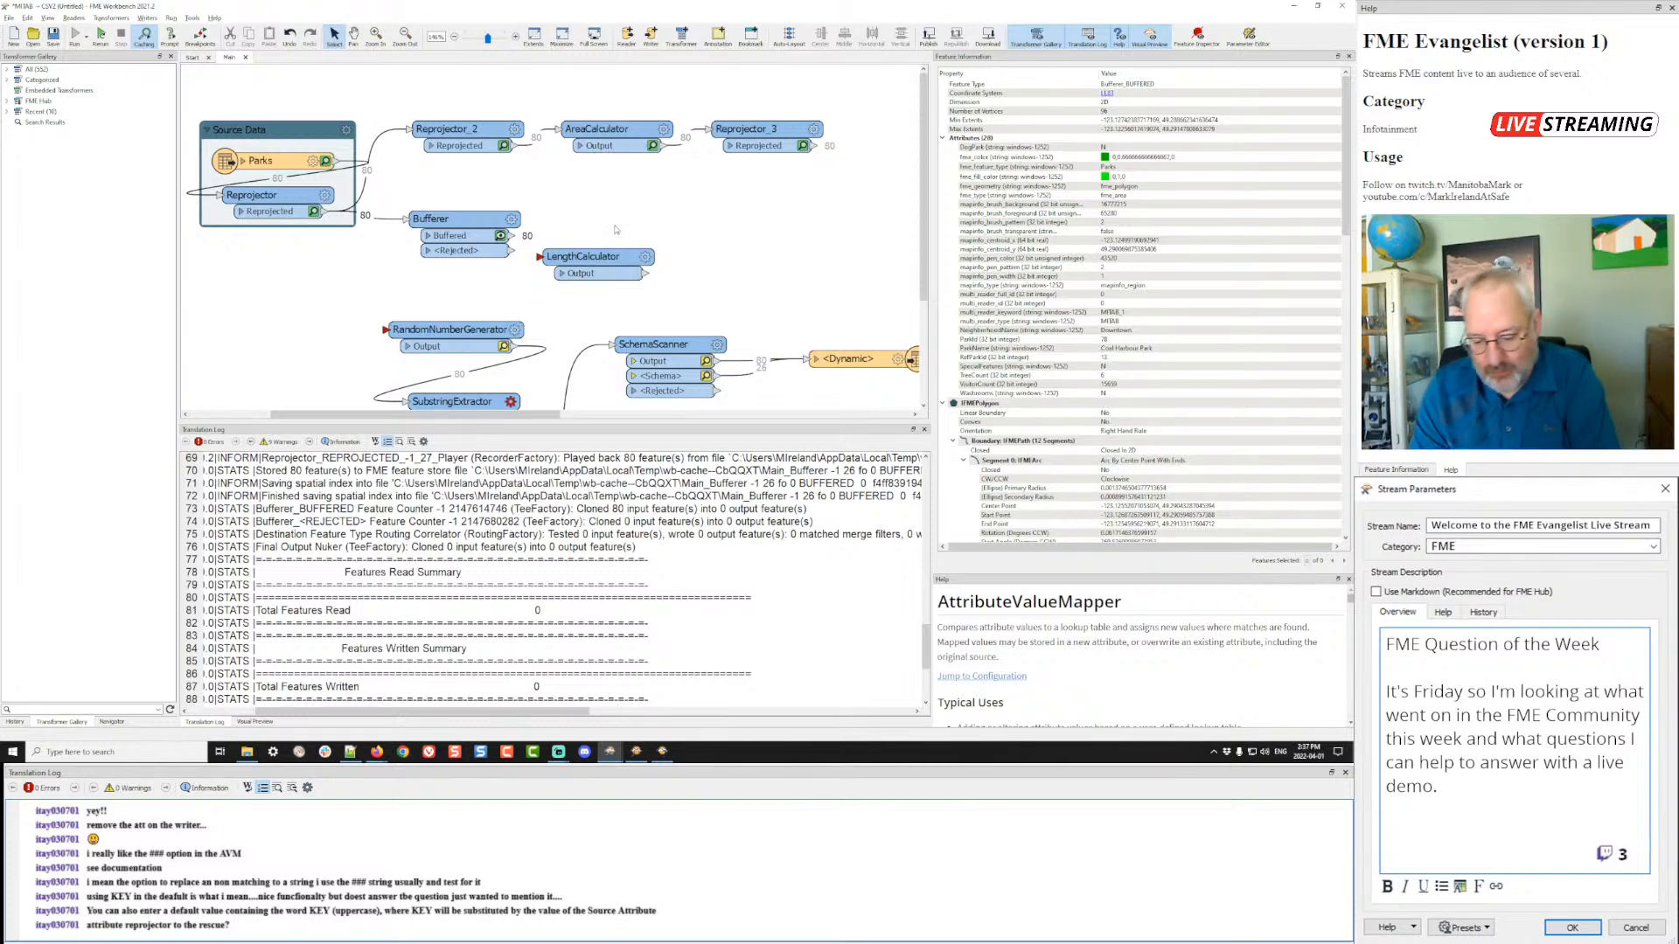
pyautogui.write('utere')
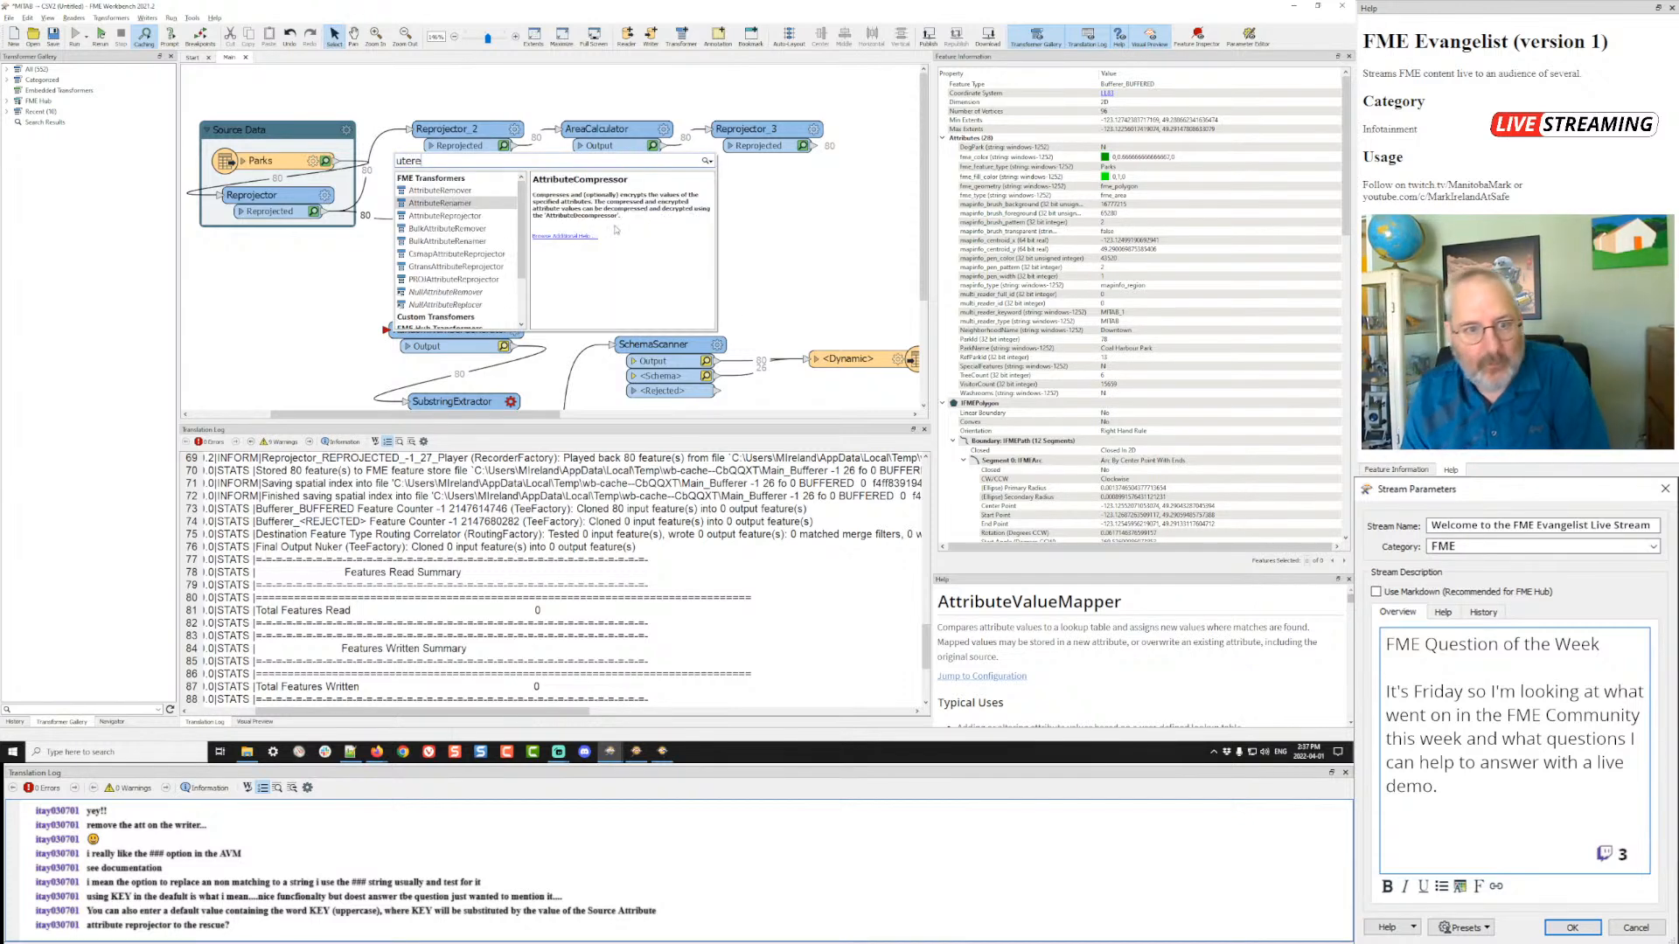
pyautogui.doubleClick(493, 216)
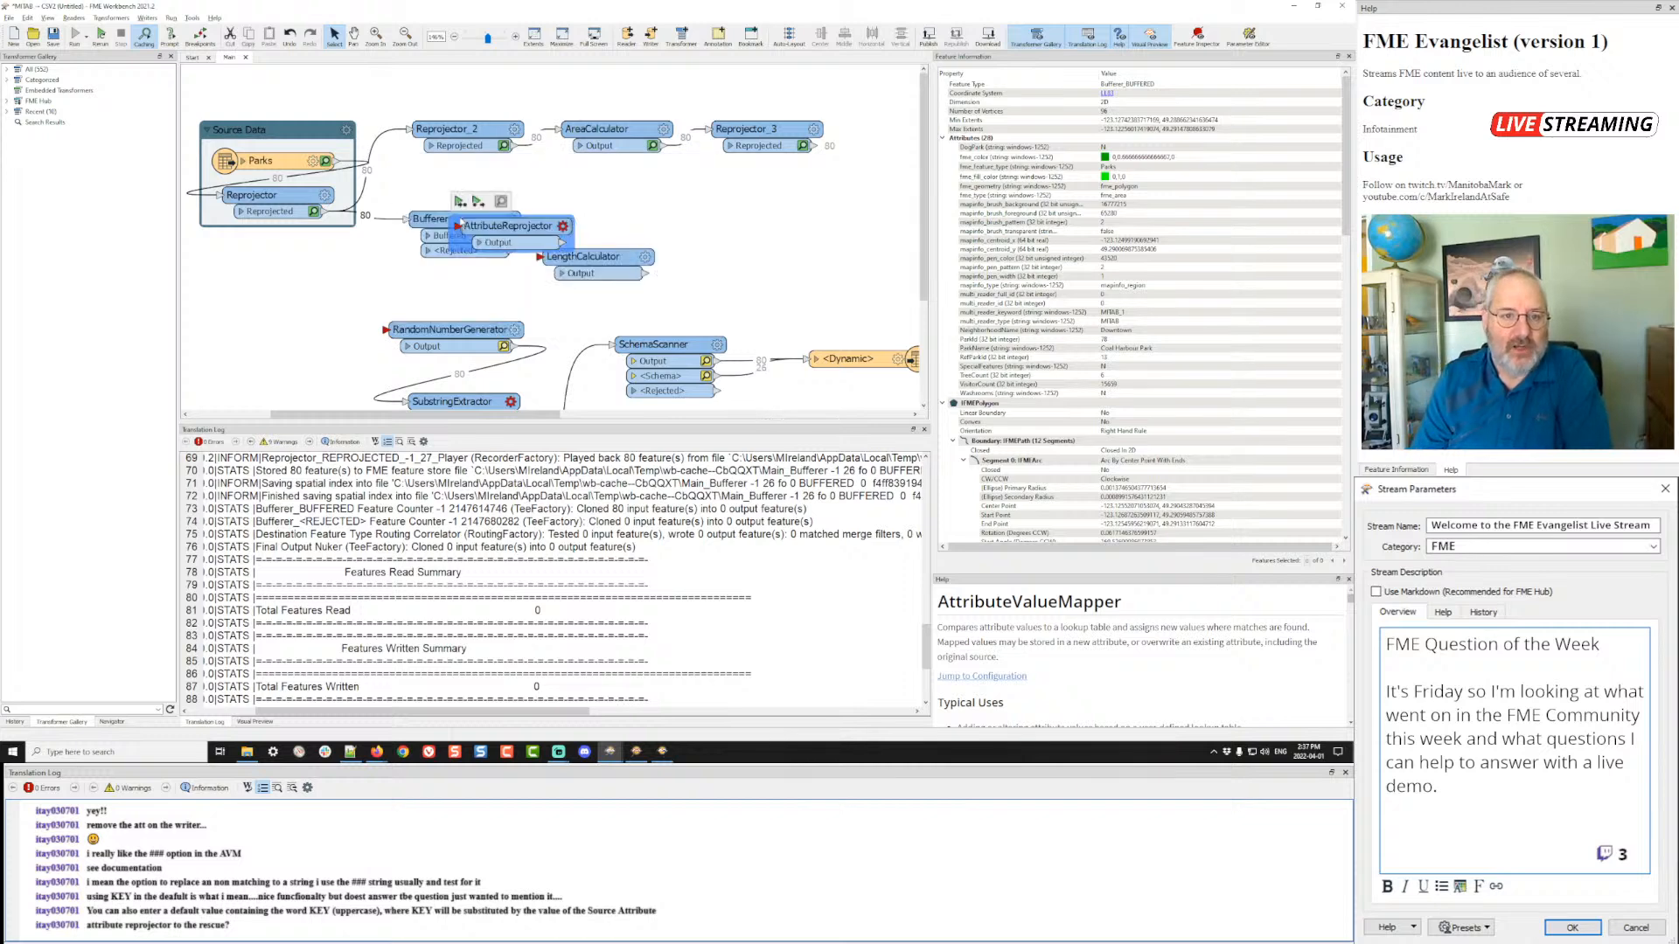
pyautogui.moveTo(514, 228); pyautogui.dragTo(679, 145)
pyautogui.click(676, 195)
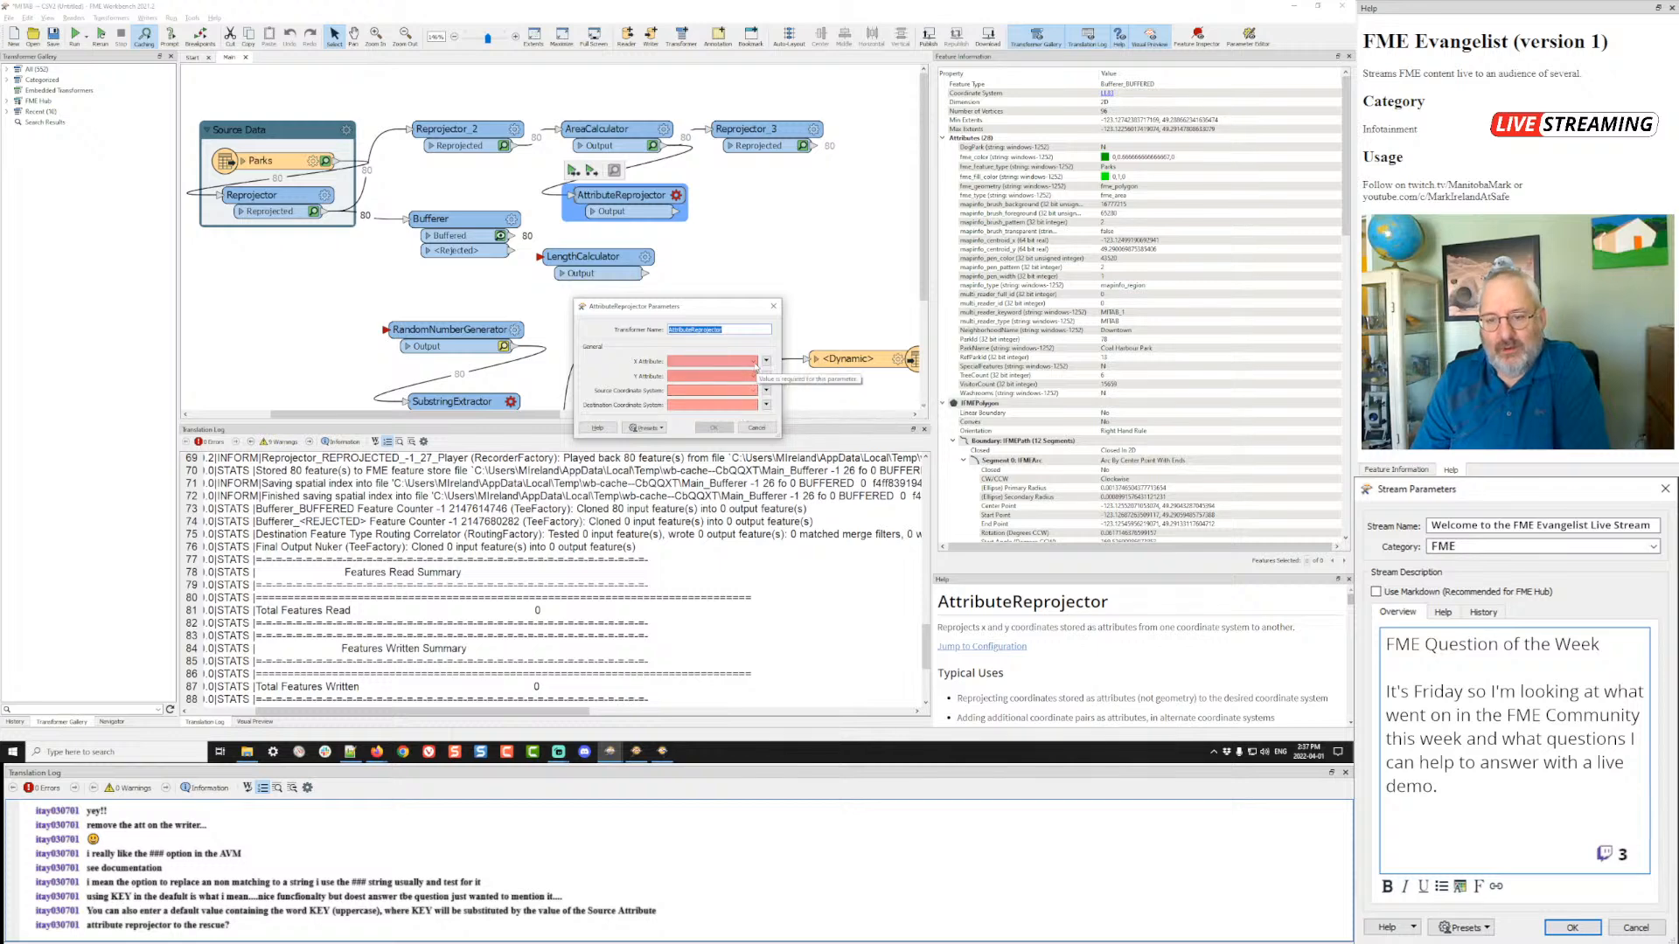
pyautogui.click(757, 427)
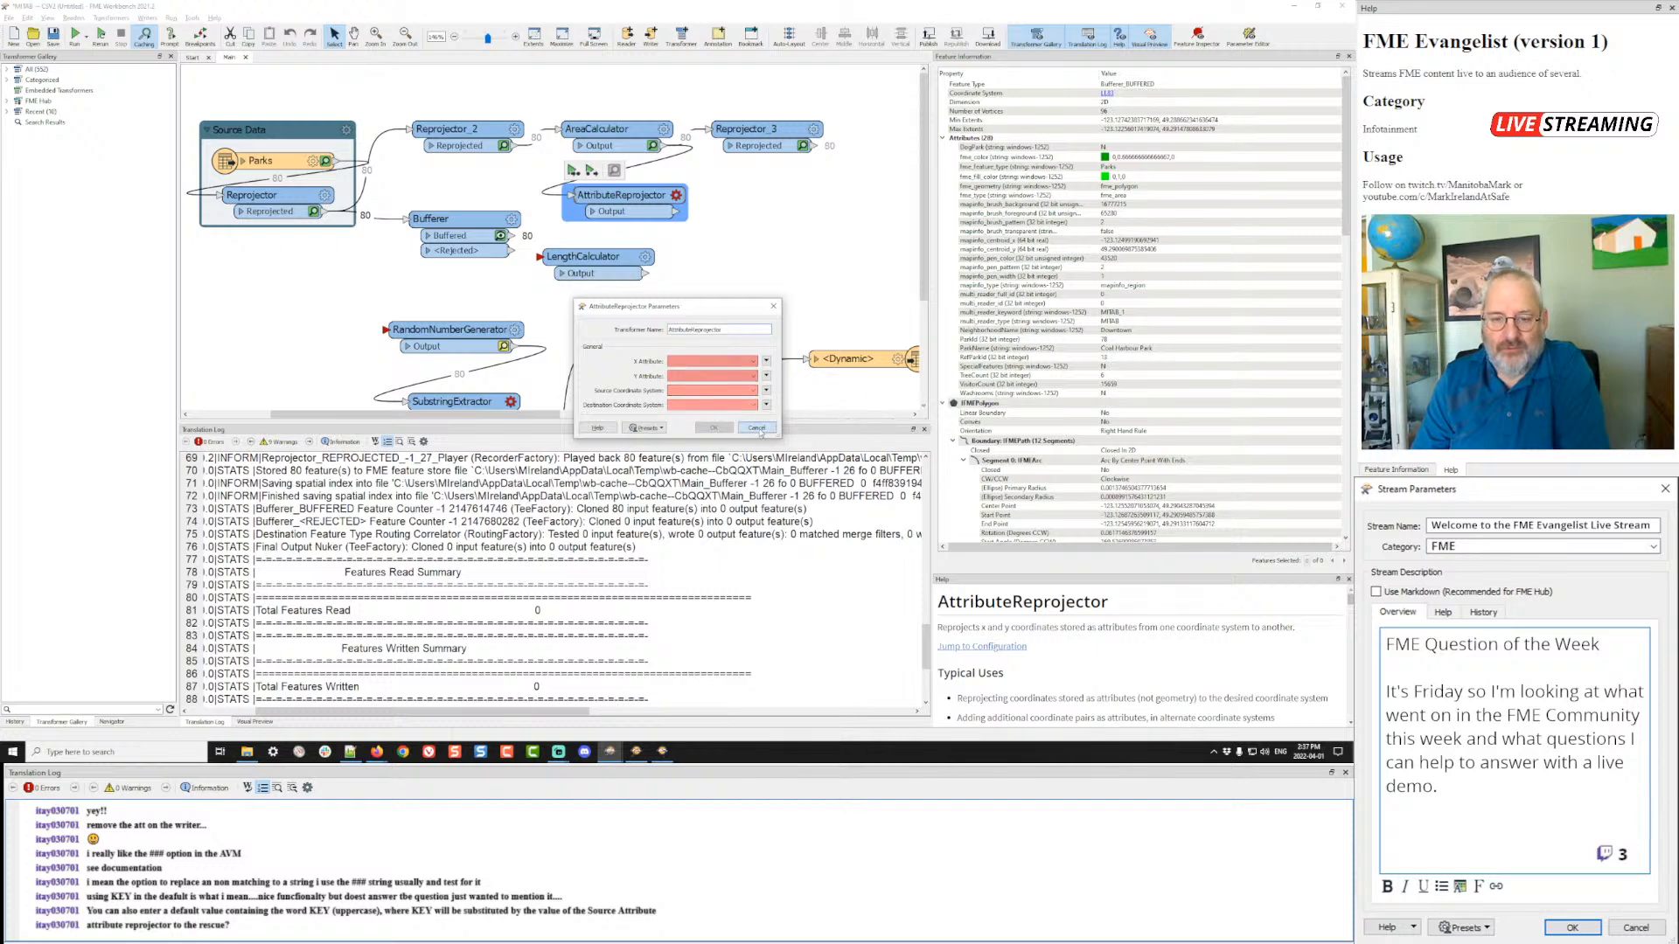
pyautogui.press('Delete')
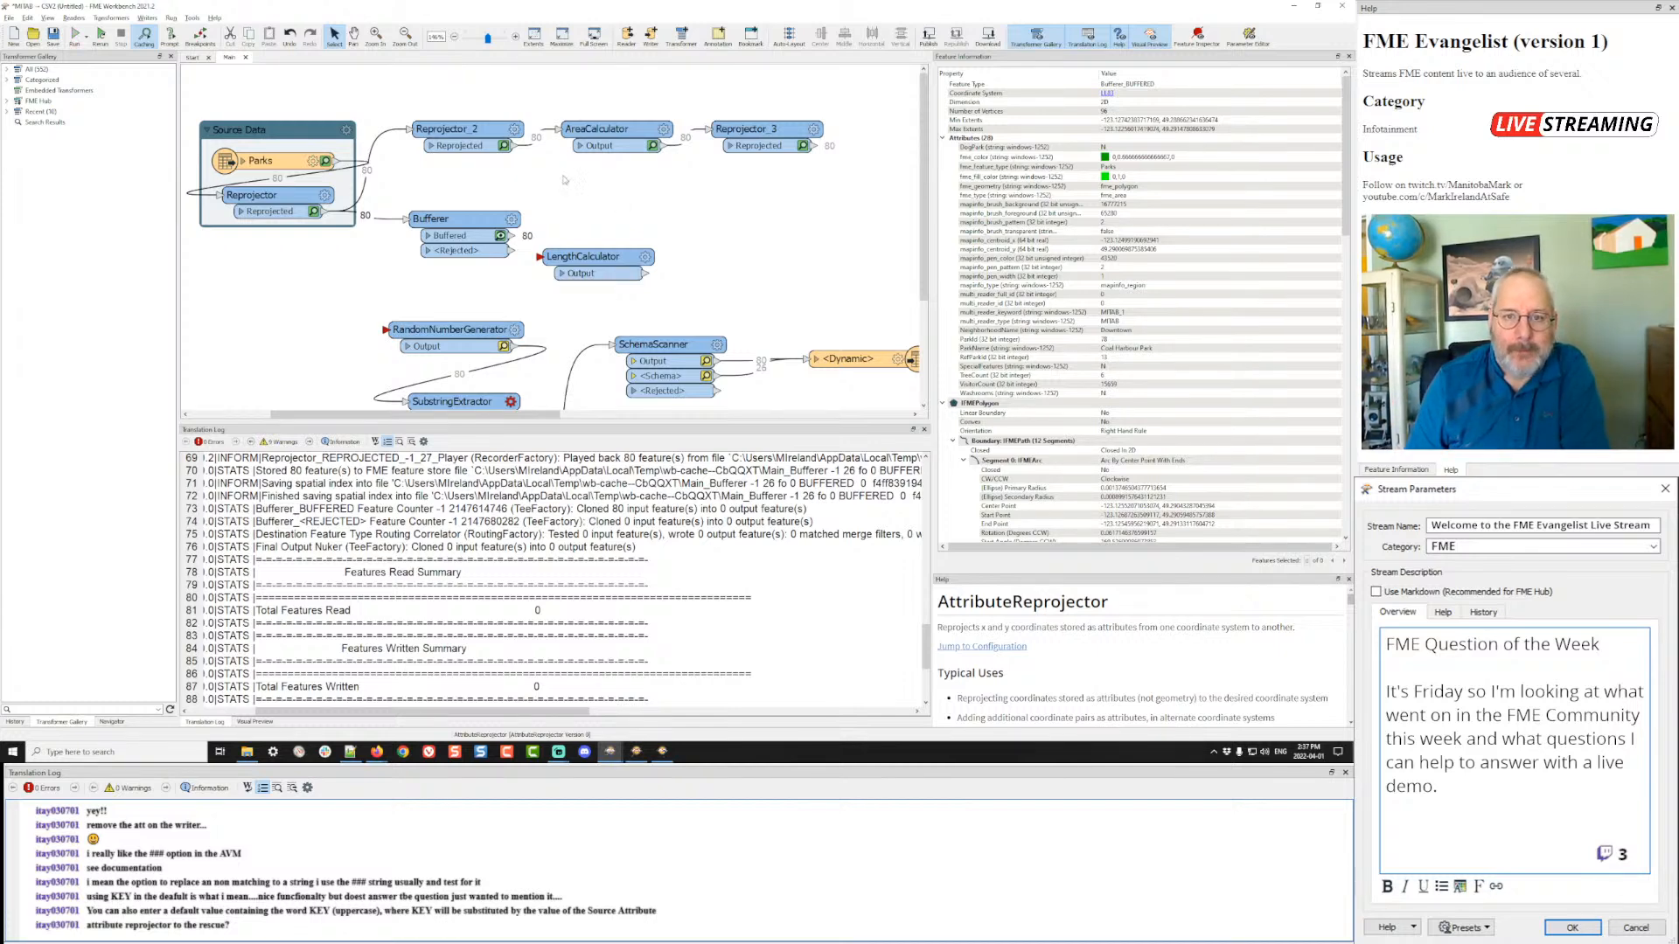
# - Add a CommonLocalReprojector fed by the Reprojector's output, accept its default parameters, and run the workspace to it
pyautogui.write('local')
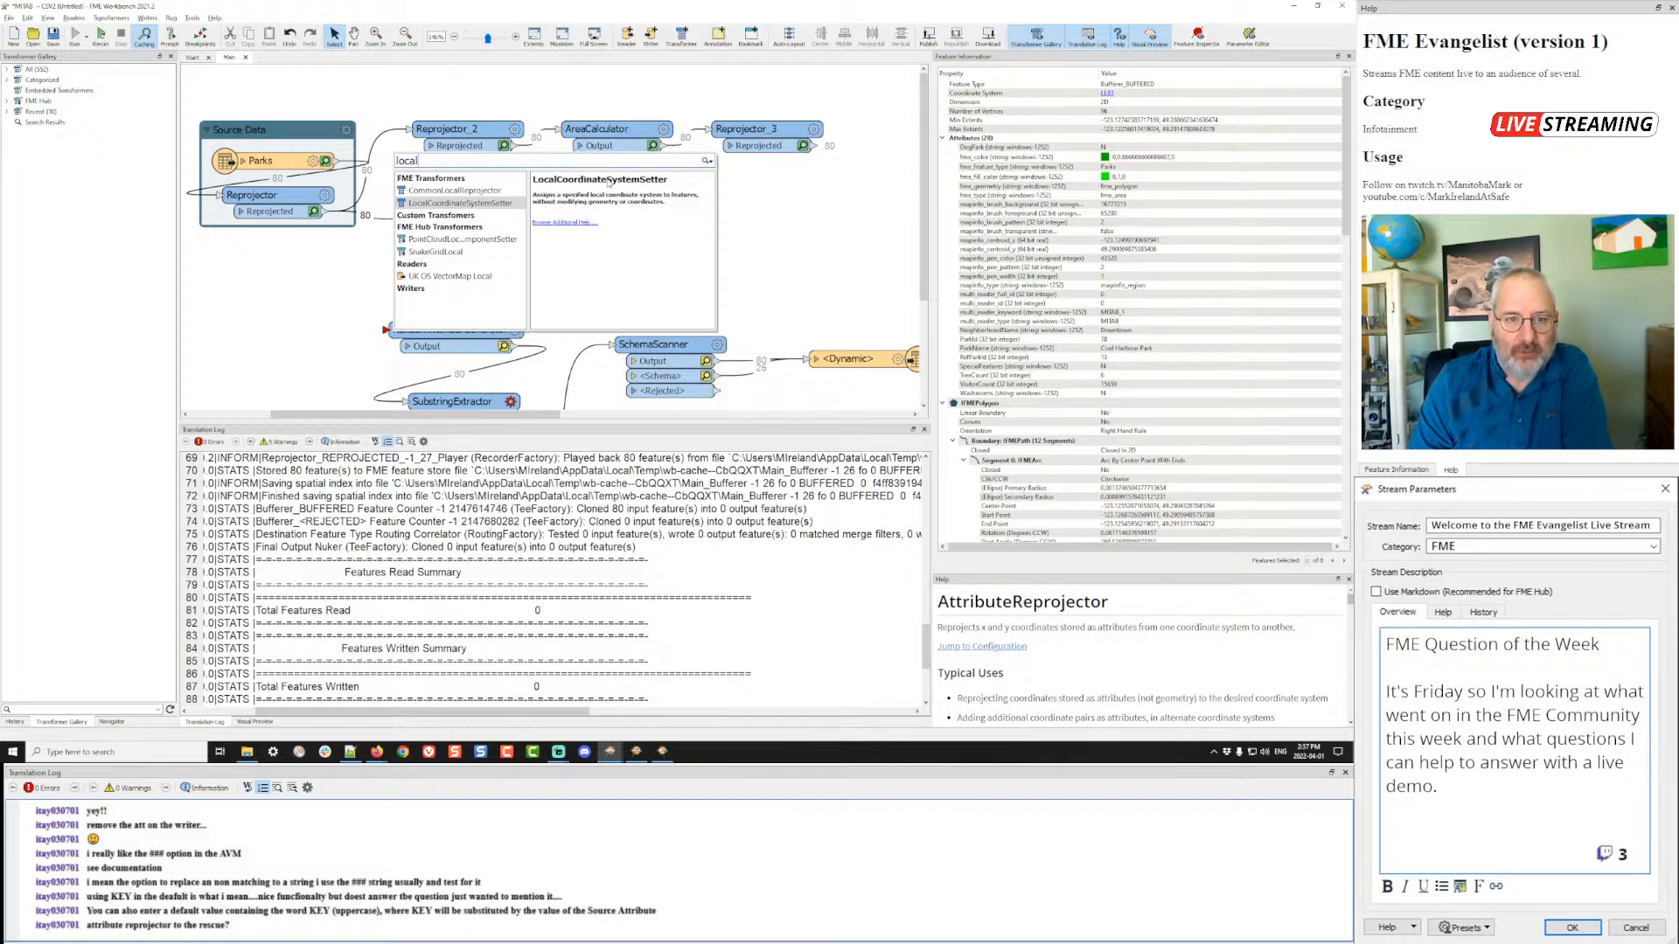
pyautogui.press('Up')
pyautogui.press('Return')
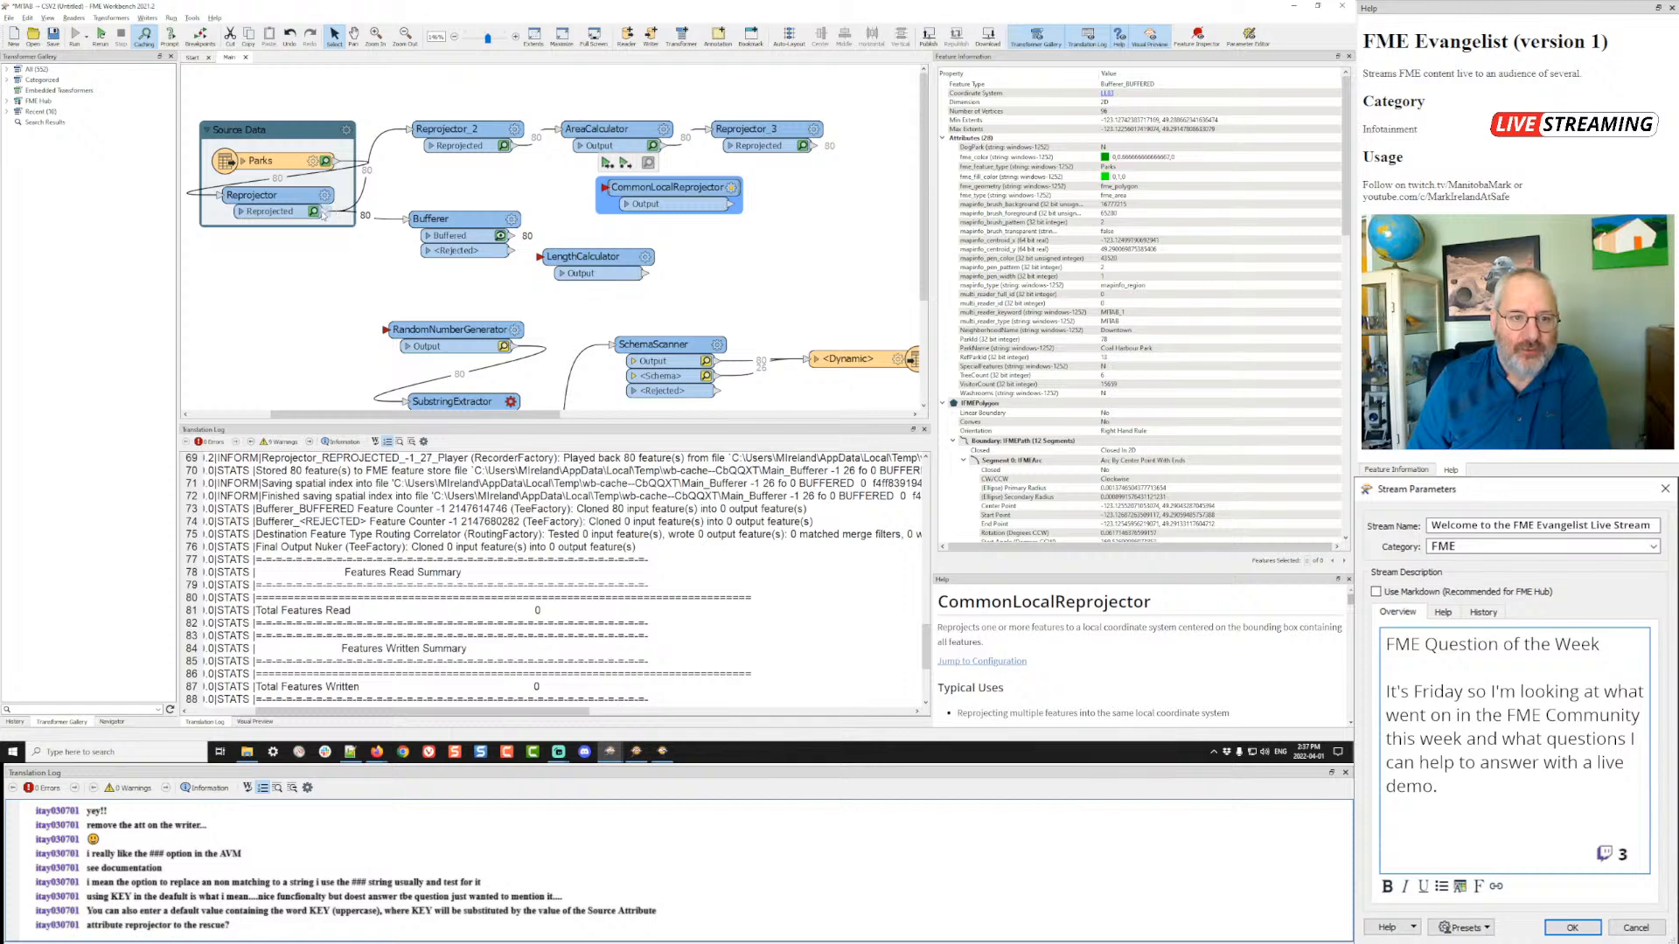
pyautogui.moveTo(326, 211); pyautogui.dragTo(606, 187)
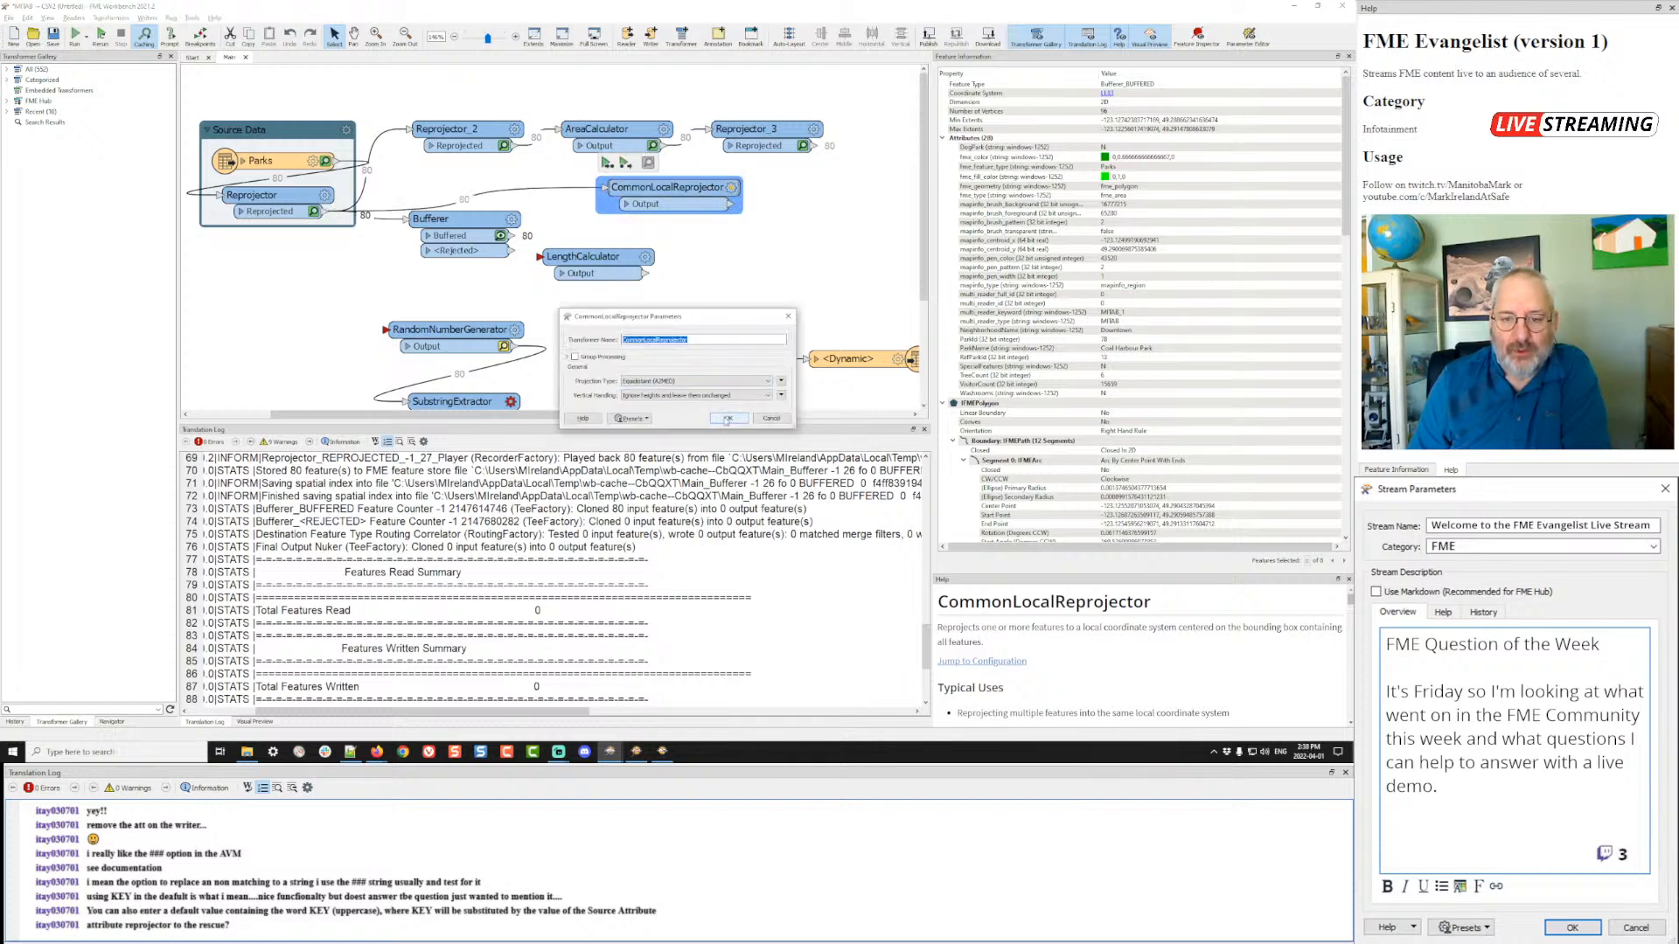
pyautogui.click(726, 419)
pyautogui.click(607, 164)
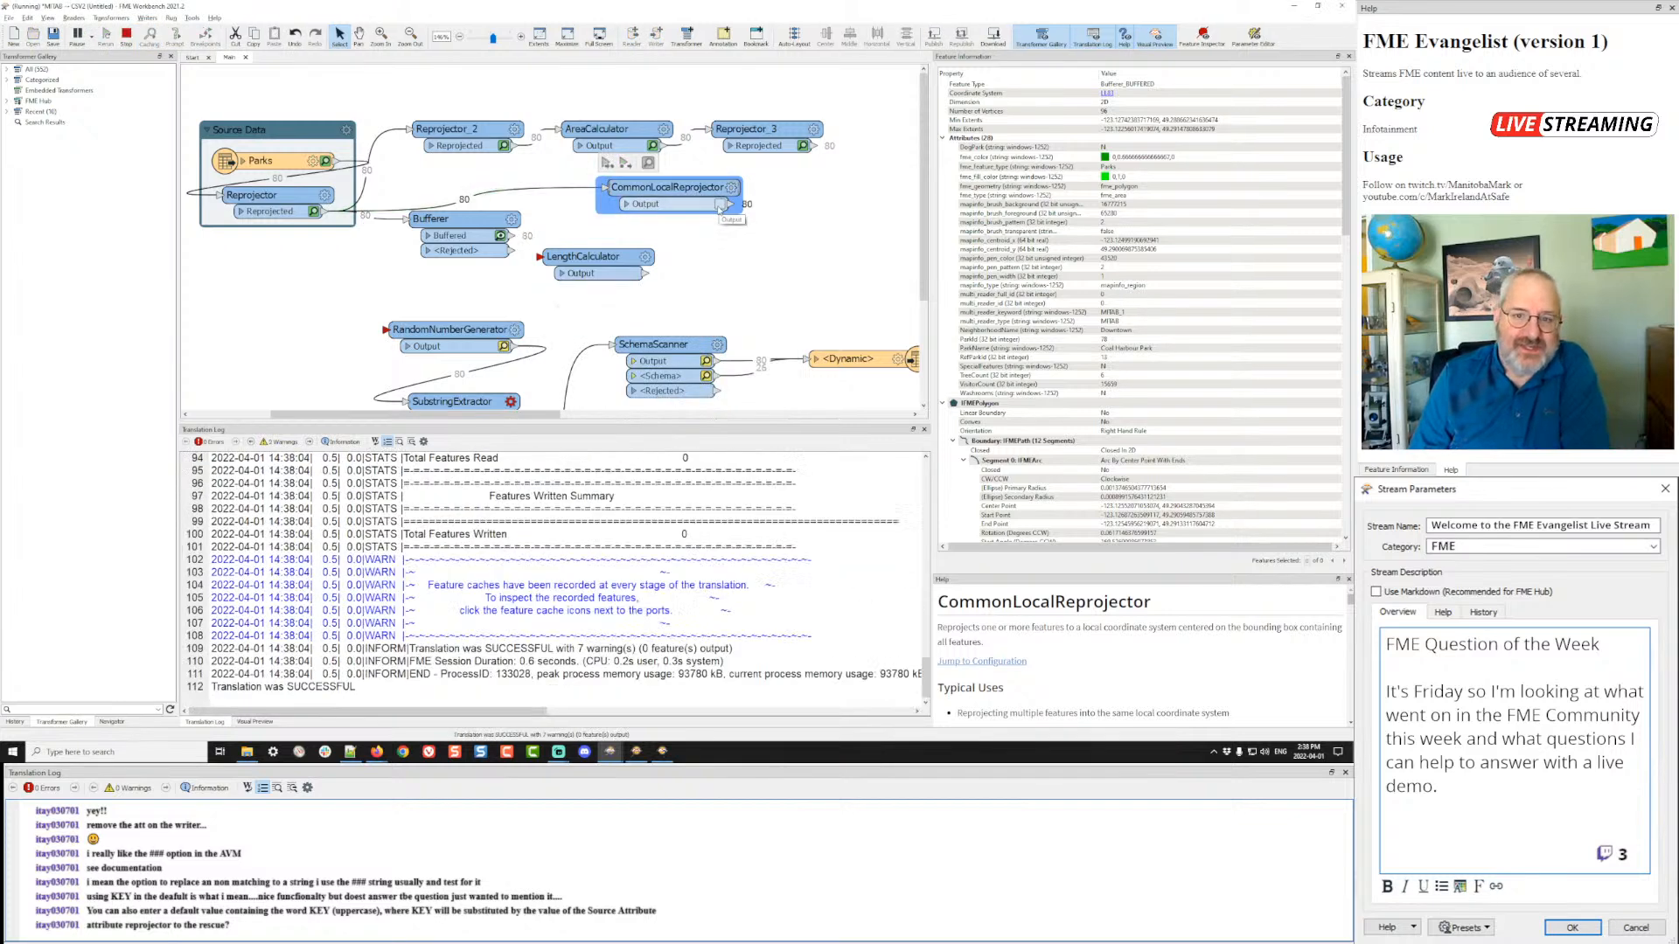
# - Preview the CommonLocalReprojector's output and inspect the large park's feature information and coordinate system
pyautogui.scroll(-2, 594, 547)
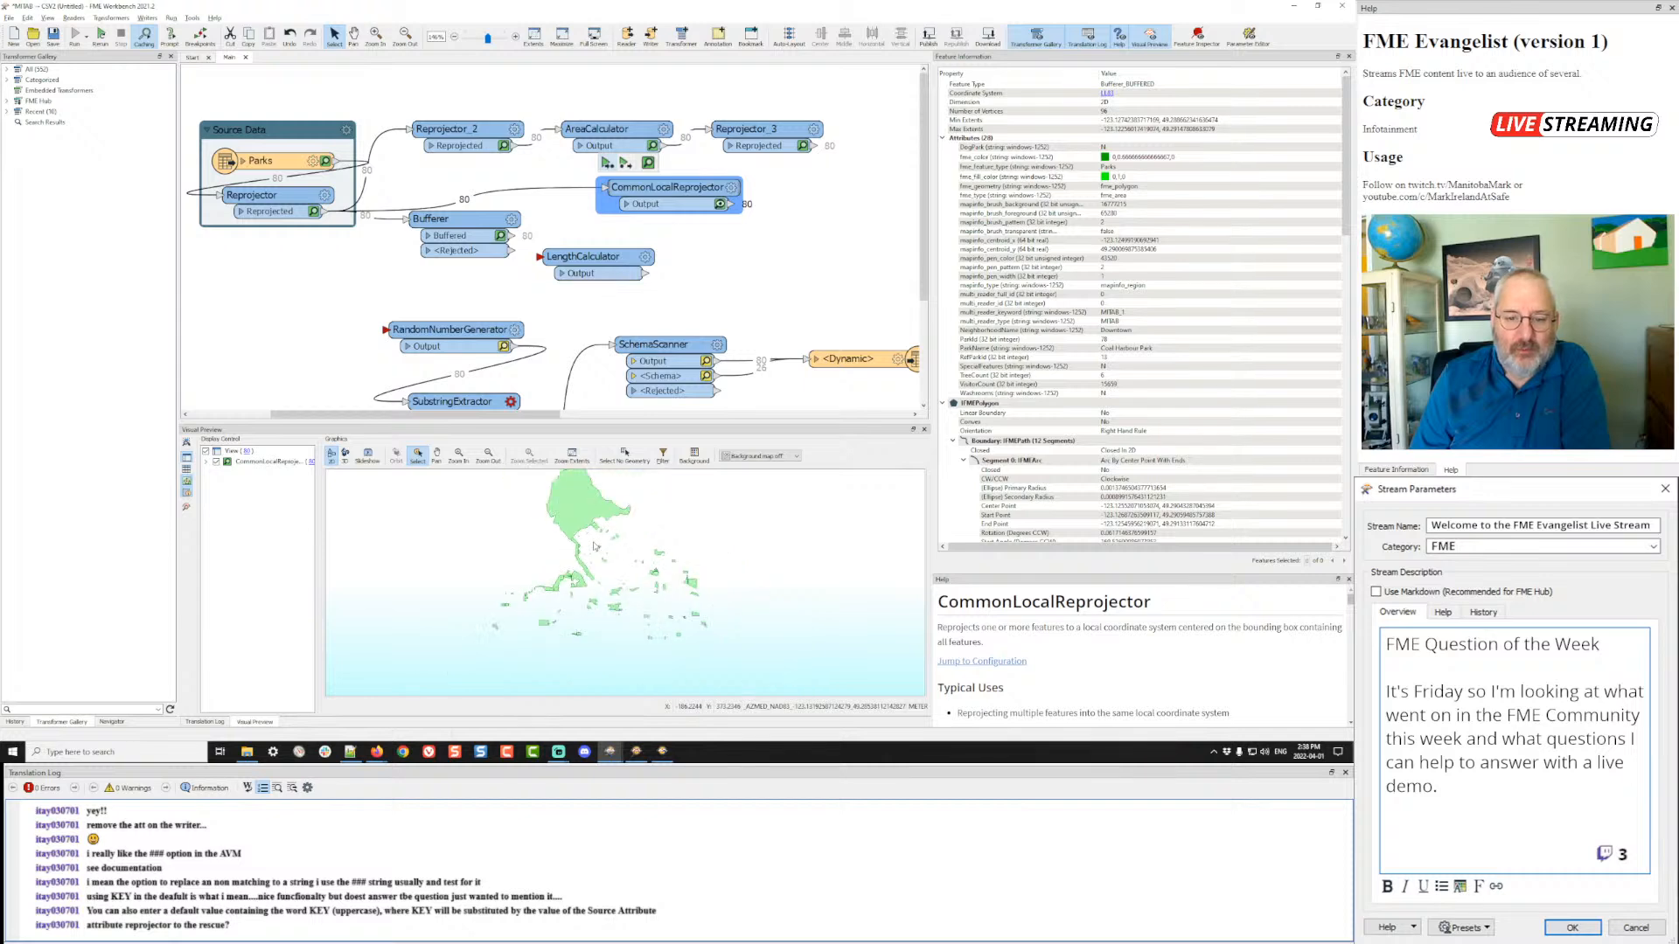
pyautogui.click(579, 523)
pyautogui.moveTo(662, 544); pyautogui.dragTo(672, 598)
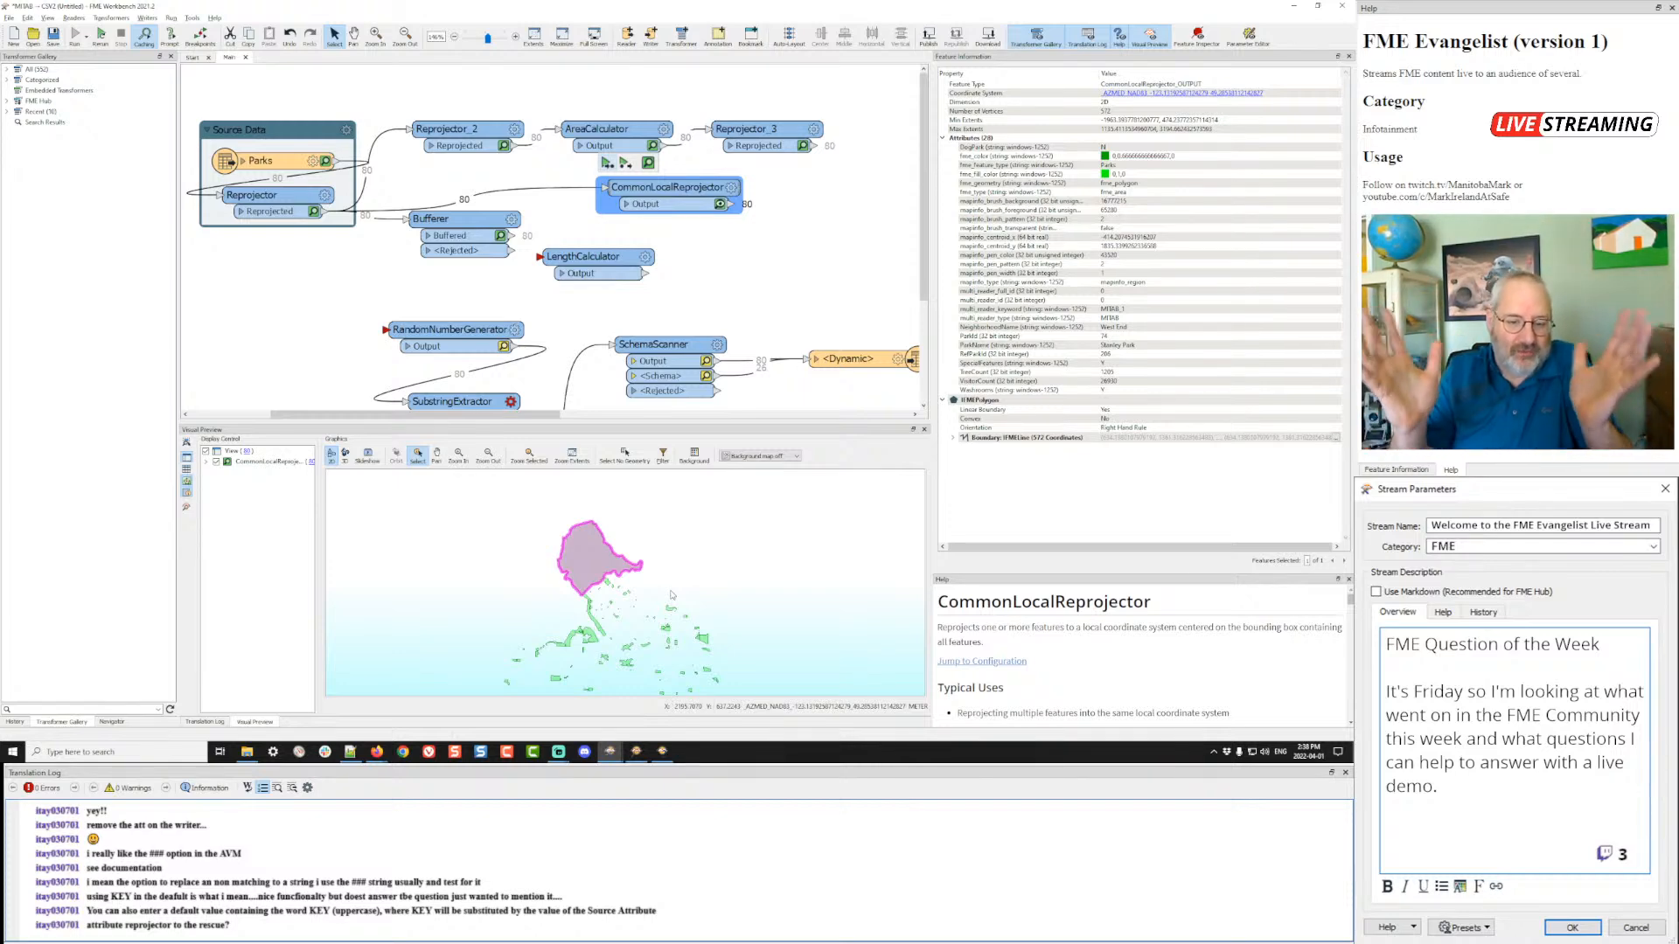
pyautogui.scroll(-2, 695, 547)
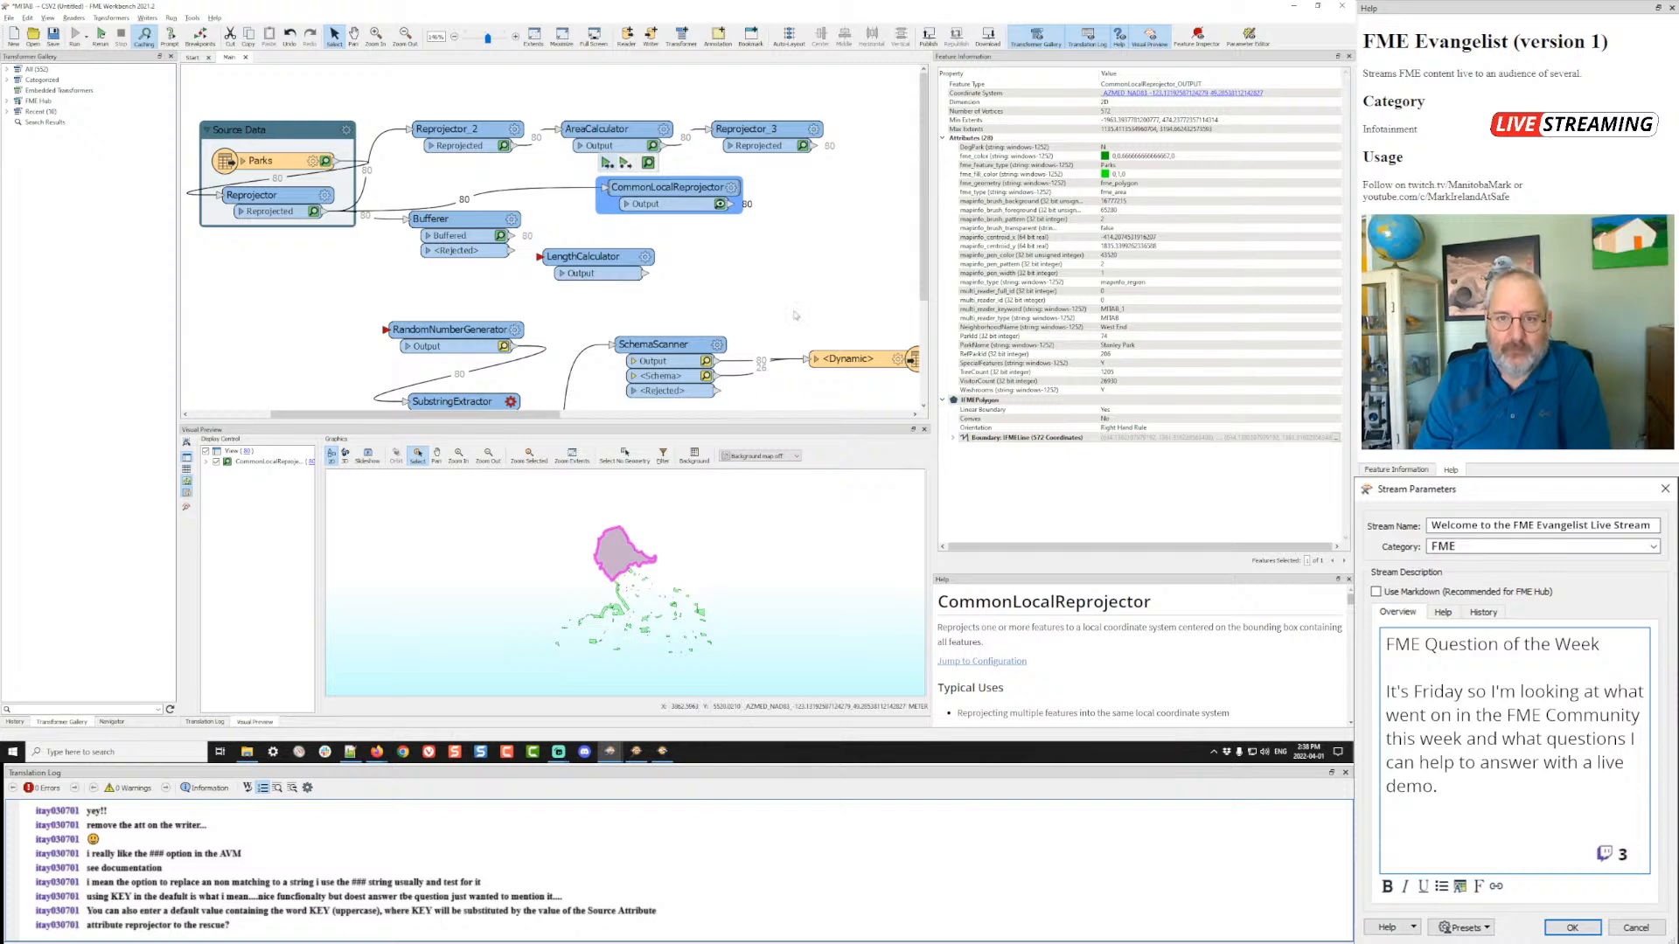
# - Switch to the browser and read the FME Community question about 80 shapefiles whose attributes disappear when bulk loaded
pyautogui.hotkey('alt', 'Tab')
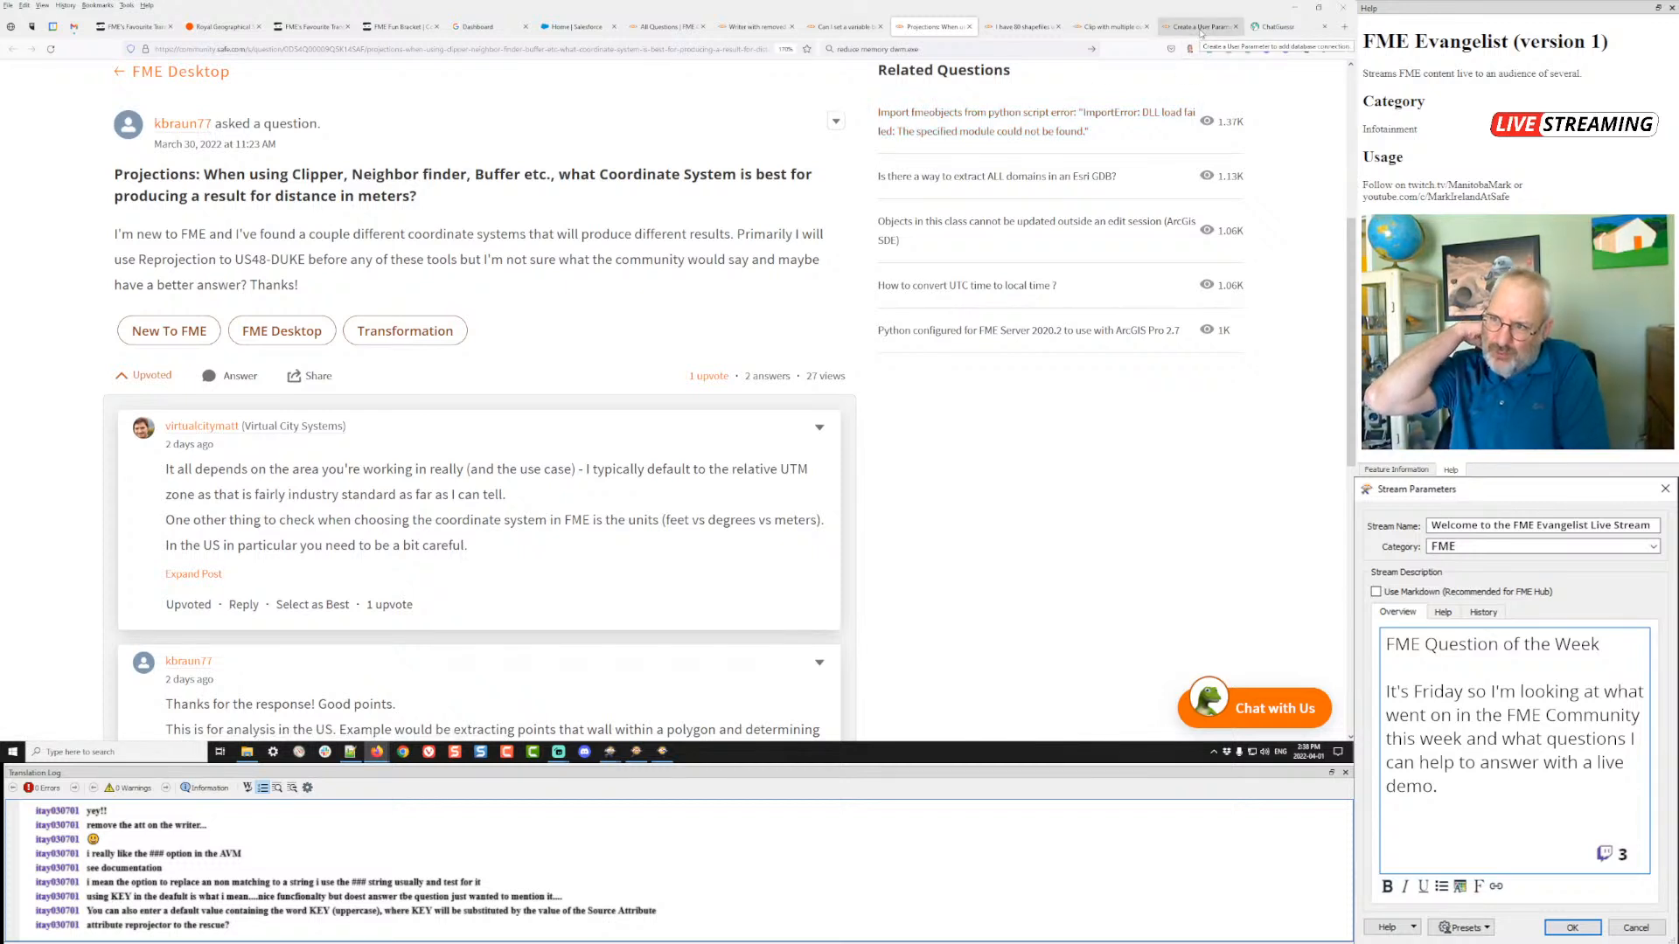
pyautogui.click(1020, 28)
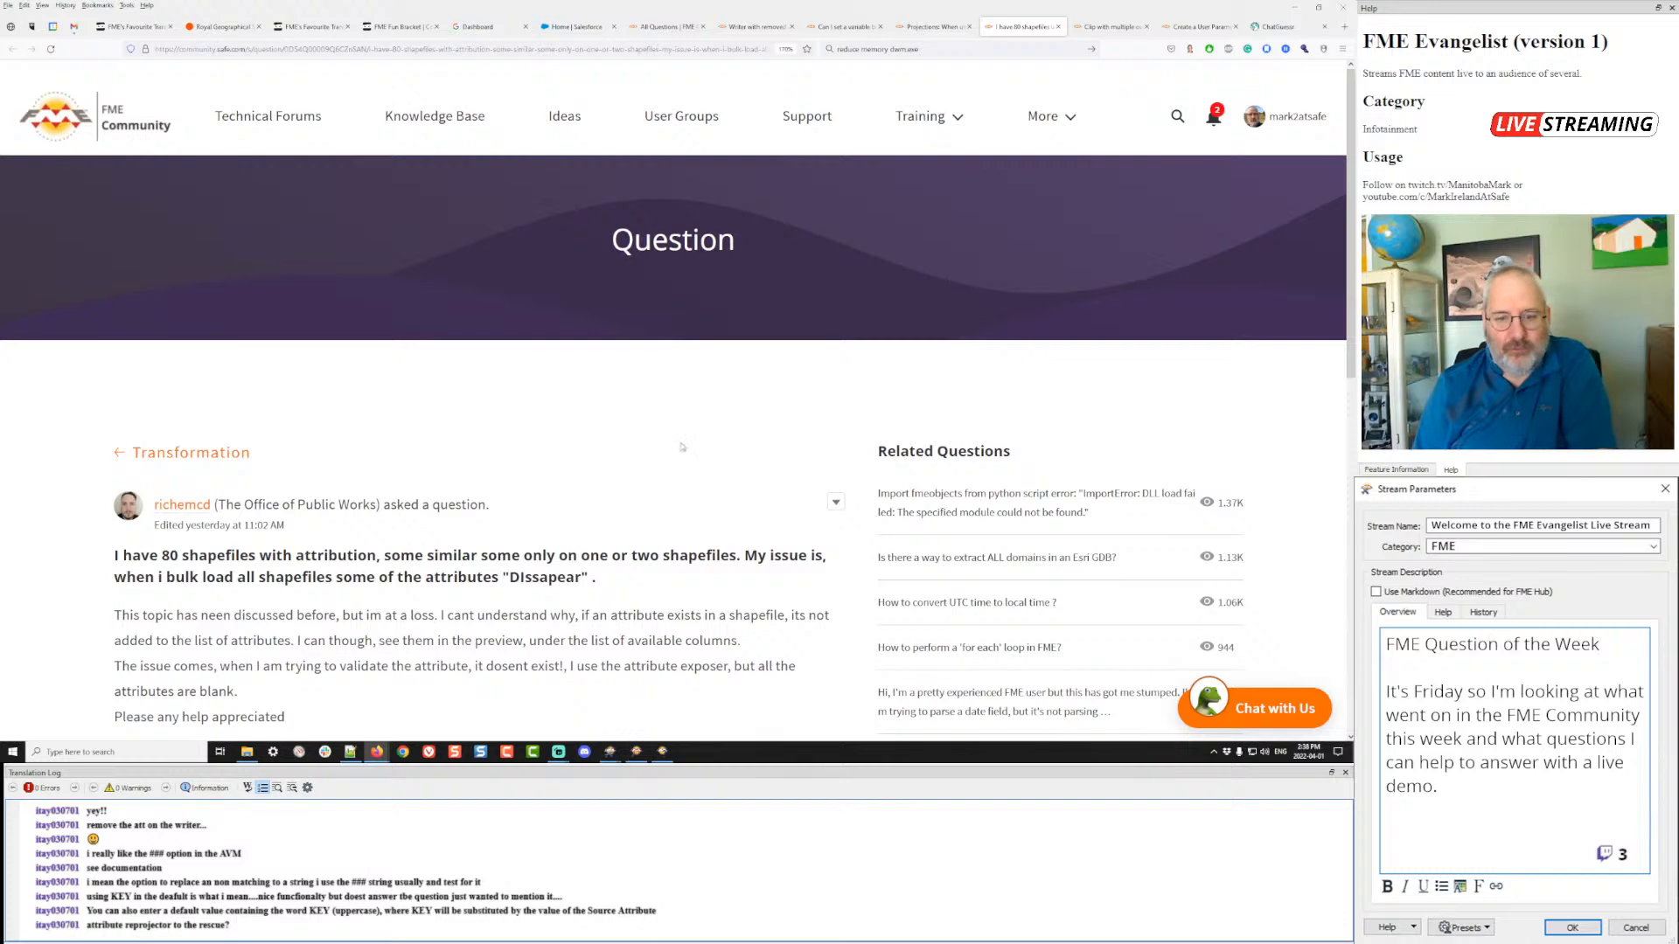
pyautogui.scroll(-3, 655, 431)
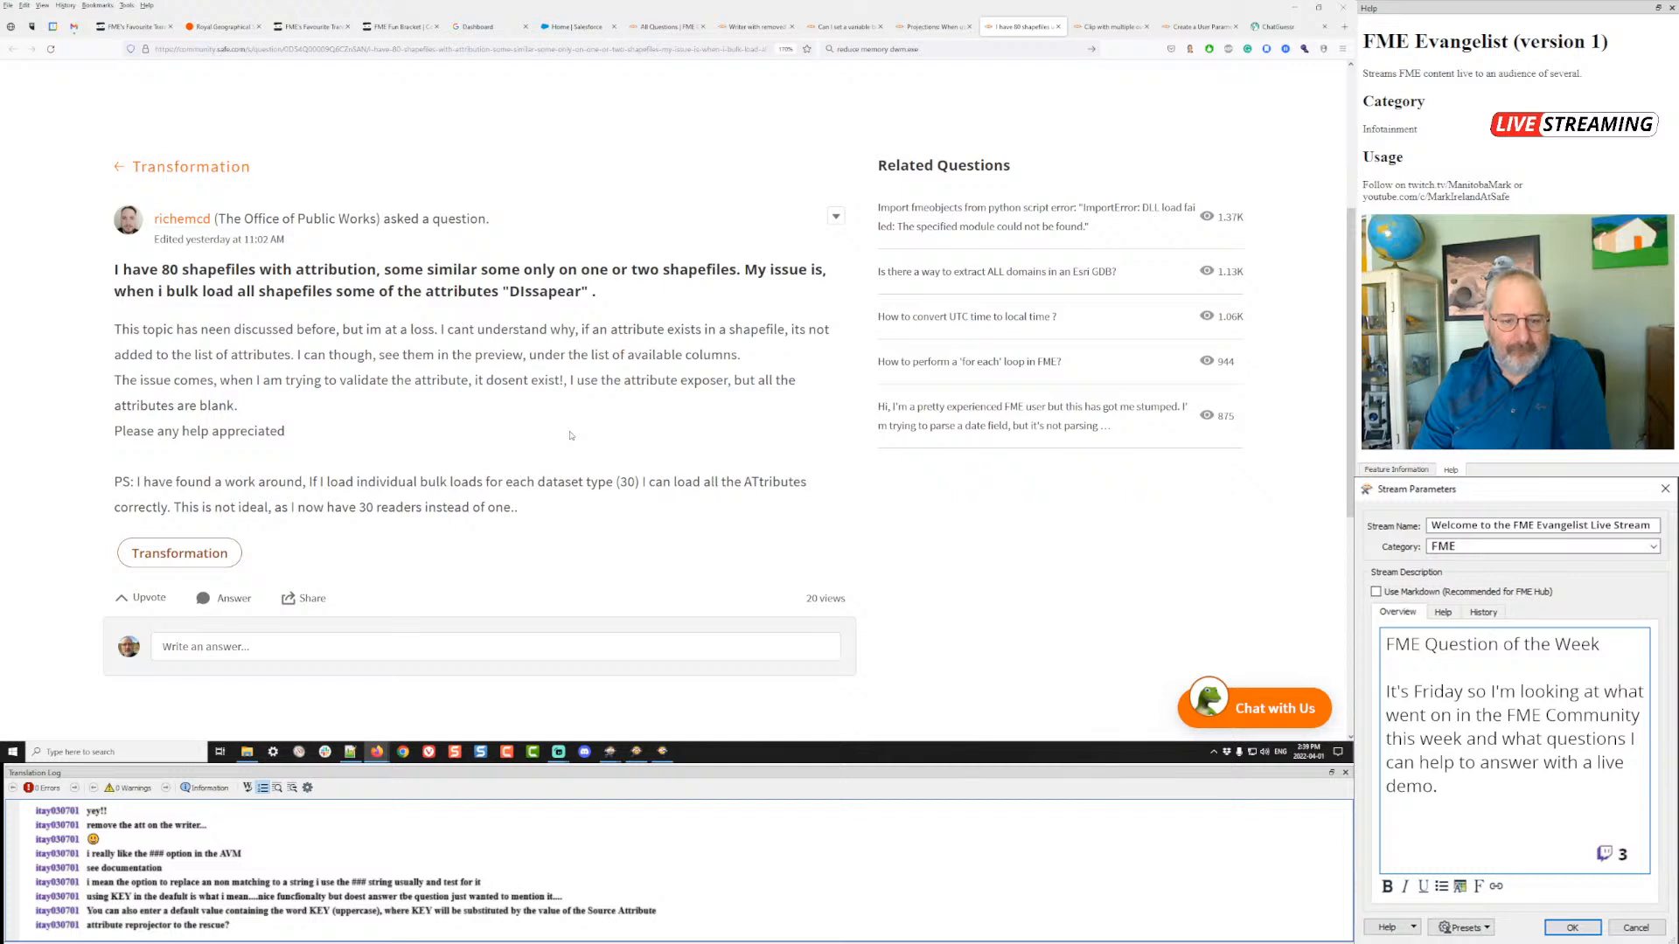
# - Switch to FME Workbench, close the current workspace without saving its changes, and open a new empty workspace canvas
pyautogui.click(611, 753)
pyautogui.click(646, 703)
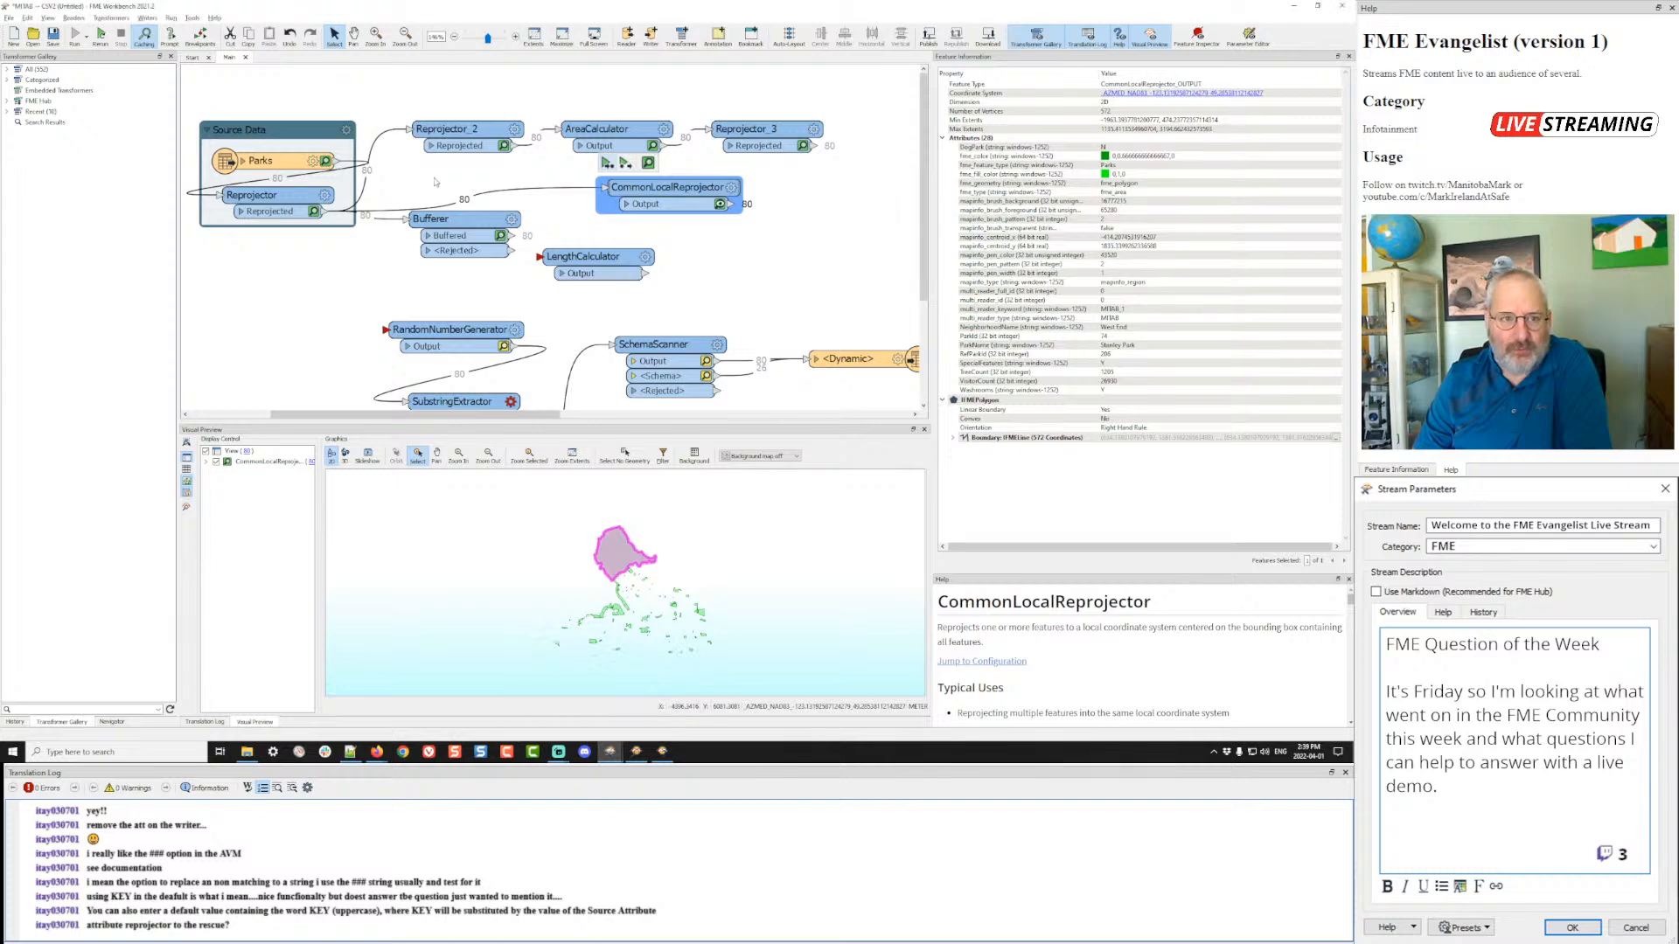
pyautogui.click(245, 58)
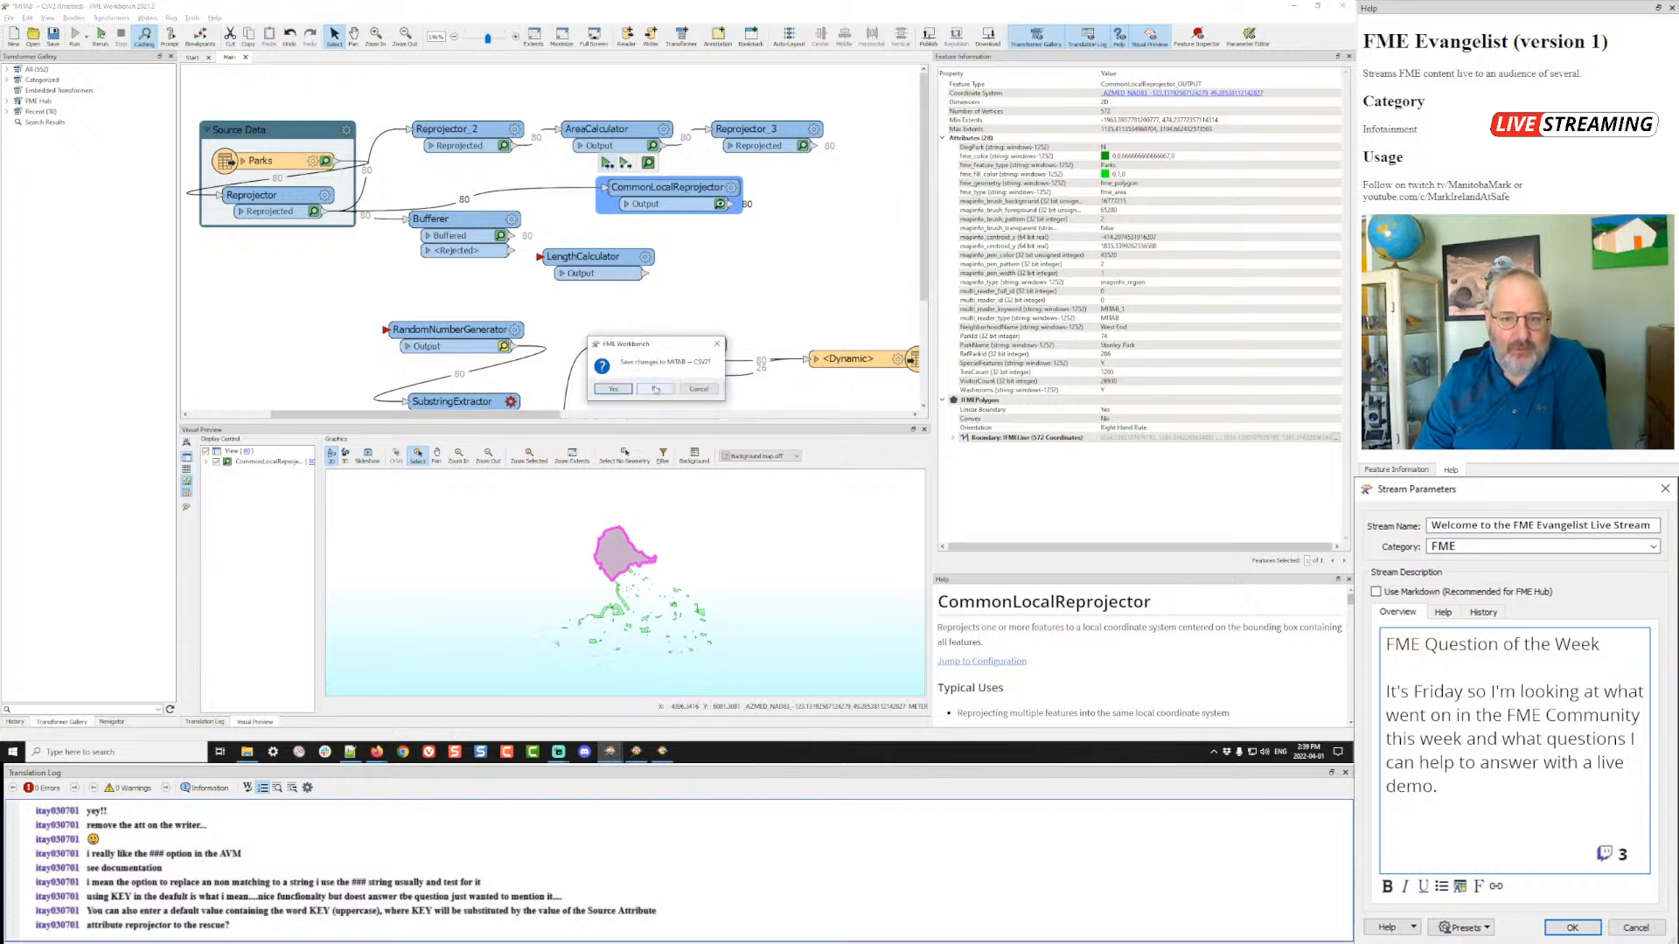
pyautogui.click(656, 389)
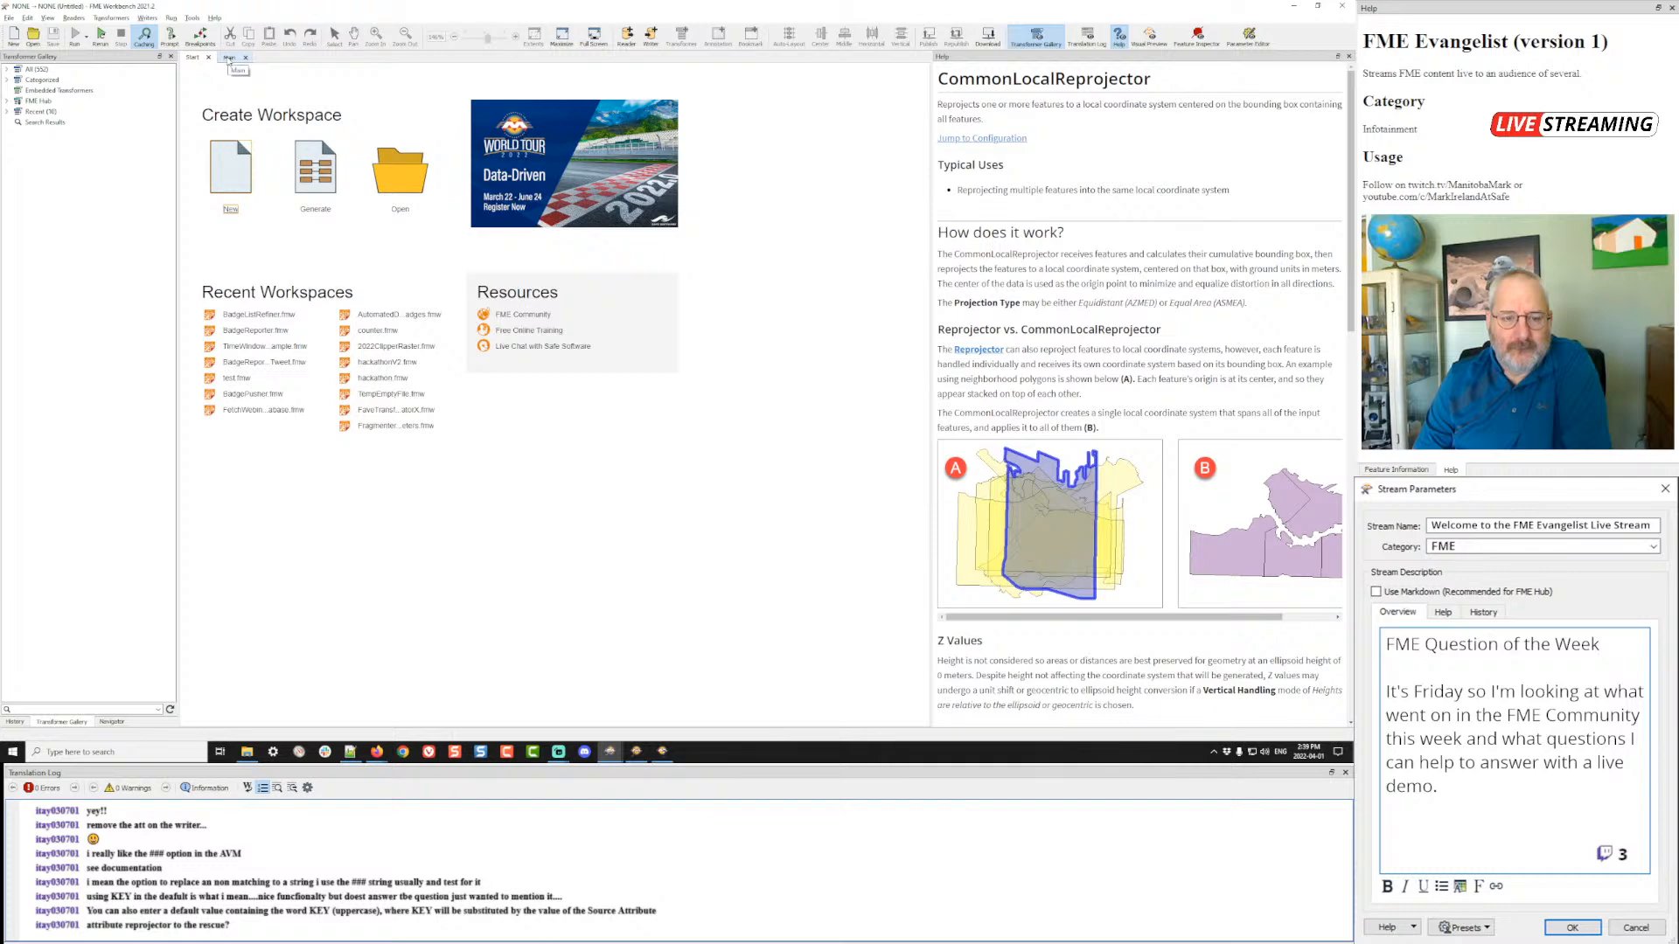
pyautogui.click(229, 57)
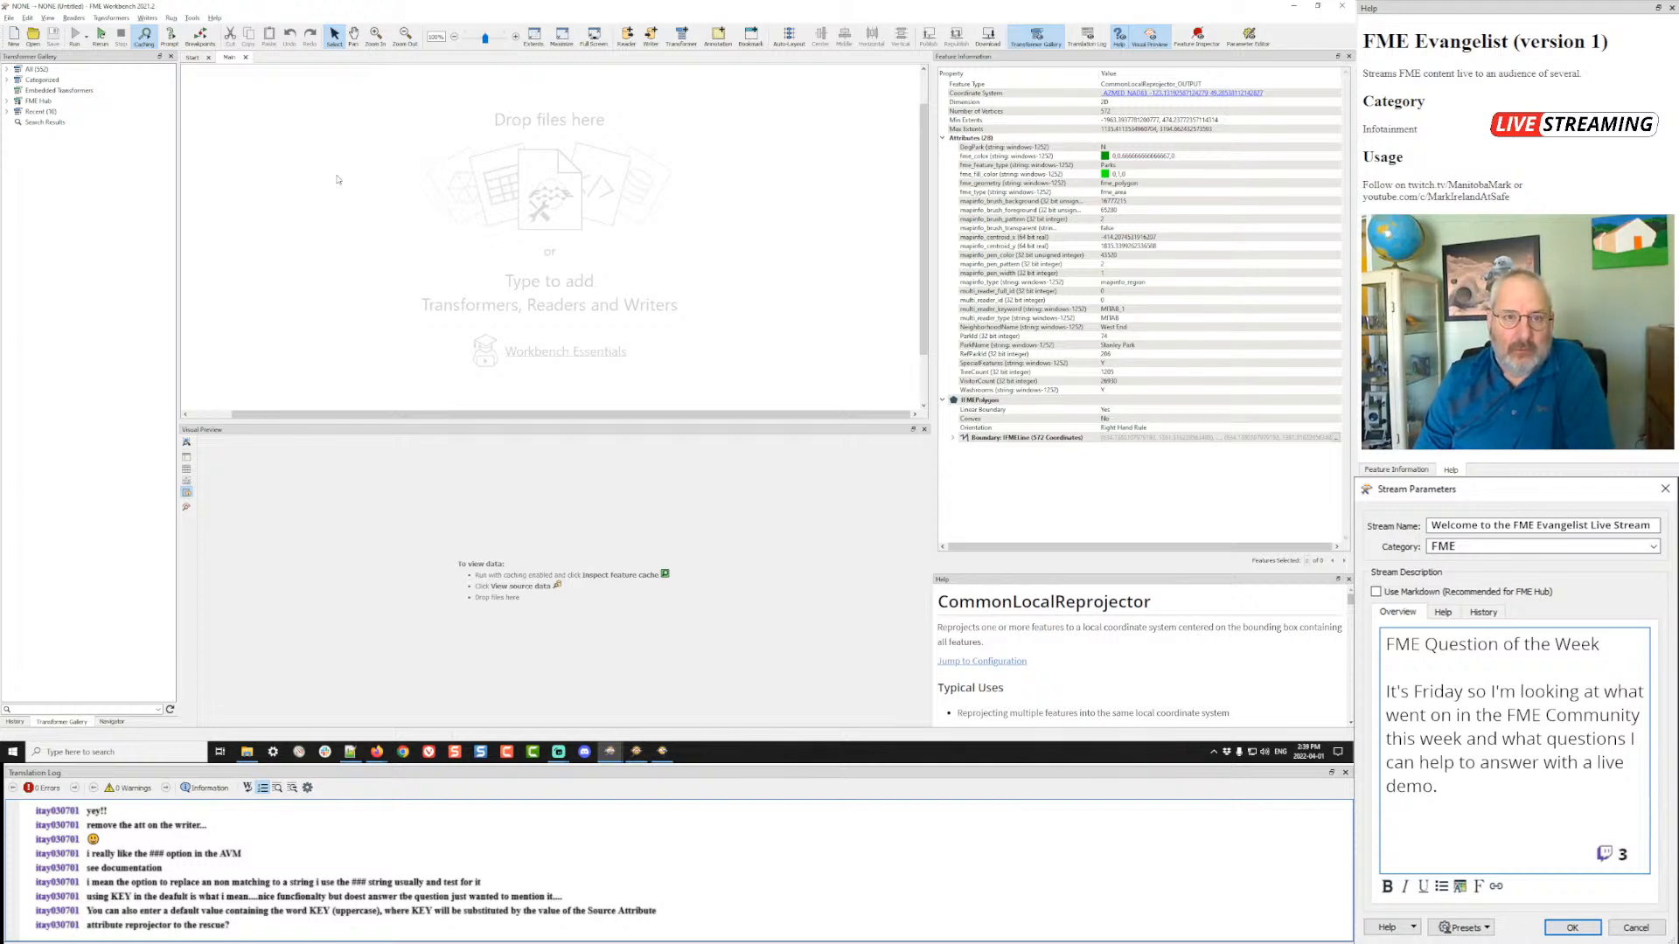
# - Start adding a reader and set its format to CSV (Comma Separated Value)
pyautogui.click(75, 18)
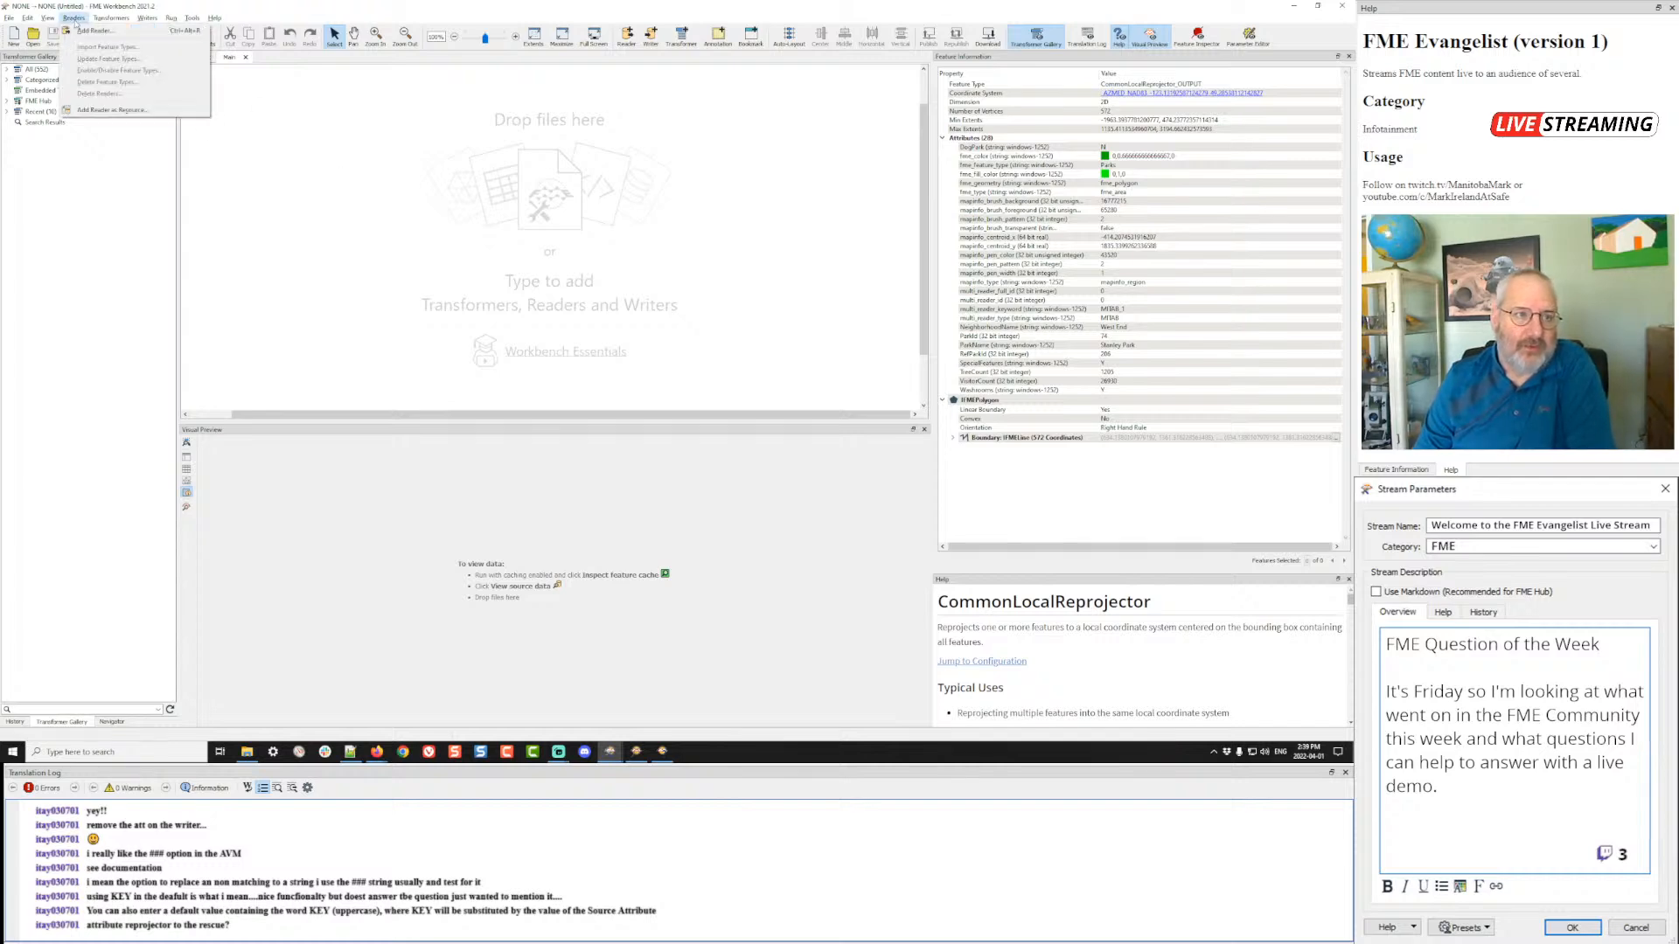
pyautogui.click(93, 31)
pyautogui.write('c:')
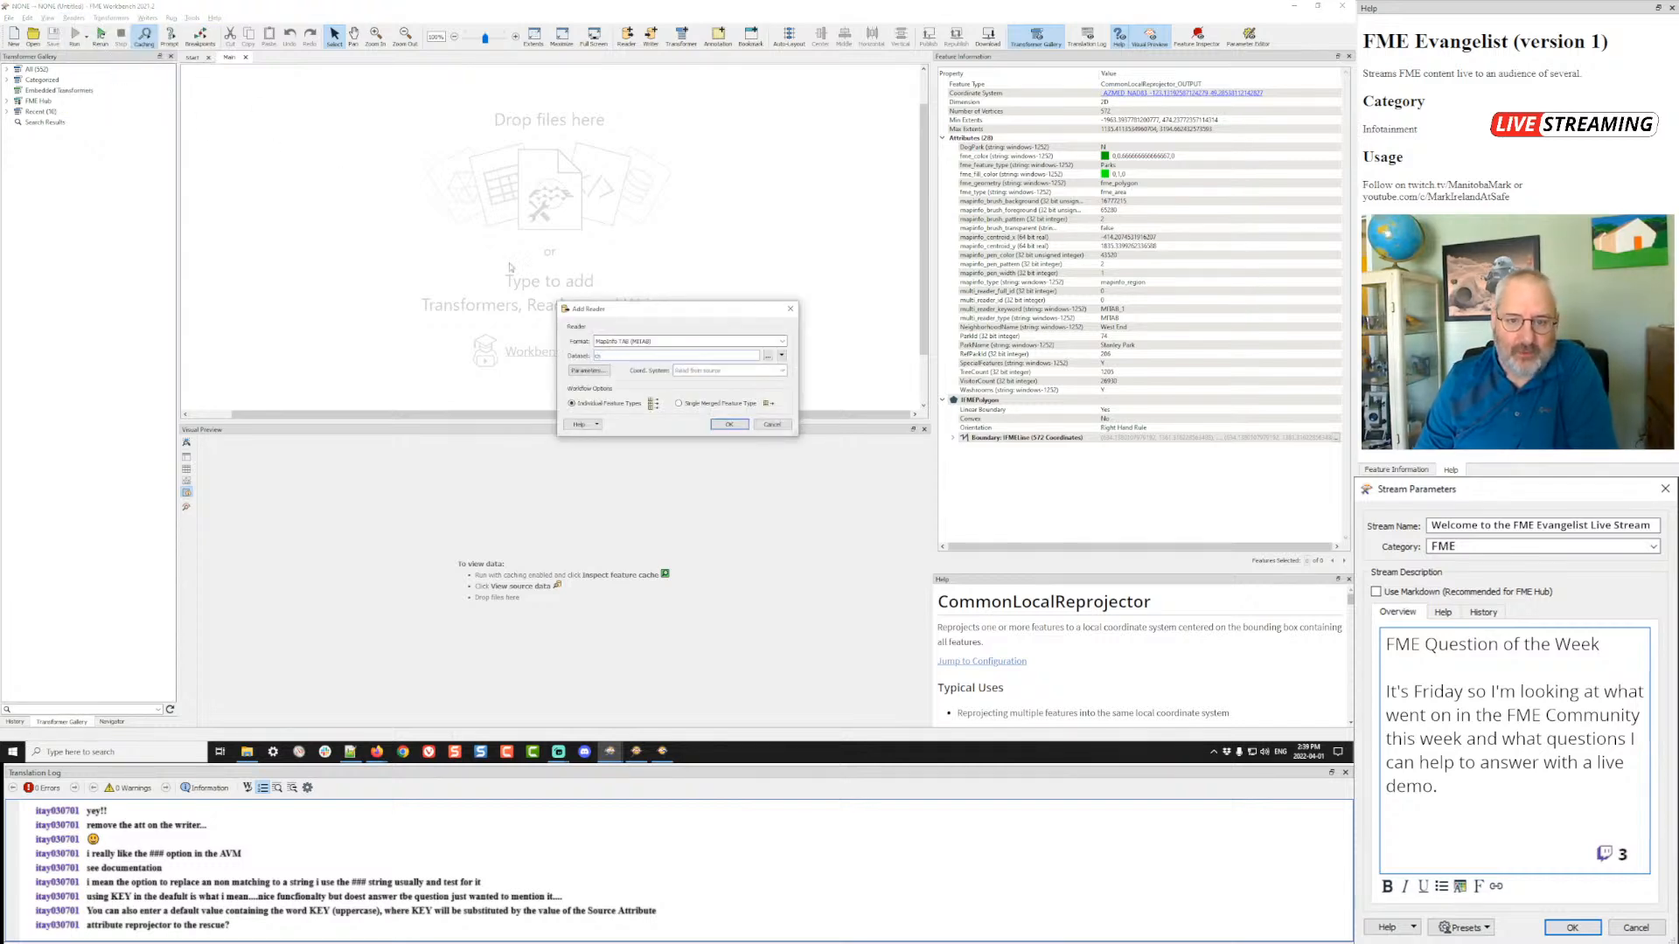
pyautogui.click(665, 341)
pyautogui.write('xsc')
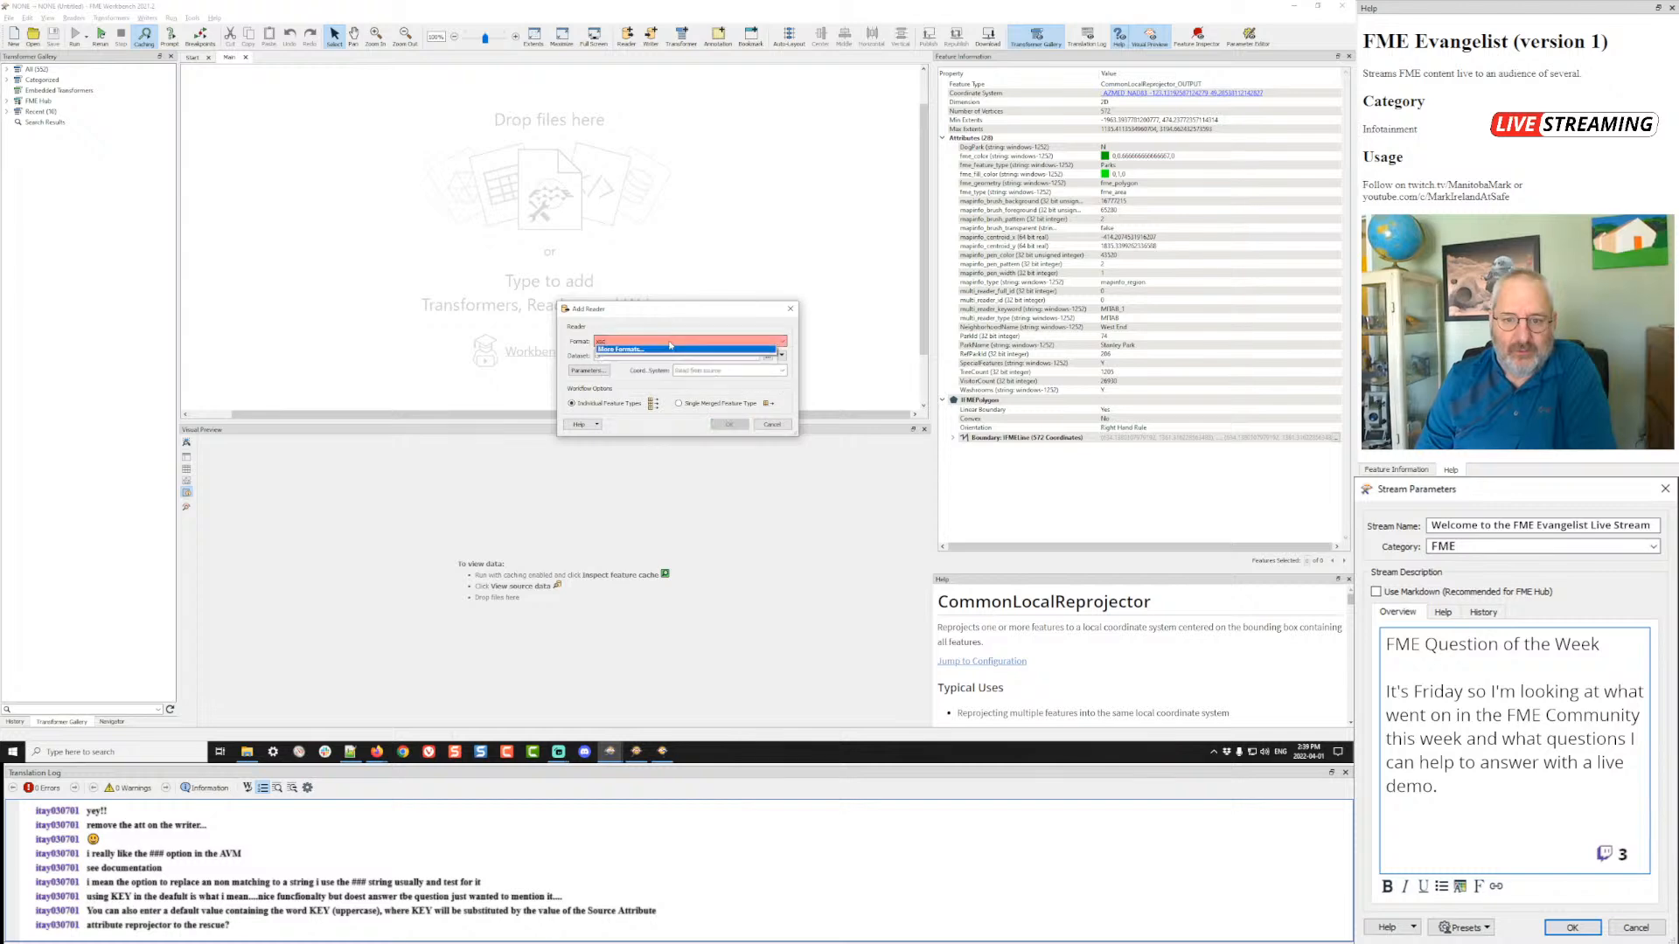
pyautogui.press('BackSpace')
pyautogui.press('BackSpace')
pyautogui.press('BackSpace')
pyautogui.write('csv')
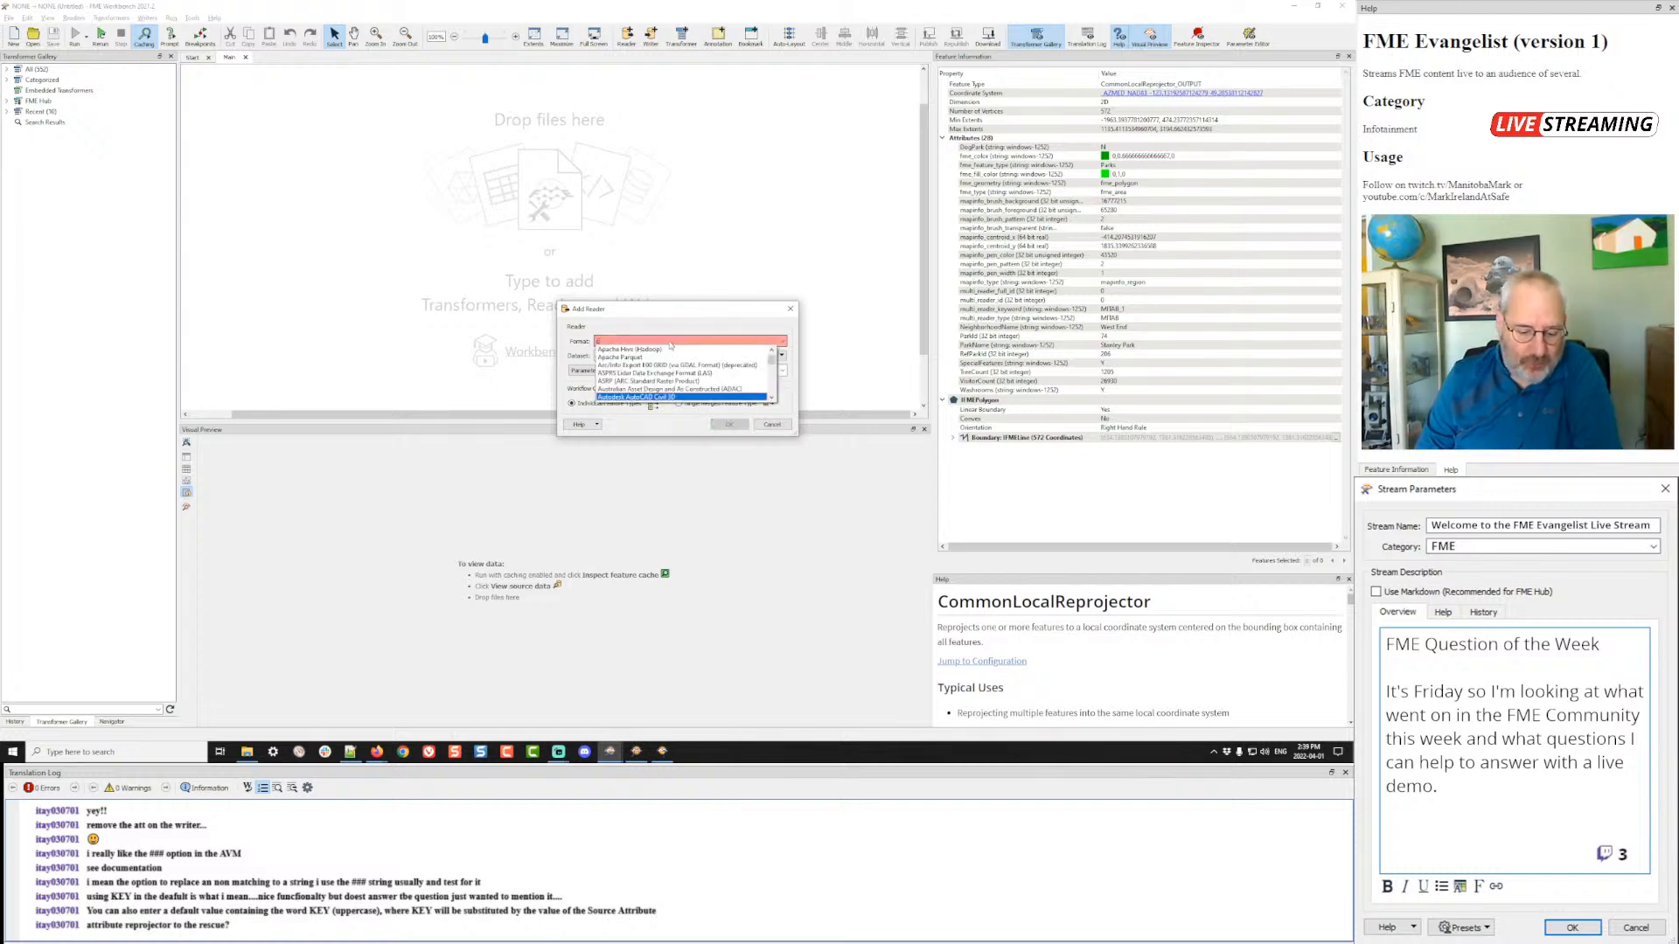
pyautogui.press('Return')
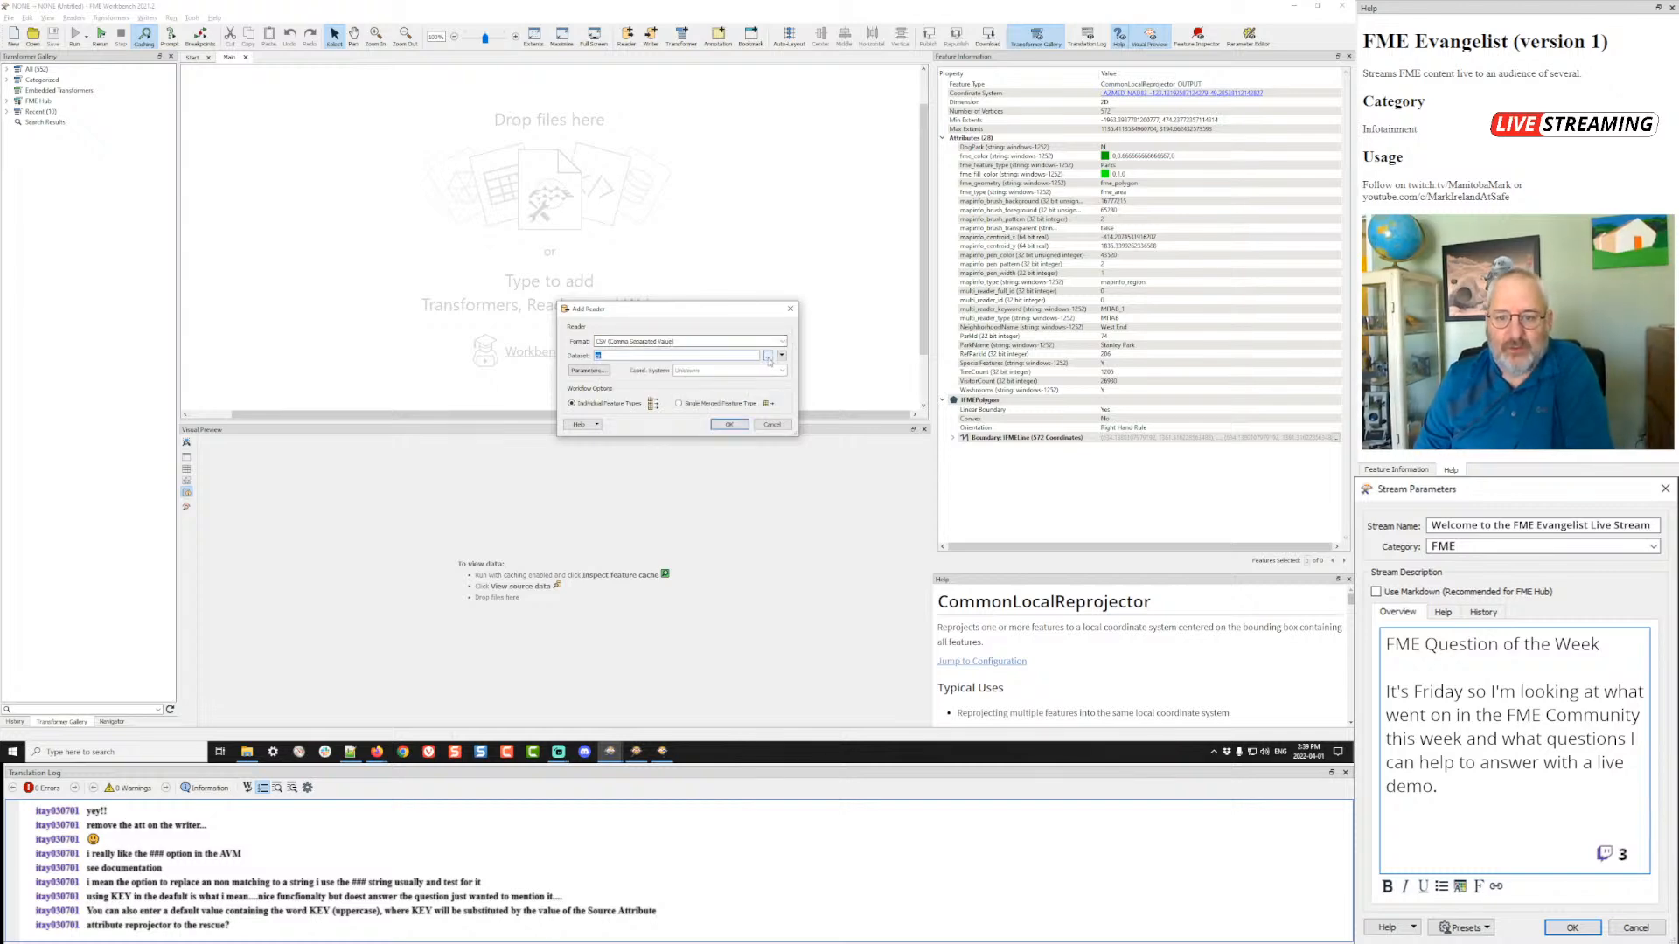
# - Set the reader's dataset to all the files parks-0.csv through parks-25.csv in the Parks\output\Demo folder
pyautogui.click(769, 356)
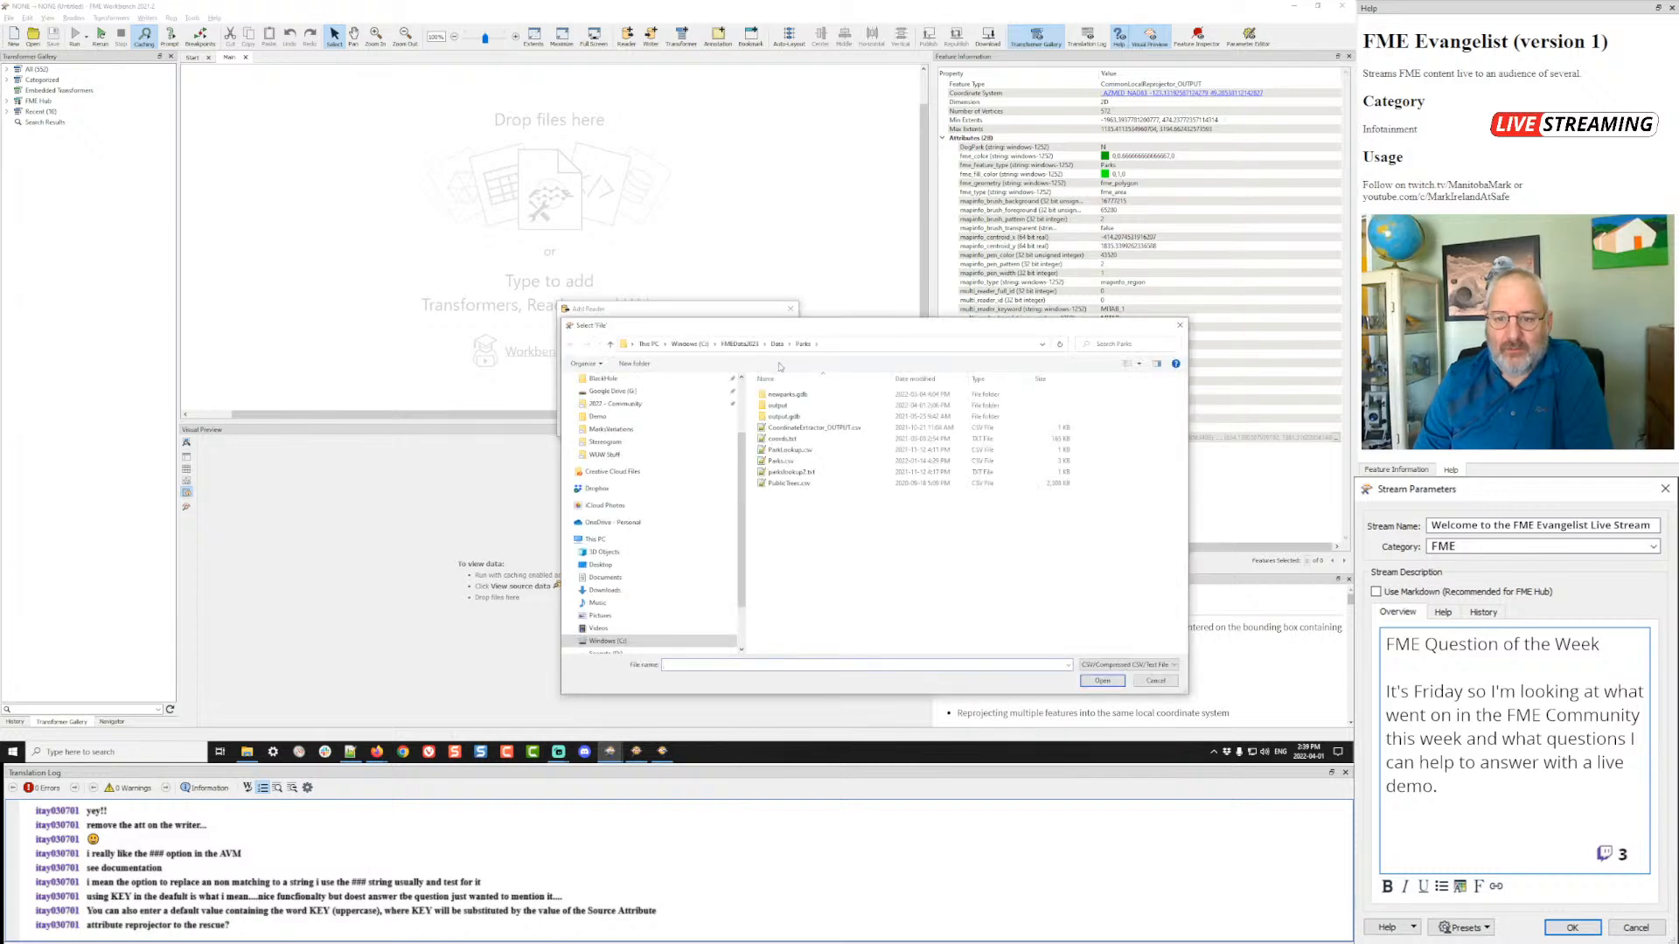
pyautogui.doubleClick(778, 405)
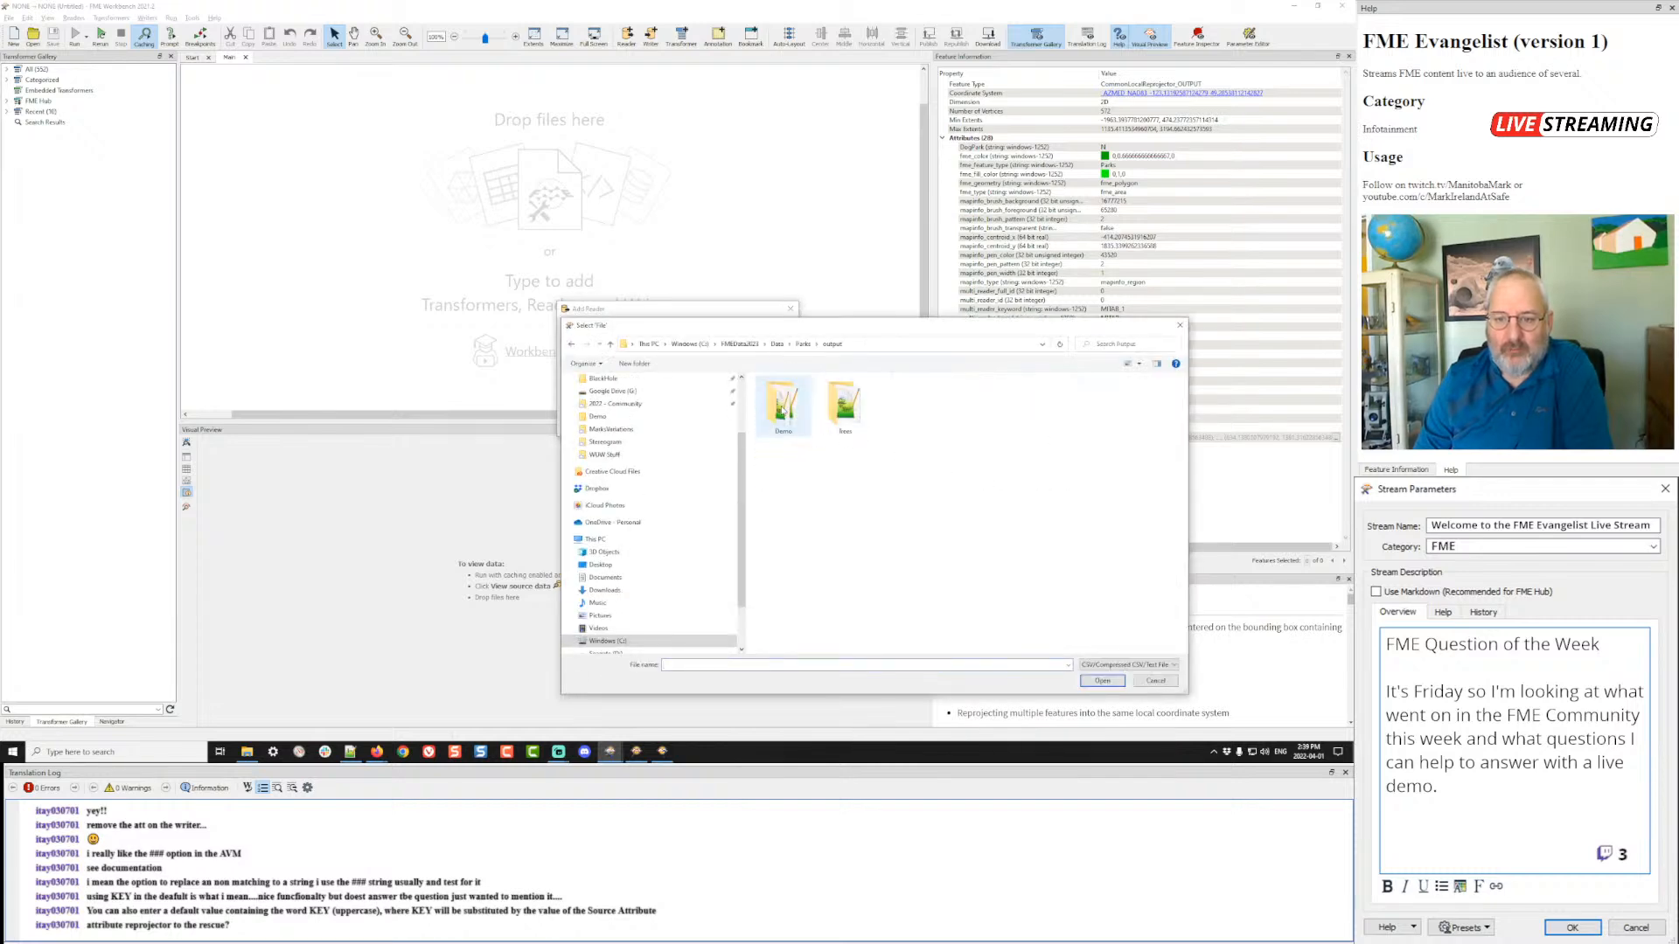
pyautogui.doubleClick(783, 407)
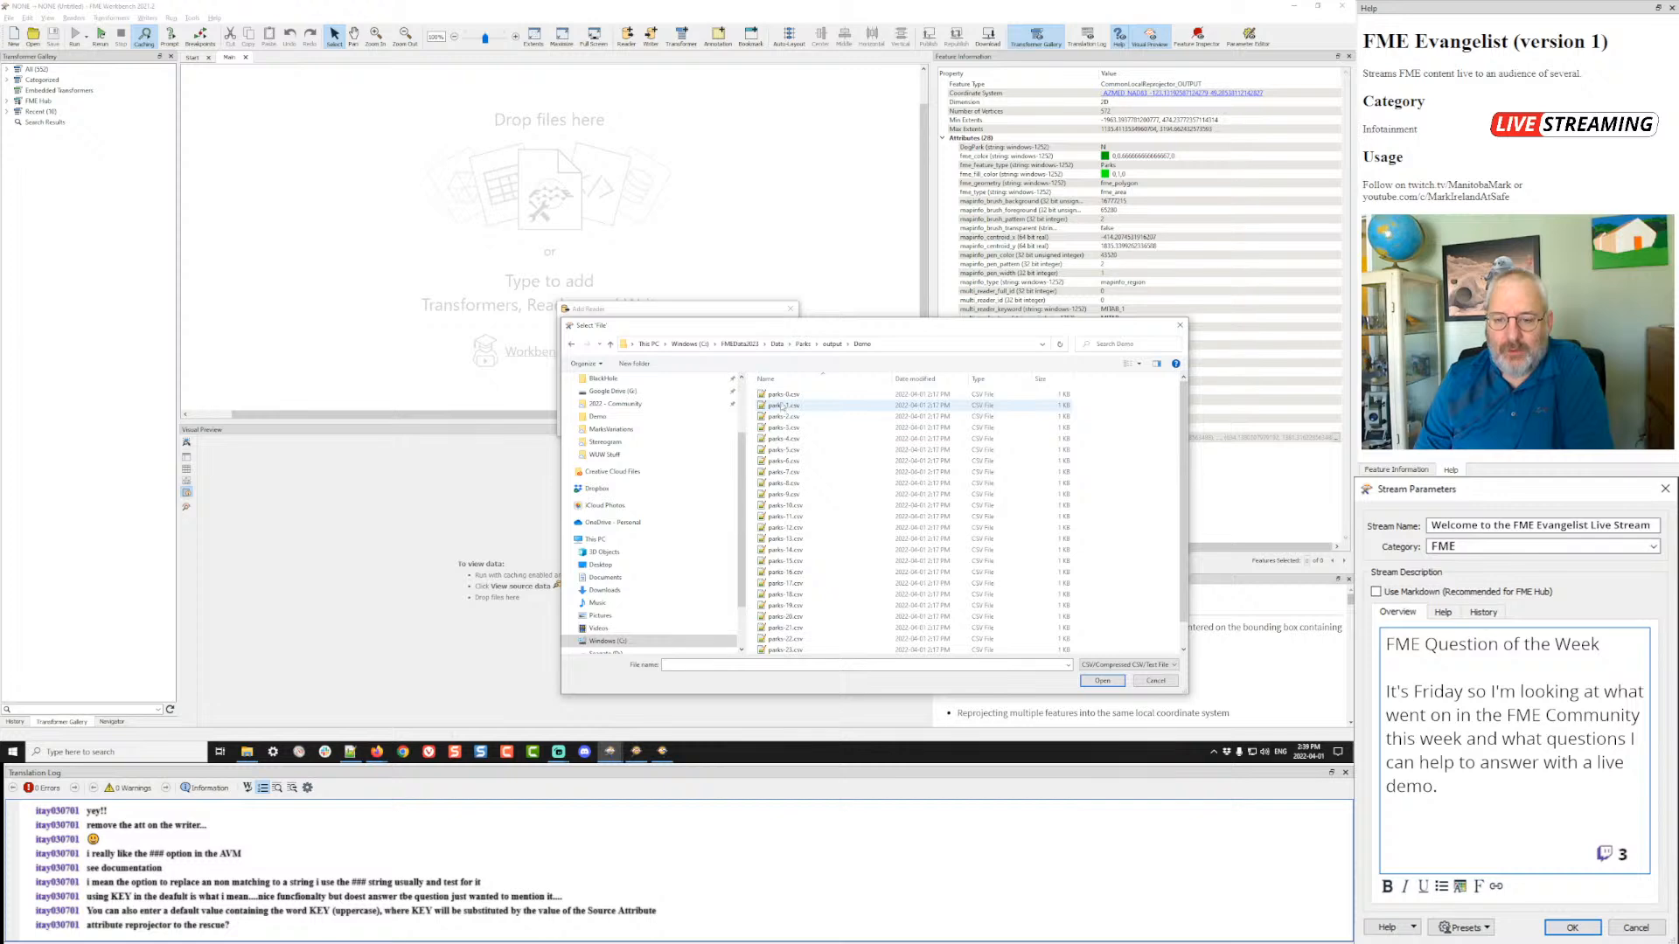
pyautogui.click(783, 394)
pyautogui.scroll(-1, 778, 538)
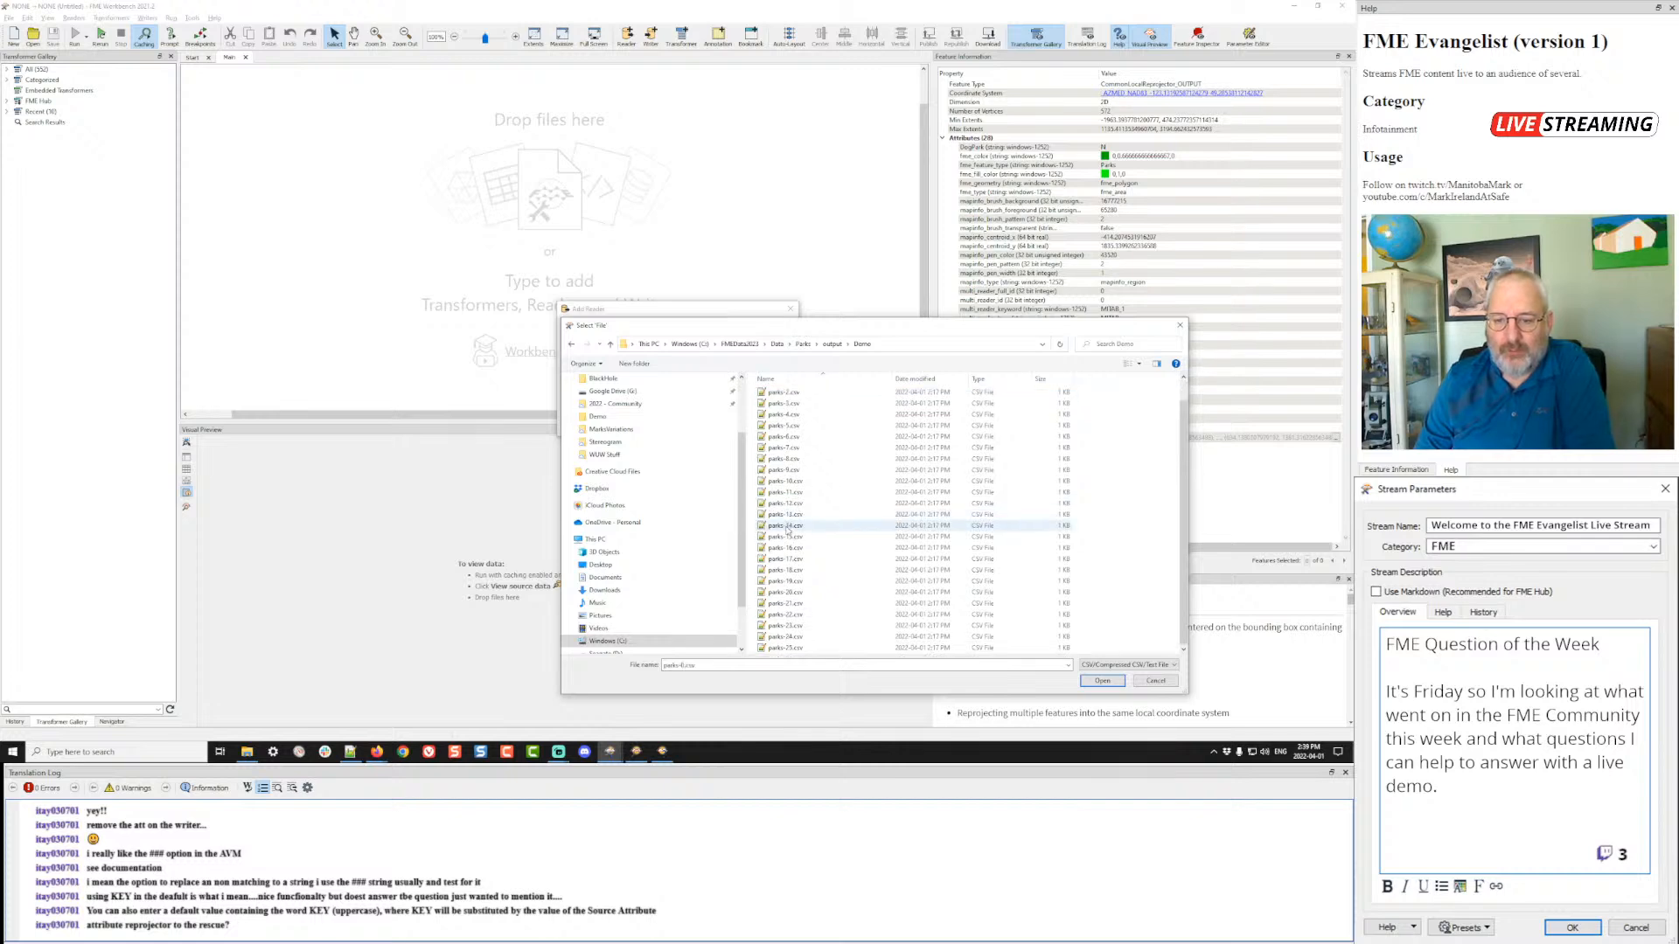
pyautogui.keyDown('shift'); pyautogui.click(784, 647); pyautogui.keyUp('shift')
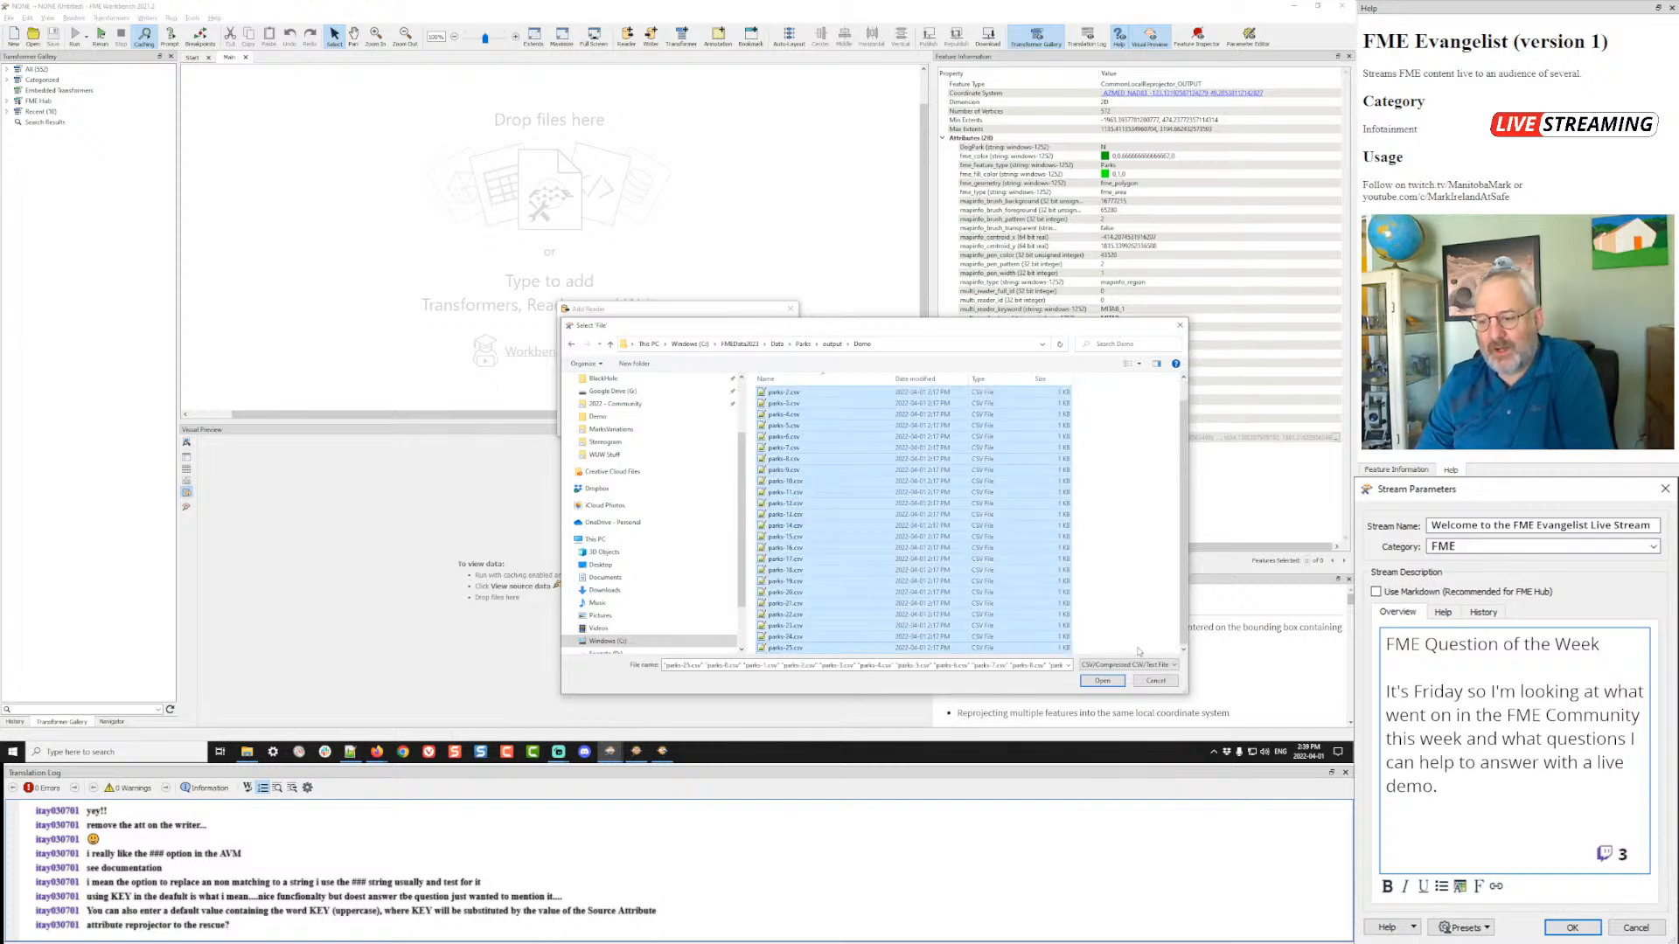
pyautogui.click(1101, 680)
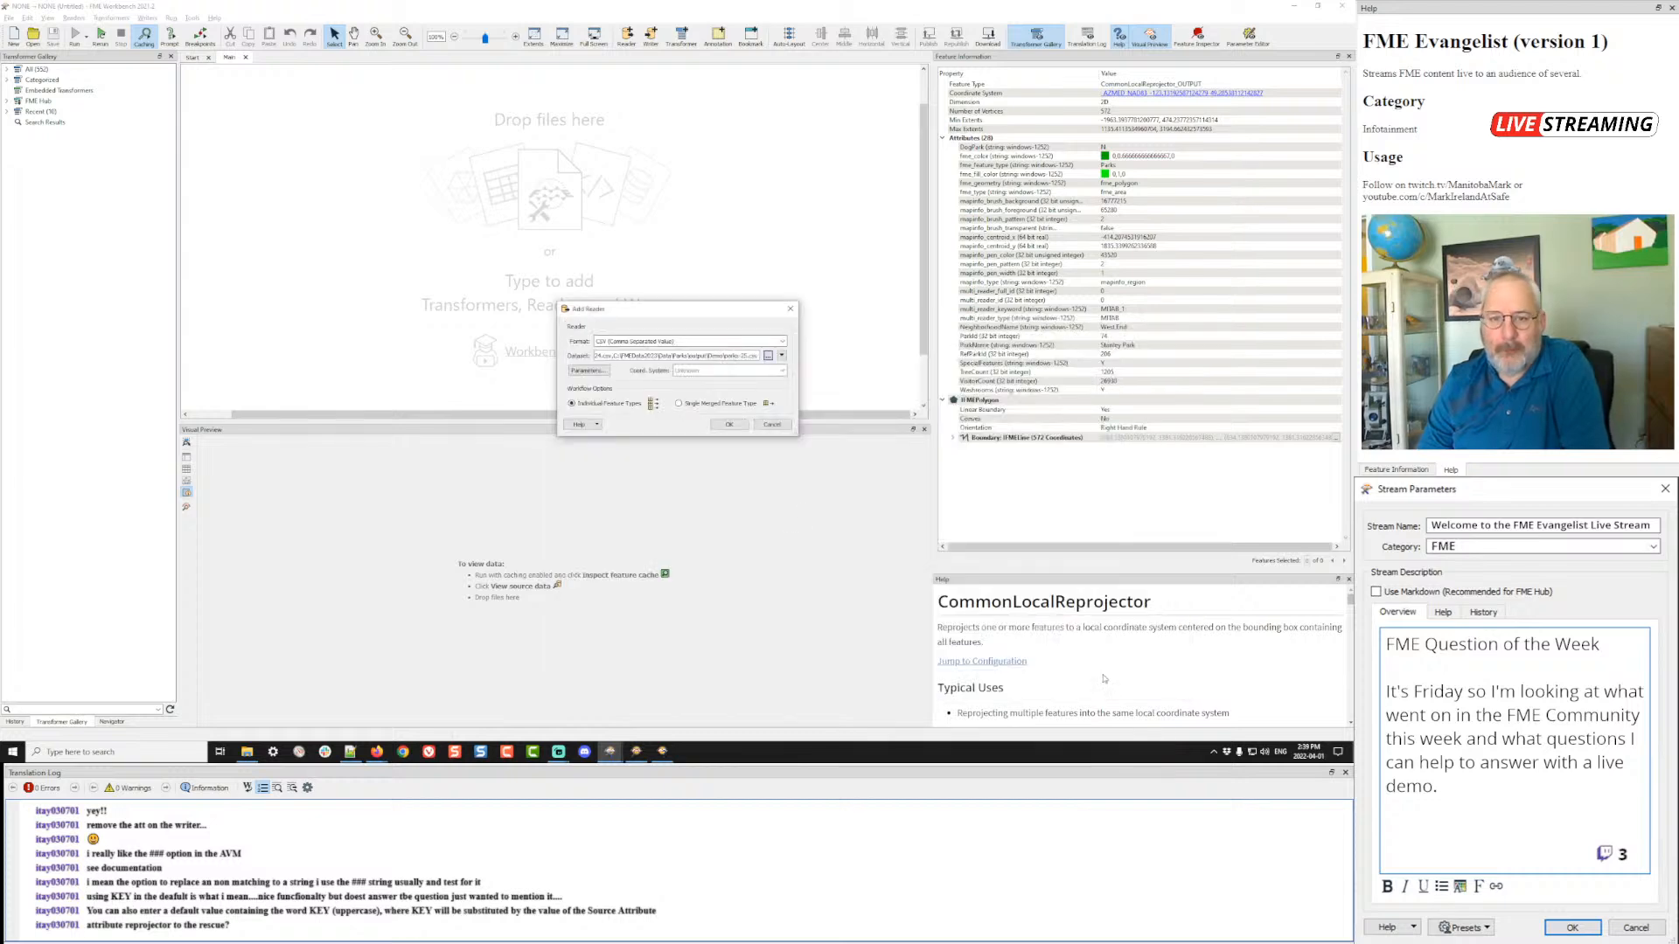
# - Review the CSV parameters including the advanced options, accept them unchanged, and add the reader to the canvas
pyautogui.click(602, 374)
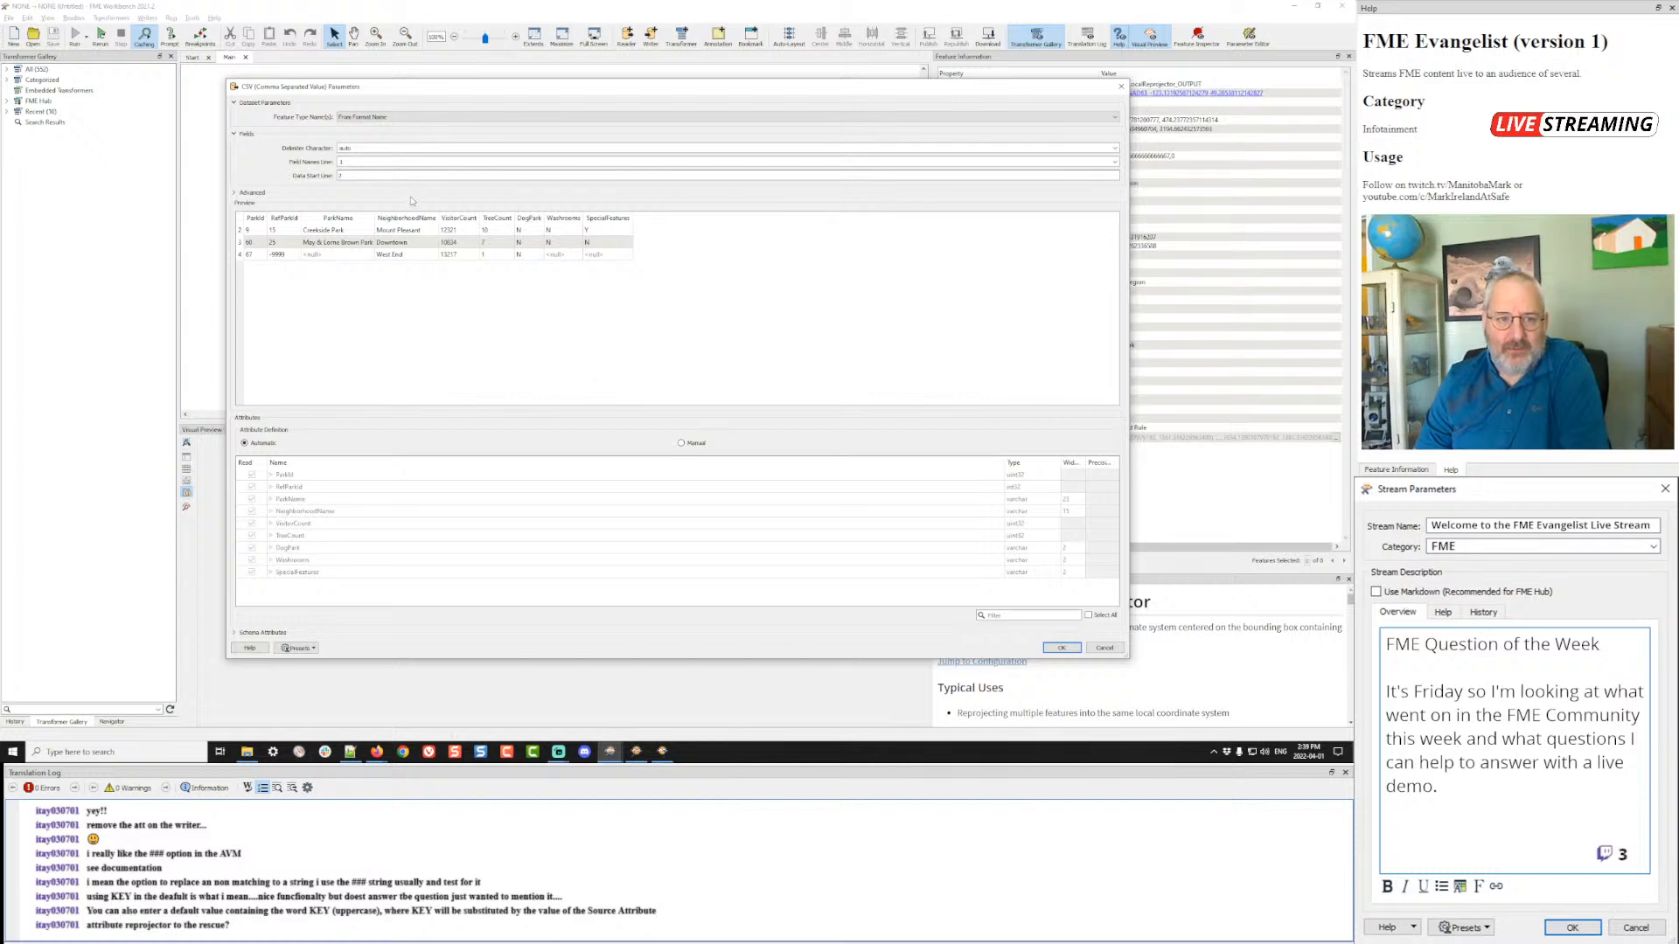
pyautogui.click(251, 193)
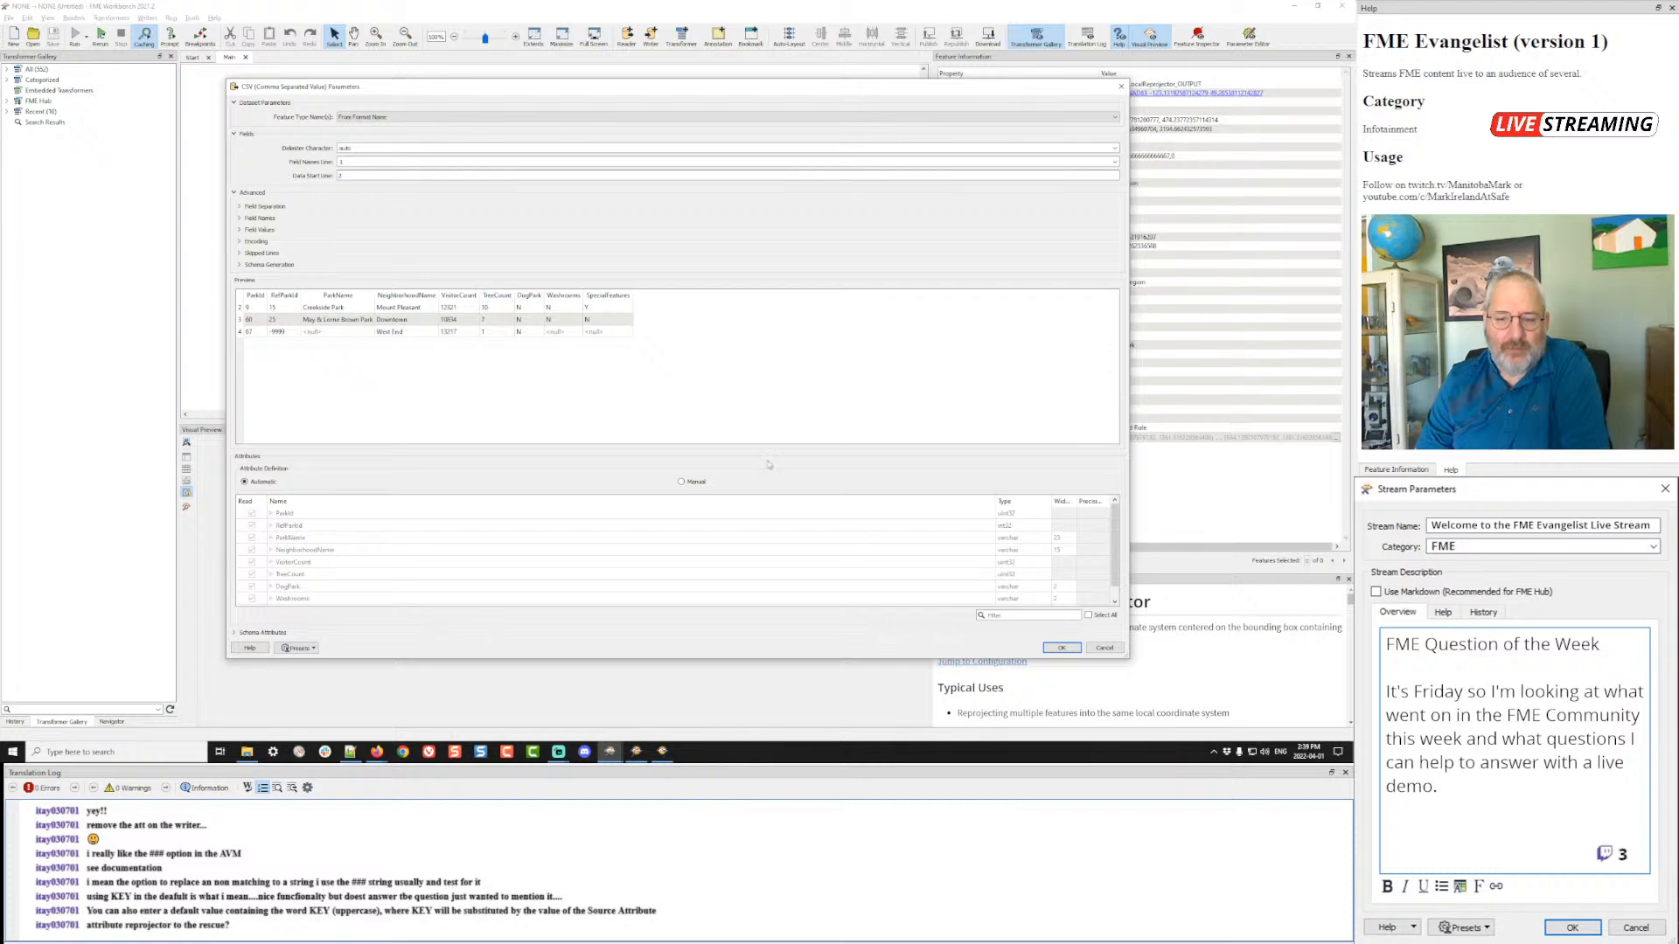
pyautogui.click(1061, 648)
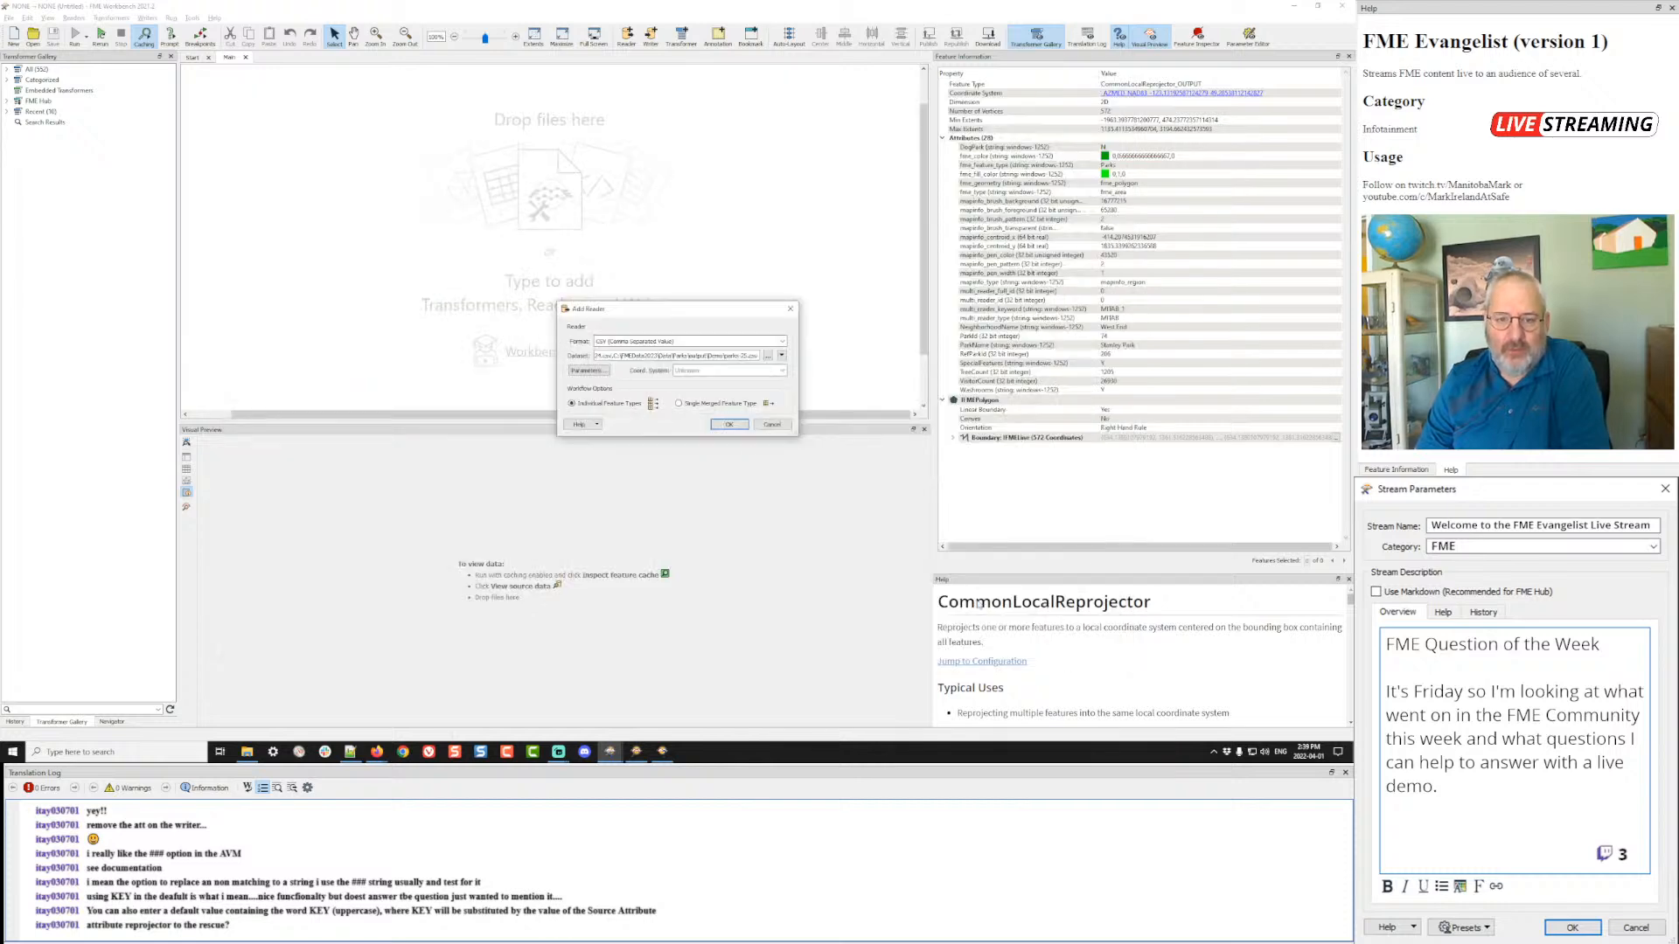
pyautogui.click(715, 427)
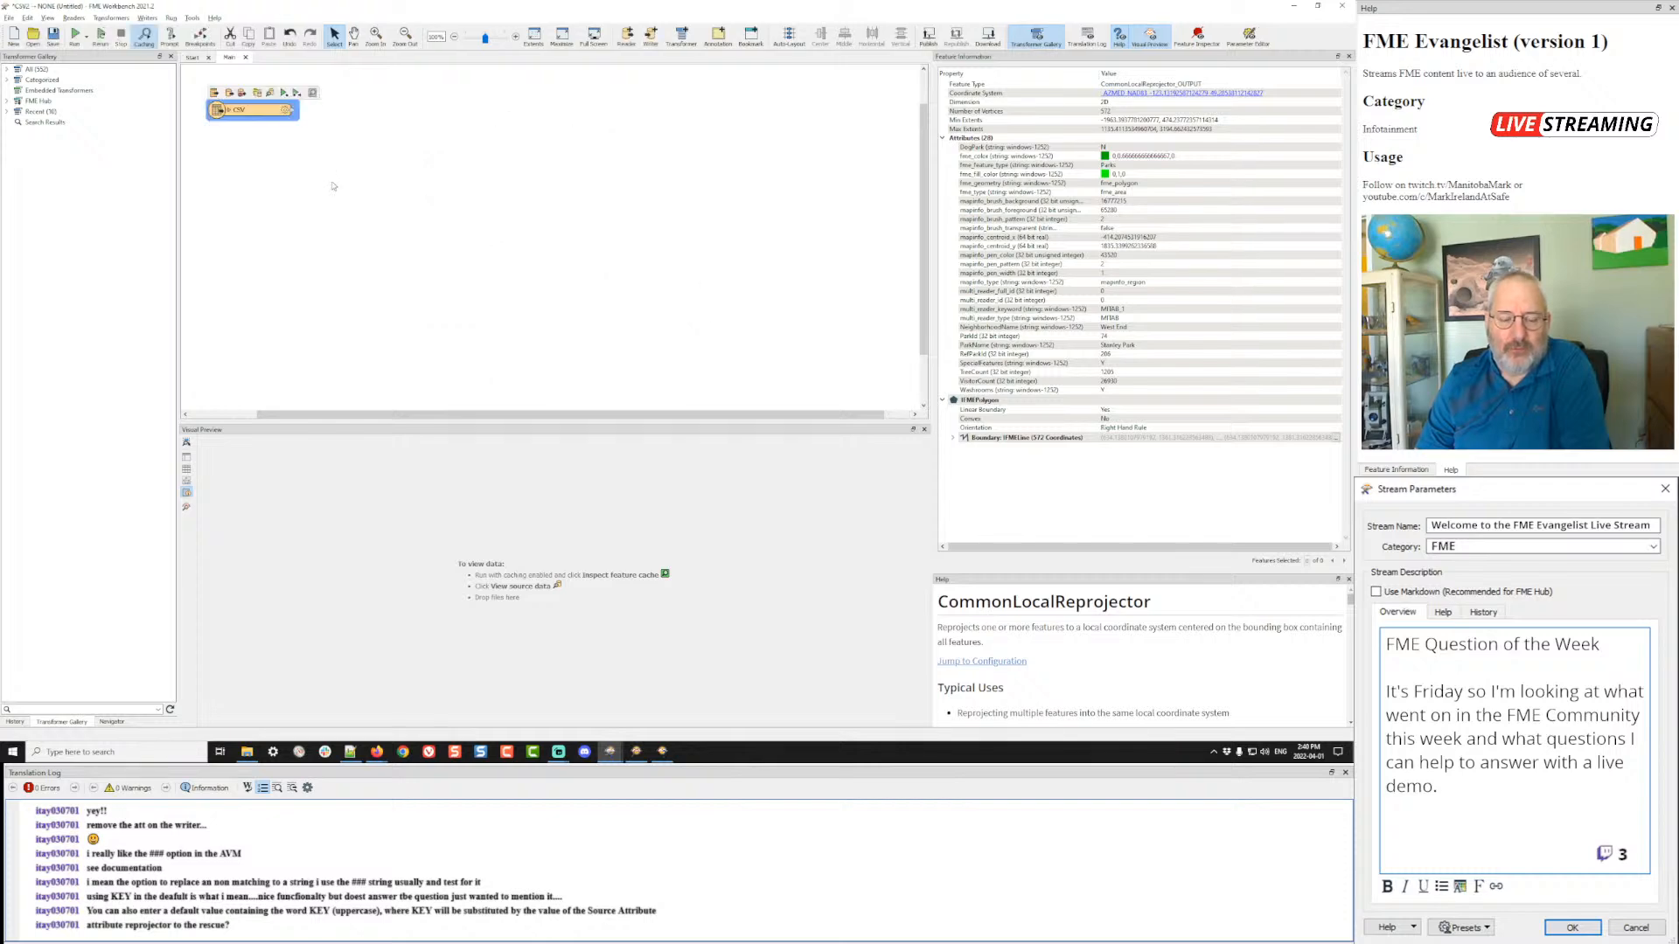
# - Expand the CSV feature type to view its attributes, and delete it together with its reader
pyautogui.click(229, 110)
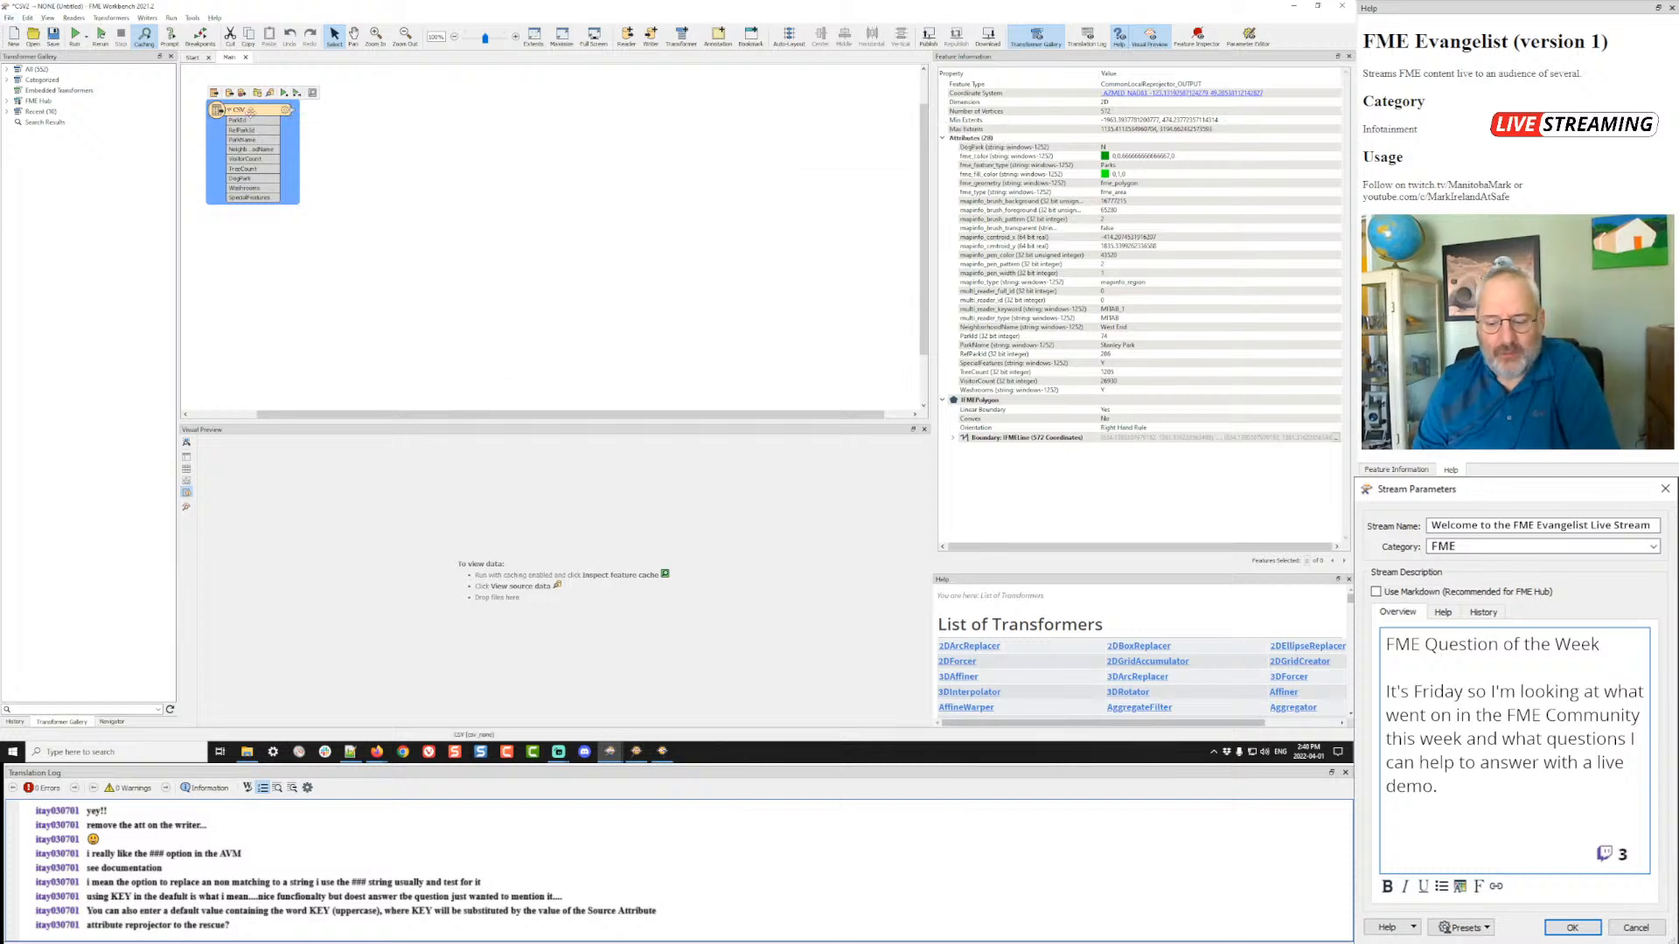
pyautogui.press('Delete')
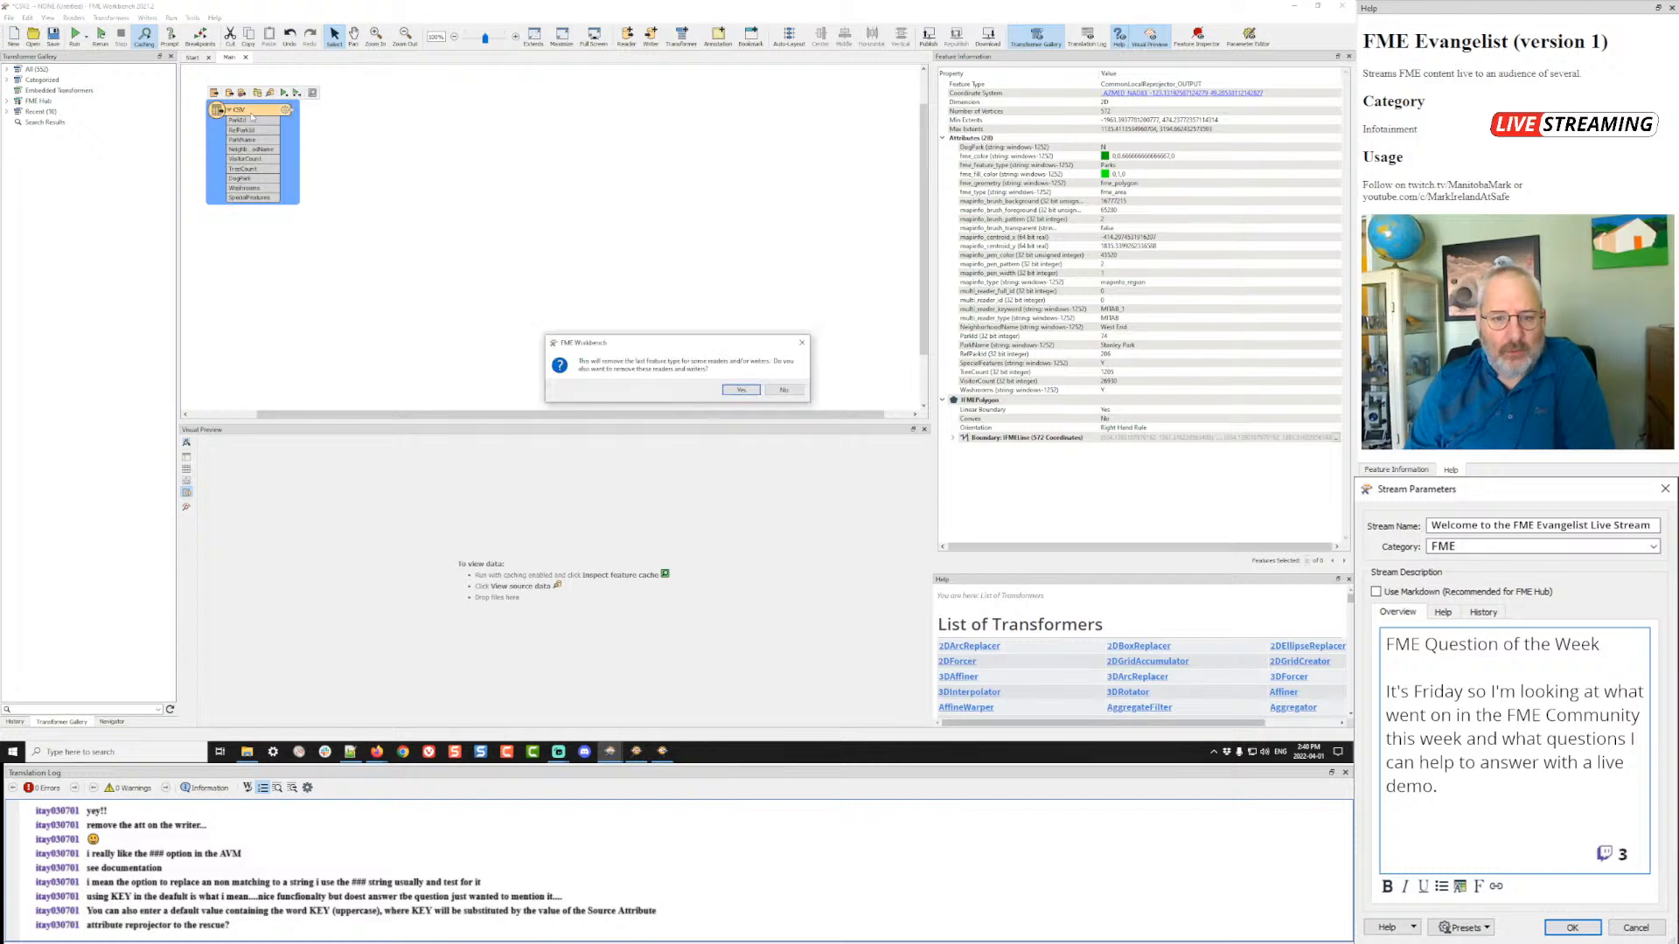
pyautogui.click(745, 391)
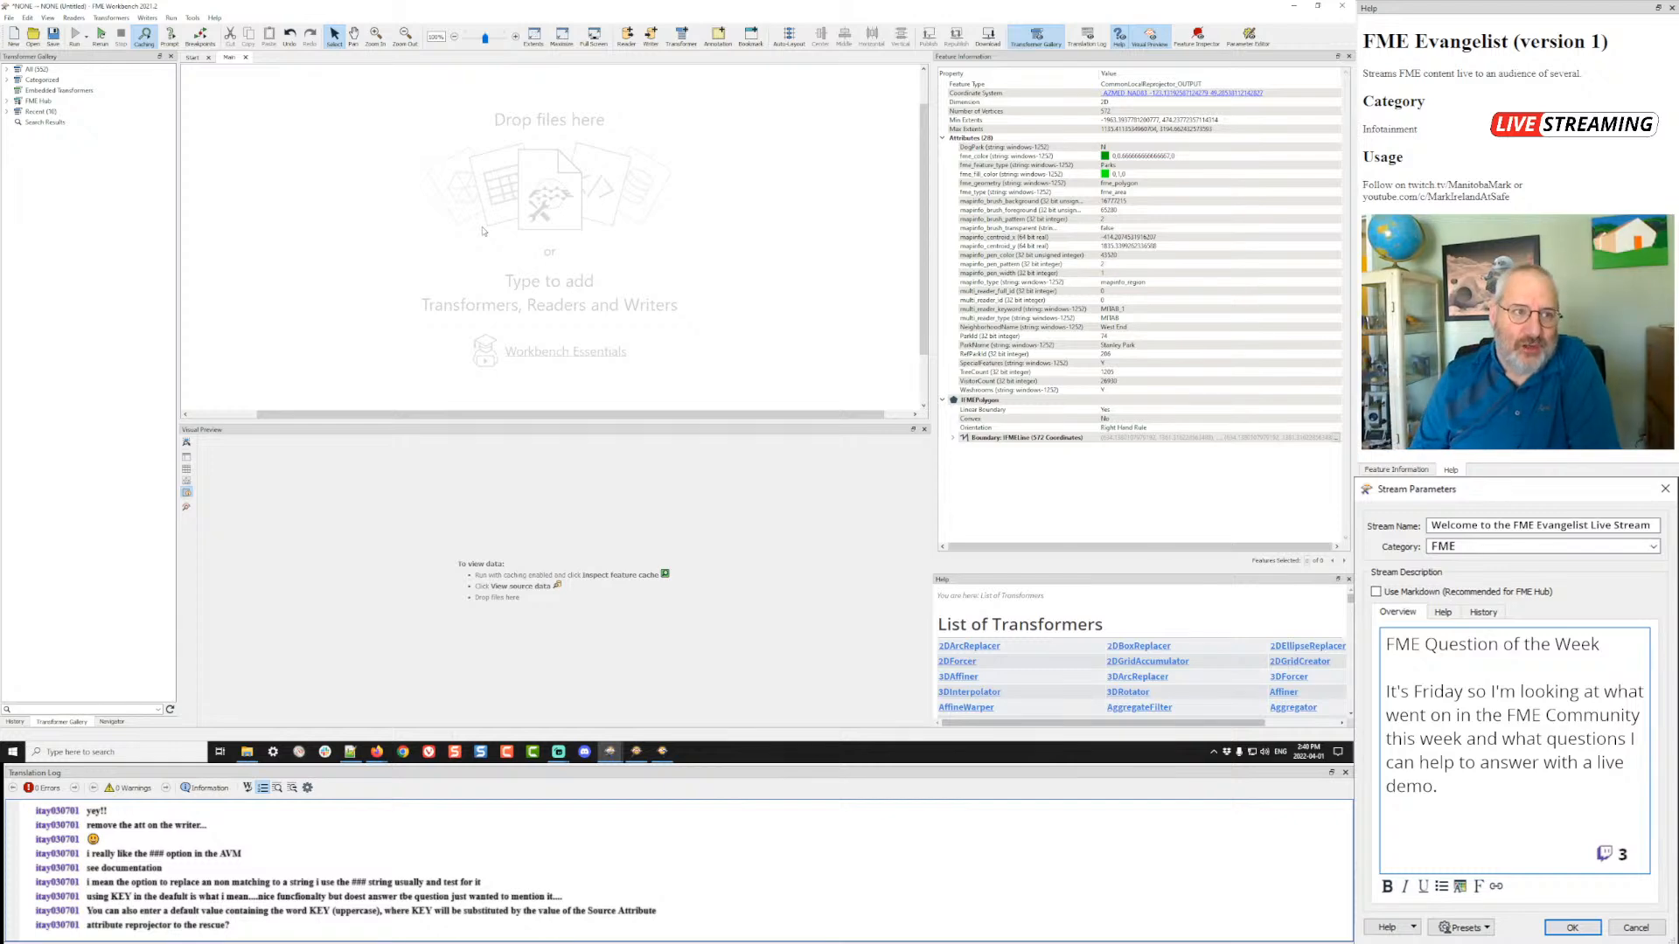
# - Start adding another CSV reader and select only parks-3.csv through parks-9.csv from the Demo folder as its dataset
pyautogui.click(73, 17)
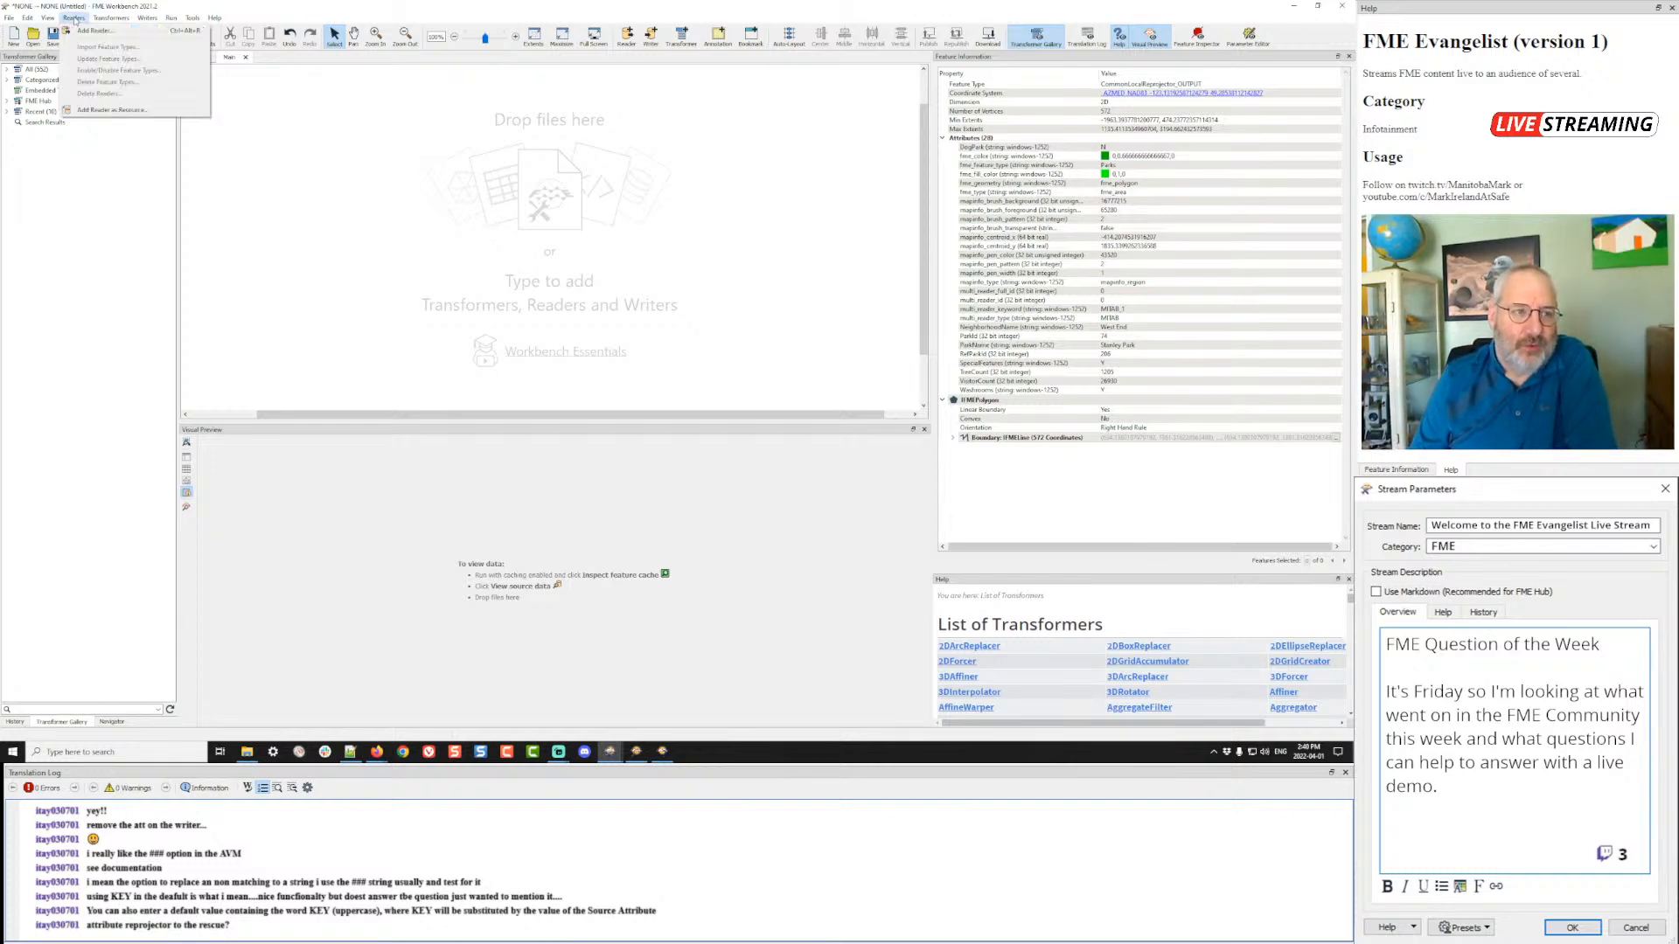
pyautogui.press('Escape')
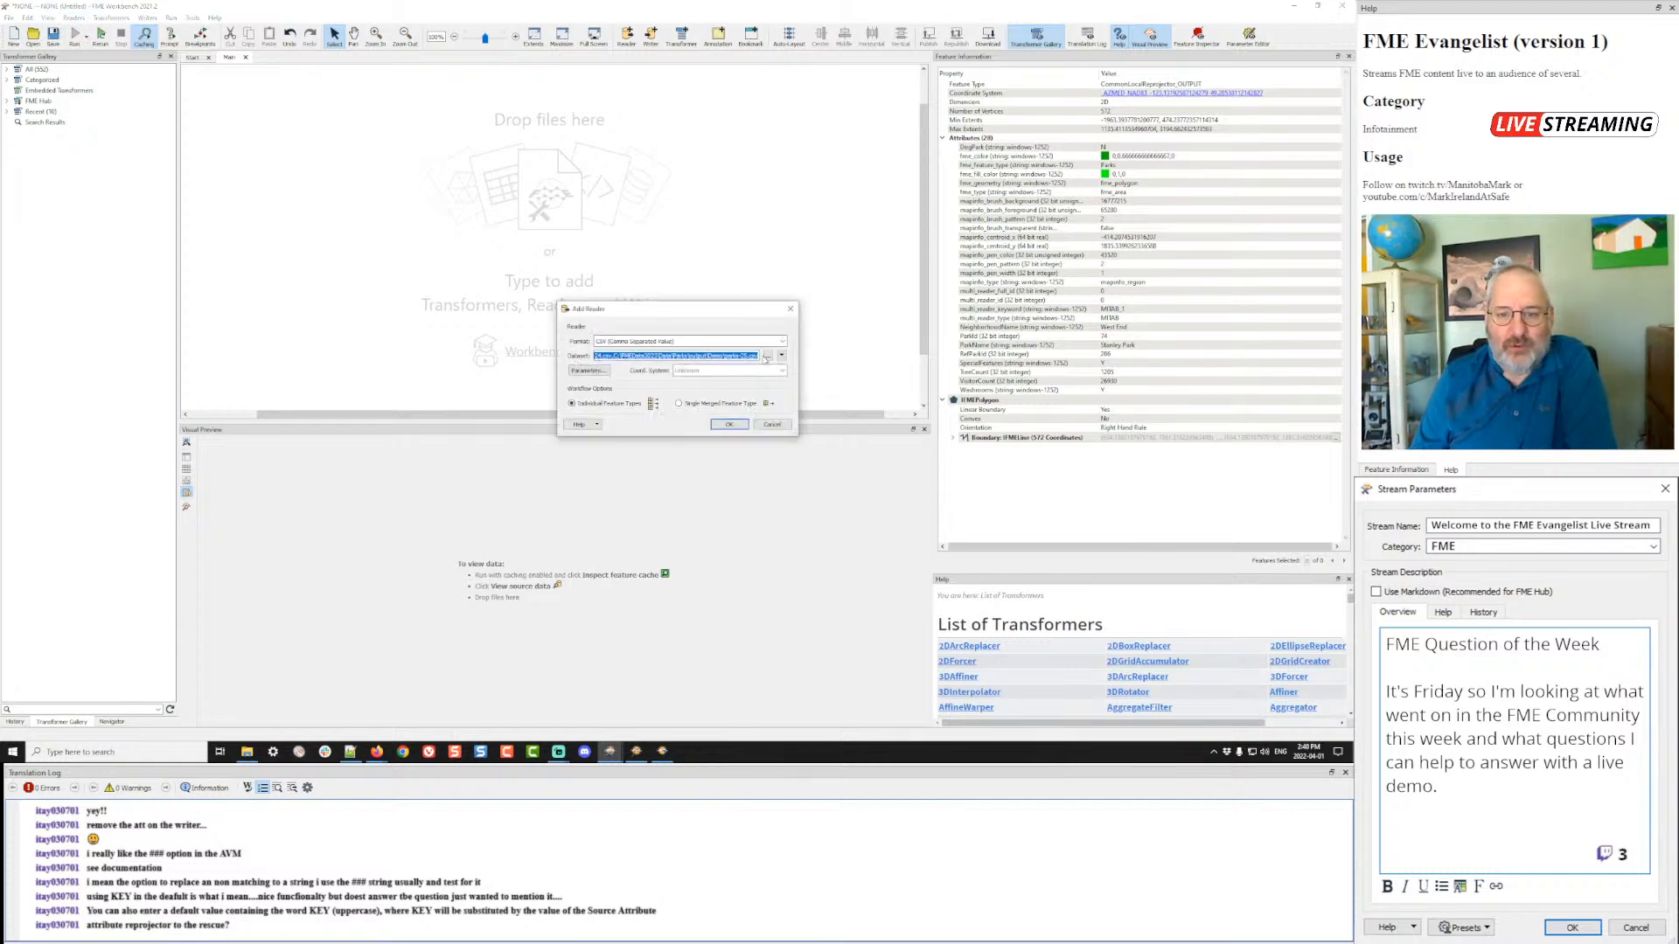
pyautogui.click(766, 356)
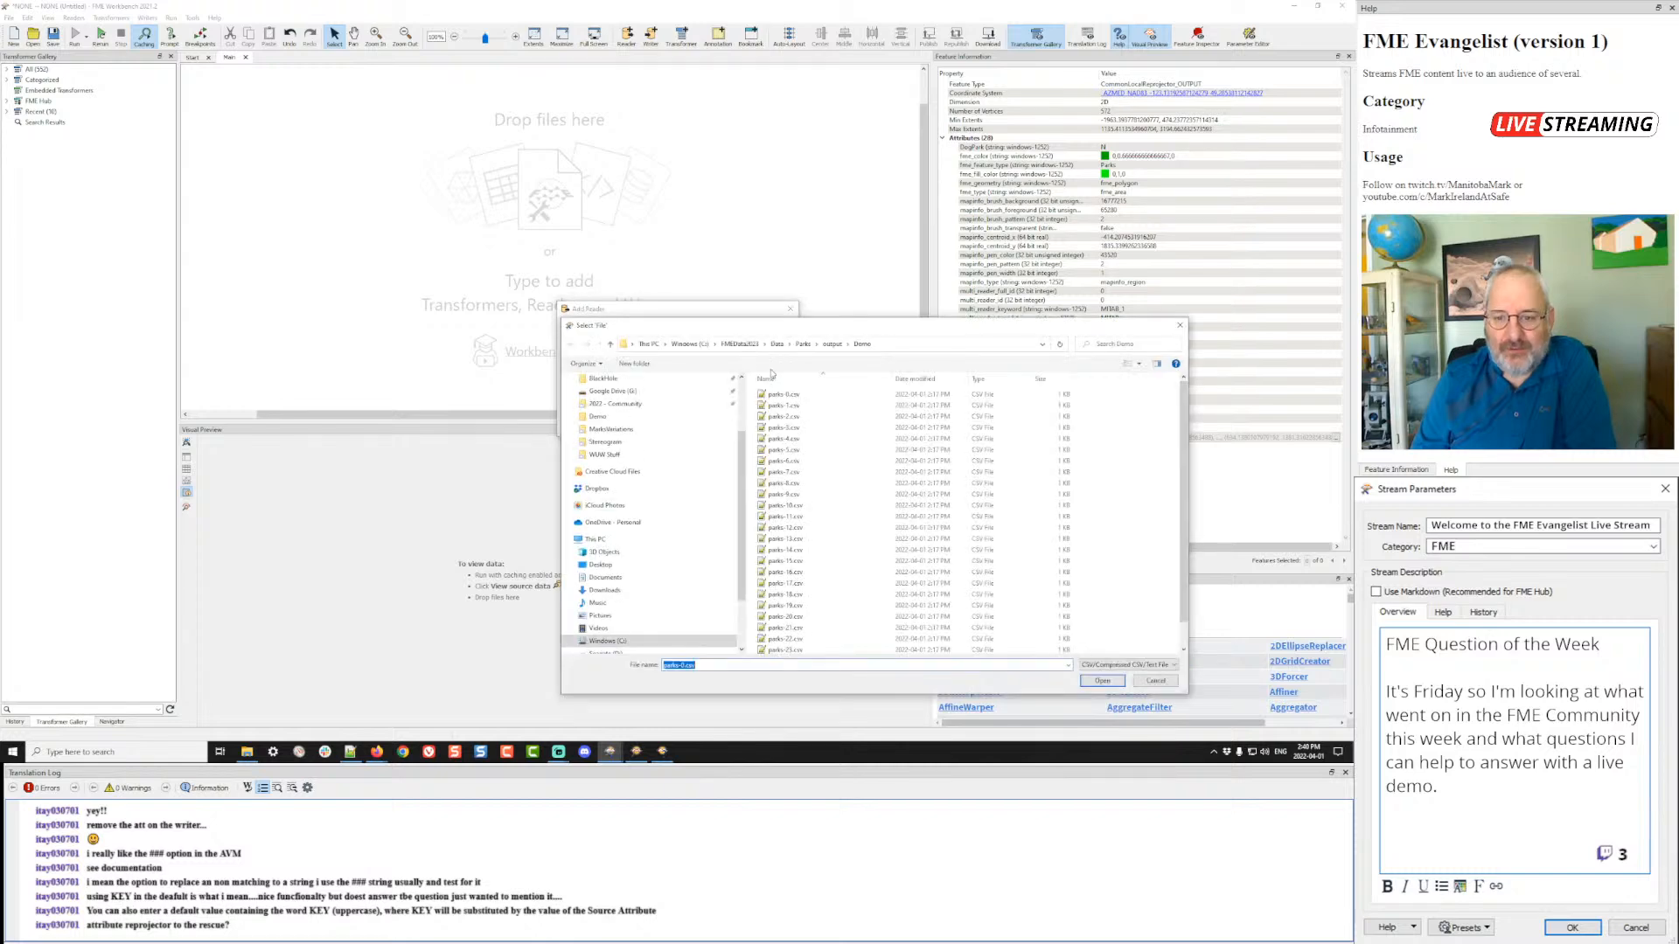
pyautogui.click(780, 430)
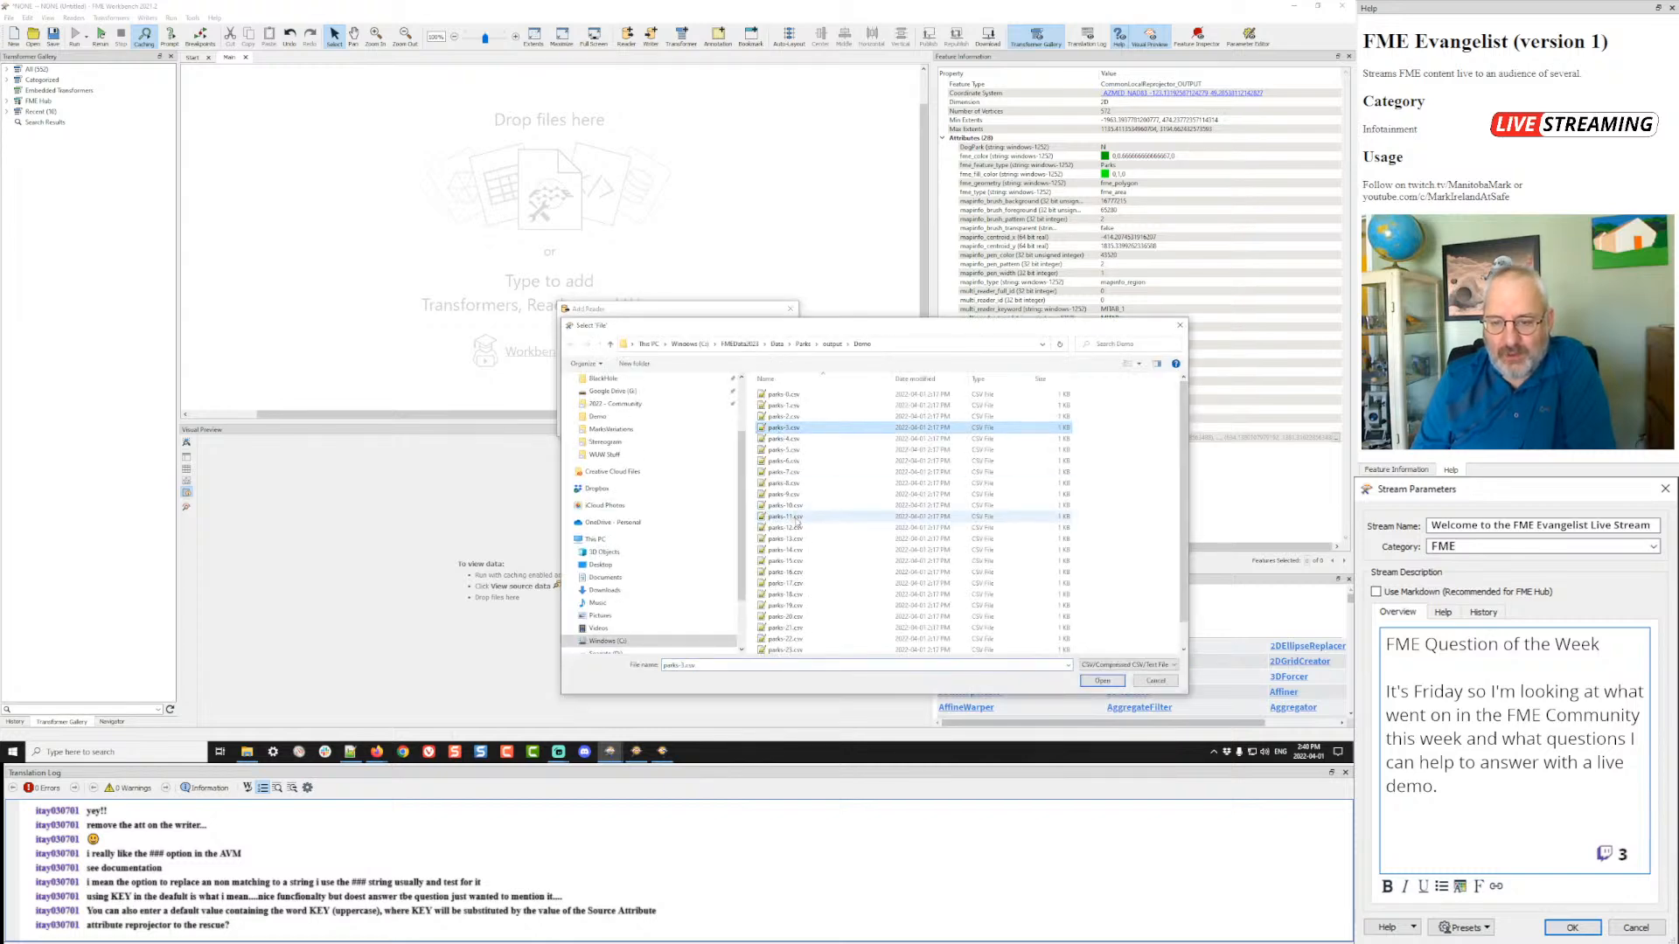
pyautogui.keyDown('shift'); pyautogui.click(784, 495); pyautogui.keyUp('shift')
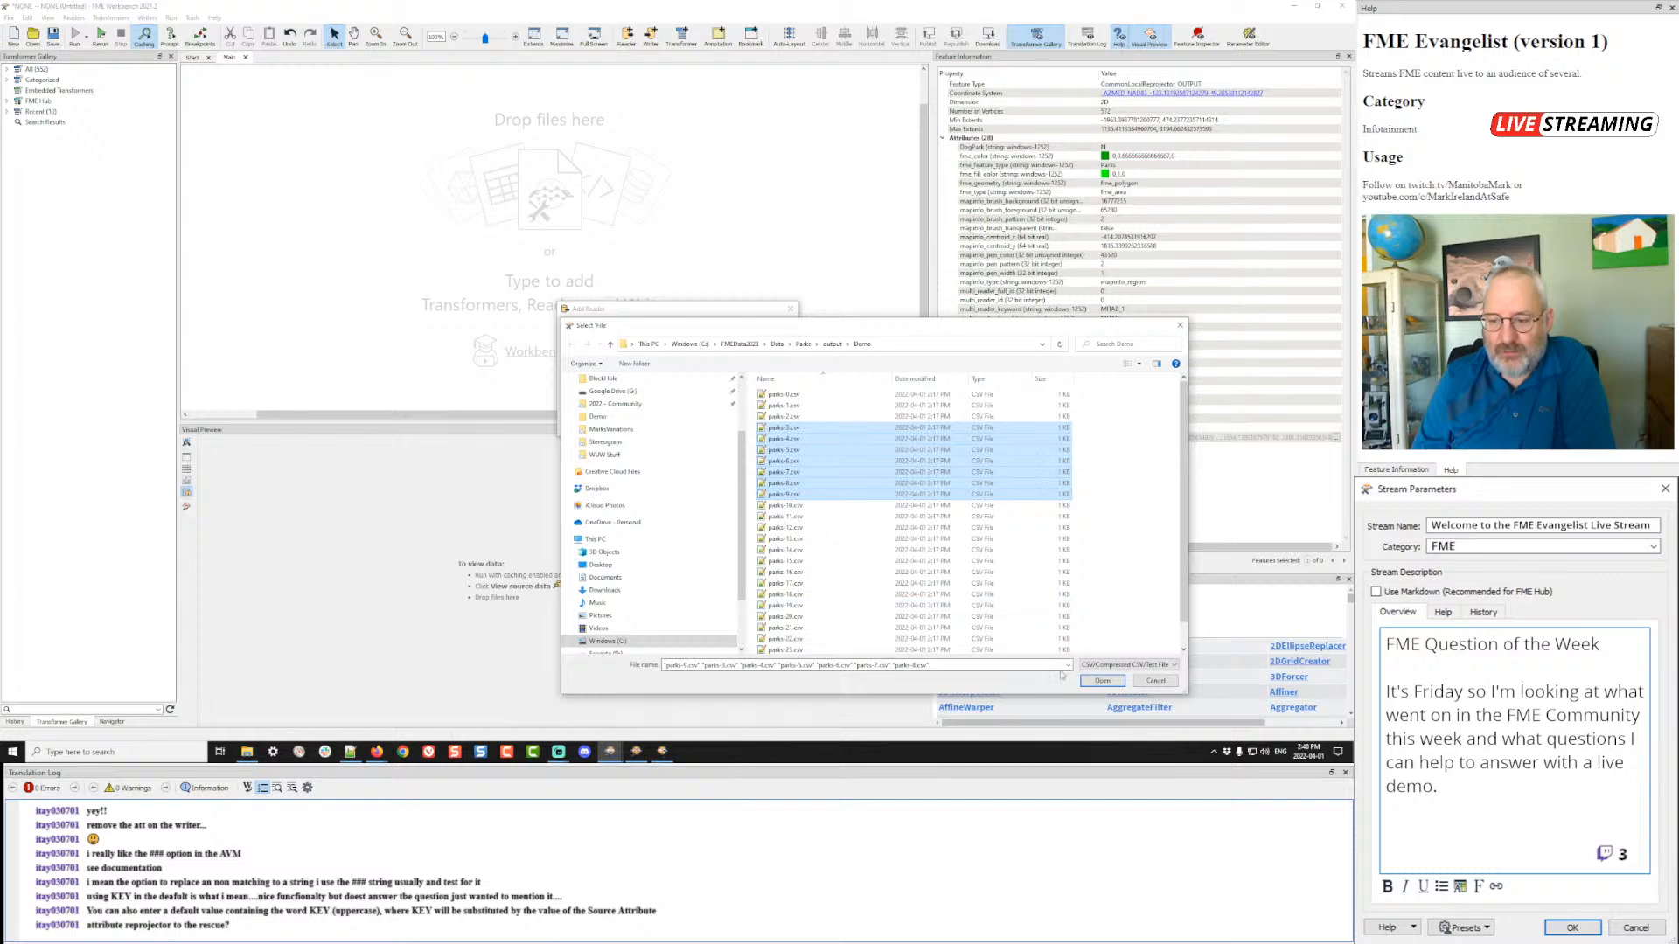
pyautogui.click(1102, 680)
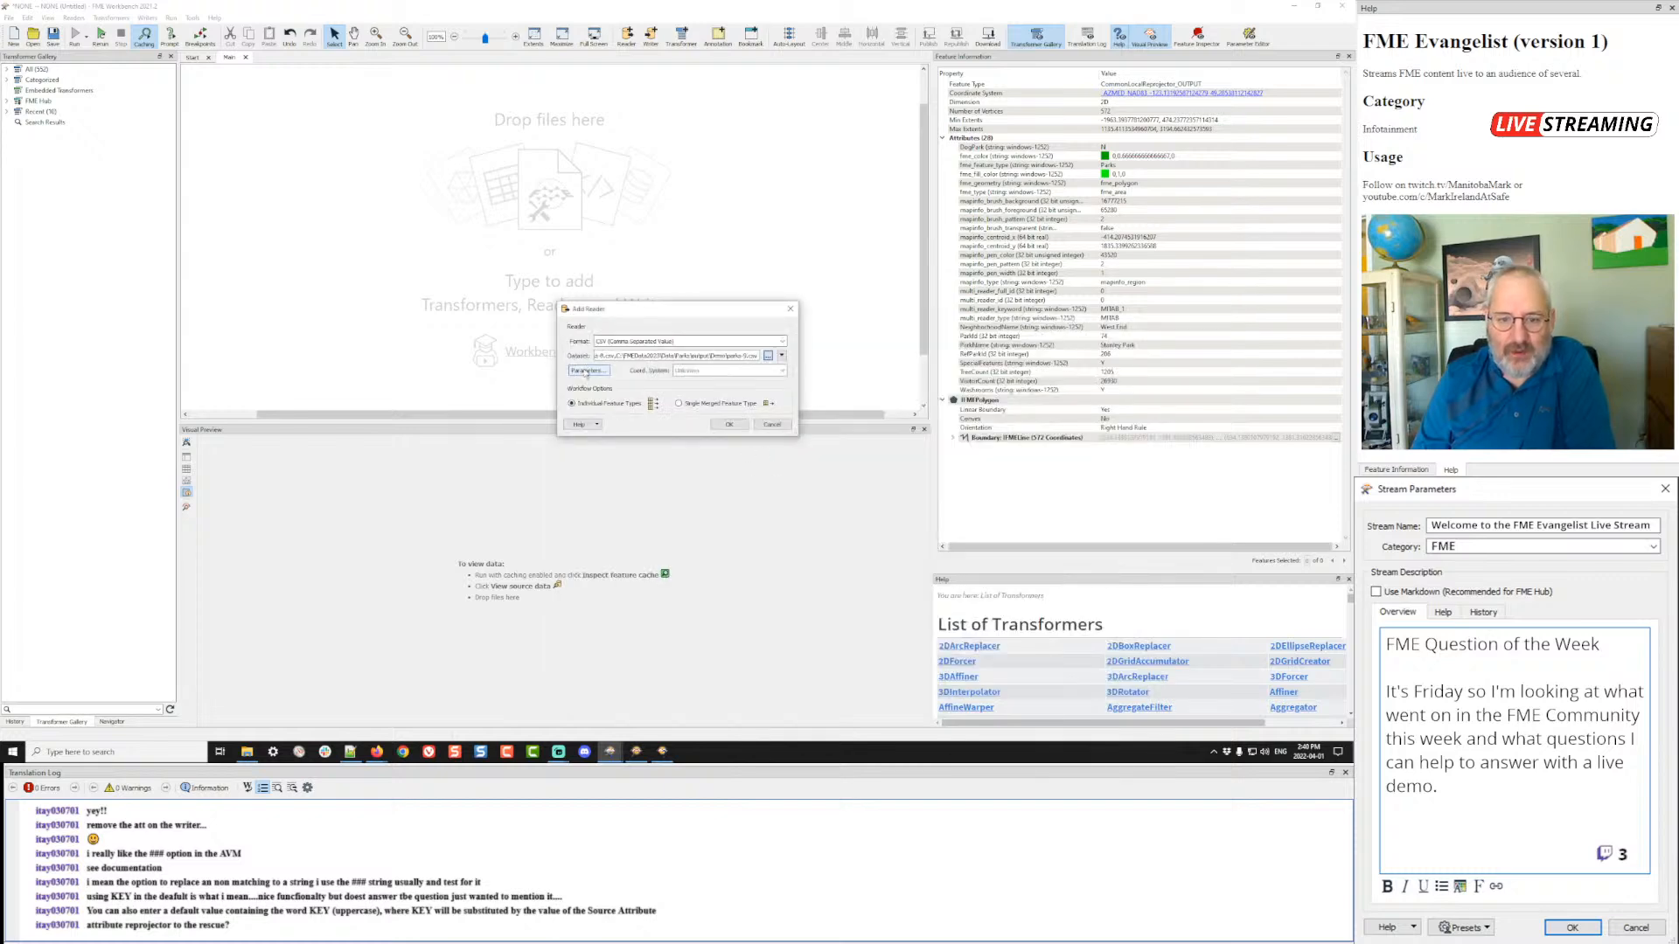
# - Check the attributes previewed in the CSV parameters, accept them unchanged, and add the reader to the canvas
pyautogui.click(586, 371)
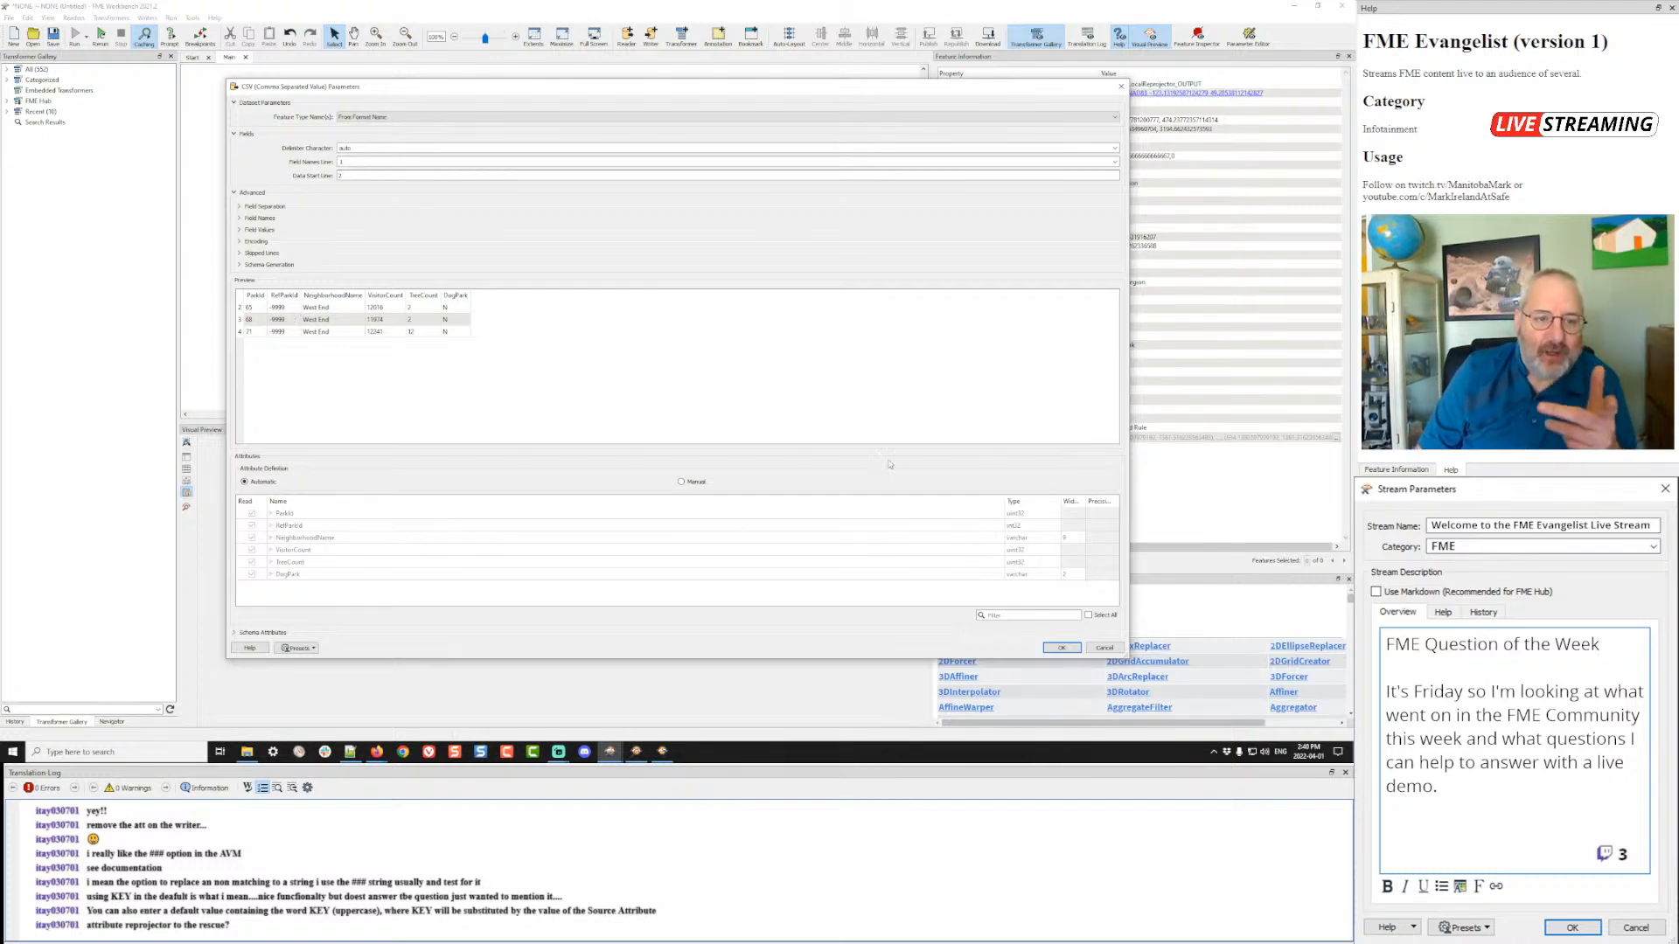
pyautogui.click(1061, 648)
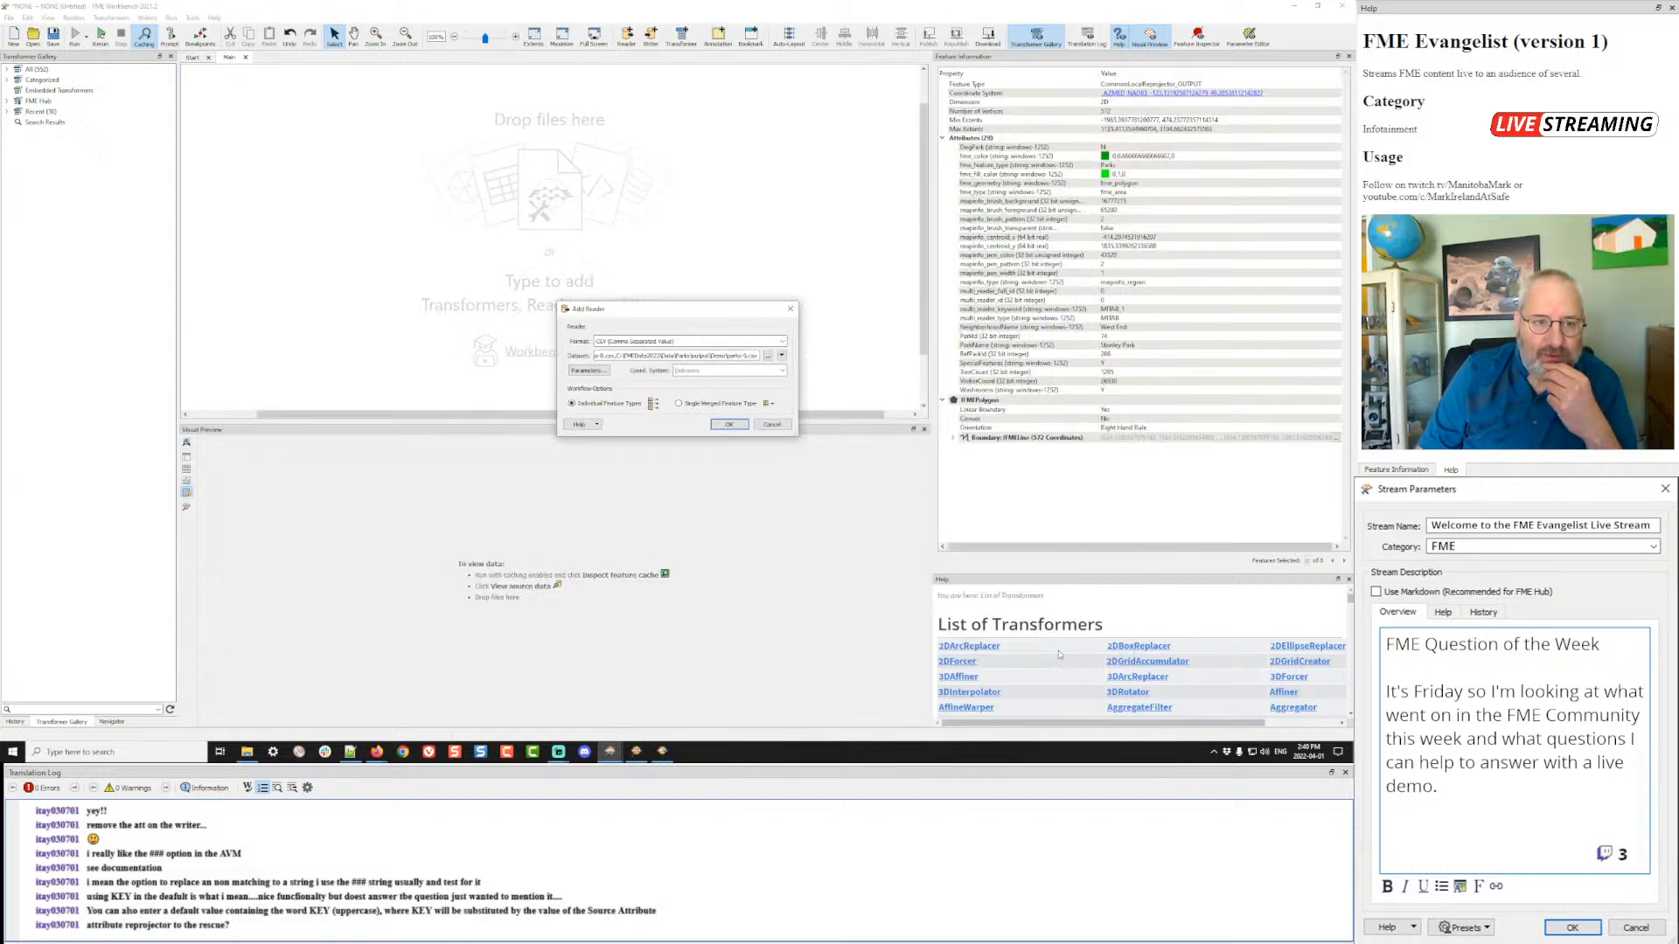
pyautogui.click(730, 425)
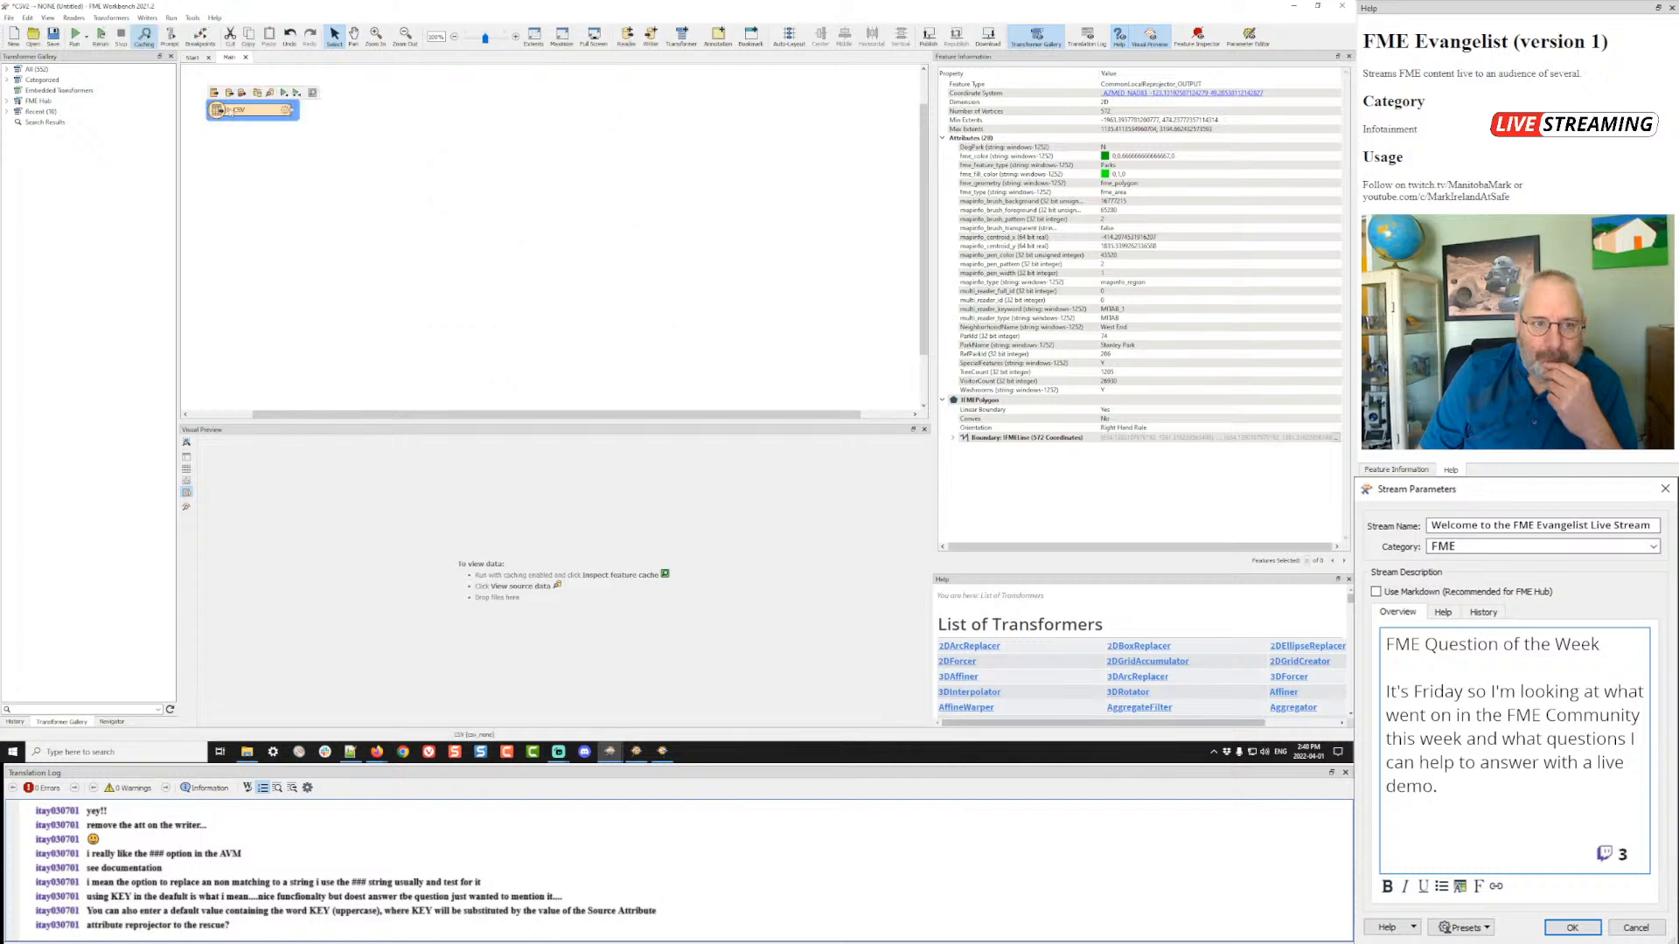
# - Expand and widen the CSV feature type to show its full attribute names, and compare them with the shapefile question's description
pyautogui.click(230, 111)
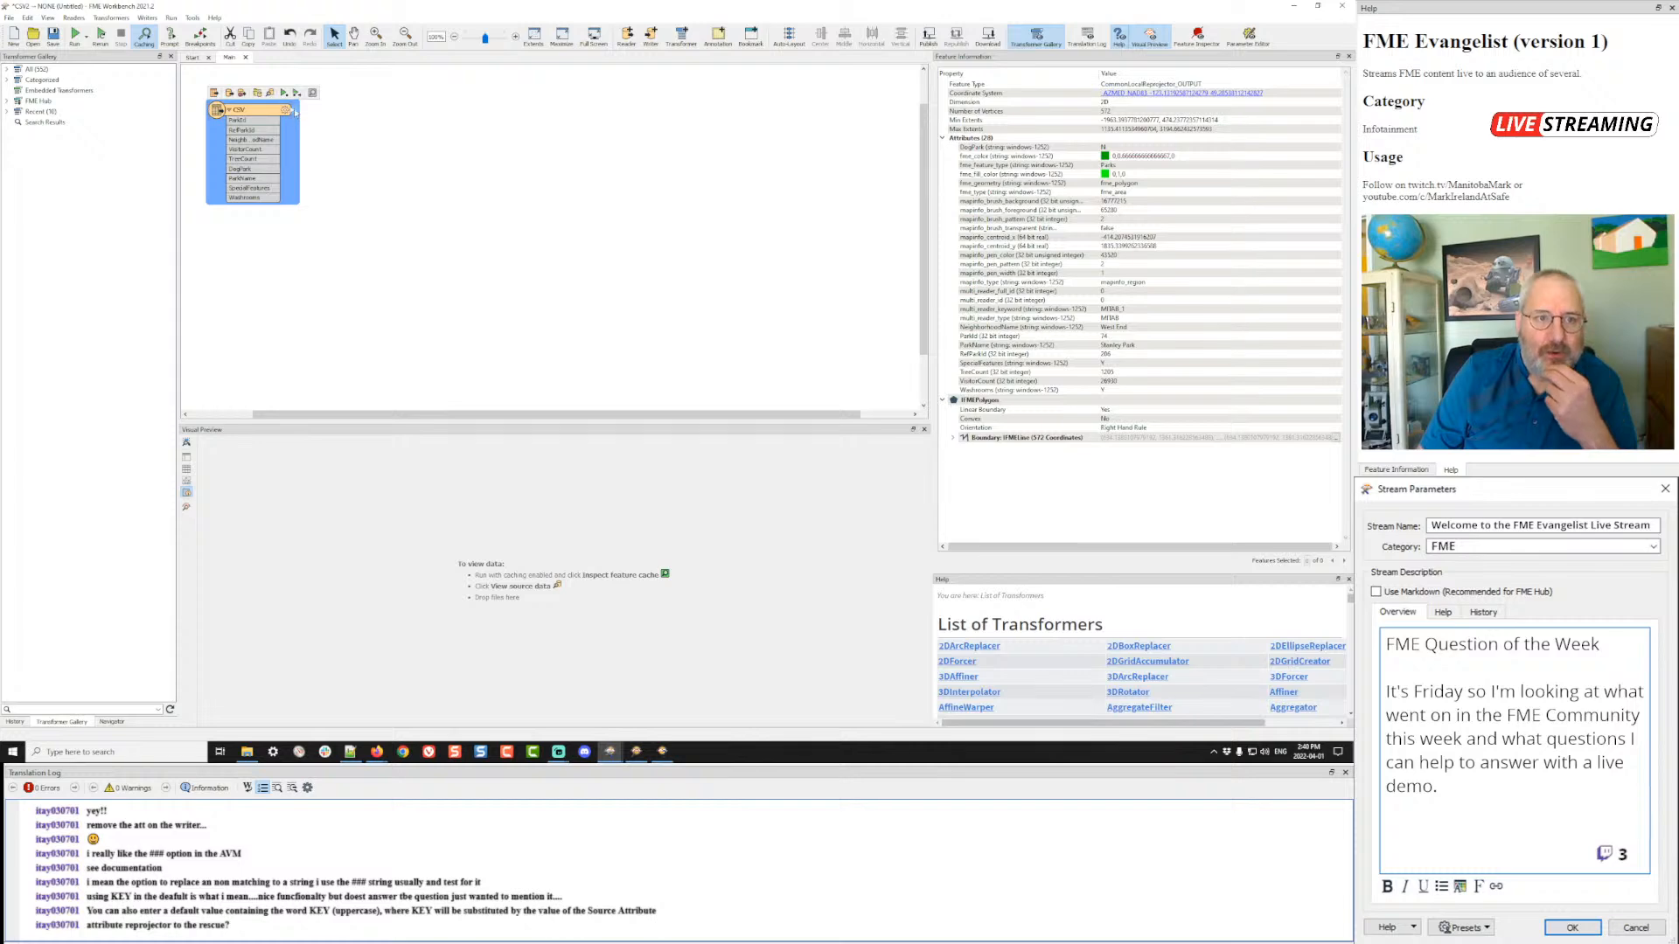
pyautogui.moveTo(289, 104); pyautogui.dragTo(357, 112)
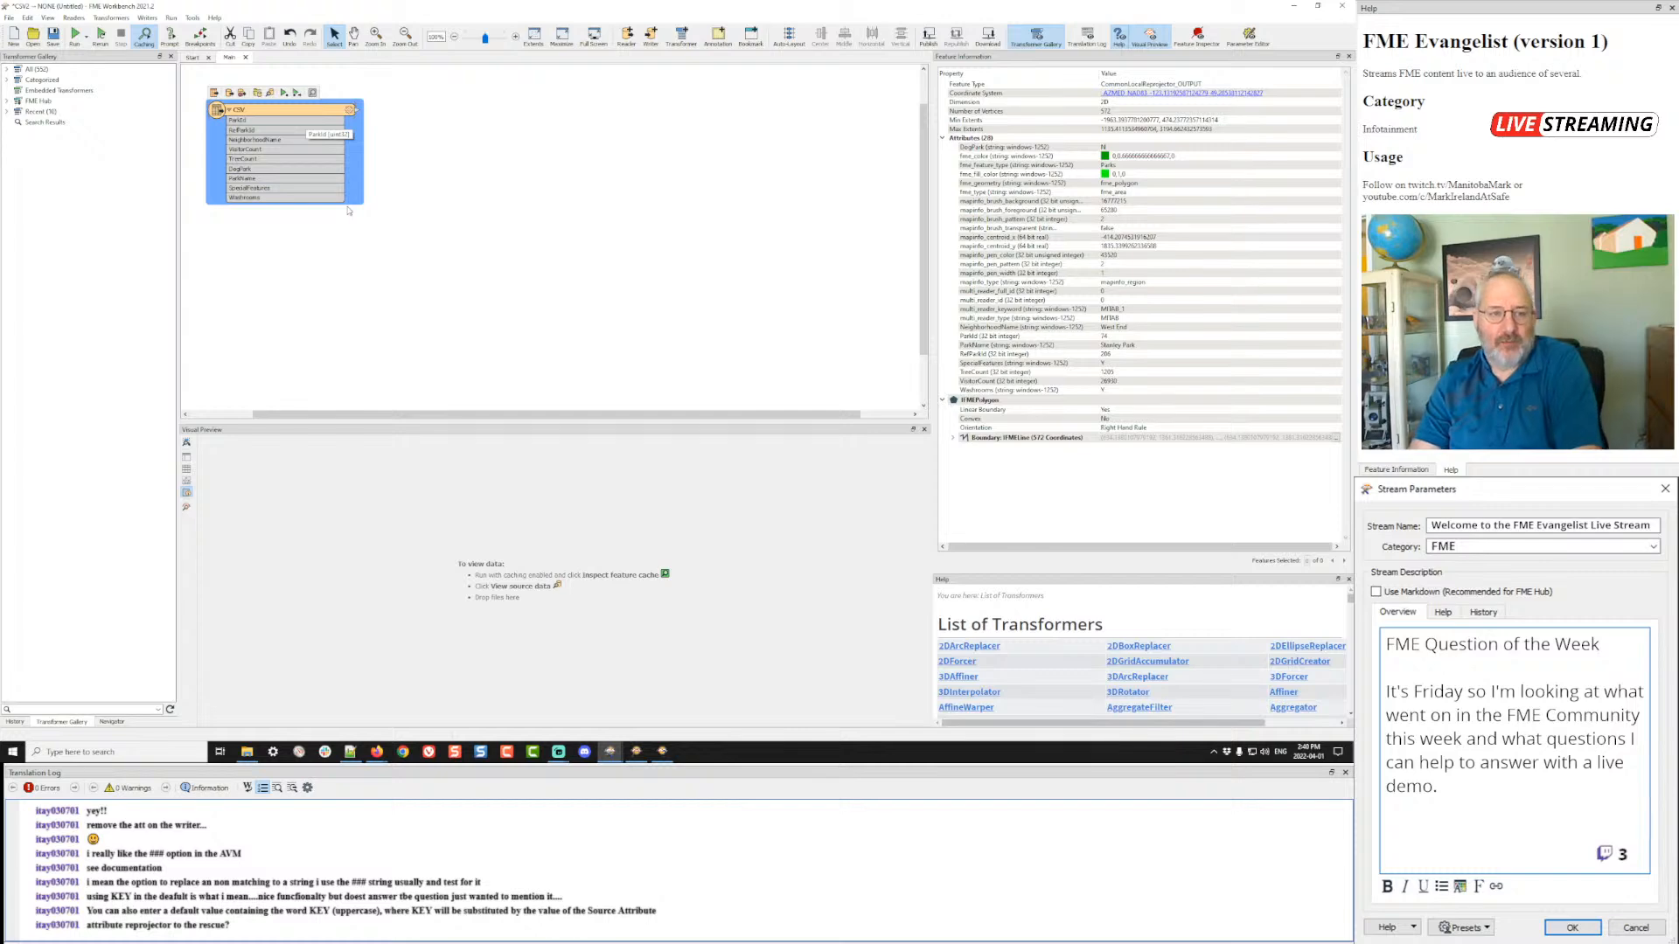
pyautogui.hotkey('alt', 'Tab')
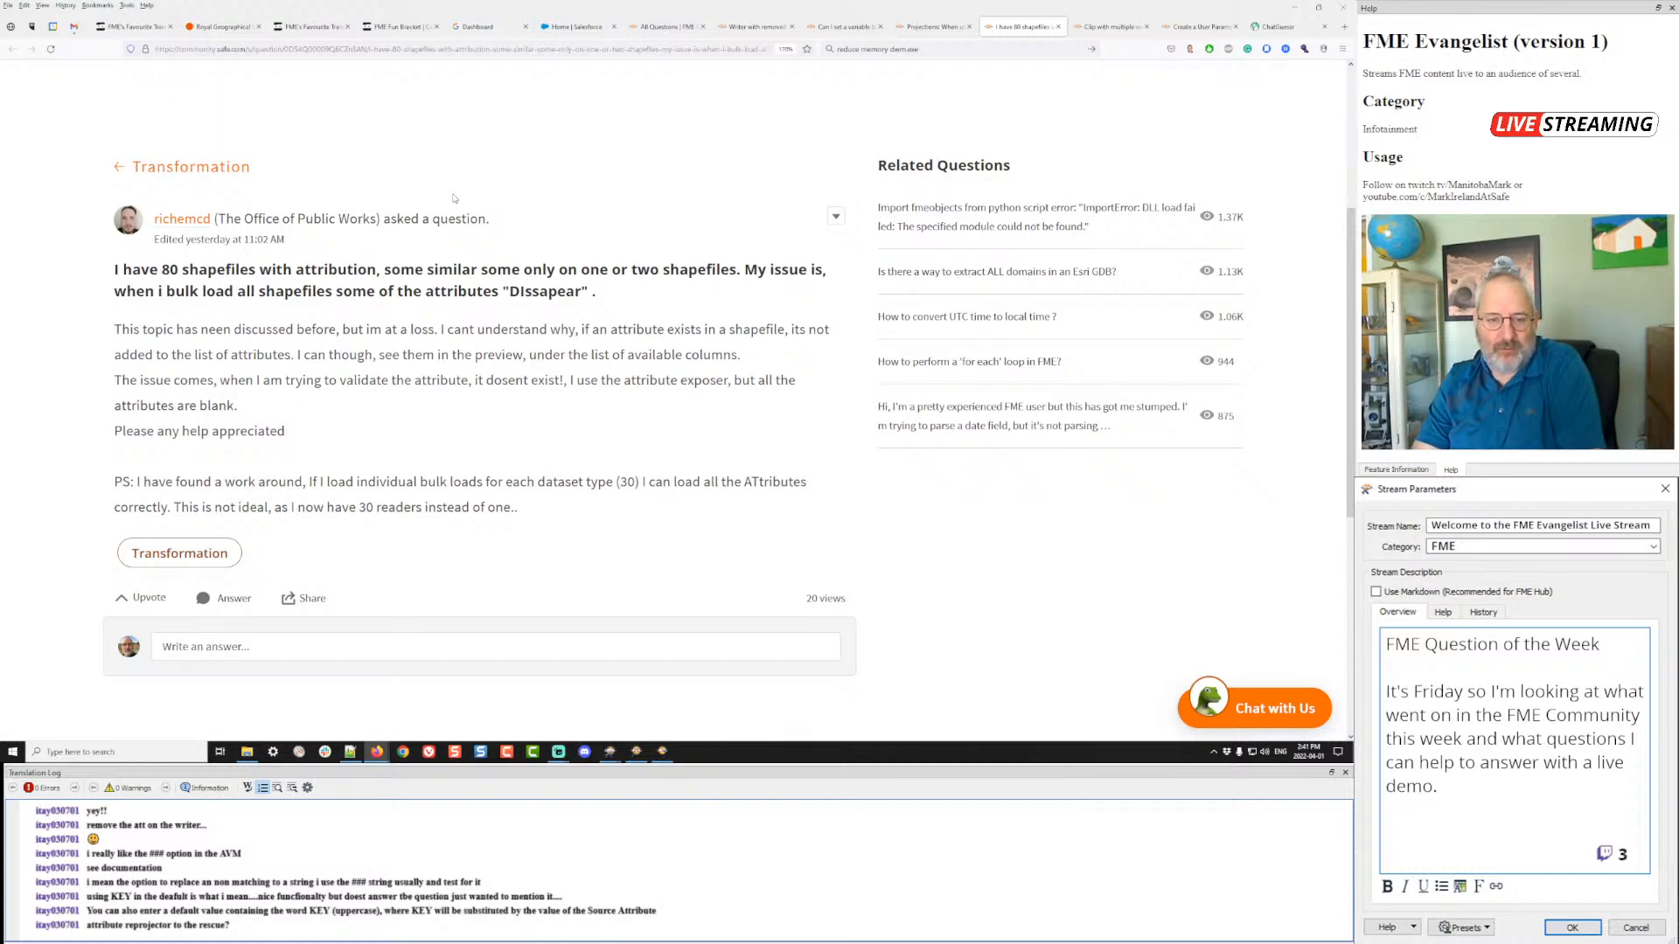
pyautogui.hotkey('alt', 'Tab')
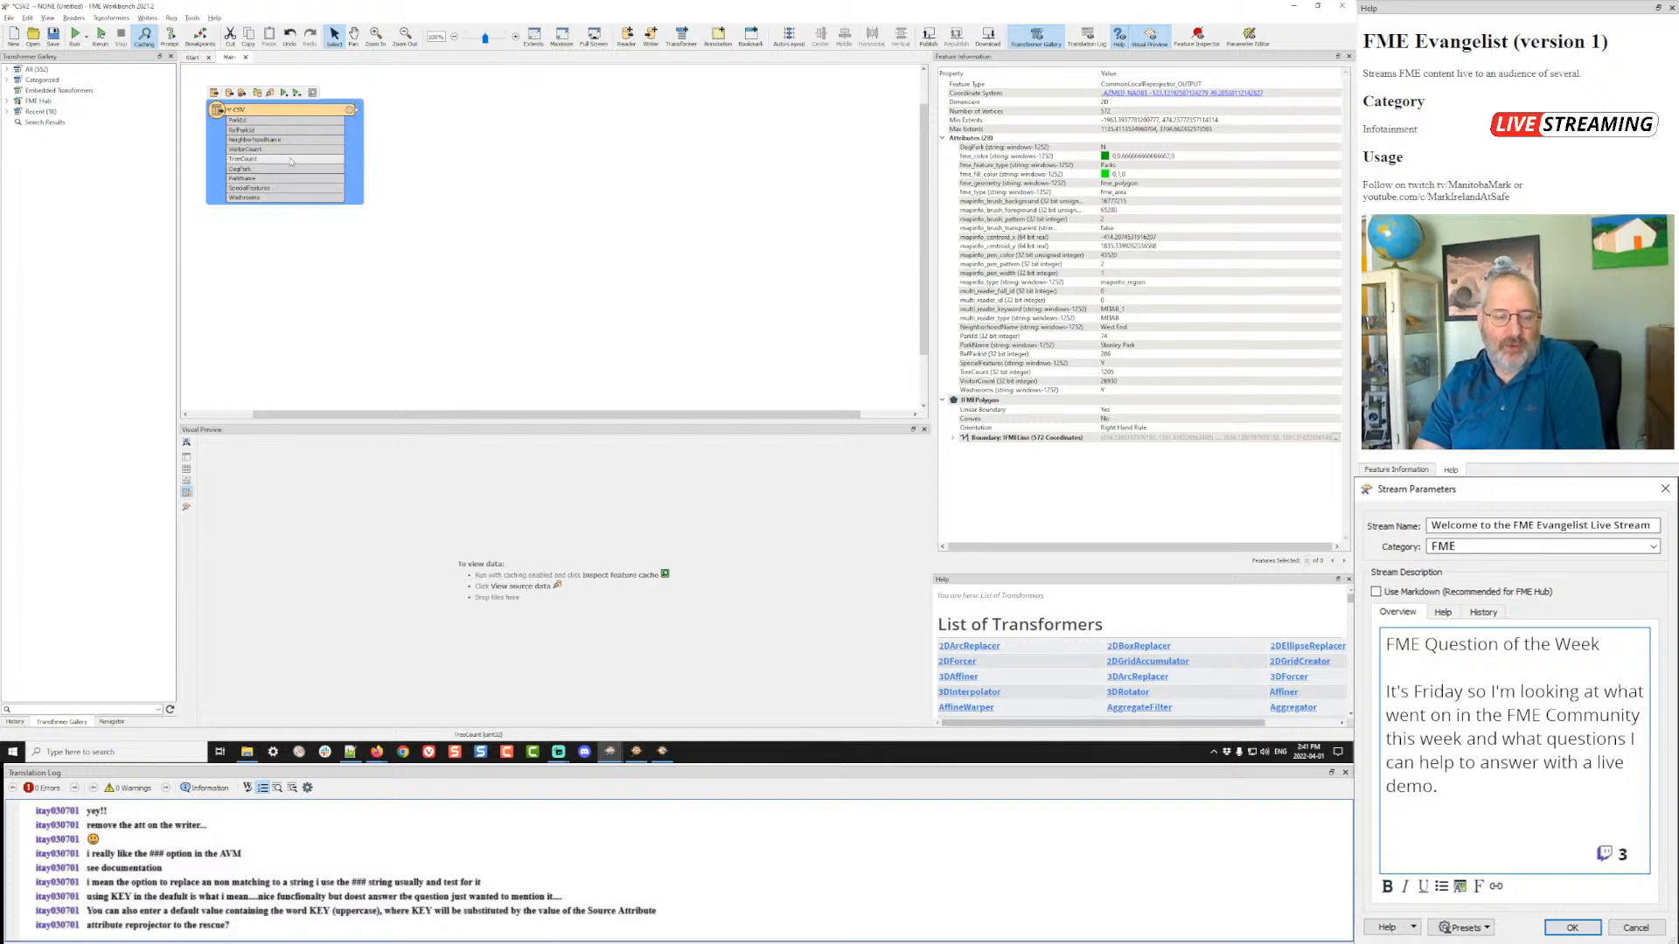
pyautogui.hotkey('alt', 'Tab')
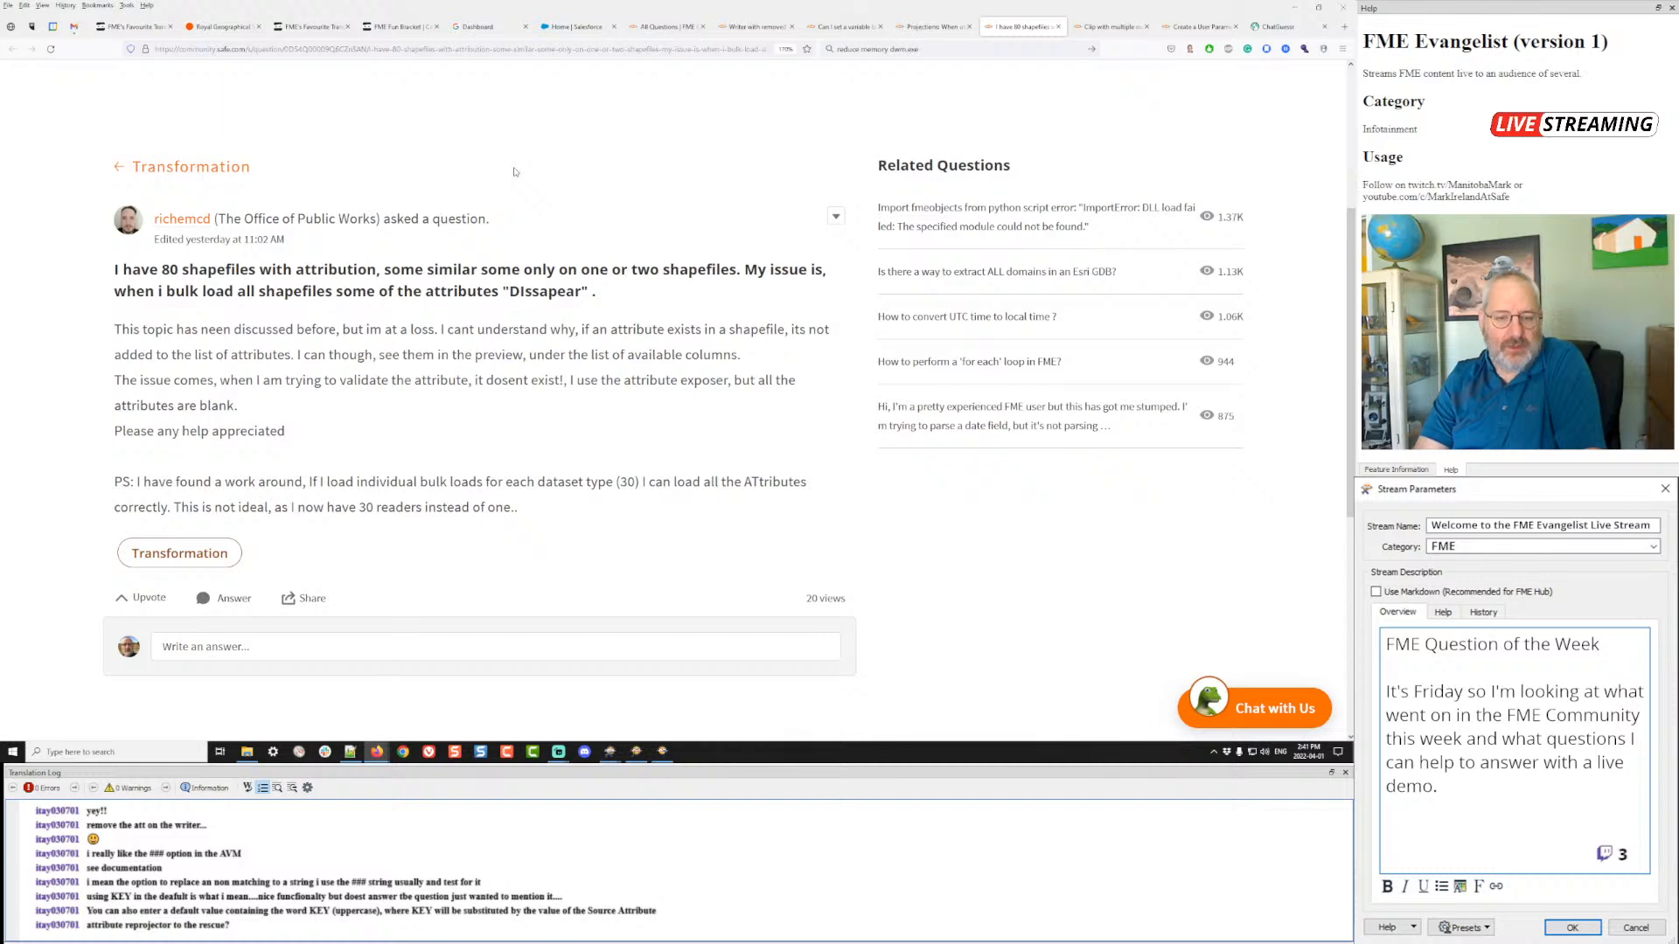
# - Switch to FME Workbench, cache the CSV reader's features and examine them in the preview table with the ParkName column widened
pyautogui.hotkey('alt', 'Tab')
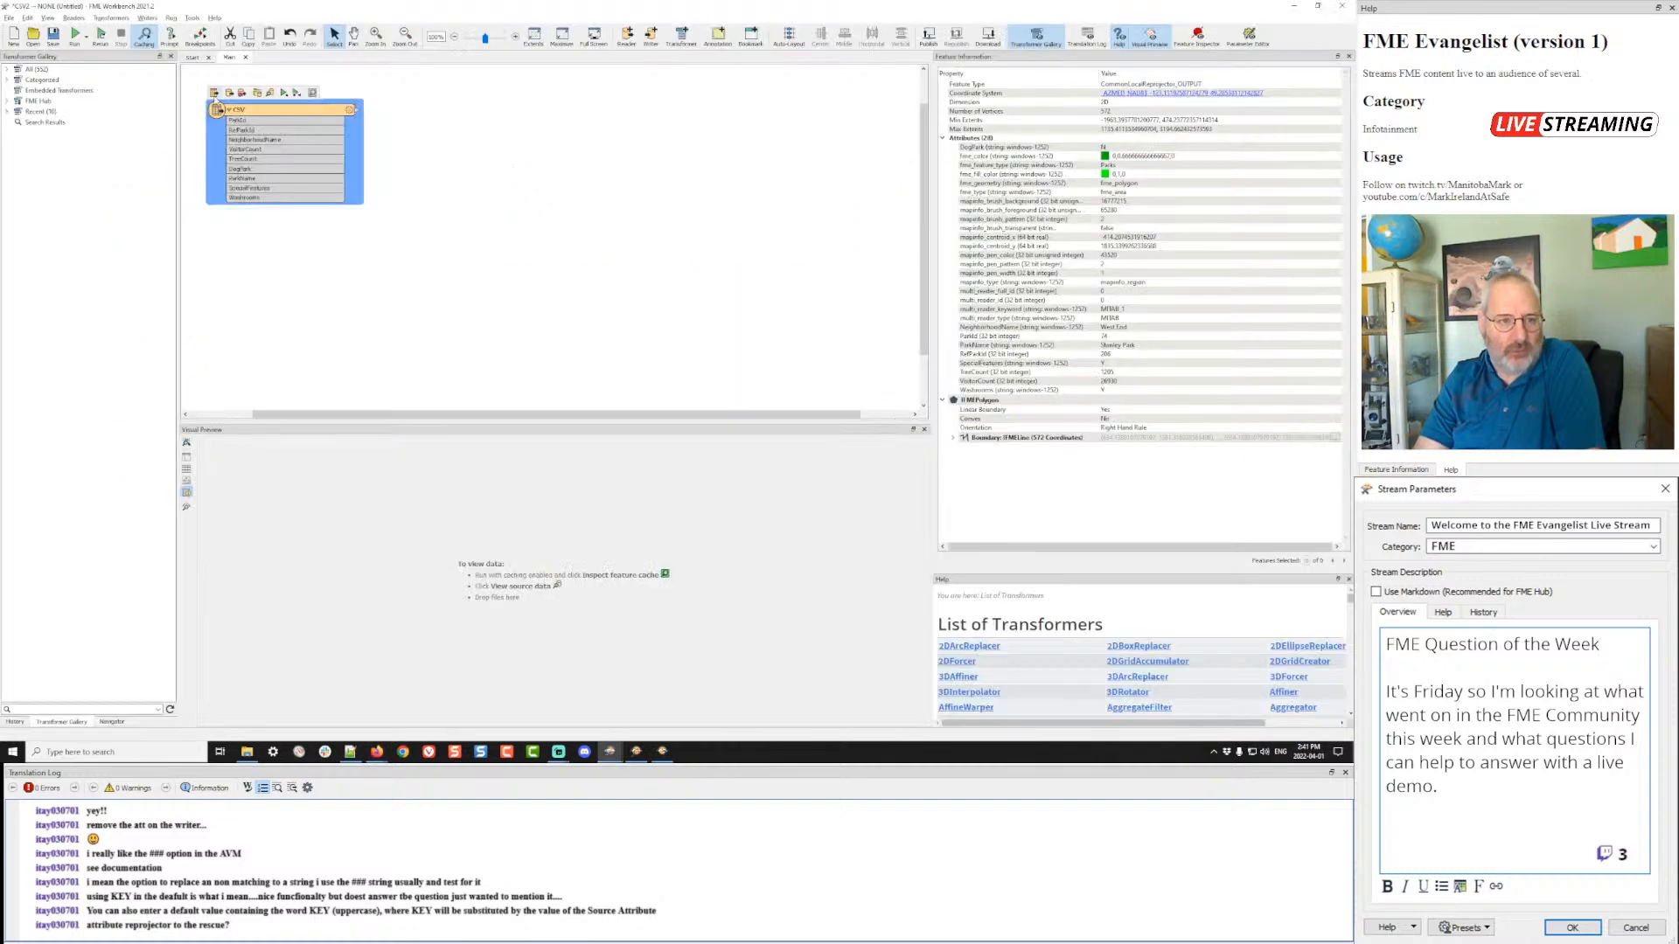
pyautogui.moveTo(285, 105)
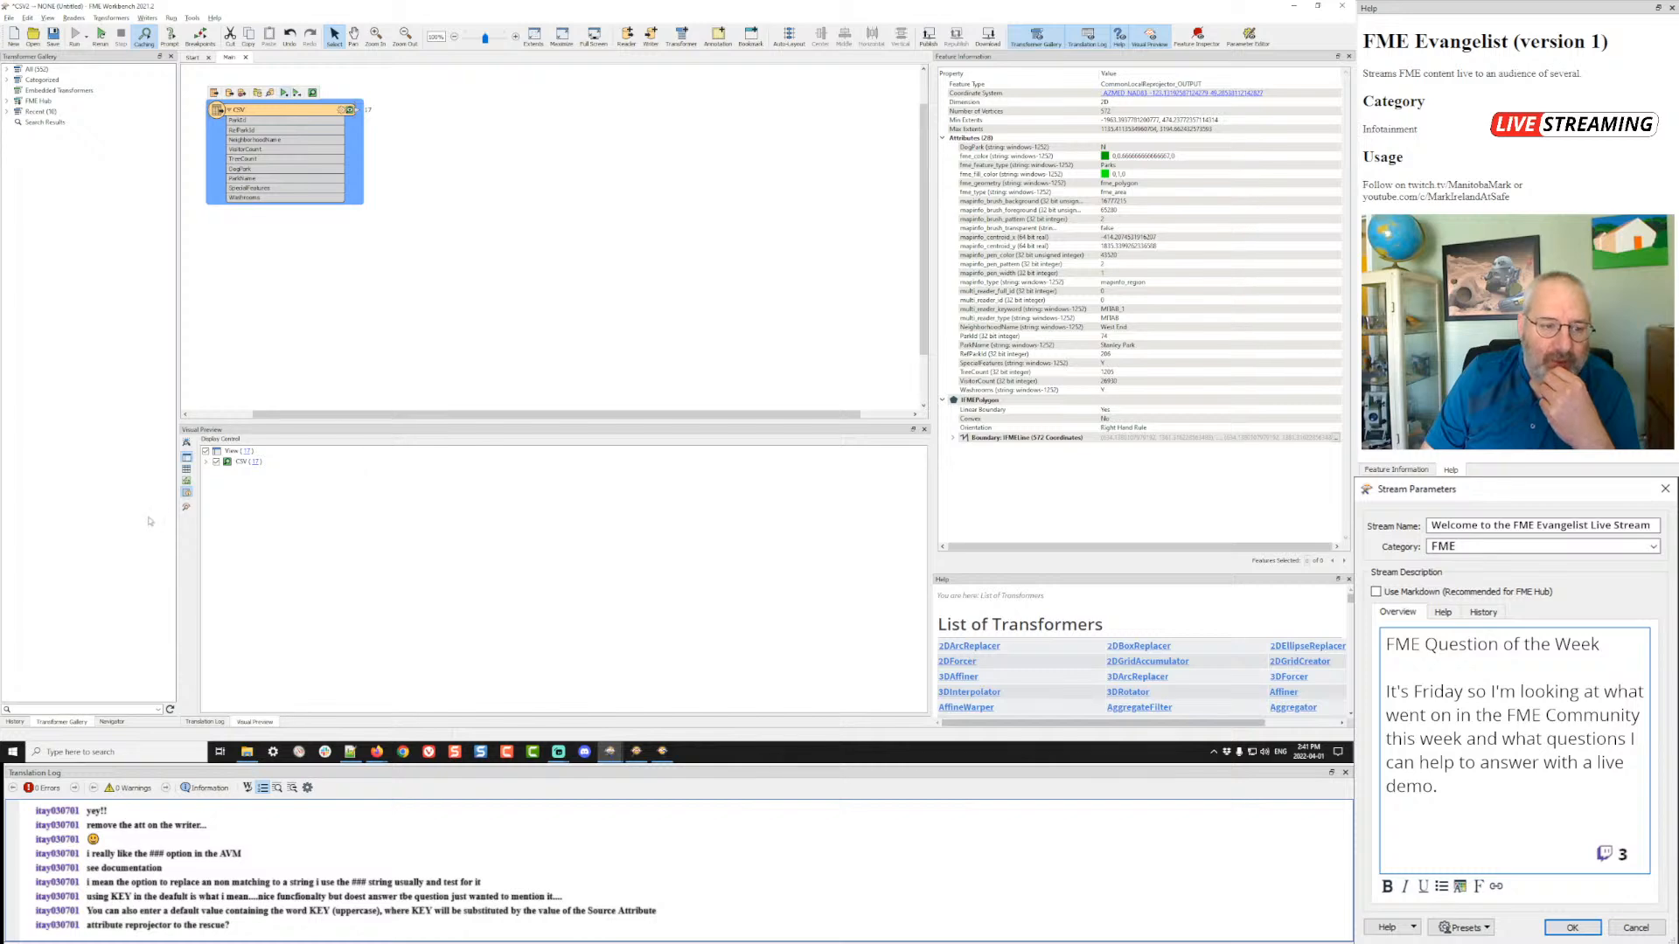
pyautogui.click(186, 470)
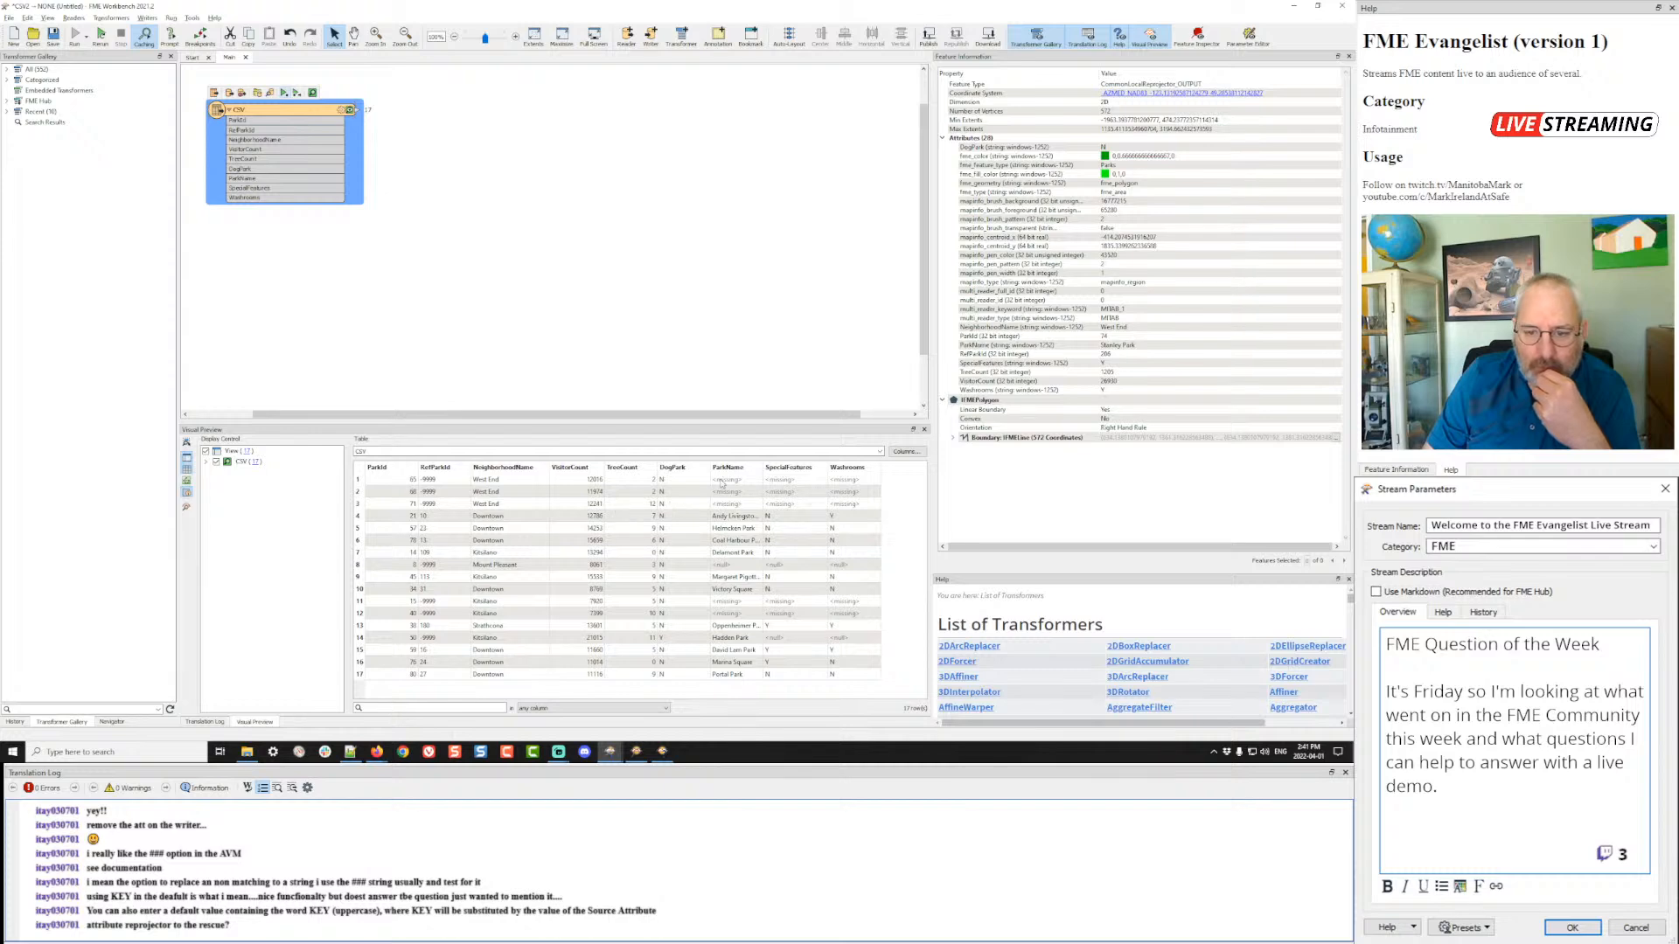
pyautogui.click(728, 518)
pyautogui.press('Down')
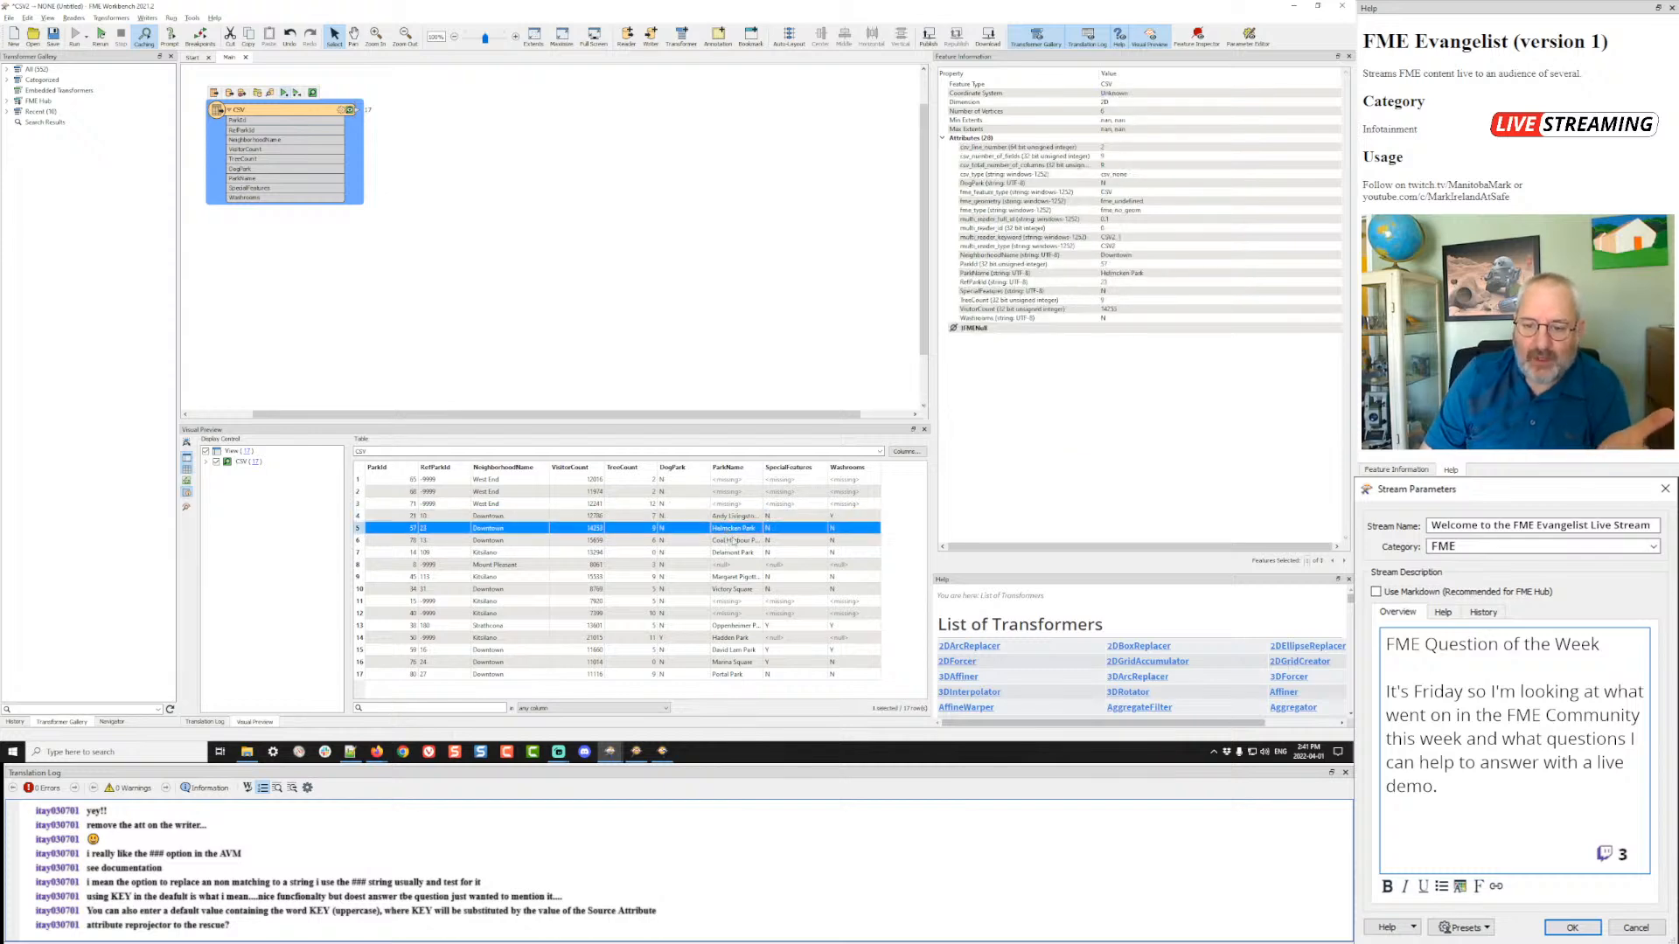
pyautogui.moveTo(763, 466); pyautogui.dragTo(842, 465)
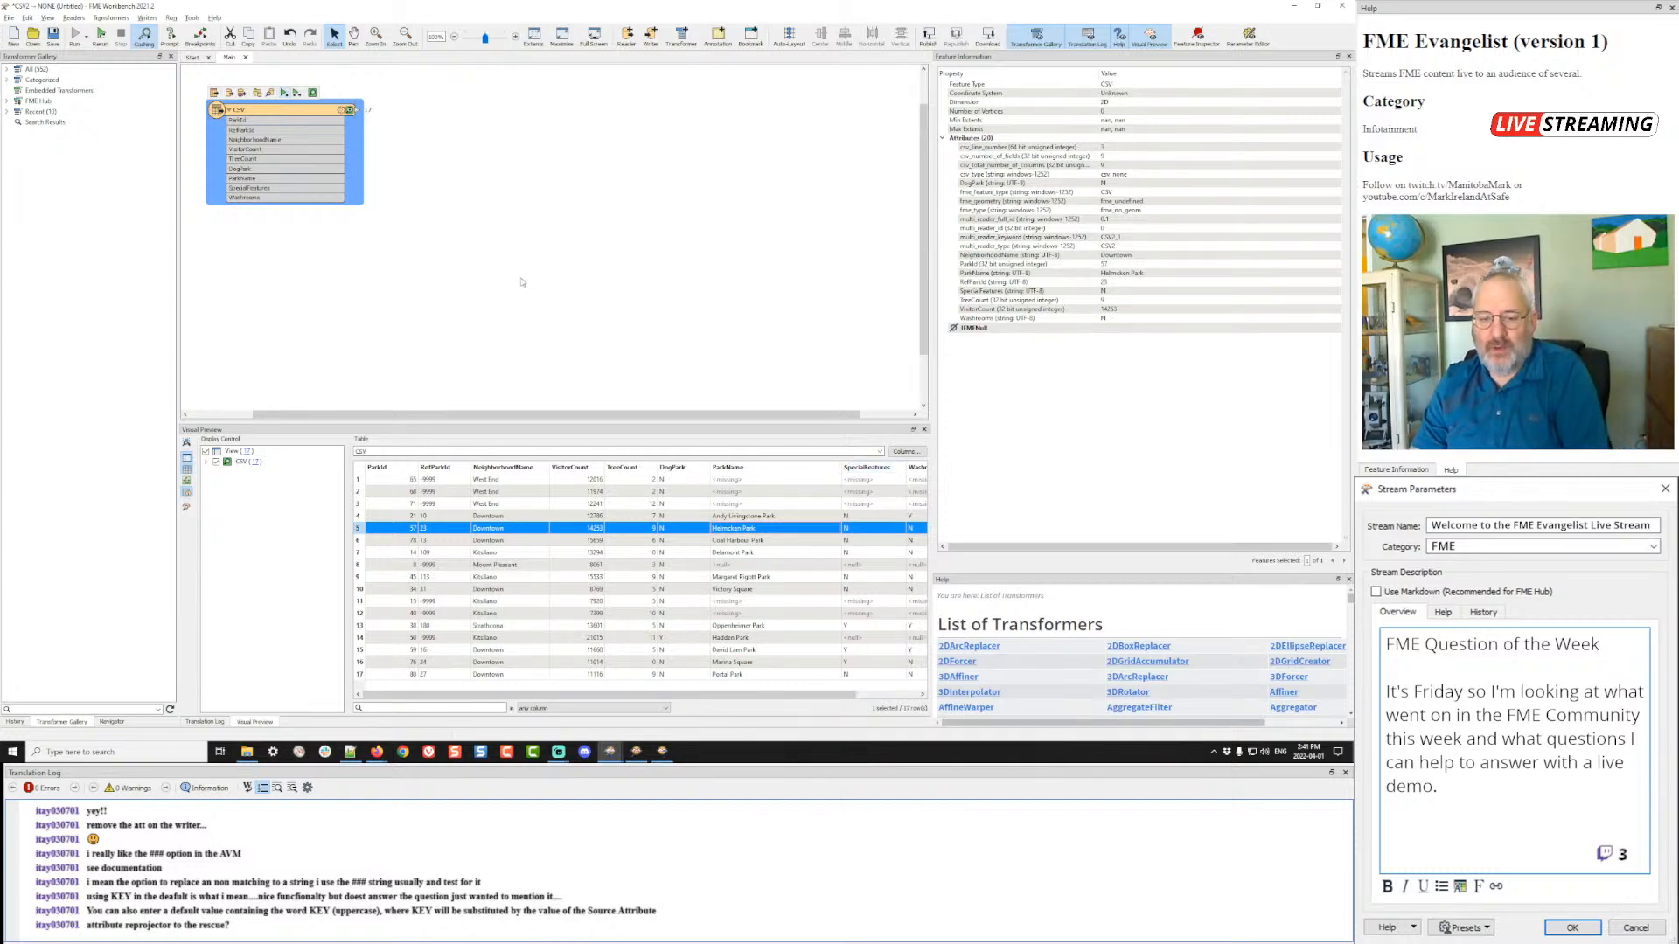
pyautogui.hotkey('alt', 'Tab')
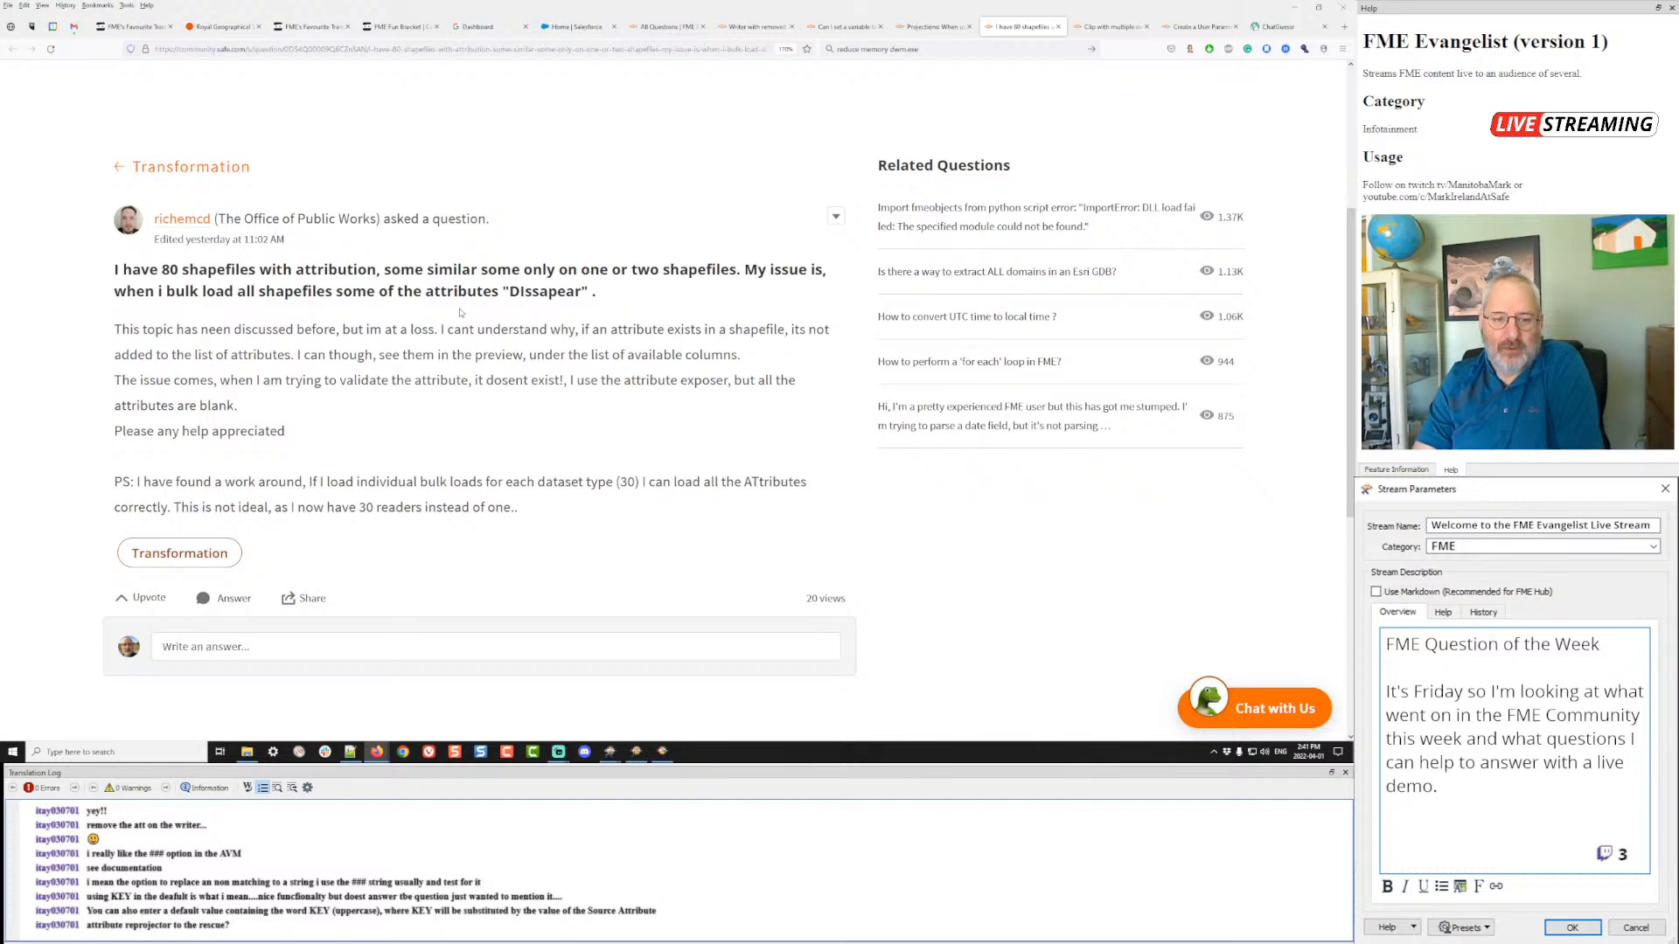
pyautogui.hotkey('alt', 'Tab')
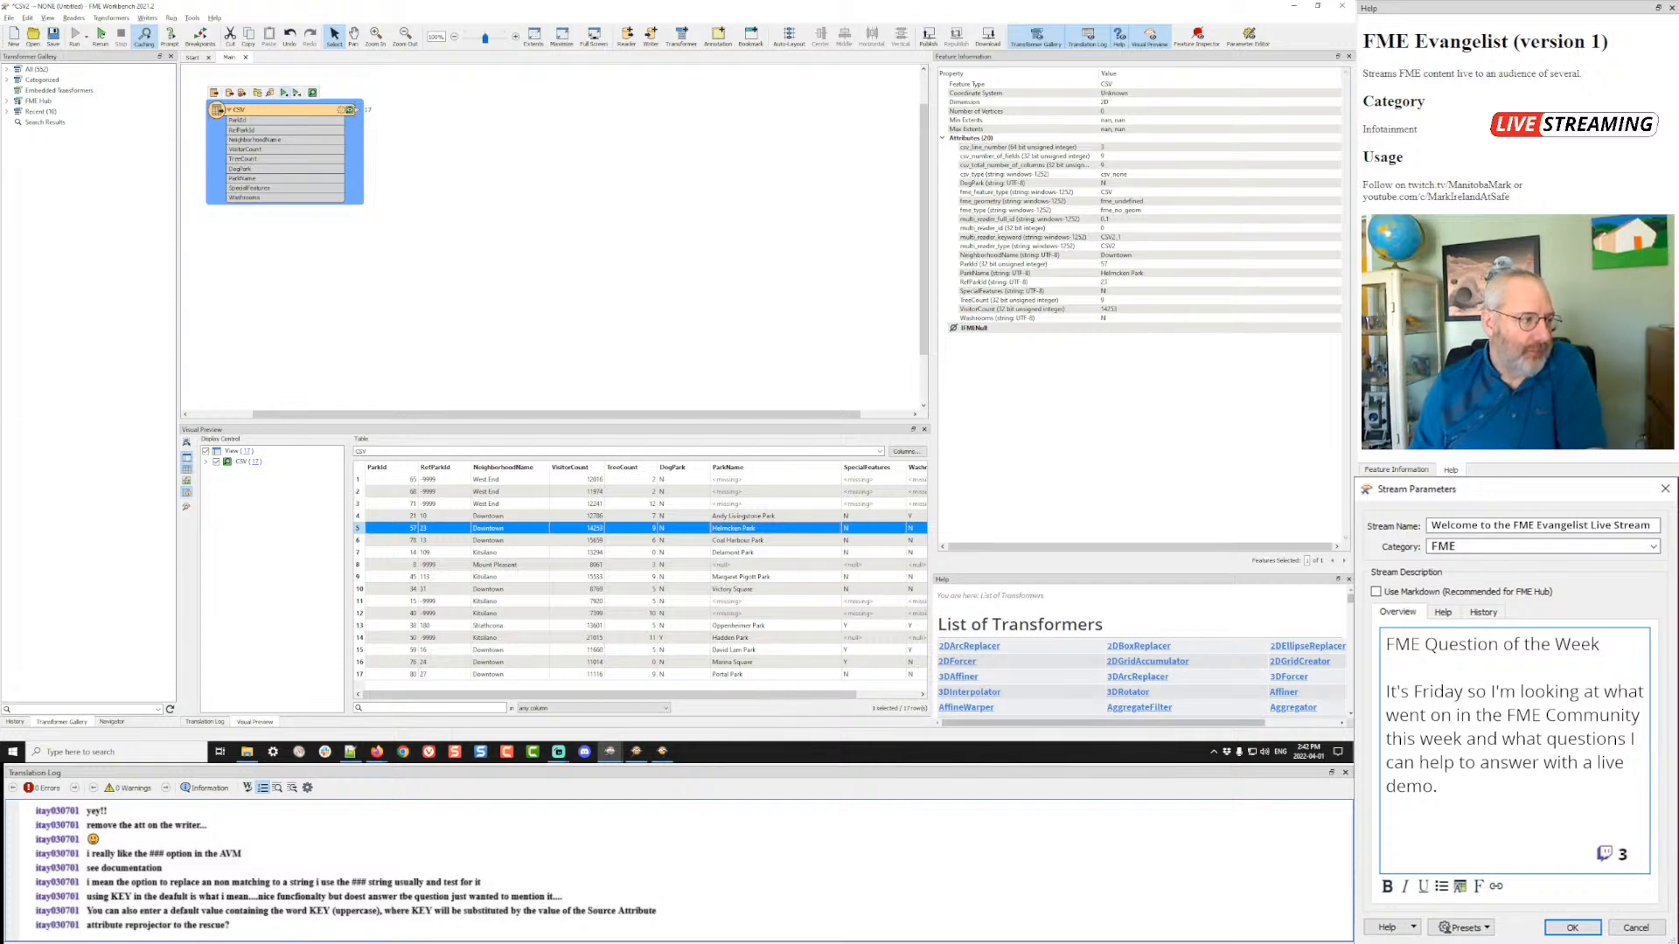
# - Switch to the browser and examine the "Clip with multiple overlaps" community question, its answer and its attached overlap image
pyautogui.hotkey('alt', 'Tab')
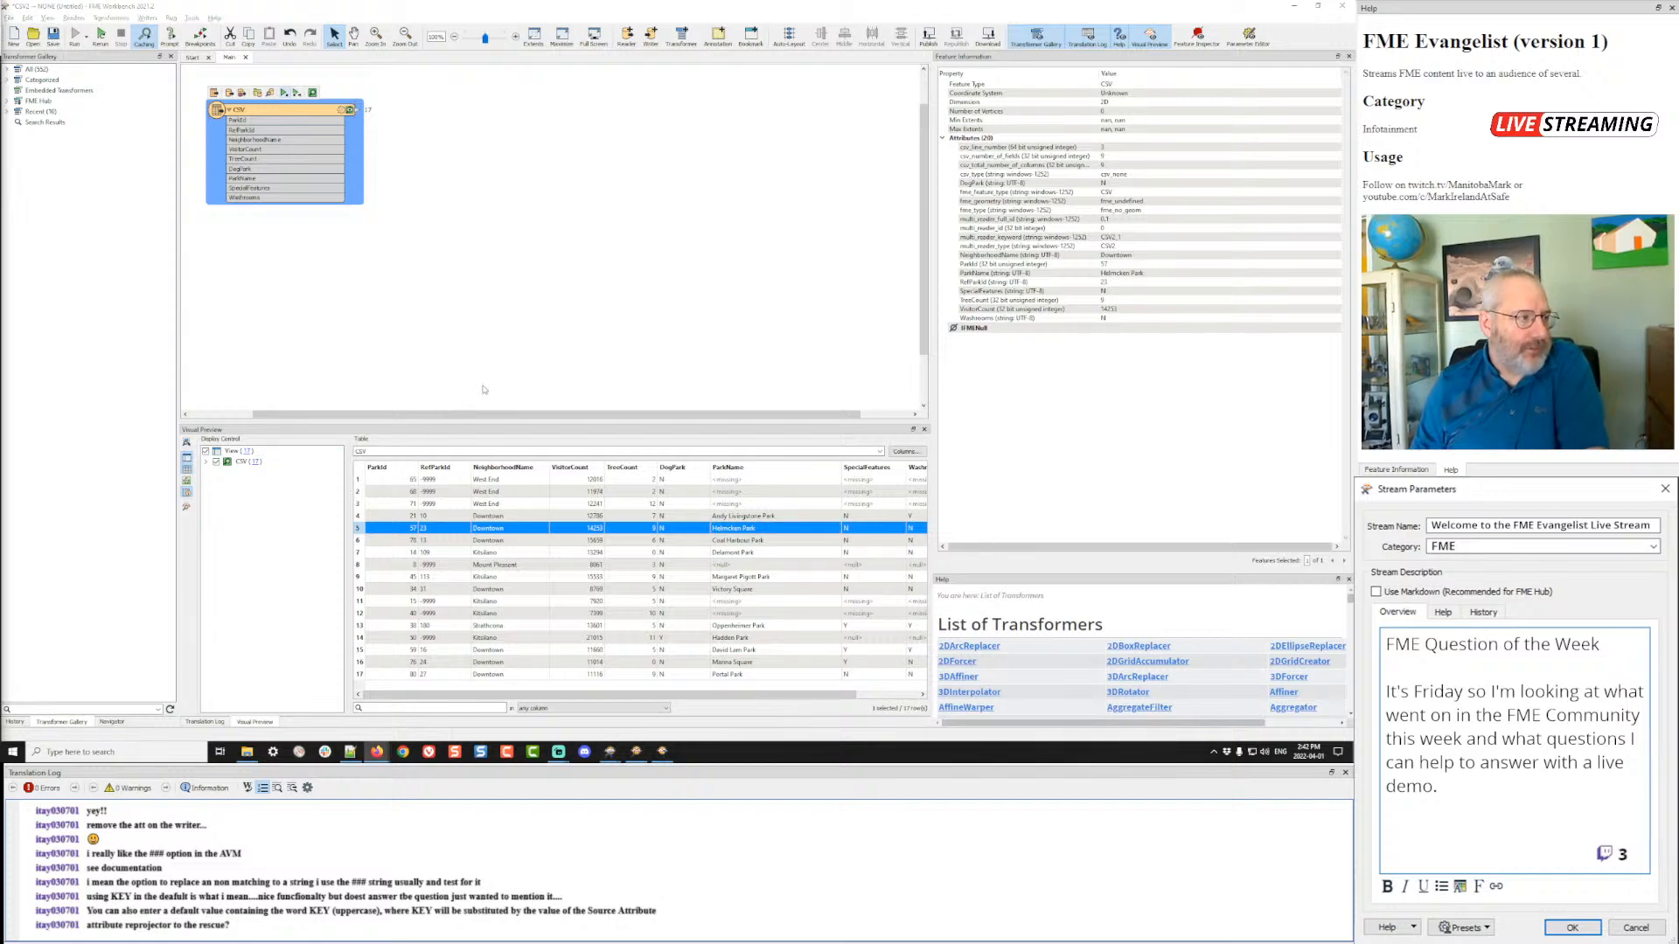
pyautogui.hotkey('alt', 'Tab')
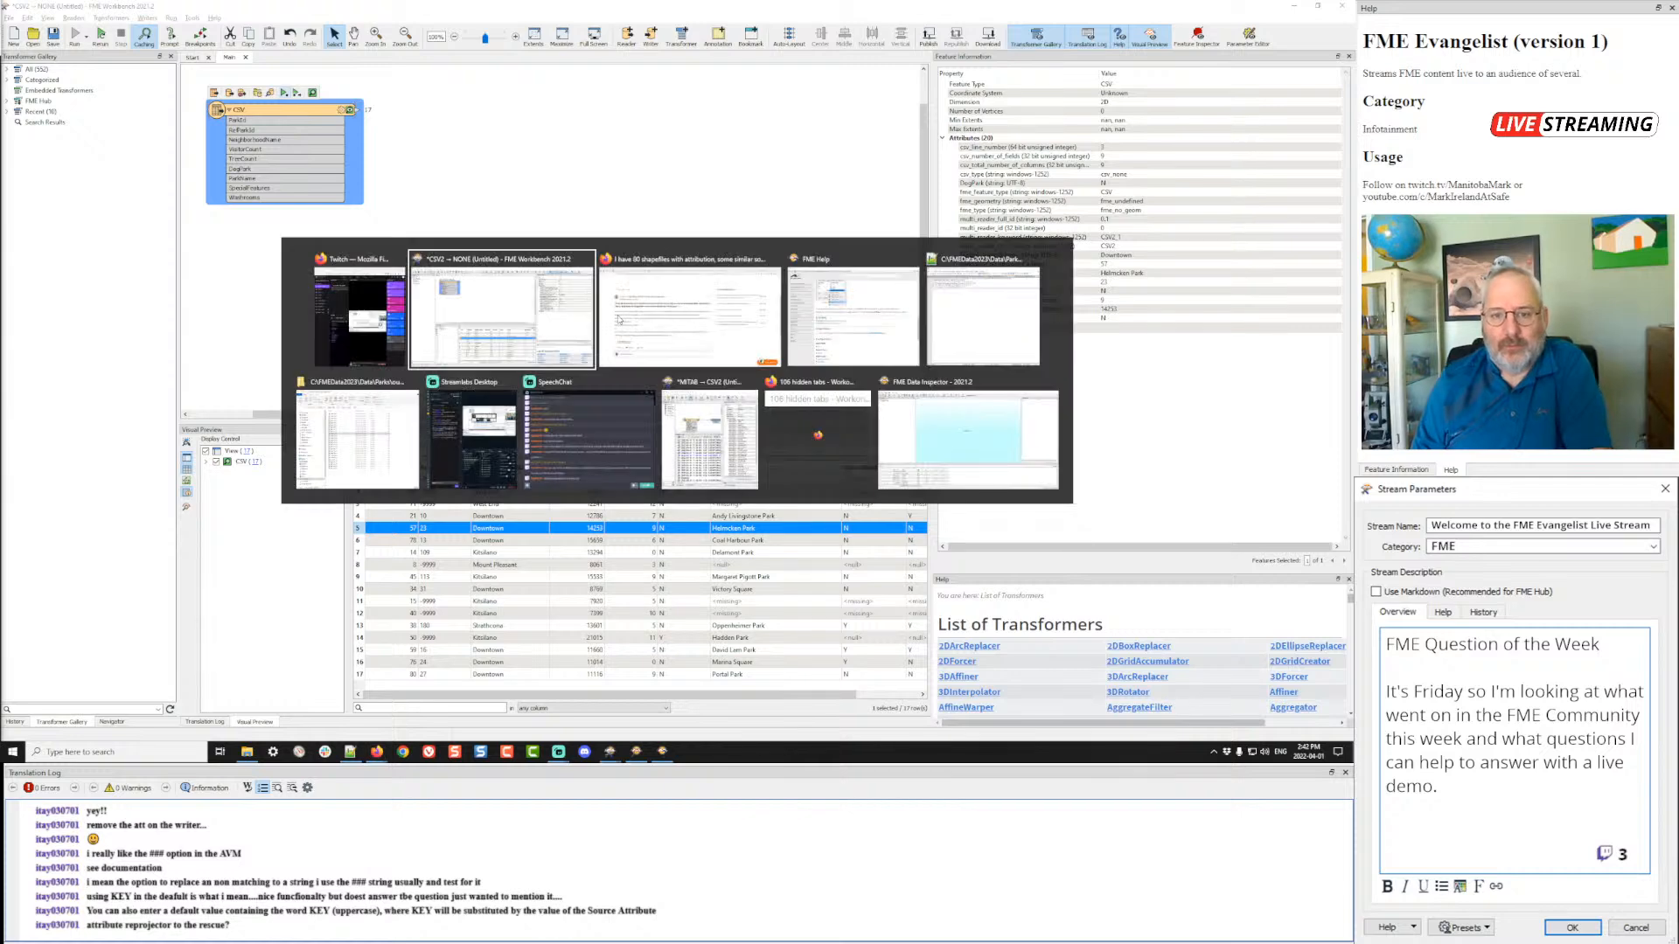
pyautogui.hotkey('alt', 'Tab')
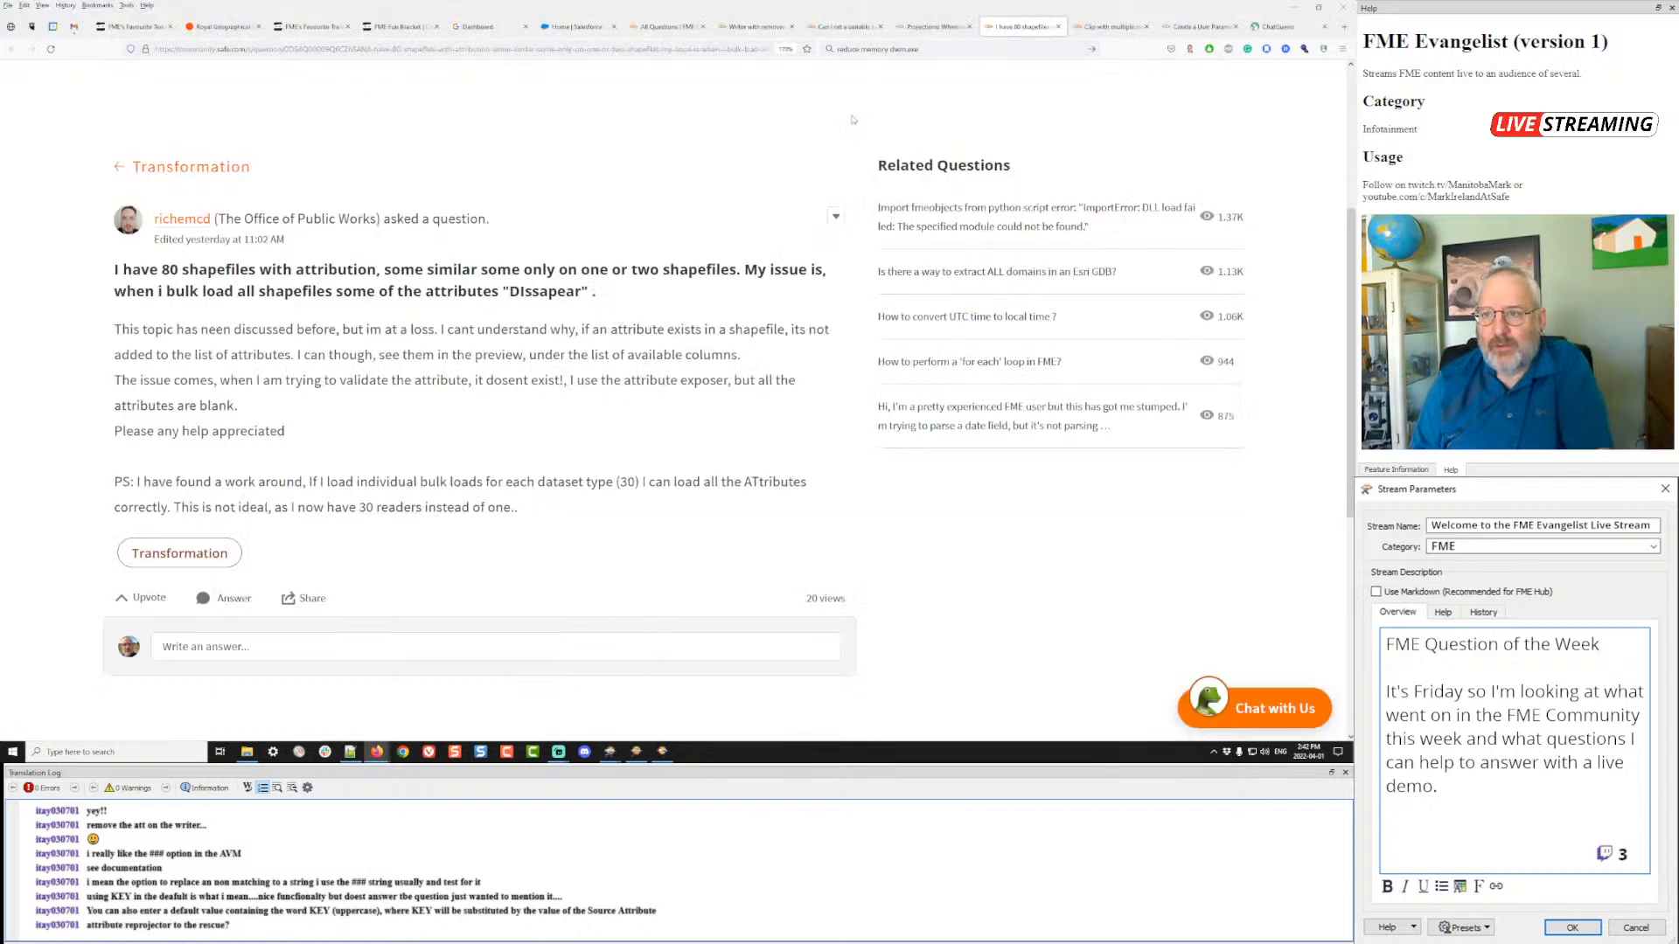
pyautogui.click(1117, 29)
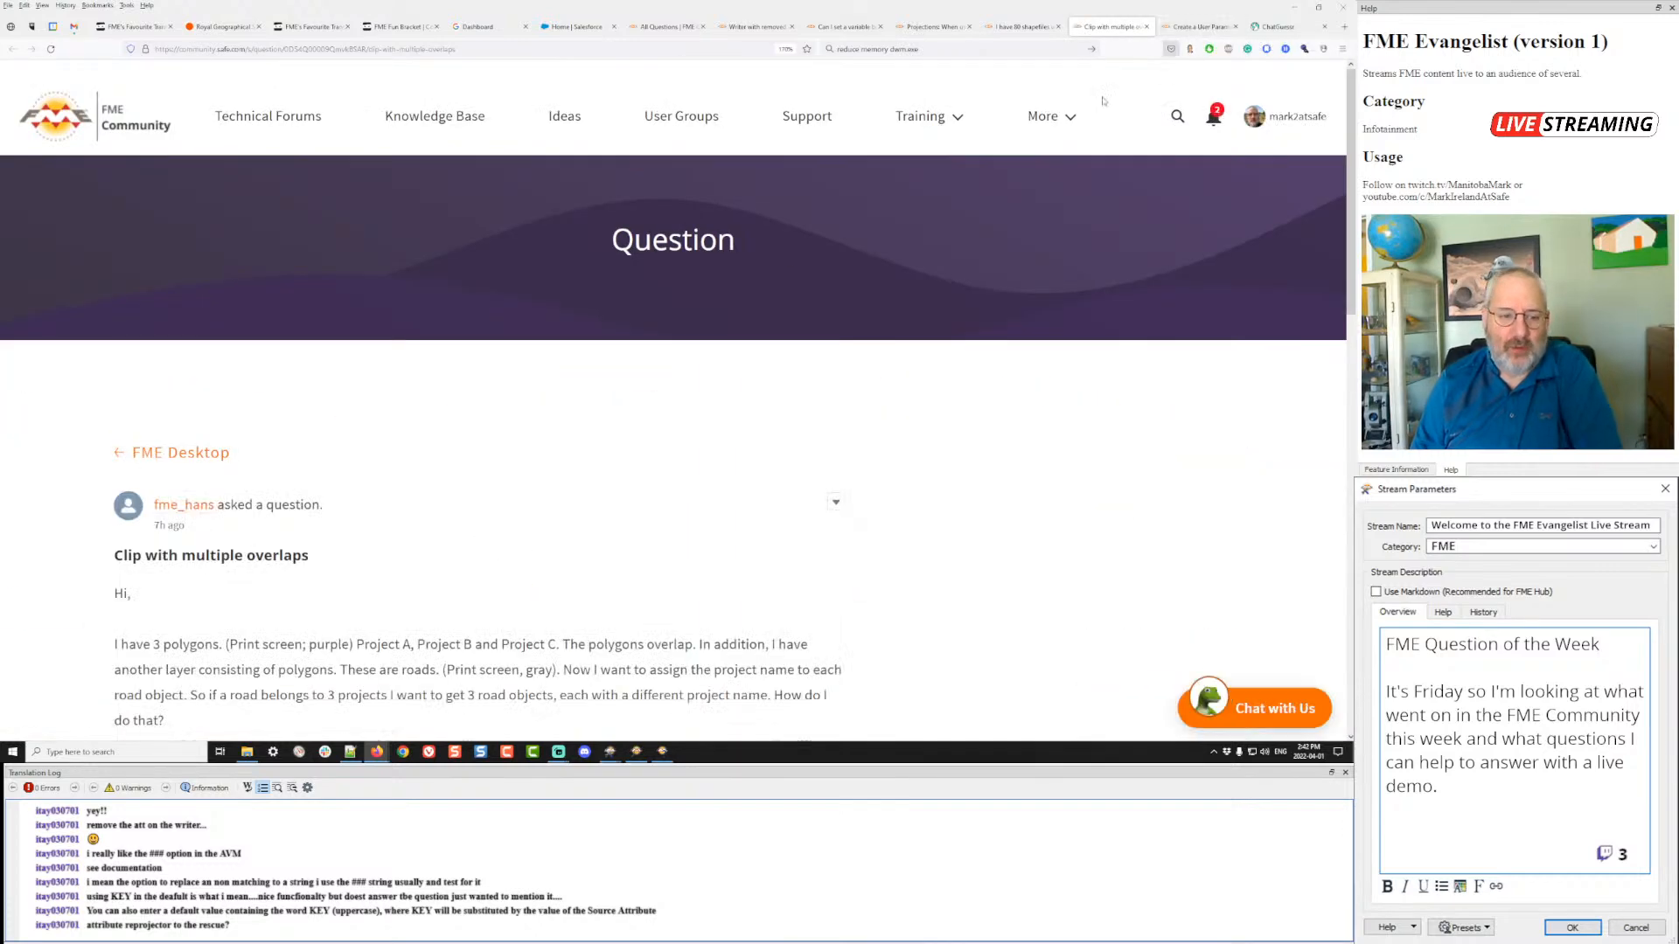
pyautogui.scroll(-5, 686, 469)
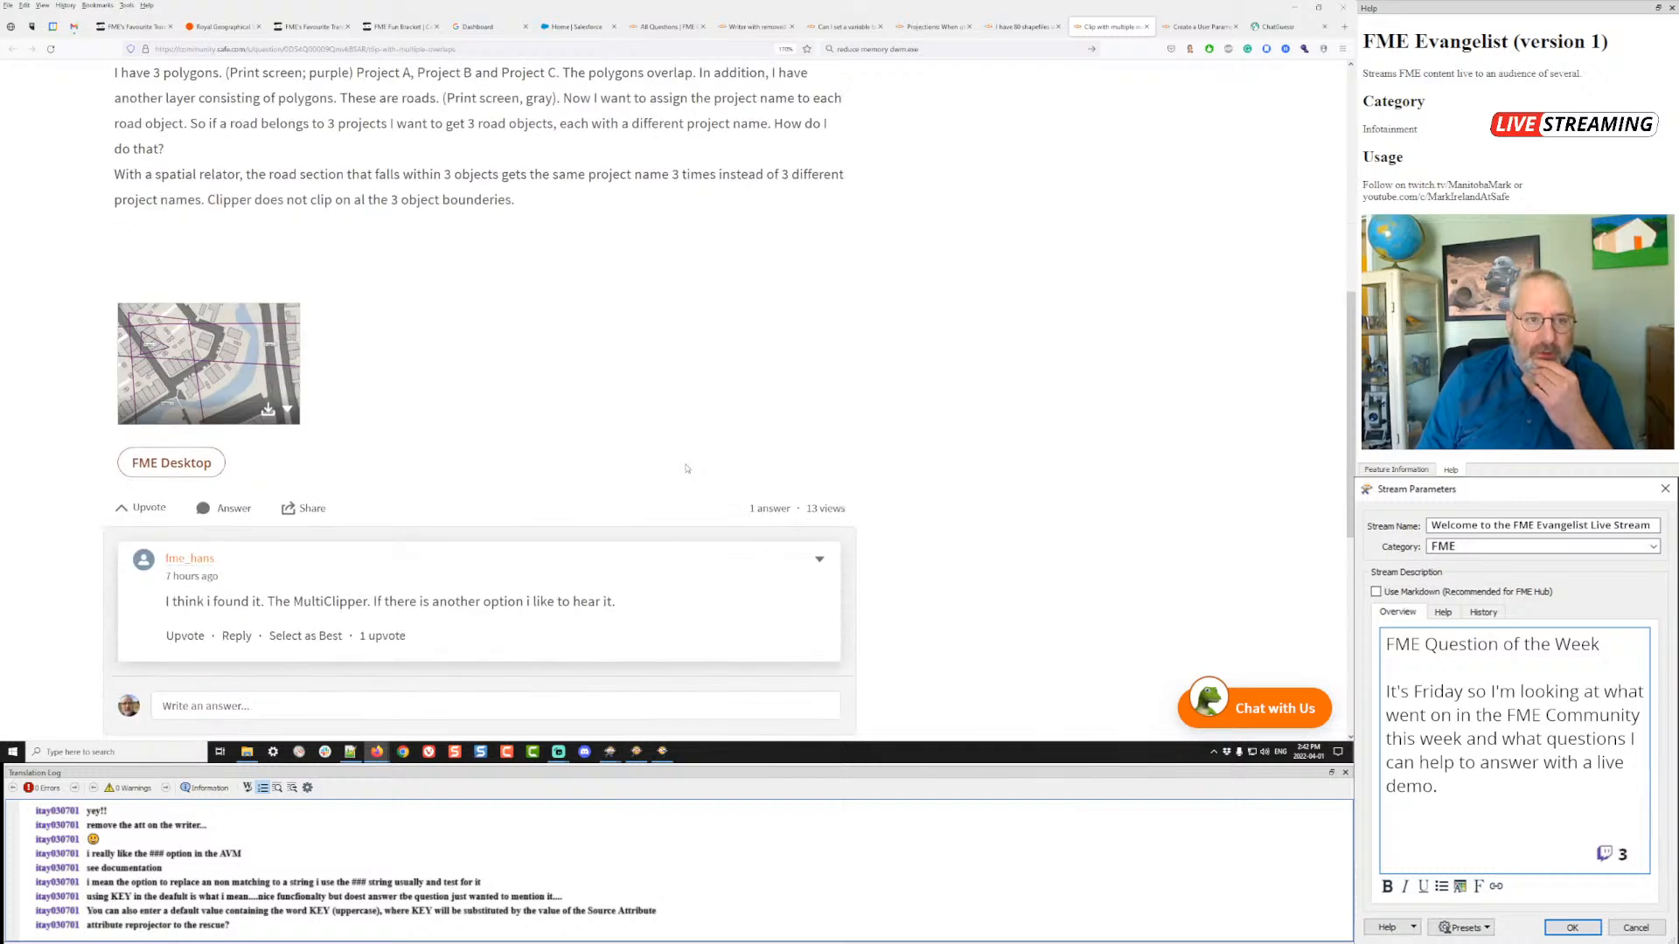
pyautogui.scroll(5, 686, 469)
pyautogui.scroll(-4, 686, 468)
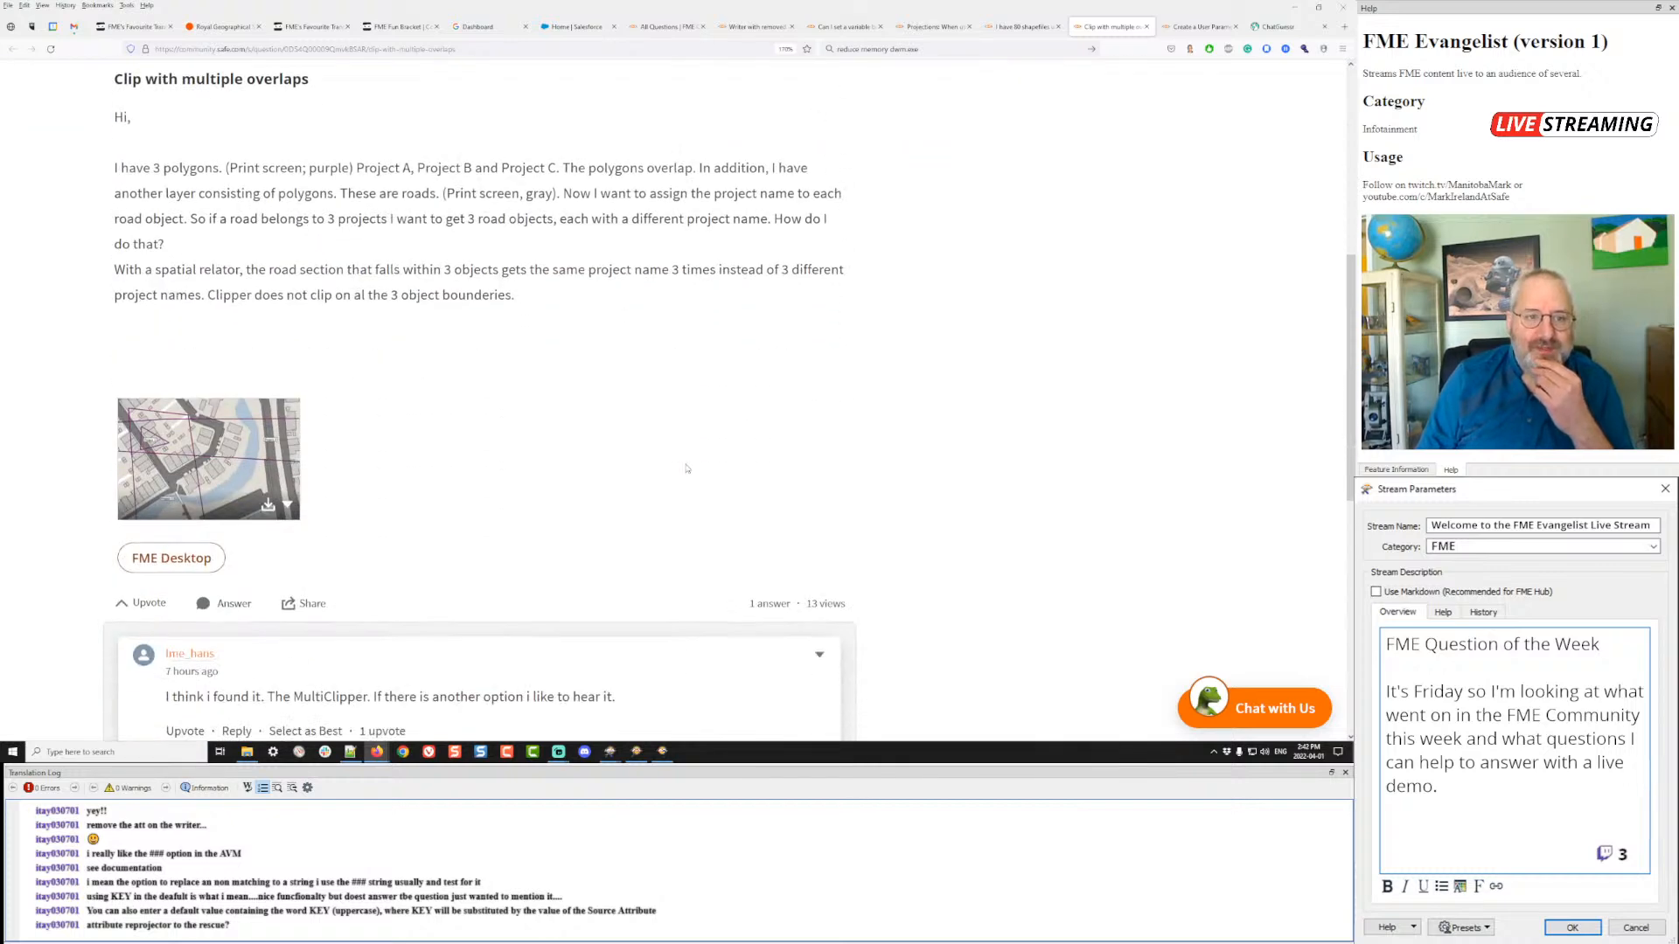
pyautogui.click(248, 466)
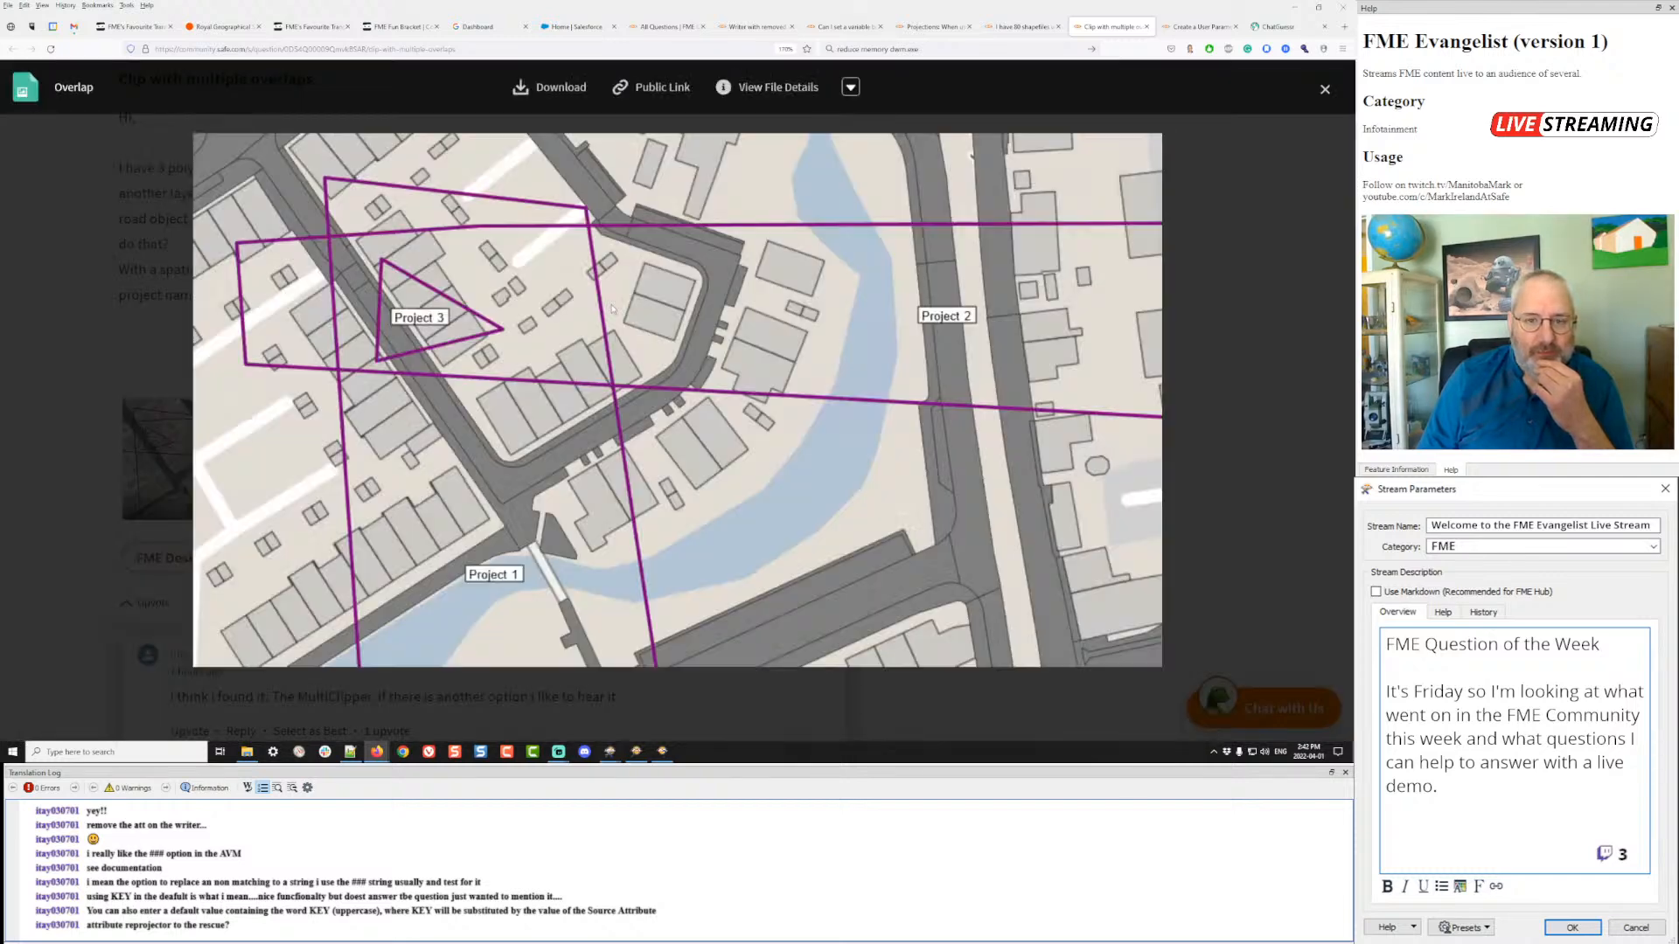
pyautogui.click(1325, 89)
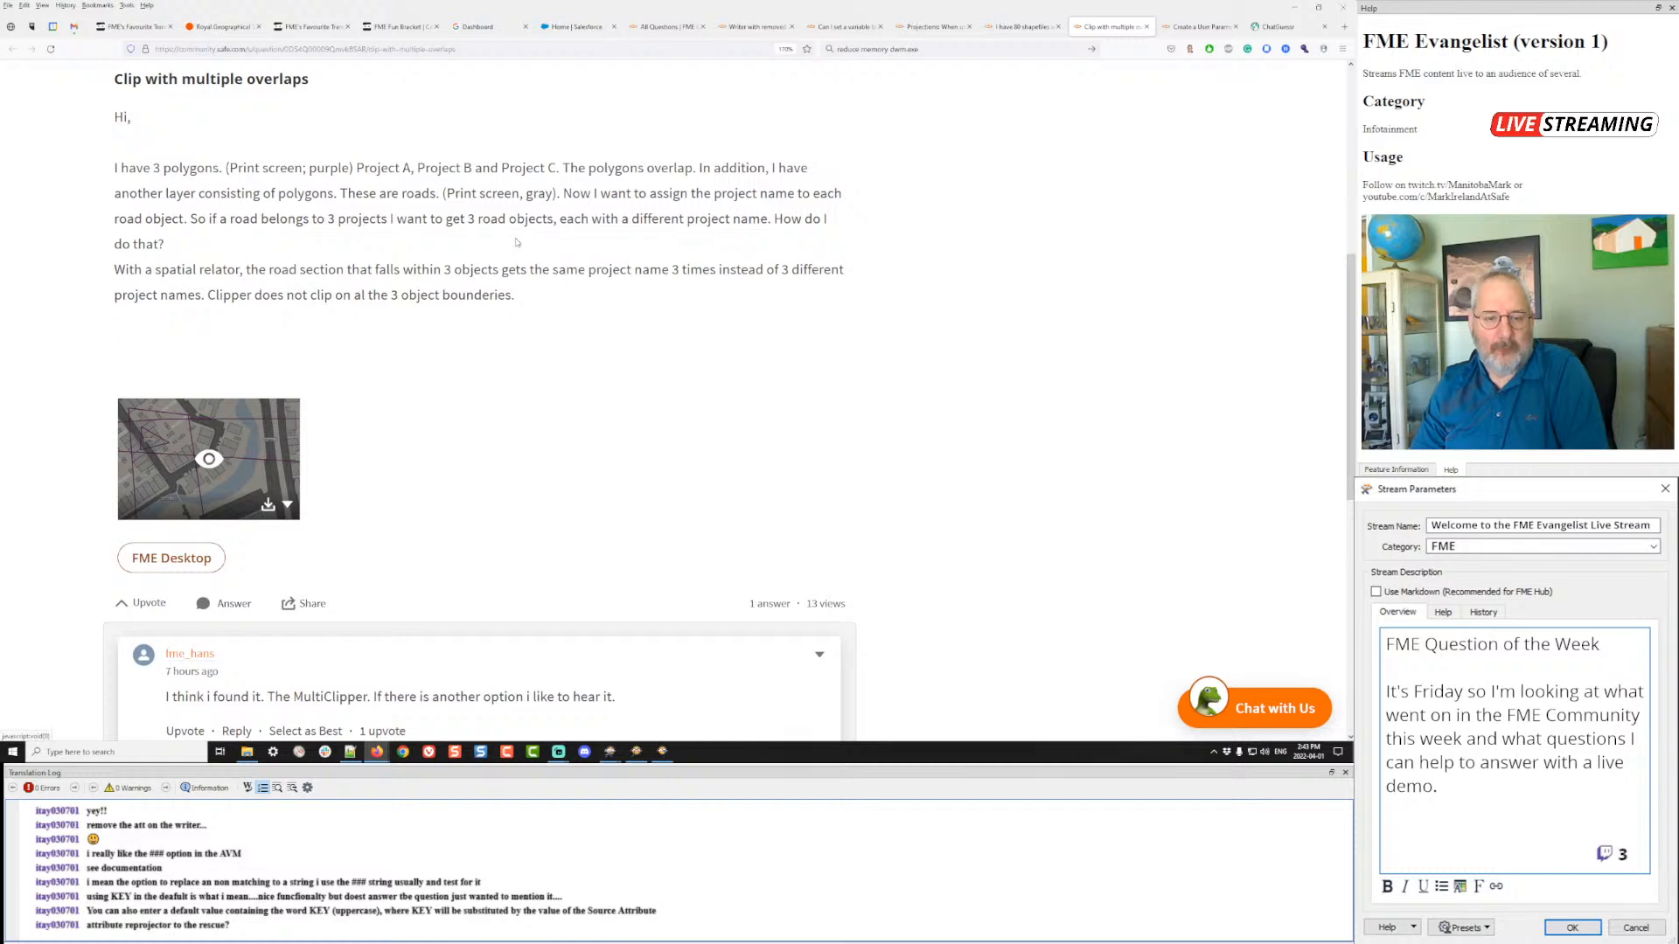
# - Switch to FME Workbench and delete the CSV feature type from the canvas together with its reader
pyautogui.hotkey('alt', 'Tab')
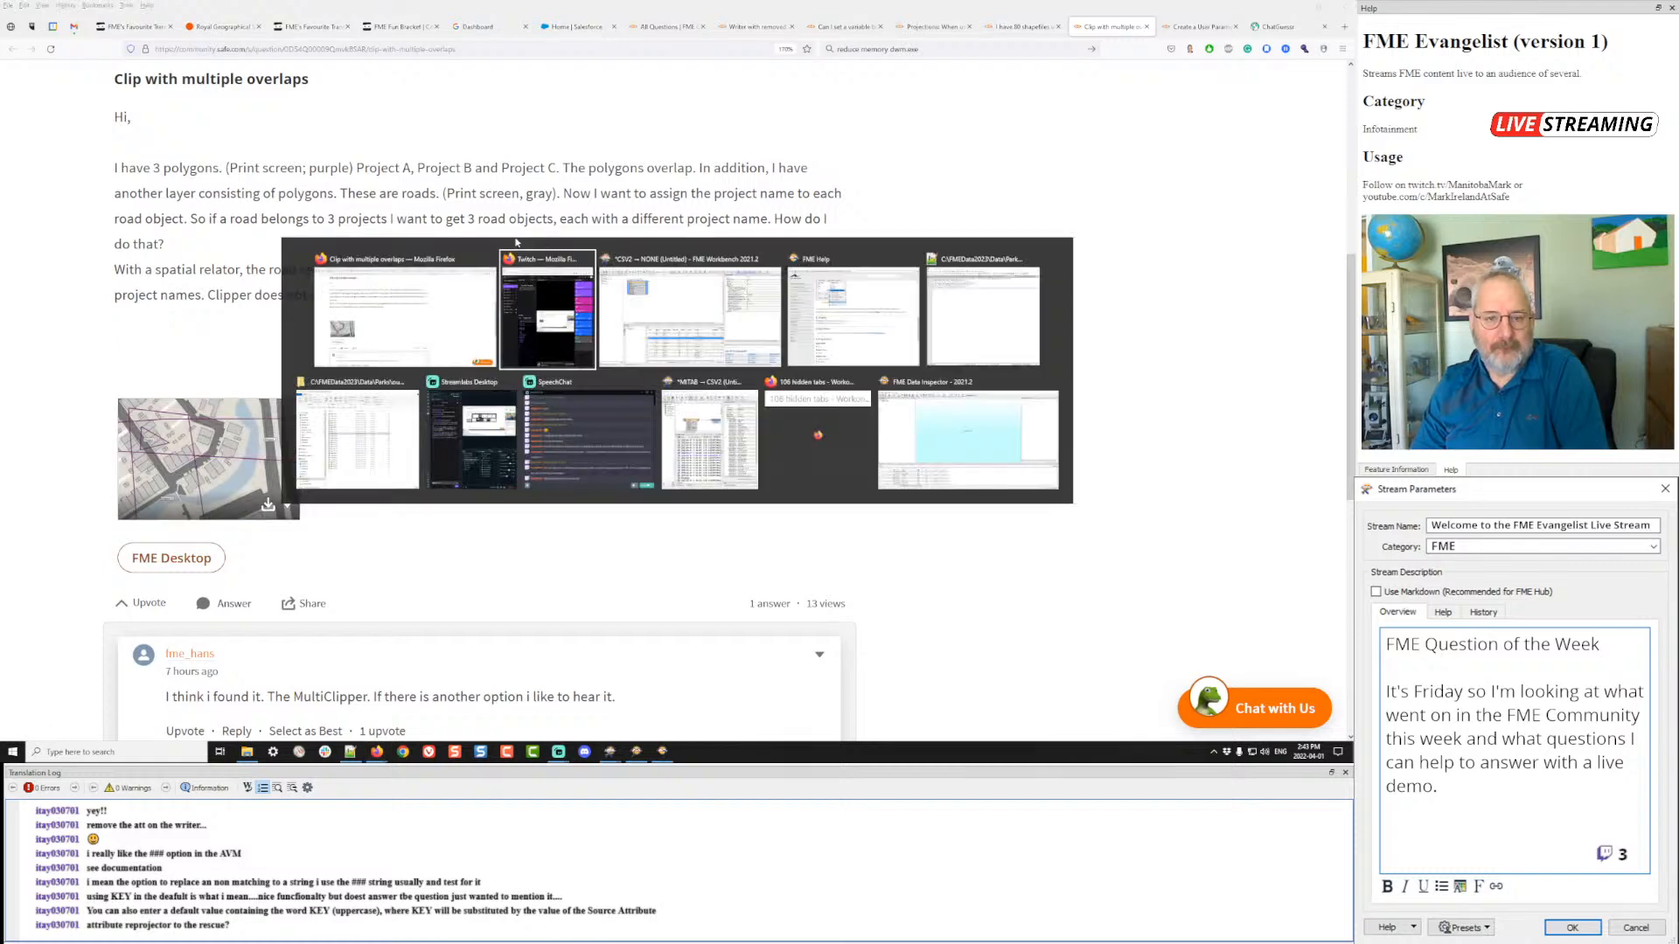
pyautogui.press('Tab')
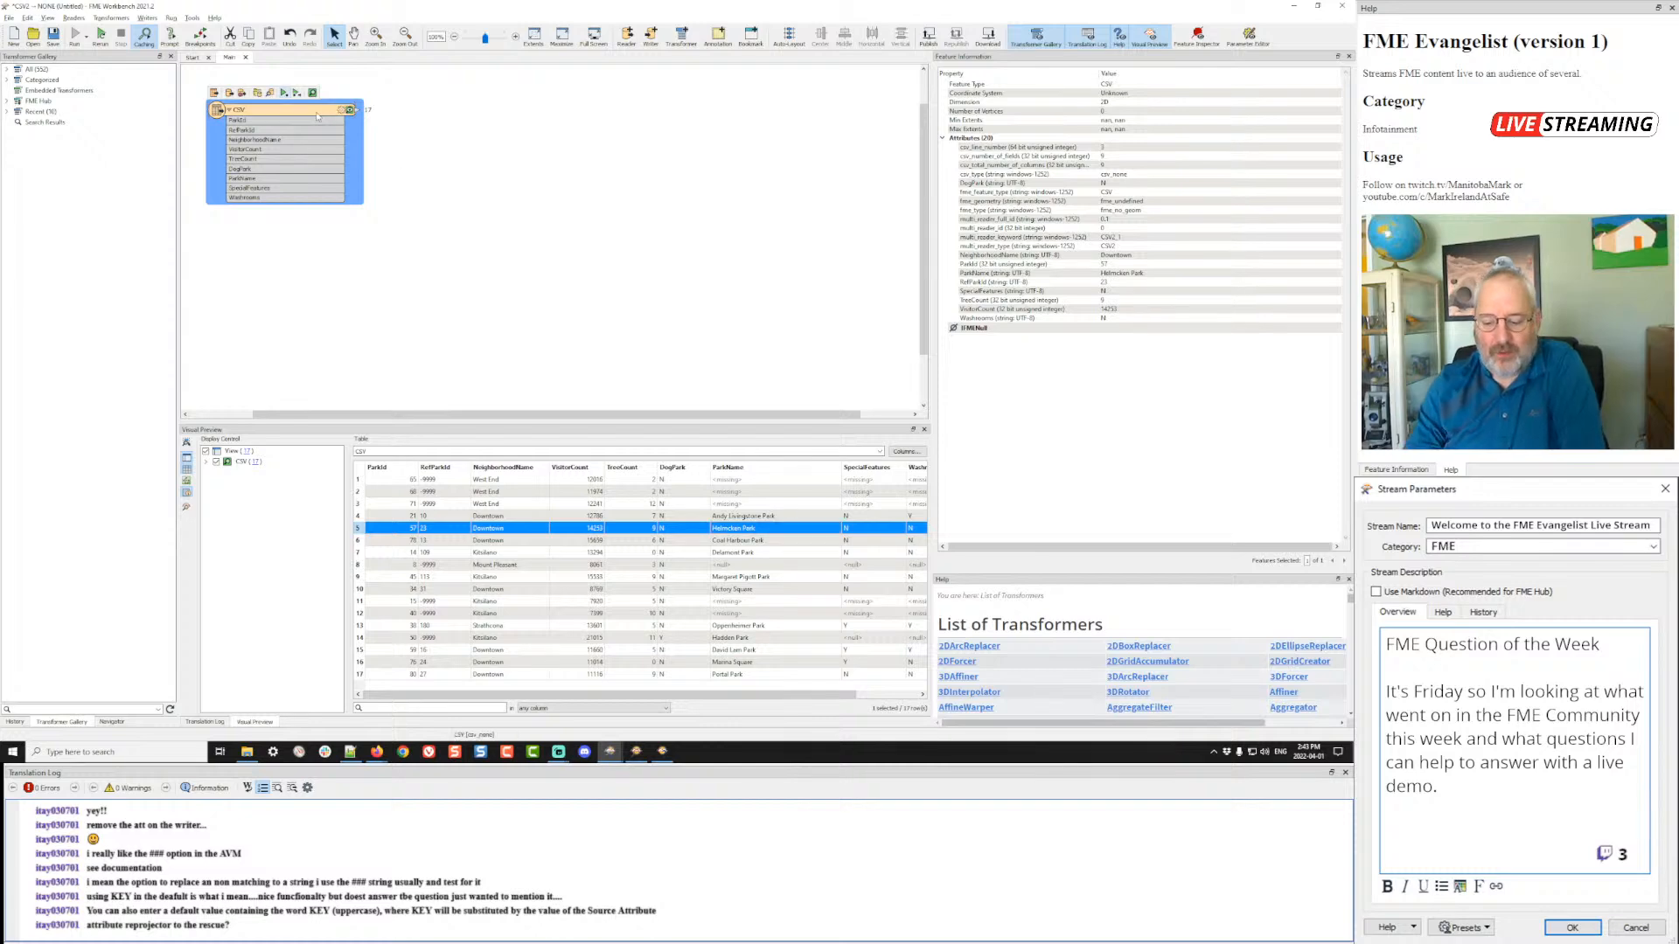
pyautogui.press('Delete')
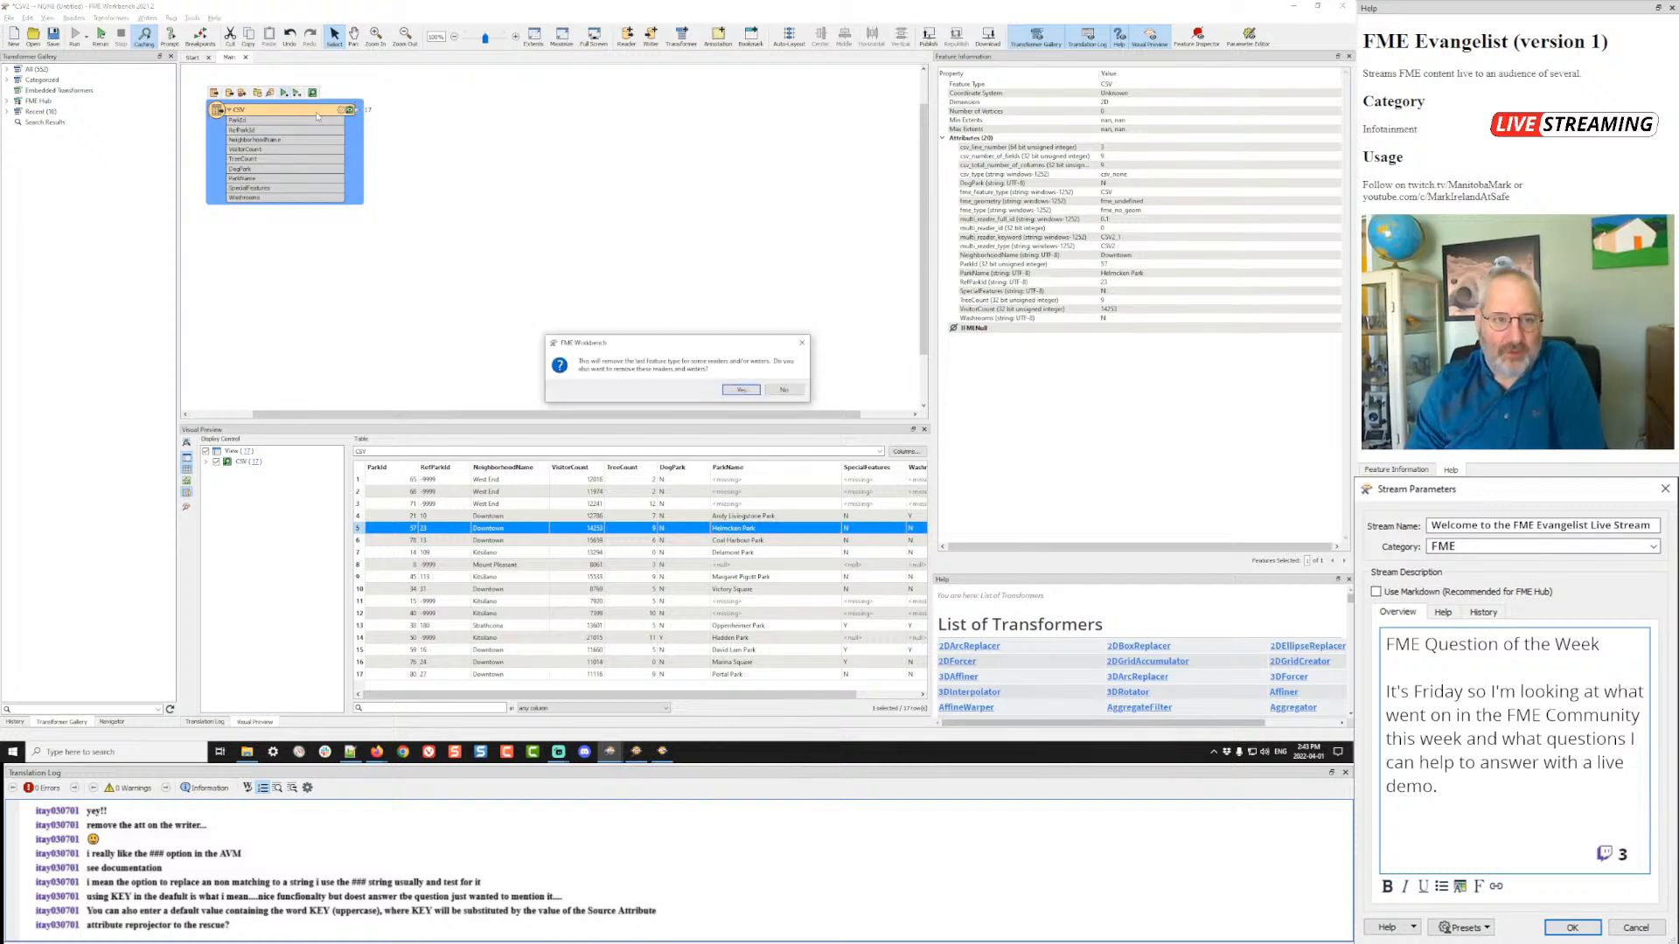
pyautogui.click(740, 389)
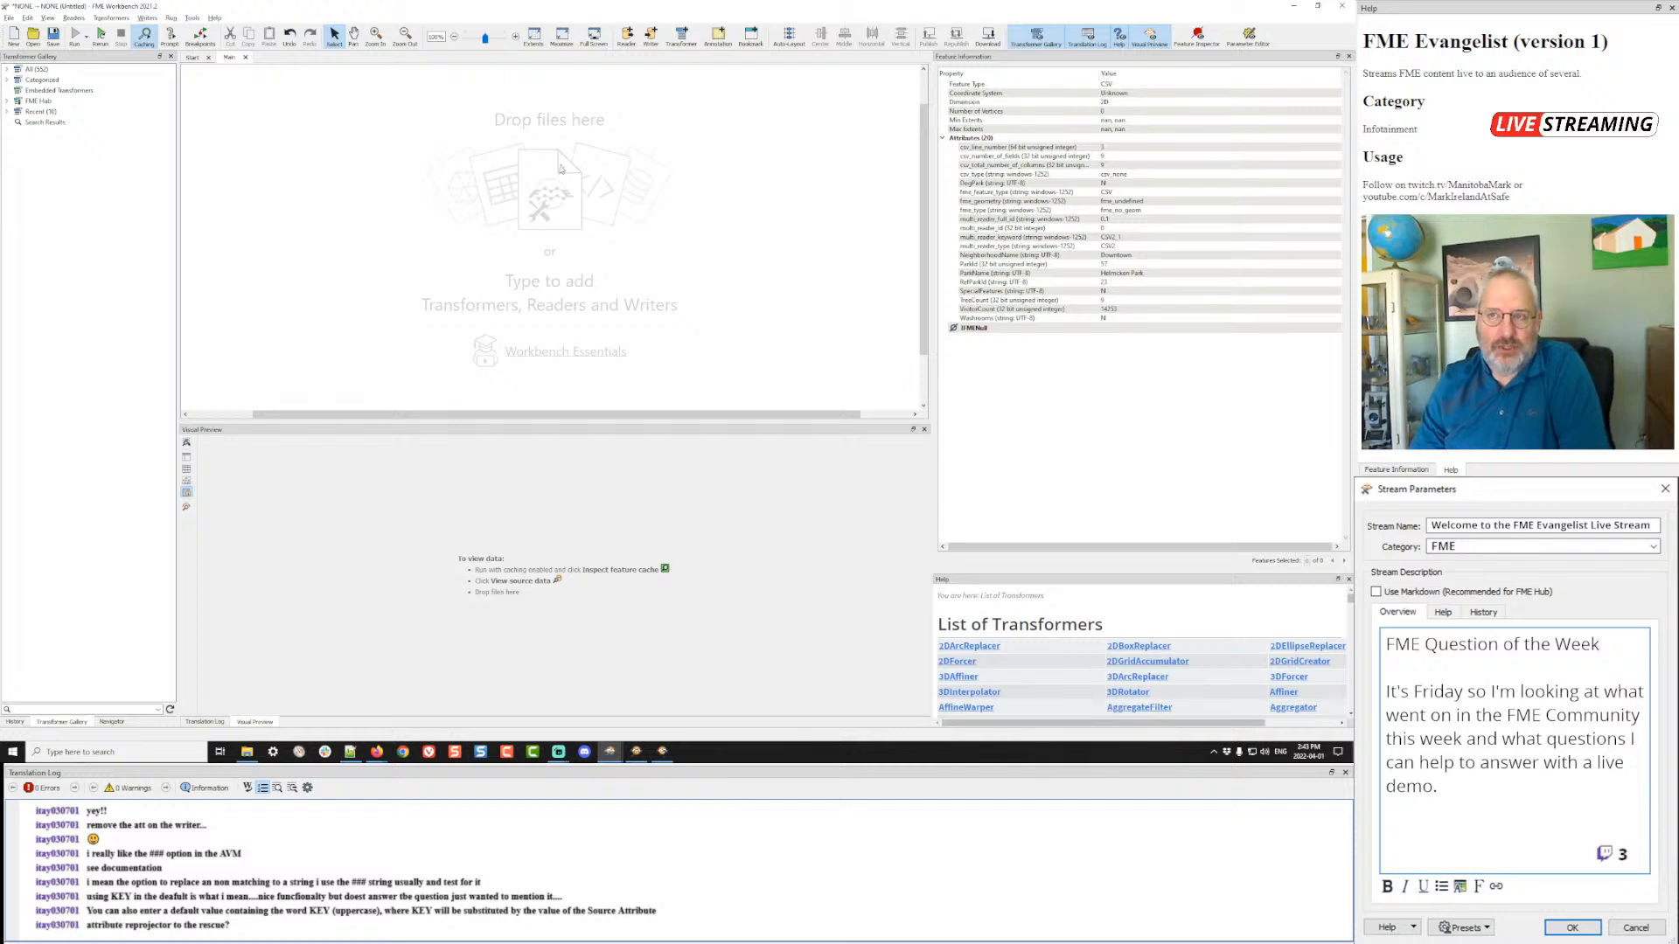
# - Add a GML reader for CityGrid.gml from the Boundaries data folder to the workspace
pyautogui.click(73, 18)
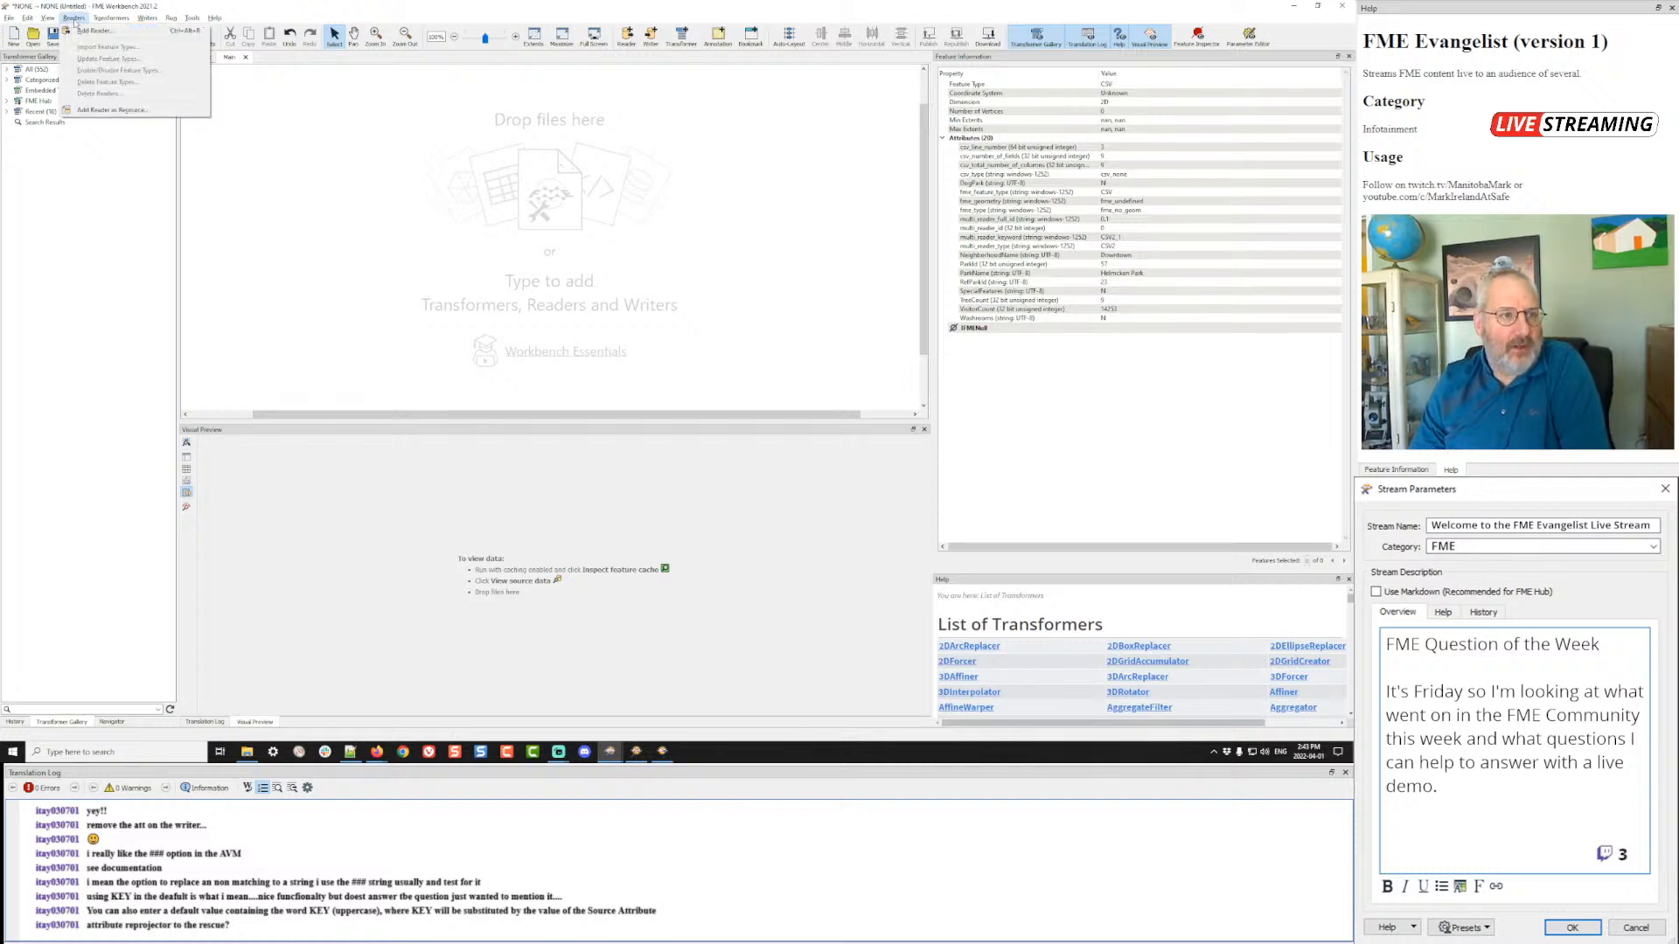
pyautogui.press('Escape')
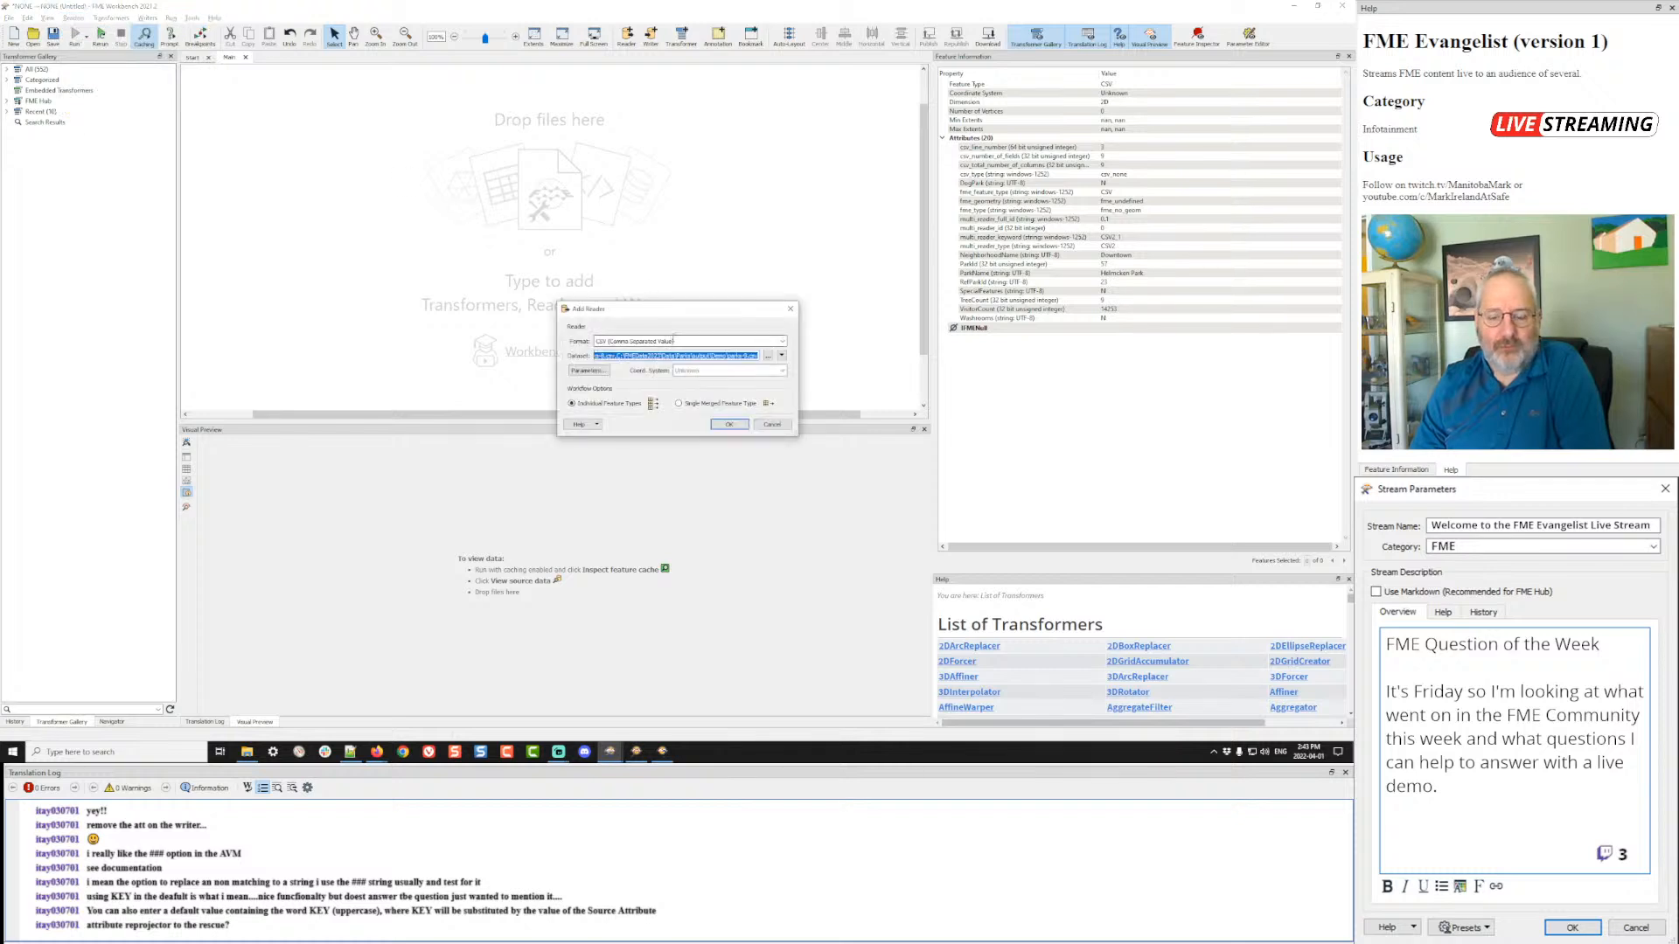
pyautogui.click(695, 341)
pyautogui.press('Delete')
pyautogui.click(753, 355)
pyautogui.click(769, 356)
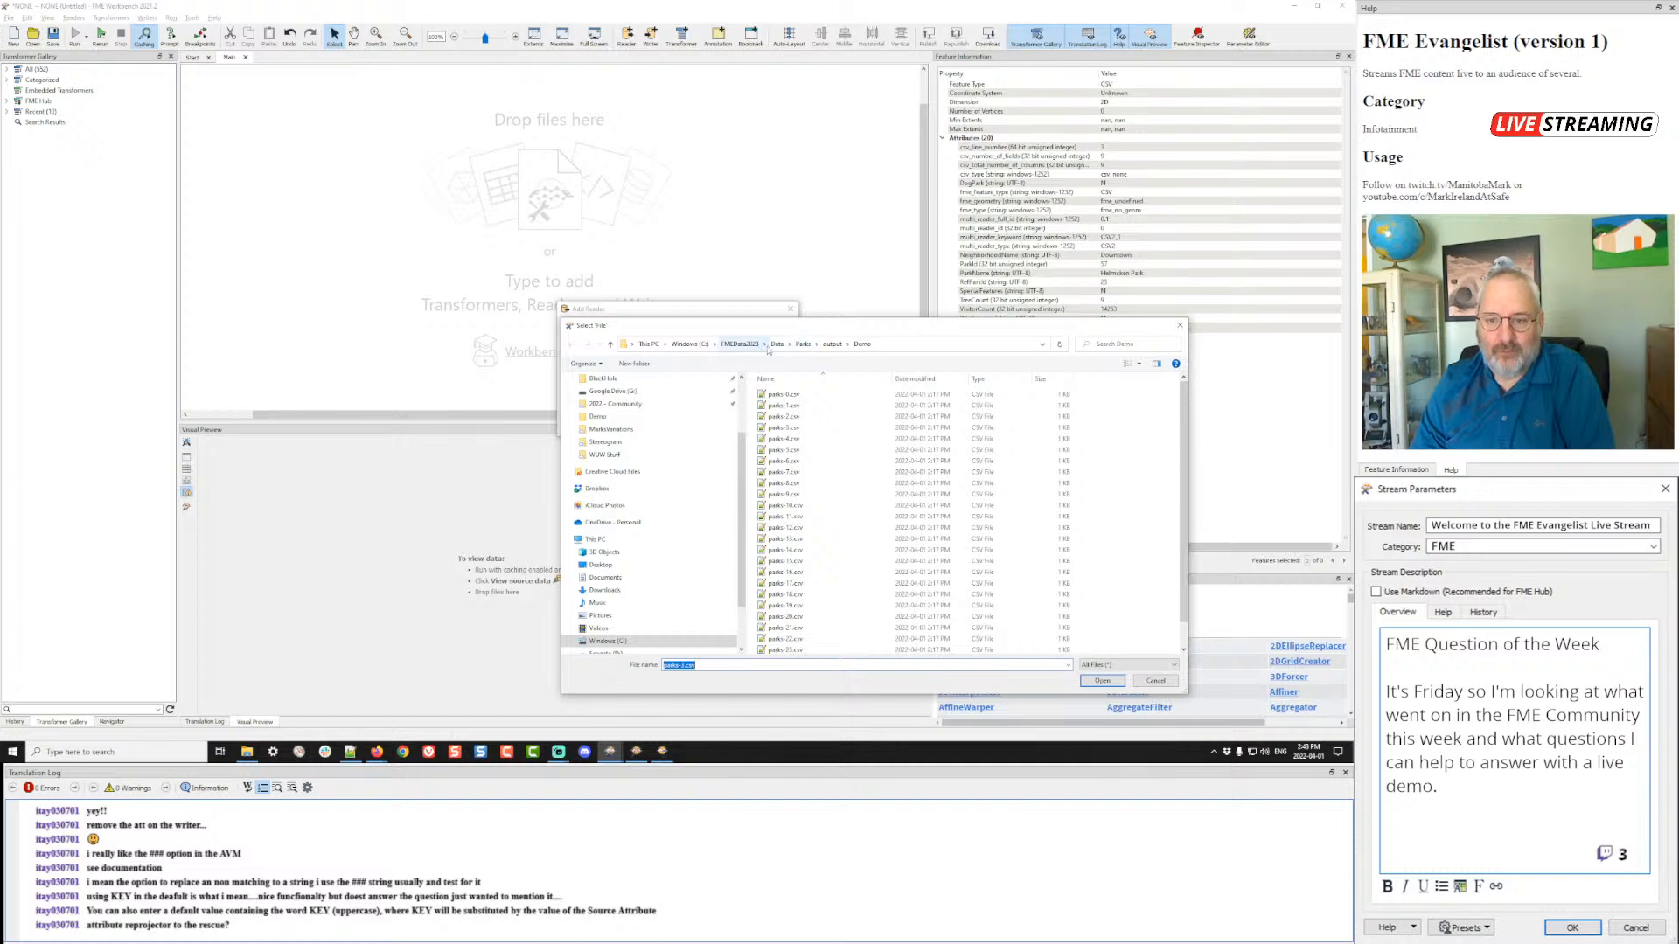
pyautogui.click(776, 344)
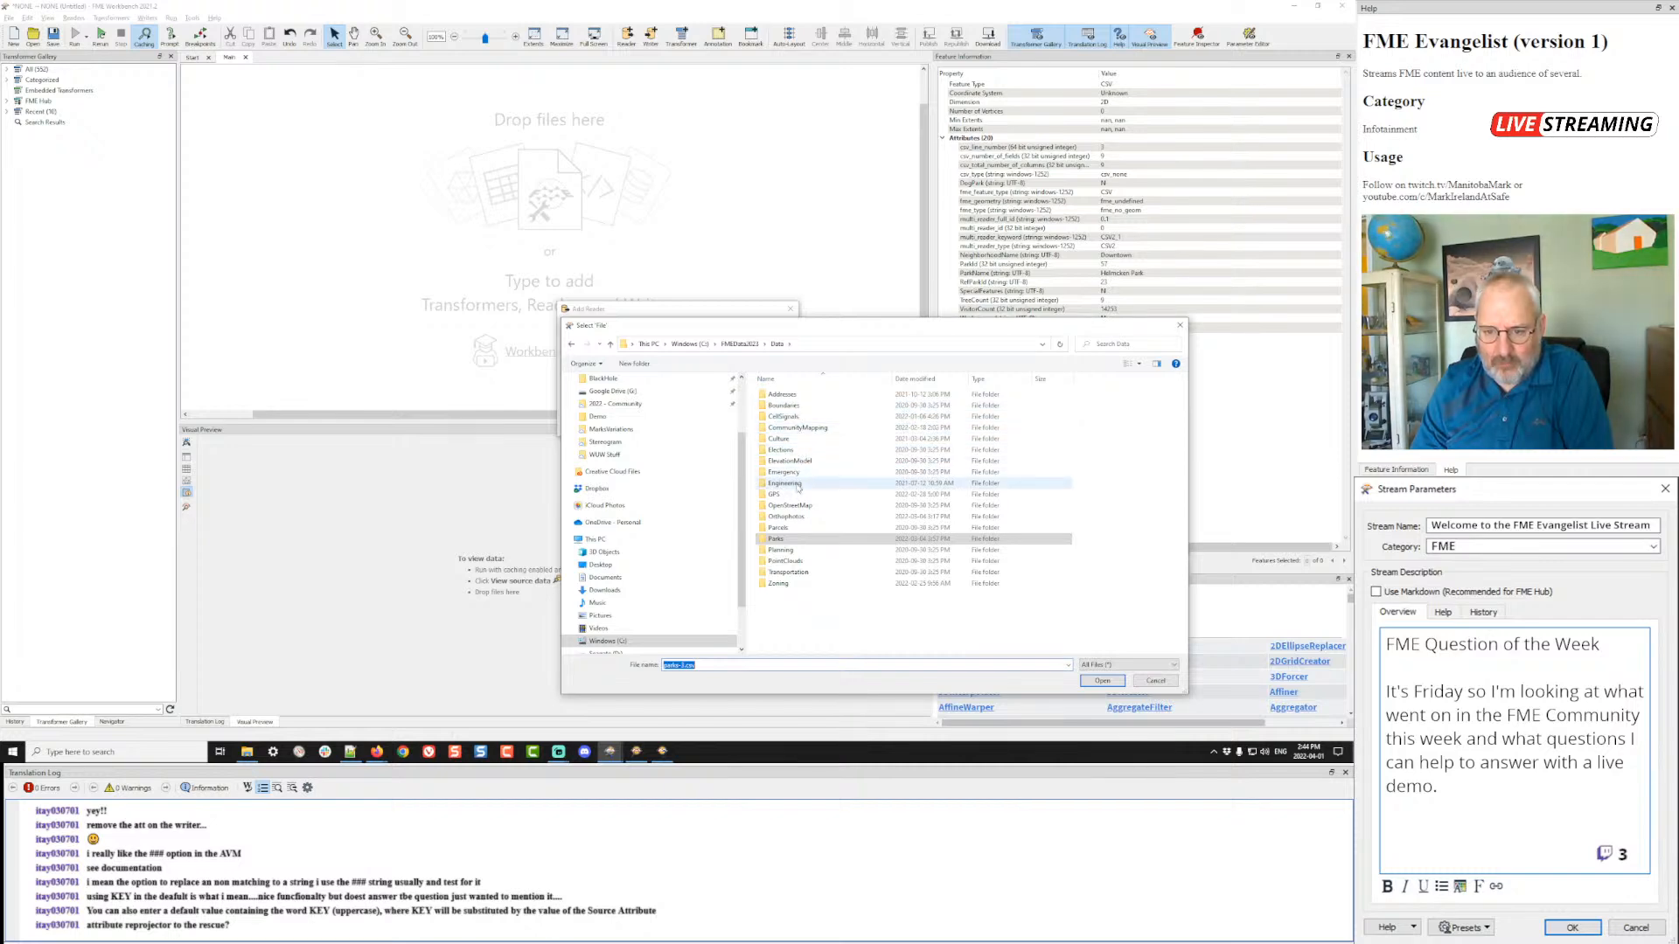
pyautogui.doubleClick(791, 406)
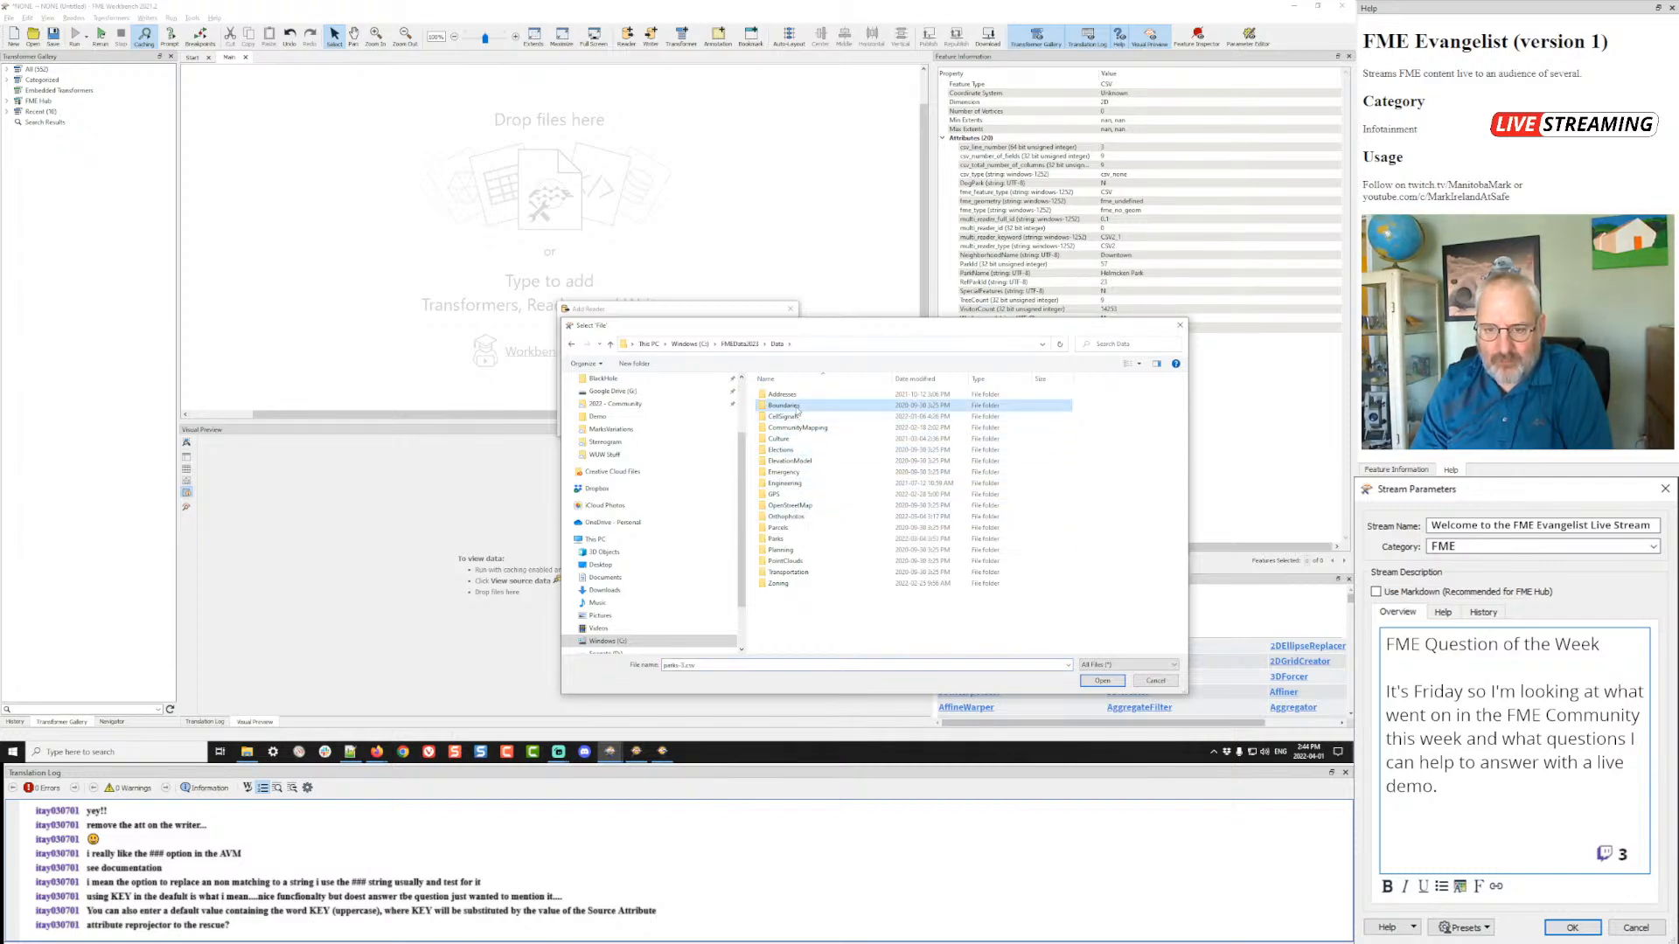
pyautogui.doubleClick(787, 419)
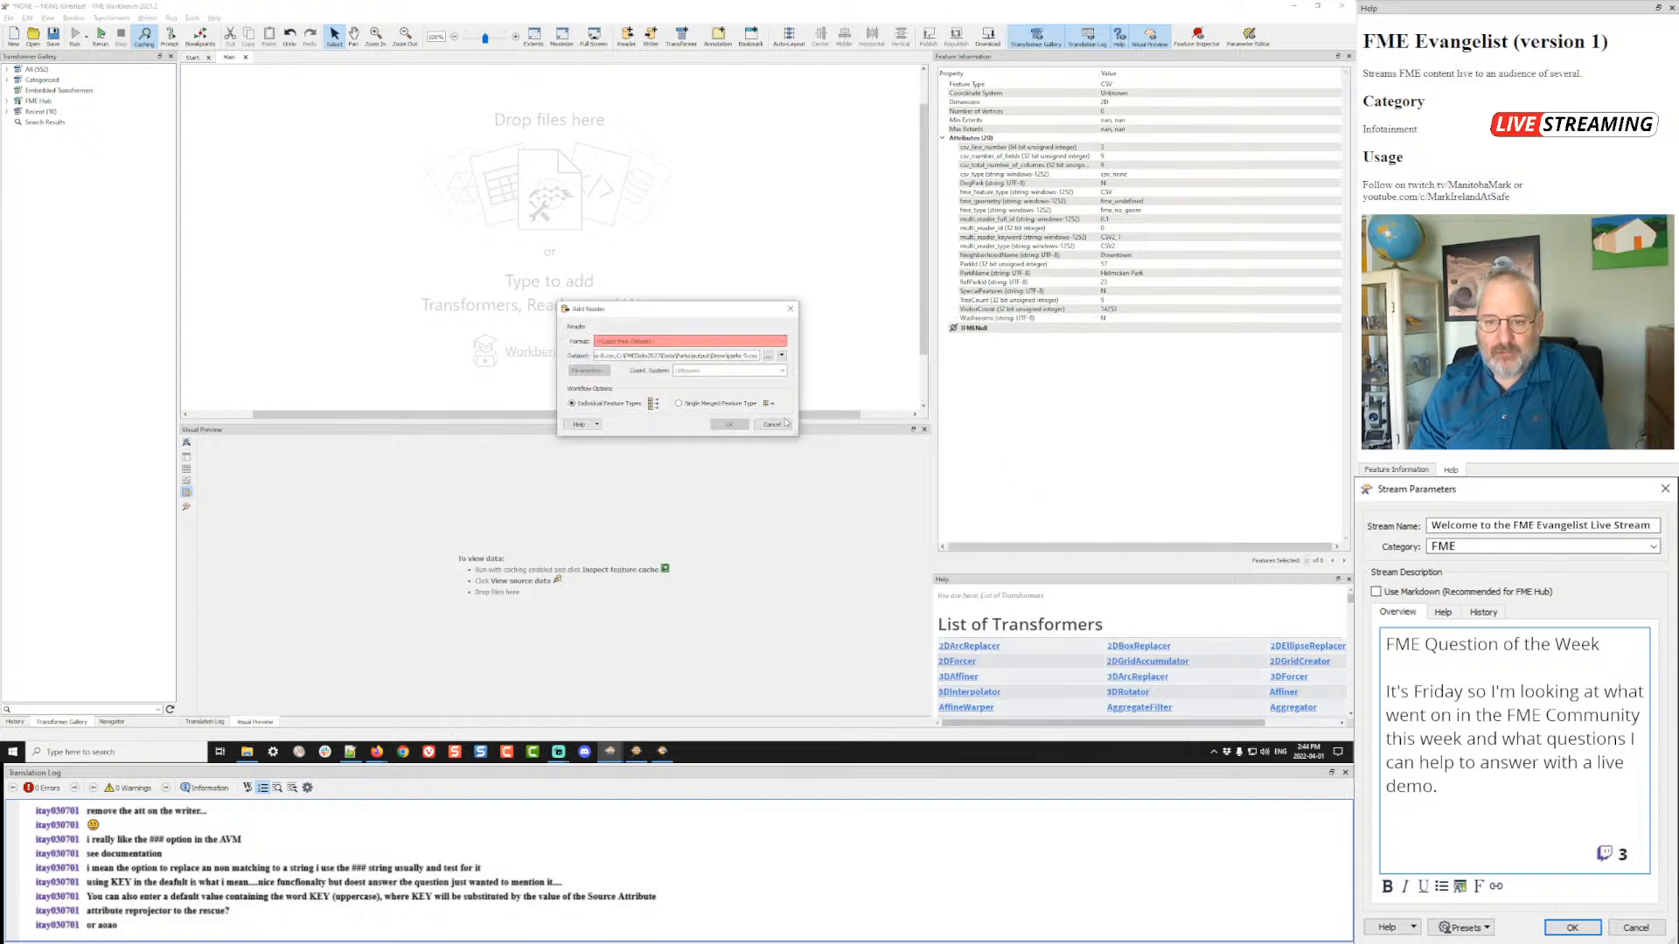
pyautogui.click(727, 425)
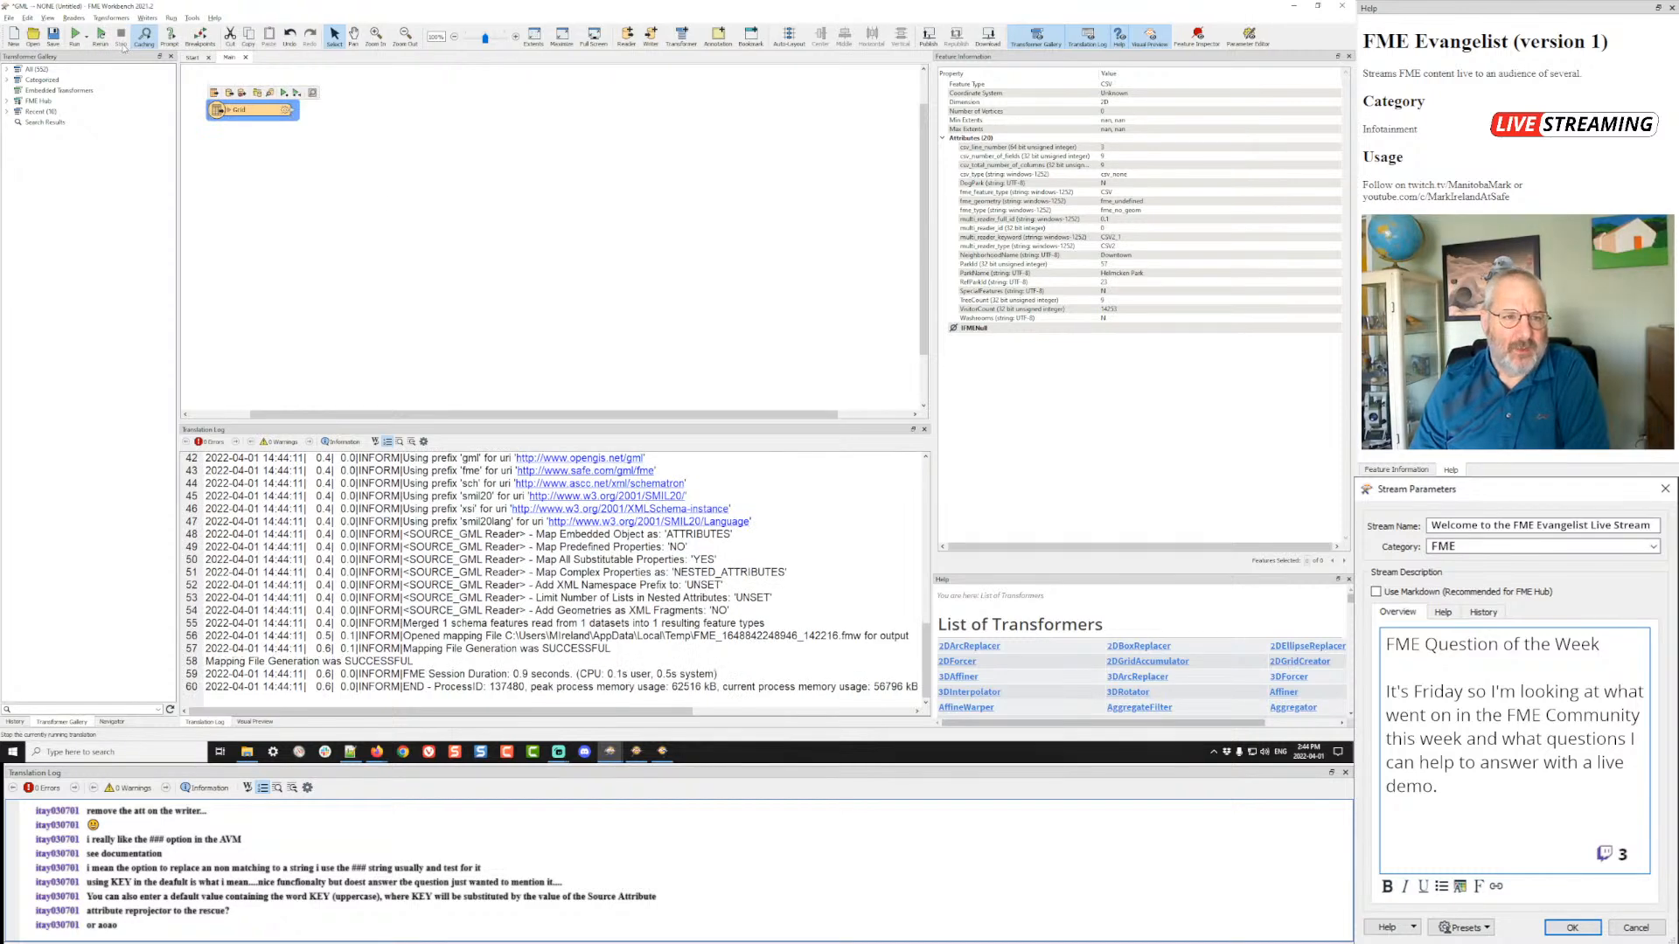
# - Run the Grid reader to cache its features and inspect individual grid cells in the graphics preview
pyautogui.click(283, 94)
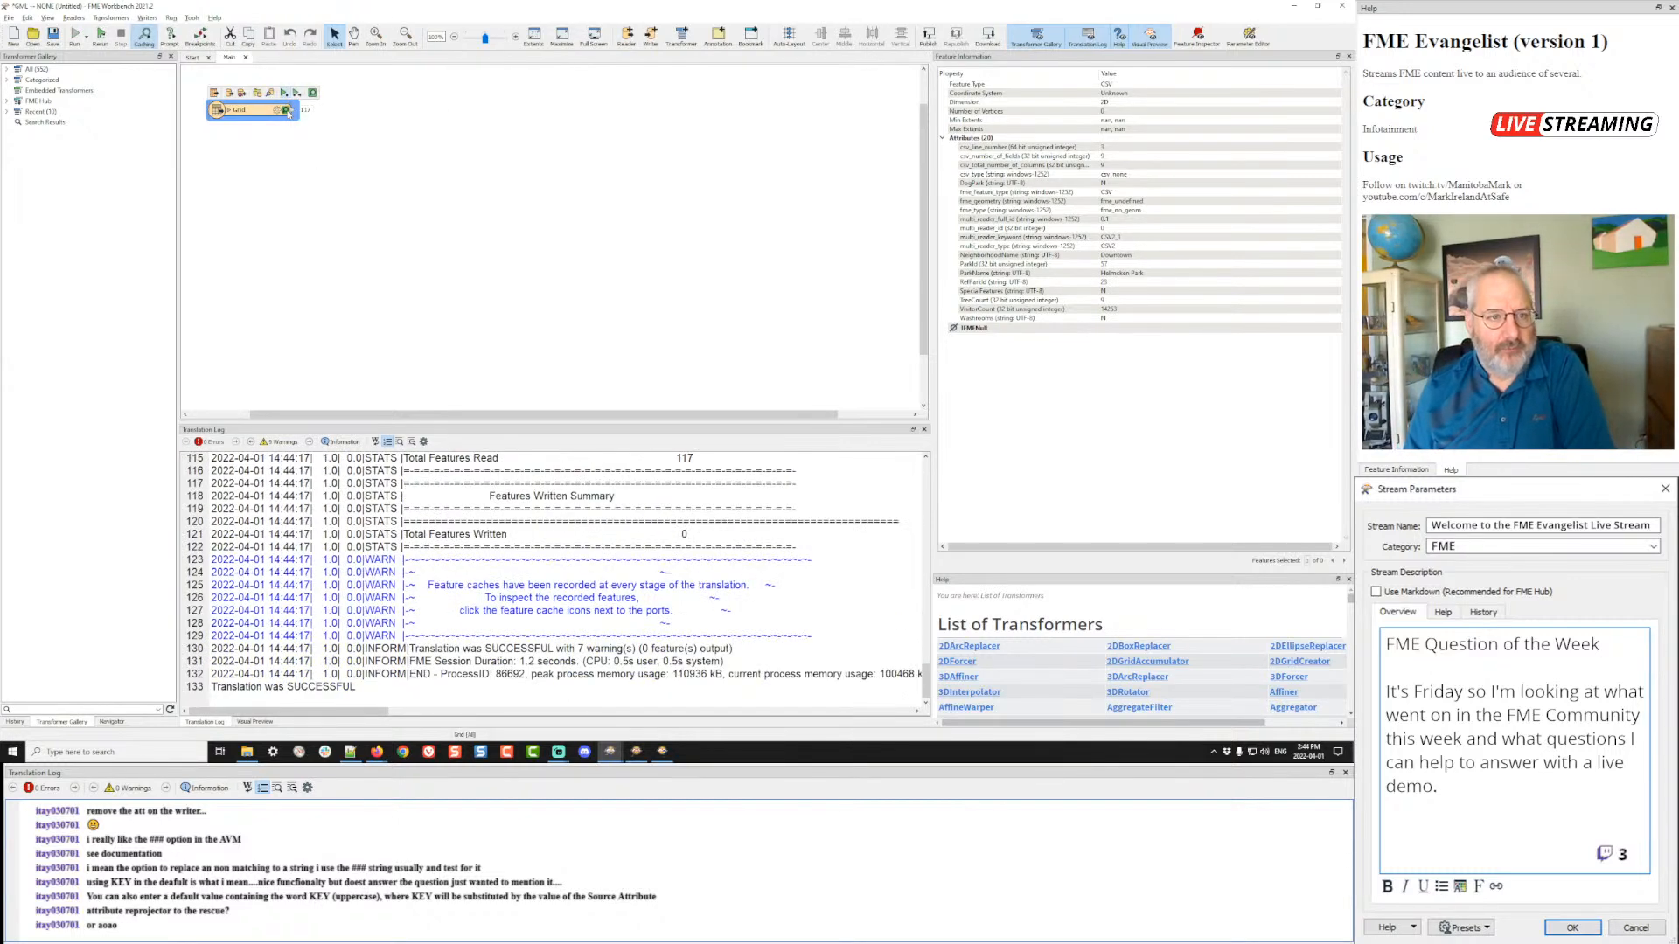
pyautogui.click(285, 111)
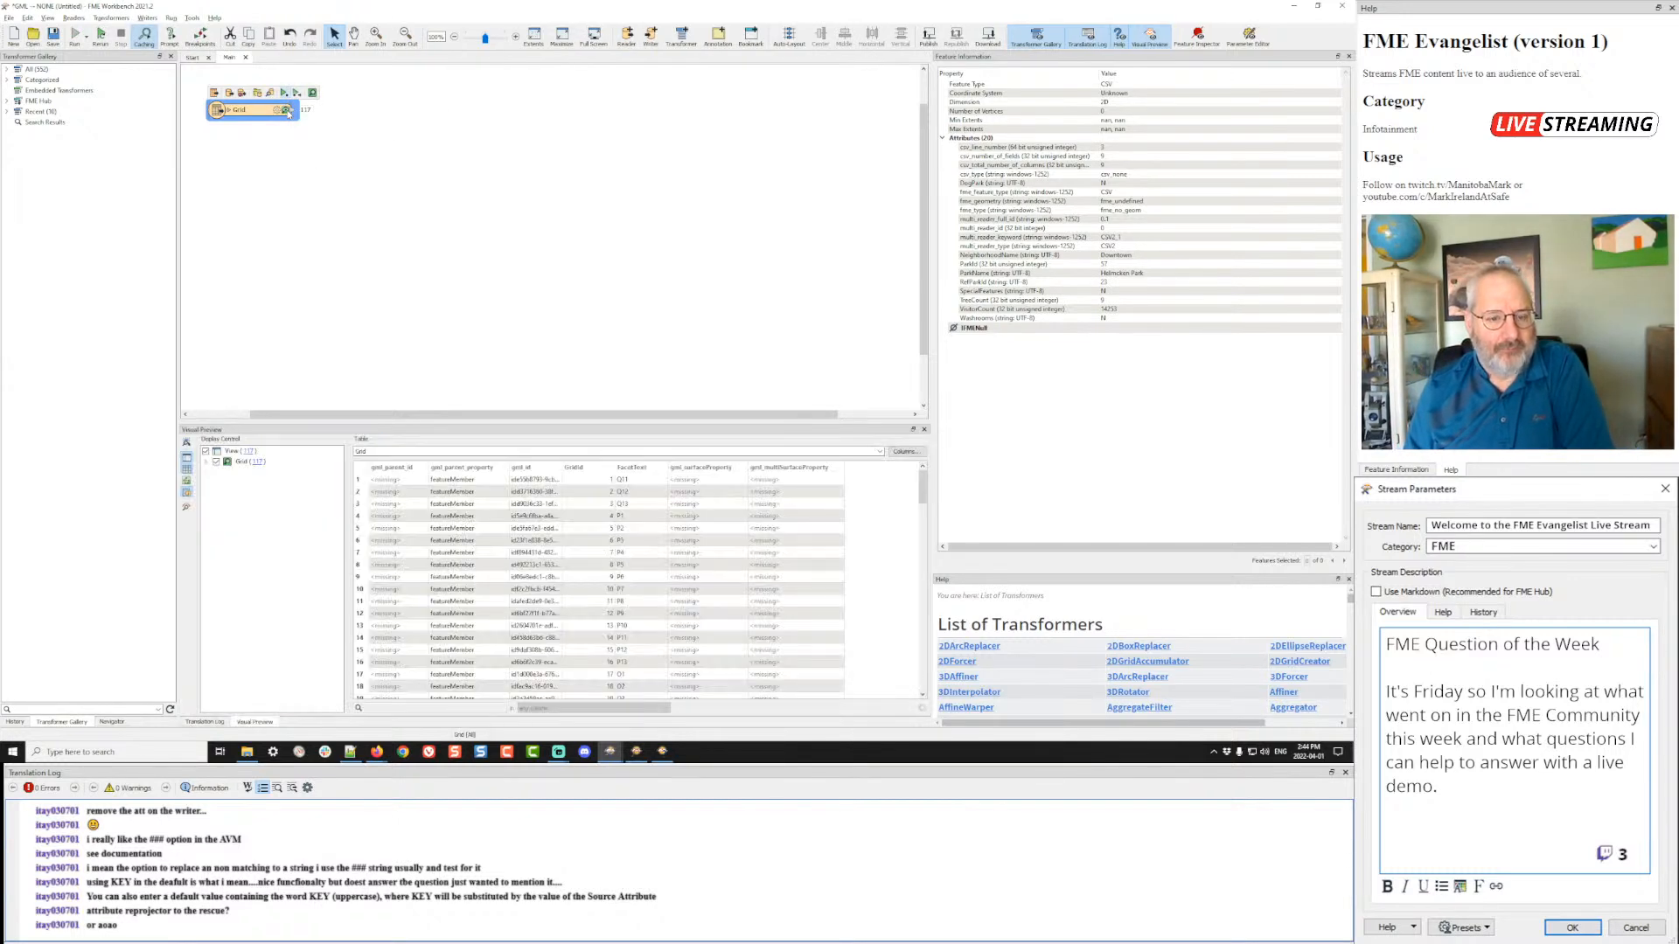
pyautogui.click(186, 480)
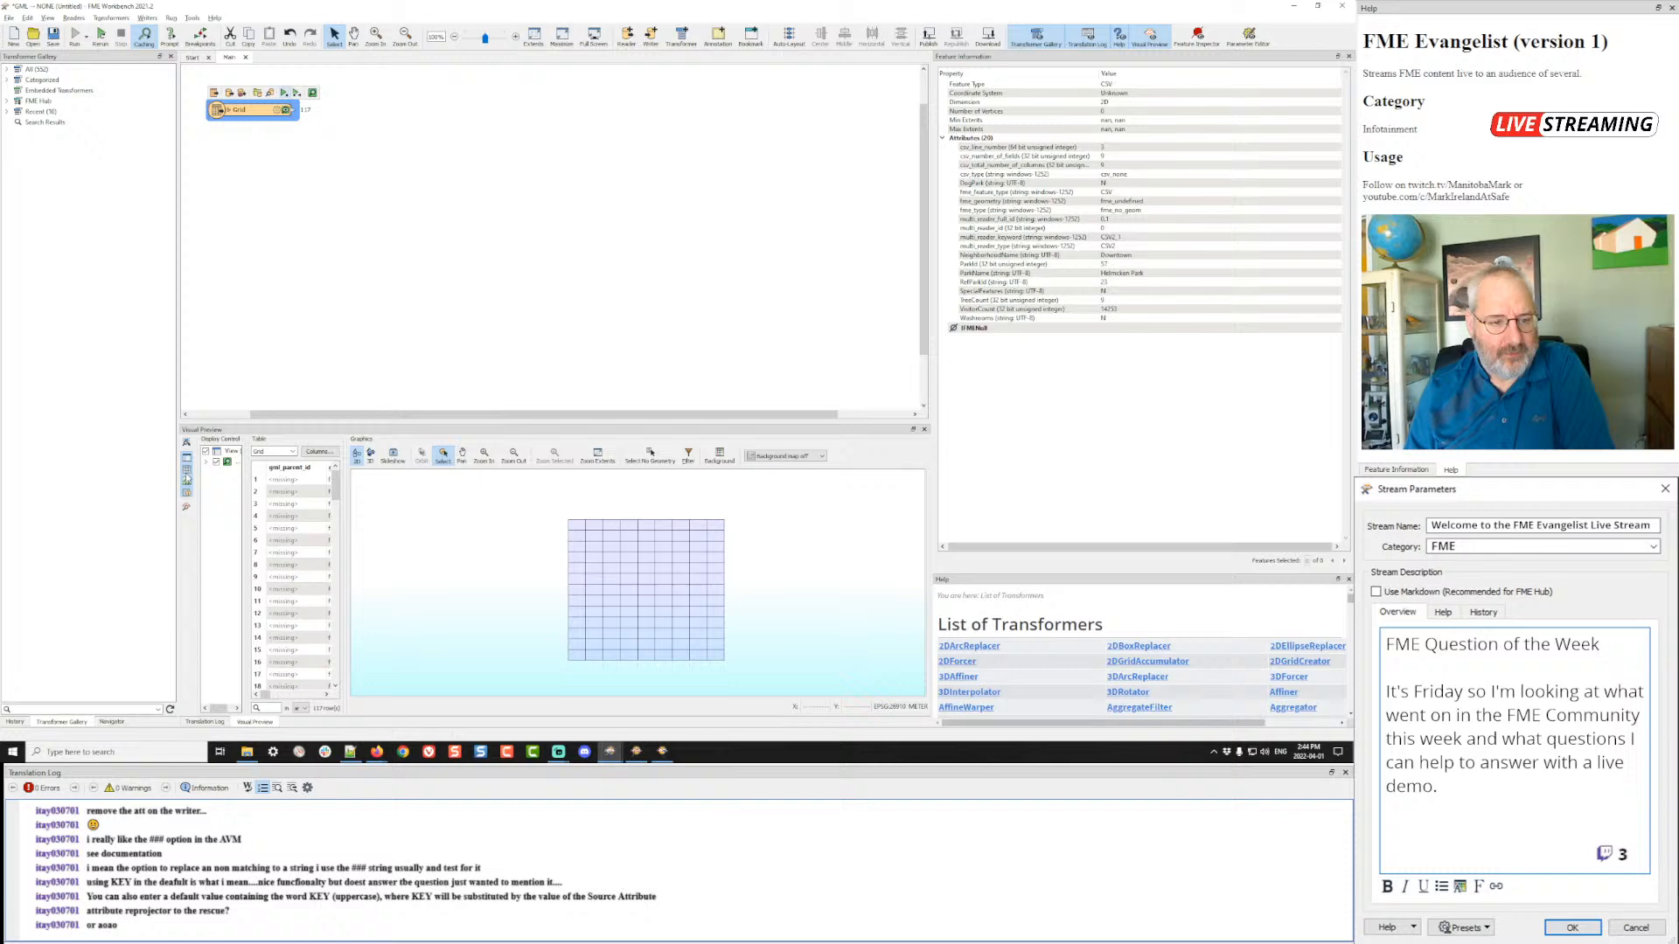
pyautogui.click(660, 566)
pyautogui.click(643, 579)
pyautogui.click(640, 588)
pyautogui.click(414, 191)
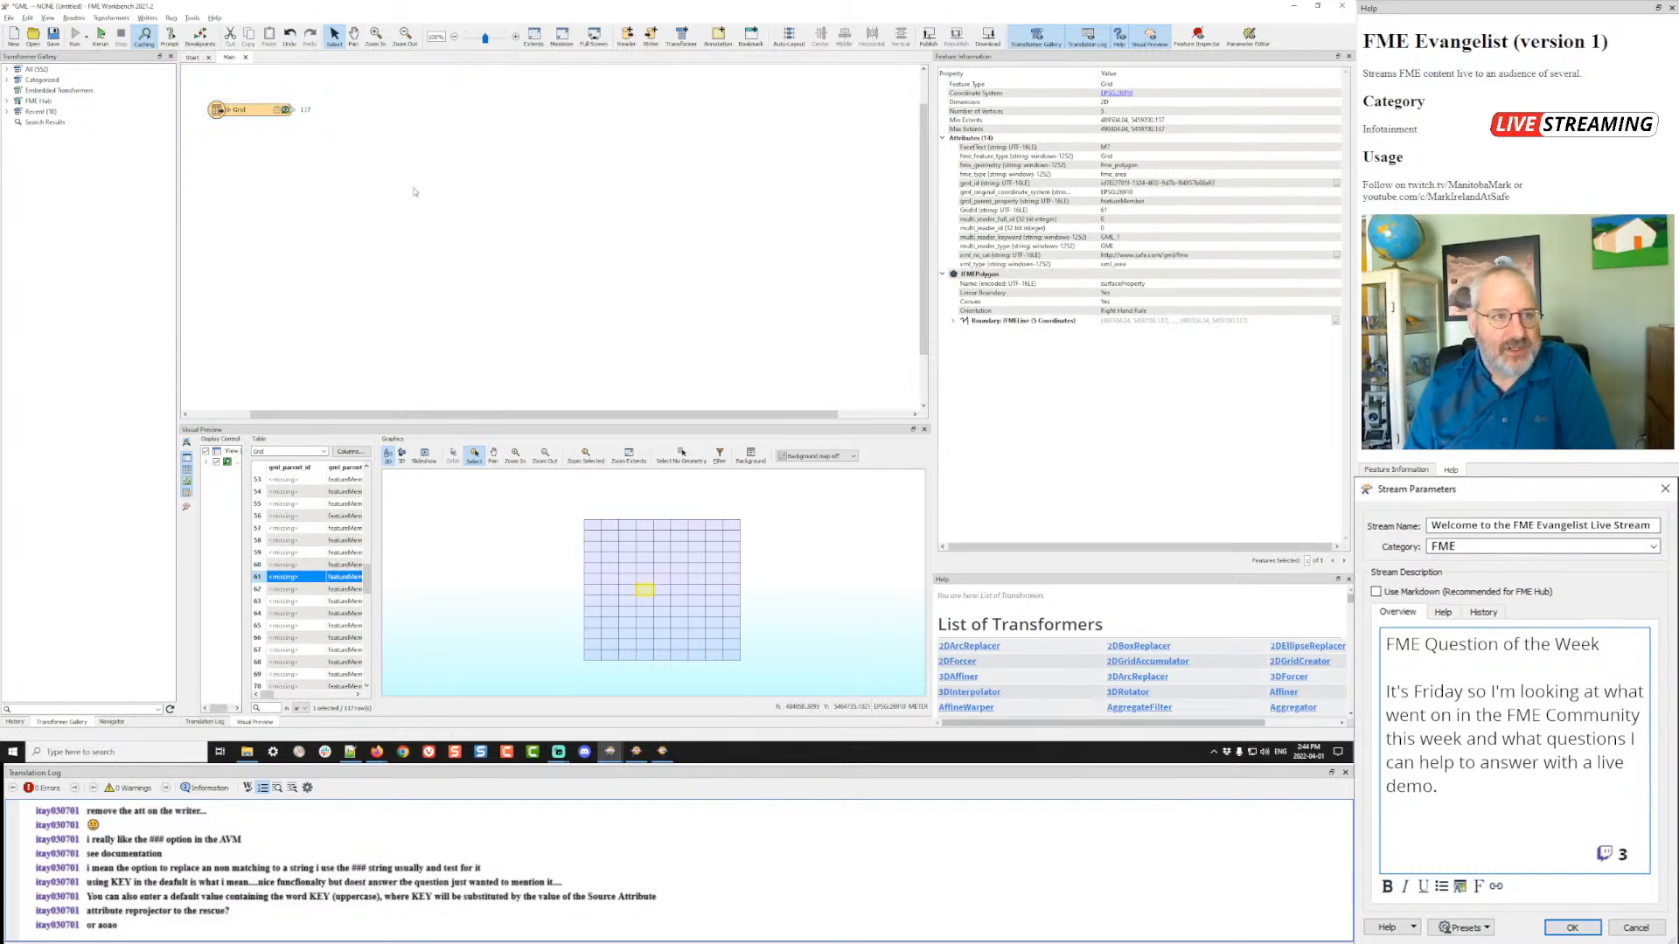
# - Add a Google KML reader for VancouverNeighborhoods.kml from the Boundaries data folder, importing only the Neighborhoods feature type
pyautogui.click(74, 17)
pyautogui.click(96, 34)
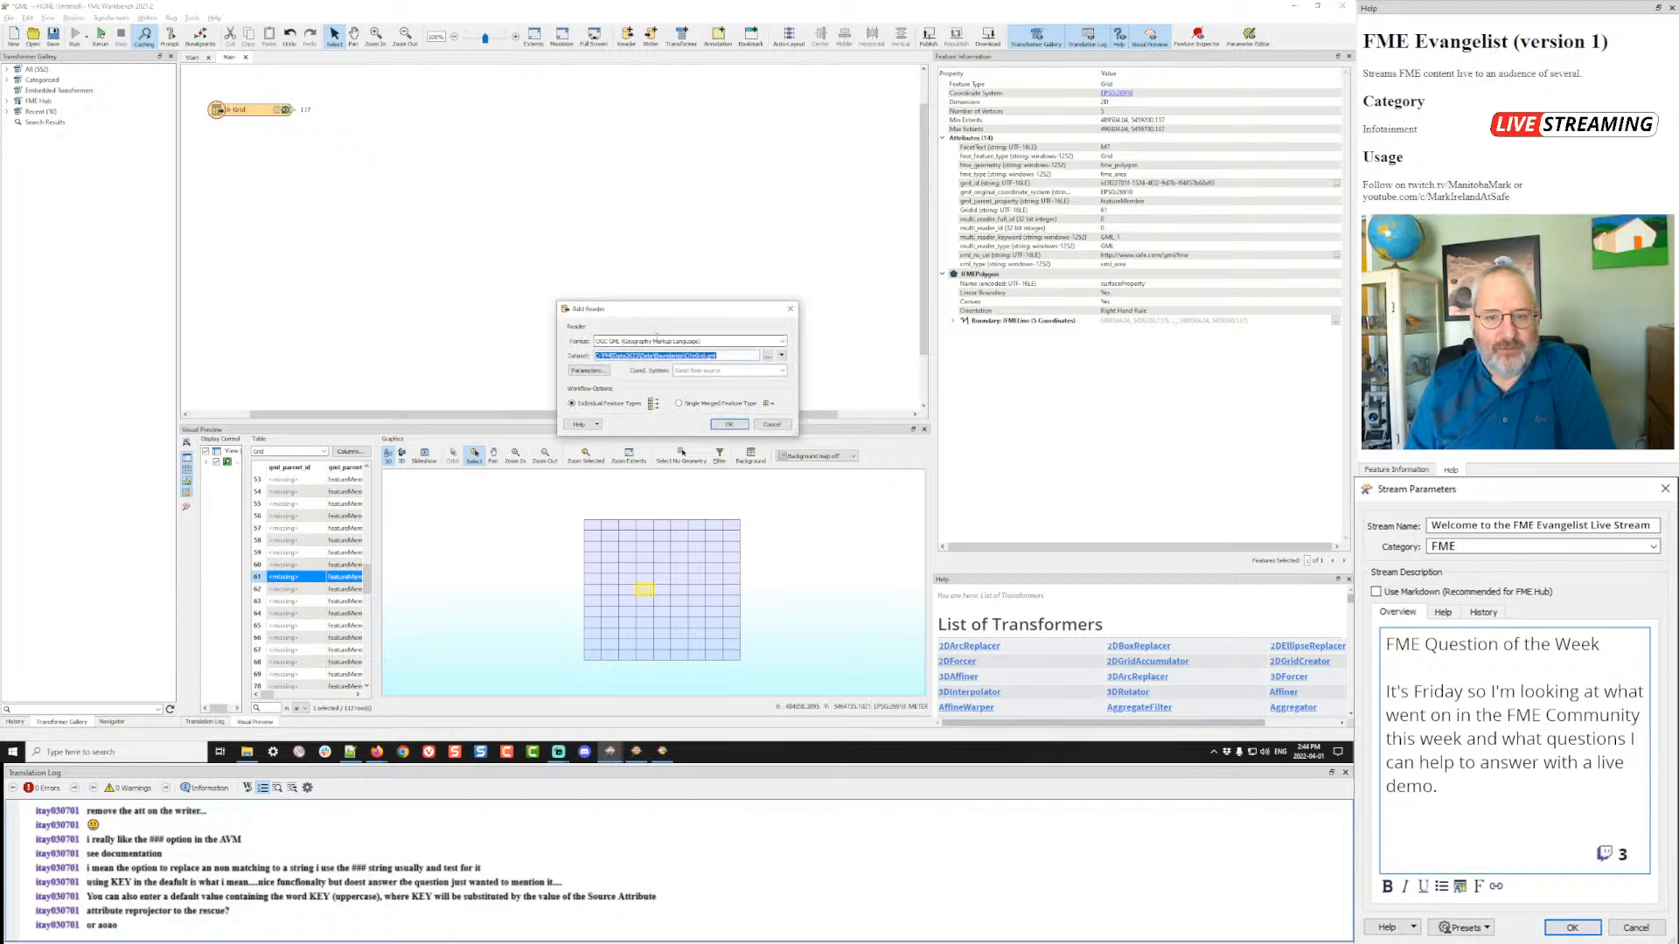
pyautogui.click(663, 342)
pyautogui.click(662, 315)
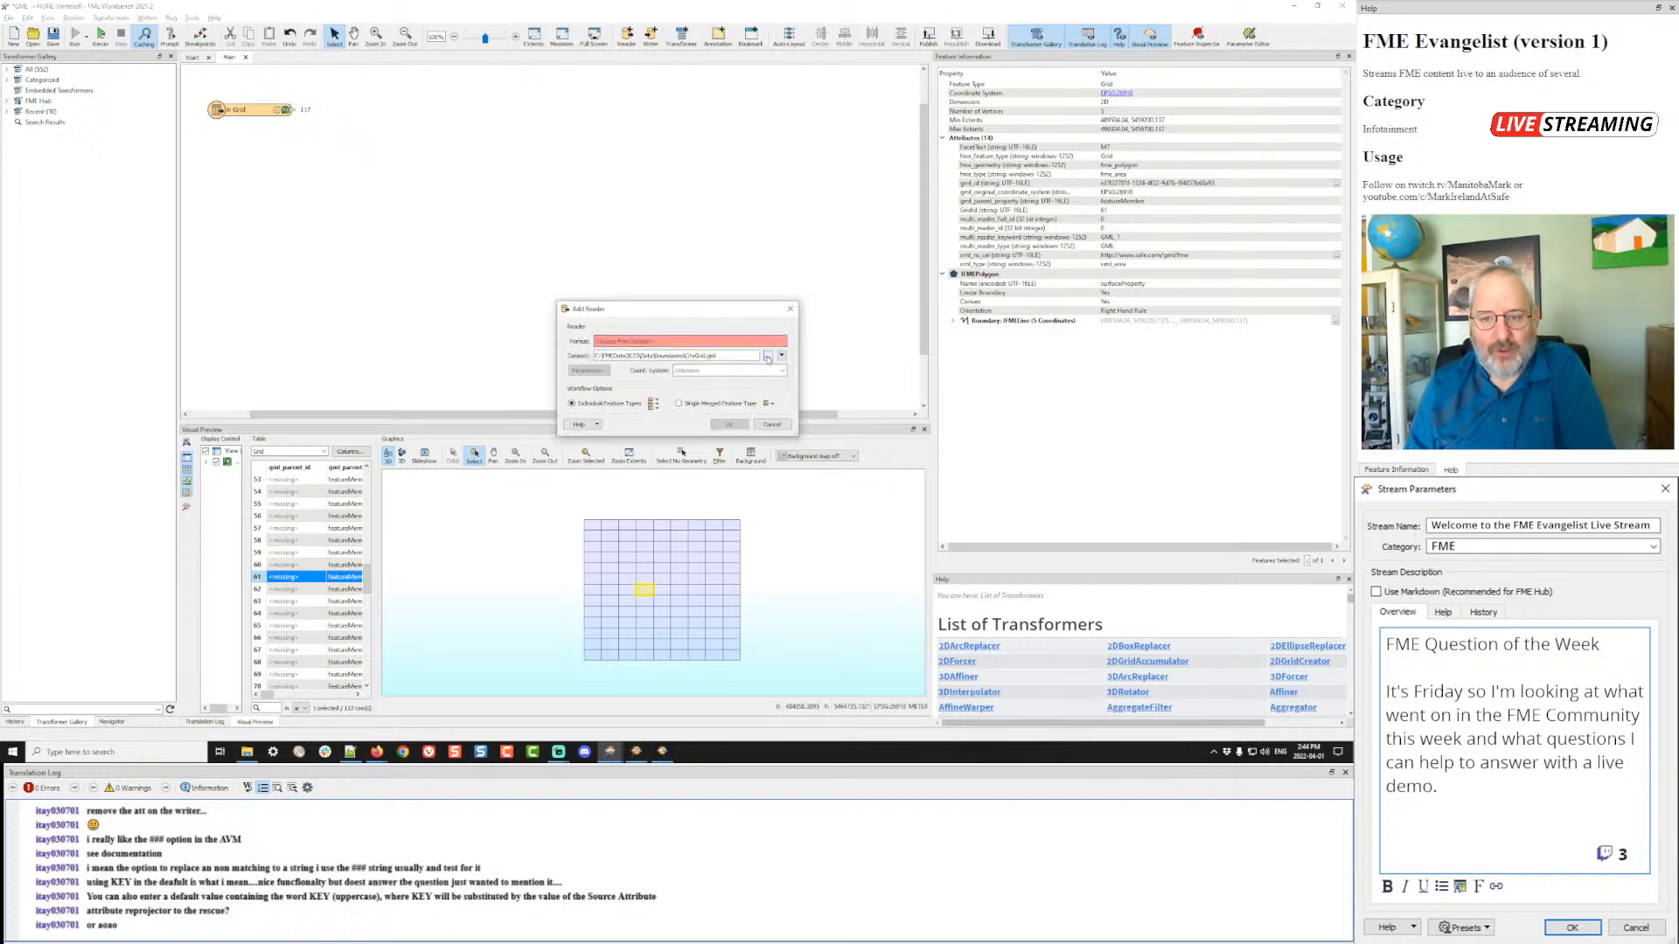
pyautogui.click(767, 356)
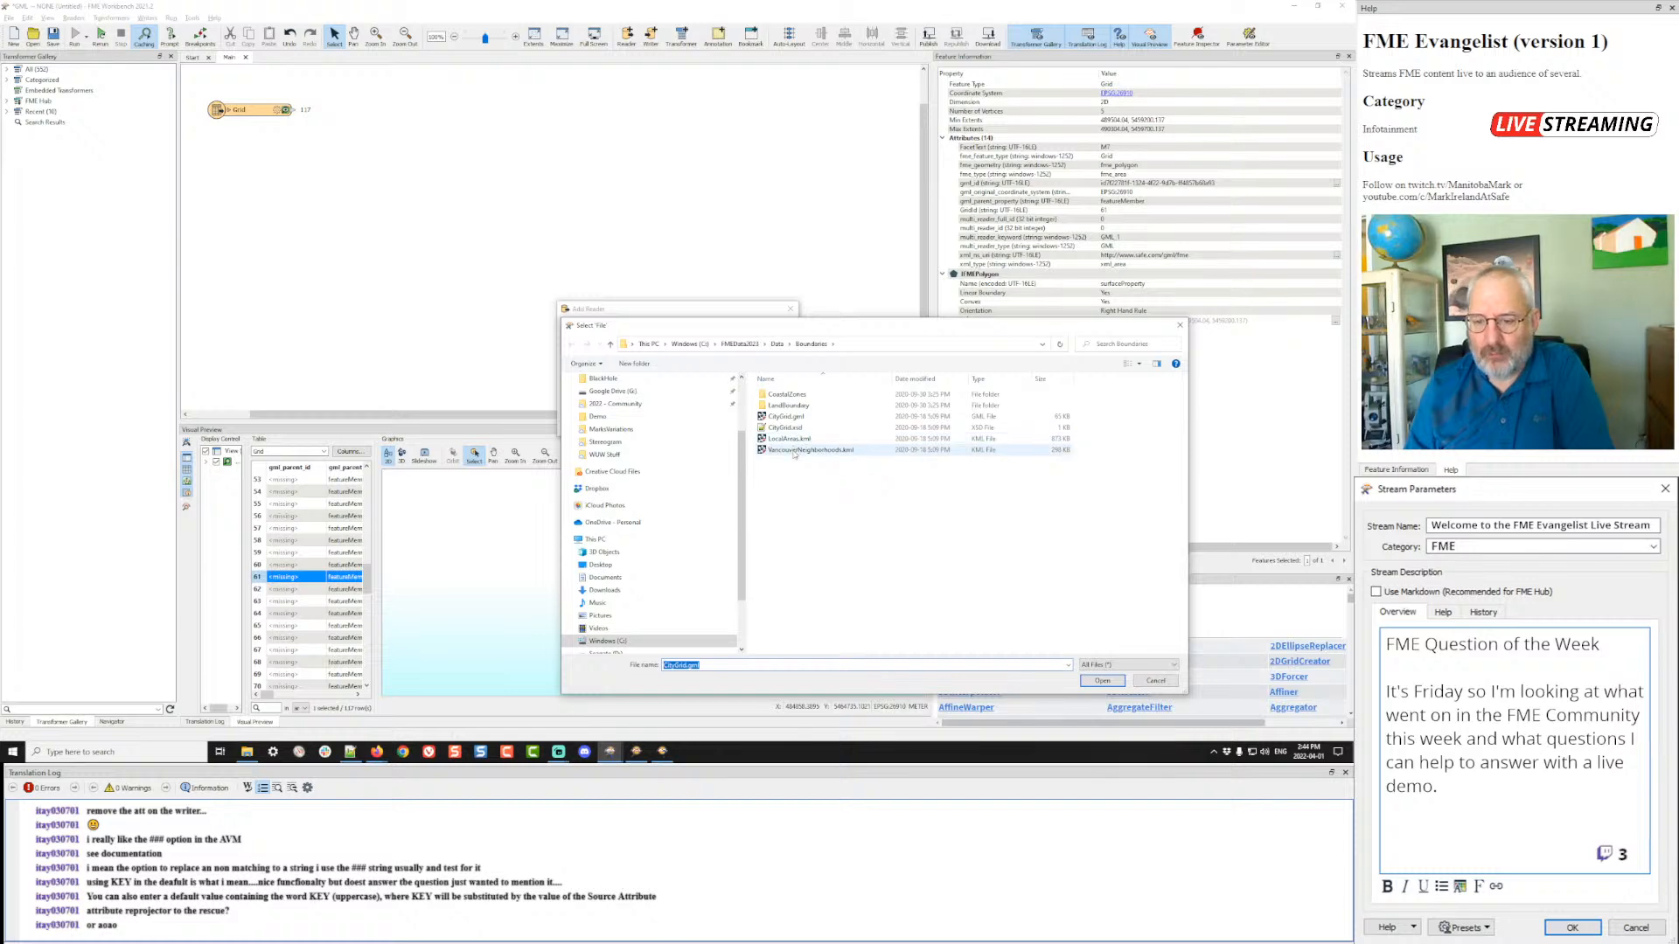
pyautogui.doubleClick(794, 452)
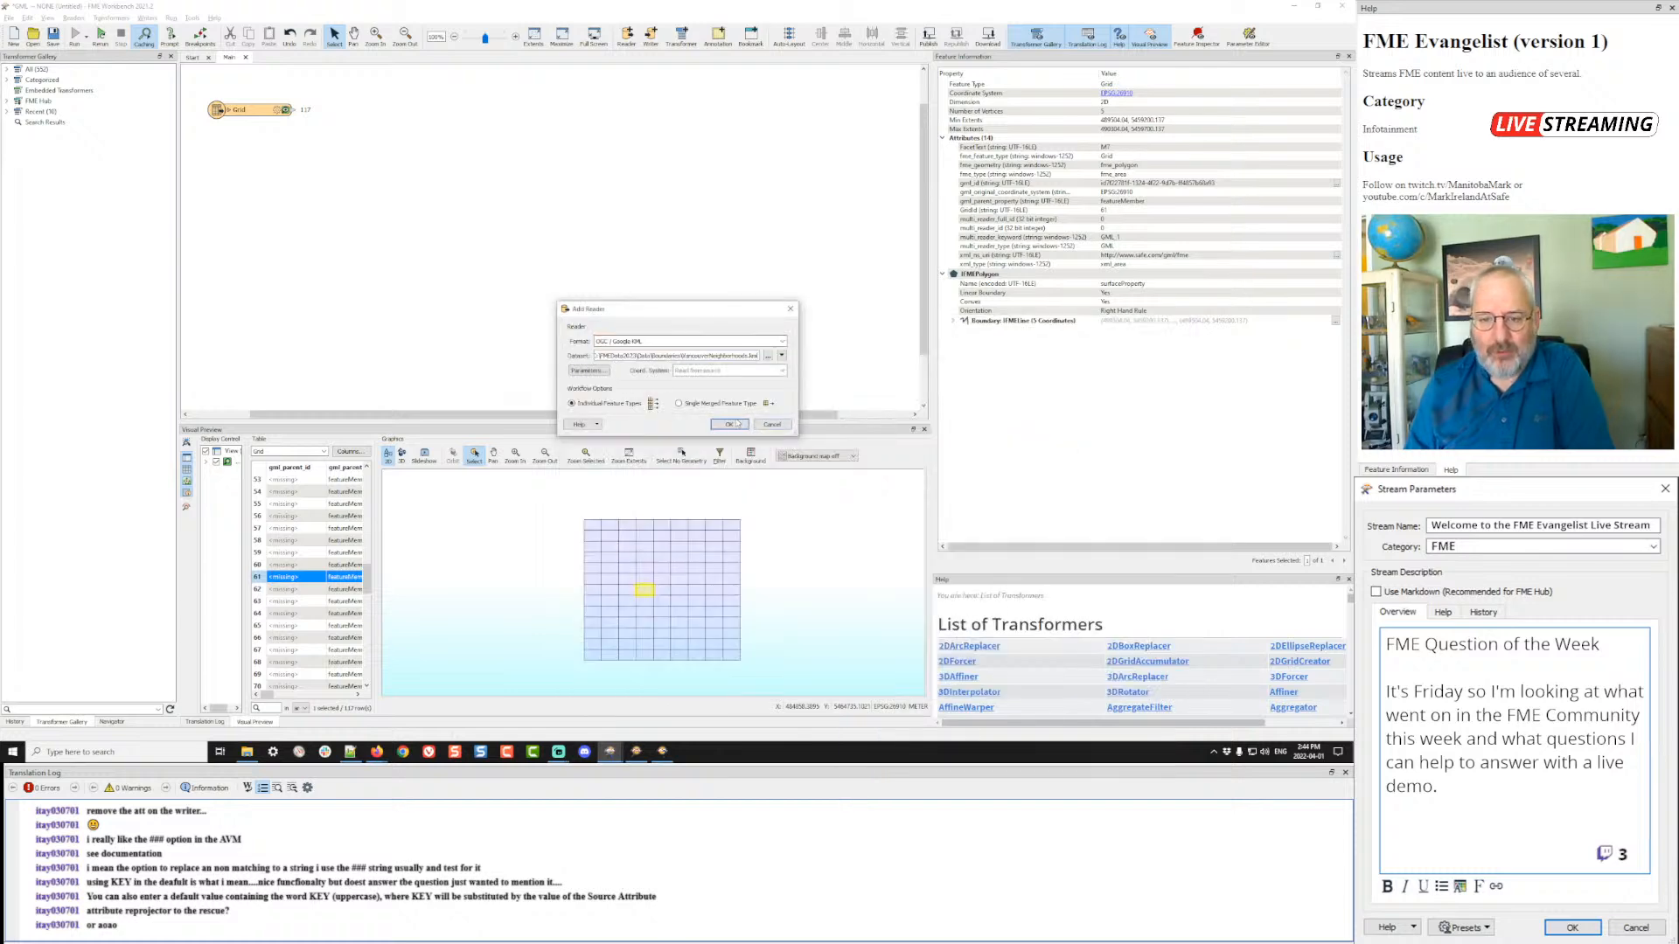
pyautogui.click(733, 425)
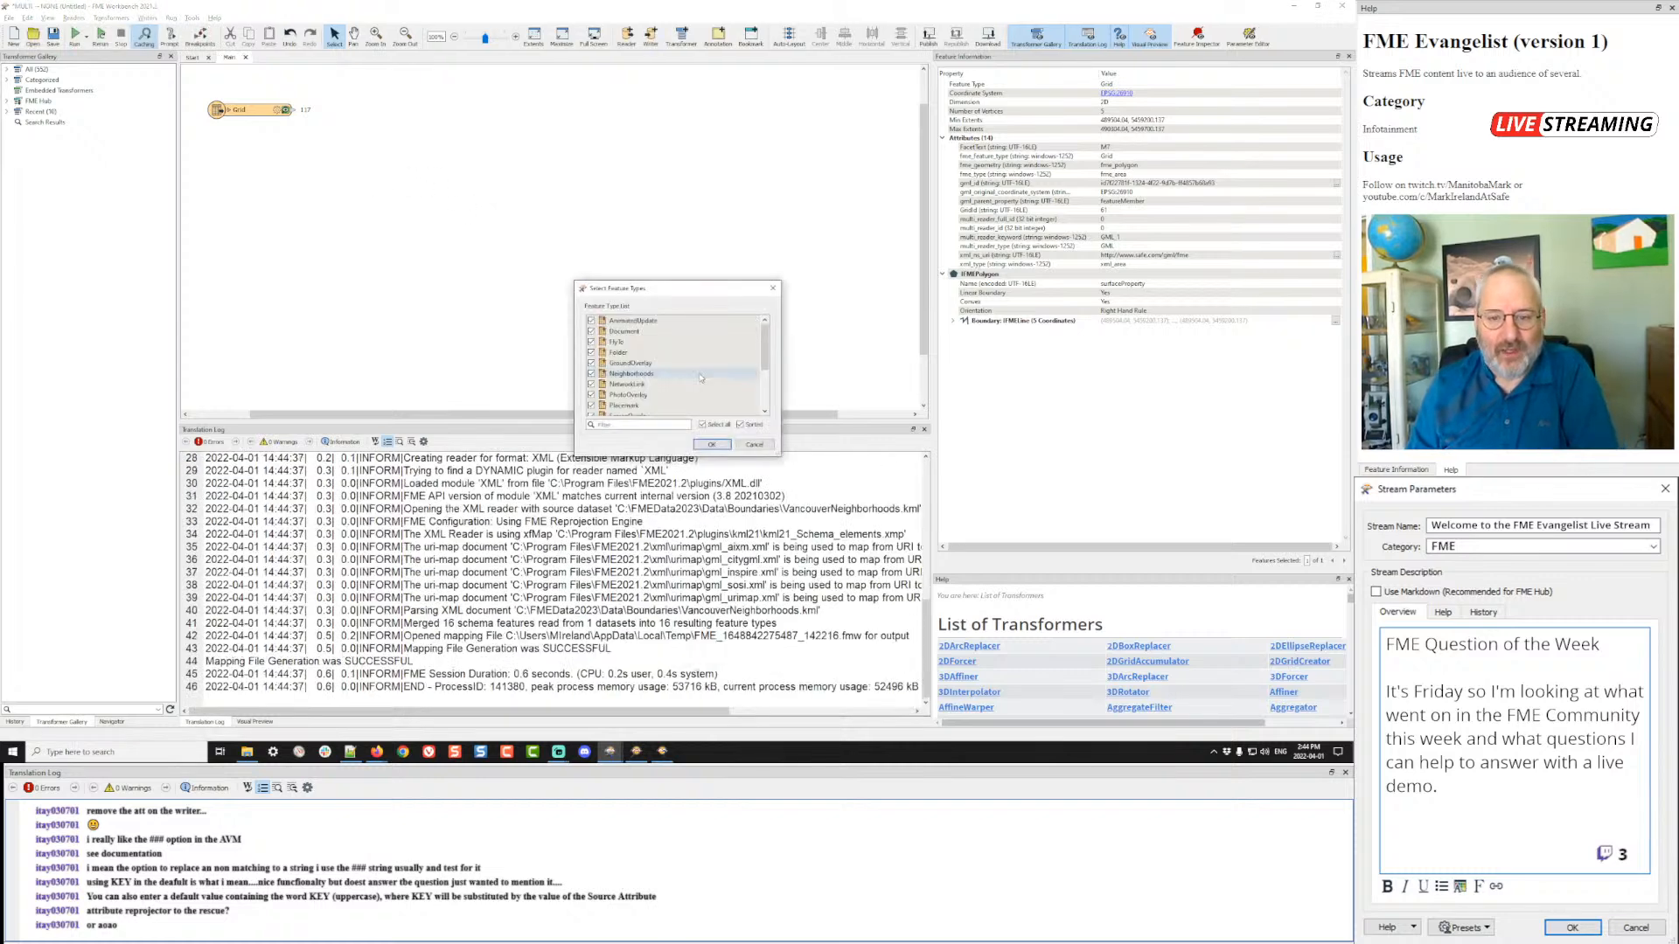
pyautogui.click(703, 425)
pyautogui.click(592, 374)
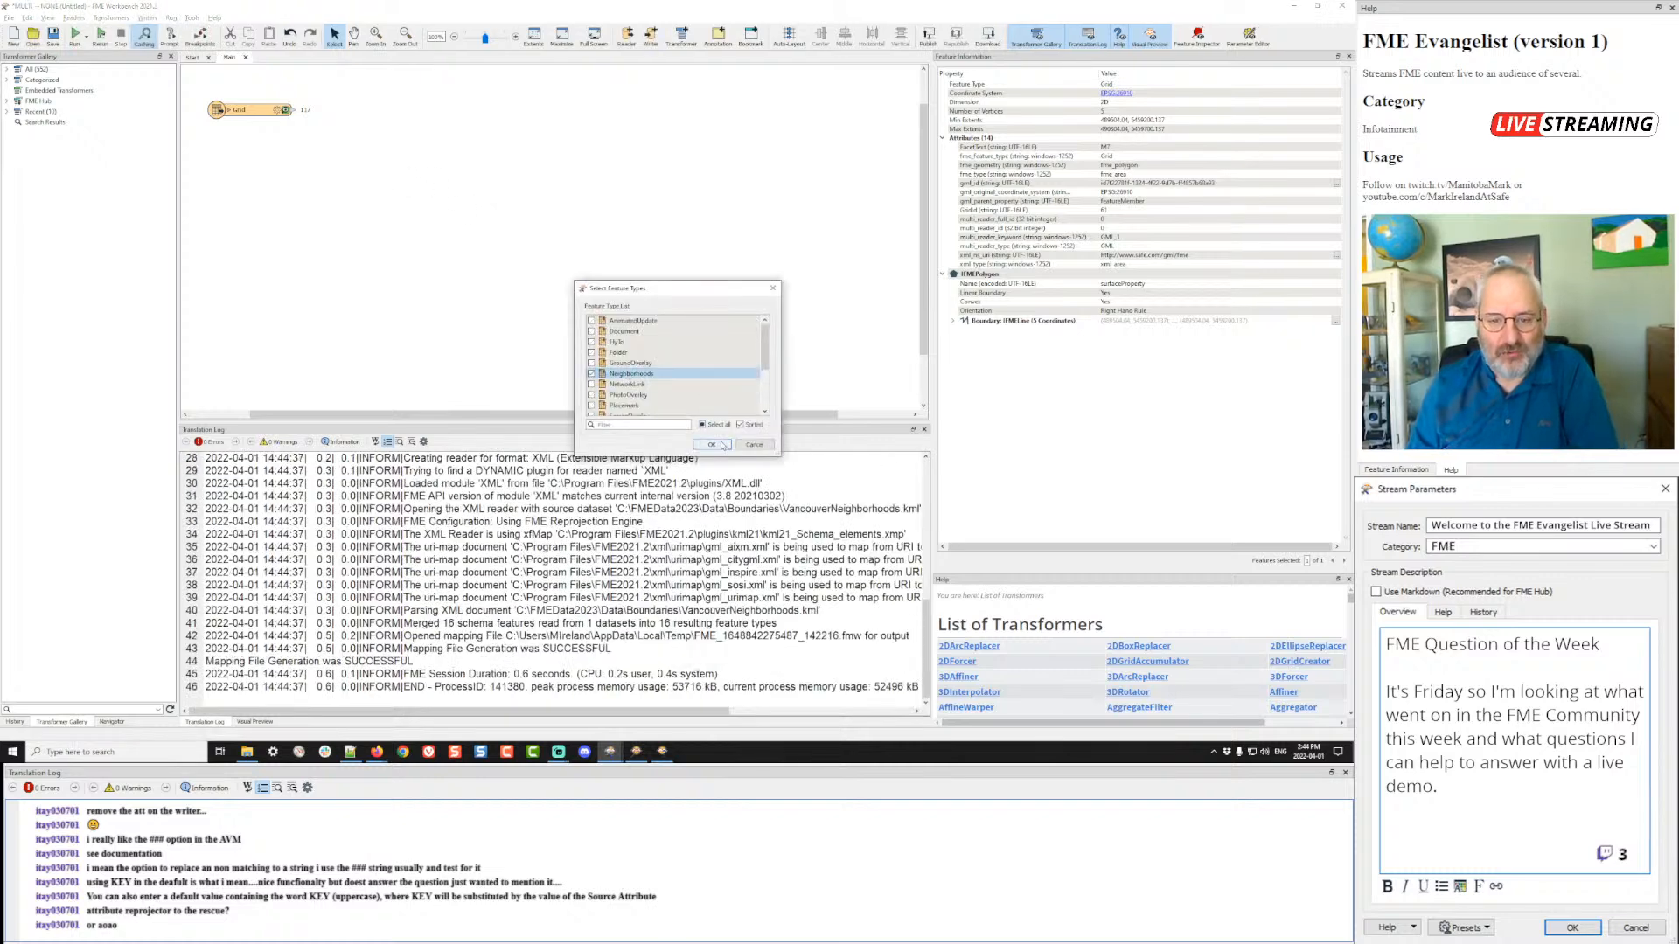
pyautogui.click(712, 445)
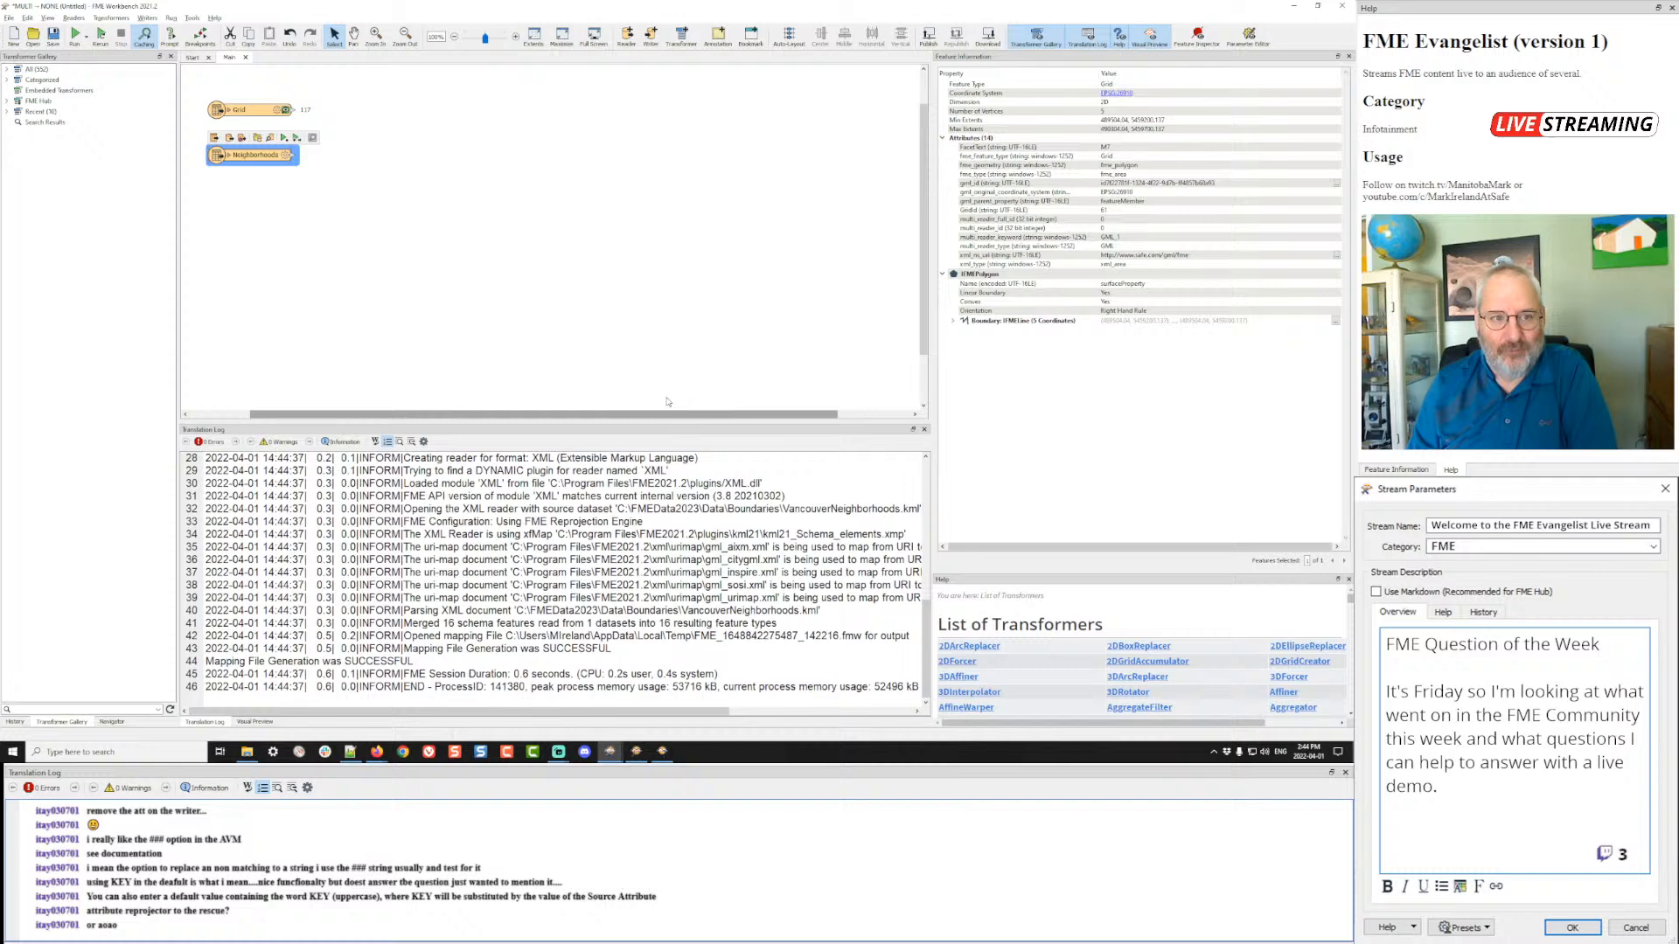
# - Connect a Reprojector to the Neighborhoods feature type with UTM83-10 as the destination coordinate system
pyautogui.click(293, 160)
pyautogui.write('repro')
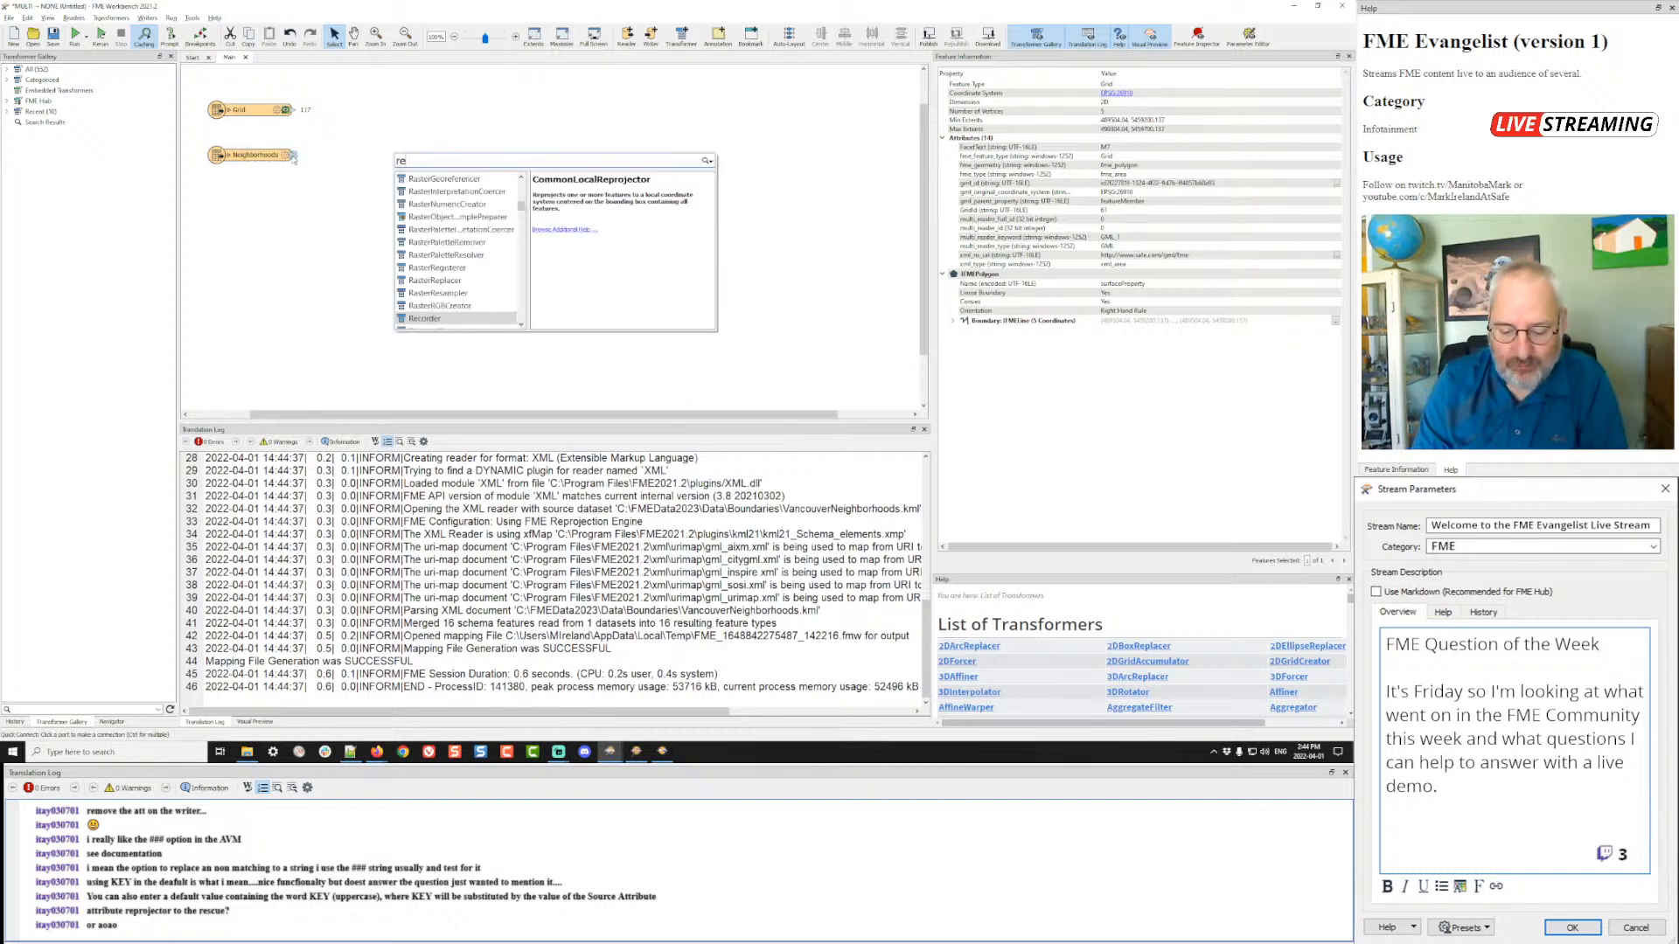
pyautogui.press('Return')
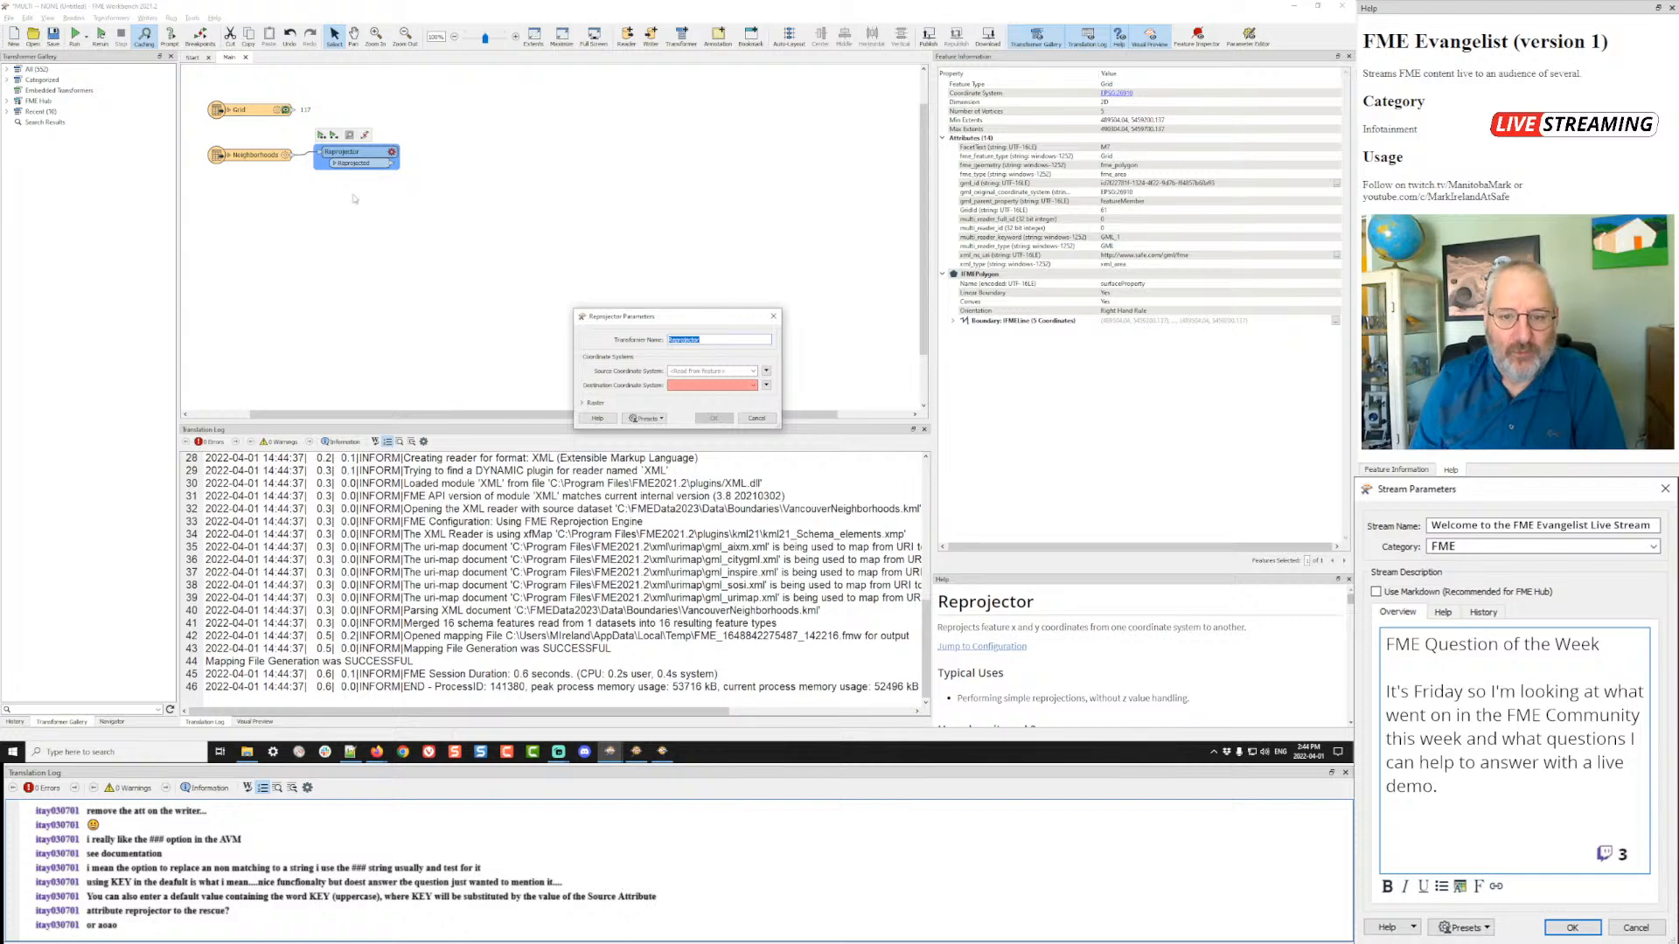
pyautogui.click(673, 386)
pyautogui.write('utm')
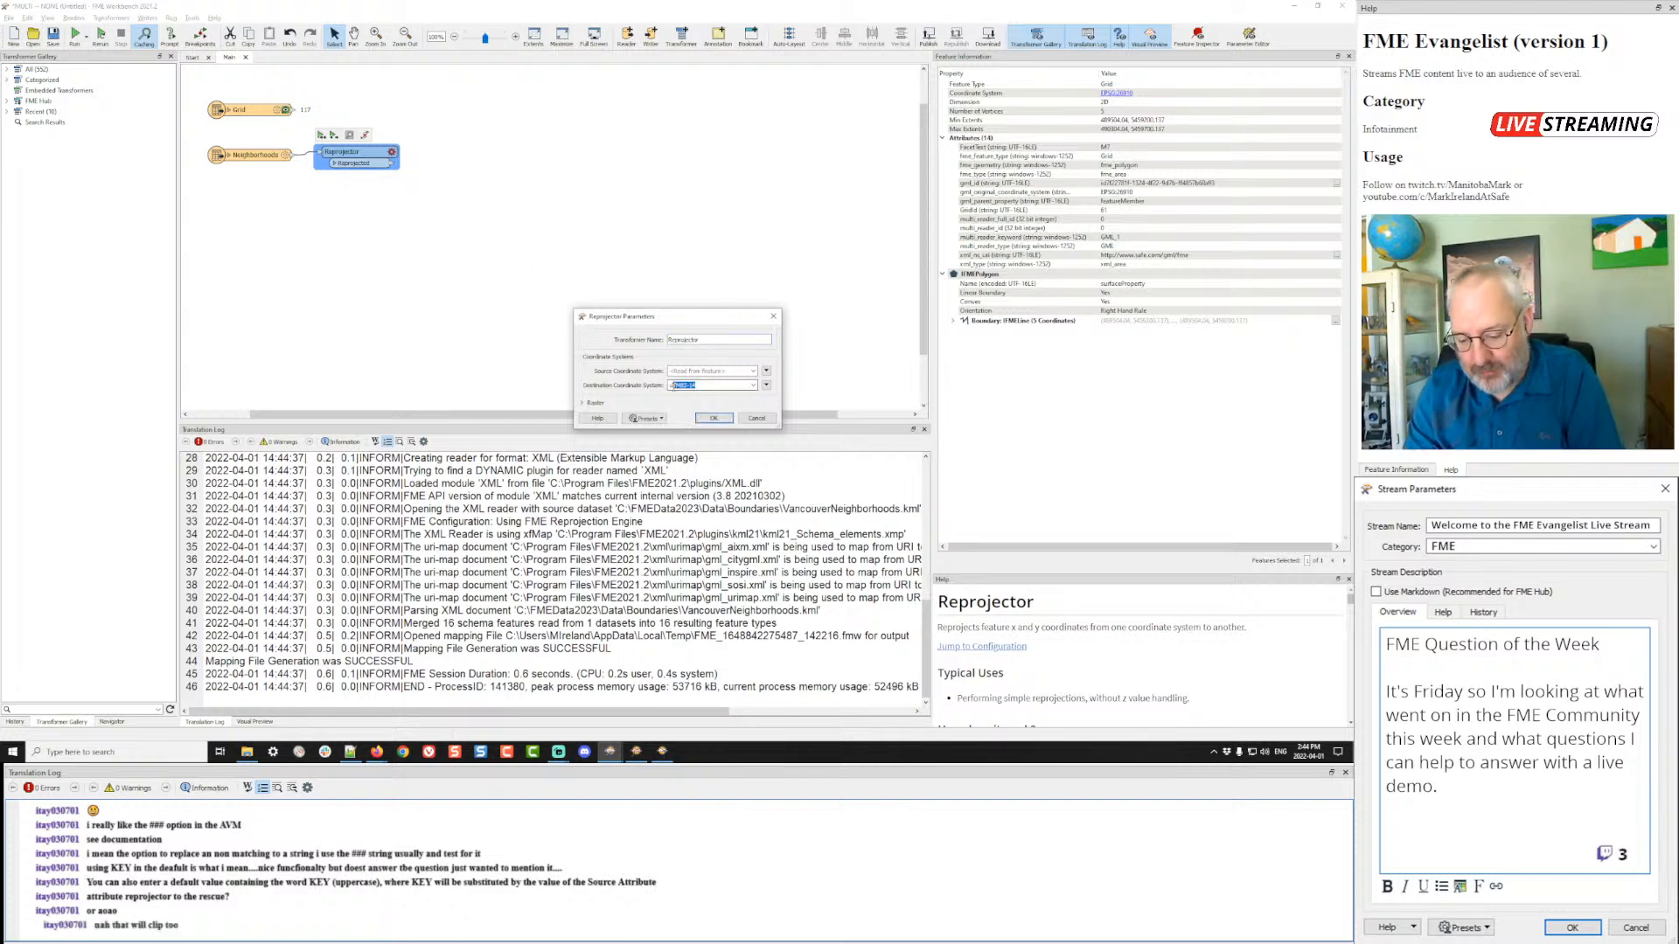
pyautogui.write('8')
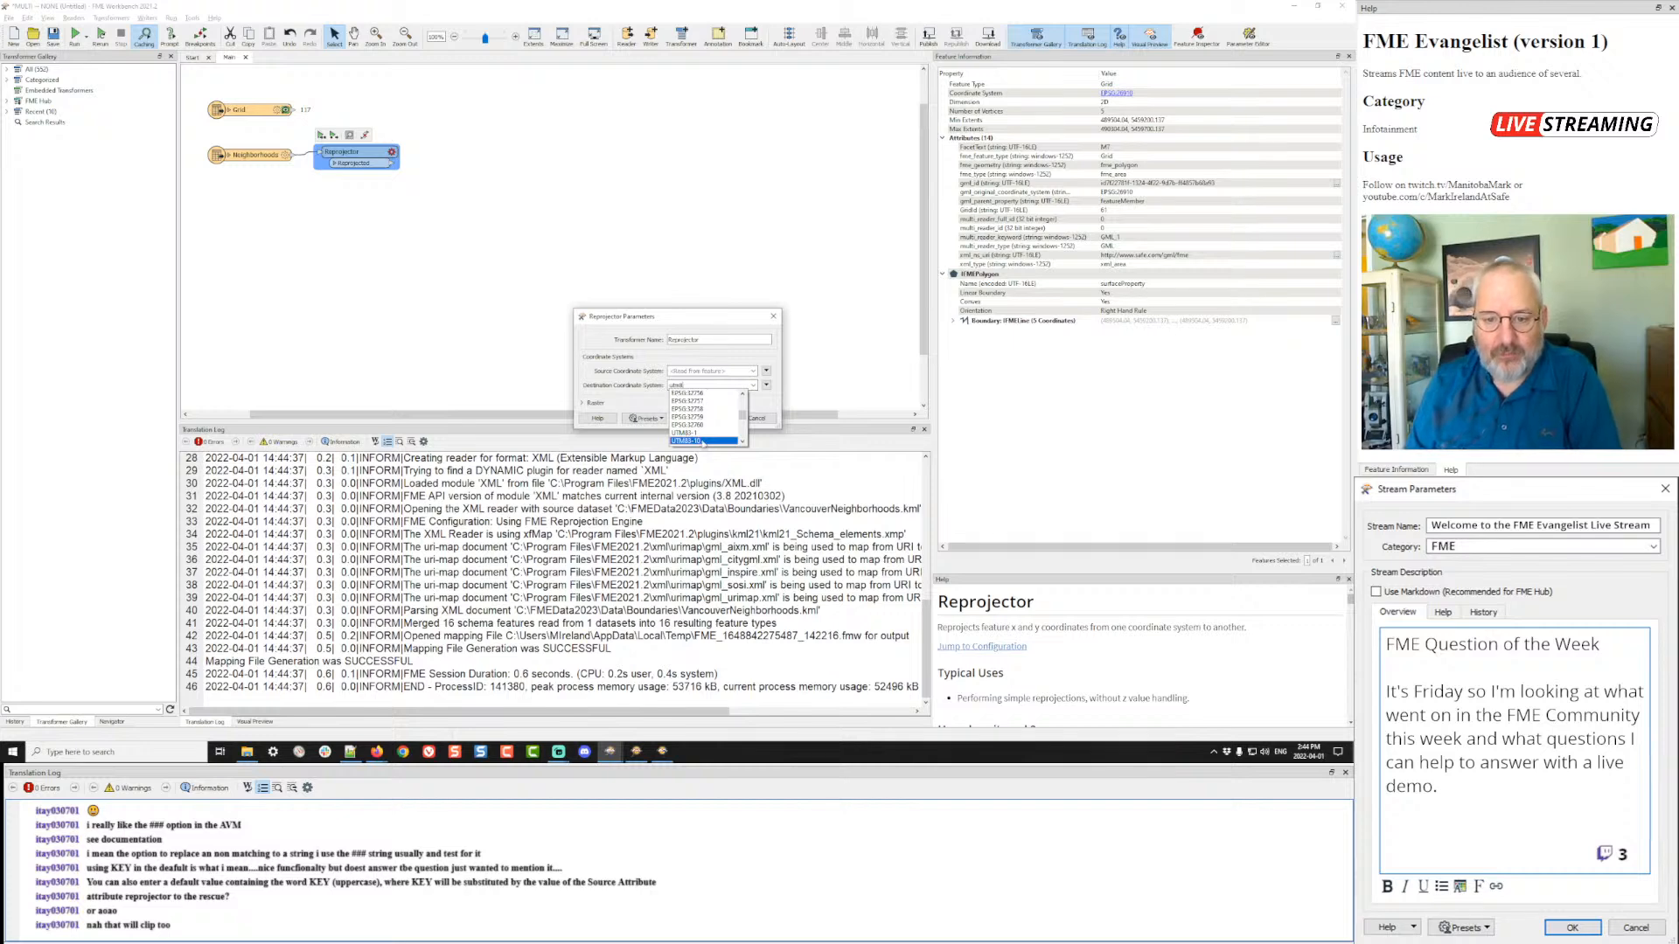
pyautogui.click(702, 442)
pyautogui.click(725, 419)
# - Delete the Grid feature type from the canvas together with its reader
pyautogui.click(255, 114)
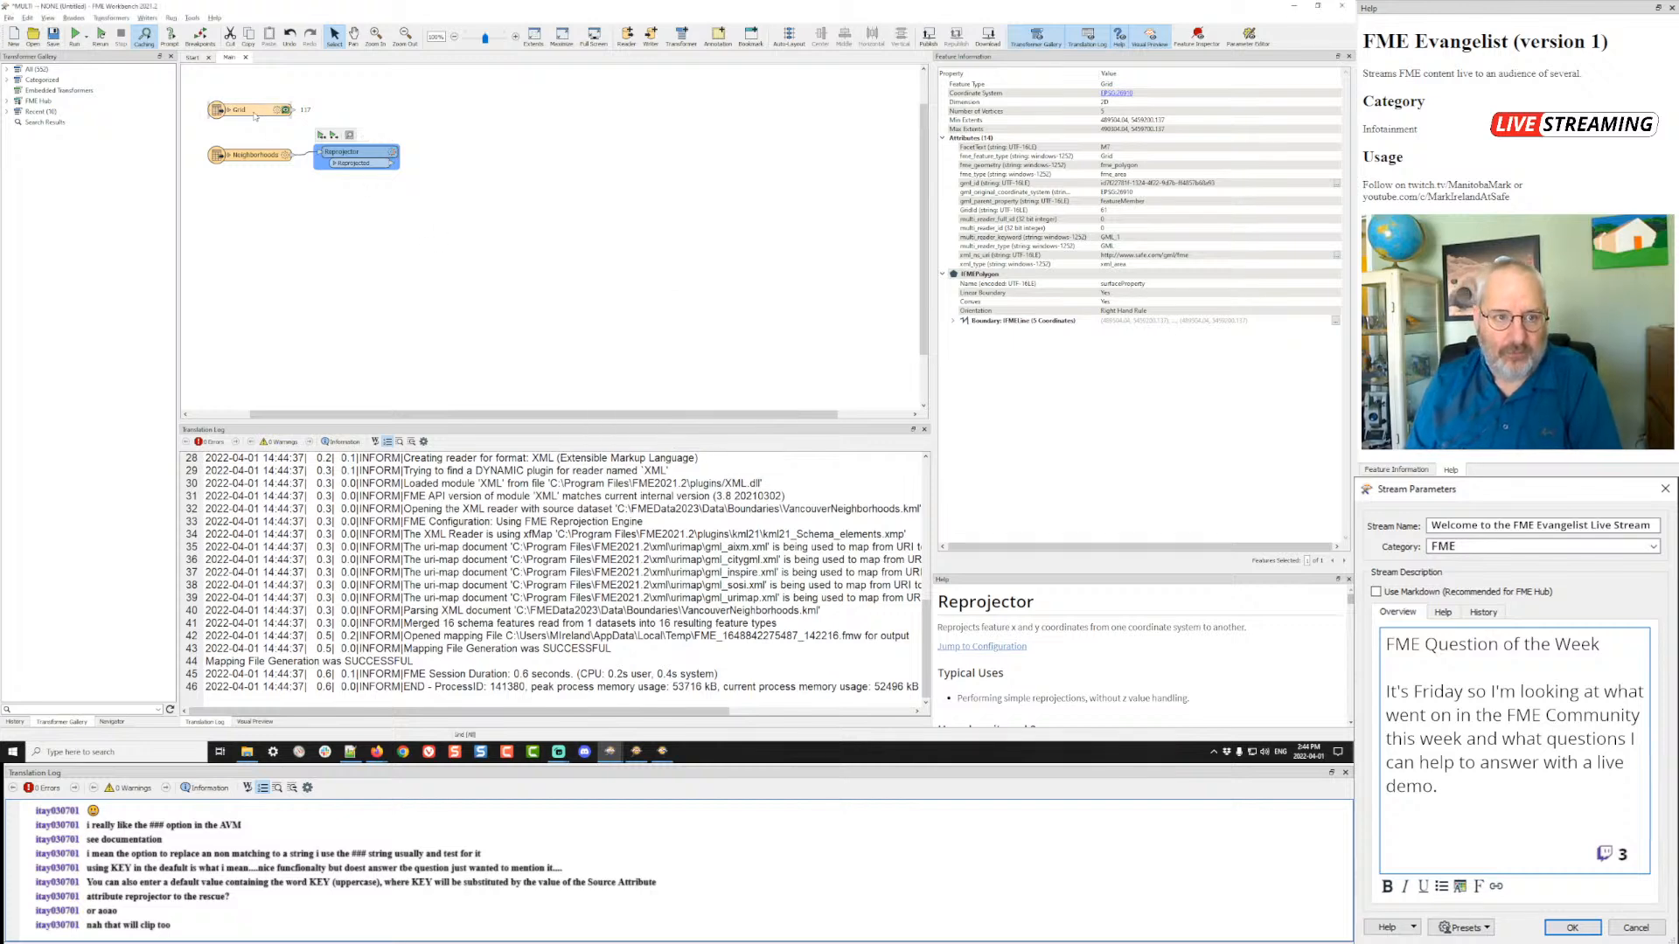
pyautogui.press('Delete')
pyautogui.press('Return')
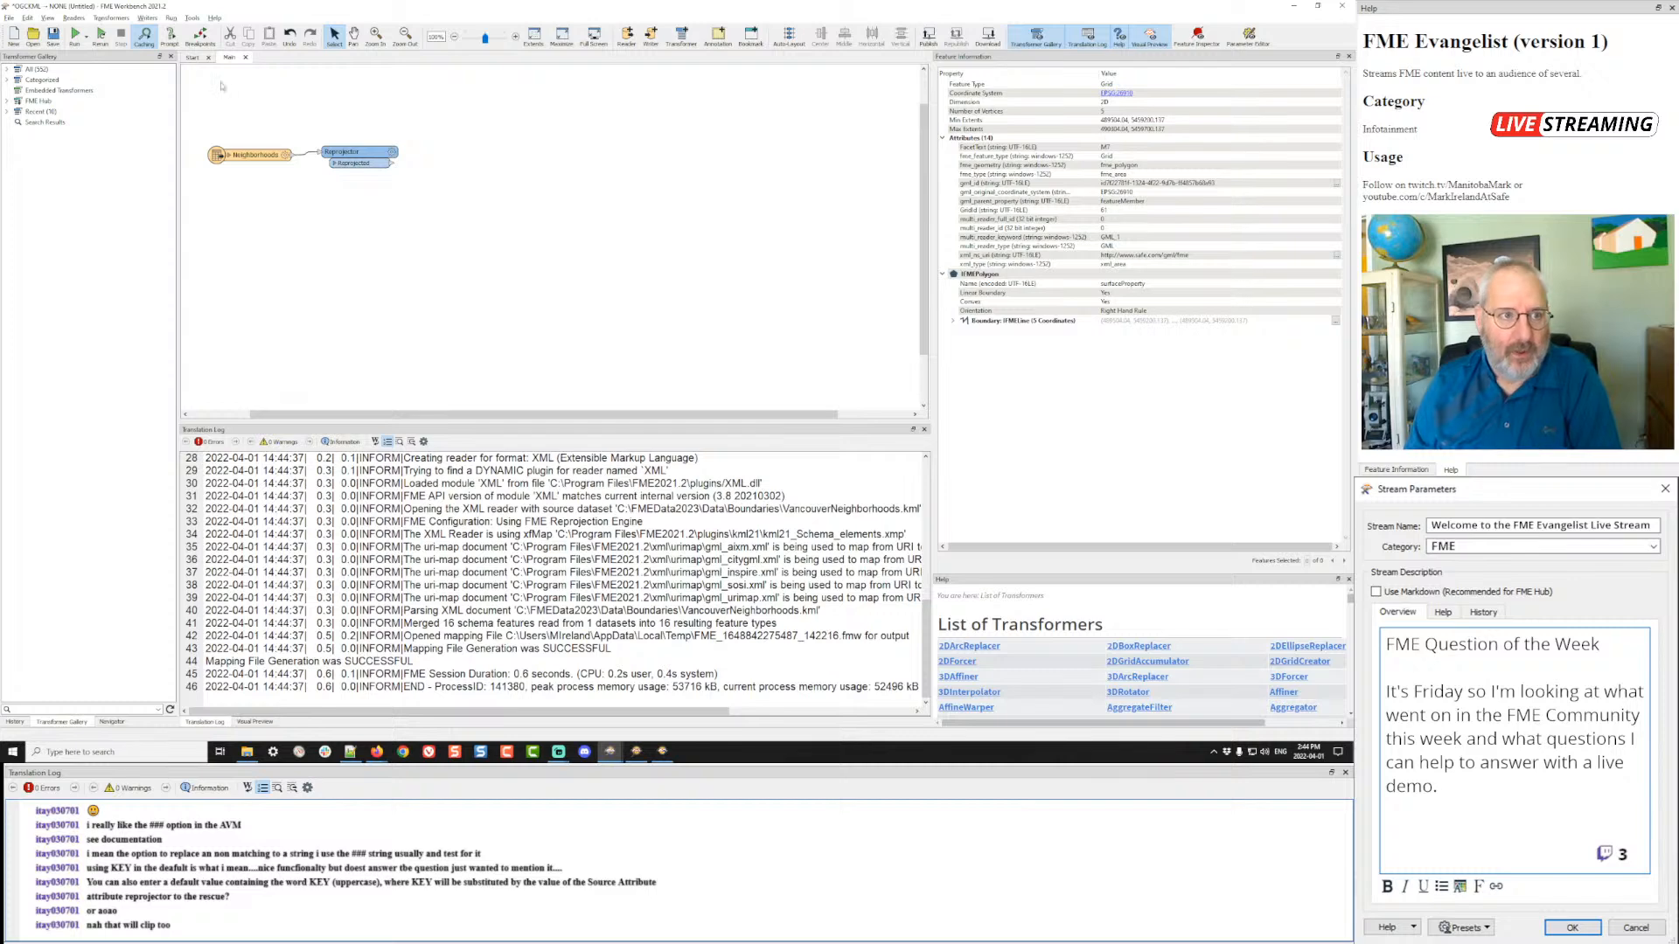
# - Add a MapInfo TAB (MITAB) reader for Parks.tab from the Parks data folder and align its feature type above Neighborhoods
pyautogui.click(74, 18)
pyautogui.click(87, 28)
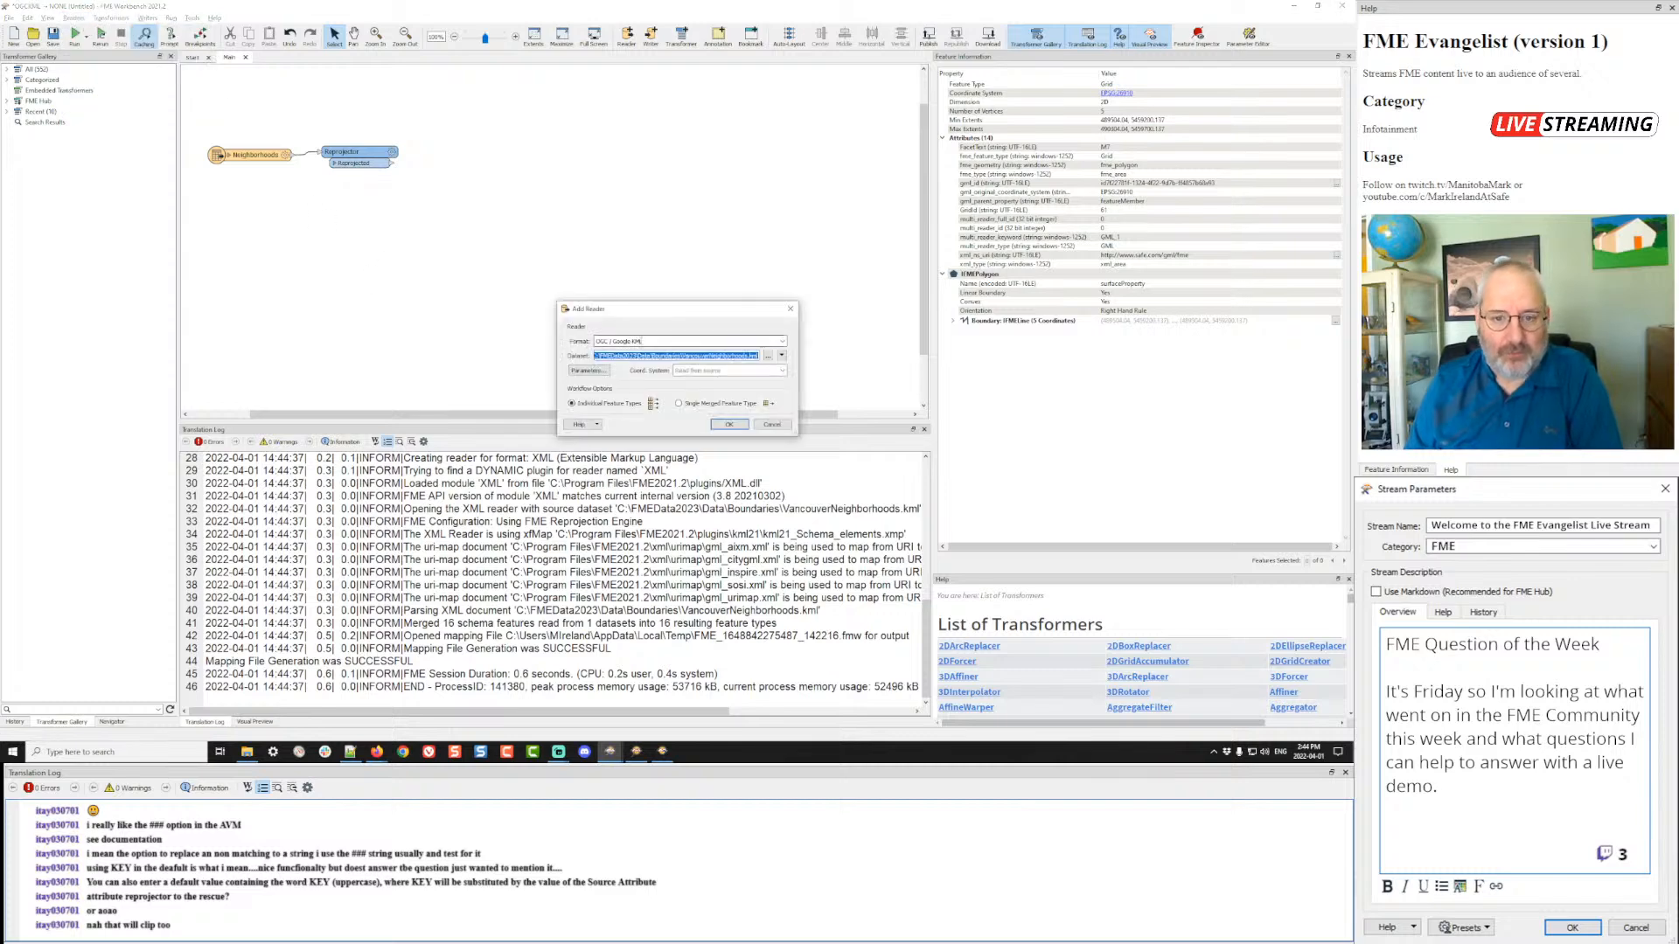
pyautogui.click(641, 342)
pyautogui.write('mita')
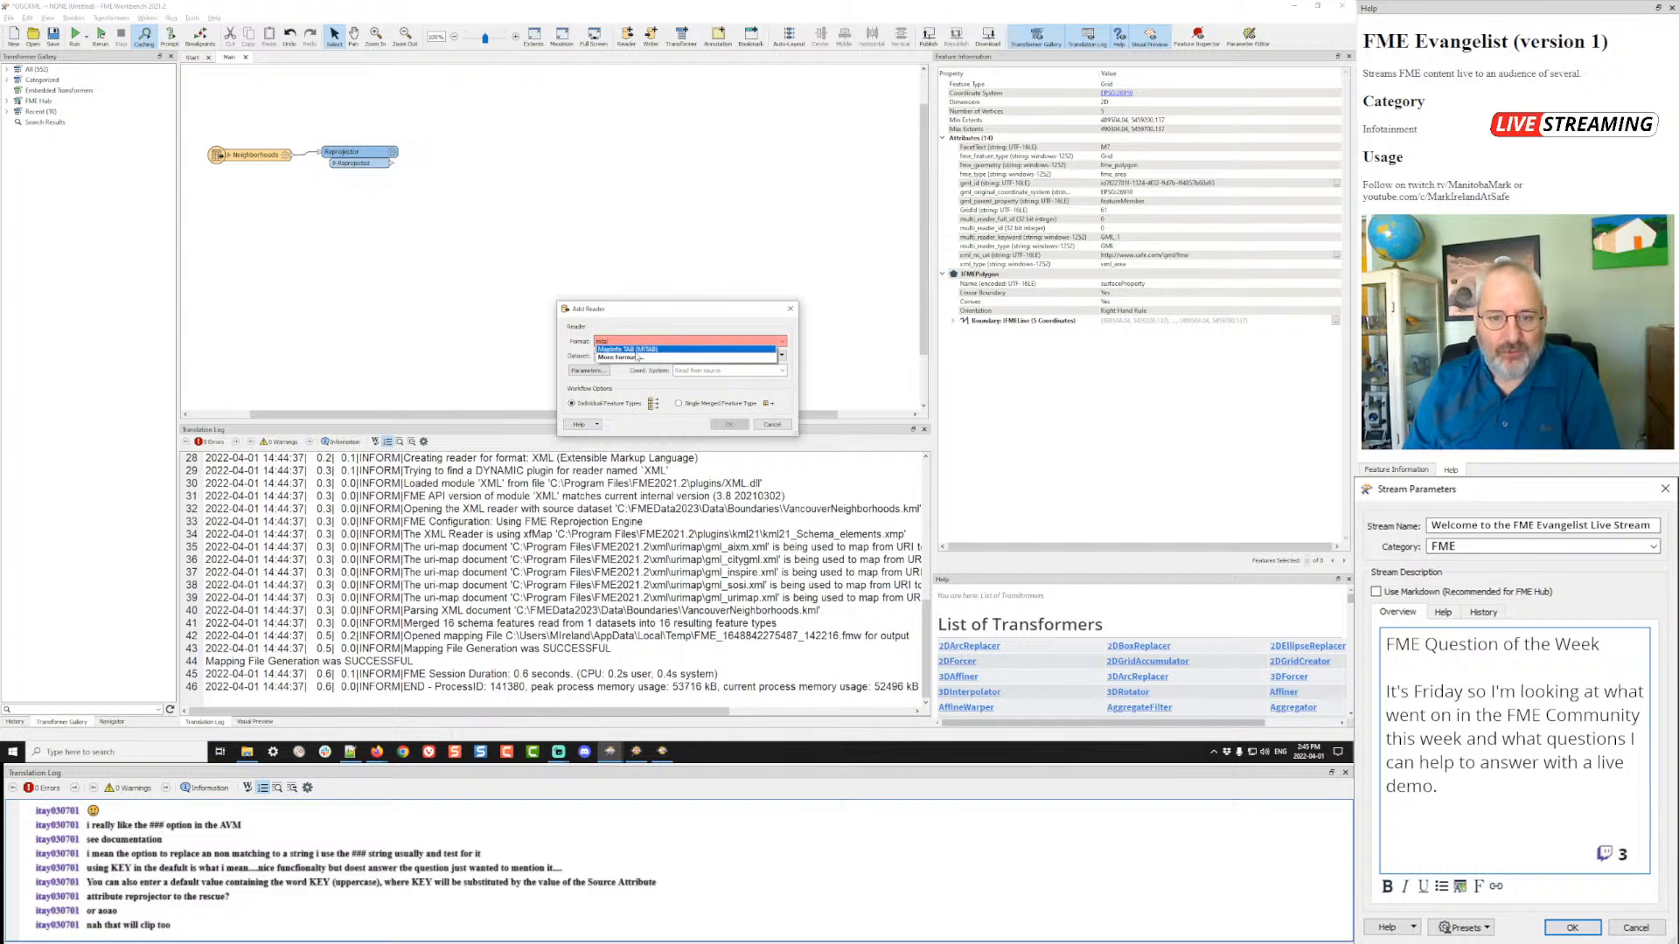
pyautogui.press('Tab')
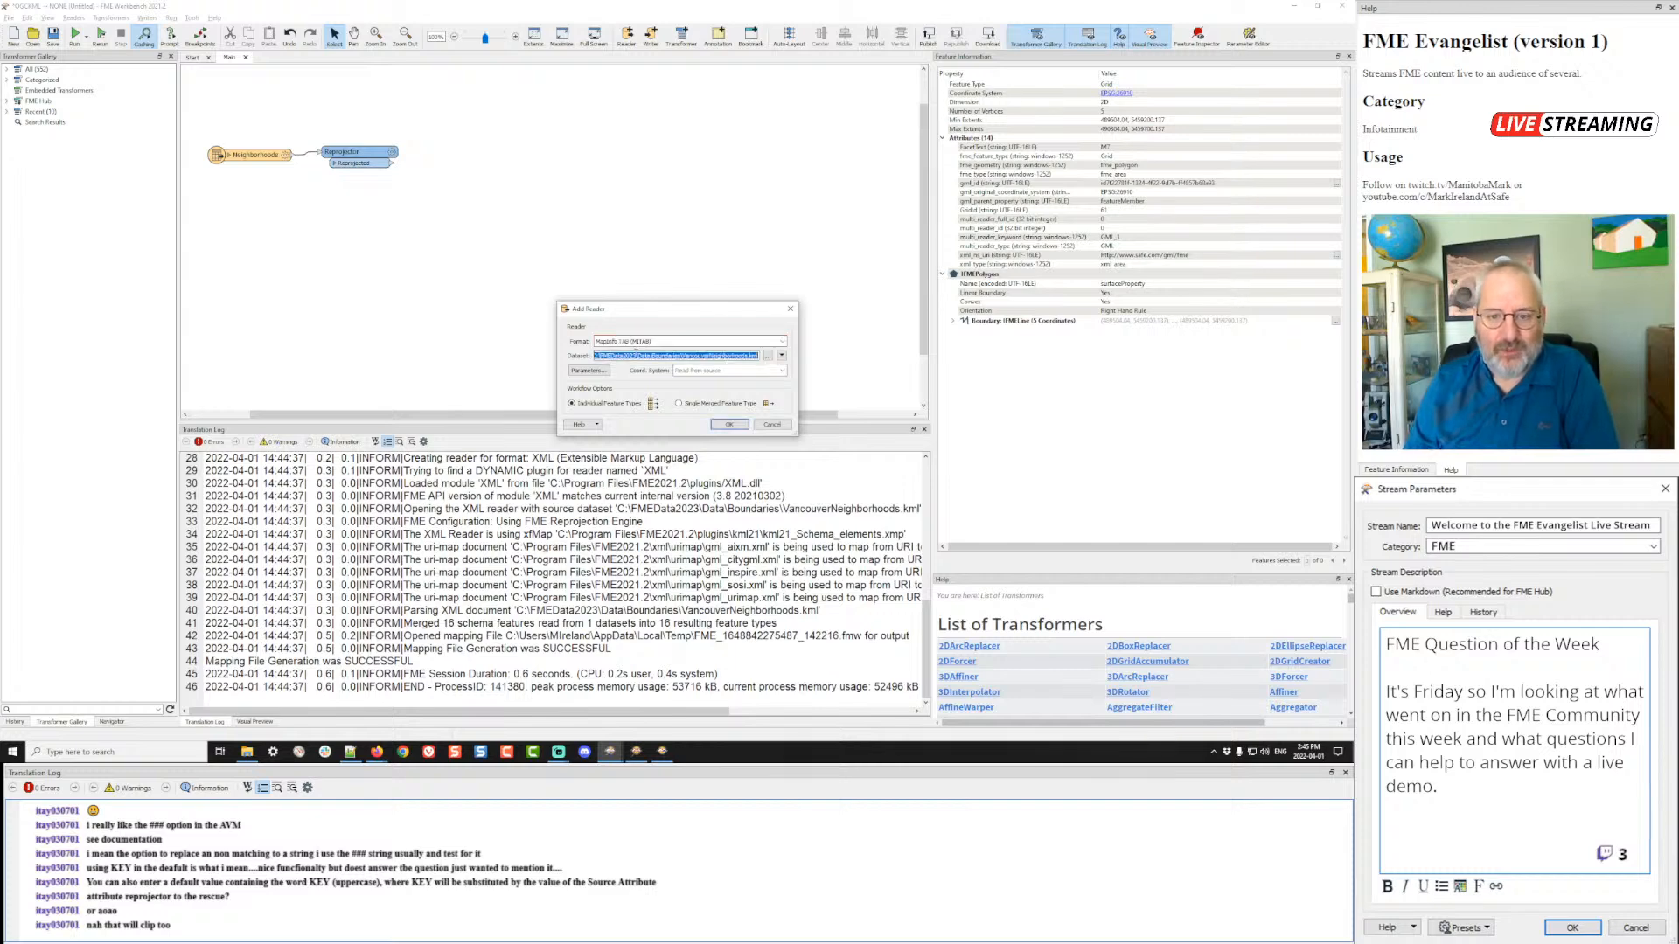
pyautogui.click(767, 355)
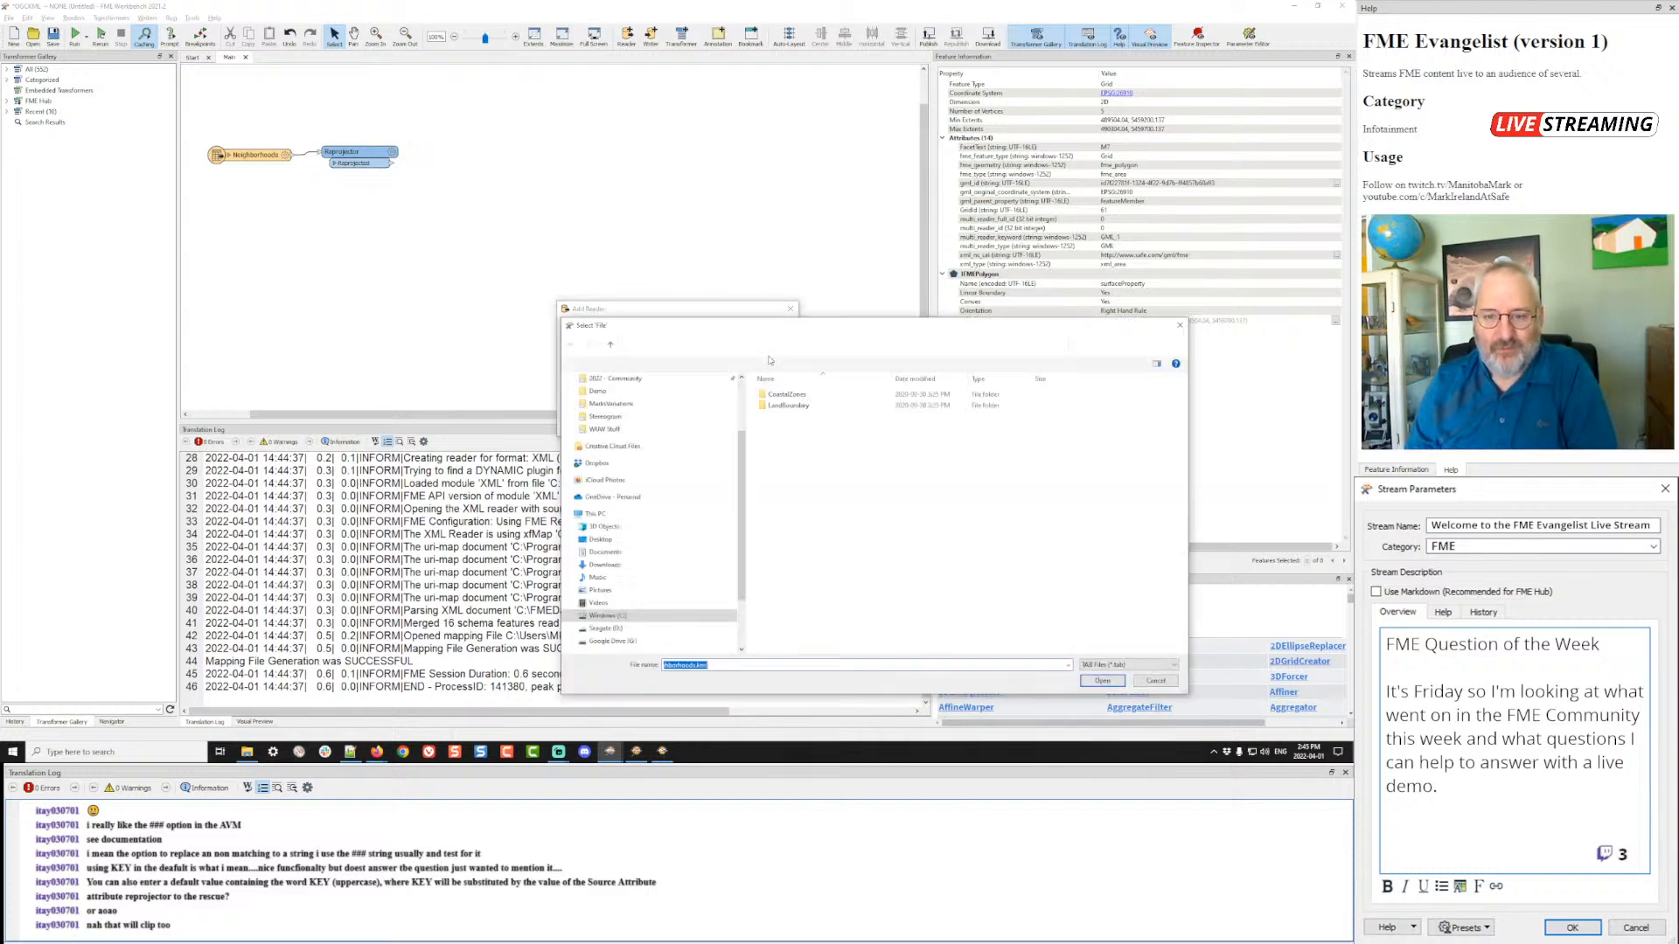
pyautogui.click(777, 344)
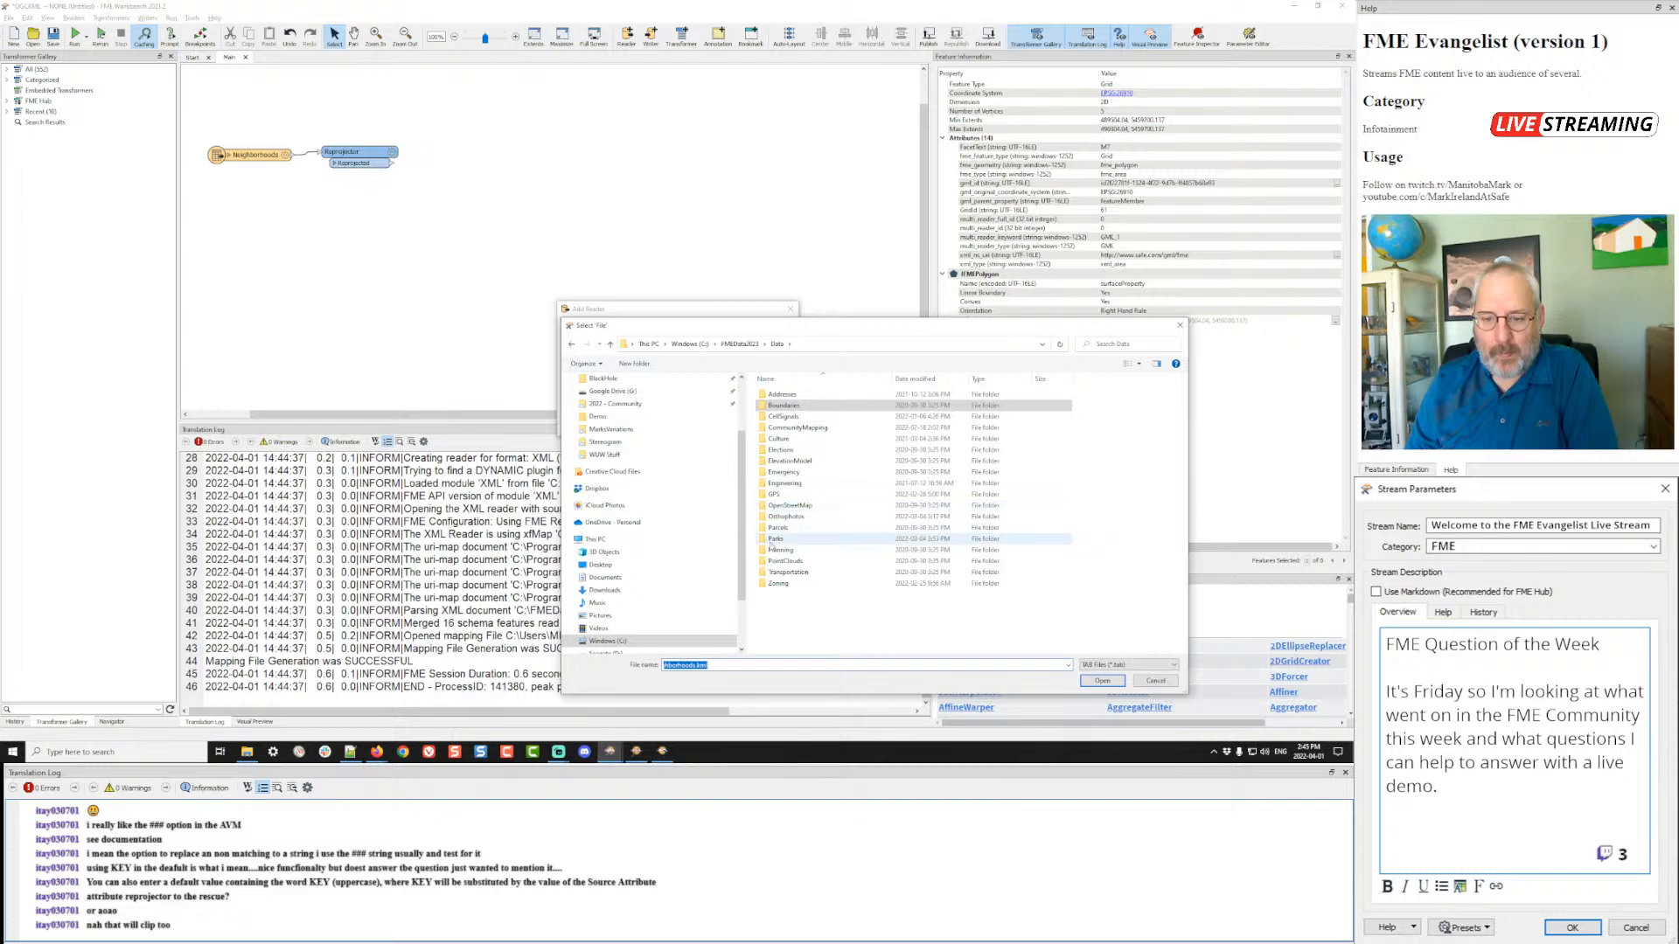
pyautogui.doubleClick(783, 538)
pyautogui.doubleClick(778, 429)
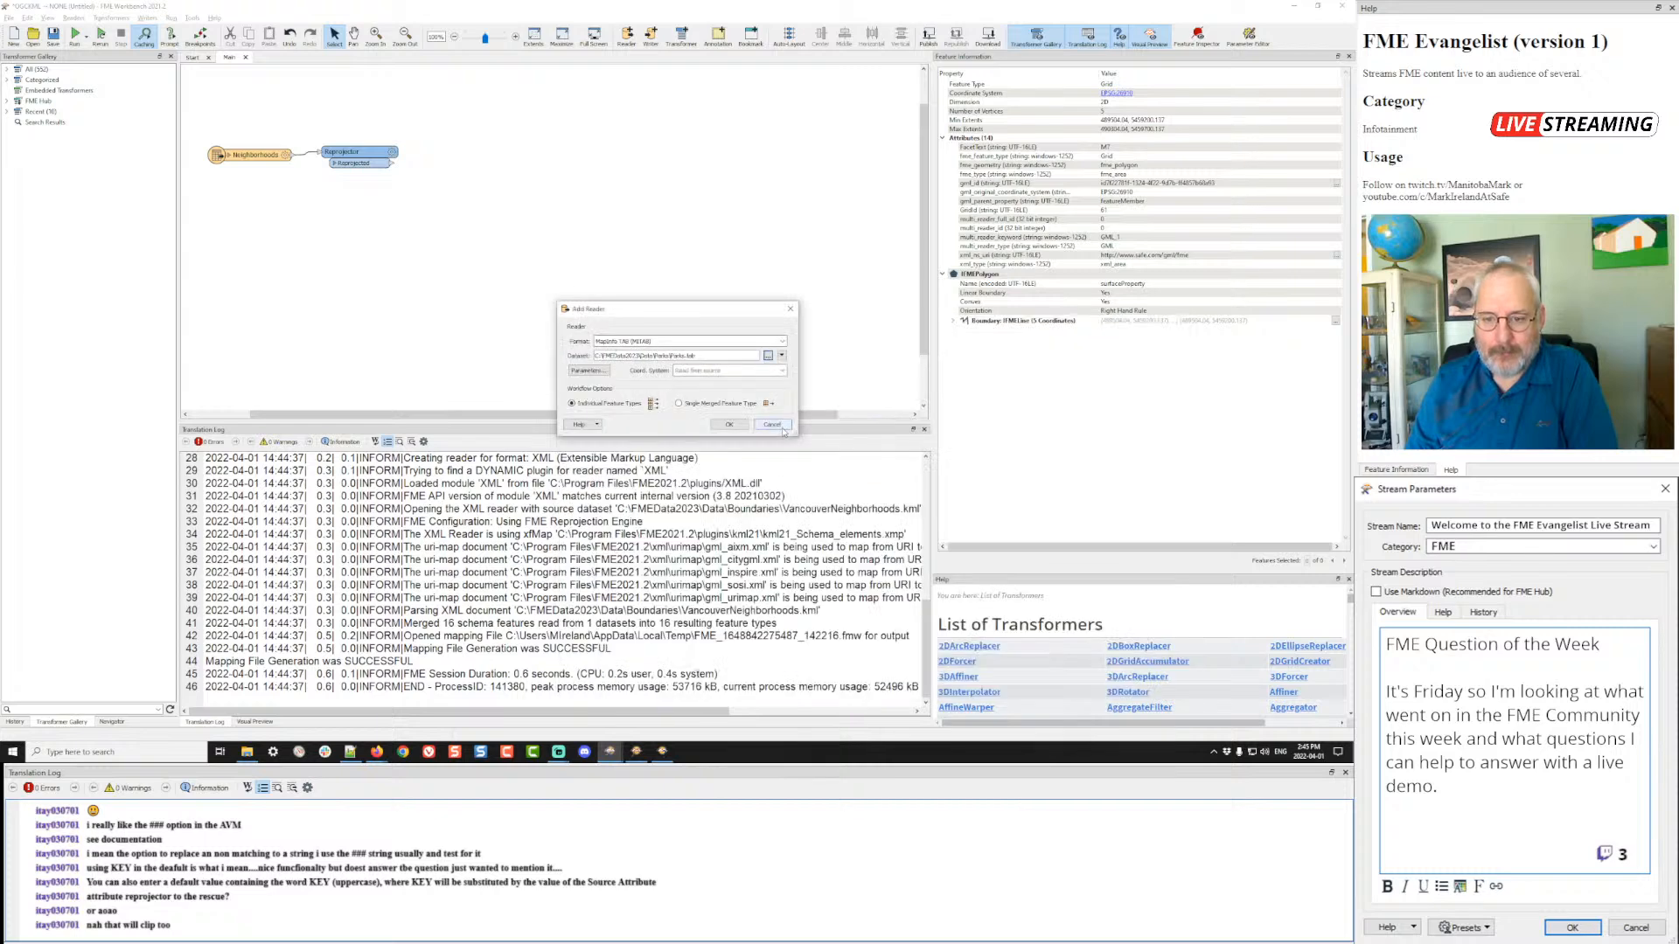
pyautogui.click(732, 425)
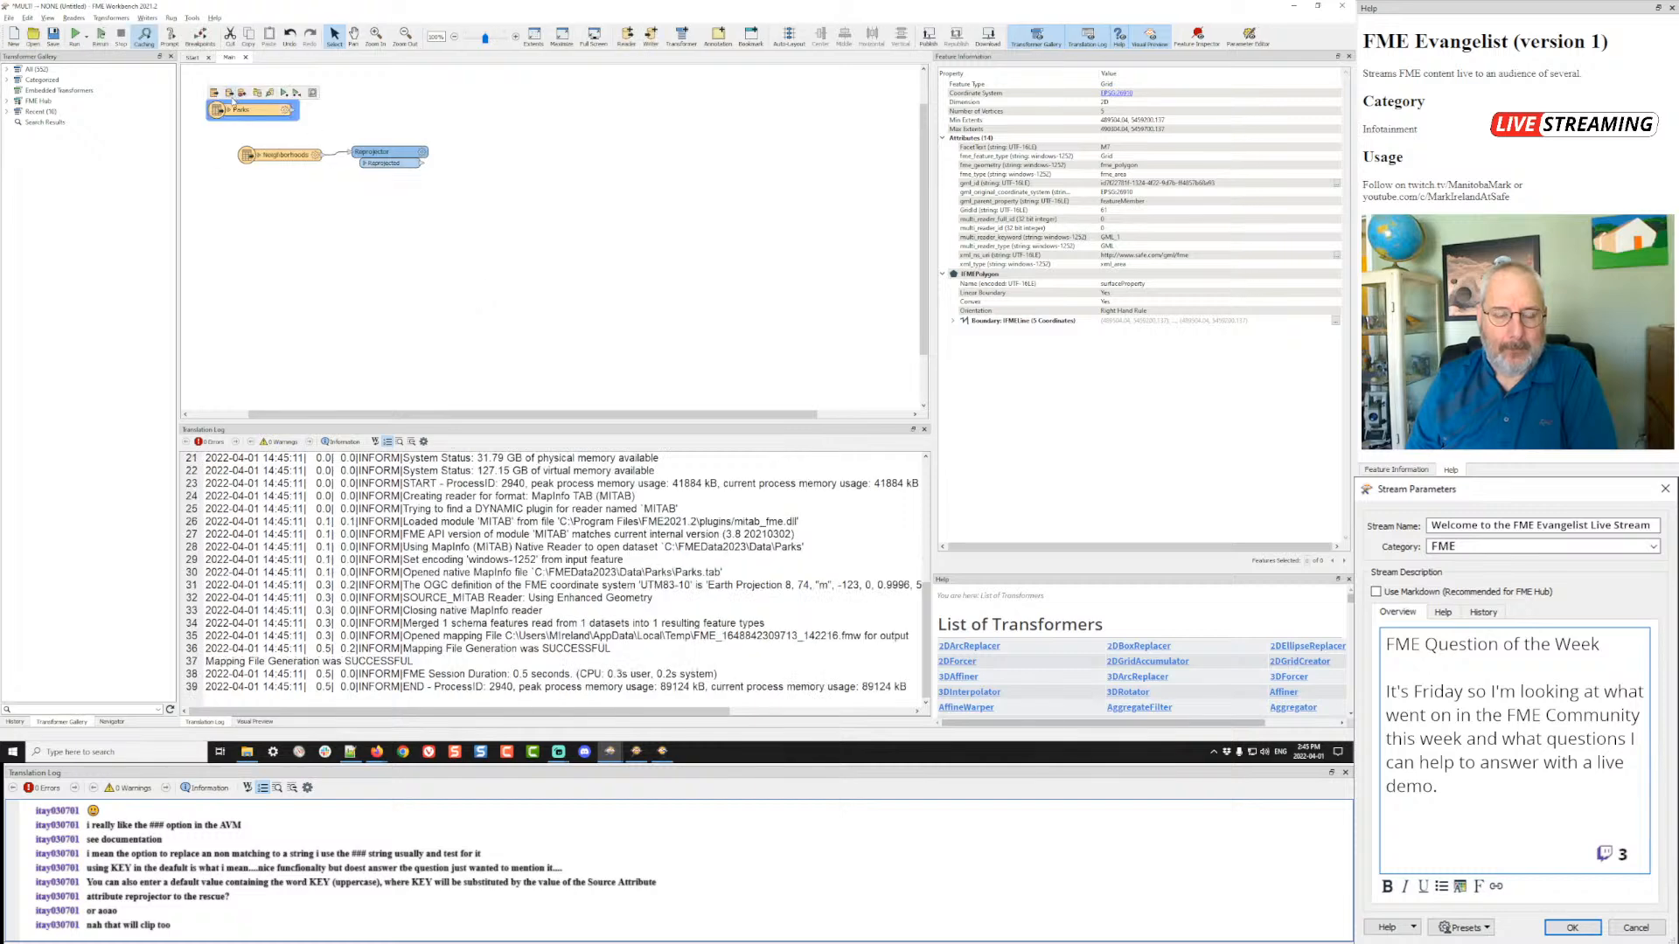
pyautogui.moveTo(235, 102); pyautogui.dragTo(264, 95)
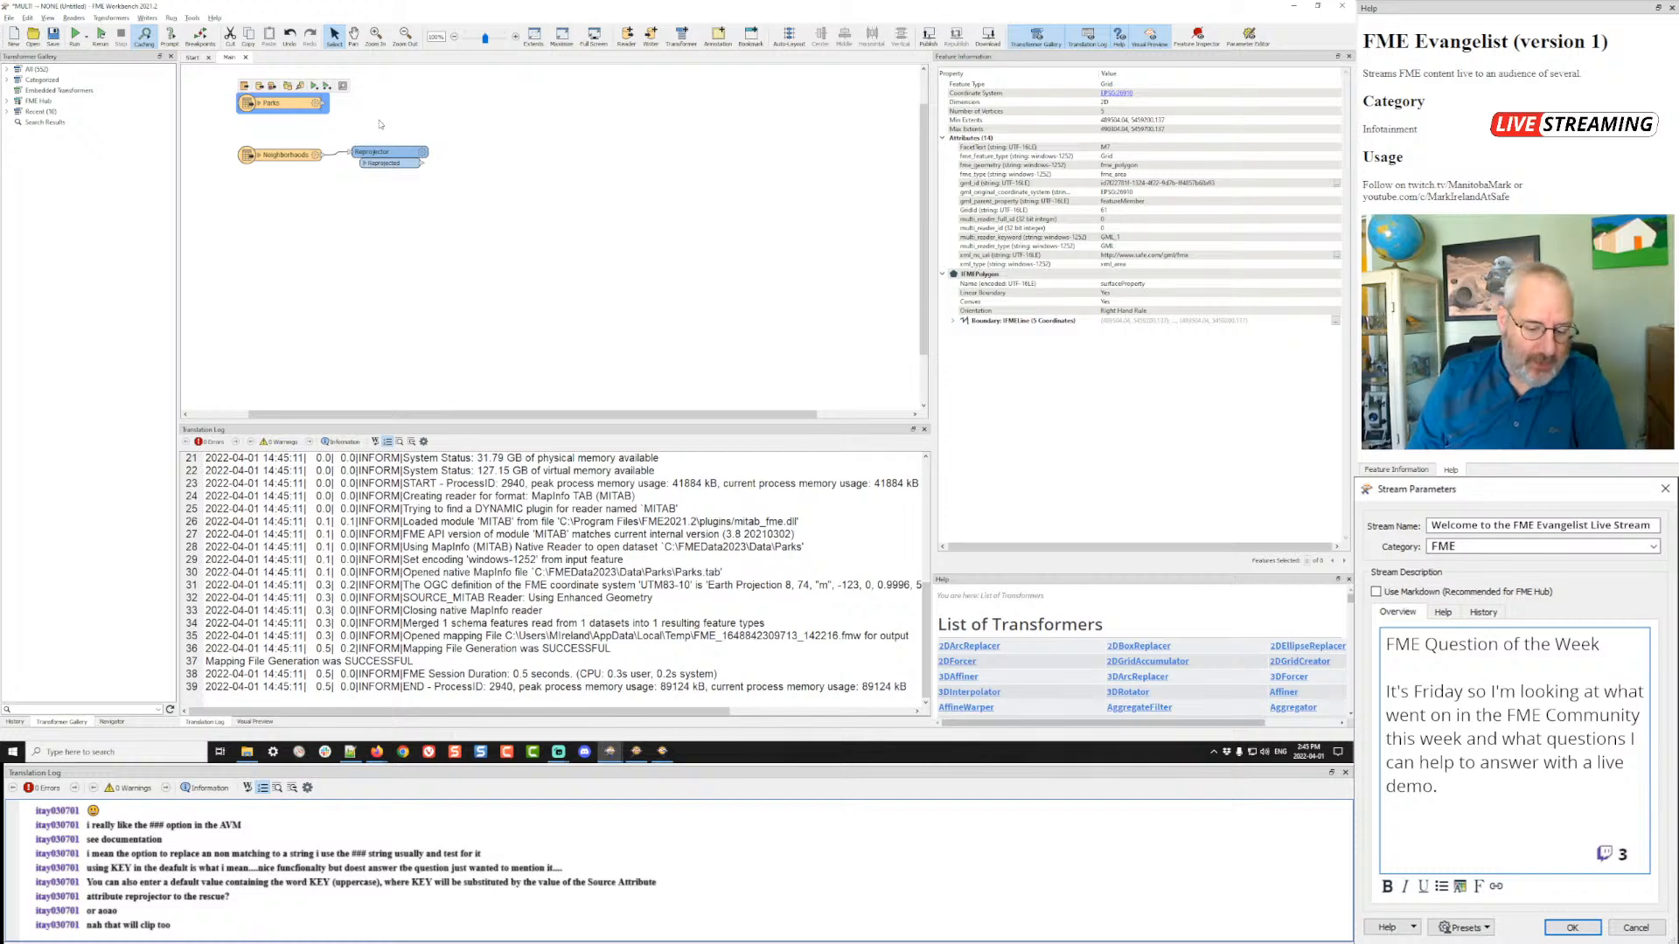
# - Run the workspace to cache its features while rereading the "Clip with multiple overlaps" question in the browser
pyautogui.hotkey('ctrl', 'r')
pyautogui.hotkey('alt', 'Tab')
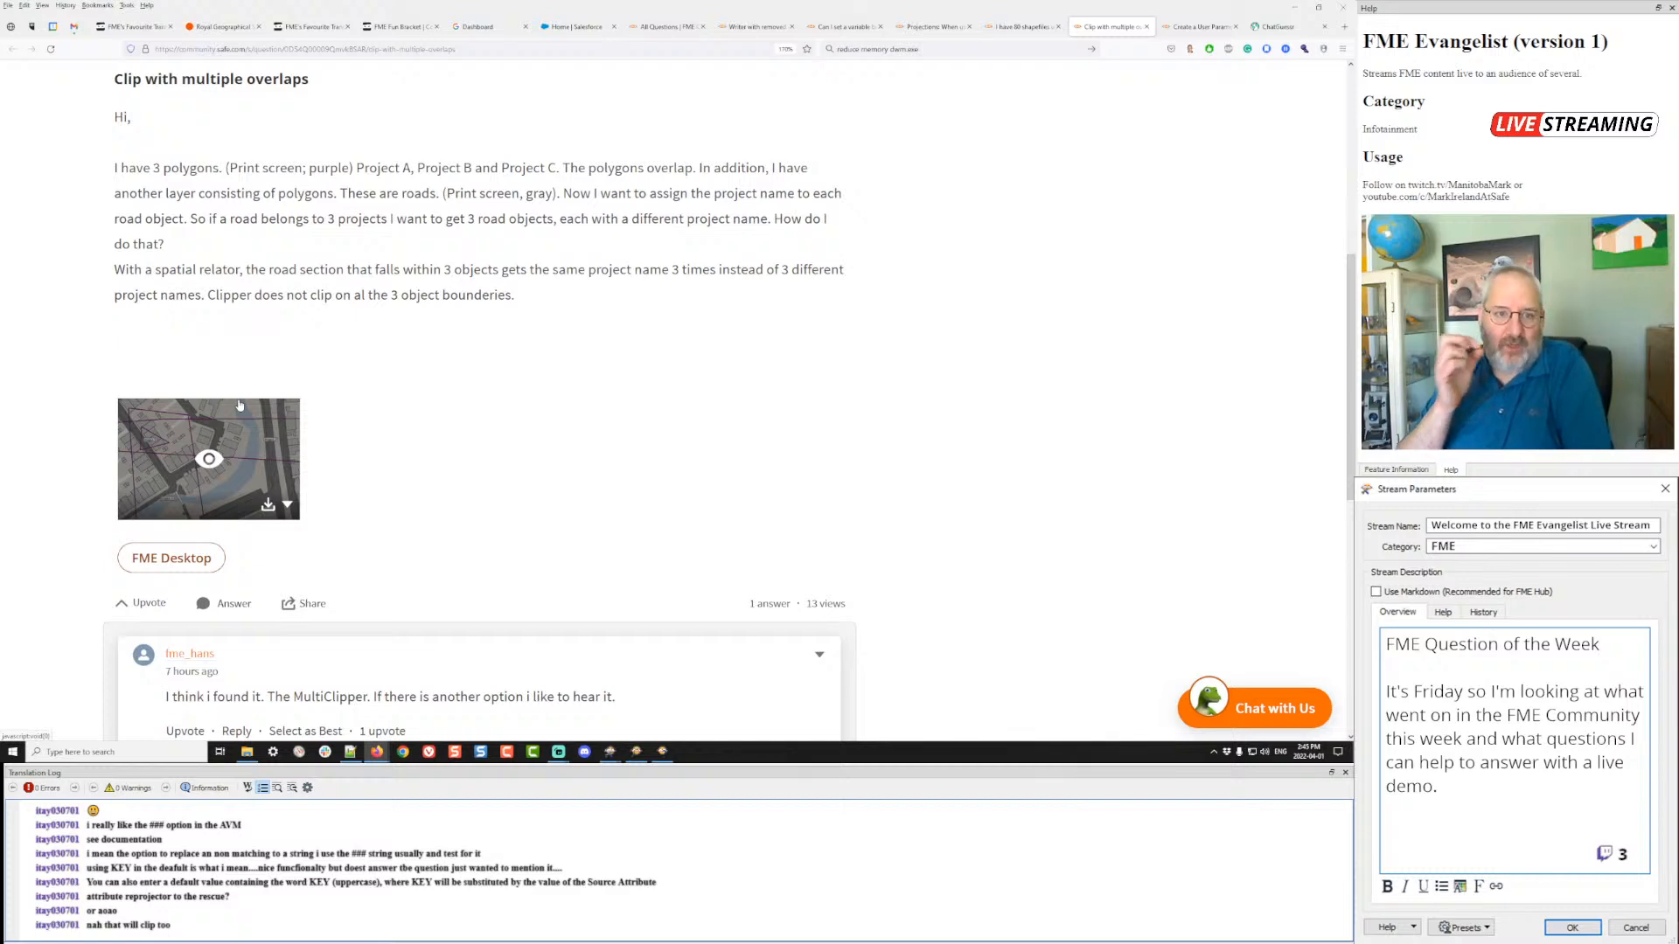
pyautogui.hotkey('alt', 'Tab')
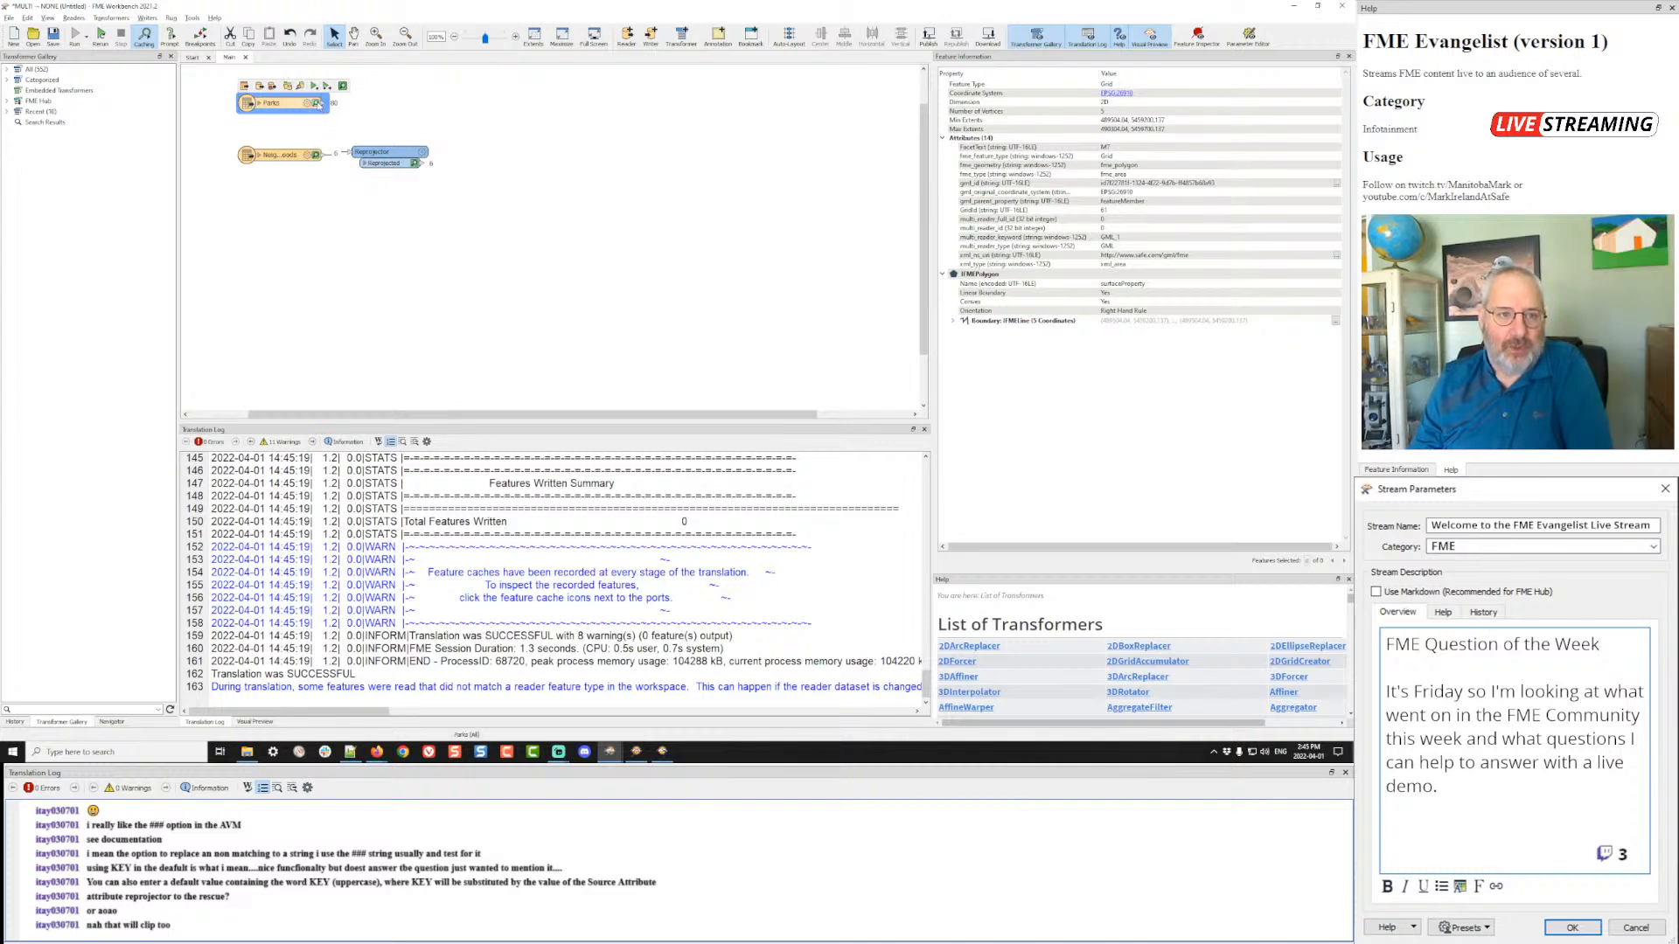
# - Preview the cached Parks features and hide the NeighborhoodName attribute on the Parks feature type
pyautogui.click(316, 102)
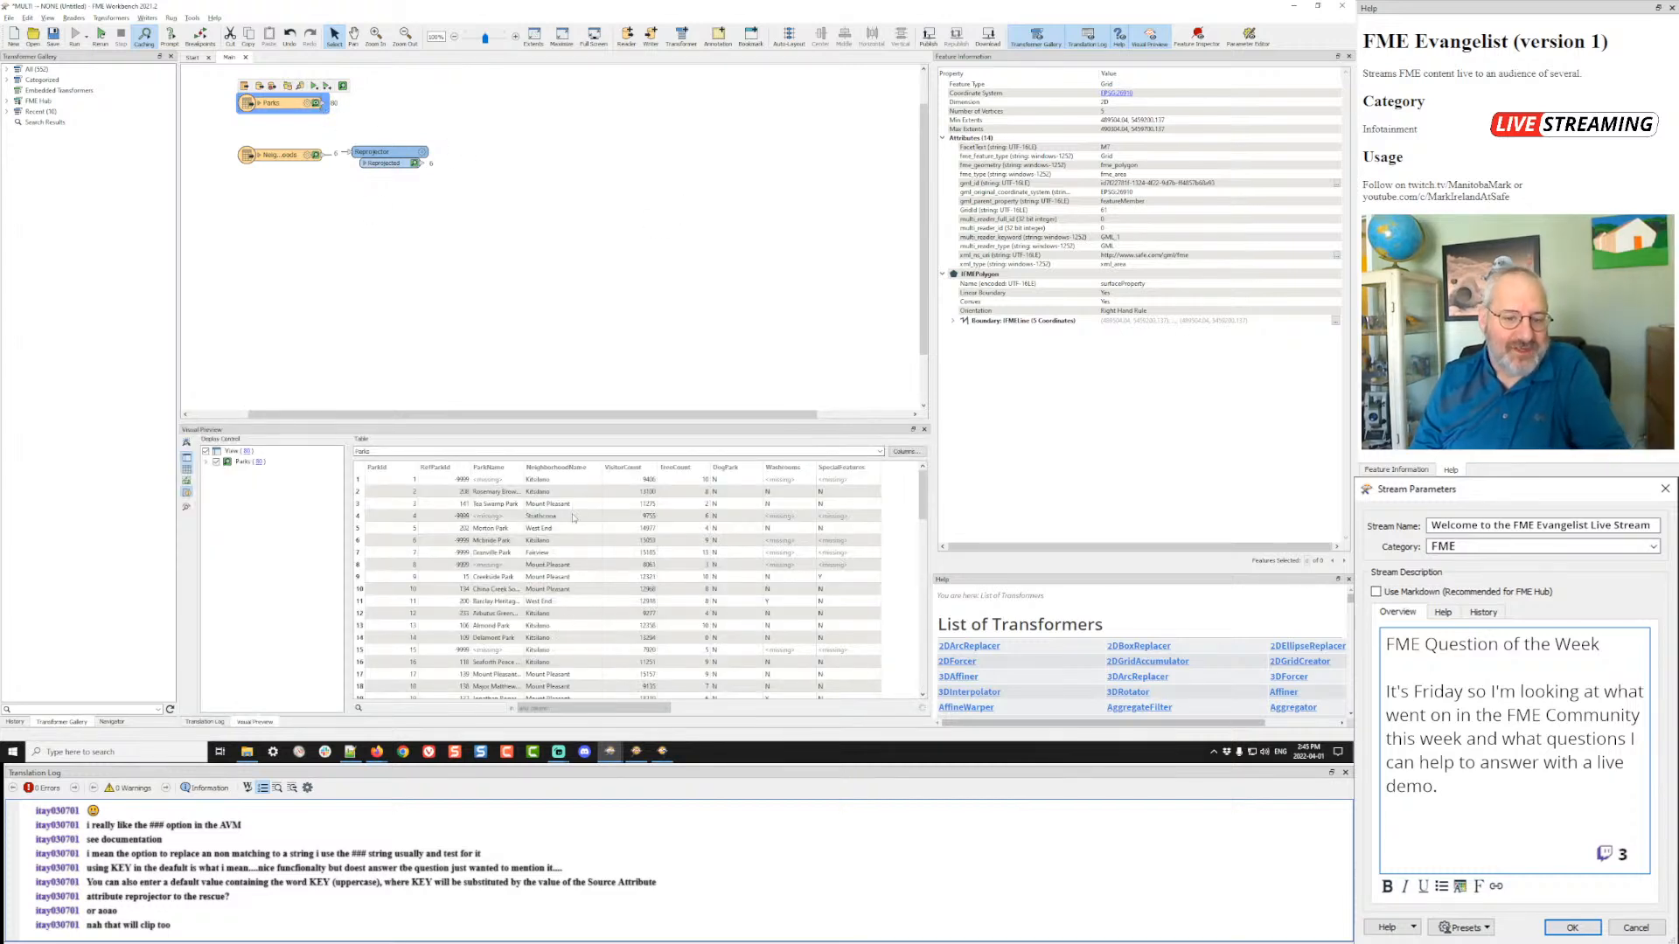
pyautogui.click(415, 164)
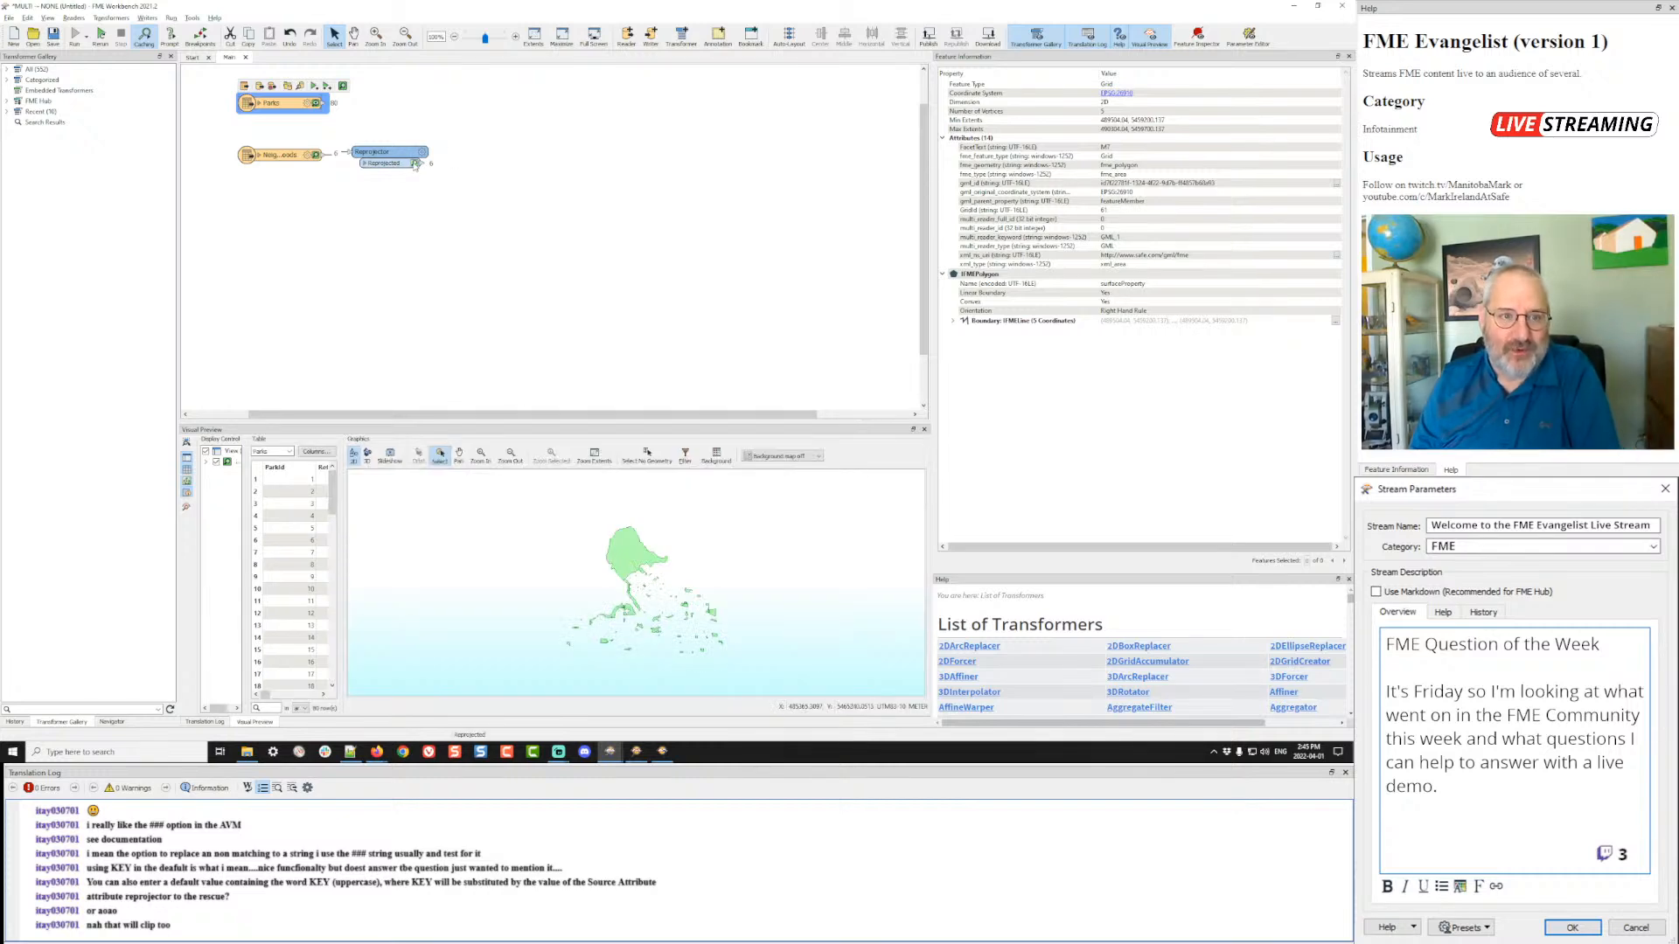
pyautogui.doubleClick(308, 104)
pyautogui.click(622, 134)
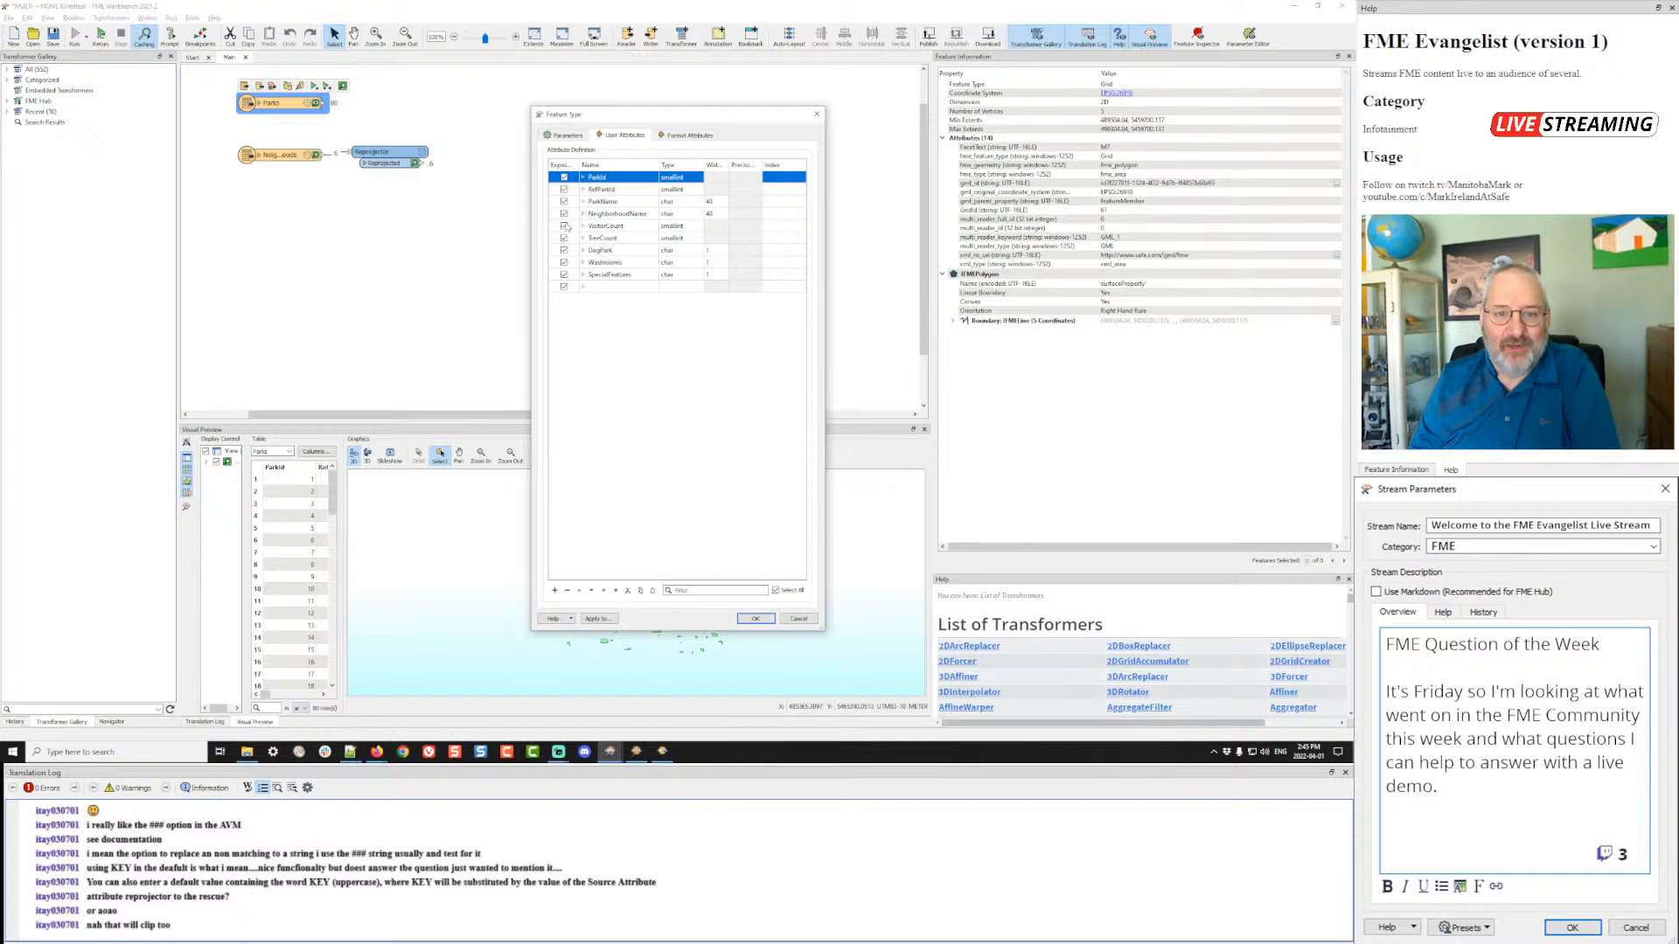
pyautogui.click(564, 213)
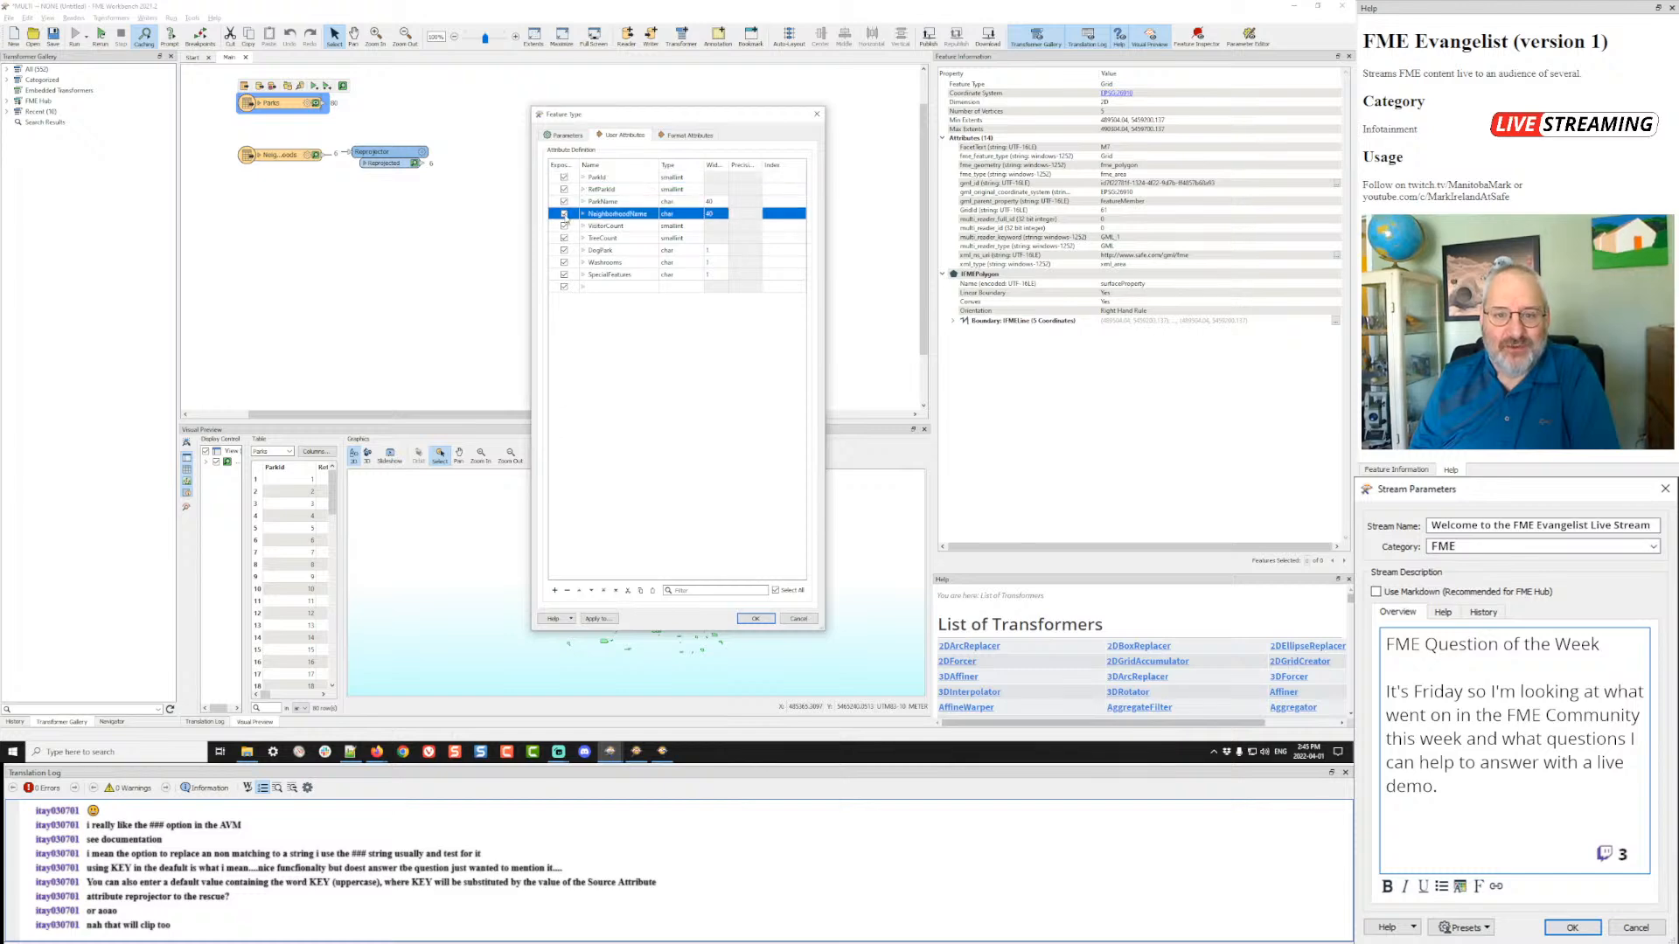
pyautogui.click(756, 619)
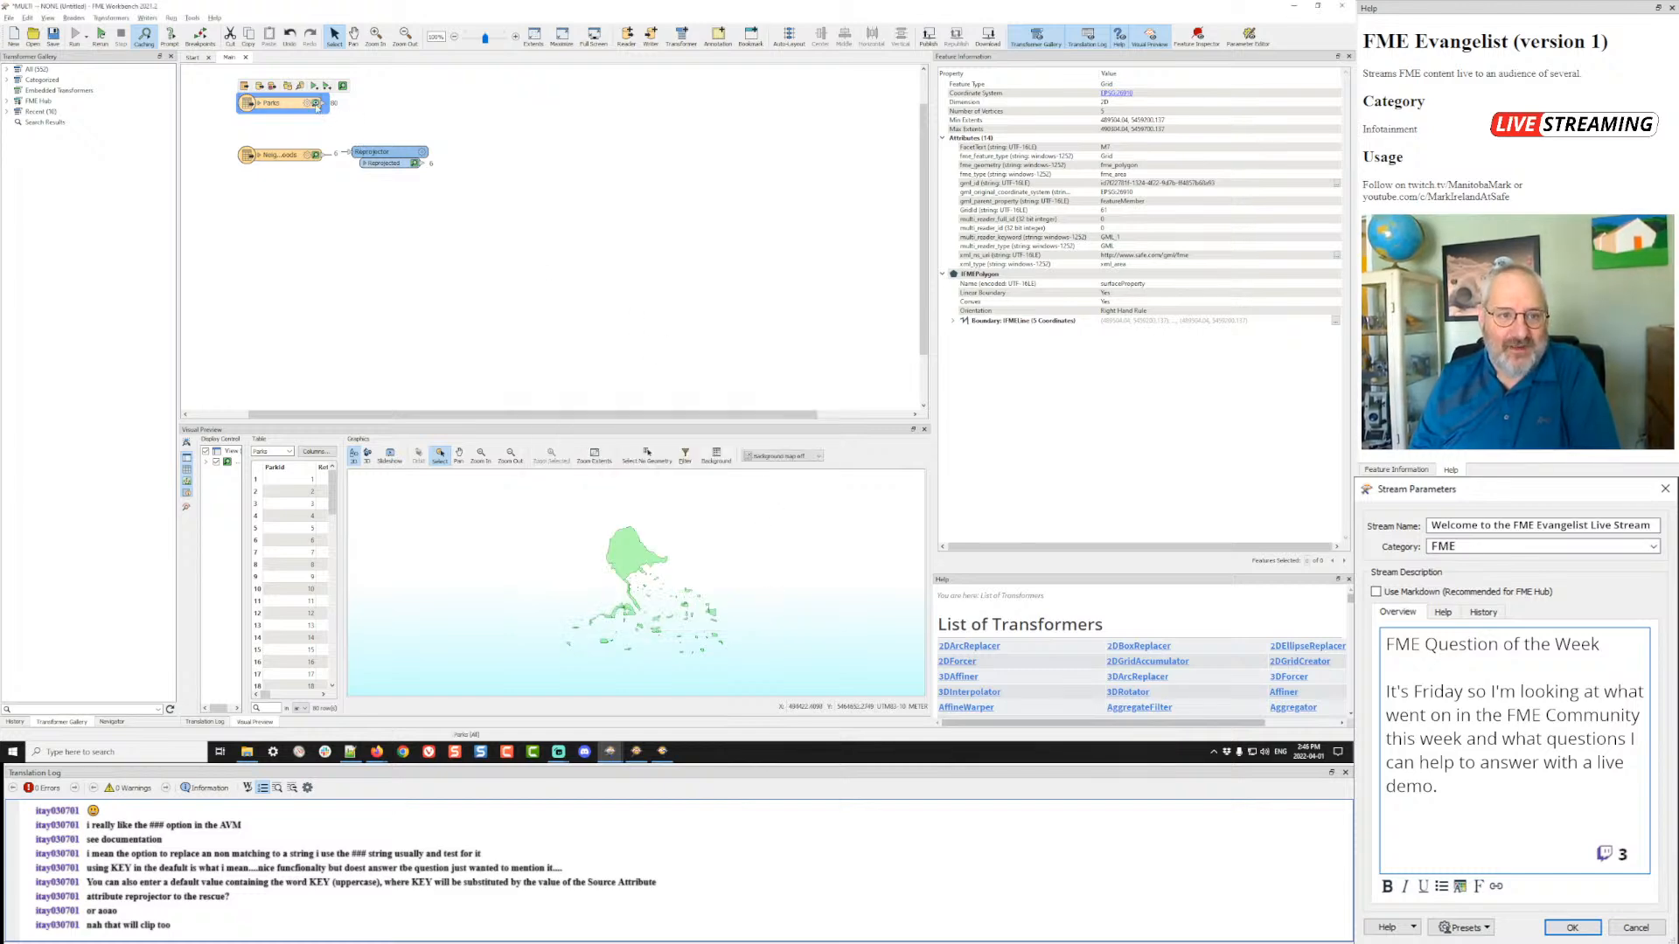
# - Inspect the cached Parks table with a wider table view and overlay the reprojected neighborhoods in the graphics preview
pyautogui.click(315, 88)
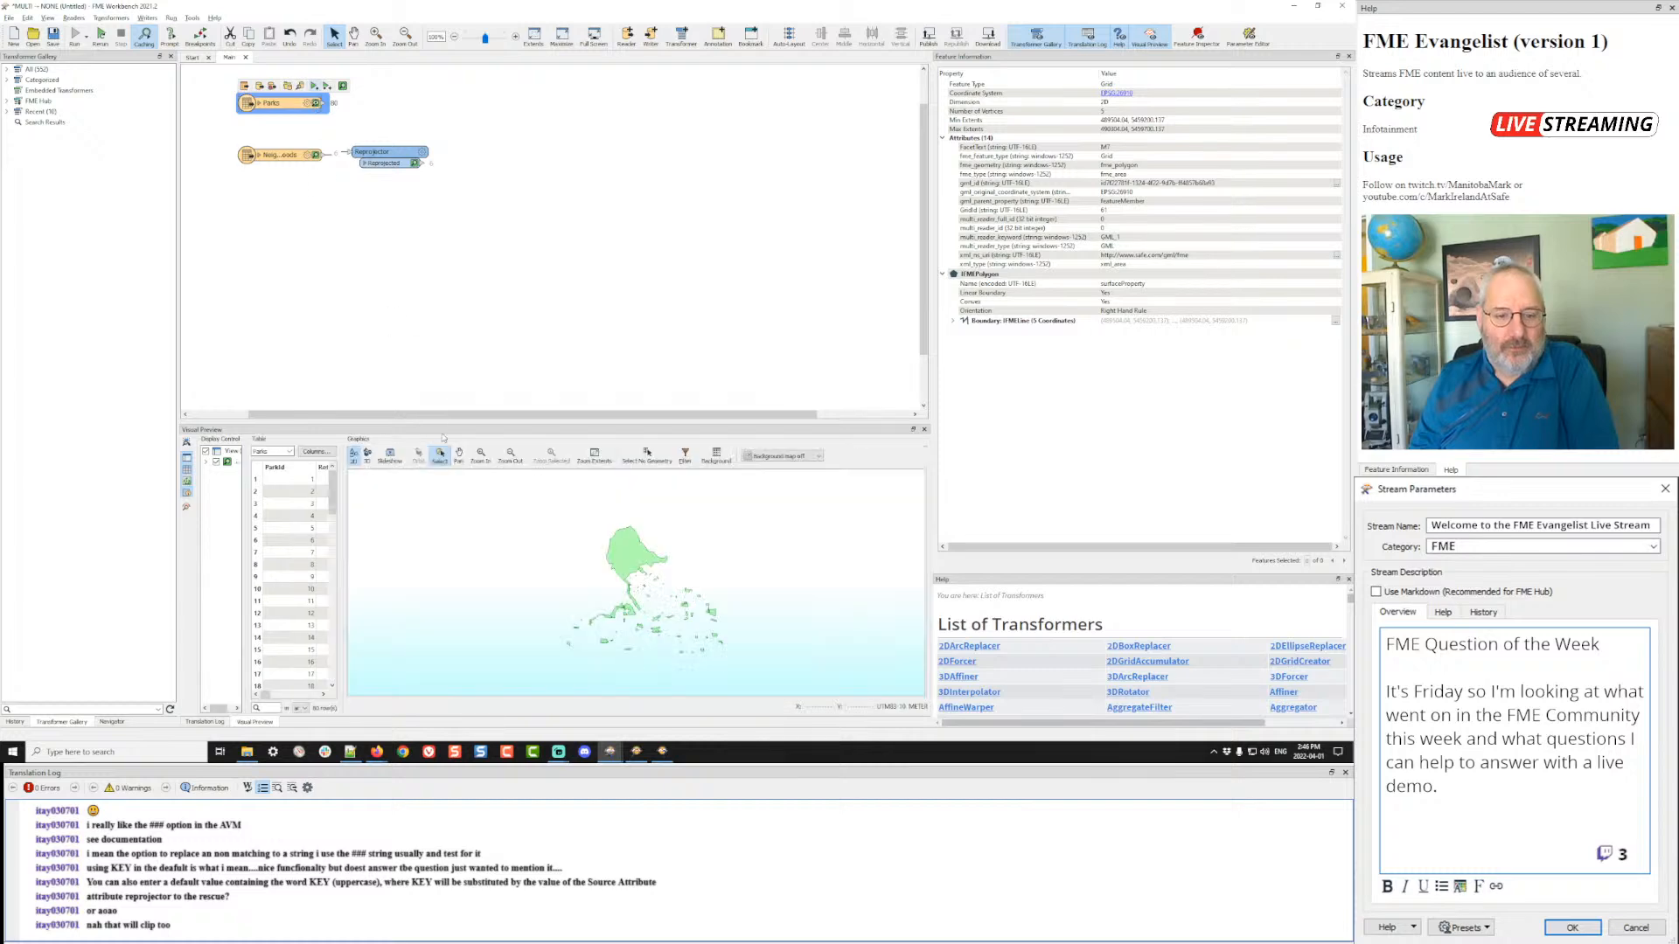
pyautogui.moveTo(343, 498); pyautogui.dragTo(609, 516)
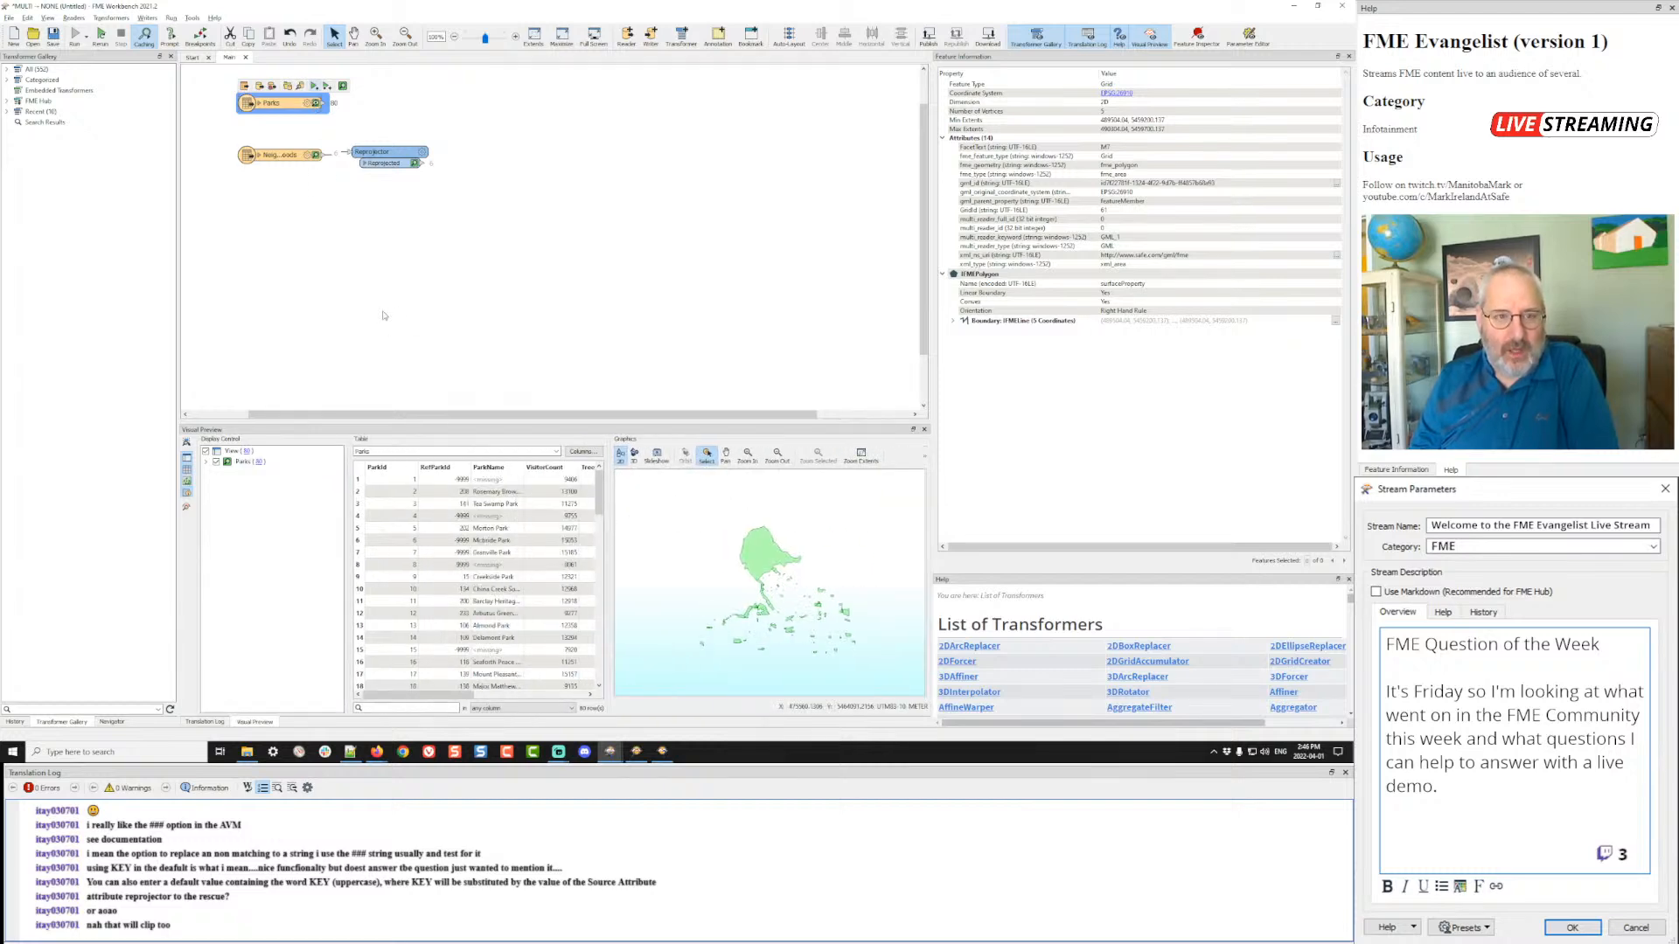
pyautogui.click(414, 163)
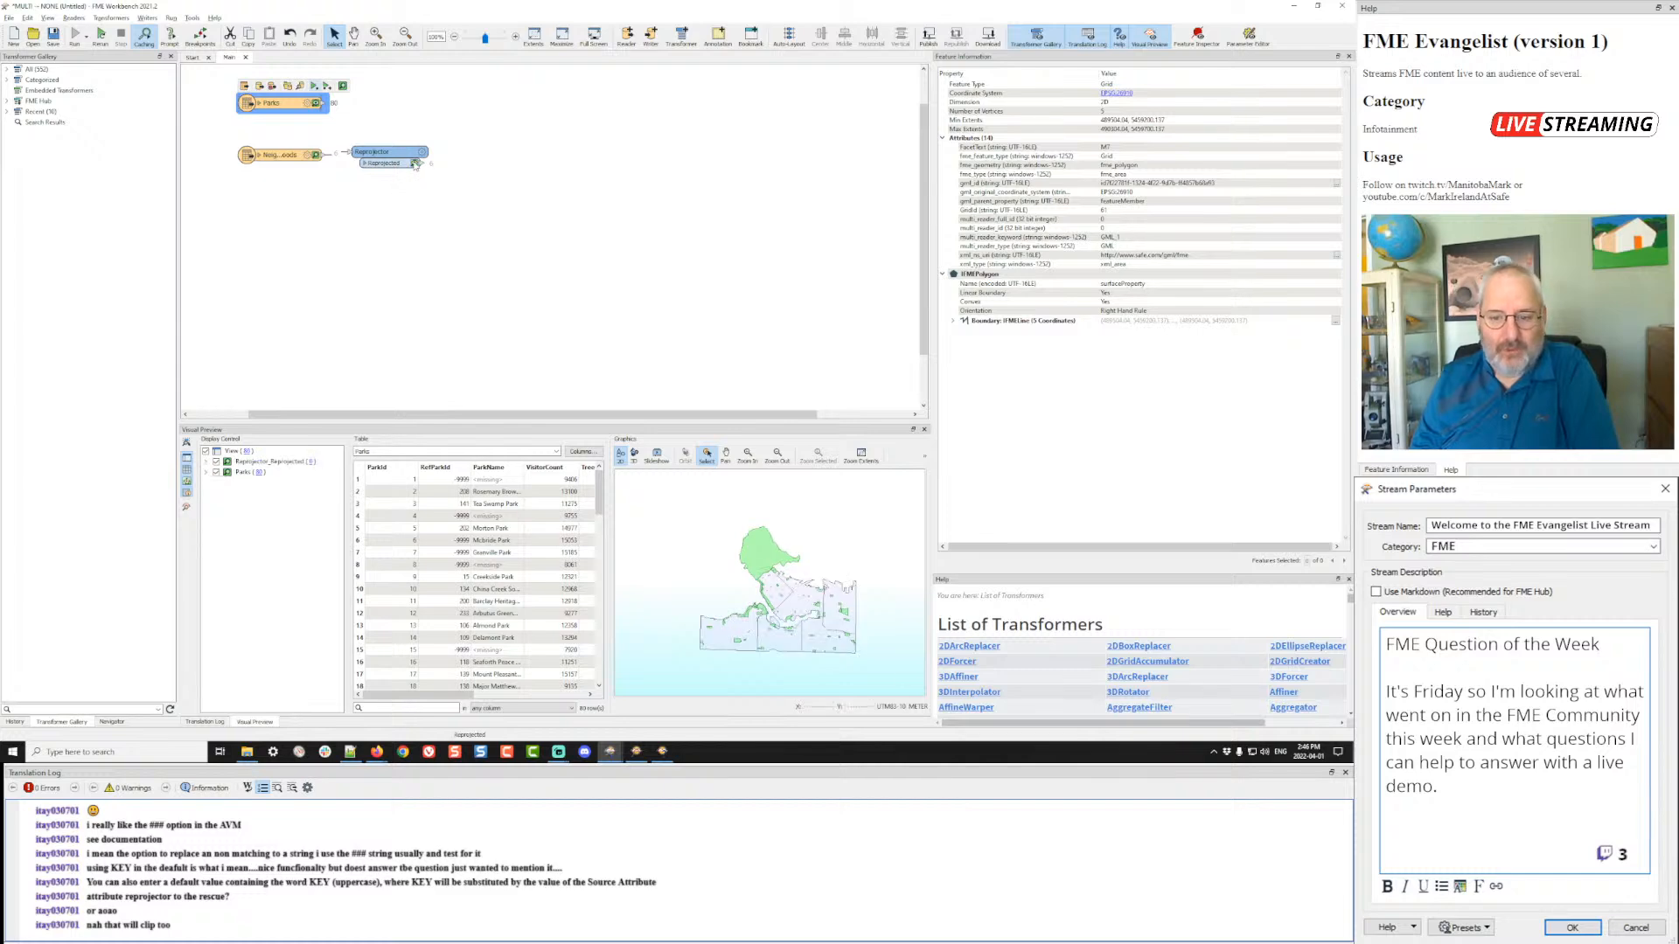
# - Add an AreaOnAreaOverlayer transformer to the canvas and place a Clipper directly below it
pyautogui.click(504, 176)
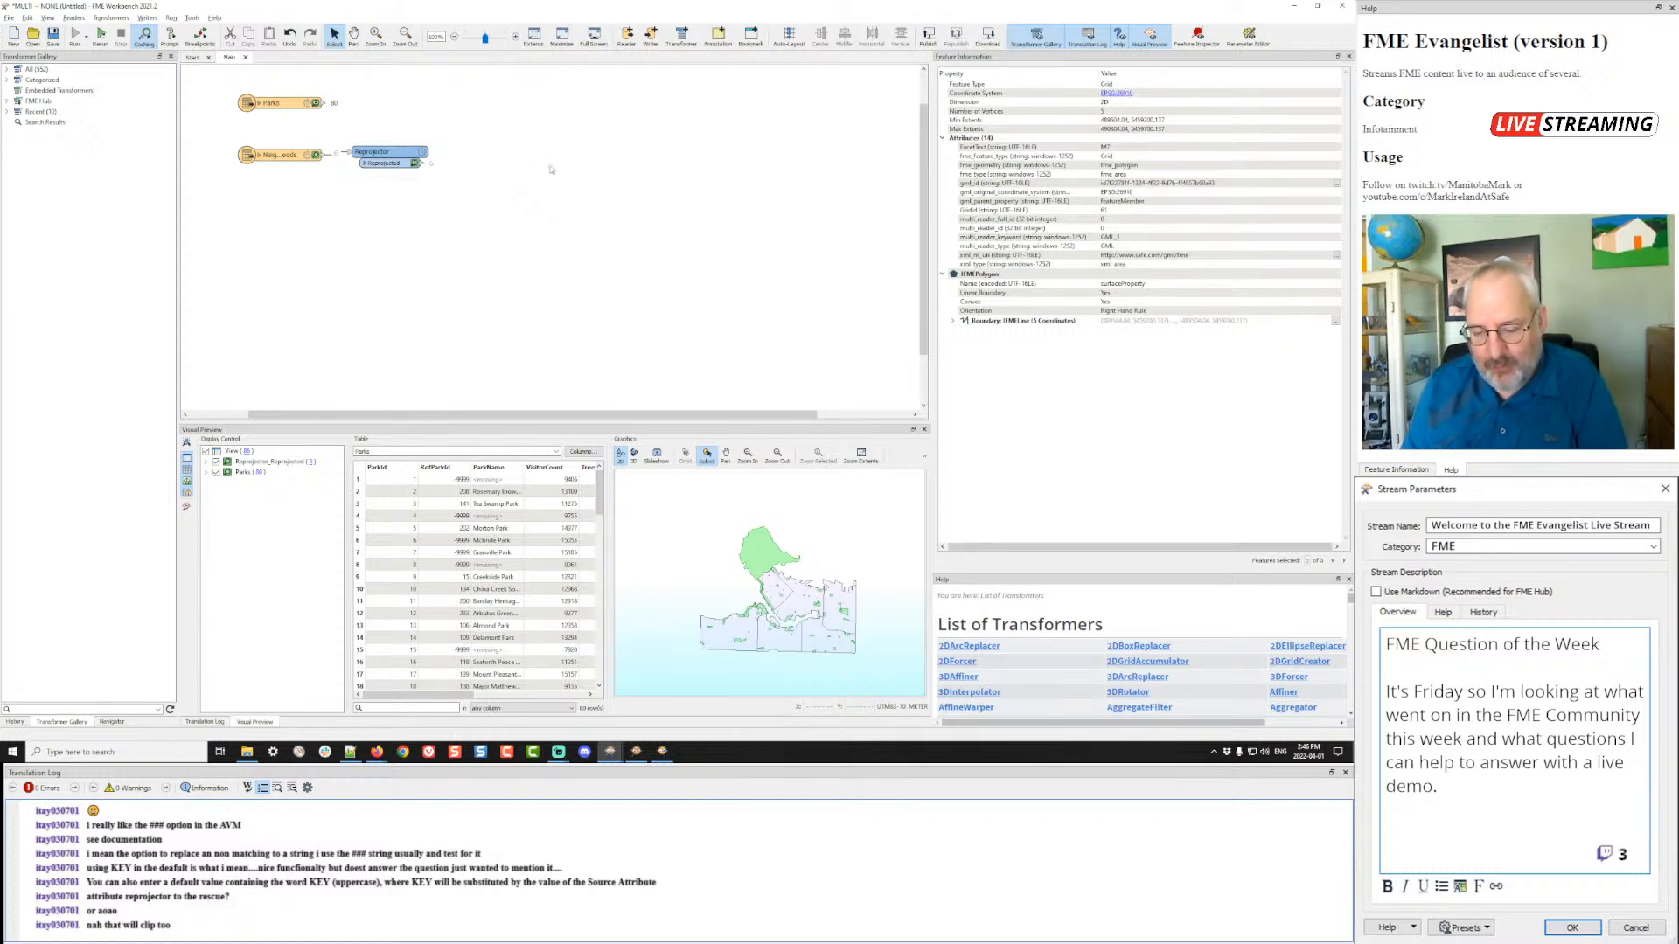
pyautogui.write('aoa')
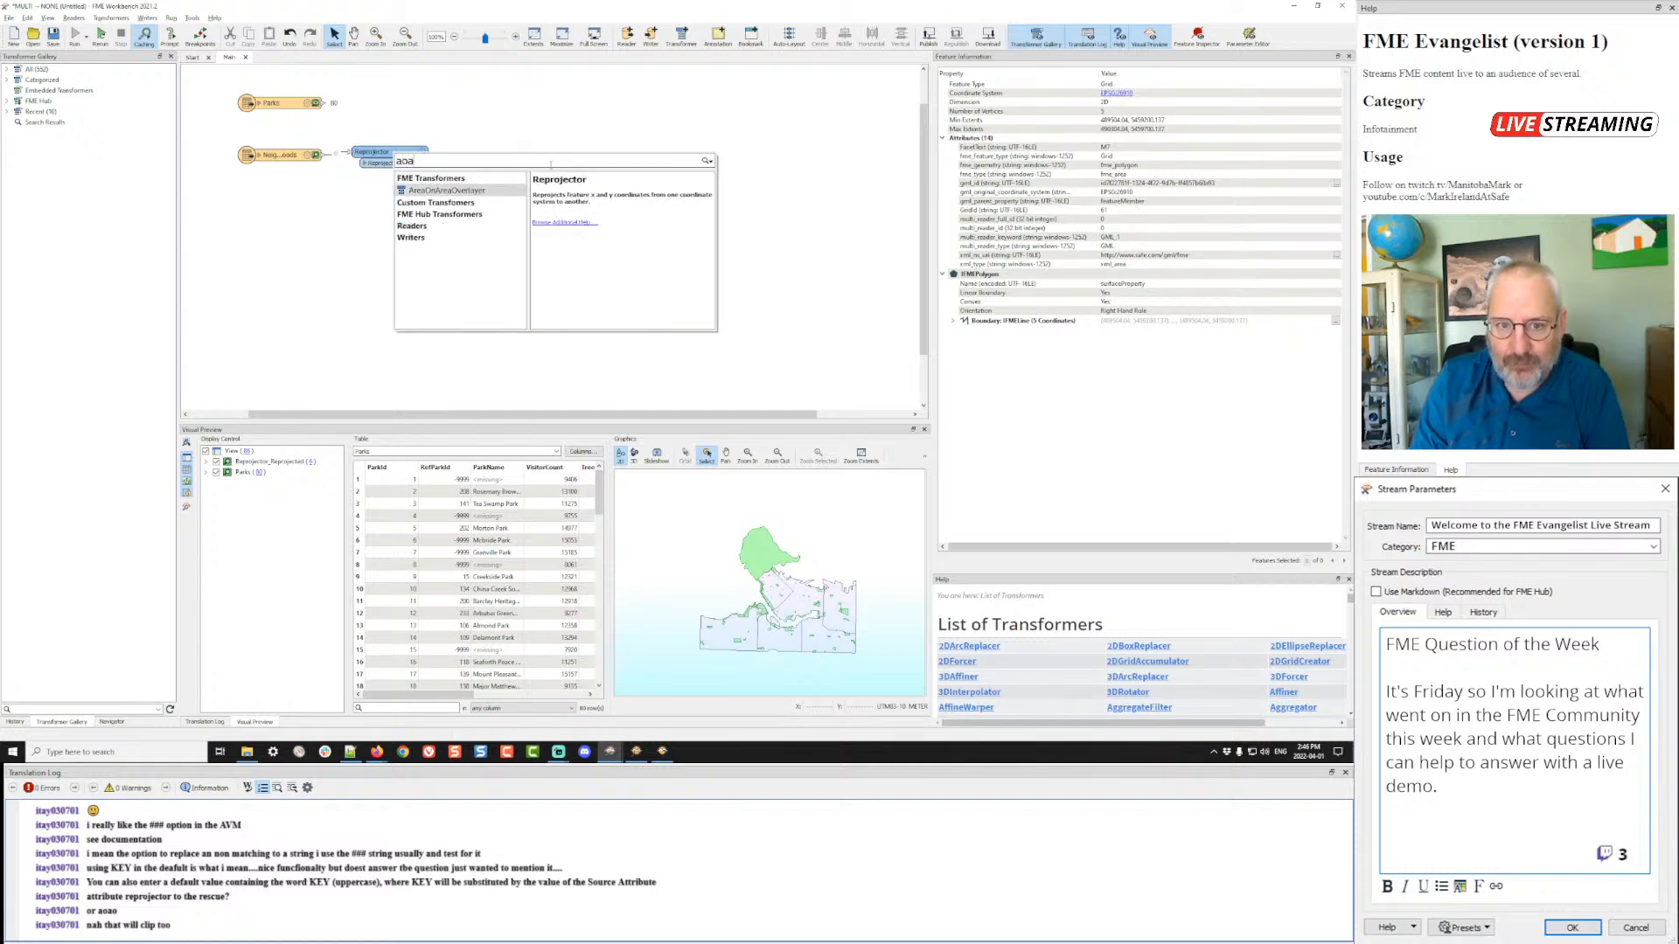
pyautogui.write('o')
pyautogui.press('Return')
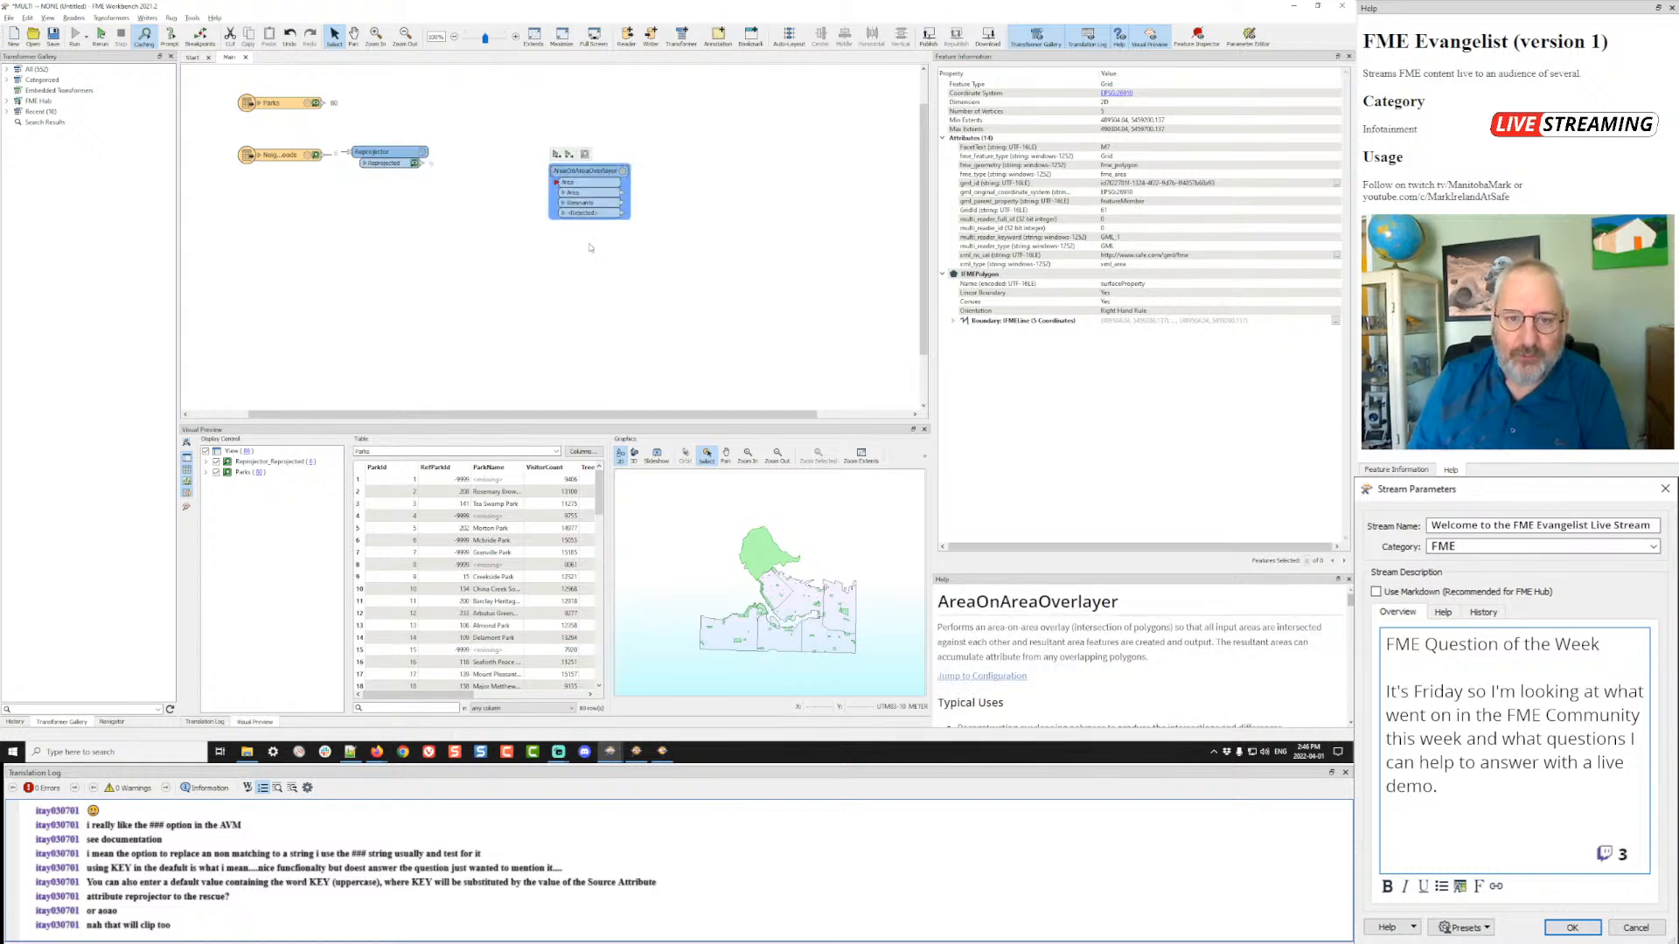
pyautogui.write('clipp')
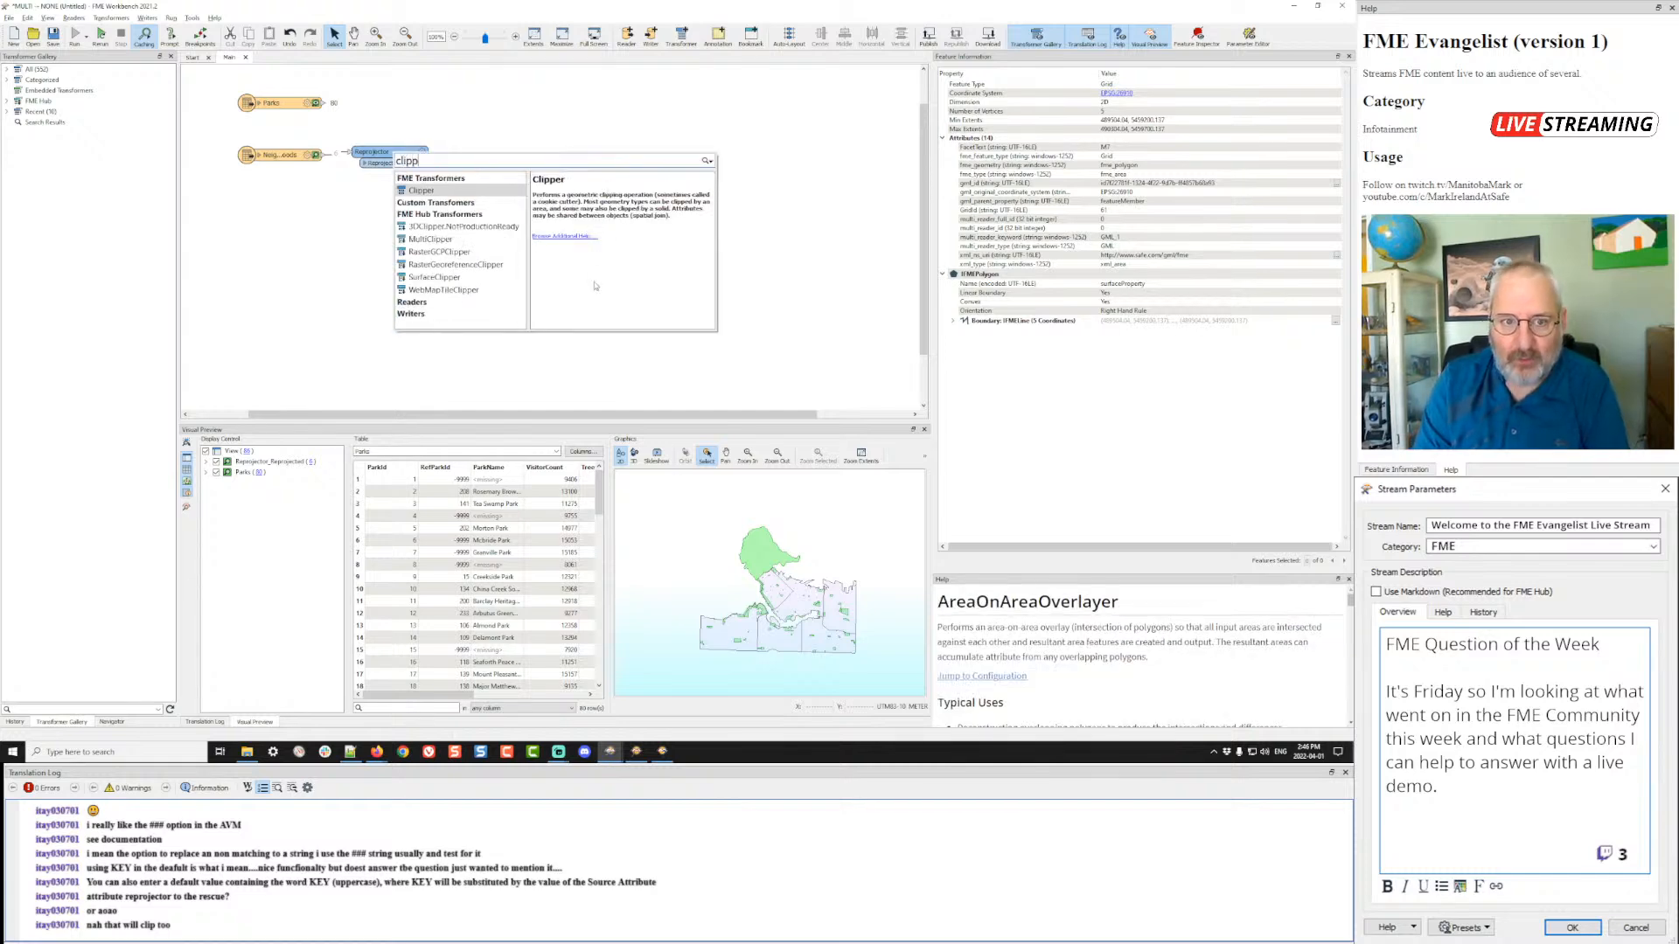
pyautogui.press('Return')
pyautogui.moveTo(598, 286); pyautogui.dragTo(562, 239)
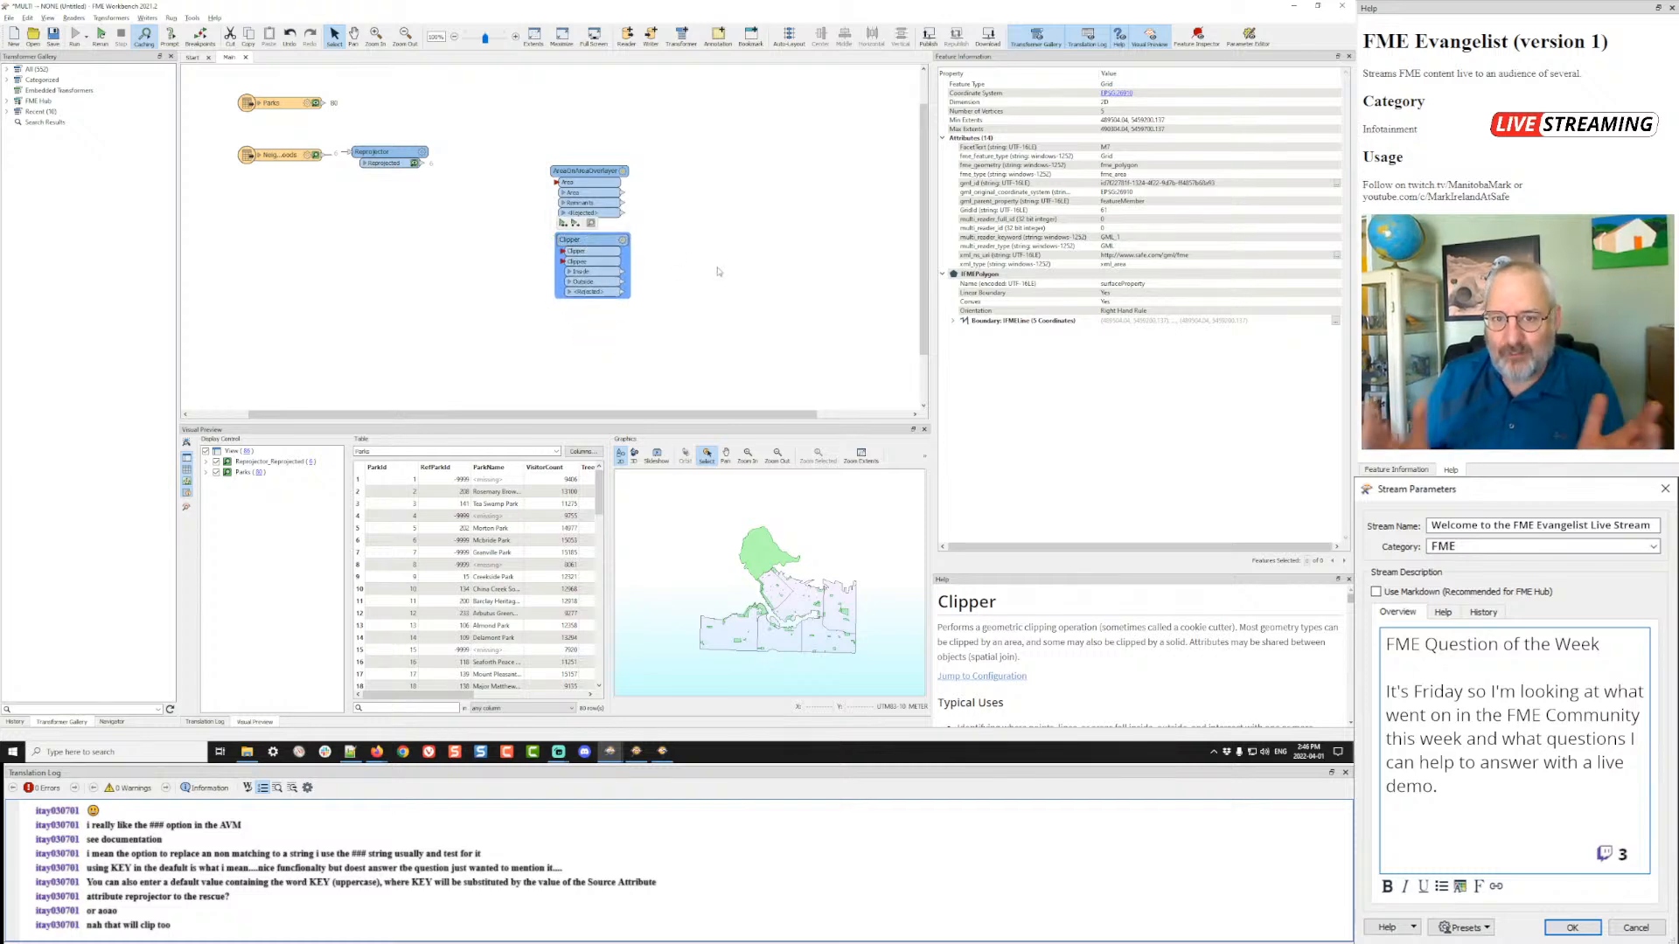
# - Add a SpatialRelator above the AreaOnAreaOverlayer and enlarge the help area showing its documentation
pyautogui.click(720, 150)
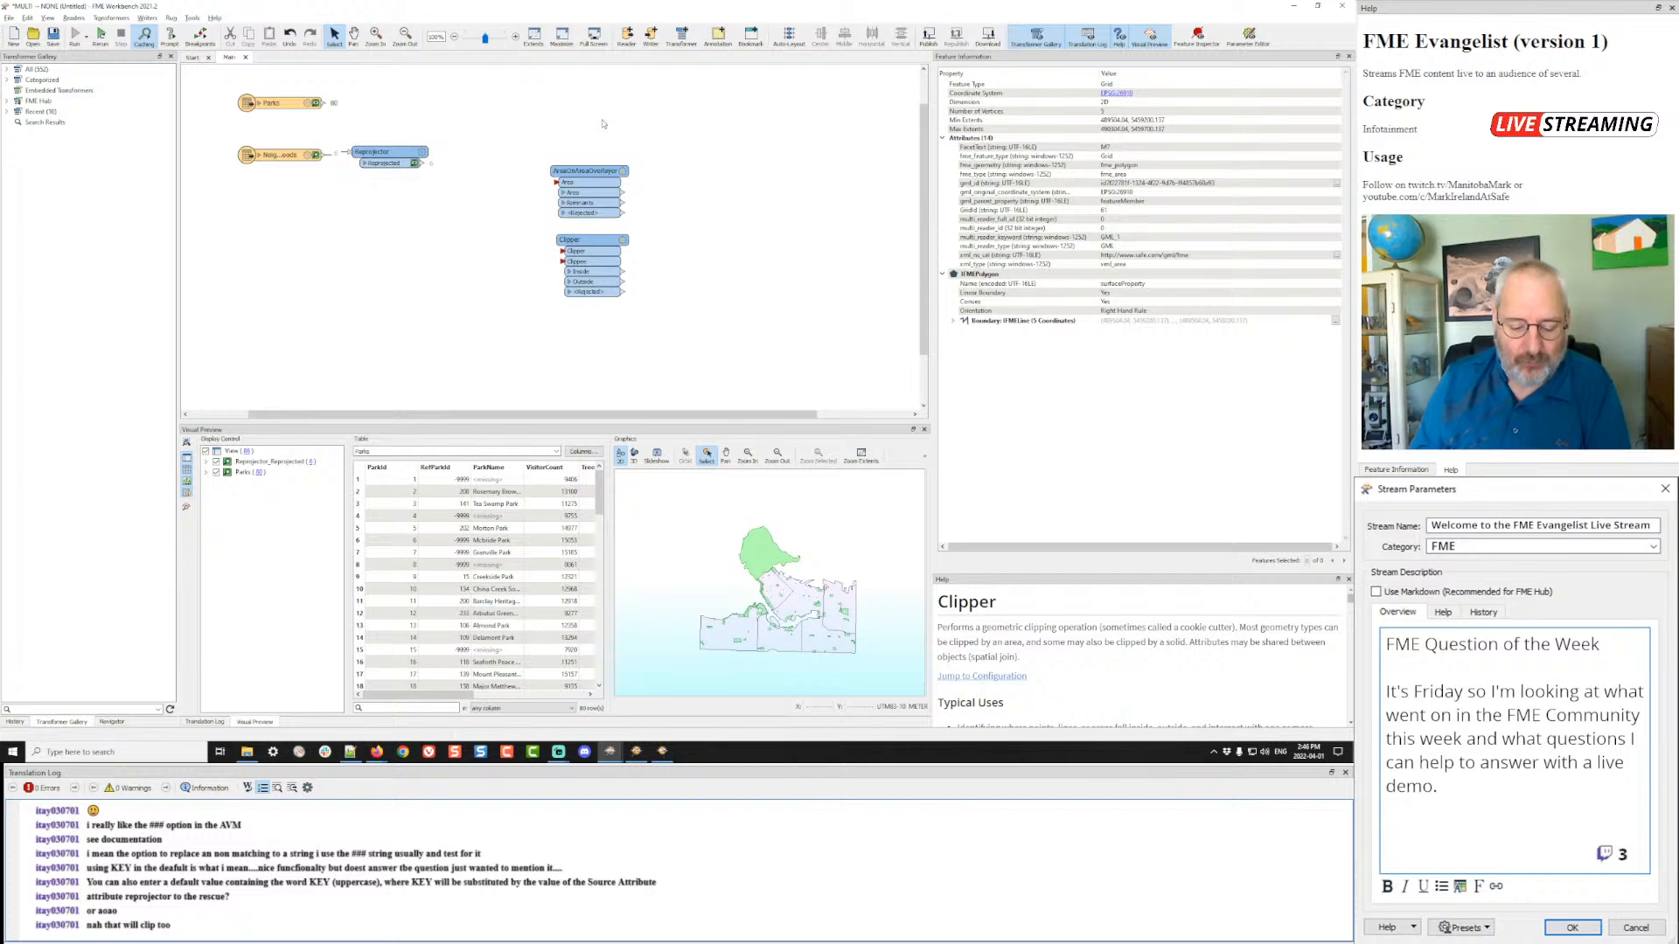
pyautogui.write('spa')
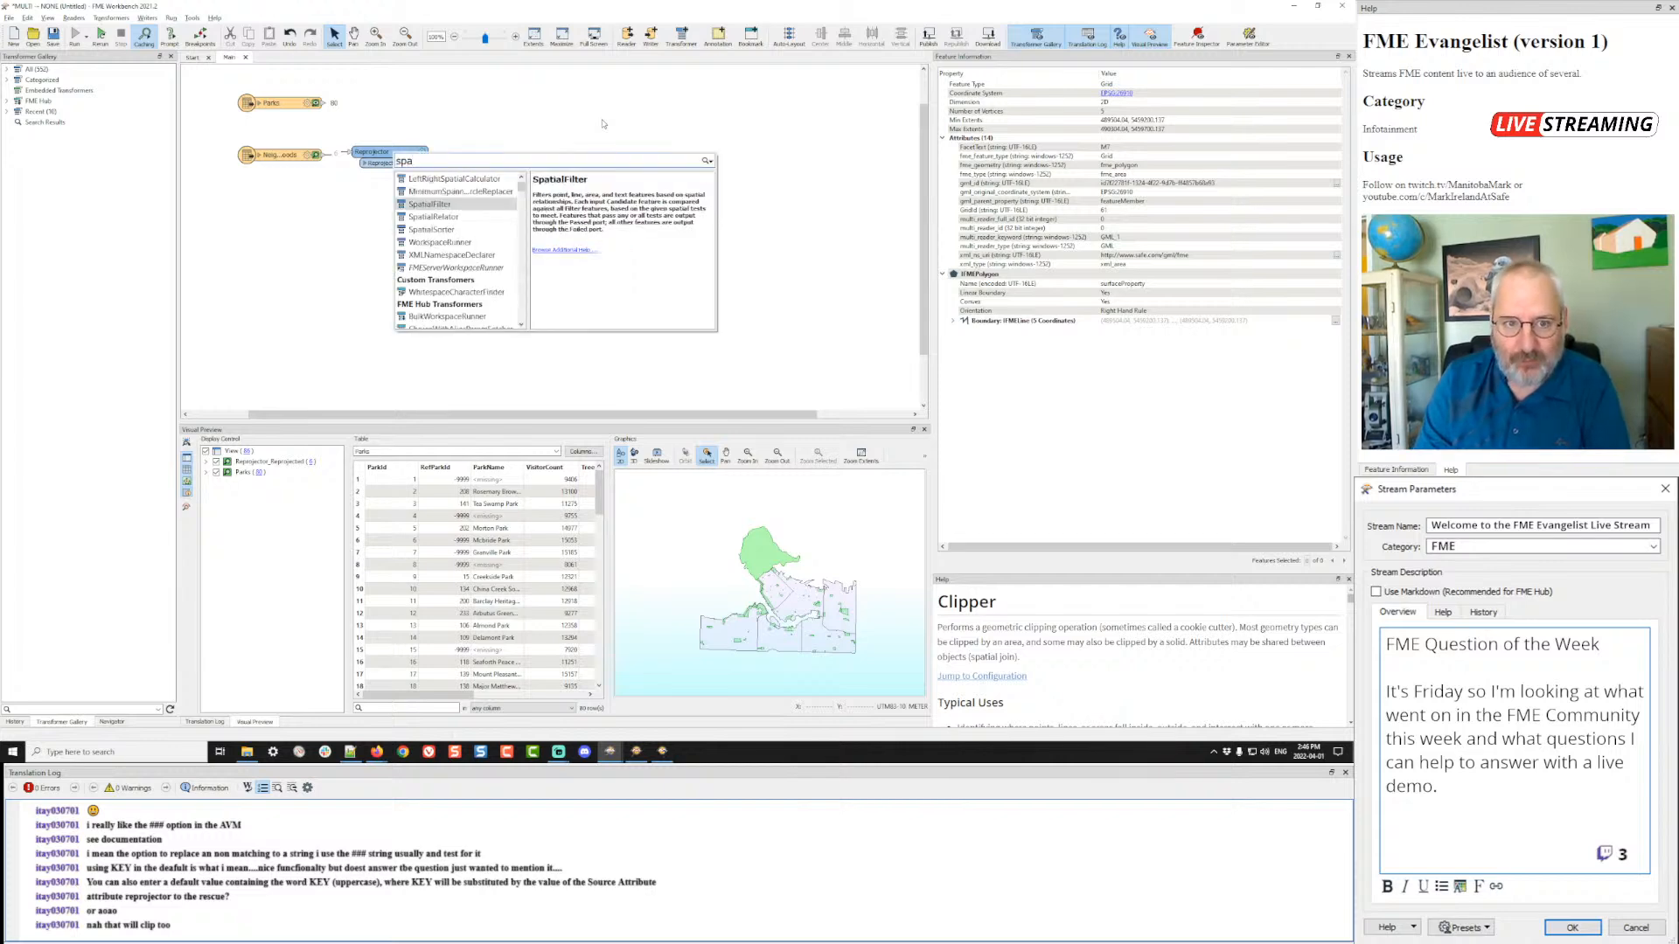
pyautogui.press('Down')
pyautogui.press('Return')
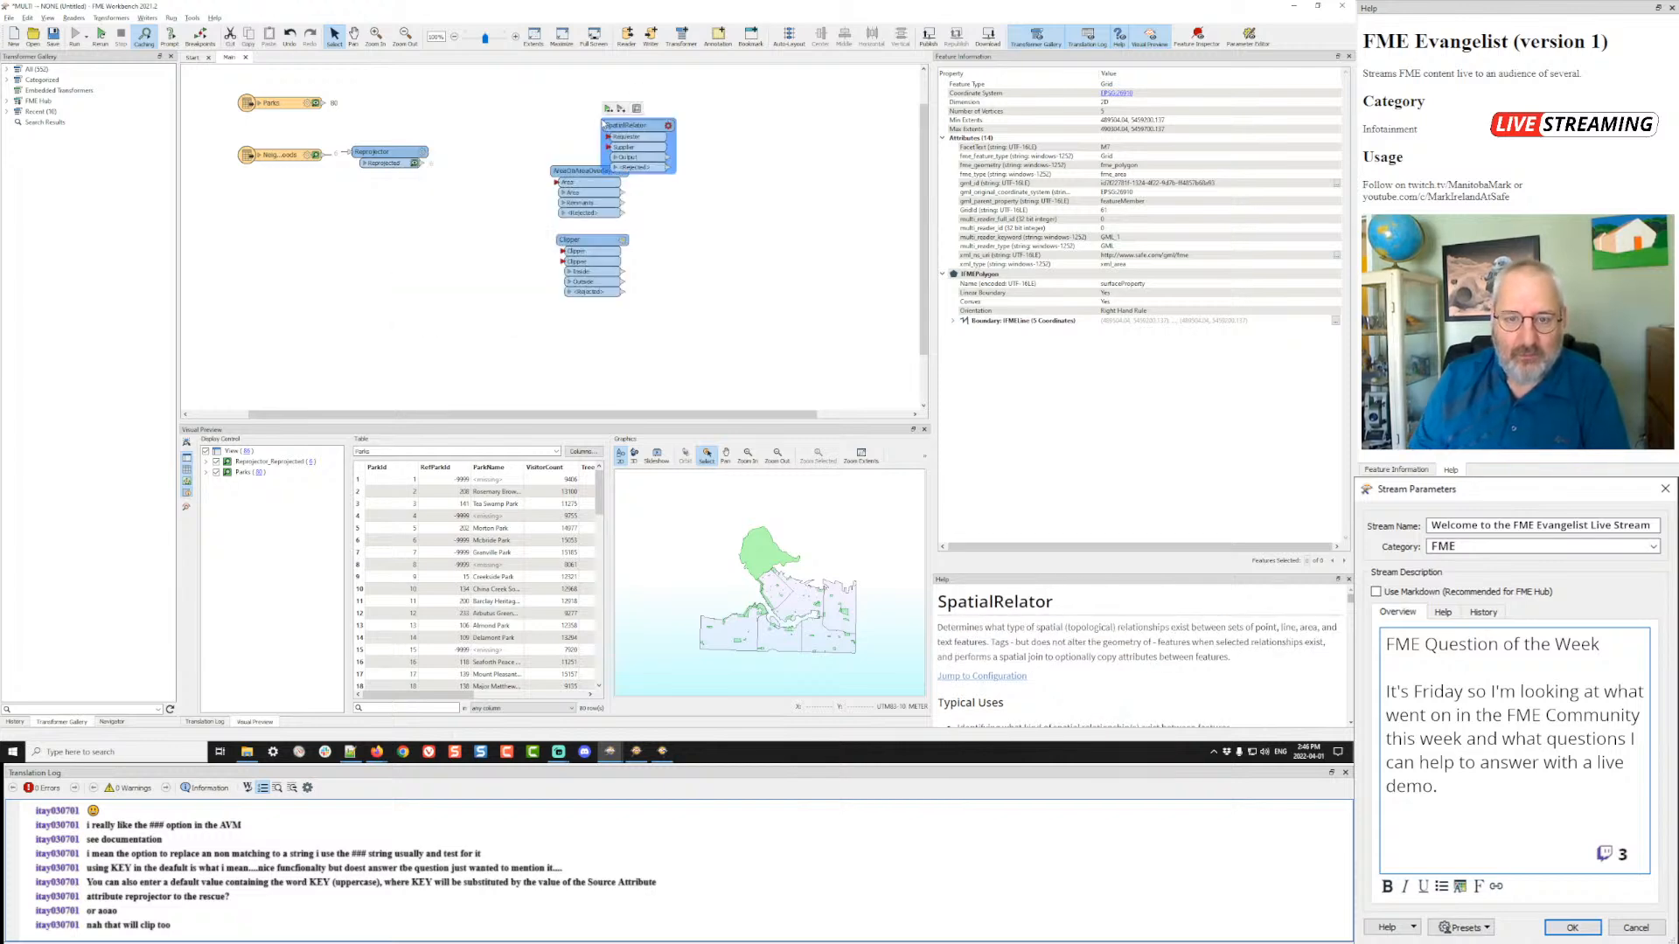
pyautogui.moveTo(644, 126); pyautogui.dragTo(599, 104)
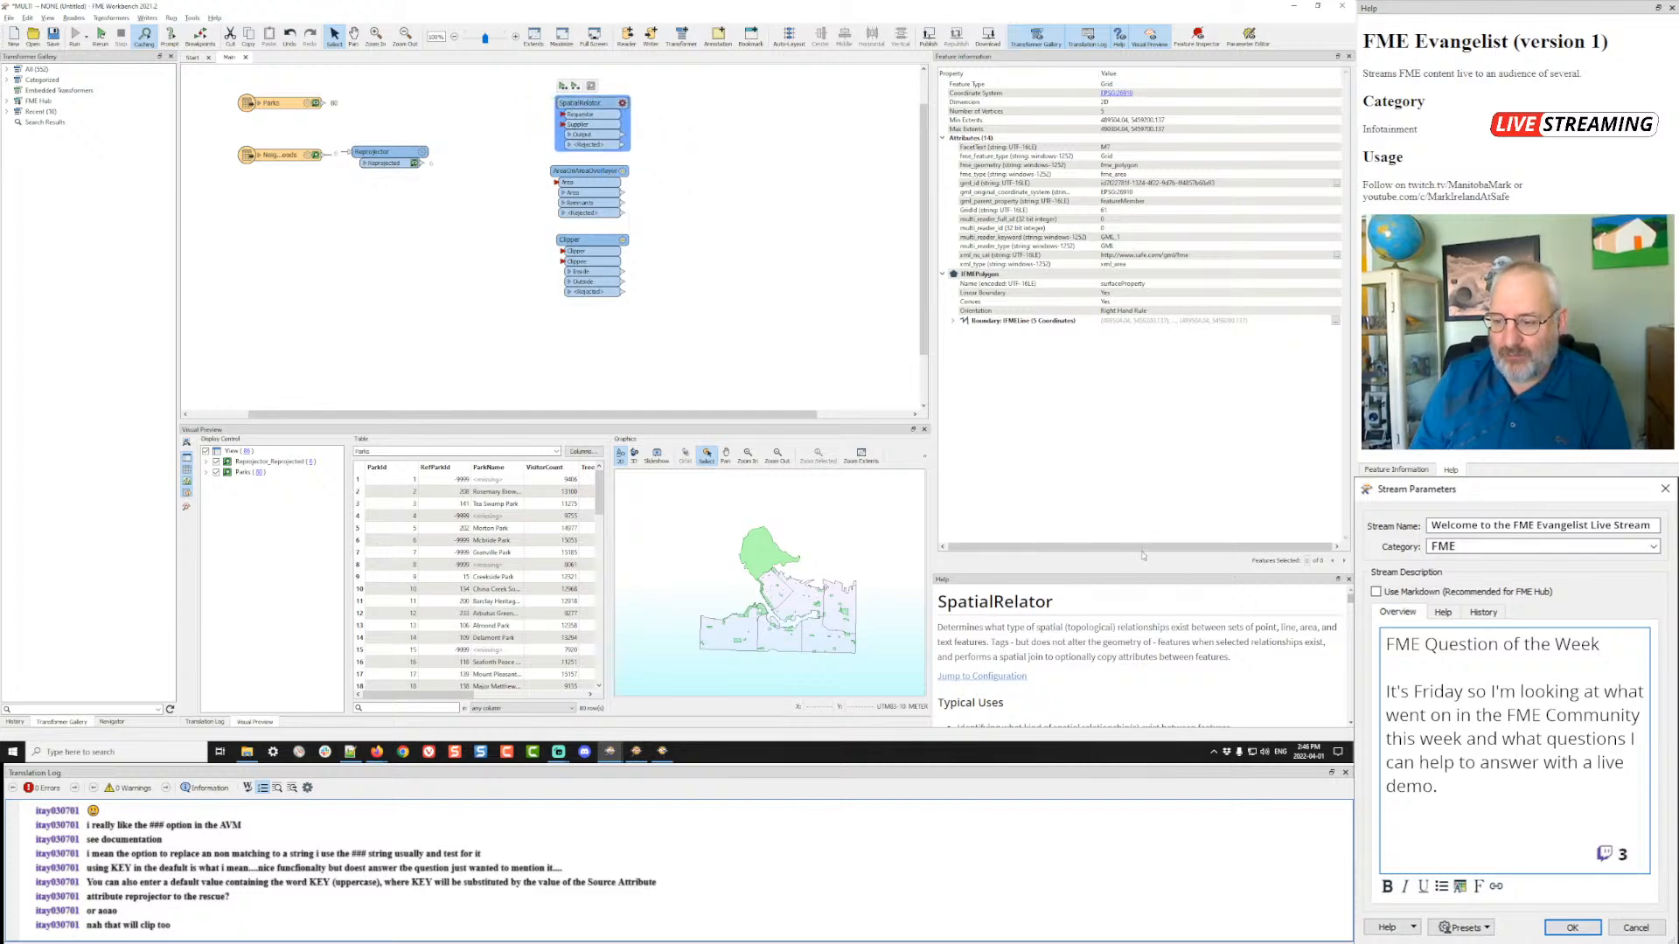
pyautogui.moveTo(1141, 573); pyautogui.dragTo(1124, 235)
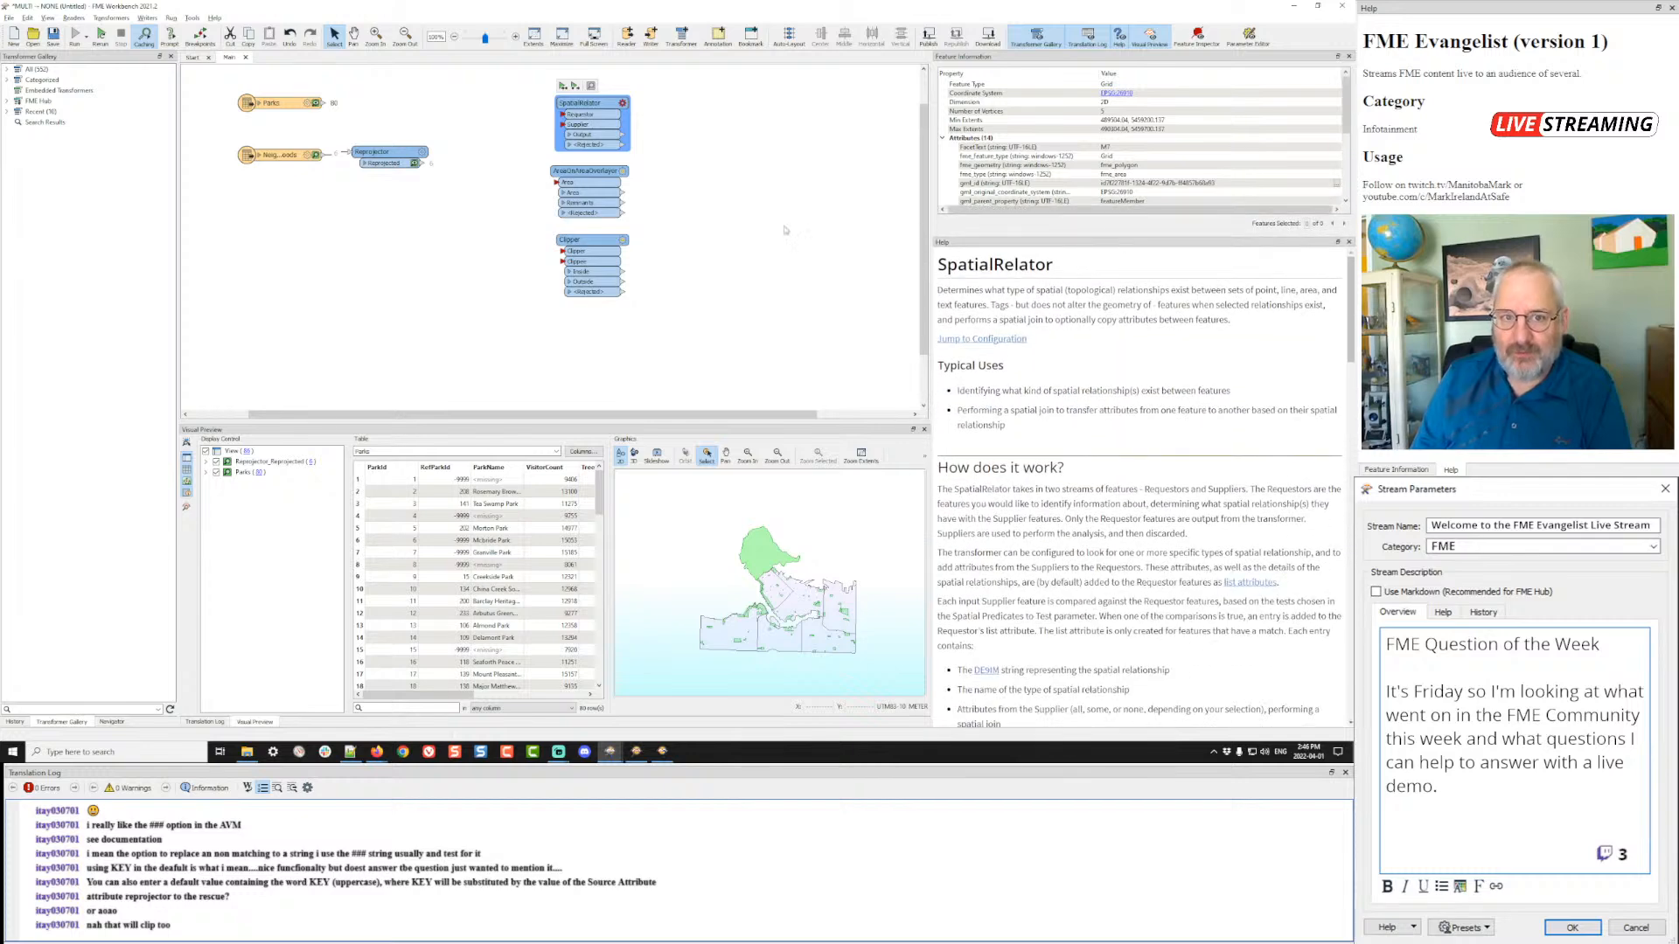
# - Connect the reprojected neighborhoods to the SpatialRelator's Requestor port and Parks to Supplier, moving Parks below the Reprojector and the AreaOnAreaOverlayer below the Clipper
pyautogui.moveTo(416, 163); pyautogui.dragTo(560, 115)
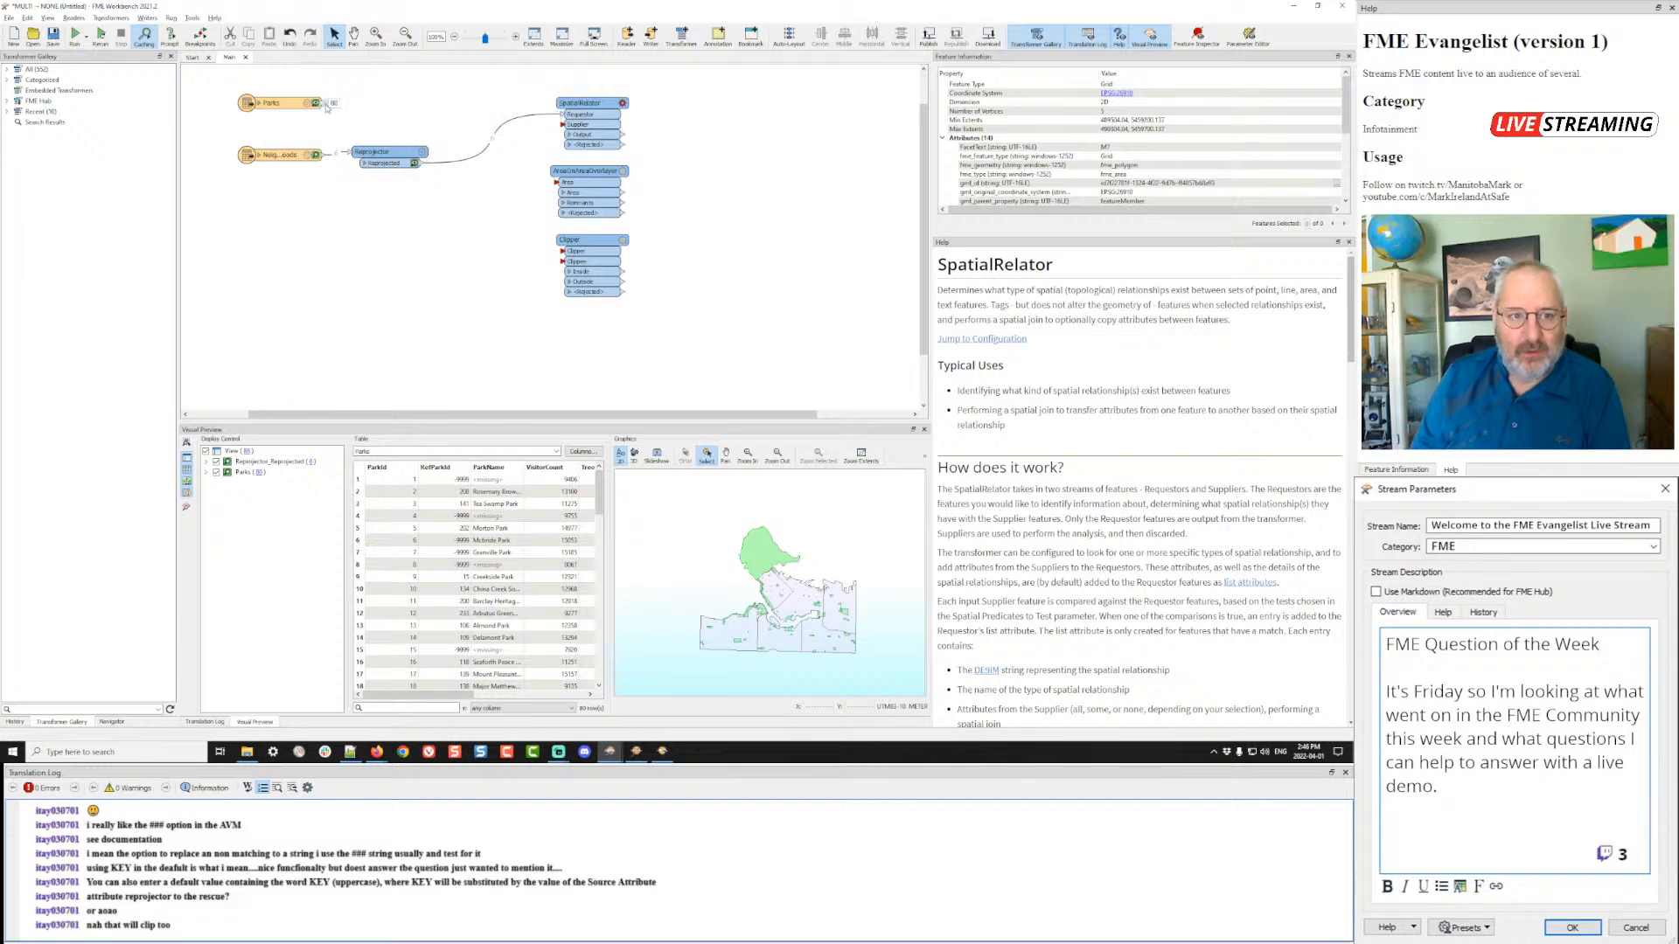
pyautogui.moveTo(326, 107); pyautogui.dragTo(562, 124)
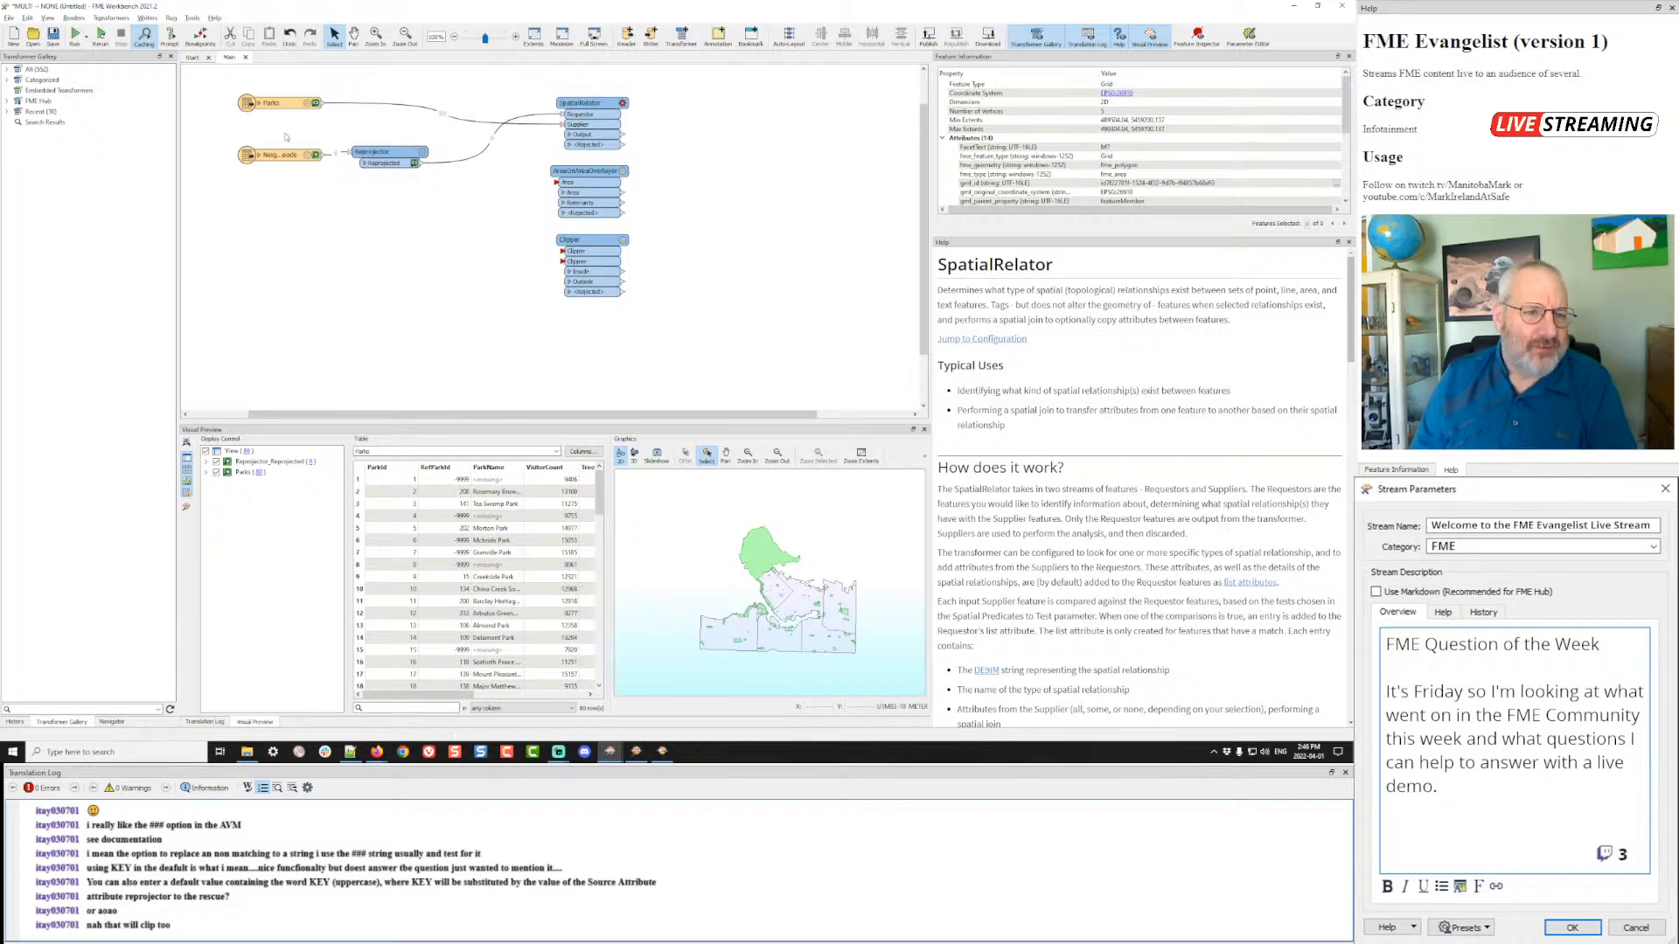
pyautogui.moveTo(272, 105); pyautogui.dragTo(390, 216)
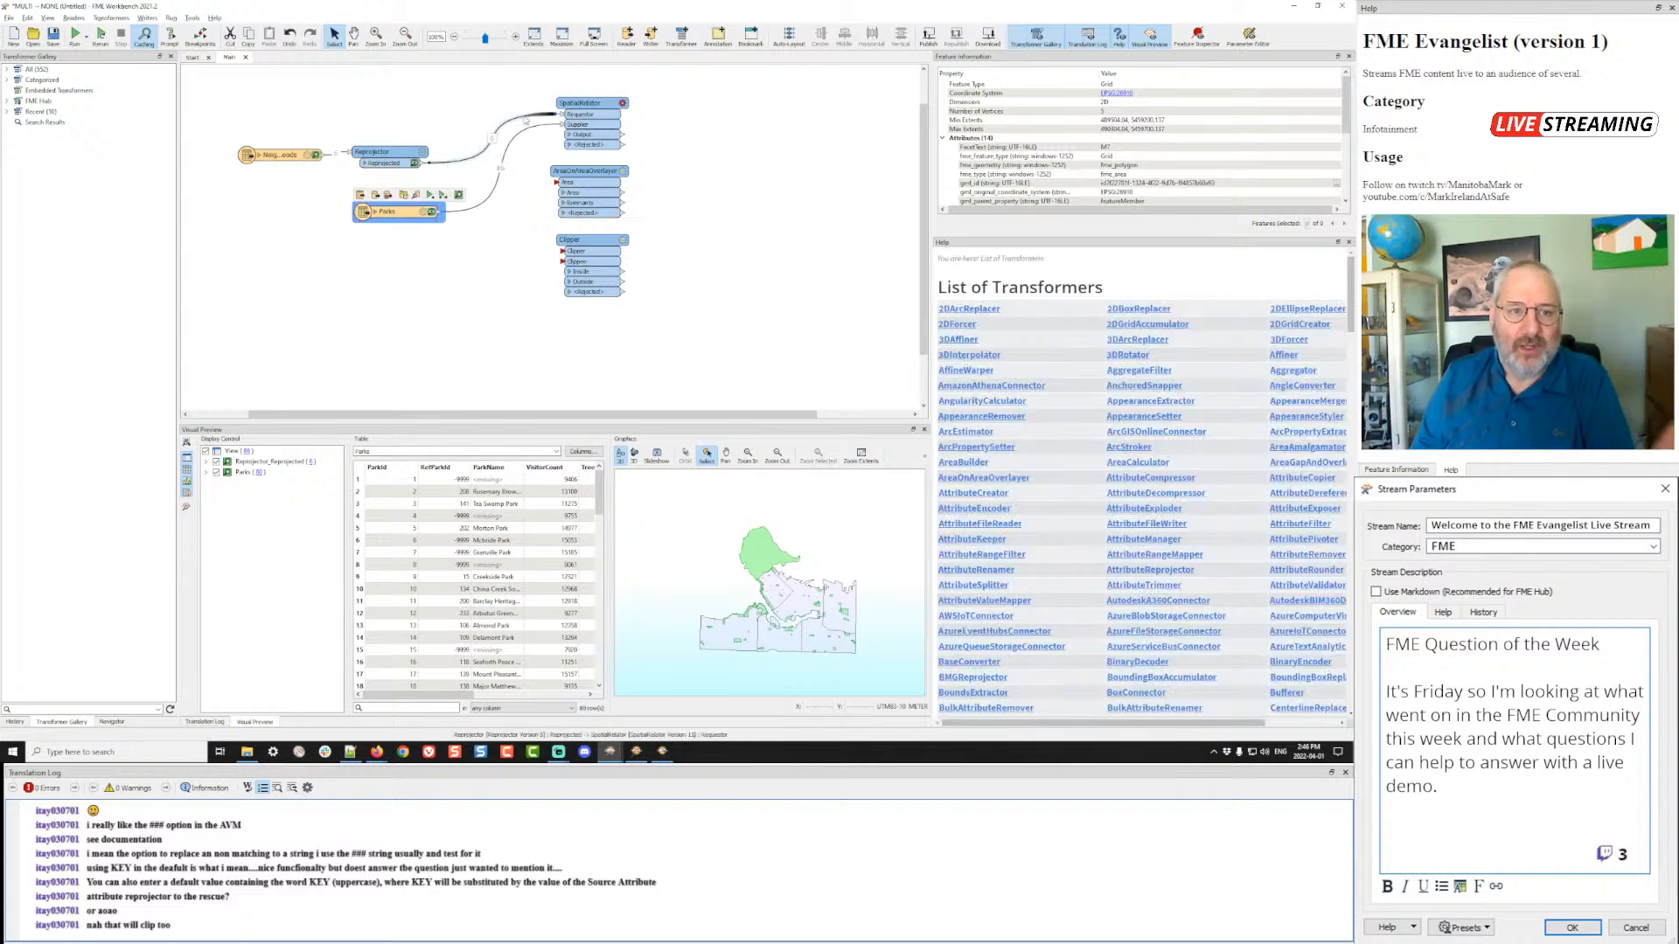
pyautogui.moveTo(573, 170); pyautogui.dragTo(581, 311)
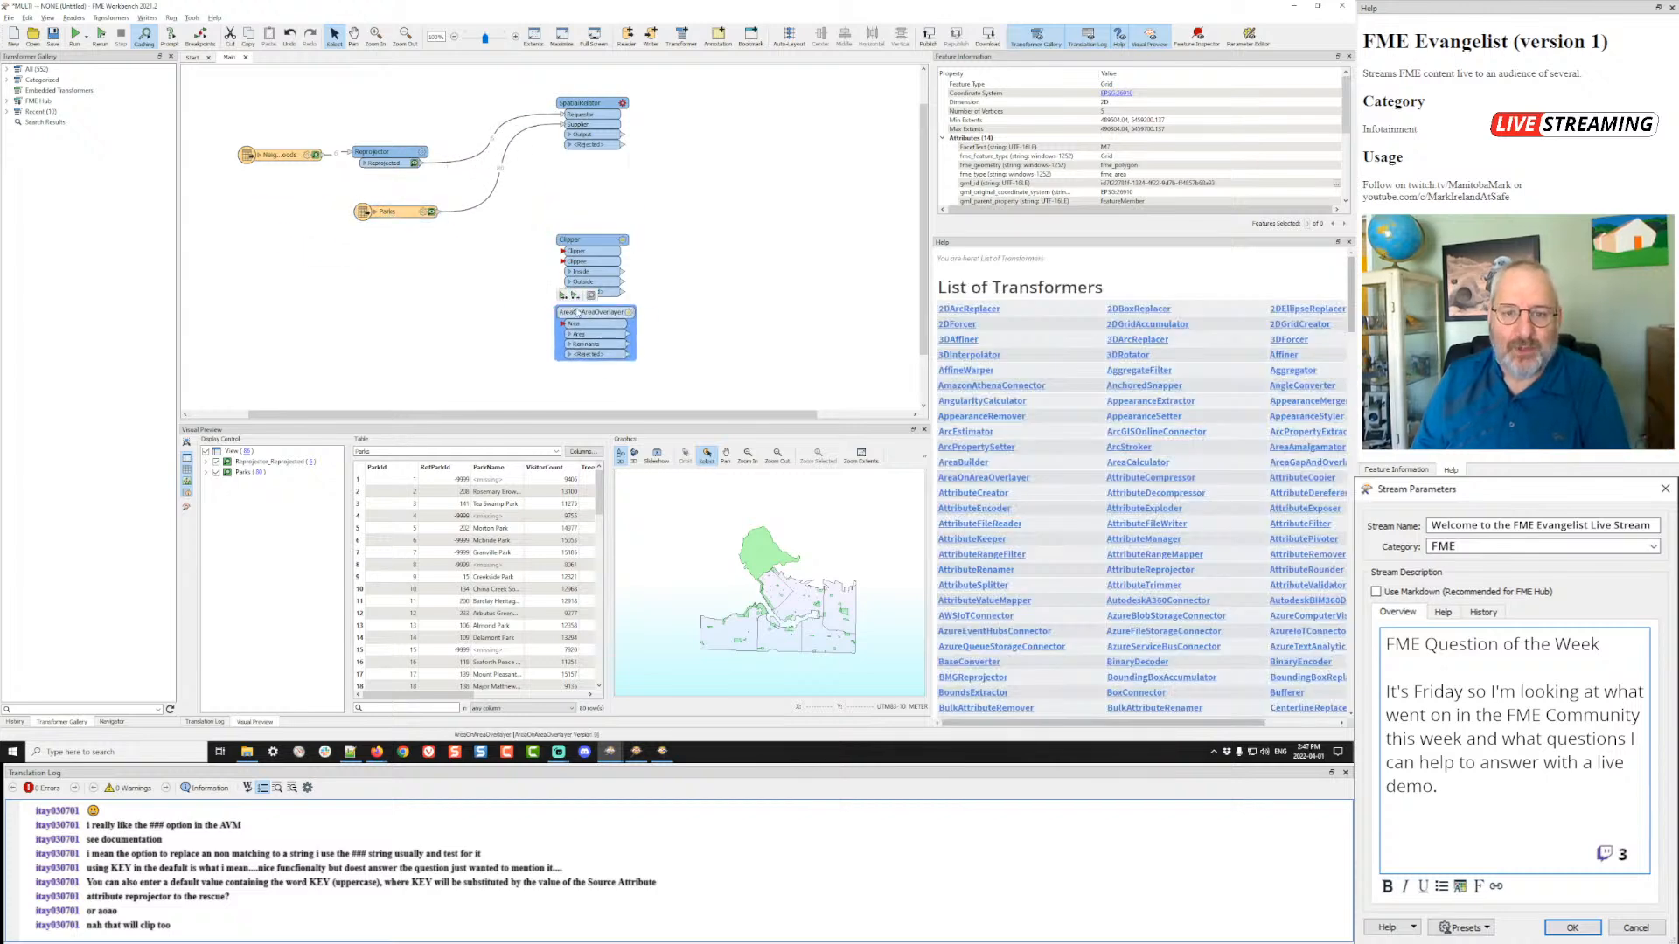
# - Set the SpatialRelator's support mode to Support All Predicates and test for Requestor OGC-Contains Supplier and Requestor OGC-Overlaps Supplier
pyautogui.click(623, 103)
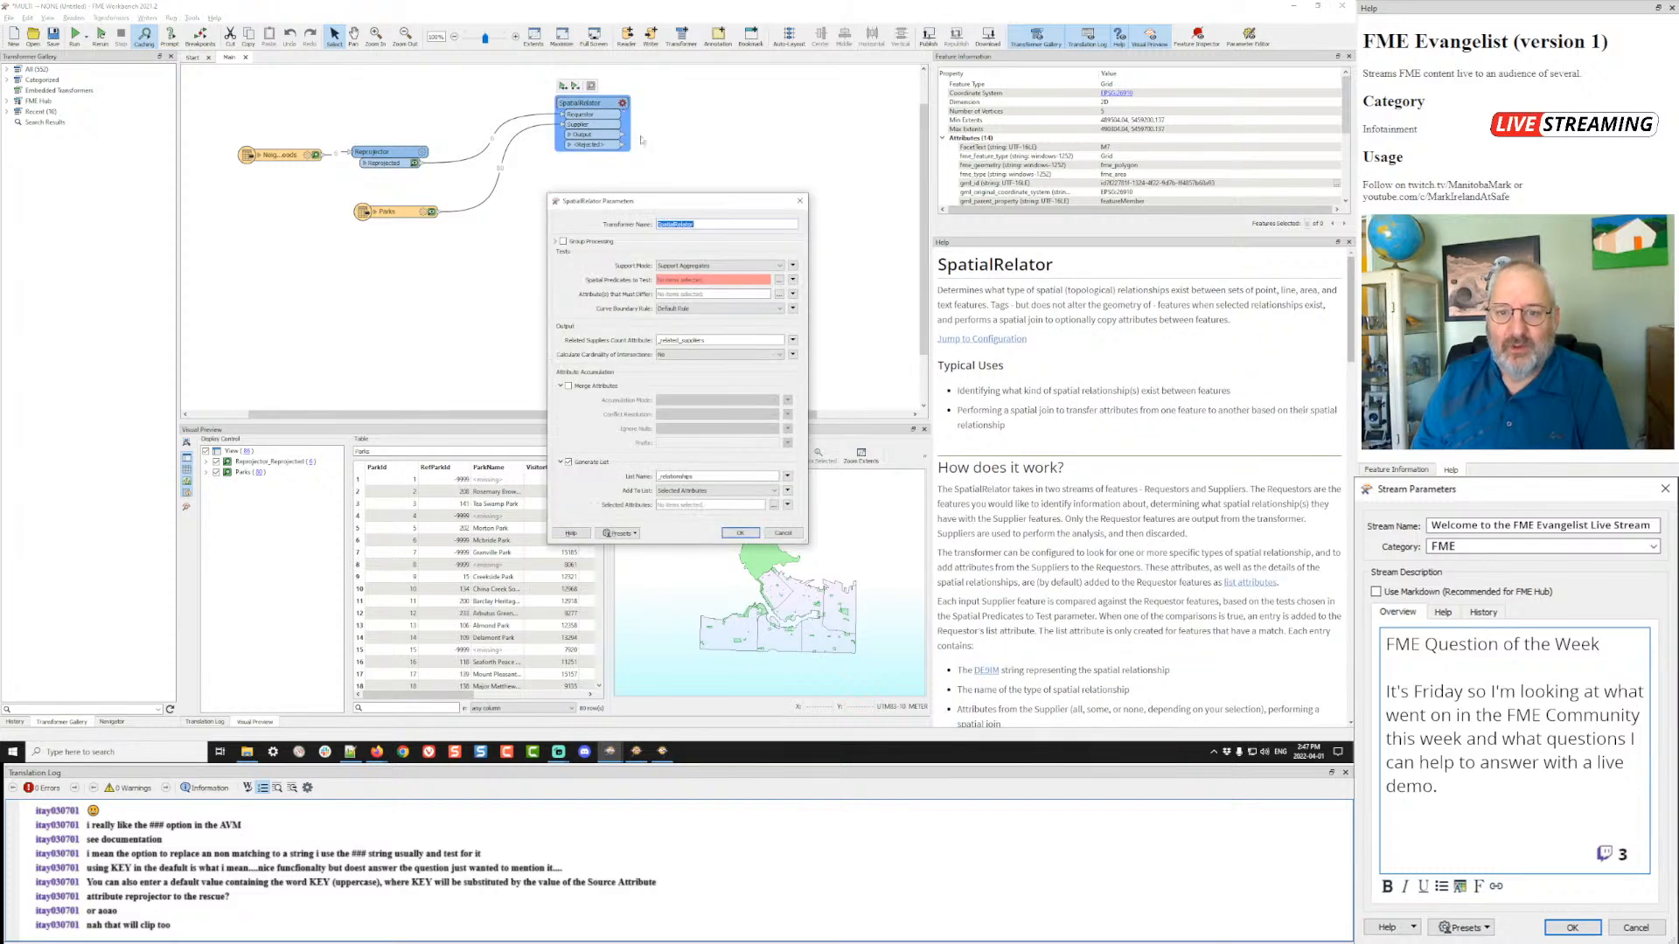
pyautogui.click(779, 282)
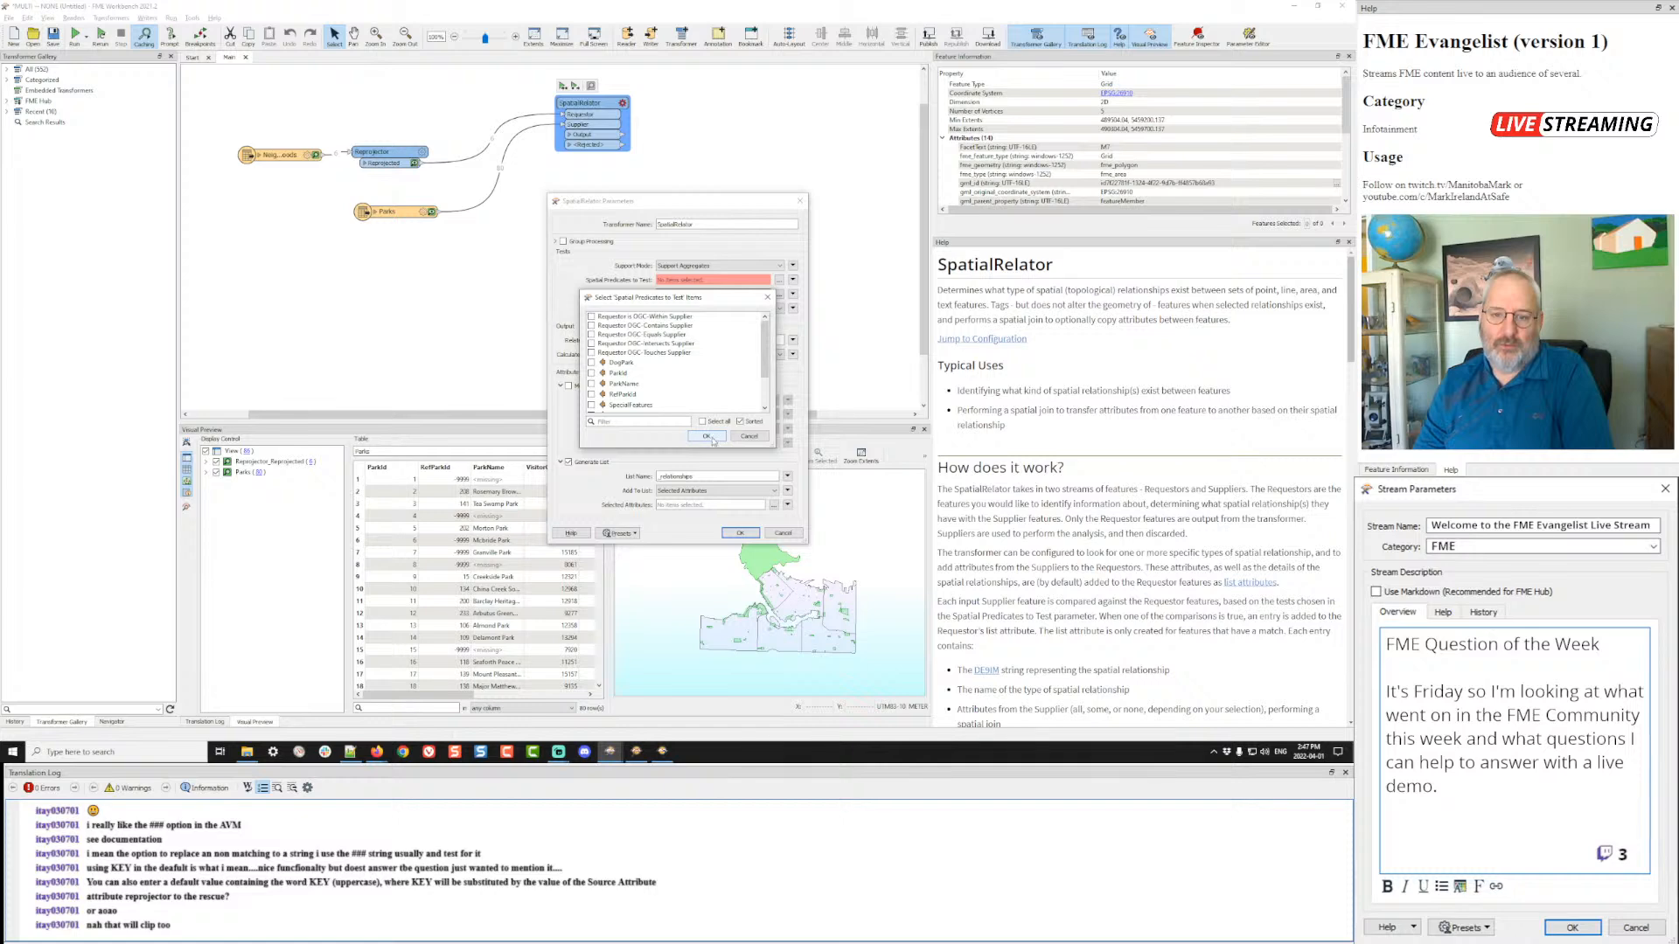
pyautogui.click(746, 436)
pyautogui.click(734, 265)
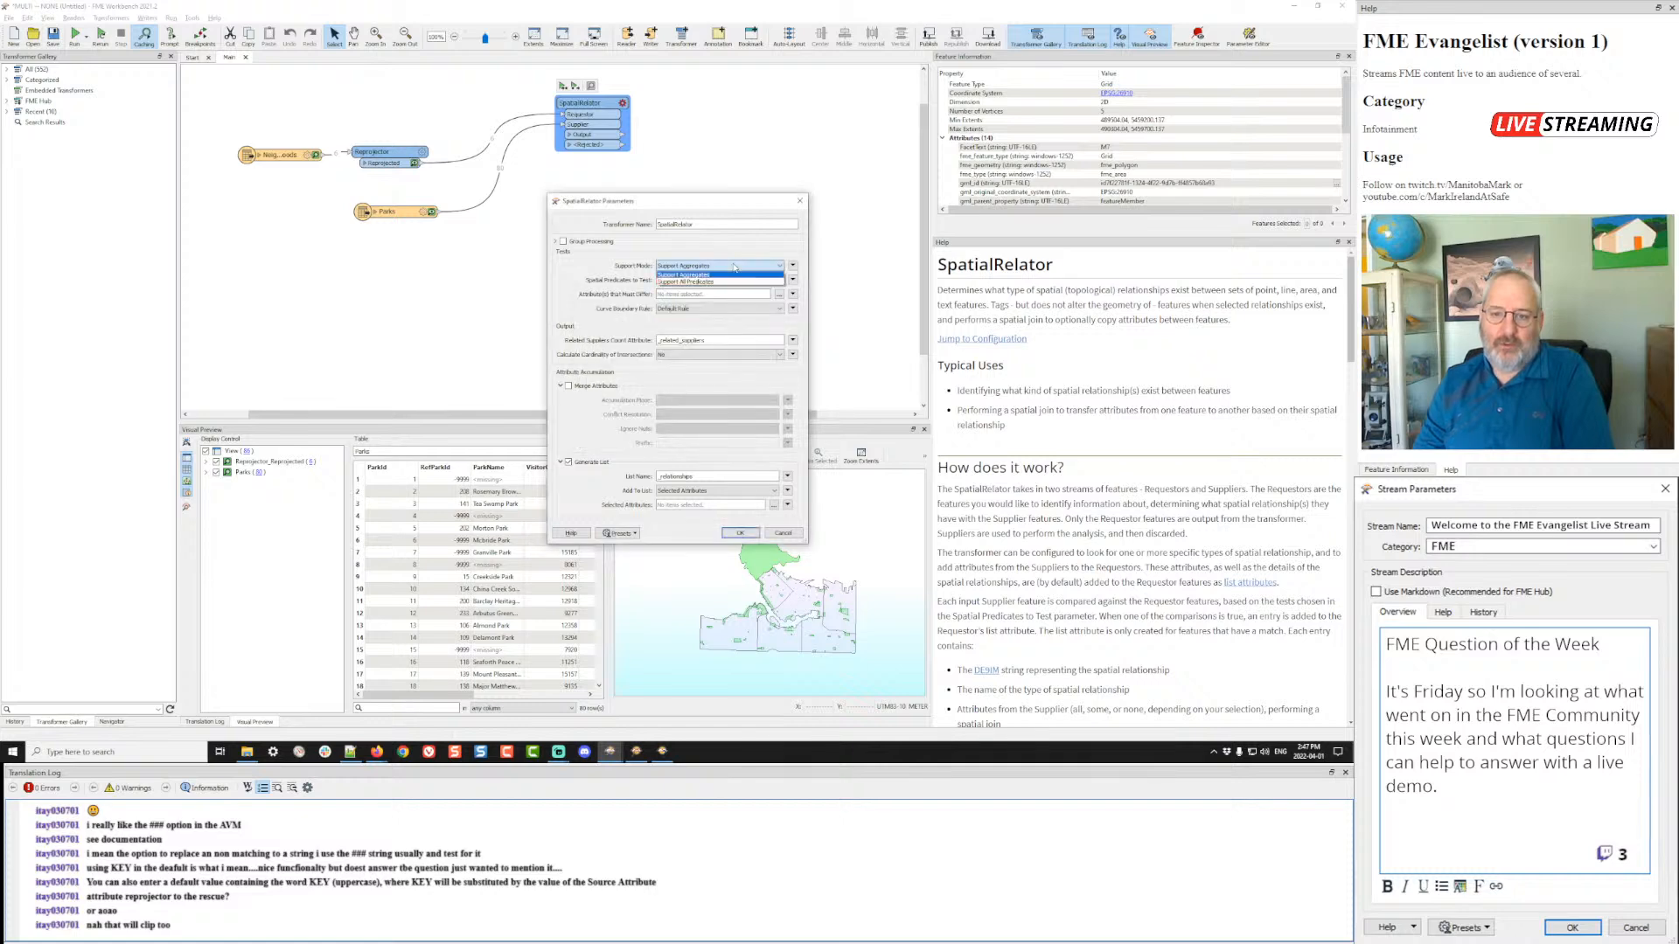
pyautogui.click(718, 282)
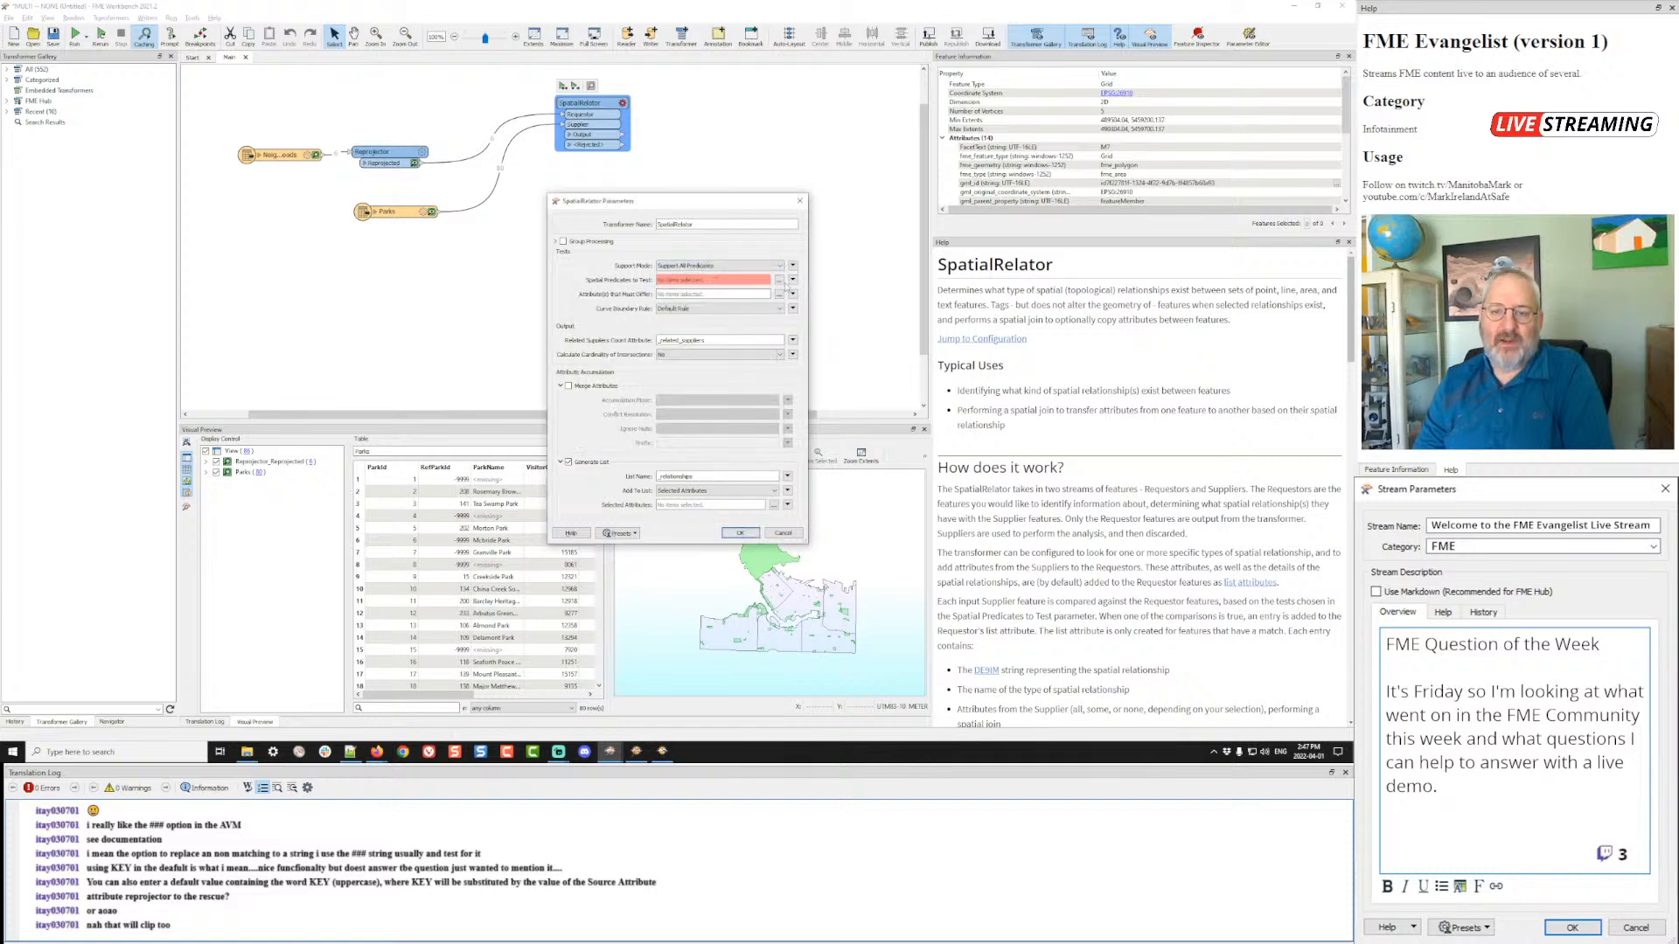
pyautogui.click(779, 279)
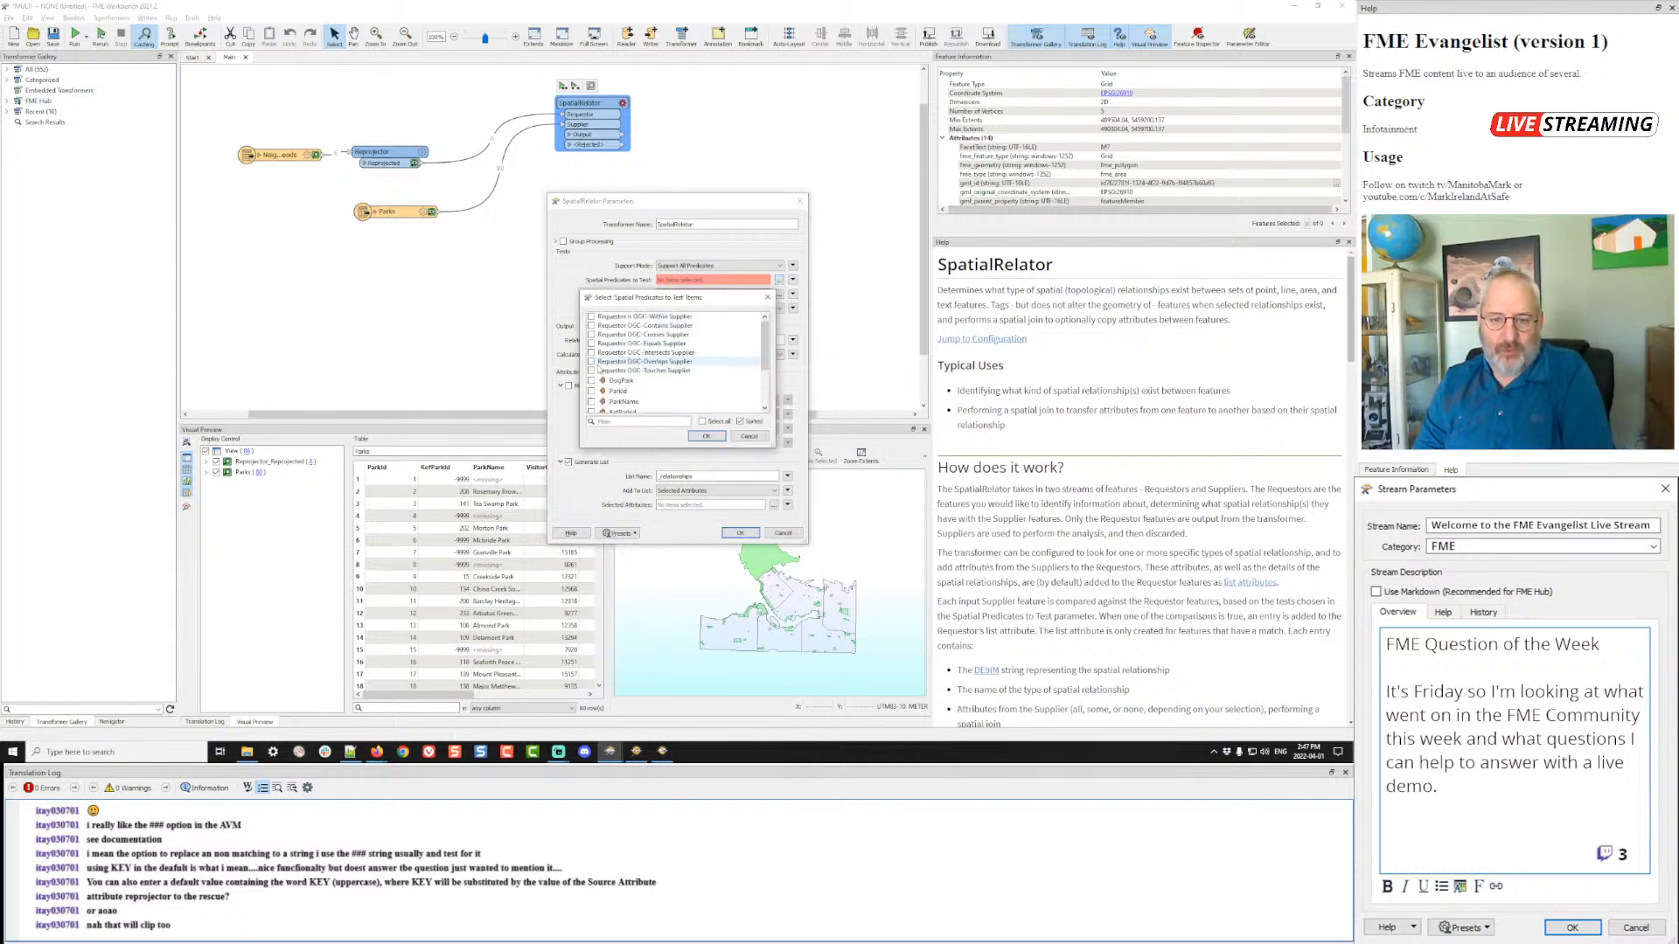
pyautogui.click(591, 361)
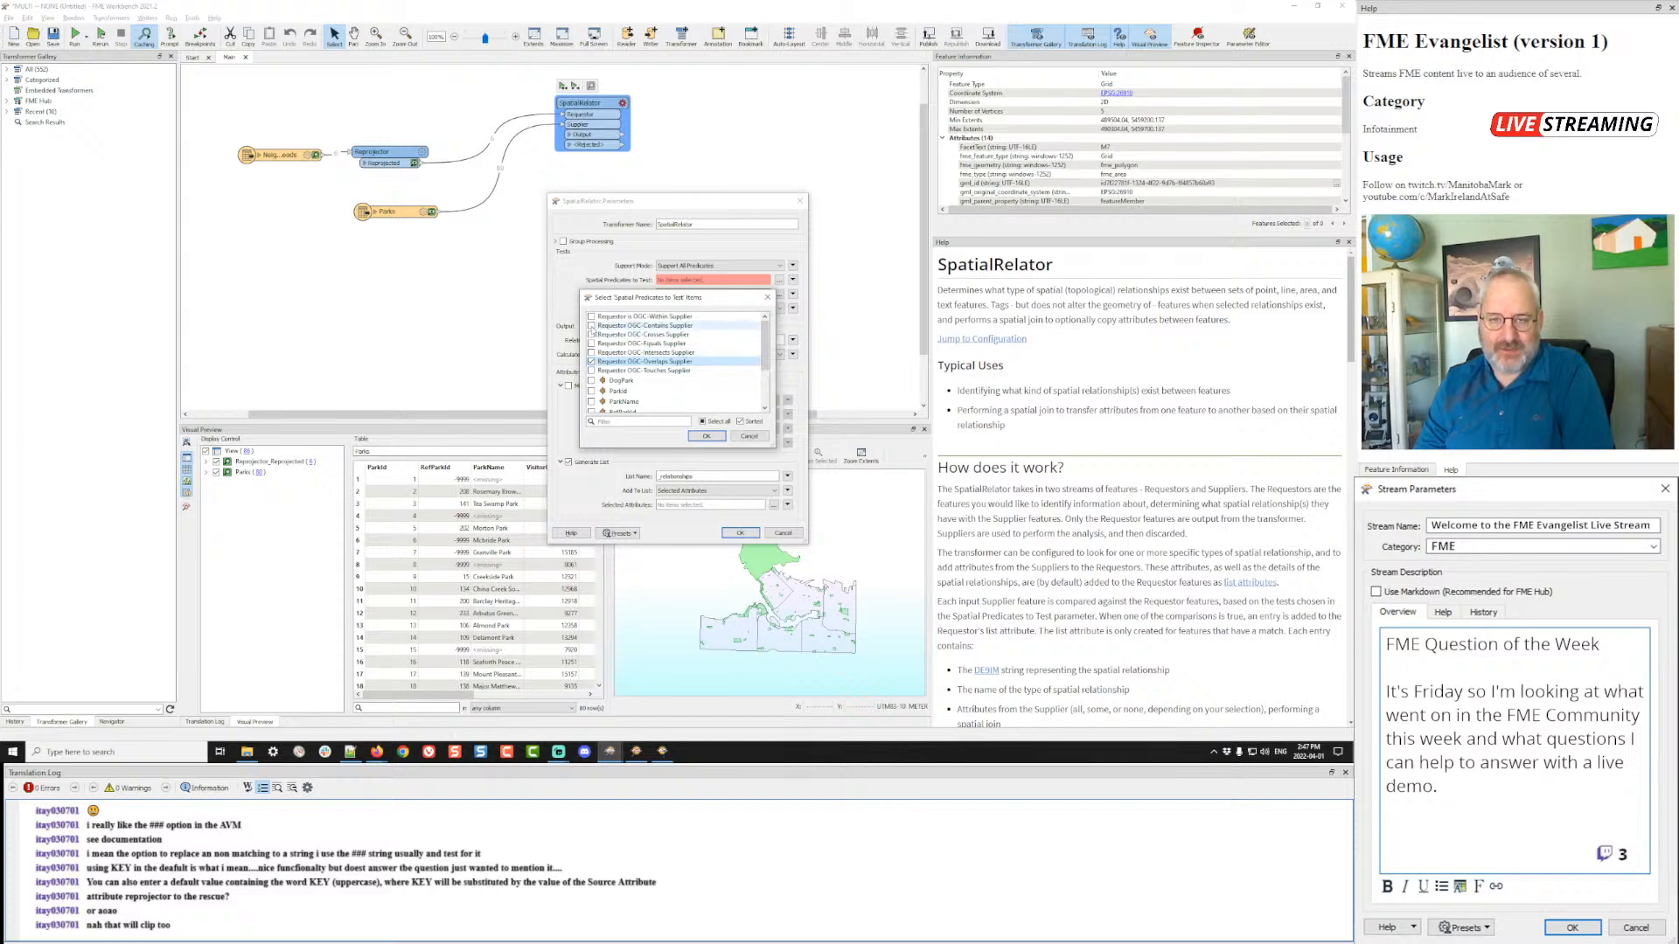
pyautogui.click(591, 326)
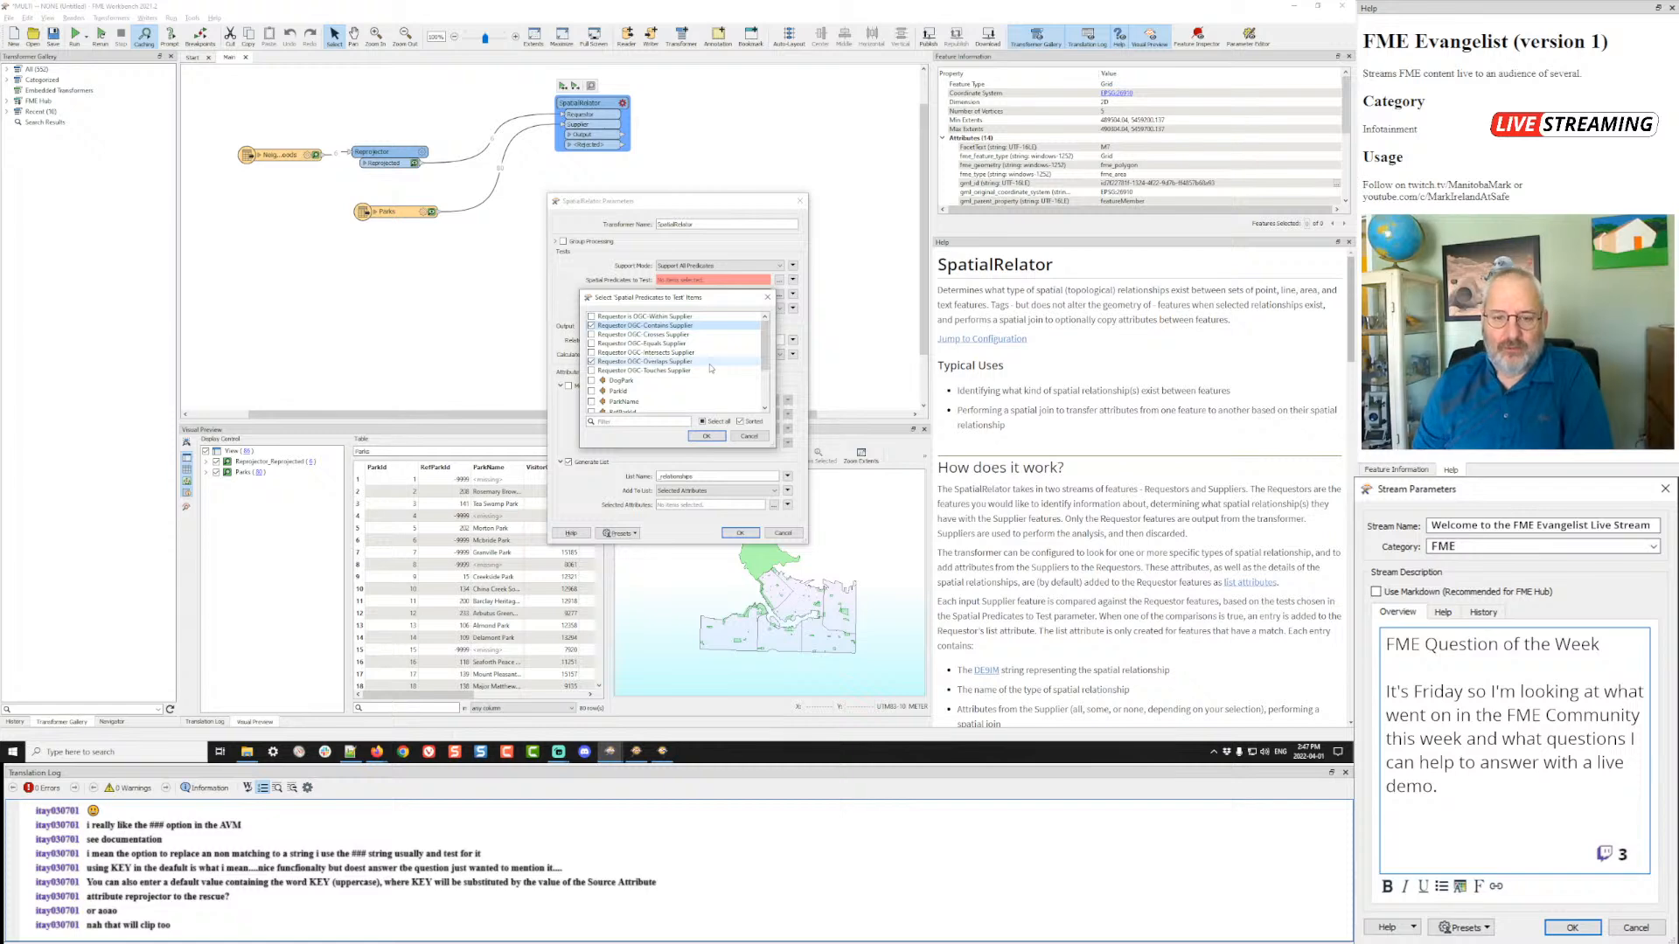
pyautogui.click(707, 437)
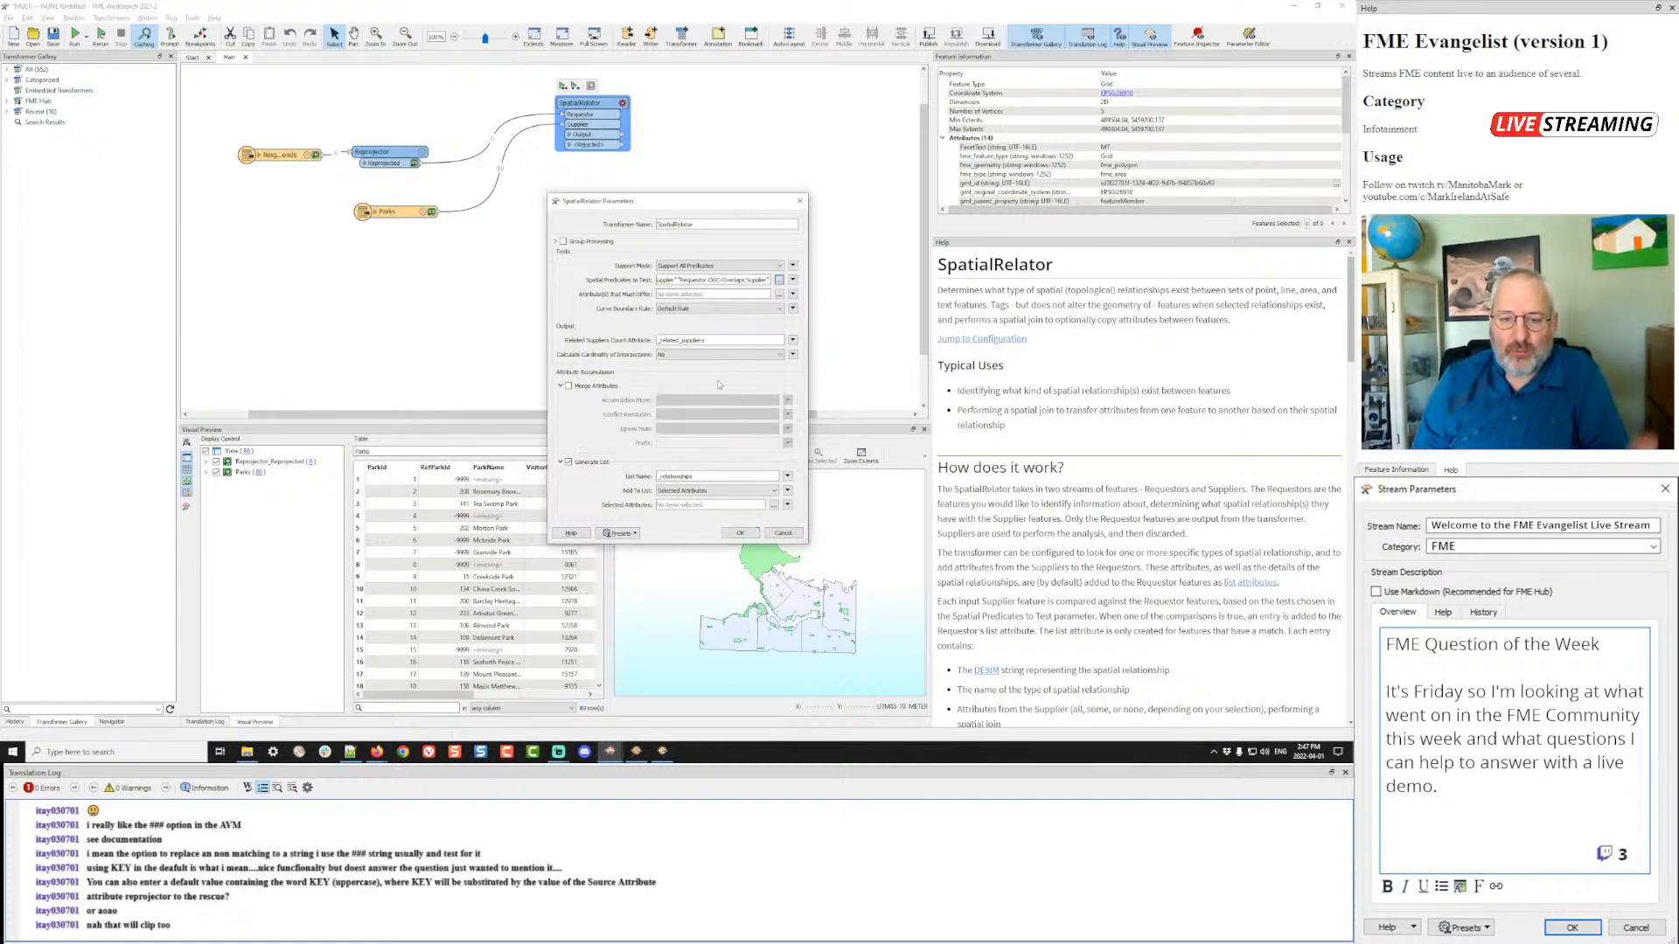
# - Enable Merge Attributes in the SpatialRelator and generate a list named ParkList containing only the ParkName attribute
pyautogui.click(583, 388)
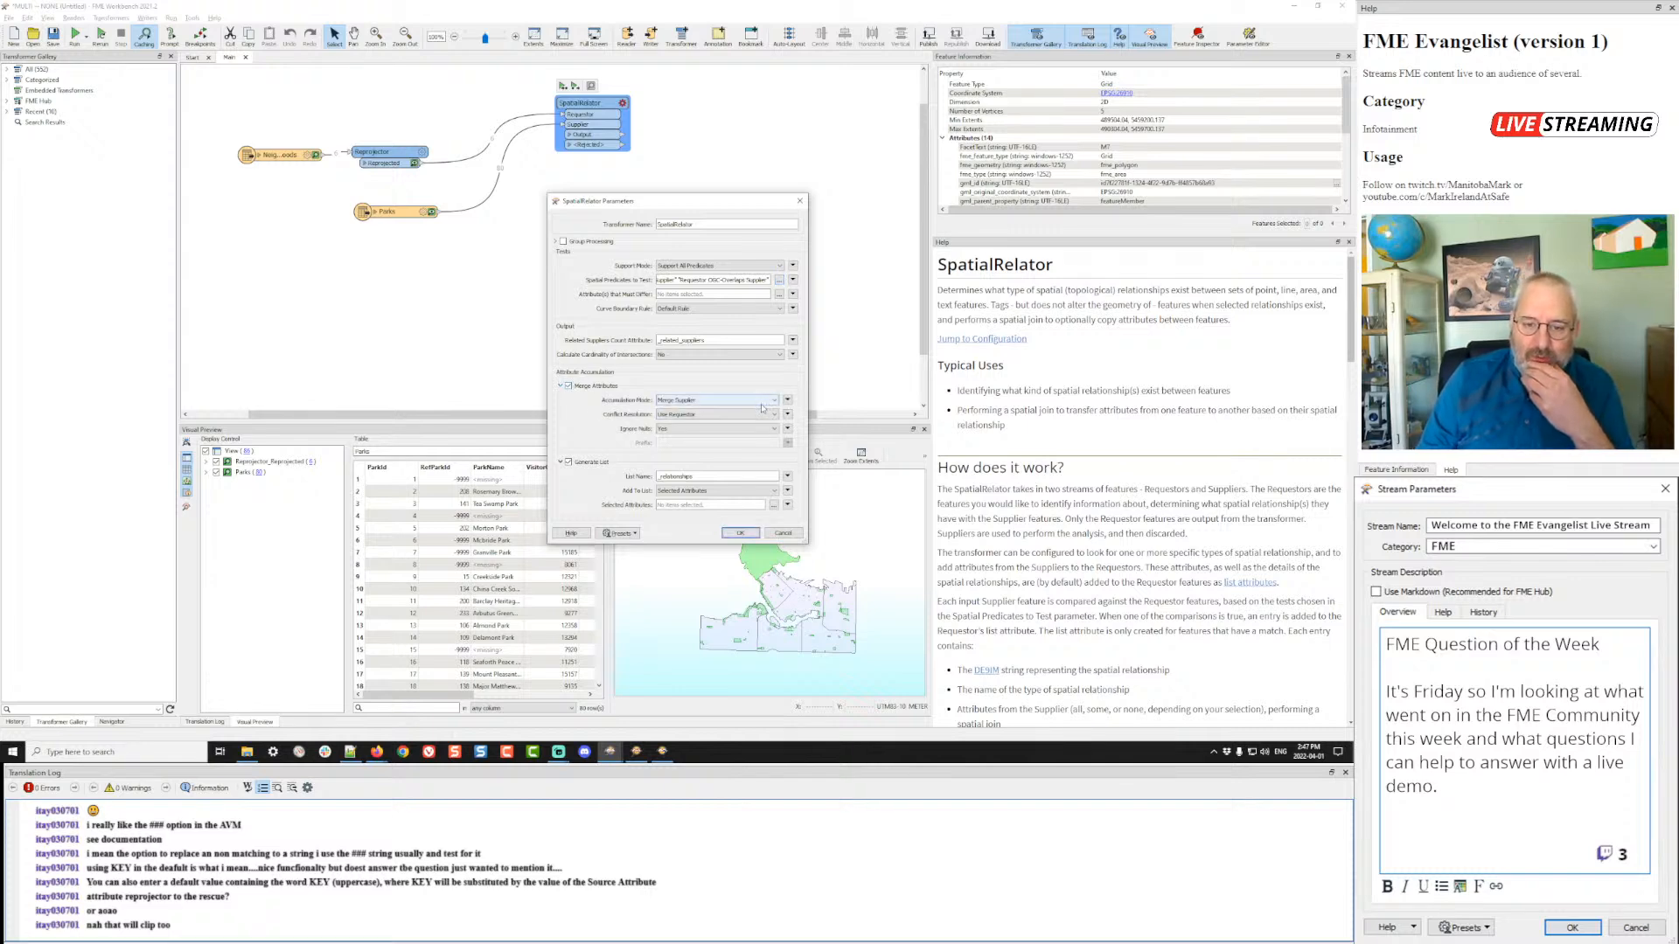
pyautogui.doubleClick(700, 476)
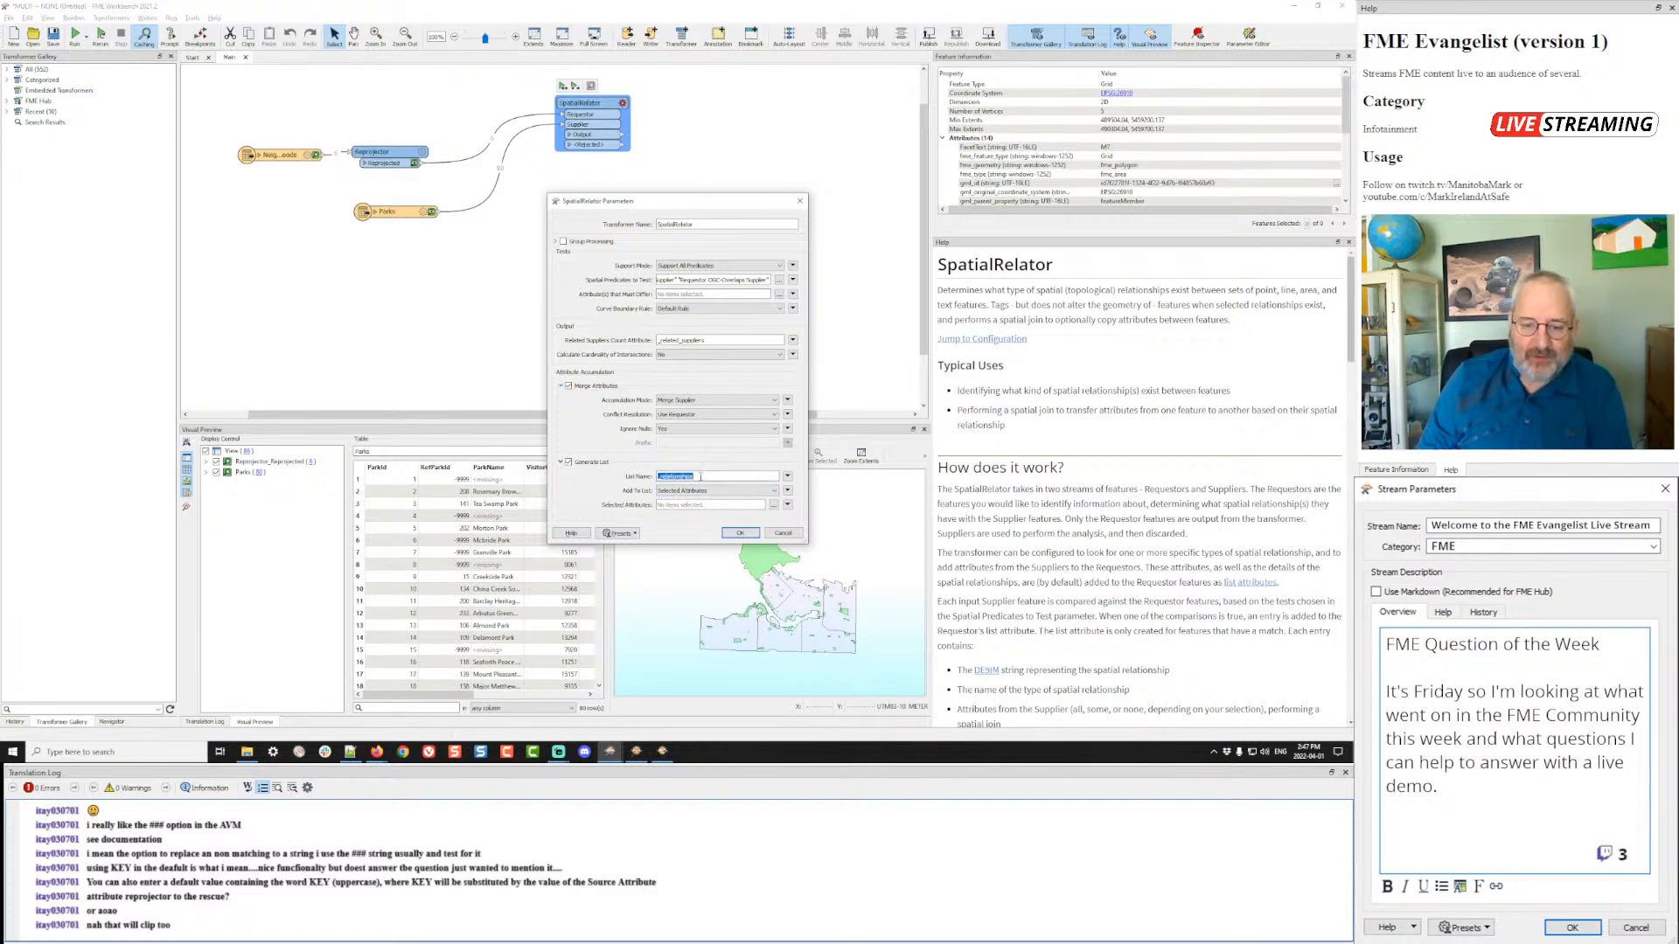
pyautogui.write('ParkList')
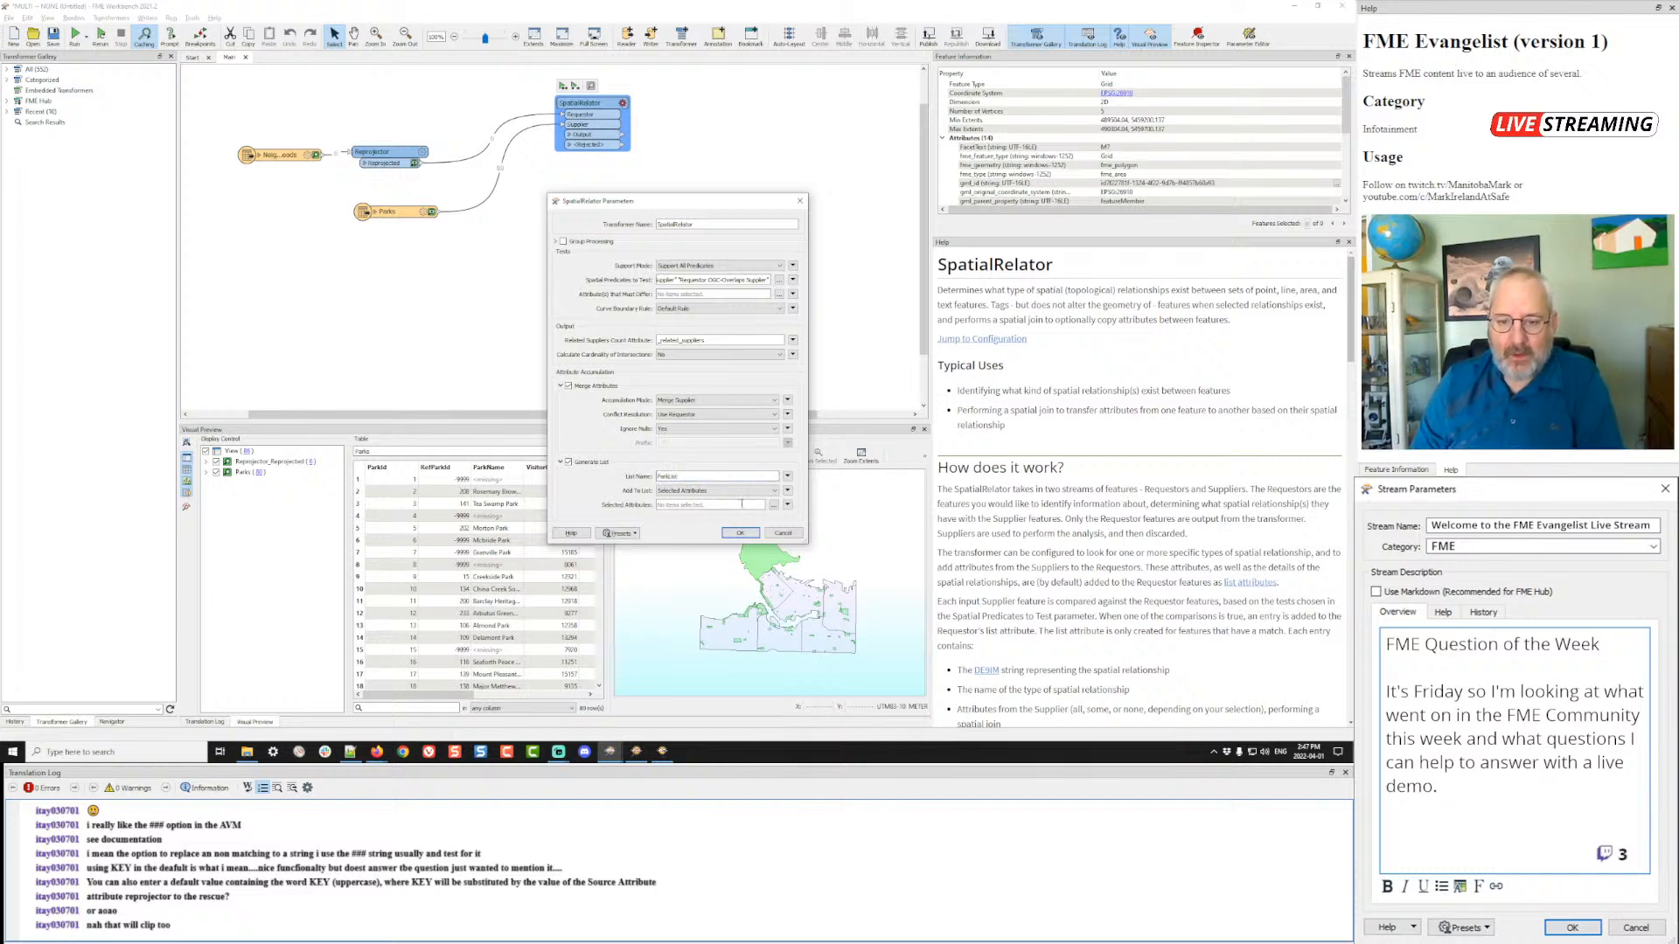
pyautogui.click(774, 505)
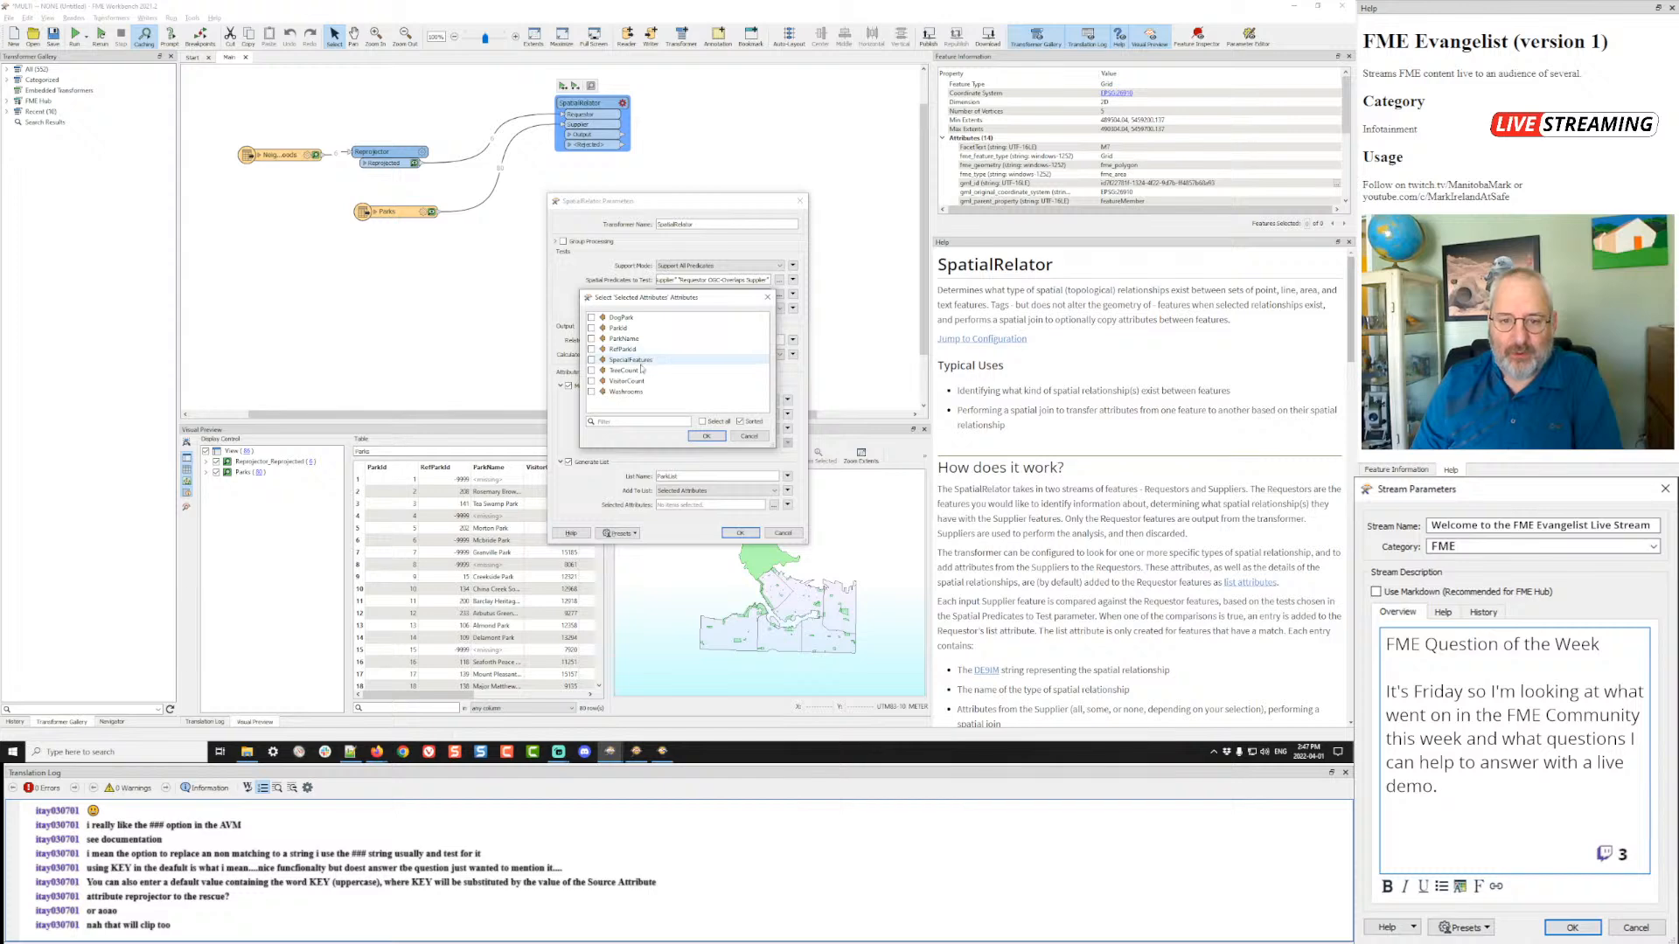
pyautogui.click(625, 340)
pyautogui.click(706, 435)
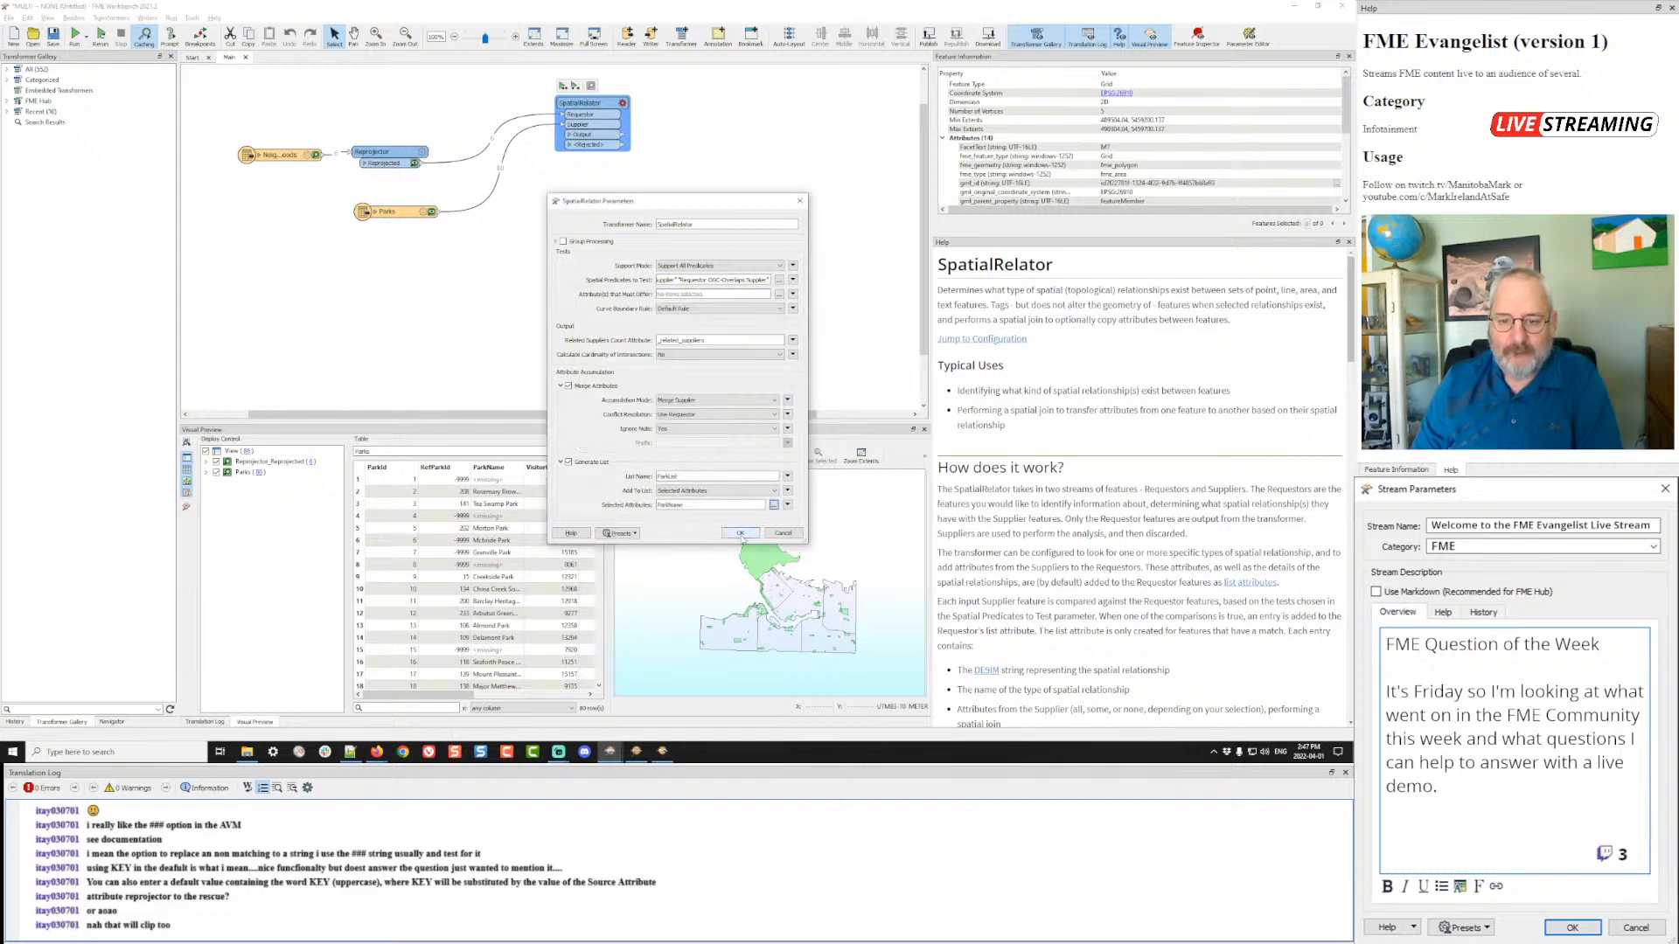
pyautogui.click(739, 533)
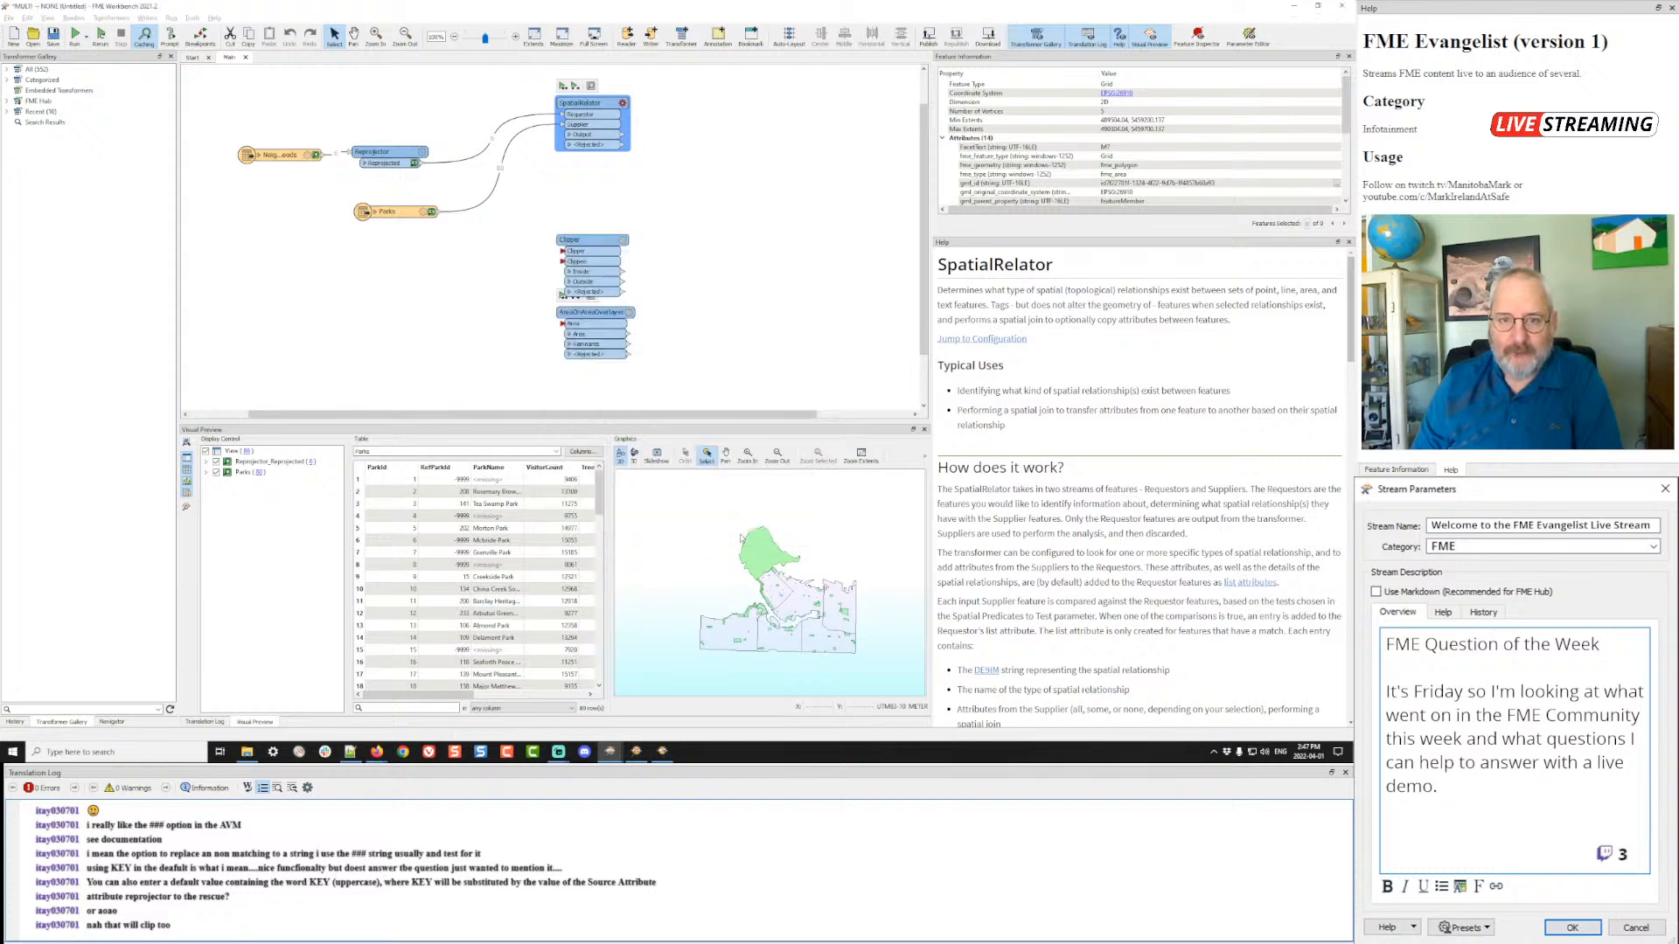
# - Run the workspace to the SpatialRelator and examine the ParkList entries of the Kitsilano feature in its cached output
pyautogui.click(563, 86)
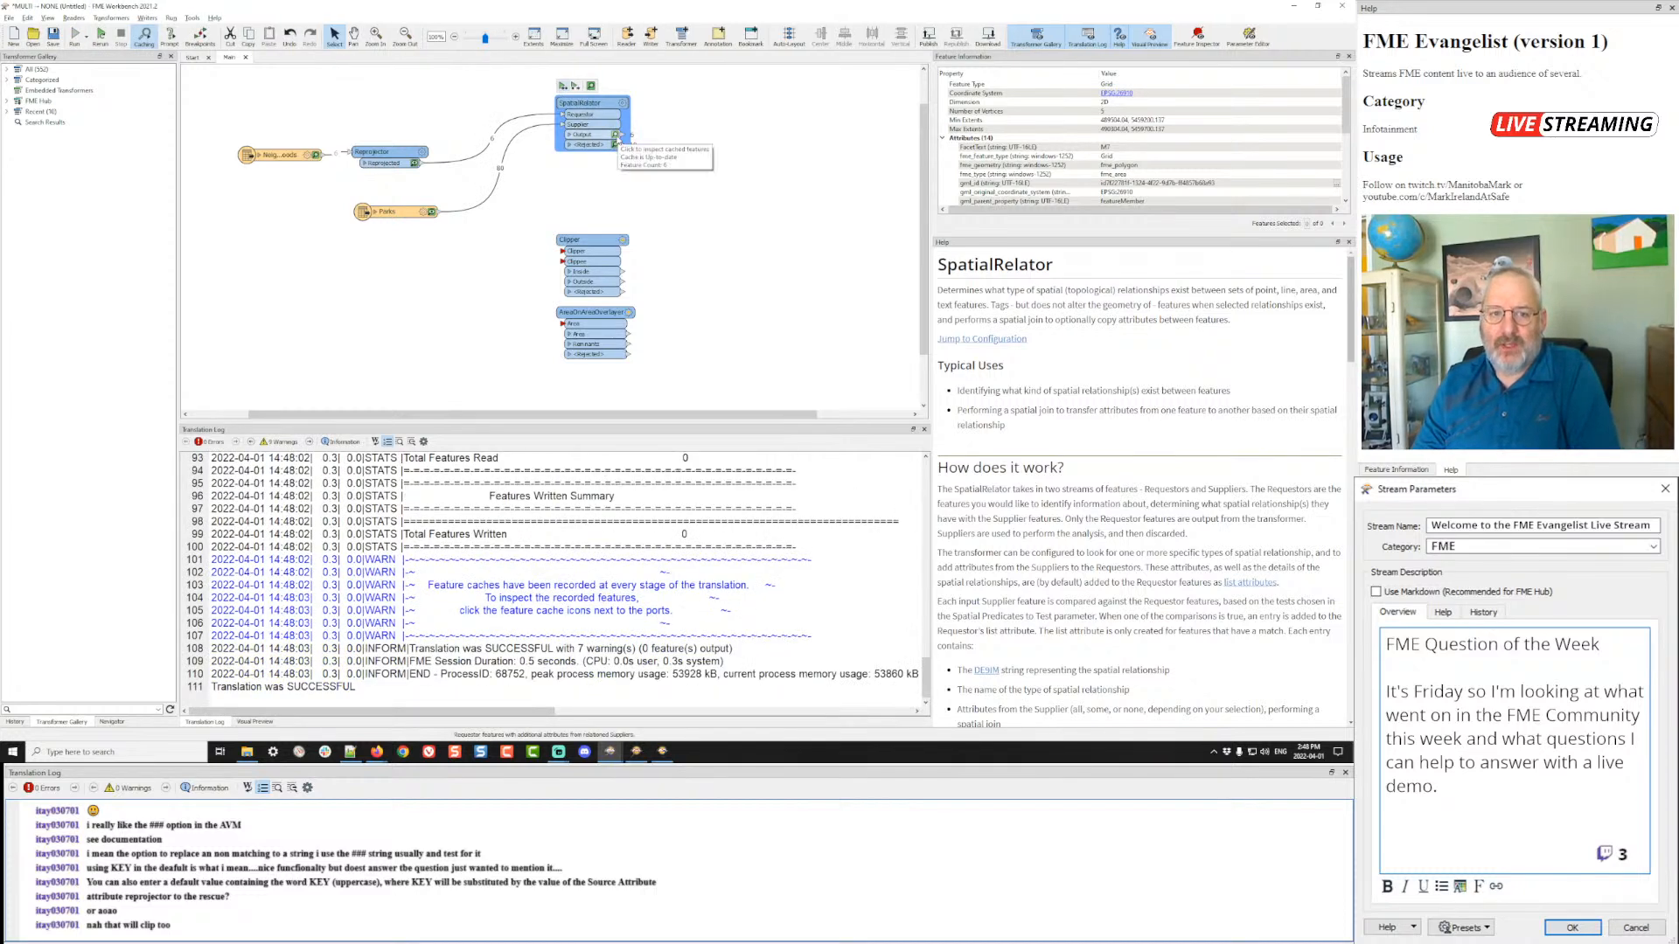
pyautogui.click(615, 135)
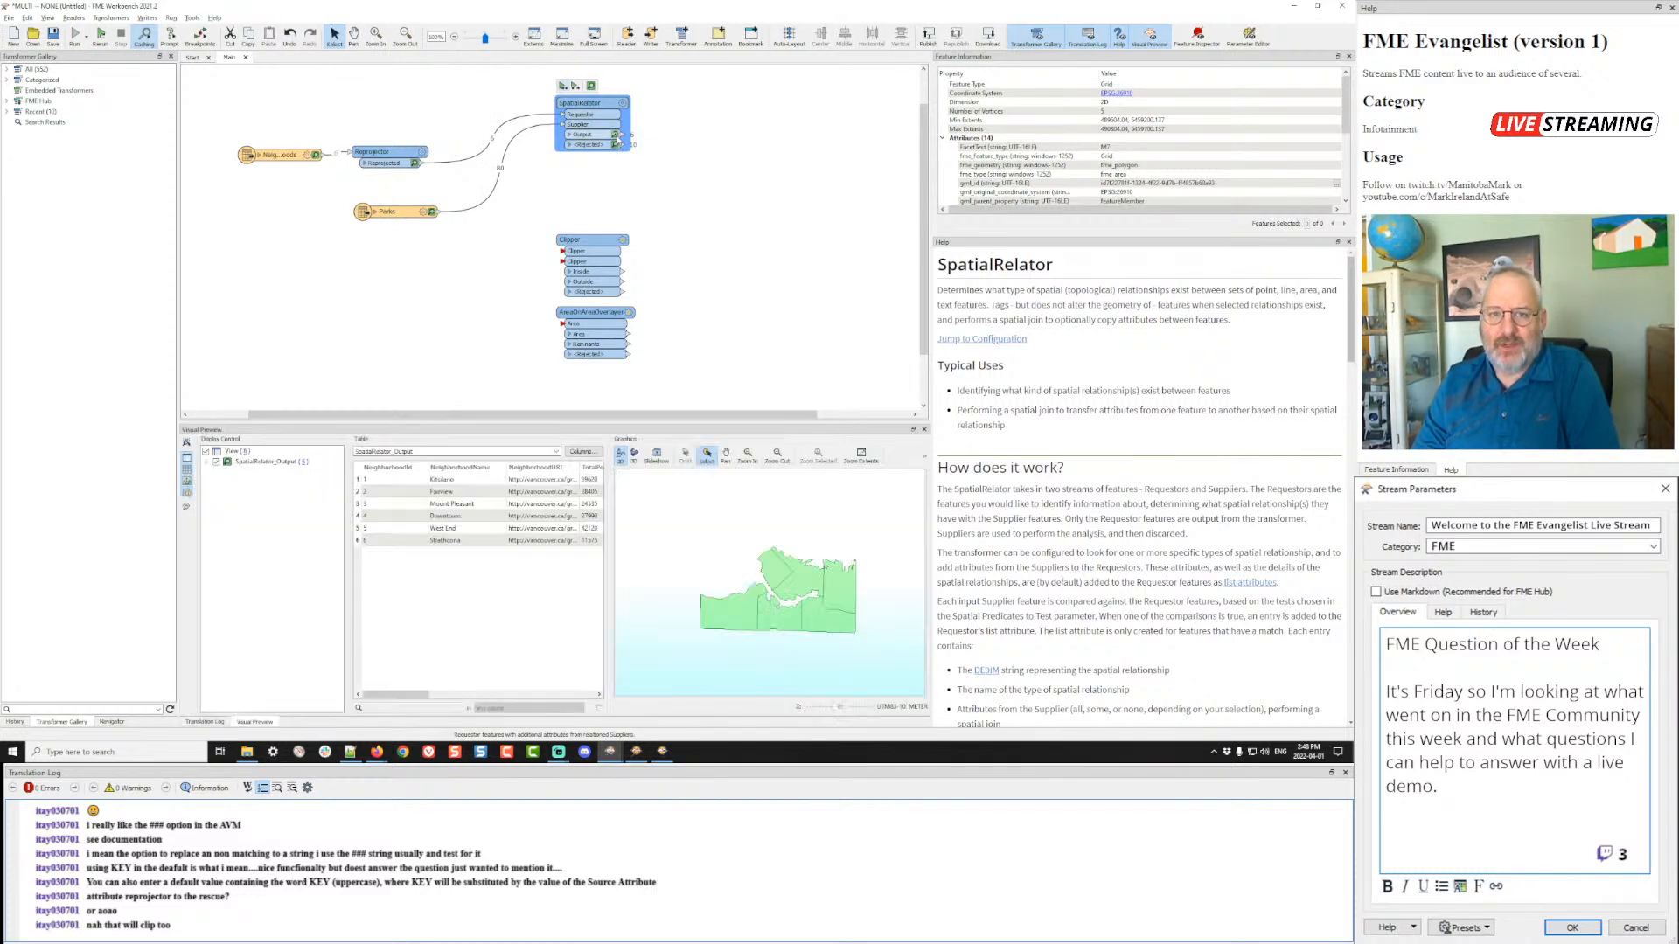
pyautogui.click(455, 480)
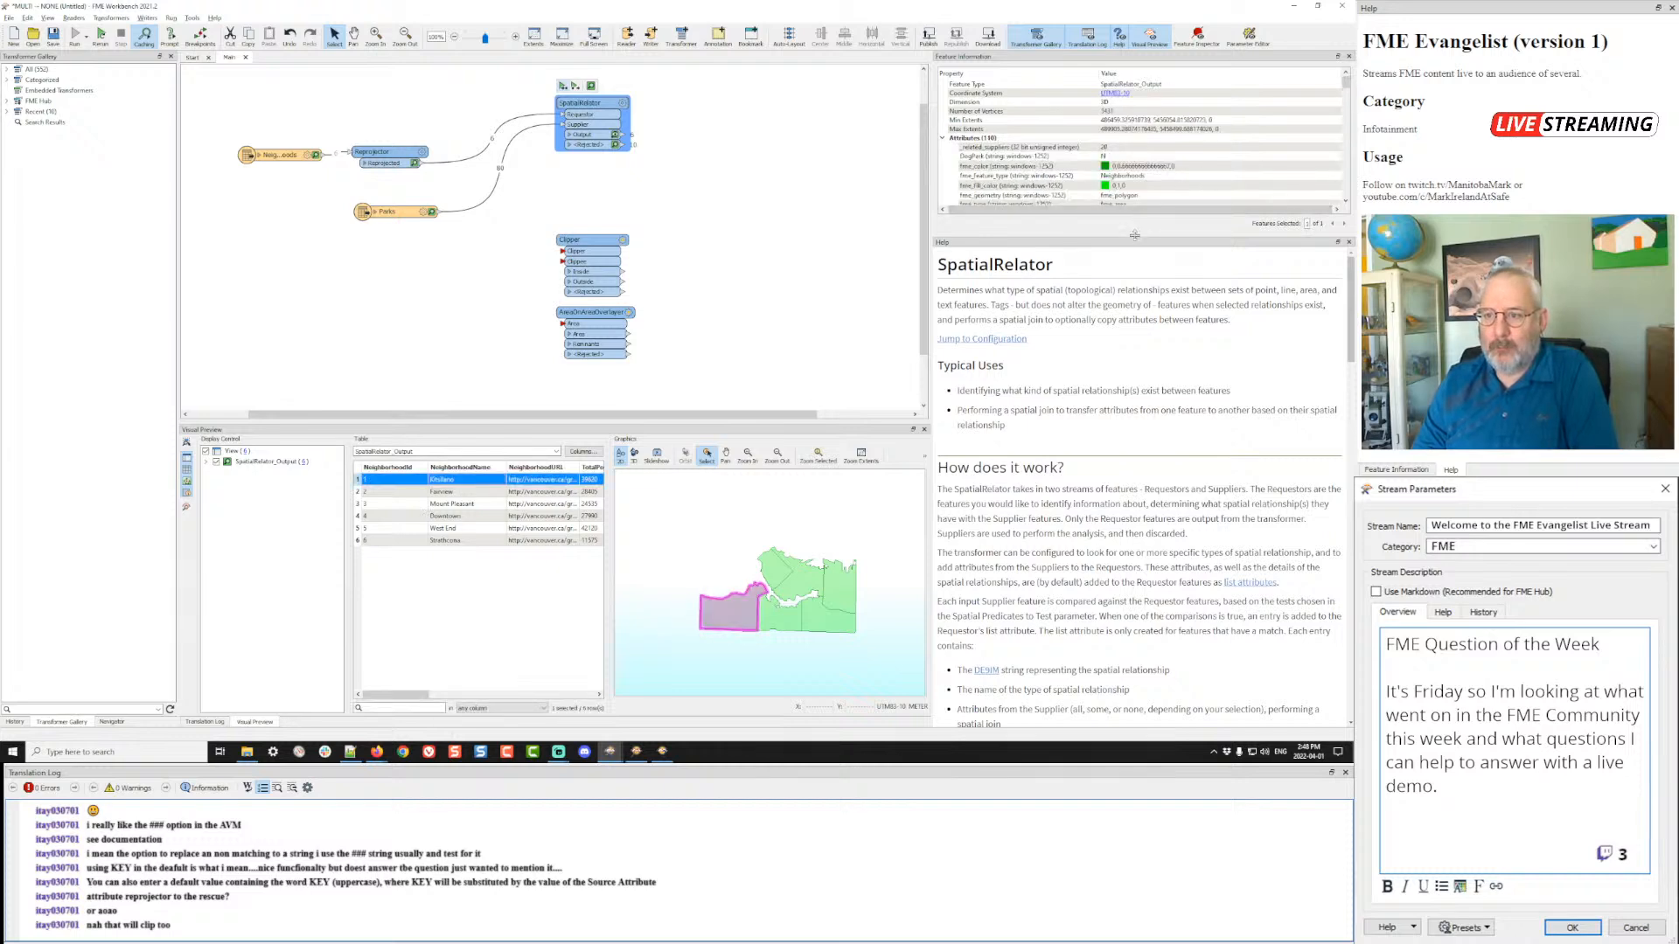
pyautogui.moveTo(1134, 235); pyautogui.dragTo(1134, 662)
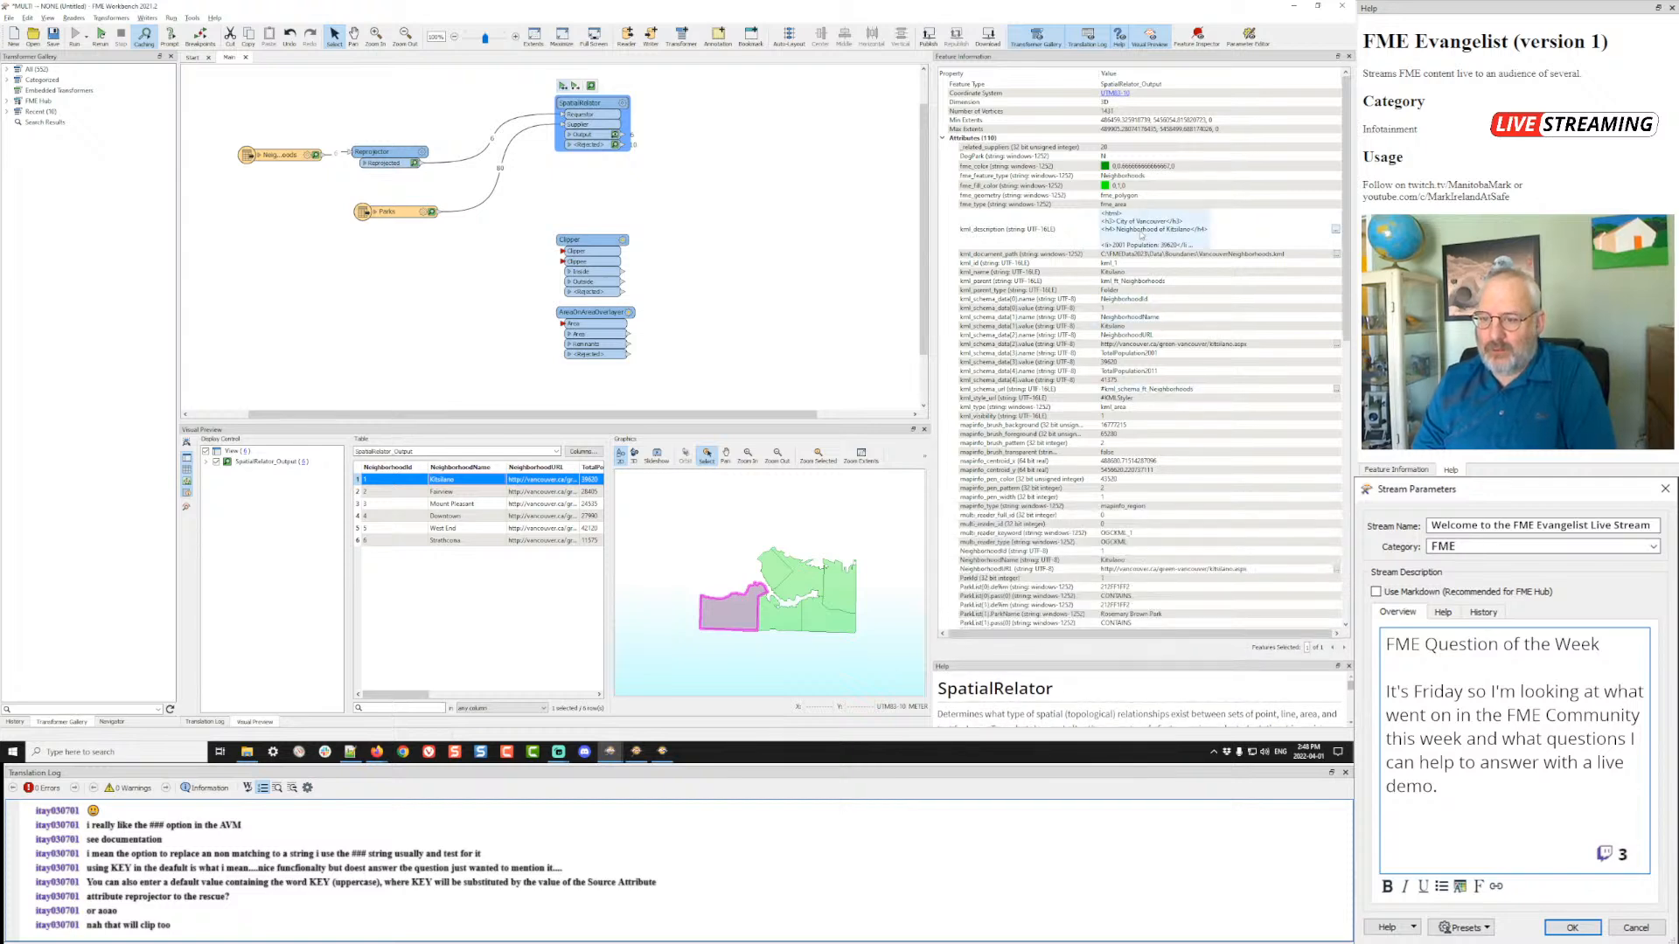
pyautogui.scroll(-10, 1141, 234)
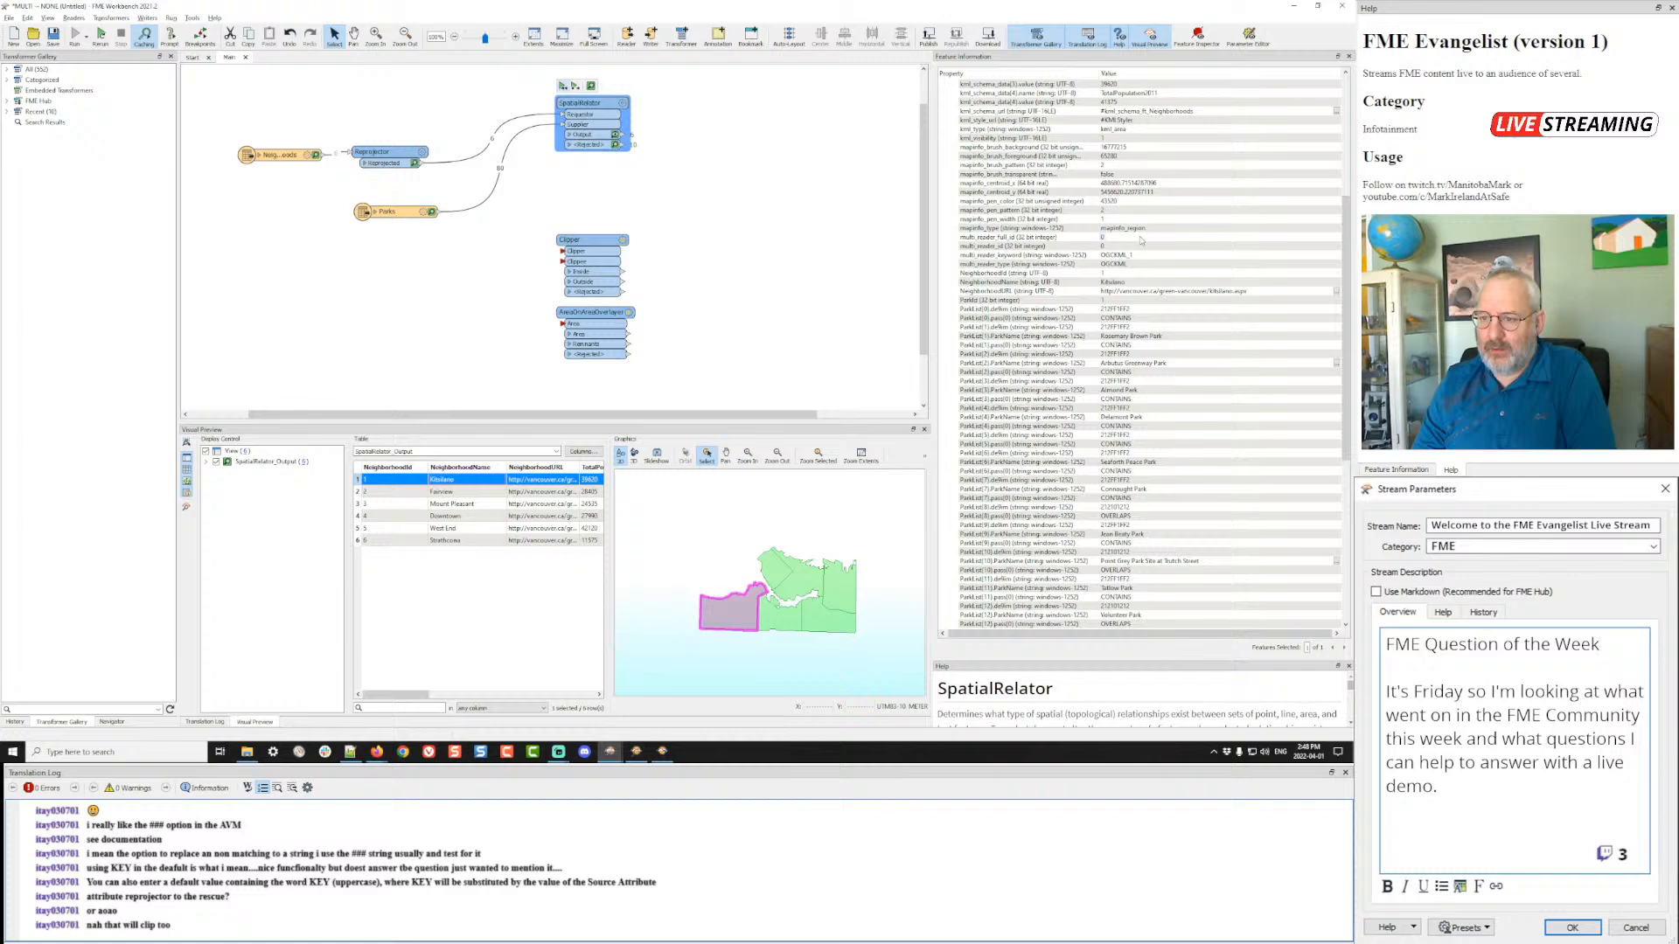
pyautogui.click(1138, 338)
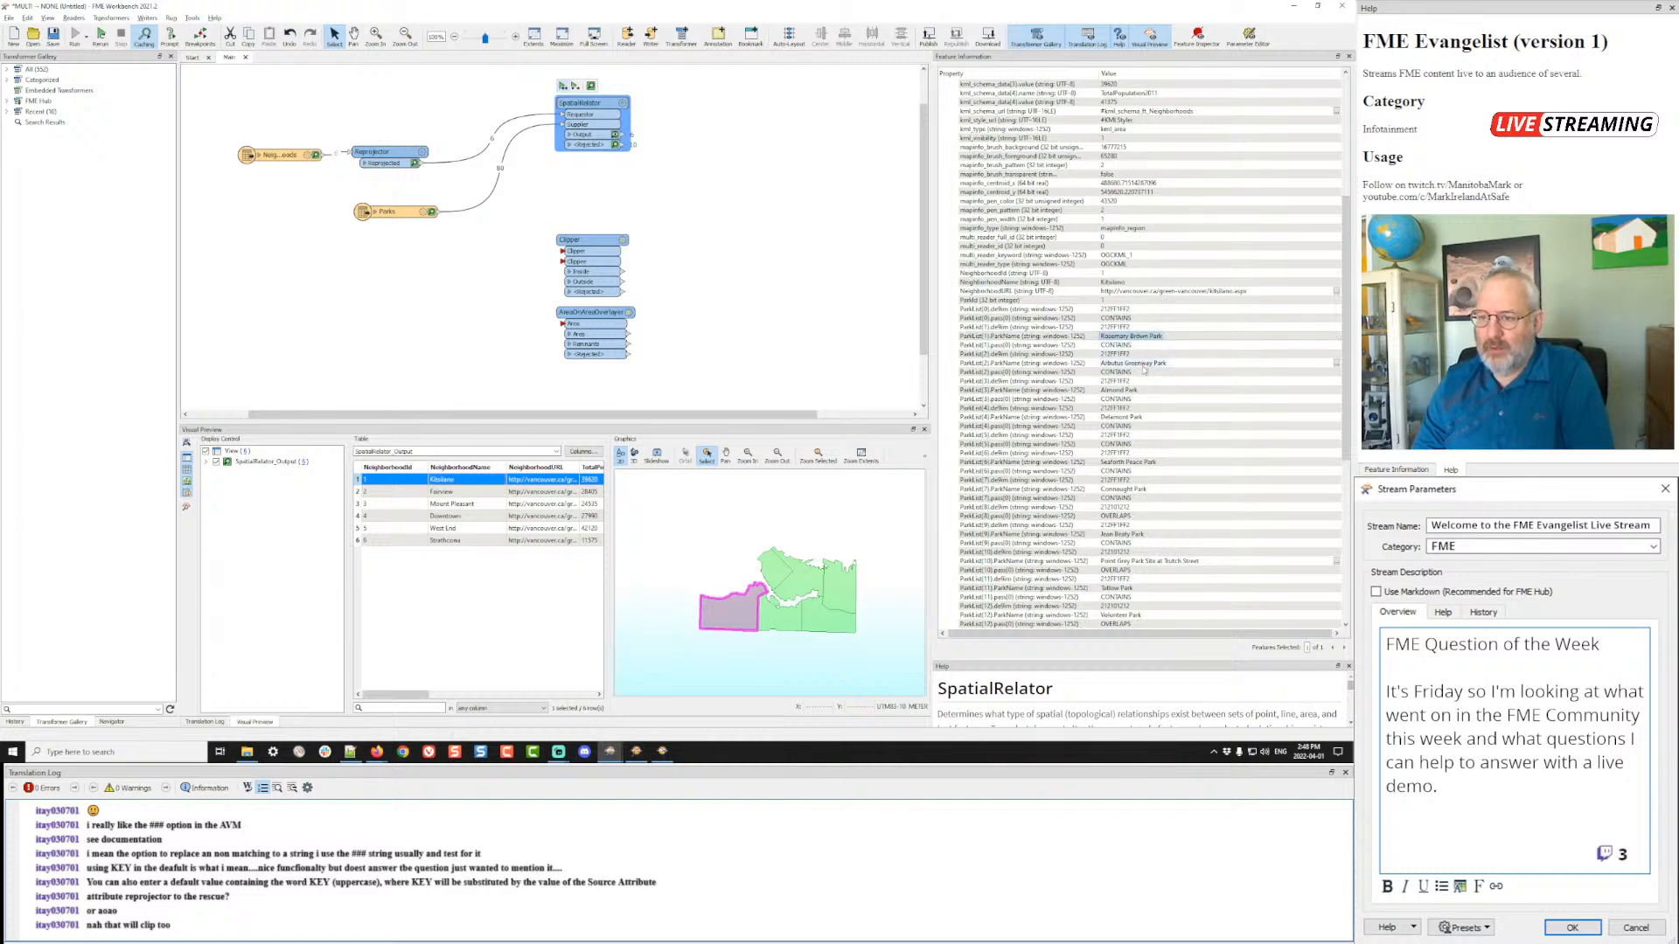
pyautogui.click(1142, 364)
pyautogui.click(1130, 391)
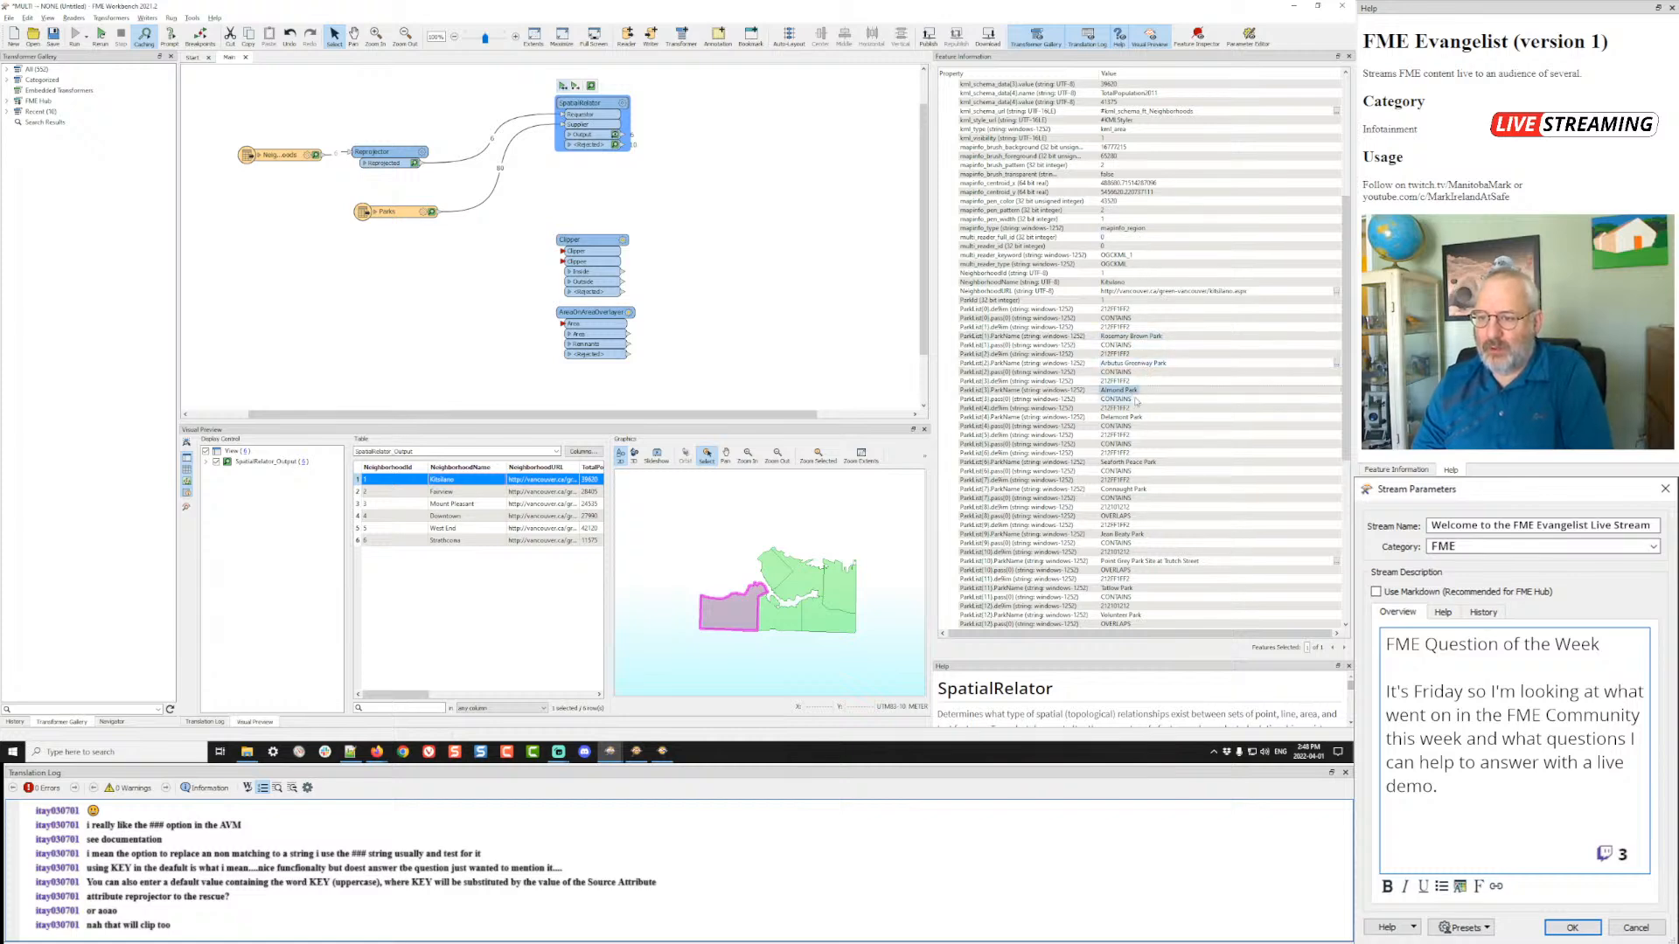
# - Check further park names in the ParkList entries of the Kitsilano feature, including Seaforth Peace Park and Connaught Park
pyautogui.click(1123, 417)
pyautogui.click(1130, 462)
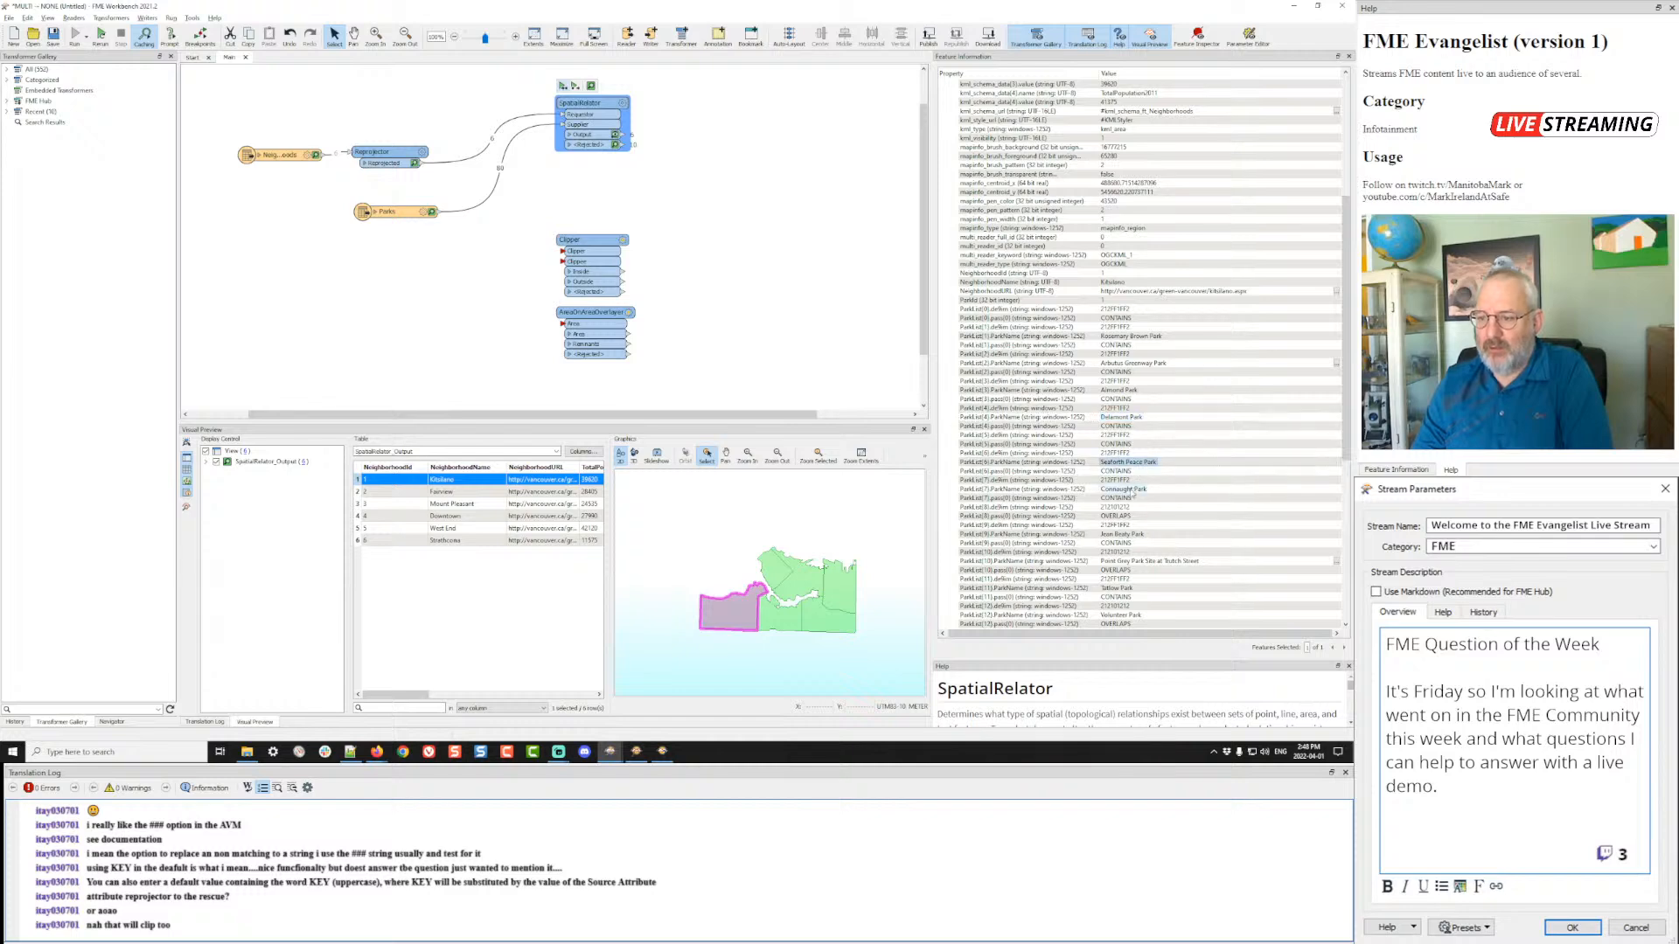
pyautogui.click(1128, 490)
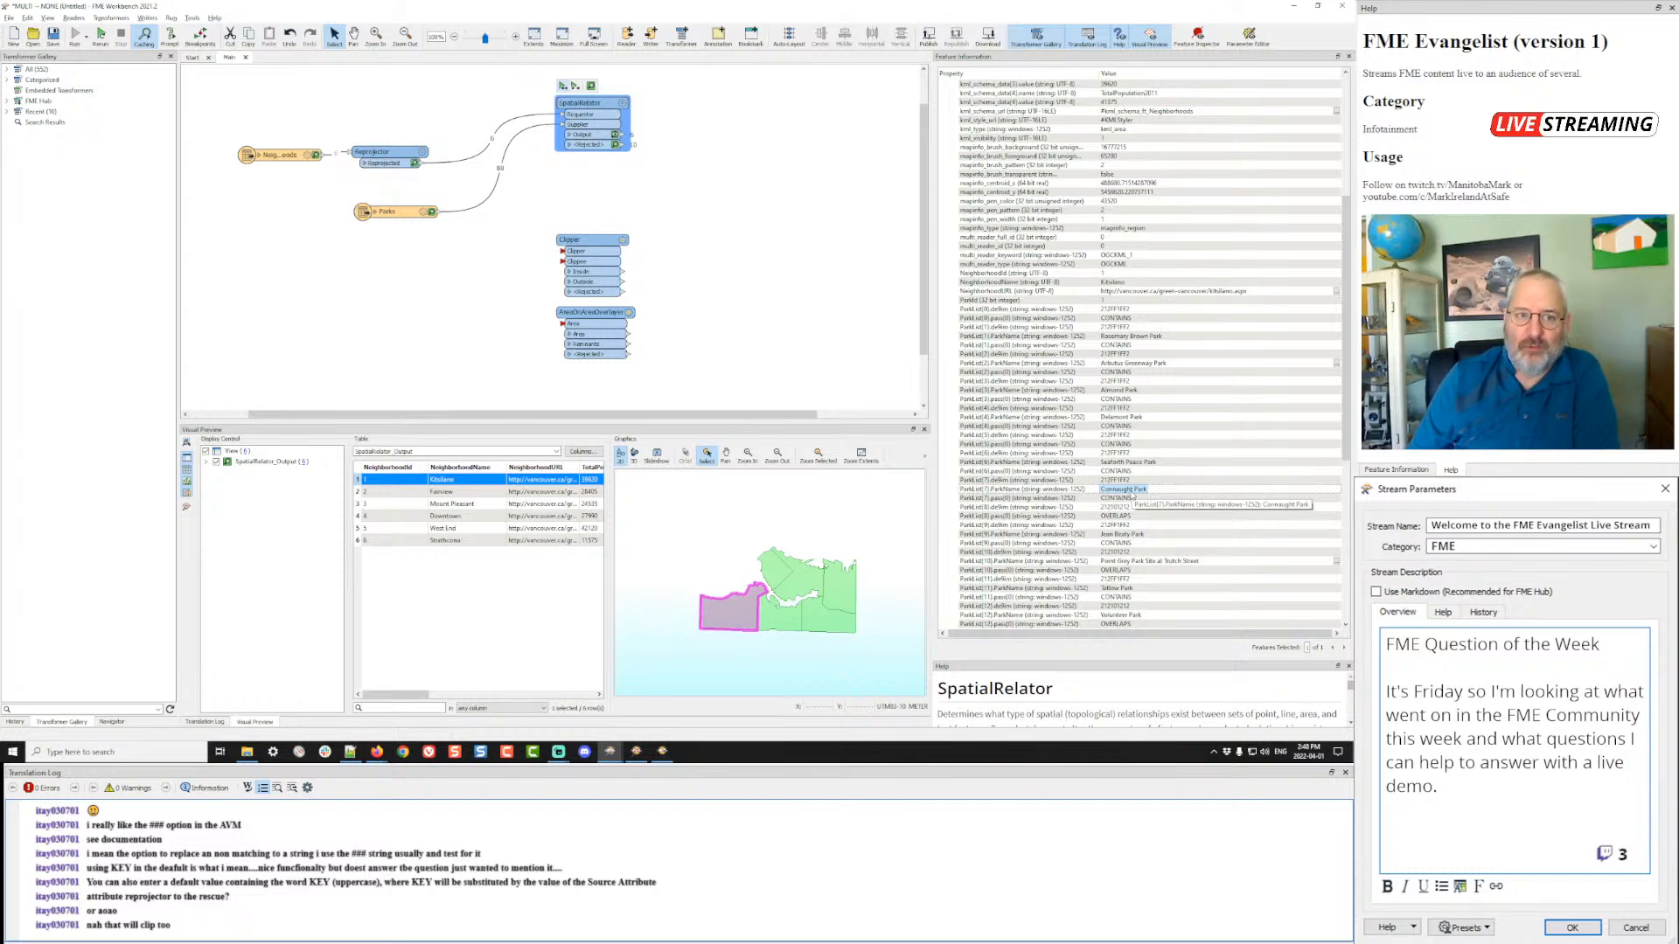
# - Attach an annotation reading ROADS to the neighborhoods reader feature type
pyautogui.click(291, 154)
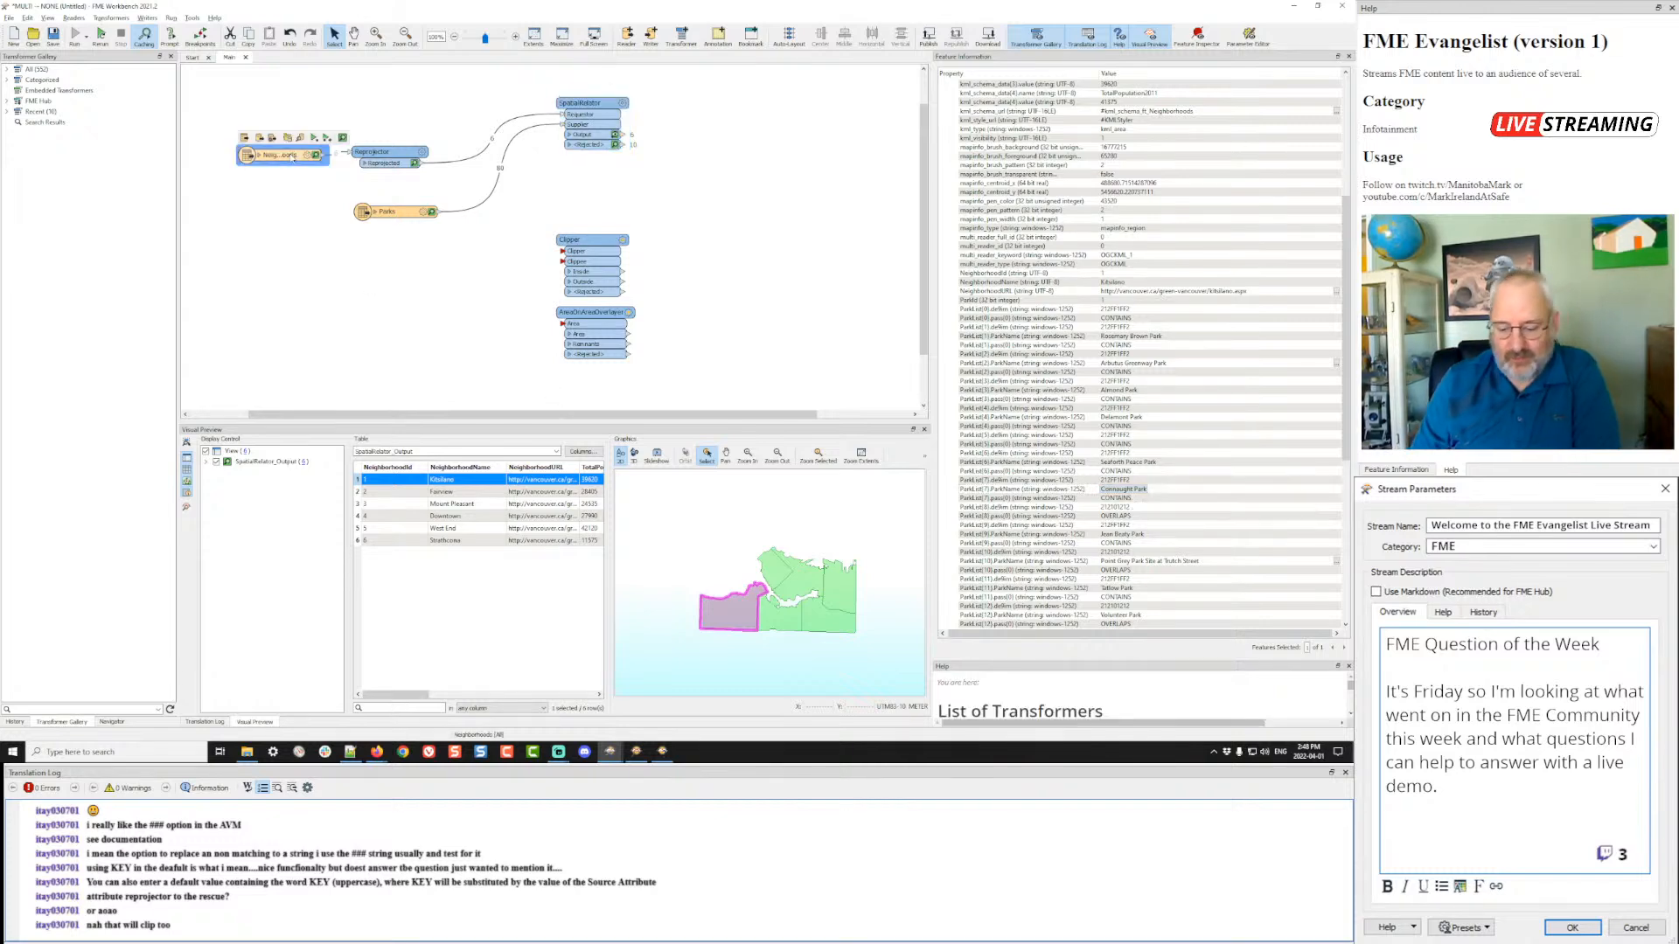
pyautogui.write('RIO')
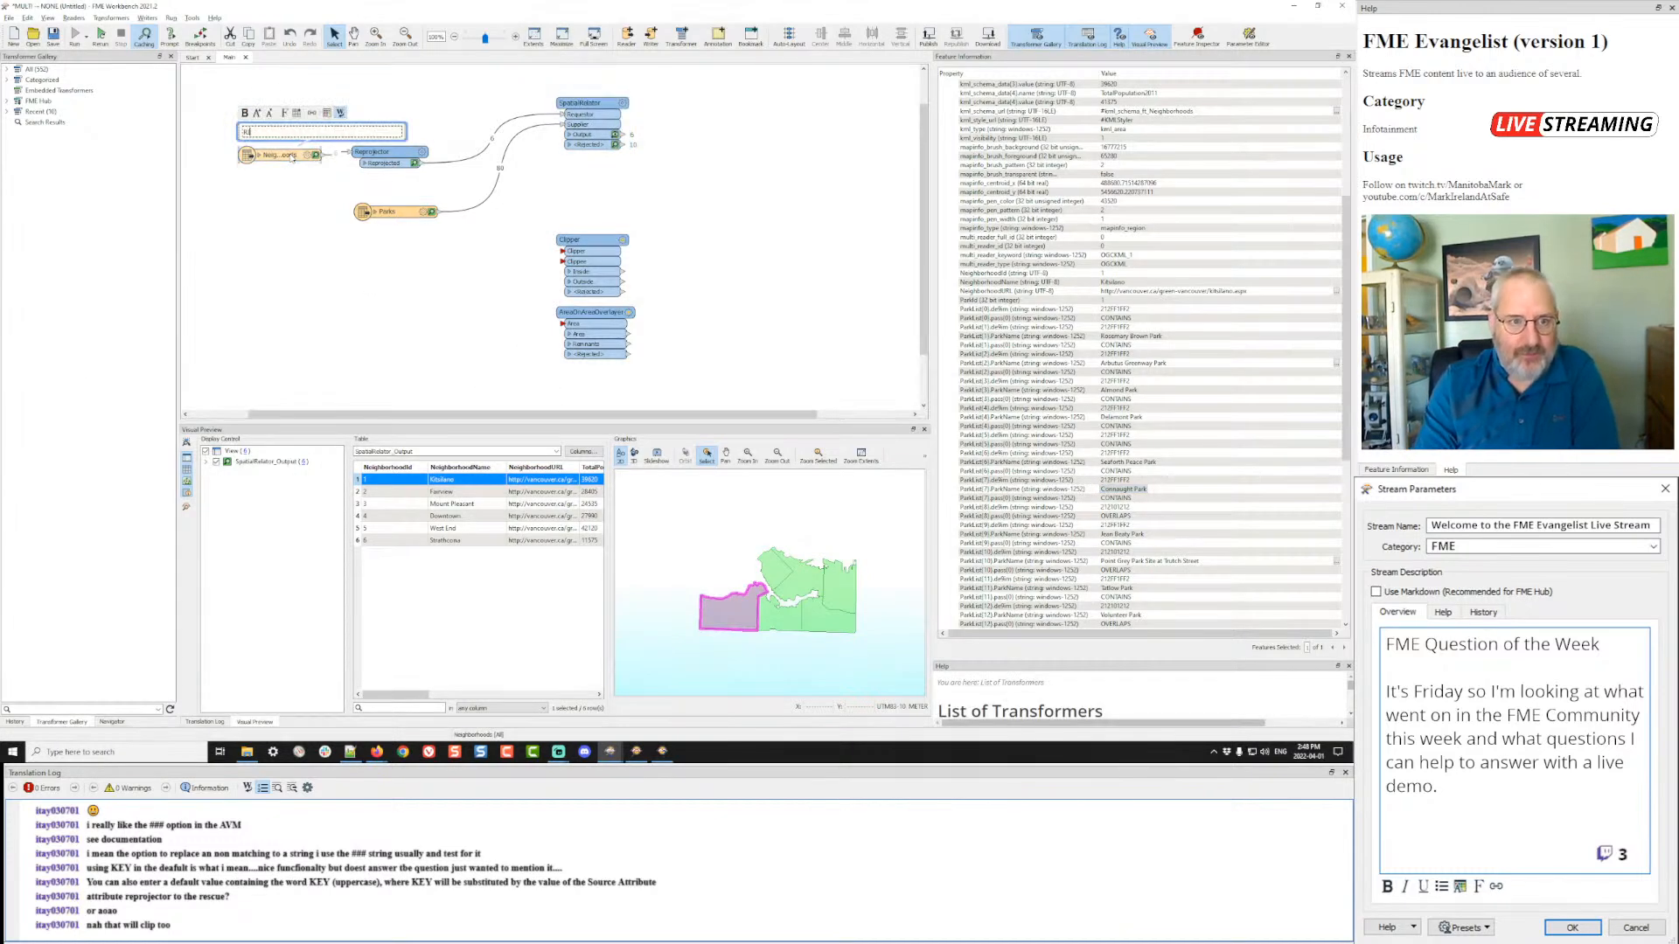
pyautogui.write('OADS')
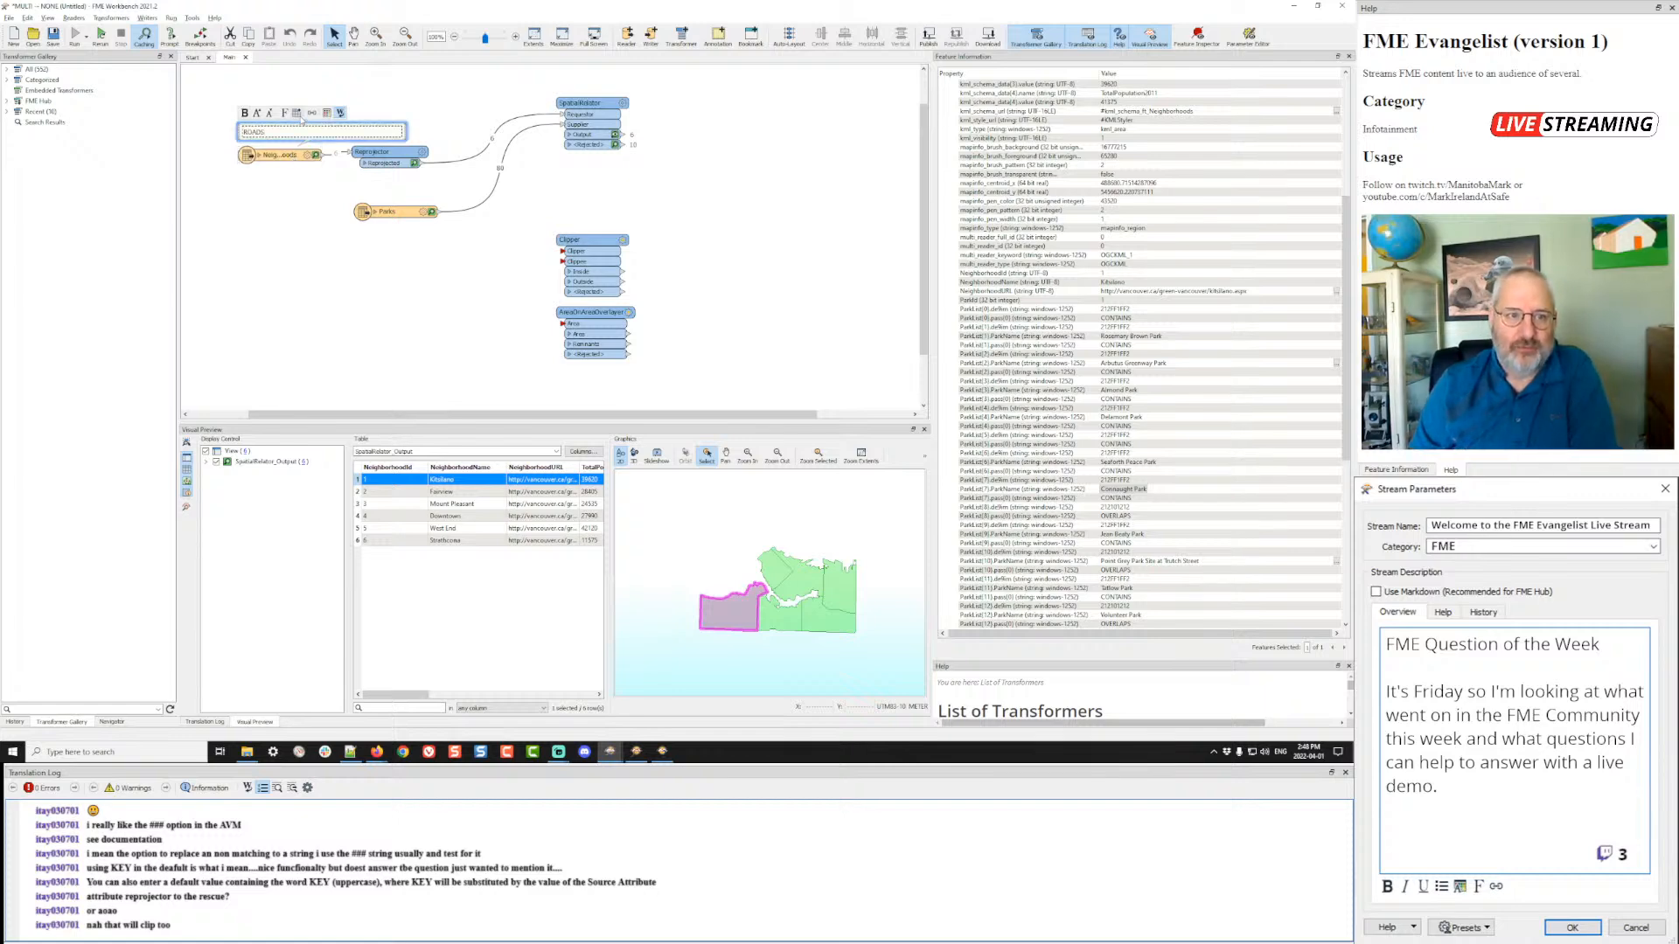
pyautogui.click(406, 131)
# - Attach an annotation reading PROJECTS to the Parks reader feature type, and shrink and position it just above Parks
pyautogui.click(401, 215)
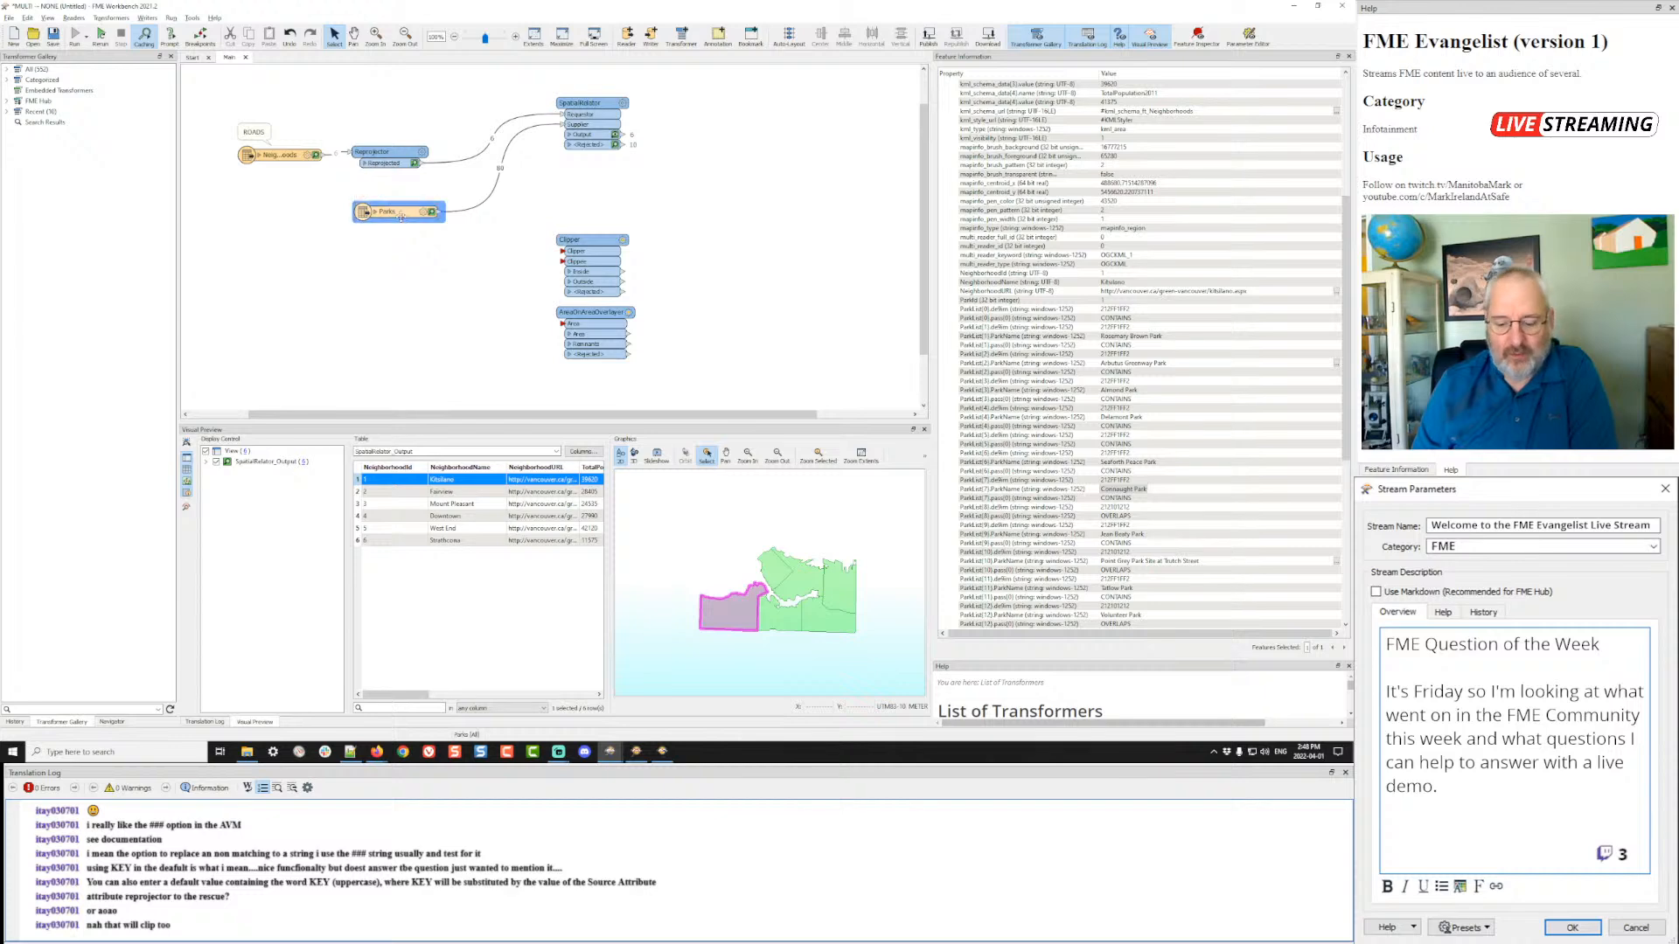
pyautogui.hotkey('ctrl', 'k')
pyautogui.write('PRO')
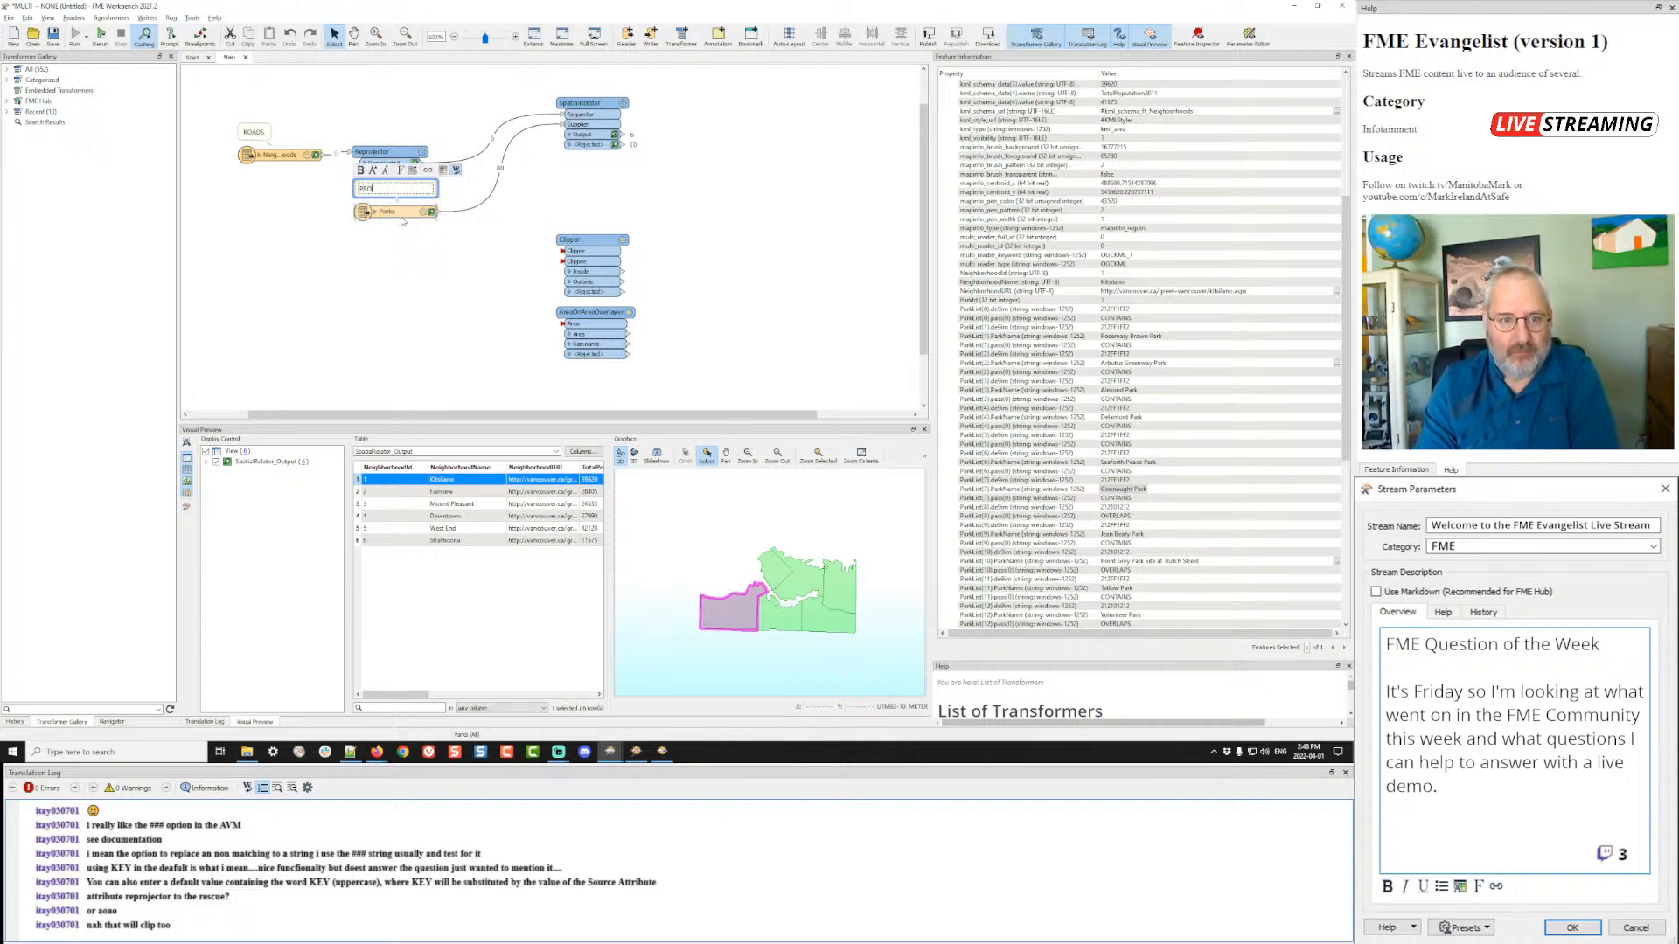
pyautogui.write('JECTS')
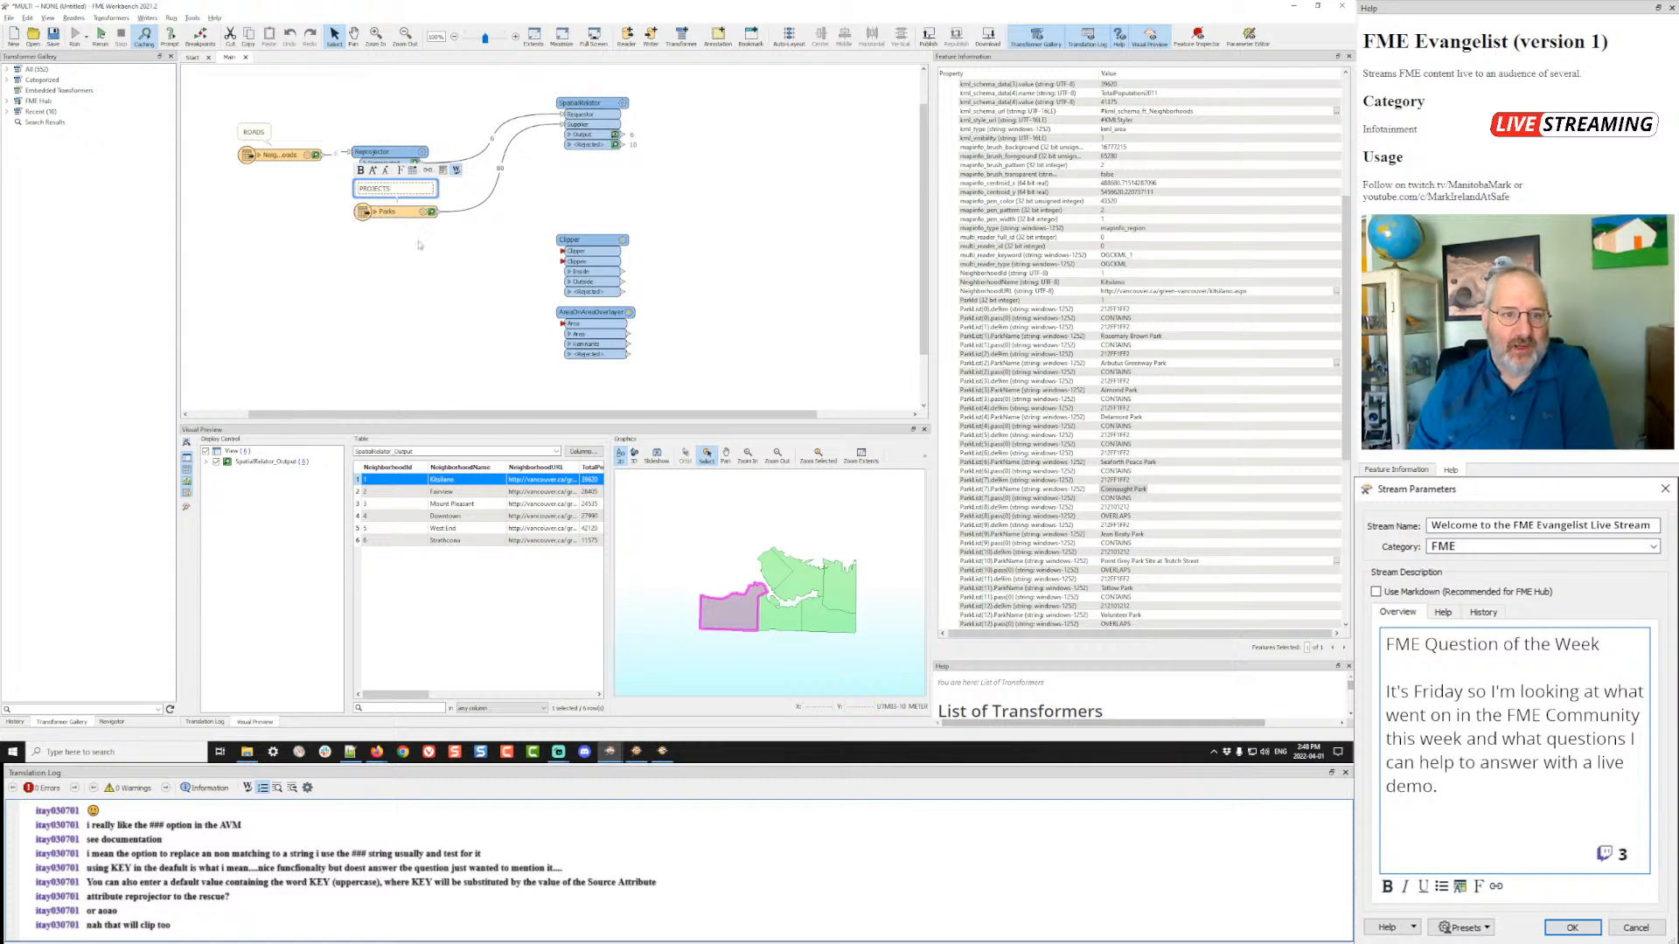
pyautogui.click(409, 192)
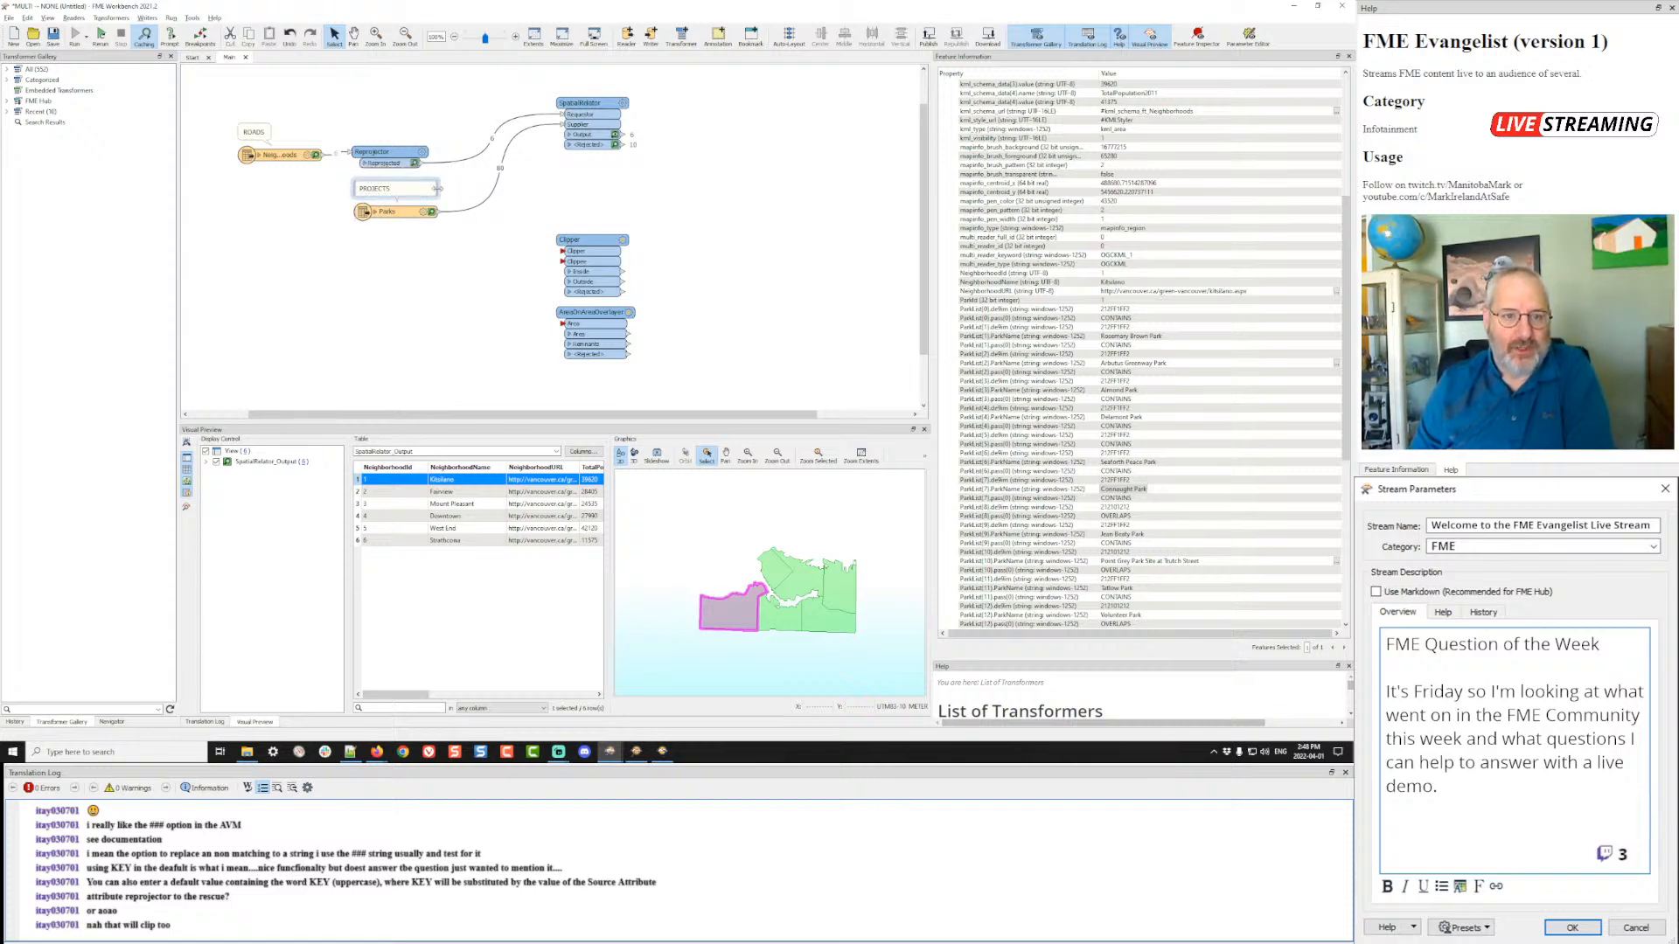
pyautogui.moveTo(376, 186); pyautogui.dragTo(404, 186)
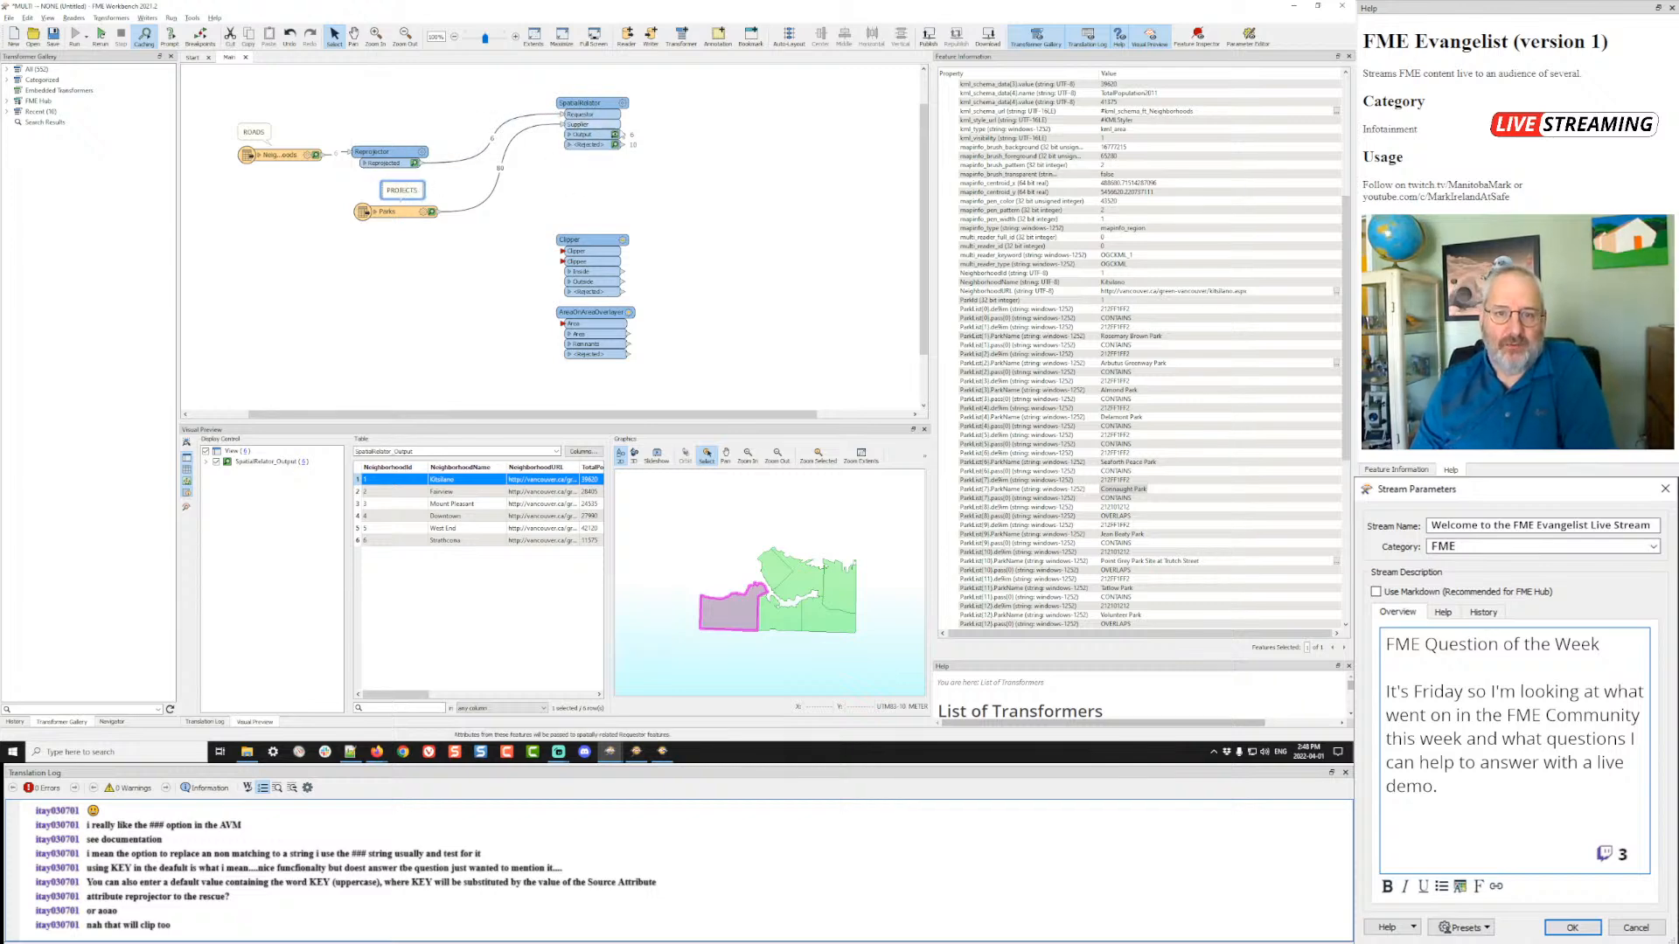
# - Examine the Mount Pleasant feature in the SpatialRelator output and review the SpatialRelator's parameters without changing them
pyautogui.click(460, 505)
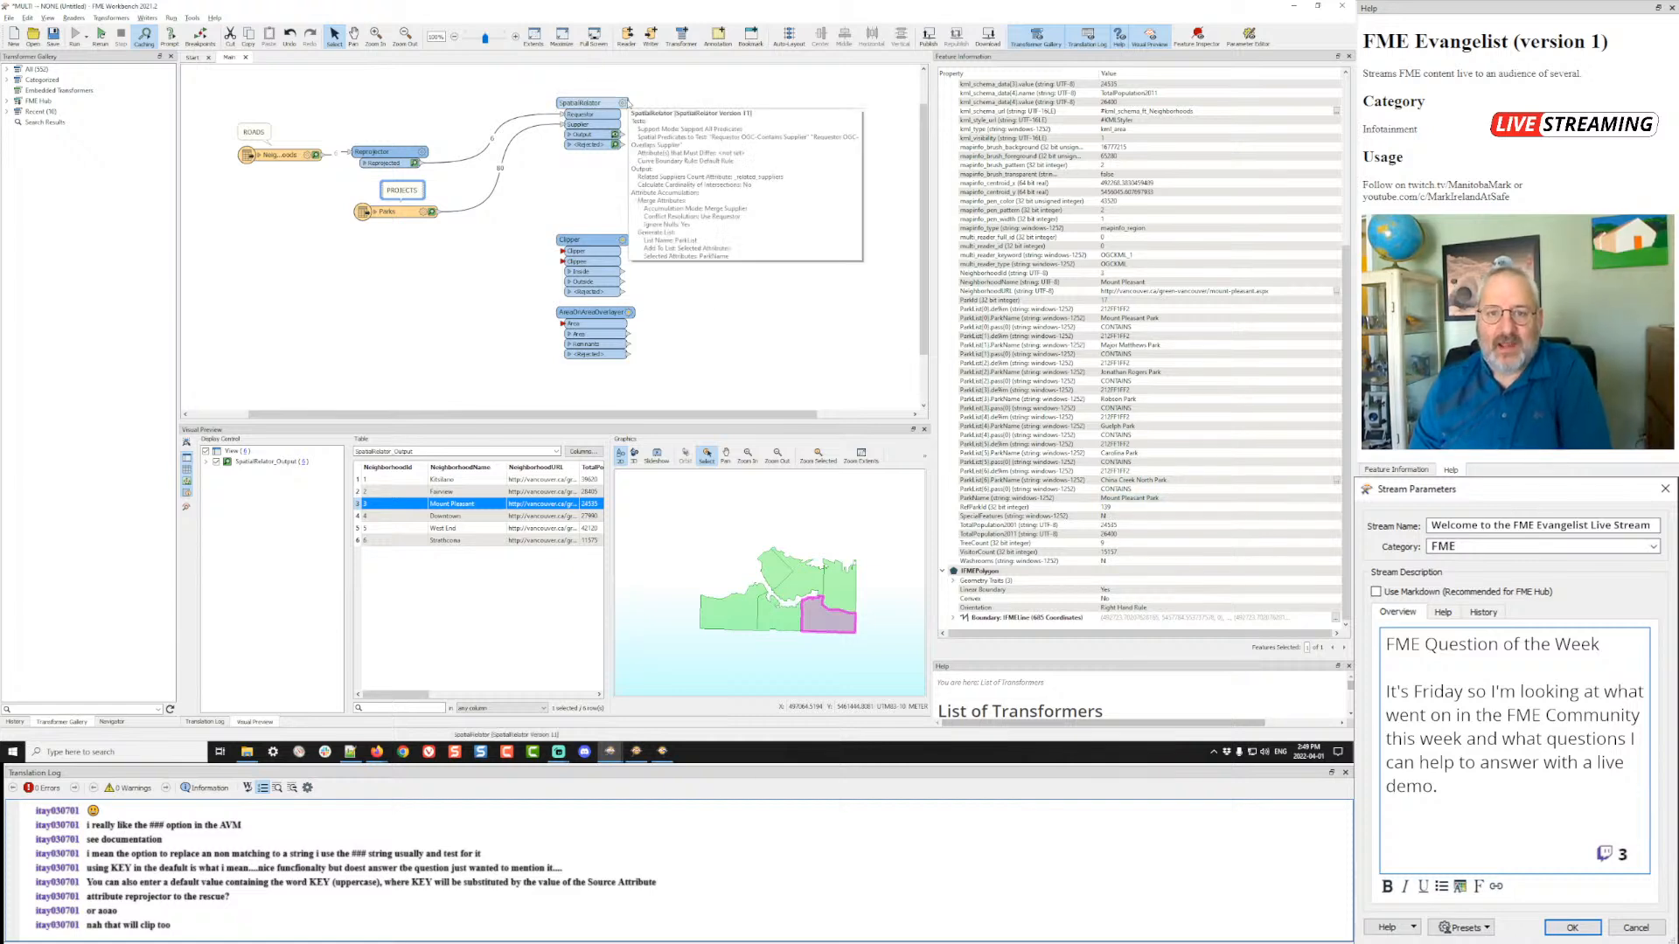
pyautogui.click(622, 103)
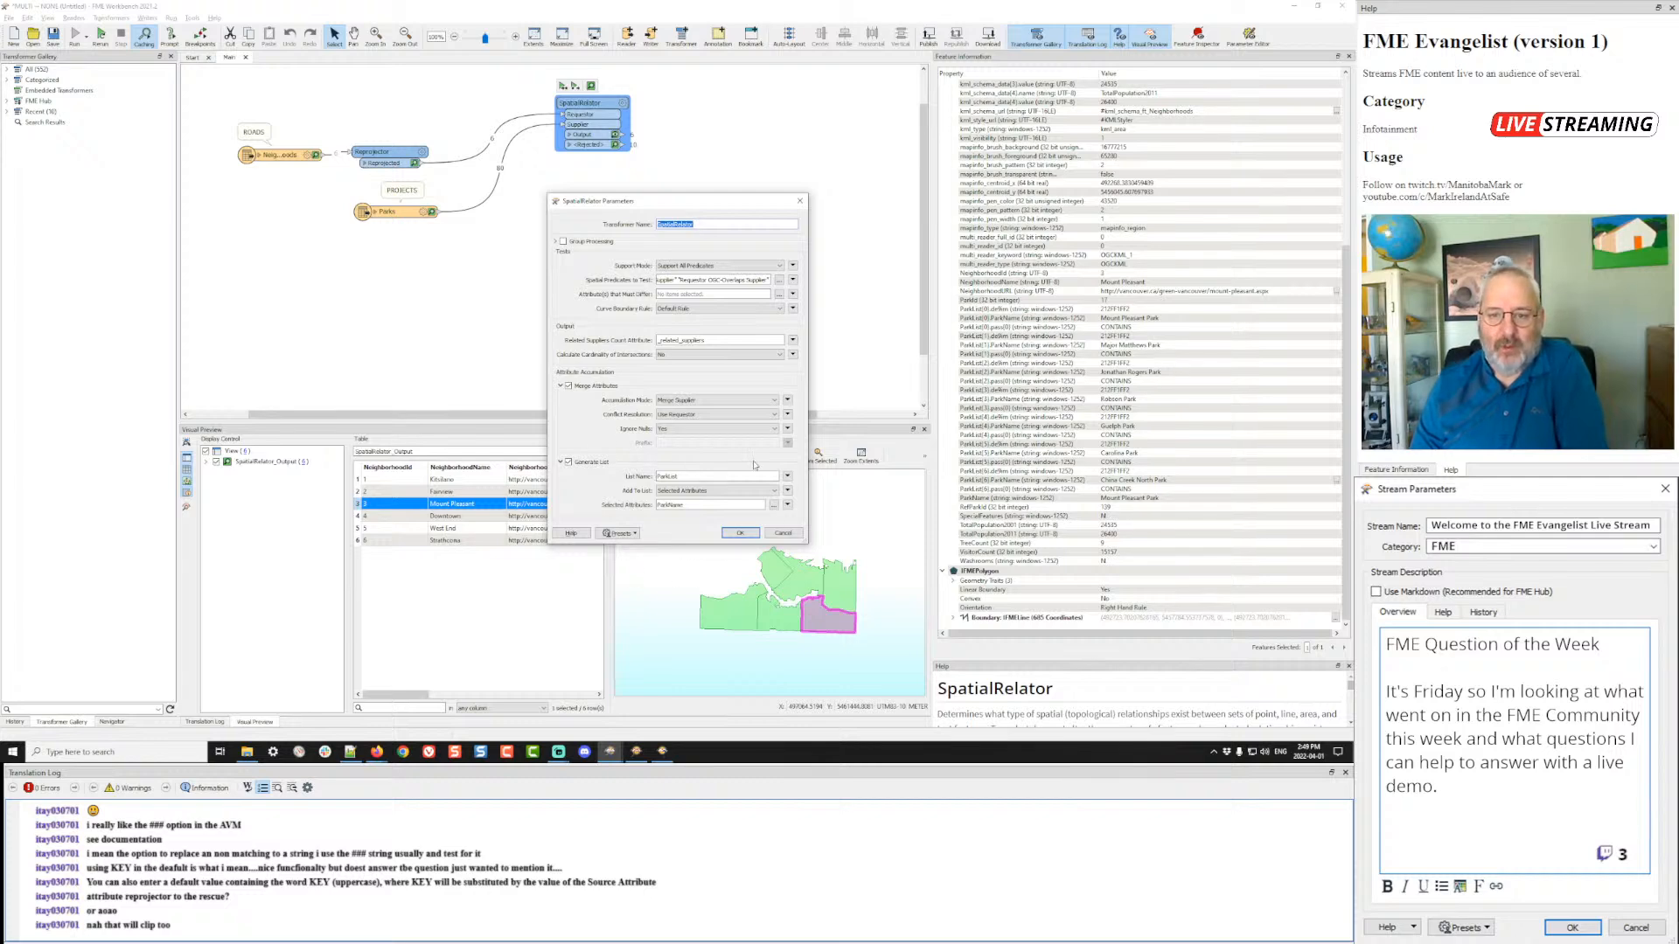
pyautogui.click(784, 534)
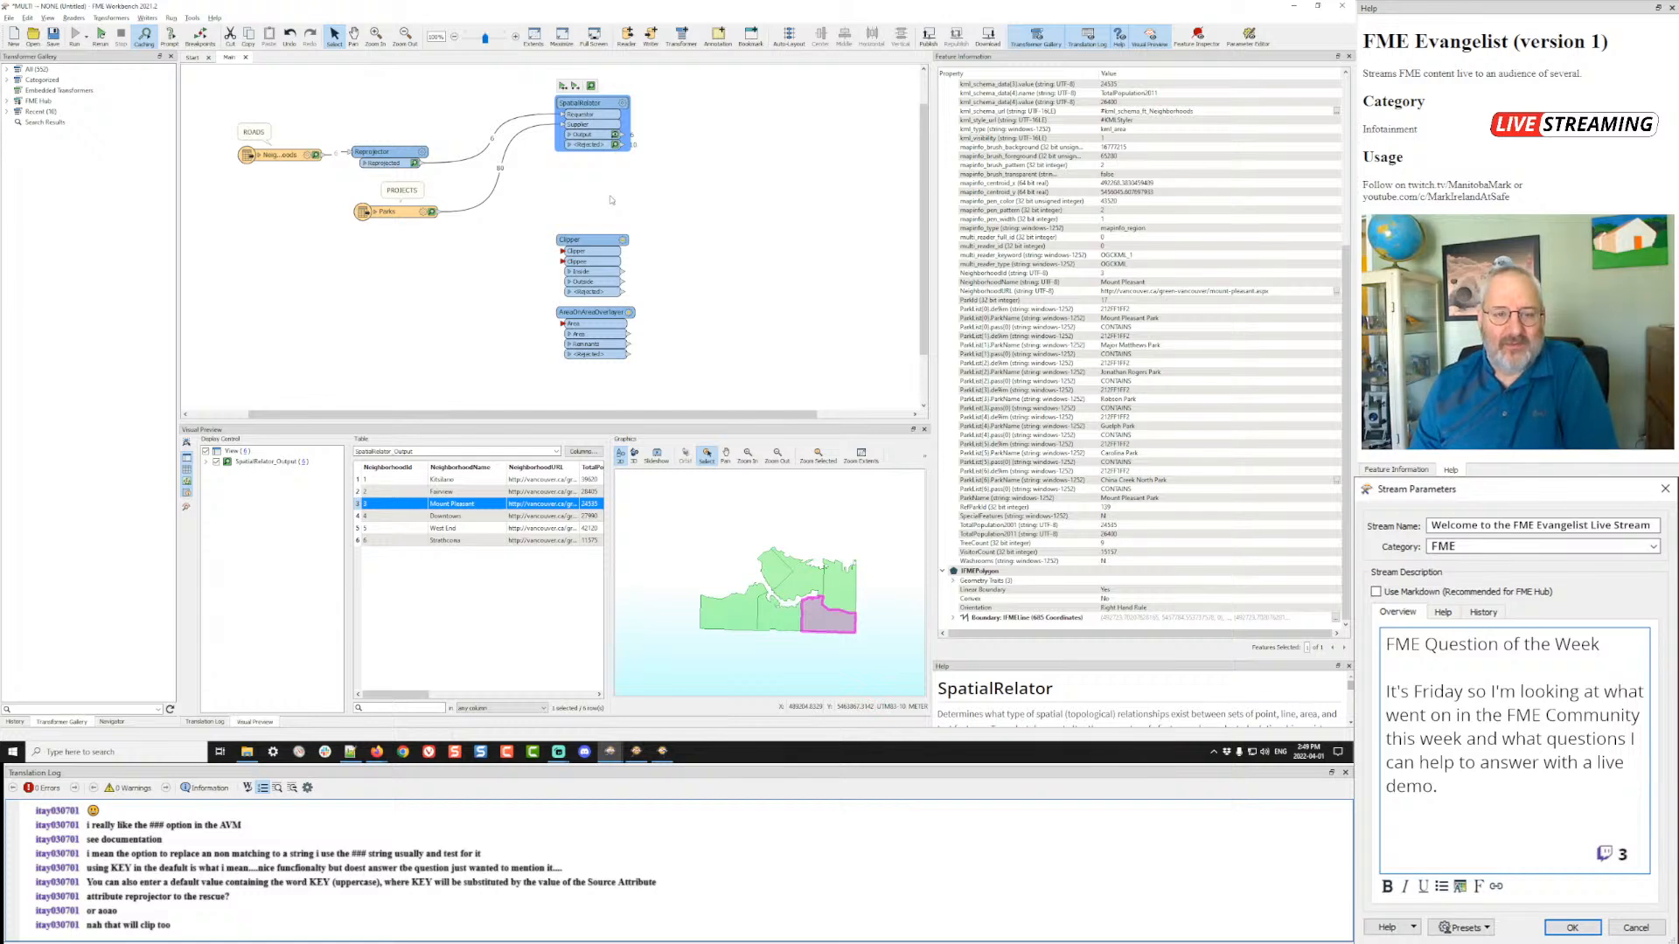
# - Move the Clipper slightly up and insert a Bufferer with a buffer distance of 1000 between Parks and the SpatialRelator, placed above the Clipper
pyautogui.moveTo(590, 240); pyautogui.dragTo(599, 188)
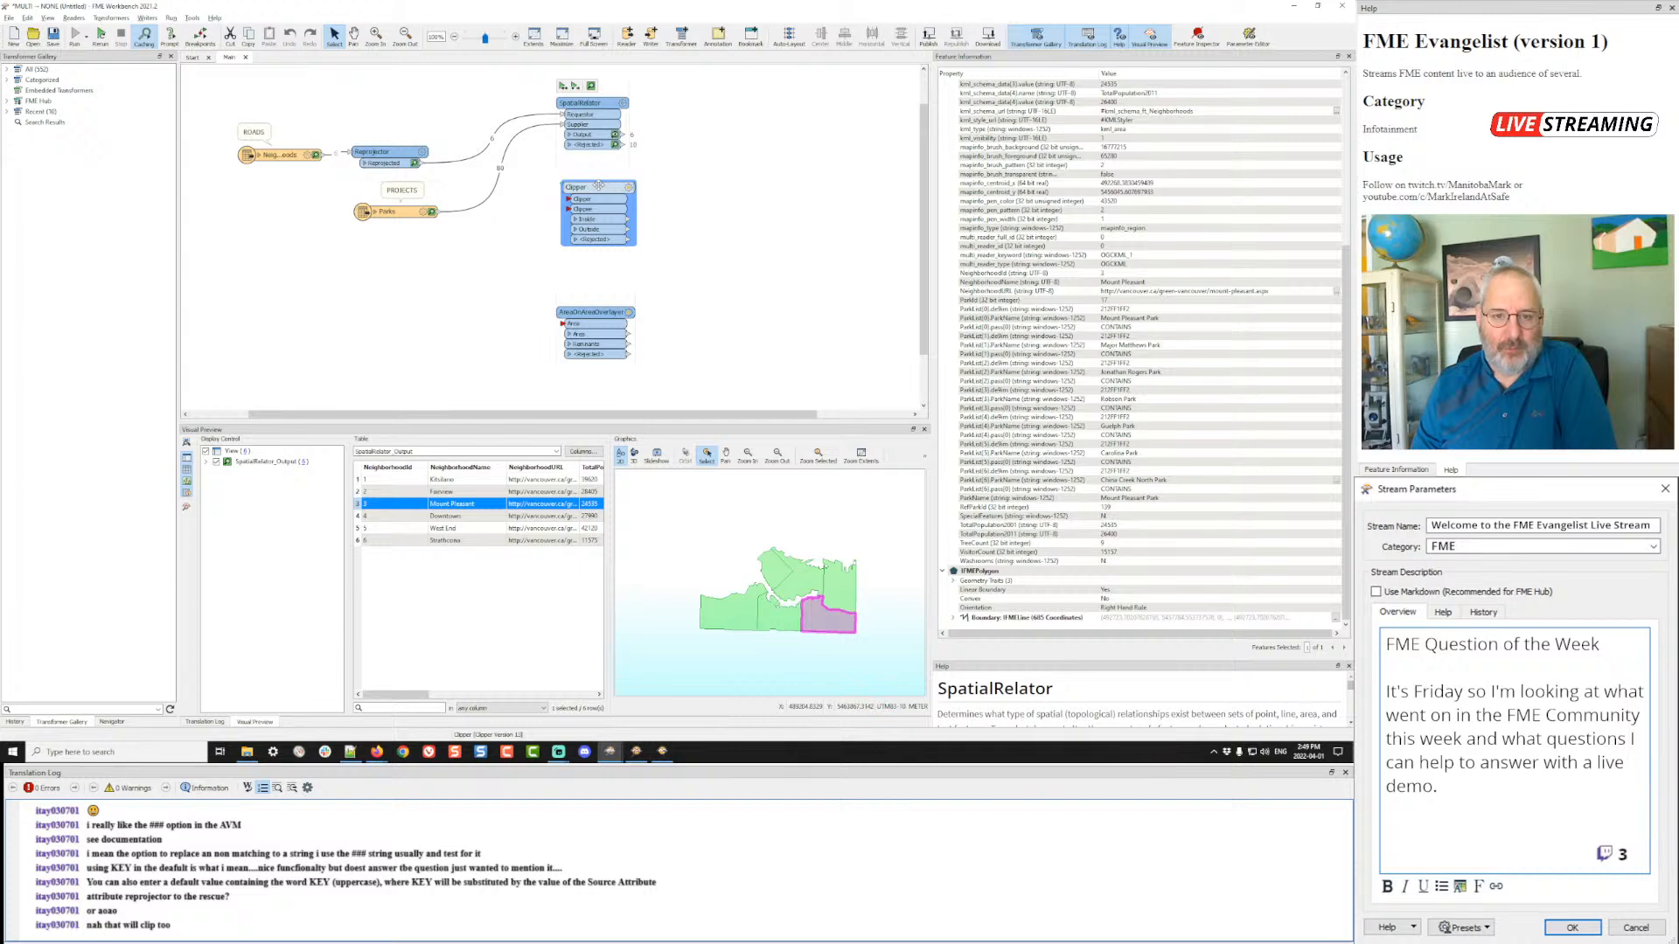
pyautogui.moveTo(599, 185); pyautogui.dragTo(592, 227)
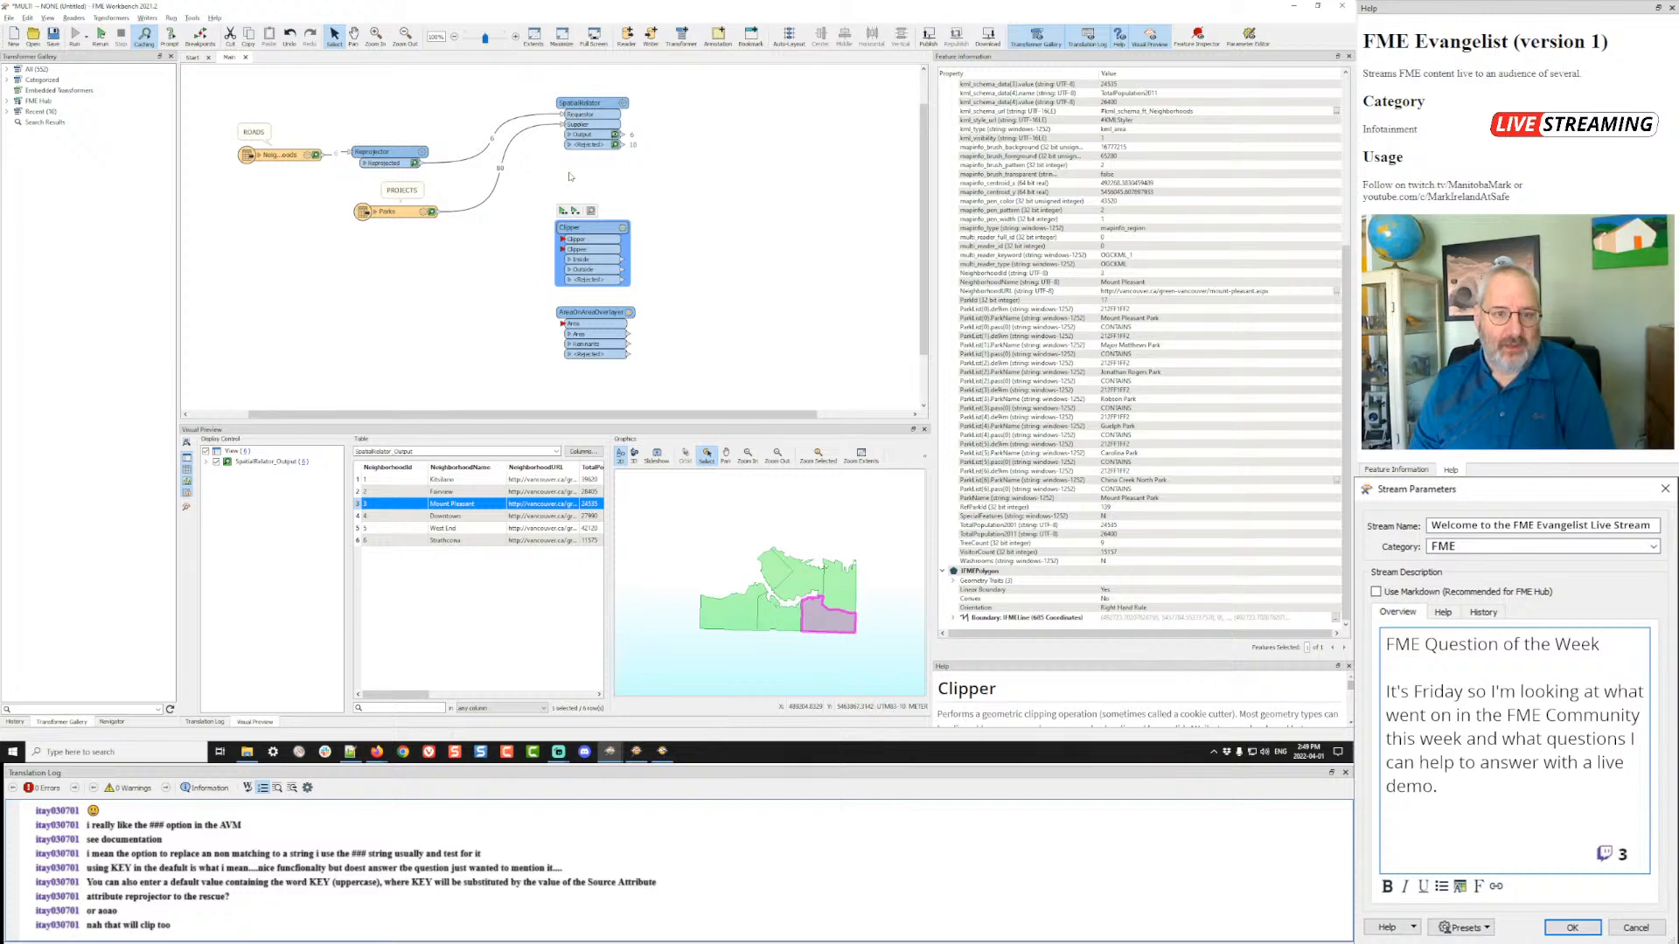
pyautogui.click(491, 190)
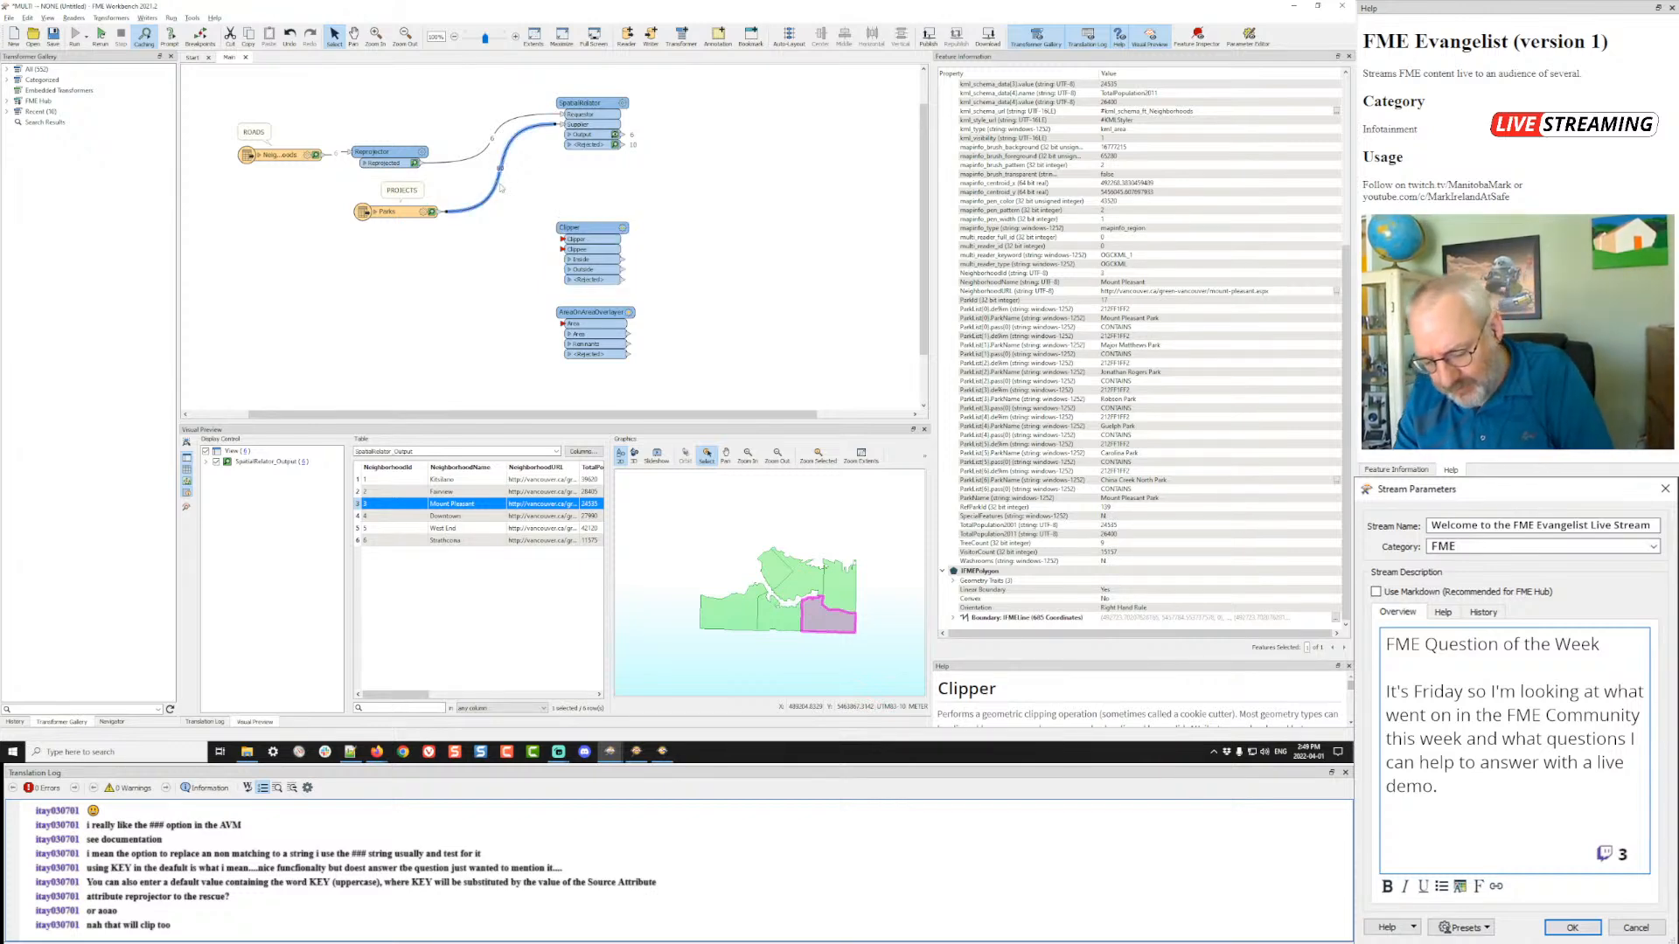
pyautogui.write('buff')
pyautogui.press('Return')
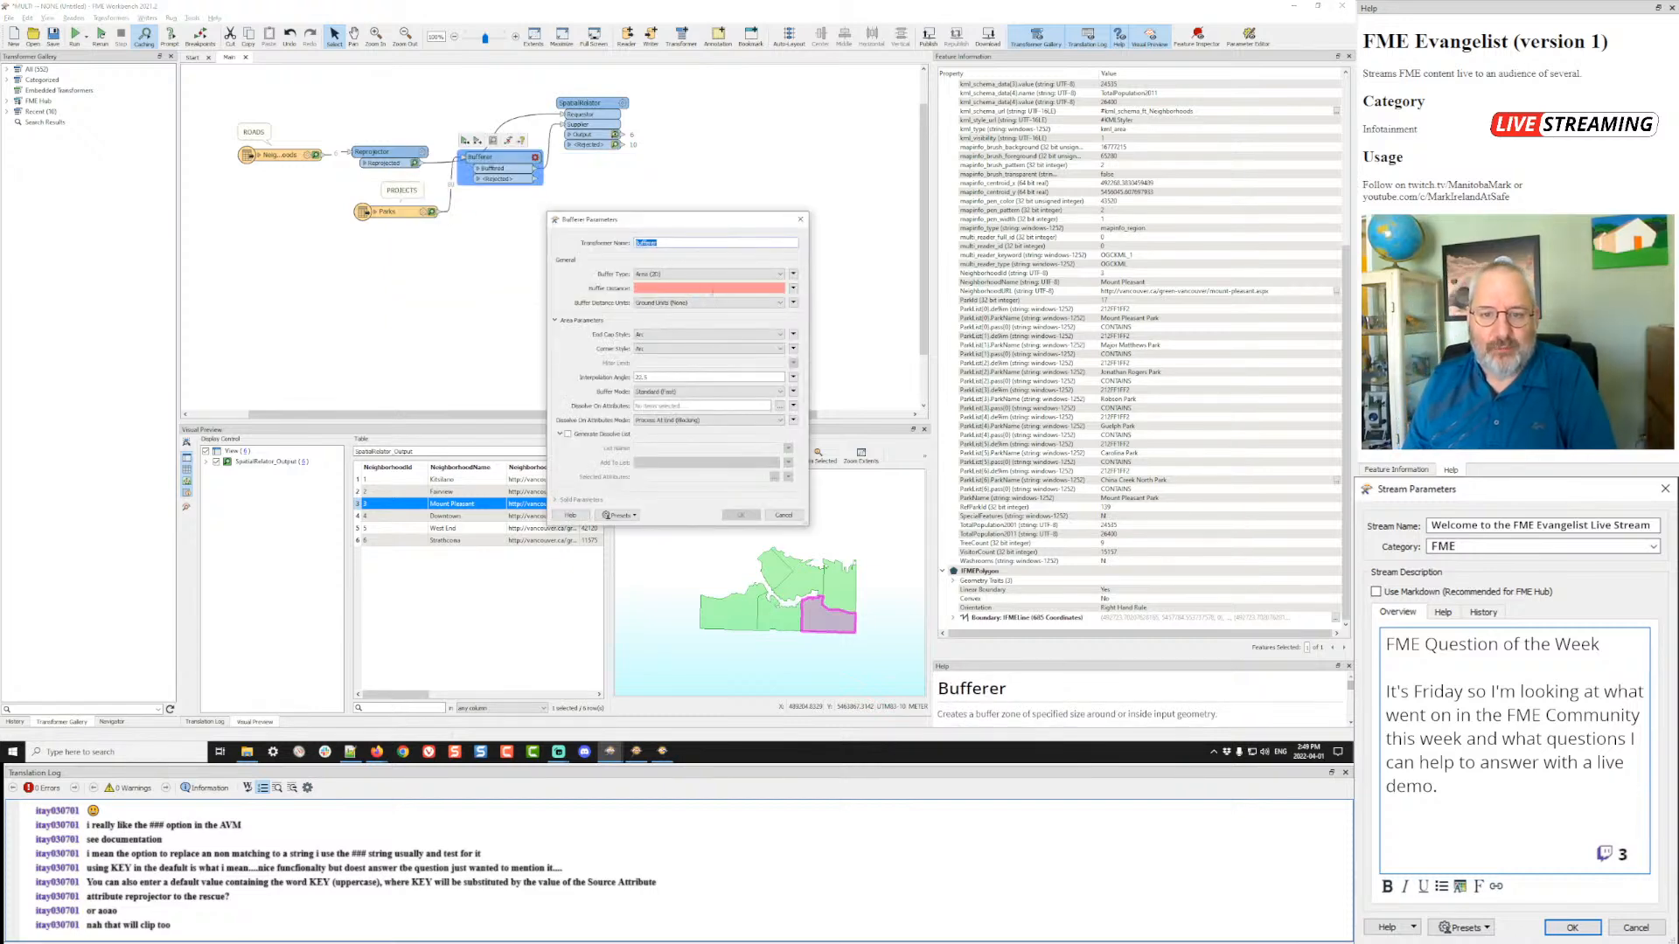
pyautogui.click(713, 288)
pyautogui.write('1000')
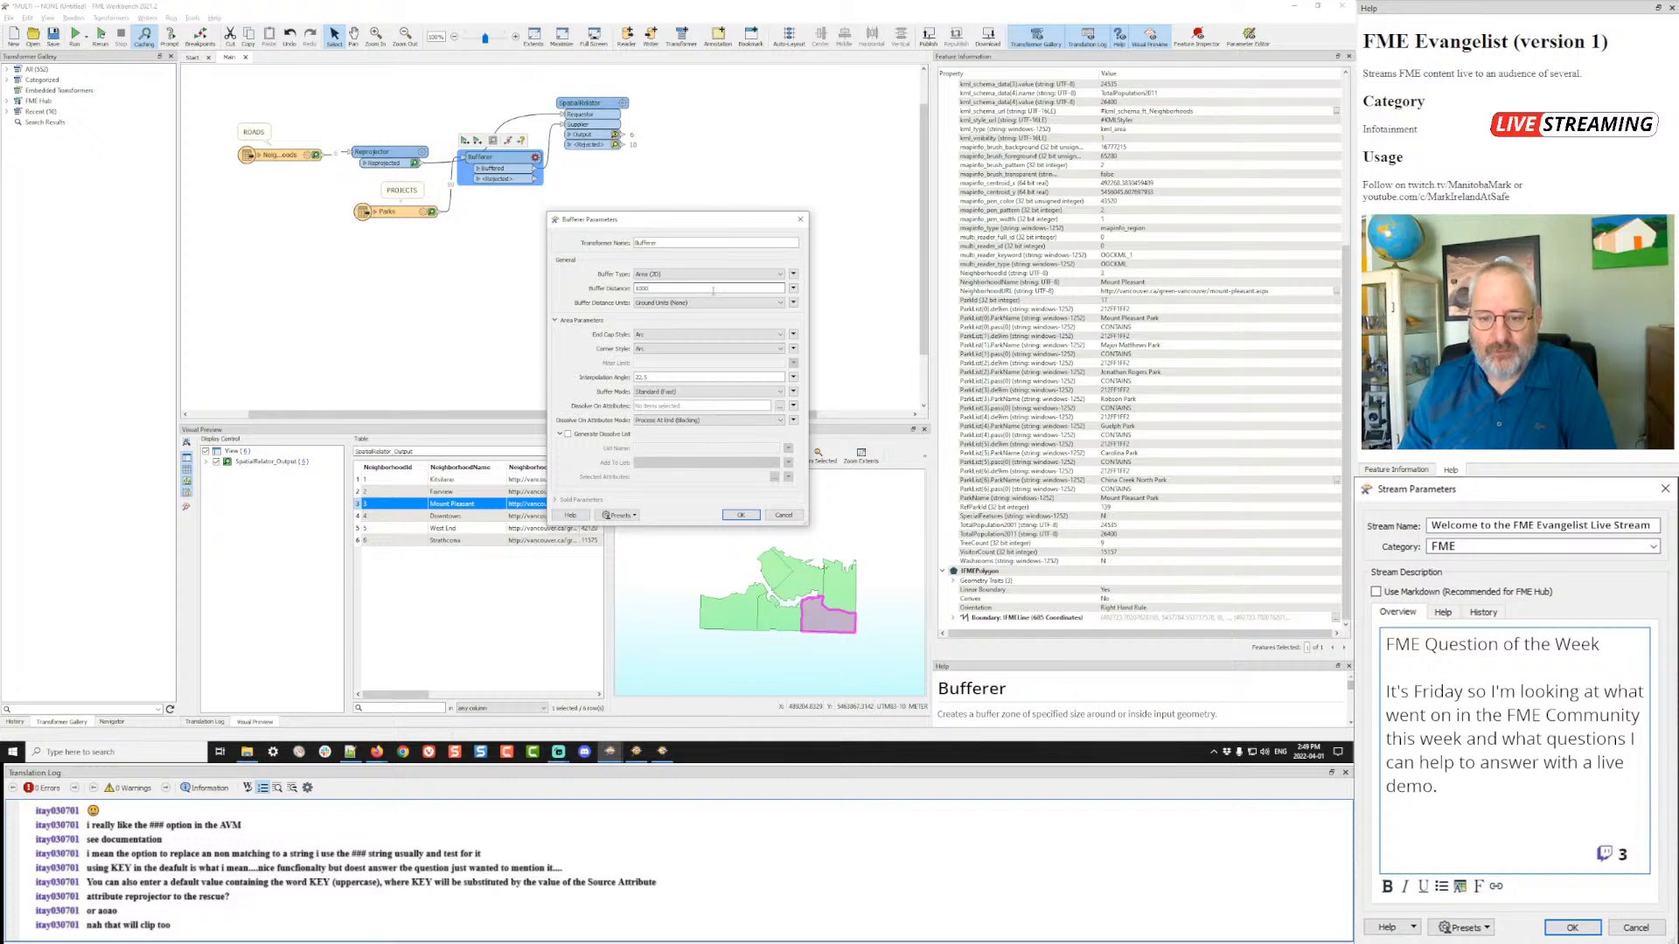
pyautogui.press('Return')
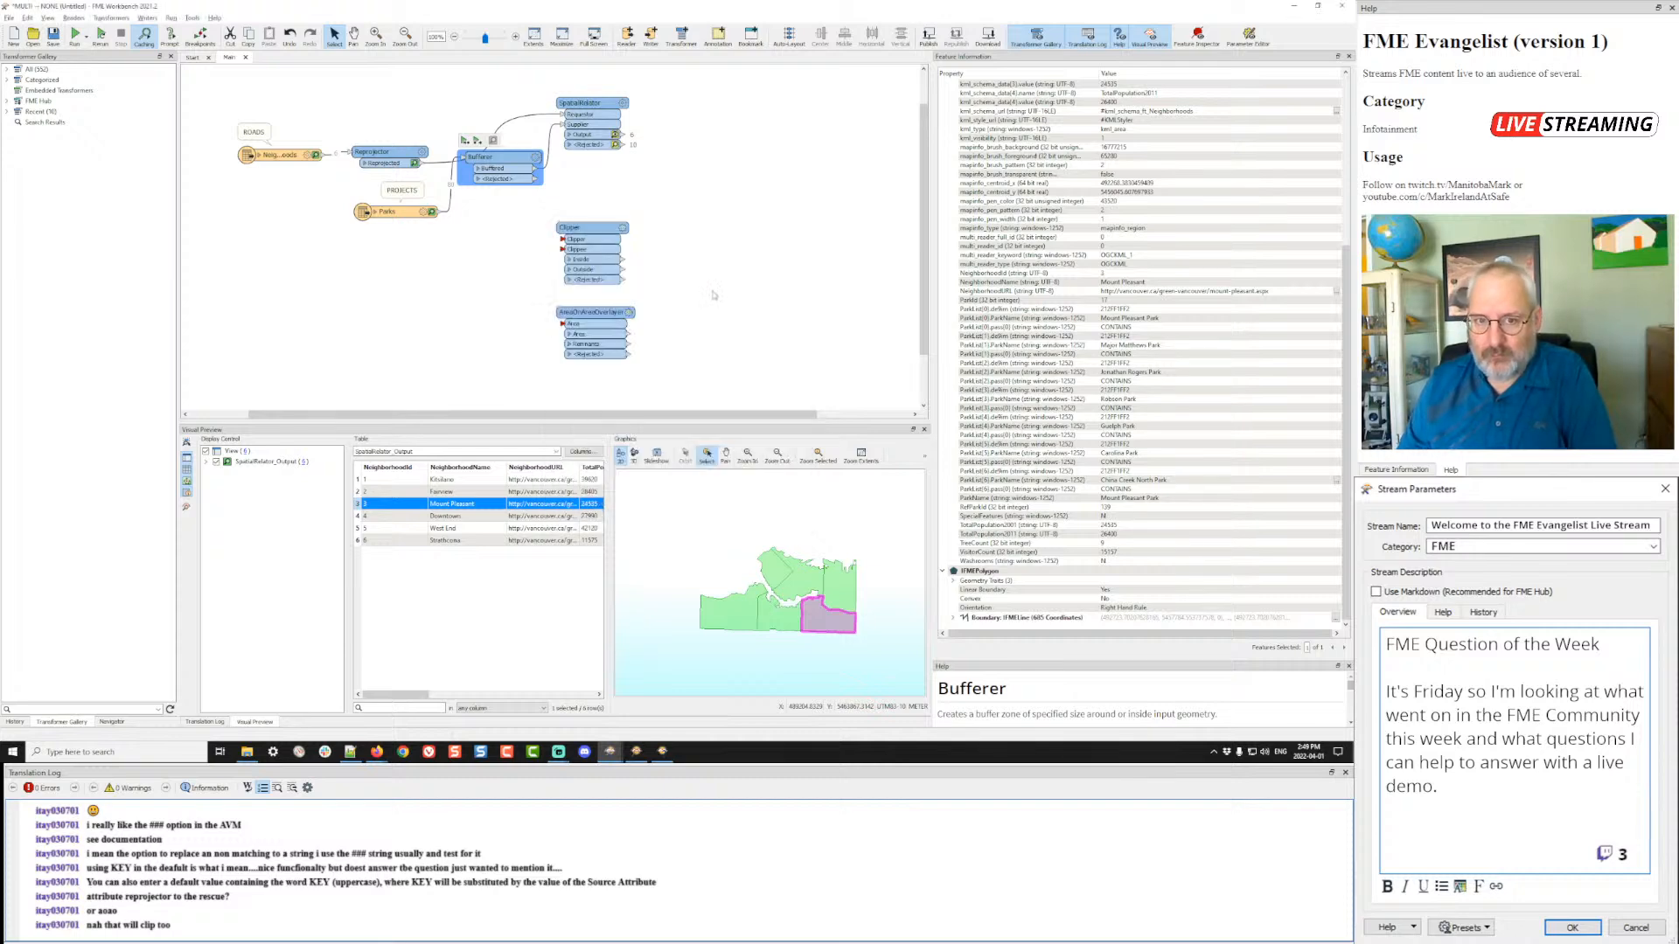
pyautogui.moveTo(473, 177); pyautogui.dragTo(491, 203)
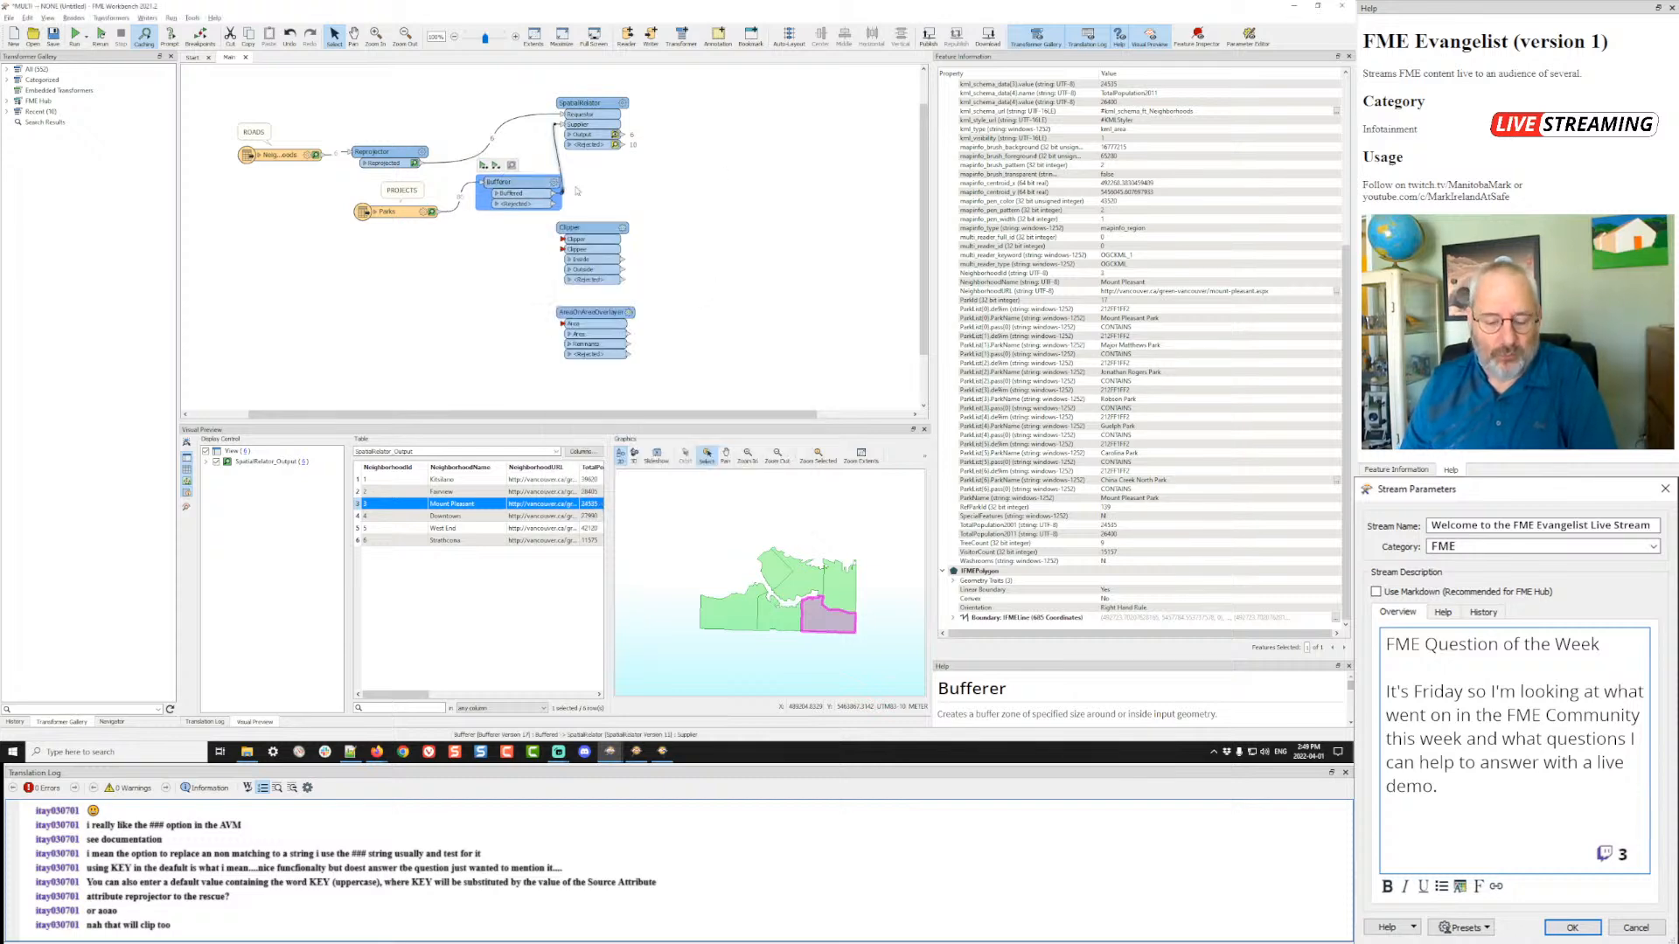
# - Run the workspace with the Bufferer and inspect the buffered parks together with the reprojected neighborhoods, querying the West End polygon
pyautogui.hotkey('ctrl', 'r')
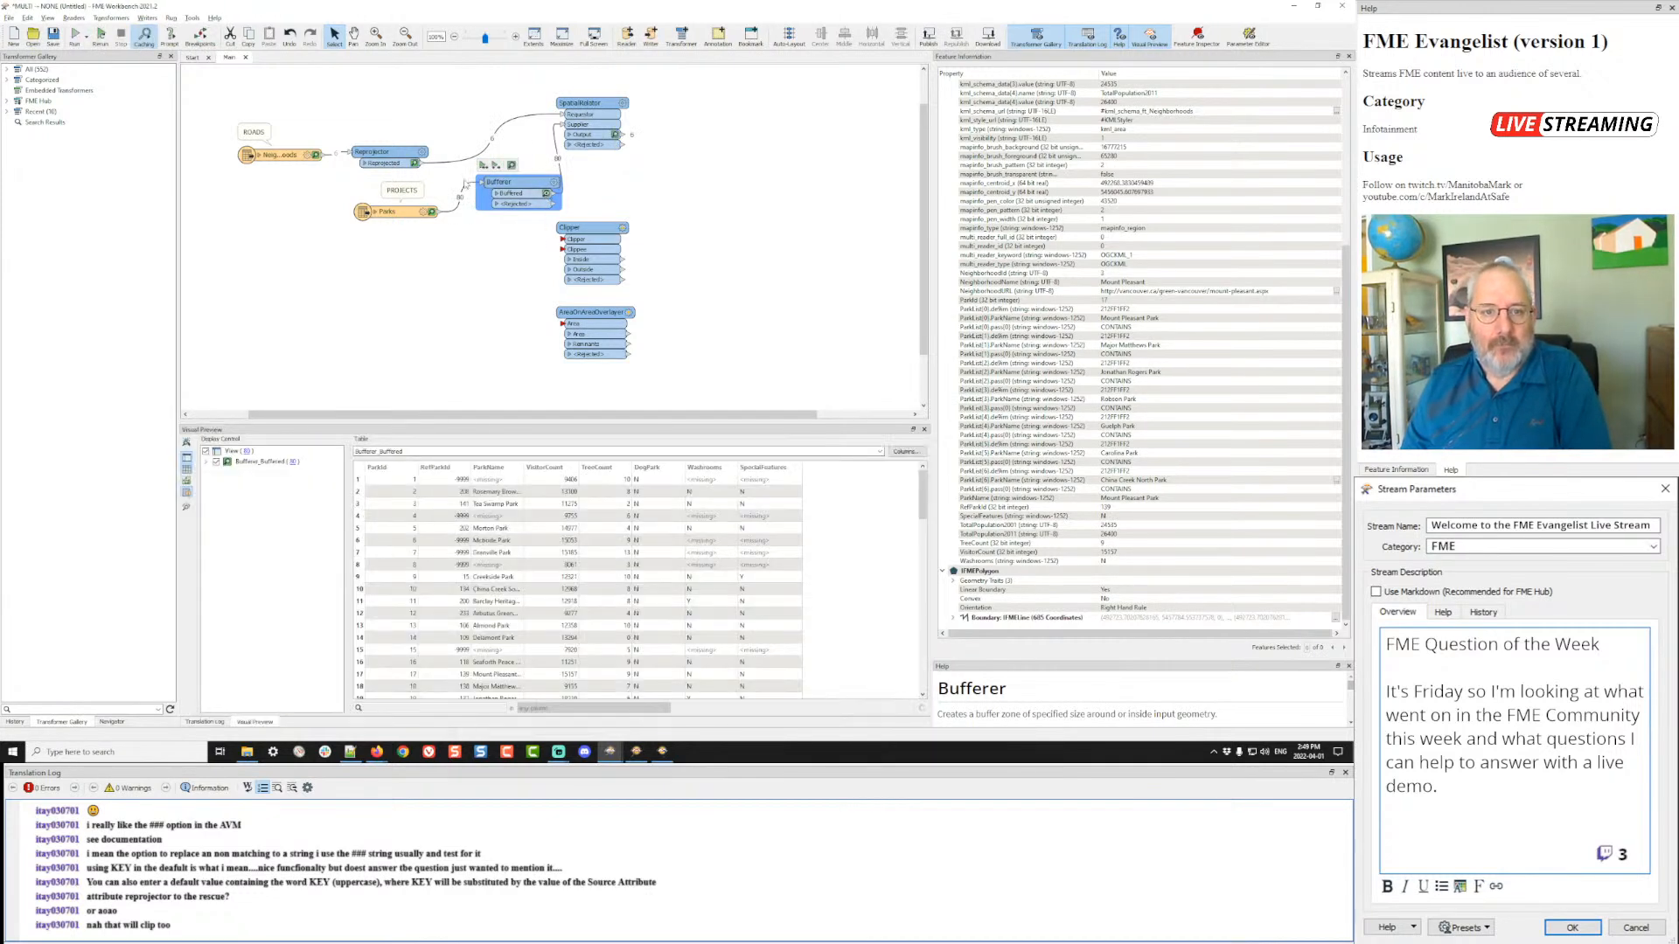
pyautogui.click(417, 164)
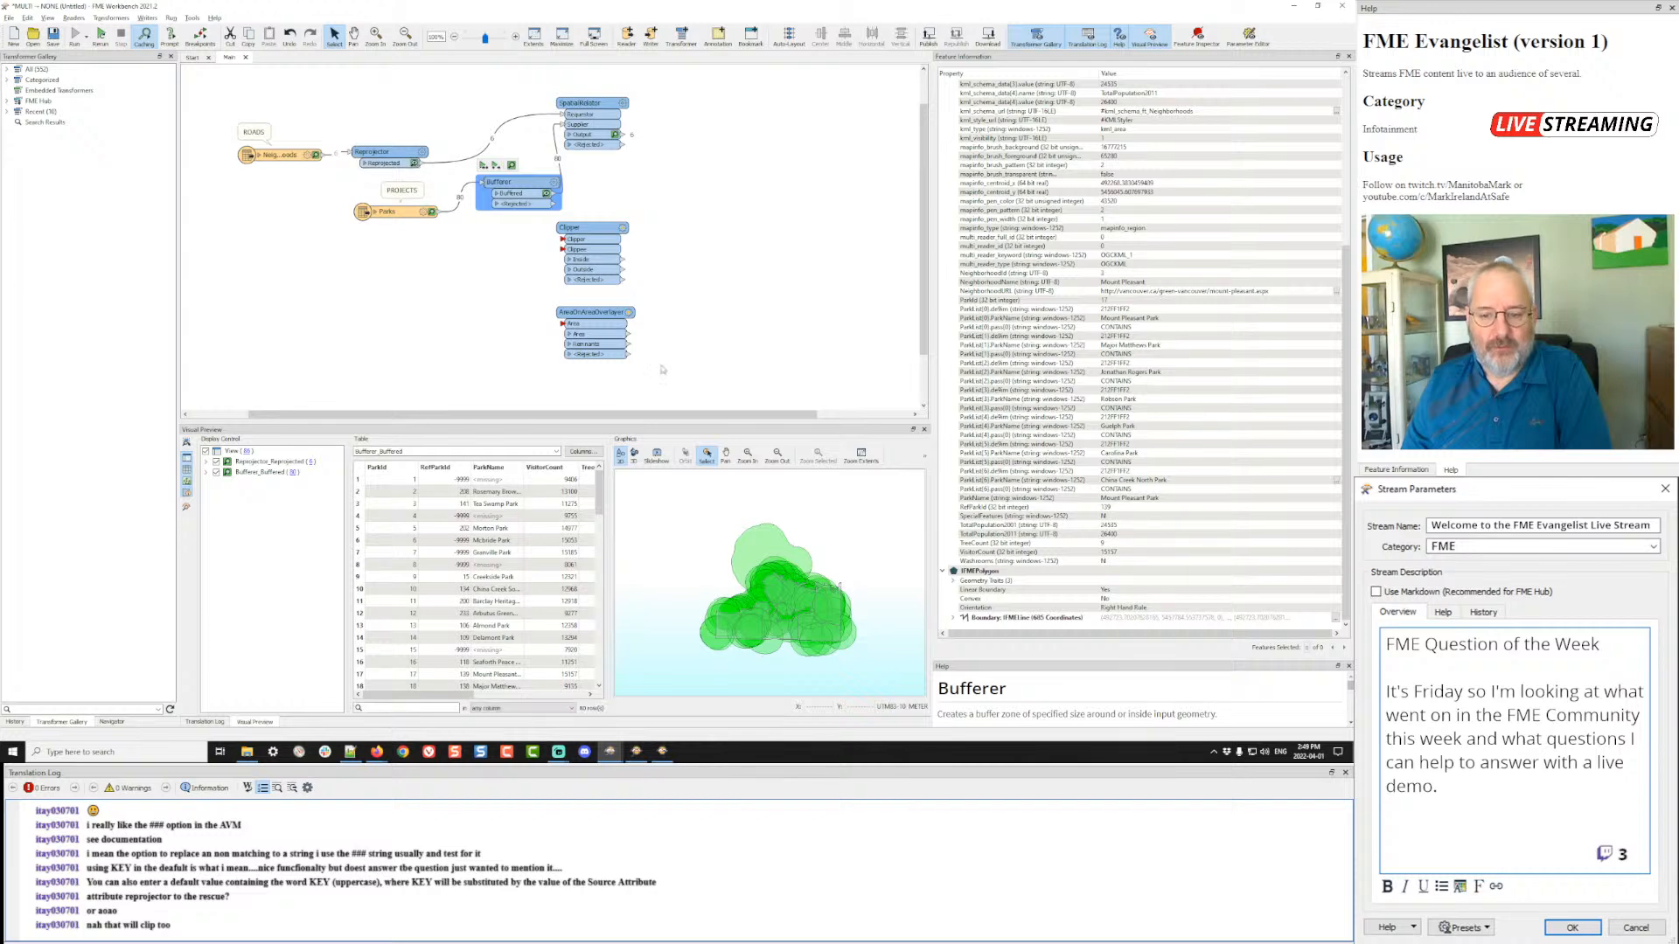
pyautogui.scroll(5, 779, 598)
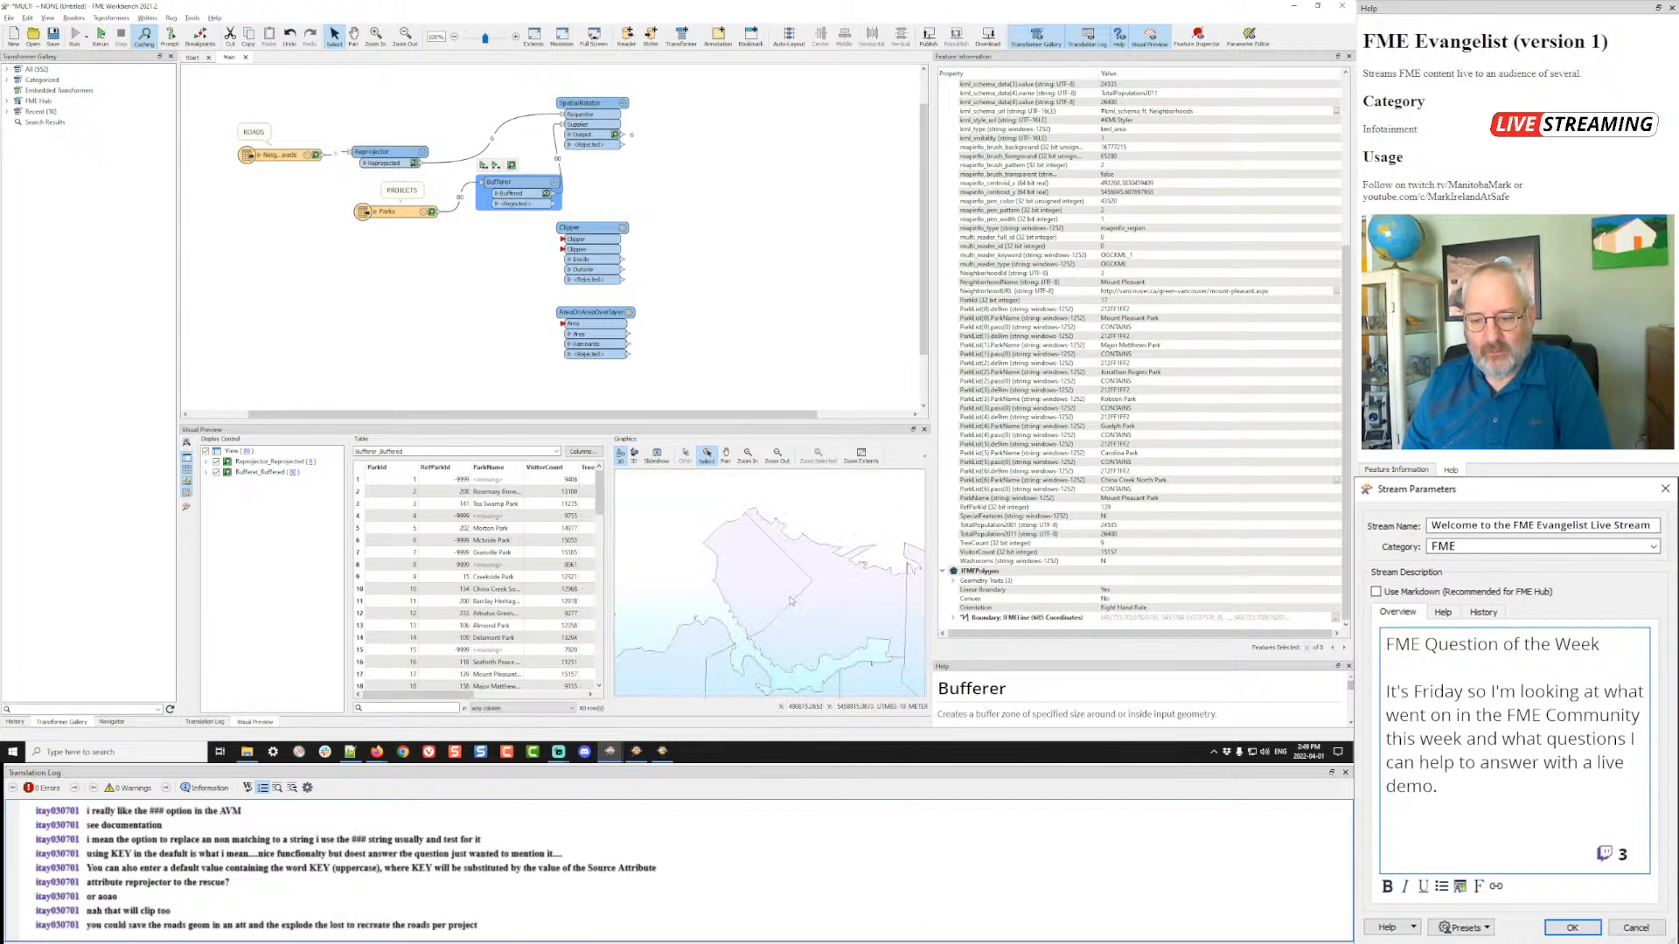
pyautogui.moveTo(804, 590); pyautogui.dragTo(778, 514)
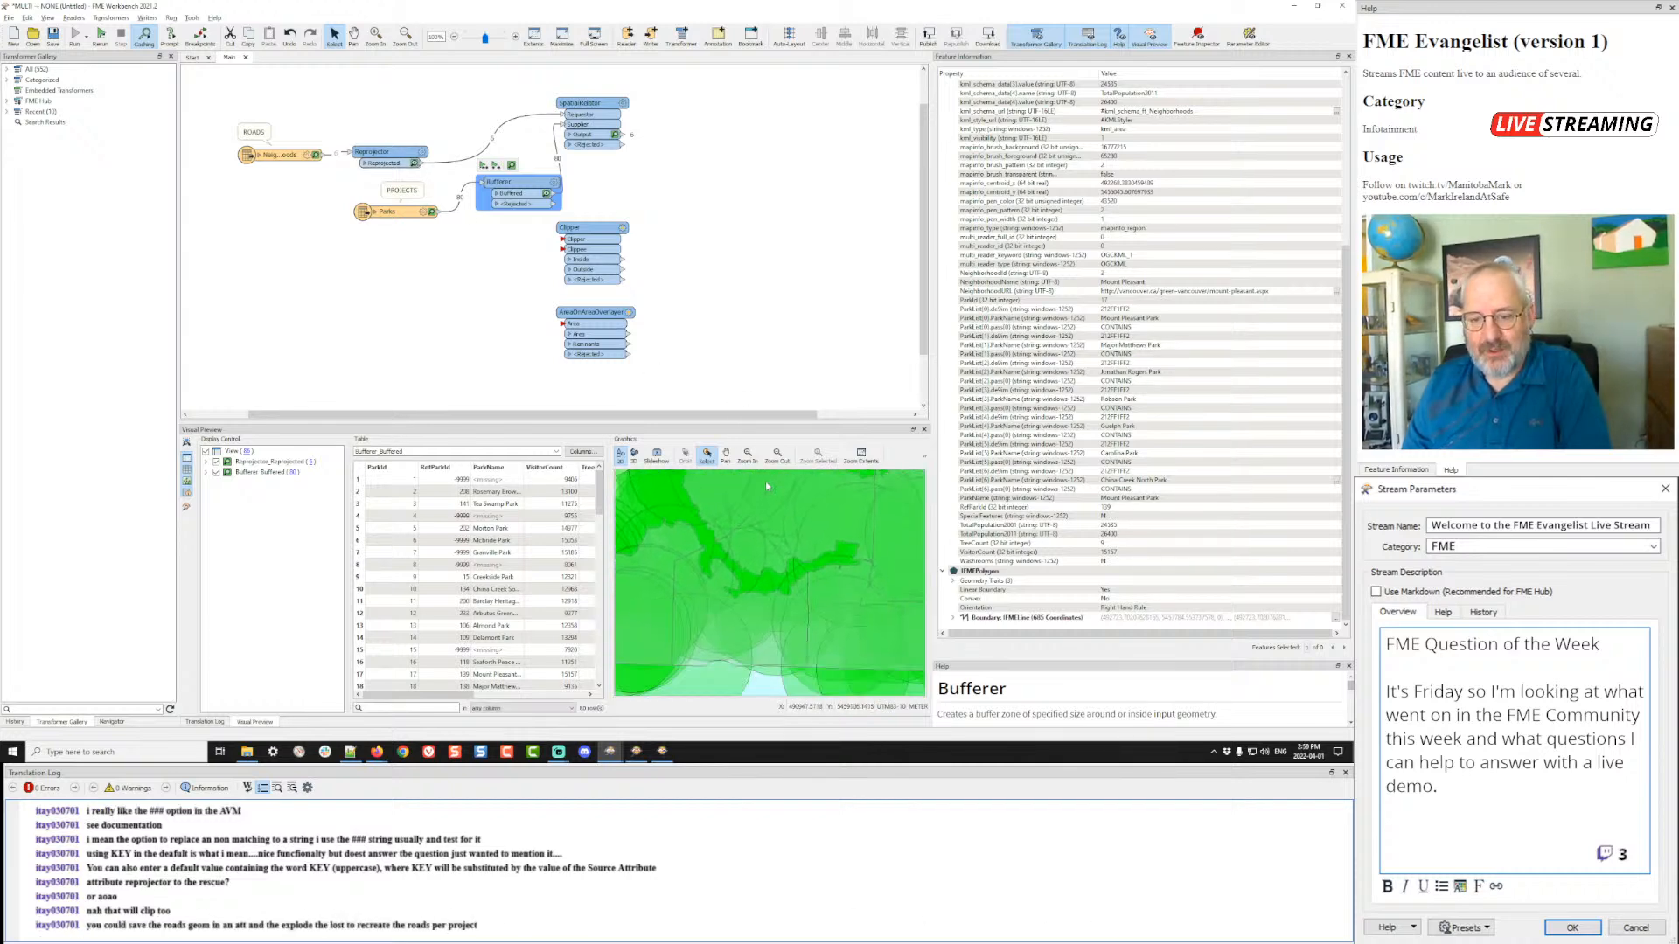
pyautogui.click(766, 485)
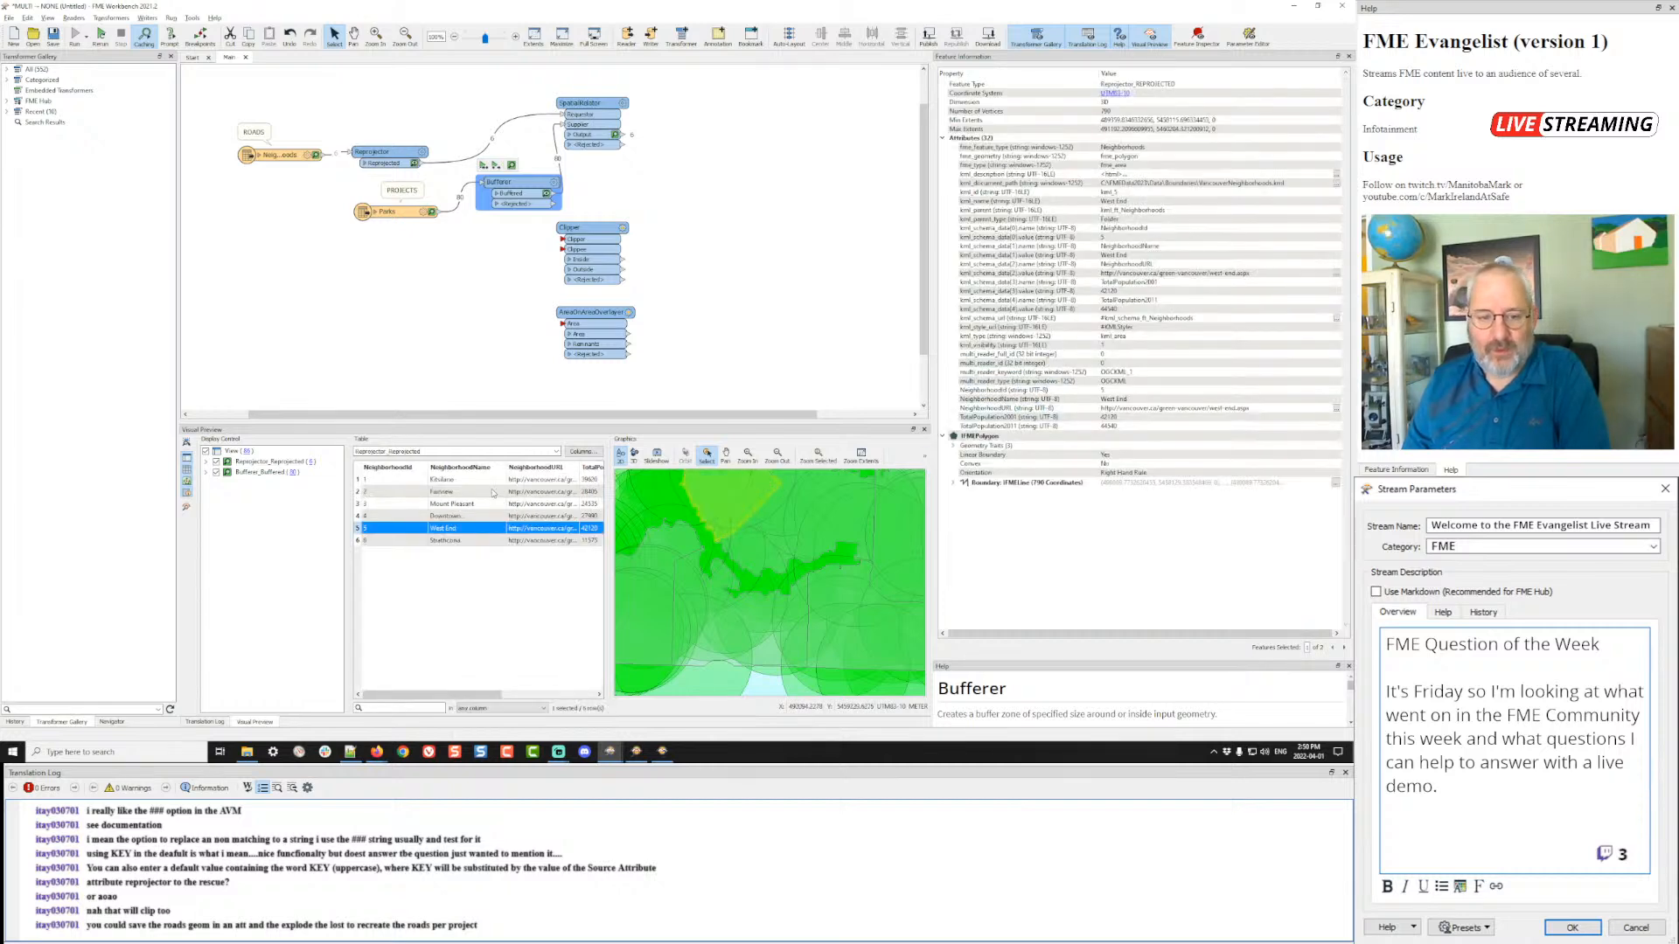
# - Inspect the neighborhood features in the SpatialRelator's cached output and query the West End polygon on the map
pyautogui.click(615, 135)
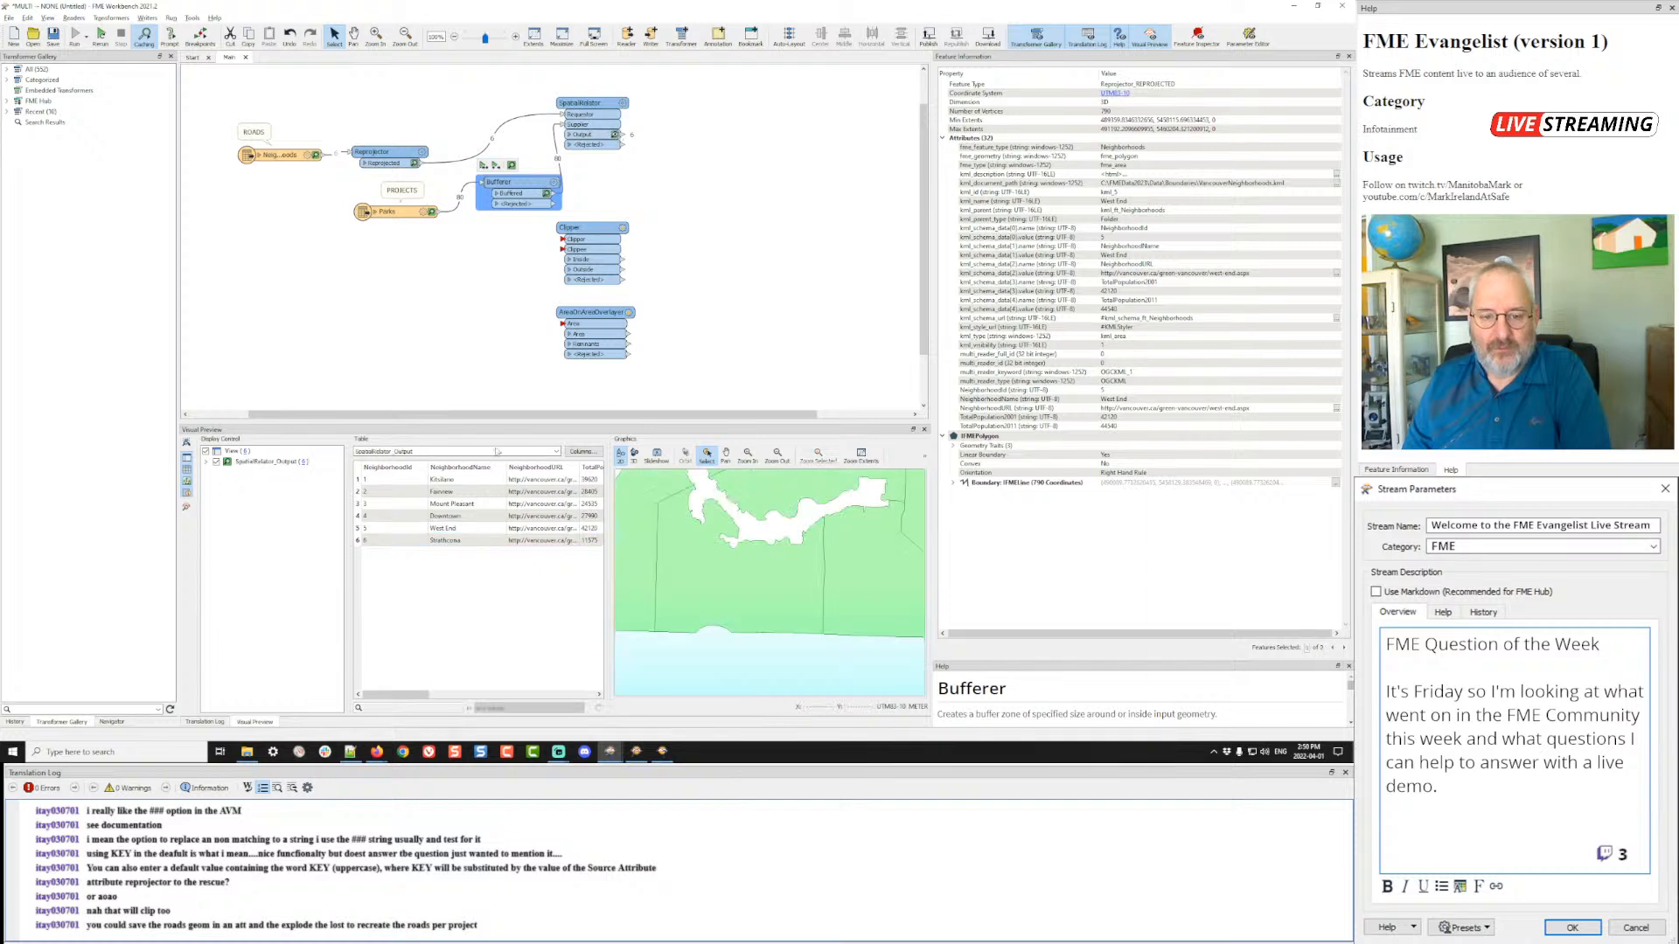
pyautogui.click(471, 530)
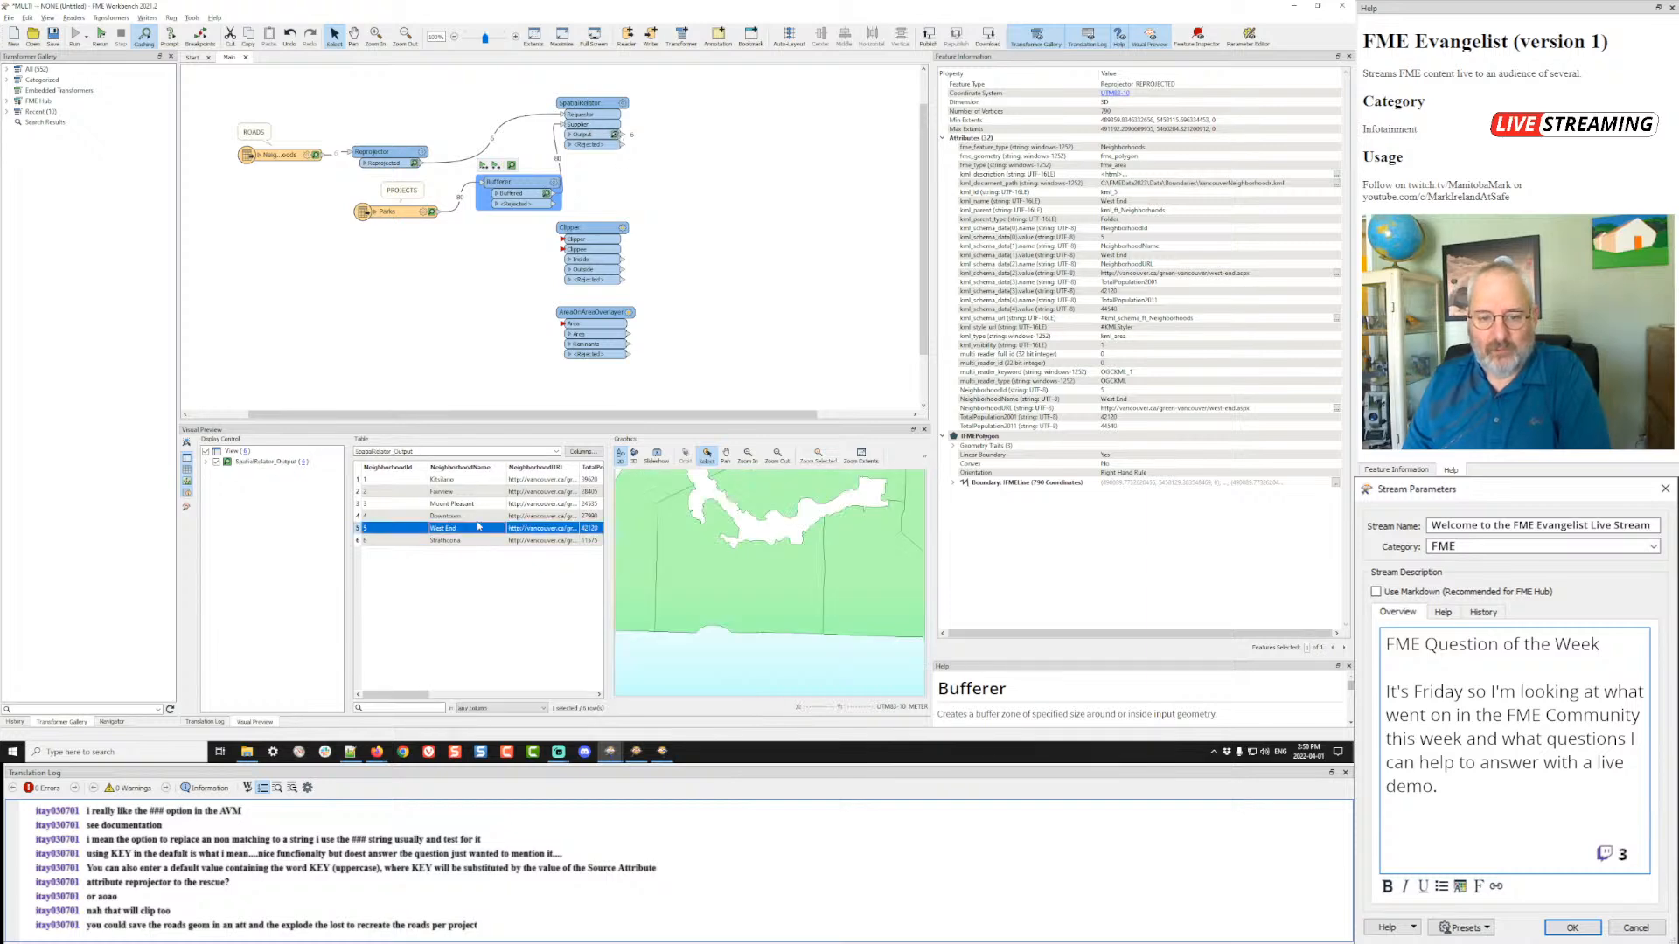
pyautogui.click(479, 517)
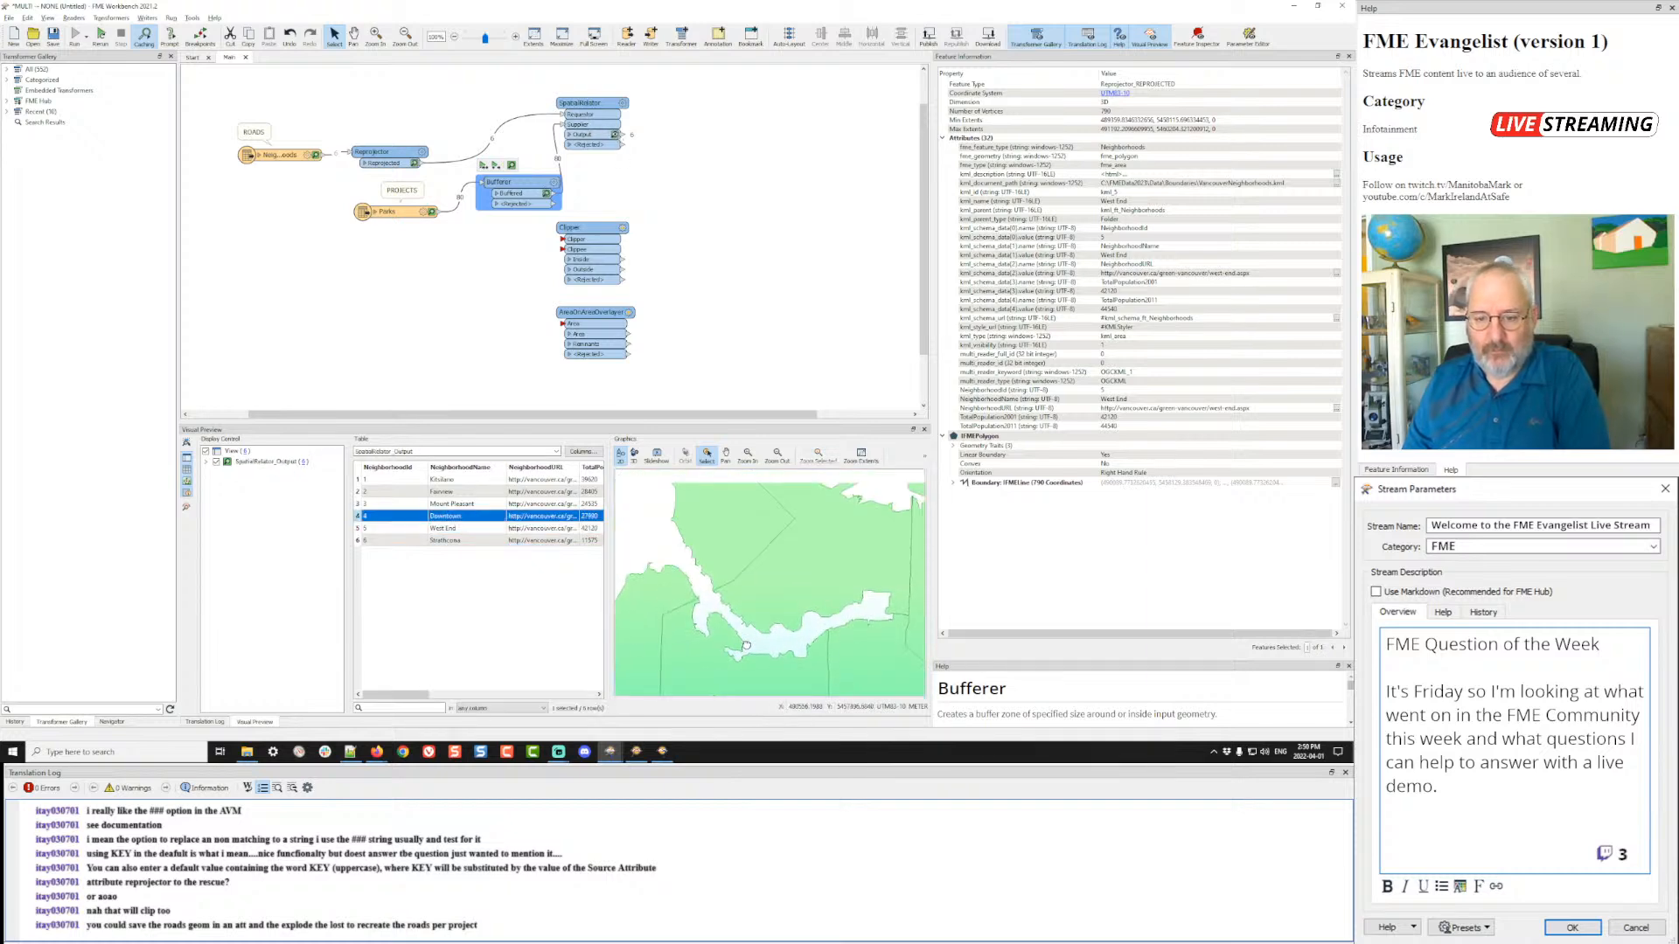
pyautogui.click(450, 505)
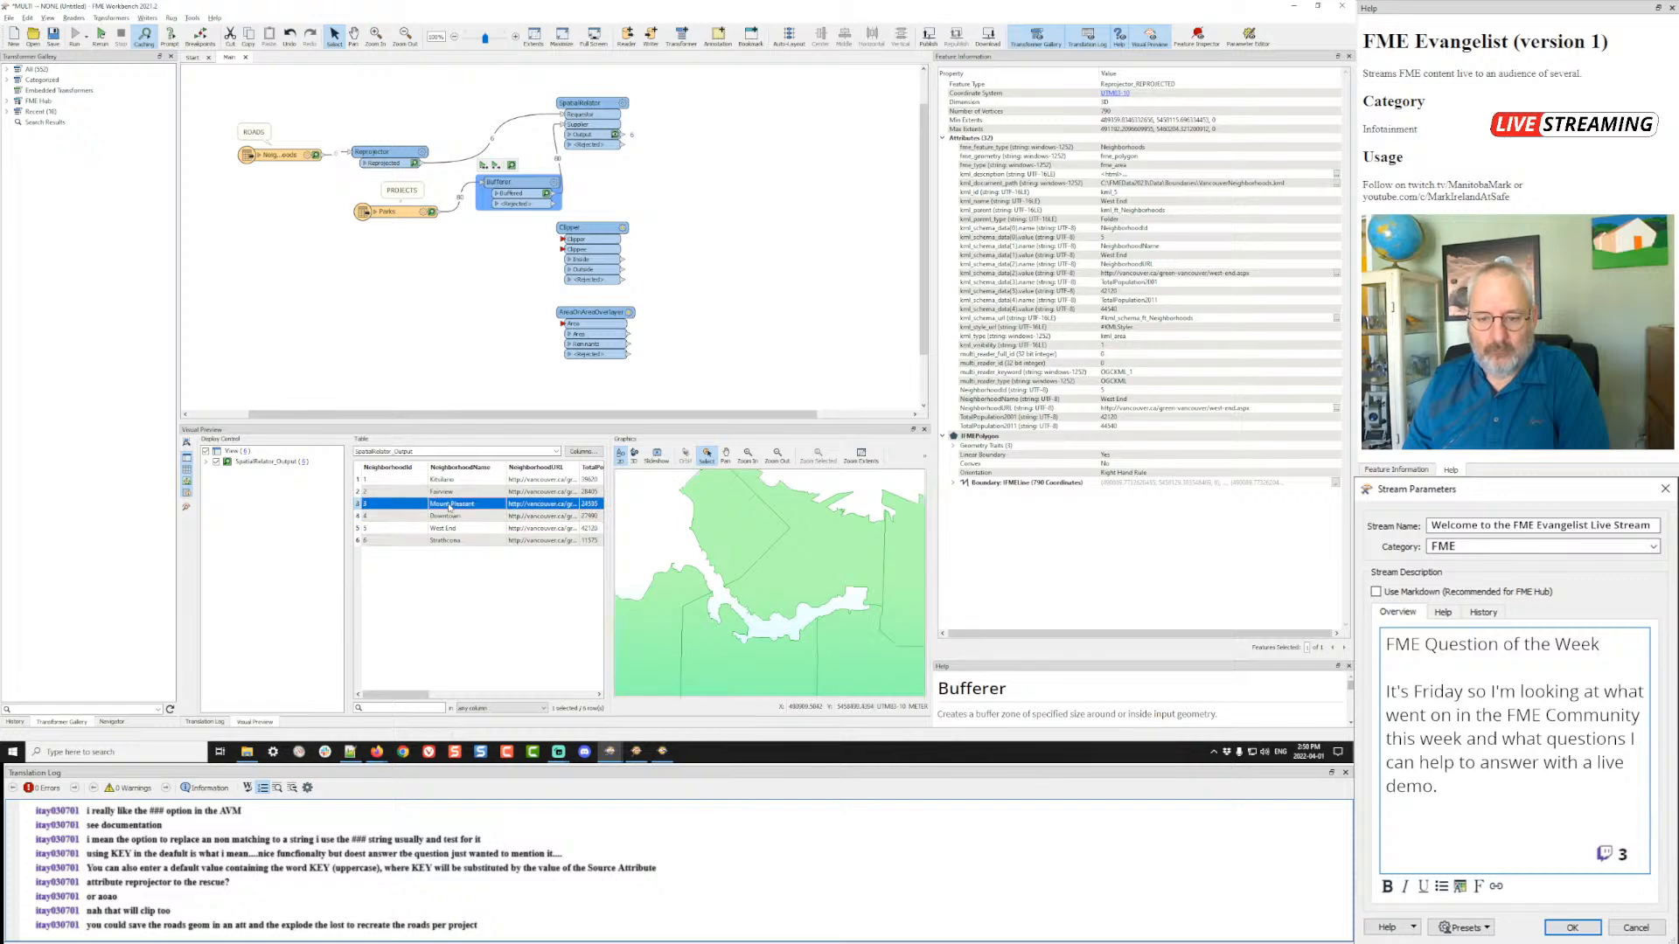
pyautogui.click(454, 468)
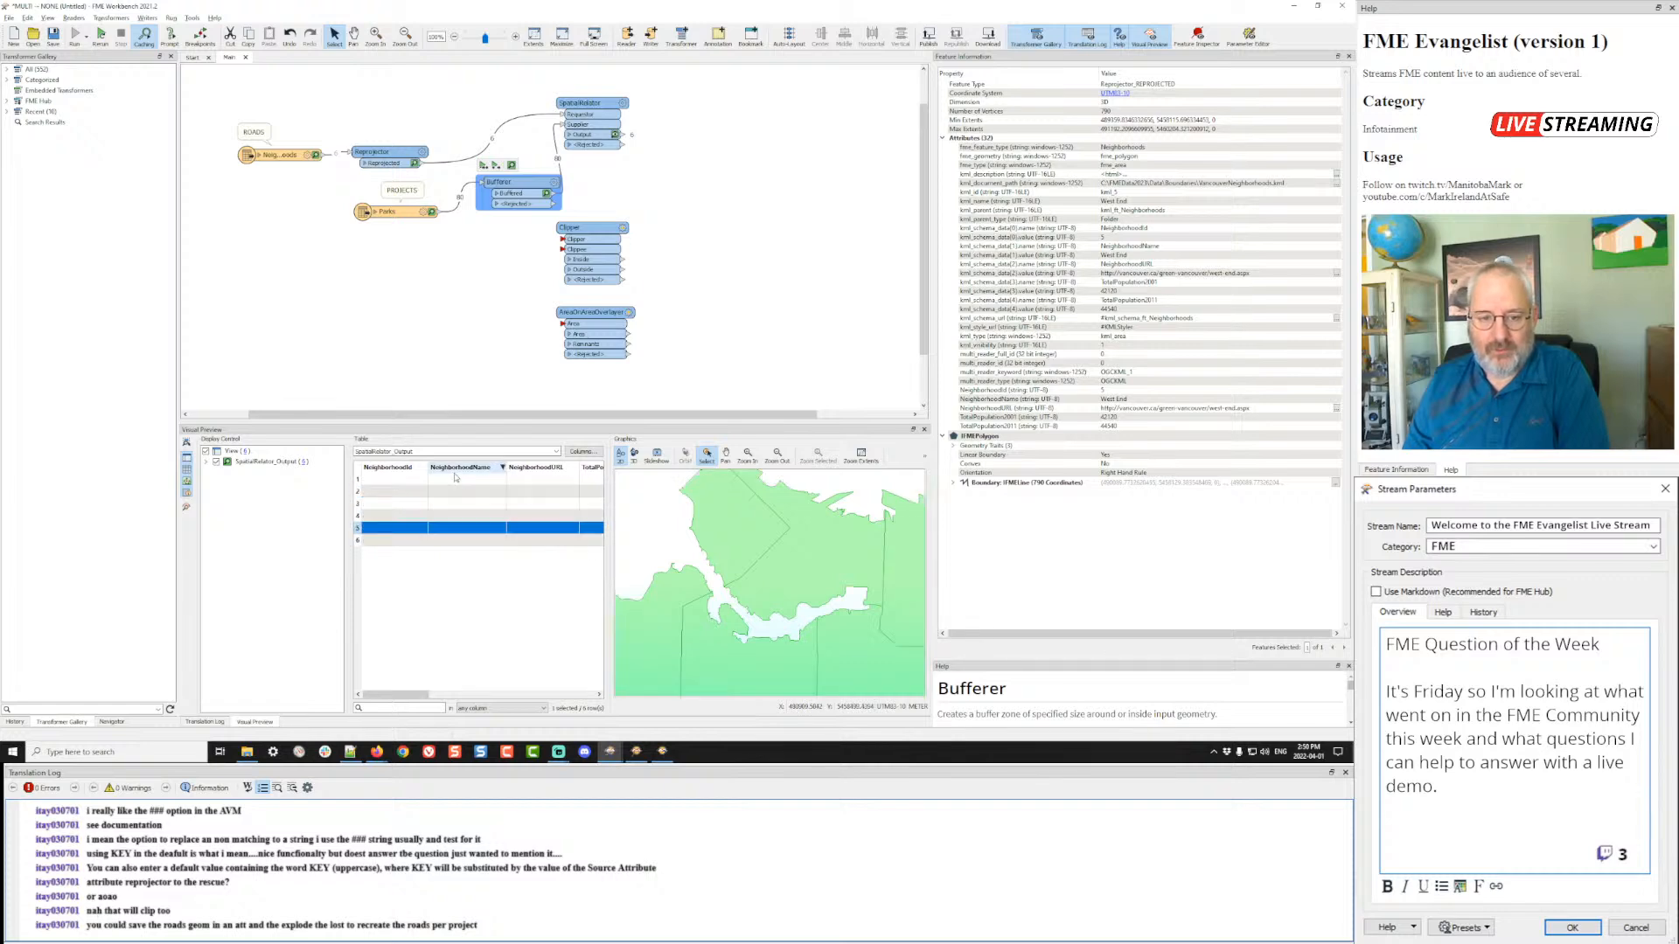
pyautogui.rightClick(456, 469)
pyautogui.click(507, 567)
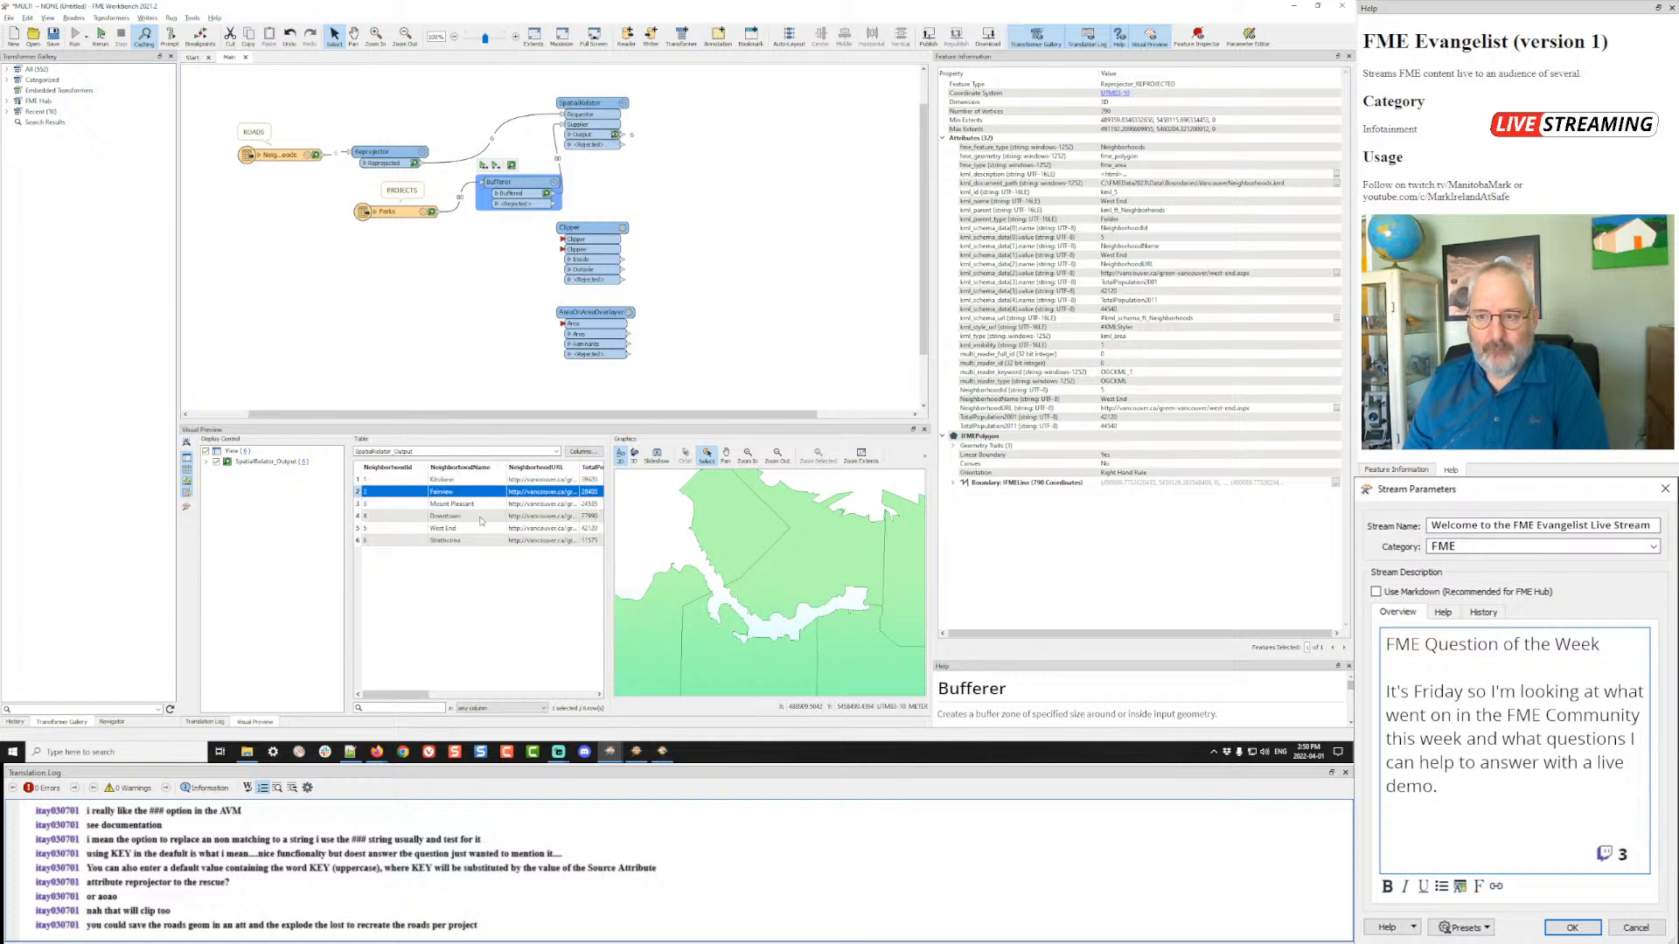
pyautogui.click(480, 518)
pyautogui.click(475, 541)
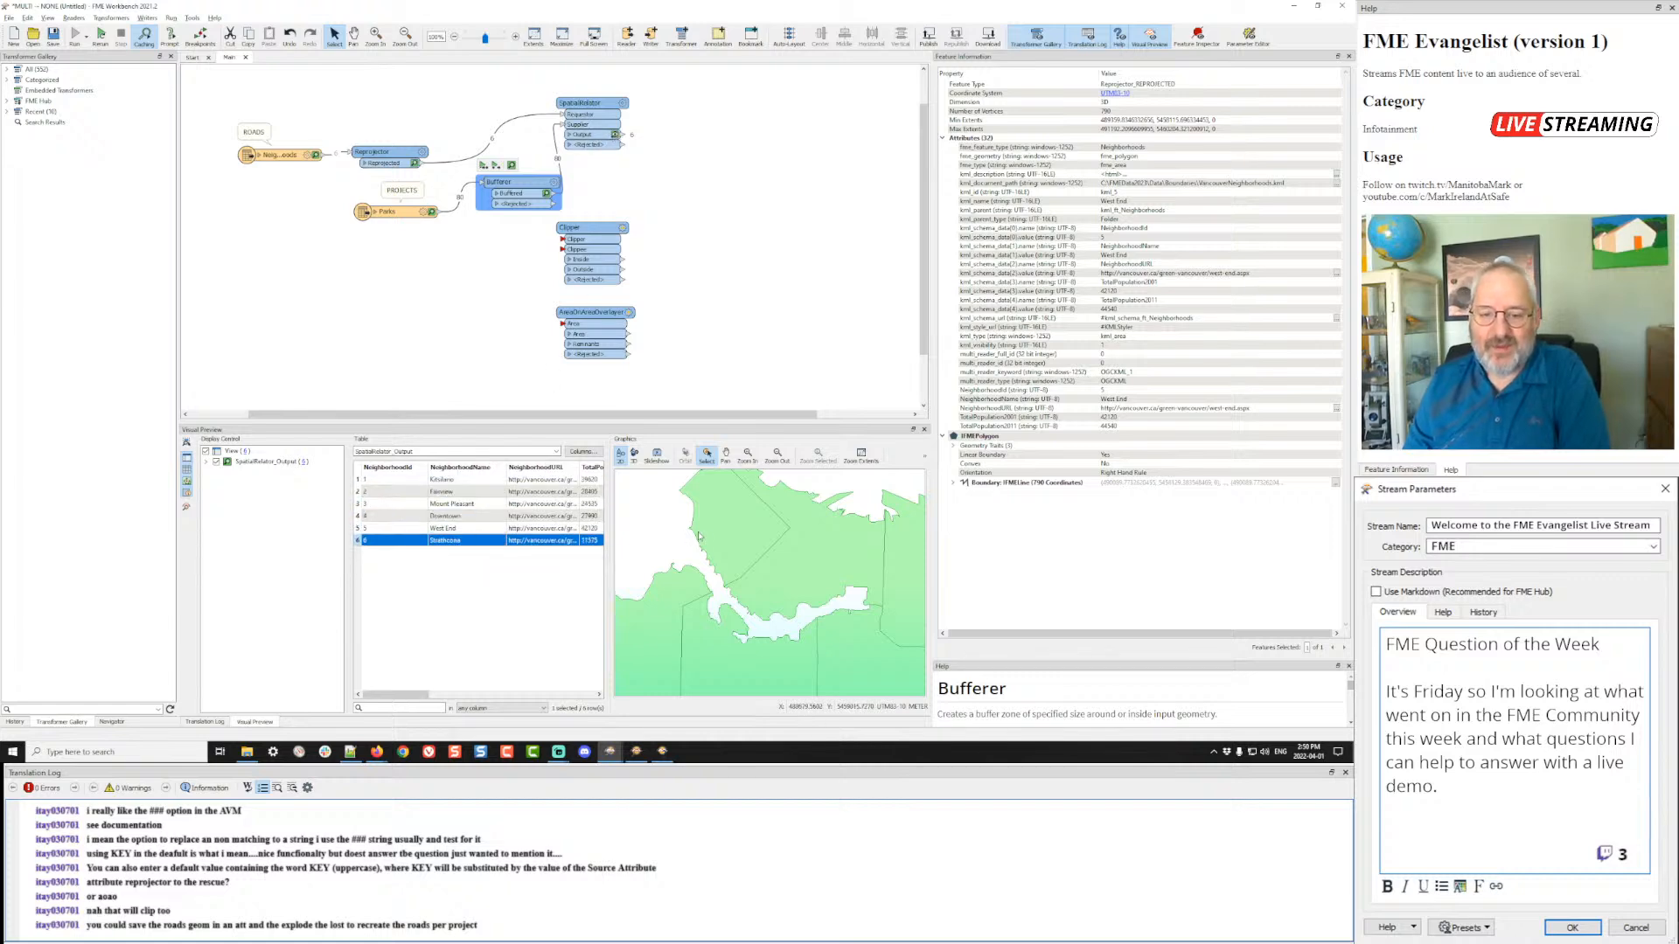
pyautogui.click(735, 529)
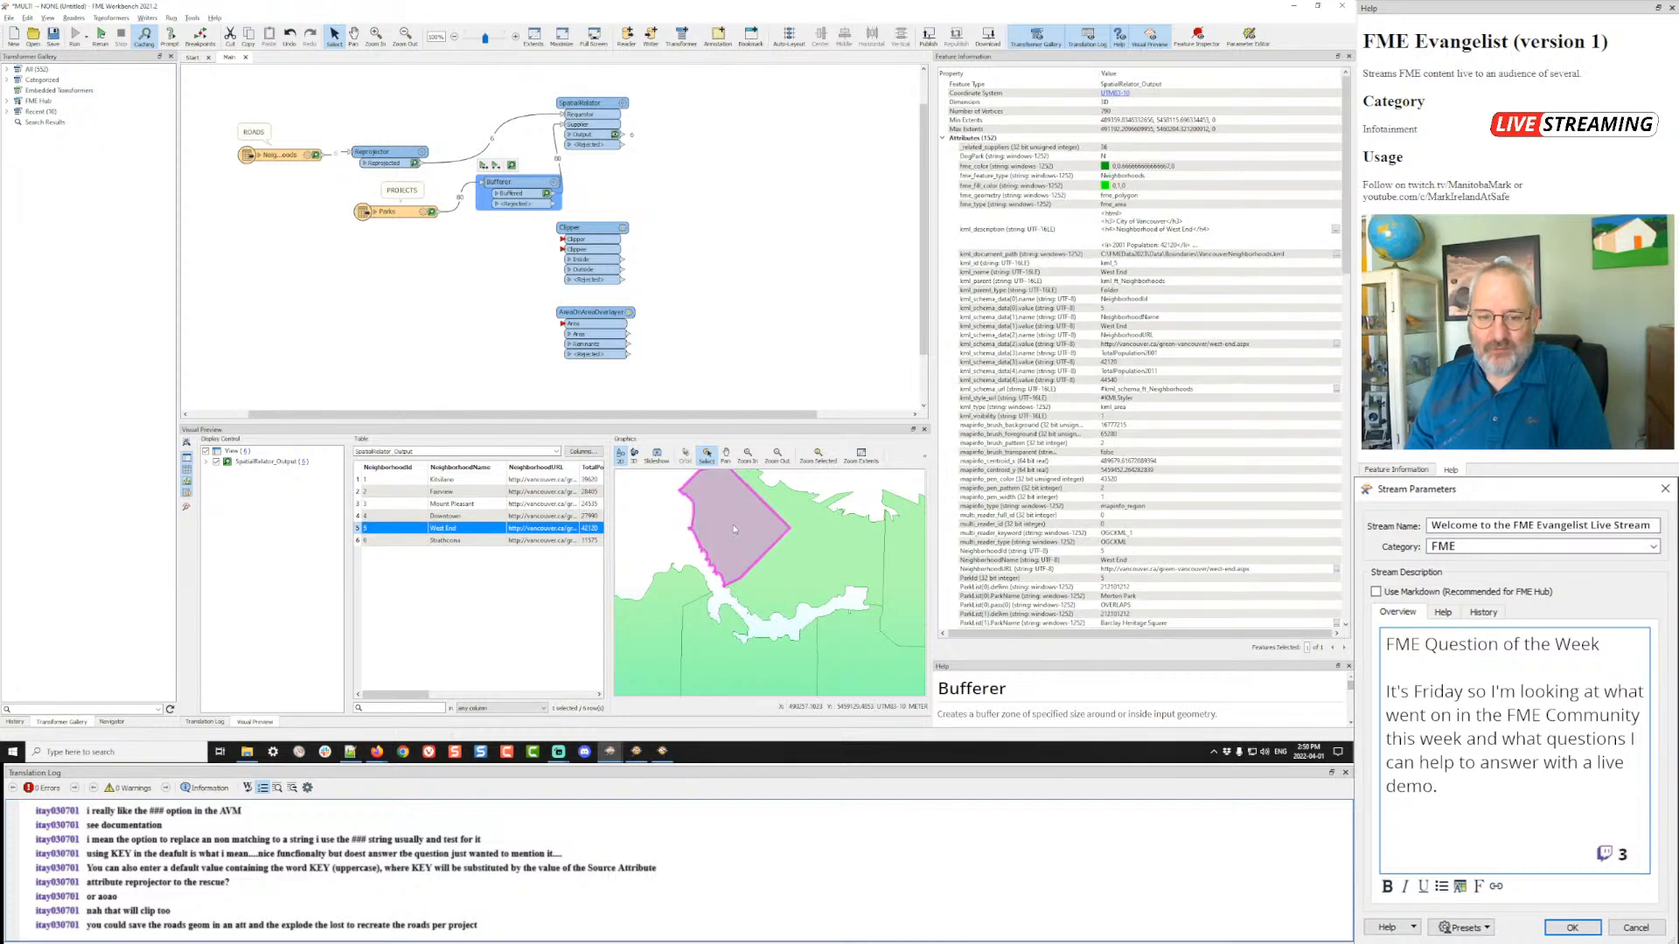
# - Examine the ParkList entries of the Downtown feature in the SpatialRelator output
pyautogui.click(450, 516)
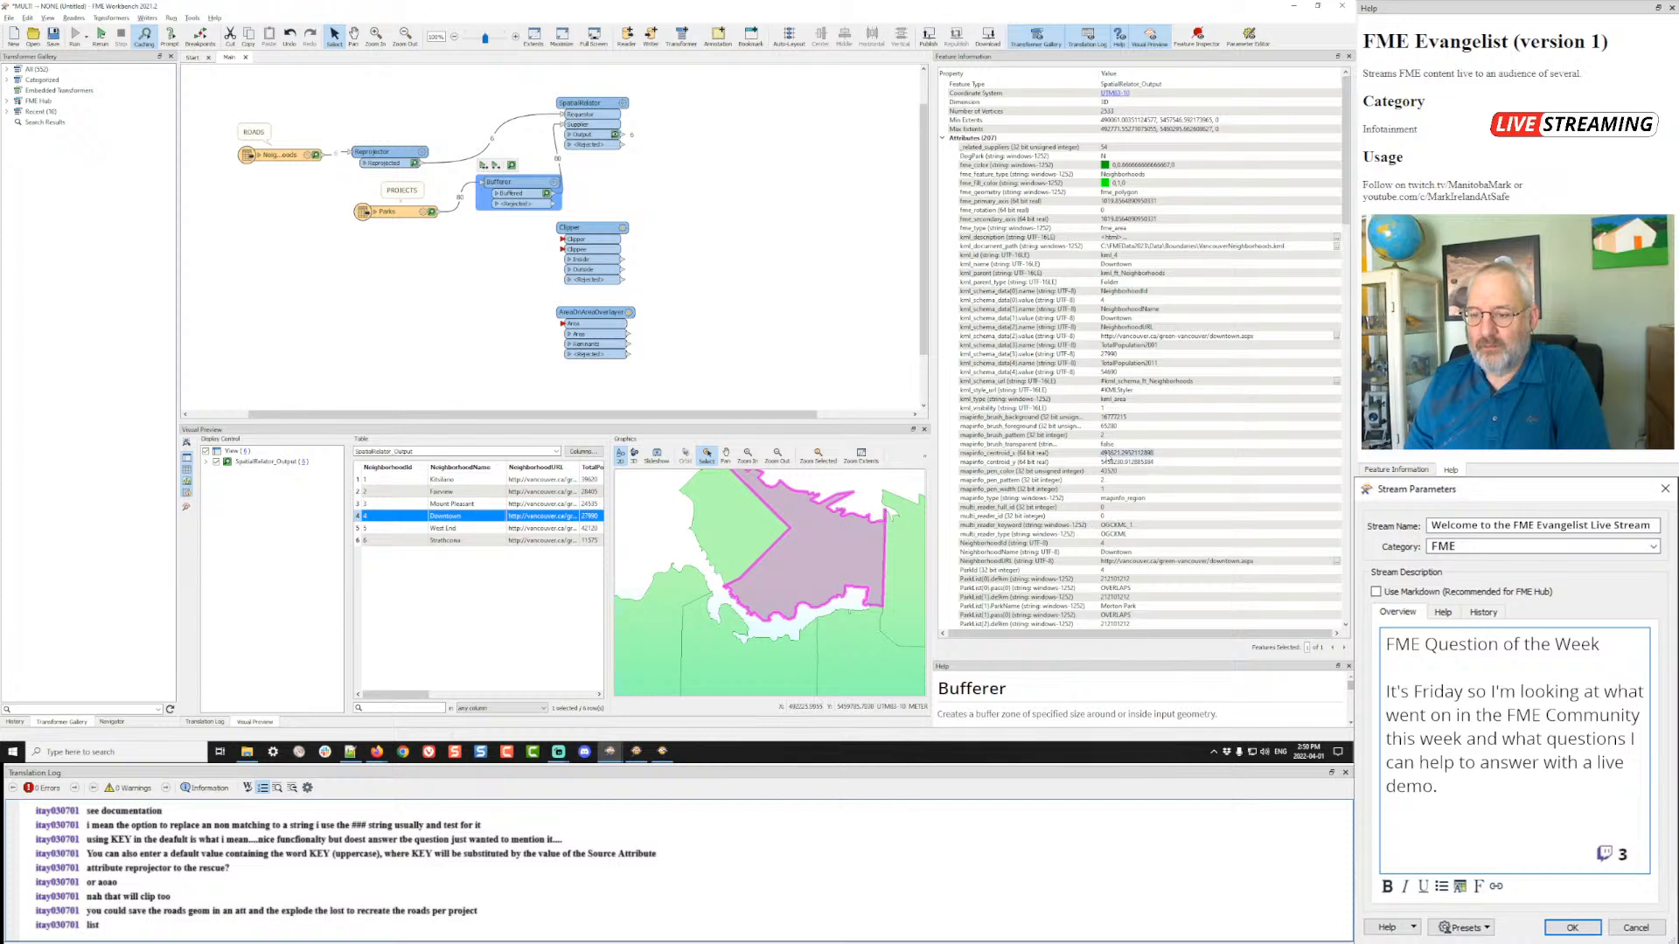
pyautogui.scroll(-13, 1195, 261)
pyautogui.scroll(-14, 1195, 261)
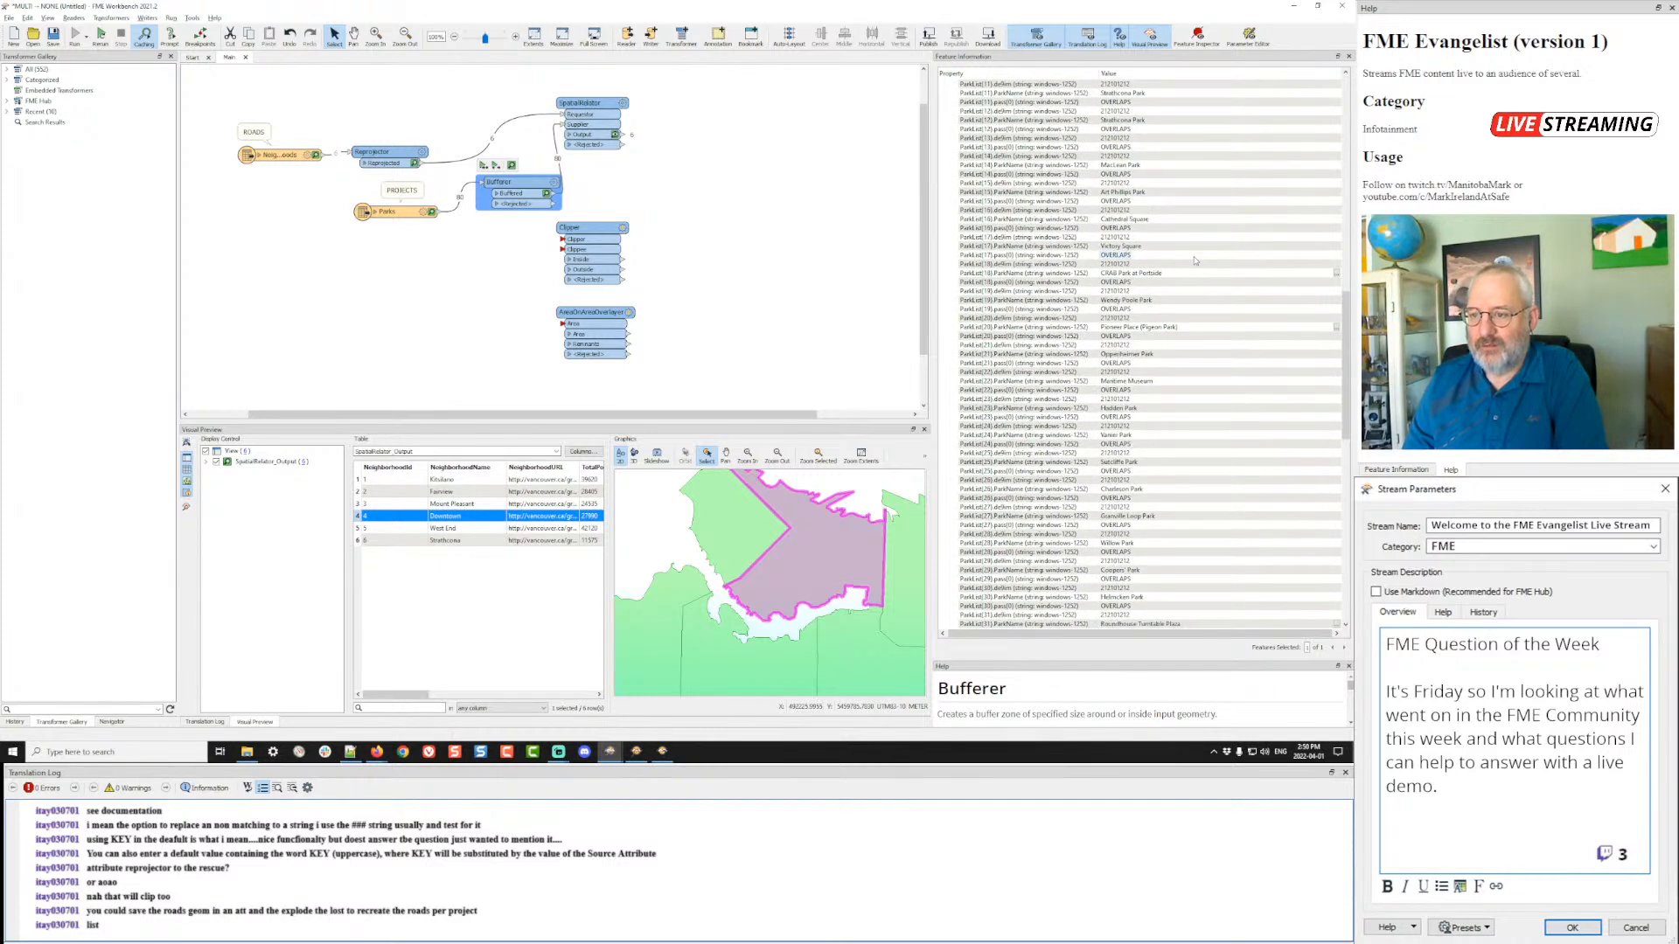
# - Read through the rest of the Downtown feature's park list to its last entry and return toward its start
pyautogui.scroll(-11, 1195, 261)
pyautogui.scroll(-5, 1194, 260)
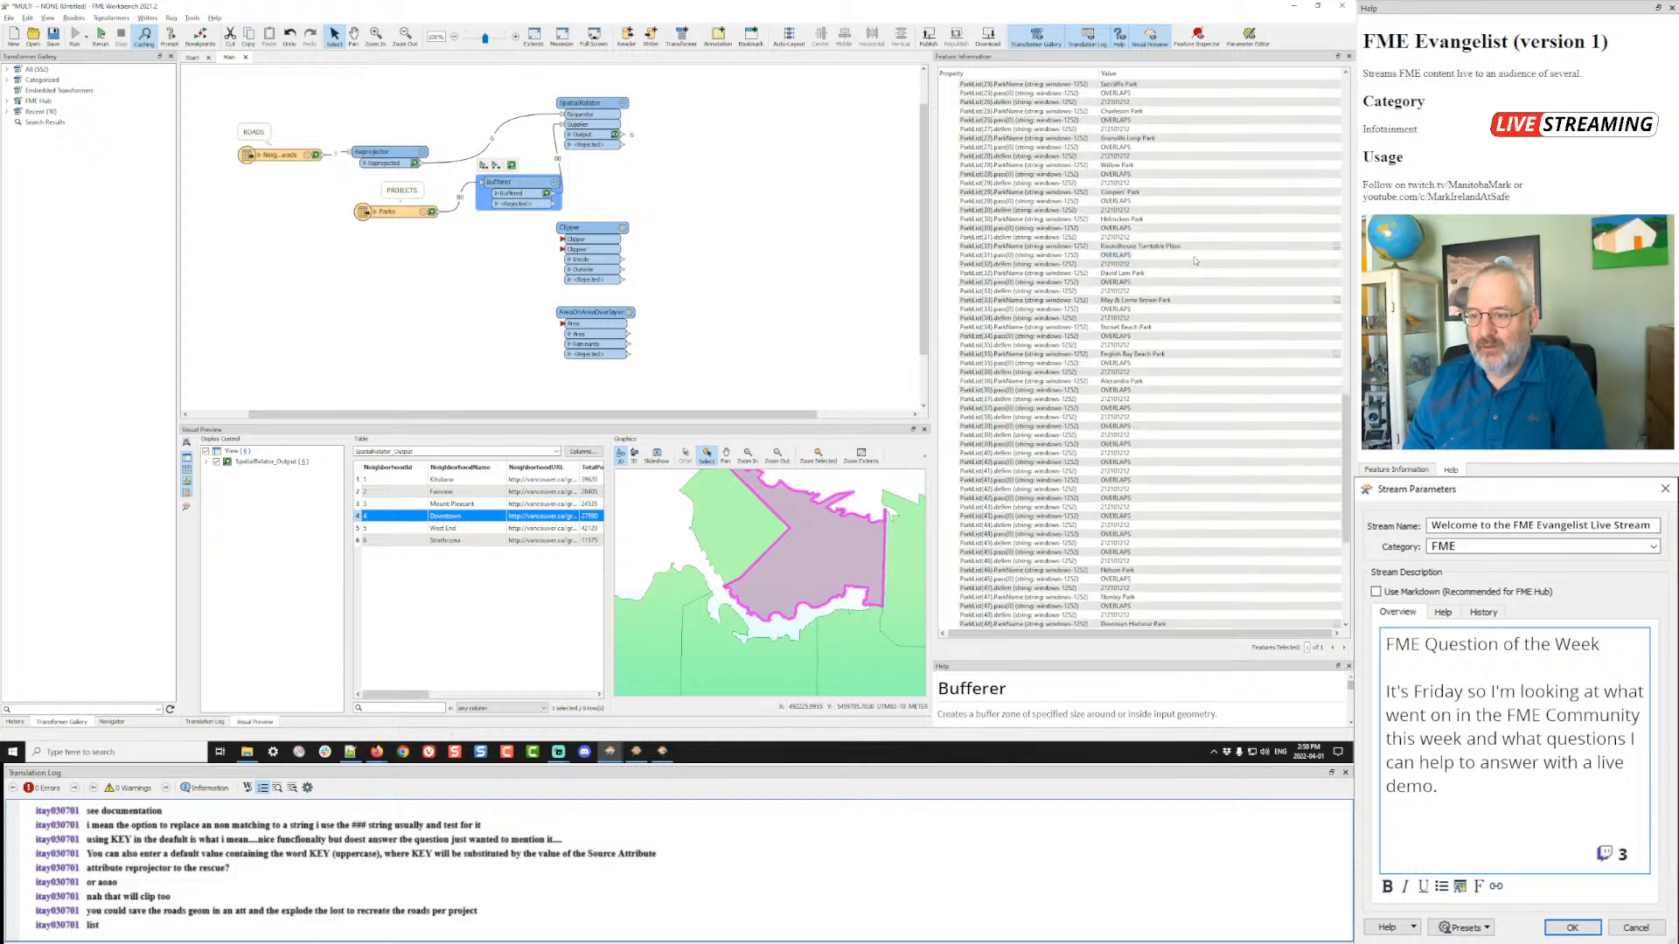
pyautogui.scroll(-8, 1194, 260)
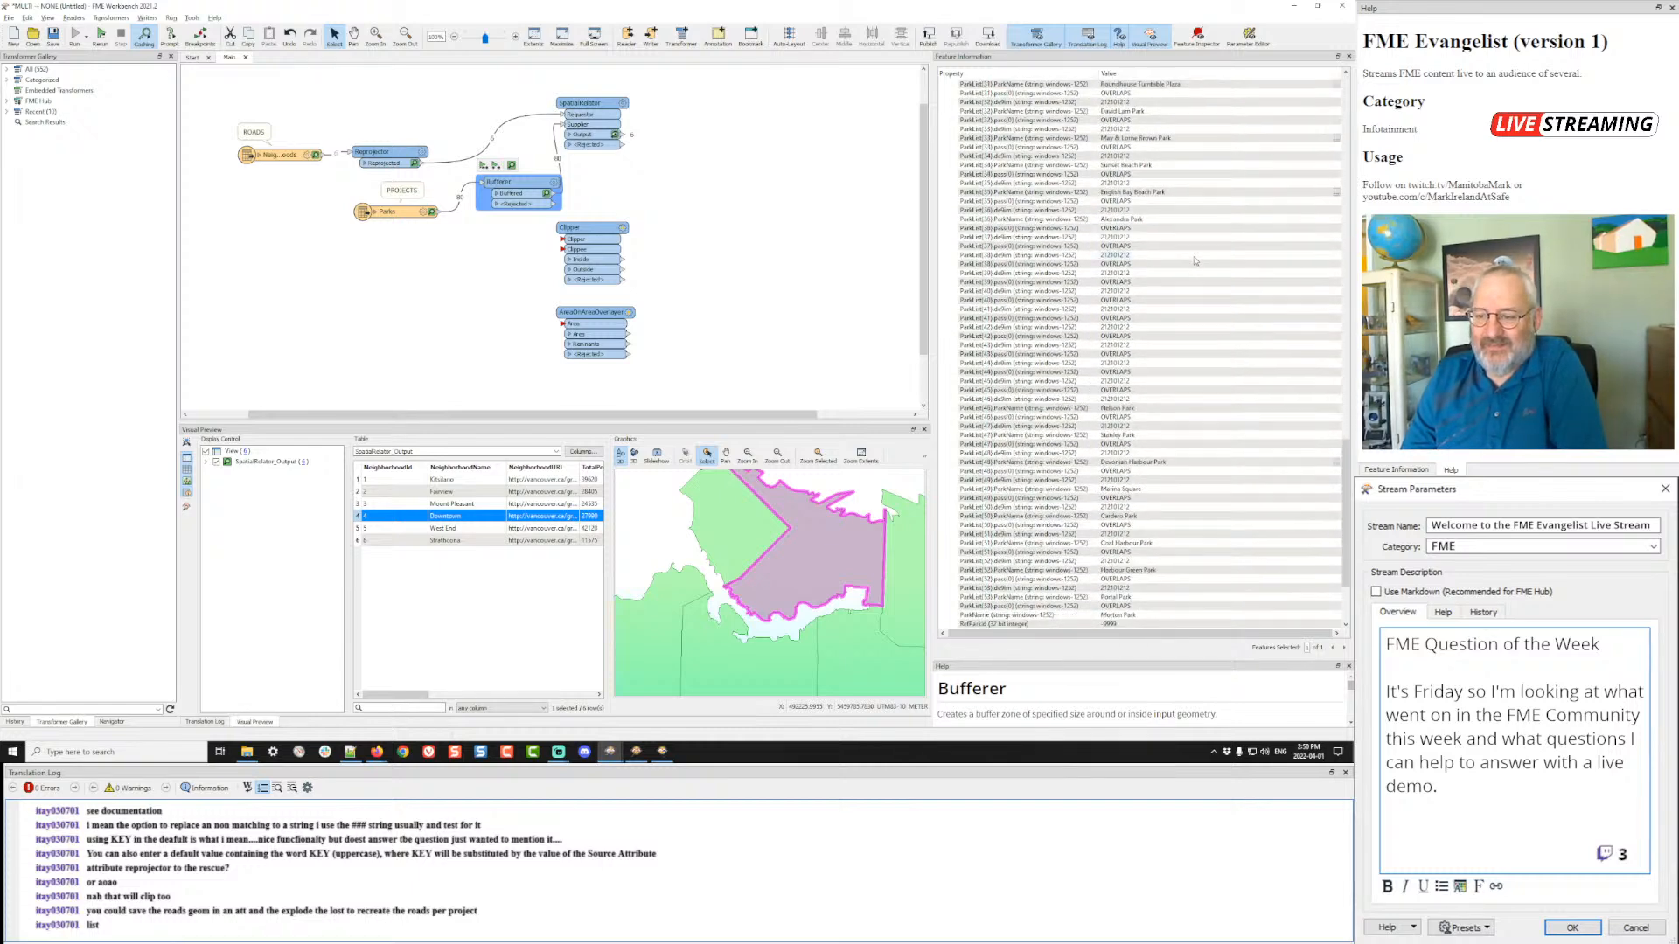
pyautogui.scroll(20, 1195, 261)
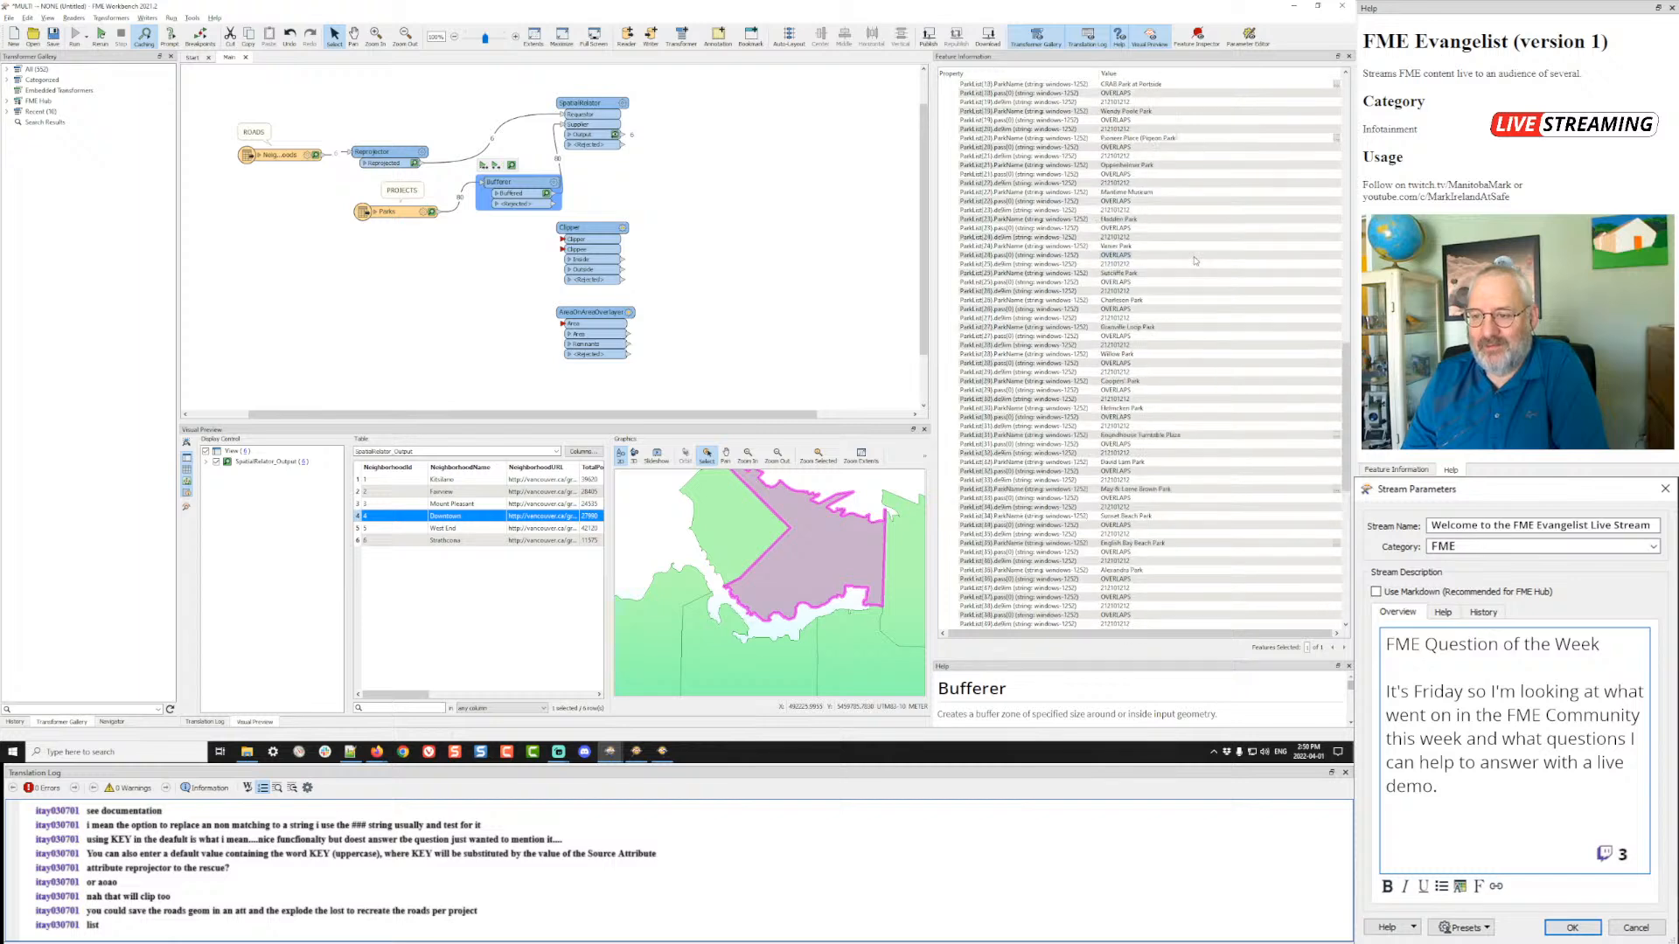
pyautogui.scroll(6, 1194, 261)
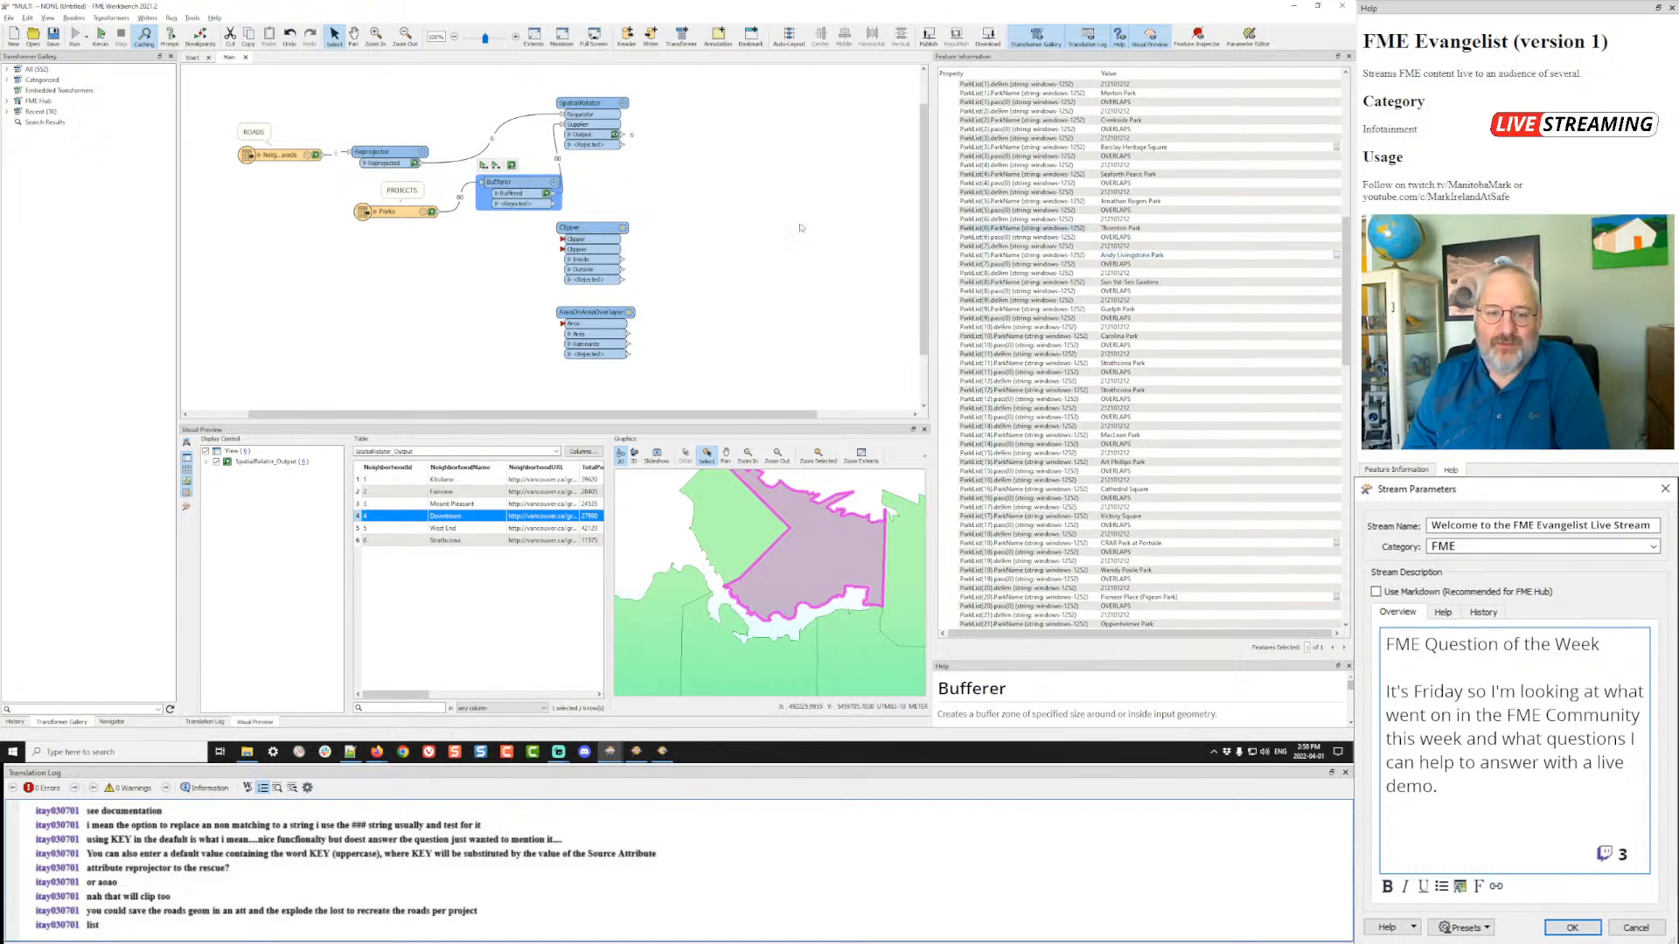
# - Rearrange the canvas: lower Parks slightly, shift the SpatialRelator and Clipper to the right, and place the Bufferer below Parks
pyautogui.moveTo(398, 219); pyautogui.dragTo(395, 226)
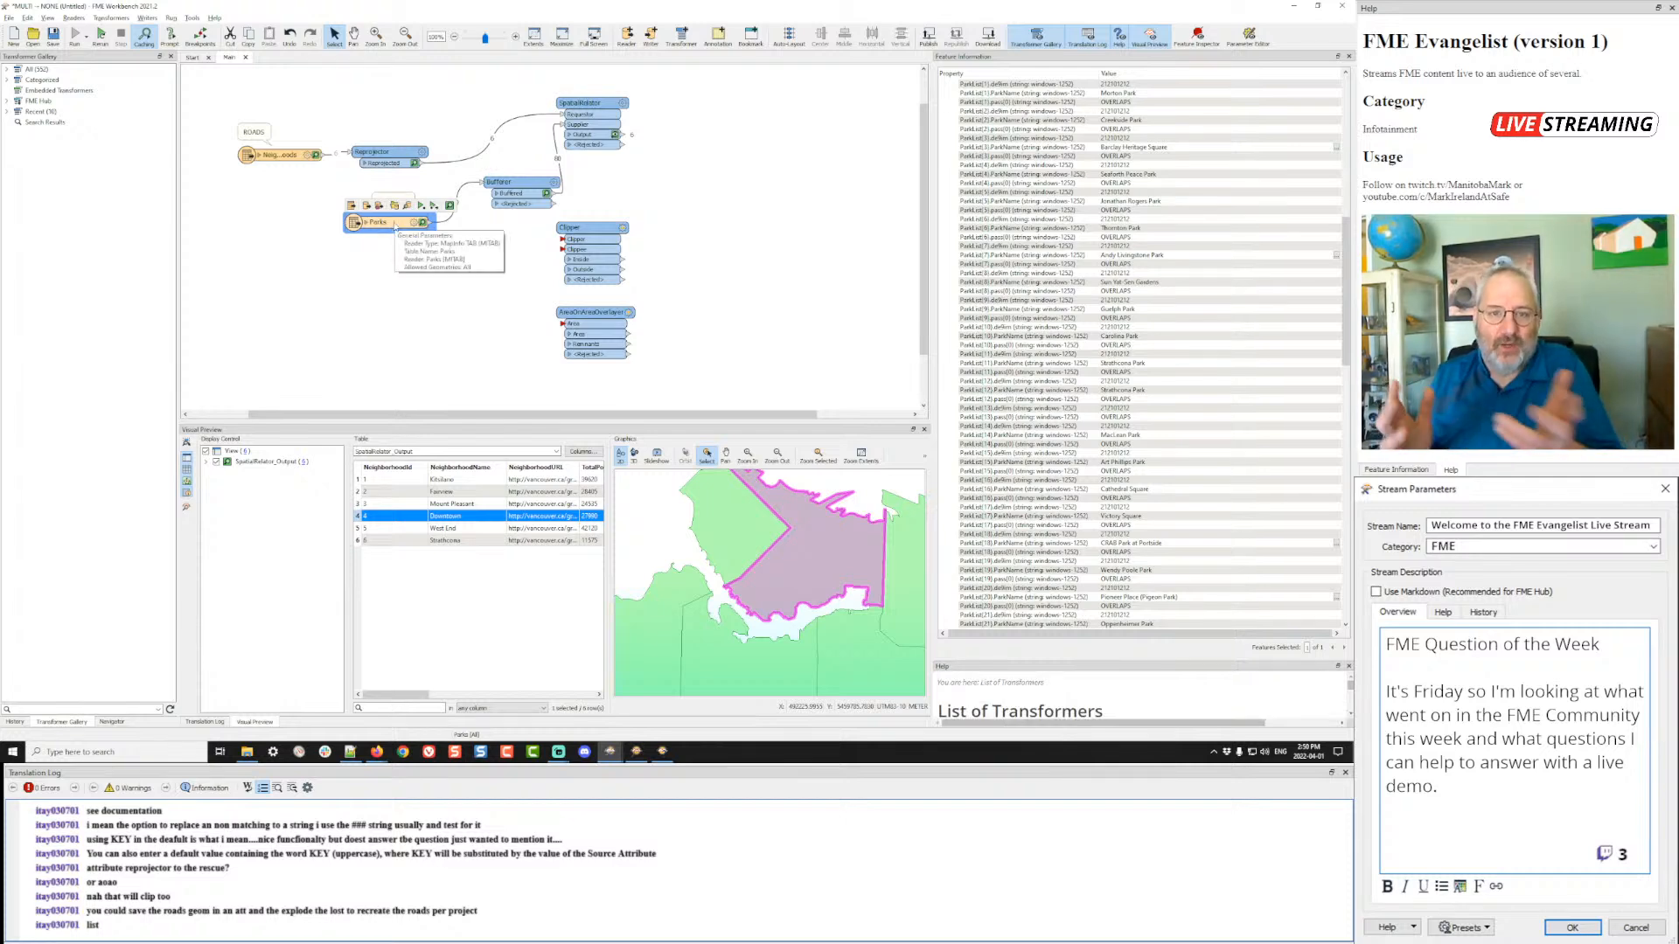
pyautogui.moveTo(584, 105)
pyautogui.moveTo(584, 105); pyautogui.dragTo(626, 110)
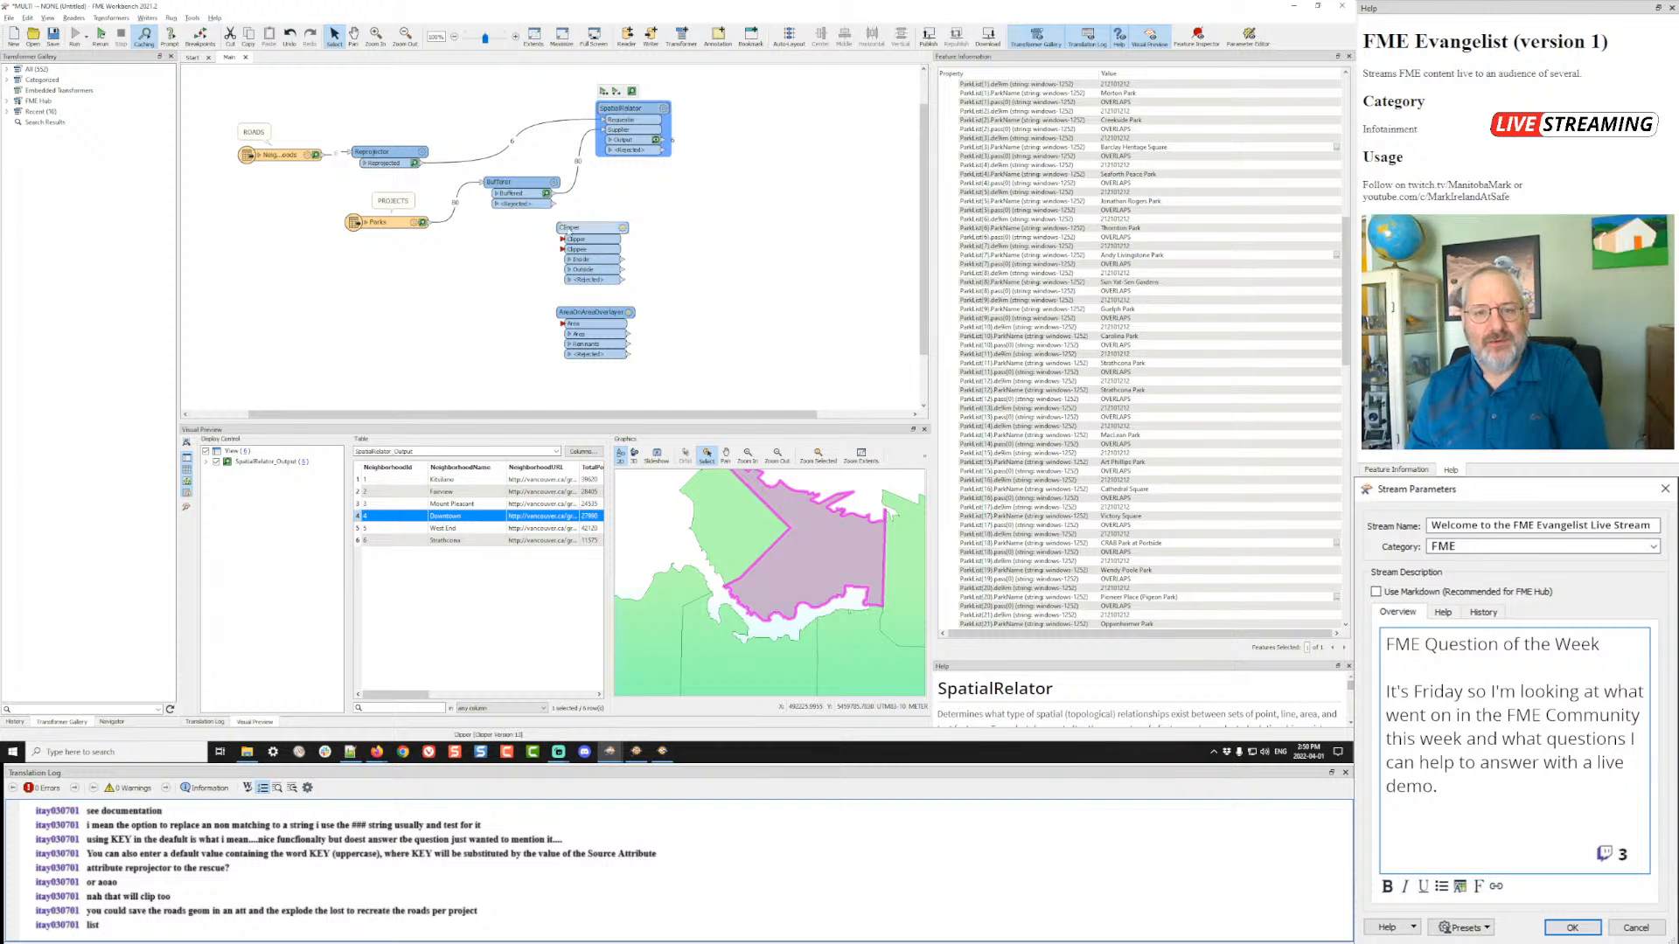
pyautogui.moveTo(569, 229); pyautogui.dragTo(657, 210)
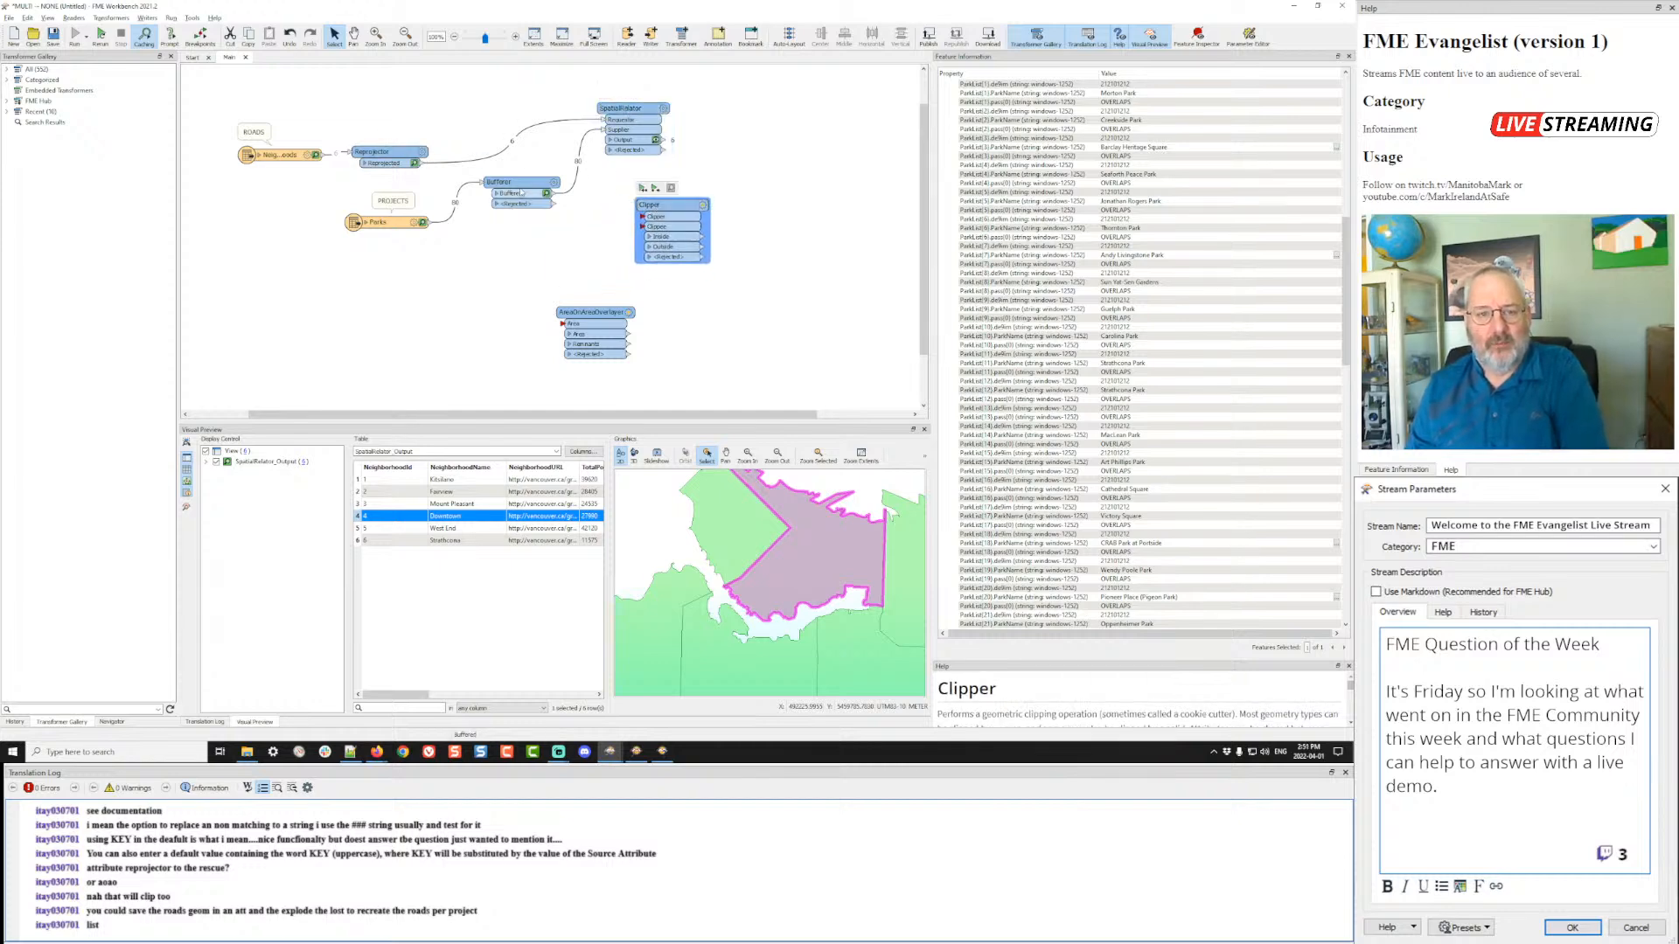
pyautogui.click(516, 186)
pyautogui.moveTo(516, 185); pyautogui.dragTo(496, 248)
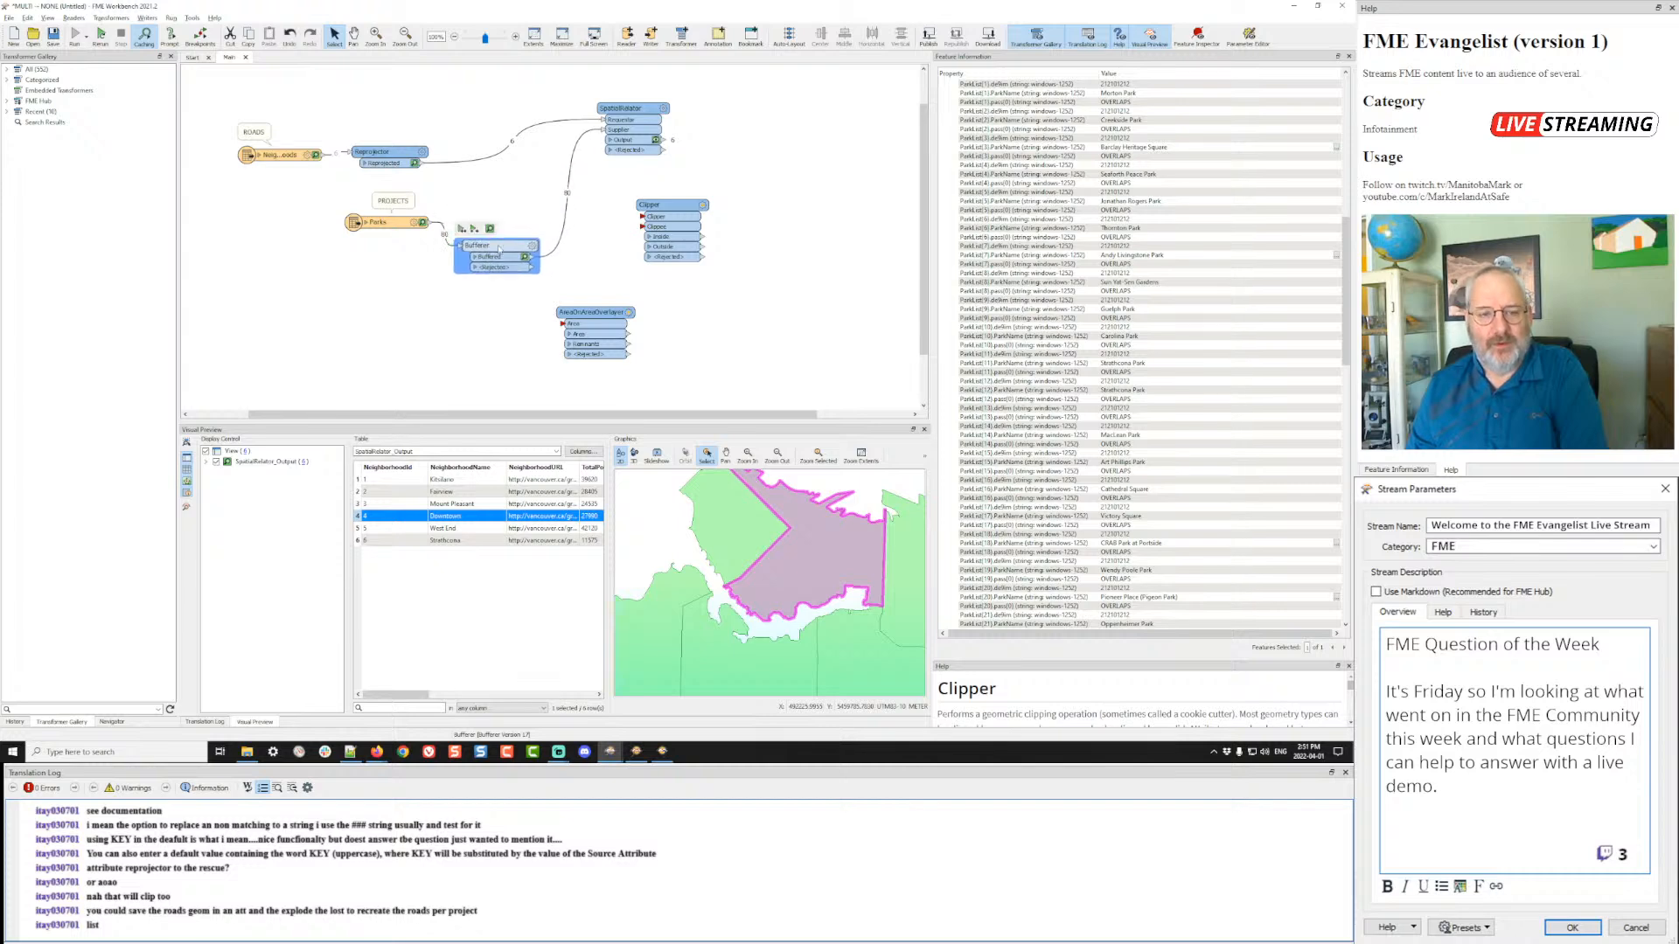
# - Reroute the SpatialRelator's inputs to the Clipper, with Buffered feeding the Clipper port and Reprojected feeding the Clippee port
pyautogui.moveTo(584, 138); pyautogui.dragTo(635, 217)
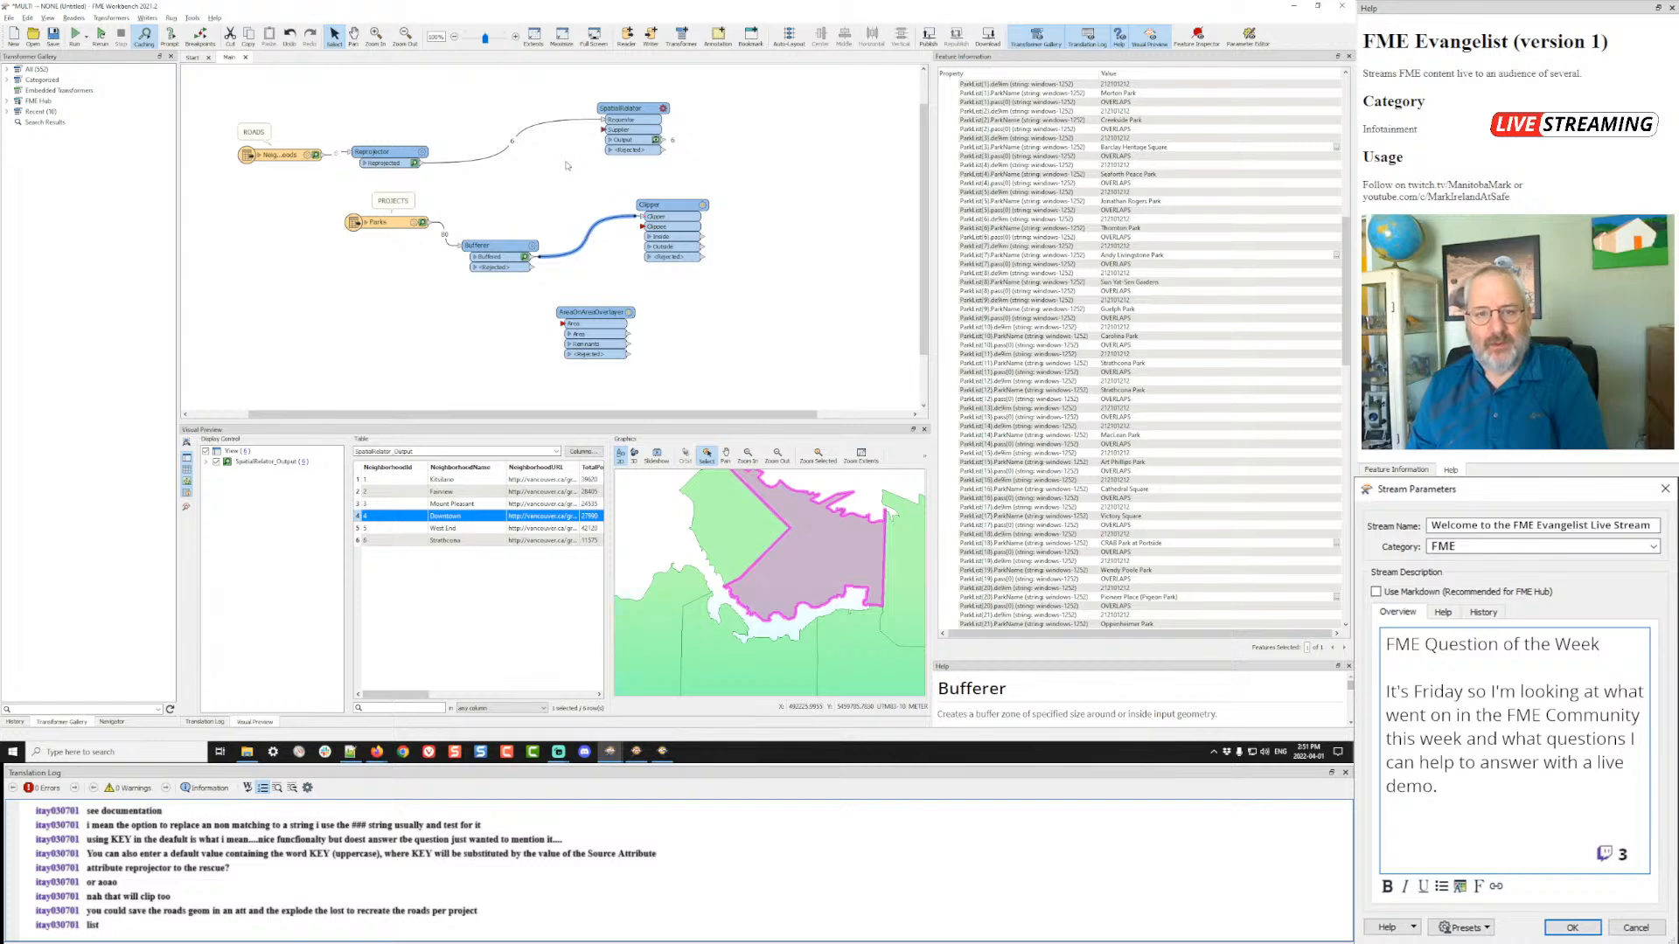
pyautogui.click(554, 122)
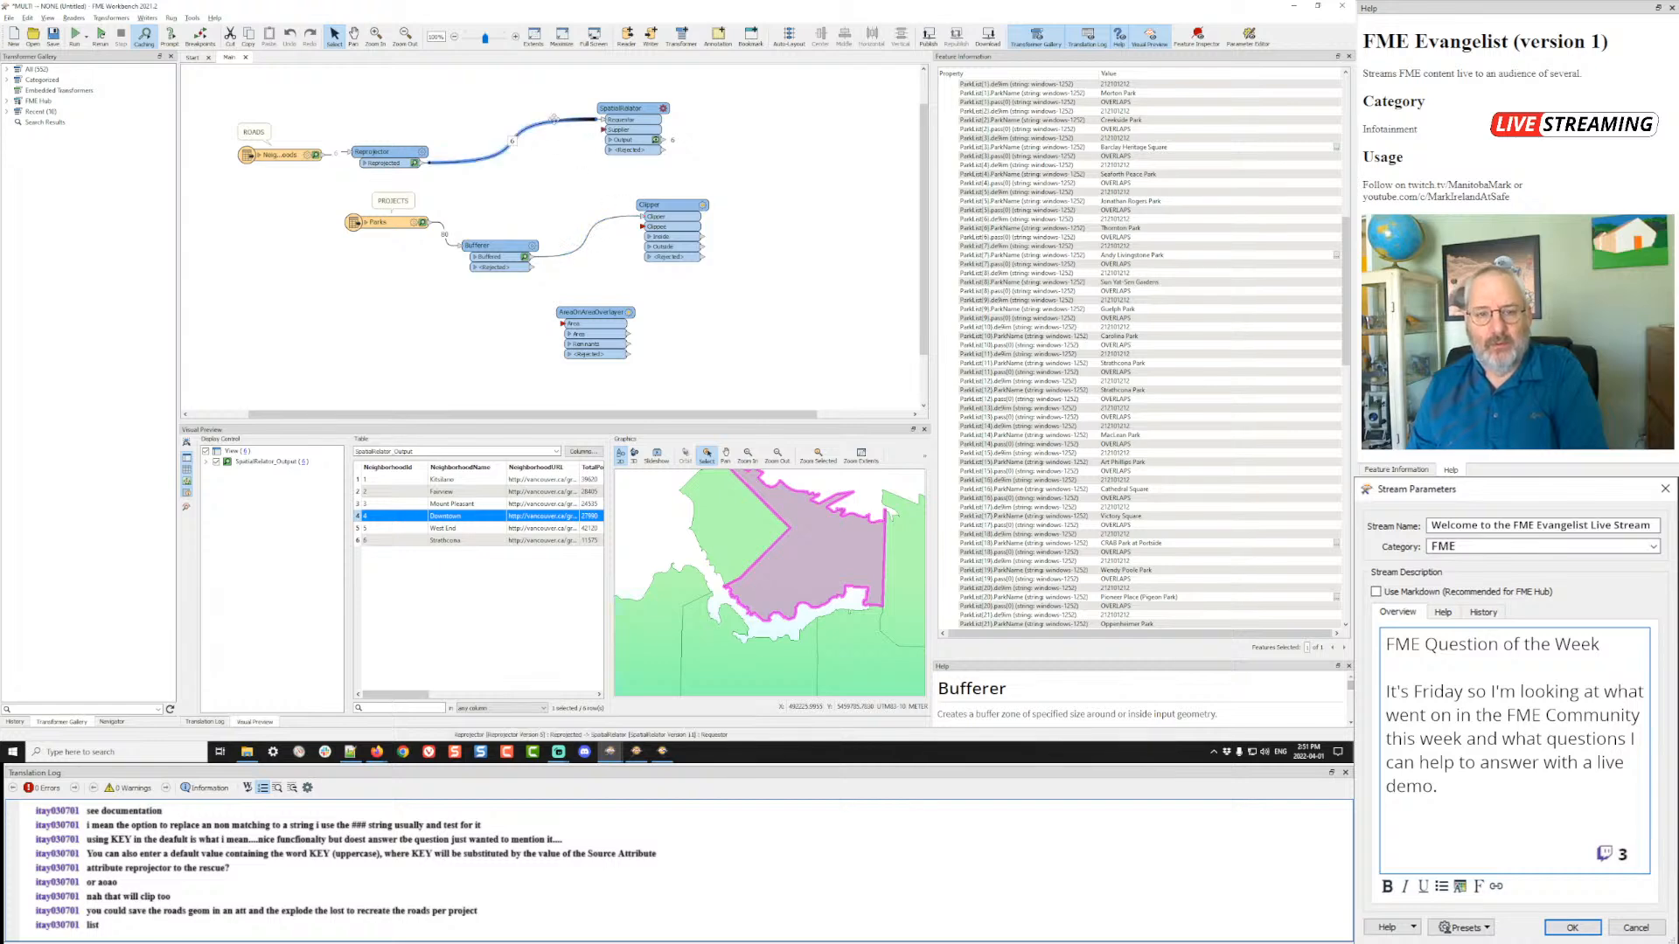
pyautogui.moveTo(554, 120); pyautogui.dragTo(647, 219)
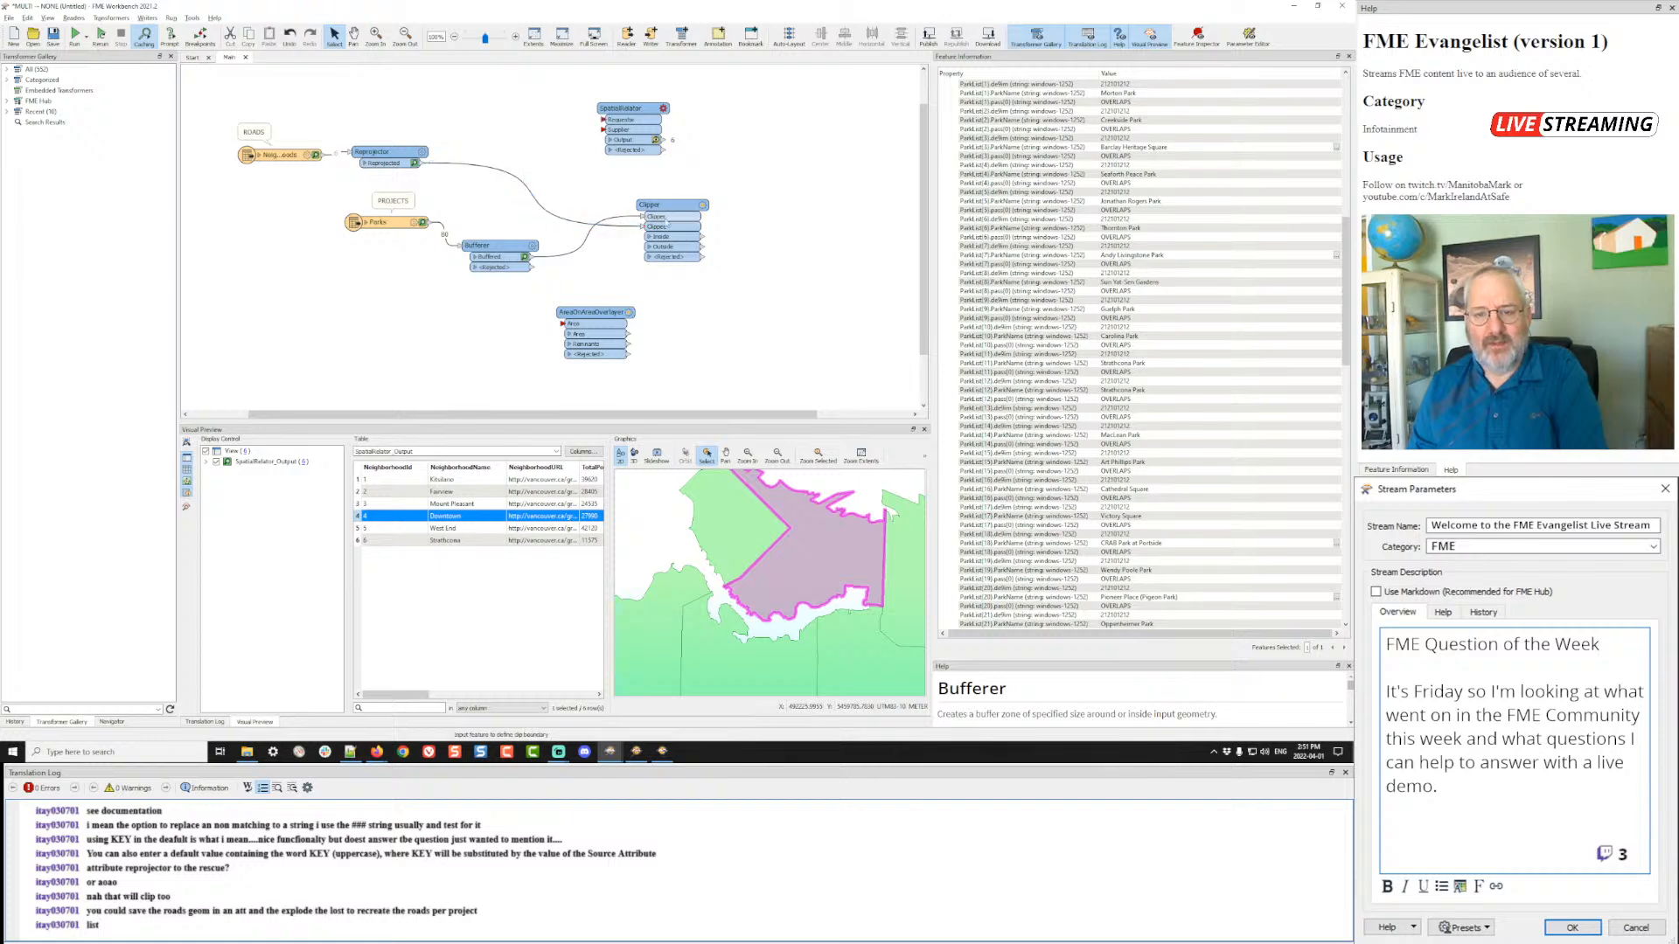
# - Enable Merge Attributes in the Clipper parameters and run the workspace to the Clipper
pyautogui.doubleClick(669, 218)
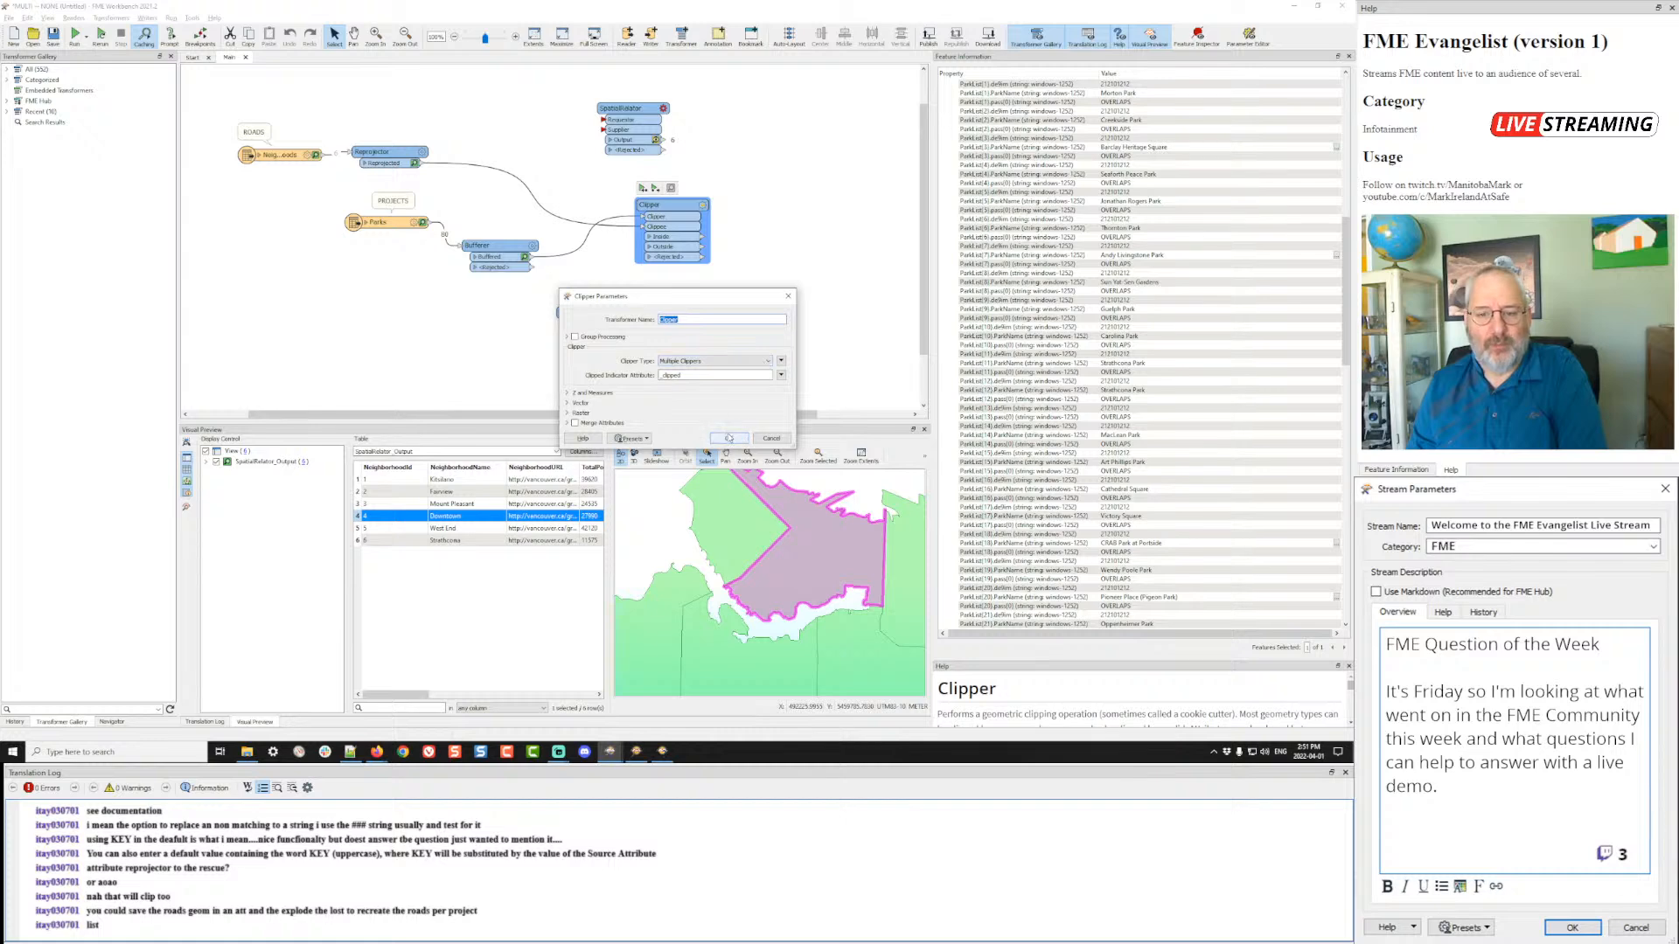
pyautogui.click(575, 424)
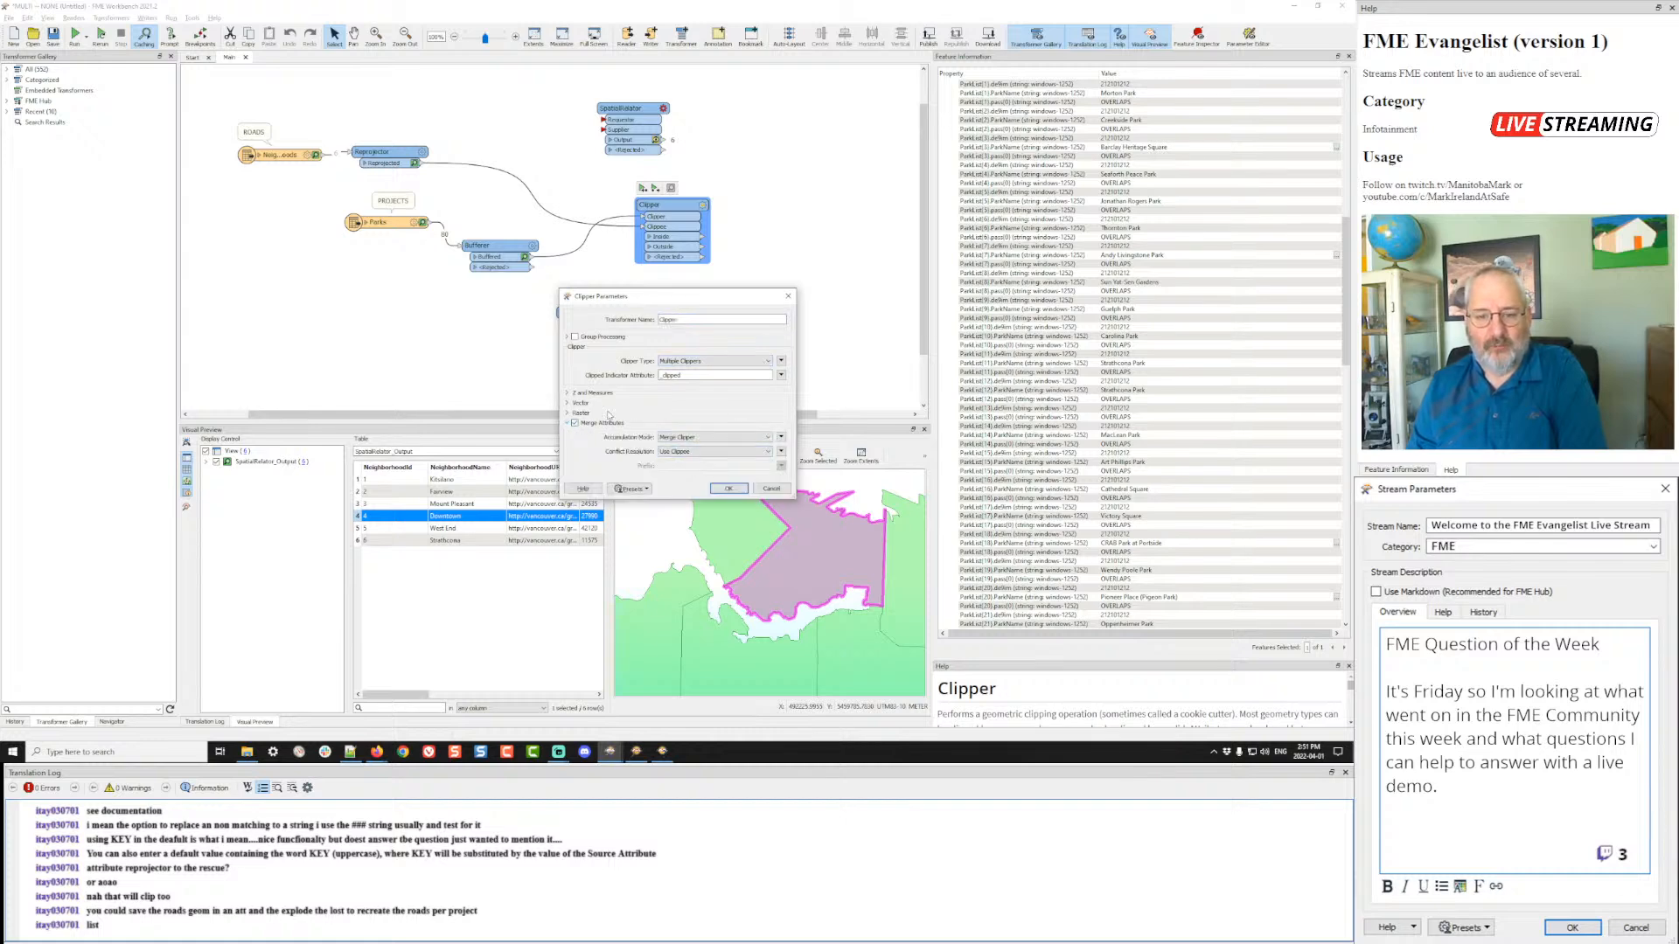
pyautogui.click(728, 488)
pyautogui.click(642, 189)
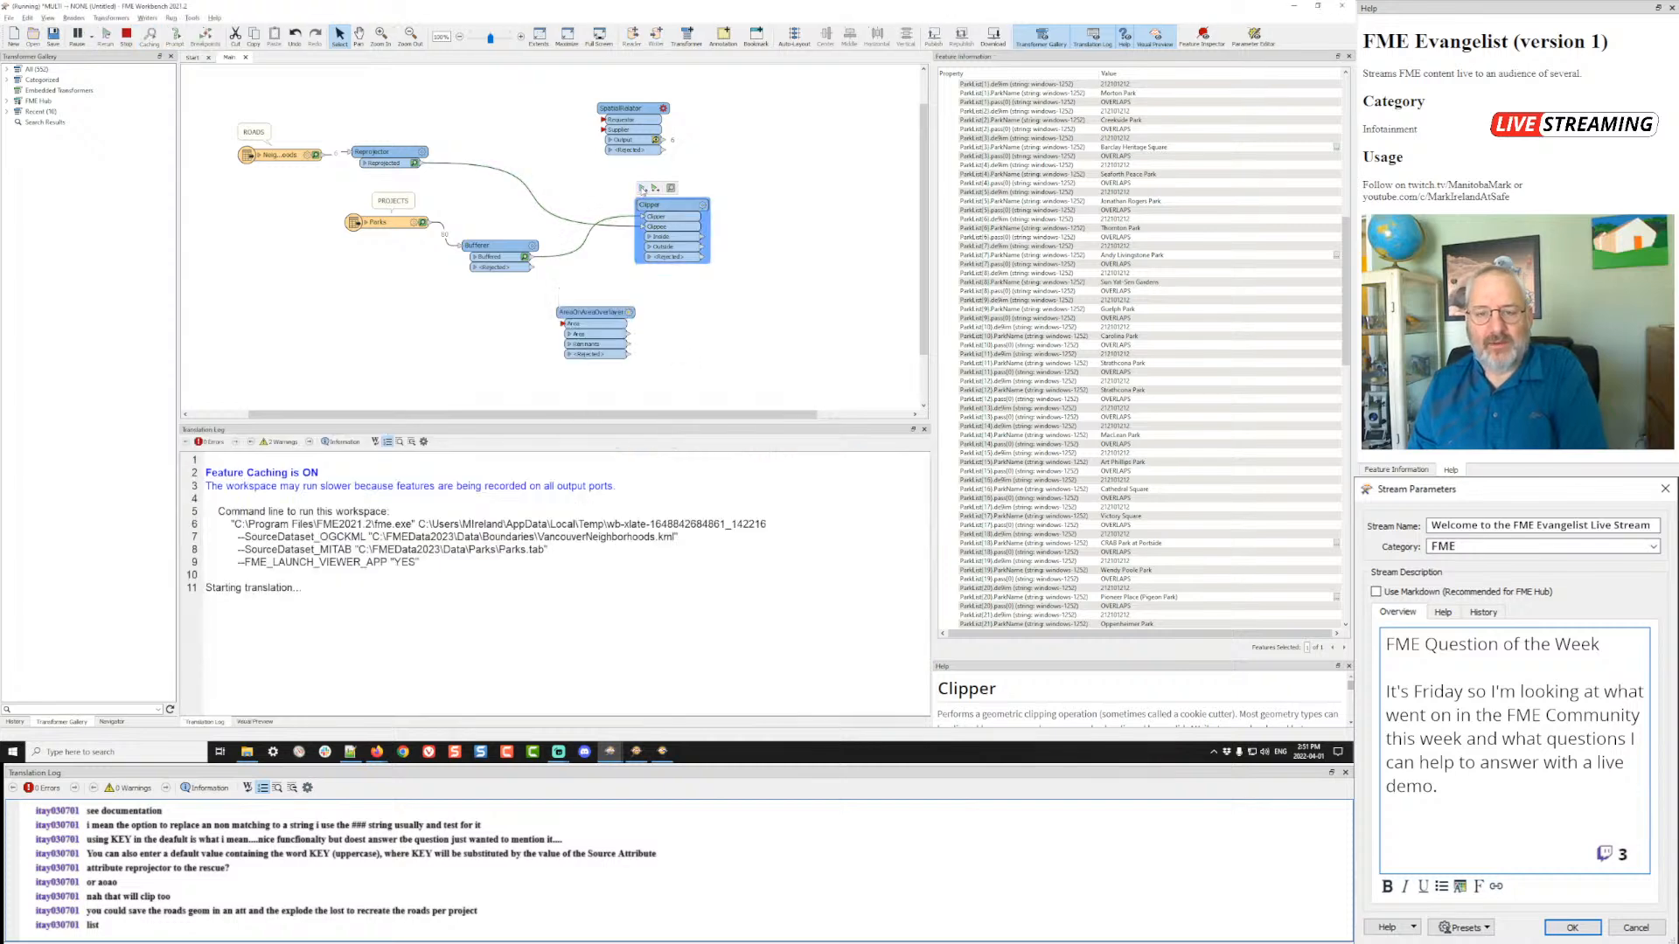
# - Inspect the Clipper's cached Inside output and query several clipped polygons on the map, ending with the Andy Livingstone Park piece
pyautogui.click(695, 237)
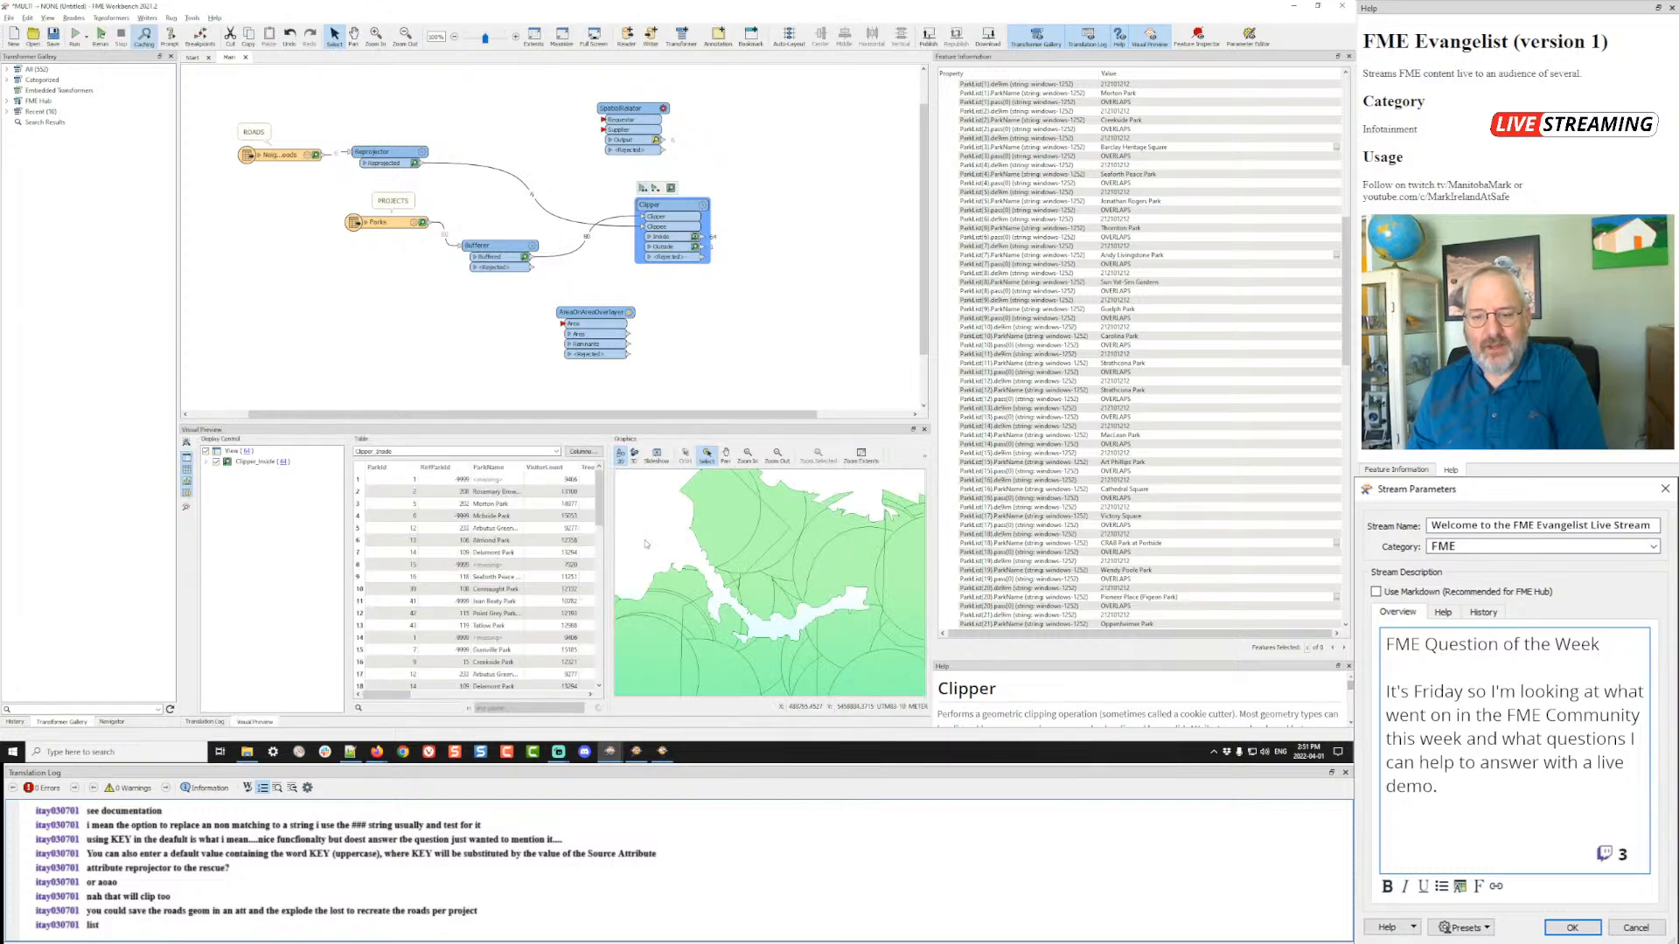
pyautogui.click(737, 584)
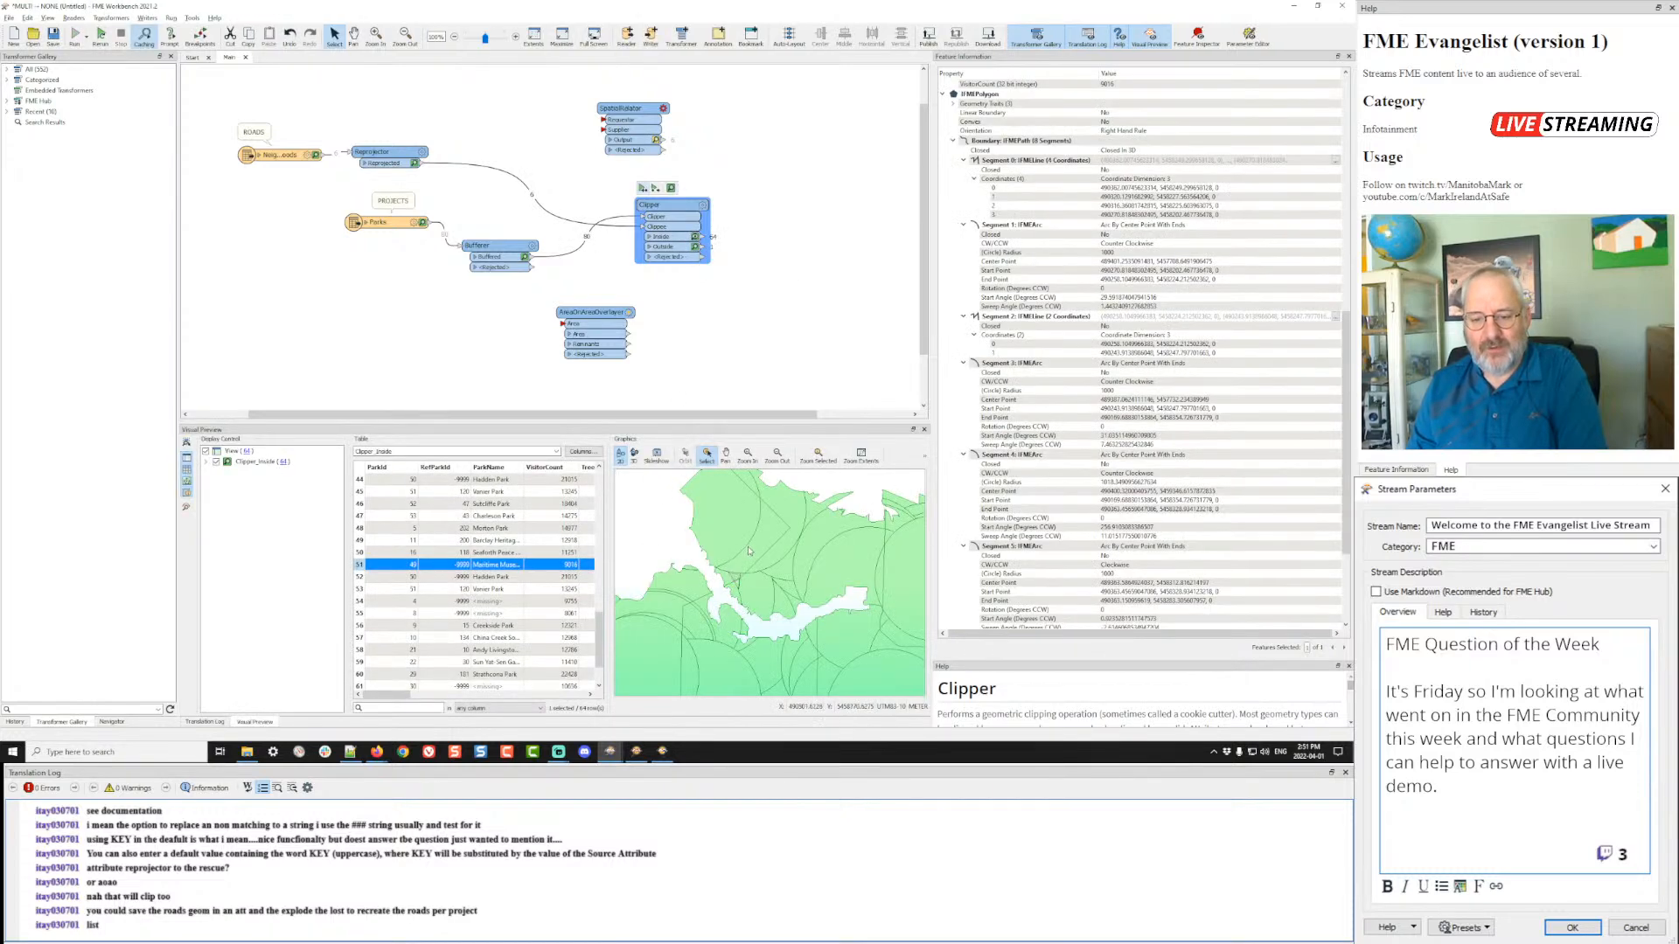
pyautogui.click(787, 500)
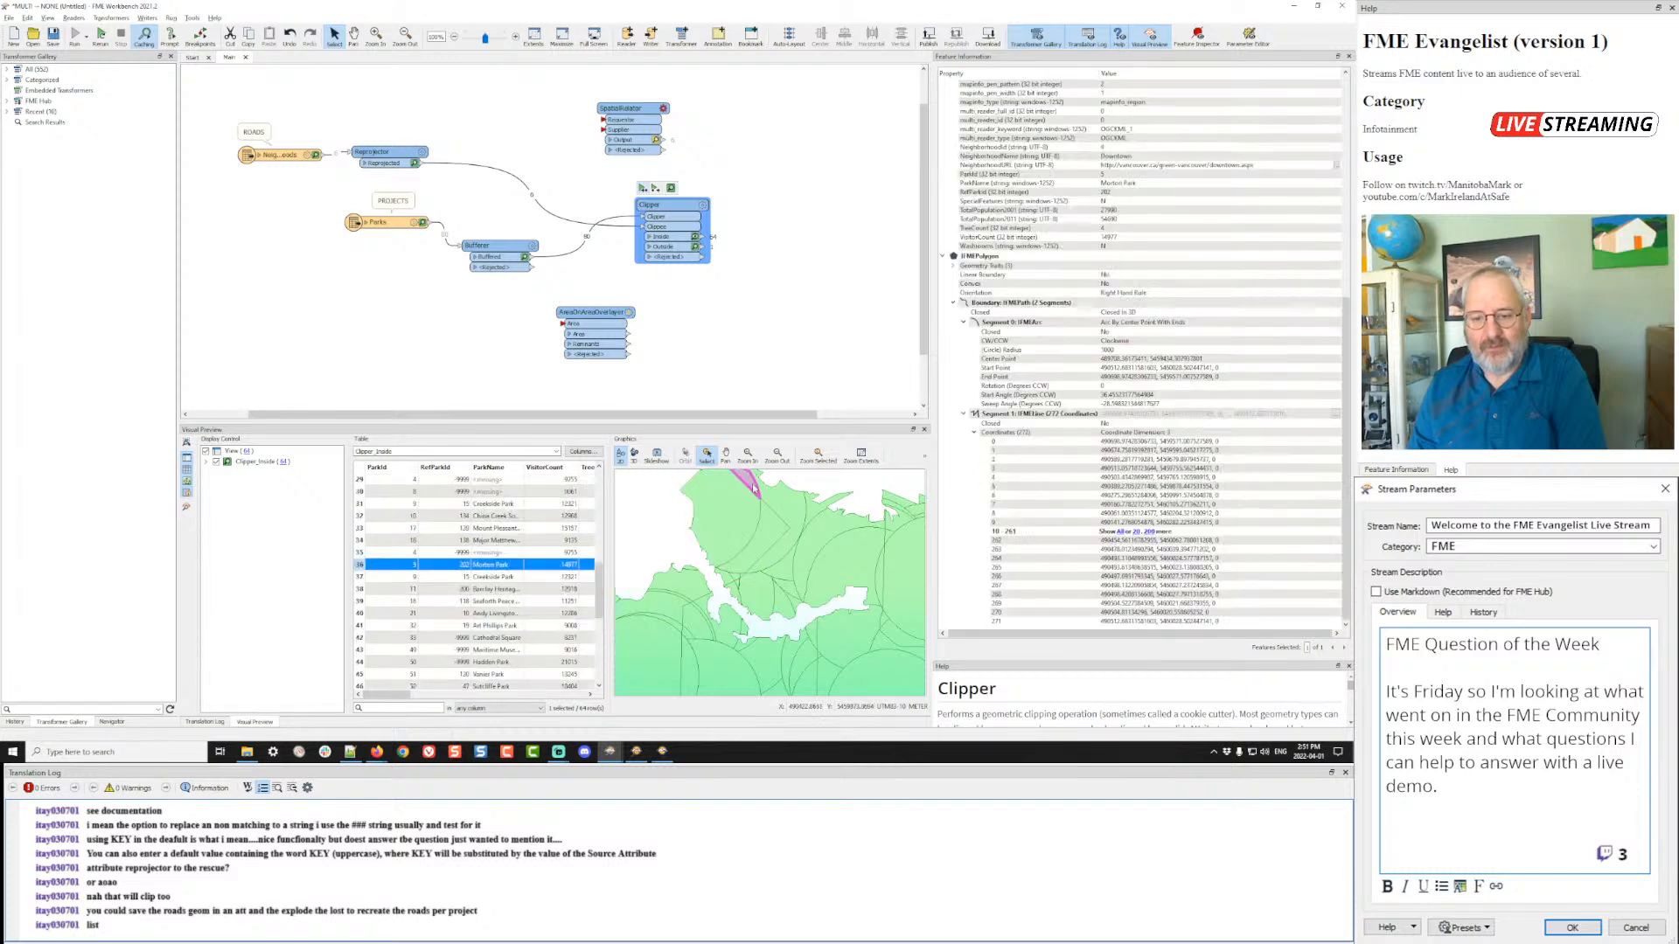
pyautogui.click(820, 531)
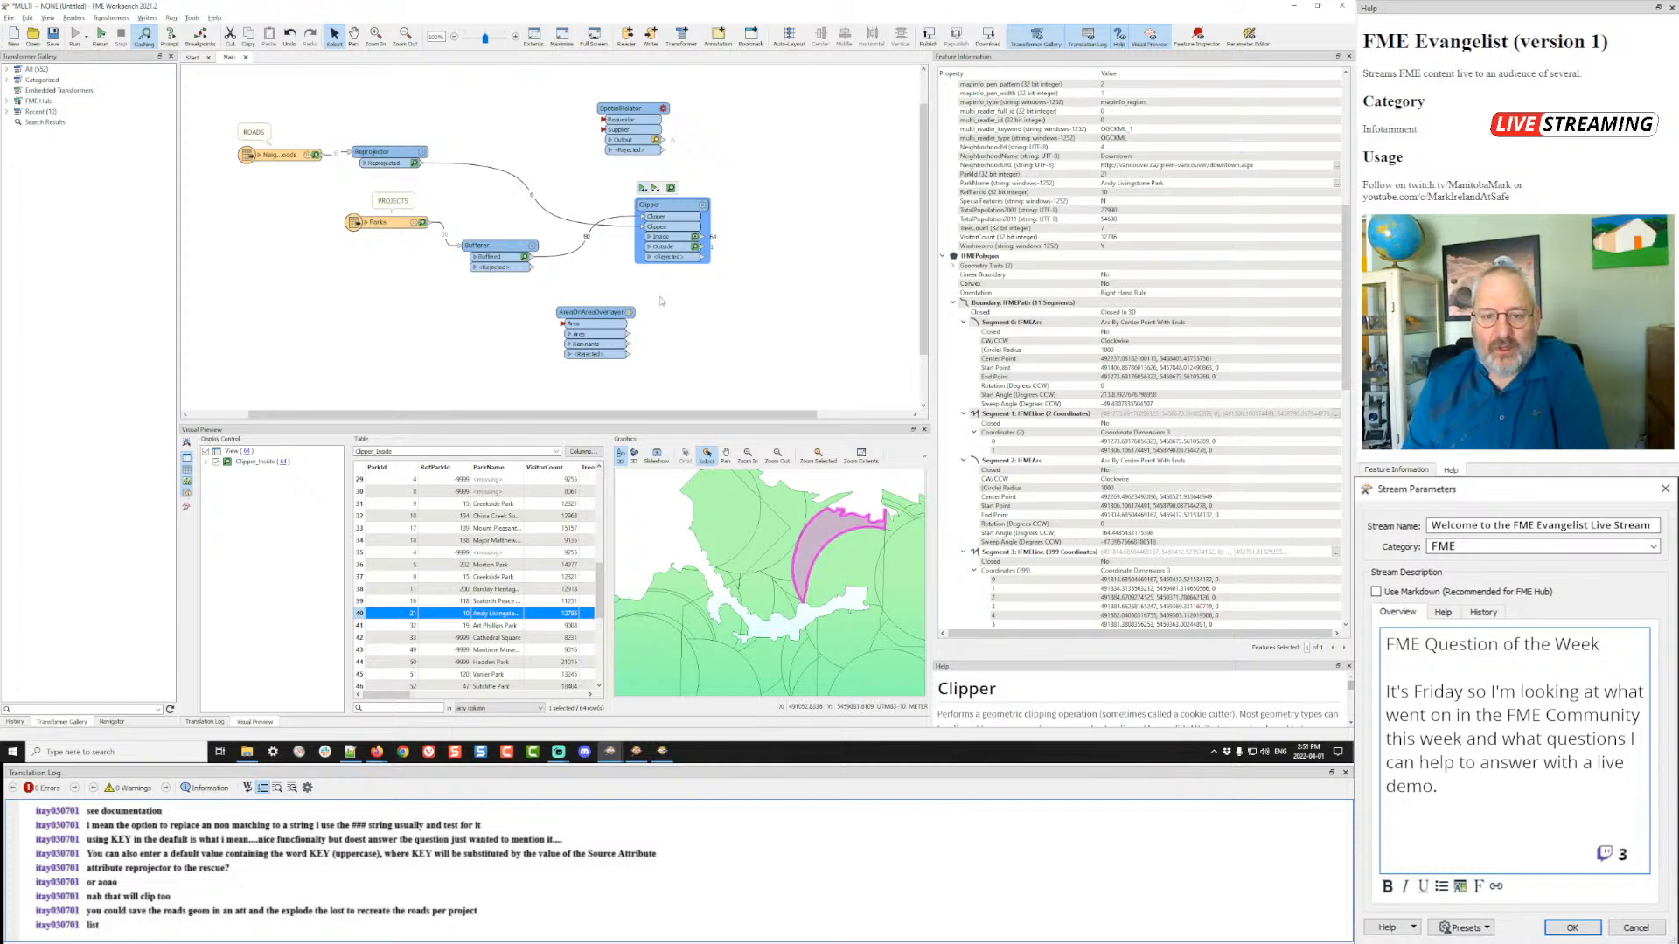
# - Review the Vector, Raster and Merge Attributes settings in the Clipper parameters
pyautogui.doubleClick(701, 211)
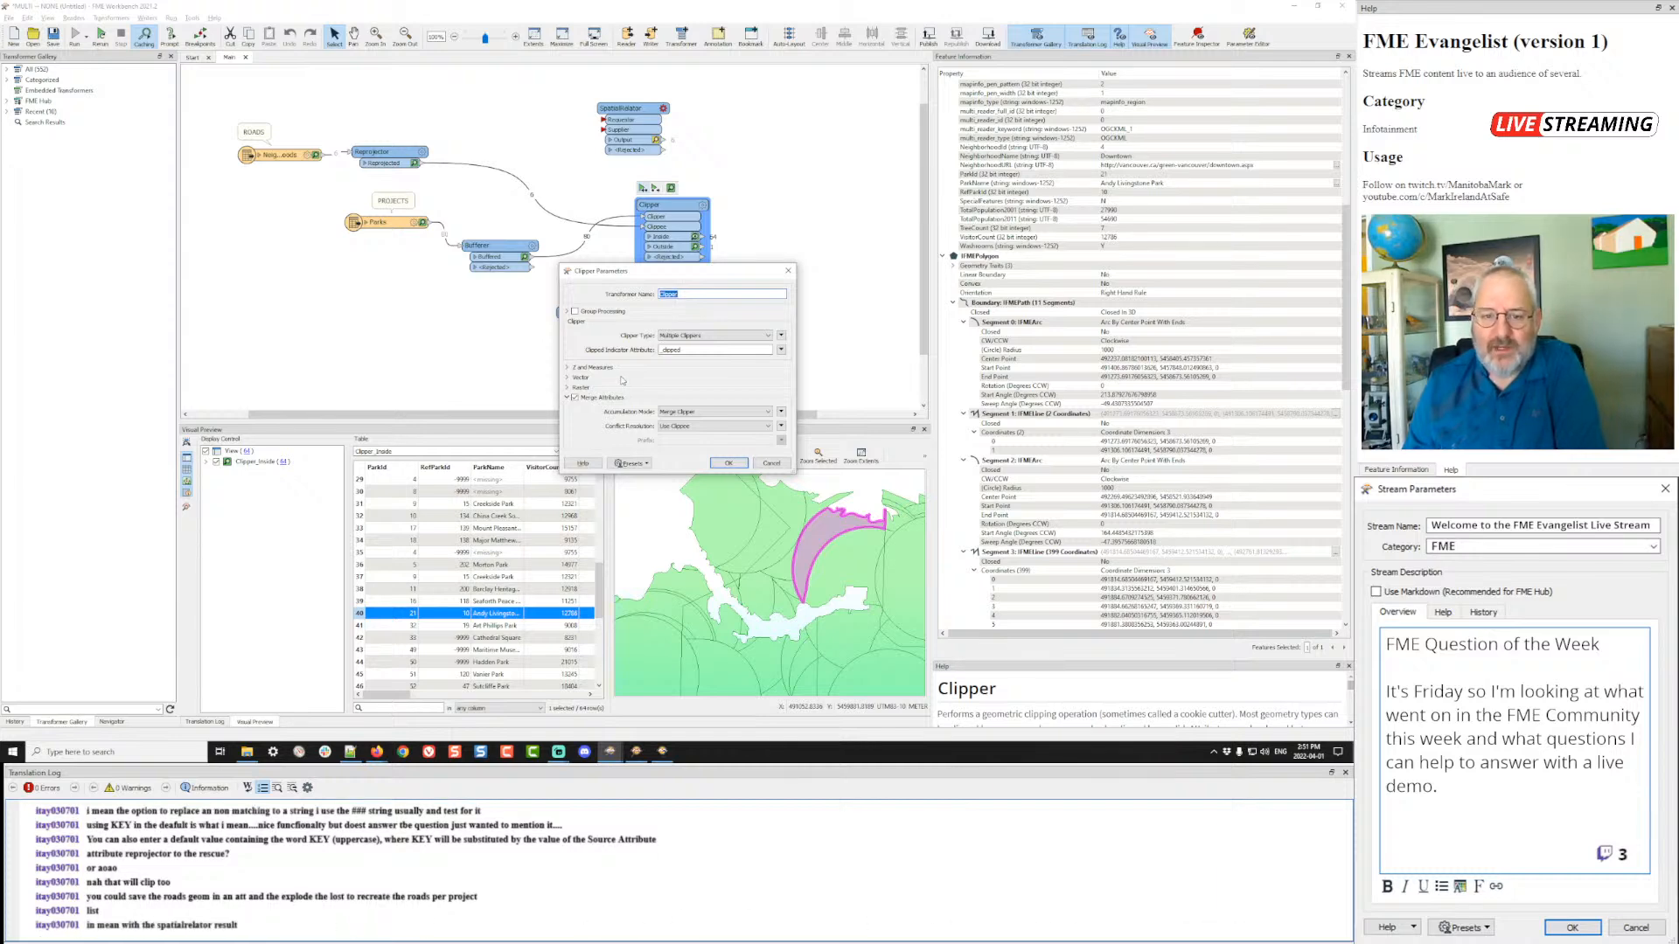
pyautogui.click(580, 387)
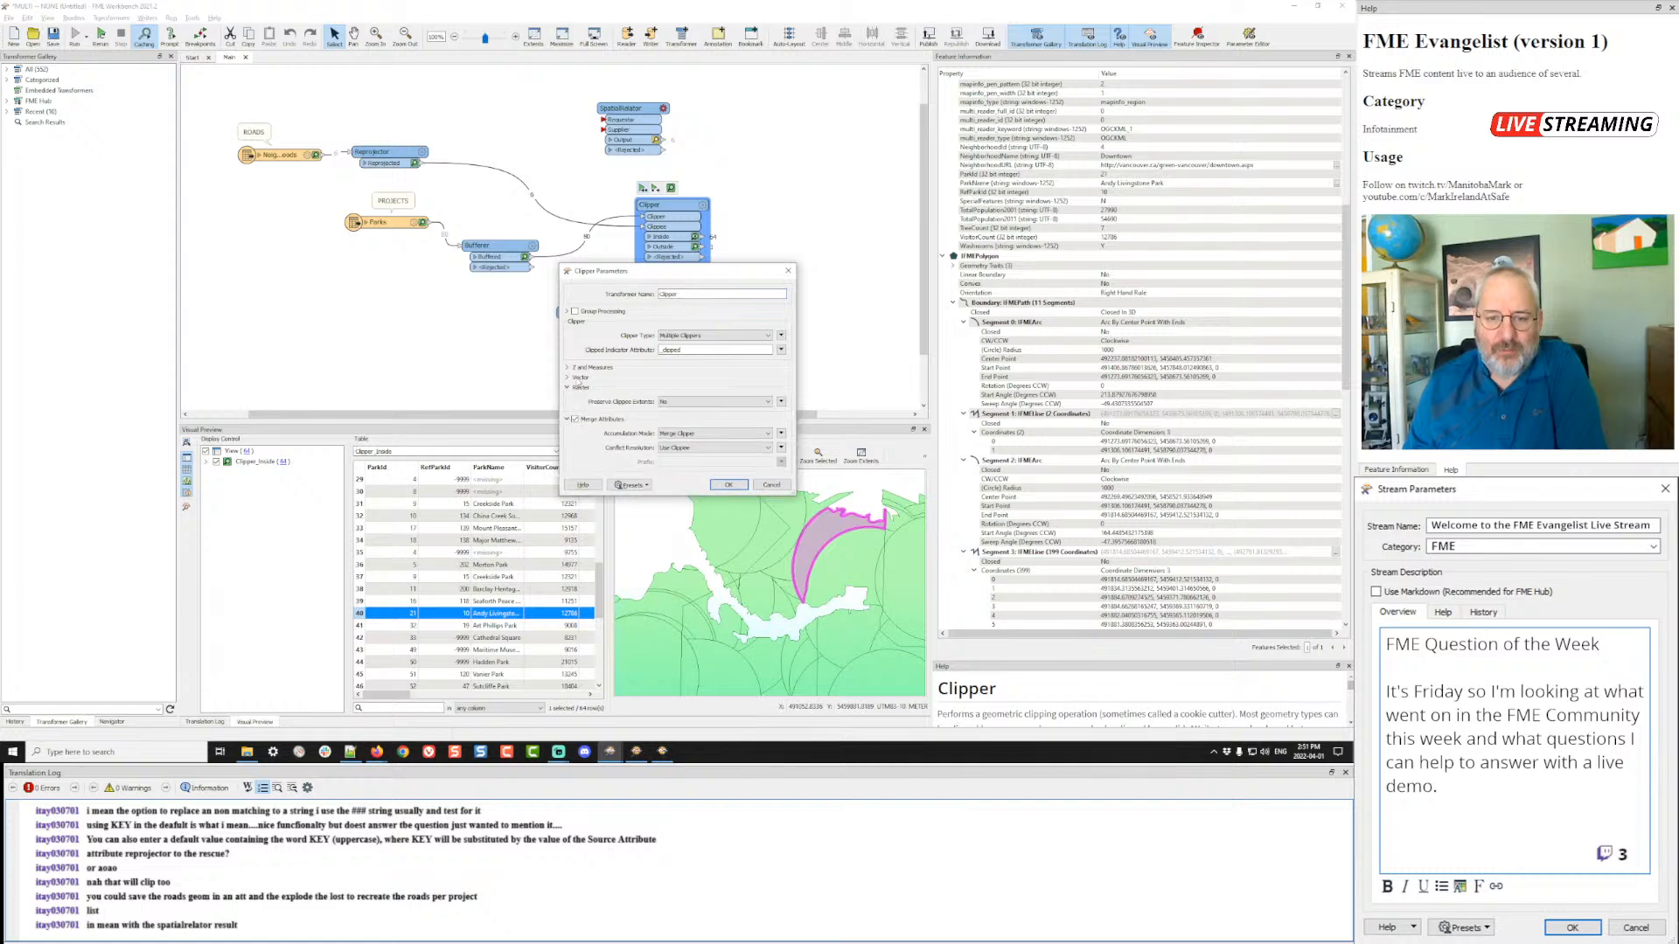
pyautogui.click(577, 379)
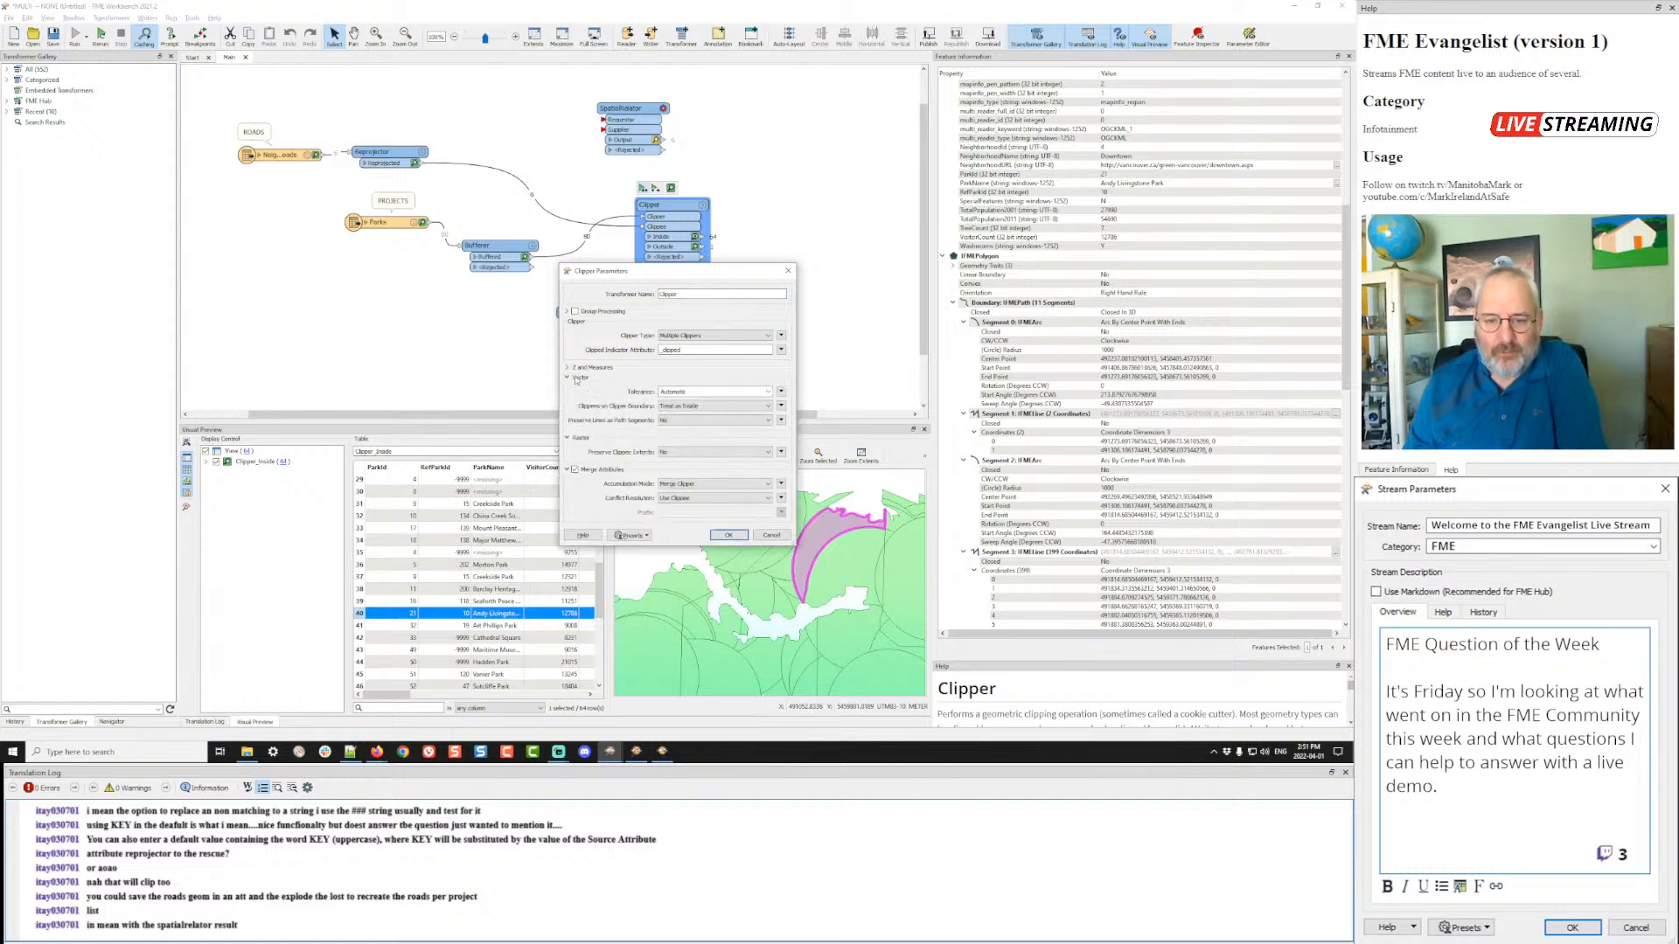
pyautogui.click(575, 379)
pyautogui.click(576, 387)
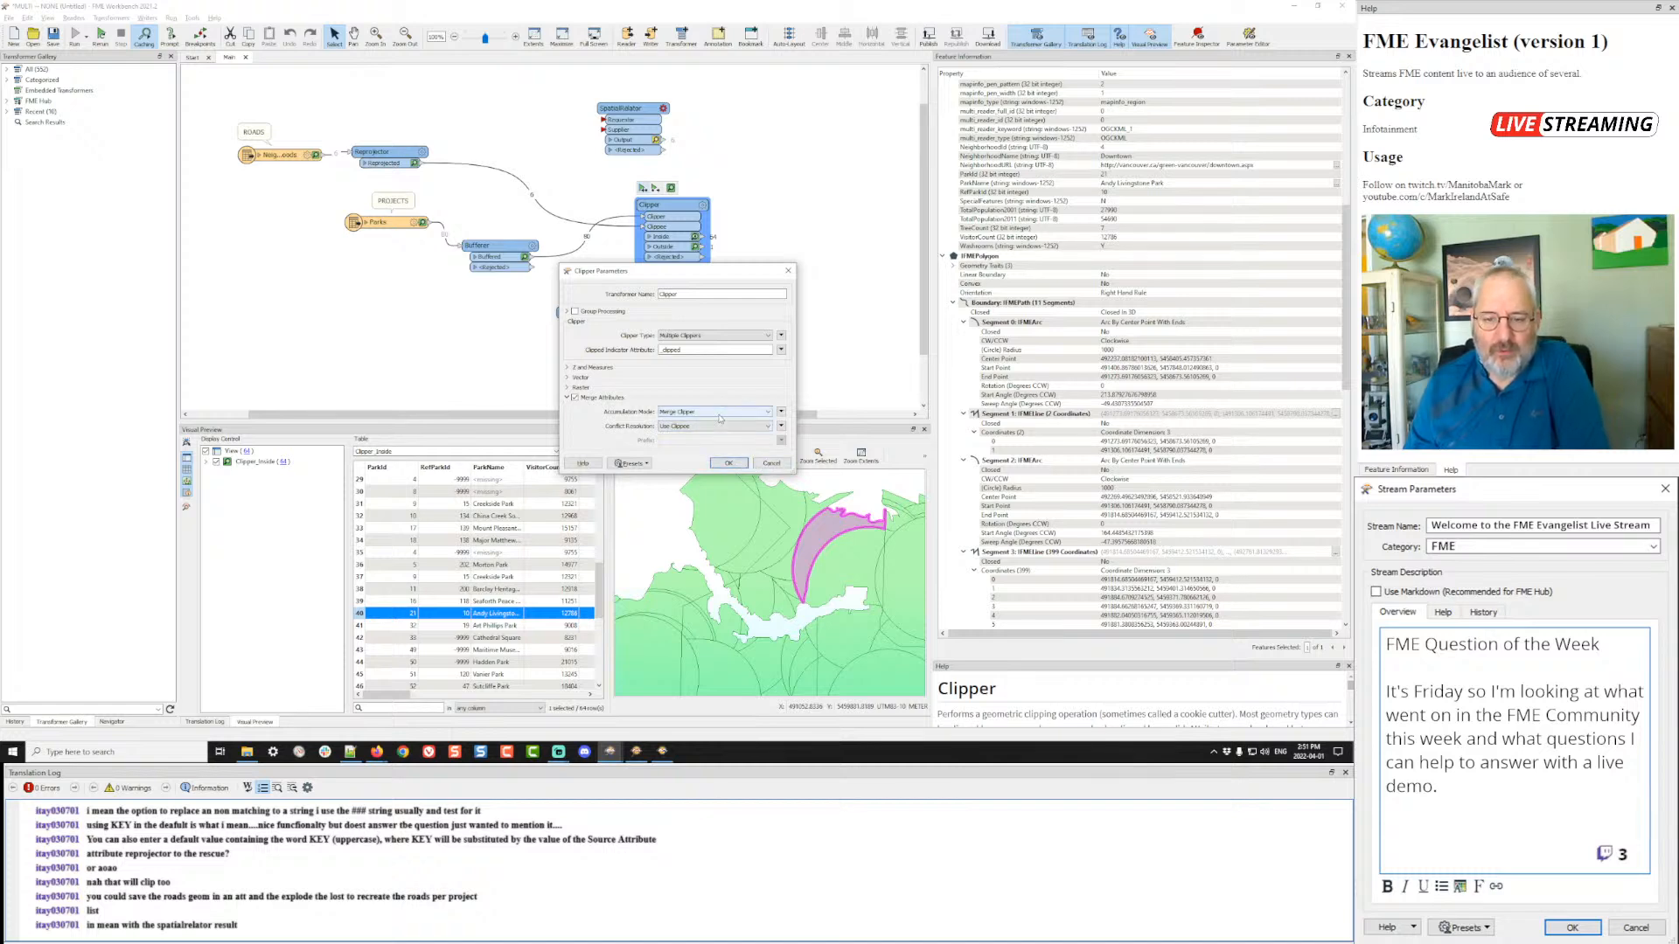
pyautogui.click(729, 465)
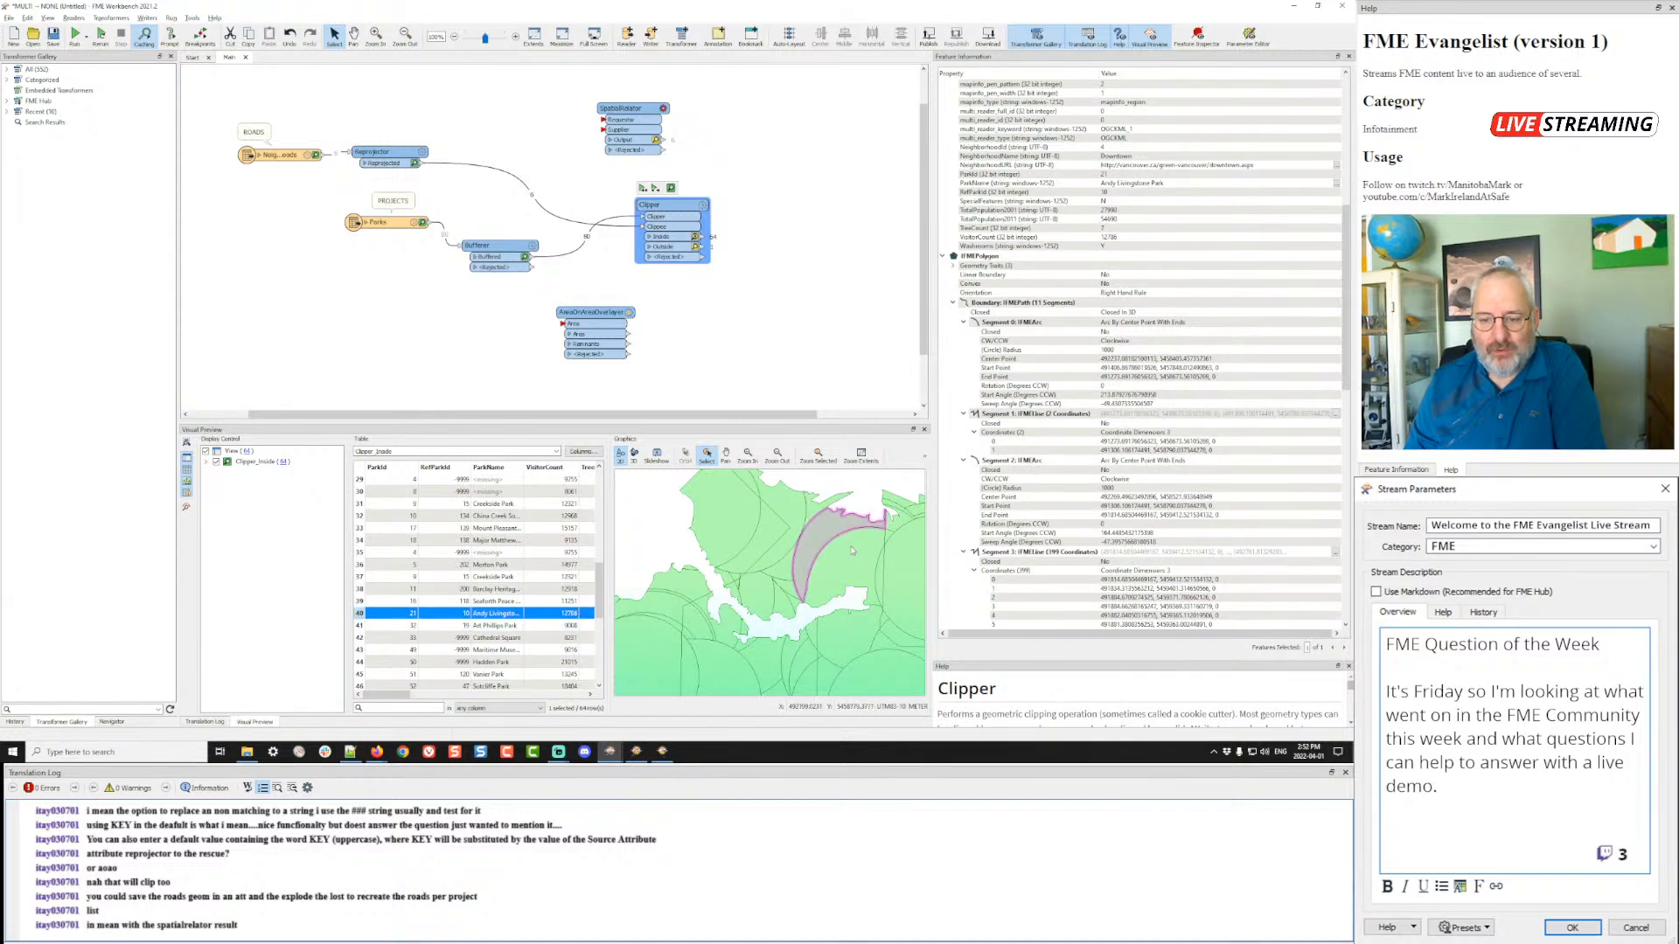
# - Query the clipped Downtown piece belonging to Barclay Heritage Square in the Clipper's Inside output
pyautogui.click(798, 514)
pyautogui.click(793, 500)
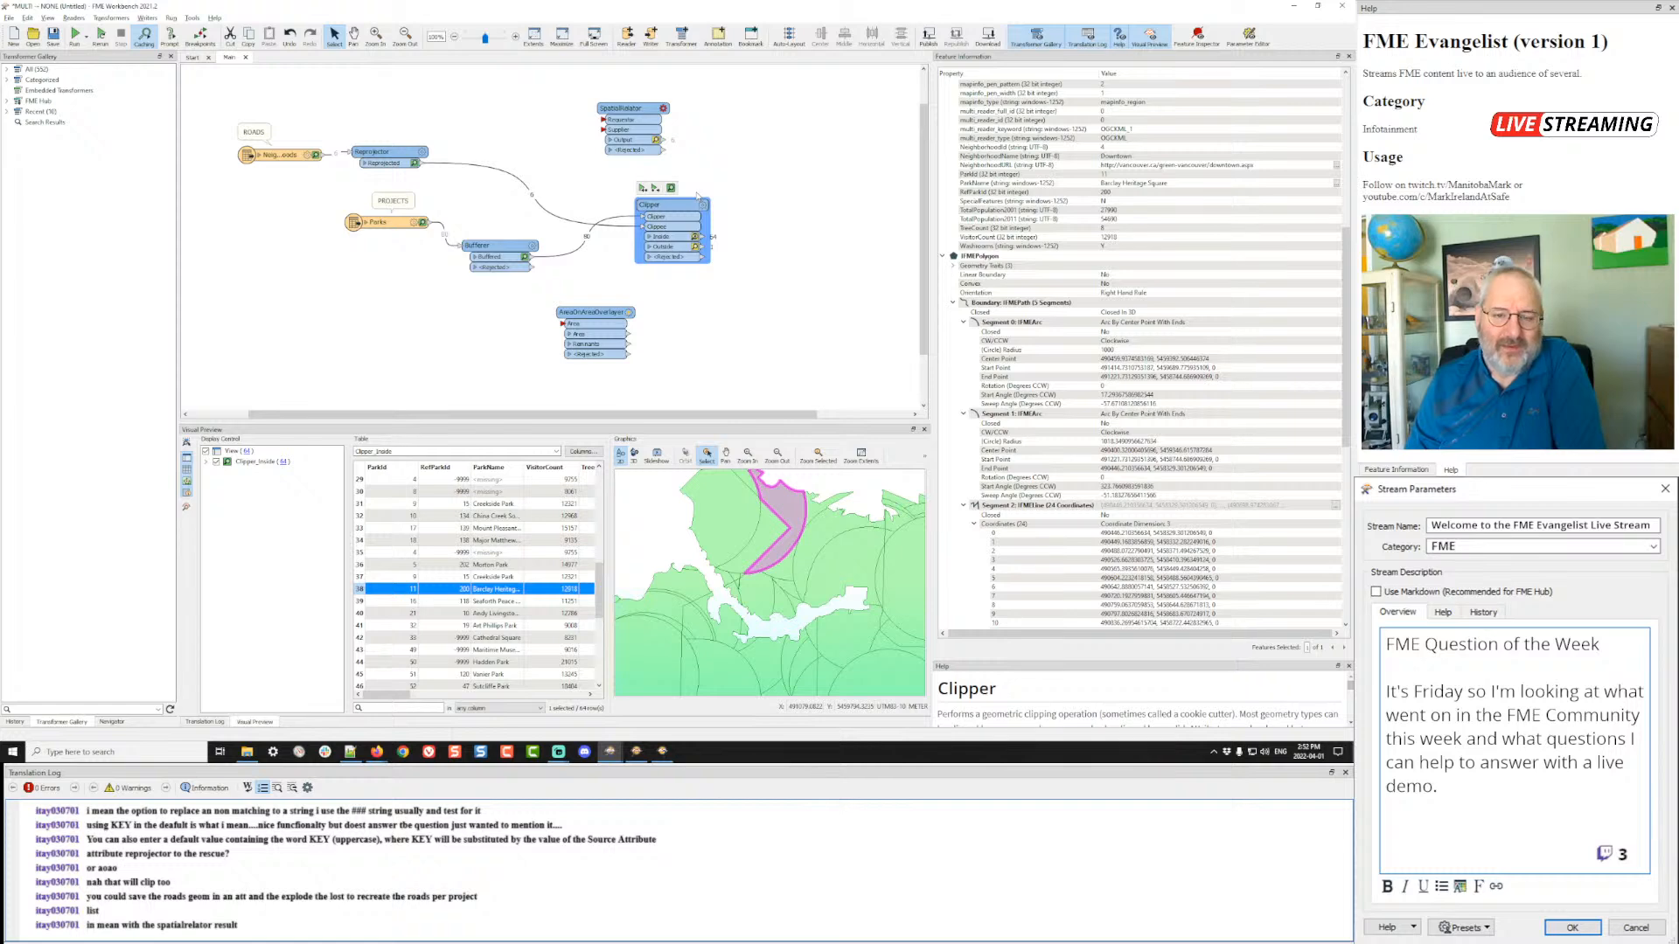
pyautogui.moveTo(703, 204)
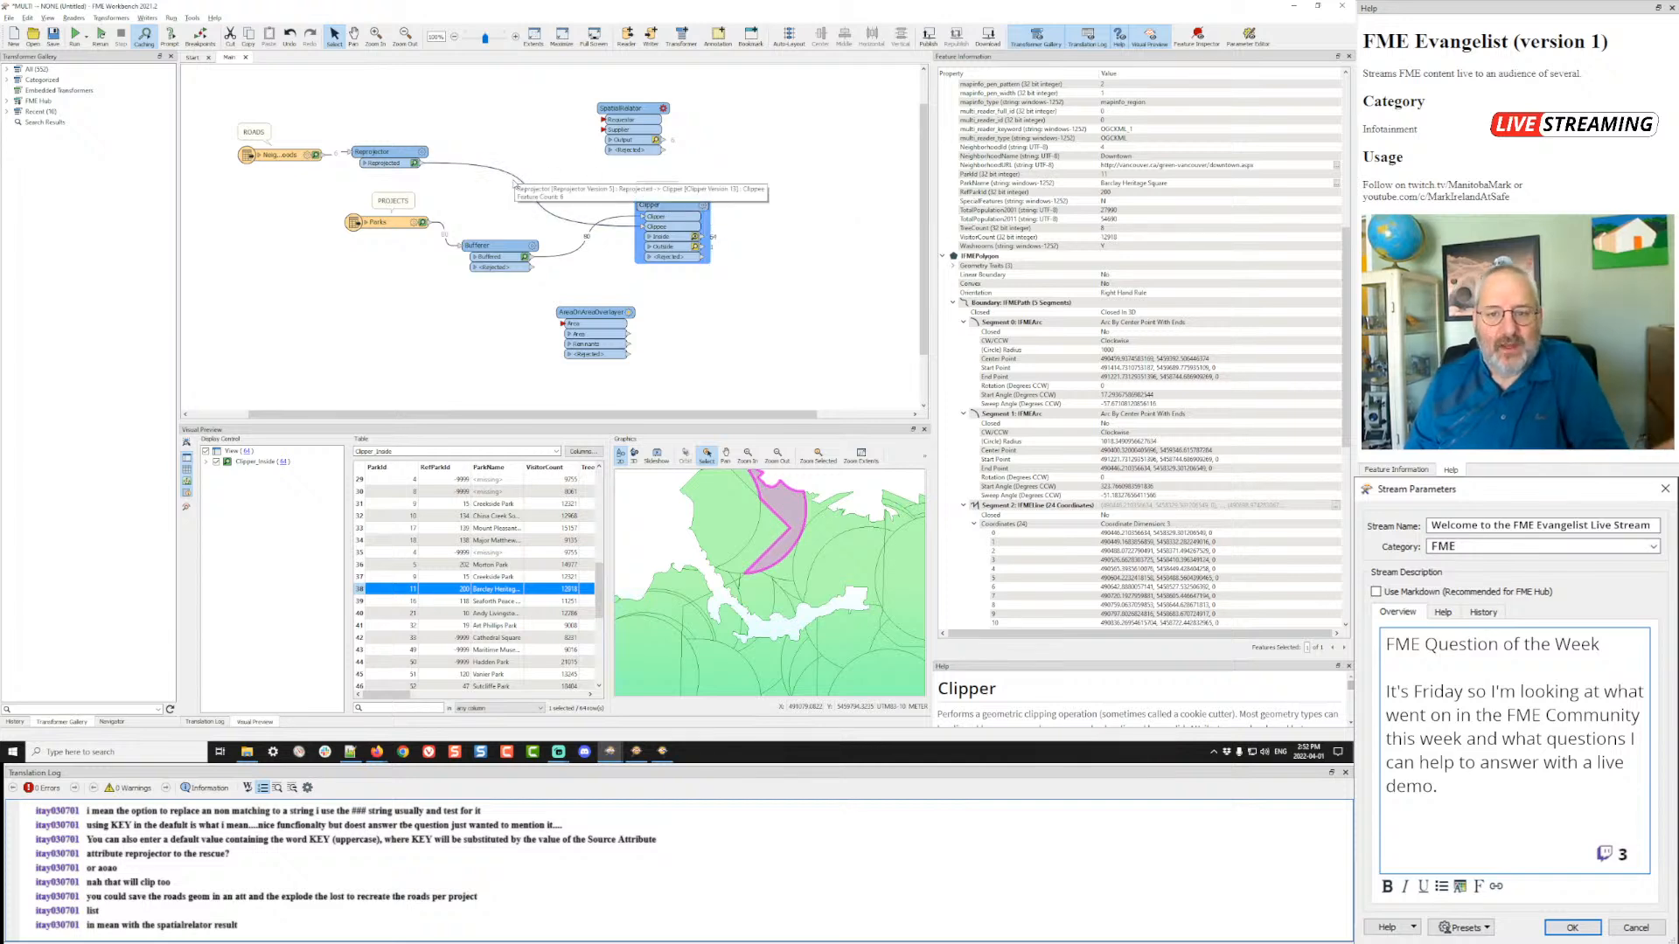
# - Insert a GeometryExtractor between the Reprojector and the Clippee port, accepting FME Binary encoding and the _geometry destination attribute
pyautogui.click(505, 167)
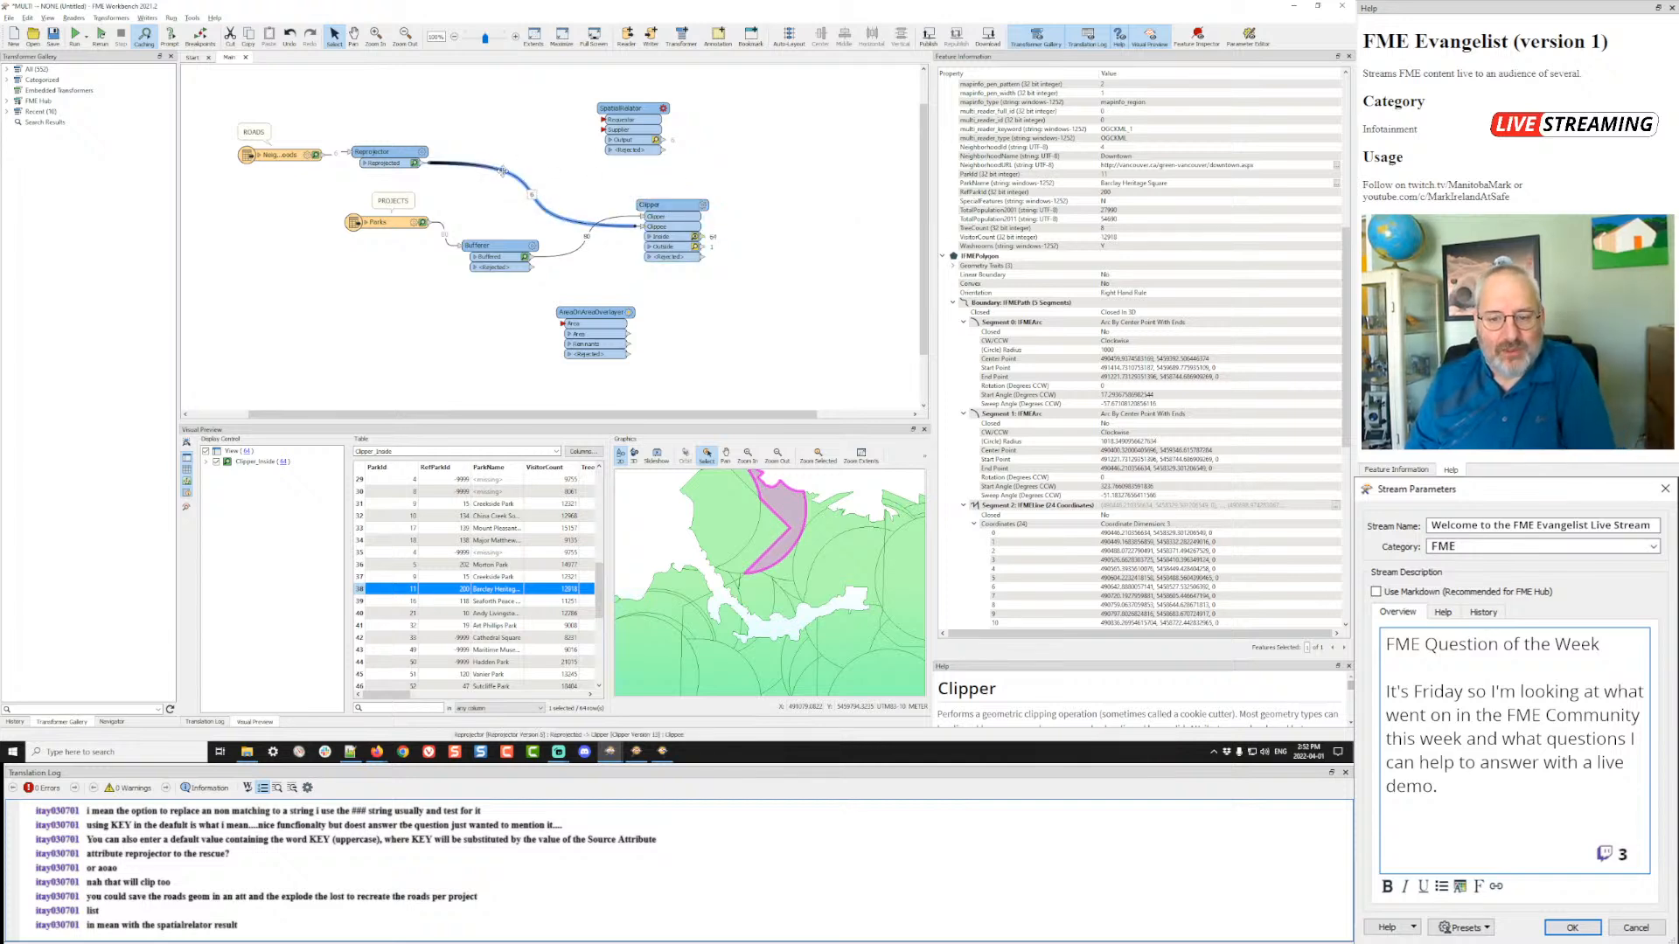
pyautogui.moveTo(503, 171)
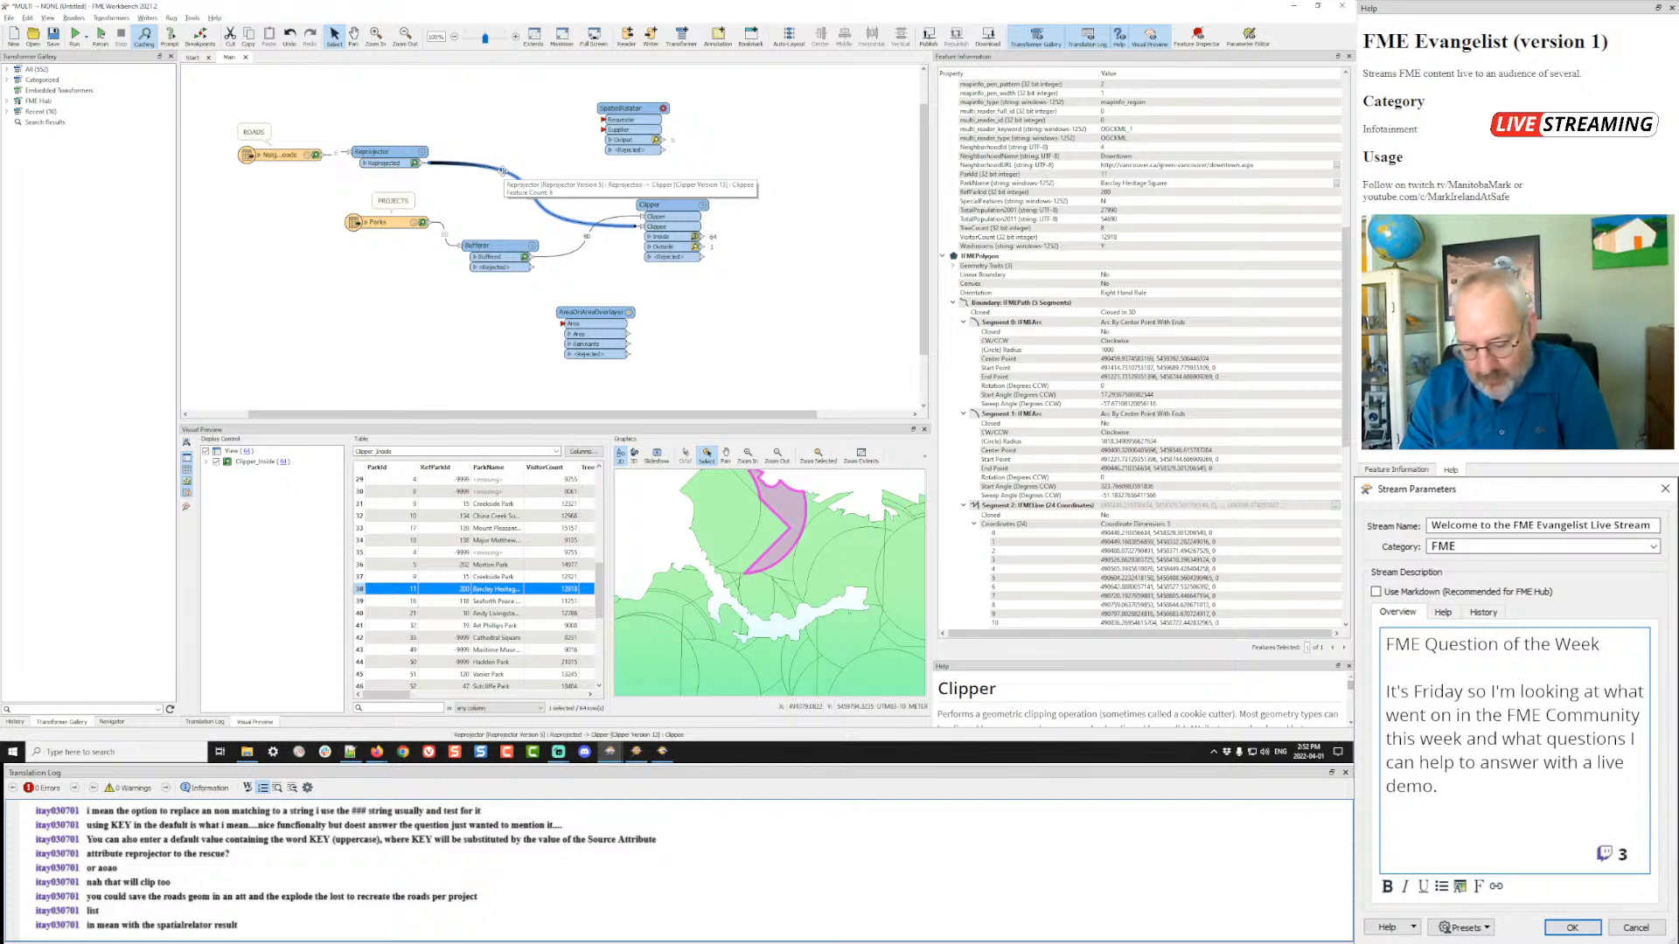
pyautogui.write('geom')
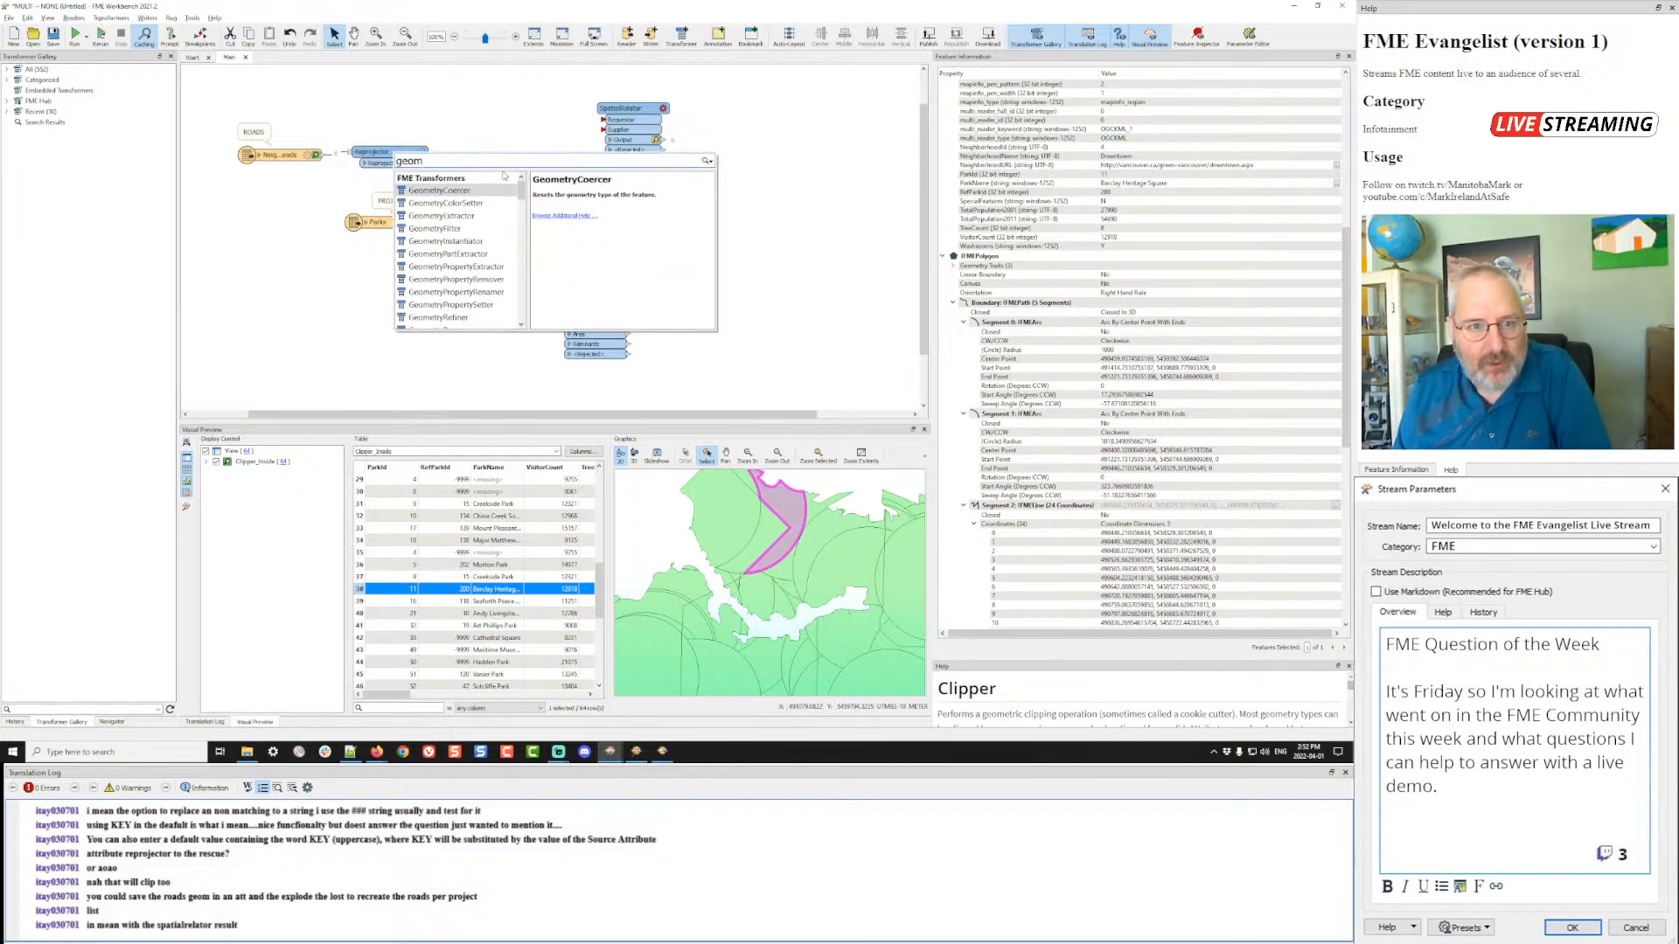
pyautogui.doubleClick(459, 216)
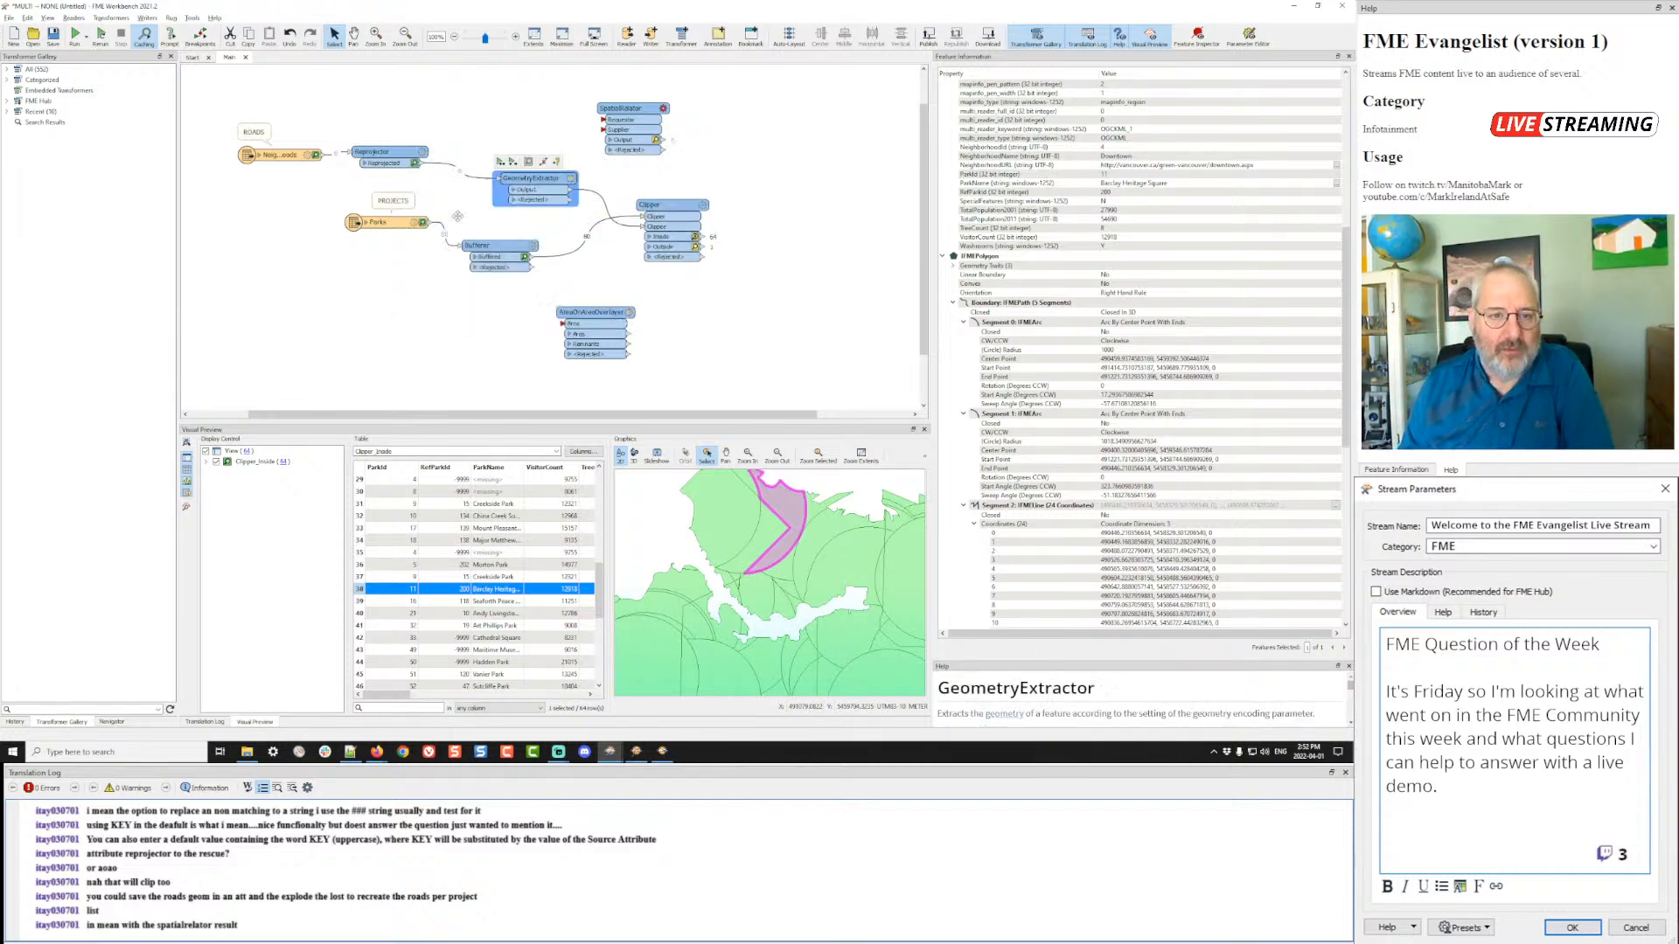
pyautogui.click(571, 179)
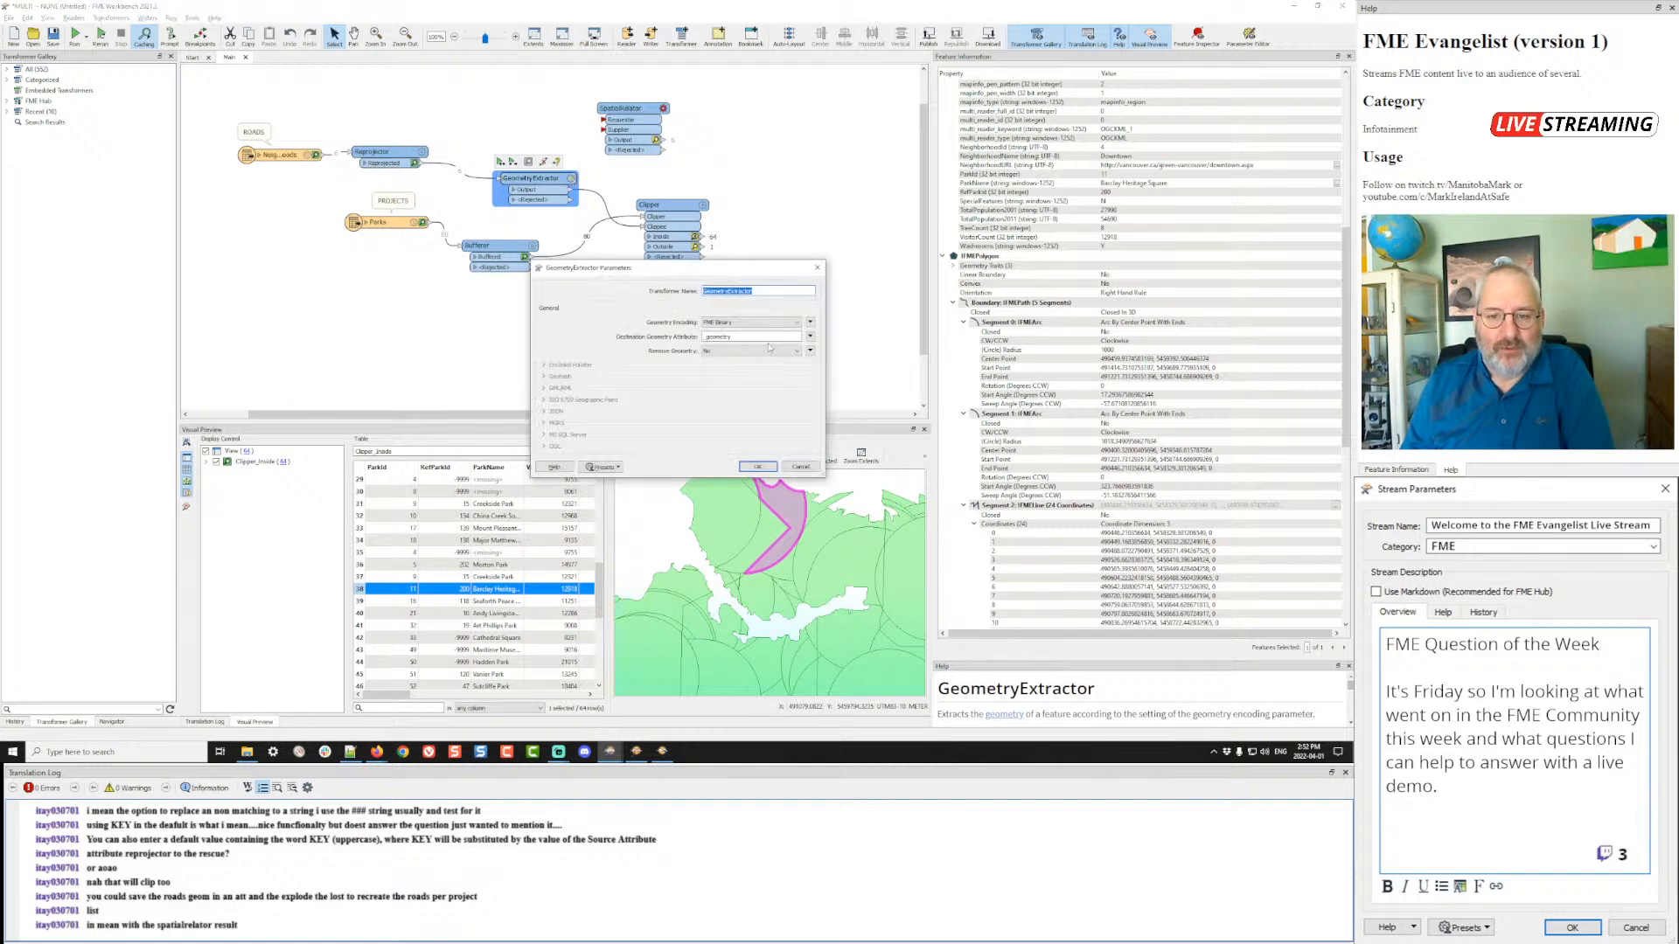
pyautogui.click(757, 467)
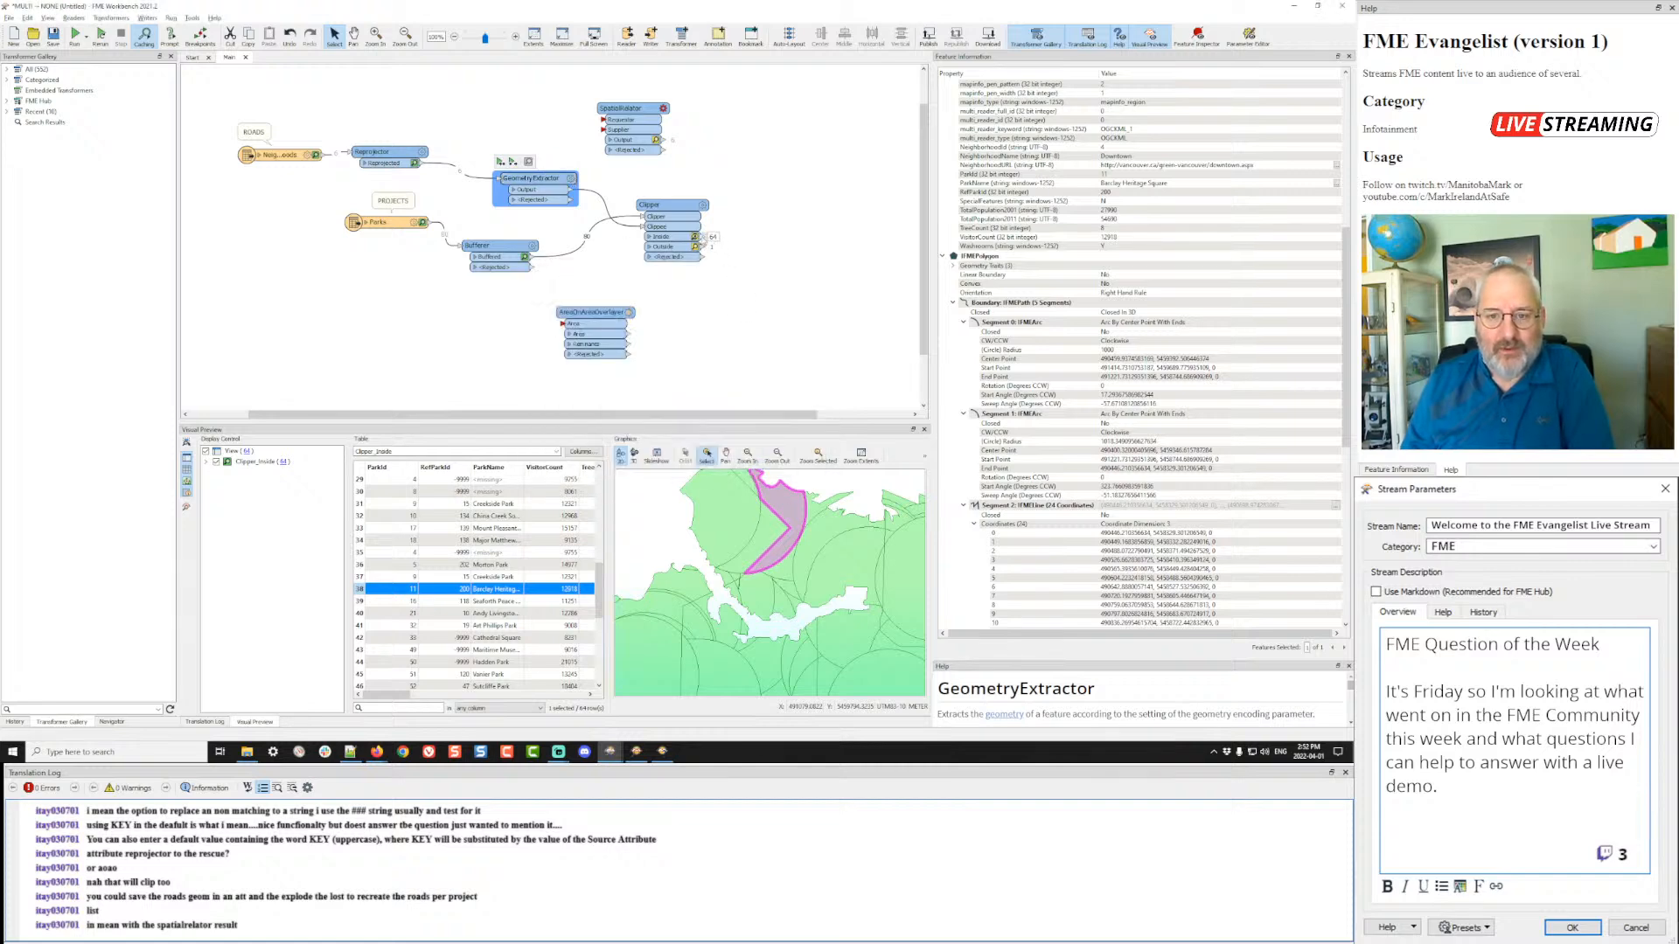
# - Add a GeometryReplacer to the Clipper's Inside port, with FME Binary encoding and _geometry as the geometry source
pyautogui.click(703, 238)
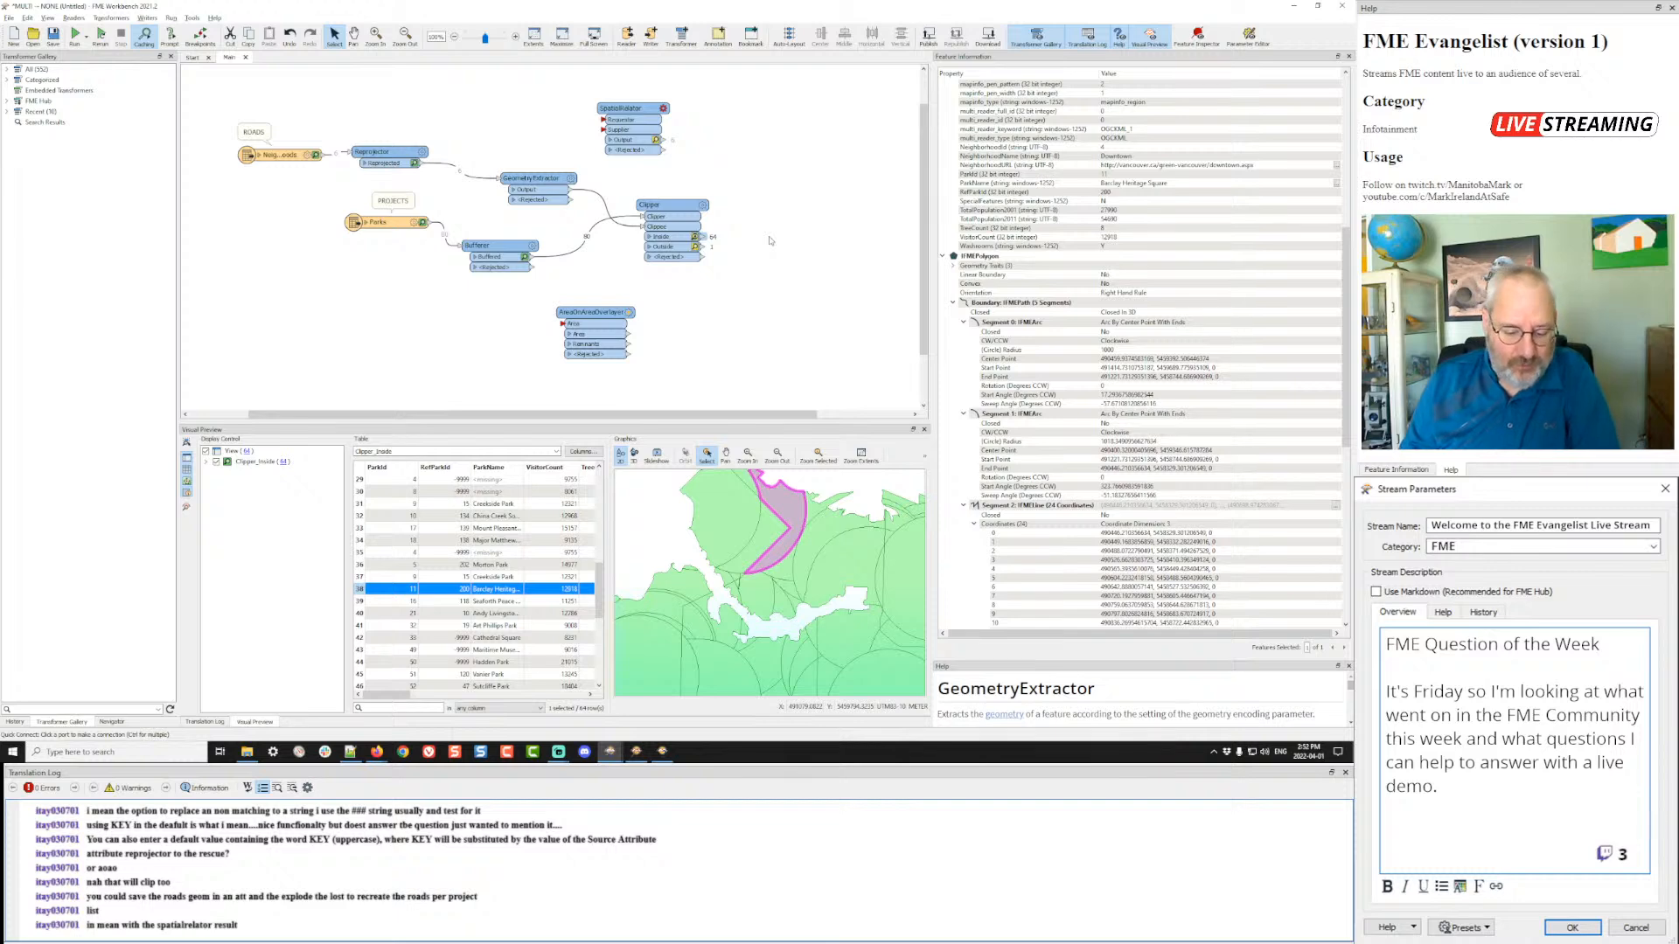
pyautogui.write('tryre')
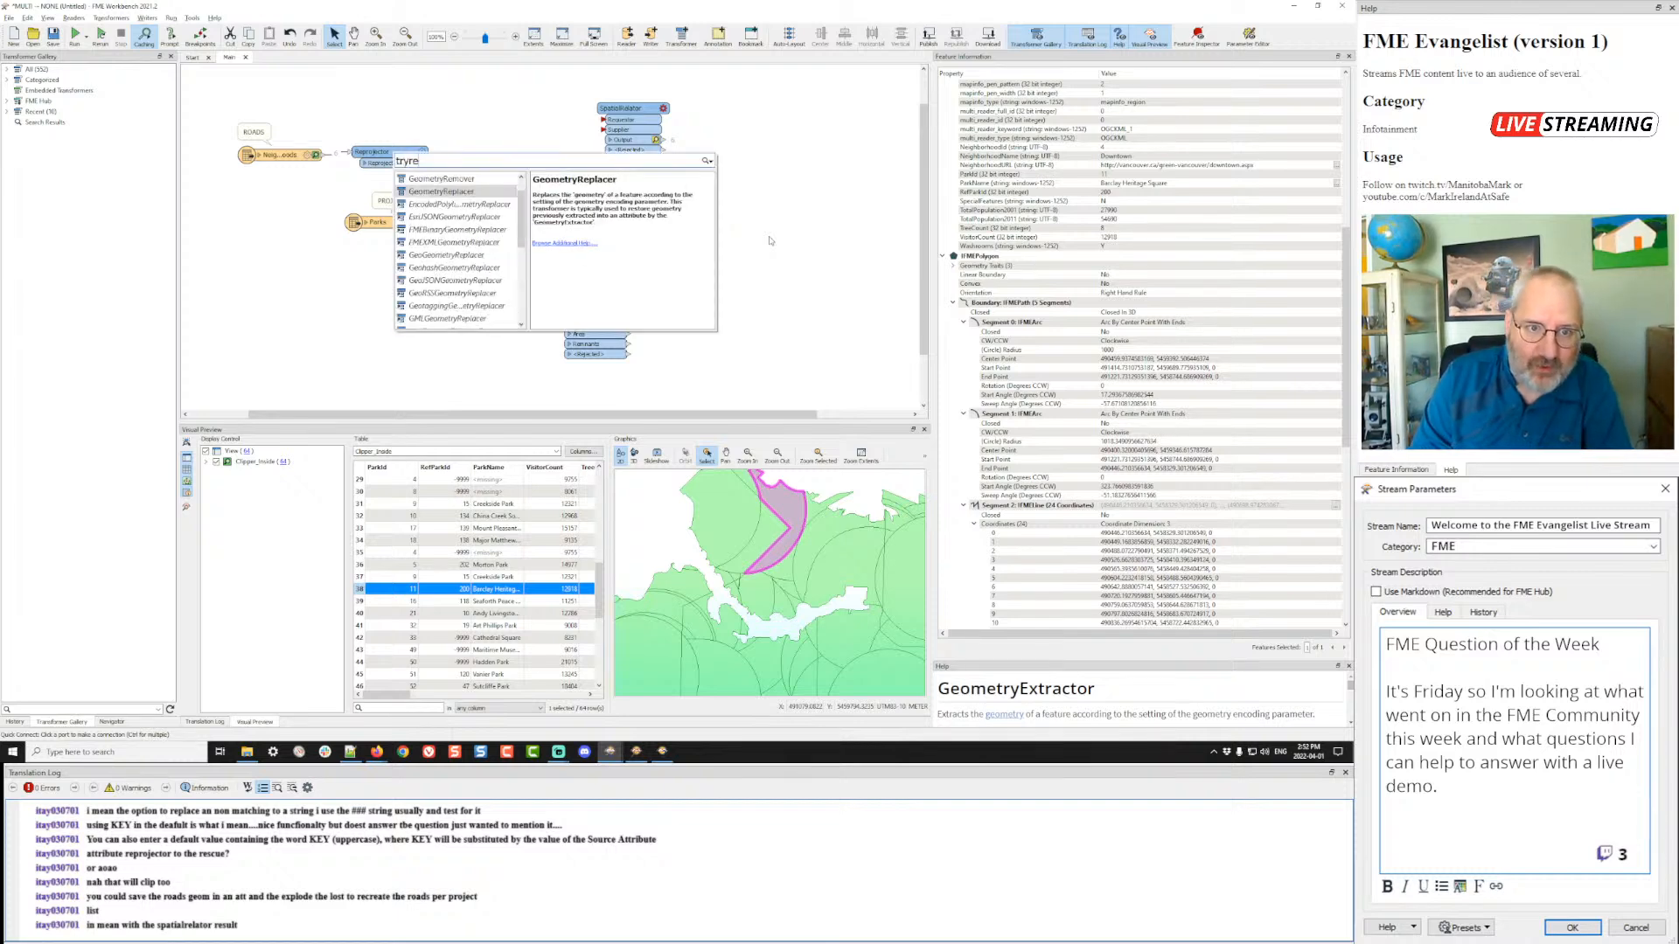
pyautogui.press('Return')
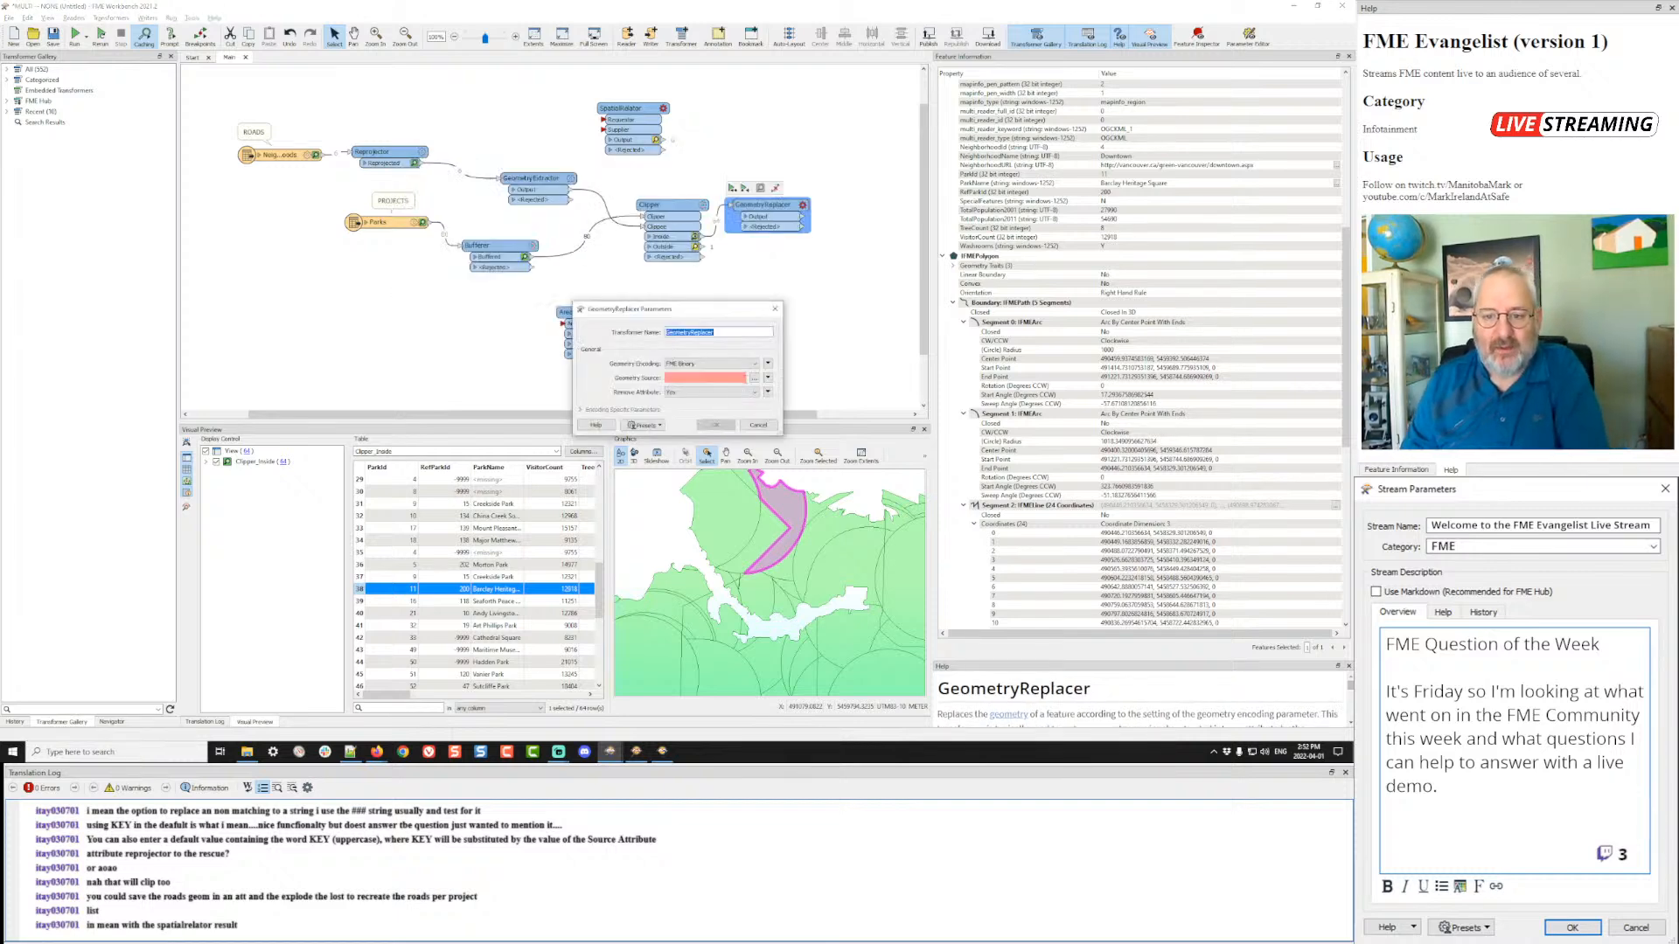
pyautogui.click(767, 378)
pyautogui.moveTo(813, 391)
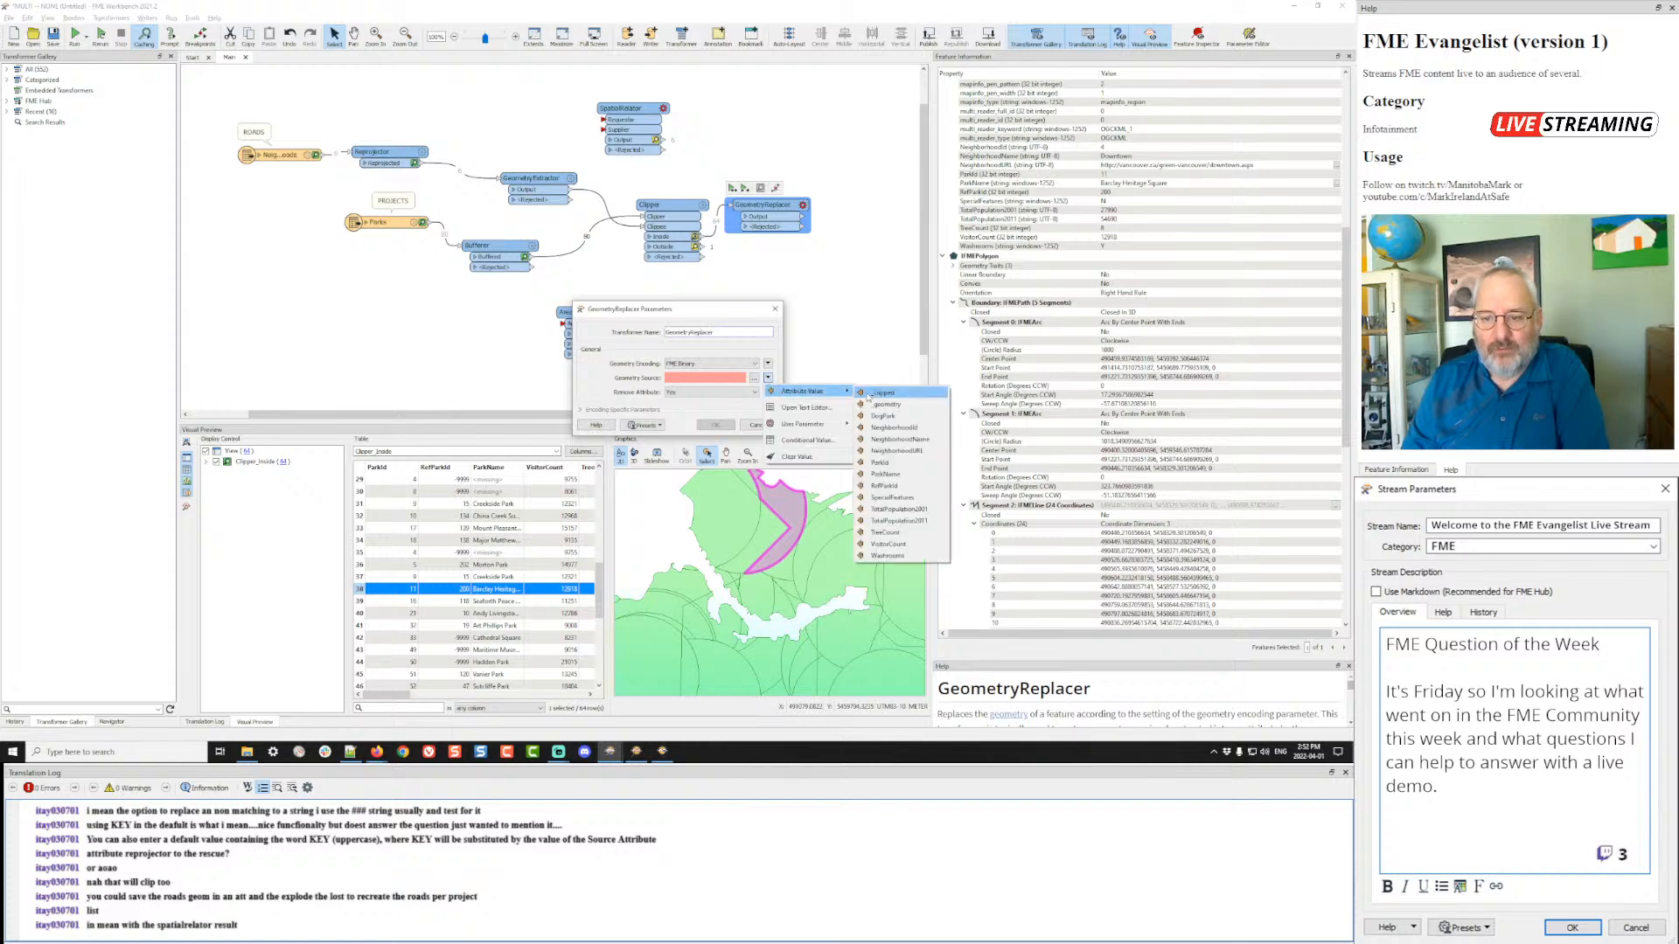
pyautogui.click(882, 393)
pyautogui.click(715, 425)
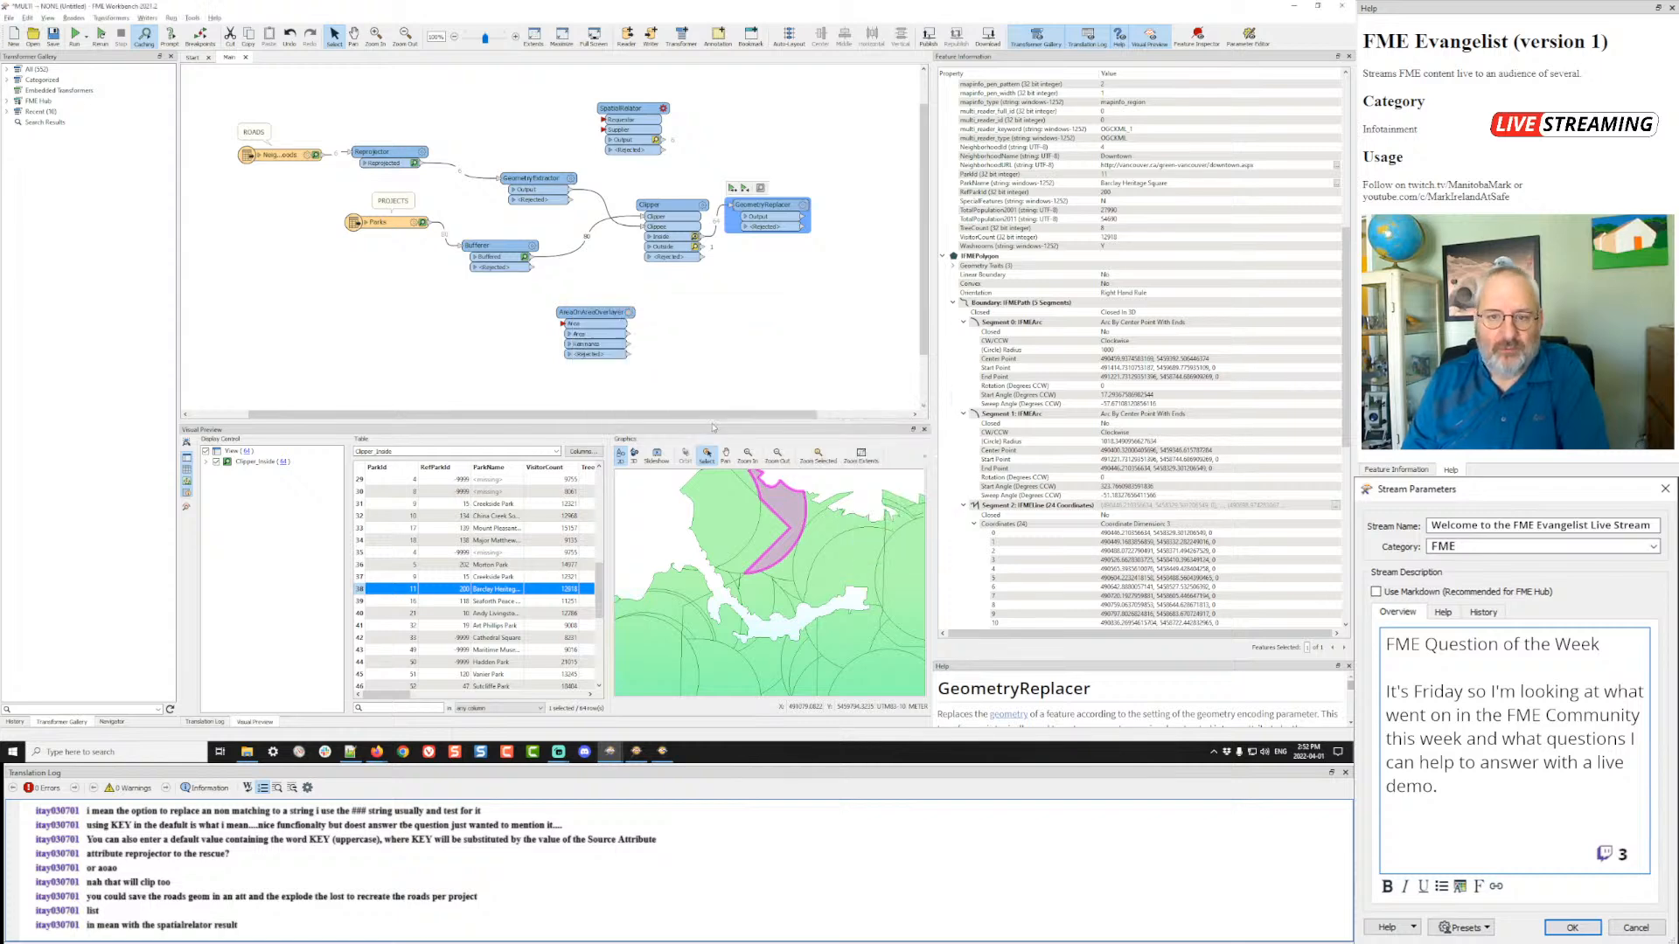
# - Run the workspace up to the GeometryReplacer and inspect its cached Output features
pyautogui.click(745, 187)
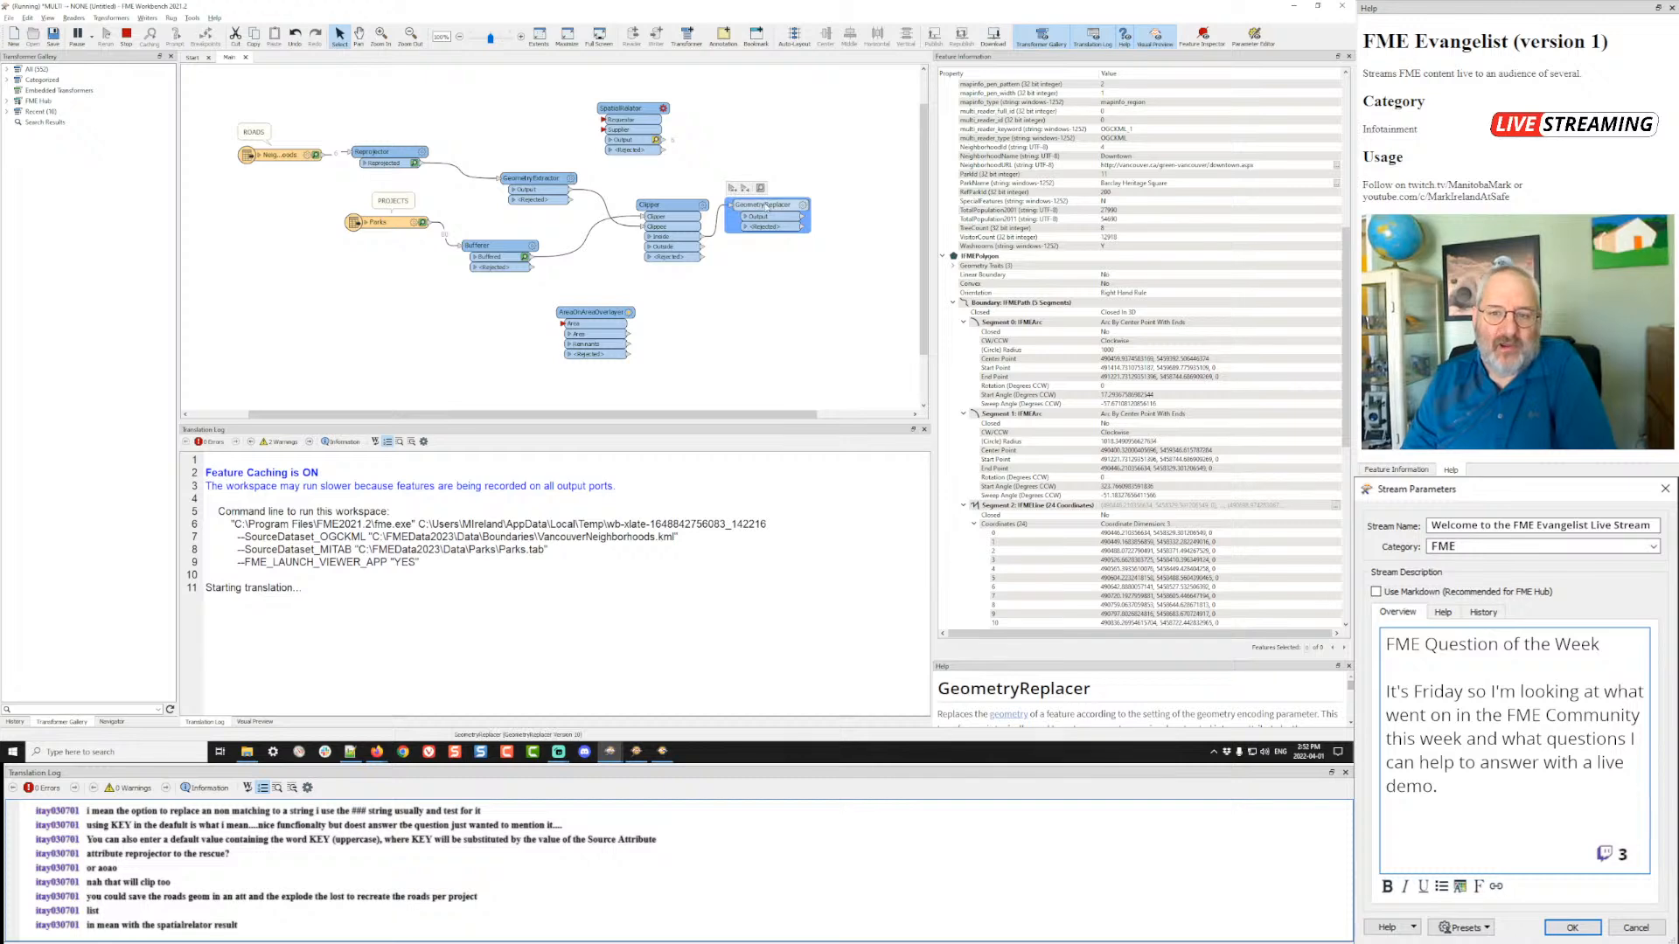
pyautogui.moveTo(763, 205); pyautogui.dragTo(781, 222)
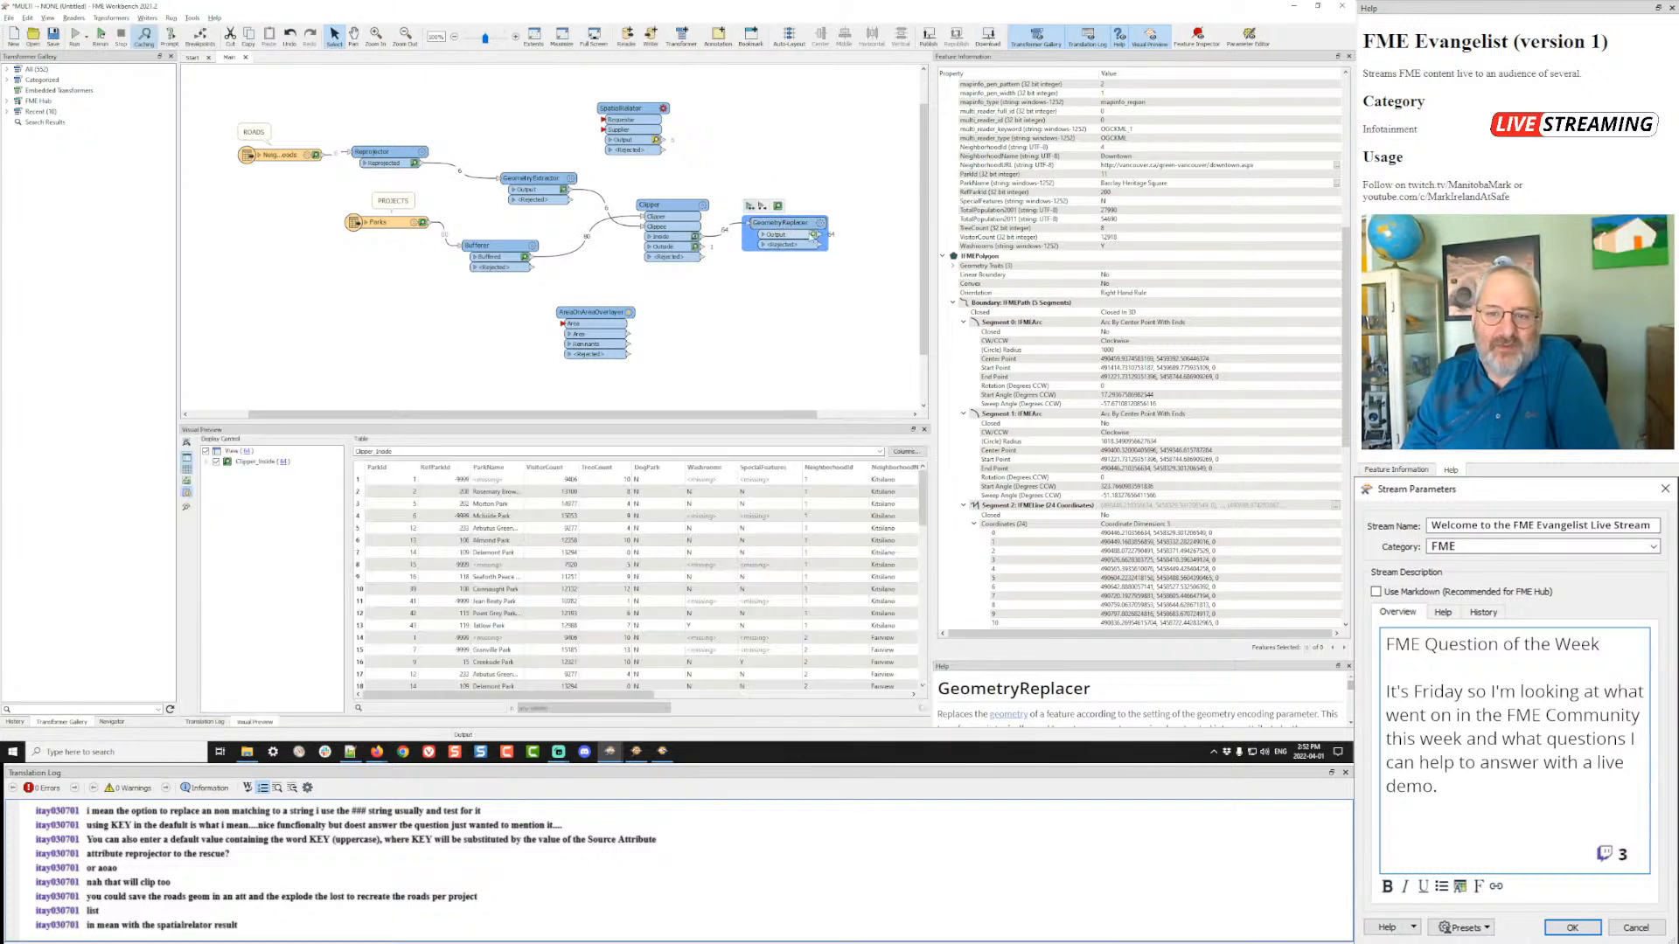
pyautogui.click(813, 234)
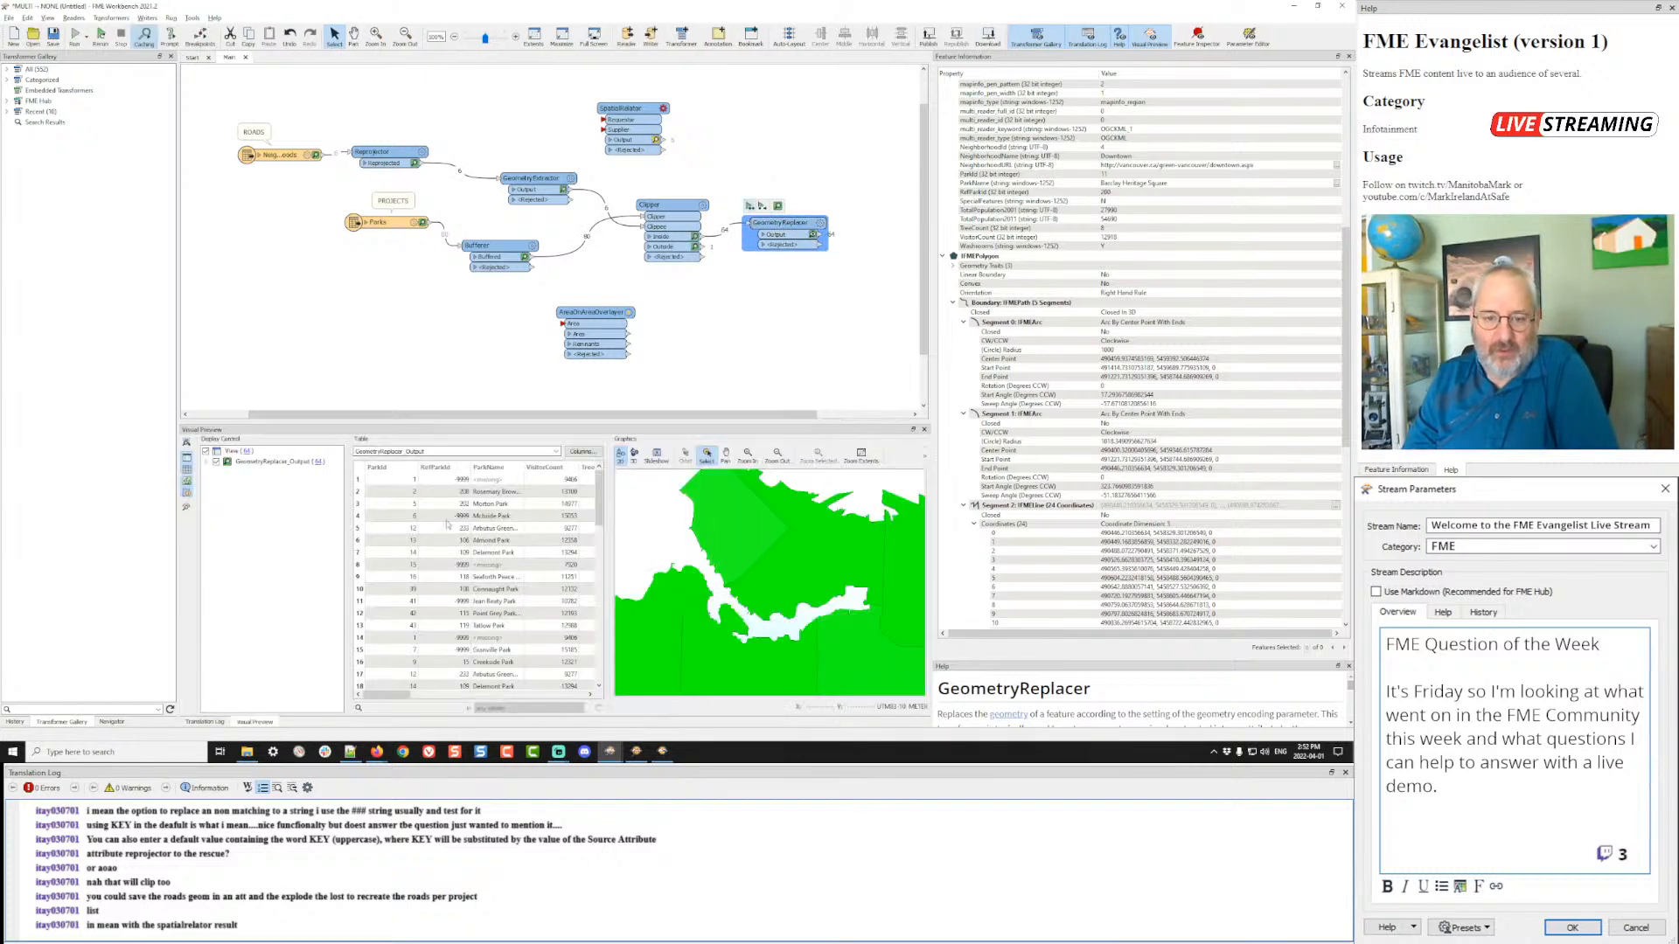
# - Query overlapping Downtown and West End polygons in the GeometryReplacer output to check their geometry and park names
pyautogui.click(819, 534)
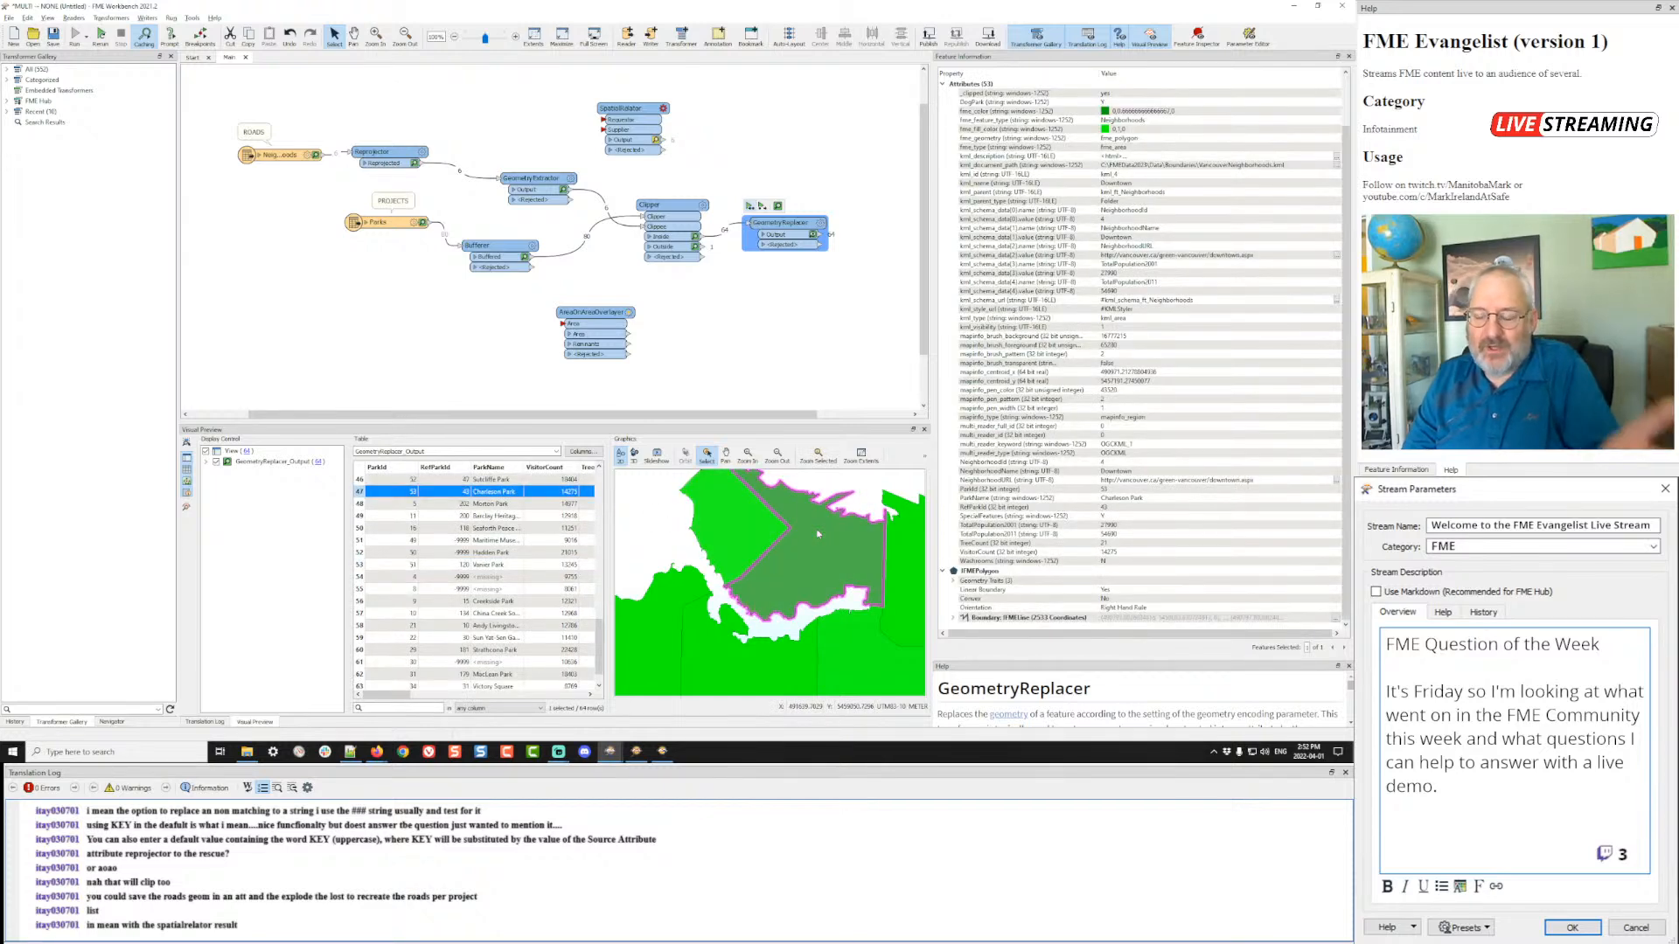
pyautogui.click(749, 524)
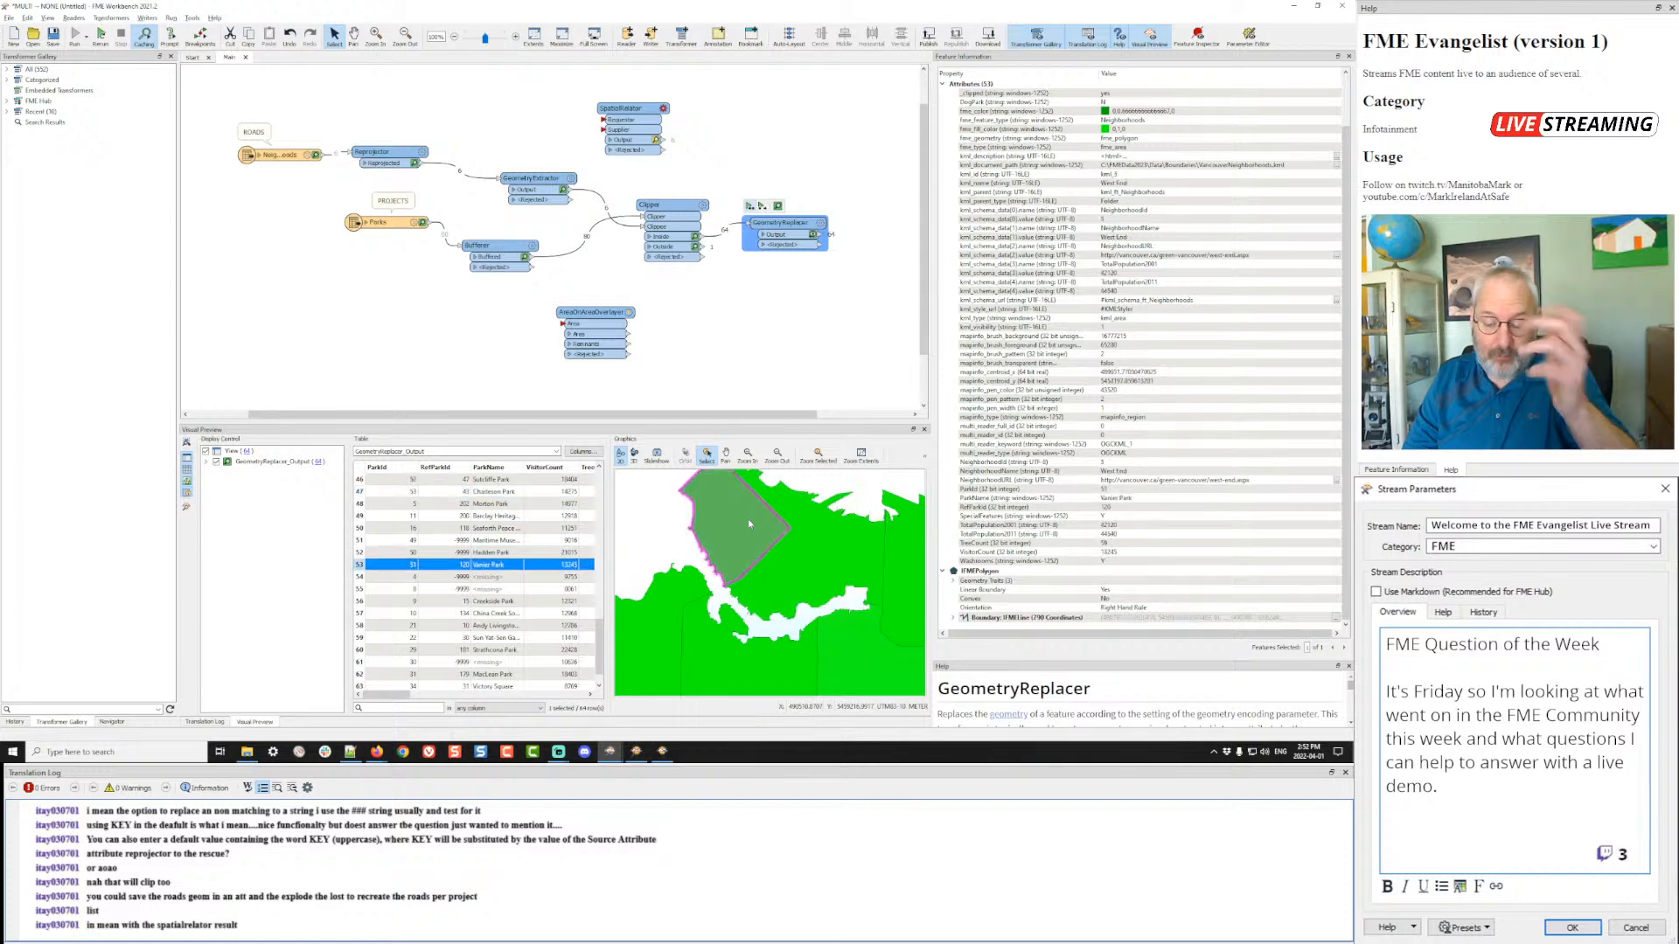
pyautogui.click(797, 562)
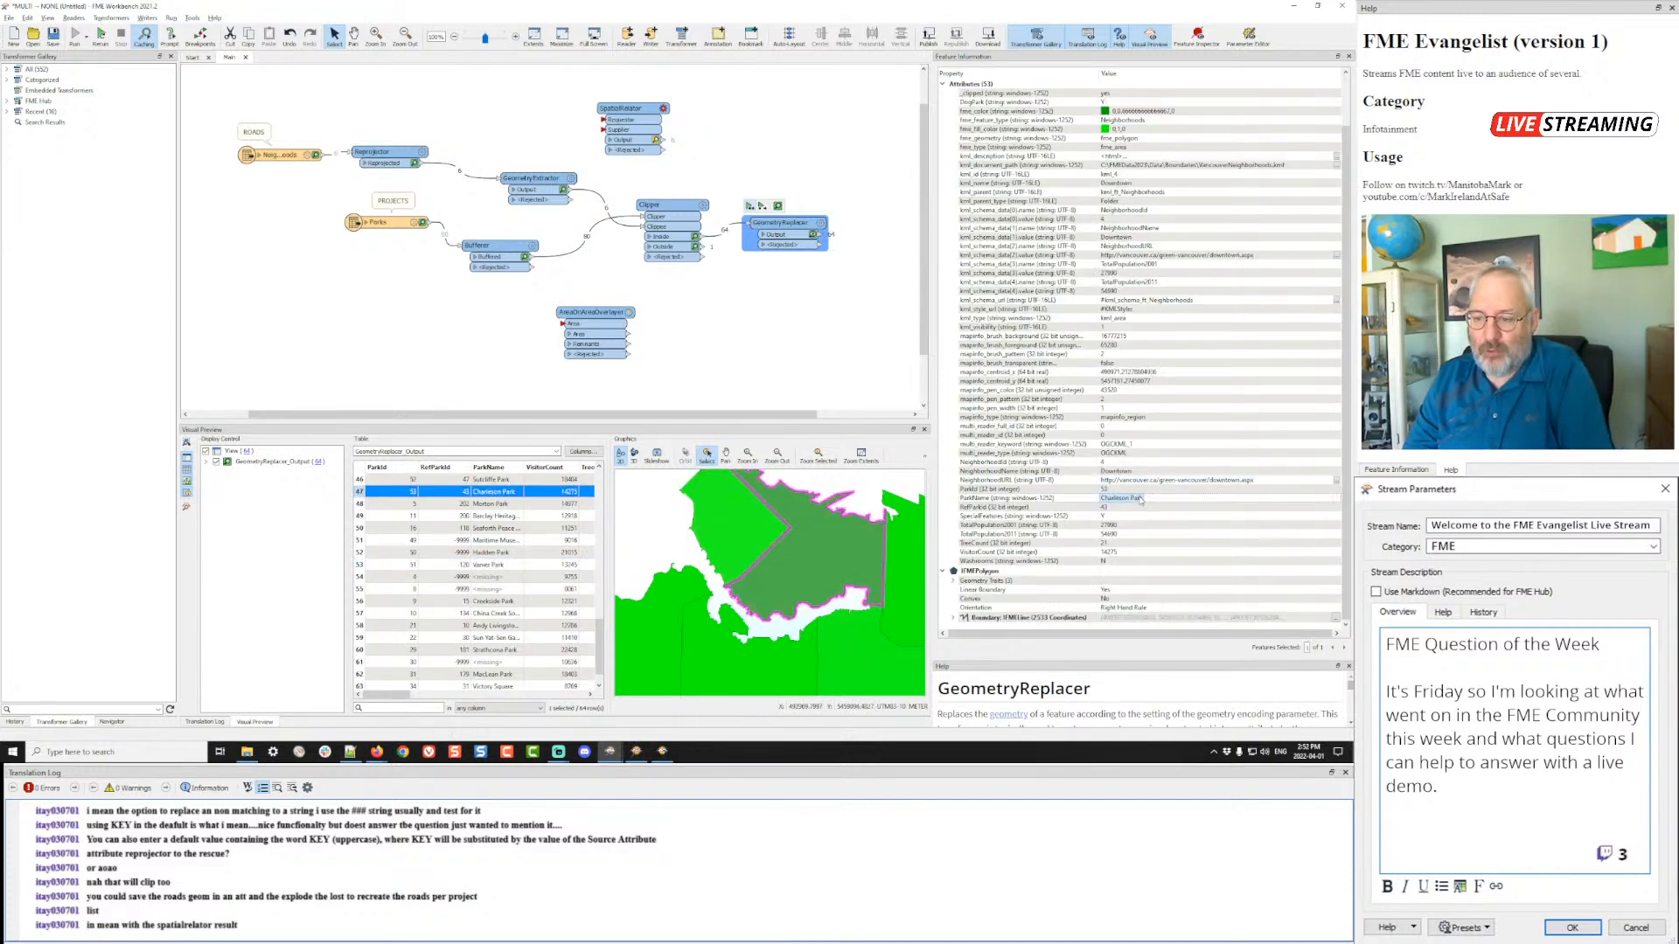
pyautogui.click(743, 532)
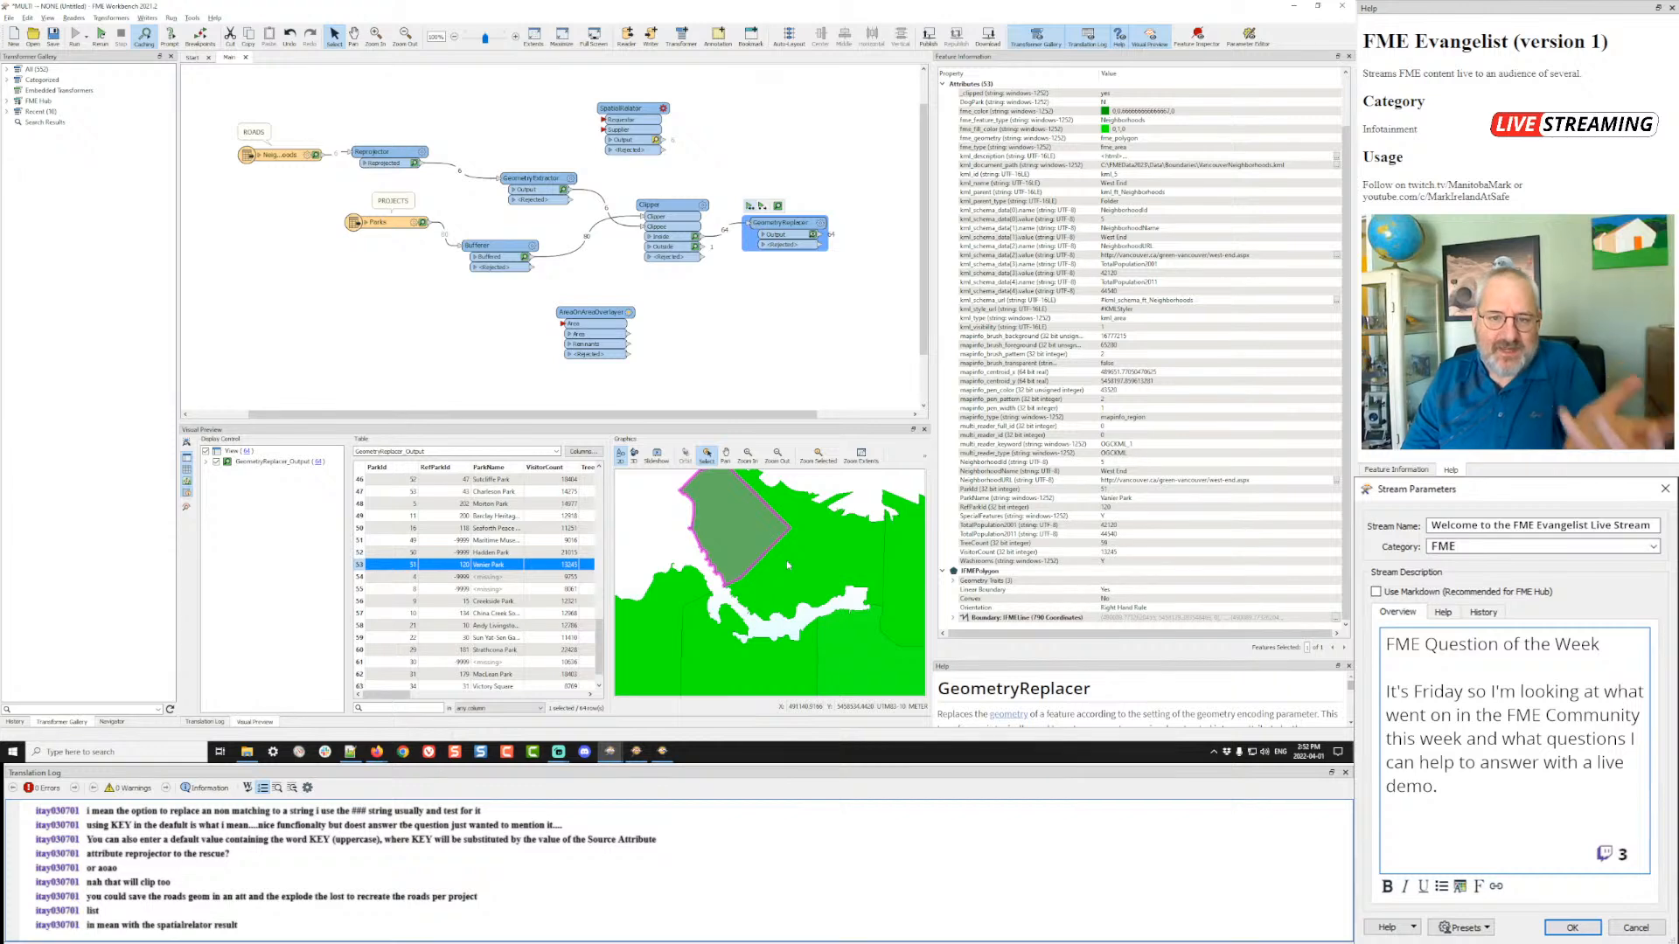
# - Reposition the AreaOnAreaOverlayer and SpatialRelator in line with the Clipper on the canvas
pyautogui.moveTo(606, 316); pyautogui.dragTo(679, 304)
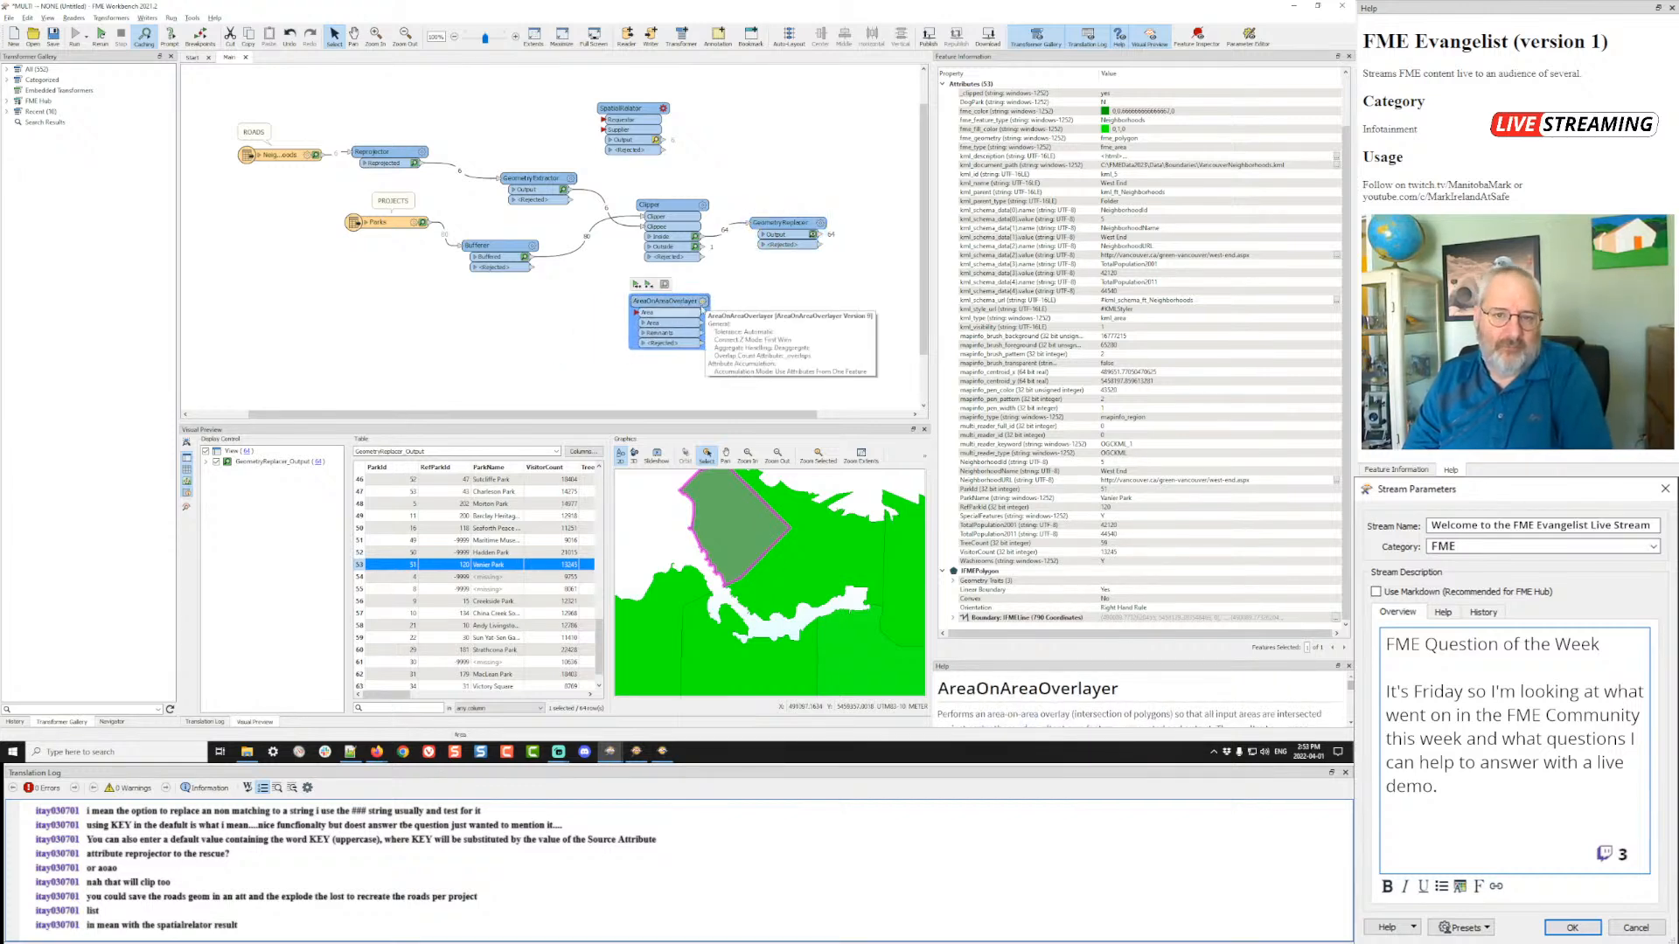
pyautogui.moveTo(635, 109); pyautogui.dragTo(676, 116)
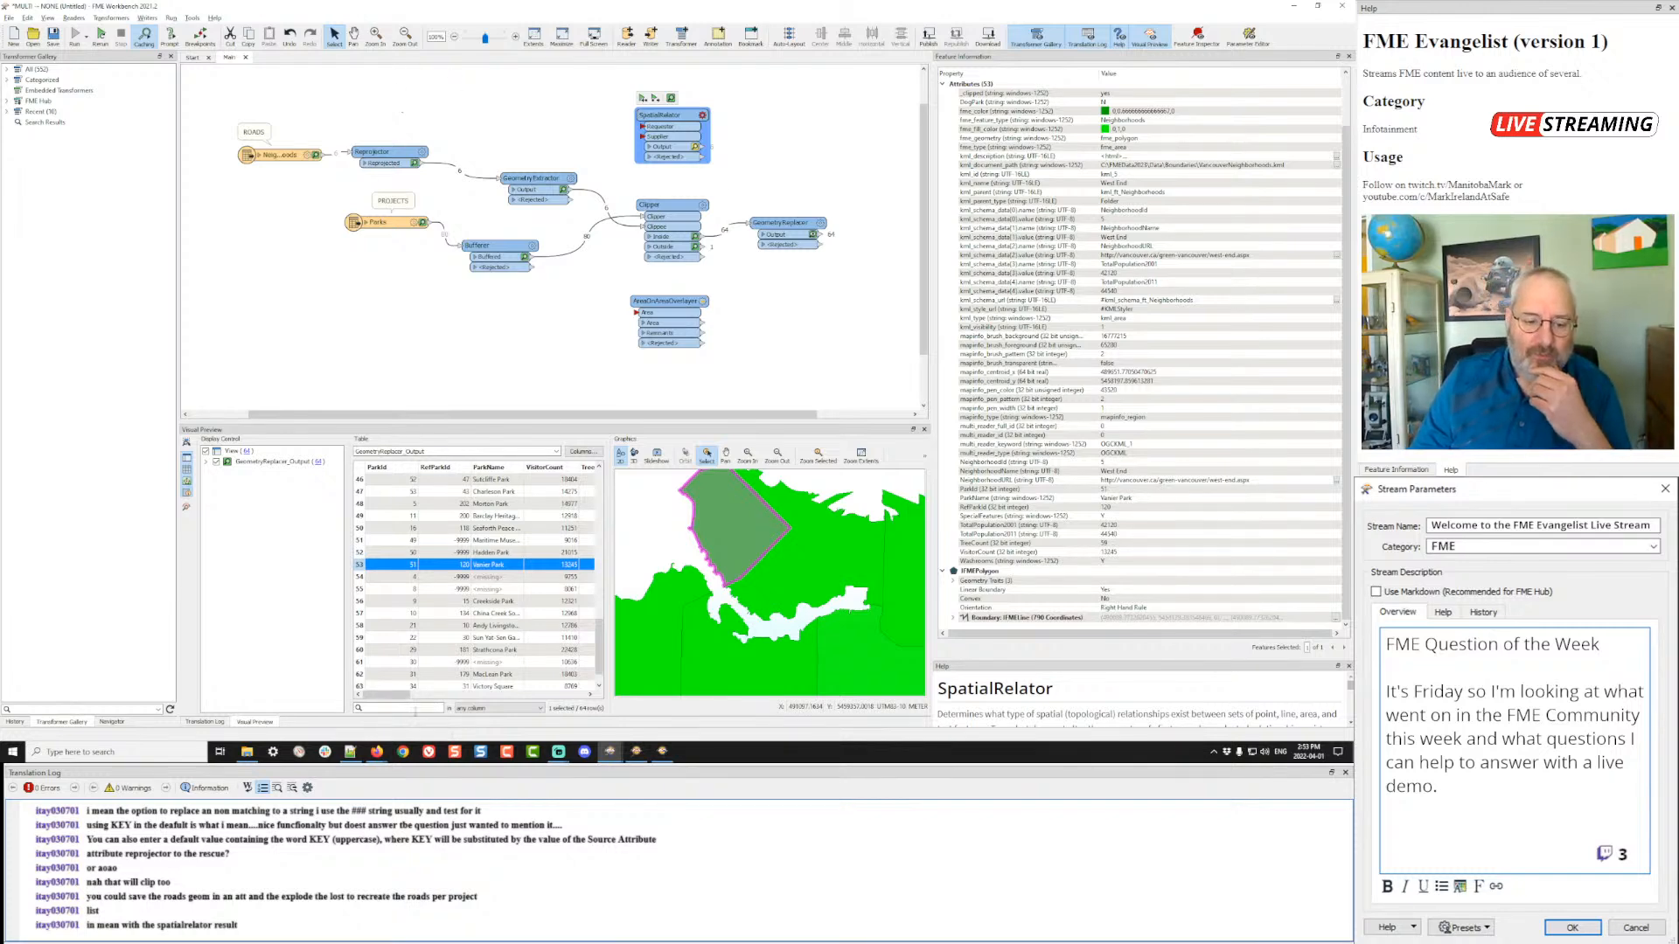
# - Switch to Firefox and read the community question "Create a User Parameter to add database connection" and its answer
pyautogui.moveTo(376, 751)
pyautogui.click(308, 714)
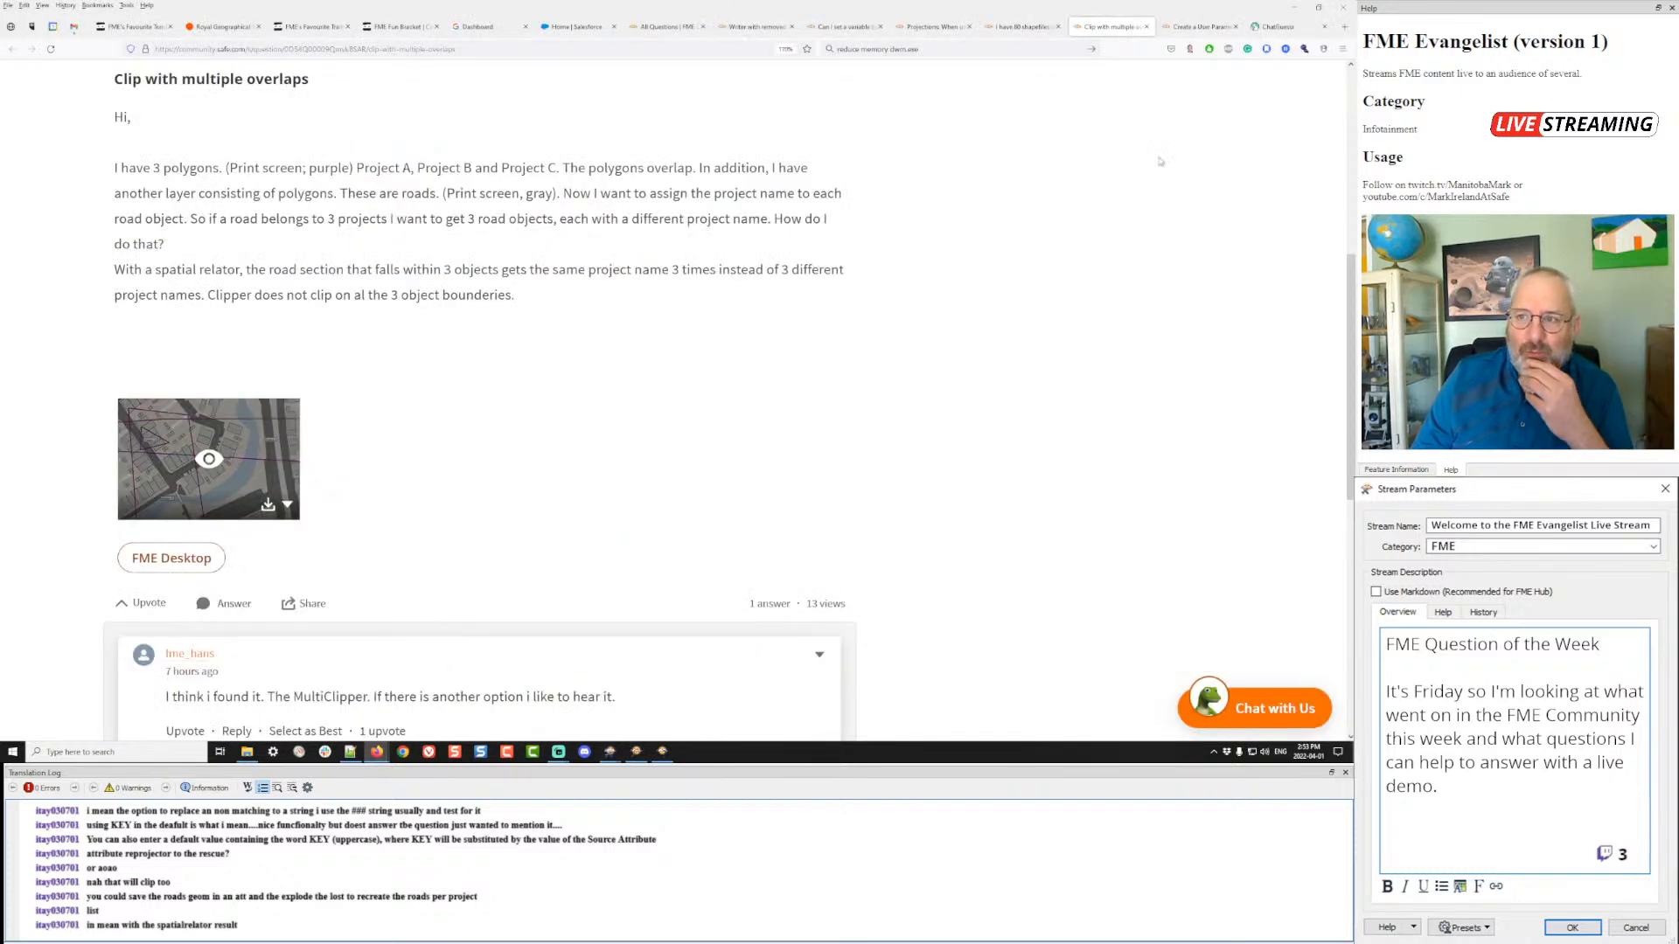
pyautogui.click(1202, 29)
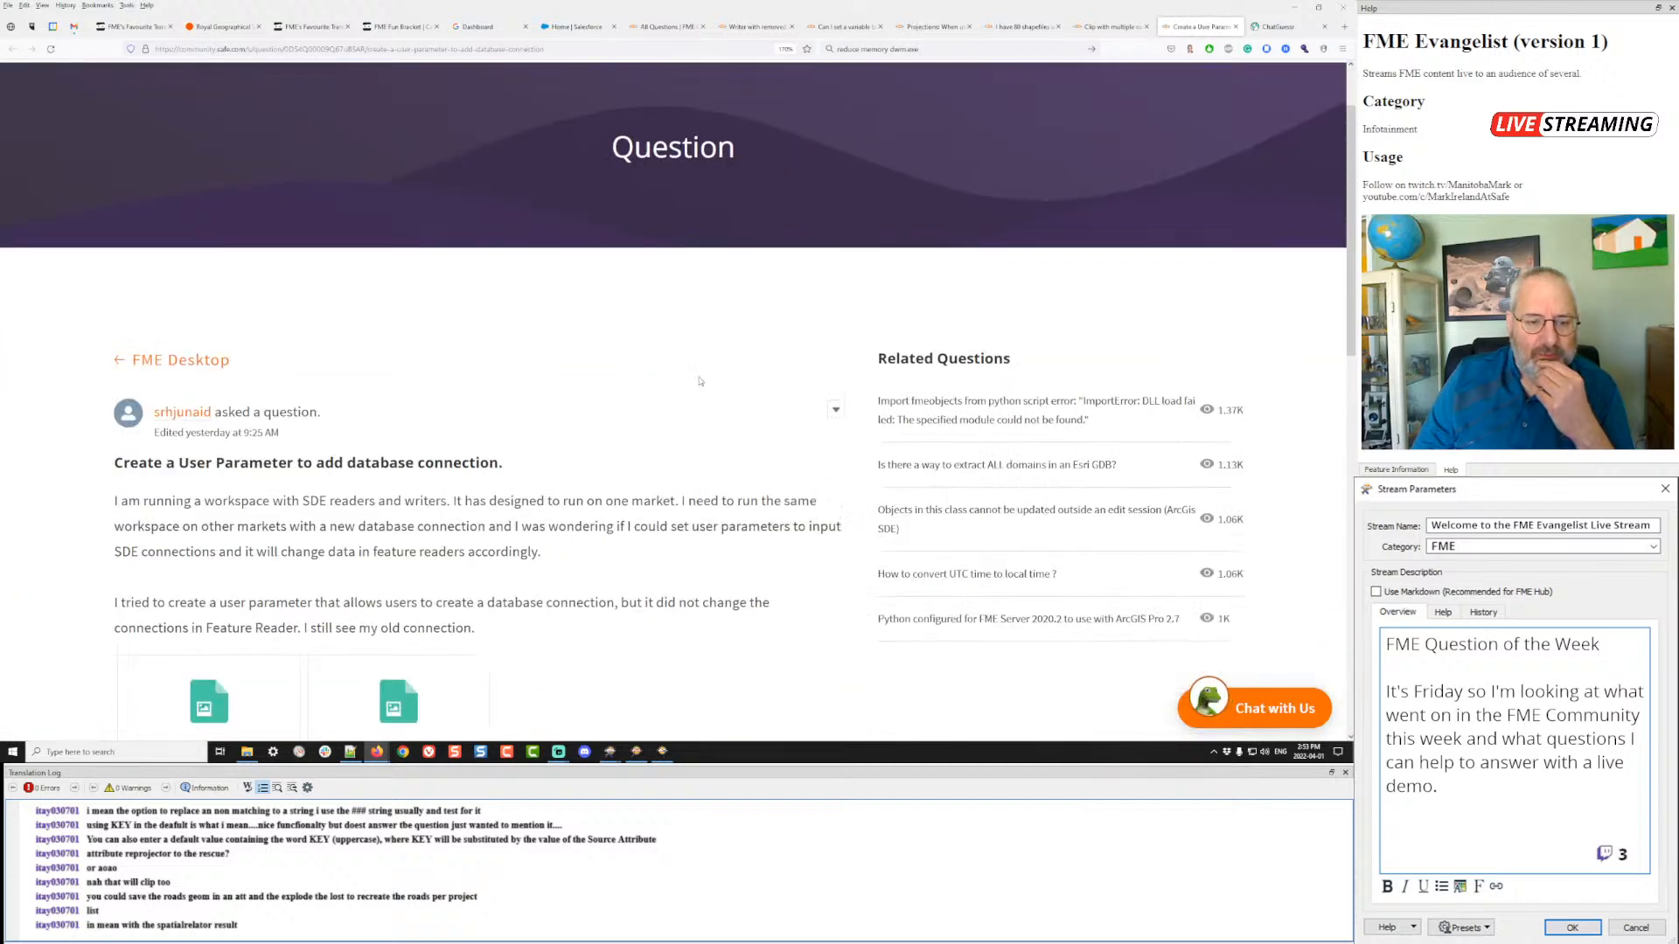
pyautogui.scroll(-6, 690, 382)
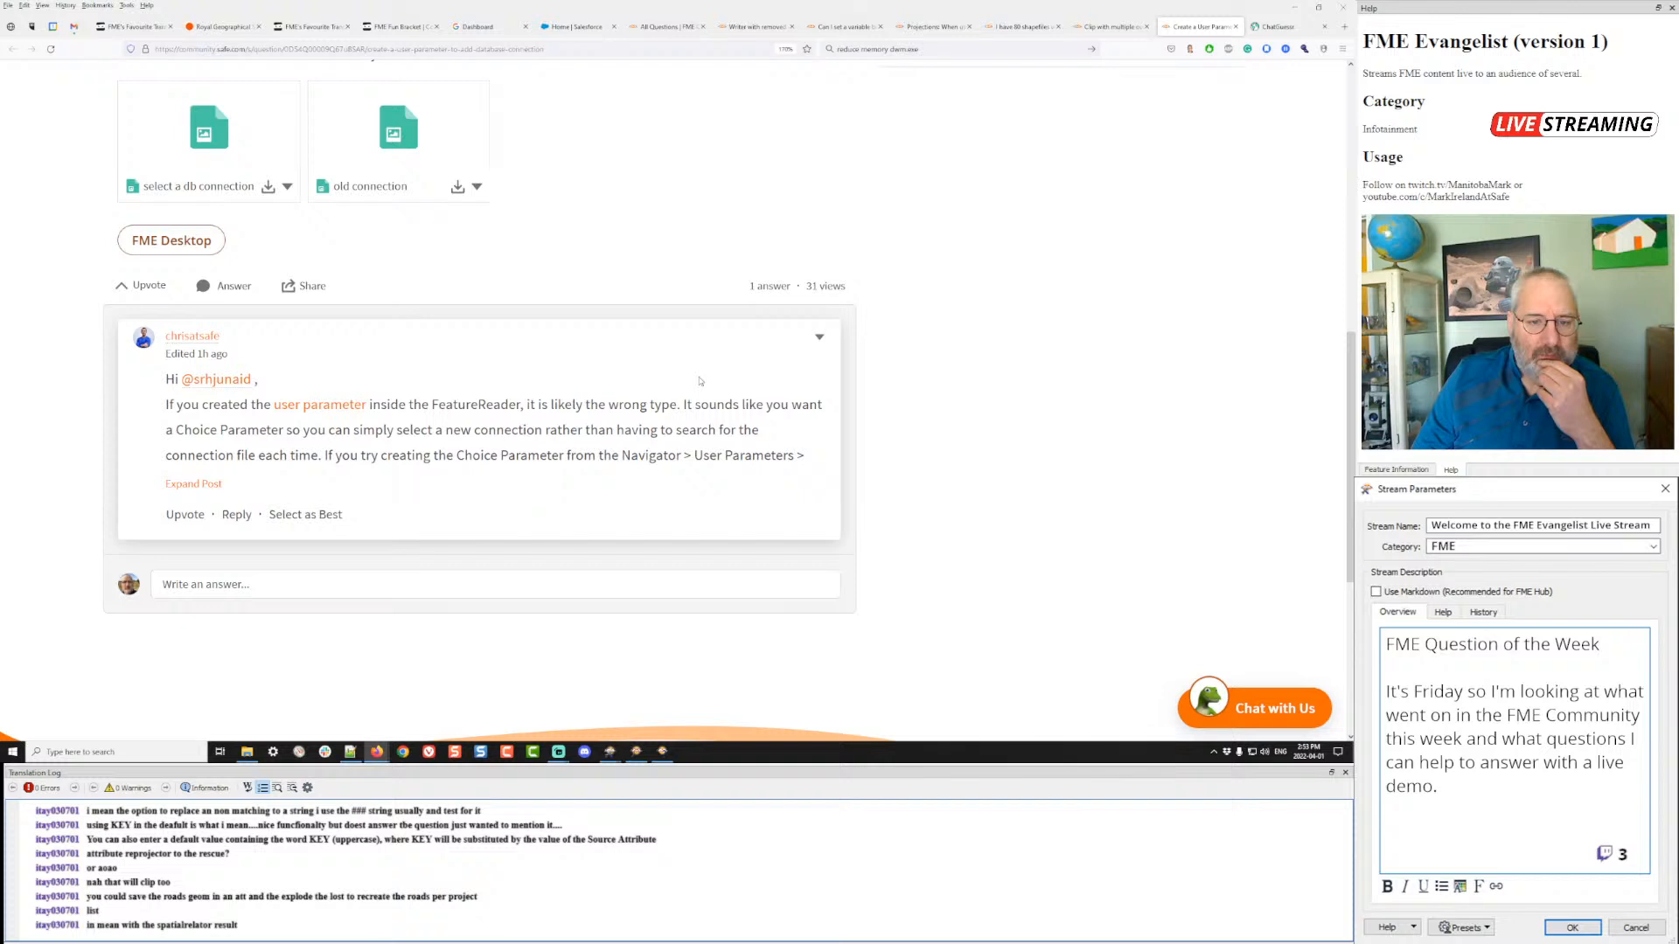
pyautogui.scroll(2, 700, 381)
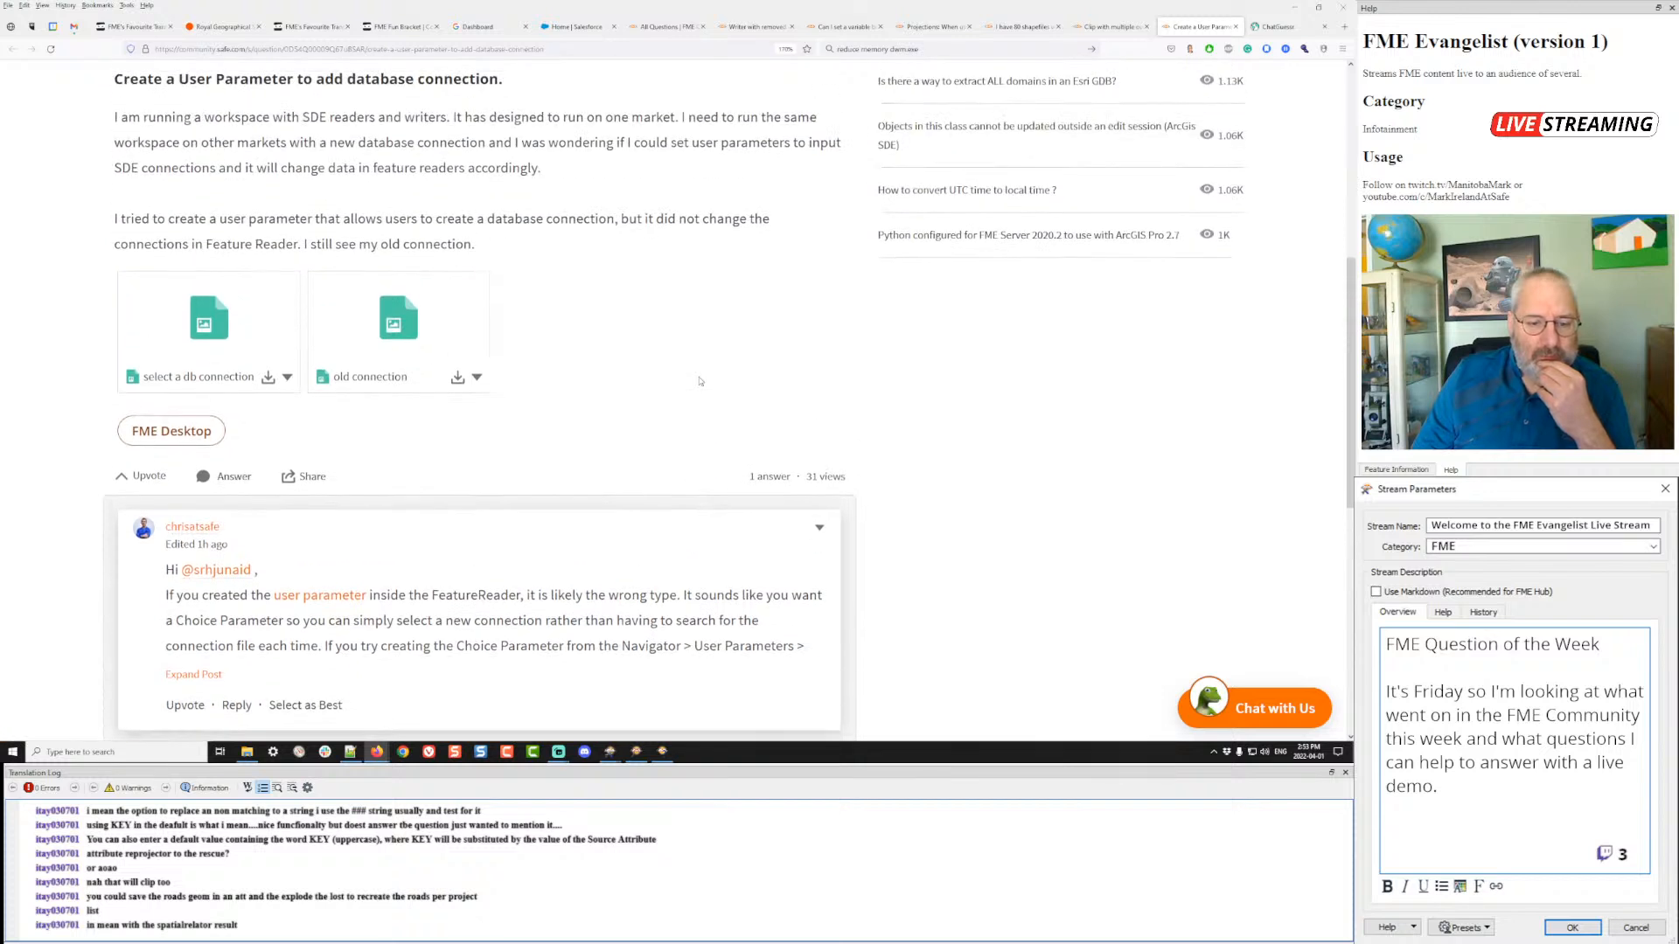
pyautogui.scroll(-1, 699, 382)
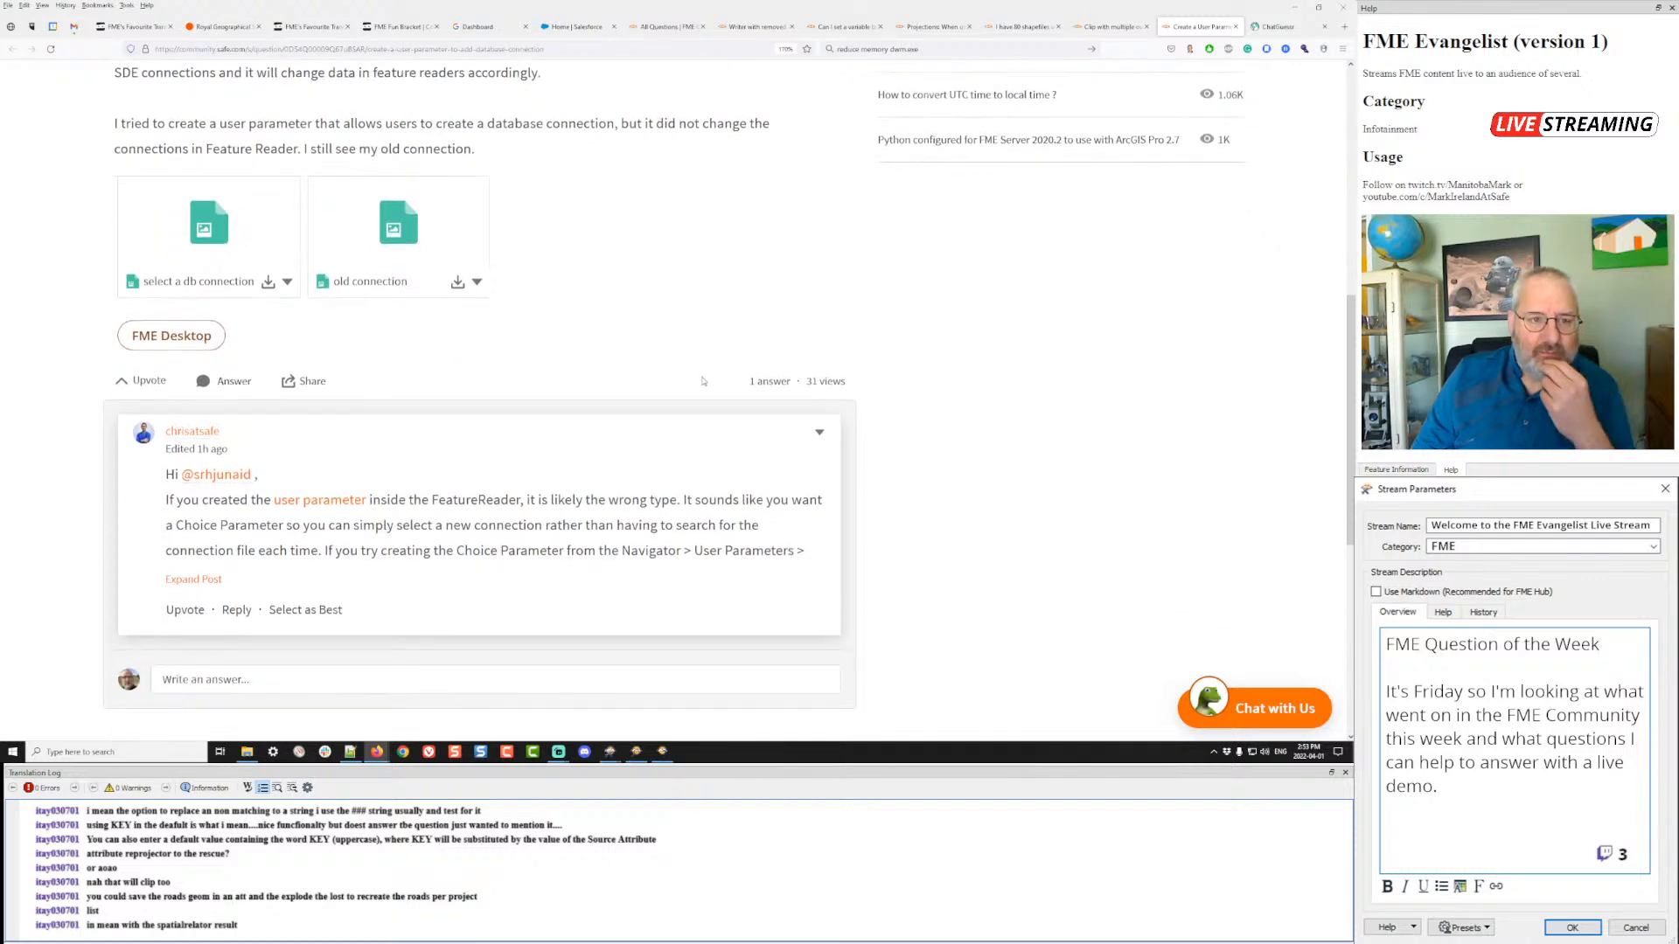
pyautogui.scroll(2, 702, 381)
pyautogui.scroll(-1, 702, 382)
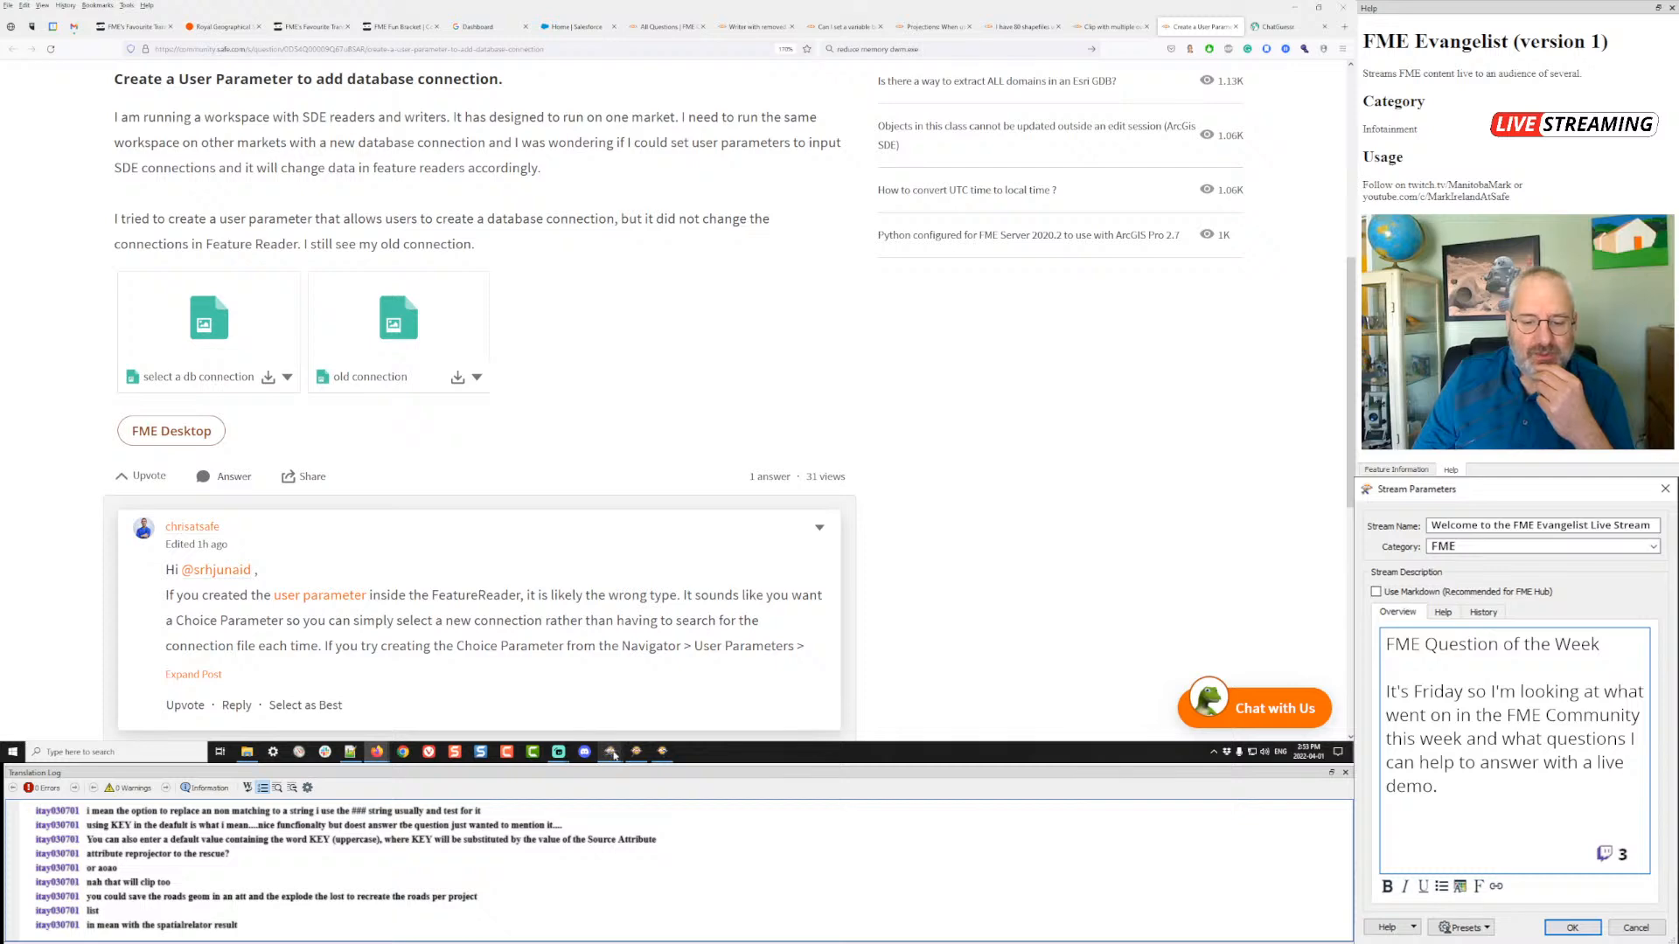
pyautogui.click(664, 702)
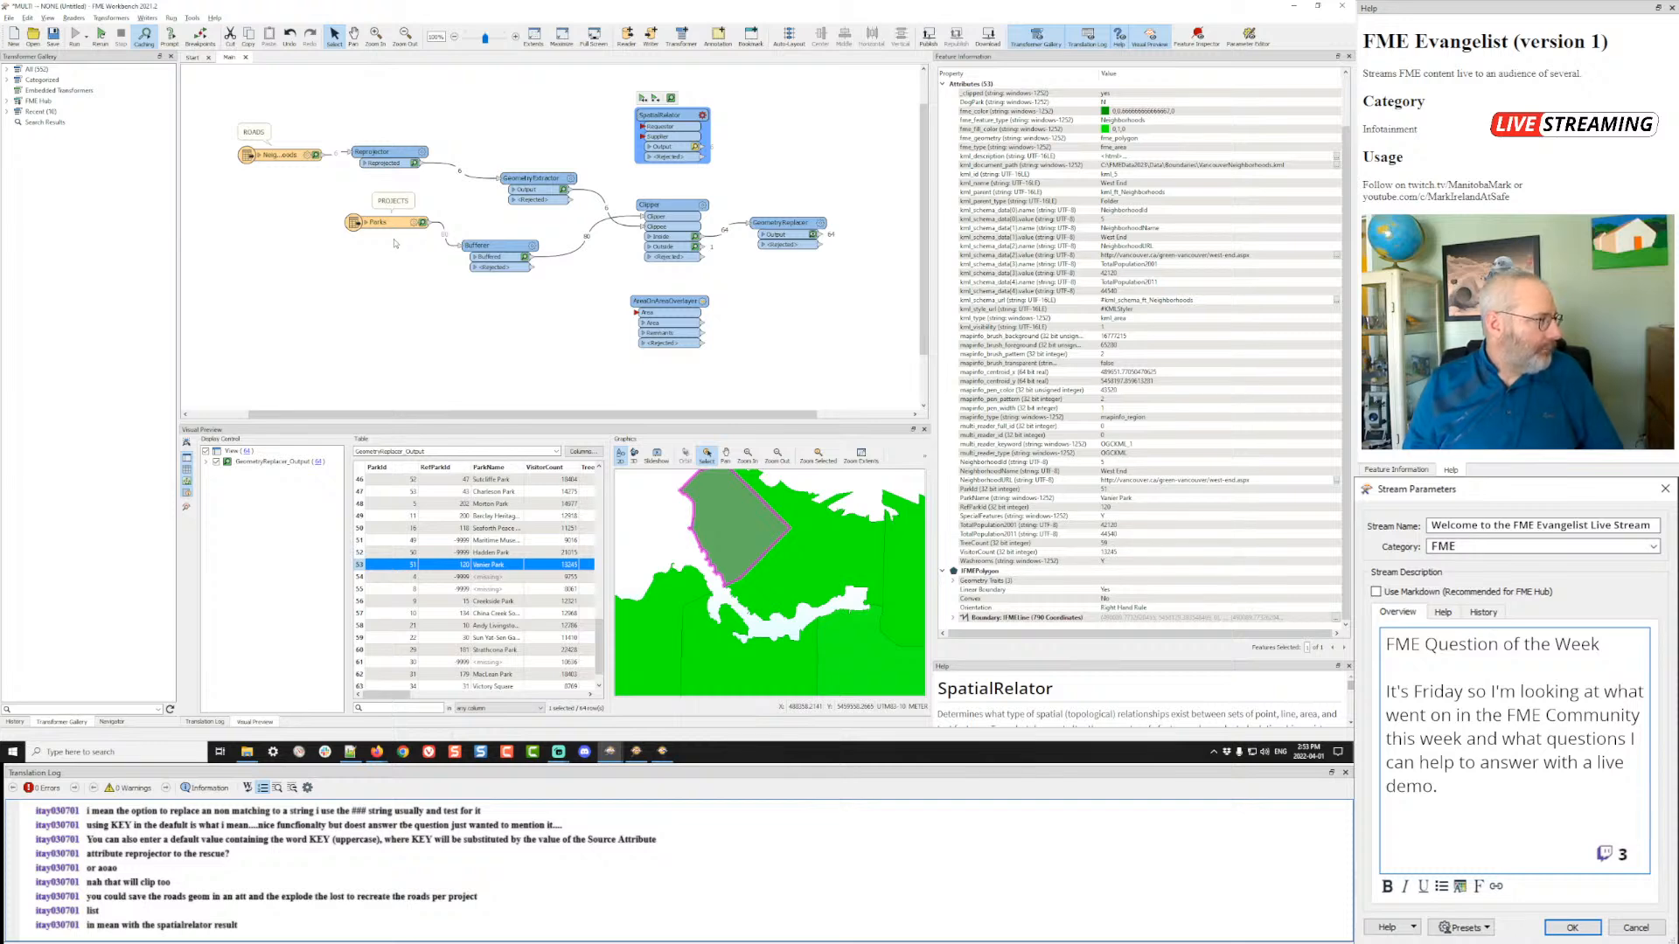
pyautogui.click(1293, 8)
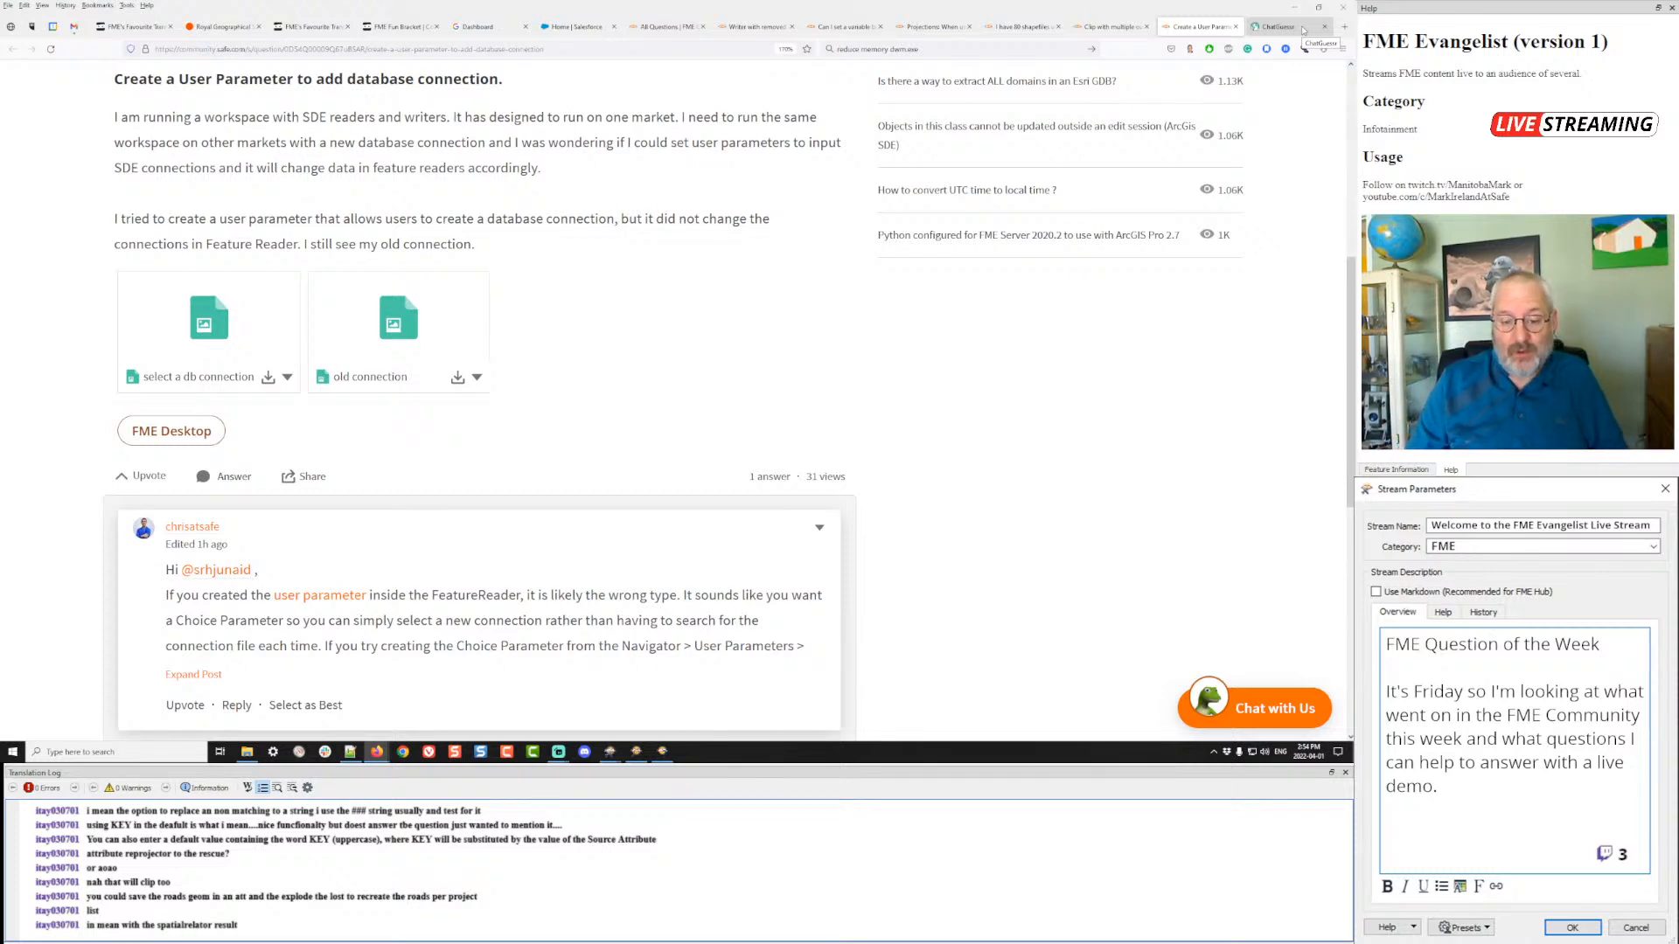
# - Launch ChatGuessr, restore its window to a smaller size and move it off this screen
pyautogui.click(13, 752)
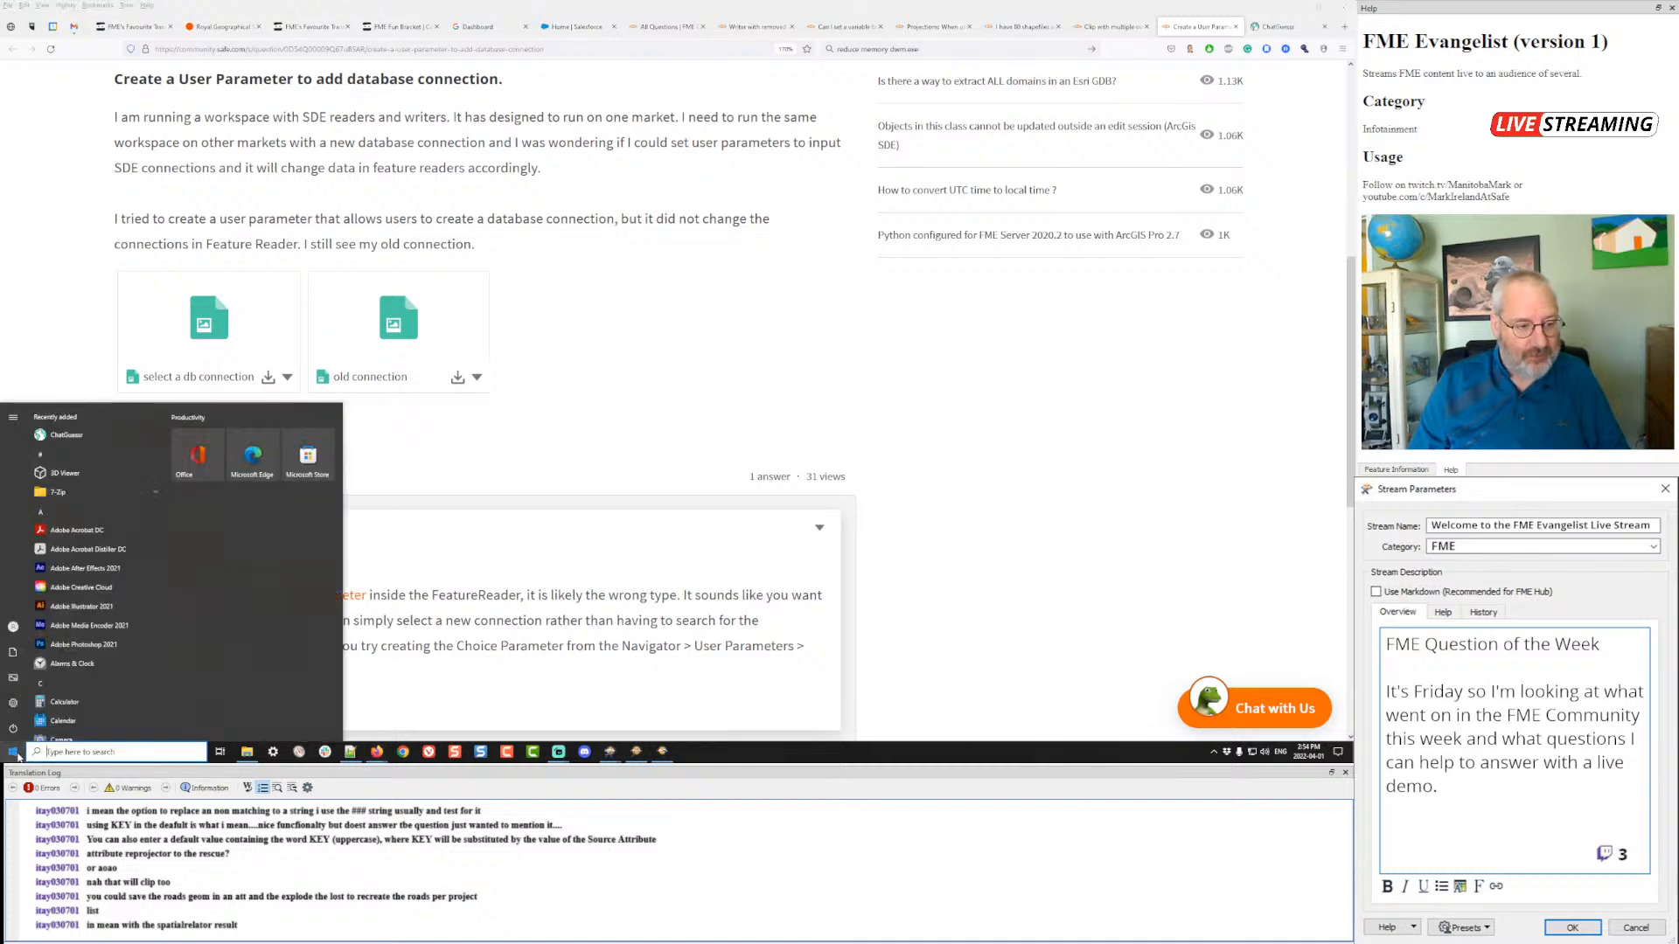
pyautogui.click(93, 434)
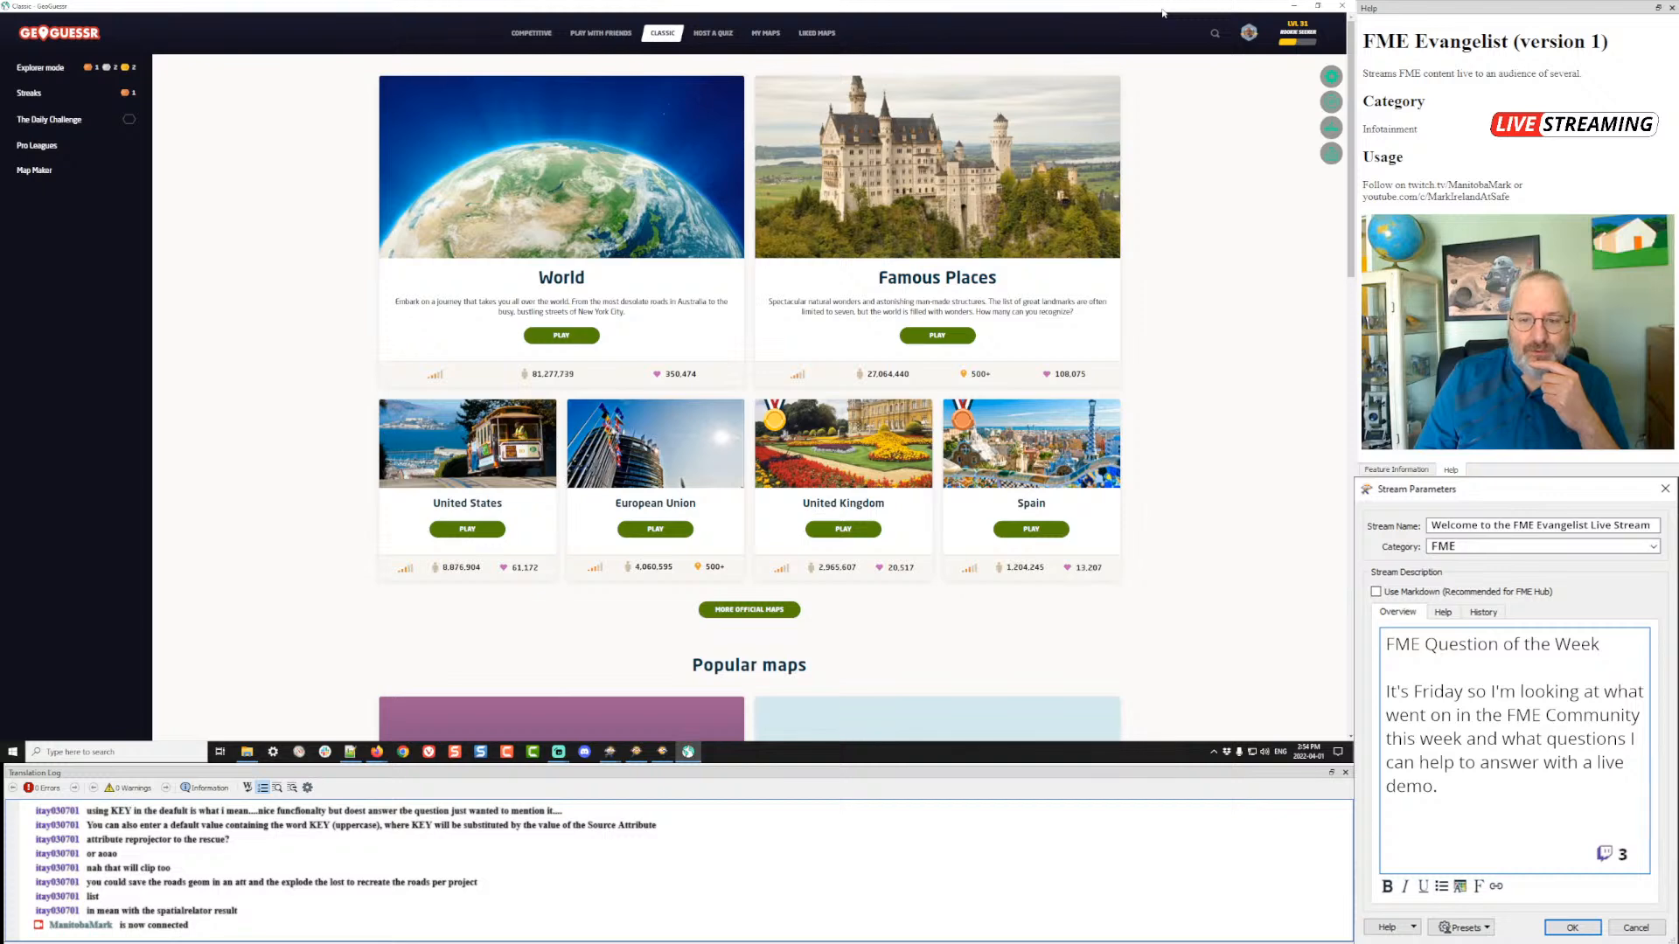
pyautogui.moveTo(1163, 12); pyautogui.dragTo(733, 104)
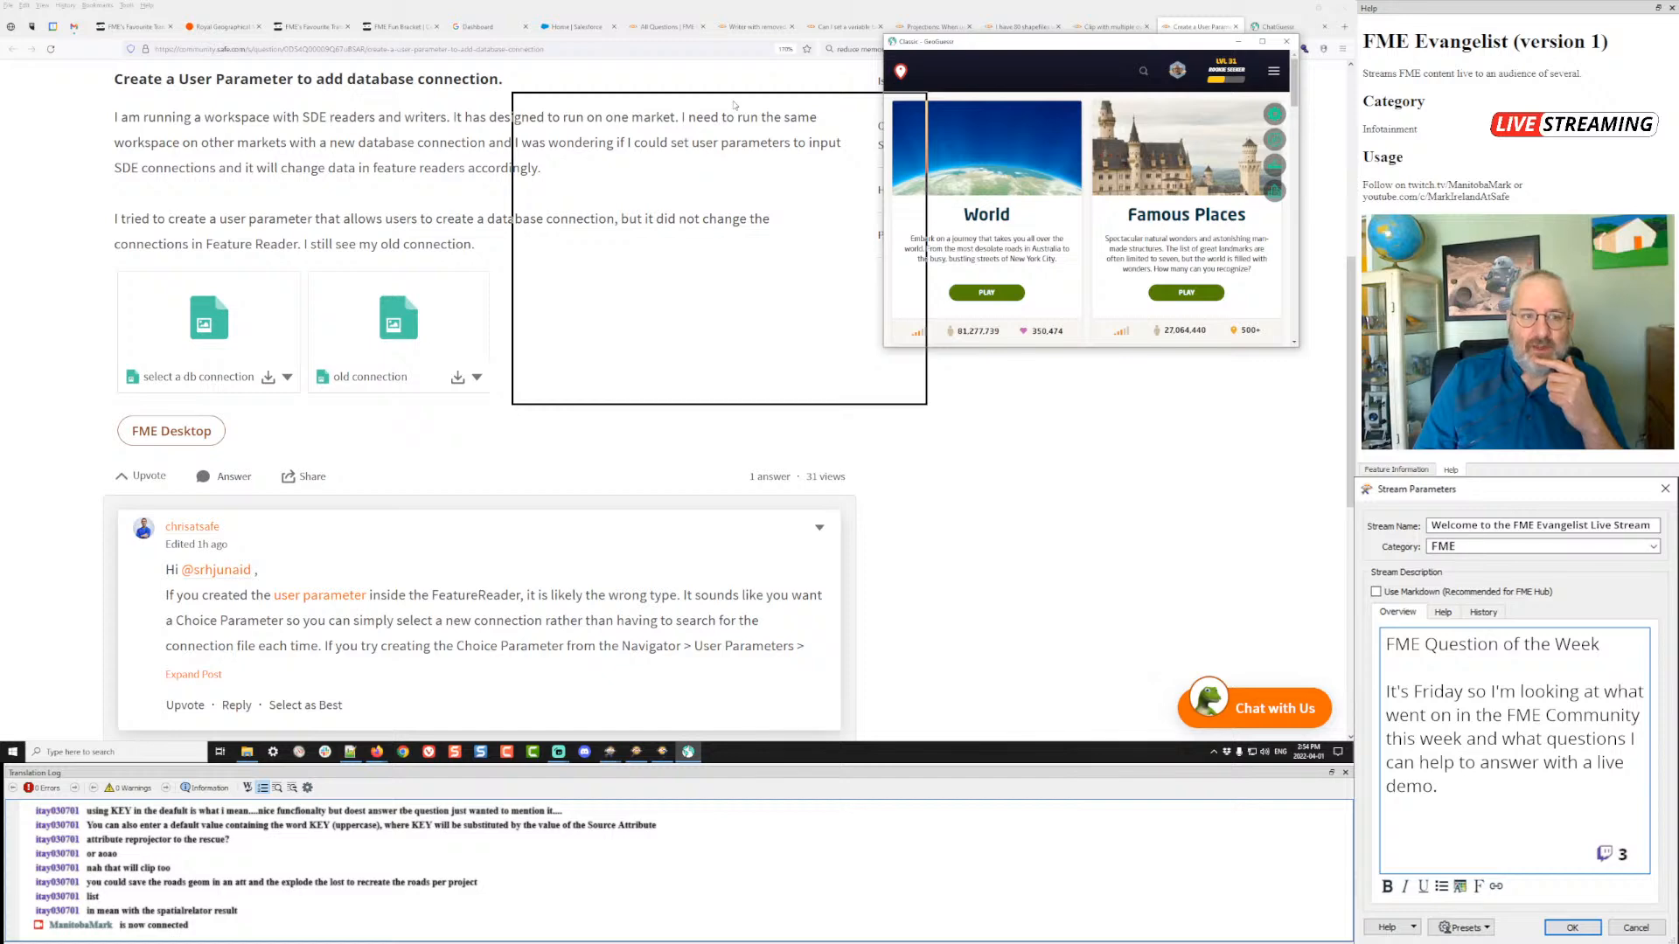
pyautogui.moveTo(733, 104); pyautogui.dragTo(0, 161)
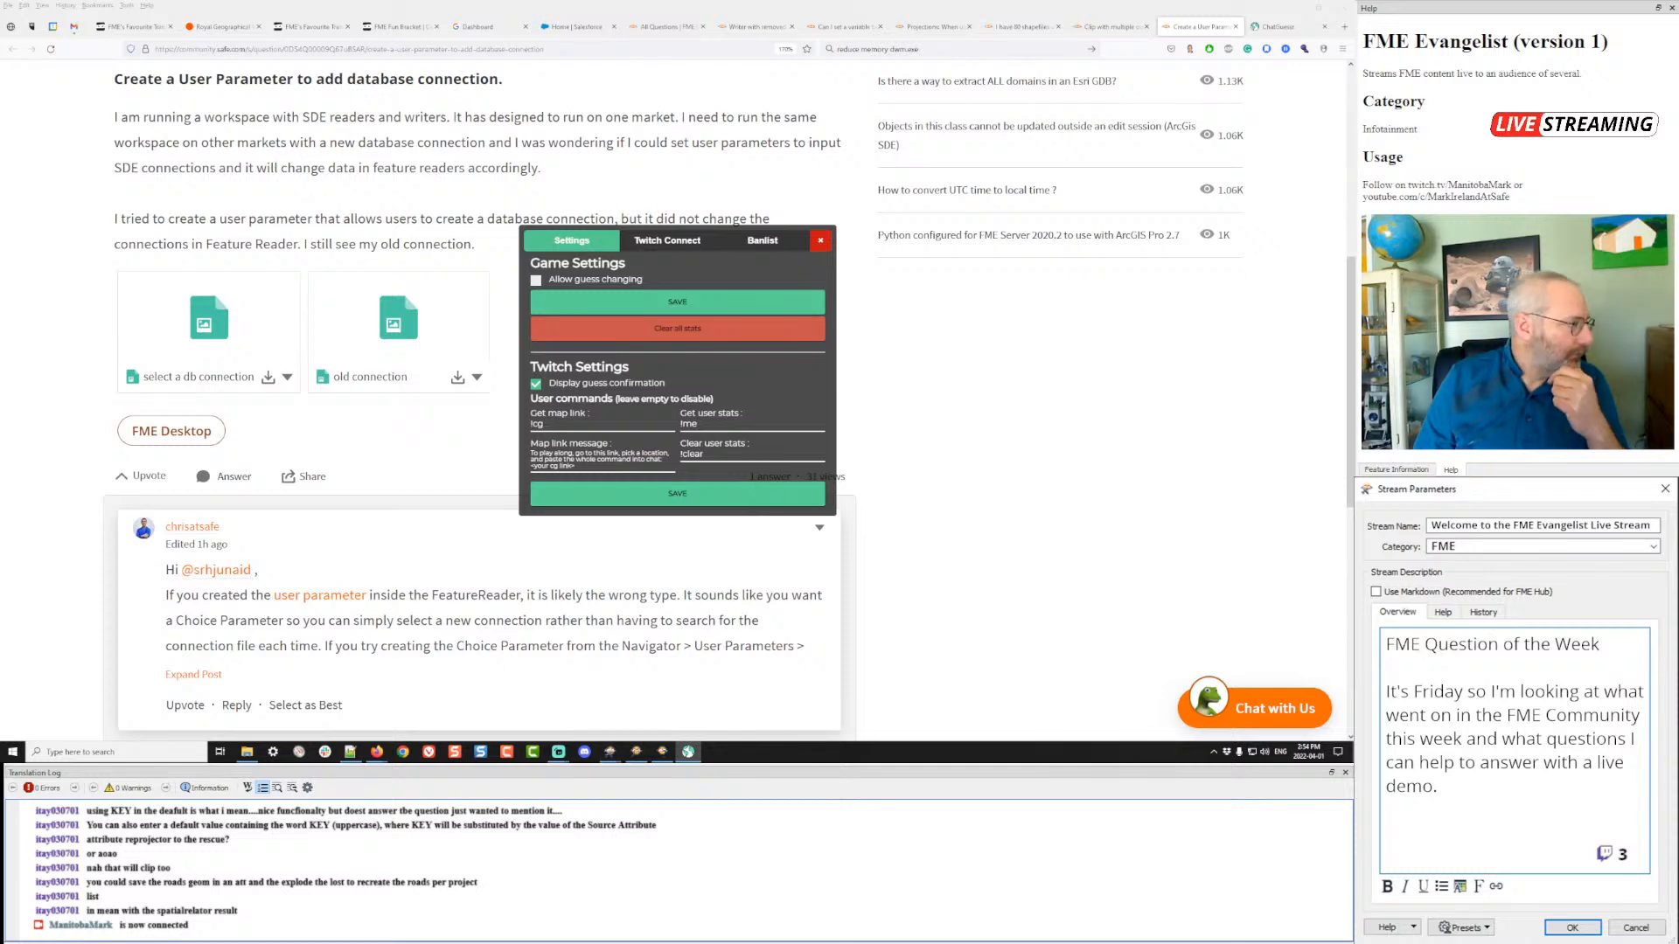
# - Post the !cg command in the stream chat and share the cg map link copied from ChatGuessr's Twitch connection settings
pyautogui.hotkey('alt', 'Tab')
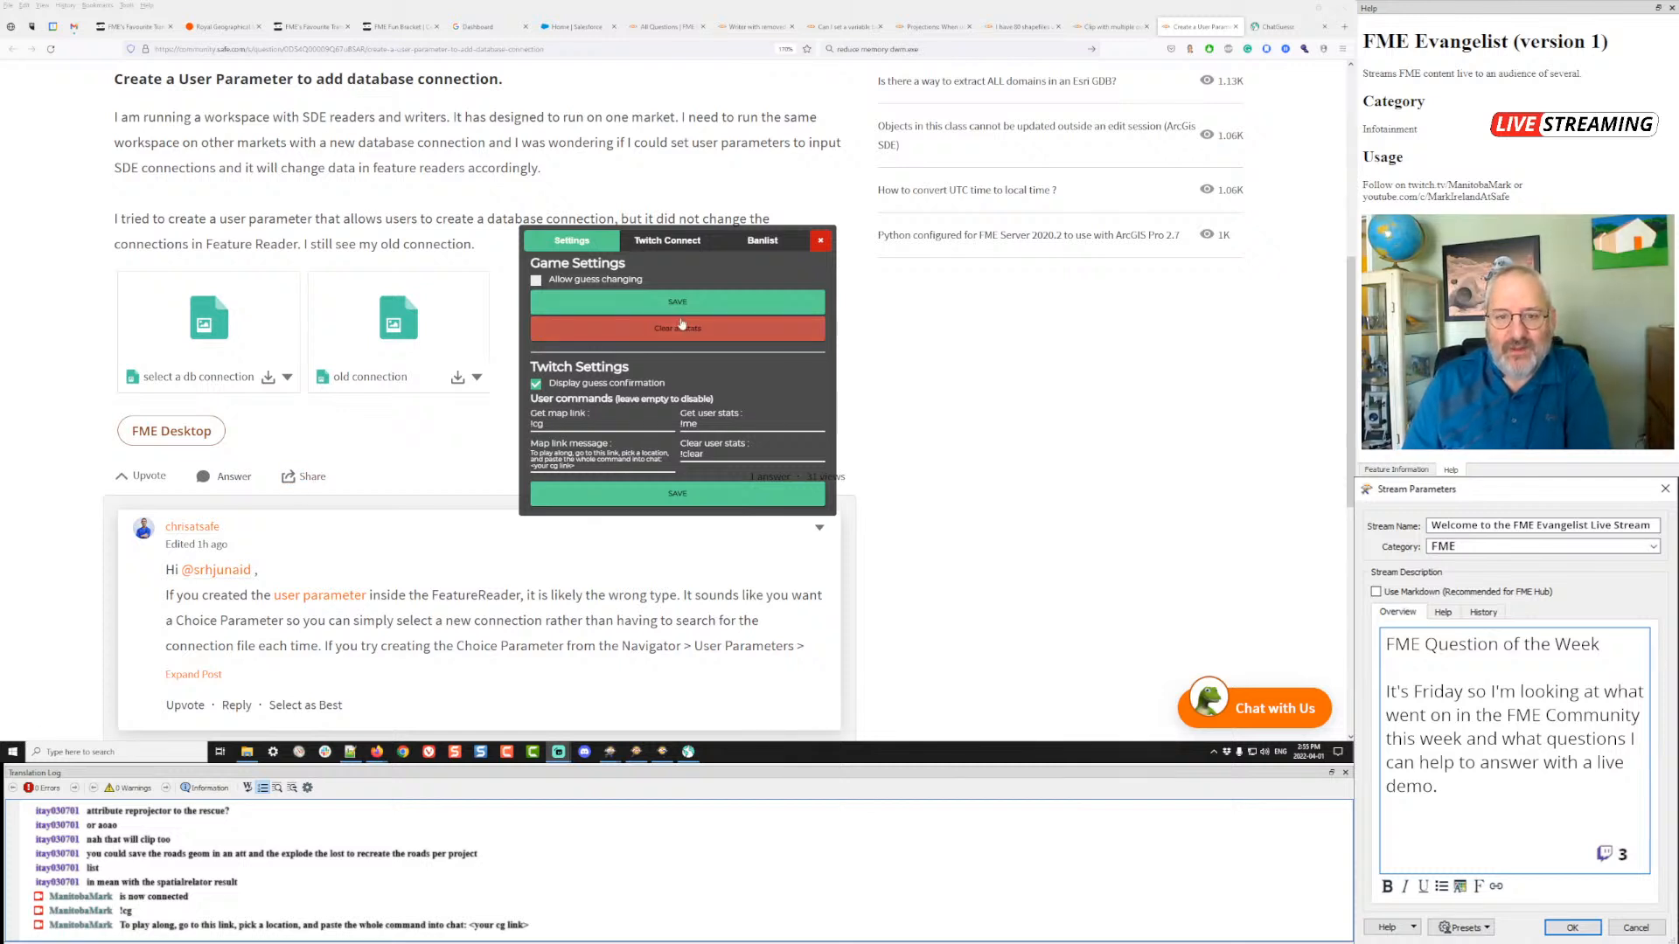
pyautogui.click(680, 243)
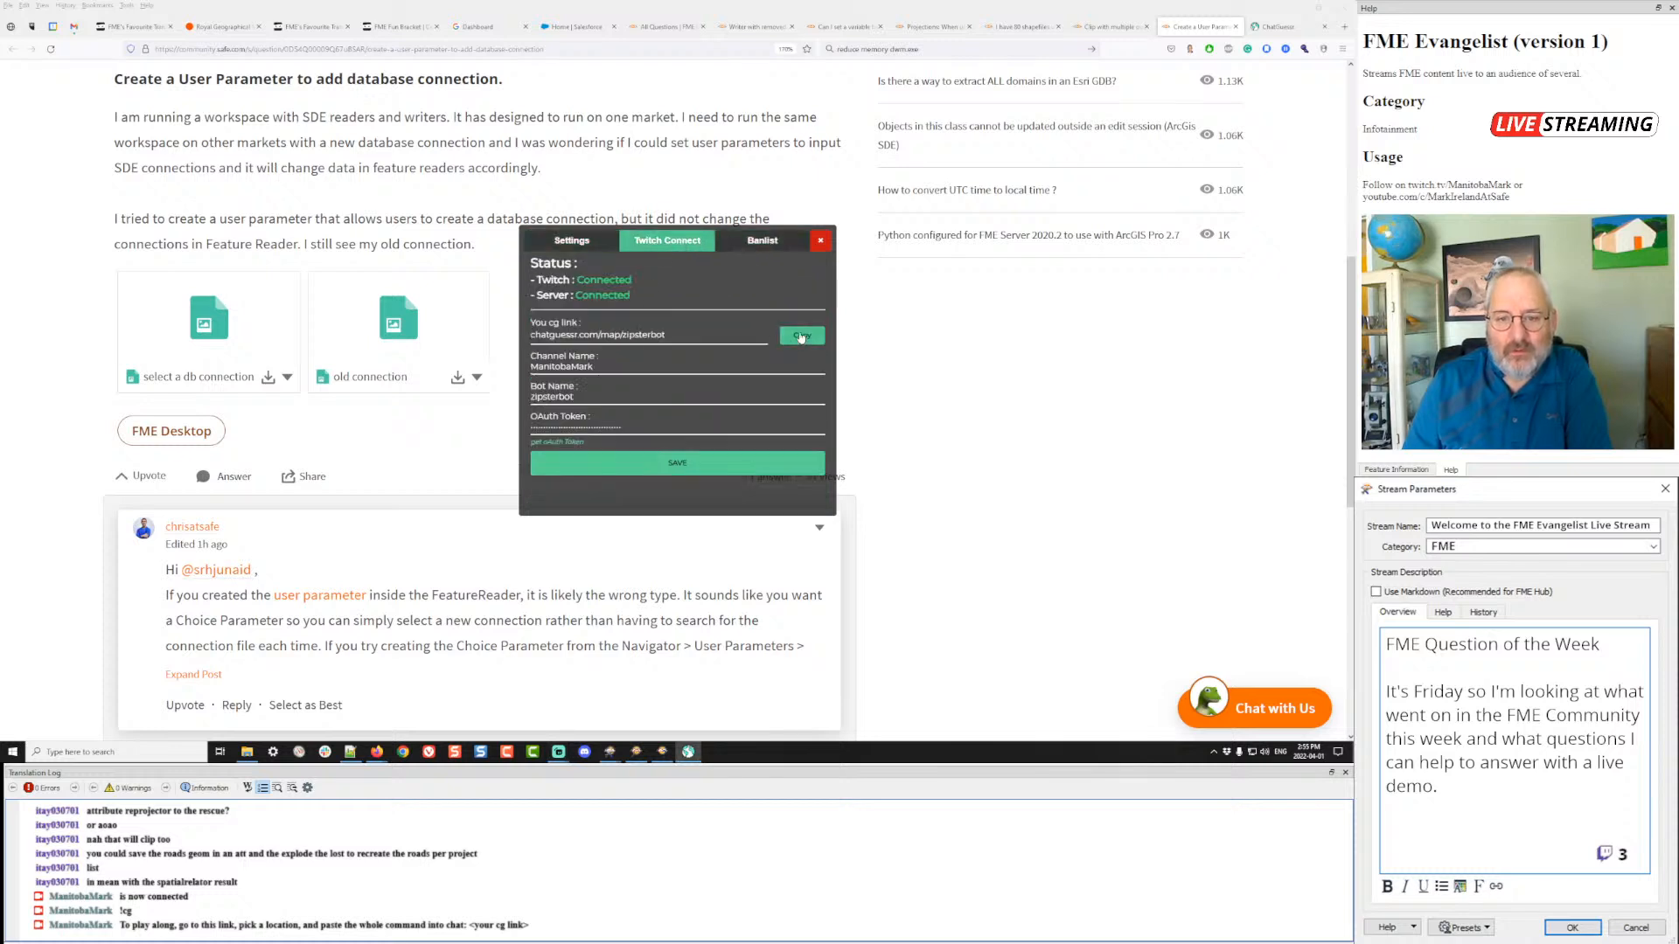
pyautogui.click(582, 244)
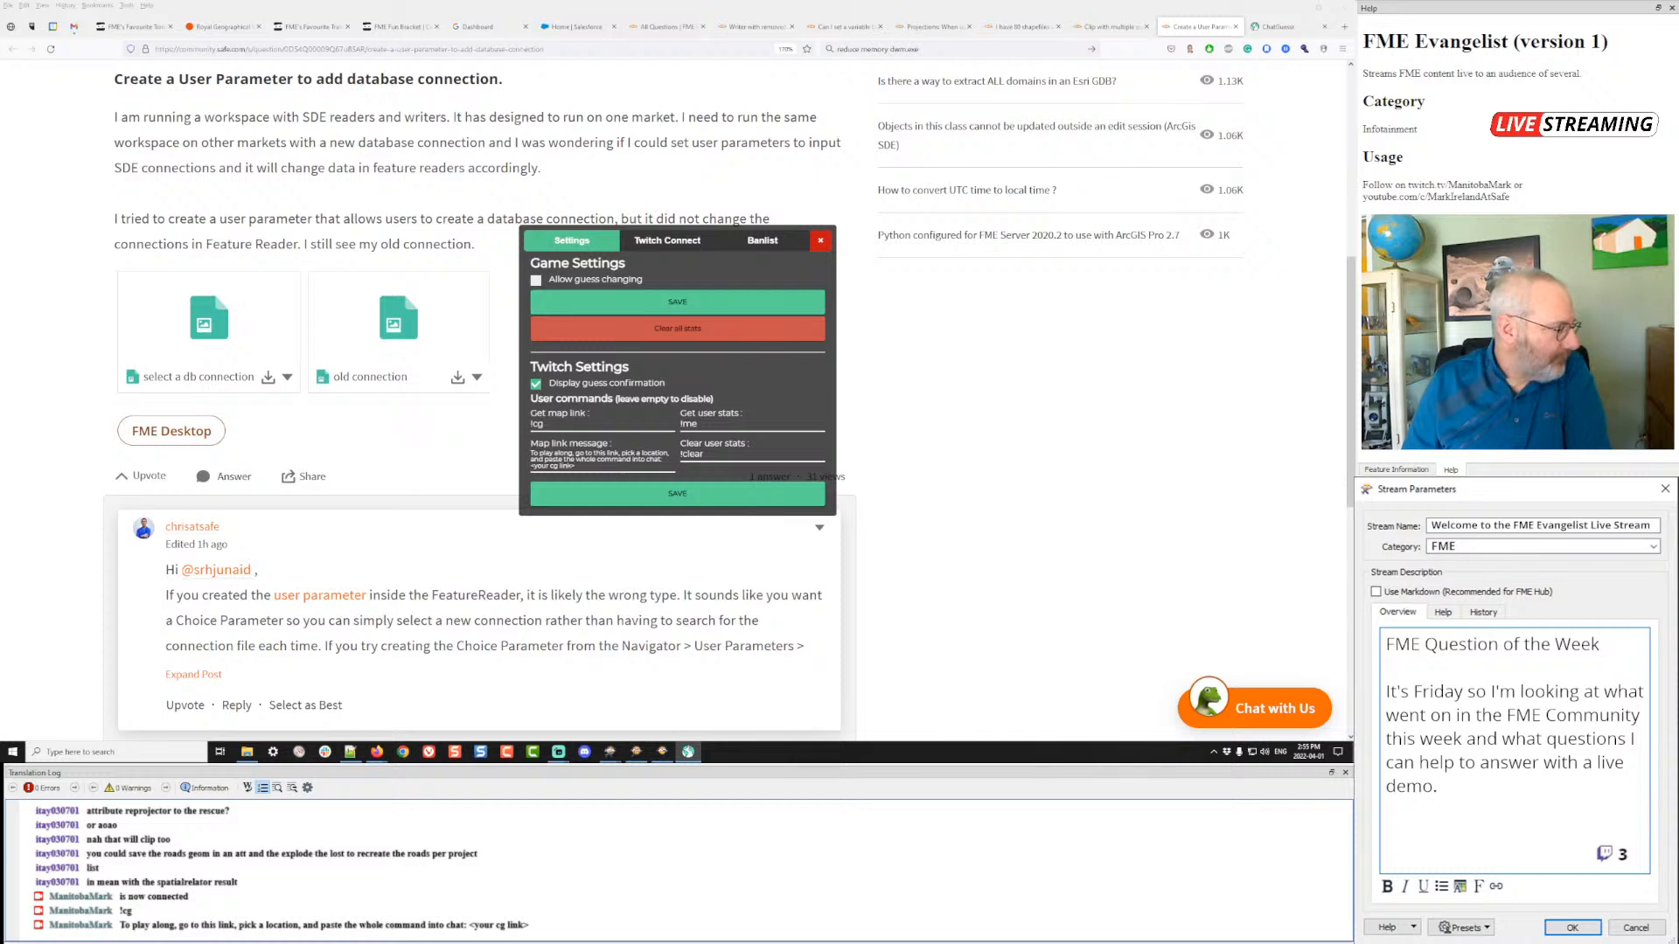
pyautogui.hotkey('alt', 'Tab')
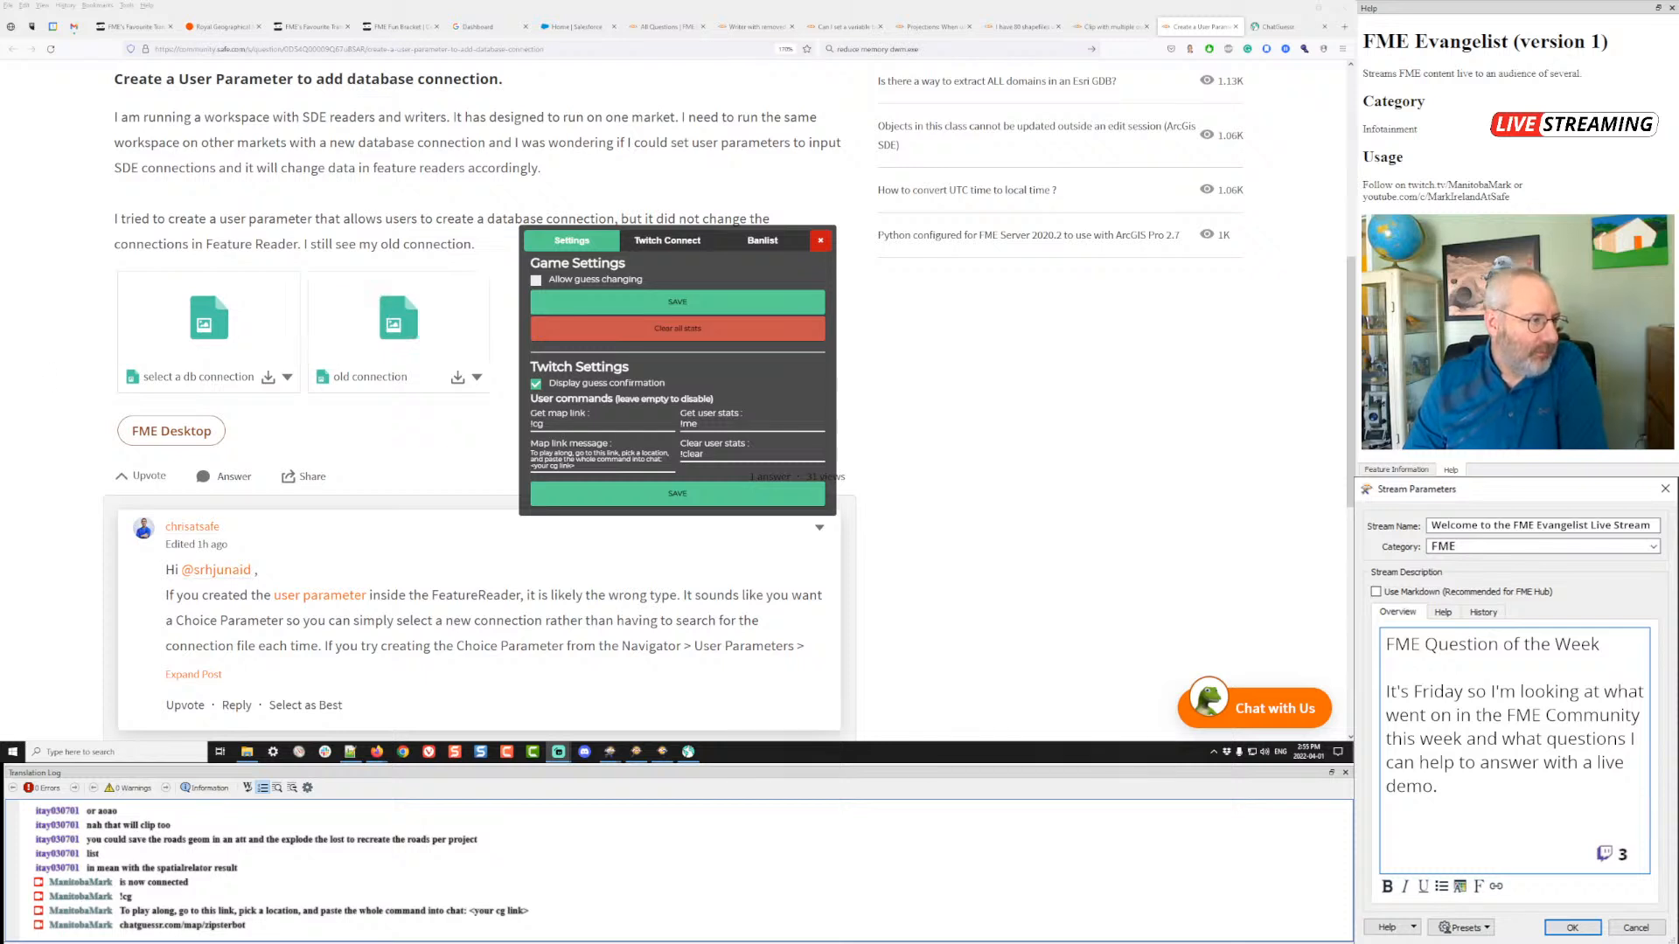
pyautogui.hotkey('alt', 'Tab')
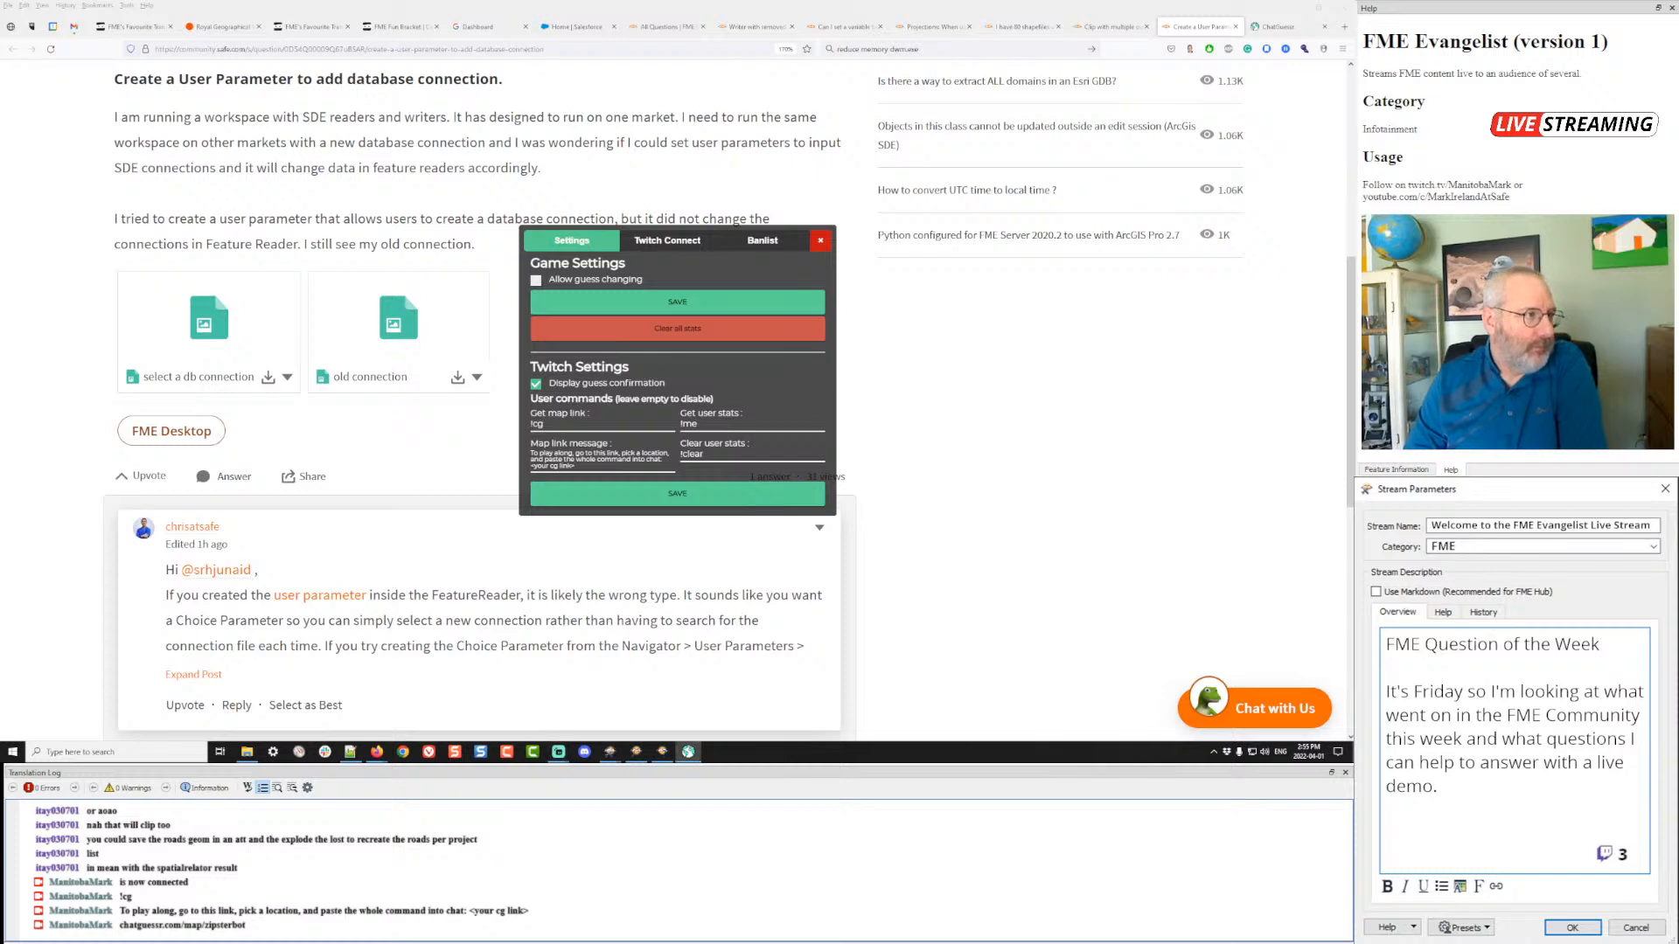
# - Bring the game window back onto this screen and save the ChatGuessr Twitch settings
pyautogui.moveTo(0, 182); pyautogui.dragTo(437, 98)
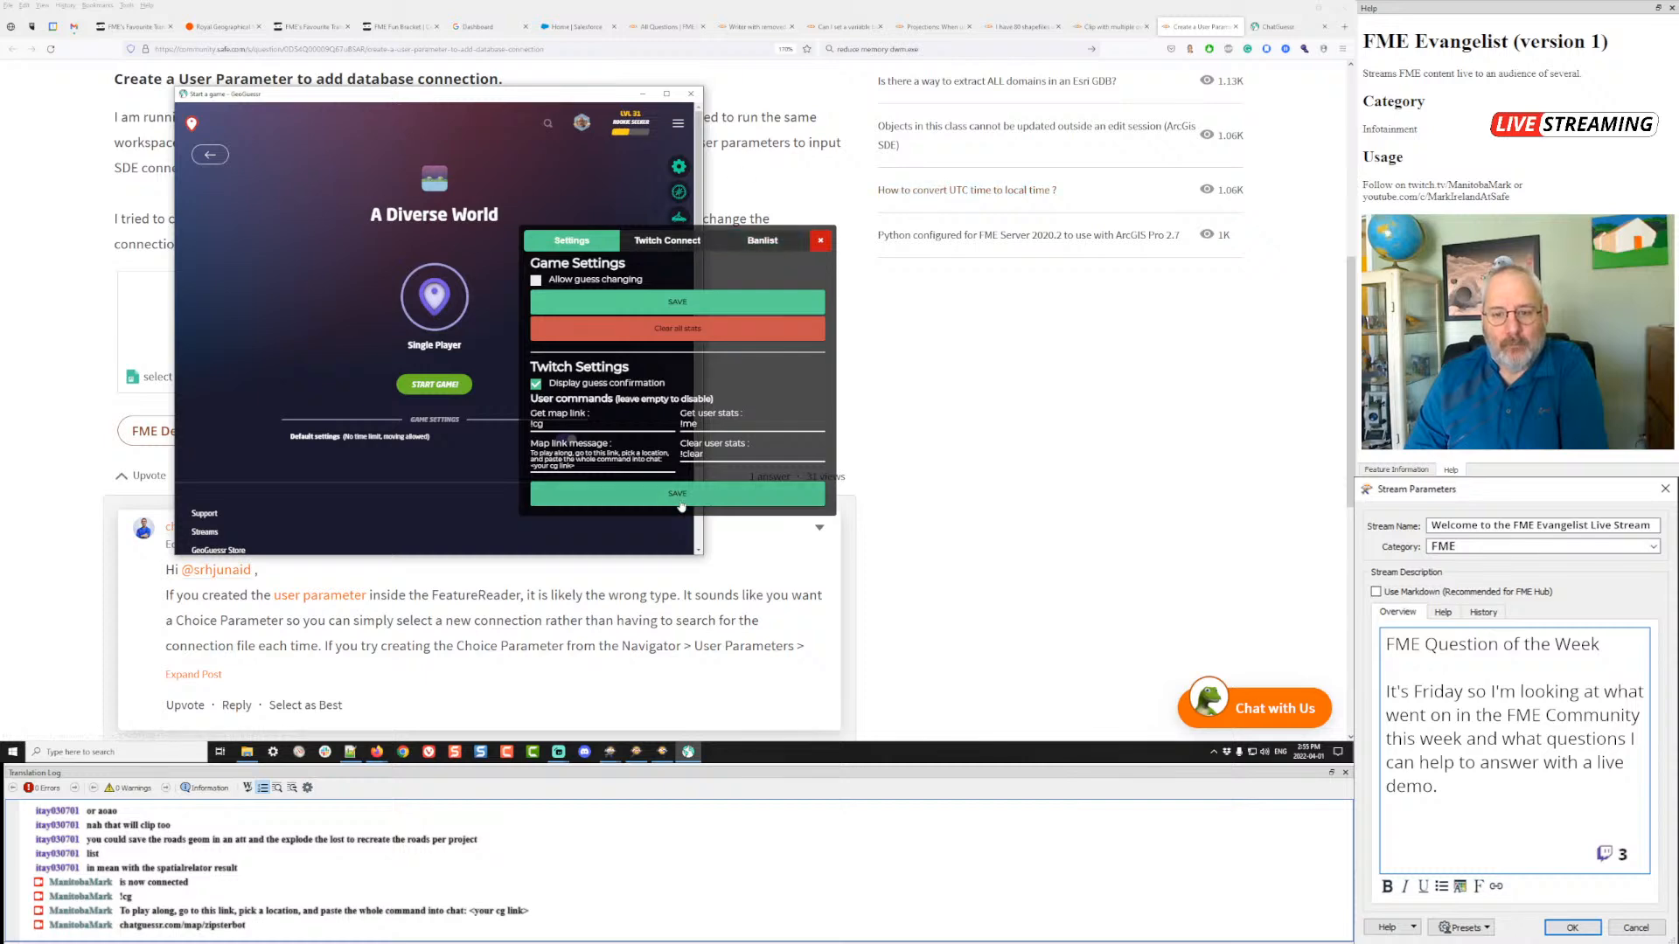
pyautogui.click(677, 495)
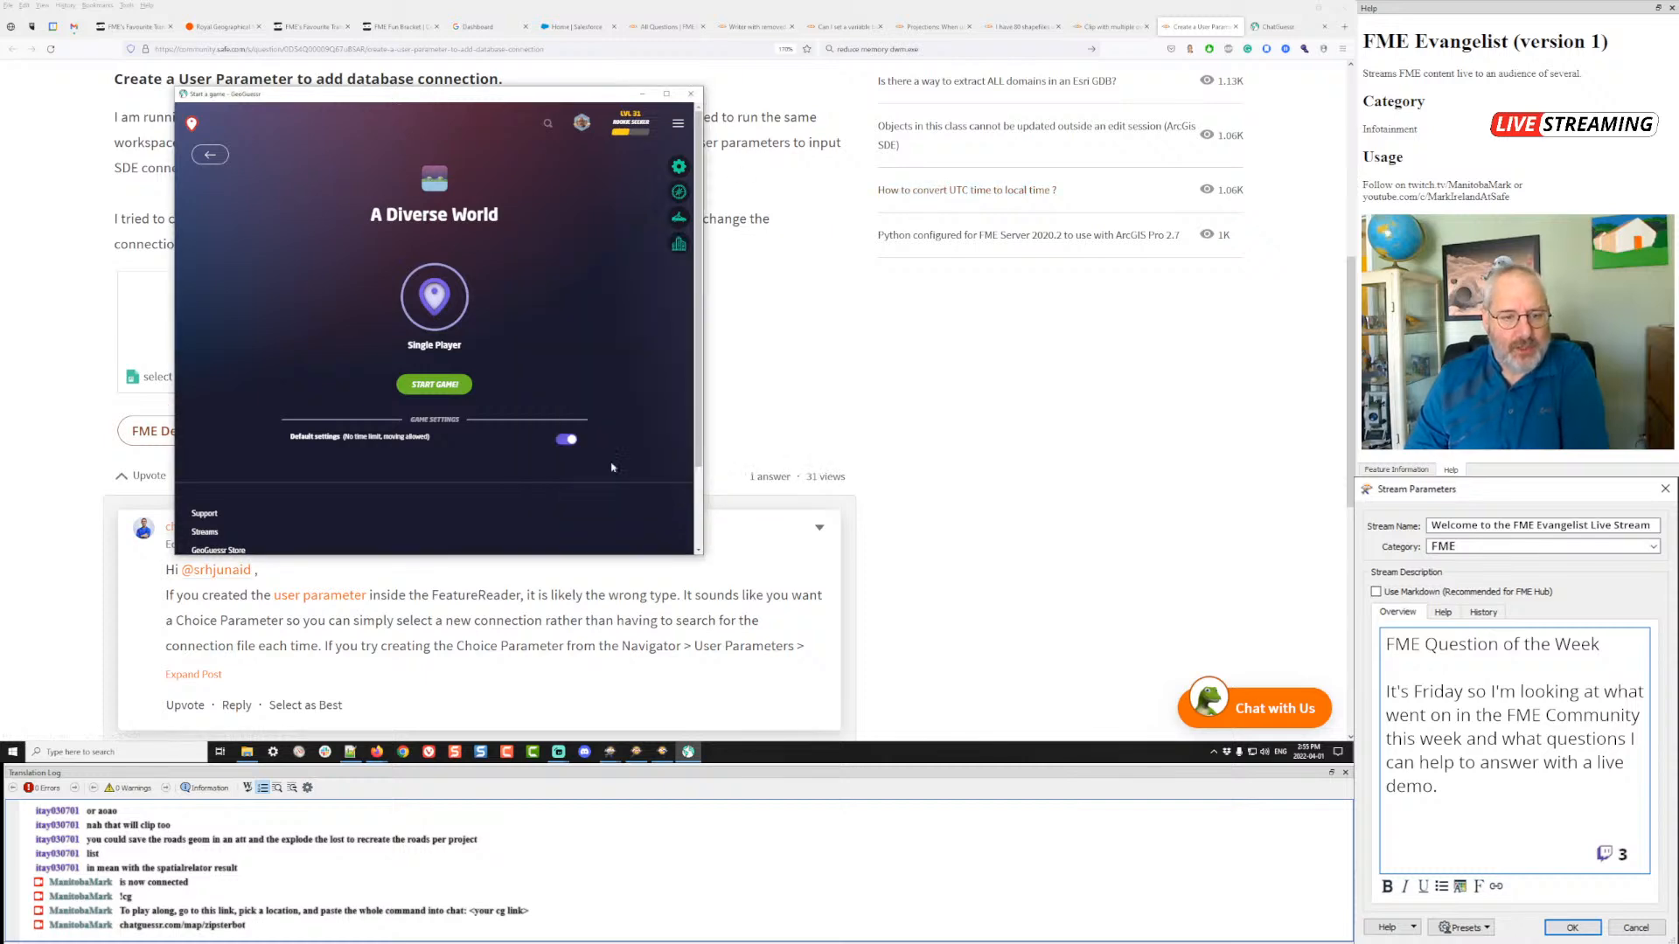
# - Start a single-player A Diverse World game with default settings and widen the game window
pyautogui.click(449, 386)
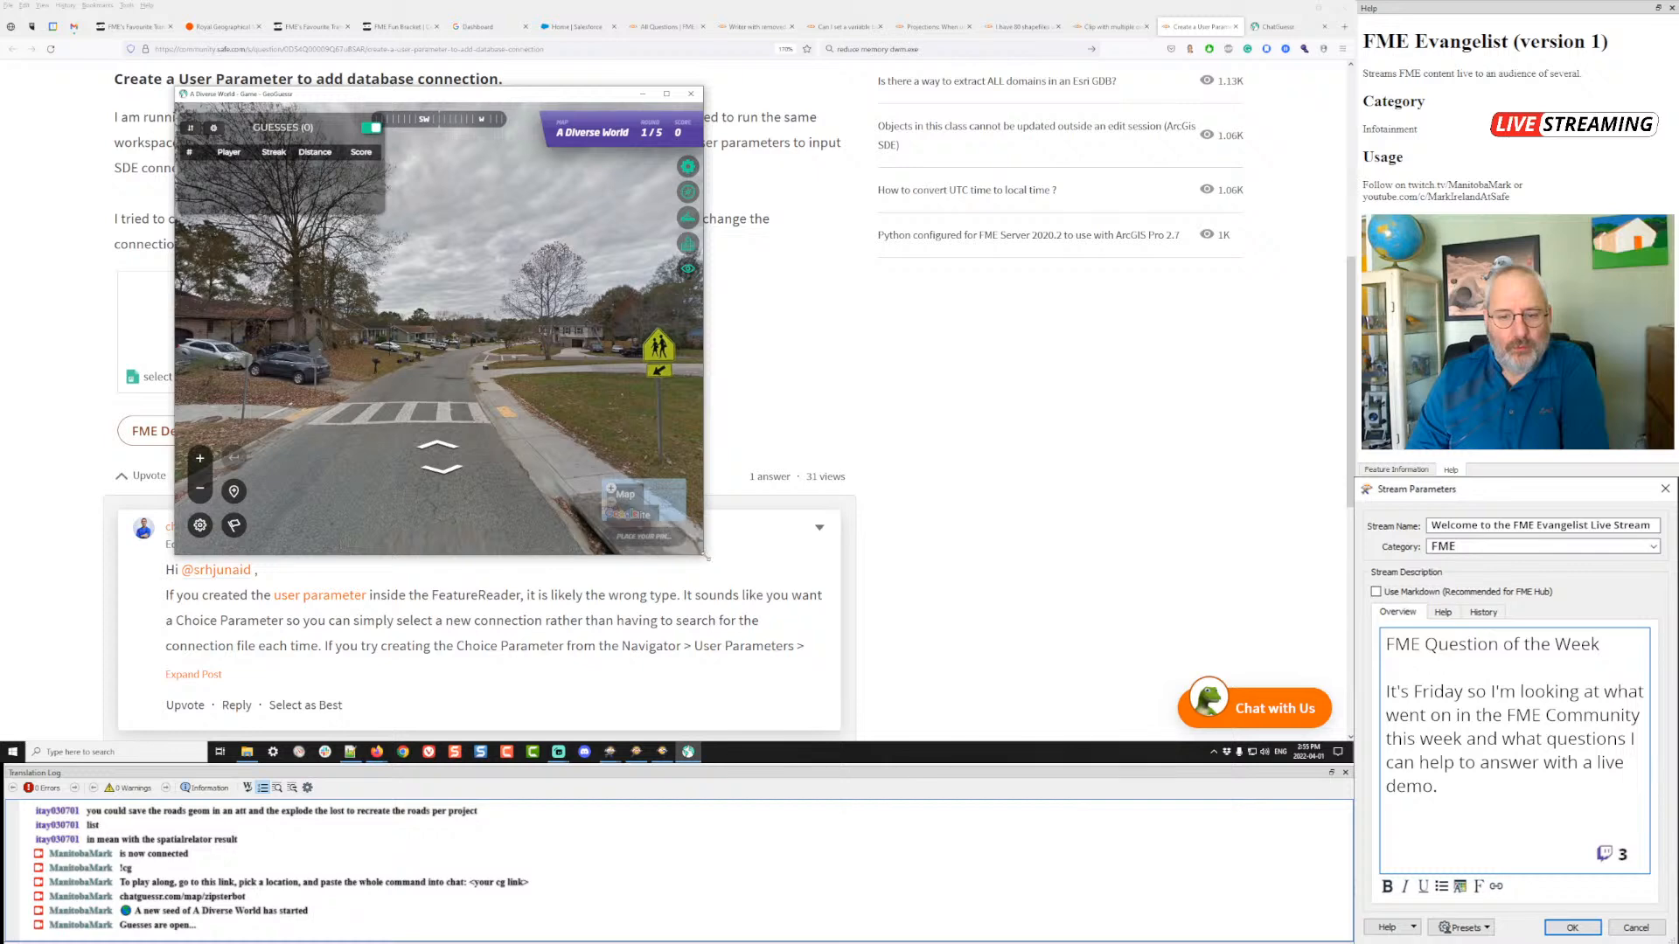
pyautogui.moveTo(704, 554); pyautogui.dragTo(1089, 555)
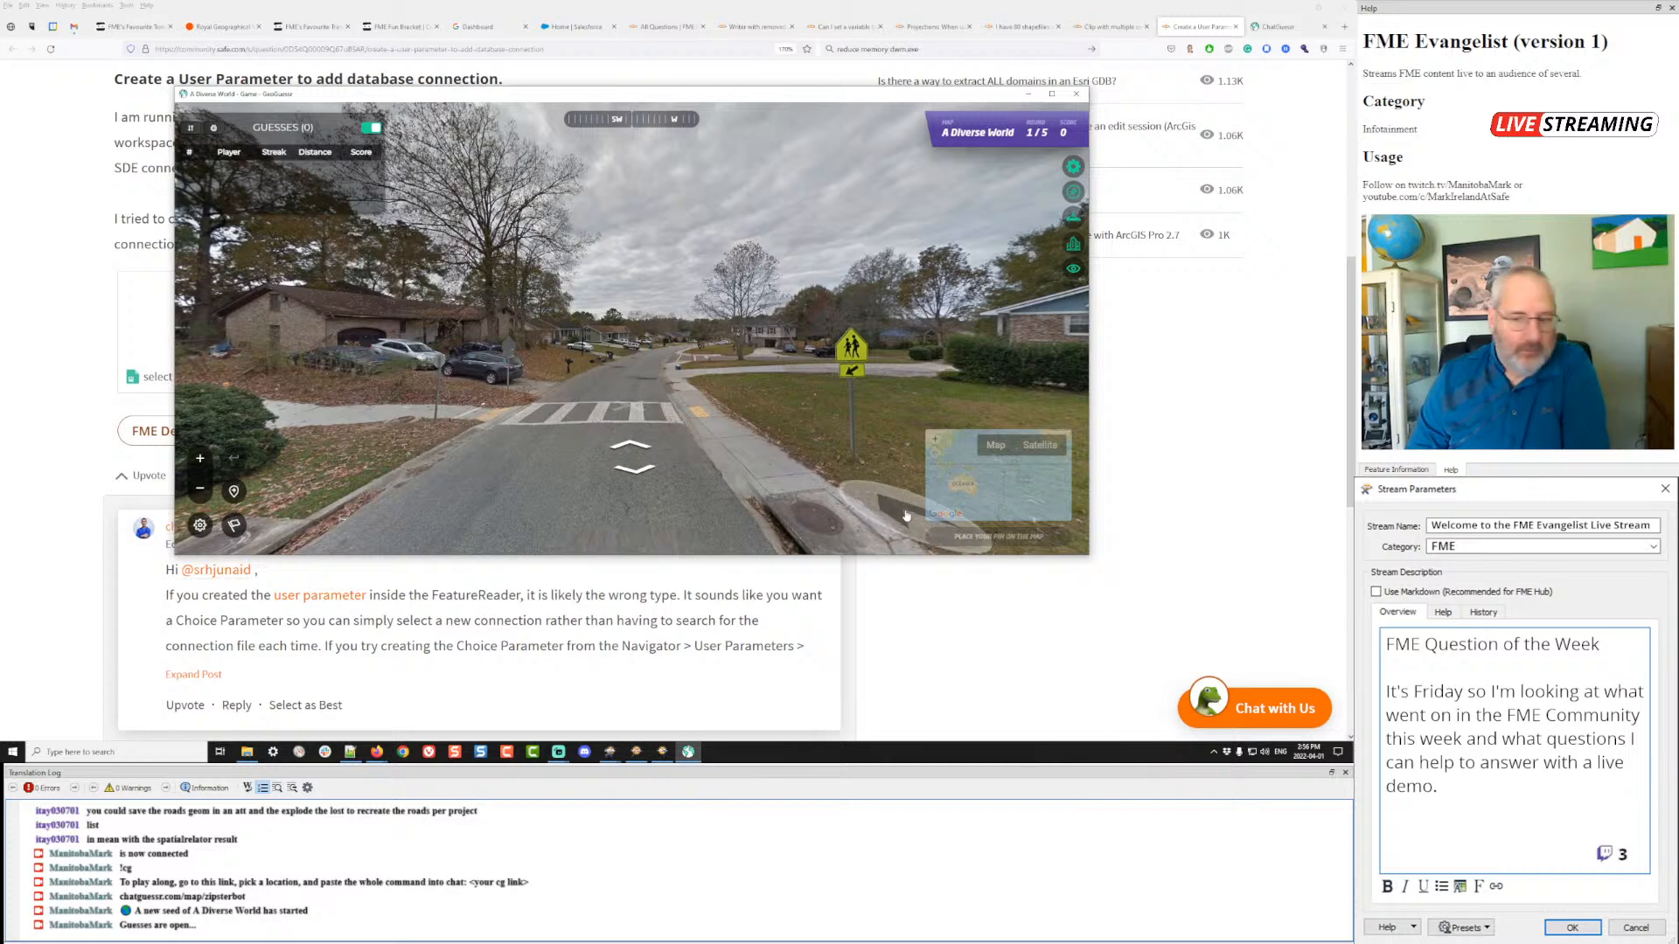
# - Make the game window taller and look around the round 1 street view in all directions
pyautogui.moveTo(886, 554); pyautogui.dragTo(886, 711)
pyautogui.moveTo(561, 462); pyautogui.dragTo(343, 411)
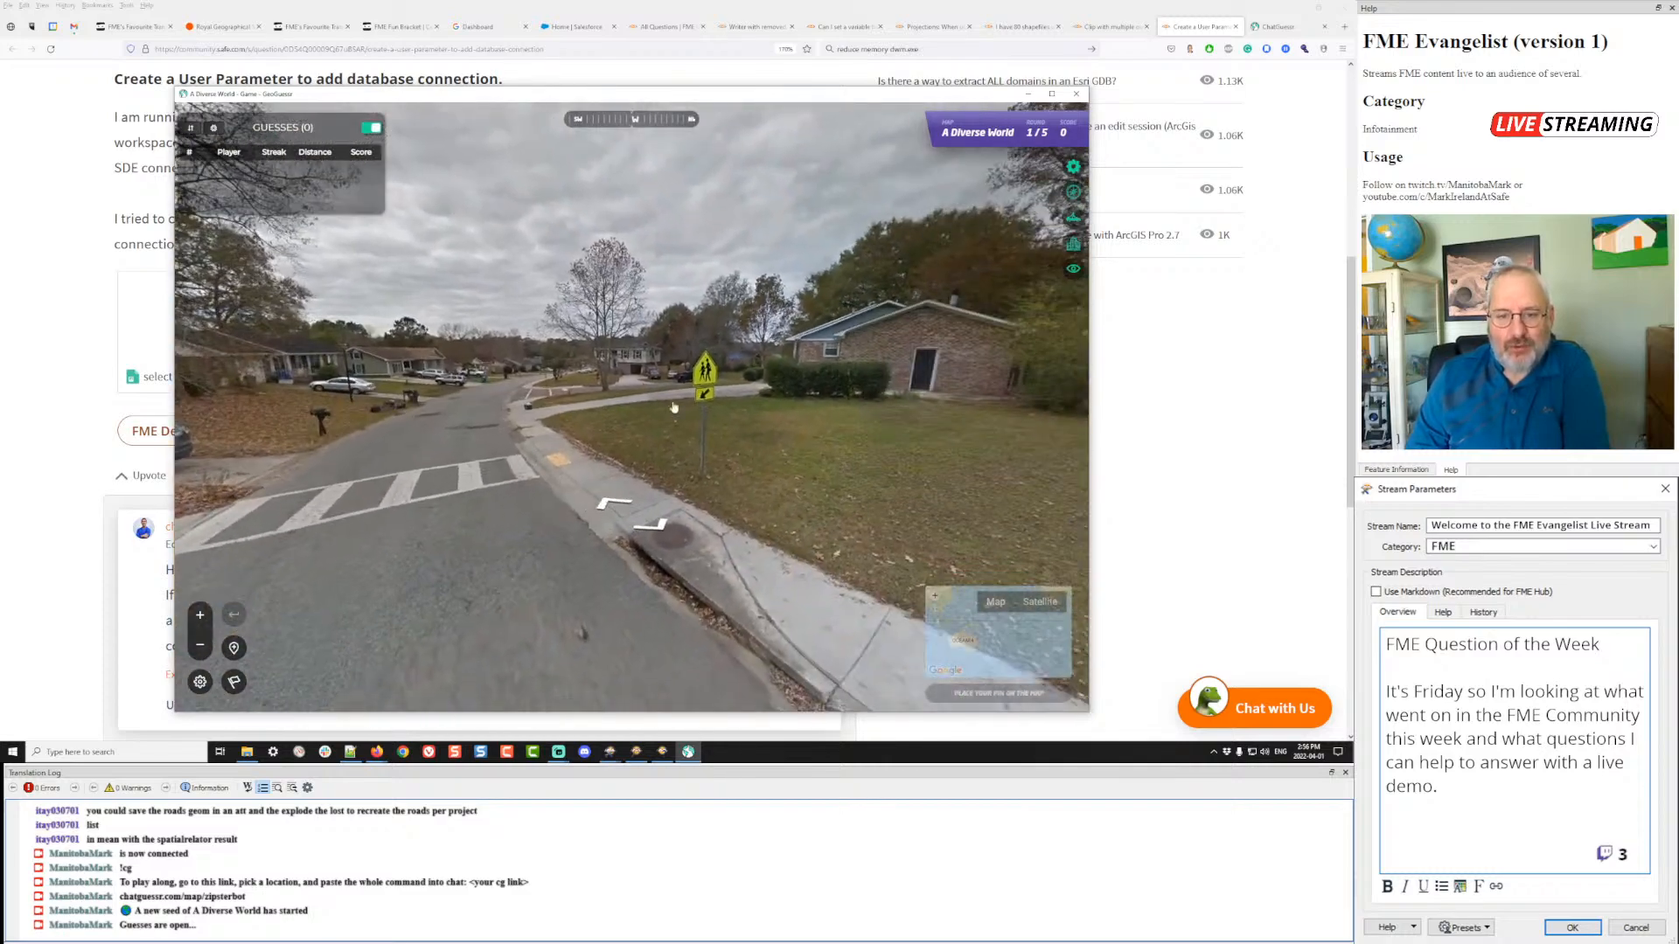
pyautogui.moveTo(827, 407); pyautogui.dragTo(475, 426)
pyautogui.moveTo(870, 413); pyautogui.dragTo(288, 416)
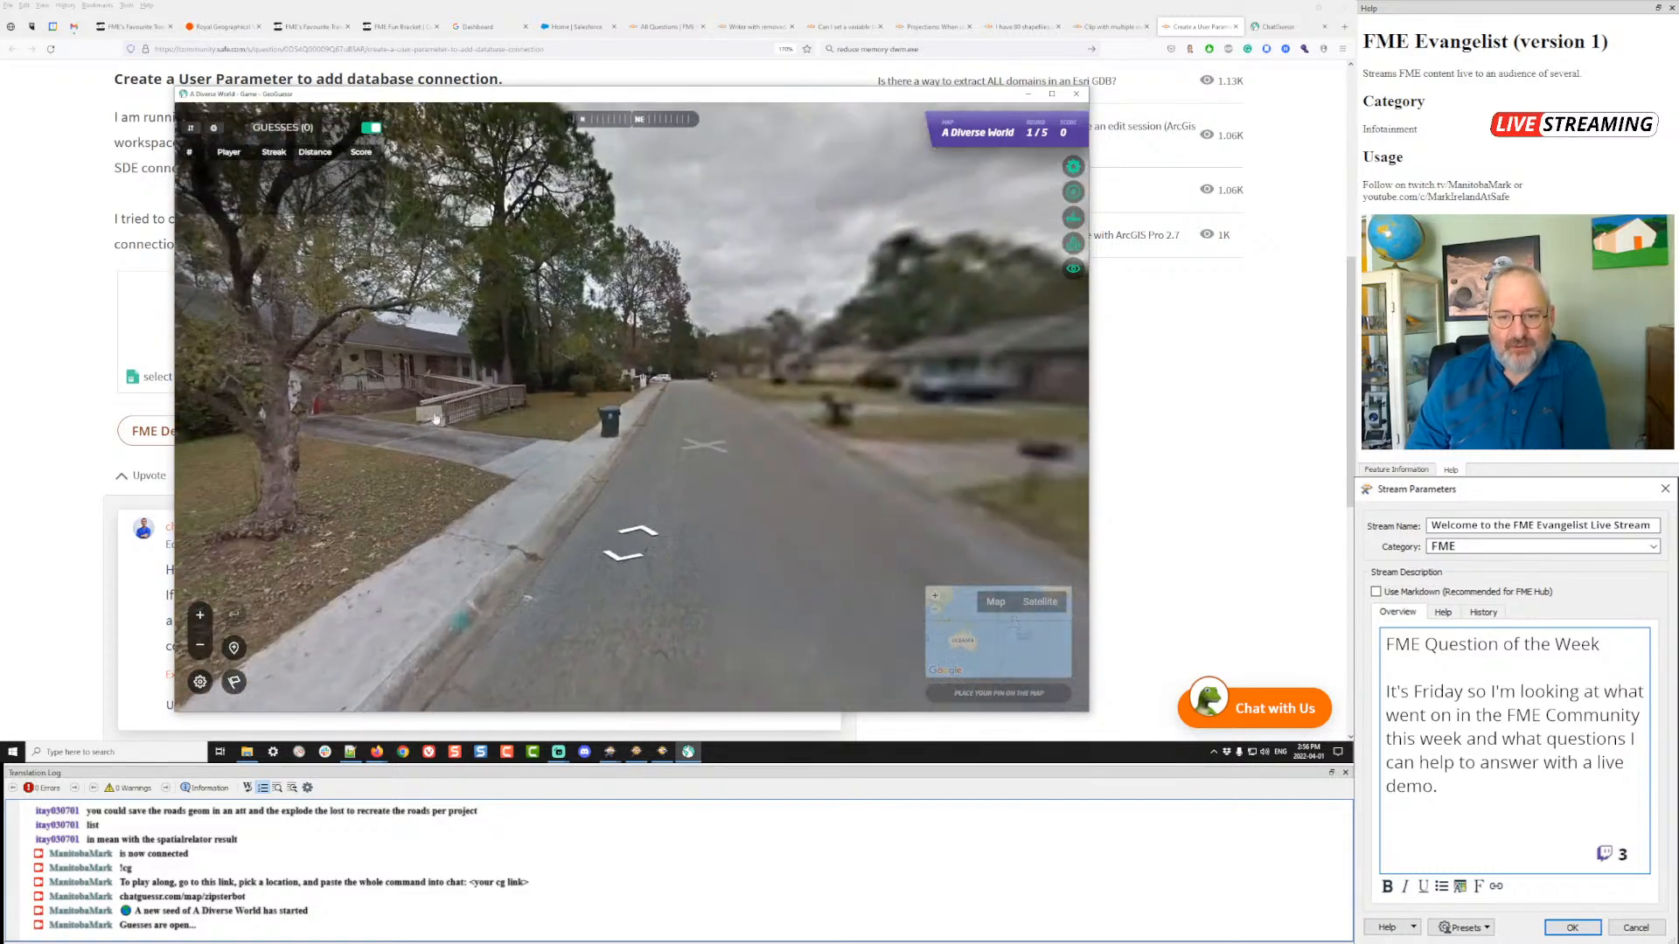
pyautogui.moveTo(779, 410); pyautogui.dragTo(398, 405)
pyautogui.moveTo(785, 404); pyautogui.dragTo(352, 398)
pyautogui.moveTo(771, 389); pyautogui.dragTo(688, 389)
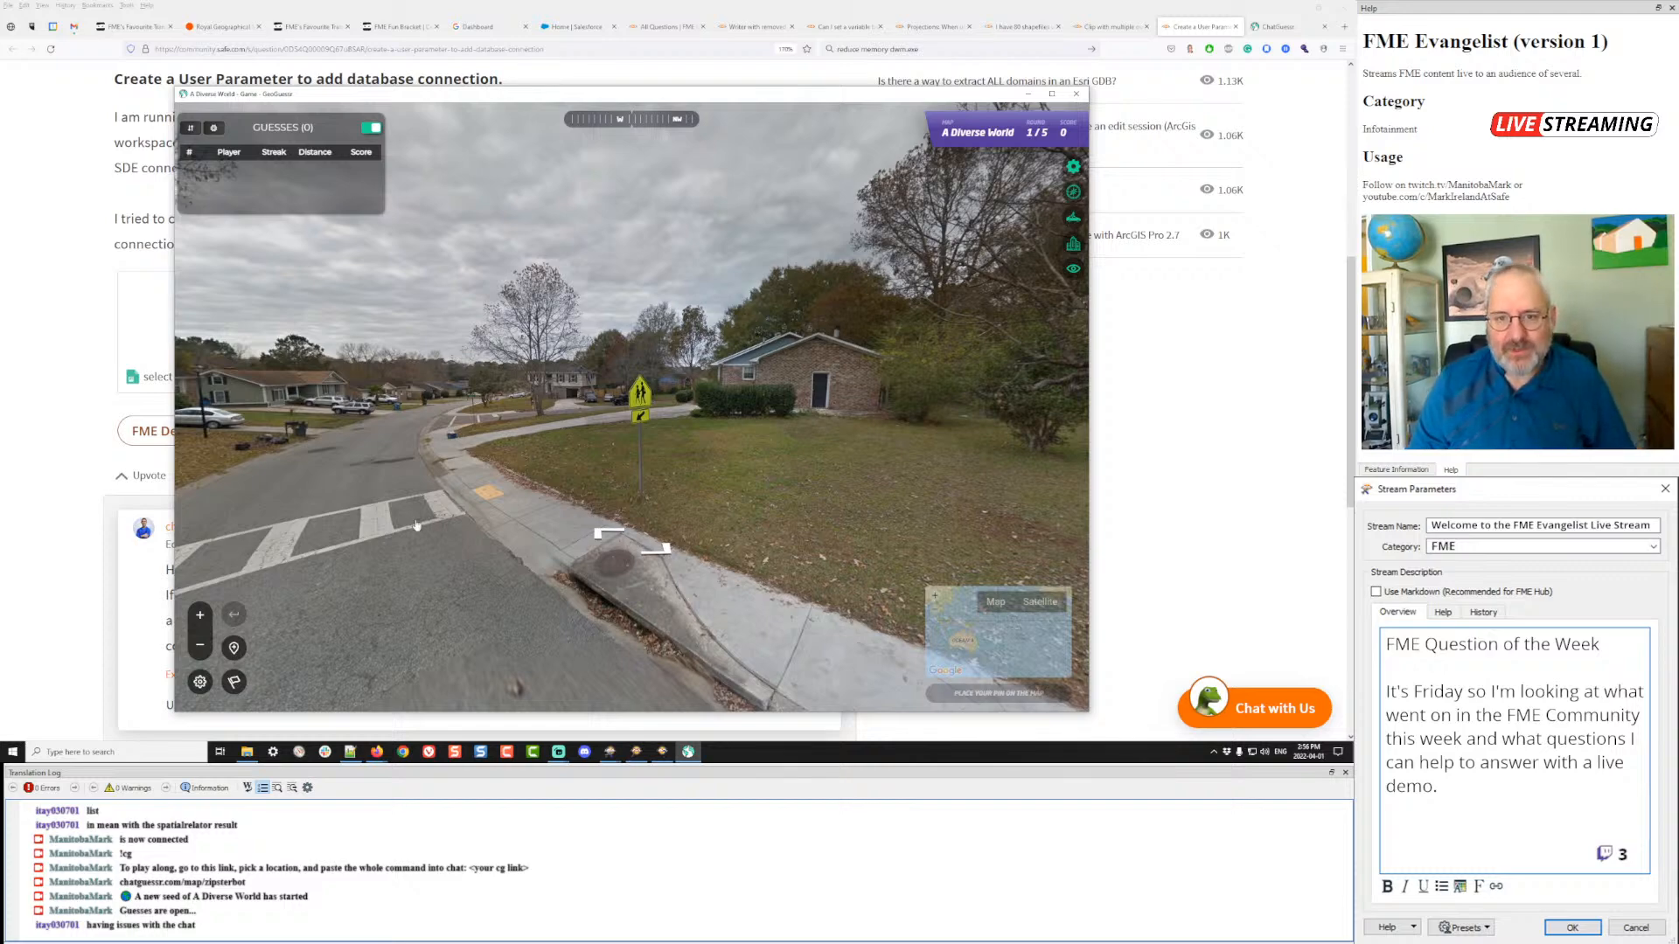
pyautogui.moveTo(560, 441); pyautogui.dragTo(617, 446)
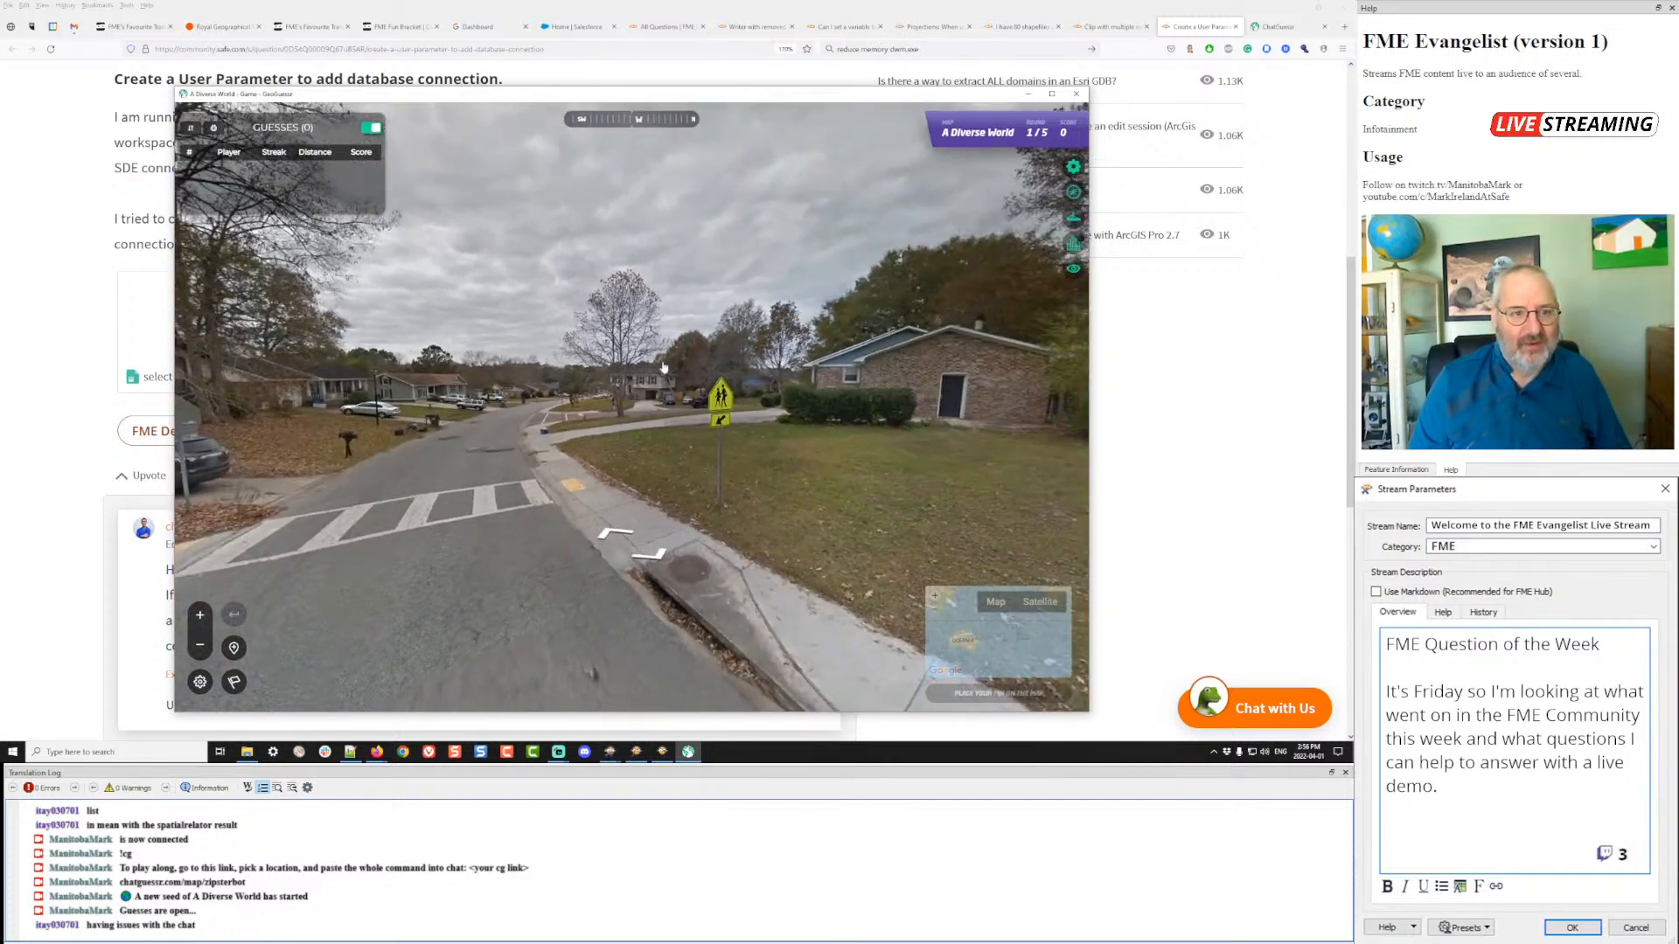
pyautogui.moveTo(645, 277); pyautogui.dragTo(651, 306)
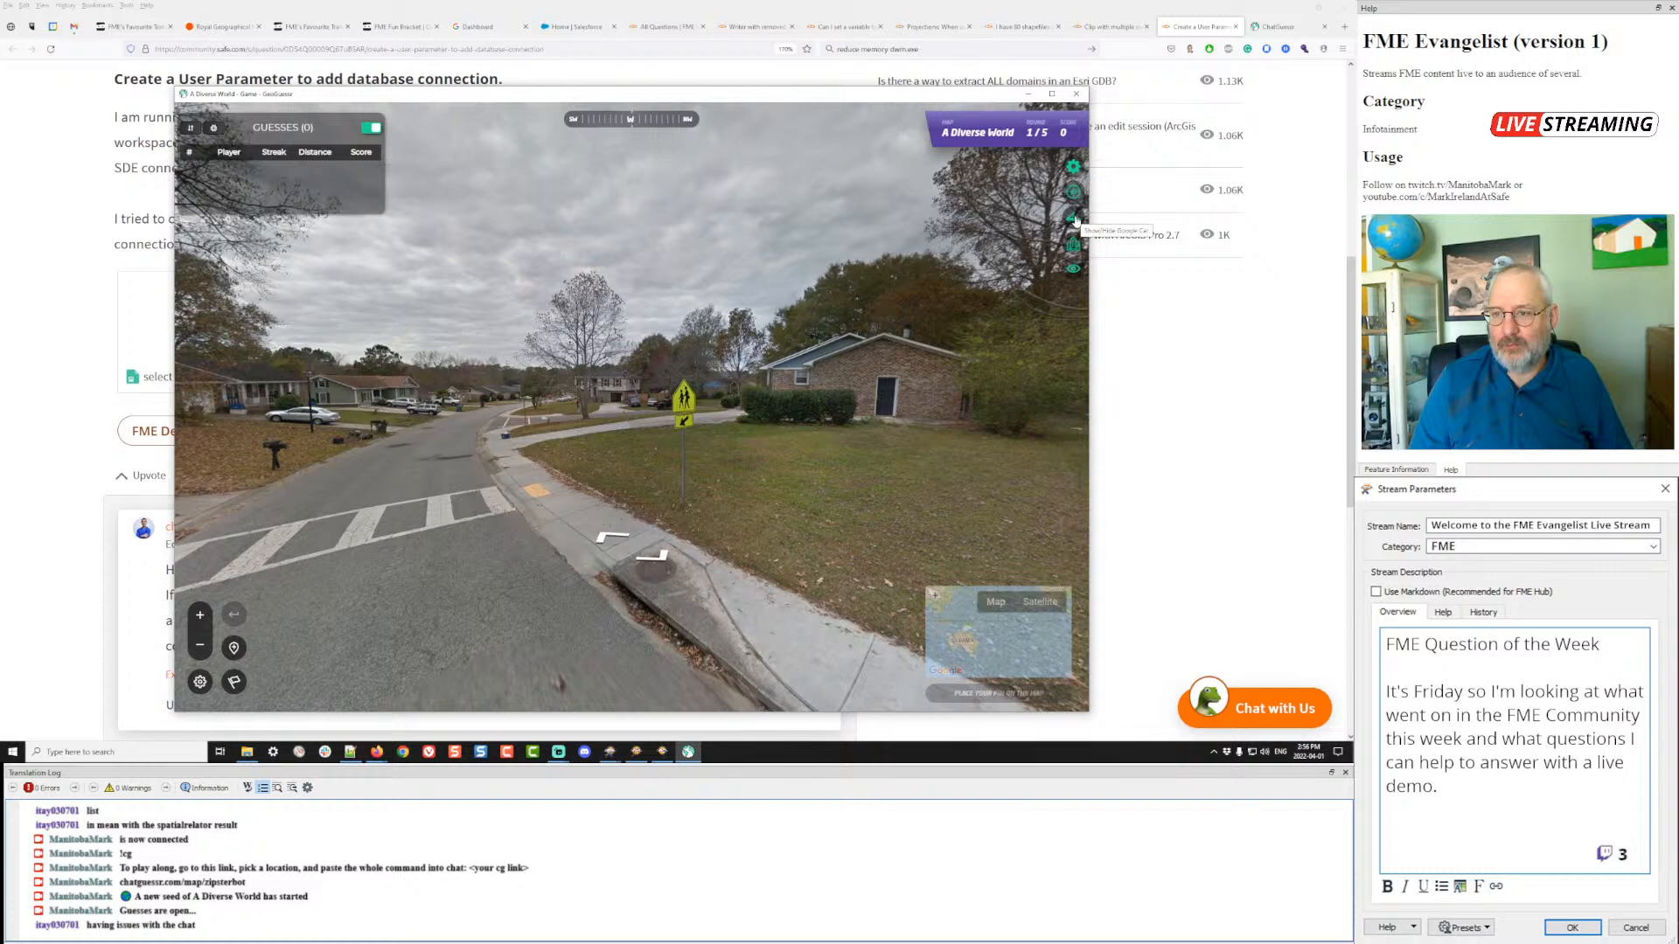
pyautogui.moveTo(809, 464); pyautogui.dragTo(781, 496)
pyautogui.moveTo(790, 319); pyautogui.dragTo(778, 625)
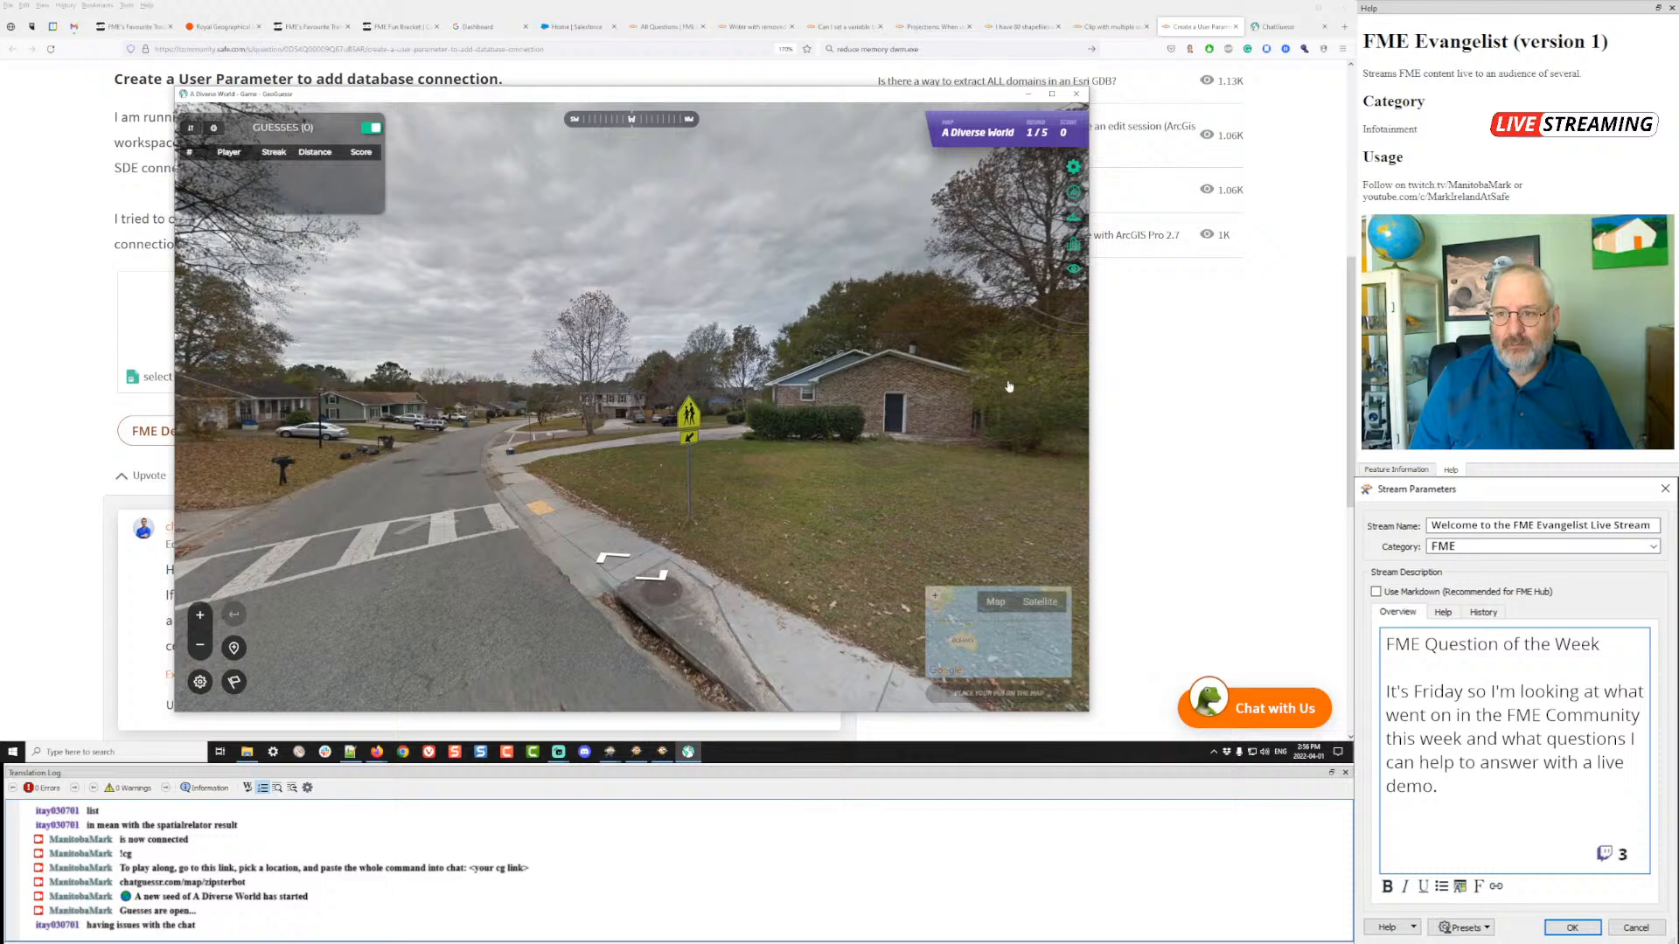
# - Try the visibility toggles for the Google car and the scoreboard, leaving the scoreboard shown
pyautogui.click(1075, 219)
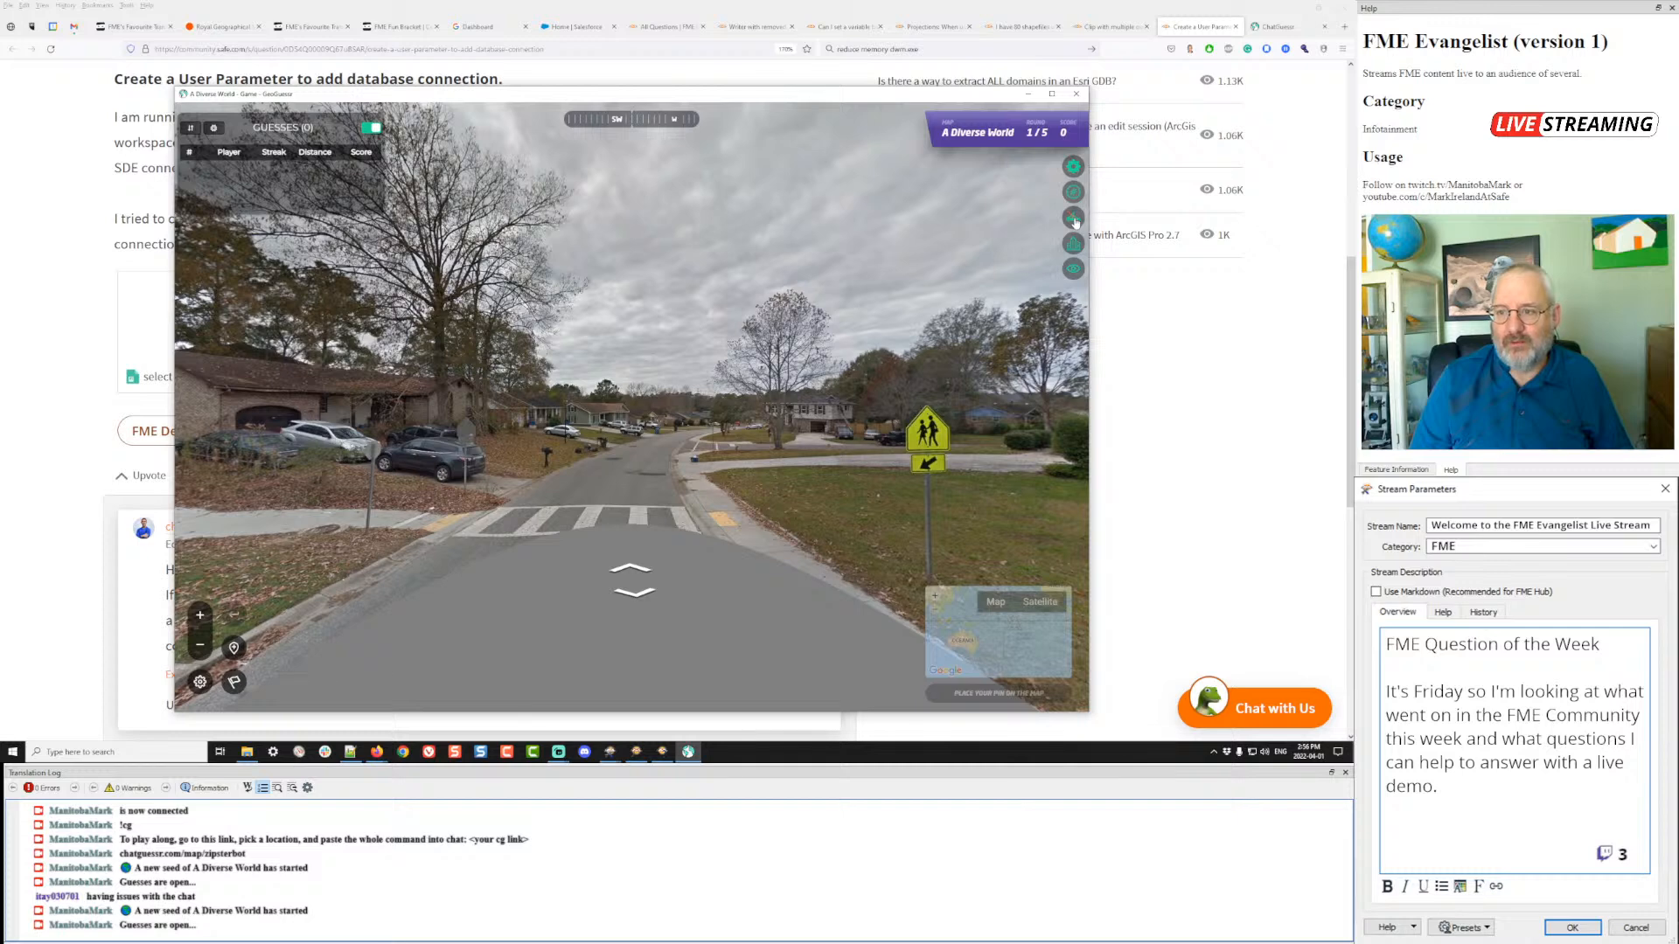
pyautogui.click(1073, 245)
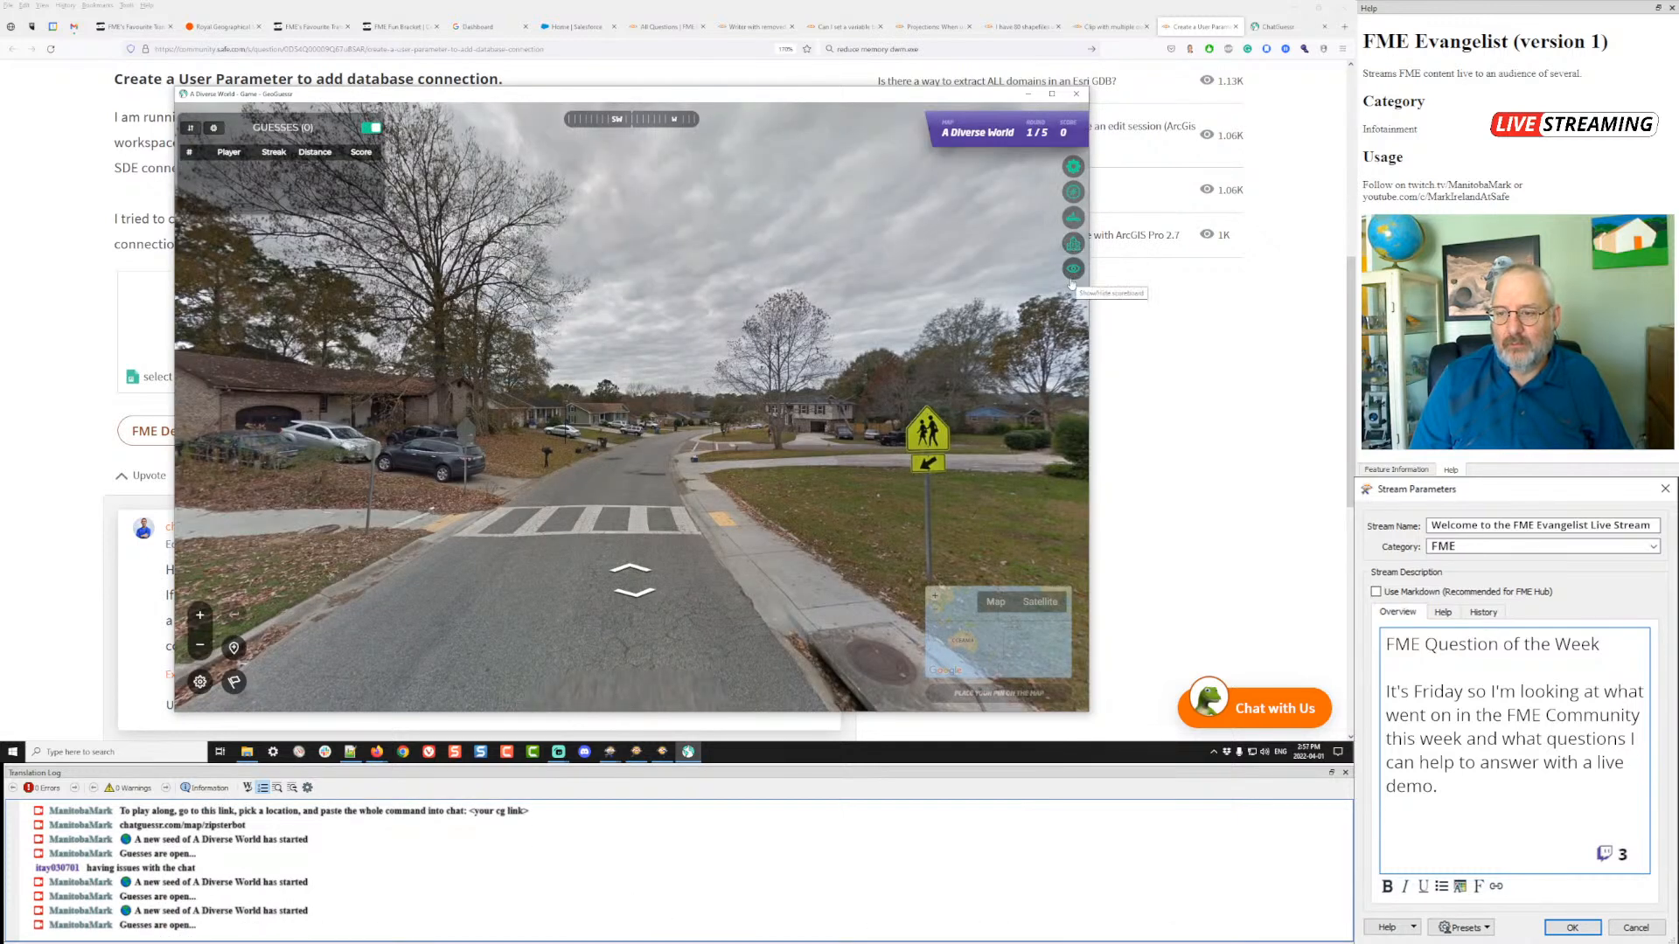
pyautogui.click(1074, 272)
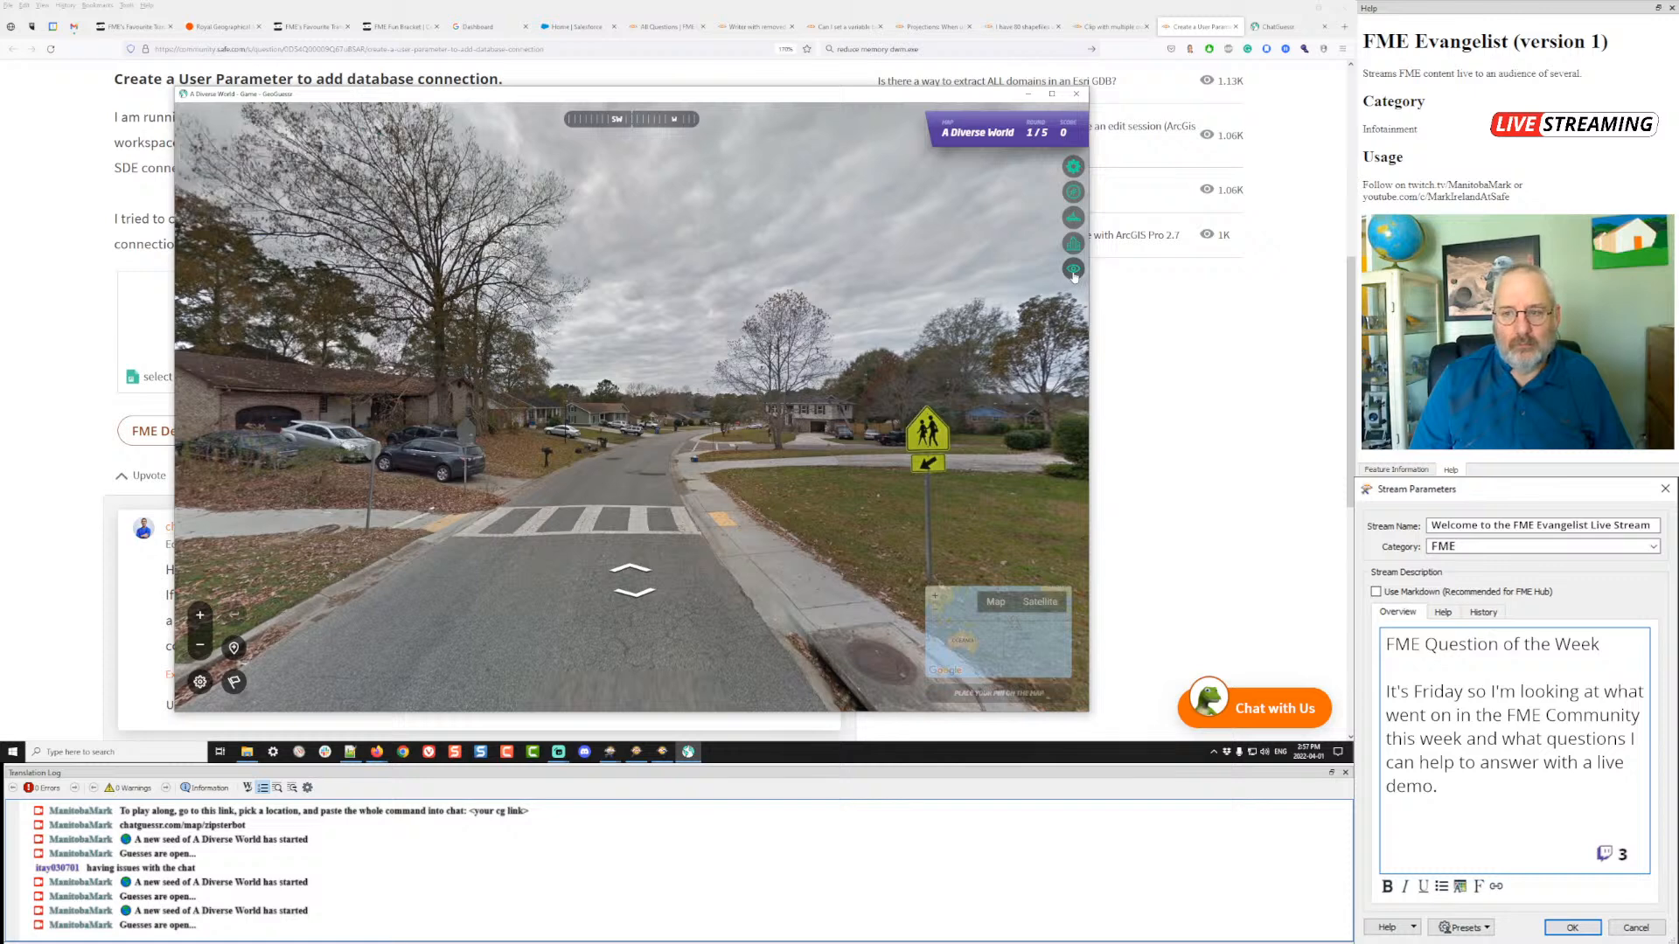
pyautogui.click(1073, 272)
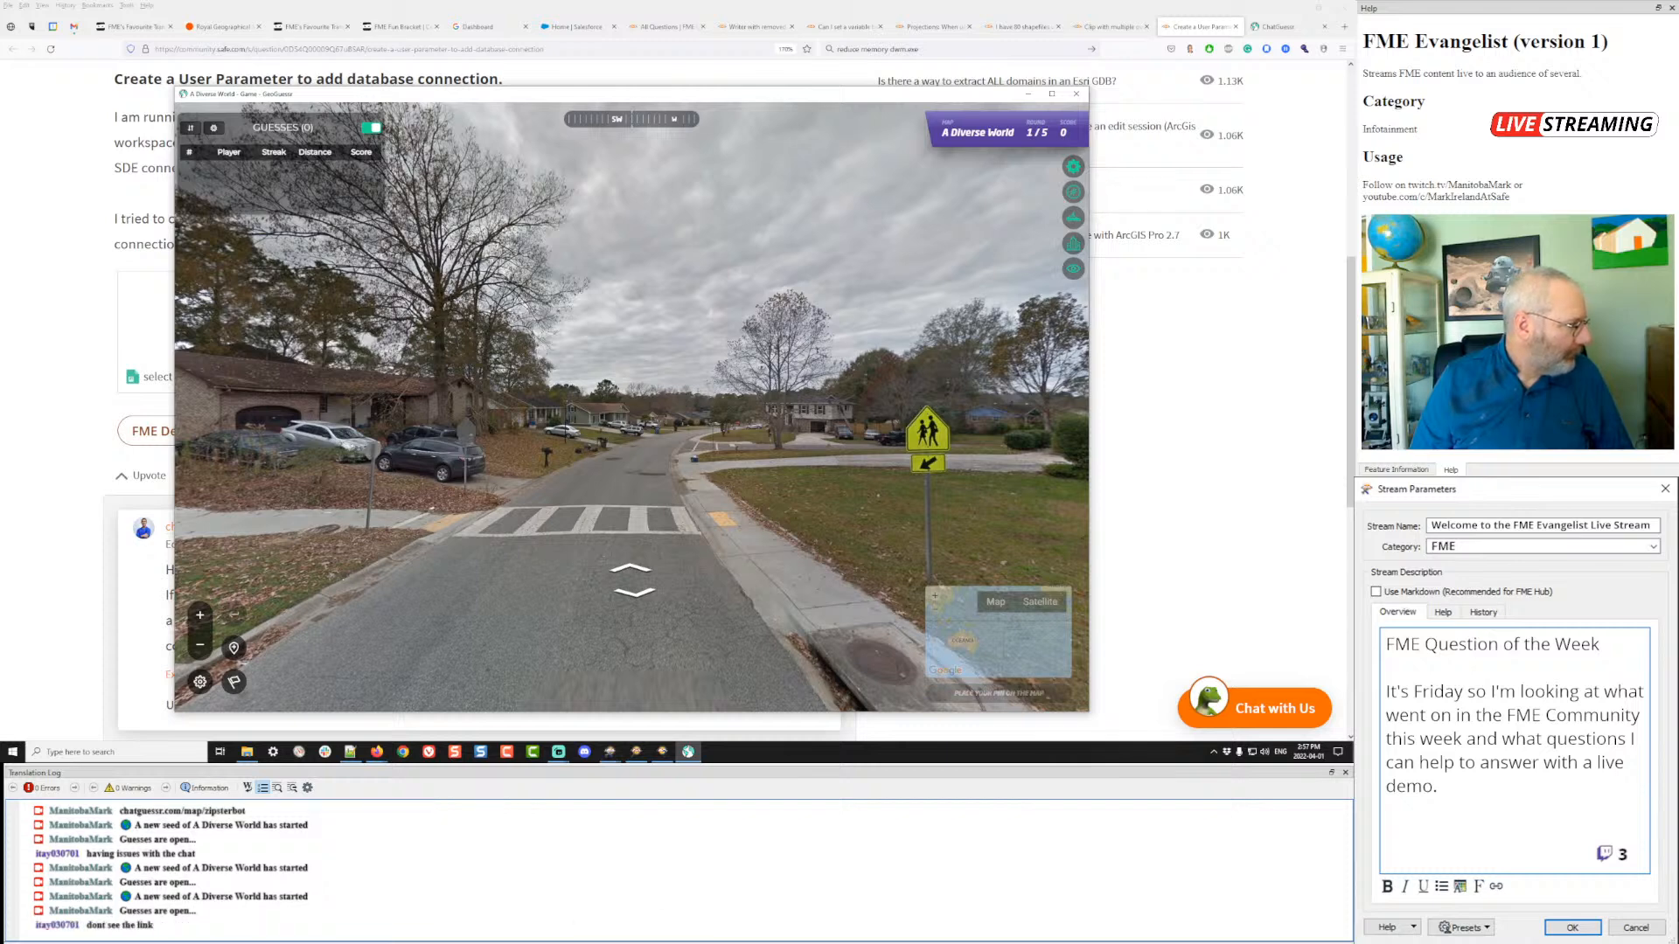
# - Repost the map link chatguessr.com/map/zipsterbot in the stream chat and return to the round 1 street view
pyautogui.hotkey('alt', 'Tab')
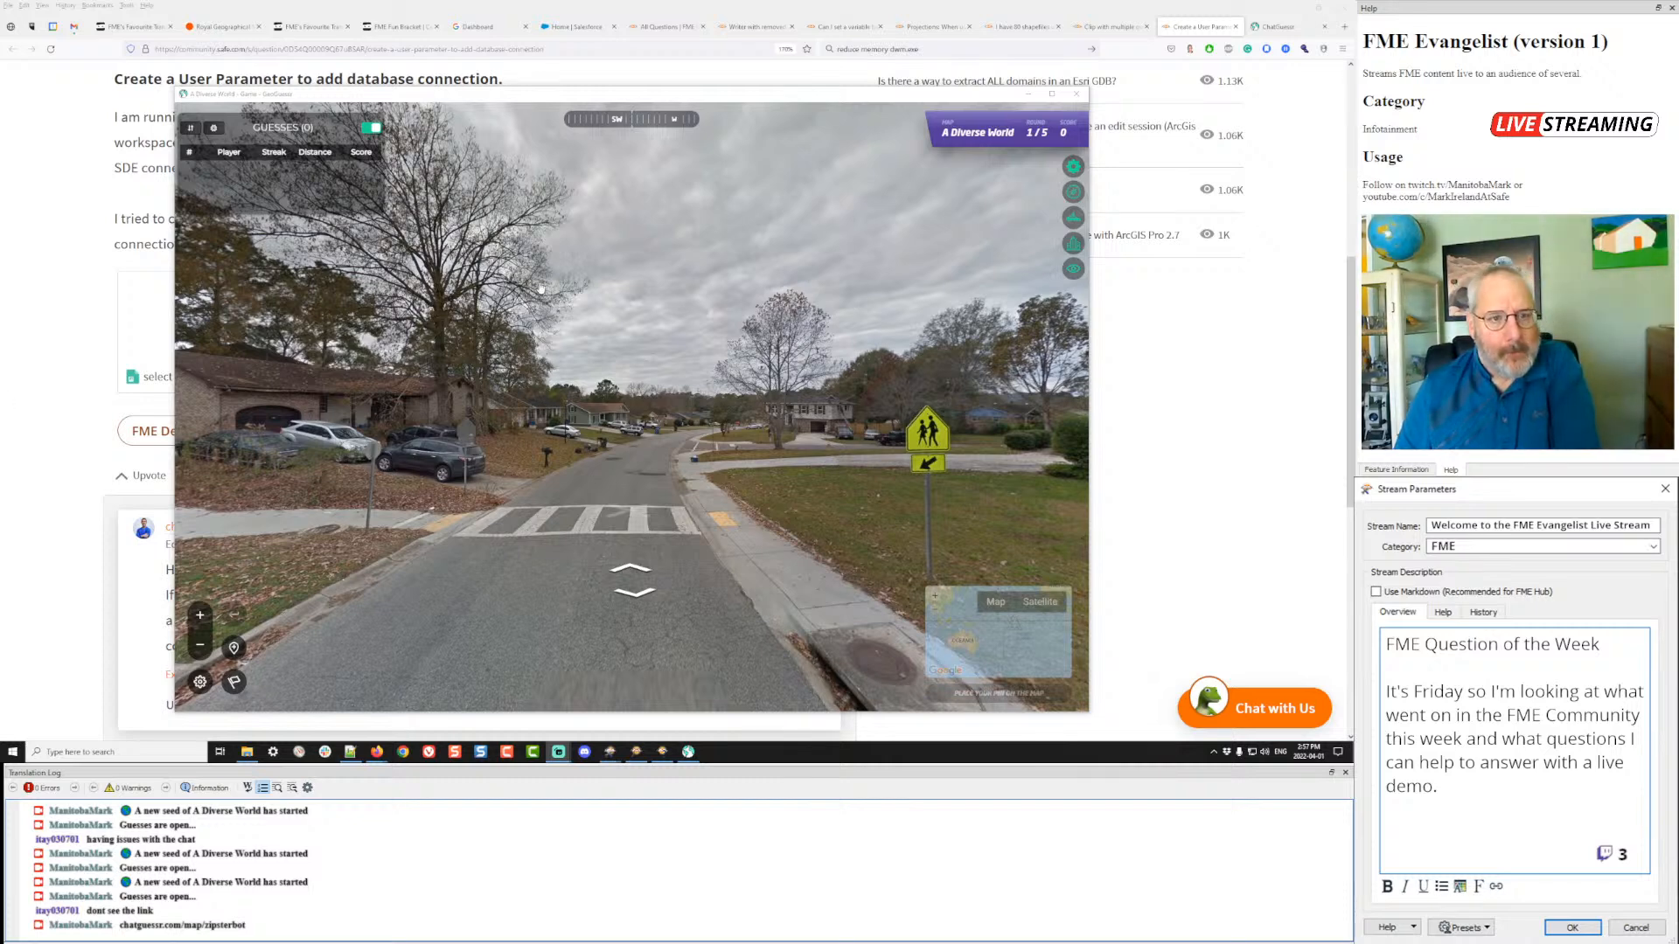
pyautogui.moveTo(760, 312); pyautogui.dragTo(821, 425)
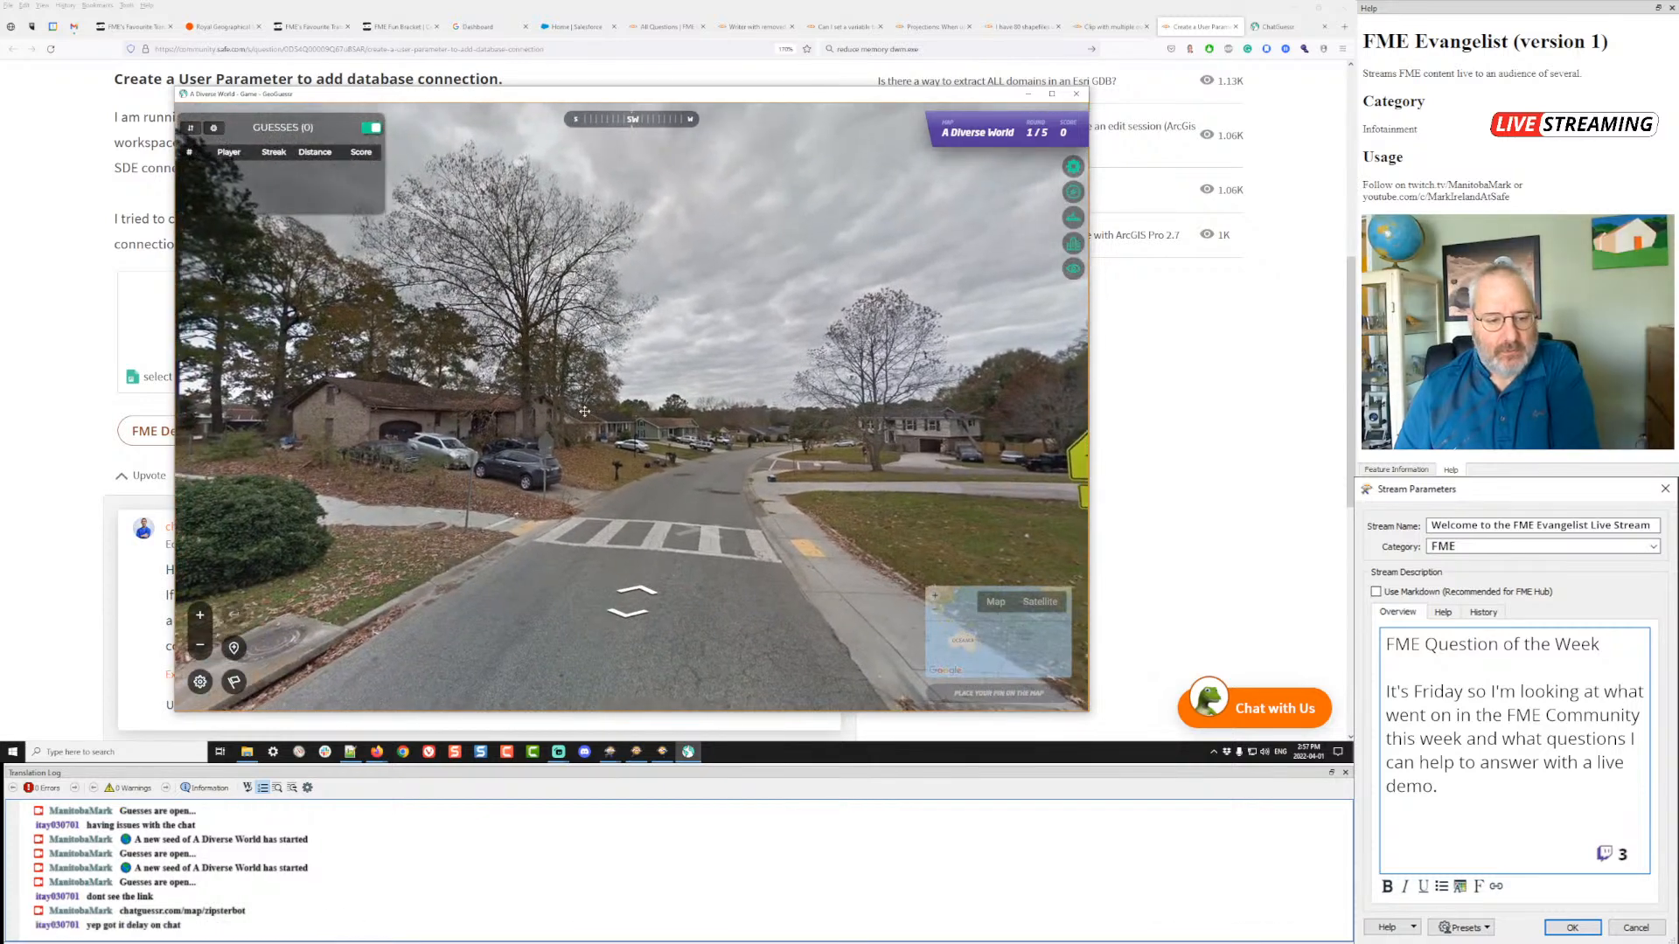
pyautogui.moveTo(566, 417)
pyautogui.mouseDown()
pyautogui.moveTo(625, 413)
pyautogui.moveTo(543, 414)
pyautogui.mouseUp()
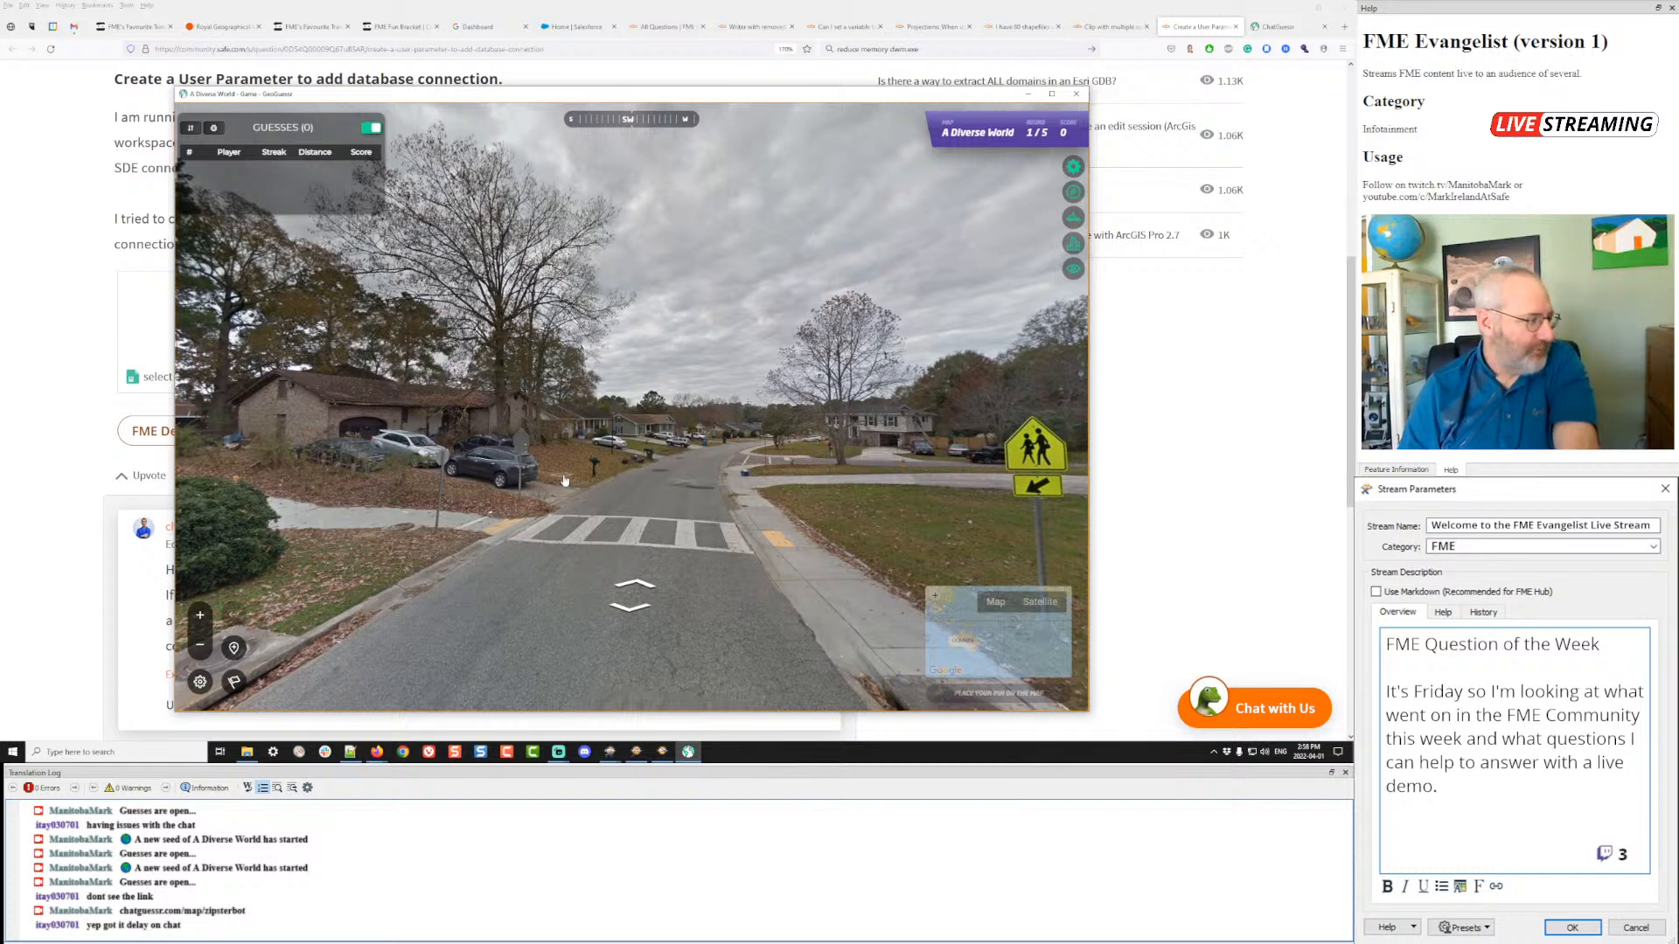
pyautogui.moveTo(947, 442)
pyautogui.mouseDown()
pyautogui.moveTo(560, 441)
pyautogui.moveTo(919, 436)
pyautogui.mouseUp()
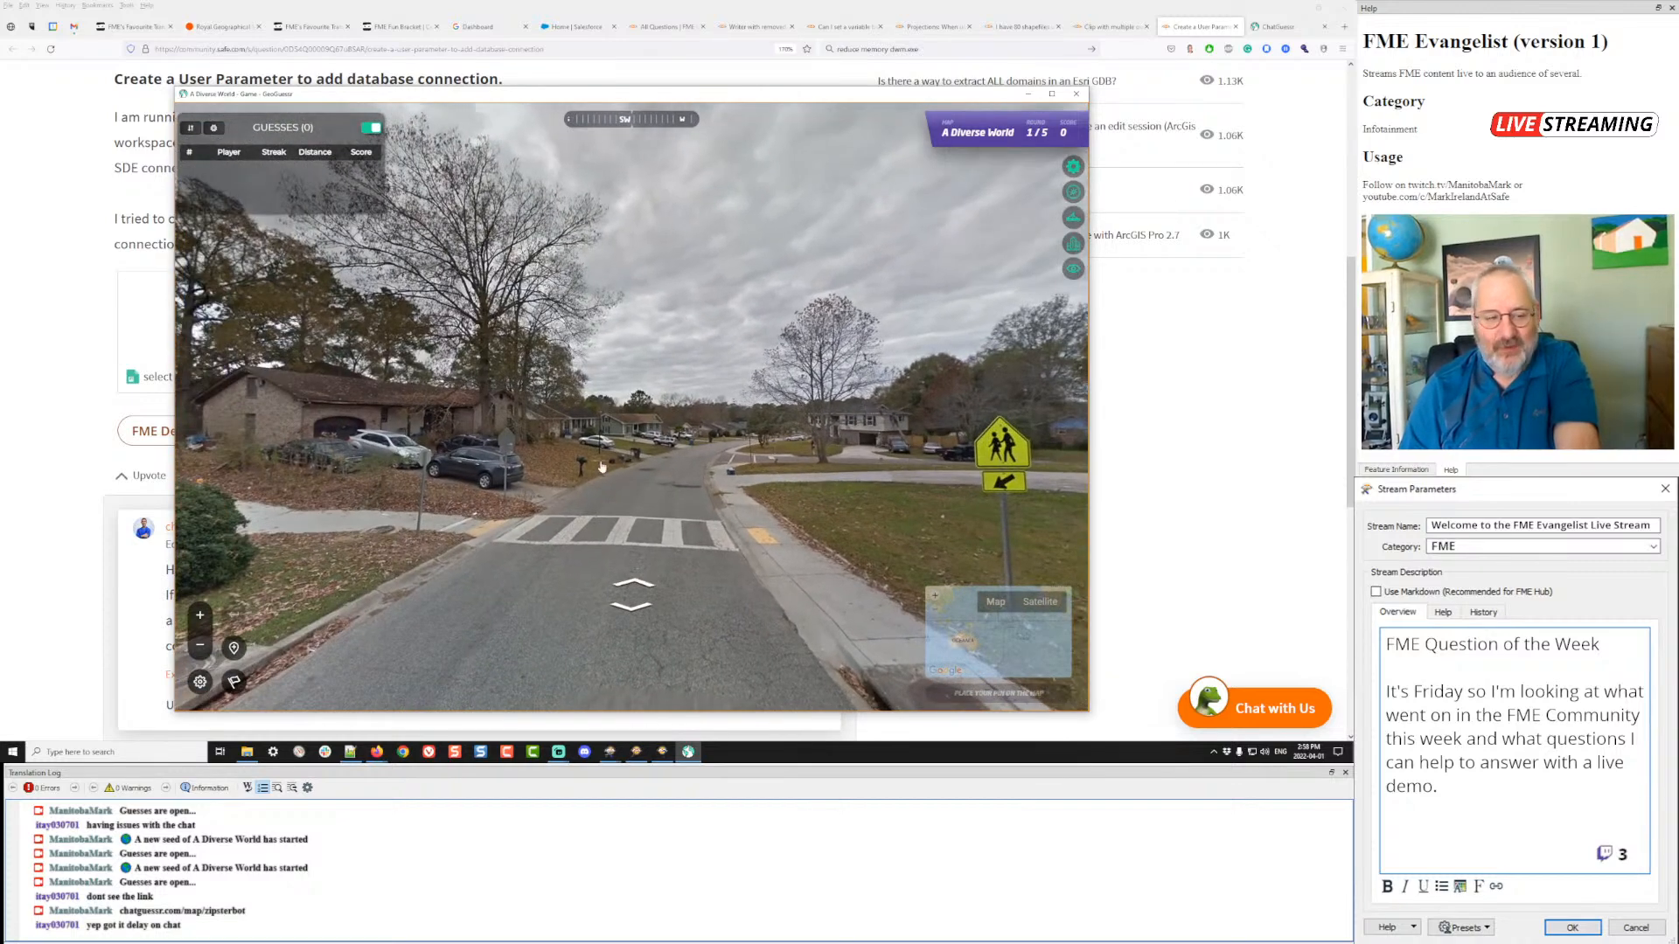
# - Examine the houses, road and signs all around the round 1 starting point for clues to the location
pyautogui.moveTo(601, 467); pyautogui.dragTo(612, 398)
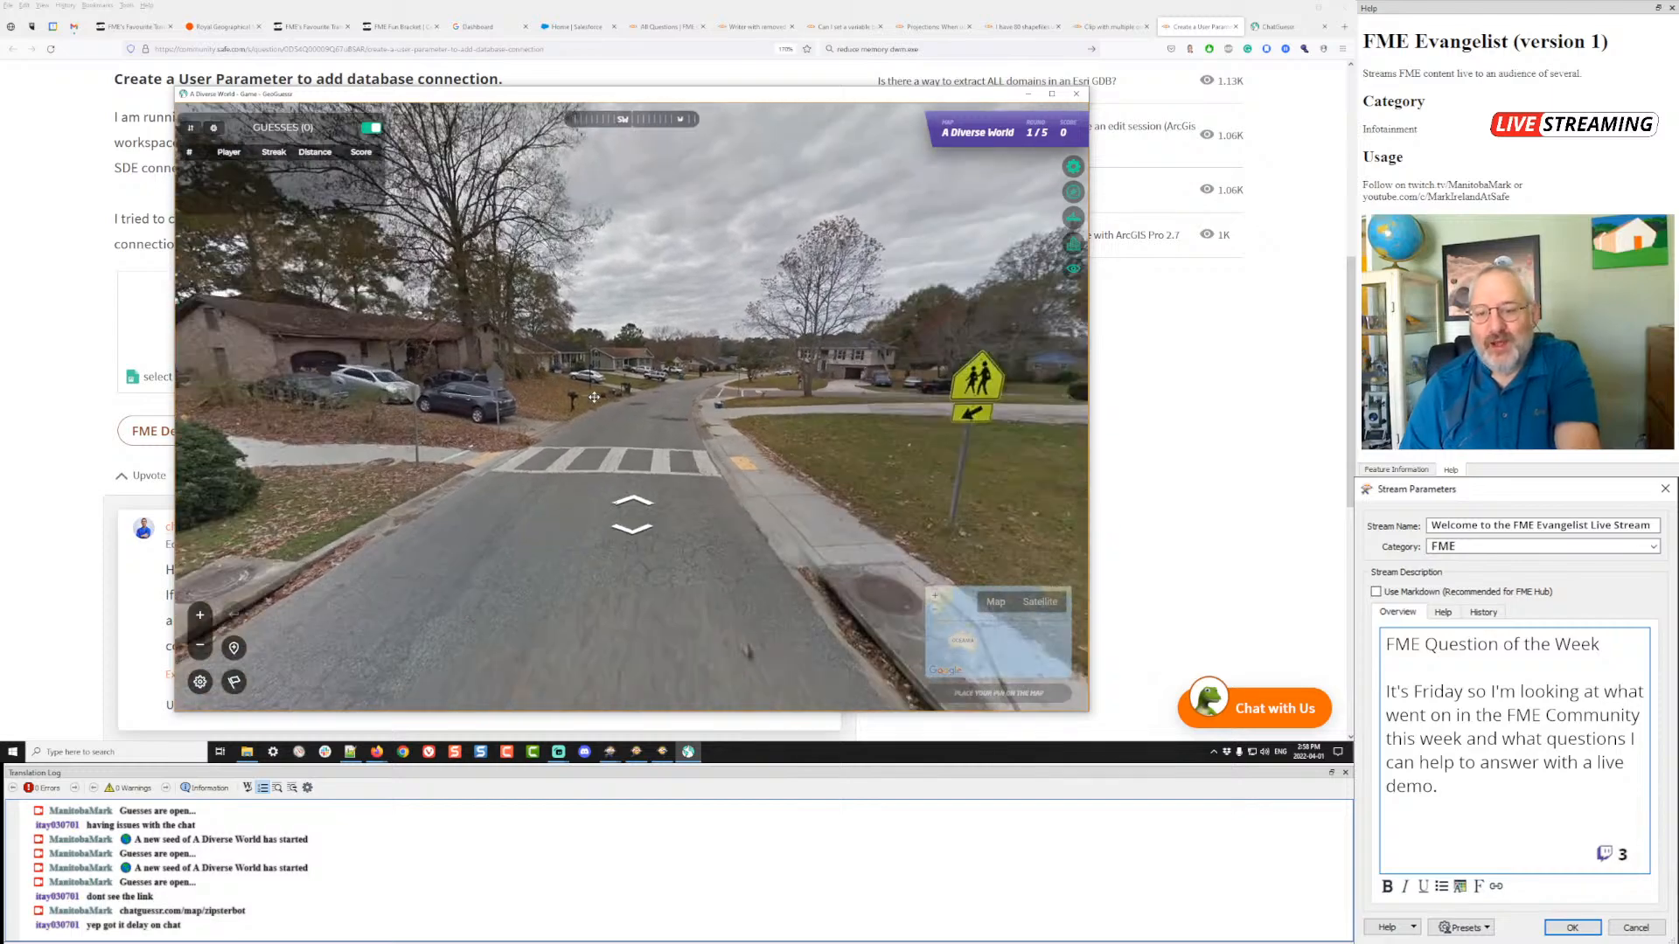
pyautogui.moveTo(1025, 399); pyautogui.dragTo(464, 411)
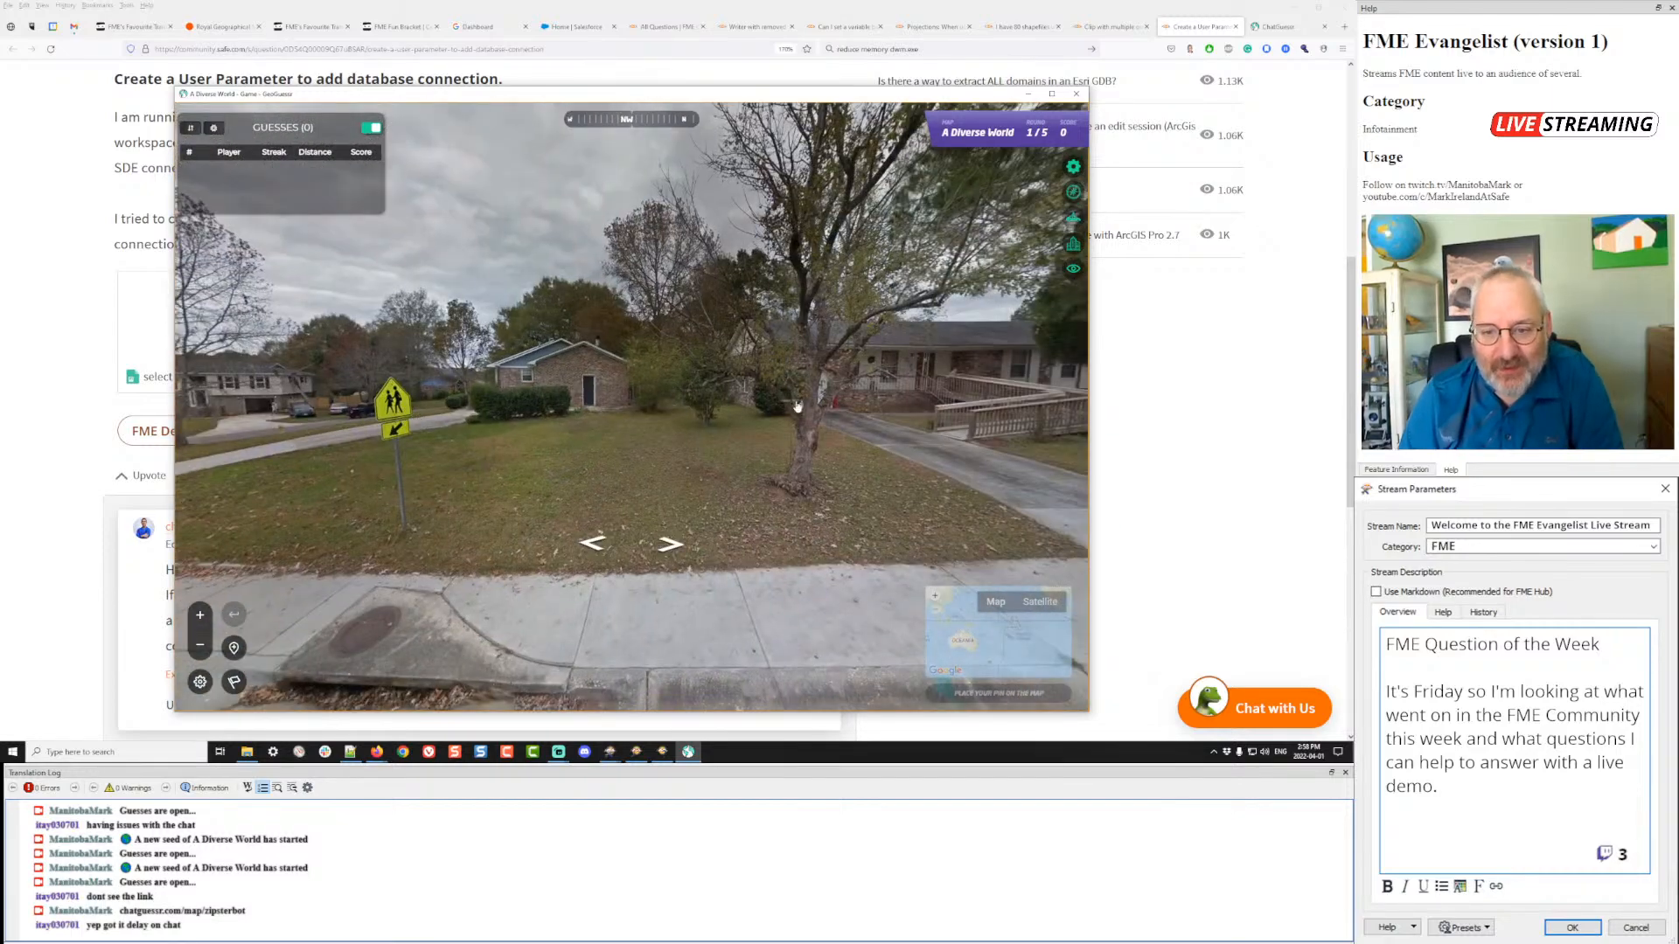
pyautogui.moveTo(798, 407); pyautogui.dragTo(455, 415)
pyautogui.moveTo(839, 424); pyautogui.dragTo(582, 427)
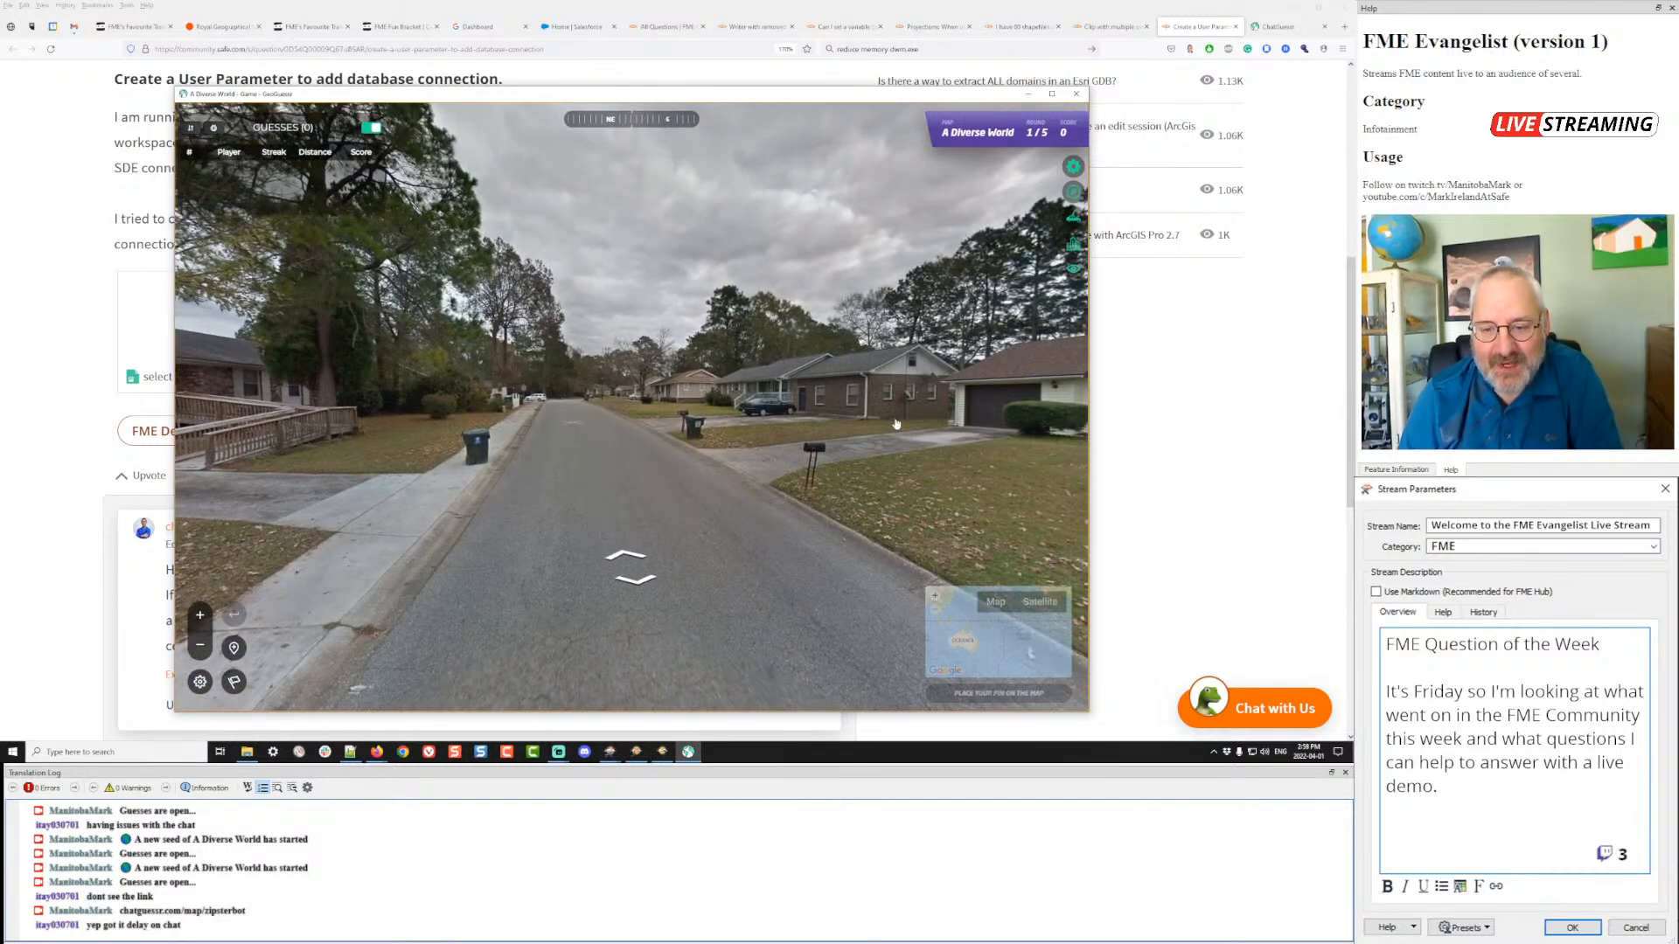
pyautogui.moveTo(883, 424); pyautogui.dragTo(549, 430)
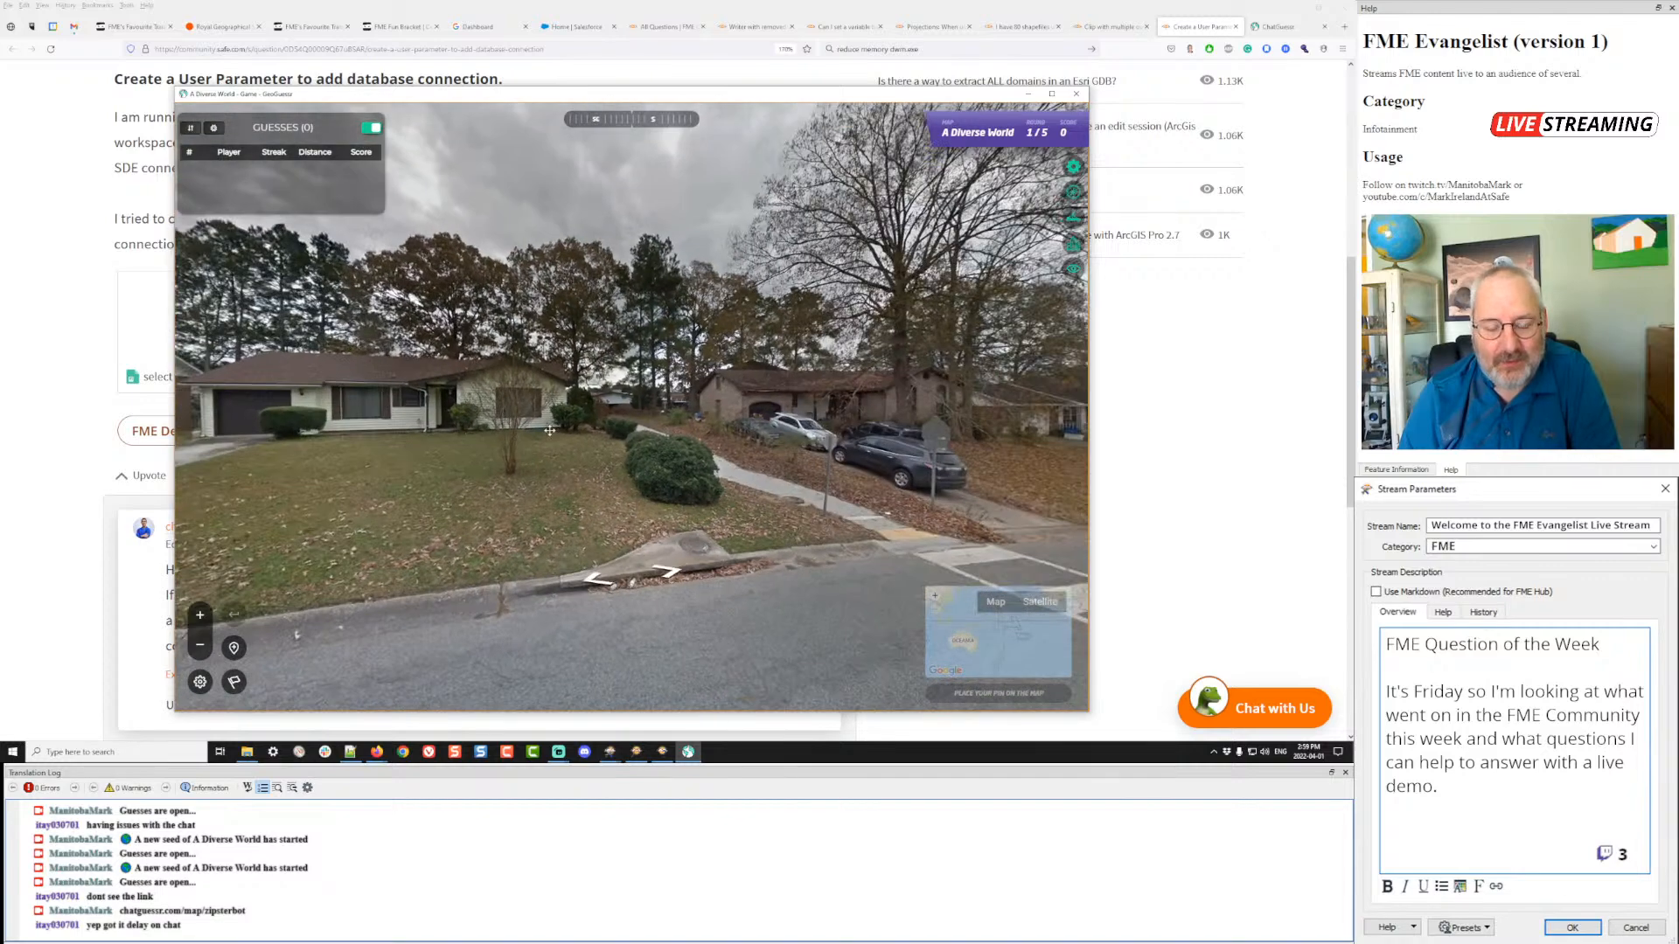
pyautogui.moveTo(800, 437); pyautogui.dragTo(395, 451)
pyautogui.moveTo(675, 462); pyautogui.dragTo(720, 449)
pyautogui.moveTo(376, 467); pyautogui.dragTo(623, 432)
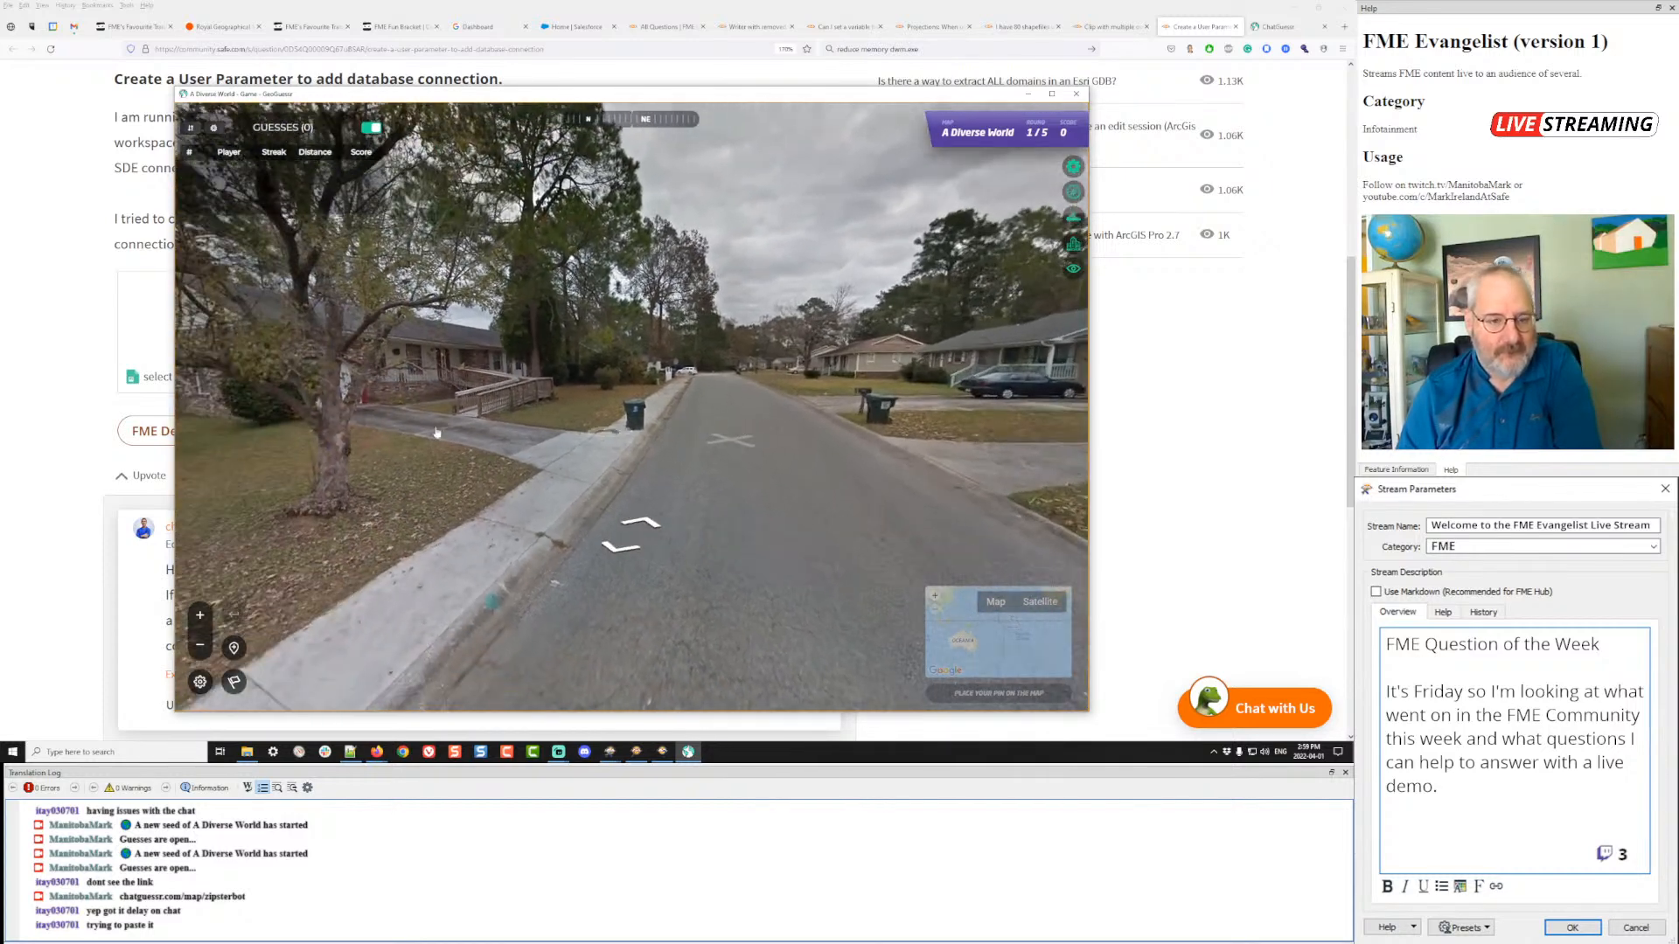
pyautogui.moveTo(371, 432); pyautogui.dragTo(441, 433)
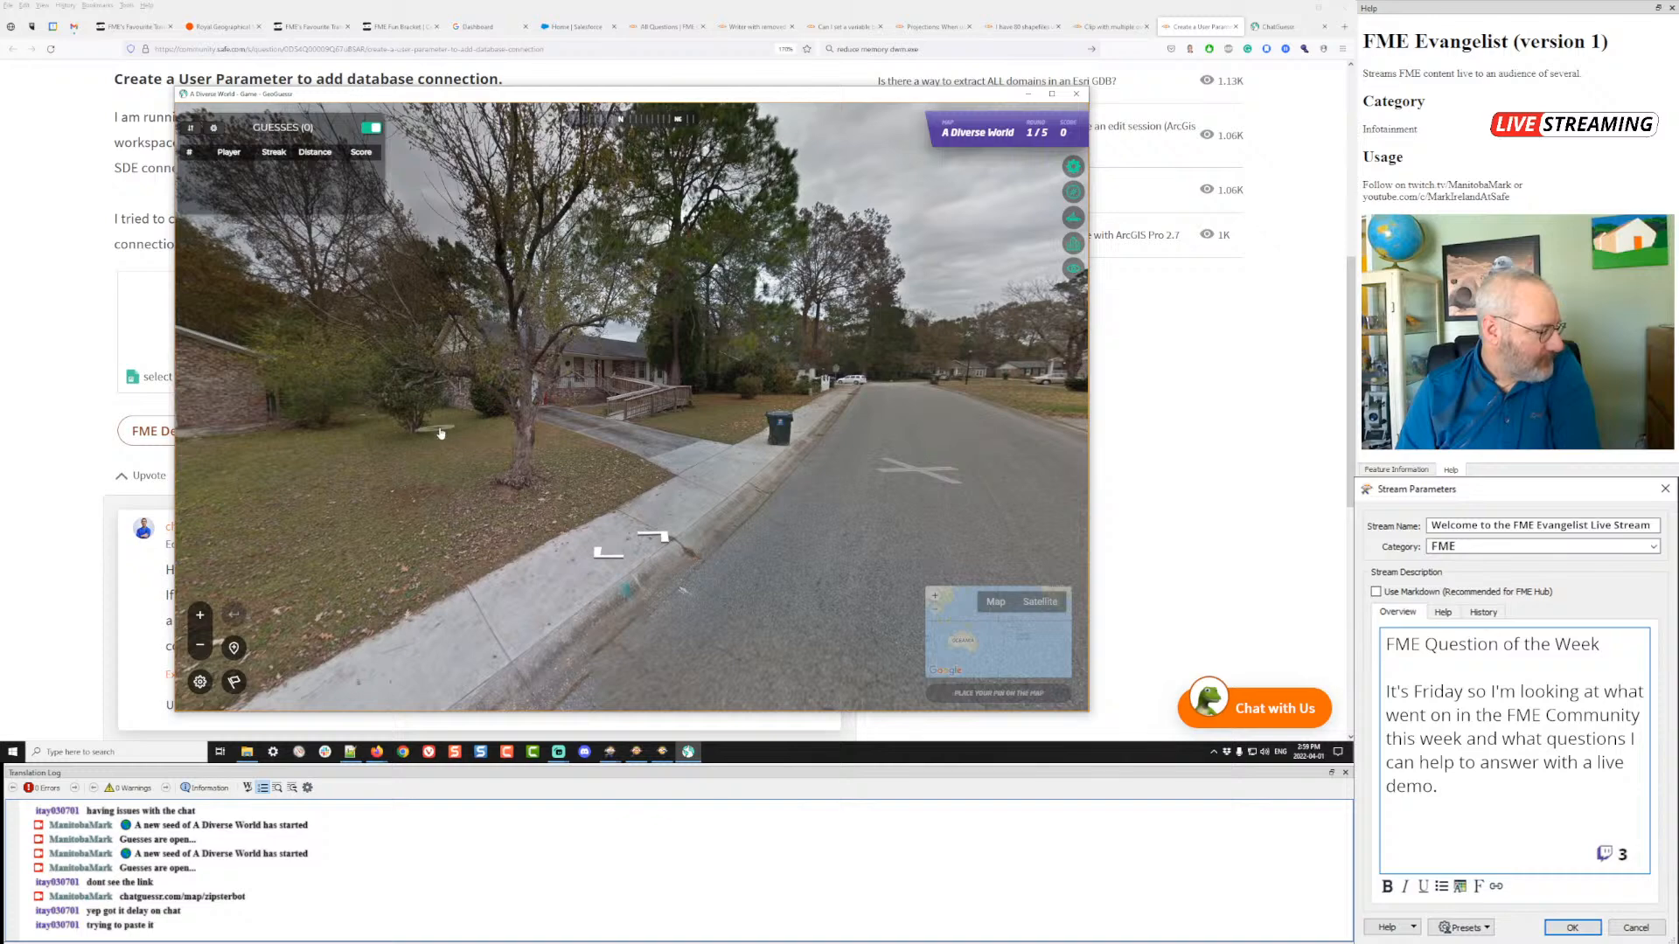
pyautogui.moveTo(825, 398); pyautogui.dragTo(506, 396)
pyautogui.click(753, 399)
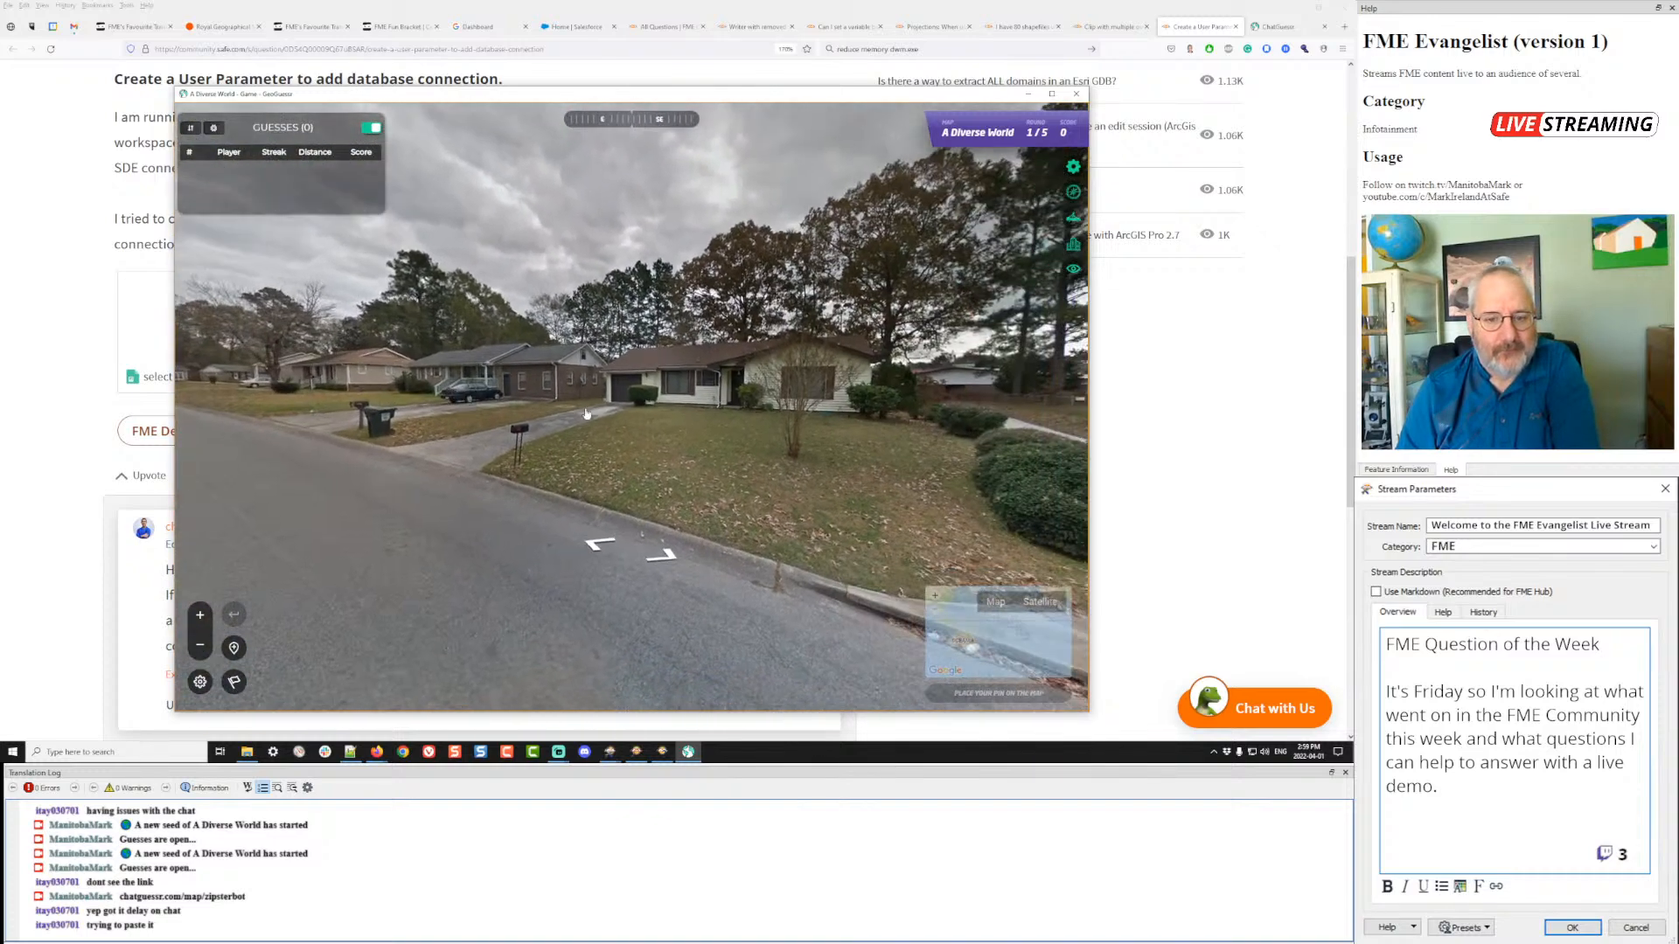
pyautogui.moveTo(674, 417); pyautogui.dragTo(497, 408)
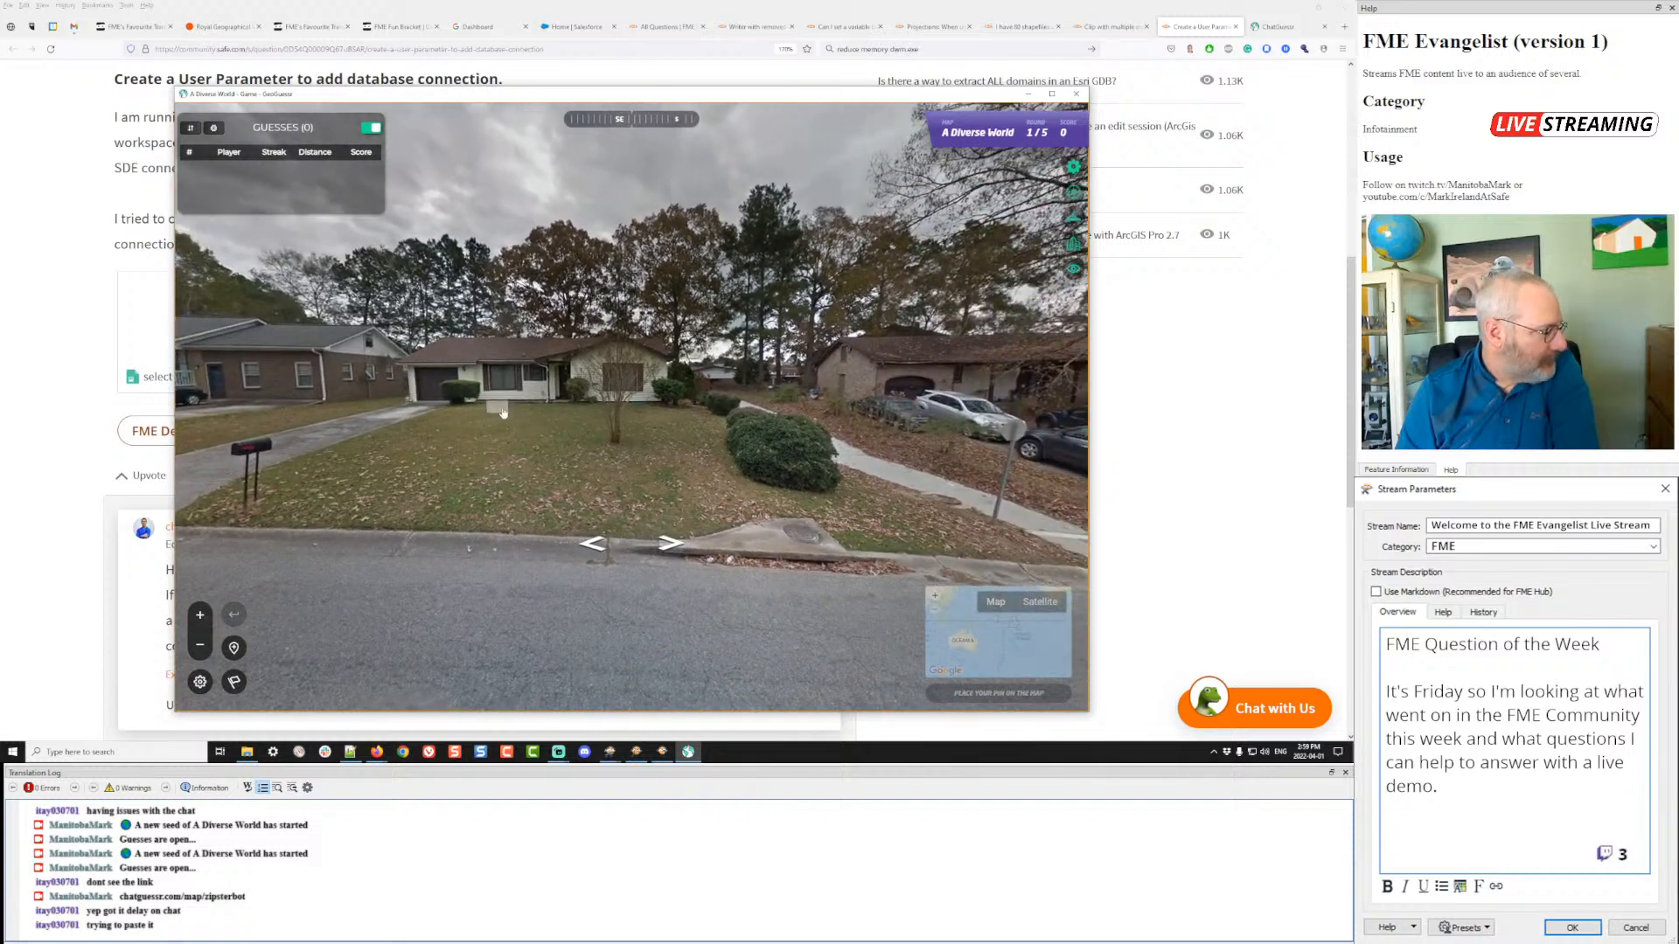
pyautogui.moveTo(652, 415); pyautogui.dragTo(468, 421)
pyautogui.click(805, 428)
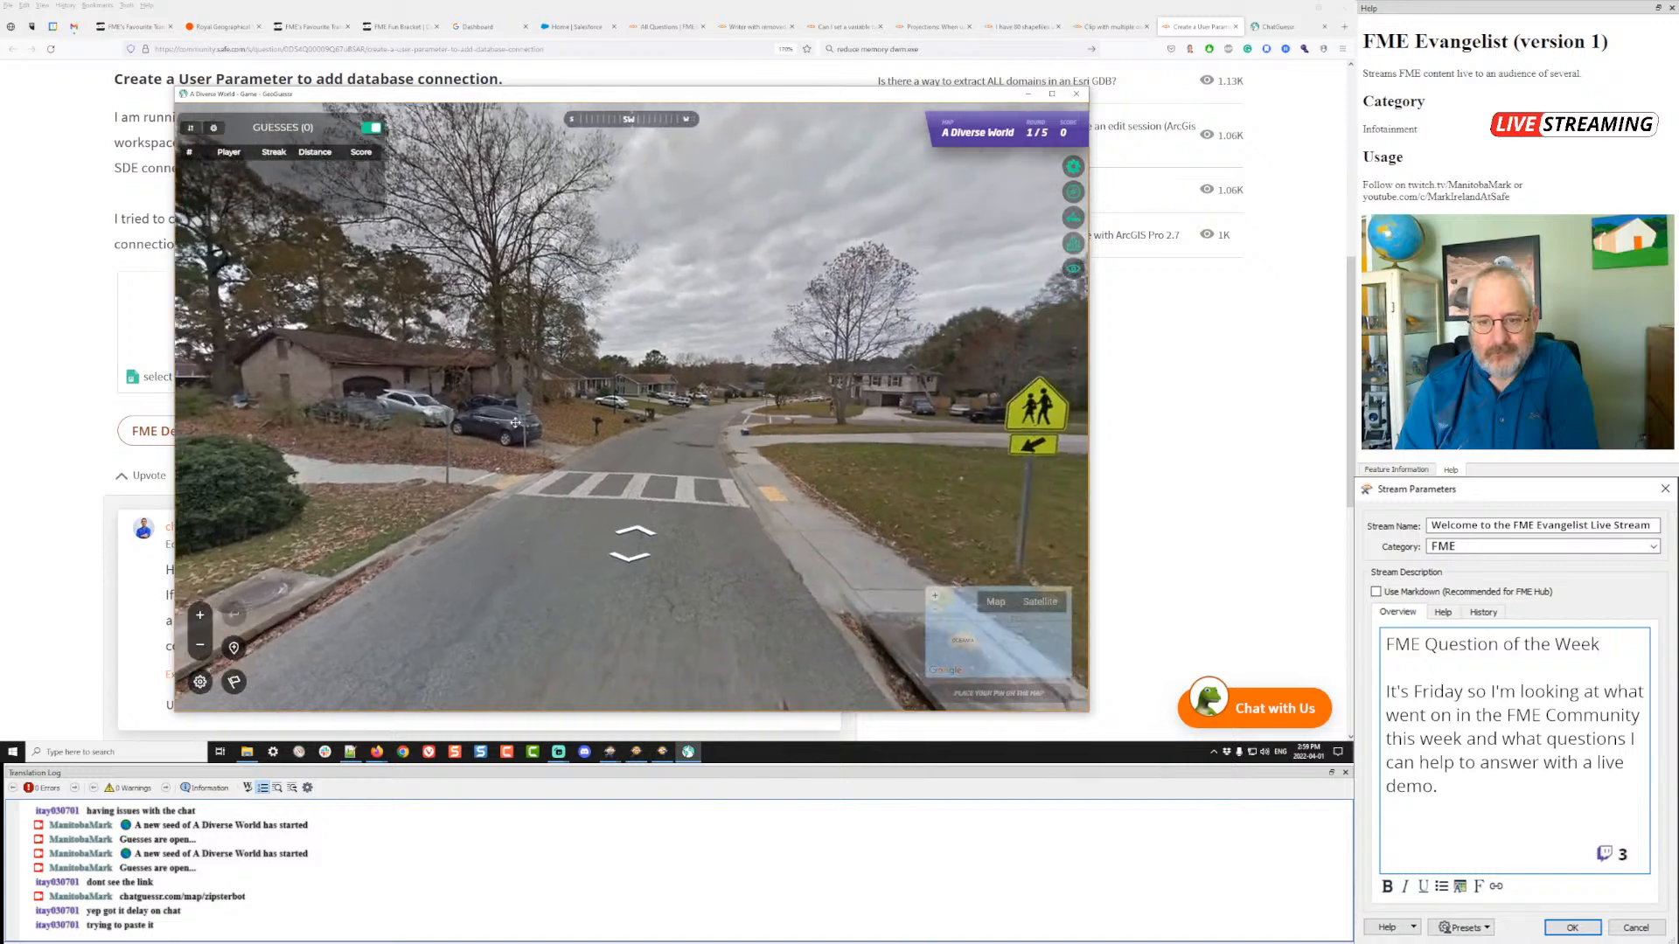
pyautogui.moveTo(793, 432); pyautogui.dragTo(577, 444)
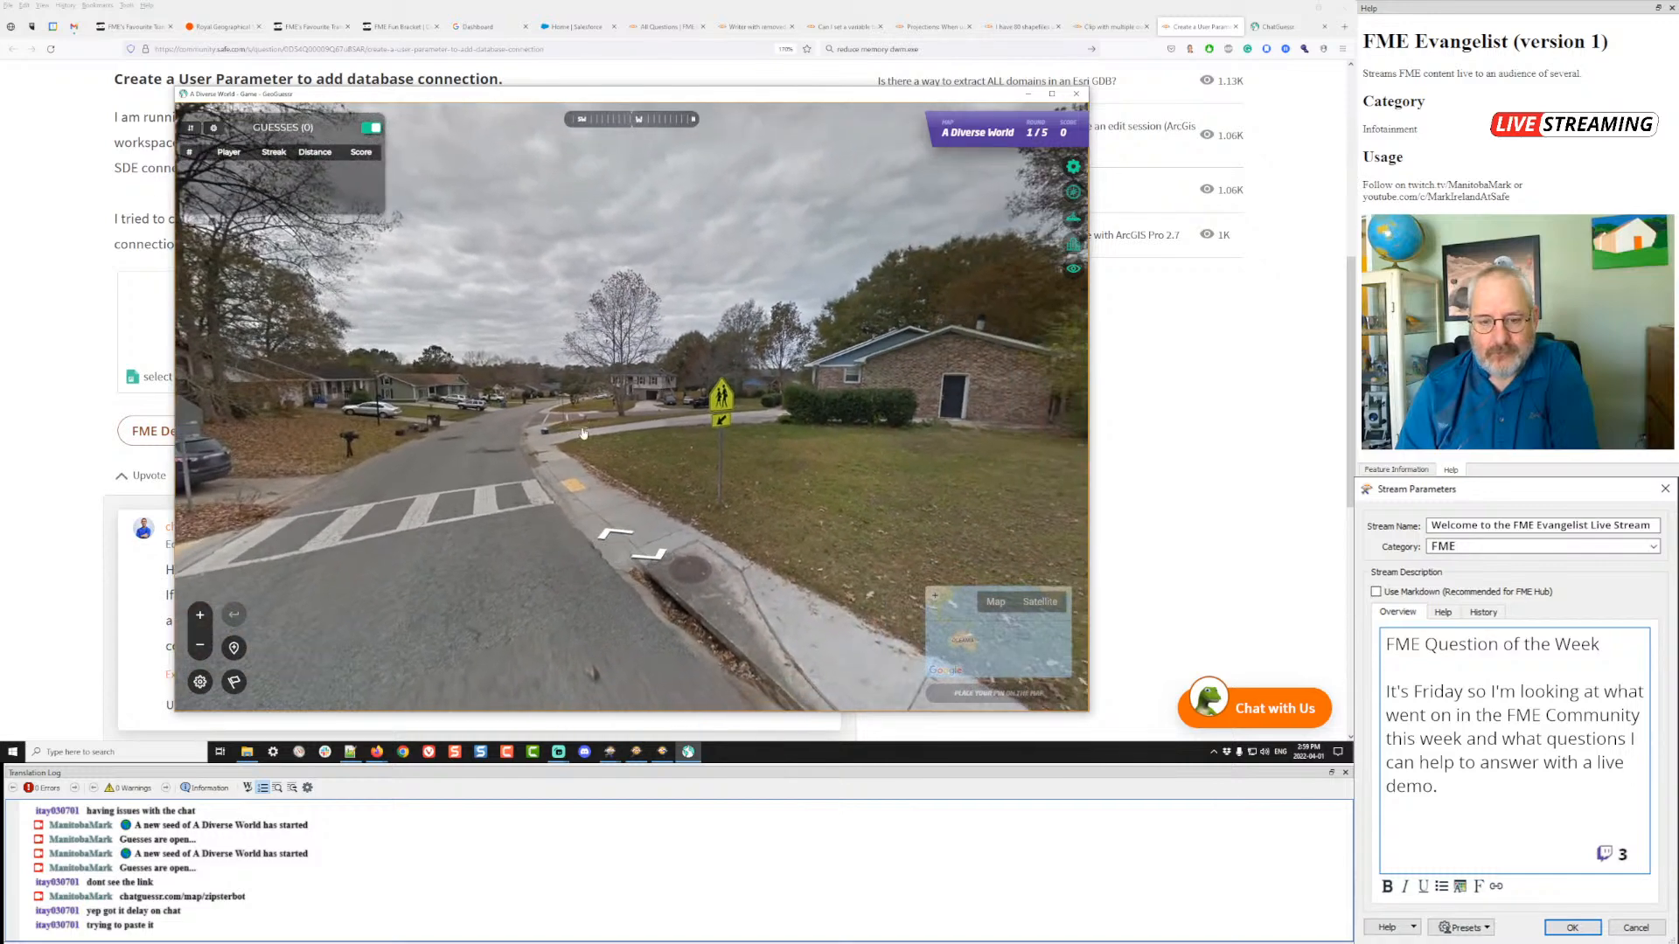
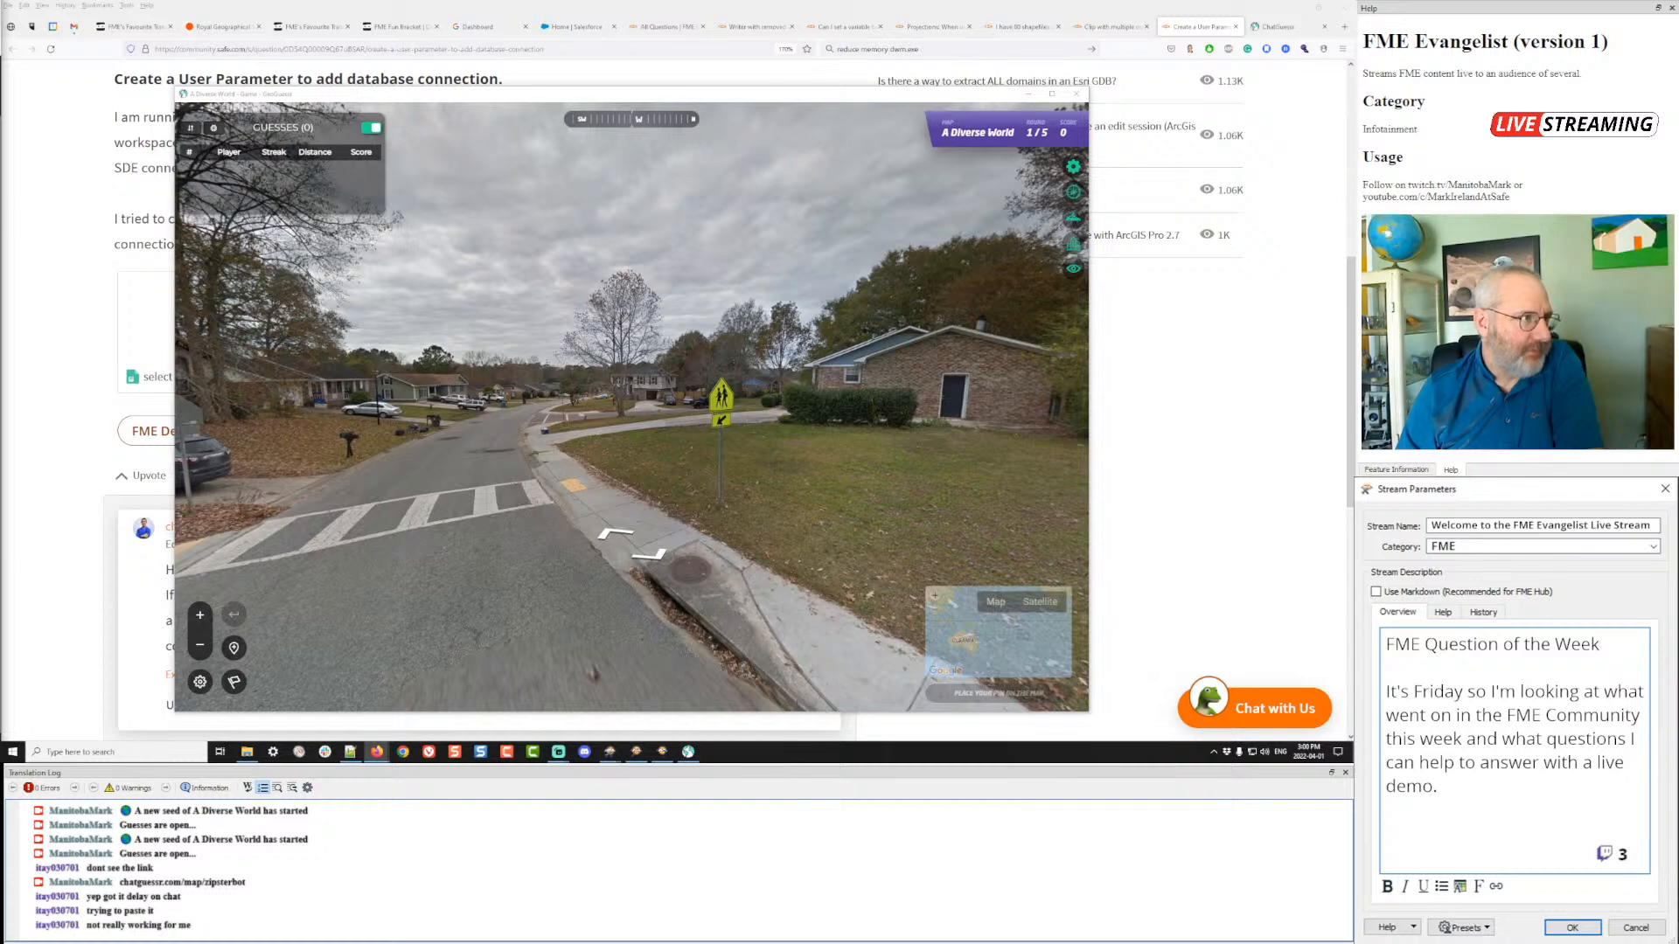
# - Bring the ChatGuessr website onto this screen, check its viewer instructions and commands, and minimize that browser window
pyautogui.moveTo(2, 81); pyautogui.dragTo(459, 34)
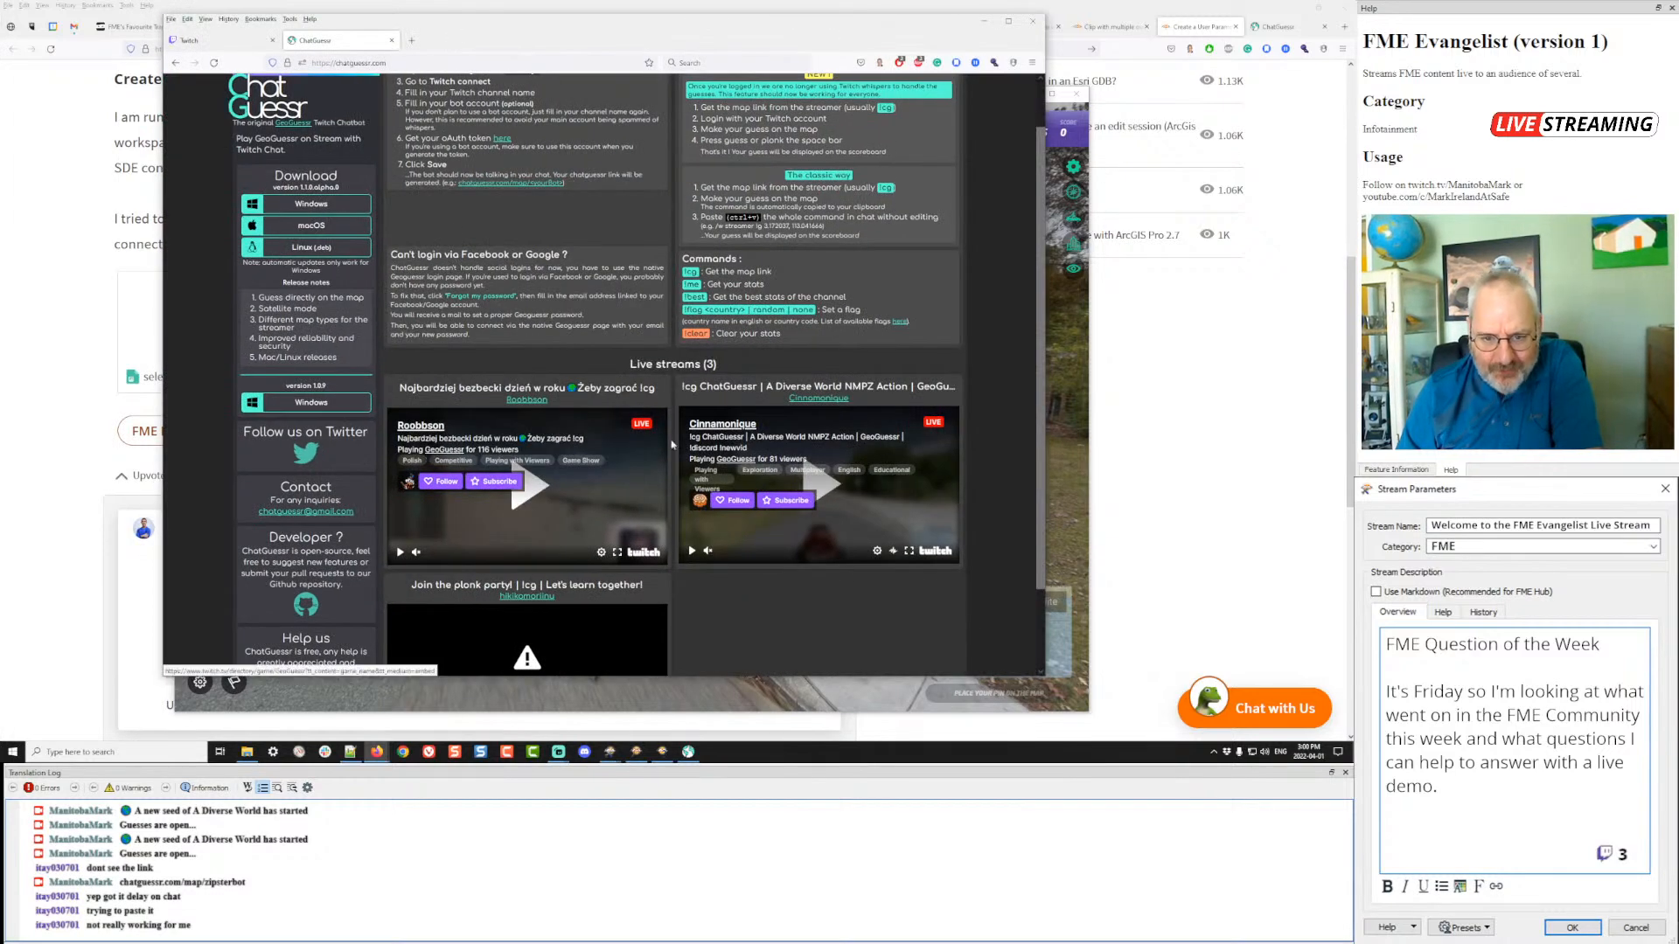
pyautogui.scroll(-2, 676, 497)
pyautogui.scroll(3, 676, 496)
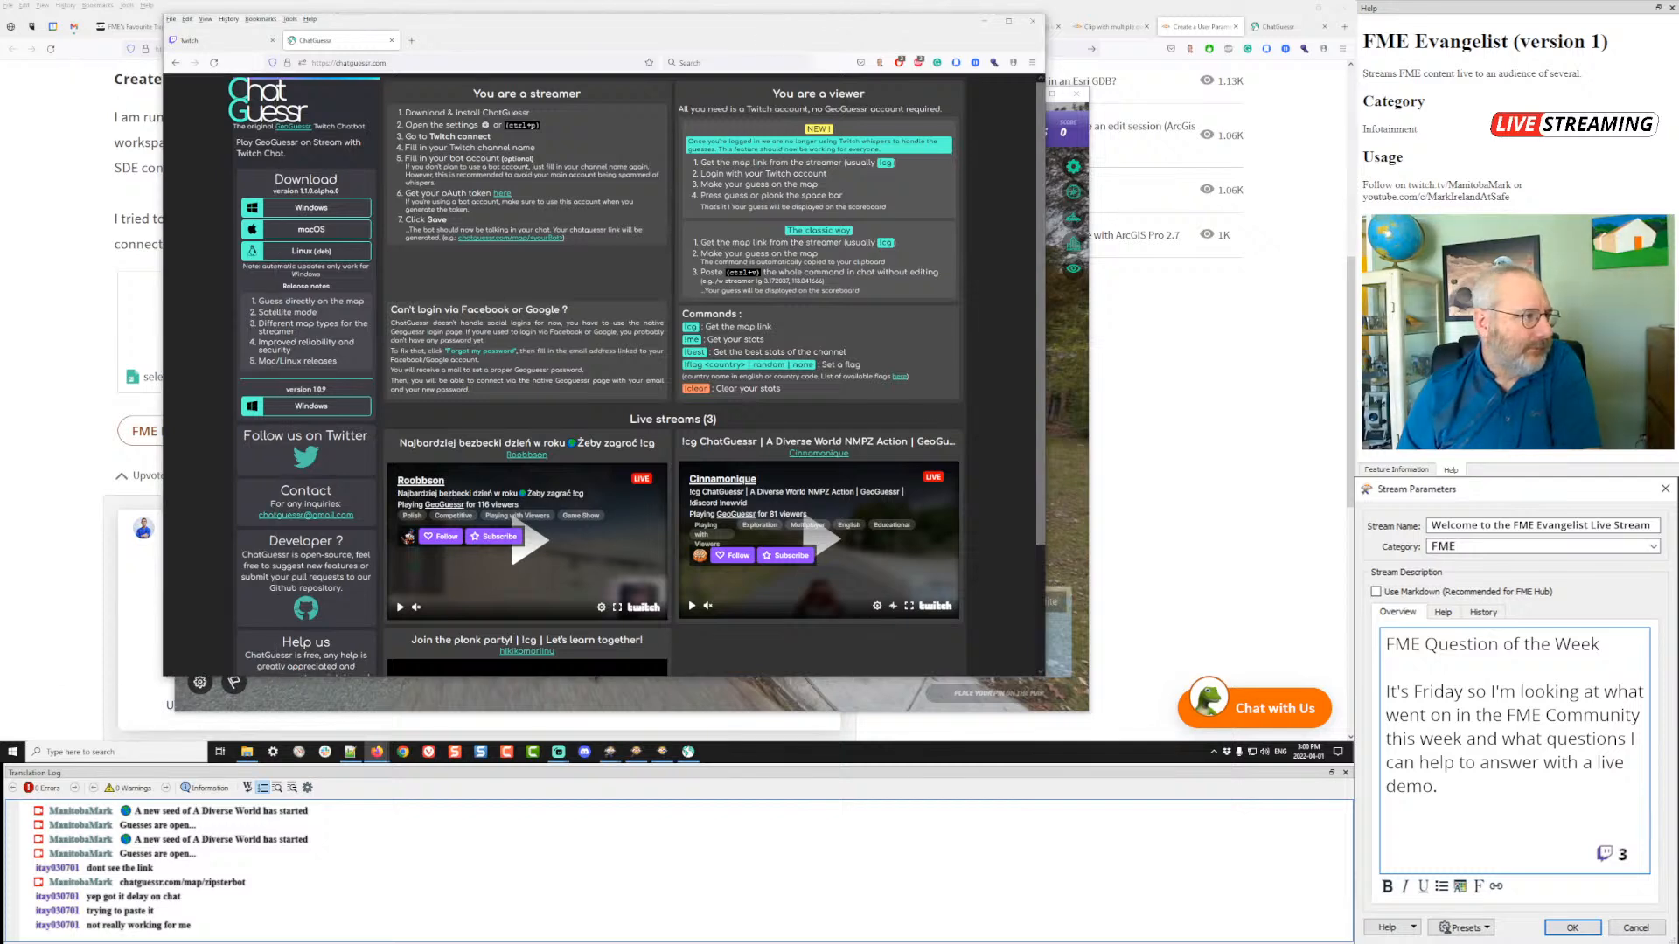
pyautogui.click(985, 21)
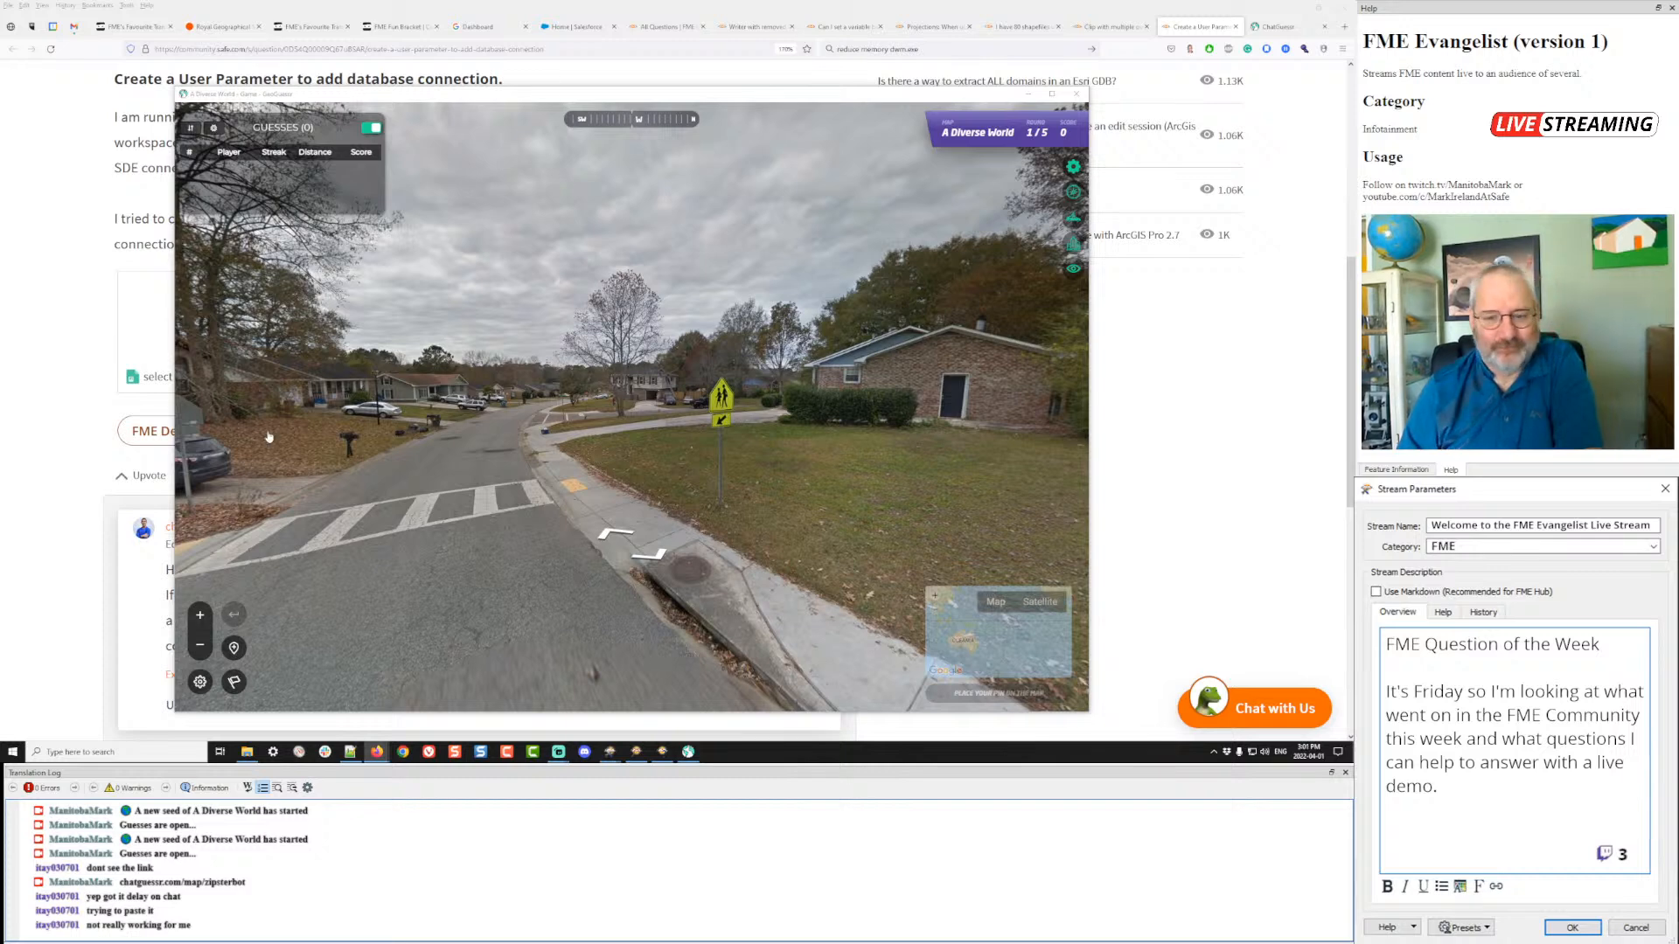
# - Place a pin in the Great Lakes region of eastern North America and submit it as the round 1 guess
pyautogui.moveTo(859, 461); pyautogui.dragTo(549, 393)
pyautogui.moveTo(993, 622)
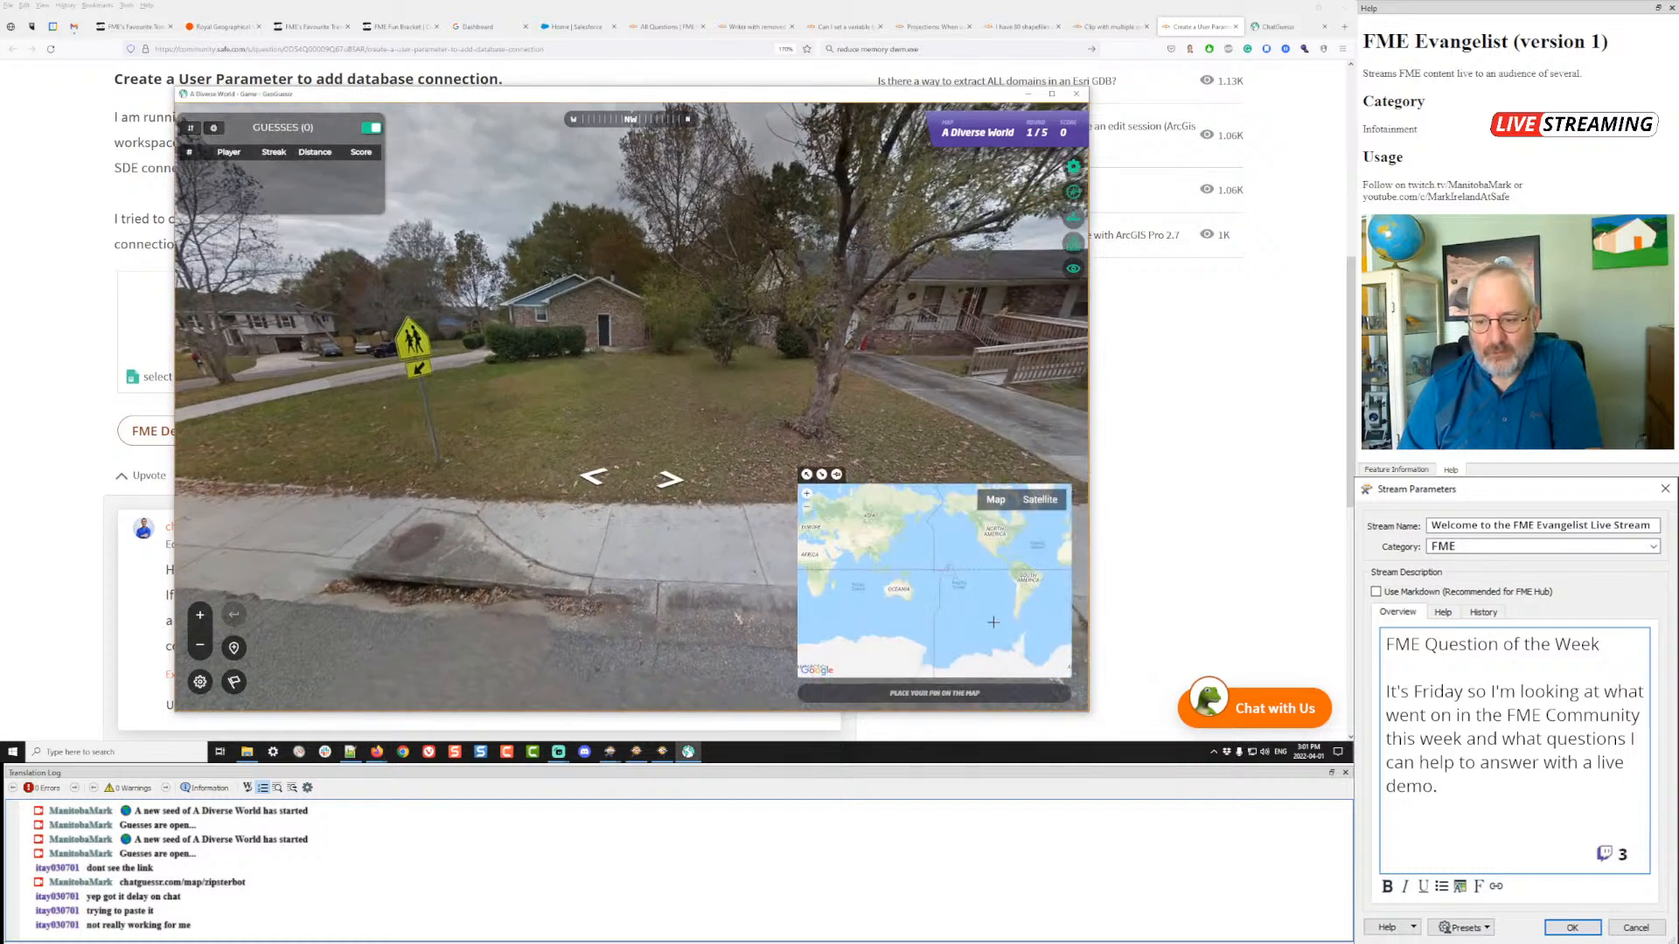
pyautogui.scroll(3, 884, 584)
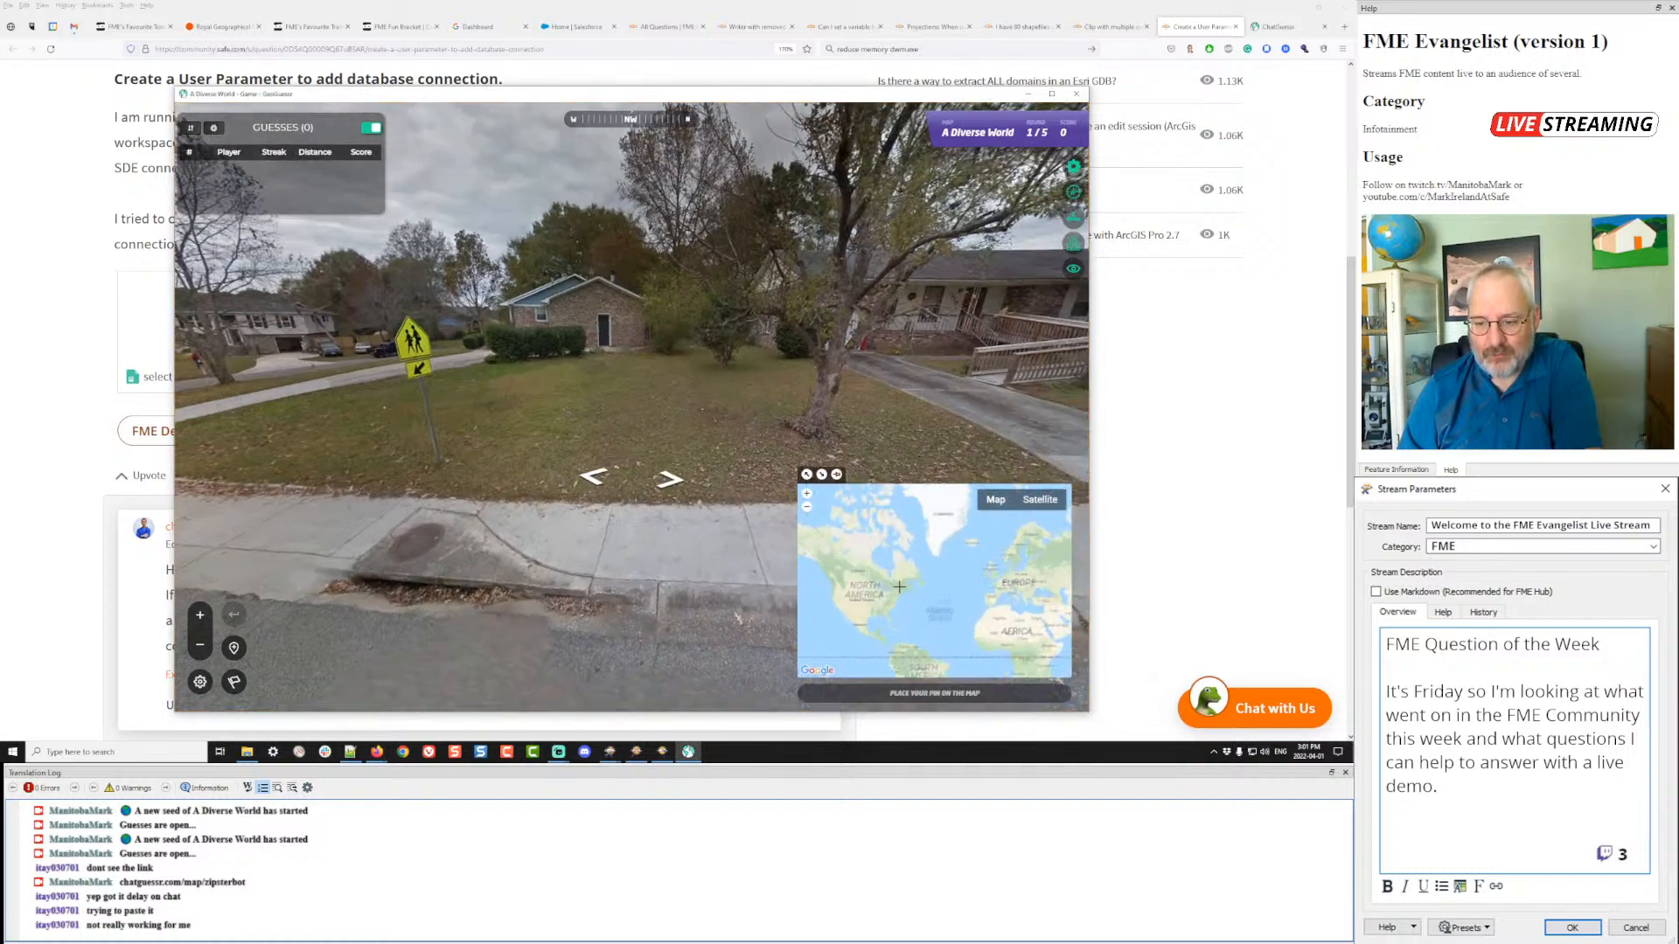
pyautogui.scroll(2, 885, 583)
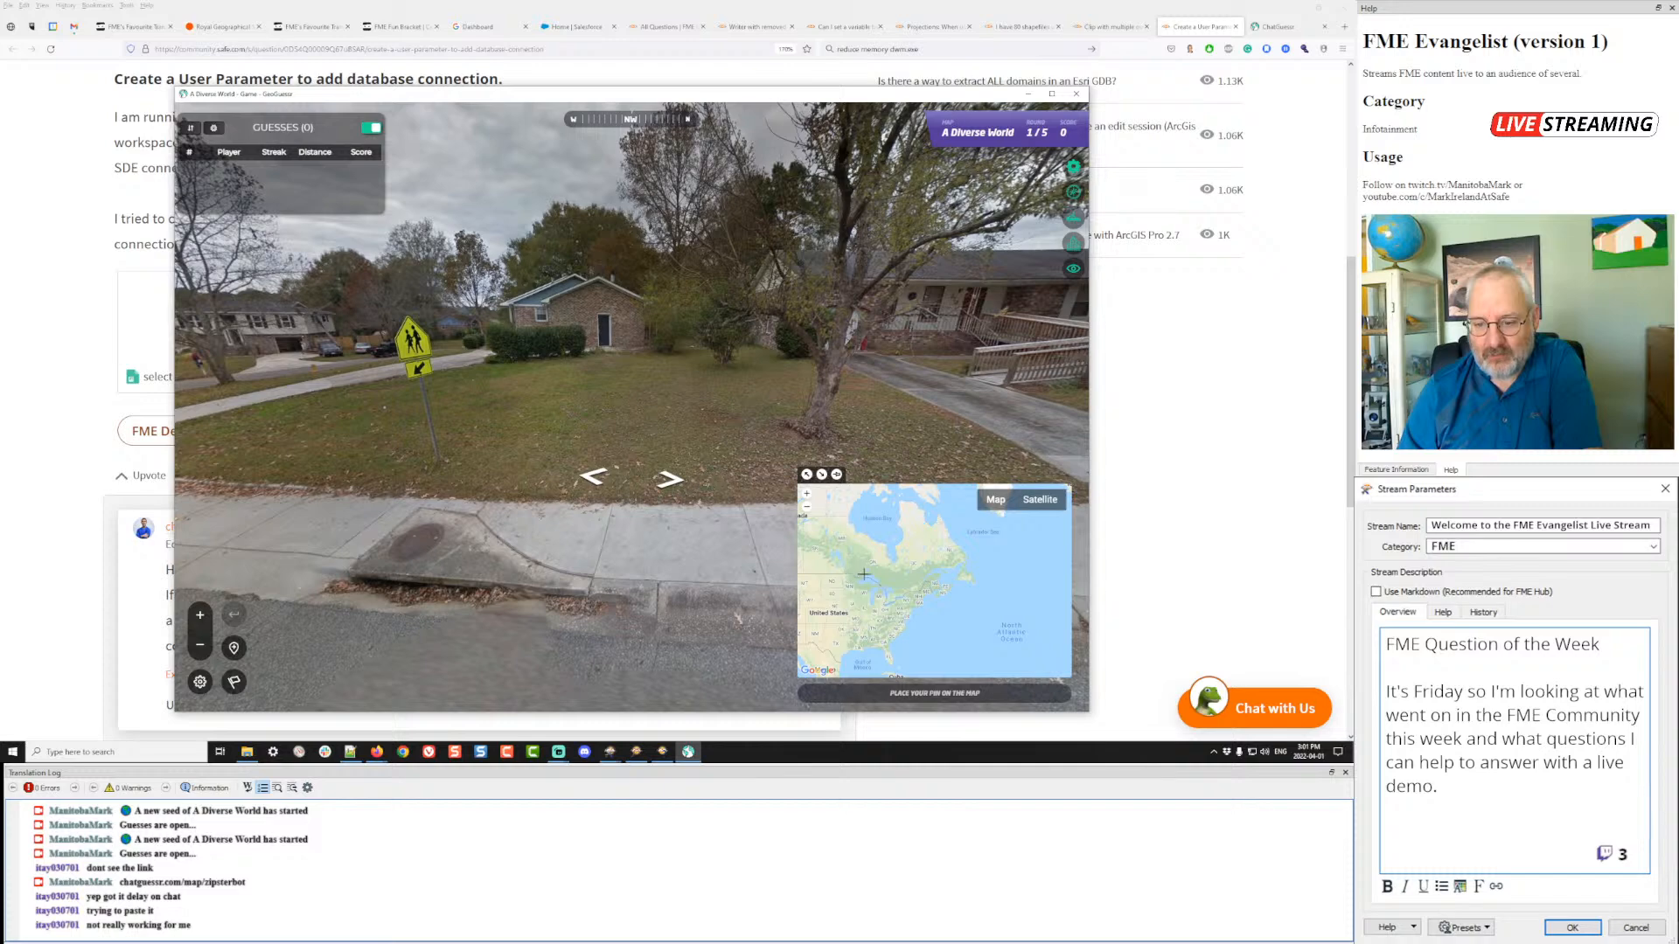
pyautogui.click(893, 586)
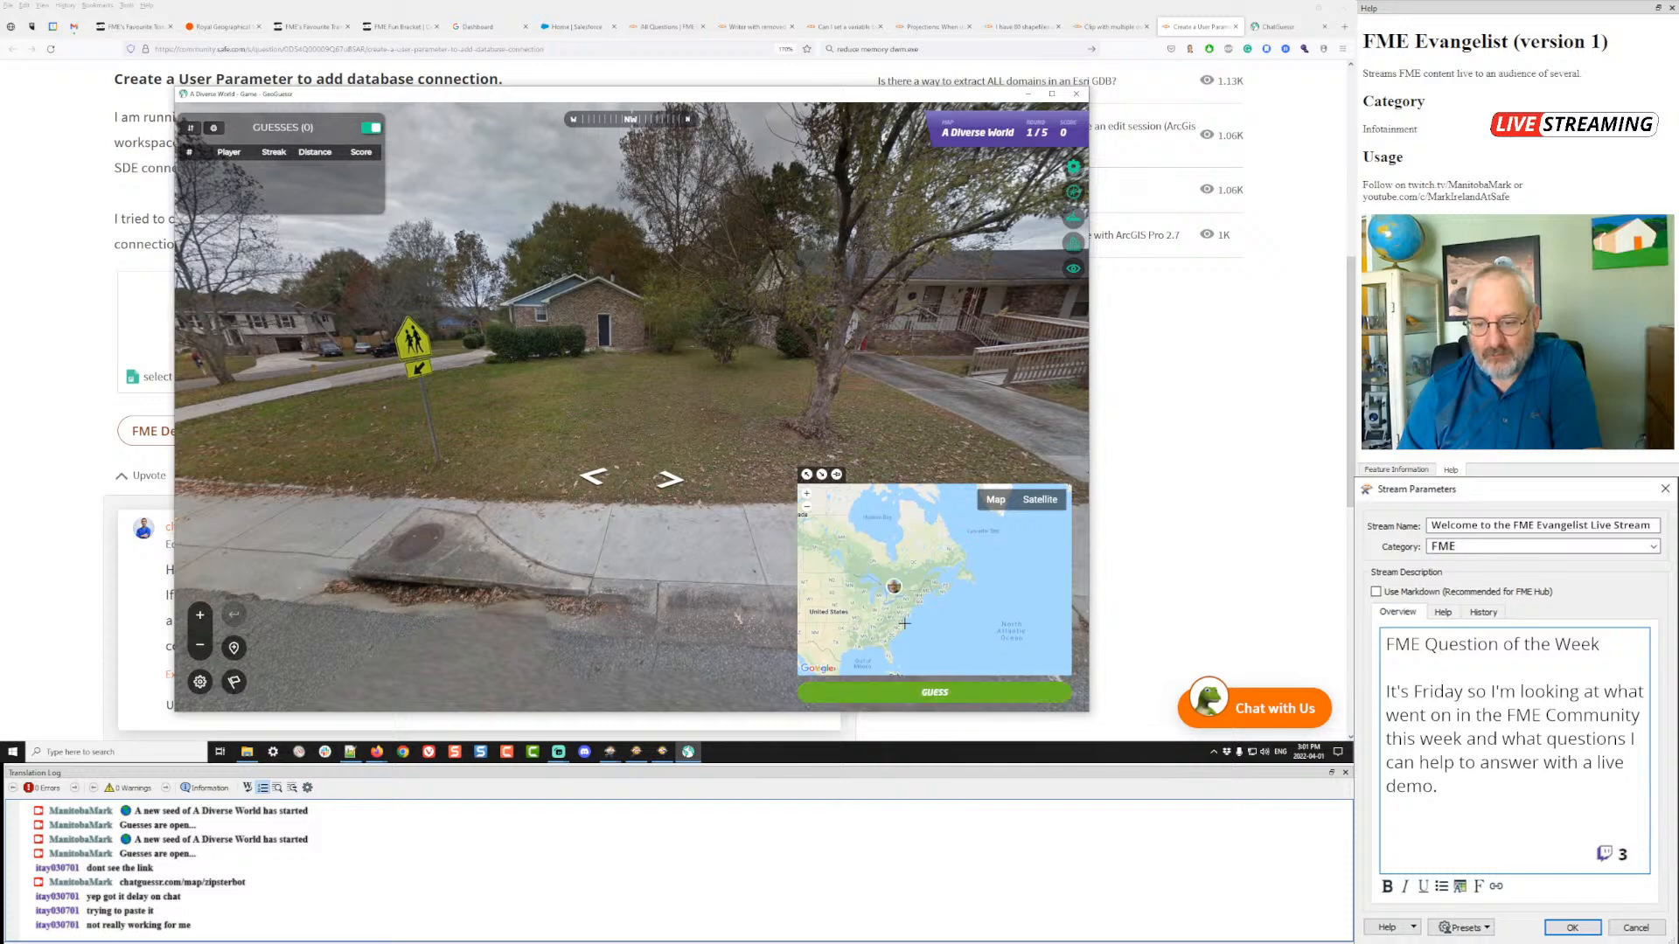
pyautogui.click(931, 695)
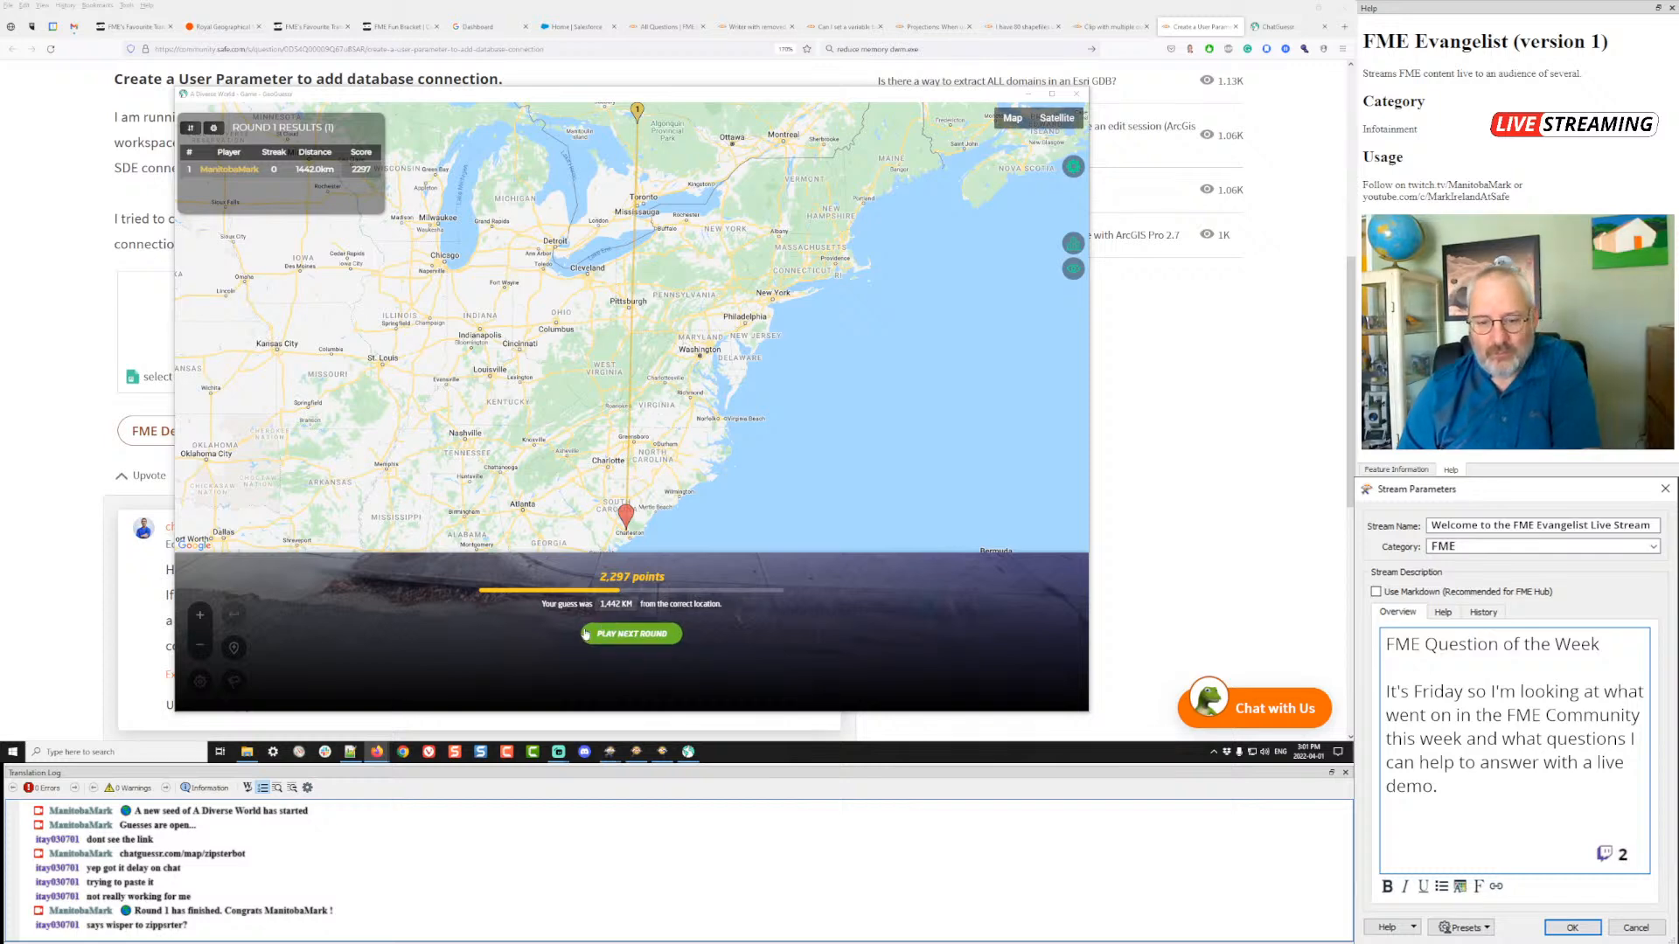
# - Start round 2 and look all around its starting point for clues to the location
pyautogui.click(632, 634)
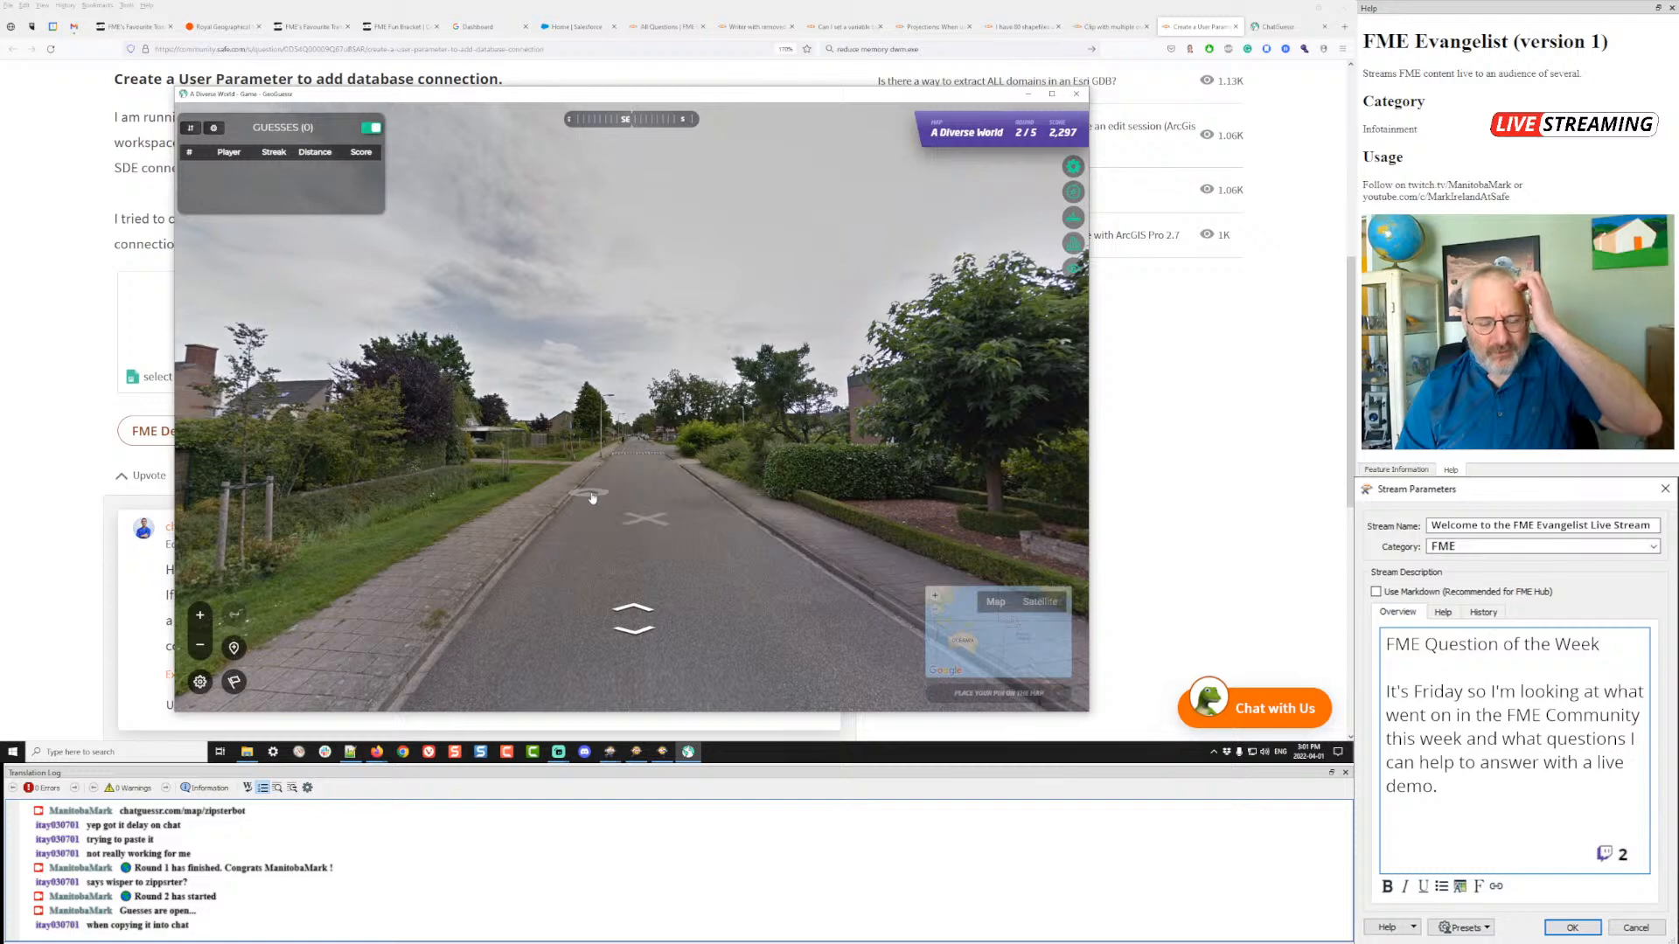
pyautogui.click(506, 516)
pyautogui.moveTo(499, 512); pyautogui.dragTo(822, 485)
pyautogui.moveTo(493, 474); pyautogui.dragTo(822, 463)
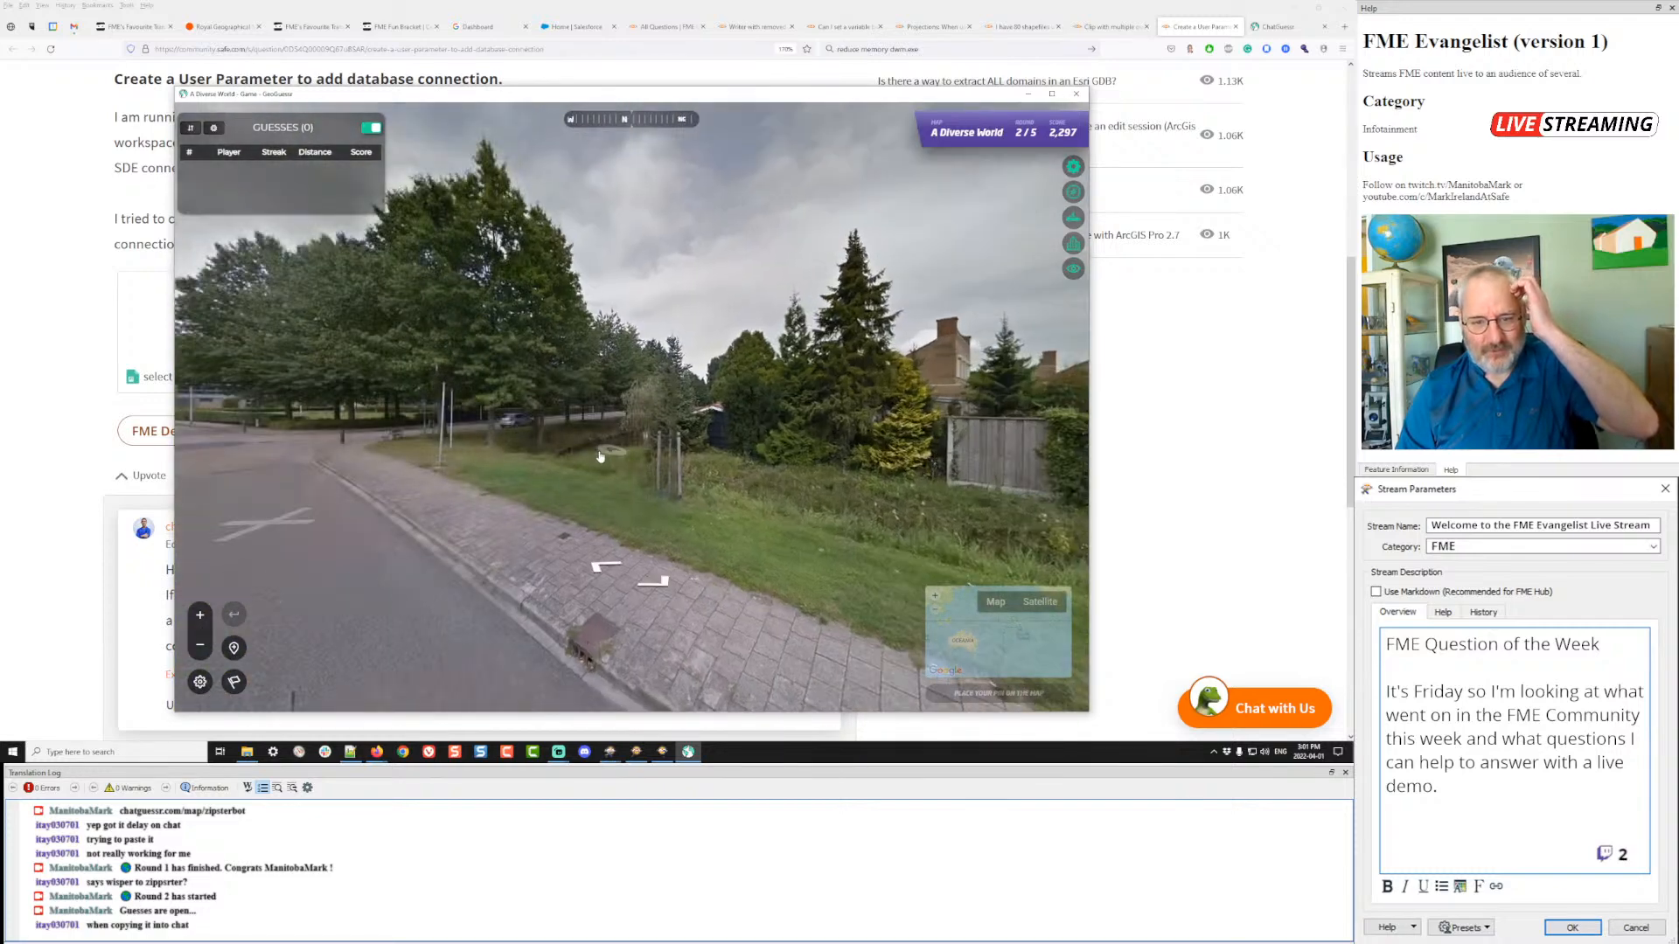
pyautogui.moveTo(587, 455); pyautogui.dragTo(838, 446)
pyautogui.moveTo(610, 443); pyautogui.dragTo(722, 444)
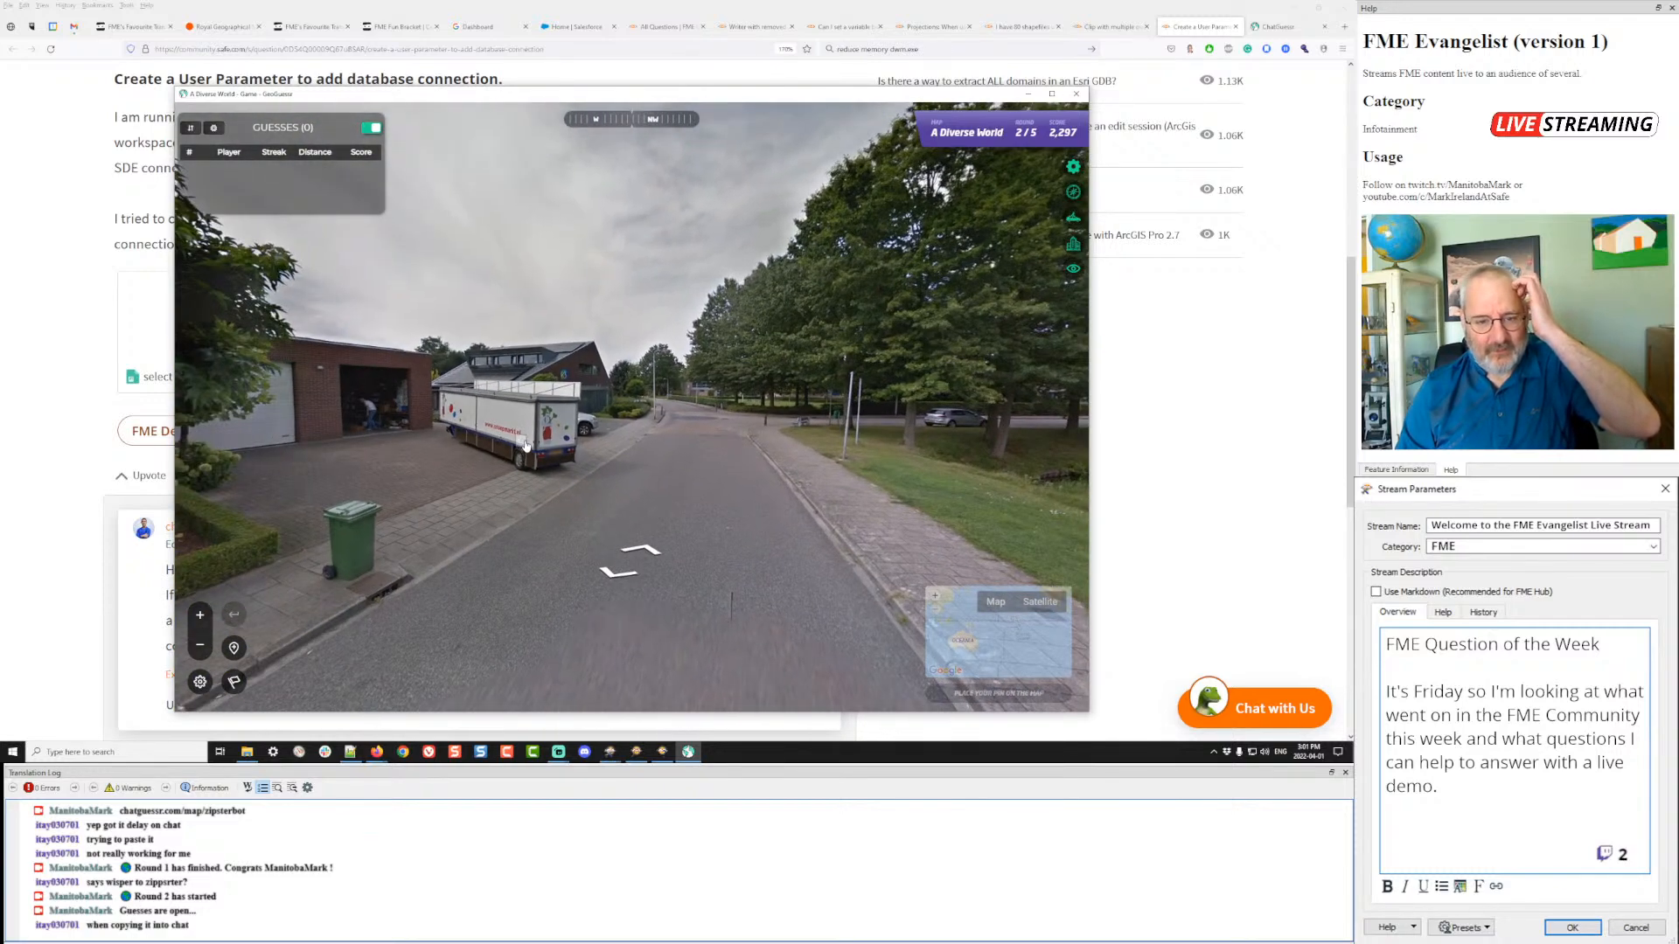
# - Examine the parked white trailer, the brick houses and the cyclists on the street for clues to the country
pyautogui.scroll(2, 525, 446)
pyautogui.scroll(-2, 514, 464)
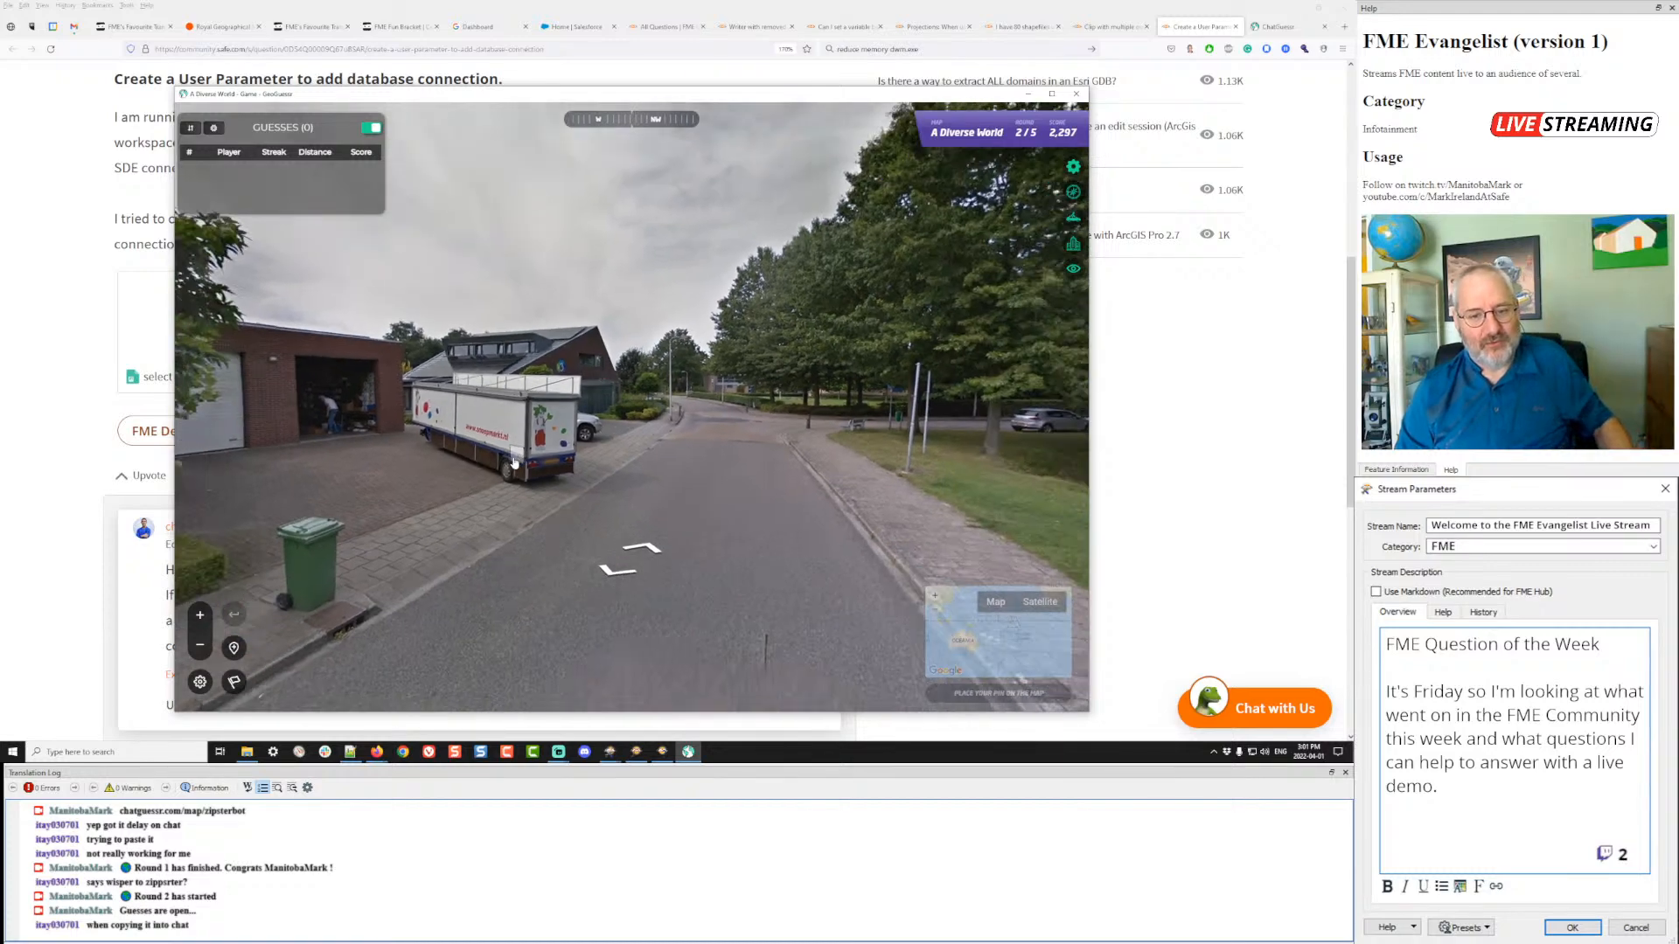
pyautogui.click(731, 481)
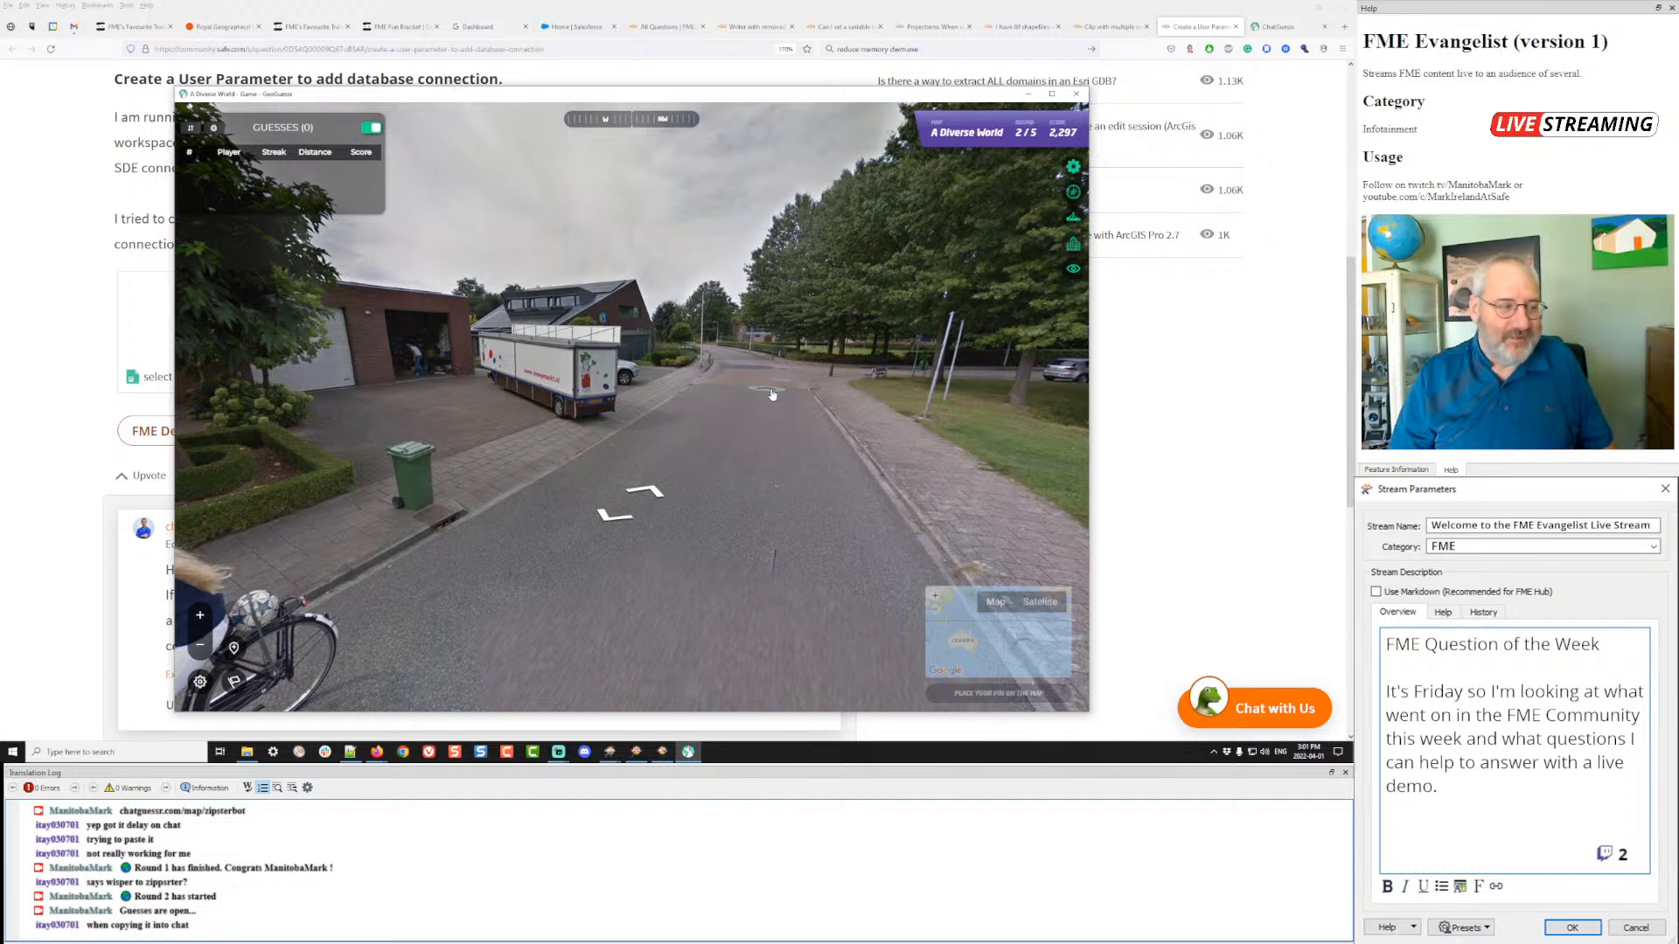
pyautogui.click(647, 476)
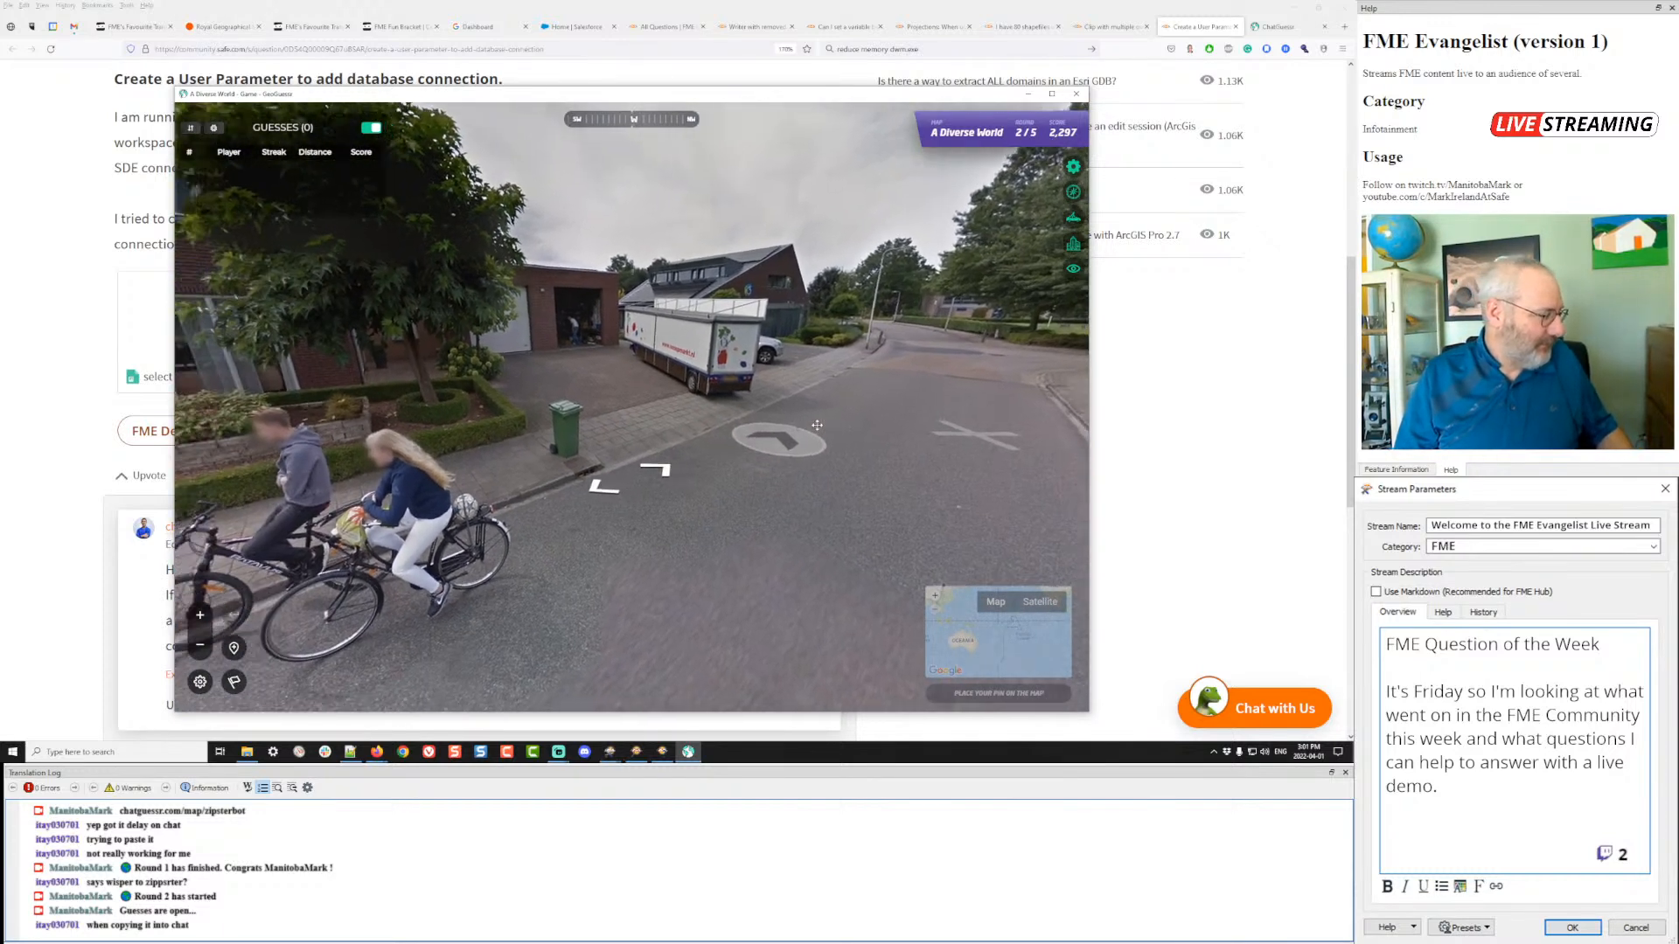
pyautogui.click(817, 425)
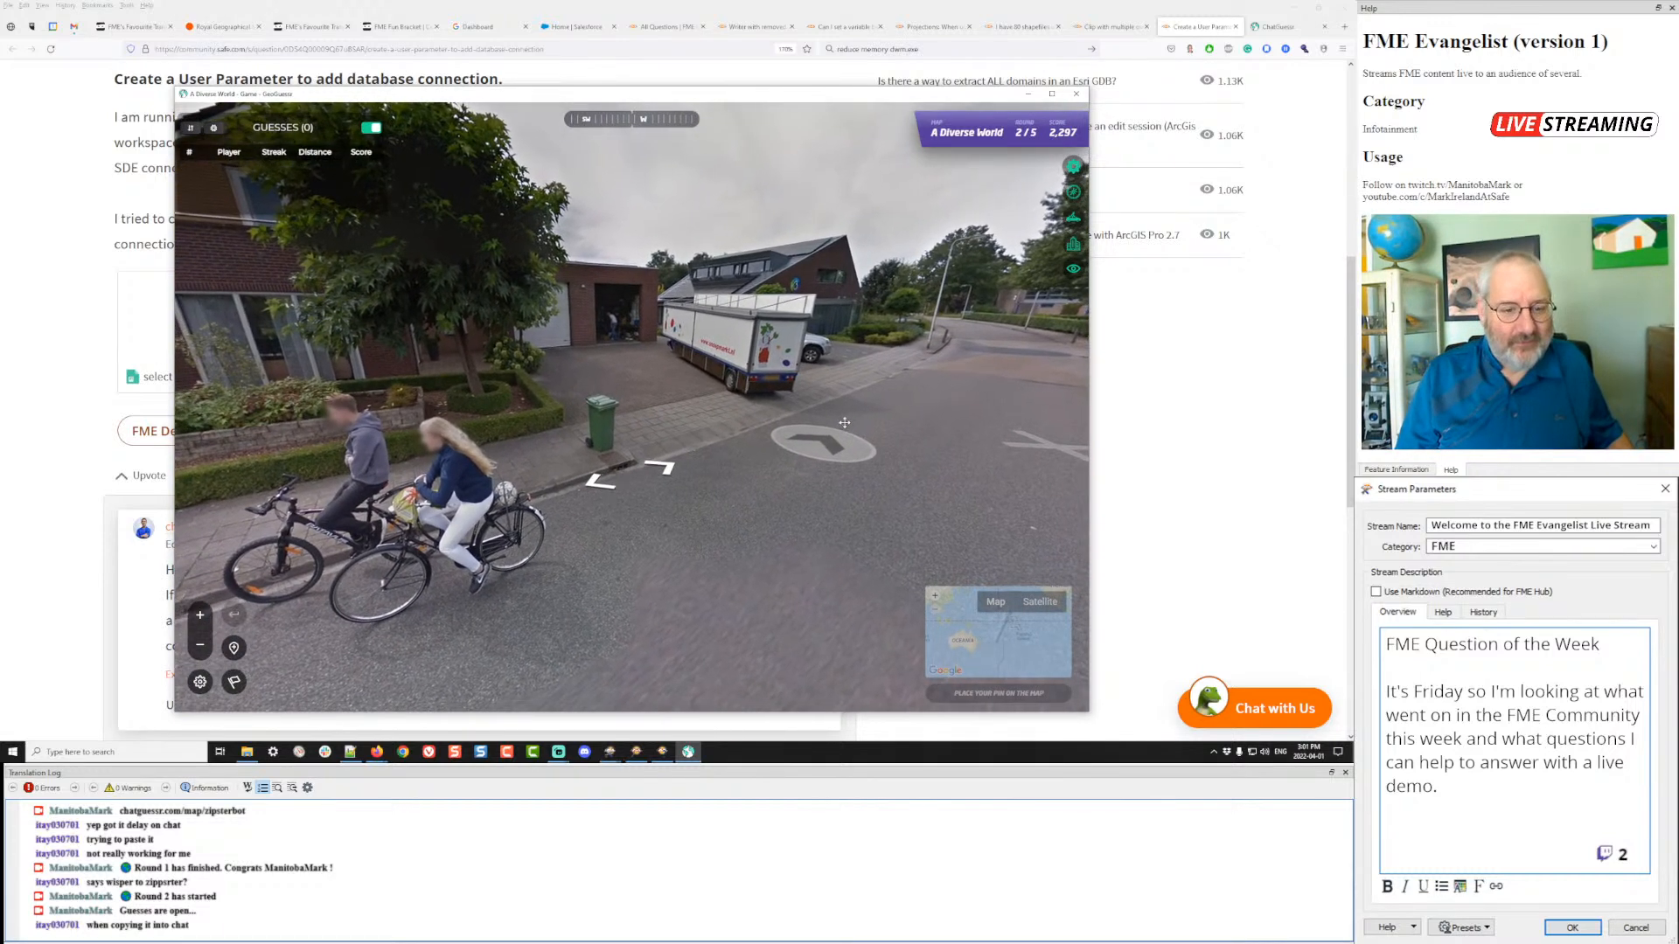
pyautogui.click(843, 422)
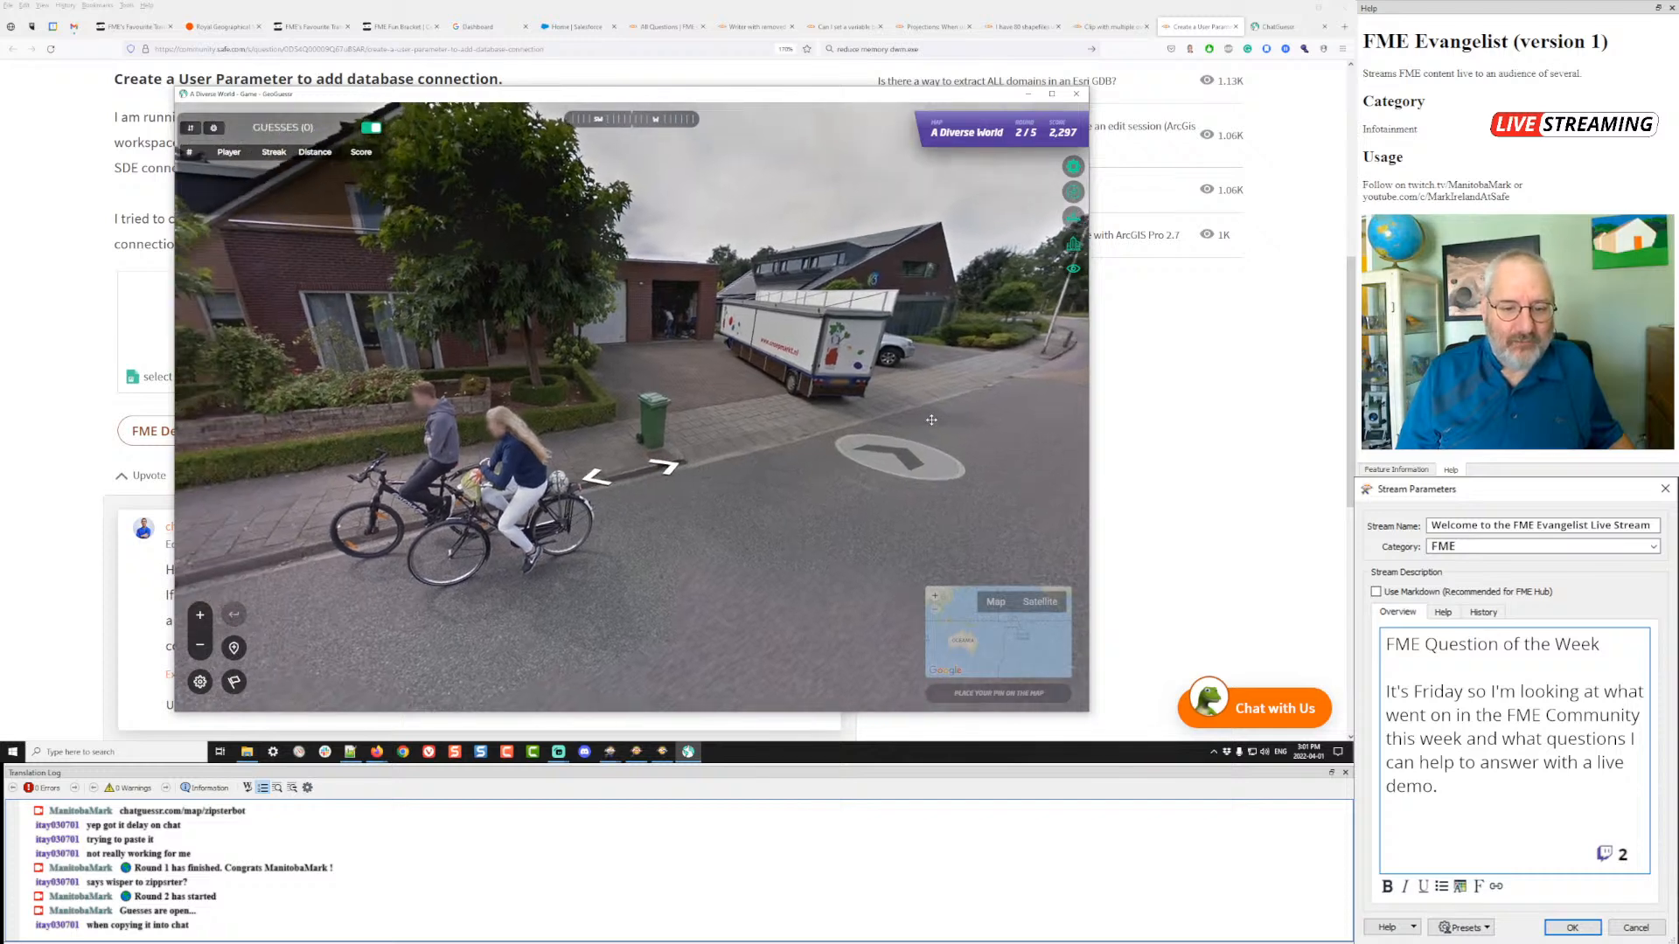
pyautogui.moveTo(931, 420)
pyautogui.mouseDown()
pyautogui.moveTo(886, 436)
pyautogui.moveTo(905, 439)
pyautogui.moveTo(912, 408)
pyautogui.mouseUp()
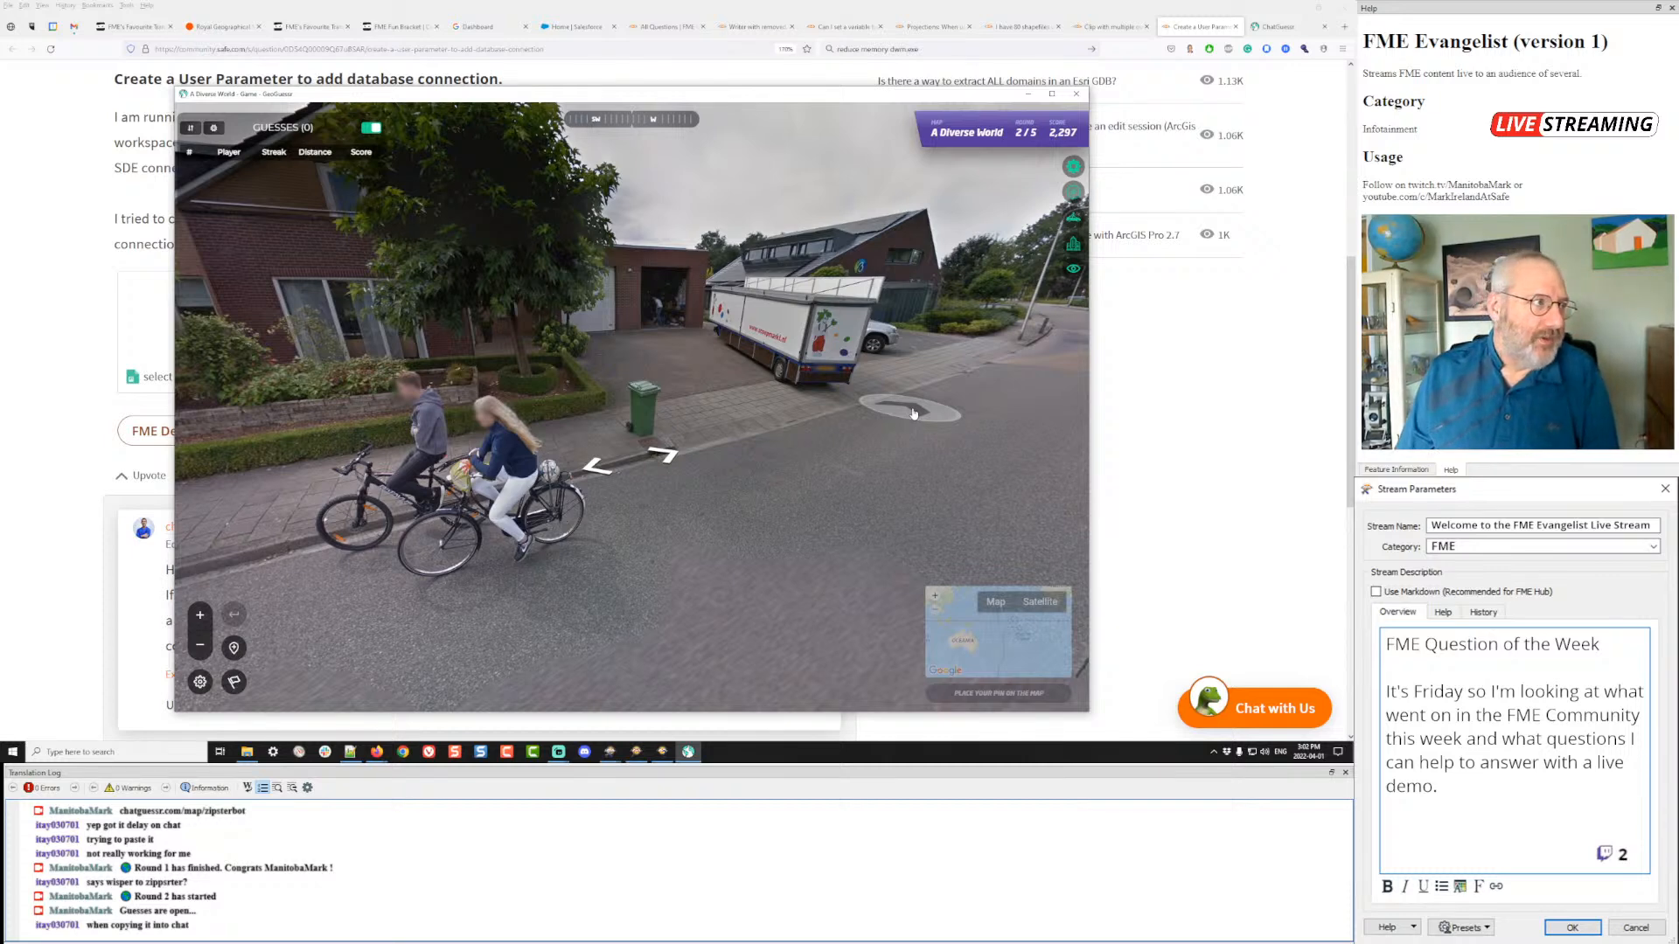
# - Show the ChatGuessr guess map and website instructions on this screen, and minimize that browser window
pyautogui.click(559, 77)
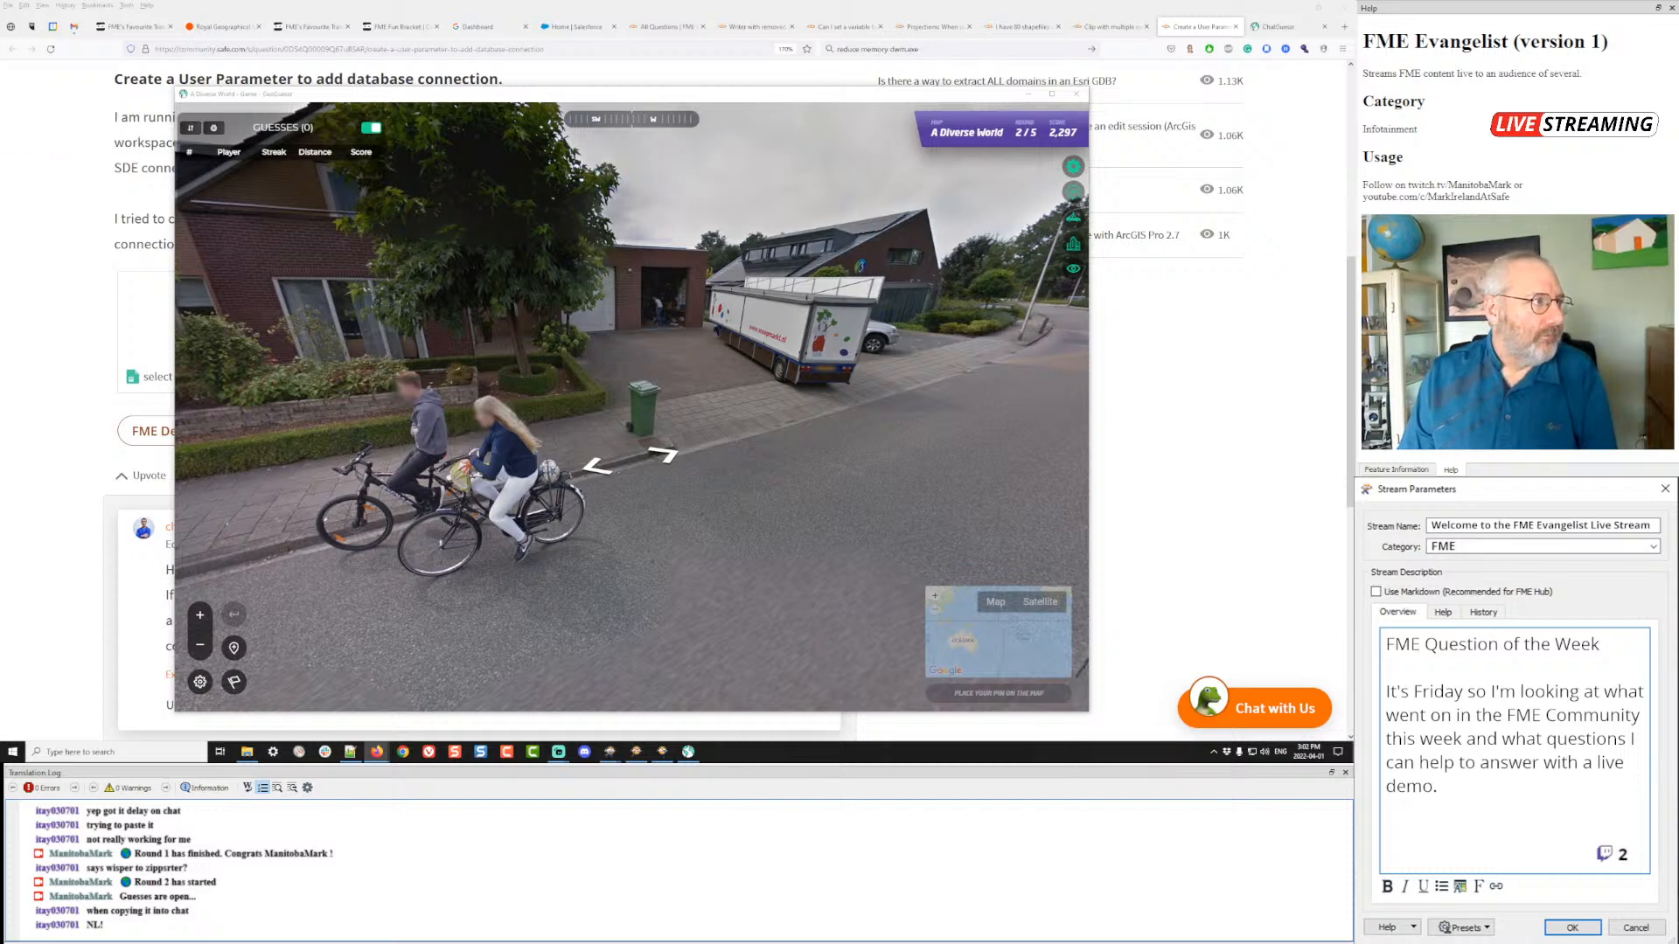
pyautogui.moveTo(0, 59); pyautogui.dragTo(803, 30)
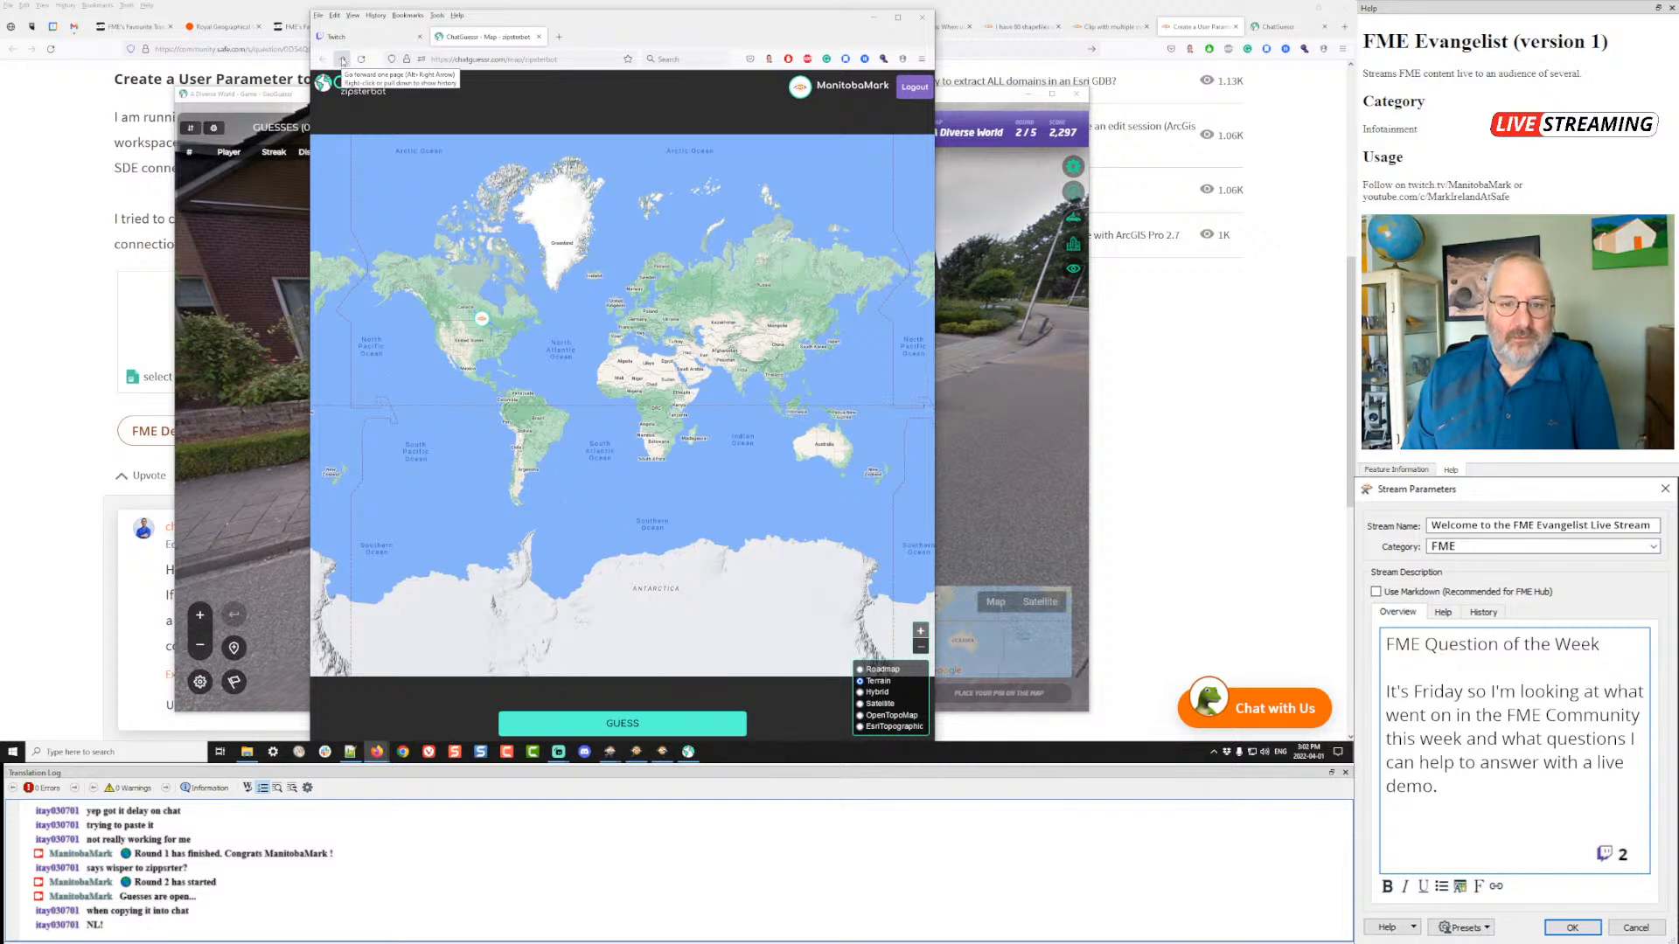
pyautogui.click(342, 60)
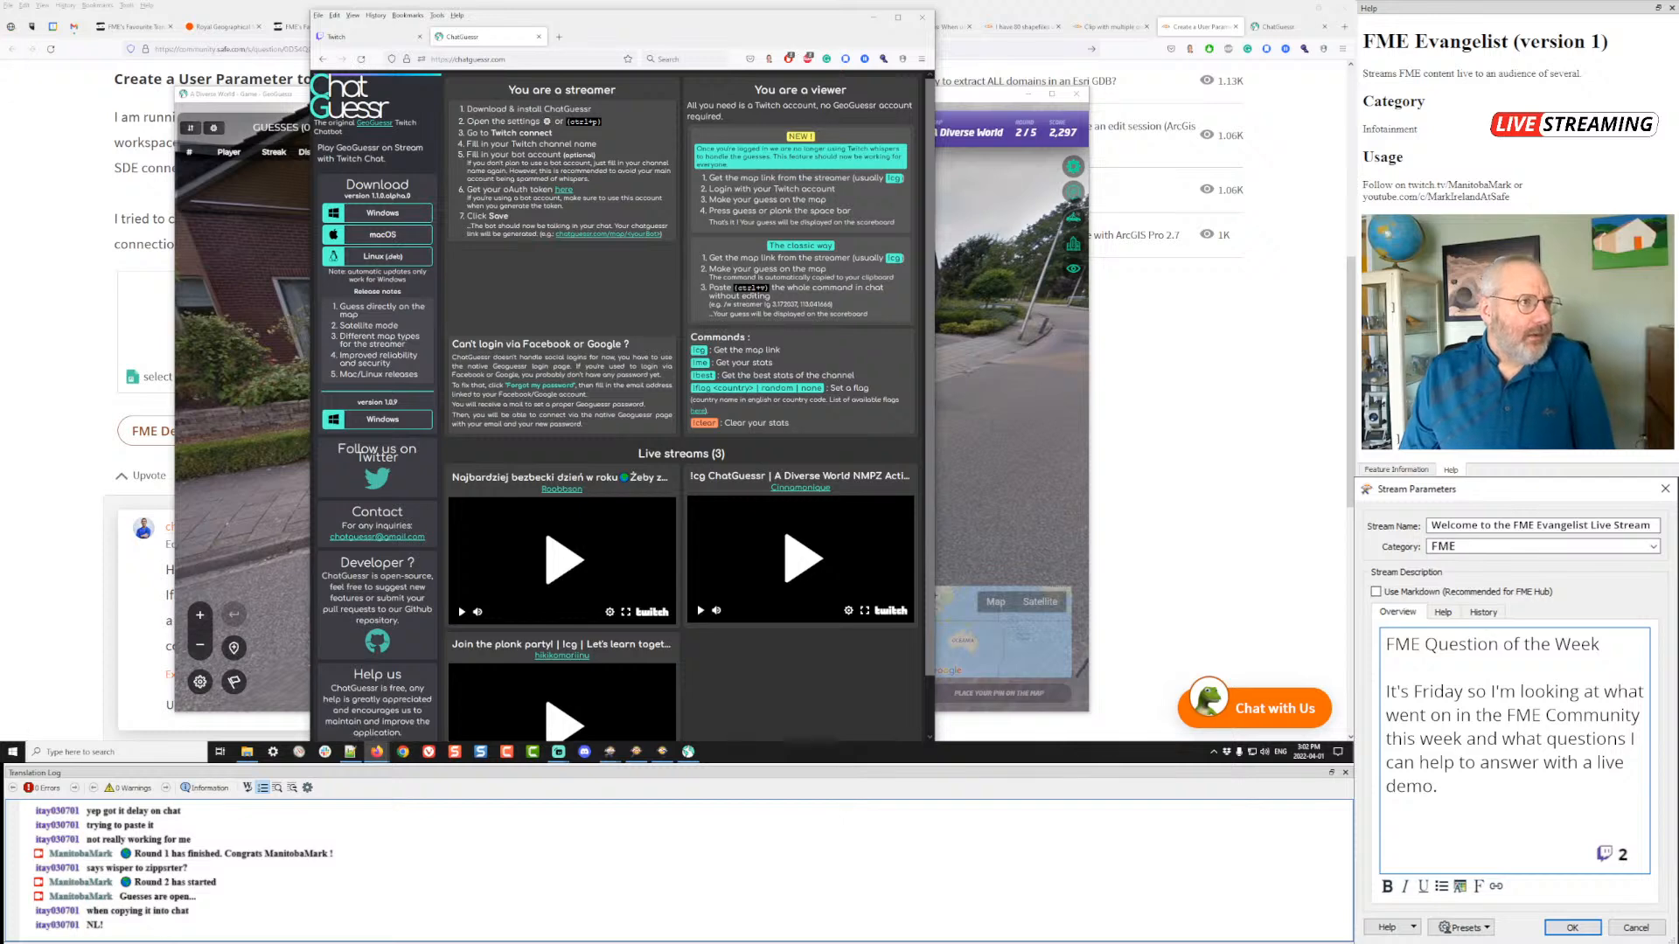
pyautogui.click(873, 17)
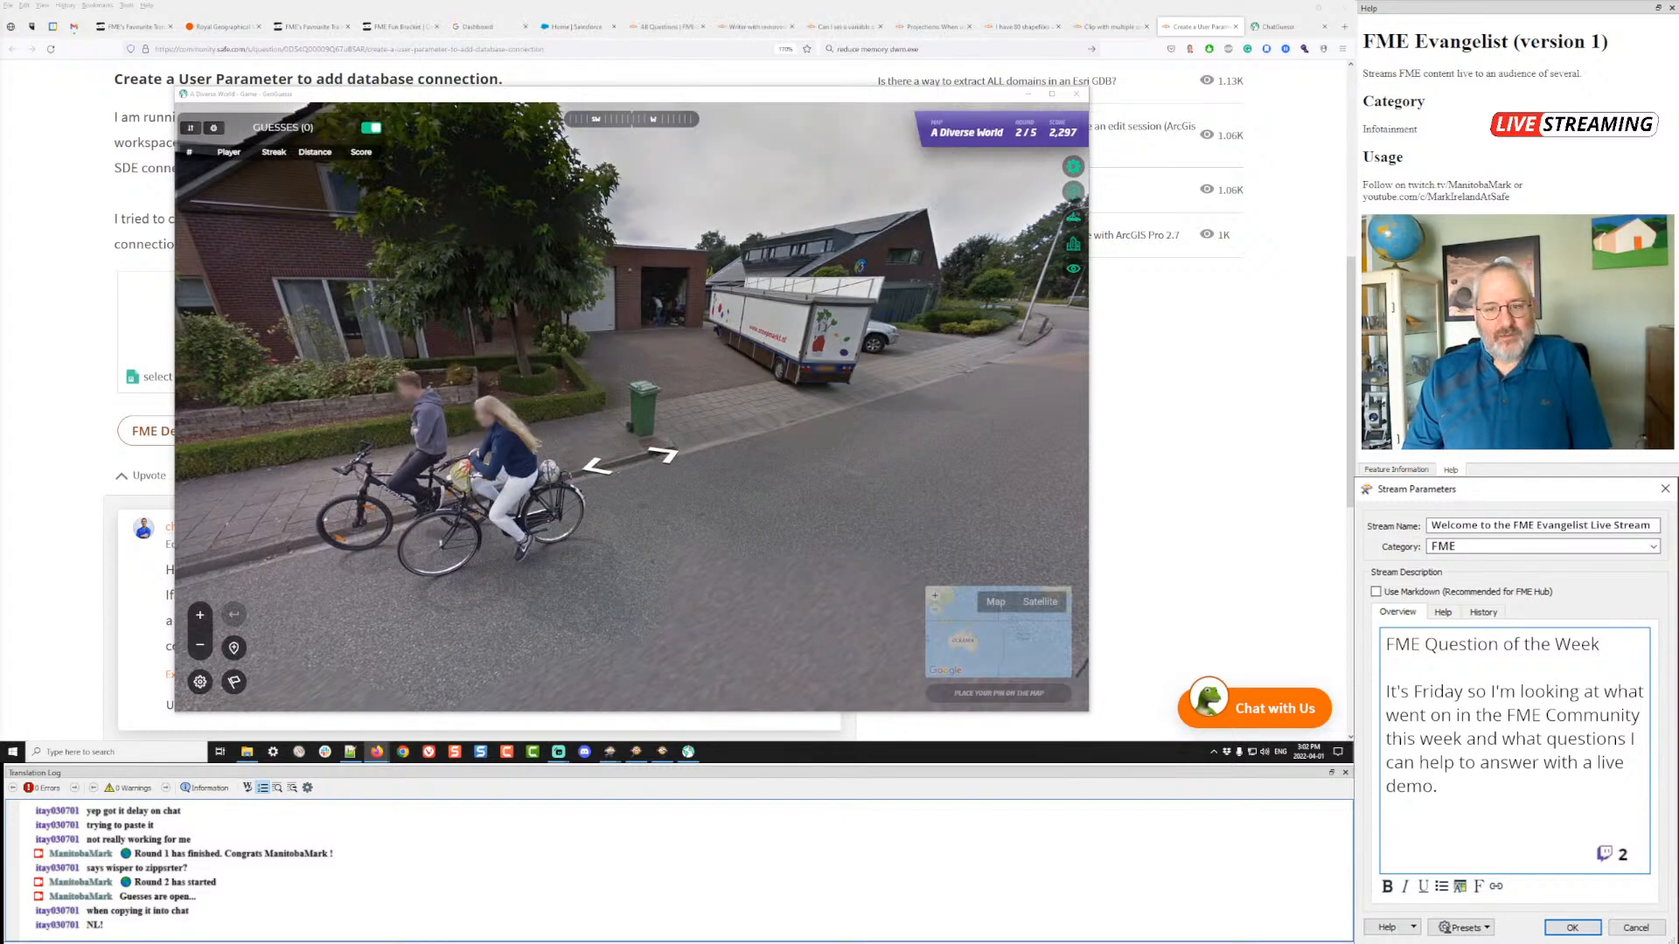
# - Bring the guess map from the world view to the Netherlands
pyautogui.moveTo(1032, 562)
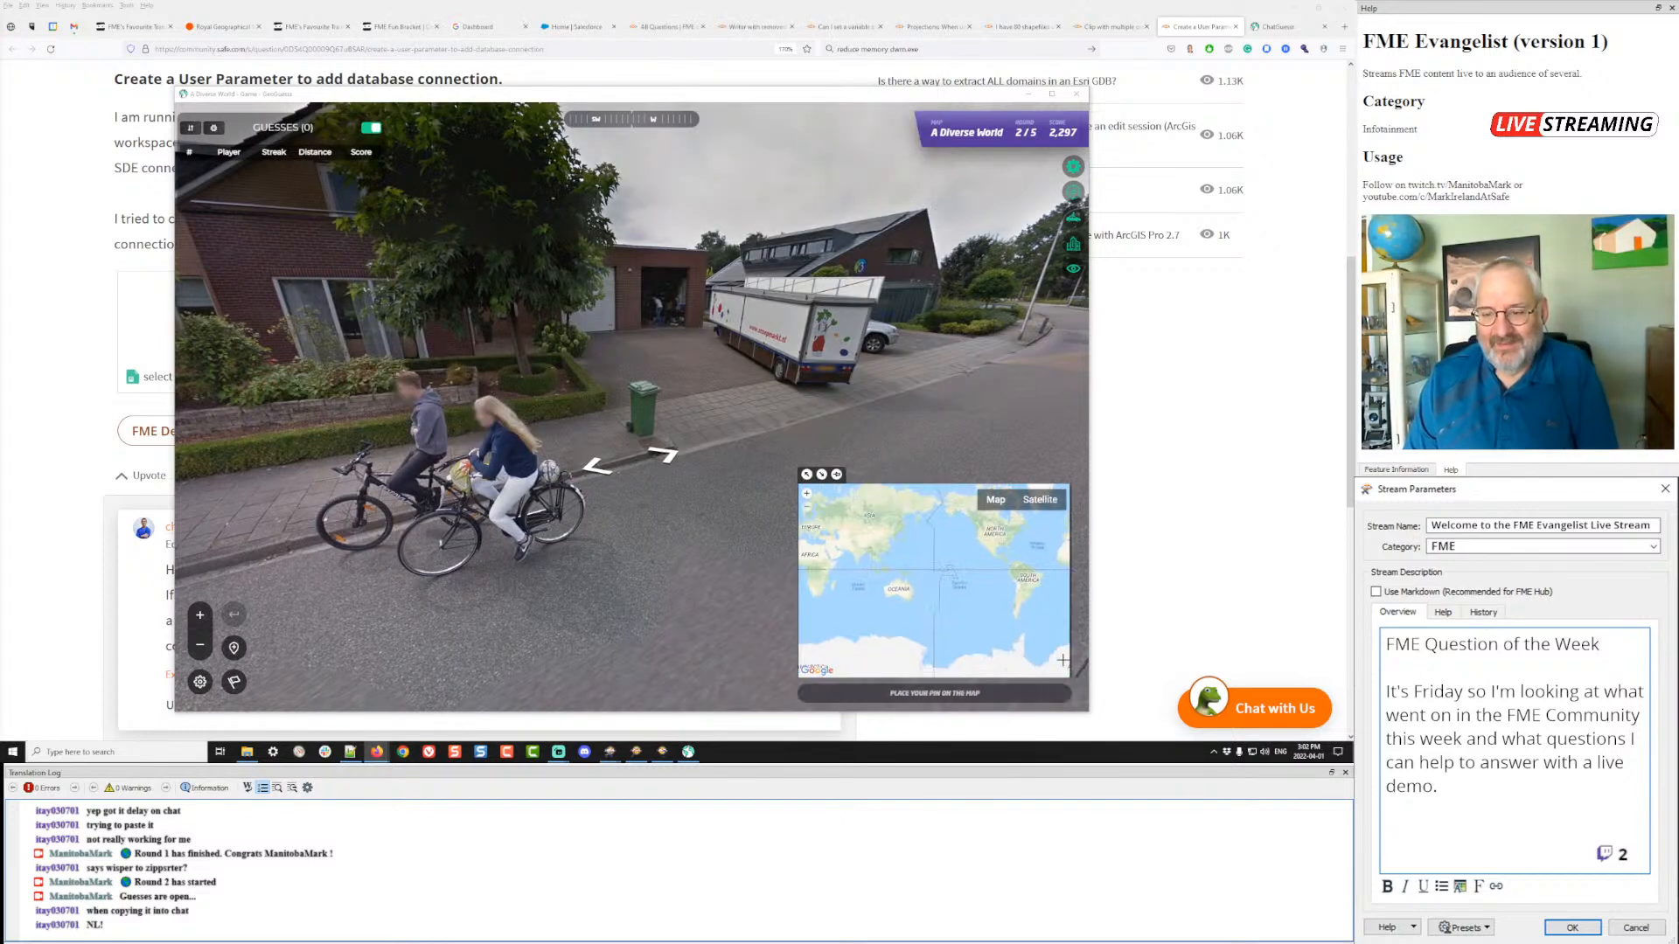
pyautogui.moveTo(1033, 563); pyautogui.dragTo(823, 564)
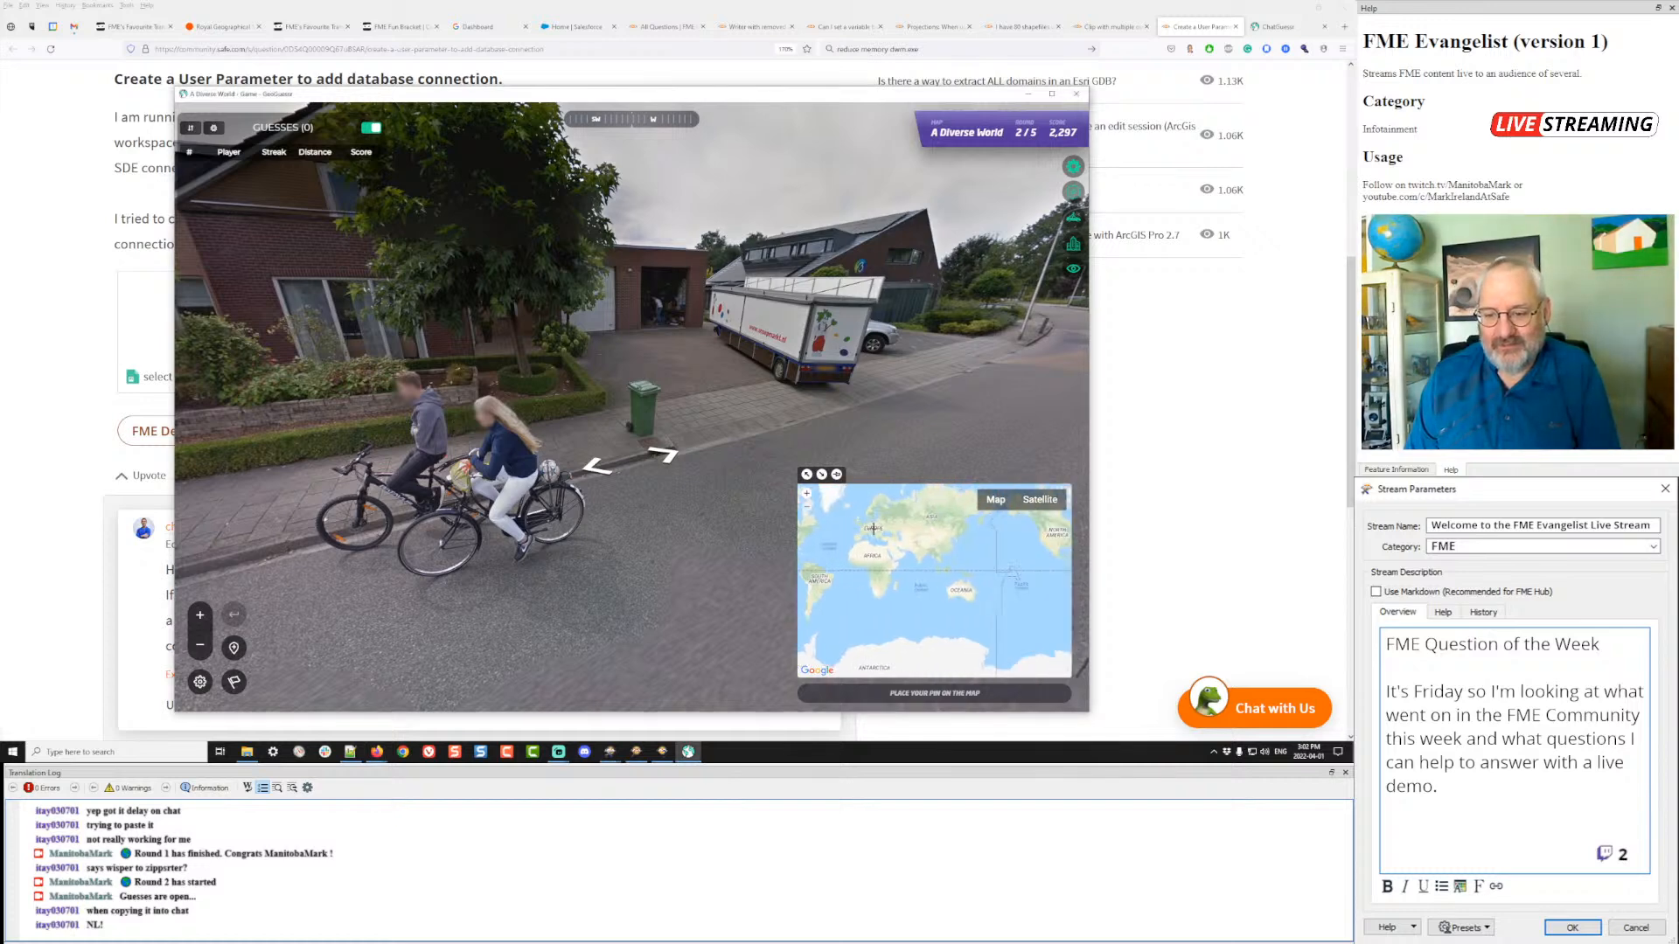
pyautogui.scroll(5, 866, 528)
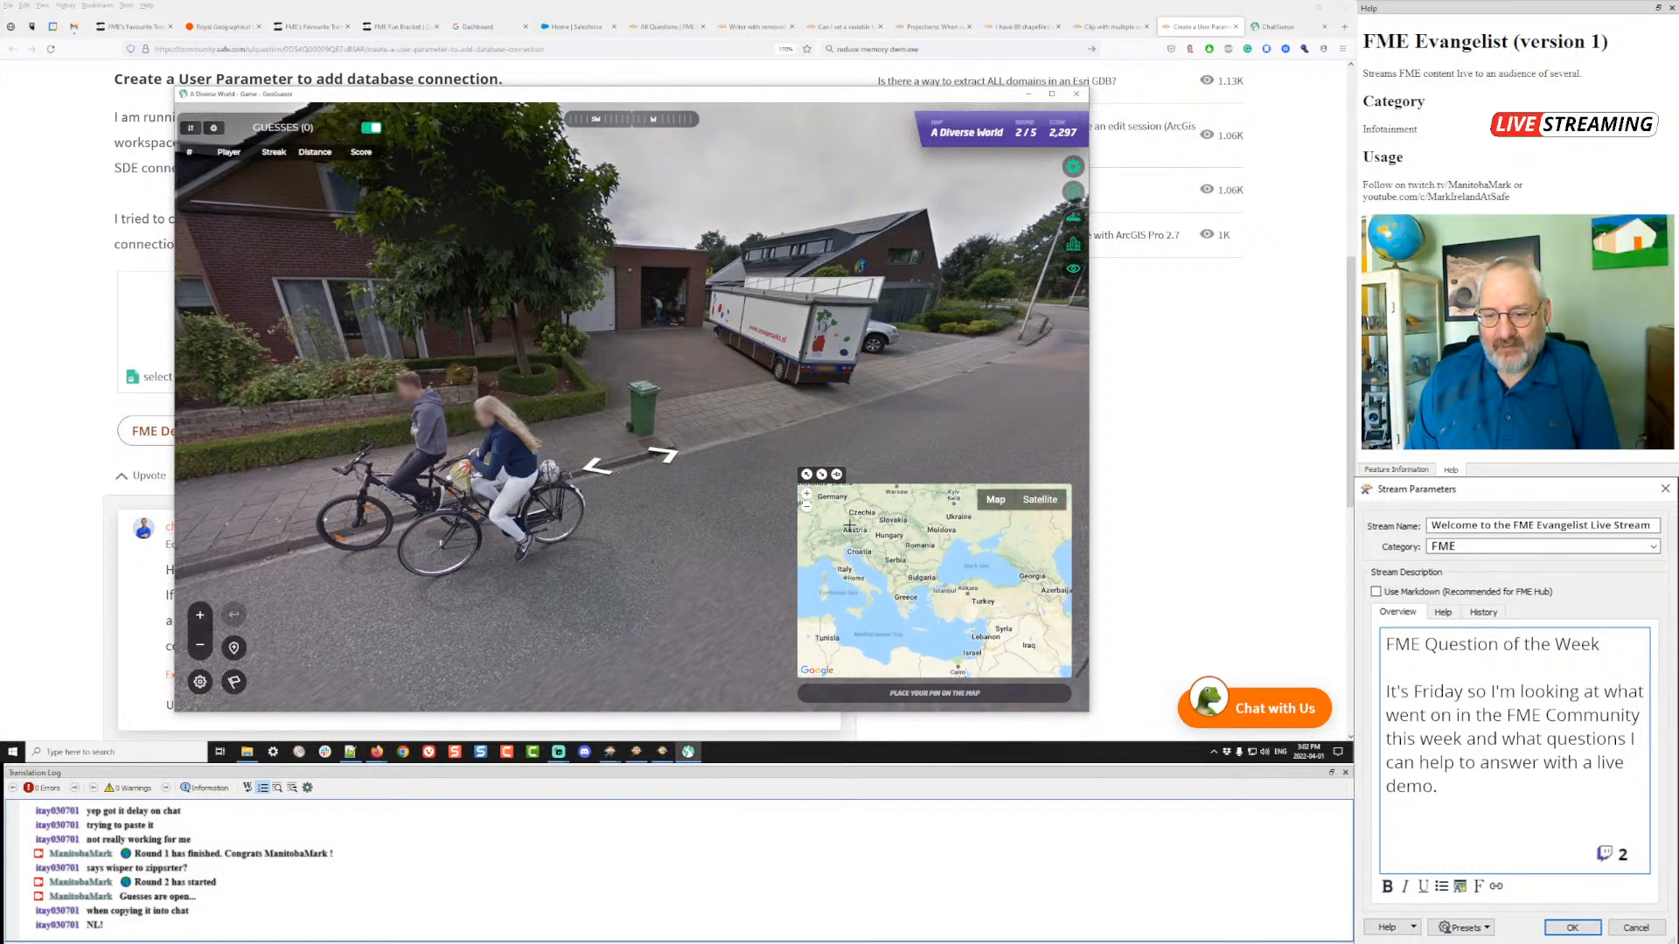
pyautogui.moveTo(848, 525); pyautogui.dragTo(950, 577)
pyautogui.scroll(3, 951, 577)
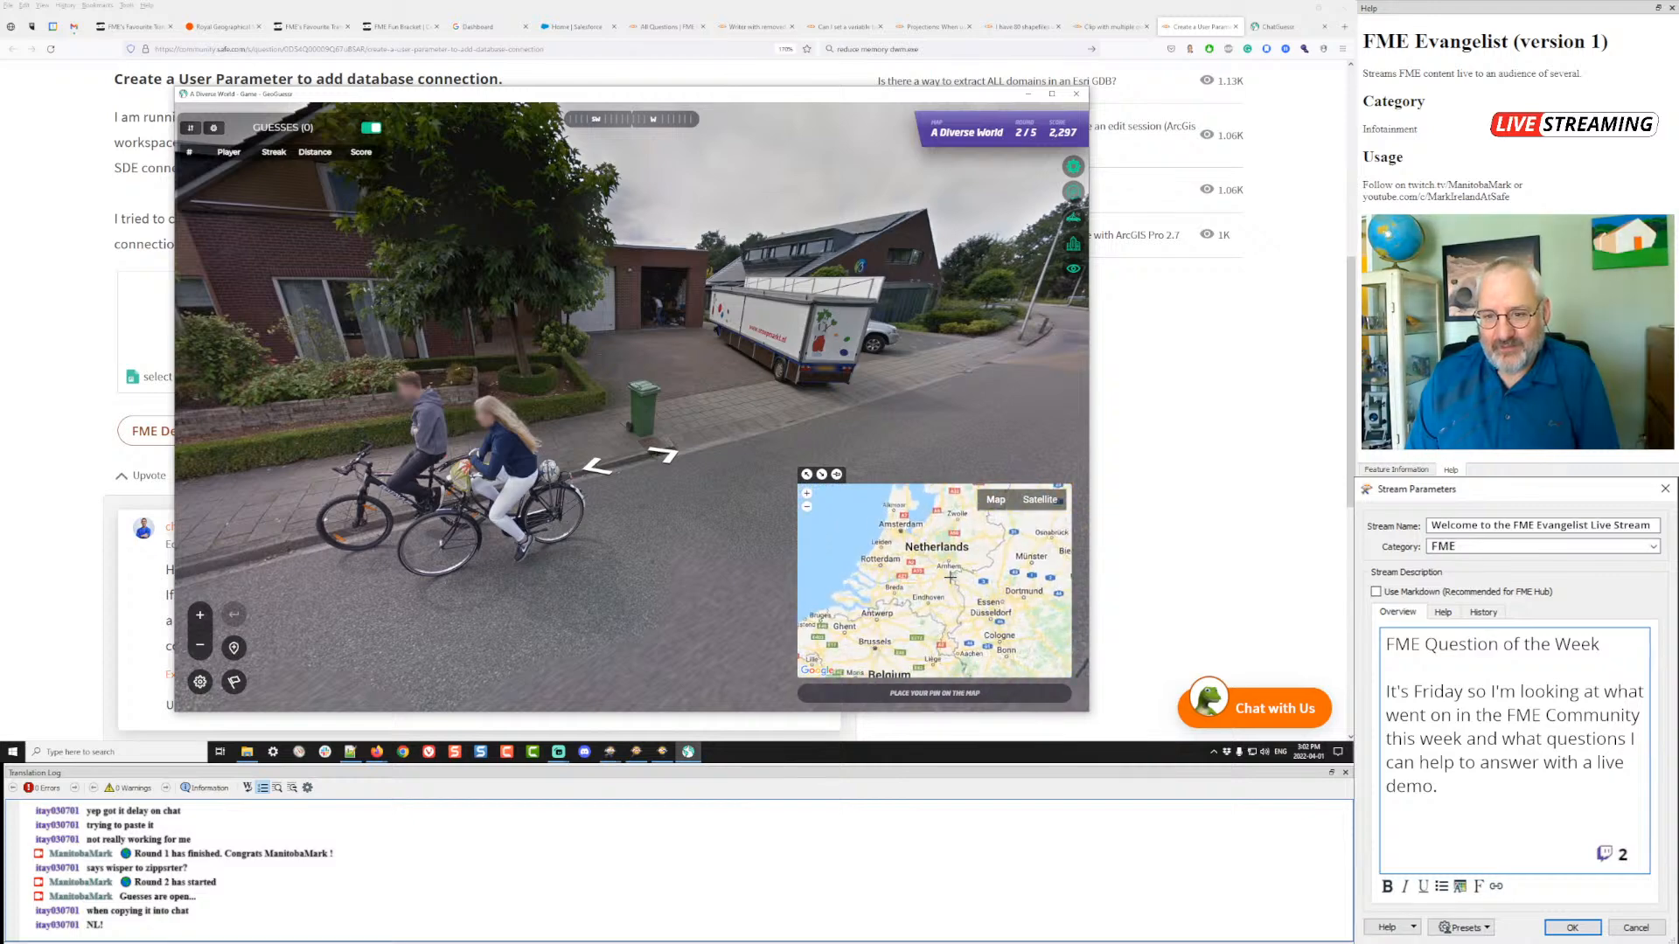
# - Check the round 2 street in both directions once more for signs or other local clues
pyautogui.moveTo(942, 356); pyautogui.dragTo(420, 336)
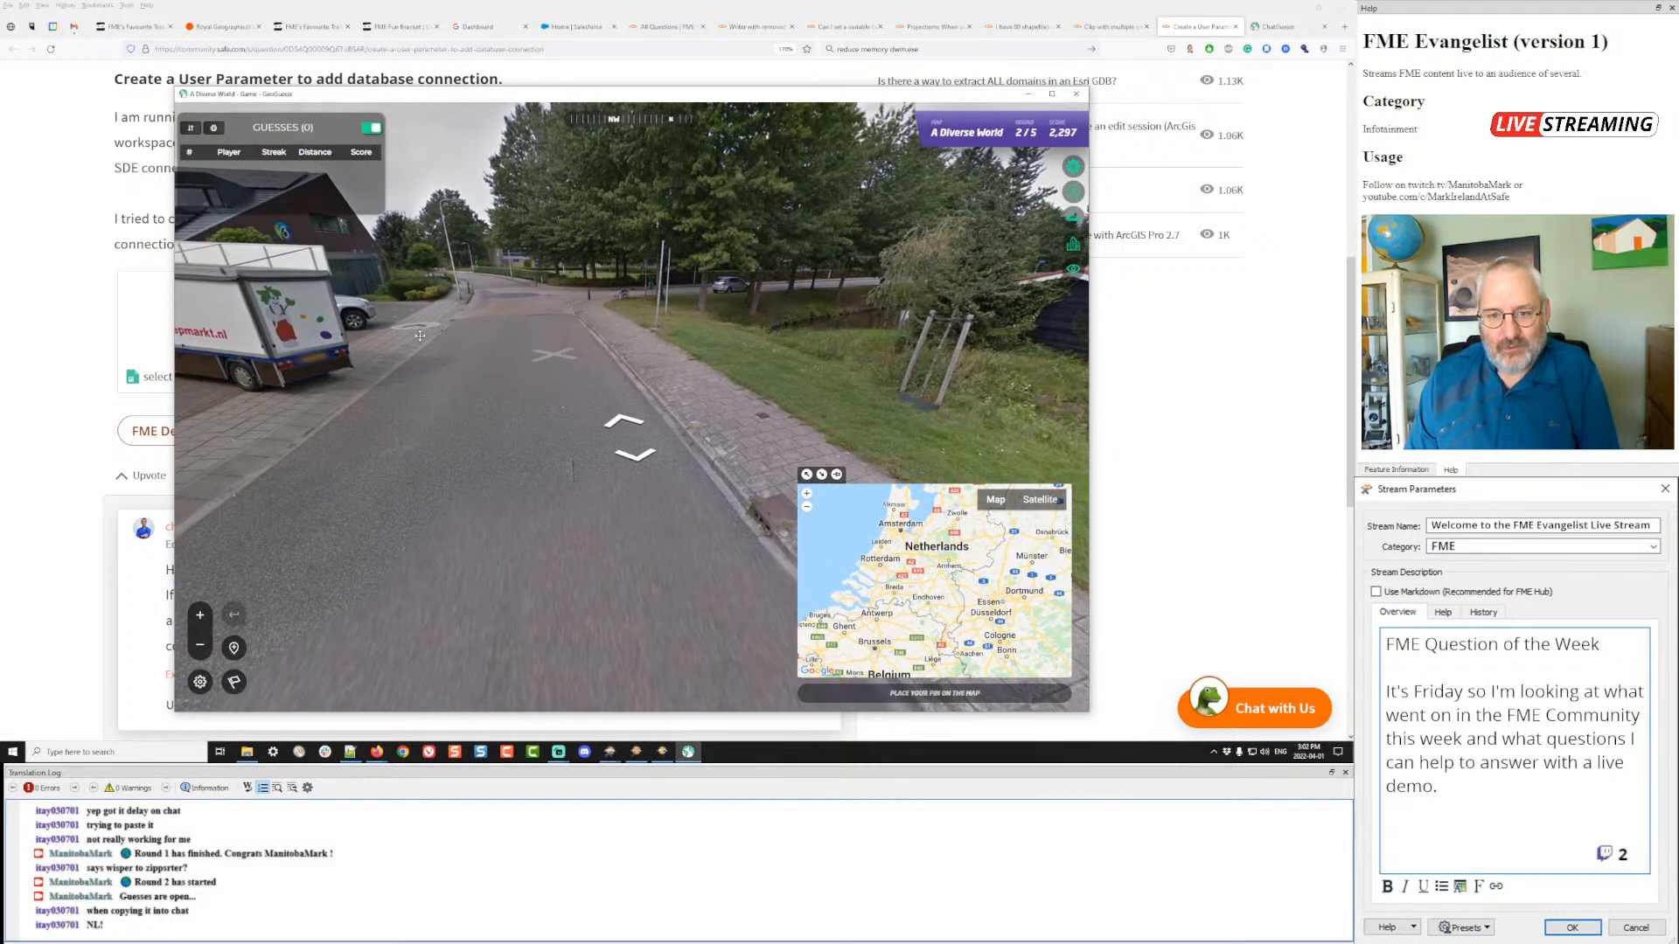
pyautogui.moveTo(757, 326); pyautogui.dragTo(322, 335)
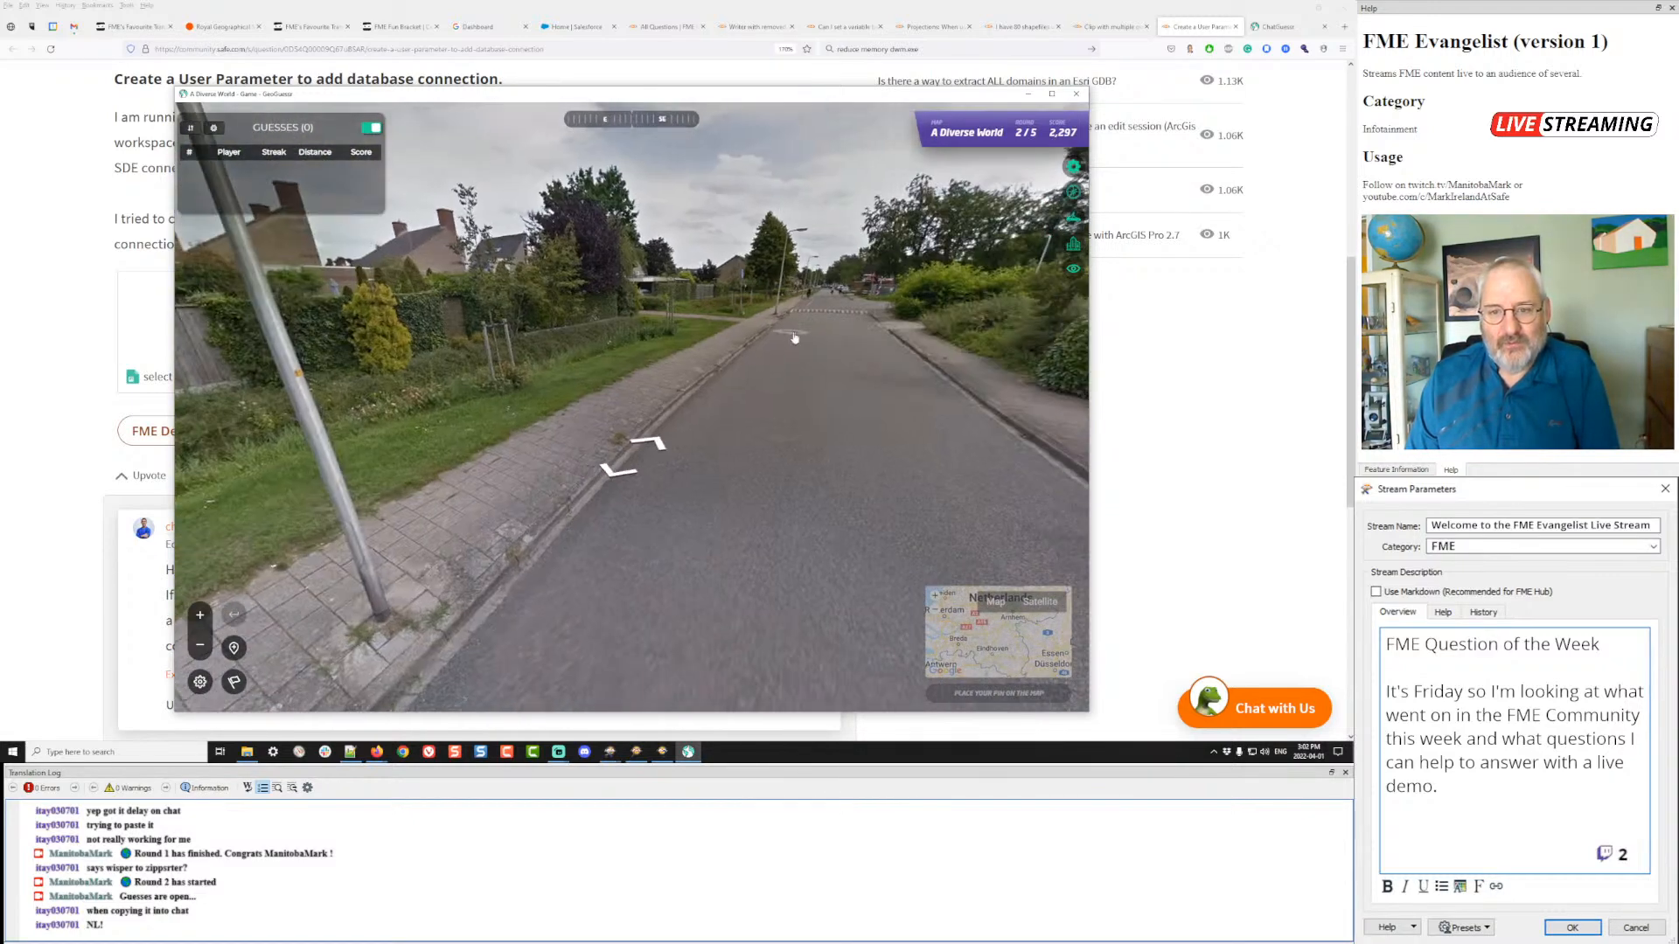
pyautogui.click(794, 337)
pyautogui.click(844, 330)
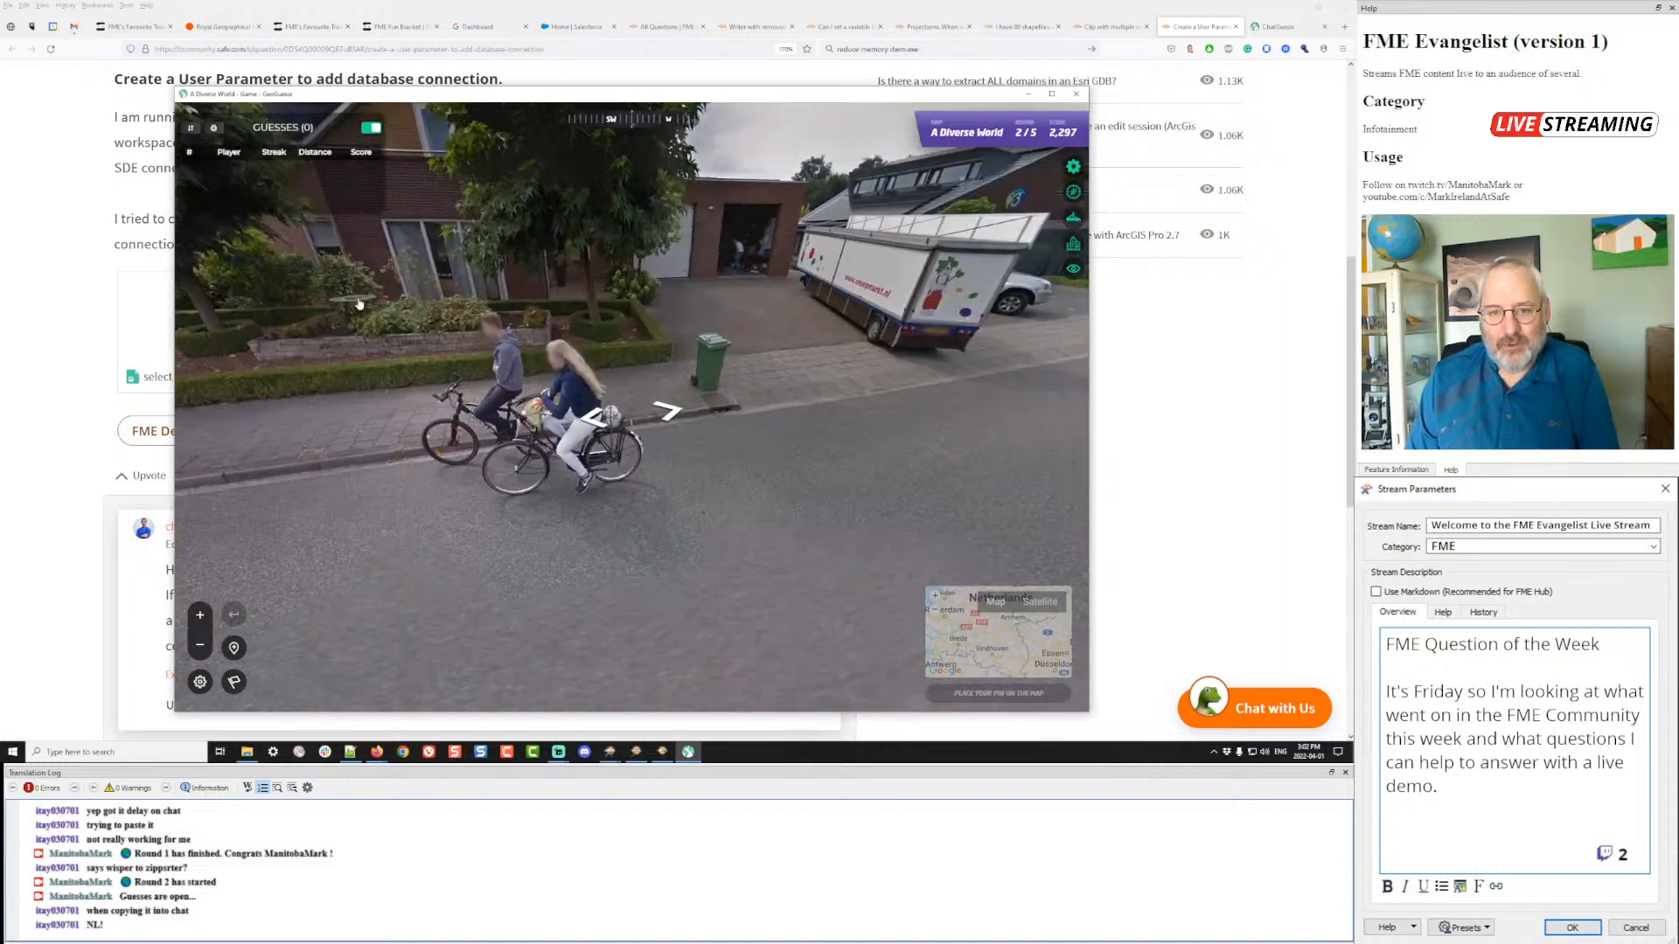
pyautogui.click(706, 291)
# - Place a pin in Vlaardingen, west of Rotterdam, and submit it as the round 2 guess
pyautogui.moveTo(941, 573)
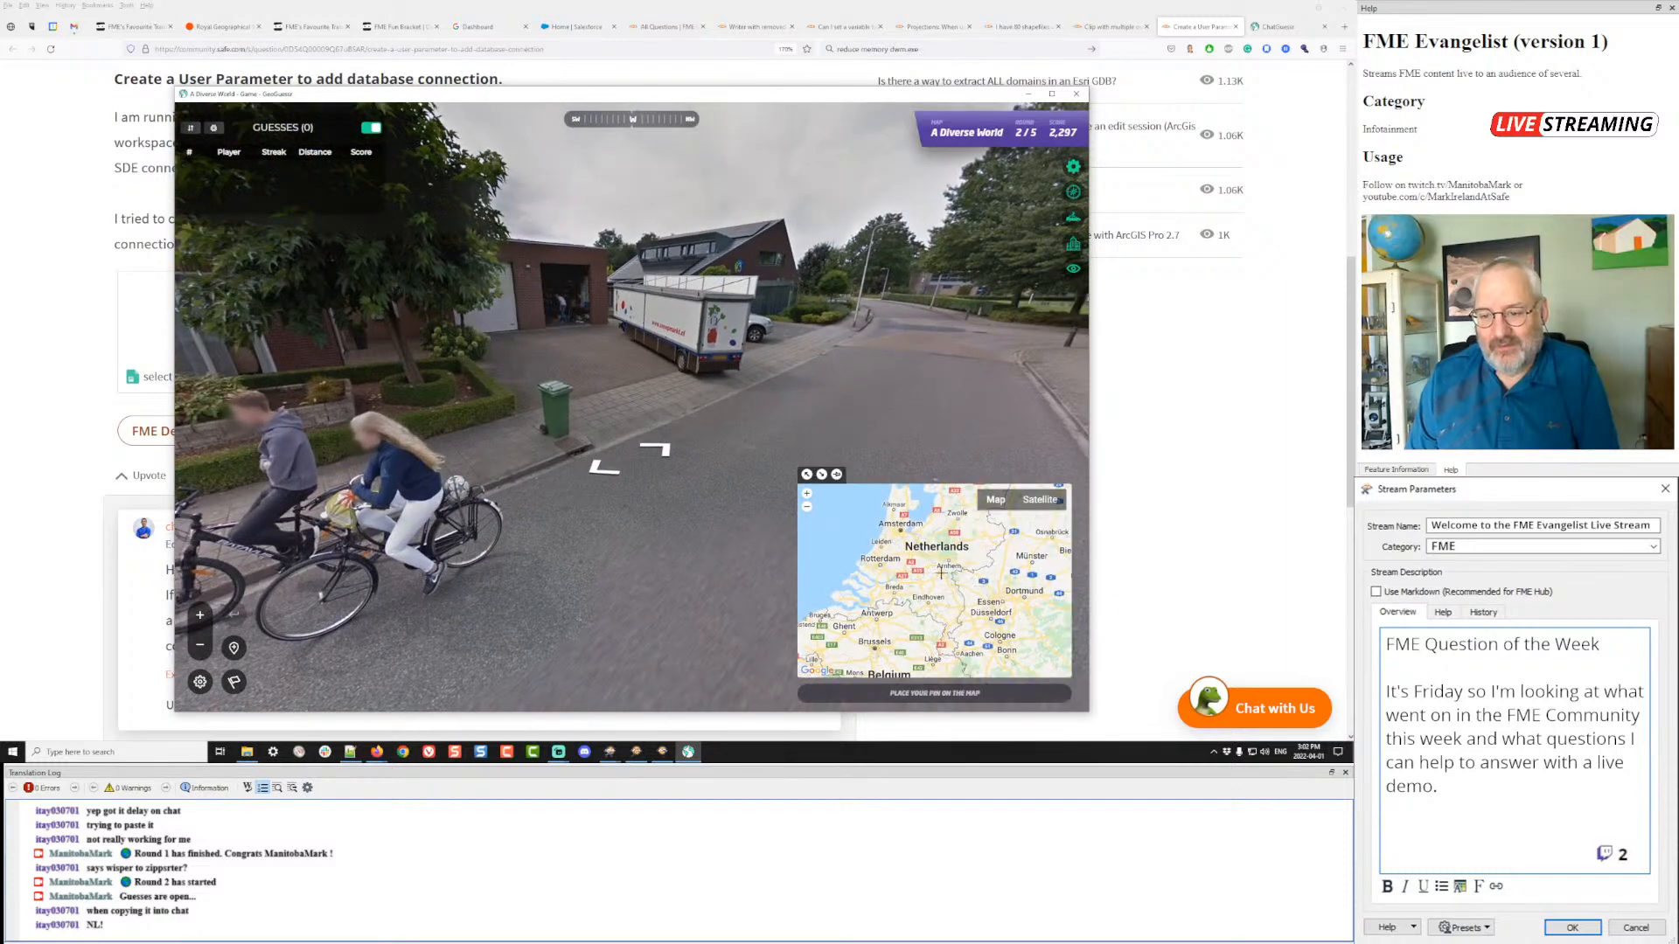
pyautogui.scroll(1, 932, 556)
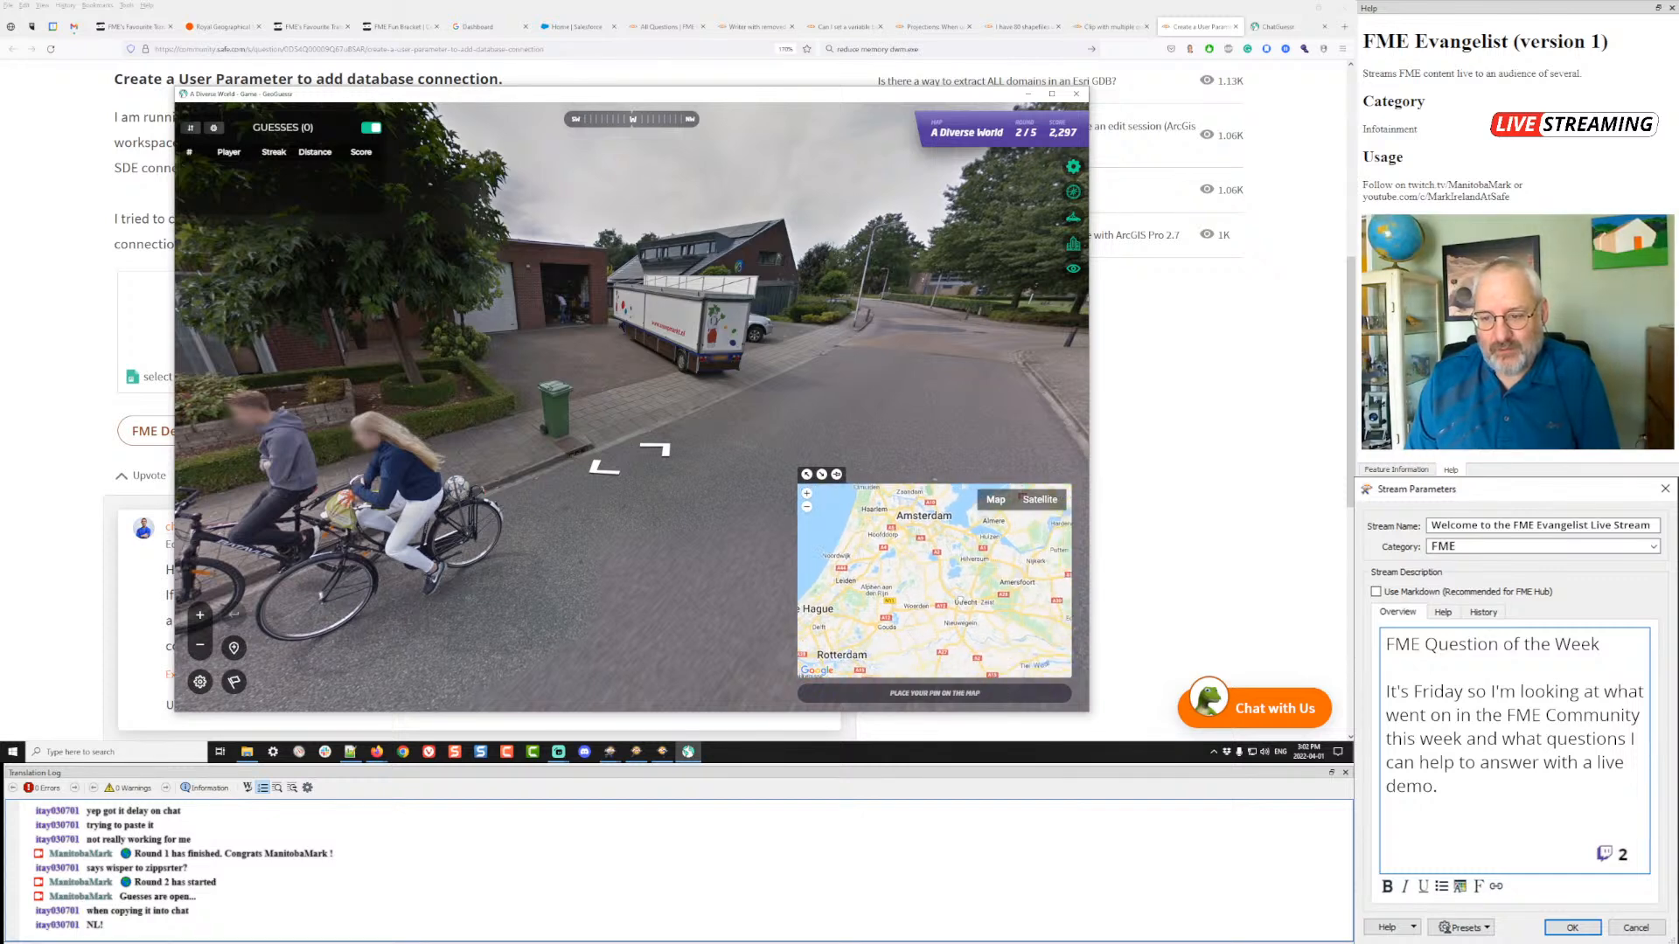
pyautogui.moveTo(1001, 584); pyautogui.dragTo(1011, 550)
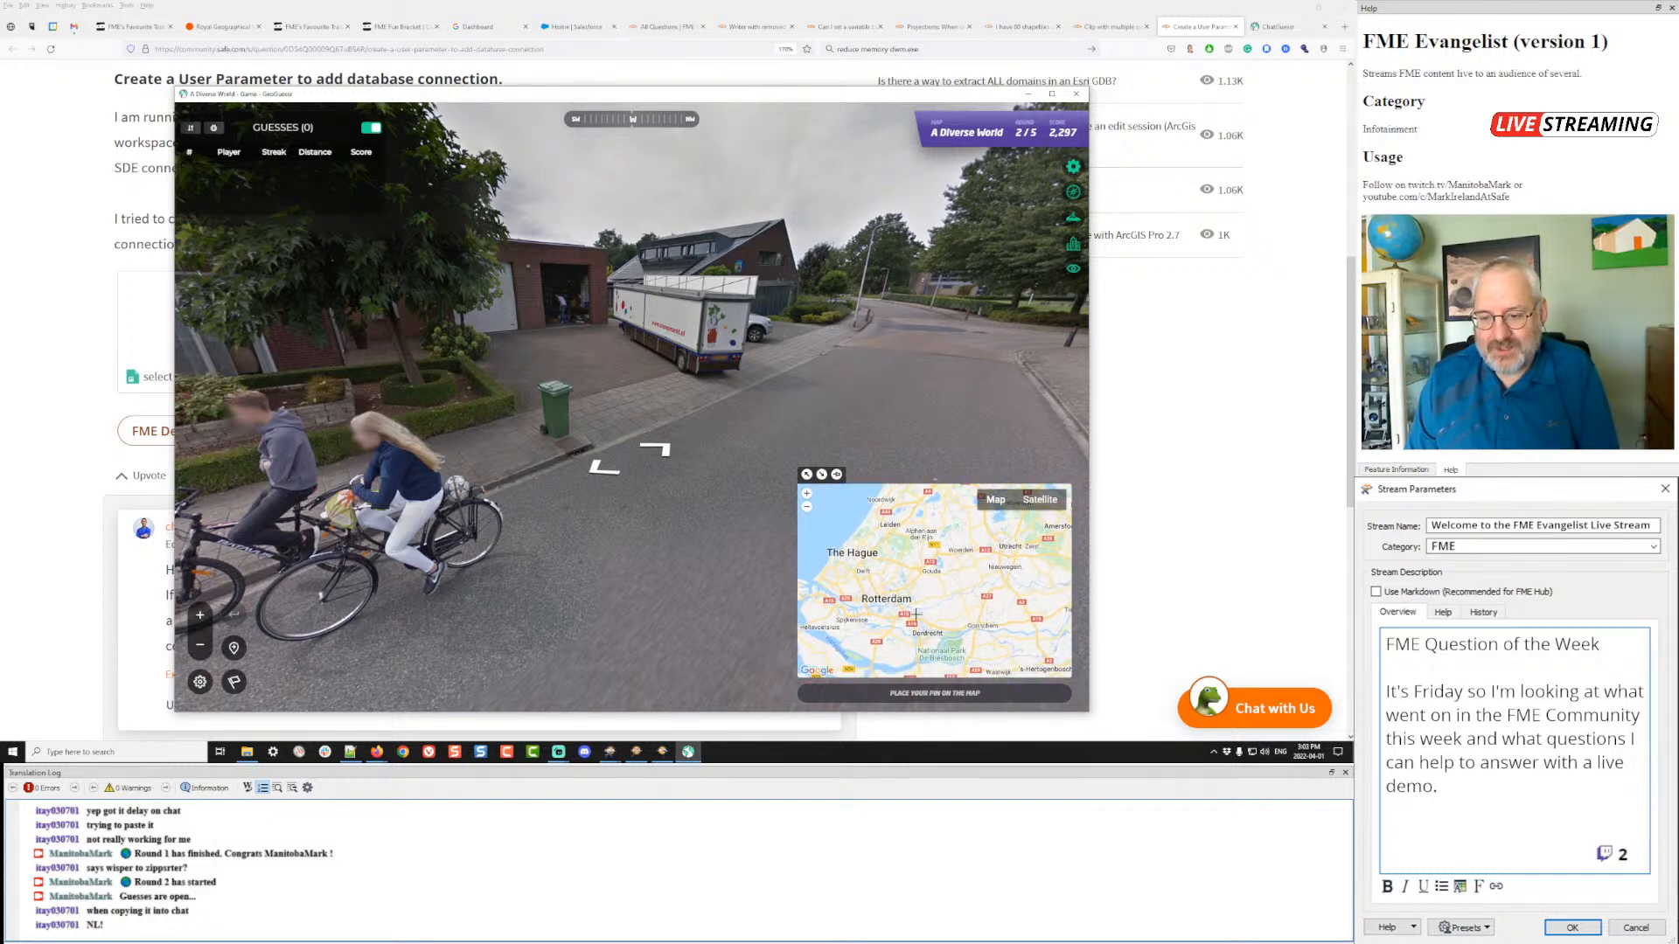
pyautogui.scroll(1, 894, 607)
pyautogui.scroll(2, 879, 602)
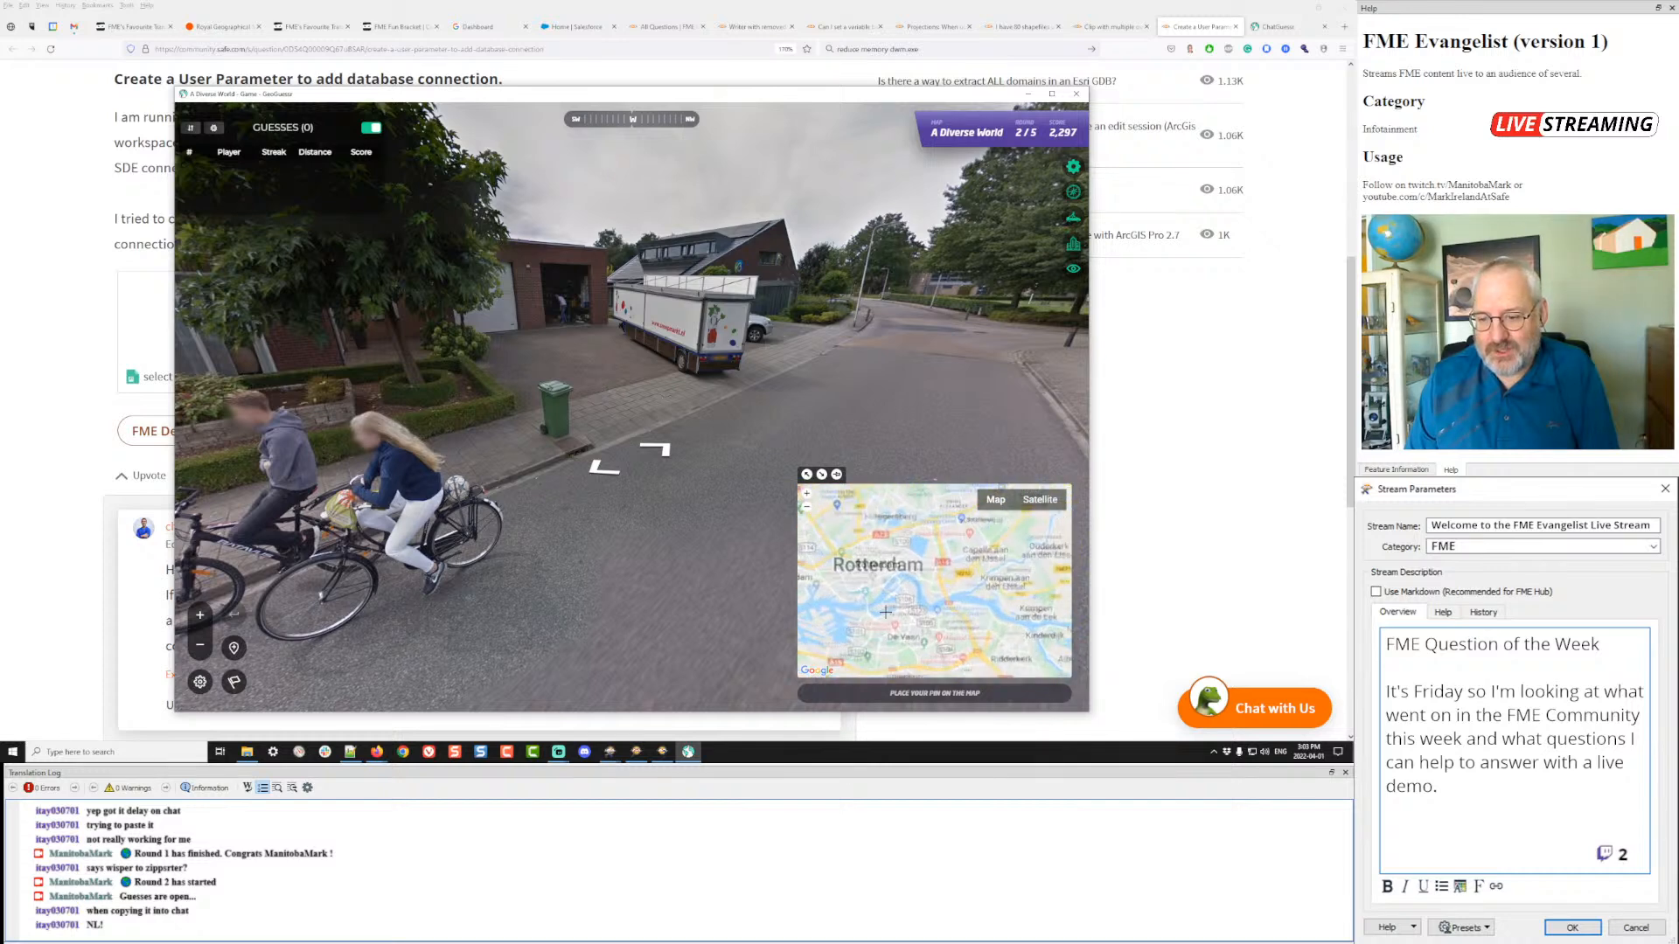
pyautogui.moveTo(915, 552); pyautogui.dragTo(997, 618)
pyautogui.moveTo(819, 528); pyautogui.dragTo(998, 554)
pyautogui.scroll(1, 998, 554)
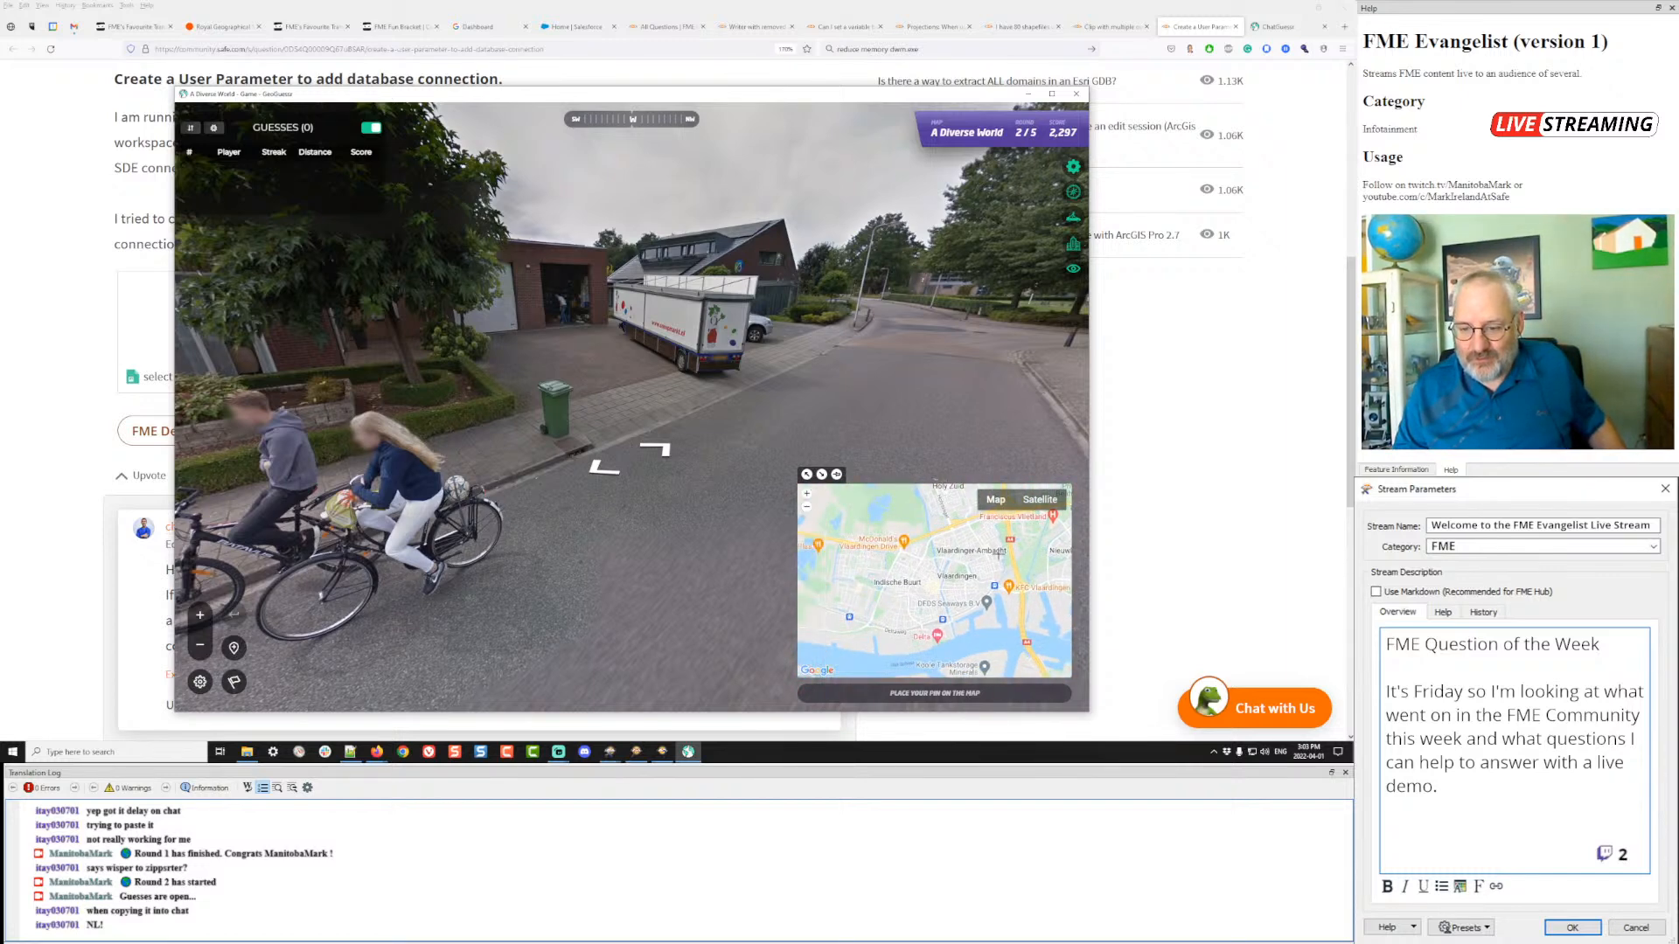
pyautogui.click(967, 540)
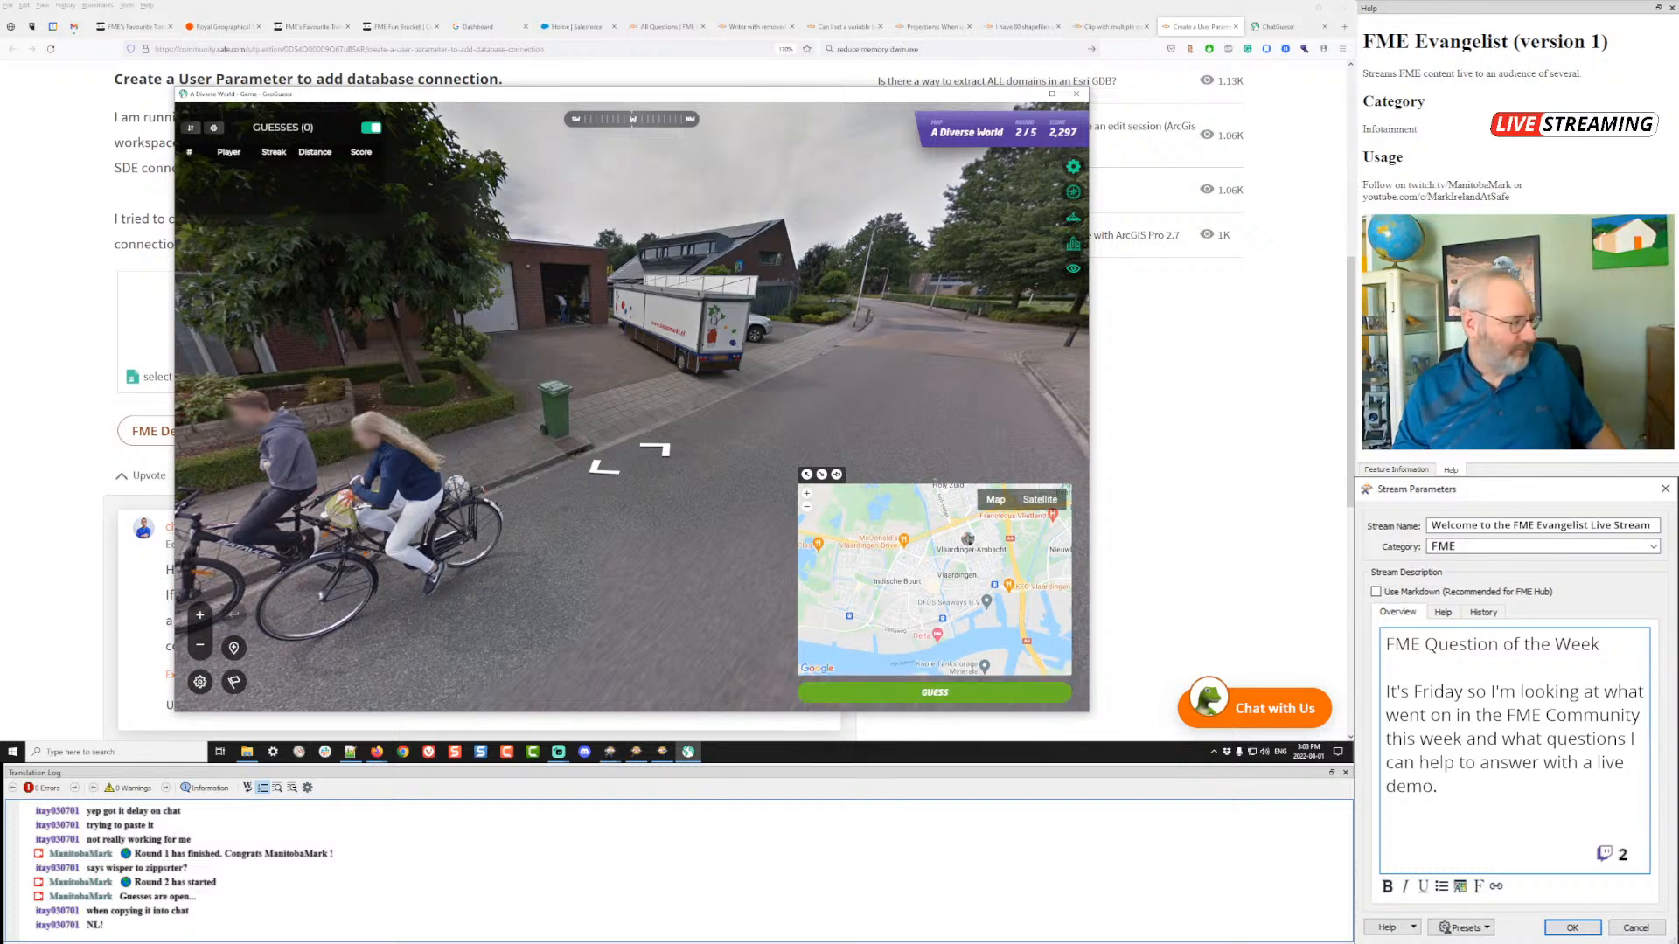
pyautogui.click(948, 696)
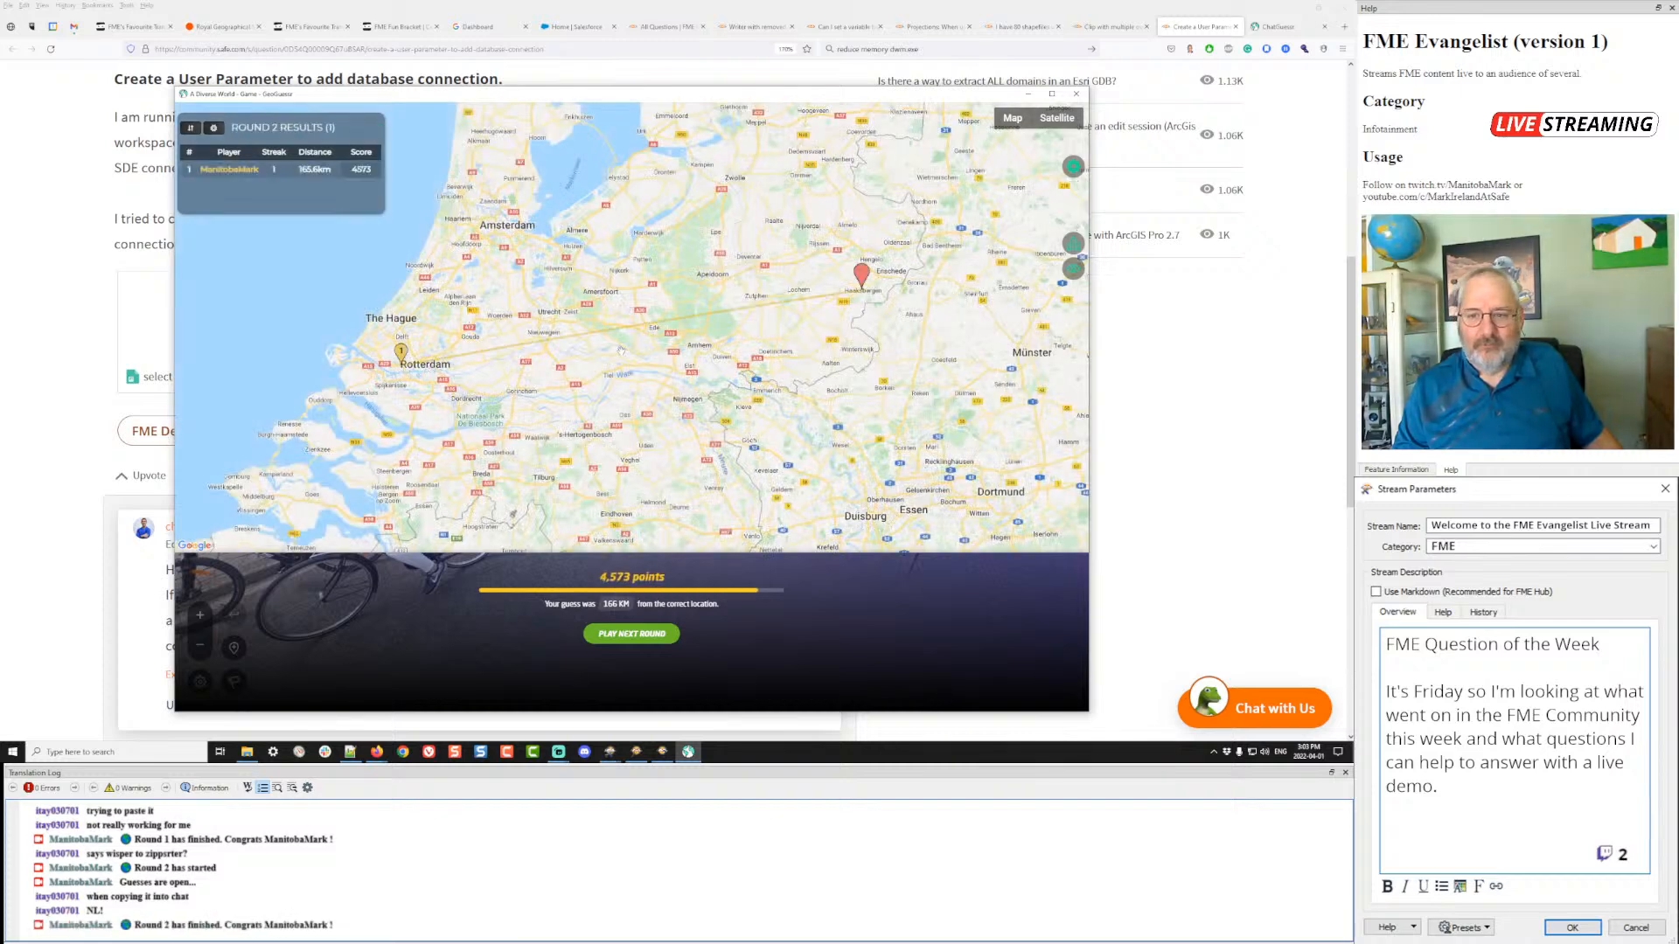
# - Inspect the surroundings of the correct round 2 location on the results map and close the game window
pyautogui.scroll(5, 863, 292)
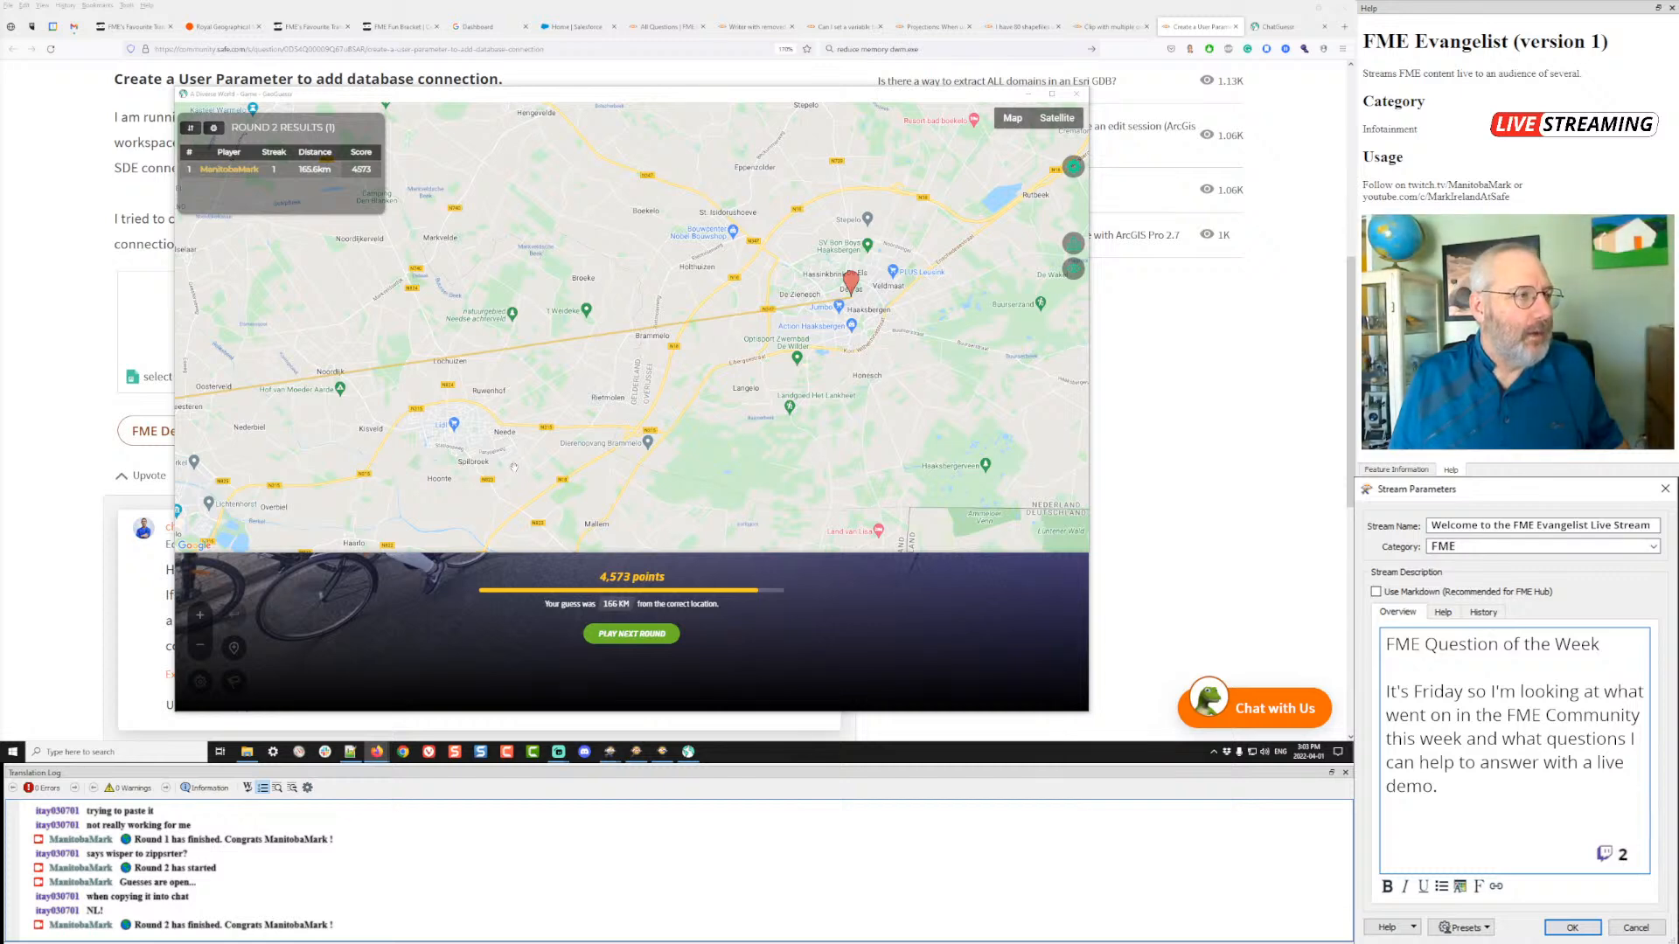
pyautogui.click(1075, 95)
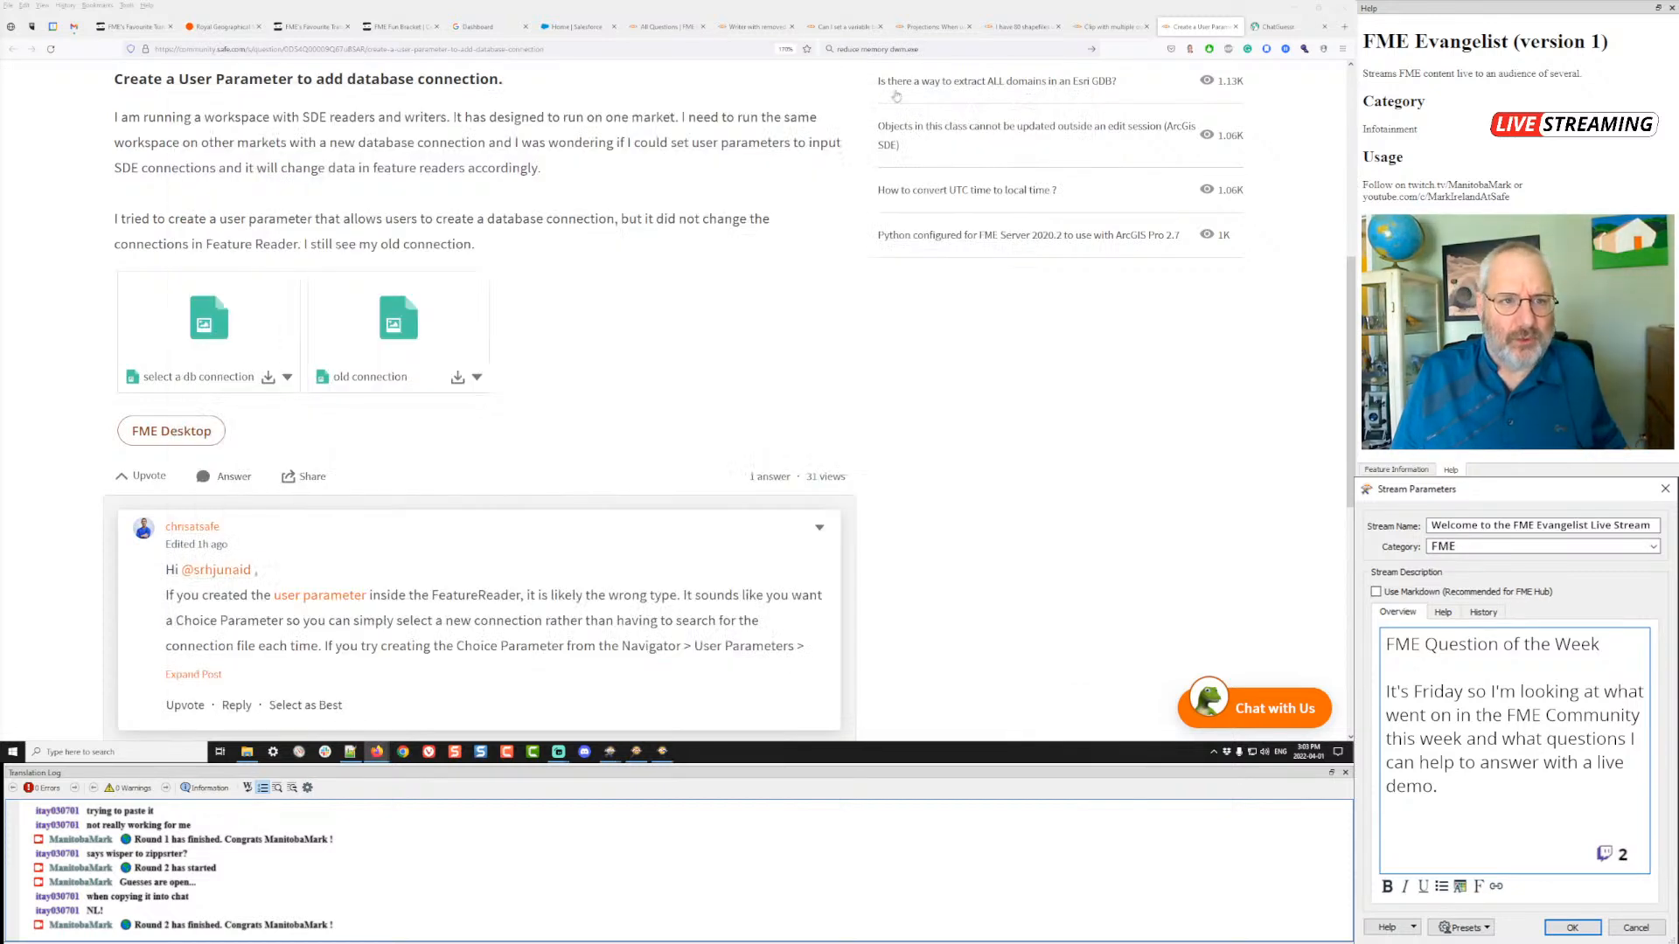
# - Show the FME transformer bracket in its editor and on its public page, and return to the question about removing empty columns
pyautogui.click(133, 28)
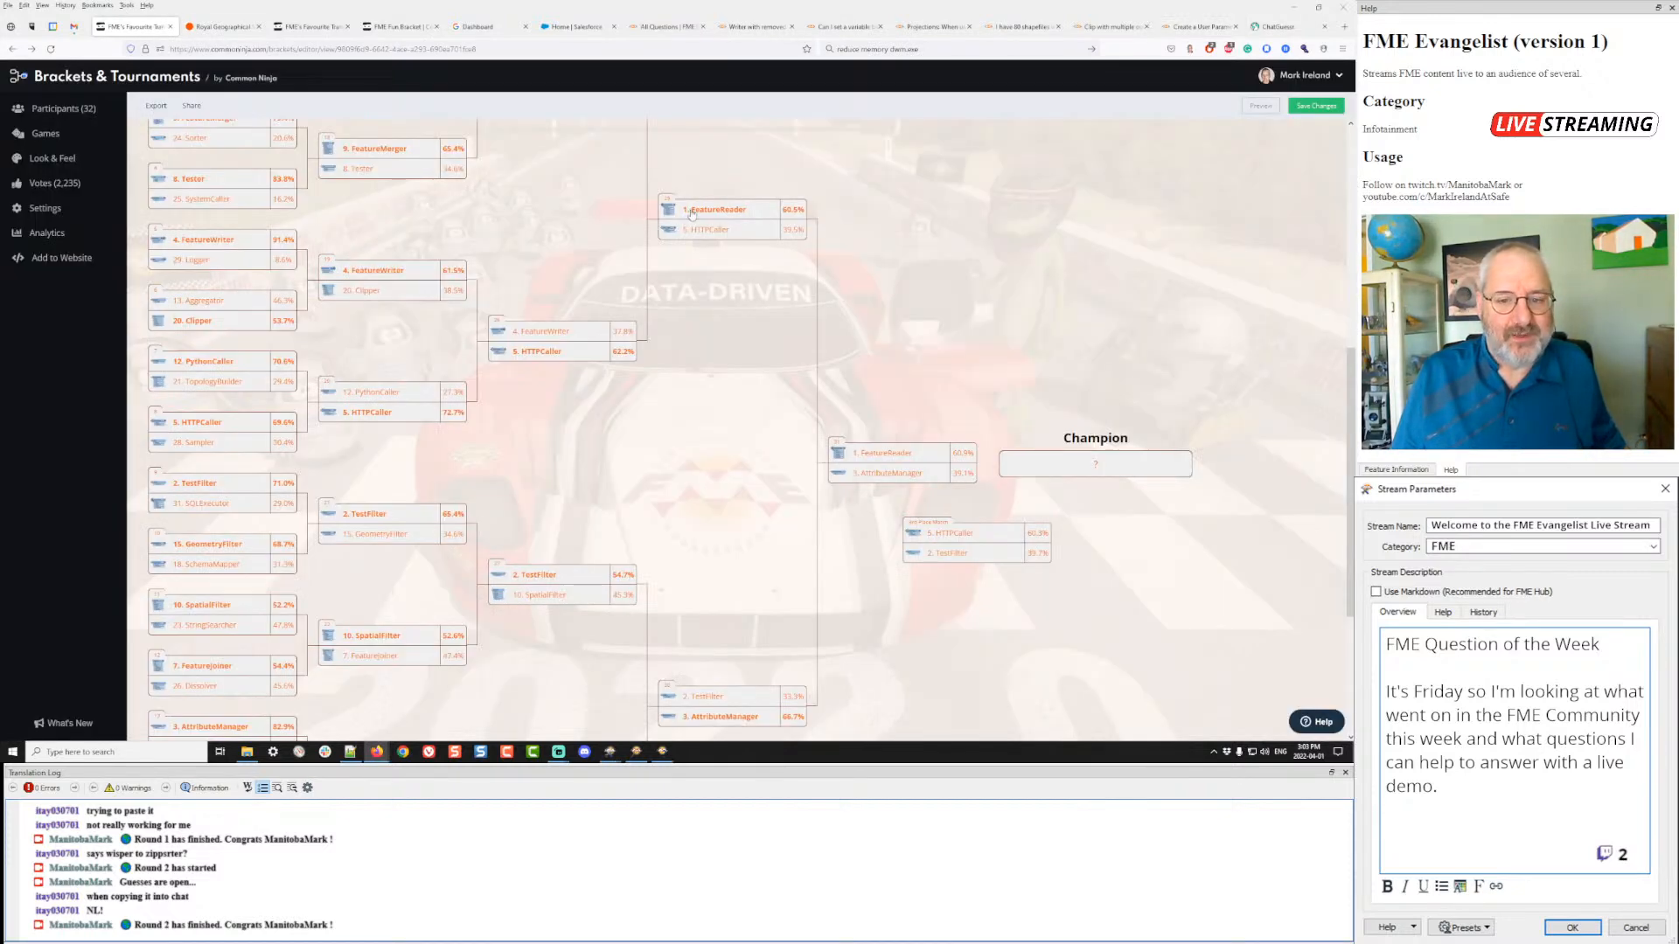
pyautogui.scroll(-1, 917, 310)
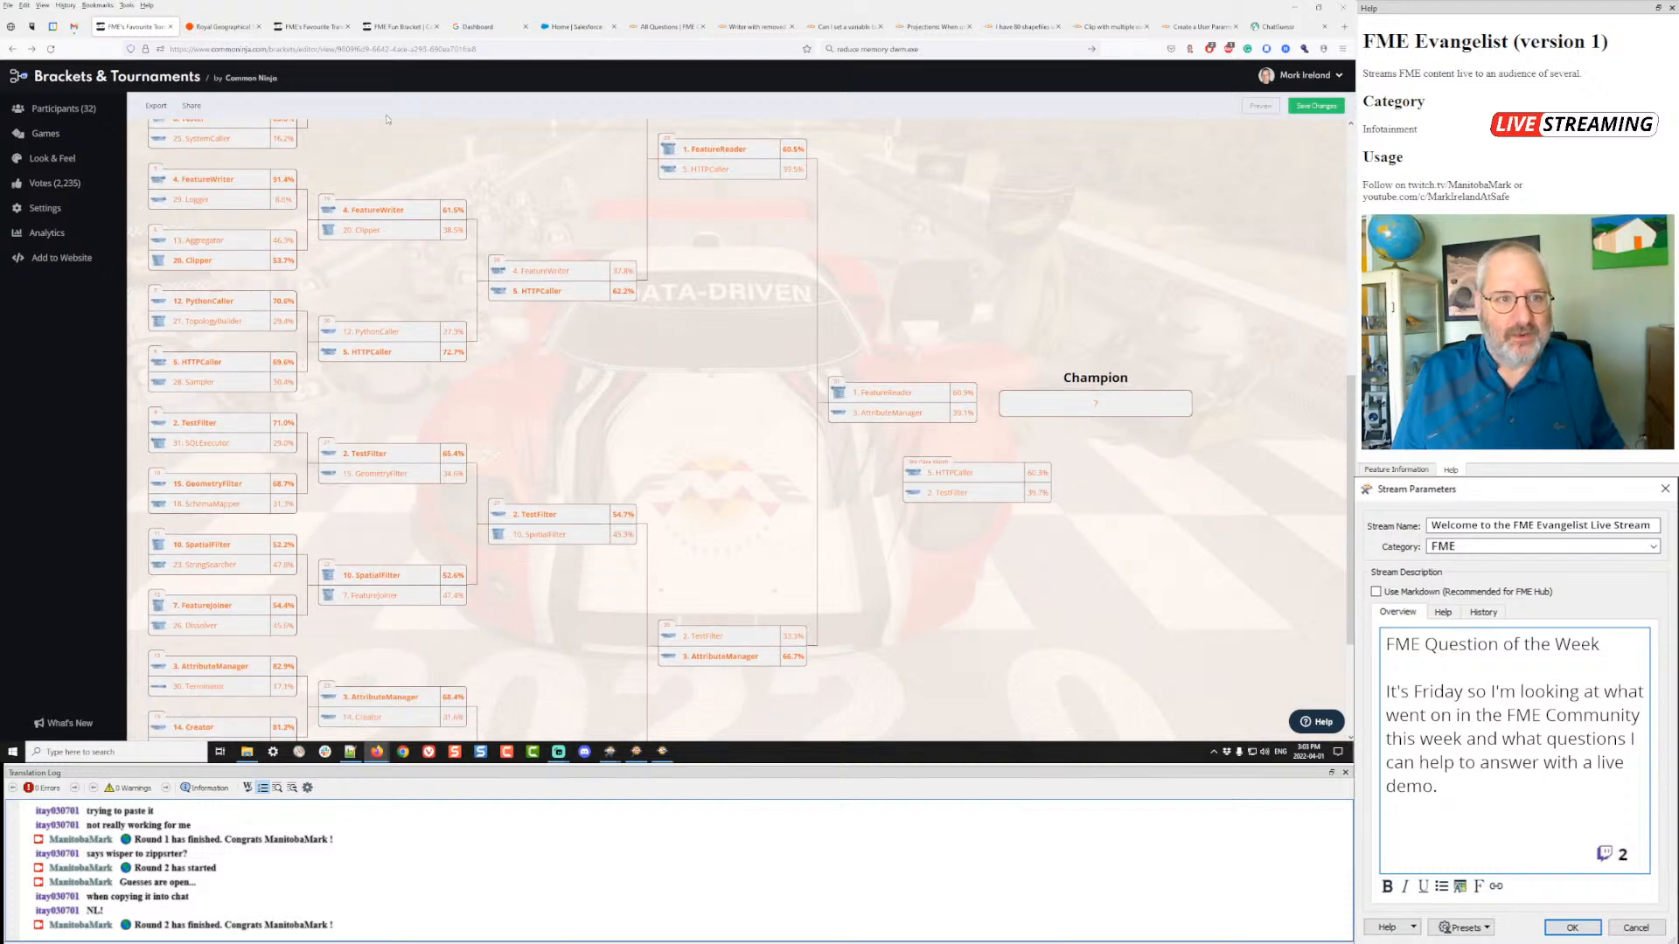
pyautogui.click(323, 28)
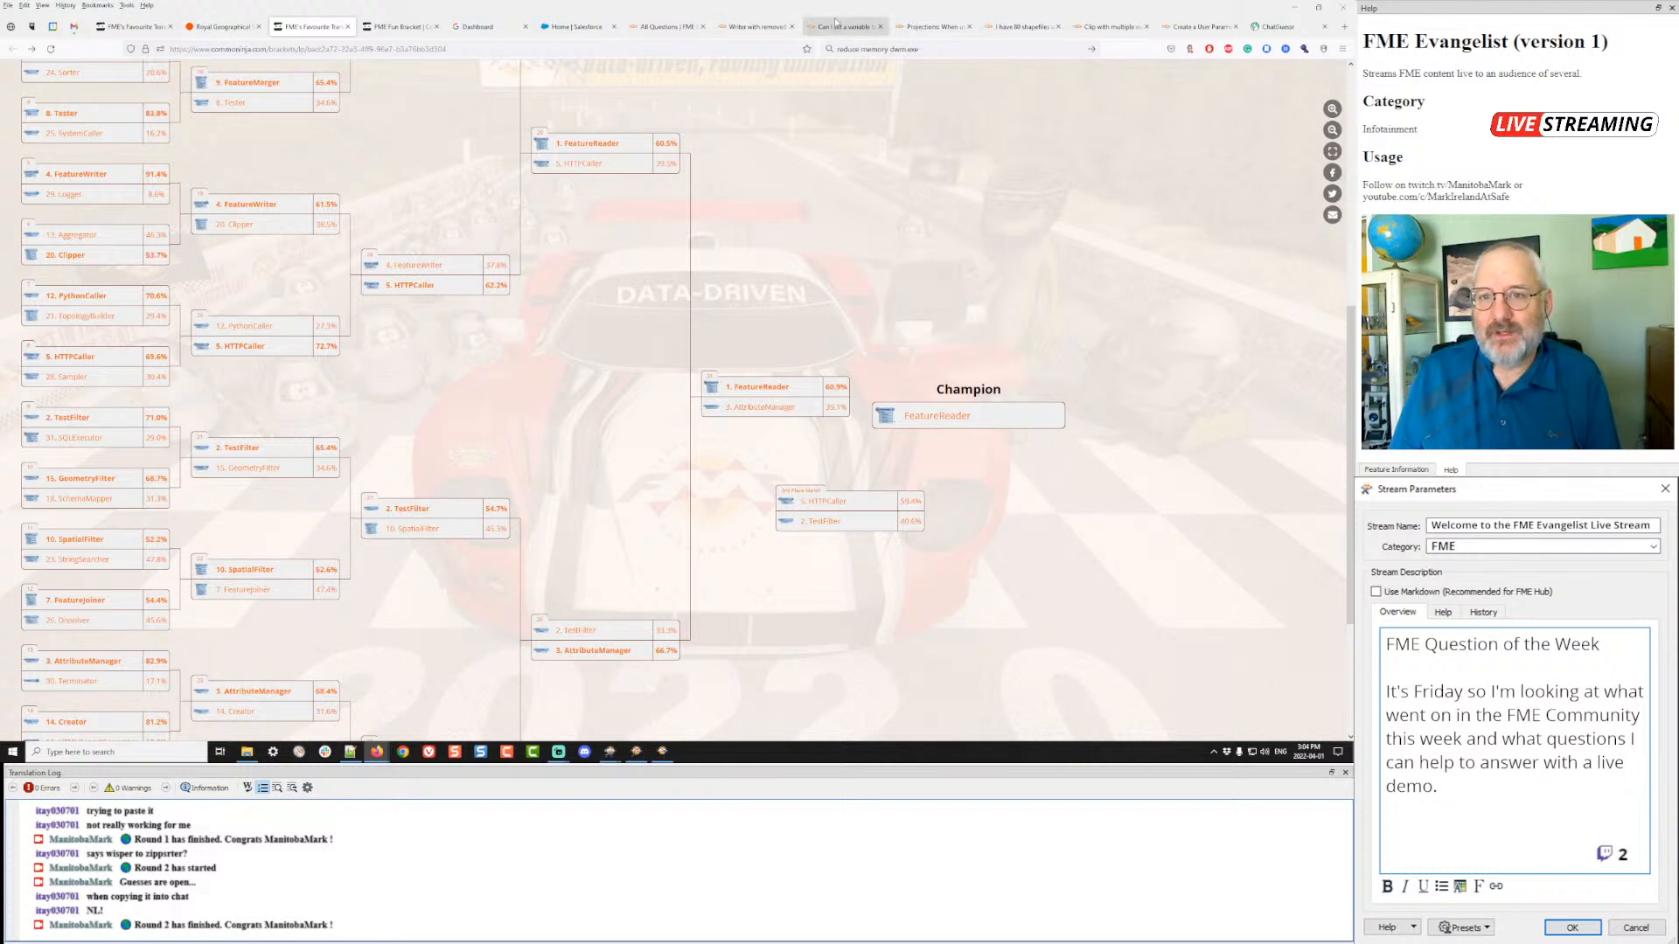
pyautogui.click(765, 27)
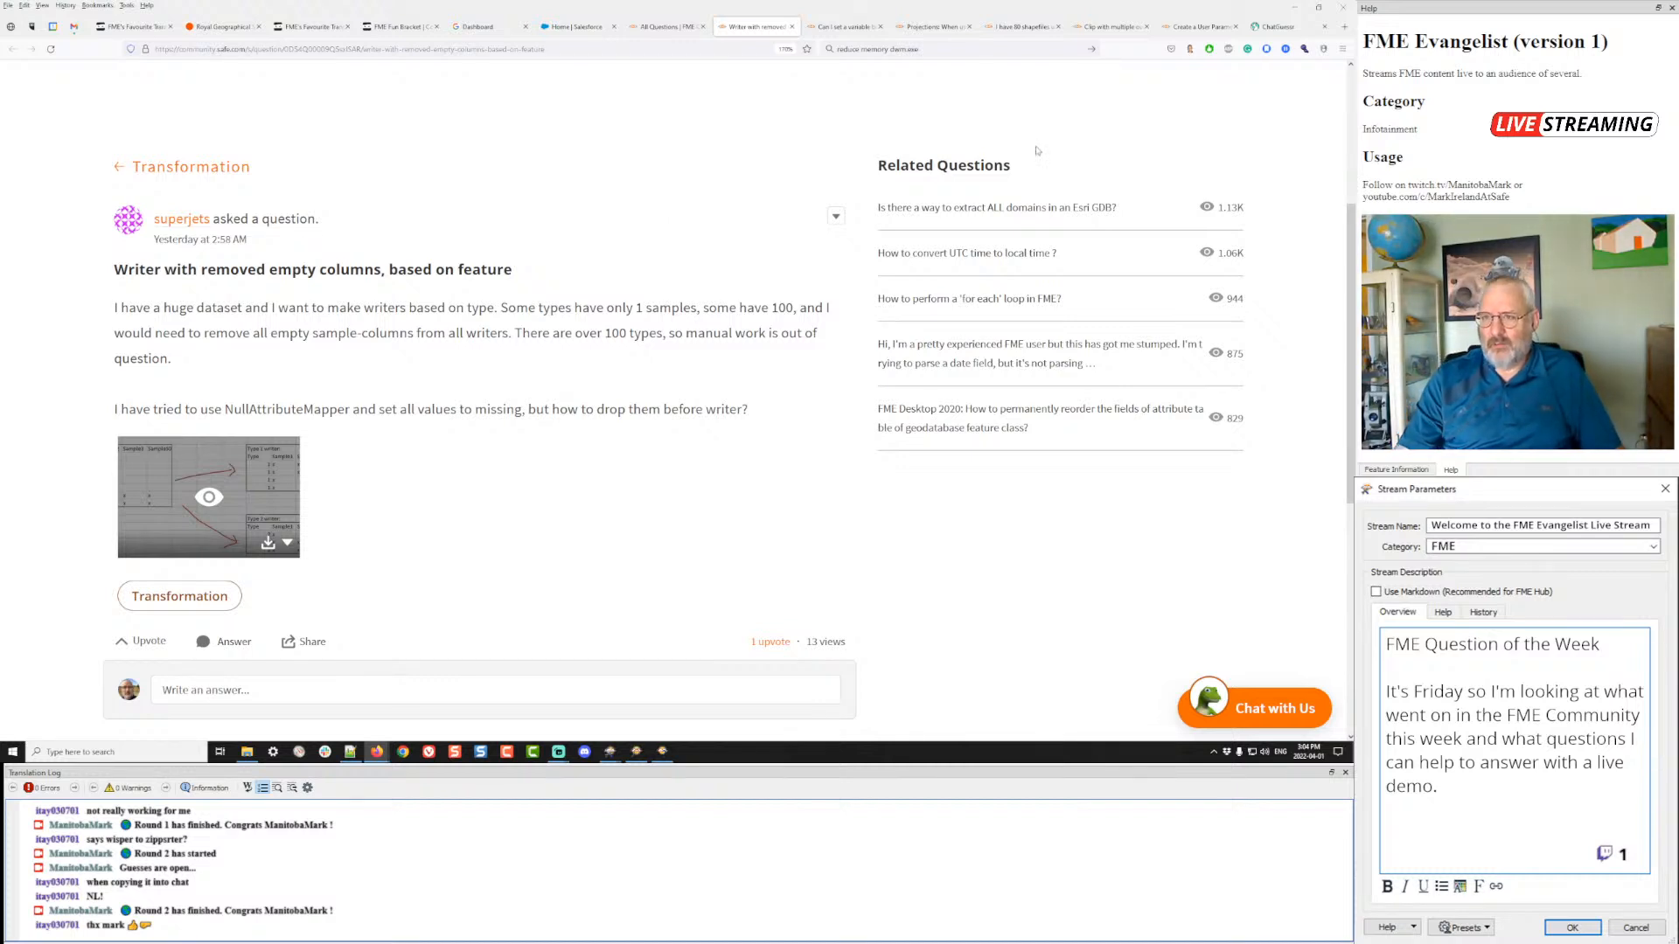
# - Open the FME World Tour 2022 page on safe.com in a new browser tab and go to its virtual event registration page
pyautogui.click(1346, 28)
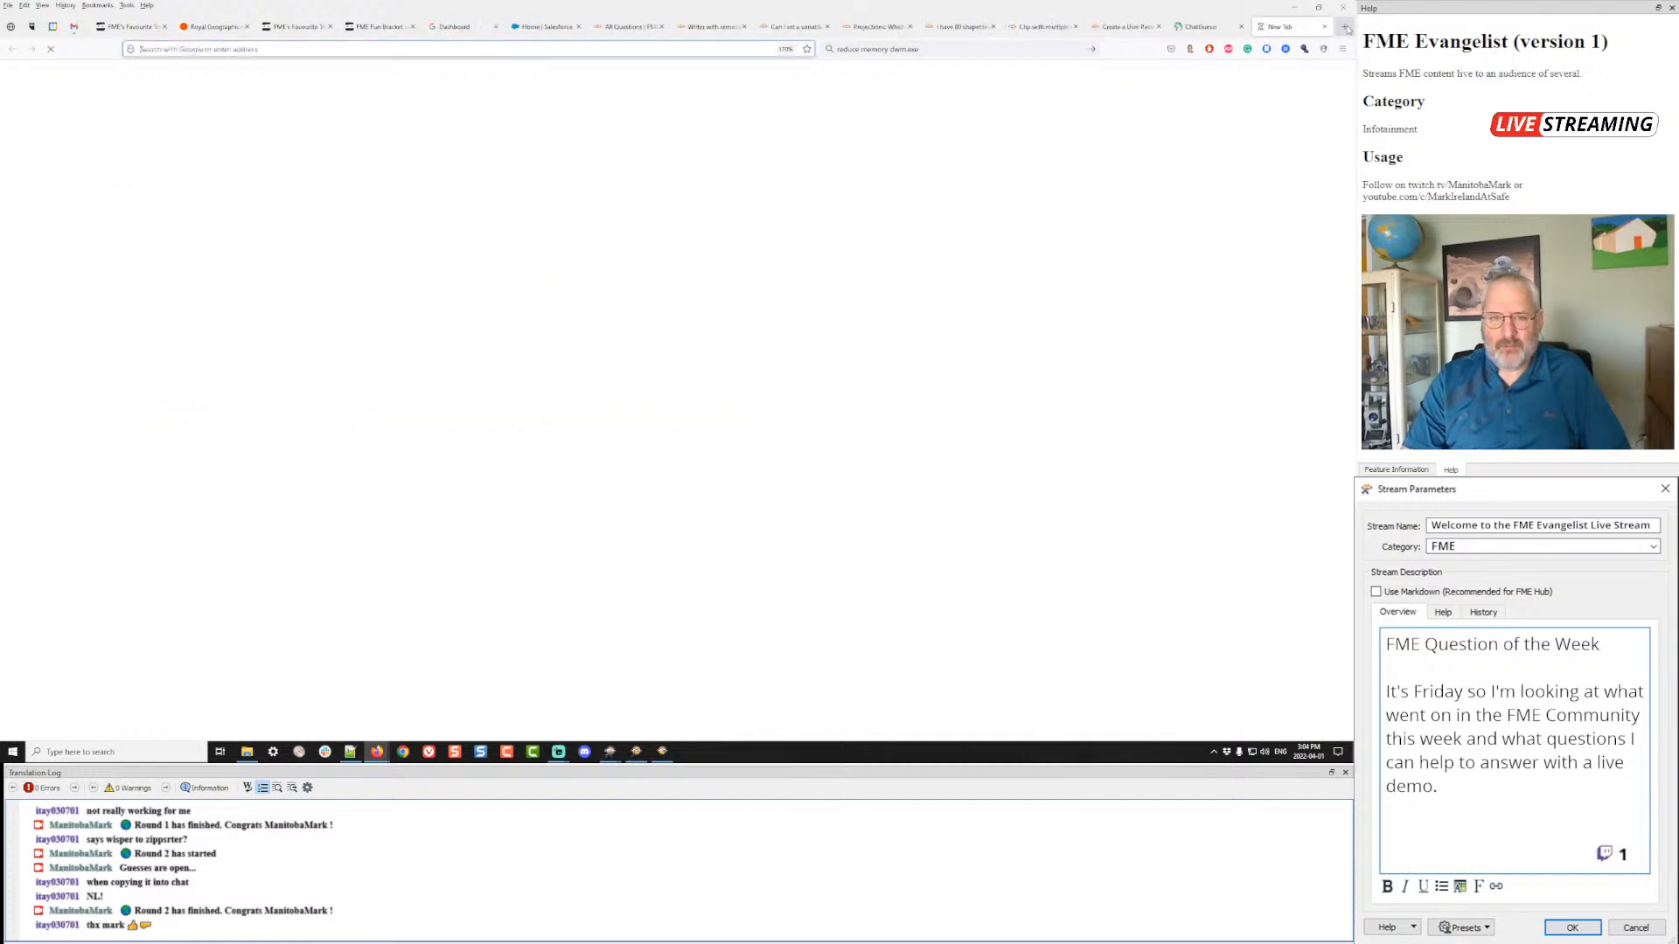
pyautogui.write('safe,')
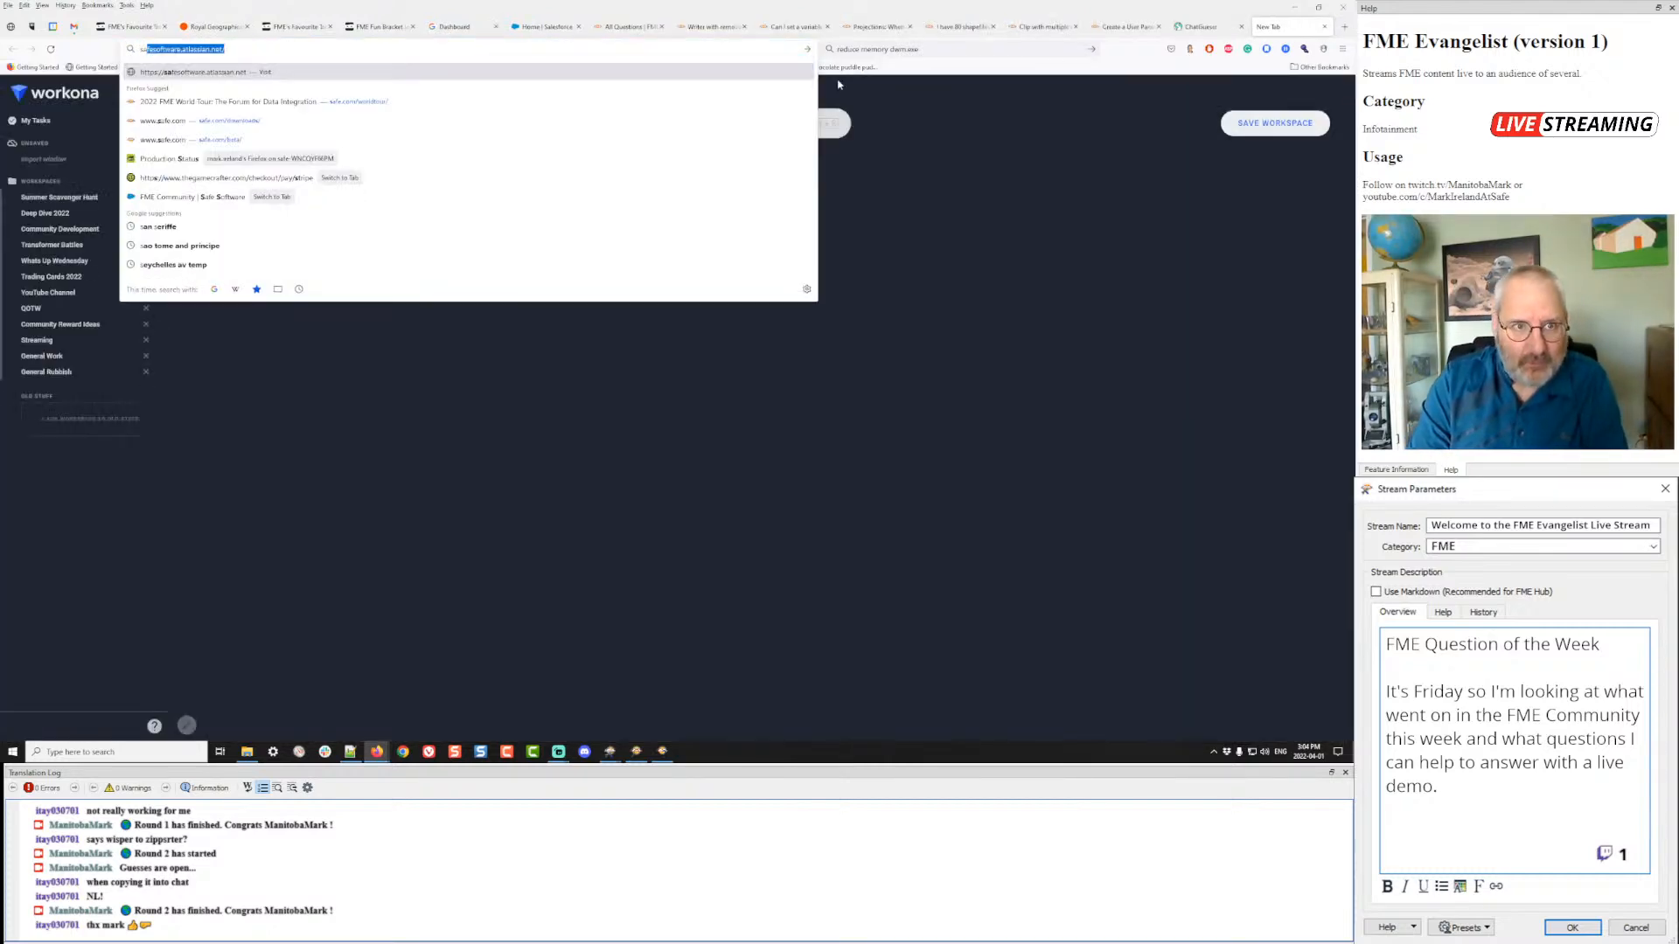
pyautogui.press('BackSpace')
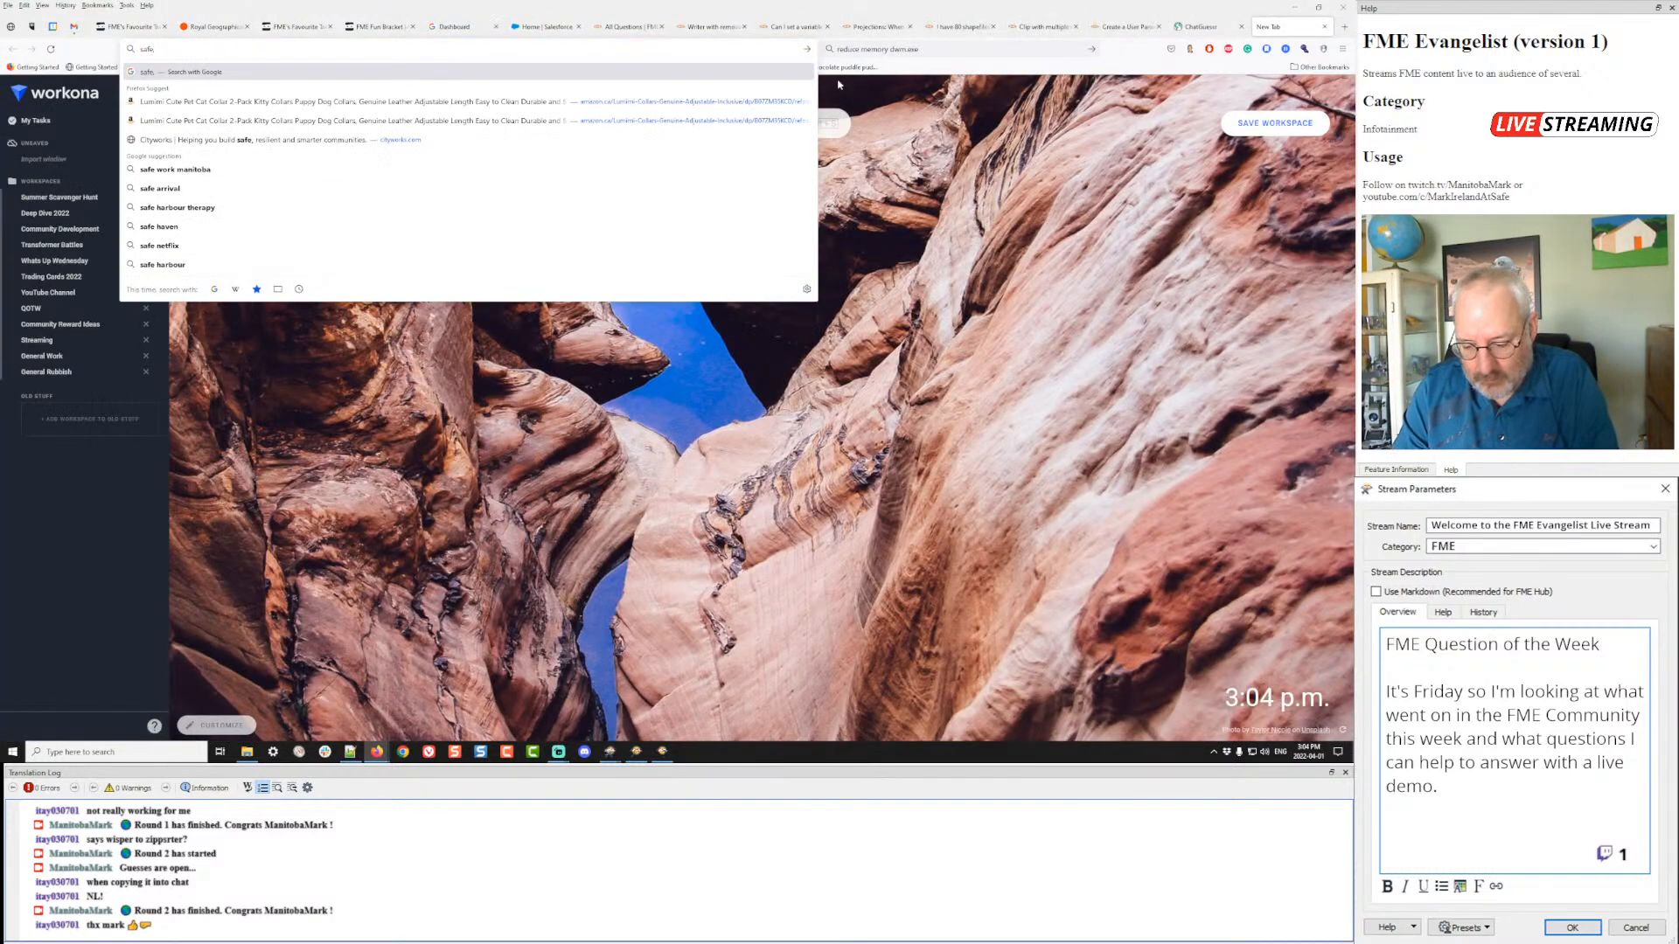
pyautogui.write('.com/')
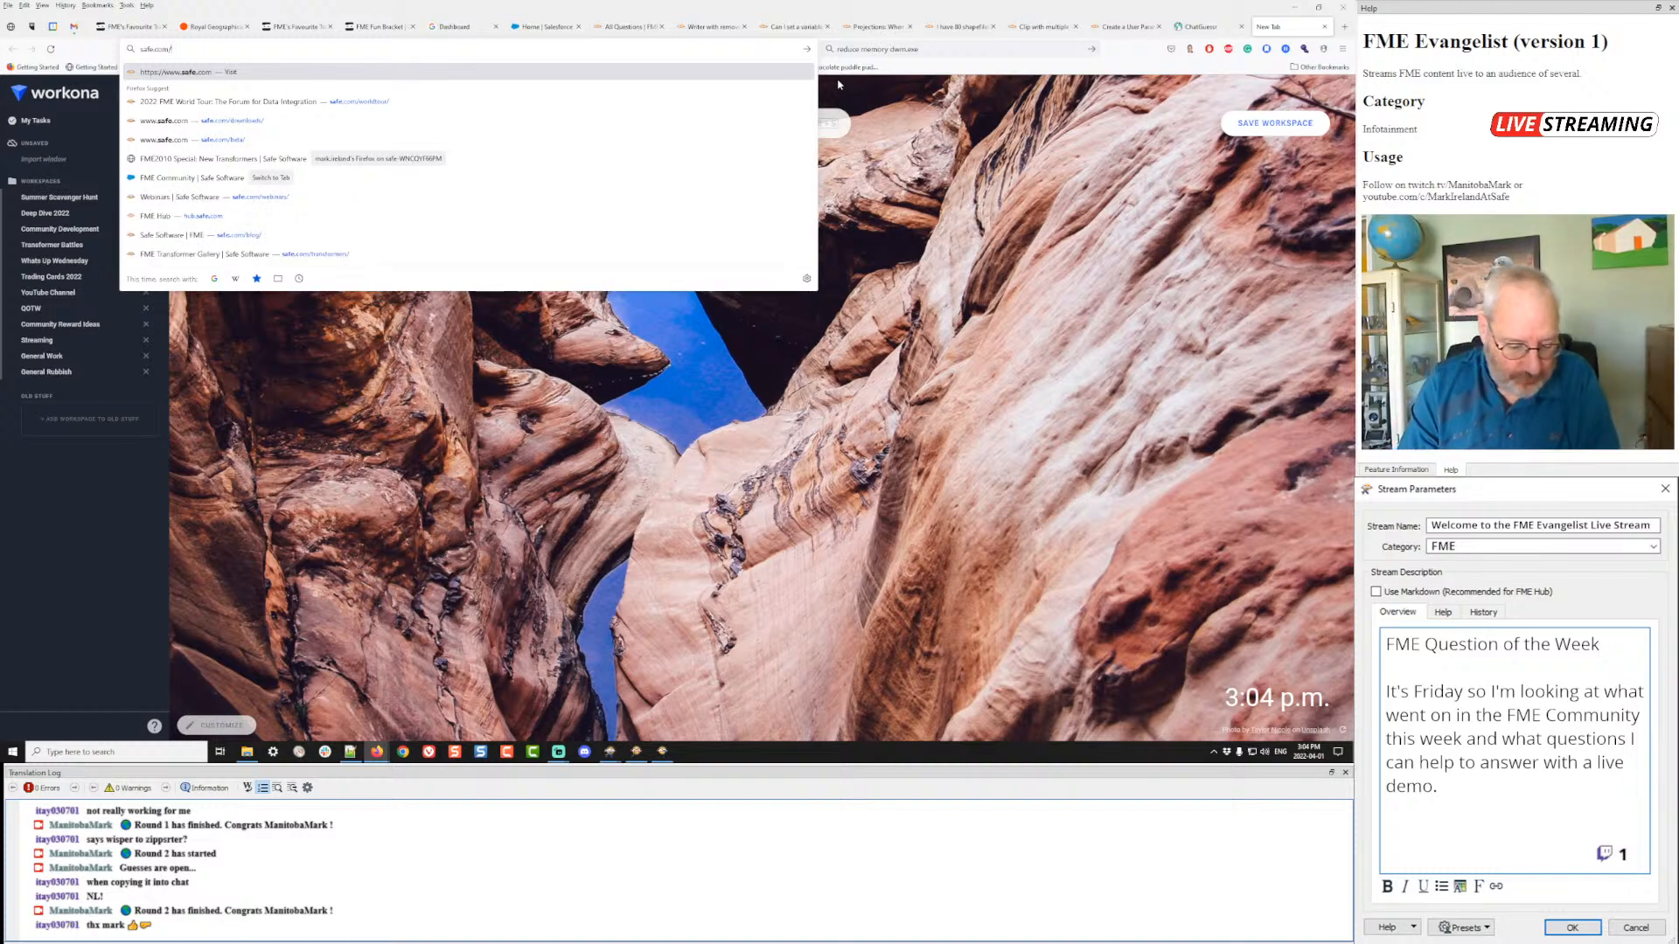
pyautogui.write('wo')
pyautogui.press('Return')
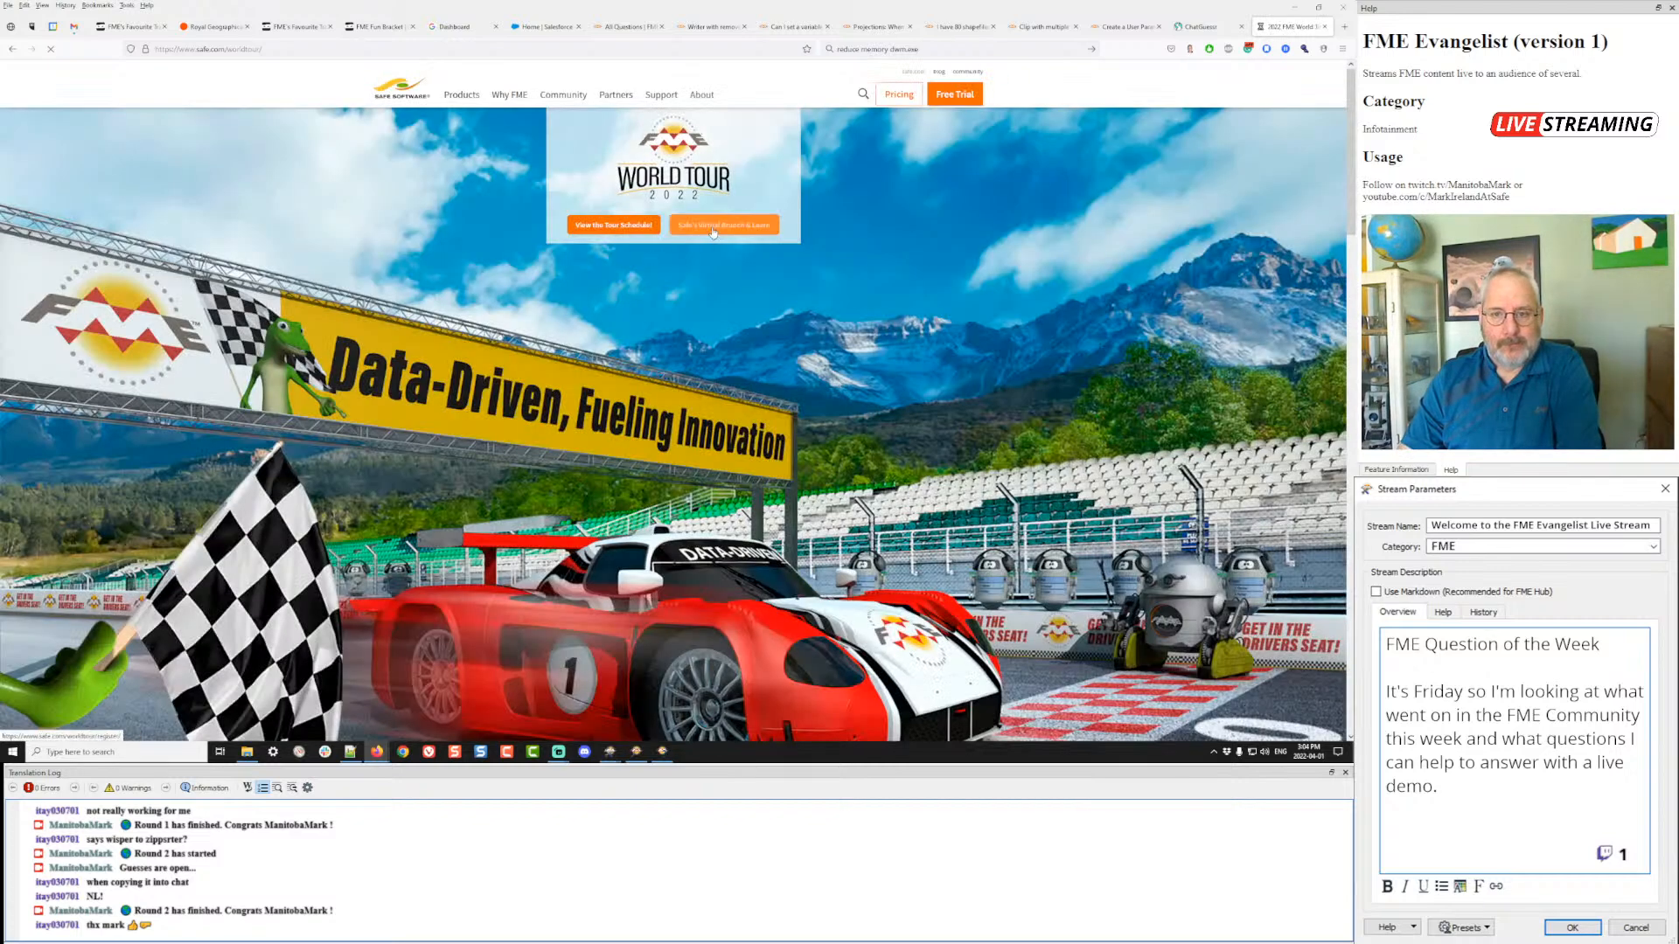
pyautogui.click(712, 231)
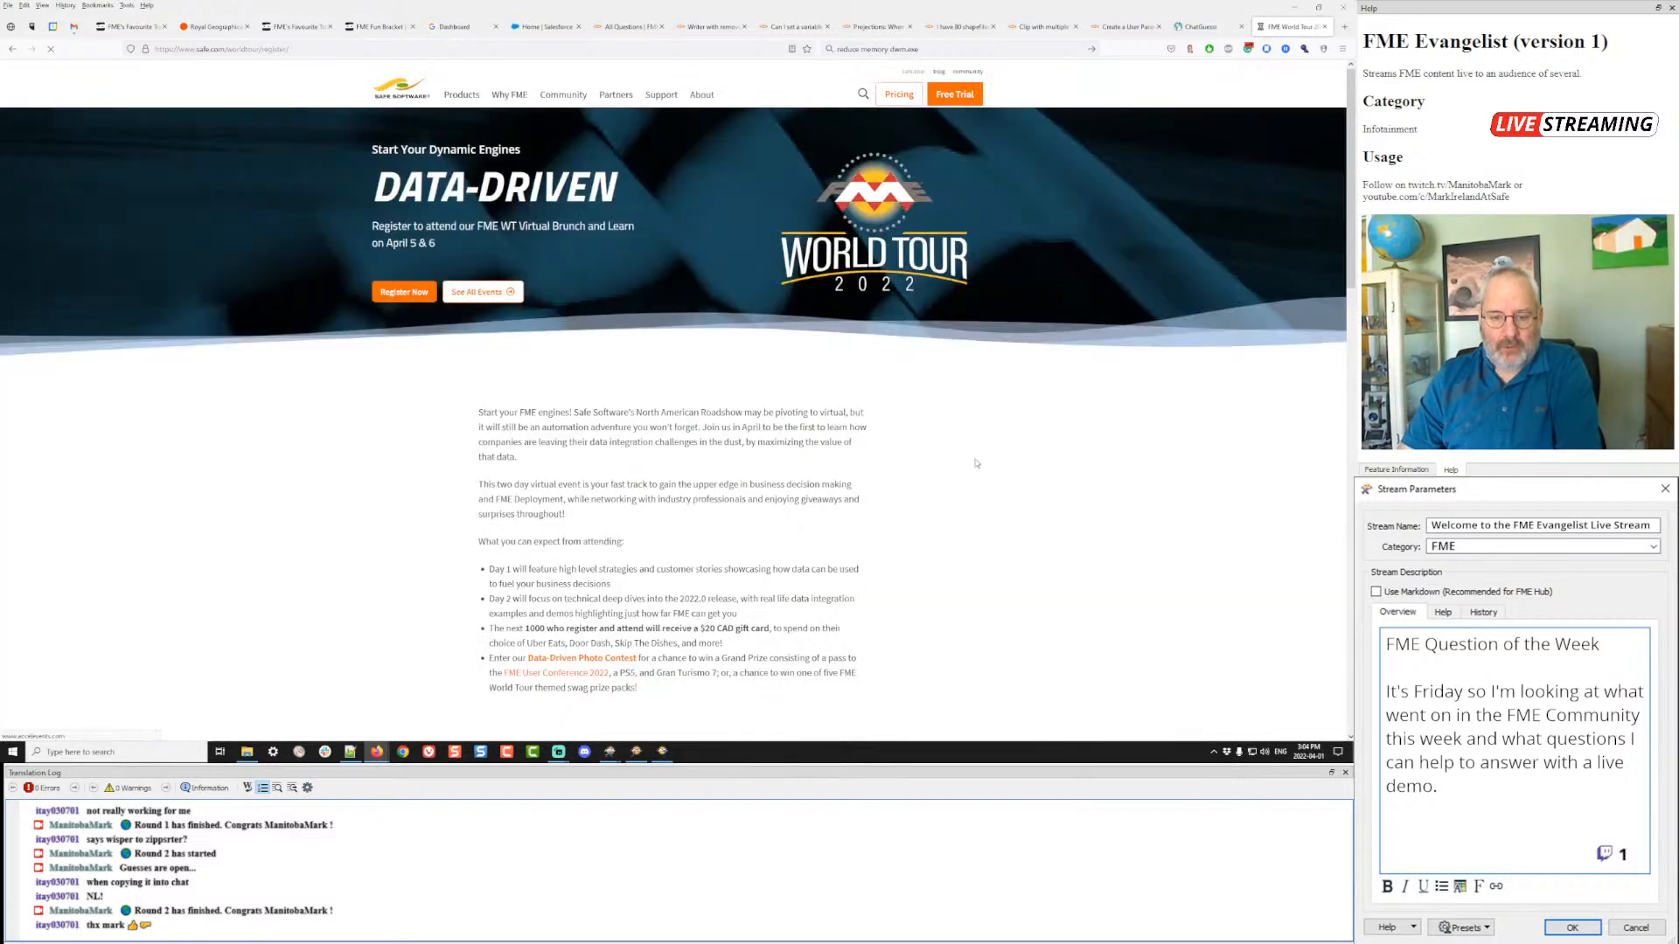
# - Review the World Tour event description, the registration and agenda section, and the list of presenters
pyautogui.scroll(-5, 976, 463)
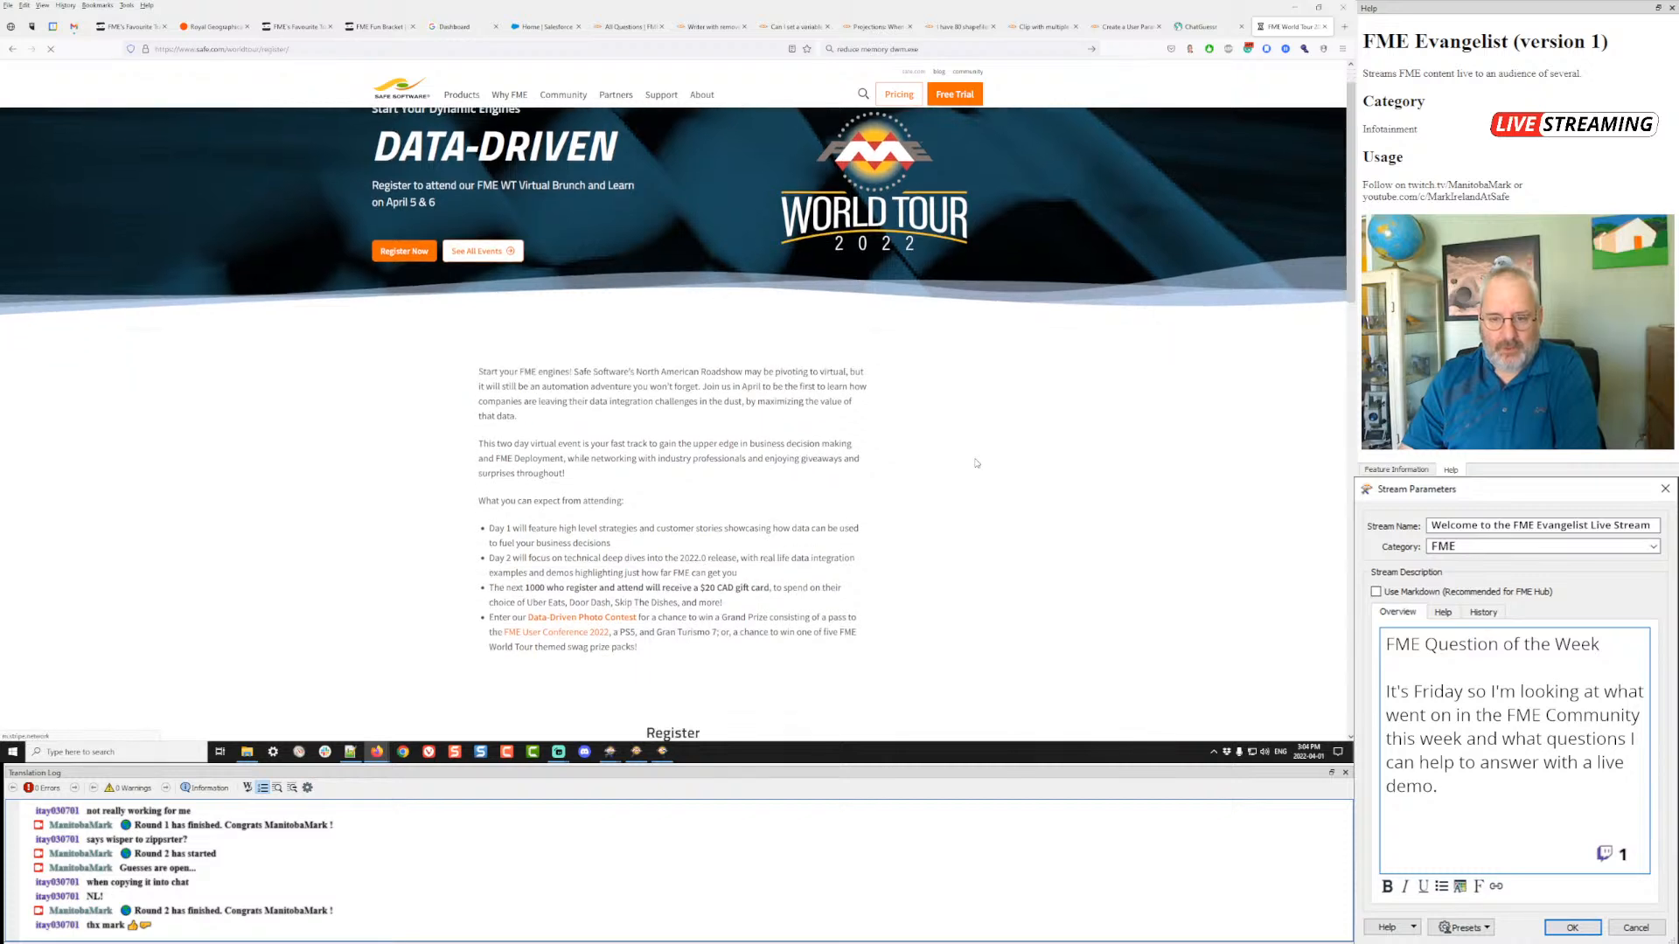
pyautogui.scroll(-5, 977, 463)
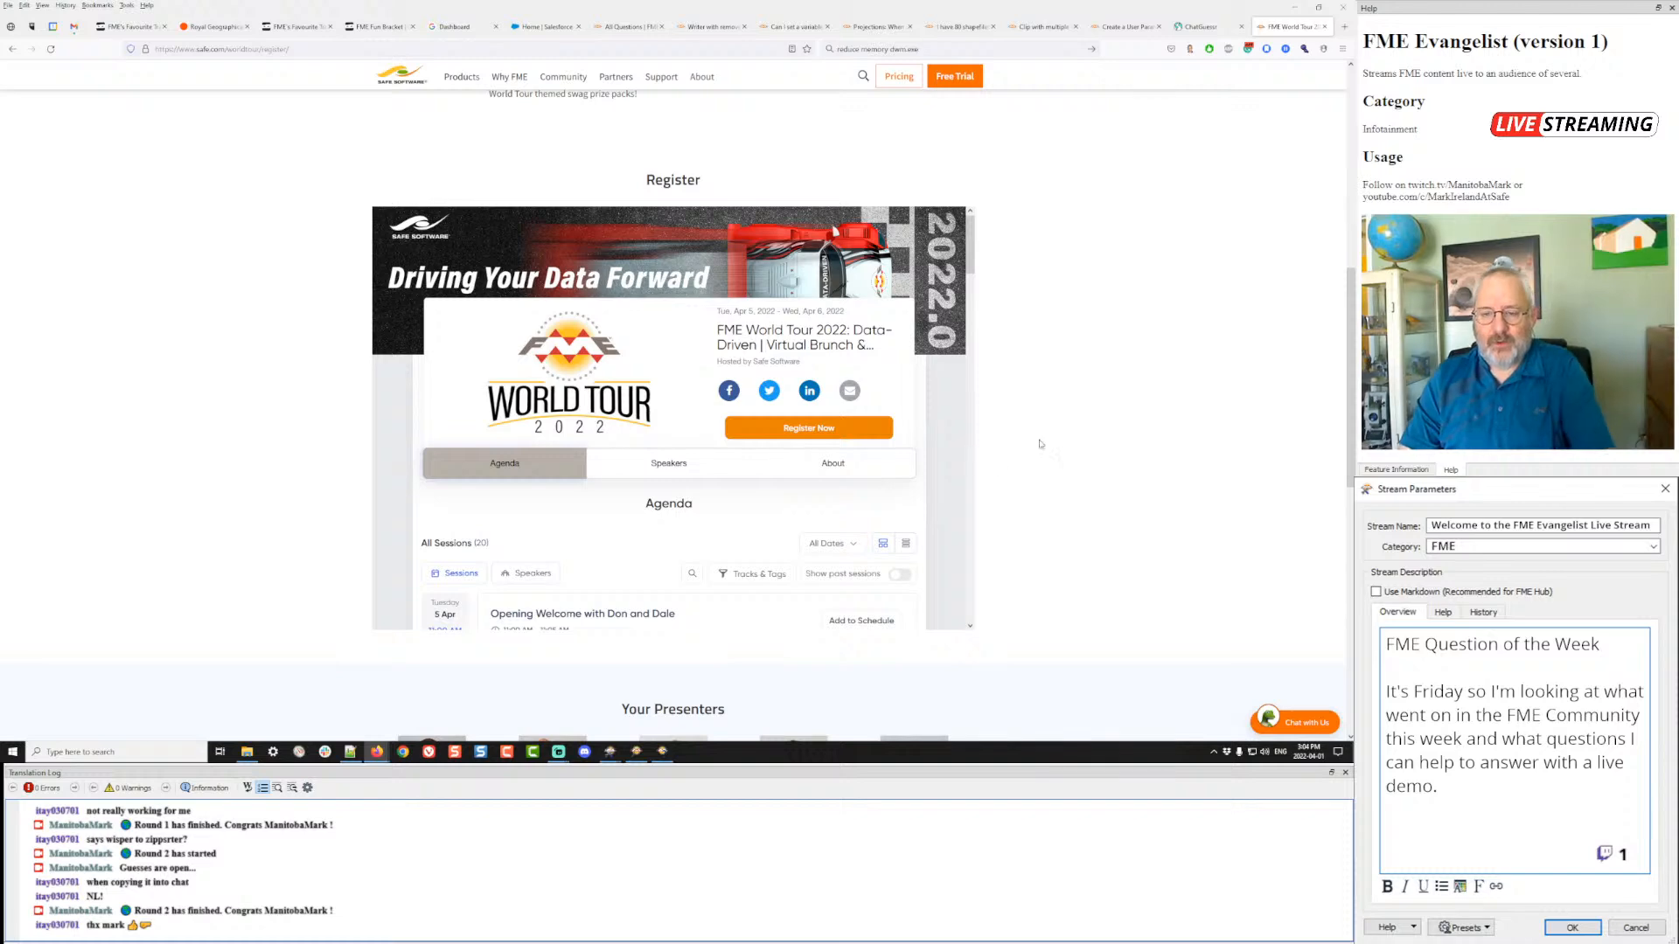
pyautogui.scroll(-1, 1039, 444)
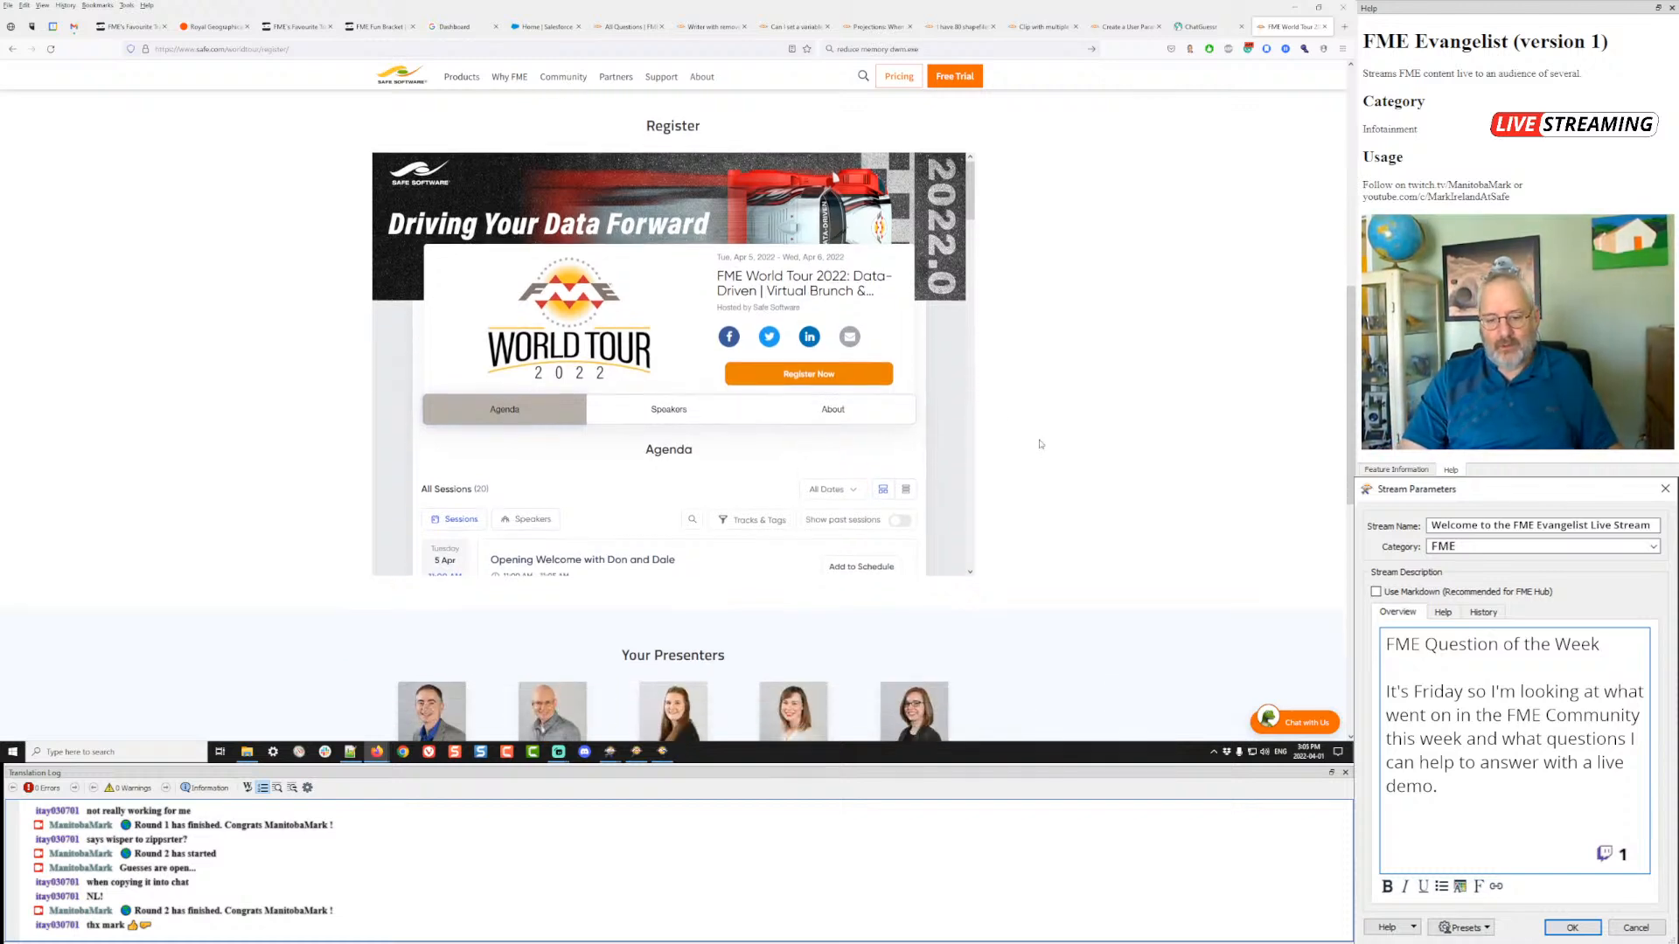
pyautogui.scroll(-3, 1039, 444)
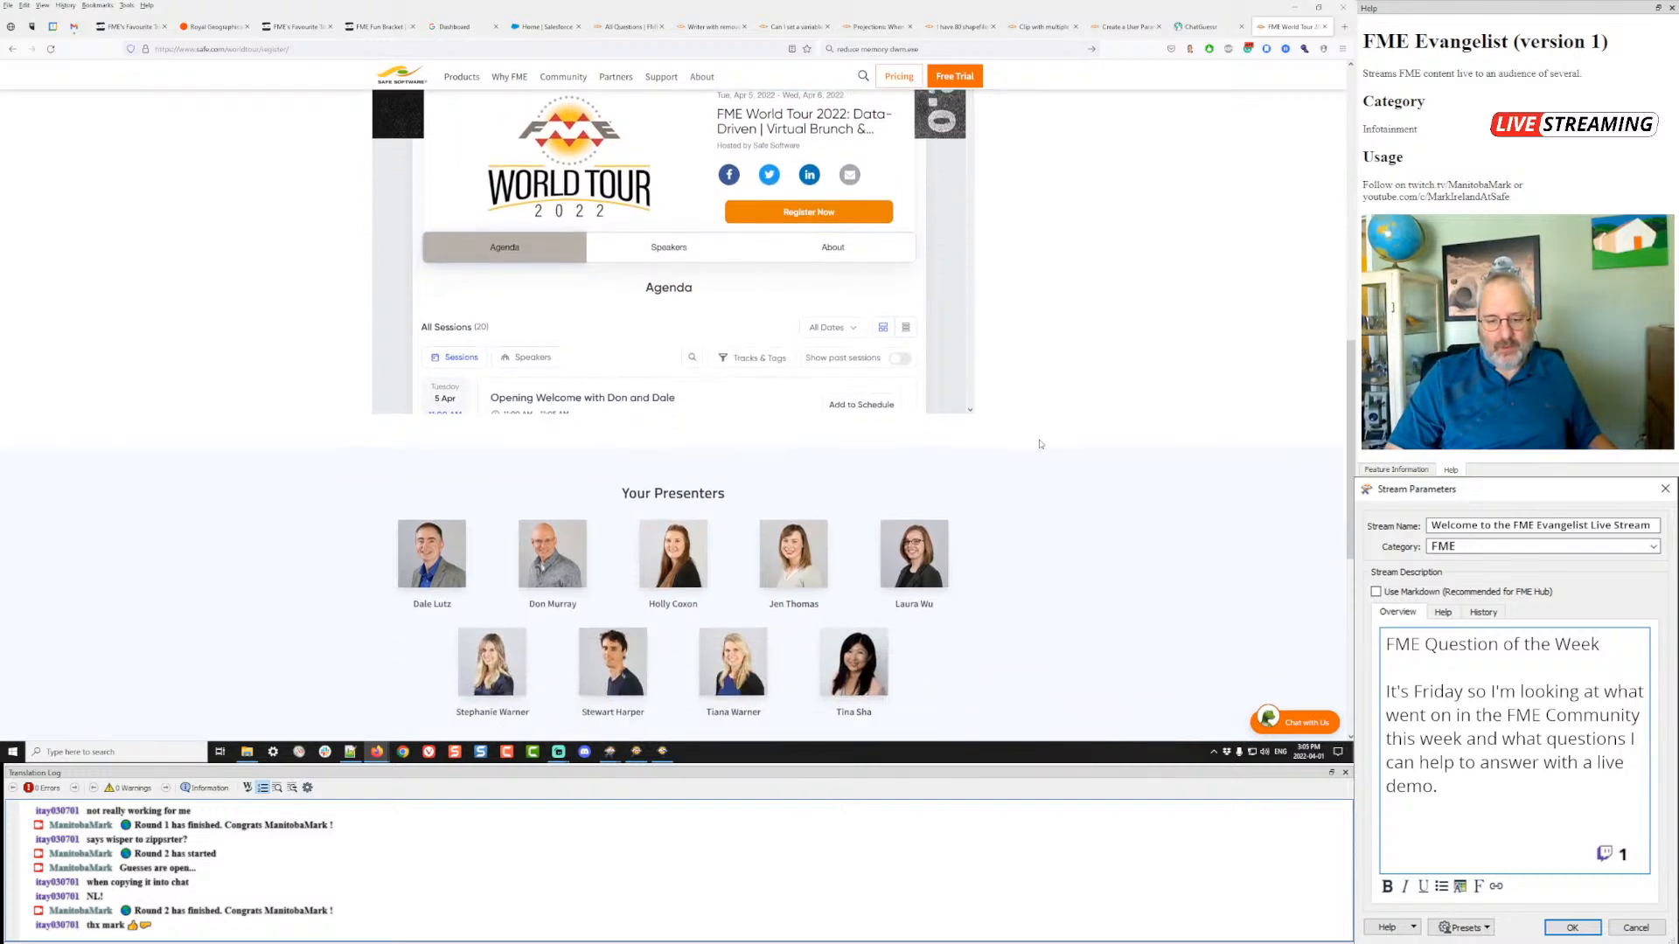
pyautogui.scroll(-4, 1040, 444)
pyautogui.scroll(4, 1040, 444)
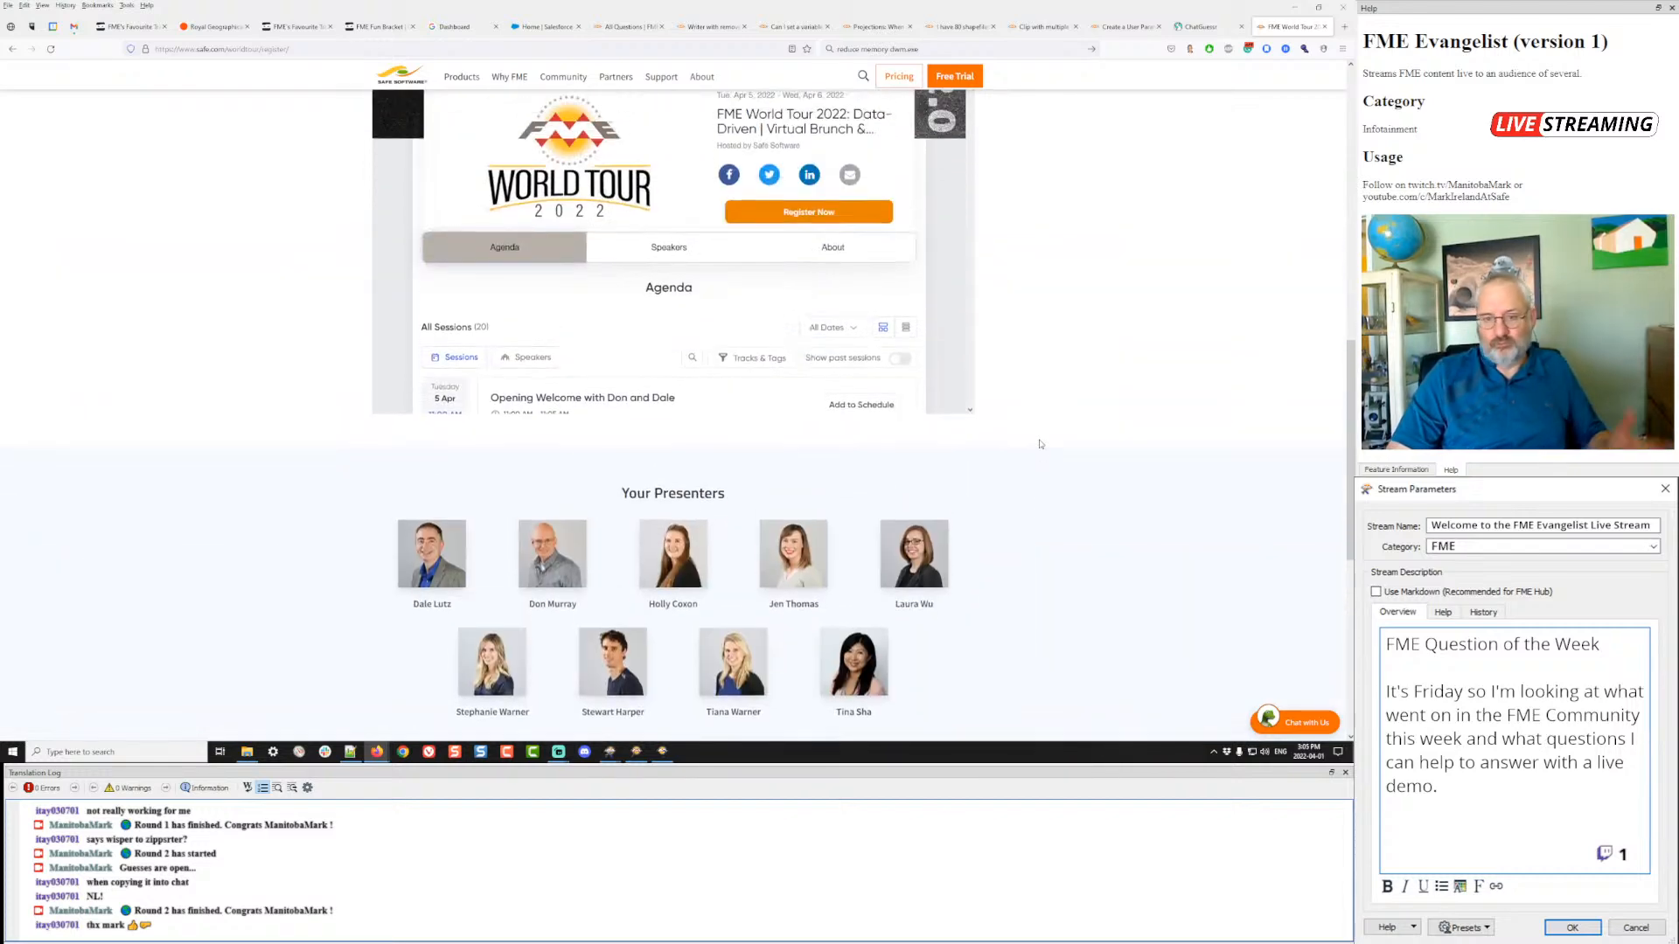
pyautogui.scroll(-1, 1040, 444)
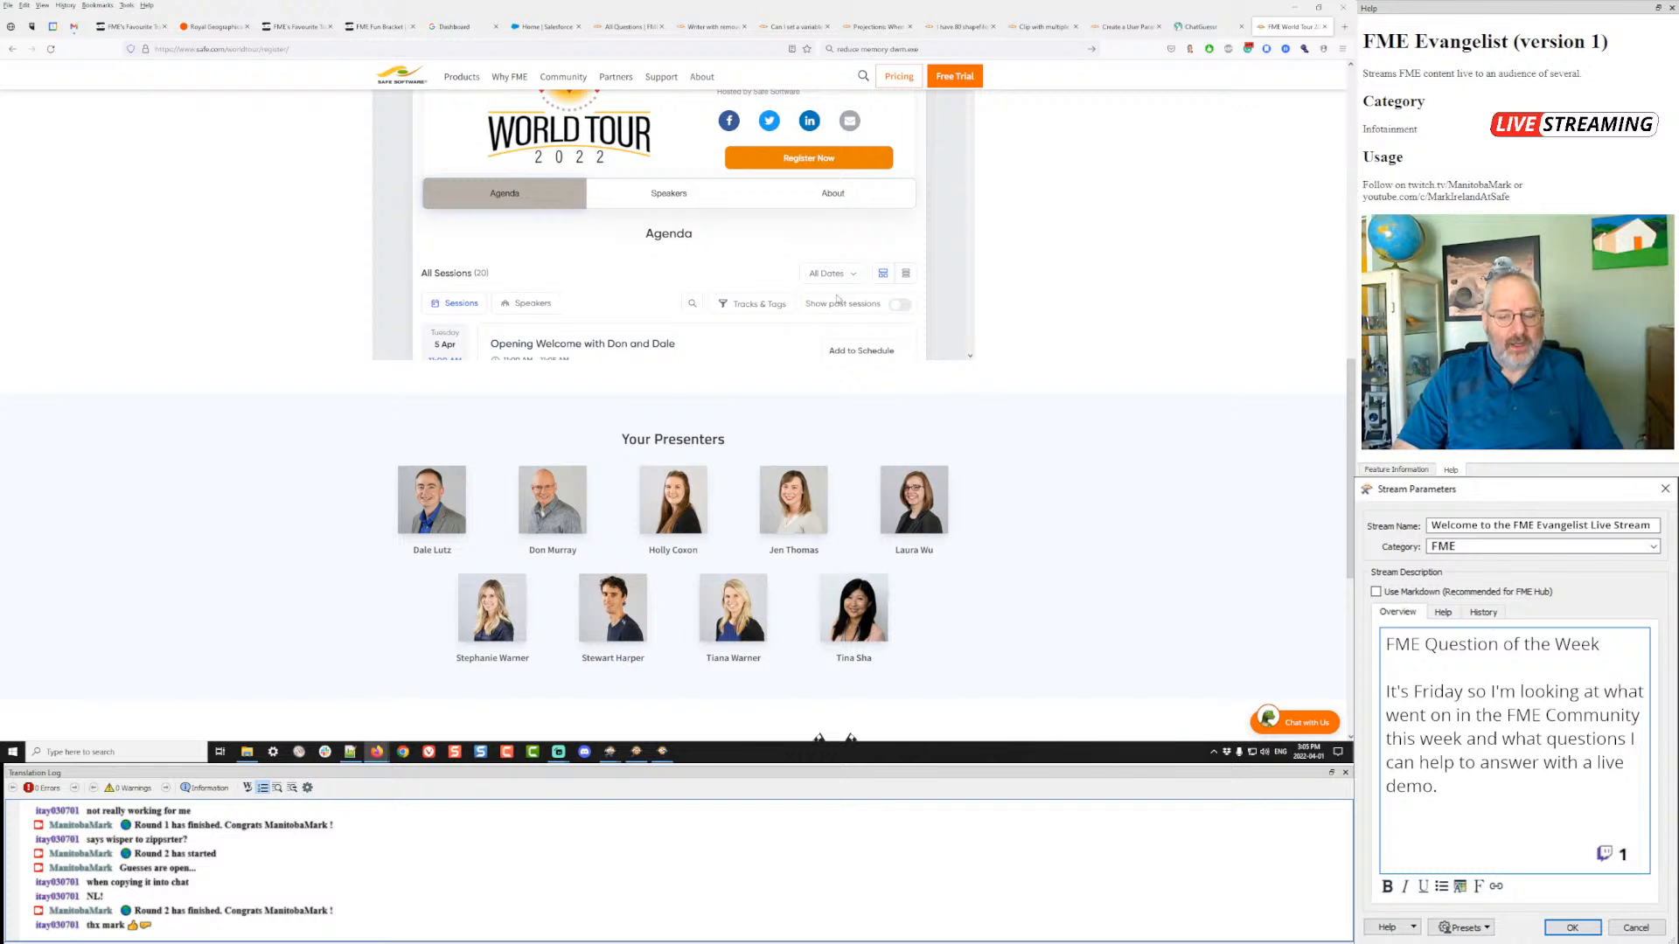